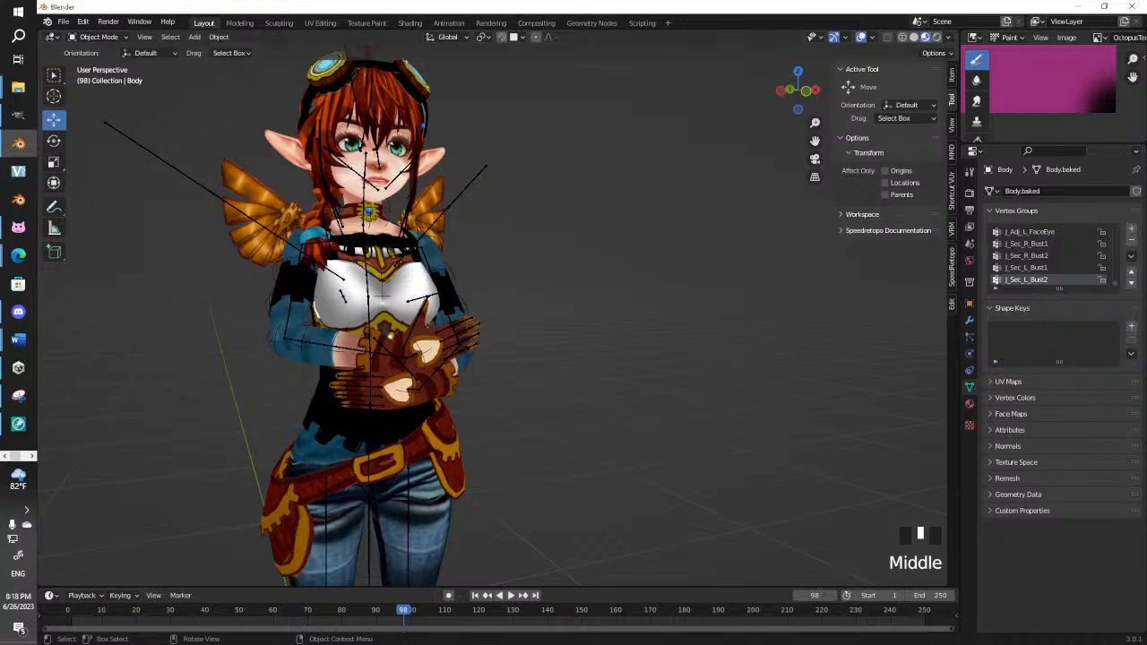
Add a UV sphere mesh to the scene while viewing the character from the front in orthographic projection
{"action": "left_click", "coordinate": [18, 255]}
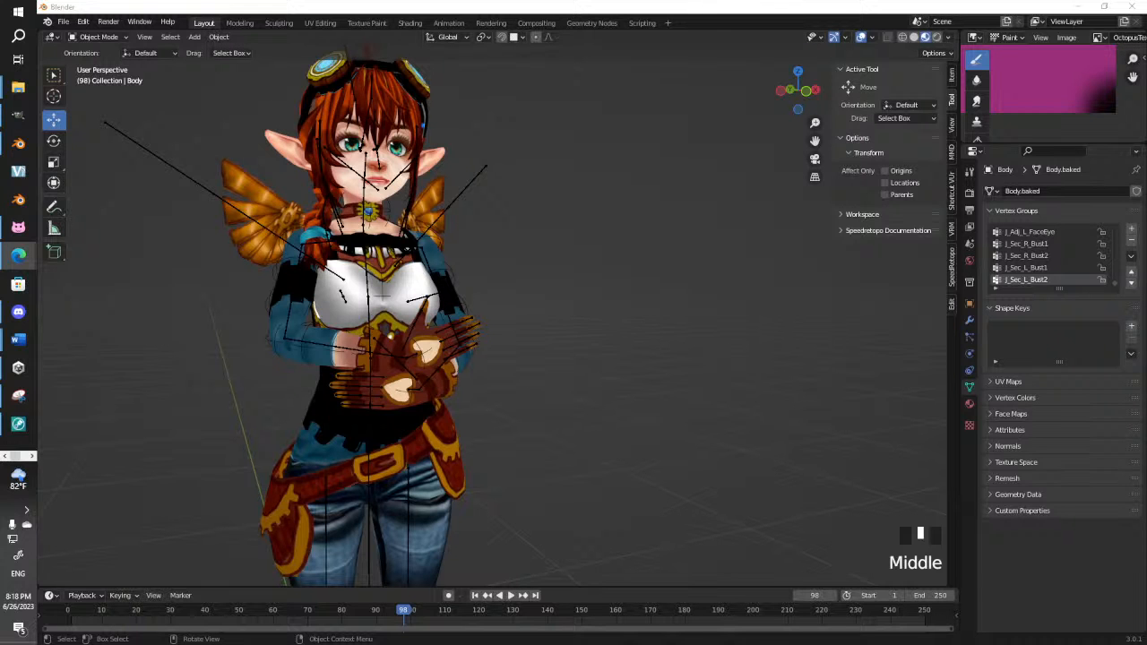
{"action": "middle_click_drag", "start_coordinate": [256, 393], "coordinate": [313, 354]}
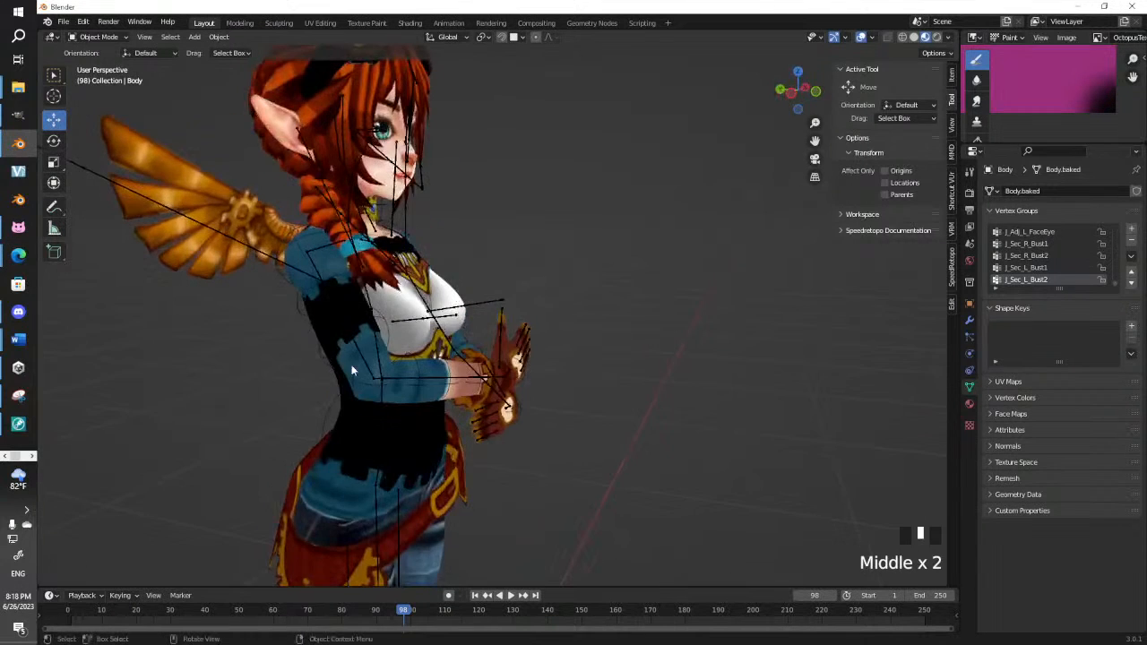
{"action": "key", "text": "KP_1"}
{"action": "key", "text": "KP_5"}
{"action": "key", "text": "KP_3"}
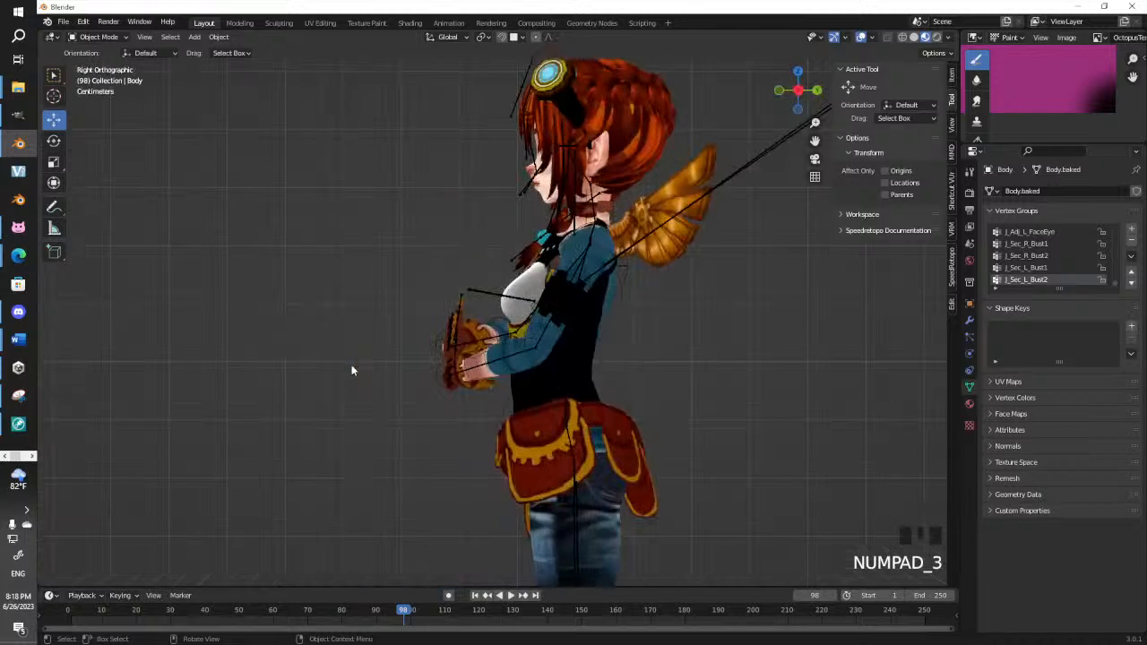
{"action": "key", "text": "KP_5"}
{"action": "key", "text": "KP_1"}
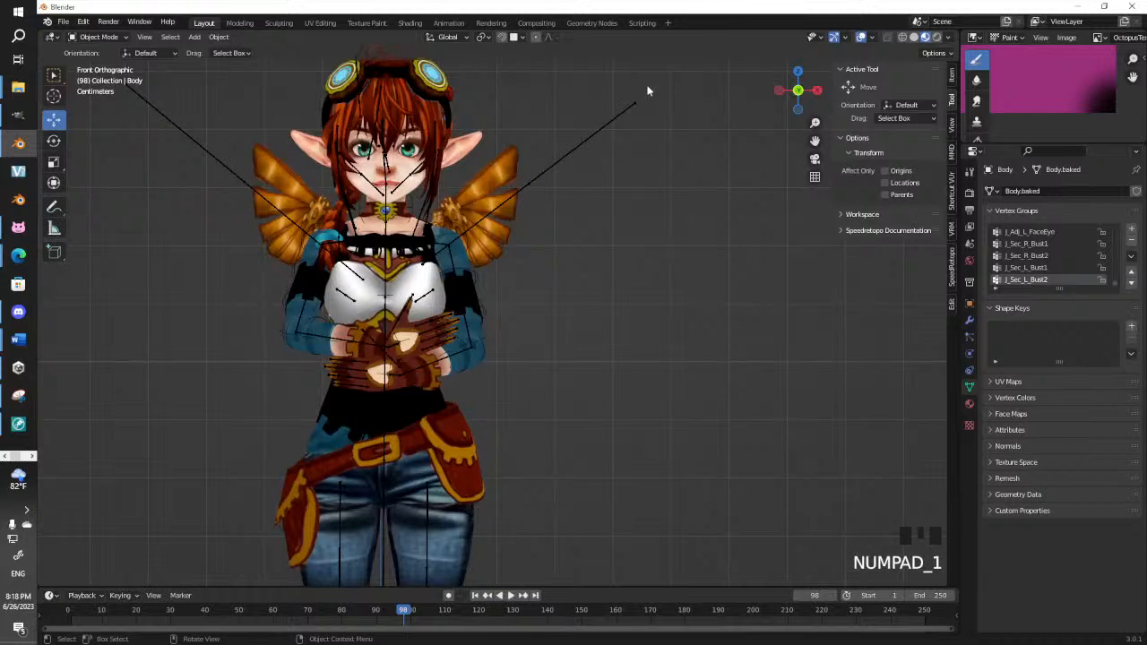
{"action": "left_click", "coordinate": [201, 37]}
{"action": "mouse_move", "coordinate": [221, 53]}
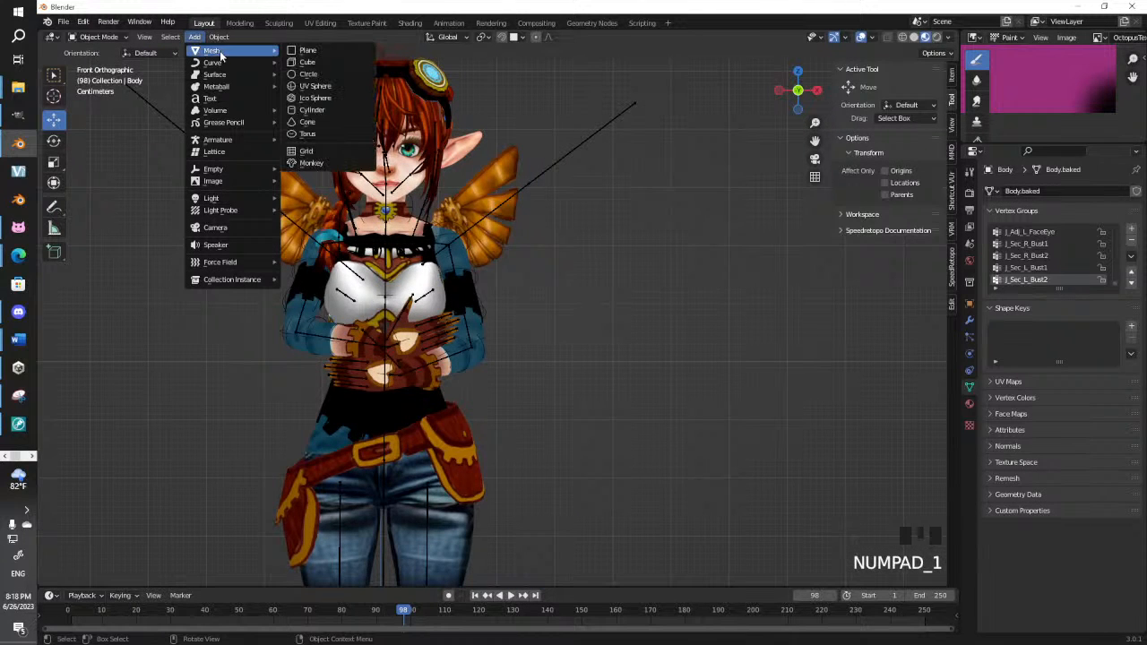
{"action": "left_click", "coordinate": [340, 86]}
Scale the sphere down to roughly the width of the character's torso and place it over the chest
{"action": "scroll", "coordinate": [515, 213], "scroll_direction": "down", "scroll_amount": 5}
{"action": "key", "text": "g"}
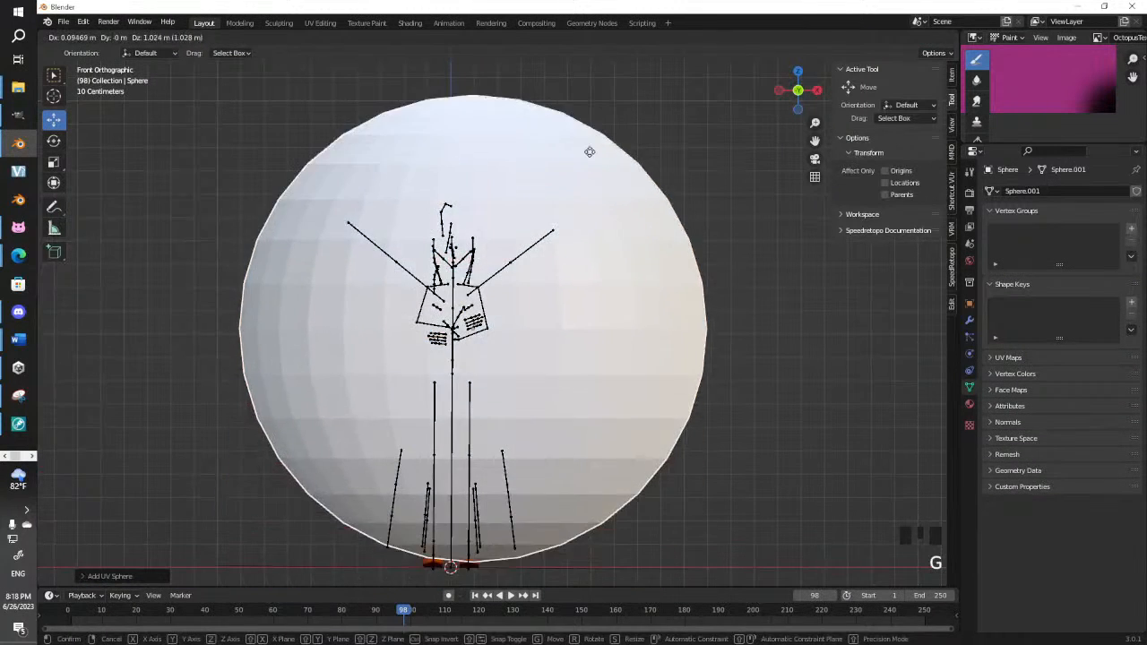
{"action": "key", "text": "s"}
{"action": "left_click", "coordinate": [498, 349]}
{"action": "key", "text": "g"}
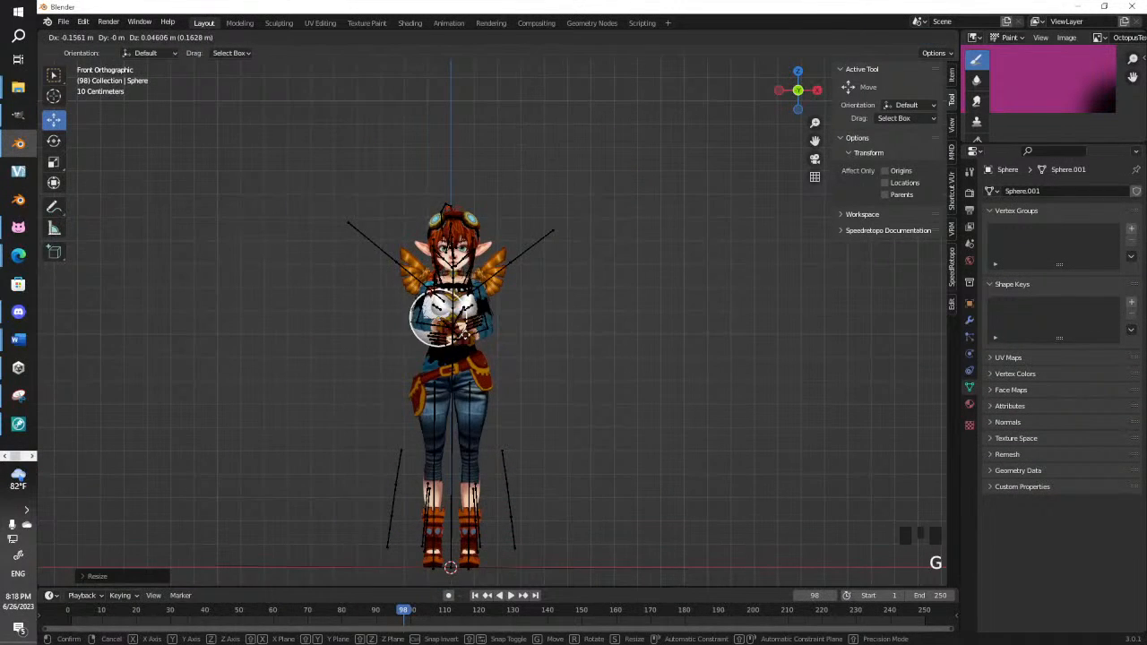
{"action": "left_click", "coordinate": [470, 342]}
Move the sphere forward along the Y axis so it sits in front of the chest above the hands
{"action": "middle_click_drag", "start_coordinate": [470, 342], "coordinate": [688, 341]}
{"action": "scroll", "coordinate": [684, 340], "scroll_direction": "up", "scroll_amount": 2}
{"action": "middle_click_drag", "start_coordinate": [621, 349], "coordinate": [488, 338], "text": "shift"}
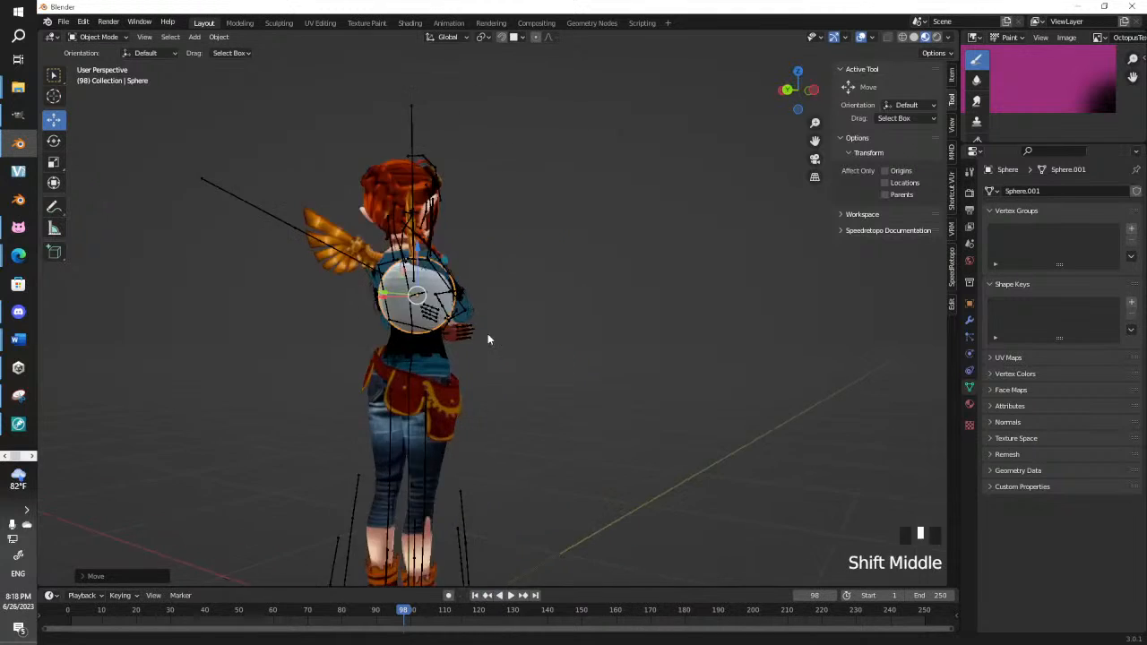
{"action": "scroll", "coordinate": [417, 359], "scroll_direction": "up", "scroll_amount": 2}
{"action": "middle_click_drag", "start_coordinate": [418, 358], "coordinate": [367, 338], "text": "shift"}
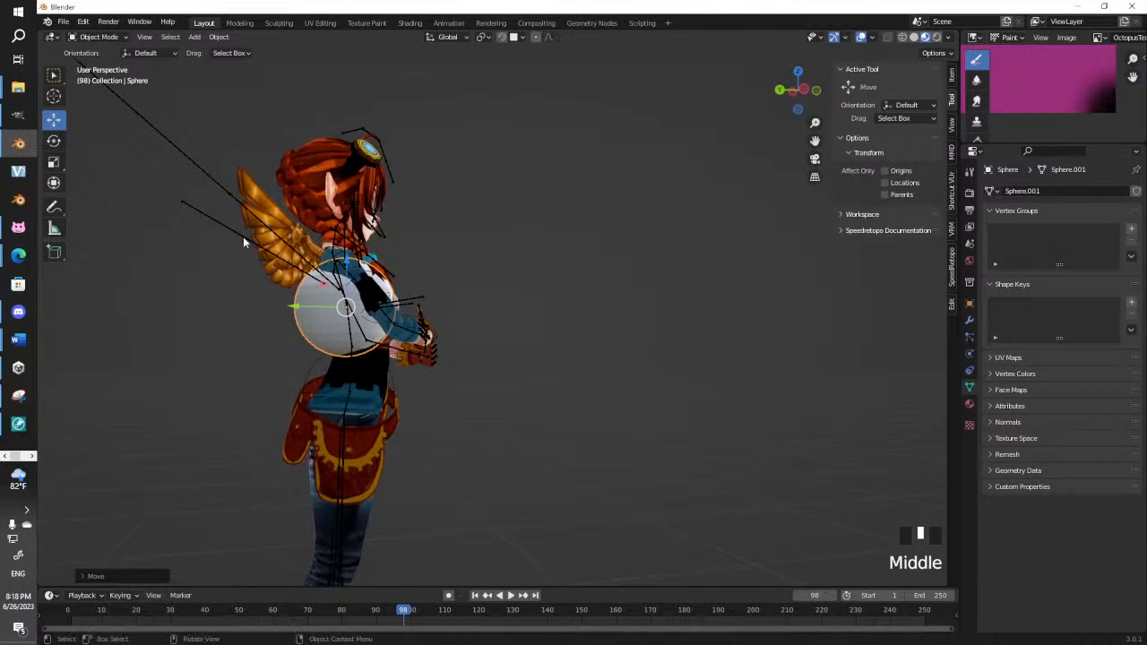
{"action": "left_click_drag", "start_coordinate": [290, 314], "coordinate": [384, 313]}
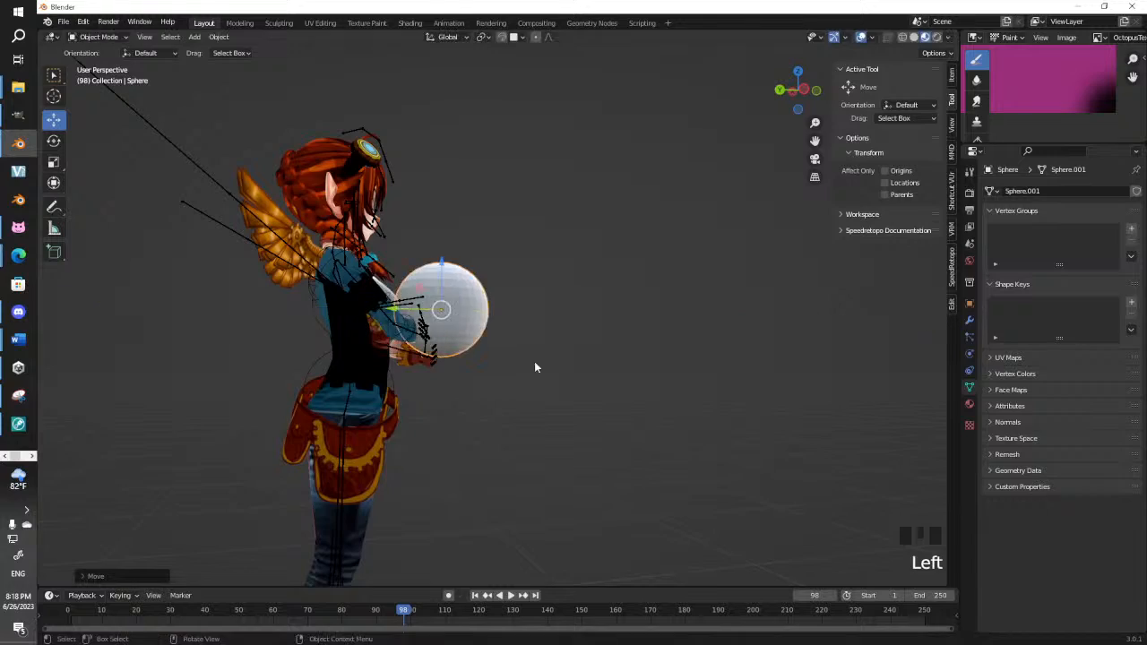
Scale the sphere down along the Y axis only, giving it an egg-shaped profile from the side
{"action": "middle_click_drag", "start_coordinate": [534, 362], "coordinate": [320, 381]}
{"action": "scroll", "coordinate": [494, 363], "scroll_direction": "up", "scroll_amount": 3}
{"action": "middle_click_drag", "start_coordinate": [493, 364], "coordinate": [289, 386], "text": "shift"}
{"action": "key", "text": "KP_3"}
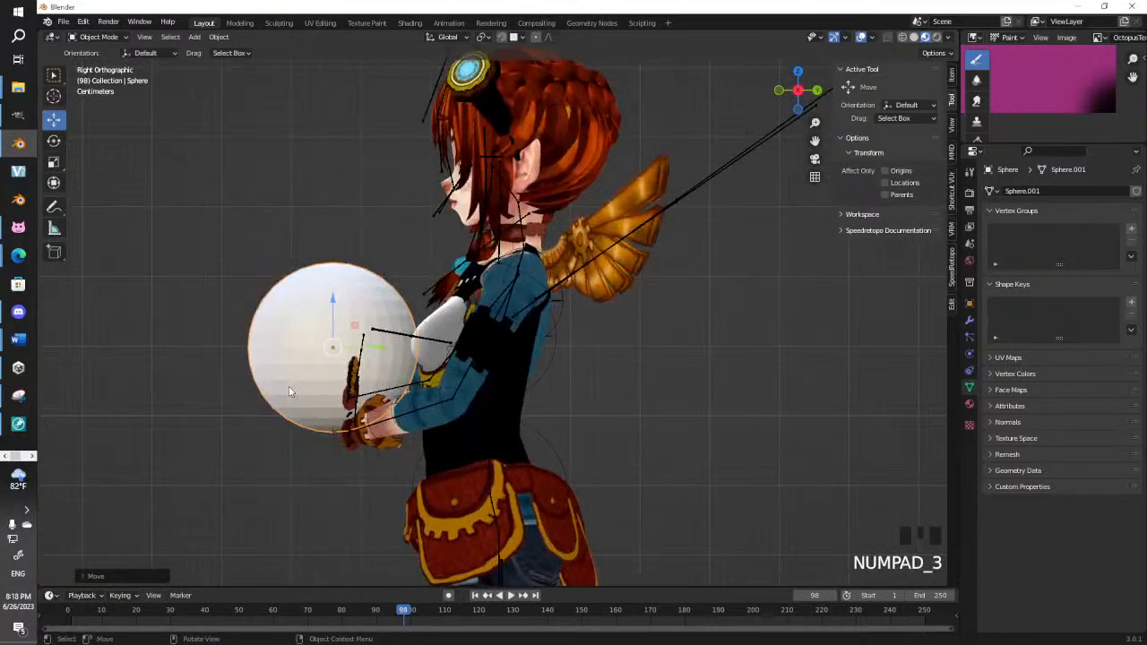
{"action": "key", "text": "s"}
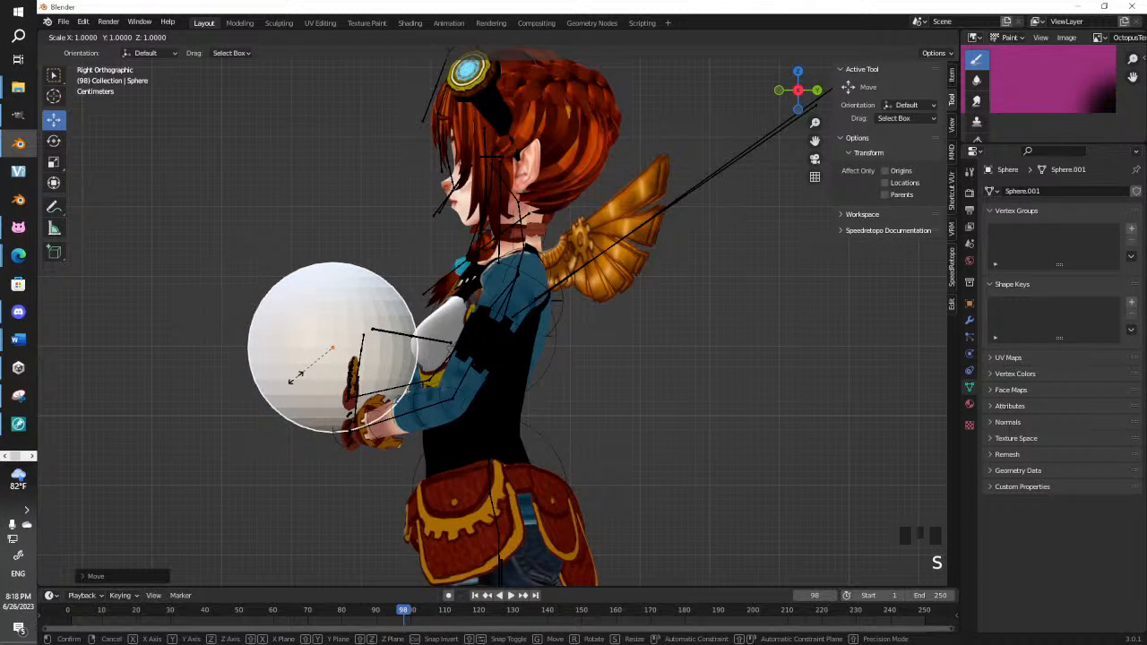
{"action": "key", "text": "y"}
{"action": "left_click", "coordinate": [328, 388]}
Move the flattened sphere closer to the chest and tilt its upper end toward the body in the side view
{"action": "key", "text": "g"}
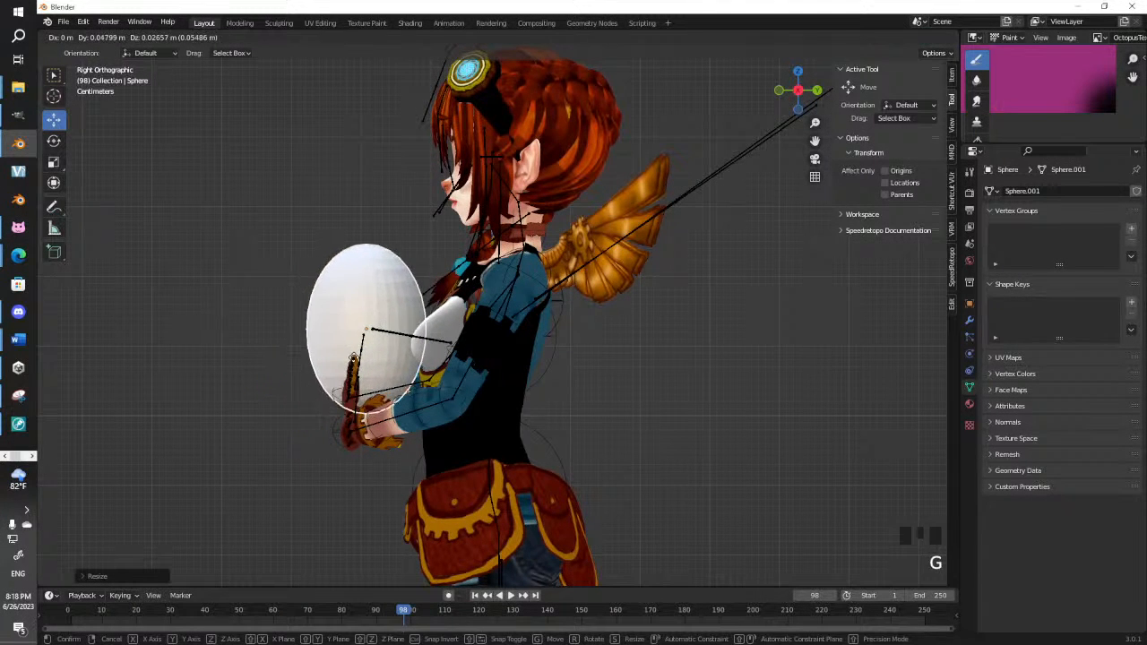
{"action": "left_click", "coordinate": [353, 356]}
{"action": "key", "text": "r"}
{"action": "left_click", "coordinate": [365, 383]}
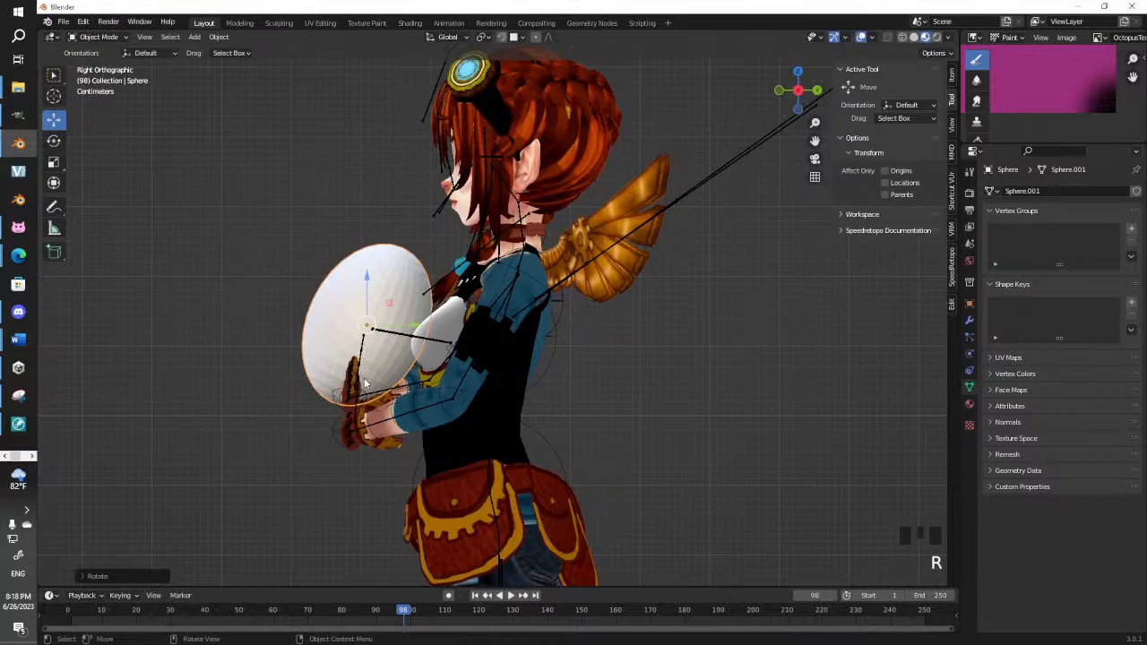
Hide the character's armature so its bones no longer cover the sphere
{"action": "middle_click_drag", "start_coordinate": [364, 383], "coordinate": [500, 396]}
{"action": "scroll", "coordinate": [500, 396], "scroll_direction": "down", "scroll_amount": 1}
{"action": "key", "text": "Tab"}
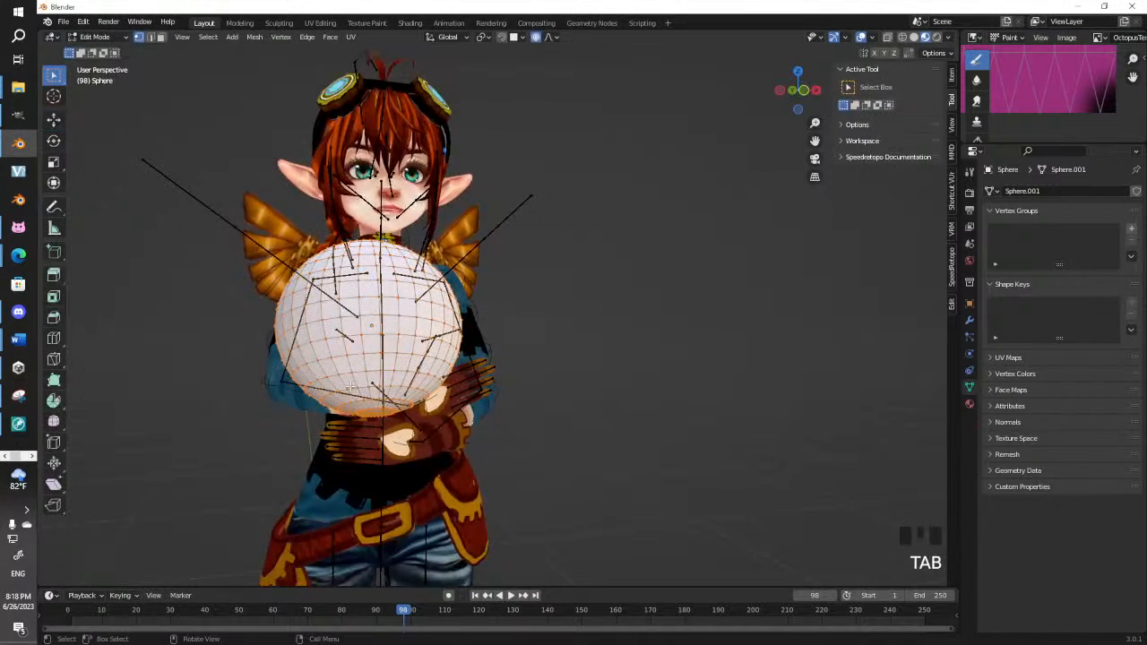
{"action": "key", "text": "Tab"}
{"action": "left_click", "coordinate": [517, 216]}
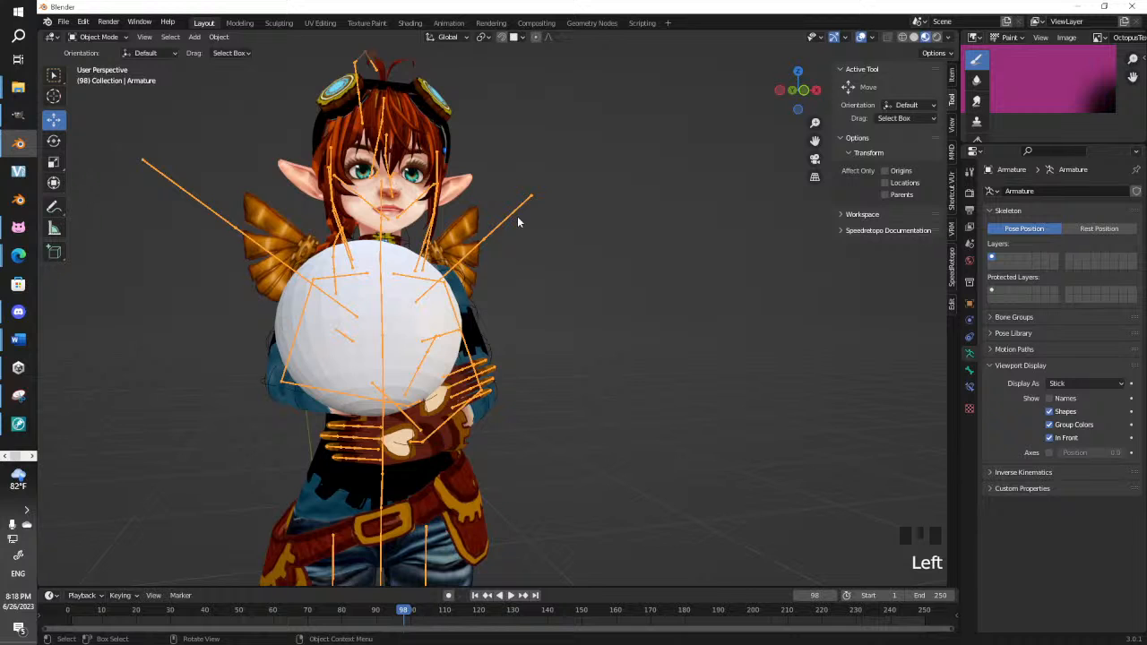
{"action": "key", "text": "h"}
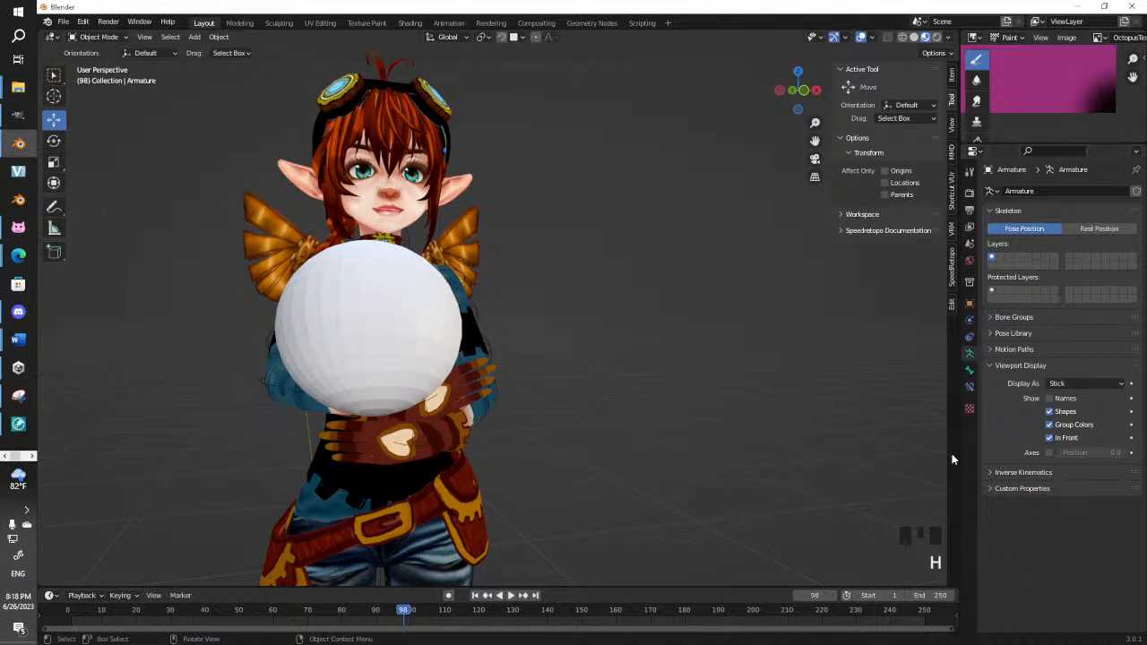
Pull the sphere mesh's bottom vertex down slightly, enlarging the proportional editing radius to about 0.18 m
{"action": "left_click", "coordinate": [384, 387]}
{"action": "key", "text": "Tab"}
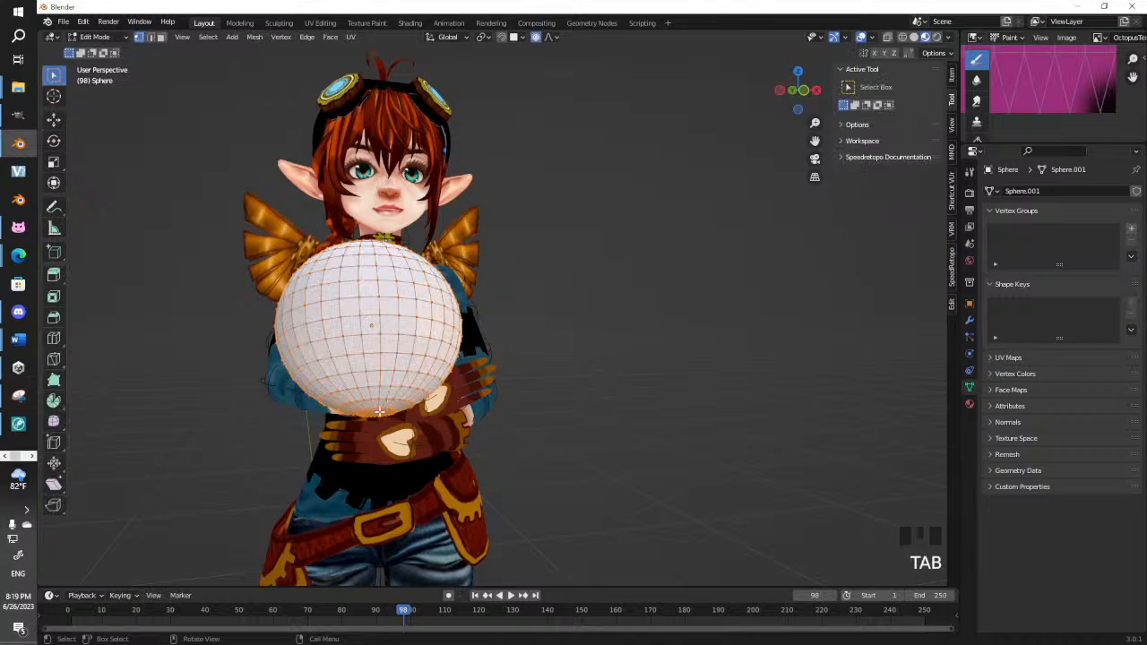
{"action": "left_click", "coordinate": [378, 412]}
{"action": "key", "text": "g"}
{"action": "scroll", "coordinate": [400, 455], "scroll_direction": "down", "scroll_amount": 20}
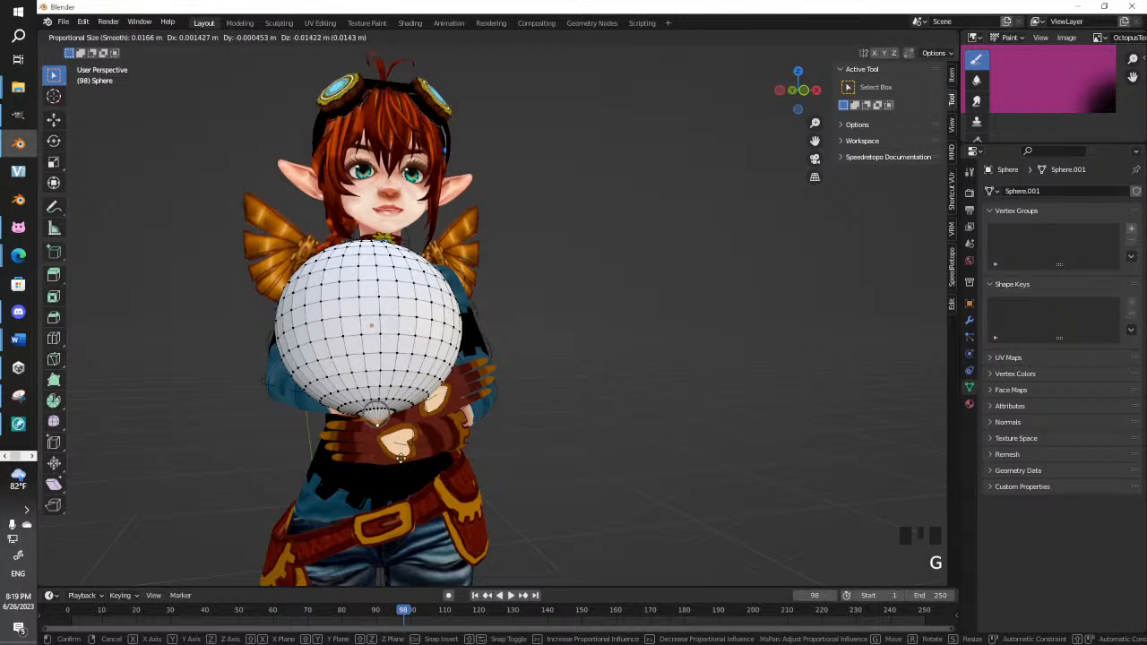
{"action": "left_click", "coordinate": [403, 459]}
From the right side, pull the mesh's top toward the neck and push its chest-facing side away from the body
{"action": "middle_click_drag", "start_coordinate": [404, 460], "coordinate": [545, 361]}
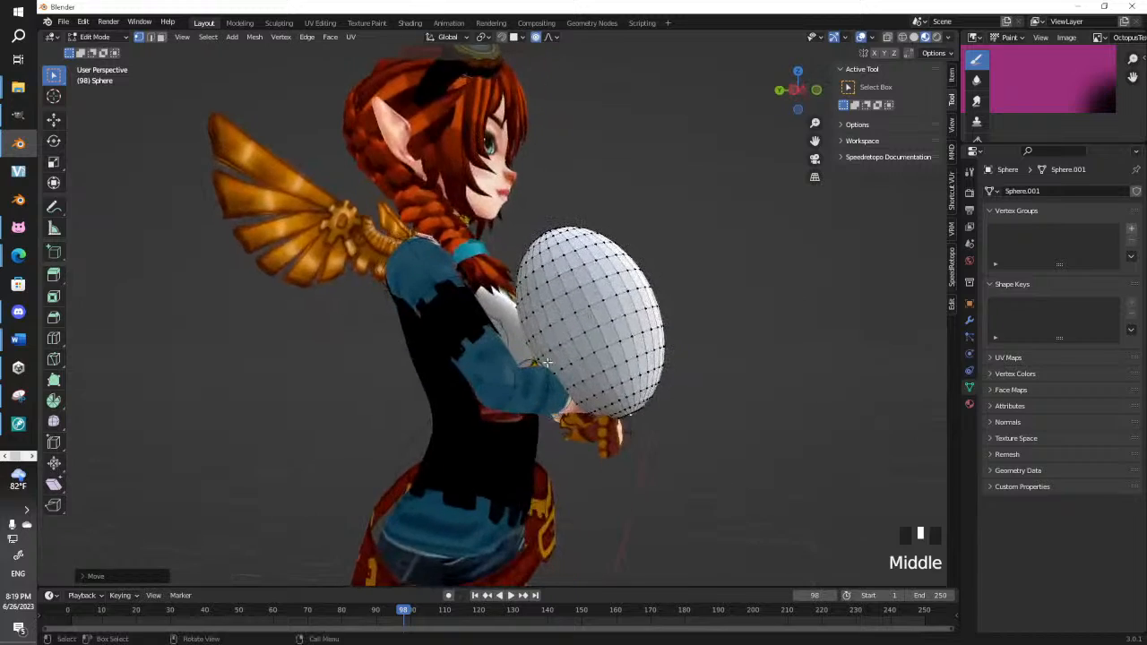
{"action": "middle_click_drag", "start_coordinate": [609, 330], "coordinate": [570, 350]}
{"action": "key", "text": "Tab"}
{"action": "scroll", "coordinate": [570, 349], "scroll_direction": "up", "scroll_amount": 2}
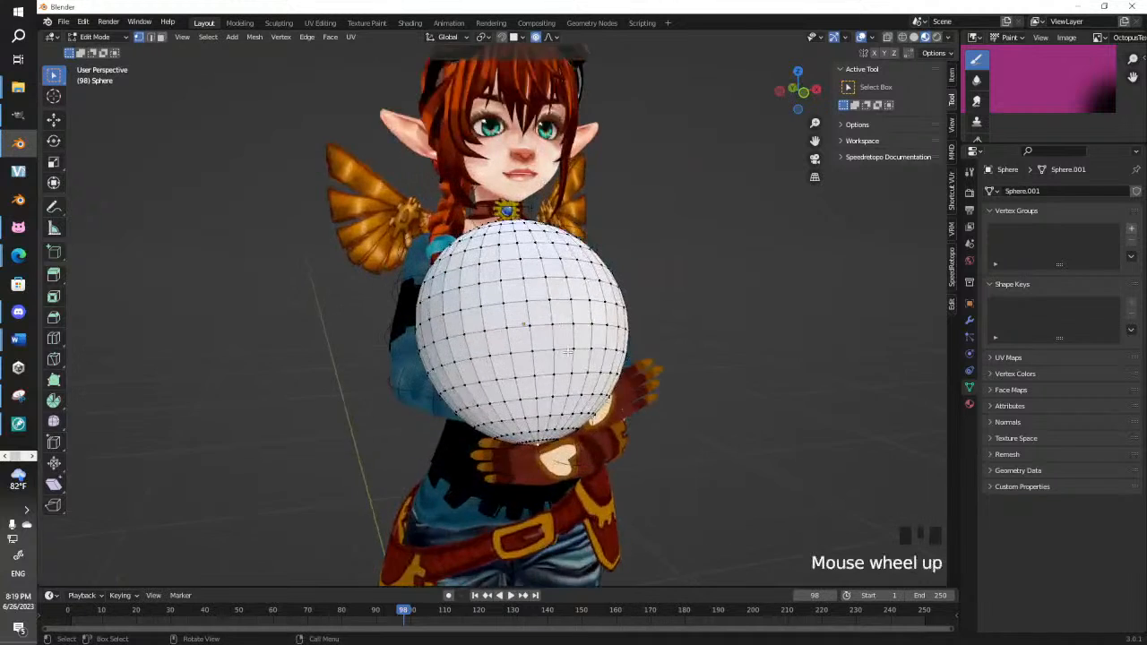
{"action": "key", "text": "KP_3"}
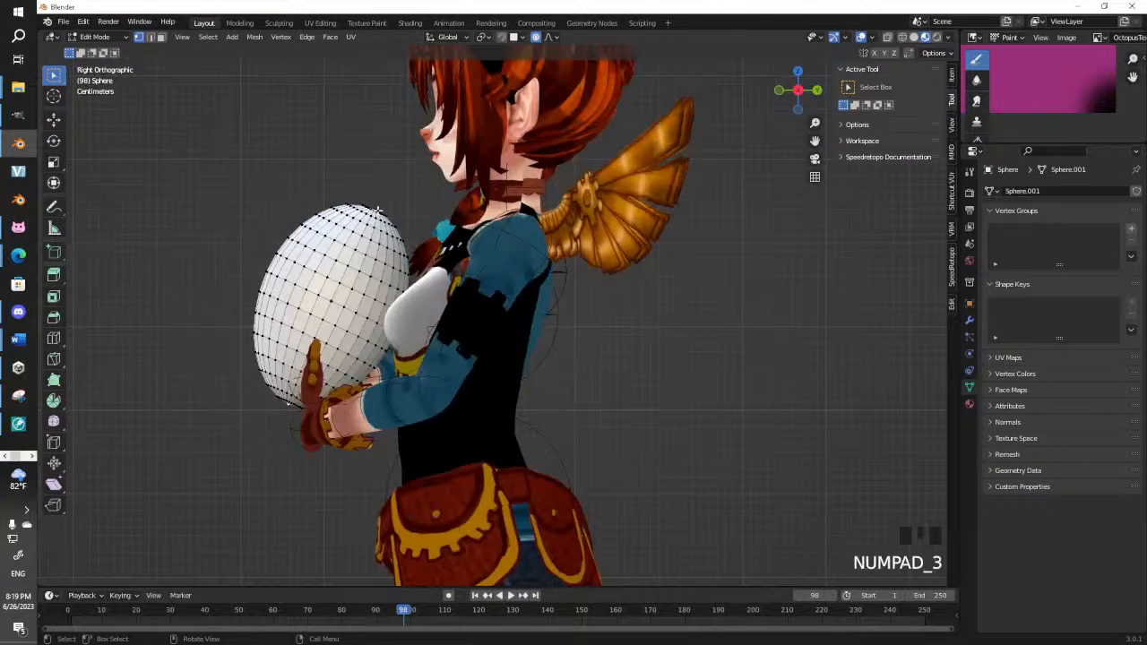
{"action": "key", "text": "g"}
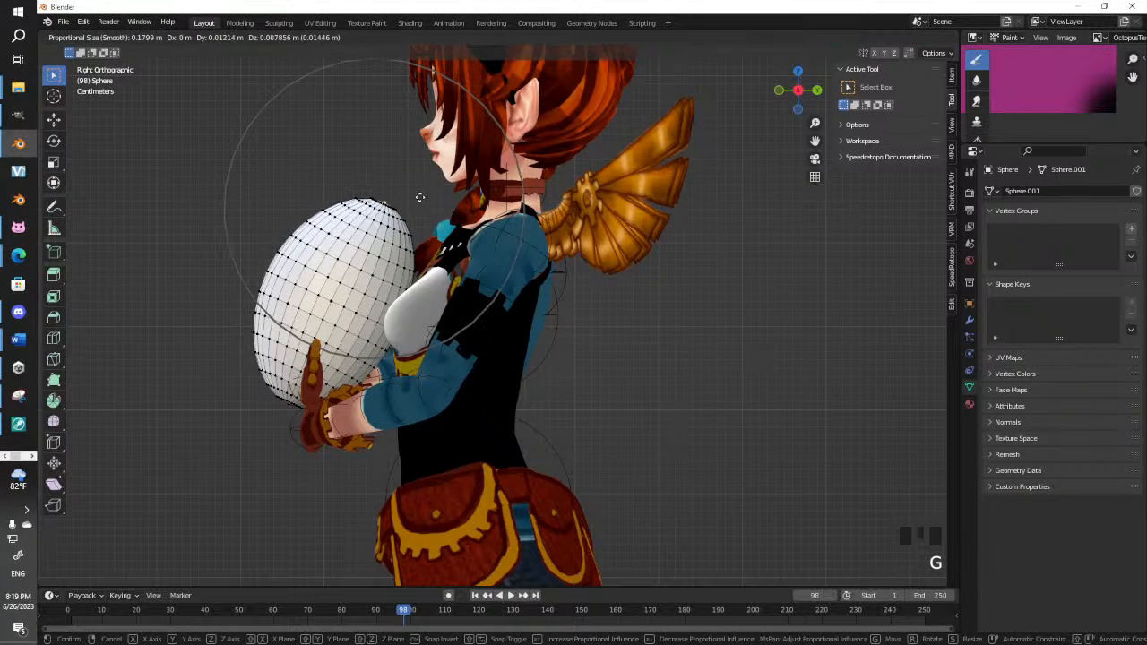
{"action": "left_click", "coordinate": [406, 288]}
{"action": "key", "text": "g"}
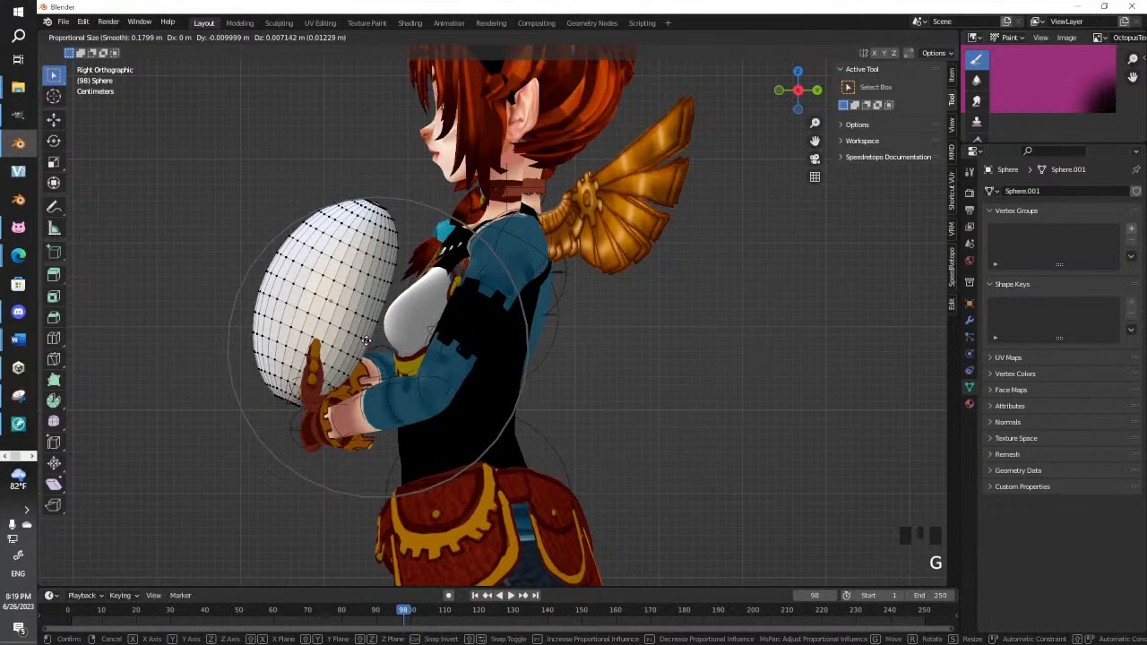
Draw the mesh's lower end in toward the body above the forearms and shift its upper rear edge toward the neck
{"action": "left_click", "coordinate": [307, 399]}
{"action": "key", "text": "g"}
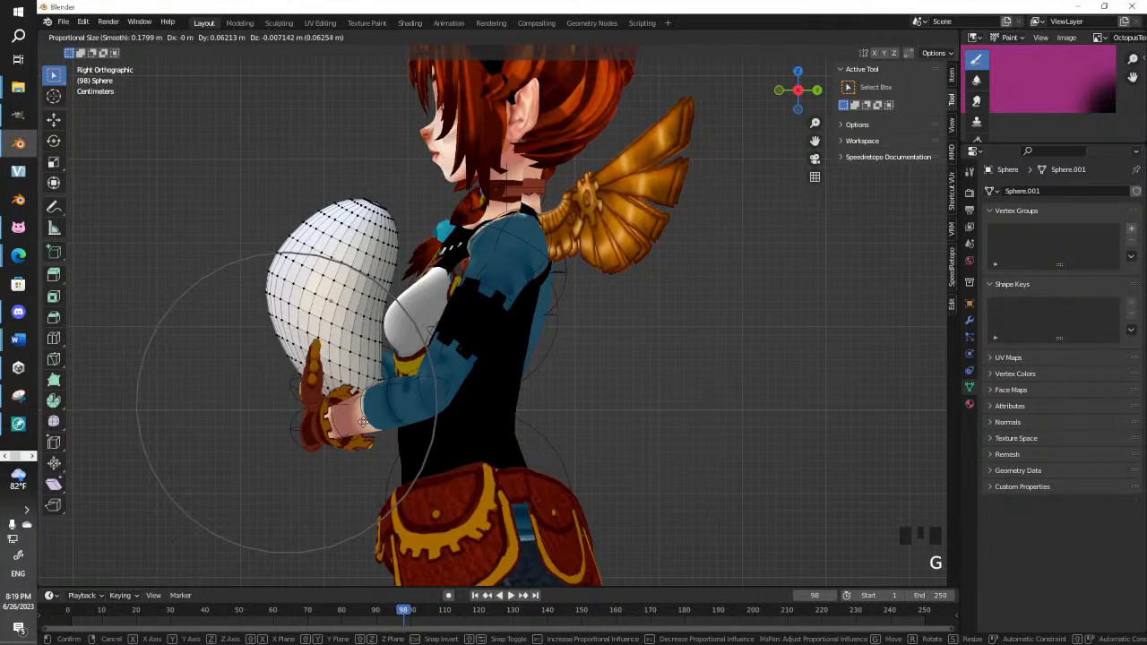
{"action": "left_click", "coordinate": [373, 424]}
{"action": "key", "text": "r"}
{"action": "left_click", "coordinate": [435, 345]}
{"action": "key", "text": "g"}
{"action": "left_click", "coordinate": [455, 351]}
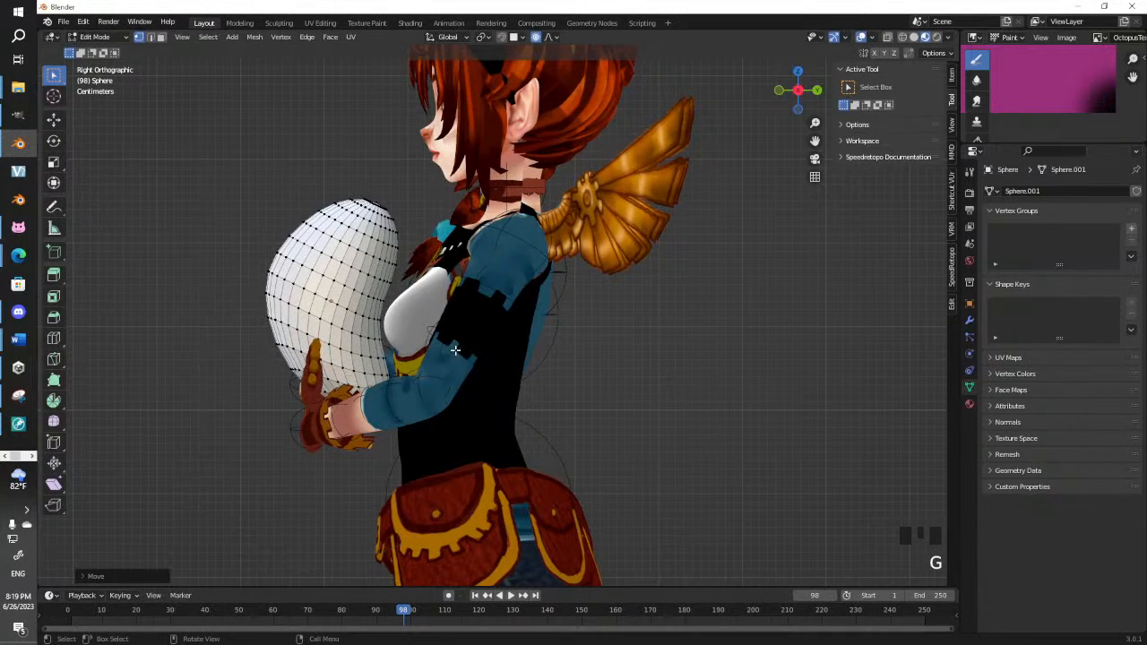
{"action": "key", "text": "g"}
{"action": "left_click", "coordinate": [403, 206]}
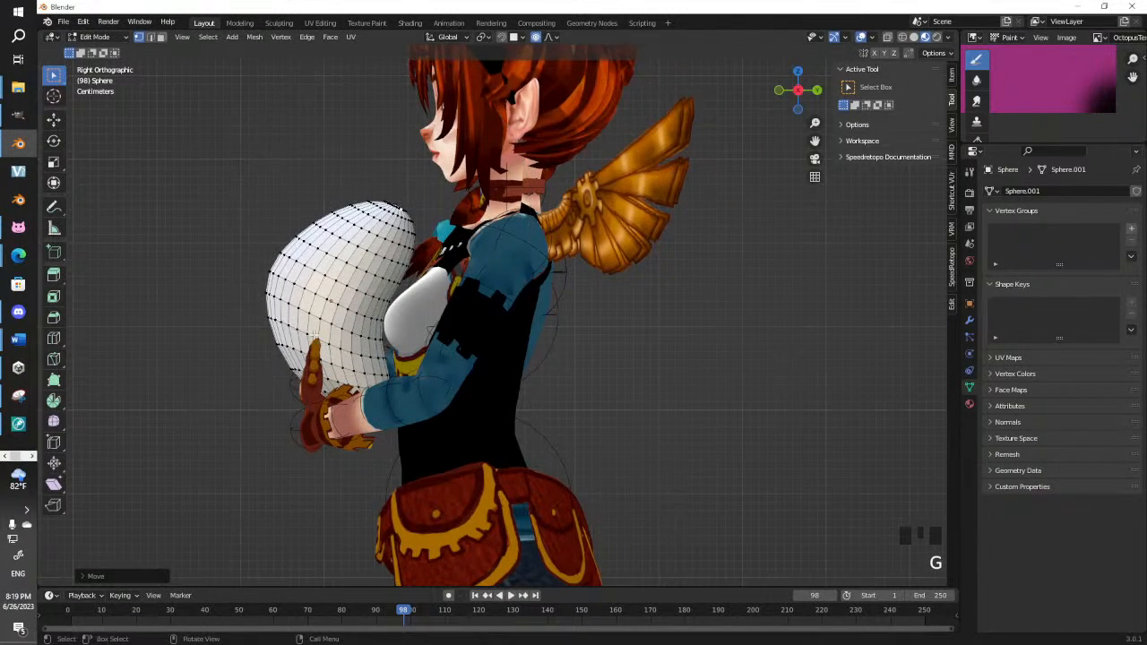
From the front, pull the mesh's lower corner and side on the character's right inward to narrow that half
{"action": "middle_click_drag", "start_coordinate": [403, 205], "coordinate": [454, 344]}
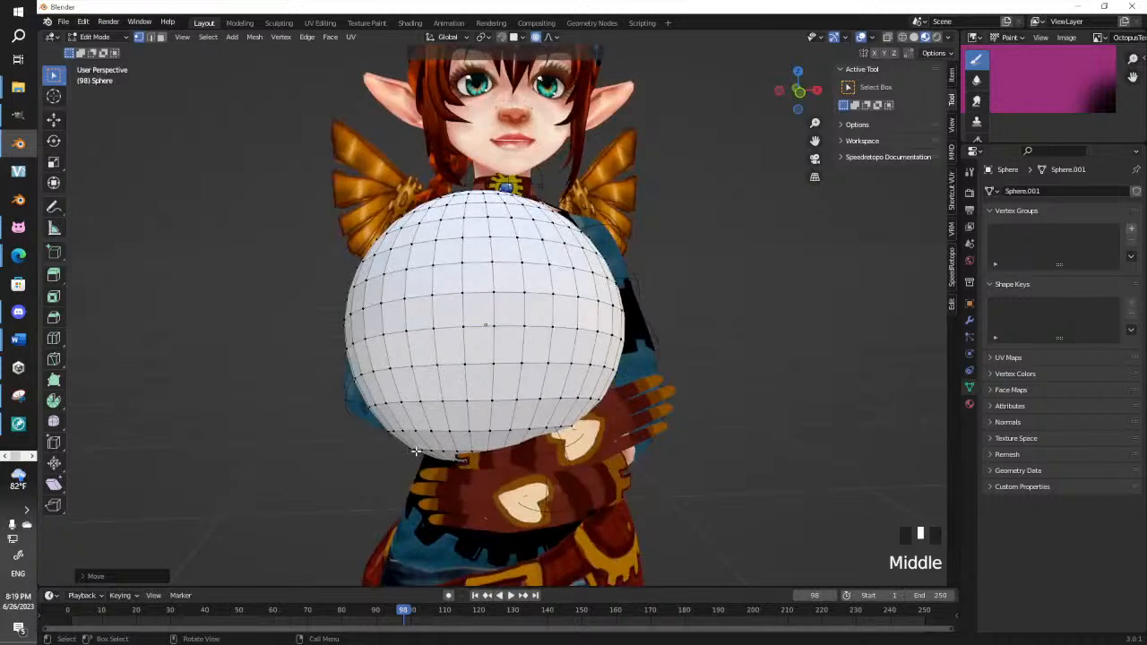
{"action": "key", "text": "g"}
{"action": "left_click", "coordinate": [492, 440]}
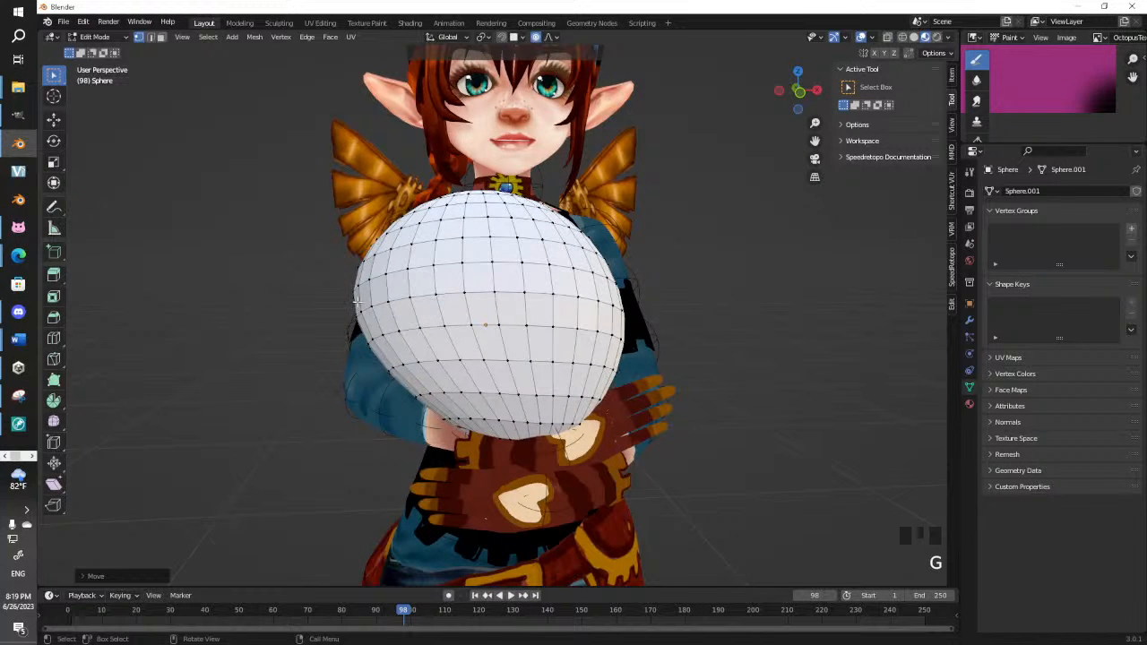
{"action": "key", "text": "g"}
{"action": "left_click", "coordinate": [466, 306]}
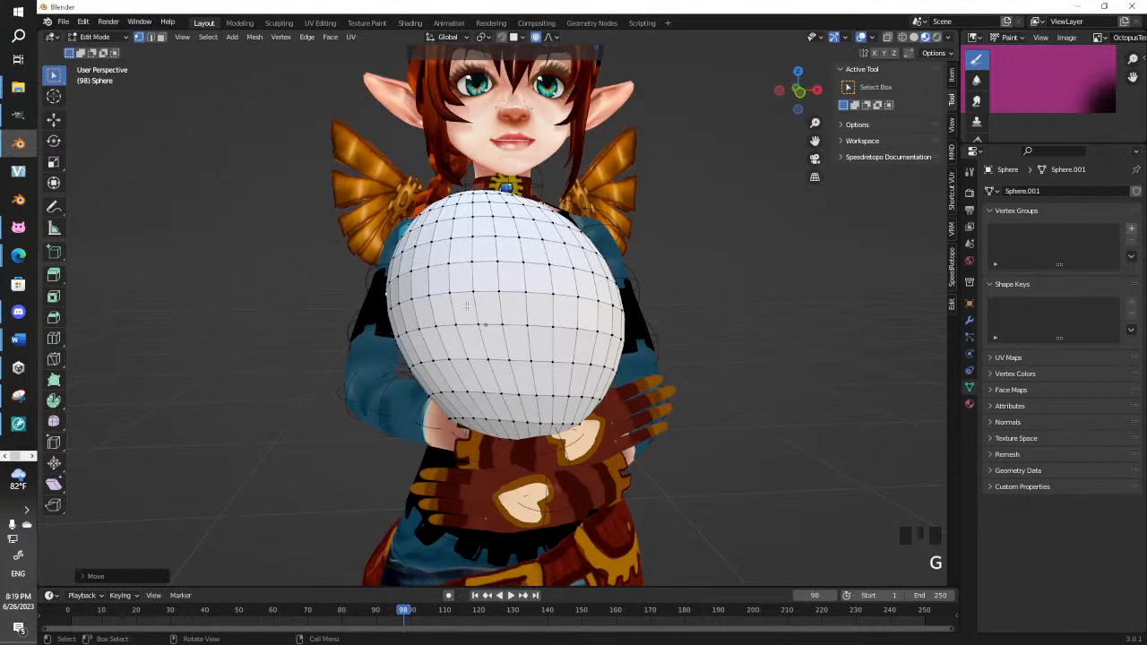
Adjust vertices along the mesh's sides from a three-quarter view to fit it against the chest
{"action": "scroll", "coordinate": [466, 306], "scroll_direction": "down", "scroll_amount": 2}
{"action": "middle_click_drag", "start_coordinate": [466, 305], "coordinate": [391, 344]}
{"action": "scroll", "coordinate": [480, 332], "scroll_direction": "up", "scroll_amount": 1}
{"action": "key", "text": "g"}
{"action": "left_click", "coordinate": [626, 356]}
{"action": "key", "text": "g"}
{"action": "left_click", "coordinate": [400, 323]}
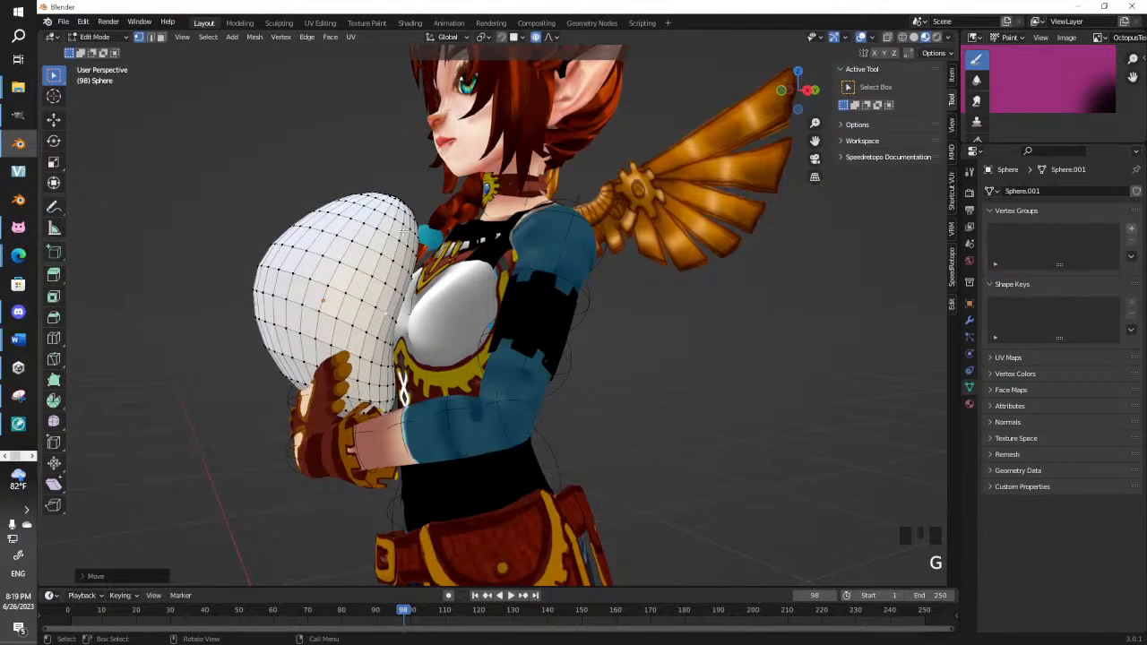
Reposition the mesh's upper rear edge beside the chest and nudge its top centre vertex sideways and down
{"action": "left_click", "coordinate": [402, 231]}
{"action": "key", "text": "g"}
{"action": "left_click", "coordinate": [397, 273]}
{"action": "middle_click_drag", "start_coordinate": [397, 288], "coordinate": [475, 273]}
{"action": "left_click", "coordinate": [474, 271]}
{"action": "key", "text": "g"}
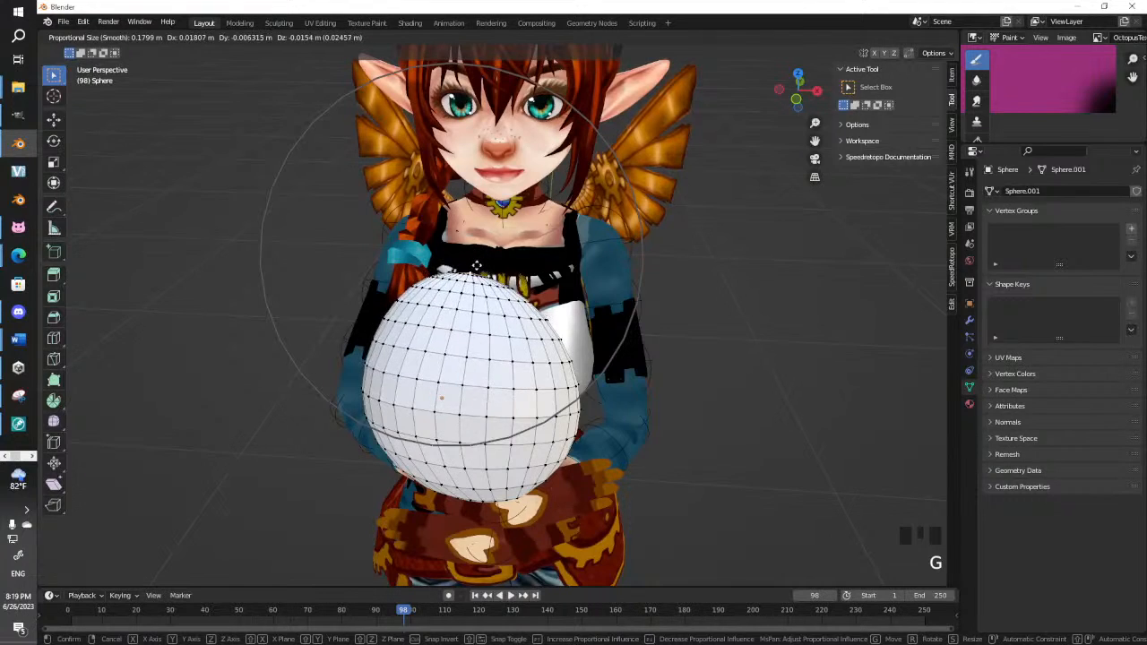
{"action": "left_click", "coordinate": [475, 269]}
Pull the mesh's upper rear edge slightly toward the shoulder and push its upper front bulge back toward the body
{"action": "middle_click_drag", "start_coordinate": [475, 269], "coordinate": [596, 213]}
{"action": "left_click", "coordinate": [611, 230]}
{"action": "key", "text": "g"}
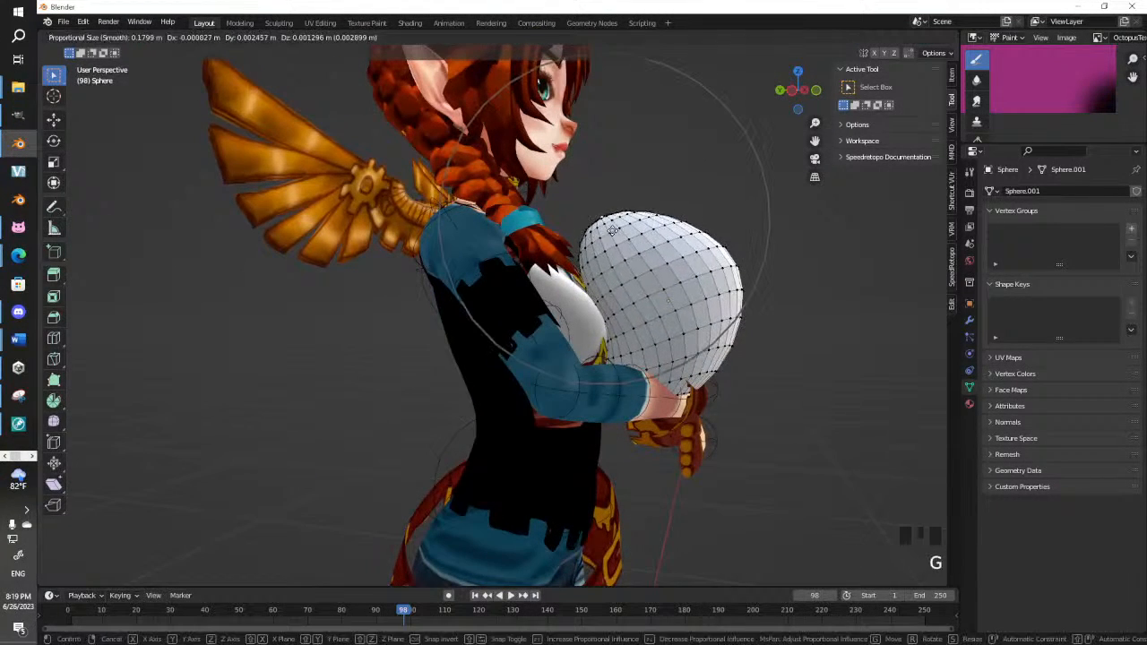
{"action": "left_click", "coordinate": [717, 244]}
{"action": "key", "text": "g"}
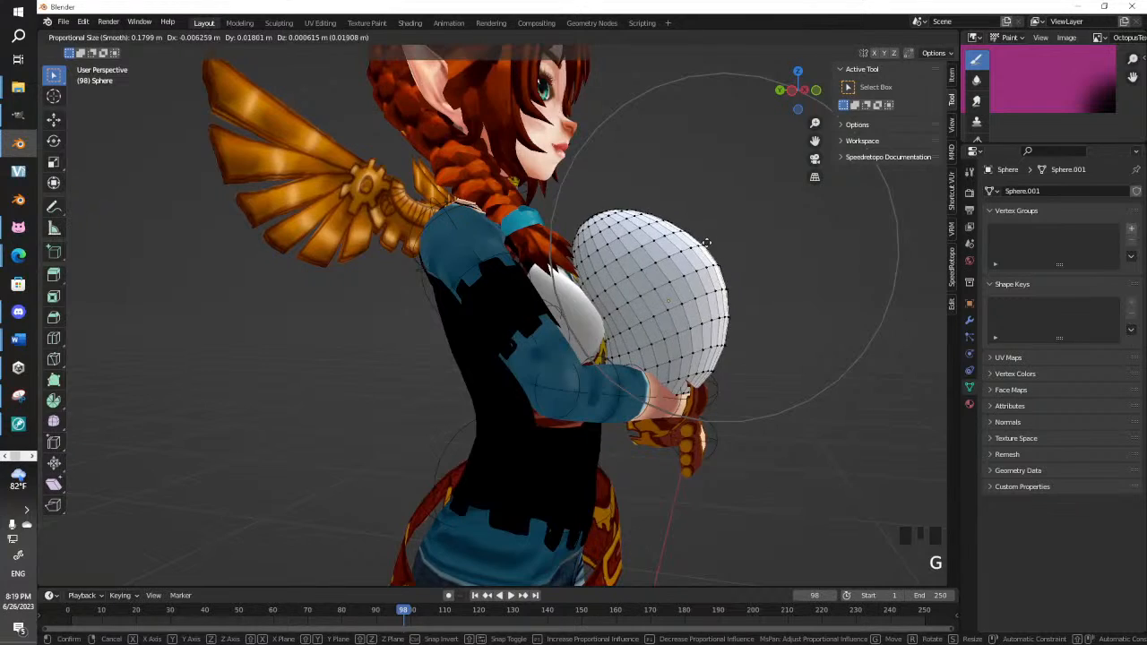
{"action": "left_click", "coordinate": [707, 243]}
{"action": "middle_click_drag", "start_coordinate": [698, 245], "coordinate": [502, 299]}
{"action": "scroll", "coordinate": [418, 278], "scroll_direction": "up", "scroll_amount": 2}
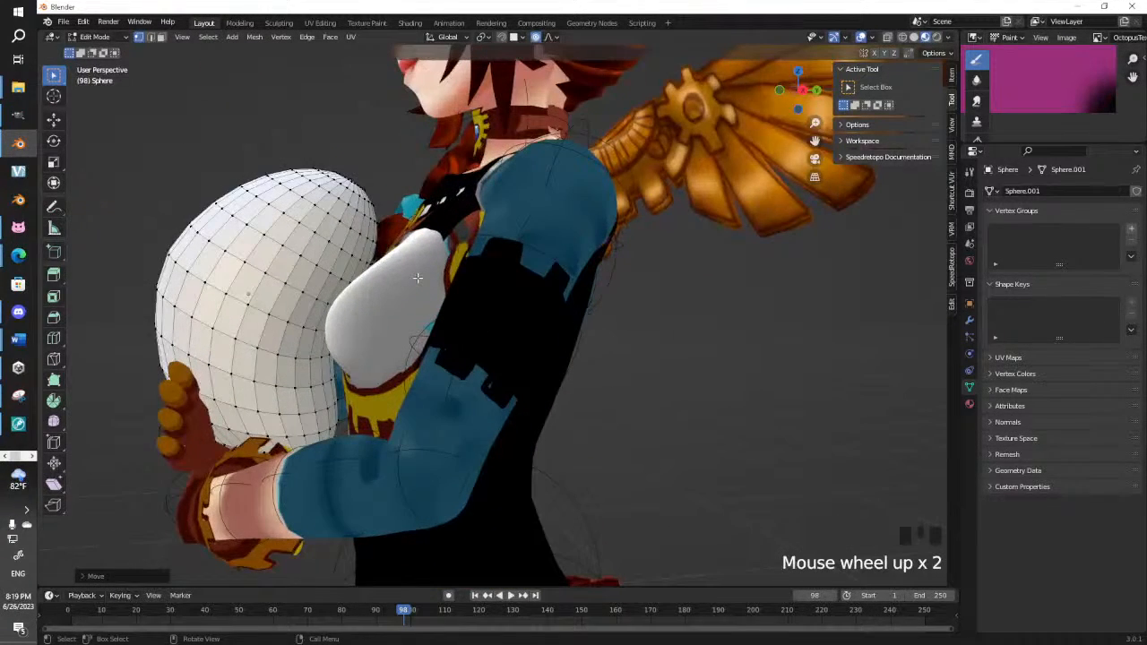
From the side, pull vertices along the mesh's rear edge forward so they clear the chest
{"action": "scroll", "coordinate": [412, 276], "scroll_direction": "up", "scroll_amount": 1}
{"action": "left_click", "coordinate": [351, 198]}
{"action": "key", "text": "g"}
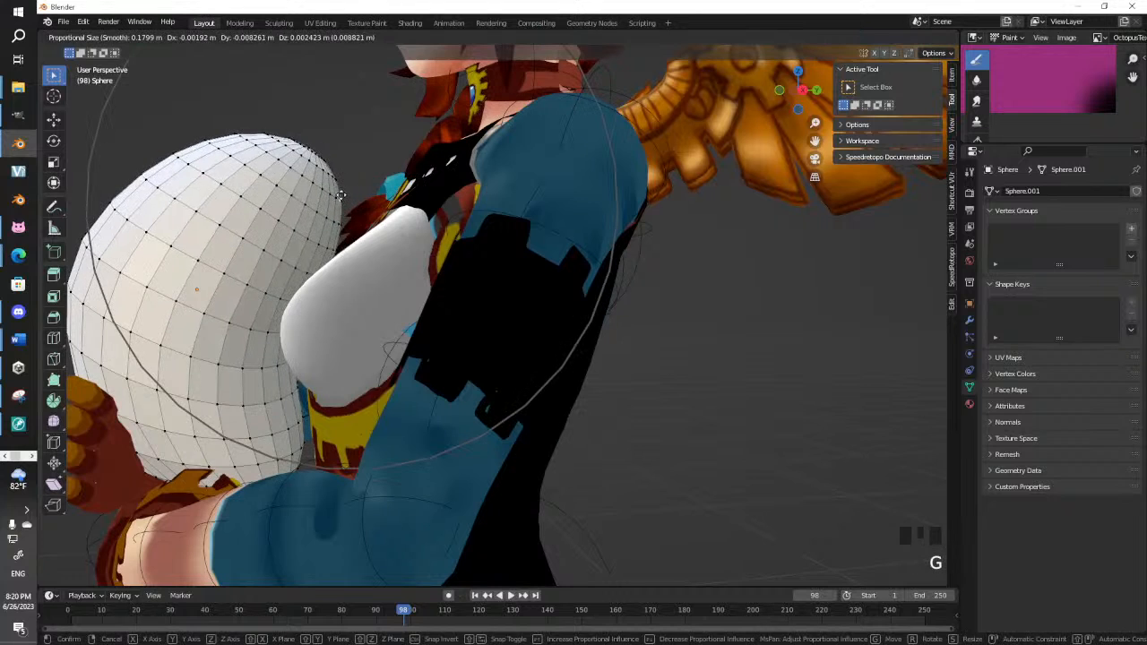
{"action": "left_click", "coordinate": [341, 196]}
{"action": "key", "text": "g"}
{"action": "left_click", "coordinate": [323, 256]}
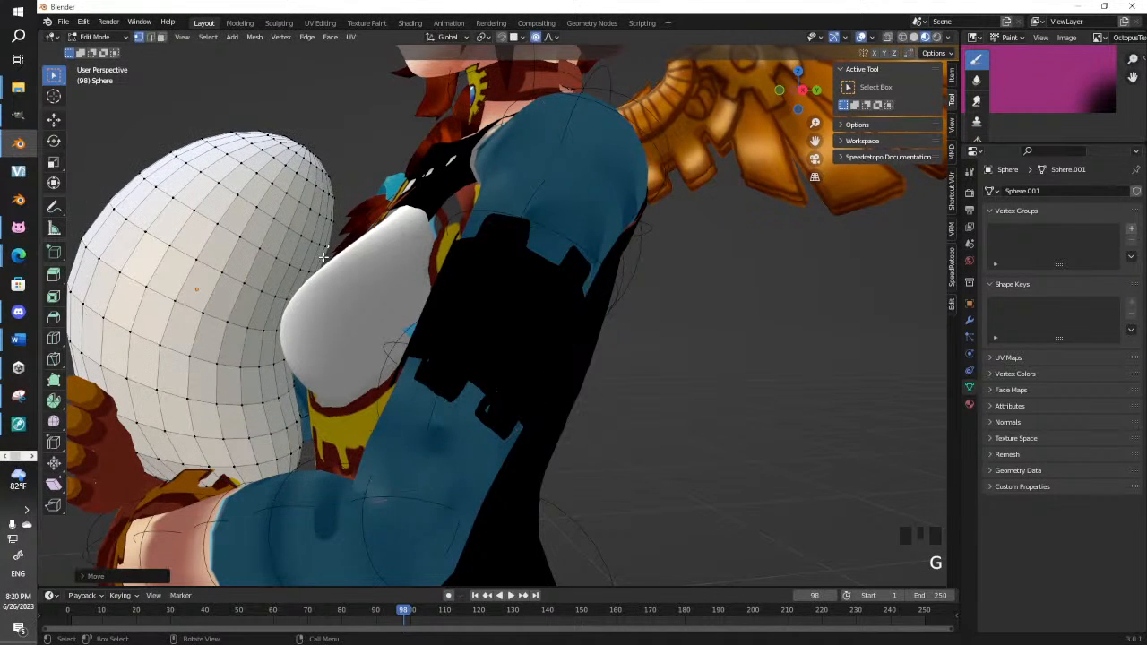
{"action": "left_click", "coordinate": [289, 328]}
{"action": "key", "text": "g"}
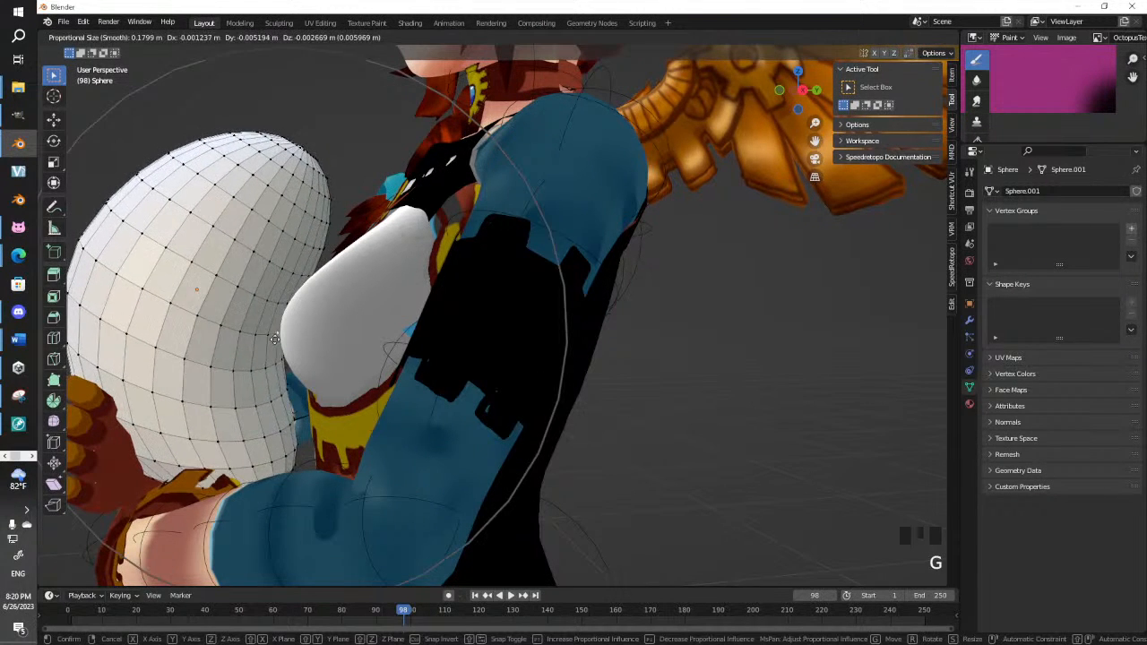
{"action": "left_click", "coordinate": [254, 414]}
From the front, pull the mesh's lower corner on the character's right inward and reposition its lower front area
{"action": "scroll", "coordinate": [253, 414], "scroll_direction": "down", "scroll_amount": 2}
{"action": "middle_click_drag", "start_coordinate": [254, 414], "coordinate": [367, 464]}
{"action": "left_click", "coordinate": [373, 463]}
{"action": "key", "text": "g"}
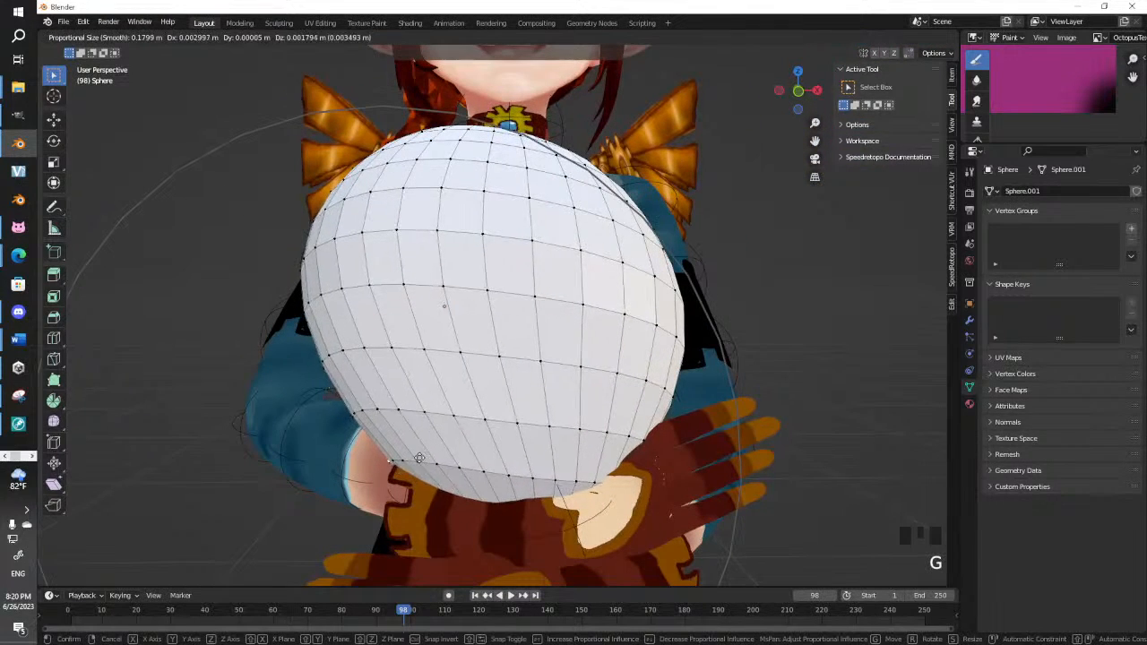
{"action": "left_click", "coordinate": [429, 430]}
{"action": "middle_click_drag", "start_coordinate": [429, 430], "coordinate": [520, 404]}
{"action": "left_click", "coordinate": [512, 403]}
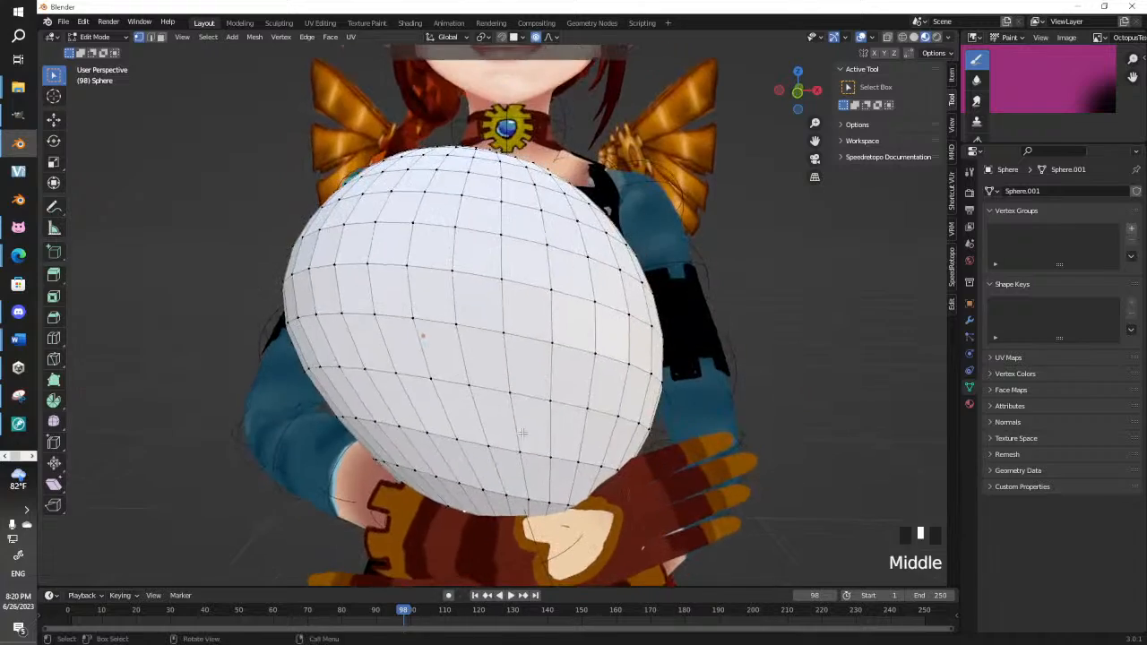
{"action": "key", "text": "g"}
{"action": "left_click", "coordinate": [408, 415]}
From the character's right side, adjust the mesh's side vertices and lift its upper rear edge slightly
{"action": "middle_click_drag", "start_coordinate": [408, 414], "coordinate": [610, 290]}
{"action": "key", "text": "g"}
{"action": "left_click", "coordinate": [487, 443]}
{"action": "key", "text": "g"}
{"action": "left_click", "coordinate": [476, 411]}
{"action": "key", "text": "g"}
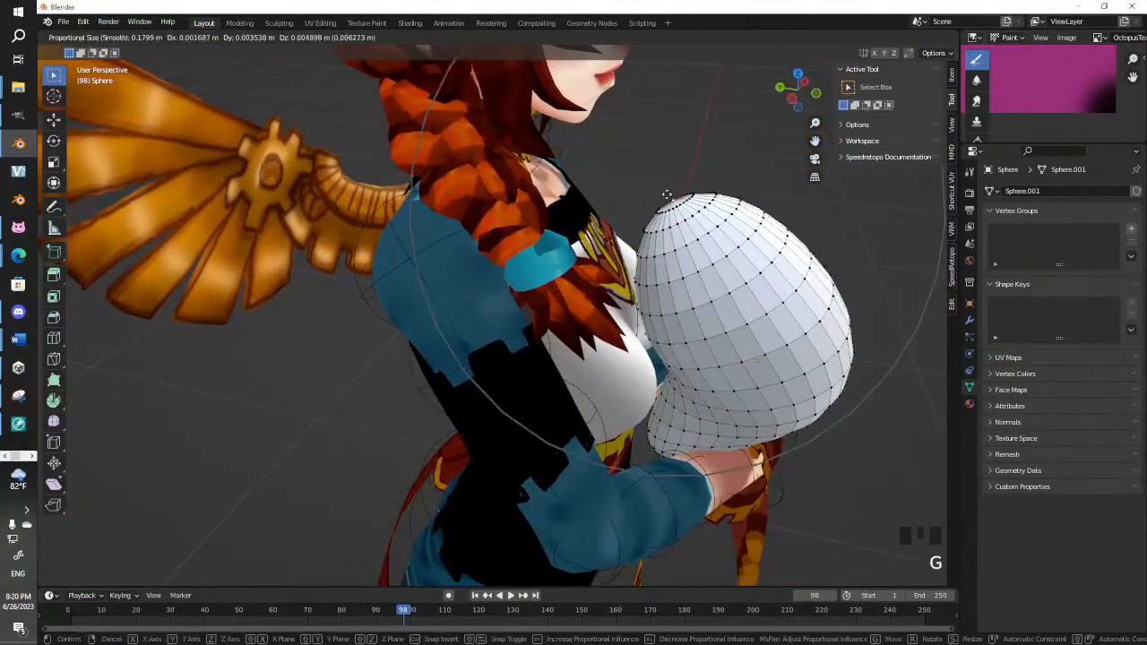
{"action": "left_click", "coordinate": [669, 188]}
Nudge a vertex on the mesh's front slightly from a three-quarter view
{"action": "middle_click_drag", "start_coordinate": [670, 188], "coordinate": [587, 309]}
{"action": "left_click", "coordinate": [672, 309]}
{"action": "key", "text": "g"}
{"action": "left_click", "coordinate": [674, 309]}
{"action": "scroll", "coordinate": [585, 316], "scroll_direction": "up", "scroll_amount": 2}
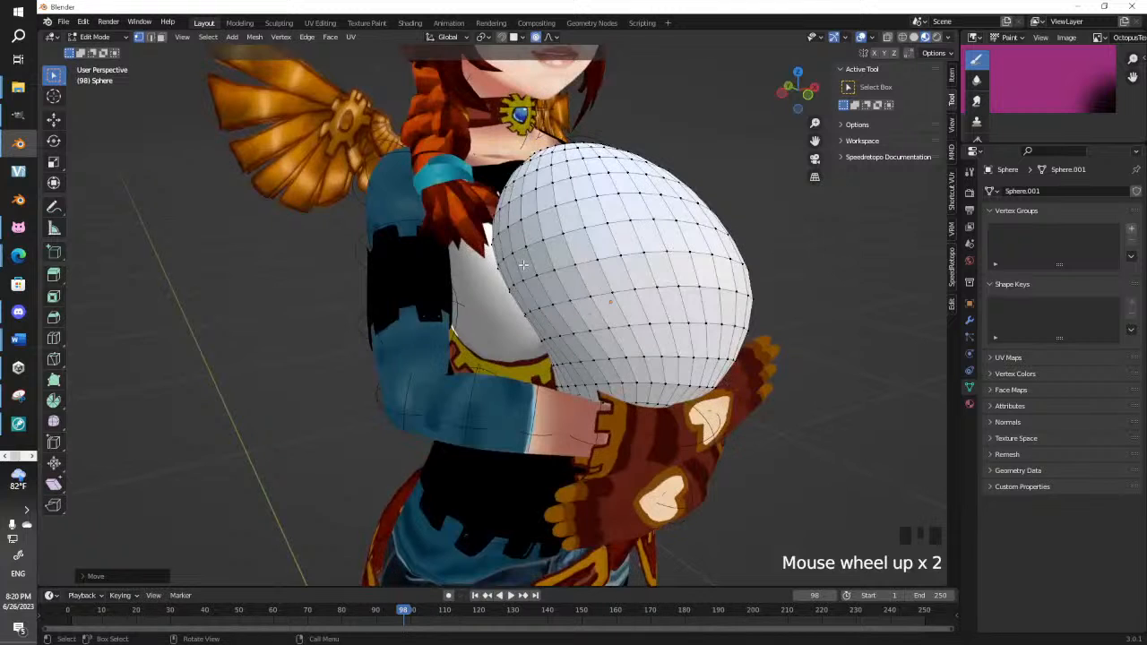
Refine the mesh's side and lower edge on the character's right by moving two of its vertices
{"action": "left_click", "coordinate": [529, 279]}
{"action": "left_click", "coordinate": [90, 38]}
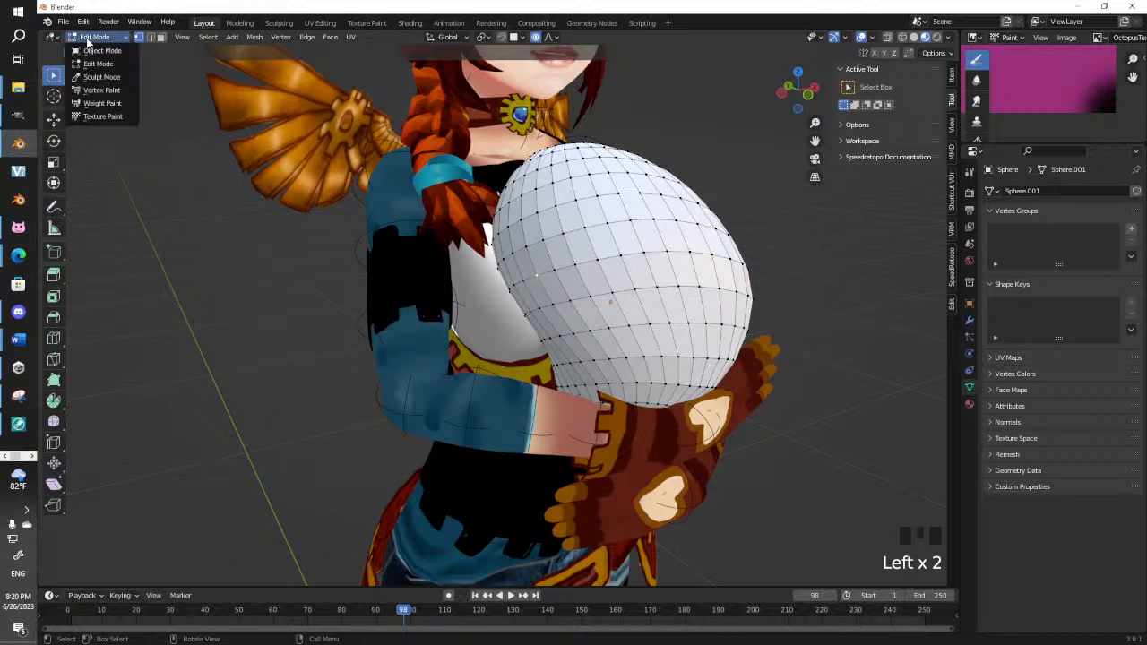
{"action": "middle_click_drag", "start_coordinate": [543, 294], "coordinate": [466, 348]}
{"action": "left_click", "coordinate": [509, 305]}
{"action": "key", "text": "g"}
{"action": "left_click", "coordinate": [472, 317]}
{"action": "left_click", "coordinate": [376, 303]}
{"action": "key", "text": "g"}
{"action": "left_click", "coordinate": [406, 346]}
Switch to face selection, select a face on the mesh's lower front, and return to Object Mode
{"action": "scroll", "coordinate": [466, 348], "scroll_direction": "down", "scroll_amount": 2}
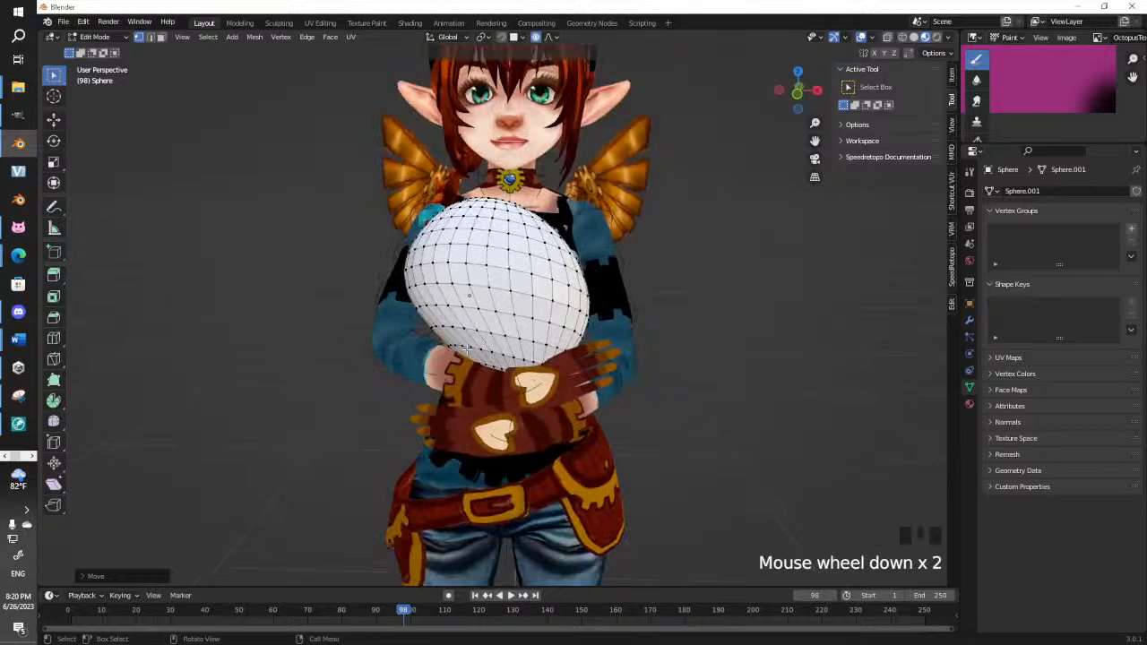
{"action": "left_click", "coordinate": [162, 39]}
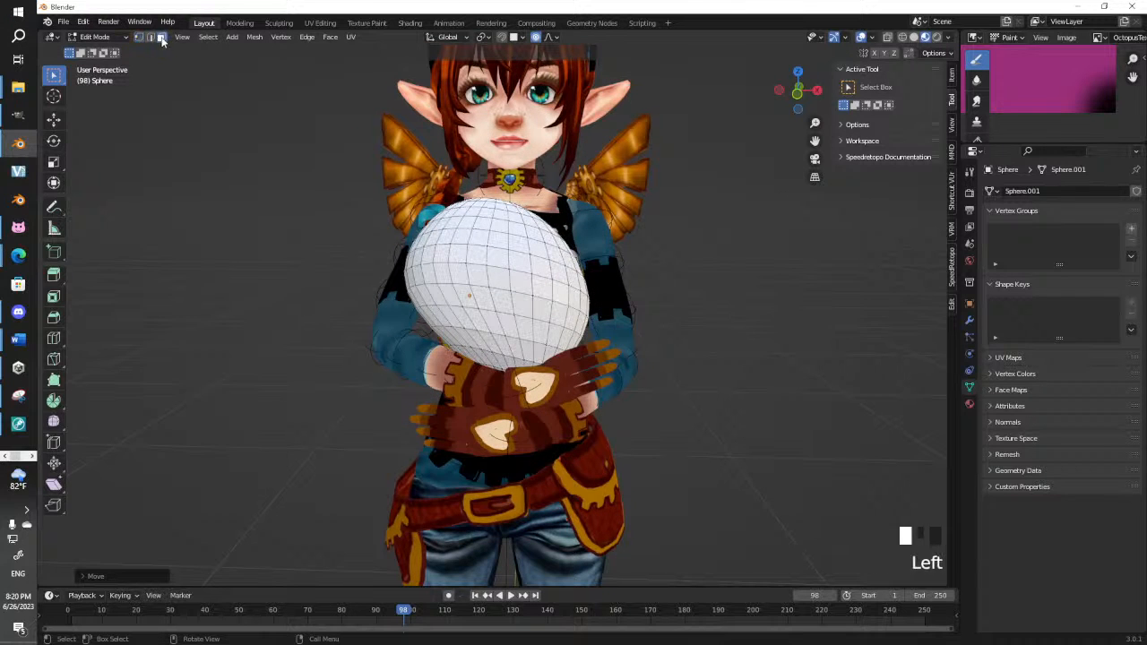
{"action": "middle_click_drag", "start_coordinate": [420, 228], "coordinate": [435, 247], "text": "shift"}
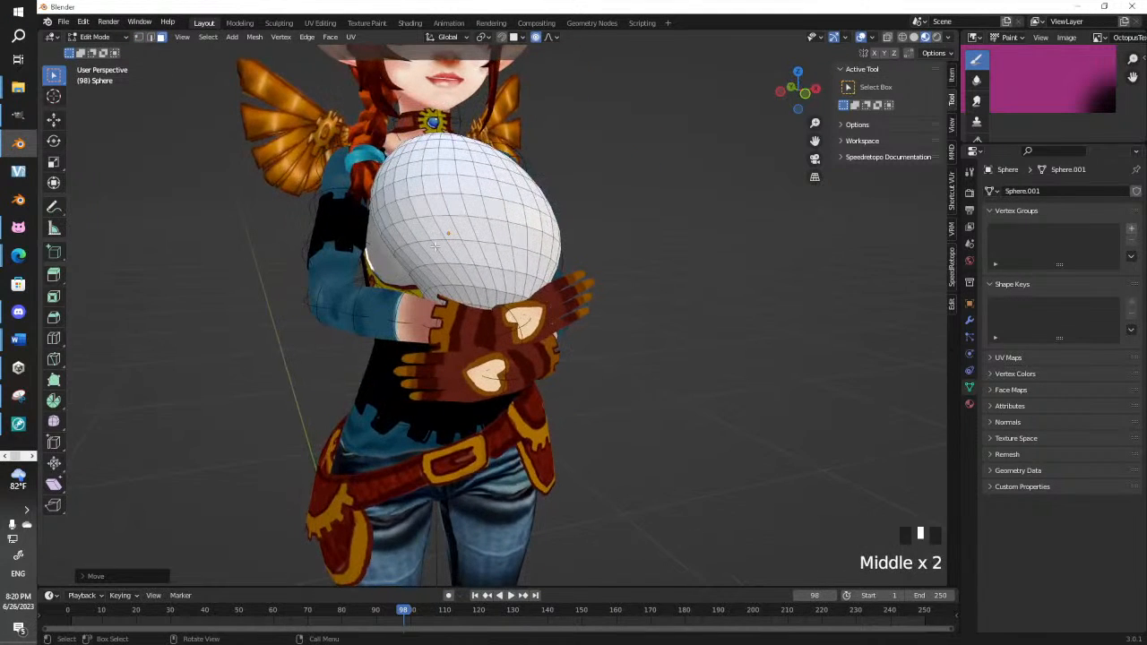
{"action": "left_click", "coordinate": [447, 273]}
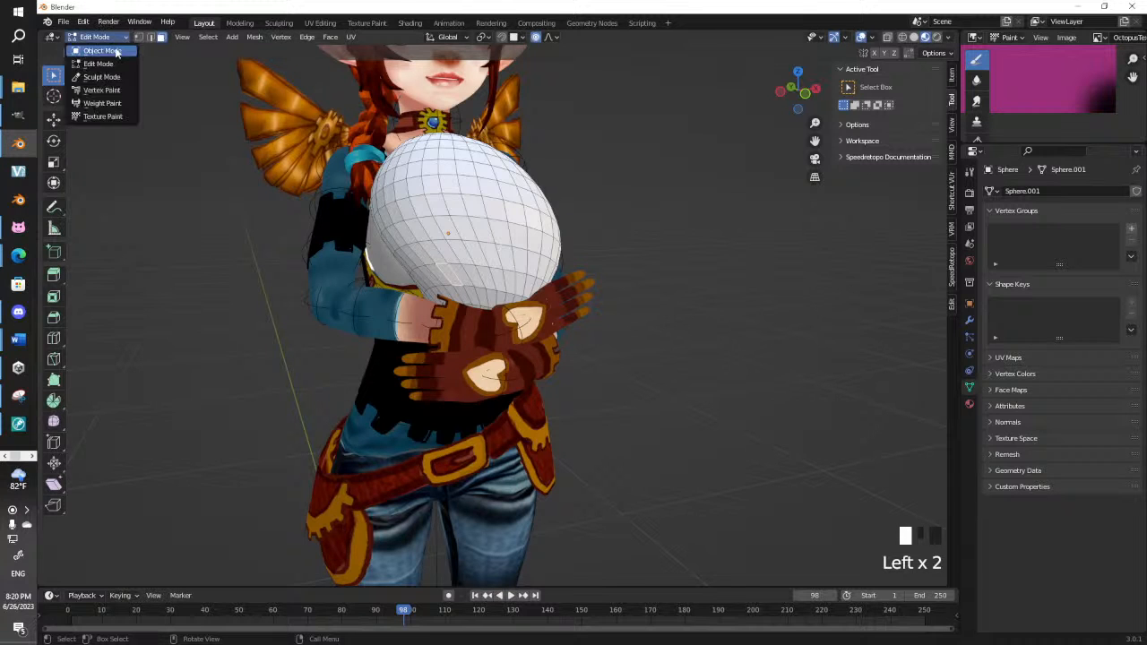
{"action": "left_click", "coordinate": [114, 49]}
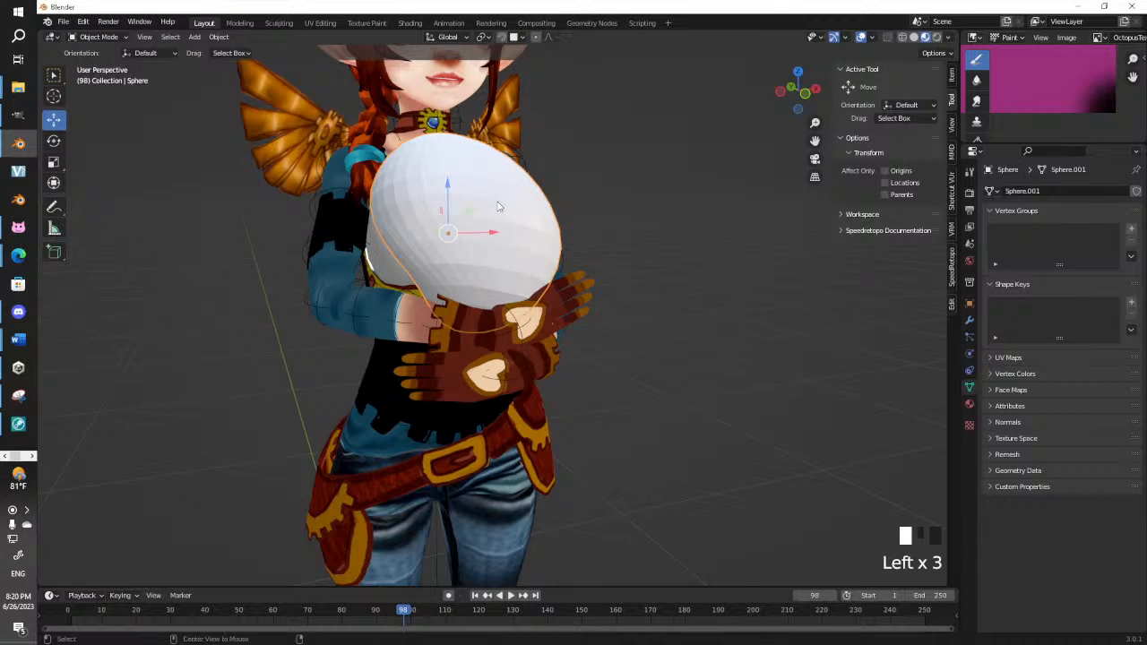
{"action": "key", "text": "alt+i"}
{"action": "left_click", "coordinate": [629, 200]}
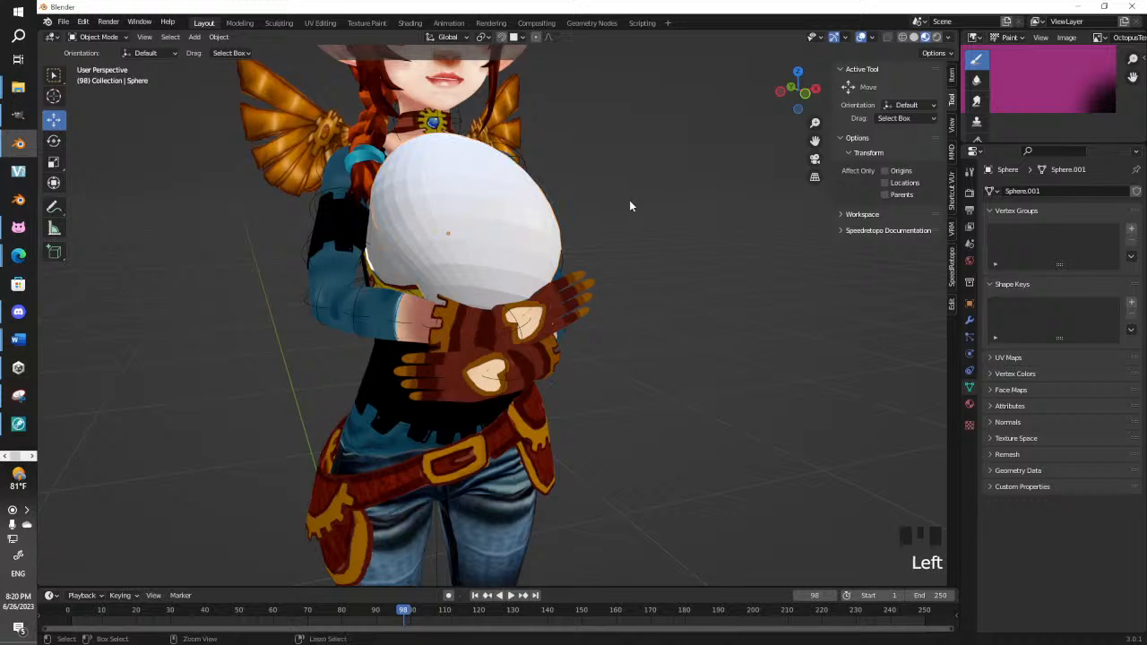
{"action": "key", "text": "ctrl+i"}
{"action": "key", "text": "h"}
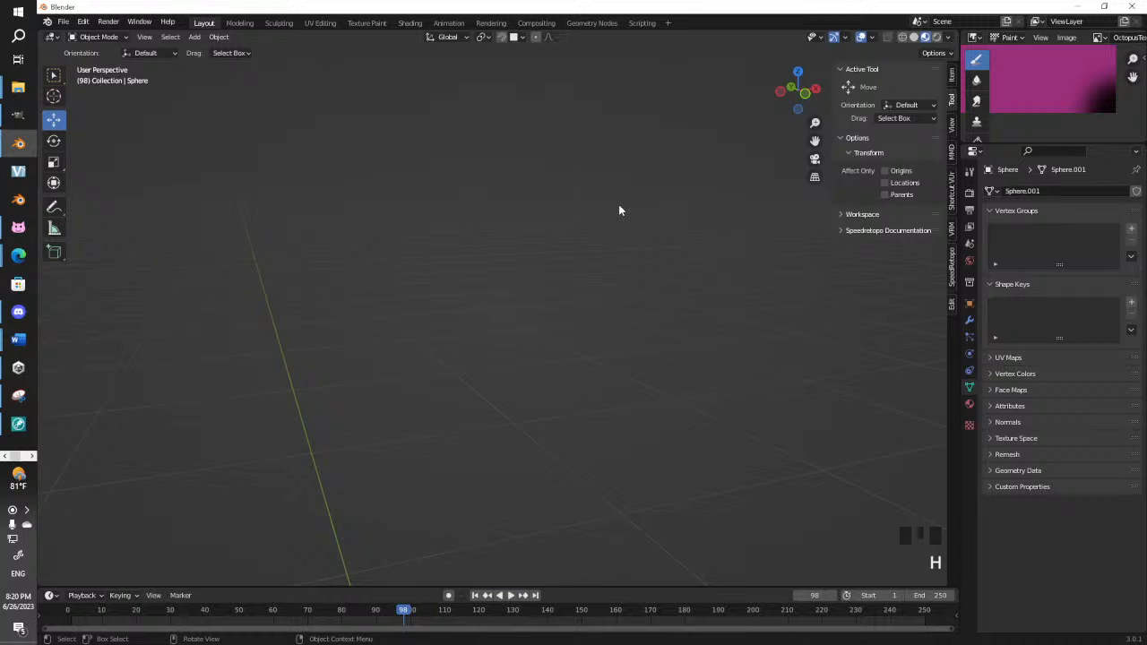
{"action": "key", "text": "alt+h"}
{"action": "left_click", "coordinate": [611, 187]}
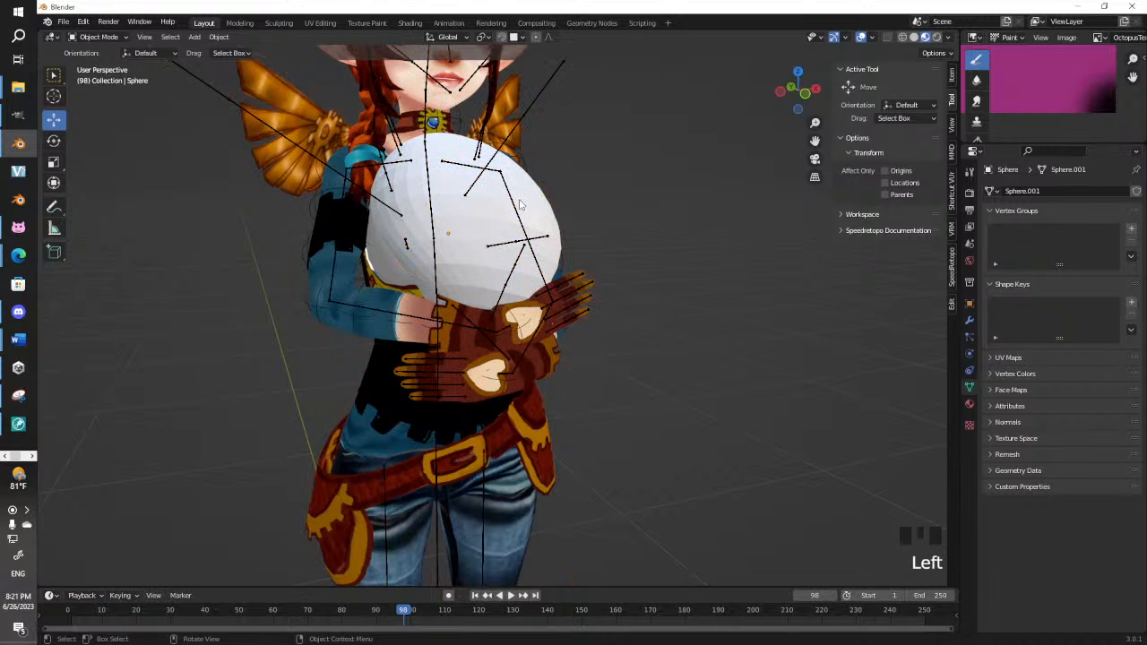
Isolate the sphere mesh by hiding all other objects, and put it back into Edit Mode
{"action": "left_click", "coordinate": [522, 205]}
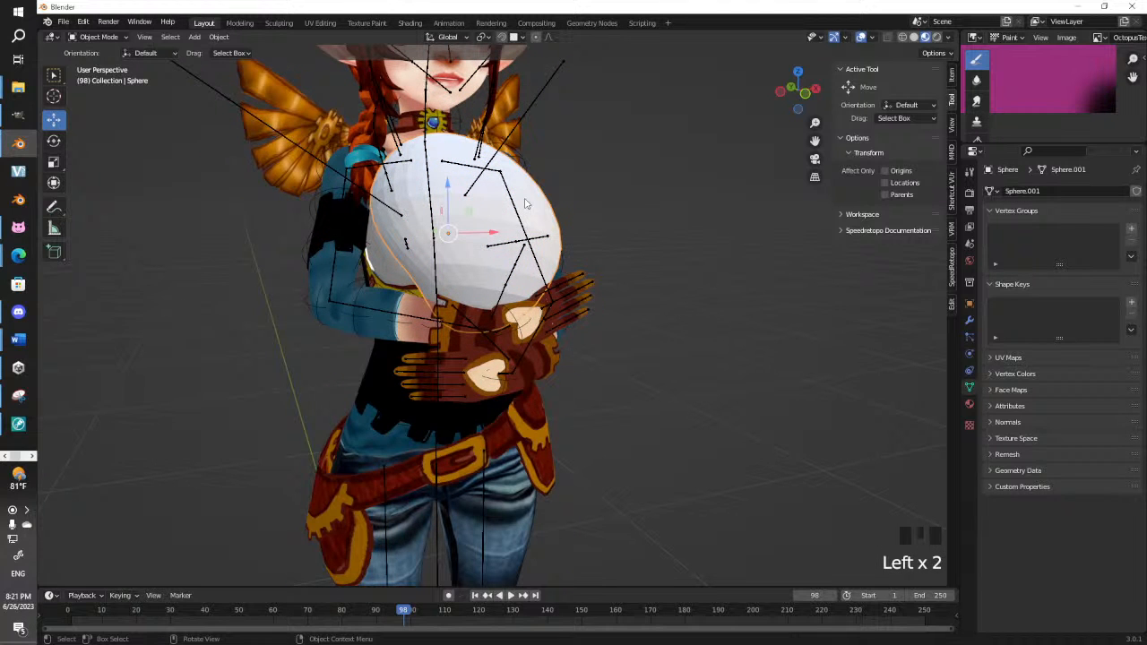
{"action": "key", "text": "ctrl+i"}
{"action": "key", "text": "h"}
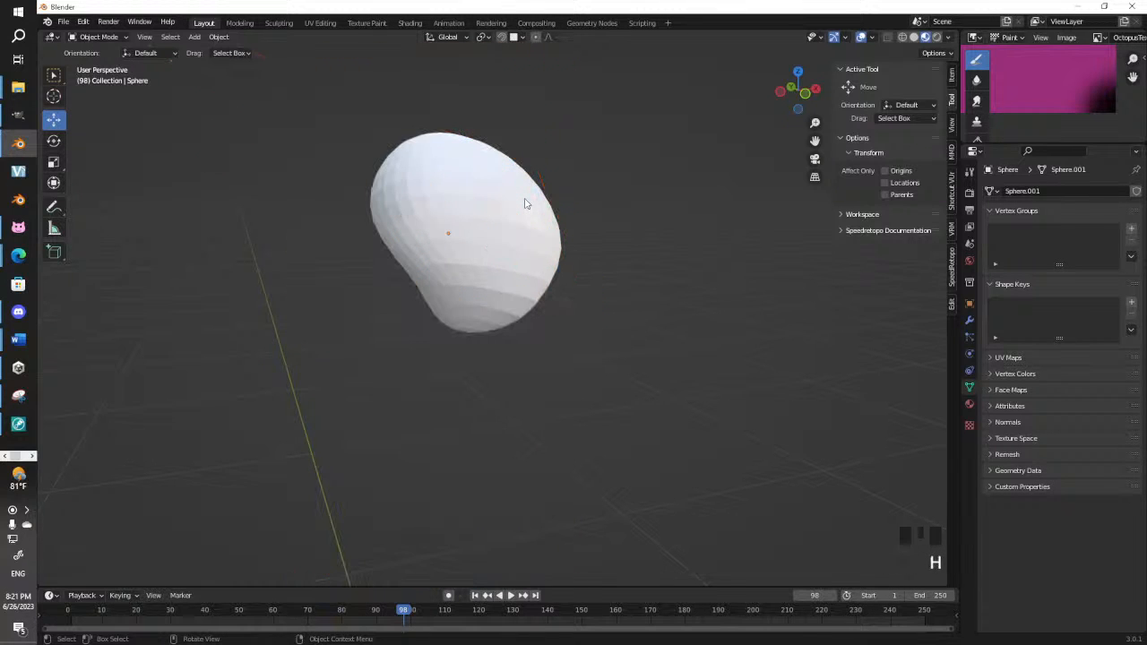
{"action": "left_click", "coordinate": [519, 198]}
{"action": "middle_click_drag", "start_coordinate": [527, 218], "coordinate": [271, 128]}
{"action": "scroll", "coordinate": [477, 235], "scroll_direction": "up", "scroll_amount": 3}
{"action": "key", "text": "Tab"}
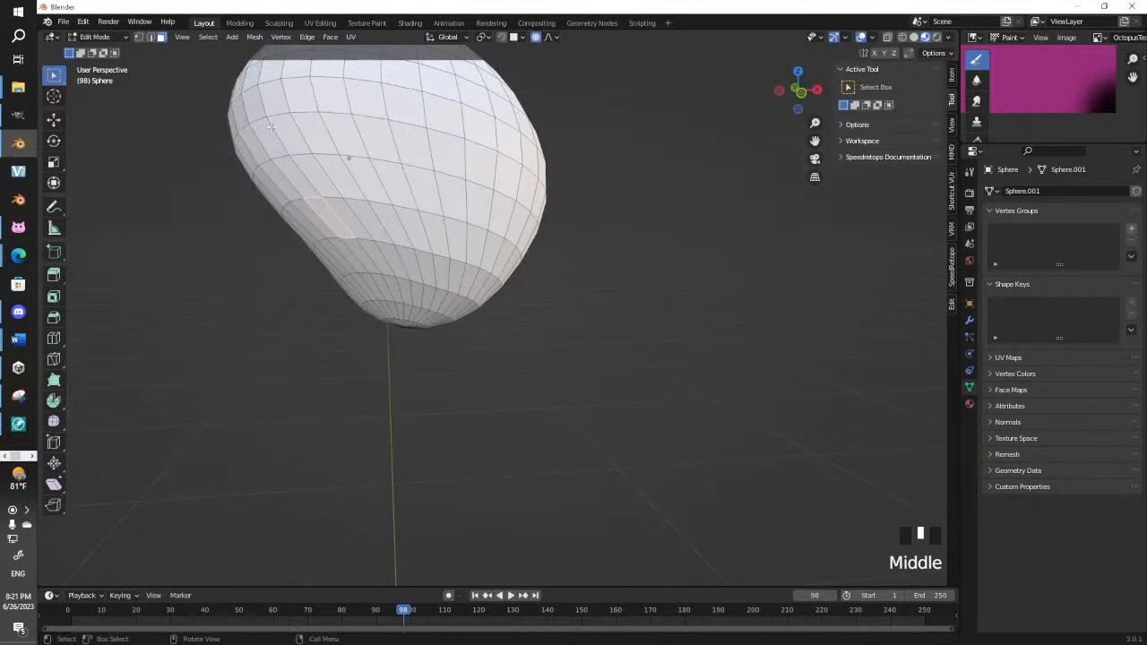
Select faces on the lower side of the isolated mesh
{"action": "middle_click_drag", "start_coordinate": [189, 60], "coordinate": [415, 213]}
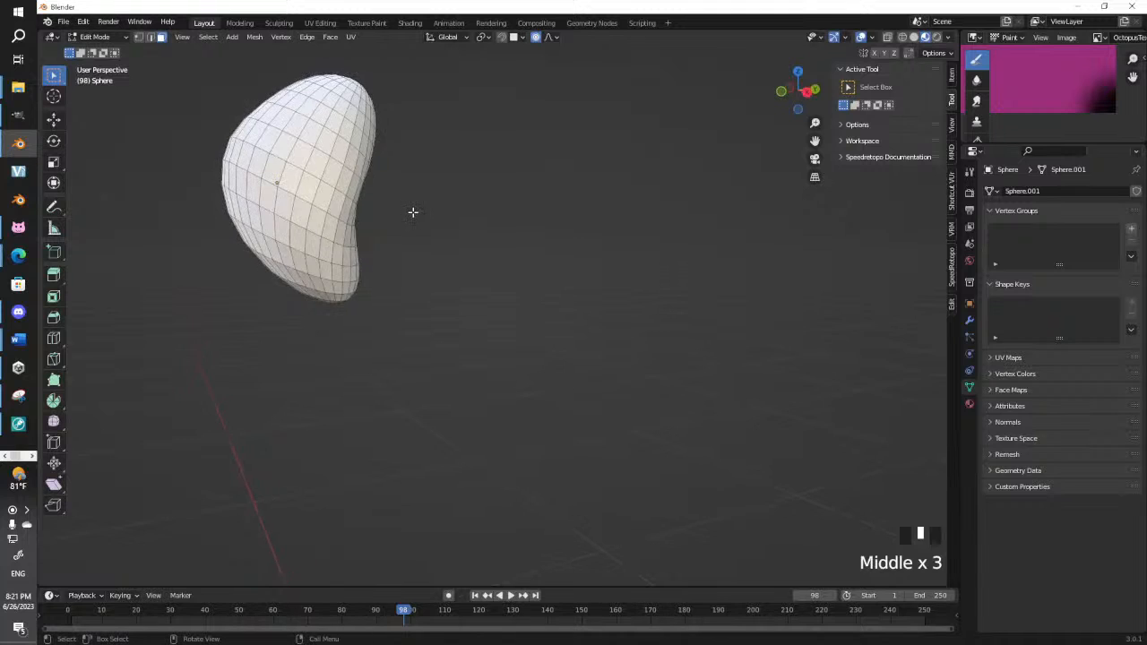
{"action": "scroll", "coordinate": [233, 215], "scroll_direction": "up", "scroll_amount": 2}
{"action": "middle_click_drag", "start_coordinate": [233, 215], "coordinate": [381, 273], "text": "shift"}
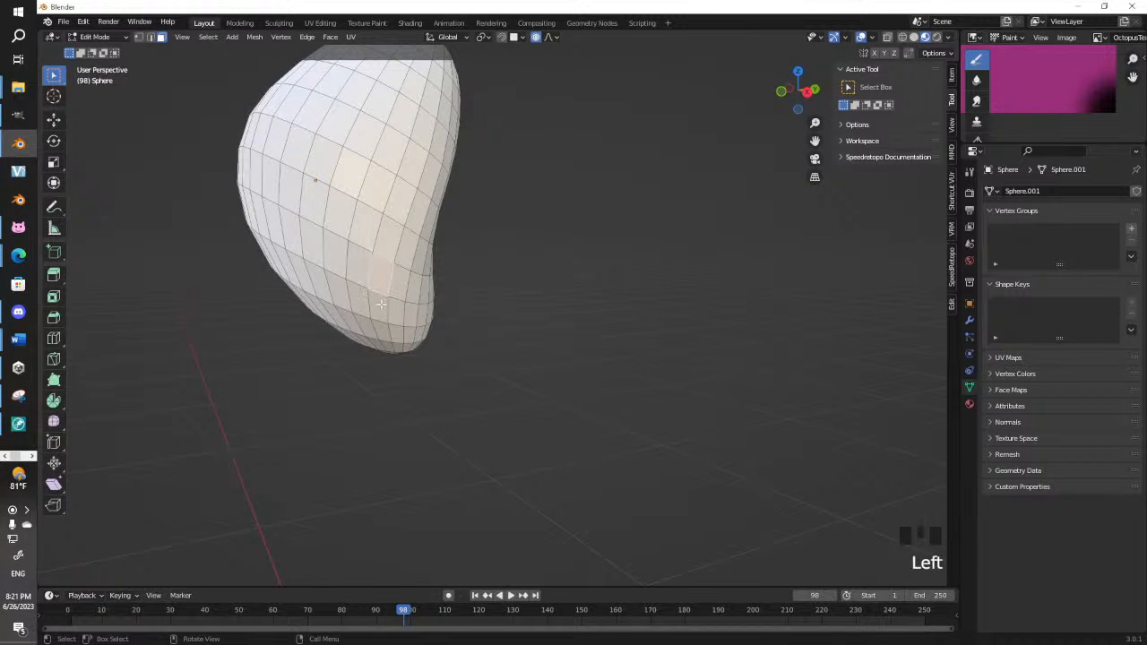
{"action": "left_click", "coordinate": [388, 316], "text": "shift"}
{"action": "middle_click_drag", "start_coordinate": [397, 308], "coordinate": [431, 298]}
In front view with vertex selection, raise the mesh's bottom tip about 4 cm using a proportional size of about 0.076 m
{"action": "key", "text": "KP_1"}
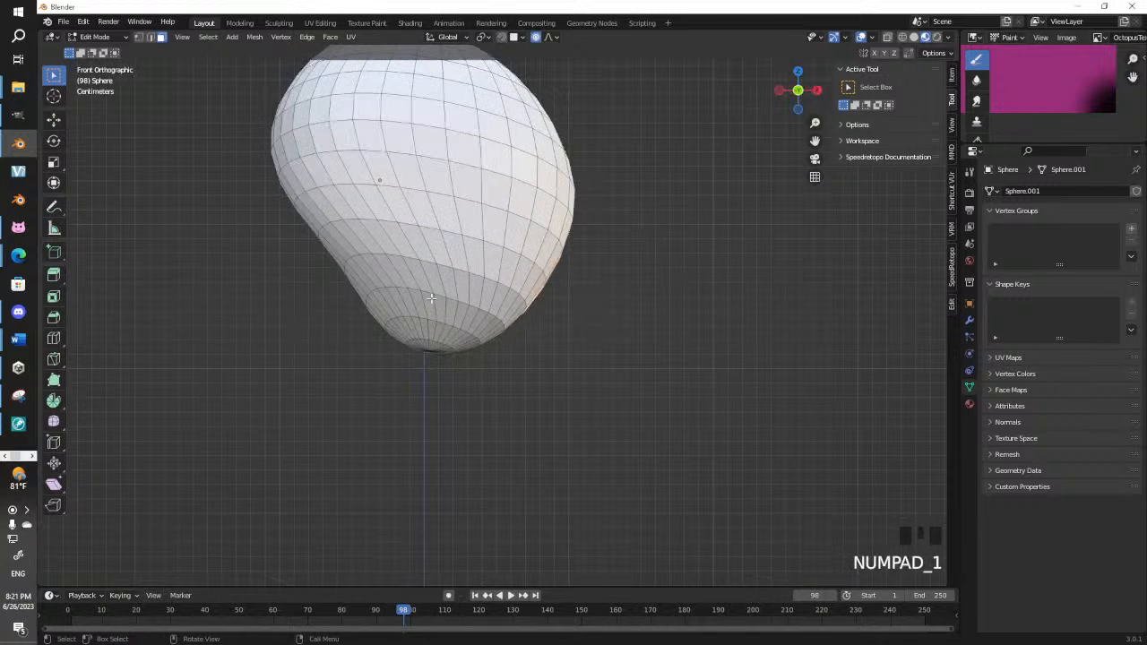
{"action": "double_click", "coordinate": [140, 37]}
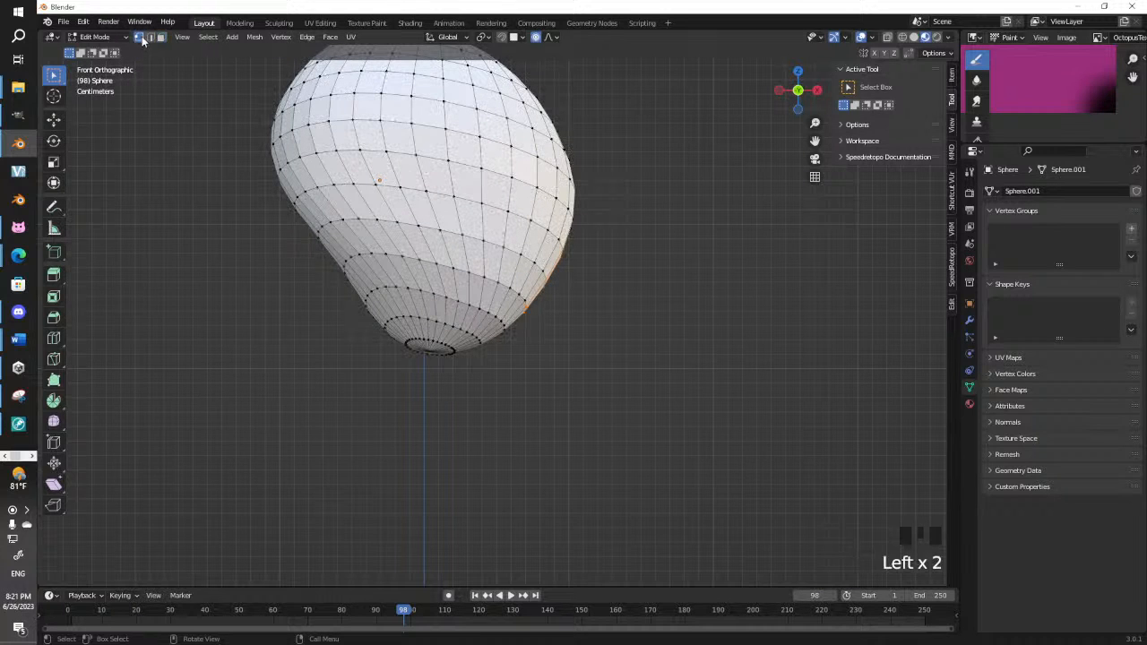
{"action": "left_click", "coordinate": [463, 371]}
{"action": "key", "text": "g"}
{"action": "scroll", "coordinate": [441, 341], "scroll_direction": "up", "scroll_amount": 4}
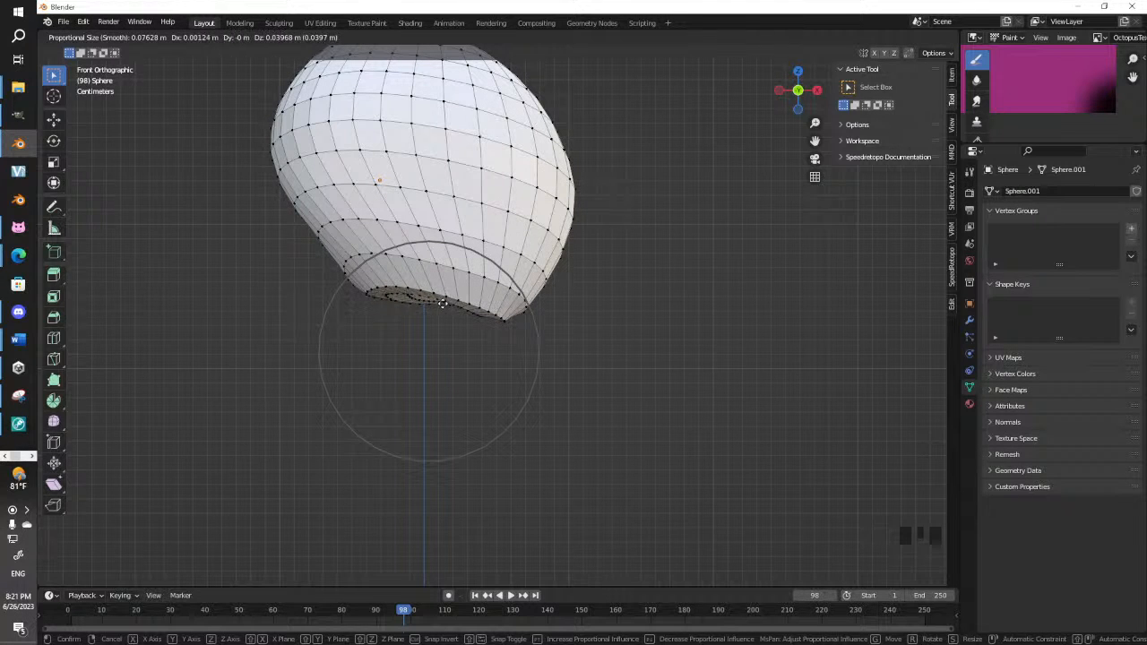
{"action": "left_click", "coordinate": [441, 300]}
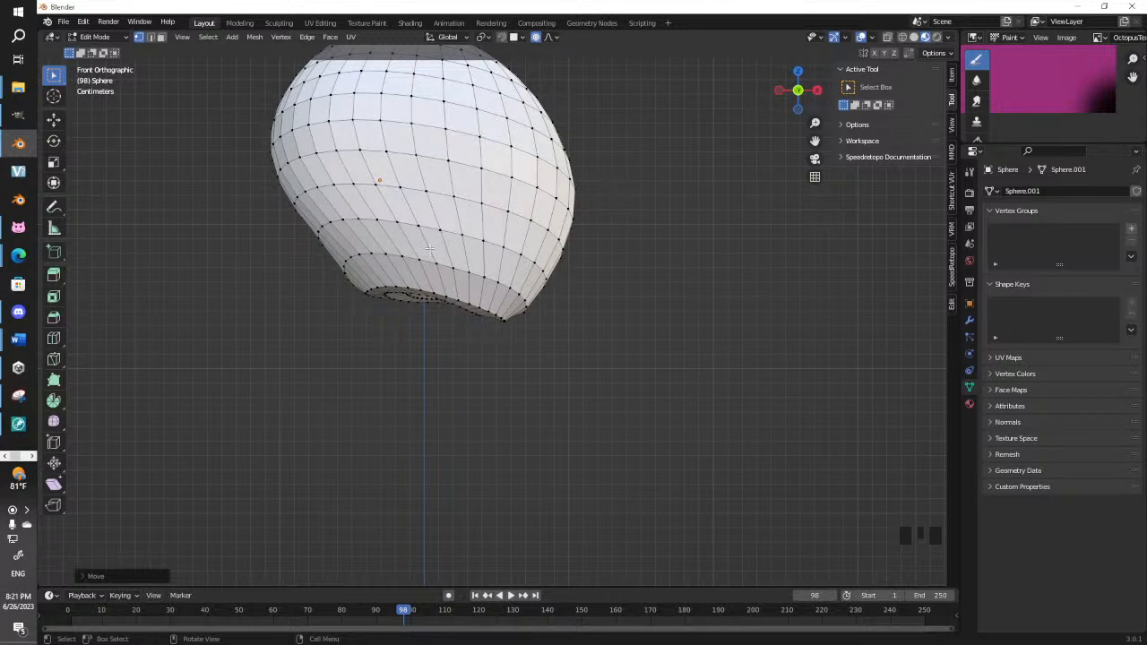
Push the bottom vertices further up inside the mesh to finish hollowing its underside
{"action": "scroll", "coordinate": [367, 260], "scroll_direction": "up", "scroll_amount": 2}
{"action": "middle_click_drag", "start_coordinate": [368, 260], "coordinate": [174, 123]}
{"action": "key", "text": "g"}
{"action": "left_click", "coordinate": [640, 217]}
{"action": "scroll", "coordinate": [553, 267], "scroll_direction": "down", "scroll_amount": 4}
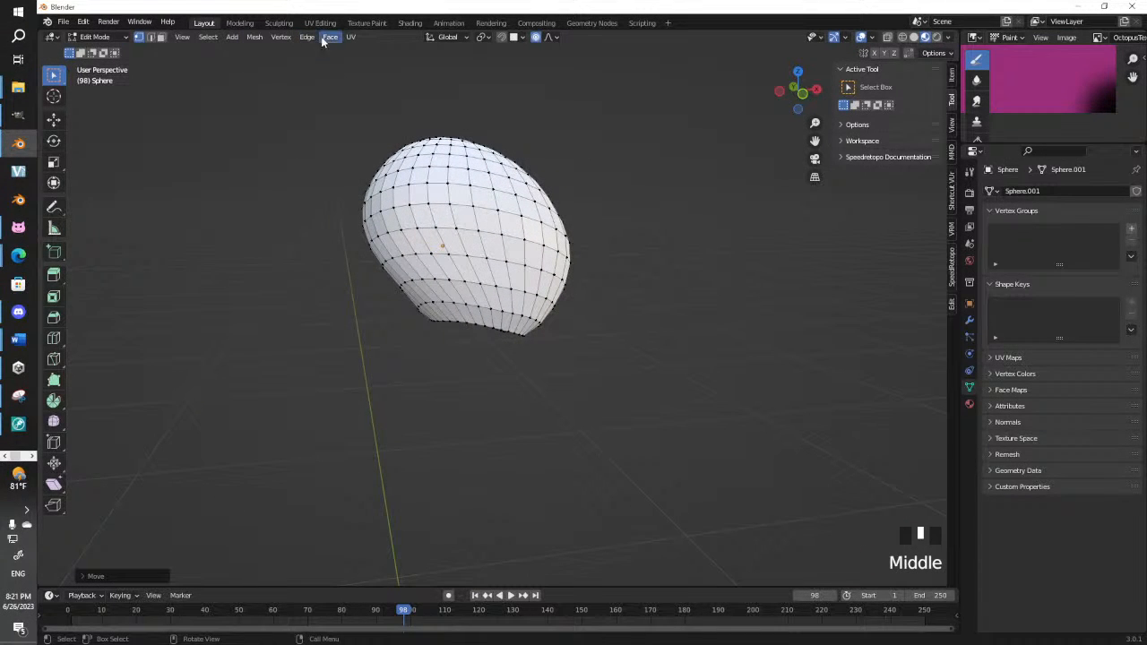
Add a cone within the mesh, scale it down to a small upside-down cone, and move it up toward the origin
{"action": "left_click", "coordinate": [256, 38]}
{"action": "mouse_move", "coordinate": [277, 55]}
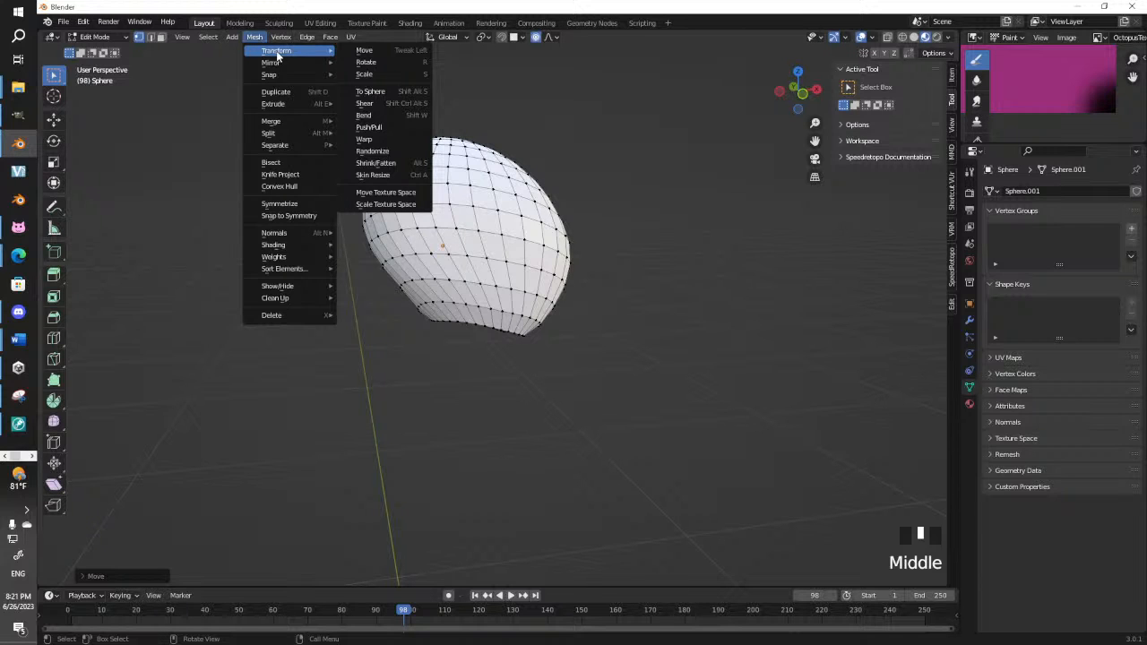
{"action": "mouse_move", "coordinate": [233, 37]}
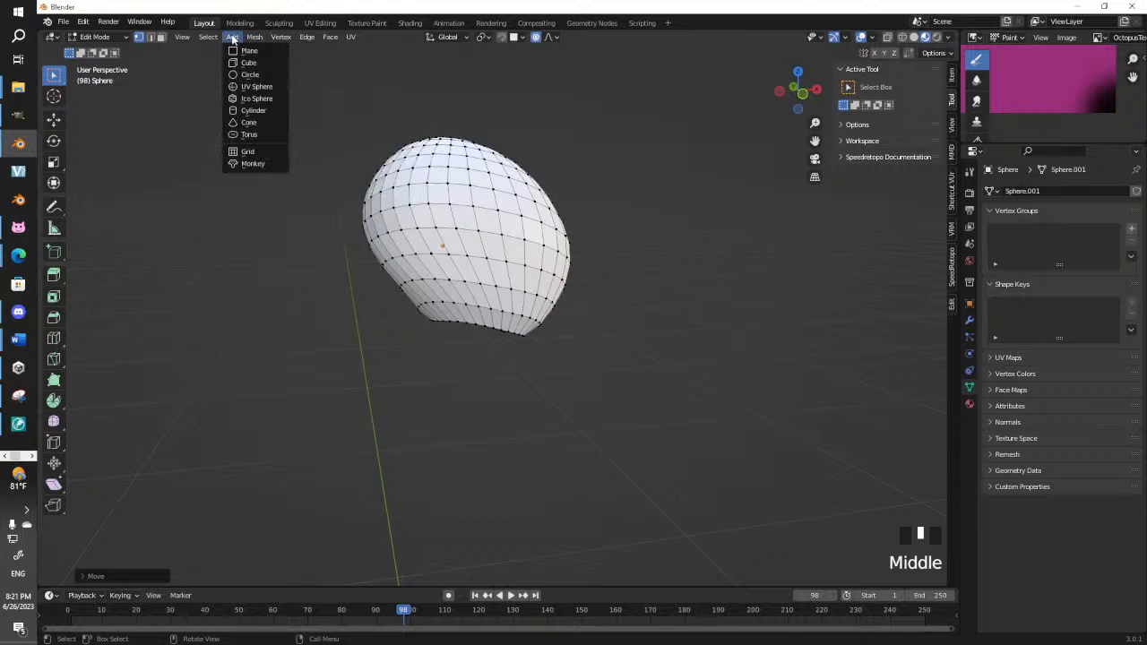
{"action": "left_click", "coordinate": [259, 122]}
{"action": "scroll", "coordinate": [443, 296], "scroll_direction": "down", "scroll_amount": 7}
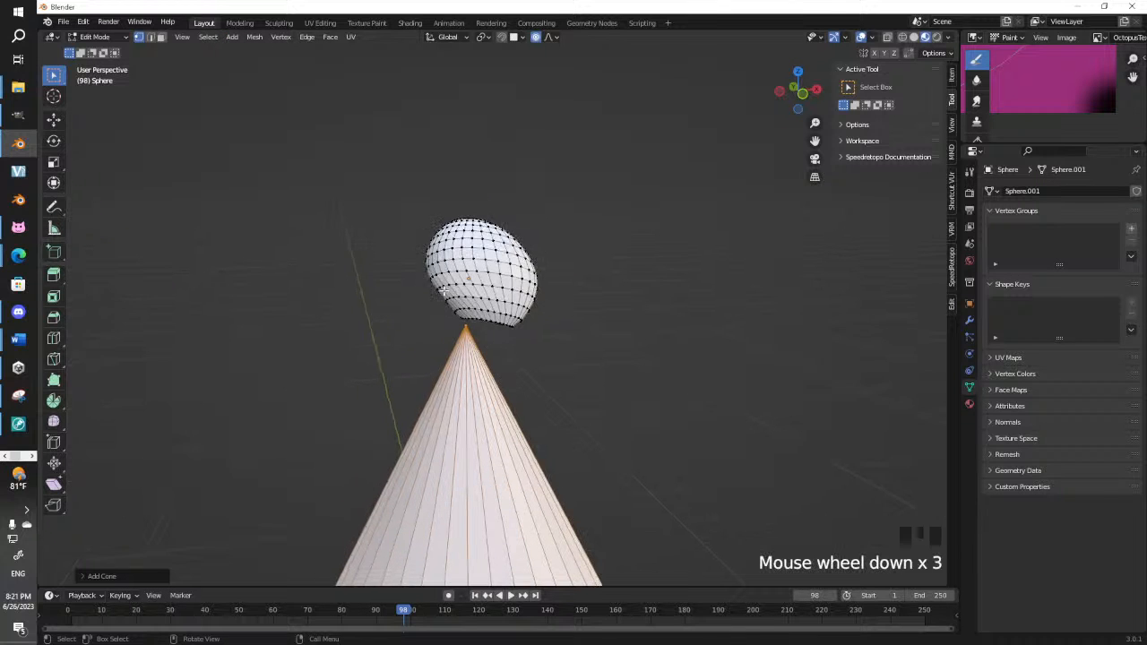
{"action": "middle_click_drag", "start_coordinate": [449, 313], "coordinate": [363, 99], "text": "shift"}
{"action": "key", "text": "s"}
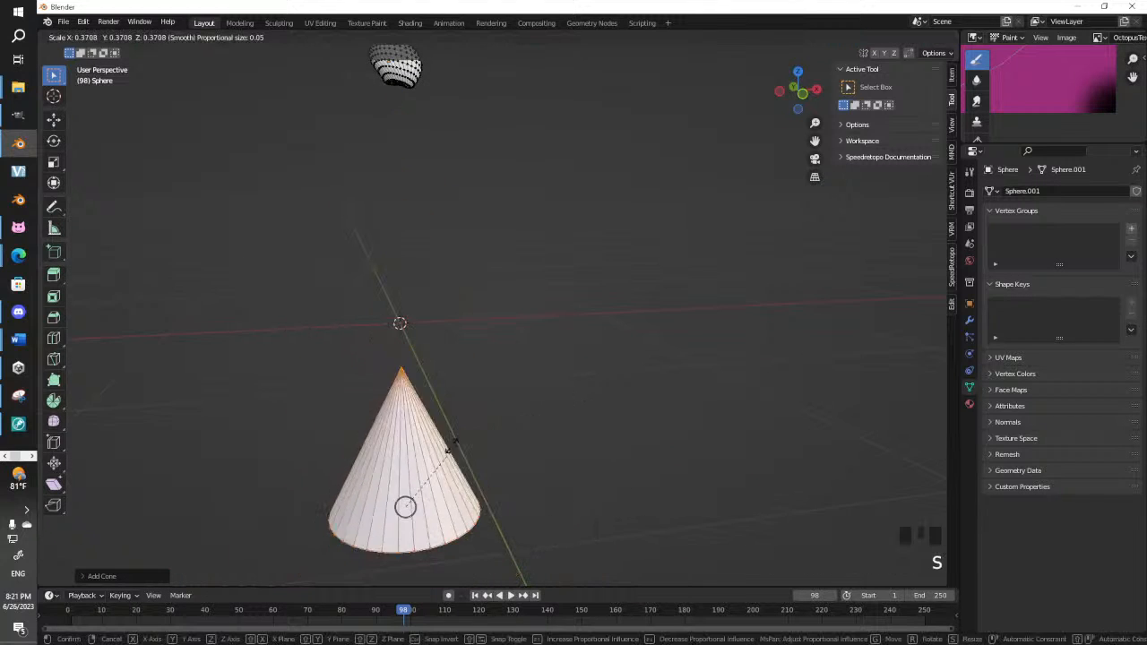
{"action": "left_click", "coordinate": [395, 502]}
{"action": "key", "text": "g"}
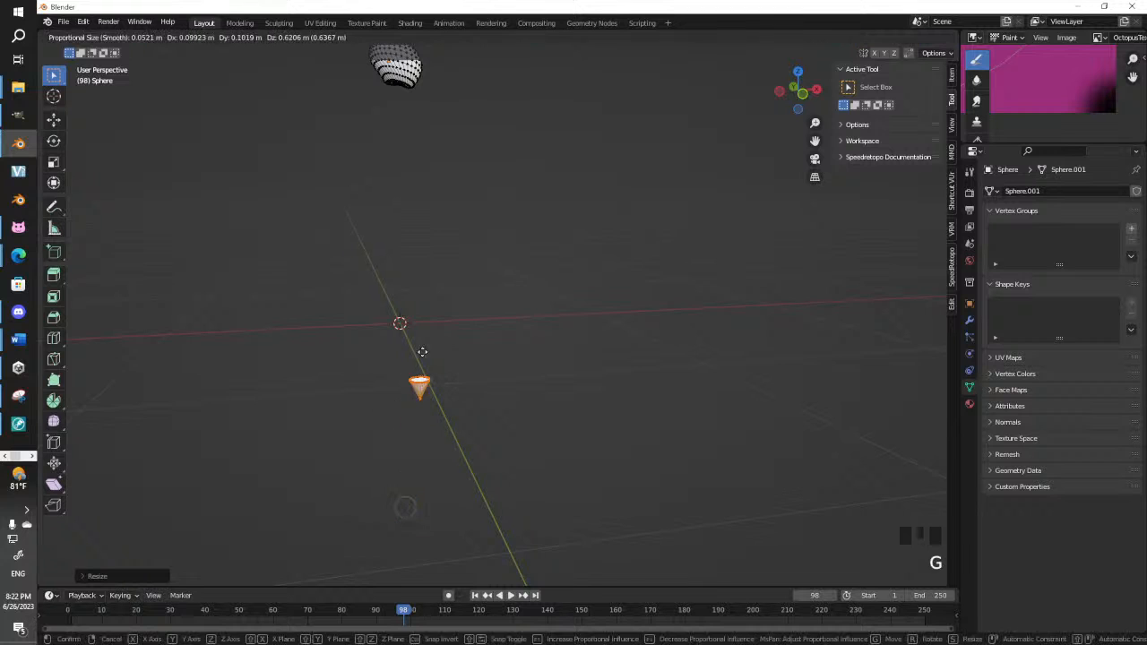
{"action": "left_click", "coordinate": [415, 343]}
In front view, shrink the cone further and stretch it along the global Z axis into a narrow spike
{"action": "key", "text": "KP_1"}
{"action": "key", "text": "s"}
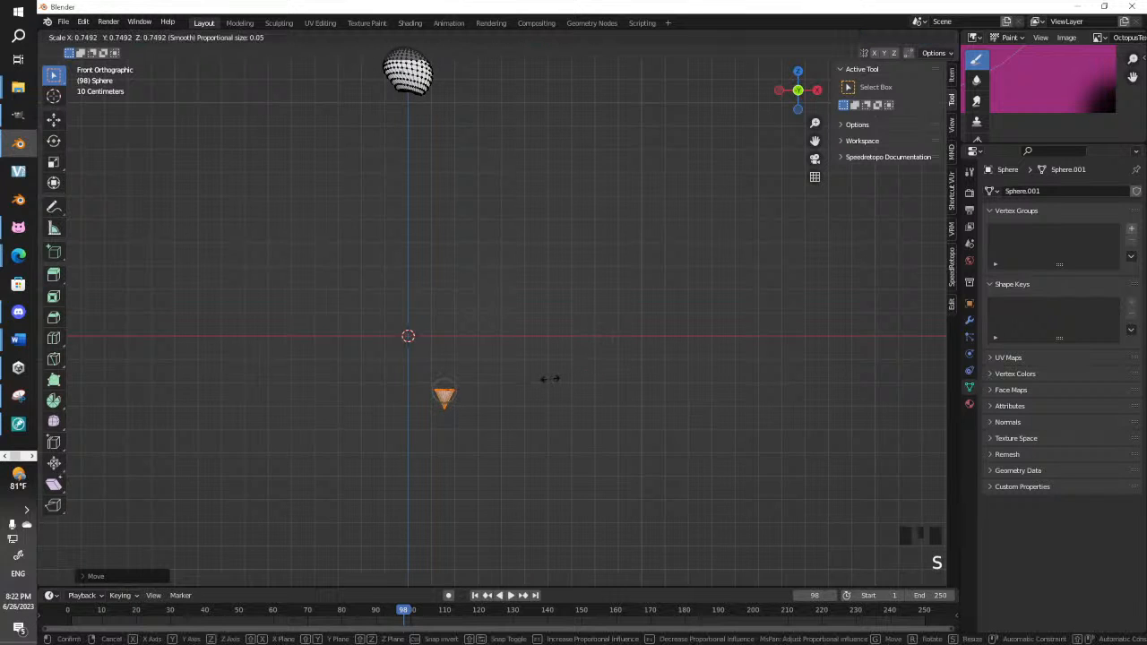
{"action": "key", "text": "s"}
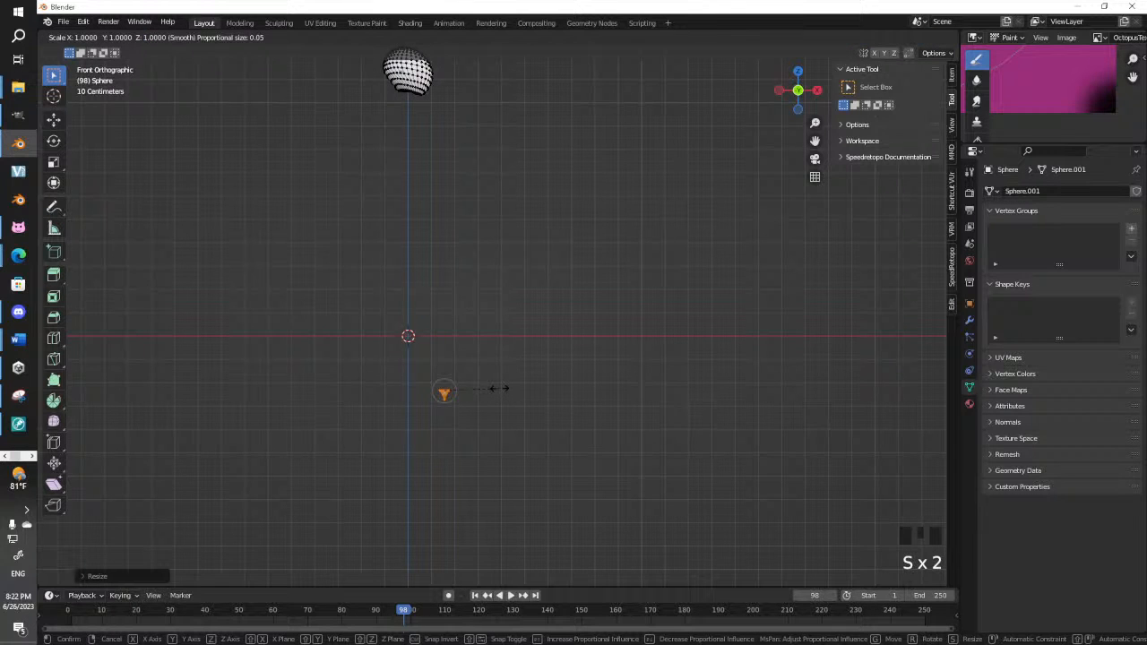
{"action": "key", "text": "z"}
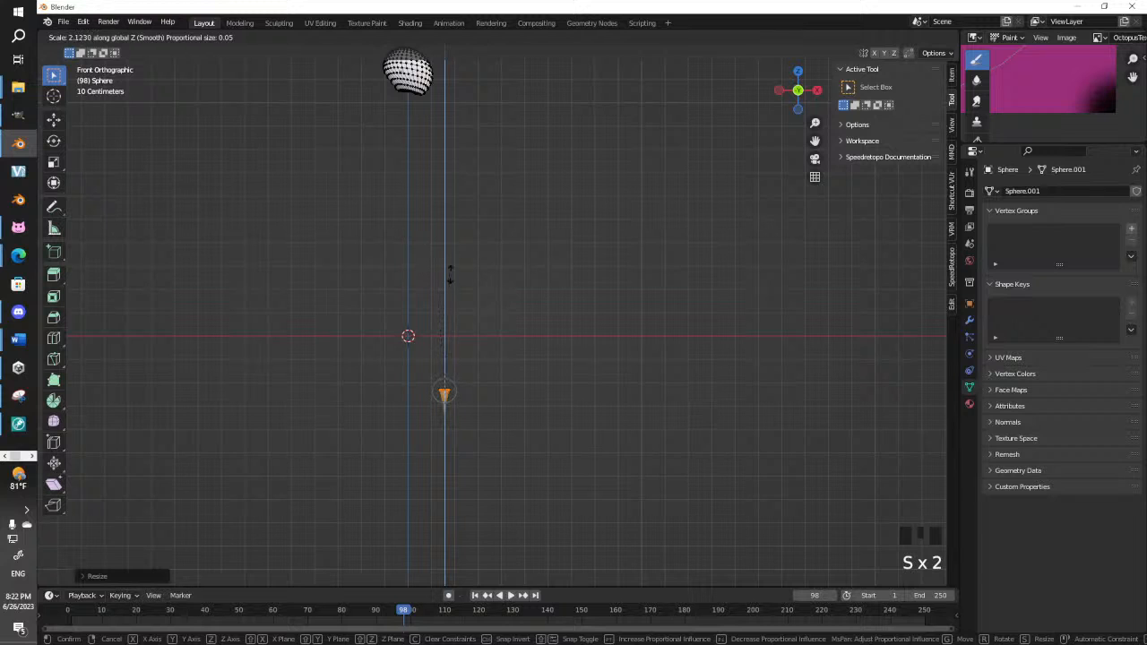
{"action": "left_click", "coordinate": [527, 269]}
{"action": "scroll", "coordinate": [479, 326], "scroll_direction": "up", "scroll_amount": 2, "text": "shift"}
{"action": "scroll", "coordinate": [470, 359], "scroll_direction": "up", "scroll_amount": 5}
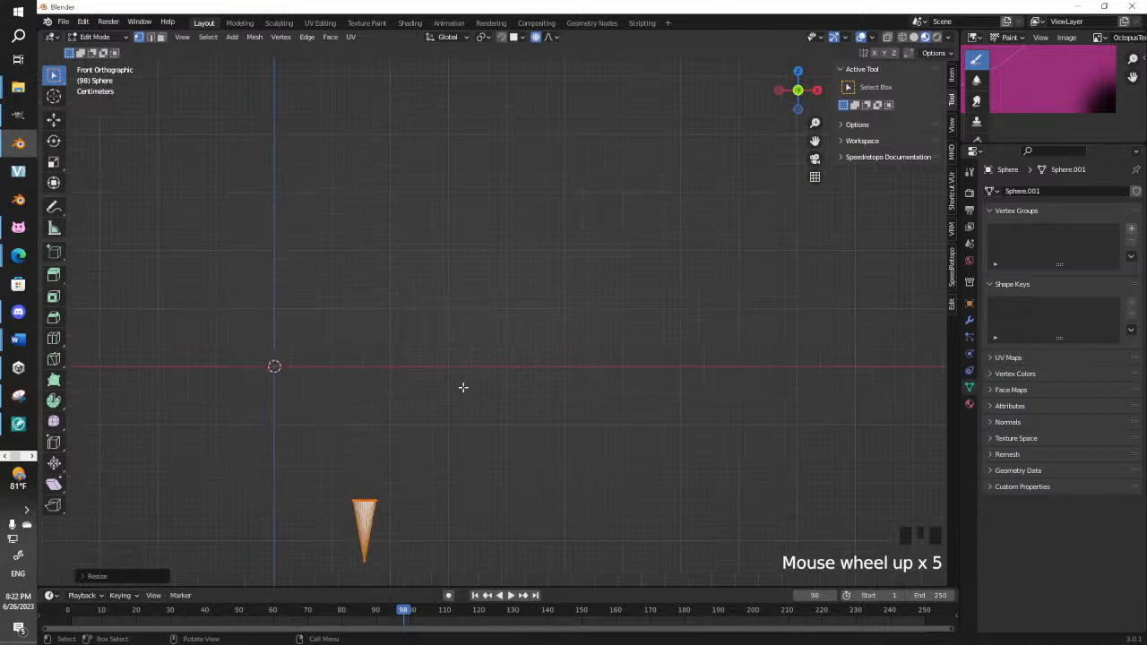
Select the narrow spike's flat top face in face selection and extrude it upward
{"action": "middle_click_drag", "start_coordinate": [463, 387], "coordinate": [476, 325], "text": "shift"}
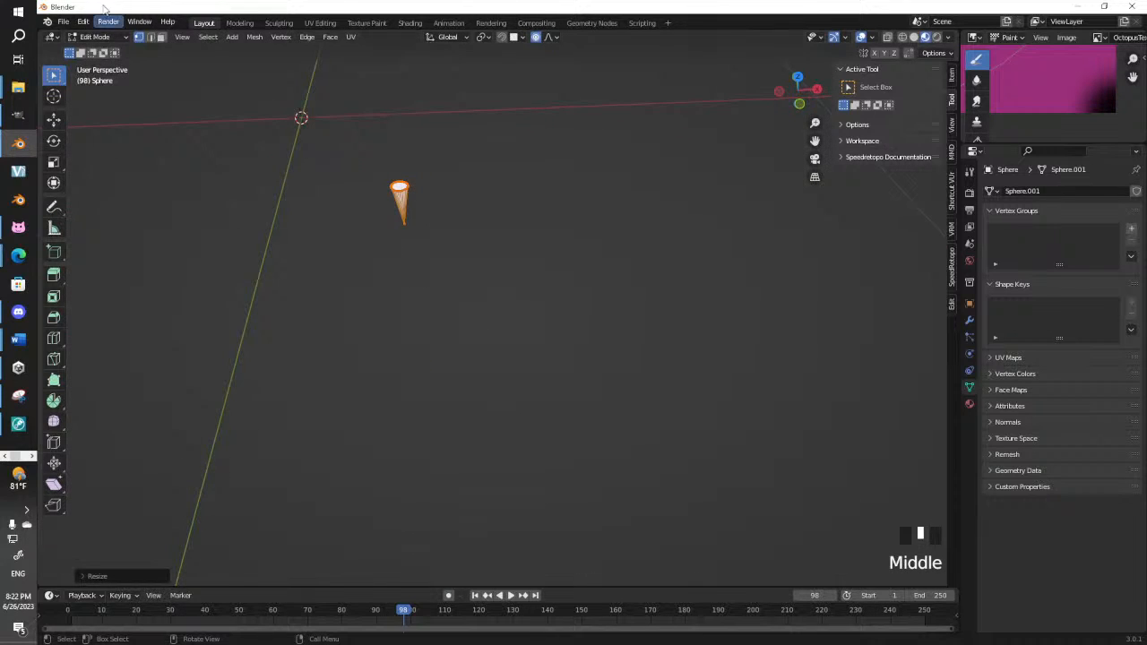
{"action": "left_click", "coordinate": [161, 37]}
{"action": "left_click", "coordinate": [405, 186]}
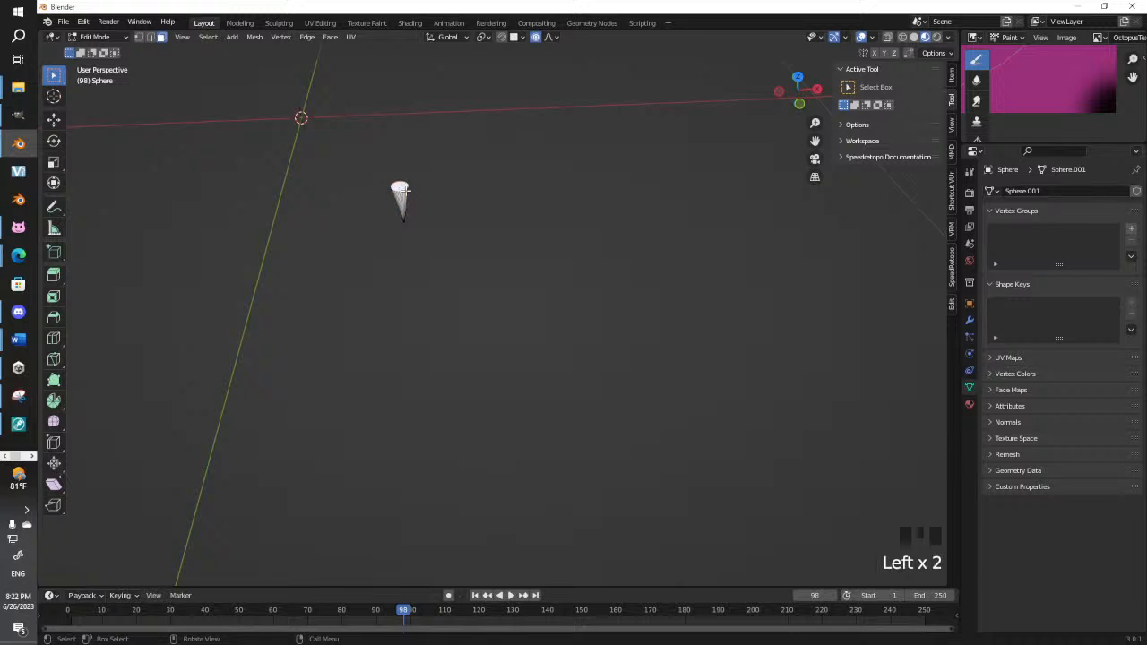
{"action": "middle_click_drag", "start_coordinate": [423, 220], "coordinate": [397, 162]}
{"action": "middle_click_drag", "start_coordinate": [484, 299], "coordinate": [496, 297]}
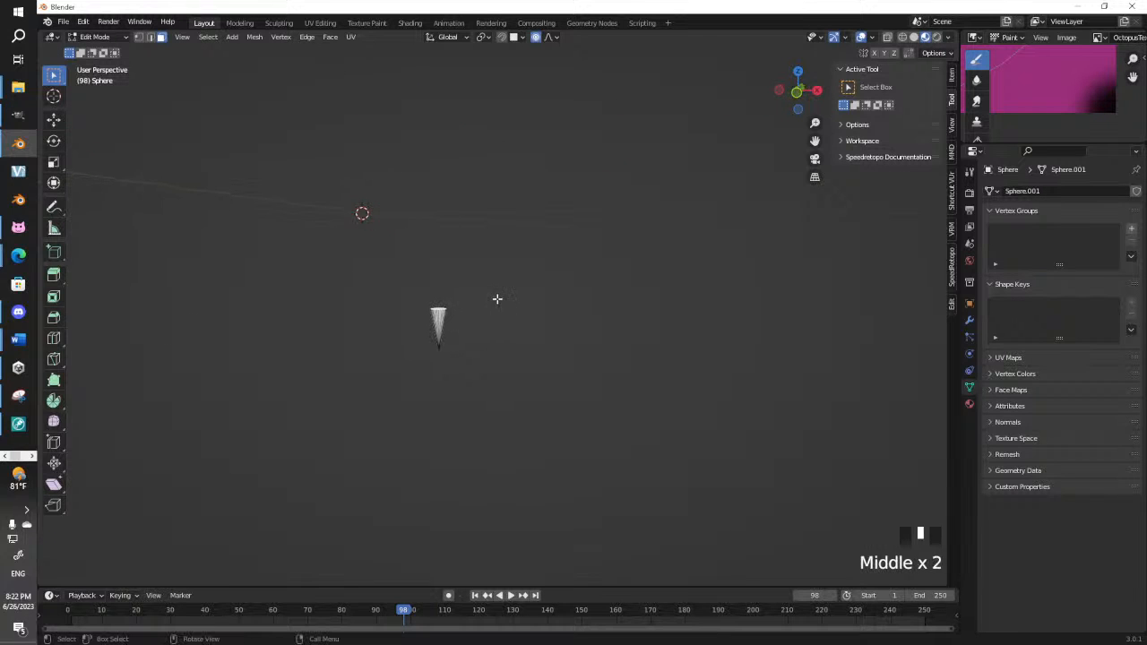
{"action": "key", "text": "e"}
{"action": "left_click", "coordinate": [487, 271]}
Try flaring the spike's extruded top and extruding it once more, and undo both operations
{"action": "key", "text": "s"}
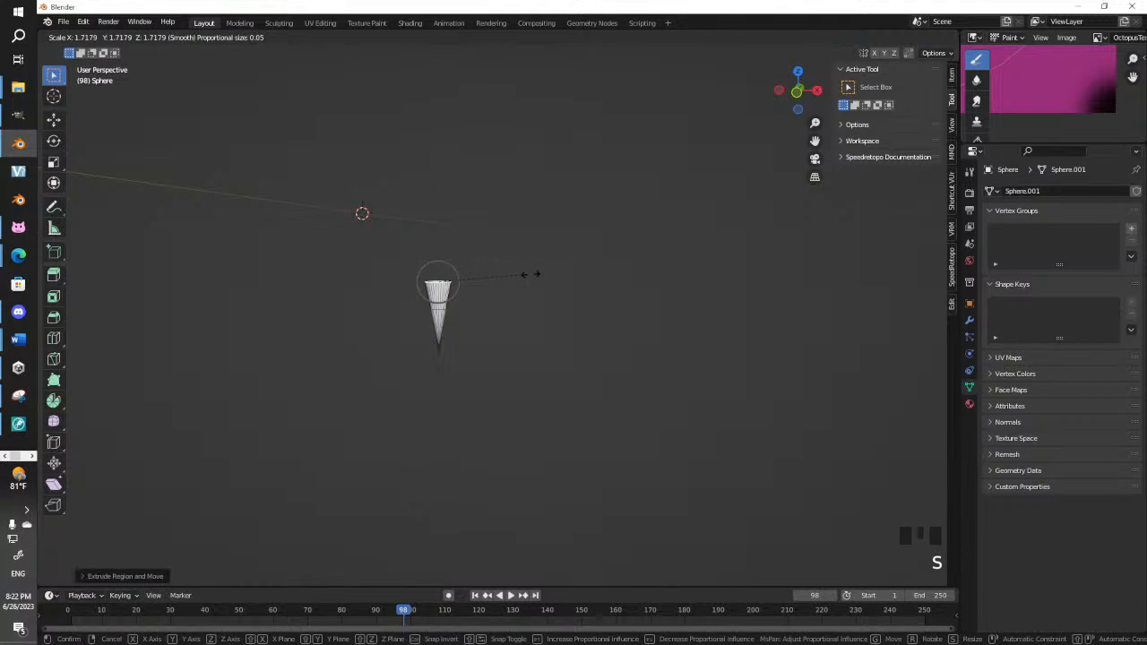
{"action": "left_click", "coordinate": [553, 279]}
{"action": "key", "text": "e"}
{"action": "left_click", "coordinate": [550, 247]}
{"action": "key", "text": "ctrl+z"}
{"action": "key", "text": "ctrl+z"}
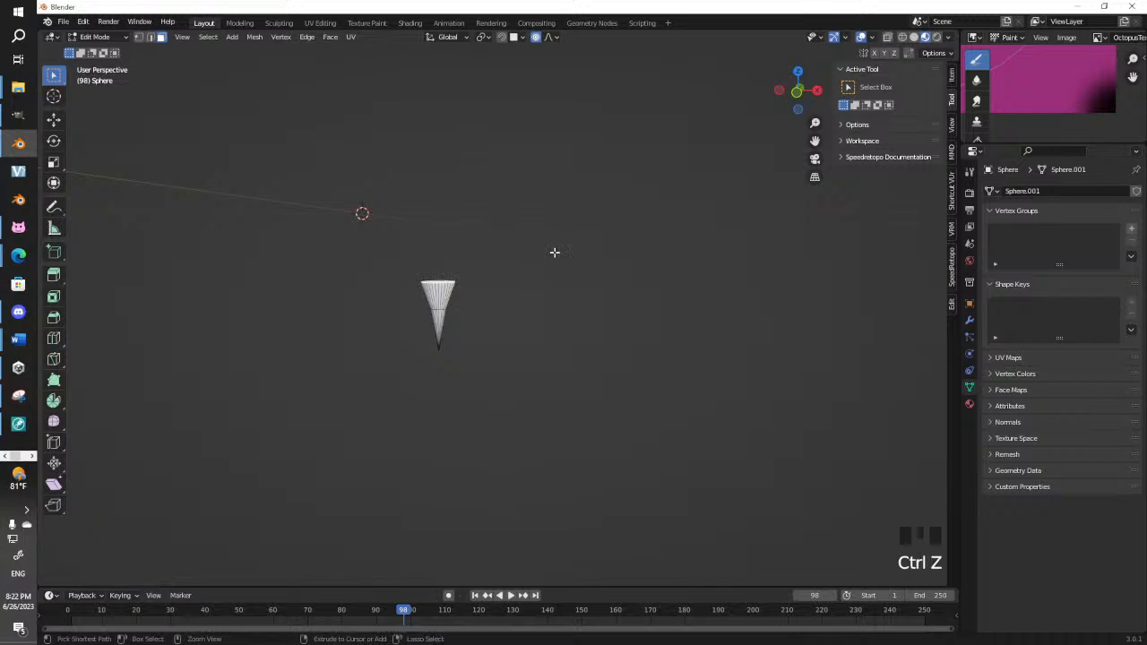
Widen the spike's top slightly, extrude it upward again, and scale up the new top face
{"action": "key", "text": "s"}
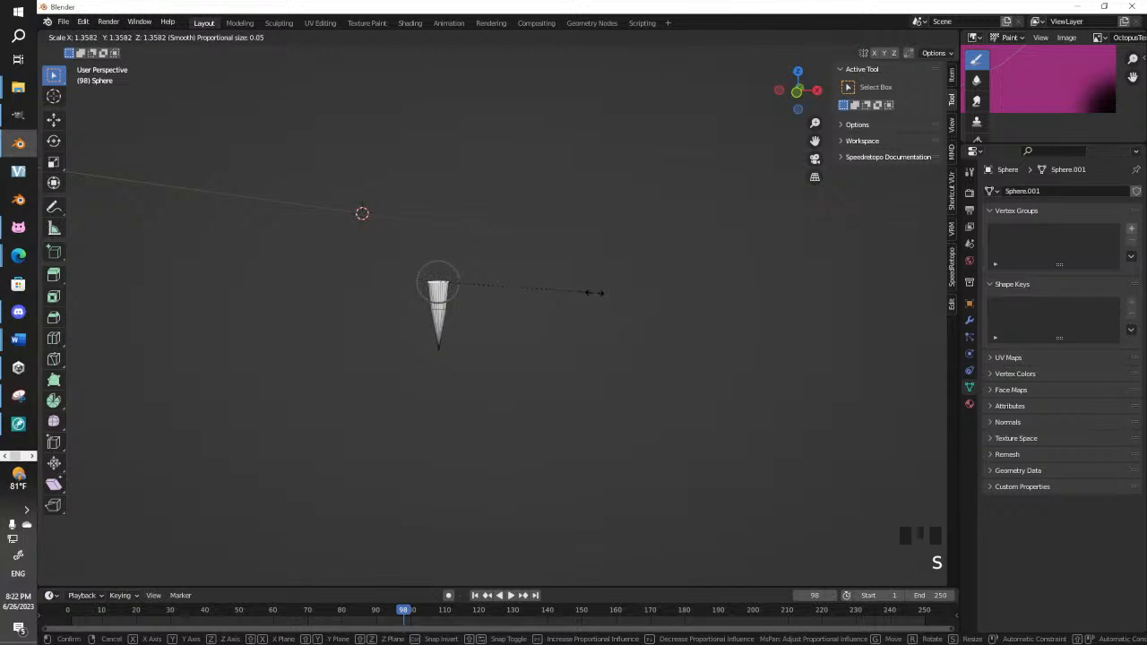
{"action": "left_click", "coordinate": [600, 292]}
{"action": "key", "text": "e"}
{"action": "left_click", "coordinate": [594, 266]}
{"action": "key", "text": "s"}
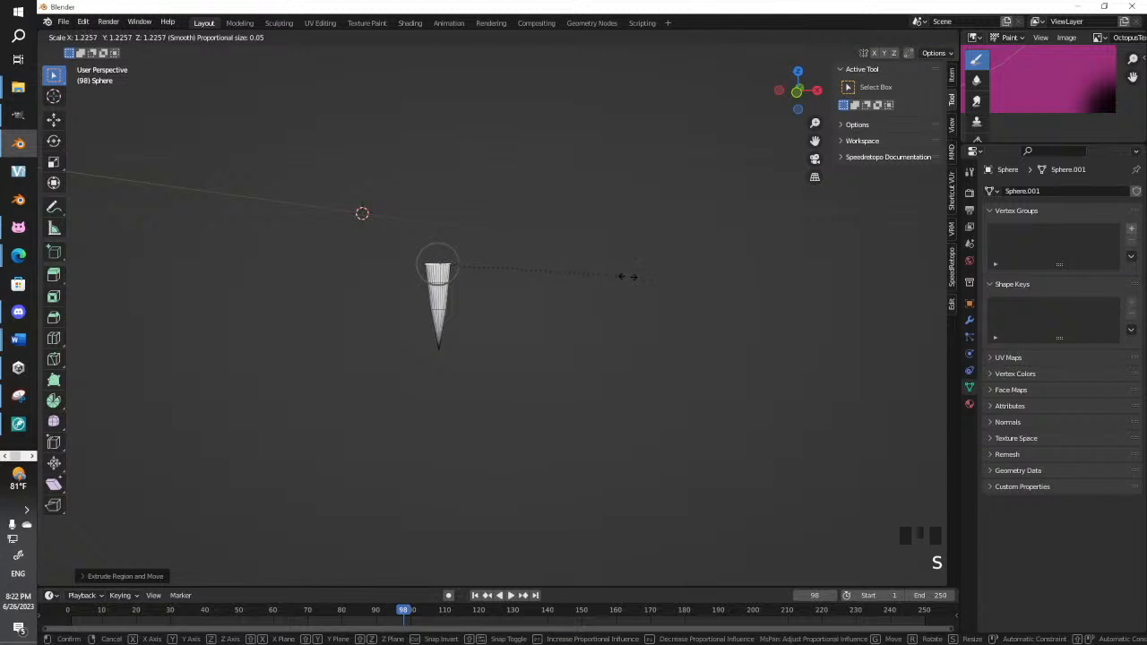
{"action": "left_click", "coordinate": [628, 274]}
Undo the spike's extrusions, top scaling and earlier narrowing, back to the small upside-down cone
{"action": "key", "text": "ctrl+z"}
{"action": "key", "text": "ctrl+z"}
{"action": "key", "text": "ctrl+z"}
{"action": "key", "text": "ctrl+z"}
{"action": "key", "text": "ctrl+z"}
{"action": "key", "text": "ctrl+z"}
{"action": "key", "text": "ctrl+z"}
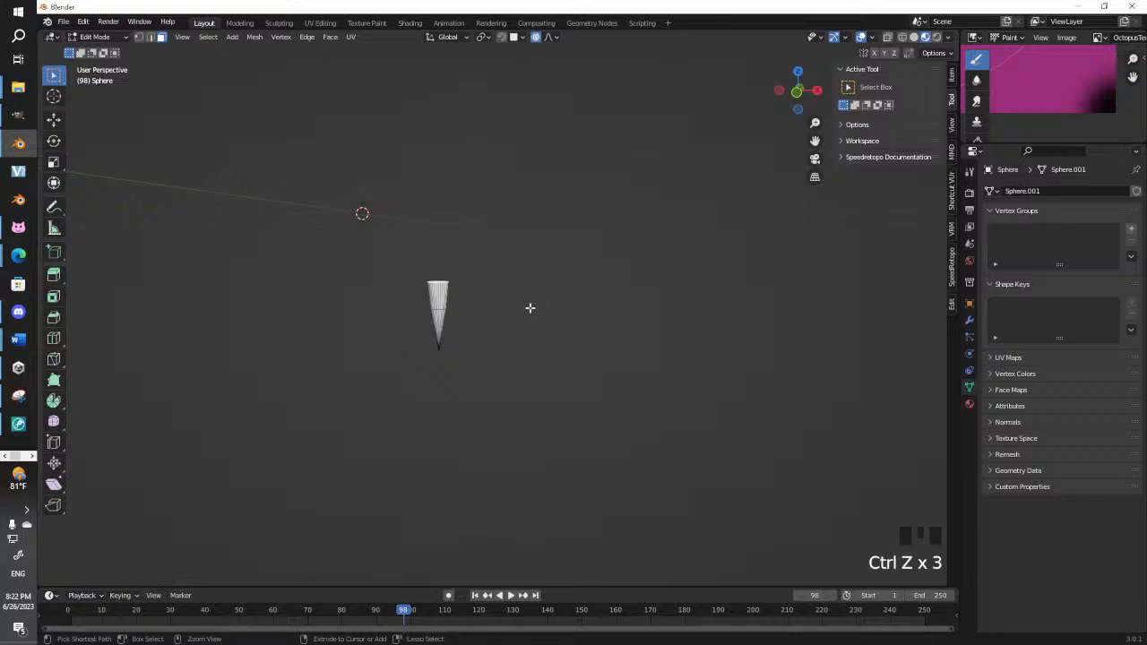
{"action": "key", "text": "ctrl+z"}
{"action": "key", "text": "ctrl+z"}
{"action": "key", "text": "ctrl+z"}
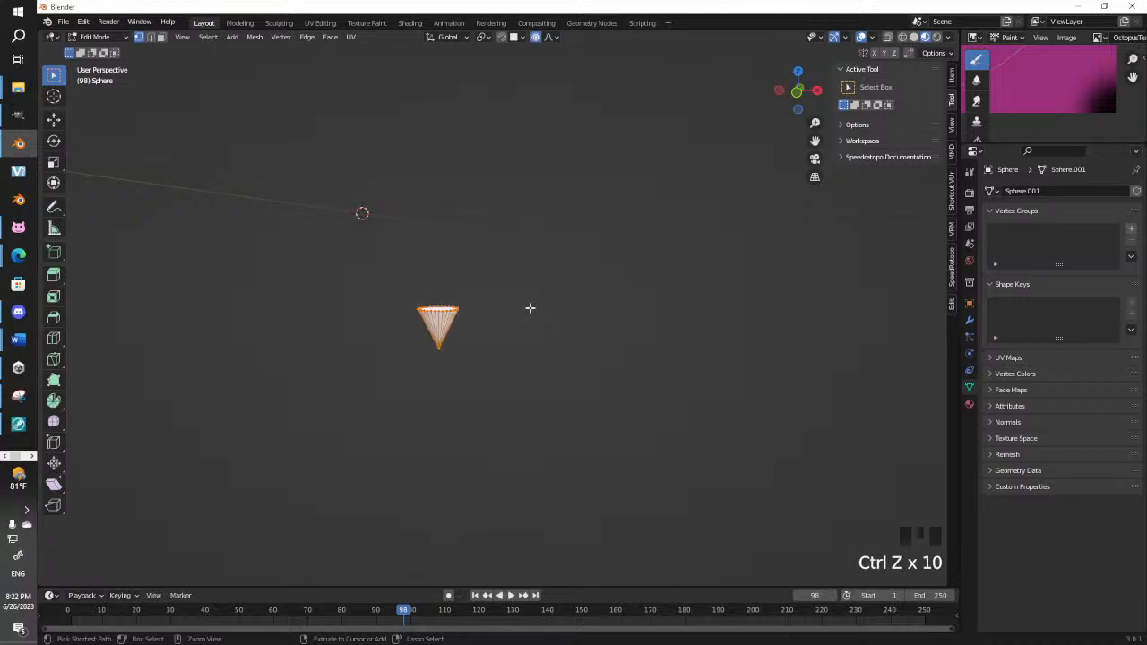
Add a new cone at the origin with 8 vertices, a 1 m base radius and 2 m depth
{"action": "left_click", "coordinate": [231, 37]}
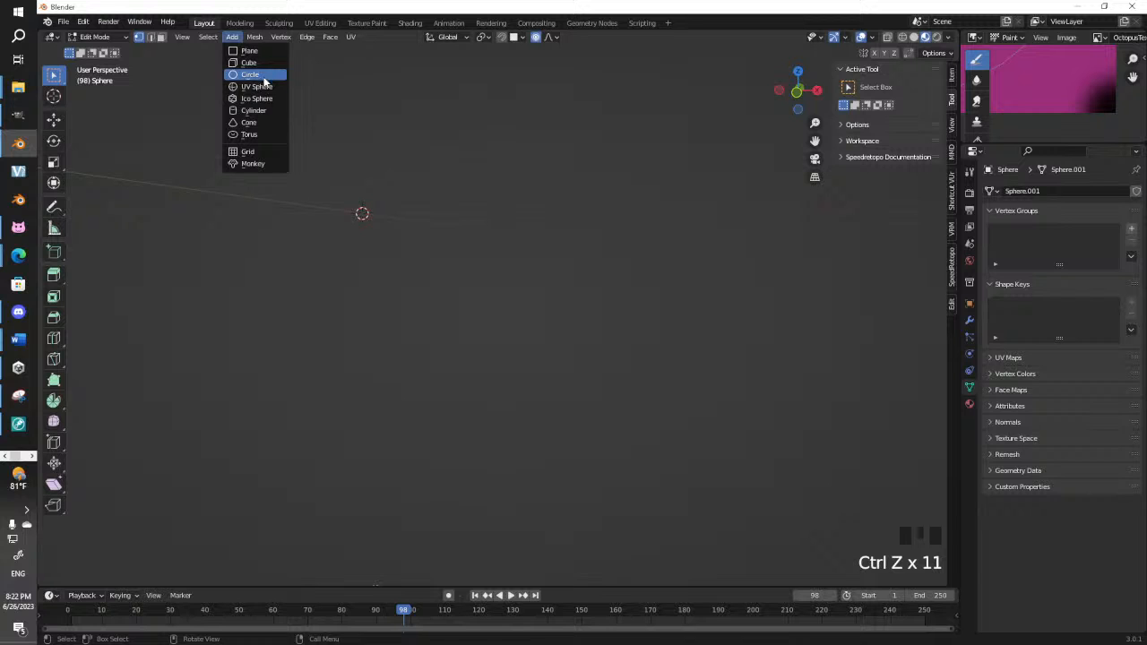
{"action": "left_click", "coordinate": [267, 122]}
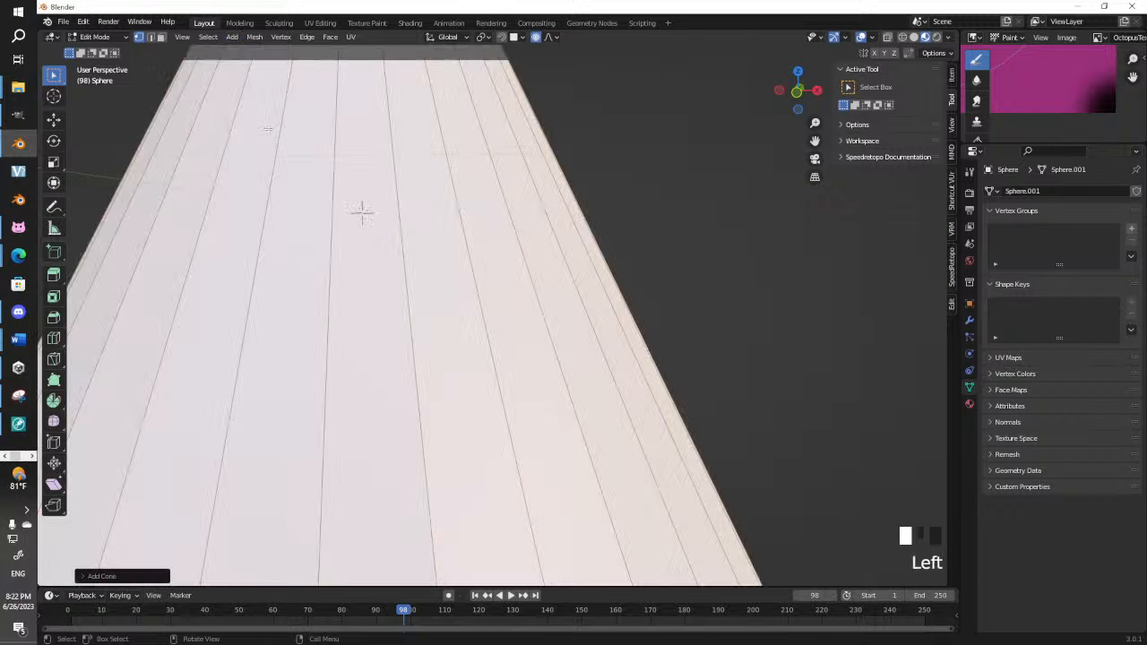
{"action": "left_click", "coordinate": [84, 577]}
{"action": "left_click_drag", "start_coordinate": [190, 420], "coordinate": [169, 420]}
{"action": "scroll", "coordinate": [391, 354], "scroll_direction": "down", "scroll_amount": 9}
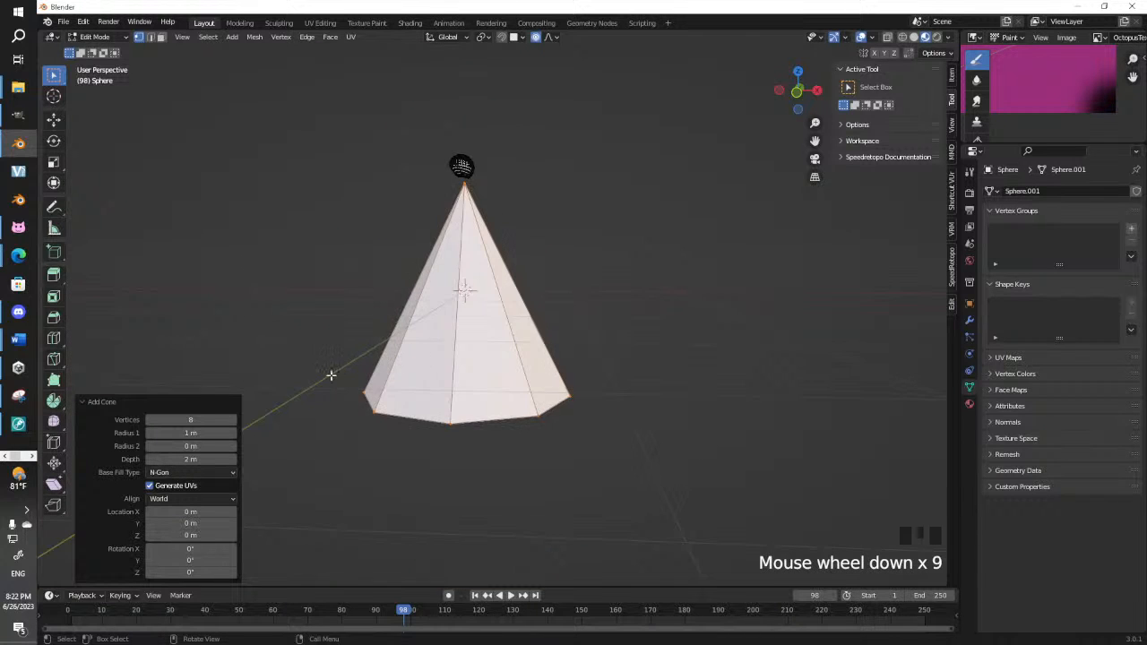
Scale the eight-sided cone to 0.035 and, in front view, move it about 0.38 m along X and 1.01 m up
{"action": "middle_click_drag", "start_coordinate": [331, 376], "coordinate": [380, 379]}
{"action": "key", "text": "KP_7"}
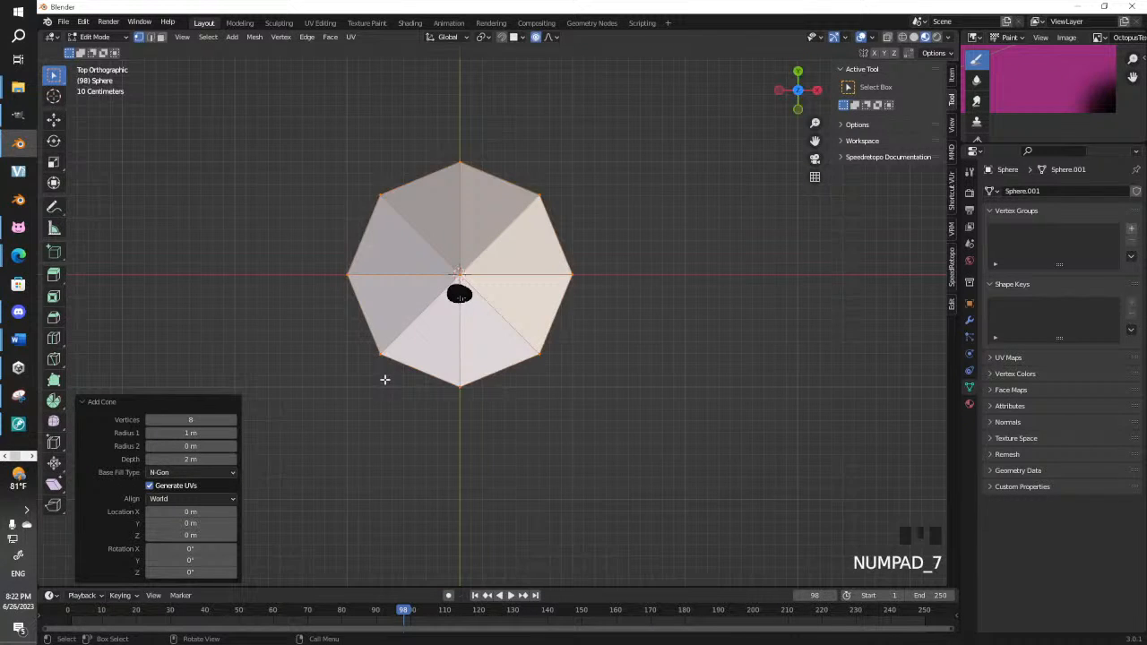
{"action": "key", "text": "s"}
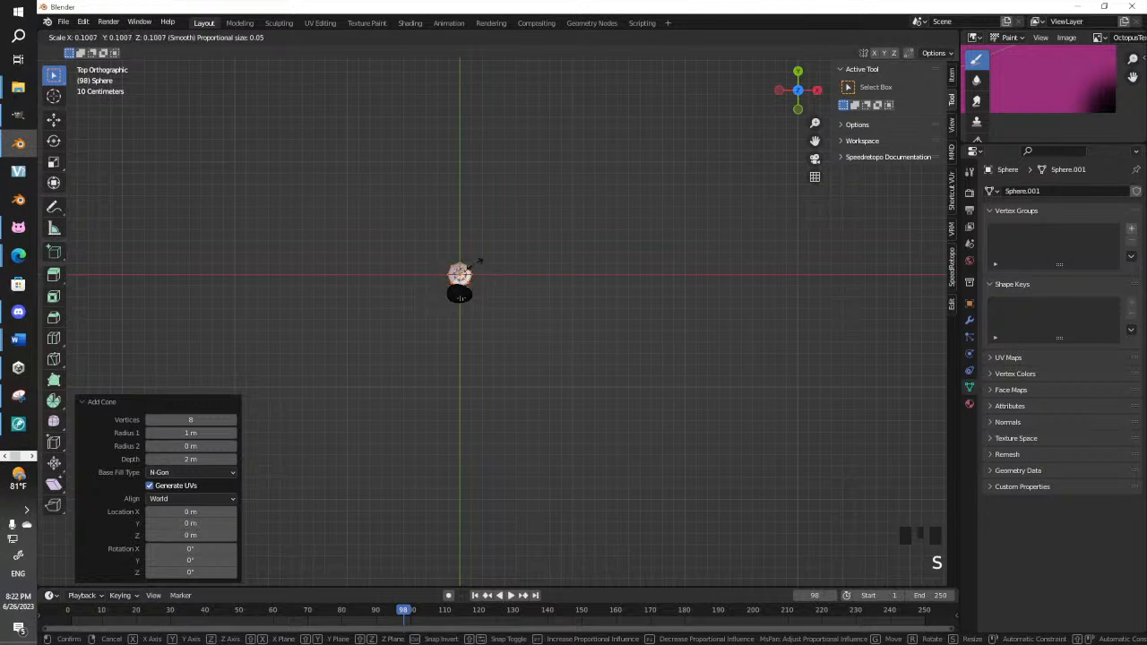
{"action": "left_click", "coordinate": [461, 274]}
{"action": "key", "text": "KP_1"}
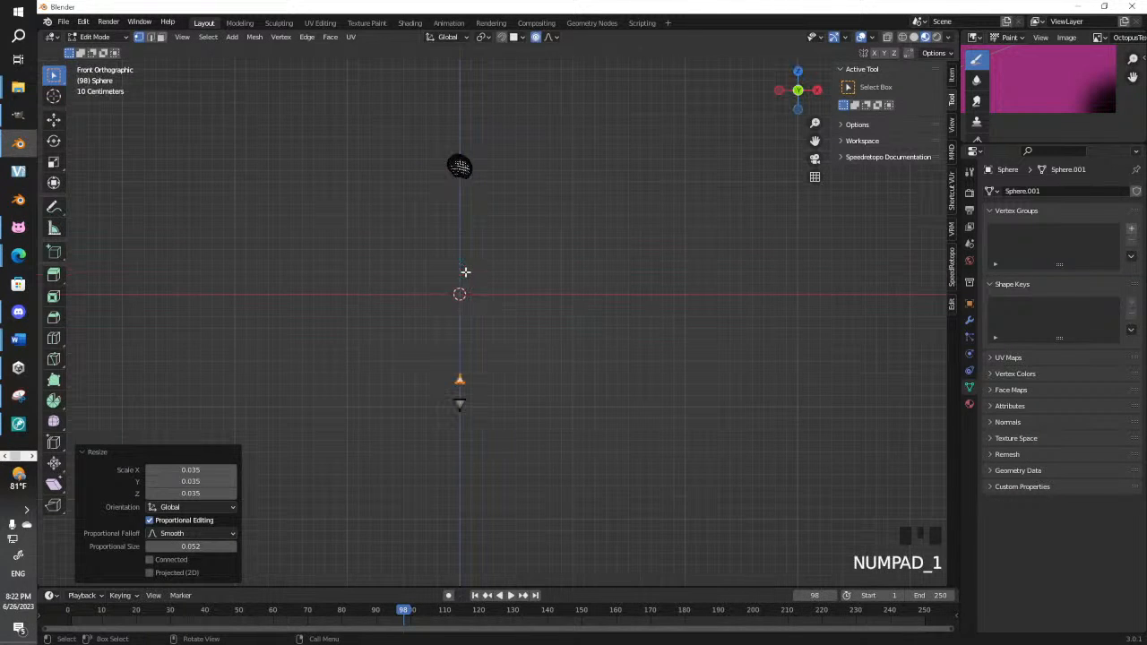
{"action": "key", "text": "g"}
{"action": "left_click", "coordinate": [556, 257]}
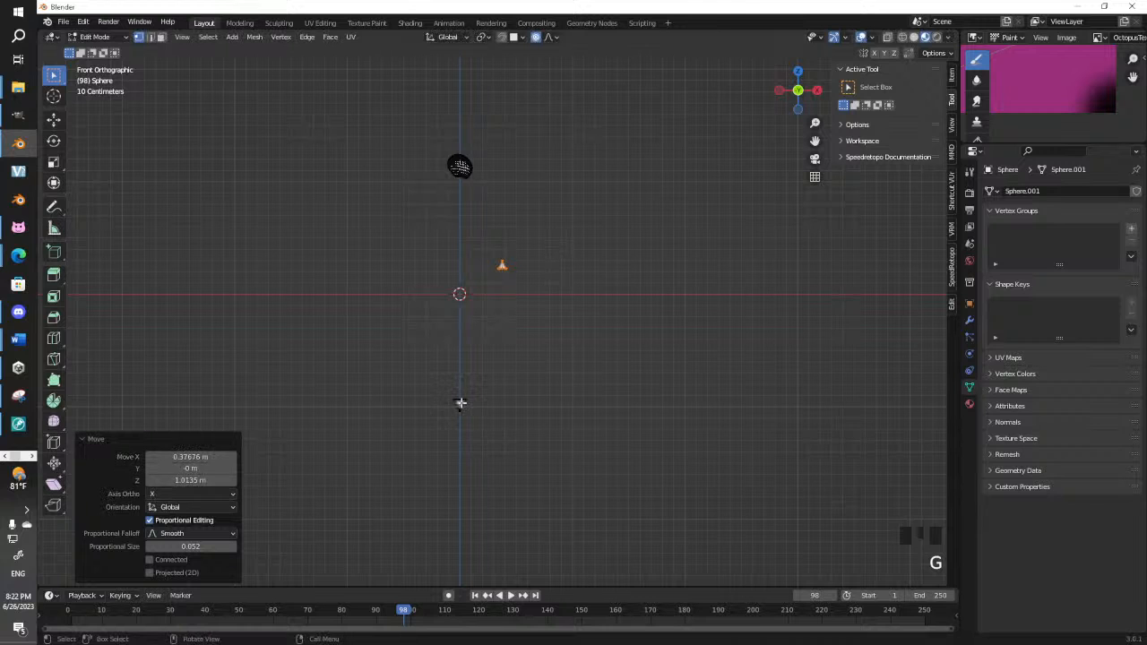
Box-select the old upside-down cone below the origin in front view and delete the selected vertices
{"action": "key", "text": "b"}
{"action": "left_click_drag", "start_coordinate": [440, 383], "coordinate": [505, 427]}
{"action": "key", "text": "x"}
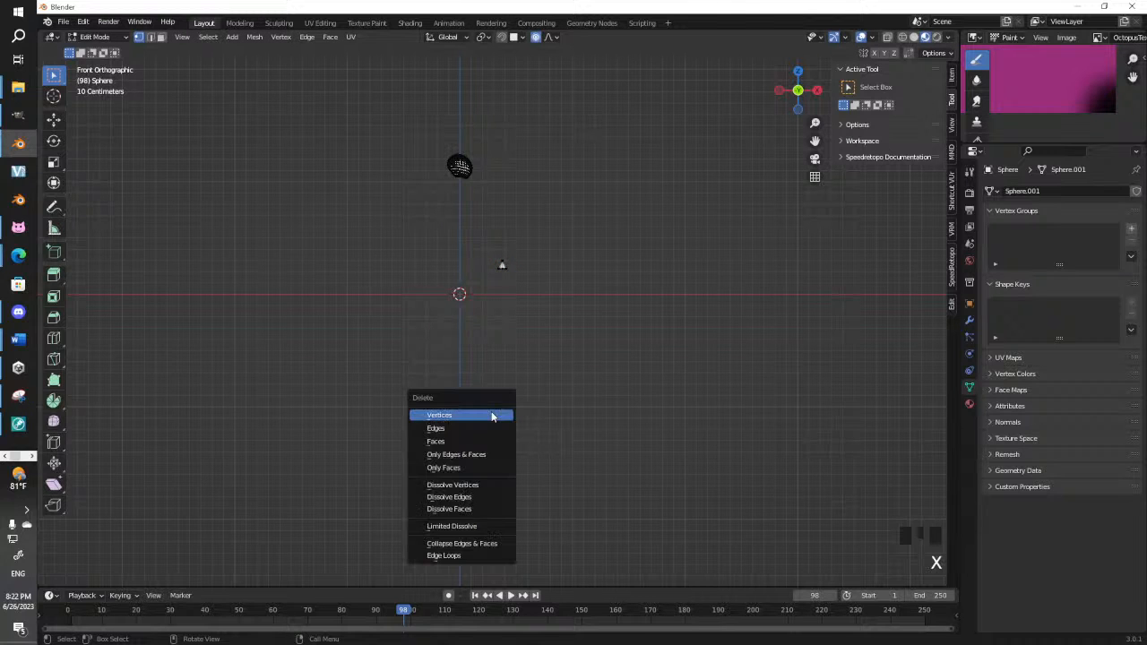
{"action": "left_click", "coordinate": [491, 412]}
Delete the leftover rim vertices of the old cone, including those at its back
{"action": "scroll", "coordinate": [517, 281], "scroll_direction": "up", "scroll_amount": 2}
{"action": "key", "text": "b"}
{"action": "left_click_drag", "start_coordinate": [397, 418], "coordinate": [543, 486]}
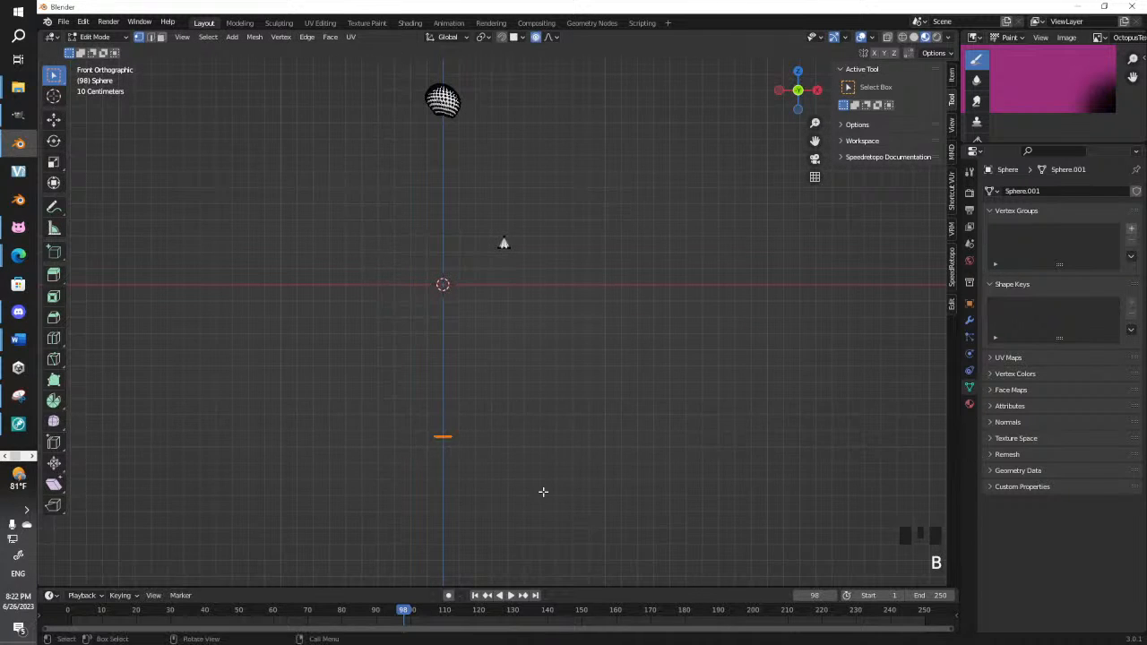
{"action": "middle_click_drag", "start_coordinate": [401, 430], "coordinate": [415, 439]}
{"action": "key", "text": "x"}
{"action": "left_click", "coordinate": [414, 441]}
{"action": "key", "text": "b"}
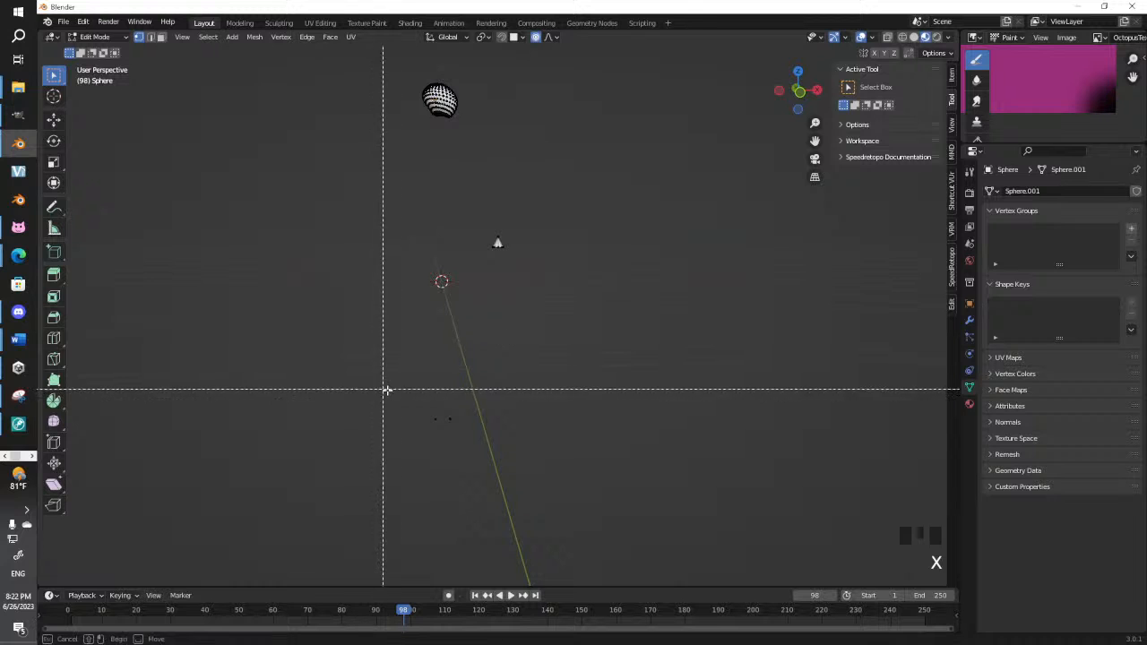
{"action": "left_click_drag", "start_coordinate": [386, 389], "coordinate": [526, 492]}
{"action": "key", "text": "x"}
{"action": "left_click", "coordinate": [507, 471]}
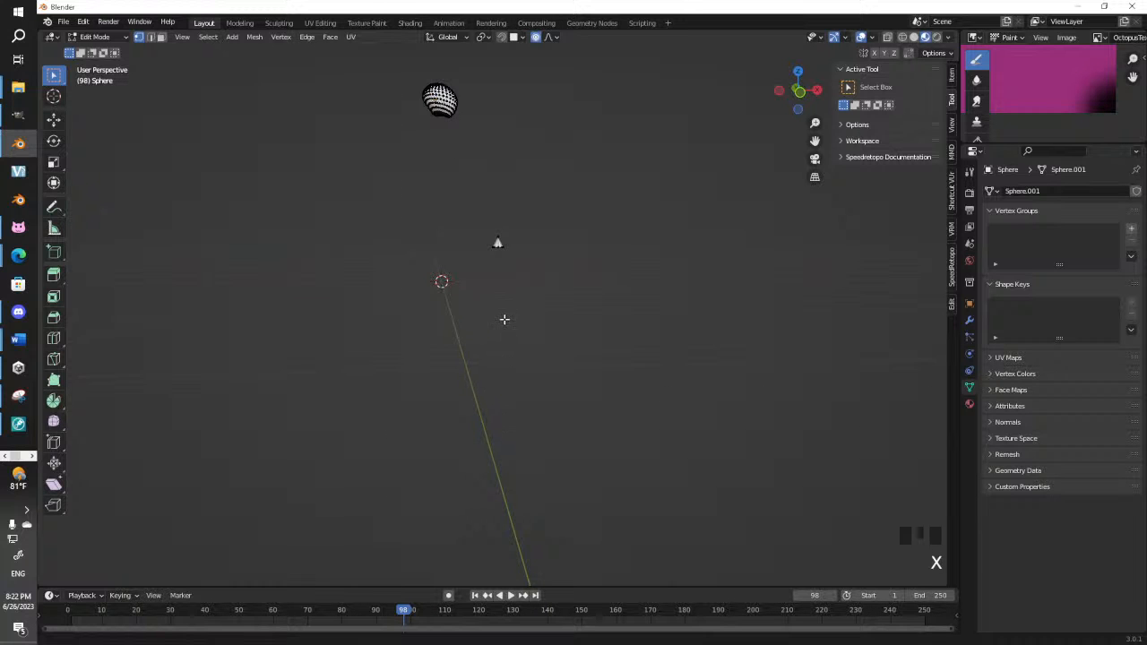
Box-select the whole eight-sided cone in front view and stretch it along the Z axis into a tall spike
{"action": "middle_click_drag", "start_coordinate": [505, 320], "coordinate": [509, 238], "text": "shift"}
{"action": "scroll", "coordinate": [497, 313], "scroll_direction": "up", "scroll_amount": 6}
{"action": "left_click", "coordinate": [161, 37]}
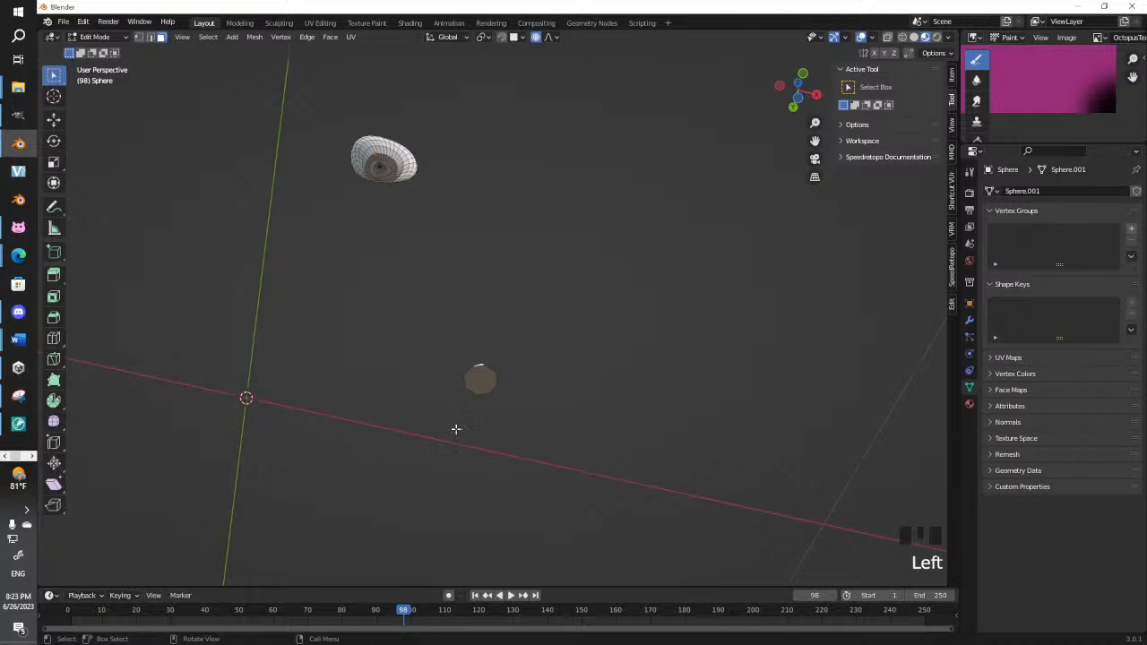
{"action": "left_click", "coordinate": [489, 378]}
{"action": "key", "text": "KP_7"}
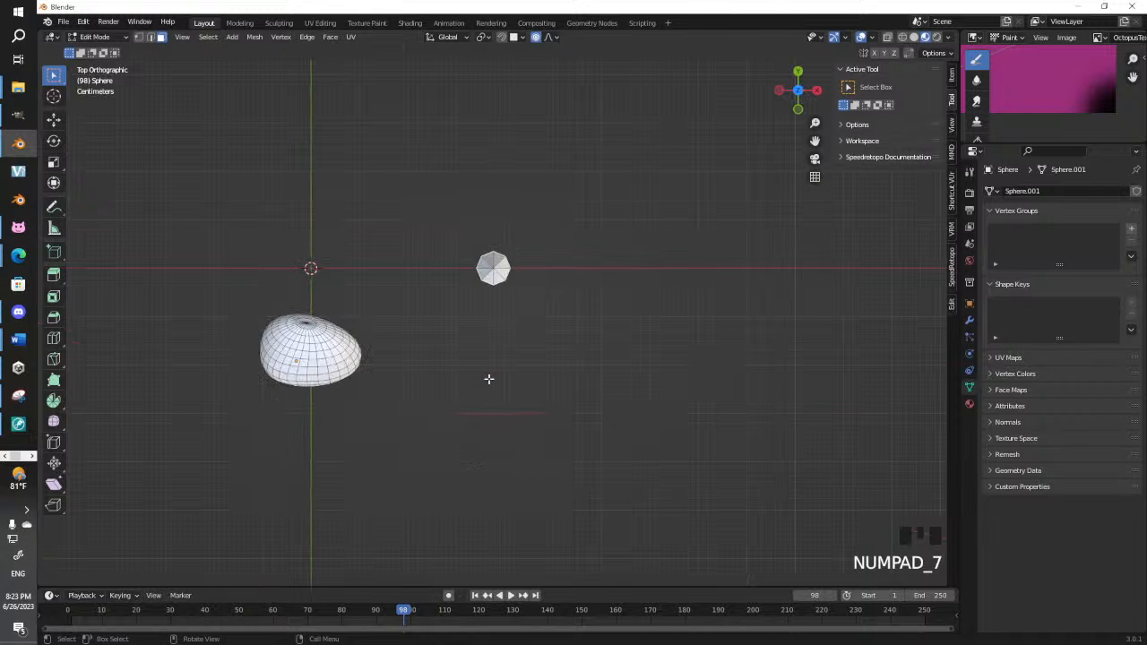
{"action": "key", "text": "KP_1"}
{"action": "key", "text": "b"}
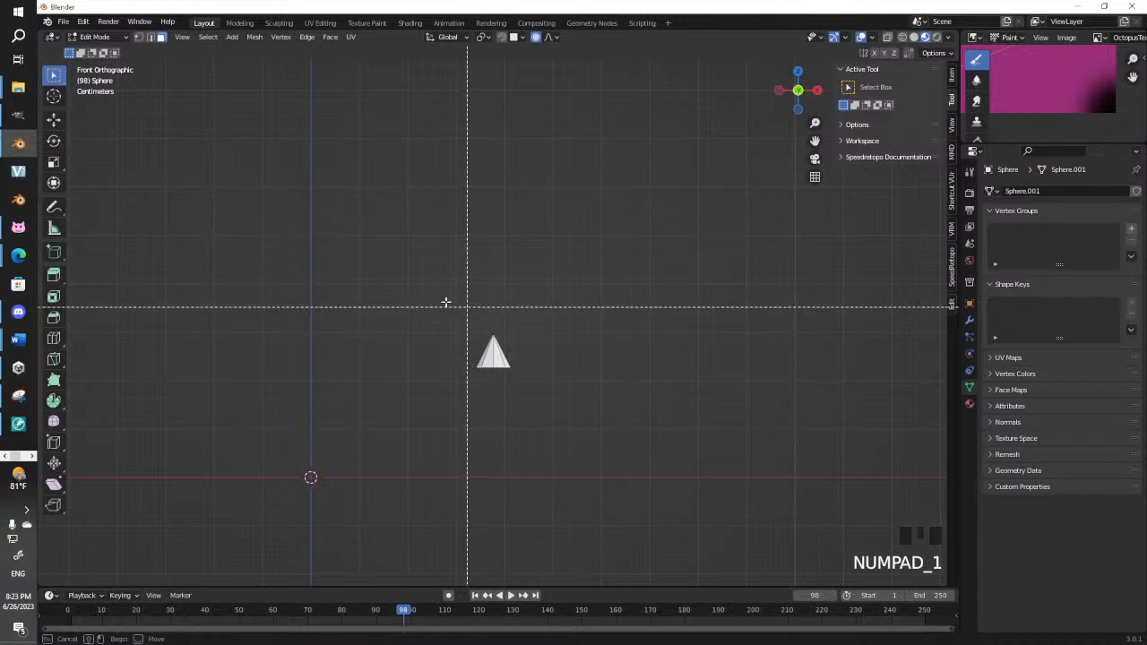
{"action": "left_click_drag", "start_coordinate": [448, 302], "coordinate": [612, 476]}
{"action": "key", "text": "s"}
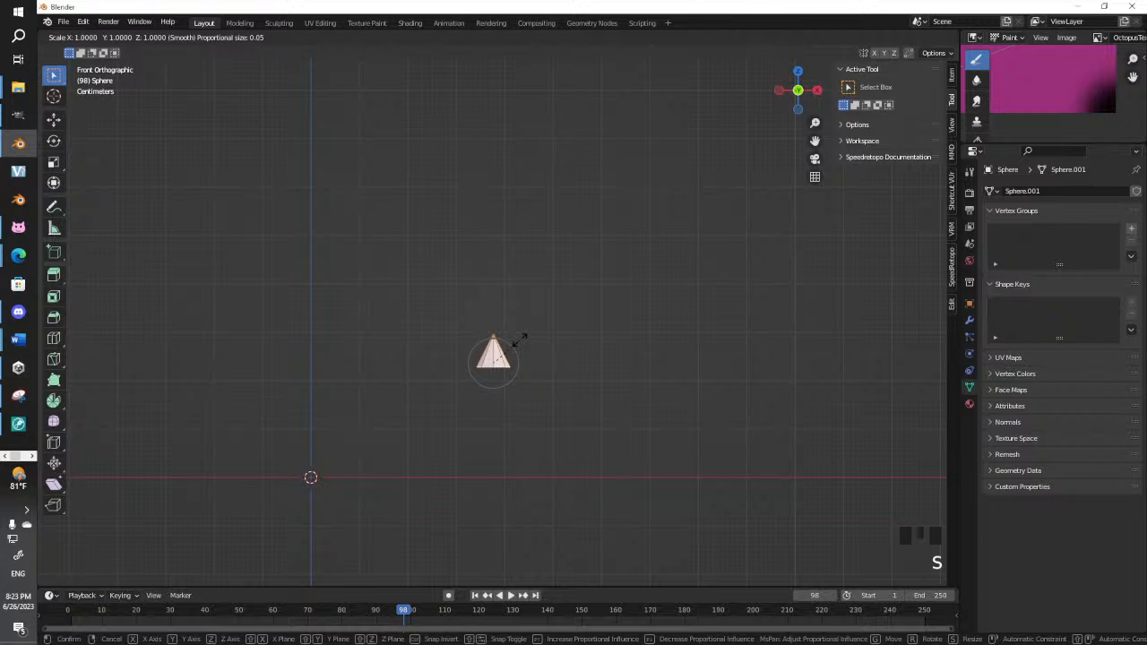
{"action": "key", "text": "z"}
{"action": "left_click", "coordinate": [669, 410]}
Extrude the spike's base face about 0.095 m downward and scale it by 1.338
{"action": "middle_click_drag", "start_coordinate": [669, 410], "coordinate": [529, 387]}
{"action": "left_click", "coordinate": [526, 388]}
{"action": "left_click", "coordinate": [526, 388]}
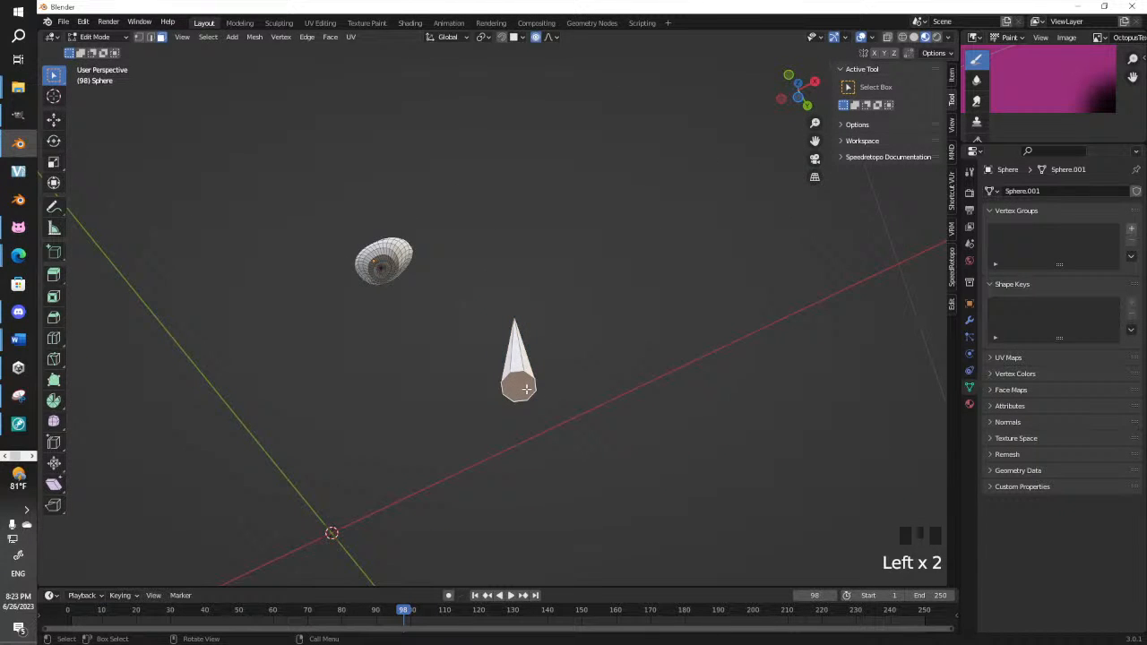
{"action": "key", "text": "KP_7"}
{"action": "key", "text": "KP_1"}
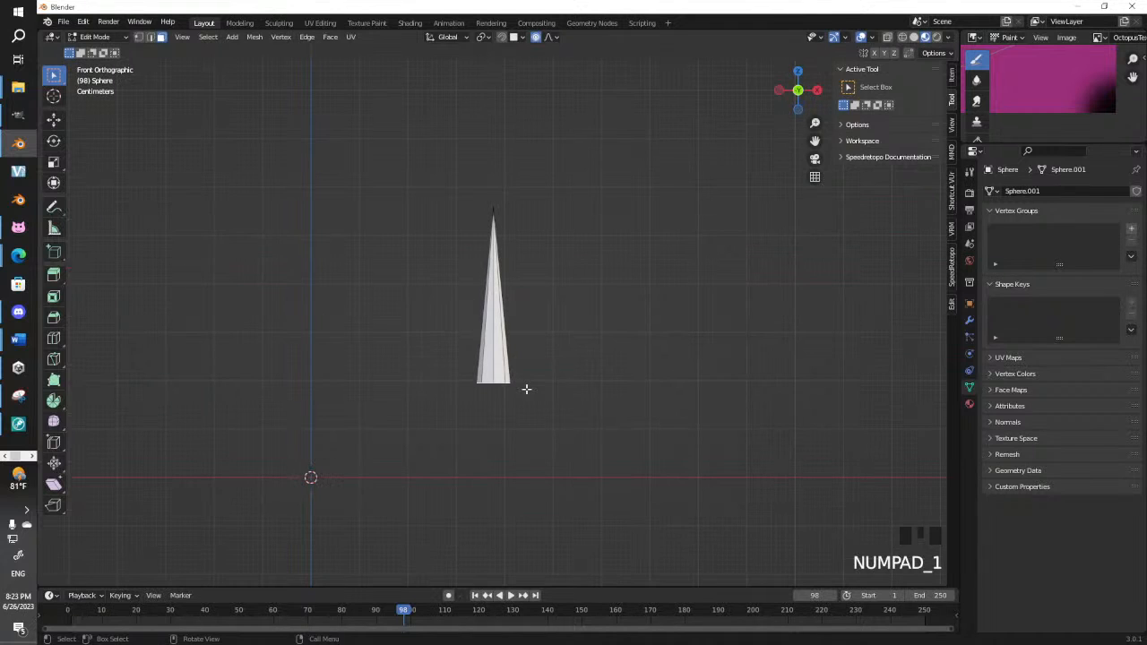
{"action": "key", "text": "e"}
{"action": "left_click", "coordinate": [525, 436]}
{"action": "key", "text": "s"}
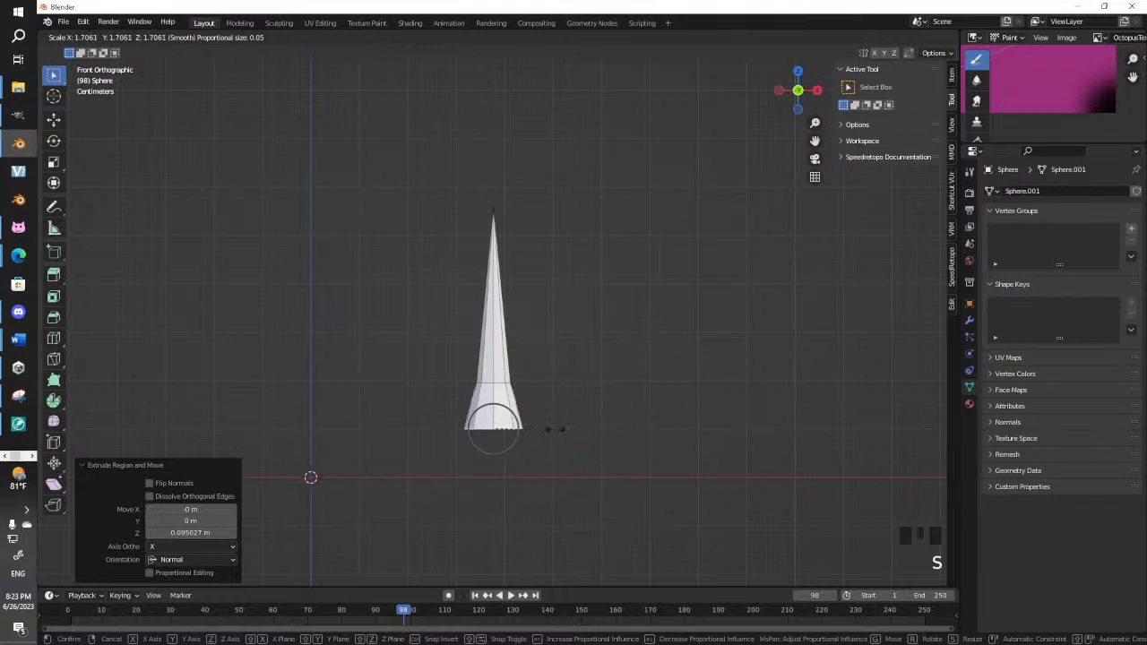
{"action": "left_click", "coordinate": [541, 435]}
Extrude the base face downward again, widen it, and raise it about 0.044 m
{"action": "key", "text": "e"}
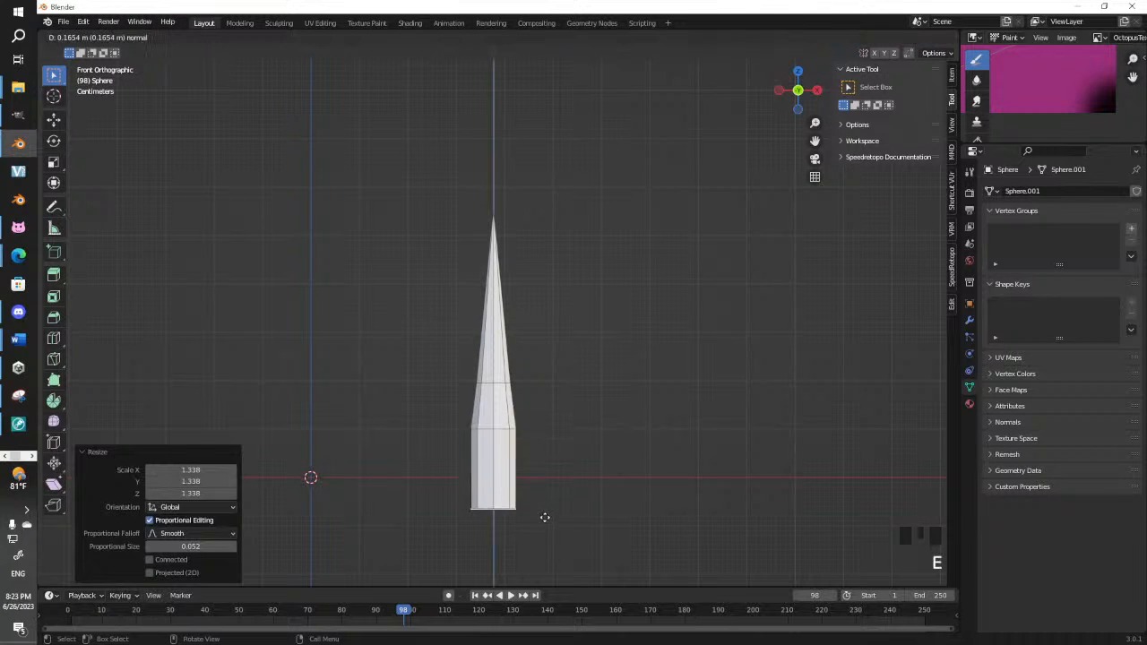
{"action": "left_click", "coordinate": [543, 514]}
{"action": "key", "text": "s"}
{"action": "left_click", "coordinate": [584, 499]}
{"action": "key", "text": "g"}
{"action": "left_click", "coordinate": [584, 481]}
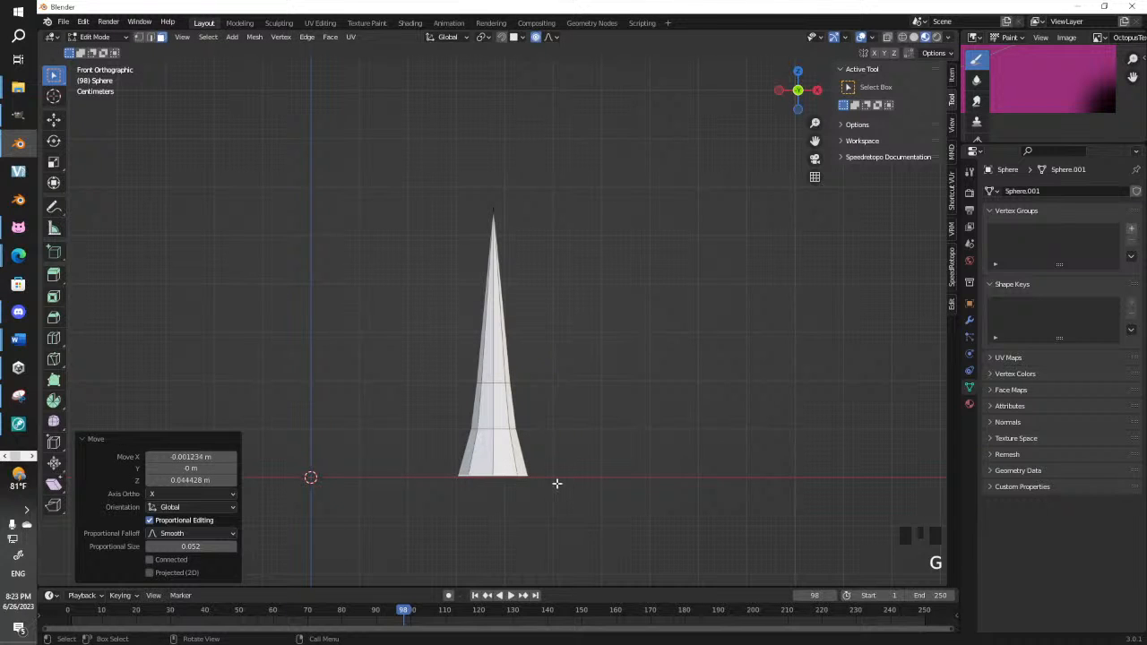
Reselect the bottom face, extrude a further segment downward in front view, and scale it by 1.583
{"action": "left_click", "coordinate": [530, 476]}
{"action": "scroll", "coordinate": [530, 476], "scroll_direction": "down", "scroll_amount": 2}
{"action": "key", "text": "e"}
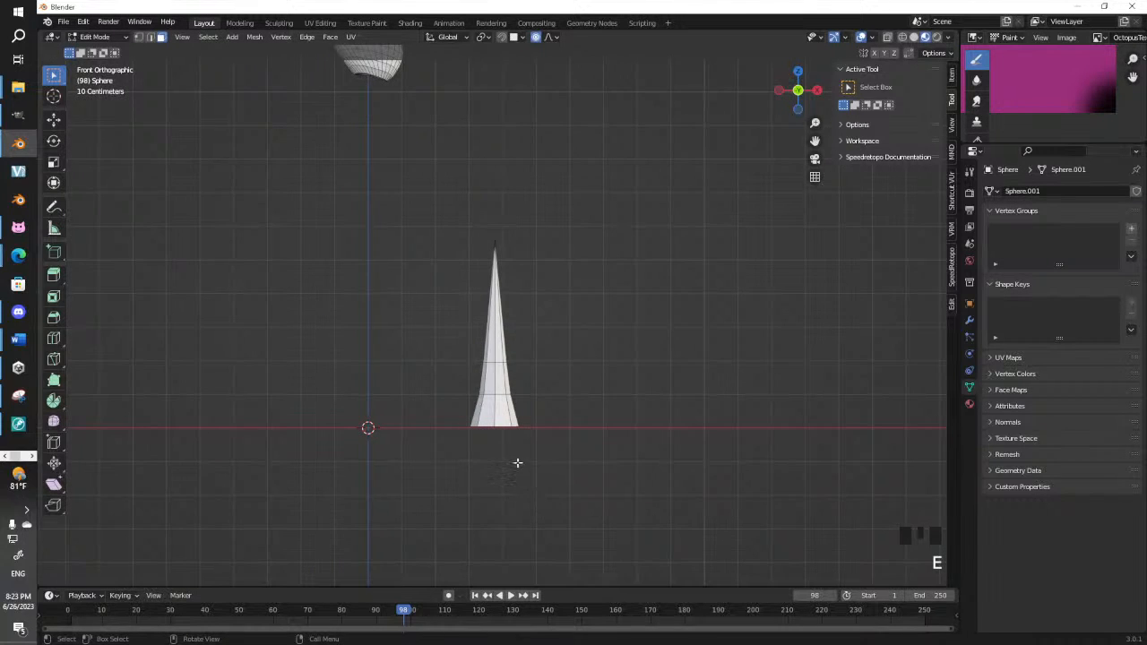
{"action": "middle_click_drag", "start_coordinate": [518, 463], "coordinate": [502, 420]}
{"action": "left_click", "coordinate": [502, 421]}
{"action": "key", "text": "KP_7"}
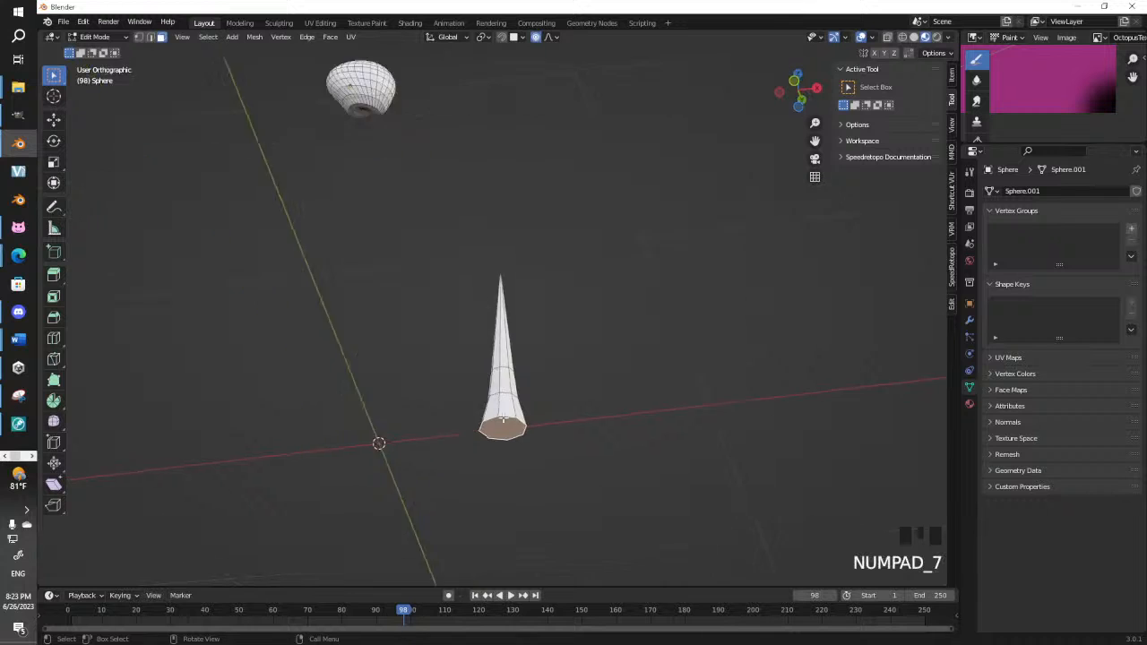
{"action": "key", "text": "KP_1"}
{"action": "key", "text": "e"}
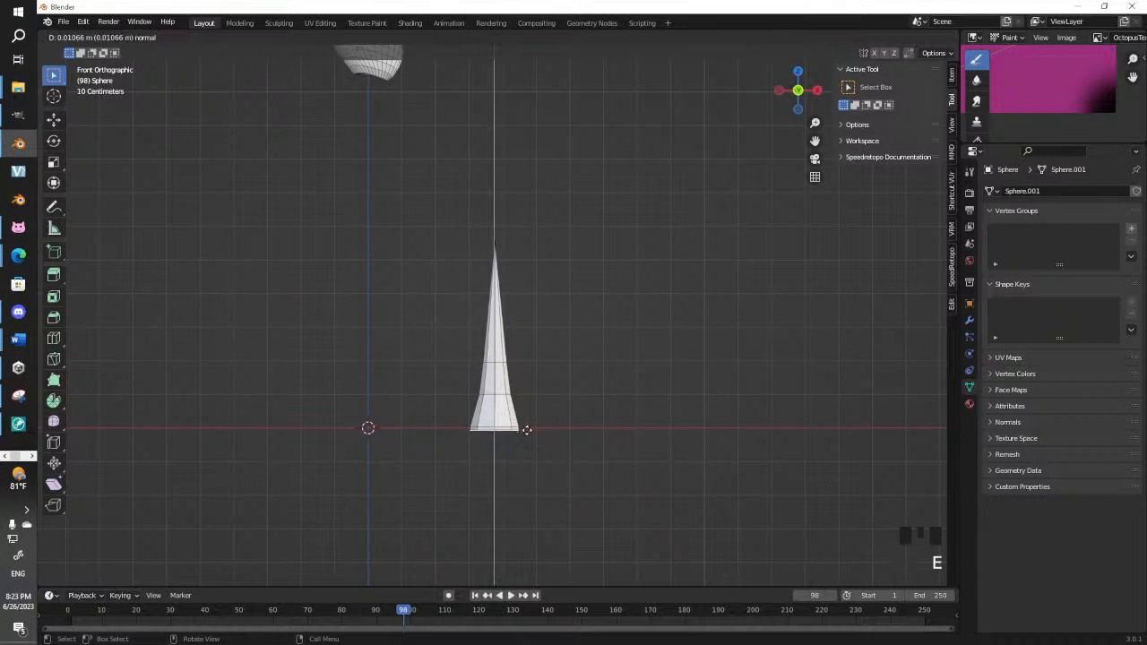
{"action": "left_click", "coordinate": [522, 487]}
{"action": "key", "text": "s"}
{"action": "left_click", "coordinate": [536, 416]}
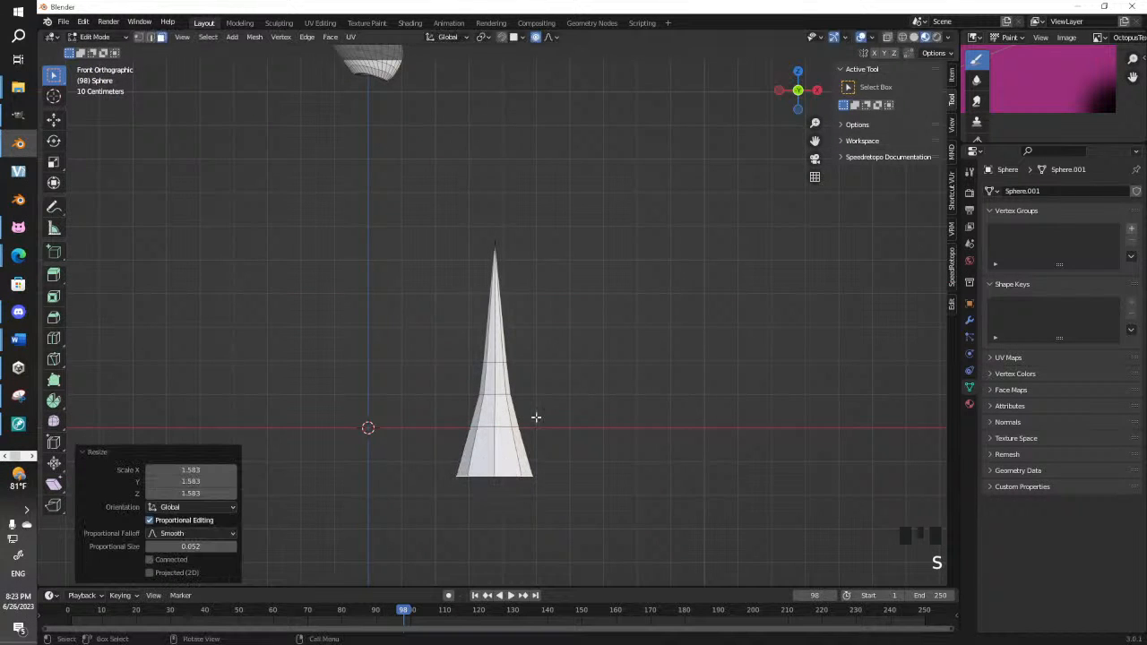
Select the edge loop just above the spike's base in edge mode and scale it by 1.037
{"action": "left_click", "coordinate": [140, 38]}
{"action": "left_click", "coordinate": [150, 38]}
{"action": "key", "text": "x"}
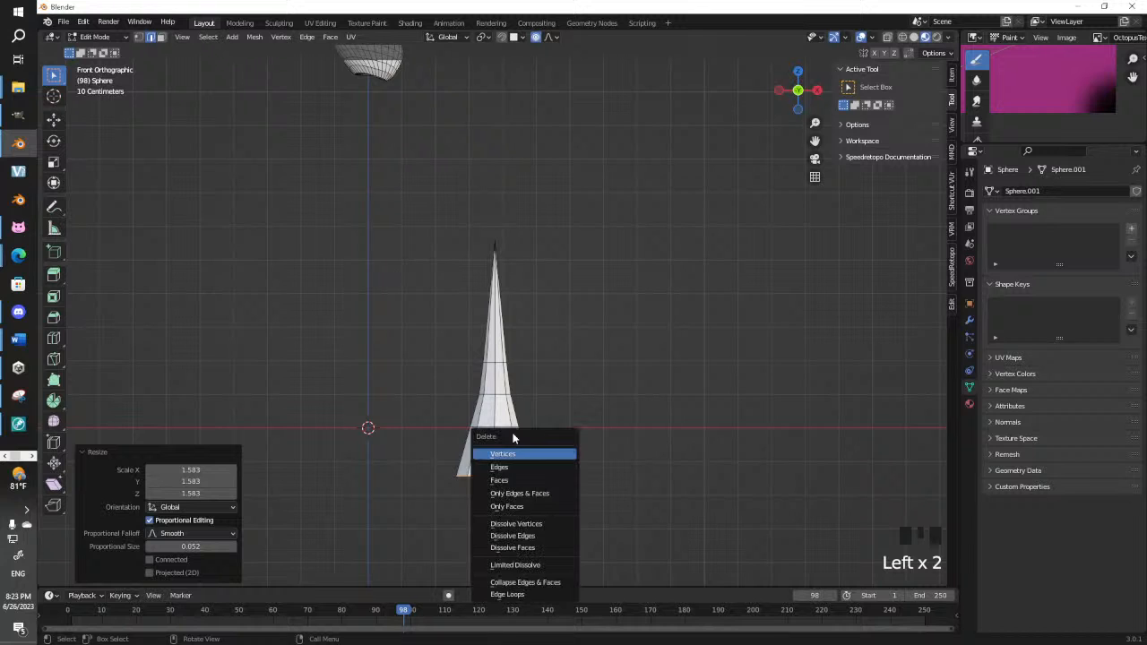
{"action": "key", "text": "Escape"}
{"action": "left_click", "coordinate": [507, 423], "text": "alt"}
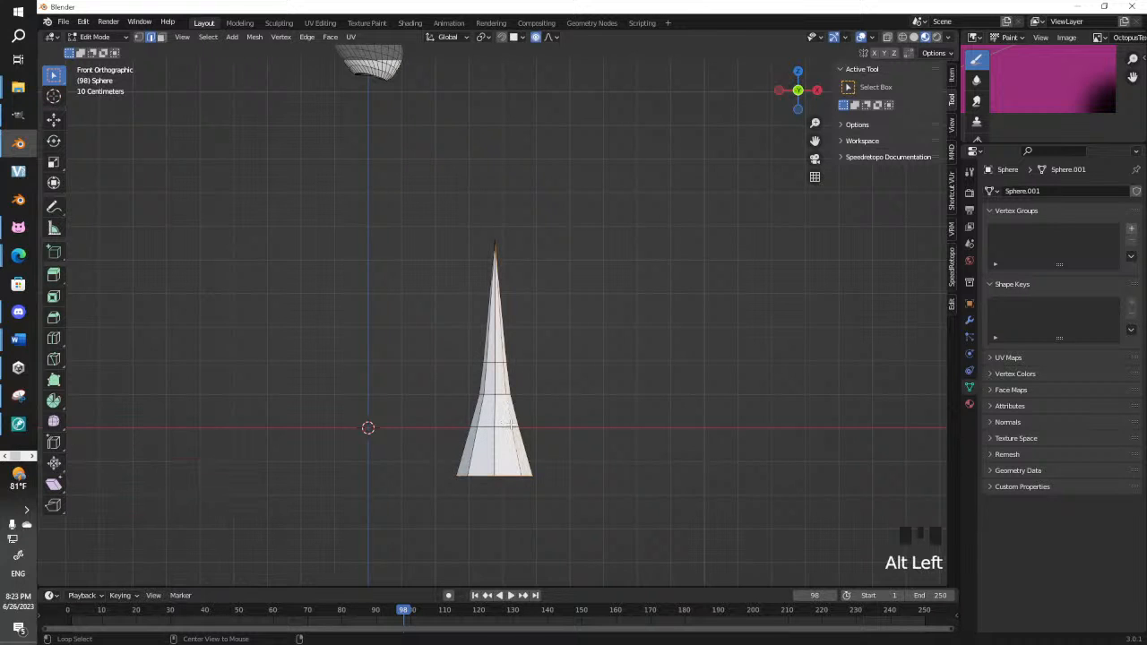
{"action": "left_click", "coordinate": [500, 425], "text": "alt"}
{"action": "key", "text": "s"}
{"action": "left_click", "coordinate": [568, 415]}
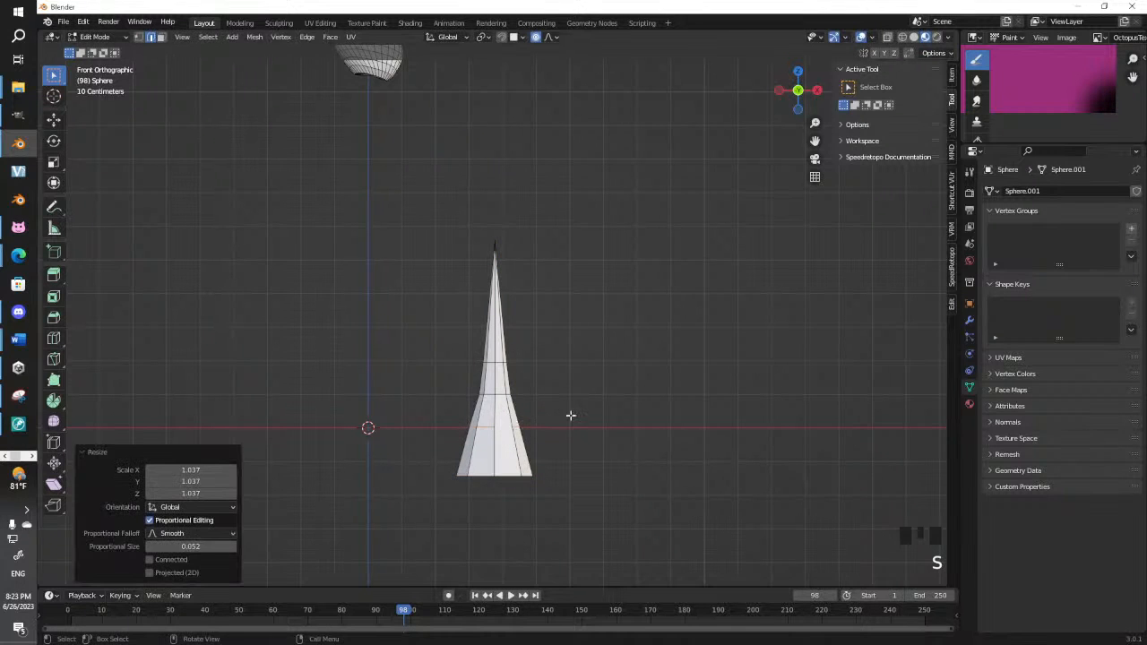
{"action": "left_click", "coordinate": [411, 409]}
Box-select the spike's bottom ring of vertices with X-ray on, scale it down, and raise it about 0.060 m
{"action": "left_click", "coordinate": [138, 37]}
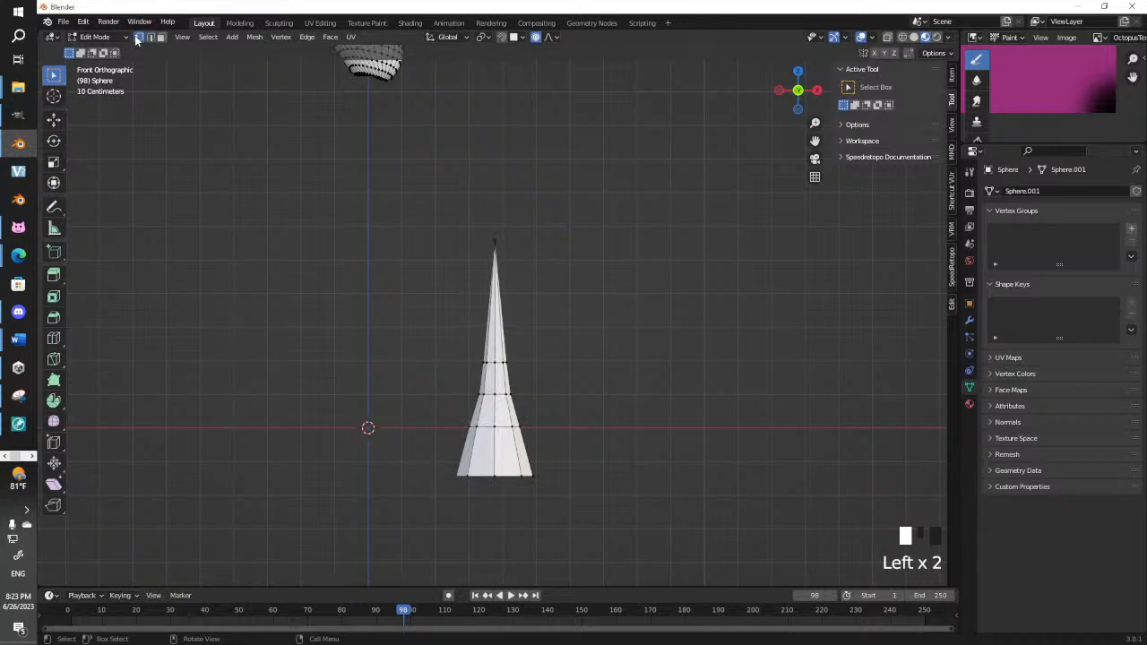
{"action": "left_click", "coordinate": [539, 395]}
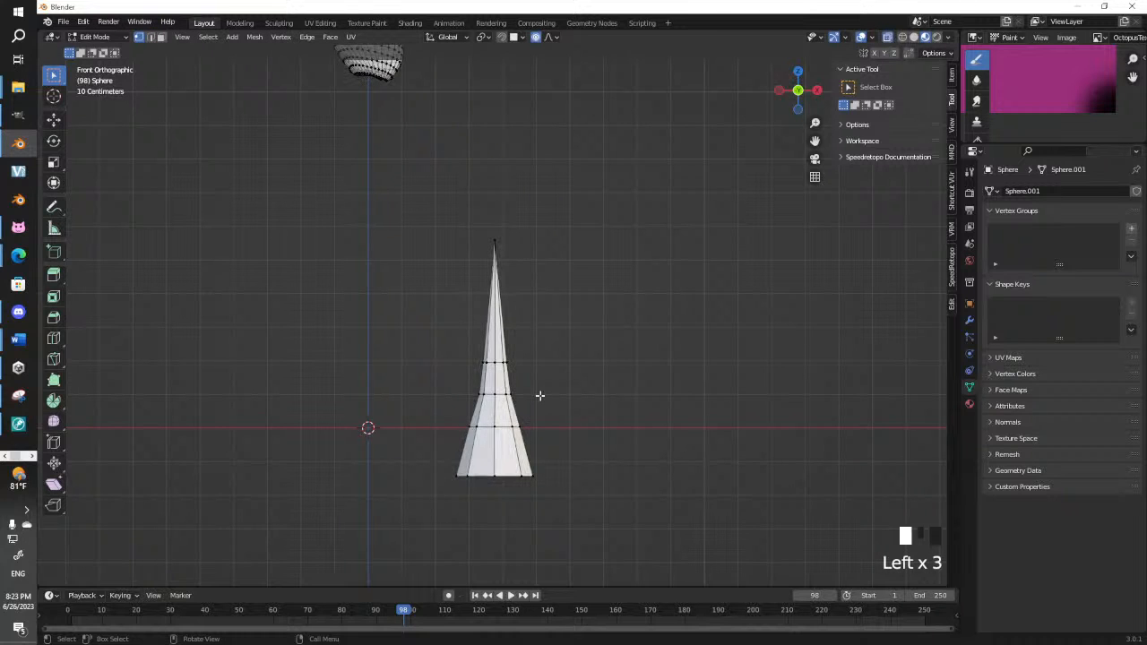
{"action": "key", "text": "b"}
{"action": "left_click_drag", "start_coordinate": [448, 462], "coordinate": [664, 535]}
{"action": "key", "text": "s"}
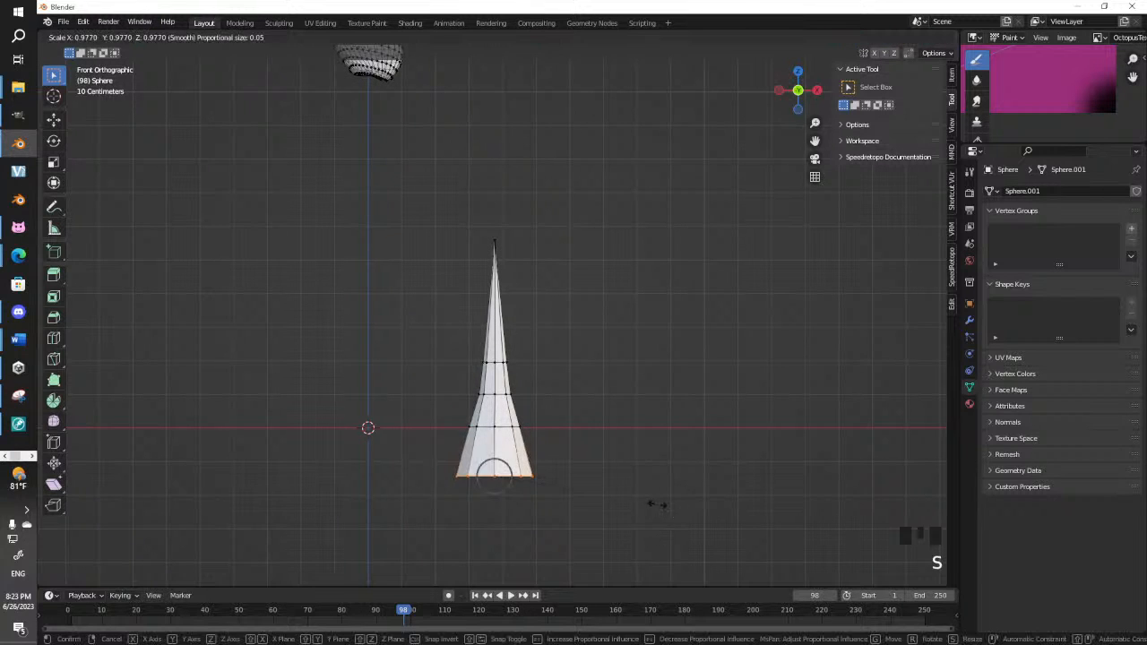
{"action": "left_click", "coordinate": [615, 489]}
{"action": "key", "text": "g"}
{"action": "left_click", "coordinate": [538, 396]}
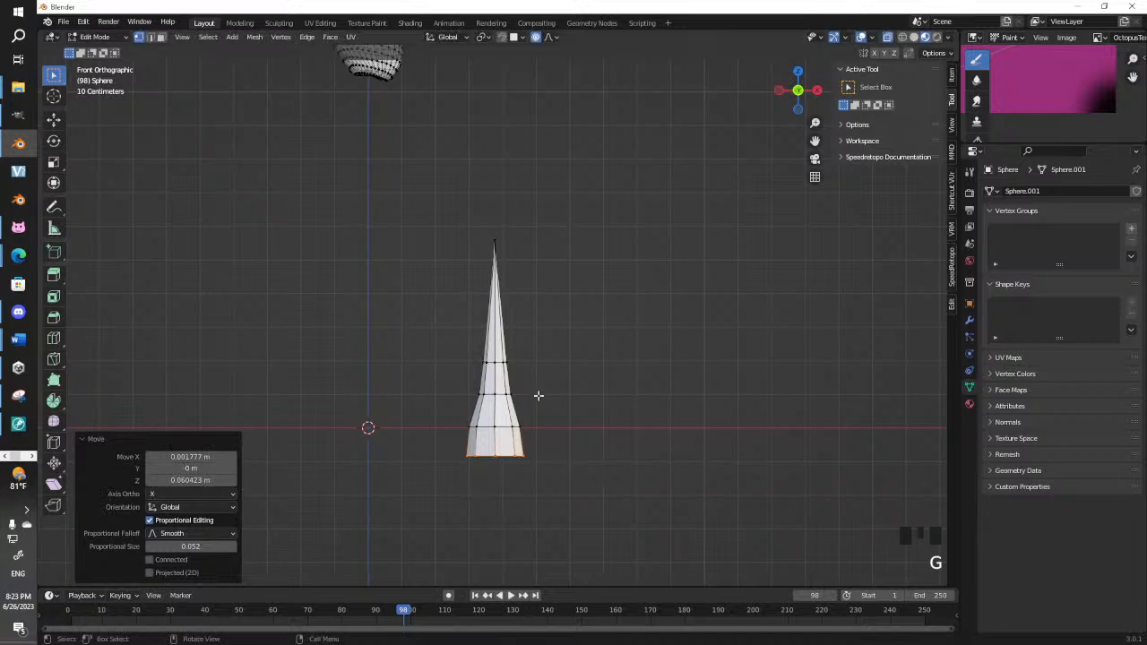
Box-select the spike's uppermost vertex ring below the tip, scale it by 1.220, and raise it about 0.169 m
{"action": "double_click", "coordinate": [440, 341]}
{"action": "key", "text": "b"}
{"action": "left_click_drag", "start_coordinate": [453, 339], "coordinate": [563, 380]}
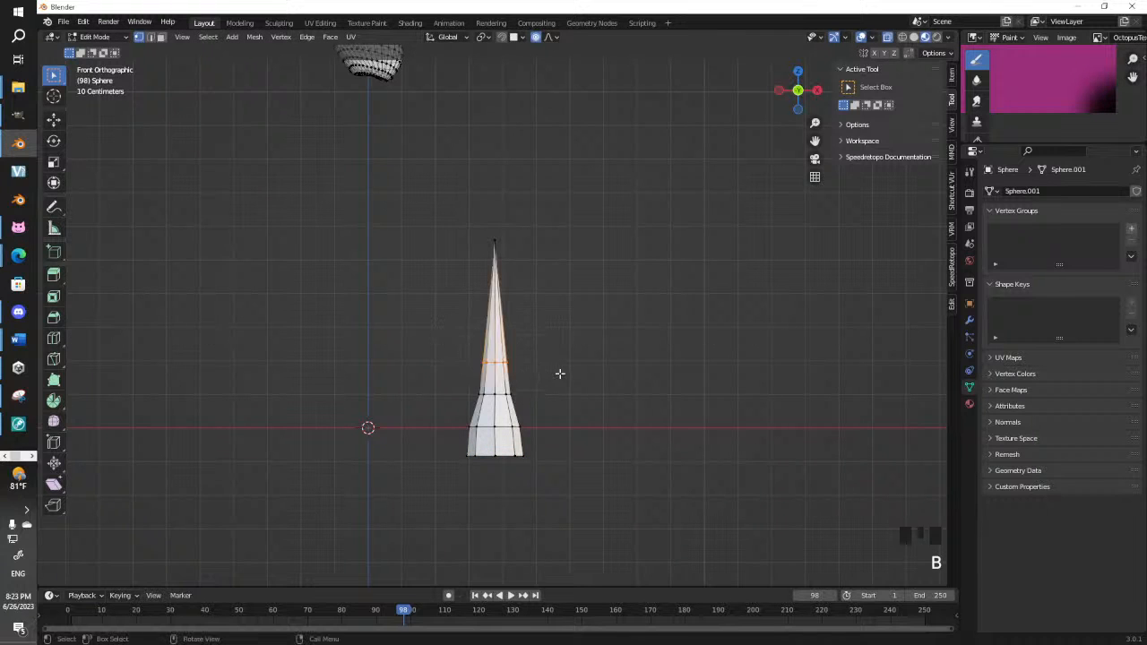
{"action": "key", "text": "s"}
{"action": "left_click", "coordinate": [647, 378]}
{"action": "key", "text": "g"}
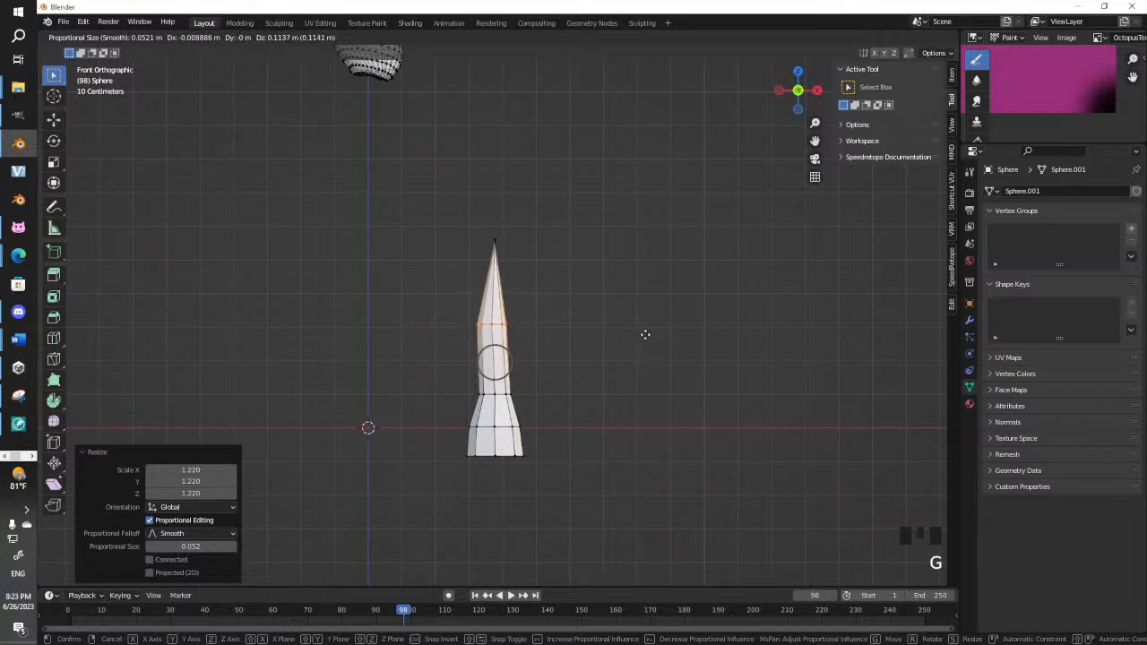
{"action": "left_click", "coordinate": [647, 321]}
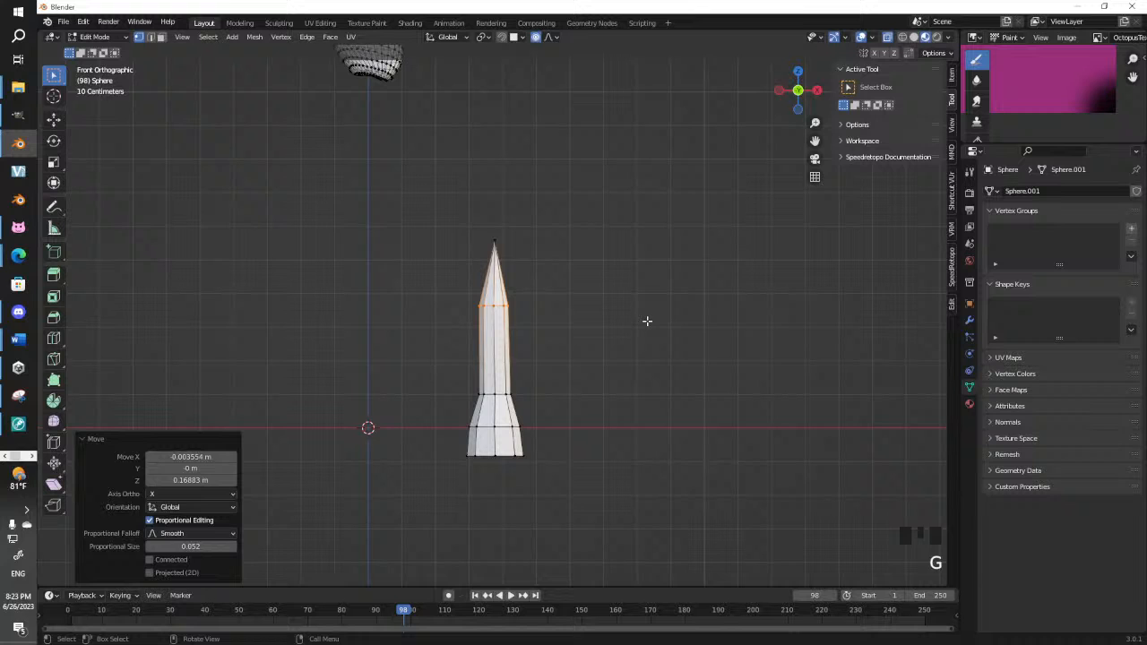
Box-select the spike's middle vertex ring, raise it about 0.087 m, widen it by about 1.26, and recentre it slightly along X
{"action": "left_click", "coordinate": [438, 380]}
{"action": "key", "text": "b"}
{"action": "left_click_drag", "start_coordinate": [456, 364], "coordinate": [563, 415]}
{"action": "key", "text": "g"}
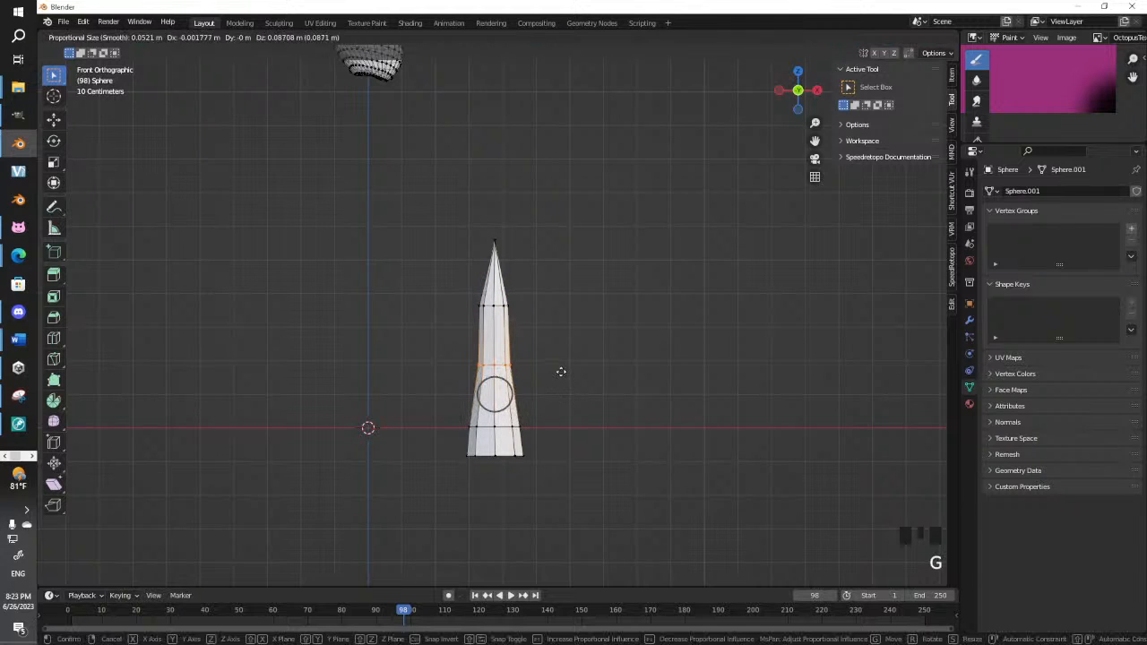
{"action": "left_click", "coordinate": [561, 372]}
{"action": "key", "text": "s"}
{"action": "left_click", "coordinate": [577, 371]}
{"action": "key", "text": "g"}
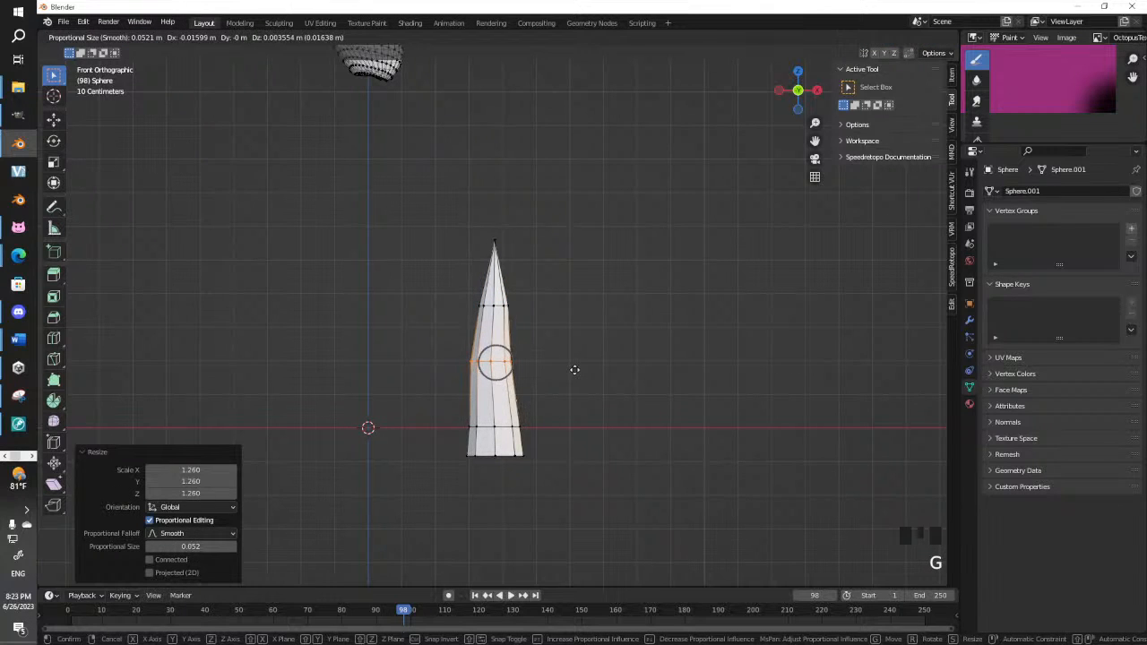
{"action": "left_click", "coordinate": [579, 371]}
Try to select a lengthwise edge loop on the rounded body in edge mode
{"action": "scroll", "coordinate": [541, 389], "scroll_direction": "down", "scroll_amount": 2}
{"action": "middle_click_drag", "start_coordinate": [540, 389], "coordinate": [263, 415]}
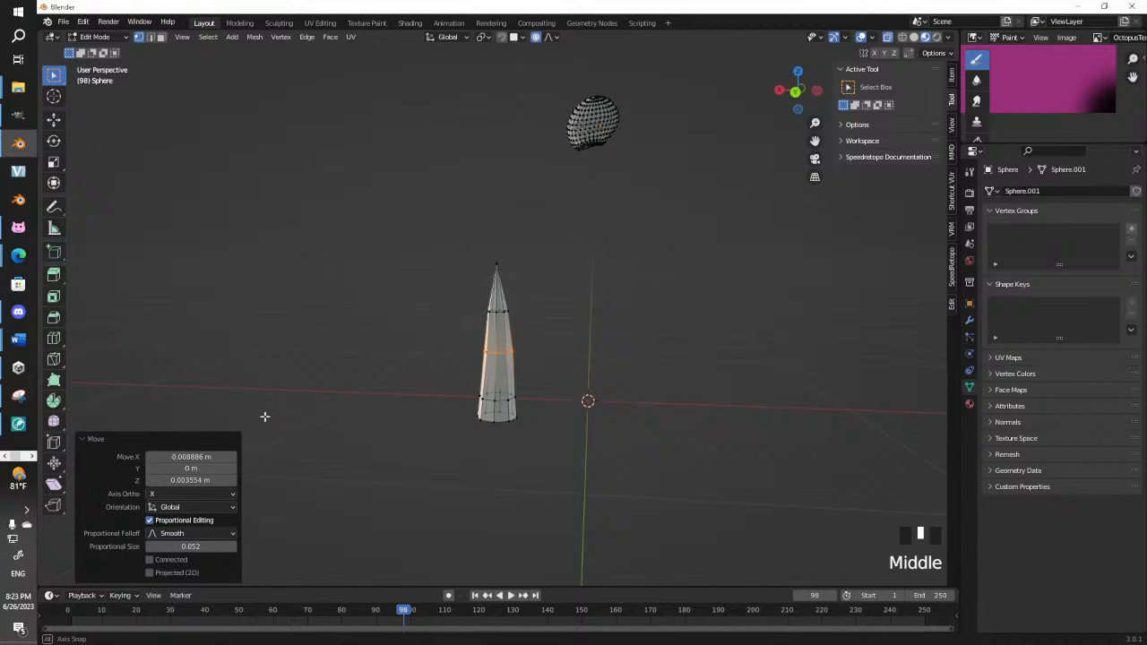
{"action": "left_click", "coordinate": [659, 187]}
{"action": "middle_click_drag", "start_coordinate": [653, 192], "coordinate": [566, 320], "text": "shift"}
{"action": "scroll", "coordinate": [634, 317], "scroll_direction": "up", "scroll_amount": 2}
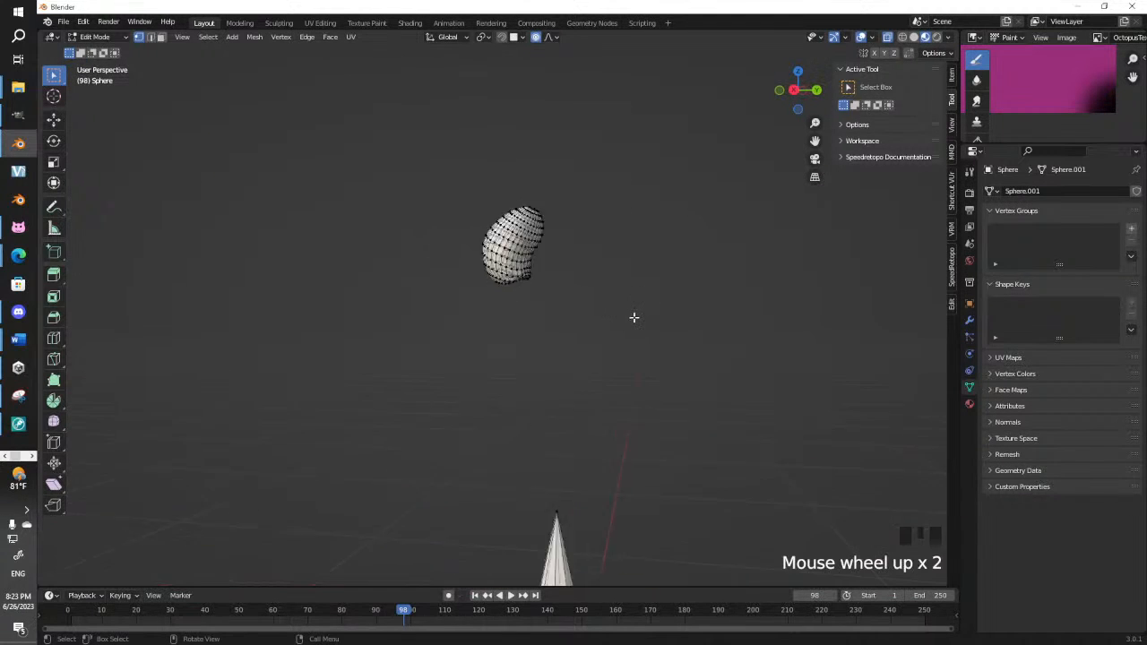
{"action": "scroll", "coordinate": [634, 317], "scroll_direction": "up", "scroll_amount": 4}
{"action": "middle_click_drag", "start_coordinate": [533, 258], "coordinate": [432, 323], "text": "shift"}
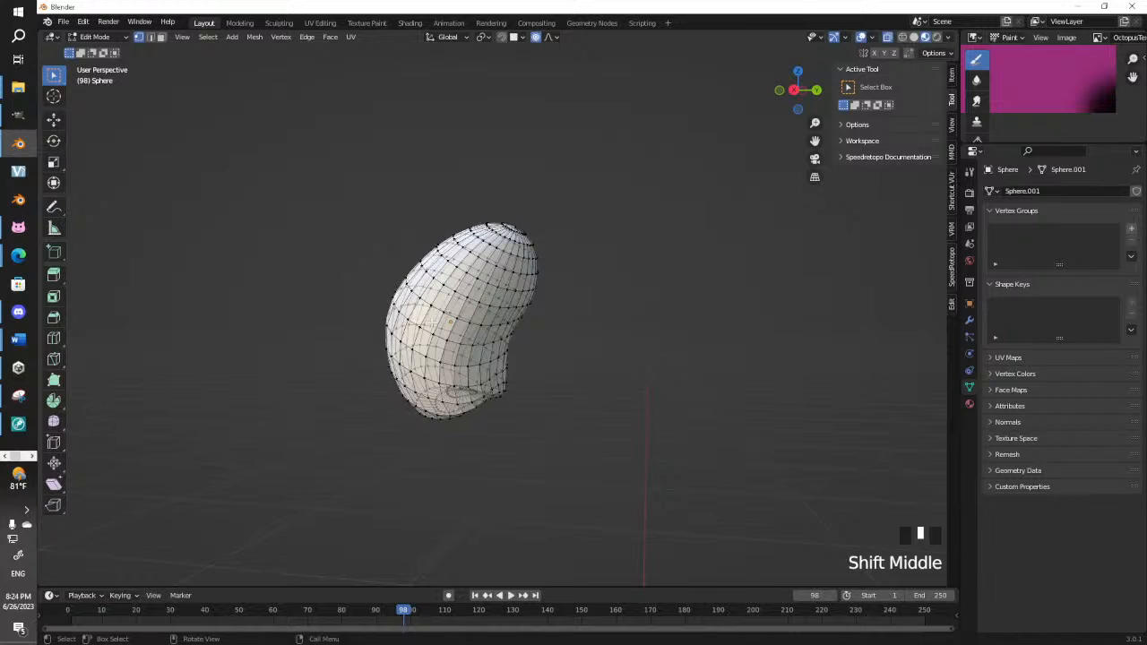
{"action": "left_click", "coordinate": [154, 39]}
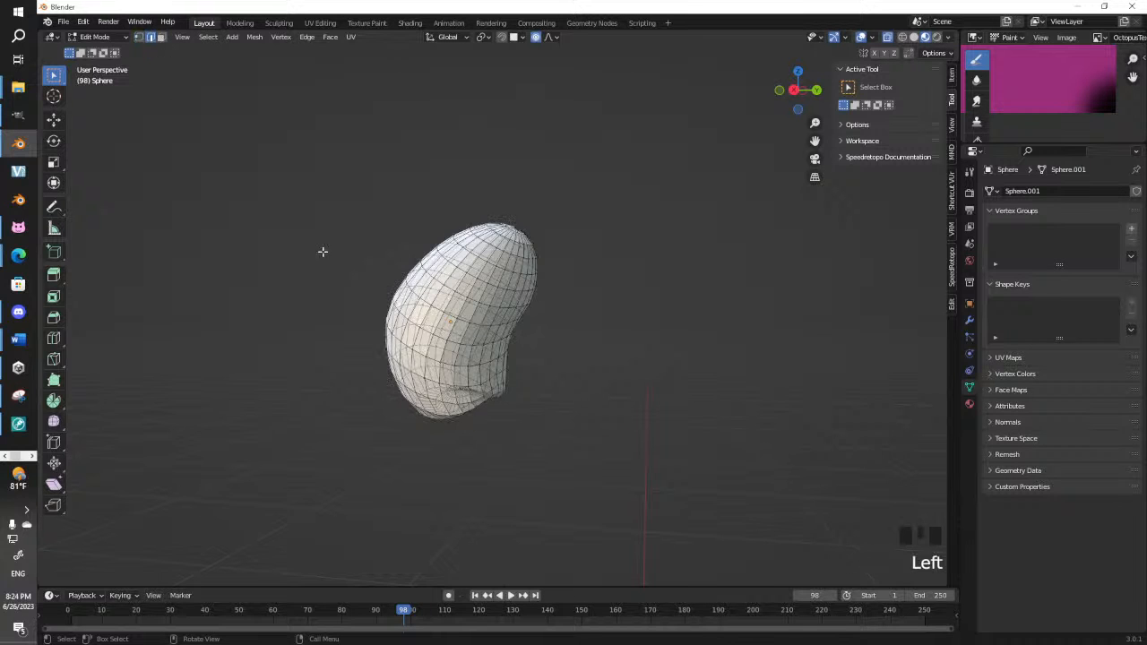
{"action": "middle_click_drag", "start_coordinate": [323, 248], "coordinate": [506, 305]}
{"action": "left_click", "coordinate": [542, 302], "text": "alt"}
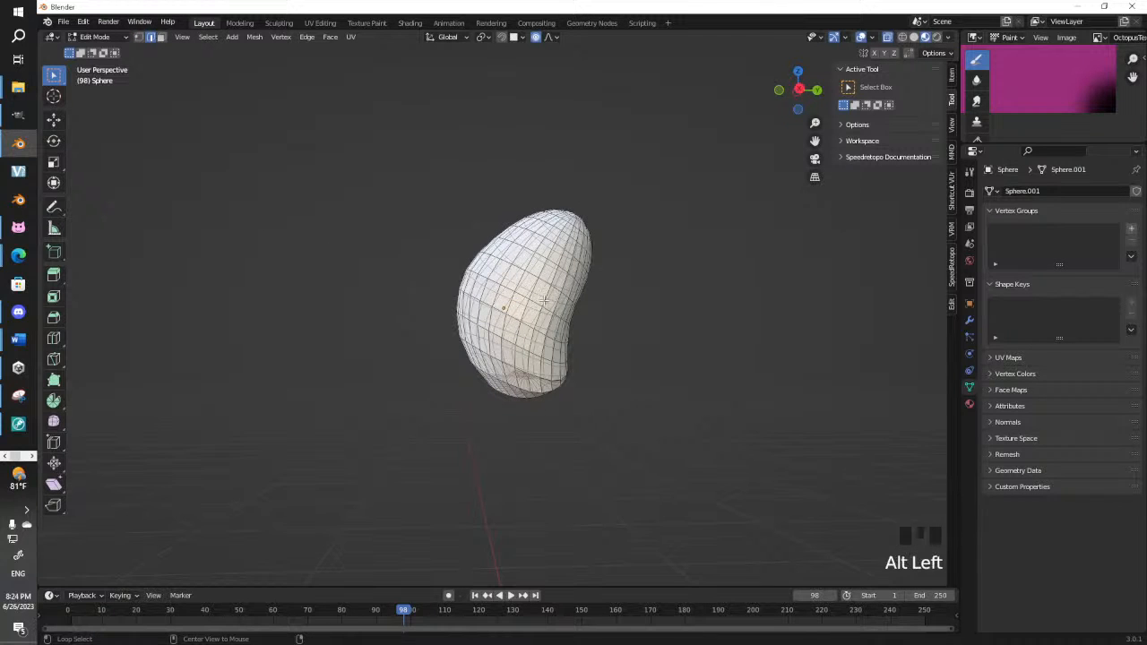
{"action": "left_click", "coordinate": [550, 291], "text": "alt"}
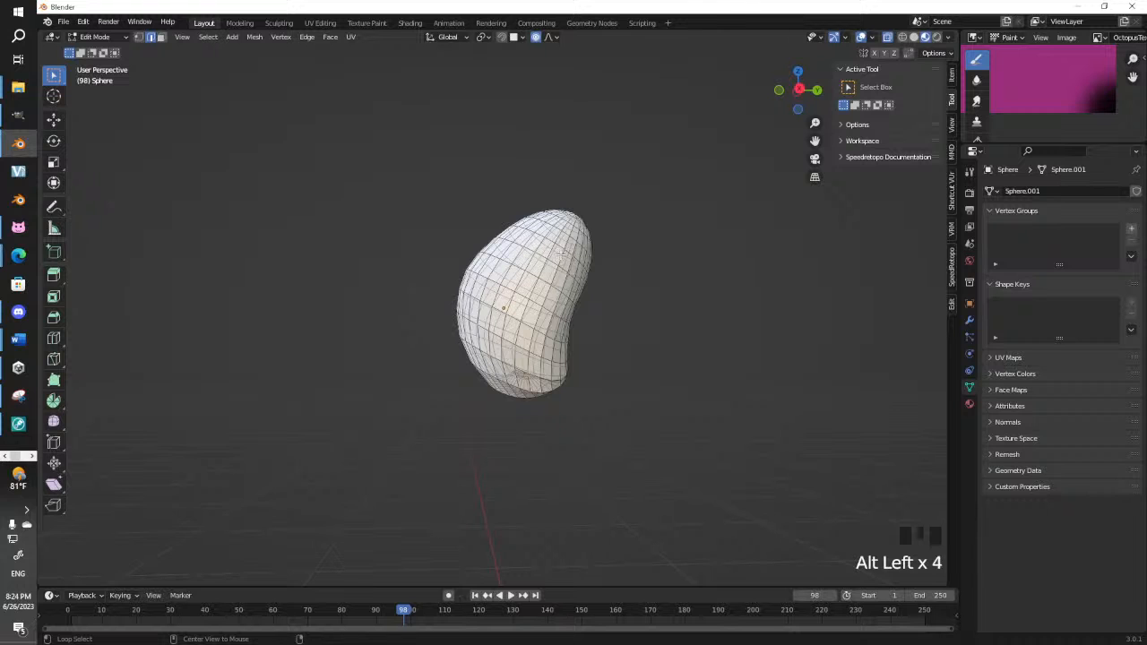
{"action": "middle_click_drag", "start_coordinate": [560, 255], "coordinate": [514, 313]}
{"action": "scroll", "coordinate": [514, 313], "scroll_direction": "up", "scroll_amount": 3}
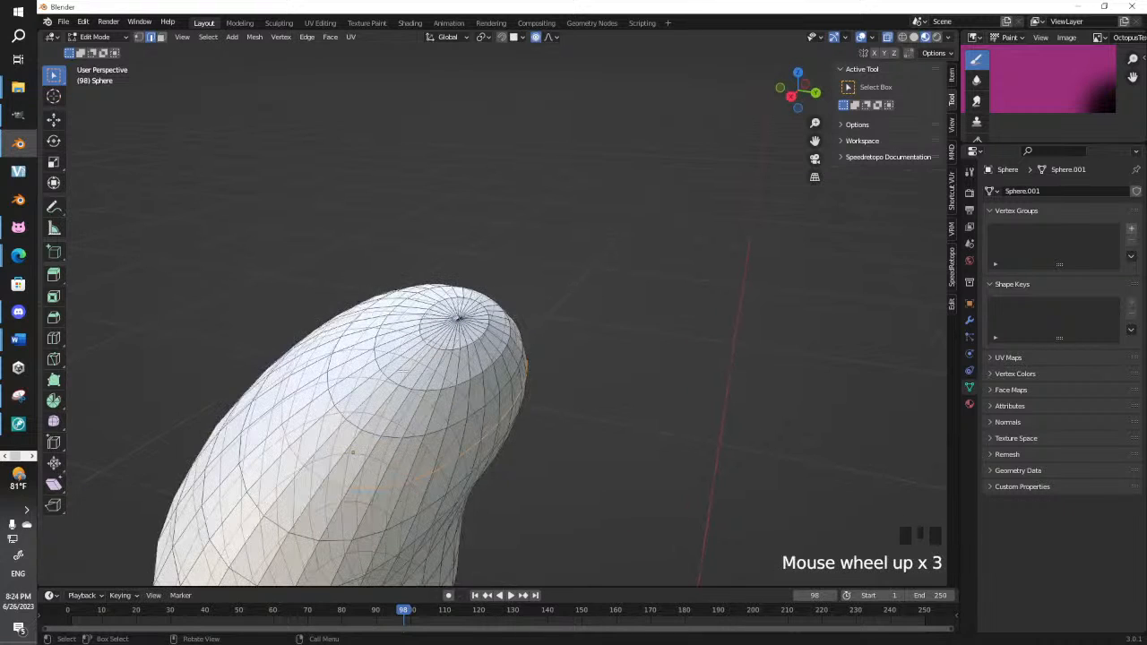
{"action": "left_click", "coordinate": [340, 454], "text": "alt"}
{"action": "left_click", "coordinate": [344, 457], "text": "alt"}
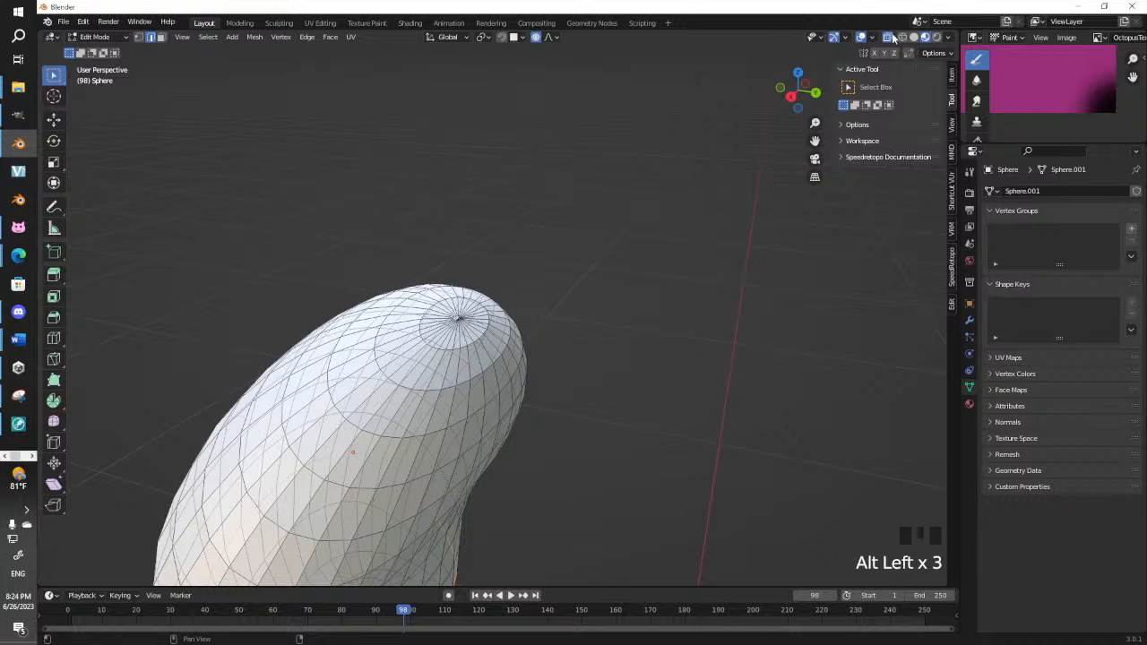
Turn off X-ray and pick an edge loop on the side of the rounded body
{"action": "left_click", "coordinate": [654, 269]}
{"action": "middle_click_drag", "start_coordinate": [466, 306], "coordinate": [517, 272], "text": "alt"}
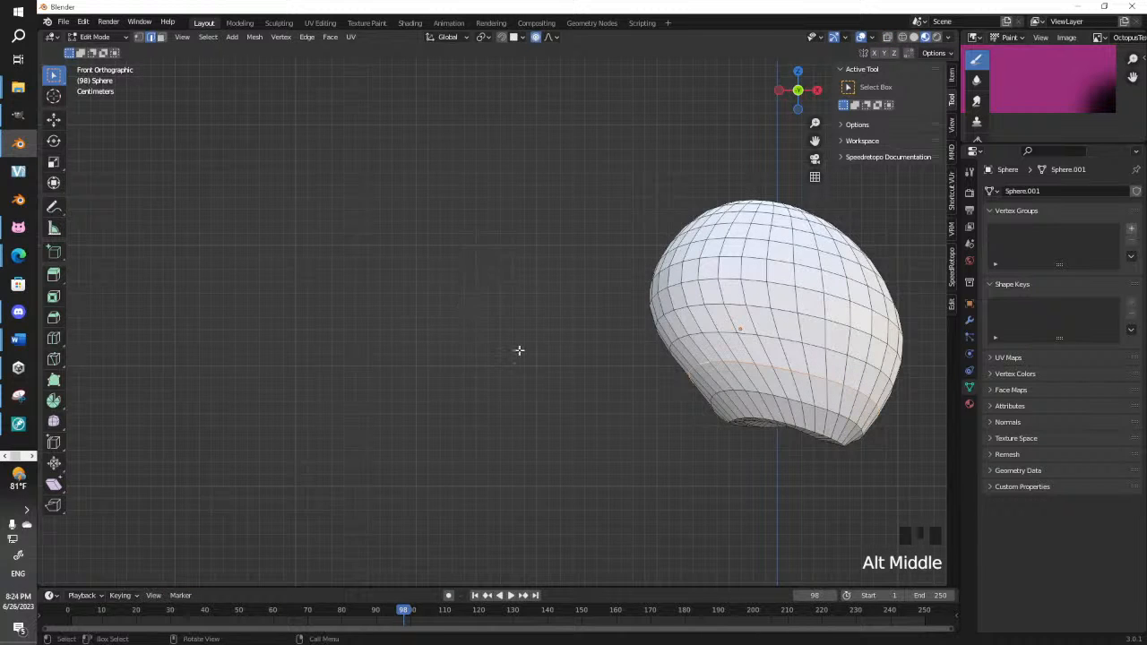
{"action": "middle_click_drag", "start_coordinate": [520, 350], "coordinate": [394, 372]}
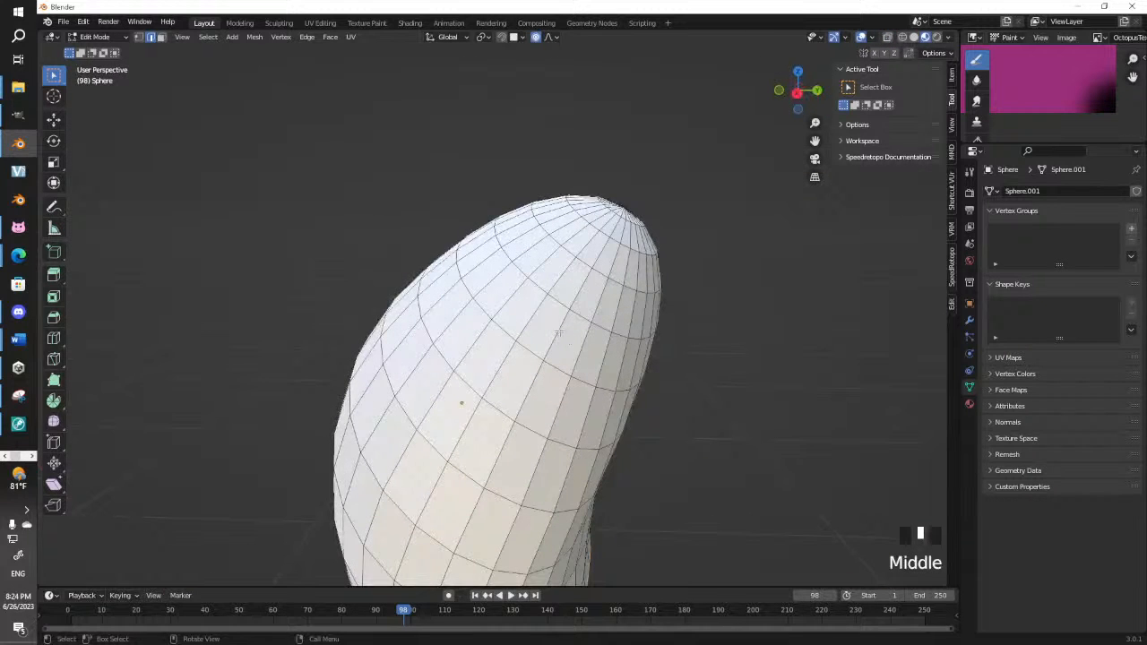
{"action": "left_click", "coordinate": [581, 343], "text": "alt"}
{"action": "middle_click_drag", "start_coordinate": [581, 343], "coordinate": [436, 350]}
{"action": "scroll", "coordinate": [381, 356], "scroll_direction": "up", "scroll_amount": 3}
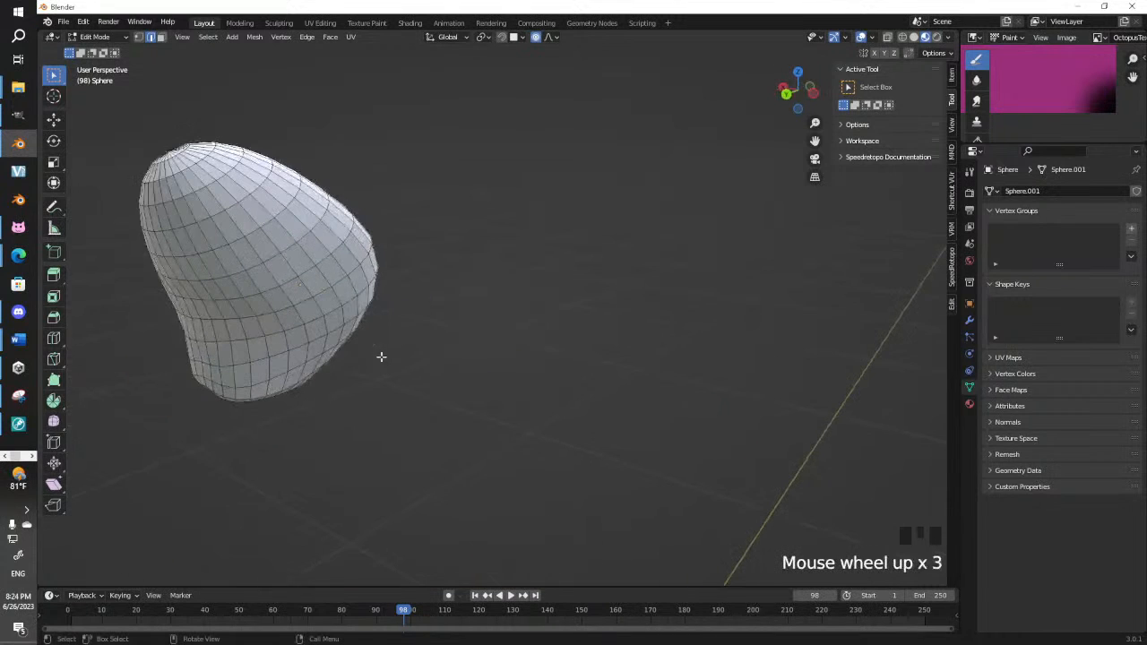
Select the lengthwise edge loop running over the top of the rounded body and mark it as a seam
{"action": "key", "text": "shift+x"}
{"action": "key", "text": "shift+x"}
{"action": "left_click", "coordinate": [319, 239], "text": "alt+shift"}
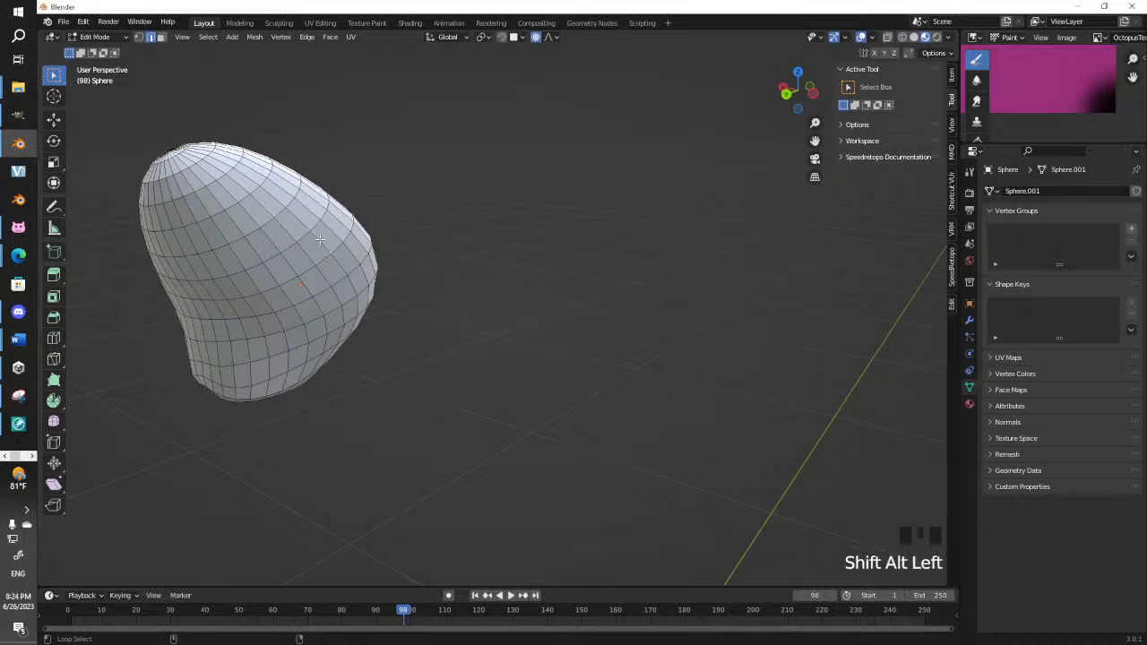
{"action": "left_click", "coordinate": [320, 240], "text": "alt+shift"}
{"action": "middle_click_drag", "start_coordinate": [269, 240], "coordinate": [414, 261]}
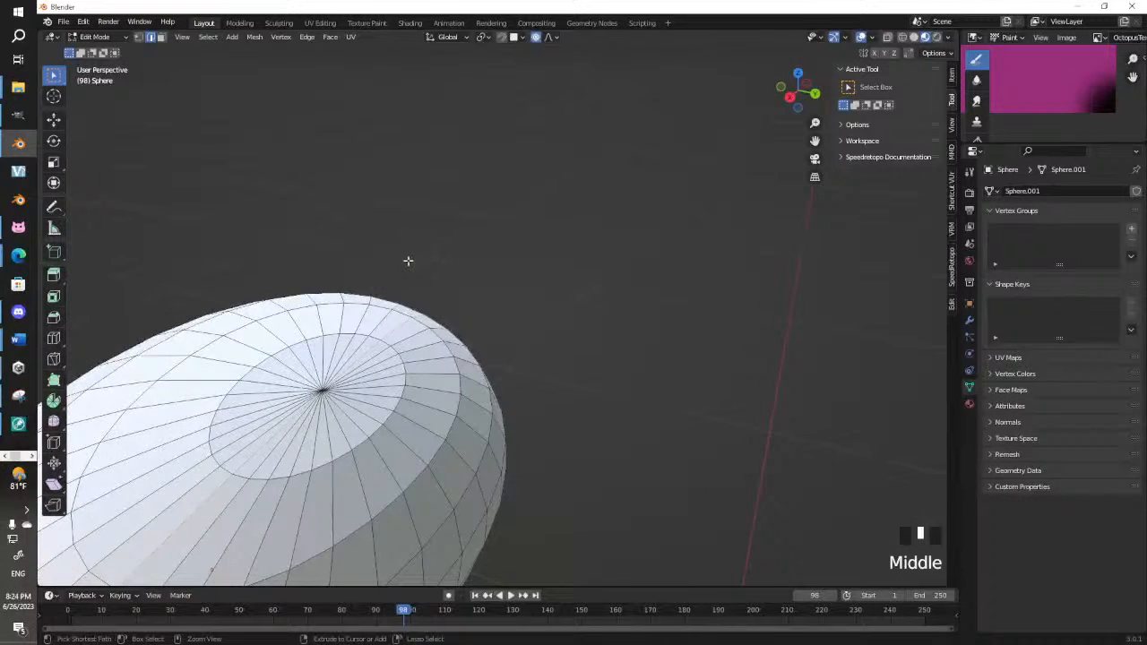
{"action": "key", "text": "ctrl+e"}
{"action": "left_click", "coordinate": [409, 265]}
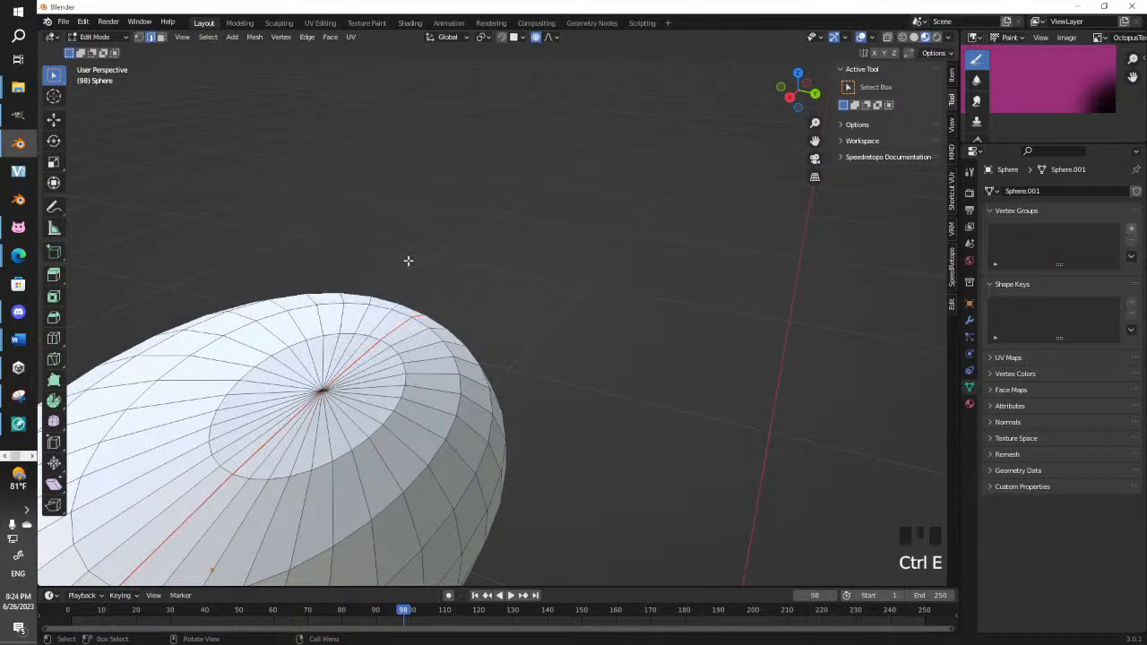
Select all the geometry to check its UV layout, and clear the selection again
{"action": "scroll", "coordinate": [407, 260], "scroll_direction": "down", "scroll_amount": 4}
{"action": "middle_click_drag", "start_coordinate": [407, 260], "coordinate": [513, 234], "text": "shift"}
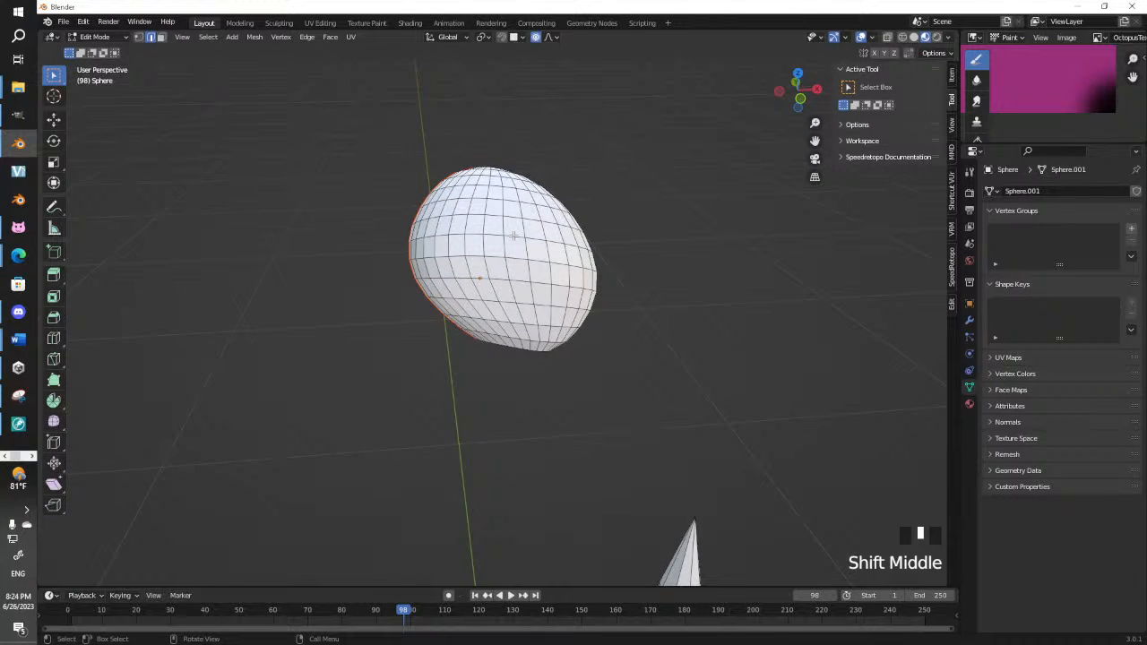
{"action": "key", "text": "a"}
{"action": "scroll", "coordinate": [515, 242], "scroll_direction": "down", "scroll_amount": 3}
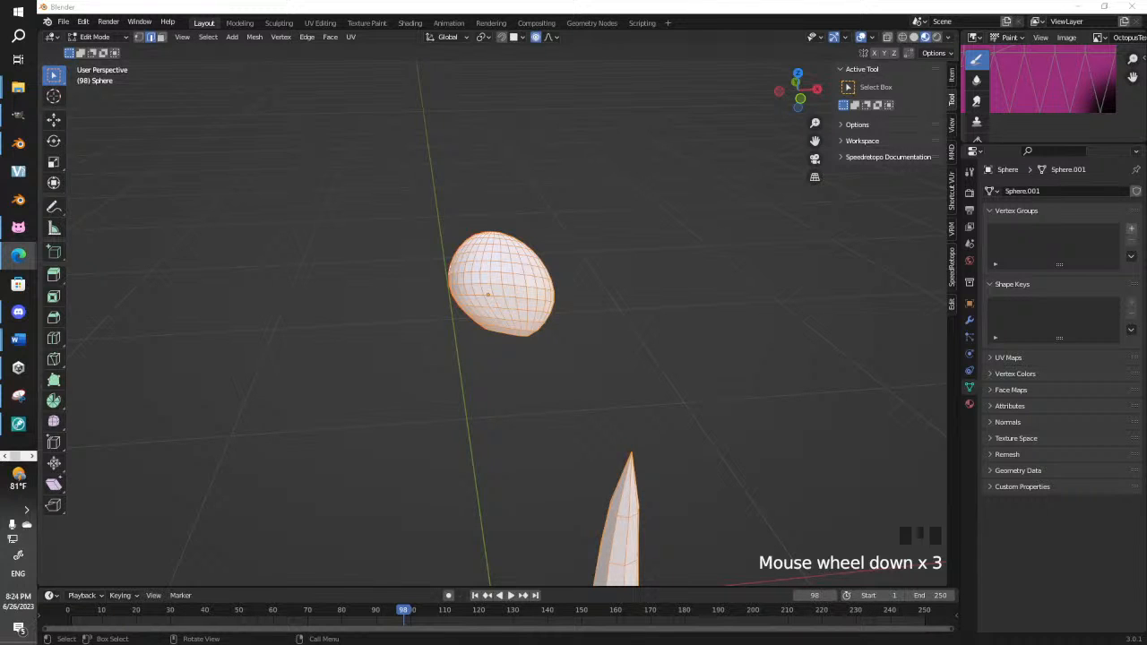
{"action": "scroll", "coordinate": [530, 389], "scroll_direction": "down", "scroll_amount": 5}
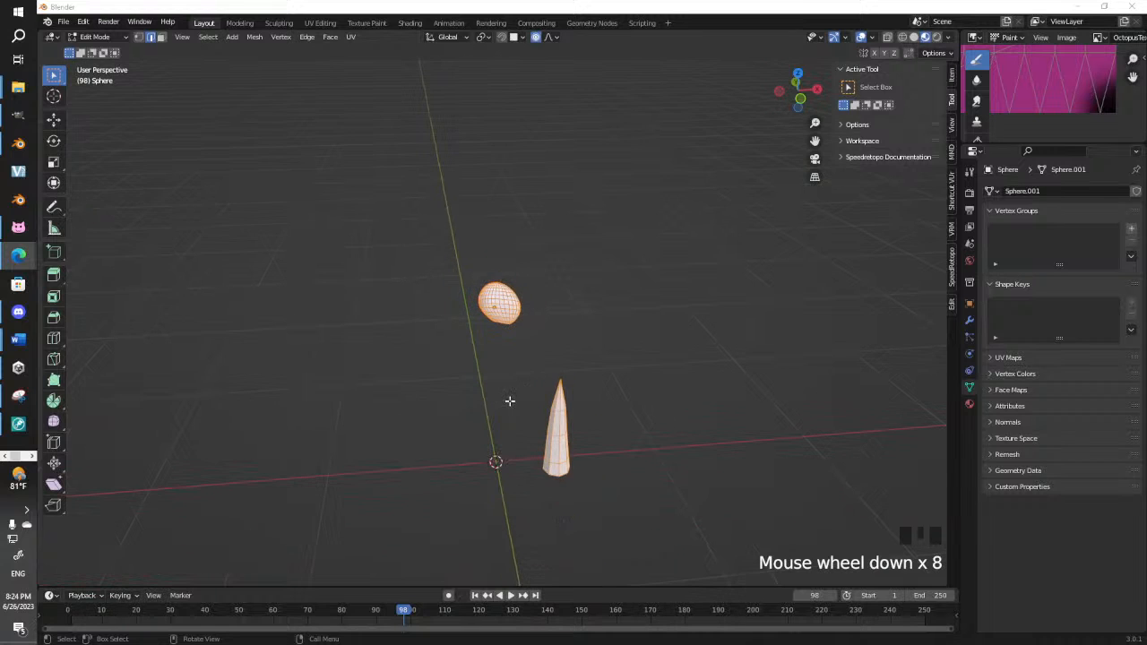
{"action": "left_click", "coordinate": [566, 349]}
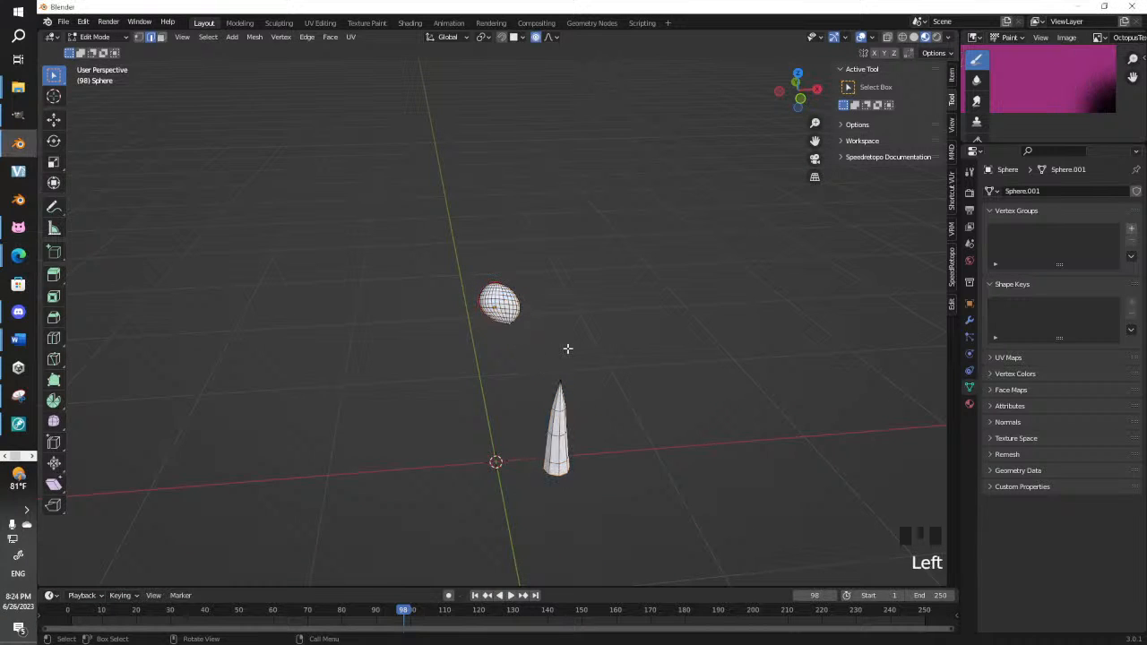
{"action": "key", "text": "a"}
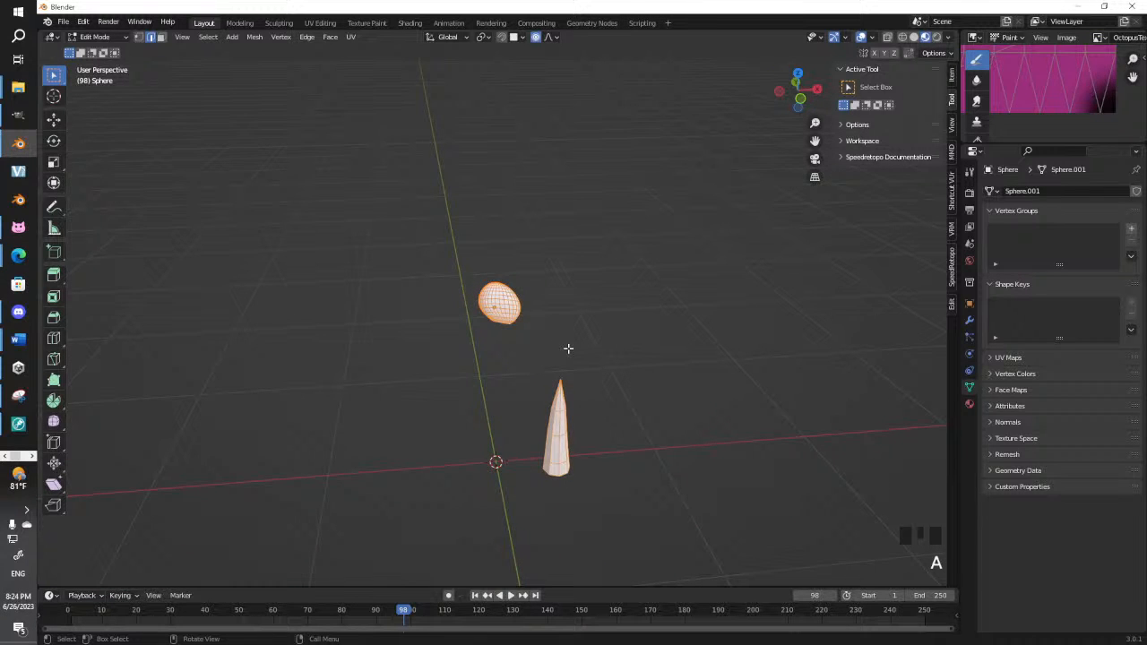
{"action": "left_click", "coordinate": [568, 348]}
Delete the bottom face of the tapered tentacle in face mode
{"action": "middle_click_drag", "start_coordinate": [535, 435], "coordinate": [564, 358], "text": "shift"}
{"action": "scroll", "coordinate": [412, 410], "scroll_direction": "up", "scroll_amount": 3}
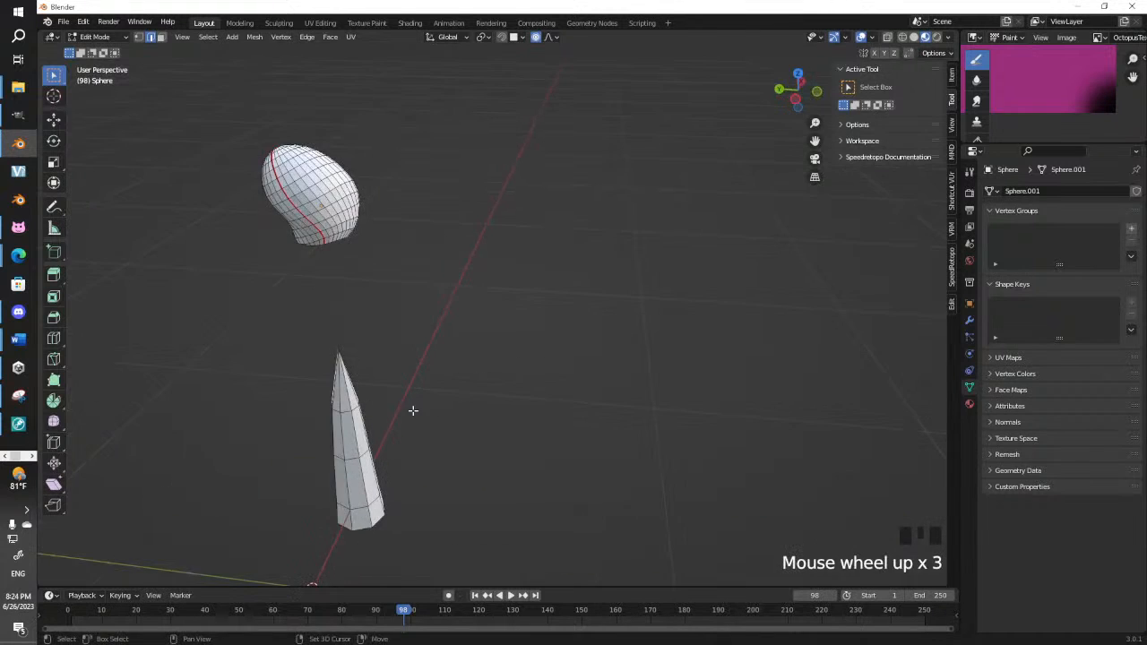
{"action": "middle_click_drag", "start_coordinate": [413, 410], "coordinate": [470, 308], "text": "shift"}
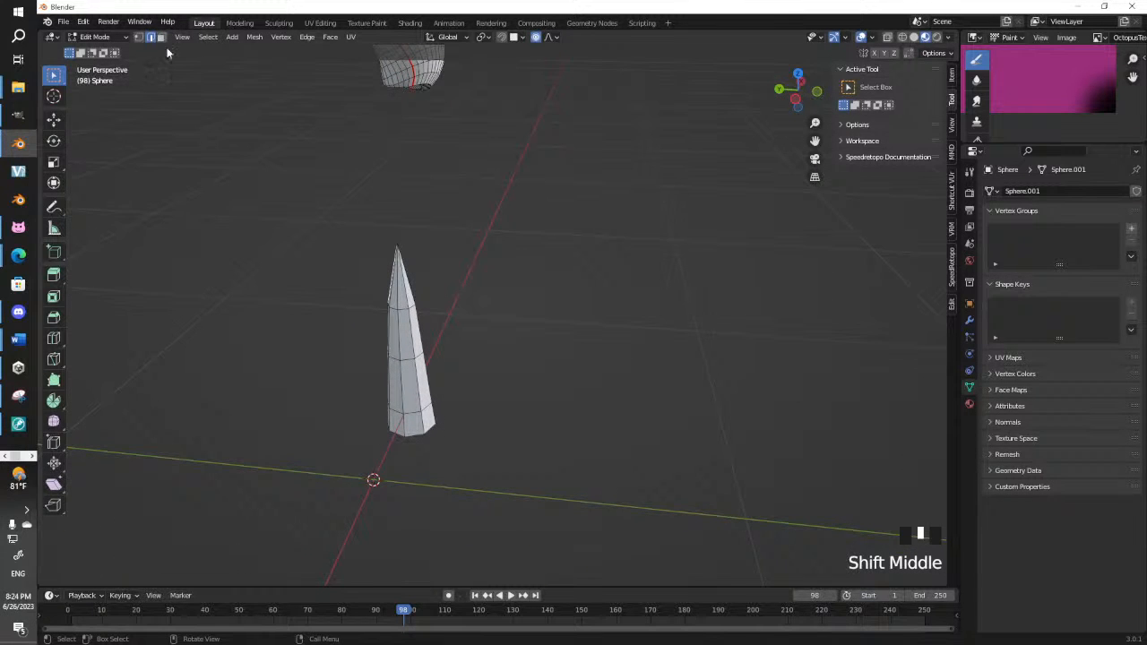
{"action": "left_click", "coordinate": [395, 341], "text": "alt"}
{"action": "middle_click_drag", "start_coordinate": [396, 342], "coordinate": [411, 238]}
{"action": "left_click", "coordinate": [160, 38]}
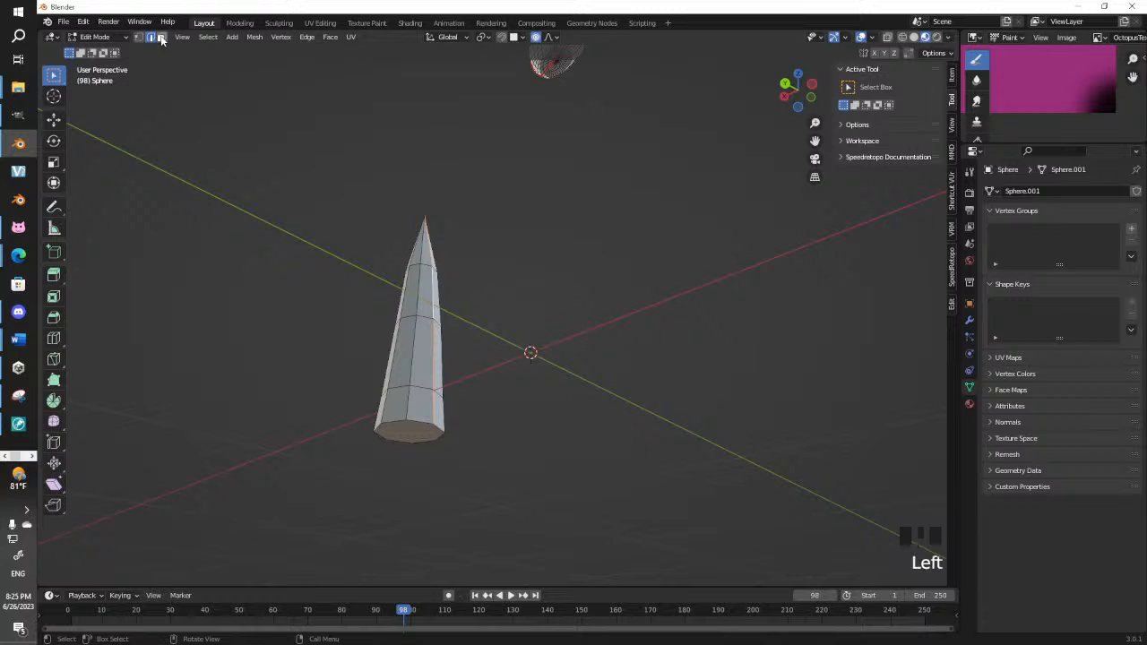
{"action": "left_click", "coordinate": [406, 461]}
{"action": "left_click", "coordinate": [423, 436]}
{"action": "key", "text": "x"}
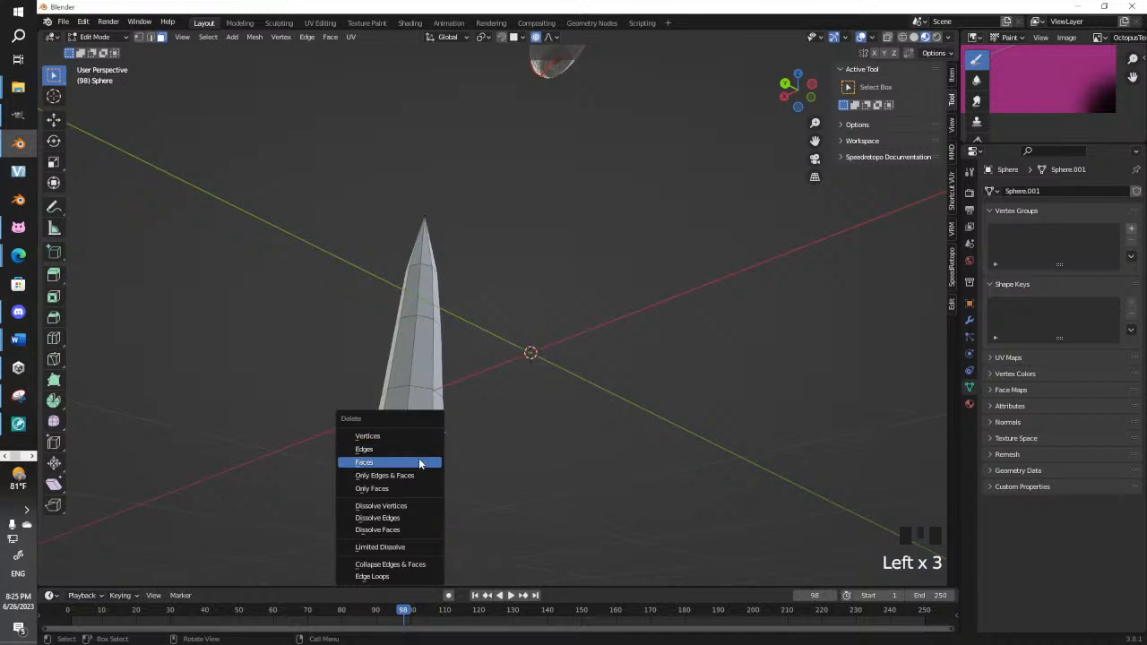
{"action": "left_click", "coordinate": [419, 458]}
Select two lengthwise edge loops on different sides of the tentacle in edge mode and mark them as seams
{"action": "middle_click_drag", "start_coordinate": [448, 393], "coordinate": [126, 88]}
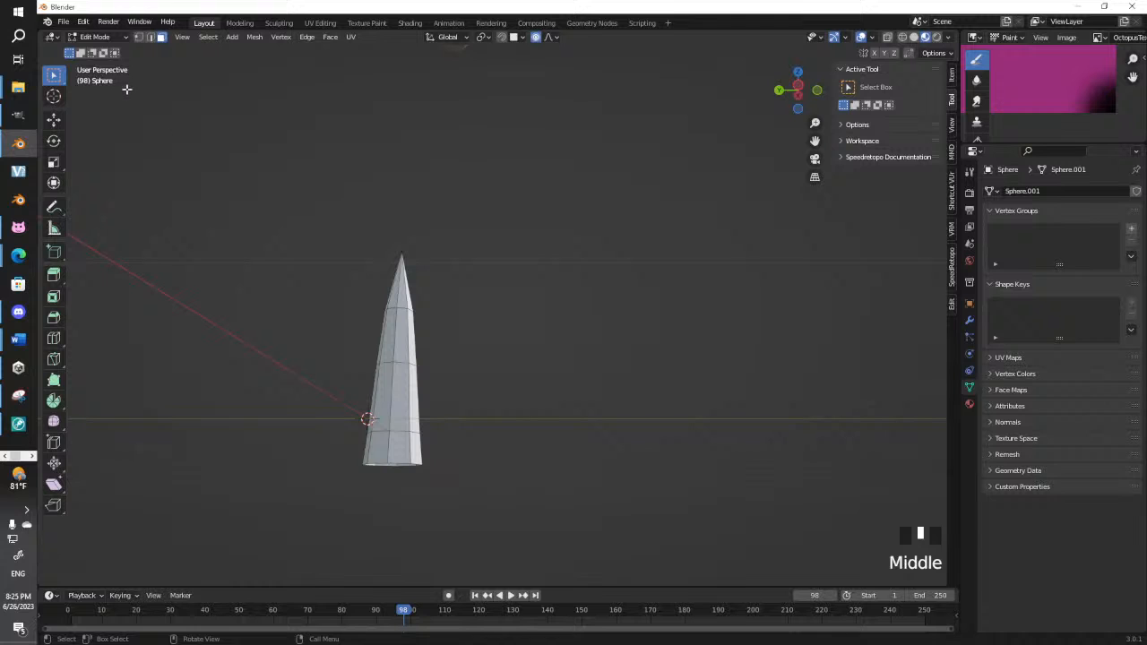
{"action": "double_click", "coordinate": [154, 37]}
{"action": "left_click", "coordinate": [405, 357], "text": "alt"}
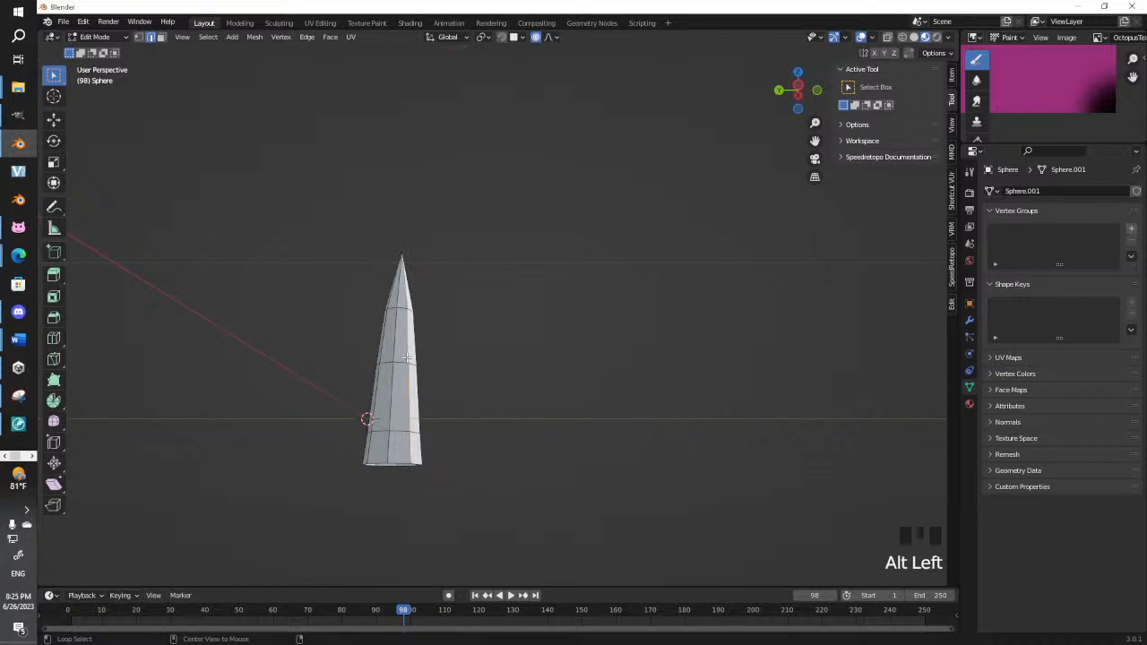
{"action": "middle_click_drag", "start_coordinate": [405, 356], "coordinate": [596, 372]}
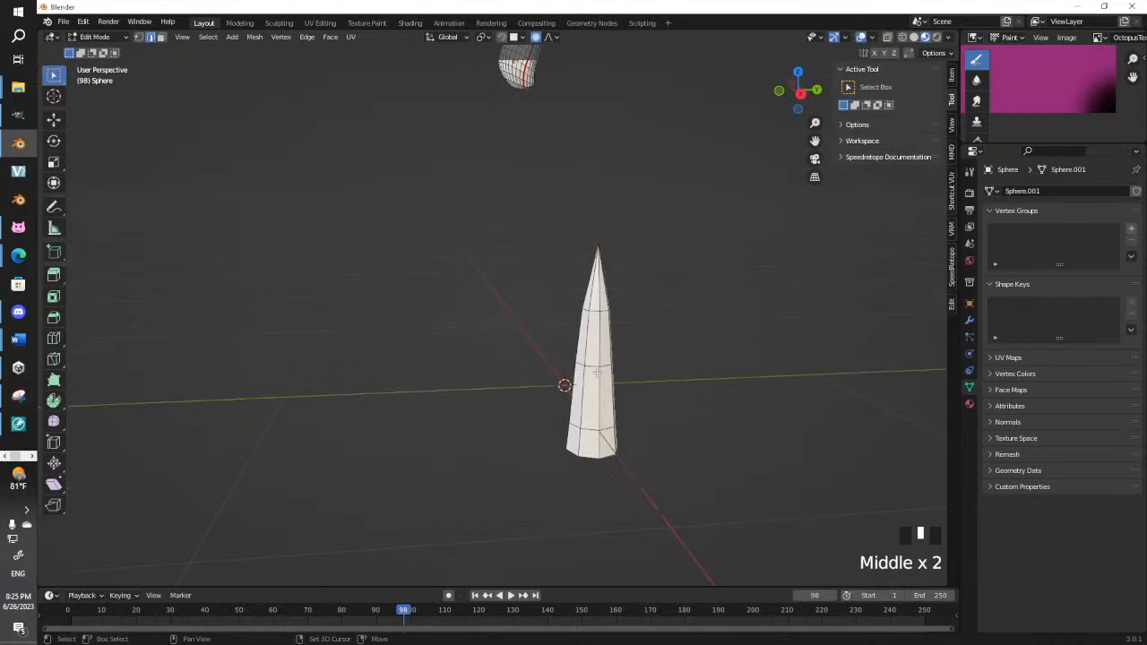
{"action": "left_click", "coordinate": [601, 390], "text": "alt+shift"}
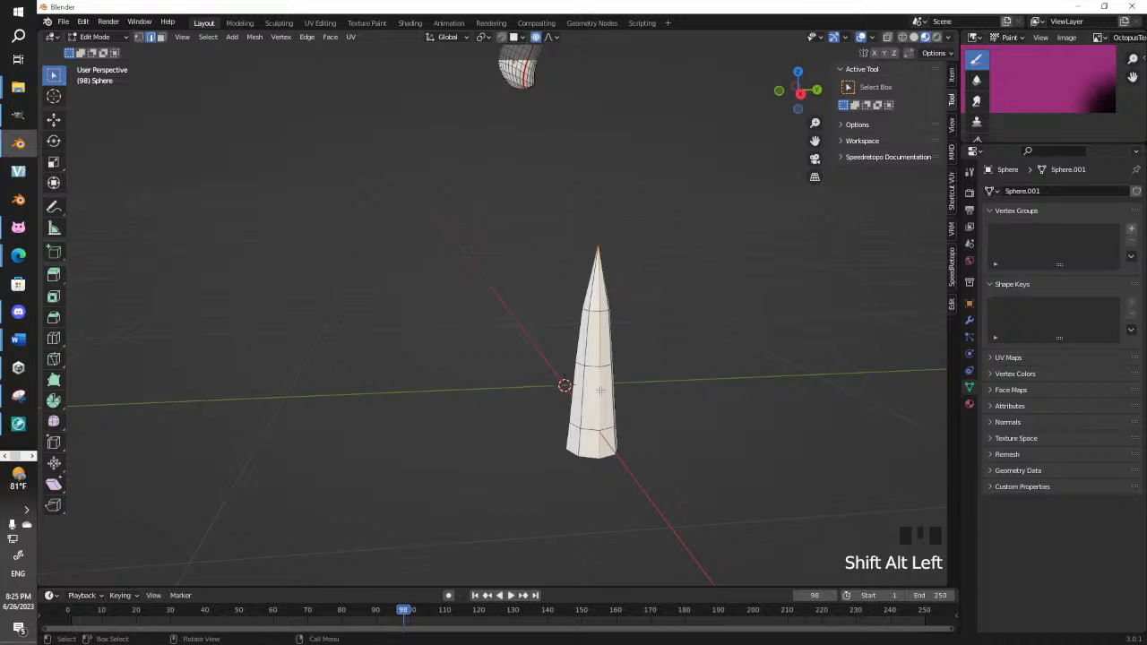
{"action": "key", "text": "ctrl+e"}
{"action": "left_click", "coordinate": [597, 389]}
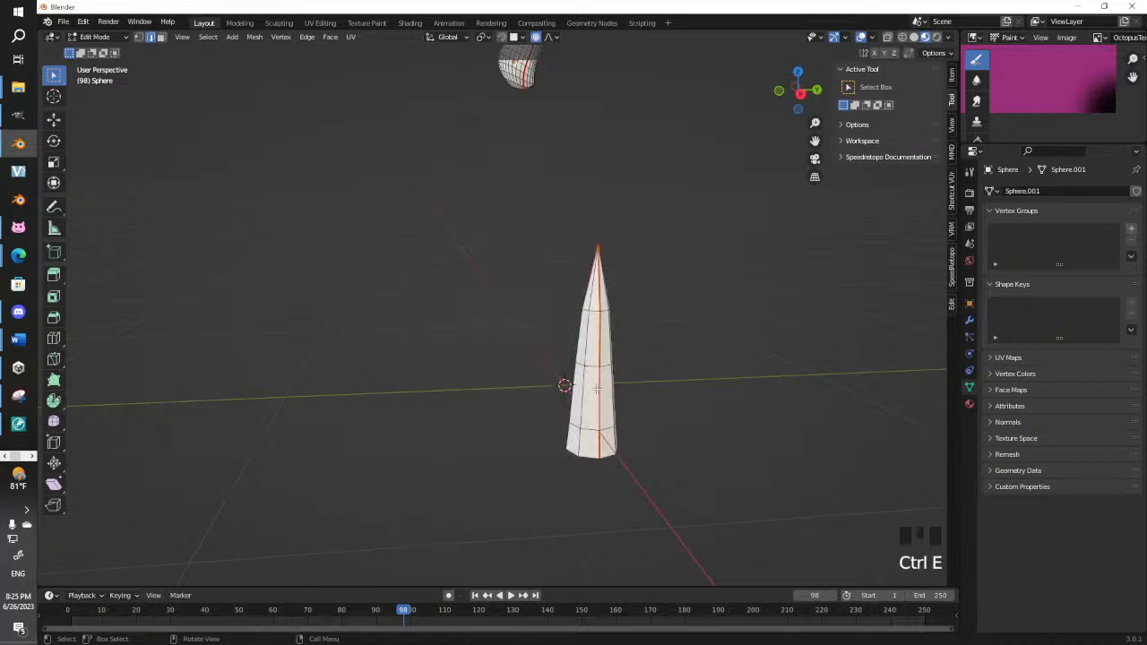
Select all the geometry and unwrap it along the marked seams
{"action": "scroll", "coordinate": [597, 389], "scroll_direction": "down", "scroll_amount": 2}
{"action": "key", "text": "a"}
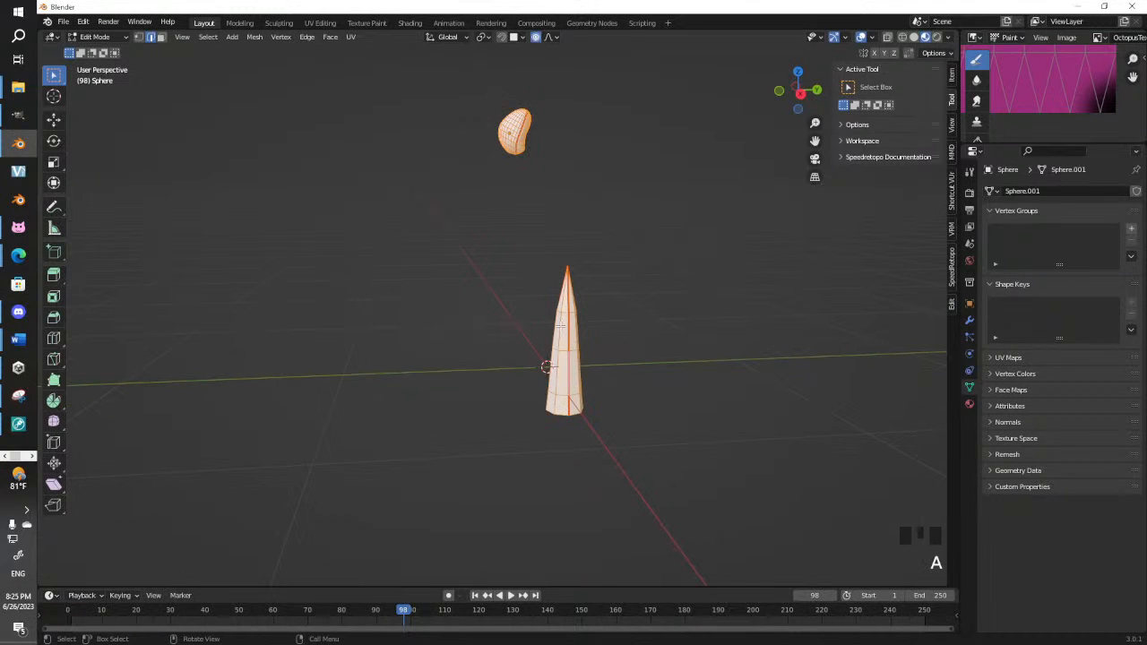
{"action": "key", "text": "u"}
{"action": "left_click", "coordinate": [511, 324]}
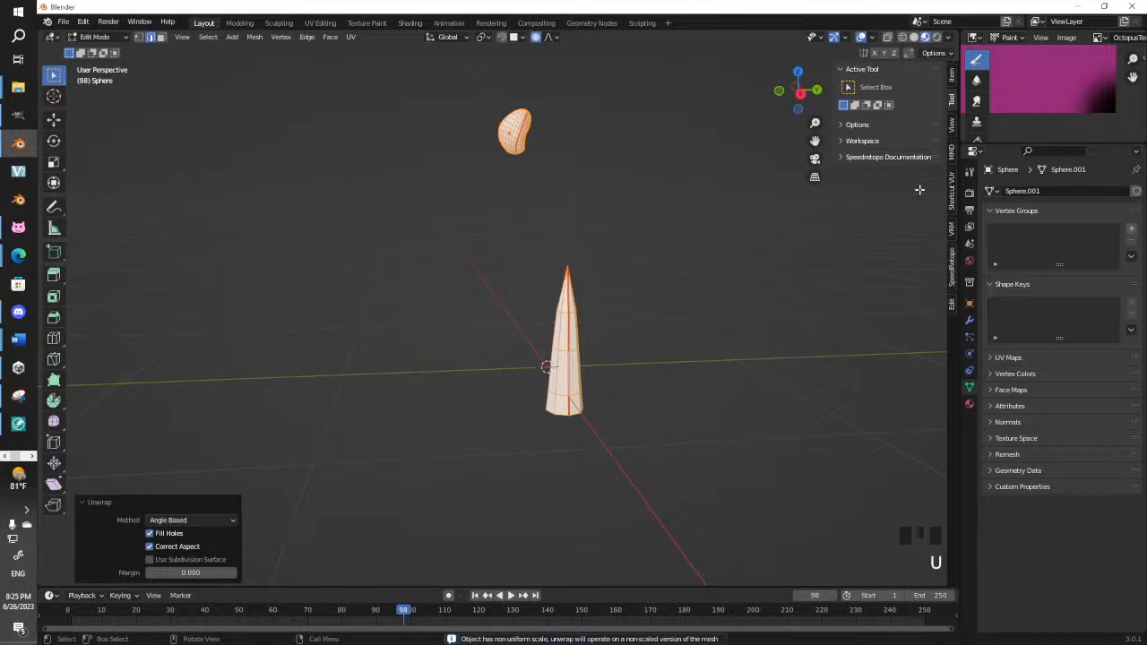
Enlarge the image editor and frame the complete UV layout over the OctopusText image
{"action": "left_click_drag", "start_coordinate": [958, 192], "coordinate": [544, 197]}
{"action": "left_click_drag", "start_coordinate": [750, 142], "coordinate": [748, 380]}
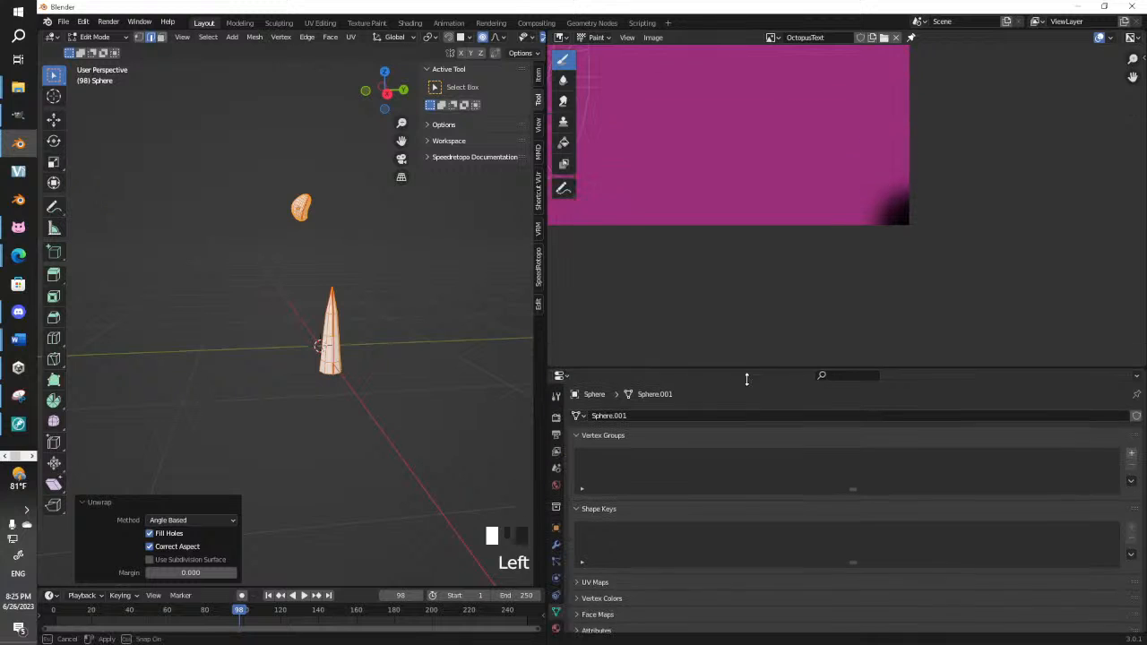
{"action": "scroll", "coordinate": [852, 333], "scroll_direction": "up", "scroll_amount": 5}
{"action": "scroll", "coordinate": [794, 247], "scroll_direction": "down", "scroll_amount": 2}
{"action": "middle_click_drag", "start_coordinate": [794, 249], "coordinate": [841, 300]}
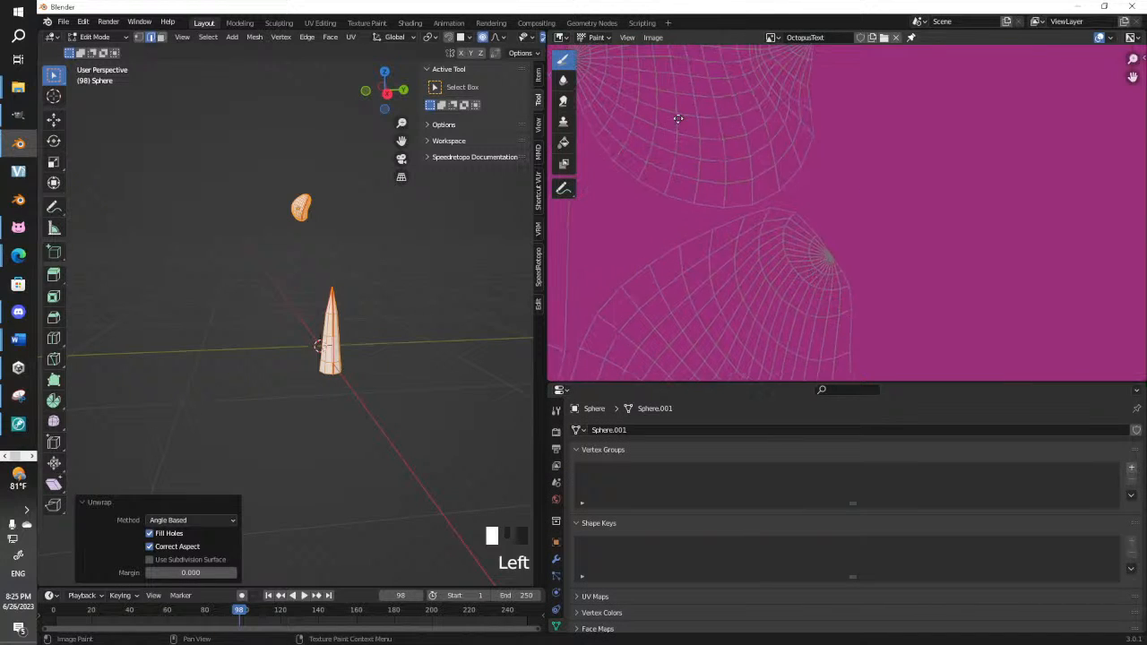
{"action": "scroll", "coordinate": [842, 208], "scroll_direction": "down", "scroll_amount": 6}
{"action": "middle_click_drag", "start_coordinate": [679, 120], "coordinate": [792, 201]}
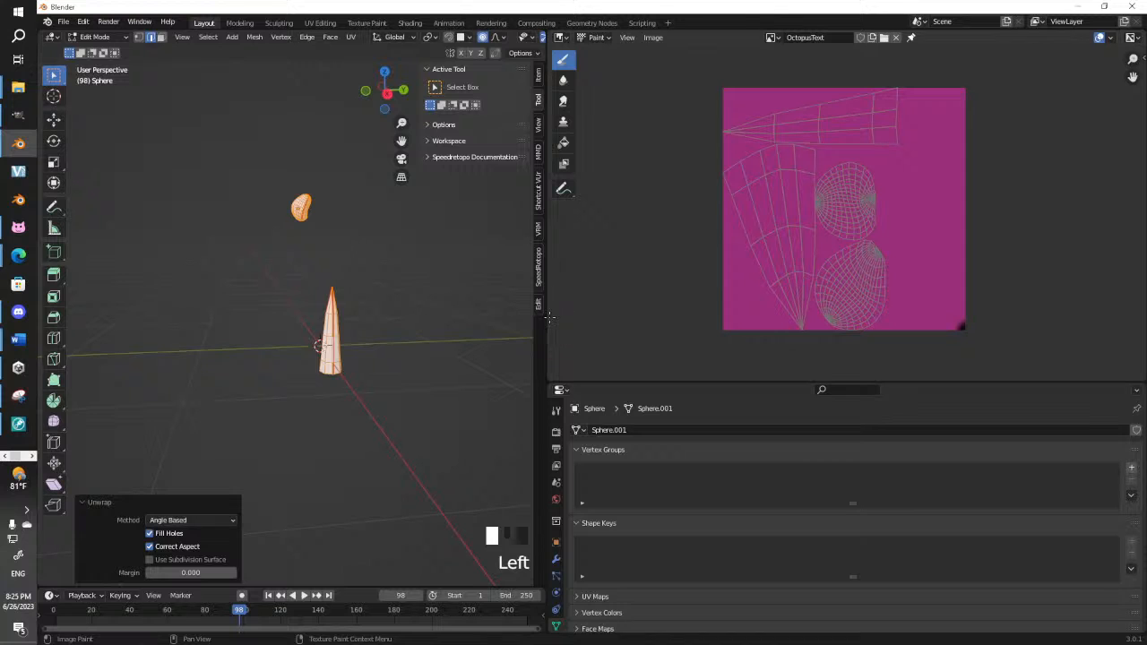
{"action": "left_click_drag", "start_coordinate": [545, 321], "coordinate": [580, 321]}
Switch the object to Texture Paint mode and assign Material.001 to it
{"action": "left_click", "coordinate": [94, 37]}
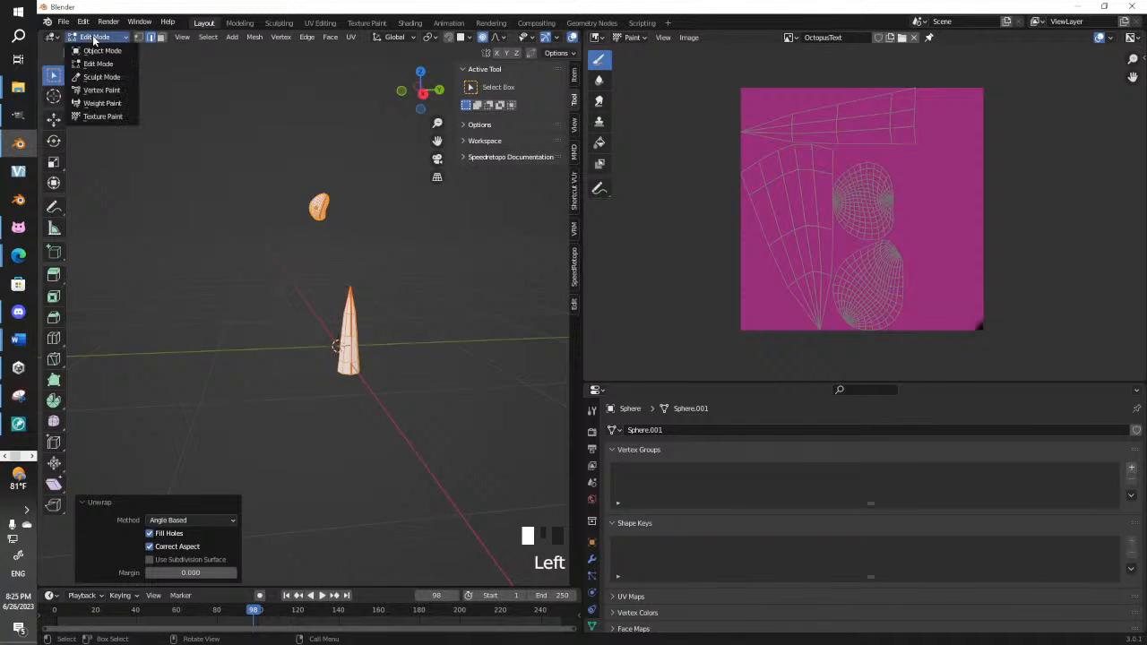
{"action": "left_click", "coordinate": [102, 116]}
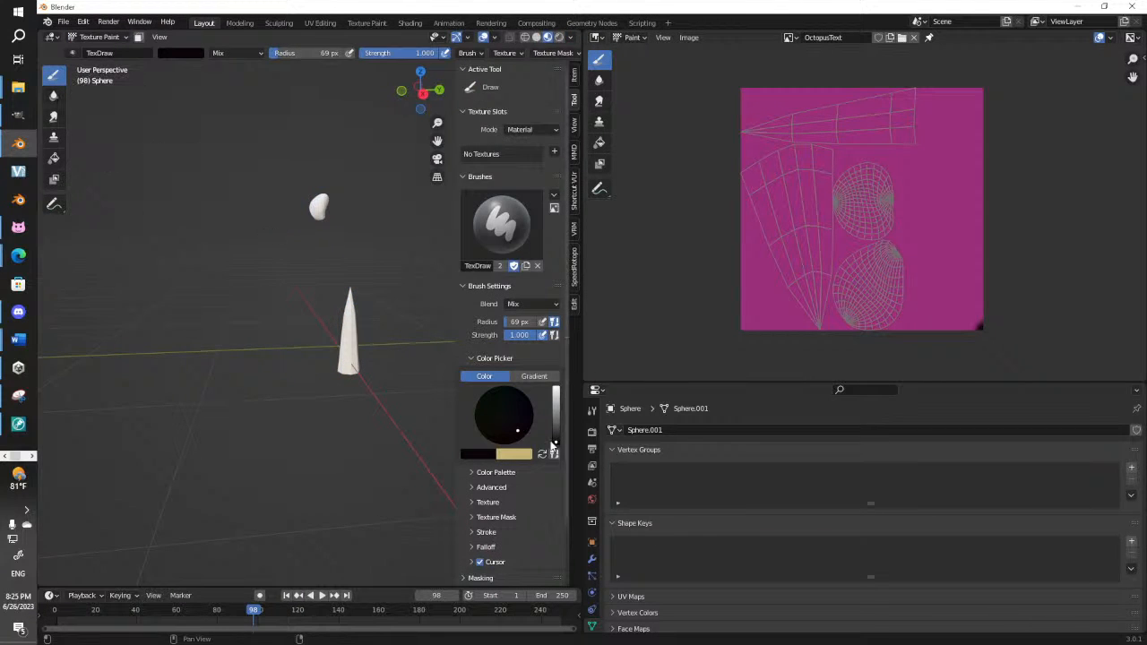
{"action": "scroll", "coordinate": [598, 601], "scroll_direction": "down", "scroll_amount": 2}
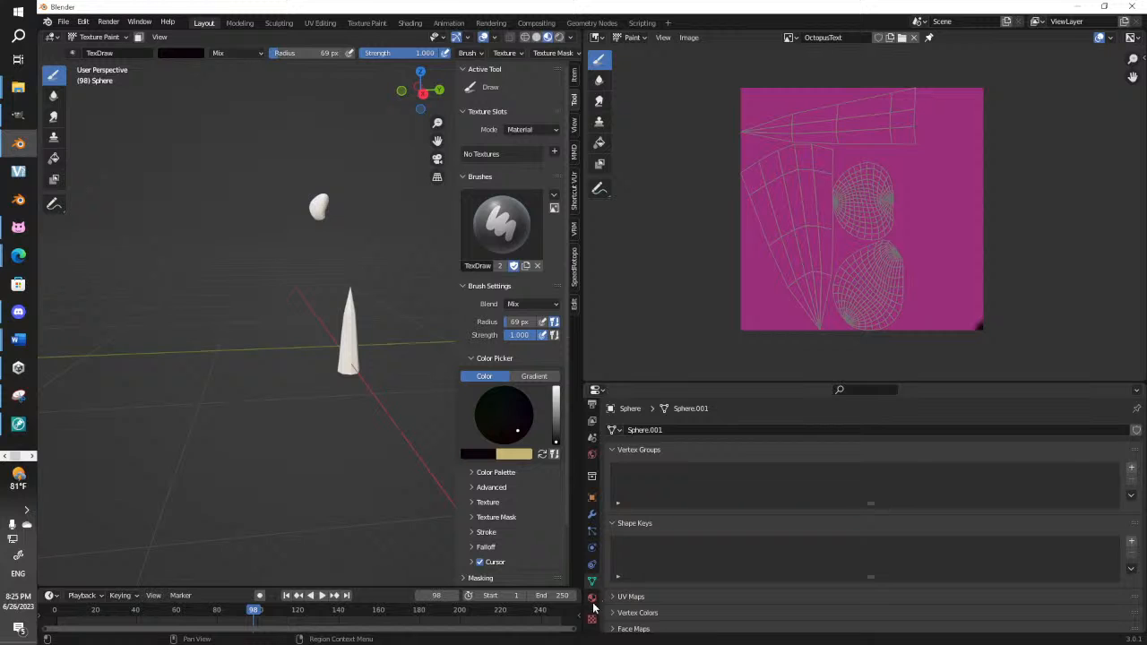
{"action": "left_click", "coordinate": [591, 598]}
{"action": "left_click", "coordinate": [612, 481]}
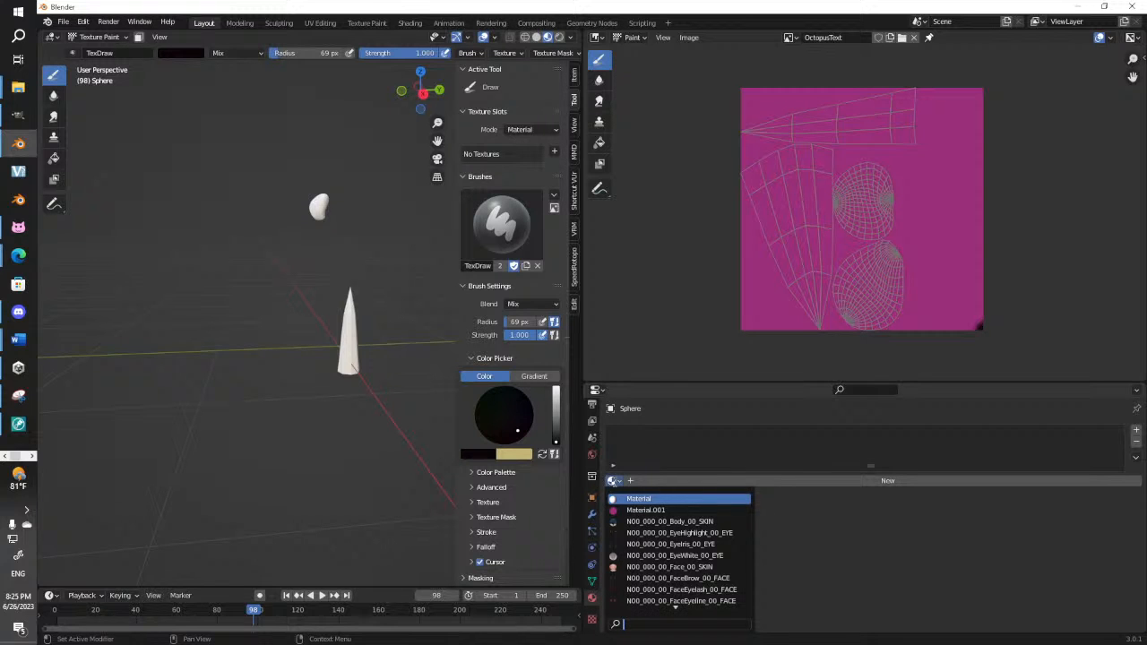
{"action": "left_click", "coordinate": [646, 510]}
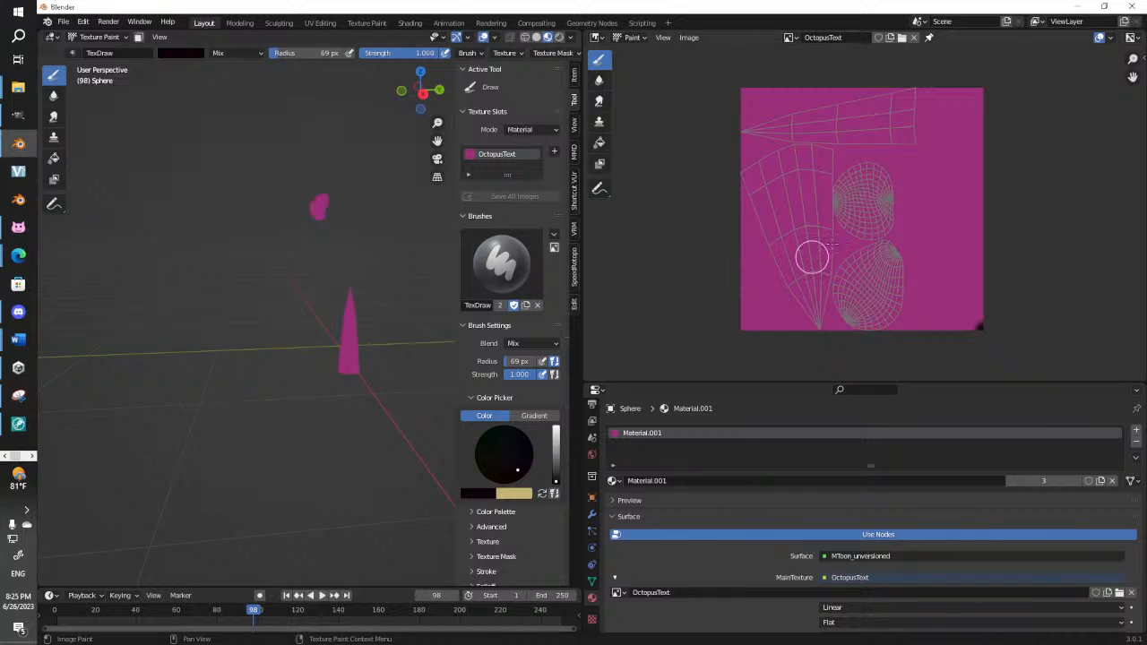
Swap the brush to the tan colour and paint the narrow tentacle UV island and the underside of the rounded body across both its islands
{"action": "left_click", "coordinate": [543, 494]}
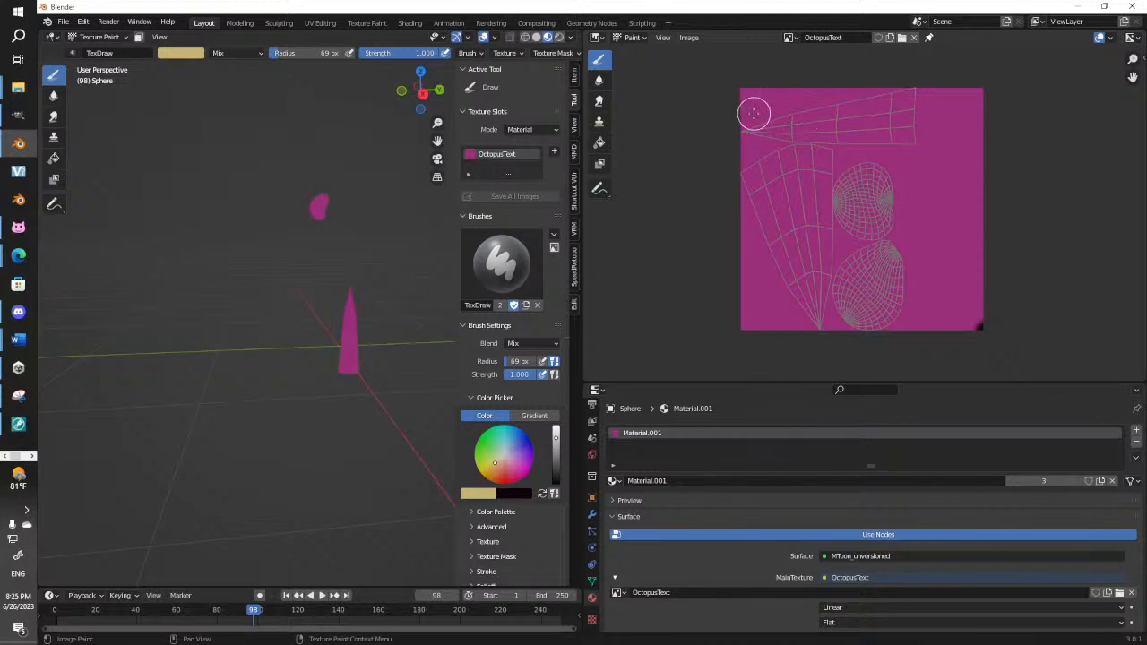
{"action": "mouse_move", "coordinate": [754, 113]}
{"action": "left_mouse_down"}
{"action": "mouse_move", "coordinate": [901, 103]}
{"action": "mouse_move", "coordinate": [745, 126]}
{"action": "mouse_move", "coordinate": [796, 124]}
{"action": "mouse_move", "coordinate": [789, 131]}
{"action": "mouse_move", "coordinate": [907, 108]}
{"action": "mouse_move", "coordinate": [909, 128]}
{"action": "mouse_move", "coordinate": [796, 139]}
{"action": "left_mouse_up"}
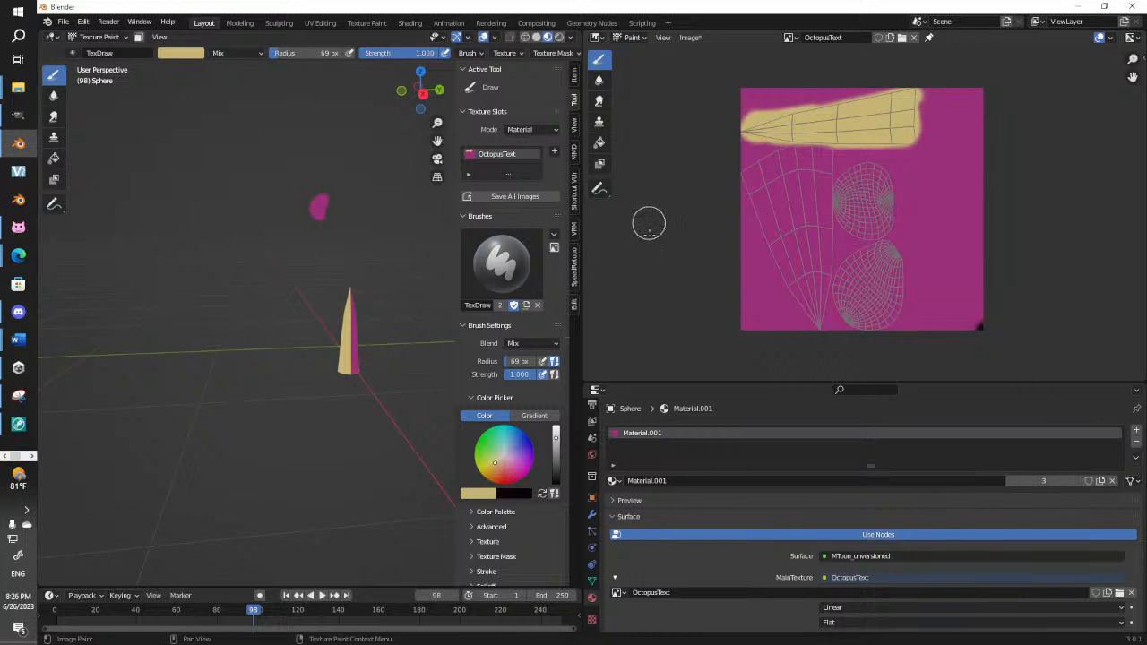
{"action": "scroll", "coordinate": [649, 223], "scroll_direction": "up", "scroll_amount": 3}
{"action": "scroll", "coordinate": [308, 236], "scroll_direction": "up", "scroll_amount": 8}
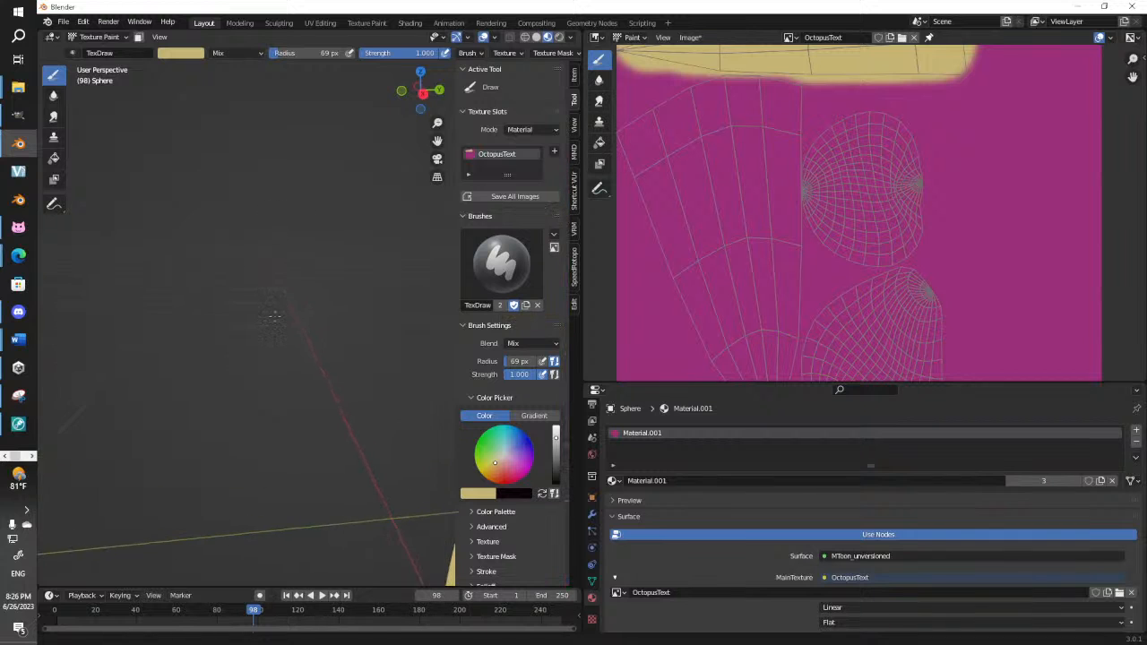
{"action": "middle_click_drag", "start_coordinate": [308, 149], "coordinate": [253, 194], "text": "shift"}
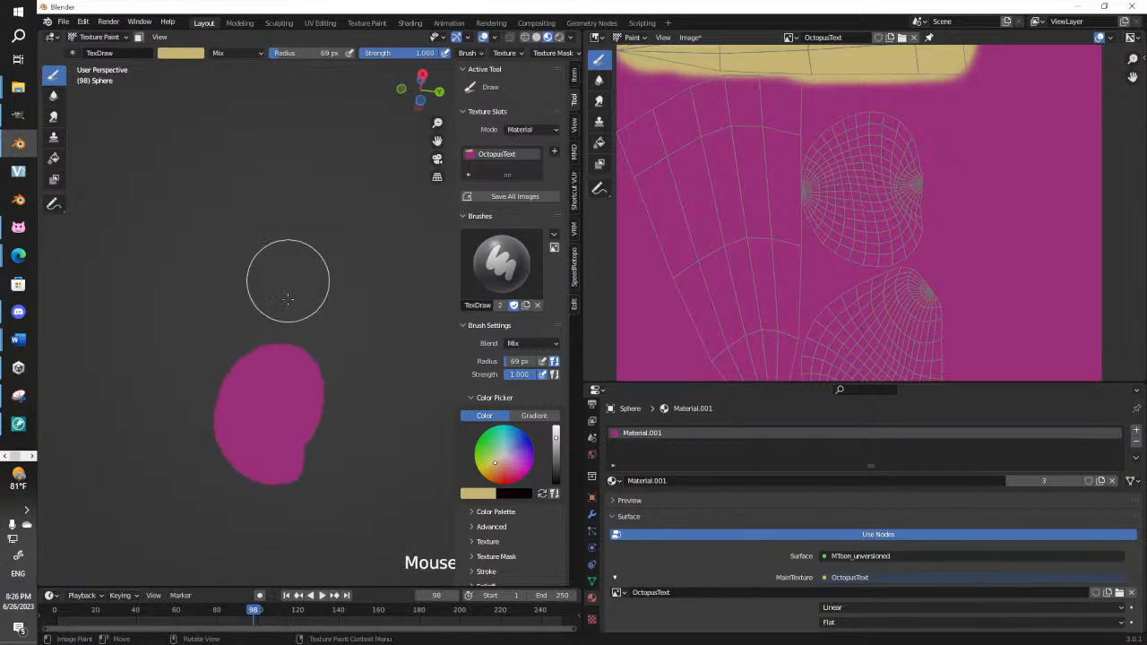
{"action": "left_click_drag", "start_coordinate": [257, 448], "coordinate": [267, 457]}
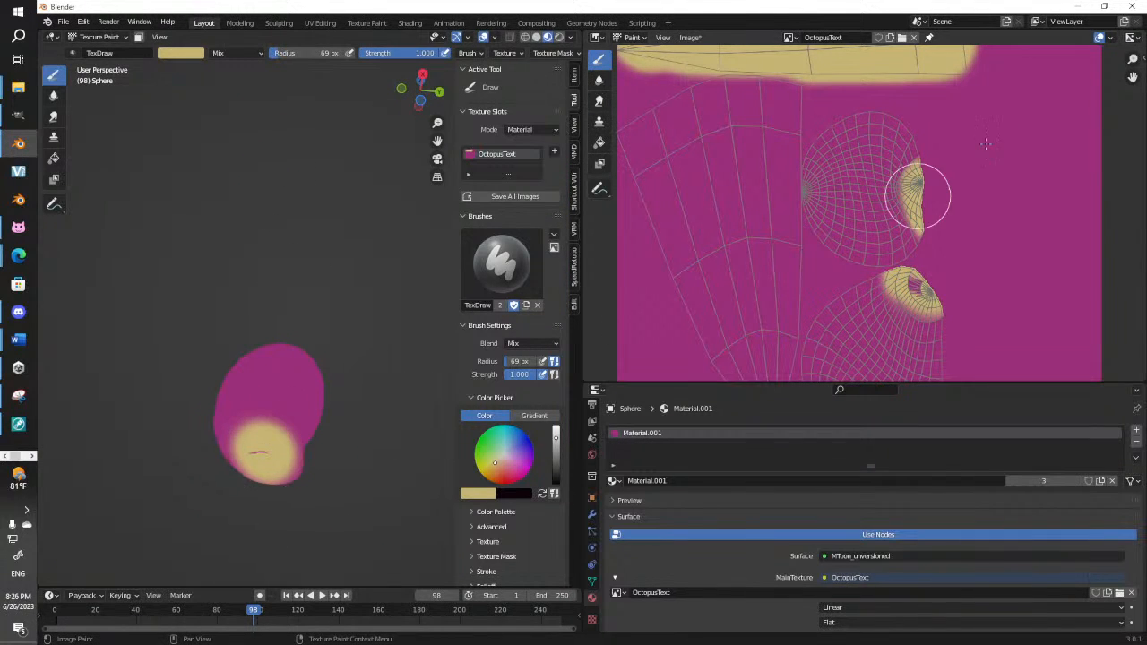
{"action": "left_click_drag", "start_coordinate": [915, 274], "coordinate": [917, 287]}
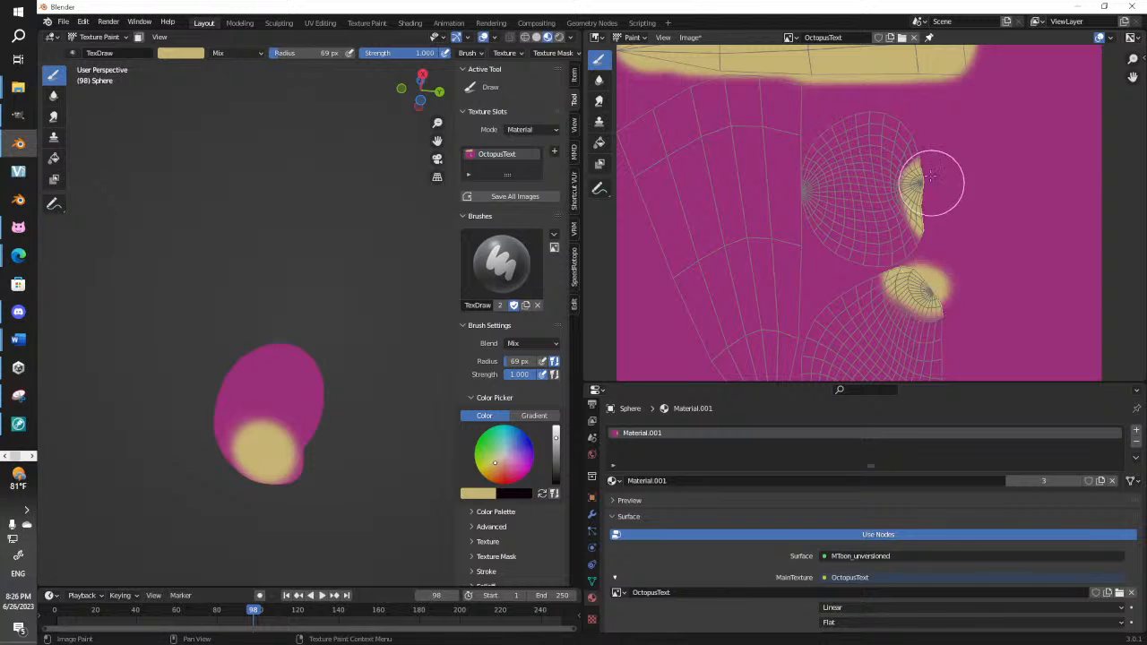
{"action": "mouse_move", "coordinate": [931, 177]}
{"action": "left_mouse_down"}
{"action": "mouse_move", "coordinate": [914, 200]}
{"action": "mouse_move", "coordinate": [927, 205]}
{"action": "left_mouse_up"}
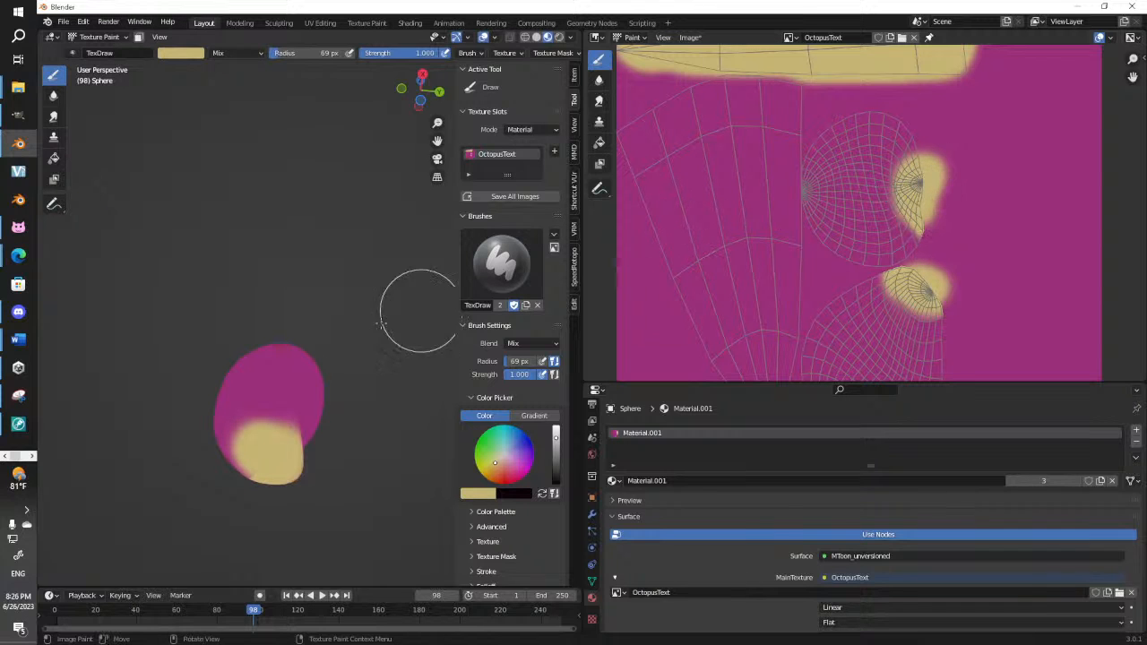
{"action": "scroll", "coordinate": [265, 353], "scroll_direction": "down", "scroll_amount": 3}
{"action": "middle_click_drag", "start_coordinate": [279, 356], "coordinate": [430, 434]}
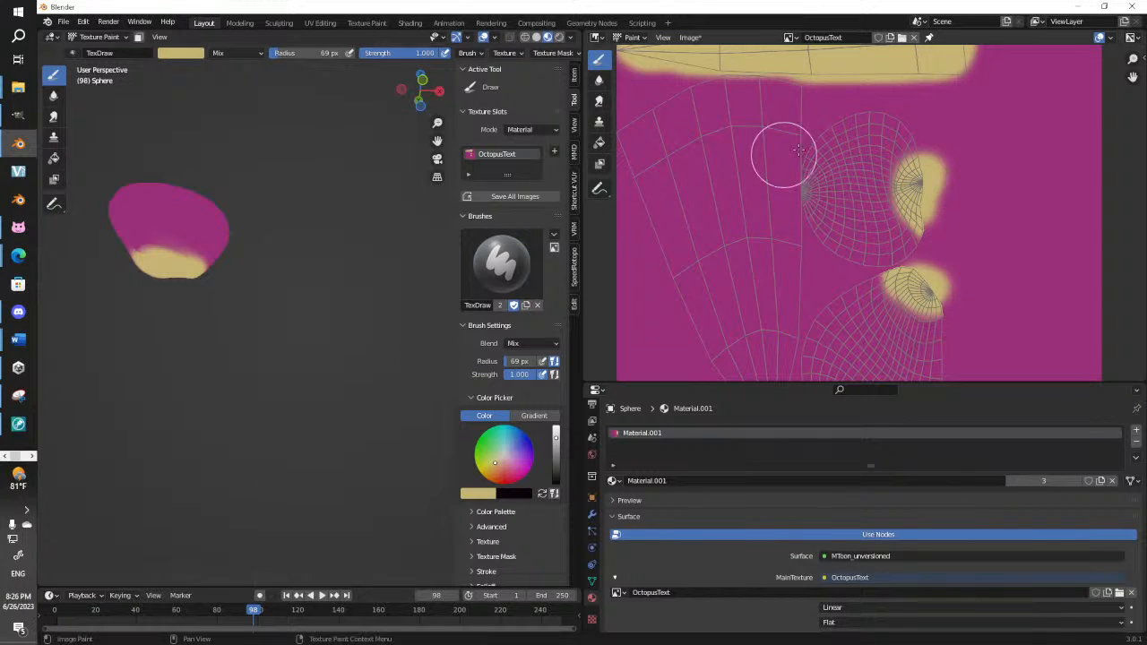
Set the brush colour to dark purple and paint along the borders and tip of the wide tentacle UV island
{"action": "scroll", "coordinate": [798, 150], "scroll_direction": "down", "scroll_amount": 5}
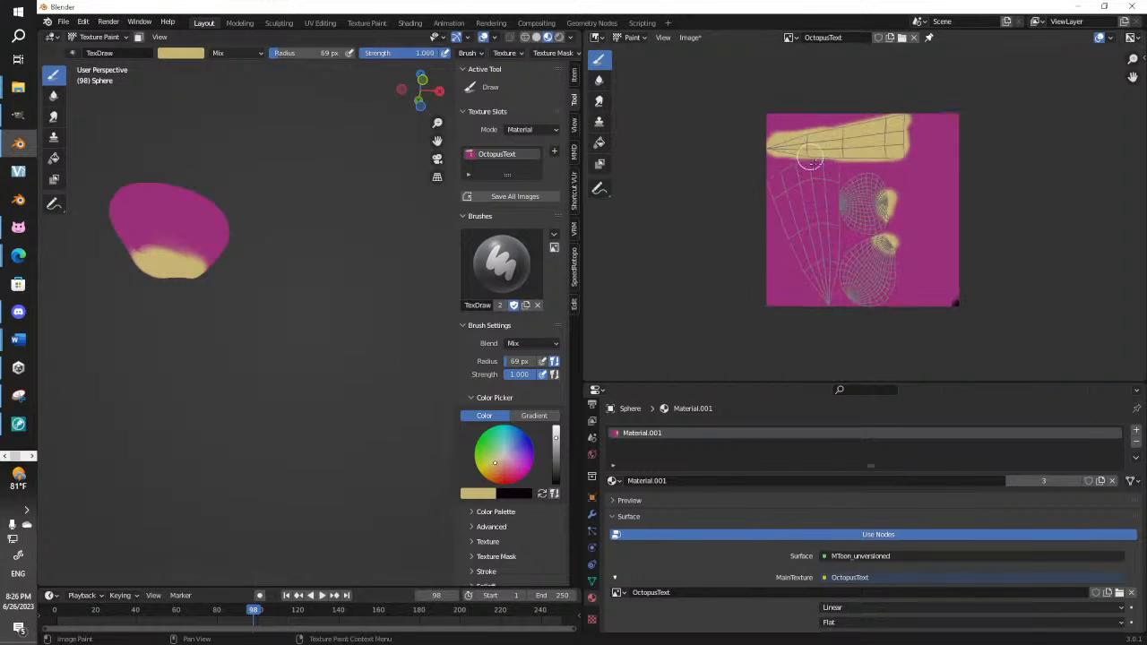
{"action": "left_click", "coordinate": [510, 483]}
{"action": "mouse_move", "coordinate": [556, 455]}
{"action": "left_mouse_down"}
{"action": "mouse_move", "coordinate": [556, 467]}
{"action": "mouse_move", "coordinate": [508, 466]}
{"action": "left_mouse_up"}
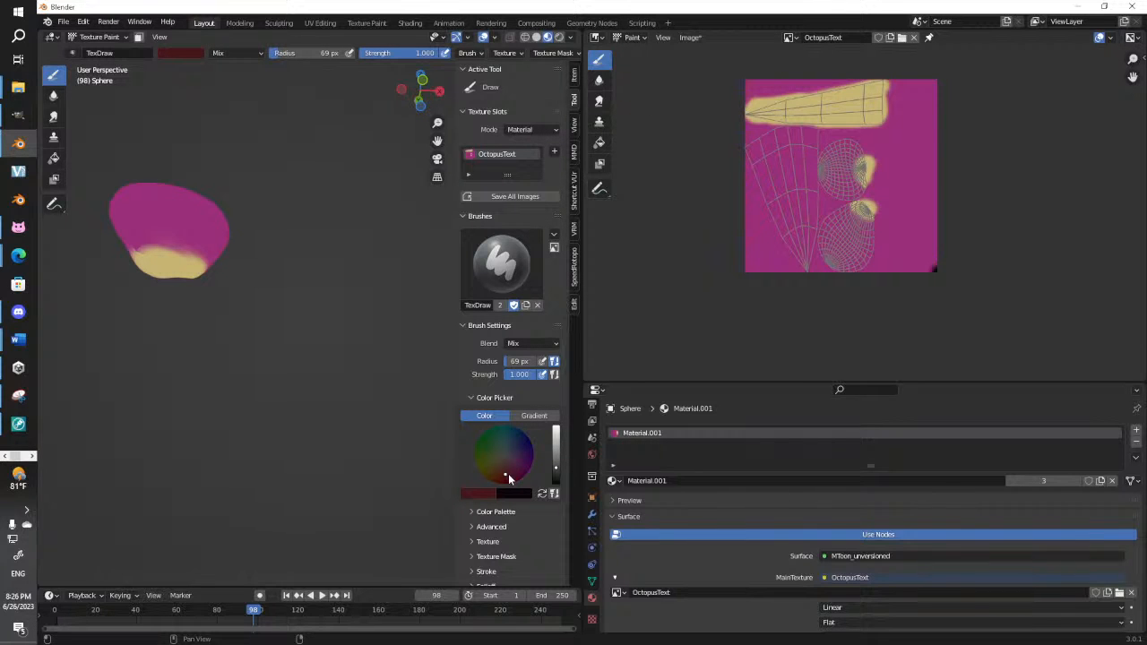
{"action": "left_click_drag", "start_coordinate": [556, 469], "coordinate": [557, 468]}
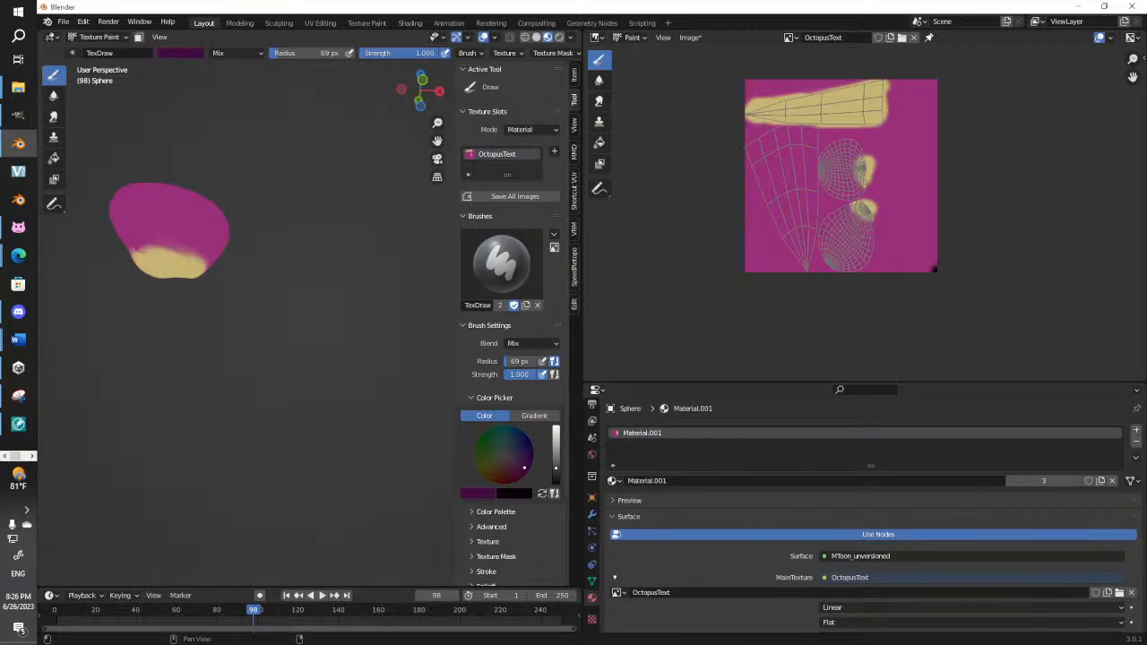
{"action": "left_click_drag", "start_coordinate": [778, 233], "coordinate": [804, 251]}
{"action": "mouse_move", "coordinate": [754, 152]}
{"action": "left_mouse_down"}
{"action": "mouse_move", "coordinate": [813, 135]}
{"action": "mouse_move", "coordinate": [788, 135]}
{"action": "mouse_move", "coordinate": [773, 237]}
{"action": "left_mouse_up"}
{"action": "left_click_drag", "start_coordinate": [756, 163], "coordinate": [783, 245]}
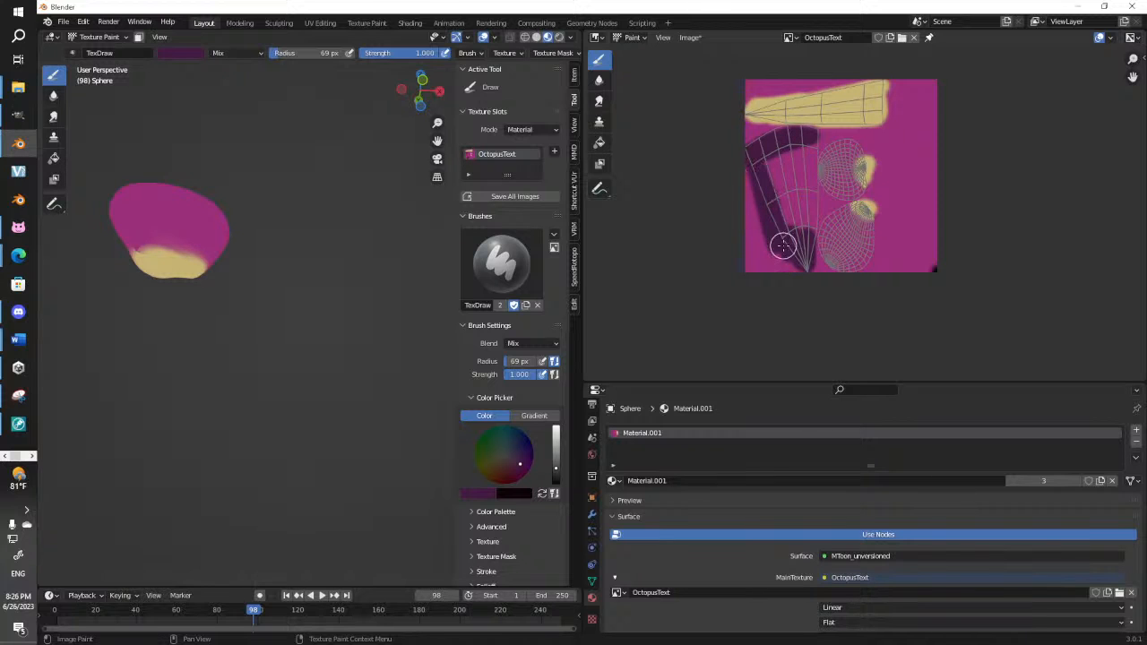
{"action": "left_click_drag", "start_coordinate": [807, 134], "coordinate": [798, 248]}
Paint dark purple shading beside the tan patches and at the opposite ends of the two rounded-body UV islands
{"action": "scroll", "coordinate": [830, 170], "scroll_direction": "up", "scroll_amount": 5}
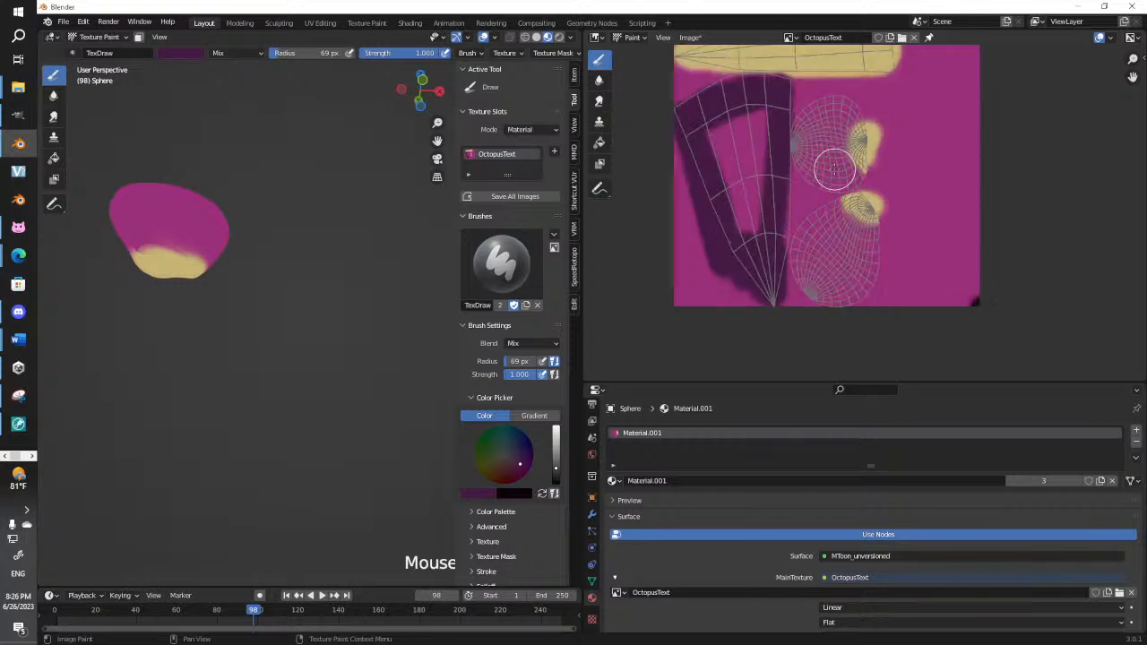
{"action": "middle_click_drag", "start_coordinate": [838, 72], "coordinate": [824, 175]}
{"action": "mouse_move", "coordinate": [825, 174]}
{"action": "left_mouse_down"}
{"action": "mouse_move", "coordinate": [798, 229]}
{"action": "mouse_move", "coordinate": [823, 251]}
{"action": "mouse_move", "coordinate": [798, 288]}
{"action": "mouse_move", "coordinate": [818, 323]}
{"action": "mouse_move", "coordinate": [834, 314]}
{"action": "left_mouse_up"}
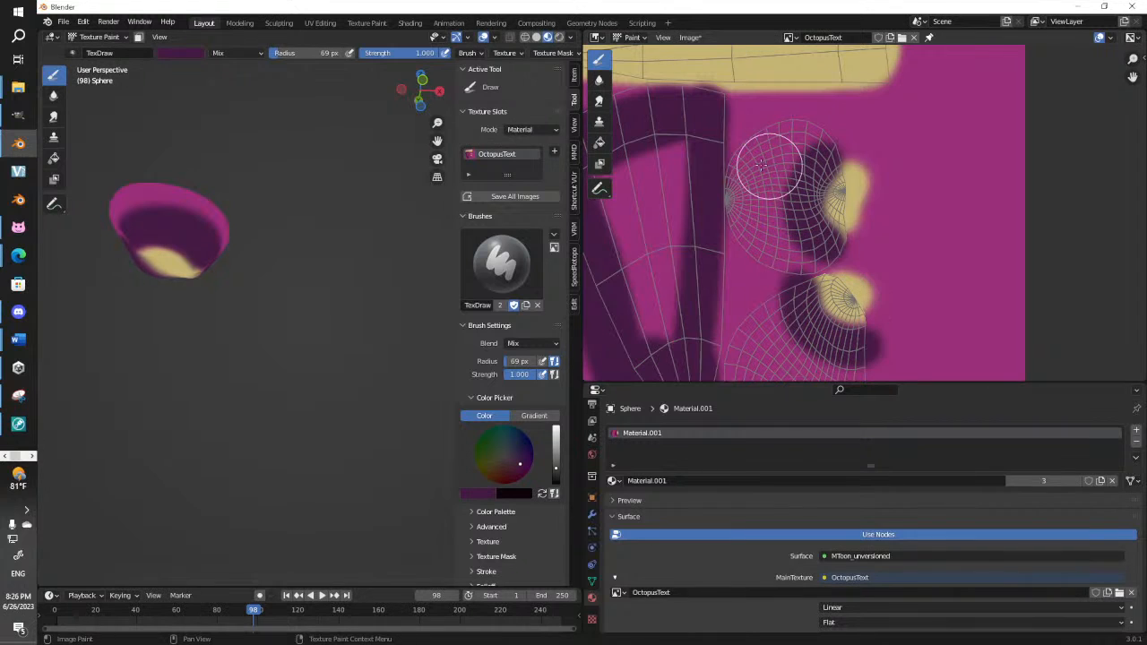
{"action": "mouse_move", "coordinate": [746, 191]}
{"action": "left_mouse_down"}
{"action": "mouse_move", "coordinate": [729, 192]}
{"action": "mouse_move", "coordinate": [738, 140]}
{"action": "mouse_move", "coordinate": [743, 179]}
{"action": "left_mouse_up"}
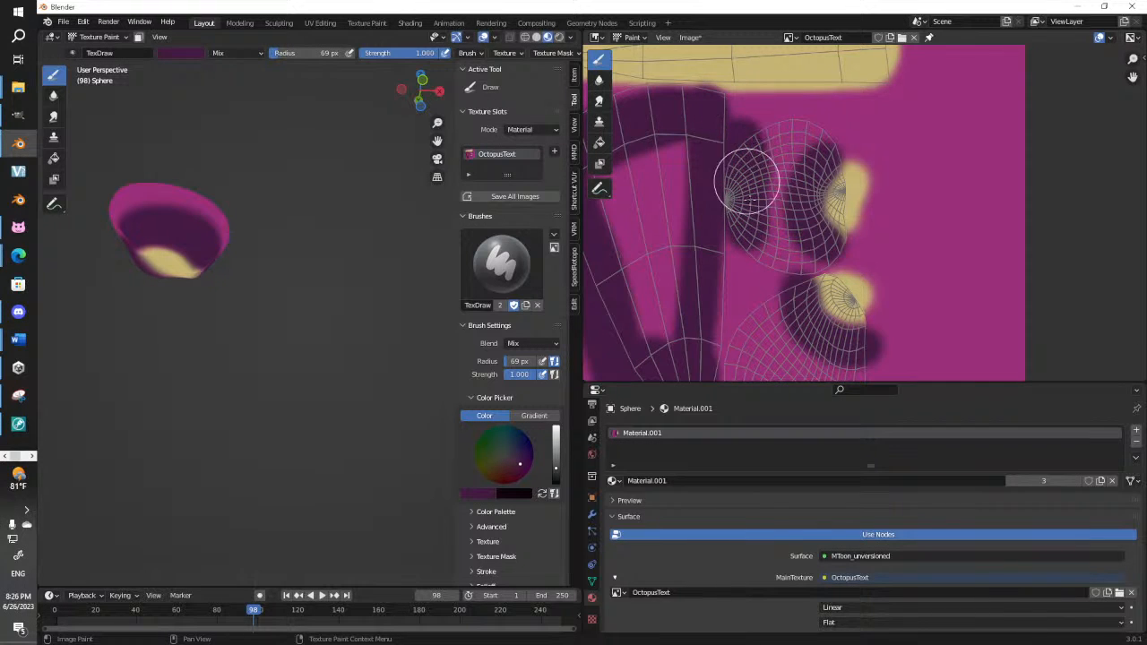
{"action": "scroll", "coordinate": [770, 273], "scroll_direction": "down", "scroll_amount": 2}
{"action": "middle_click_drag", "start_coordinate": [770, 274], "coordinate": [780, 230]}
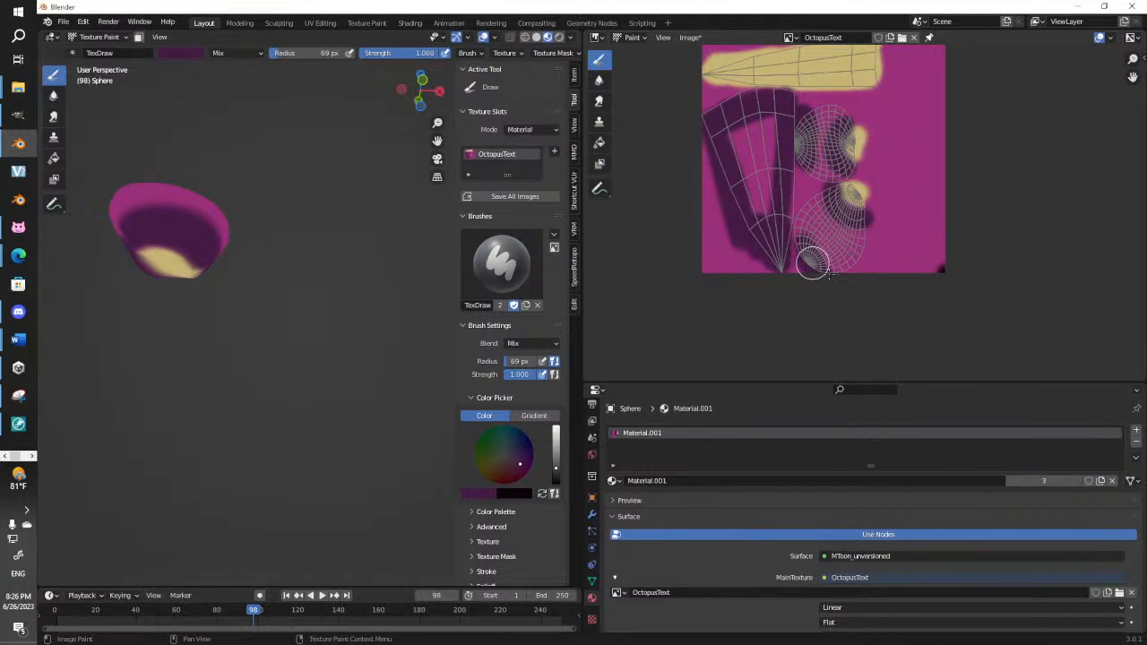
Sample the tan from the narrow tentacle UV island, shift it to a dark reddish brown, and make it the active brush colour
{"action": "middle_click_drag", "start_coordinate": [834, 88], "coordinate": [809, 246]}
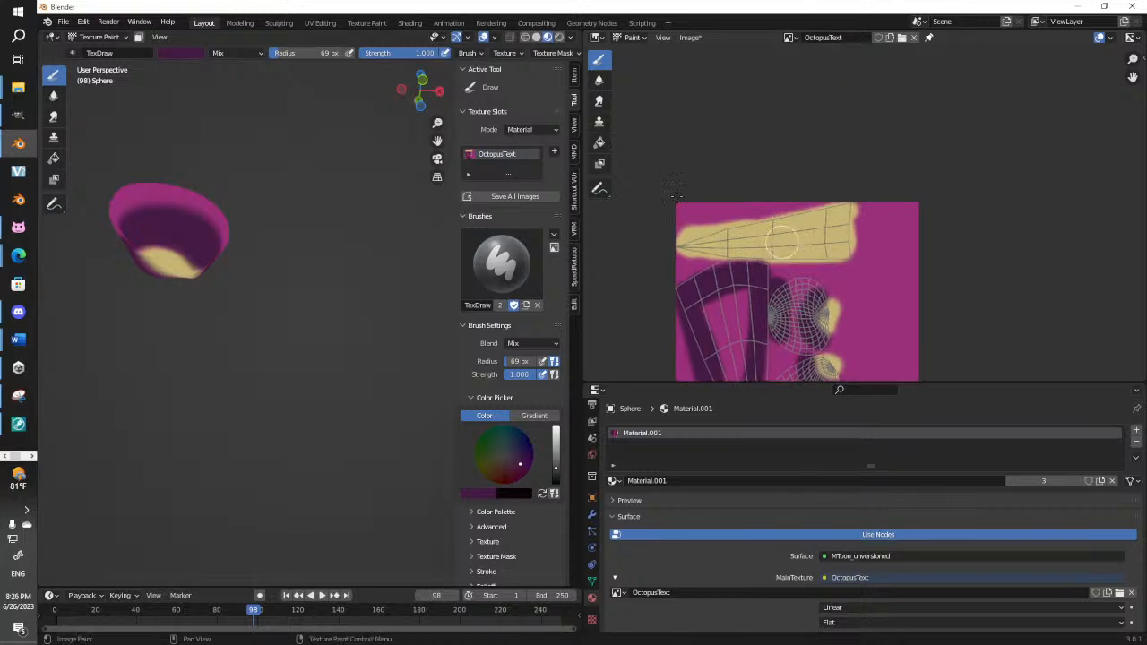
{"action": "left_click", "coordinate": [515, 495]}
{"action": "left_click", "coordinate": [598, 453]}
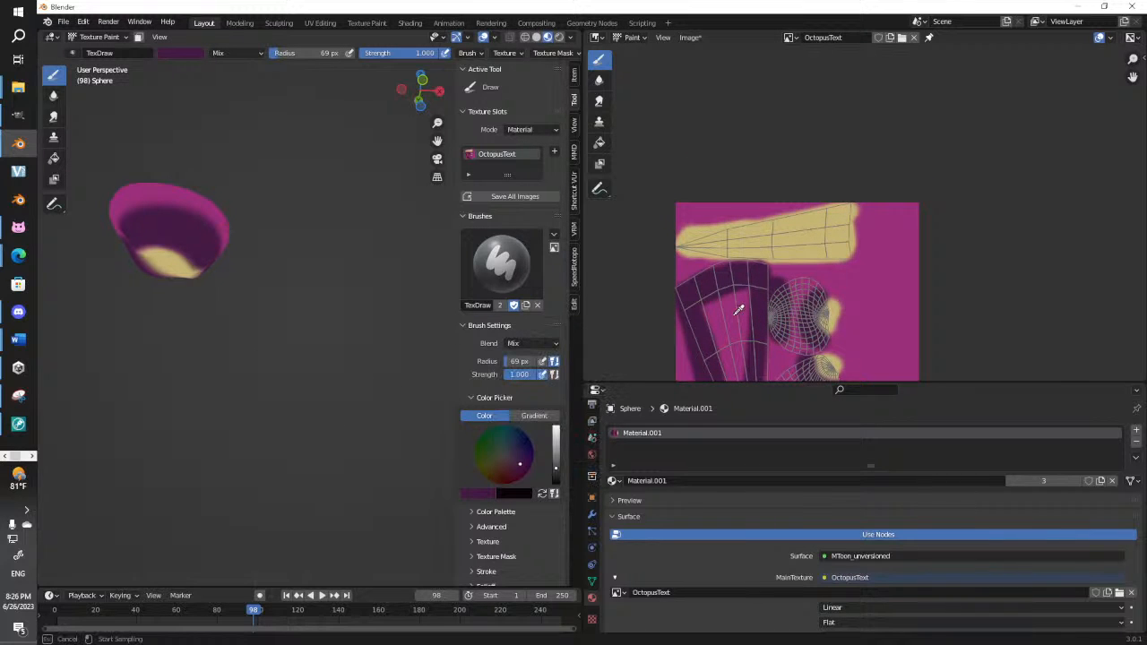
{"action": "left_click", "coordinate": [797, 238]}
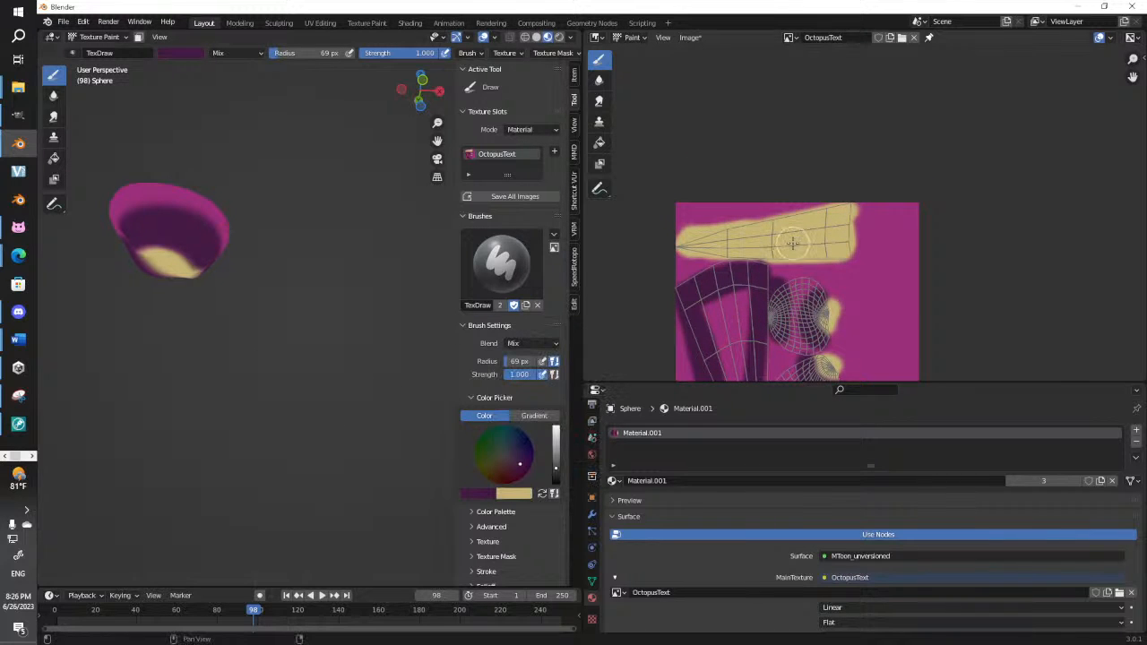
{"action": "left_click", "coordinate": [509, 496]}
{"action": "mouse_move", "coordinate": [546, 397]}
{"action": "left_mouse_down"}
{"action": "mouse_move", "coordinate": [540, 409]}
{"action": "mouse_move", "coordinate": [599, 396]}
{"action": "left_mouse_up"}
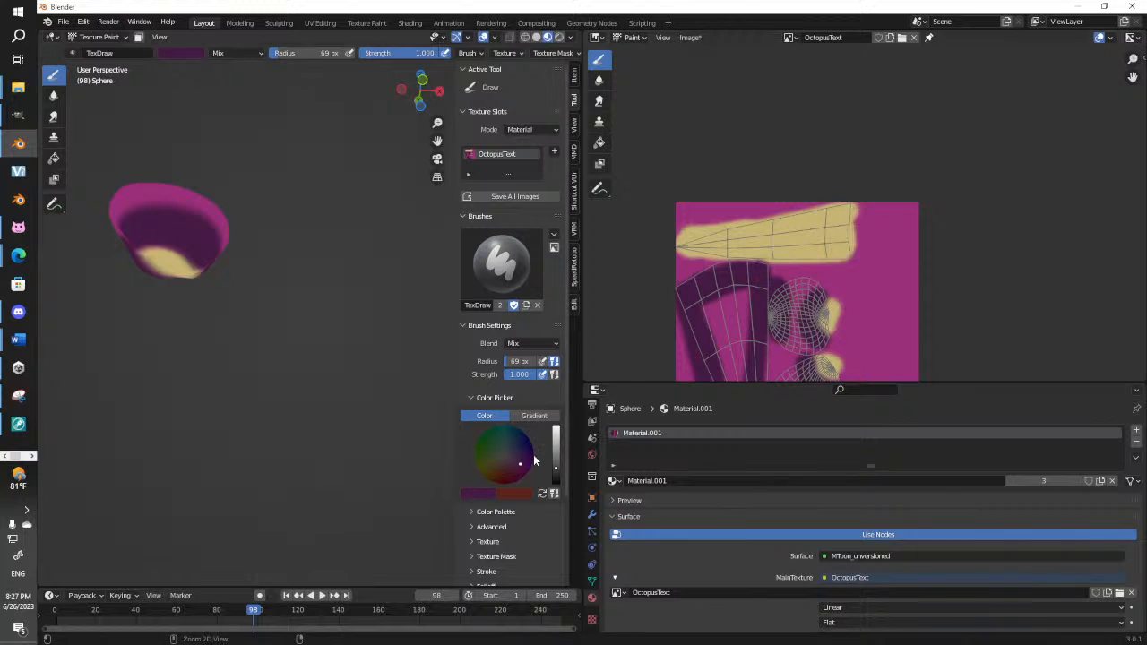
{"action": "left_click", "coordinate": [543, 494]}
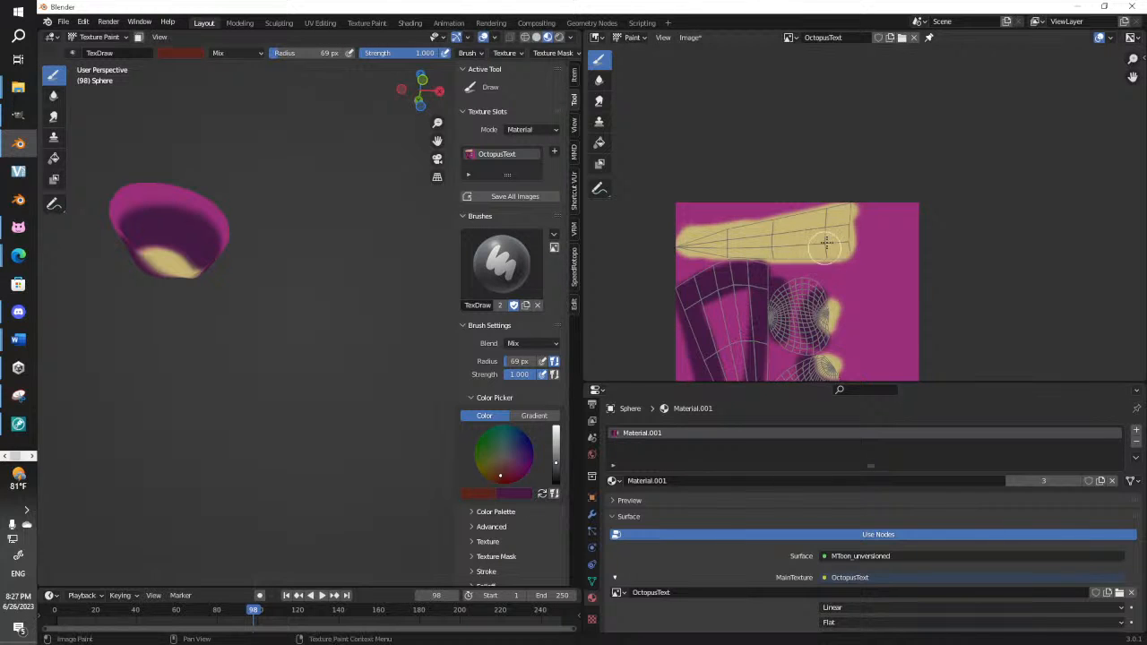
Paint reddish brown over both ends of the narrow tentacle UV island and the tan patches beside the two rounded-body islands
{"action": "mouse_move", "coordinate": [847, 210]}
{"action": "left_mouse_down"}
{"action": "mouse_move", "coordinate": [841, 247]}
{"action": "mouse_move", "coordinate": [844, 235]}
{"action": "mouse_move", "coordinate": [851, 245]}
{"action": "left_mouse_up"}
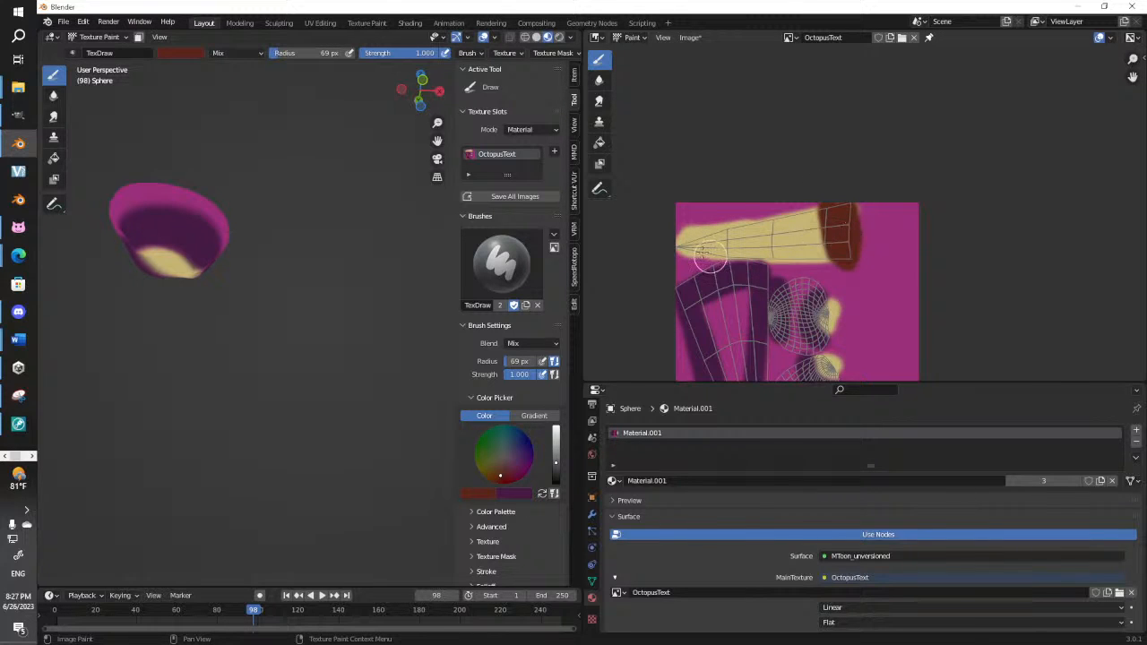
{"action": "left_click_drag", "start_coordinate": [698, 238], "coordinate": [702, 245]}
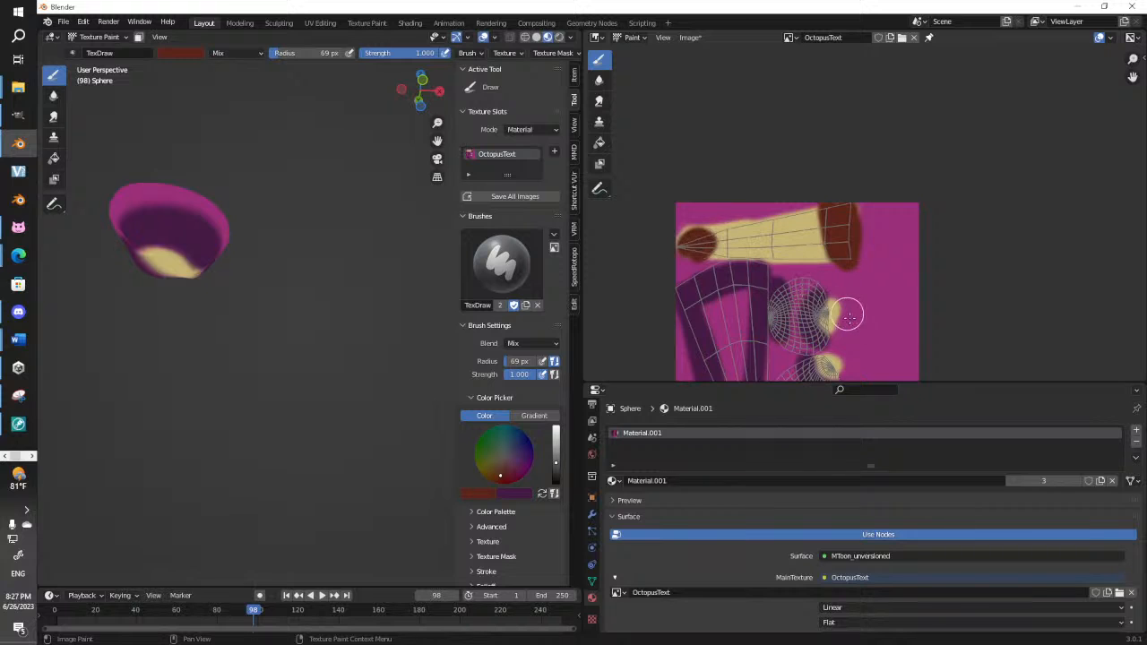
{"action": "mouse_move", "coordinate": [847, 316]}
{"action": "left_mouse_down"}
{"action": "mouse_move", "coordinate": [826, 323]}
{"action": "mouse_move", "coordinate": [833, 370]}
{"action": "left_mouse_up"}
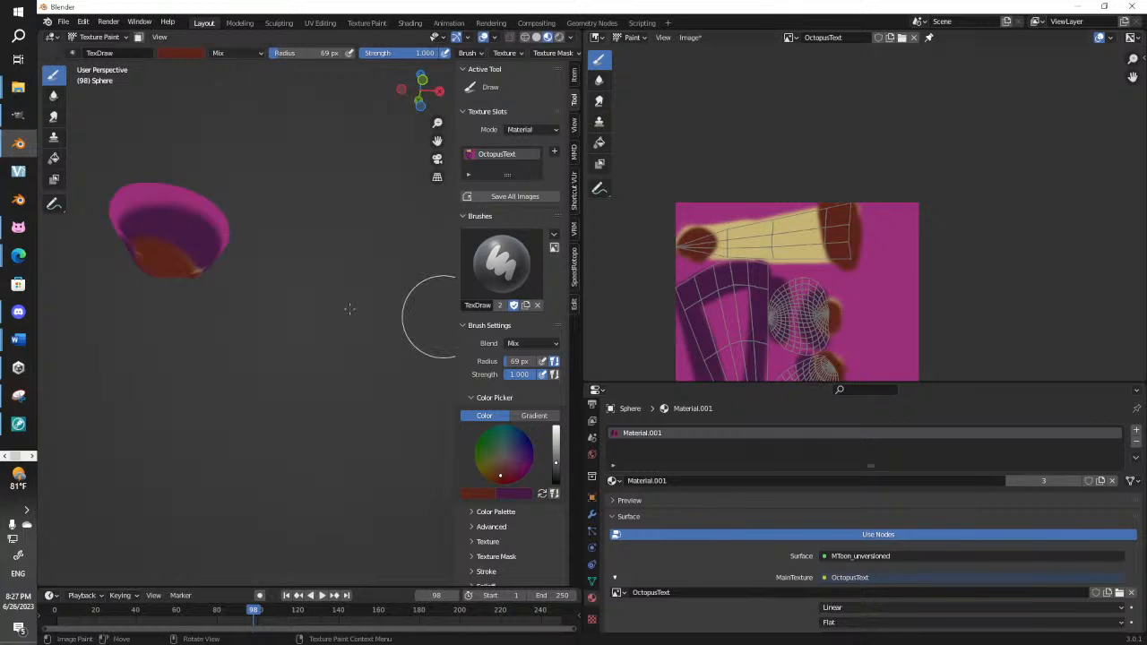
Switch to the Smear tool and blend the dark purple edges into the magenta around the rounded body in the 3D view
{"action": "mouse_move", "coordinate": [211, 289]}
{"action": "middle_mouse_down"}
{"action": "mouse_move", "coordinate": [346, 346]}
{"action": "mouse_move", "coordinate": [287, 309]}
{"action": "middle_mouse_up"}
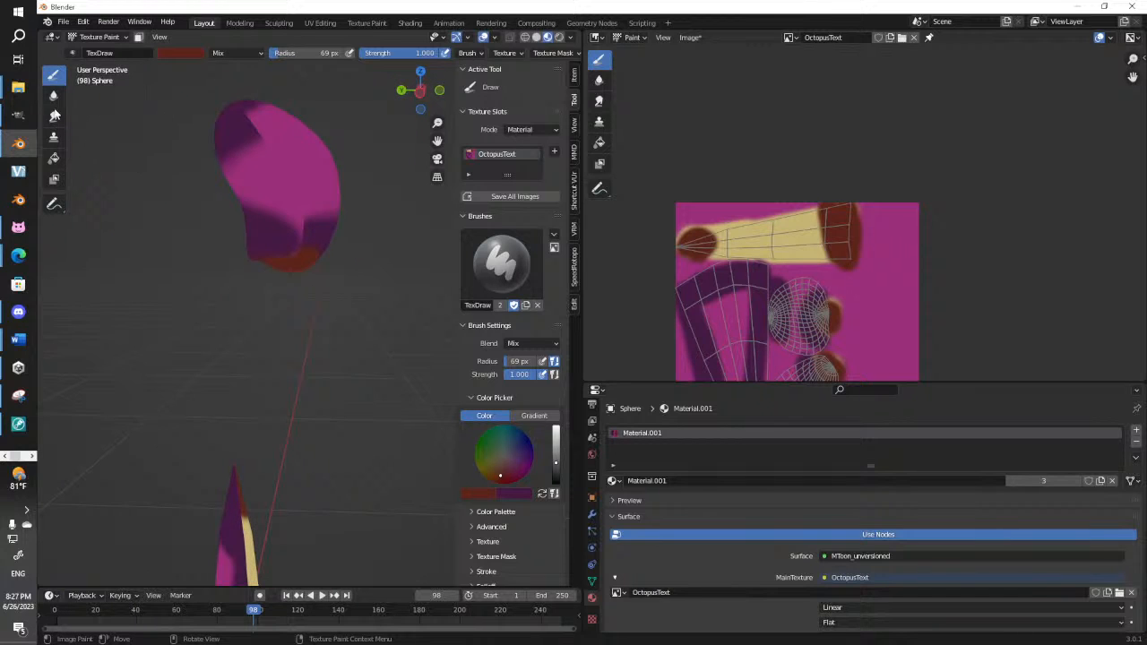
{"action": "left_click", "coordinate": [53, 116]}
{"action": "mouse_move", "coordinate": [292, 215]}
{"action": "left_mouse_down"}
{"action": "mouse_move", "coordinate": [291, 197]}
{"action": "mouse_move", "coordinate": [304, 206]}
{"action": "left_mouse_up"}
{"action": "mouse_move", "coordinate": [261, 132]}
{"action": "left_mouse_down"}
{"action": "mouse_move", "coordinate": [248, 135]}
{"action": "mouse_move", "coordinate": [258, 118]}
{"action": "mouse_move", "coordinate": [248, 135]}
{"action": "mouse_move", "coordinate": [279, 143]}
{"action": "left_mouse_up"}
{"action": "middle_click_drag", "start_coordinate": [304, 158], "coordinate": [225, 211]}
{"action": "left_click_drag", "start_coordinate": [103, 190], "coordinate": [193, 199]}
{"action": "scroll", "coordinate": [200, 203], "scroll_direction": "down", "scroll_amount": 2}
{"action": "mouse_move", "coordinate": [200, 203]}
{"action": "middle_mouse_down", "text": "shift"}
{"action": "mouse_move", "coordinate": [260, 215]}
{"action": "mouse_move", "coordinate": [319, 274]}
{"action": "middle_mouse_up", "text": "shift"}
{"action": "scroll", "coordinate": [303, 243], "scroll_direction": "up", "scroll_amount": 4}
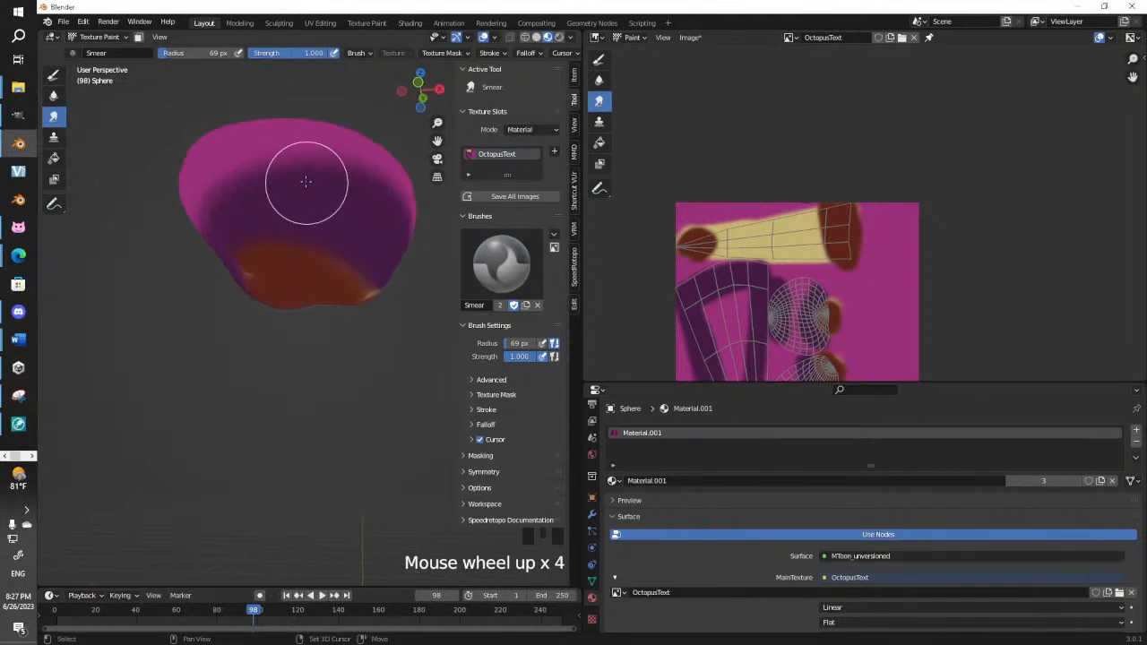
{"action": "middle_click_drag", "start_coordinate": [302, 185], "coordinate": [313, 307], "text": "shift"}
{"action": "scroll", "coordinate": [312, 255], "scroll_direction": "down", "scroll_amount": 2}
{"action": "mouse_move", "coordinate": [313, 307]}
{"action": "left_mouse_down"}
{"action": "mouse_move", "coordinate": [325, 346]}
{"action": "mouse_move", "coordinate": [320, 336]}
{"action": "mouse_move", "coordinate": [336, 346]}
{"action": "left_mouse_up"}
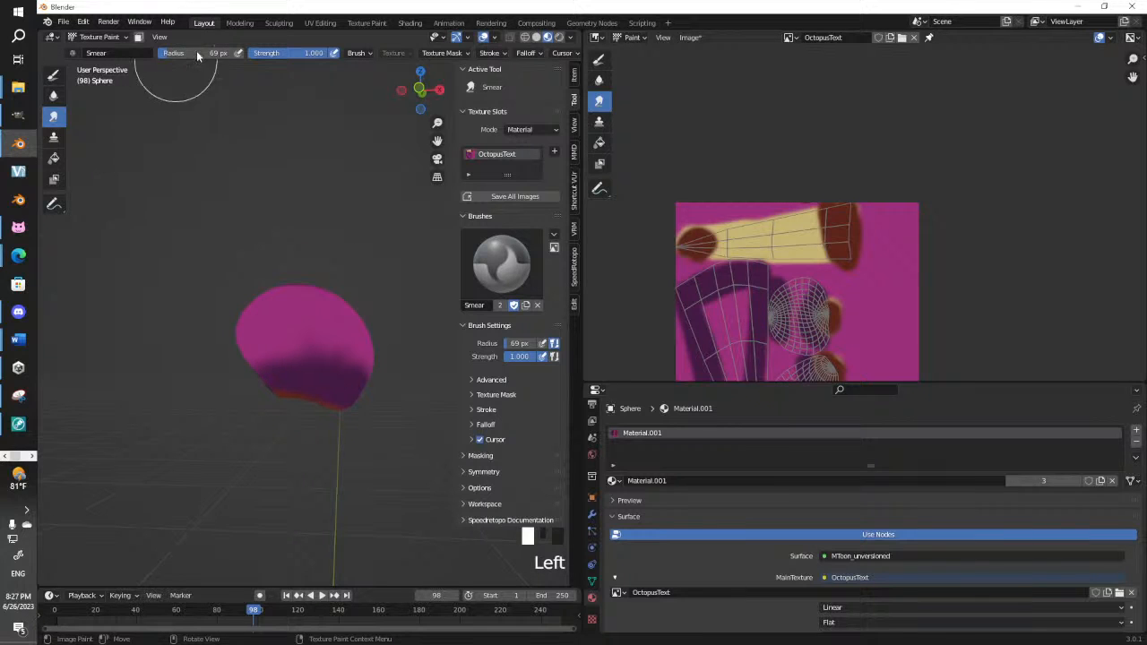
Set the Smear radius to 97 px and soften the remaining purple, magenta and brown transitions around the rounded body
{"action": "left_click_drag", "start_coordinate": [169, 55], "coordinate": [174, 55]}
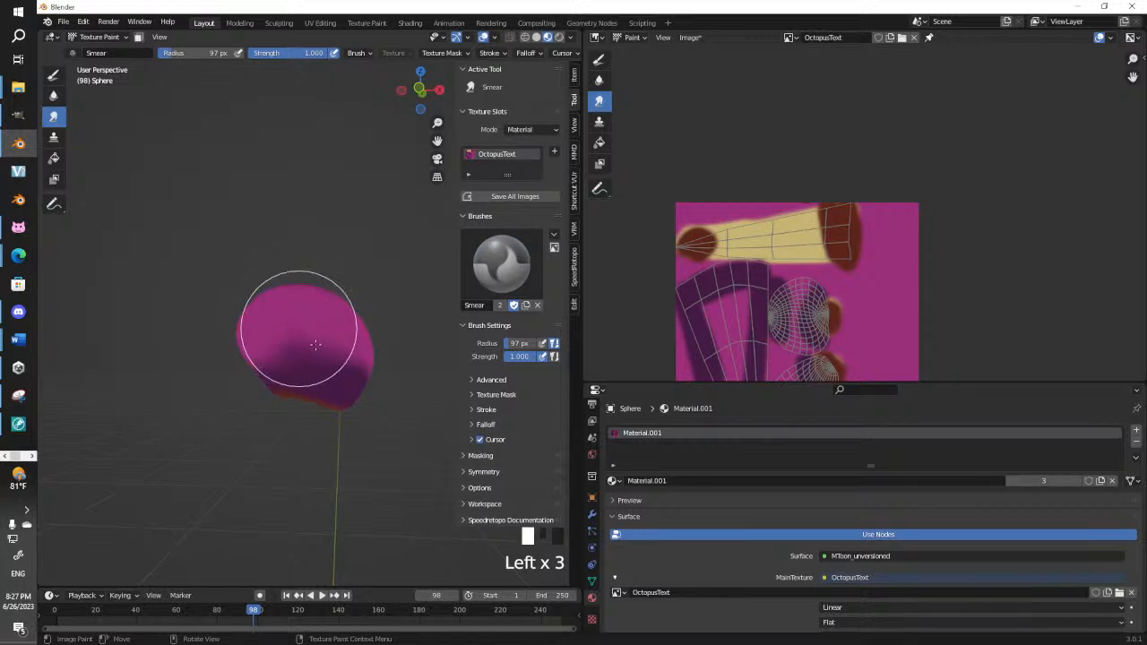
{"action": "scroll", "coordinate": [341, 323], "scroll_direction": "up", "scroll_amount": 2}
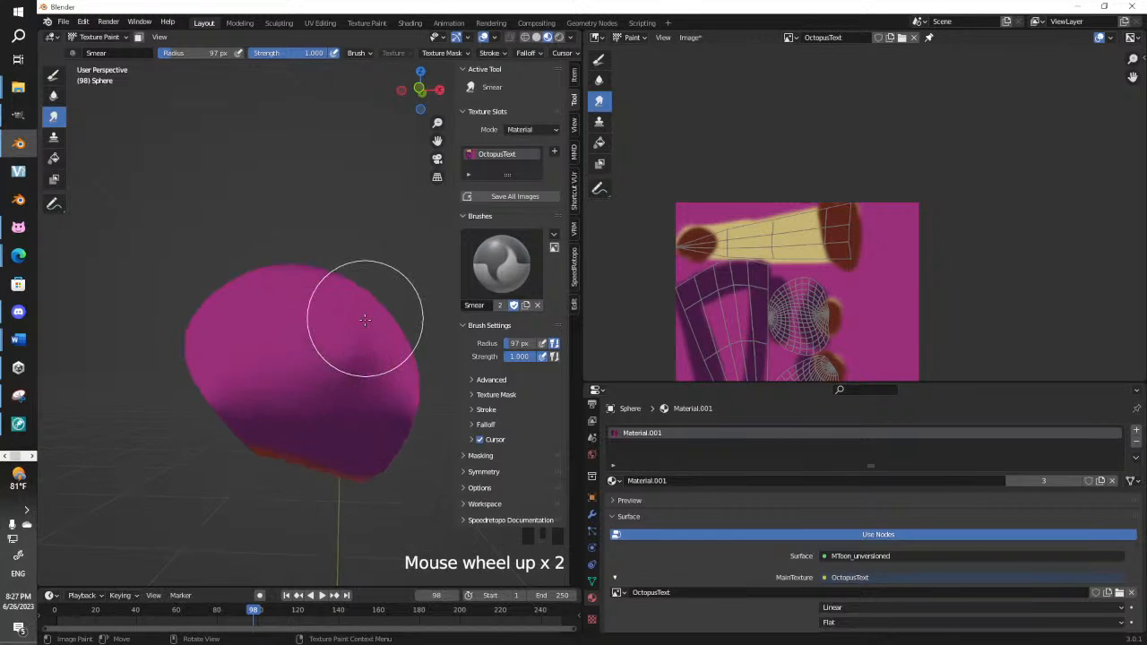
{"action": "mouse_move", "coordinate": [365, 307]}
{"action": "middle_mouse_down"}
{"action": "mouse_move", "coordinate": [352, 349]}
{"action": "mouse_move", "coordinate": [296, 372]}
{"action": "middle_mouse_up"}
{"action": "scroll", "coordinate": [352, 349], "scroll_direction": "down", "scroll_amount": 2}
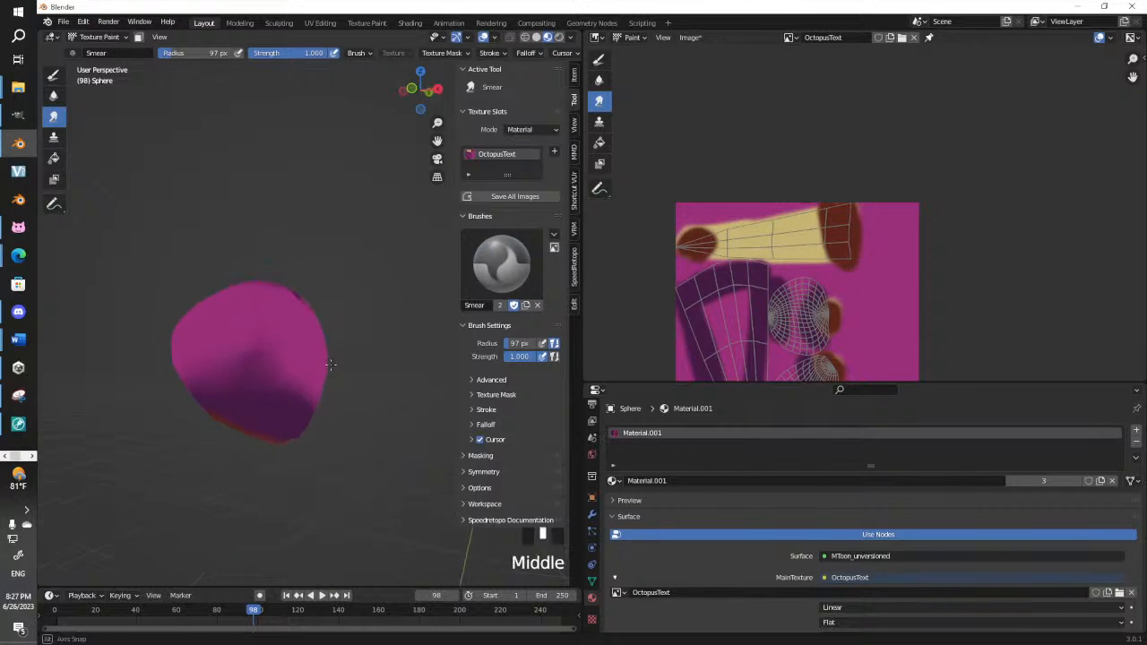
{"action": "scroll", "coordinate": [281, 379], "scroll_direction": "down", "scroll_amount": 1}
{"action": "left_click_drag", "start_coordinate": [282, 379], "coordinate": [289, 358]}
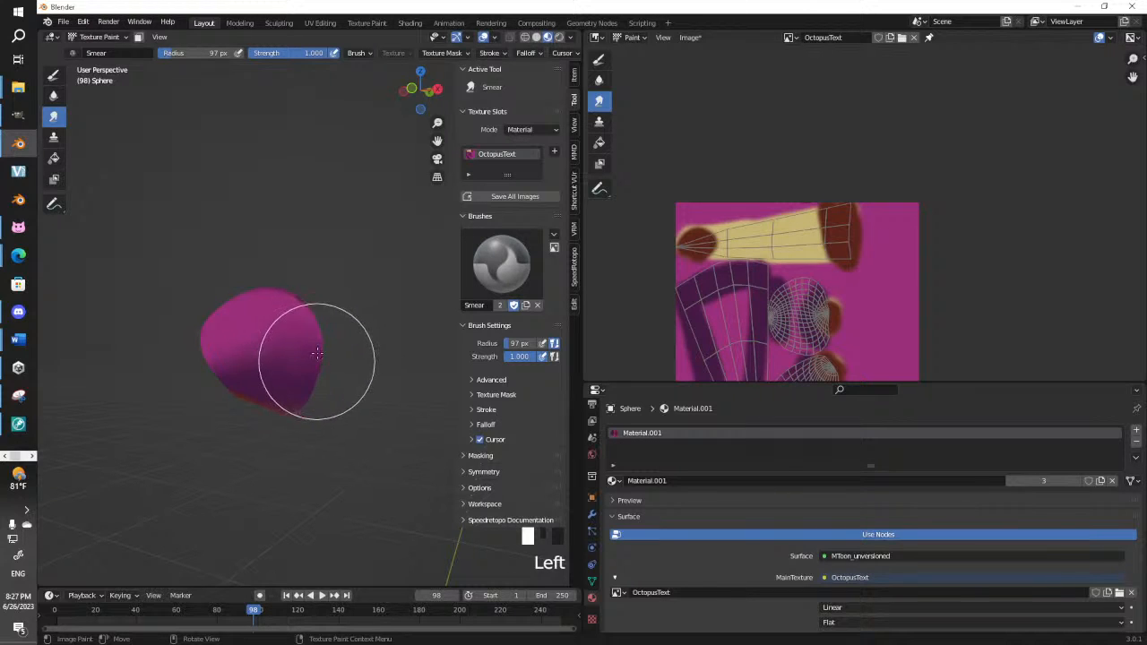
{"action": "mouse_move", "coordinate": [316, 351]}
{"action": "middle_mouse_down"}
{"action": "mouse_move", "coordinate": [305, 340]}
{"action": "mouse_move", "coordinate": [287, 359]}
{"action": "middle_mouse_up"}
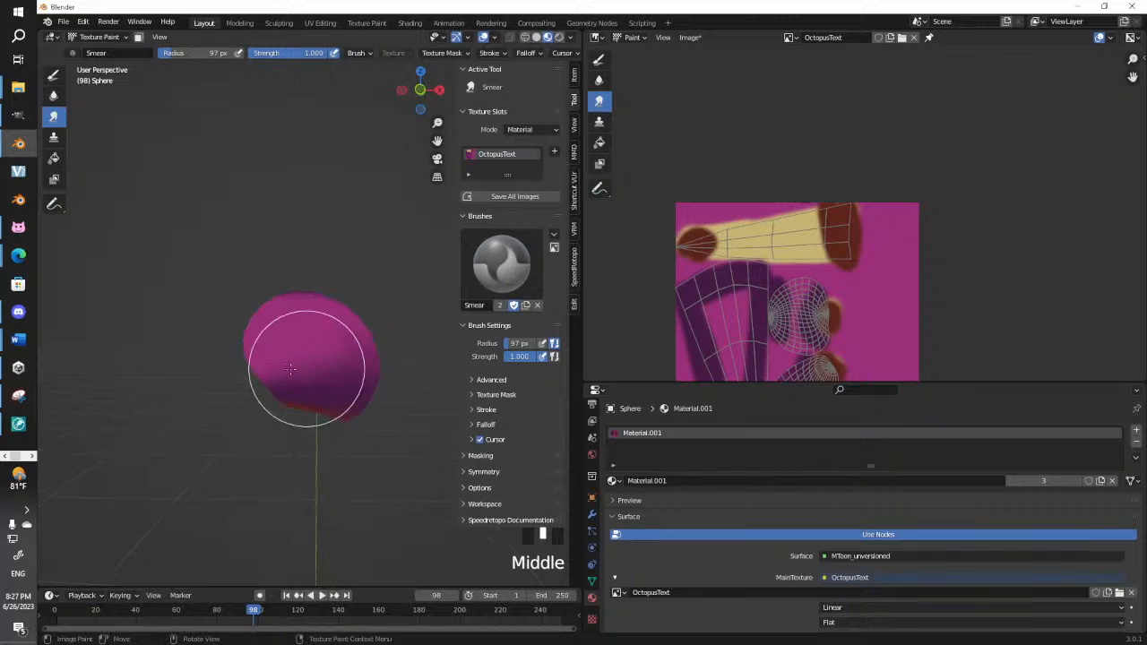
{"action": "left_click_drag", "start_coordinate": [287, 359], "coordinate": [284, 366]}
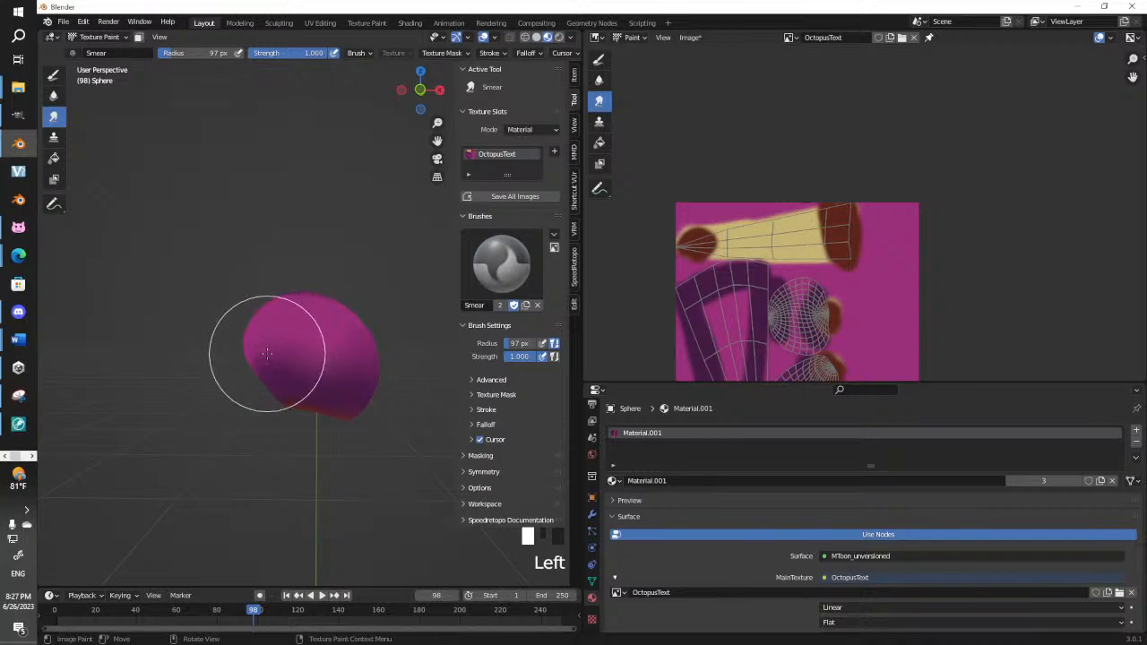
{"action": "middle_click_drag", "start_coordinate": [261, 352], "coordinate": [313, 379]}
{"action": "left_click", "coordinate": [304, 341]}
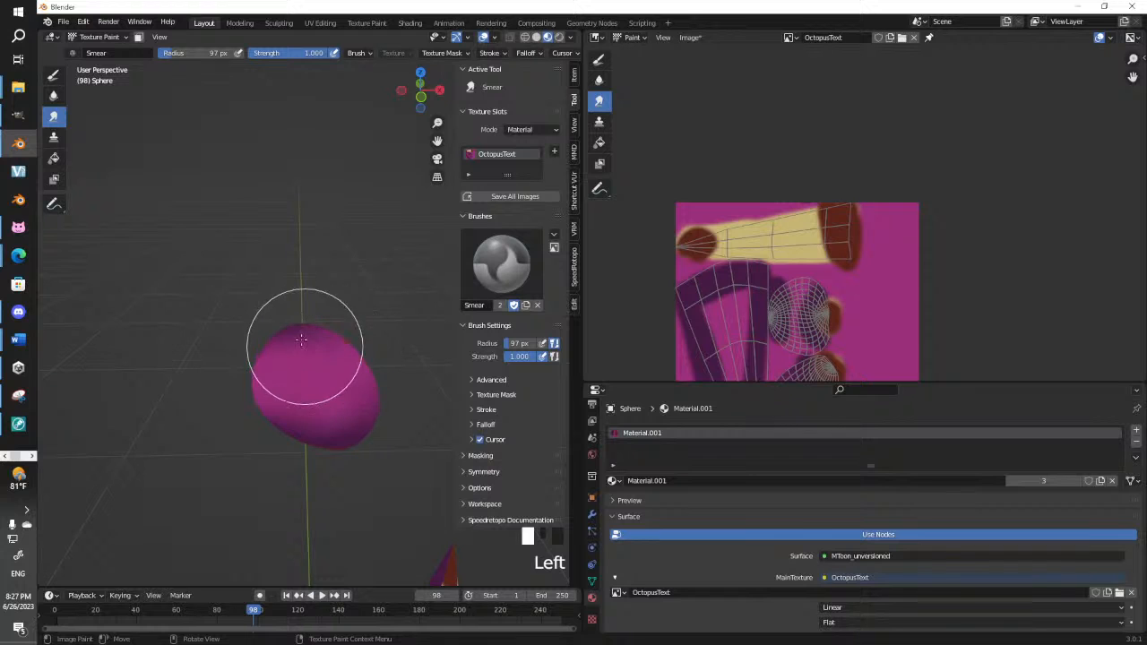
{"action": "middle_click_drag", "start_coordinate": [285, 346], "coordinate": [330, 349]}
{"action": "left_click", "coordinate": [330, 350]}
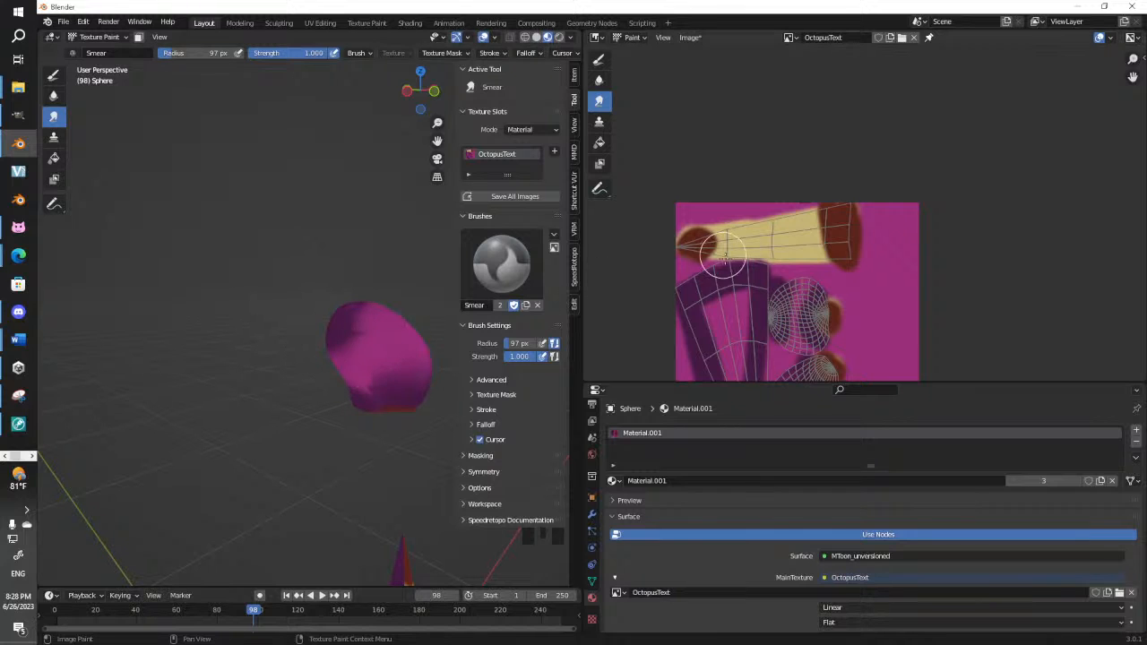
Smear the dark purple at the broad end of the wide tentacle UV island inward over the magenta
{"action": "scroll", "coordinate": [691, 328], "scroll_direction": "up", "scroll_amount": 1}
{"action": "left_click", "coordinate": [706, 320]}
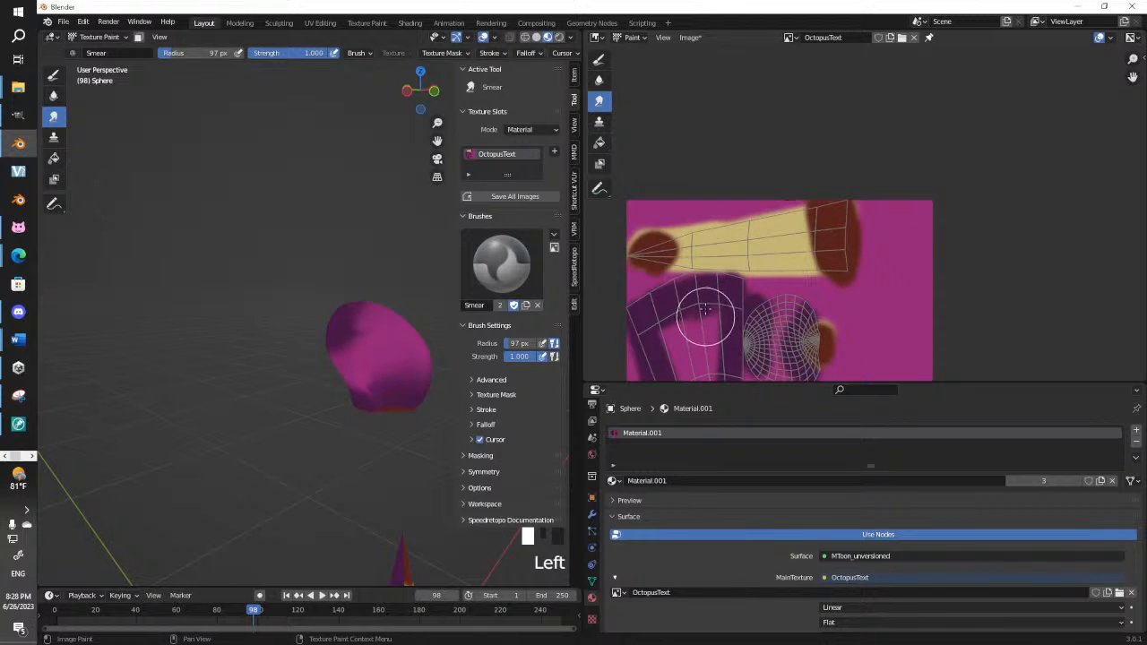
{"action": "left_click_drag", "start_coordinate": [686, 321], "coordinate": [680, 330]}
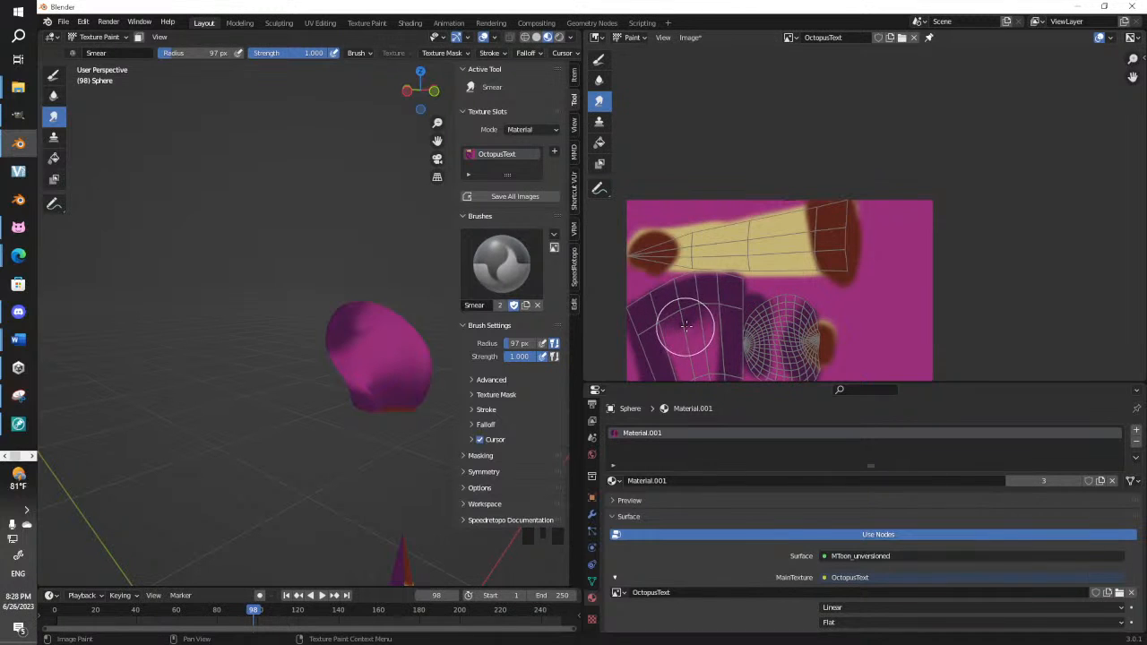
Smear the reddish brown at both ends of the narrow tentacle UV island into its tan middle for gradual transitions
{"action": "mouse_move", "coordinate": [684, 260]}
{"action": "left_mouse_down"}
{"action": "mouse_move", "coordinate": [670, 260]}
{"action": "mouse_move", "coordinate": [703, 247]}
{"action": "mouse_move", "coordinate": [678, 250]}
{"action": "left_mouse_up"}
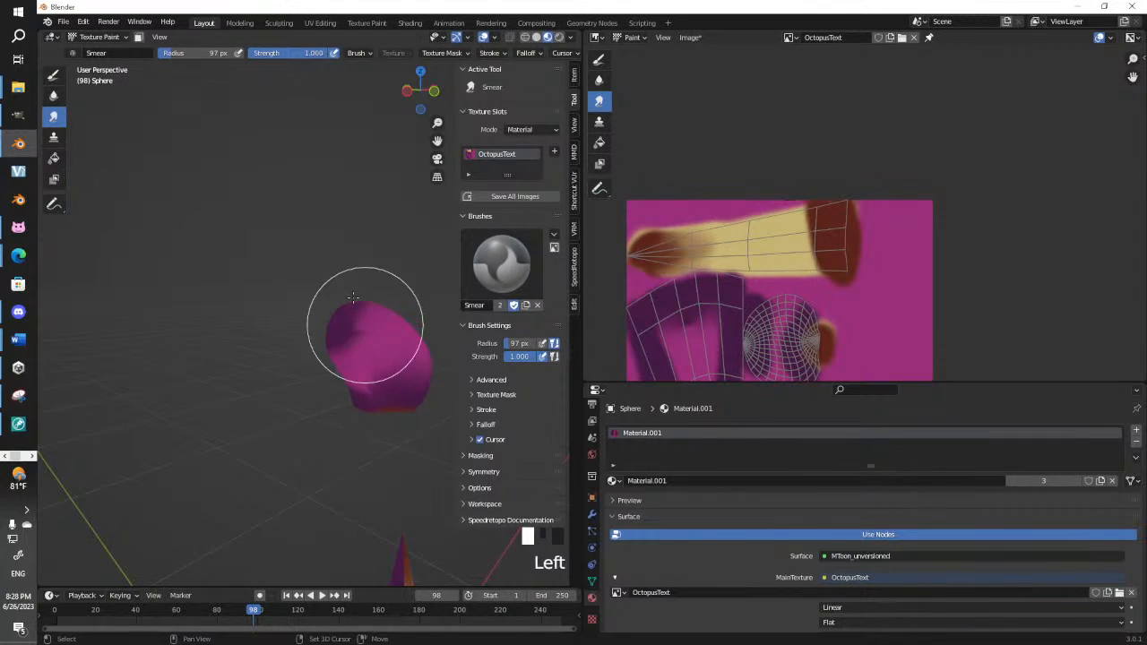
{"action": "middle_click_drag", "start_coordinate": [359, 328], "coordinate": [256, 134], "text": "shift"}
{"action": "mouse_move", "coordinate": [808, 231]}
{"action": "left_mouse_down"}
{"action": "mouse_move", "coordinate": [798, 228]}
{"action": "mouse_move", "coordinate": [809, 226]}
{"action": "mouse_move", "coordinate": [807, 248]}
{"action": "left_mouse_up"}
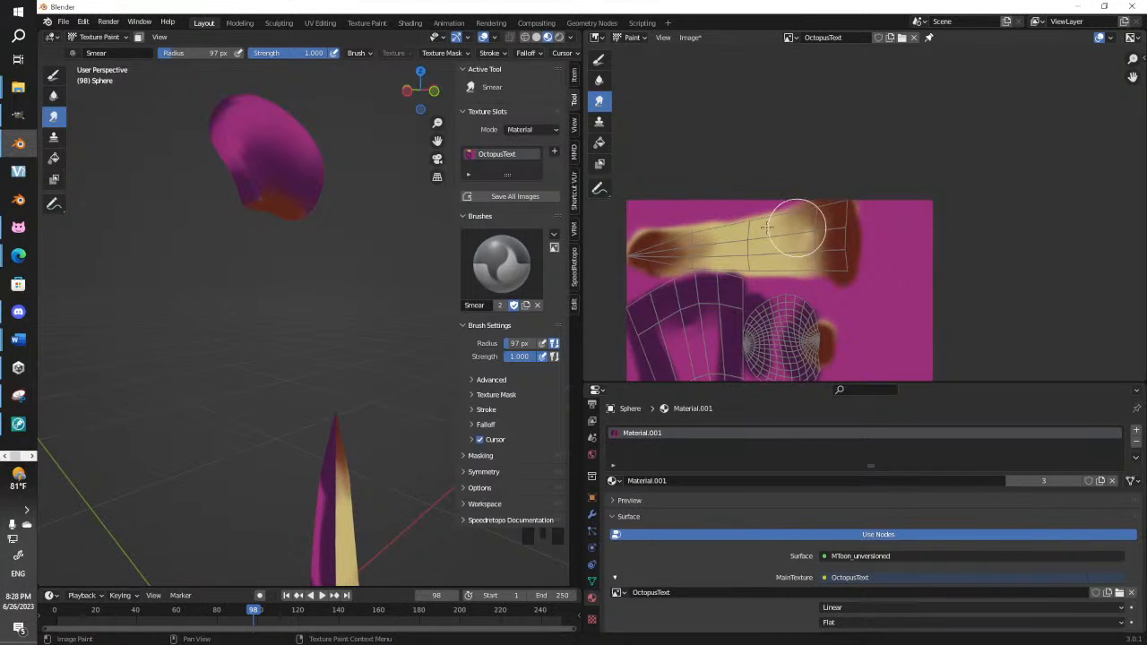
{"action": "scroll", "coordinate": [766, 227], "scroll_direction": "up", "scroll_amount": 4}
{"action": "mouse_move", "coordinate": [850, 235]}
{"action": "left_mouse_down"}
{"action": "mouse_move", "coordinate": [855, 251]}
{"action": "mouse_move", "coordinate": [836, 264]}
{"action": "left_mouse_up"}
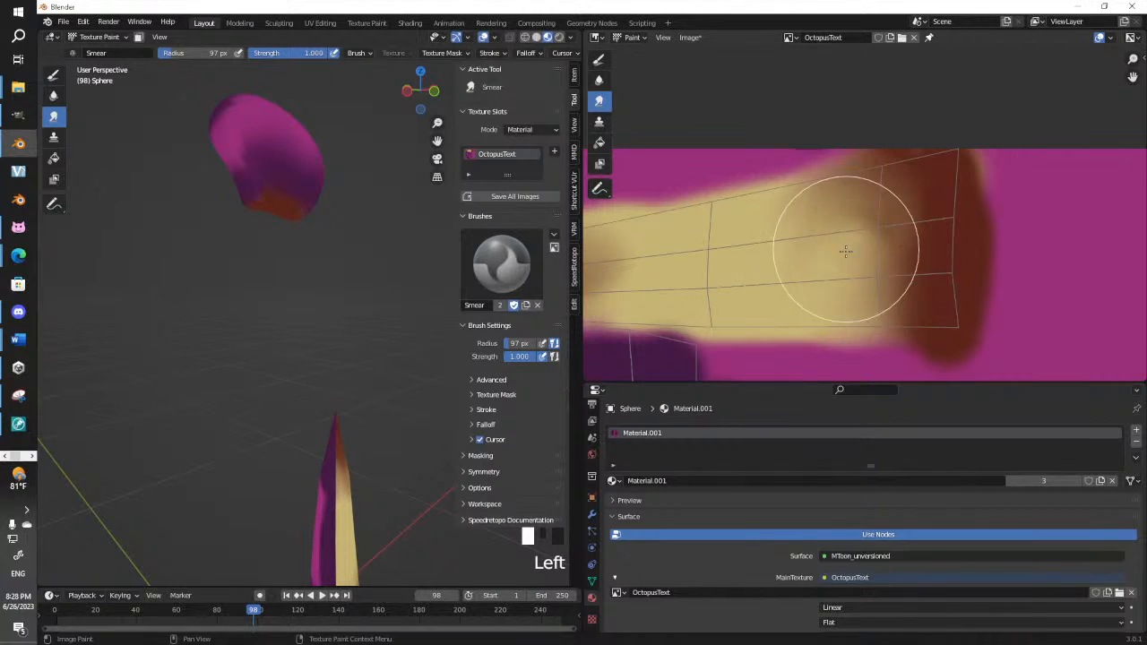
{"action": "left_click_drag", "start_coordinate": [844, 262], "coordinate": [879, 235]}
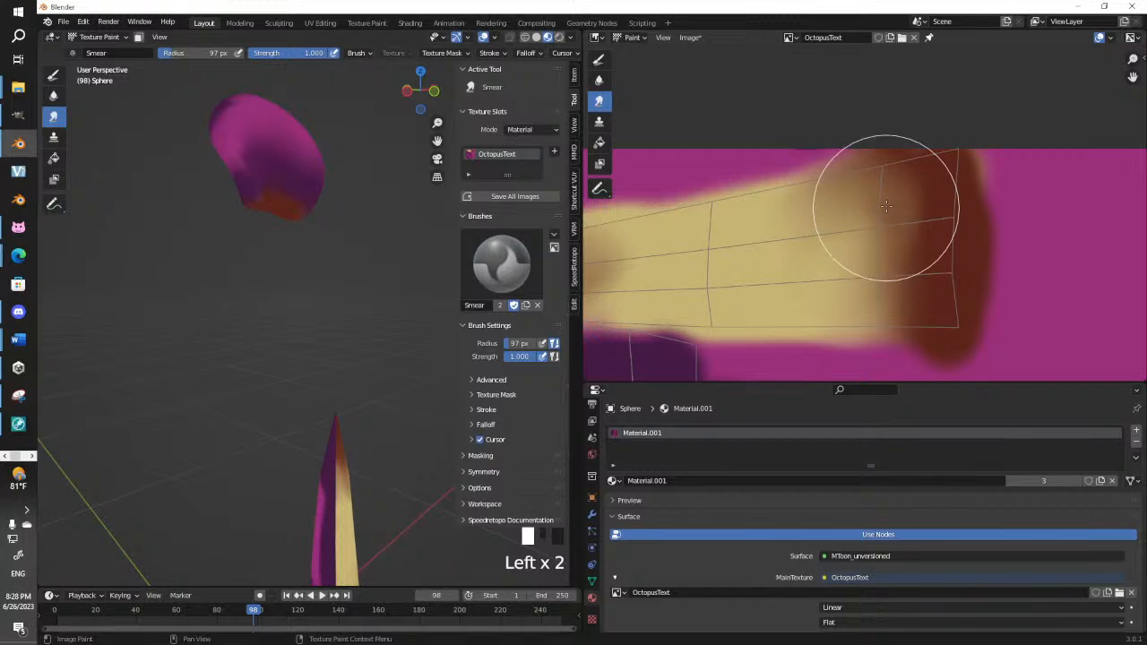
{"action": "middle_click_drag", "start_coordinate": [757, 258], "coordinate": [1004, 247], "text": "shift"}
{"action": "left_click_drag", "start_coordinate": [776, 260], "coordinate": [794, 250]}
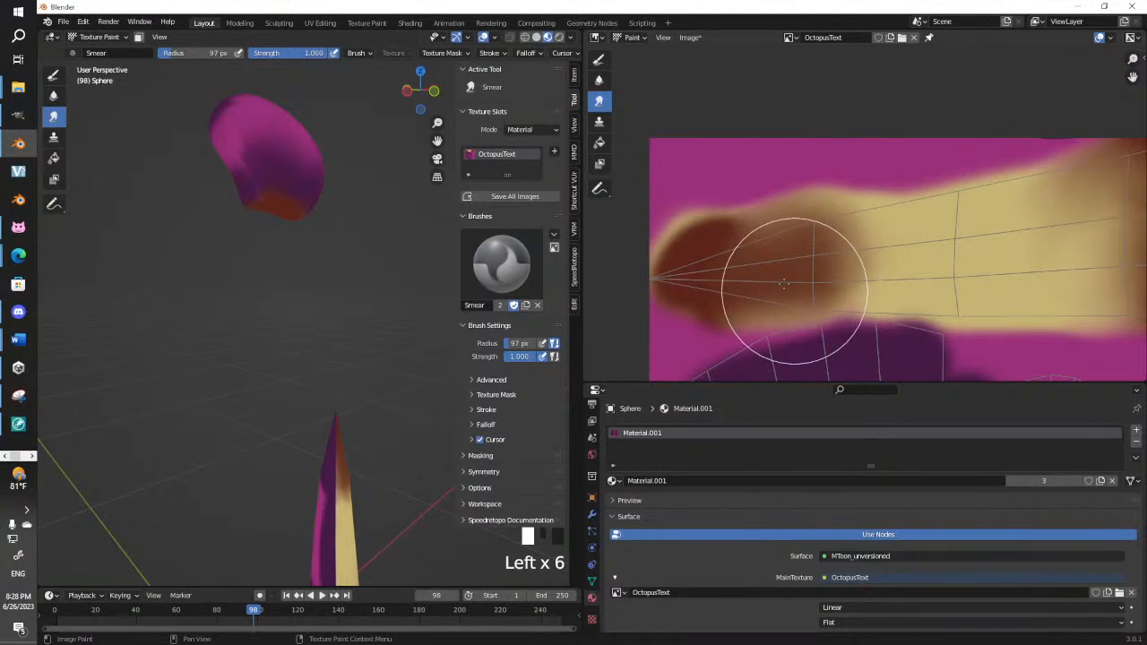
{"action": "mouse_move", "coordinate": [848, 274]}
{"action": "left_mouse_down"}
{"action": "mouse_move", "coordinate": [870, 246]}
{"action": "mouse_move", "coordinate": [845, 254]}
{"action": "left_mouse_up"}
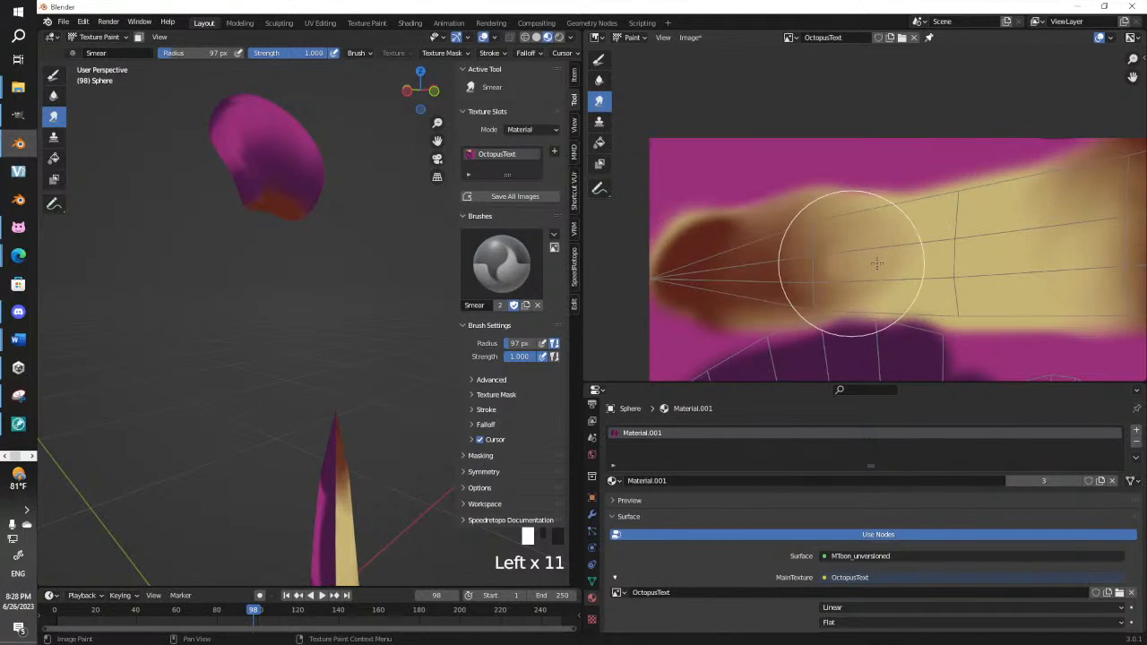
Smear the dark purple borders of the wide tentacle UV island into its magenta centre at the broad end and near the tip
{"action": "scroll", "coordinate": [878, 264], "scroll_direction": "down", "scroll_amount": 4}
{"action": "middle_click_drag", "start_coordinate": [952, 330], "coordinate": [914, 174]}
{"action": "scroll", "coordinate": [886, 184], "scroll_direction": "up", "scroll_amount": 4}
{"action": "left_click_drag", "start_coordinate": [788, 150], "coordinate": [785, 165]}
{"action": "mouse_move", "coordinate": [732, 190]}
{"action": "left_mouse_down"}
{"action": "mouse_move", "coordinate": [697, 159]}
{"action": "mouse_move", "coordinate": [729, 189]}
{"action": "mouse_move", "coordinate": [706, 176]}
{"action": "mouse_move", "coordinate": [661, 229]}
{"action": "mouse_move", "coordinate": [662, 238]}
{"action": "mouse_move", "coordinate": [691, 217]}
{"action": "mouse_move", "coordinate": [705, 284]}
{"action": "mouse_move", "coordinate": [672, 251]}
{"action": "mouse_move", "coordinate": [686, 197]}
{"action": "mouse_move", "coordinate": [735, 248]}
{"action": "mouse_move", "coordinate": [751, 199]}
{"action": "mouse_move", "coordinate": [739, 170]}
{"action": "mouse_move", "coordinate": [757, 188]}
{"action": "mouse_move", "coordinate": [730, 140]}
{"action": "left_mouse_up"}
{"action": "scroll", "coordinate": [735, 247], "scroll_direction": "down", "scroll_amount": 3}
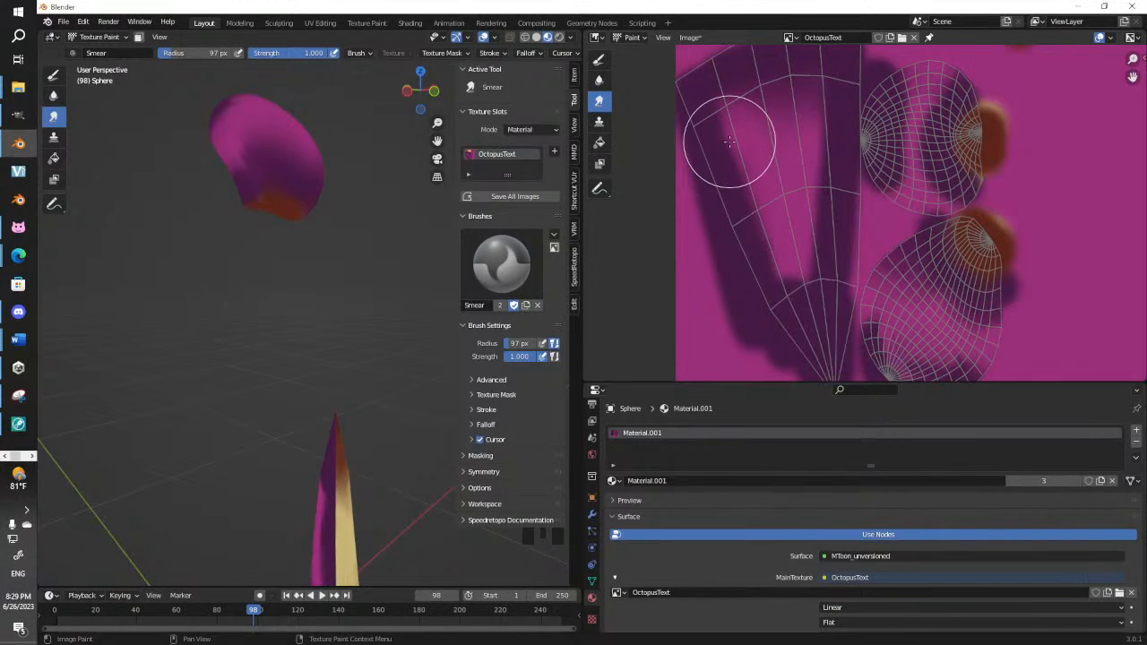
{"action": "mouse_move", "coordinate": [783, 266]}
{"action": "left_mouse_down"}
{"action": "mouse_move", "coordinate": [794, 269]}
{"action": "mouse_move", "coordinate": [790, 246]}
{"action": "mouse_move", "coordinate": [805, 296]}
{"action": "mouse_move", "coordinate": [815, 194]}
{"action": "mouse_move", "coordinate": [819, 258]}
{"action": "left_mouse_up"}
Smear the dark purple bands across the magenta middle of the upper rounded-body UV island
{"action": "scroll", "coordinate": [881, 174], "scroll_direction": "up", "scroll_amount": 2}
{"action": "scroll", "coordinate": [896, 134], "scroll_direction": "down", "scroll_amount": 1}
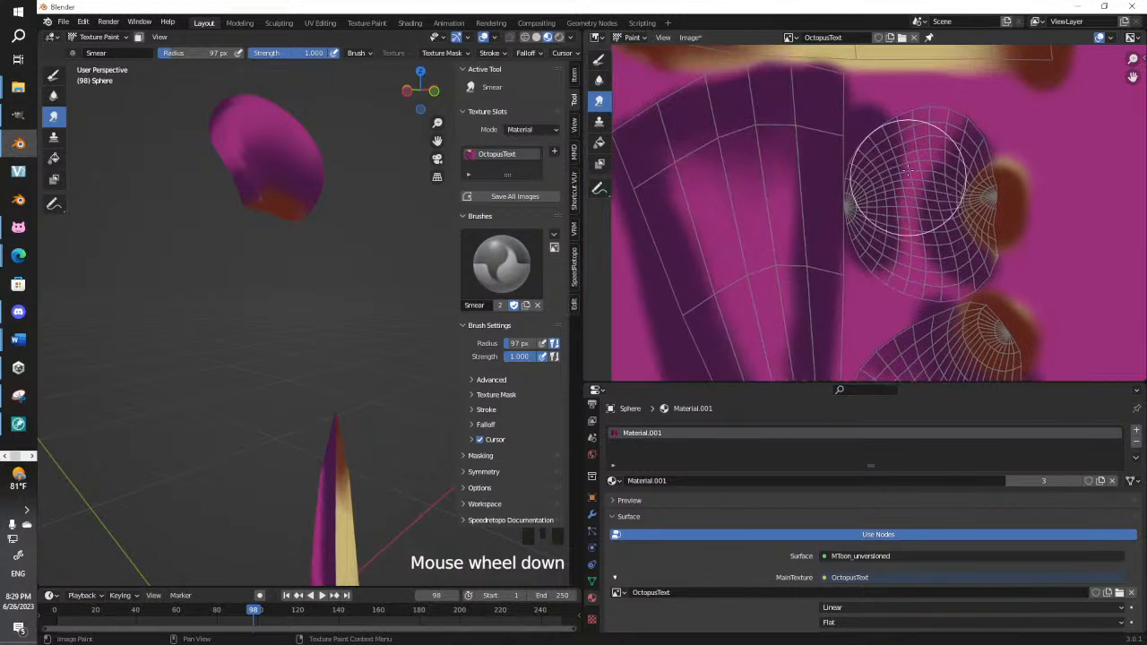
{"action": "mouse_move", "coordinate": [896, 144]}
{"action": "left_mouse_down"}
{"action": "mouse_move", "coordinate": [900, 168]}
{"action": "mouse_move", "coordinate": [911, 140]}
{"action": "mouse_move", "coordinate": [899, 150]}
{"action": "left_mouse_up"}
{"action": "mouse_move", "coordinate": [904, 208]}
{"action": "left_mouse_down"}
{"action": "mouse_move", "coordinate": [894, 225]}
{"action": "mouse_move", "coordinate": [923, 276]}
{"action": "mouse_move", "coordinate": [906, 271]}
{"action": "mouse_move", "coordinate": [931, 271]}
{"action": "mouse_move", "coordinate": [920, 260]}
{"action": "mouse_move", "coordinate": [939, 275]}
{"action": "mouse_move", "coordinate": [931, 284]}
{"action": "mouse_move", "coordinate": [954, 285]}
{"action": "left_mouse_up"}
{"action": "mouse_move", "coordinate": [916, 155]}
{"action": "left_mouse_down"}
{"action": "mouse_move", "coordinate": [900, 161]}
{"action": "mouse_move", "coordinate": [906, 135]}
{"action": "mouse_move", "coordinate": [909, 143]}
{"action": "left_mouse_up"}
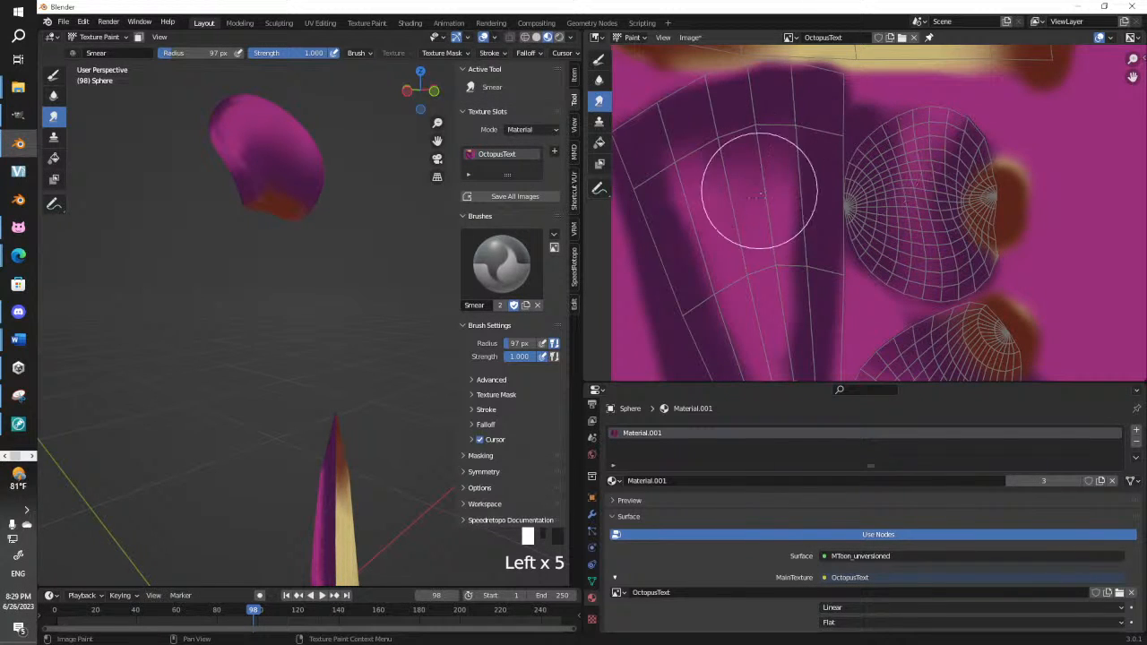
Blend the wide tentacle UV island's dark purple inner edges further into the magenta centre, from the broad end down to the tip
{"action": "left_click_drag", "start_coordinate": [780, 192], "coordinate": [796, 154]}
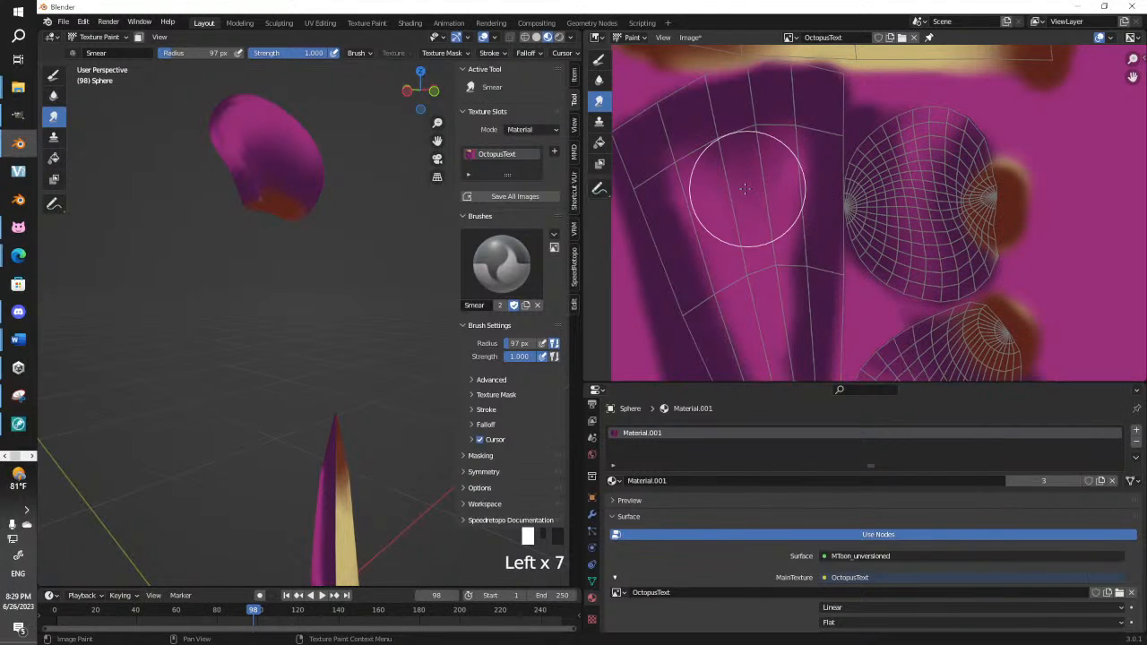
{"action": "mouse_move", "coordinate": [730, 190]}
{"action": "left_mouse_down"}
{"action": "mouse_move", "coordinate": [740, 156]}
{"action": "mouse_move", "coordinate": [731, 175]}
{"action": "mouse_move", "coordinate": [679, 167]}
{"action": "mouse_move", "coordinate": [695, 196]}
{"action": "left_mouse_up"}
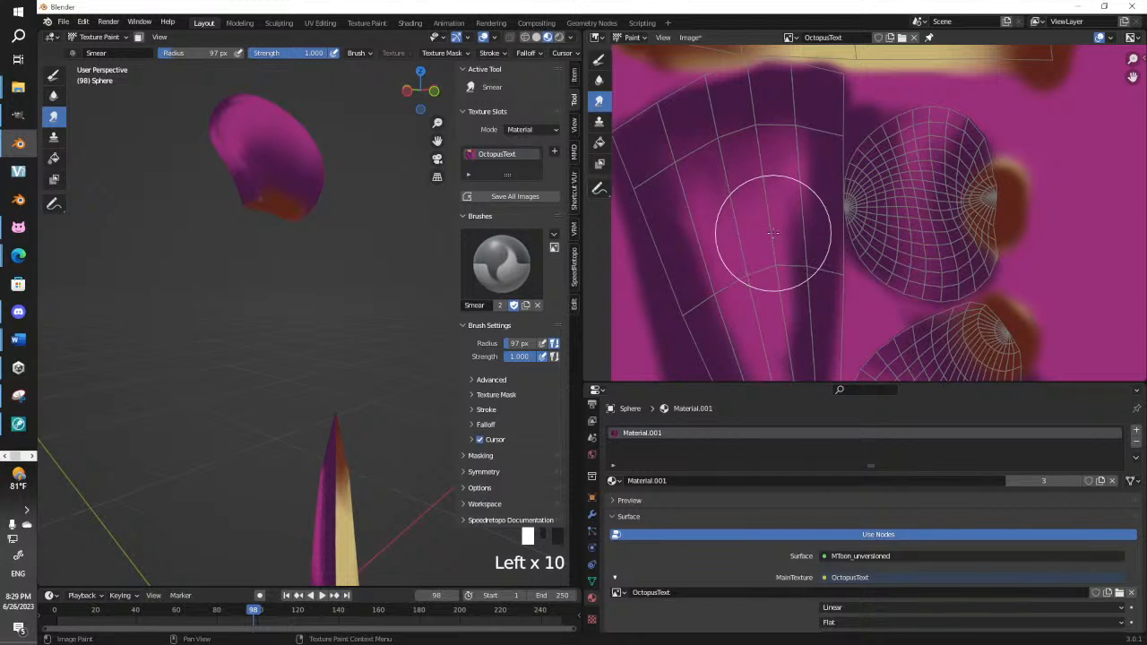
{"action": "scroll", "coordinate": [773, 233], "scroll_direction": "down", "scroll_amount": 1}
{"action": "middle_click_drag", "start_coordinate": [783, 245], "coordinate": [722, 149]}
{"action": "scroll", "coordinate": [762, 153], "scroll_direction": "up", "scroll_amount": 1}
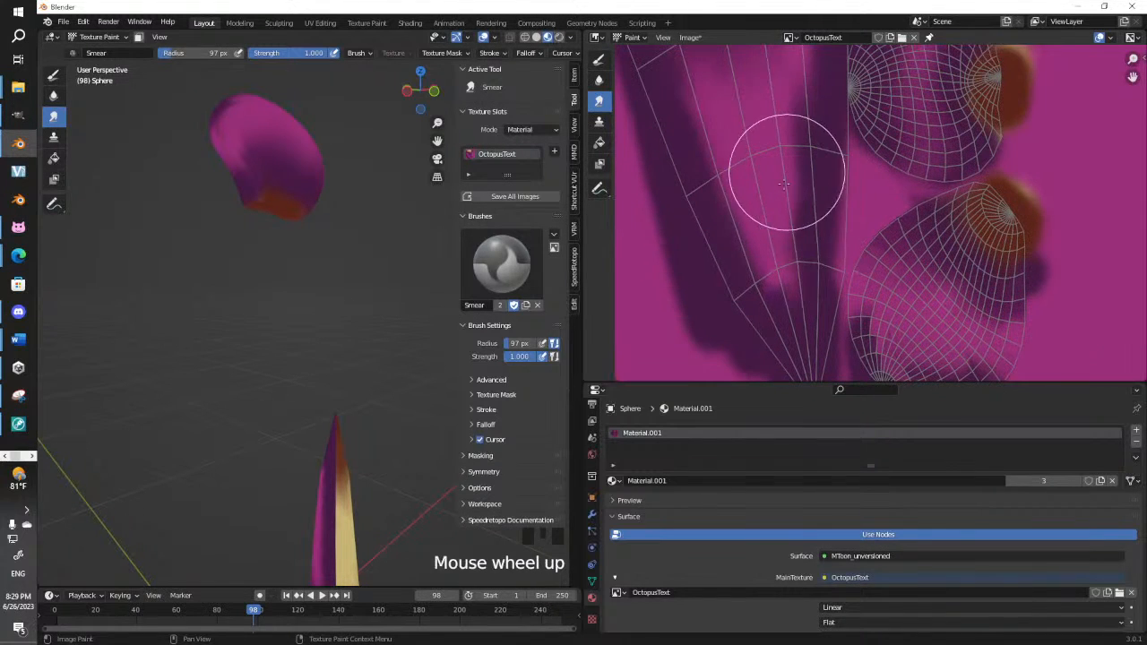
{"action": "left_click", "coordinate": [793, 248]}
{"action": "left_click_drag", "start_coordinate": [804, 230], "coordinate": [794, 127]}
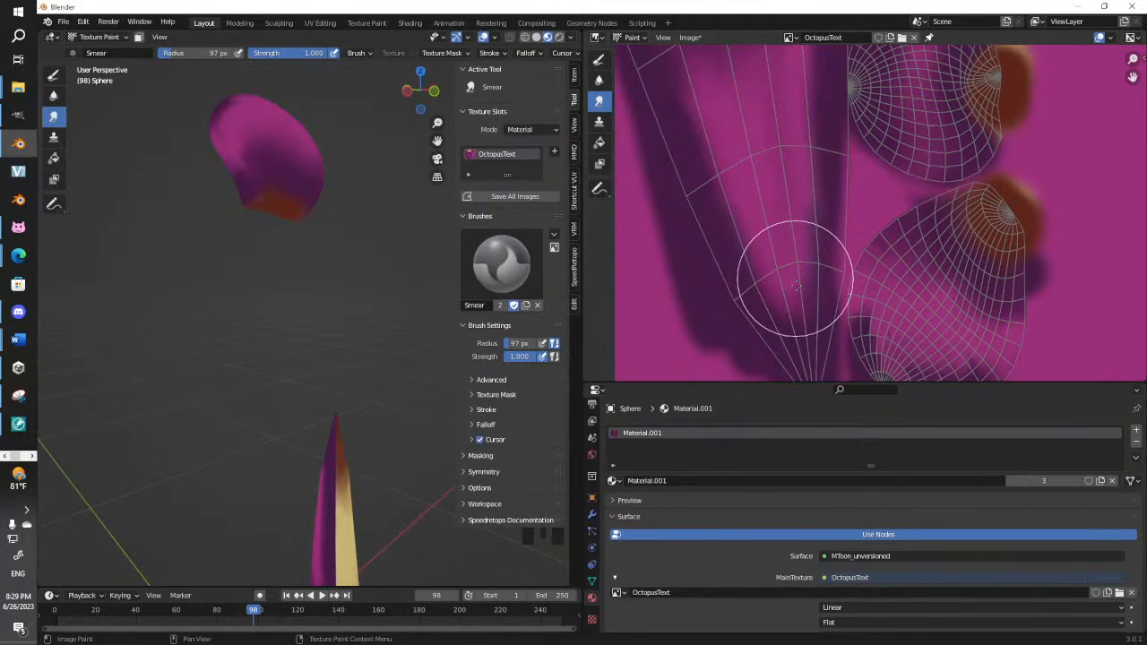
{"action": "mouse_move", "coordinate": [769, 196]}
{"action": "left_mouse_down"}
{"action": "mouse_move", "coordinate": [763, 153]}
{"action": "mouse_move", "coordinate": [782, 183]}
{"action": "mouse_move", "coordinate": [763, 133]}
{"action": "mouse_move", "coordinate": [768, 230]}
{"action": "mouse_move", "coordinate": [768, 141]}
{"action": "mouse_move", "coordinate": [788, 204]}
{"action": "mouse_move", "coordinate": [778, 144]}
{"action": "mouse_move", "coordinate": [779, 201]}
{"action": "left_mouse_up"}
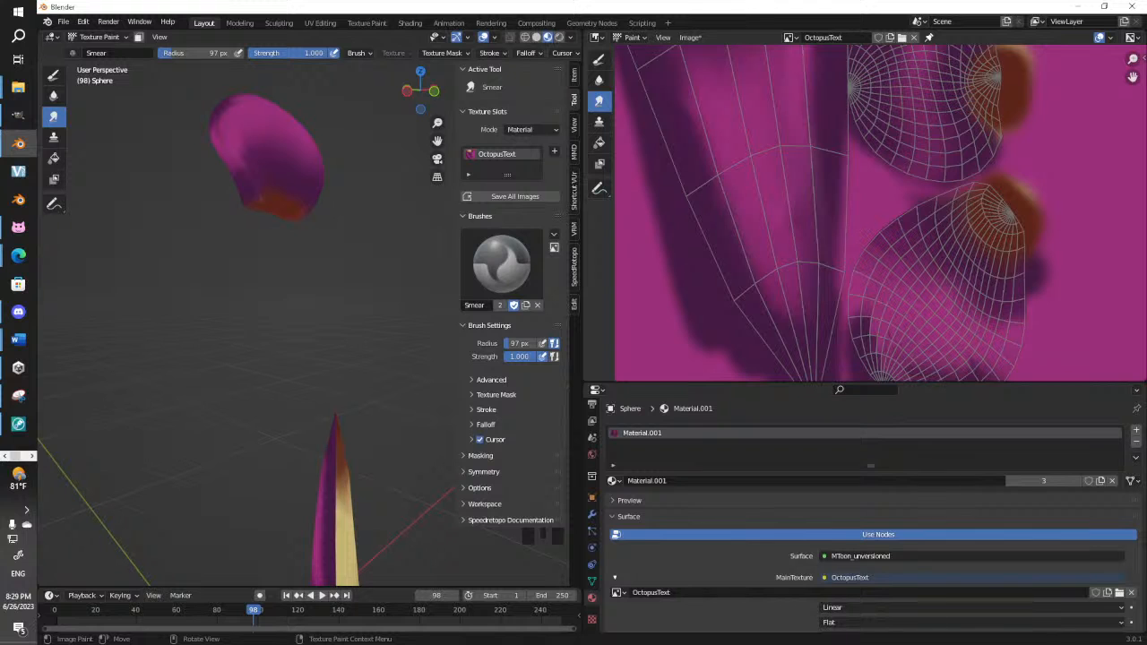
Smear the dark purple bands into the magenta middle of the lower rounded-body UV island
{"action": "left_click_drag", "start_coordinate": [897, 328], "coordinate": [883, 294]}
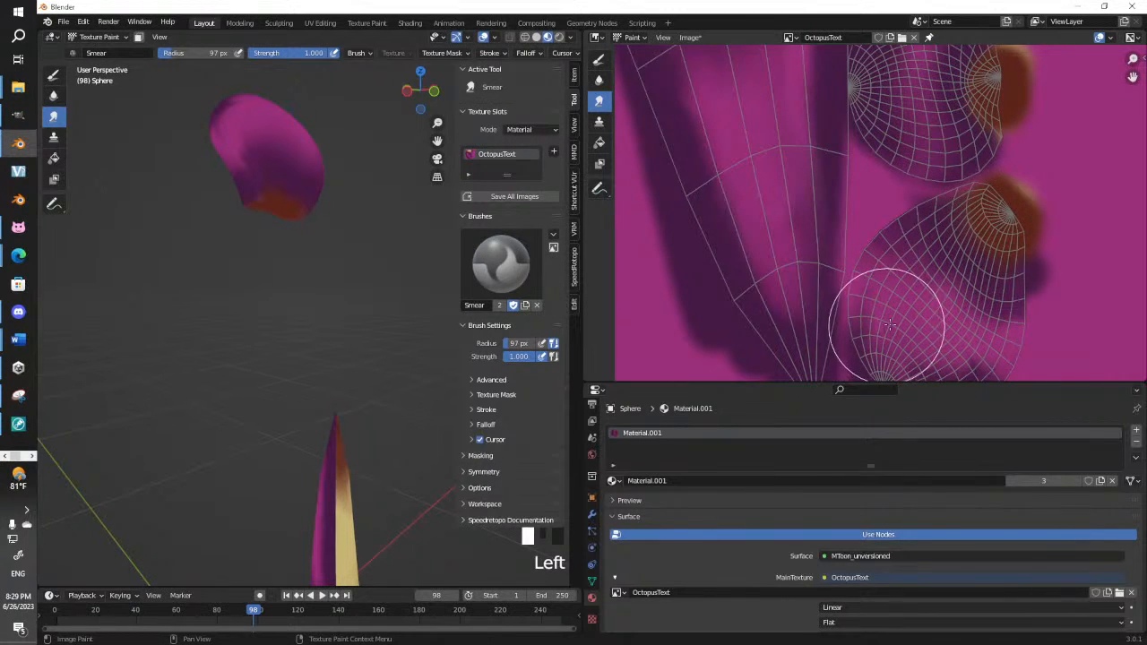
{"action": "scroll", "coordinate": [937, 331], "scroll_direction": "down", "scroll_amount": 2}
{"action": "mouse_move", "coordinate": [943, 324]}
{"action": "left_mouse_down"}
{"action": "mouse_move", "coordinate": [904, 328]}
{"action": "mouse_move", "coordinate": [888, 280]}
{"action": "mouse_move", "coordinate": [905, 263]}
{"action": "mouse_move", "coordinate": [932, 282]}
{"action": "left_mouse_up"}
Smear the dark purple patch on the upper side of the 3D octopus body into the surrounding magenta
{"action": "middle_click_drag", "start_coordinate": [356, 223], "coordinate": [313, 305]}
{"action": "scroll", "coordinate": [308, 256], "scroll_direction": "up", "scroll_amount": 2}
{"action": "scroll", "coordinate": [312, 305], "scroll_direction": "up", "scroll_amount": 2}
{"action": "mouse_move", "coordinate": [319, 306]}
{"action": "left_mouse_down"}
{"action": "mouse_move", "coordinate": [351, 302]}
{"action": "mouse_move", "coordinate": [324, 302]}
{"action": "mouse_move", "coordinate": [350, 302]}
{"action": "mouse_move", "coordinate": [346, 320]}
{"action": "mouse_move", "coordinate": [292, 235]}
{"action": "left_mouse_up"}
{"action": "mouse_move", "coordinate": [292, 235]}
{"action": "middle_mouse_down"}
{"action": "mouse_move", "coordinate": [397, 295]}
{"action": "mouse_move", "coordinate": [453, 287]}
{"action": "mouse_move", "coordinate": [358, 320]}
{"action": "mouse_move", "coordinate": [281, 320]}
{"action": "middle_mouse_up"}
{"action": "left_click", "coordinate": [282, 321]}
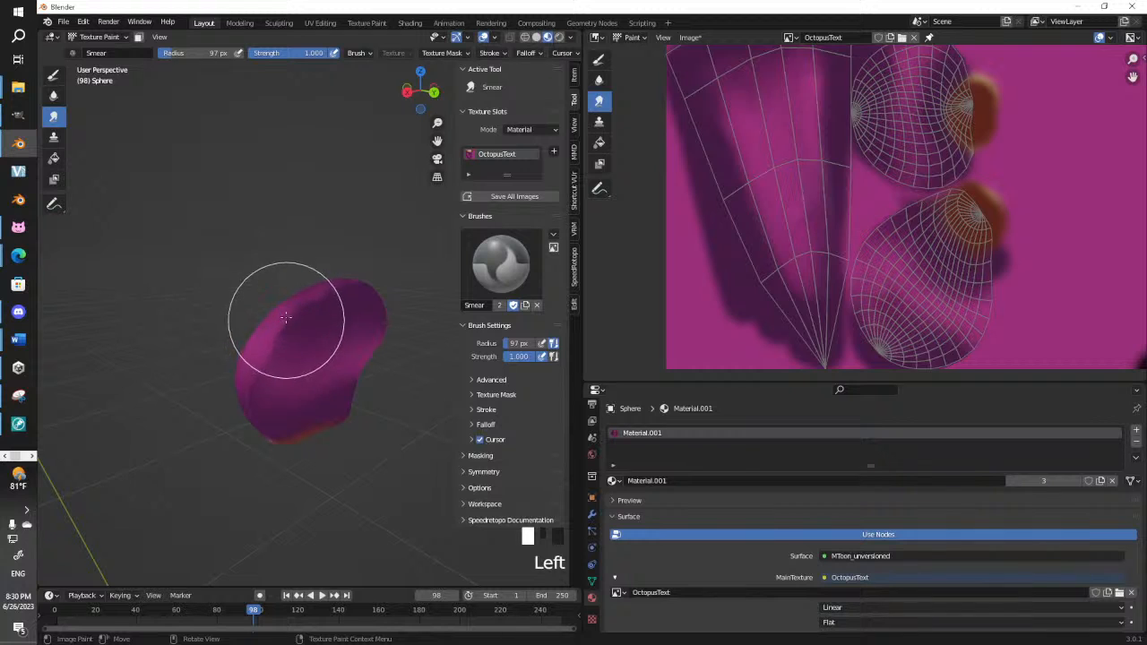
{"action": "mouse_move", "coordinate": [295, 320]}
{"action": "left_mouse_down"}
{"action": "mouse_move", "coordinate": [328, 305]}
{"action": "mouse_move", "coordinate": [310, 346]}
{"action": "left_mouse_up"}
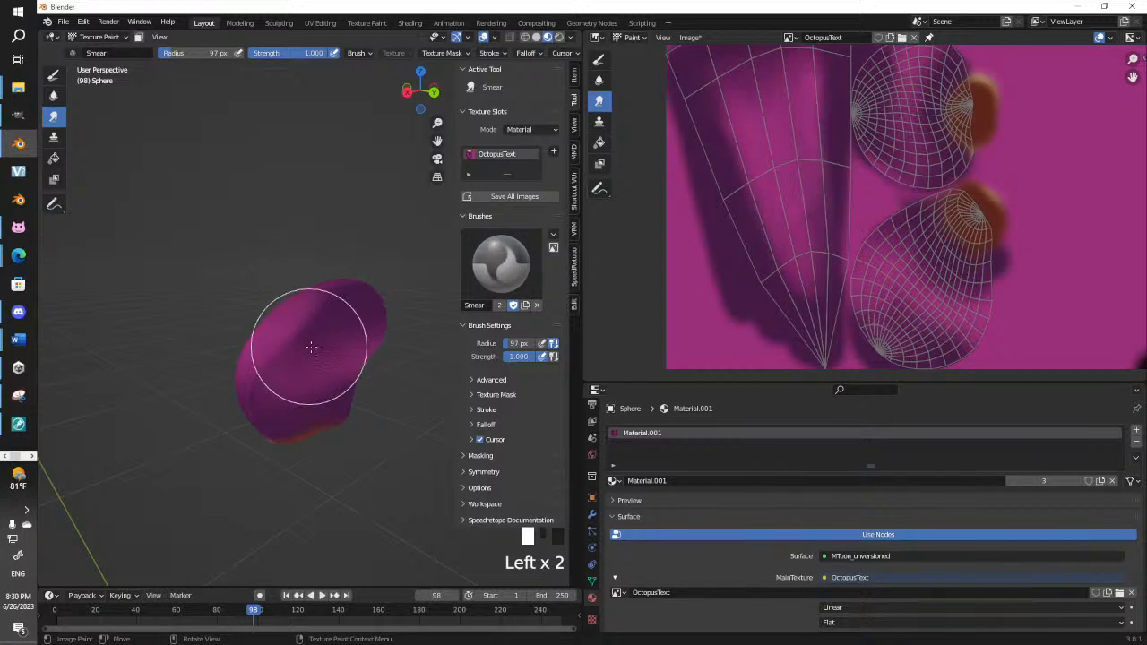
{"action": "middle_click_drag", "start_coordinate": [308, 346], "coordinate": [361, 332]}
{"action": "mouse_move", "coordinate": [307, 356]}
{"action": "left_mouse_down"}
{"action": "mouse_move", "coordinate": [305, 333]}
{"action": "mouse_move", "coordinate": [279, 391]}
{"action": "left_mouse_up"}
Smear the purple-to-magenta transitions on the lower part and along the side of the 3D octopus body
{"action": "scroll", "coordinate": [279, 391], "scroll_direction": "up", "scroll_amount": 4}
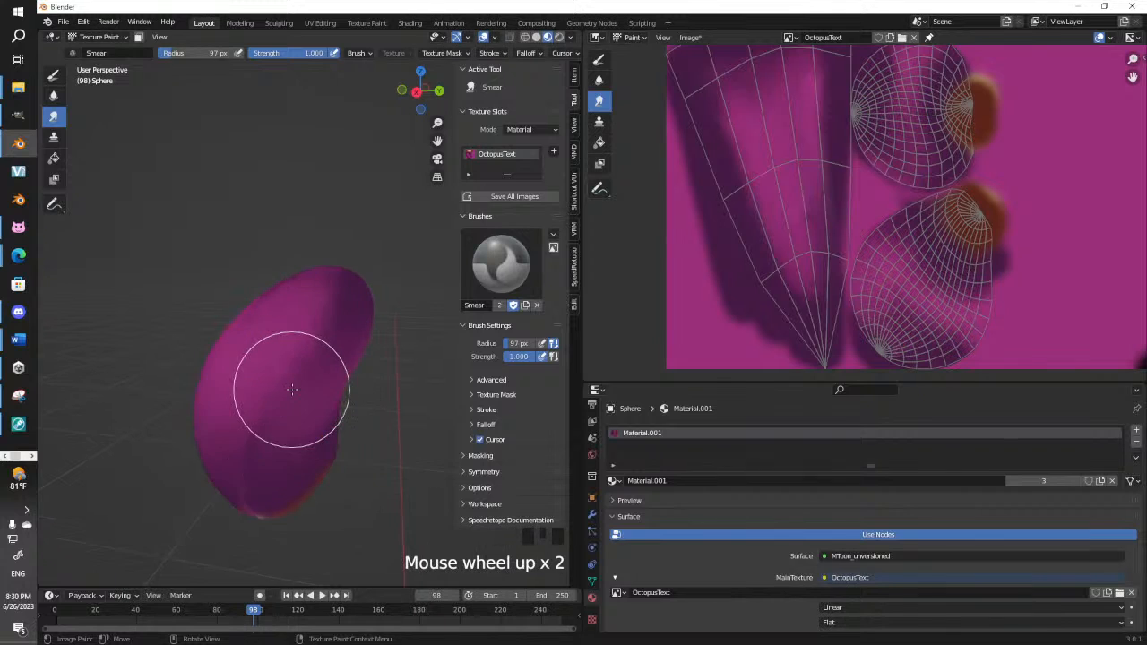
{"action": "middle_click_drag", "start_coordinate": [269, 410], "coordinate": [307, 287], "text": "shift"}
{"action": "mouse_move", "coordinate": [258, 411]}
{"action": "left_mouse_down"}
{"action": "mouse_move", "coordinate": [262, 379]}
{"action": "mouse_move", "coordinate": [267, 447]}
{"action": "left_mouse_up"}
{"action": "mouse_move", "coordinate": [267, 447]}
{"action": "middle_mouse_down"}
{"action": "mouse_move", "coordinate": [320, 415]}
{"action": "mouse_move", "coordinate": [341, 384]}
{"action": "middle_mouse_up"}
{"action": "left_click_drag", "start_coordinate": [368, 341], "coordinate": [379, 327]}
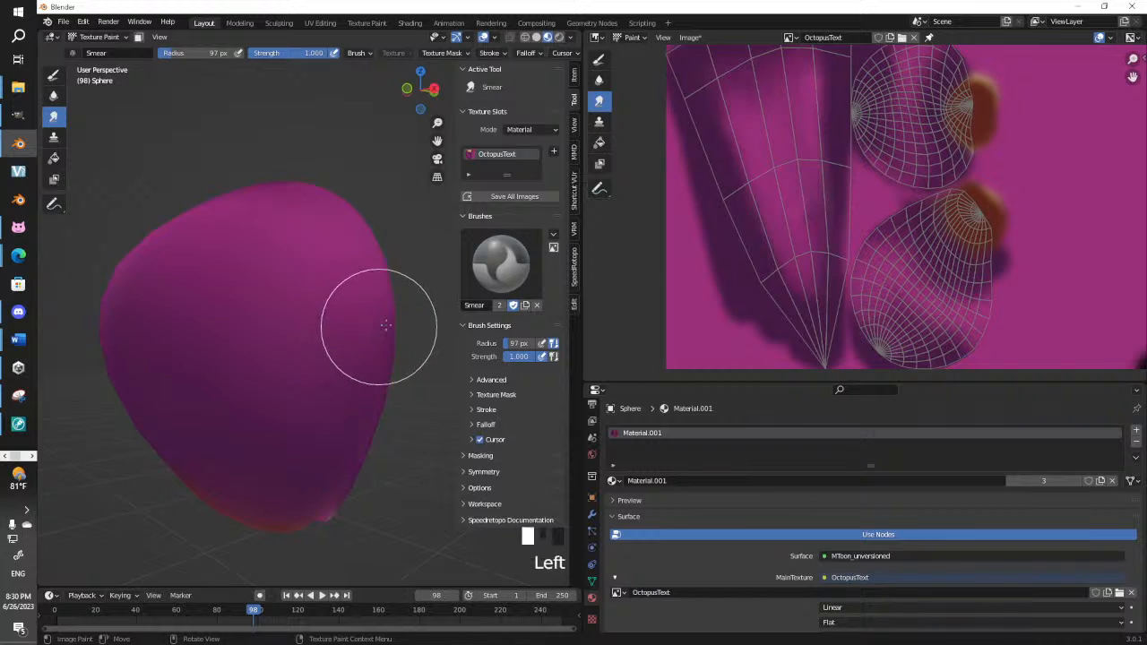
Set the Draw brush radius to 46 px and paint a row of round reddish-brown suckers along the narrow tentacle UV island
{"action": "scroll", "coordinate": [854, 156], "scroll_direction": "down", "scroll_amount": 3}
{"action": "scroll", "coordinate": [852, 170], "scroll_direction": "up", "scroll_amount": 3}
{"action": "middle_click_drag", "start_coordinate": [802, 118], "coordinate": [798, 350]}
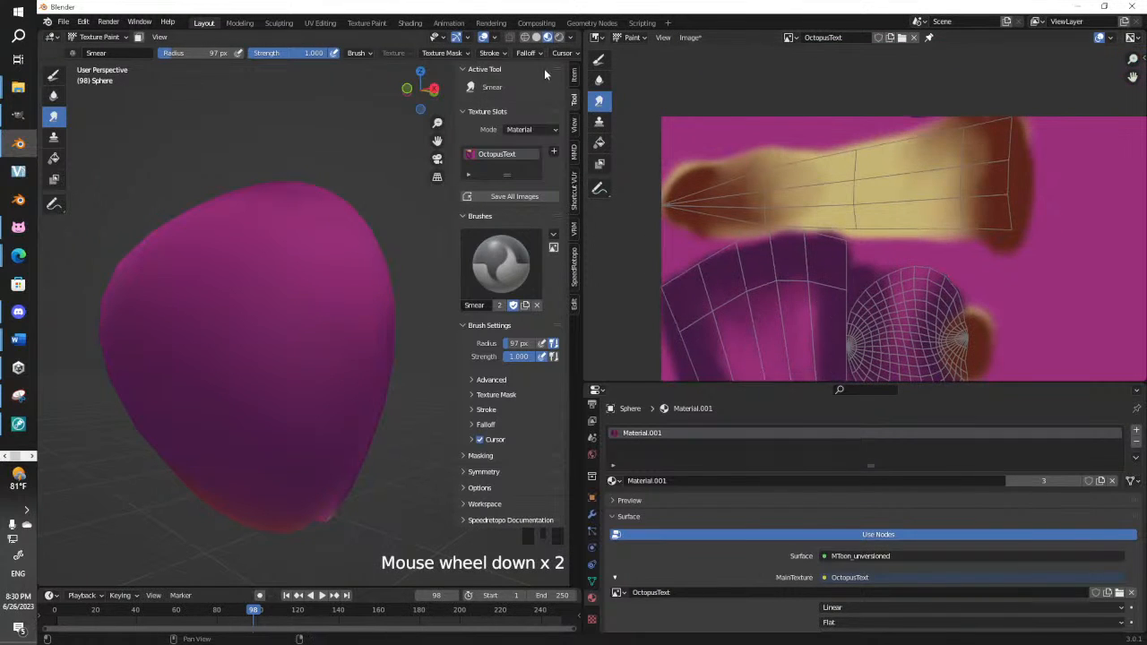
{"action": "middle_click_drag", "start_coordinate": [545, 75], "coordinate": [561, 271], "text": "shift"}
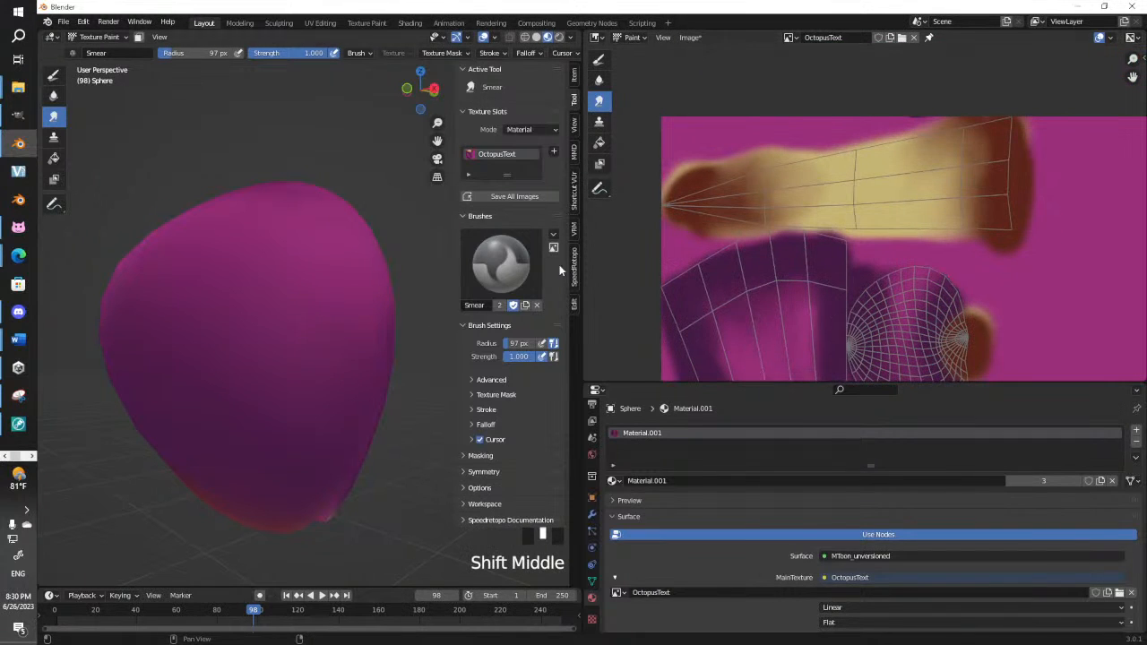
{"action": "left_click", "coordinate": [53, 75]}
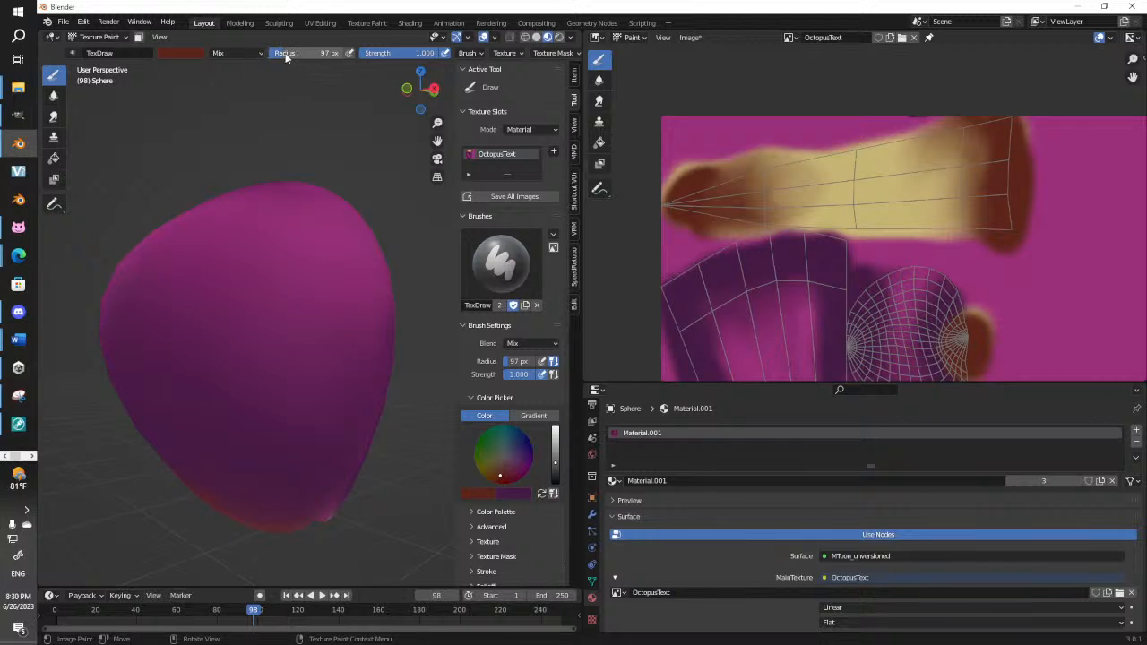
{"action": "left_click_drag", "start_coordinate": [305, 53], "coordinate": [301, 53]}
{"action": "left_click_drag", "start_coordinate": [961, 185], "coordinate": [973, 184]}
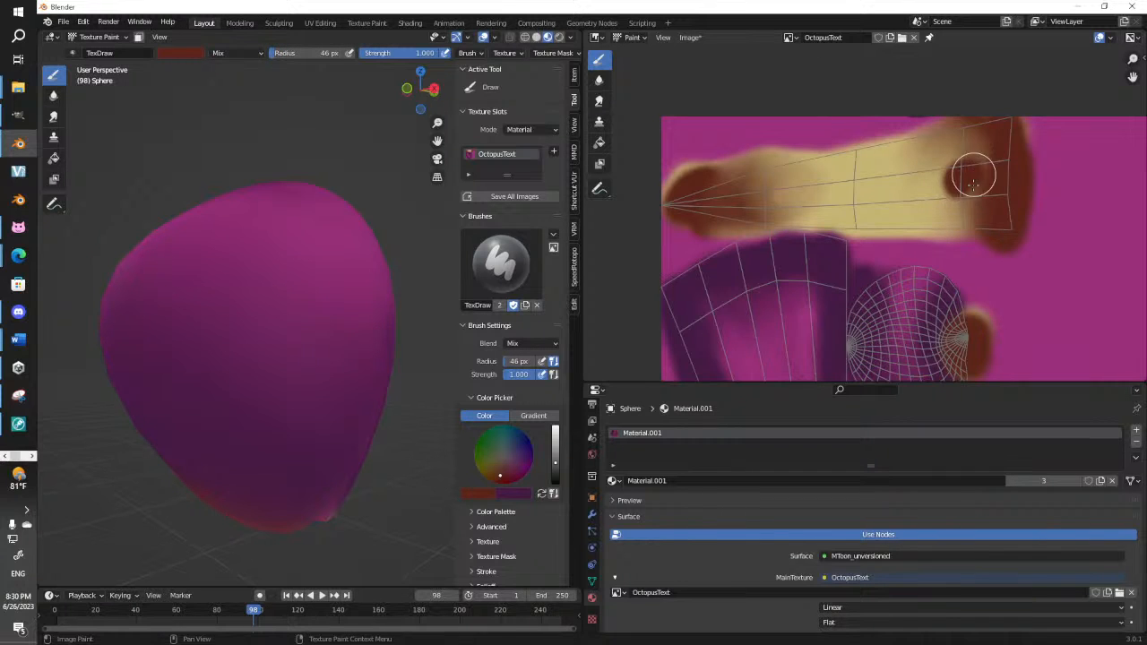
{"action": "mouse_move", "coordinate": [884, 191]}
{"action": "left_mouse_down"}
{"action": "mouse_move", "coordinate": [890, 182]}
{"action": "mouse_move", "coordinate": [832, 190]}
{"action": "left_mouse_up"}
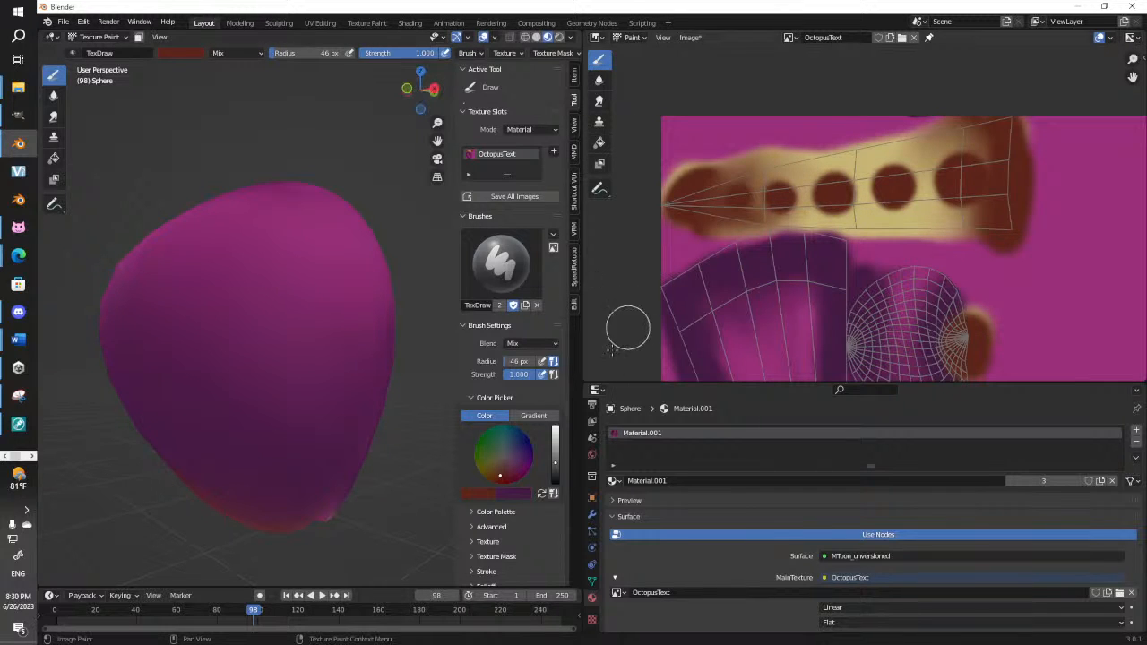
Sample the tan from the narrow tentacle UV island and dab a tan centre into each of the five suckers
{"action": "left_click", "coordinate": [479, 496]}
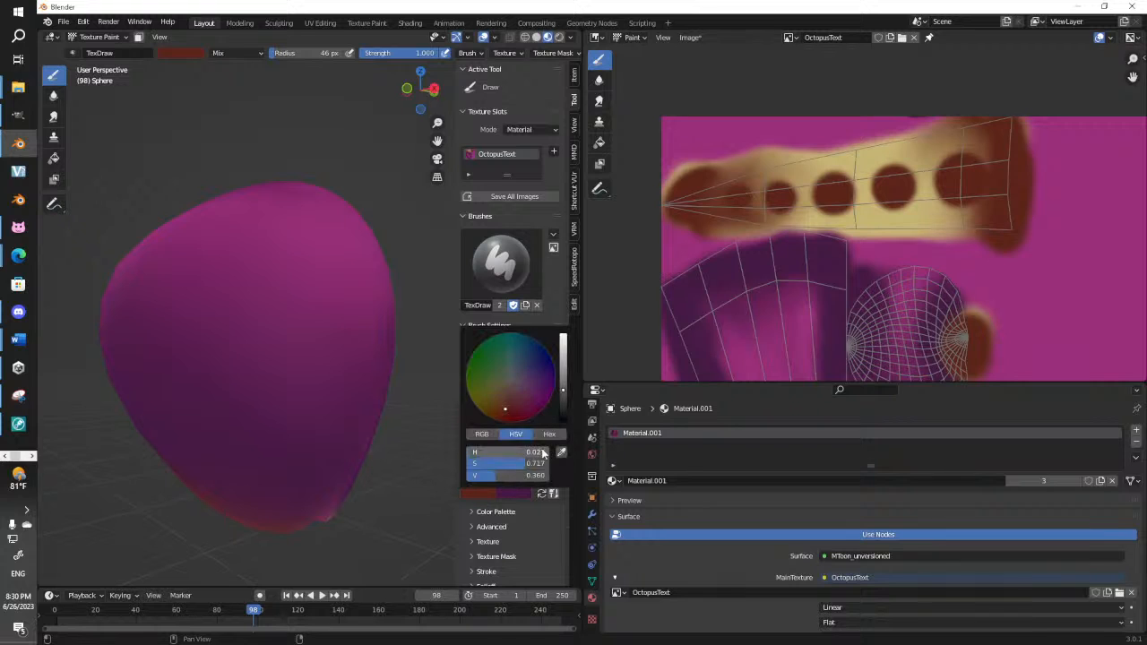
{"action": "left_click", "coordinate": [563, 452]}
{"action": "left_click", "coordinate": [867, 166]}
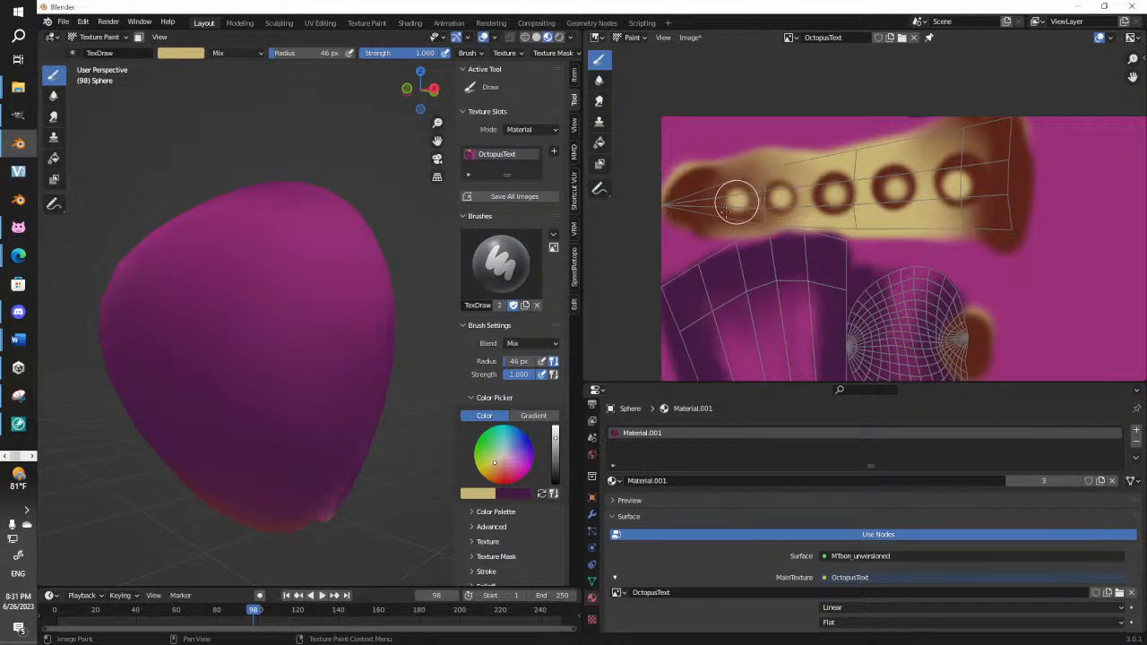
Examine the painted octopus body and tentacle from several angles in the 3D view
{"action": "scroll", "coordinate": [465, 296], "scroll_direction": "down", "scroll_amount": 3}
{"action": "right_click", "coordinate": [356, 326]}
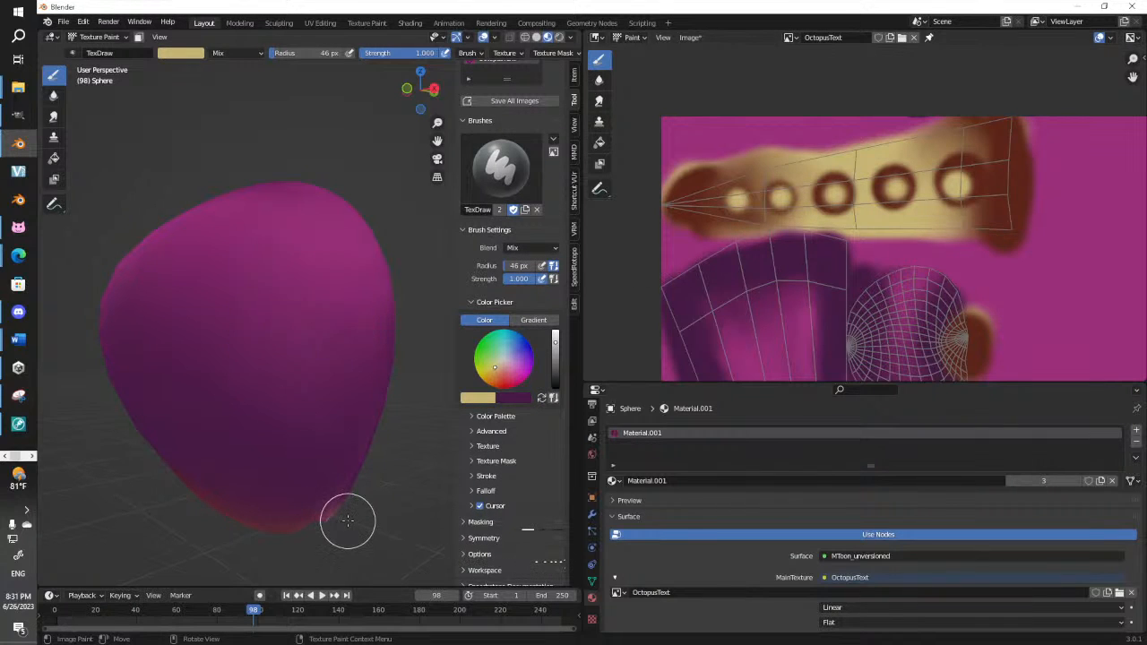
{"action": "scroll", "coordinate": [346, 511], "scroll_direction": "down", "scroll_amount": 6}
{"action": "middle_click_drag", "start_coordinate": [288, 422], "coordinate": [385, 449]}
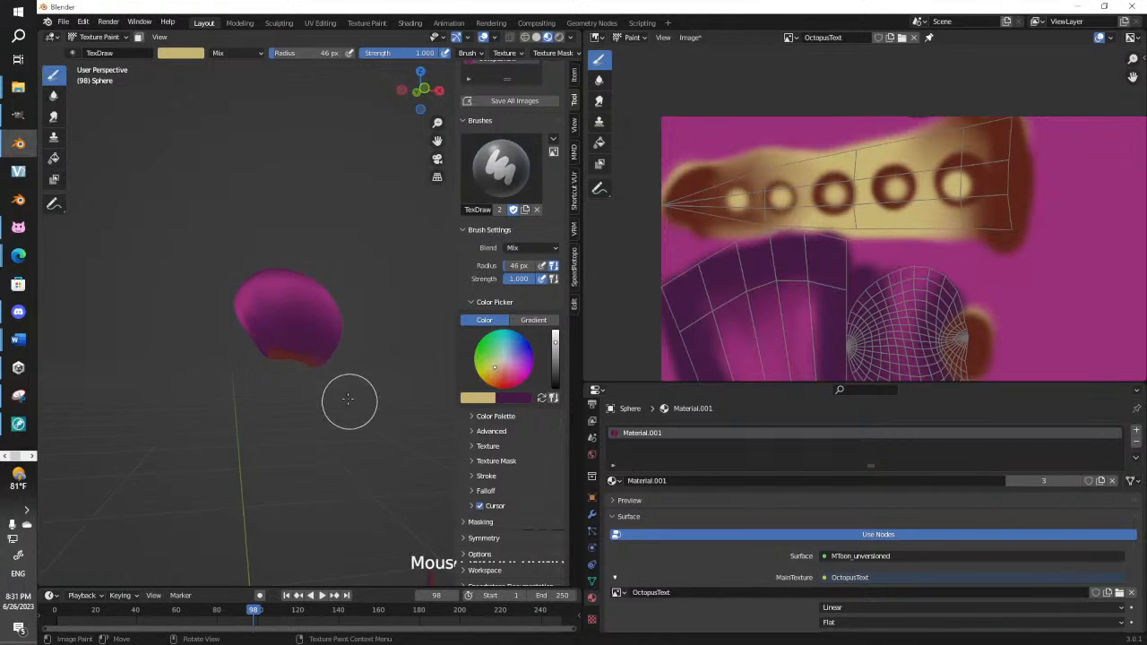
{"action": "middle_click_drag", "start_coordinate": [313, 372], "coordinate": [333, 277]}
{"action": "scroll", "coordinate": [332, 277], "scroll_direction": "up", "scroll_amount": 4}
{"action": "middle_click_drag", "start_coordinate": [284, 326], "coordinate": [382, 368]}
{"action": "scroll", "coordinate": [284, 386], "scroll_direction": "down", "scroll_amount": 2}
{"action": "scroll", "coordinate": [381, 368], "scroll_direction": "down", "scroll_amount": 6}
{"action": "middle_click_drag", "start_coordinate": [354, 453], "coordinate": [2, 478]}
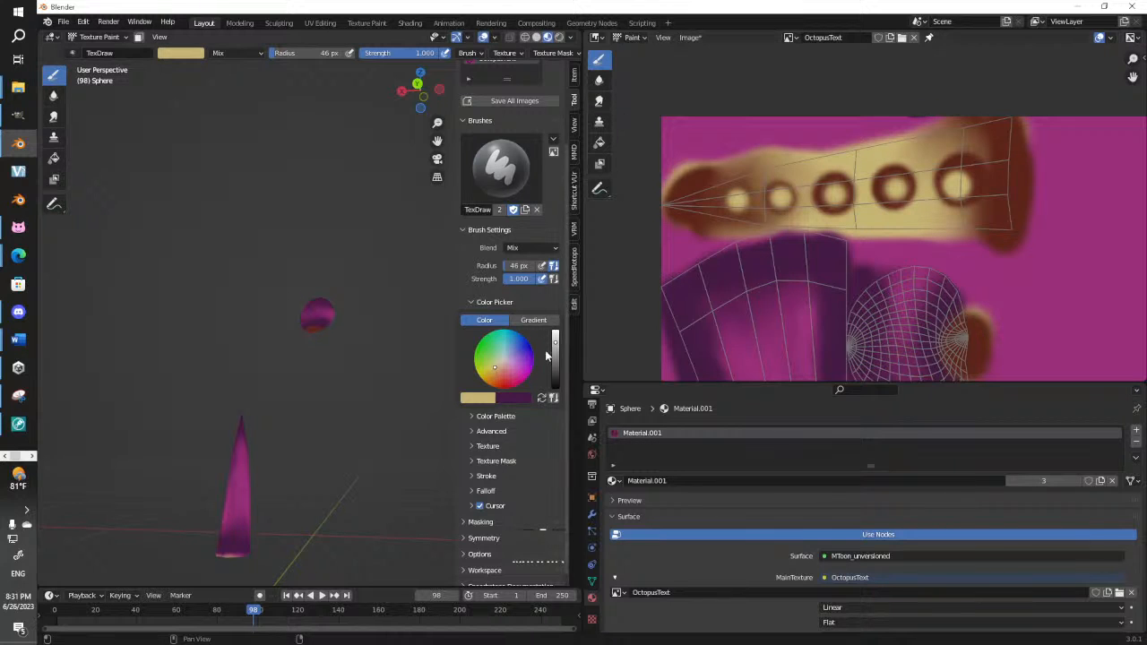
Sample the lighter brown beside the suckers and paint 18 px stripes along both long edges of the narrow tentacle UV island
{"action": "left_click", "coordinate": [483, 400]}
{"action": "left_click", "coordinate": [561, 358]}
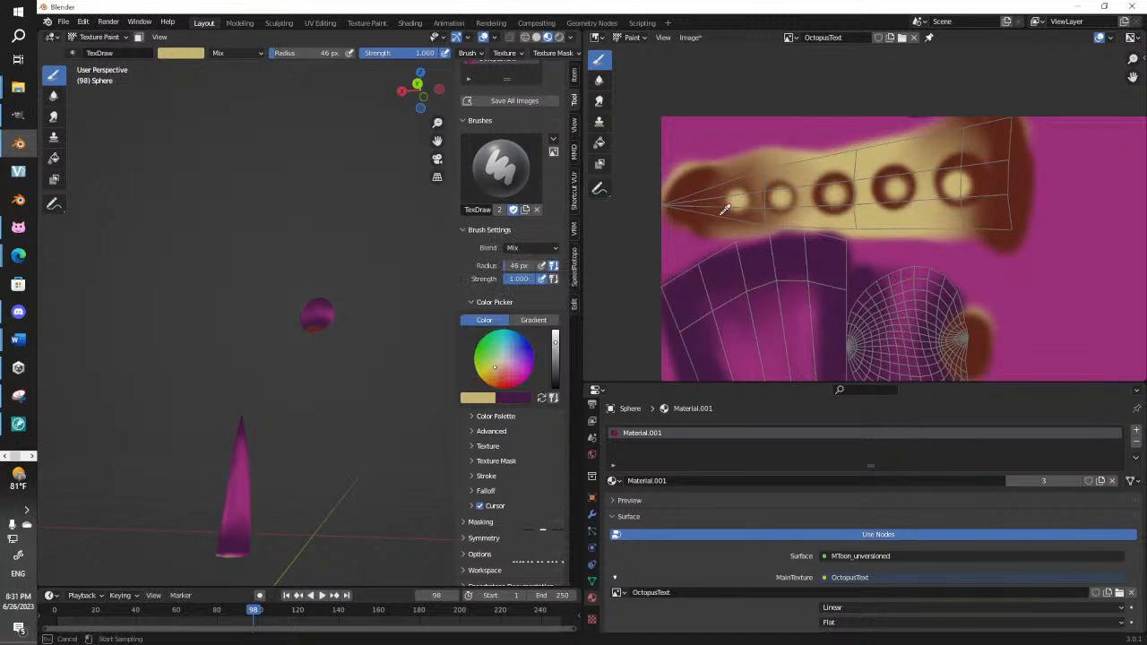
{"action": "left_click", "coordinate": [770, 204]}
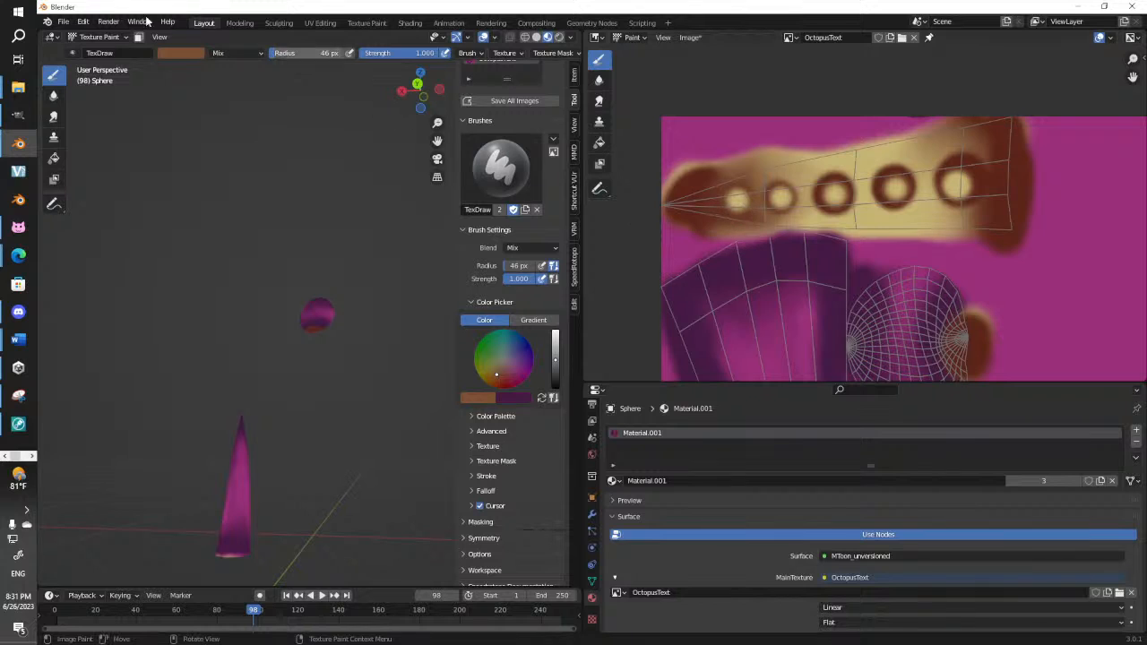
{"action": "left_click_drag", "start_coordinate": [276, 55], "coordinate": [272, 56]}
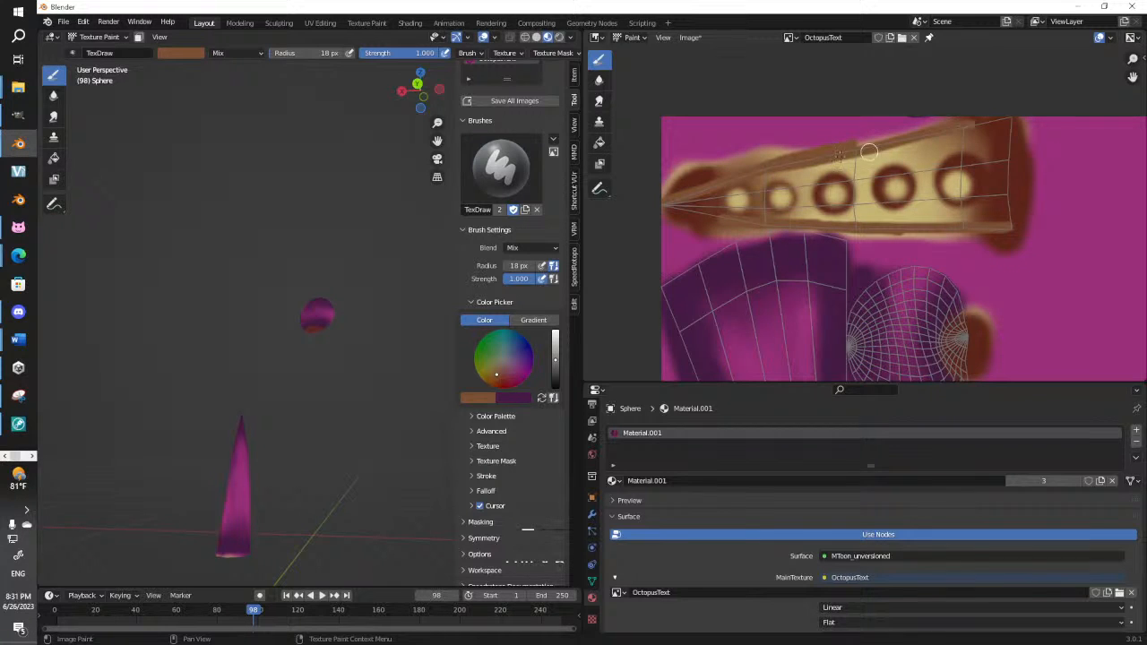
{"action": "left_click_drag", "start_coordinate": [848, 155], "coordinate": [993, 129]}
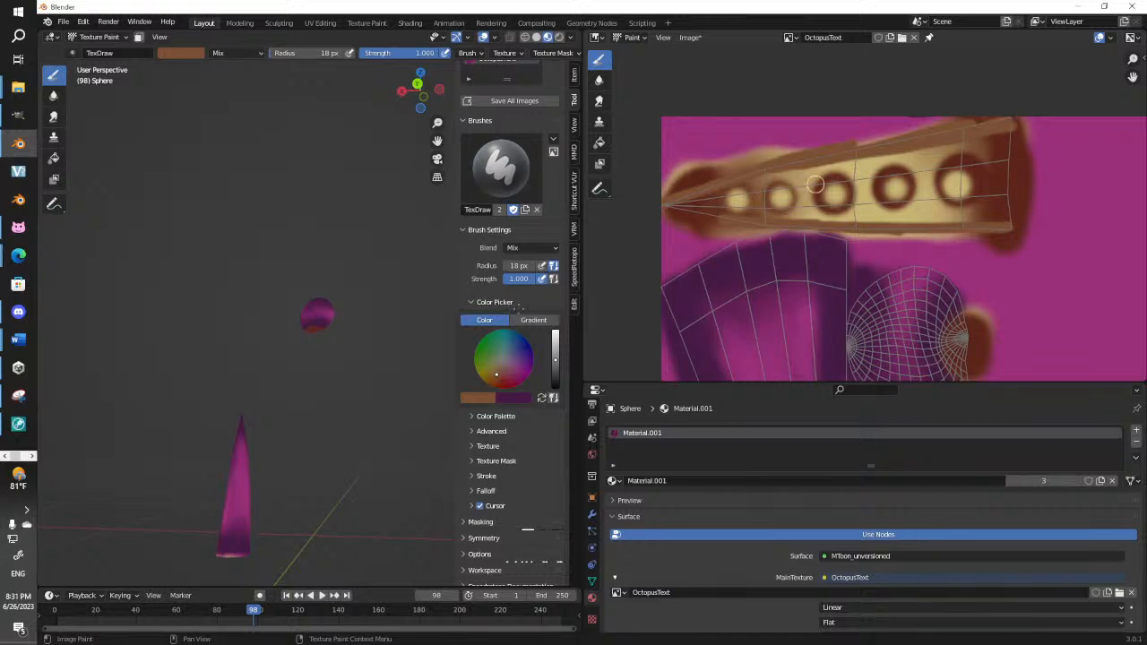
Save the painted texture as the PNG image OctopusText.png in the pets folder
{"action": "middle_click_drag", "start_coordinate": [269, 467], "coordinate": [231, 481]}
{"action": "right_click", "coordinate": [292, 482]}
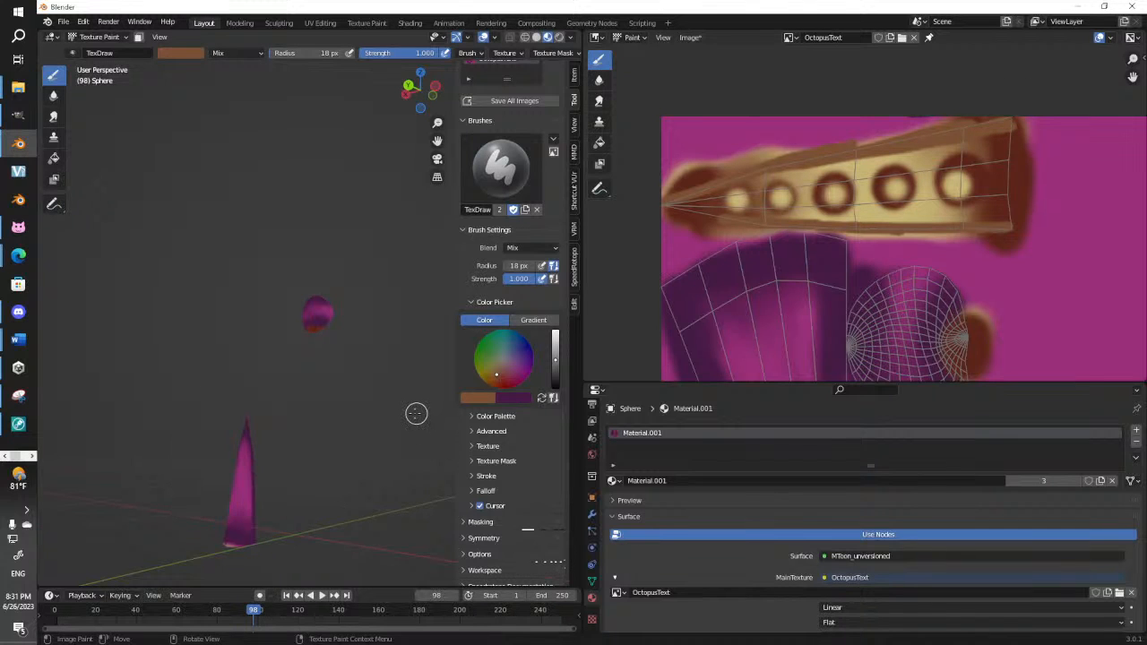
{"action": "middle_click_drag", "start_coordinate": [368, 436], "coordinate": [88, 431]}
{"action": "scroll", "coordinate": [373, 484], "scroll_direction": "up", "scroll_amount": 6}
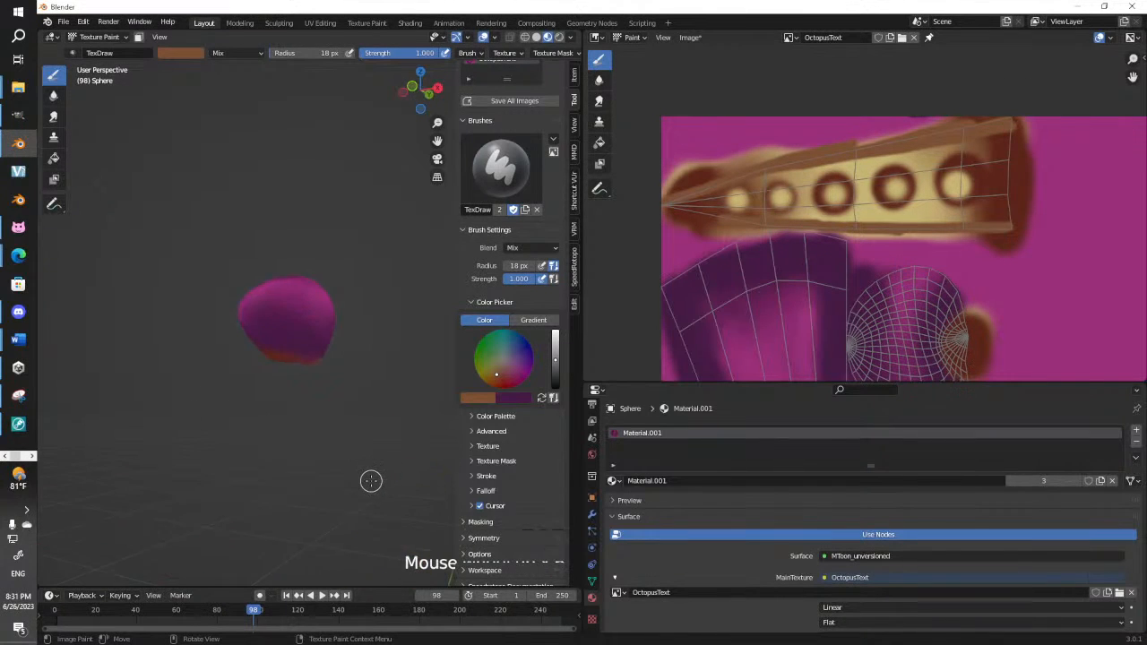
{"action": "scroll", "coordinate": [371, 482], "scroll_direction": "down", "scroll_amount": 4}
{"action": "middle_click_drag", "start_coordinate": [371, 480], "coordinate": [298, 323], "text": "shift"}
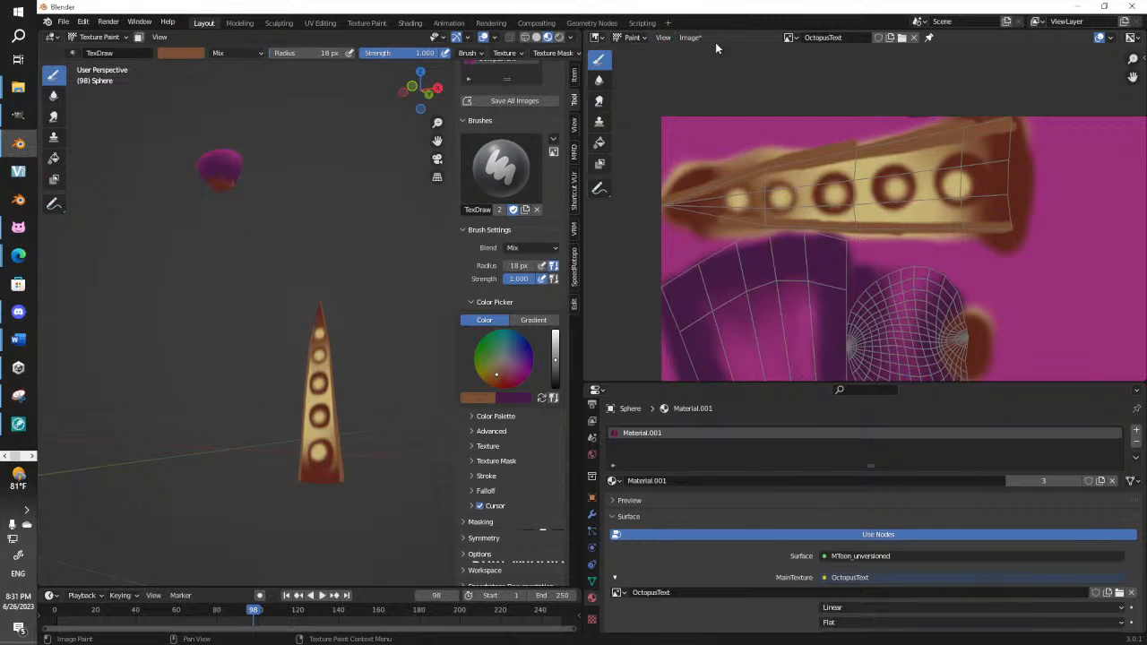
{"action": "left_click", "coordinate": [691, 37]}
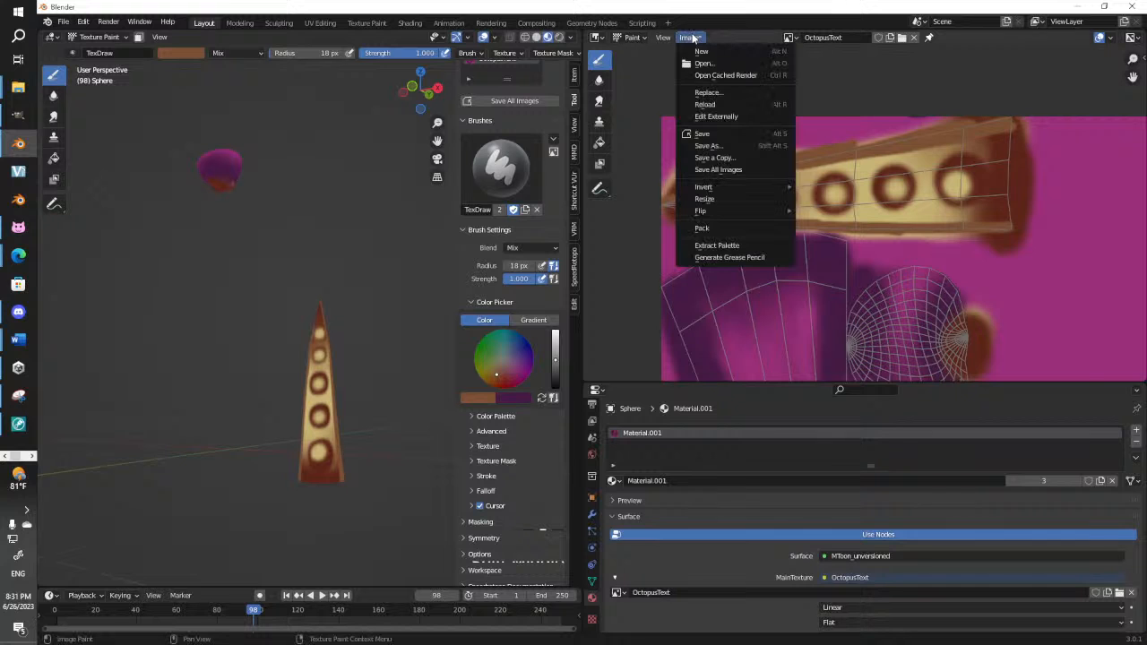
{"action": "left_click", "coordinate": [728, 146]}
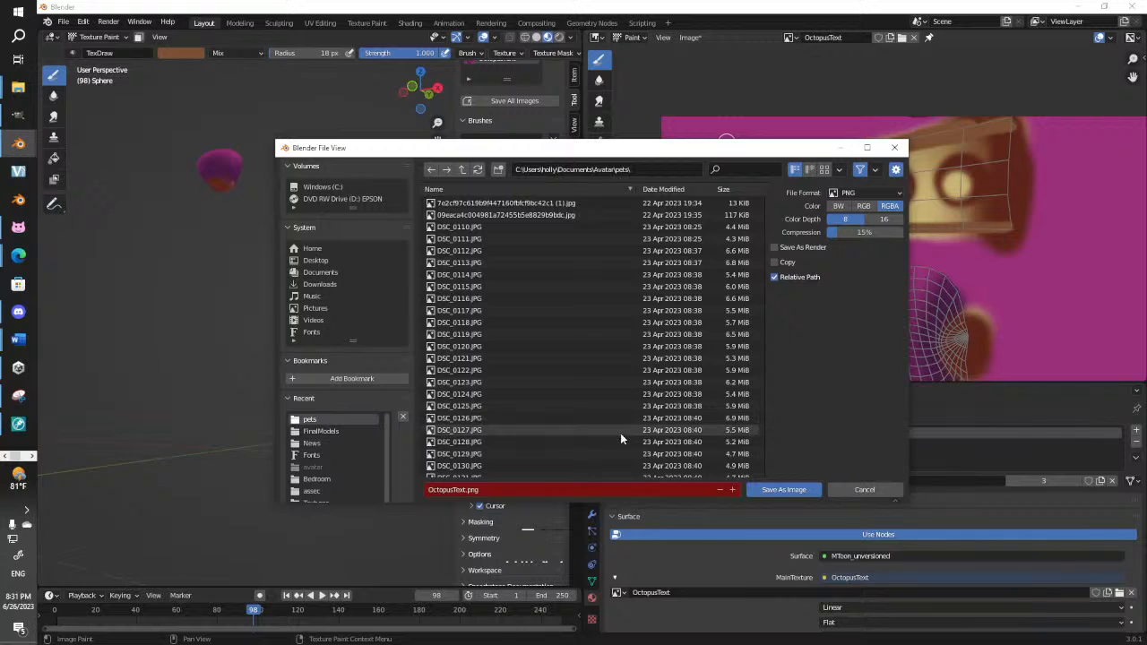
{"action": "left_click", "coordinate": [769, 490]}
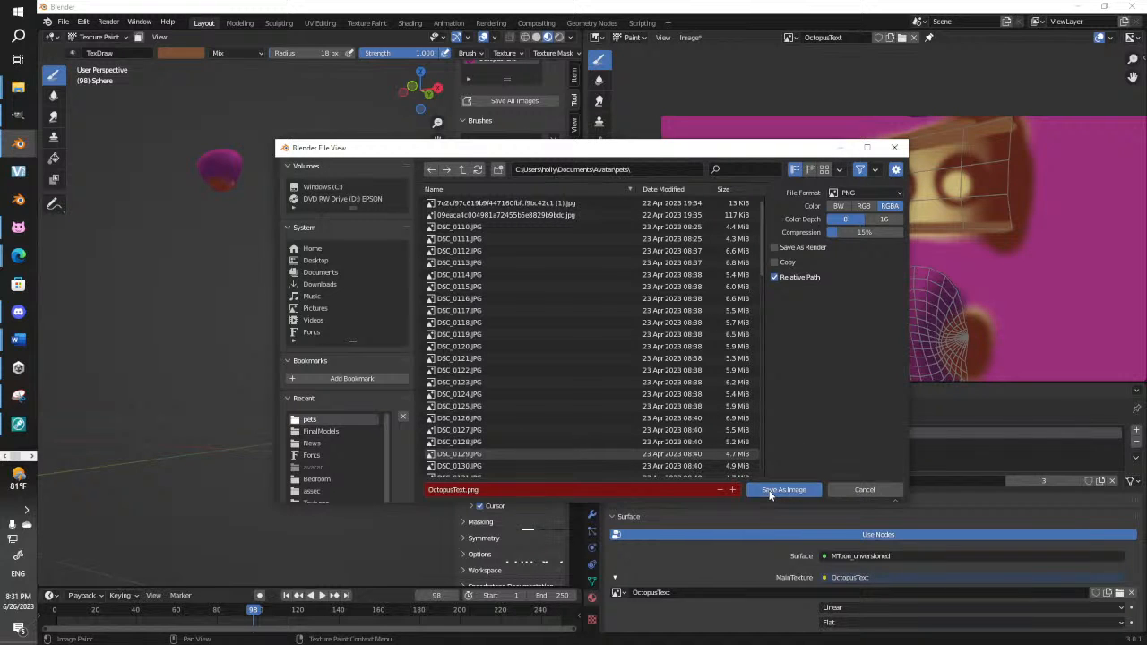
Return the octopus mesh to Object Mode and unhide all the hidden objects of the scene
{"action": "scroll", "coordinate": [221, 392], "scroll_direction": "down", "scroll_amount": 2}
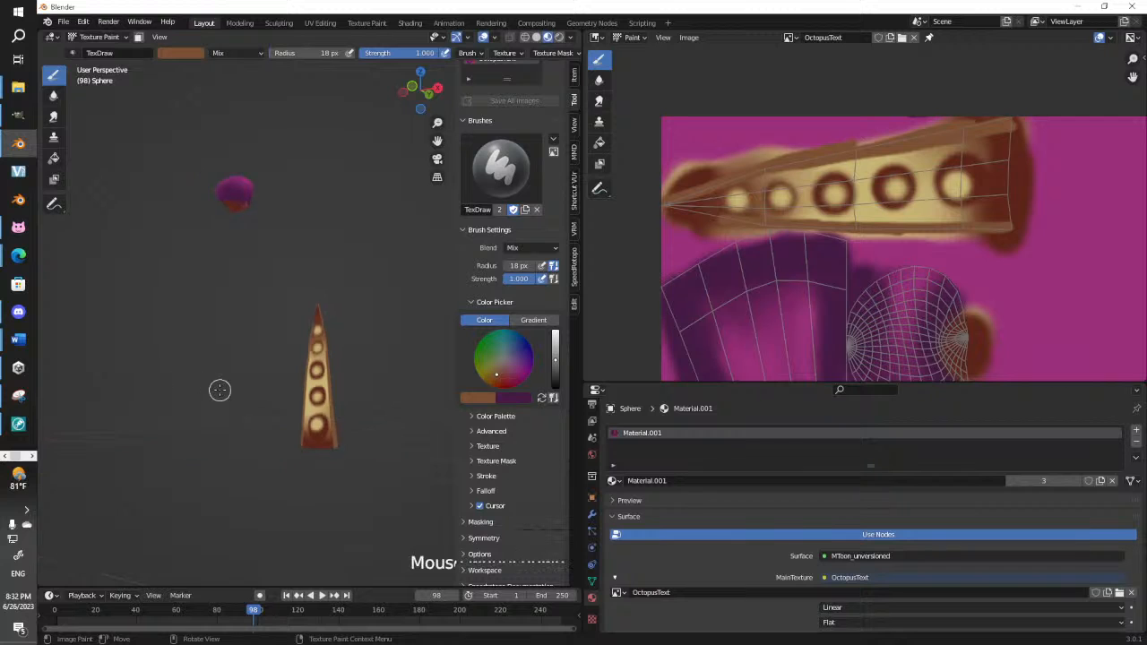
{"action": "mouse_move", "coordinate": [256, 417]}
{"action": "middle_mouse_down", "text": "shift"}
{"action": "mouse_move", "coordinate": [235, 390]}
{"action": "mouse_move", "coordinate": [258, 411]}
{"action": "middle_mouse_up", "text": "shift"}
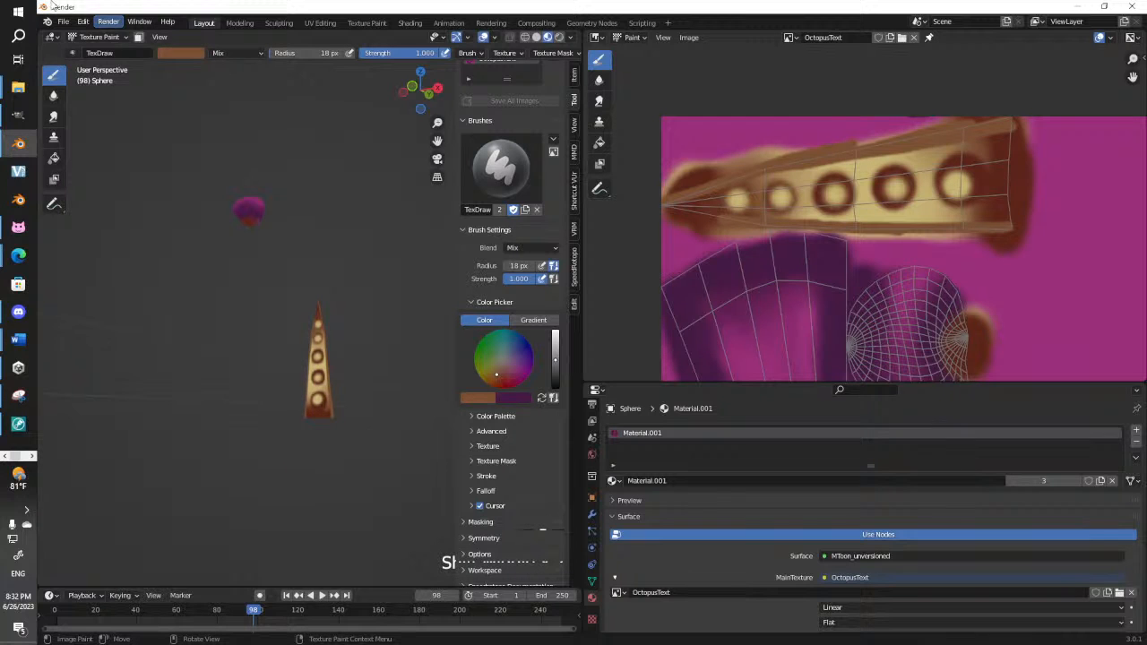
{"action": "left_click", "coordinate": [101, 37]}
{"action": "left_click", "coordinate": [119, 52]}
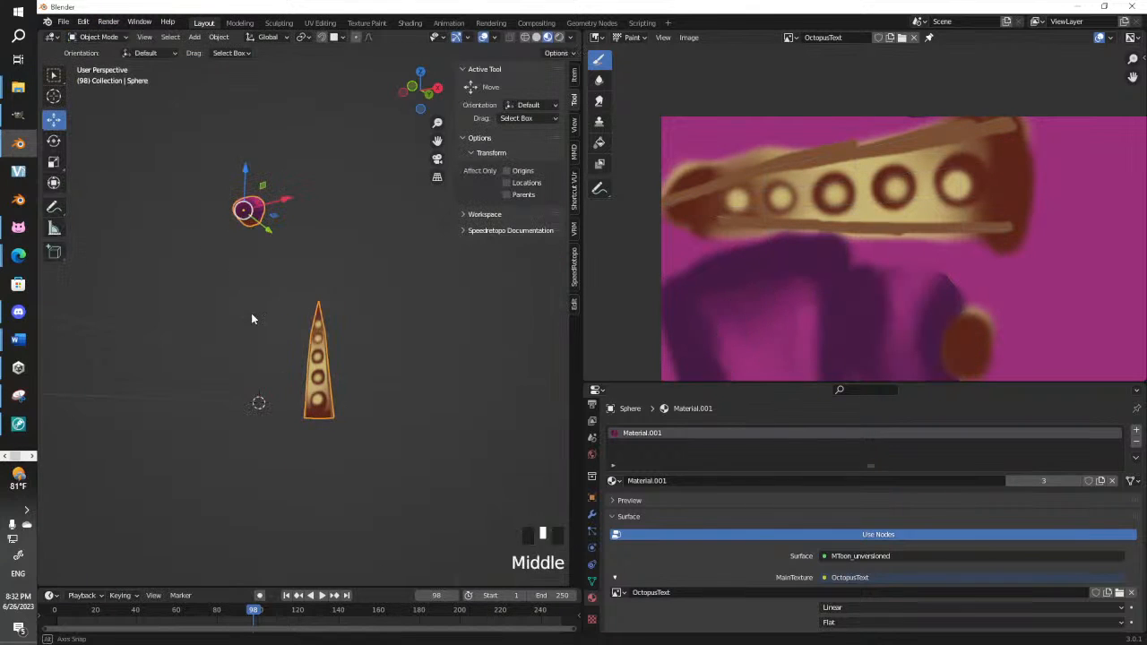
{"action": "middle_click_drag", "start_coordinate": [251, 313], "coordinate": [344, 357]}
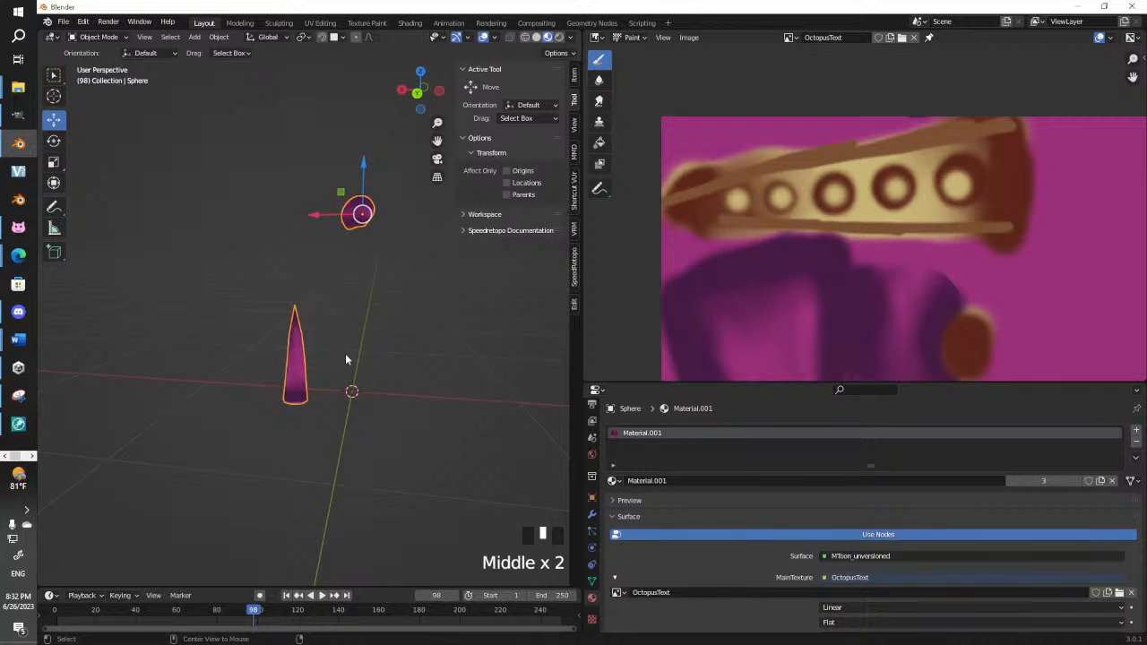
{"action": "key", "text": "alt+h"}
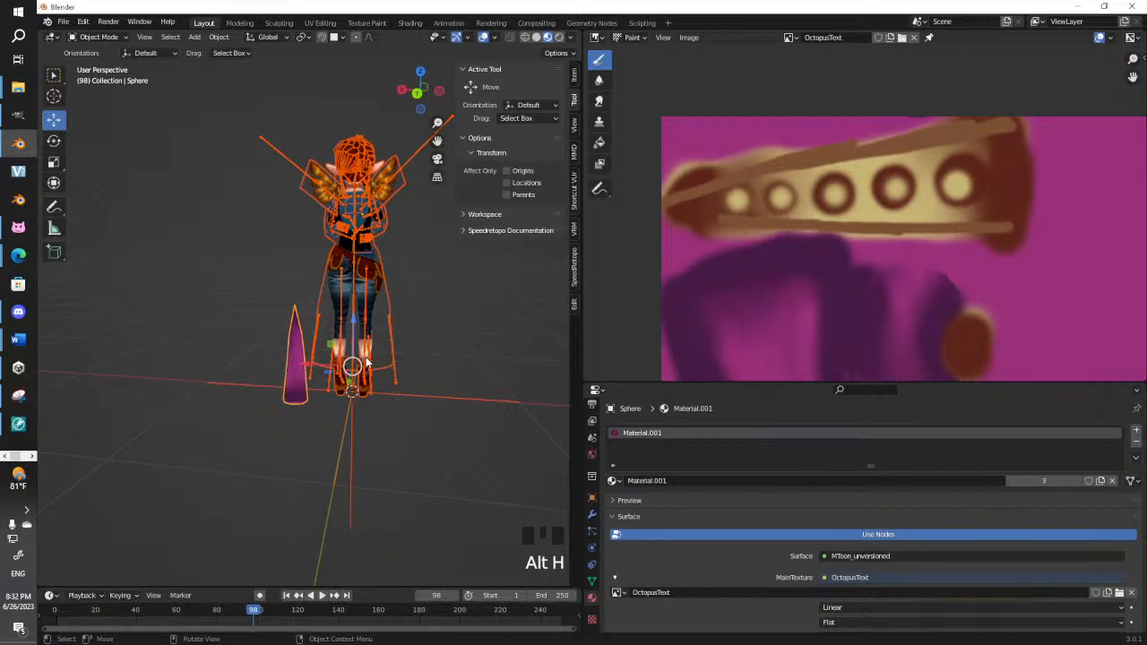
{"action": "middle_click_drag", "start_coordinate": [235, 252], "coordinate": [524, 273]}
{"action": "key", "text": "Tab"}
{"action": "left_click", "coordinate": [332, 382]}
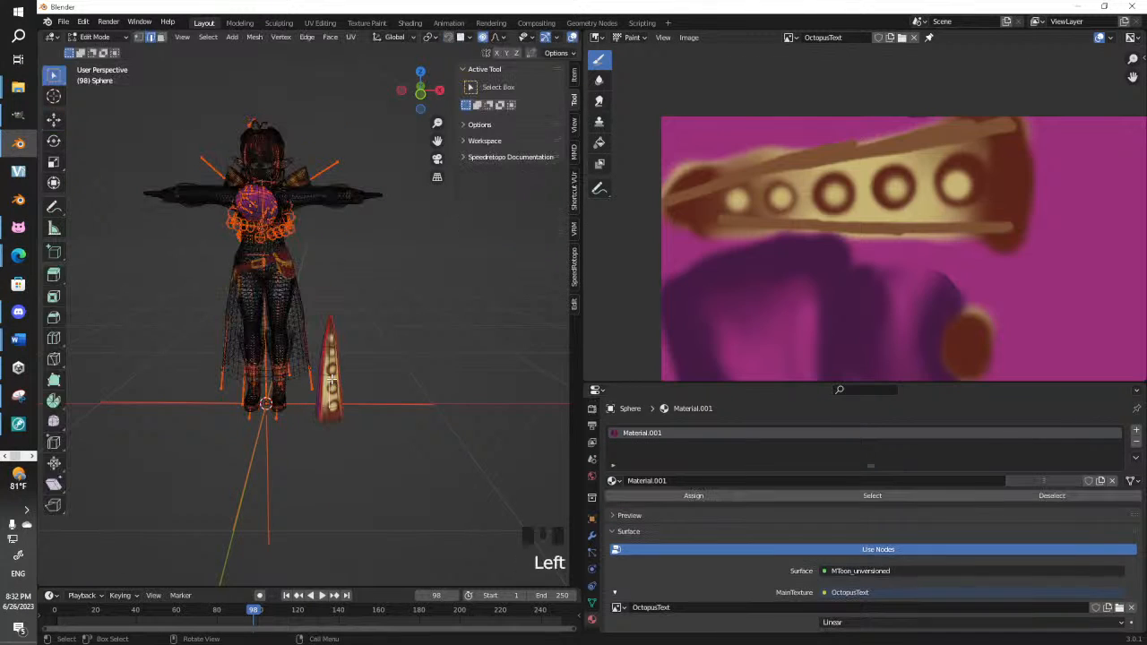
{"action": "key", "text": "Tab"}
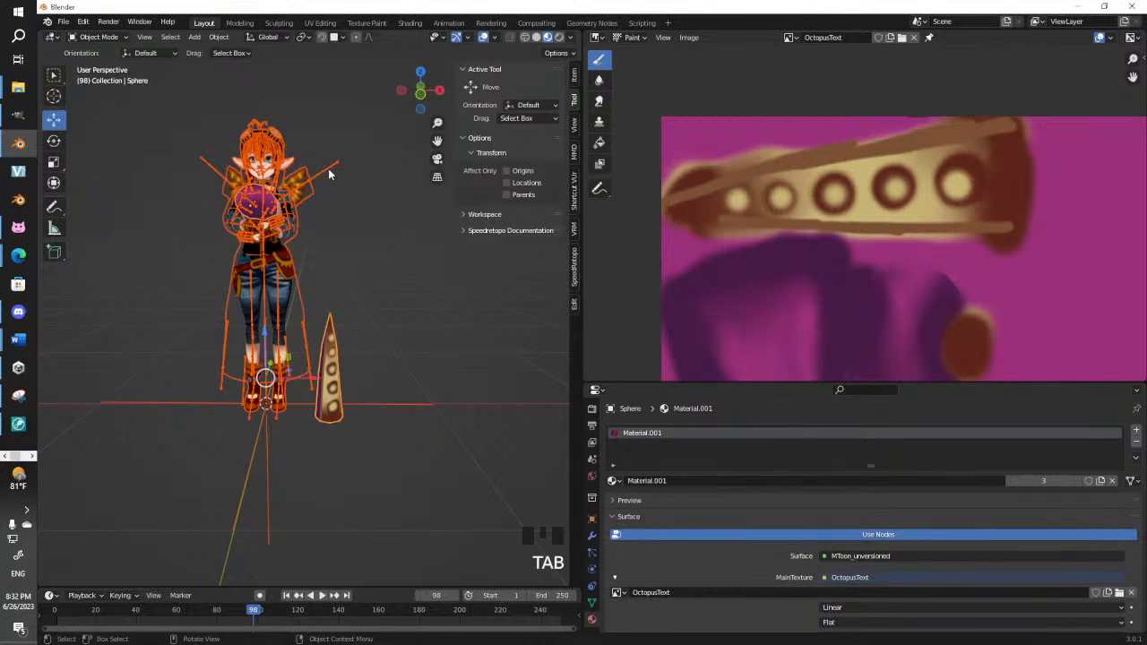
Hide the character's armature and enter Edit Mode on the octopus mesh alone
{"action": "left_click", "coordinate": [329, 175]}
{"action": "key", "text": "h"}
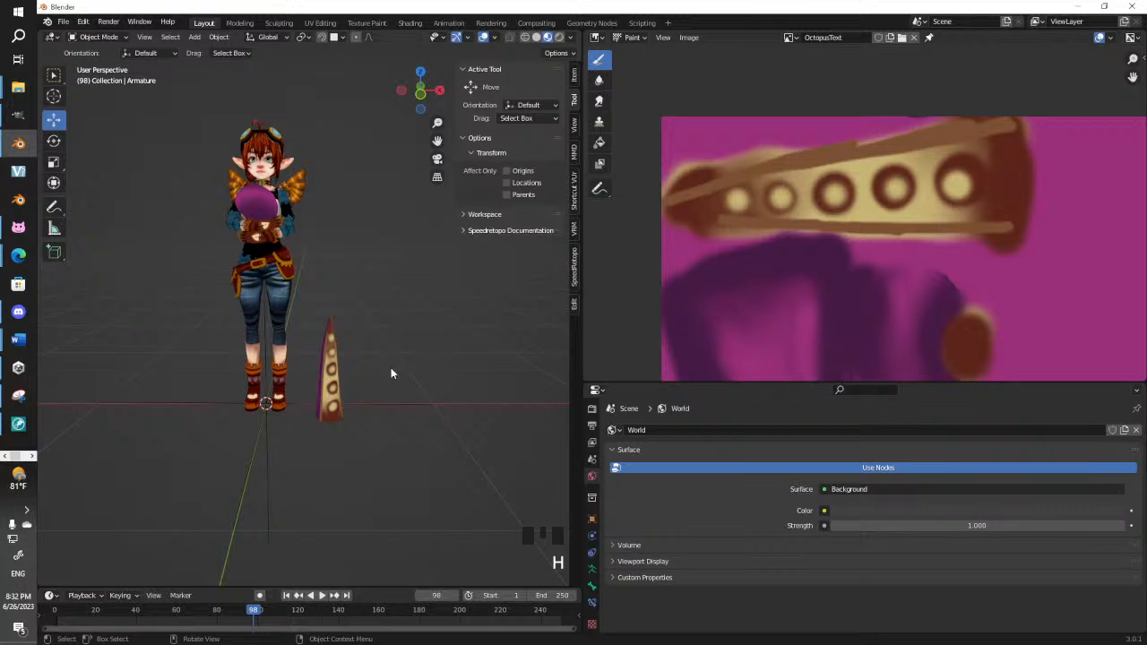
{"action": "left_click", "coordinate": [330, 408]}
{"action": "key", "text": "Tab"}
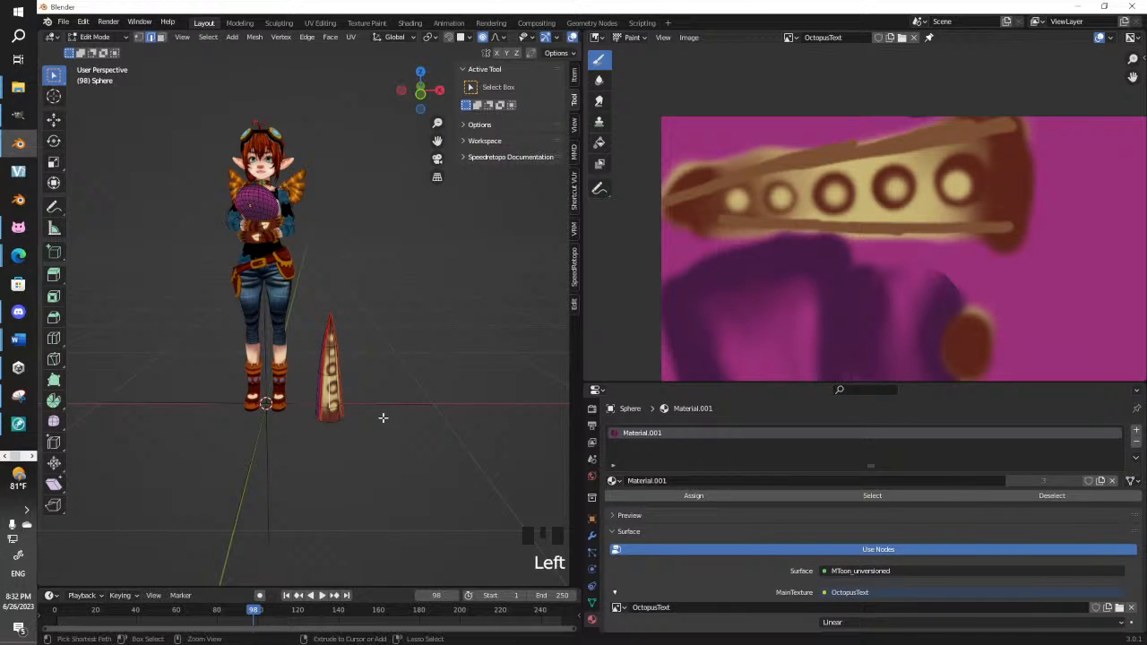
Select the whole linked tentacle and move it up about 0.93 m, beside the character's upper body near the octopus body
{"action": "key", "text": "ctrl+l"}
{"action": "key", "text": "g"}
{"action": "left_click", "coordinate": [366, 205]}
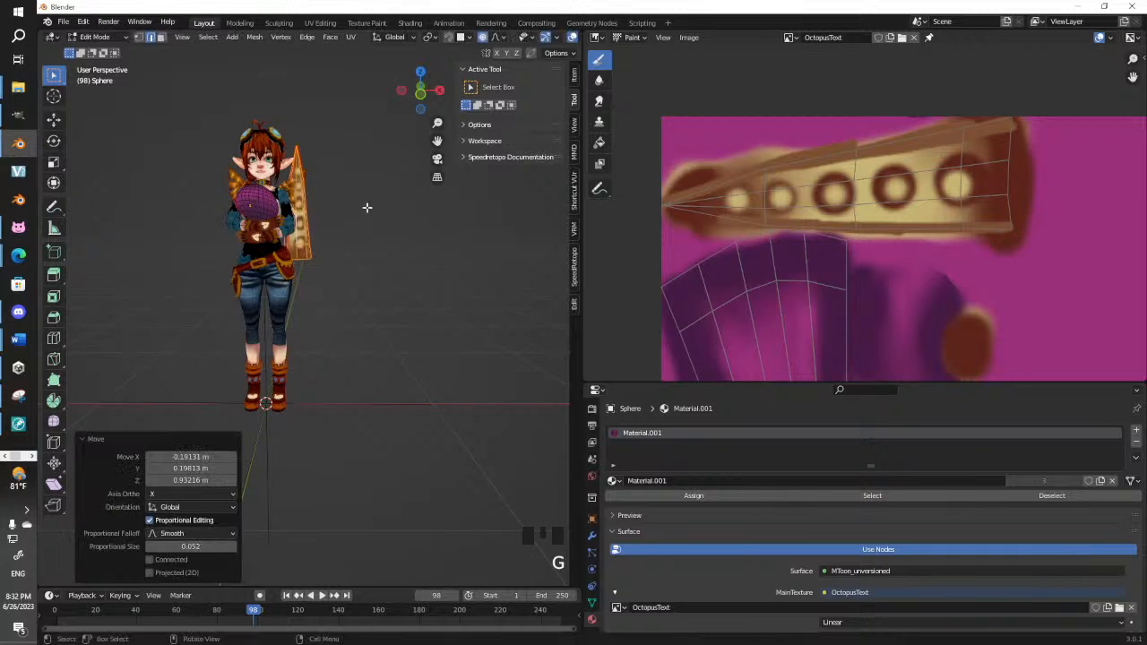
Scale the selected tentacle down and move it up about 0.37 m, beside the character's head
{"action": "key", "text": "s"}
{"action": "left_click", "coordinate": [333, 203]}
{"action": "key", "text": "g"}
{"action": "left_click", "coordinate": [348, 153]}
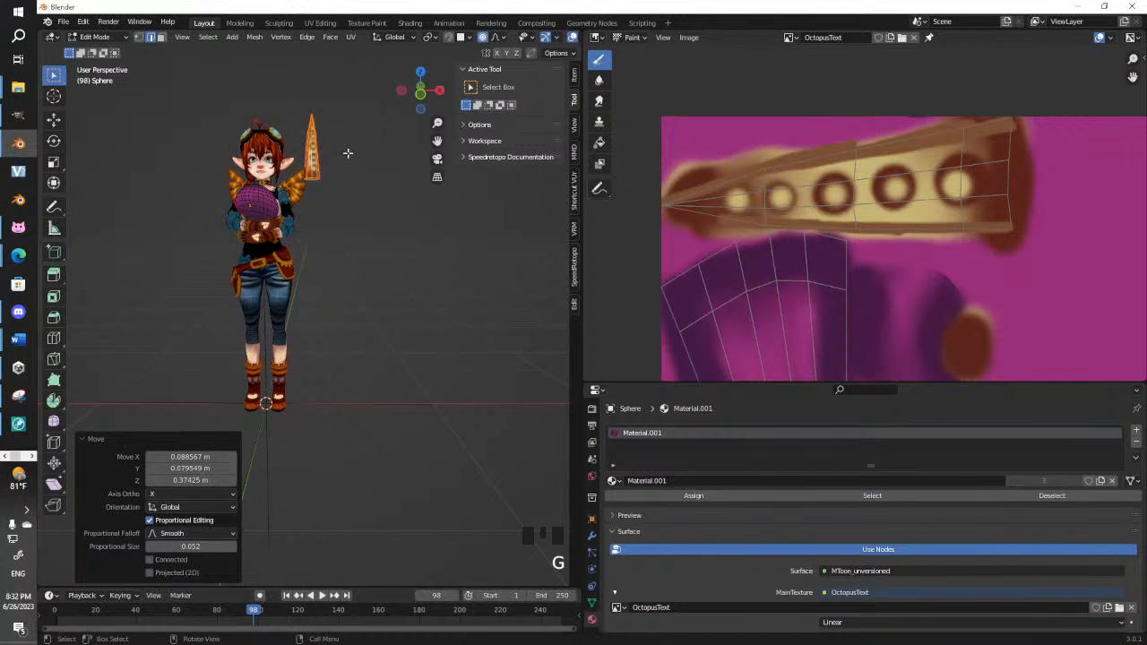
In the right side view, rotate the tentacle tip-down and move it about 0.56 m forward and 0.43 m down, under the octopus body
{"action": "key", "text": "KP_3"}
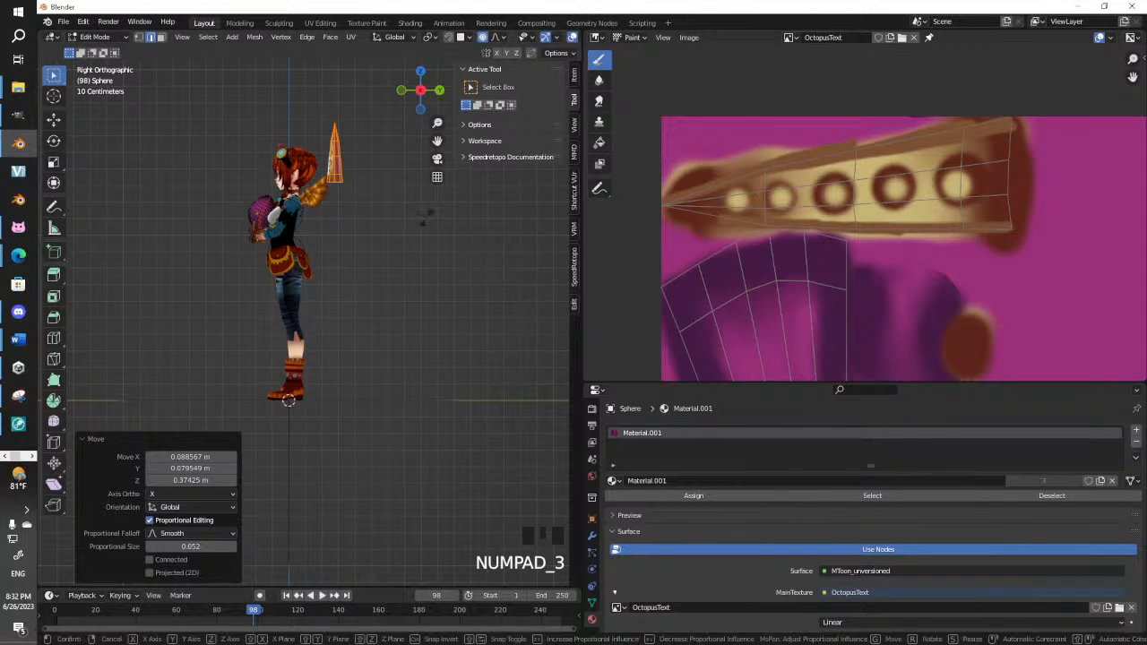
{"action": "key", "text": "r"}
{"action": "left_click", "coordinate": [315, 115]}
{"action": "key", "text": "g"}
{"action": "left_click", "coordinate": [224, 184]}
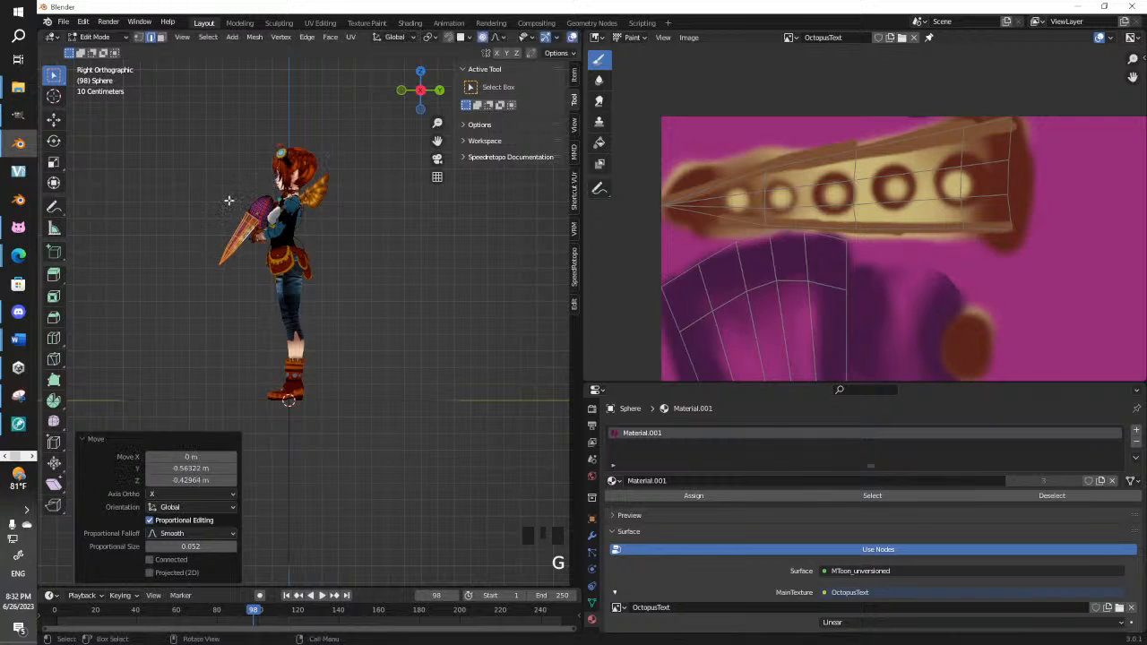
Rotate the tentacle about -32° and move it about 0.16 m sideways, against the underside of the octopus body
{"action": "scroll", "coordinate": [294, 218], "scroll_direction": "up", "scroll_amount": 5}
{"action": "middle_click_drag", "start_coordinate": [294, 218], "coordinate": [368, 269], "text": "shift"}
{"action": "key", "text": "r"}
{"action": "left_click", "coordinate": [375, 248]}
{"action": "key", "text": "g"}
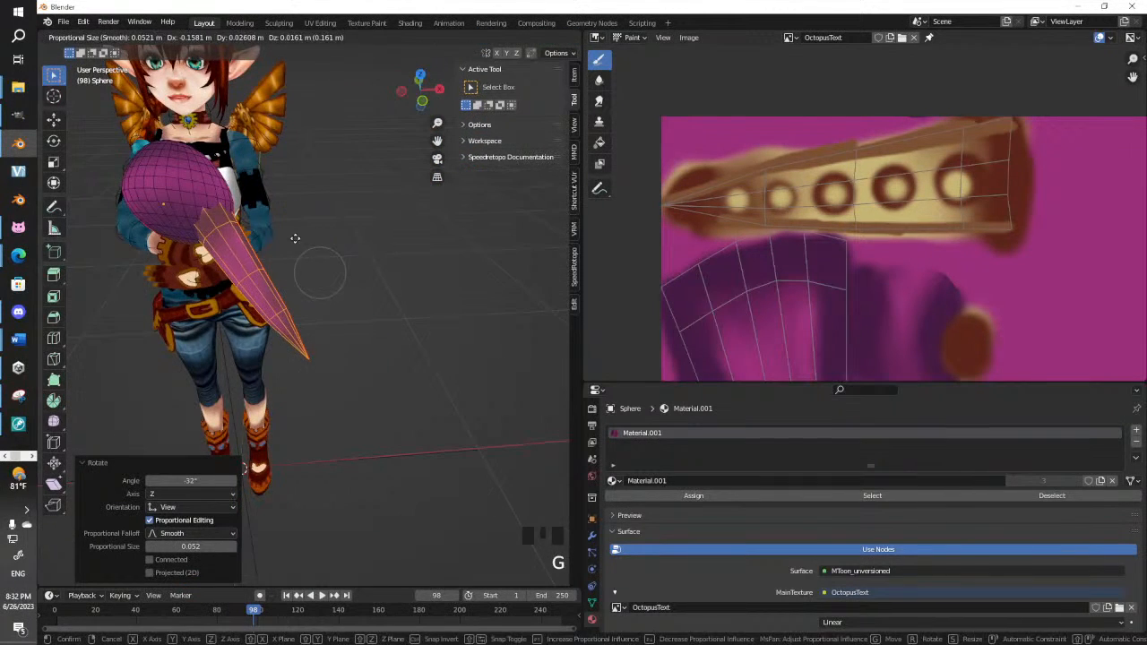
{"action": "left_click", "coordinate": [294, 238]}
Try to scale the tentacle down at the octopus body, and undo the scaling
{"action": "middle_click_drag", "start_coordinate": [295, 238], "coordinate": [180, 248]}
{"action": "key", "text": "s"}
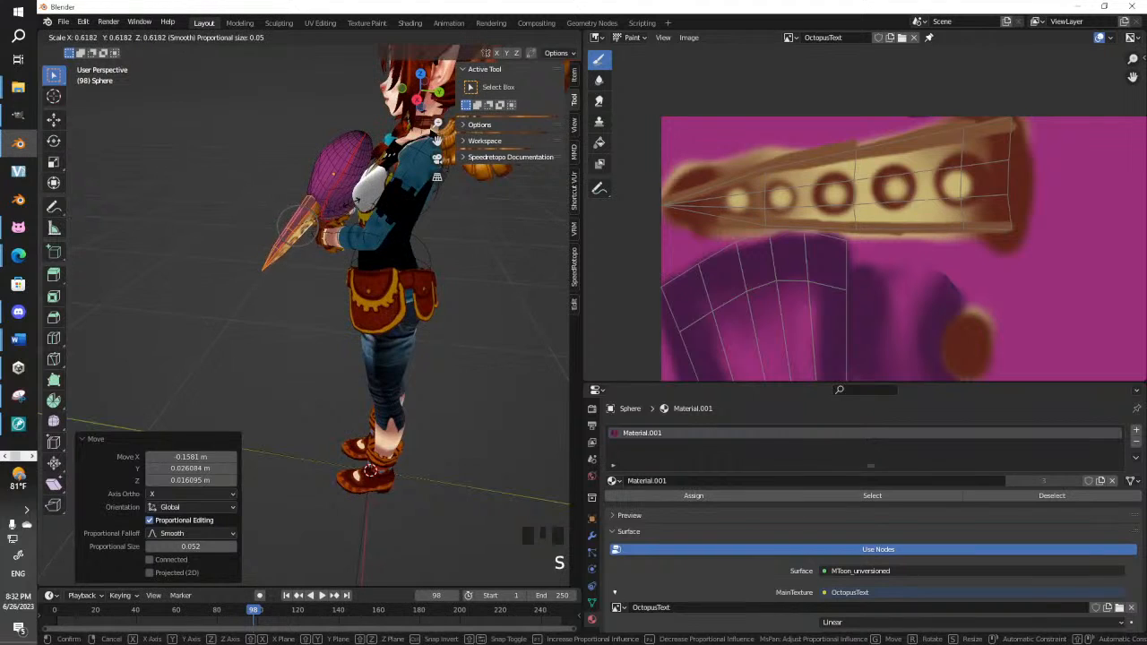
{"action": "left_click", "coordinate": [356, 203]}
{"action": "key", "text": "ctrl+z"}
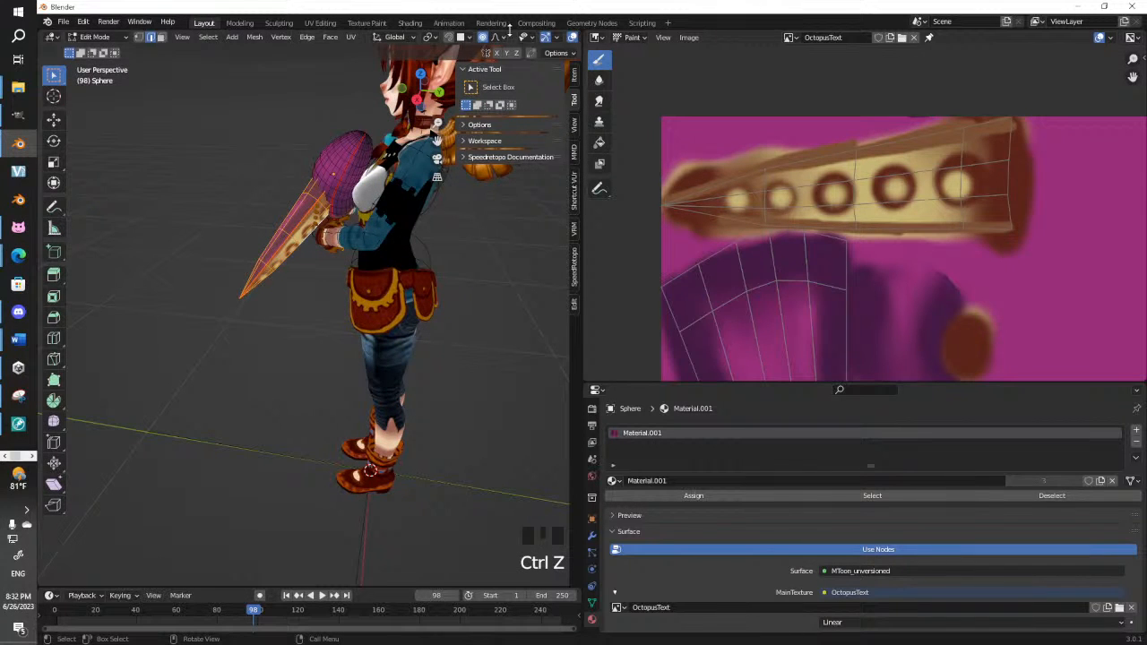
Limit proportional editing to connected geometry and scale the tentacle down to roughly half its size
{"action": "left_click", "coordinate": [503, 39]}
{"action": "middle_click_drag", "start_coordinate": [186, 312], "coordinate": [349, 296]}
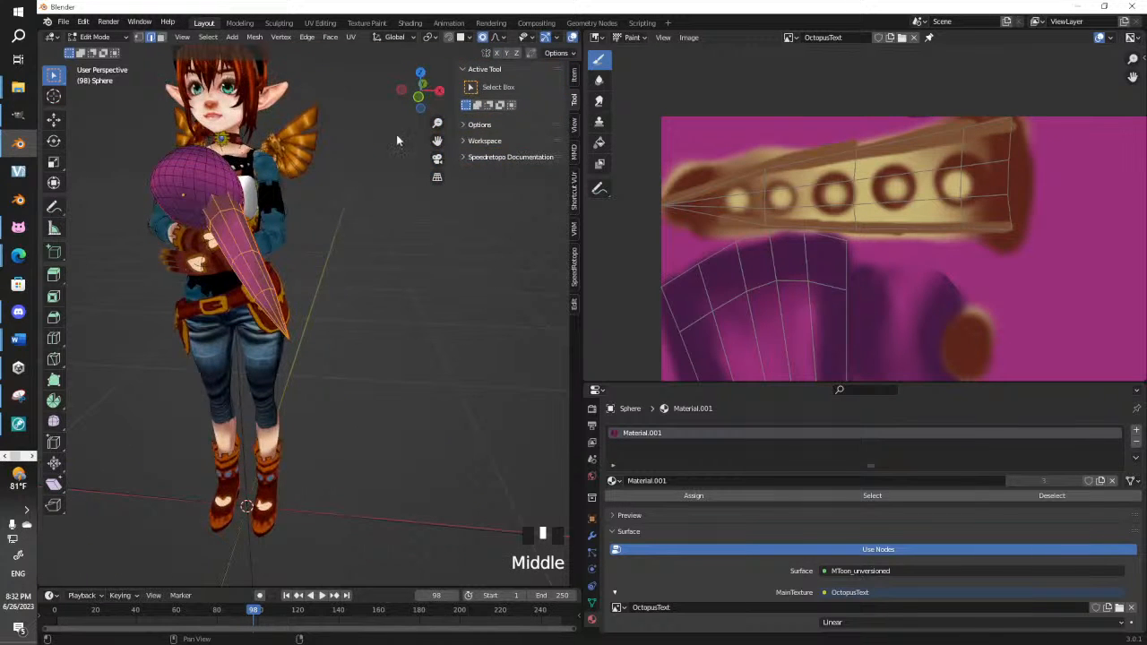
{"action": "key", "text": "g"}
{"action": "left_click", "coordinate": [259, 244]}
{"action": "key", "text": "s"}
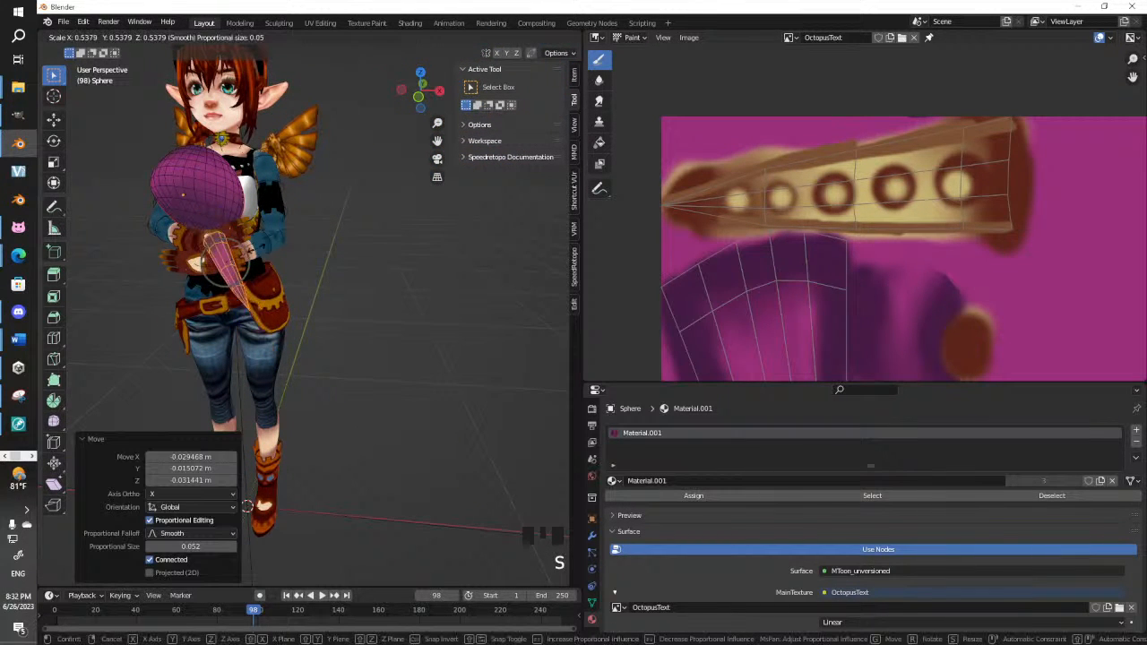
{"action": "left_click", "coordinate": [244, 255]}
Move the scaled tentacle up to attach under the octopus body on the character's left side
{"action": "key", "text": "g"}
{"action": "left_click", "coordinate": [244, 241]}
{"action": "scroll", "coordinate": [246, 244], "scroll_direction": "up", "scroll_amount": 2}
{"action": "middle_click_drag", "start_coordinate": [247, 246], "coordinate": [320, 280]}
{"action": "key", "text": "g"}
{"action": "left_click", "coordinate": [310, 276]}
Duplicate the tentacle about 0.07 m towards the middle of the octopus body and rotate the copy about 34°
{"action": "key", "text": "shift+d"}
{"action": "left_click", "coordinate": [193, 262]}
{"action": "key", "text": "r"}
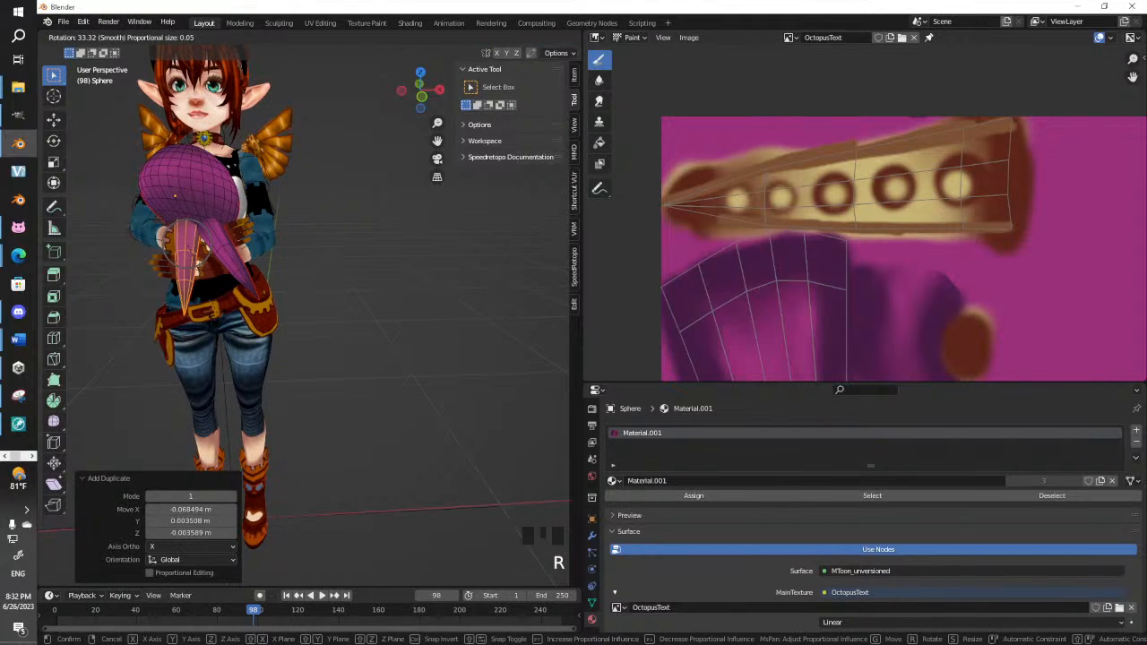
{"action": "left_click", "coordinate": [216, 311]}
{"action": "middle_click_drag", "start_coordinate": [216, 311], "coordinate": [363, 321], "text": "shift"}
{"action": "key", "text": "shift+e"}
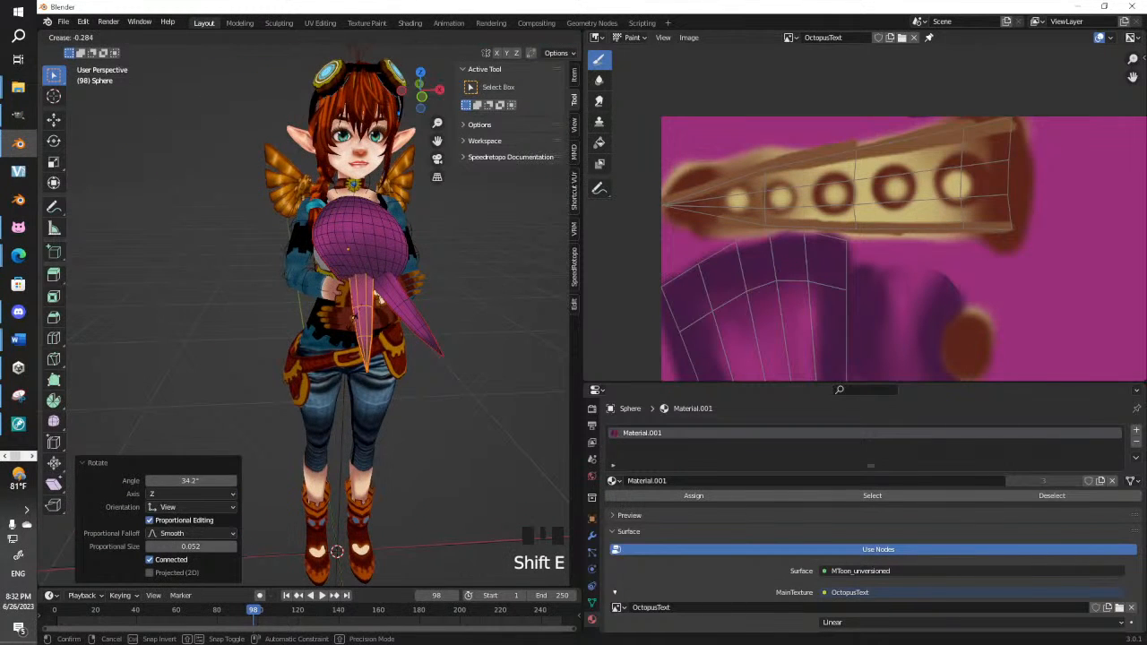
{"action": "left_click", "coordinate": [400, 326]}
{"action": "key", "text": "shift+e"}
{"action": "key", "text": "Escape"}
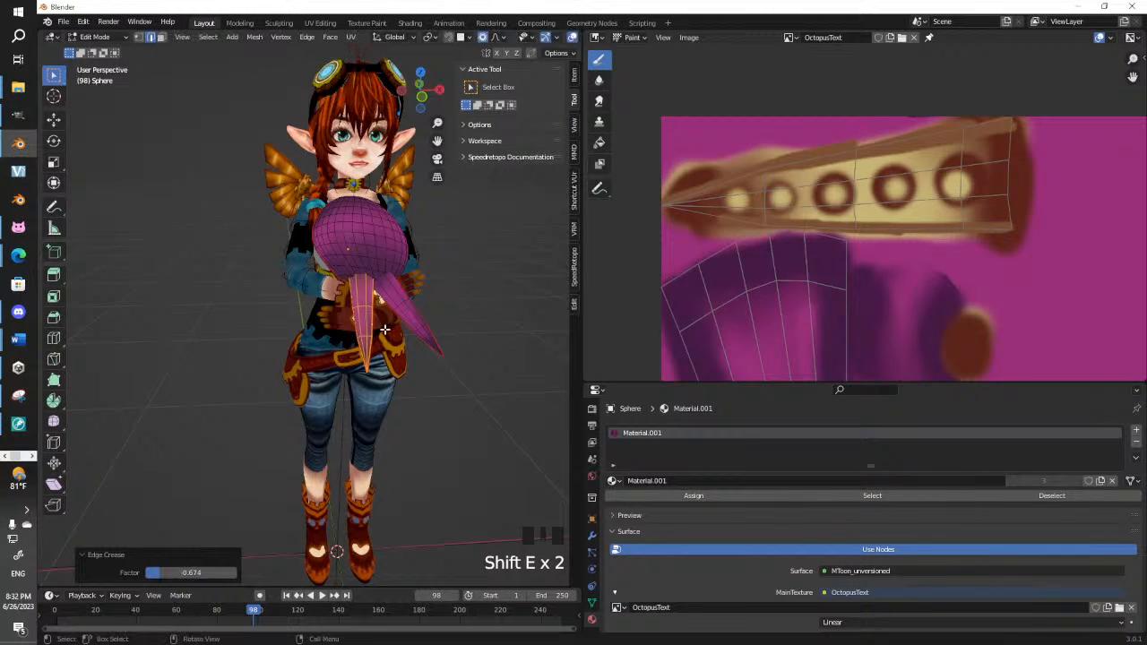
Duplicate the middle tentacle about 0.06 m towards the character's right side, rotate the copy about 36° and fit it under the body
{"action": "key", "text": "shift+d"}
{"action": "left_click", "coordinate": [372, 332]}
{"action": "key", "text": "r"}
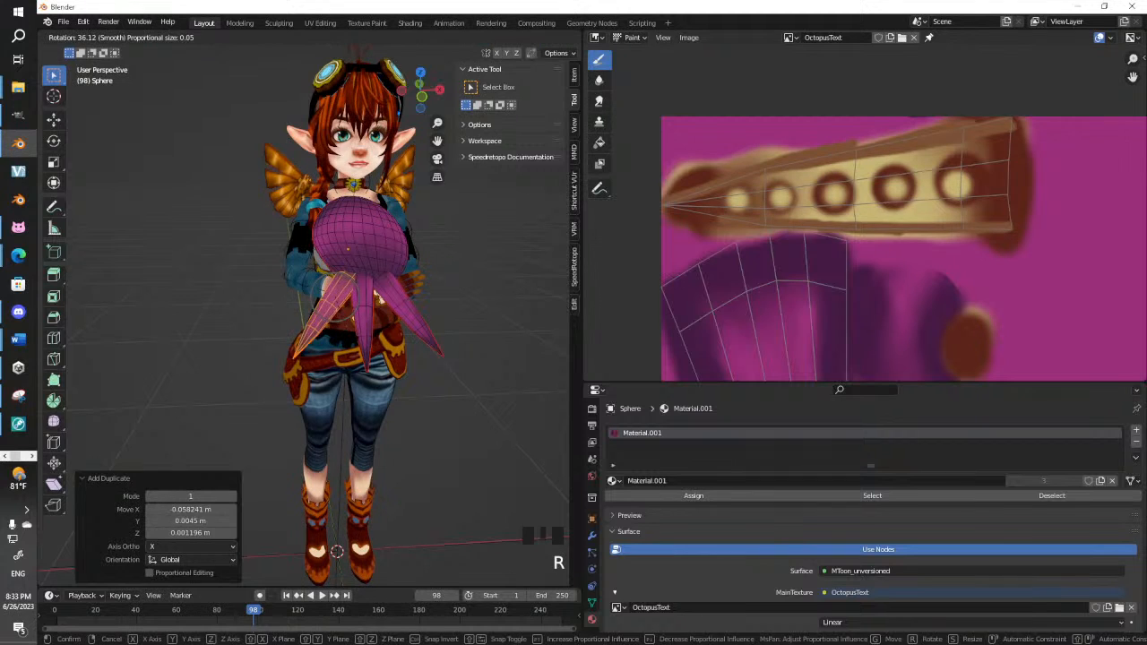
{"action": "left_click", "coordinate": [355, 345]}
{"action": "key", "text": "g"}
{"action": "left_click", "coordinate": [361, 321]}
Duplicate the tentacle again, rotate the copy about -61.8° and place it under the octopus body on the character's left side
{"action": "middle_click_drag", "start_coordinate": [360, 322], "coordinate": [301, 319]}
{"action": "key", "text": "shift+d"}
{"action": "left_click", "coordinate": [380, 329]}
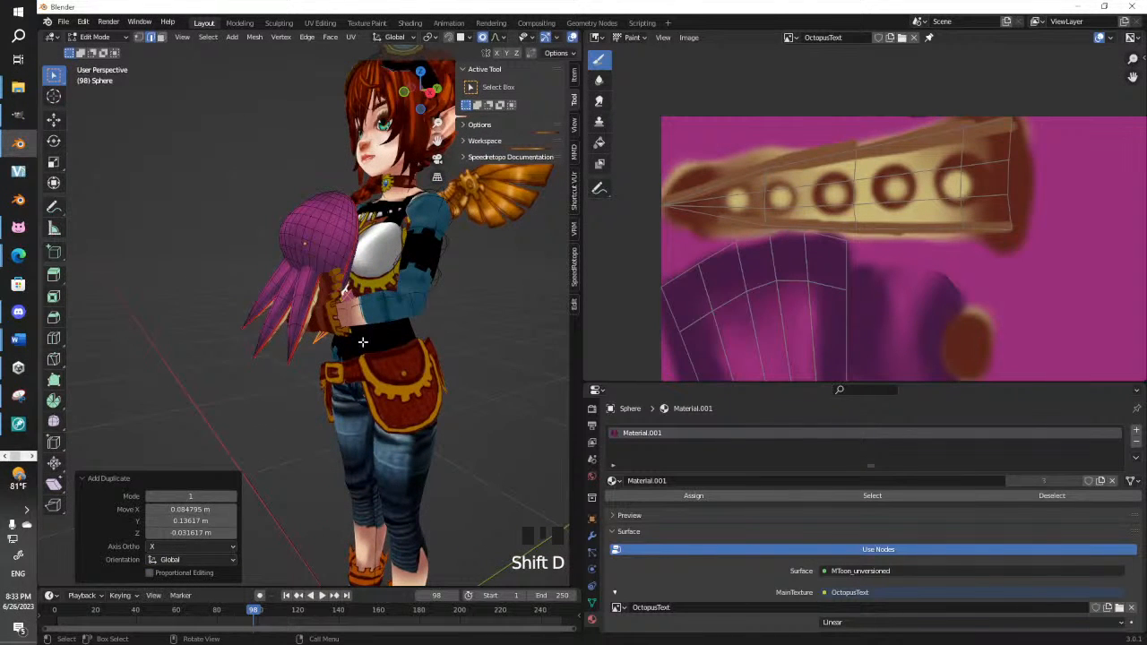
{"action": "middle_click_drag", "start_coordinate": [362, 341], "coordinate": [283, 331]}
{"action": "key", "text": "g"}
{"action": "left_click", "coordinate": [386, 453]}
{"action": "key", "text": "r"}
{"action": "left_click", "coordinate": [381, 413]}
{"action": "key", "text": "g"}
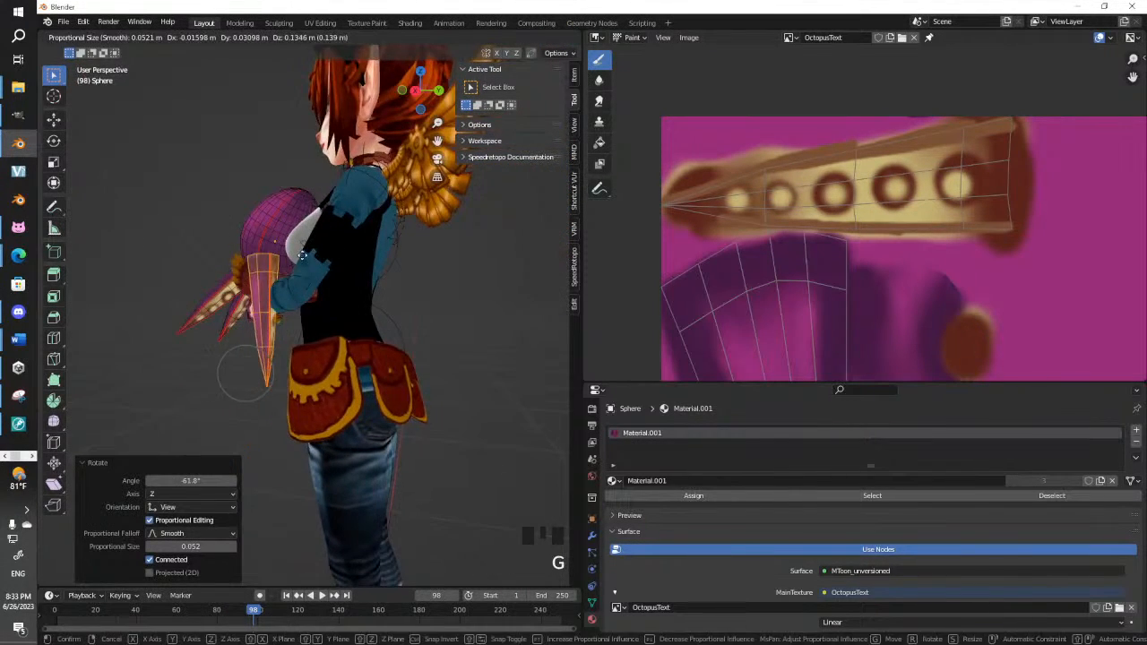
{"action": "left_click", "coordinate": [303, 267]}
Rotate the left side tentacle about -18.7° more and move it against the lower edge of the octopus body
{"action": "middle_click_drag", "start_coordinate": [303, 267], "coordinate": [124, 303]}
{"action": "key", "text": "g"}
{"action": "left_click", "coordinate": [355, 335]}
{"action": "key", "text": "r"}
{"action": "left_click", "coordinate": [379, 243]}
{"action": "key", "text": "g"}
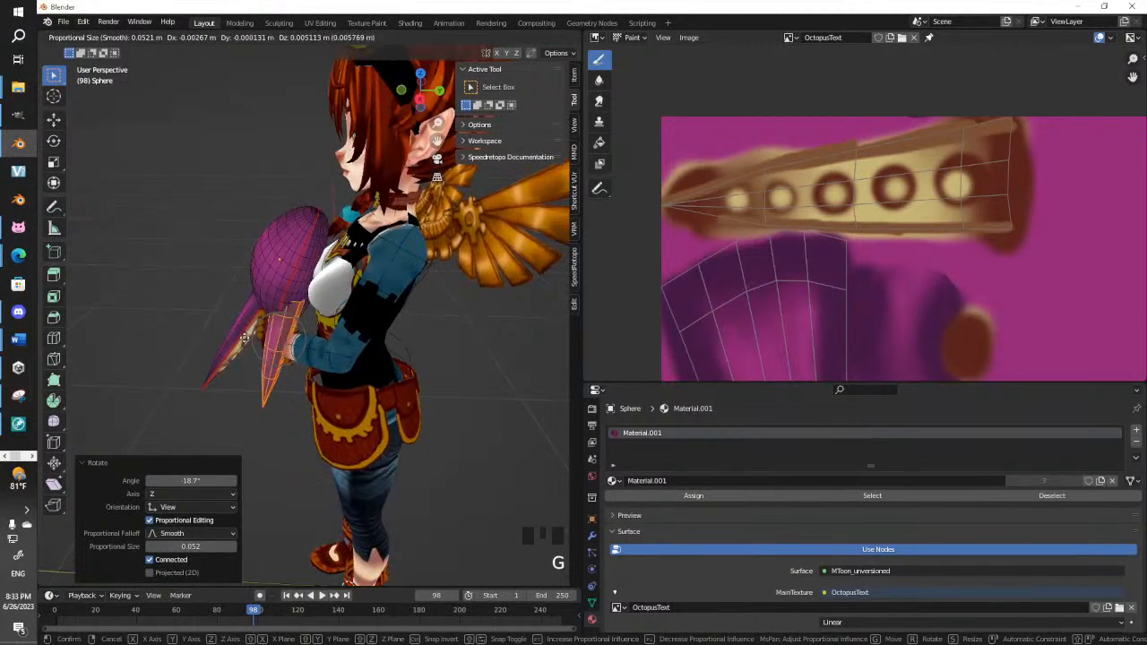
{"action": "left_click", "coordinate": [237, 340]}
From the front, rotate the left side tentacle about -21.1° so it fans outward, and move it slightly outward and up
{"action": "middle_click_drag", "start_coordinate": [250, 350], "coordinate": [408, 339]}
{"action": "key", "text": "g"}
{"action": "left_click", "coordinate": [469, 321]}
{"action": "key", "text": "r"}
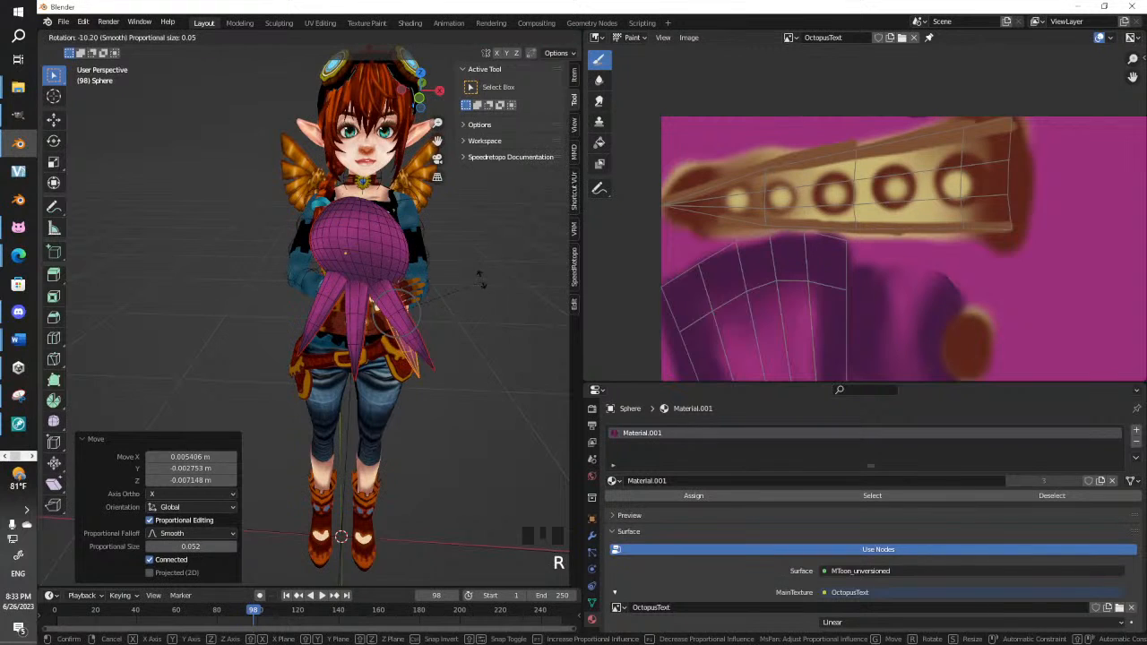
{"action": "left_click", "coordinate": [479, 265]}
{"action": "key", "text": "g"}
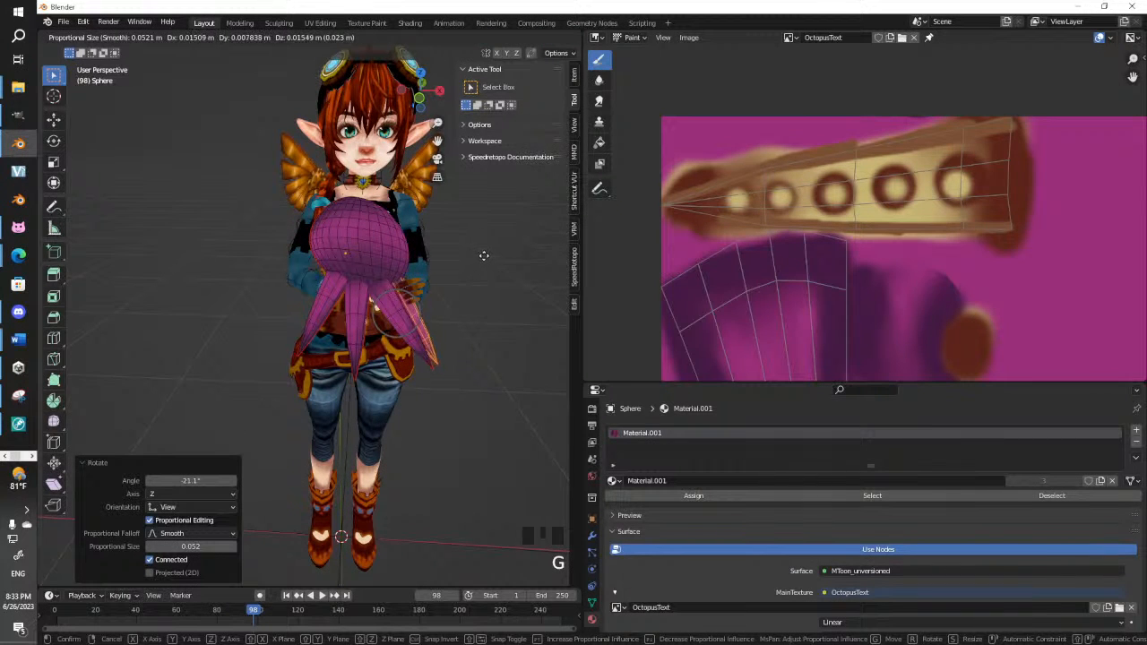
{"action": "left_click", "coordinate": [490, 254]}
Duplicate the left side tentacle out beside the character's right side and mirror the copy with an X scale of -1
{"action": "key", "text": "shift+d"}
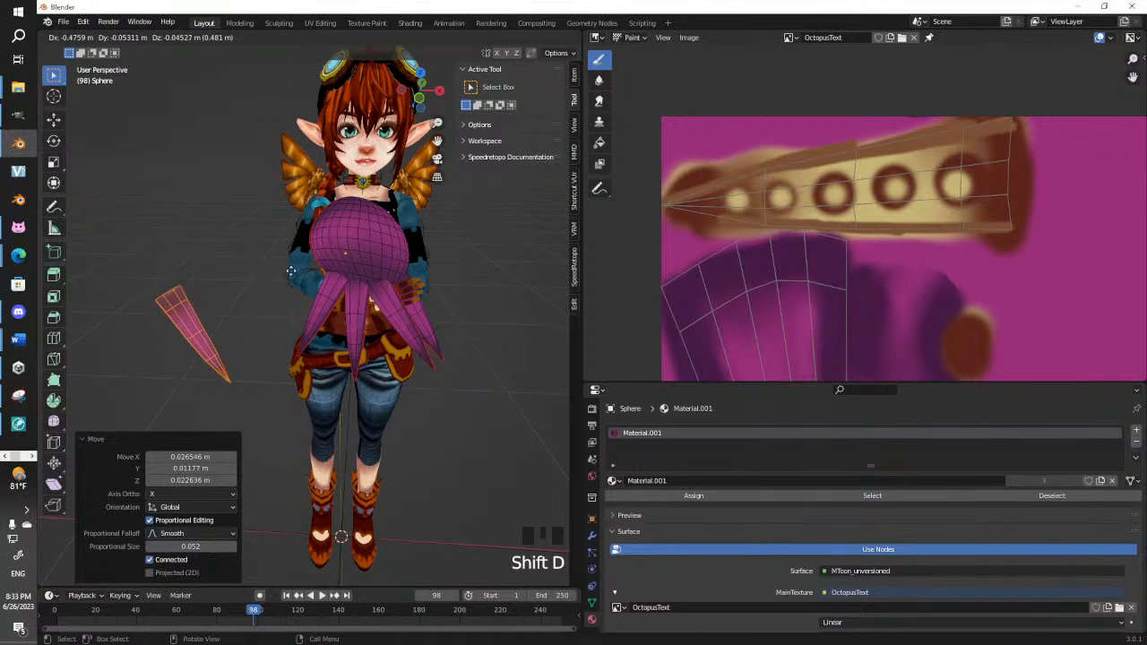
{"action": "key", "text": "Return"}
{"action": "key", "text": "s"}
{"action": "left_click", "coordinate": [300, 268]}
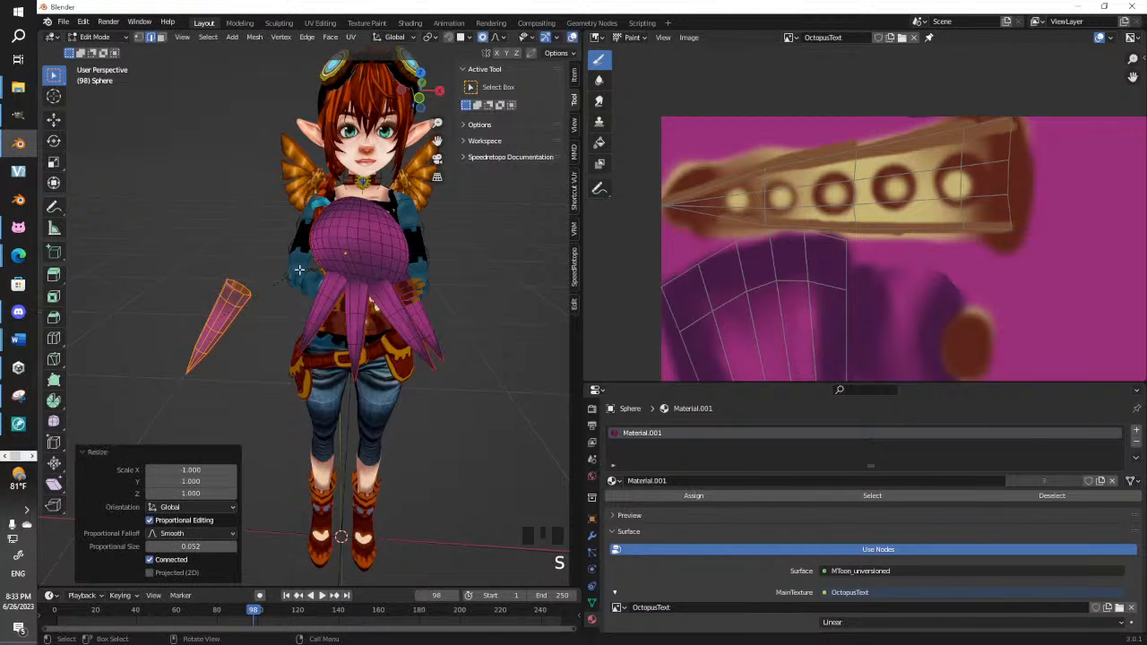
Move the mirrored tentacle onto the octopus body's underside on the character's right side
{"action": "key", "text": "g"}
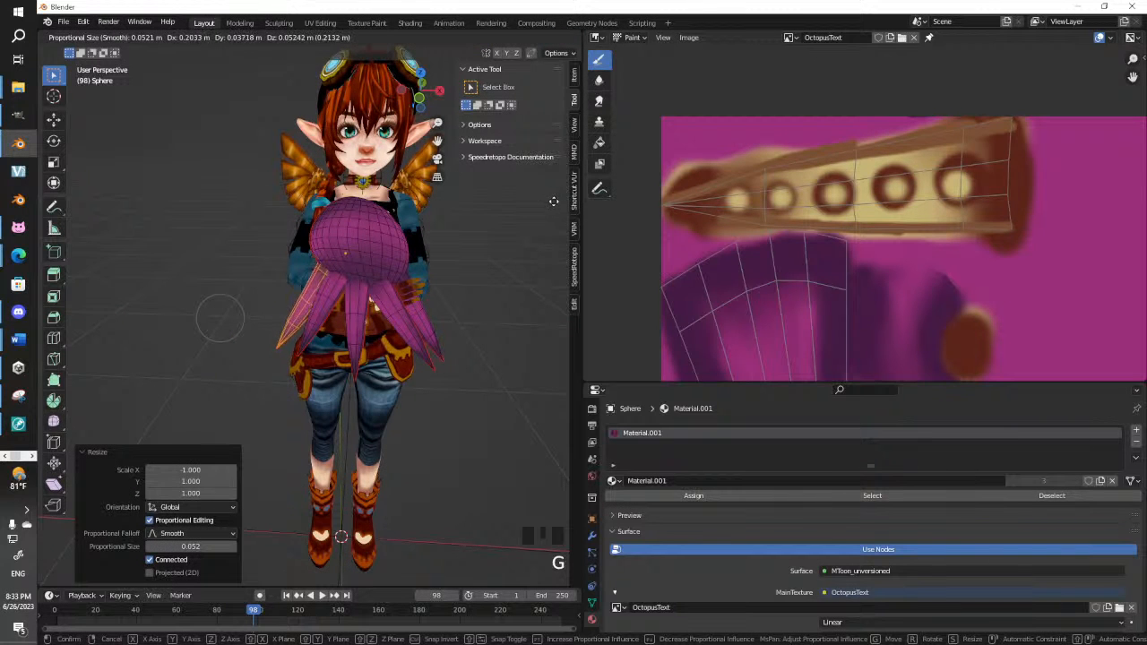
{"action": "left_click", "coordinate": [552, 200]}
{"action": "scroll", "coordinate": [403, 269], "scroll_direction": "up", "scroll_amount": 3}
{"action": "middle_click_drag", "start_coordinate": [404, 269], "coordinate": [358, 269], "text": "shift"}
{"action": "key", "text": "g"}
{"action": "left_click", "coordinate": [363, 252]}
Duplicate the mirrored tentacle beside the character's right arm and rotate the copy about 107° in the top view
{"action": "key", "text": "shift+d"}
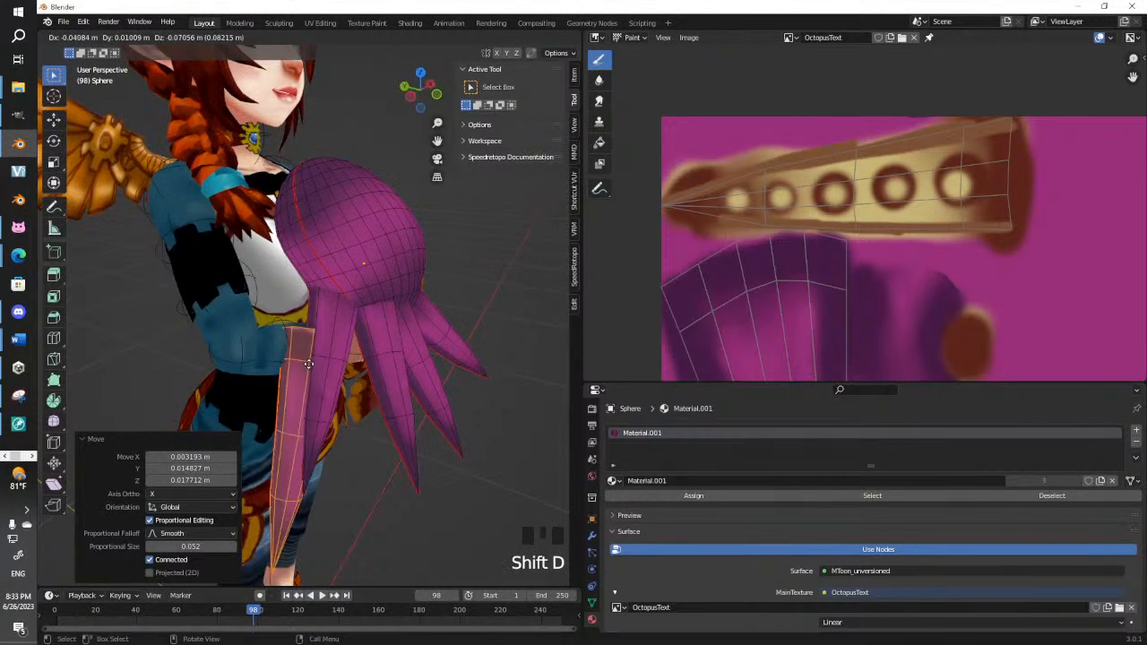
{"action": "left_click", "coordinate": [254, 346]}
{"action": "key", "text": "KP_7"}
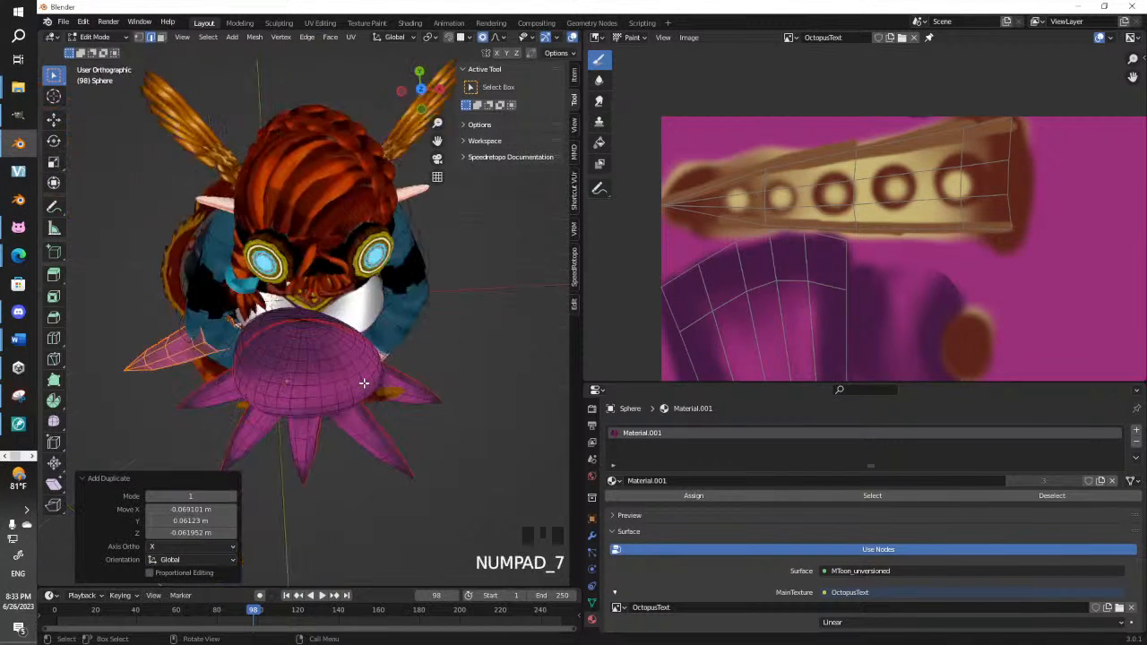
{"action": "key", "text": "r"}
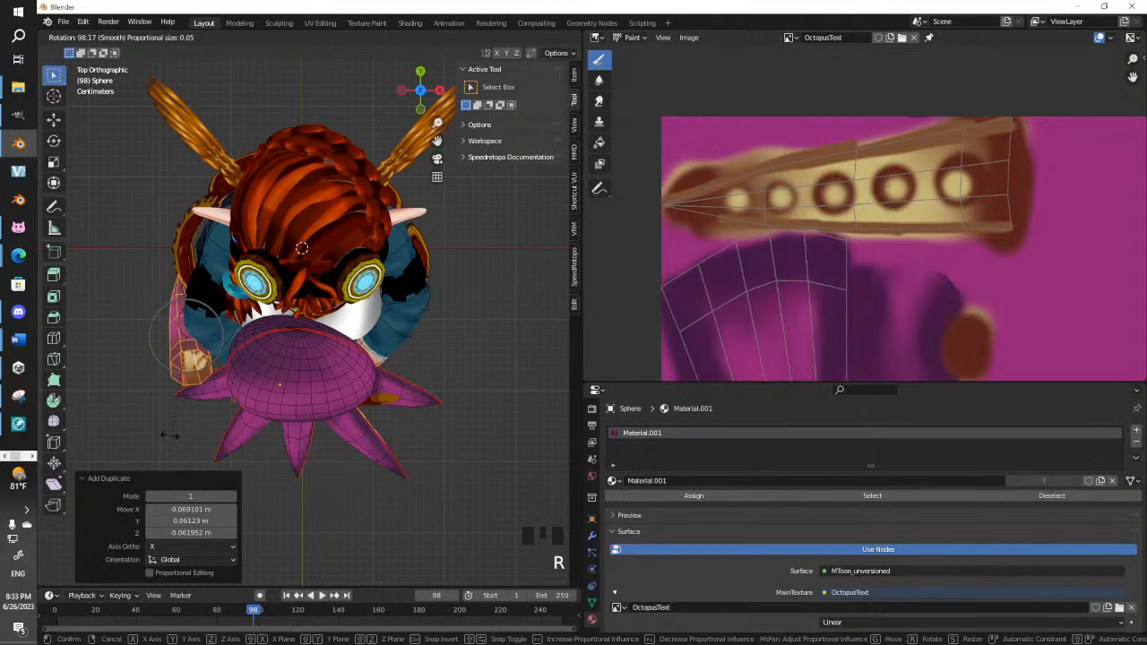
{"action": "left_click", "coordinate": [161, 420]}
Rotate the new copy tip-down and move it about 0.1 m down, behind the other tentacles
{"action": "middle_click_drag", "start_coordinate": [161, 419], "coordinate": [412, 417]}
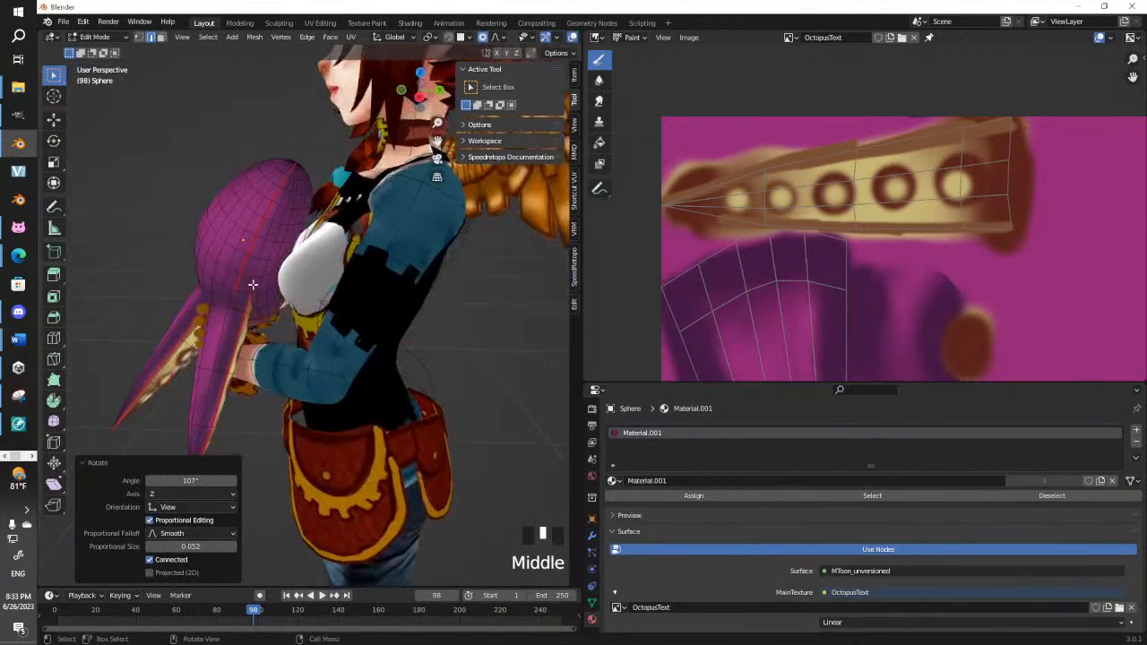
{"action": "key", "text": "r"}
{"action": "left_click", "coordinate": [420, 422]}
{"action": "key", "text": "g"}
{"action": "left_click", "coordinate": [429, 413]}
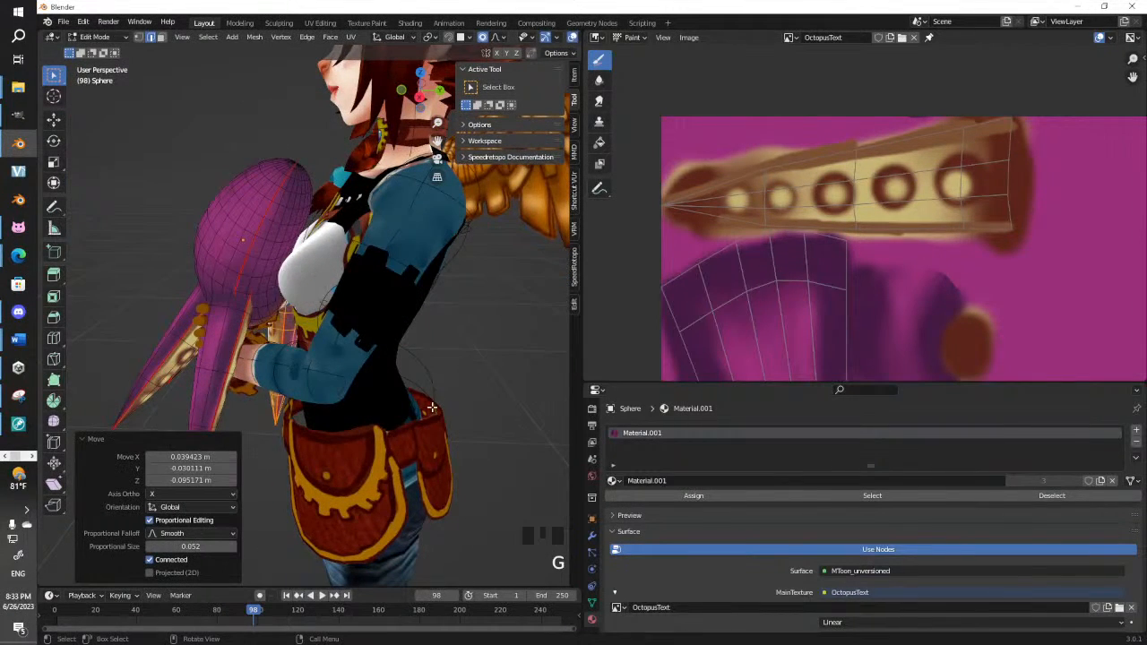
In the front view, move the rear tentacle behind the character's left-hand tentacles and scale it to about 0.795
{"action": "key", "text": "KP_1"}
{"action": "key", "text": "g"}
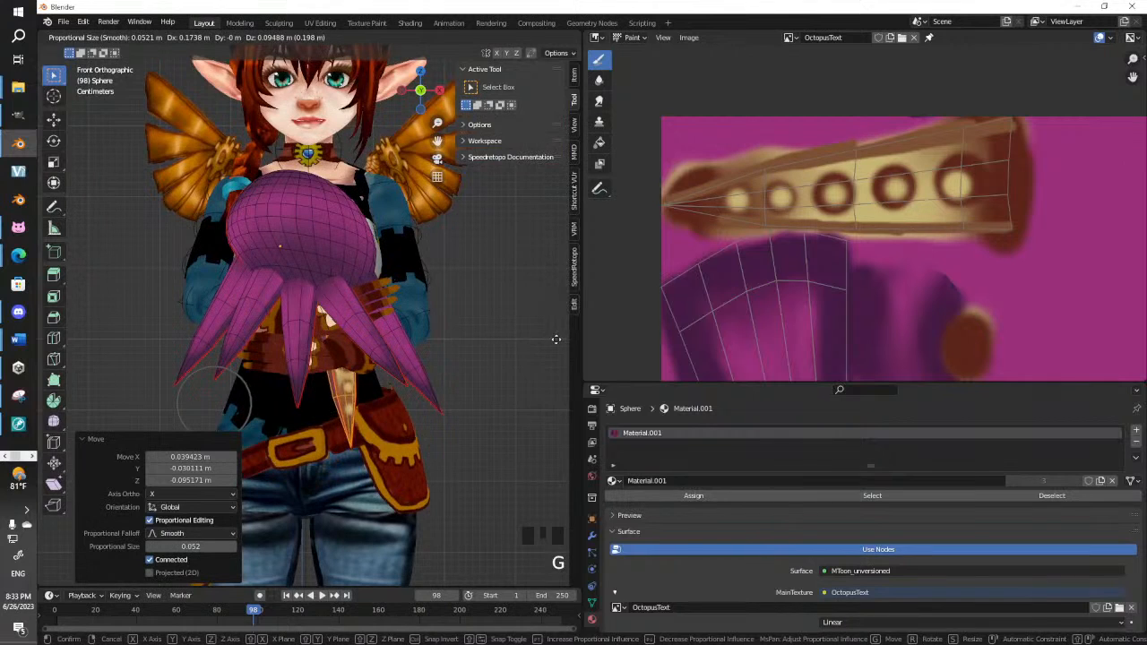
{"action": "key", "text": "s"}
{"action": "left_click", "coordinate": [509, 337]}
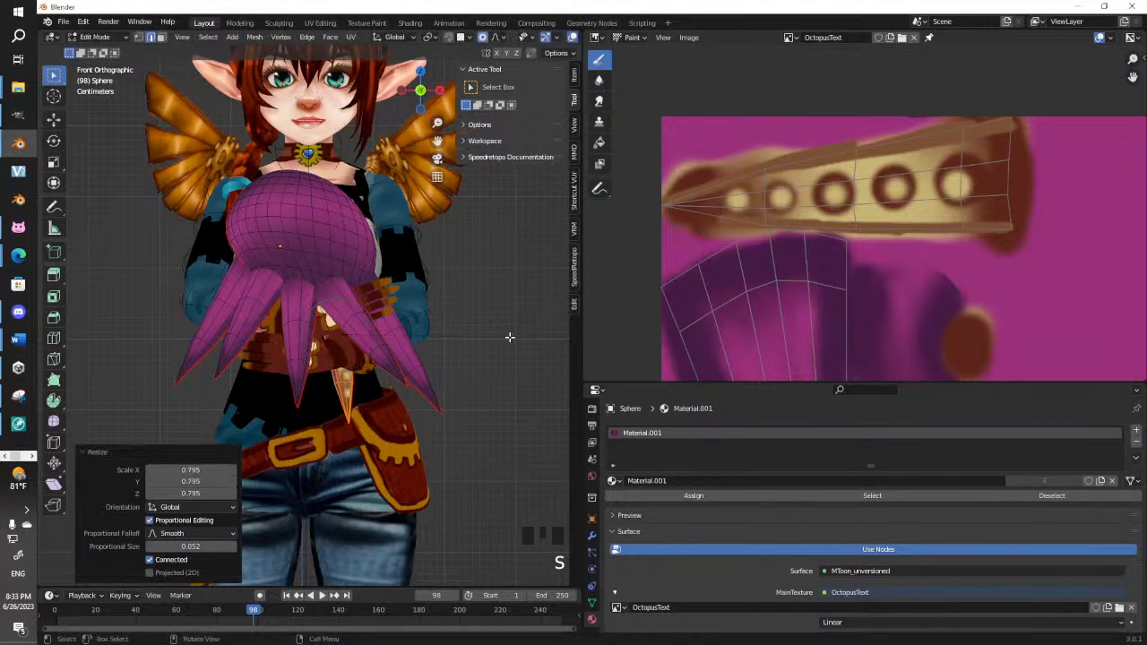
{"action": "key", "text": "shift+d"}
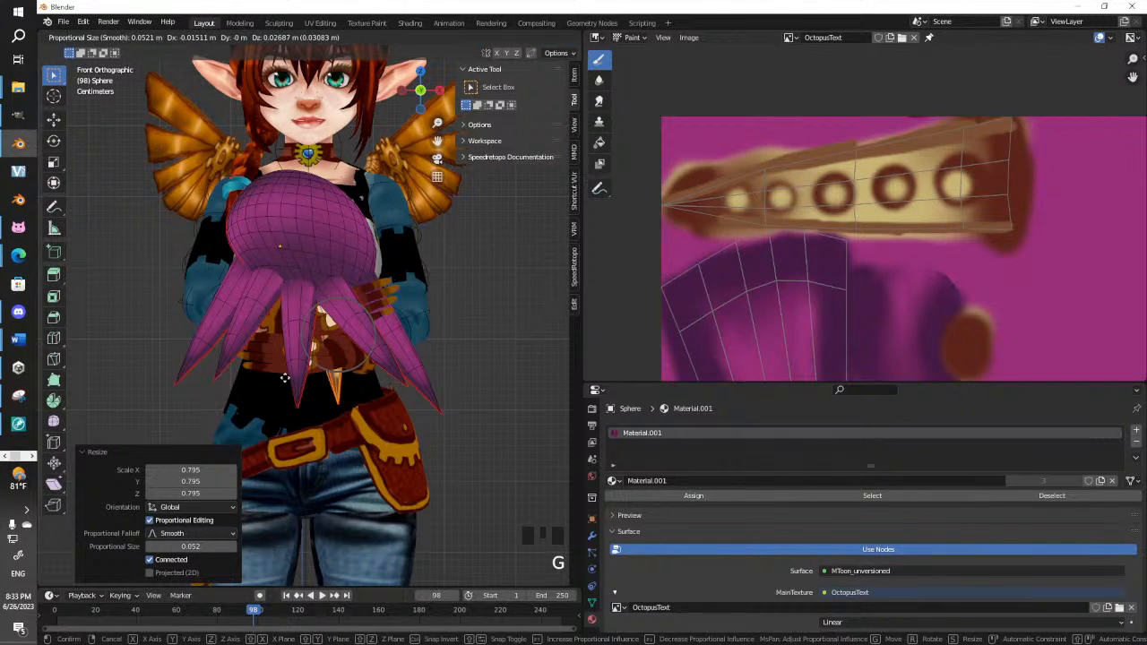
{"action": "left_click", "coordinate": [322, 397]}
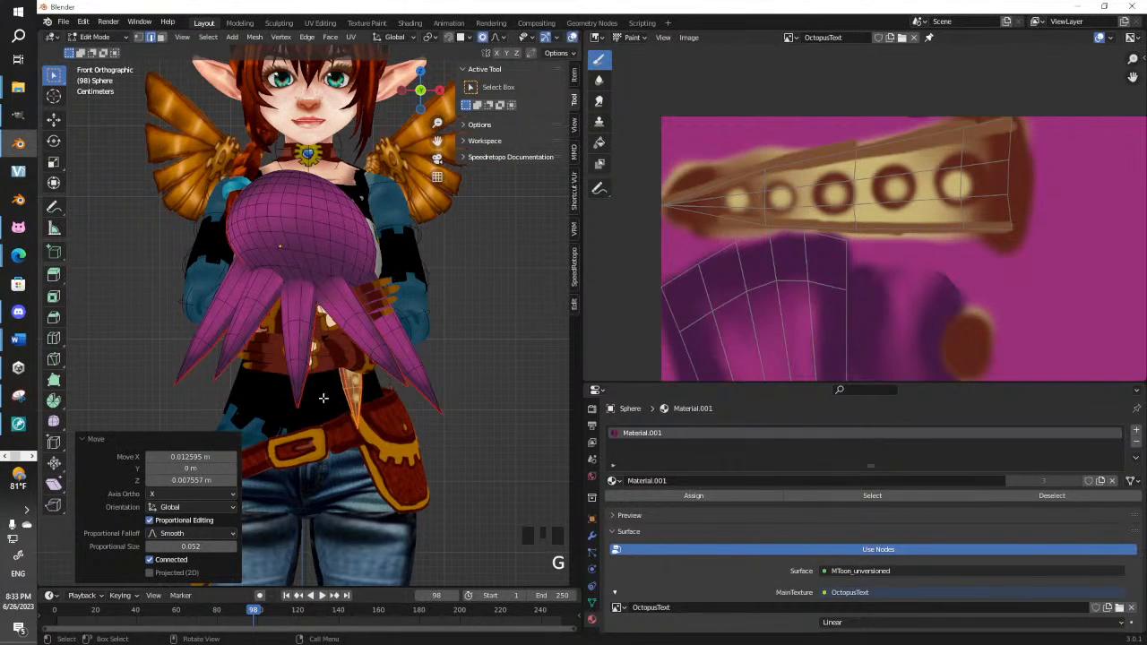
Duplicate the small rear tentacle twice across the back, angle the last copy outward, and return to Object Mode
{"action": "left_click", "coordinate": [372, 386]}
{"action": "key", "text": "shift+d"}
{"action": "left_click", "coordinate": [387, 385]}
{"action": "key", "text": "r"}
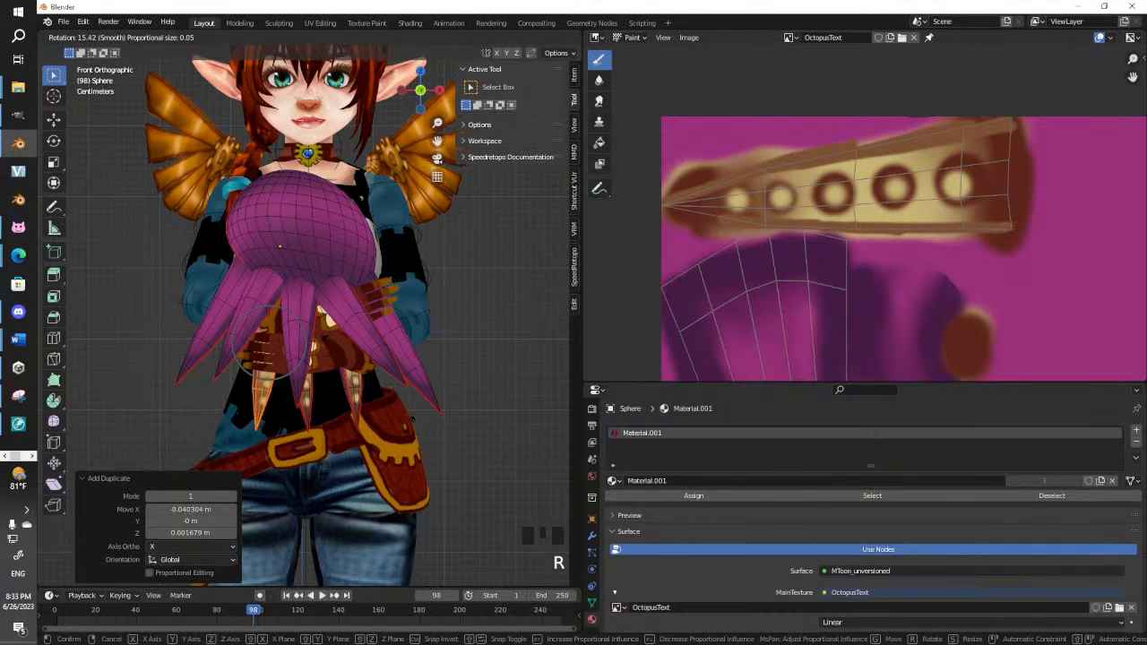
{"action": "left_click", "coordinate": [383, 418]}
{"action": "key", "text": "g"}
{"action": "left_click", "coordinate": [383, 398]}
{"action": "key", "text": "Tab"}
{"action": "scroll", "coordinate": [430, 371], "scroll_direction": "down", "scroll_amount": 3}
{"action": "middle_click_drag", "start_coordinate": [430, 371], "coordinate": [198, 359]}
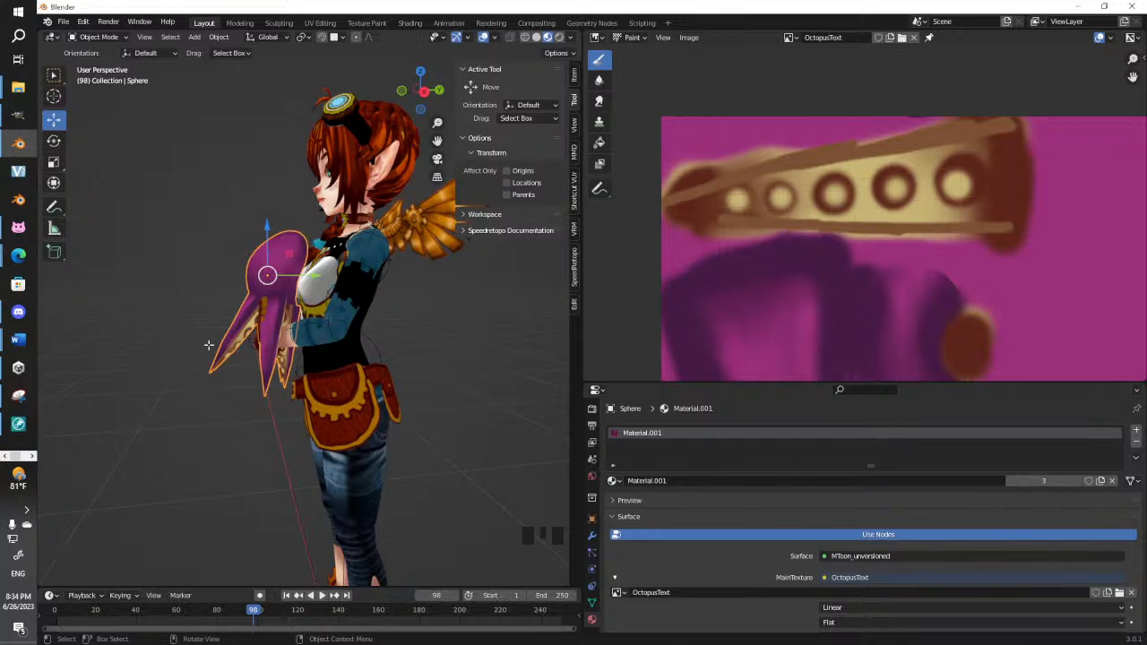
In Edit Mode, select the upper edge loop of a front tentacle and move it up about 0.02 m to bend the tentacle
{"action": "key", "text": "Tab"}
{"action": "scroll", "coordinate": [209, 345], "scroll_direction": "up", "scroll_amount": 2}
{"action": "middle_click_drag", "start_coordinate": [215, 341], "coordinate": [269, 313], "text": "shift"}
{"action": "left_click", "coordinate": [274, 315], "text": "alt"}
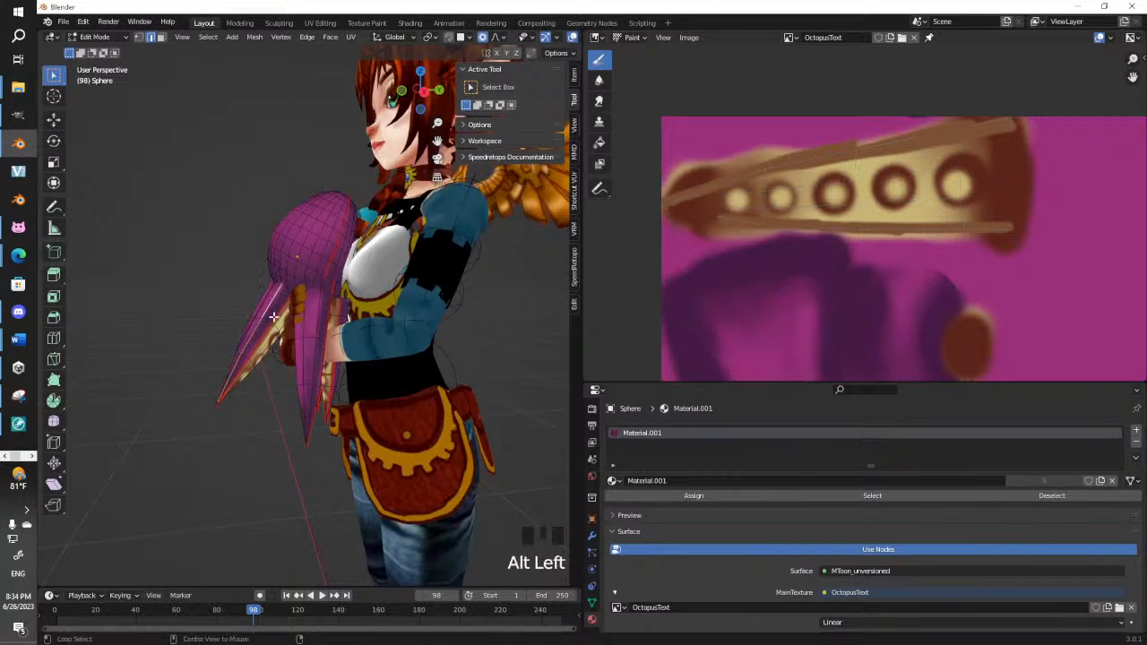
{"action": "left_click", "coordinate": [271, 320], "text": "alt"}
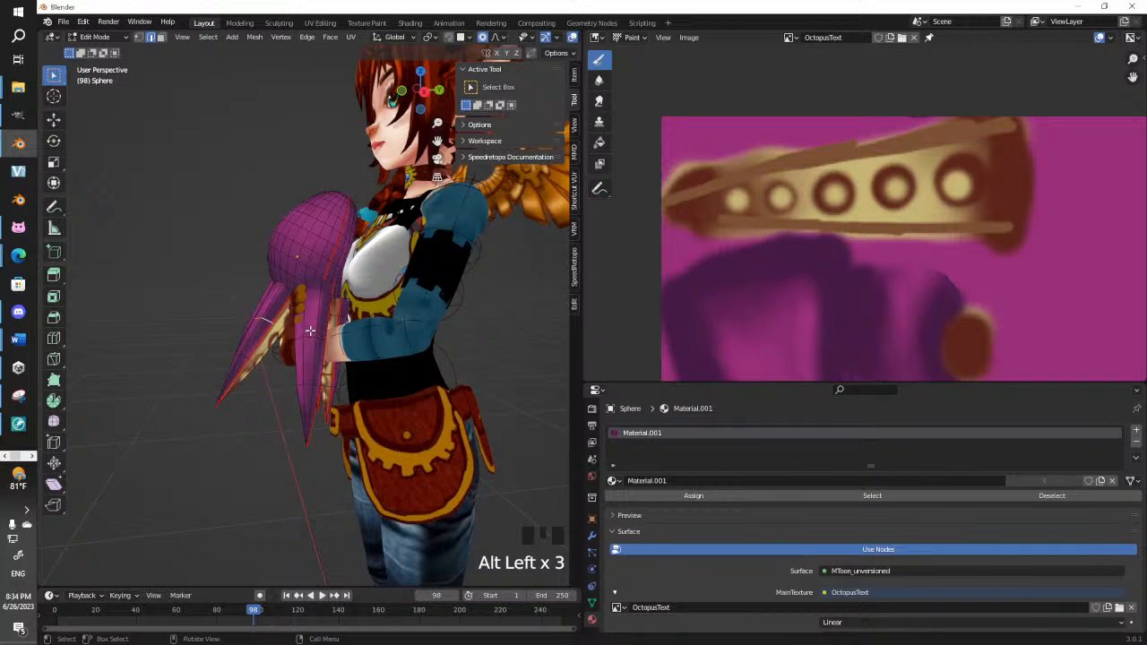
{"action": "key", "text": "g"}
{"action": "left_click", "coordinate": [299, 313]}
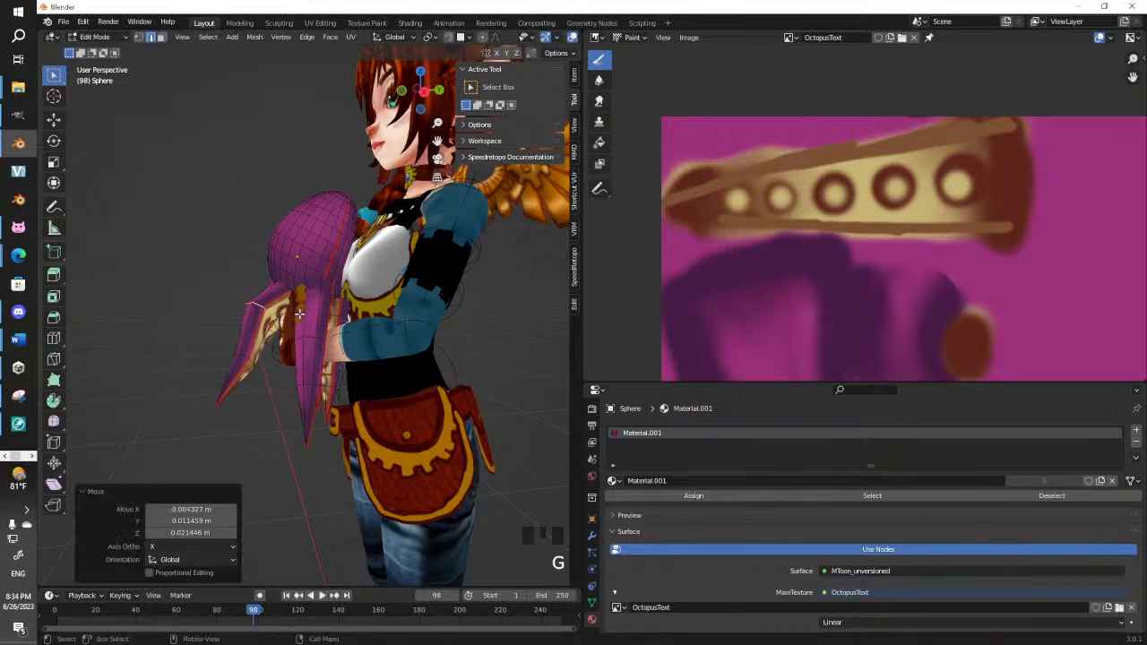
Select the lower edge loop of the same front tentacle and move it to bend the tip section
{"action": "left_click", "coordinate": [242, 349], "text": "alt"}
{"action": "left_click", "coordinate": [272, 362], "text": "alt"}
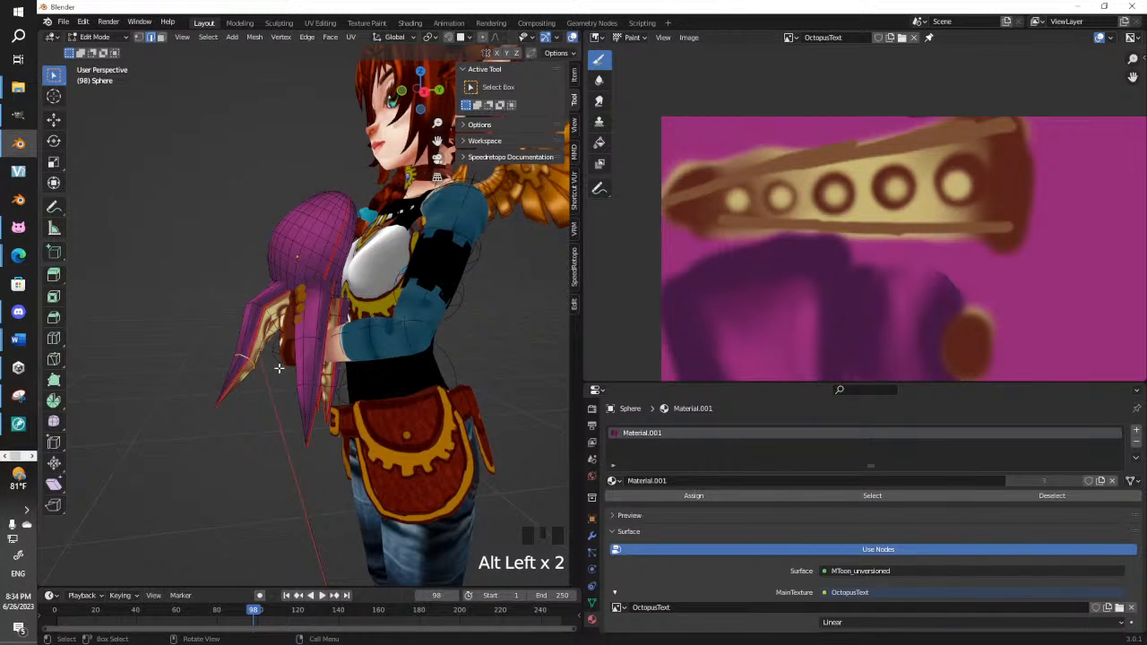
{"action": "key", "text": "g"}
{"action": "left_click", "coordinate": [296, 372]}
On the tentacle beside the character's left arm, move the upper edge loop up and outward, and the lower loop about 0.024 m inward
{"action": "middle_click_drag", "start_coordinate": [300, 374], "coordinate": [388, 327]}
{"action": "left_click", "coordinate": [383, 324]}
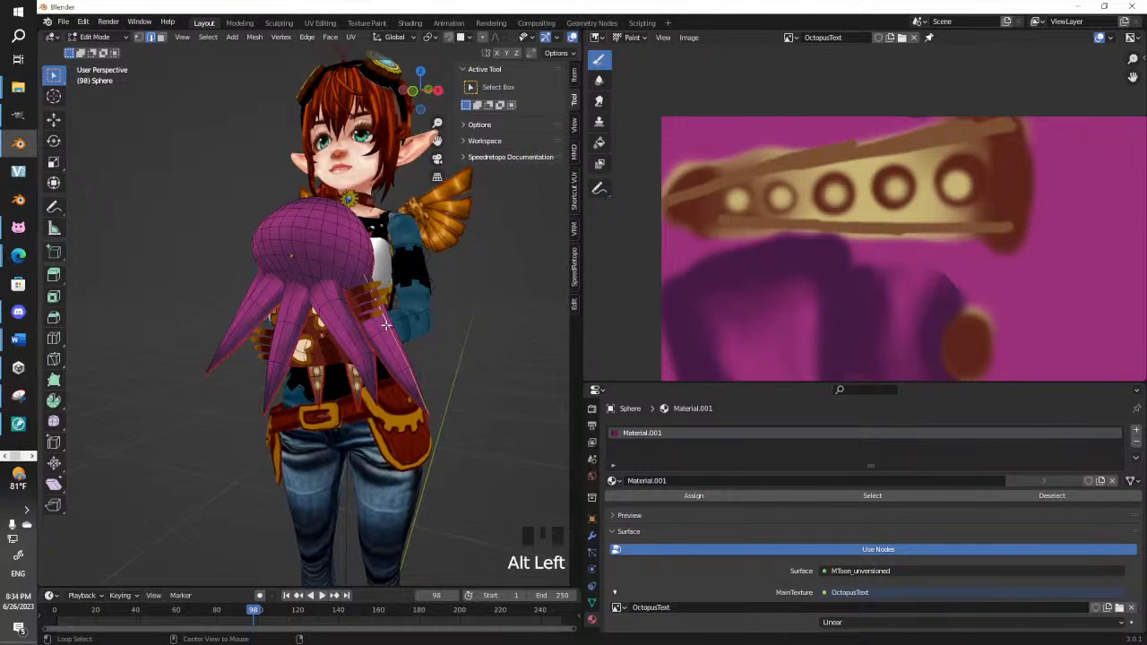
{"action": "left_click", "coordinate": [391, 327], "text": "alt"}
{"action": "key", "text": "g"}
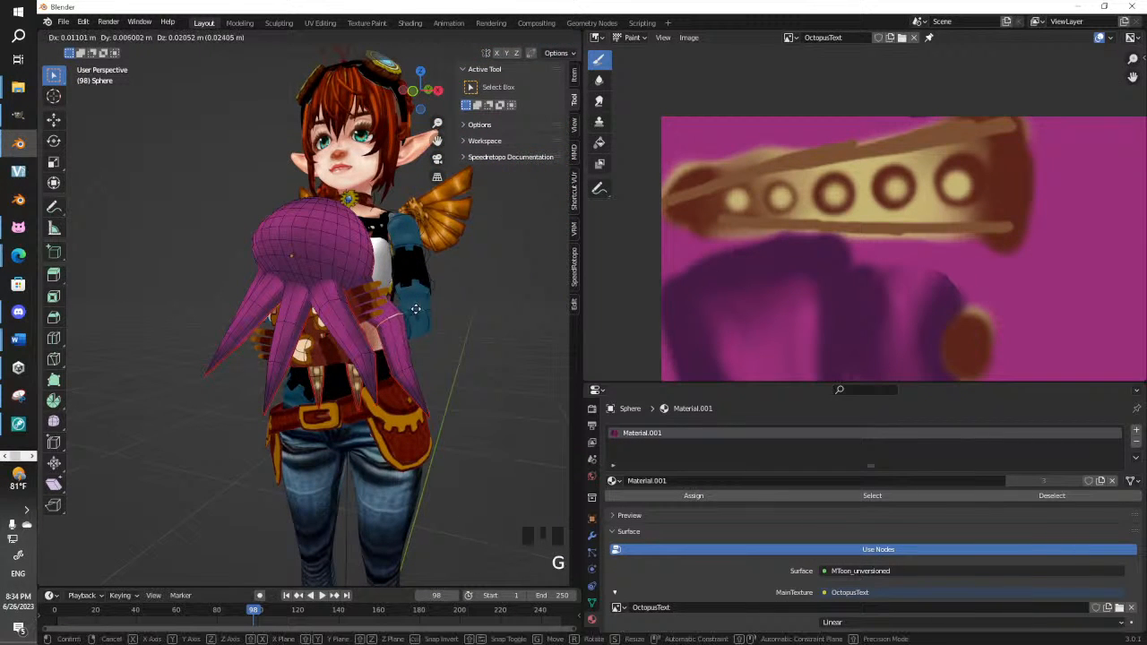
{"action": "left_click", "coordinate": [416, 303]}
{"action": "left_click", "coordinate": [404, 366], "text": "alt"}
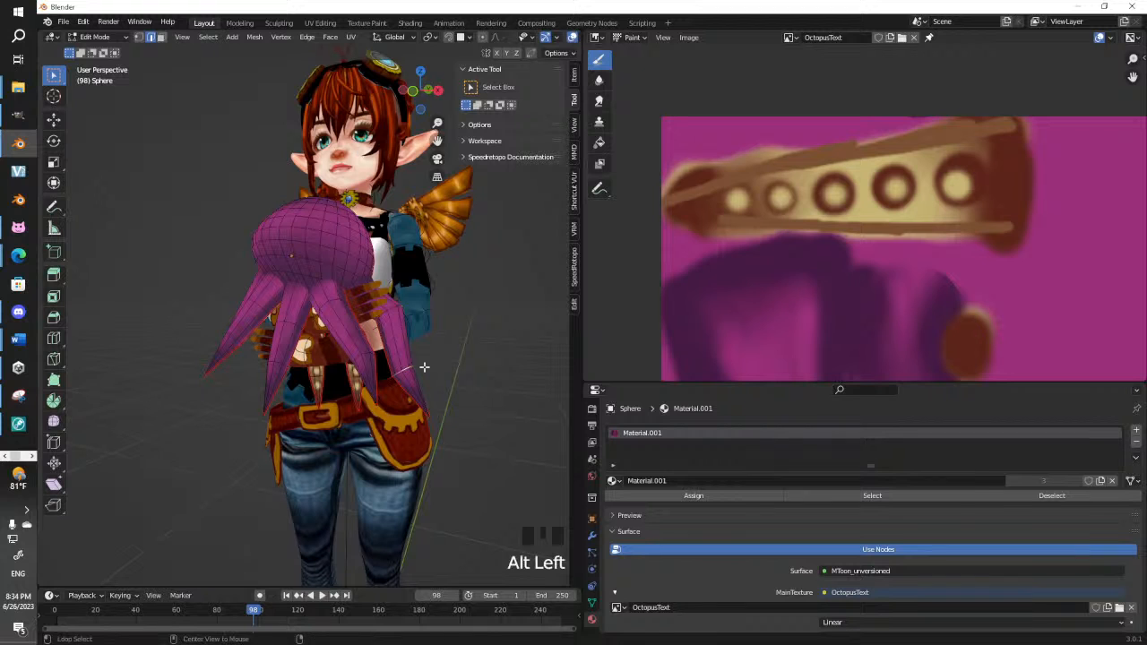
{"action": "key", "text": "g"}
{"action": "left_click", "coordinate": [411, 362]}
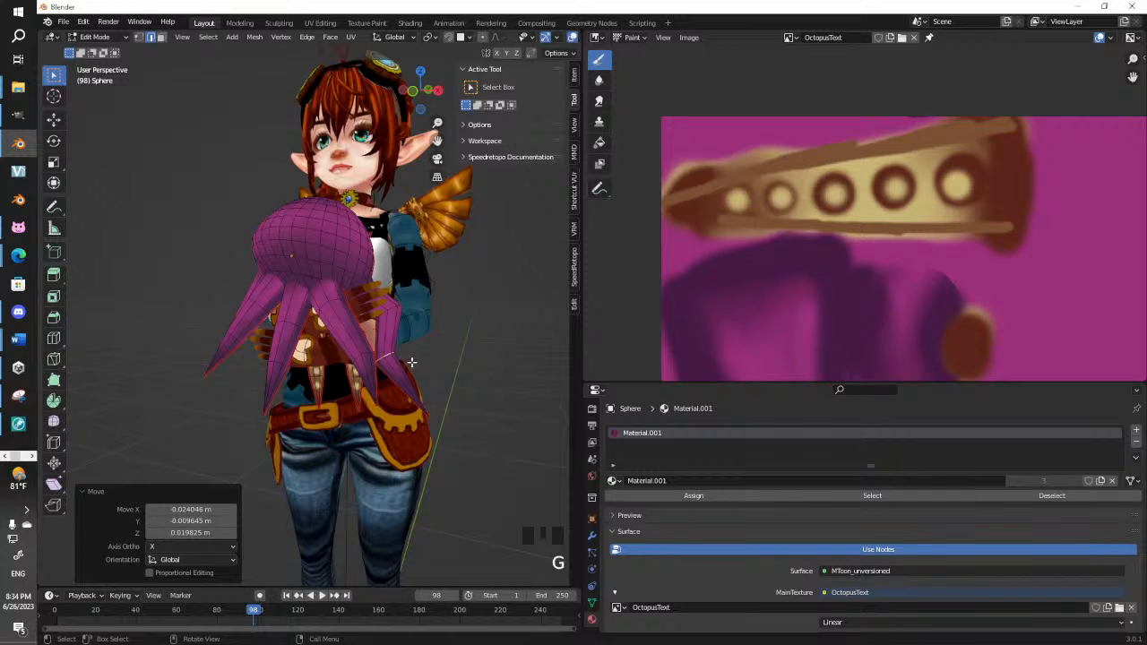
Move the upper edge loop of the next front tentacle outward, scale it to 1.404, and move it again to form a bend
{"action": "left_click", "coordinate": [292, 320], "text": "alt"}
{"action": "mouse_move", "coordinate": [292, 320]}
{"action": "middle_mouse_down"}
{"action": "mouse_move", "coordinate": [323, 319]}
{"action": "mouse_move", "coordinate": [284, 320]}
{"action": "middle_mouse_up"}
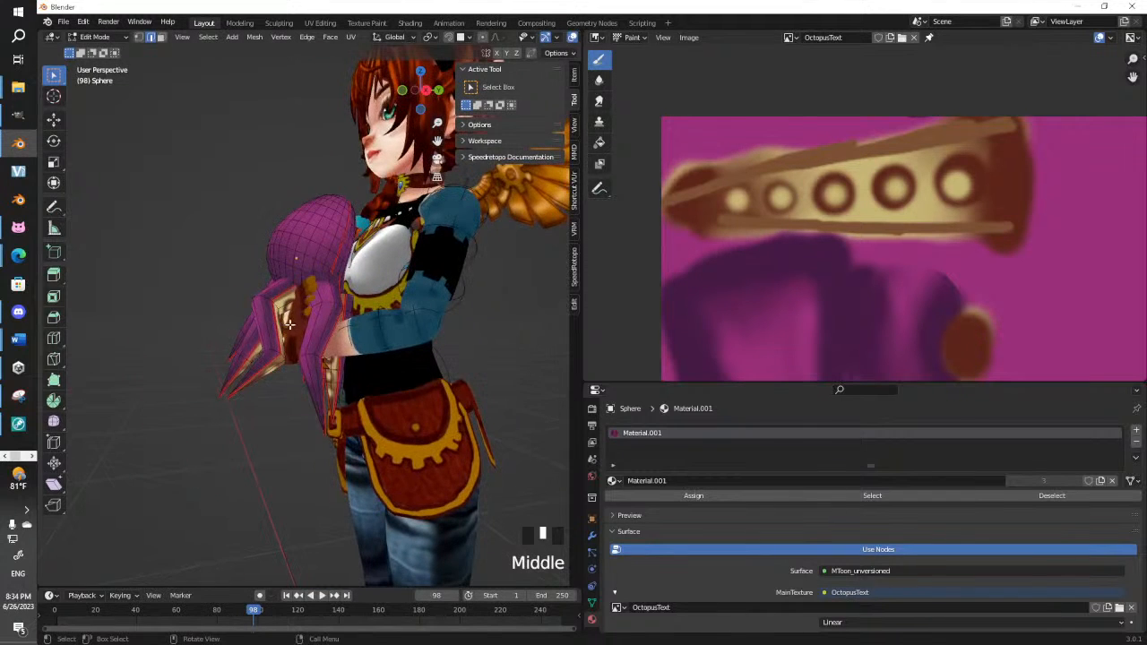
{"action": "key", "text": "g"}
{"action": "left_click", "coordinate": [276, 305]}
{"action": "key", "text": "s"}
{"action": "left_click", "coordinate": [291, 316]}
{"action": "key", "text": "g"}
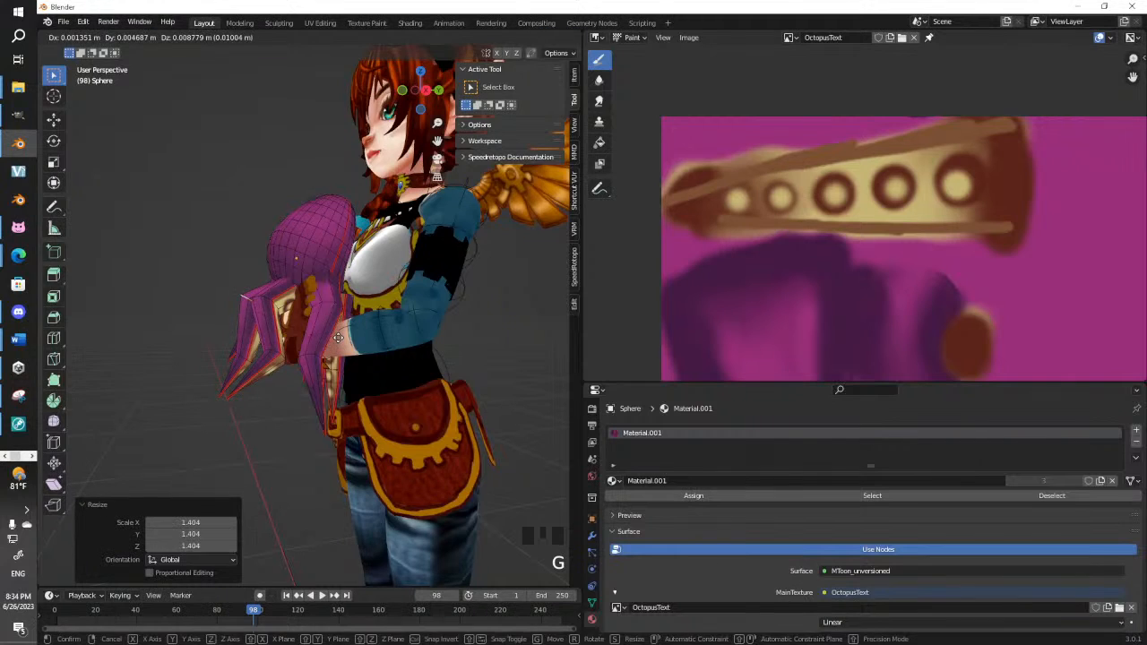
{"action": "left_click", "coordinate": [294, 313]}
Move the lower edge loop of that front tentacle to bend its tip, and check the shape in Object Mode
{"action": "middle_click_drag", "start_coordinate": [341, 360], "coordinate": [298, 269]}
{"action": "left_click", "coordinate": [393, 365], "text": "alt"}
{"action": "key", "text": "g"}
{"action": "left_click", "coordinate": [402, 367]}
{"action": "key", "text": "Tab"}
{"action": "key", "text": "Tab"}
Scale the upper edge loop of the tentacle on the character's right side and move it outward and about 0.011 m up
{"action": "middle_click_drag", "start_coordinate": [298, 269], "coordinate": [246, 299]}
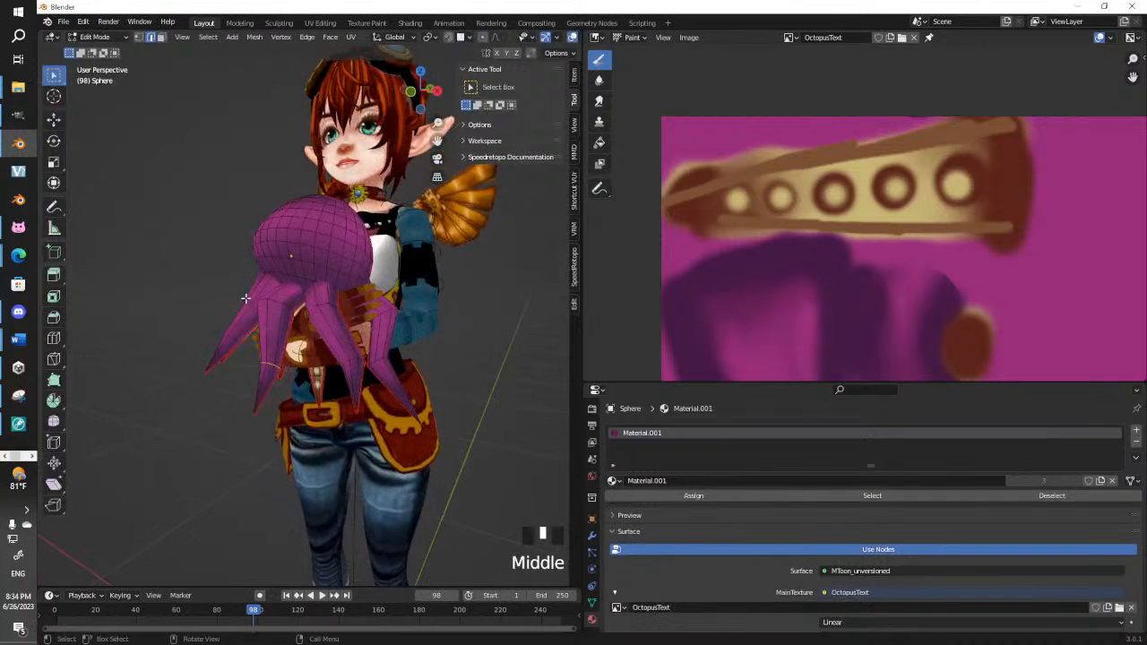
{"action": "left_click", "coordinate": [259, 306], "text": "alt"}
{"action": "left_click", "coordinate": [255, 303], "text": "alt"}
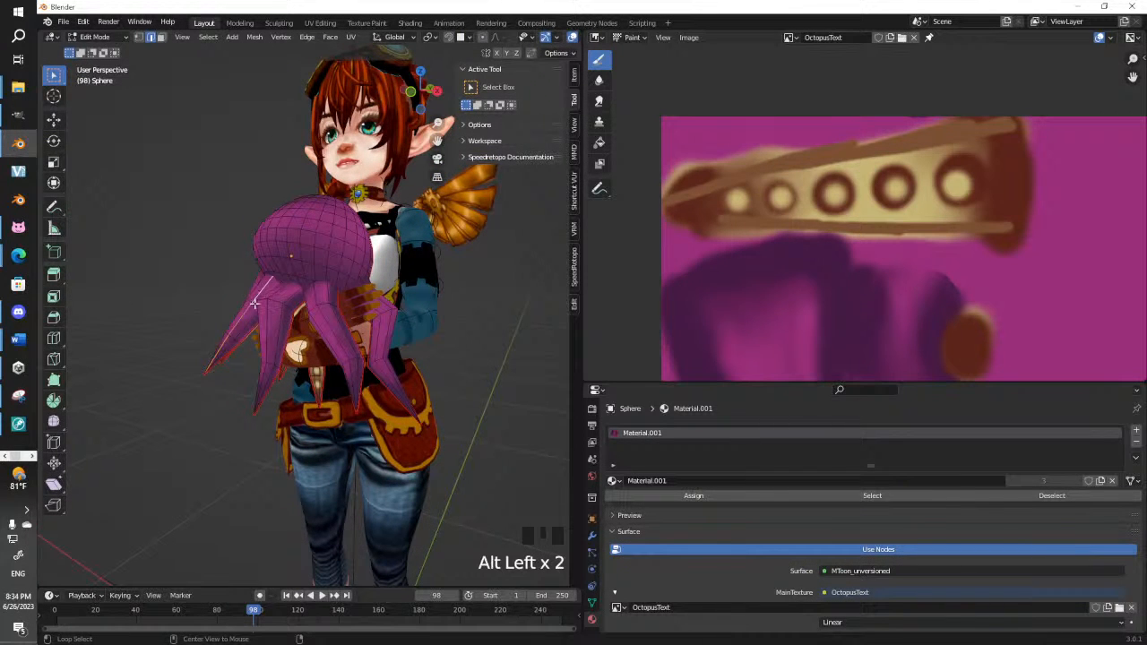
{"action": "middle_click_drag", "start_coordinate": [269, 324], "coordinate": [296, 324]}
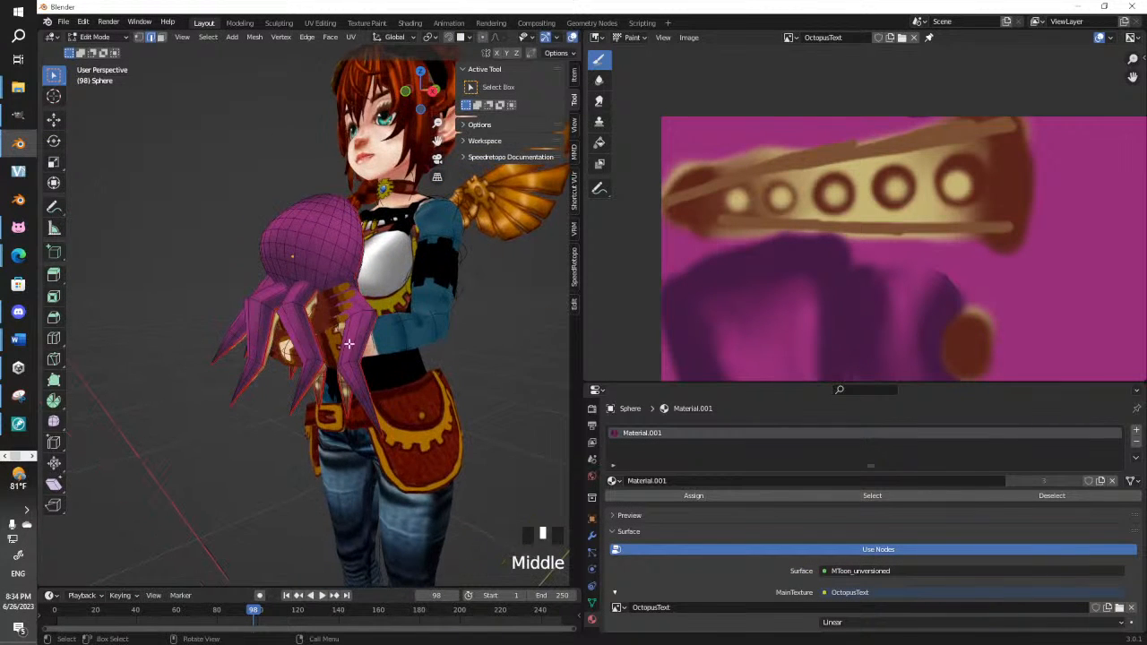
{"action": "key", "text": "s"}
{"action": "left_click", "coordinate": [372, 360]}
{"action": "key", "text": "g"}
{"action": "left_click", "coordinate": [374, 363]}
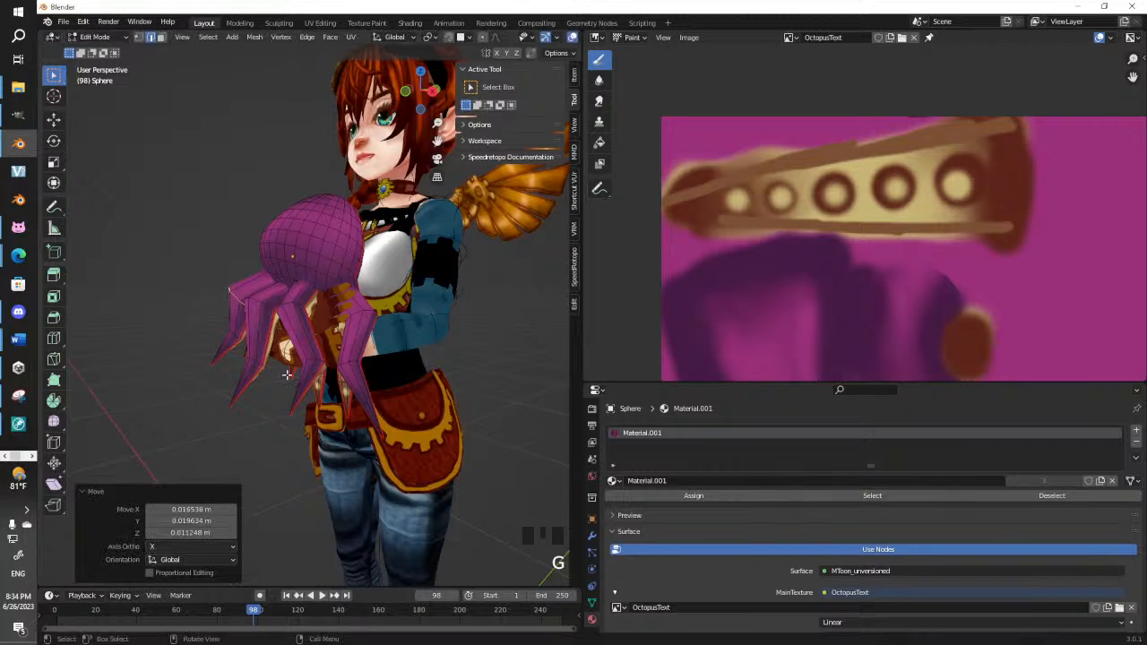
Scale that loop to 0.846, add a loop cut near the tentacle's base with factor 0.461, and scale the new loop to about 0.5
{"action": "middle_click_drag", "start_coordinate": [375, 363], "coordinate": [427, 369]}
{"action": "key", "text": "s"}
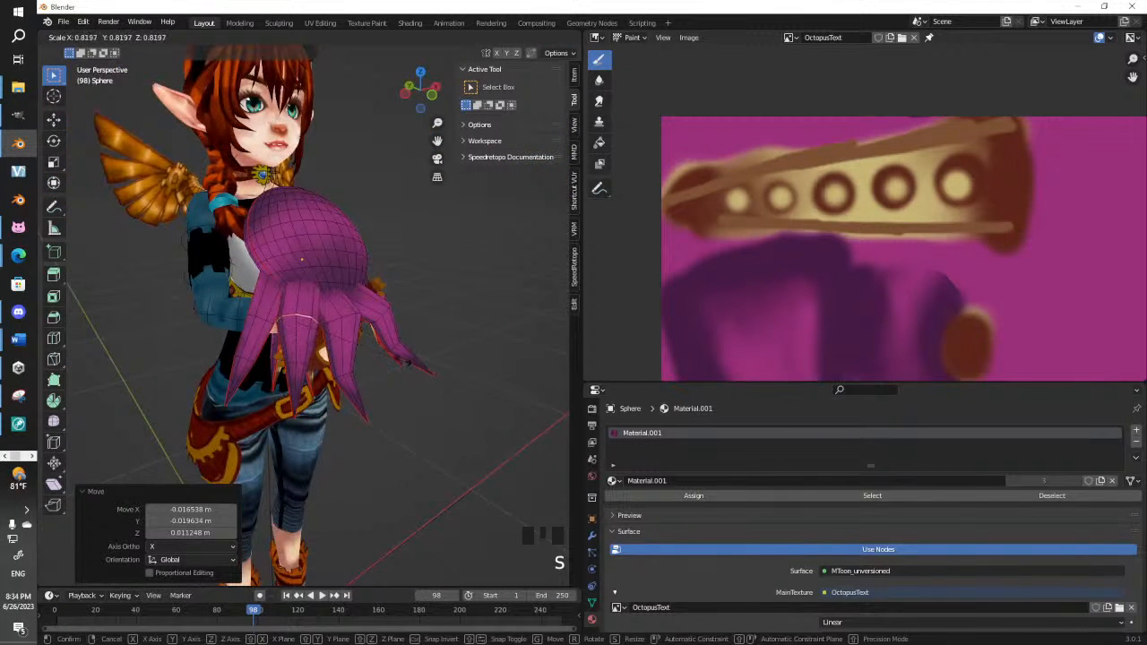
{"action": "left_click", "coordinate": [407, 359]}
{"action": "key", "text": "ctrl+r"}
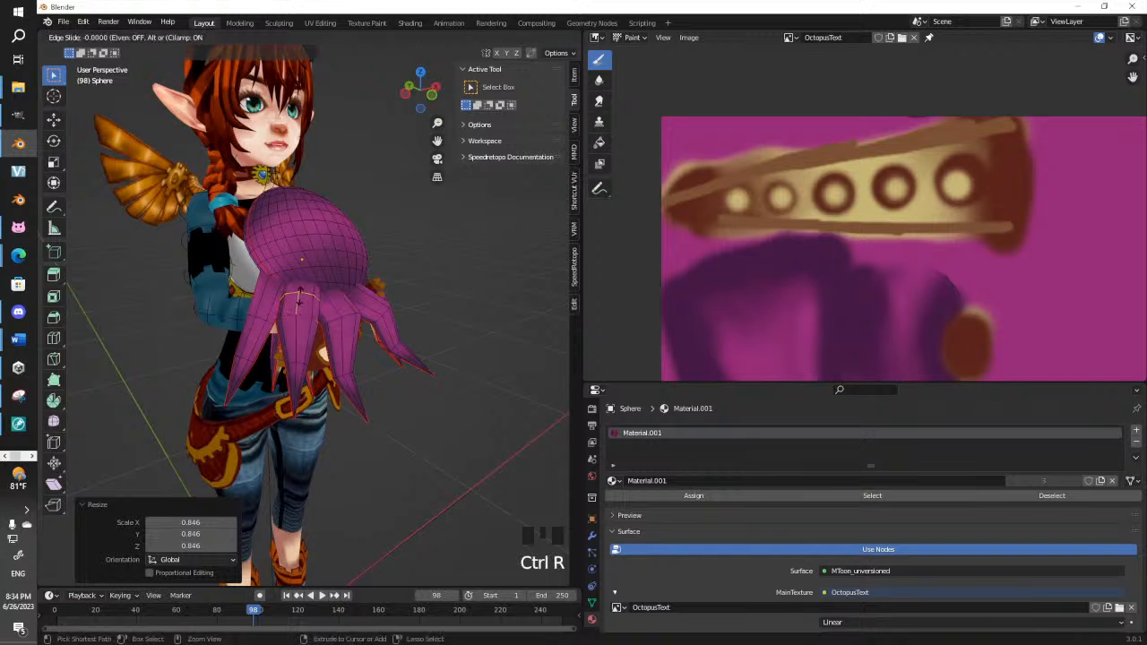
{"action": "left_click_drag", "start_coordinate": [303, 290], "coordinate": [321, 285]}
{"action": "key", "text": "s"}
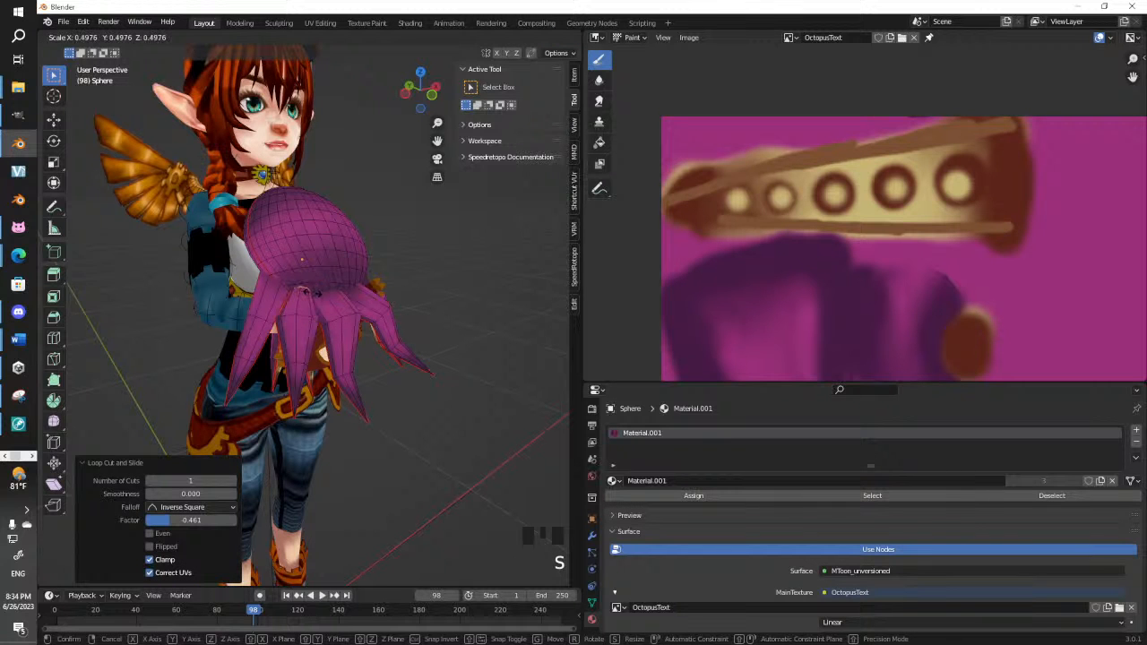
{"action": "left_click", "coordinate": [316, 293]}
Move the upper edge loop of the tentacle nearest the character's right arm up about 0.028 m, and its lower loop inward
{"action": "middle_click_drag", "start_coordinate": [319, 289], "coordinate": [255, 316]}
{"action": "left_click", "coordinate": [255, 315], "text": "alt"}
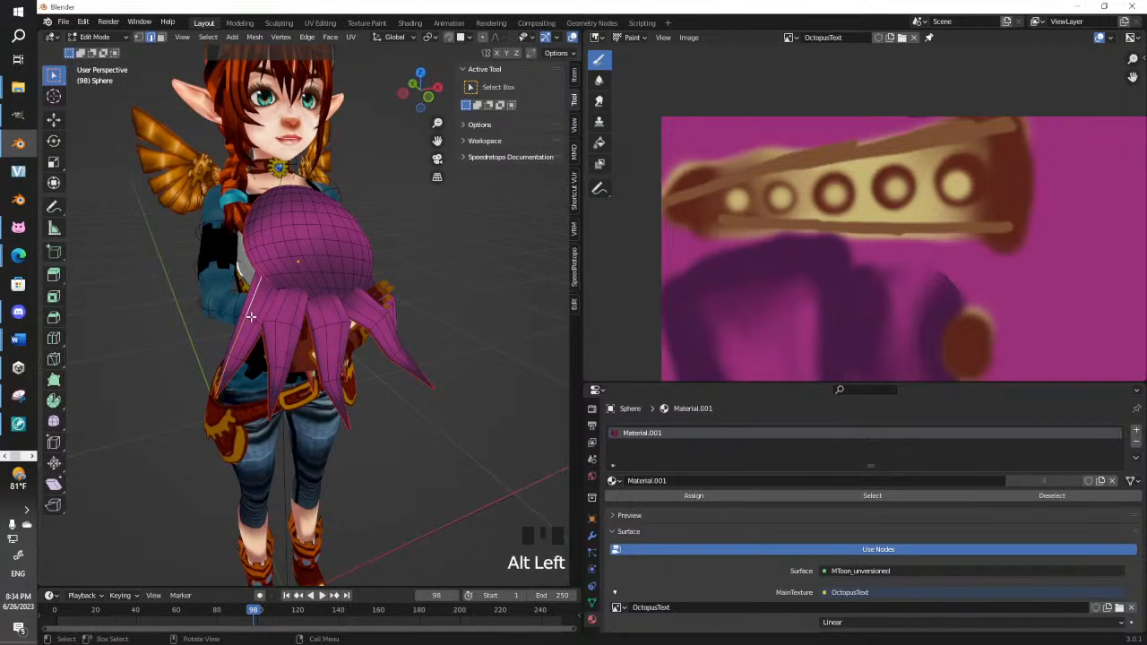
{"action": "middle_click_drag", "start_coordinate": [253, 319], "coordinate": [239, 322]}
{"action": "key", "text": "g"}
{"action": "left_click", "coordinate": [250, 300]}
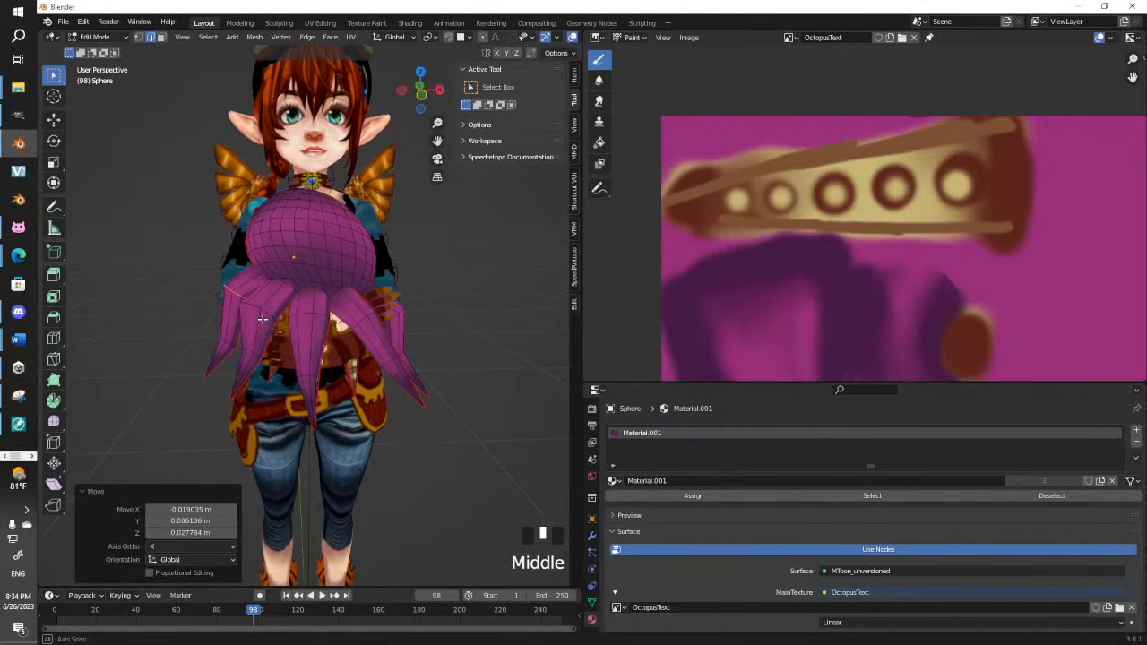
{"action": "left_click", "coordinate": [235, 342], "text": "alt"}
{"action": "left_click", "coordinate": [244, 349]}
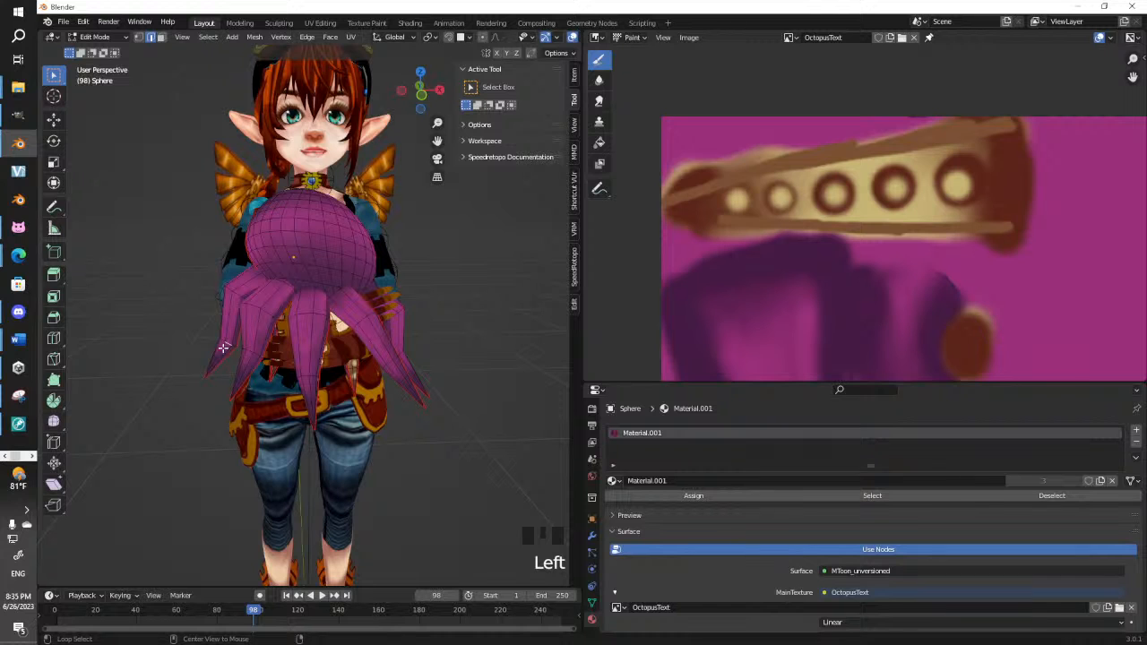
{"action": "key", "text": "g"}
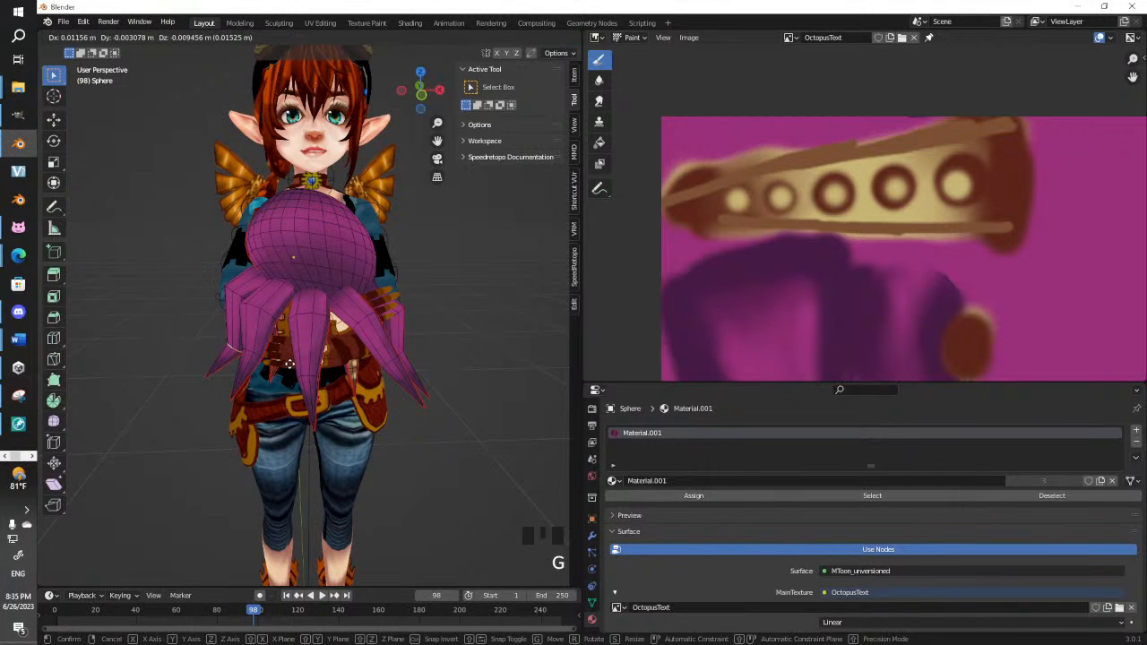
{"action": "left_click", "coordinate": [289, 363]}
In vertex select mode, move an edge vertex of the front tentacle beside the left-hand fingers about 0.01 m outward
{"action": "key", "text": "Tab"}
{"action": "middle_click_drag", "start_coordinate": [290, 364], "coordinate": [269, 345]}
{"action": "scroll", "coordinate": [222, 159], "scroll_direction": "up", "scroll_amount": 3}
{"action": "key", "text": "Tab"}
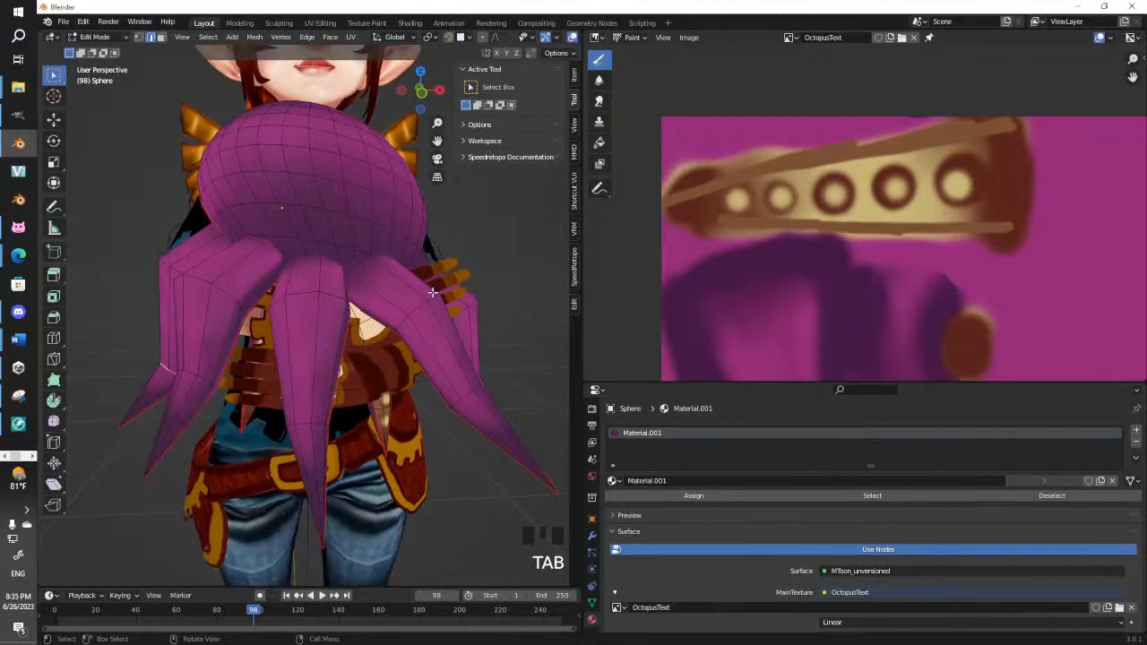
{"action": "middle_click_drag", "start_coordinate": [222, 158], "coordinate": [235, 115]}
{"action": "left_click", "coordinate": [138, 37]}
{"action": "middle_click_drag", "start_coordinate": [384, 299], "coordinate": [370, 314]}
{"action": "left_click", "coordinate": [388, 330]}
{"action": "key", "text": "g"}
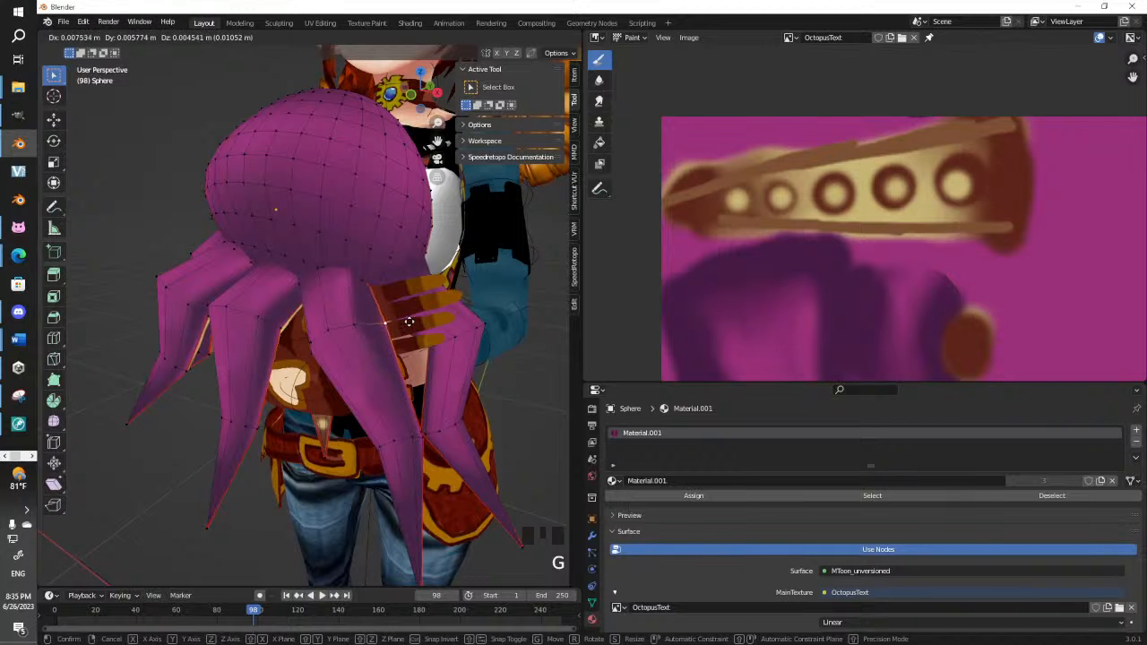
{"action": "left_click", "coordinate": [410, 320]}
With proportional editing on, move vertices on the upper part of that tentacle to clear the fingers, and return to Object Mode
{"action": "key", "text": "o"}
{"action": "middle_click_drag", "start_coordinate": [411, 319], "coordinate": [408, 315]}
{"action": "key", "text": "g"}
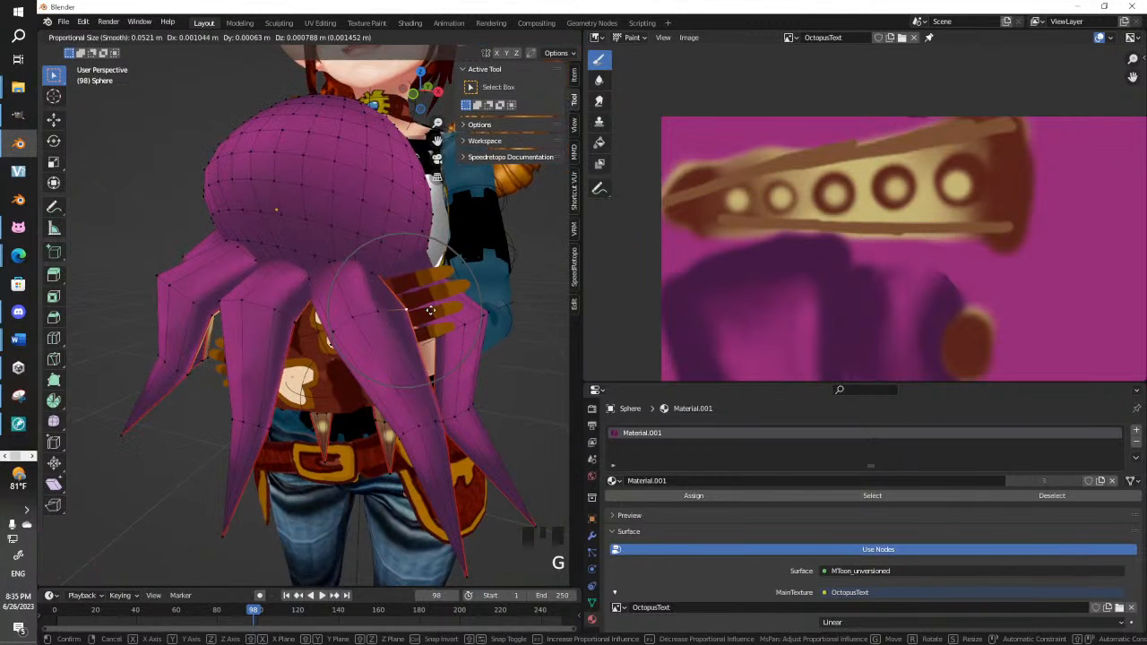
{"action": "scroll", "coordinate": [425, 302], "scroll_direction": "down", "scroll_amount": 1}
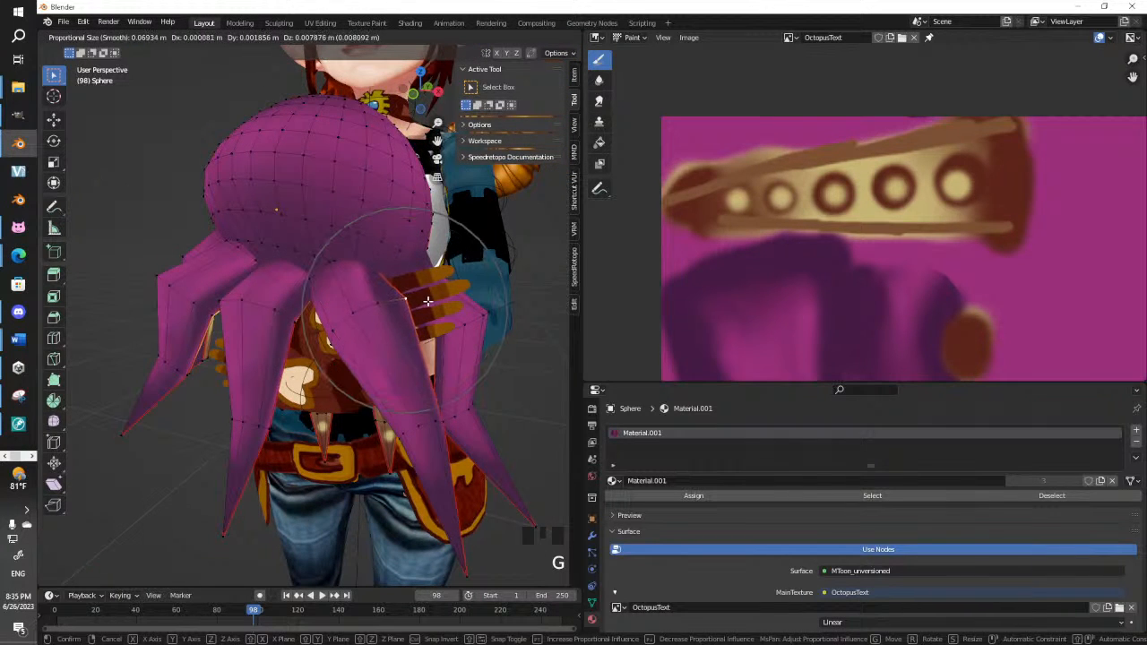
{"action": "left_click", "coordinate": [425, 302]}
{"action": "left_click", "coordinate": [386, 302]}
{"action": "key", "text": "g"}
{"action": "left_click", "coordinate": [407, 296]}
{"action": "key", "text": "Tab"}
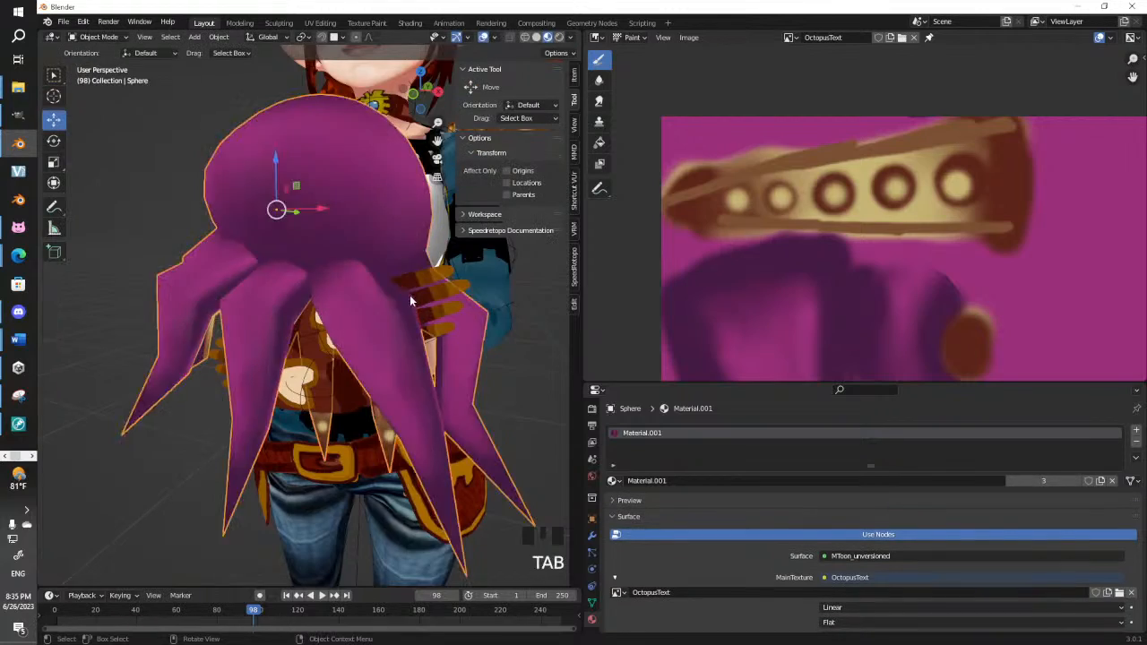
In the front view, unhide all hidden objects, including the character's armature
{"action": "middle_click_drag", "start_coordinate": [410, 295], "coordinate": [237, 327]}
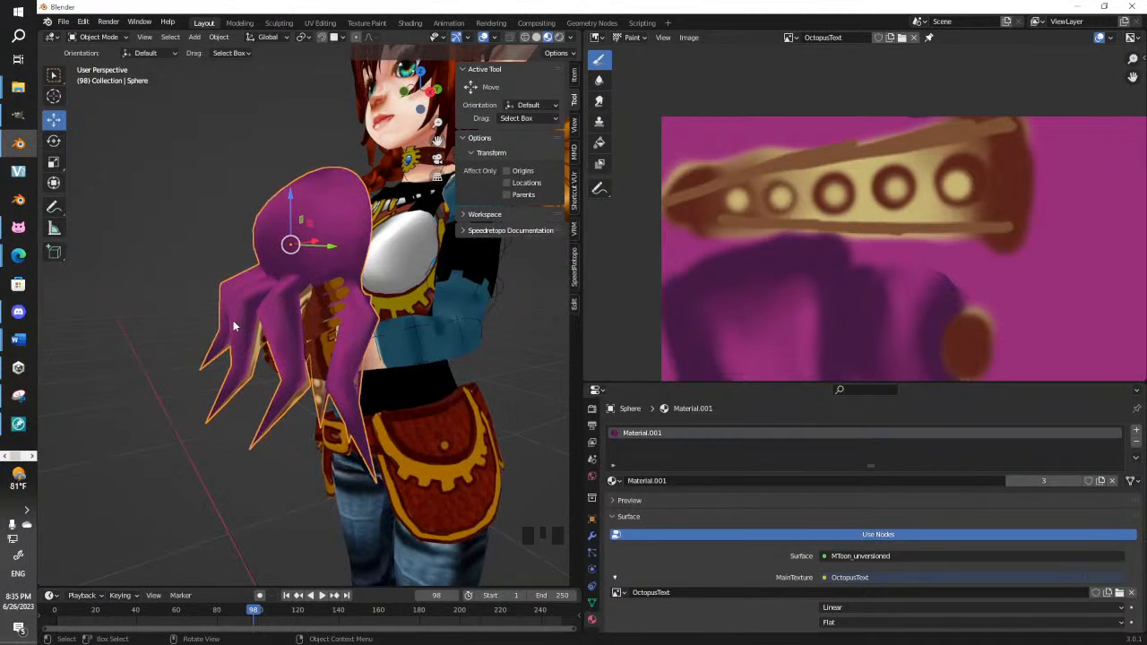
{"action": "key", "text": "KP_1"}
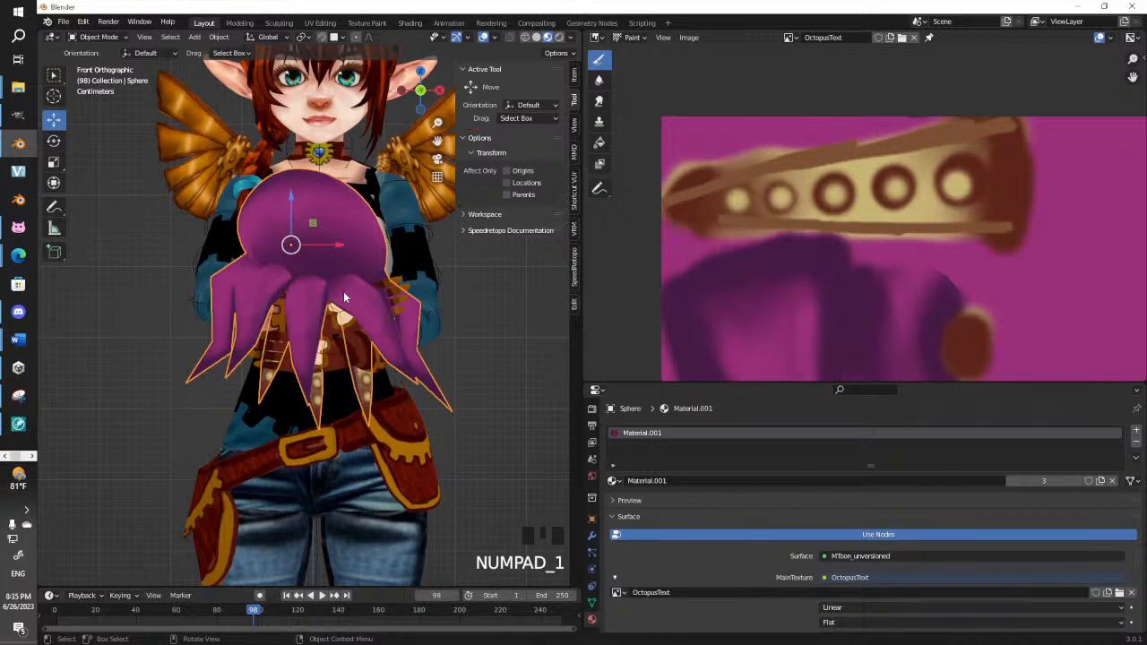
{"action": "key", "text": "alt+h"}
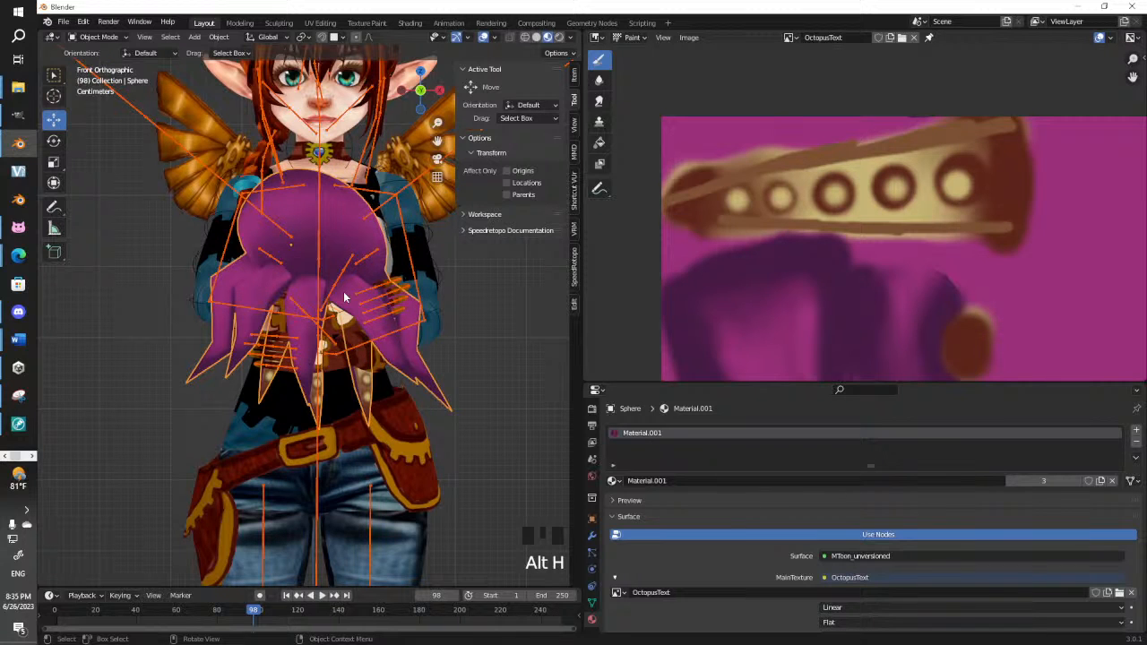
Try to isolate the octopus by inverting the object selection and hiding it, and restore the hidden objects
{"action": "key", "text": "h"}
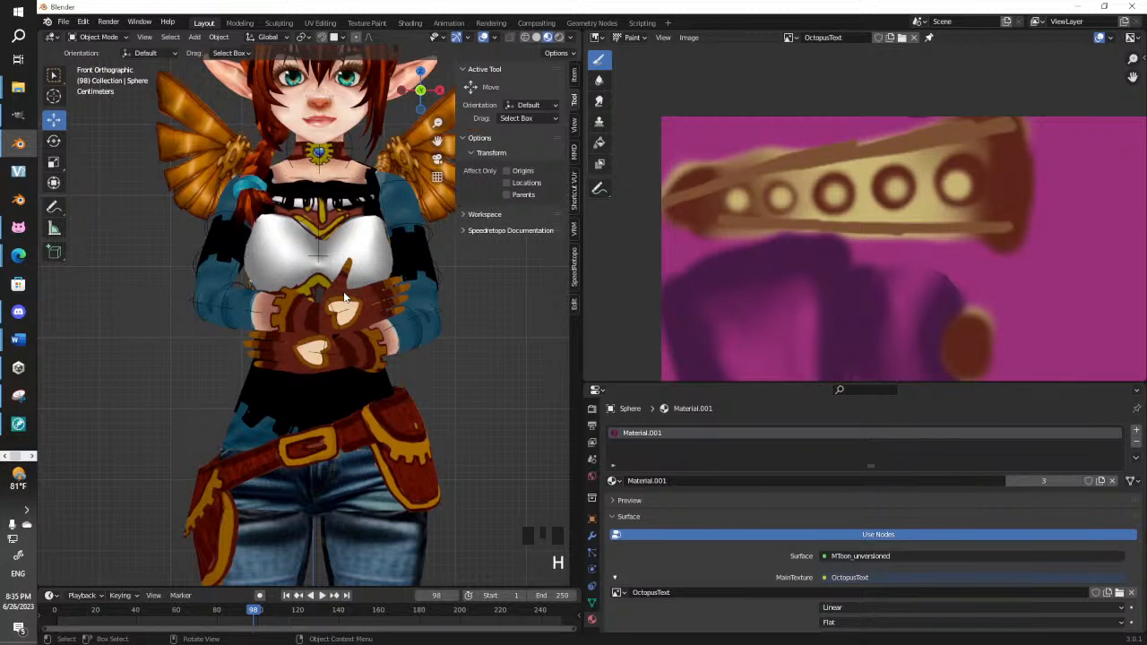
{"action": "key", "text": "ctrl+z"}
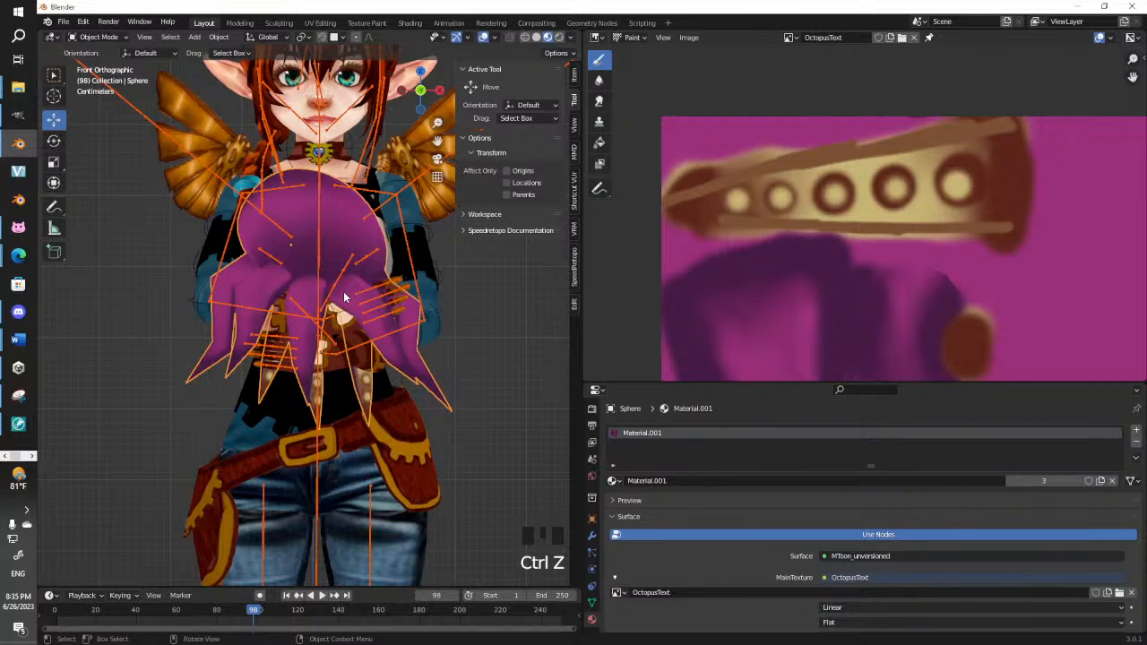
{"action": "left_click", "coordinate": [341, 226]}
{"action": "left_click", "coordinate": [340, 232]}
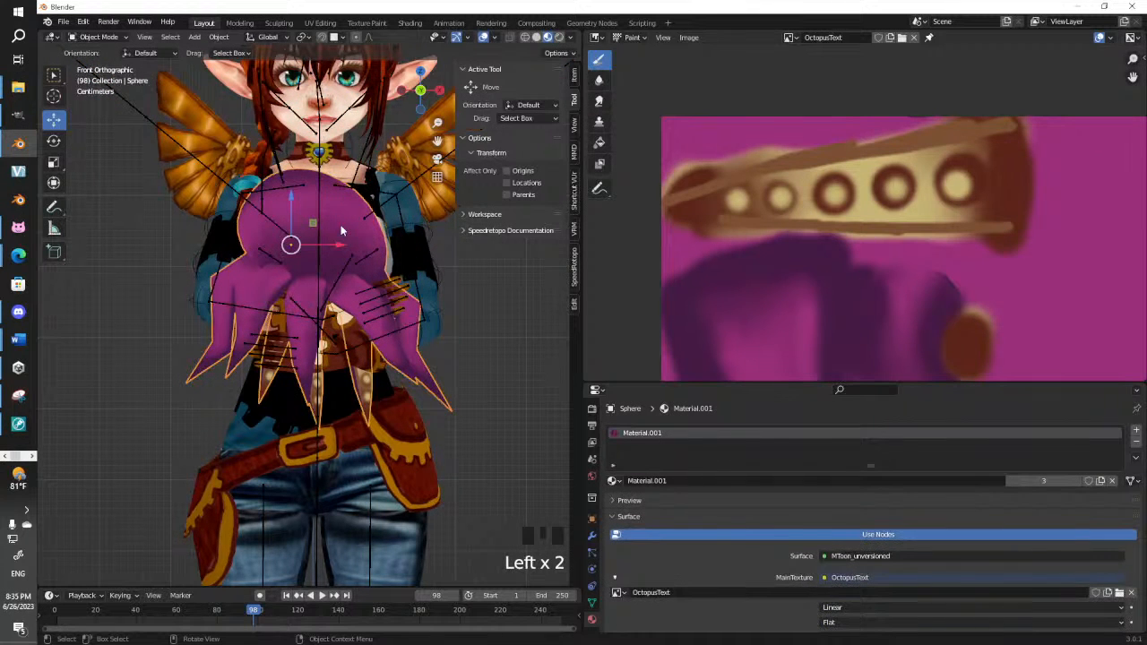
{"action": "key", "text": "alt+i"}
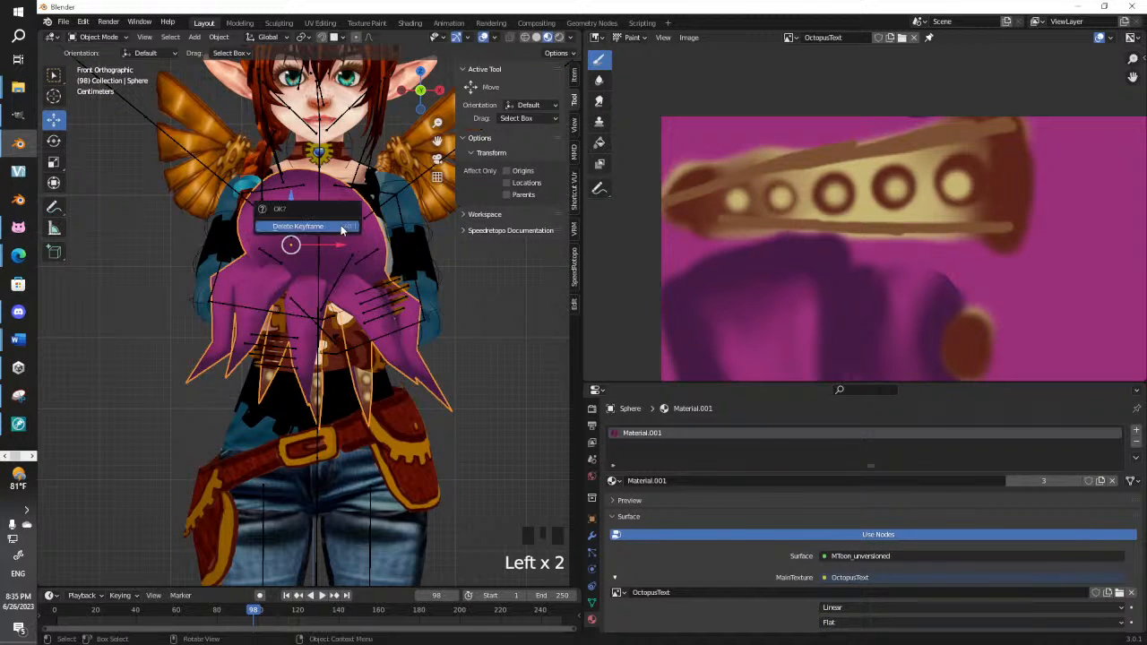
{"action": "left_click", "coordinate": [507, 311]}
{"action": "key", "text": "ctrl+i"}
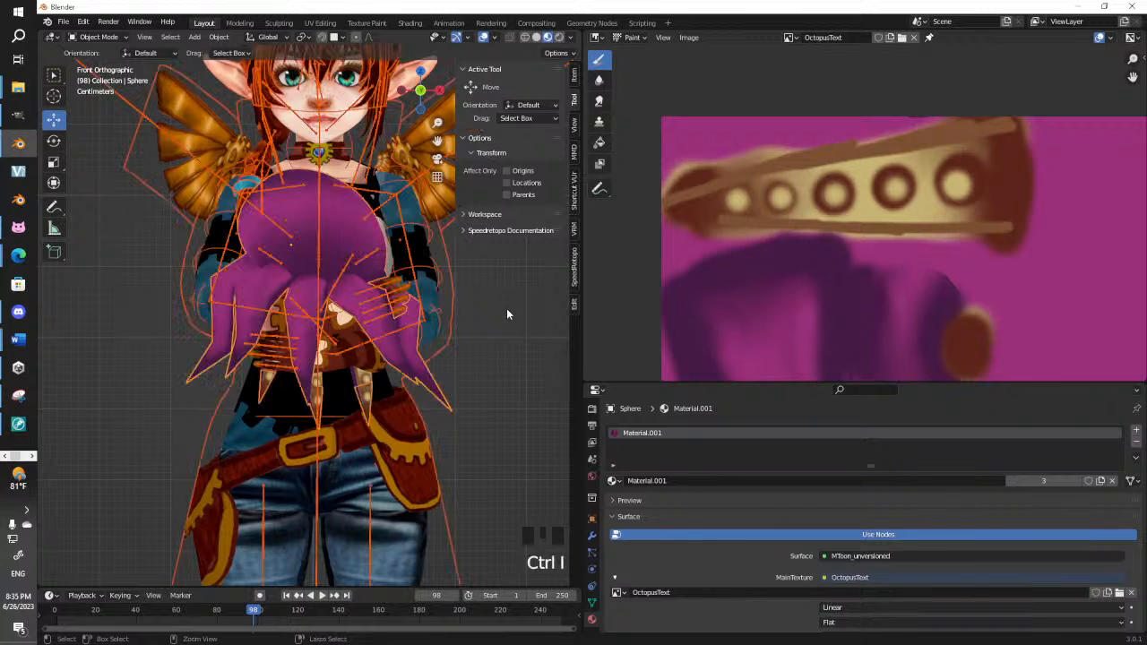
{"action": "key", "text": "h"}
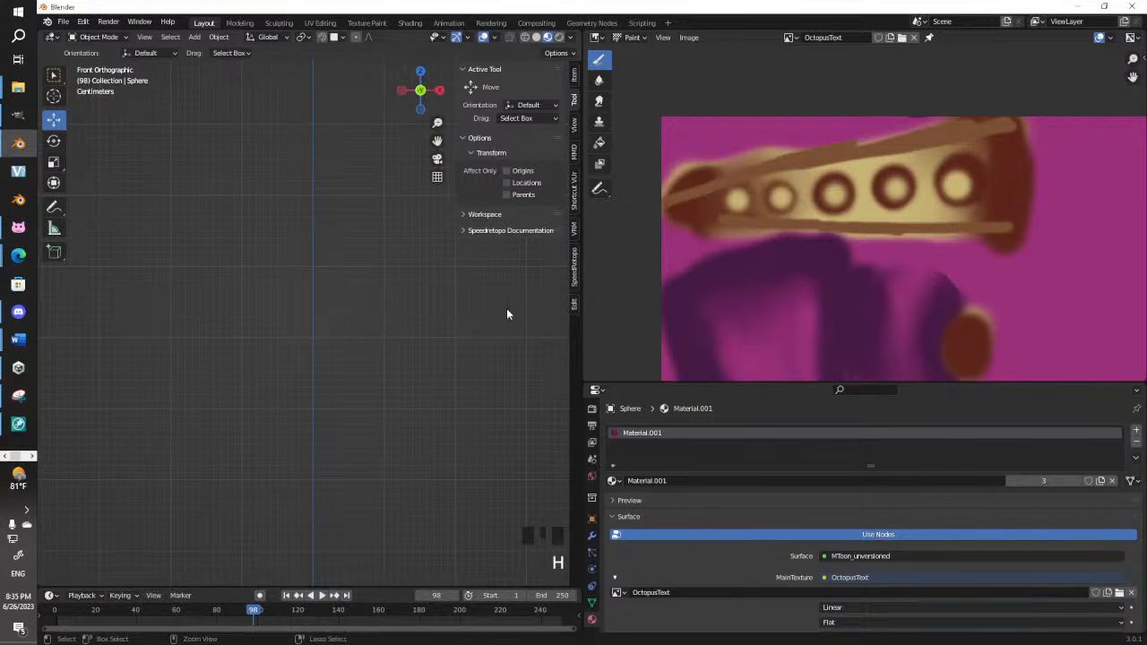
{"action": "key", "text": "alt+h"}
Select only the octopus, invert the selection, and hide all other objects to isolate it
{"action": "left_click", "coordinate": [409, 316]}
{"action": "left_click", "coordinate": [365, 243]}
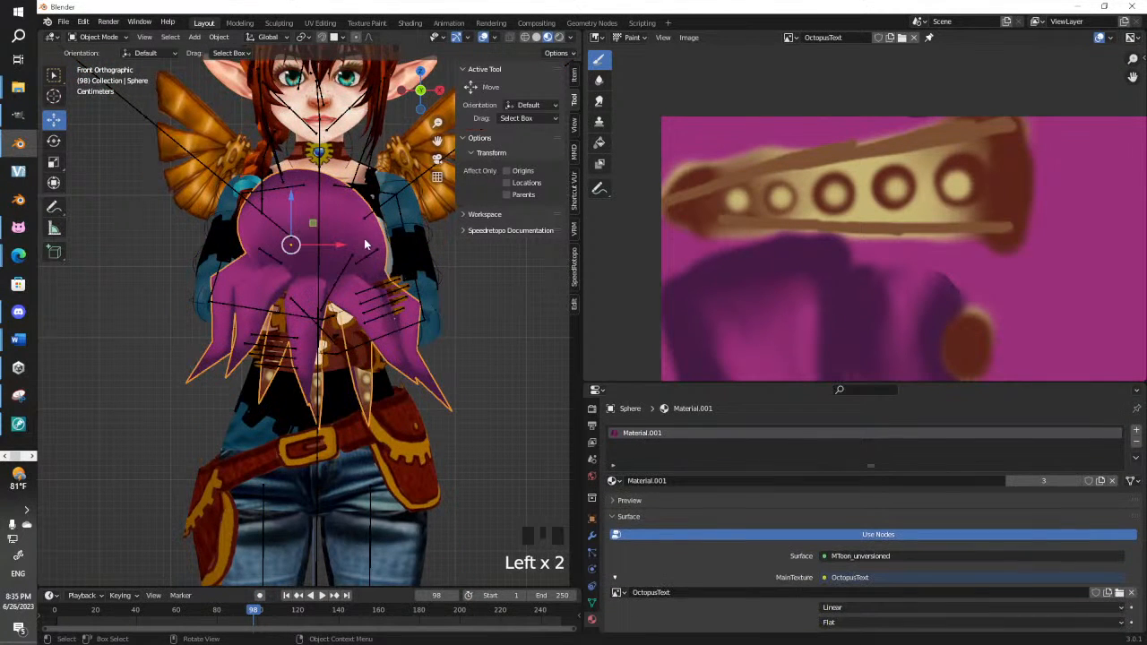
{"action": "key", "text": "ctrl+i"}
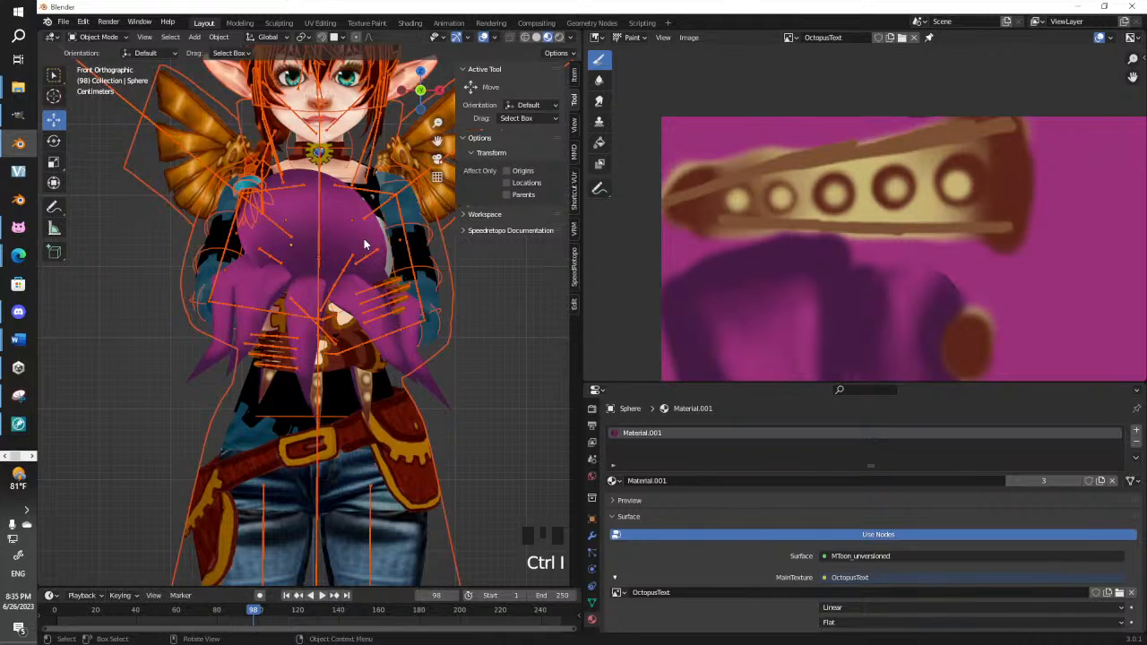
{"action": "key", "text": "h"}
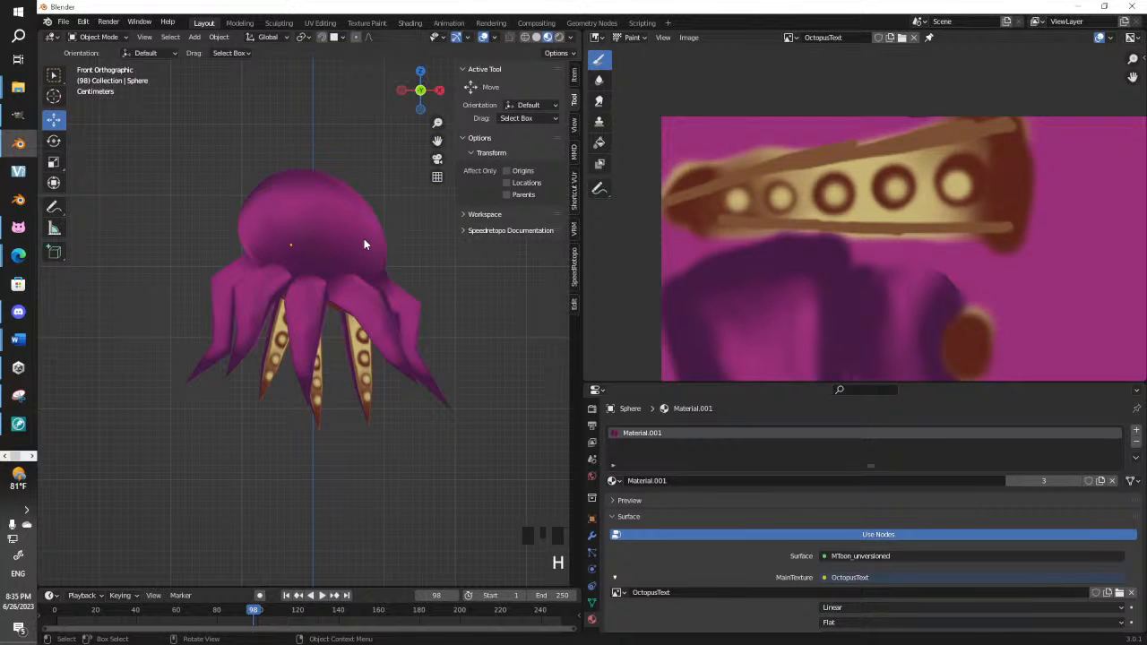
Add a single-bone armature to the scene, working in the front view
{"action": "left_click", "coordinate": [364, 243]}
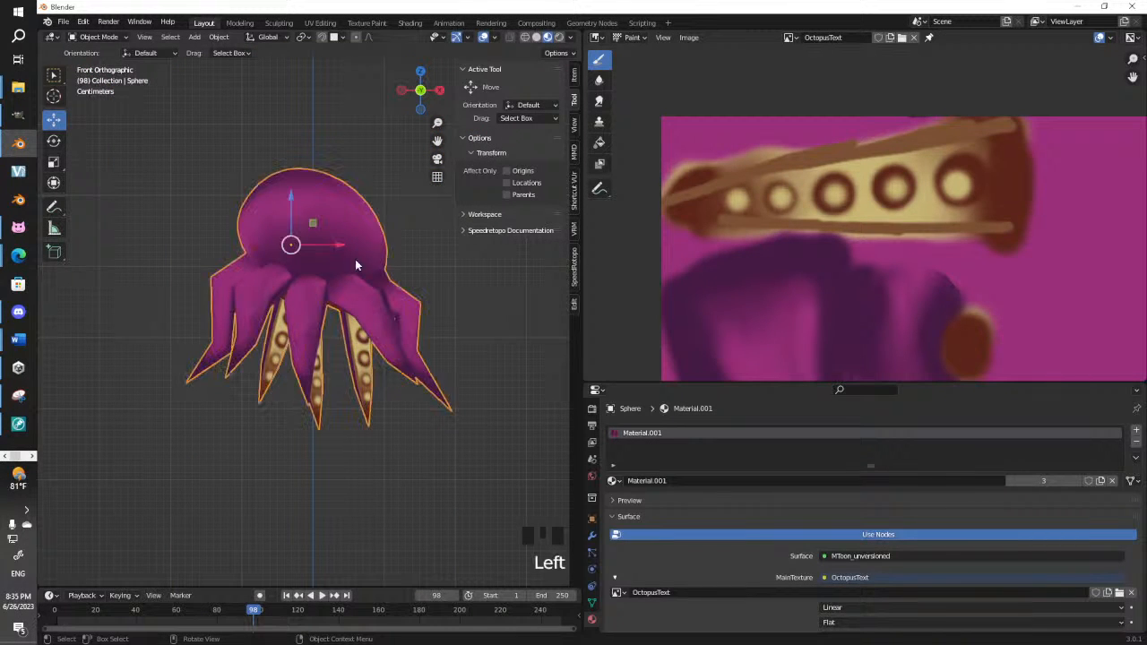
{"action": "scroll", "coordinate": [355, 259], "scroll_direction": "up", "scroll_amount": 3}
{"action": "middle_click_drag", "start_coordinate": [355, 259], "coordinate": [377, 229], "text": "shift"}
{"action": "scroll", "coordinate": [369, 365], "scroll_direction": "down", "scroll_amount": 4}
{"action": "key", "text": "KP_1"}
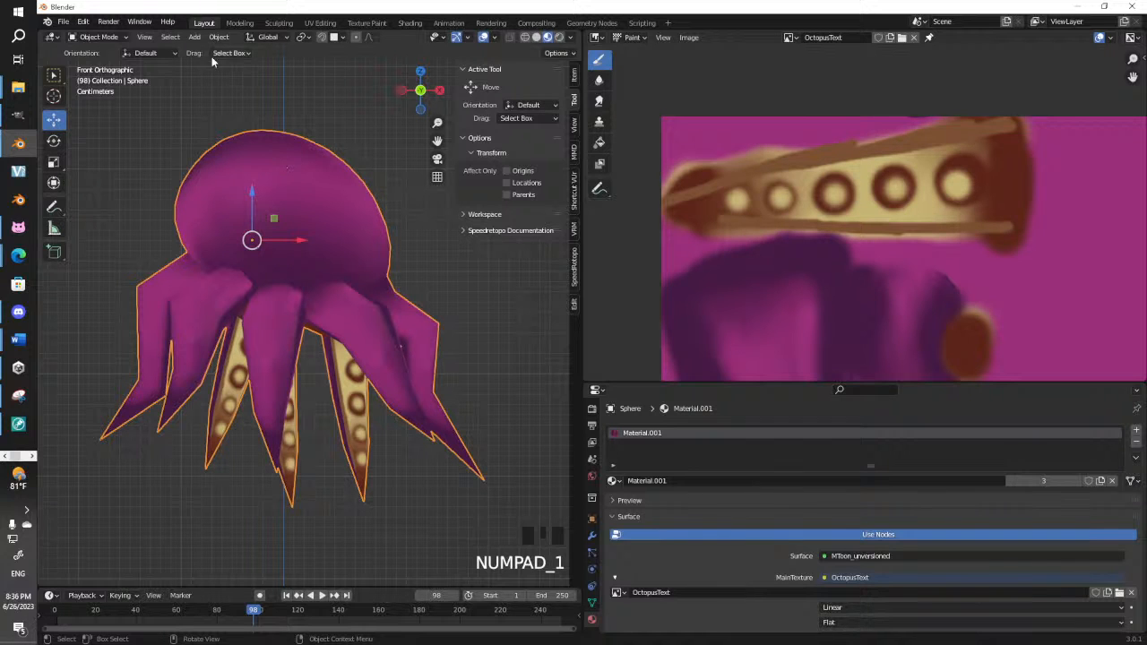
{"action": "left_click", "coordinate": [195, 38]}
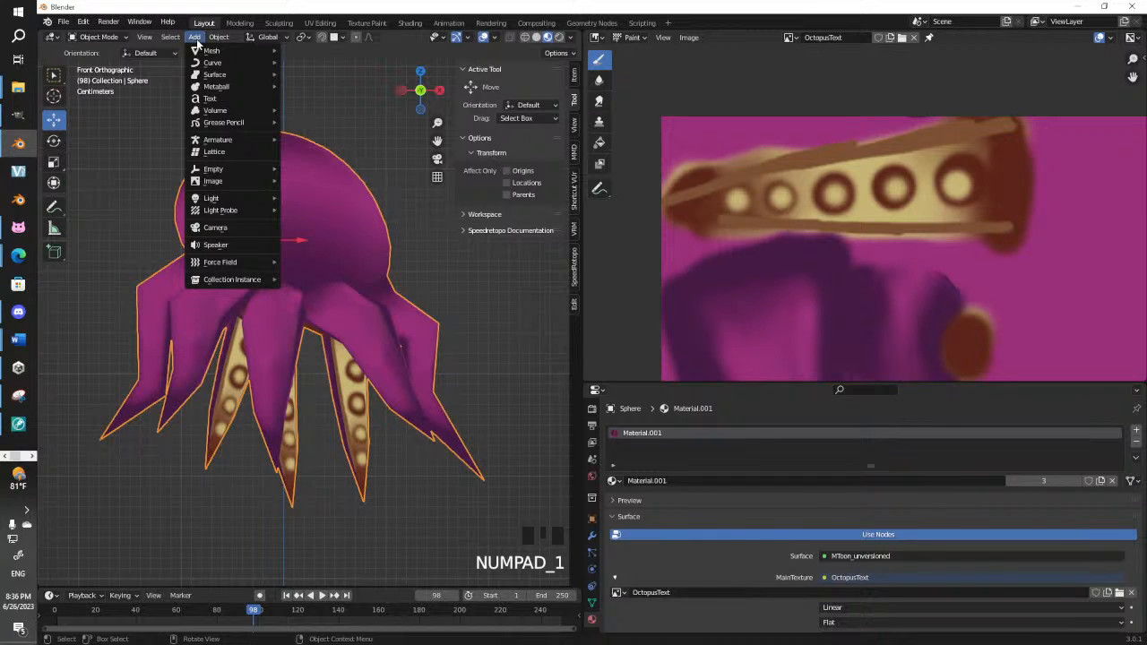
{"action": "mouse_move", "coordinate": [231, 140]}
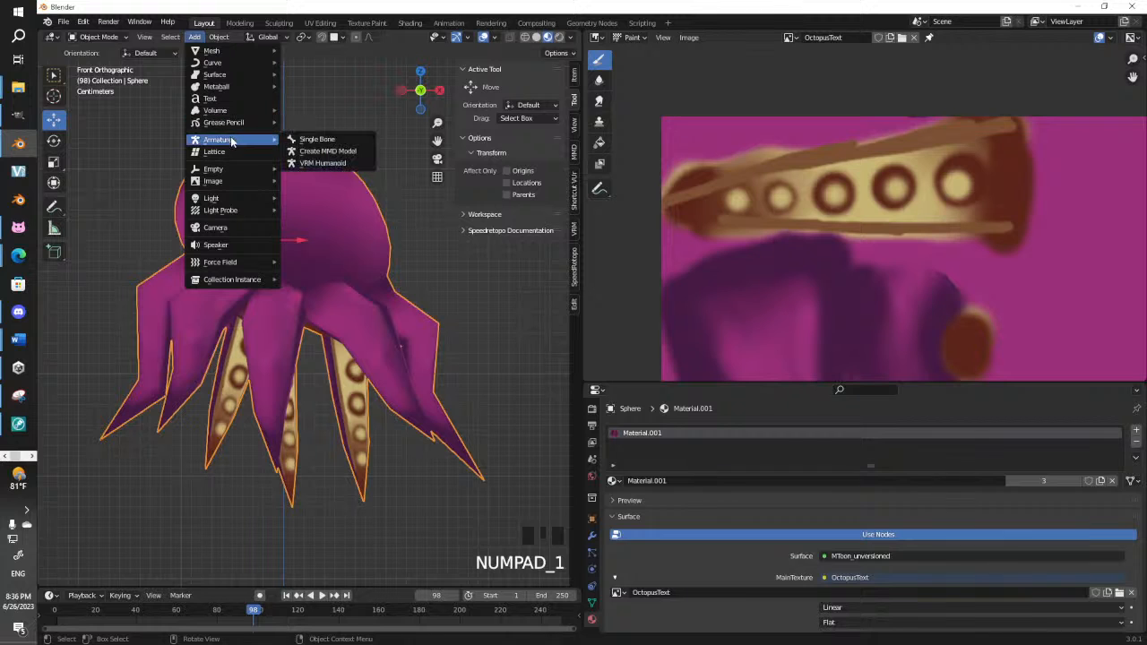
{"action": "left_click", "coordinate": [324, 139]}
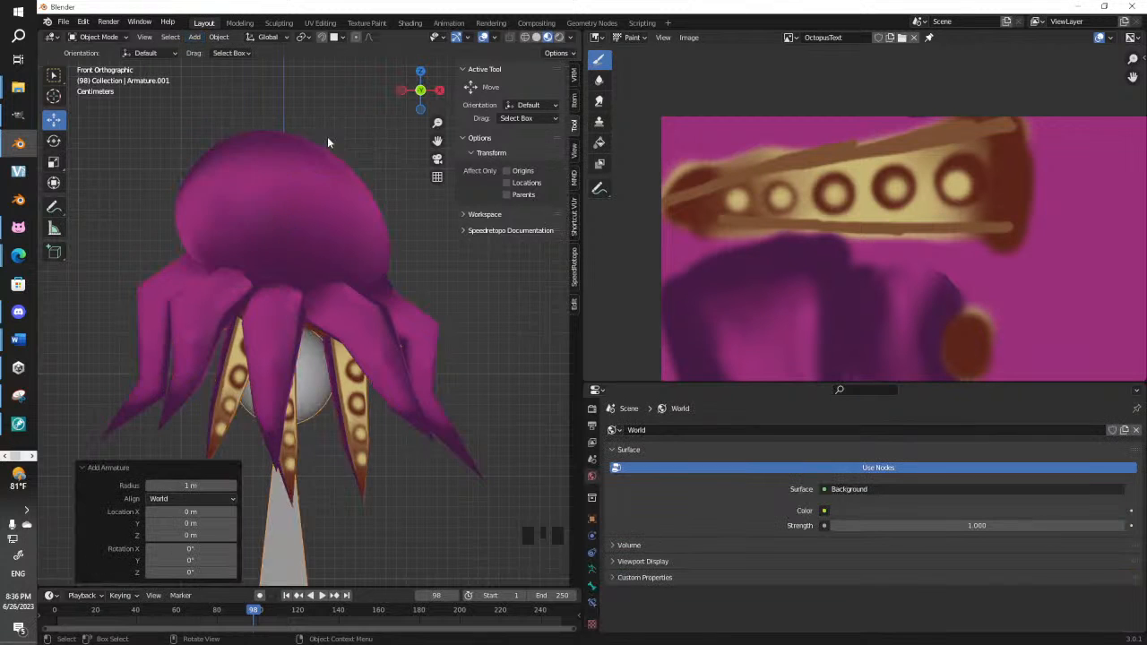
Move the new armature up about 1.05 m so the bone's base sits at the octopus
{"action": "scroll", "coordinate": [326, 168], "scroll_direction": "down", "scroll_amount": 2}
{"action": "scroll", "coordinate": [325, 179], "scroll_direction": "down", "scroll_amount": 5}
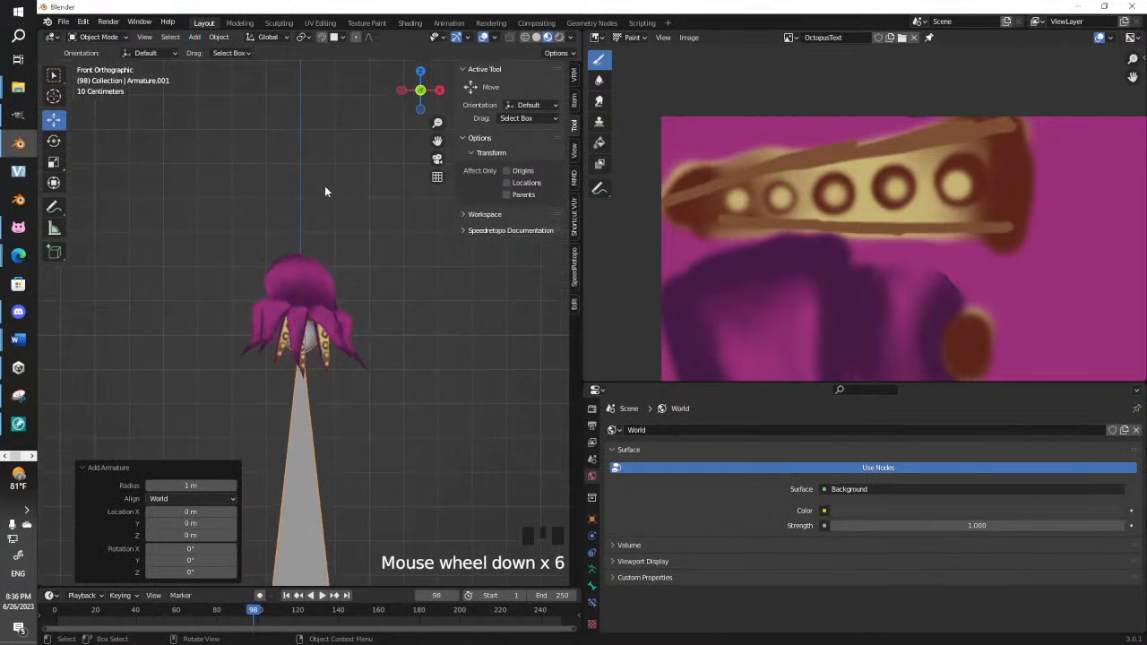
{"action": "left_click", "coordinate": [300, 481]}
{"action": "key", "text": "g"}
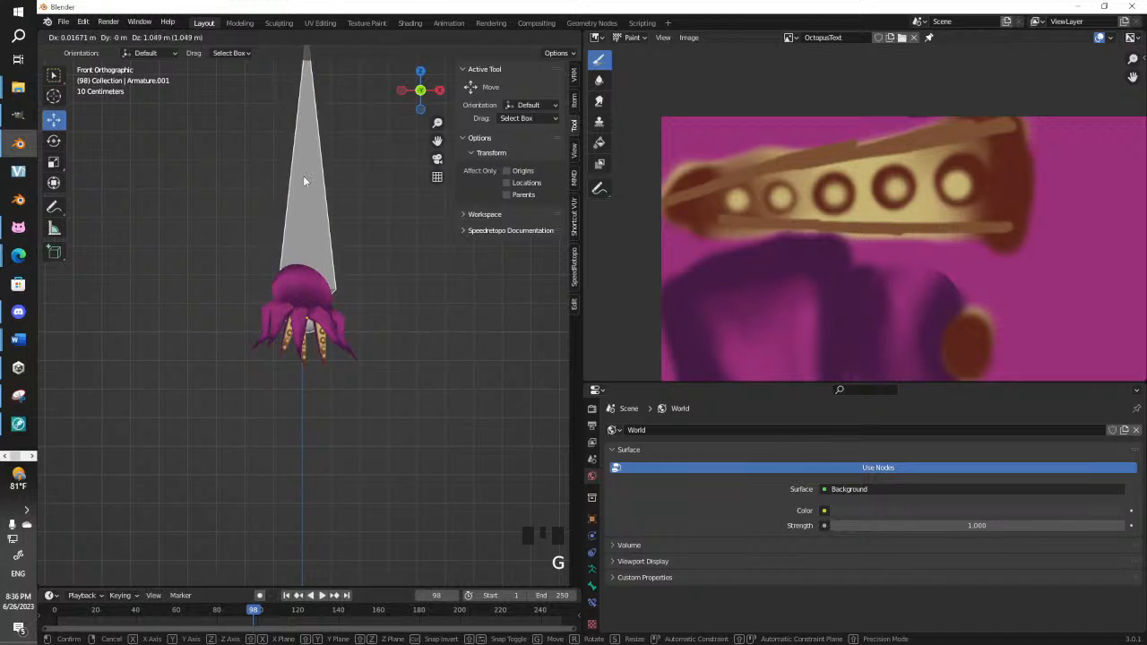
{"action": "left_click", "coordinate": [304, 180]}
{"action": "middle_click_drag", "start_coordinate": [304, 180], "coordinate": [299, 198], "text": "shift"}
In Pose Mode, select the bone and rotate it by about -2.6°
{"action": "left_click", "coordinate": [95, 38]}
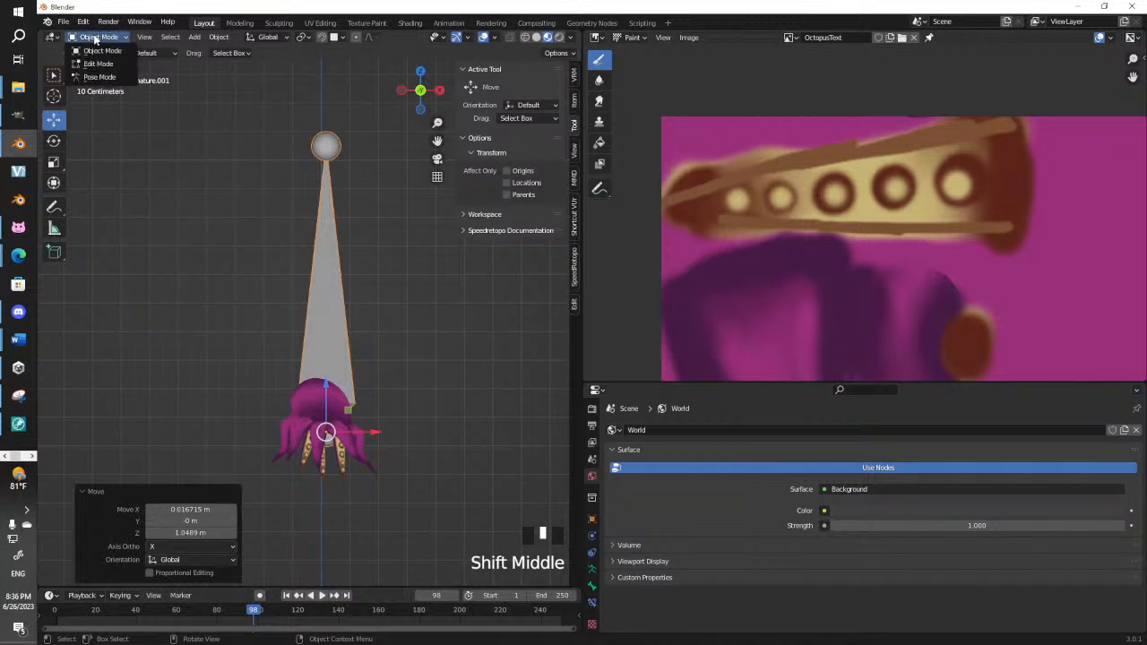
{"action": "left_click", "coordinate": [100, 77]}
{"action": "left_click", "coordinate": [323, 267]}
{"action": "key", "text": "r"}
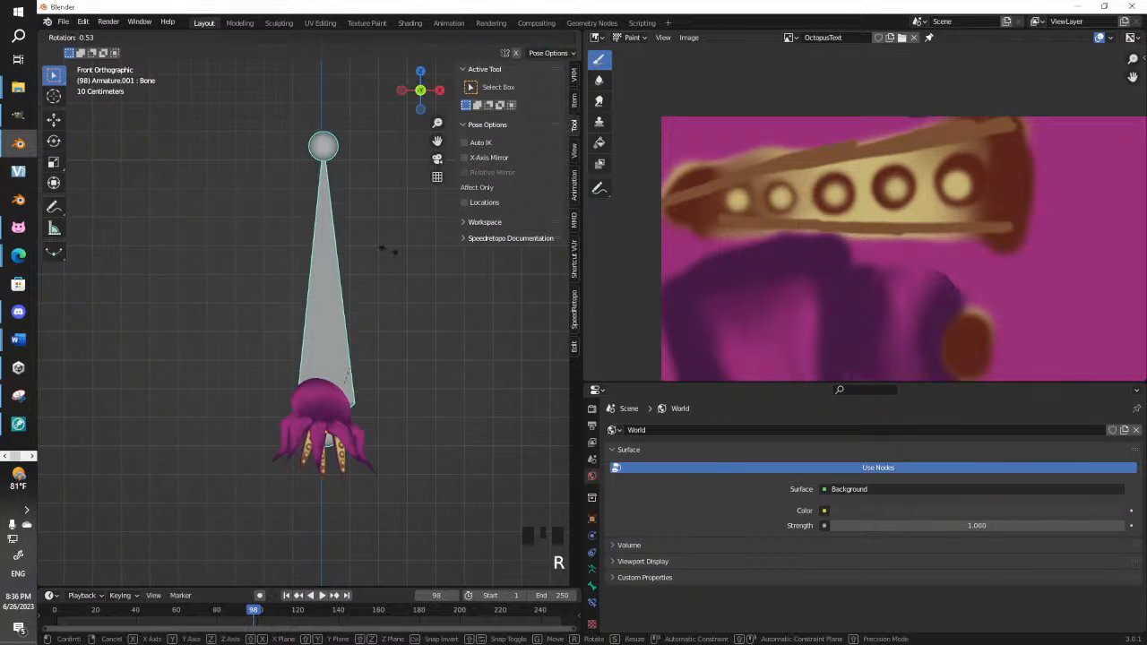
{"action": "left_click", "coordinate": [381, 232]}
Return to Object Mode and raise the armature about 0.11 m so its base lies within the octopus's head
{"action": "left_click", "coordinate": [116, 38]}
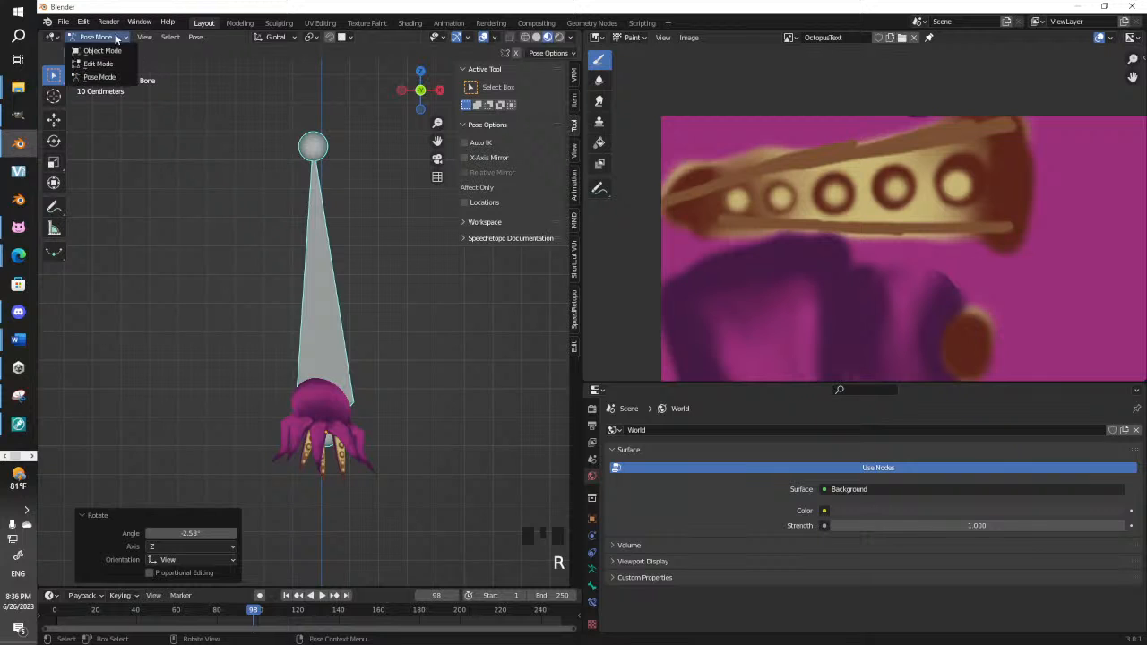
{"action": "left_click", "coordinate": [121, 52]}
{"action": "key", "text": "g"}
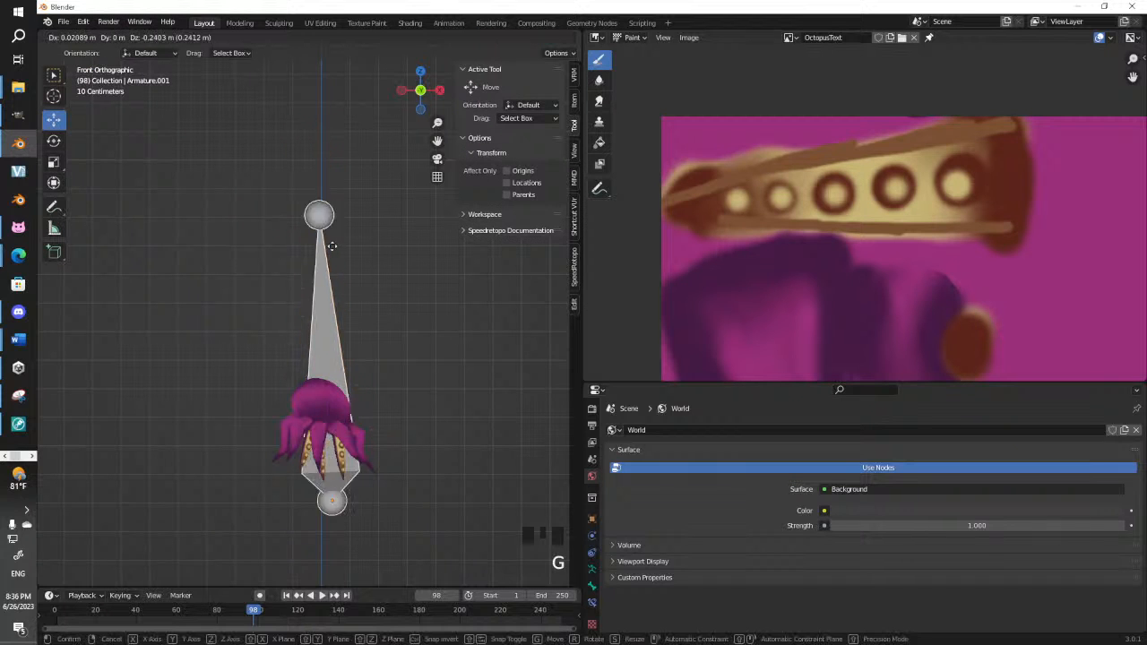
{"action": "left_click", "coordinate": [322, 119]}
In Edit Mode, shorten the bone by moving its tip down about 0.64 m toward the octopus
{"action": "left_click", "coordinate": [95, 38]}
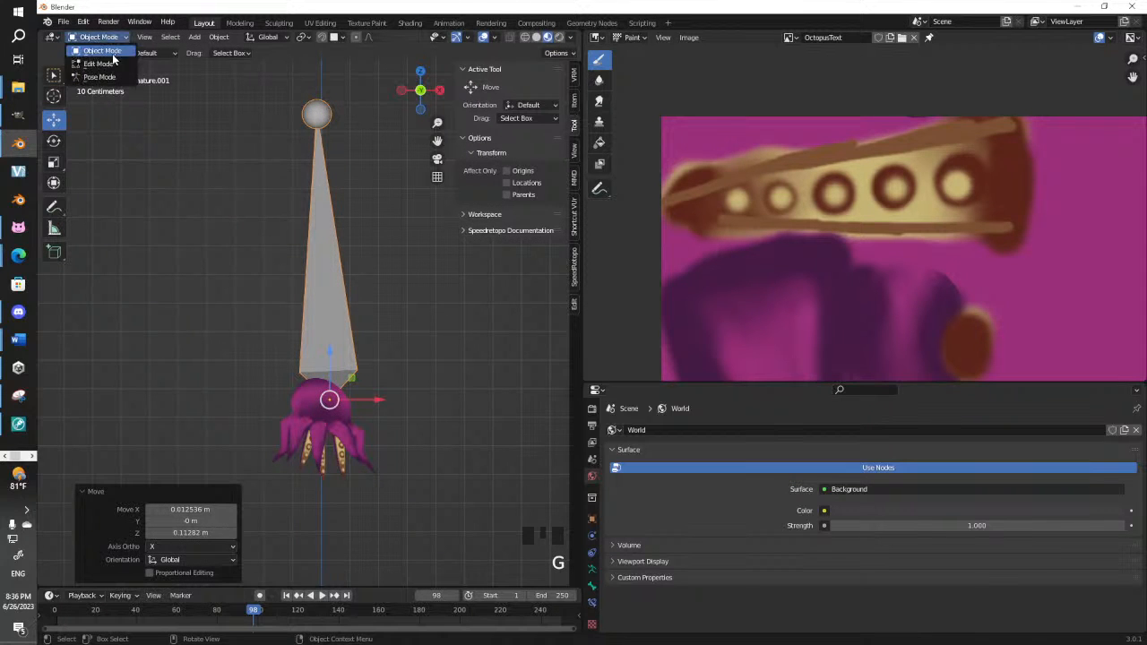
{"action": "left_click", "coordinate": [114, 63]}
{"action": "key", "text": "g"}
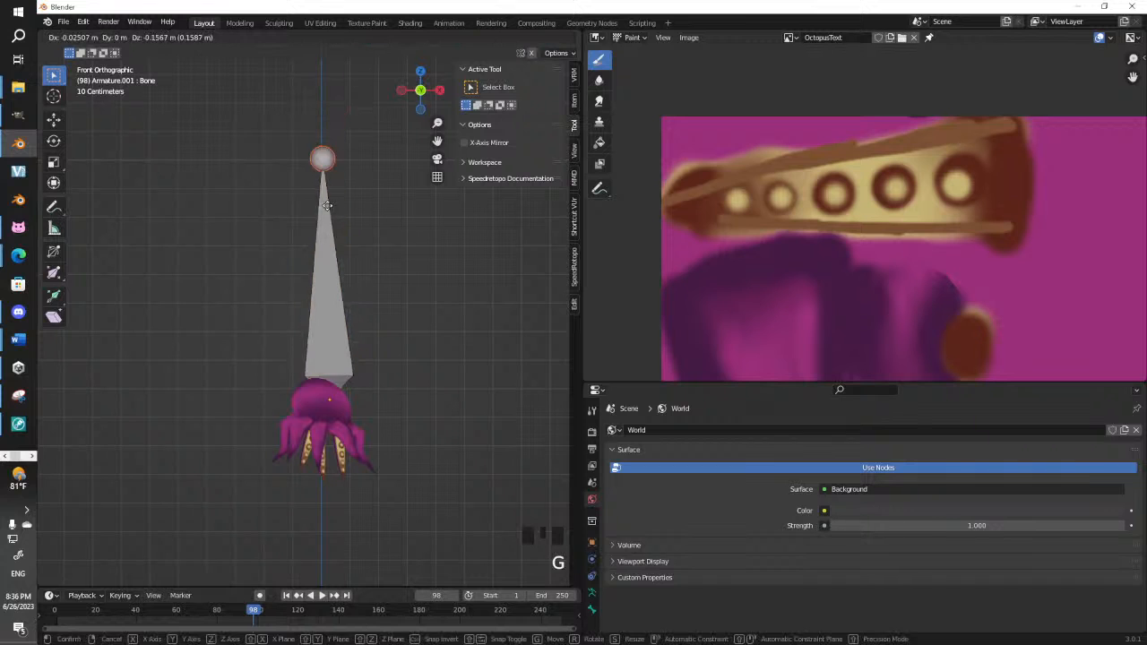
{"action": "left_click", "coordinate": [332, 297]}
Set the armature's viewport display to In Front and display it as Wire
{"action": "left_click", "coordinate": [593, 542]}
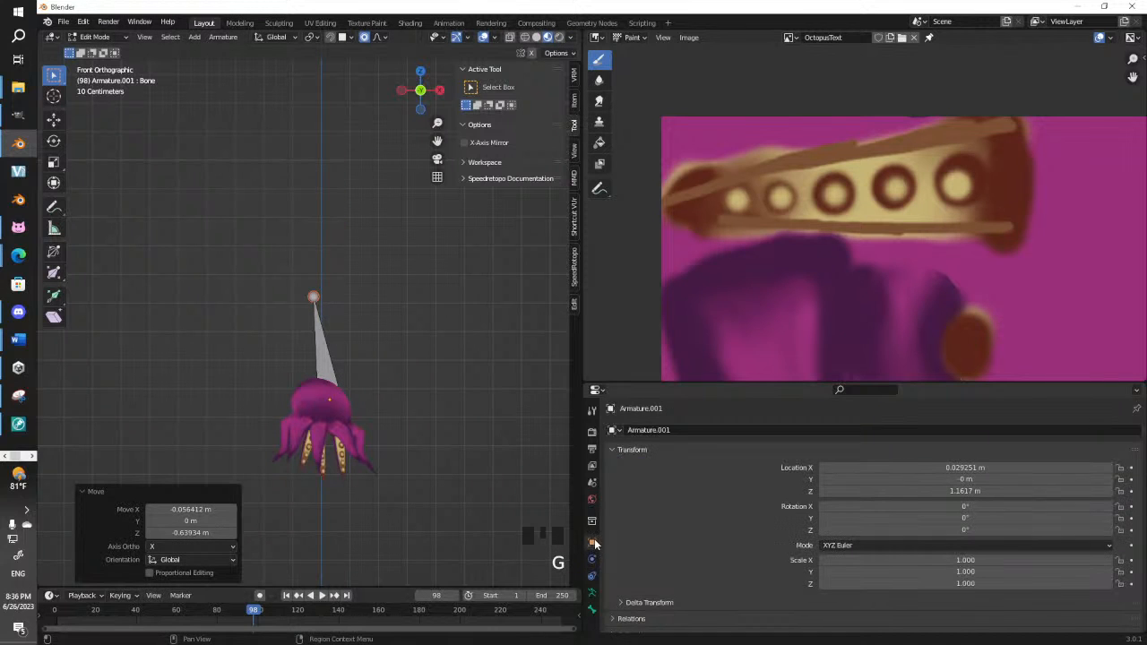
{"action": "left_click_drag", "start_coordinate": [598, 542], "coordinate": [503, 499]}
{"action": "scroll", "coordinate": [717, 576], "scroll_direction": "down", "scroll_amount": 10}
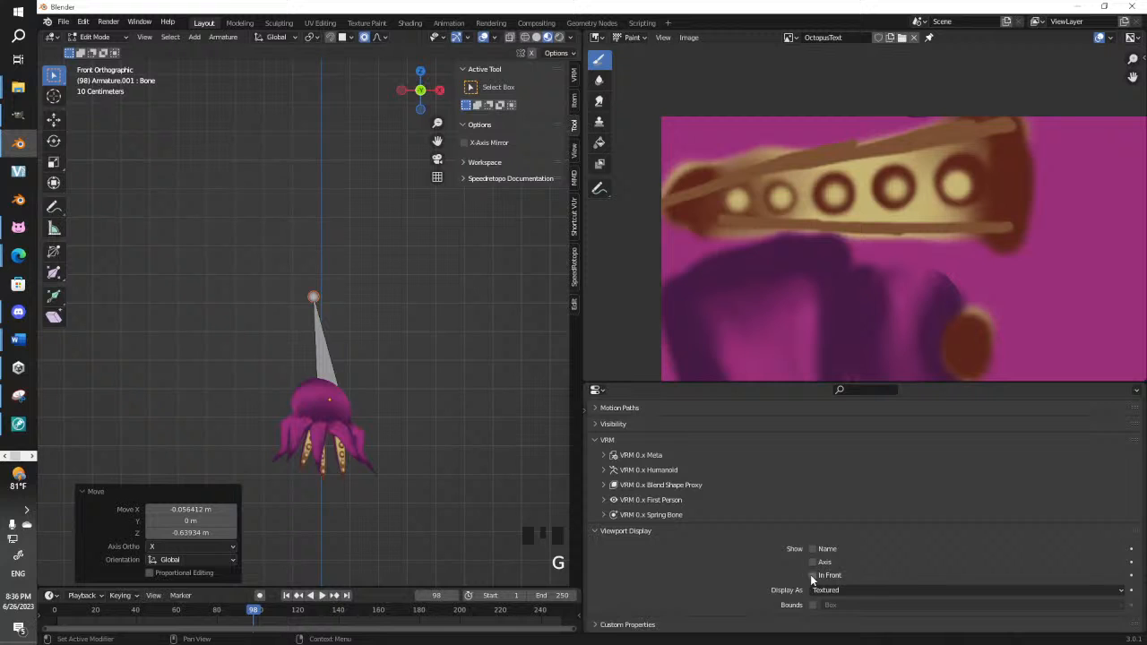
{"action": "left_click", "coordinate": [813, 574]}
{"action": "left_click", "coordinate": [825, 590]}
{"action": "left_click", "coordinate": [834, 563]}
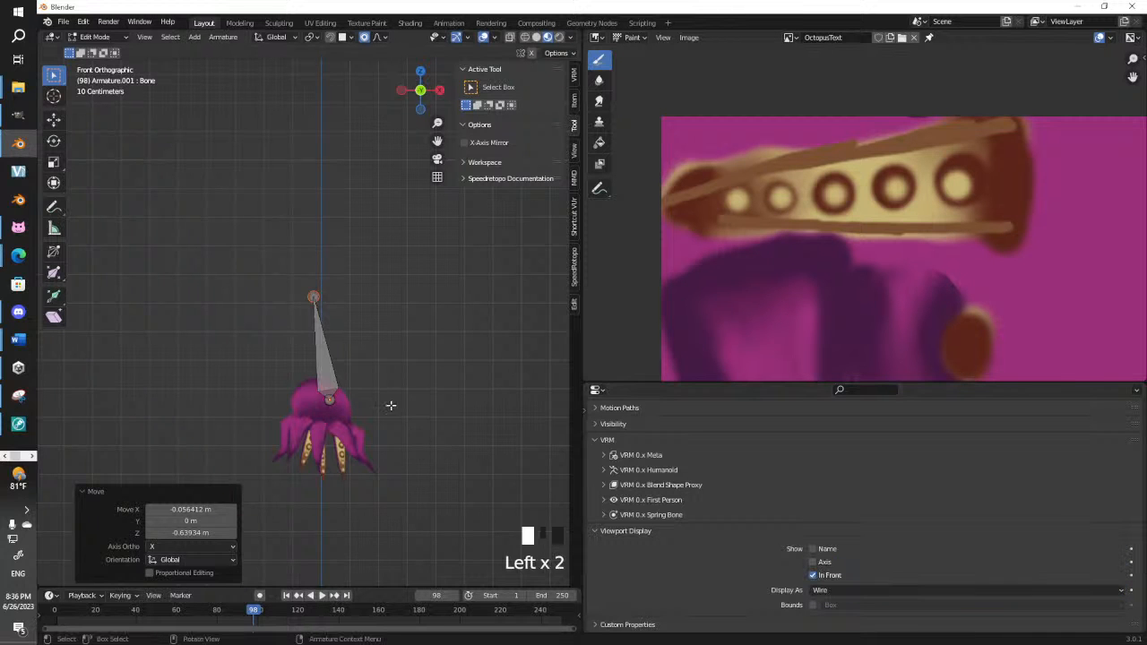
Move the bone's base to the lower middle of the octopus's head and lower its tip about 0.26 m to the head's top
{"action": "scroll", "coordinate": [390, 405], "scroll_direction": "up", "scroll_amount": 5}
{"action": "middle_click_drag", "start_coordinate": [334, 558], "coordinate": [331, 401], "text": "shift"}
{"action": "key", "text": "g"}
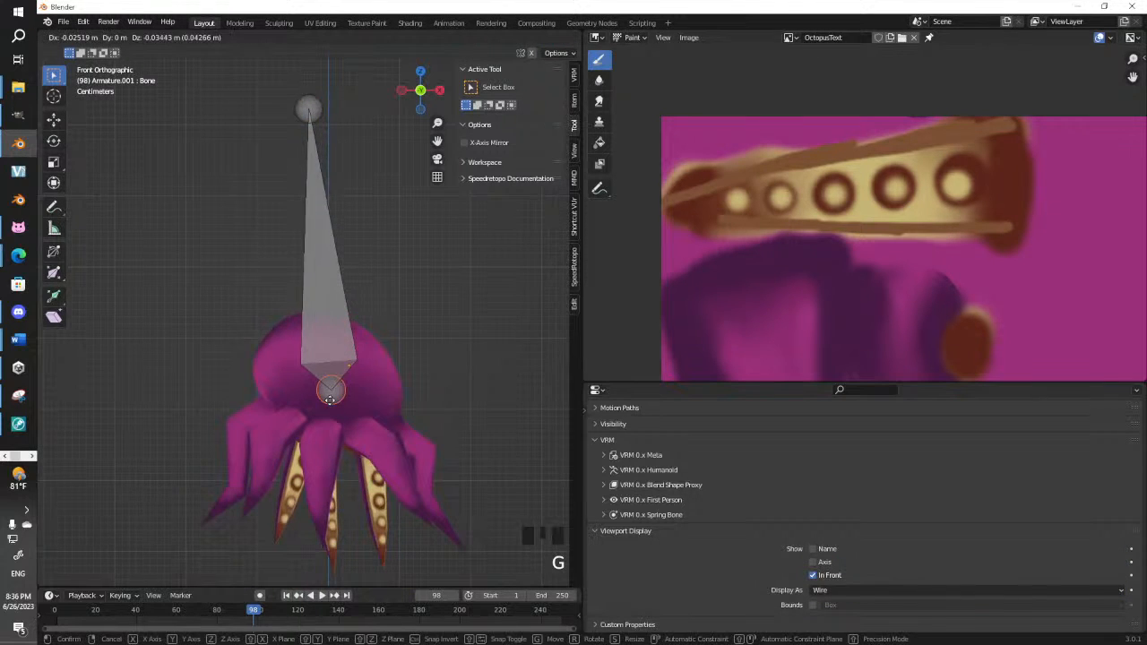
{"action": "left_click", "coordinate": [336, 401]}
{"action": "key", "text": "g"}
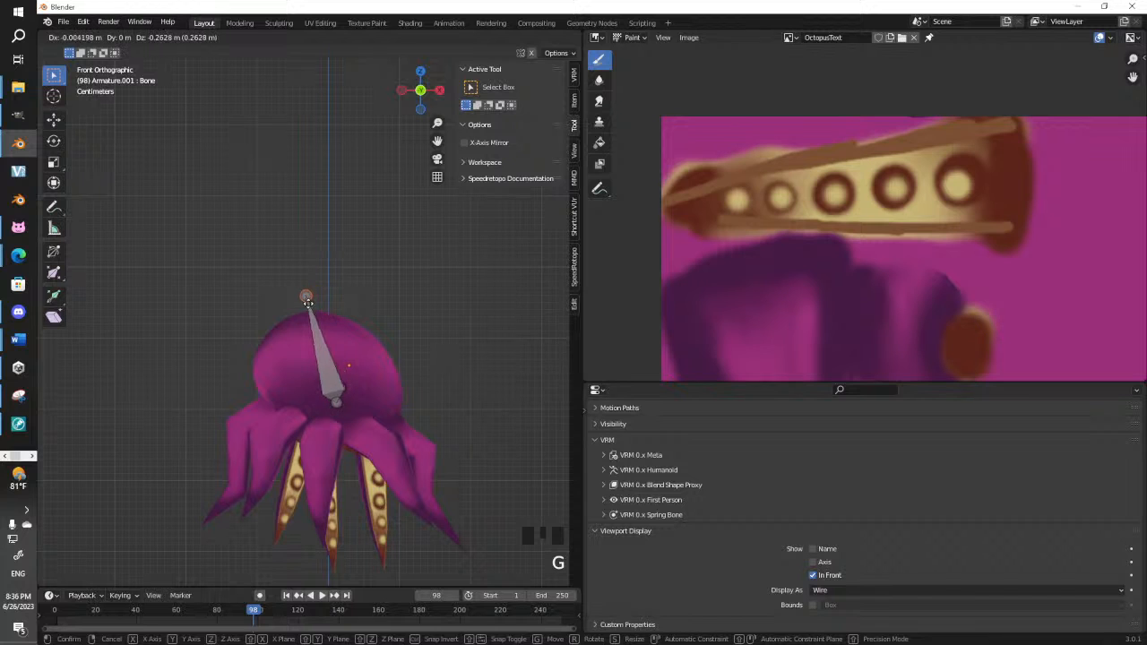
{"action": "left_click", "coordinate": [310, 302]}
In the right side view, move the bone's base and tip inside the octopus's head, following its backward tilt
{"action": "key", "text": "KP_3"}
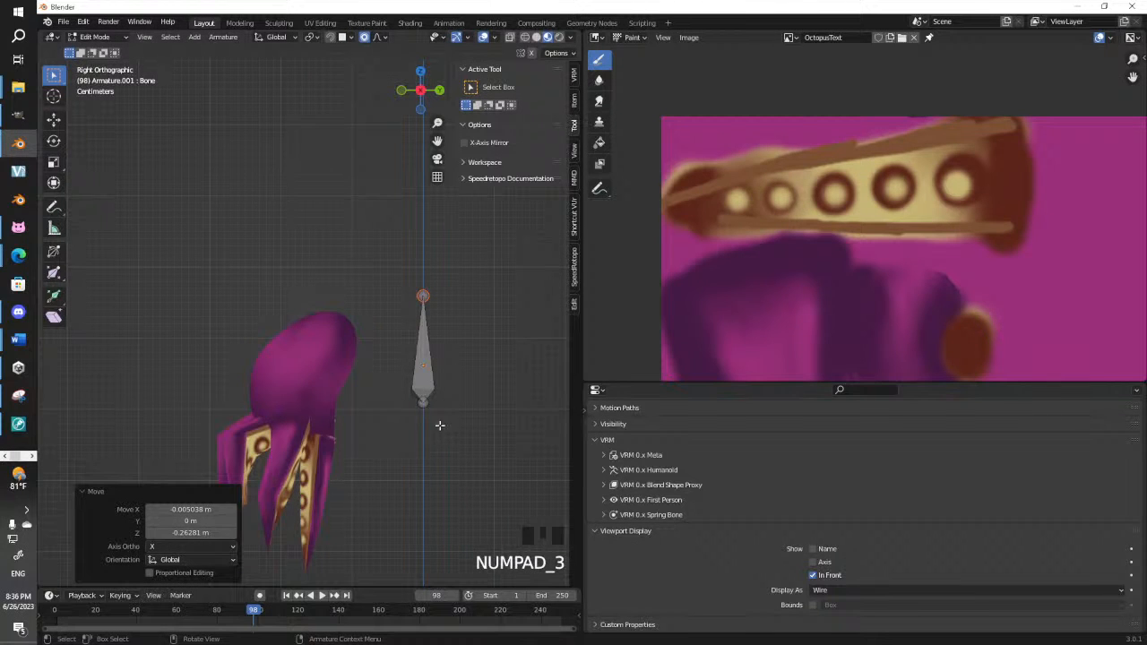
{"action": "left_click", "coordinate": [423, 401]}
{"action": "key", "text": "g"}
{"action": "left_click", "coordinate": [190, 429]}
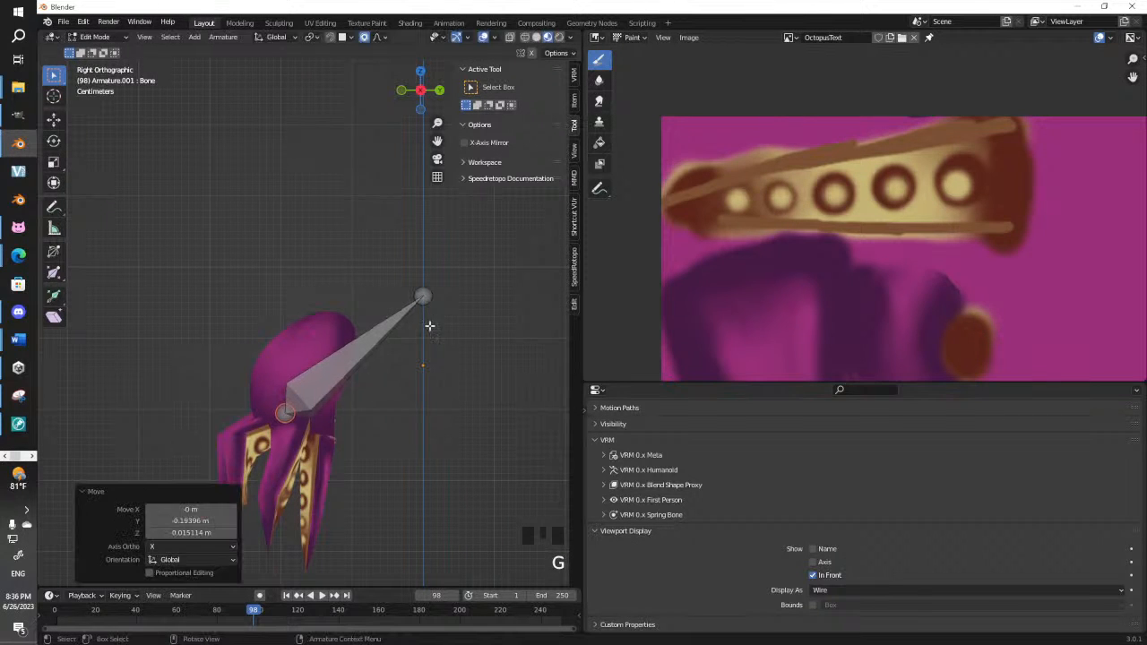
{"action": "left_click", "coordinate": [427, 299]}
{"action": "key", "text": "g"}
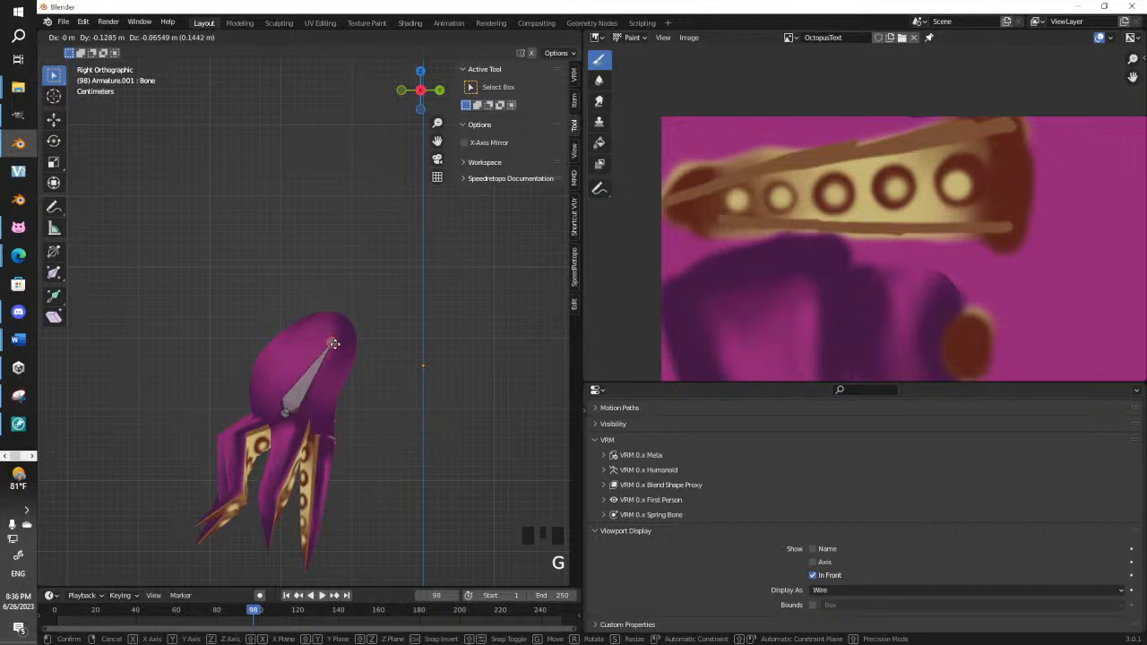
{"action": "left_click", "coordinate": [303, 380]}
In the top view, duplicate the head bone toward the front tentacle and move the copy's tip outward along that tentacle
{"action": "left_click", "coordinate": [303, 380]}
{"action": "key", "text": "KP_7"}
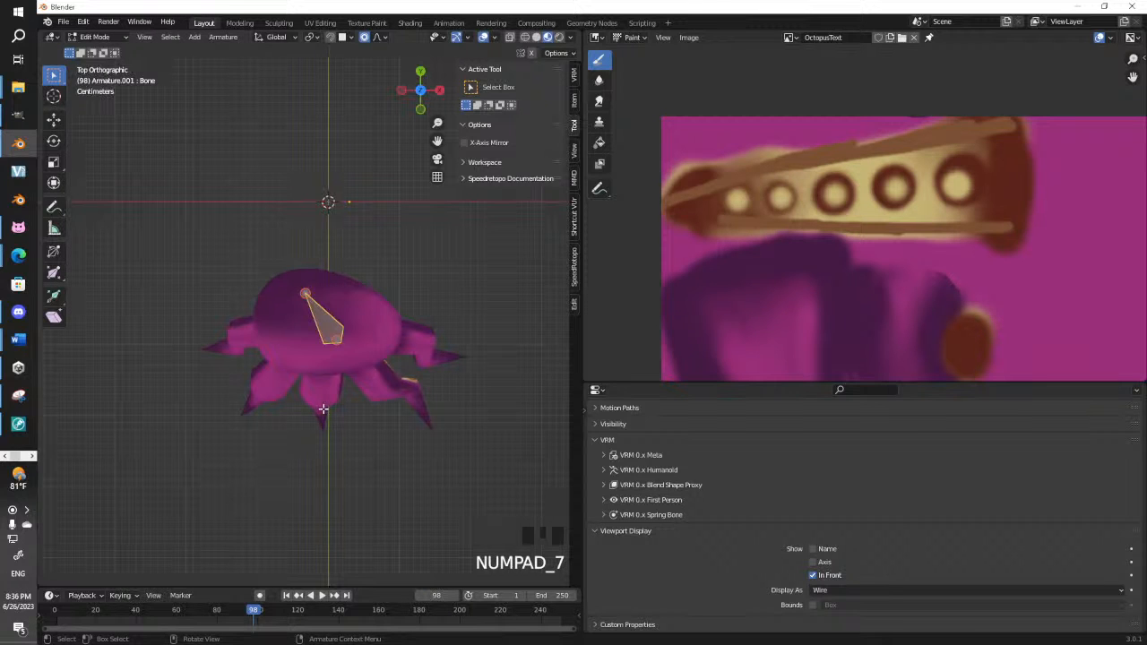
{"action": "key", "text": "shift+d"}
{"action": "left_click", "coordinate": [311, 374]}
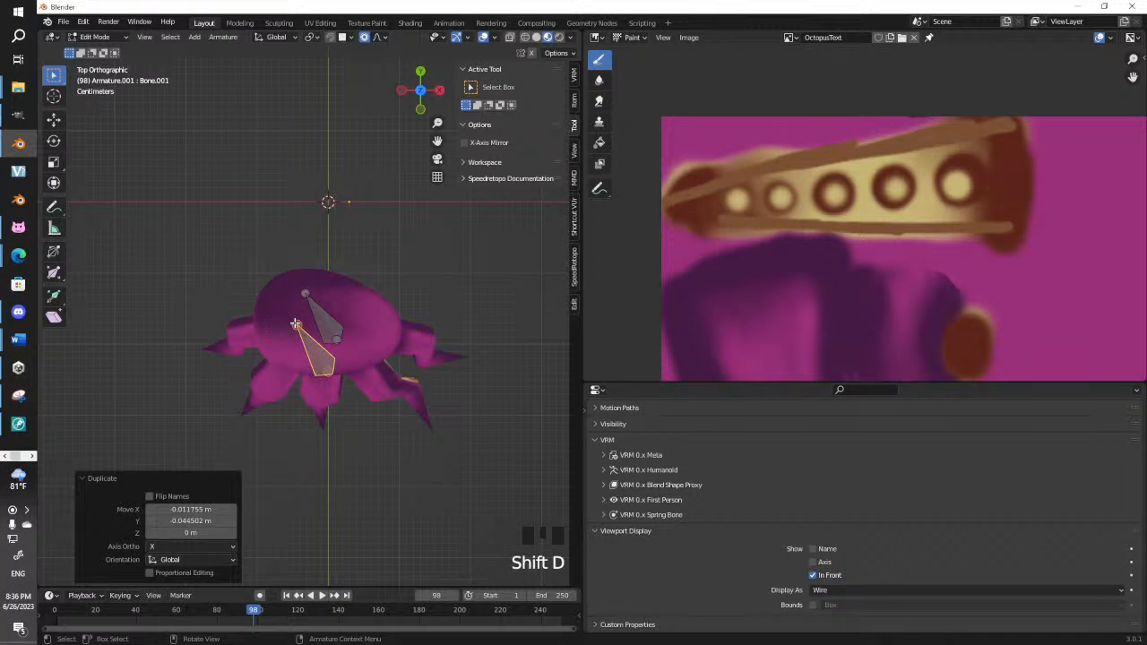
{"action": "key", "text": "g"}
{"action": "left_click", "coordinate": [312, 423]}
In the right side view, move the copied bone's tip down to the upper bend of the front tentacle
{"action": "key", "text": "KP_1"}
{"action": "key", "text": "KP_3"}
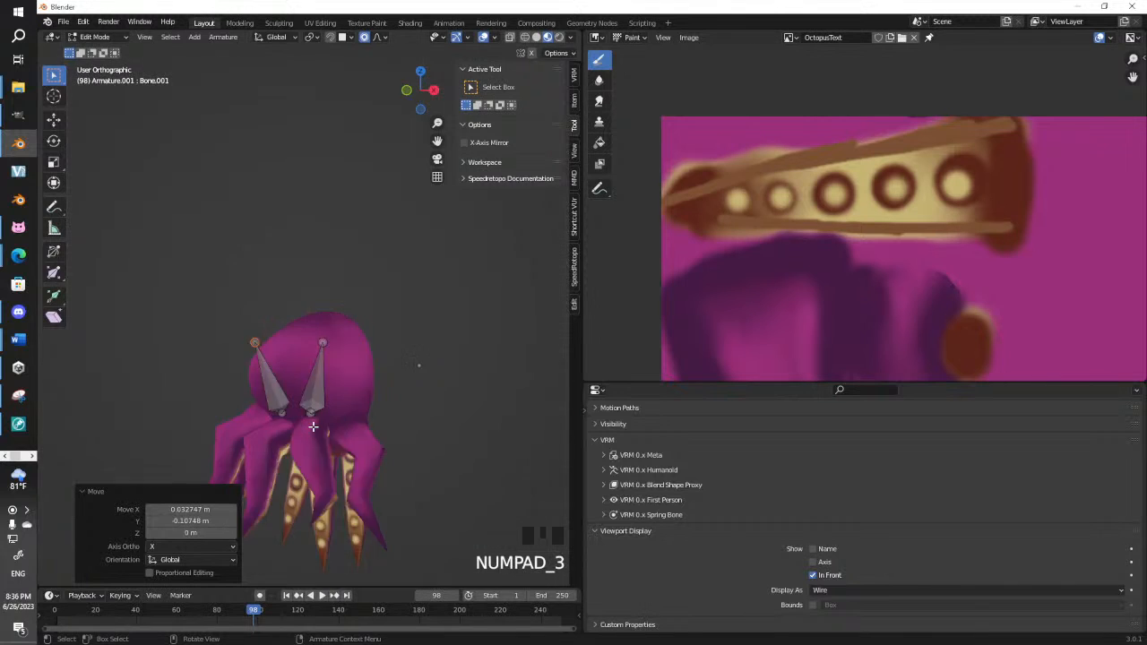
{"action": "key", "text": "g"}
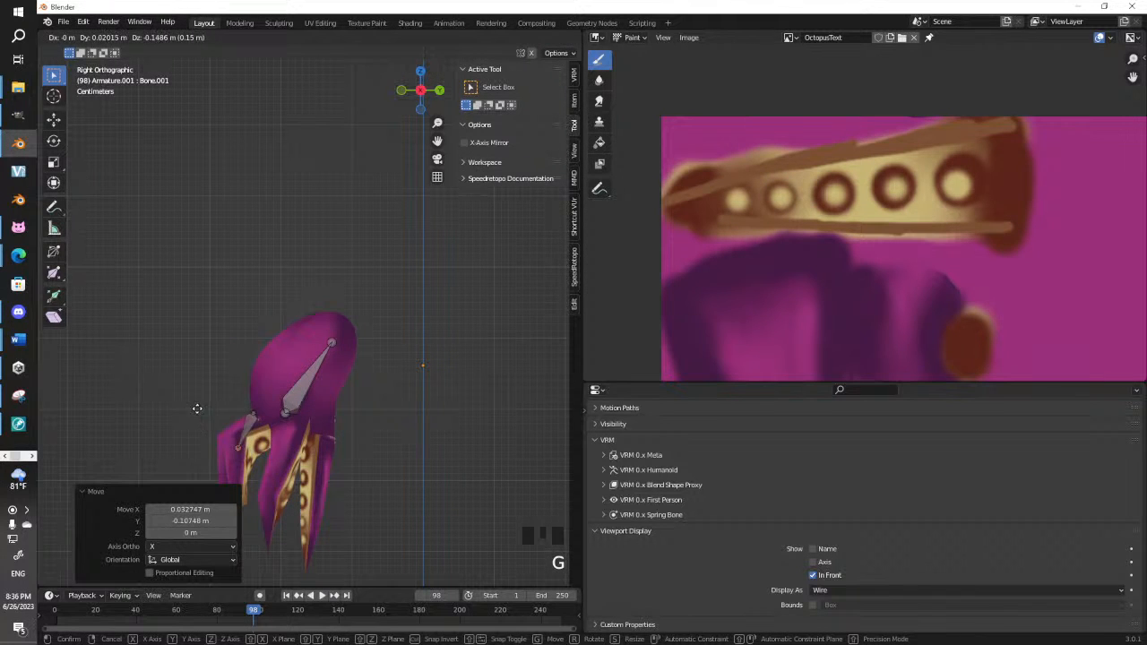
Place the first bone's tip about 0.15 m lower on the front tentacle and extrude two bones of about 0.07 m each along it
{"action": "left_click", "coordinate": [195, 409]}
{"action": "middle_click_drag", "start_coordinate": [276, 407], "coordinate": [358, 282], "text": "shift"}
{"action": "key", "text": "e"}
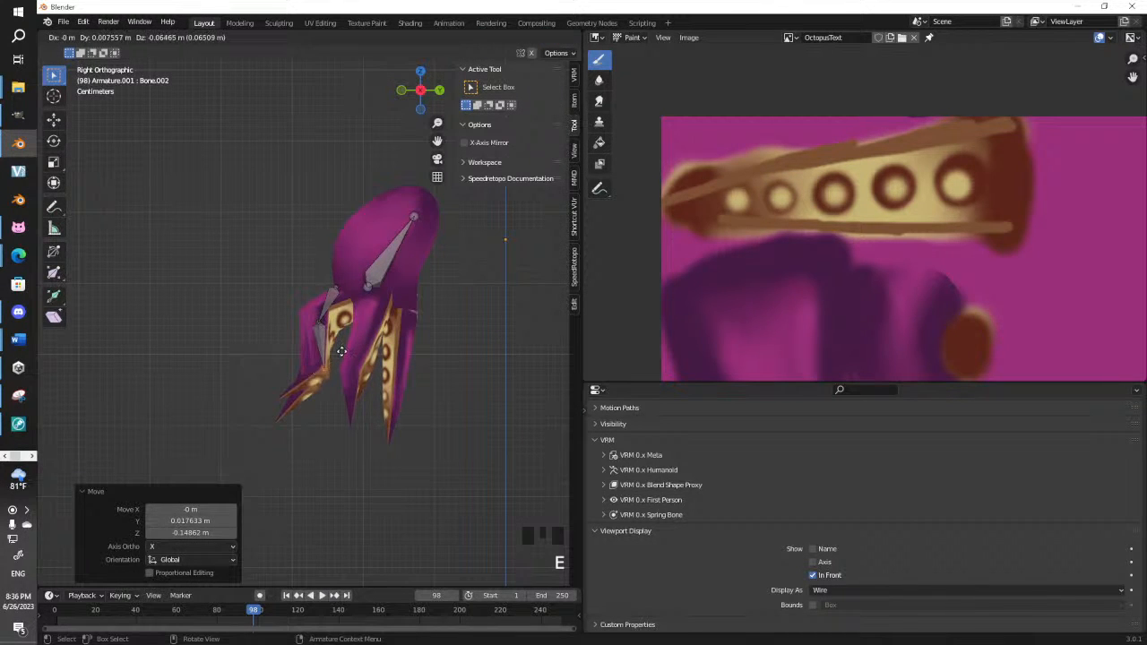
{"action": "left_click", "coordinate": [341, 354]}
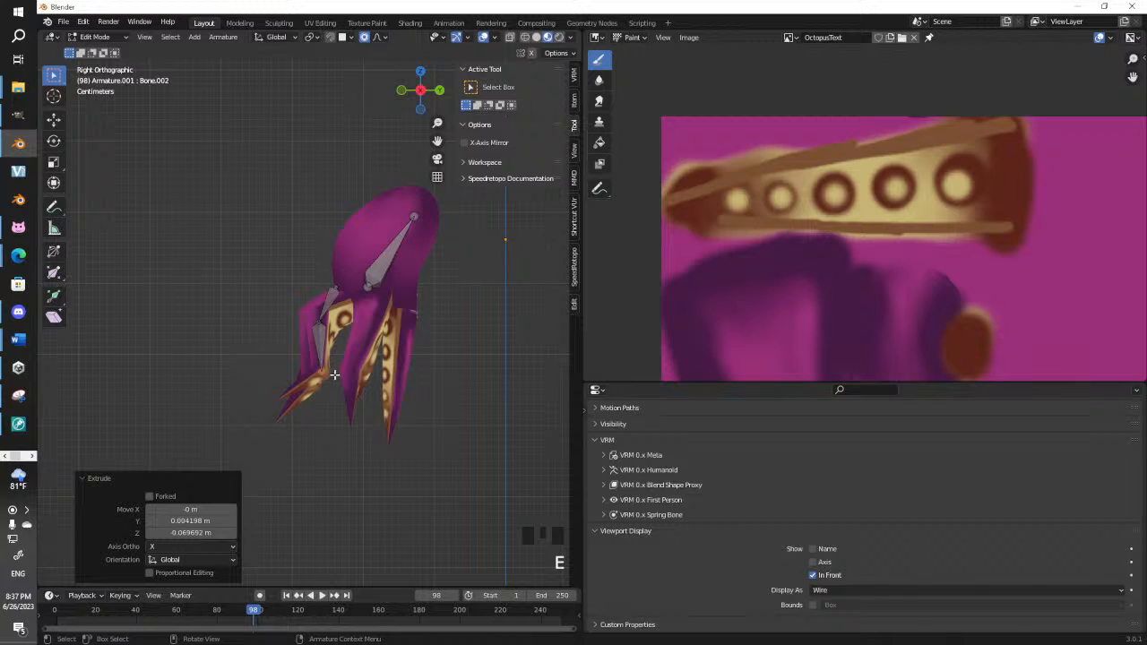
{"action": "key", "text": "e"}
{"action": "left_click", "coordinate": [296, 403]}
Duplicate the head bone and place the copy's tip about 0.16 m lower, along the tentacle beside the front one
{"action": "middle_click_drag", "start_coordinate": [298, 404], "coordinate": [353, 340]}
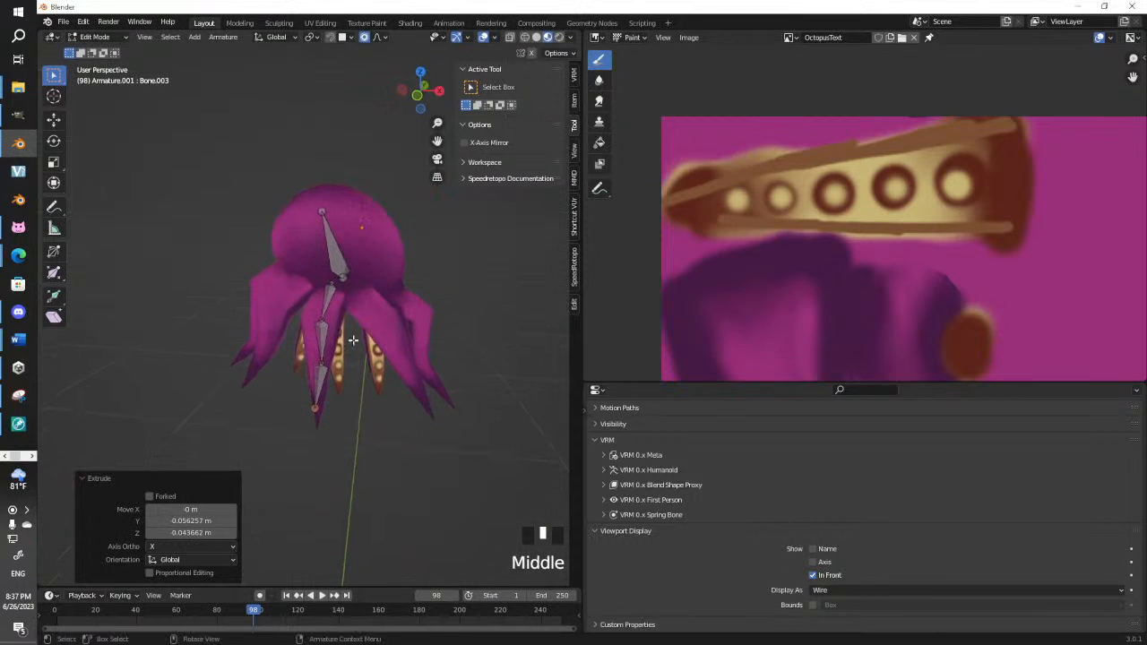
{"action": "left_click", "coordinate": [339, 256]}
{"action": "key", "text": "shift+d"}
{"action": "left_click", "coordinate": [359, 268]}
{"action": "left_click", "coordinate": [325, 213]}
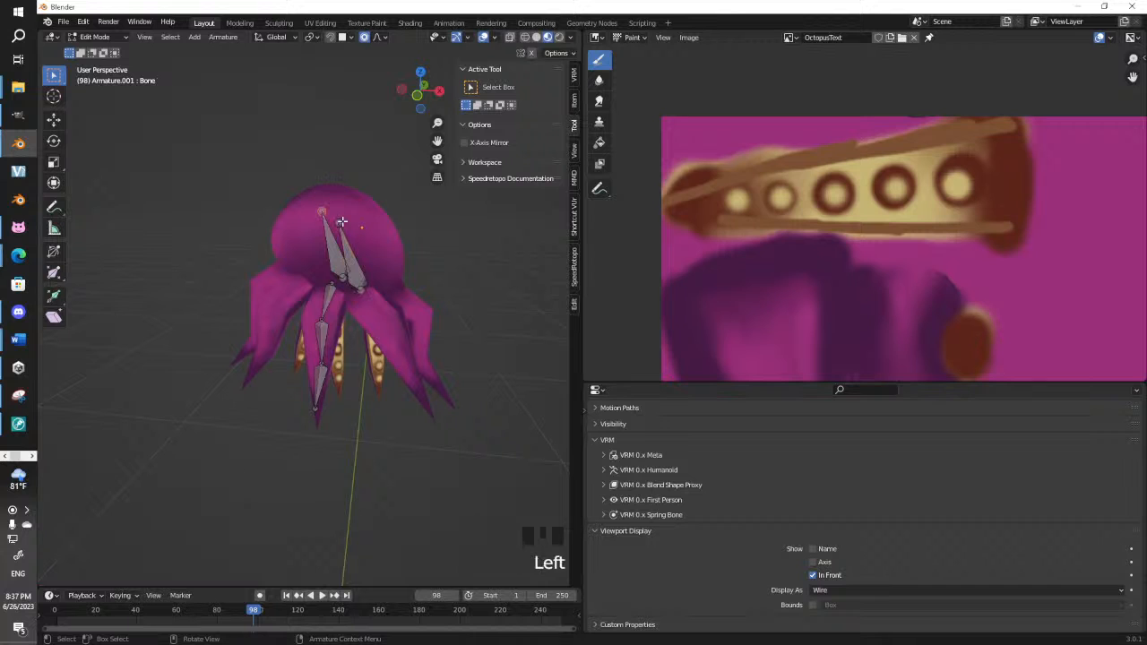
{"action": "key", "text": "g"}
{"action": "left_click", "coordinate": [431, 336]}
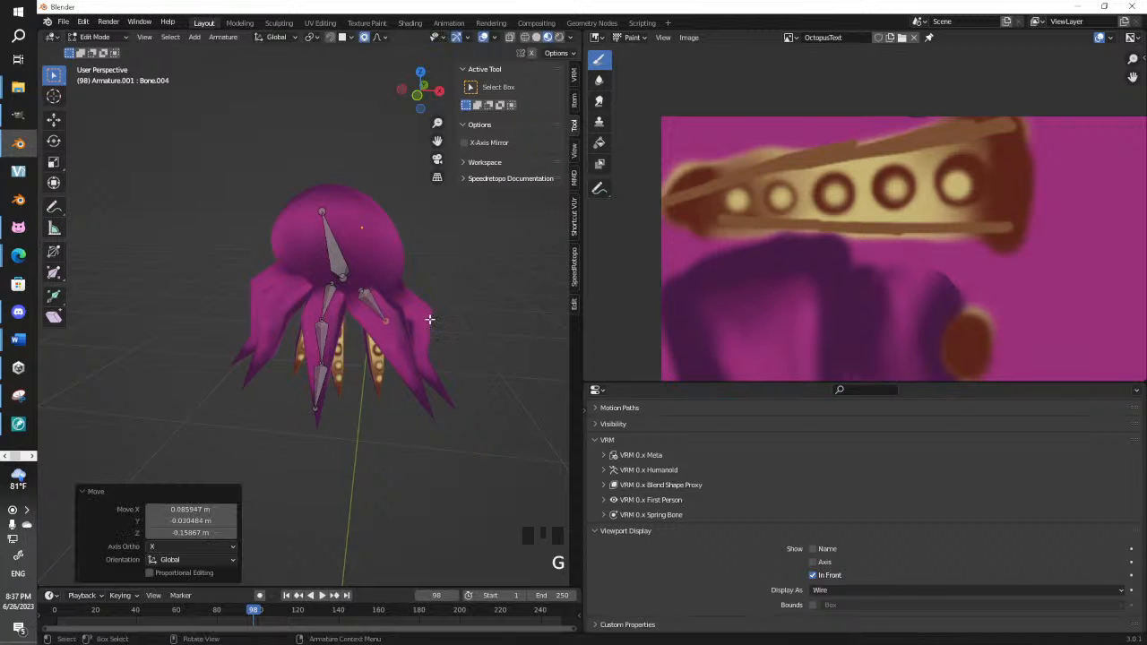
In top view, align the copied bone's base and tip with the neighbouring tentacle, fine-tuning the tip along X
{"action": "key", "text": "KP_7"}
{"action": "key", "text": "g"}
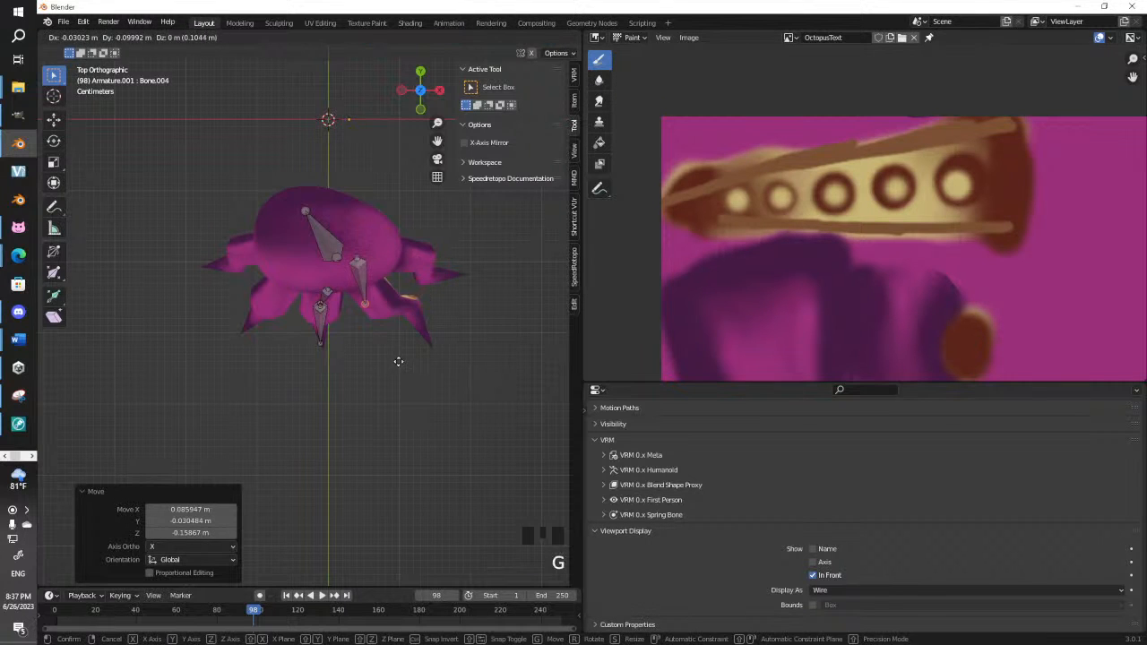
{"action": "left_click", "coordinate": [399, 323]}
{"action": "left_click", "coordinate": [358, 261]}
{"action": "key", "text": "g"}
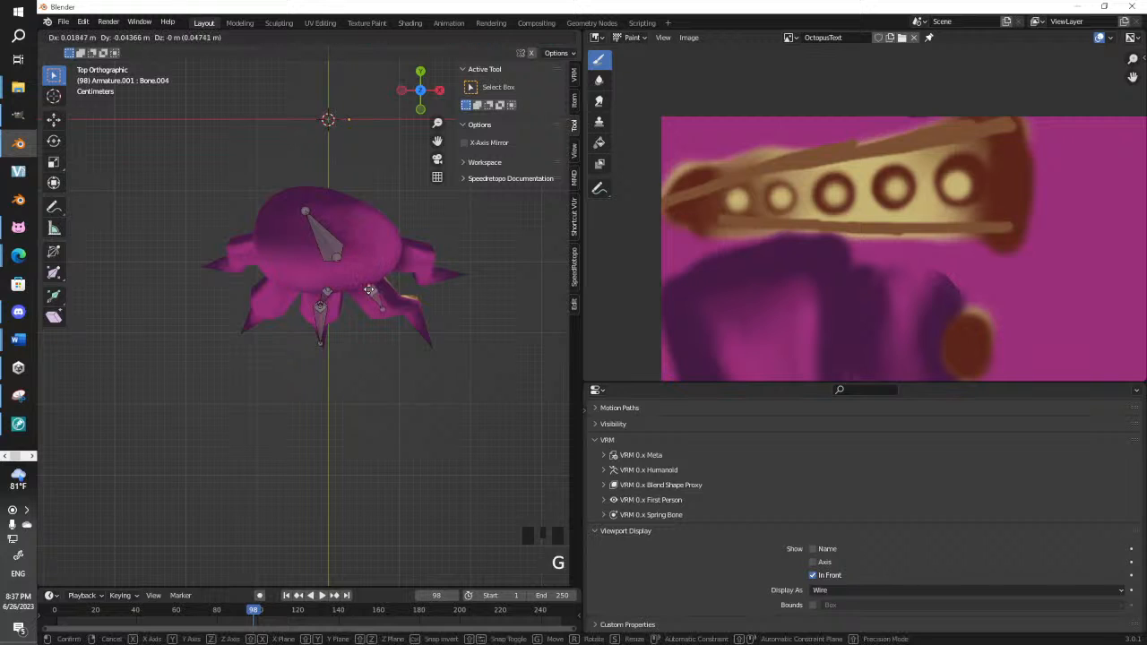
{"action": "left_click", "coordinate": [399, 316]}
{"action": "key", "text": "g"}
{"action": "key", "text": "x"}
{"action": "left_click", "coordinate": [390, 311]}
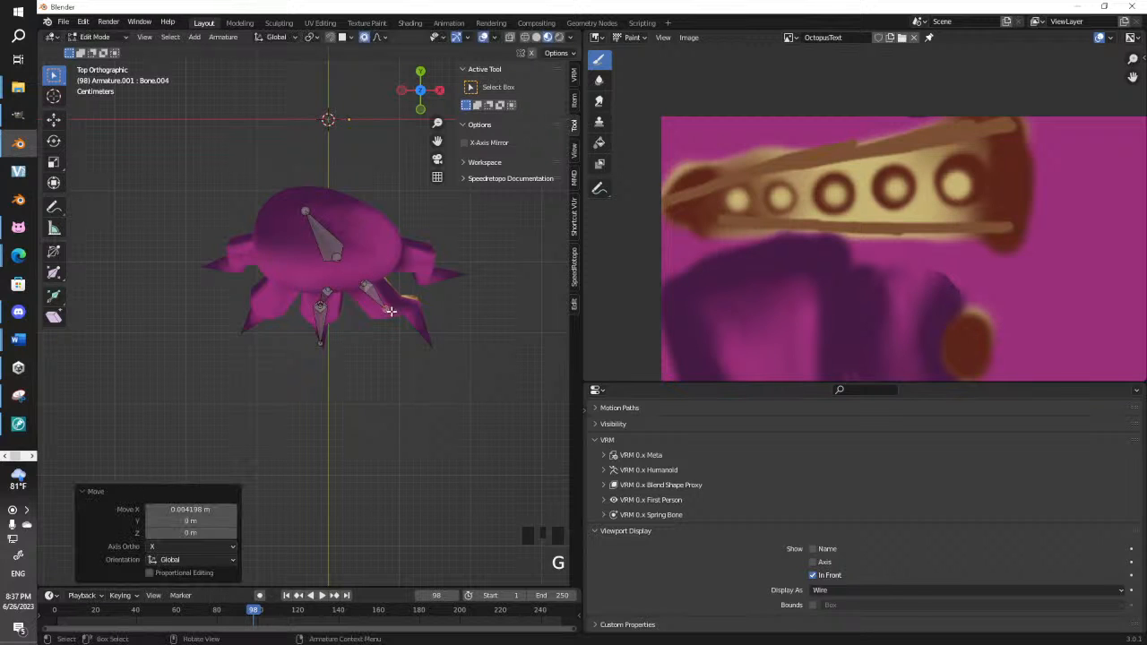
Extrude two bones from the second tentacle's bone towards its end, about 0.03 m and 0.05 m long
{"action": "key", "text": "e"}
{"action": "left_click", "coordinate": [425, 316]}
{"action": "key", "text": "e"}
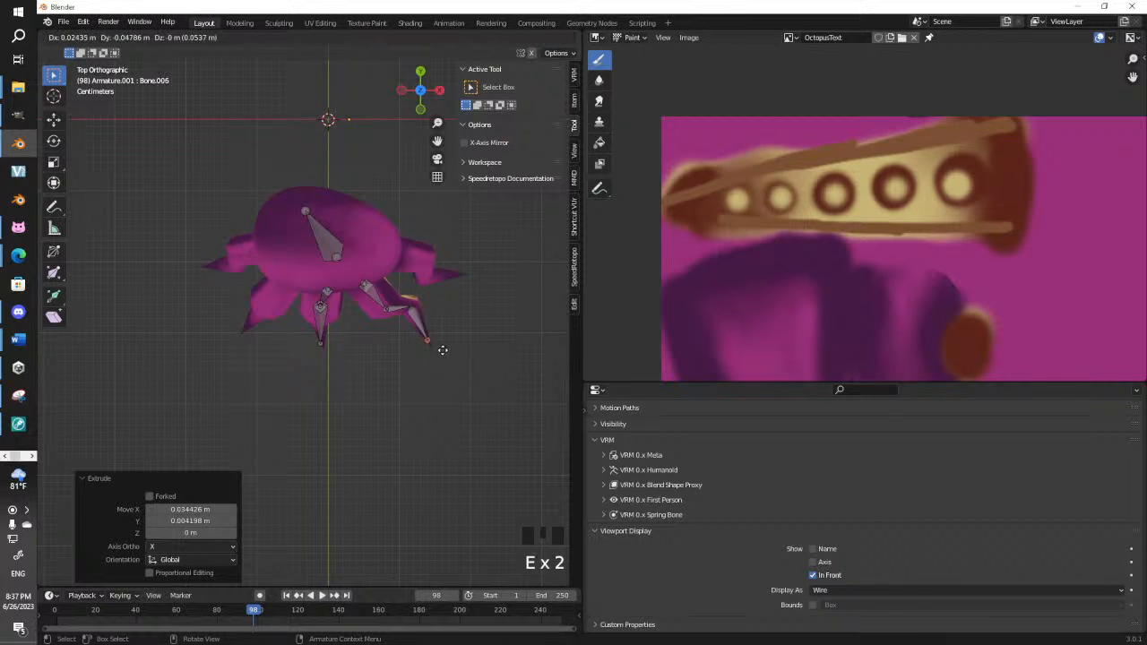
{"action": "left_click", "coordinate": [442, 346]}
In right side view, lower the end joint of the second tentacle's bone chain towards the tentacle tip
{"action": "middle_click_drag", "start_coordinate": [409, 303], "coordinate": [289, 291]}
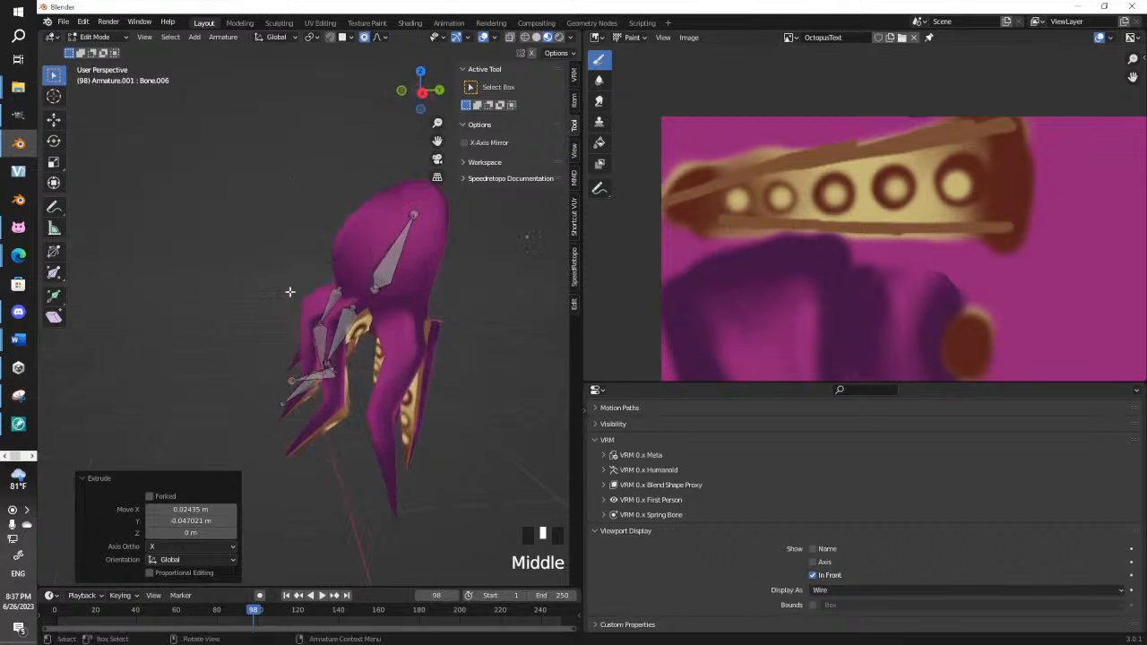
{"action": "key", "text": "KP_3"}
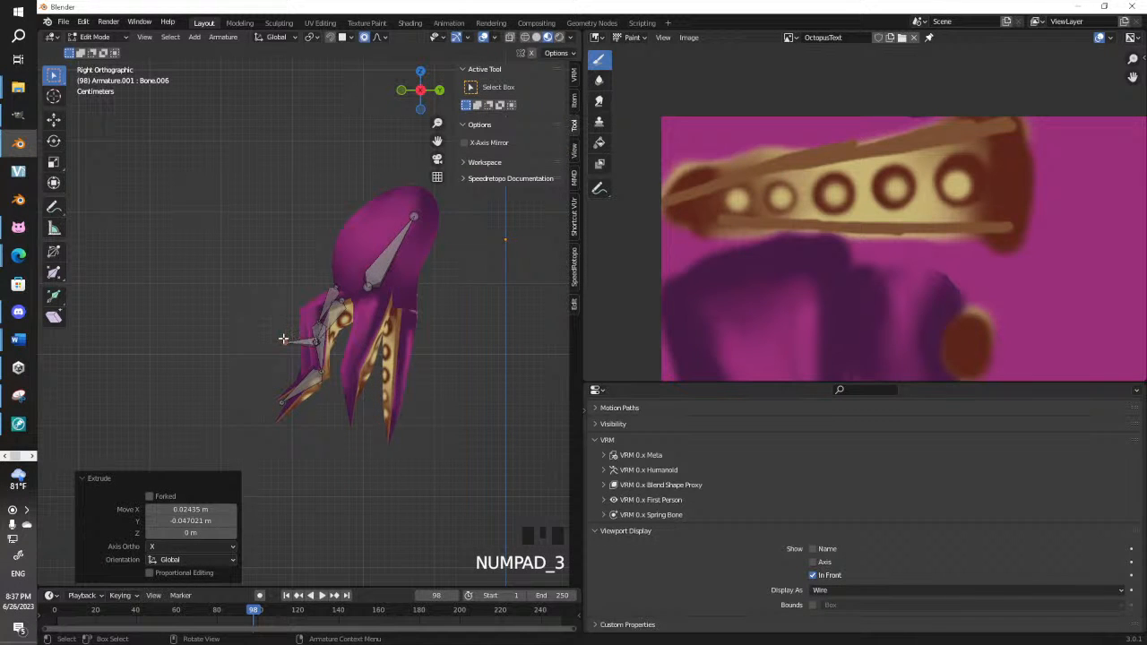
{"action": "key", "text": "g"}
{"action": "left_click", "coordinate": [290, 371]}
Reposition the two middle joints of the second tentacle's chain so they follow the tentacle's bends
{"action": "middle_click_drag", "start_coordinate": [289, 371], "coordinate": [383, 325]}
{"action": "left_click", "coordinate": [385, 319]}
{"action": "key", "text": "g"}
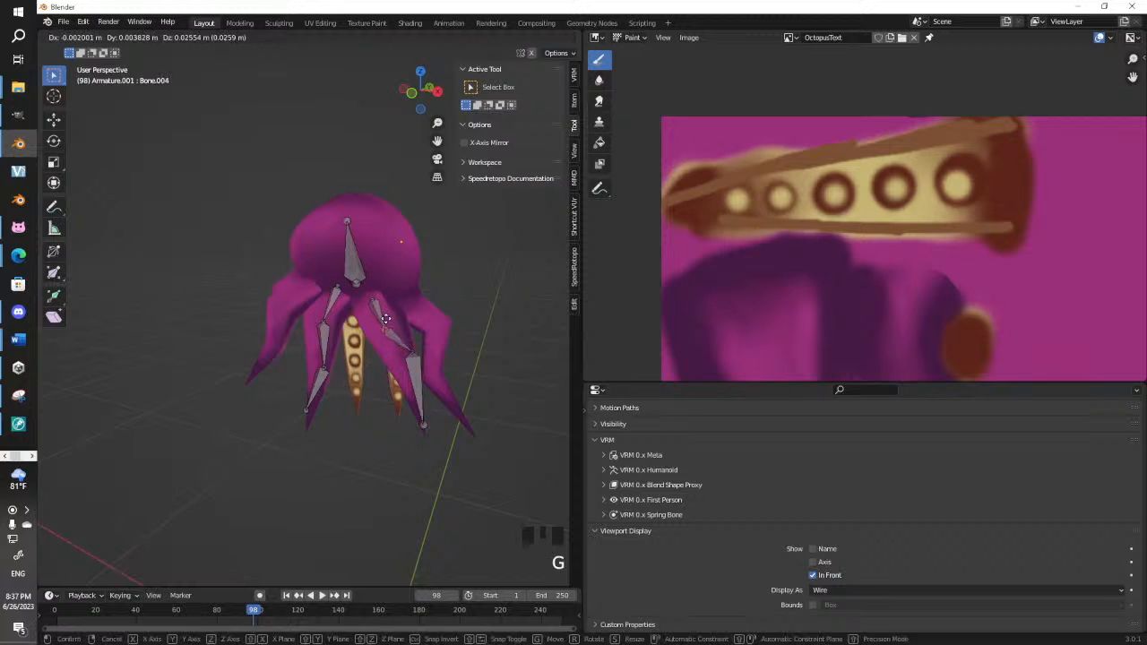
{"action": "left_click", "coordinate": [385, 320]}
{"action": "left_click", "coordinate": [407, 352]}
{"action": "key", "text": "g"}
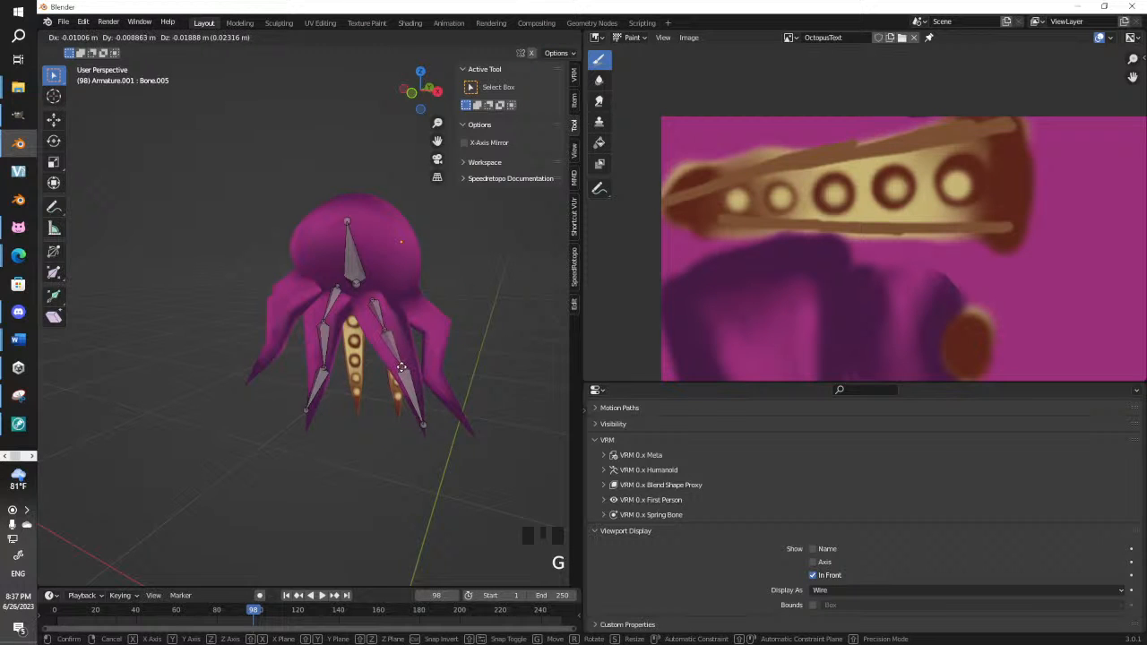
{"action": "left_click", "coordinate": [401, 367]}
Duplicate the head bone for the side tentacle and place the copy's tip down along that tentacle
{"action": "middle_click_drag", "start_coordinate": [401, 367], "coordinate": [448, 276]}
{"action": "left_click", "coordinate": [448, 273]}
{"action": "key", "text": "shift+d"}
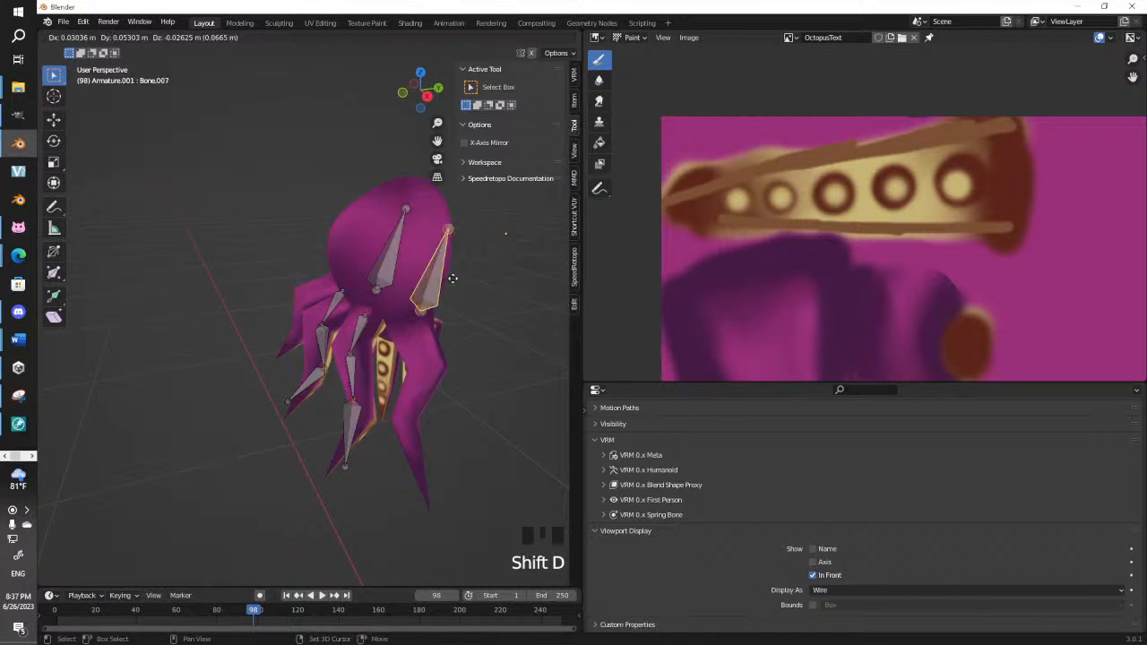
{"action": "left_click", "coordinate": [428, 283]}
{"action": "key", "text": "g"}
{"action": "left_click", "coordinate": [412, 294]}
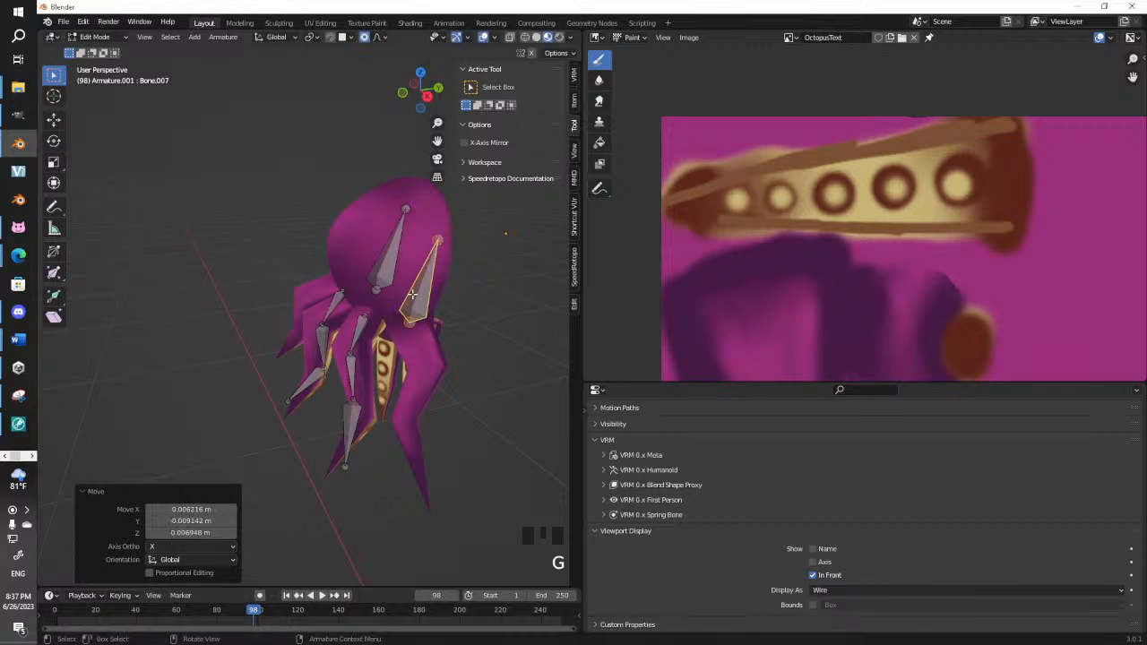
{"action": "key", "text": "g"}
{"action": "left_click", "coordinate": [445, 403]}
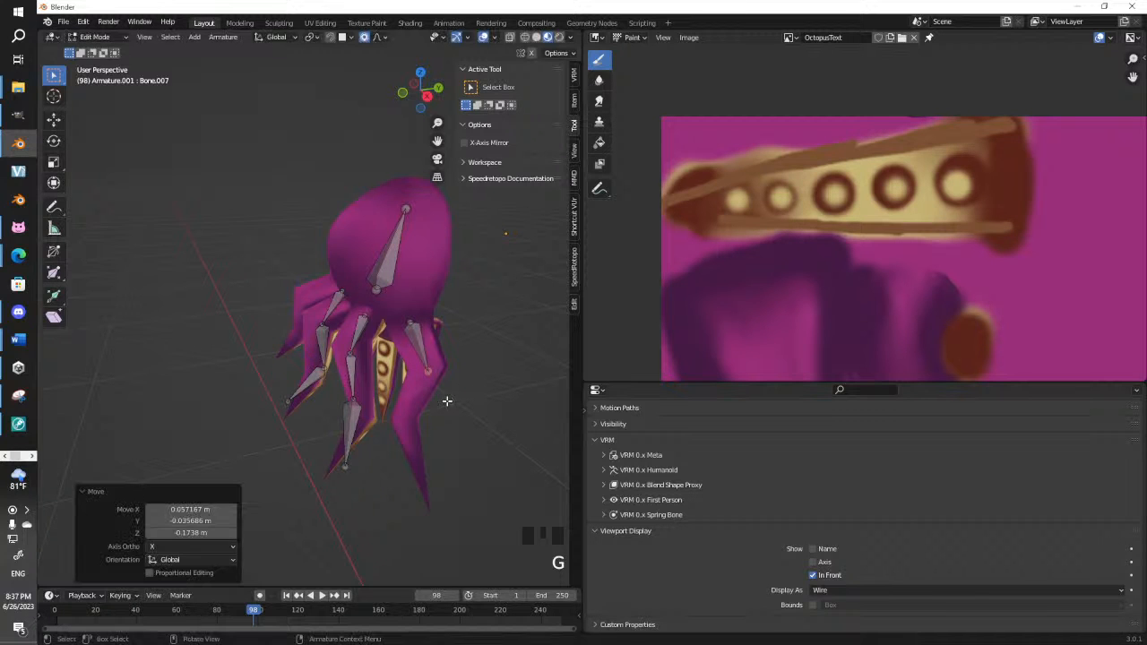
From a rear view, move the side tentacle bone's base and tip outwards onto the side tentacle
{"action": "middle_click_drag", "start_coordinate": [446, 403], "coordinate": [332, 358]}
{"action": "left_click", "coordinate": [314, 323]}
{"action": "key", "text": "g"}
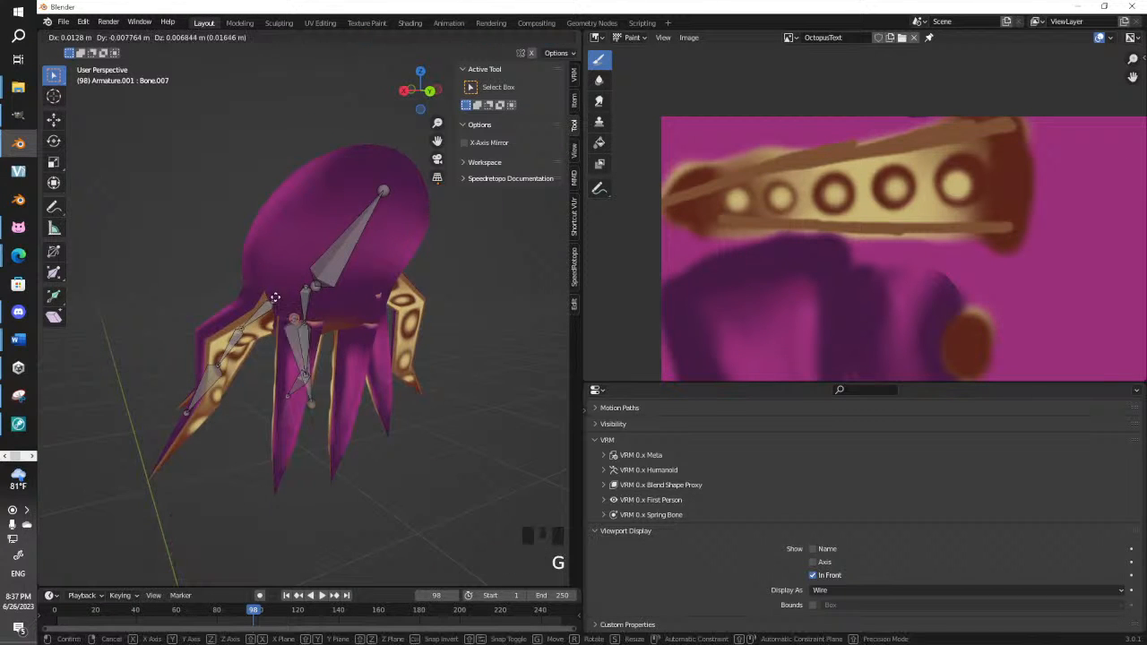
{"action": "left_click", "coordinate": [262, 281]}
{"action": "left_click", "coordinate": [319, 411]}
{"action": "key", "text": "g"}
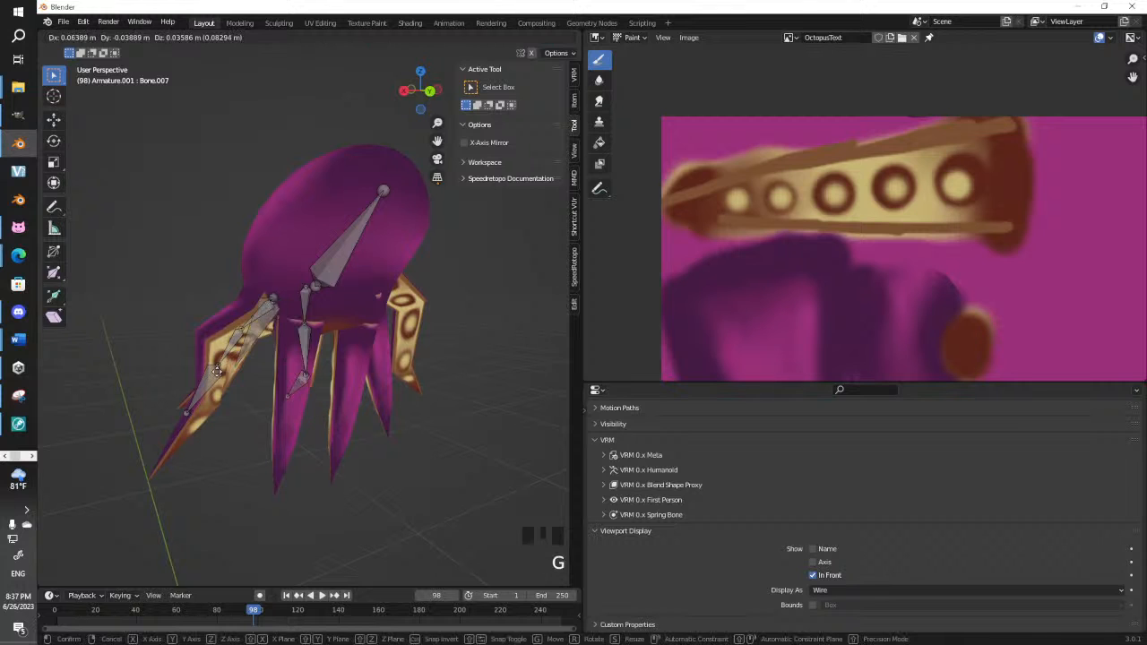
{"action": "left_click", "coordinate": [215, 337]}
Fine-tune the side tentacle bone's base and tip positions from the front
{"action": "middle_click_drag", "start_coordinate": [272, 366], "coordinate": [426, 358]}
{"action": "middle_click_drag", "start_coordinate": [425, 353], "coordinate": [388, 354], "text": "shift"}
{"action": "key", "text": "g"}
{"action": "left_click", "coordinate": [329, 298]}
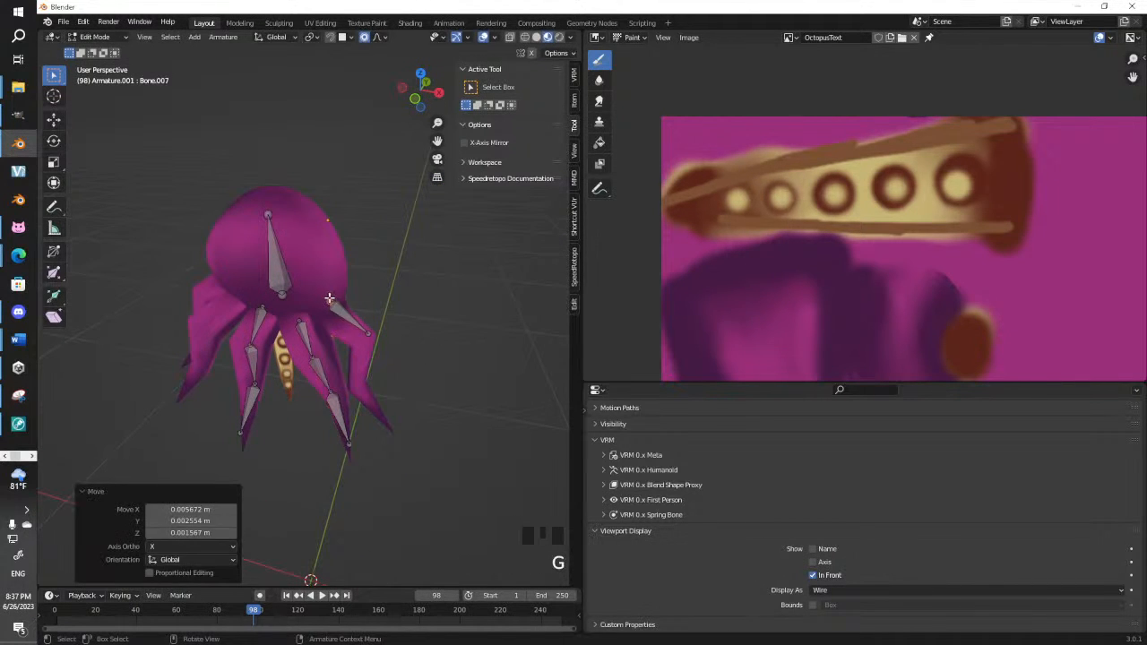
{"action": "left_click", "coordinate": [366, 327]}
{"action": "key", "text": "g"}
{"action": "left_click", "coordinate": [361, 340]}
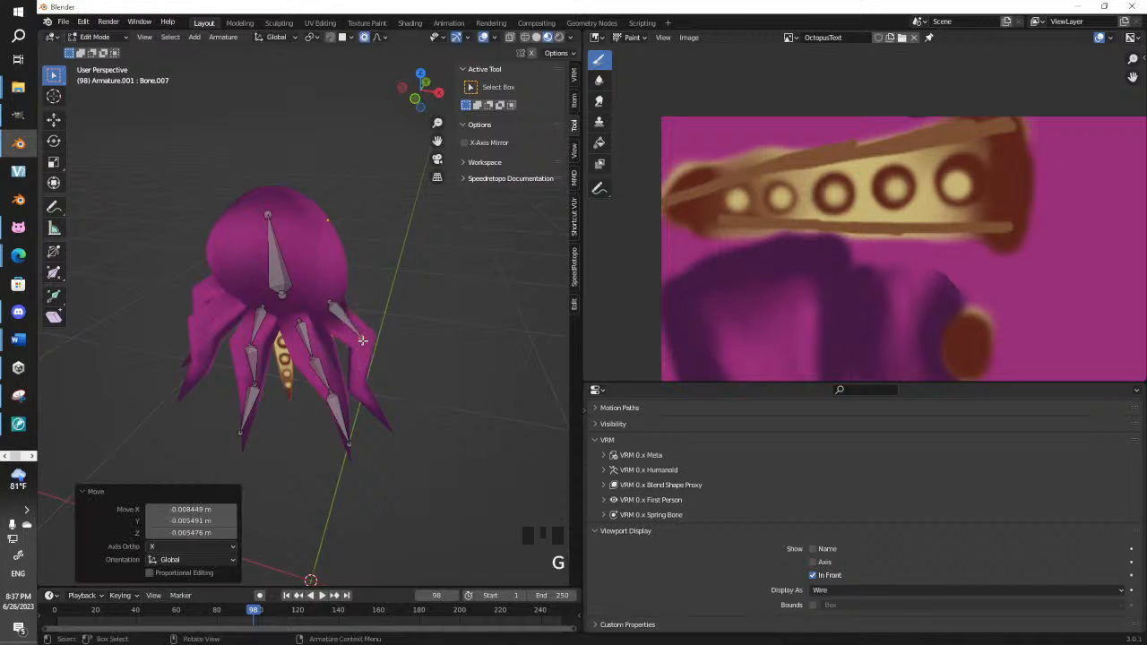
Extrude two more bones down the side tentacle, ending the last one, about 0.07 m long, at its tip
{"action": "key", "text": "e"}
{"action": "left_click", "coordinate": [363, 387]}
{"action": "key", "text": "e"}
{"action": "left_click", "coordinate": [389, 429]}
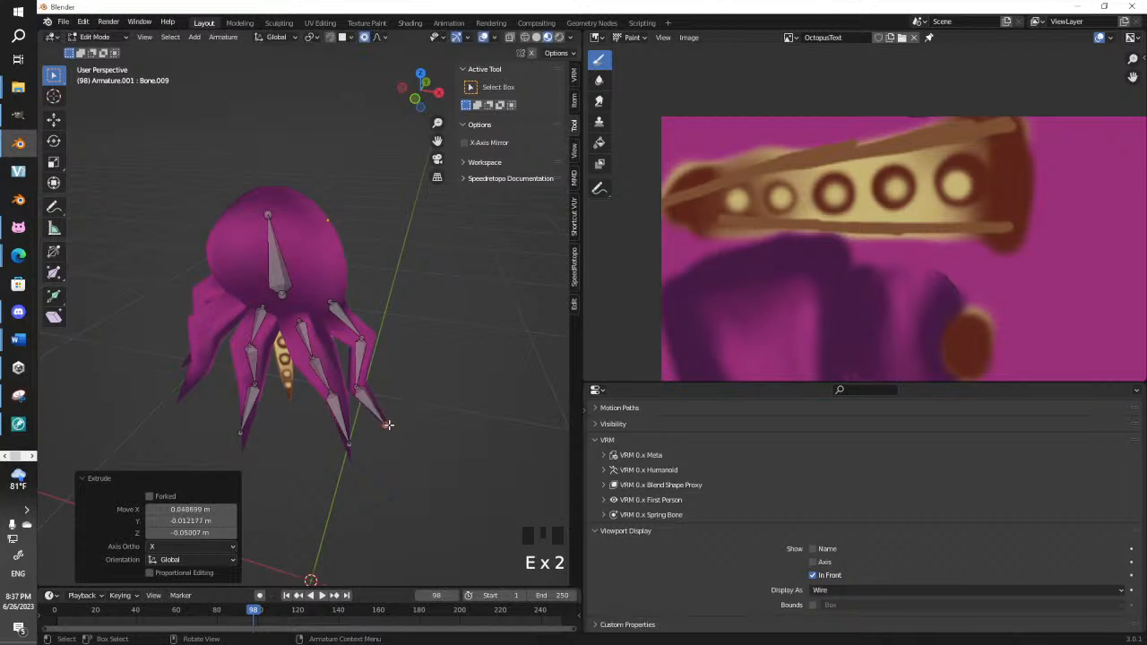
Duplicate the head bone behind the body and place the copy's tip down along a rear tentacle
{"action": "middle_click_drag", "start_coordinate": [411, 350], "coordinate": [350, 287]}
{"action": "left_click", "coordinate": [354, 264]}
{"action": "key", "text": "shift+d"}
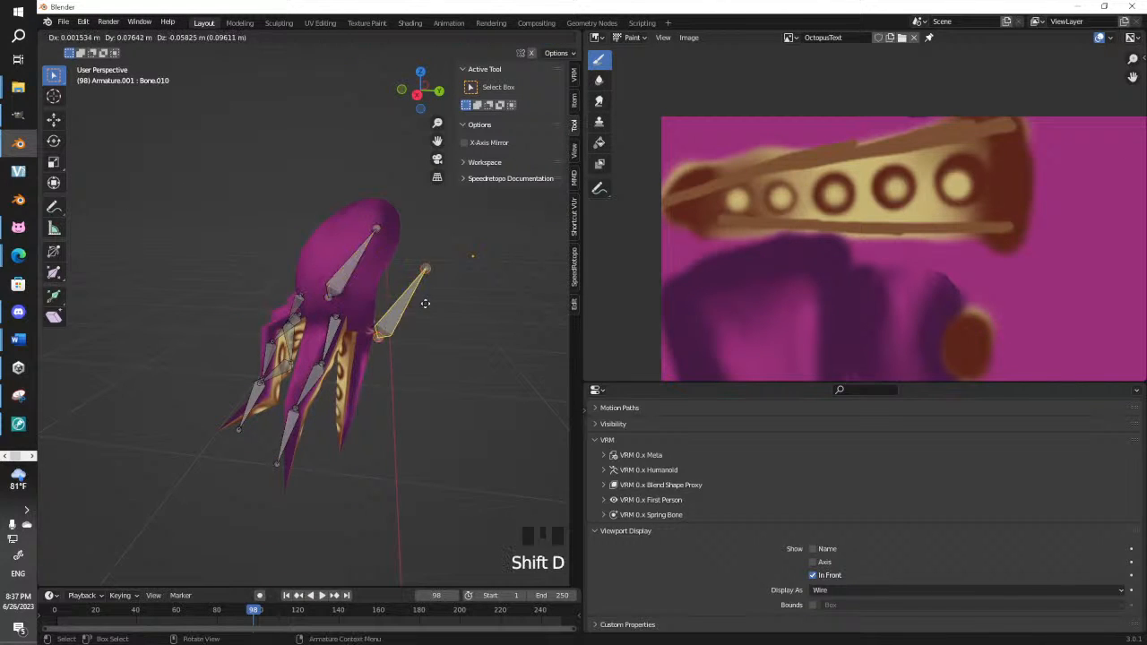
{"action": "left_click", "coordinate": [416, 285]}
{"action": "left_click", "coordinate": [419, 257]}
{"action": "key", "text": "g"}
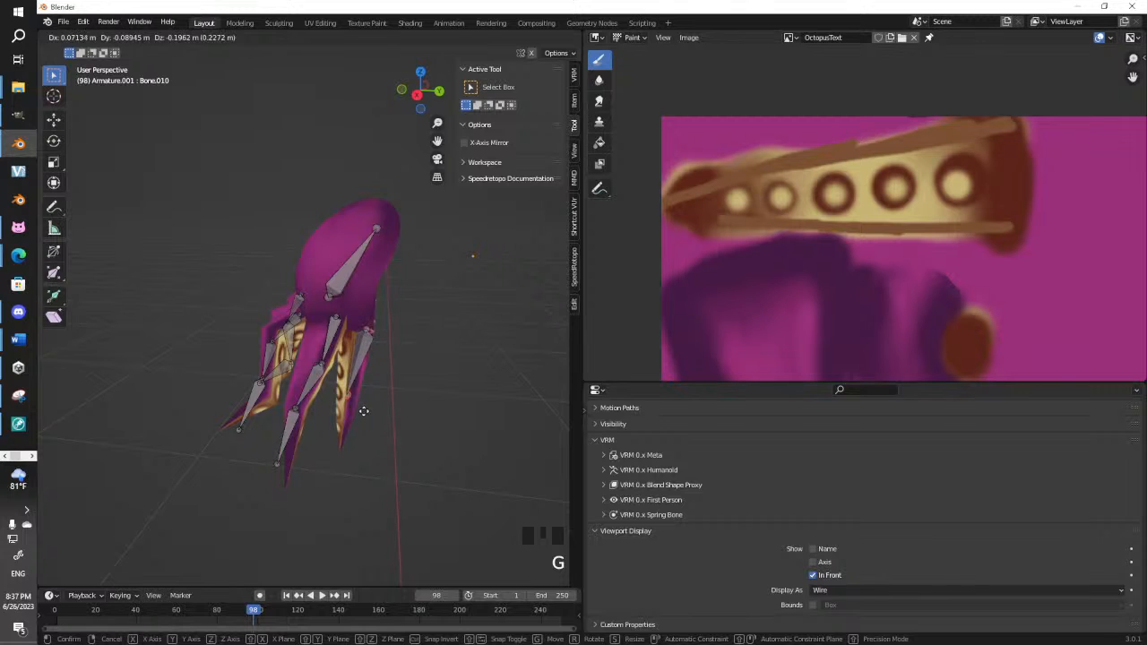
{"action": "left_click", "coordinate": [363, 411]}
Reposition the rear bone so it starts at the top of the middle rear tentacle and follows it
{"action": "left_click", "coordinate": [368, 323]}
{"action": "key", "text": "g"}
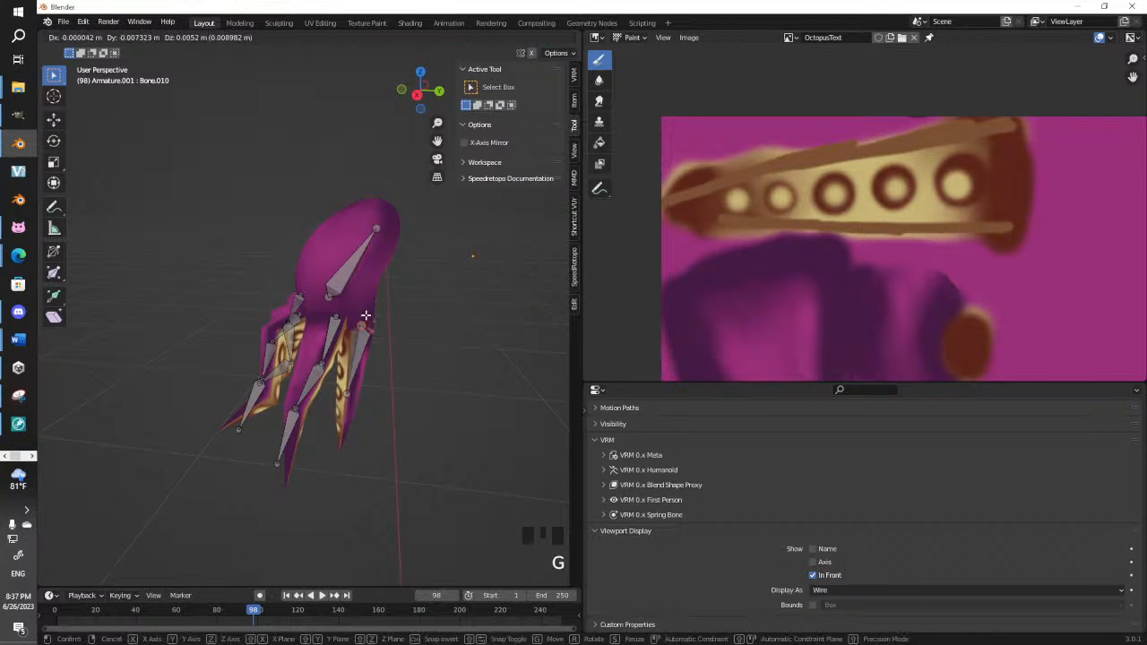
{"action": "left_click", "coordinate": [371, 325]}
{"action": "middle_click_drag", "start_coordinate": [372, 326], "coordinate": [353, 340]}
{"action": "key", "text": "g"}
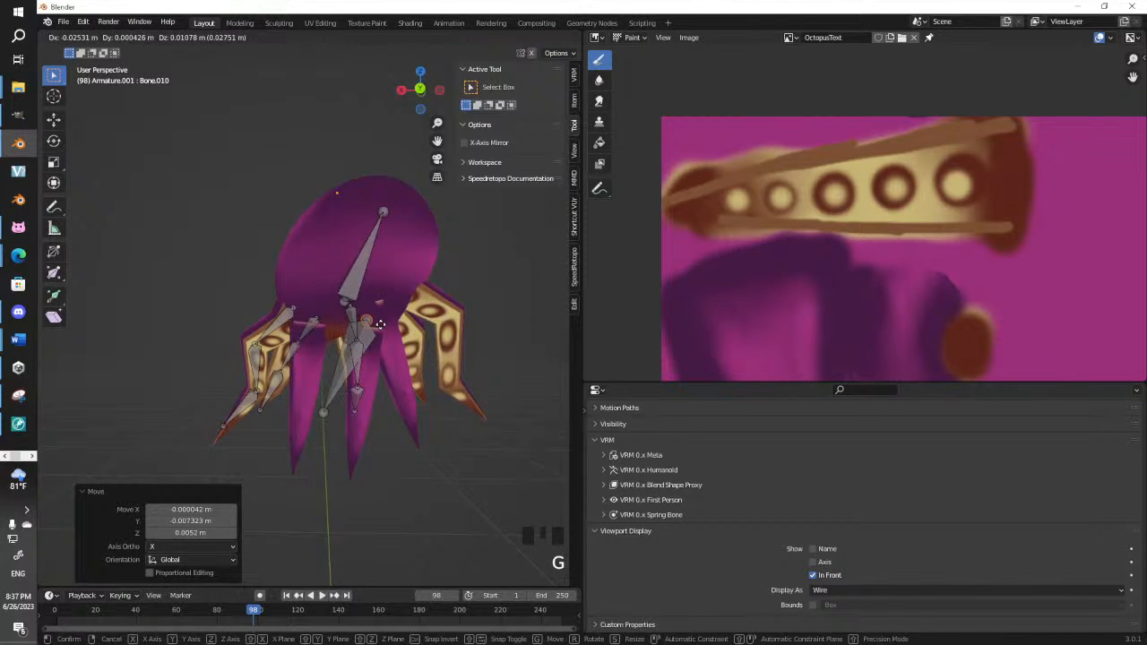
{"action": "left_click", "coordinate": [407, 366]}
Extrude two more bones down the middle rear tentacle to its tip
{"action": "key", "text": "e"}
{"action": "left_click", "coordinate": [400, 401]}
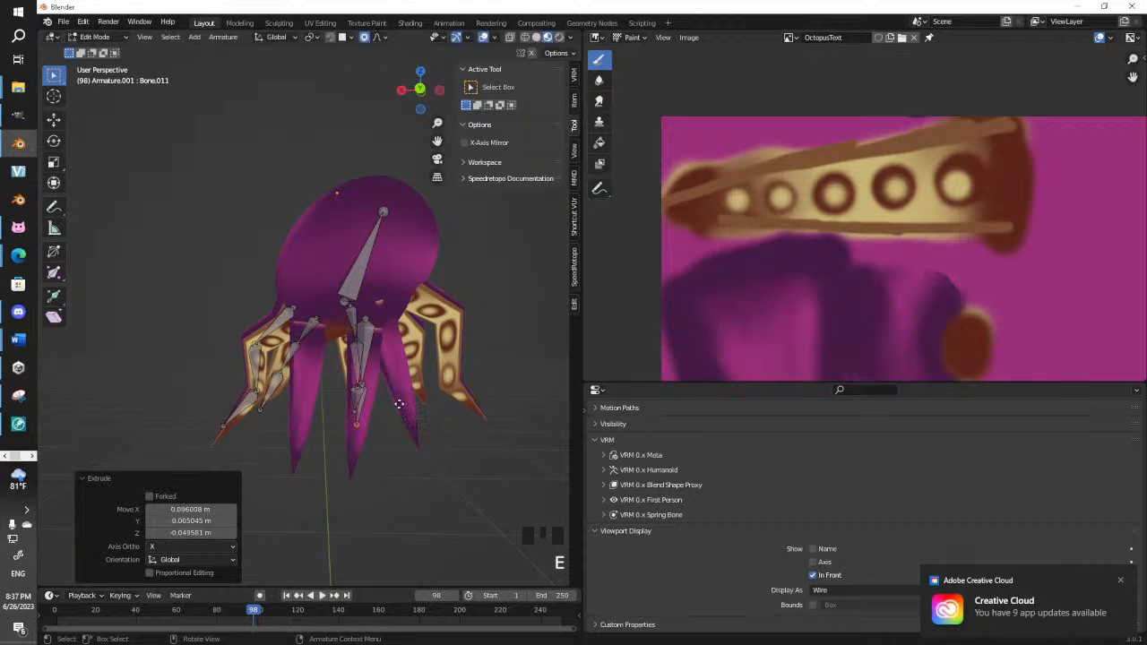
{"action": "key", "text": "e"}
{"action": "left_click", "coordinate": [392, 459]}
Duplicate the head bone for the adjacent rear tentacle and place the copy's tip partway down it
{"action": "left_click", "coordinate": [357, 275]}
{"action": "key", "text": "shift+d"}
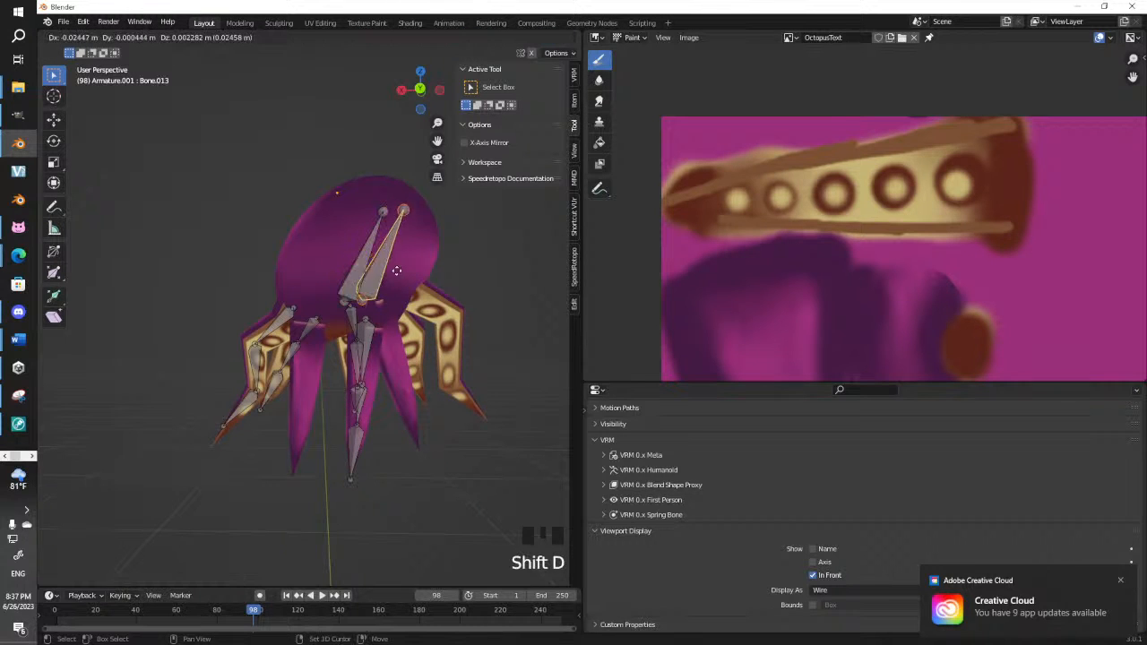
{"action": "left_click", "coordinate": [434, 232]}
{"action": "key", "text": "g"}
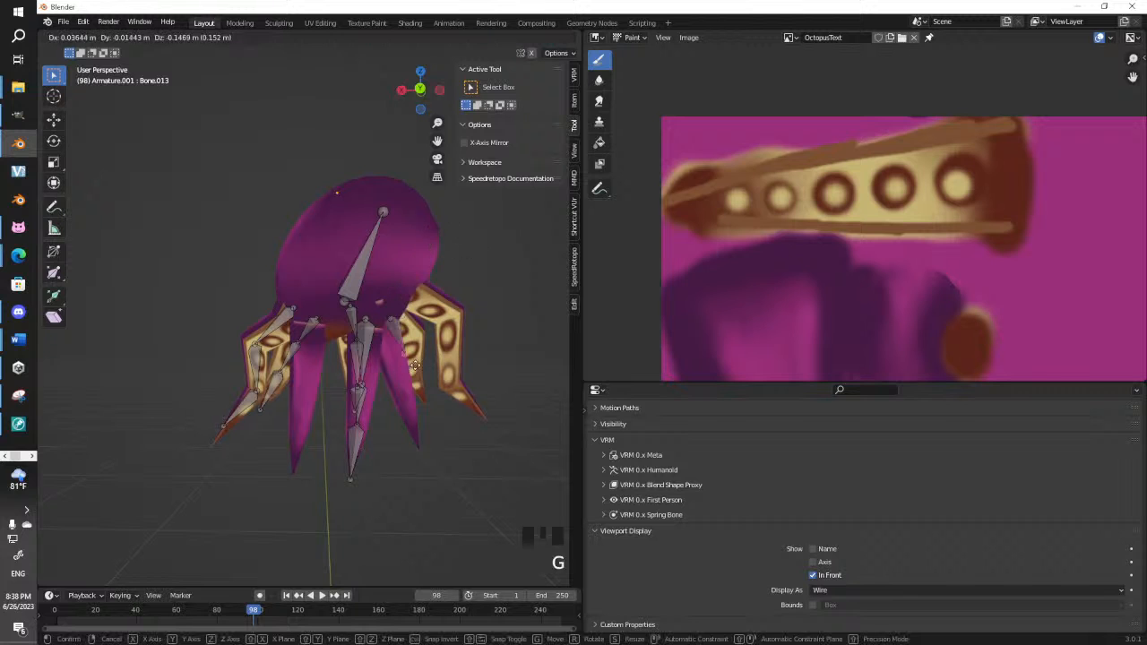
{"action": "left_click", "coordinate": [421, 394]}
Extrude two more bones down the adjacent rear tentacle towards its tip
{"action": "key", "text": "e"}
{"action": "left_click", "coordinate": [426, 404]}
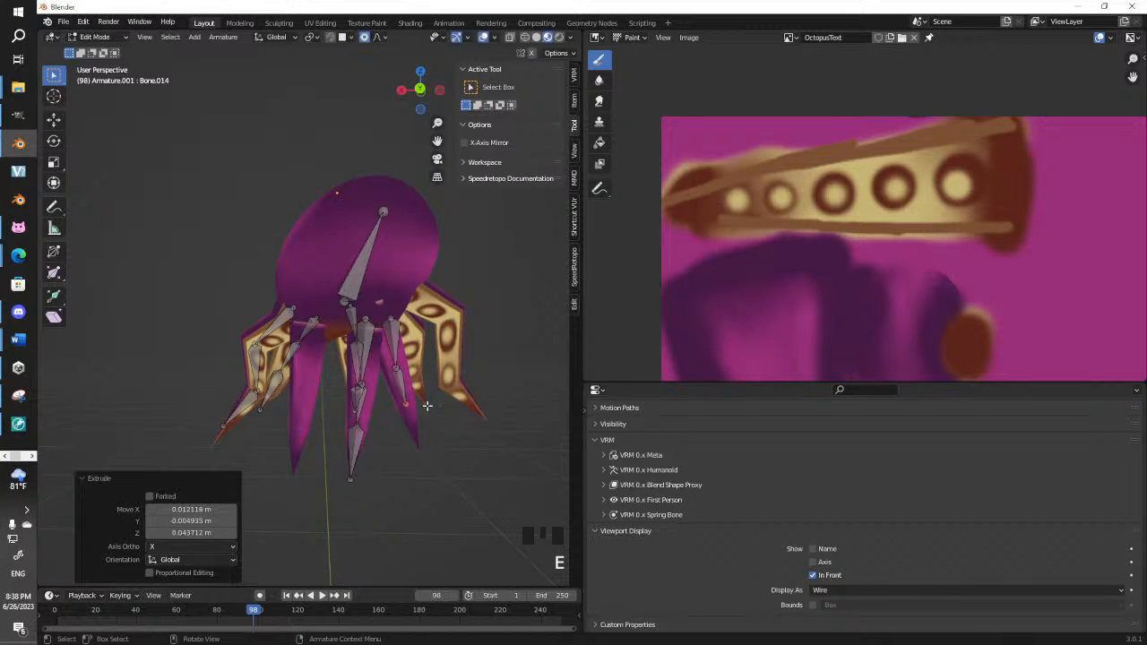
{"action": "key", "text": "e"}
{"action": "left_click", "coordinate": [435, 453]}
From a side view, adjust the position of a bone joint near the base of the tentacles
{"action": "middle_click_drag", "start_coordinate": [448, 418], "coordinate": [376, 255]}
{"action": "left_click", "coordinate": [334, 313]}
{"action": "key", "text": "g"}
{"action": "left_click", "coordinate": [292, 303]}
Duplicate the head bone with movement restricted to the XZ plane, about 0.68 m along negative X
{"action": "left_click", "coordinate": [375, 255]}
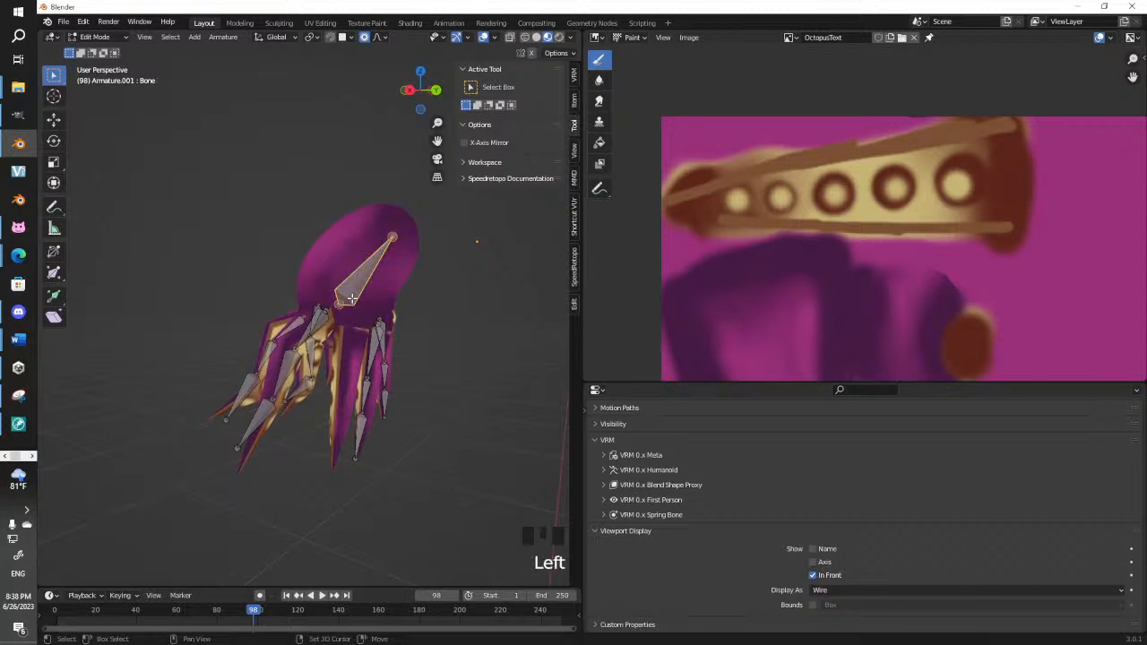
{"action": "key", "text": "shift+d"}
{"action": "key", "text": "y"}
{"action": "key", "text": "shift+y"}
{"action": "left_click", "coordinate": [448, 294]}
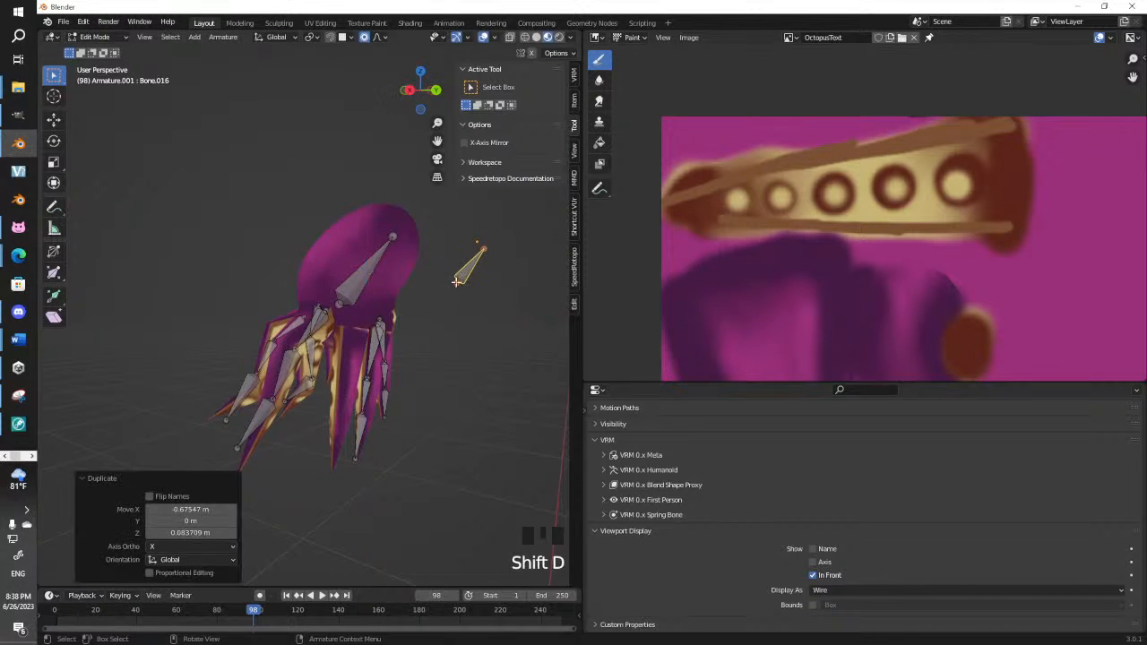
Move the new copy towards the body and place its tip down beside the tentacles
{"action": "key", "text": "g"}
{"action": "left_click", "coordinate": [487, 251]}
{"action": "left_click", "coordinate": [488, 249]}
{"action": "key", "text": "g"}
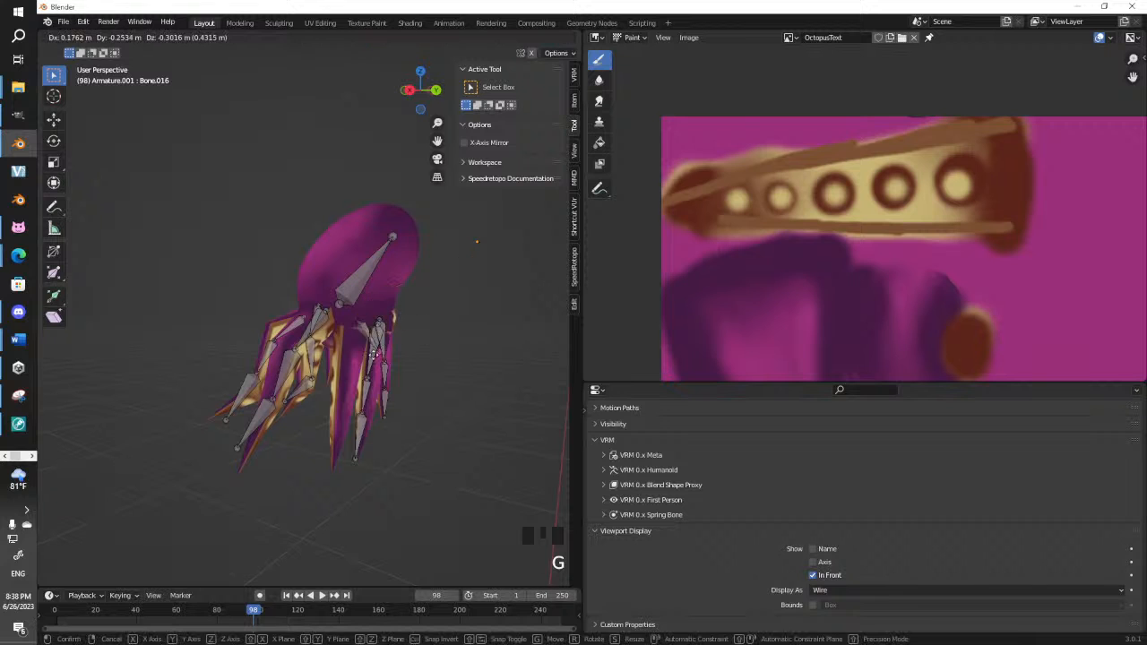
{"action": "left_click", "coordinate": [354, 372]}
Move the base and tip of the copied bone across the body to the tentacles on the positive X side
{"action": "middle_click_drag", "start_coordinate": [354, 373], "coordinate": [487, 384]}
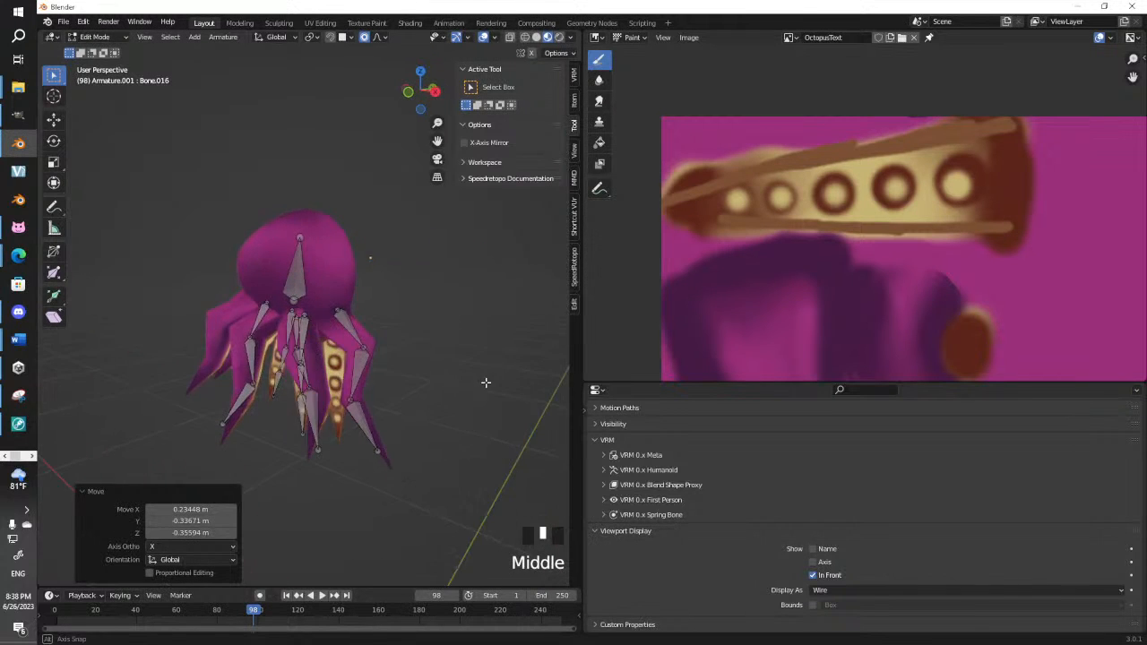
{"action": "scroll", "coordinate": [486, 383], "scroll_direction": "down", "scroll_amount": 2}
{"action": "middle_click_drag", "start_coordinate": [152, 323], "coordinate": [215, 320], "text": "shift"}
{"action": "key", "text": "g"}
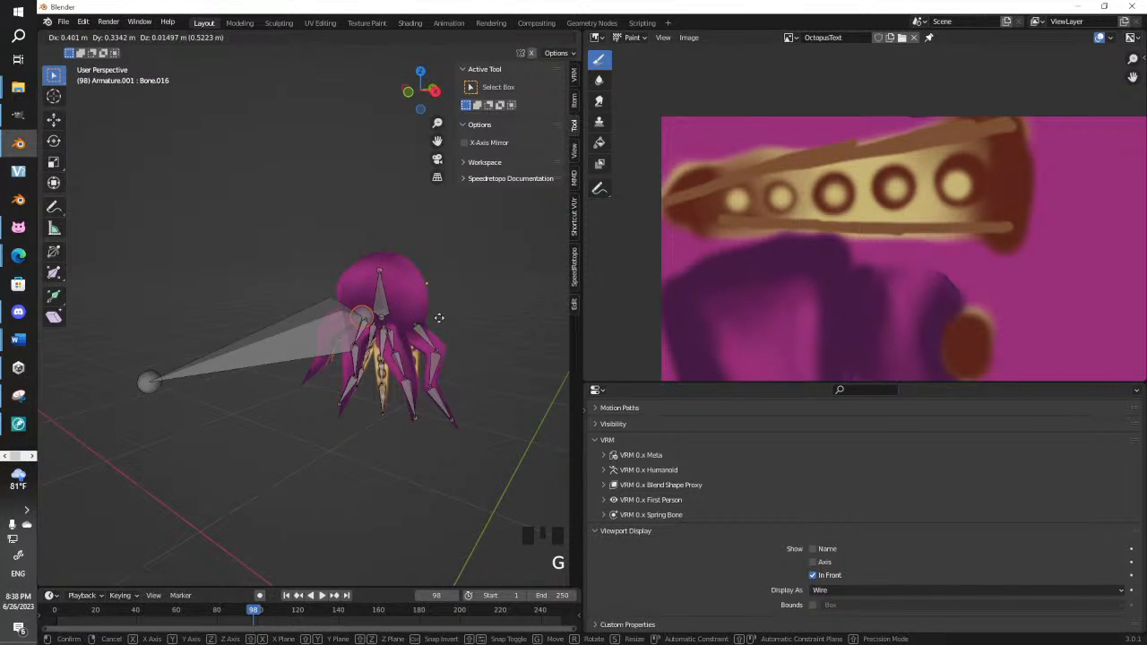
{"action": "left_click", "coordinate": [205, 338]}
{"action": "left_click", "coordinate": [151, 374]}
{"action": "key", "text": "g"}
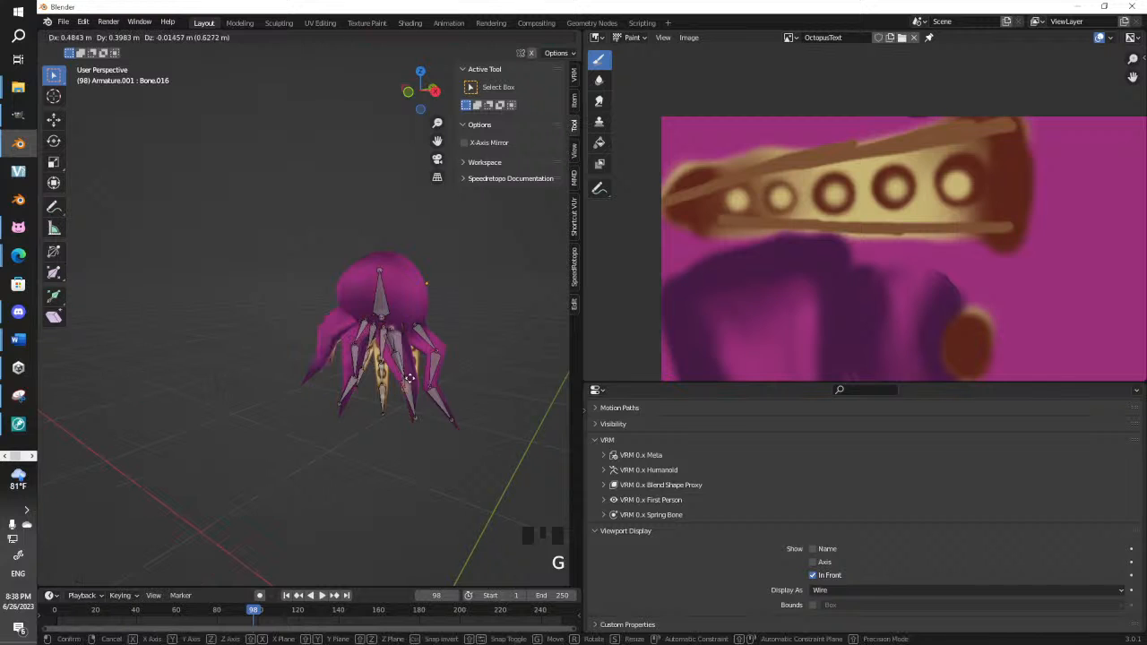
{"action": "left_click", "coordinate": [415, 361]}
From a side view, pull the copied bone's base and tip in along negative Y onto the rear tentacle
{"action": "middle_click_drag", "start_coordinate": [458, 347], "coordinate": [377, 338]}
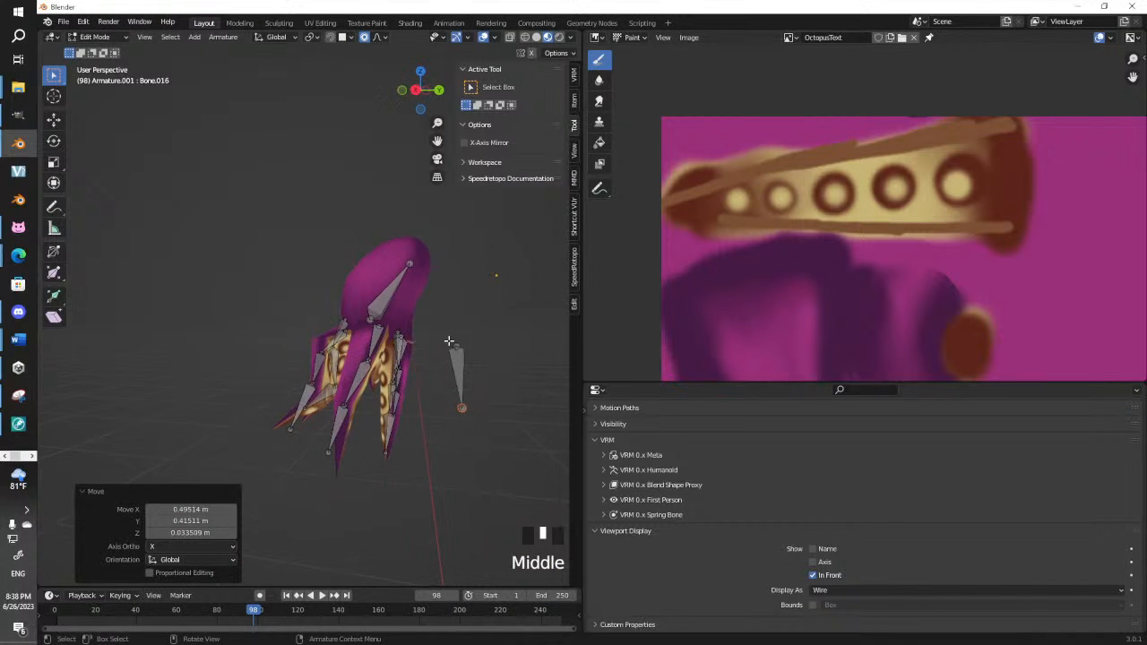
{"action": "left_click", "coordinate": [452, 344]}
{"action": "key", "text": "g"}
{"action": "left_click", "coordinate": [401, 358]}
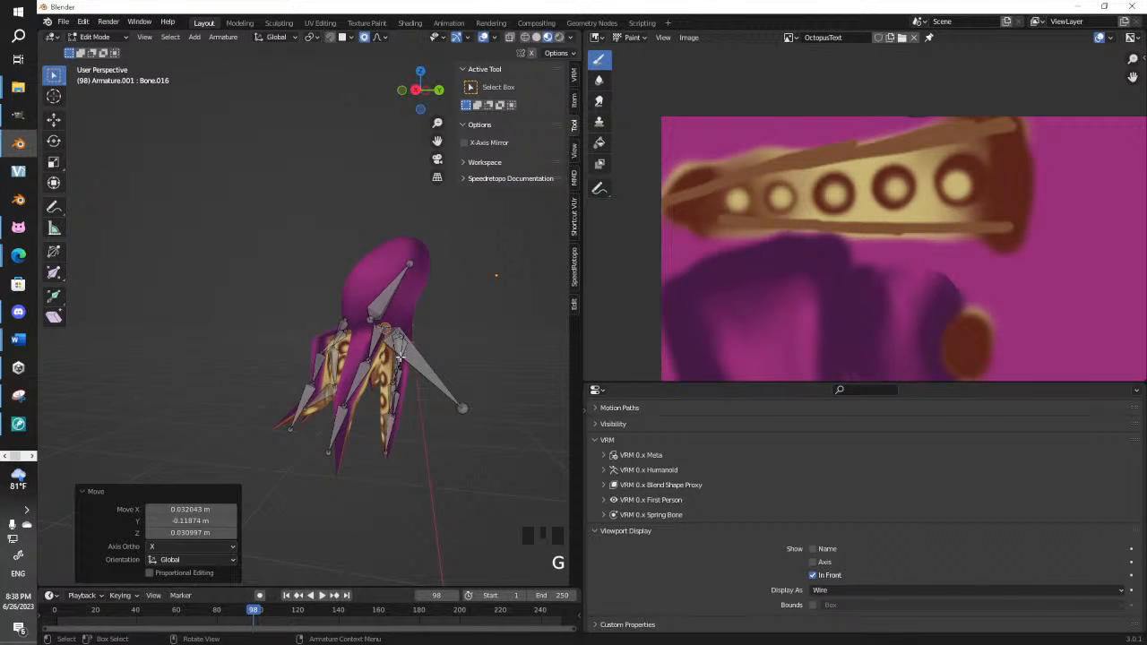
{"action": "left_click", "coordinate": [463, 408]}
{"action": "key", "text": "g"}
{"action": "left_click", "coordinate": [410, 382]}
{"action": "middle_click_drag", "start_coordinate": [410, 382], "coordinate": [278, 323]}
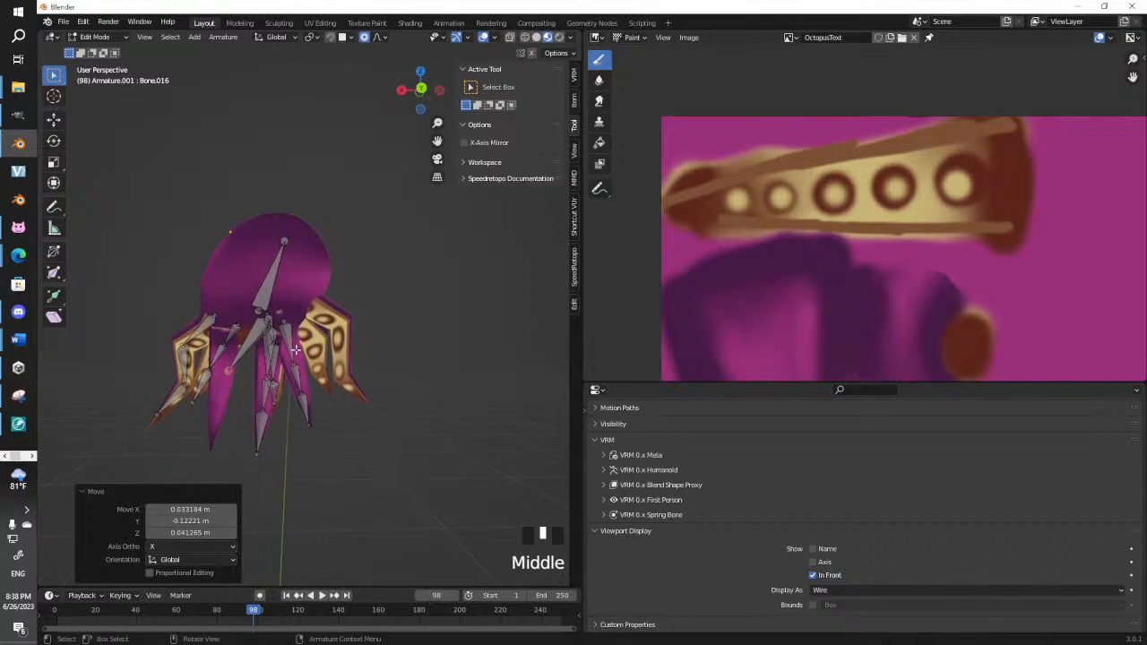
From the rear, align the bone's base and tip with the upper part of the rear tentacle on the positive X side
{"action": "left_click", "coordinate": [272, 313]}
{"action": "key", "text": "g"}
{"action": "left_click", "coordinate": [222, 316]}
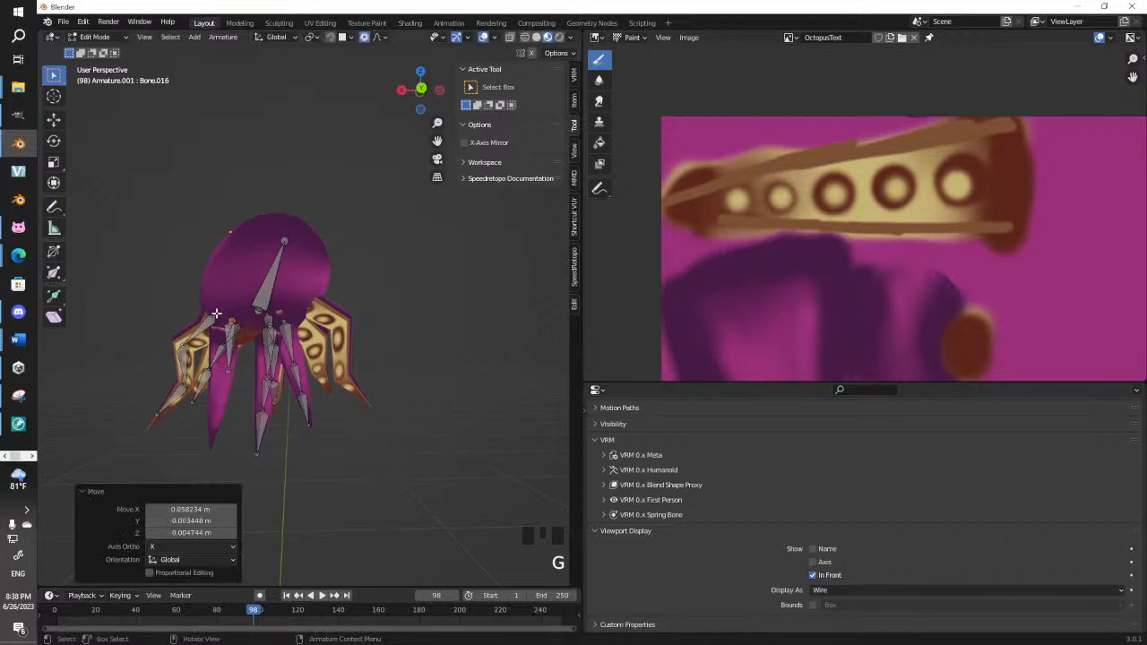
{"action": "key", "text": "g"}
{"action": "left_click", "coordinate": [219, 357]}
Extrude two more bones down this rear tentacle to its tip
{"action": "key", "text": "e"}
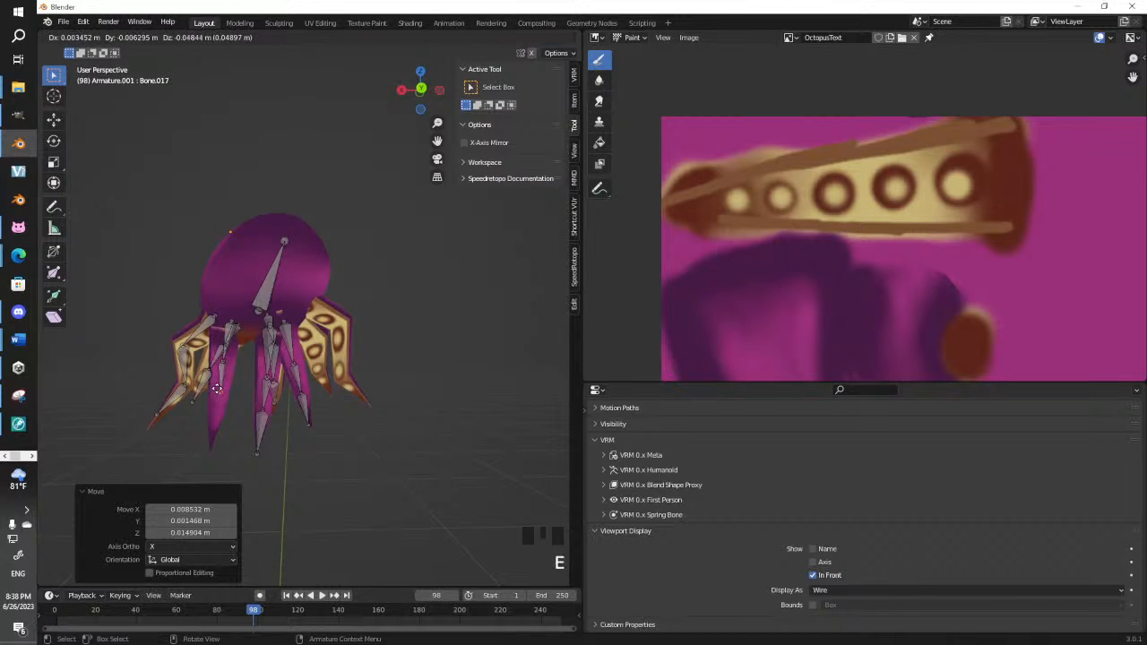
{"action": "left_click", "coordinate": [217, 396]}
{"action": "key", "text": "e"}
{"action": "left_click", "coordinate": [210, 433]}
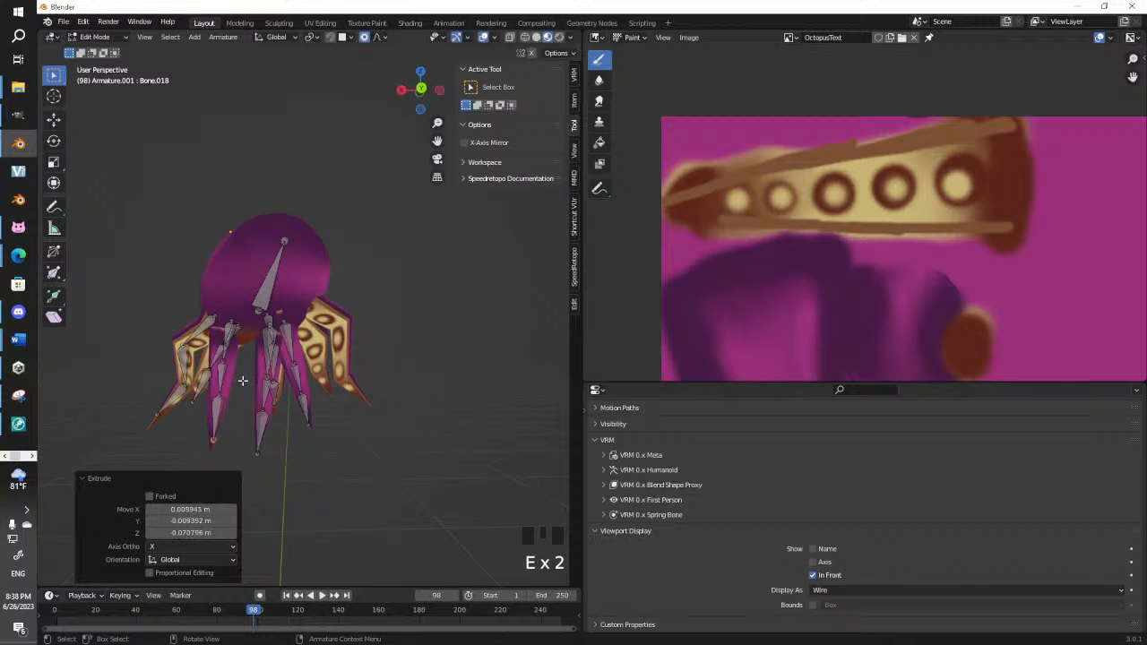
Duplicate the head bone towards the negative X side and lower the copy's tip about 0.16 m towards the front tentacle
{"action": "middle_click_drag", "start_coordinate": [244, 382], "coordinate": [386, 340]}
{"action": "scroll", "coordinate": [386, 340], "scroll_direction": "up", "scroll_amount": 3}
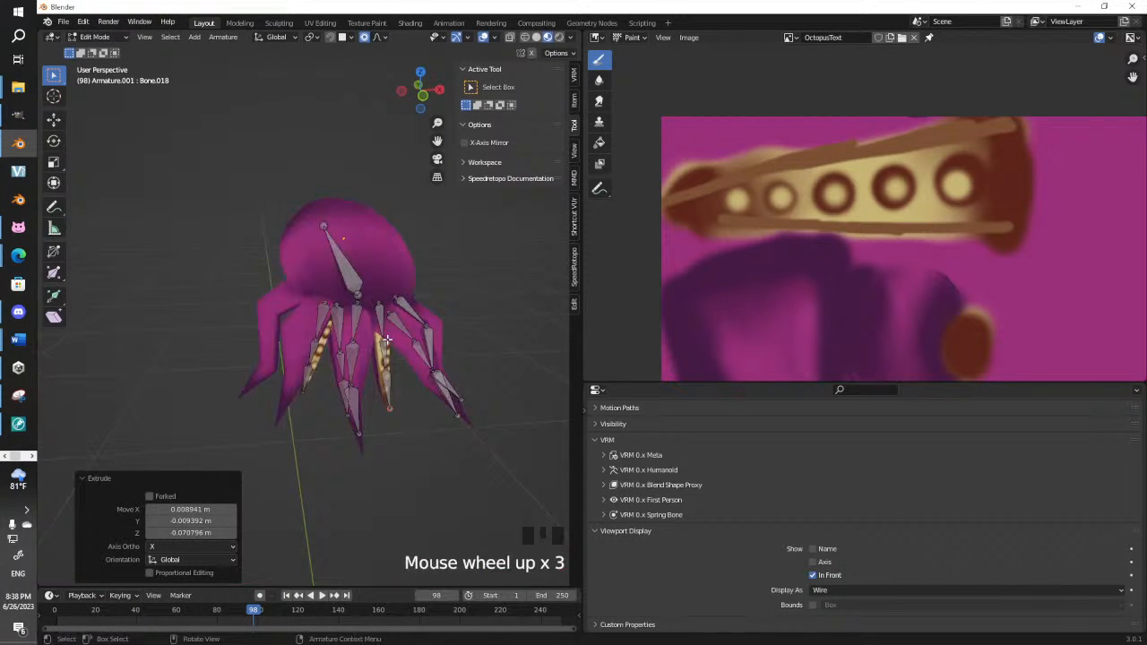
{"action": "left_click", "coordinate": [349, 267]}
{"action": "key", "text": "shift+d"}
{"action": "left_click", "coordinate": [285, 233]}
{"action": "left_click", "coordinate": [270, 249]}
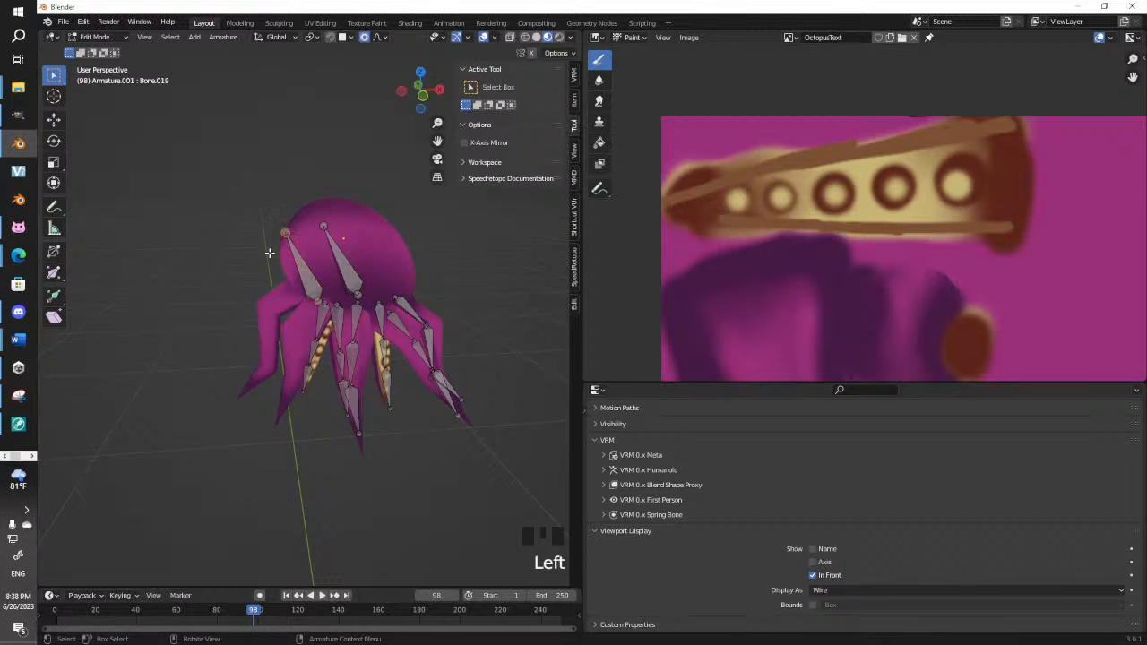
{"action": "key", "text": "g"}
{"action": "left_click", "coordinate": [279, 365]}
Place the new bone's tip and base inside the upper part of the front tentacle on the negative X side, checking from several angles
{"action": "mouse_move", "coordinate": [344, 348]}
{"action": "middle_mouse_down"}
{"action": "mouse_move", "coordinate": [281, 382]}
{"action": "mouse_move", "coordinate": [328, 335]}
{"action": "middle_mouse_up"}
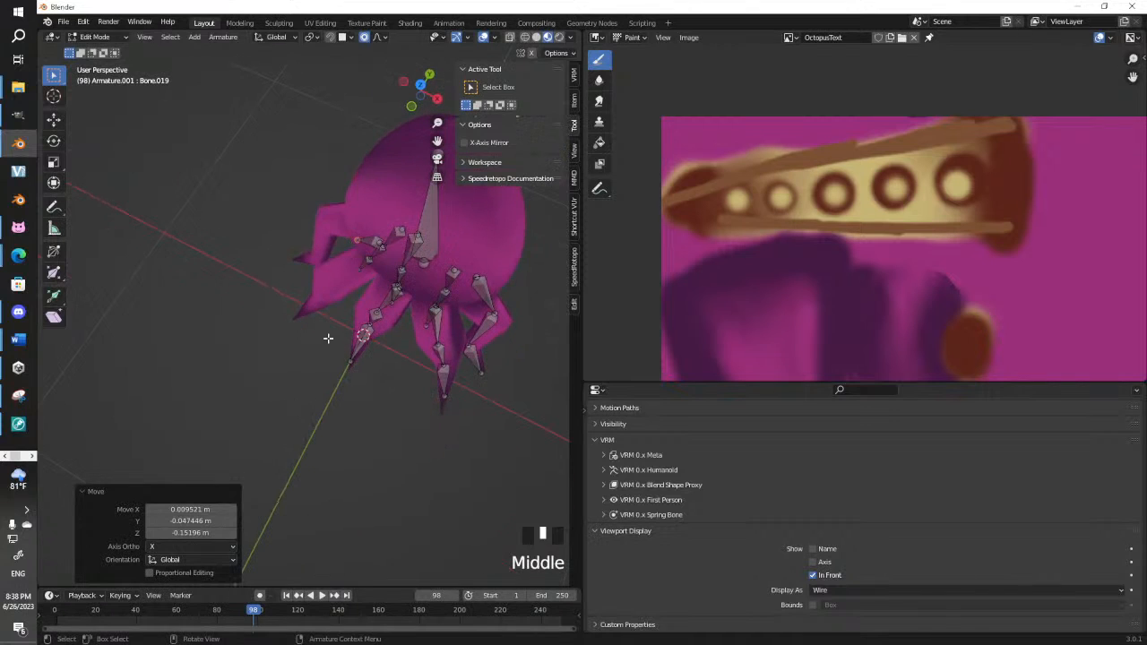
{"action": "key", "text": "g"}
{"action": "left_click", "coordinate": [305, 297]}
{"action": "key", "text": "g"}
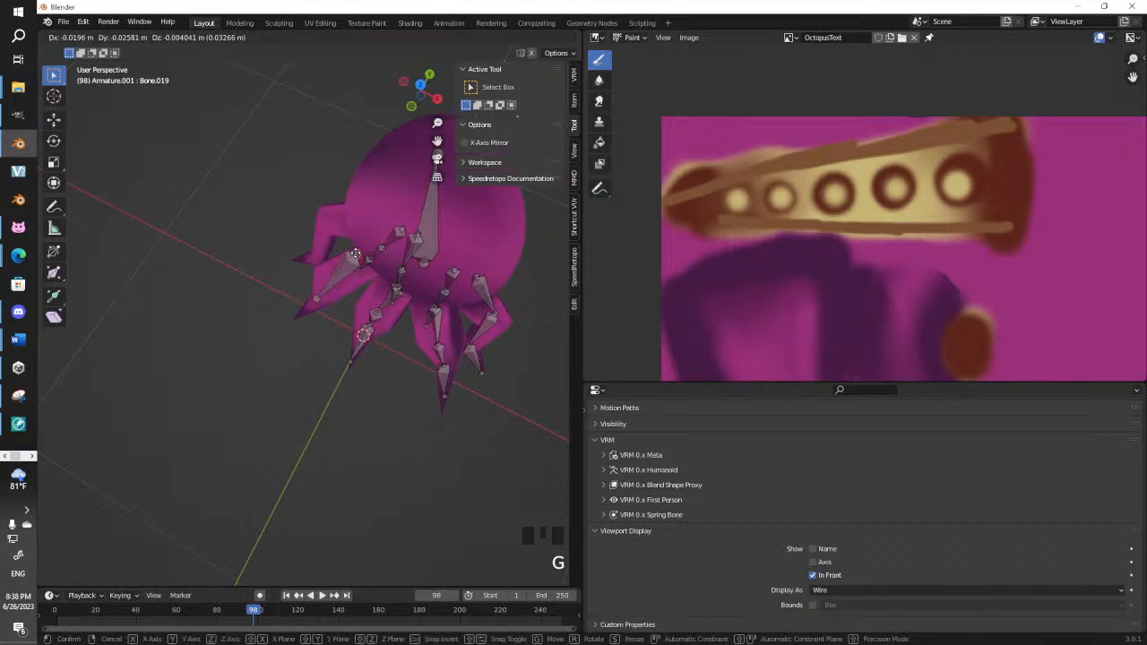
{"action": "left_click", "coordinate": [363, 263]}
{"action": "middle_click_drag", "start_coordinate": [363, 263], "coordinate": [260, 349]}
{"action": "key", "text": "g"}
{"action": "left_click", "coordinate": [250, 342]}
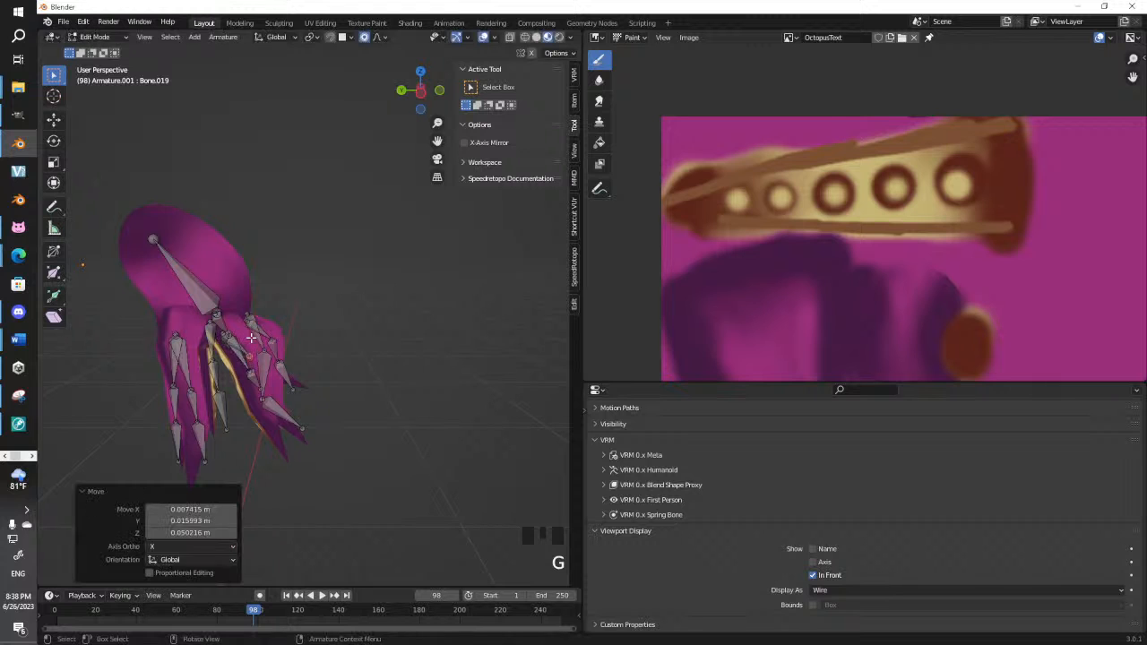
Extrude two more bones down the front tentacle on the negative X side to its tip
{"action": "key", "text": "e"}
{"action": "left_click", "coordinate": [263, 393]}
{"action": "key", "text": "e"}
{"action": "left_click", "coordinate": [288, 436]}
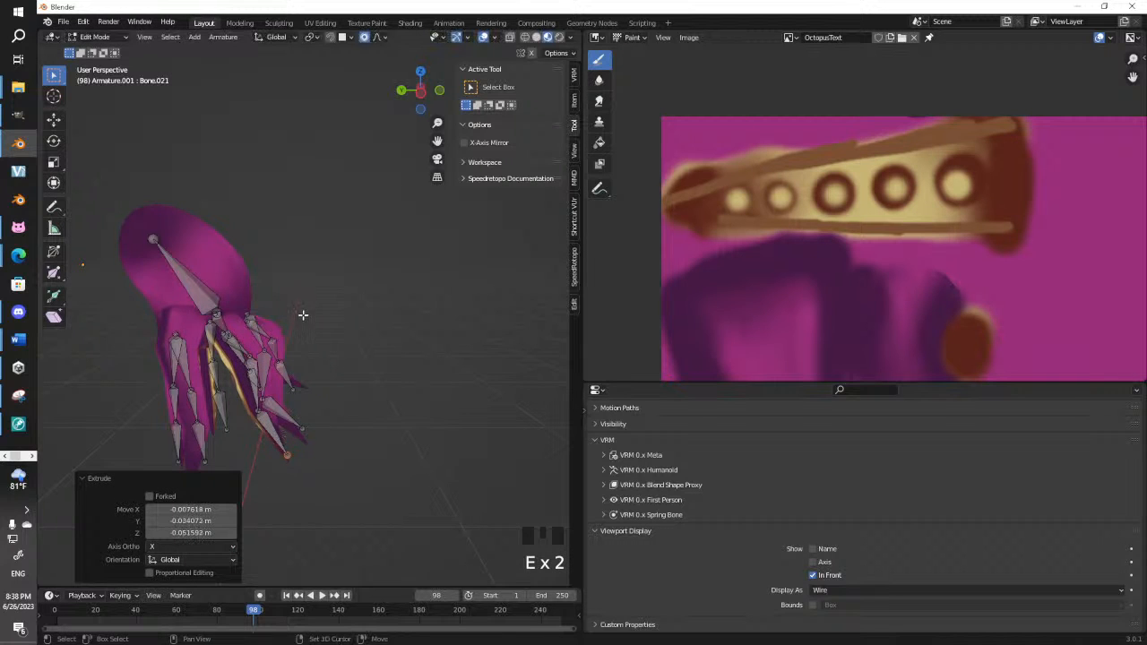
Duplicate the head bone towards negative X and bring the copy's tip and base down to the outermost tentacle's upper segment
{"action": "middle_click_drag", "start_coordinate": [302, 318], "coordinate": [302, 332]}
{"action": "left_click", "coordinate": [386, 327]}
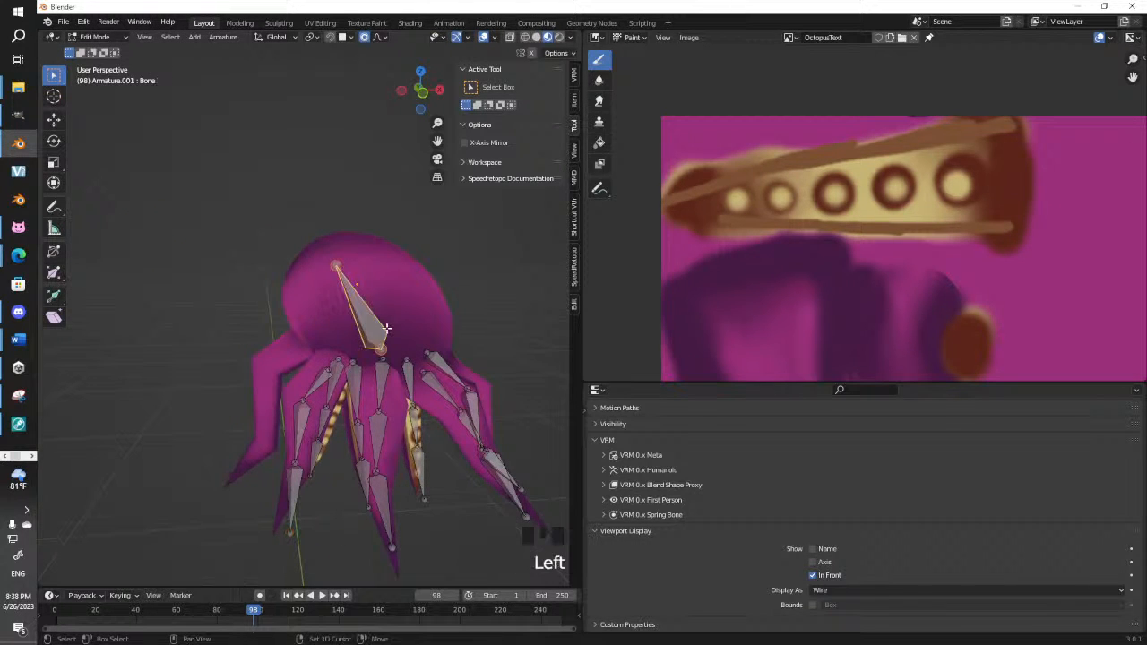
{"action": "key", "text": "shift+d"}
{"action": "left_click", "coordinate": [275, 243]}
{"action": "left_click", "coordinate": [275, 244]}
{"action": "key", "text": "g"}
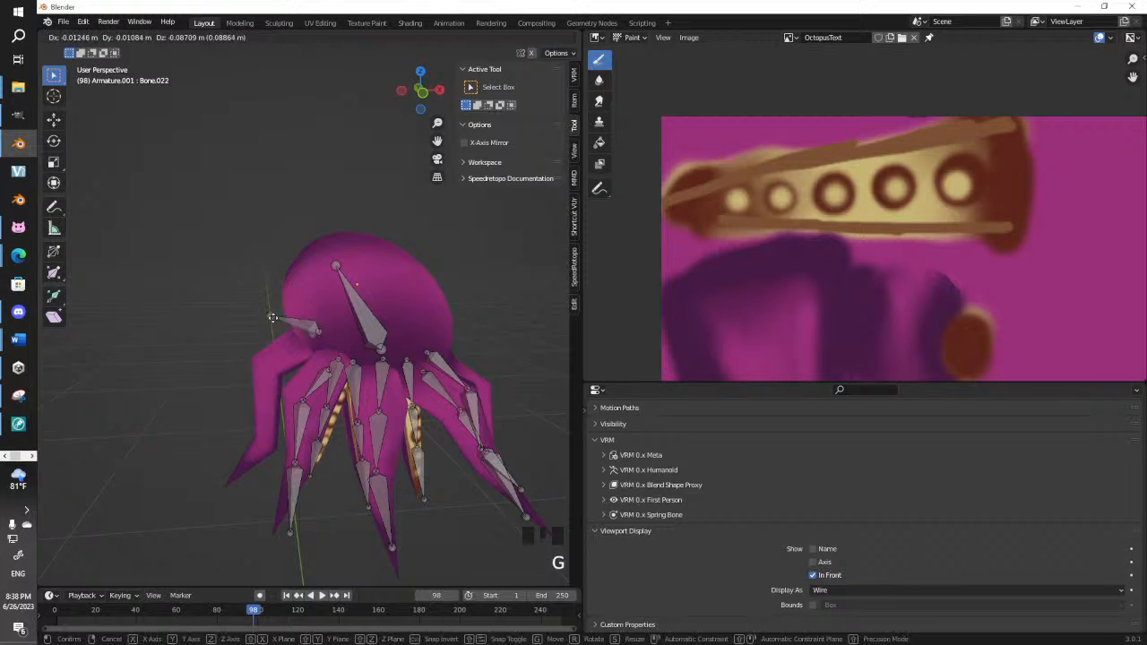
{"action": "left_click", "coordinate": [319, 335]}
{"action": "key", "text": "g"}
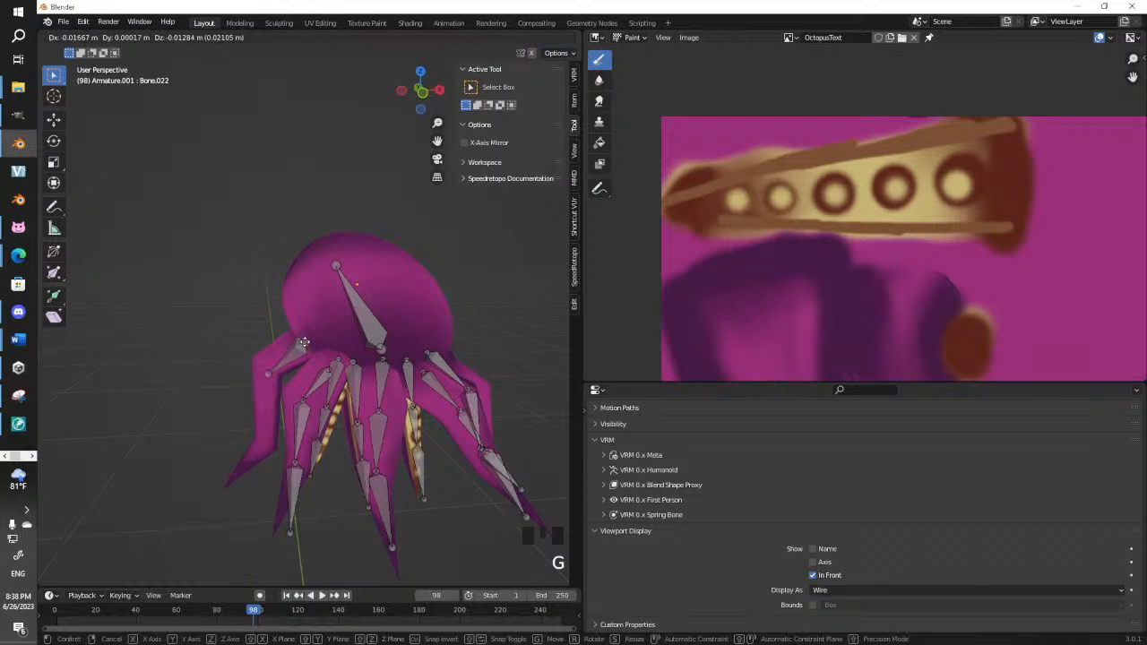
{"action": "left_click", "coordinate": [309, 350]}
Adjust the new bone's tip from above and from the front so it sits at the outermost tentacle's bend
{"action": "middle_click_drag", "start_coordinate": [310, 350], "coordinate": [269, 341]}
{"action": "key", "text": "g"}
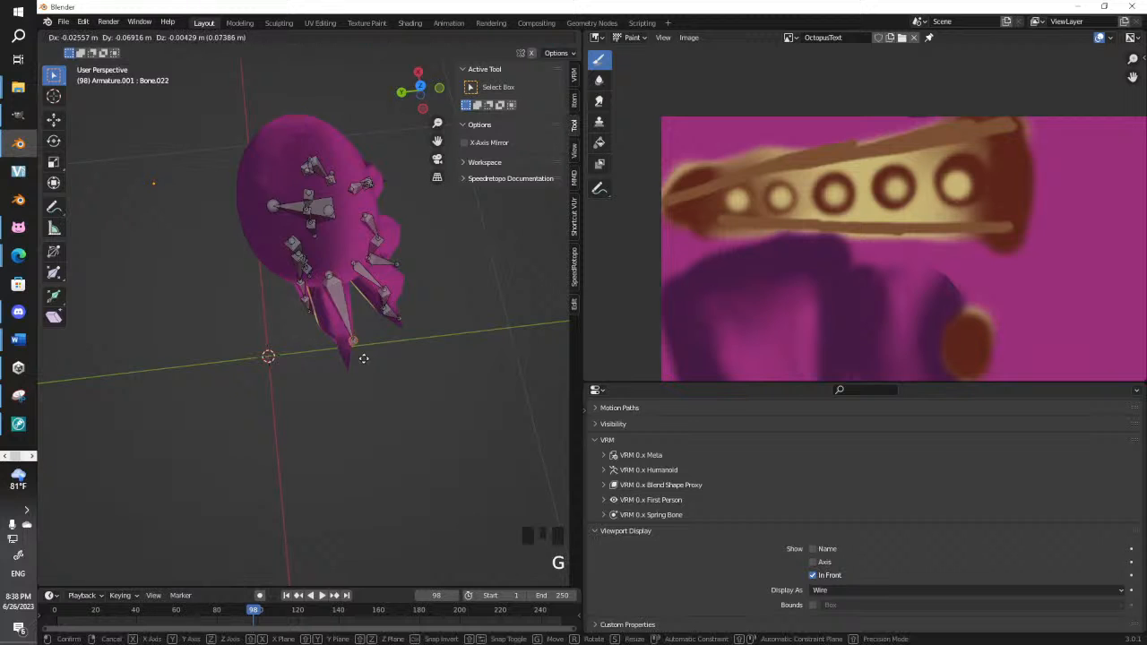
{"action": "left_click", "coordinate": [345, 348]}
{"action": "middle_click_drag", "start_coordinate": [345, 348], "coordinate": [277, 329]}
{"action": "left_click", "coordinate": [298, 359]}
{"action": "key", "text": "g"}
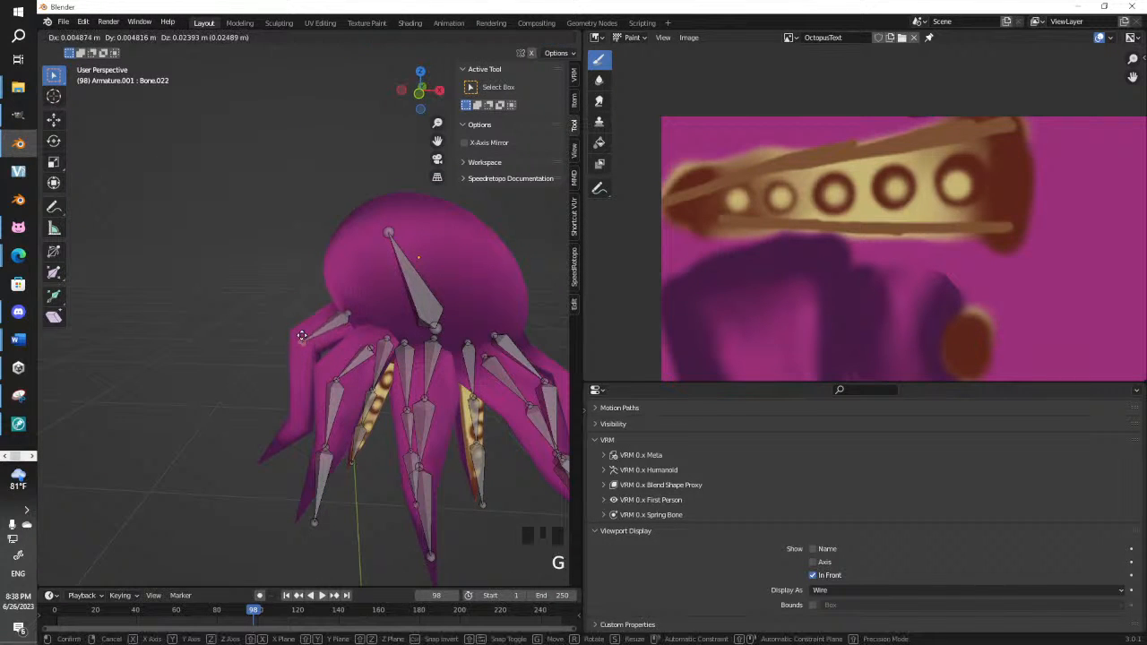
{"action": "left_click", "coordinate": [300, 354]}
Extrude two more bones from the bend of the outermost negative X tentacle down to its tip
{"action": "key", "text": "e"}
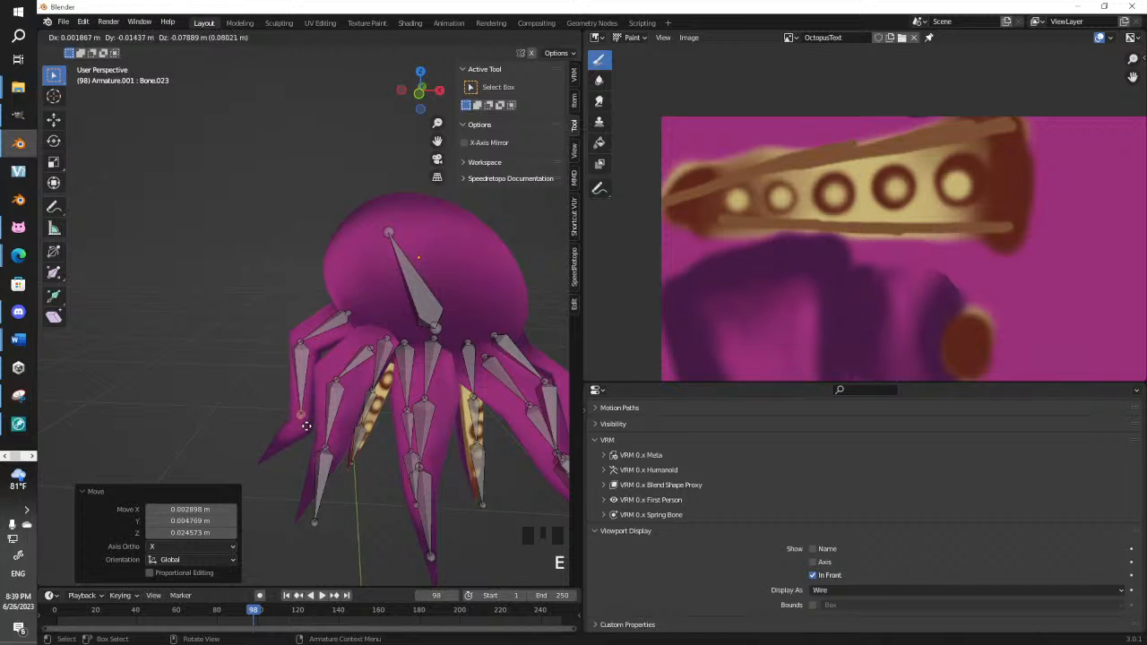
{"action": "left_click", "coordinate": [306, 427]}
{"action": "key", "text": "e"}
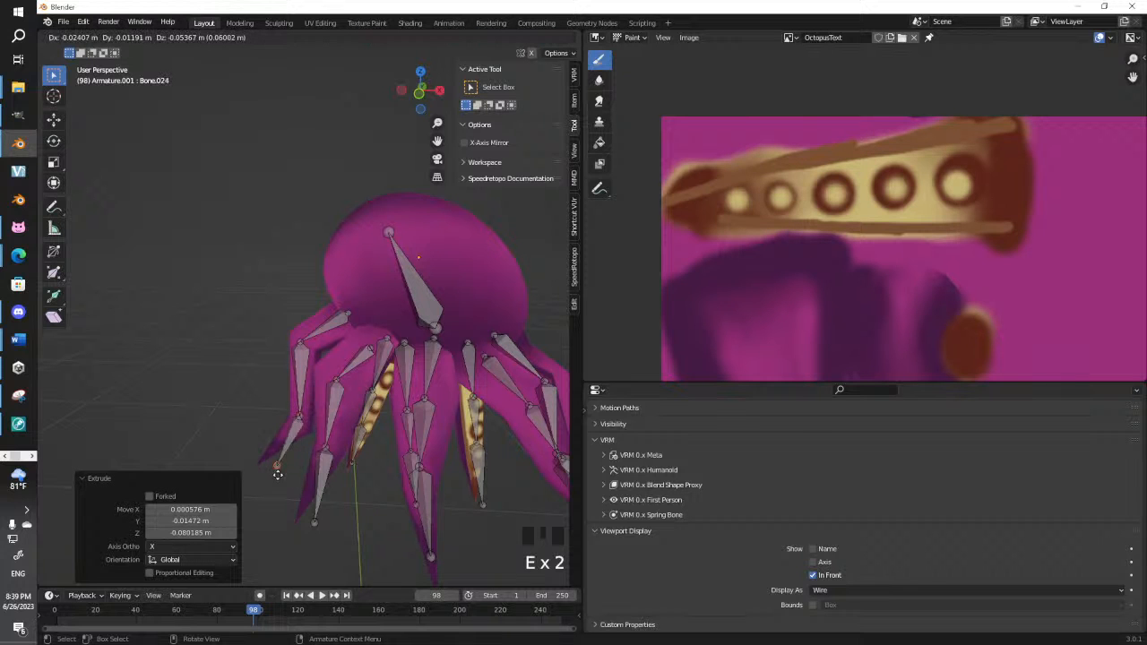
{"action": "left_click", "coordinate": [265, 469]}
Shift the whole head bone slightly back and up, about 0.019 m in Y and 0.015 m in Z
{"action": "middle_click_drag", "start_coordinate": [281, 419], "coordinate": [379, 448]}
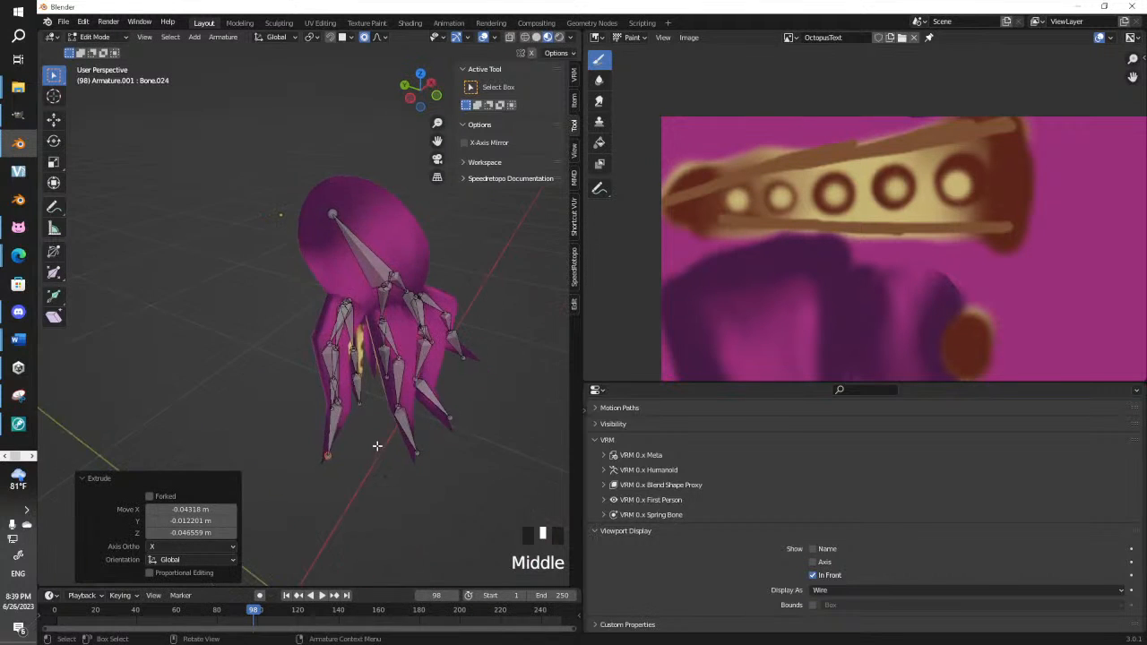
{"action": "scroll", "coordinate": [446, 313], "scroll_direction": "up", "scroll_amount": 2}
{"action": "middle_click_drag", "start_coordinate": [445, 313], "coordinate": [393, 358], "text": "shift"}
{"action": "double_click", "coordinate": [293, 290]}
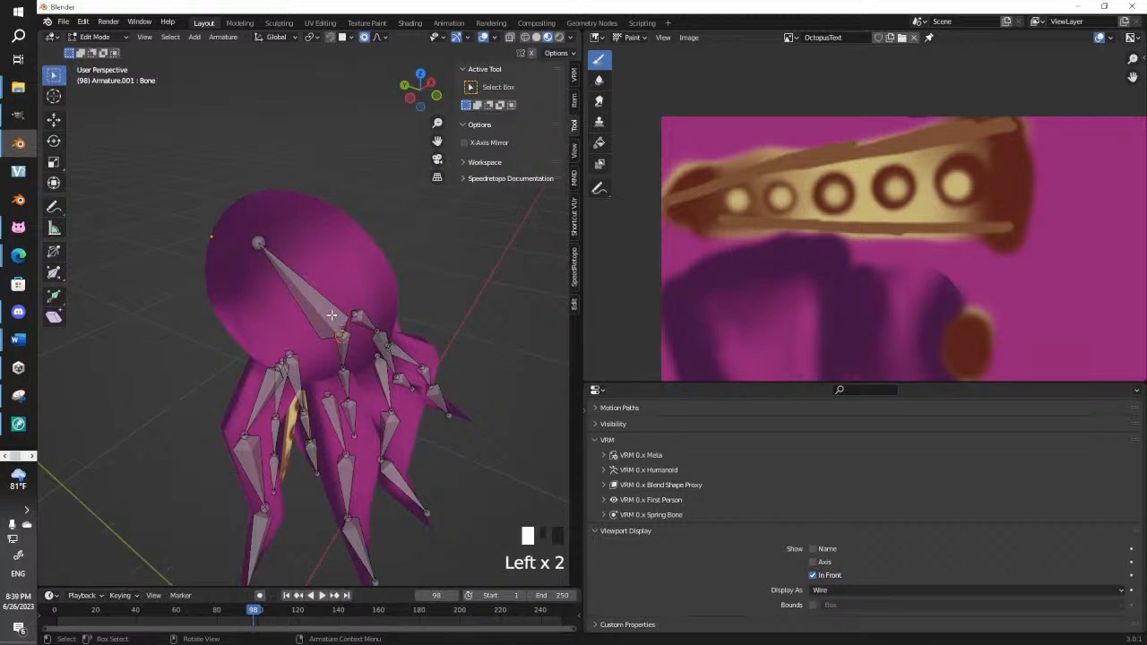
{"action": "key", "text": "g"}
{"action": "left_click", "coordinate": [293, 290]}
Duplicate the head bone beside the body and move the copy's tip down to shorten it
{"action": "key", "text": "shift+d"}
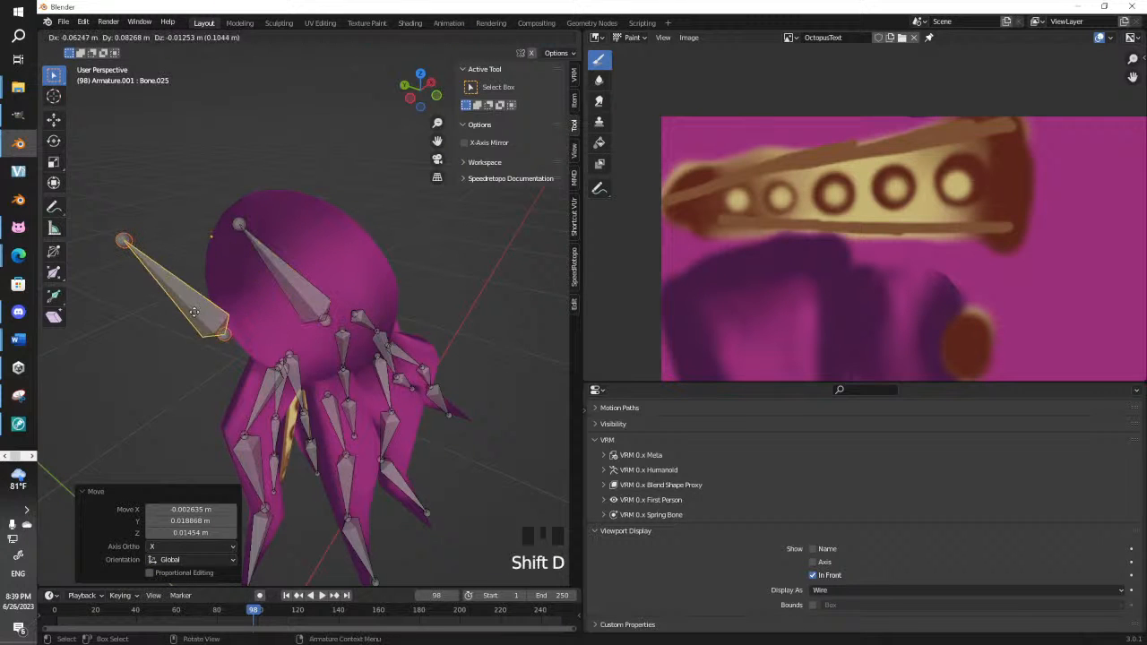
{"action": "left_click", "coordinate": [135, 243]}
{"action": "key", "text": "g"}
{"action": "left_click", "coordinate": [225, 300]}
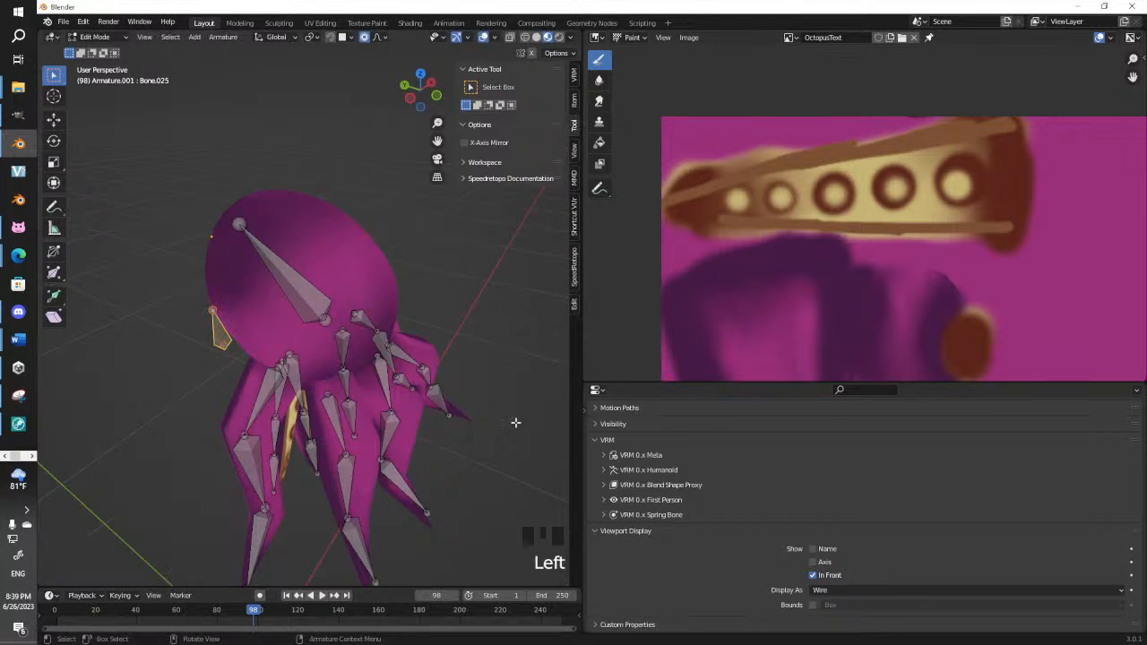
Raise the base joint of the front negative X tentacle's first bone by about 0.016 m in Z
{"action": "middle_click_drag", "start_coordinate": [300, 341], "coordinate": [307, 365]}
{"action": "left_click", "coordinate": [309, 365]}
{"action": "key", "text": "g"}
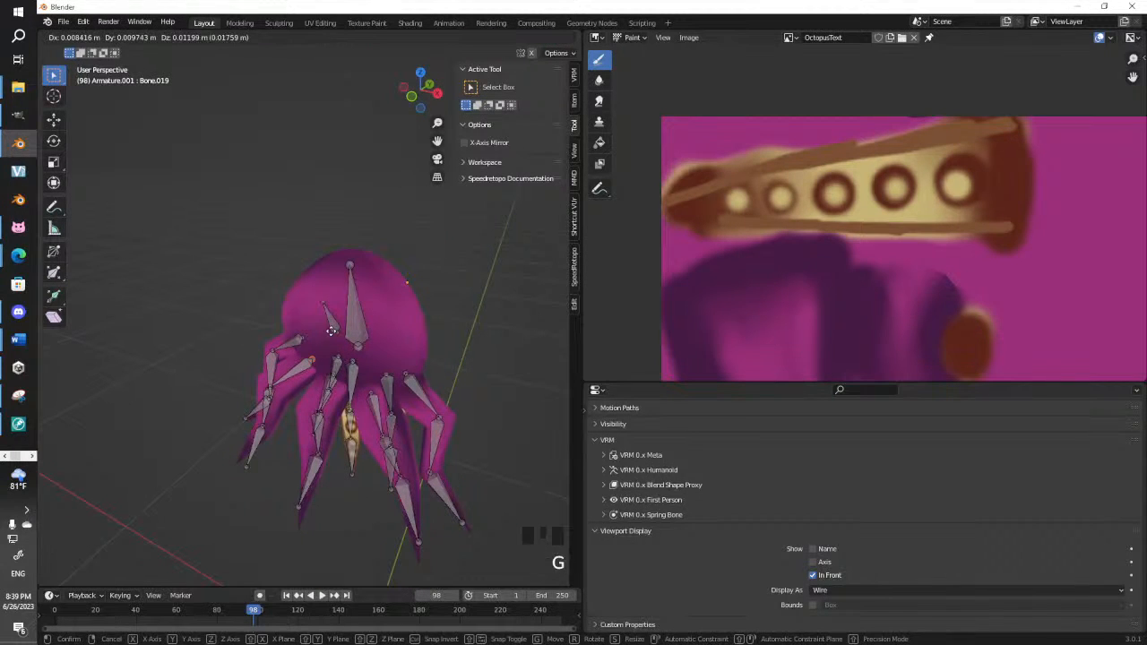
{"action": "left_click", "coordinate": [330, 333]}
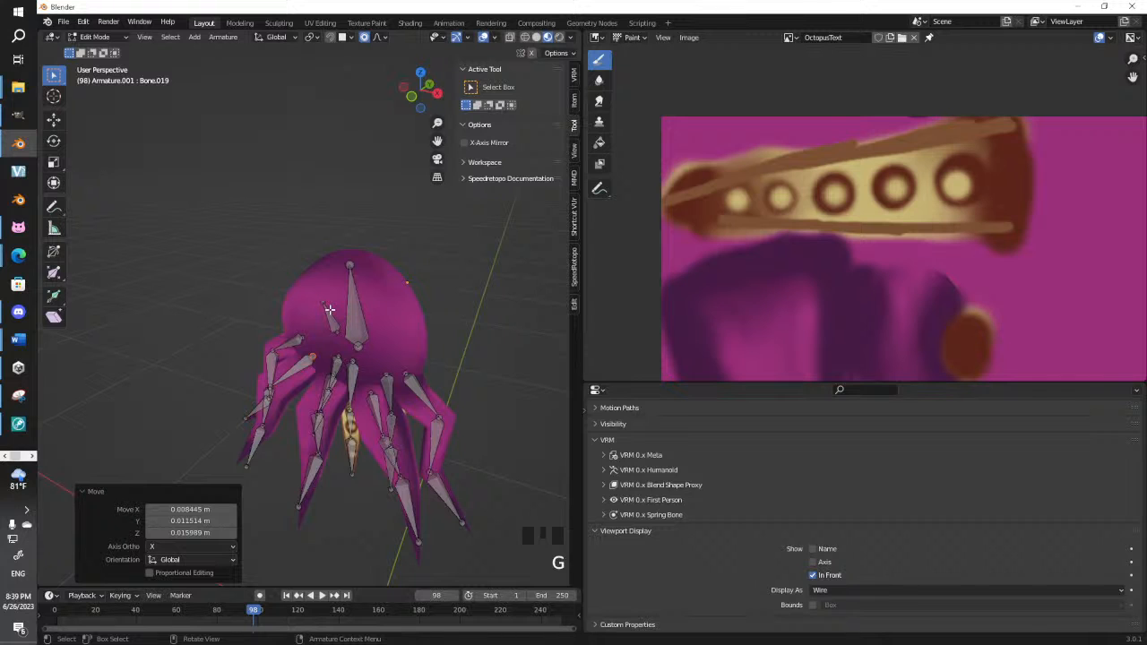
Delete the small stray bone beside the head bone
{"action": "scroll", "coordinate": [330, 309], "scroll_direction": "up", "scroll_amount": 5}
{"action": "middle_click_drag", "start_coordinate": [327, 394], "coordinate": [316, 299], "text": "shift"}
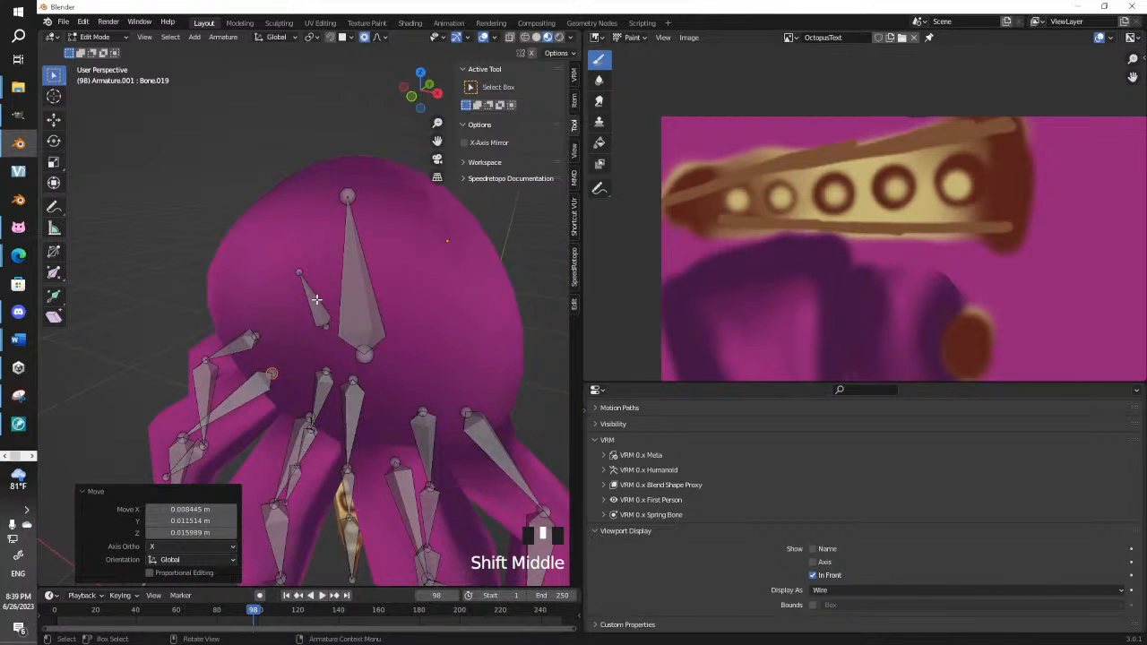
{"action": "left_click", "coordinate": [316, 299]}
{"action": "key", "text": "x"}
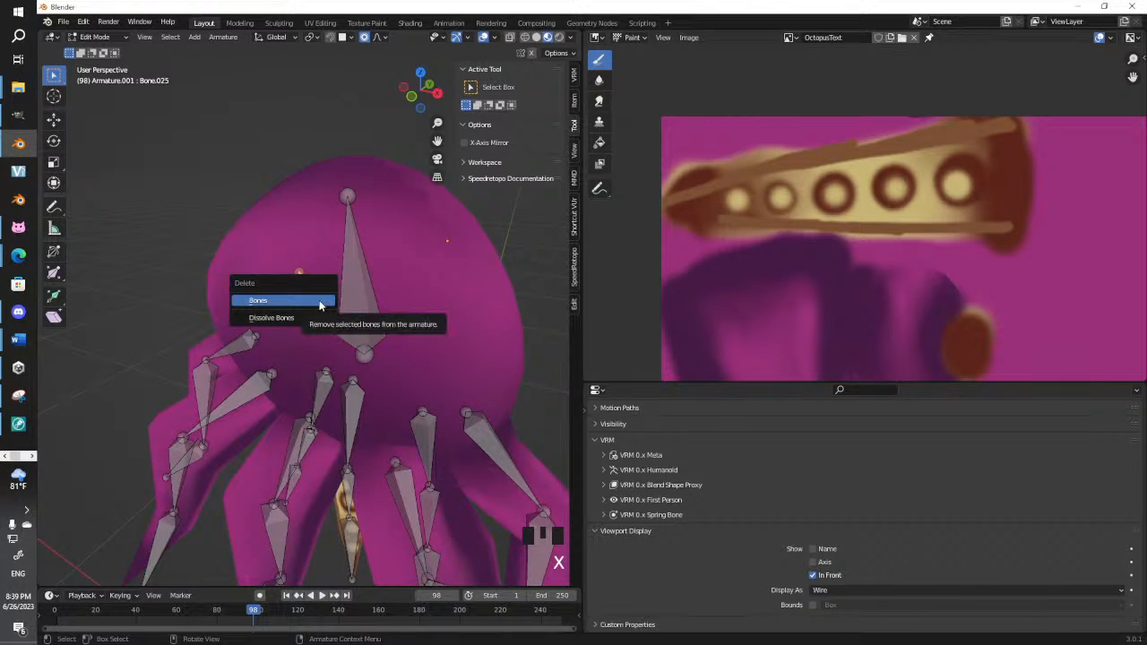
{"action": "left_click", "coordinate": [382, 280]}
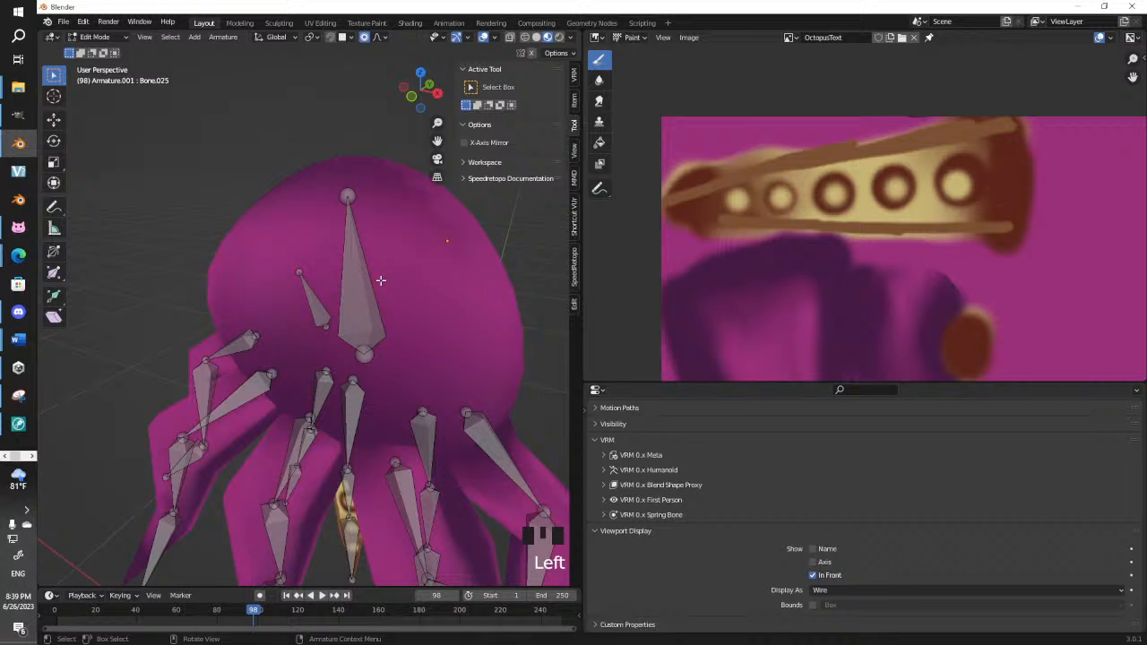
{"action": "left_click", "coordinate": [312, 306]}
{"action": "key", "text": "x"}
{"action": "left_click", "coordinate": [313, 310]}
{"action": "scroll", "coordinate": [323, 313], "scroll_direction": "down", "scroll_amount": 5}
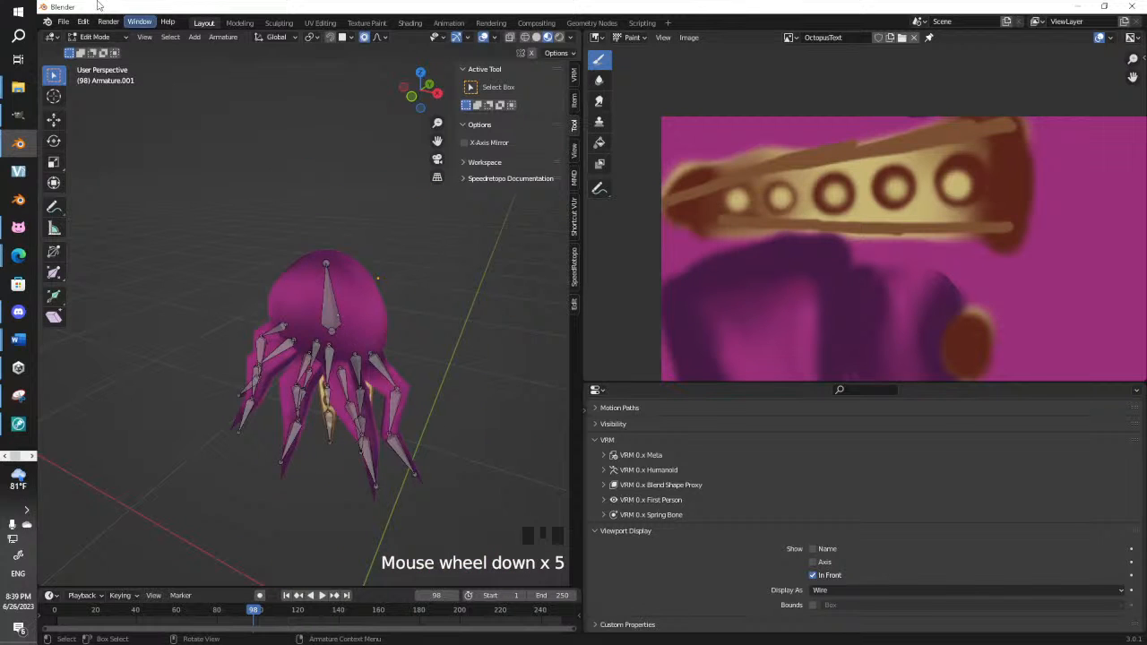
Parent the octopus mesh to the armature in Object Mode, using Armature Deform With Envelope Weights
{"action": "left_click", "coordinate": [95, 37]}
{"action": "left_click", "coordinate": [103, 51]}
{"action": "left_click", "coordinate": [332, 303]}
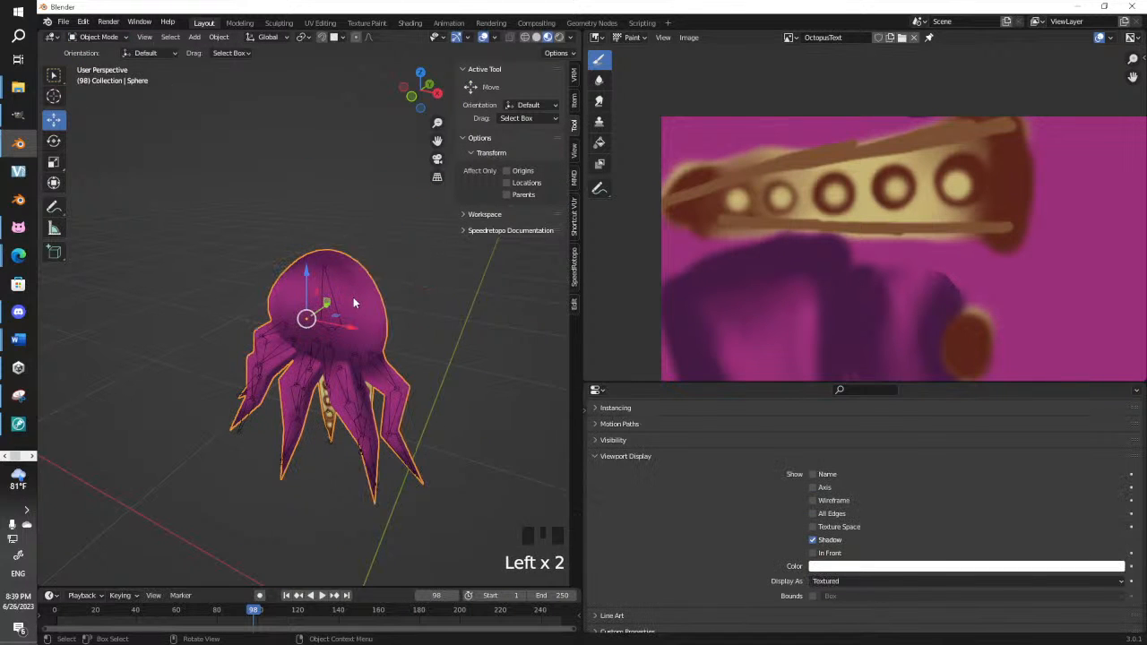
{"action": "left_click", "coordinate": [385, 325], "text": "shift"}
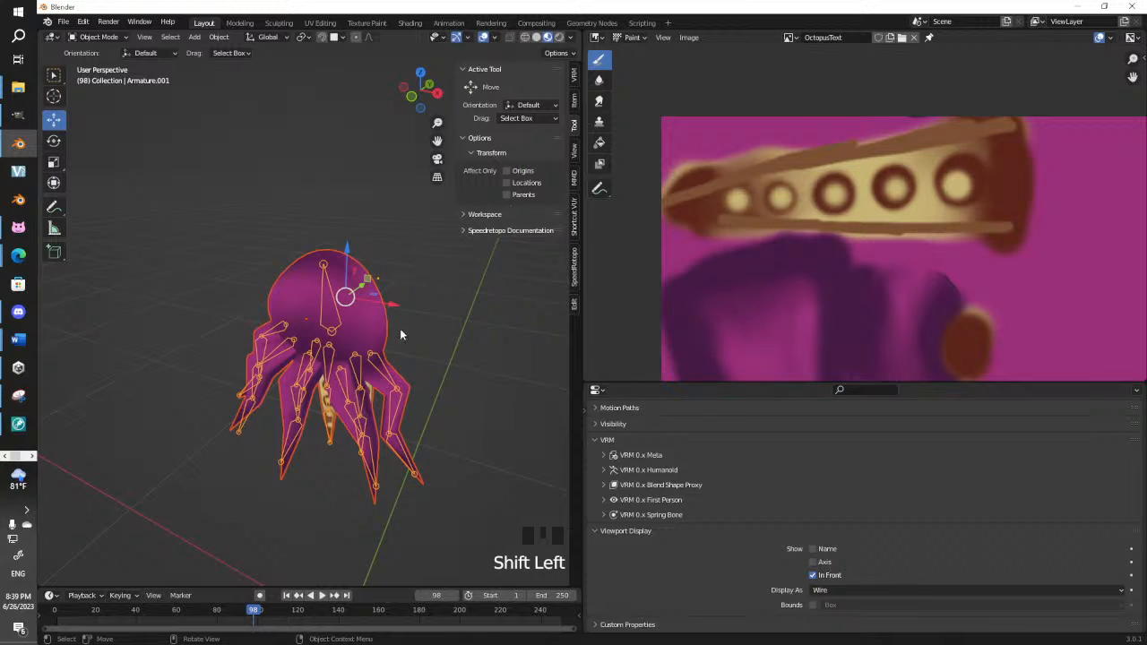
{"action": "key", "text": "ctrl+p"}
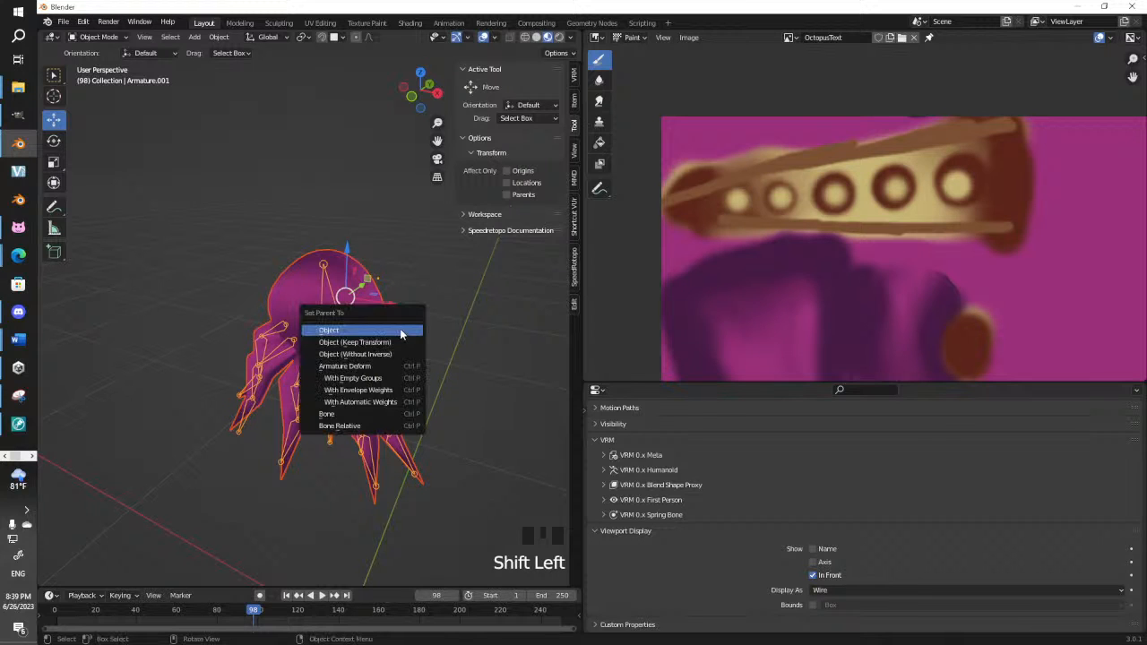
{"action": "left_click", "coordinate": [383, 391]}
Select the armature on its own and switch it to Pose Mode
{"action": "left_click", "coordinate": [333, 314]}
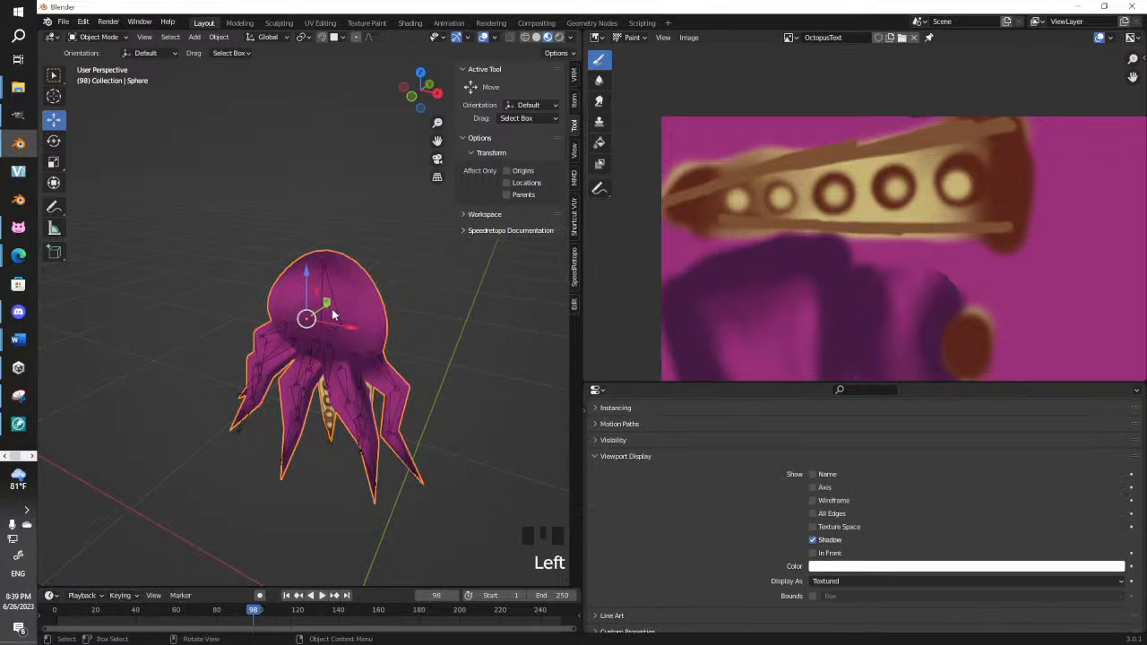
{"action": "left_click", "coordinate": [332, 315]}
{"action": "left_click", "coordinate": [328, 299]}
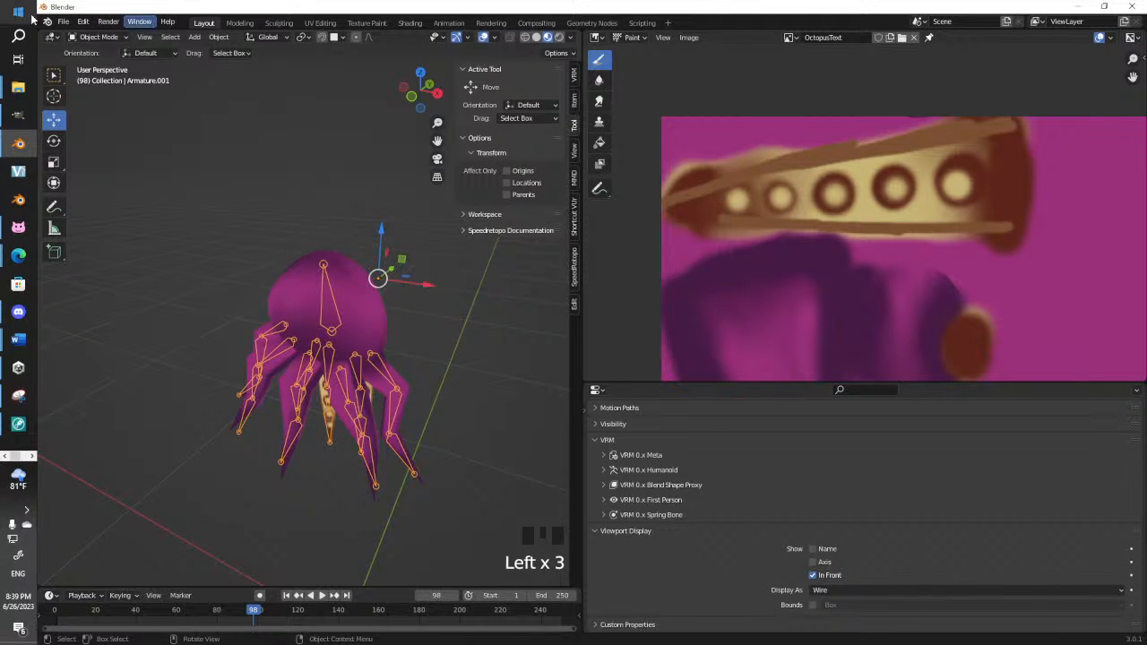
{"action": "left_click", "coordinate": [95, 38]}
{"action": "left_click", "coordinate": [108, 78]}
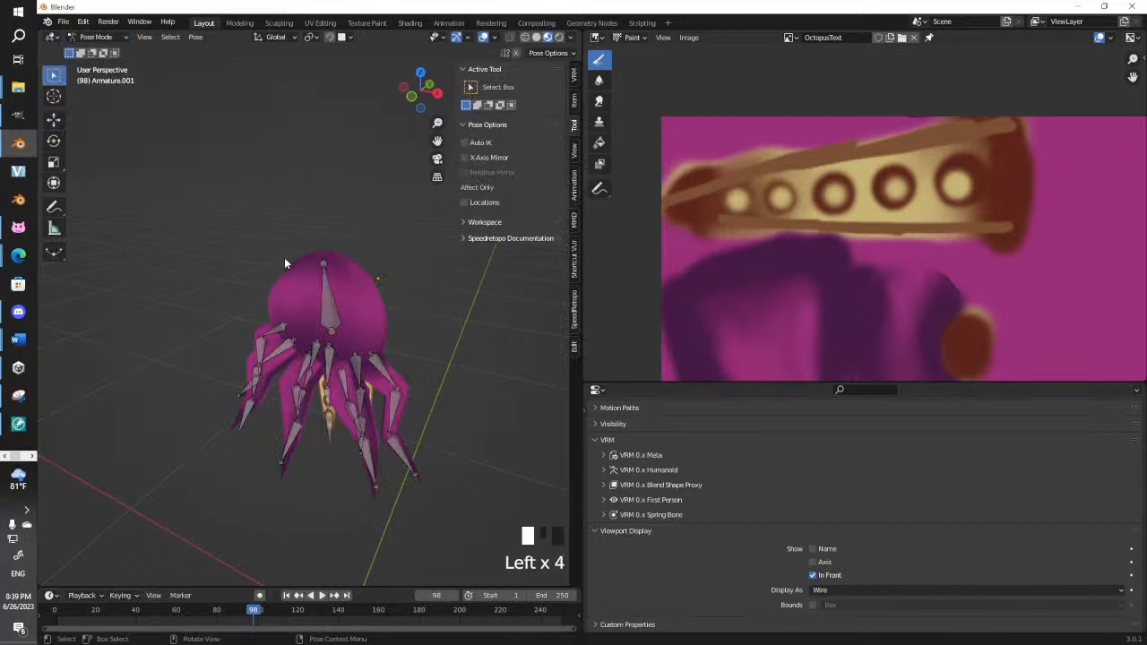
Try rotating the head bone and the upper two bones of one tentacle to test the deformation, and undo the last rotation
{"action": "left_click", "coordinate": [348, 314]}
{"action": "middle_click_drag", "start_coordinate": [348, 313], "coordinate": [360, 369]}
{"action": "key", "text": "r"}
{"action": "left_click", "coordinate": [384, 287]}
{"action": "left_click", "coordinate": [360, 368]}
{"action": "key", "text": "r"}
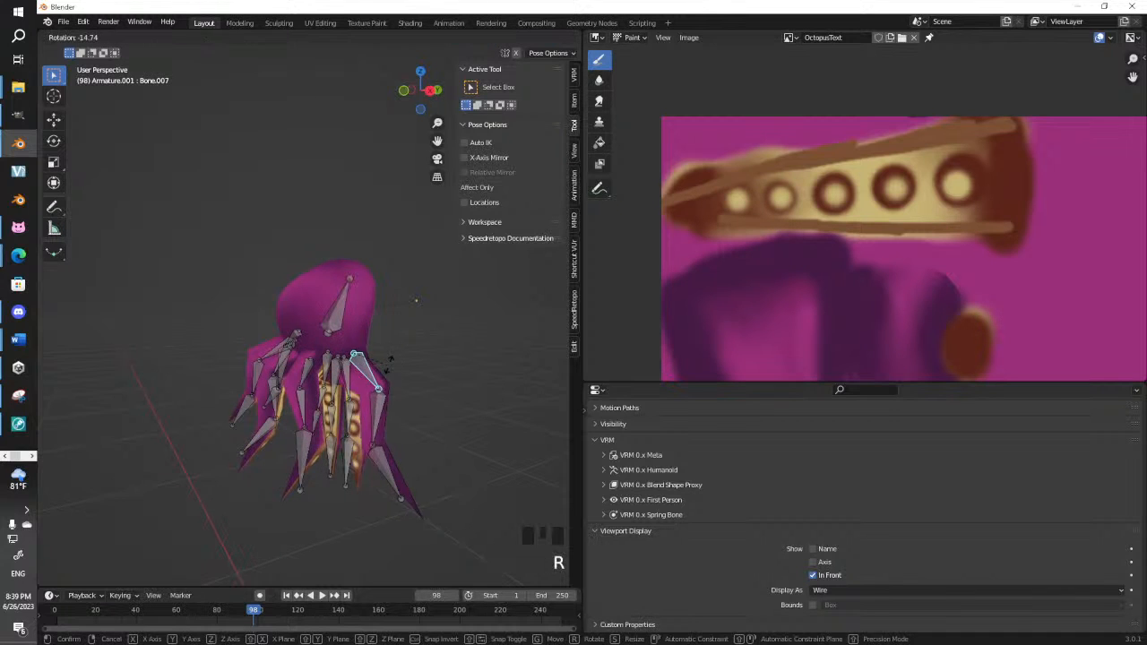
{"action": "left_click", "coordinate": [386, 408]}
{"action": "left_click", "coordinate": [379, 407]}
{"action": "key", "text": "r"}
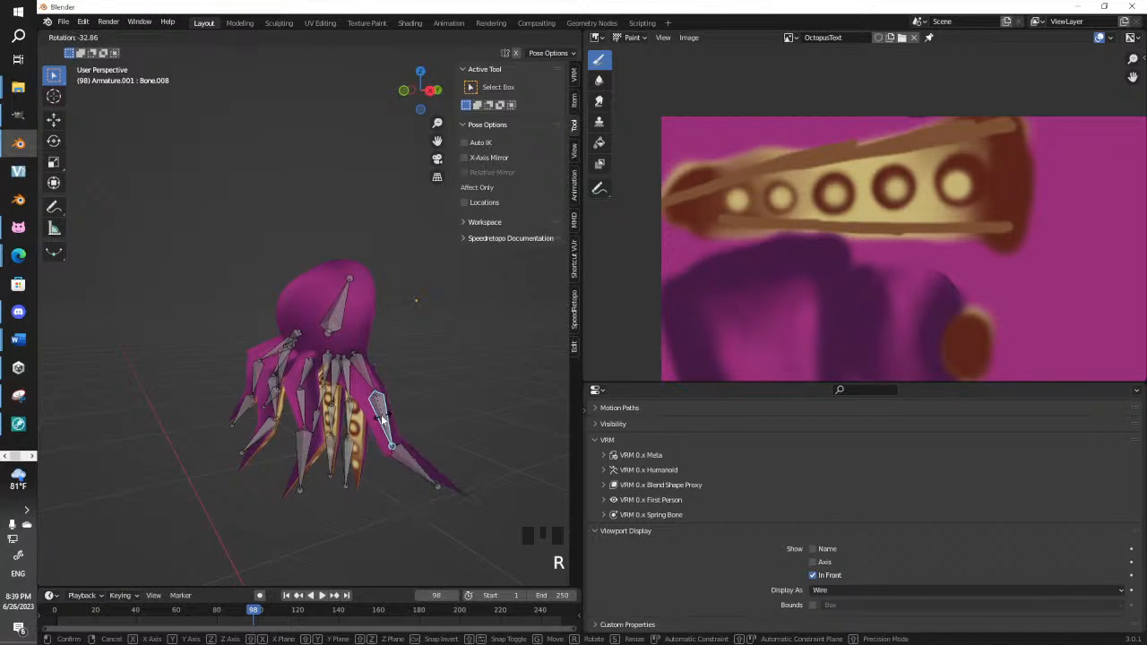
{"action": "key", "text": "ctrl+z"}
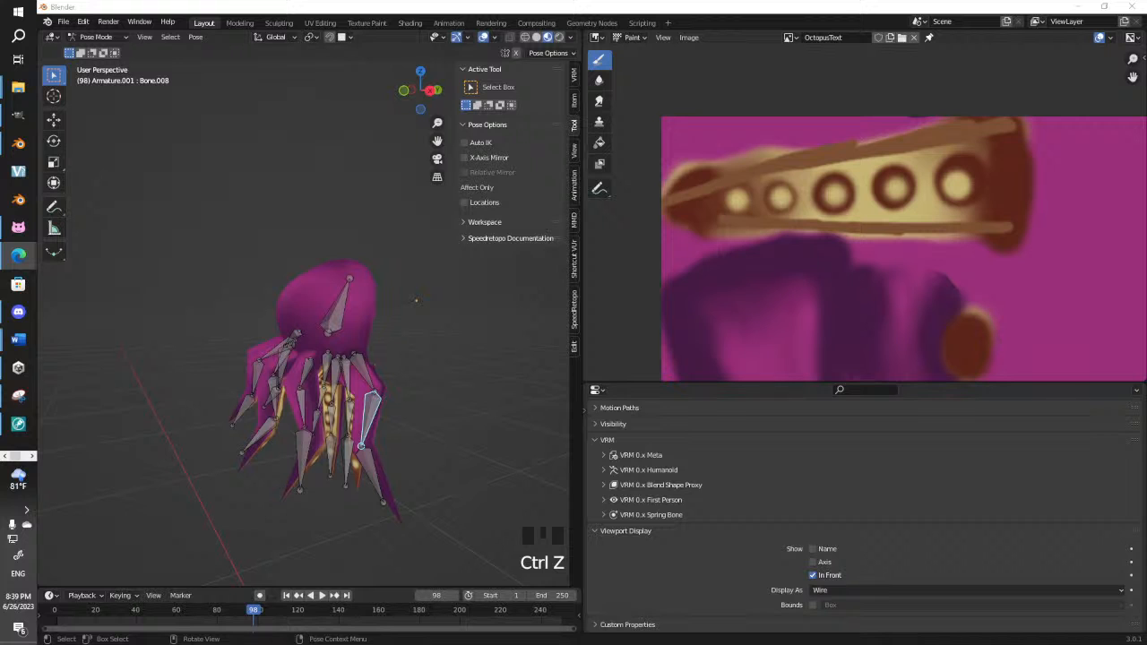
{"action": "middle_click_drag", "start_coordinate": [274, 264], "coordinate": [439, 291]}
{"action": "key", "text": "alt+Tab"}
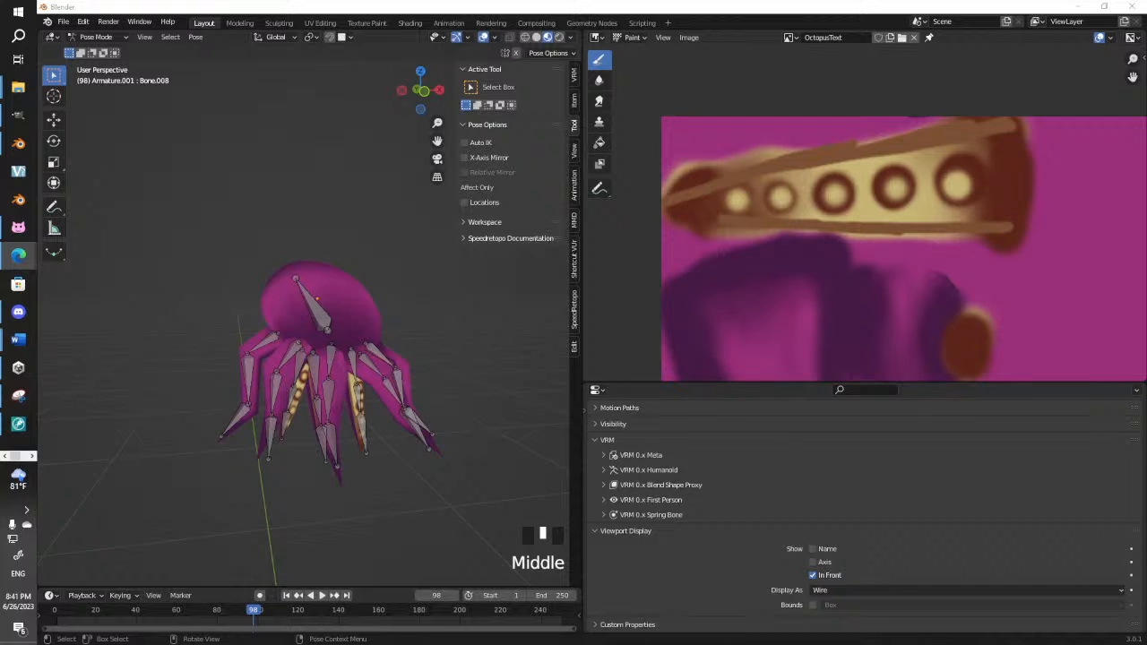
{"action": "middle_click_drag", "start_coordinate": [294, 440], "coordinate": [377, 385]}
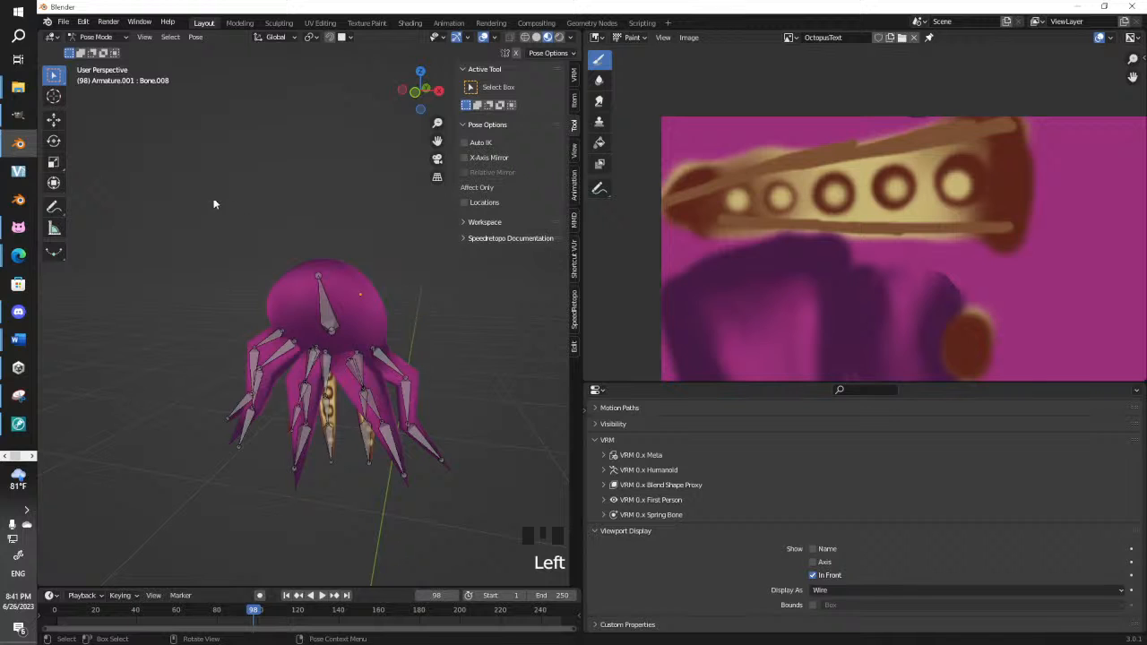
{"action": "left_click_drag", "start_coordinate": [179, 194], "coordinate": [468, 550]}
{"action": "middle_click_drag", "start_coordinate": [468, 551], "coordinate": [196, 131]}
Return to Object Mode and select the octopus mesh together with its armature
{"action": "left_click", "coordinate": [97, 36]}
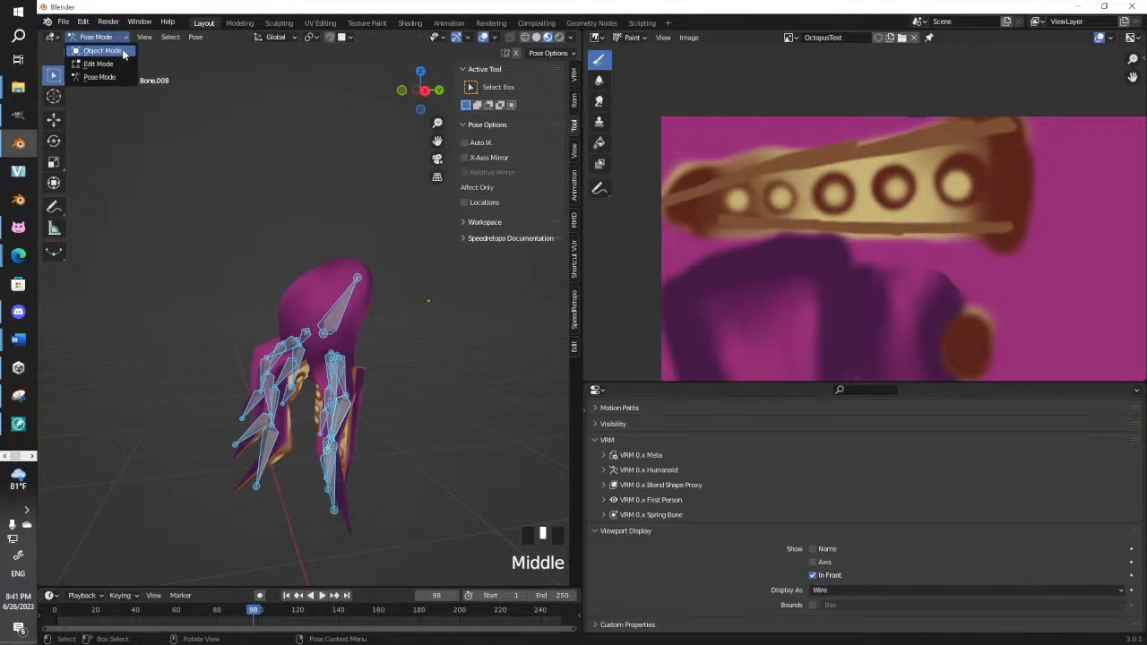
{"action": "left_click", "coordinate": [100, 50]}
{"action": "middle_click_drag", "start_coordinate": [303, 389], "coordinate": [261, 292]}
{"action": "scroll", "coordinate": [429, 414], "scroll_direction": "down", "scroll_amount": 4}
{"action": "left_click", "coordinate": [308, 310]}
{"action": "left_click", "coordinate": [405, 395]}
{"action": "left_click_drag", "start_coordinate": [449, 453], "coordinate": [435, 450]}
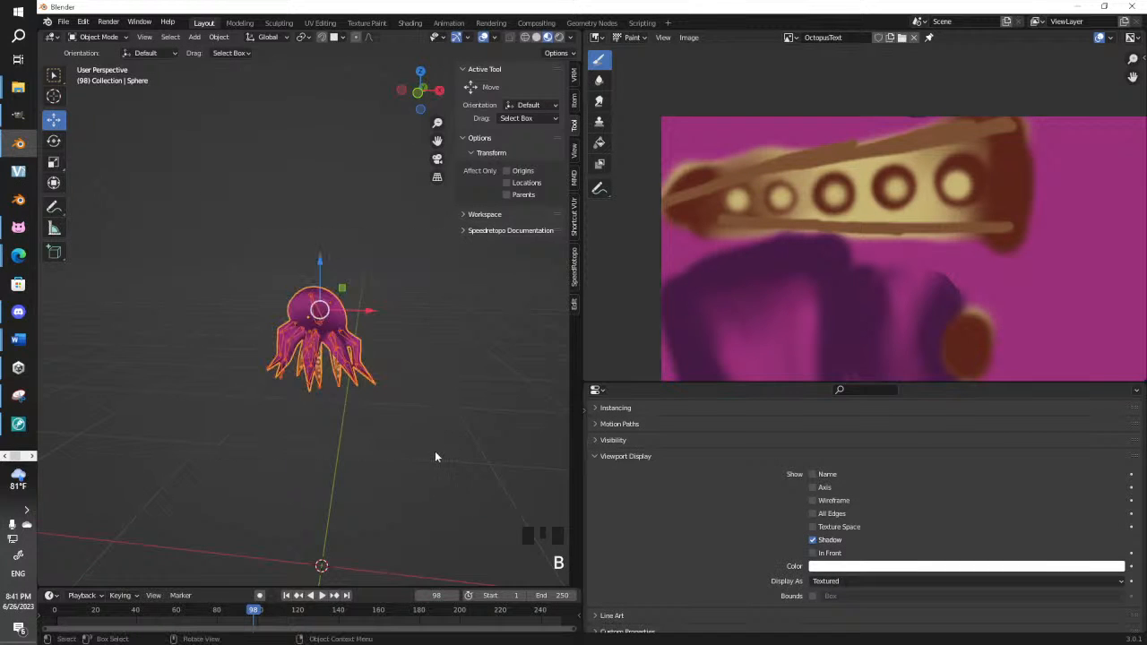
{"action": "middle_click_drag", "start_coordinate": [434, 451], "coordinate": [395, 337]}
{"action": "scroll", "coordinate": [470, 360], "scroll_direction": "up", "scroll_amount": 4}
Export the selected octopus and armature in FBX format as derpy4.fbx in the pets folder
{"action": "left_click", "coordinate": [62, 21]}
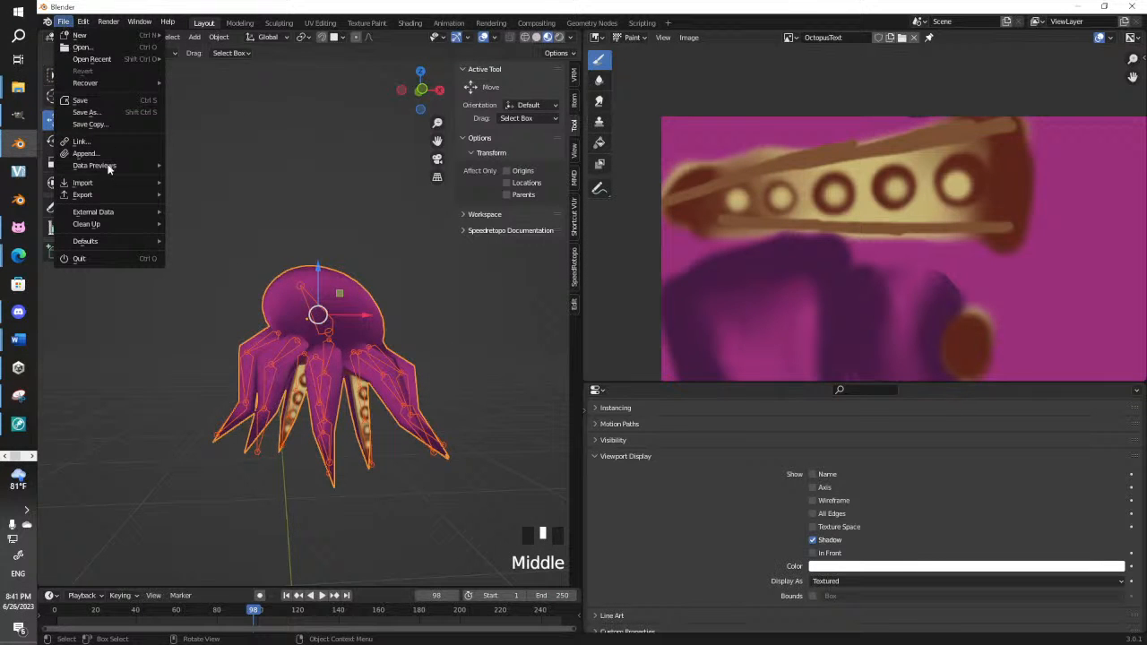
{"action": "mouse_move", "coordinate": [111, 194]}
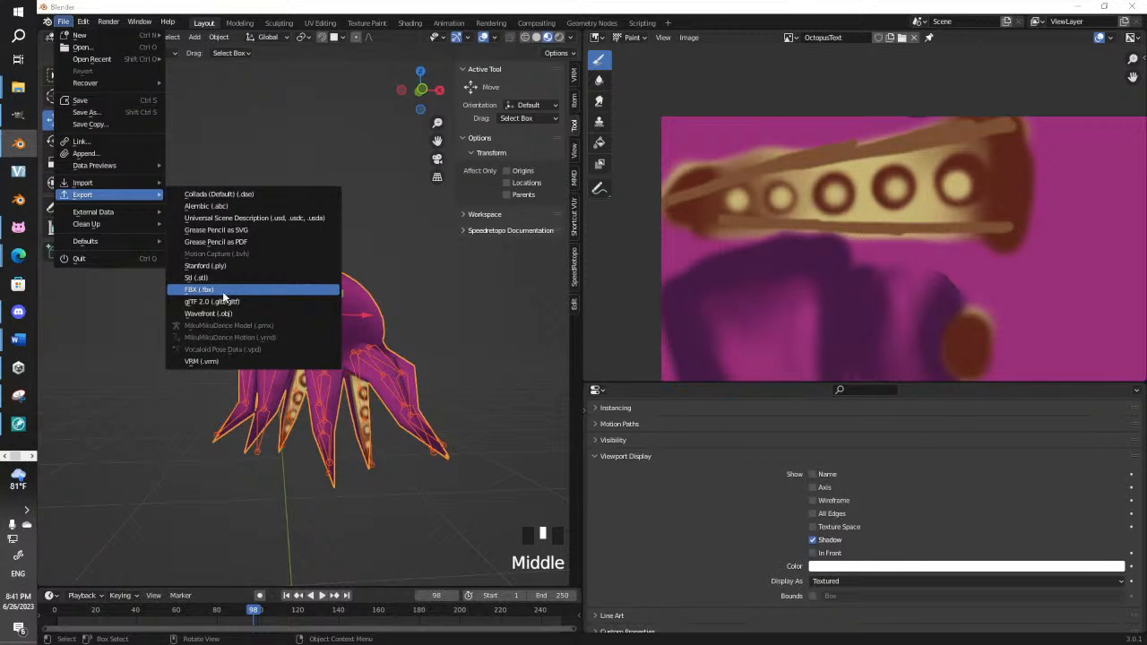
{"action": "left_click", "coordinate": [223, 291]}
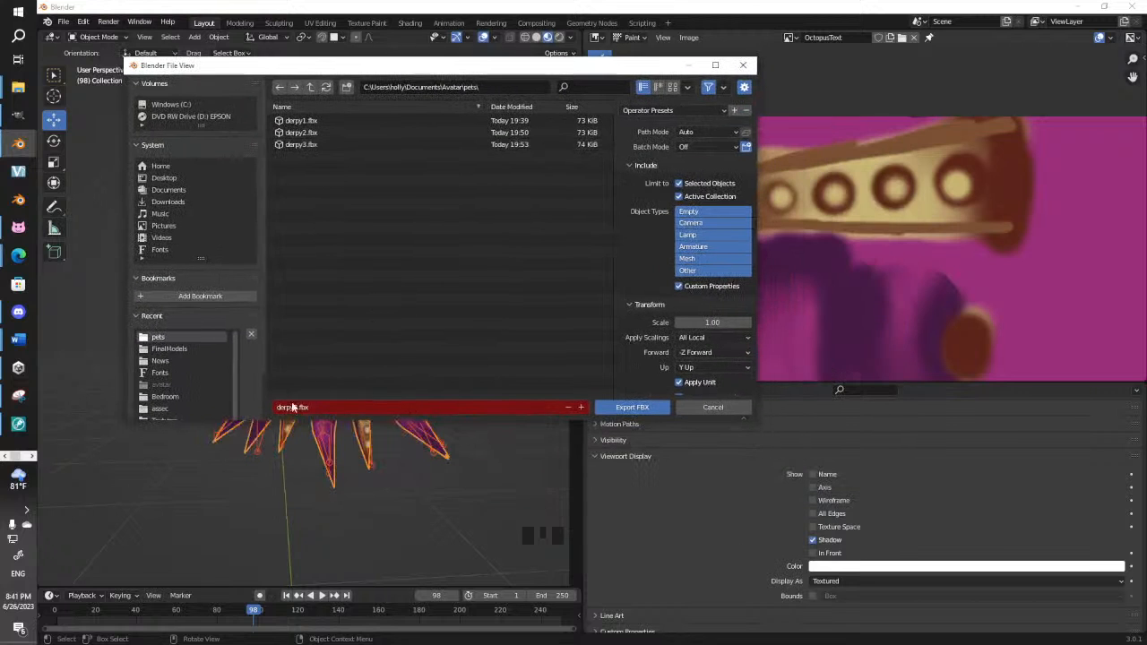
{"action": "left_click", "coordinate": [292, 407]}
{"action": "left_click", "coordinate": [297, 407]}
{"action": "key", "text": "BackSpace"}
{"action": "type", "text": "4"}
{"action": "key", "text": "Return"}
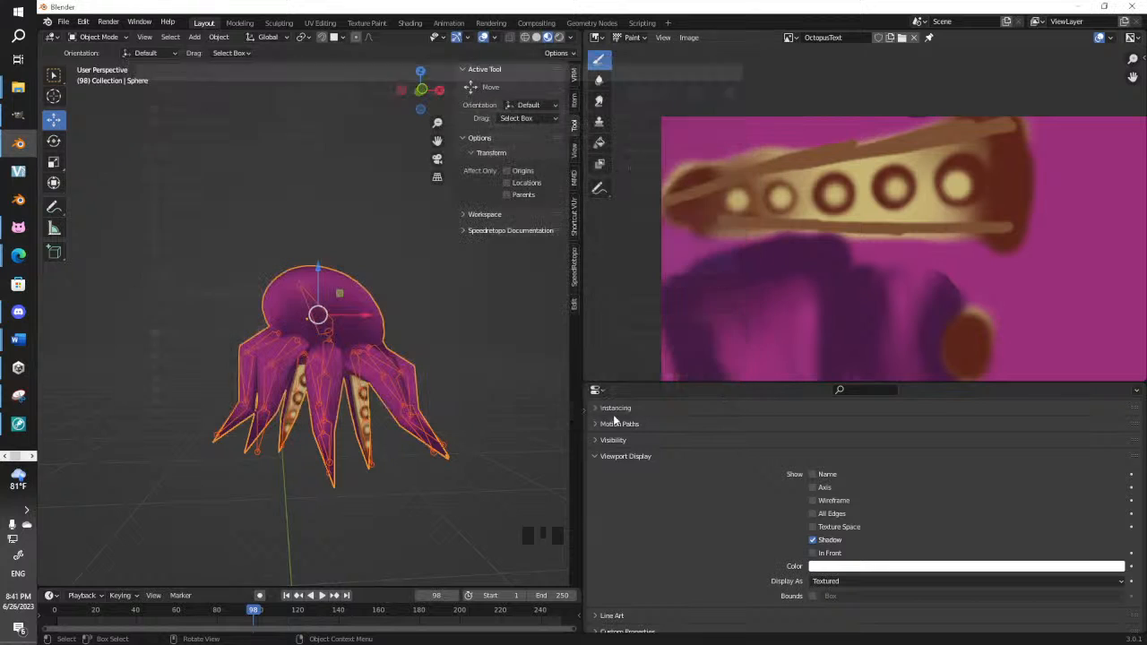
{"action": "left_click", "coordinate": [638, 407]}
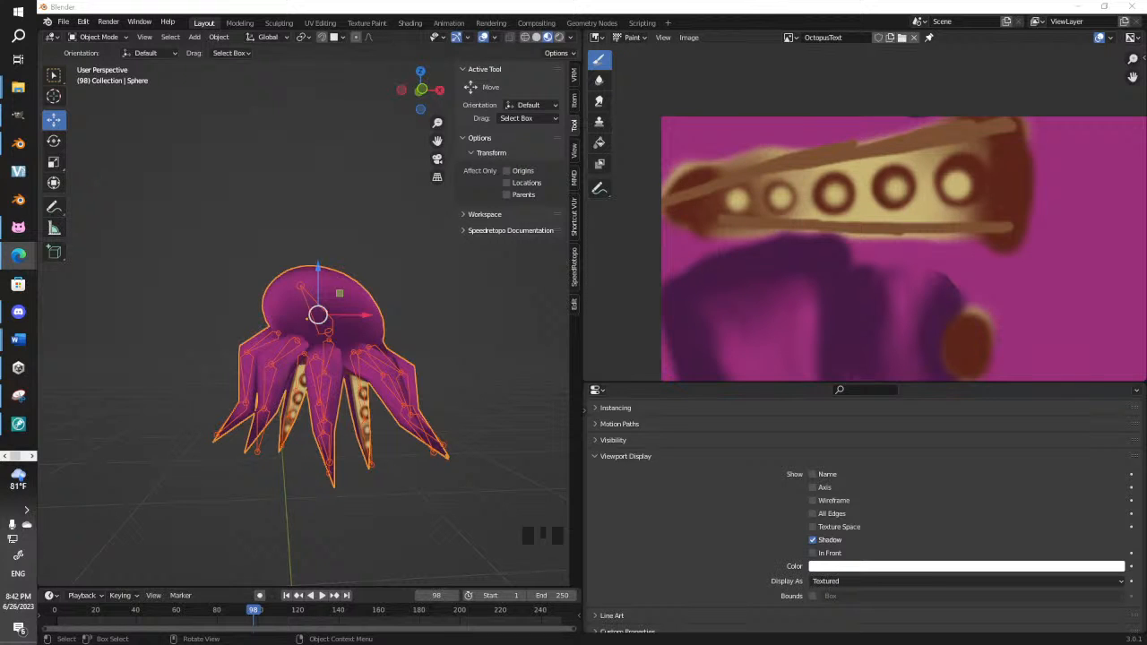
{"action": "middle_click_drag", "start_coordinate": [123, 359], "coordinate": [216, 337]}
{"action": "left_click", "coordinate": [281, 255]}
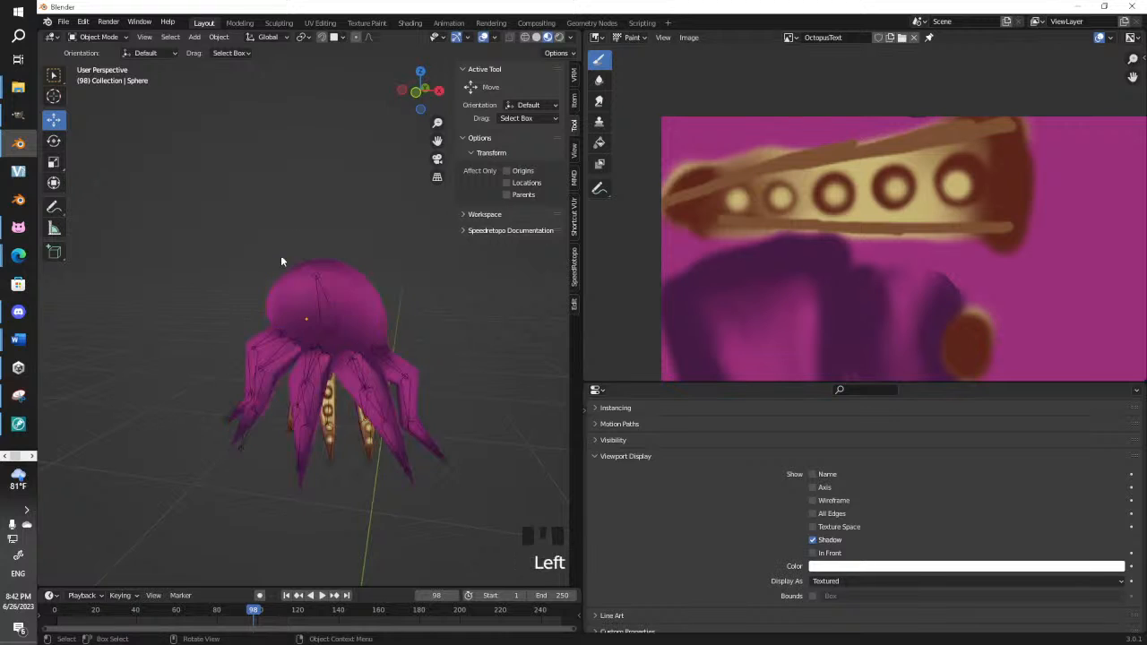
{"action": "middle_click_drag", "start_coordinate": [280, 255], "coordinate": [182, 246]}
{"action": "left_click_drag", "start_coordinate": [157, 227], "coordinate": [488, 512]}
{"action": "middle_click_drag", "start_coordinate": [387, 467], "coordinate": [181, 457]}
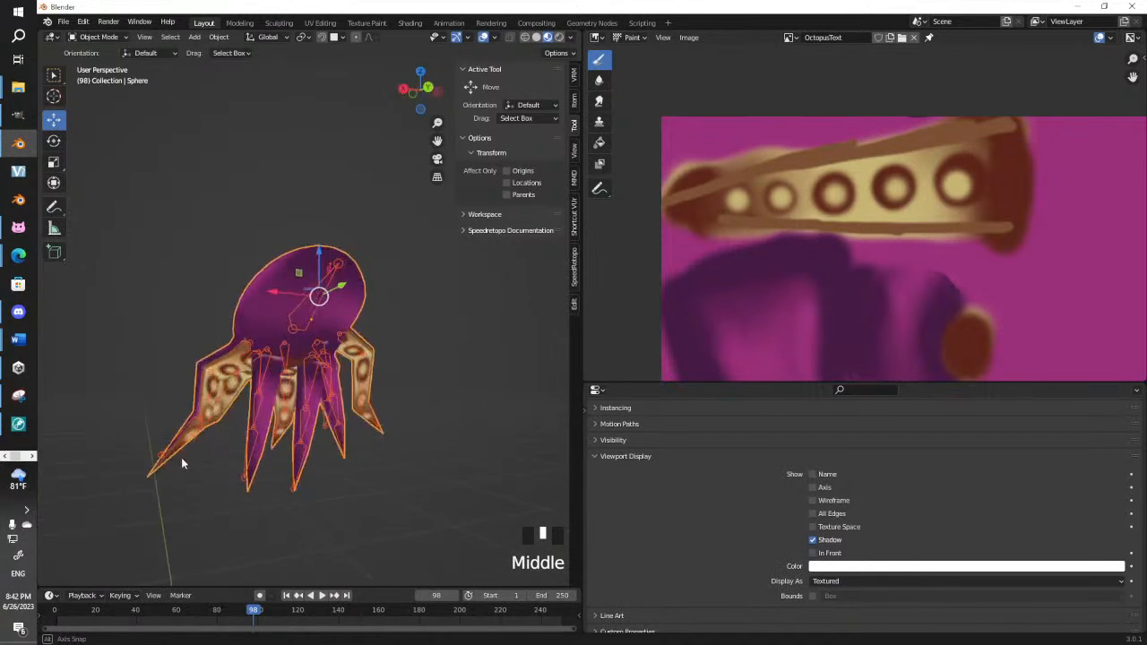
{"action": "scroll", "coordinate": [181, 457], "scroll_direction": "up", "scroll_amount": 2}
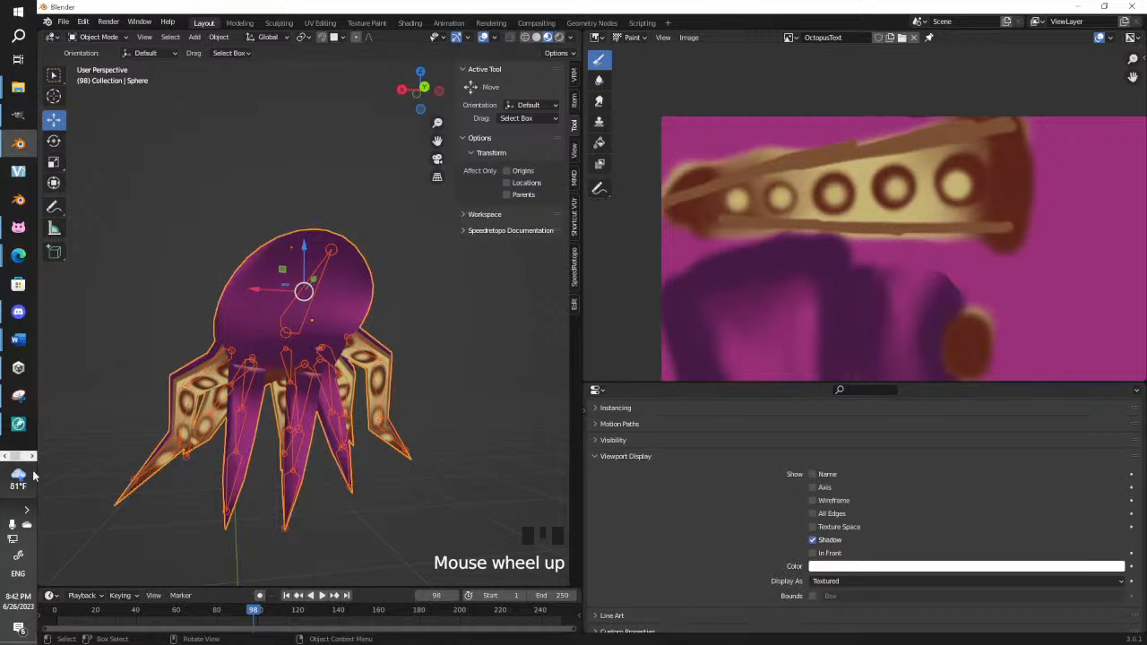
Switch to the Unity project and delete the derpy3 model from the scene
{"action": "mouse_move", "coordinate": [16, 377]}
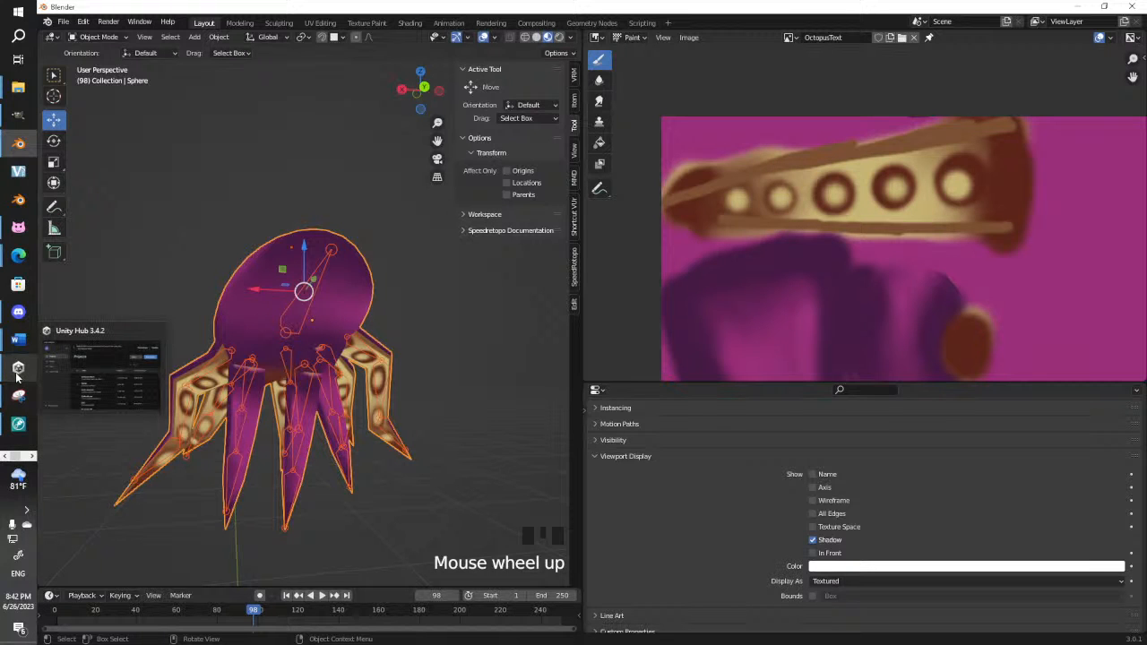
{"action": "left_click", "coordinate": [31, 457]}
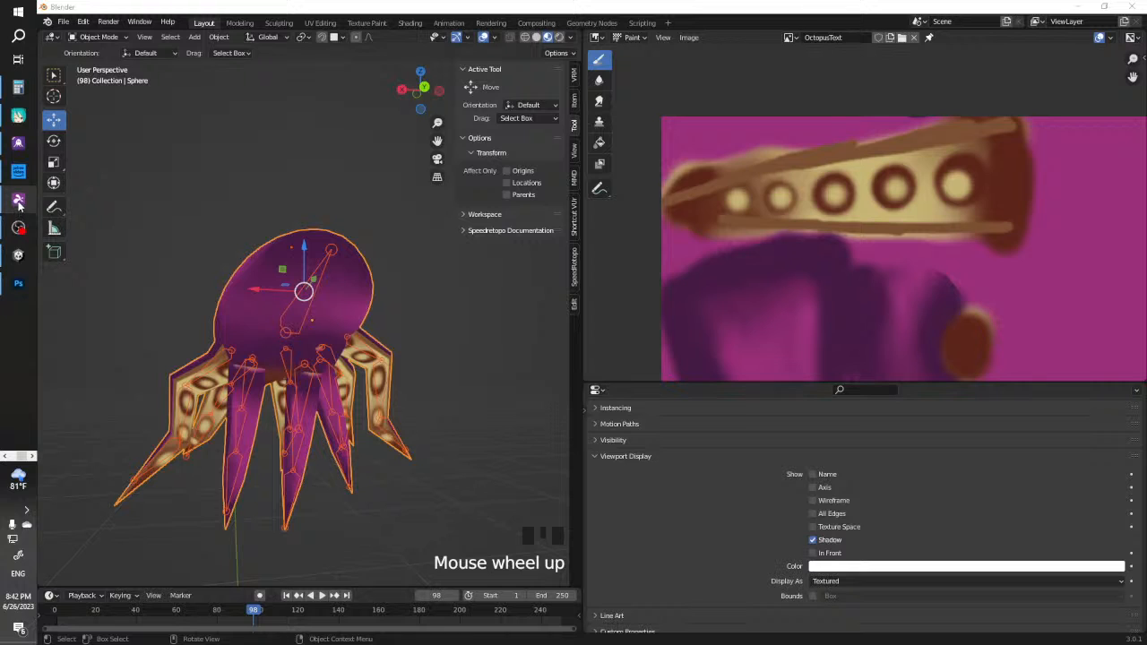
{"action": "left_click", "coordinate": [19, 257]}
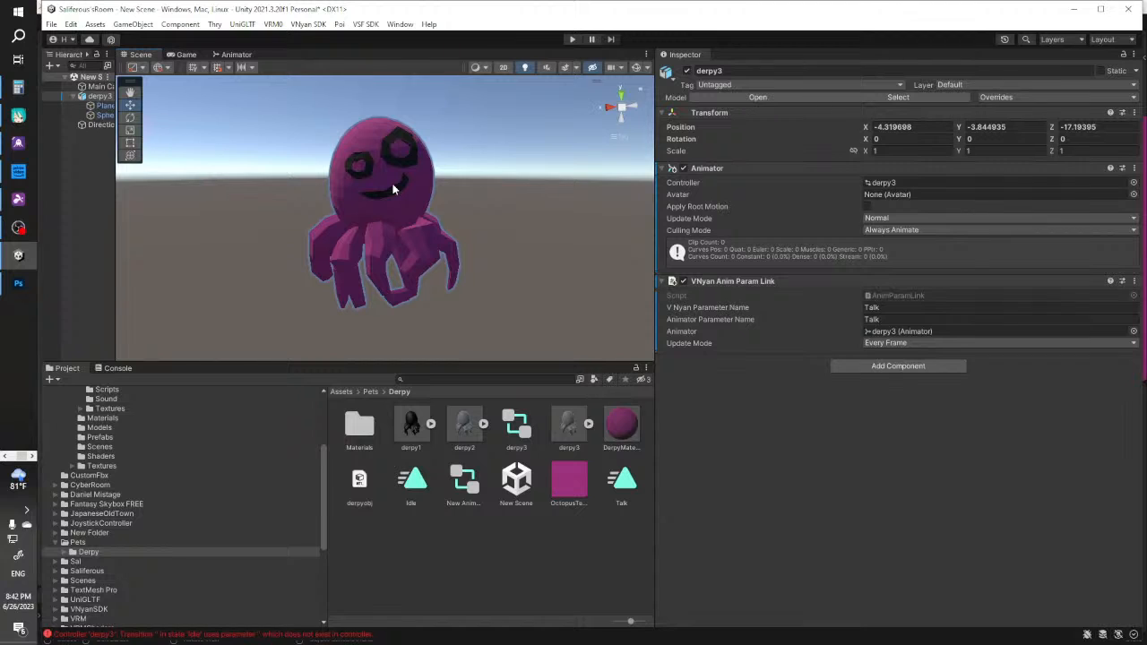
{"action": "key", "text": "Delete"}
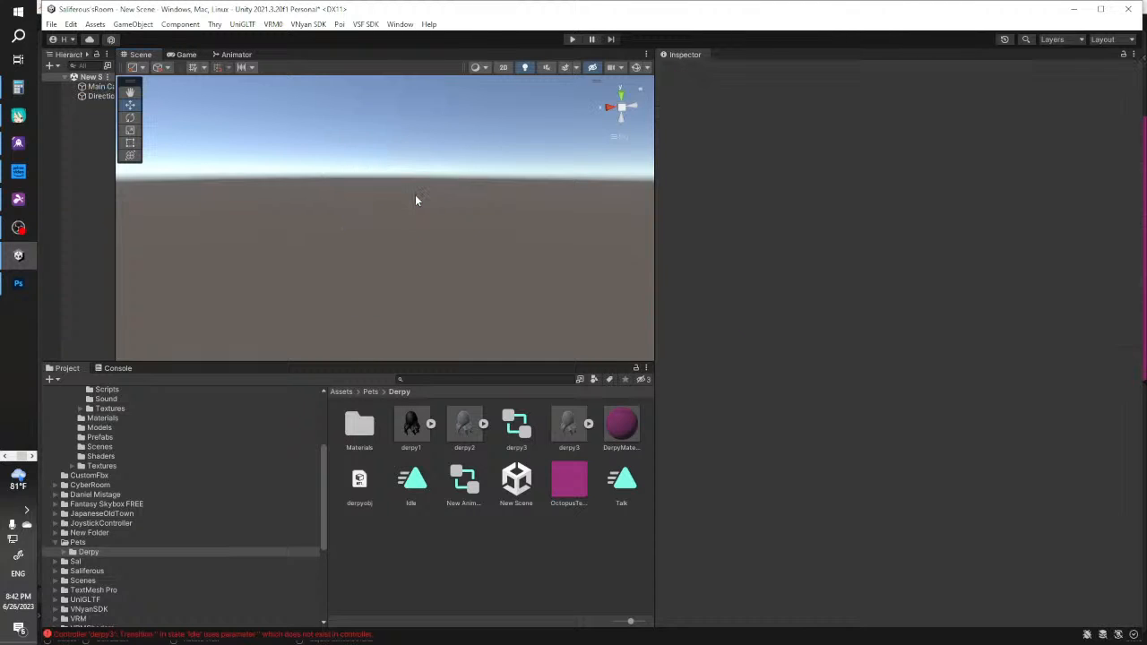
Import the derpy4 model and the painted octopus texture from the pets folder into the project's Pets/Derpy folder
{"action": "left_click", "coordinate": [6, 457]}
{"action": "mouse_move", "coordinate": [24, 90]}
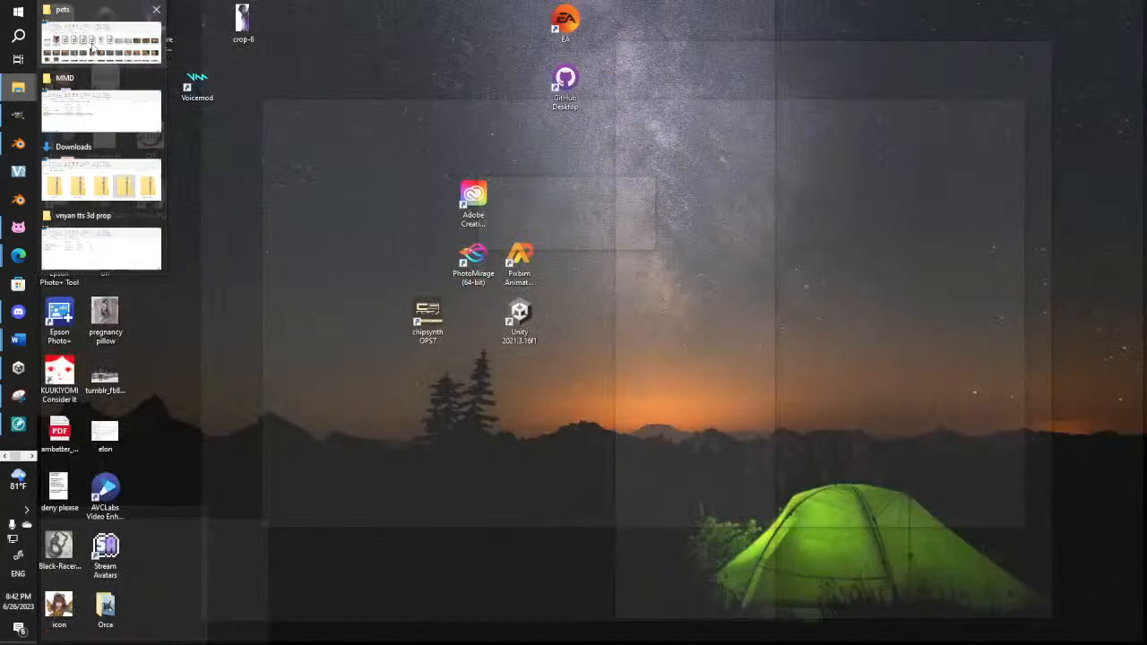
{"action": "left_click", "coordinate": [92, 48]}
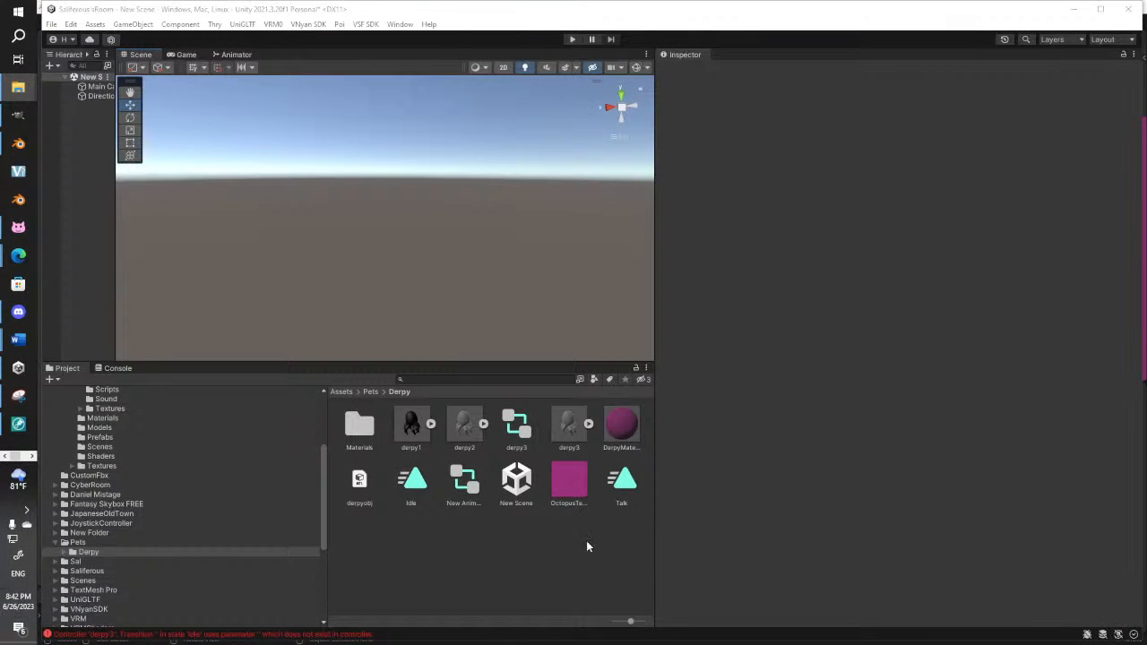
{"action": "left_click_drag", "start_coordinate": [587, 543], "coordinate": [444, 560]}
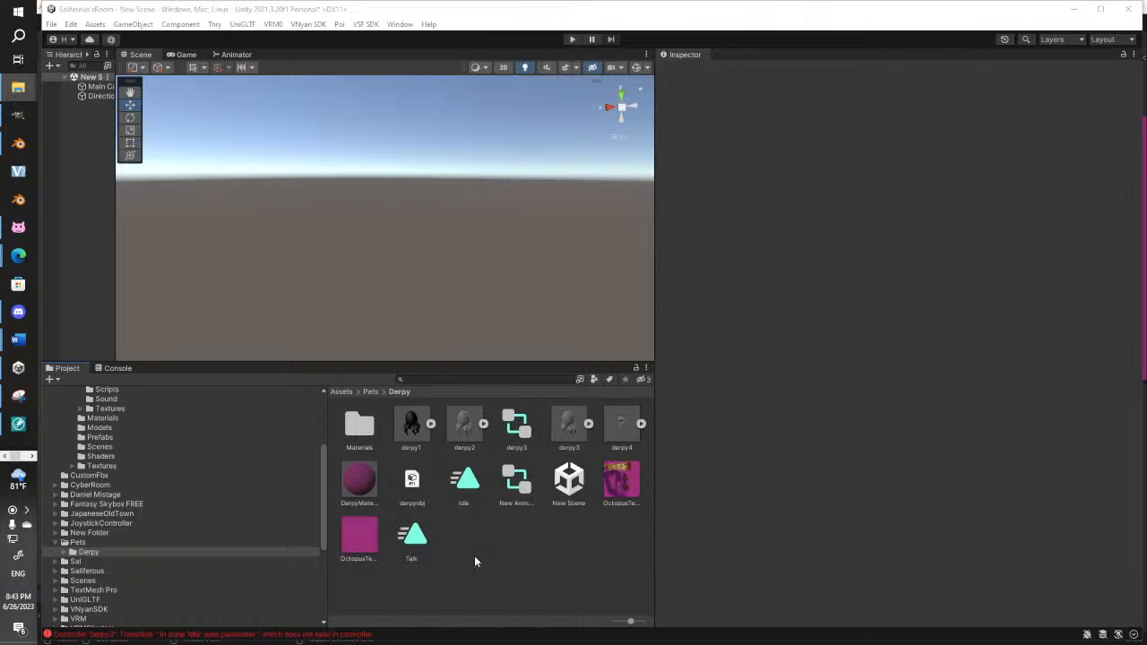
Assign the newly imported painted octopus texture as the Albedo map of DerpyMaterial
{"action": "left_click", "coordinate": [368, 484]}
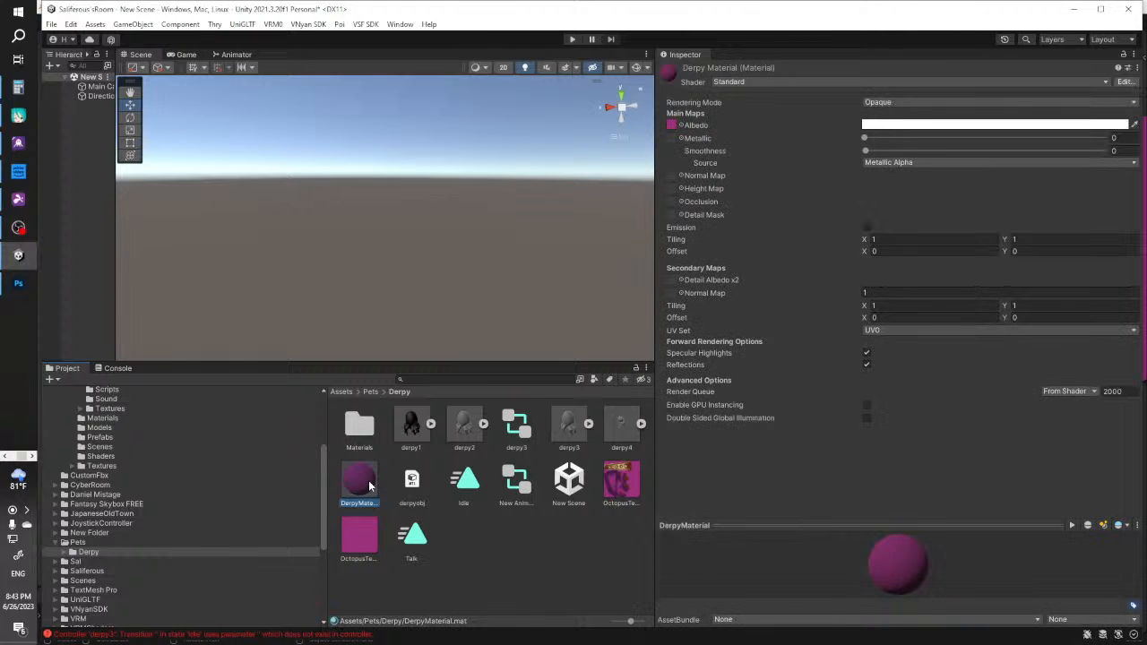
{"action": "left_click_drag", "start_coordinate": [622, 482], "coordinate": [672, 126]}
{"action": "double_click", "coordinate": [672, 126]}
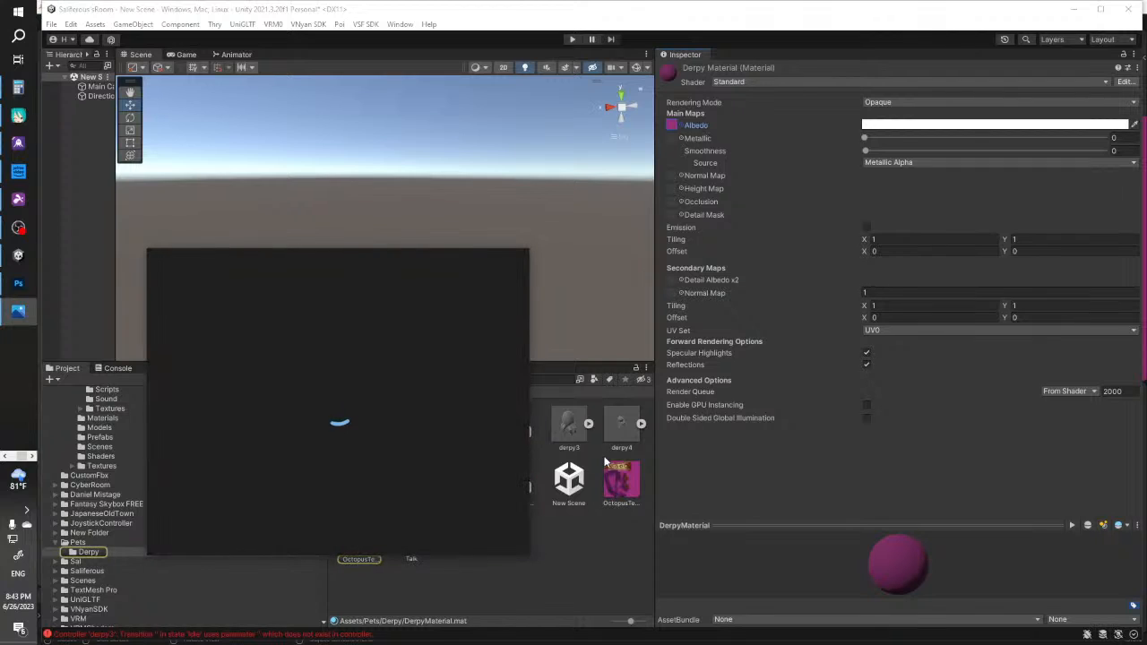
{"action": "left_click", "coordinate": [516, 260]}
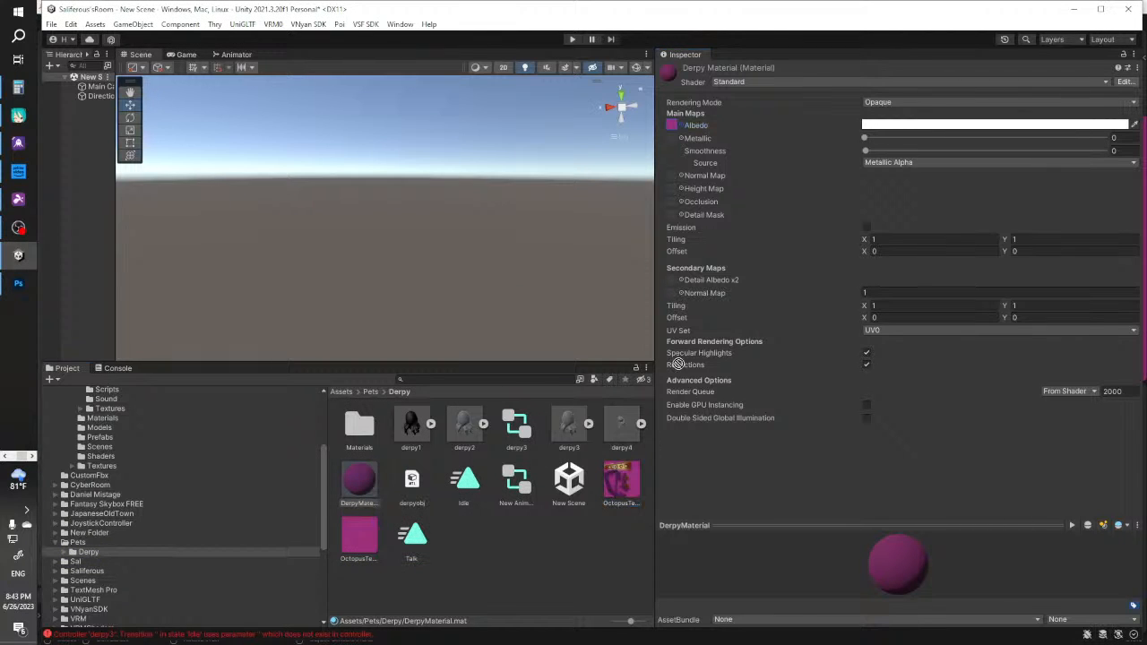
{"action": "left_click", "coordinate": [679, 126]}
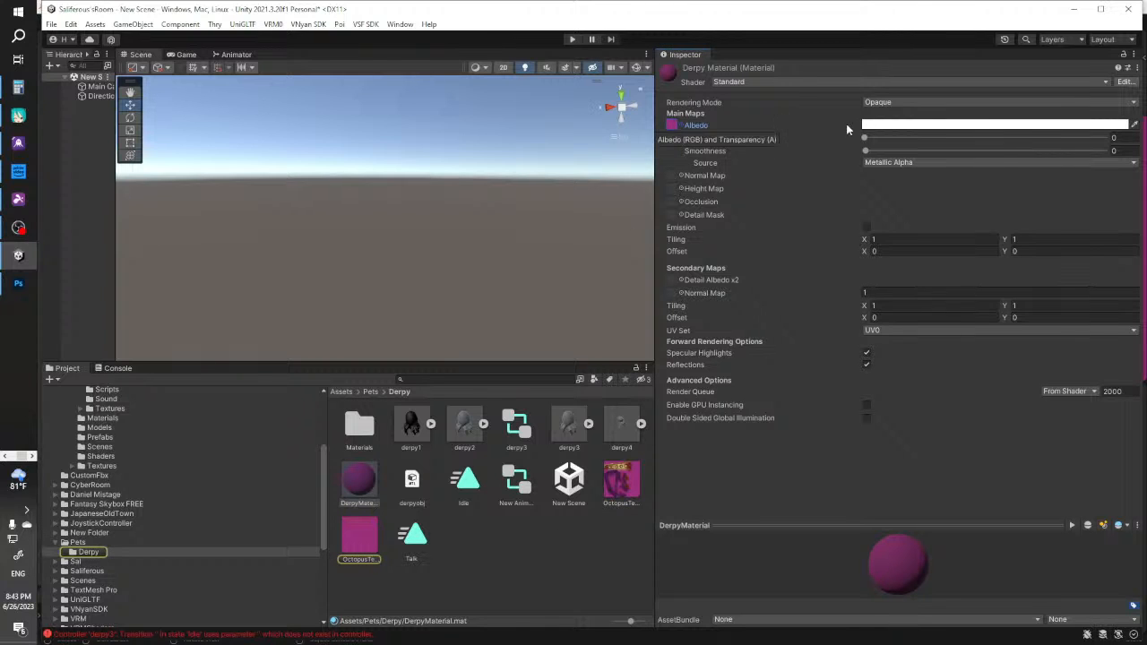
{"action": "left_click", "coordinate": [672, 127]}
{"action": "left_click", "coordinate": [672, 126], "text": "ctrl"}
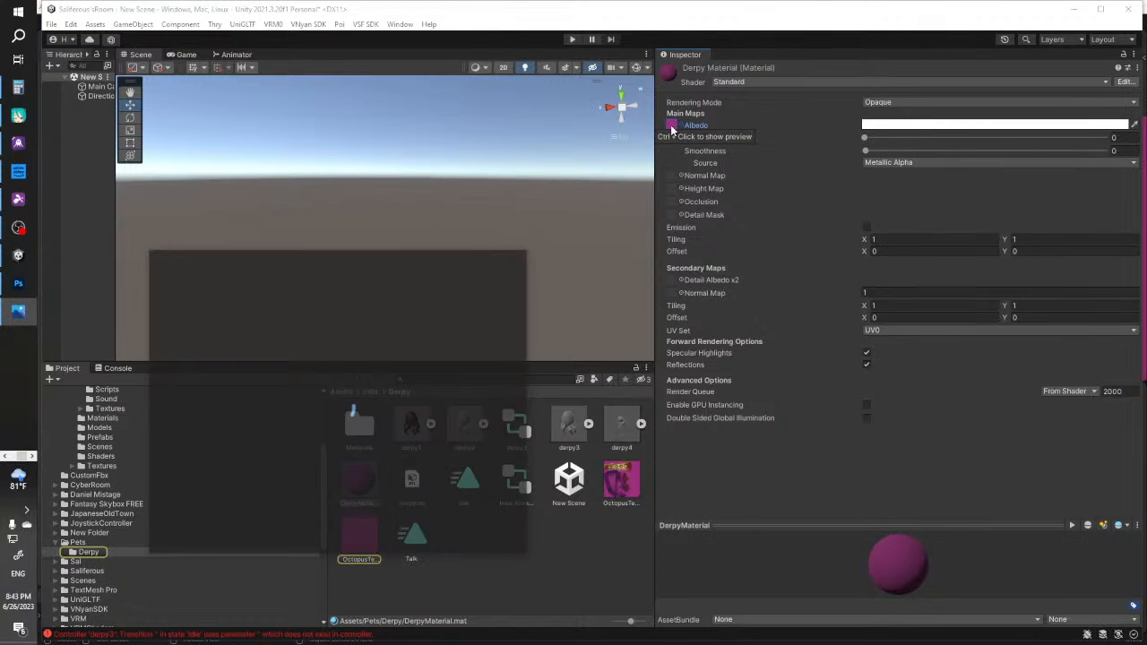
{"action": "left_click", "coordinate": [525, 258]}
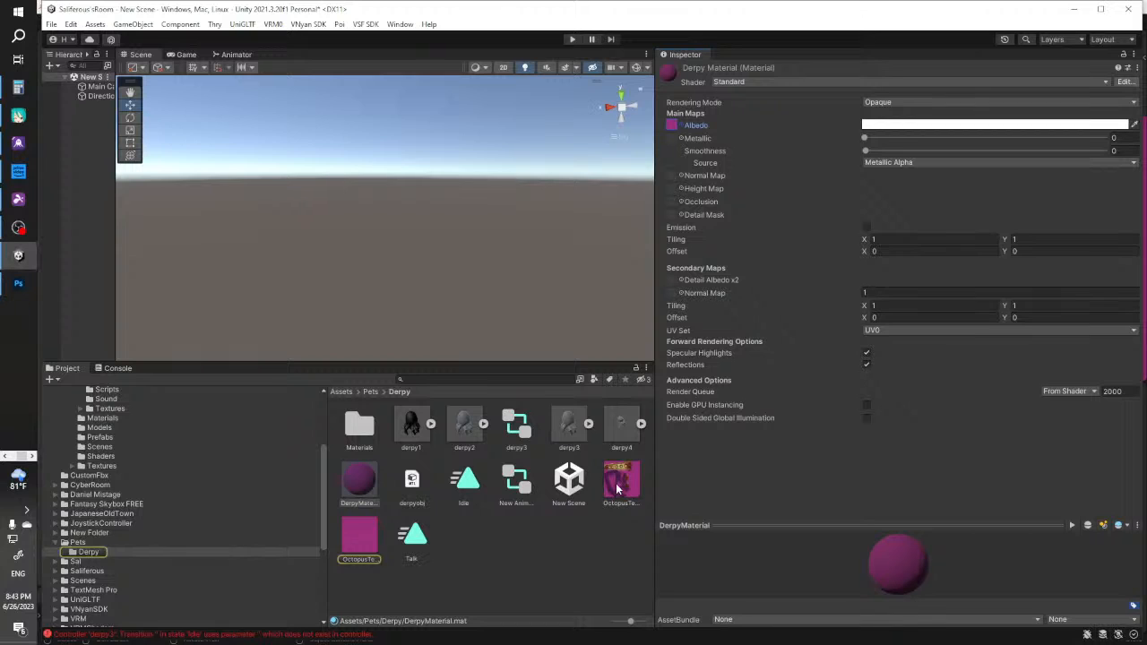
{"action": "left_click_drag", "start_coordinate": [682, 130], "coordinate": [673, 127]}
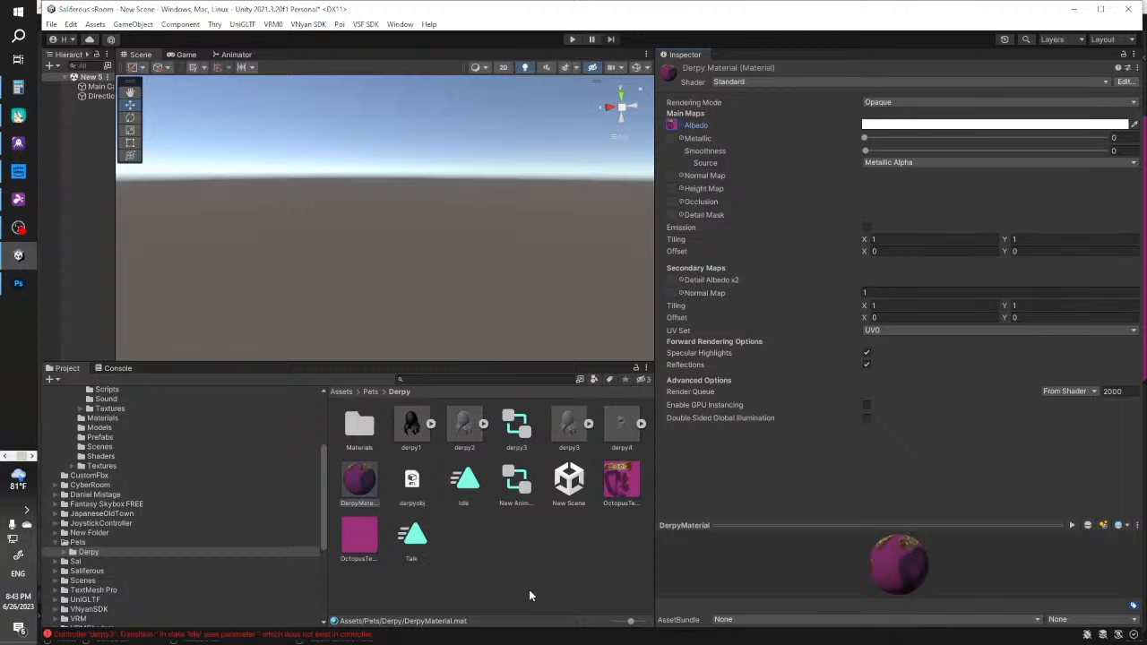
Place the derpy4 model in the scene, frame it and apply DerpyMaterial to the octopus
{"action": "left_click_drag", "start_coordinate": [621, 425], "coordinate": [479, 309]}
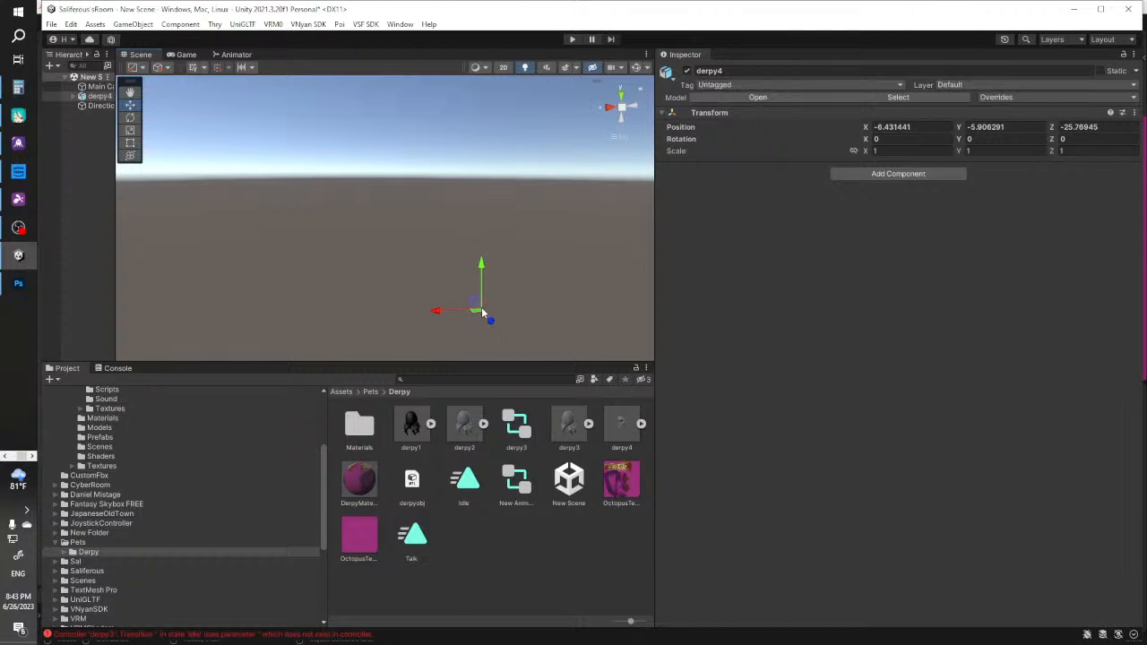
{"action": "double_click", "coordinate": [94, 96]}
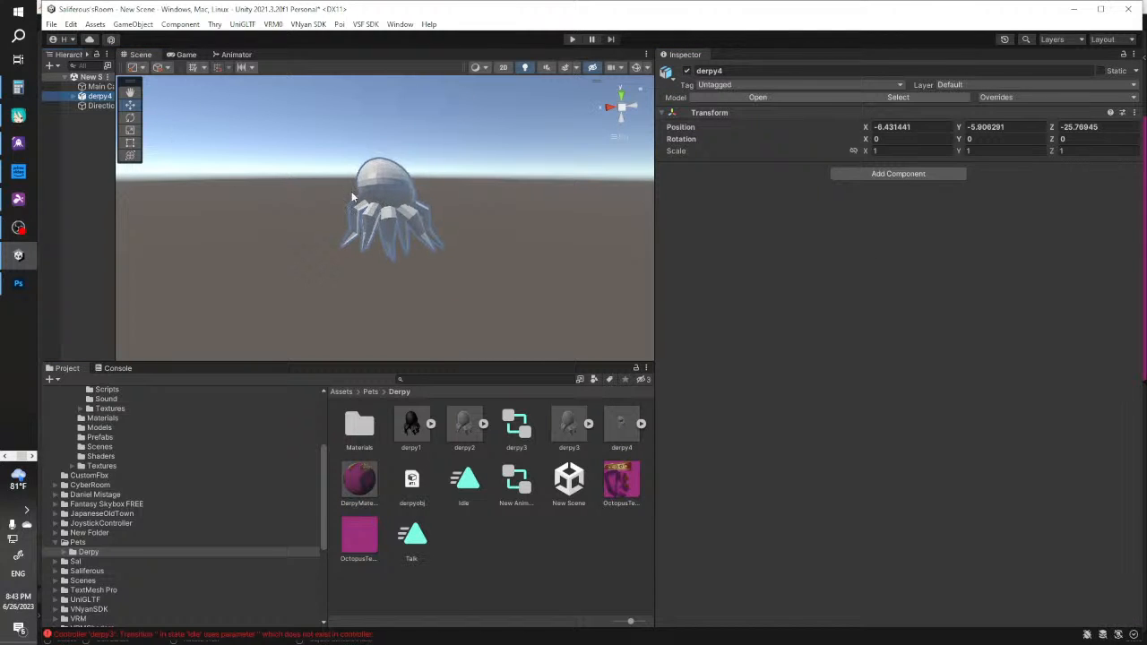
{"action": "left_click_drag", "start_coordinate": [623, 484], "coordinate": [390, 193]}
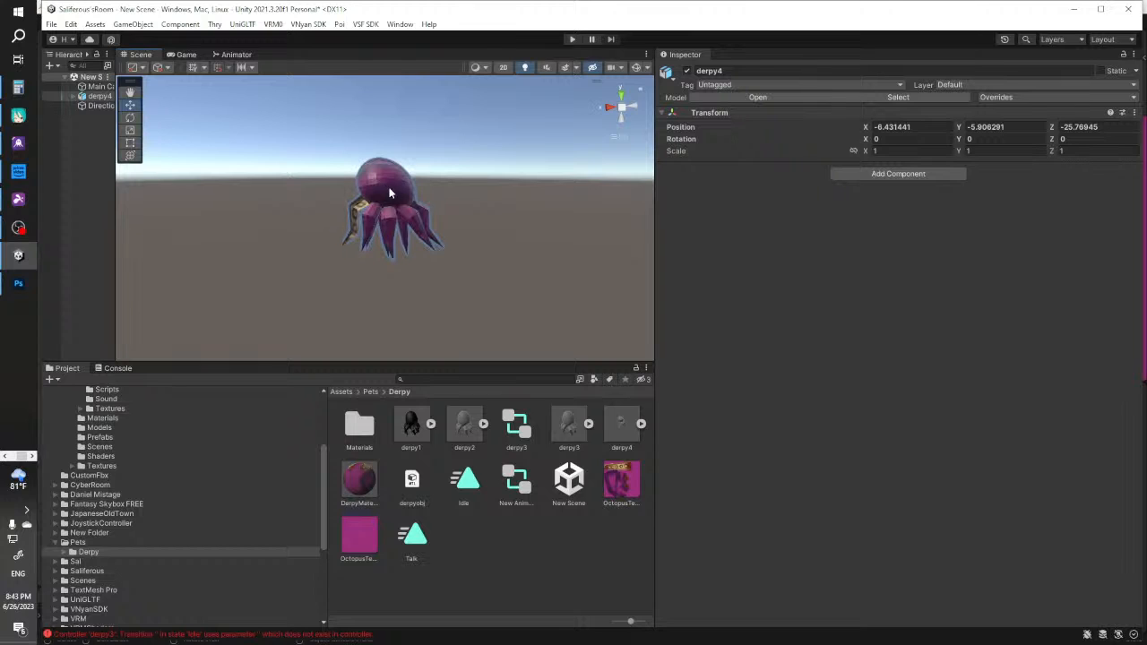
{"action": "left_click_drag", "start_coordinate": [360, 492], "coordinate": [389, 193]}
{"action": "left_click_drag", "start_coordinate": [496, 238], "coordinate": [40, 101], "text": "alt"}
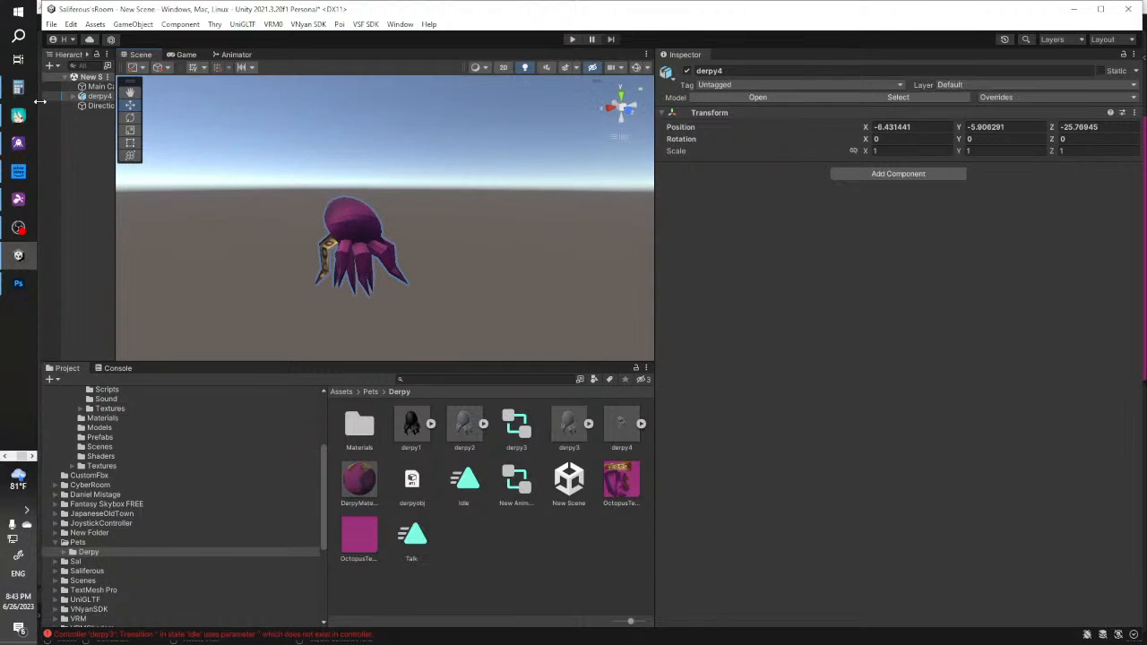
Expand derpy4 and its Armature.001 in the hierarchy to list the bones, widening the hierarchy for readable names
{"action": "left_click", "coordinate": [82, 96]}
{"action": "left_click", "coordinate": [74, 95]}
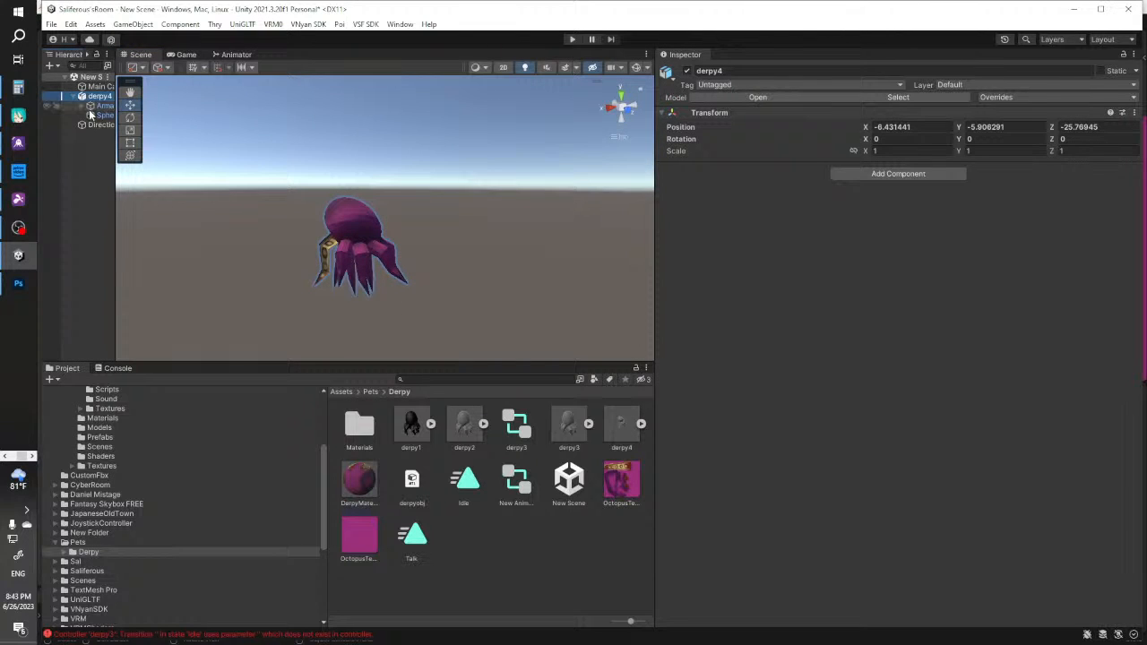
{"action": "left_click_drag", "start_coordinate": [115, 143], "coordinate": [186, 144]}
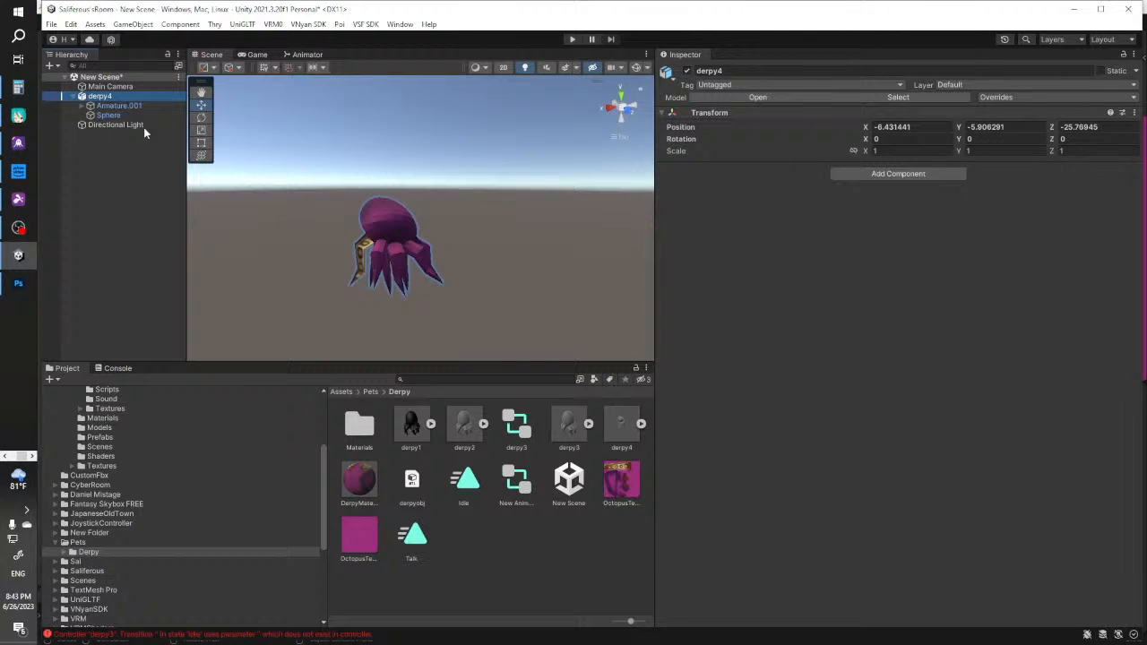
{"action": "left_click", "coordinate": [81, 106]}
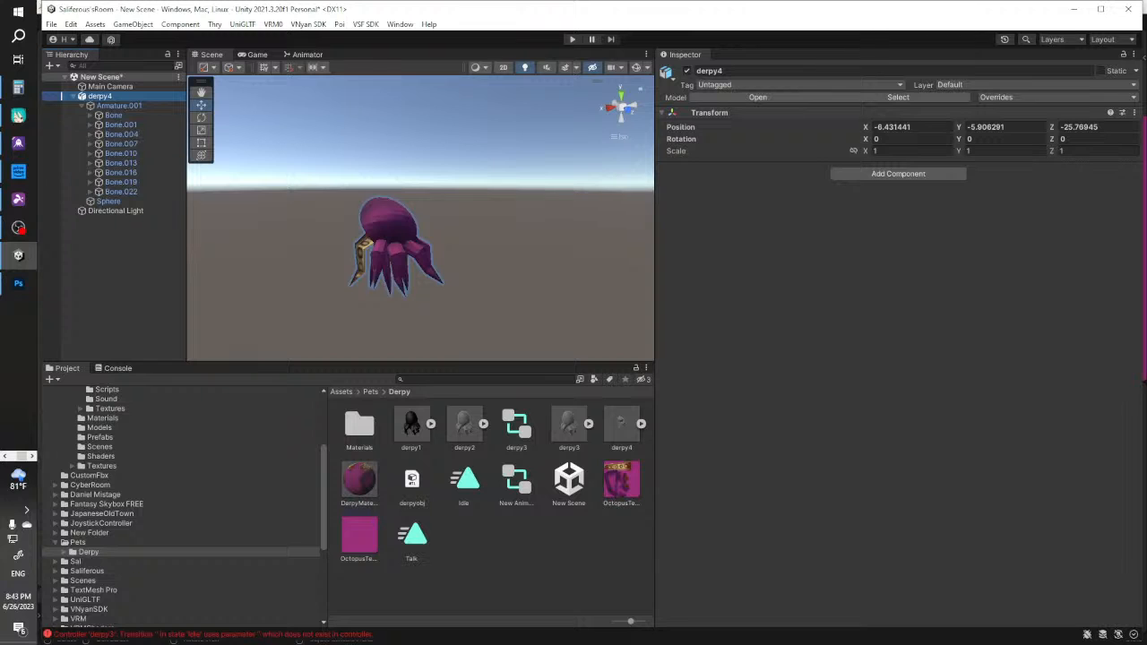
{"action": "key", "text": "alt+Tab"}
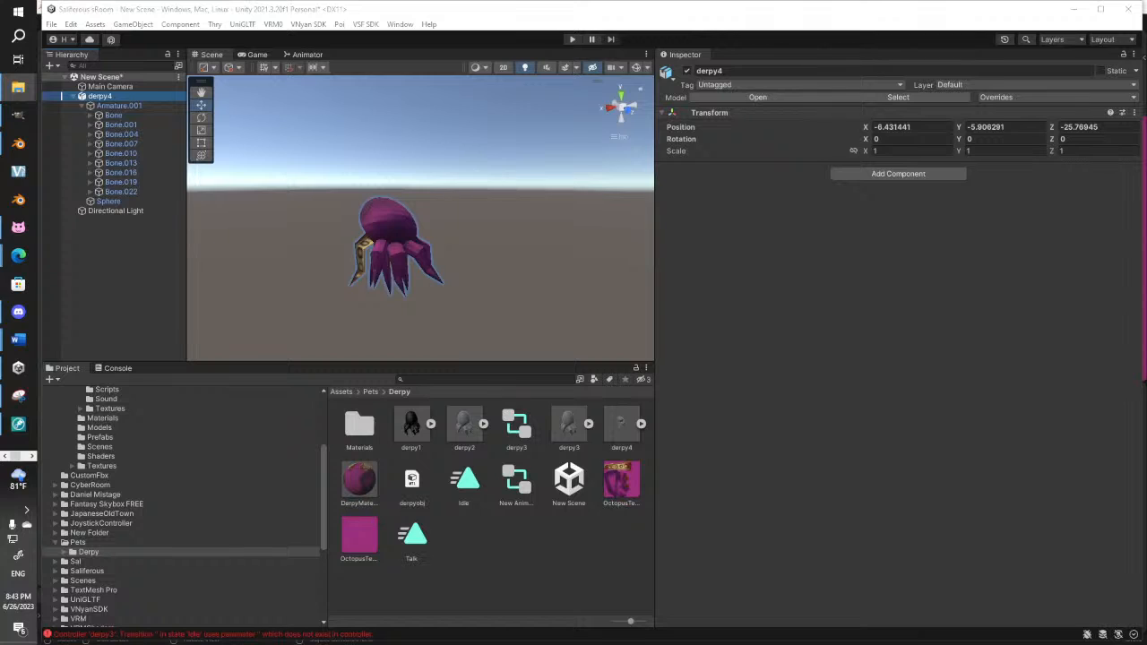
{"action": "key", "text": "alt+Tab"}
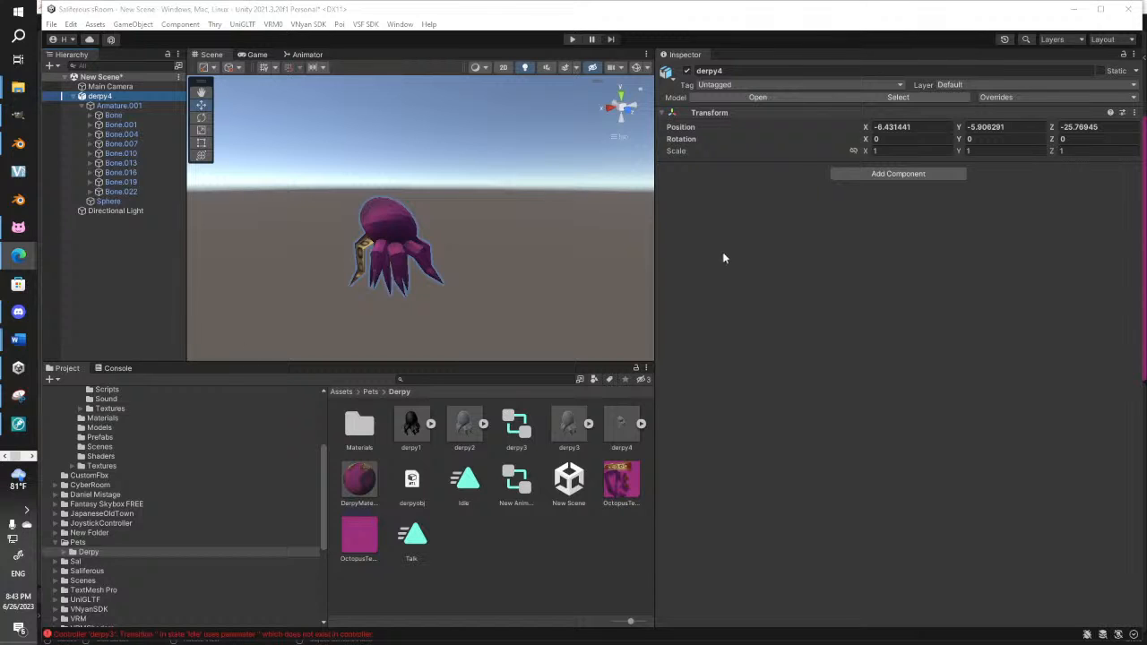
Add a VRM Spring Bone component to derpy4
{"action": "left_click", "coordinate": [900, 175]}
{"action": "type", "text": "s"}
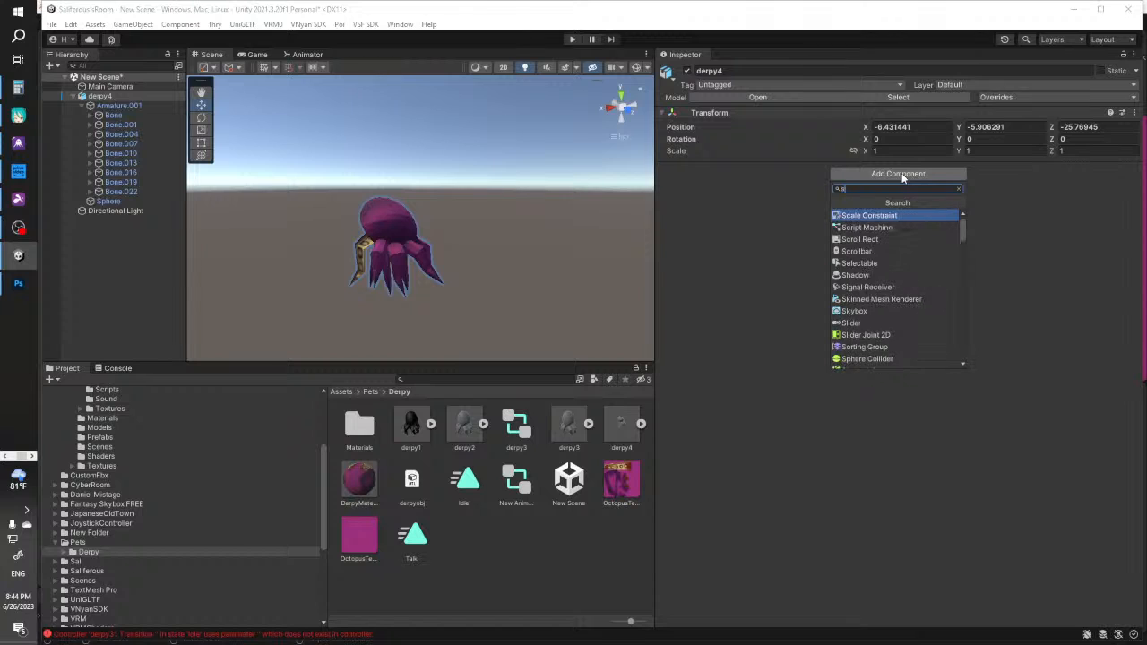
{"action": "type", "text": "pring"}
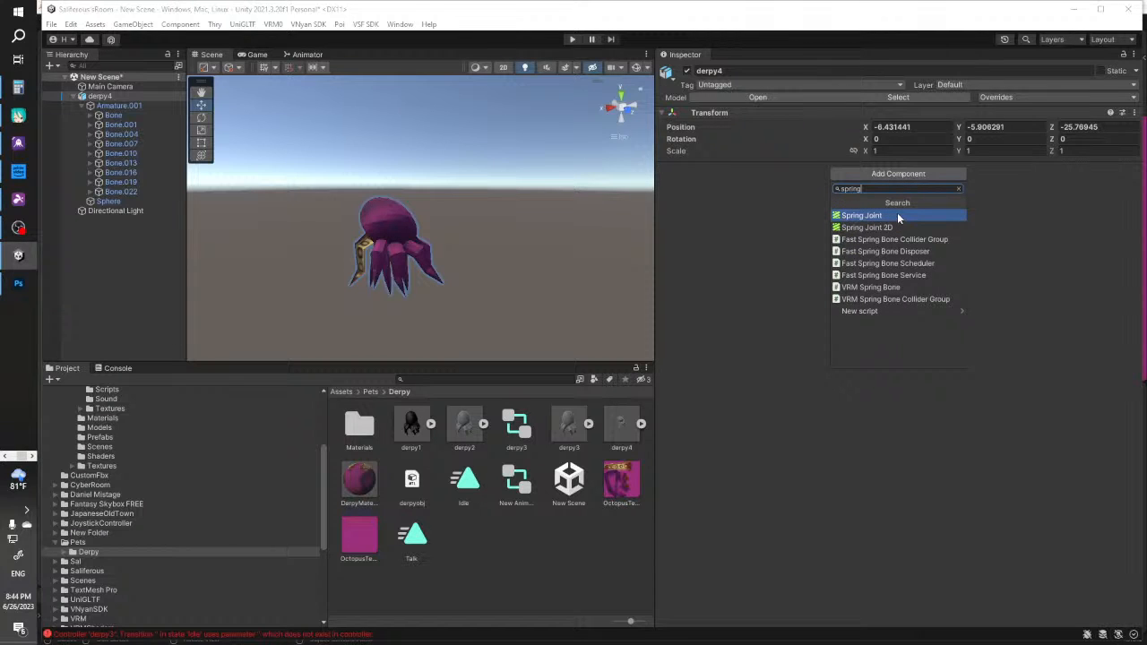
{"action": "left_click", "coordinate": [900, 285]}
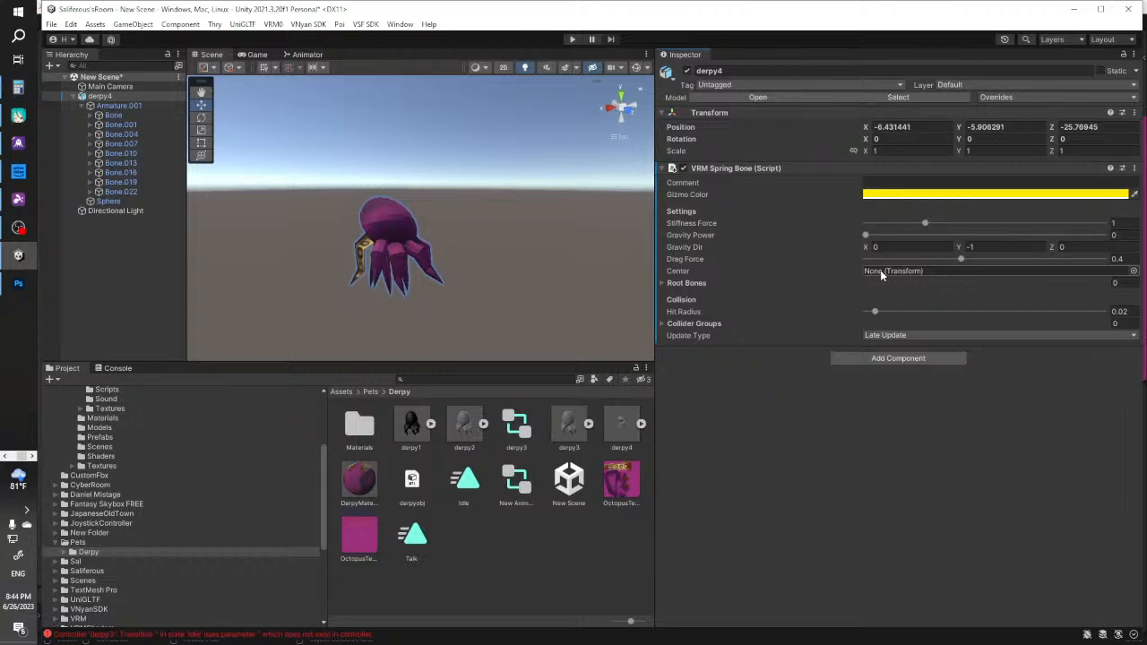
Add a first Root Bones entry to derpy4's VRM Spring Bone and assign Bone.001 to it
{"action": "left_click", "coordinate": [661, 283]}
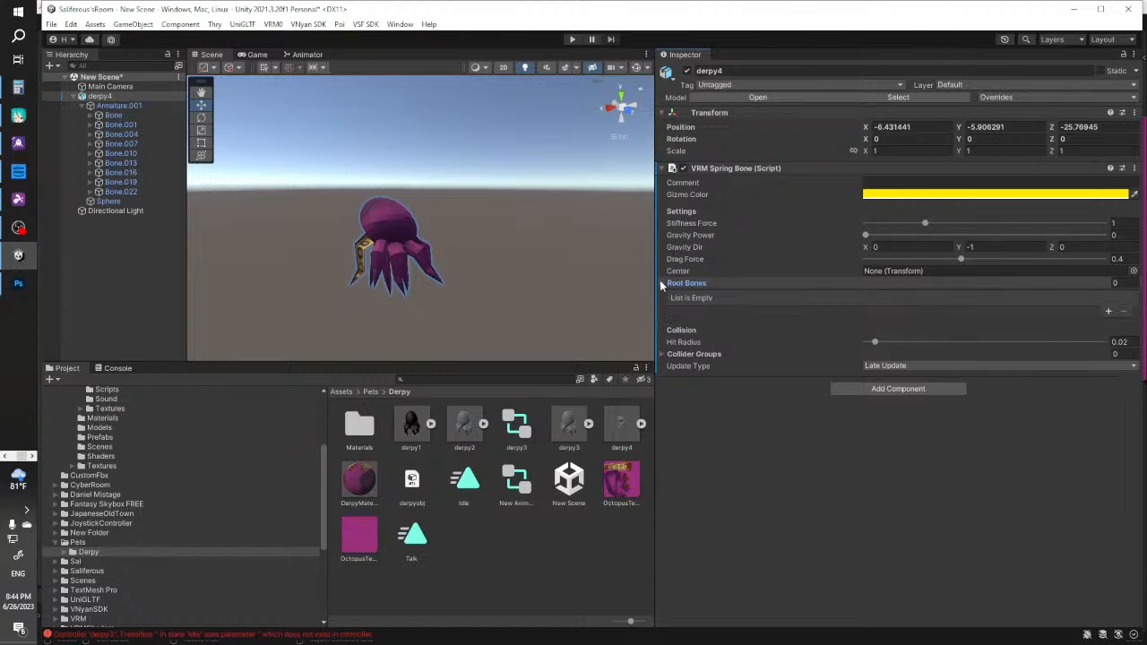
{"action": "left_click", "coordinate": [104, 117]}
{"action": "left_click", "coordinate": [110, 97]}
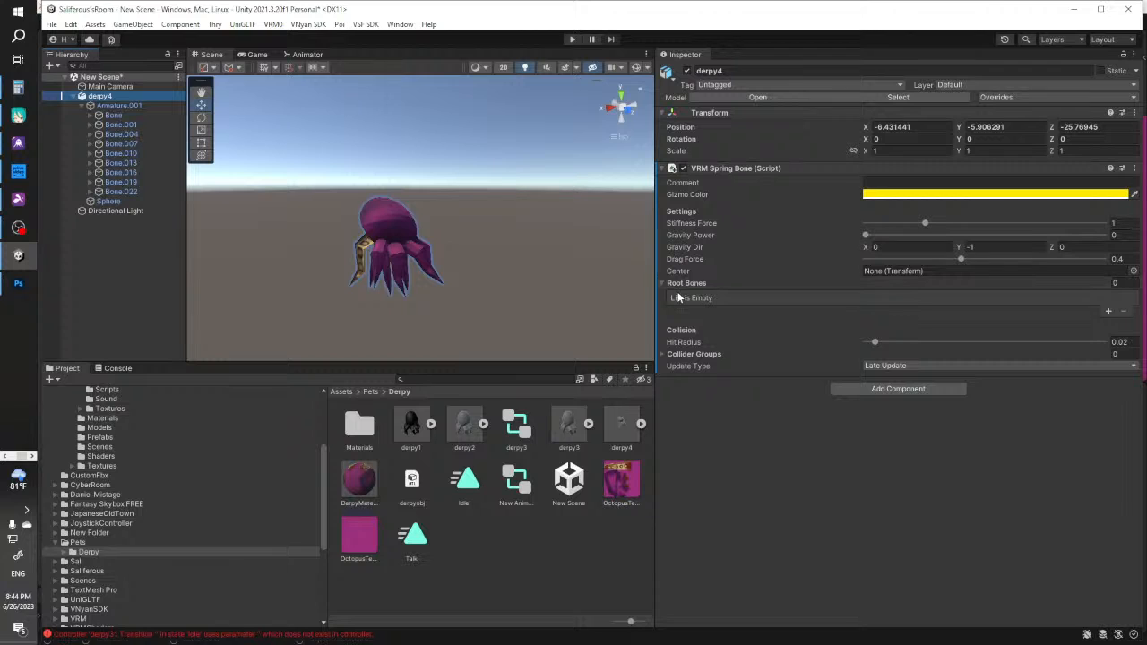
{"action": "left_click", "coordinate": [1109, 311]}
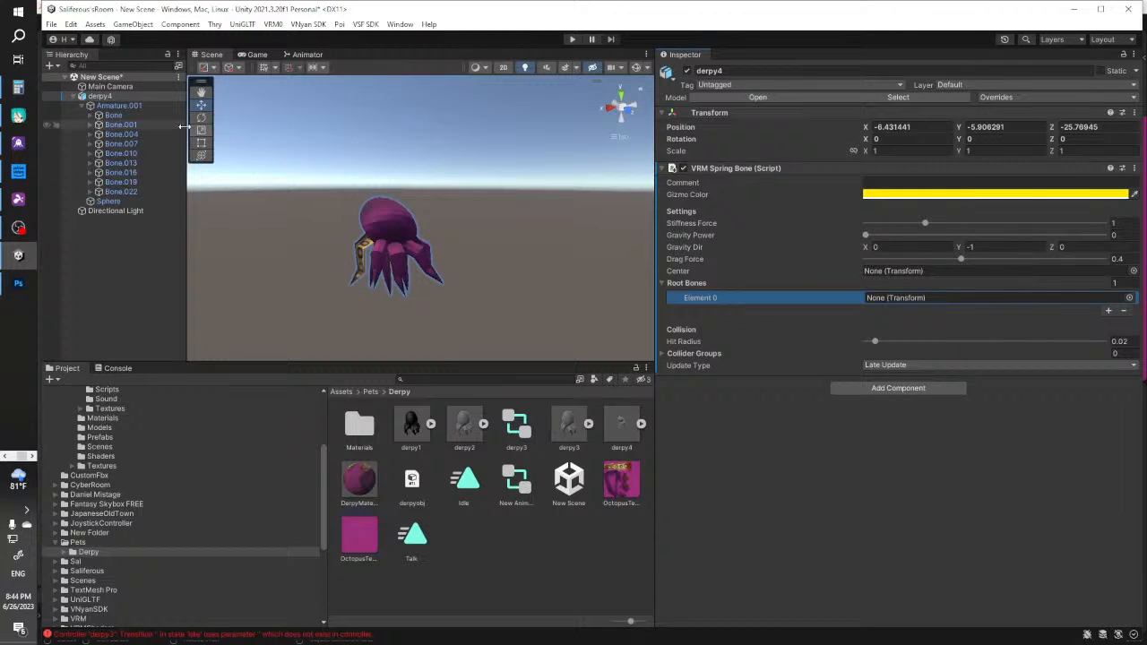
{"action": "mouse_move", "coordinate": [115, 116]}
{"action": "left_mouse_down"}
{"action": "mouse_move", "coordinate": [455, 240]}
{"action": "mouse_move", "coordinate": [119, 114]}
{"action": "left_mouse_up"}
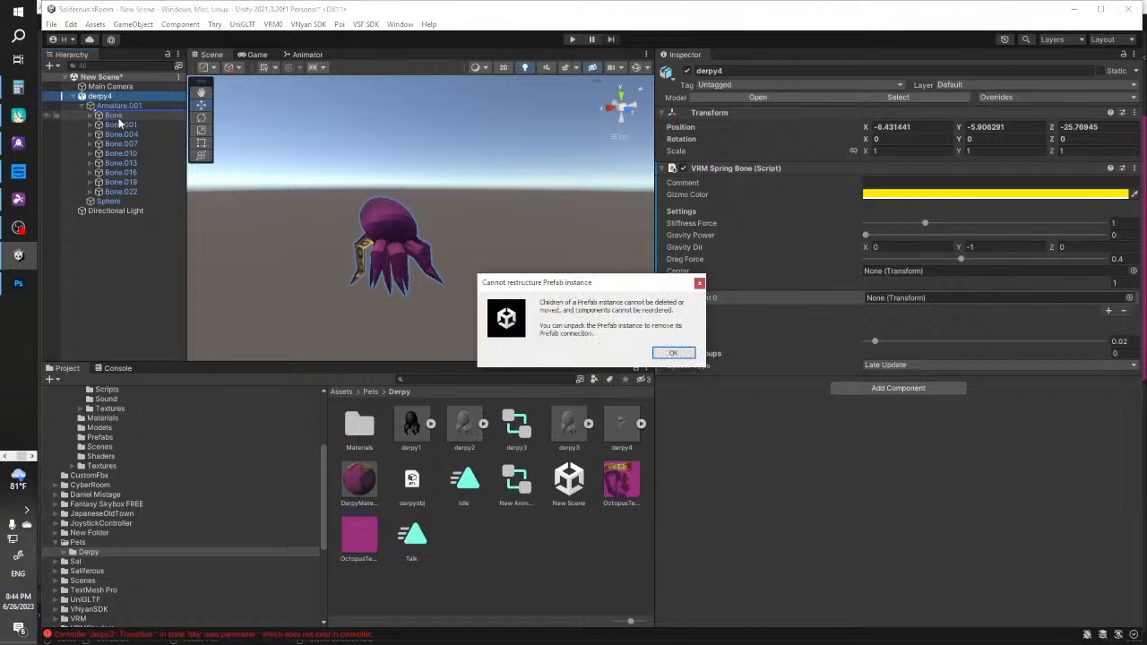
{"action": "left_click", "coordinate": [672, 352]}
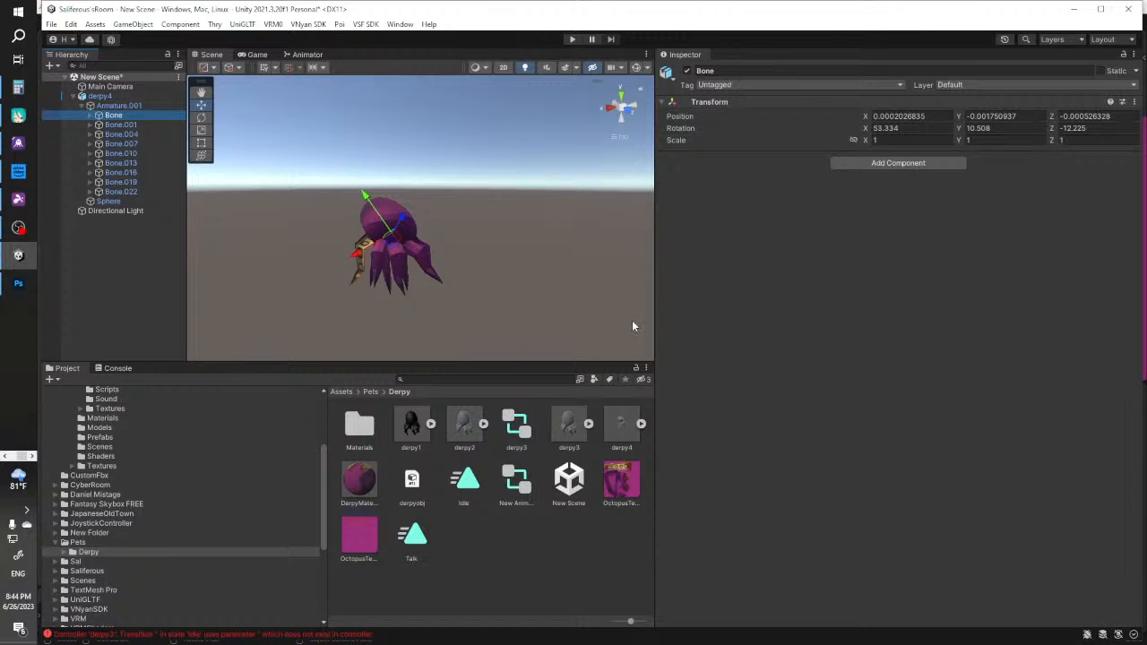
{"action": "left_click", "coordinate": [47, 96]}
{"action": "left_click_drag", "start_coordinate": [119, 132], "coordinate": [929, 300]}
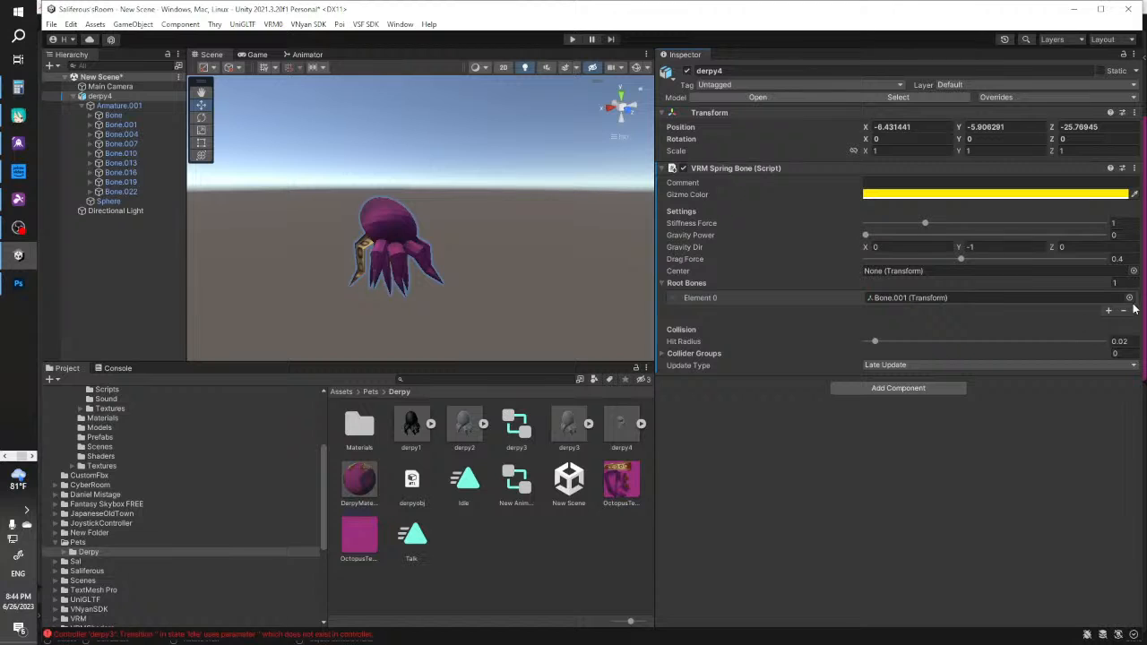
Extend derpy4's Root Bones list to eight entries
{"action": "left_click", "coordinate": [1108, 311]}
{"action": "double_click", "coordinate": [1109, 313]}
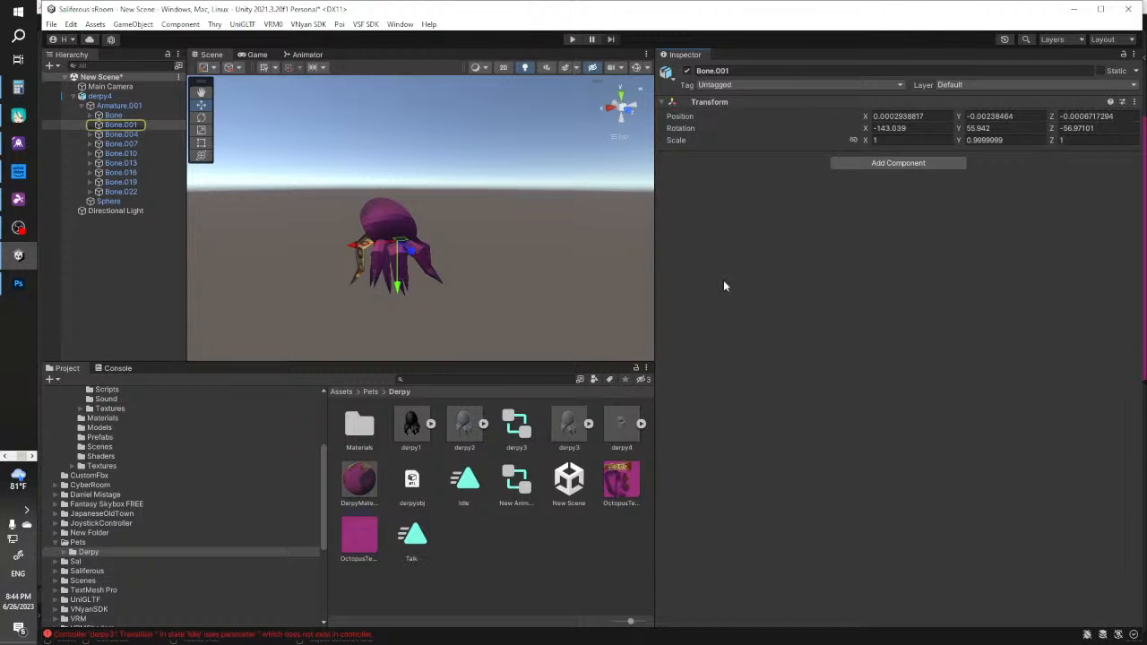
{"action": "left_click", "coordinate": [100, 96]}
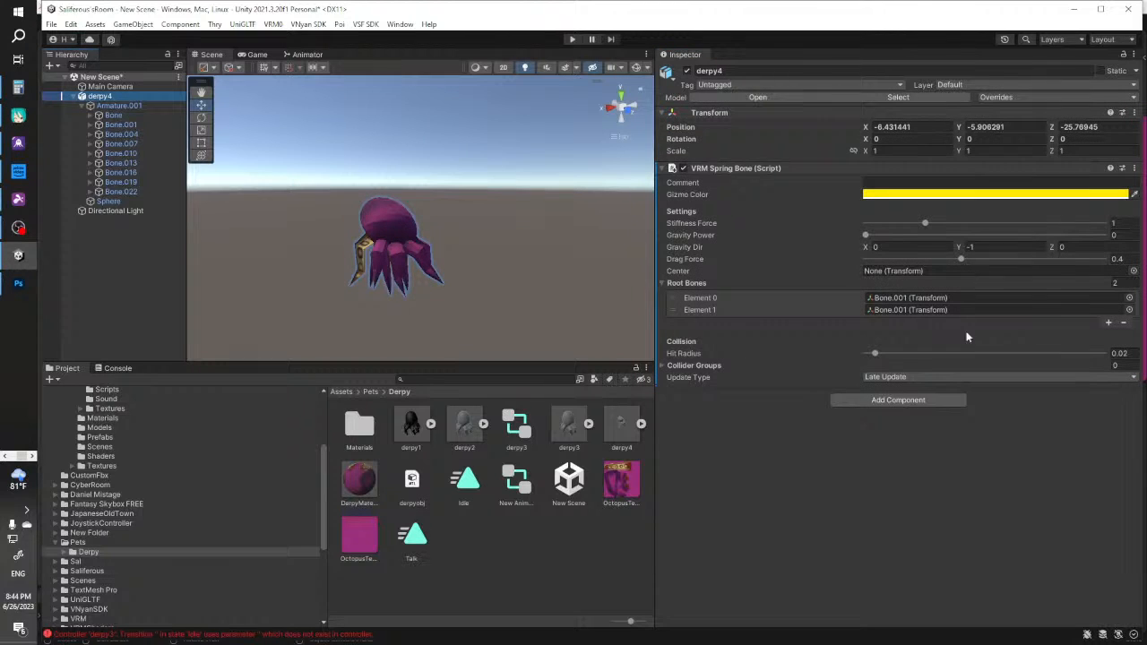
{"action": "left_click", "coordinate": [1108, 325]}
{"action": "left_click", "coordinate": [1108, 336]}
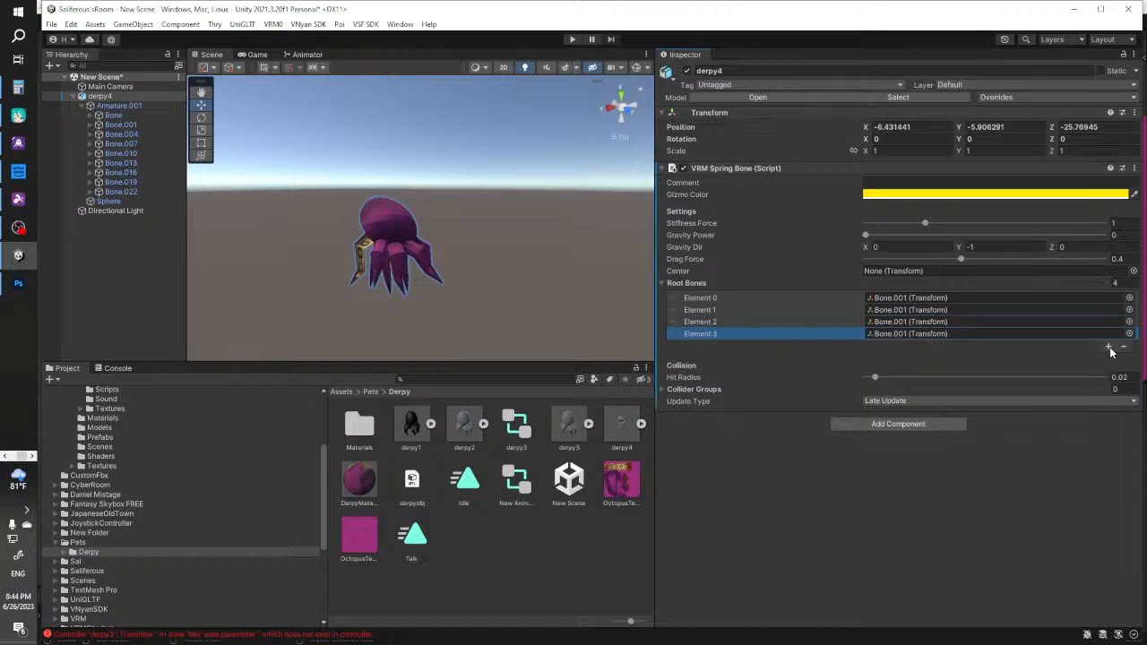
{"action": "left_click", "coordinate": [1109, 348]}
{"action": "left_click", "coordinate": [1110, 360]}
{"action": "left_click", "coordinate": [1110, 372]}
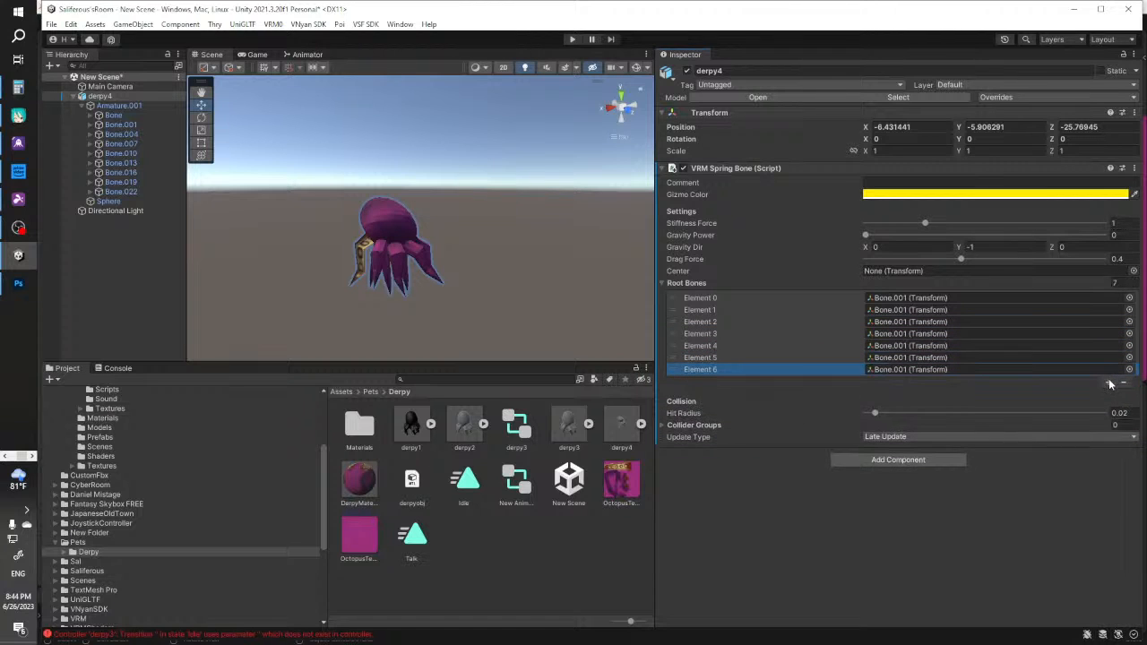
{"action": "left_click", "coordinate": [1110, 383]}
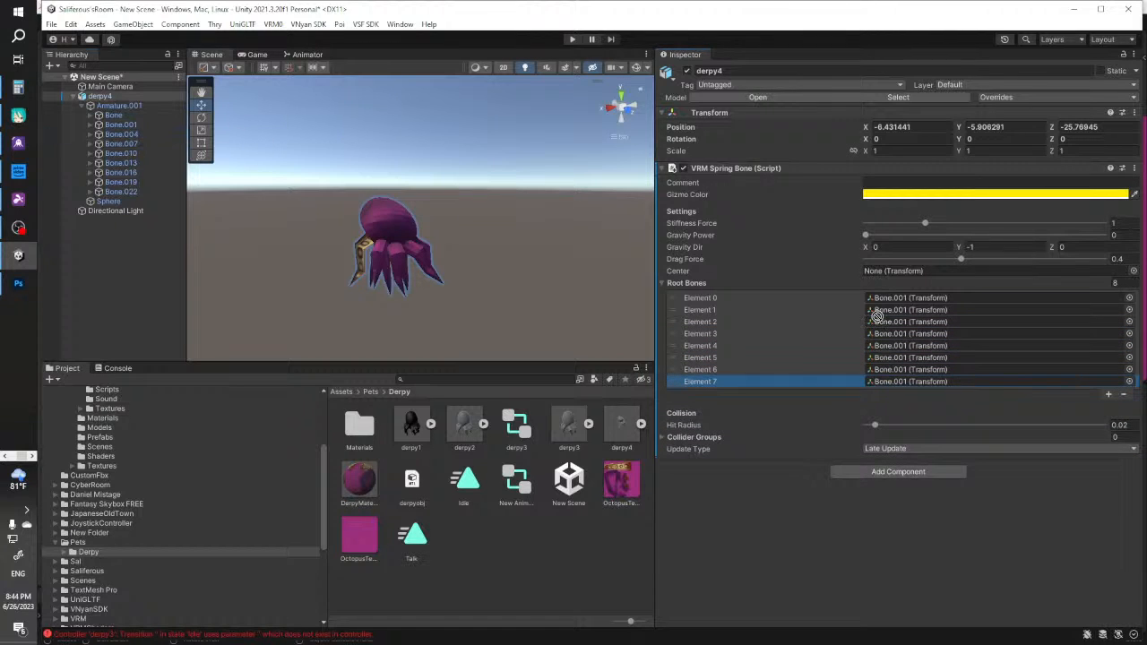
Fill Root Bones Elements 1 to 7 with Bone.004, Bone.007, Bone.010, Bone.013, Bone.016, Bone.016 and Bone.019
{"action": "left_click_drag", "start_coordinate": [878, 316], "coordinate": [930, 311]}
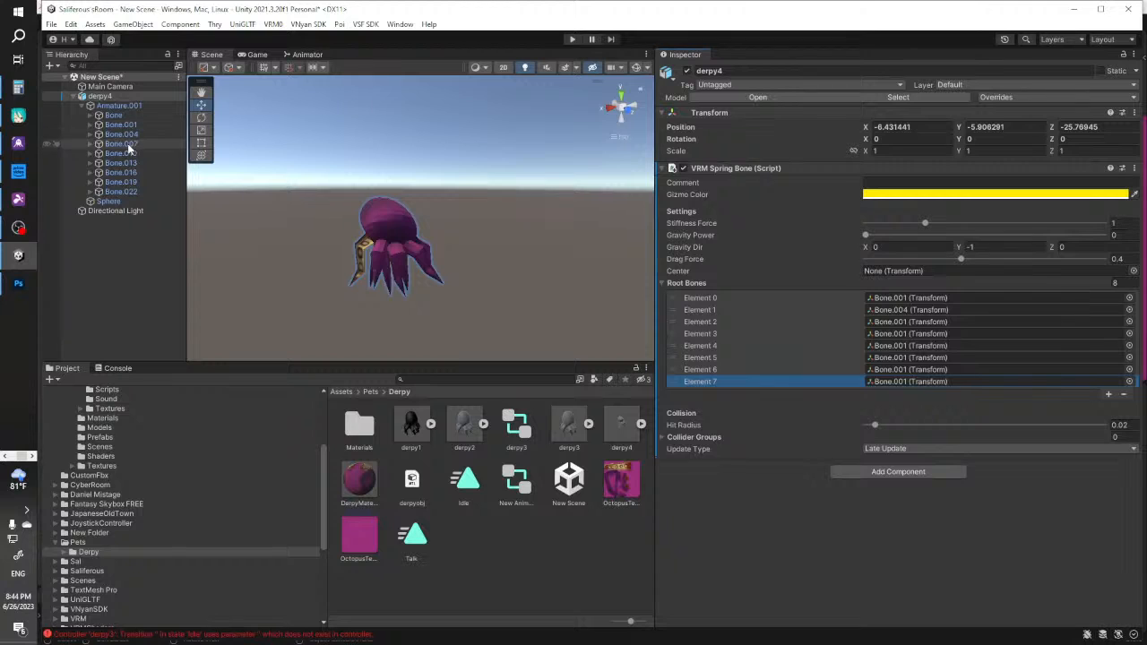
{"action": "left_click_drag", "start_coordinate": [126, 145], "coordinate": [927, 323]}
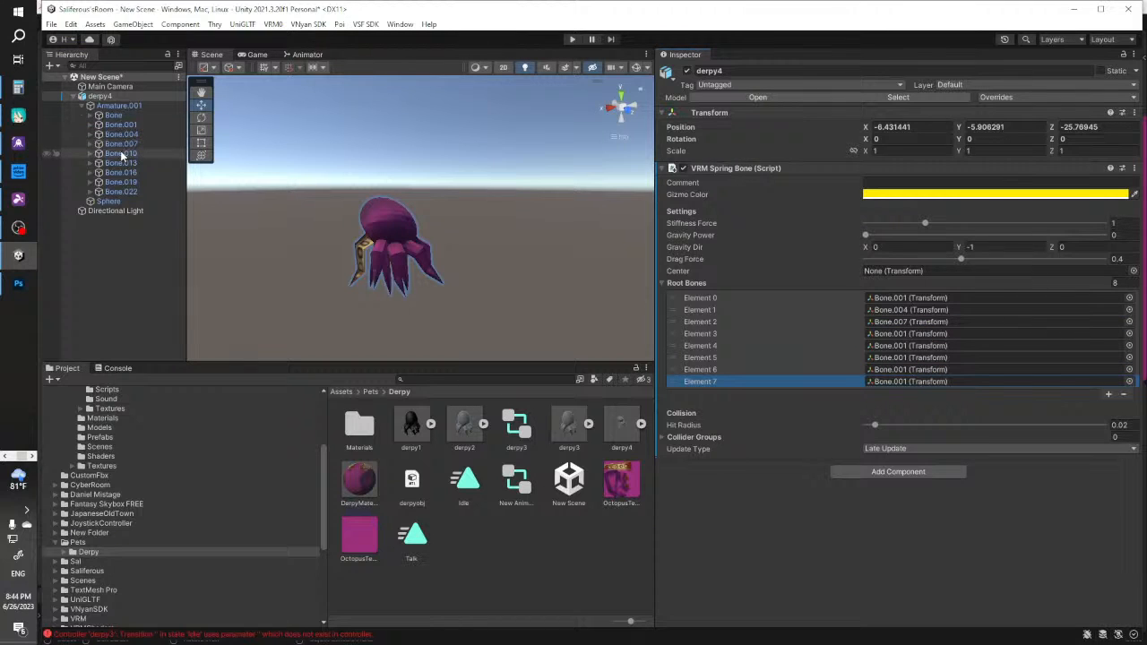
{"action": "left_click_drag", "start_coordinate": [121, 155], "coordinate": [891, 334]}
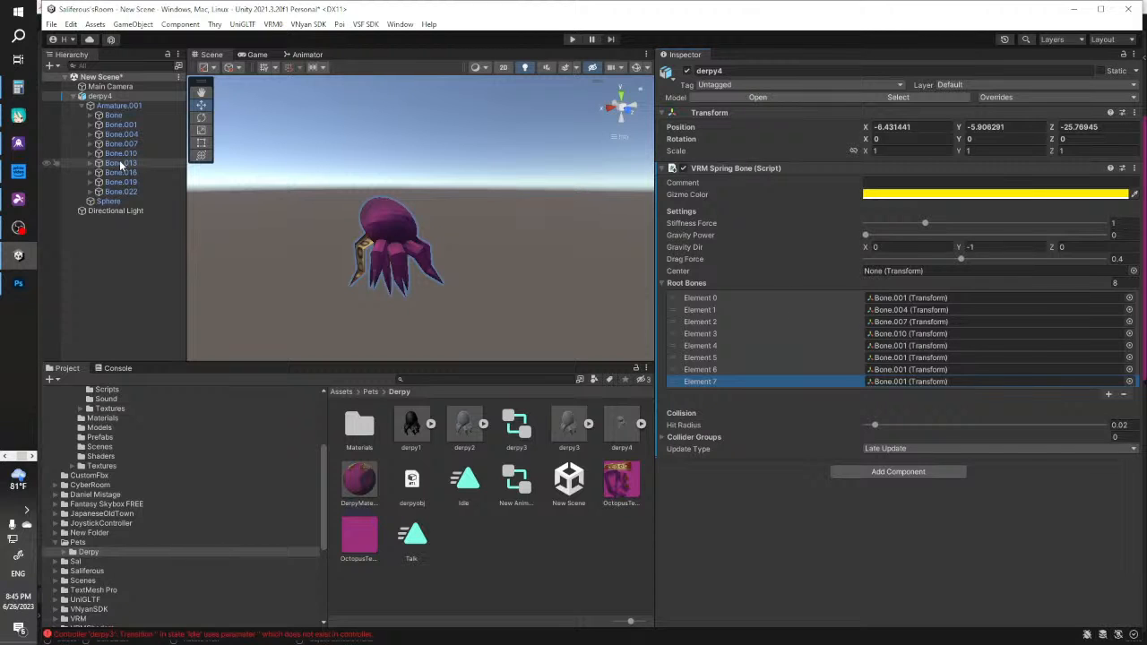
{"action": "left_click_drag", "start_coordinate": [121, 164], "coordinate": [955, 355]}
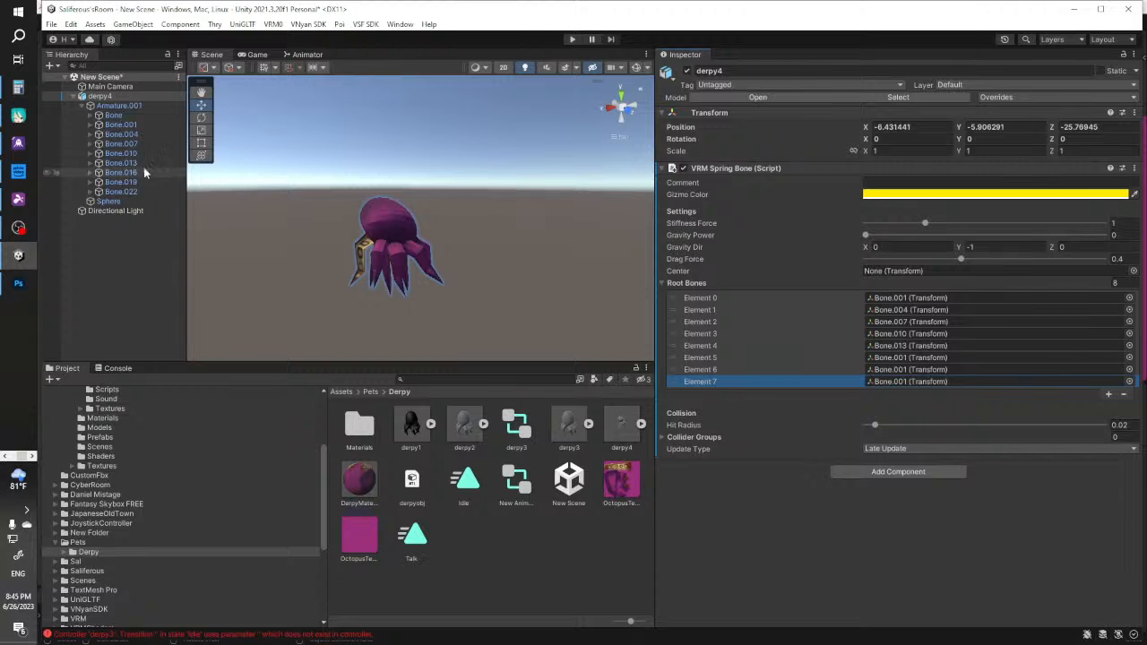
{"action": "left_click_drag", "start_coordinate": [131, 174], "coordinate": [925, 357]}
{"action": "left_click_drag", "start_coordinate": [131, 182], "coordinate": [902, 373]}
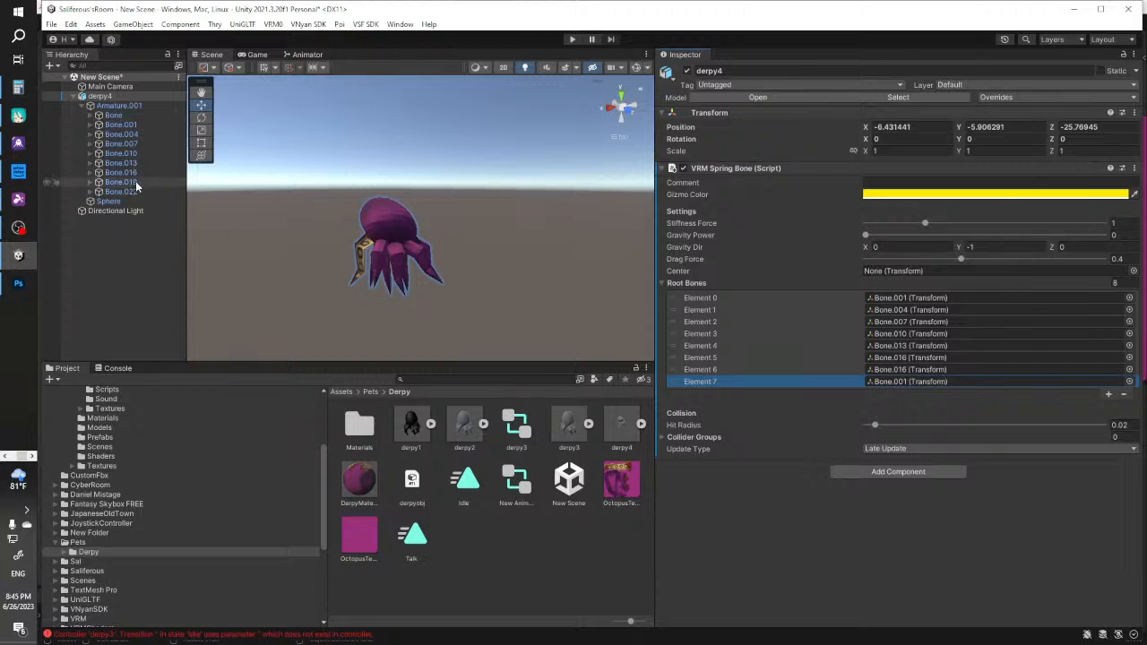
{"action": "left_click_drag", "start_coordinate": [134, 184], "coordinate": [916, 384]}
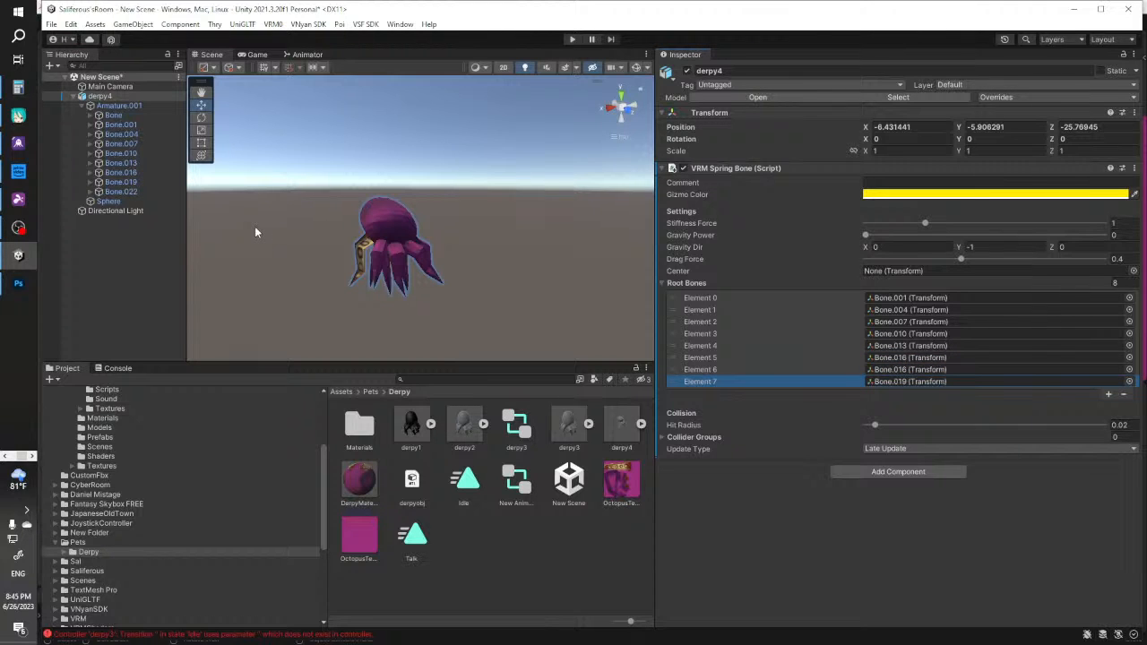
Add a ninth Root Bones entry and assign Bone.019, Bone.022 and Bone to Elements 6, 7 and 8
{"action": "left_click", "coordinate": [1109, 394]}
{"action": "left_click", "coordinate": [1109, 395]}
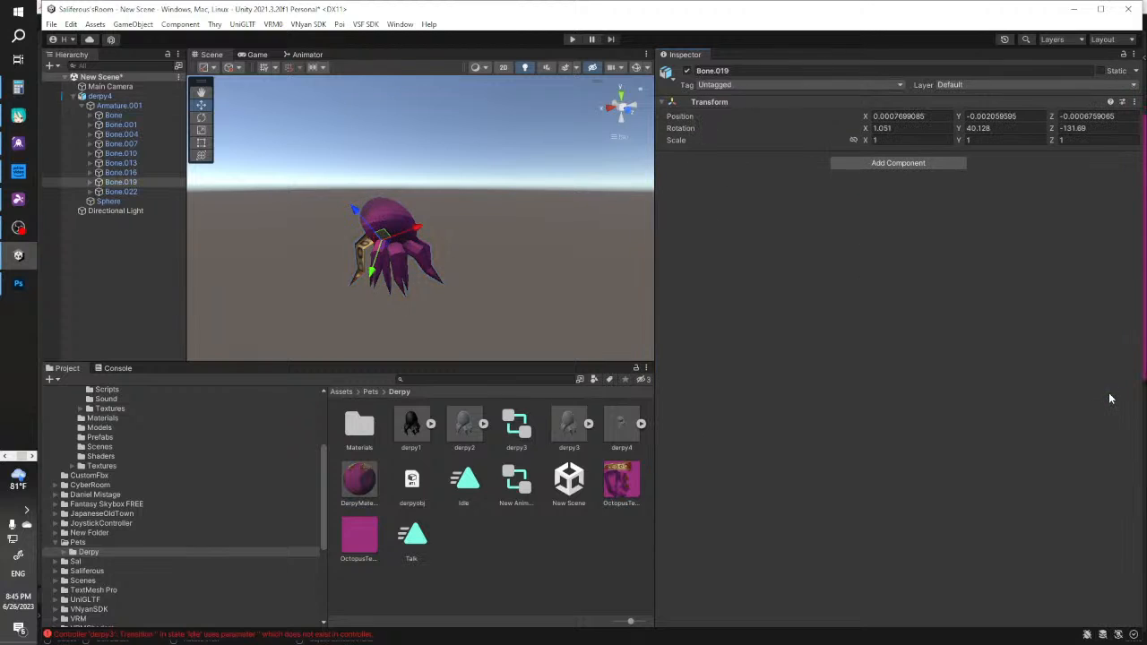
{"action": "left_click", "coordinate": [103, 96]}
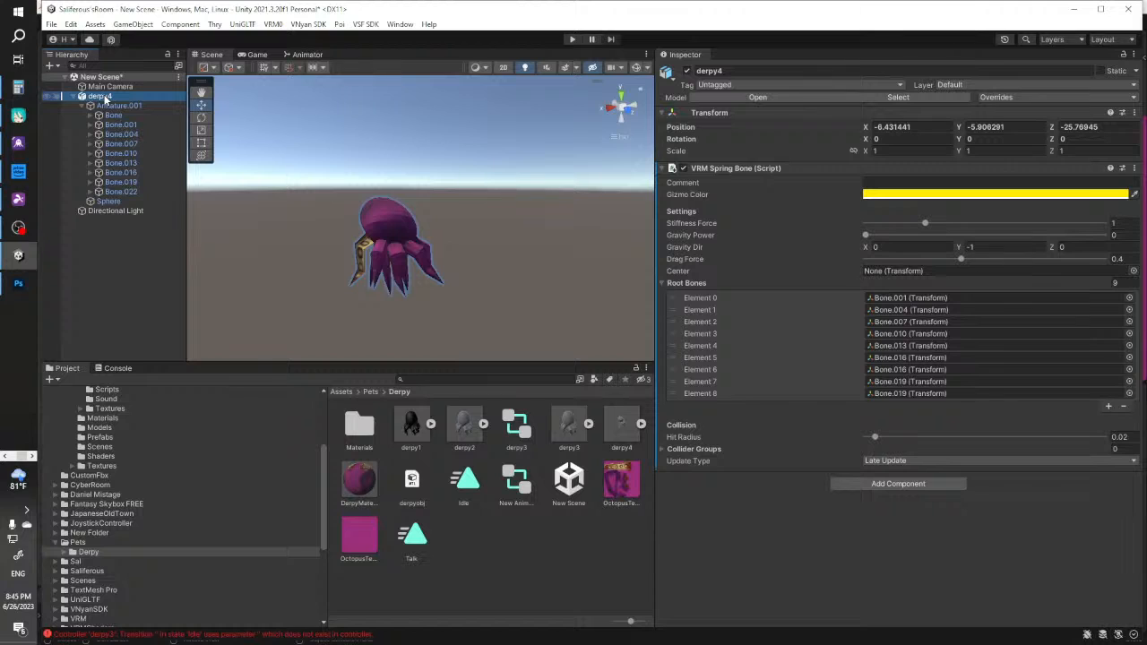
{"action": "left_click_drag", "start_coordinate": [127, 183], "coordinate": [910, 371]}
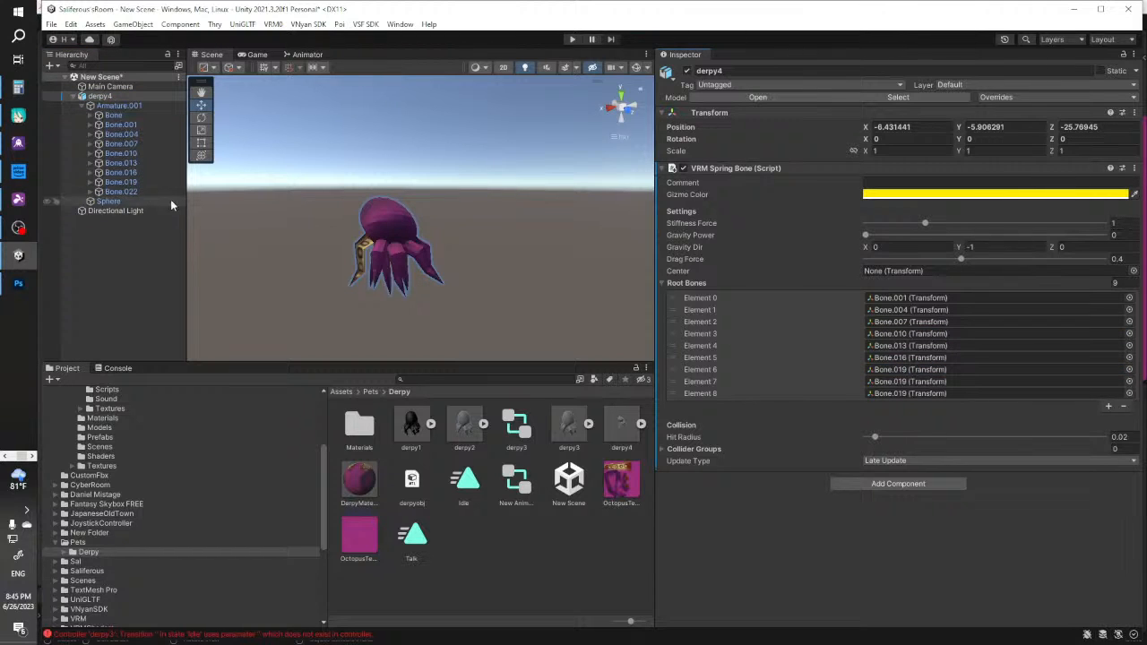
{"action": "left_click_drag", "start_coordinate": [130, 191], "coordinate": [912, 383]}
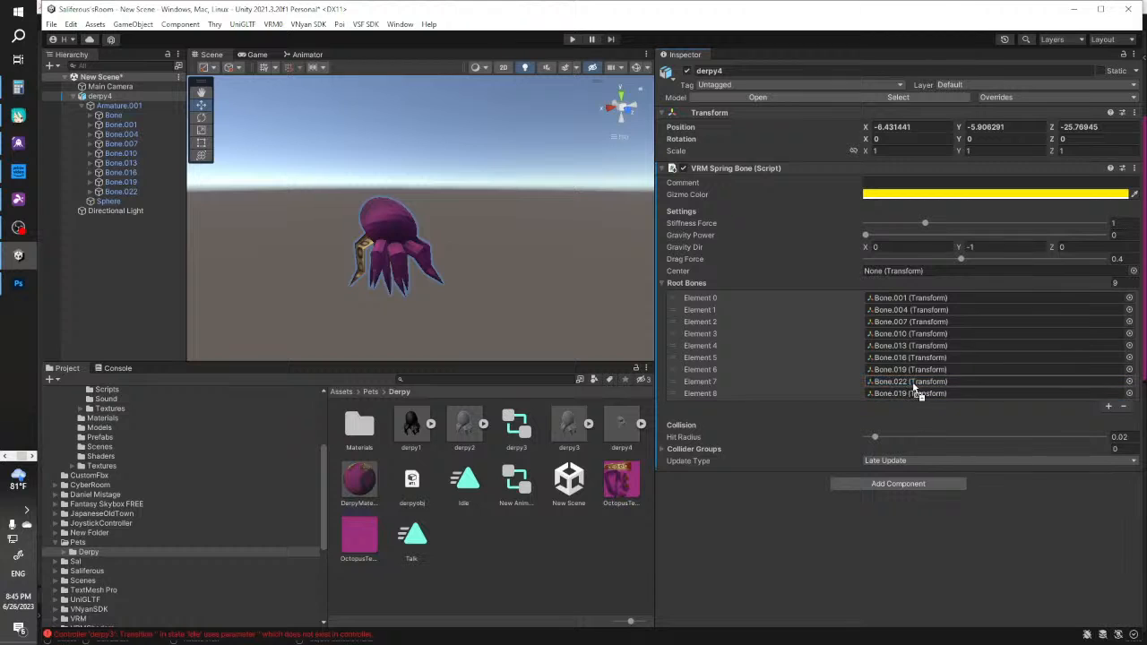
{"action": "left_click_drag", "start_coordinate": [113, 118], "coordinate": [973, 395]}
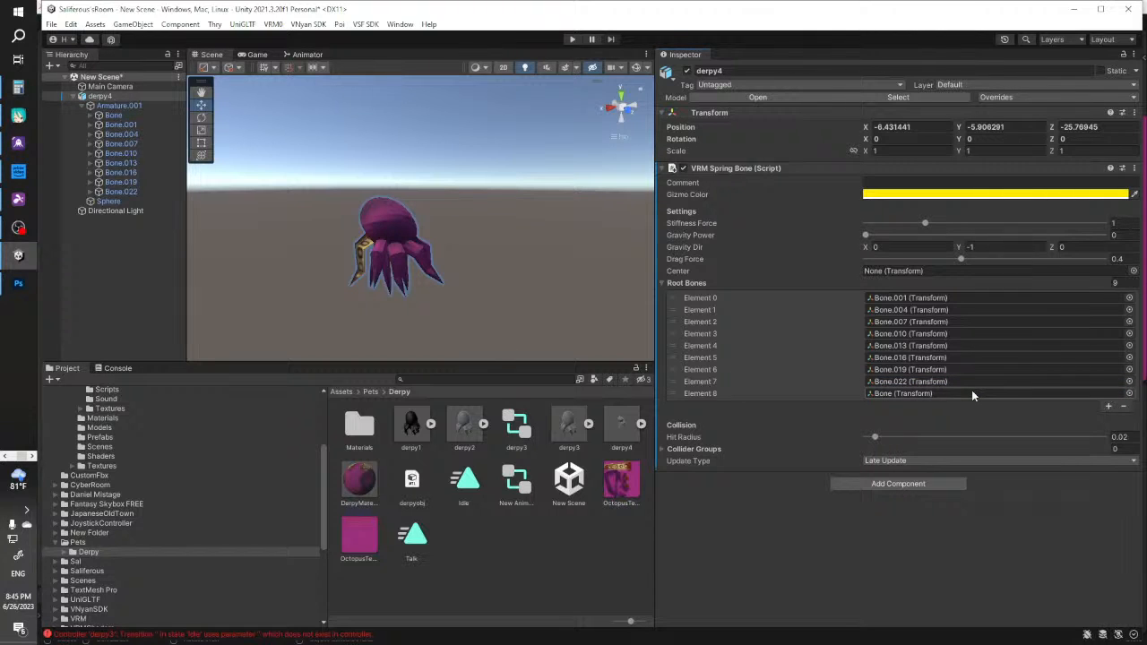
Increase the spring bone's collision Hit Radius to about 0.23
{"action": "left_click_drag", "start_coordinate": [883, 437], "coordinate": [976, 440]}
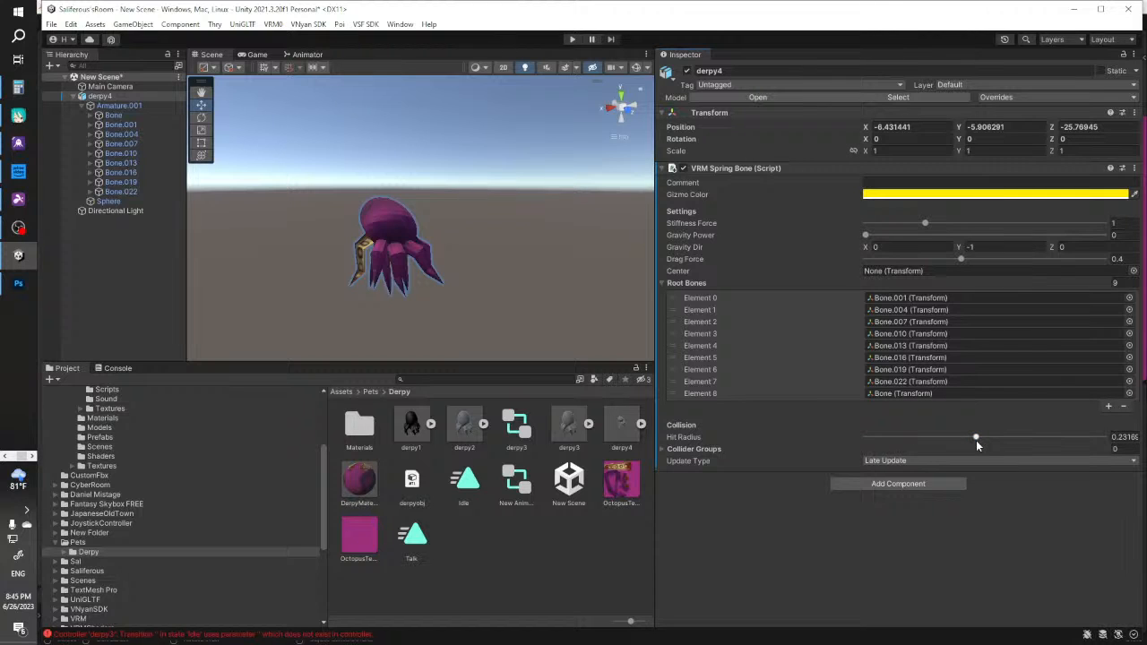
Collapse derpy4's VRM Spring Bone settings and look through the available VNyan components
{"action": "left_click", "coordinate": [664, 169]}
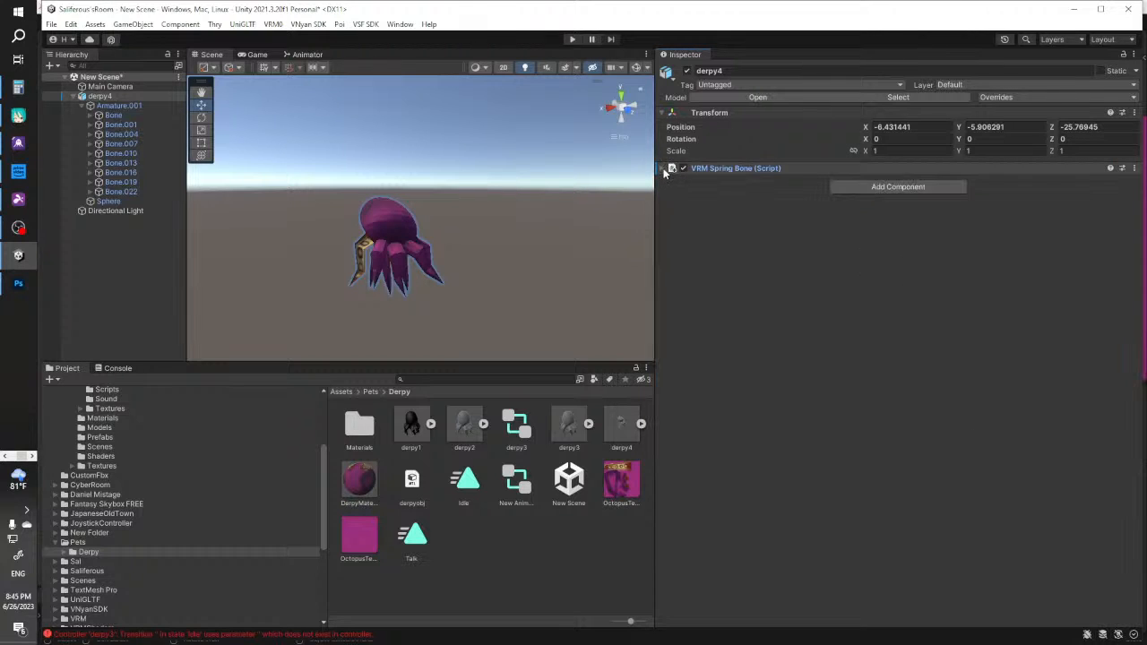
{"action": "left_click", "coordinate": [901, 187]}
{"action": "type", "text": "vnyan"}
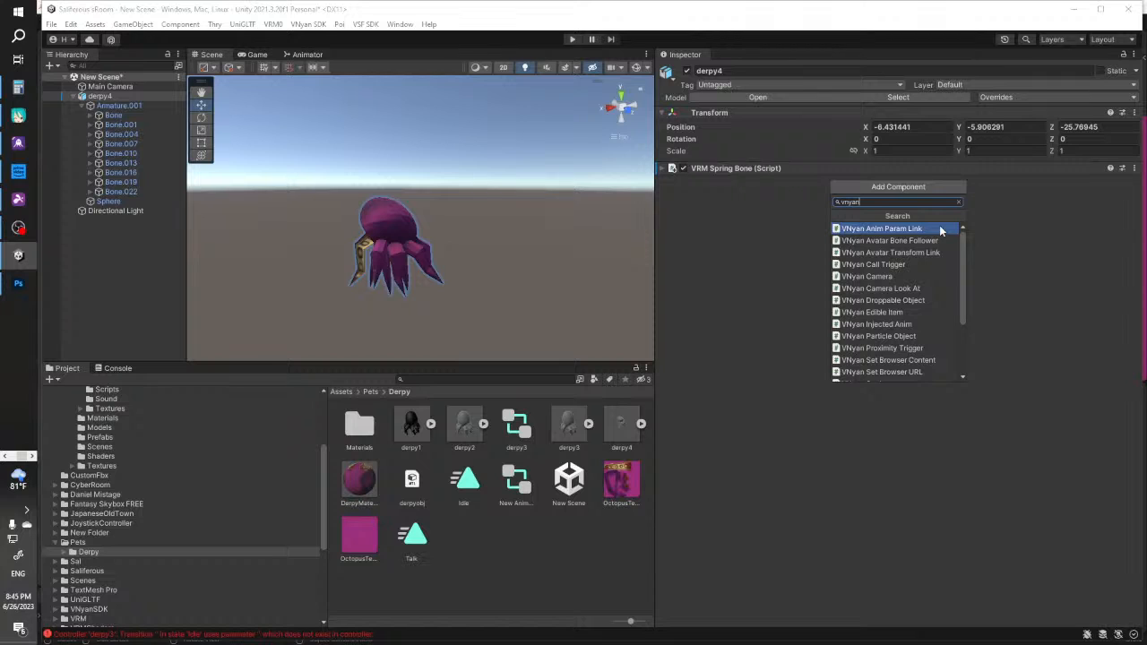
{"action": "scroll", "coordinate": [940, 300], "scroll_direction": "down", "scroll_amount": 2}
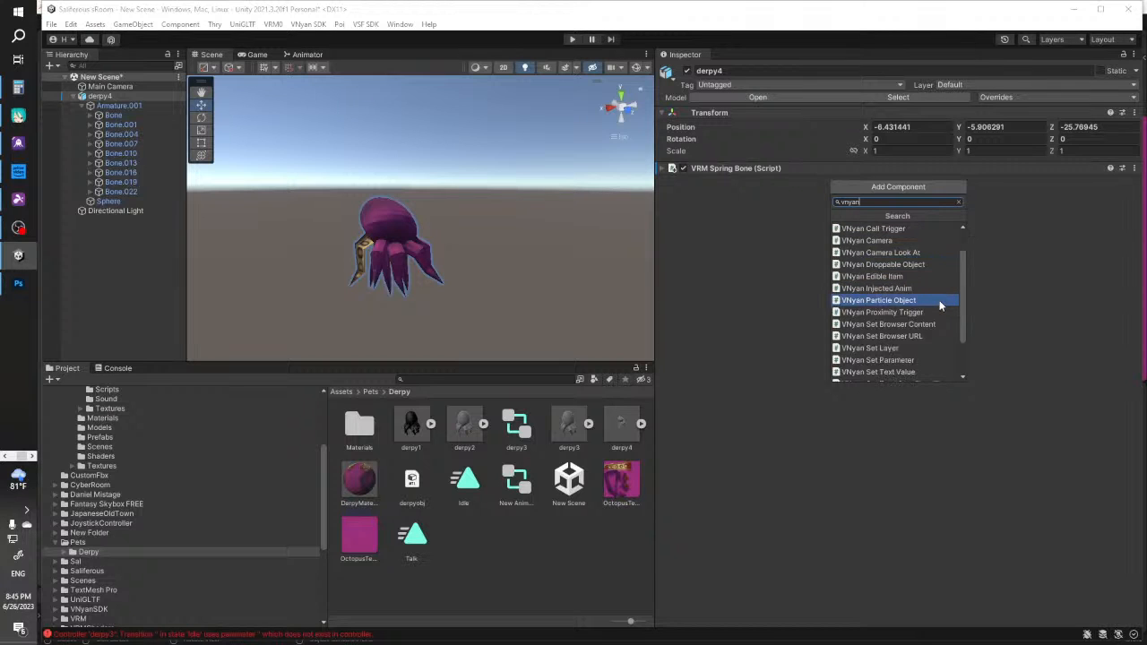
{"action": "scroll", "coordinate": [939, 299], "scroll_direction": "down", "scroll_amount": 1}
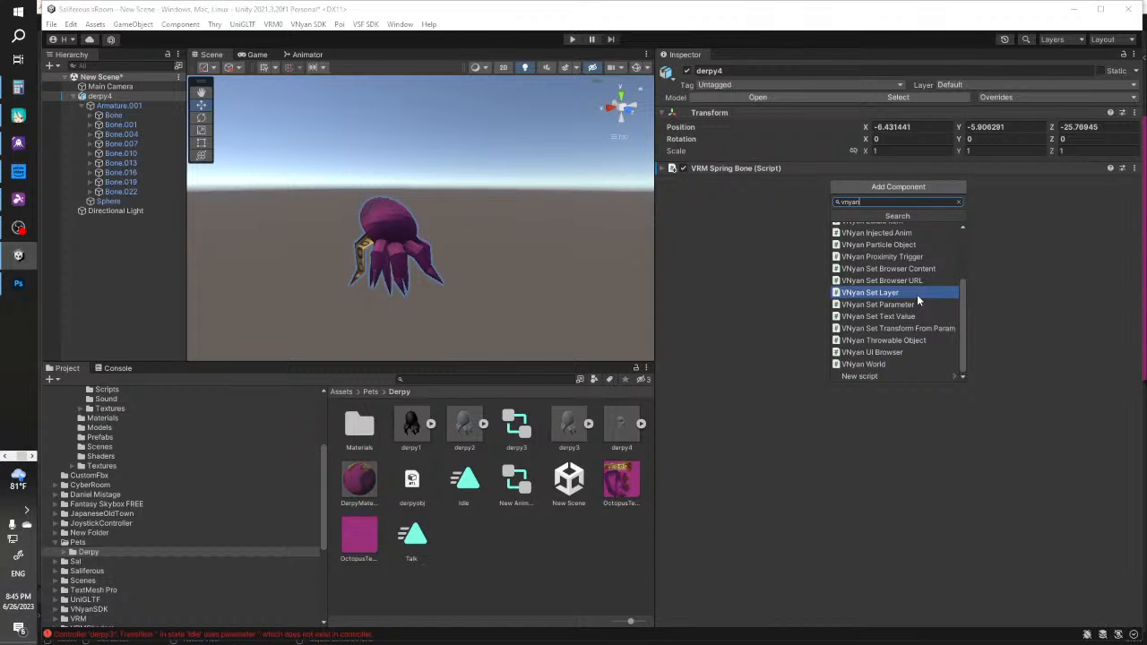
{"action": "scroll", "coordinate": [918, 295], "scroll_direction": "up", "scroll_amount": 3}
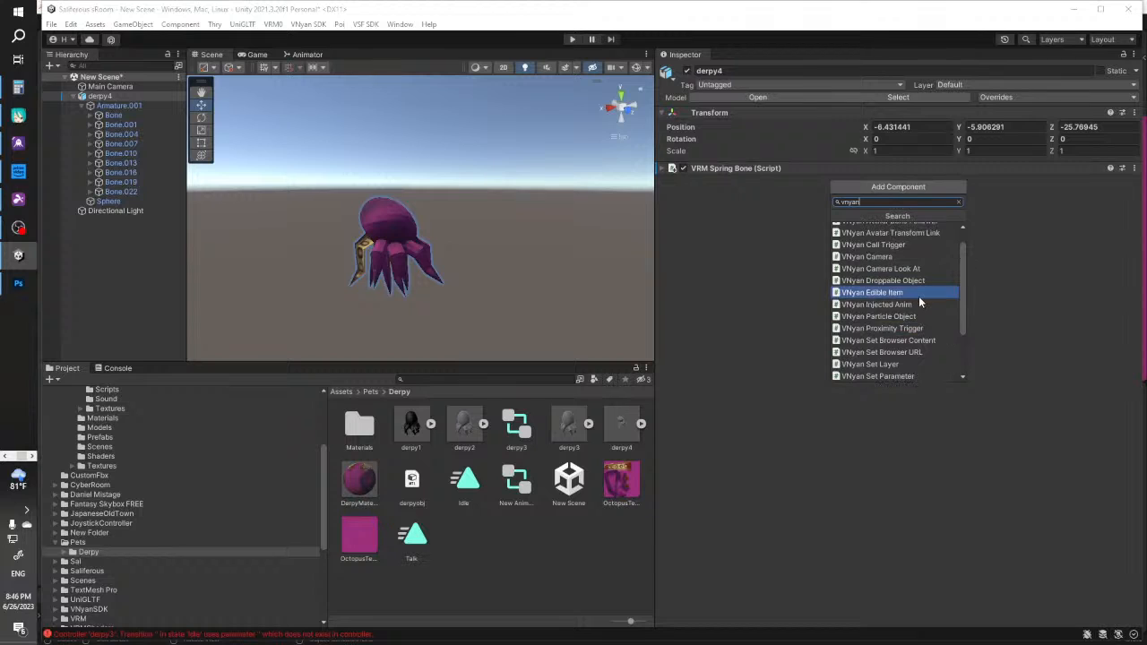
{"action": "scroll", "coordinate": [920, 299], "scroll_direction": "up", "scroll_amount": 1}
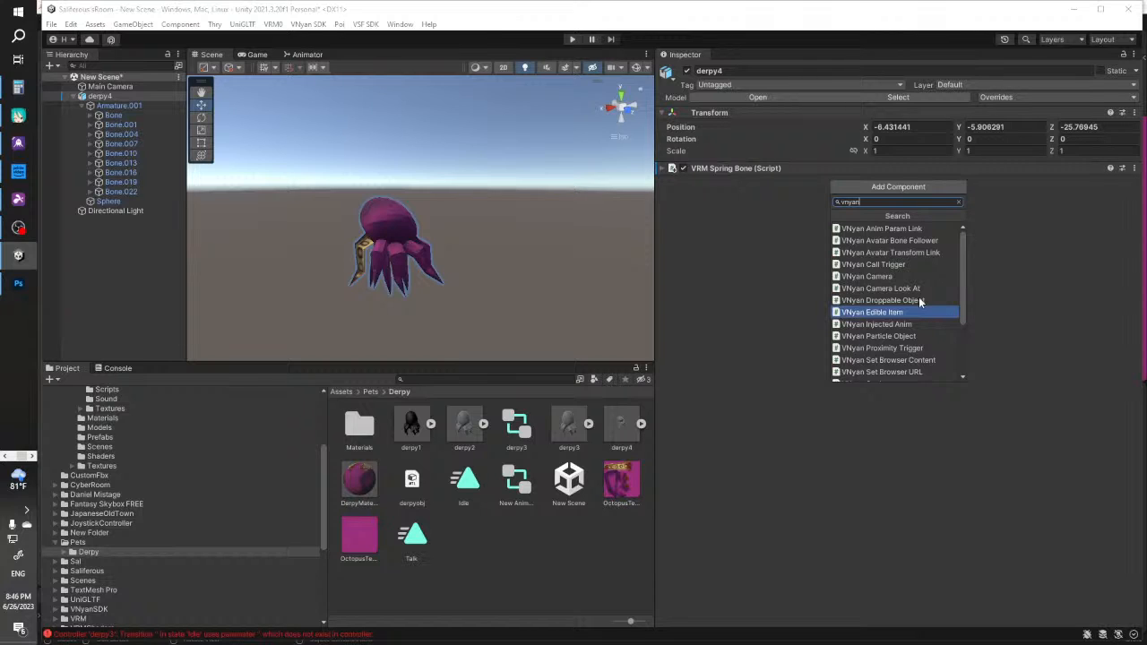
{"action": "key", "text": "alt+Tab"}
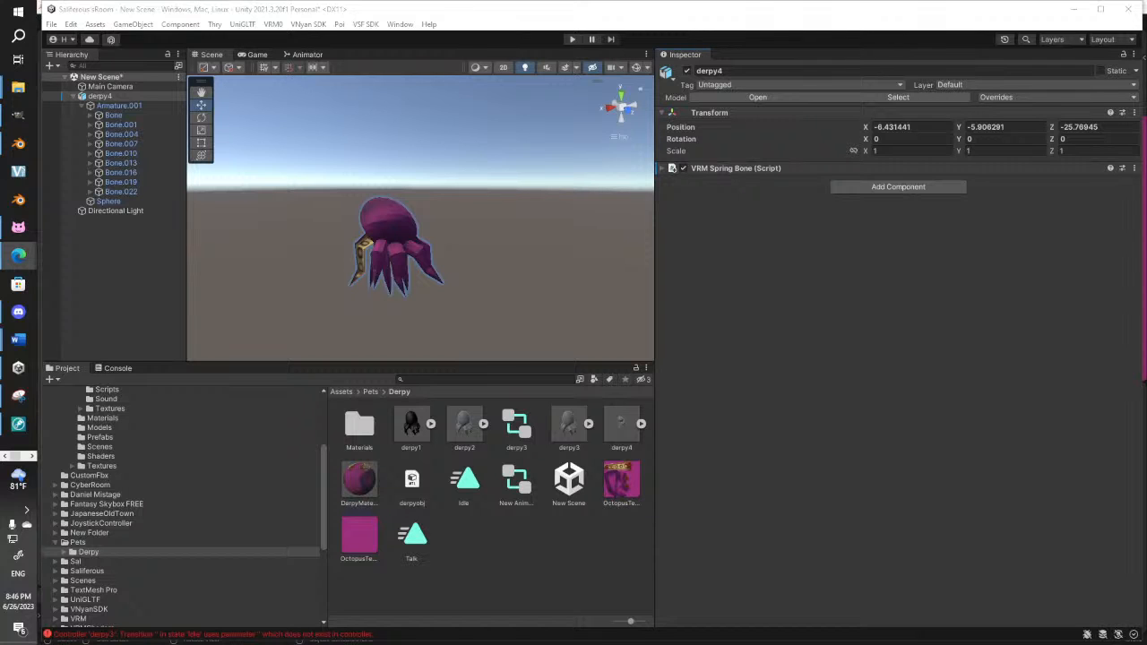
Add a VNyan Avatar Bone Follower component to derpy4 and set its Link Bone to Upper Chest
{"action": "left_click", "coordinate": [885, 187]}
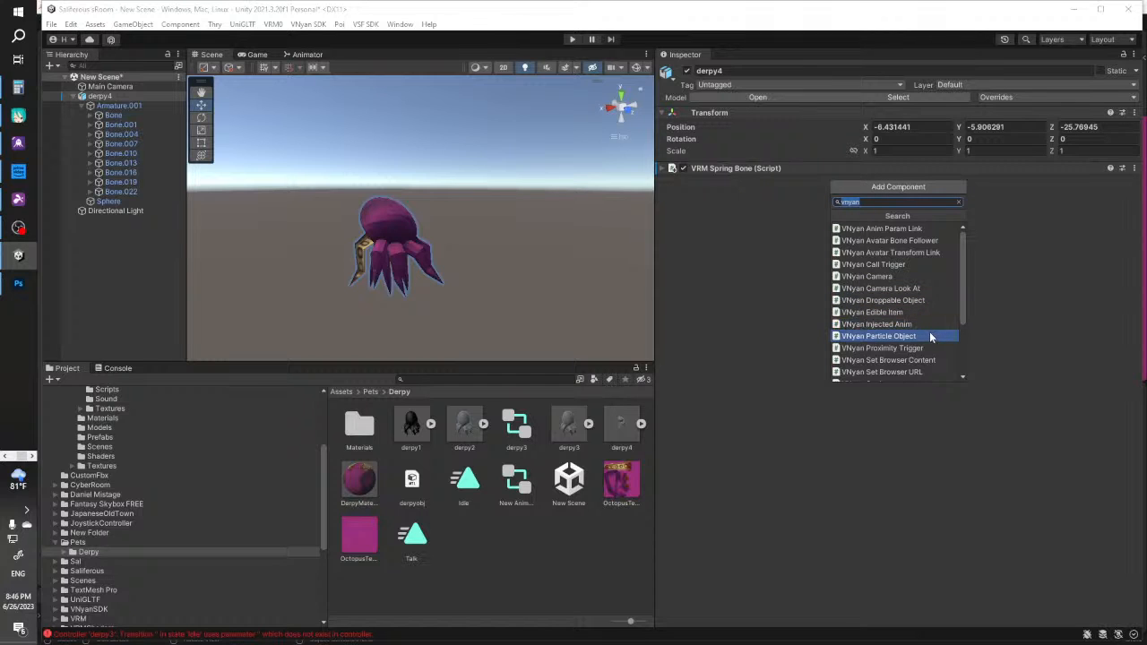
{"action": "scroll", "coordinate": [930, 336], "scroll_direction": "down", "scroll_amount": 3}
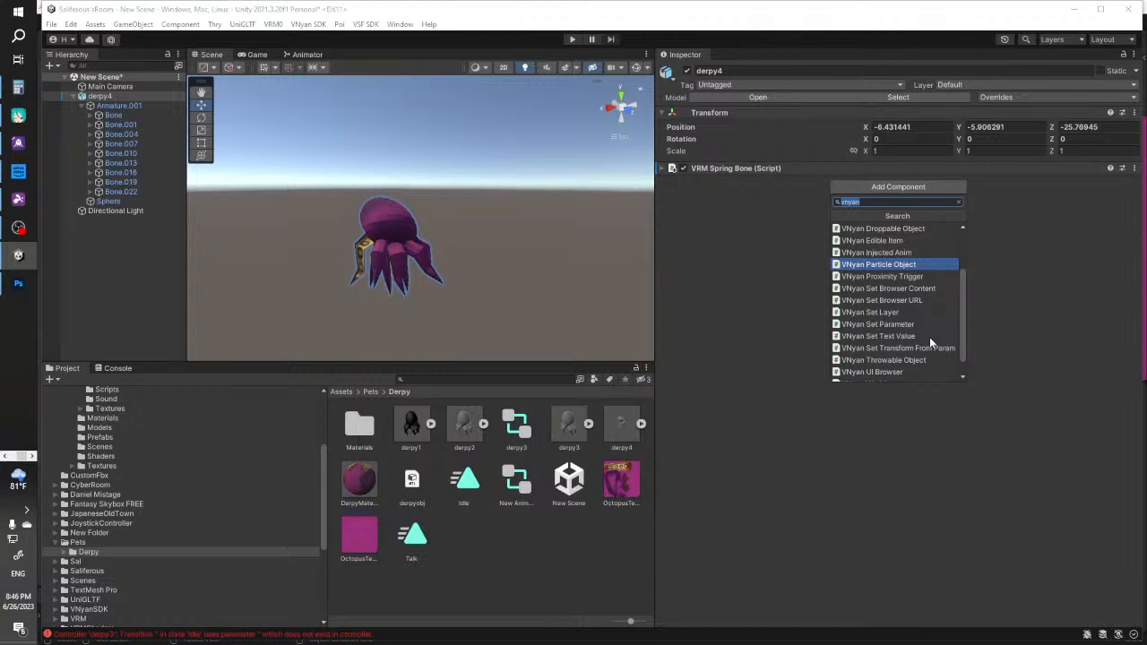
{"action": "scroll", "coordinate": [929, 337], "scroll_direction": "down", "scroll_amount": 1}
{"action": "scroll", "coordinate": [930, 337], "scroll_direction": "up", "scroll_amount": 4}
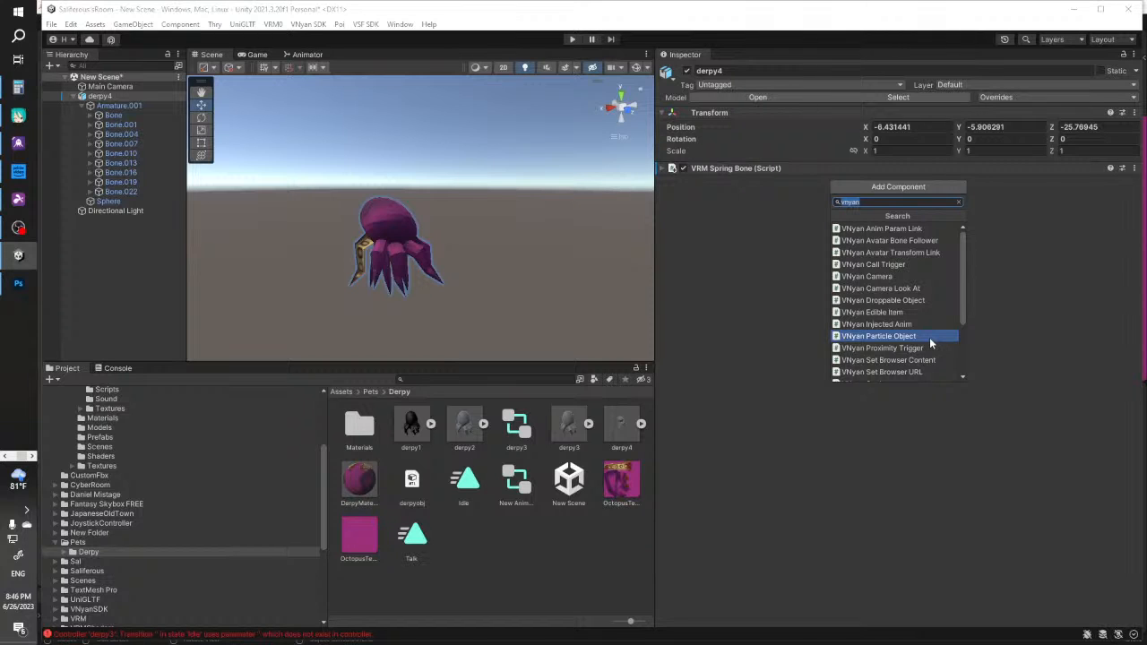
{"action": "left_click", "coordinate": [955, 241]}
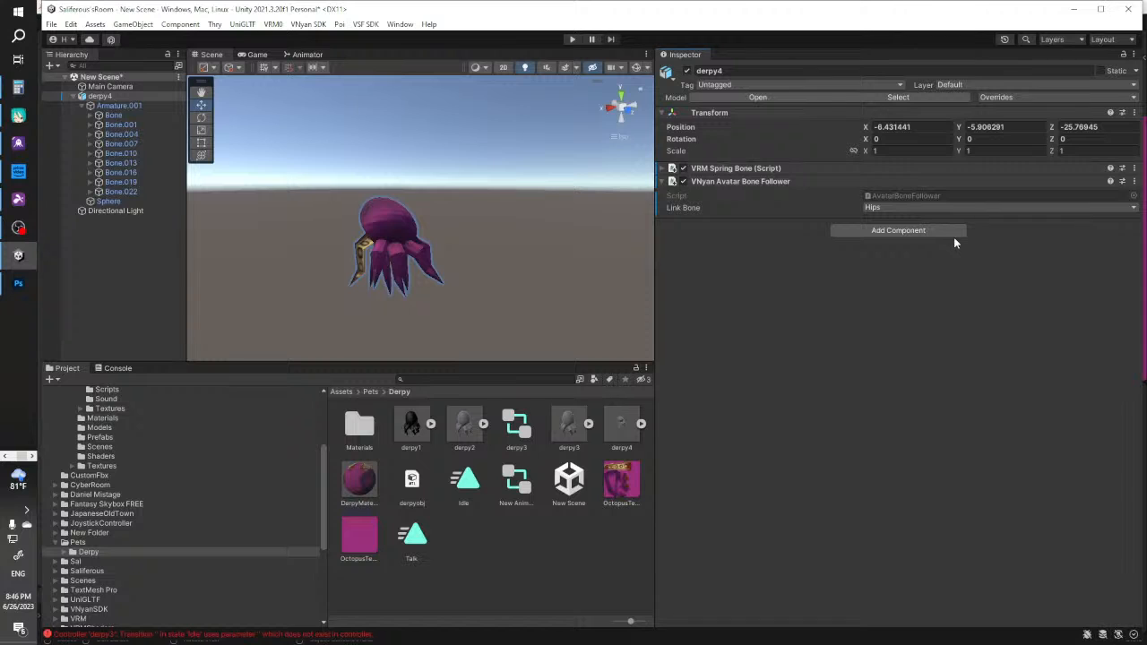
{"action": "left_click", "coordinate": [942, 208]}
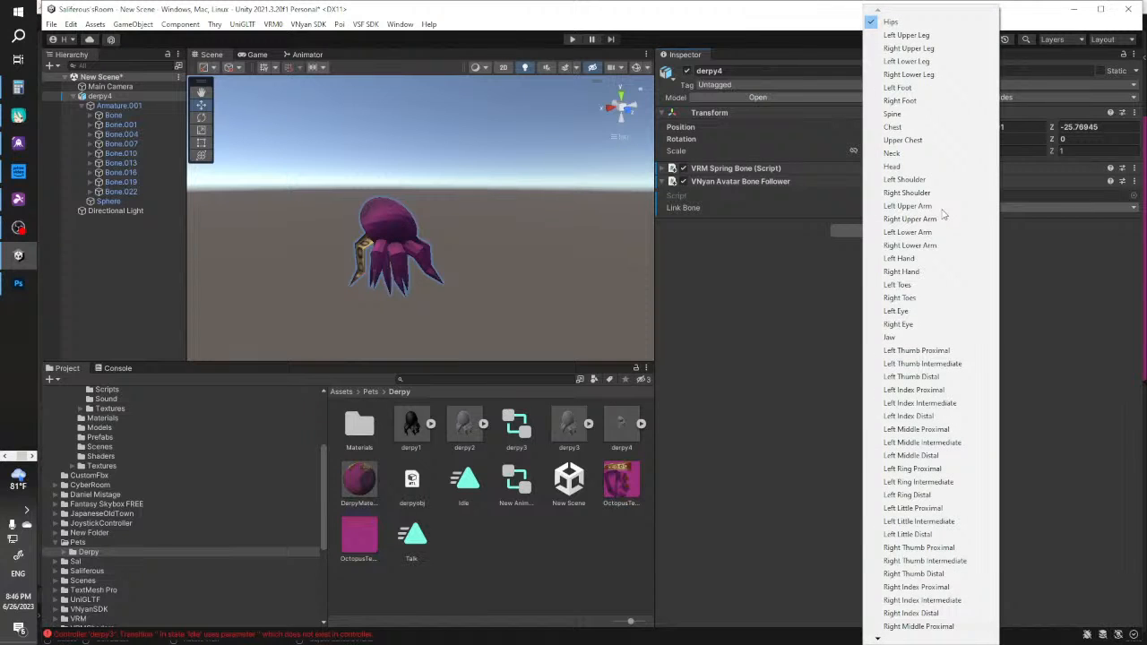
{"action": "left_click", "coordinate": [932, 139]}
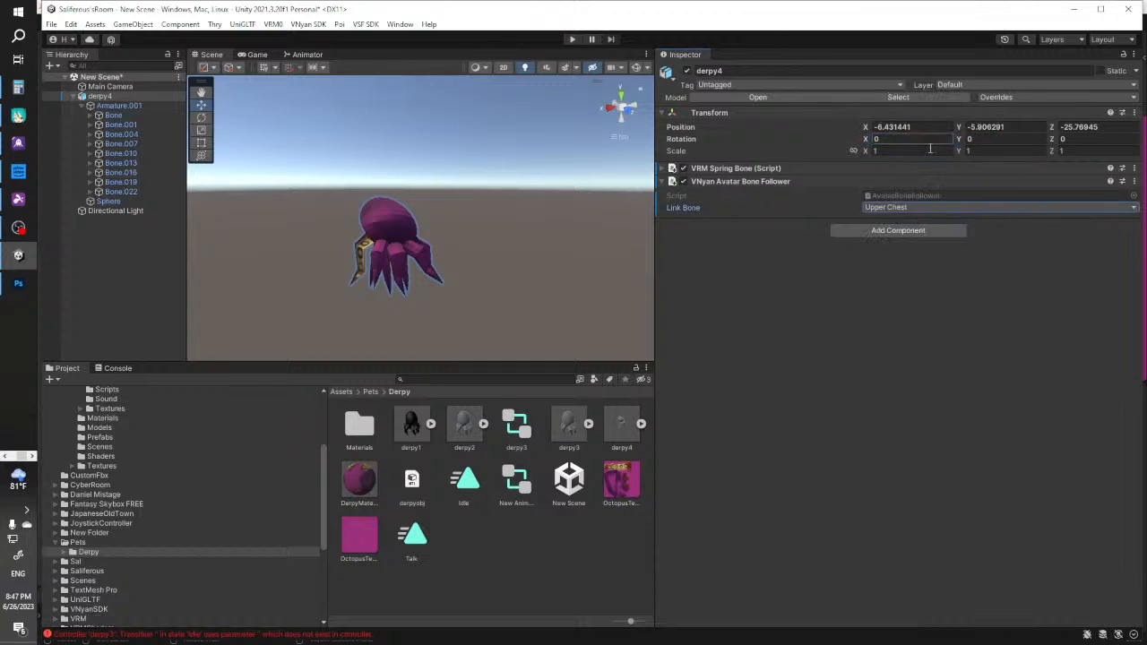
{"action": "left_click", "coordinate": [906, 237]}
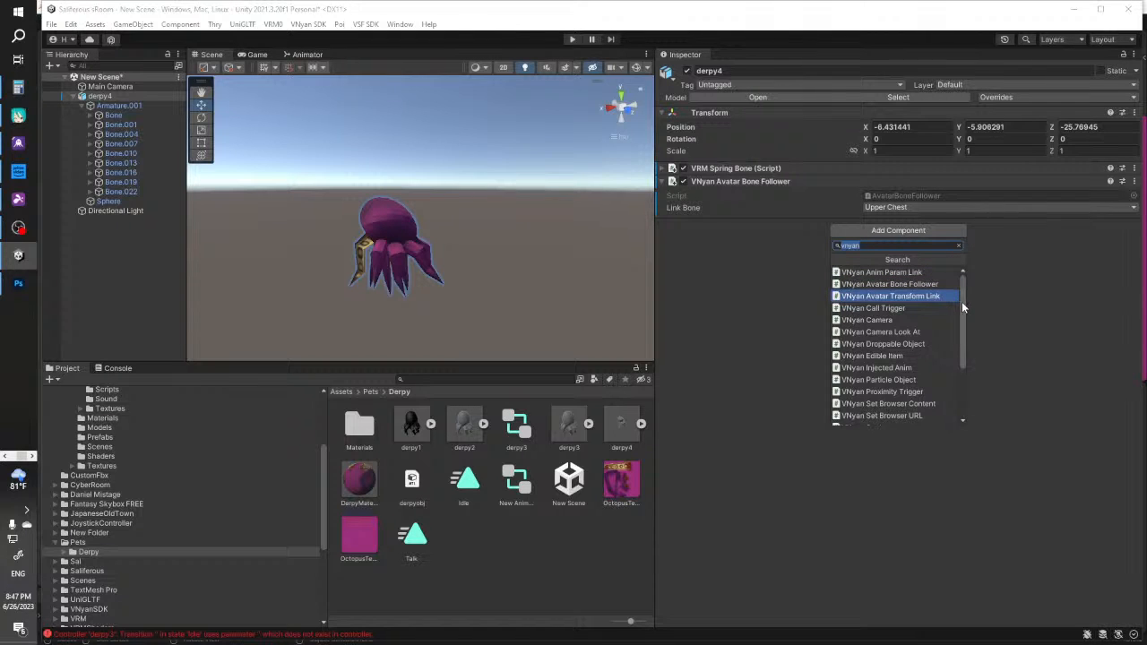
{"action": "left_click_drag", "start_coordinate": [962, 302], "coordinate": [965, 303]}
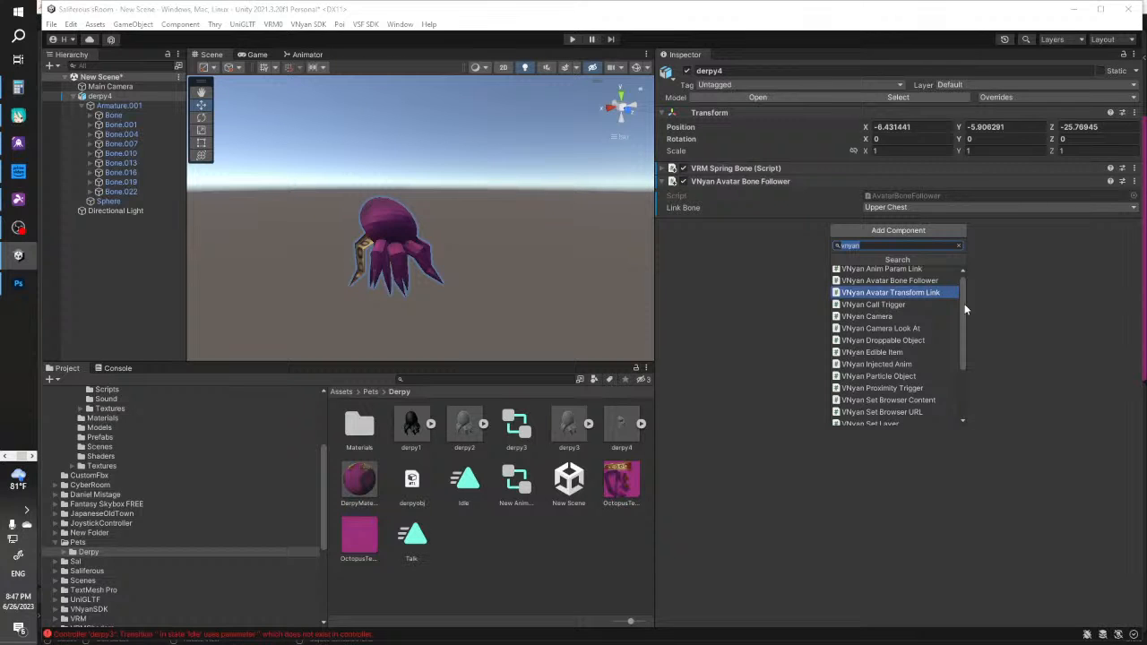
{"action": "left_click_drag", "start_coordinate": [966, 309], "coordinate": [970, 350]}
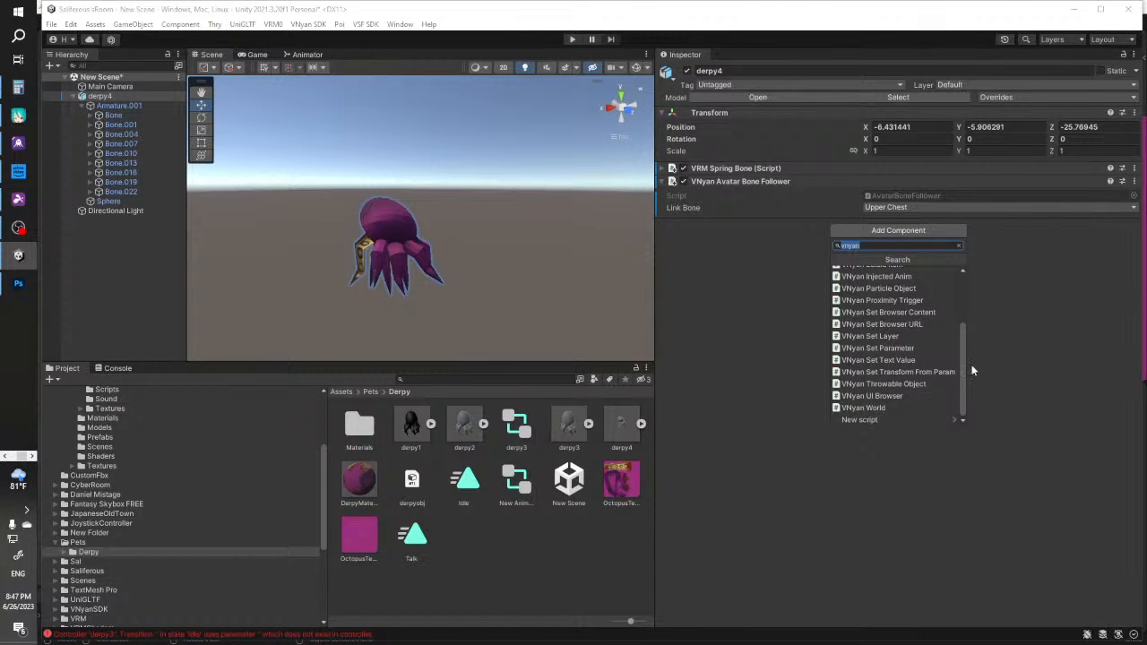
{"action": "left_click", "coordinate": [991, 351]}
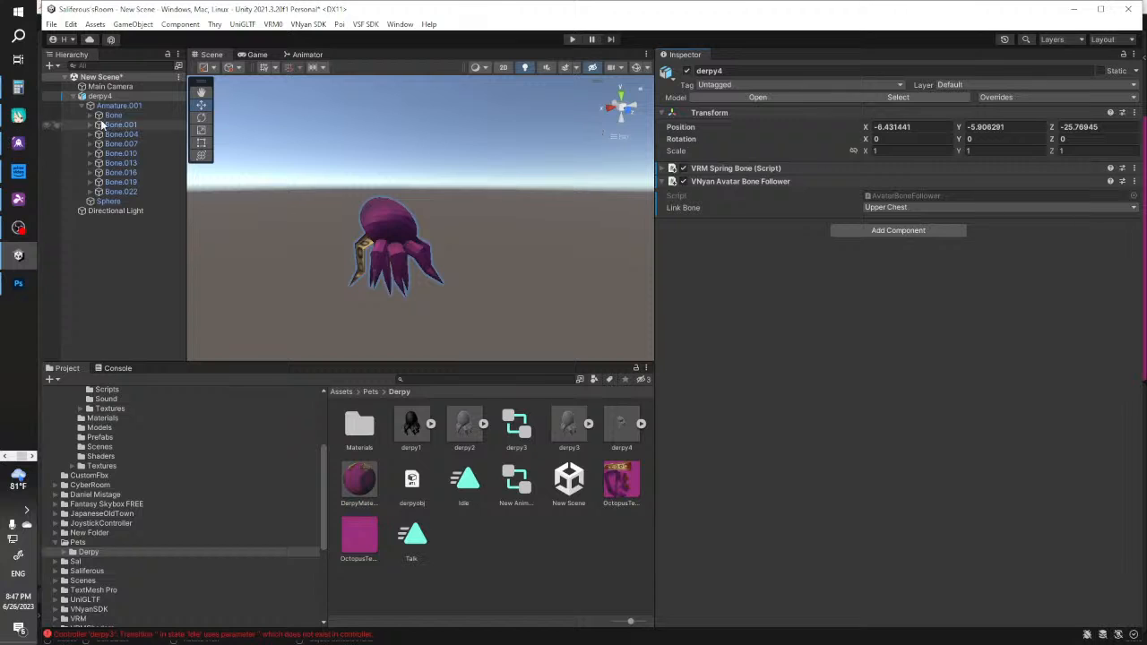
Export derpy4 as a VNyan prop named derpy4 into the Documents > Avatar > Props folder
{"action": "left_click", "coordinate": [76, 96]}
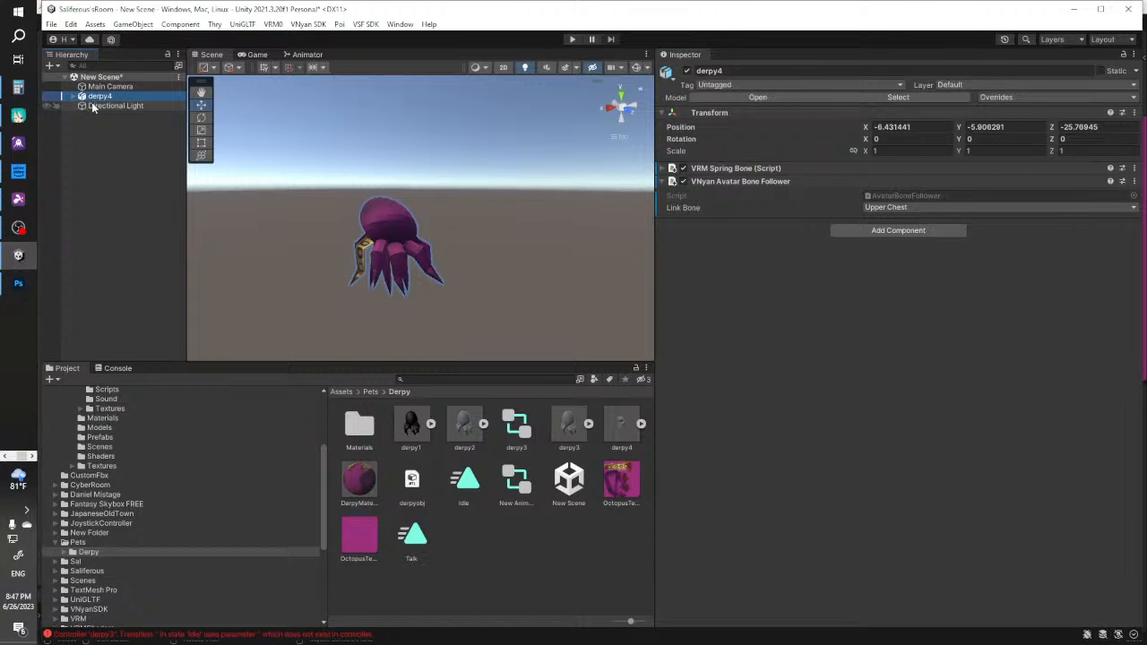
{"action": "left_click", "coordinate": [272, 24]}
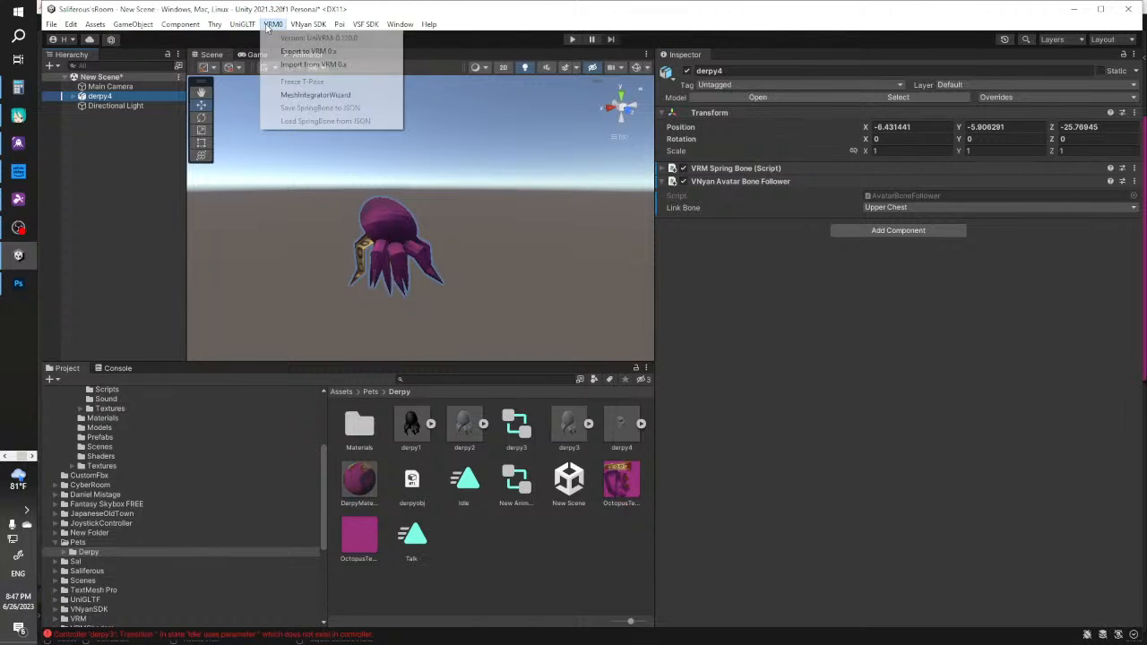
{"action": "mouse_move", "coordinate": [320, 25]}
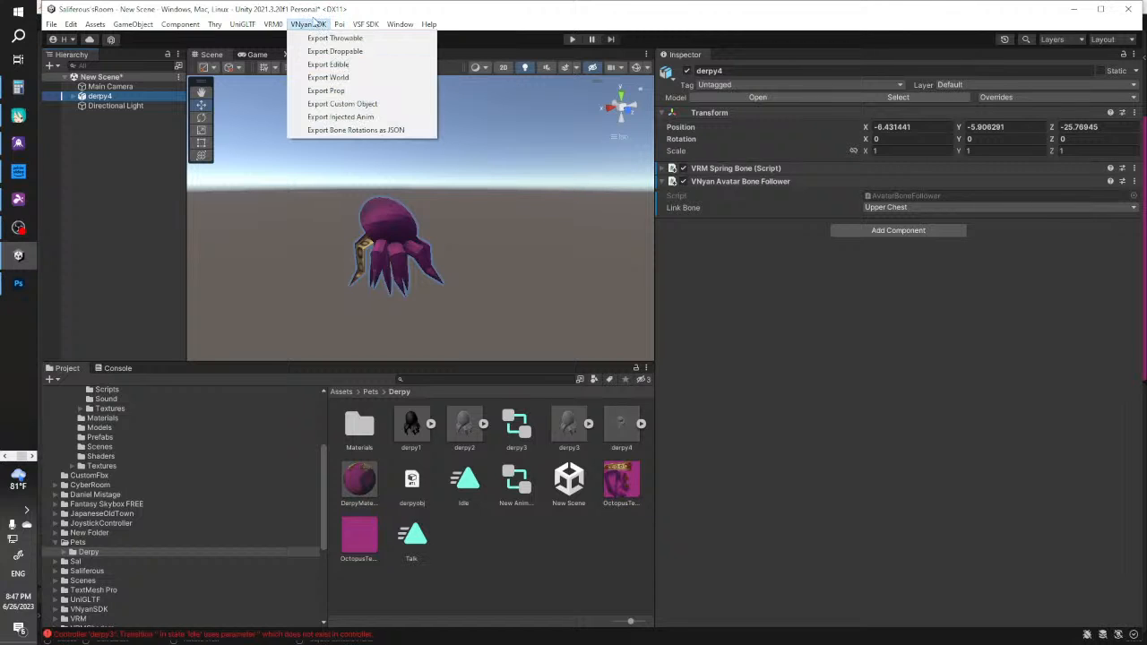
{"action": "left_click", "coordinate": [385, 95]}
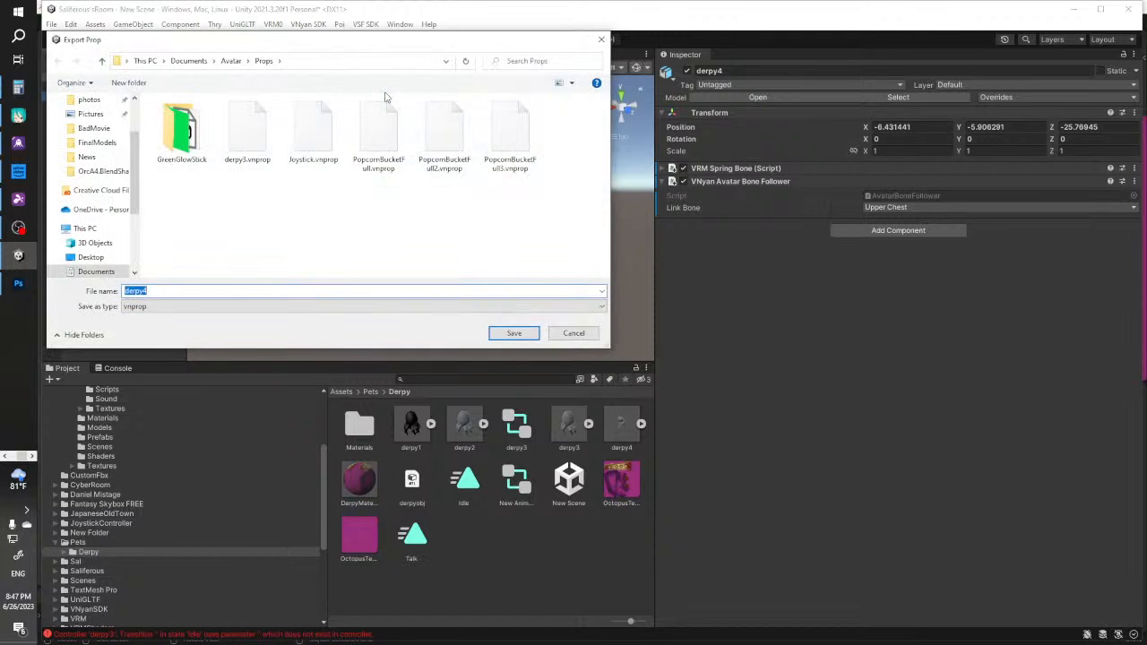
{"action": "left_click", "coordinate": [514, 333]}
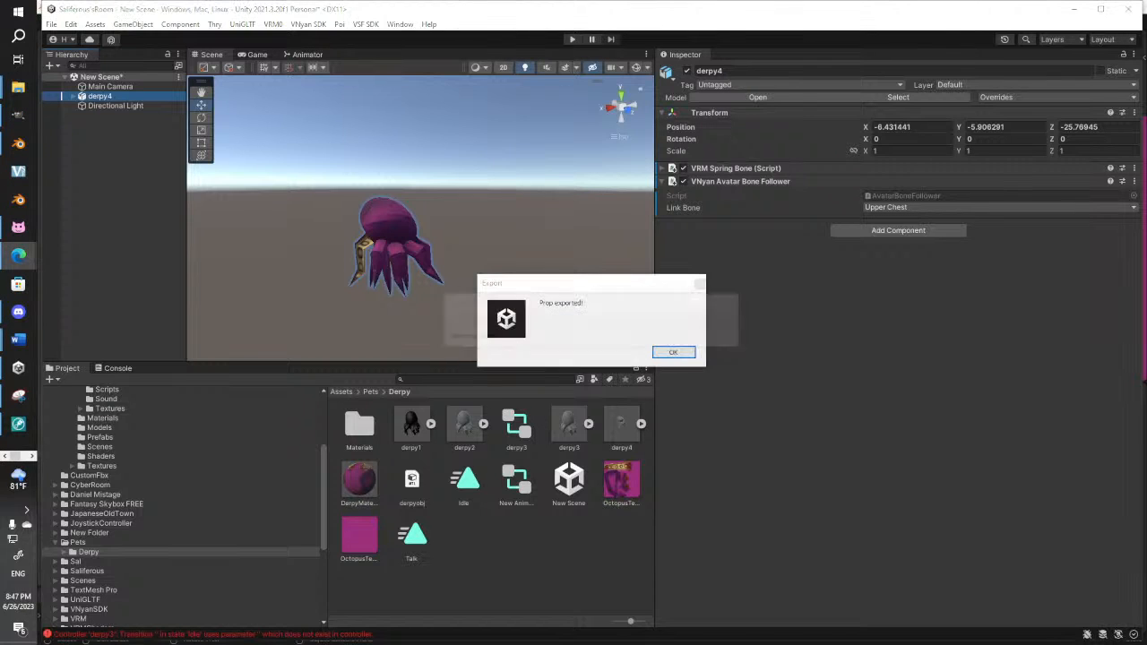
{"action": "left_click", "coordinate": [672, 352]}
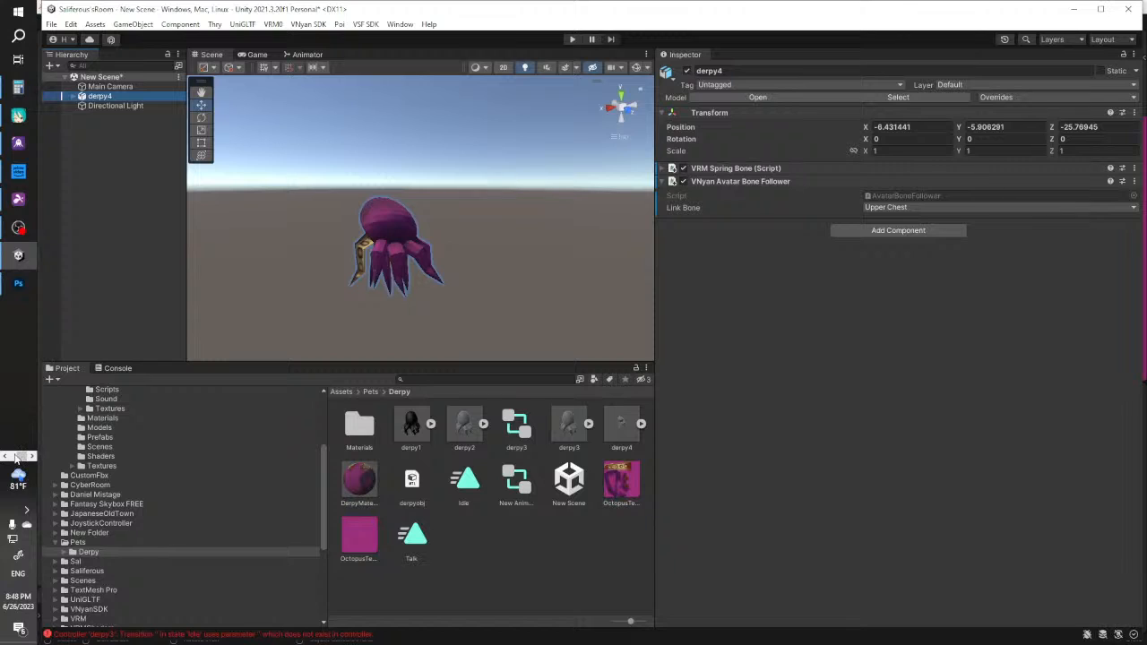
Switch to VNyan, open its Props list and move that window up so all its controls are reachable
{"action": "left_click", "coordinate": [6, 457]}
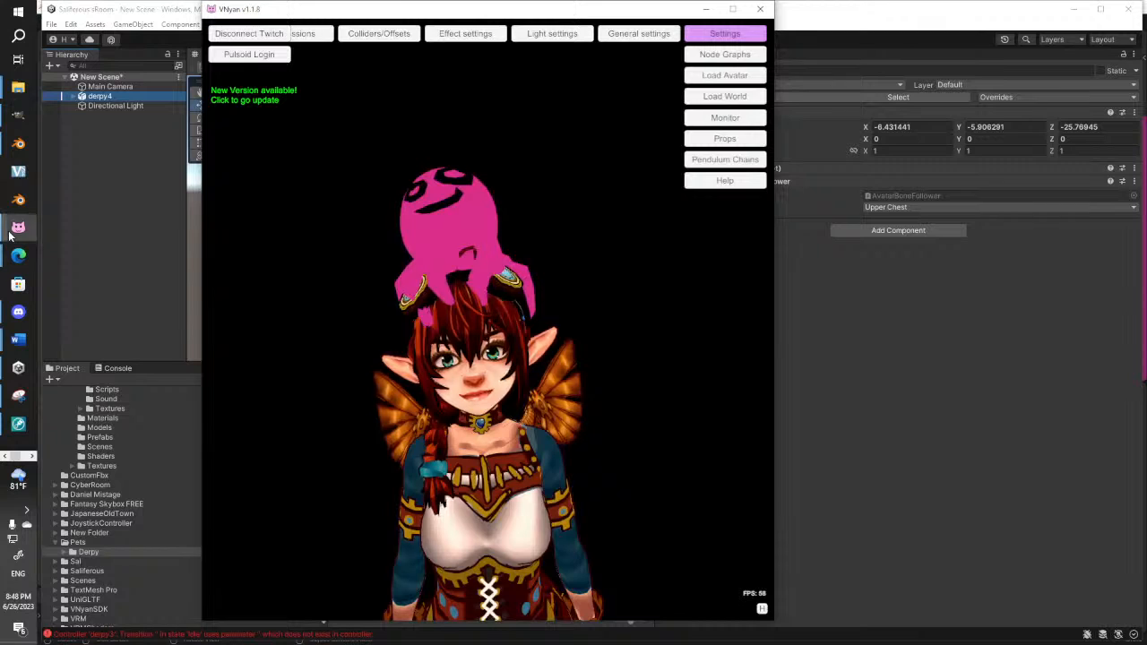
{"action": "left_click", "coordinate": [18, 227]}
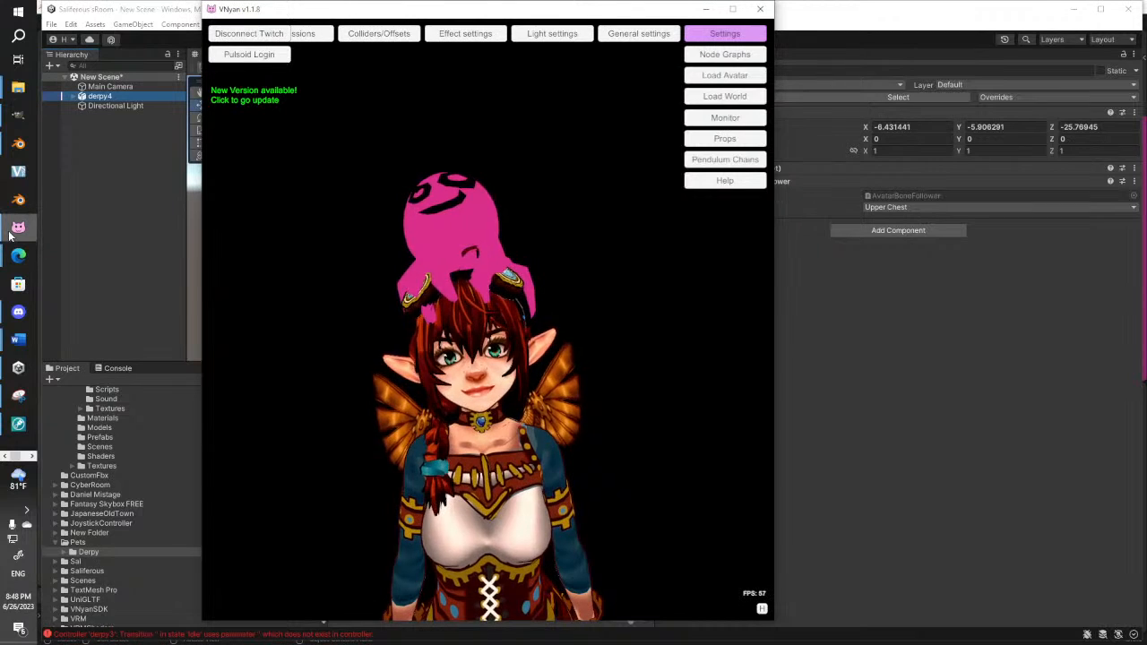
{"action": "left_click", "coordinate": [726, 138]}
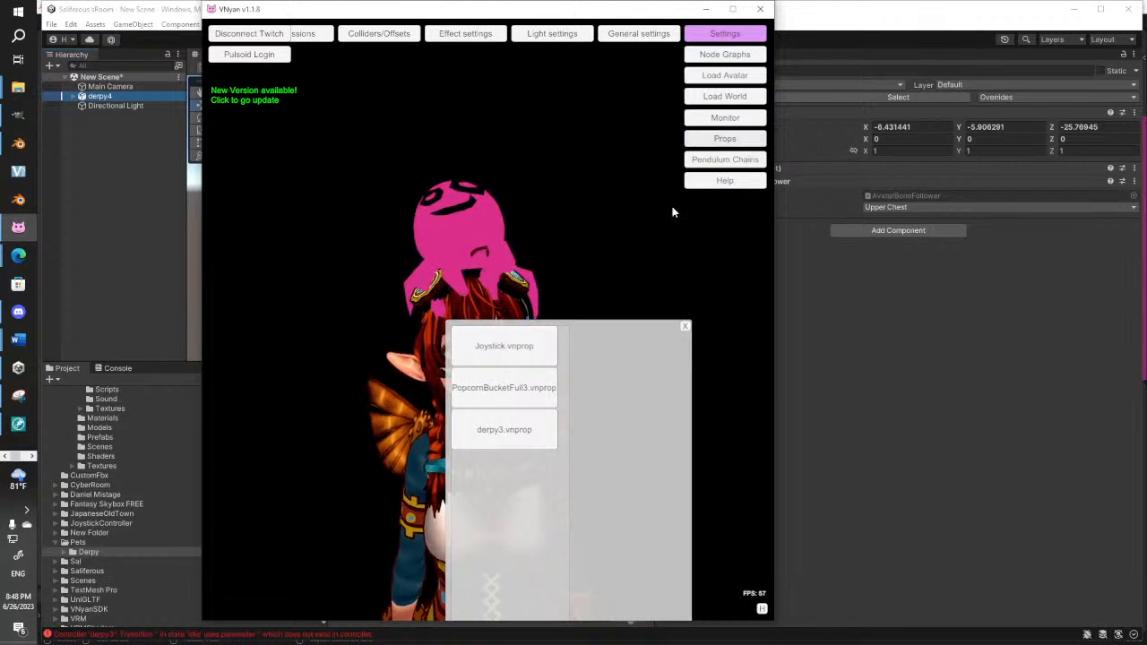
{"action": "left_click_drag", "start_coordinate": [591, 319], "coordinate": [681, 77]}
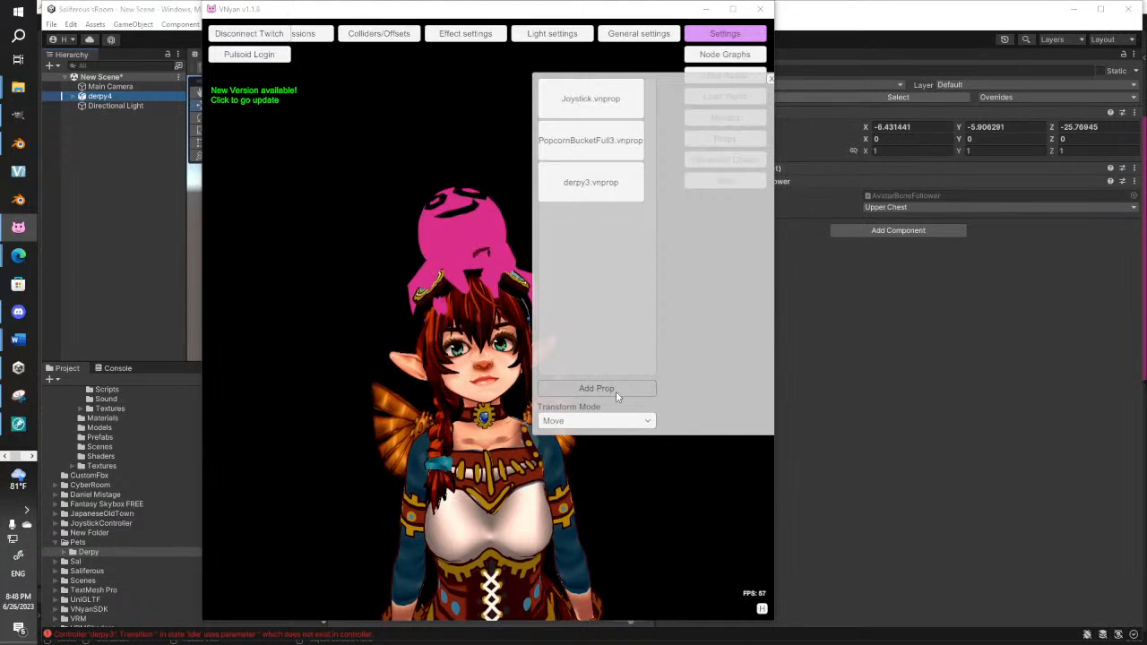
Start adding a prop and browse to the Avatar folder inside Documents
{"action": "left_click", "coordinate": [615, 389]}
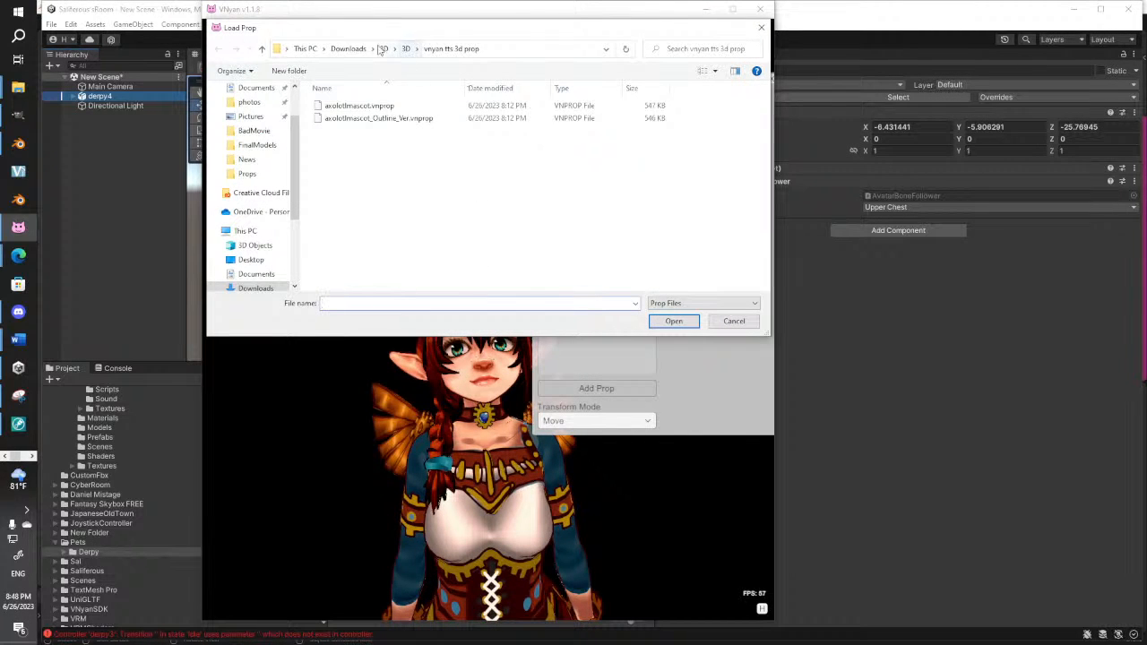
{"action": "scroll", "coordinate": [259, 133], "scroll_direction": "up", "scroll_amount": 2}
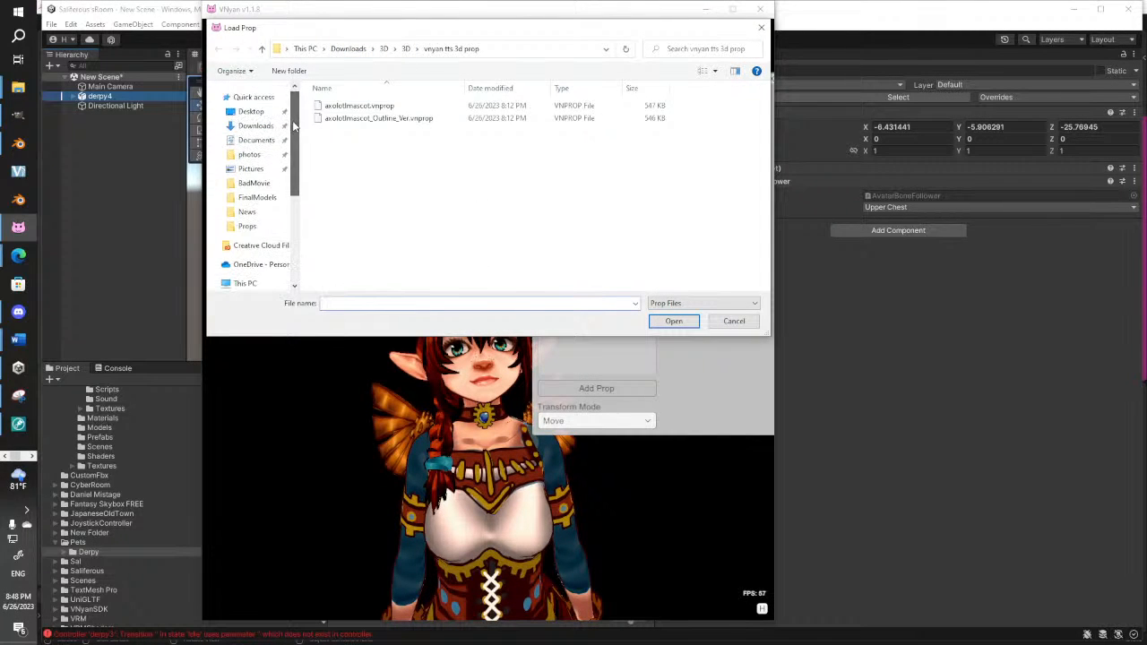
{"action": "left_click", "coordinate": [263, 143]}
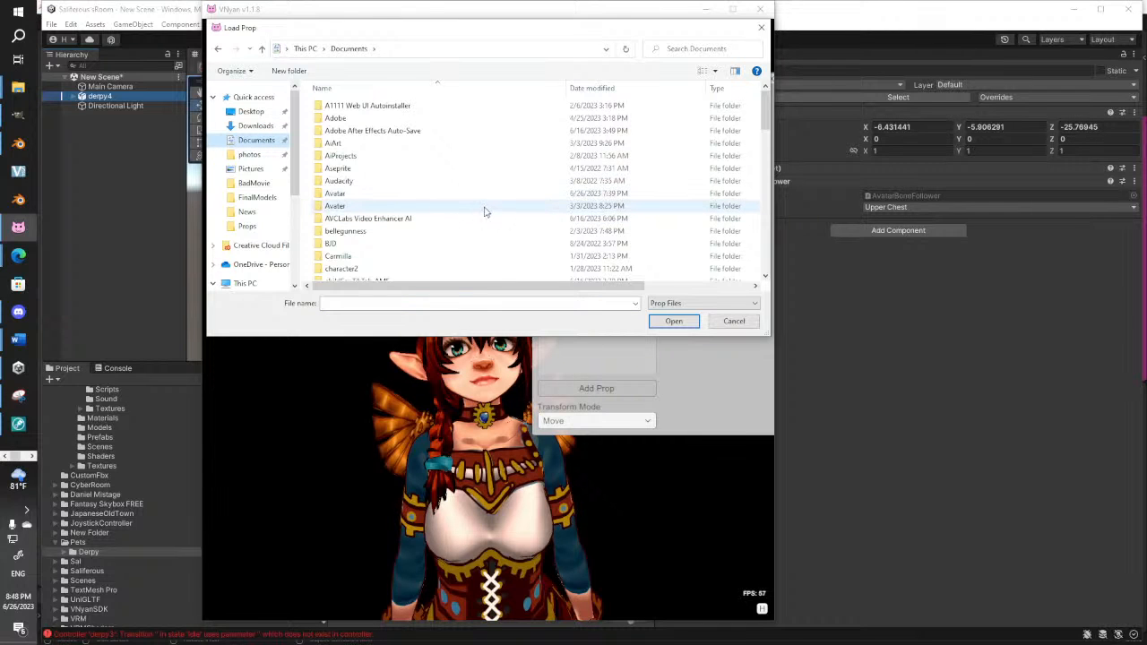
{"action": "scroll", "coordinate": [484, 212], "scroll_direction": "down", "scroll_amount": 1}
{"action": "scroll", "coordinate": [484, 211], "scroll_direction": "down", "scroll_amount": 2}
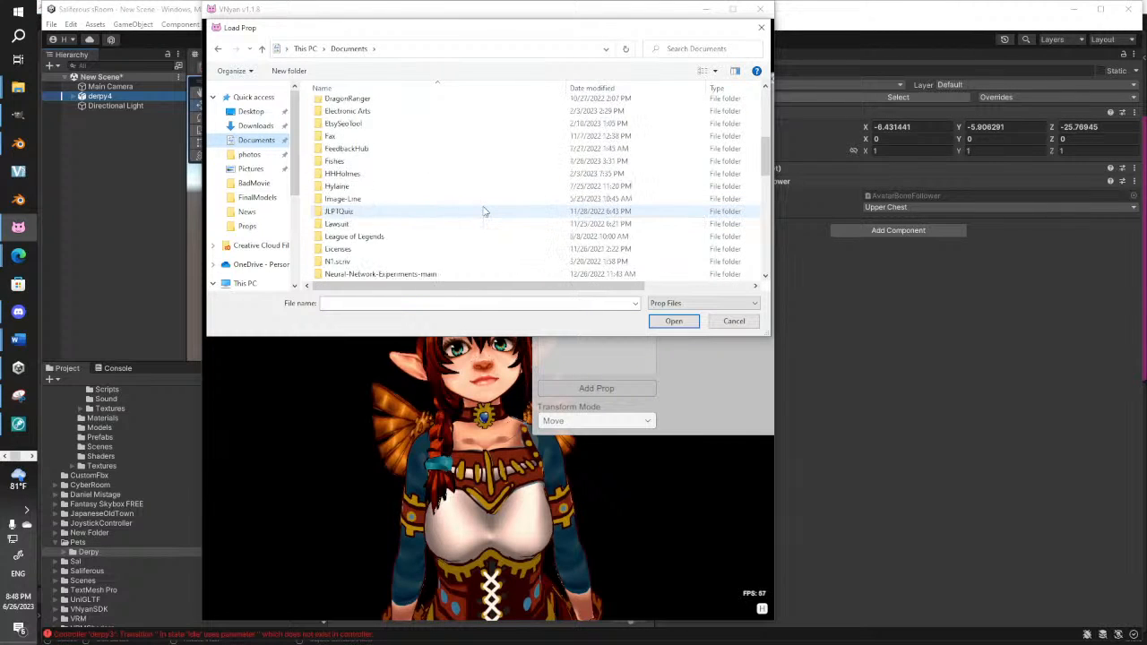
{"action": "scroll", "coordinate": [484, 211], "scroll_direction": "down", "scroll_amount": 8}
{"action": "scroll", "coordinate": [484, 212], "scroll_direction": "down", "scroll_amount": 8}
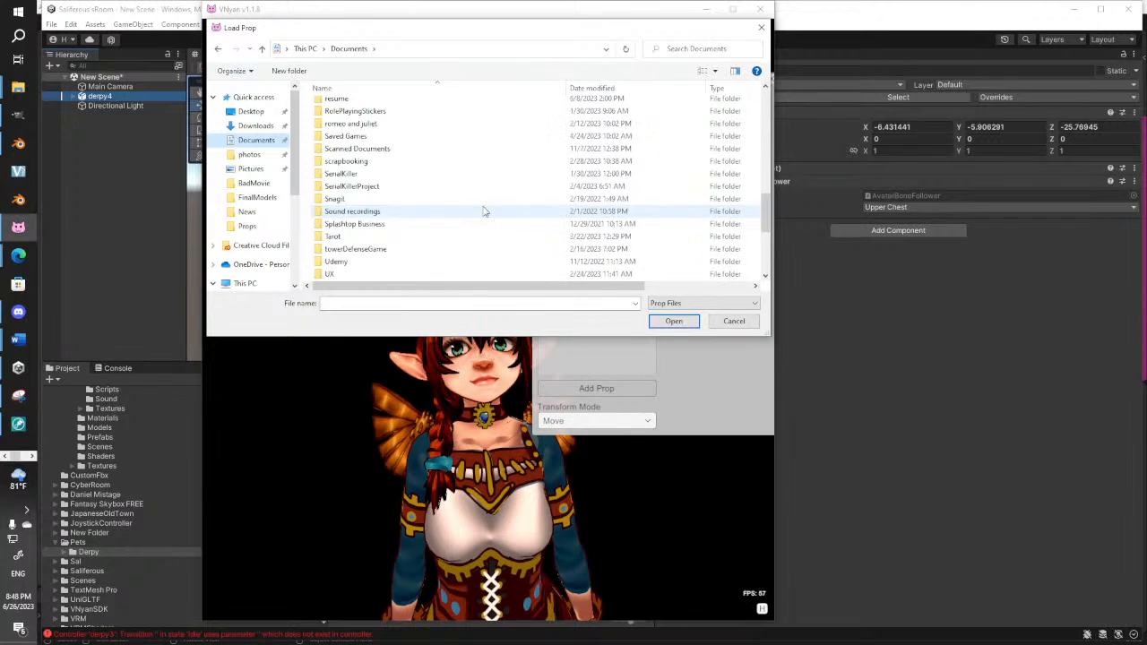
{"action": "scroll", "coordinate": [482, 213], "scroll_direction": "up", "scroll_amount": 9}
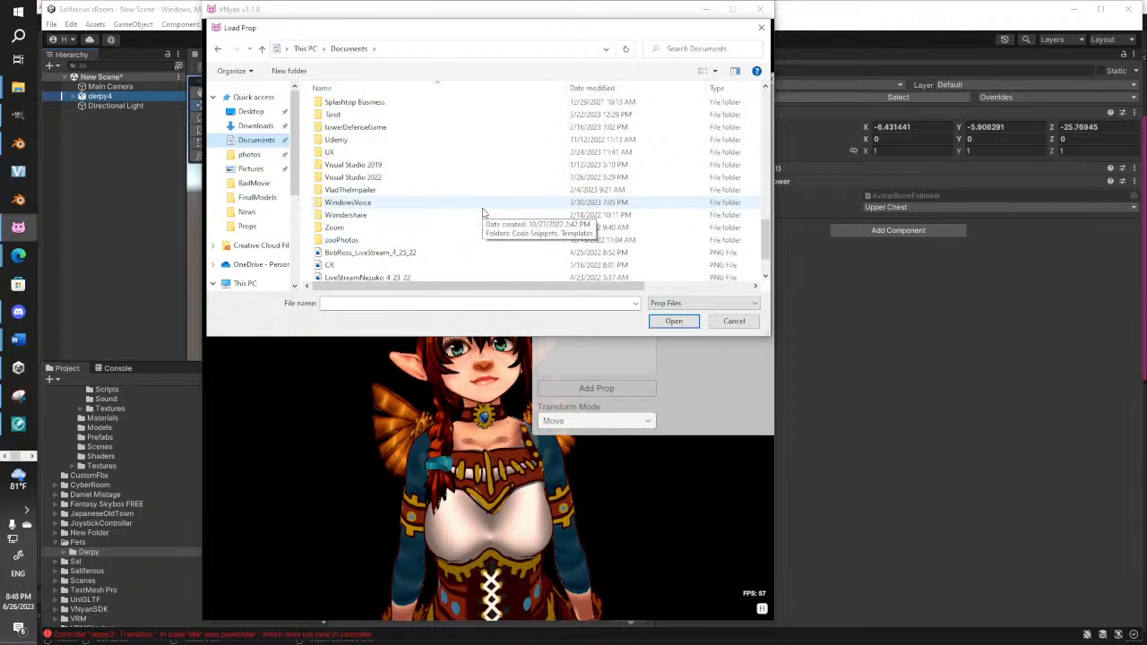
{"action": "scroll", "coordinate": [482, 213], "scroll_direction": "up", "scroll_amount": 3}
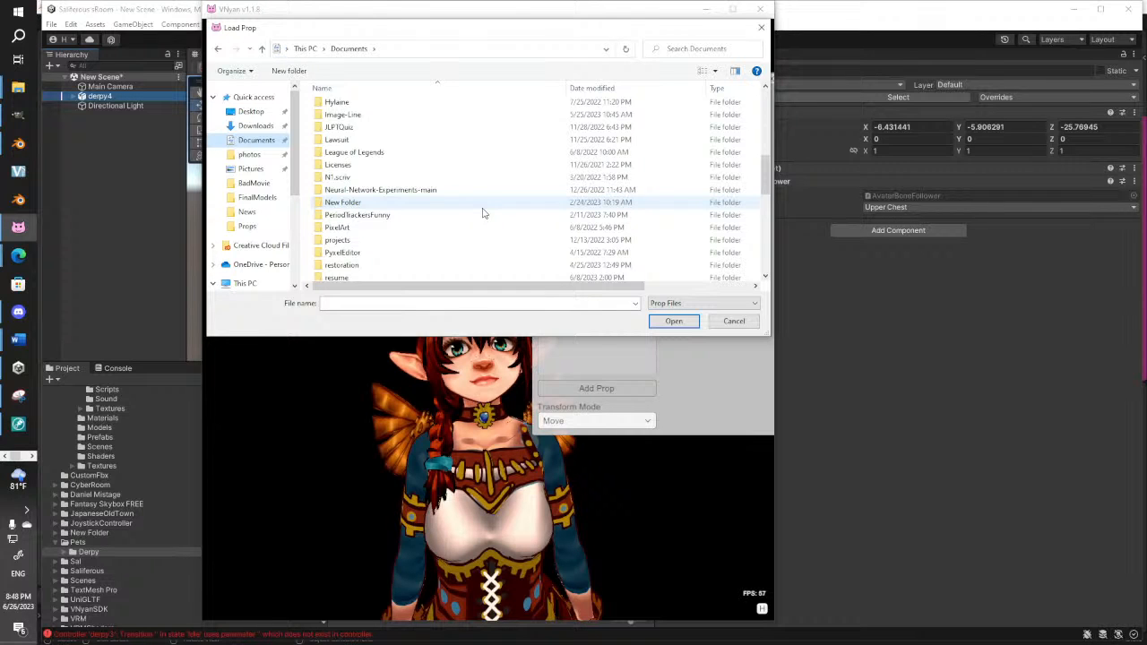
{"action": "scroll", "coordinate": [483, 212], "scroll_direction": "up", "scroll_amount": 10}
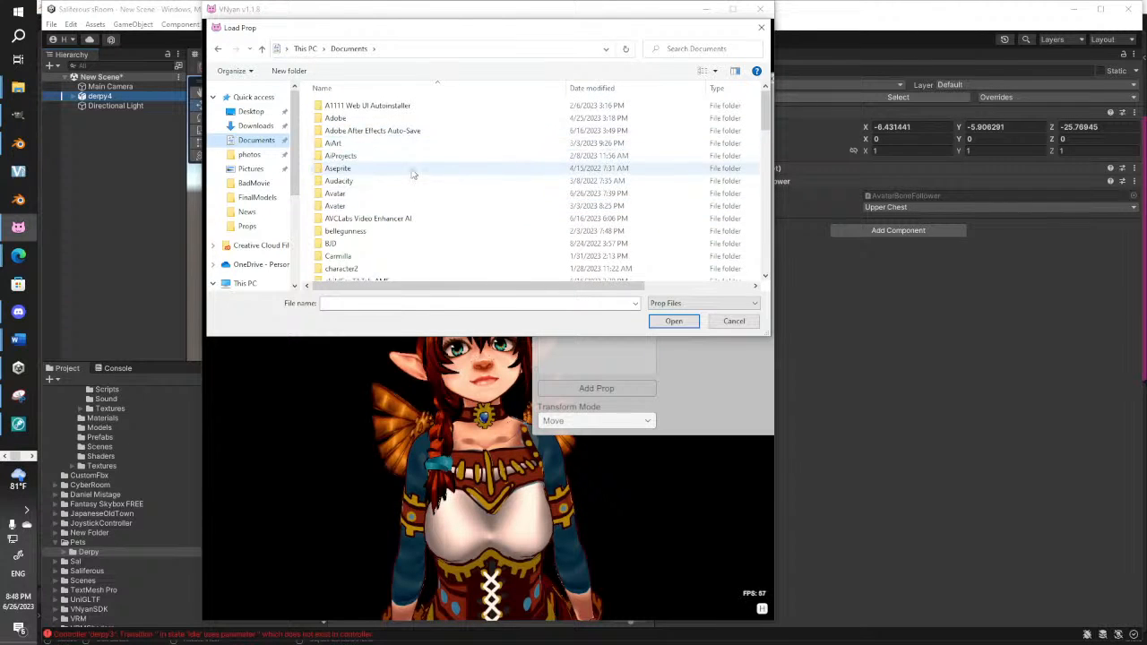
{"action": "double_click", "coordinate": [414, 193]}
Load derpy4.vnprop from the Props folder into the prop list
{"action": "scroll", "coordinate": [541, 172], "scroll_direction": "down", "scroll_amount": 1}
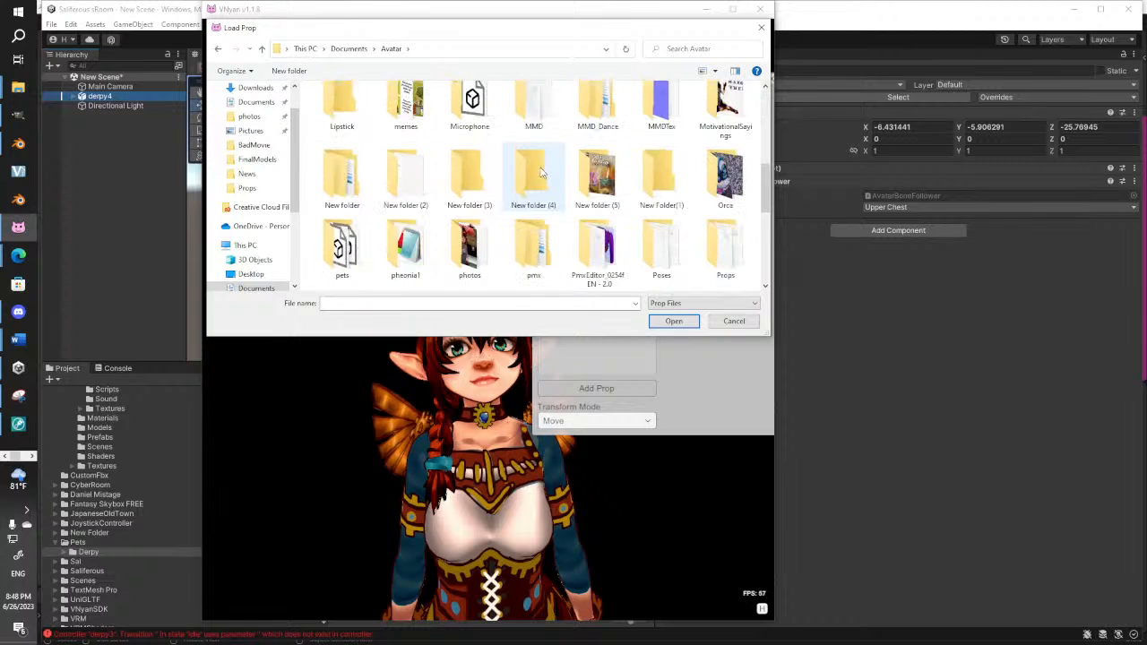
{"action": "scroll", "coordinate": [540, 172], "scroll_direction": "down", "scroll_amount": 1}
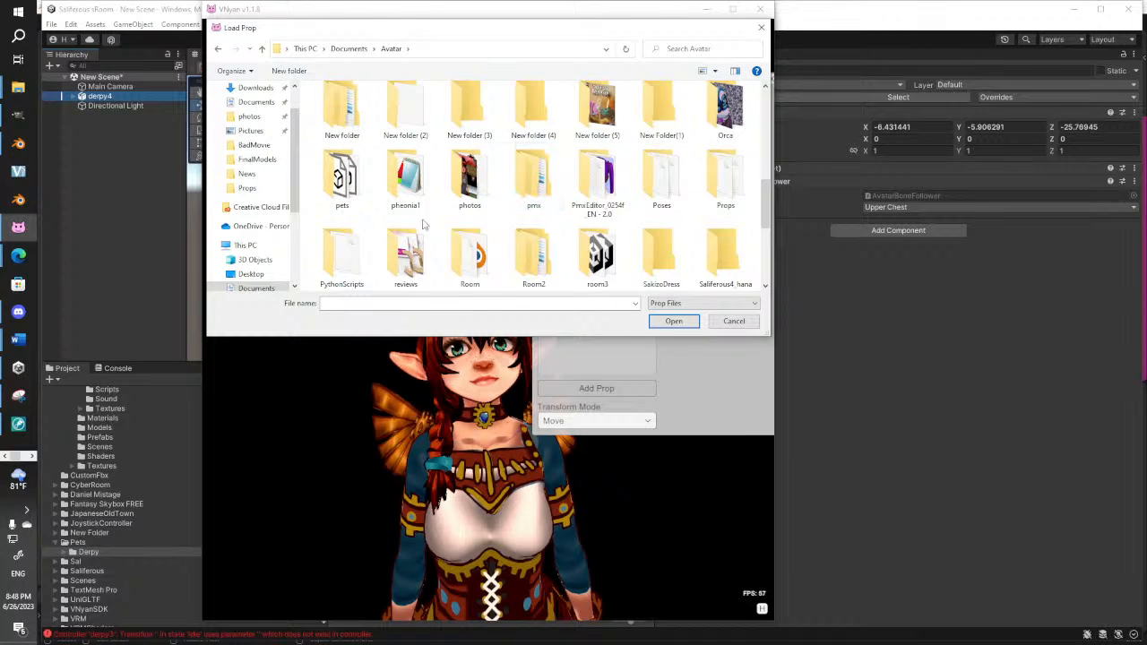
{"action": "double_click", "coordinate": [717, 179]}
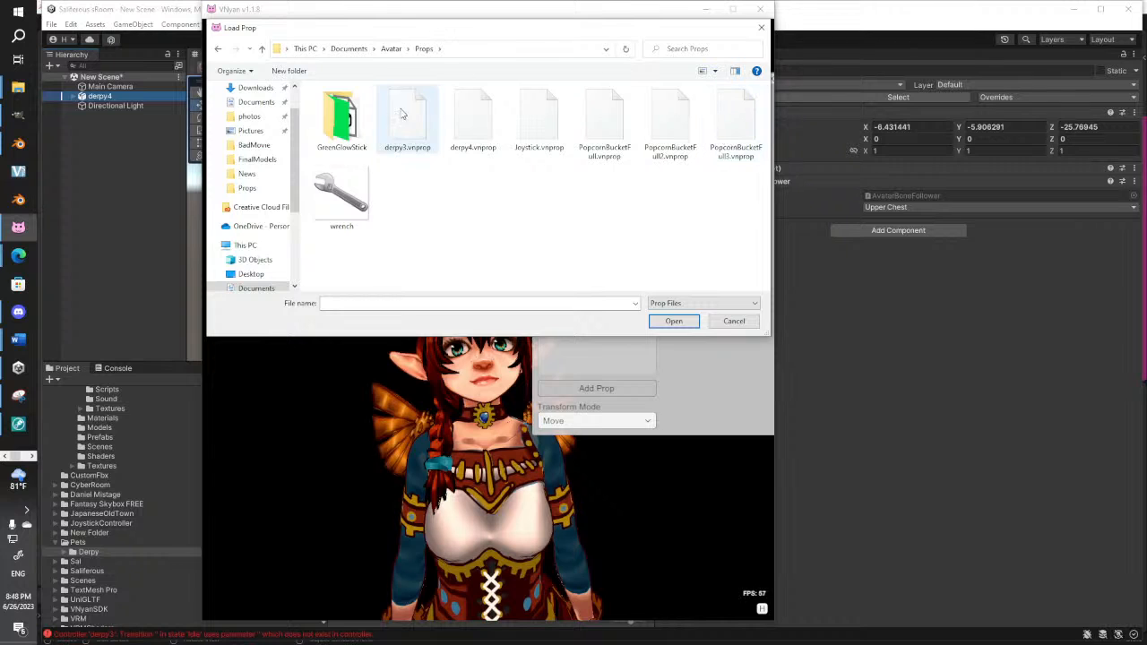
{"action": "left_click", "coordinate": [473, 116]}
{"action": "left_click", "coordinate": [674, 321]}
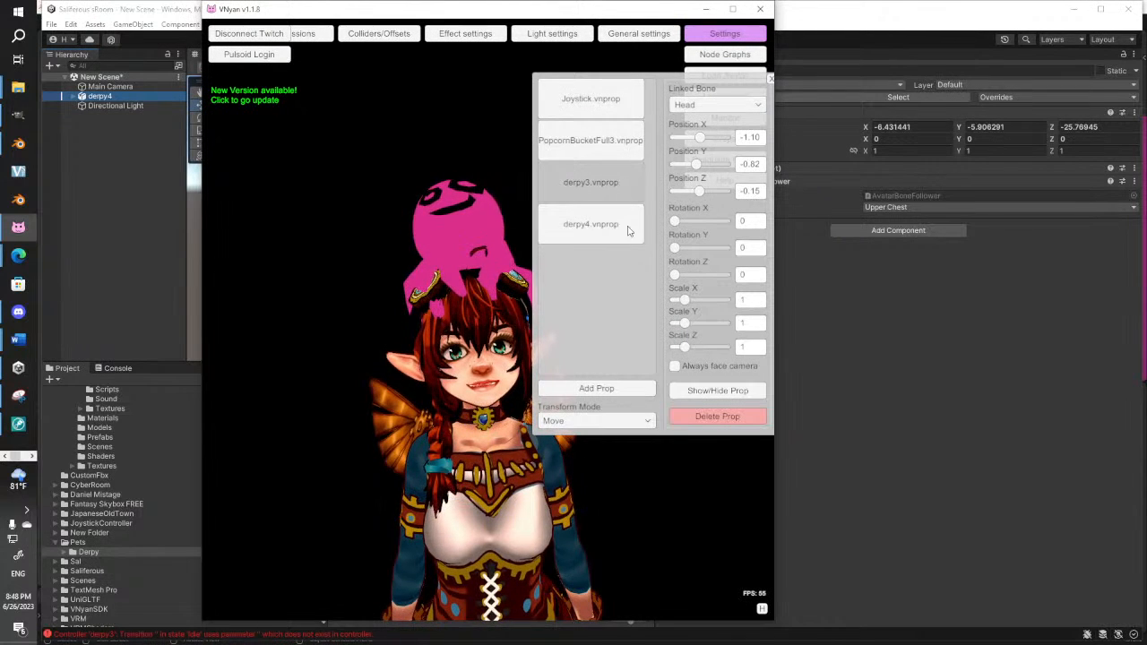
Hide the derpy3 prop and select derpy4.vnprop, with the whole avatar in view
{"action": "left_click", "coordinate": [703, 392]}
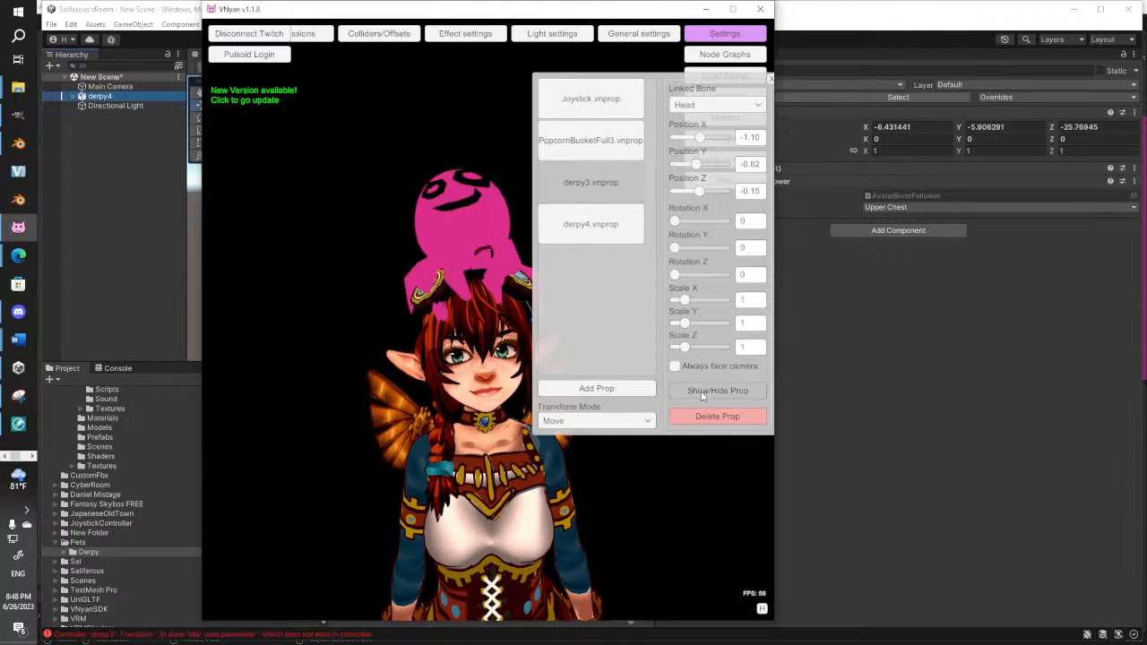
{"action": "left_click", "coordinate": [610, 228]}
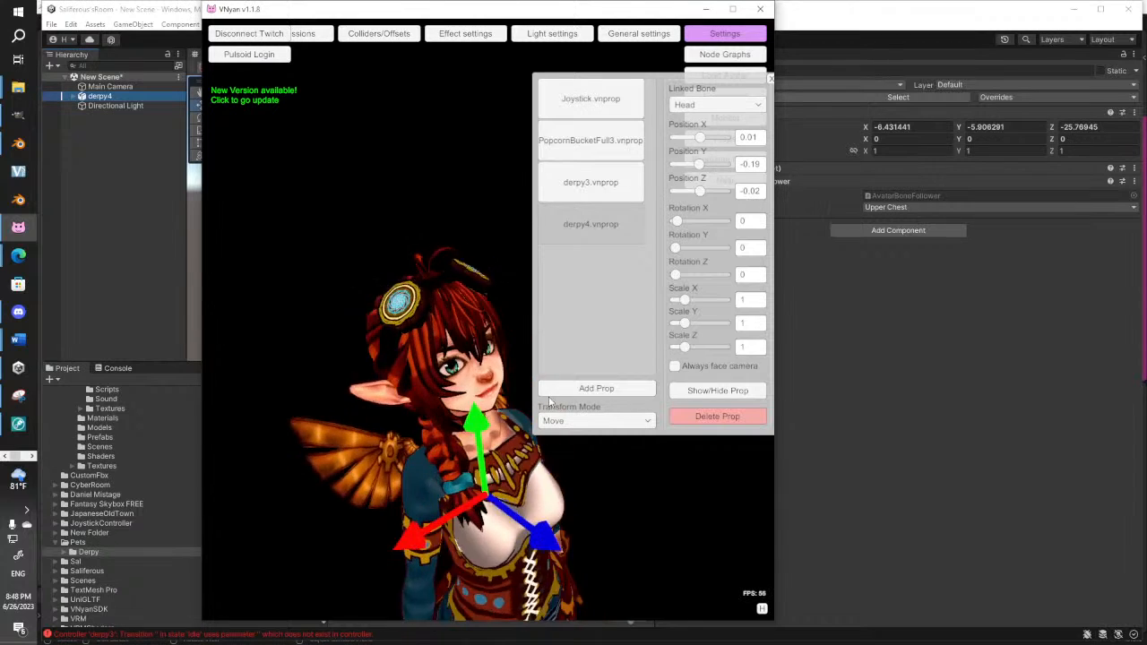
{"action": "scroll", "coordinate": [515, 377], "scroll_direction": "down", "scroll_amount": 5}
{"action": "middle_click_drag", "start_coordinate": [525, 348], "coordinate": [453, 350]}
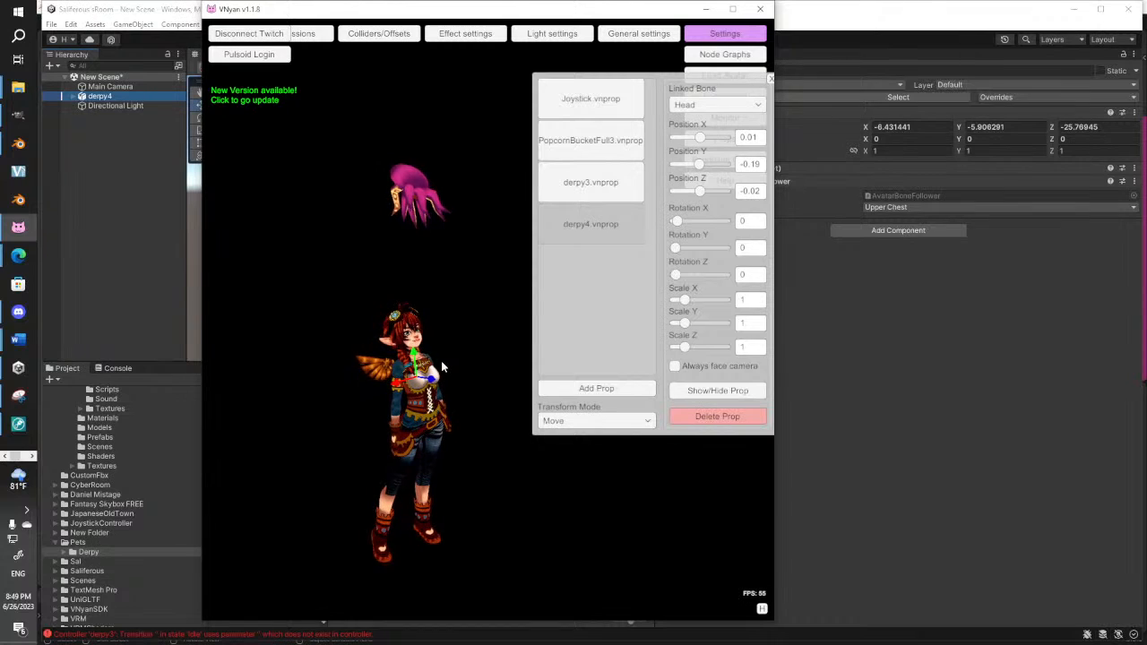
Reopen the Props window, place it beside the avatar and select derpy4.vnprop again
{"action": "left_click_drag", "start_coordinate": [703, 89], "coordinate": [553, 181]}
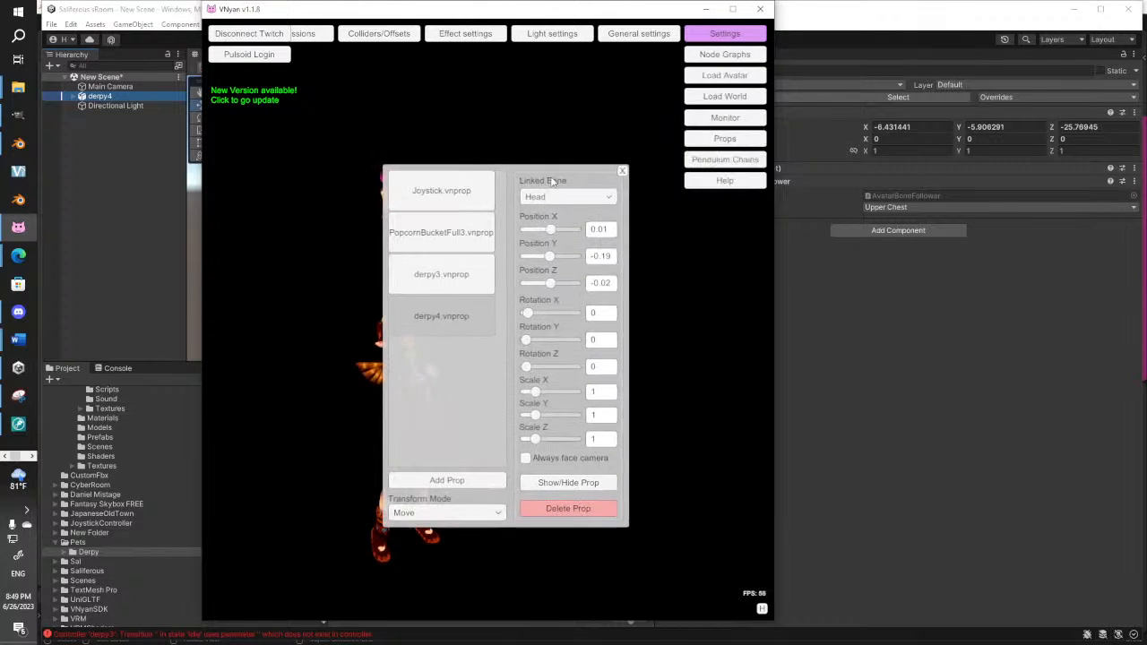
{"action": "left_click", "coordinate": [622, 171]}
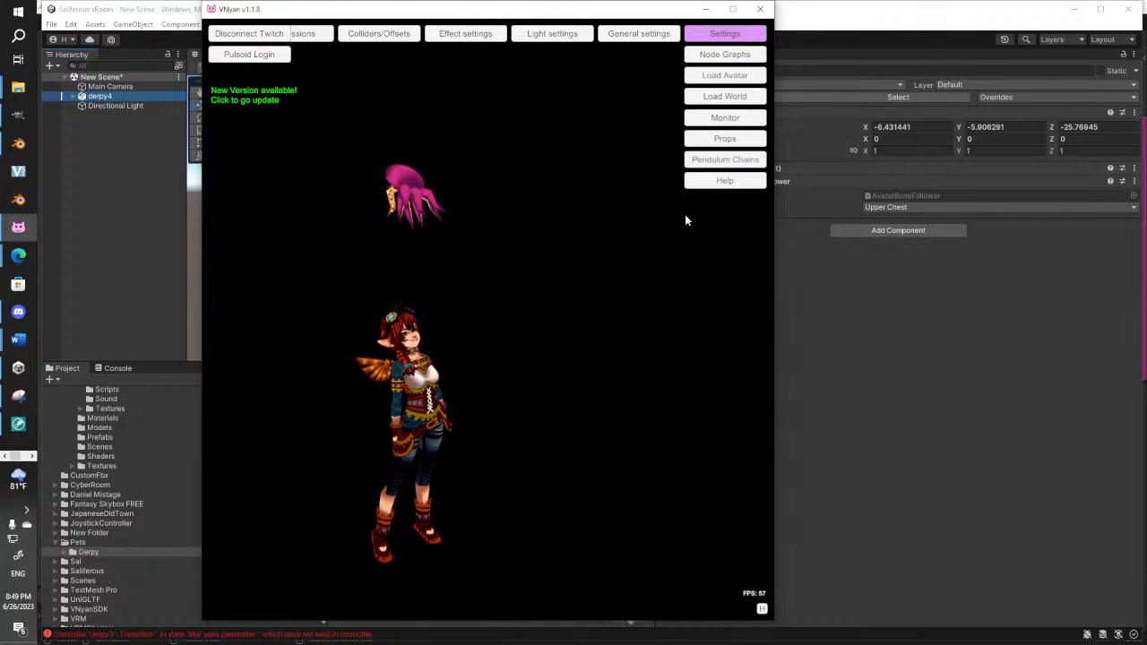
{"action": "left_click", "coordinate": [726, 140]}
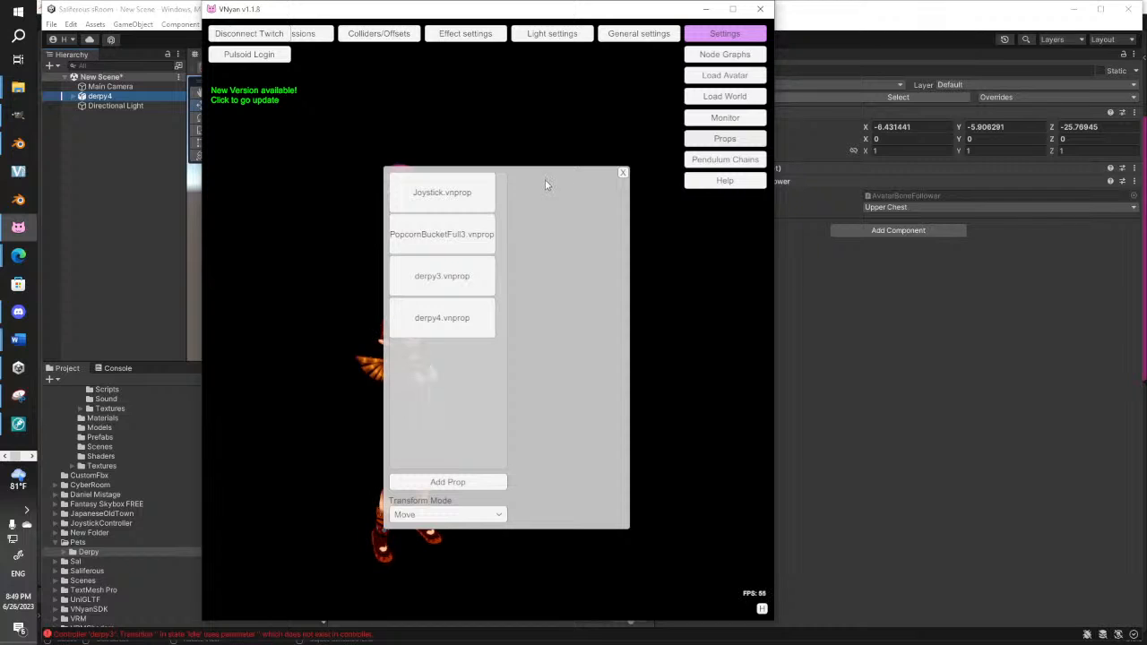
{"action": "left_click_drag", "start_coordinate": [544, 184], "coordinate": [647, 120]}
{"action": "left_click", "coordinate": [547, 272]}
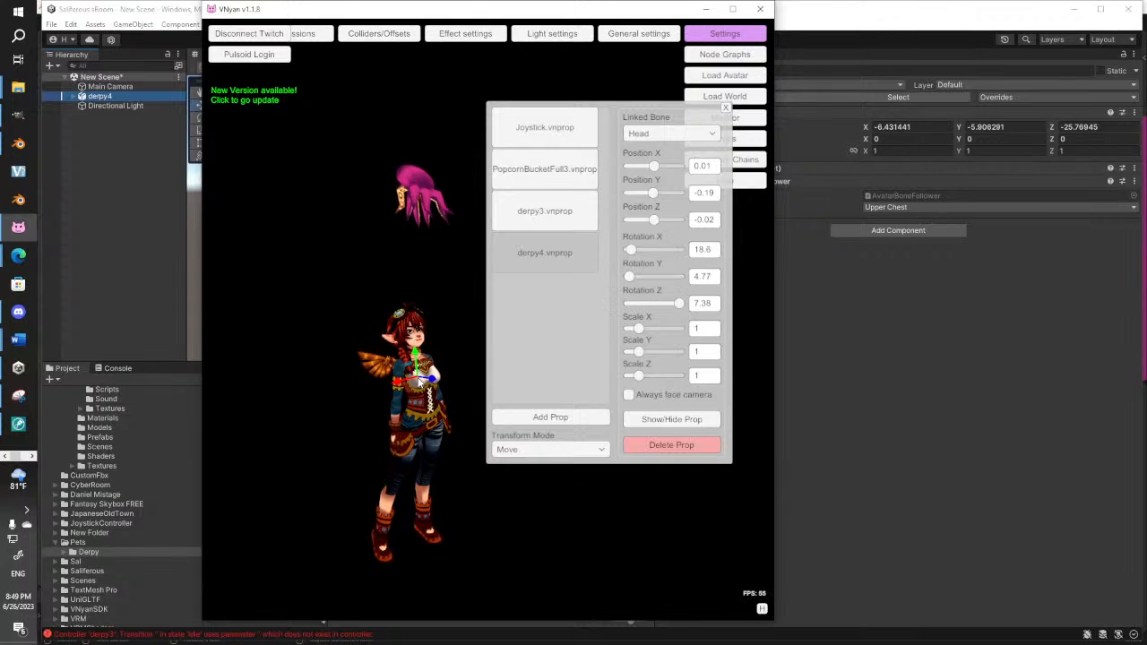
Set derpy4's Linked Bone to Upper Chest and examine the prop's placement around the avatar
{"action": "left_click", "coordinate": [672, 132]}
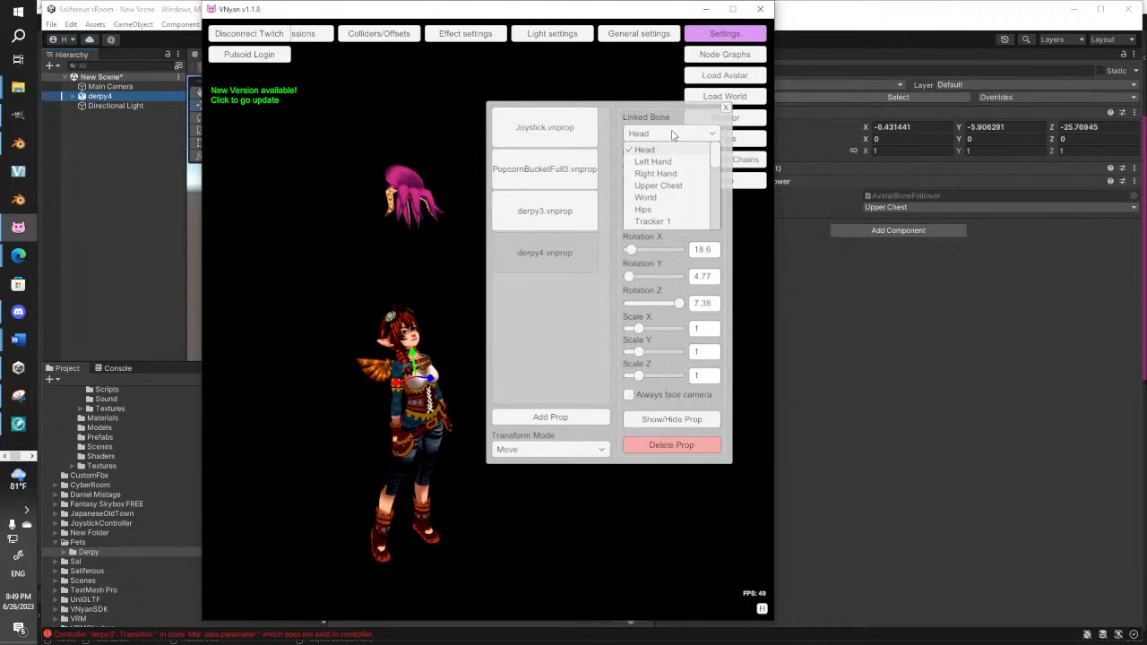
{"action": "left_click", "coordinate": [658, 185]}
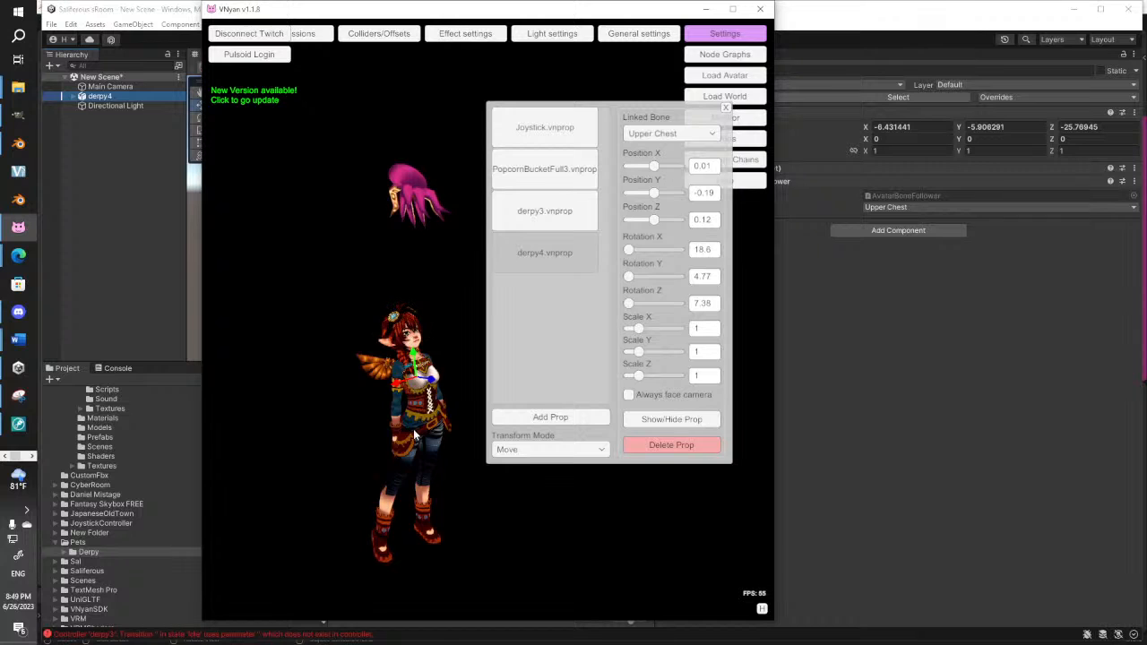
{"action": "scroll", "coordinate": [418, 385], "scroll_direction": "up", "scroll_amount": 4}
{"action": "scroll", "coordinate": [418, 386], "scroll_direction": "down", "scroll_amount": 2}
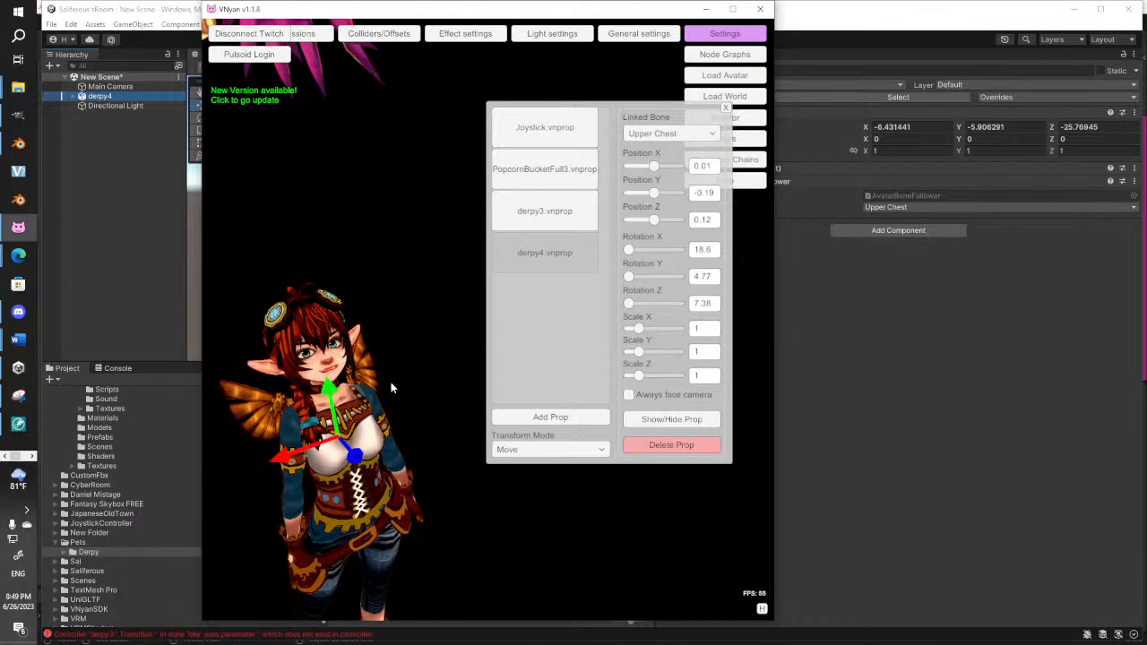
{"action": "scroll", "coordinate": [392, 387], "scroll_direction": "up", "scroll_amount": 2}
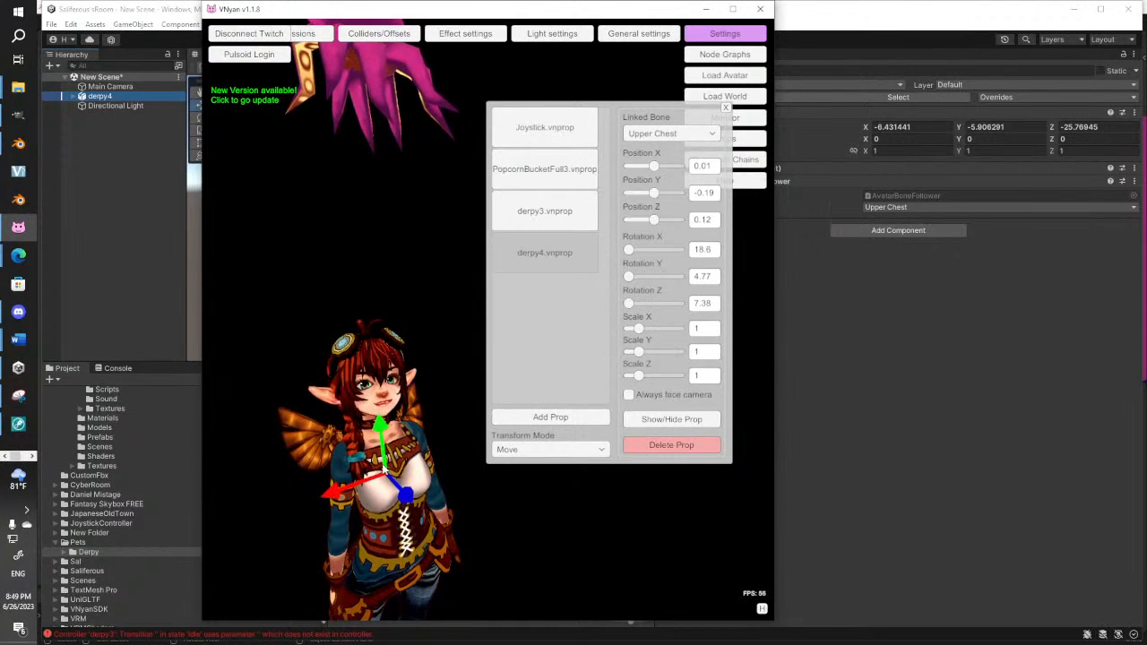
Try shifting derpy4 with Position X and Position Z, and toggle the prop's visibility off and on
{"action": "left_click_drag", "start_coordinate": [655, 166], "coordinate": [666, 167]}
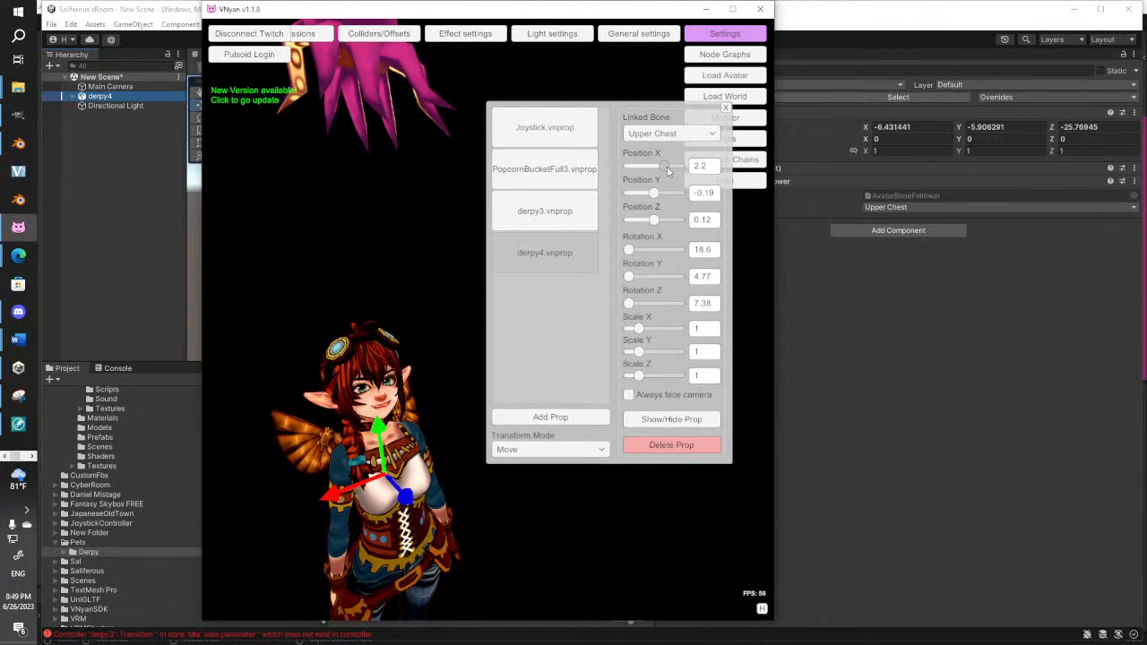
{"action": "left_click_drag", "start_coordinate": [654, 220], "coordinate": [675, 227]}
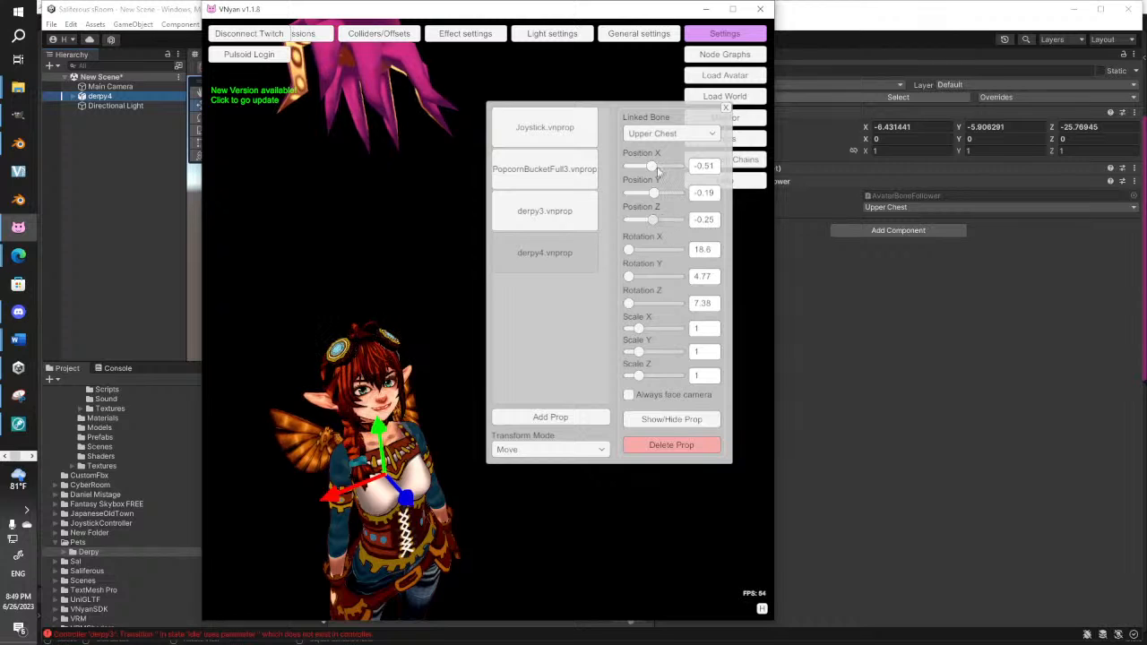
{"action": "left_click", "coordinate": [550, 223]}
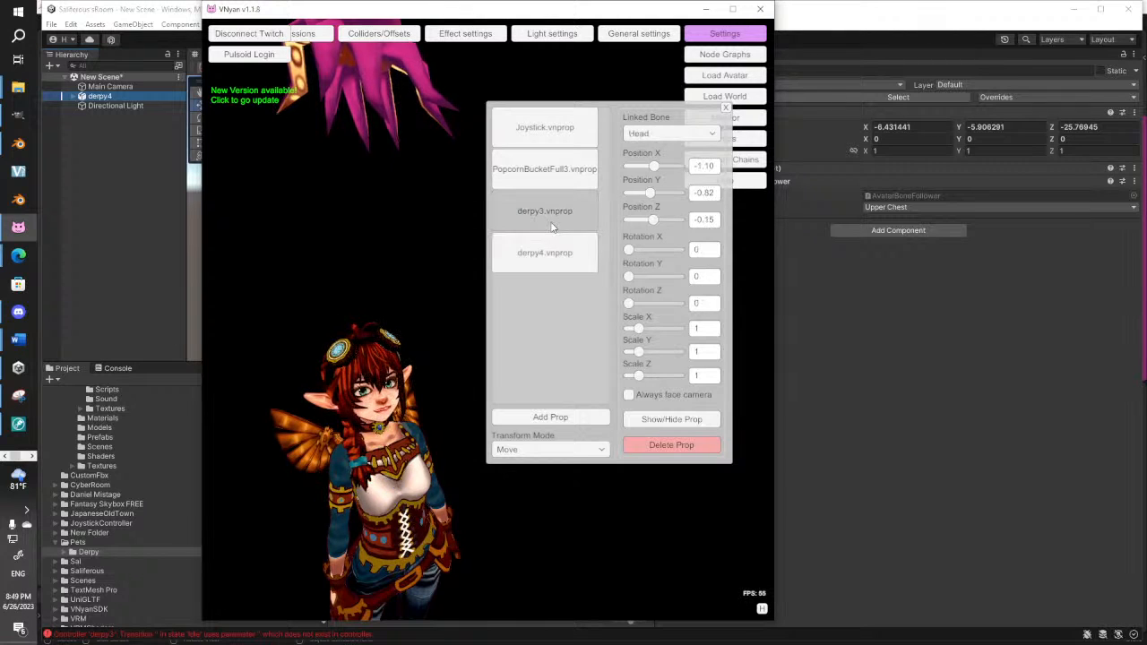
{"action": "left_click", "coordinate": [556, 259]}
{"action": "left_click", "coordinate": [664, 422]}
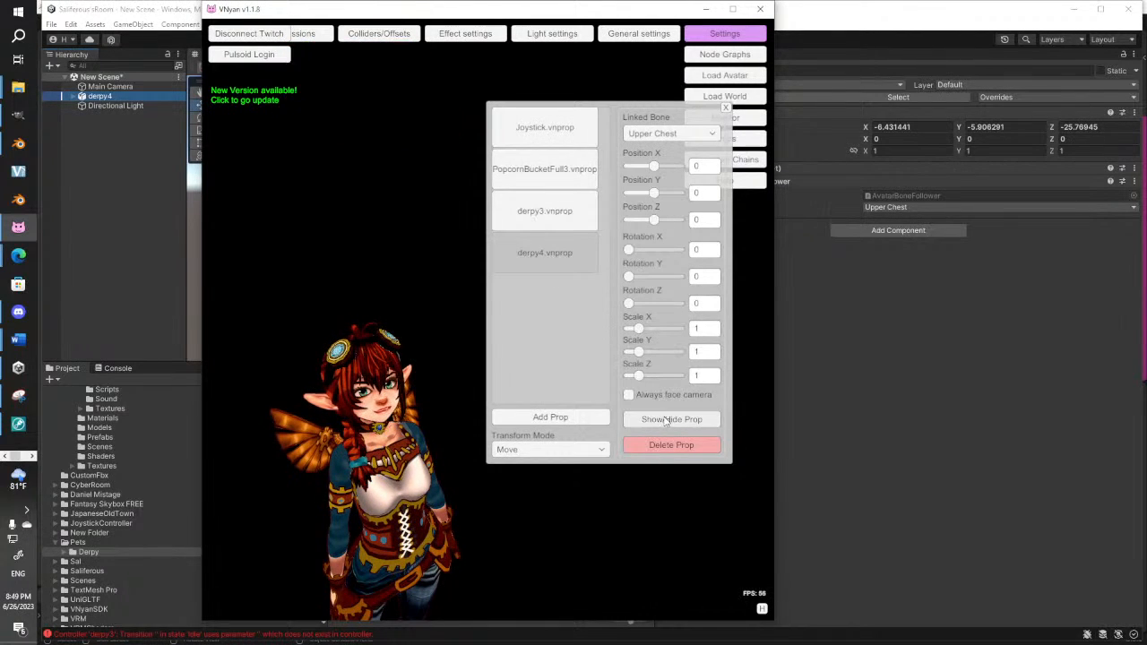
{"action": "left_click", "coordinate": [665, 422]}
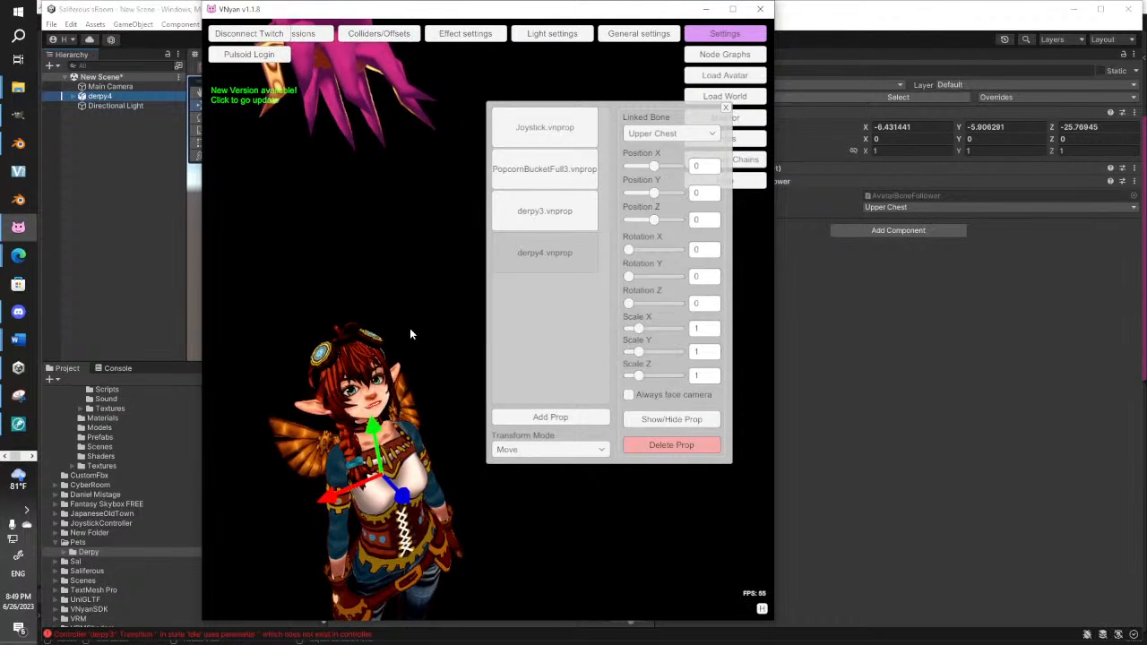
Set derpy4's Position Y to -0.75 and Position Z to 0.12, and try adjusting its Rotation X
{"action": "mouse_move", "coordinate": [409, 328]}
{"action": "middle_mouse_down"}
{"action": "mouse_move", "coordinate": [412, 360]}
{"action": "mouse_move", "coordinate": [408, 344]}
{"action": "middle_mouse_up"}
{"action": "right_click_drag", "start_coordinate": [384, 416], "coordinate": [377, 383]}
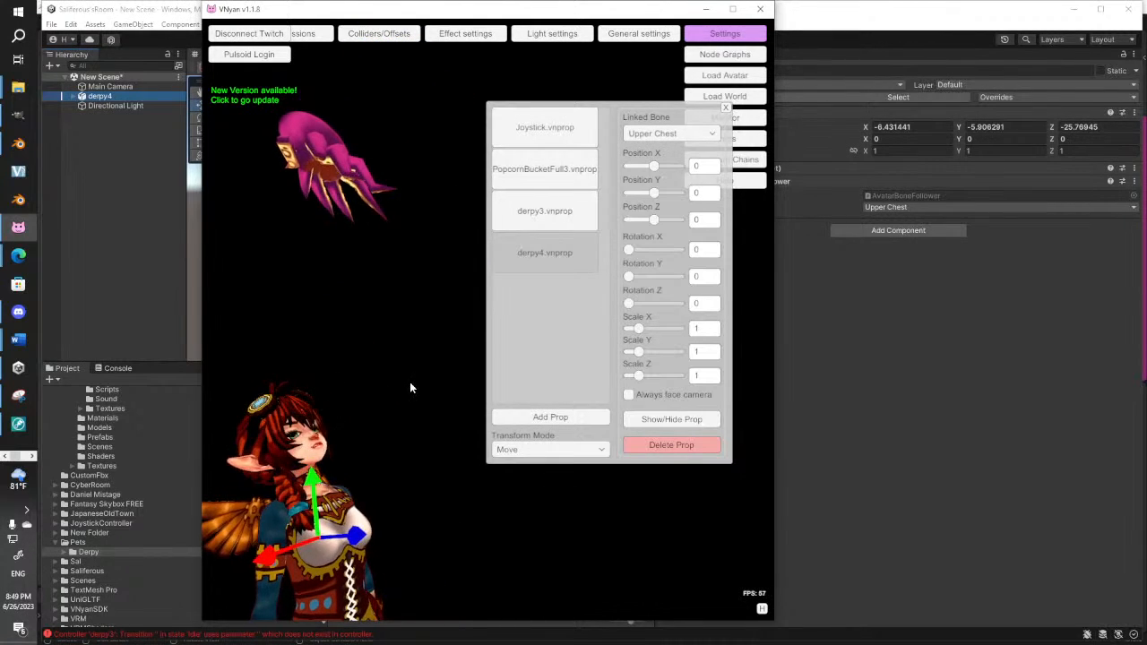
{"action": "left_click_drag", "start_coordinate": [654, 222], "coordinate": [650, 198]}
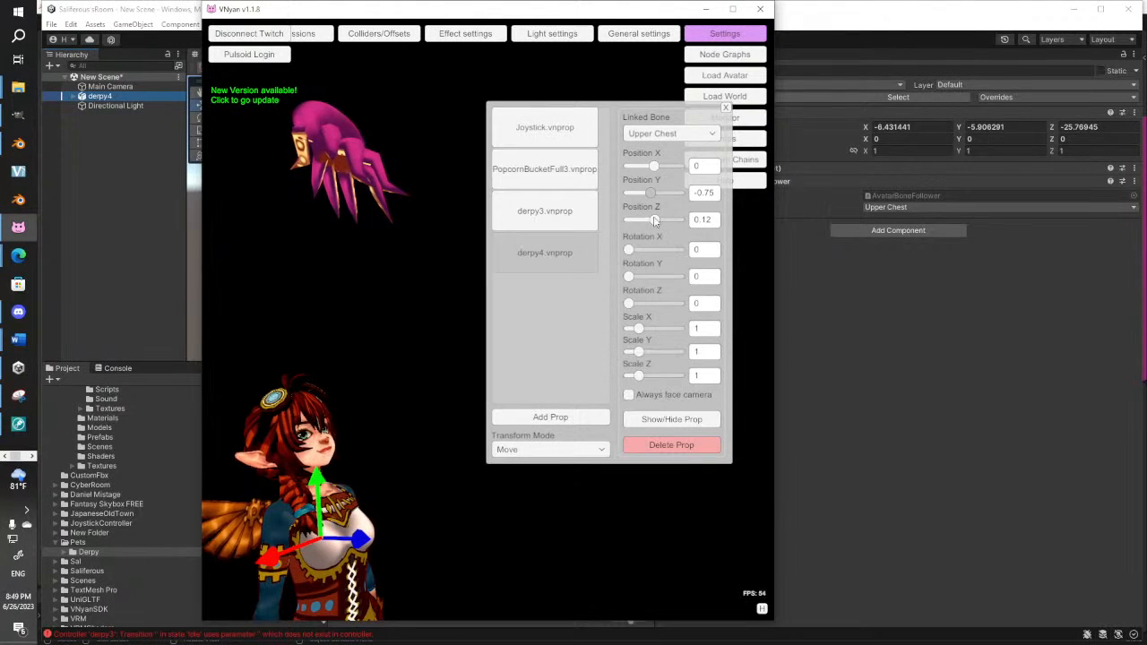
{"action": "left_click_drag", "start_coordinate": [629, 251], "coordinate": [624, 261]}
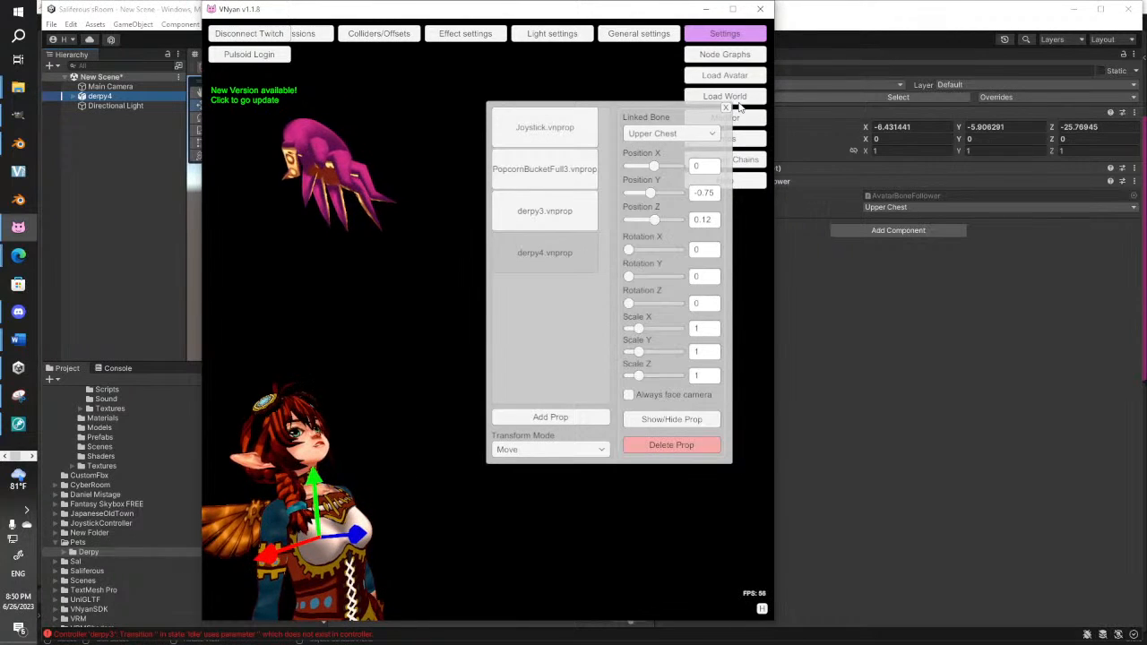
Switch to Unity and remove the VNyan Avatar Bone Follower component from derpy4
{"action": "left_click", "coordinate": [983, 385]}
{"action": "left_click", "coordinate": [1134, 181]}
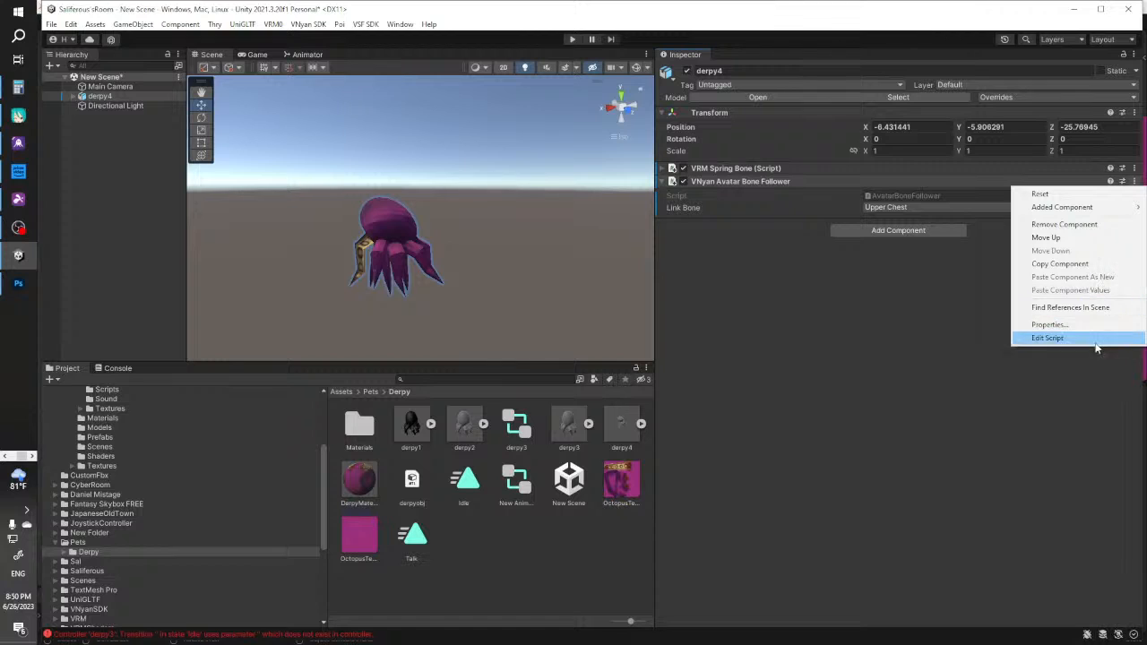
{"action": "left_click", "coordinate": [1100, 226]}
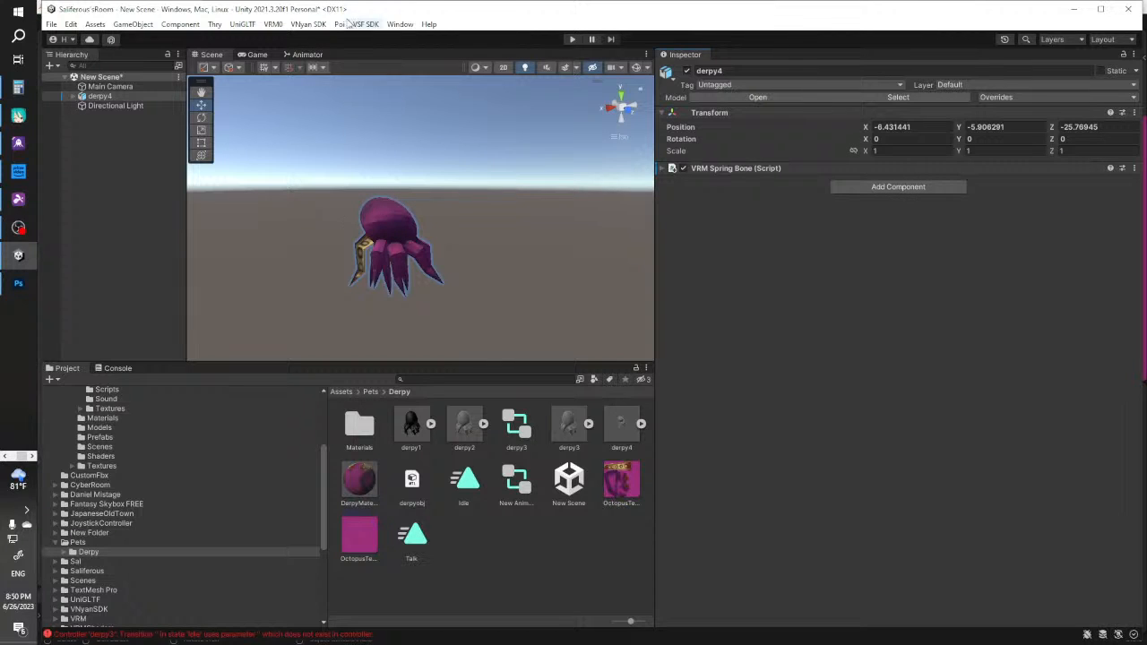
Export derpy4 as a VNyan prop named derpy5 in the Props folder
{"action": "left_click", "coordinate": [307, 24]}
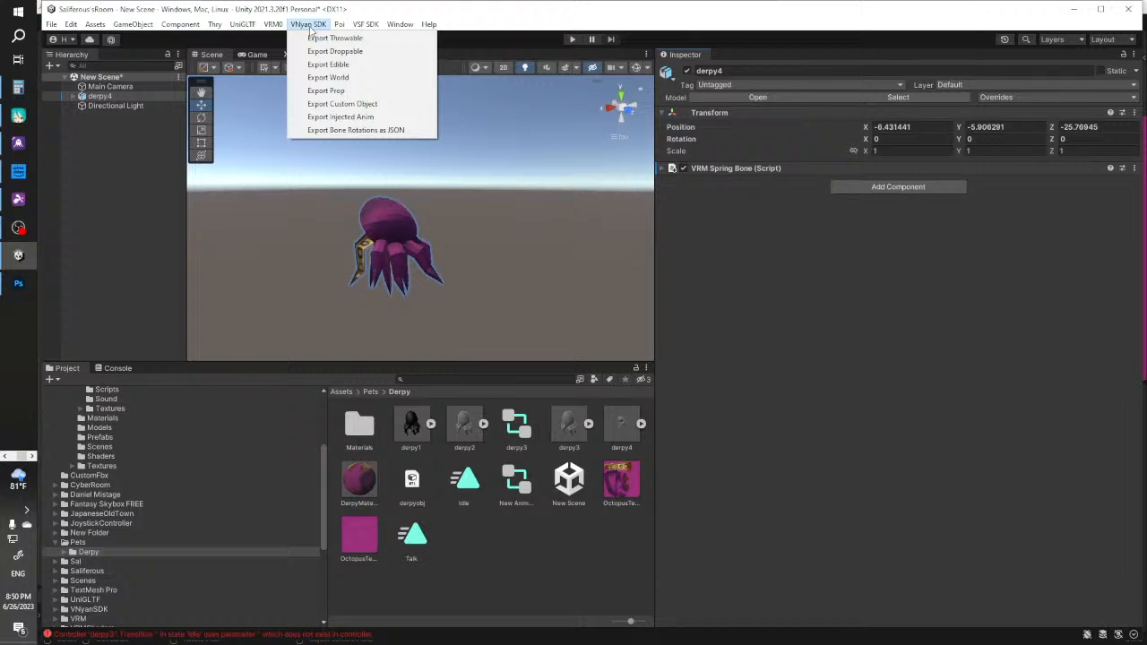
{"action": "left_click", "coordinate": [388, 92]}
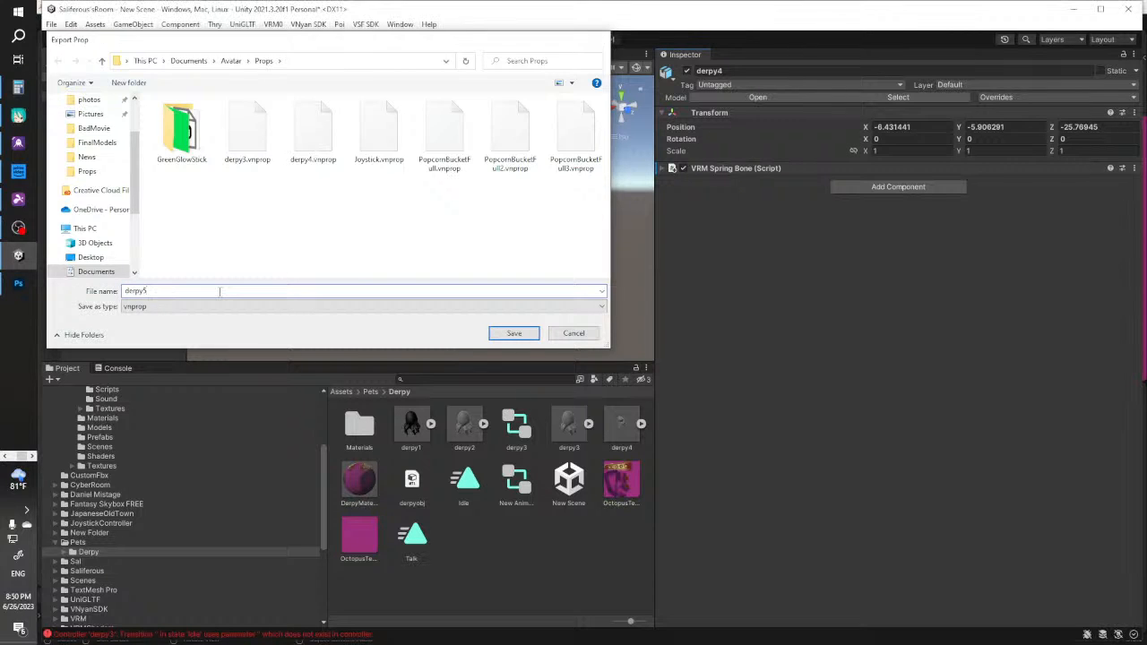
{"action": "key", "text": "Return"}
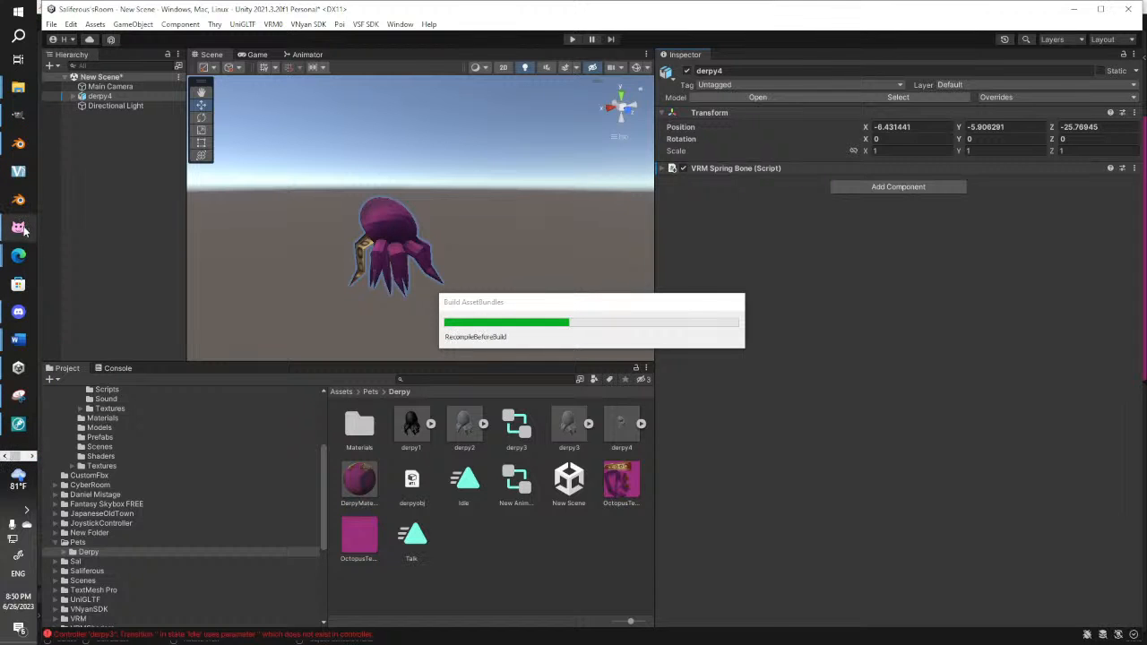
{"action": "left_click", "coordinate": [18, 228]}
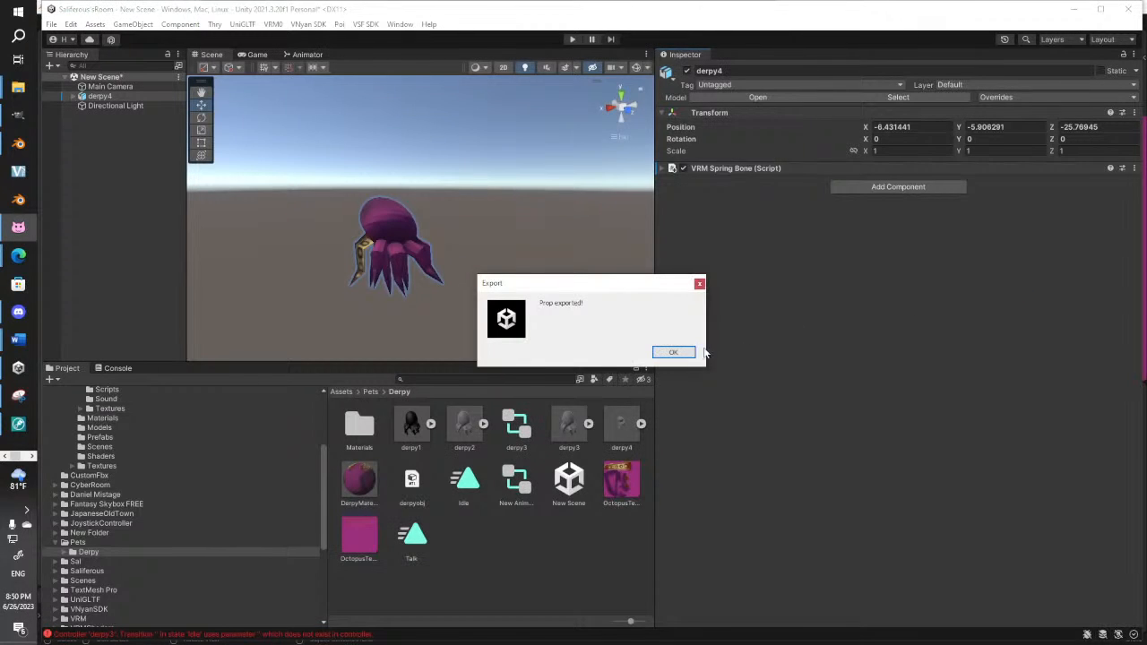
{"action": "left_click", "coordinate": [694, 351]}
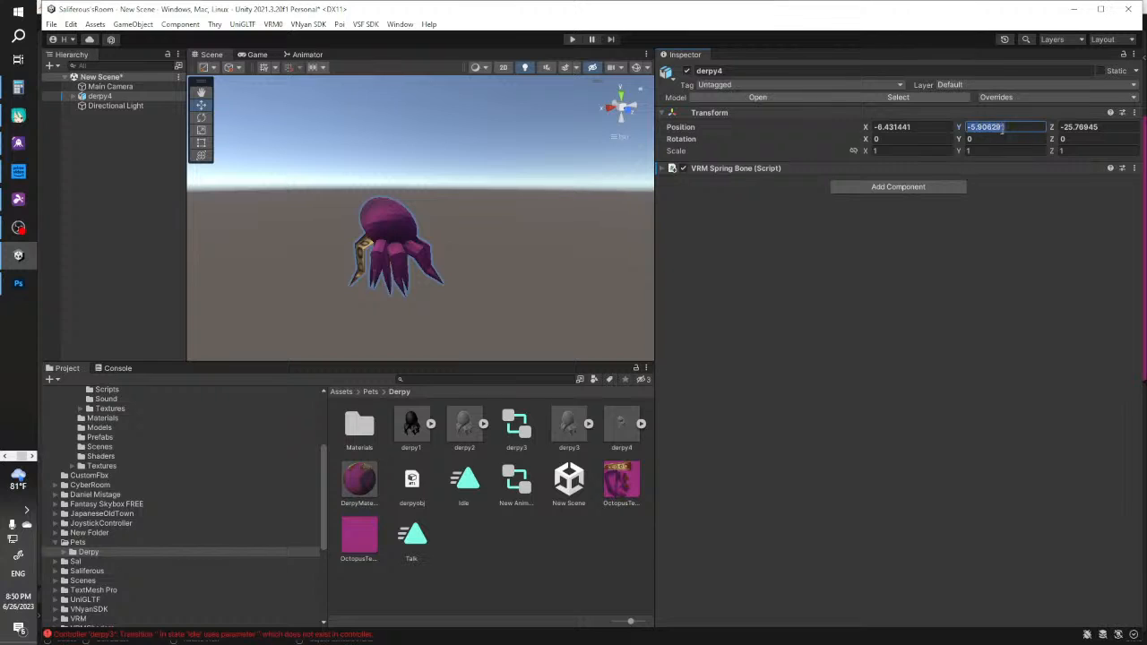
Set derpy4's Position to 0 on X, Y and Z and frame the octopus in the scene
{"action": "type", "text": "0"}
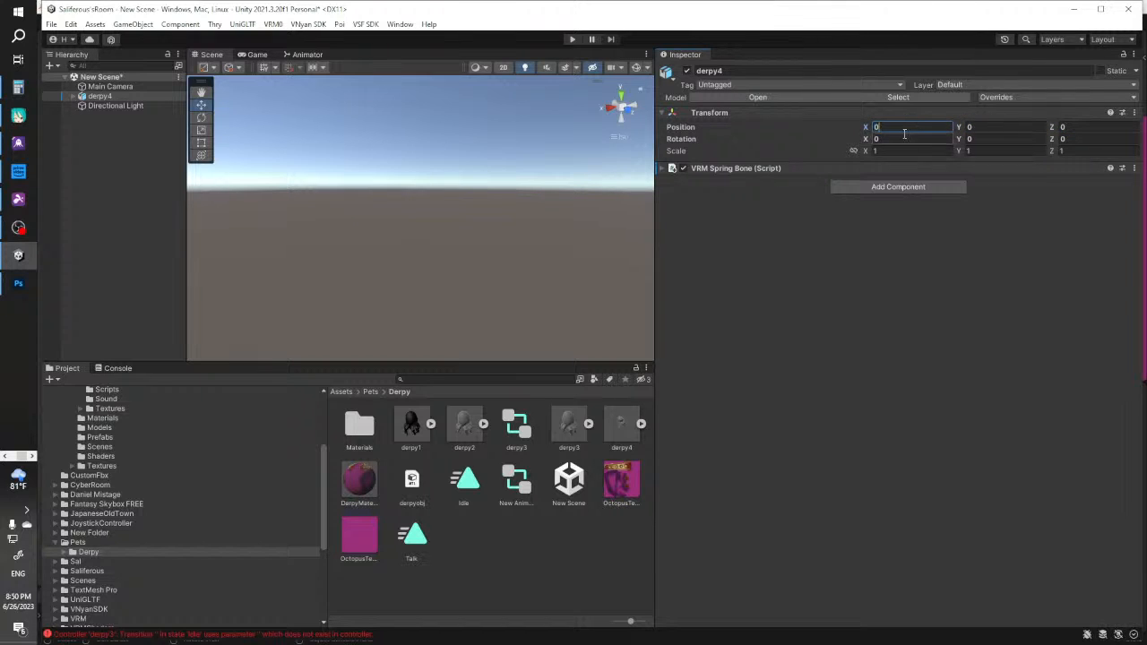
{"action": "double_click", "coordinate": [97, 97]}
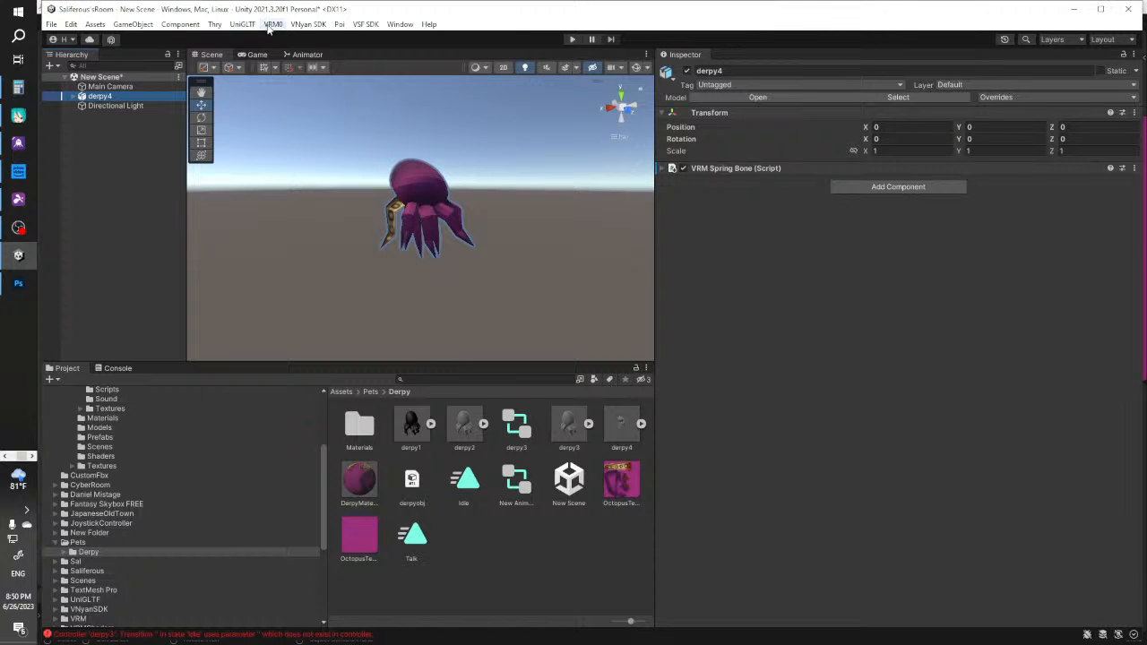
{"action": "left_click", "coordinate": [425, 181]}
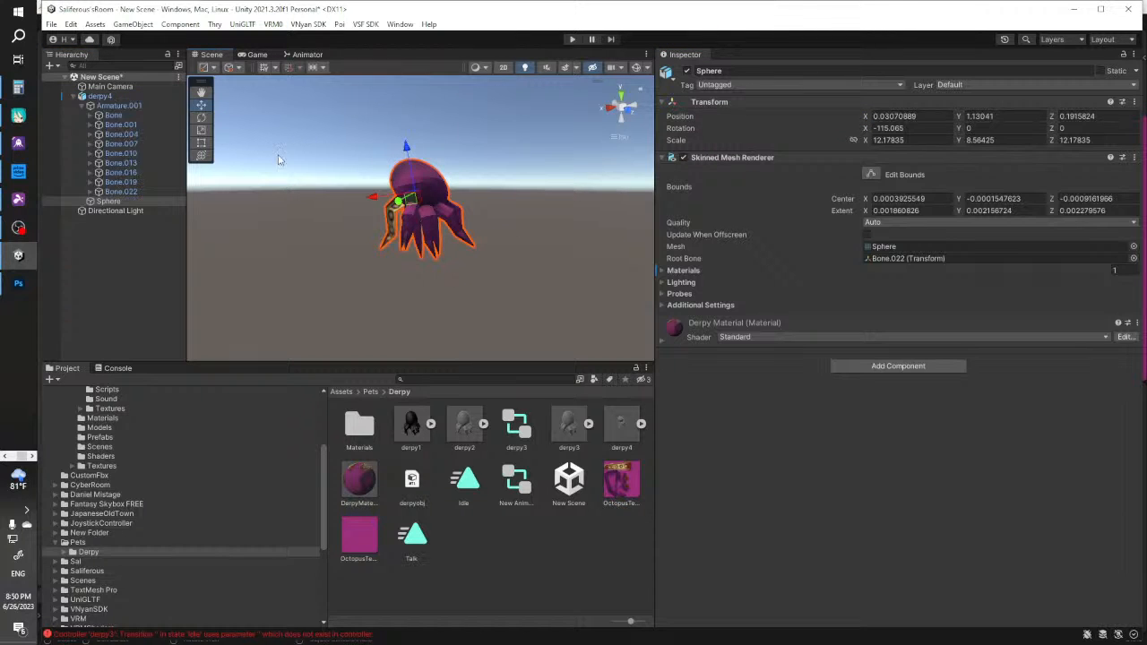
{"action": "left_click", "coordinate": [110, 86]}
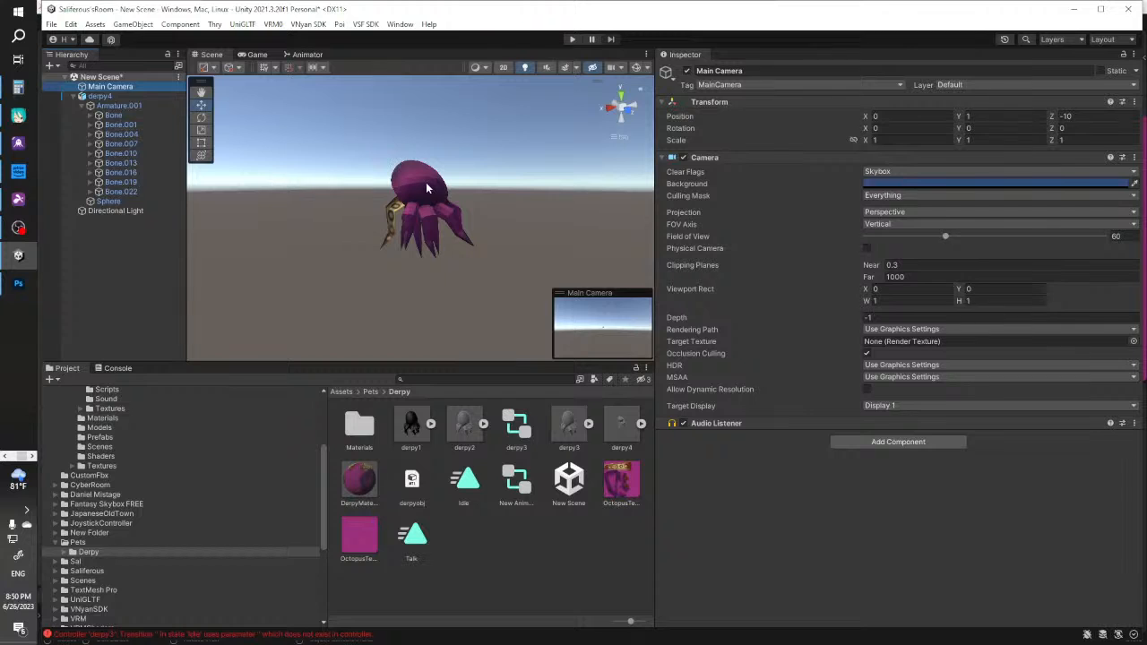
{"action": "left_click", "coordinate": [427, 188]}
Set derpy4's VRM Spring Bone to Stiffness Force about 0.51, Gravity Power about 0.395 and Drag Force 0.332
{"action": "left_click", "coordinate": [78, 96]}
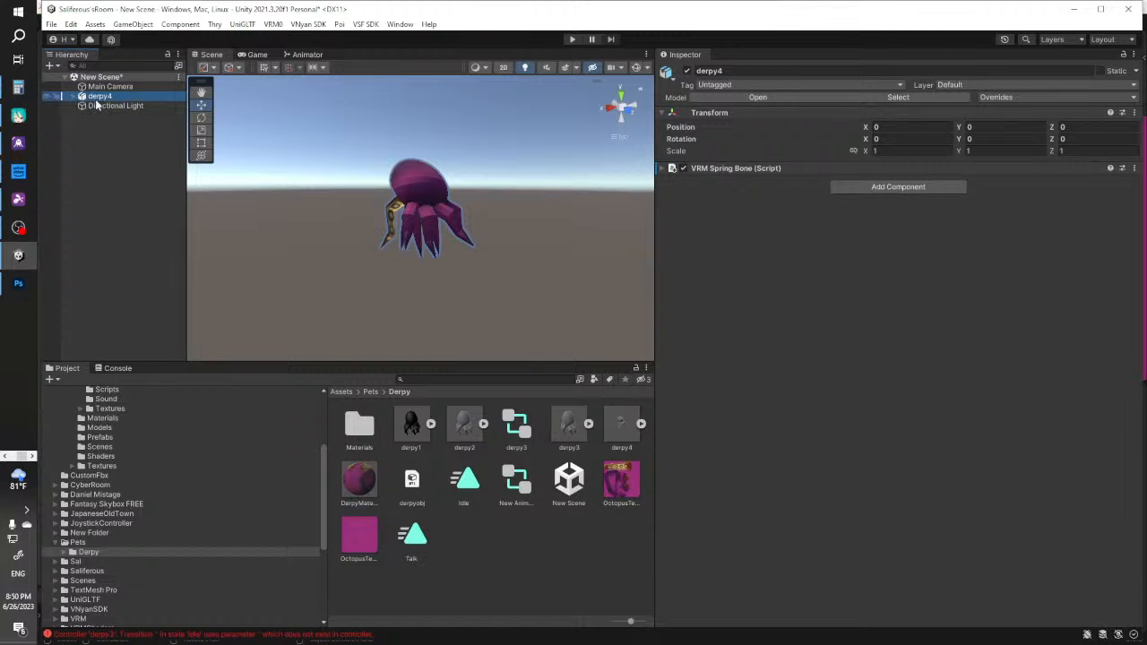
{"action": "left_click", "coordinate": [76, 97]}
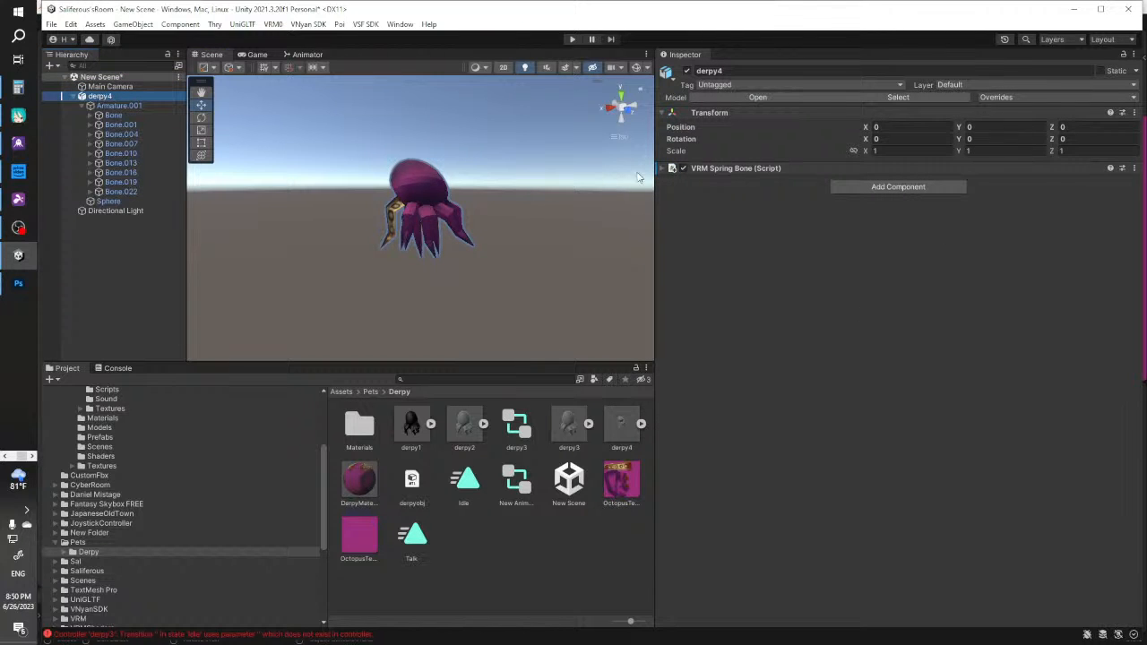
{"action": "left_click", "coordinate": [664, 169]}
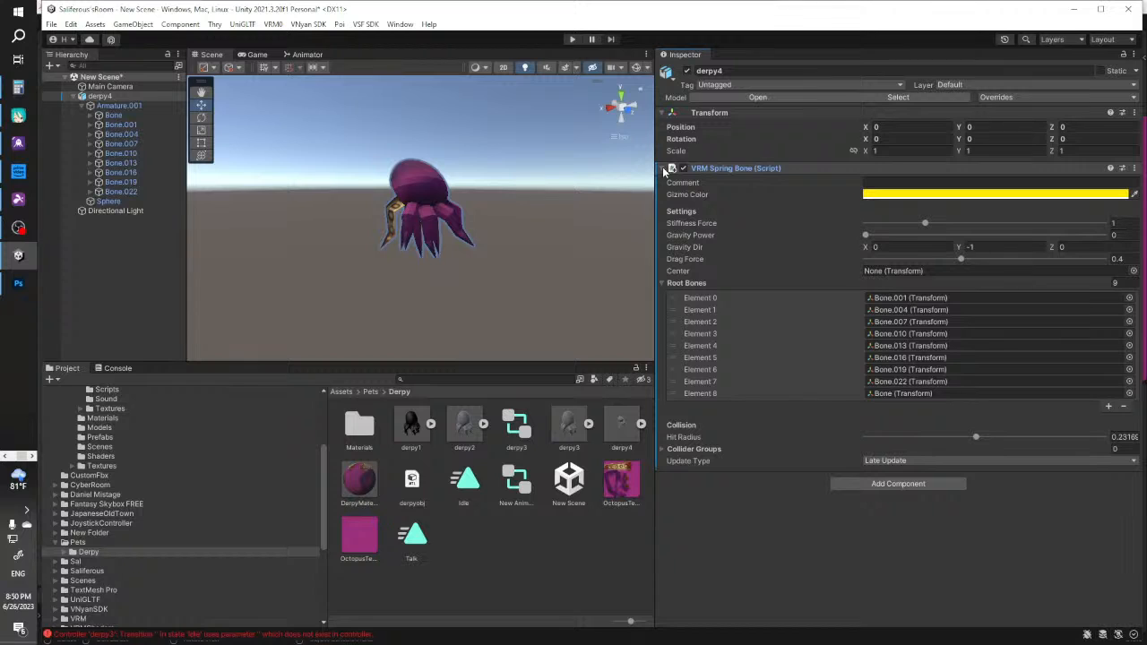
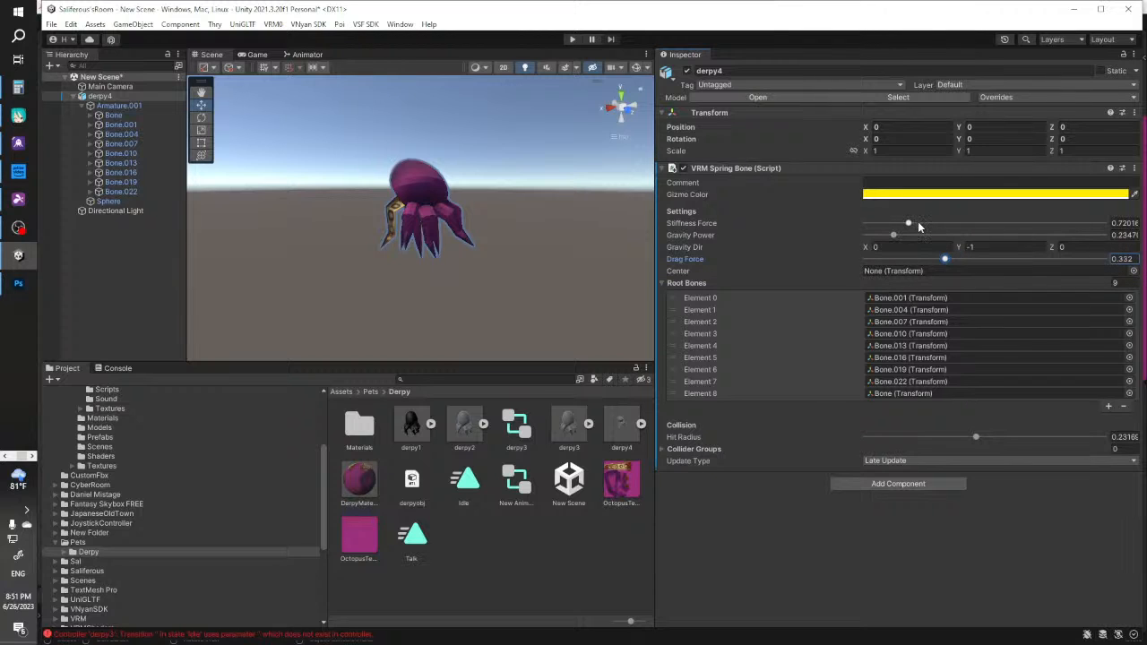
{"action": "left_click_drag", "start_coordinate": [915, 224], "coordinate": [900, 226]}
Export derpy4 as a VNyan prop named derpy6, keeping the existing derpy5 file
{"action": "left_click", "coordinate": [308, 24]}
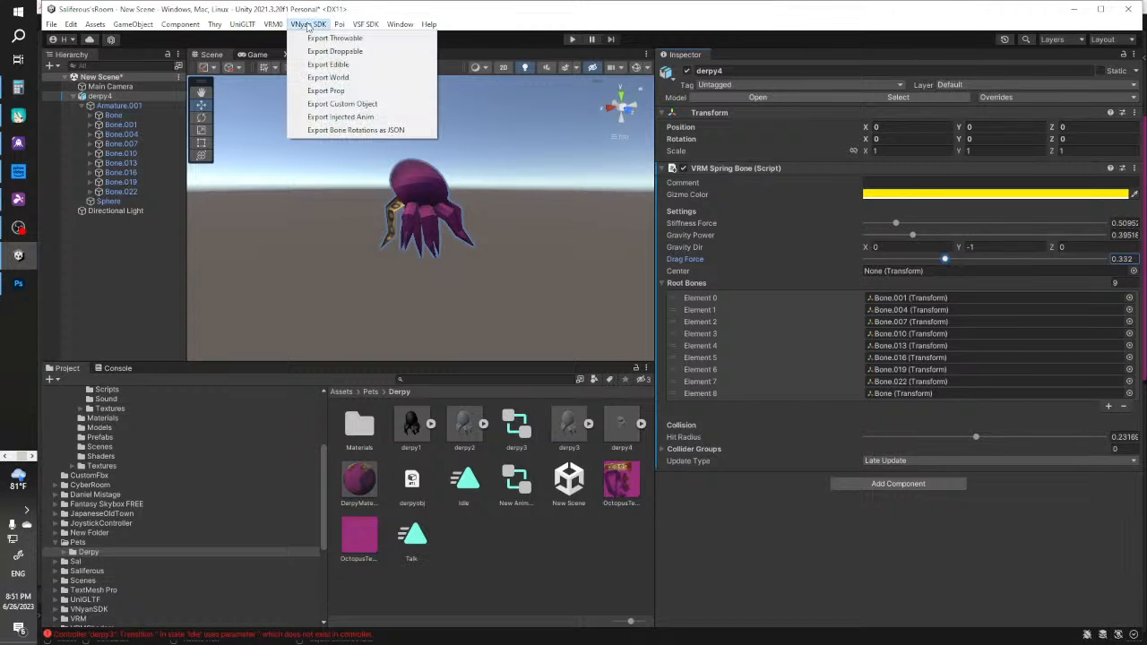
{"action": "left_click", "coordinate": [376, 92]}
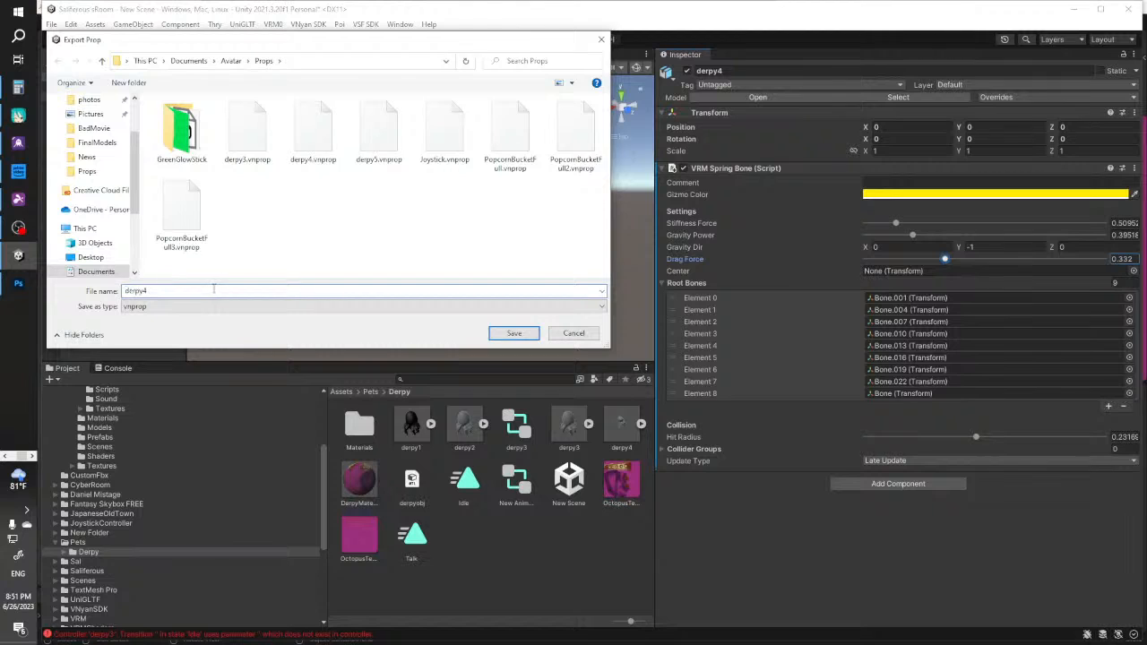
{"action": "type", "text": "derpy5"}
{"action": "key", "text": "Return"}
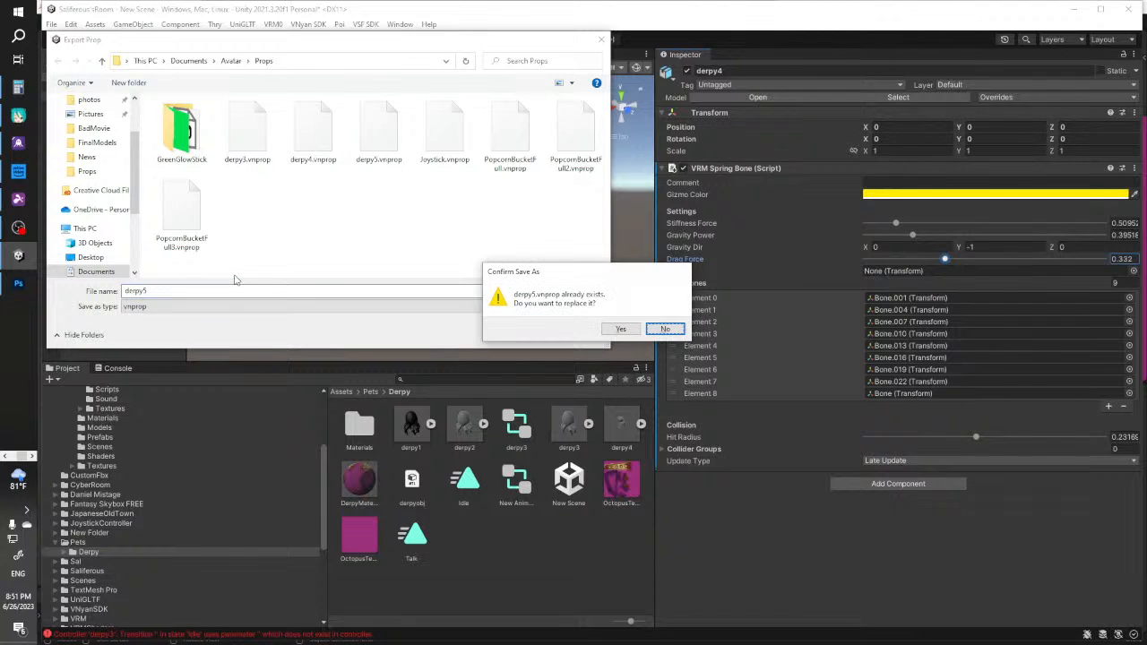
{"action": "left_click", "coordinate": [667, 330]}
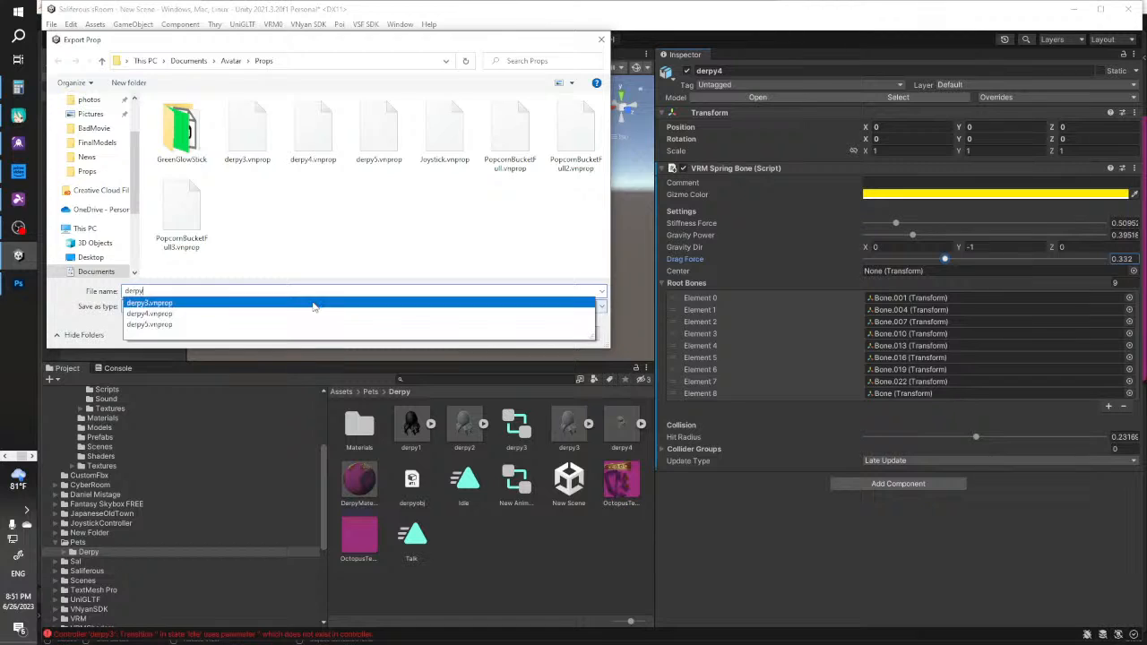
{"action": "key", "text": "Return"}
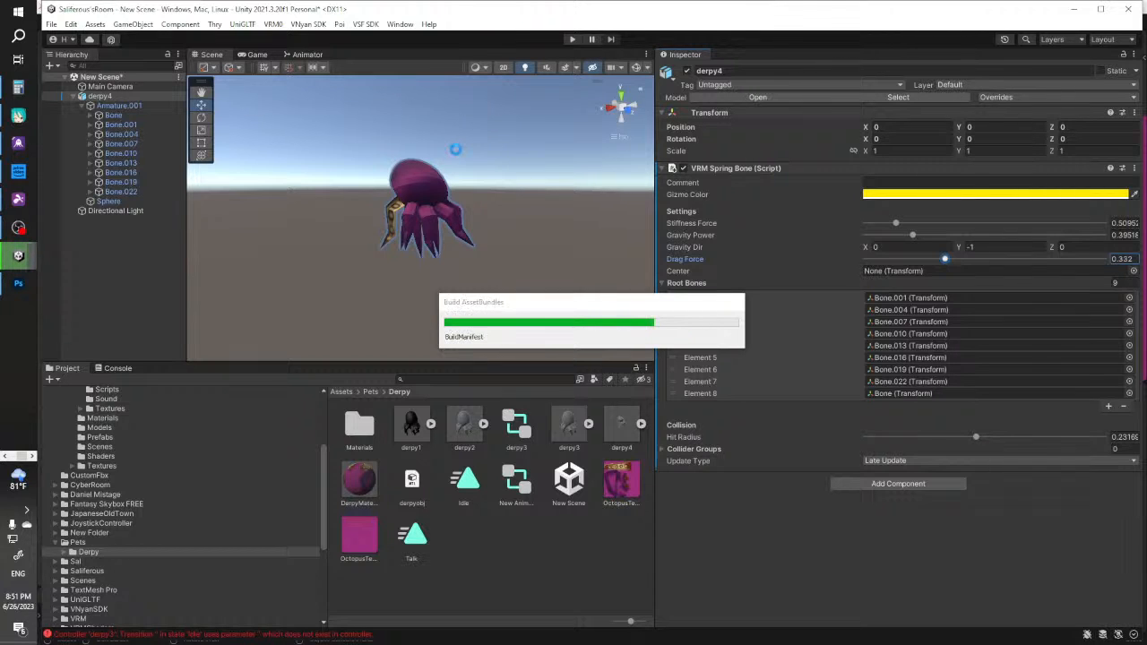
{"action": "left_click", "coordinate": [674, 353]}
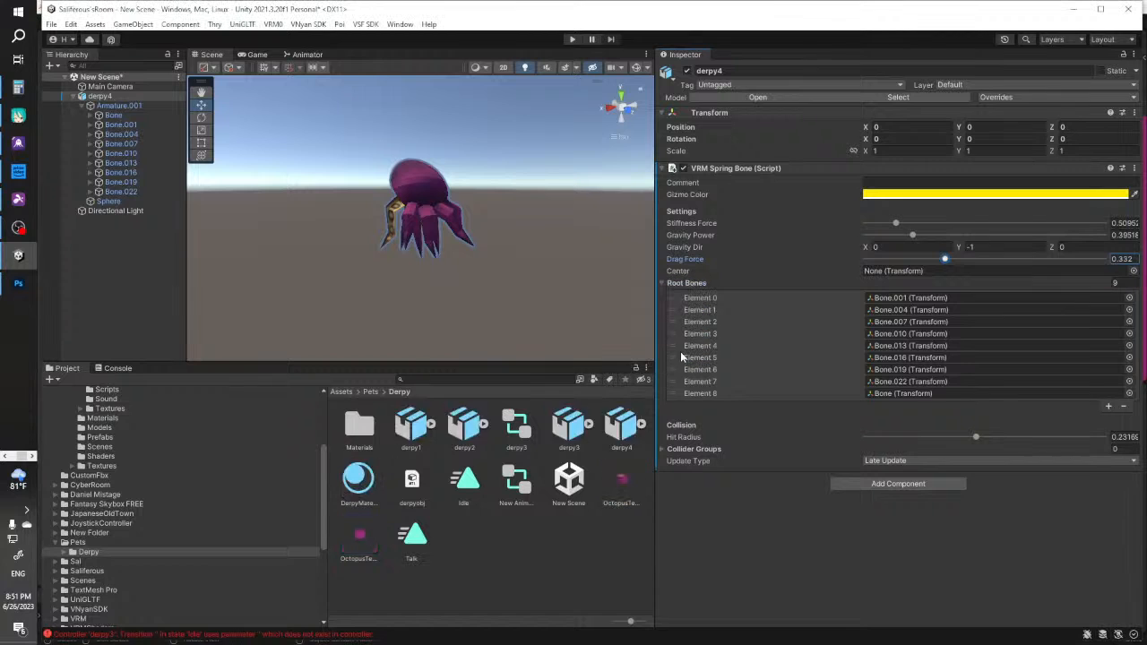
Switch to VNyan and add derpy6.vnprop to the props
{"action": "left_click", "coordinate": [7, 458]}
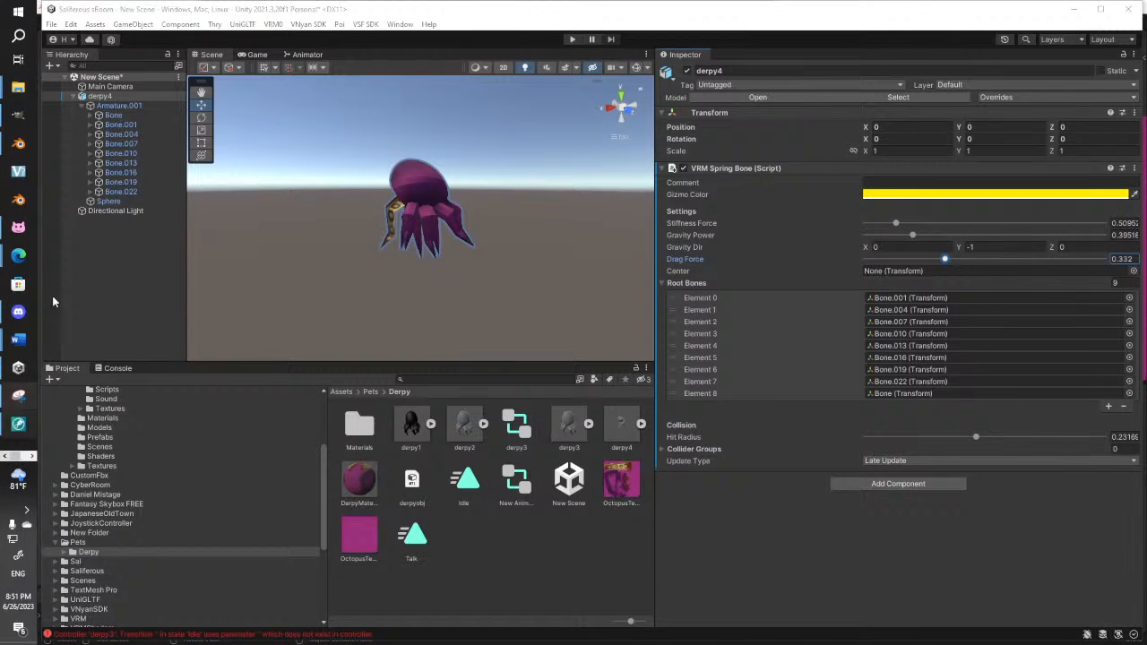
{"action": "left_click", "coordinate": [18, 230]}
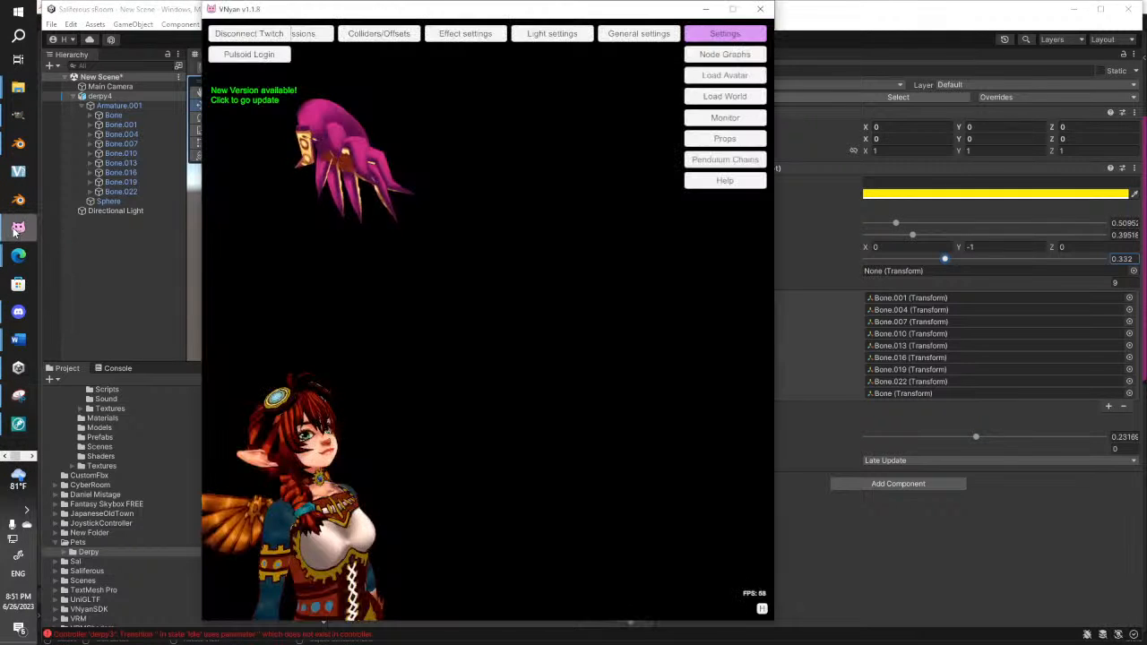
{"action": "left_click", "coordinate": [725, 138]}
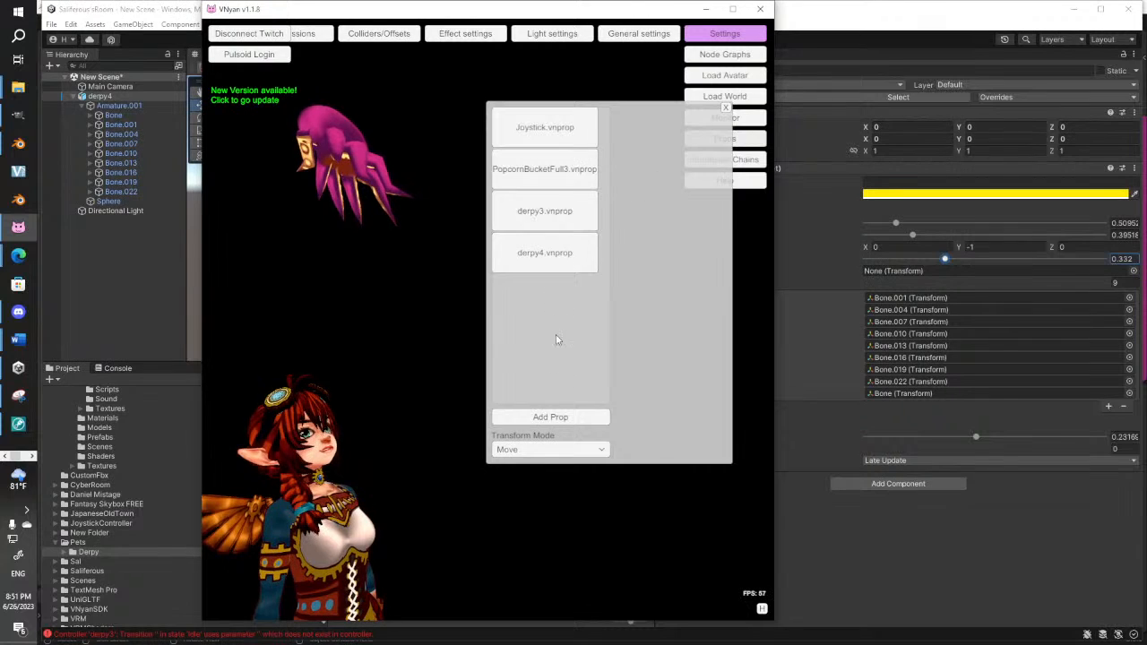
{"action": "left_click", "coordinate": [550, 417]}
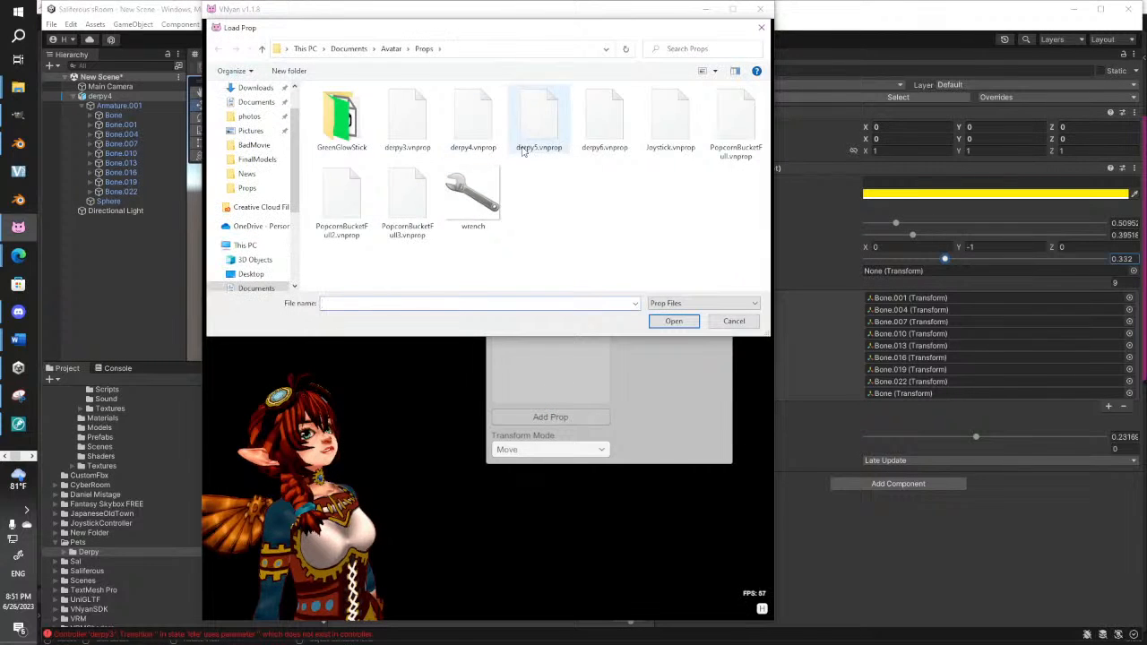
{"action": "left_click", "coordinate": [530, 135]}
{"action": "left_click", "coordinate": [673, 321]}
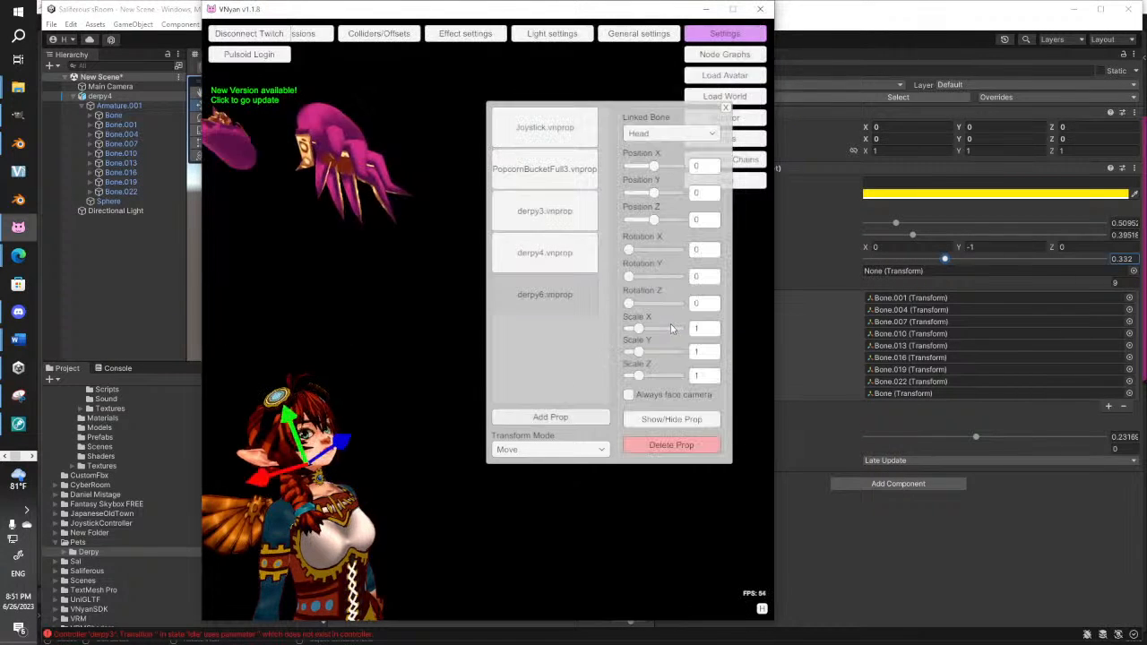
Toggle derpy4's visibility, set its Position to 2.71, -1.29, -1.03, Rotation X to 80.4 and Rotation Y to 93.1
{"action": "left_click", "coordinate": [553, 254]}
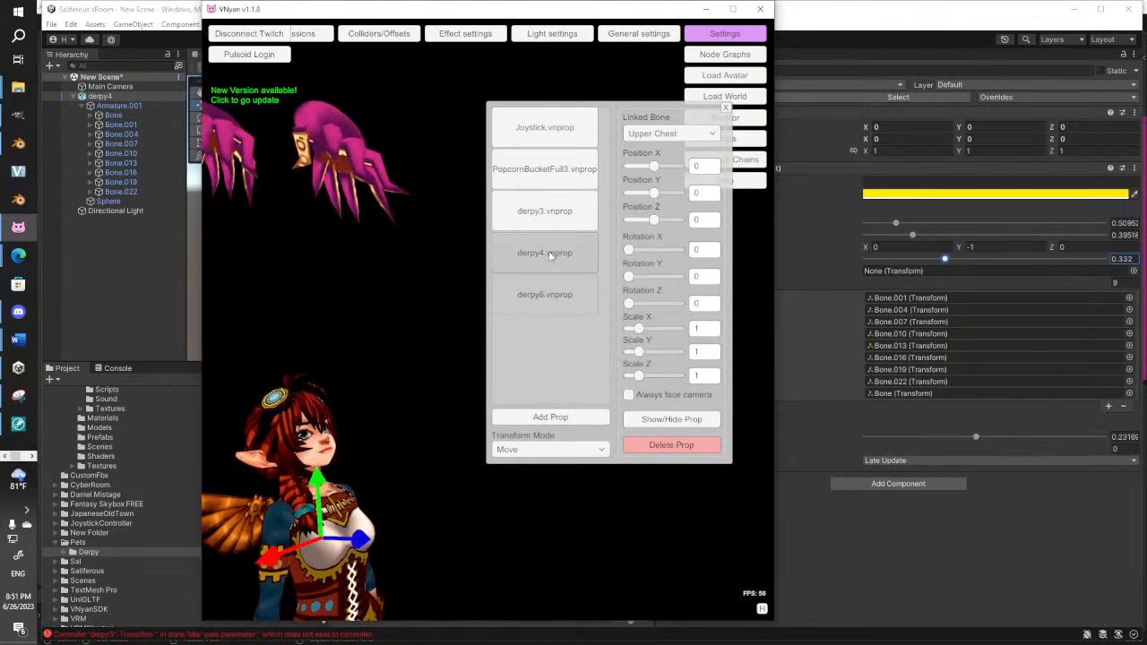
{"action": "left_click", "coordinate": [665, 422]}
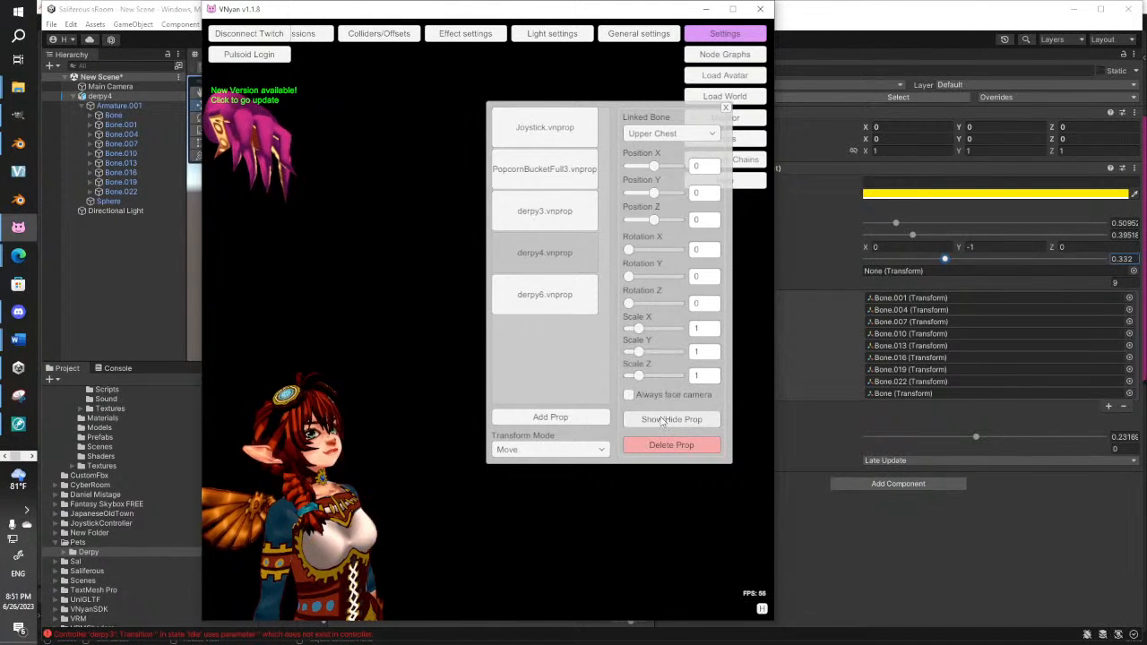
{"action": "left_click_drag", "start_coordinate": [661, 221], "coordinate": [667, 170]}
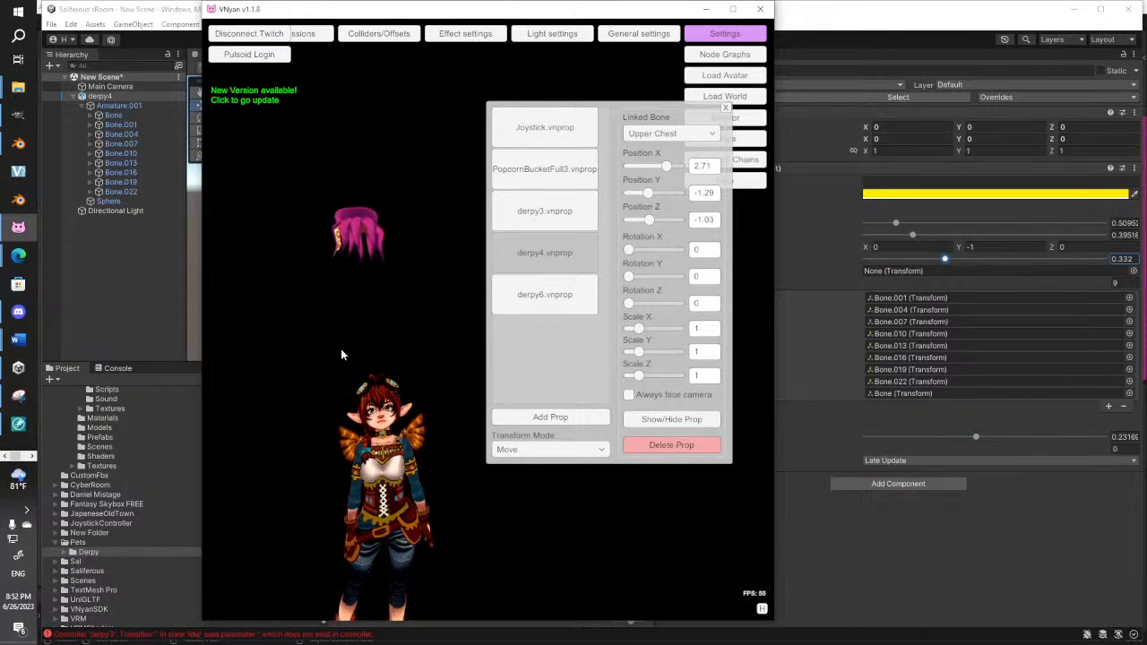
{"action": "mouse_move", "coordinate": [628, 249]}
{"action": "left_mouse_down"}
{"action": "mouse_move", "coordinate": [658, 255]}
{"action": "mouse_move", "coordinate": [637, 260]}
{"action": "left_mouse_up"}
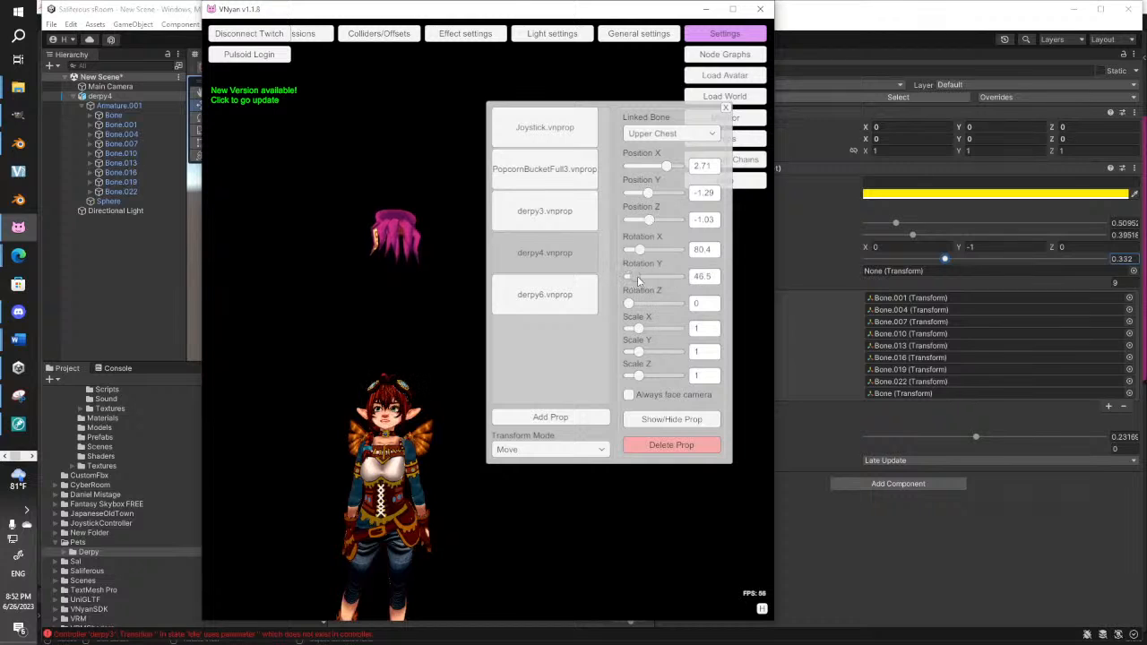
Set derpy4's Linked Bone to Head, Position X to 1.81 and Position Y to 0.38, and close the prop settings
{"action": "left_click", "coordinate": [704, 134]}
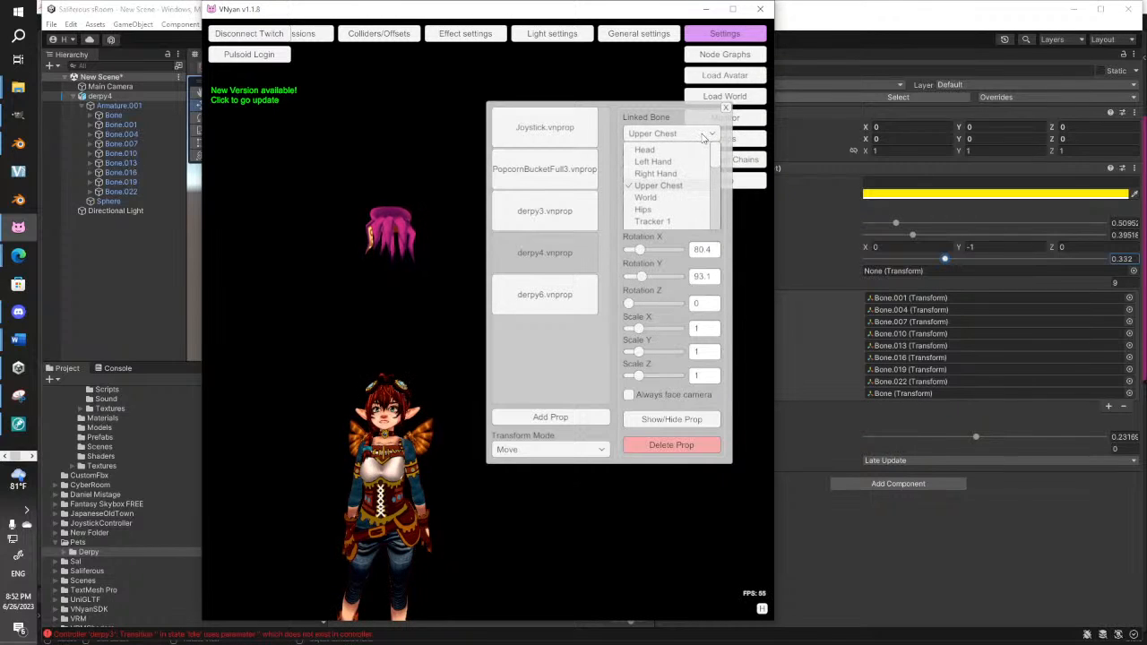
{"action": "mouse_move", "coordinate": [715, 159]}
{"action": "left_mouse_down"}
{"action": "mouse_move", "coordinate": [716, 233]}
{"action": "mouse_move", "coordinate": [713, 141]}
{"action": "left_mouse_up"}
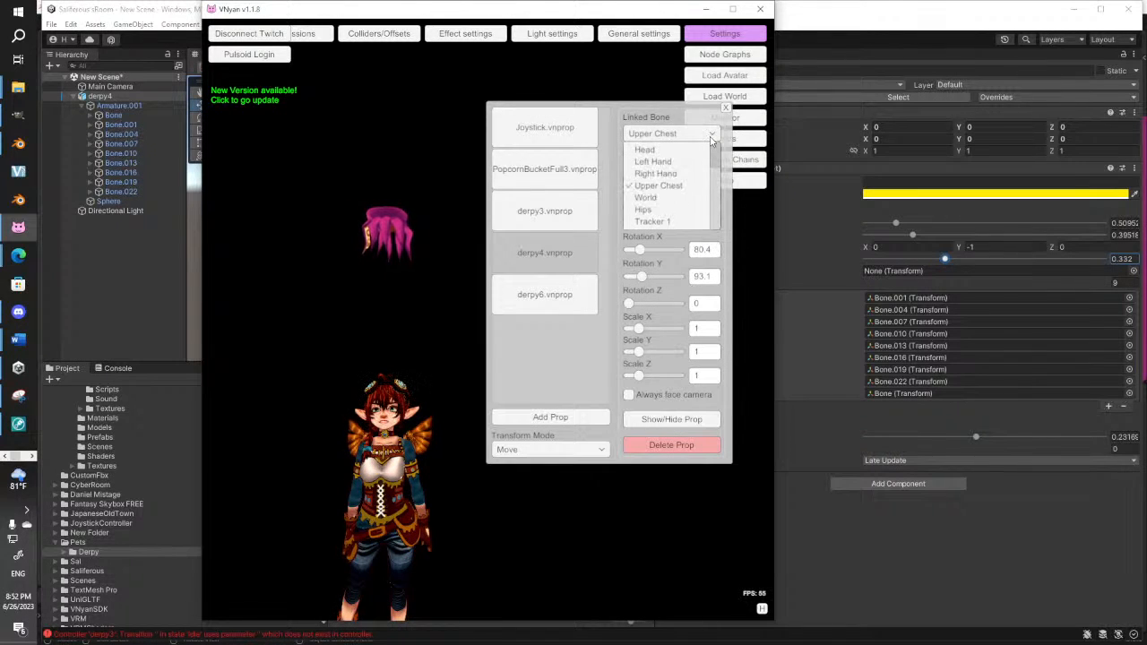
{"action": "left_click", "coordinate": [644, 151]}
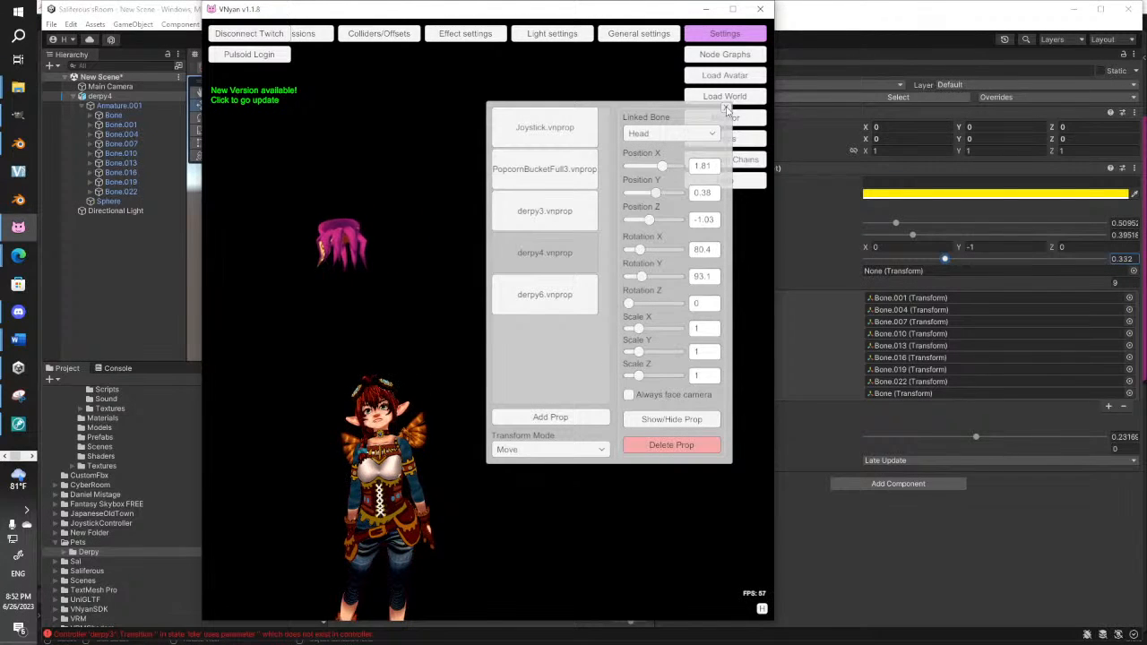
{"action": "left_click", "coordinate": [727, 109]}
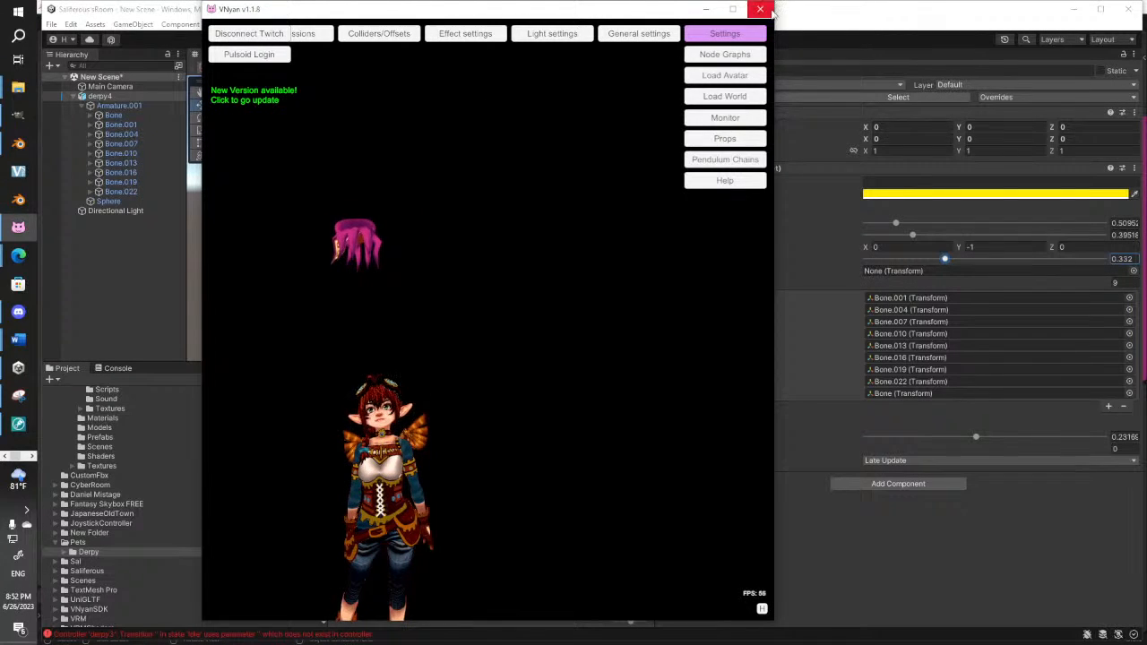
Switch to Unity, create an empty parent GameObject around derpy4, select that parent and collapse derpy4's hierarchy
{"action": "left_click", "coordinate": [793, 130]}
{"action": "right_click", "coordinate": [100, 101]}
{"action": "key", "text": "Escape"}
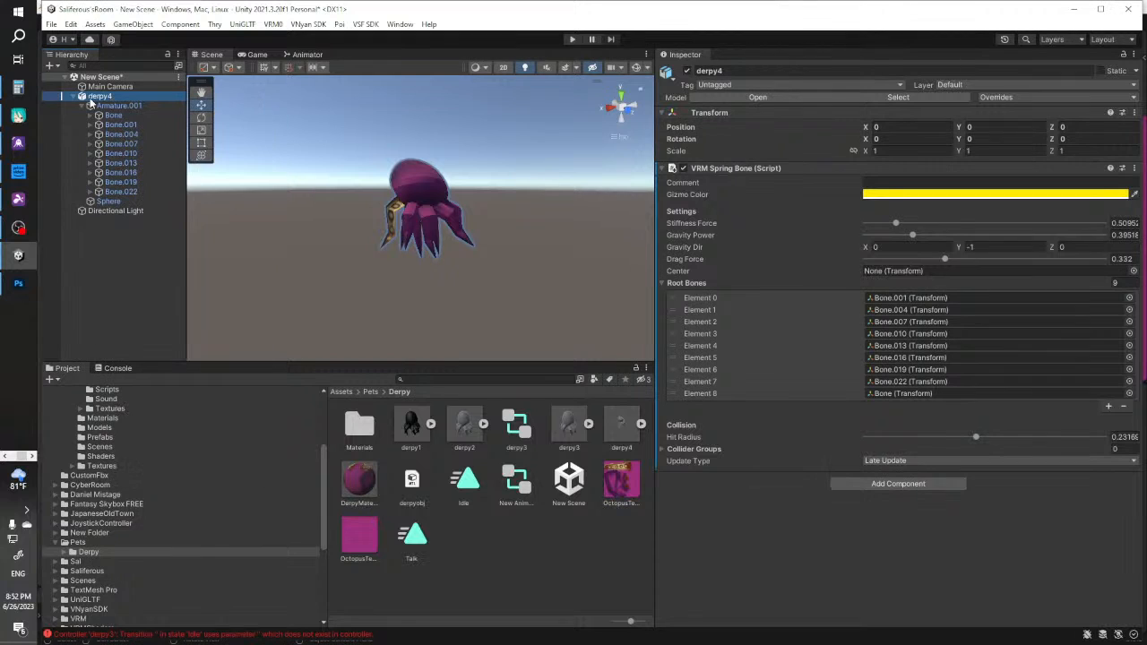
{"action": "left_click", "coordinate": [180, 25]}
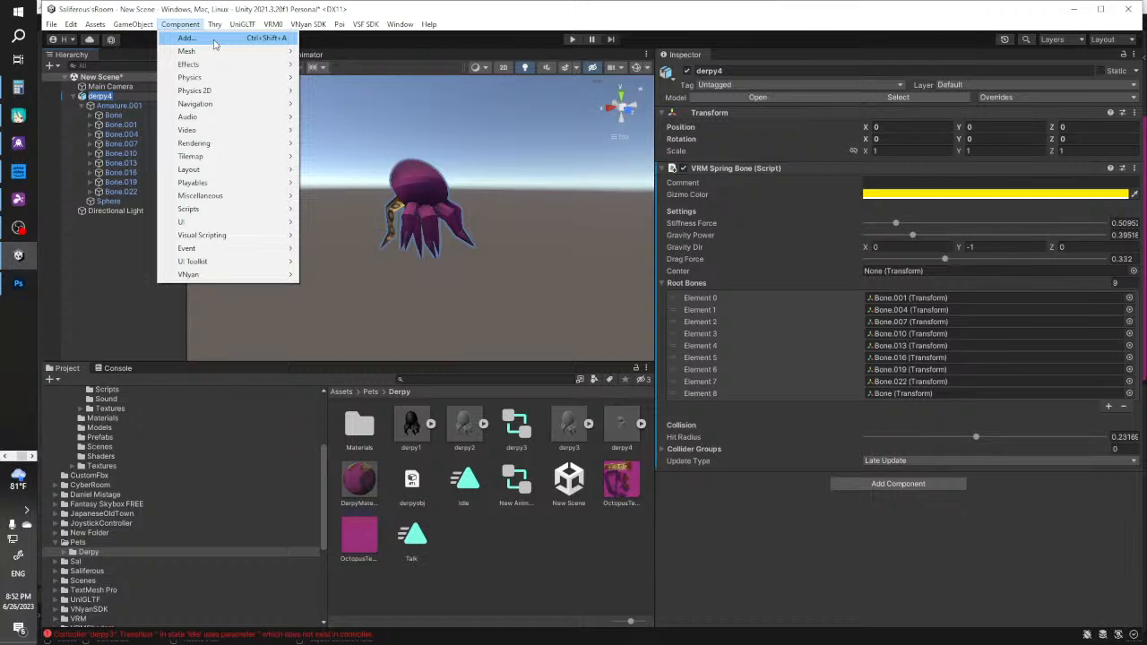
{"action": "mouse_move", "coordinate": [133, 25]}
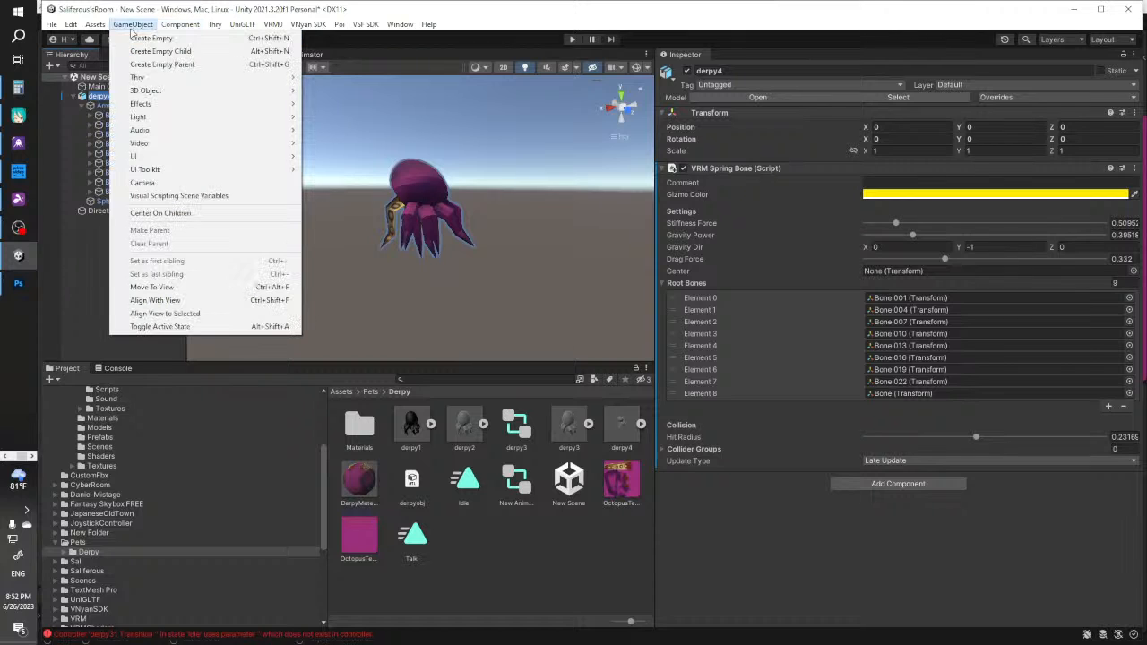
{"action": "left_click", "coordinate": [164, 64]}
{"action": "left_click", "coordinate": [106, 106]}
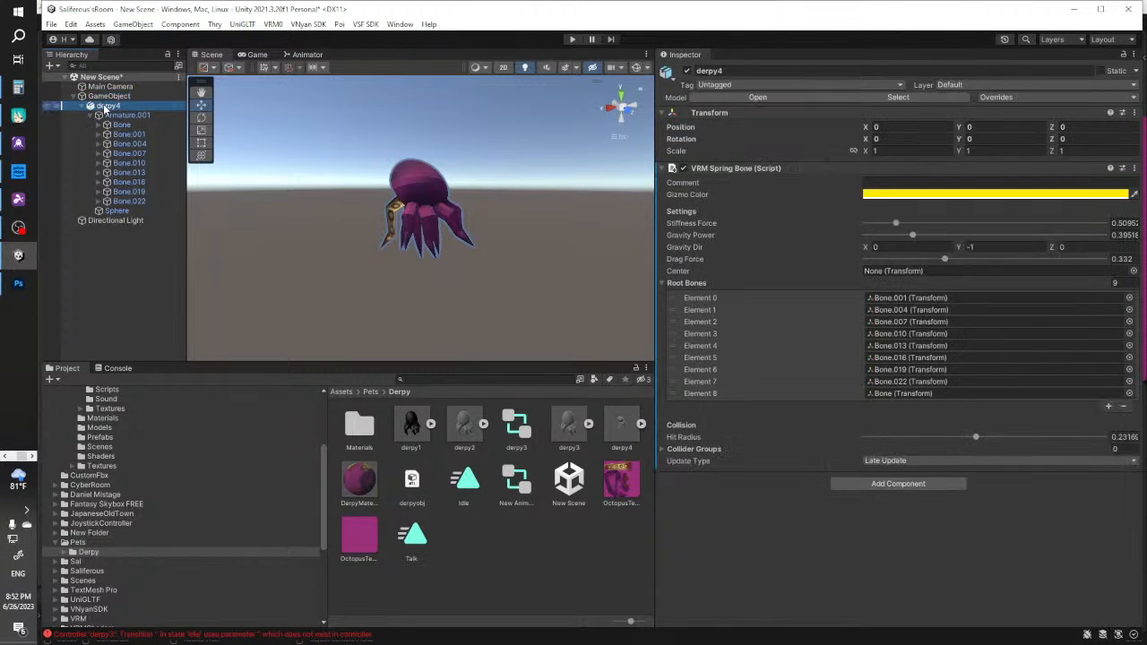
{"action": "left_click", "coordinate": [78, 97]}
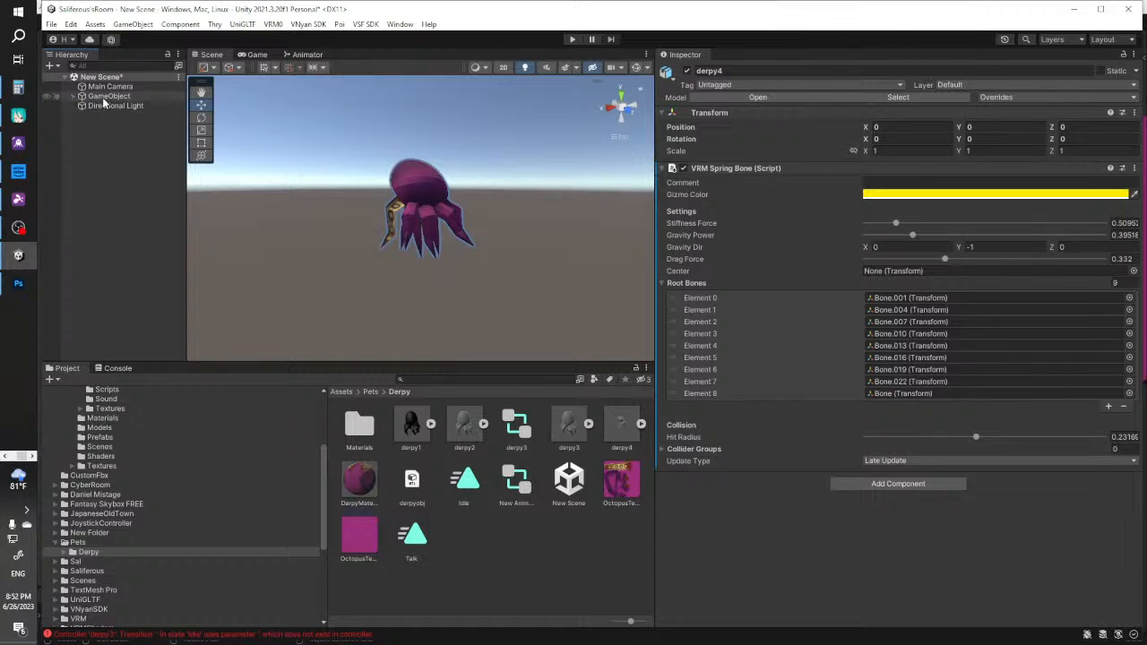
{"action": "left_click", "coordinate": [104, 99]}
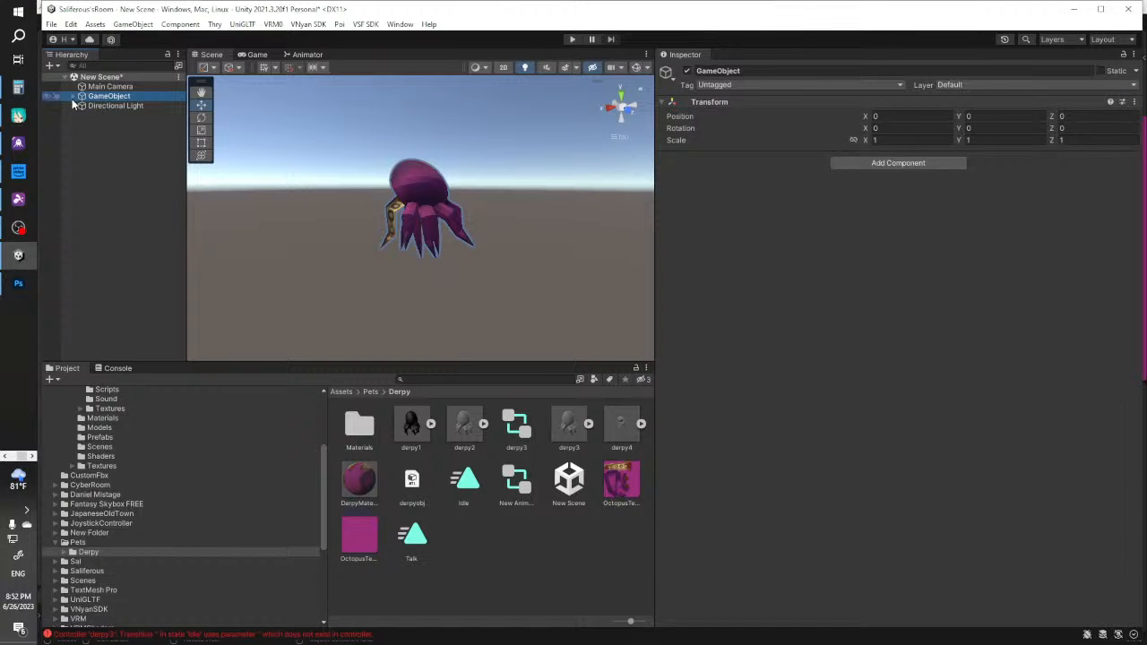
{"action": "left_click", "coordinate": [74, 98]}
{"action": "left_click", "coordinate": [84, 107]}
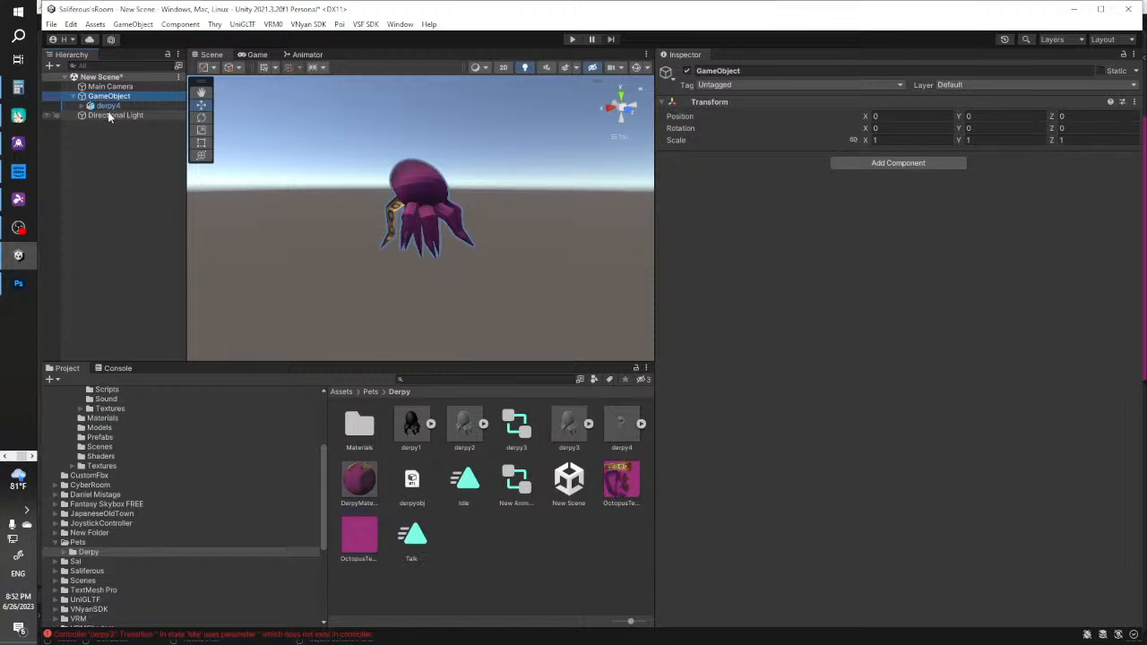
Export the parent GameObject as a VNyan prop named derpy7.vnprop in the Props folder
{"action": "left_click", "coordinate": [319, 24]}
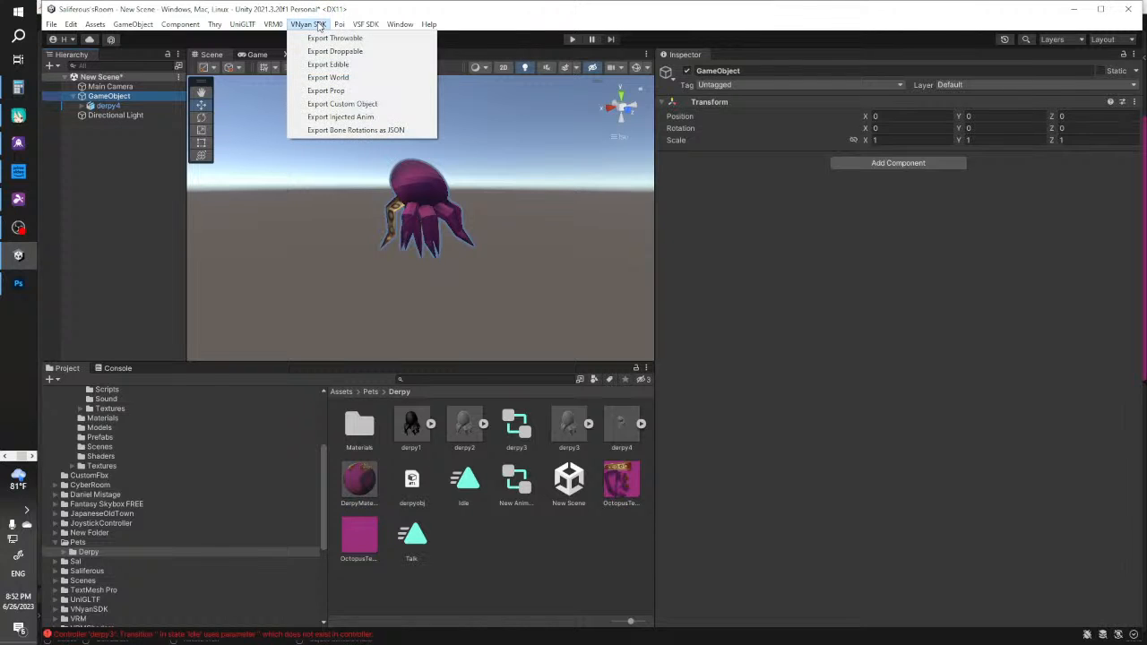
{"action": "left_click", "coordinate": [326, 91]}
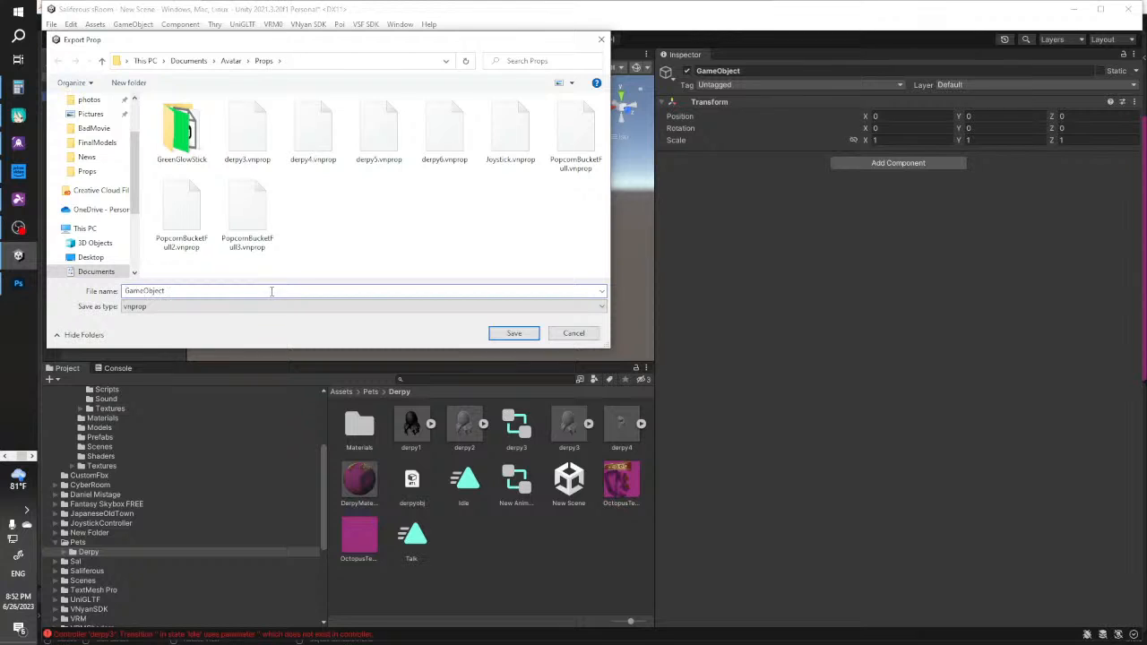
{"action": "left_click", "coordinate": [445, 134]}
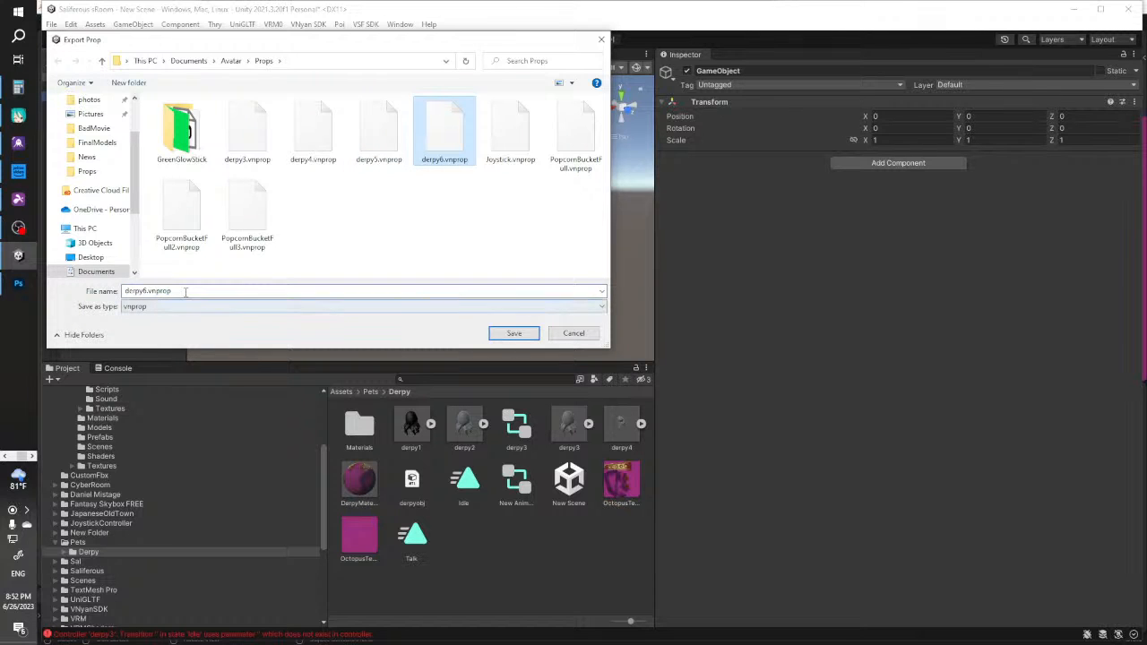
{"action": "left_click", "coordinate": [146, 291]}
{"action": "left_click", "coordinate": [146, 290]}
{"action": "key", "text": "BackSpace"}
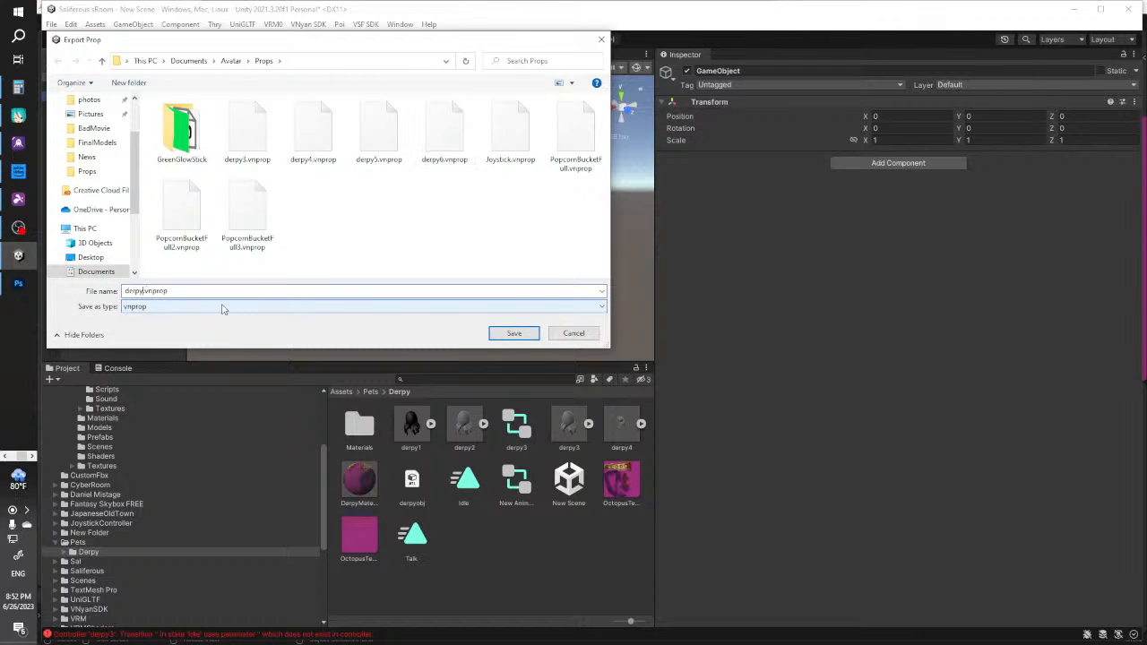
{"action": "type", "text": "7"}
{"action": "key", "text": "Return"}
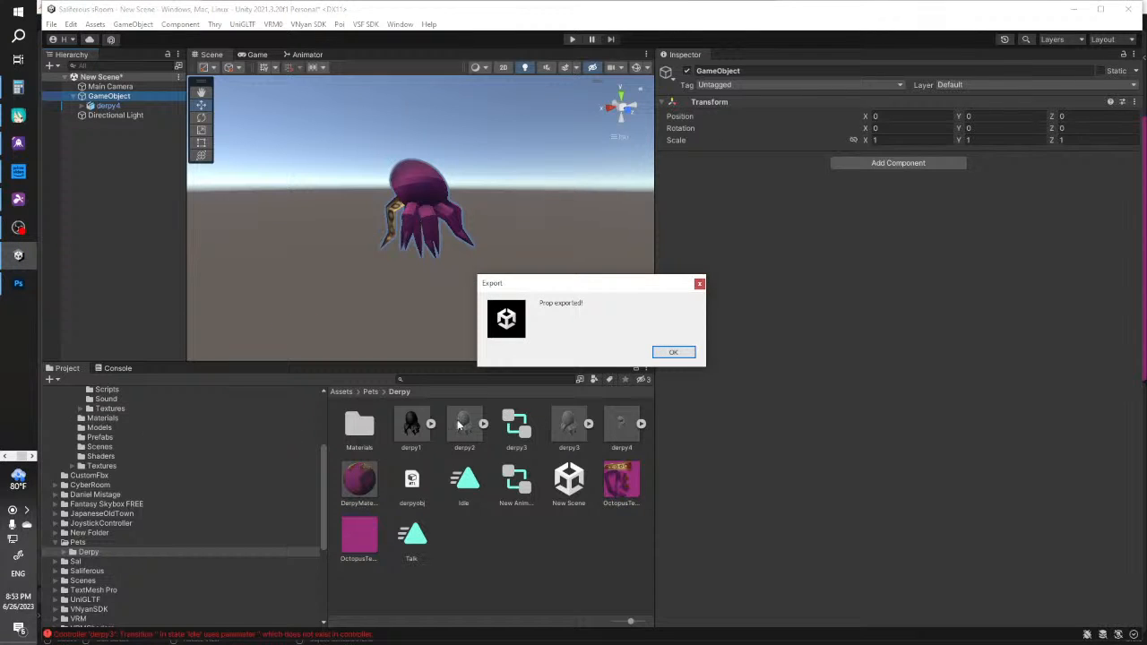
{"action": "left_click", "coordinate": [674, 352]}
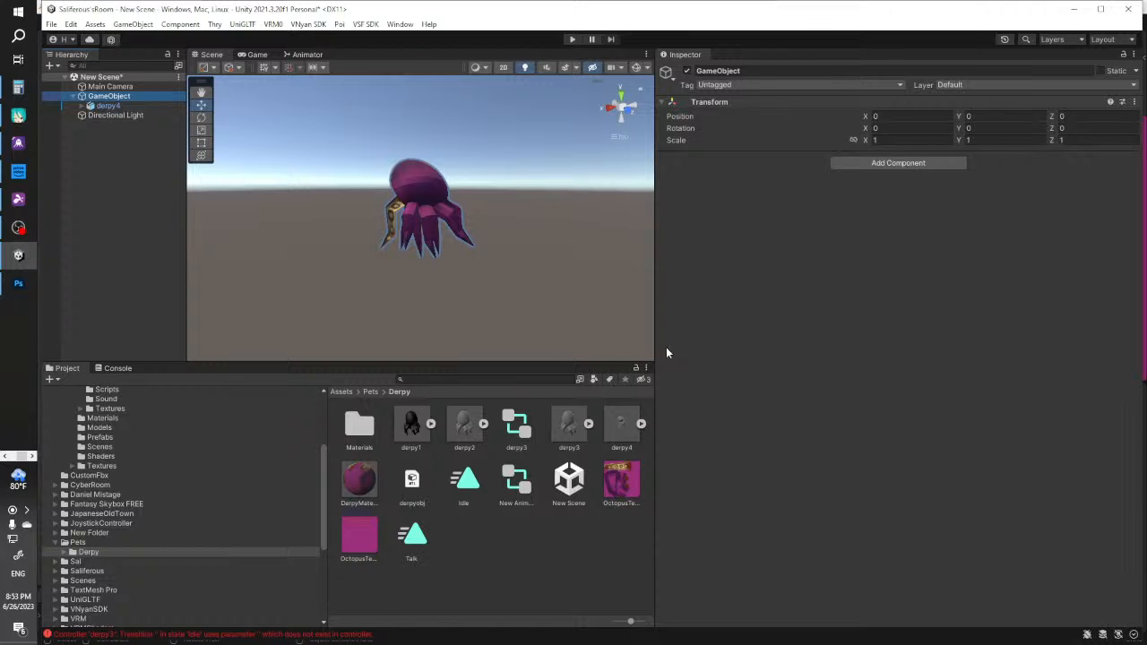
Switch to VNyan and add derpy7.vnprop to the props
{"action": "left_click", "coordinate": [4, 456]}
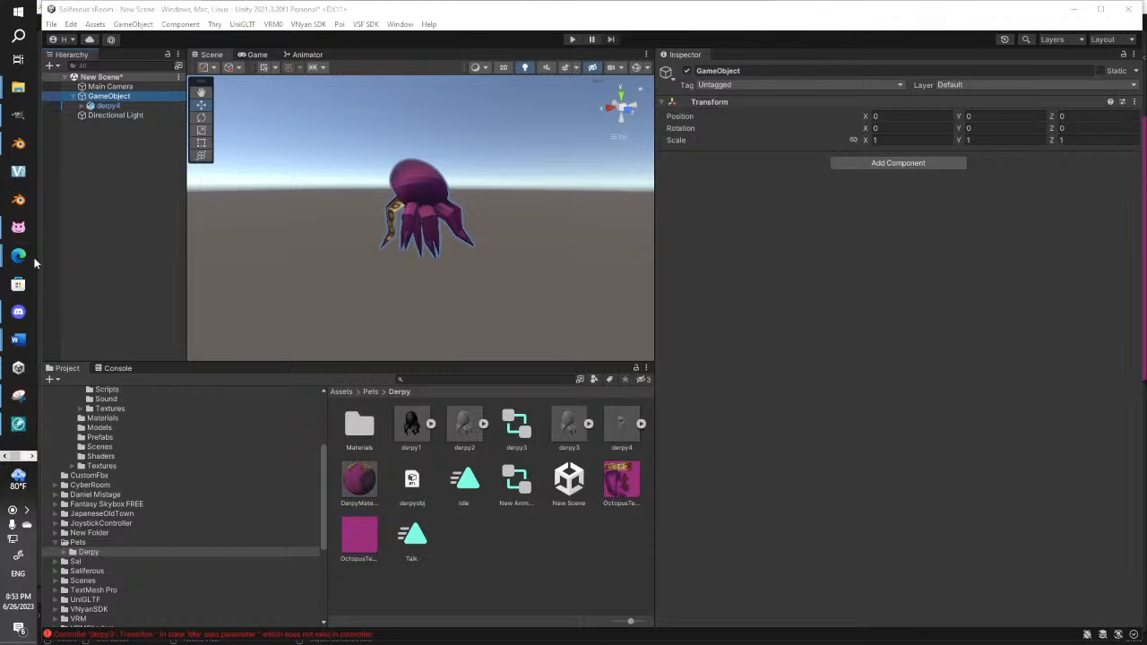
{"action": "left_click", "coordinate": [18, 228]}
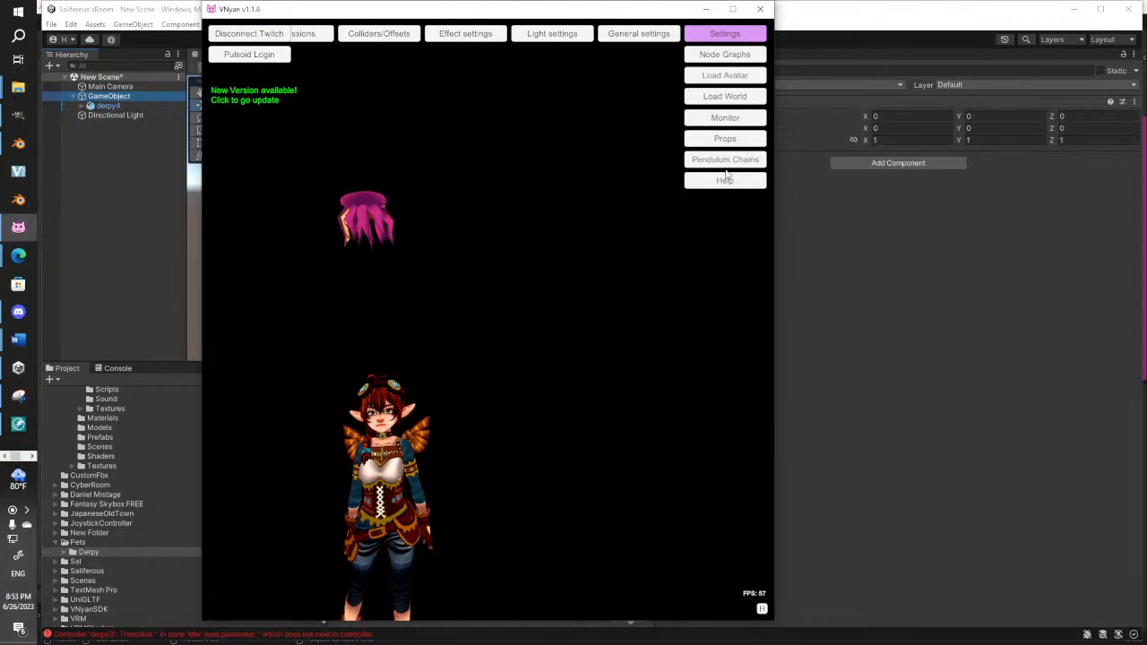
{"action": "left_click", "coordinate": [727, 140]}
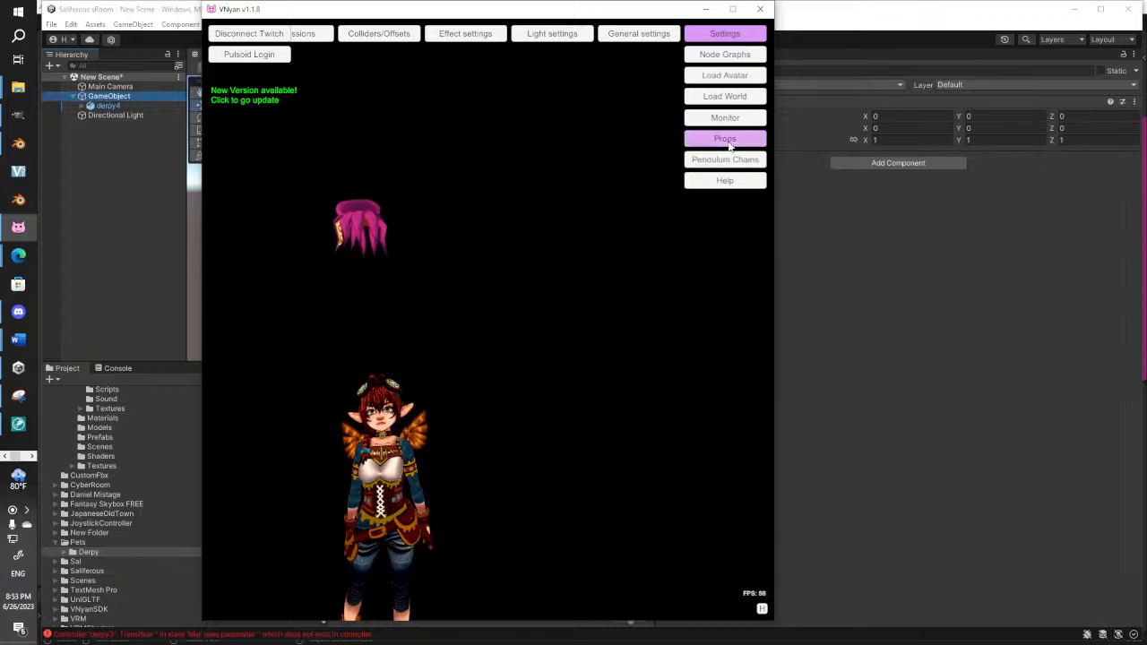
{"action": "left_click", "coordinate": [536, 415]}
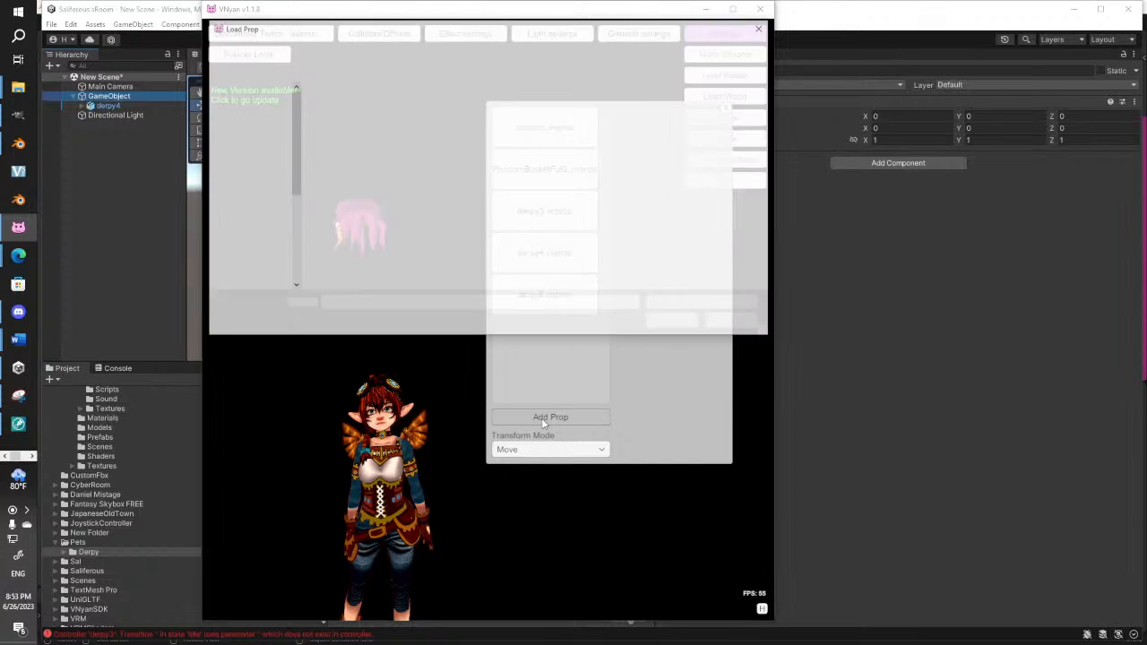
{"action": "double_click", "coordinate": [709, 132]}
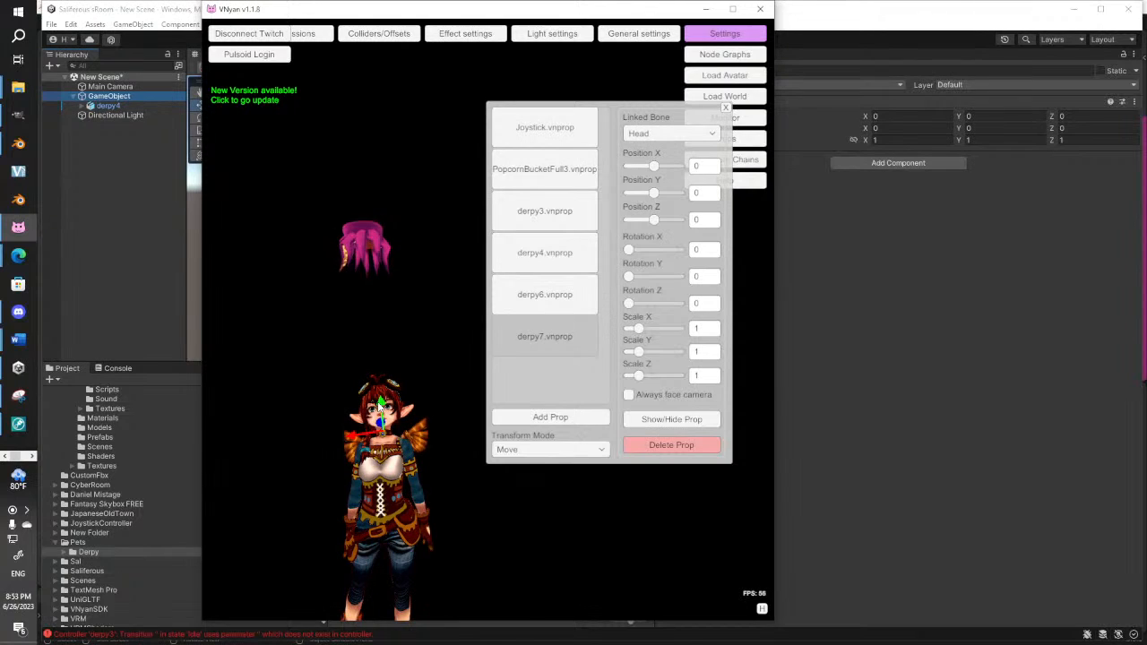
Lower derpy7 toward the avatar's head to about Position Y -0.89 and hide the derpy6 prop
{"action": "left_click_drag", "start_coordinate": [381, 395], "coordinate": [365, 502]}
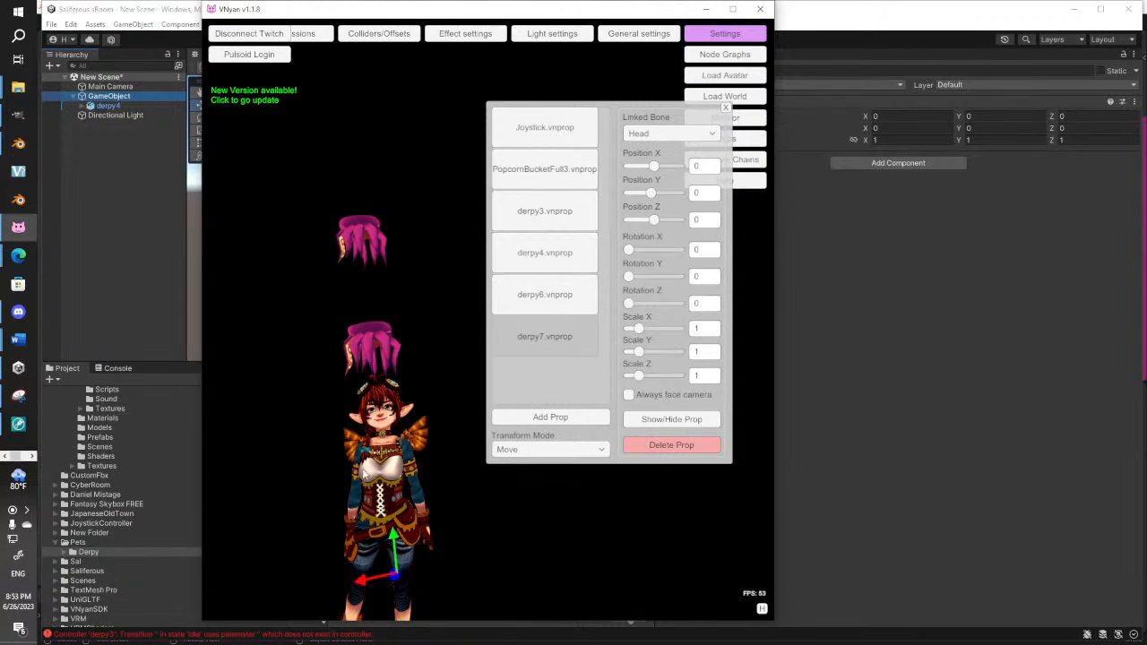
{"action": "left_click", "coordinate": [546, 295]}
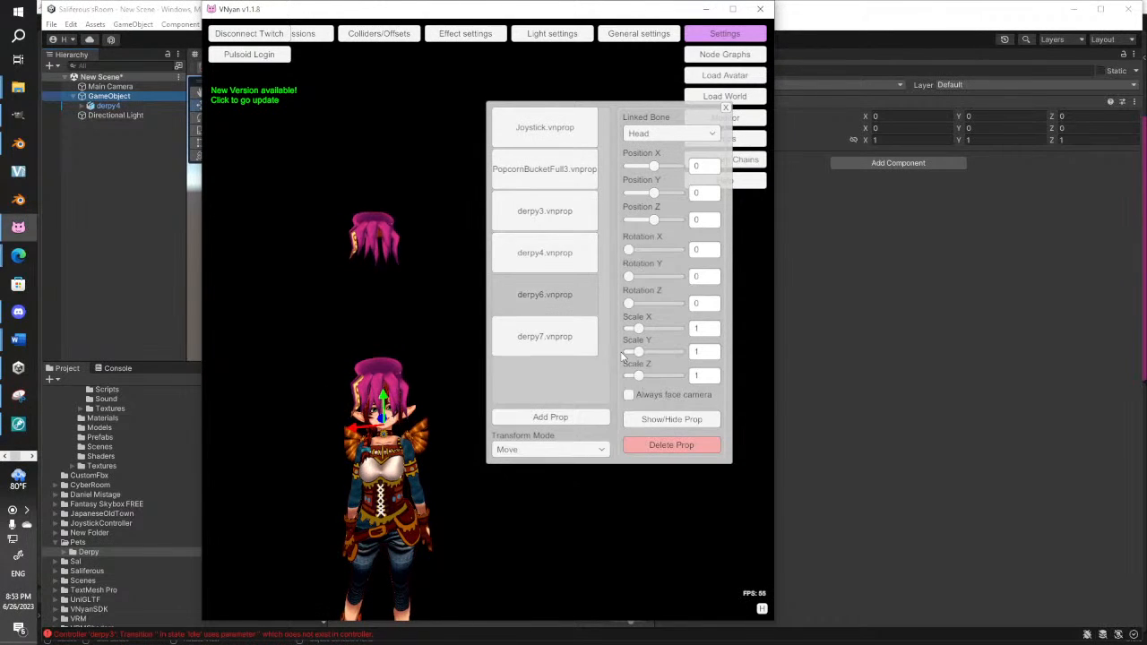
{"action": "left_click", "coordinate": [636, 420]}
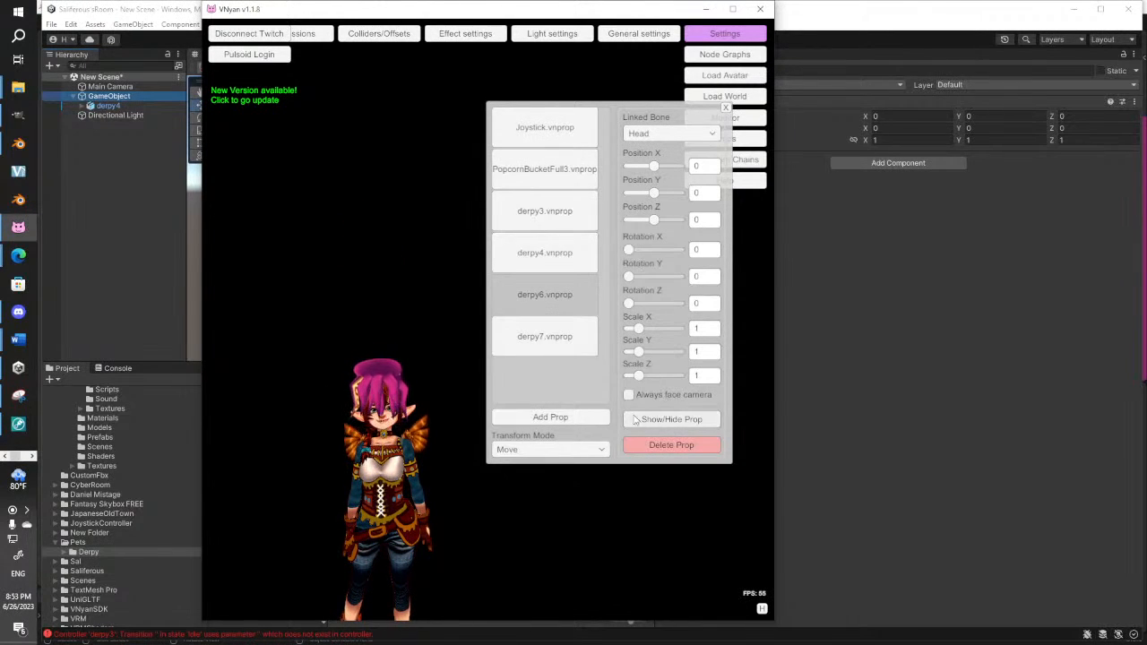
Lower derpy7 further to the front of the avatar's chest and set its Rotation X to 4.23
{"action": "left_click", "coordinate": [539, 349]}
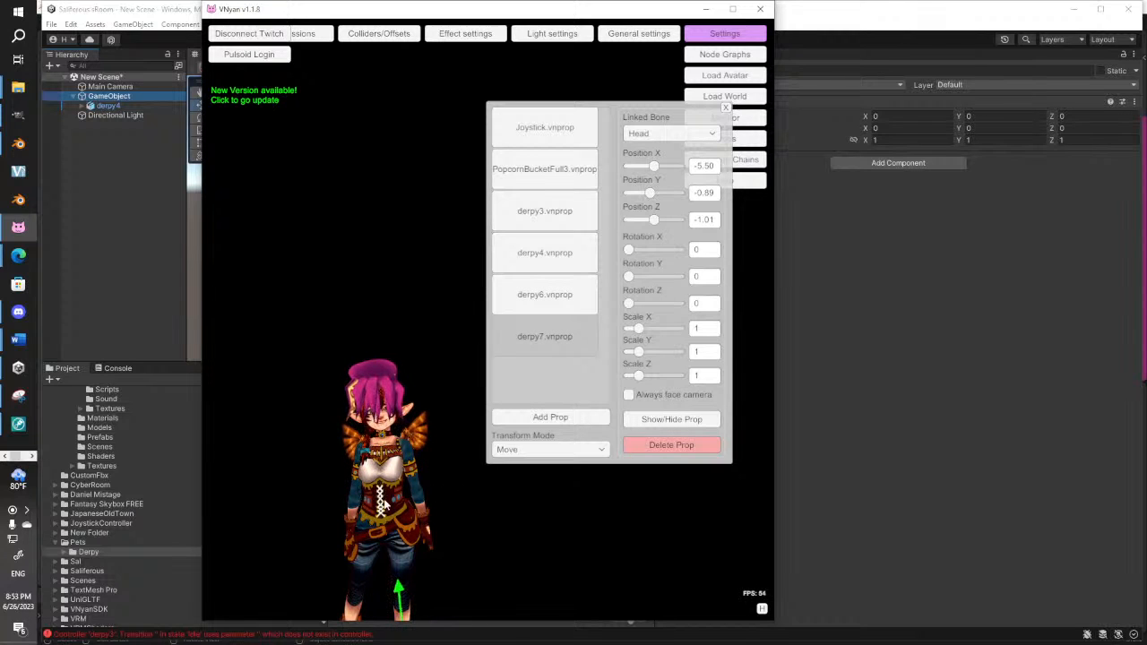
{"action": "right_click_drag", "start_coordinate": [416, 518], "coordinate": [578, 511]}
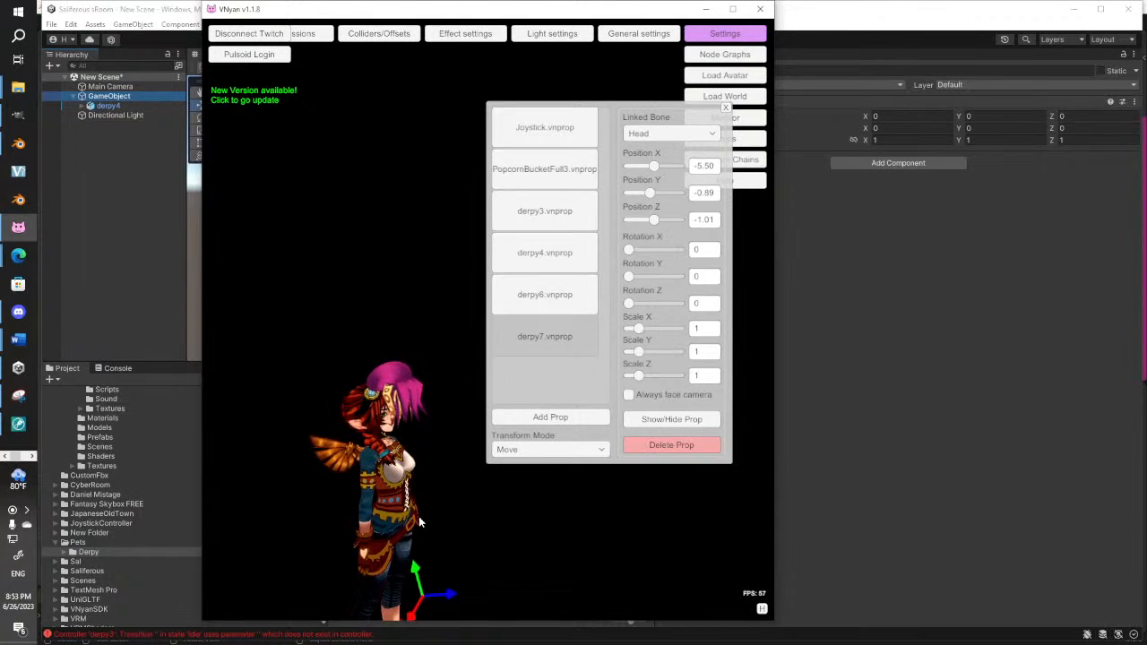
{"action": "scroll", "coordinate": [408, 552], "scroll_direction": "down", "scroll_amount": 2}
{"action": "middle_click_drag", "start_coordinate": [408, 552], "coordinate": [355, 471]}
{"action": "left_click_drag", "start_coordinate": [391, 458], "coordinate": [436, 521]}
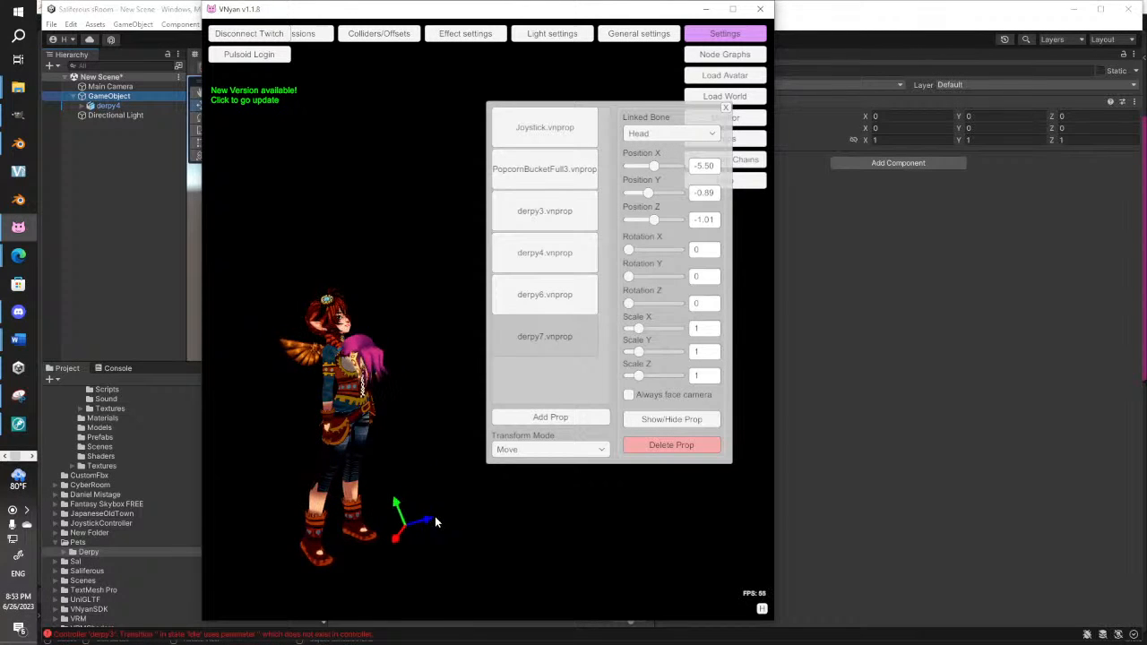
{"action": "right_click_drag", "start_coordinate": [410, 484], "coordinate": [75, 461]}
{"action": "left_click_drag", "start_coordinate": [626, 254], "coordinate": [632, 259]}
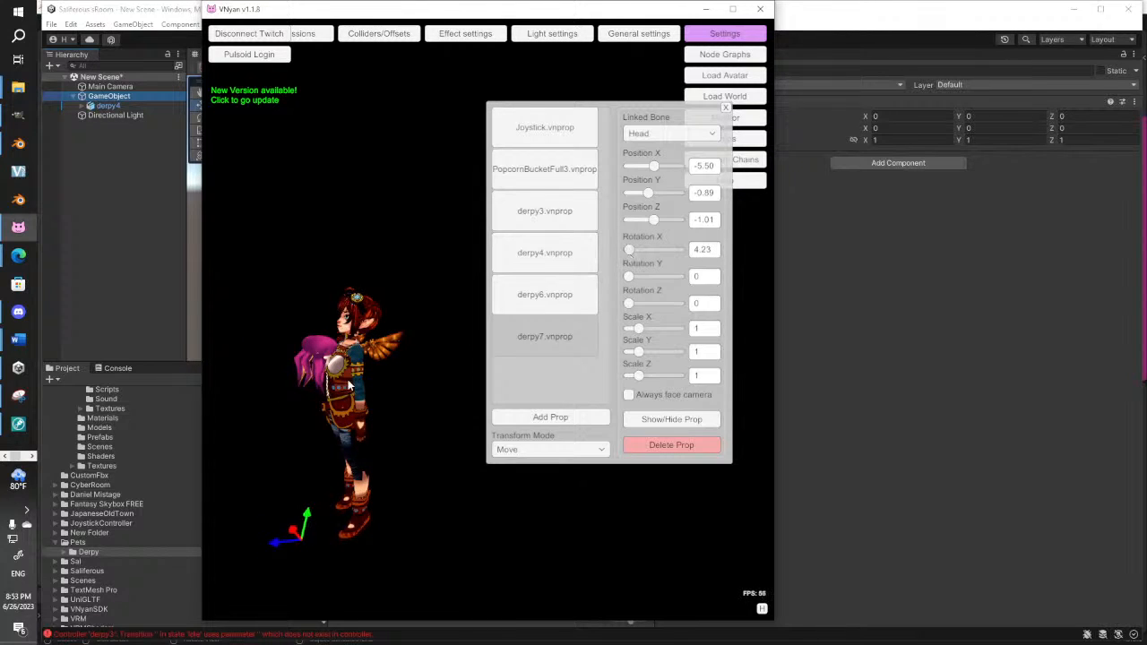
Try derpy7's Linked Bone on Upper Chest and return it to Head
{"action": "middle_click_drag", "start_coordinate": [349, 385], "coordinate": [345, 353]}
{"action": "right_click_drag", "start_coordinate": [335, 395], "coordinate": [400, 418]}
{"action": "scroll", "coordinate": [377, 409], "scroll_direction": "up", "scroll_amount": 4}
{"action": "middle_click_drag", "start_coordinate": [278, 377], "coordinate": [343, 387]}
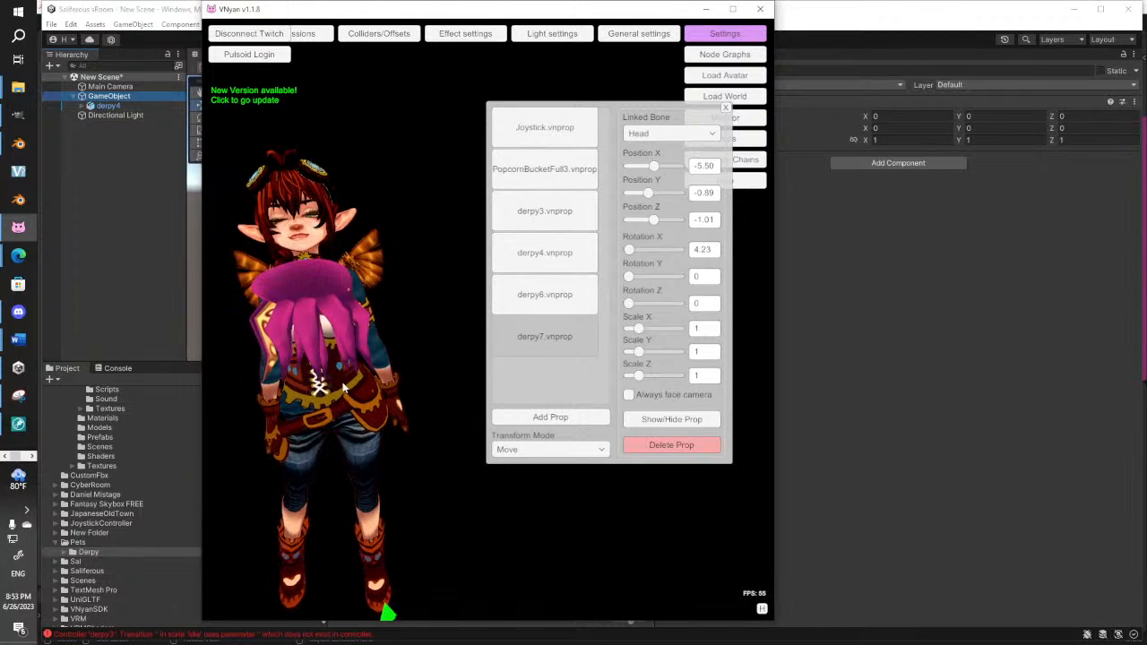
{"action": "right_click_drag", "start_coordinate": [330, 417], "coordinate": [492, 385]}
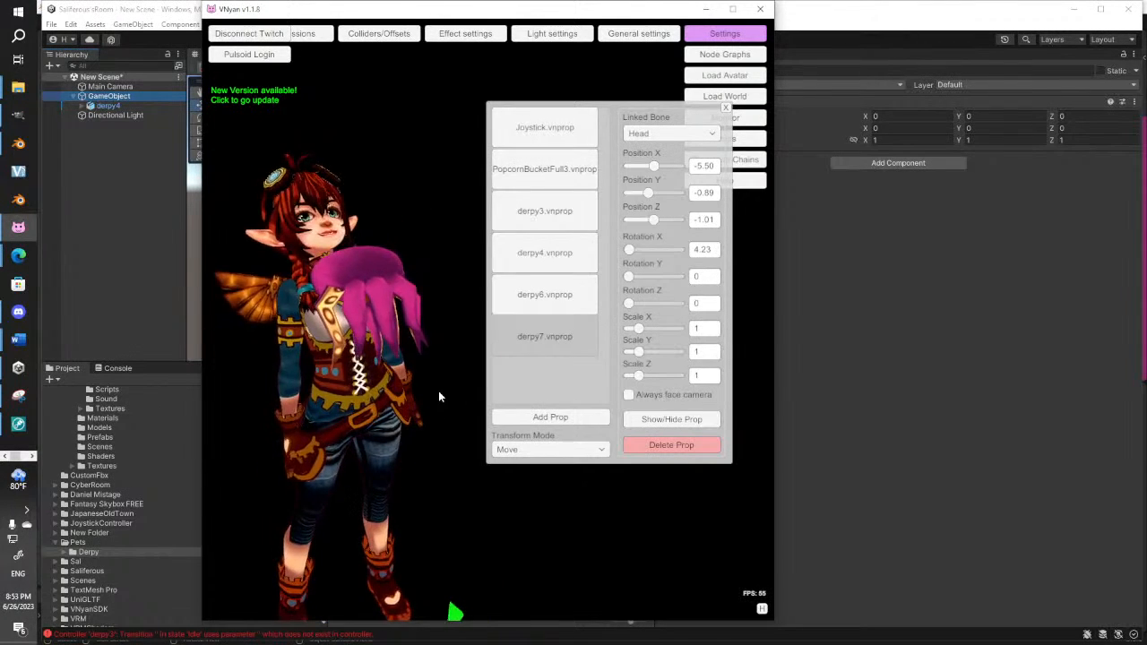
{"action": "scroll", "coordinate": [438, 396], "scroll_direction": "down", "scroll_amount": 3}
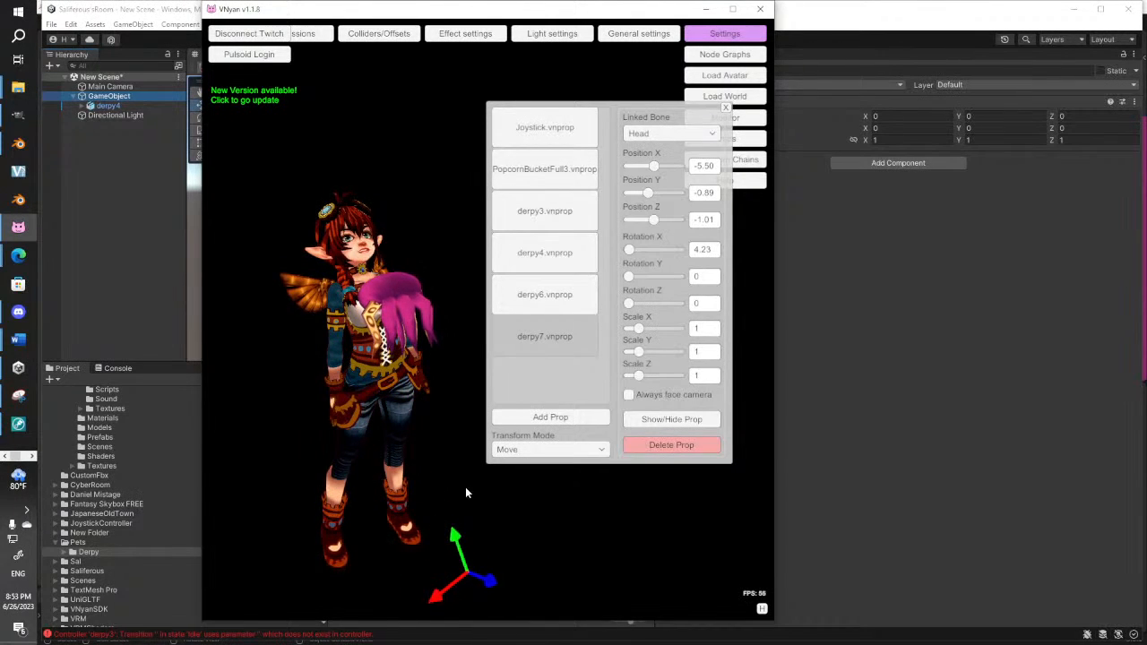
{"action": "left_click", "coordinate": [668, 134]}
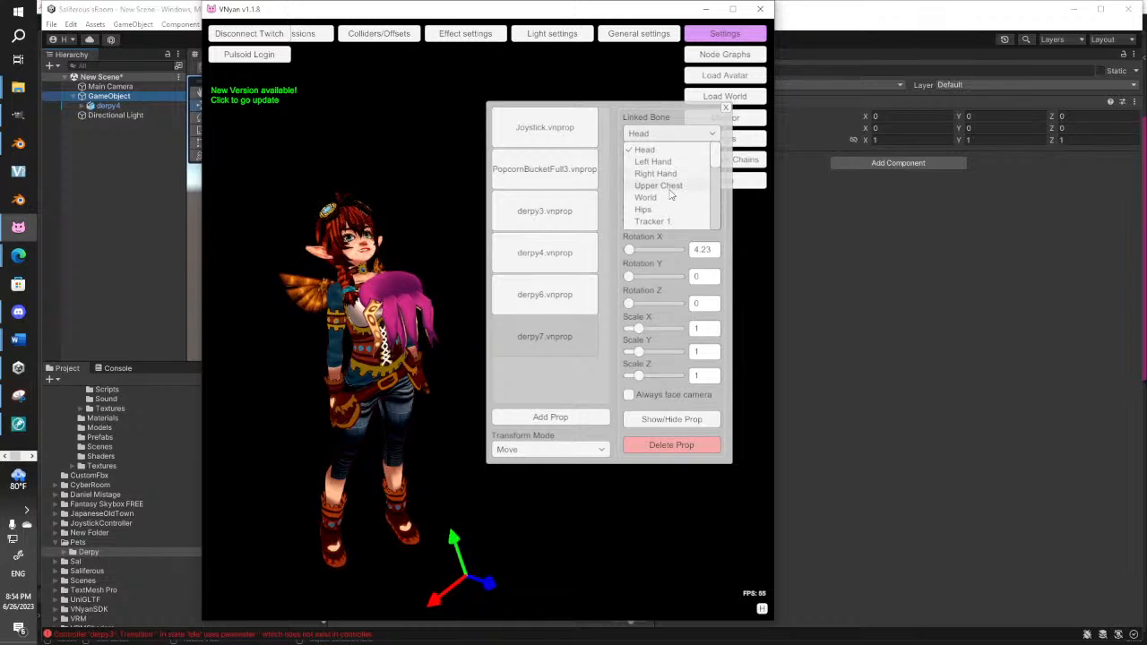
{"action": "left_click", "coordinate": [663, 187]}
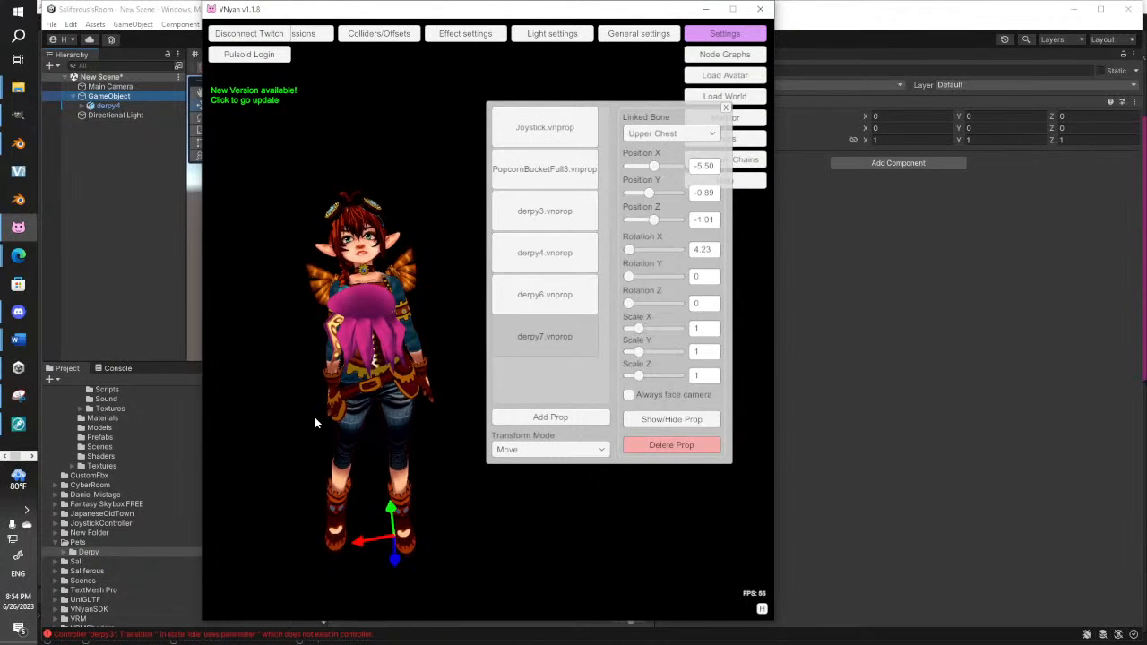
{"action": "left_click", "coordinate": [688, 133]}
{"action": "left_click", "coordinate": [664, 151]}
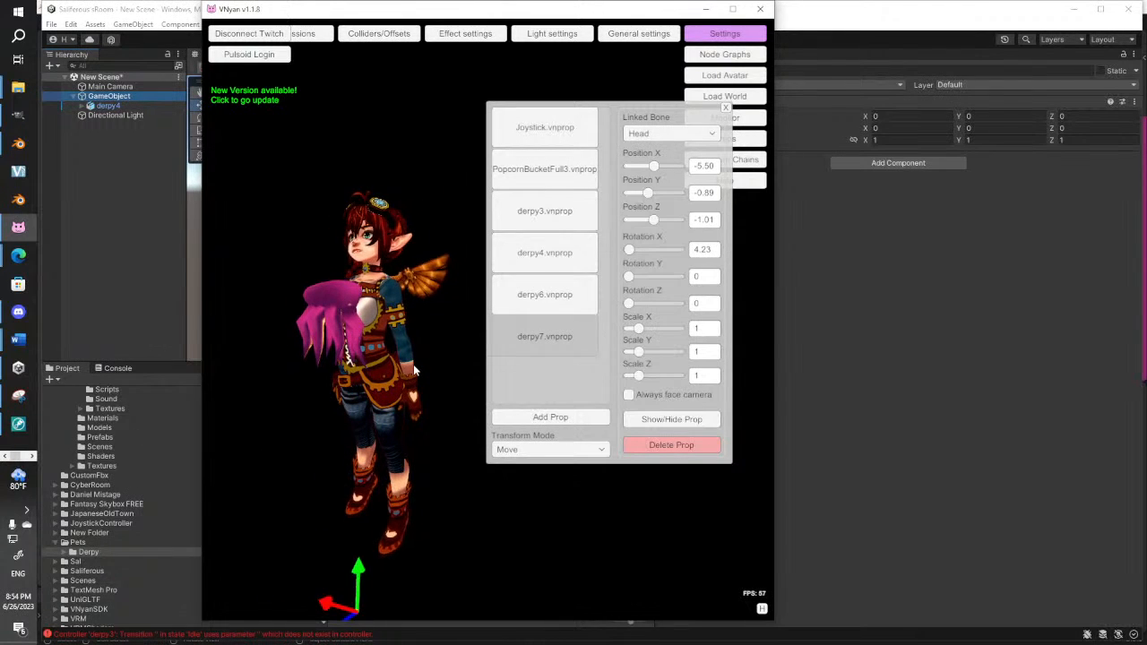
Switch to Unity and remove the last root bone entry, Bone, from derpy4's VRM Spring Bone component
{"action": "left_click", "coordinate": [882, 270]}
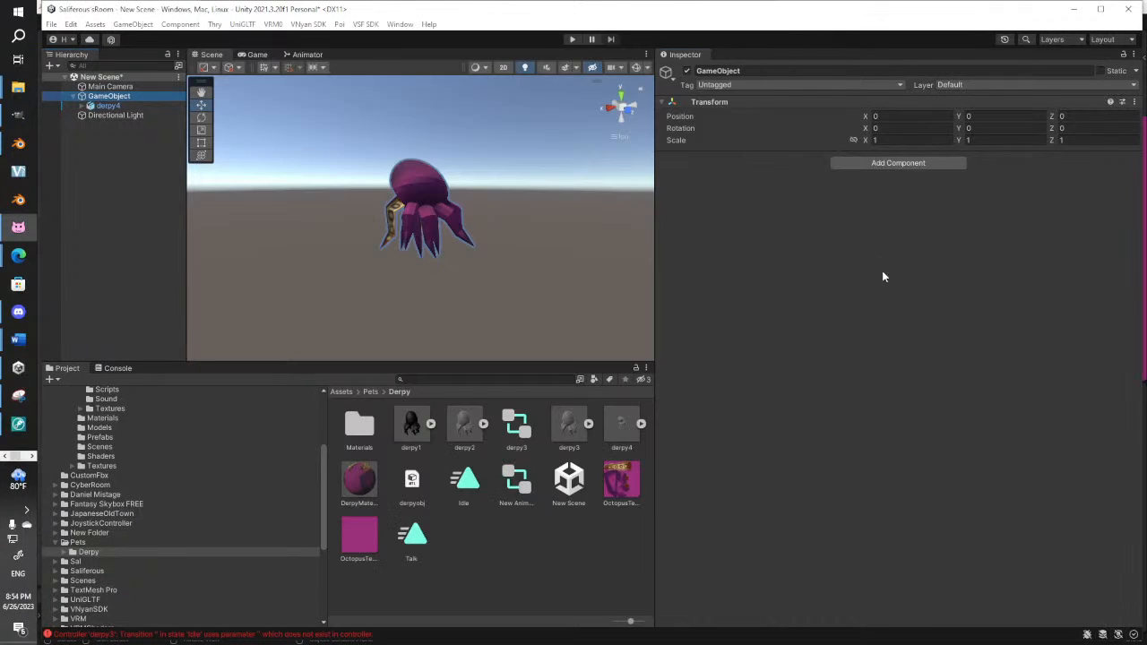
{"action": "left_click", "coordinate": [82, 107]}
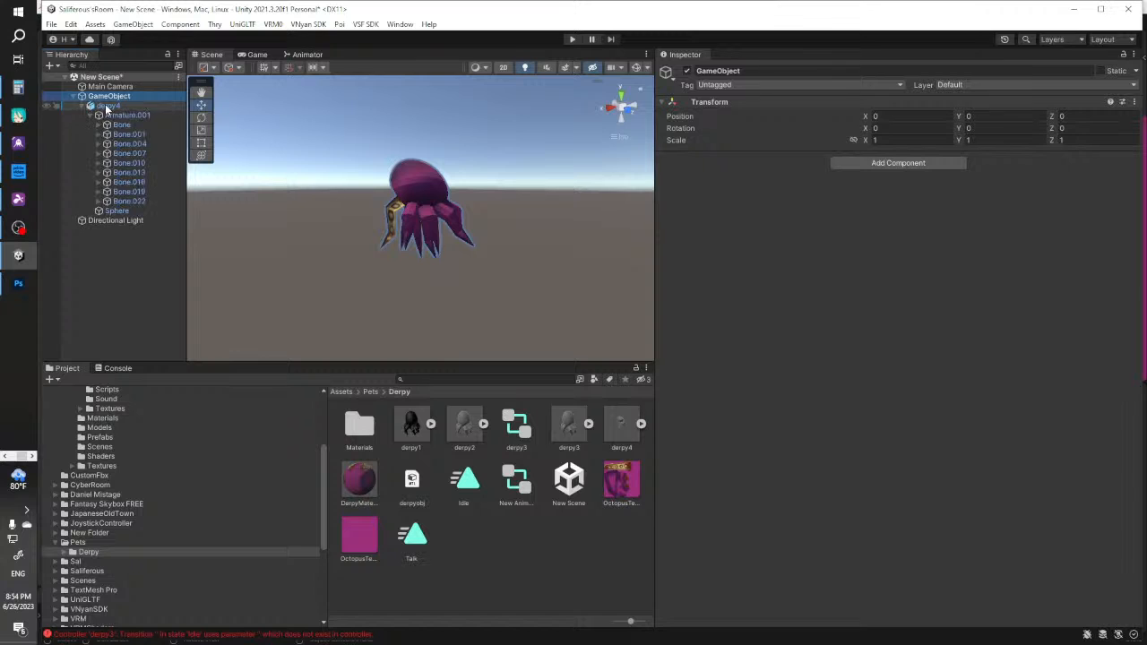
{"action": "left_click", "coordinate": [106, 107]}
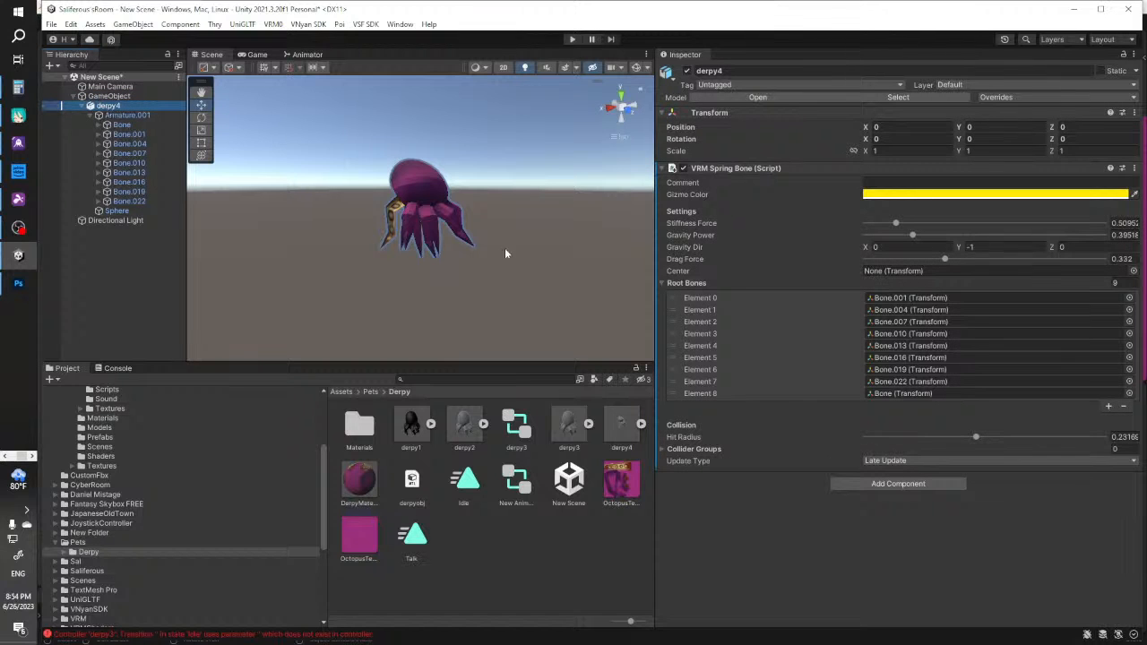
{"action": "left_click", "coordinate": [1126, 406]}
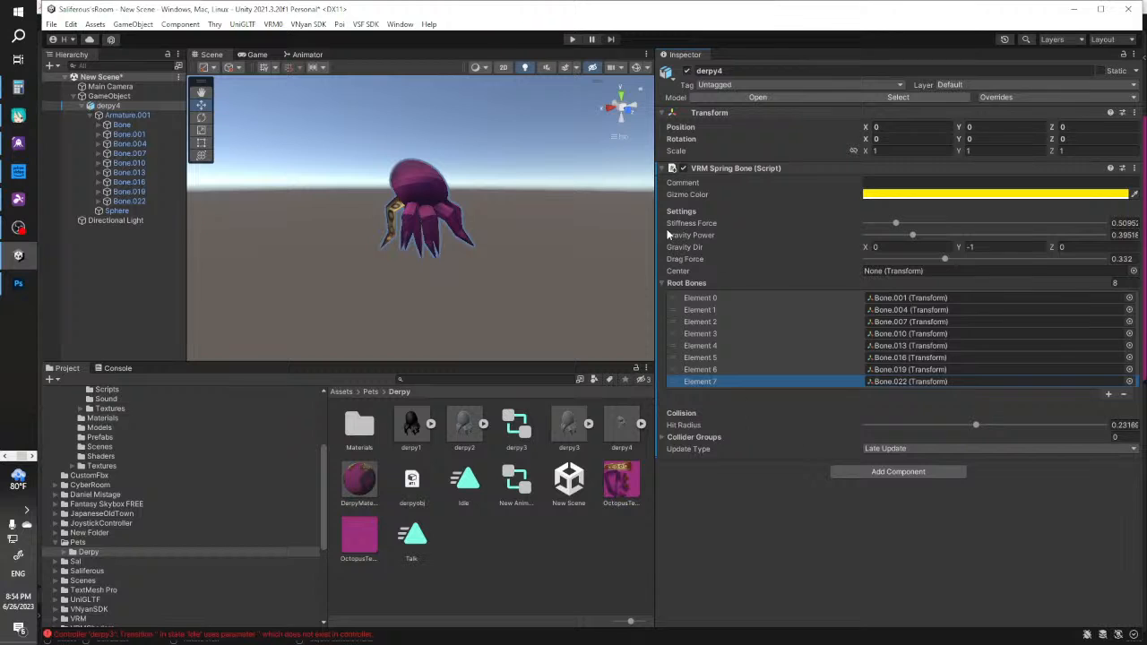
{"action": "left_click", "coordinate": [662, 283]}
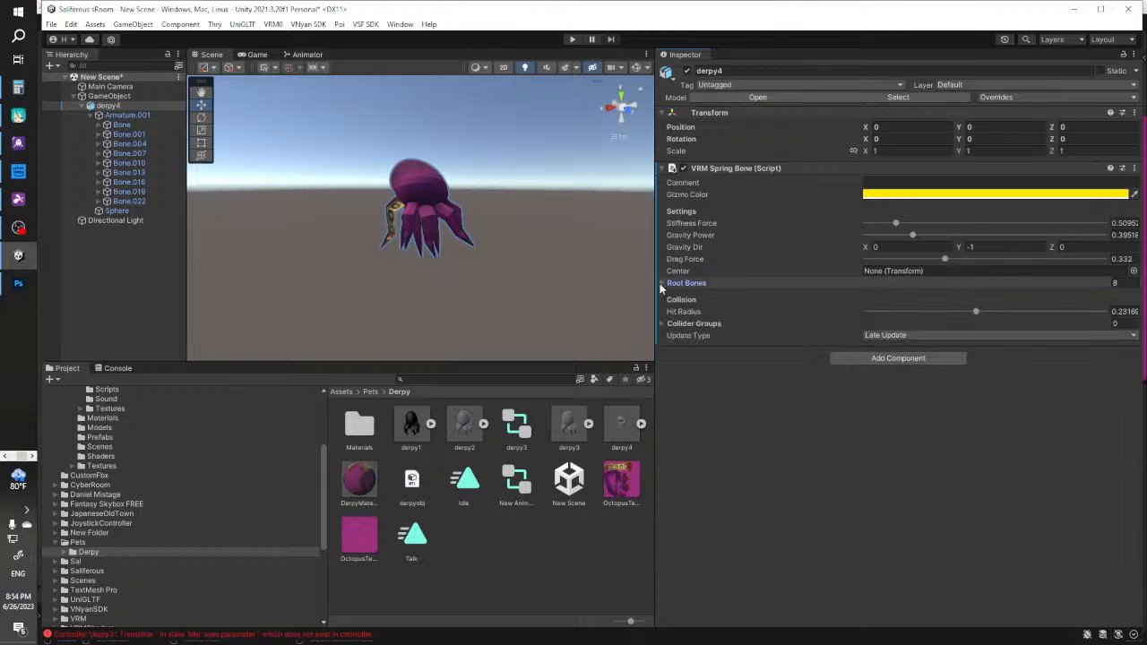
{"action": "left_click", "coordinate": [400, 194]}
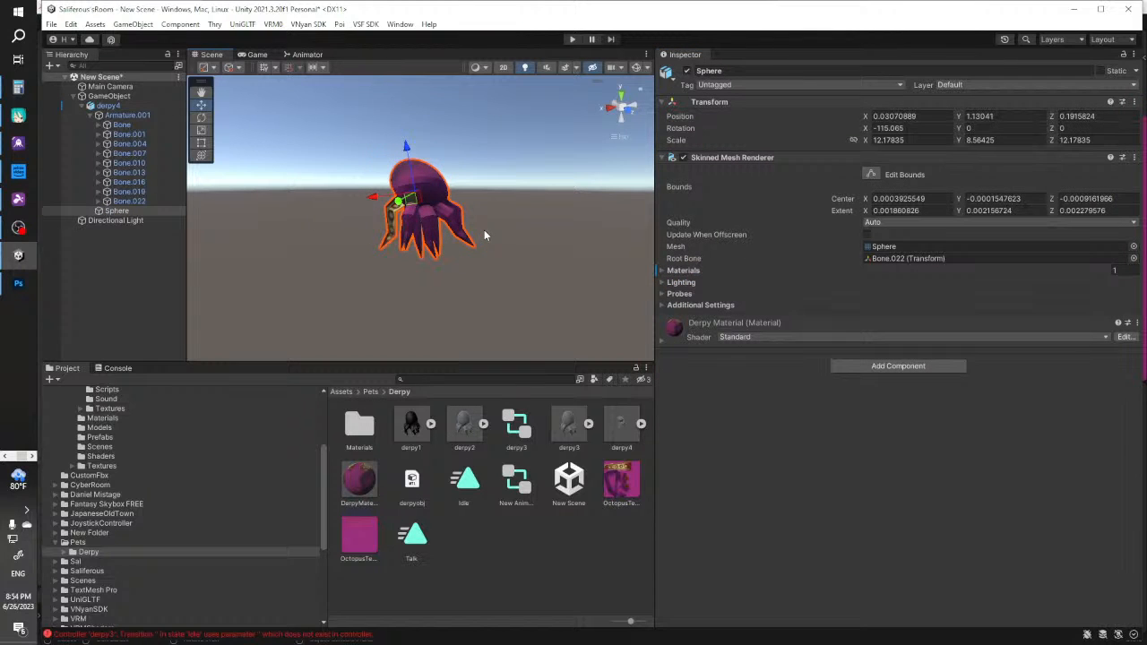
{"action": "left_click", "coordinate": [125, 114]}
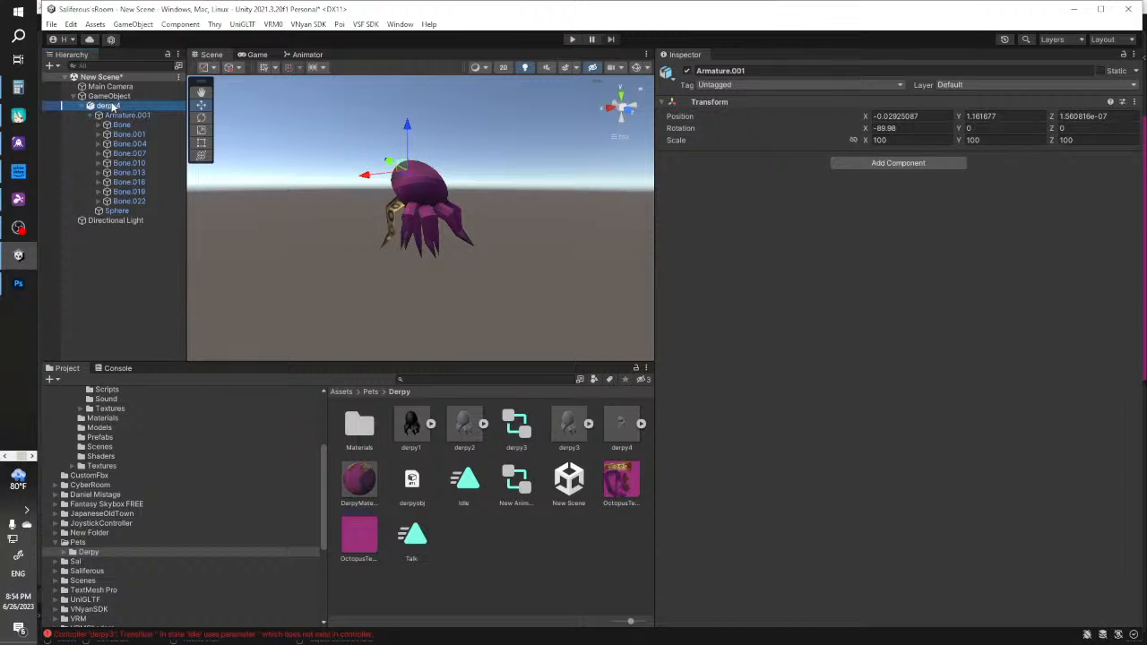
{"action": "left_click", "coordinate": [109, 106]}
{"action": "left_click", "coordinate": [119, 115]}
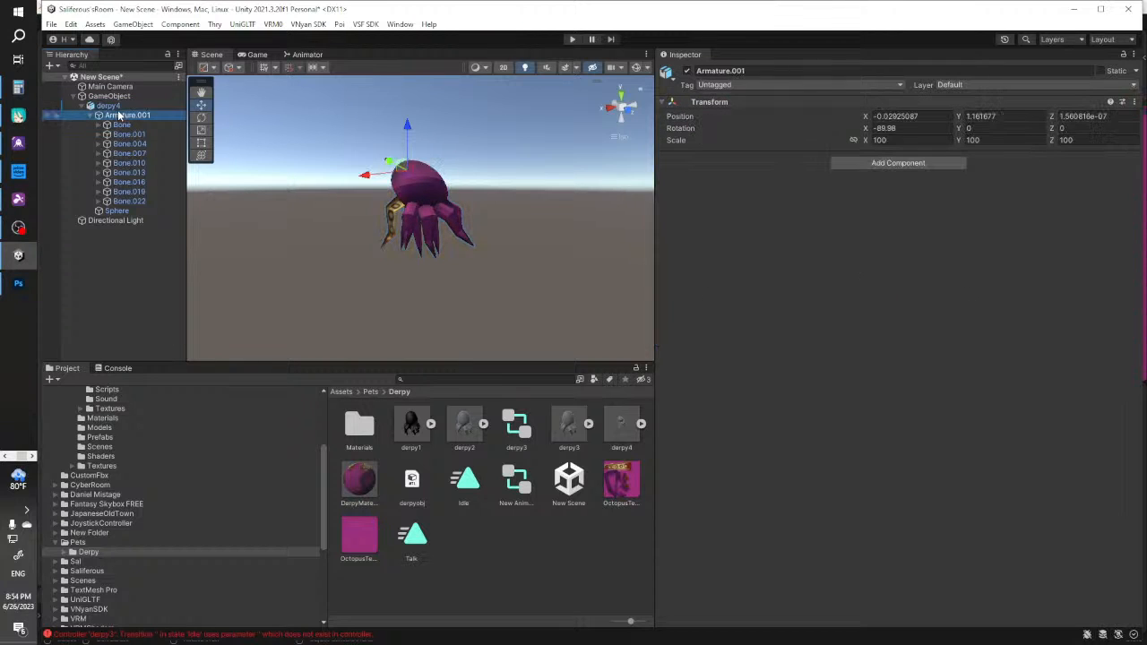
Add a second VRM Spring Bone component to derpy4
{"action": "left_click", "coordinate": [108, 106]}
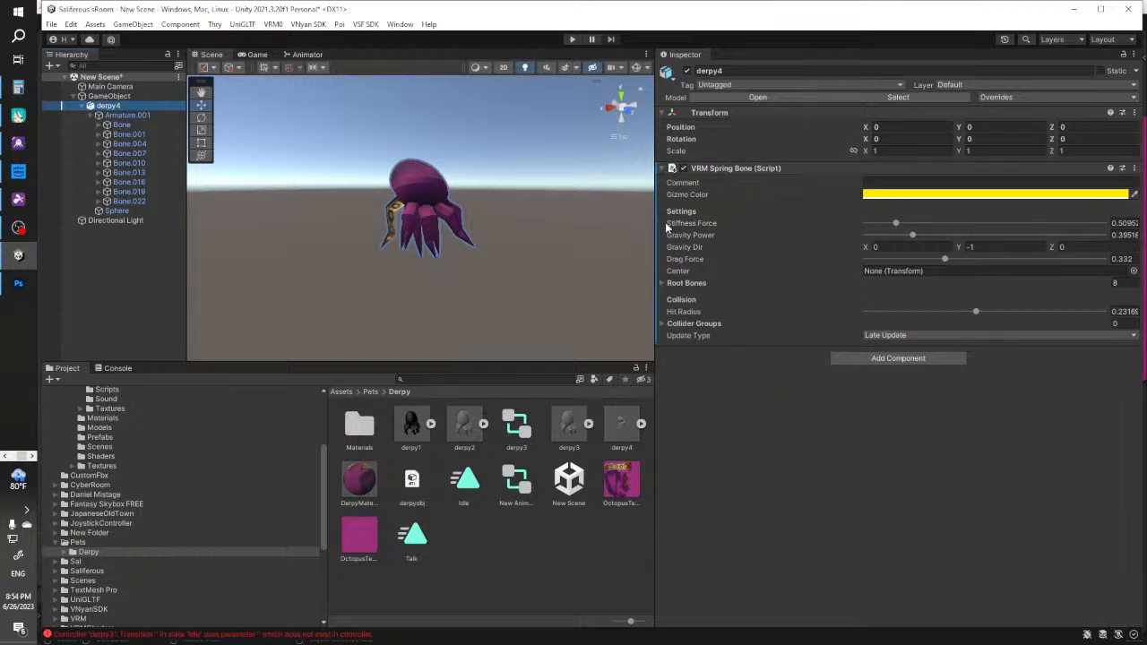
{"action": "left_click", "coordinate": [662, 283]}
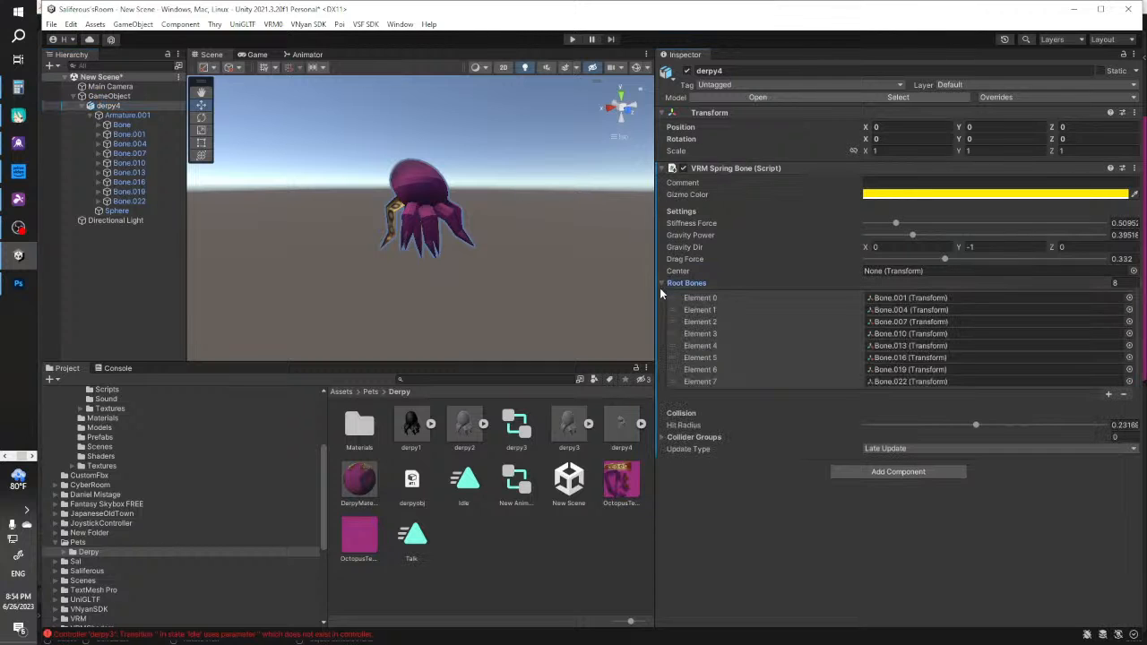
{"action": "left_click", "coordinate": [914, 472]}
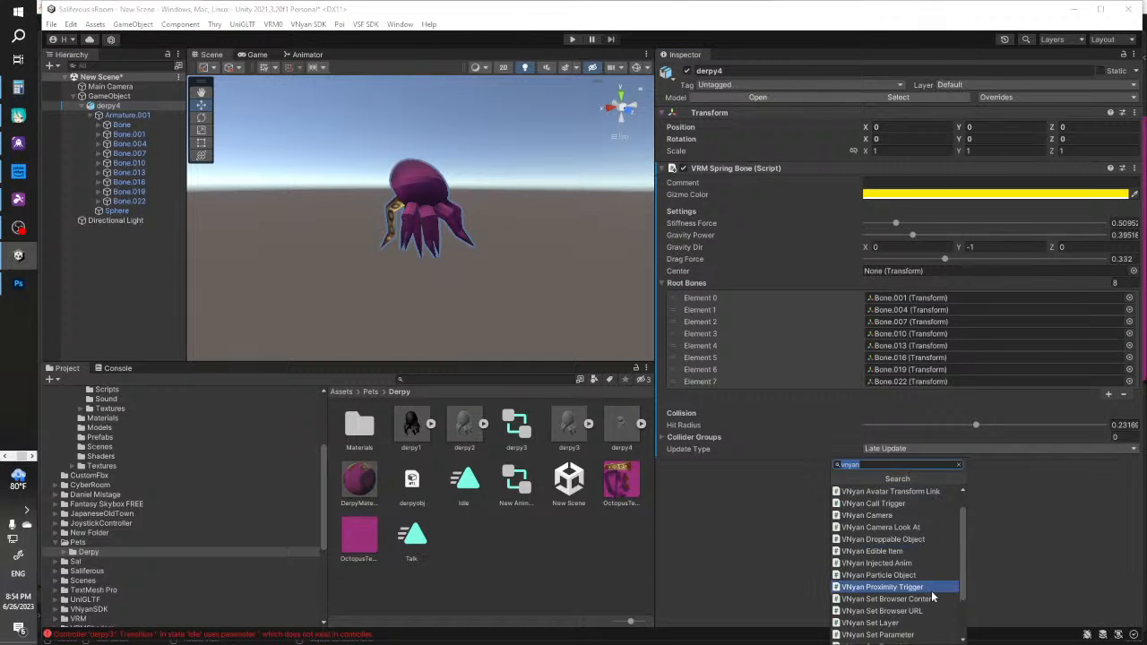
{"action": "type", "text": "vrms"}
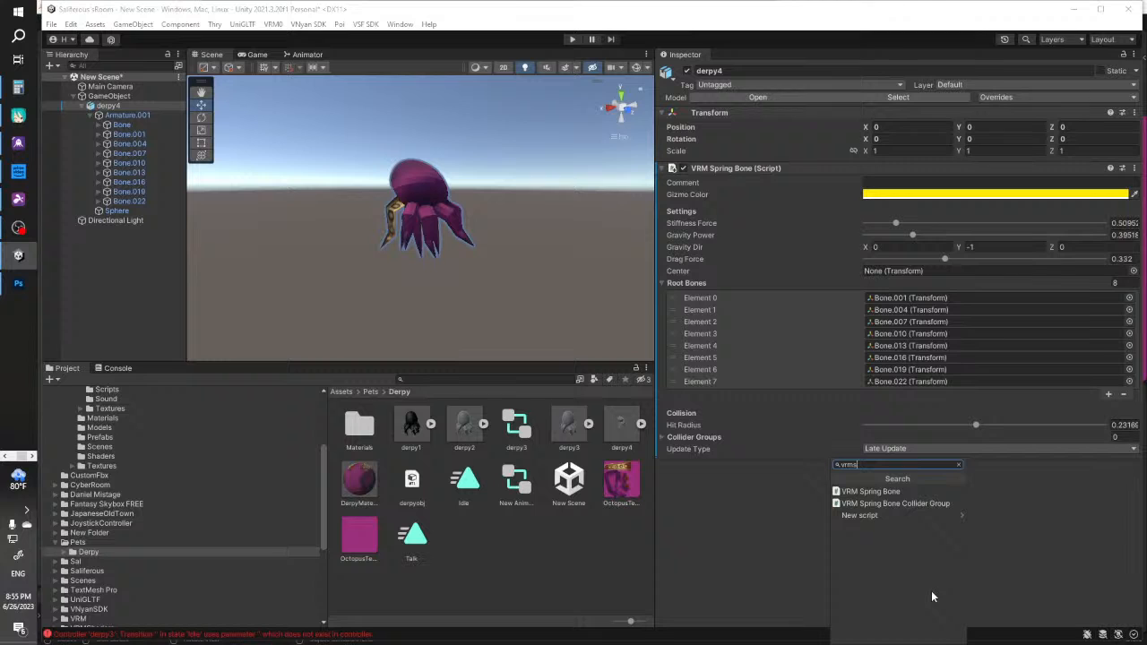
{"action": "left_click", "coordinate": [862, 491]}
{"action": "scroll", "coordinate": [834, 457], "scroll_direction": "down", "scroll_amount": 2}
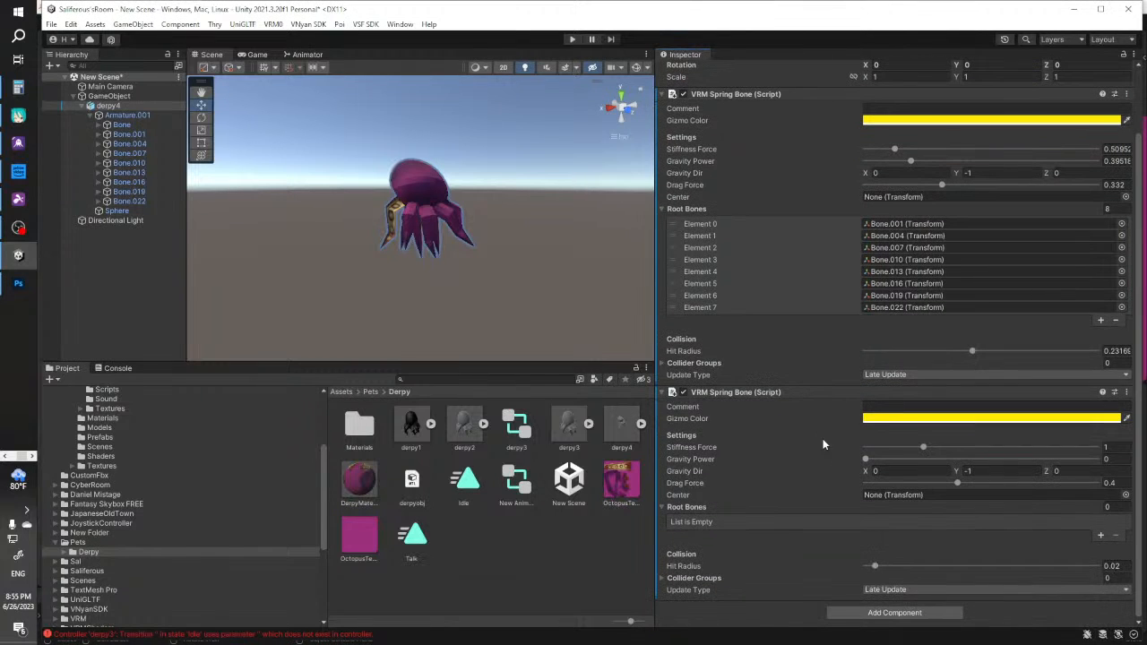
Set the first spring bone's Stiffness Force and Drag Force to 0 and Gravity Power to about 0.48, and the second's Stiffness Force to about 2.38
{"action": "left_click_drag", "start_coordinate": [898, 145], "coordinate": [921, 161]}
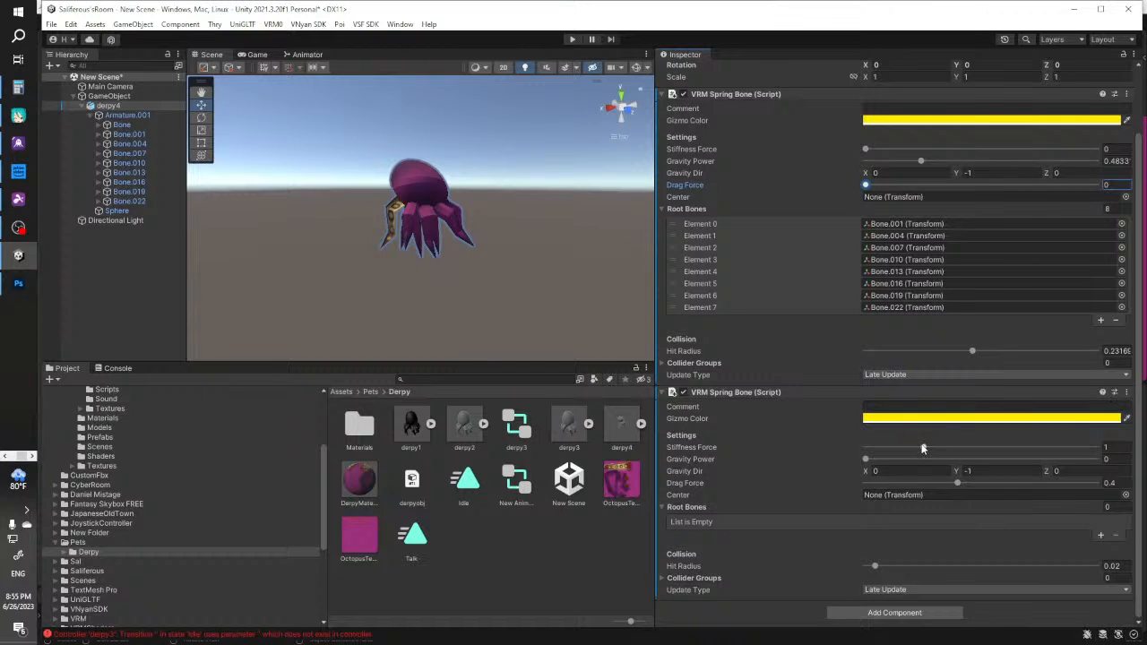
{"action": "left_click_drag", "start_coordinate": [923, 448], "coordinate": [953, 451]}
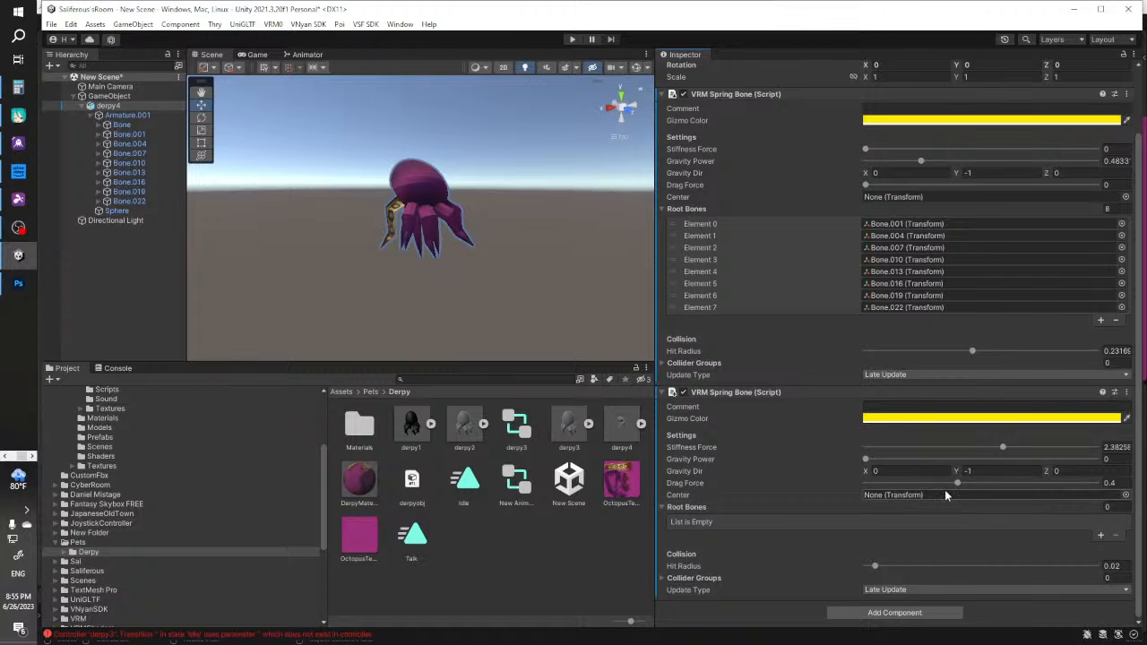
Add a root bone entry to the second VRM Spring Bone component and assign Bone from derpy4's armature to it
{"action": "left_click", "coordinate": [1101, 536]}
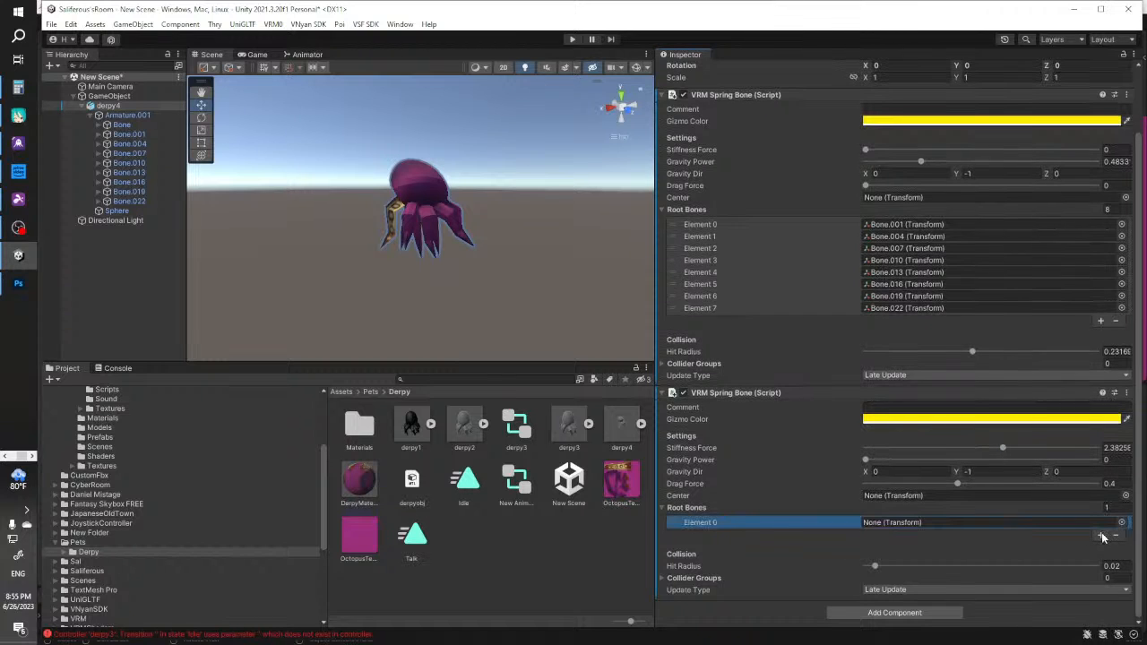
{"action": "left_click_drag", "start_coordinate": [128, 128], "coordinate": [908, 522]}
{"action": "left_click_drag", "start_coordinate": [433, 263], "coordinate": [486, 228], "text": "alt"}
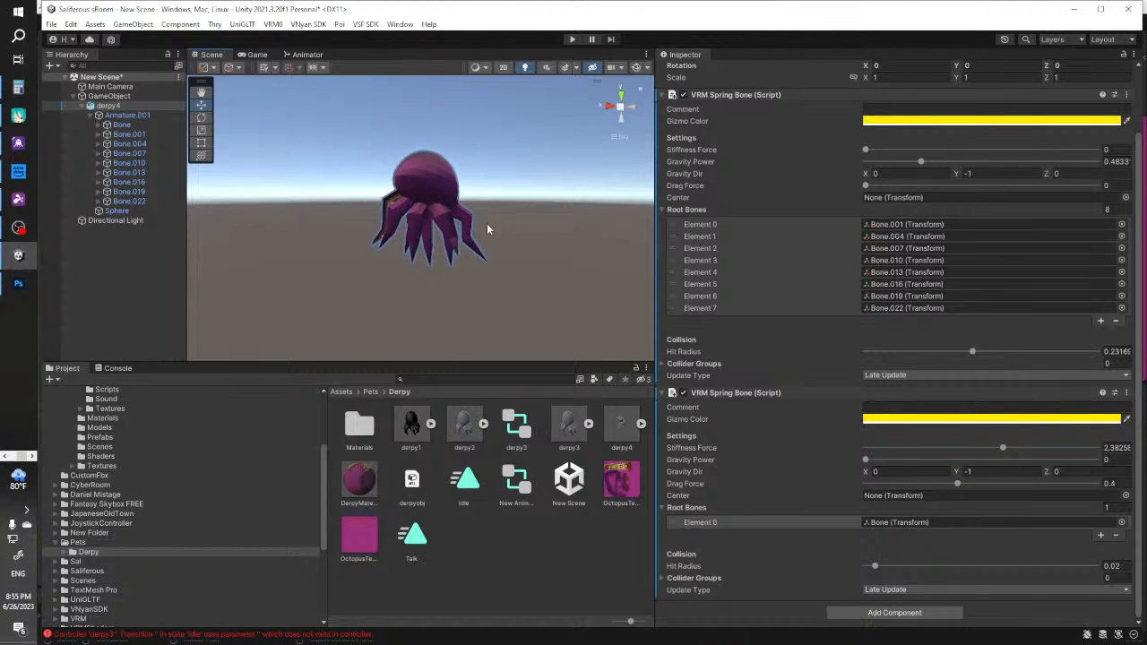
{"action": "key", "text": "q"}
{"action": "scroll", "coordinate": [487, 225], "scroll_direction": "up", "scroll_amount": 6}
{"action": "left_click_drag", "start_coordinate": [420, 186], "coordinate": [460, 225]}
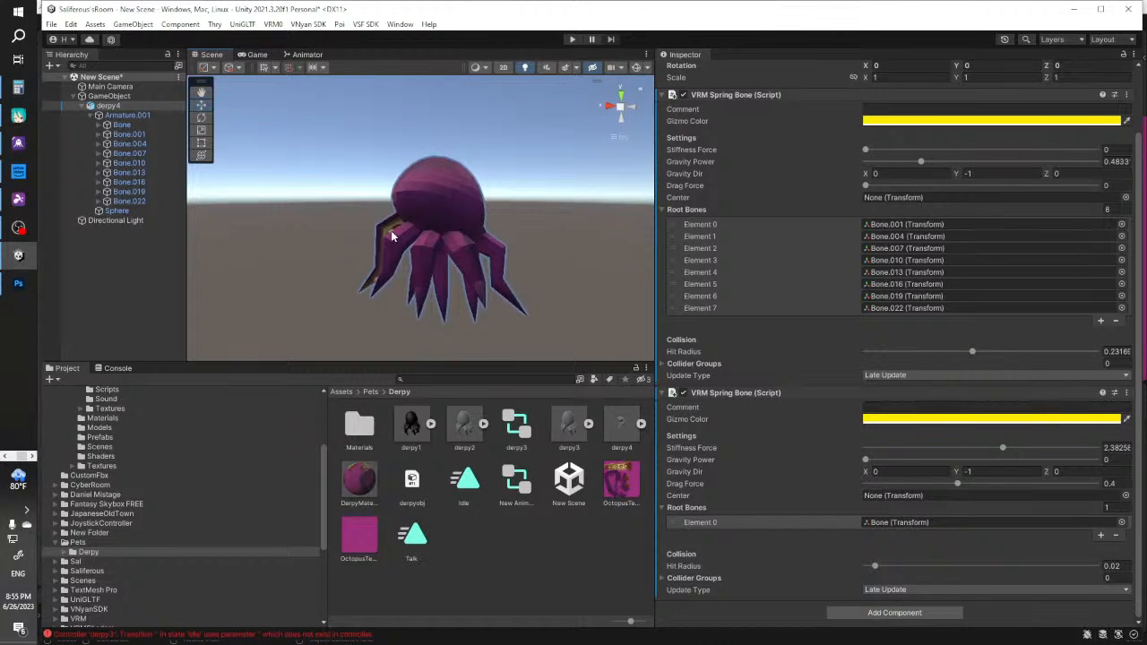
{"action": "left_click", "coordinate": [443, 220]}
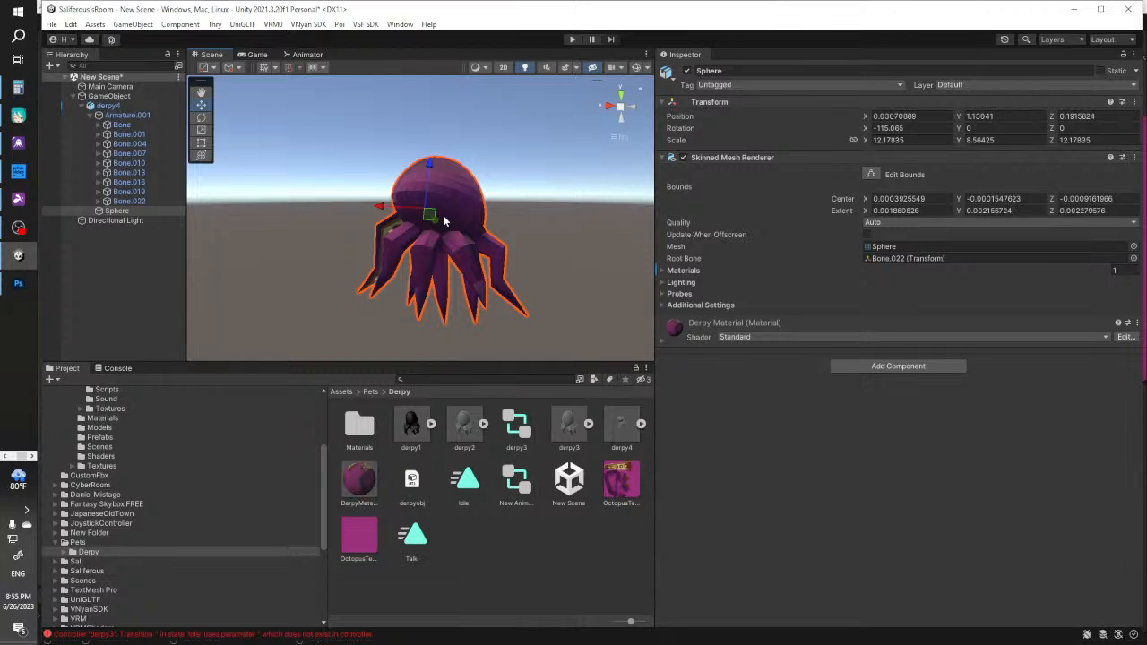
Export the parent GameObject as a VNyan prop named derpy8.vnprop in the Props folder
{"action": "left_click", "coordinate": [84, 105]}
{"action": "left_click", "coordinate": [108, 96]}
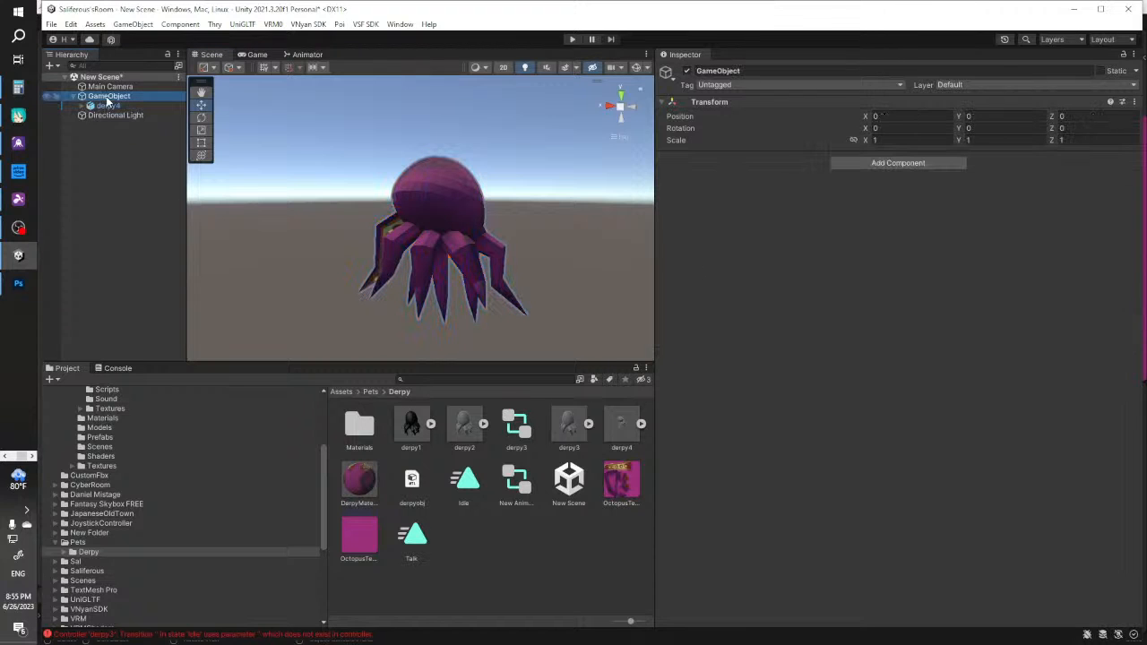
{"action": "left_click", "coordinate": [319, 24]}
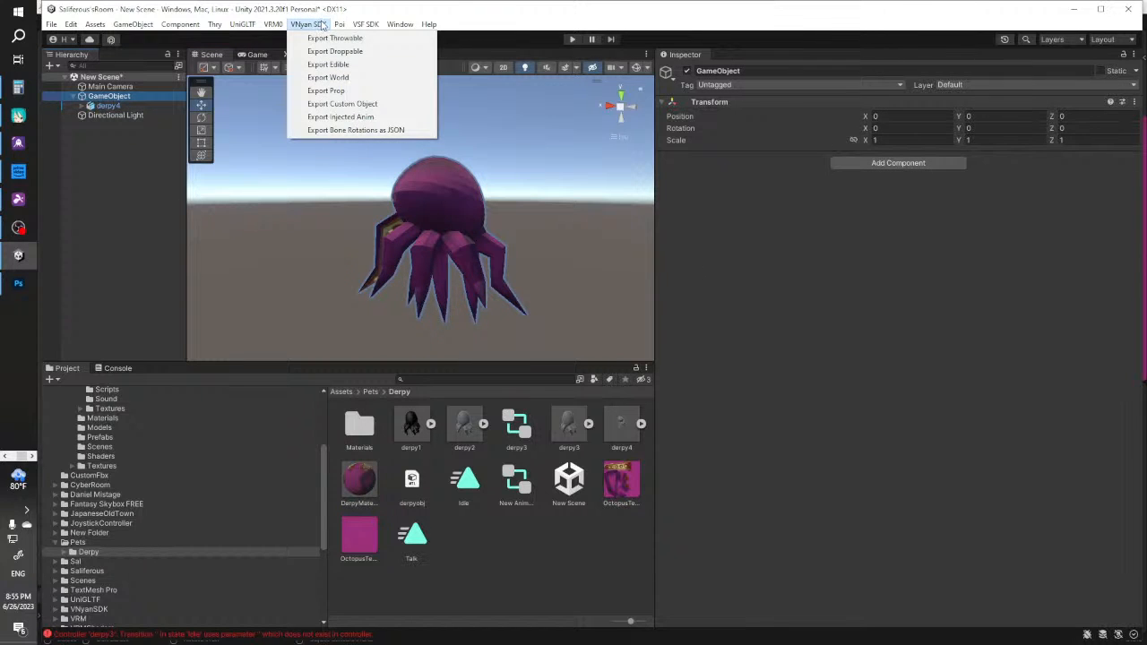
{"action": "left_click", "coordinate": [323, 89]}
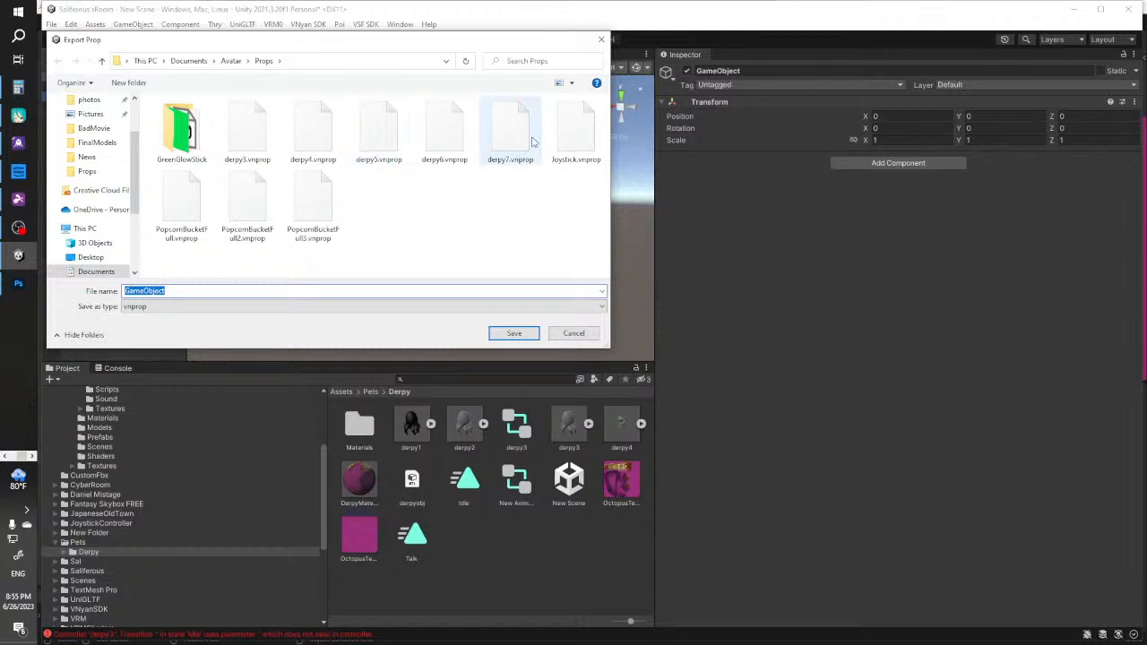
{"action": "left_click", "coordinate": [512, 151]}
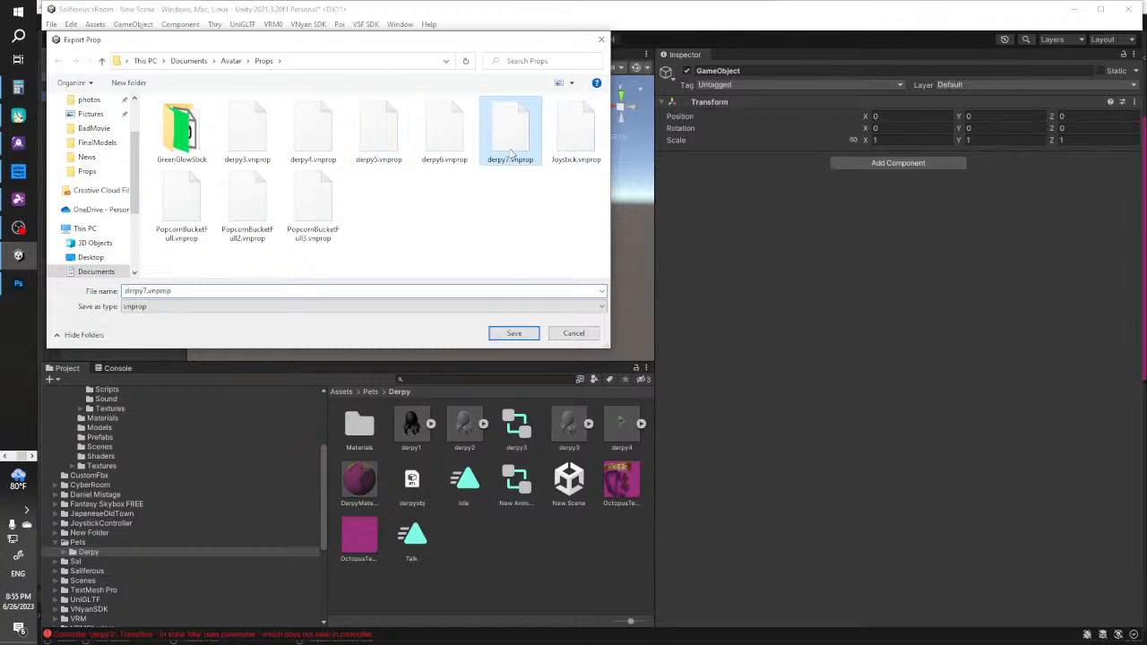
{"action": "left_click", "coordinate": [147, 290]}
{"action": "key", "text": "BackSpace"}
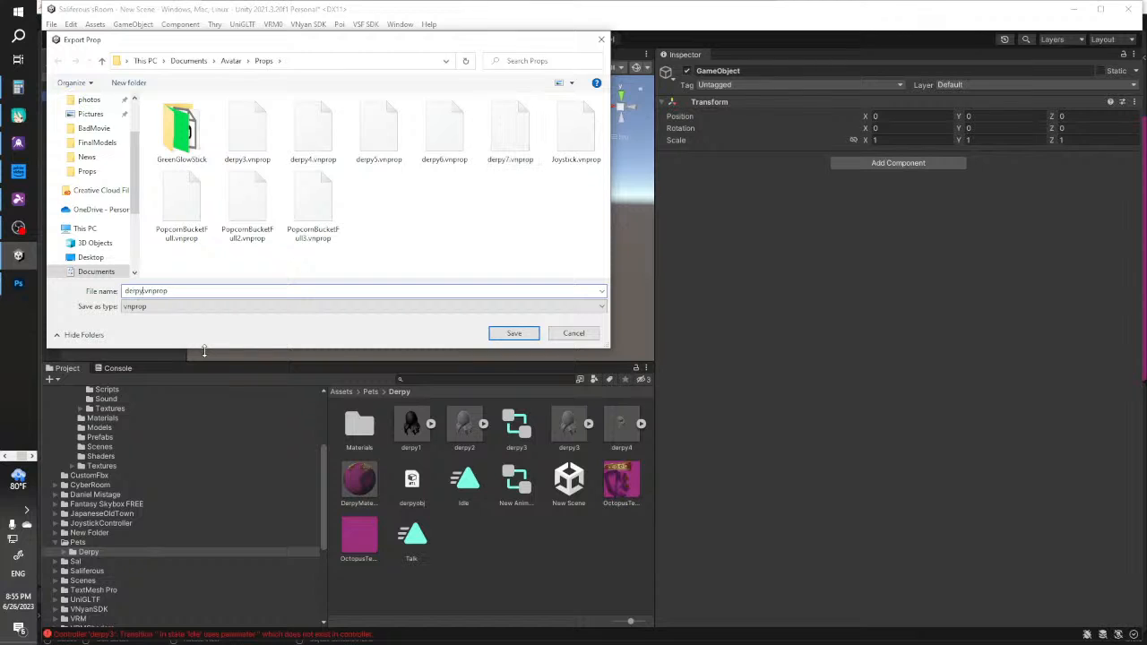
{"action": "type", "text": "8"}
{"action": "key", "text": "Return"}
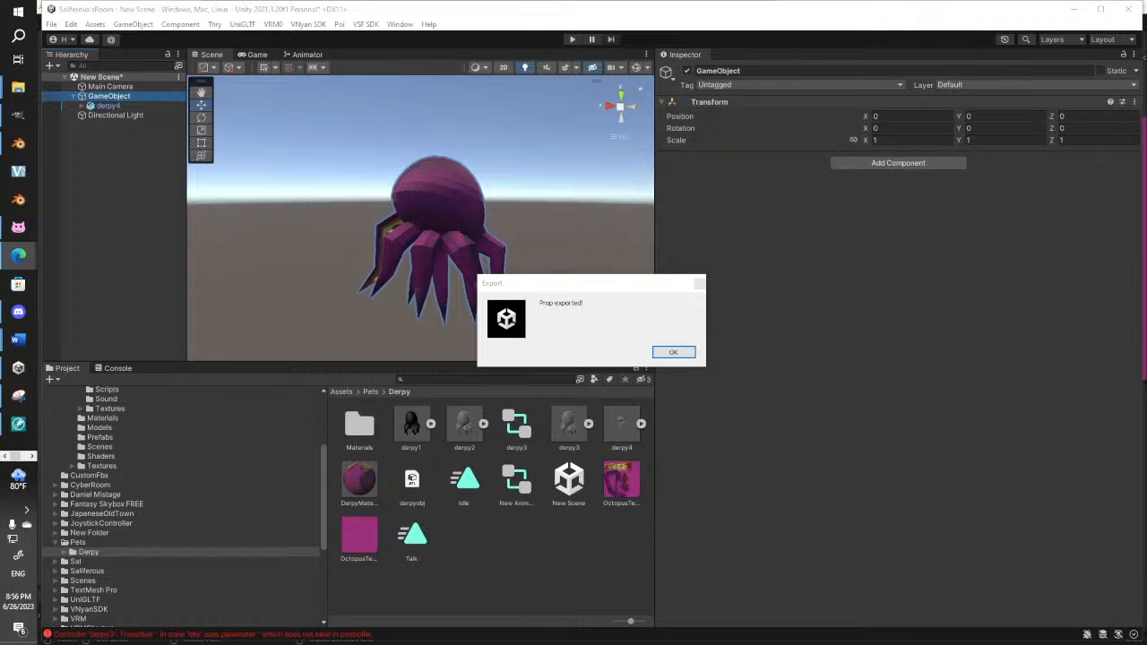
{"action": "left_click", "coordinate": [665, 352]}
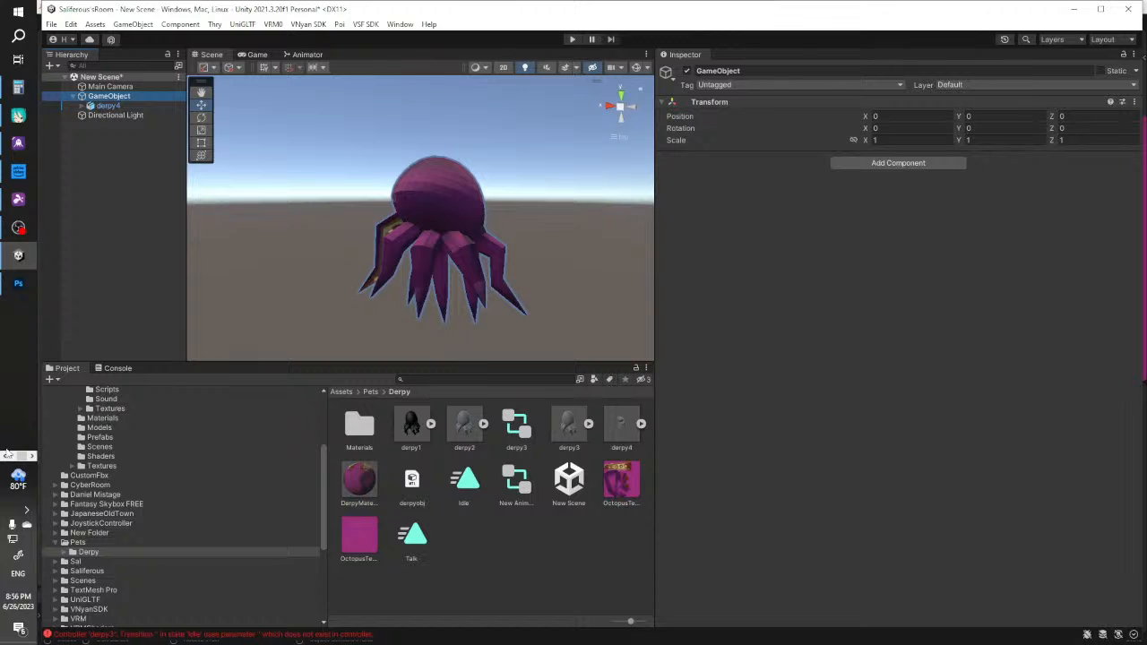
Switch to VNyan and load derpy8.vnprop as a new prop
{"action": "left_click", "coordinate": [17, 230]}
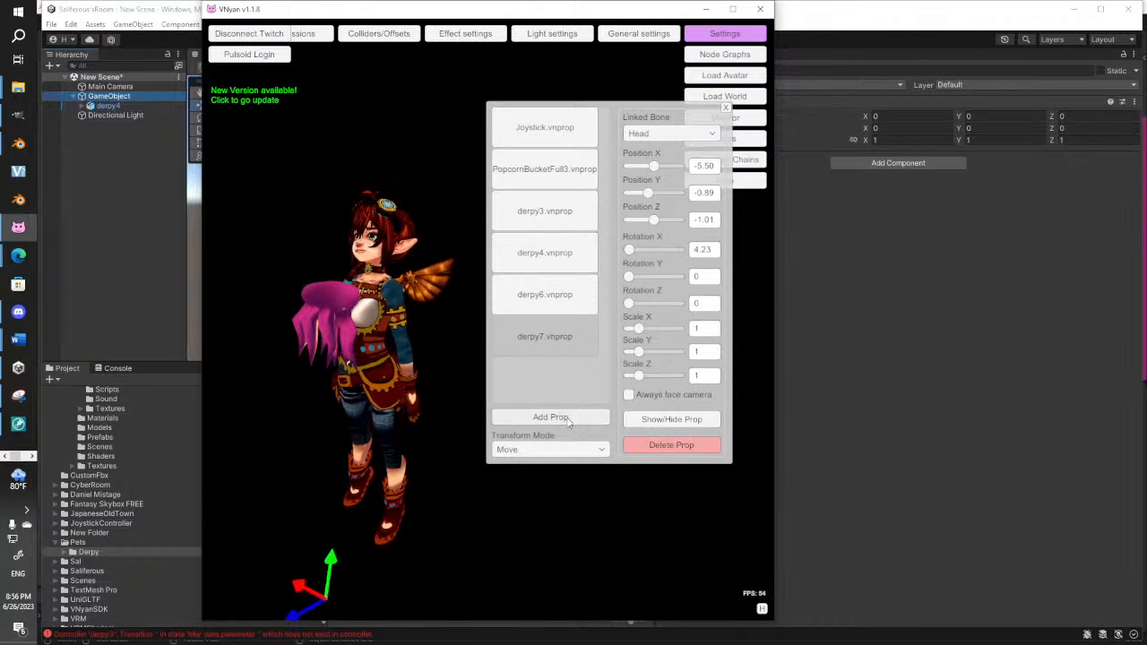
{"action": "left_click", "coordinate": [567, 418]}
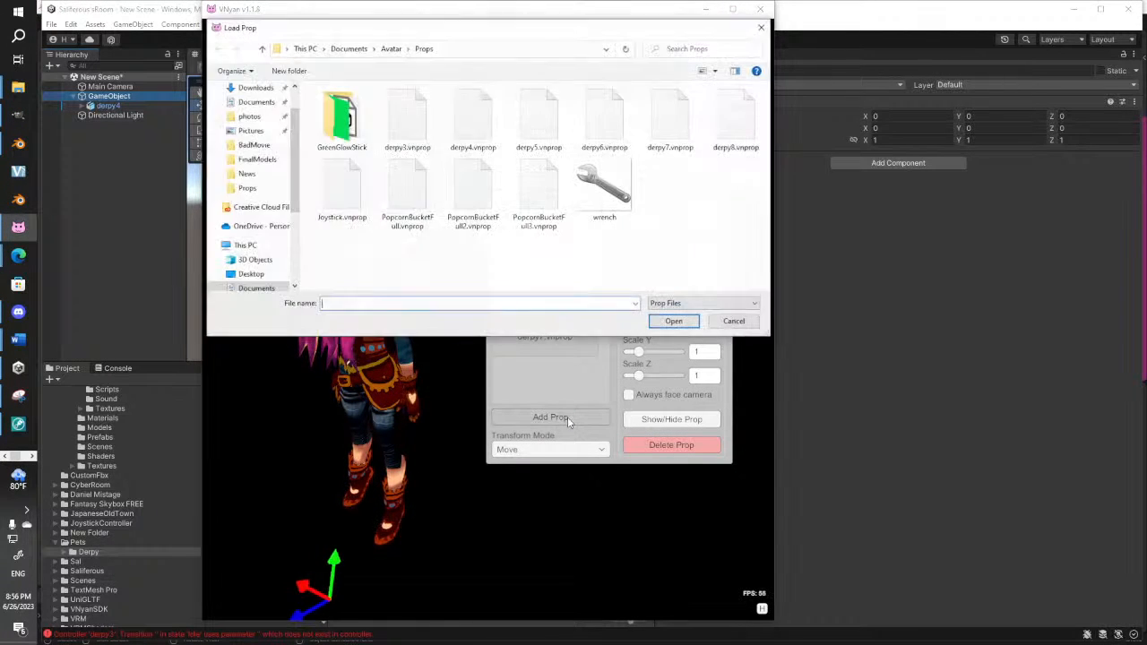
{"action": "left_click", "coordinate": [737, 129]}
{"action": "left_click", "coordinate": [674, 321]}
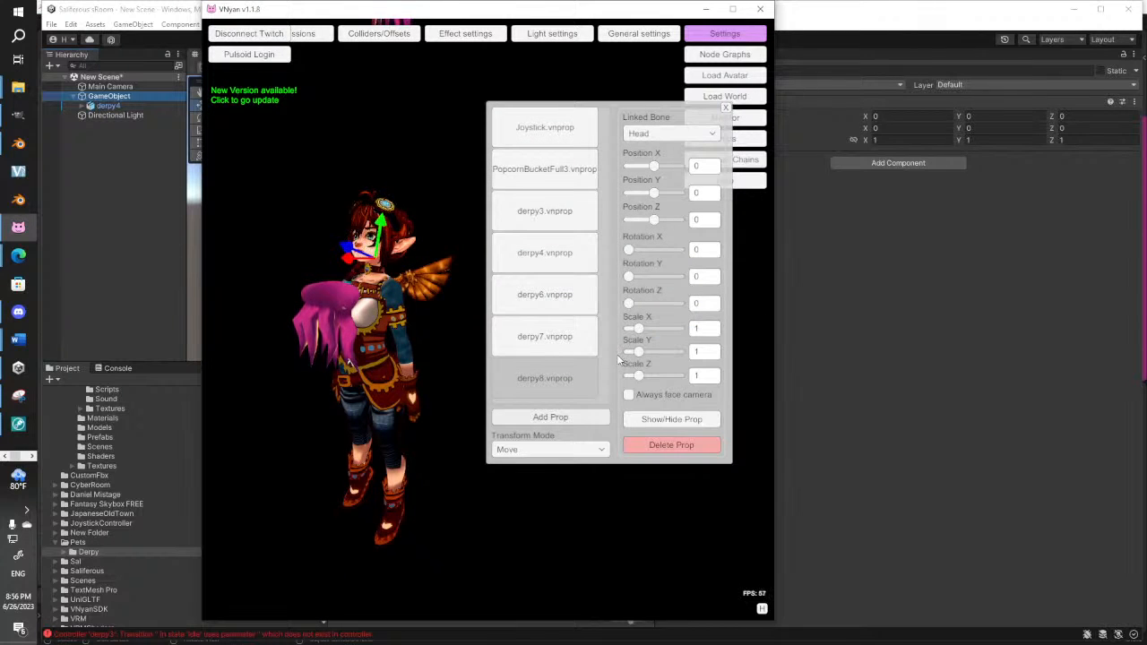
Hide the derpy7 prop and move derpy8 down to the front of the avatar's chest
{"action": "left_click", "coordinate": [567, 336]}
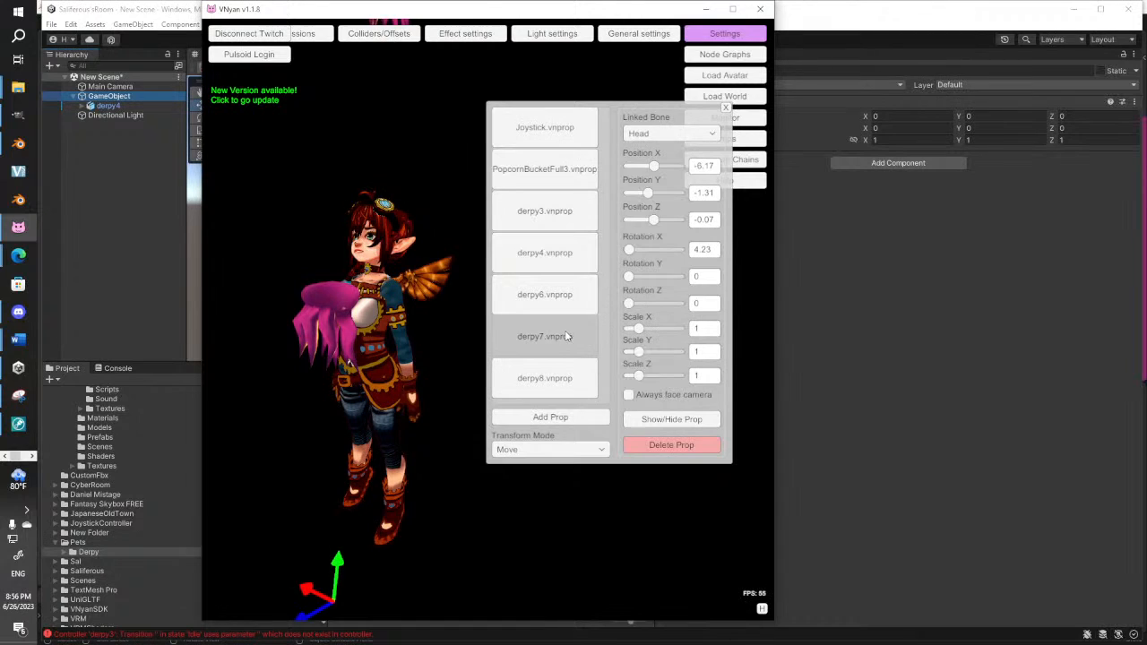
{"action": "left_click", "coordinate": [665, 420]}
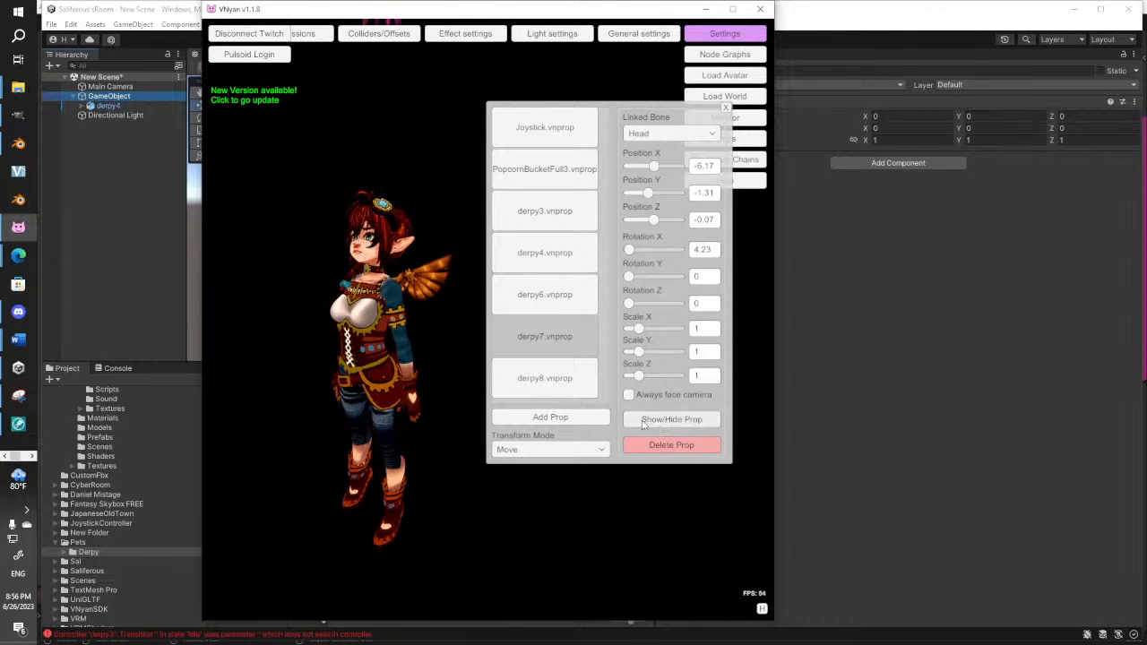
{"action": "left_click", "coordinate": [567, 384]}
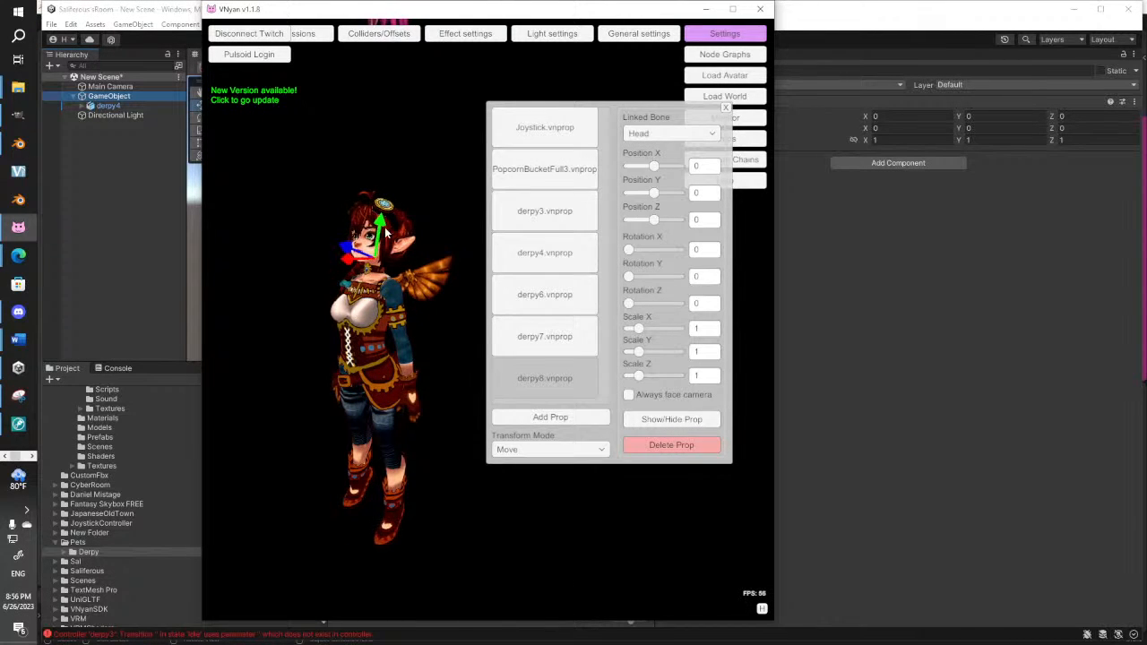
{"action": "left_click_drag", "start_coordinate": [381, 228], "coordinate": [351, 363]}
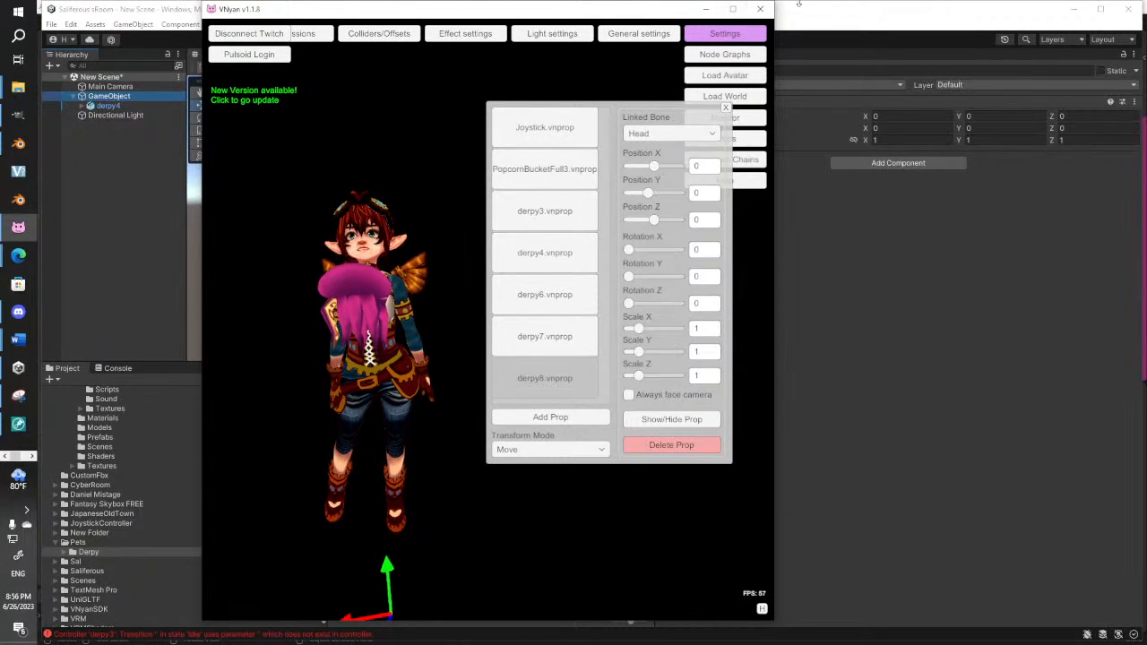
Close VNyan and launch it again
{"action": "left_click", "coordinate": [760, 10]}
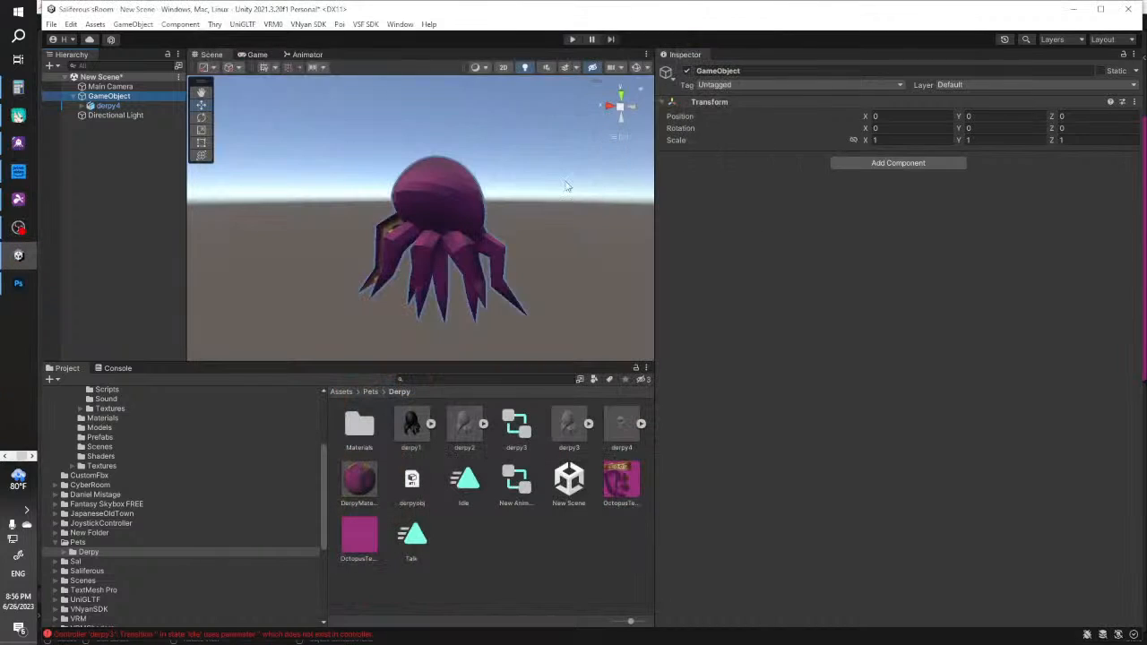
{"action": "left_click", "coordinate": [553, 191]}
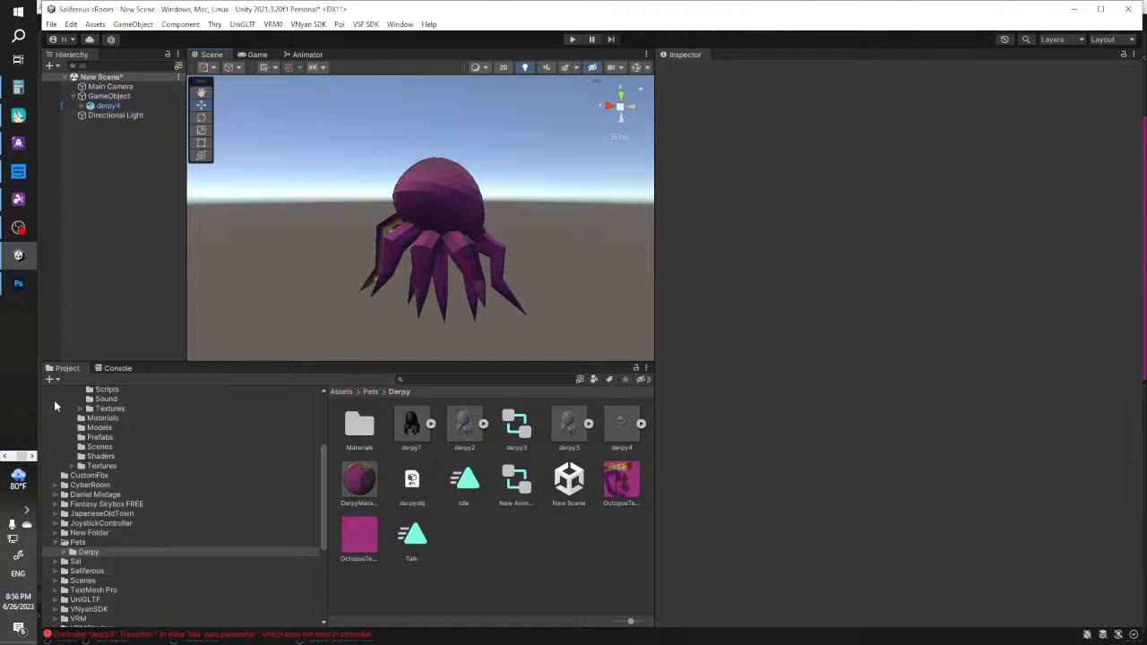
{"action": "left_click", "coordinate": [7, 458]}
{"action": "left_click", "coordinate": [18, 229]}
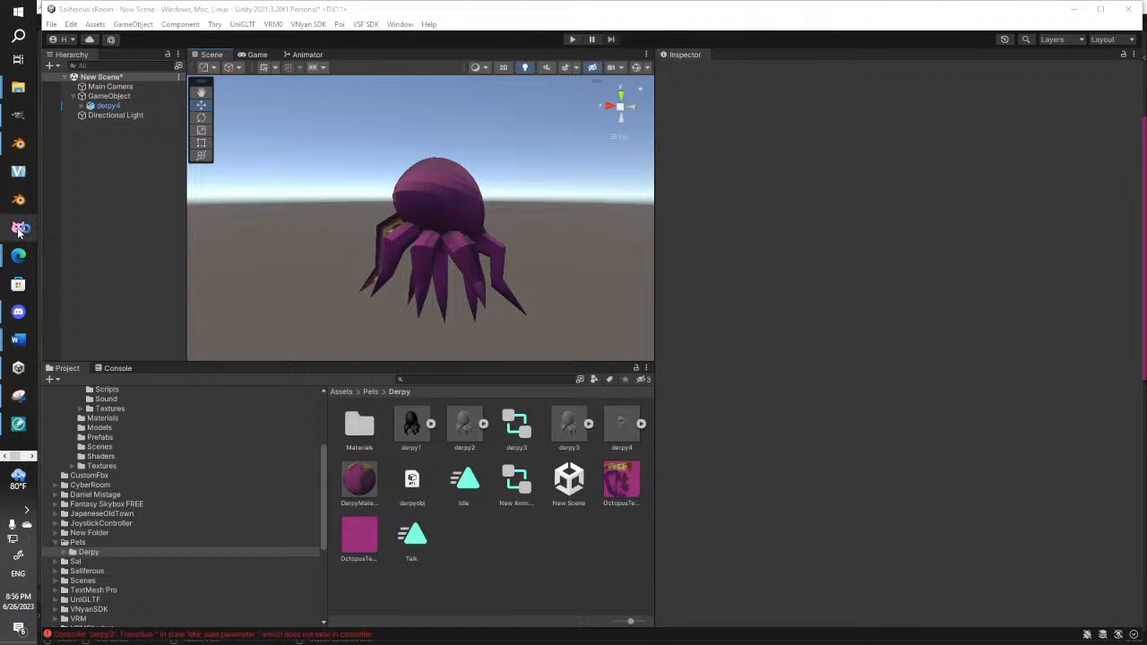
{"action": "left_click", "coordinate": [481, 210]}
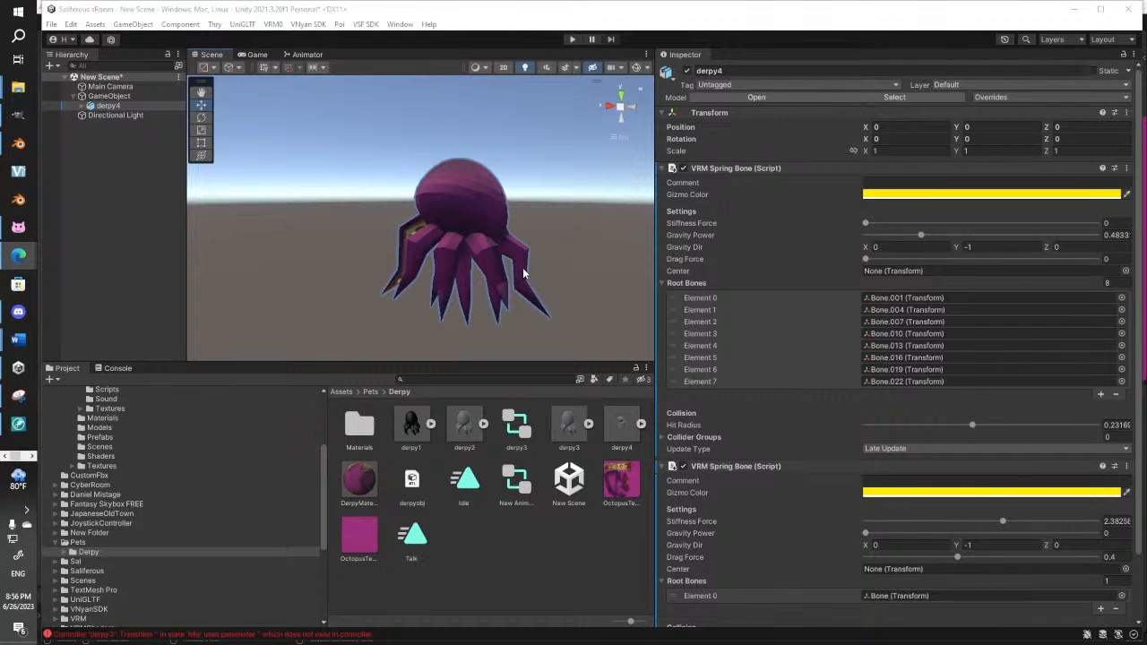
{"action": "left_click", "coordinate": [107, 96]}
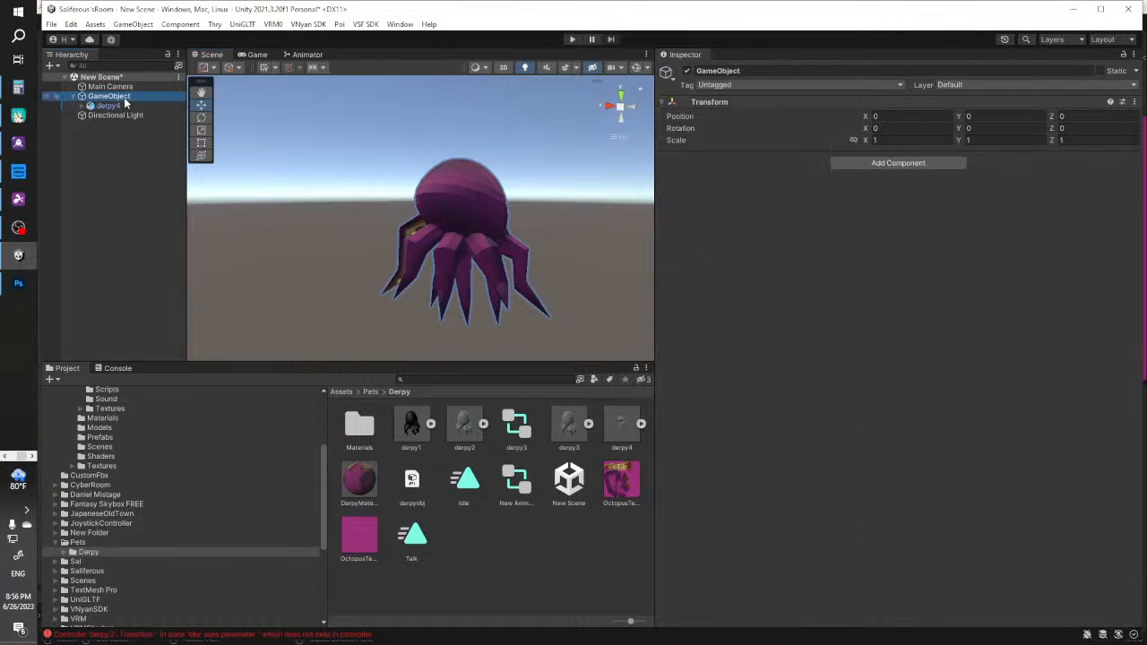
{"action": "left_click", "coordinate": [109, 106]}
{"action": "scroll", "coordinate": [538, 253], "scroll_direction": "down", "scroll_amount": 5}
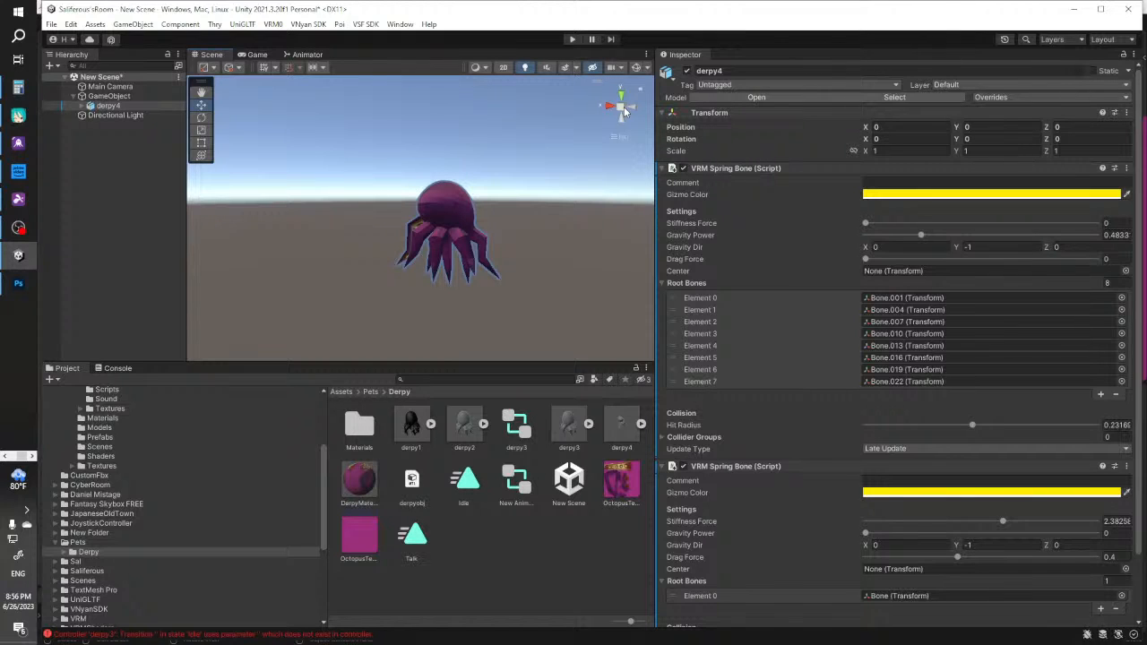
Assign the armature's object named Bone as the Center of derpy4's first VRM Spring Bone component
{"action": "left_click", "coordinate": [80, 106]}
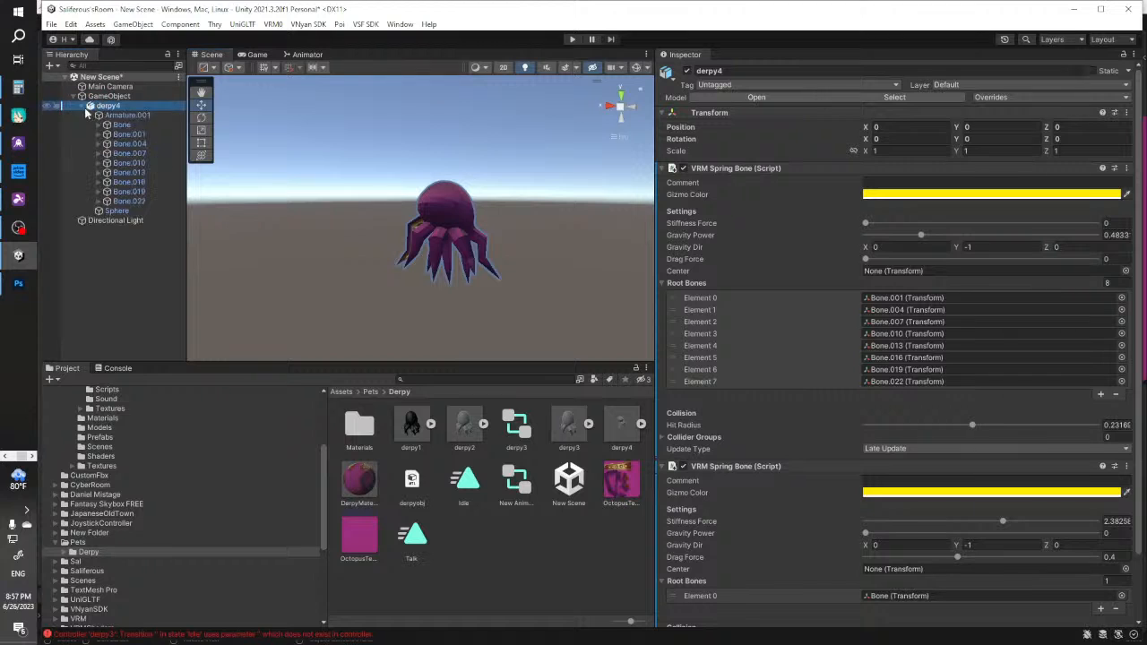
{"action": "left_click", "coordinate": [111, 127]}
{"action": "left_click_drag", "start_coordinate": [111, 126], "coordinate": [908, 270]}
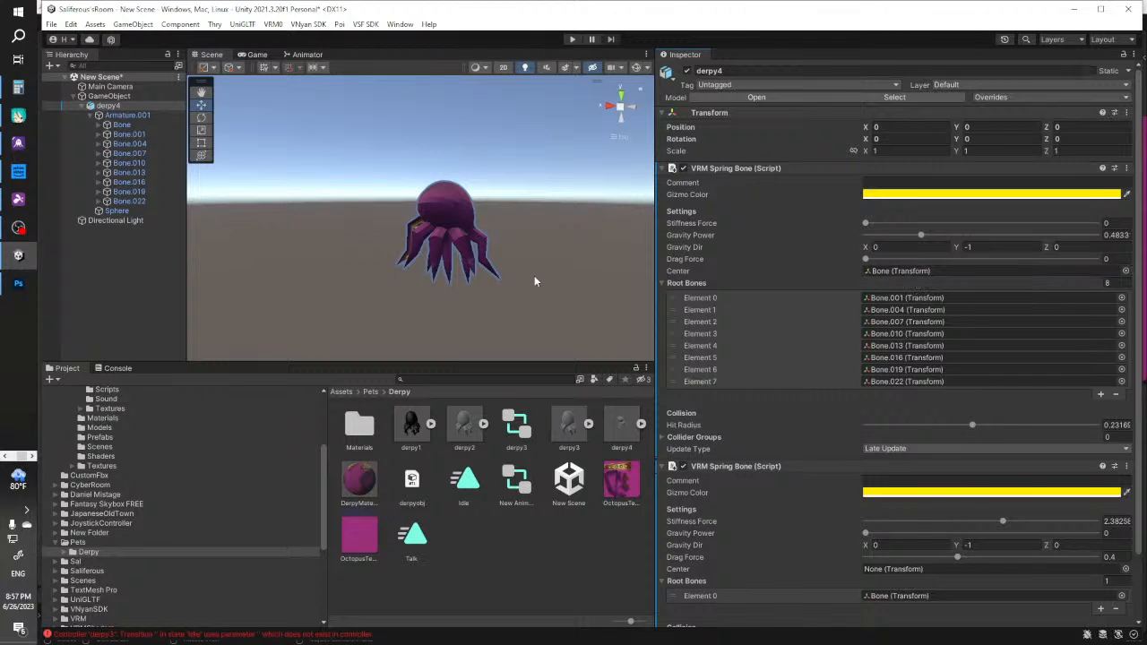
Raise derpy4 along its vertical axis to a Y position of about 0.068
{"action": "scroll", "coordinate": [531, 274], "scroll_direction": "down", "scroll_amount": 2}
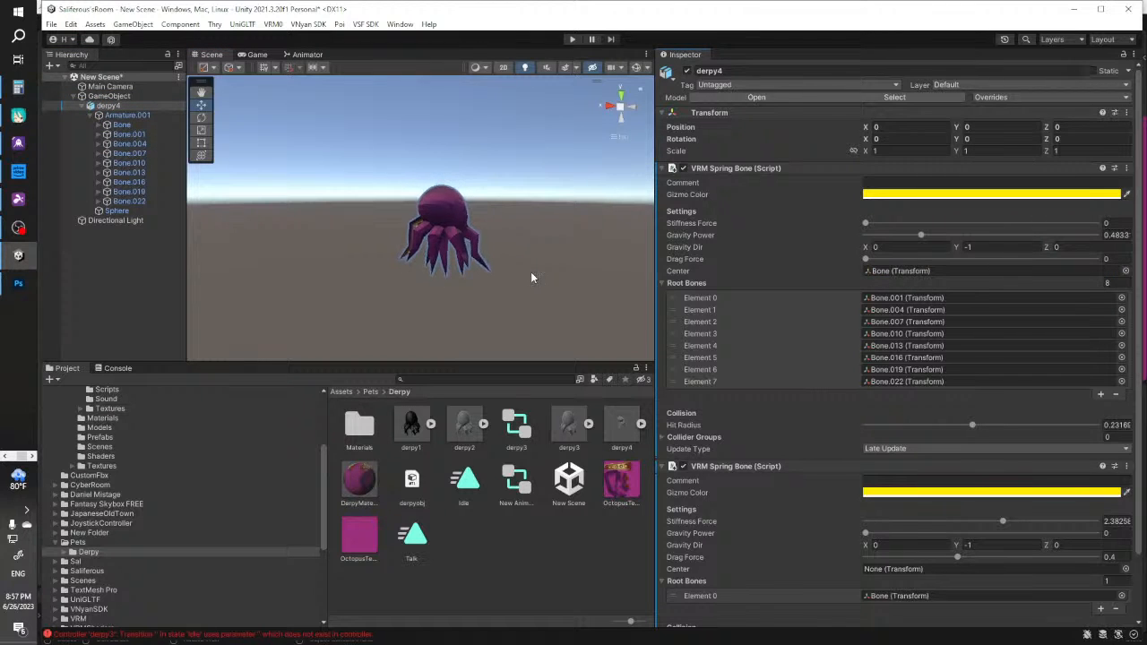
{"action": "middle_click_drag", "start_coordinate": [530, 274], "coordinate": [515, 251]}
{"action": "scroll", "coordinate": [514, 251], "scroll_direction": "down", "scroll_amount": 4}
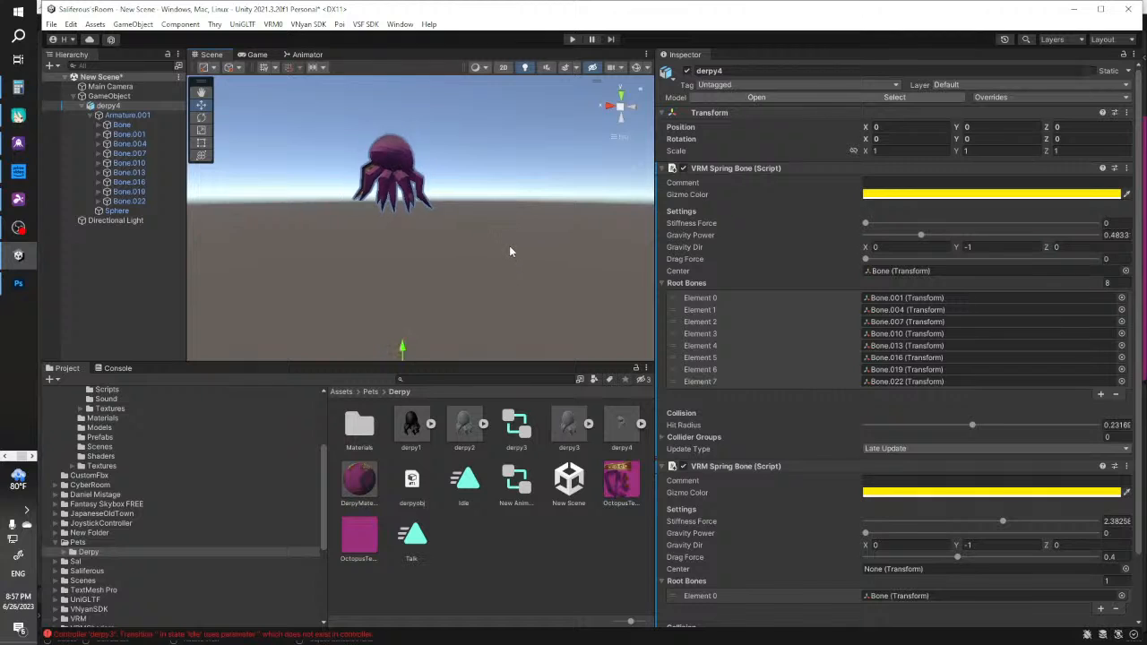
{"action": "mouse_move", "coordinate": [414, 301]}
{"action": "left_mouse_down"}
{"action": "mouse_move", "coordinate": [414, 279]}
{"action": "mouse_move", "coordinate": [414, 291]}
{"action": "left_mouse_up"}
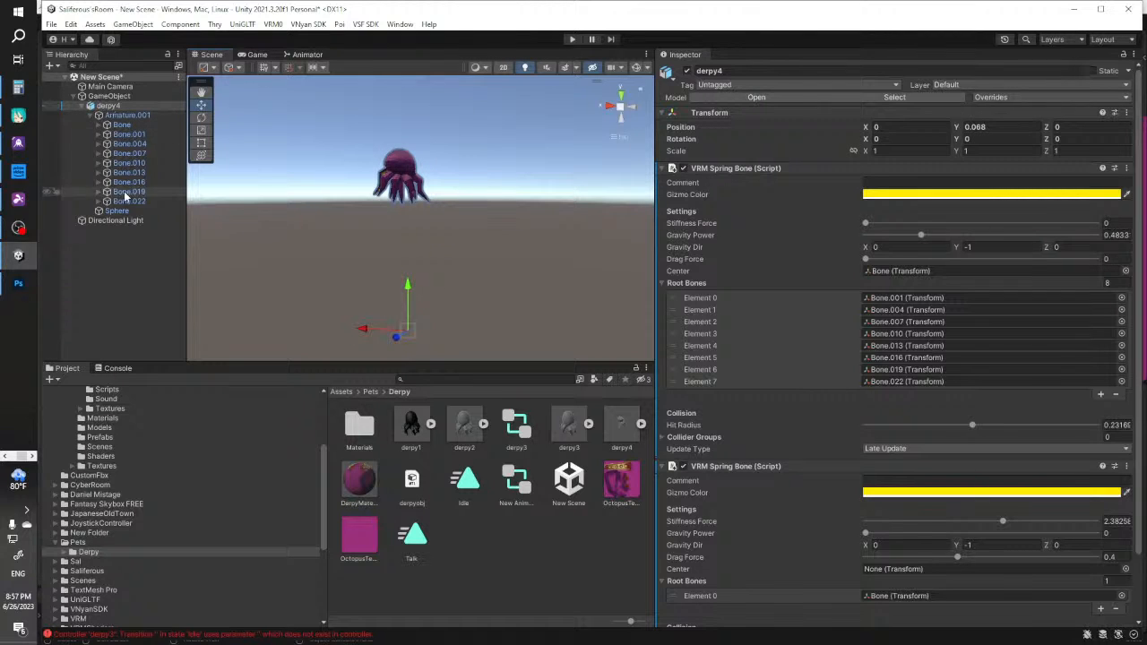
Move all of derpy4's children, from Armature.001 through Sphere, down together towards derpy4's pivot
{"action": "left_click", "coordinate": [101, 108]}
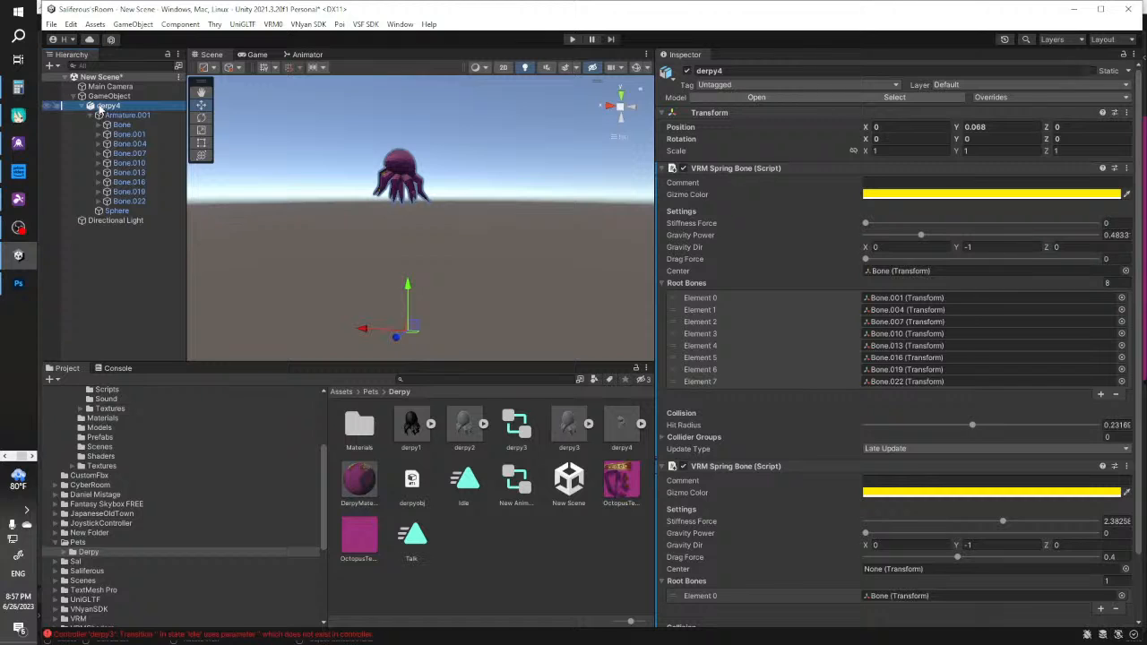
{"action": "left_click", "coordinate": [118, 115]}
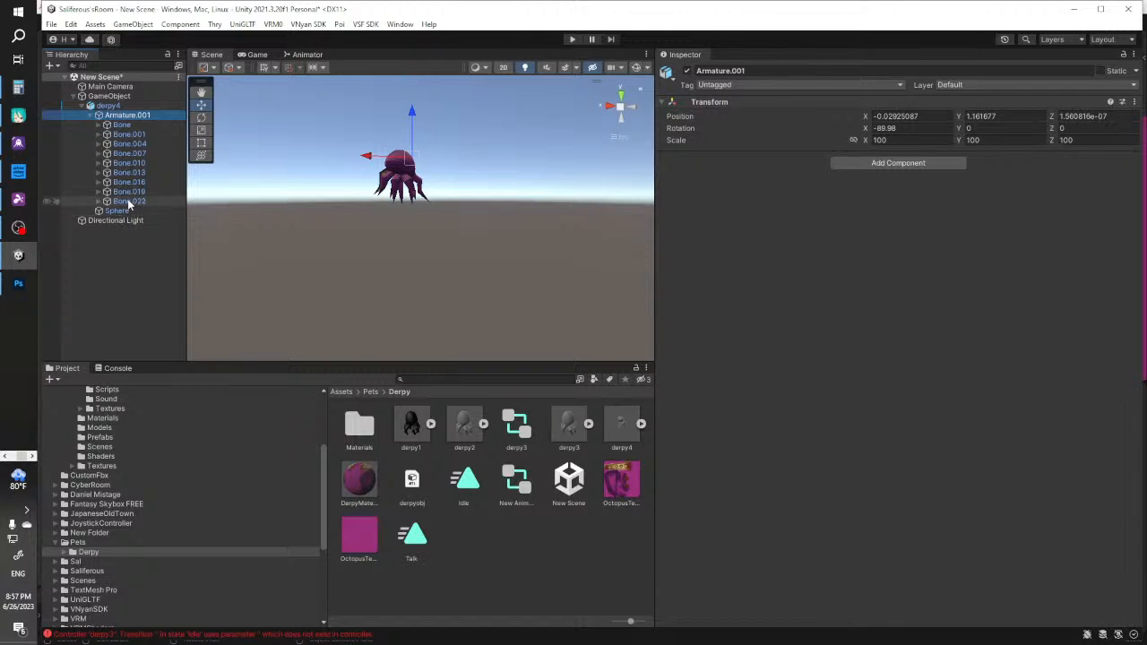
{"action": "left_click", "coordinate": [123, 212], "text": "shift"}
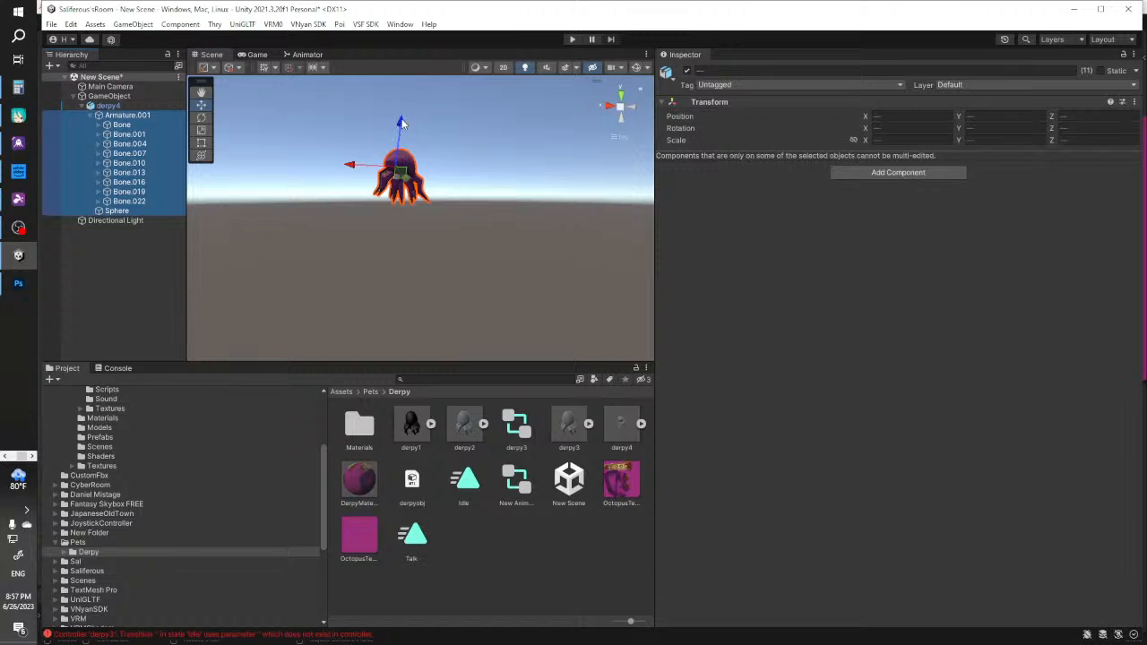
{"action": "left_click_drag", "start_coordinate": [403, 124], "coordinate": [396, 229]}
{"action": "left_click", "coordinate": [109, 107]}
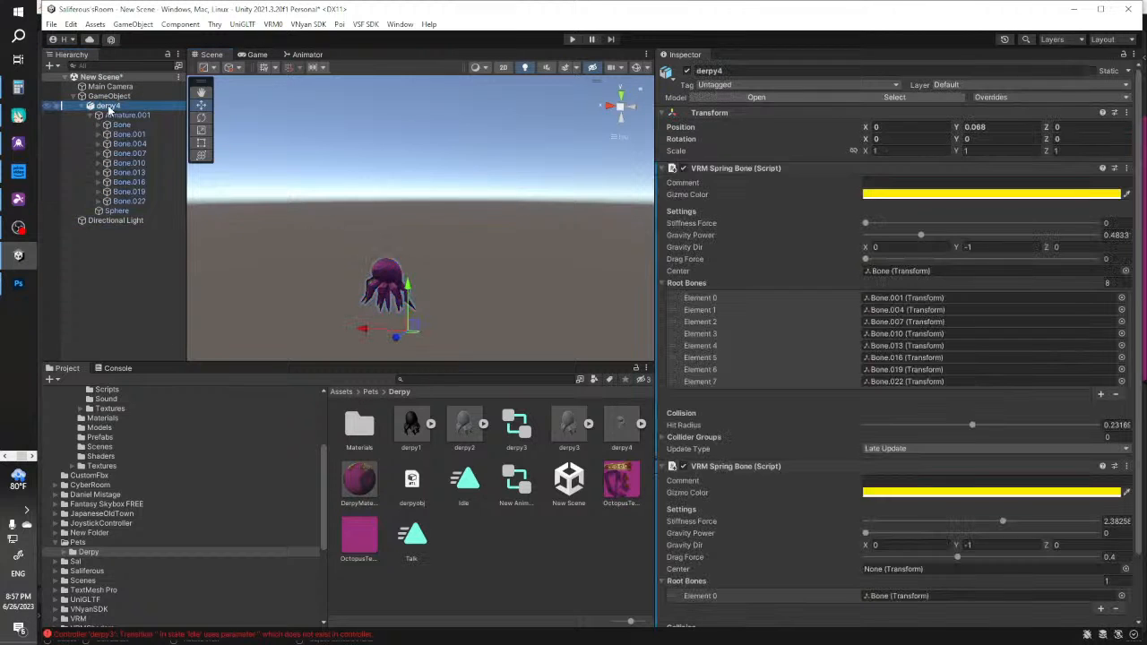
Lower derpy4's armature, bones and sphere further and shift them sideways to line up with its pivot from the front
{"action": "left_click", "coordinate": [125, 116]}
{"action": "left_click", "coordinate": [116, 212], "text": "shift"}
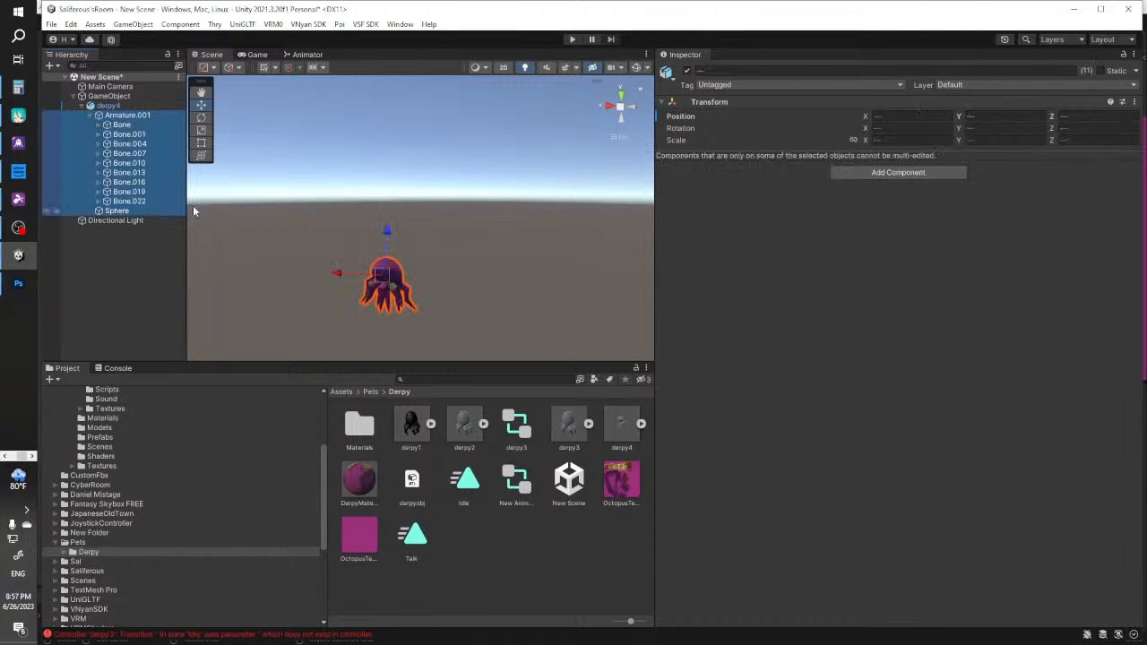
{"action": "left_click_drag", "start_coordinate": [387, 231], "coordinate": [349, 309]}
{"action": "left_click", "coordinate": [133, 108]}
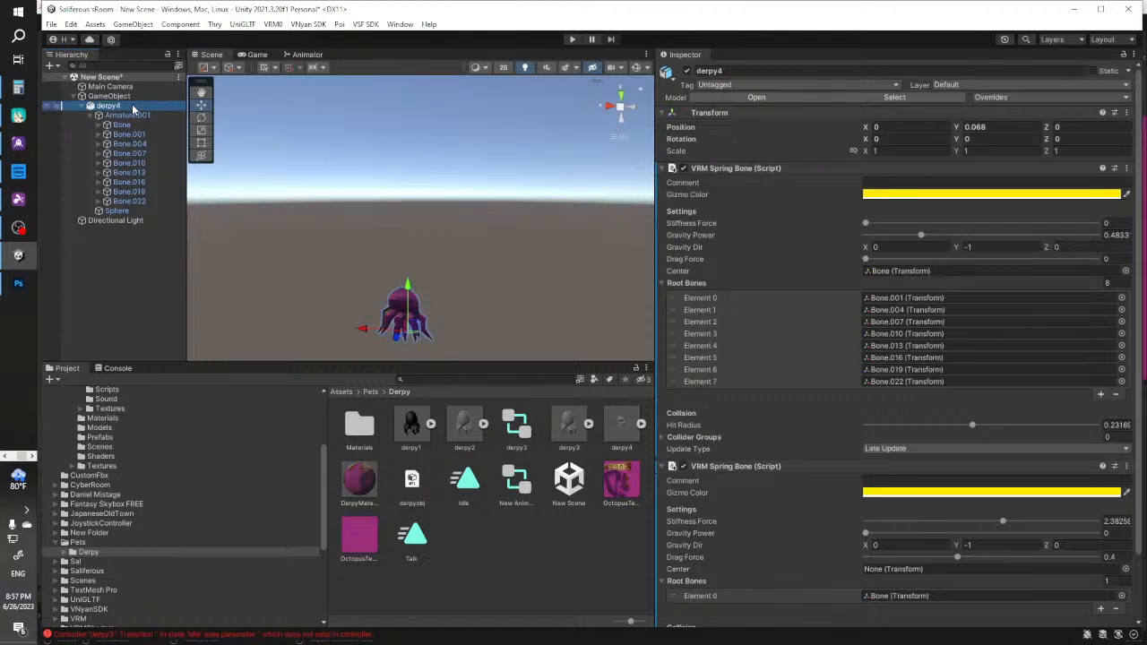
{"action": "left_click", "coordinate": [125, 115]}
{"action": "left_click", "coordinate": [126, 213], "text": "shift"}
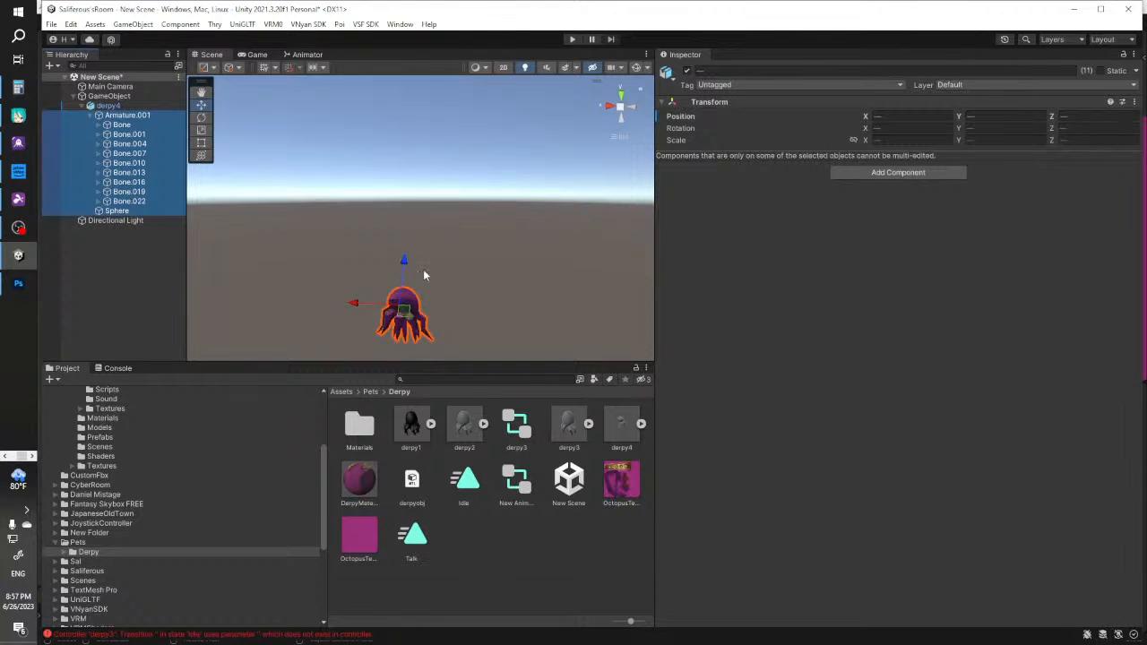
{"action": "left_click_drag", "start_coordinate": [404, 262], "coordinate": [403, 272]}
{"action": "left_click_drag", "start_coordinate": [355, 311], "coordinate": [362, 313]}
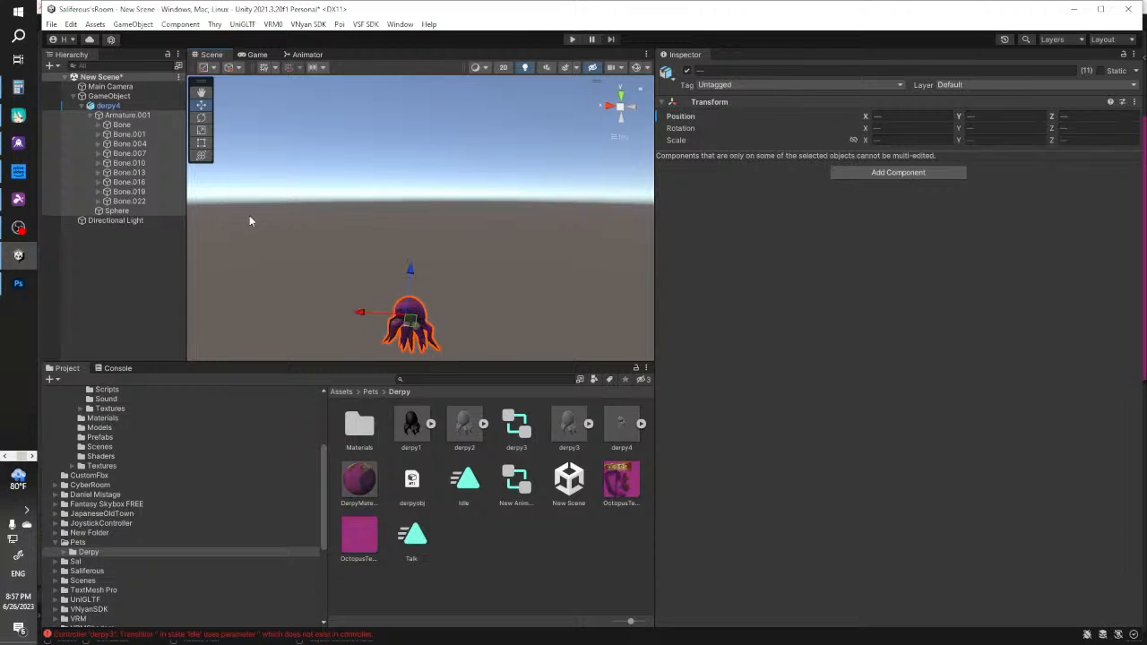
{"action": "left_click", "coordinate": [123, 107]}
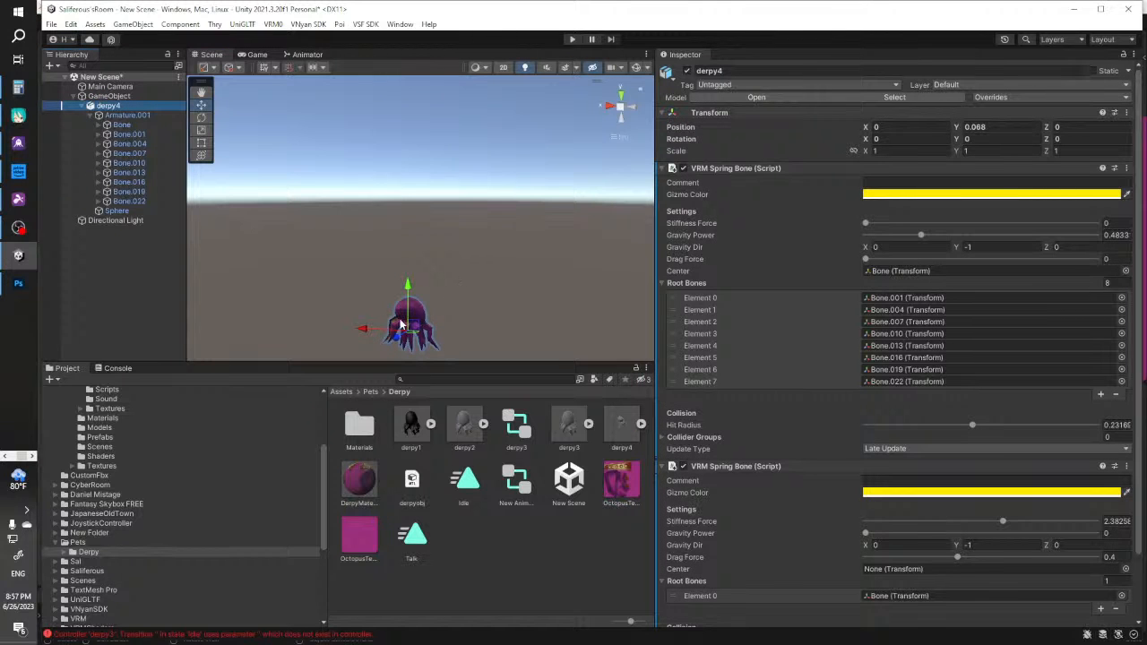
Try to shift the armature, bones and sphere in depth towards derpy4's pivot from an angled view
{"action": "left_click_drag", "start_coordinate": [396, 312], "coordinate": [438, 198], "text": "alt"}
{"action": "left_click", "coordinate": [142, 115]}
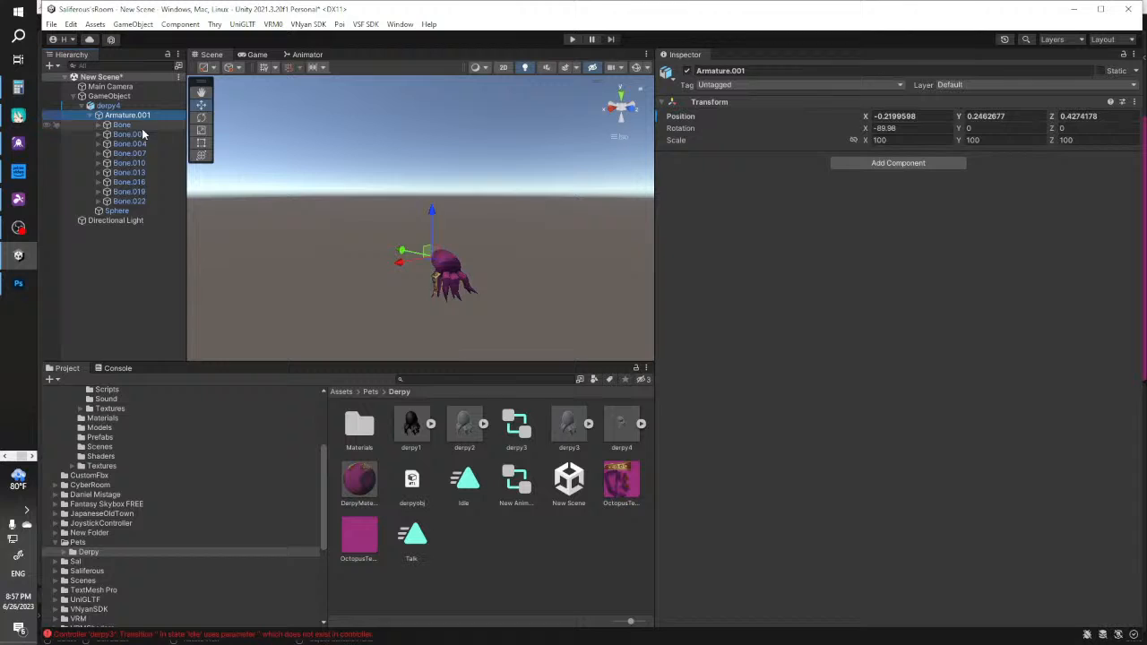
{"action": "left_click", "coordinate": [133, 211], "text": "shift"}
{"action": "middle_click_drag", "start_coordinate": [413, 257], "coordinate": [442, 269]}
{"action": "left_click_drag", "start_coordinate": [435, 284], "coordinate": [404, 290]}
{"action": "left_click", "coordinate": [102, 108]}
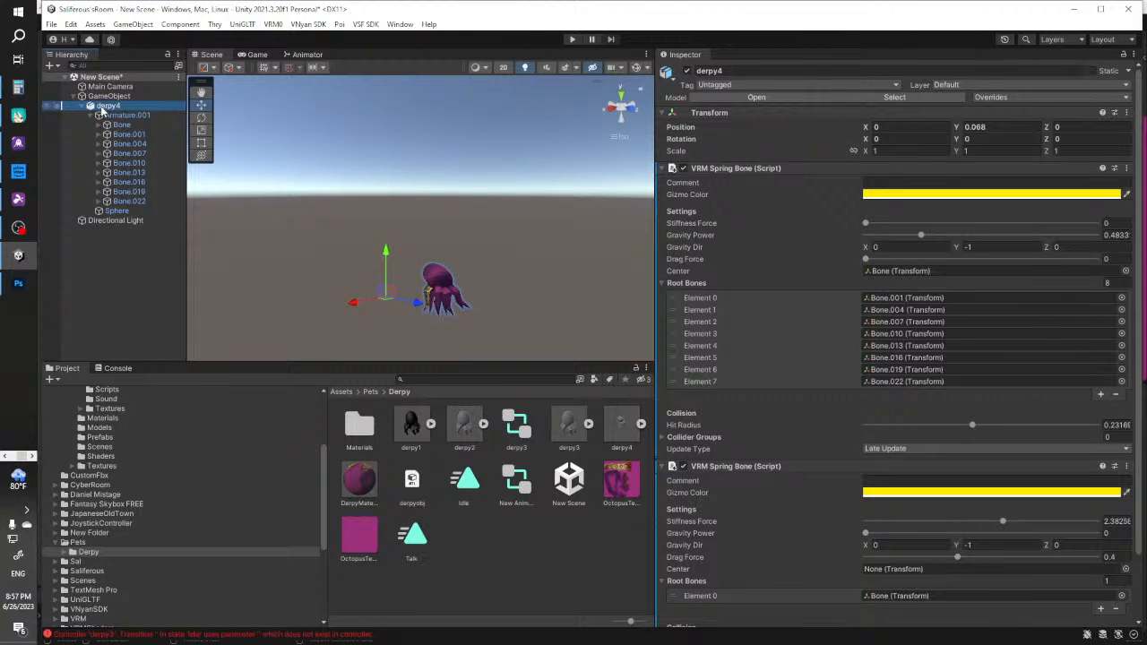
Try a second depth shift of the armature, bones and sphere, raise them slightly and recheck them against derpy4's pivot
{"action": "left_click", "coordinate": [125, 114]}
{"action": "left_click", "coordinate": [117, 211], "text": "shift"}
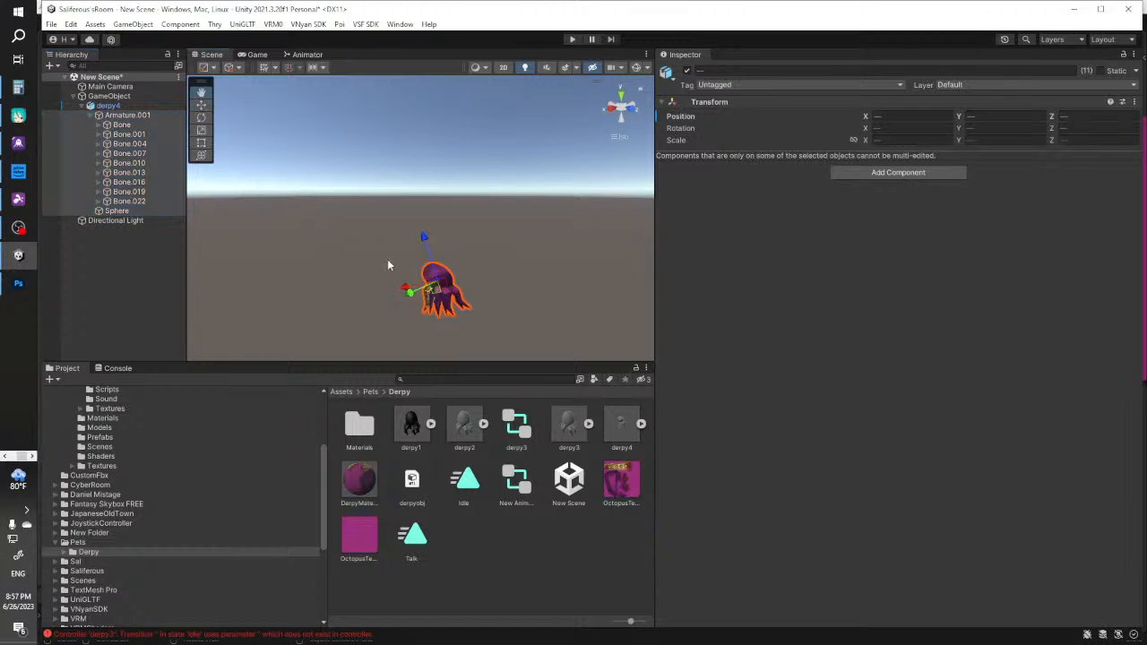
{"action": "middle_click_drag", "start_coordinate": [387, 265], "coordinate": [452, 277]}
{"action": "left_click_drag", "start_coordinate": [463, 281], "coordinate": [391, 287]}
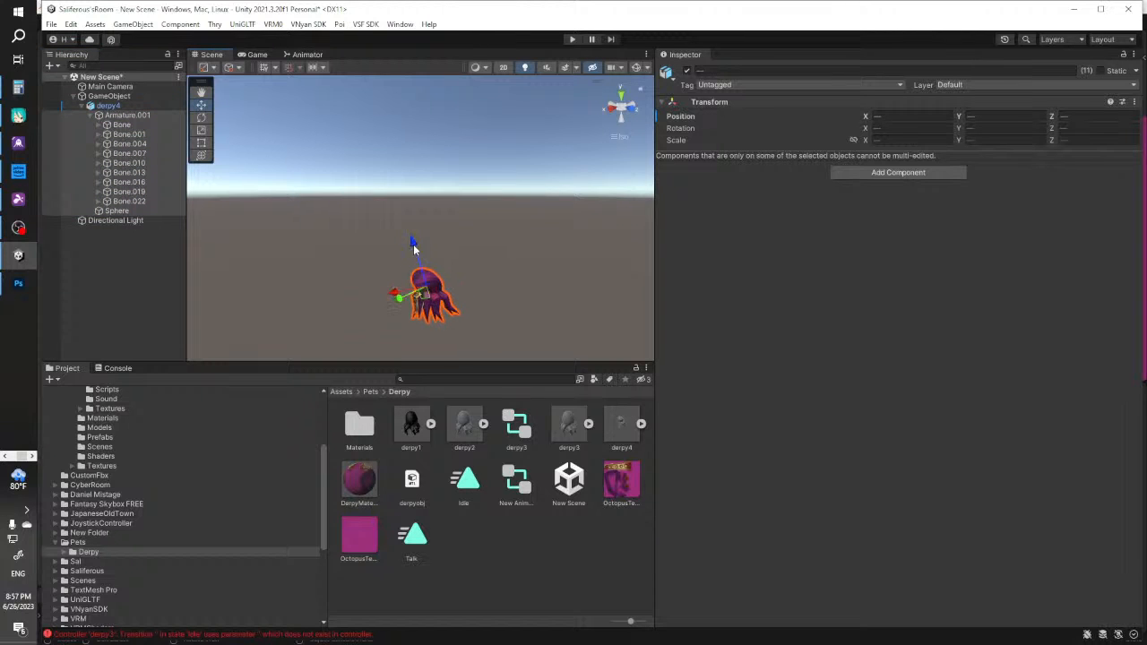
{"action": "left_click_drag", "start_coordinate": [413, 240], "coordinate": [410, 230]}
{"action": "left_click", "coordinate": [122, 108]}
{"action": "middle_click_drag", "start_coordinate": [455, 210], "coordinate": [420, 171]}
{"action": "left_click_drag", "start_coordinate": [453, 244], "coordinate": [359, 254], "text": "alt"}
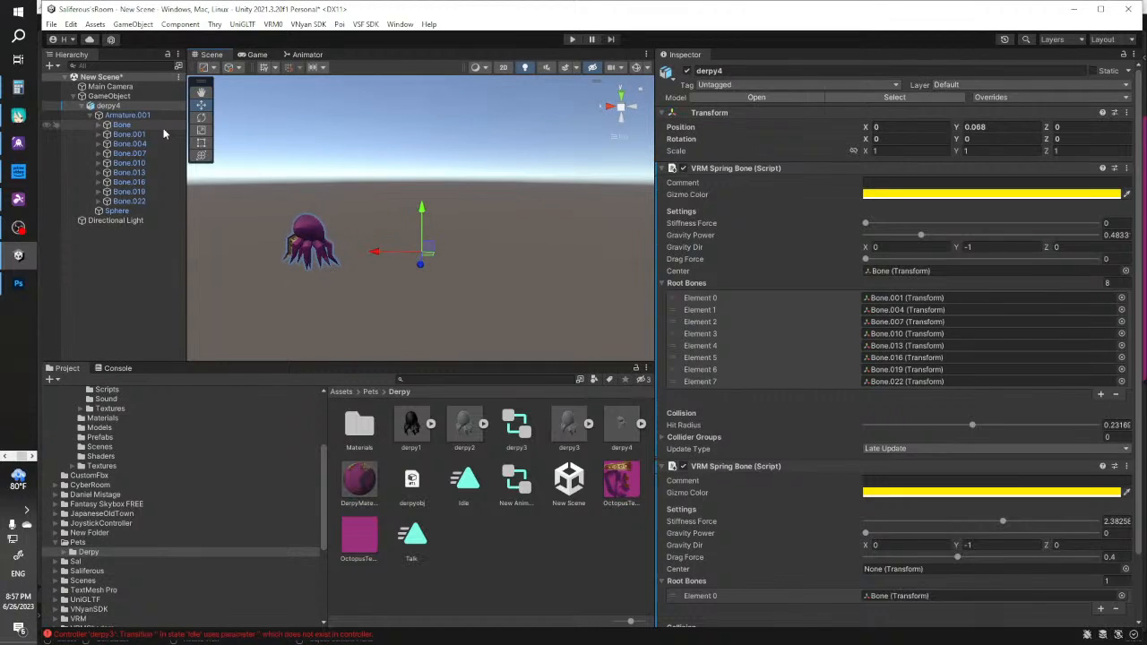
Move the armature, bones and sphere sideways and in depth onto derpy4's pivot, working from the top view
{"action": "left_click", "coordinate": [154, 113]}
{"action": "left_click", "coordinate": [146, 212], "text": "shift"}
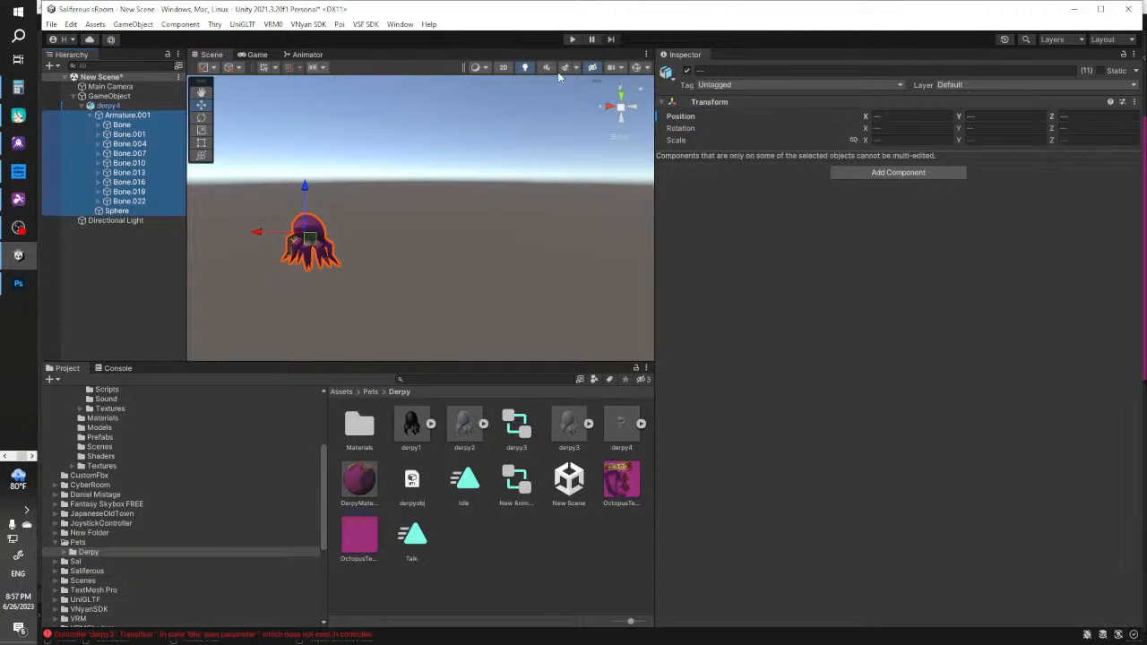
{"action": "left_click", "coordinate": [620, 94]}
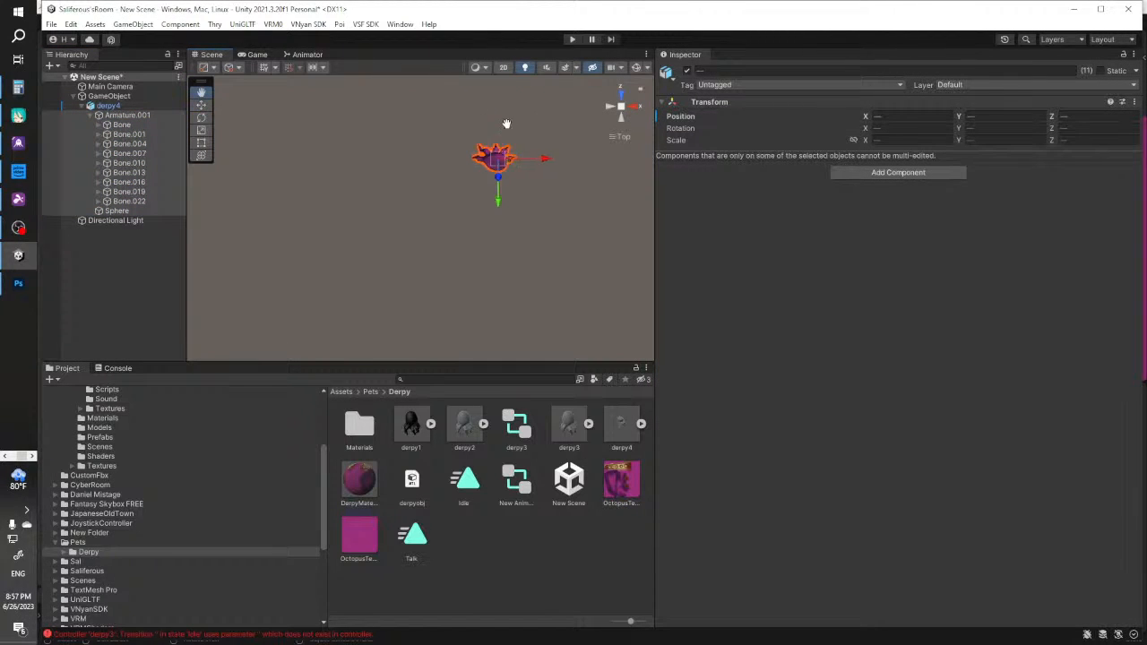
{"action": "middle_click_drag", "start_coordinate": [506, 123], "coordinate": [489, 141]}
{"action": "left_click", "coordinate": [115, 105]}
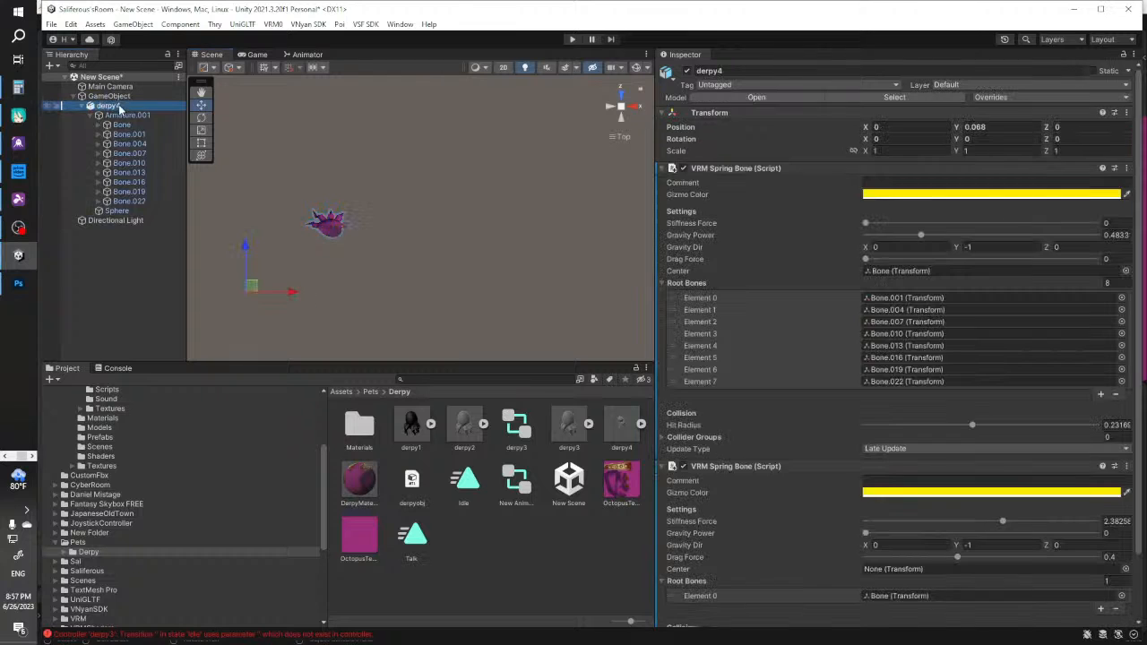
{"action": "left_click", "coordinate": [125, 115]}
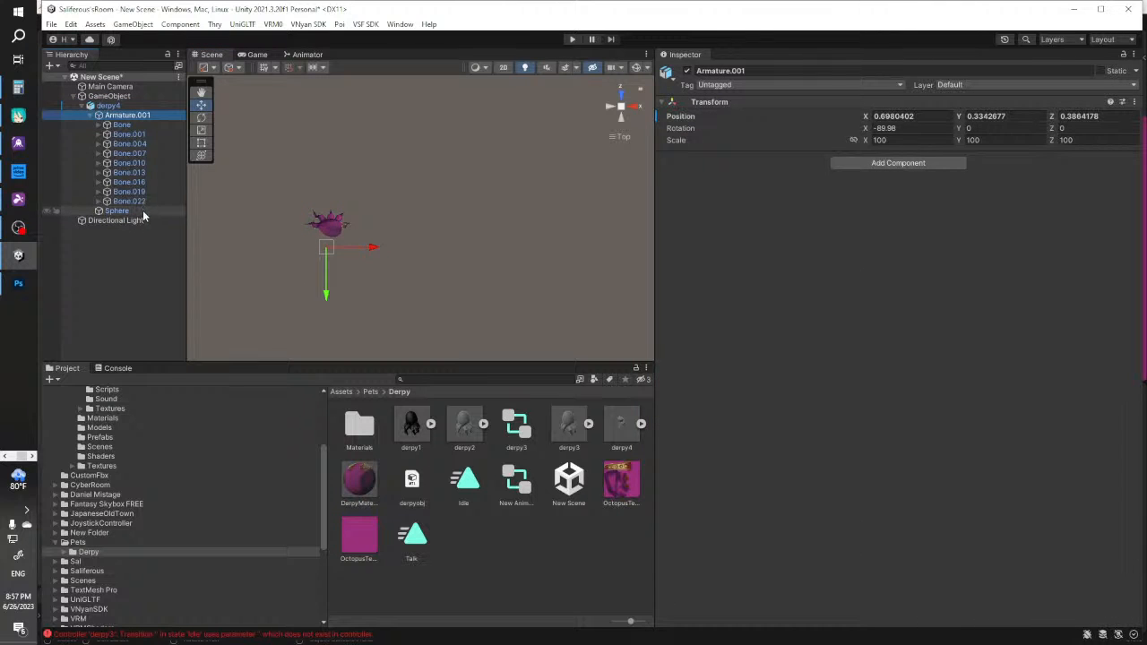
{"action": "left_click", "coordinate": [153, 212], "text": "shift"}
{"action": "left_click_drag", "start_coordinate": [383, 235], "coordinate": [307, 238]}
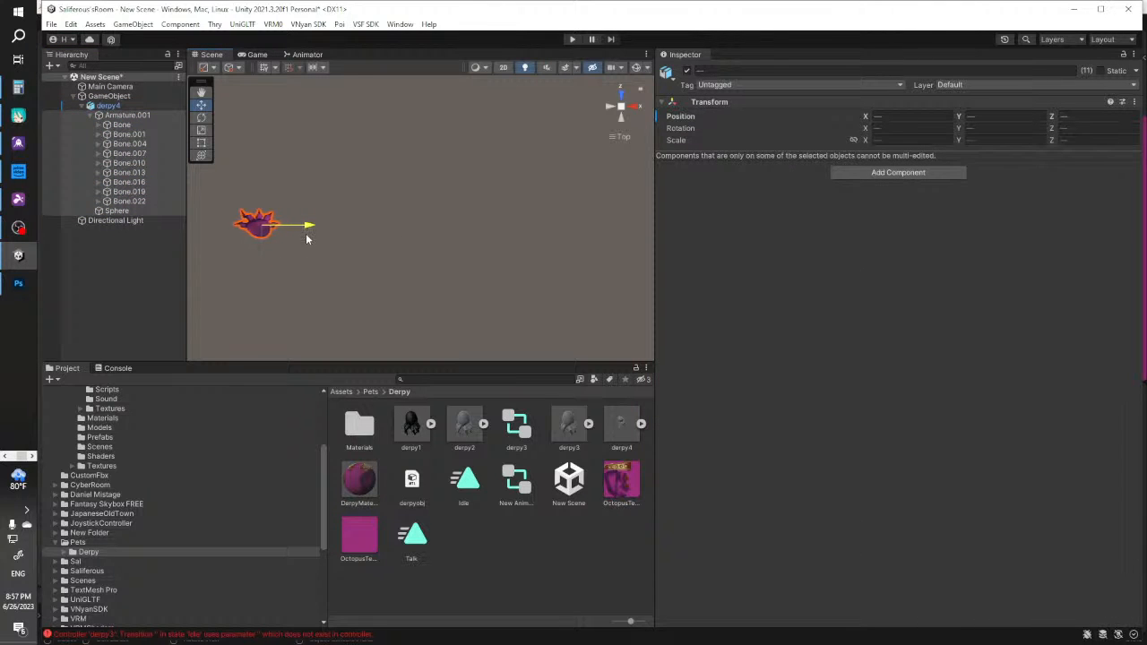
{"action": "left_click_drag", "start_coordinate": [261, 269], "coordinate": [255, 318]}
{"action": "left_click", "coordinate": [112, 106]}
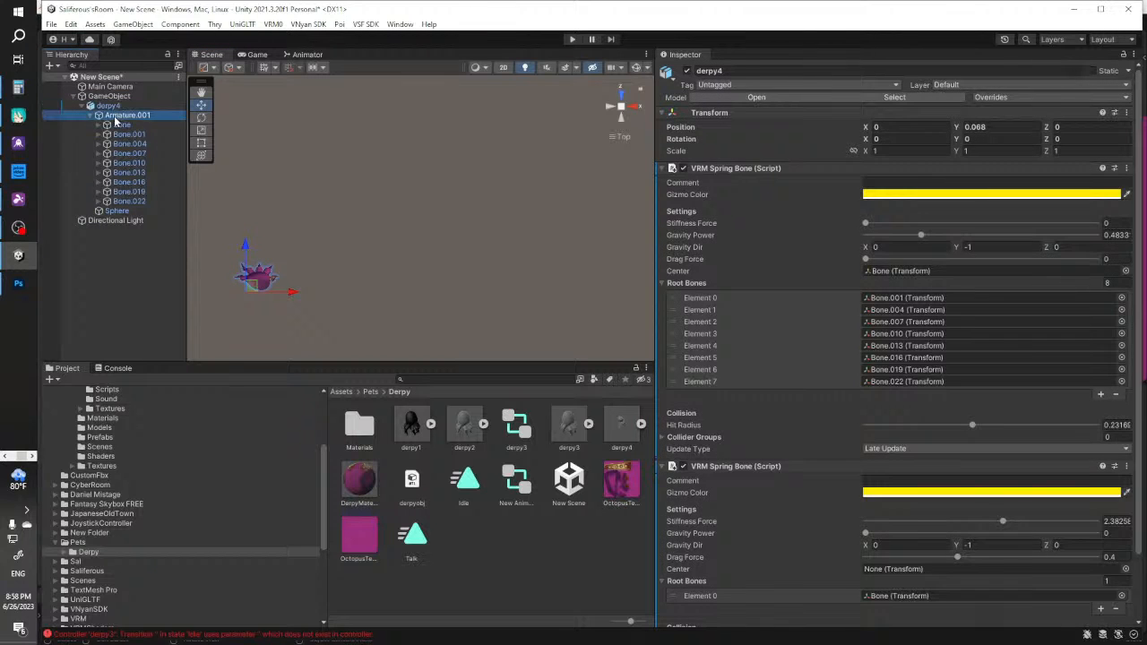
Nudge the armature, bones and sphere to centre the octopus on derpy4's pivot from above, and clear the selection
{"action": "left_click", "coordinate": [116, 116]}
{"action": "left_click", "coordinate": [121, 210], "text": "shift"}
{"action": "left_click", "coordinate": [308, 280]}
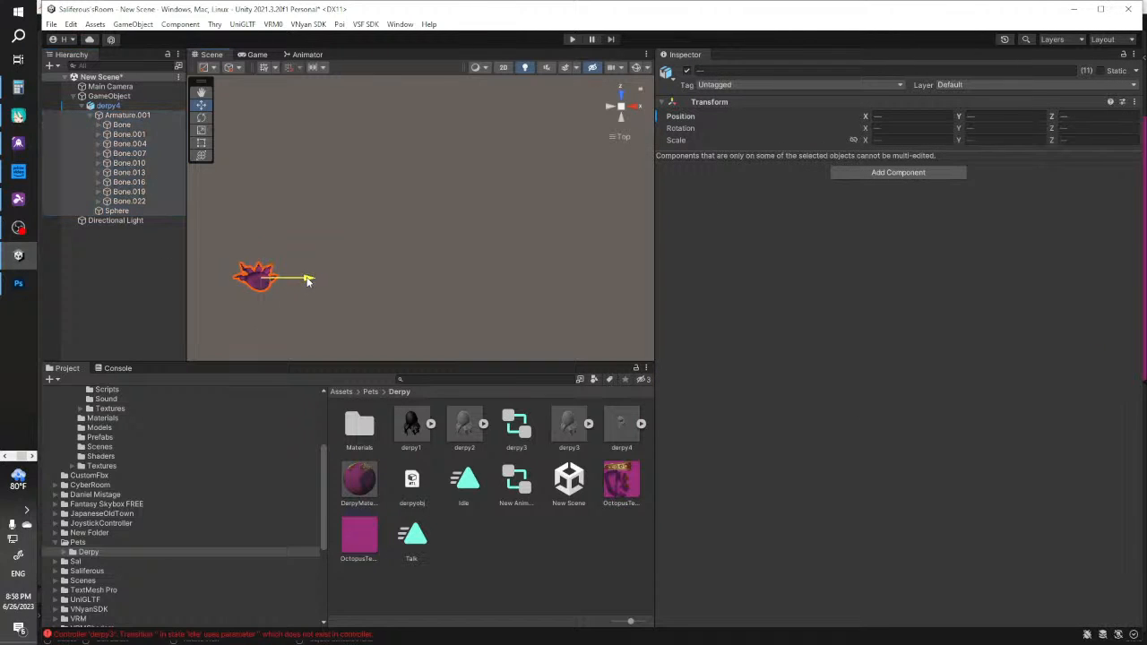
{"action": "left_click", "coordinate": [244, 182]}
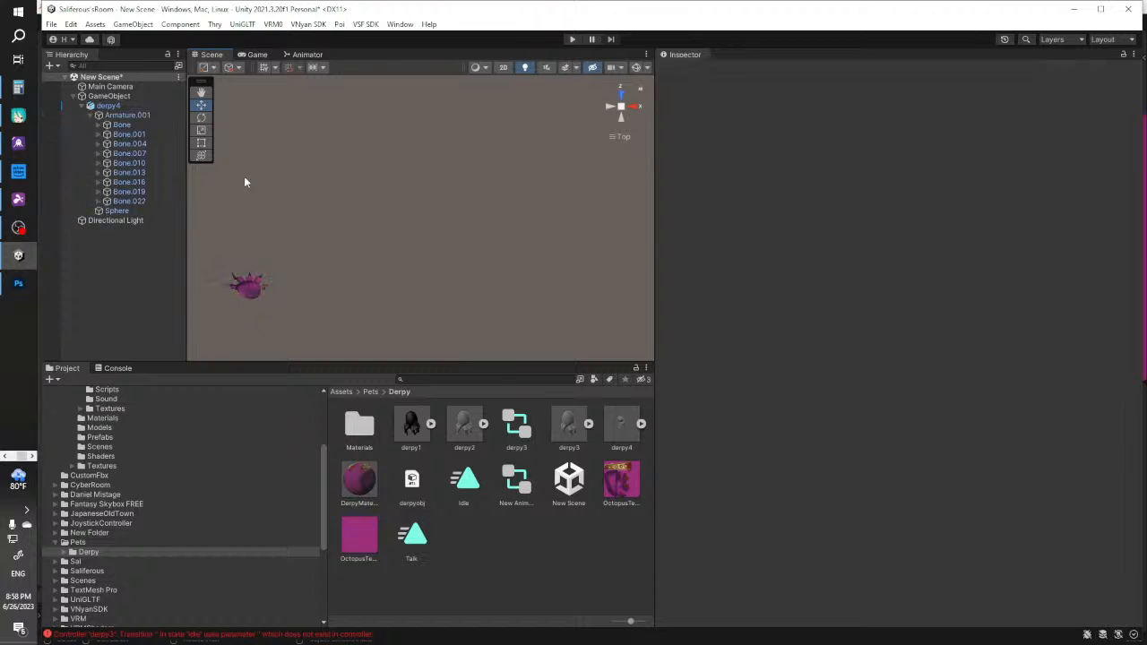
Compare the pivots of GameObject, derpy4 and Armature.001 with the octopus's position from above
{"action": "left_click", "coordinate": [106, 106]}
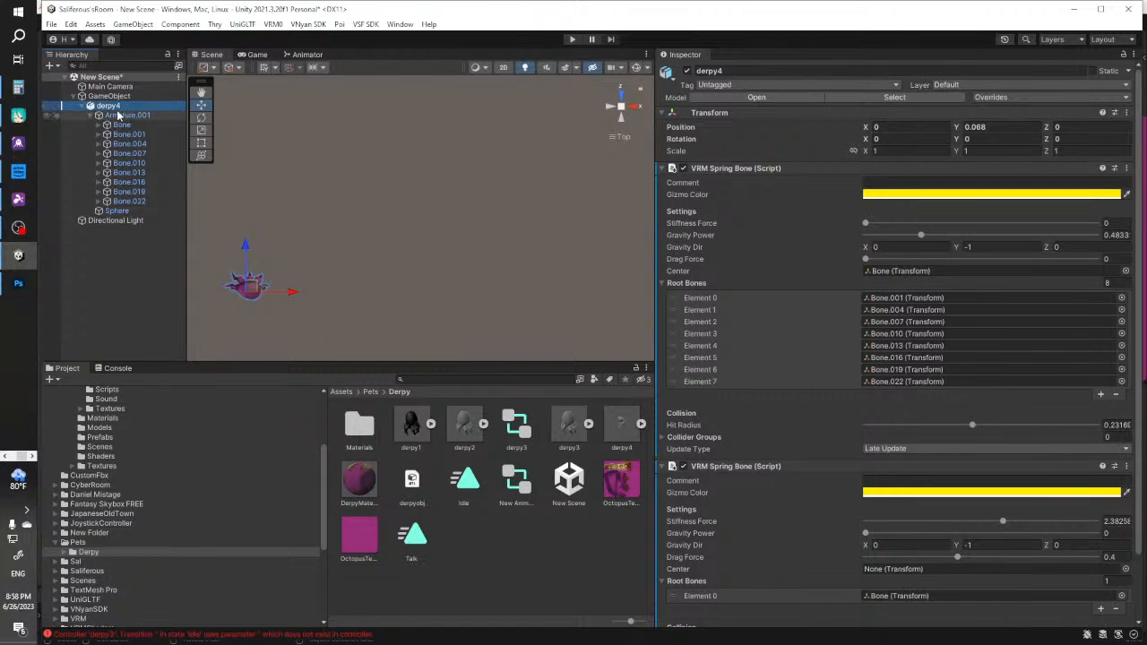
{"action": "left_click", "coordinate": [126, 114]}
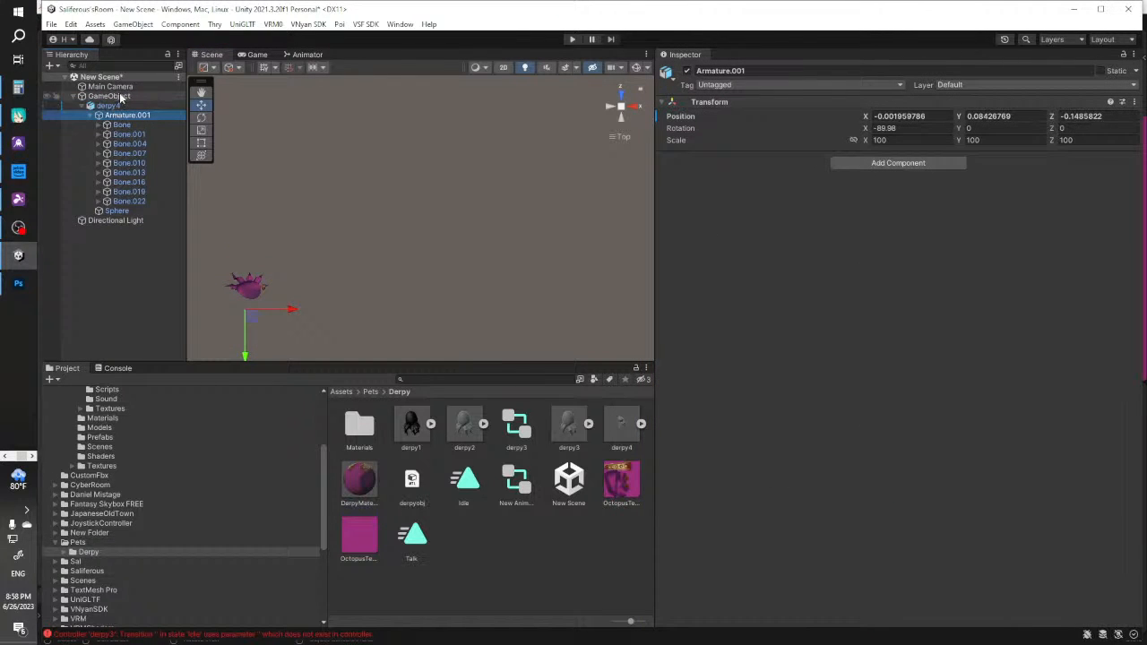
{"action": "left_click", "coordinate": [119, 106]}
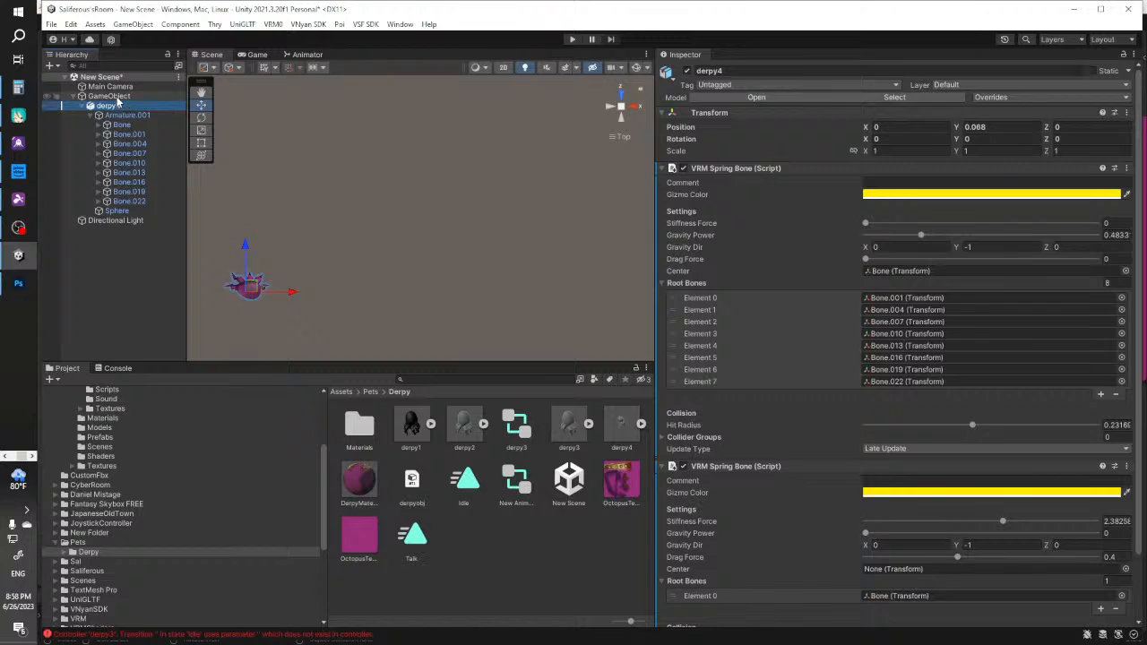
{"action": "left_click", "coordinate": [118, 98]}
{"action": "left_click", "coordinate": [113, 106]}
{"action": "left_click", "coordinate": [121, 115]}
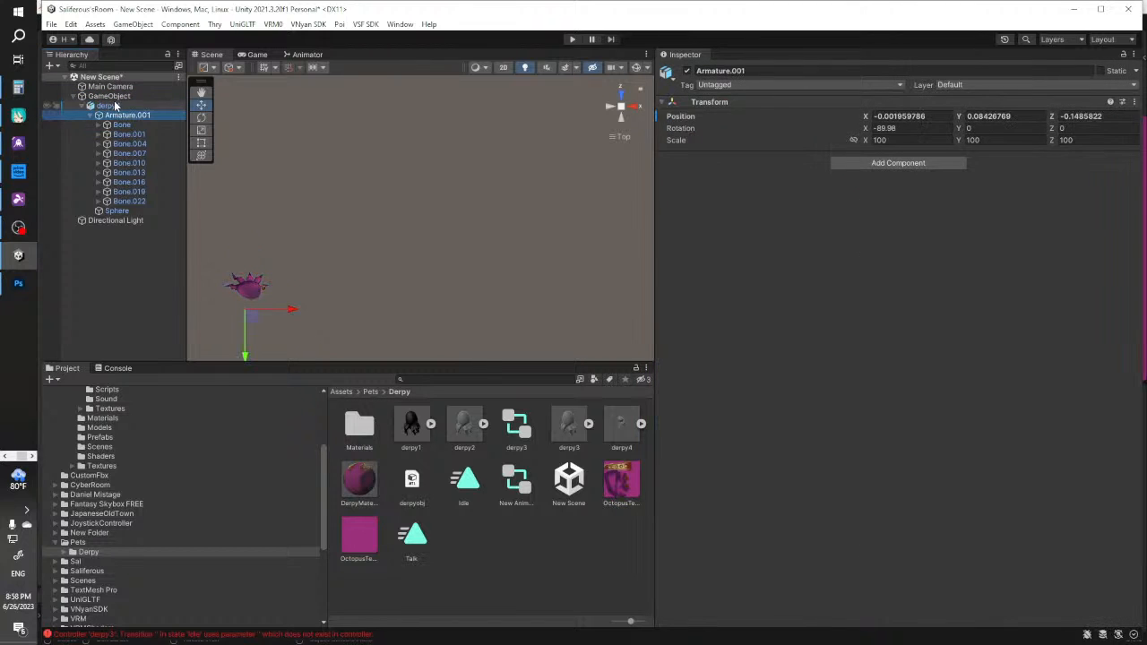
{"action": "left_click", "coordinate": [115, 106]}
{"action": "left_click", "coordinate": [111, 96]}
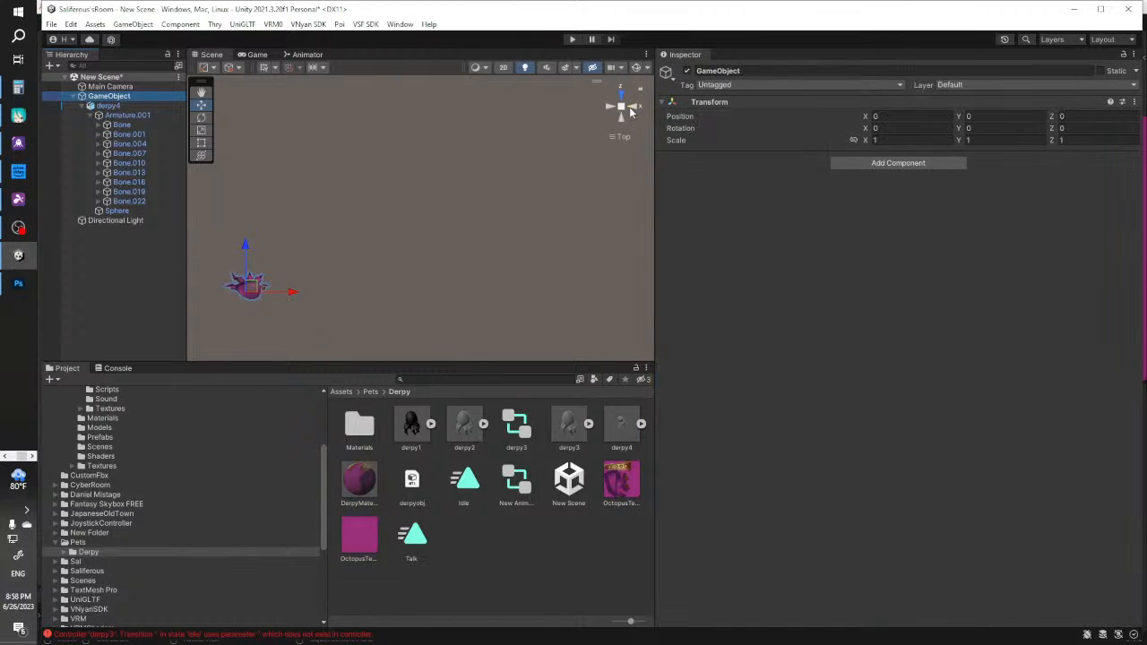
Examine the pivots of derpy4, Armature.001 and the combined child parts against the octopus from the right side view
{"action": "left_click", "coordinate": [637, 107]}
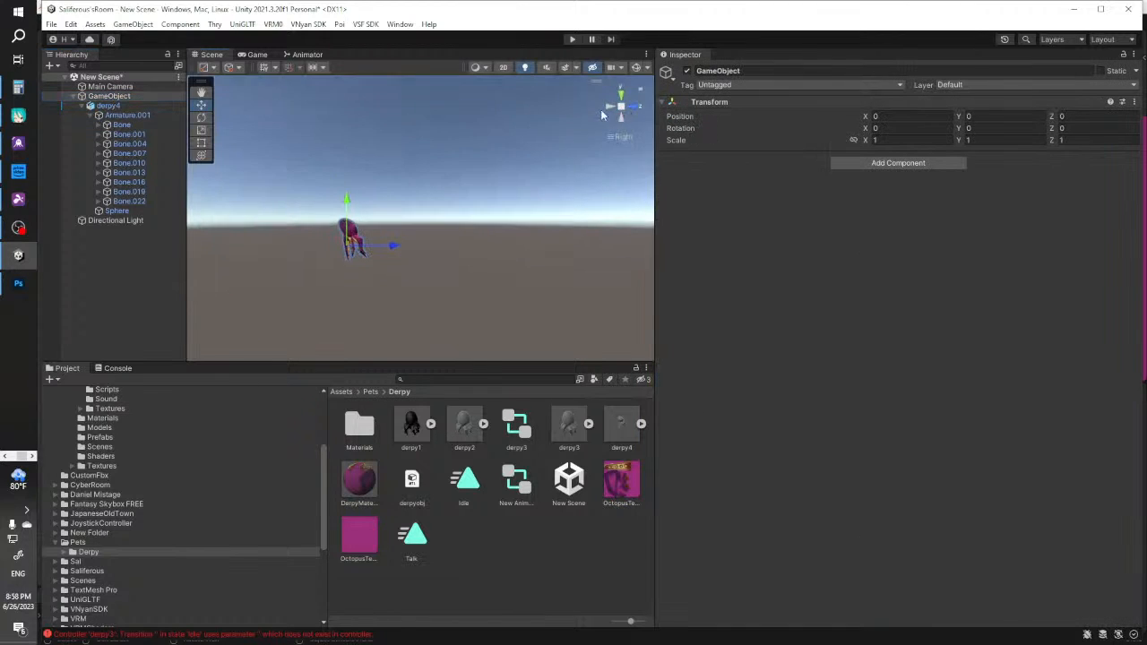
{"action": "left_click", "coordinate": [128, 107]}
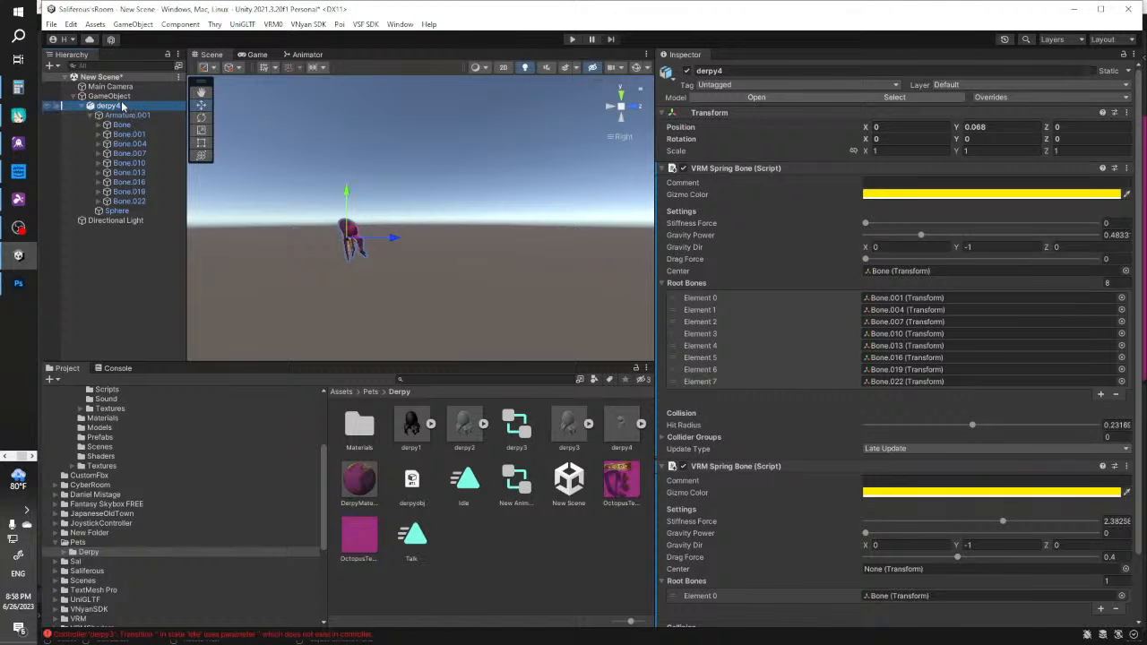
{"action": "left_click", "coordinate": [125, 116]}
{"action": "left_click", "coordinate": [123, 107]}
{"action": "left_click", "coordinate": [127, 117]}
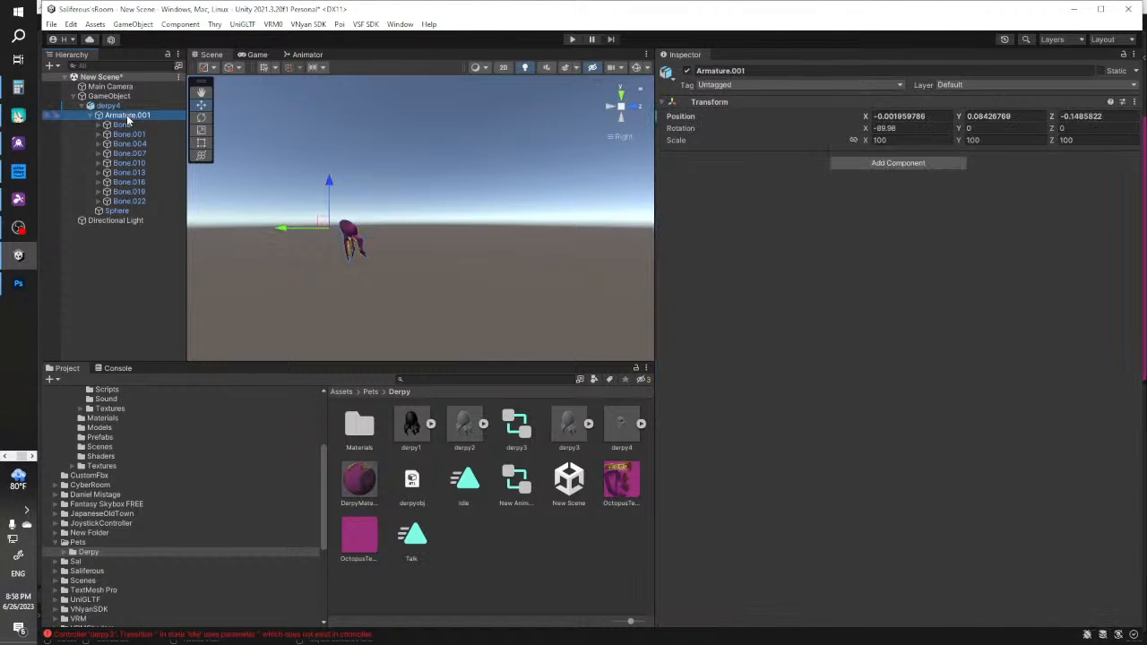
{"action": "left_click", "coordinate": [139, 213], "text": "shift"}
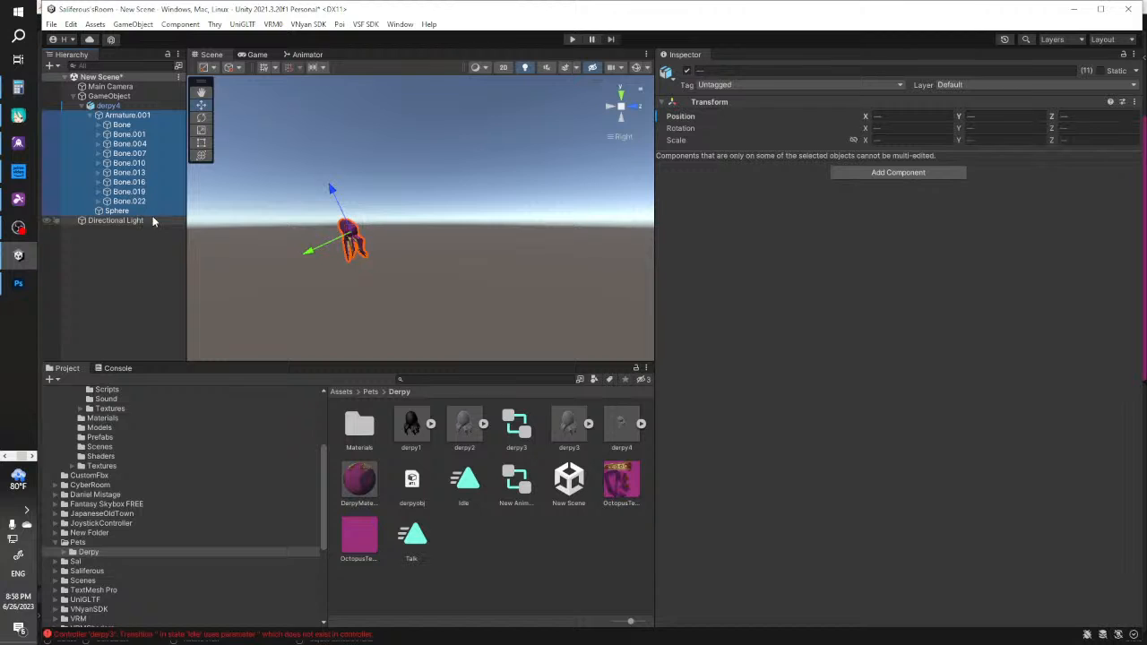
{"action": "left_click", "coordinate": [109, 107]}
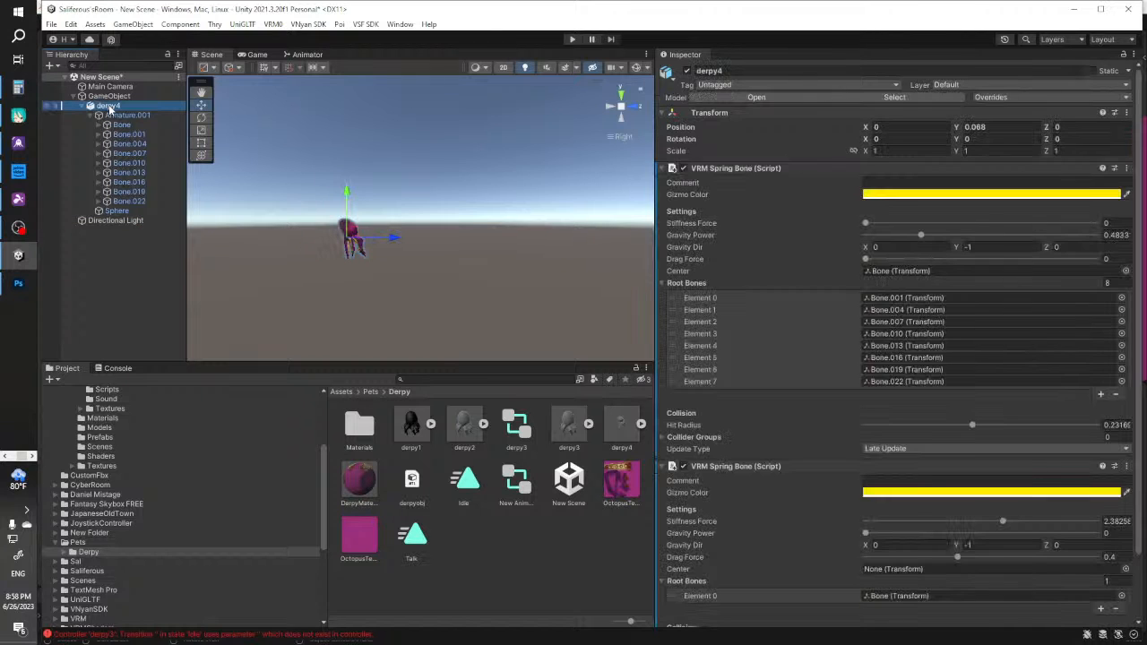
{"action": "left_click", "coordinate": [567, 213]}
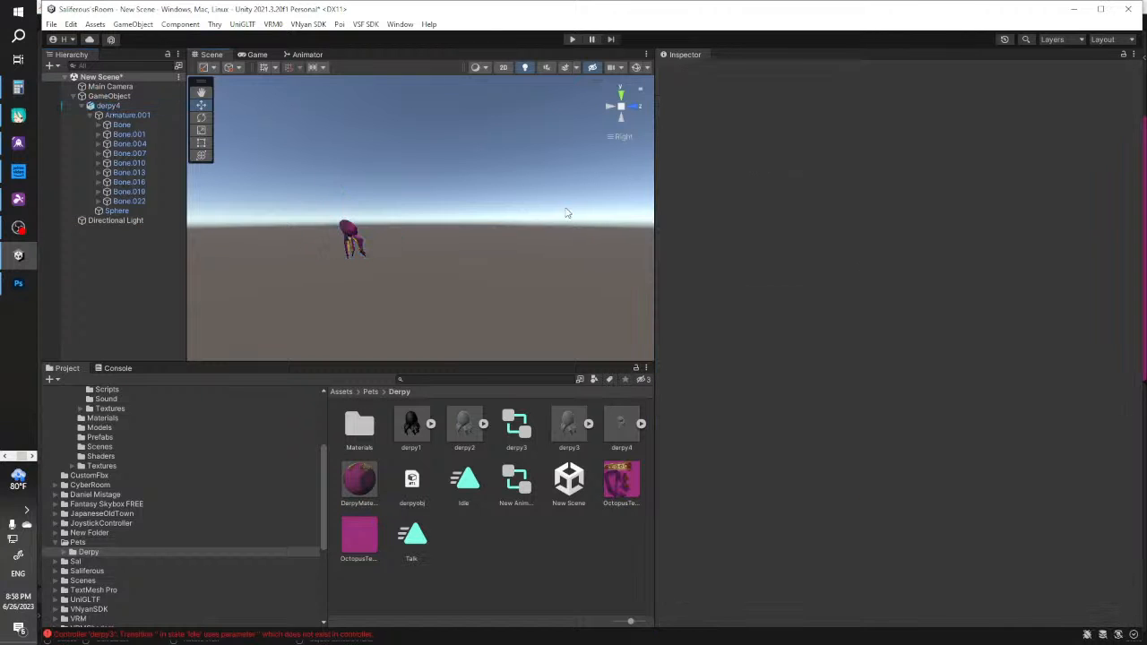
Export the parent GameObject containing derpy4 as a VNyan prop named derpy9.vnprop in the Props folder
{"action": "left_click", "coordinate": [83, 107]}
{"action": "left_click", "coordinate": [101, 97]}
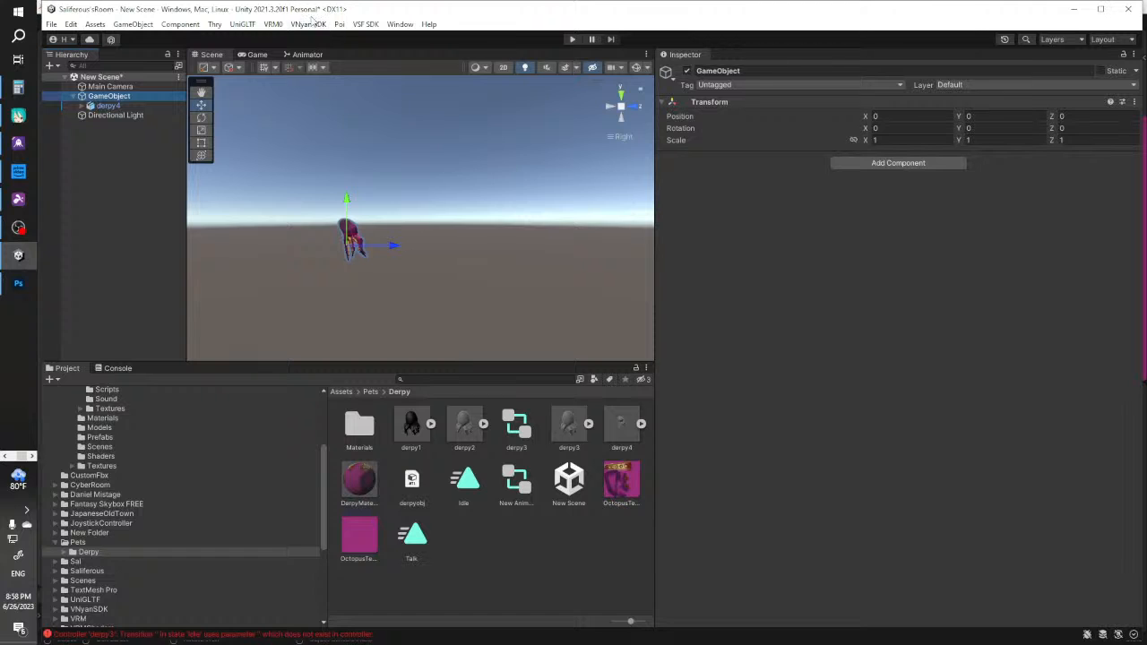
{"action": "left_click", "coordinate": [309, 24]}
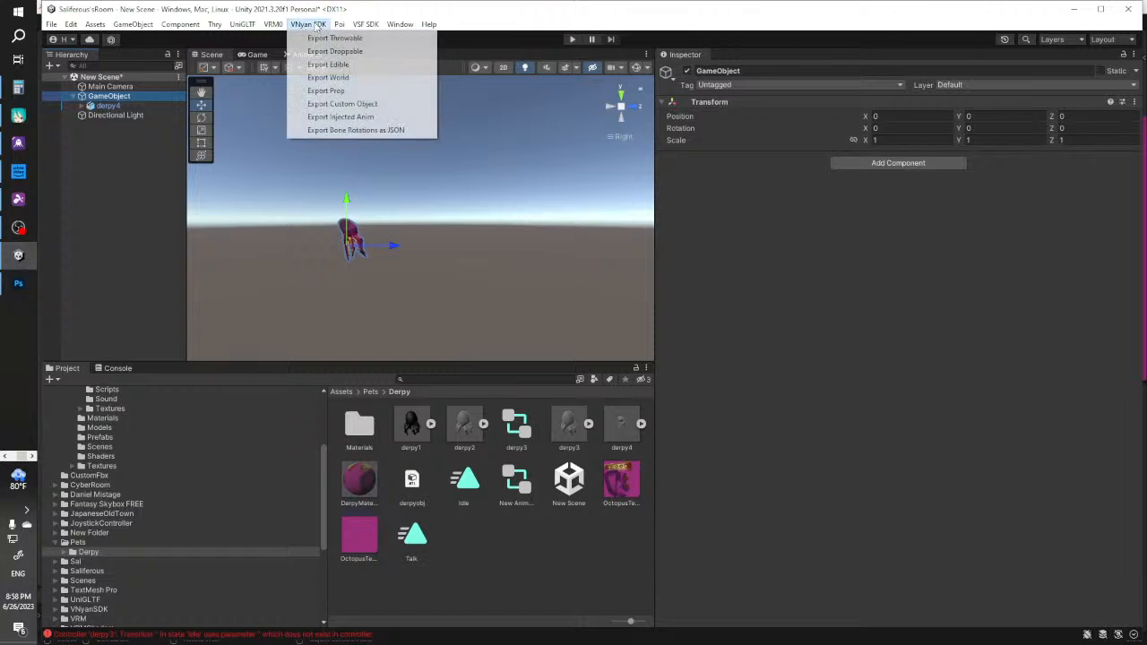
{"action": "left_click", "coordinate": [328, 90]}
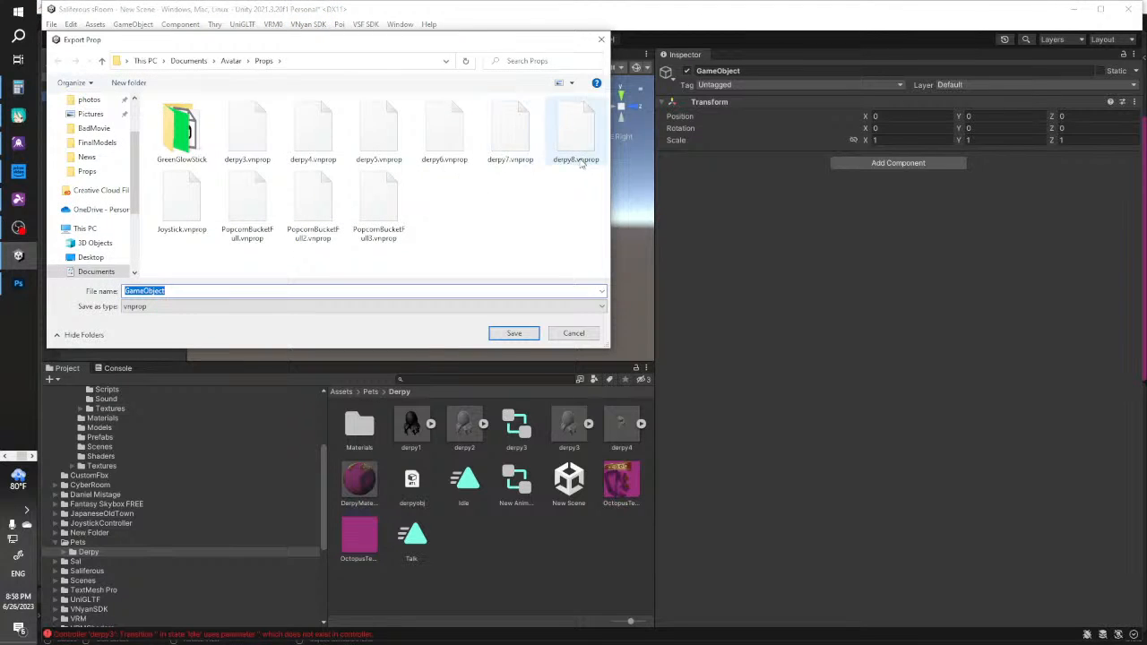
{"action": "left_click", "coordinate": [577, 133]}
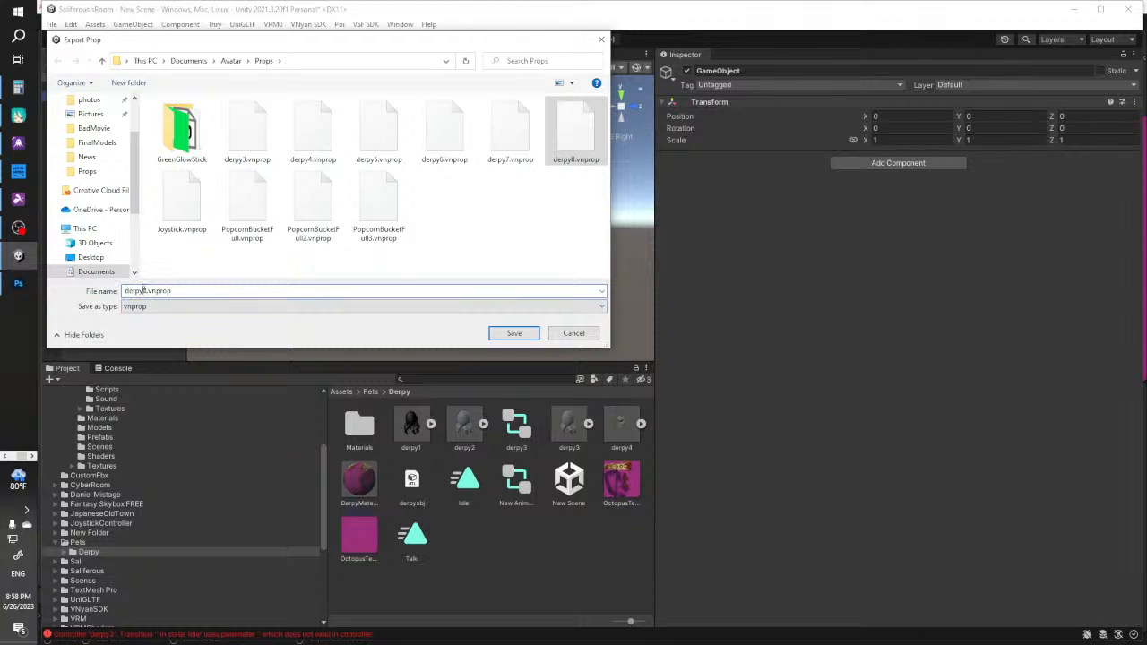
{"action": "key", "text": "BackSpace"}
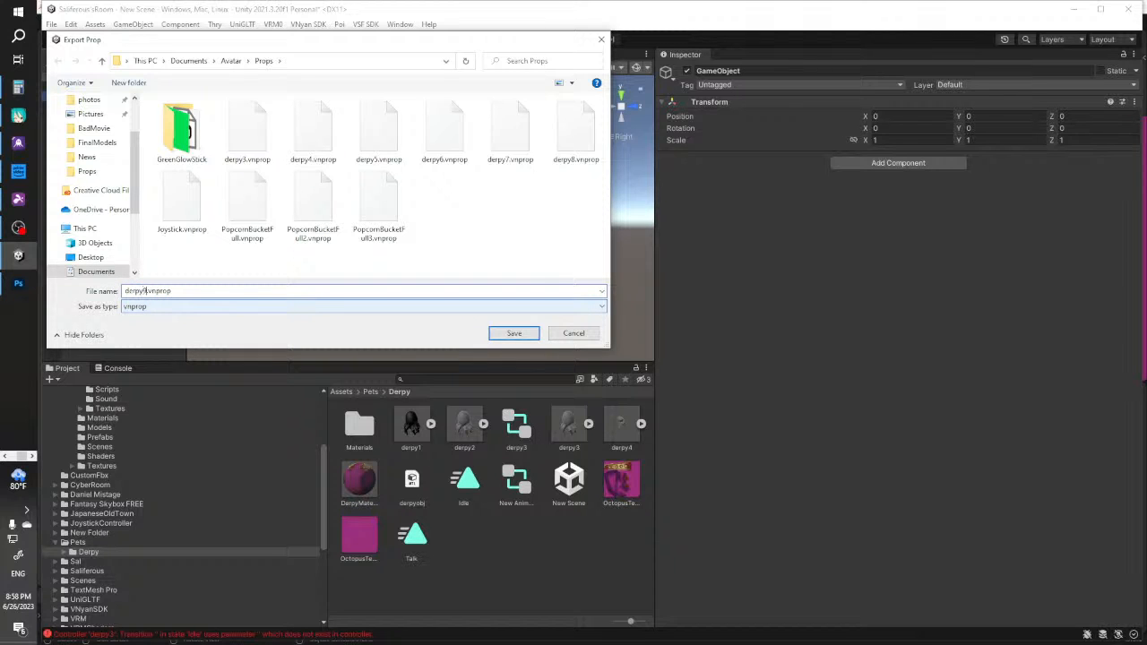
{"action": "key", "text": "Return"}
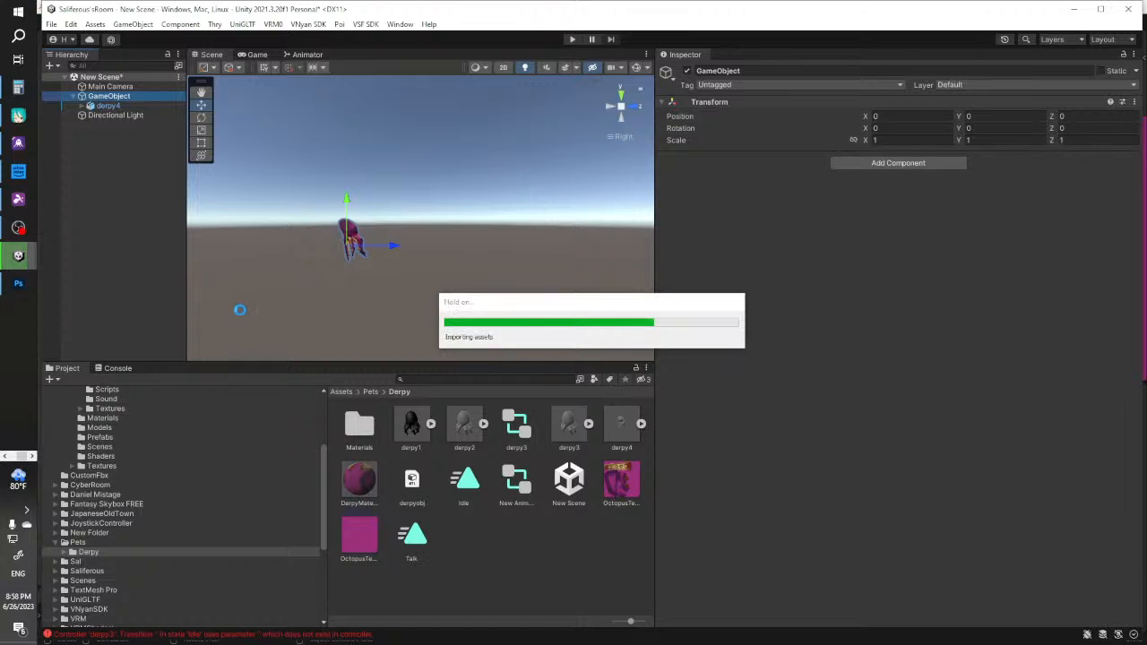
{"action": "left_click", "coordinate": [675, 351]}
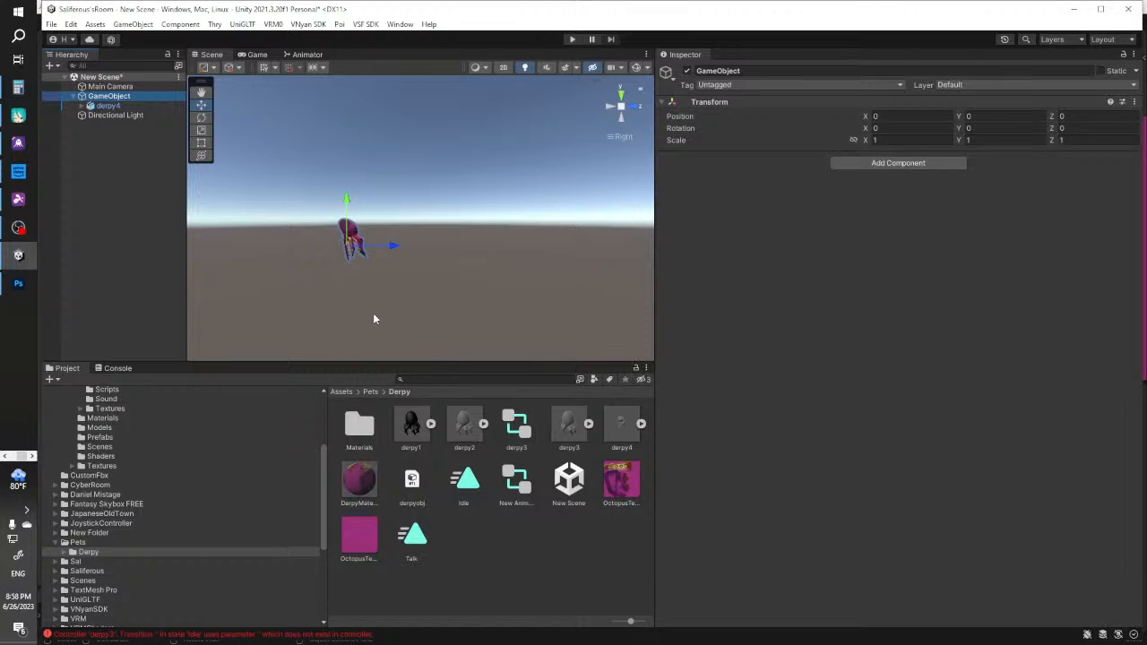
Switch to VNyan and browse to the FinalModels folder inside Avatar to load an avatar
{"action": "left_click", "coordinate": [4, 457]}
{"action": "left_click", "coordinate": [18, 226]}
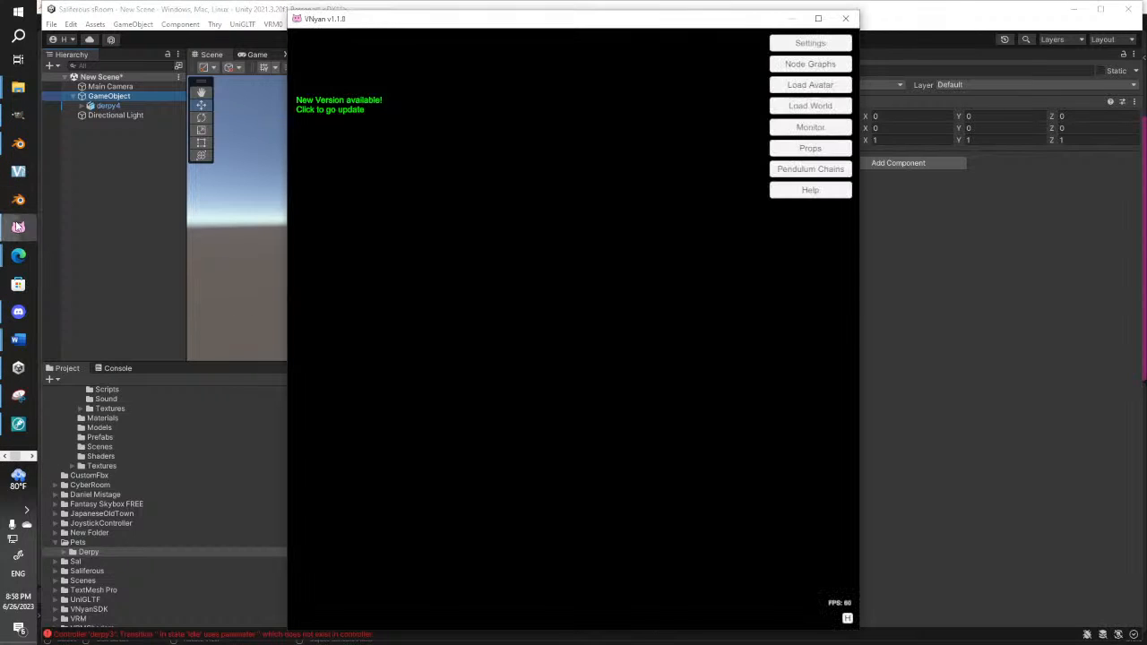
{"action": "left_click", "coordinate": [811, 86]}
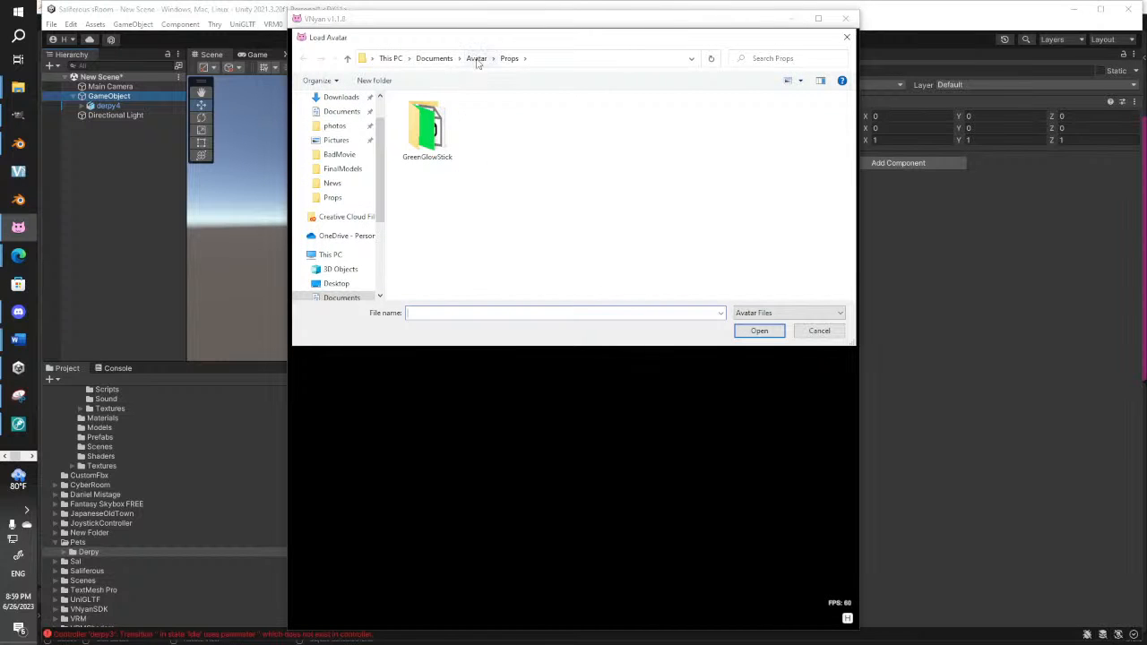
{"action": "left_click", "coordinate": [476, 58]}
{"action": "scroll", "coordinate": [482, 172], "scroll_direction": "down", "scroll_amount": 2}
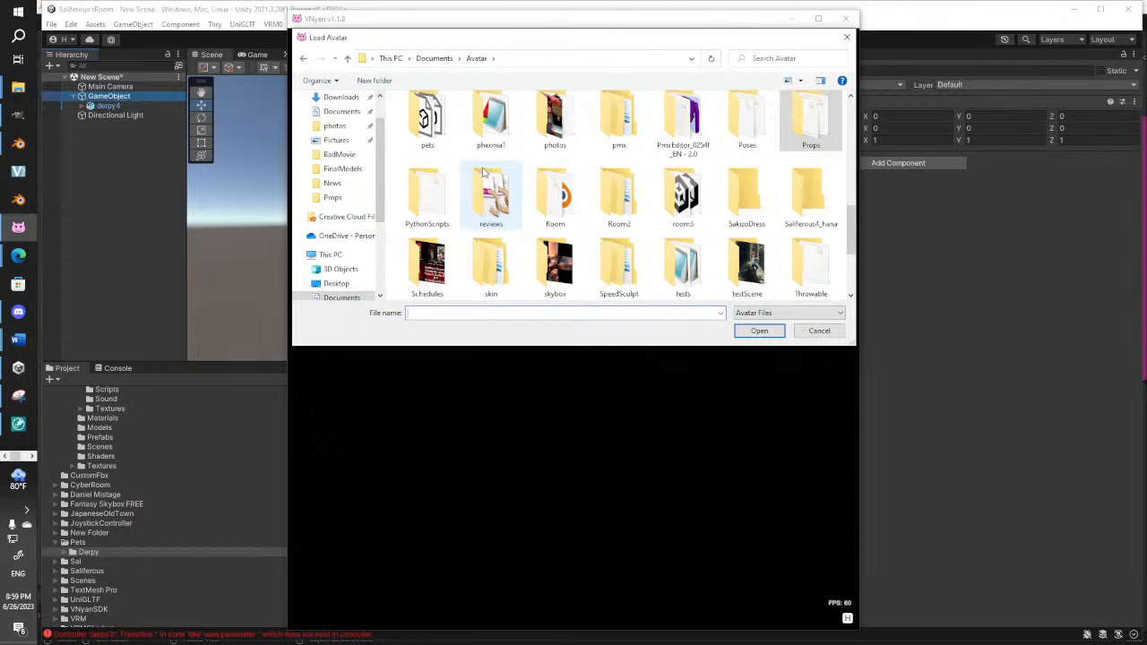
{"action": "scroll", "coordinate": [482, 172], "scroll_direction": "up", "scroll_amount": 2}
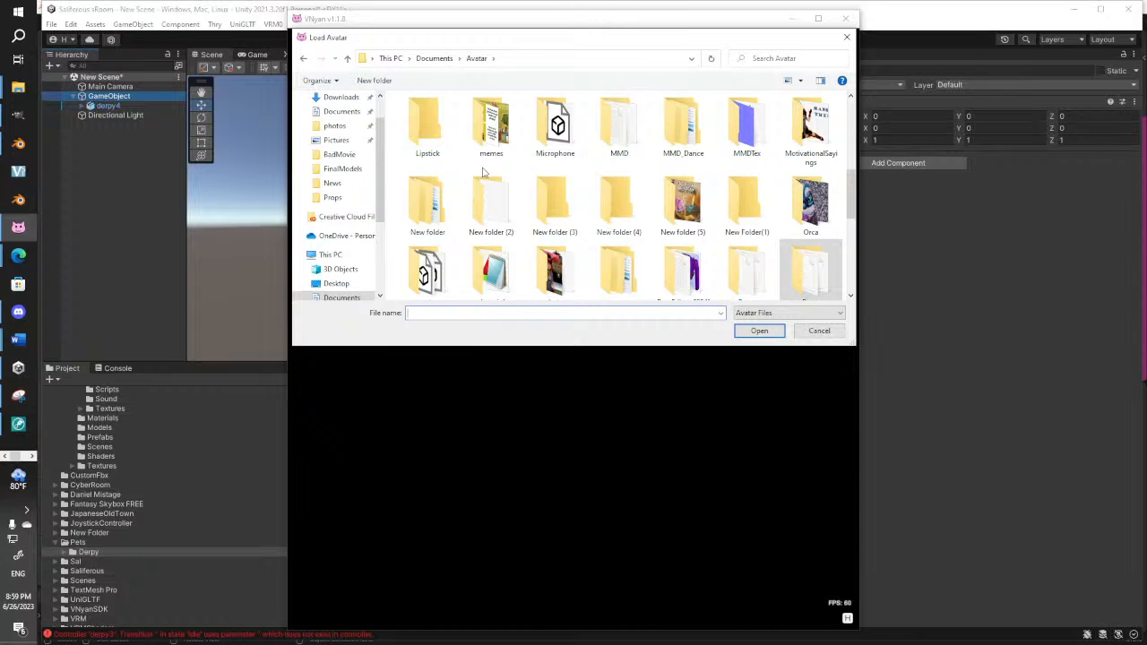
{"action": "scroll", "coordinate": [482, 172], "scroll_direction": "up", "scroll_amount": 1}
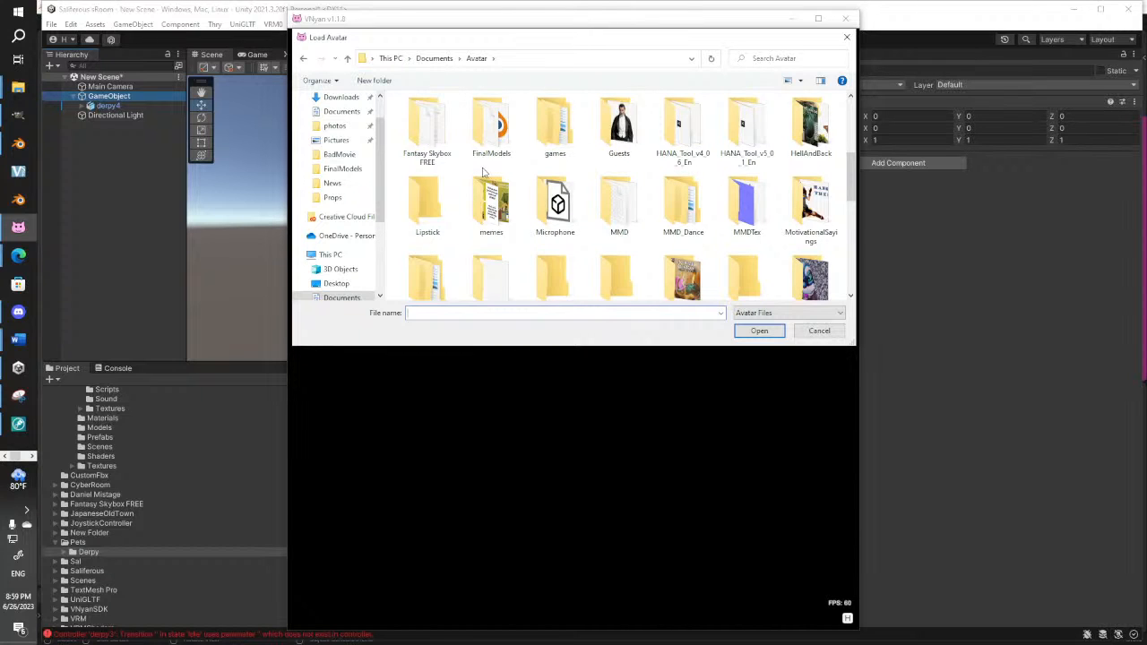
{"action": "scroll", "coordinate": [482, 172], "scroll_direction": "up", "scroll_amount": 2}
{"action": "scroll", "coordinate": [483, 179], "scroll_direction": "down", "scroll_amount": 1}
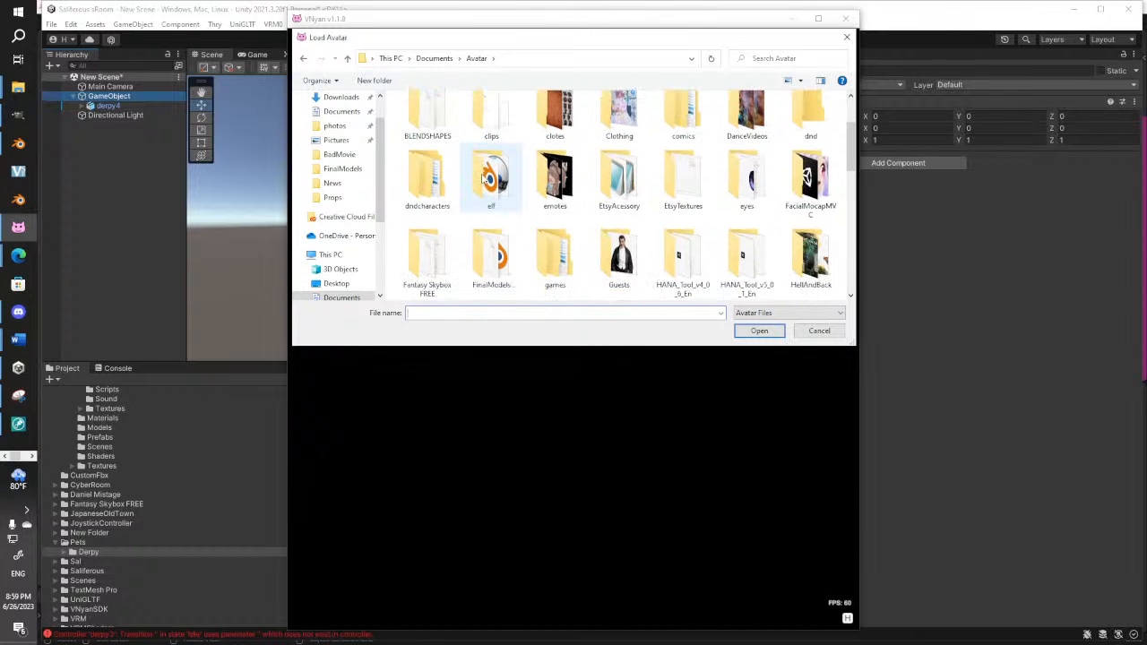
{"action": "double_click", "coordinate": [492, 250]}
Load the avatar file Saliferous11.27.vrm from the FinalModels folder
{"action": "scroll", "coordinate": [497, 224], "scroll_direction": "down", "scroll_amount": 5}
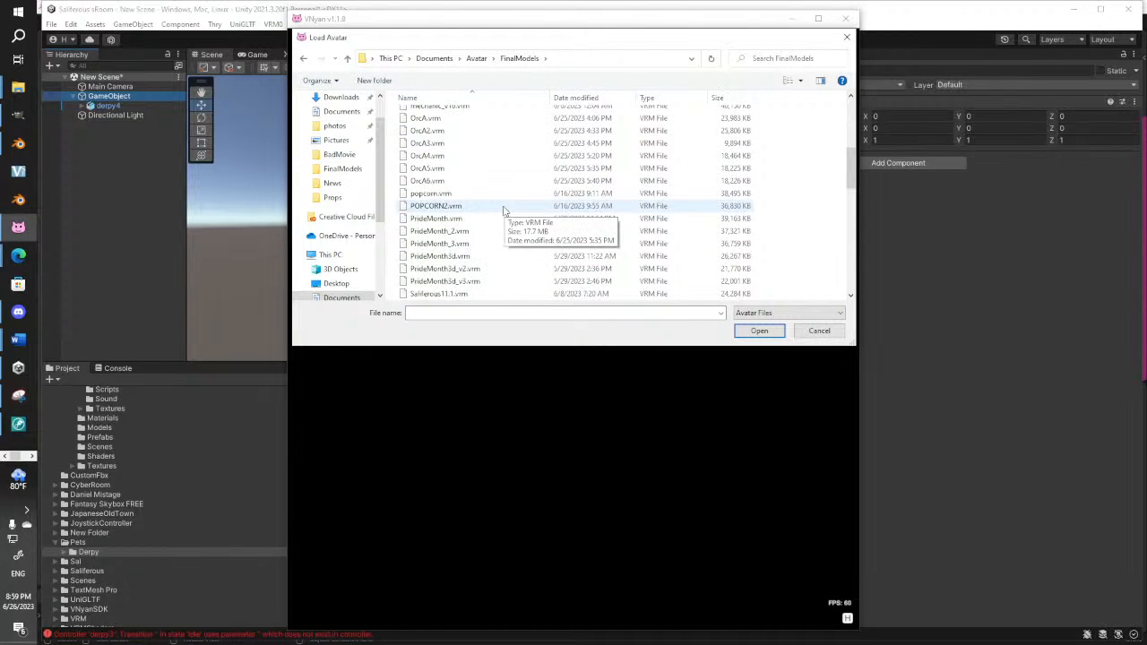
{"action": "scroll", "coordinate": [504, 212], "scroll_direction": "down", "scroll_amount": 10}
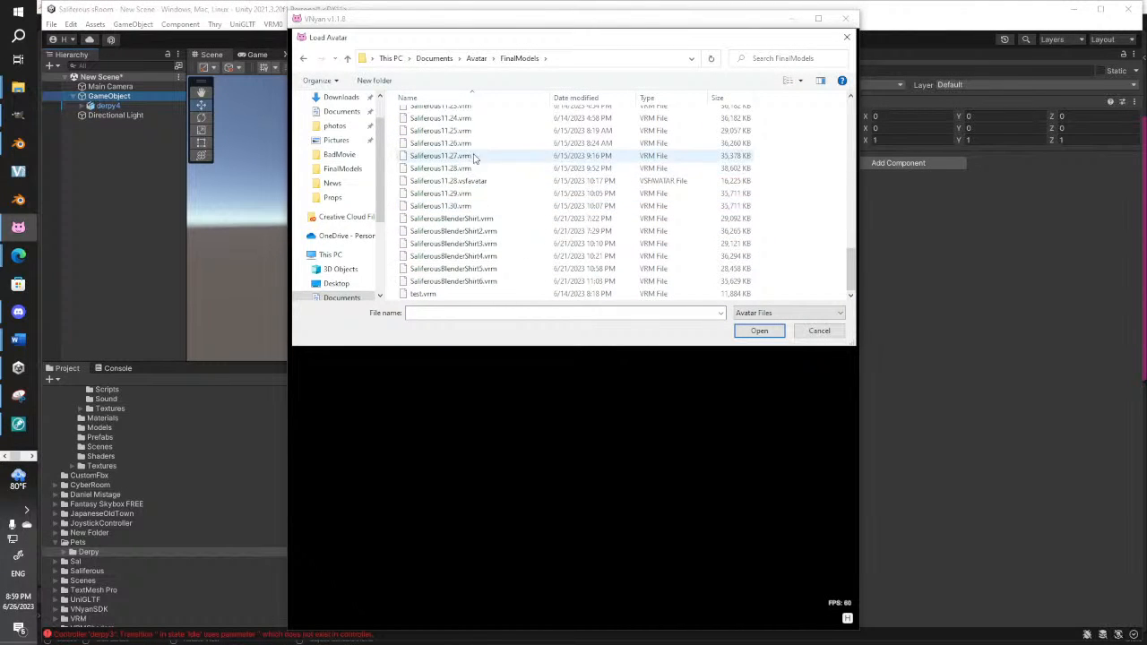
{"action": "left_click", "coordinate": [475, 156]}
{"action": "left_click", "coordinate": [759, 331]}
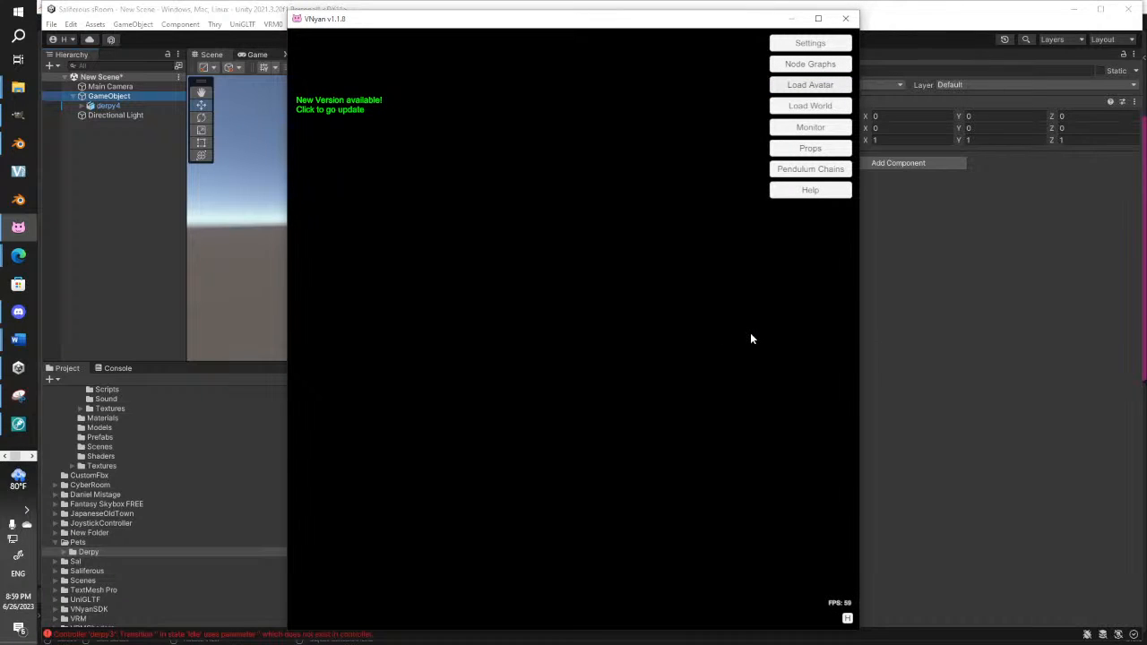
Delete the old derpy3, derpy4, derpy6, derpy7 and derpy8 props from the prop list
{"action": "left_click", "coordinate": [810, 148]}
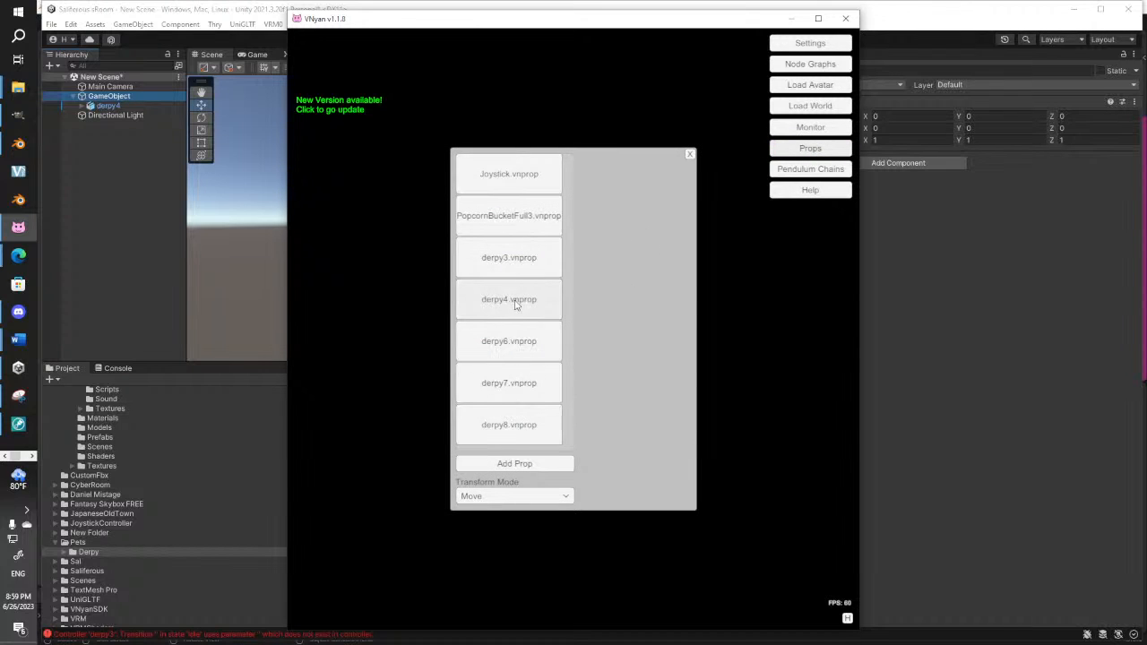
{"action": "left_click", "coordinate": [513, 258]}
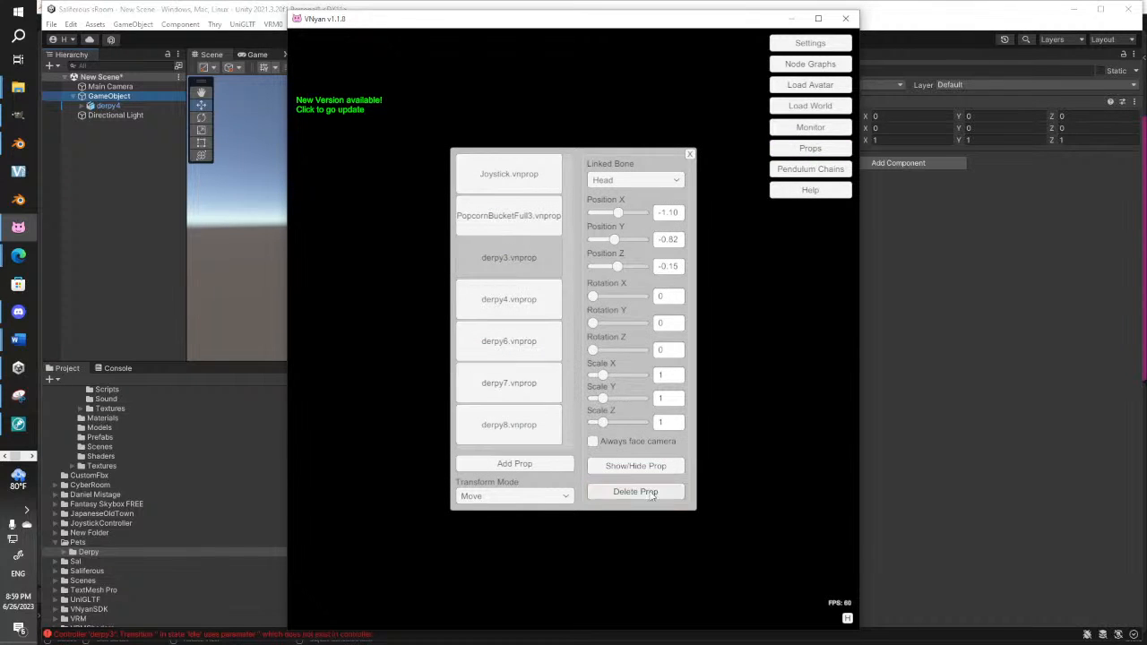
{"action": "left_click", "coordinate": [636, 492]}
{"action": "left_click", "coordinate": [506, 265]}
{"action": "left_click", "coordinate": [635, 492]}
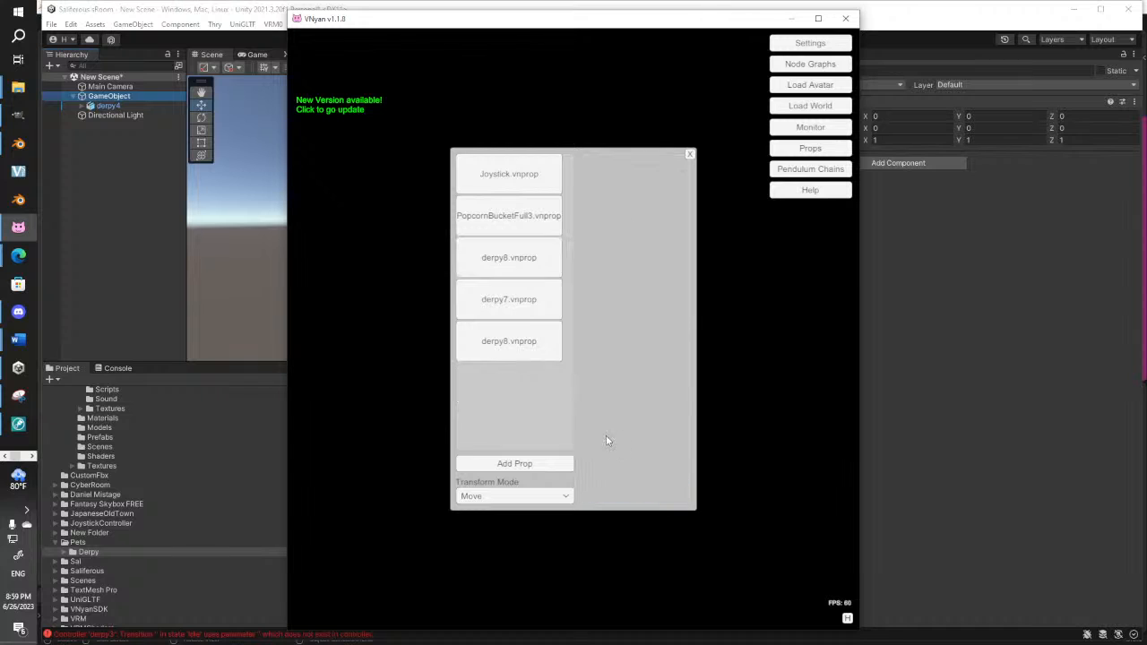
{"action": "left_click", "coordinate": [508, 258]}
{"action": "left_click", "coordinate": [636, 489]}
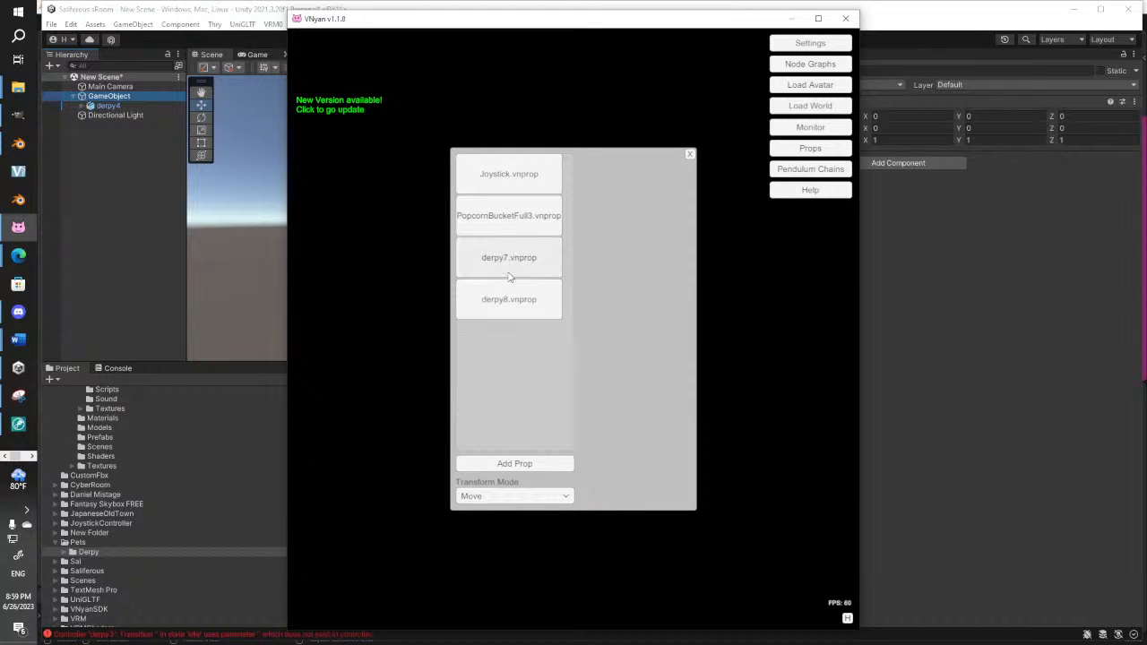
{"action": "left_click", "coordinate": [508, 276]}
{"action": "left_click", "coordinate": [635, 492]}
{"action": "left_click", "coordinate": [500, 256]}
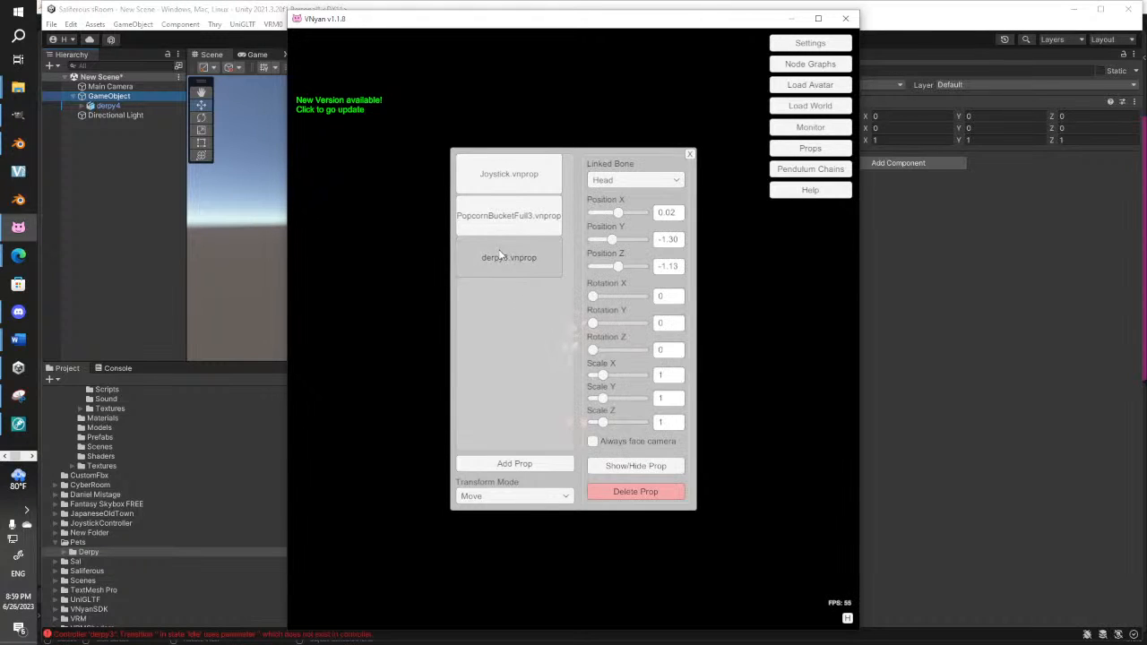
{"action": "left_click", "coordinate": [633, 487]}
Add derpy9.vnprop from the Props folder inside Avatar as a new prop
{"action": "left_click", "coordinate": [535, 462]}
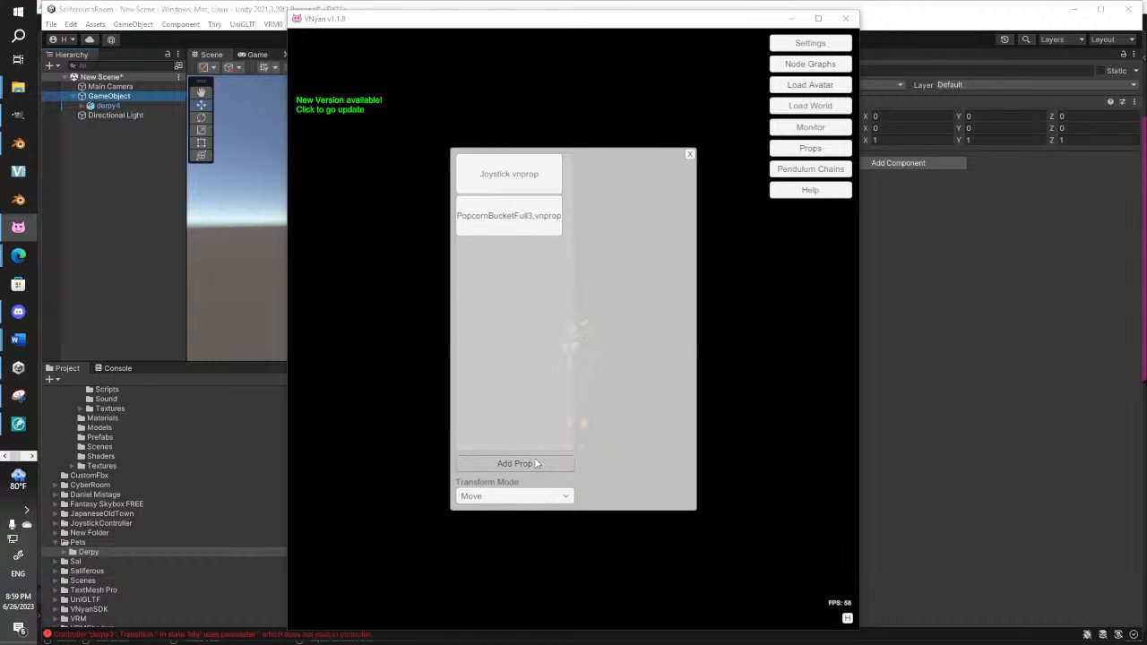
{"action": "left_click", "coordinate": [479, 62]}
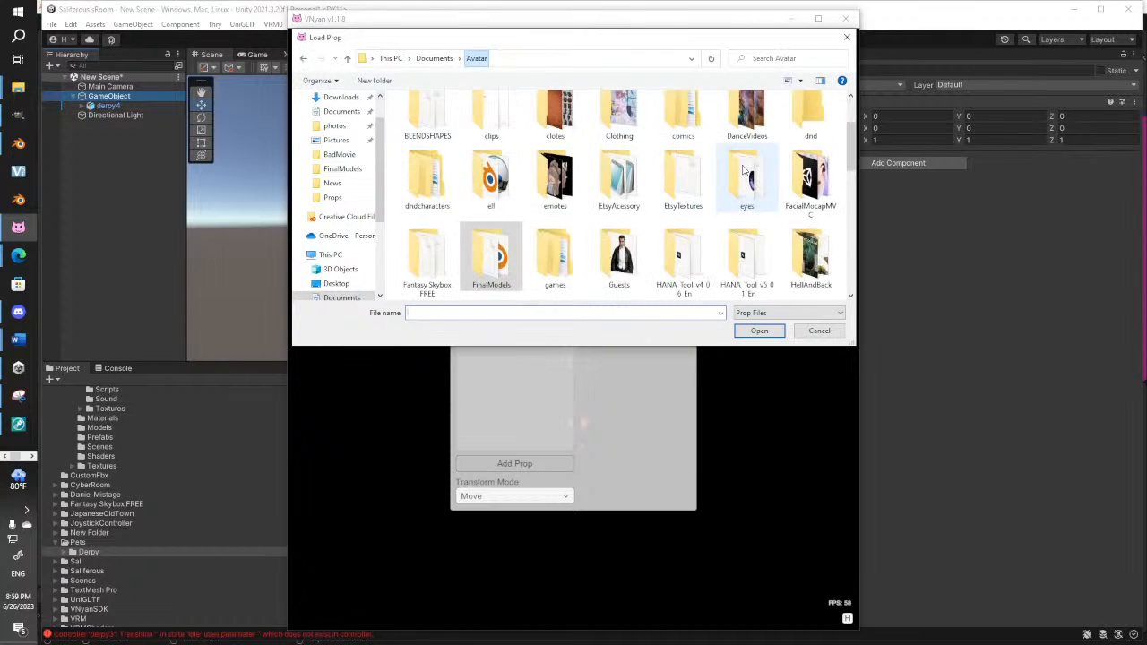
{"action": "scroll", "coordinate": [847, 199], "scroll_direction": "down", "scroll_amount": 2}
{"action": "scroll", "coordinate": [847, 199], "scroll_direction": "down", "scroll_amount": 2}
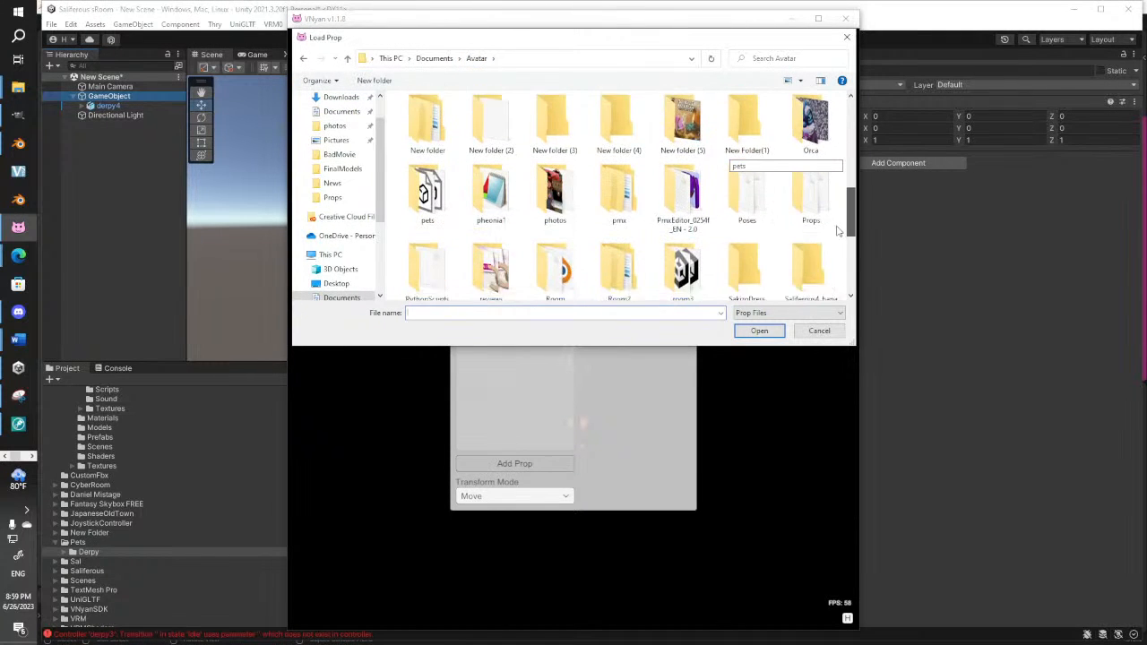
{"action": "double_click", "coordinate": [429, 172]}
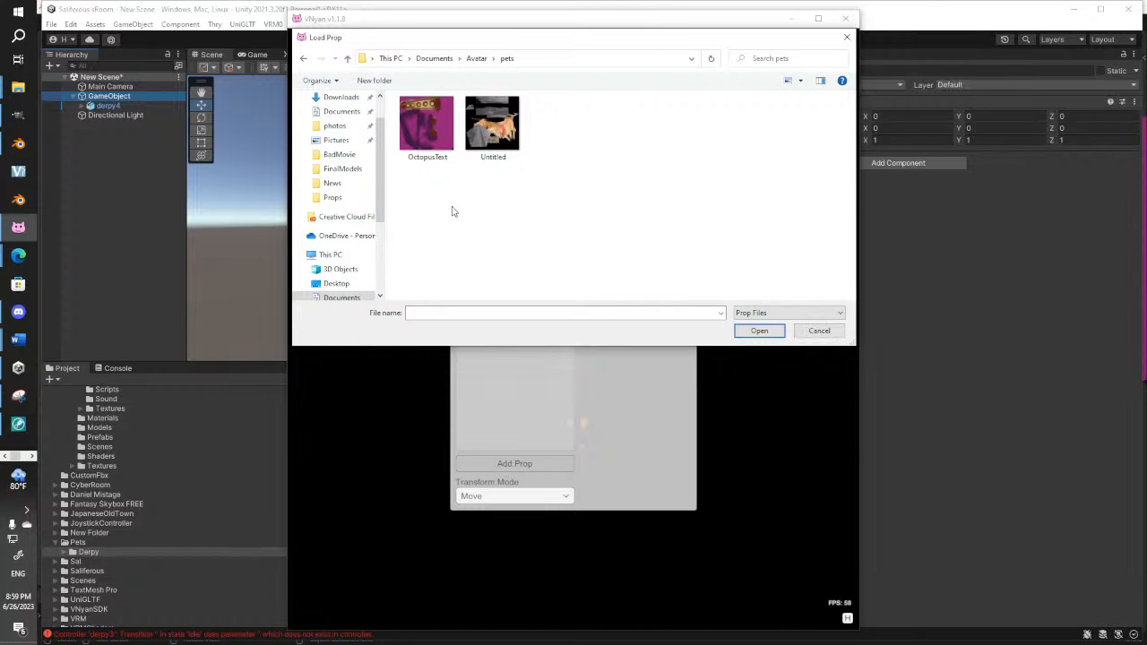
{"action": "left_click", "coordinate": [479, 59]}
{"action": "scroll", "coordinate": [717, 206], "scroll_direction": "down", "scroll_amount": 2}
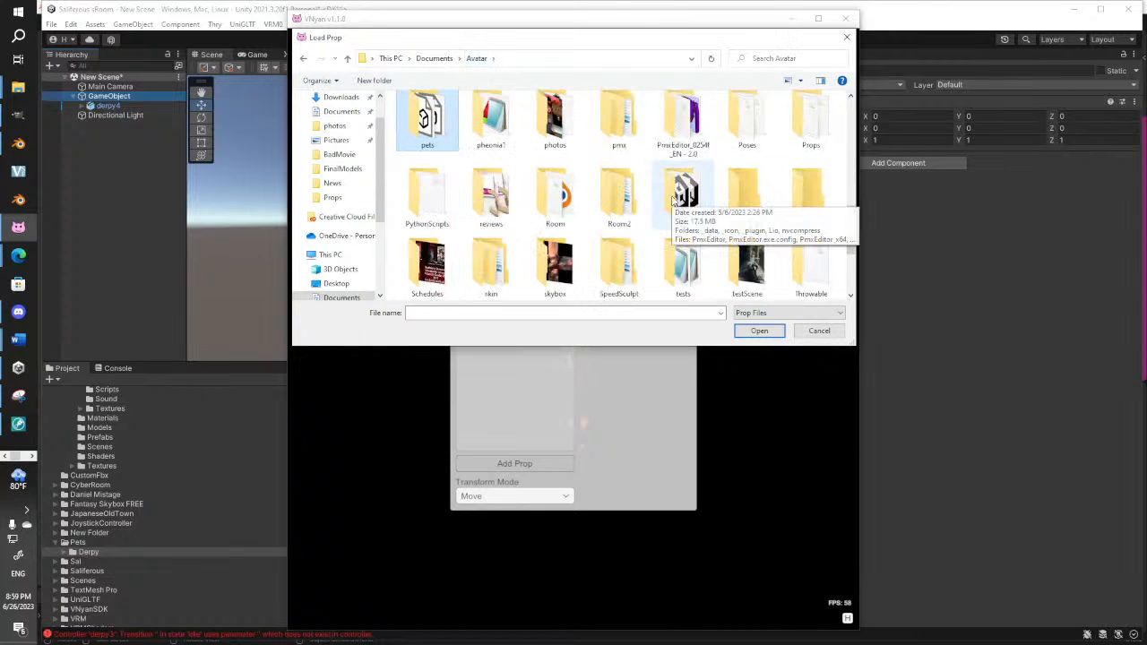
{"action": "double_click", "coordinate": [812, 121]}
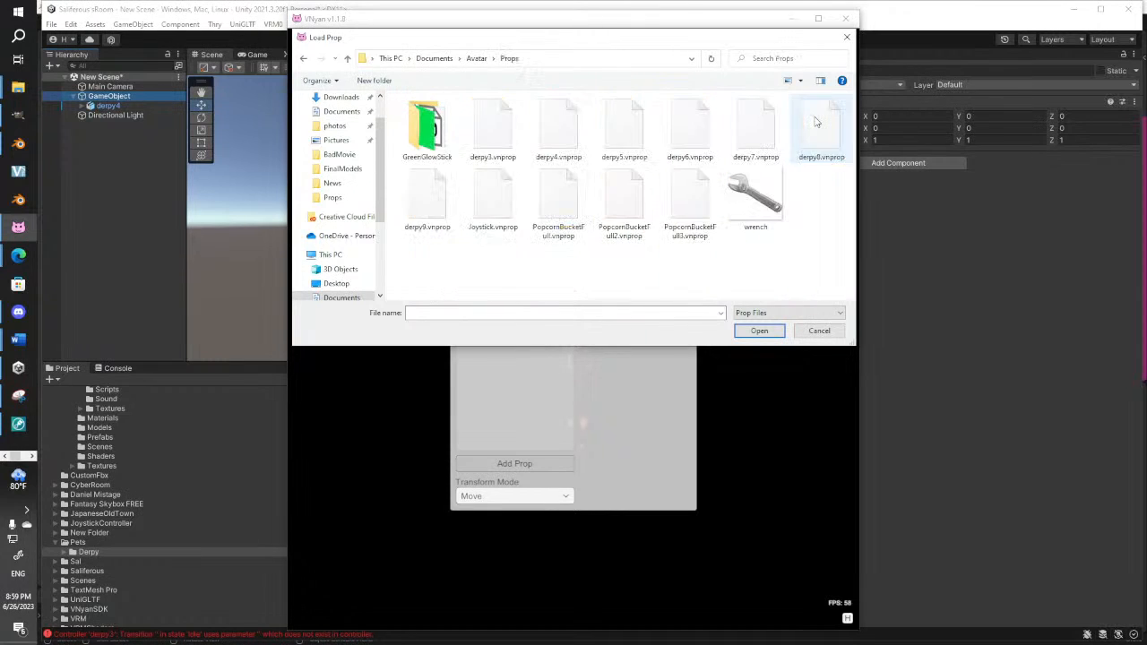
{"action": "double_click", "coordinate": [433, 220]}
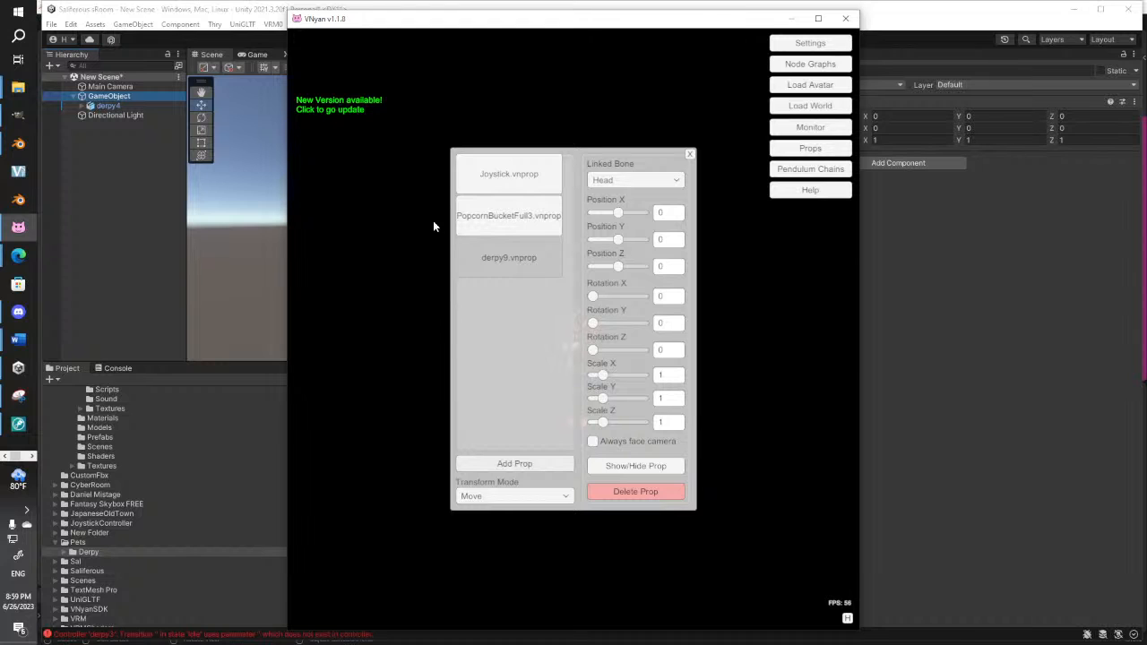
Move the prop settings window off the avatar and examine the derpy9 prop at the avatar's head up close
{"action": "left_click_drag", "start_coordinate": [552, 175], "coordinate": [395, 238]}
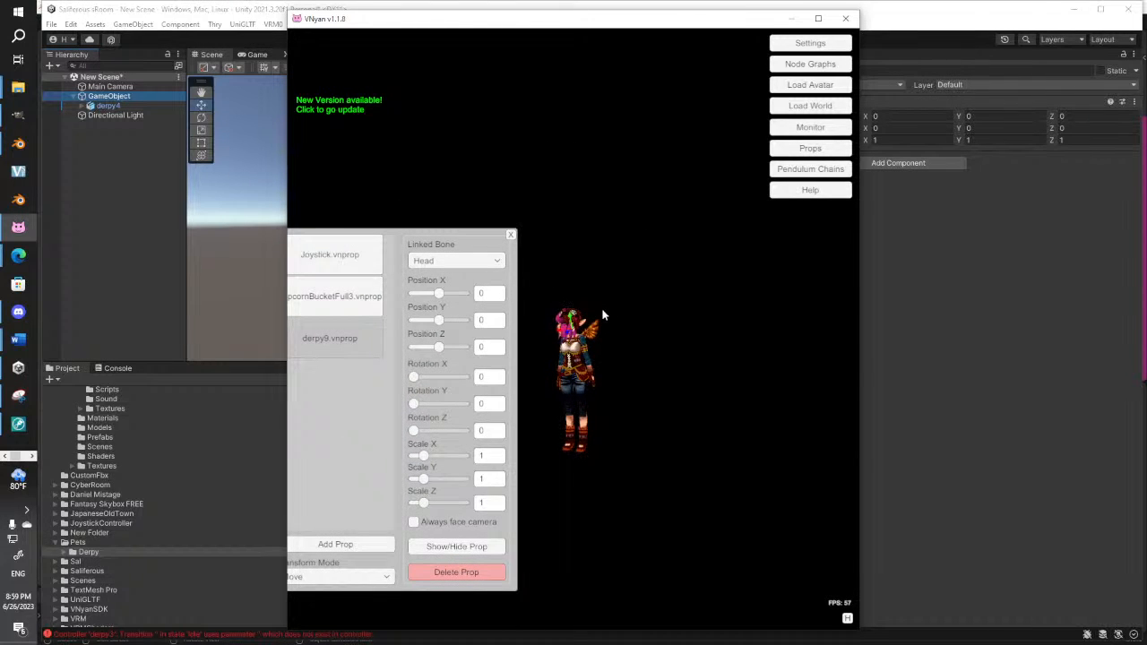
{"action": "scroll", "coordinate": [603, 312], "scroll_direction": "up", "scroll_amount": 10}
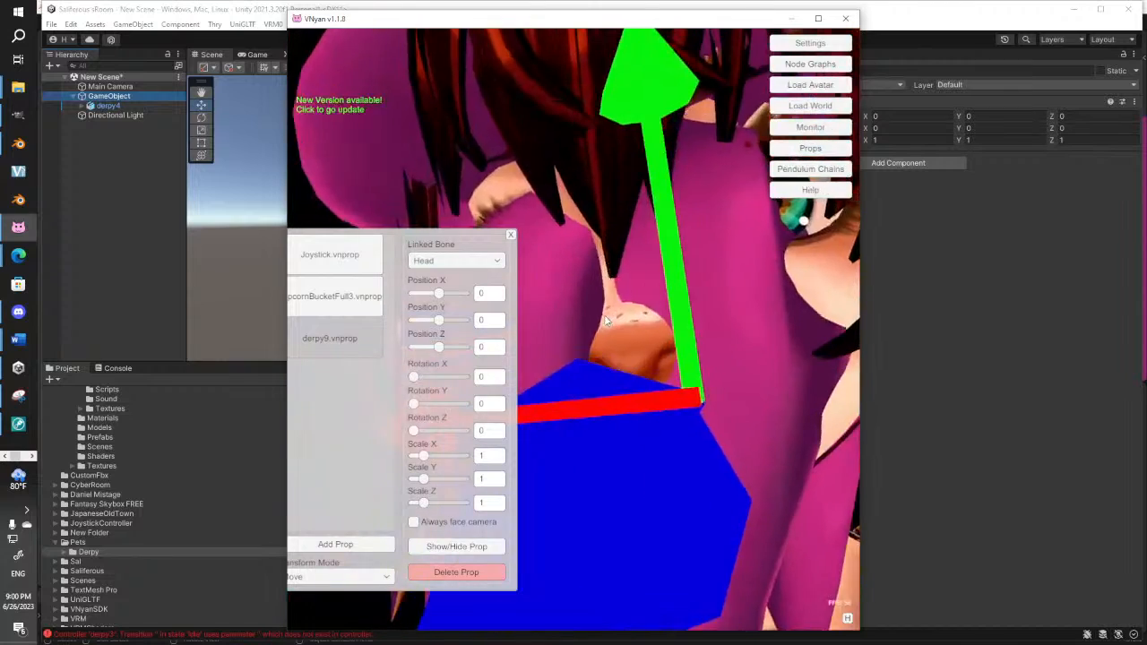
{"action": "scroll", "coordinate": [604, 315], "scroll_direction": "down", "scroll_amount": 10}
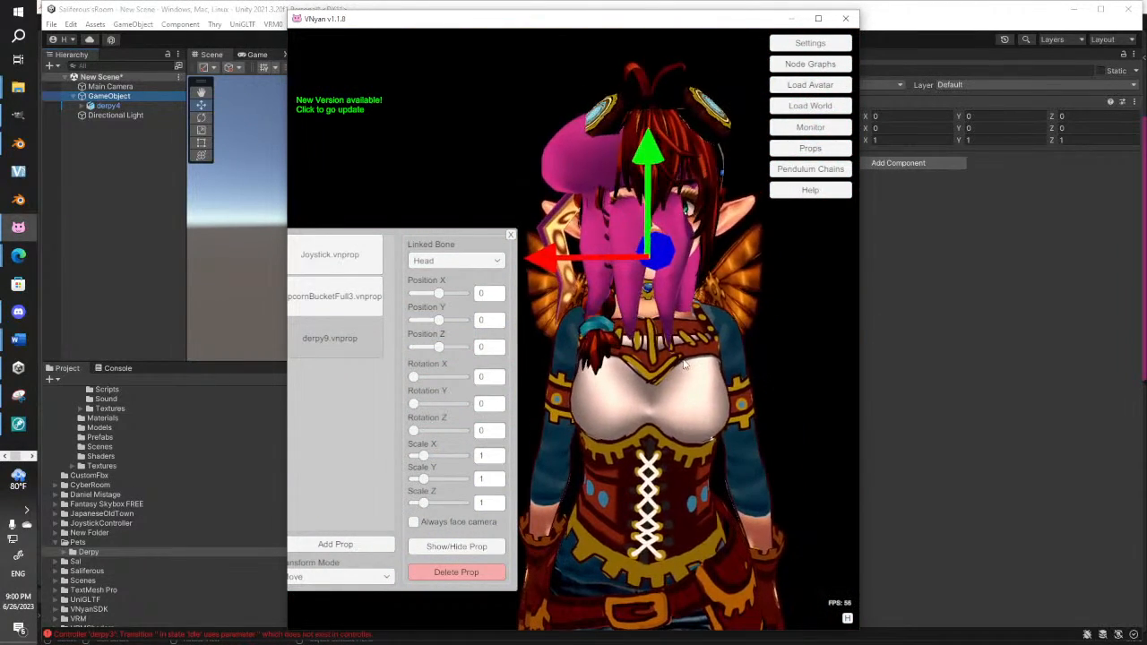
Search the installed apps for "snip" and launch the Snipping Tool
{"action": "left_click", "coordinate": [19, 8]}
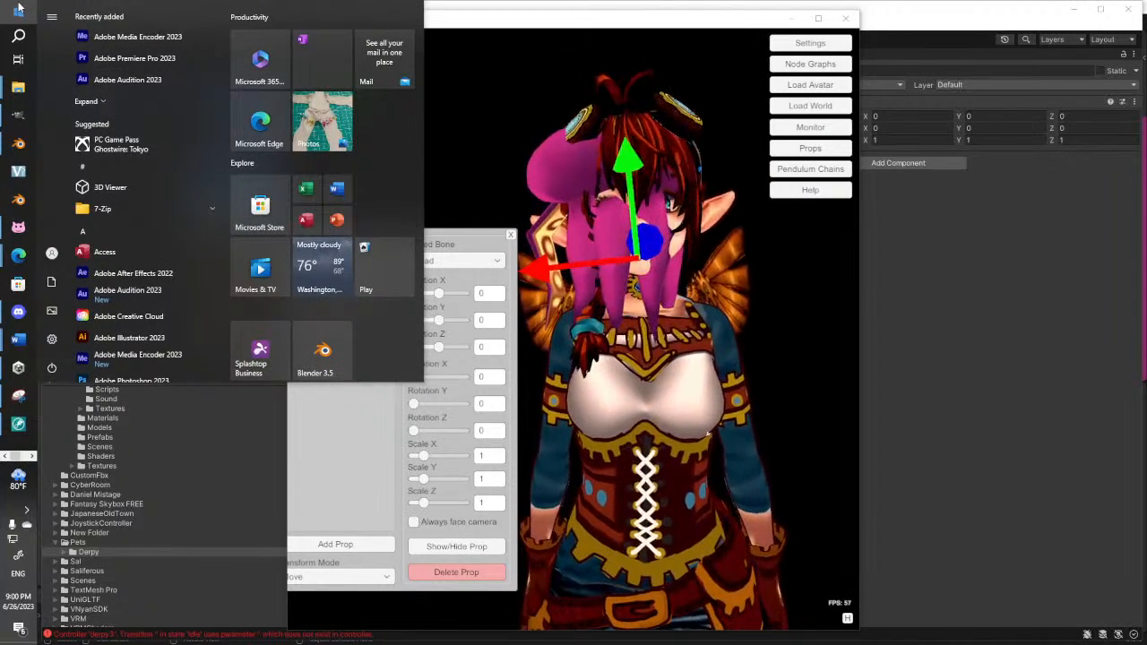
{"action": "type", "text": "sn"}
{"action": "key", "text": "Return"}
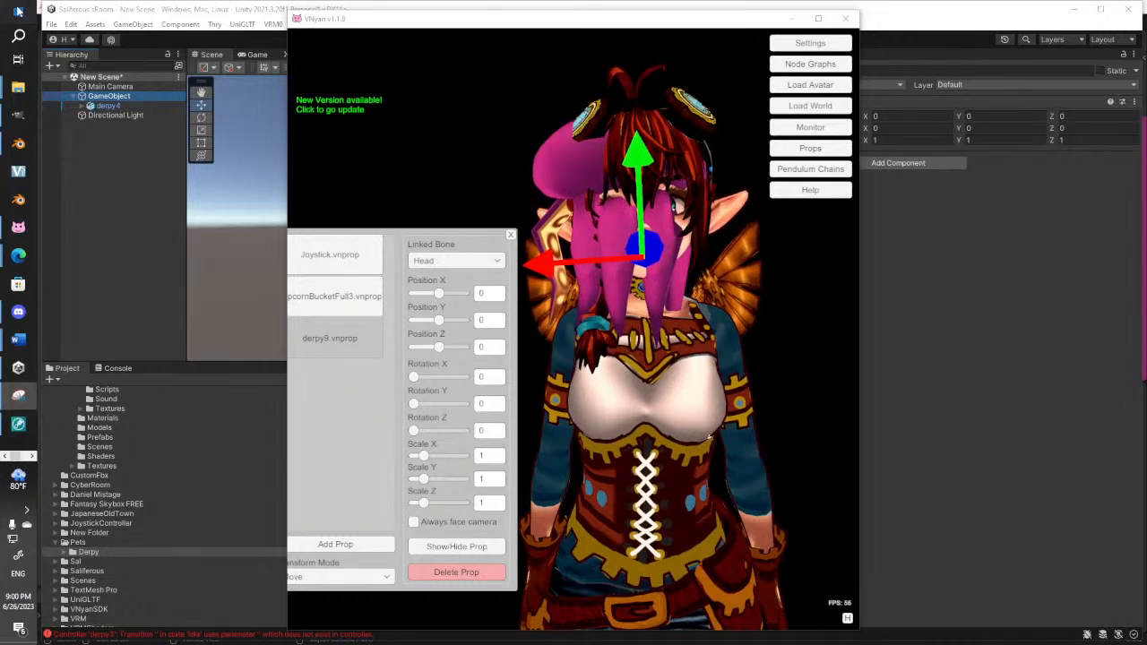
{"action": "left_click", "coordinate": [18, 11]}
{"action": "type", "text": "snip"}
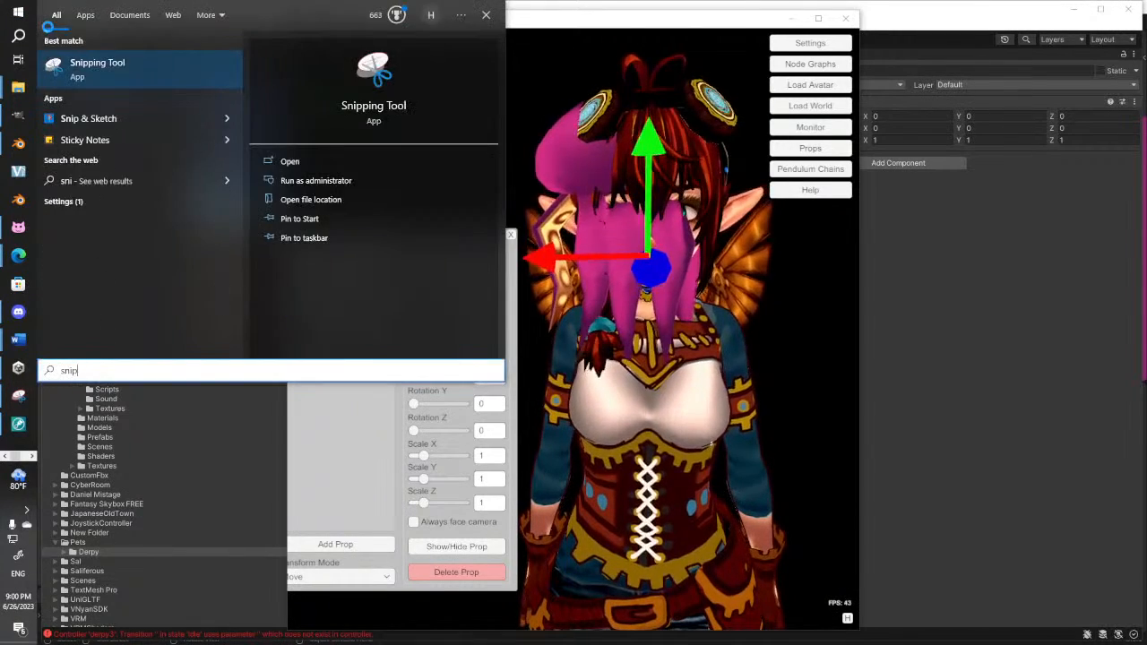
{"action": "key", "text": "Return"}
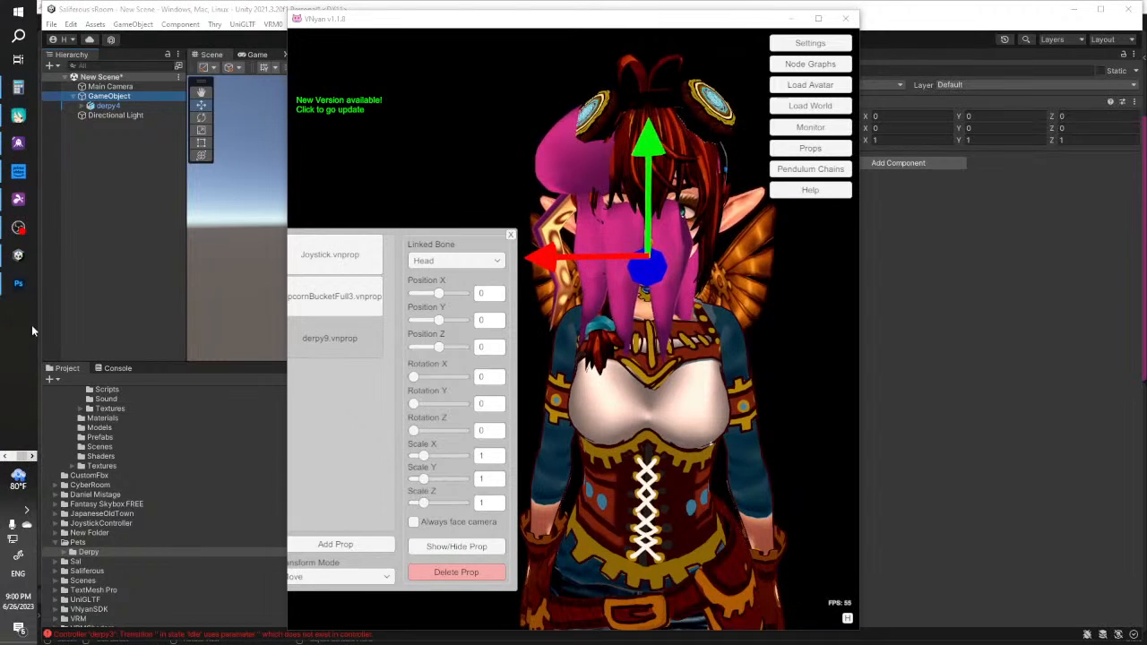
Snip the area around the avatar's head and the octopus prop with the Snipping Tool and copy the capture
{"action": "left_click", "coordinate": [16, 9]}
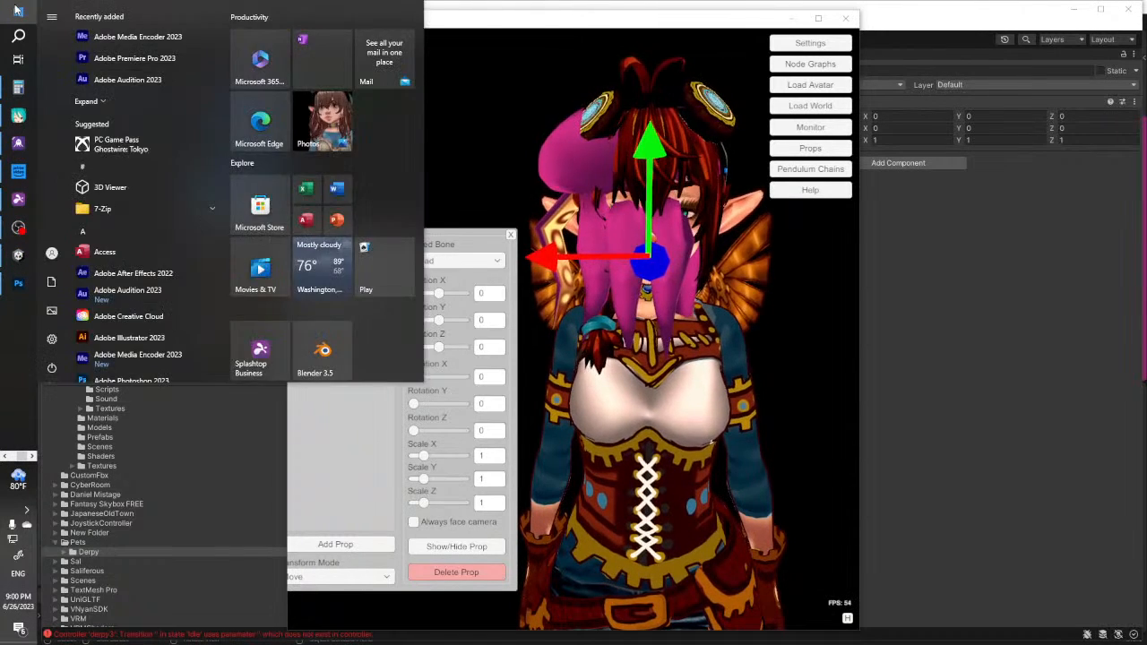
{"action": "type", "text": "sni"}
{"action": "key", "text": "Return"}
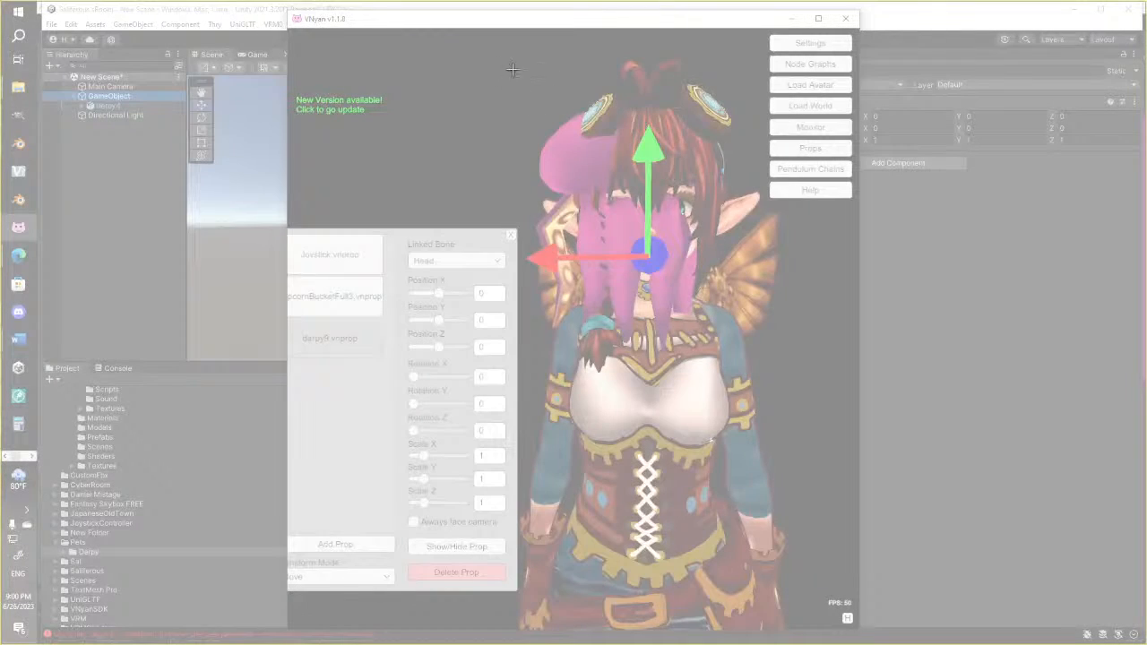
{"action": "left_click_drag", "start_coordinate": [510, 65], "coordinate": [778, 378]}
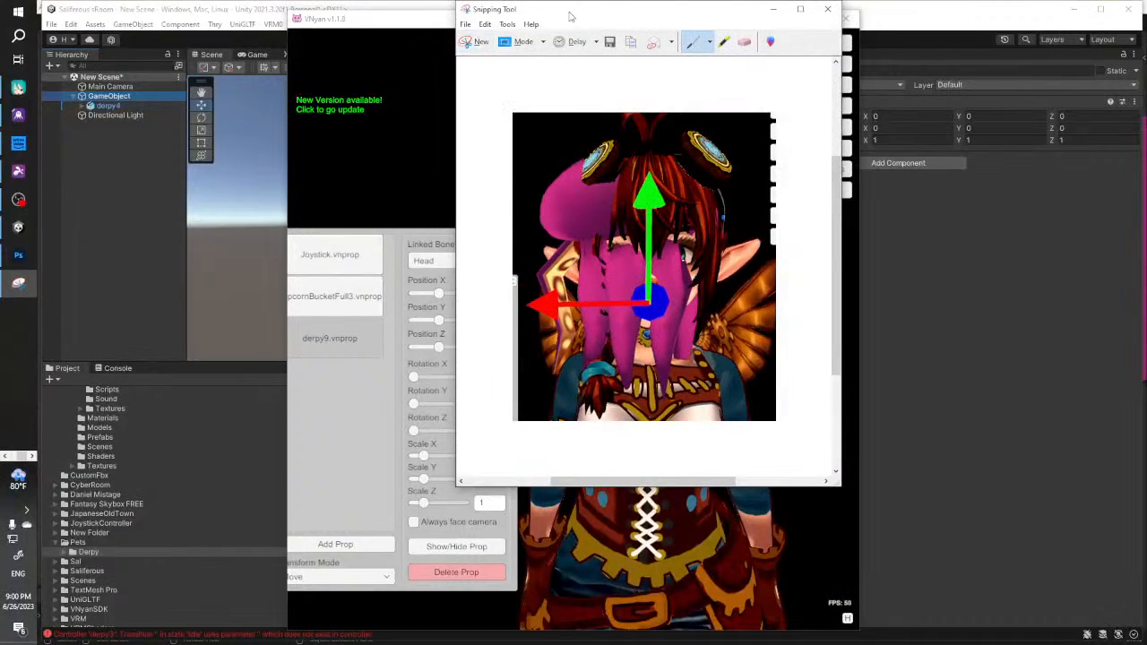
{"action": "left_click", "coordinate": [485, 24]}
{"action": "left_click", "coordinate": [498, 38]}
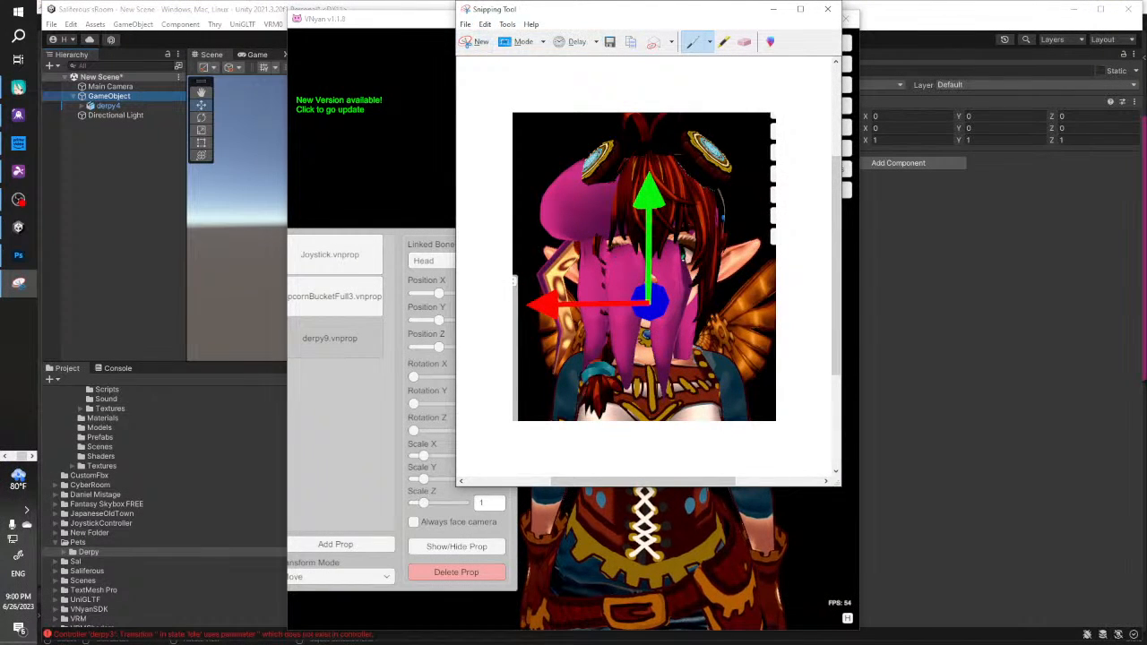
{"action": "scroll", "coordinate": [18, 256], "scroll_direction": "up", "scroll_amount": 1}
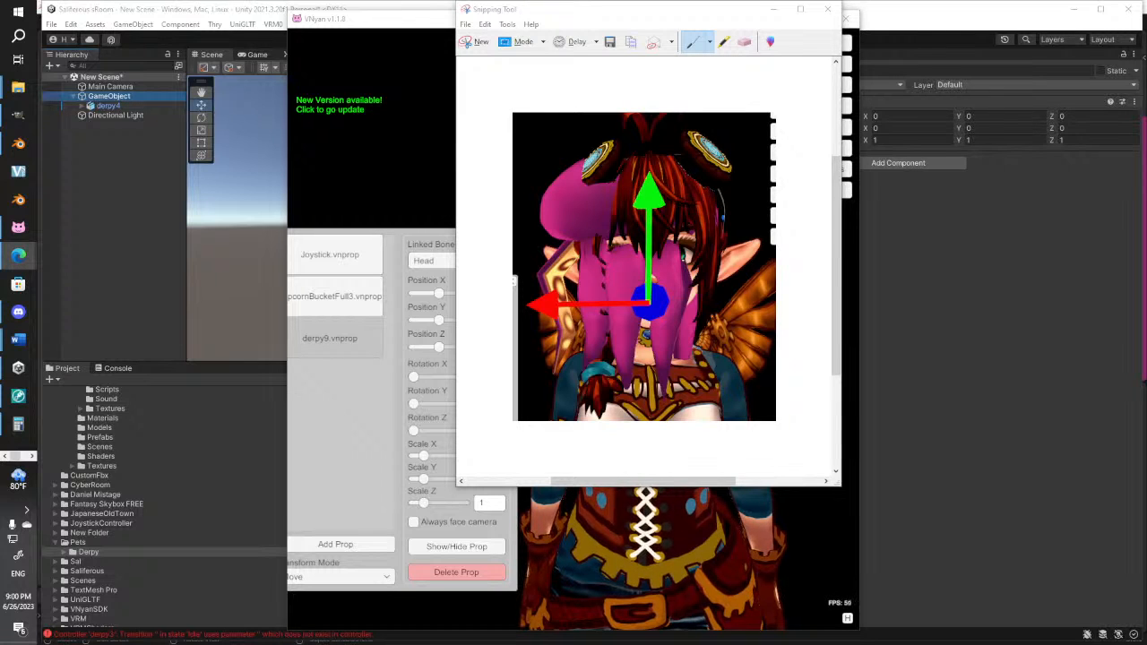
Switch back to VNyan and move the derpy9 prop in front of the avatar to about X 0.01, Y 5.81, Z -6.12
{"action": "left_click", "coordinate": [613, 555]}
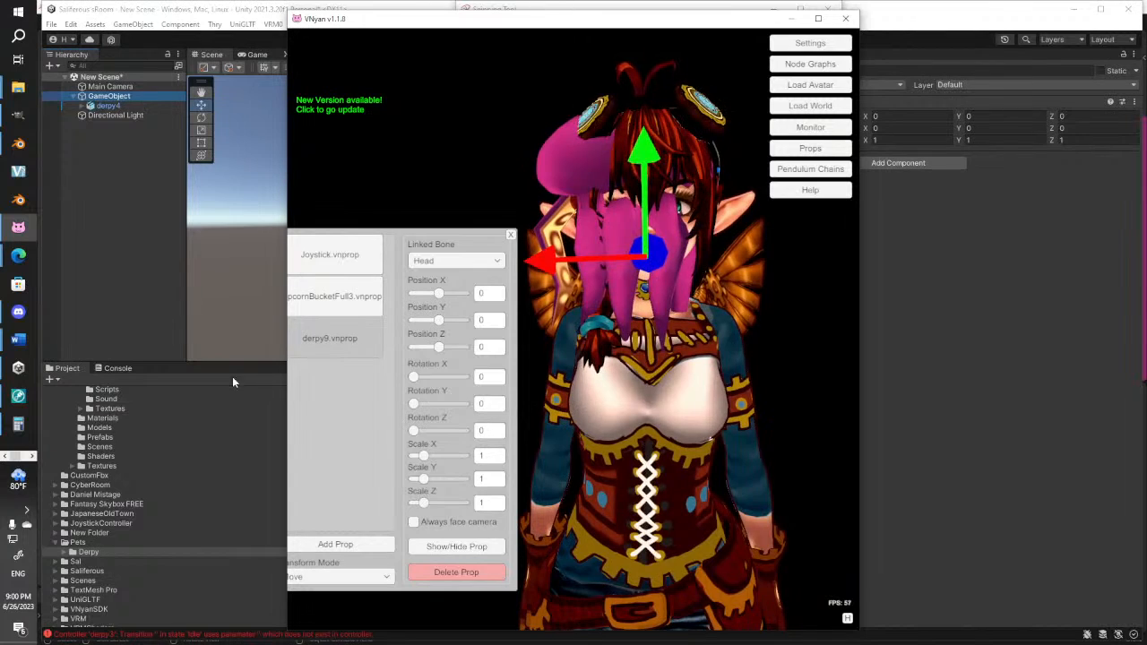
{"action": "right_click_drag", "start_coordinate": [598, 421], "coordinate": [403, 415]}
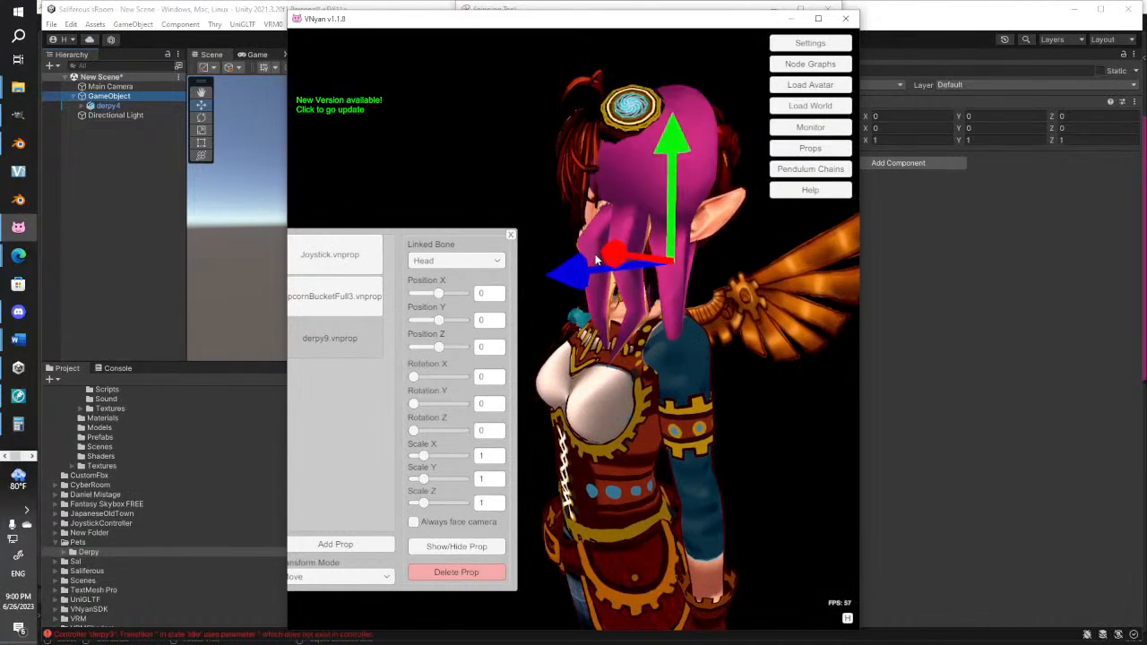
{"action": "left_click", "coordinate": [512, 235]}
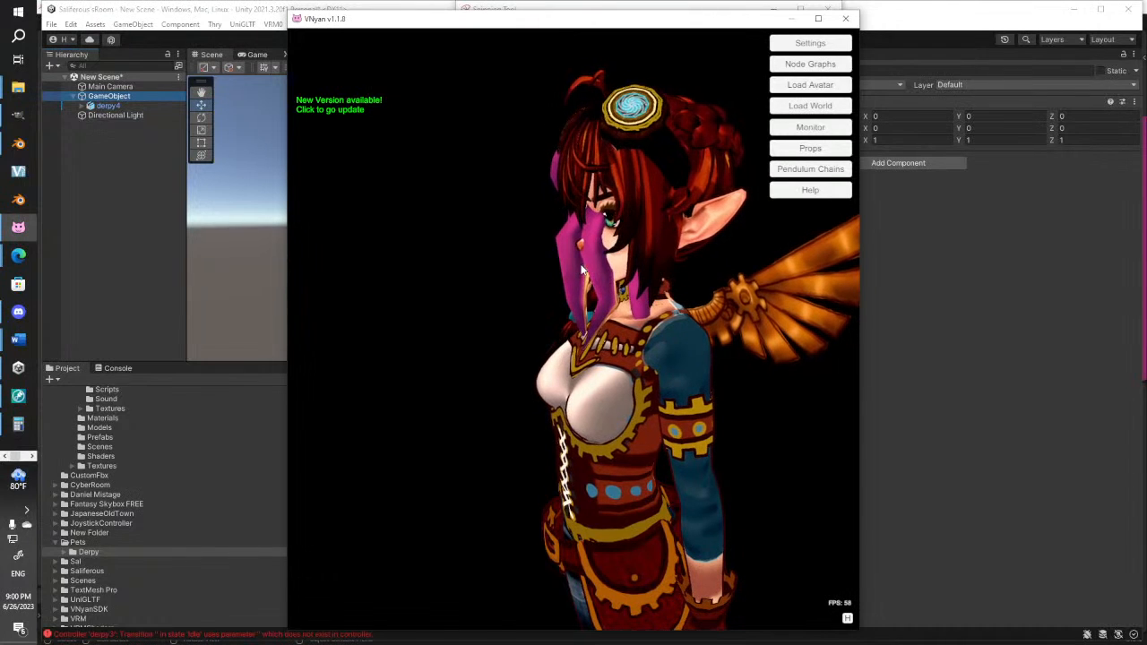
{"action": "left_click", "coordinate": [811, 148]}
{"action": "left_click", "coordinate": [330, 338]}
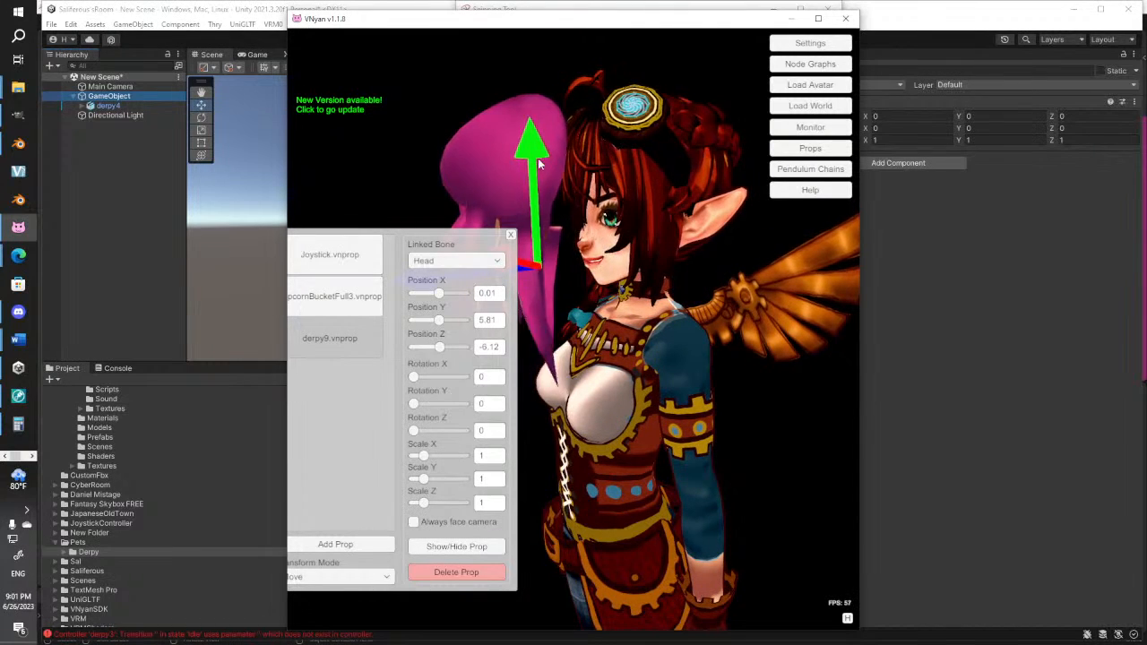
Examine the derpy9 prop's placement on the full-body avatar from the front and the side
{"action": "right_click_drag", "start_coordinate": [645, 340], "coordinate": [814, 336]}
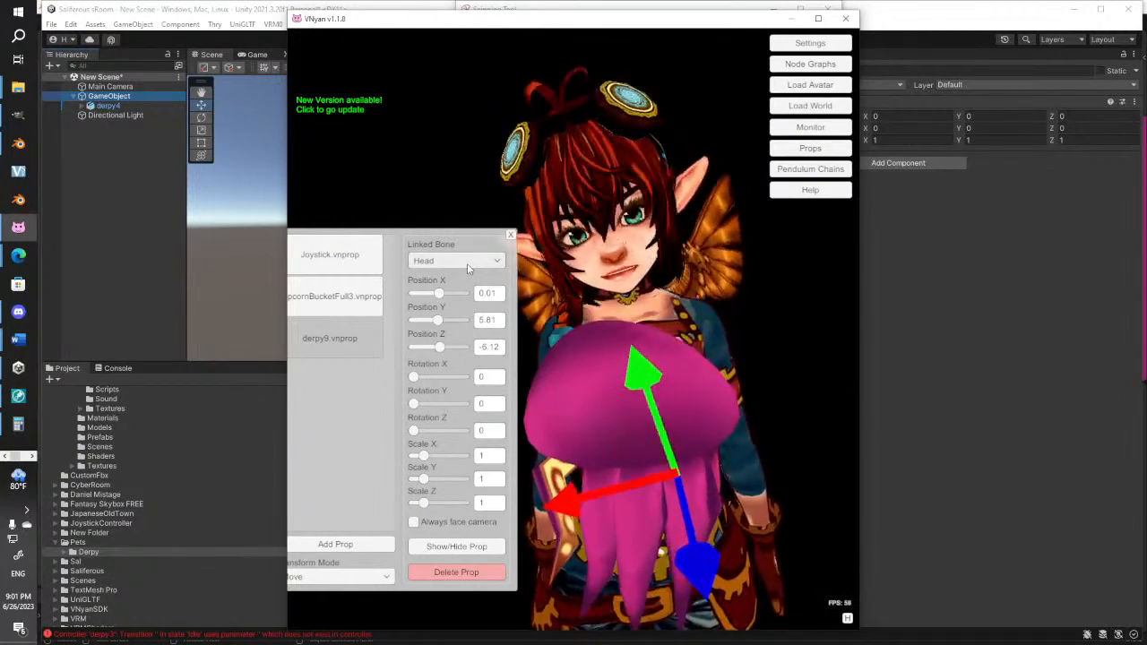
{"action": "scroll", "coordinate": [686, 318], "scroll_direction": "down", "scroll_amount": 5}
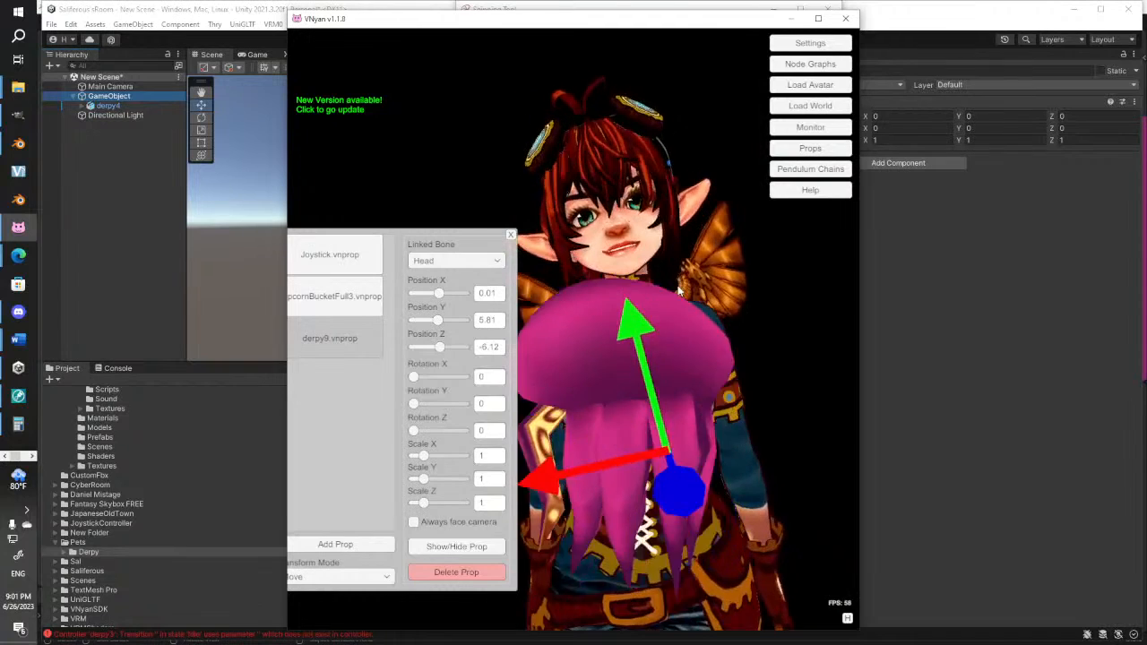
{"action": "middle_click_drag", "start_coordinate": [645, 380], "coordinate": [659, 317]}
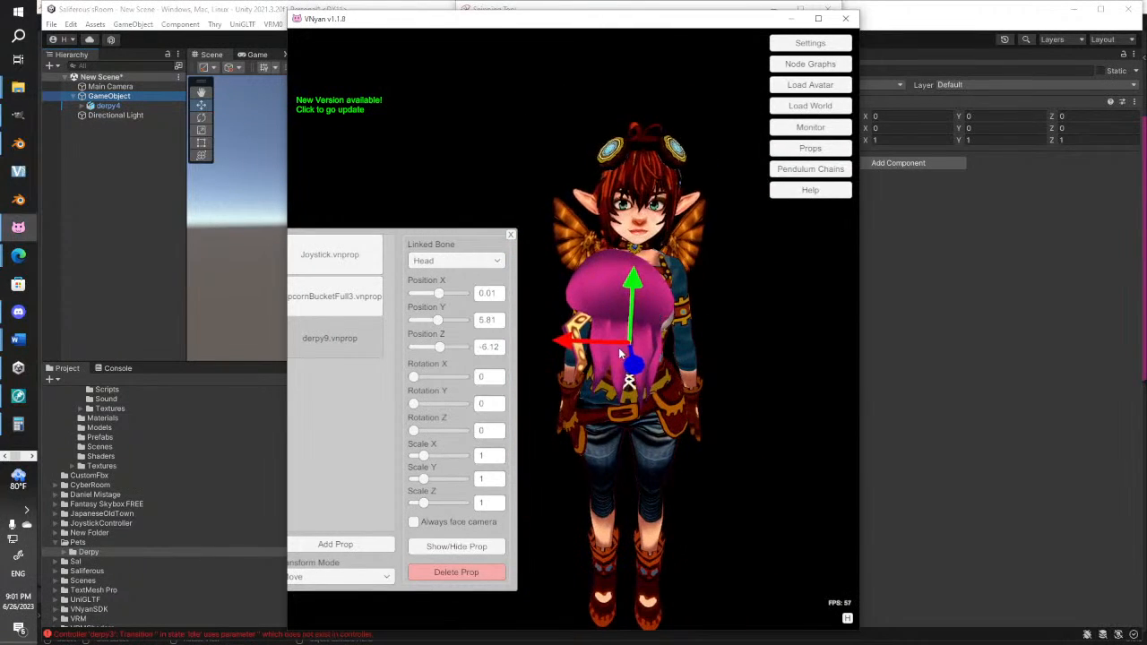
{"action": "right_click_drag", "start_coordinate": [620, 385], "coordinate": [794, 397]}
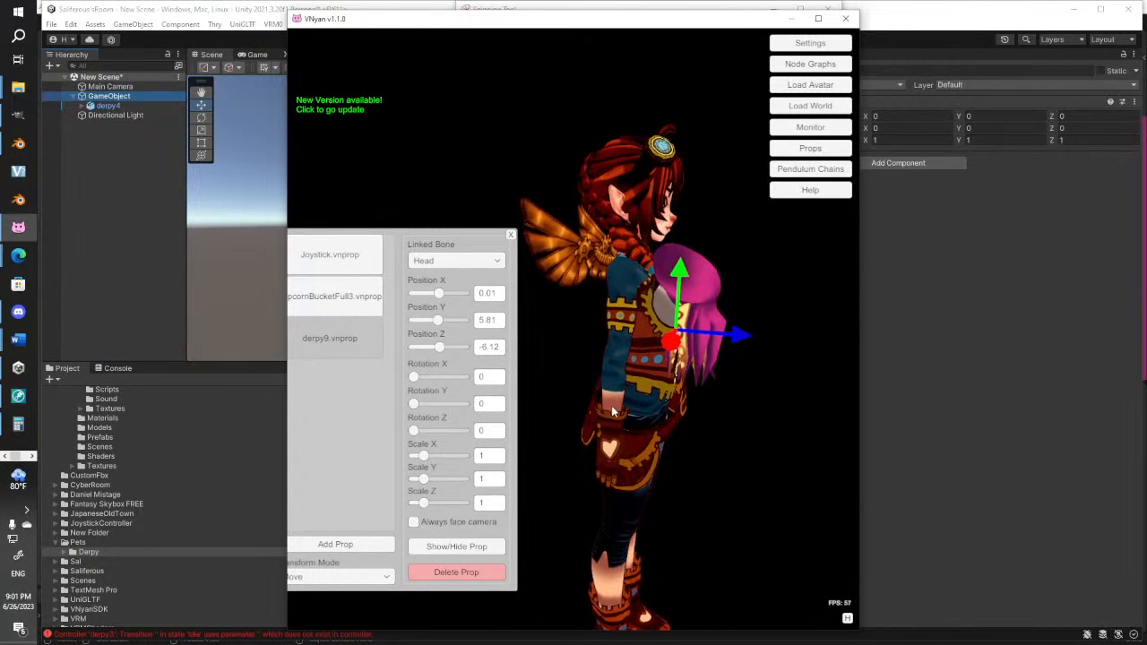
{"action": "right_click_drag", "start_coordinate": [614, 411], "coordinate": [445, 421]}
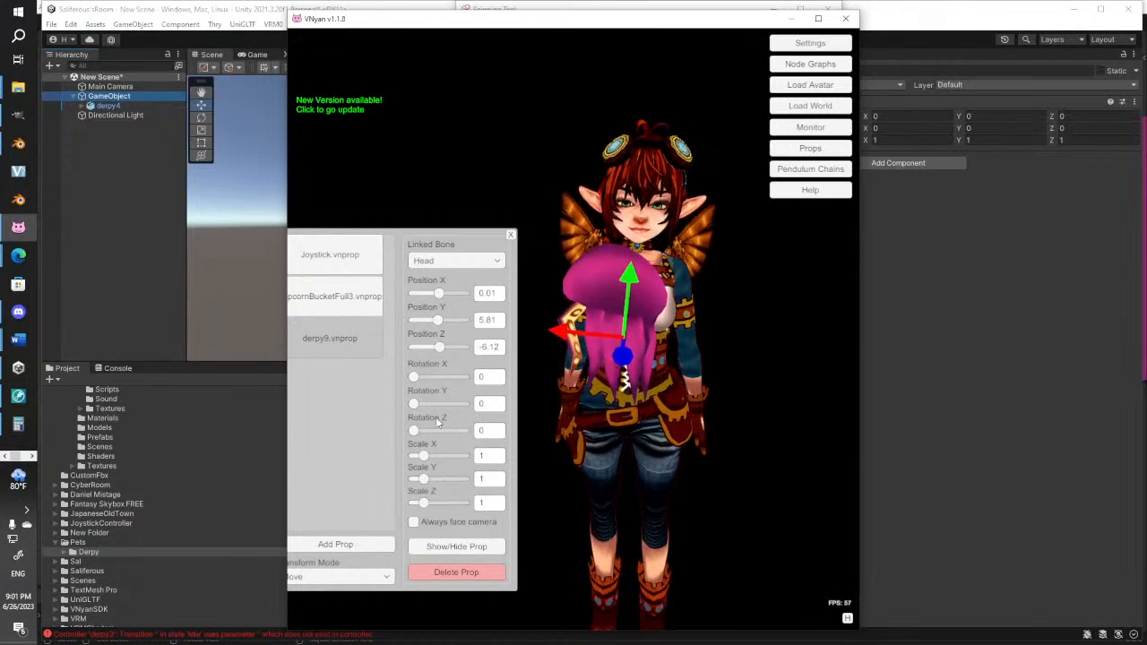
{"action": "right_click_drag", "start_coordinate": [439, 422], "coordinate": [482, 408]}
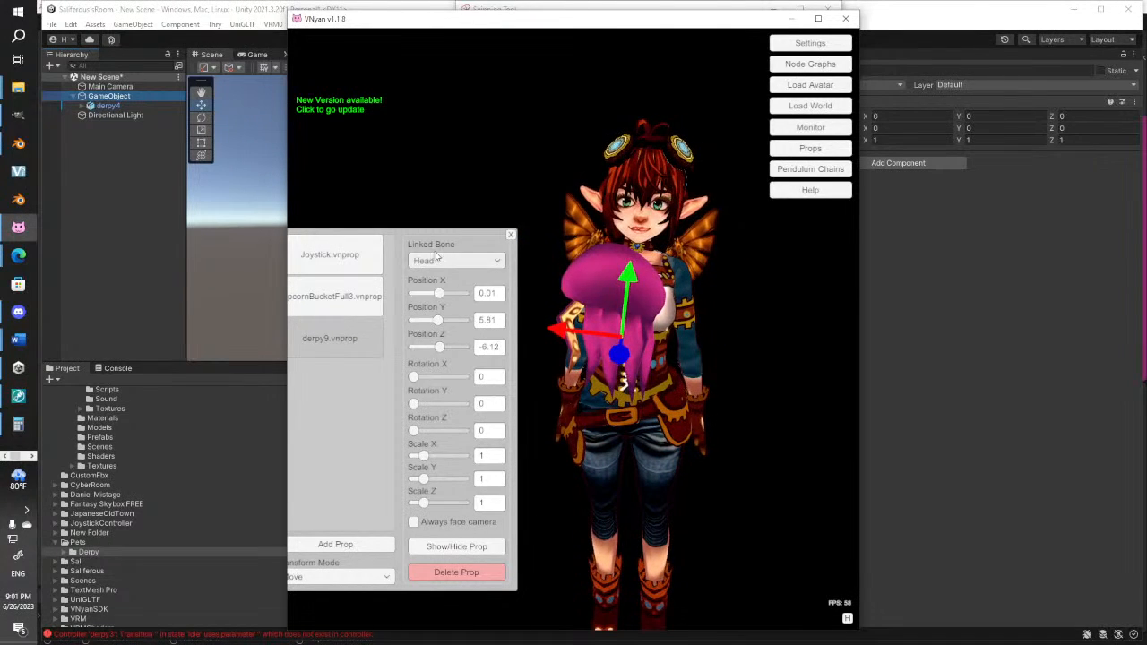
Try Upper Chest as the derpy9 prop's linked bone and set it back to Head
{"action": "left_click", "coordinate": [437, 259]}
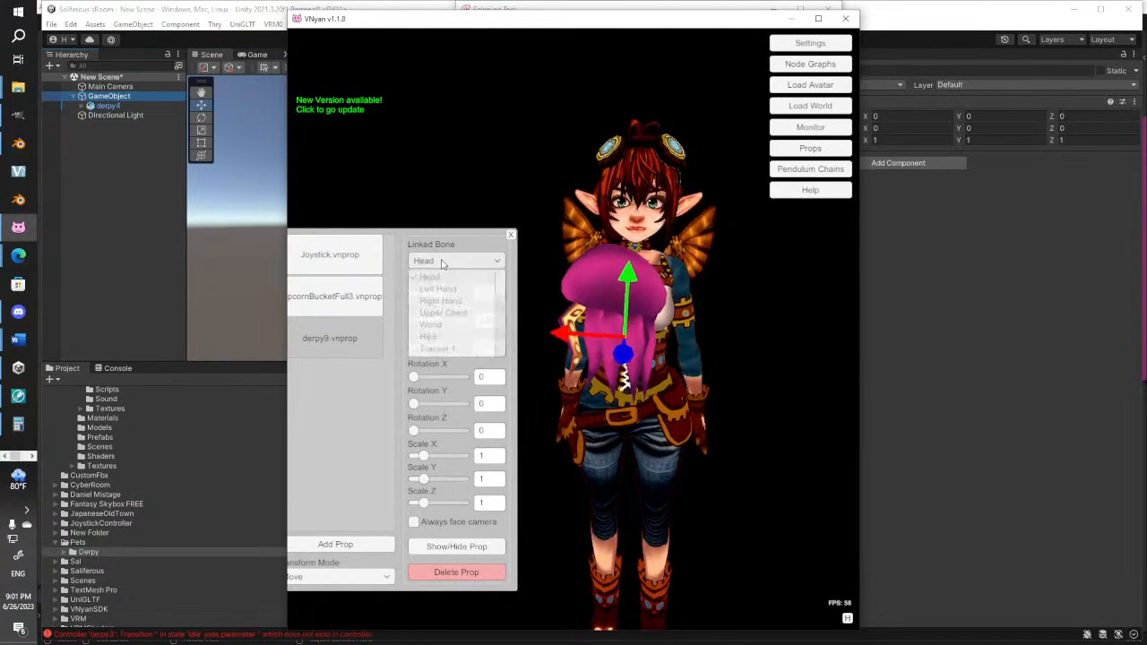
{"action": "left_click", "coordinate": [457, 314]}
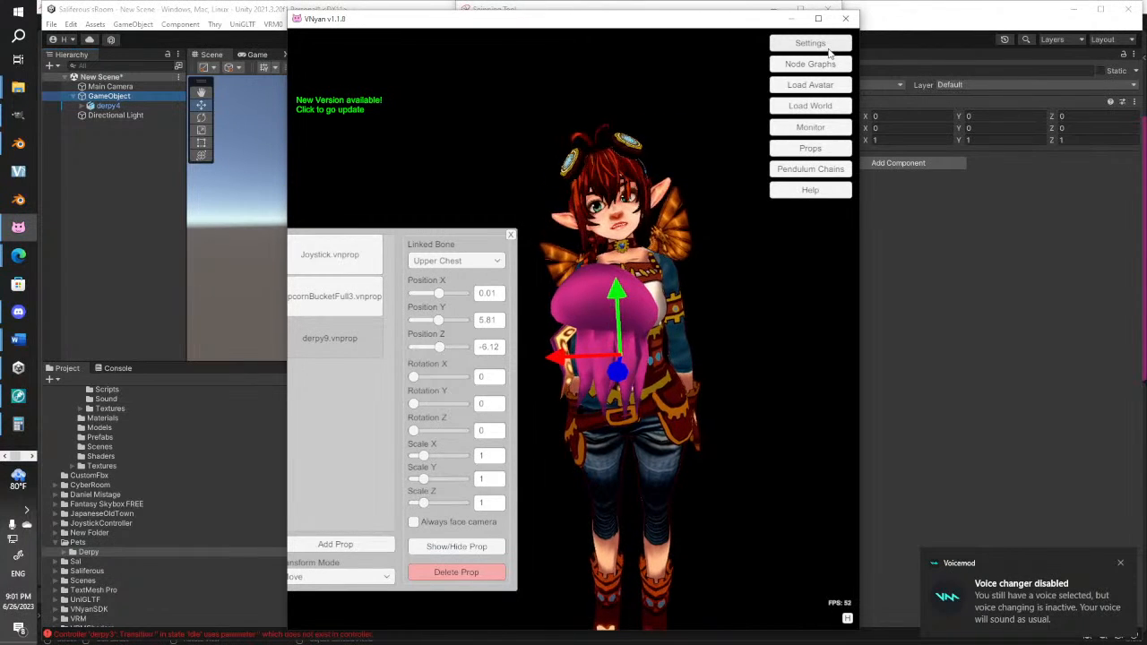
{"action": "left_click", "coordinate": [478, 262]}
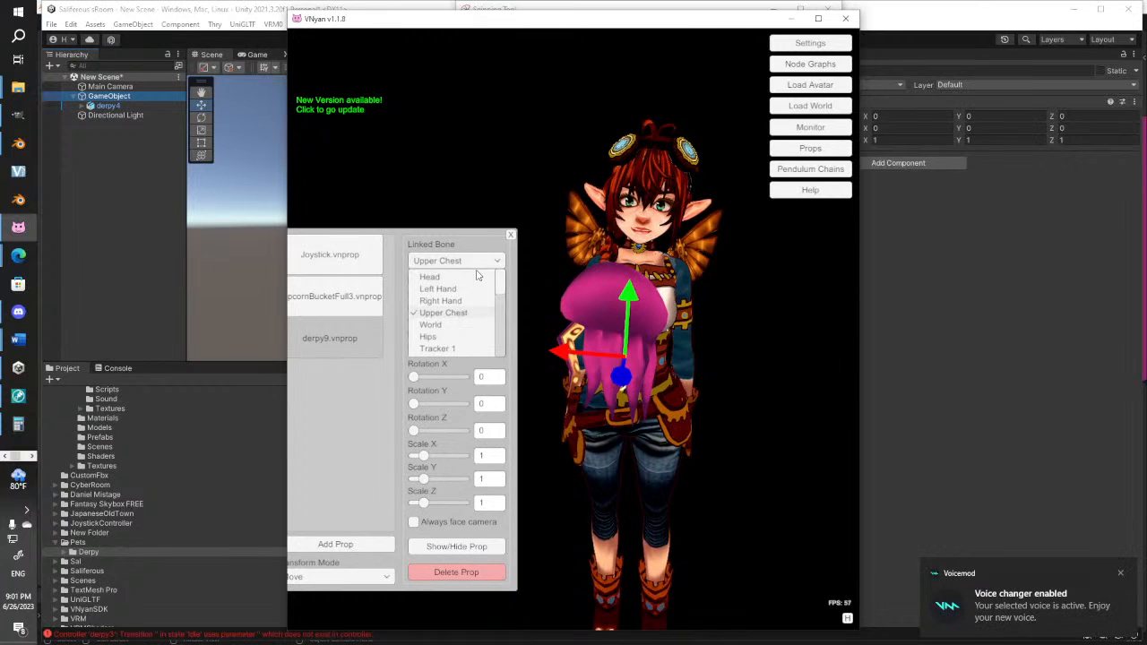
{"action": "left_click", "coordinate": [432, 278]}
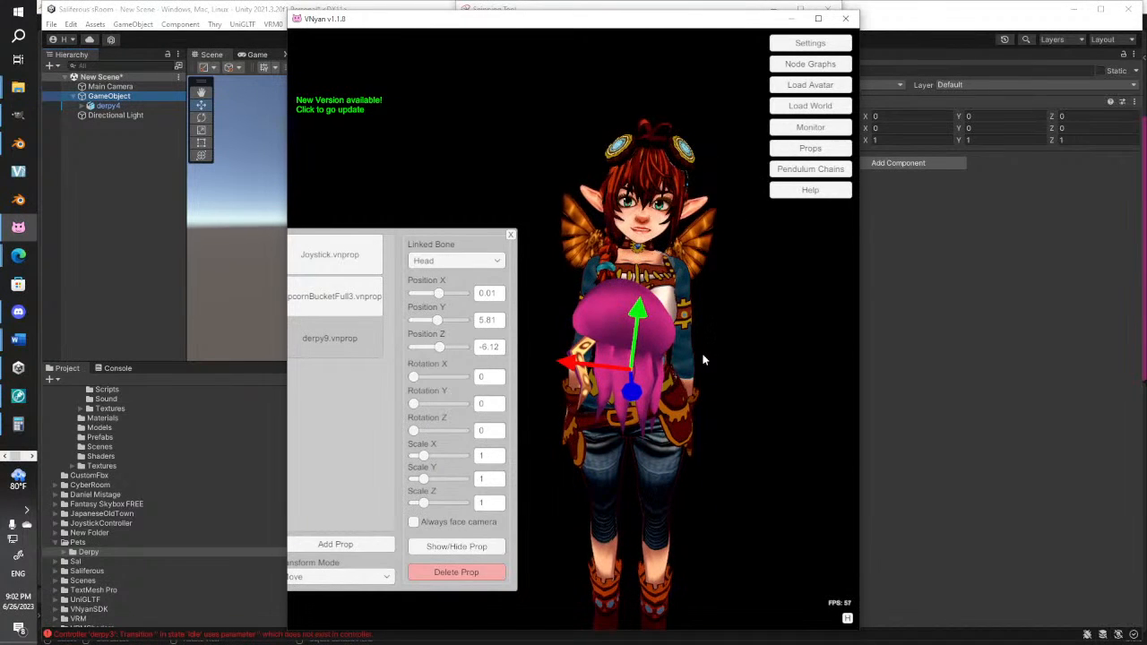
Switch to the octopus model in Blender and examine its body, tentacles and OctopusText texture from several angles
{"action": "left_click", "coordinate": [917, 305]}
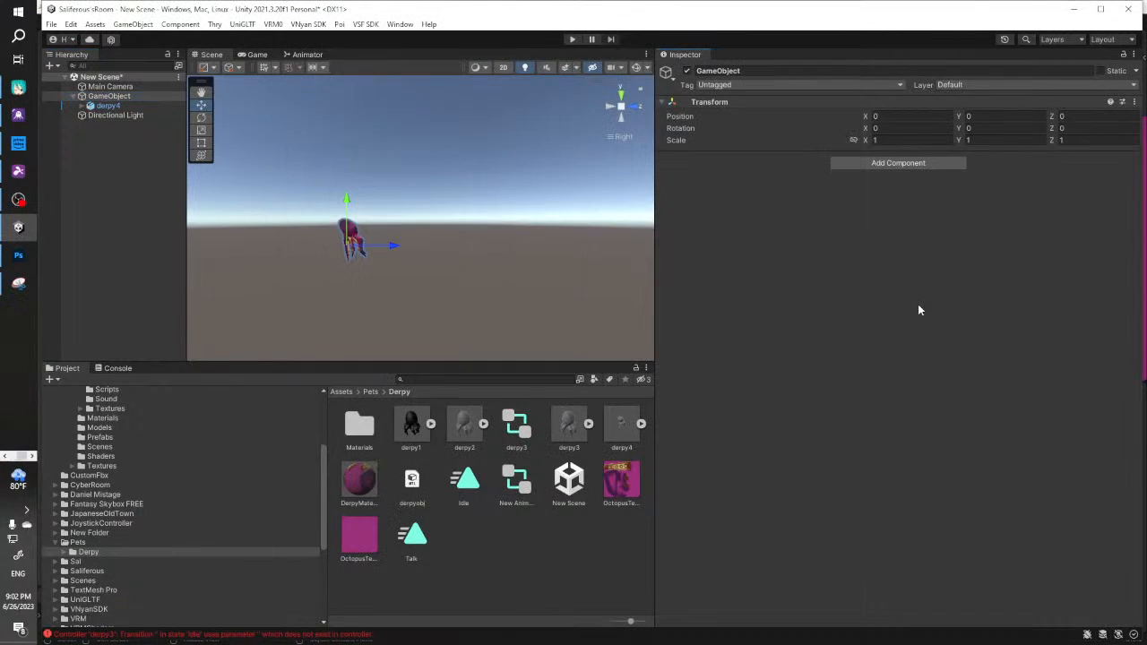
{"action": "left_click", "coordinate": [8, 457]}
{"action": "left_click", "coordinate": [18, 153]}
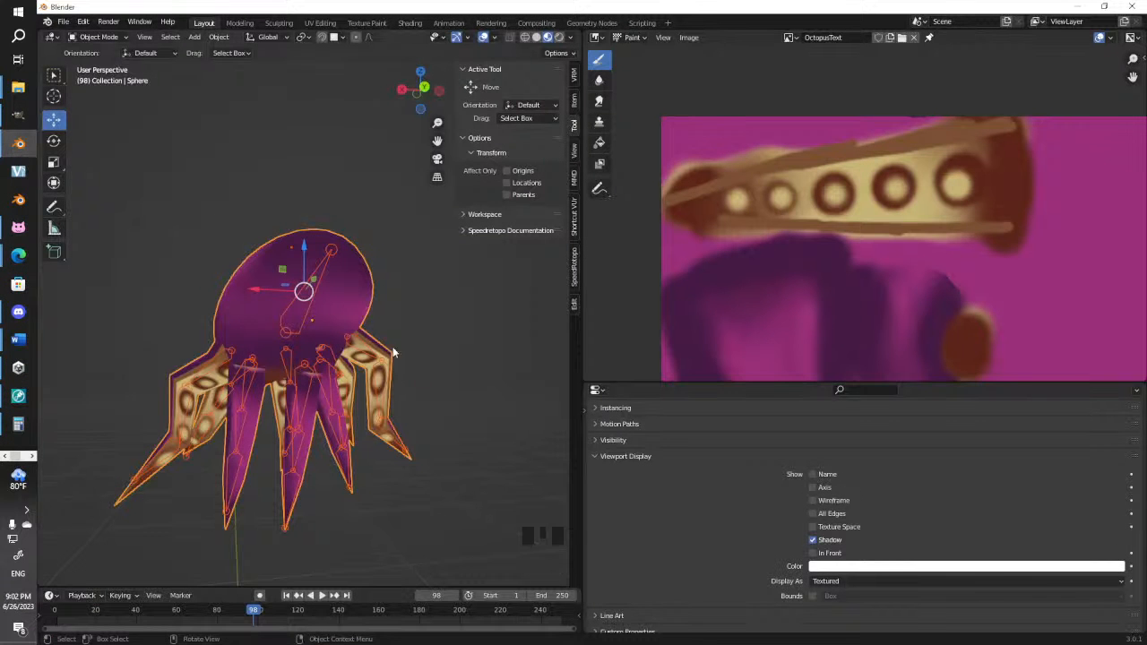
{"action": "middle_click_drag", "start_coordinate": [393, 353], "coordinate": [216, 374]}
{"action": "left_click_drag", "start_coordinate": [301, 383], "coordinate": [307, 383]}
{"action": "middle_click_drag", "start_coordinate": [213, 386], "coordinate": [437, 426]}
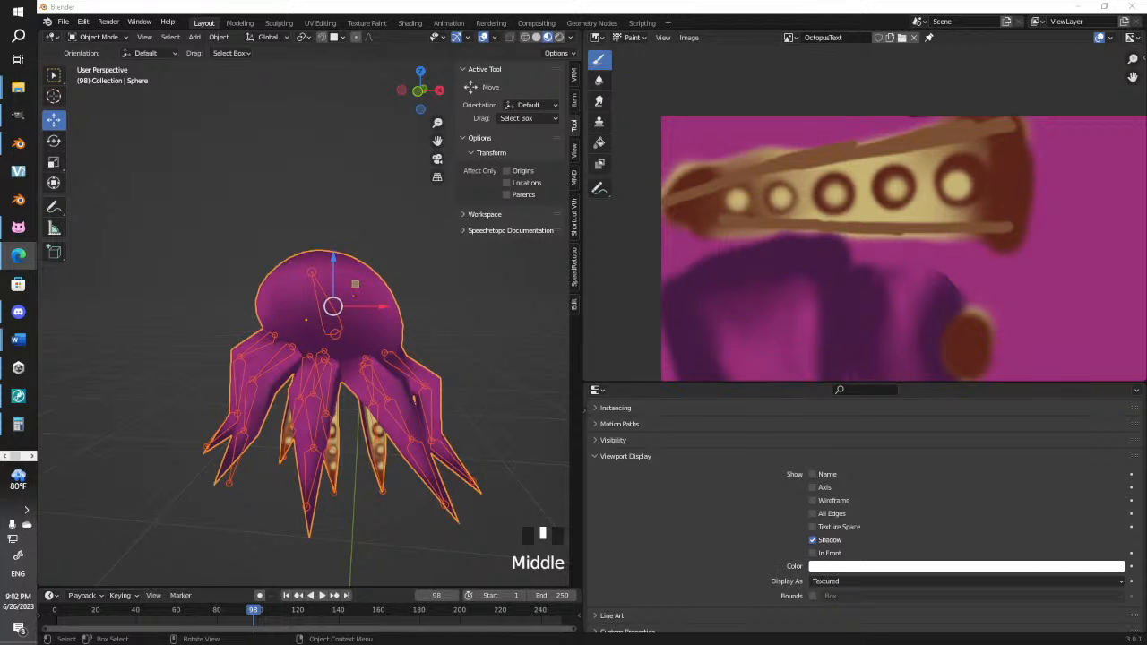
{"action": "left_click", "coordinate": [382, 312]}
{"action": "middle_click_drag", "start_coordinate": [374, 319], "coordinate": [349, 284]}
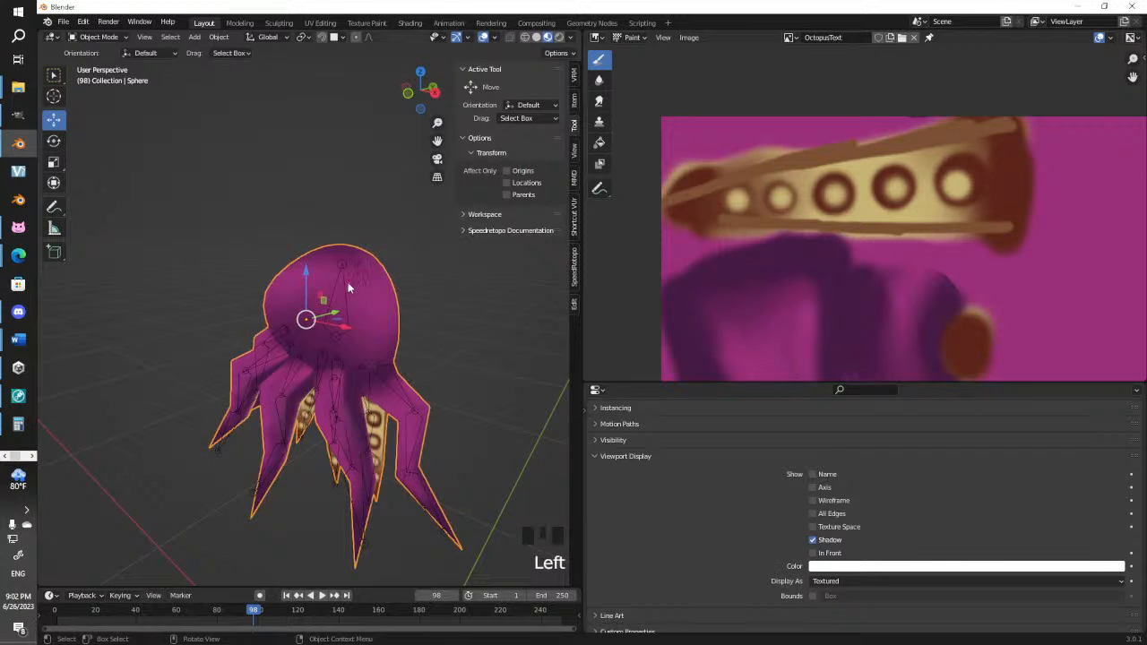
{"action": "key", "text": "KP_1"}
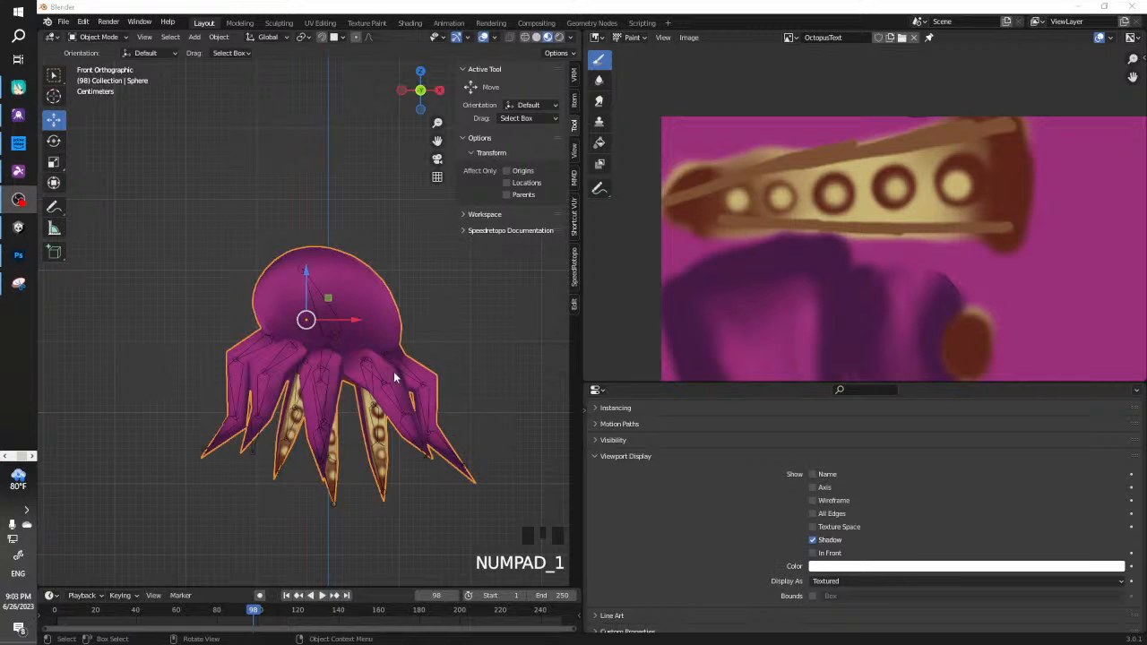
{"action": "mouse_move", "coordinate": [394, 371]}
{"action": "middle_mouse_down"}
{"action": "mouse_move", "coordinate": [367, 383]}
{"action": "mouse_move", "coordinate": [121, 384]}
{"action": "mouse_move", "coordinate": [395, 369]}
{"action": "middle_mouse_up"}
{"action": "key", "text": "KP_1"}
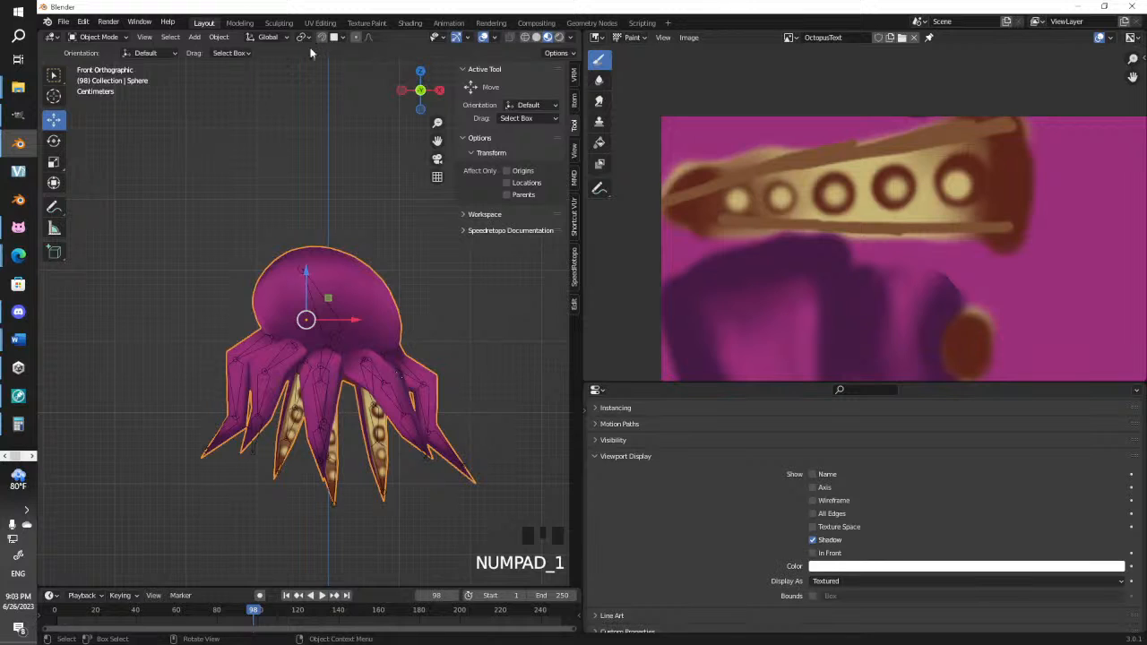
{"action": "scroll", "coordinate": [965, 128], "scroll_direction": "down", "scroll_amount": 5}
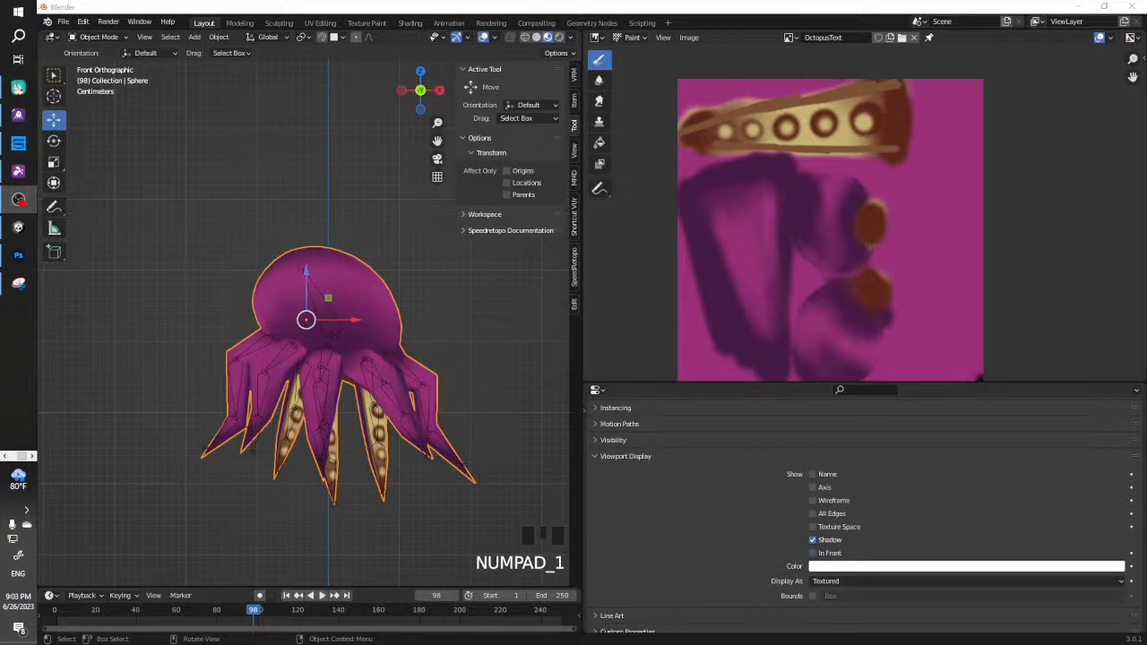
Add a 2 m mesh plane to the octopus scene in front view
{"action": "middle_click_drag", "start_coordinate": [359, 485], "coordinate": [381, 408]}
{"action": "key", "text": "KP_1"}
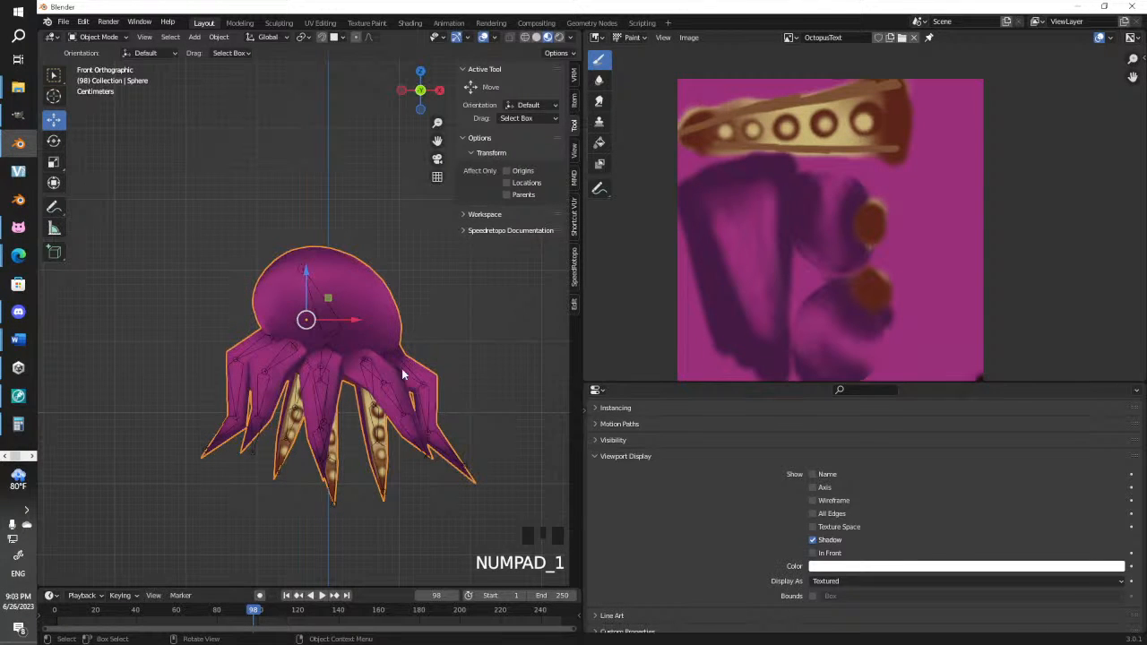
{"action": "left_click", "coordinate": [193, 39]}
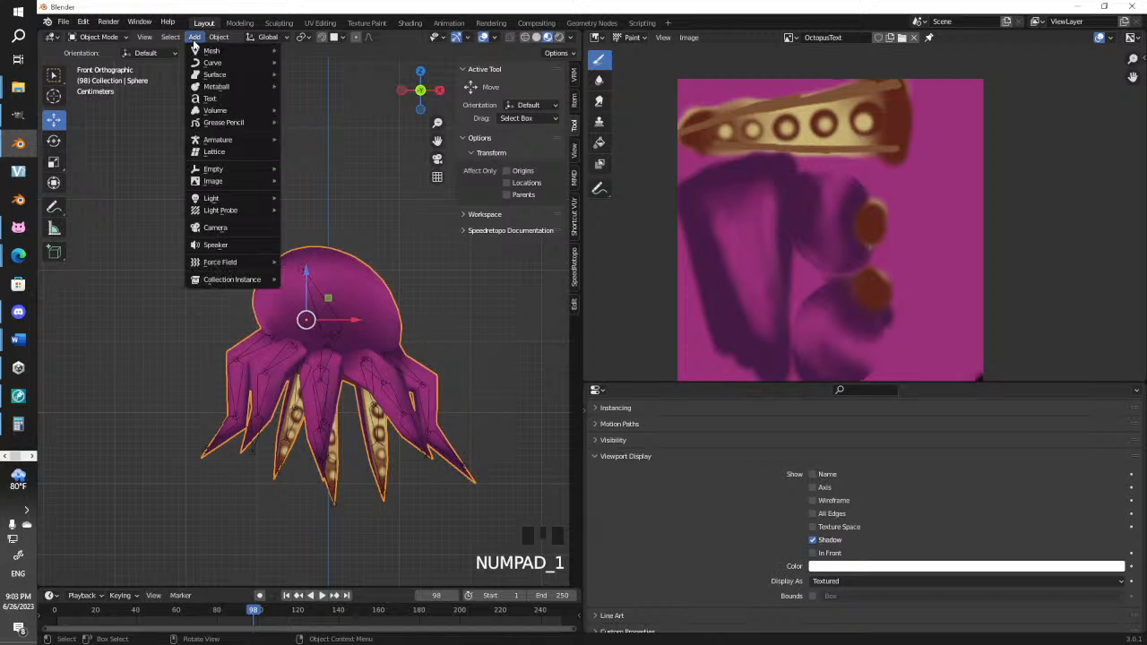
{"action": "mouse_move", "coordinate": [211, 52]}
{"action": "left_click", "coordinate": [307, 50]}
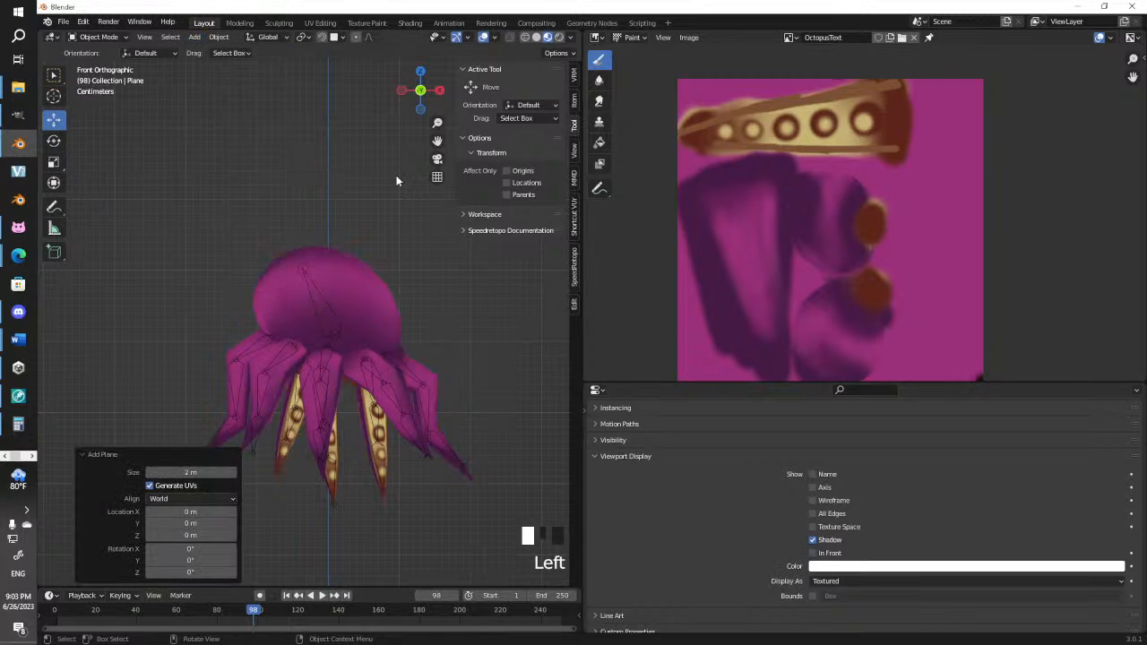
{"action": "scroll", "coordinate": [401, 172], "scroll_direction": "down", "scroll_amount": 3}
Move the plane about -0.58 m in Y and 1.80 m in Z, and rotate it 90° about X
{"action": "key", "text": "KP_3"}
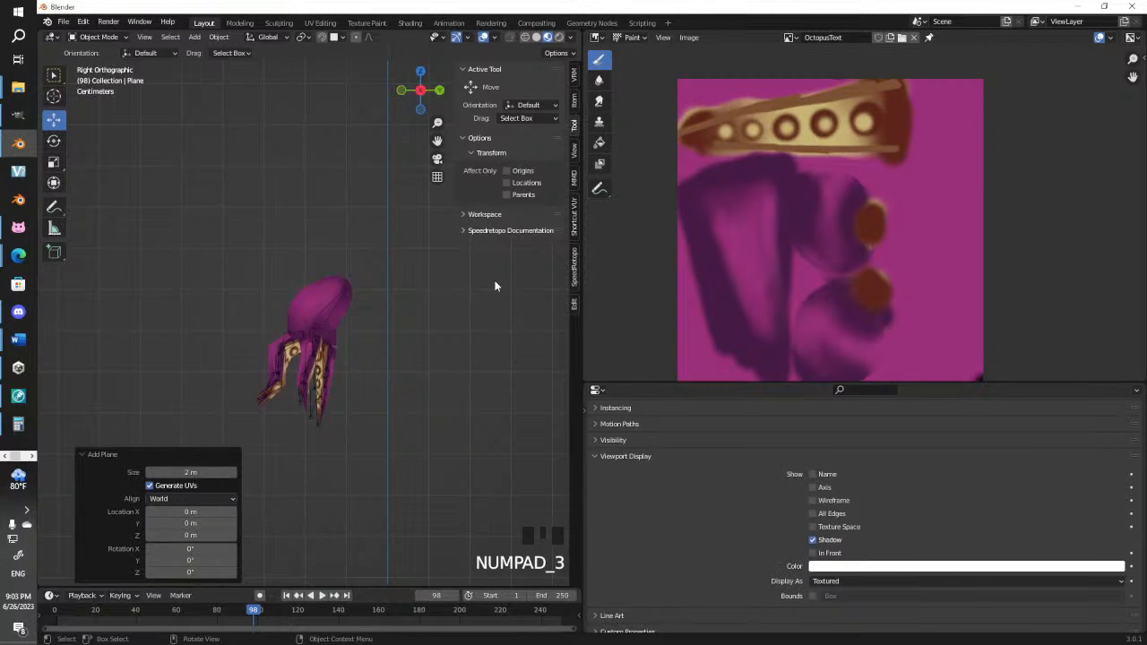
{"action": "scroll", "coordinate": [390, 353], "scroll_direction": "down", "scroll_amount": 9}
{"action": "key", "text": "g"}
{"action": "left_click", "coordinate": [321, 258]}
{"action": "key", "text": "r"}
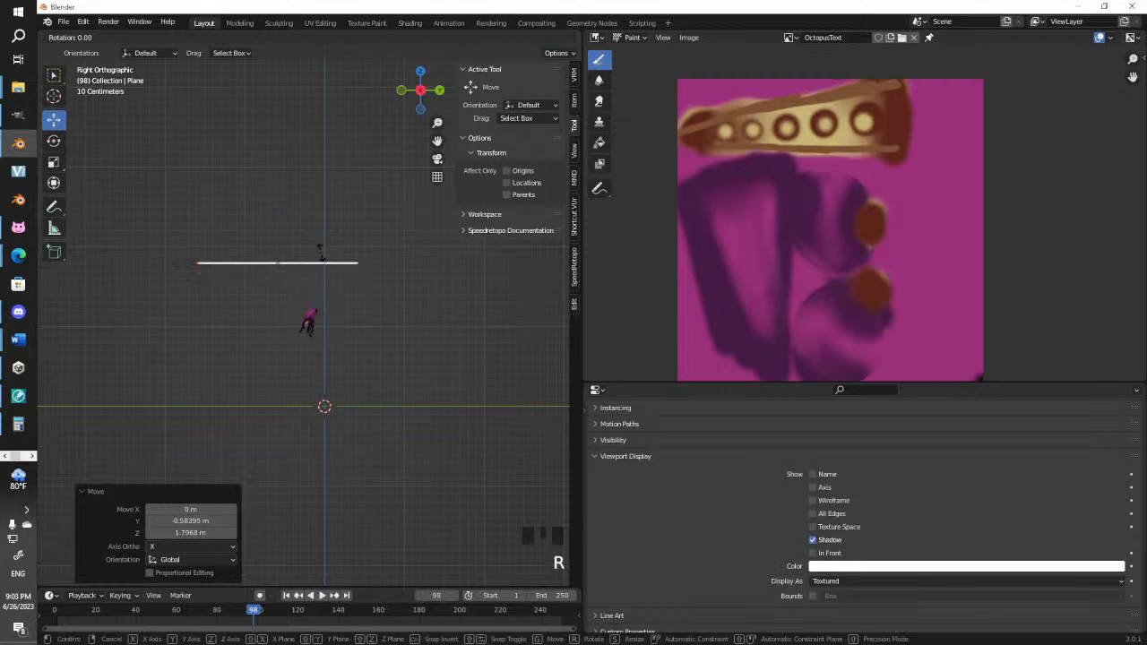
{"action": "key", "text": "Return"}
{"action": "key", "text": "KP_1"}
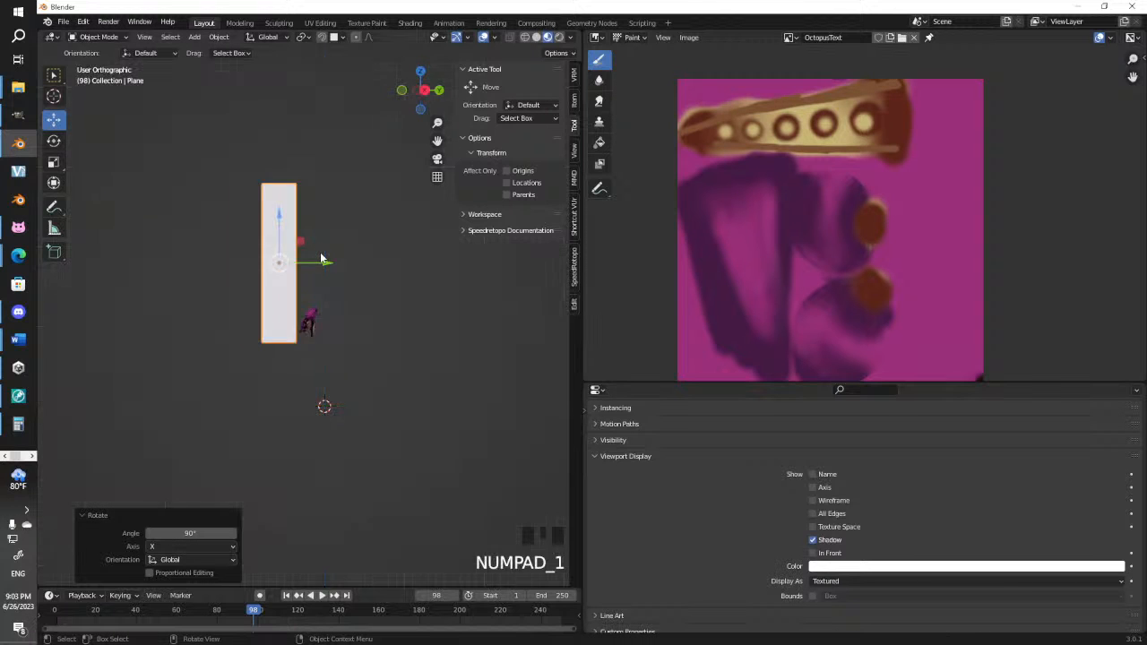
Scale the plane down to about 0.027 above the octopus and enter Edit Mode on it
{"action": "key", "text": "s"}
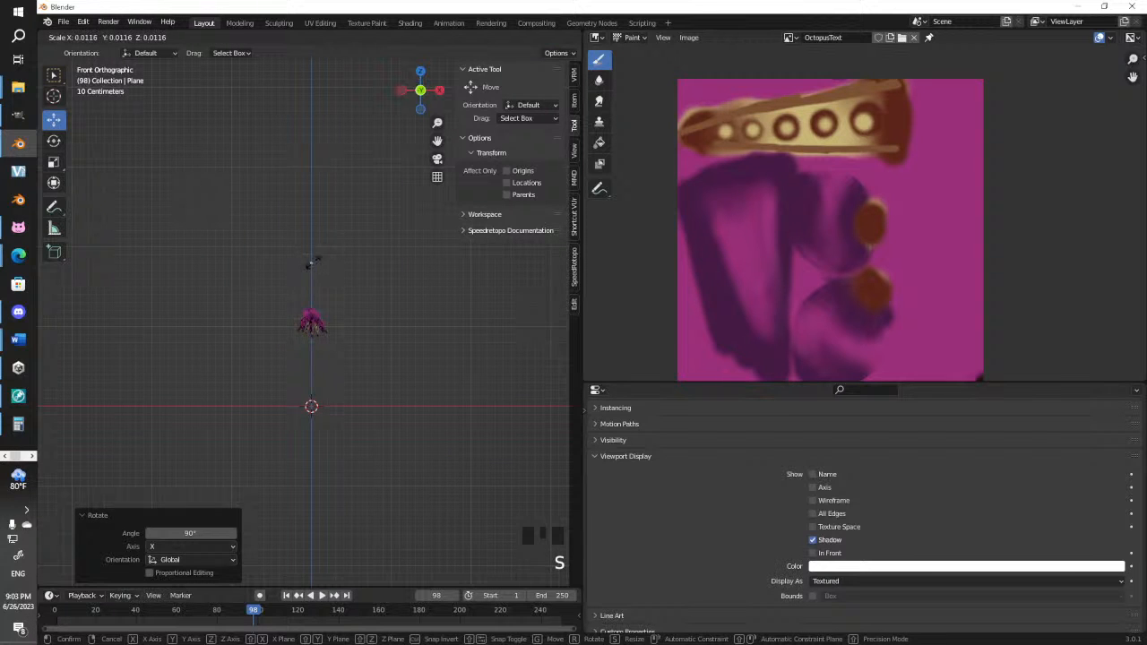
{"action": "left_click", "coordinate": [310, 263]}
{"action": "scroll", "coordinate": [323, 269], "scroll_direction": "up", "scroll_amount": 9}
{"action": "middle_click_drag", "start_coordinate": [333, 283], "coordinate": [320, 336], "text": "shift"}
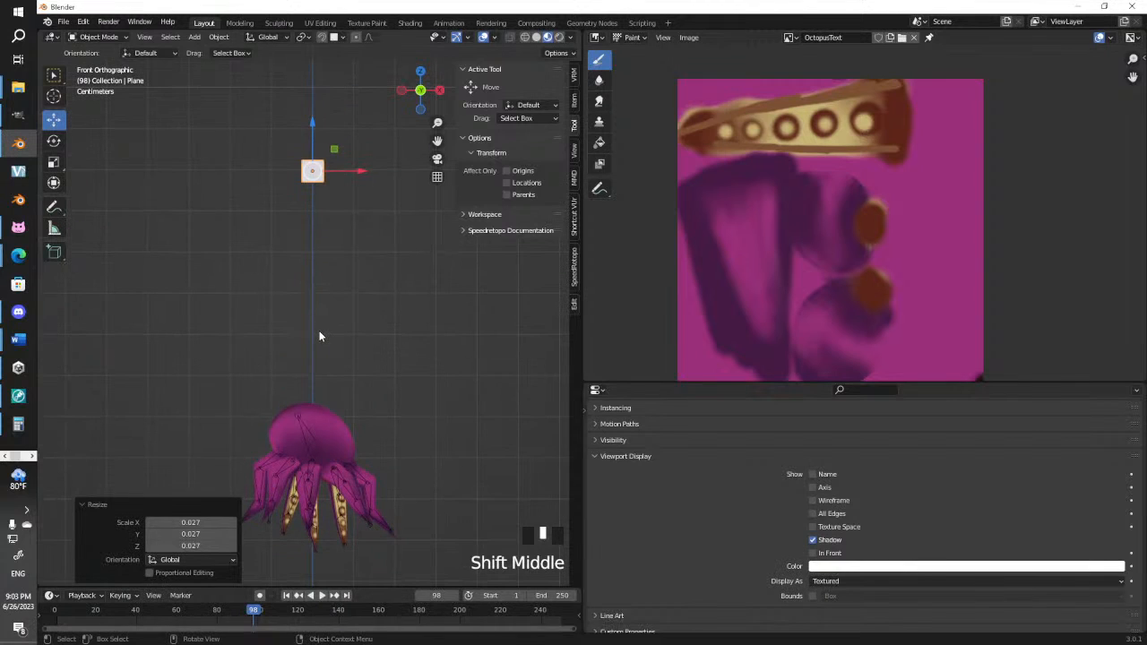
{"action": "key", "text": "Tab"}
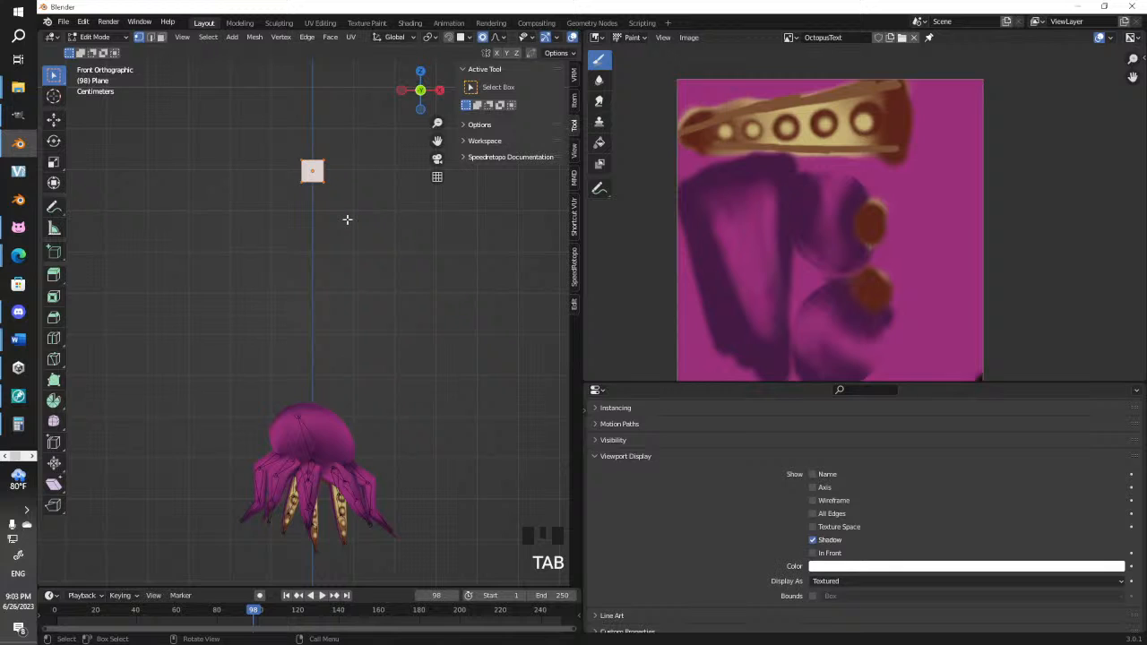
Add a 16-vertex circle of 1 m radius to the plane's mesh and select its edge loop
{"action": "left_click", "coordinate": [232, 37]}
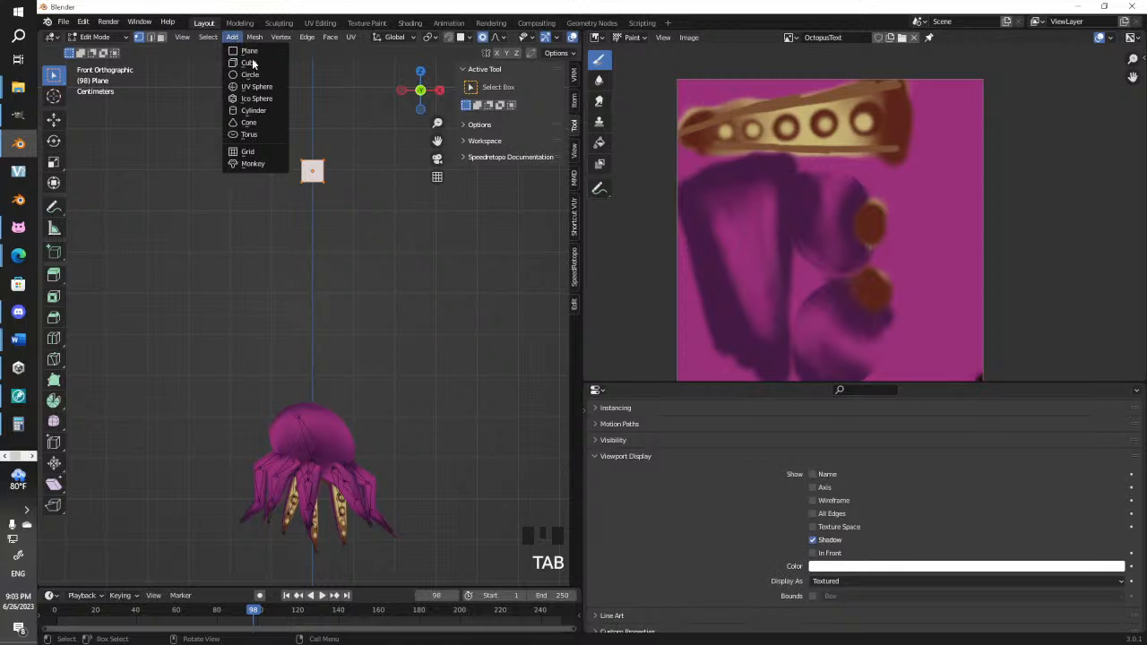
{"action": "left_click", "coordinate": [255, 75]}
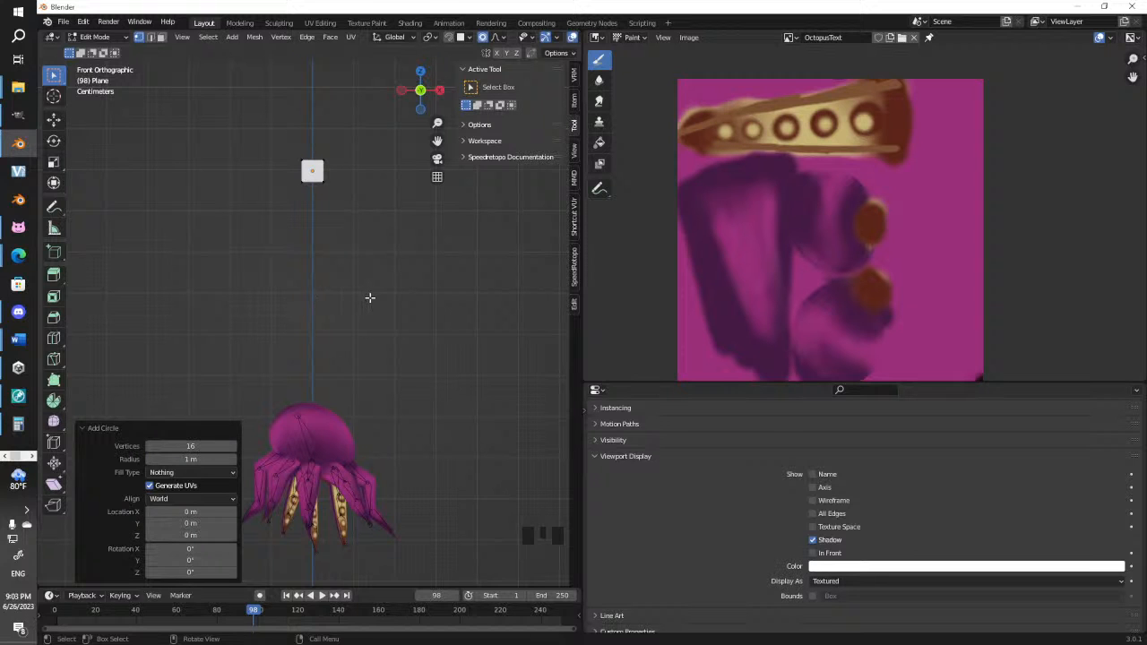
{"action": "scroll", "coordinate": [370, 298], "scroll_direction": "down", "scroll_amount": 6}
{"action": "key", "text": "KP_3"}
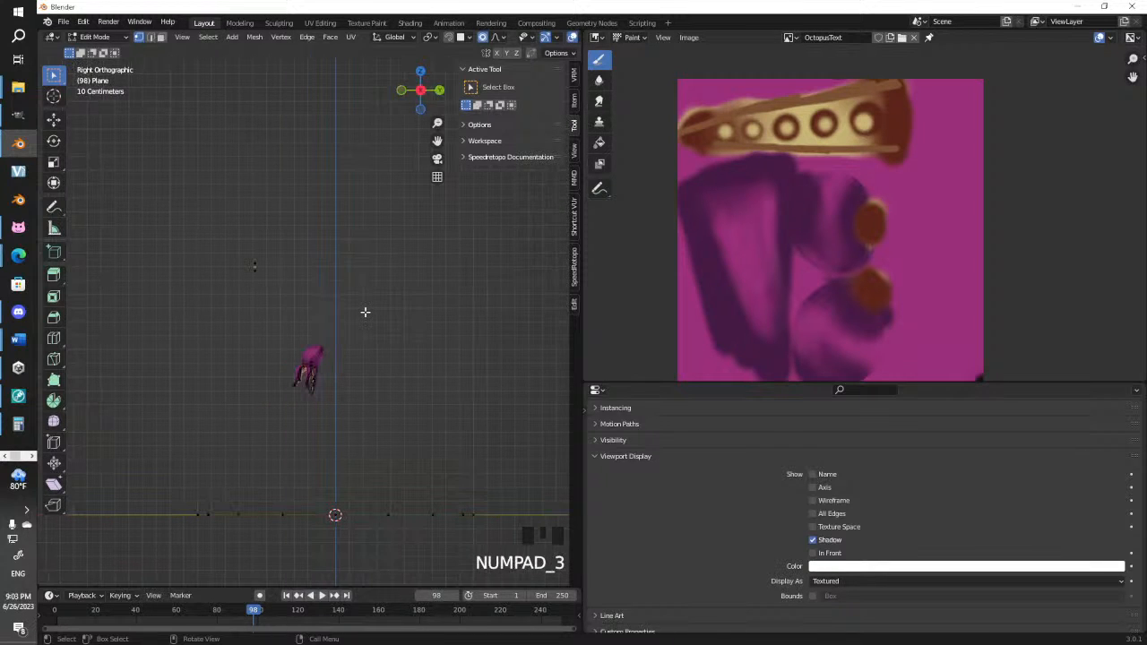
{"action": "key", "text": "KP_7"}
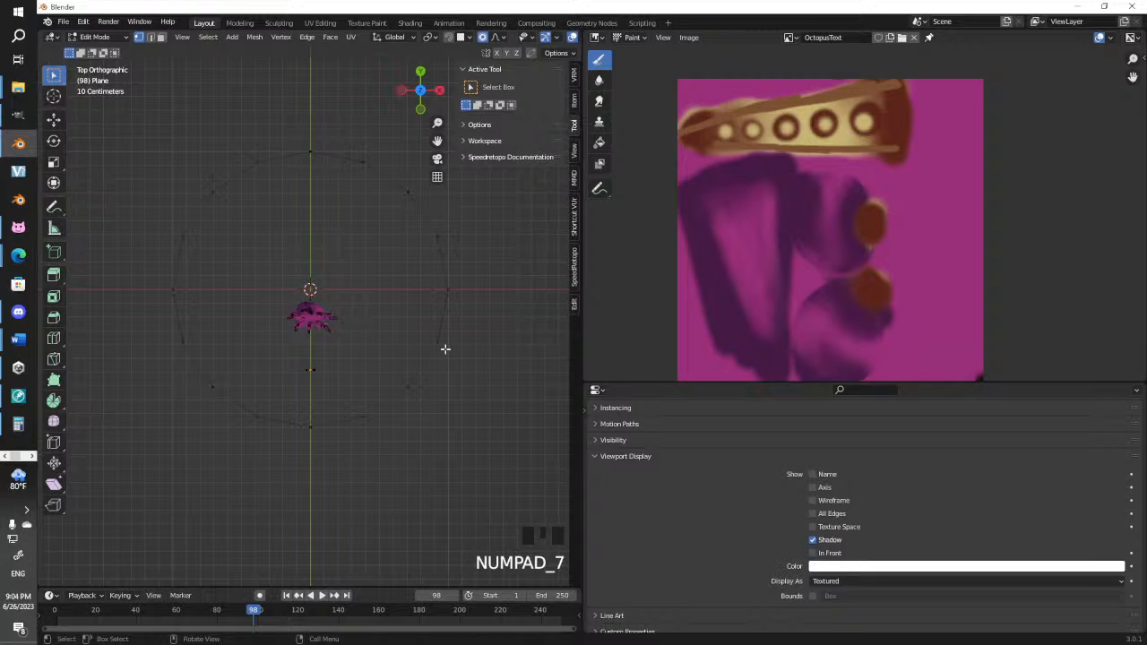
{"action": "left_click", "coordinate": [442, 343], "text": "alt"}
Rotate the circle about -70.7° in side view, raise it above the octopus and scale it to 0.259
{"action": "key", "text": "KP_3"}
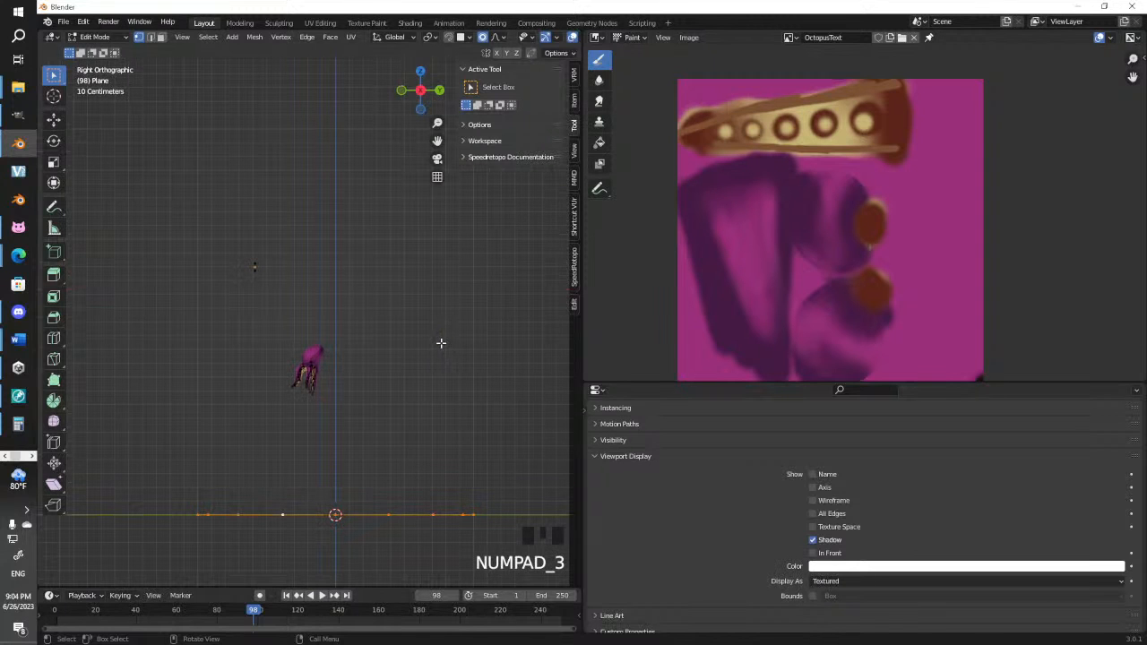
{"action": "key", "text": "r"}
{"action": "left_click", "coordinate": [241, 251]}
{"action": "key", "text": "g"}
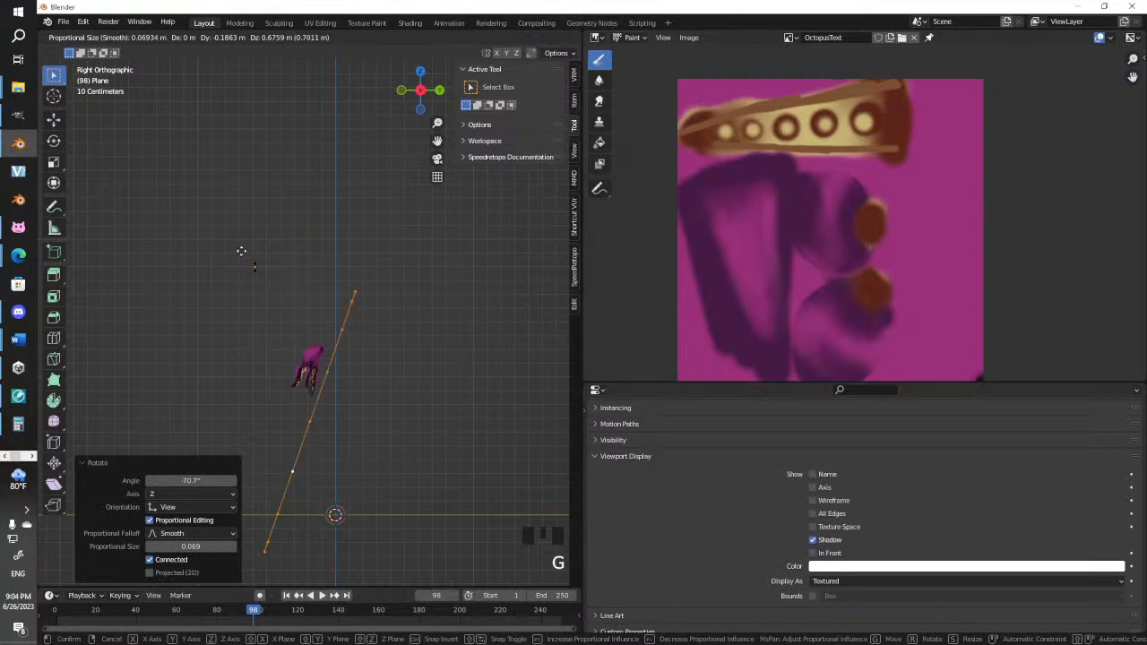
{"action": "left_click", "coordinate": [245, 190]}
{"action": "key", "text": "s"}
{"action": "left_click", "coordinate": [255, 267]}
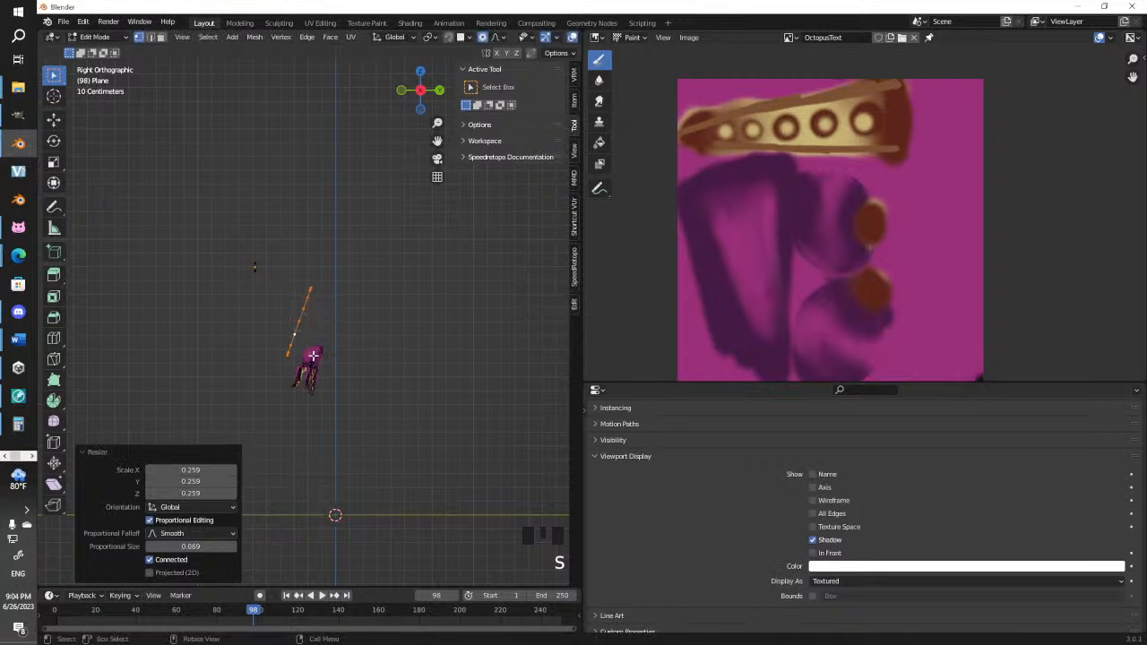
Scale the circle by about -0.134 and move it about 0.09 m in X and -0.10 m in Z towards the head
{"action": "key", "text": "KP_1"}
{"action": "key", "text": "Tab"}
{"action": "key", "text": "s"}
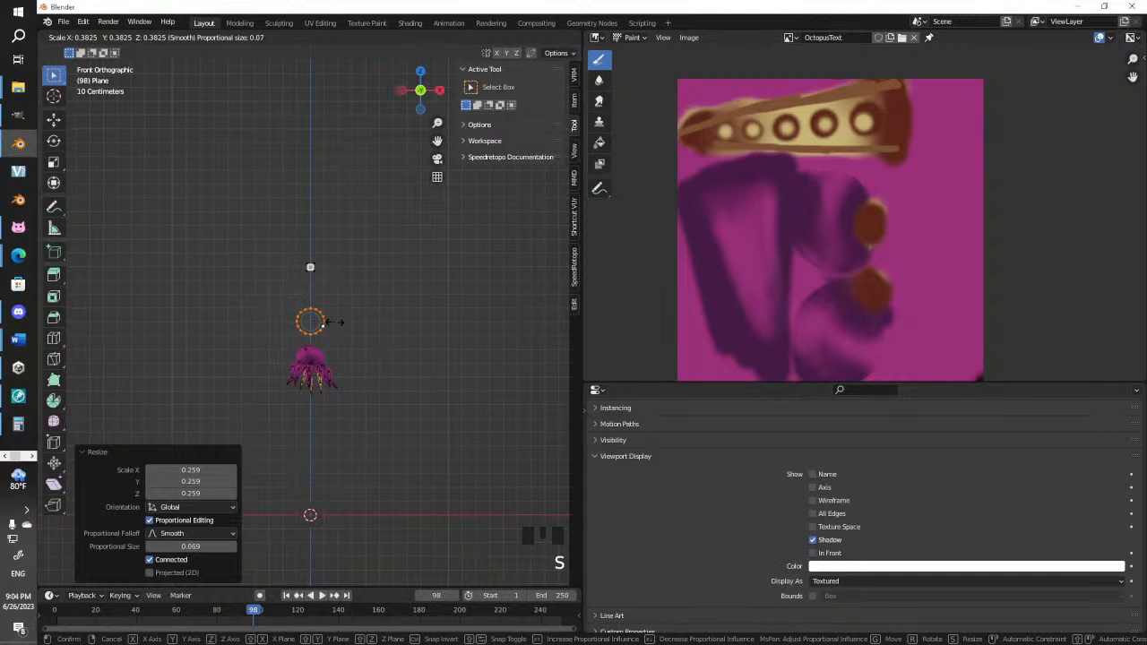
{"action": "left_click", "coordinate": [316, 308]}
{"action": "scroll", "coordinate": [359, 338], "scroll_direction": "up", "scroll_amount": 9}
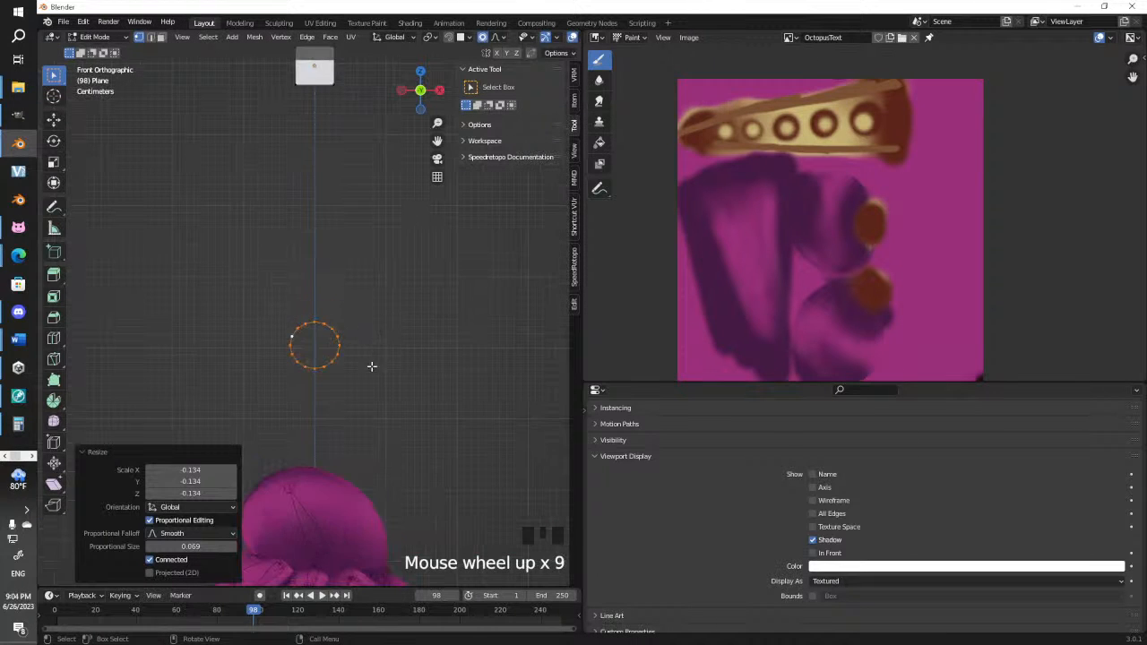
{"action": "middle_click_drag", "start_coordinate": [374, 367], "coordinate": [280, 375], "text": "shift"}
{"action": "key", "text": "g"}
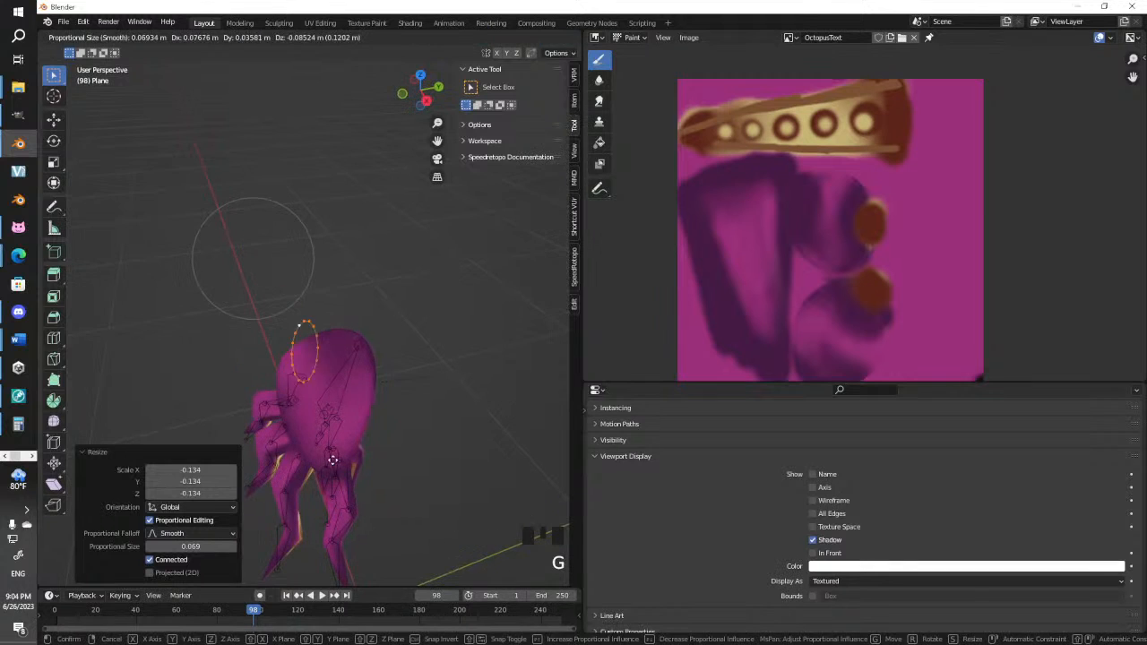
{"action": "left_click", "coordinate": [332, 468]}
In top view, shift the circle about -0.041 m in X and rotate it about -23.5° to follow the head's front
{"action": "middle_click_drag", "start_coordinate": [332, 471], "coordinate": [463, 397]}
{"action": "scroll", "coordinate": [484, 451], "scroll_direction": "up", "scroll_amount": 3}
{"action": "key", "text": "KP_7"}
{"action": "key", "text": "g"}
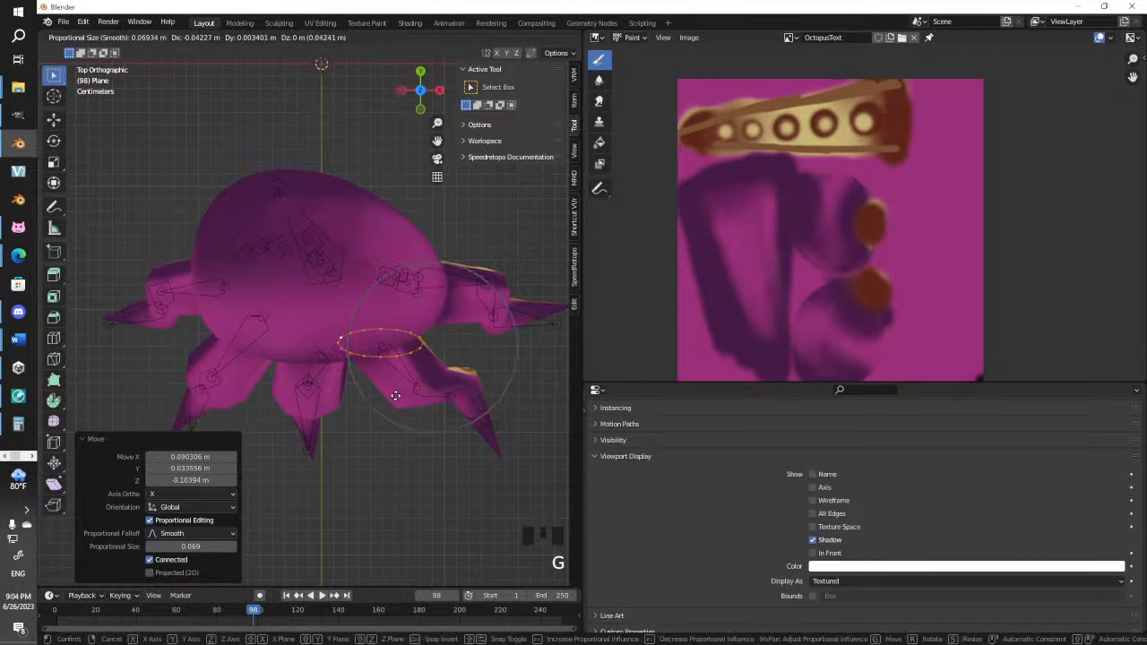
{"action": "left_click", "coordinate": [406, 405]}
{"action": "key", "text": "r"}
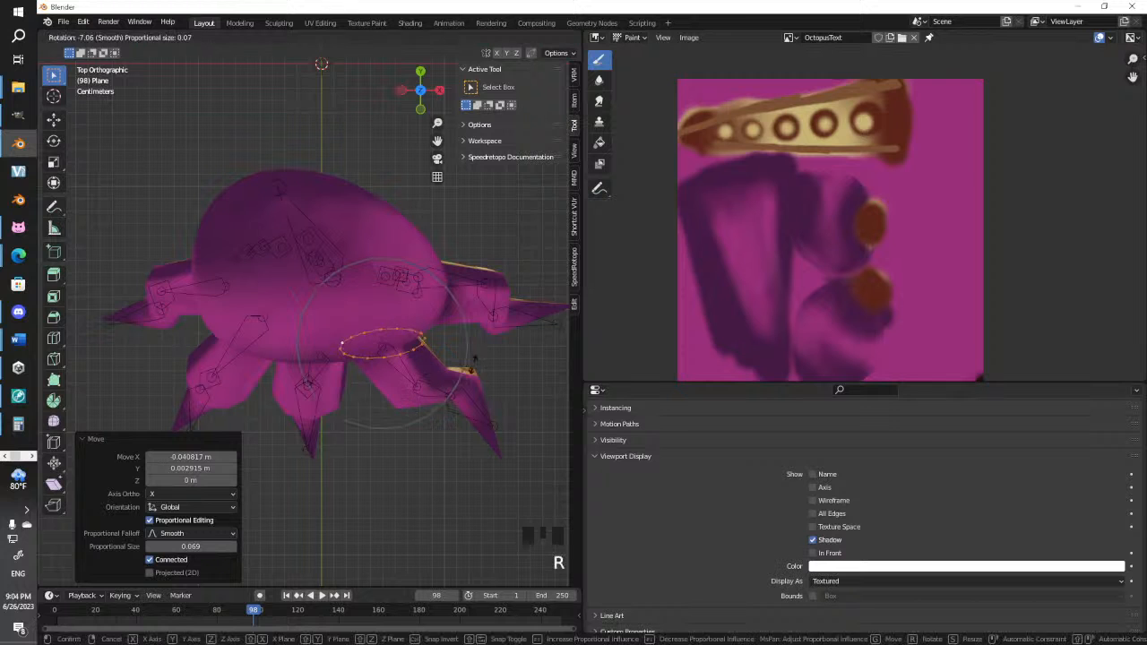
{"action": "left_click", "coordinate": [478, 345]}
Lower the circle about 0.10 m in front view onto the octopus head and scale it to 0.709
{"action": "middle_click_drag", "start_coordinate": [477, 345], "coordinate": [356, 245]}
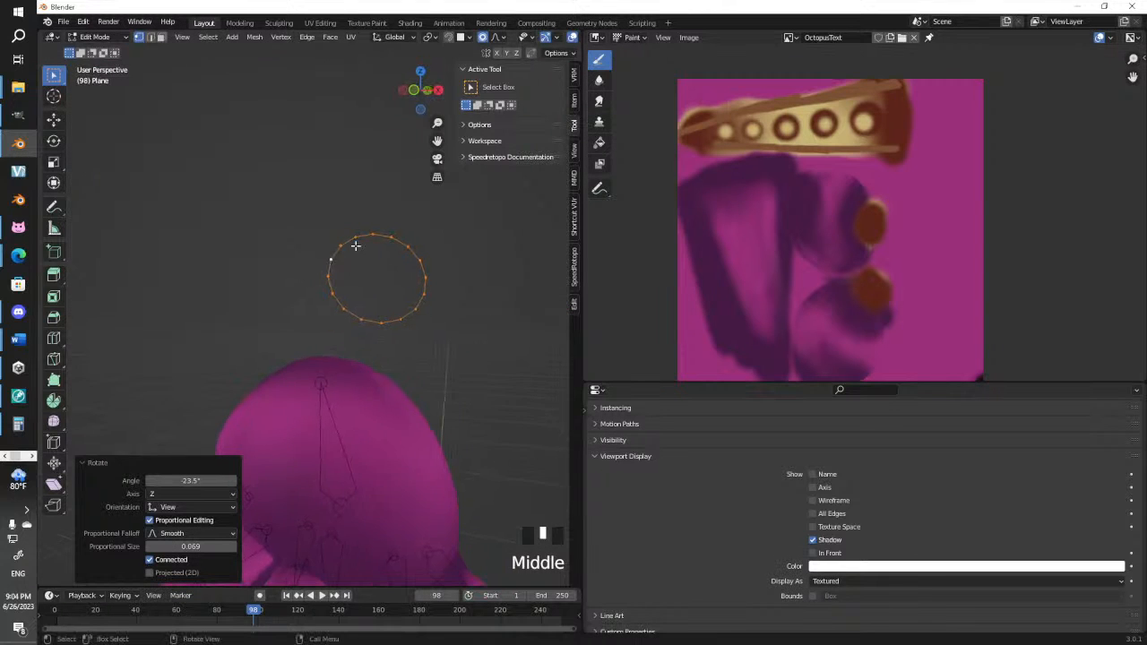
{"action": "key", "text": "KP_1"}
{"action": "key", "text": "g"}
{"action": "left_click", "coordinate": [345, 374]}
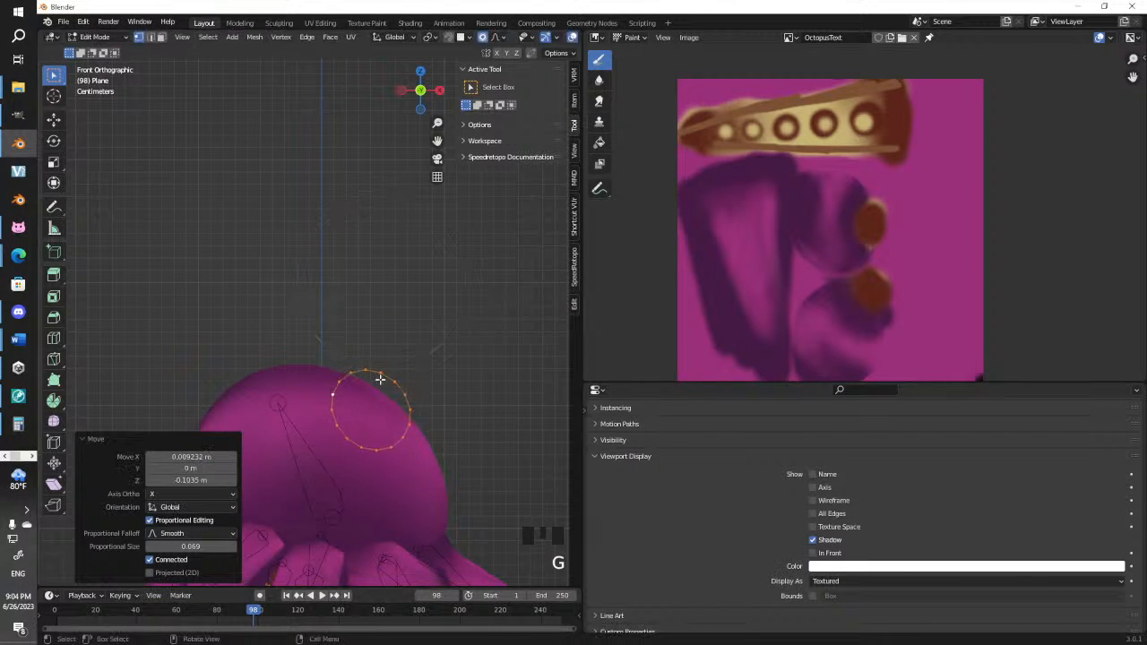
{"action": "key", "text": "s"}
{"action": "left_click", "coordinate": [416, 399]}
Fit the circle at the eye position by moving it about 0.008 m in Y and -0.014 m in Z
{"action": "middle_click_drag", "start_coordinate": [403, 410], "coordinate": [281, 461], "text": "shift"}
{"action": "key", "text": "KP_7"}
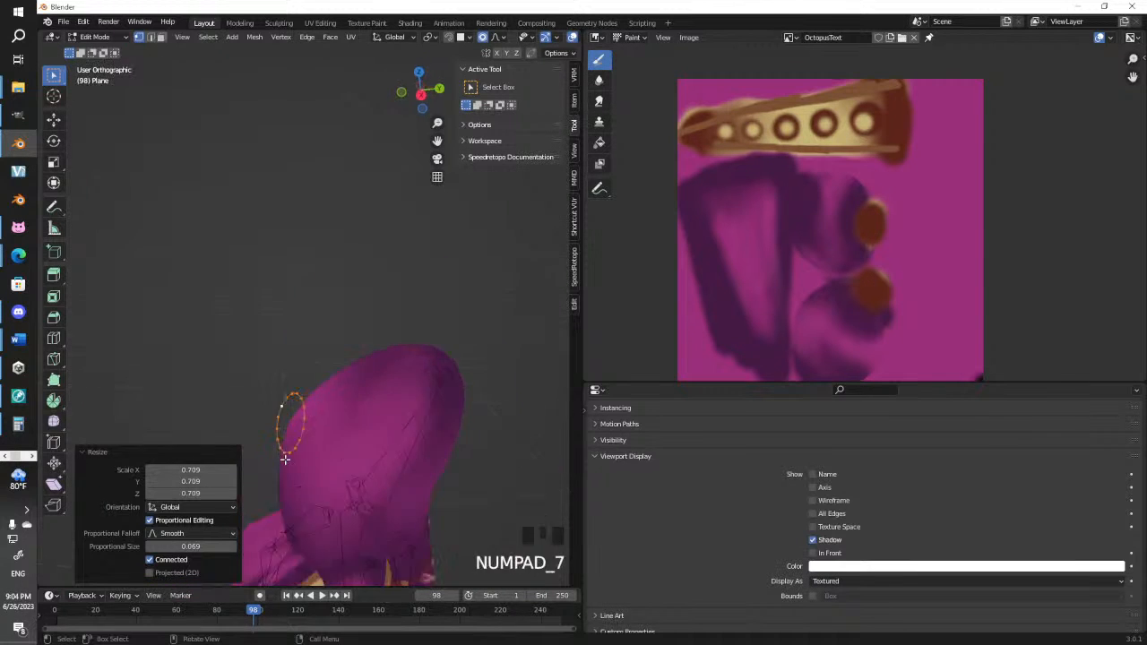
{"action": "key", "text": "g"}
{"action": "left_click", "coordinate": [376, 446]}
{"action": "middle_click_drag", "start_coordinate": [376, 447], "coordinate": [363, 315]}
{"action": "key", "text": "KP_1"}
{"action": "key", "text": "g"}
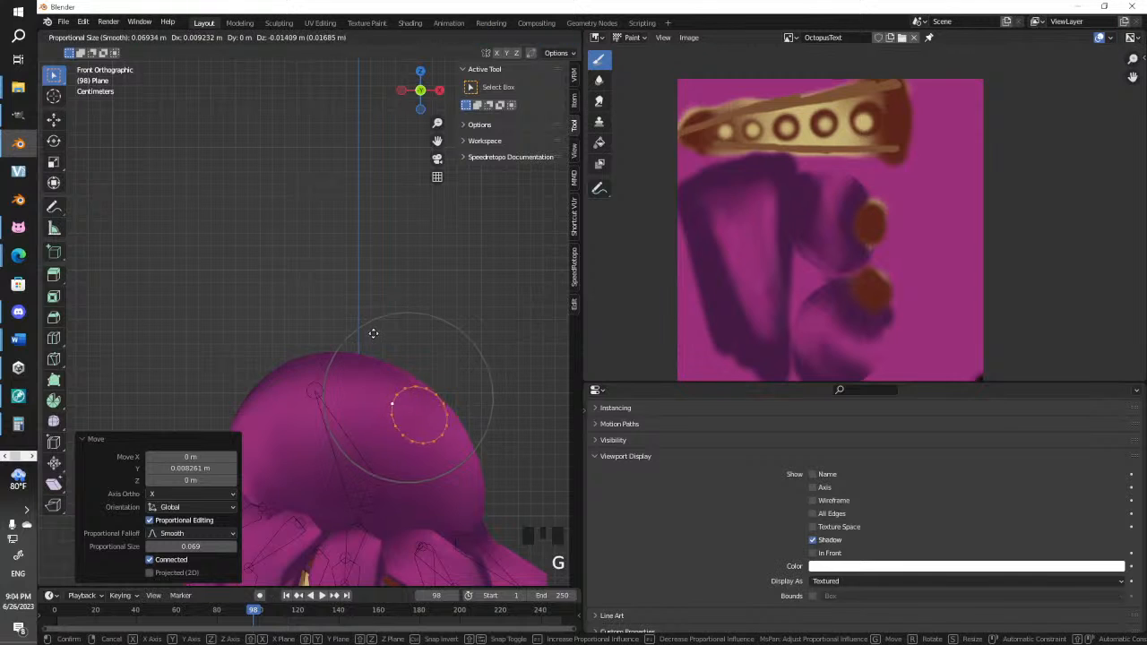
{"action": "left_click", "coordinate": [364, 333]}
Save the file as Derpu.blend in the Avatar pets folder
{"action": "left_click", "coordinate": [64, 21]}
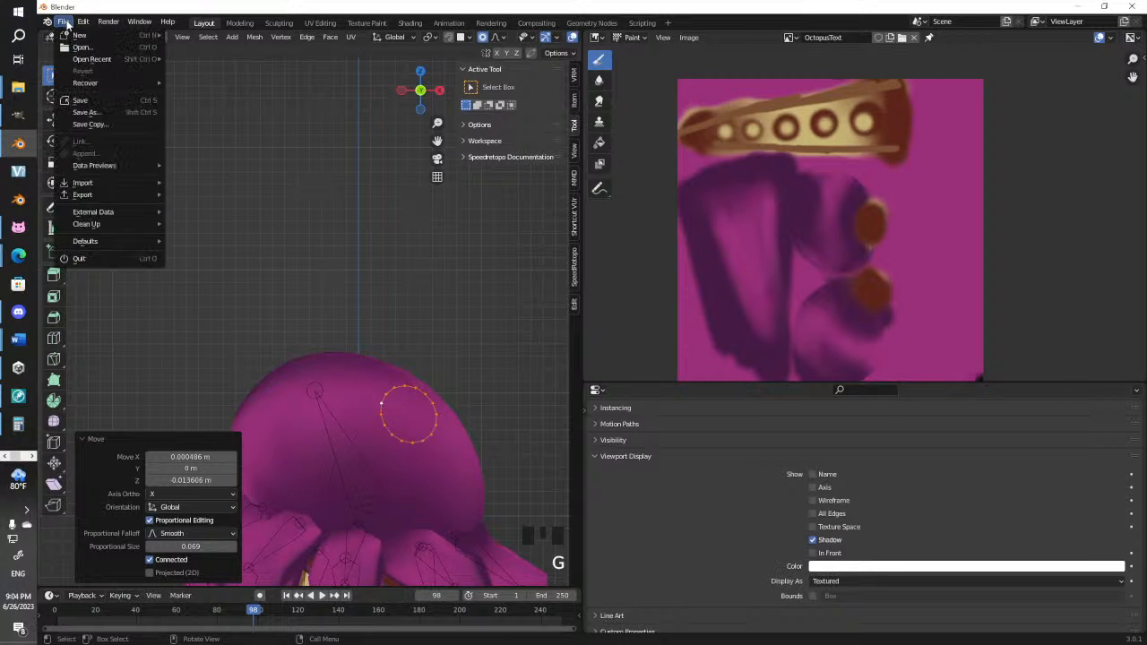
{"action": "left_click", "coordinate": [87, 112]}
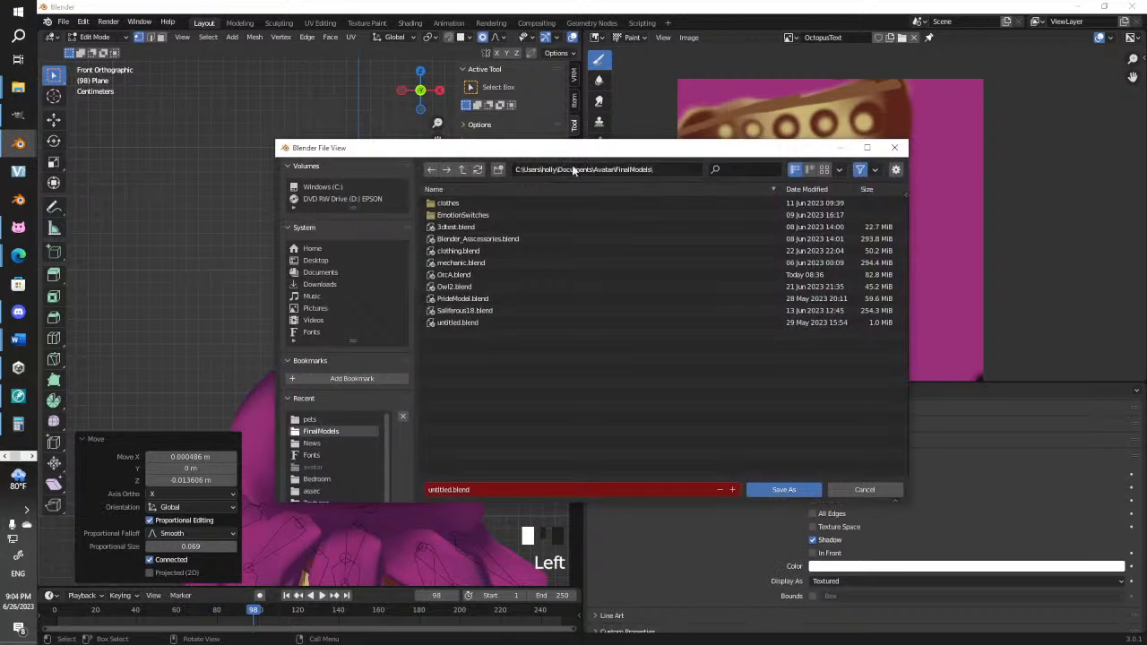
{"action": "left_click", "coordinate": [463, 171]}
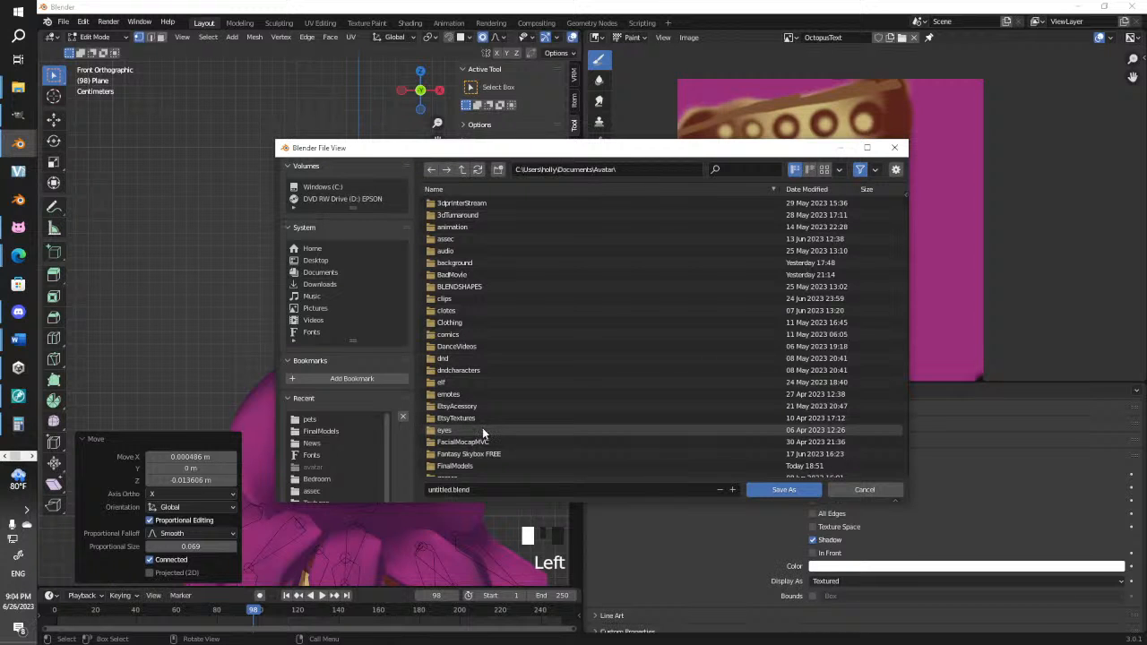
{"action": "scroll", "coordinate": [482, 433], "scroll_direction": "down", "scroll_amount": 4}
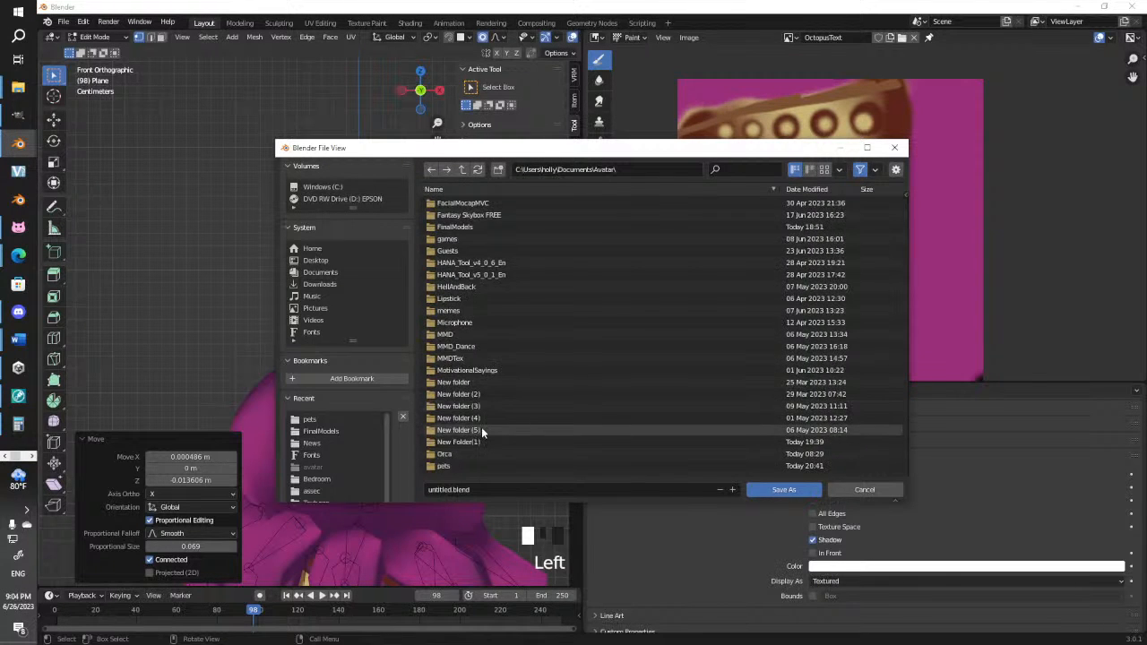
{"action": "scroll", "coordinate": [481, 427], "scroll_direction": "down", "scroll_amount": 3}
{"action": "double_click", "coordinate": [470, 421]}
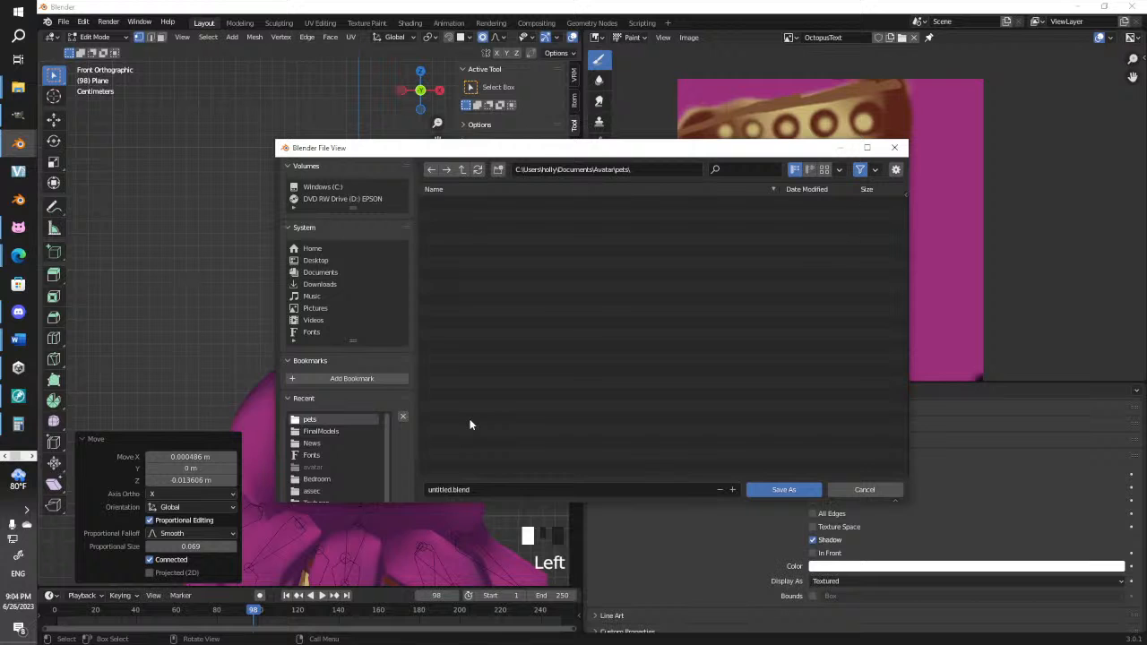
{"action": "left_click", "coordinate": [432, 491]}
{"action": "type", "text": "Derp"}
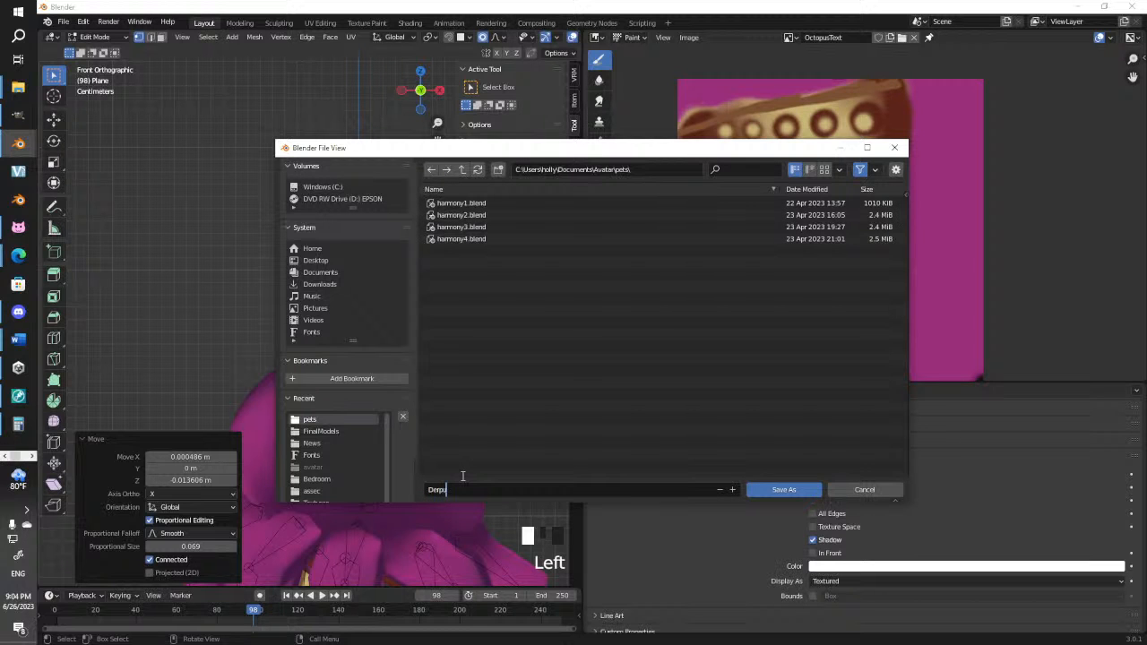
{"action": "key", "text": "Return"}
{"action": "left_click", "coordinate": [800, 494]}
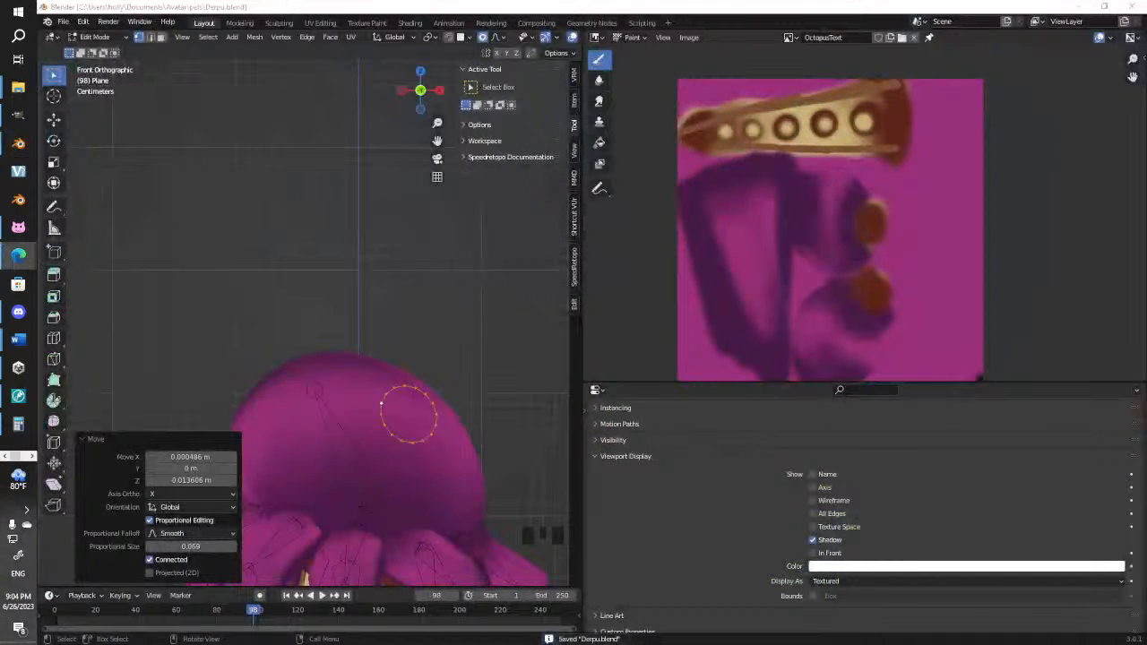
Extrude the circle's edge loop inward into a ring, turn off proportional editing and scale the inner loop to 0.634
{"action": "left_click", "coordinate": [432, 430]}
{"action": "left_click", "coordinate": [437, 416], "text": "alt"}
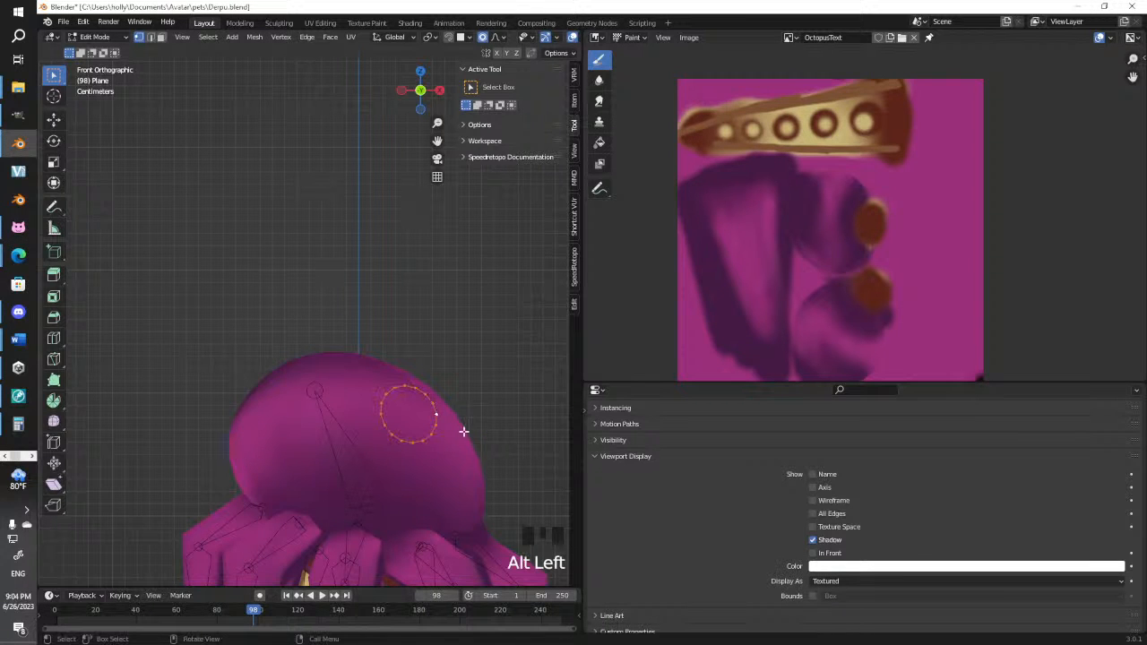
{"action": "key", "text": "e"}
{"action": "key", "text": "s"}
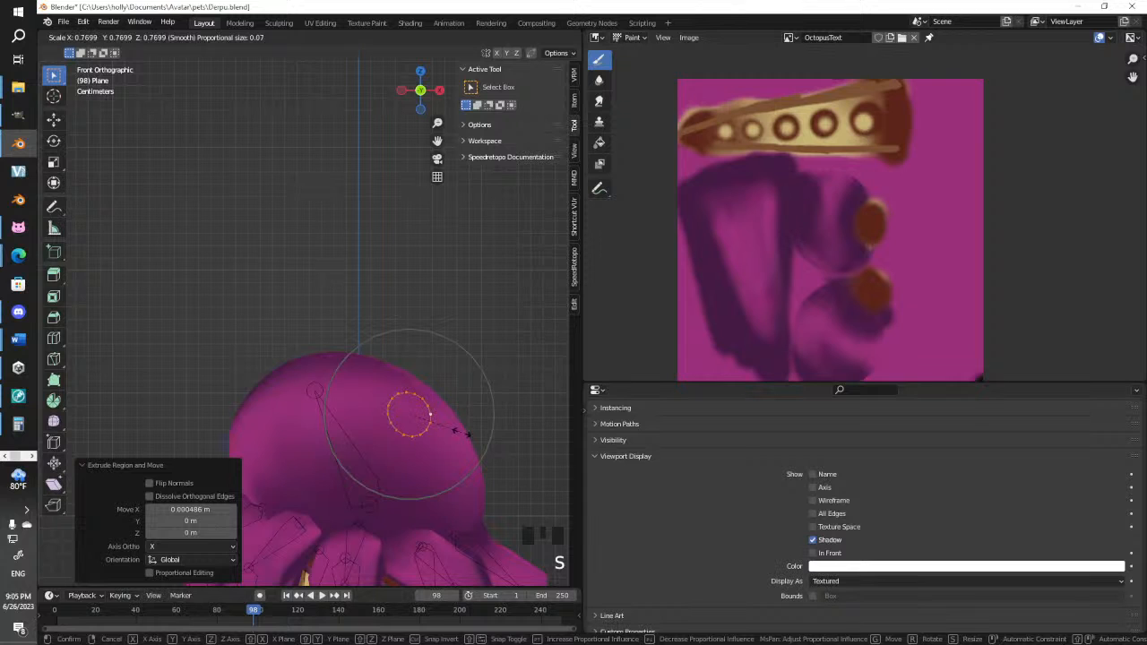
{"action": "left_click", "coordinate": [467, 435]}
{"action": "key", "text": "o"}
{"action": "key", "text": "s"}
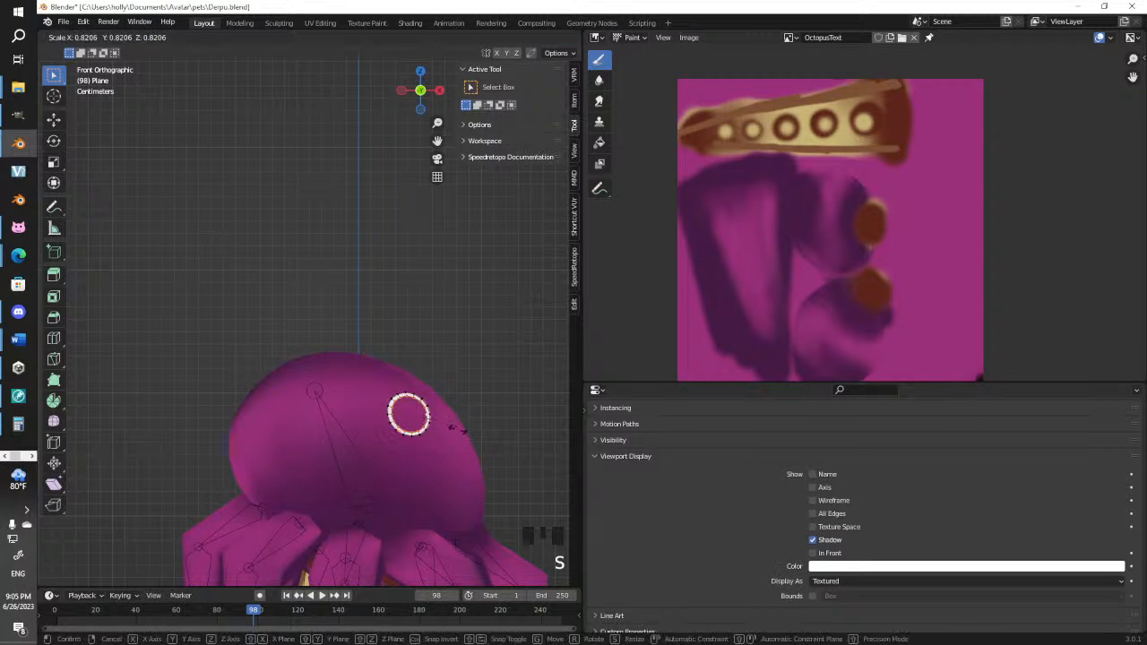
{"action": "left_click", "coordinate": [446, 434]}
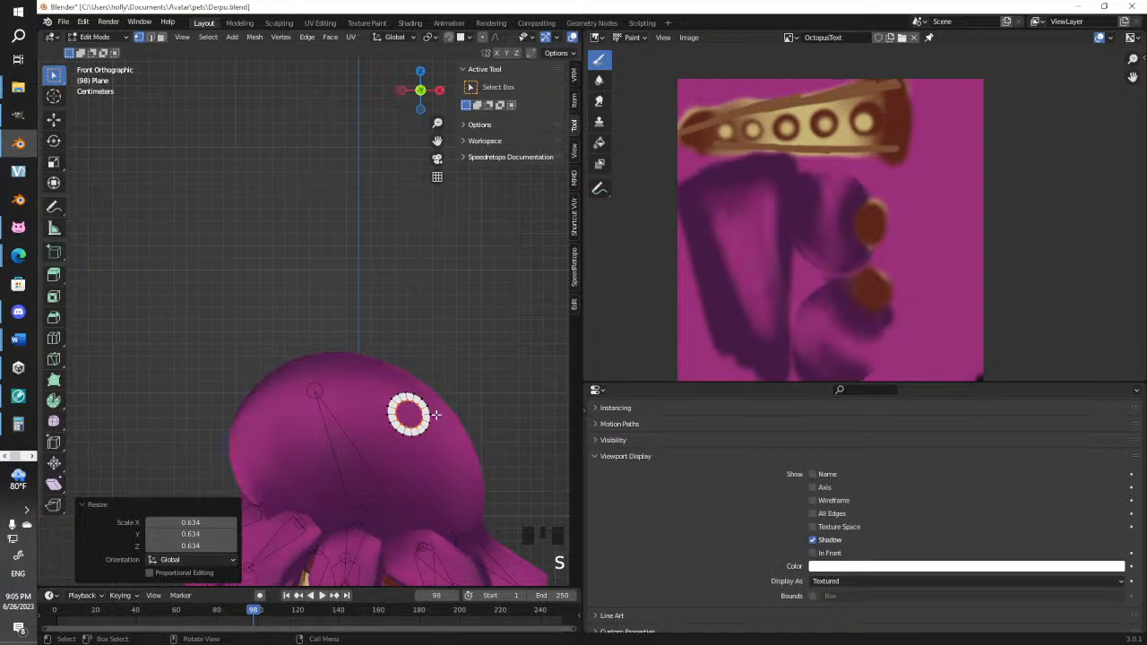
Duplicate the whole ring about 0.07 m across the head and move the copy about 0.021 m in Y
{"action": "left_click", "coordinate": [445, 416]}
{"action": "key", "text": "ctrl+l"}
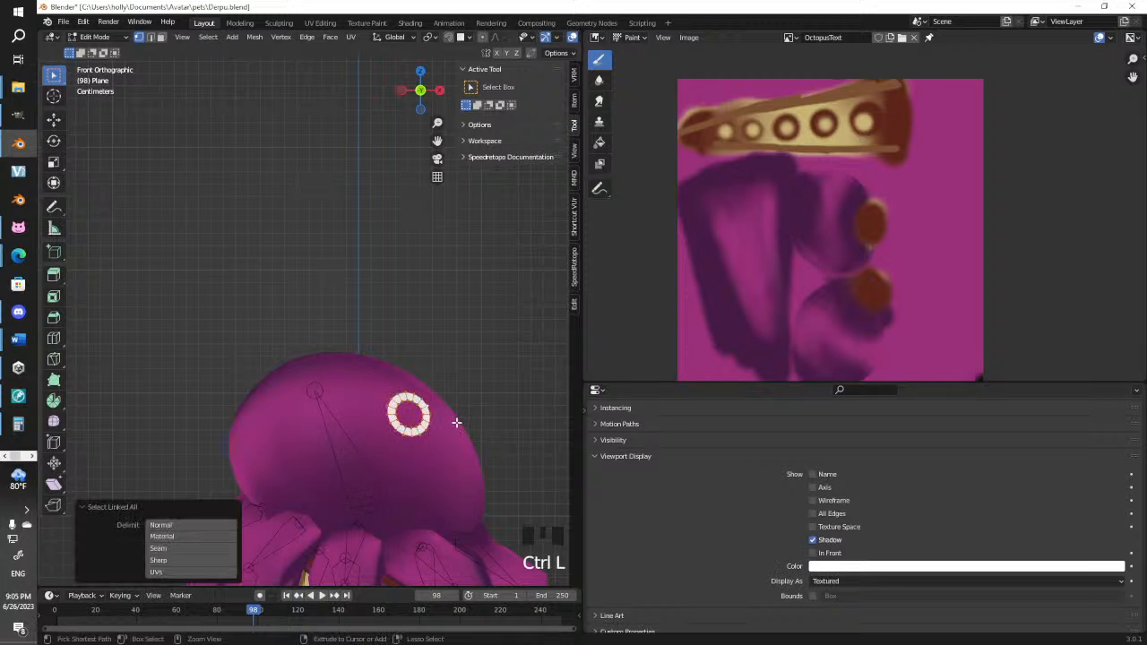
{"action": "key", "text": "shift+d"}
{"action": "left_click", "coordinate": [374, 441]}
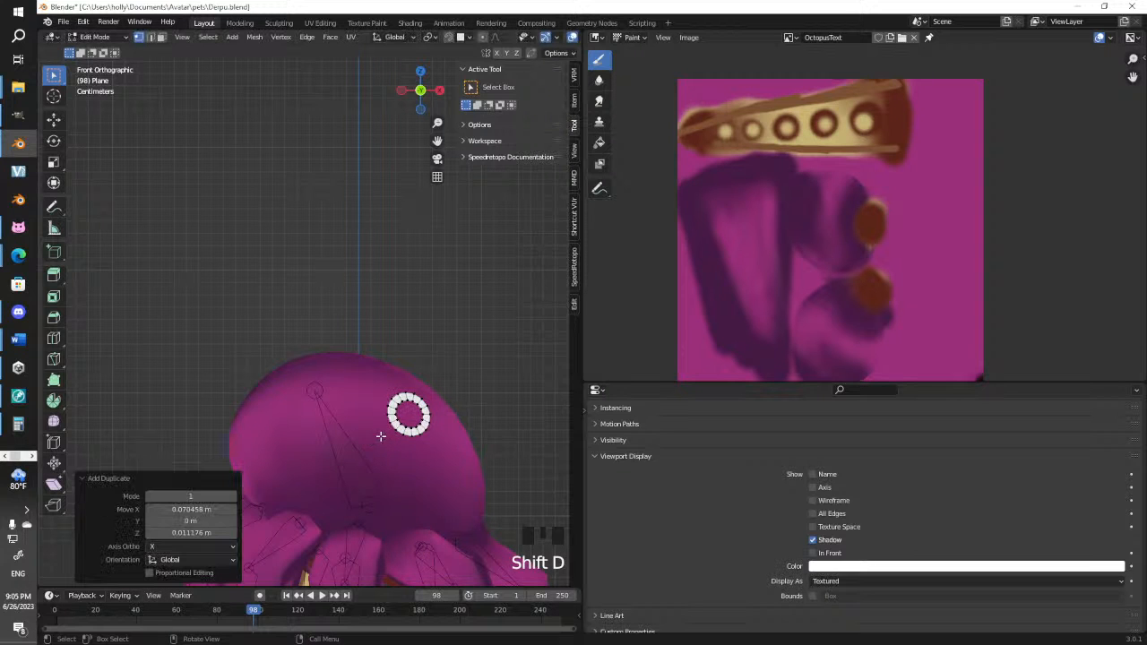
{"action": "middle_click_drag", "start_coordinate": [395, 458], "coordinate": [524, 515]}
{"action": "key", "text": "g"}
{"action": "left_click", "coordinate": [380, 439]}
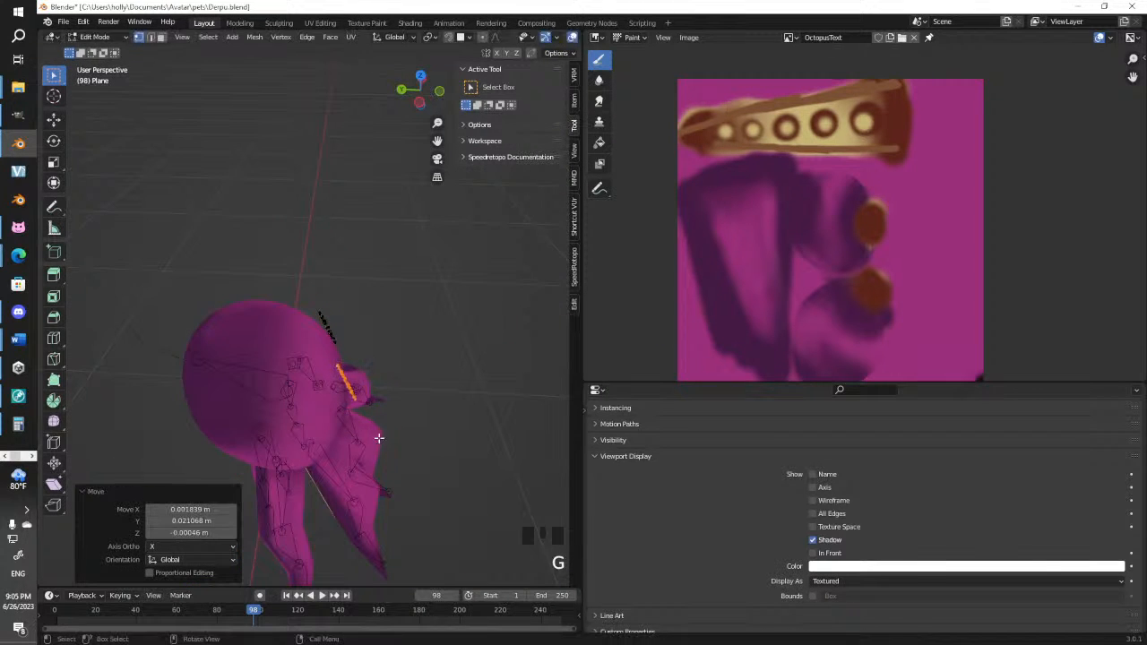
Rotate the duplicated eye ring about -20° to match the curve of the head
{"action": "key", "text": "r"}
{"action": "left_click", "coordinate": [391, 446]}
{"action": "middle_click_drag", "start_coordinate": [392, 445], "coordinate": [277, 415]}
{"action": "key", "text": "r"}
{"action": "left_click", "coordinate": [325, 356]}
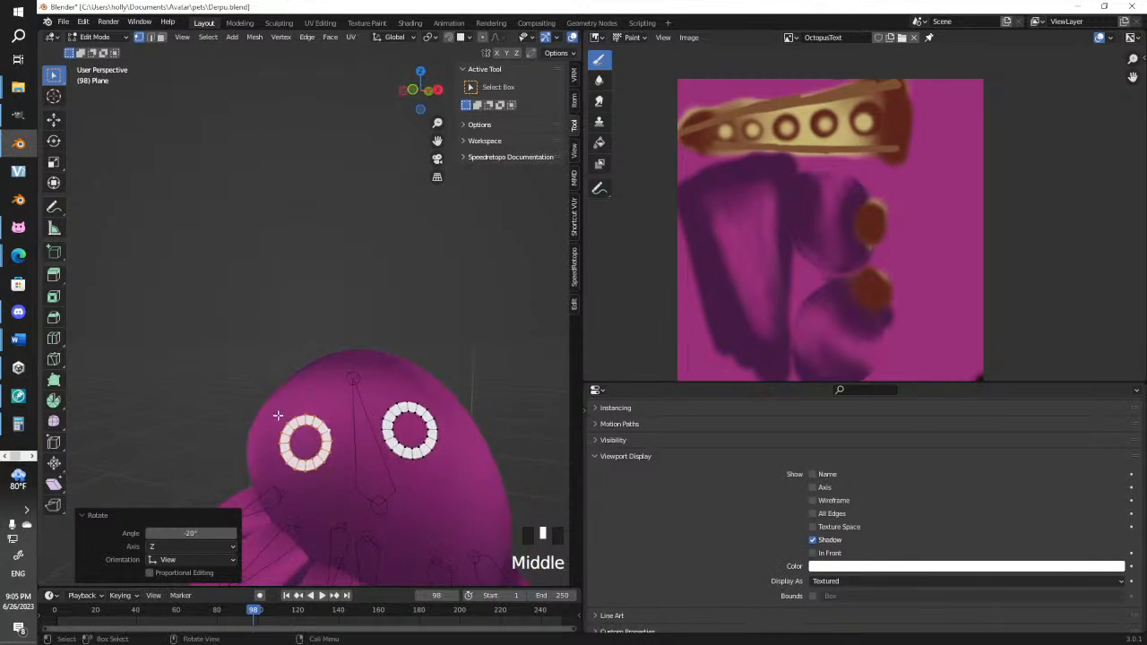
Thin both eye rings by scaling the original's inner loop to about 1.198 and the duplicate's to about 1.208
{"action": "scroll", "coordinate": [345, 421], "scroll_direction": "down", "scroll_amount": 3}
{"action": "middle_click_drag", "start_coordinate": [367, 424], "coordinate": [368, 389], "text": "shift"}
{"action": "scroll", "coordinate": [377, 399], "scroll_direction": "up", "scroll_amount": 3}
{"action": "scroll", "coordinate": [378, 399], "scroll_direction": "up", "scroll_amount": 1}
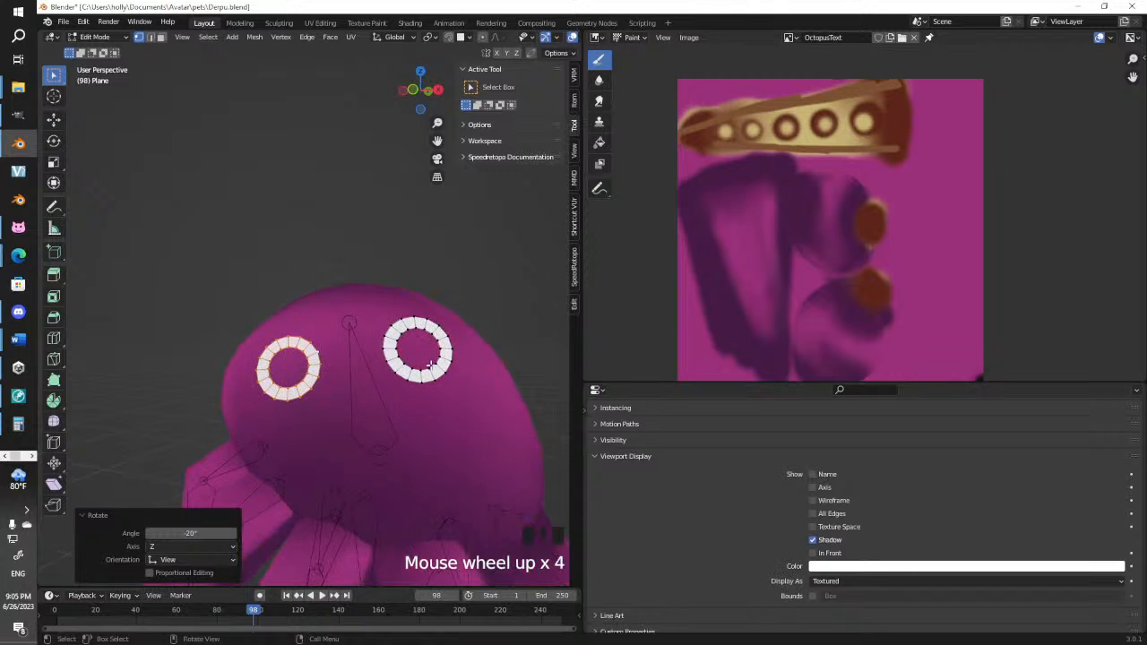
{"action": "left_click", "coordinate": [432, 366], "text": "alt"}
{"action": "key", "text": "s"}
{"action": "left_click", "coordinate": [492, 375]}
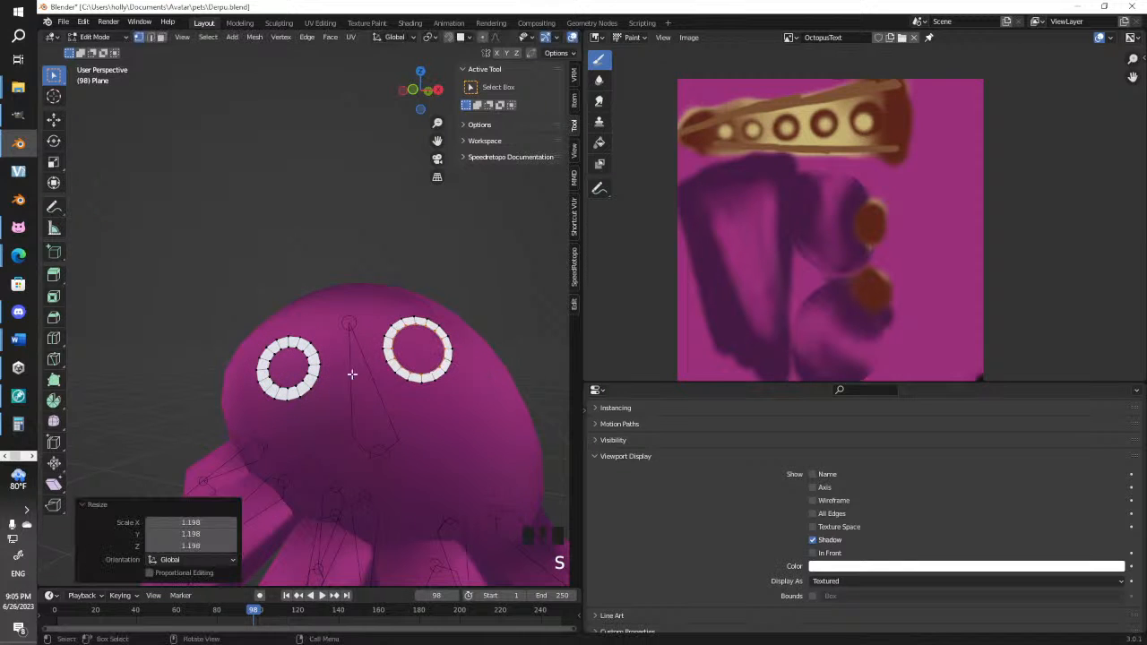
{"action": "left_click", "coordinate": [347, 371], "text": "alt"}
{"action": "key", "text": "s"}
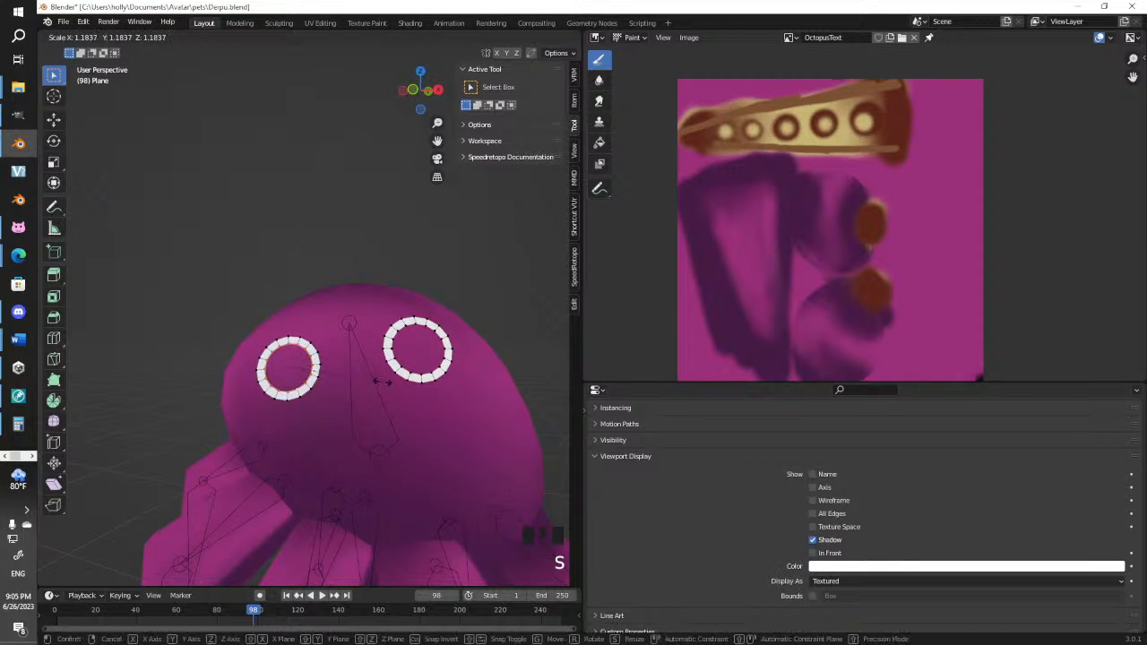
{"action": "left_click", "coordinate": [370, 387]}
Add a 16-vertex circle with a 1 m radius and scale the whole loop down around the world origin
{"action": "left_click", "coordinate": [232, 37]}
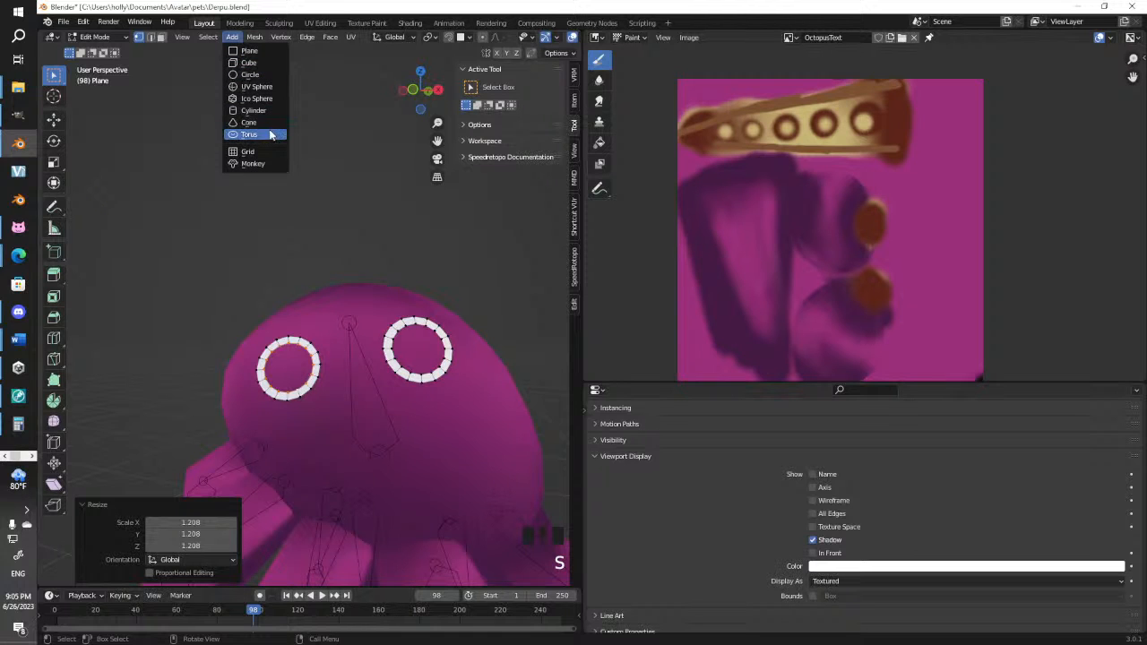
{"action": "left_click", "coordinate": [270, 72]}
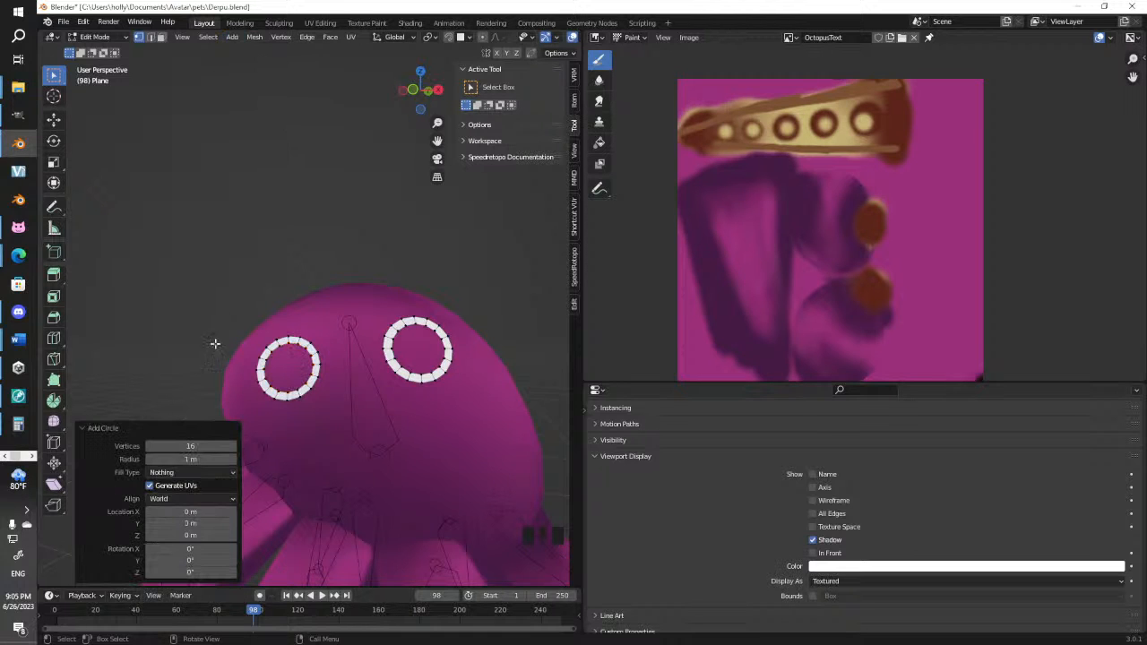
{"action": "scroll", "coordinate": [492, 291], "scroll_direction": "down", "scroll_amount": 8}
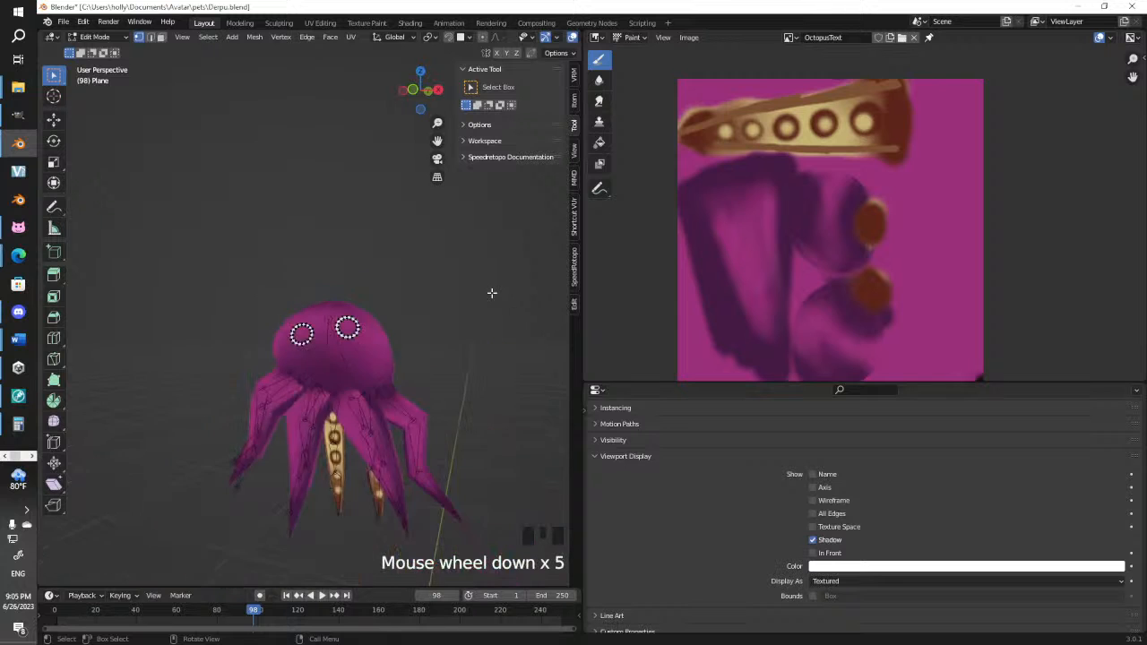
{"action": "middle_click_drag", "start_coordinate": [494, 290], "coordinate": [366, 328], "text": "shift"}
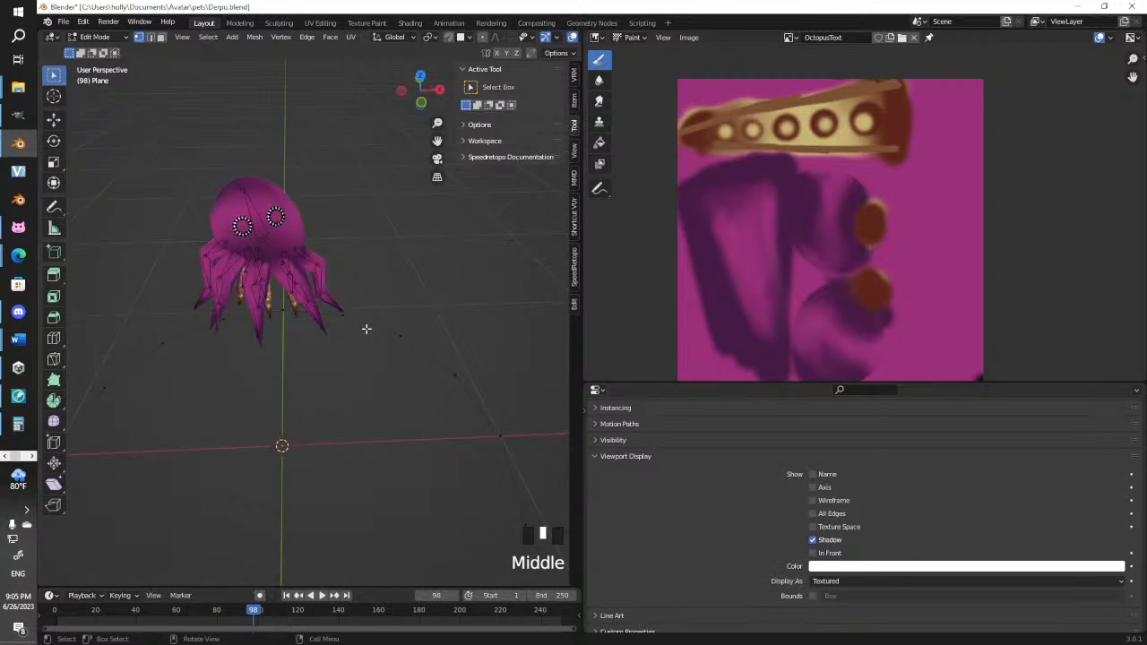
{"action": "left_click", "coordinate": [458, 377], "text": "alt"}
{"action": "key", "text": "s"}
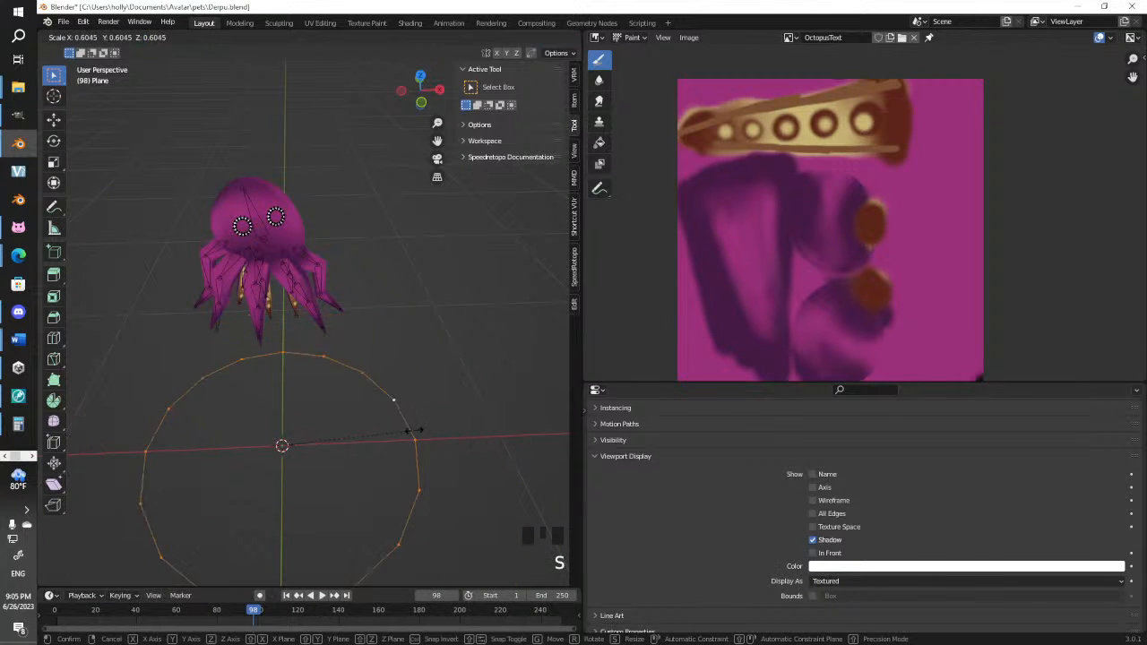
{"action": "left_click", "coordinate": [310, 445]}
Extrude the small circle inward at a scale of 0.381 and merge the inner loop at its center into a filled disc
{"action": "key", "text": "e"}
{"action": "left_click", "coordinate": [310, 442]}
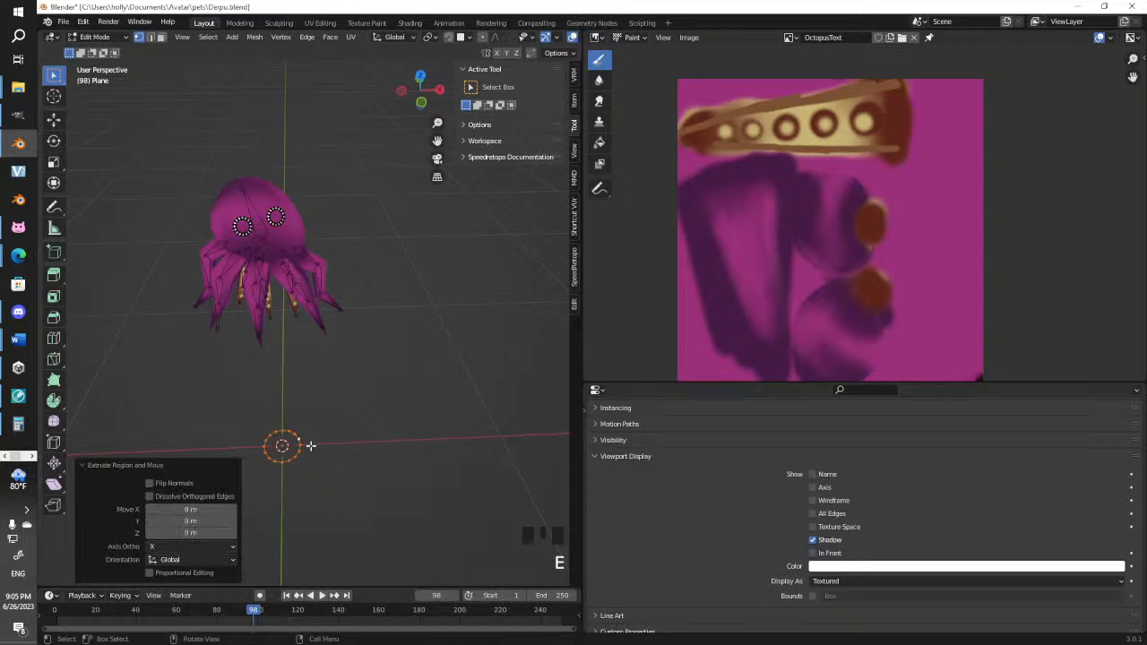
{"action": "key", "text": "s"}
{"action": "left_click", "coordinate": [310, 437]}
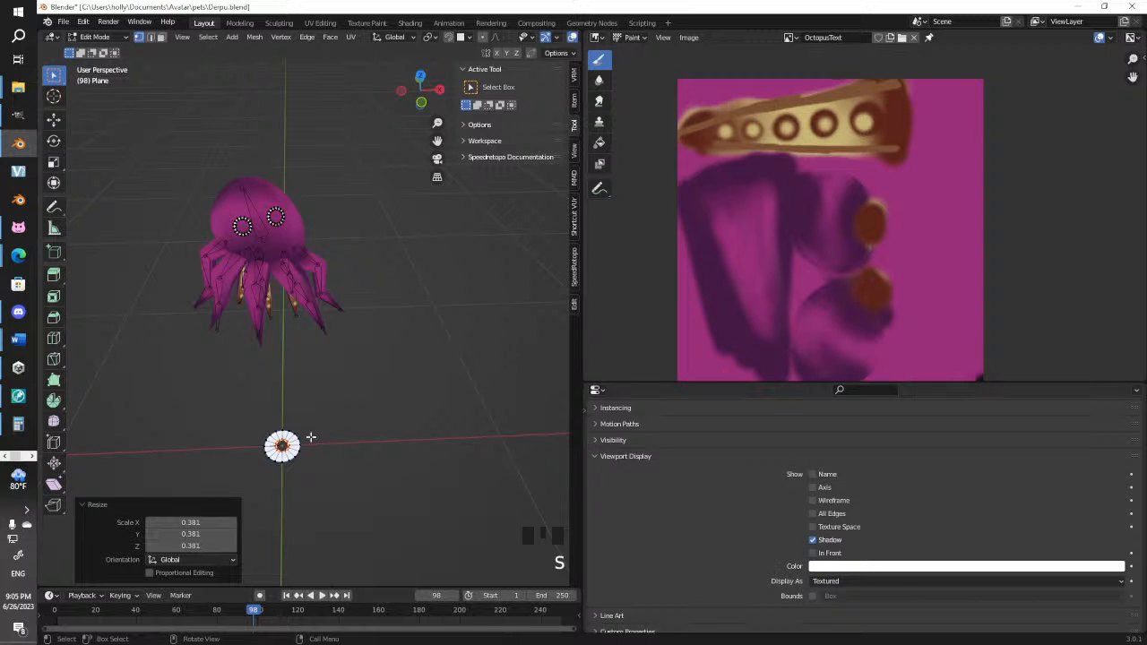
{"action": "right_click", "coordinate": [310, 438]}
{"action": "key", "text": "m"}
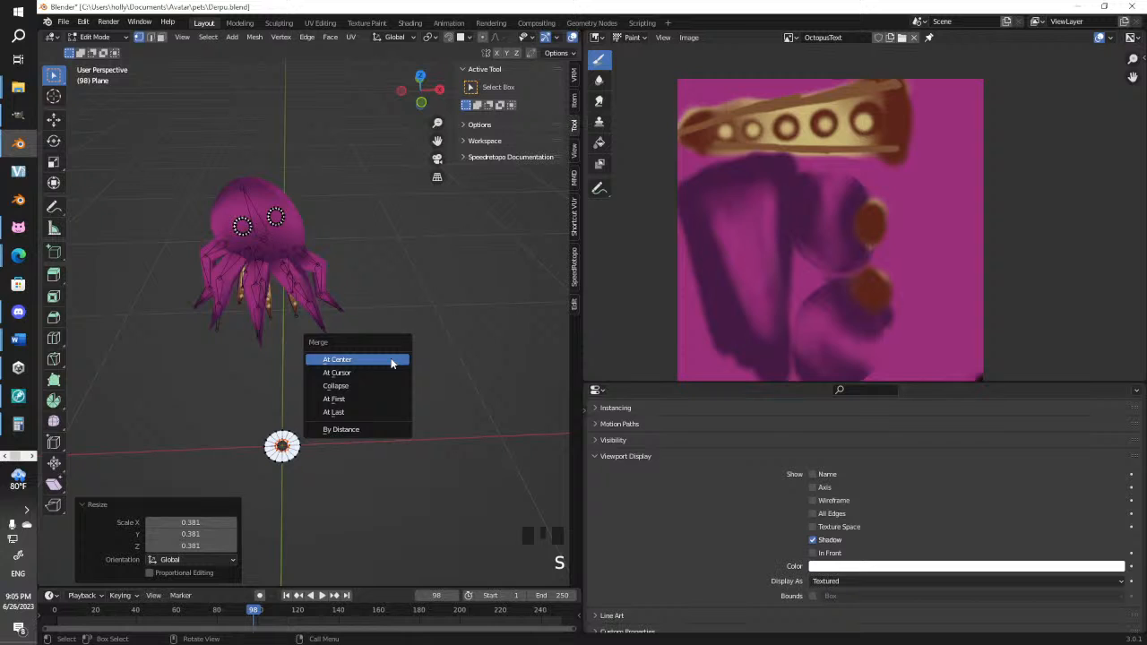
{"action": "left_click", "coordinate": [391, 364]}
{"action": "left_click", "coordinate": [330, 444]}
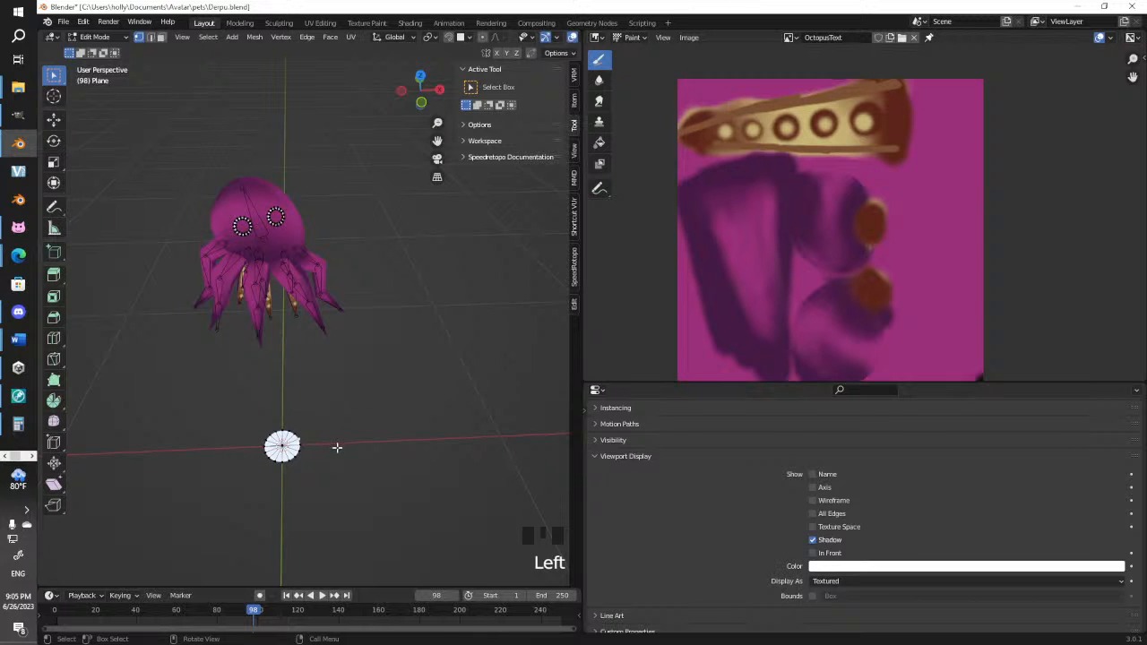
Rotate the whole disc about -31.6° in the side view and move it about -0.207 m in Y and 1.091 m in Z
{"action": "key", "text": "ctrl+l"}
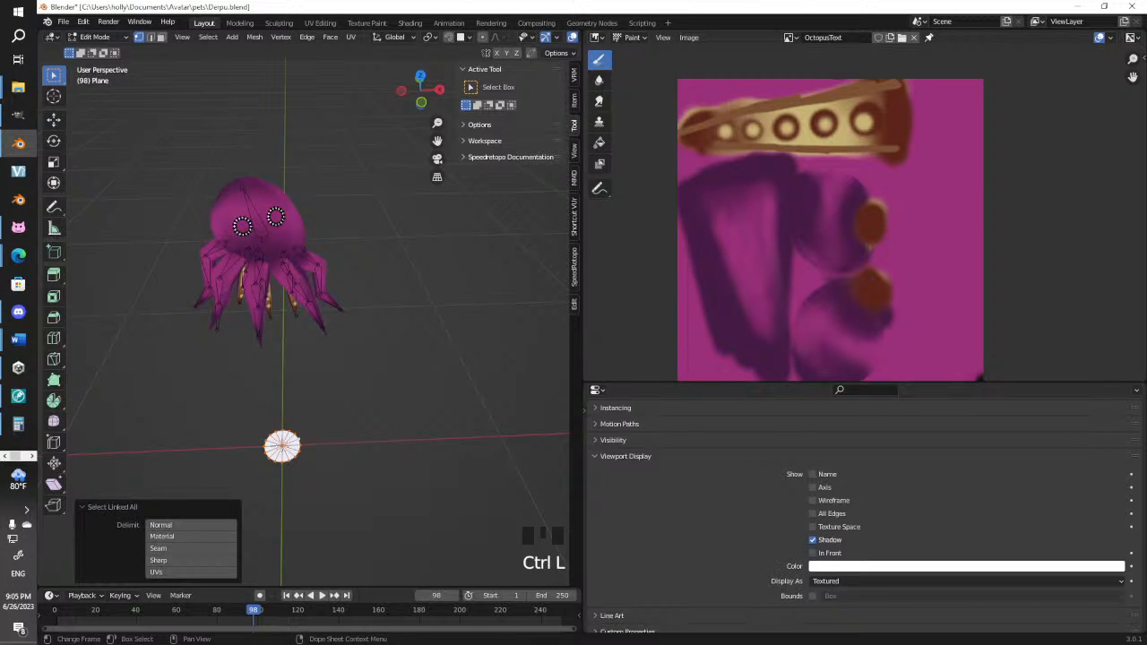
{"action": "middle_click_drag", "start_coordinate": [305, 385], "coordinate": [317, 364]}
{"action": "scroll", "coordinate": [313, 389], "scroll_direction": "up", "scroll_amount": 2}
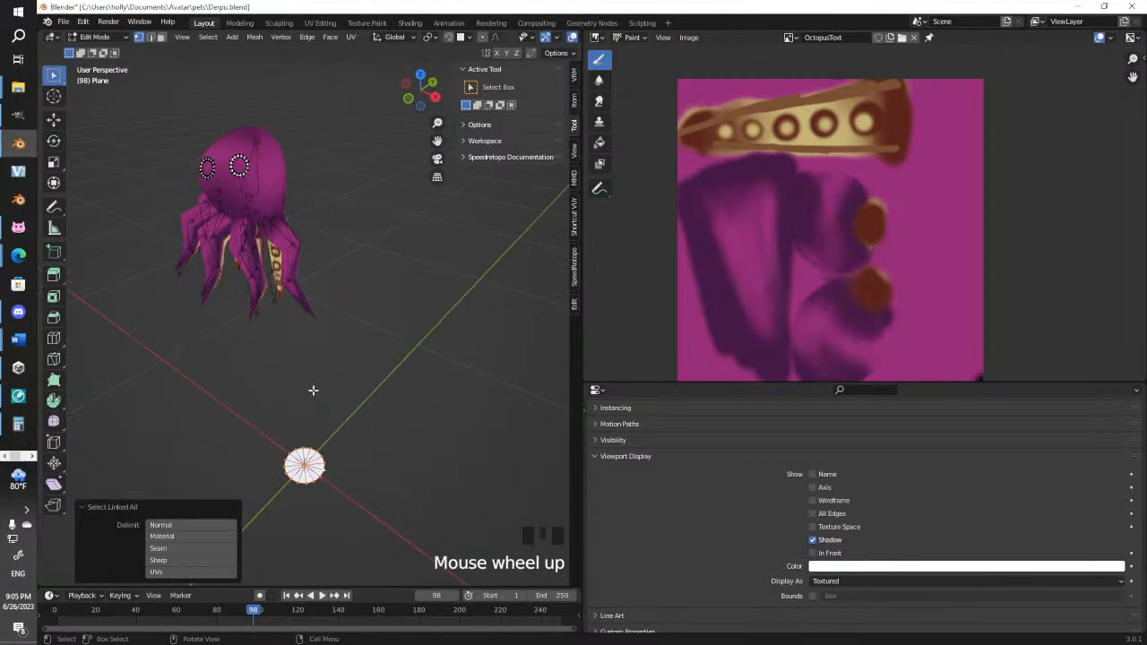
{"action": "key", "text": "KP_3"}
{"action": "key", "text": "r"}
{"action": "left_click", "coordinate": [143, 310]}
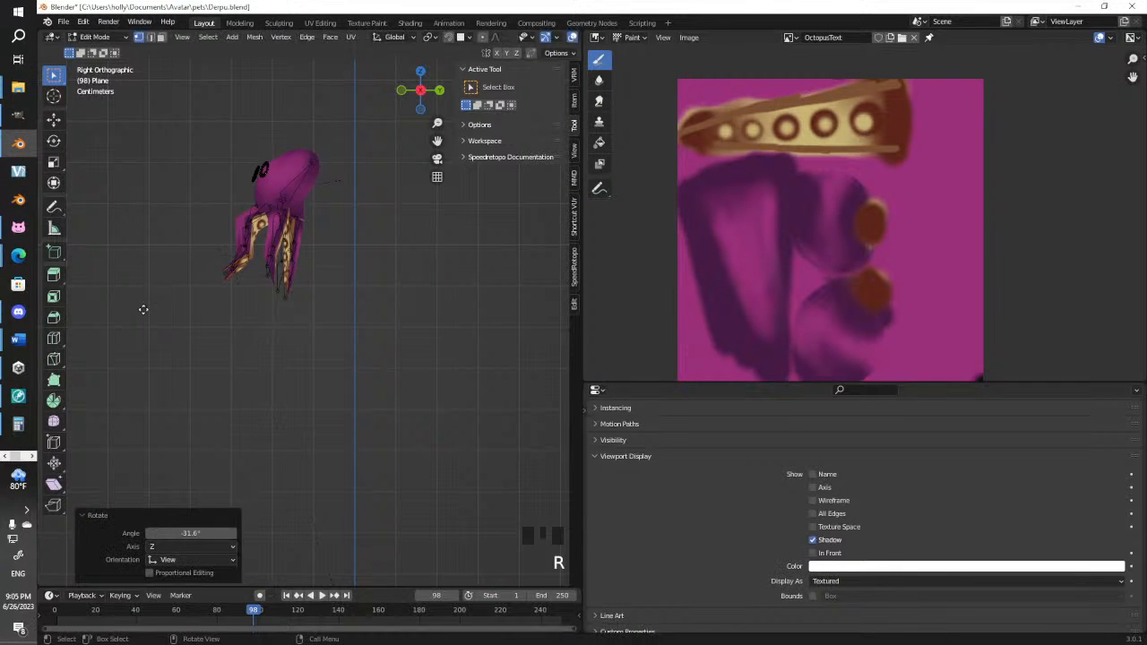
{"action": "key", "text": "g"}
{"action": "left_click", "coordinate": [100, 434]}
Tilt the disc about -20.8° in the side view and scale it to 0.403
{"action": "key", "text": "g"}
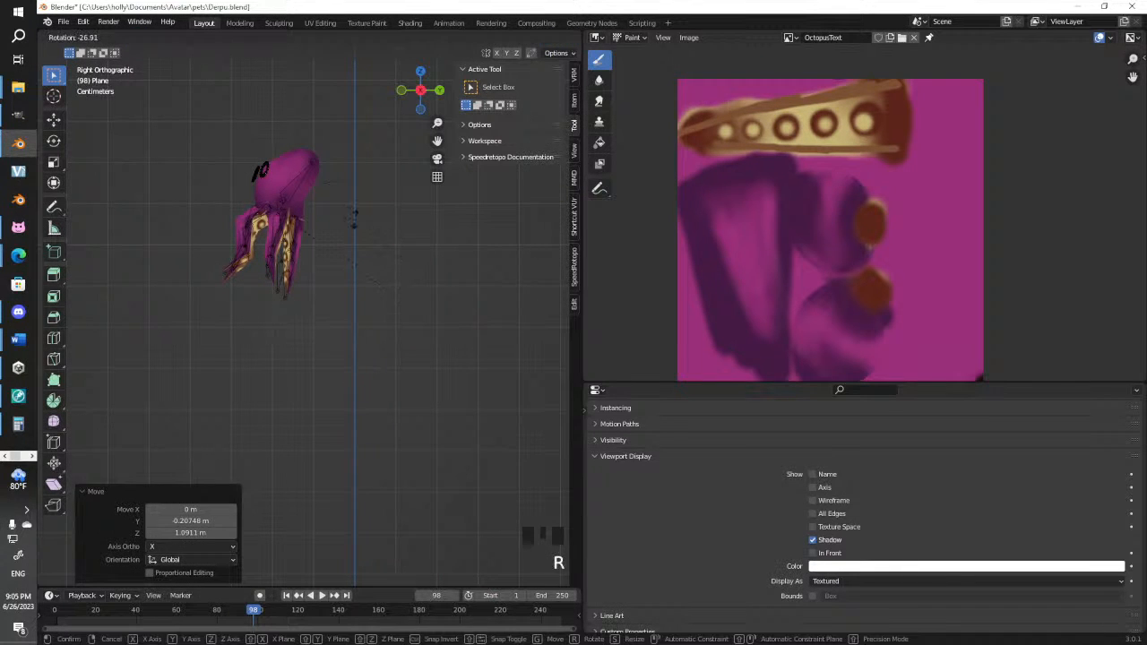
{"action": "left_click", "coordinate": [351, 173]}
{"action": "key", "text": "s"}
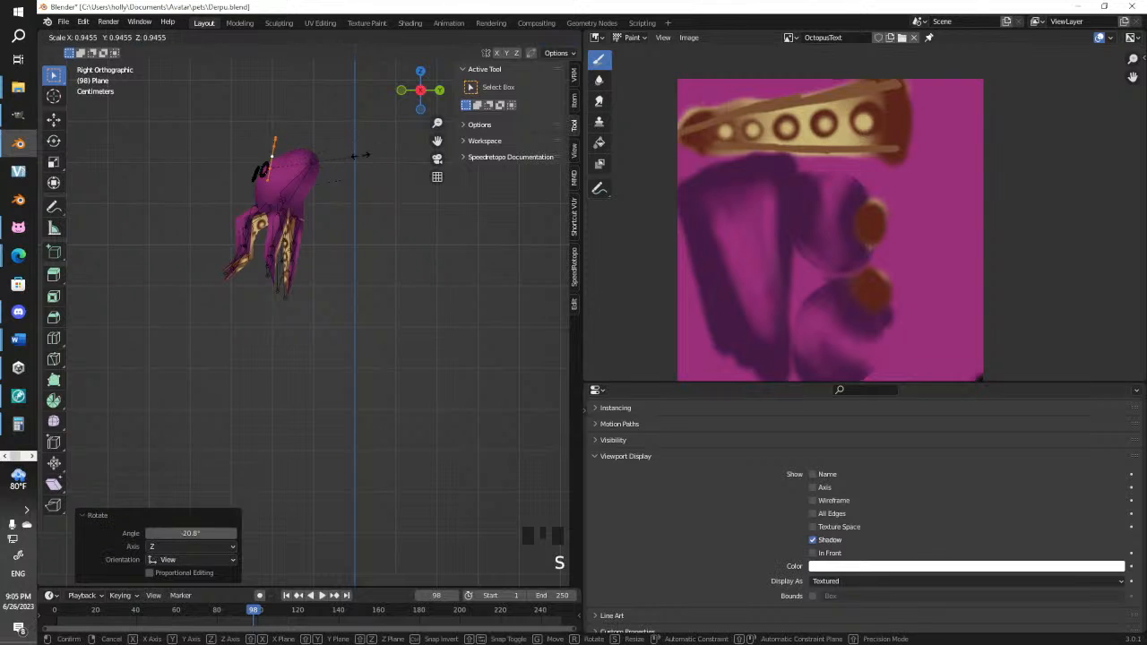
{"action": "left_click", "coordinate": [310, 161]}
Move the disc sideways about 0.103 m in X and 0.016 m in Z in the front view
{"action": "key", "text": "KP_1"}
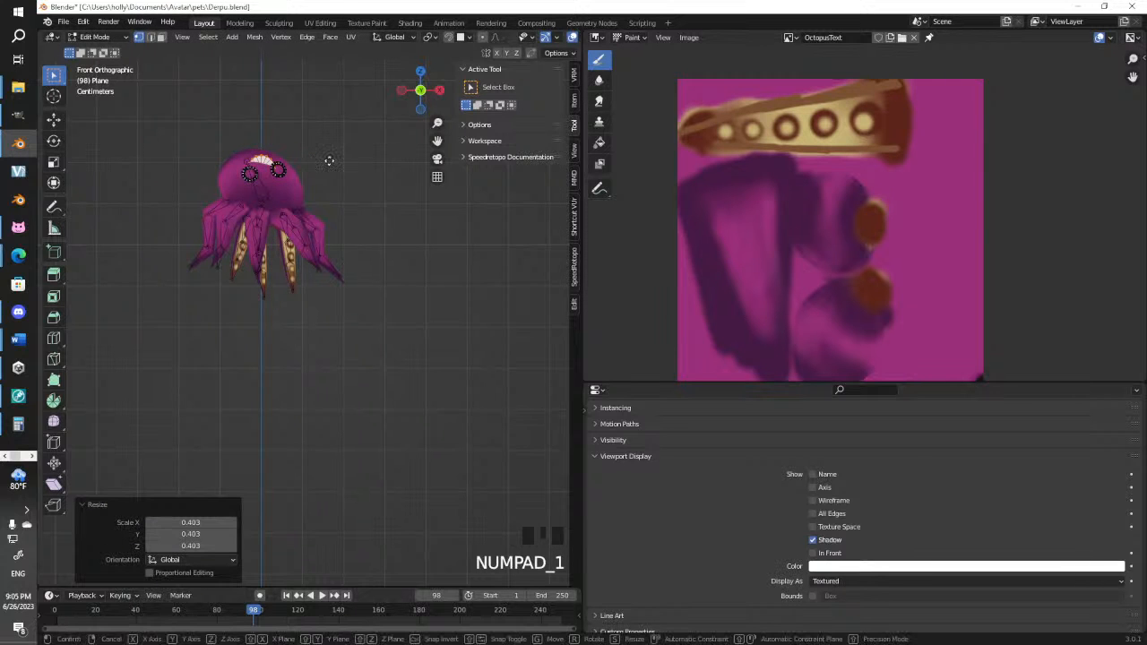
{"action": "key", "text": "g"}
{"action": "left_click", "coordinate": [363, 154]}
Turn the disc parallel to the +X eye ring in the top view and move it about -0.054 m in X and 0.006 m in Y
{"action": "middle_click_drag", "start_coordinate": [370, 153], "coordinate": [297, 274]}
{"action": "key", "text": "KP_3"}
{"action": "scroll", "coordinate": [289, 274], "scroll_direction": "up", "scroll_amount": 6}
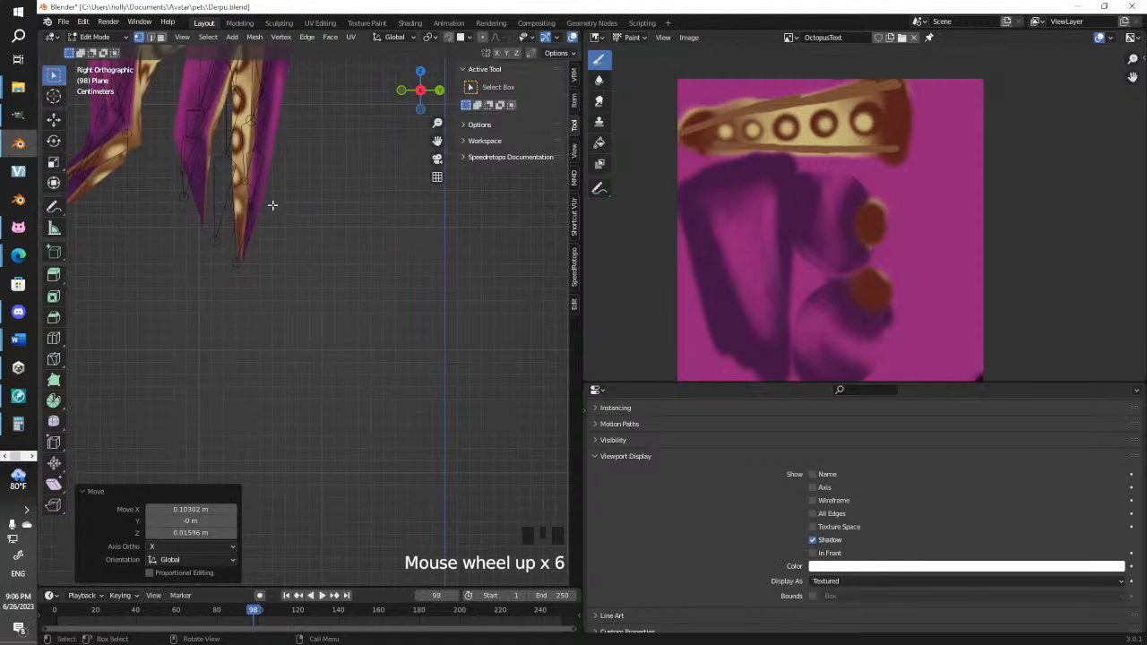
{"action": "middle_click_drag", "start_coordinate": [274, 205], "coordinate": [309, 422], "text": "shift"}
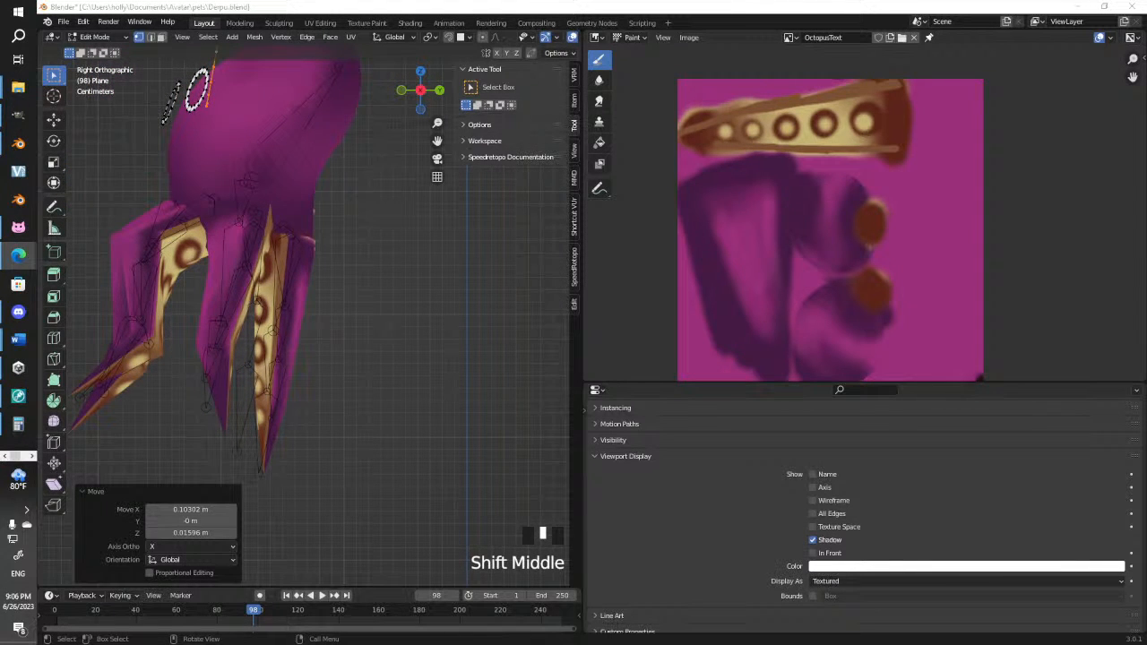
{"action": "middle_click_drag", "start_coordinate": [314, 107], "coordinate": [379, 215]}
{"action": "key", "text": "KP_7"}
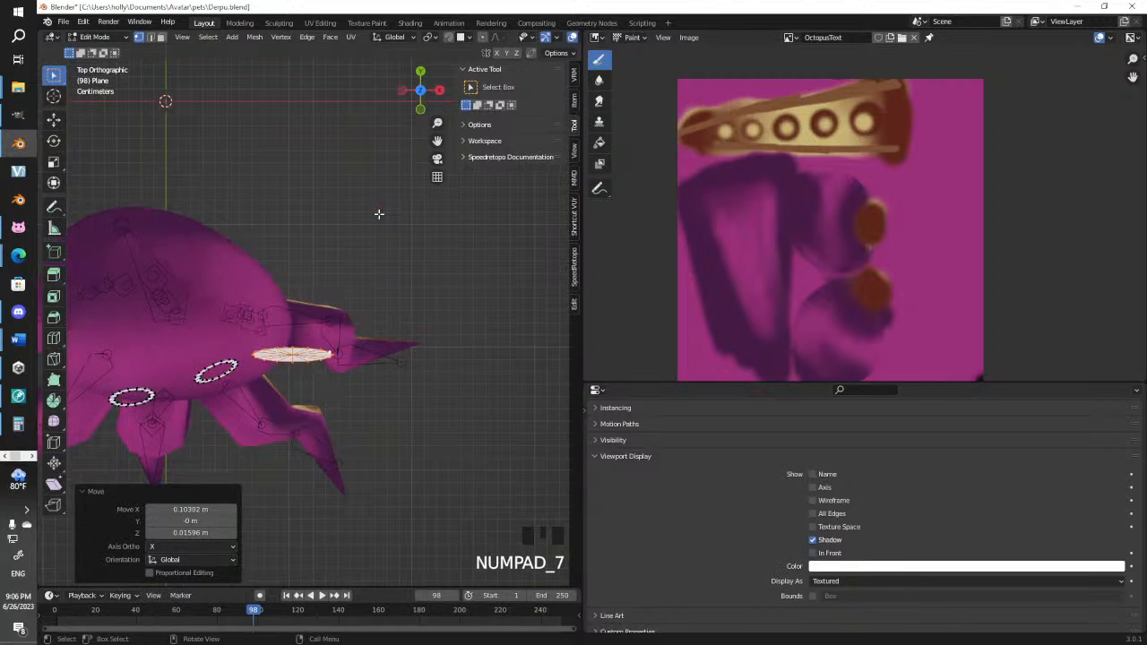
{"action": "key", "text": "r"}
{"action": "left_click", "coordinate": [366, 223]}
{"action": "key", "text": "g"}
{"action": "left_click", "coordinate": [303, 211]}
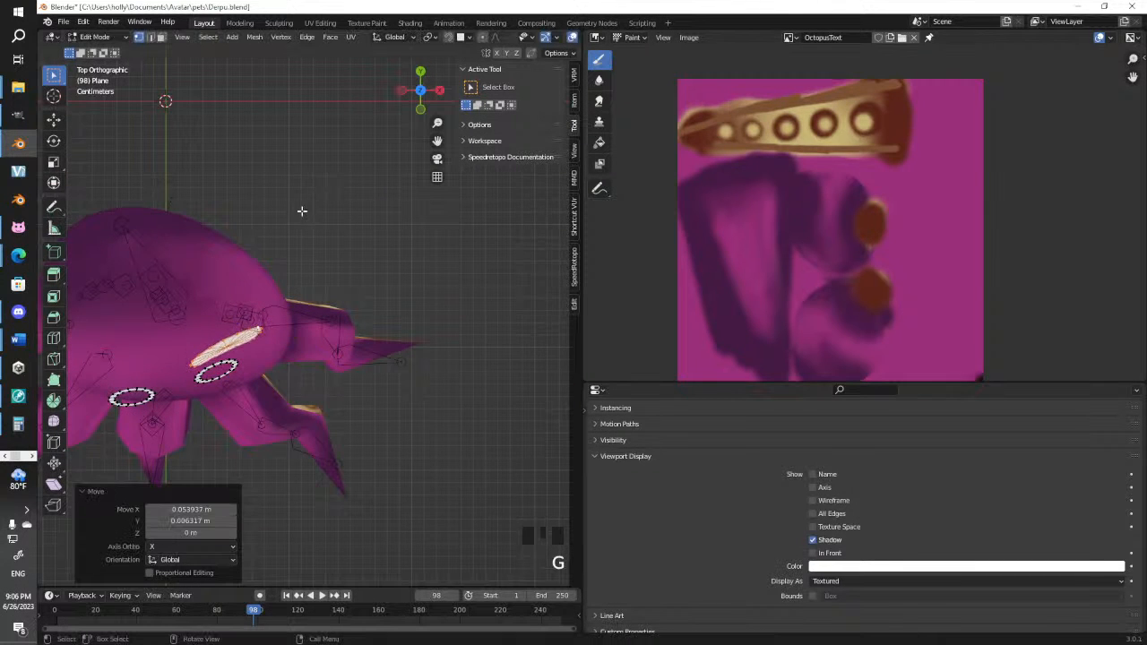
Shrink the disc to fit inside the +X eye ring and move it about -0.004 m in X and -0.017 m in Z
{"action": "key", "text": "KP_1"}
{"action": "key", "text": "s"}
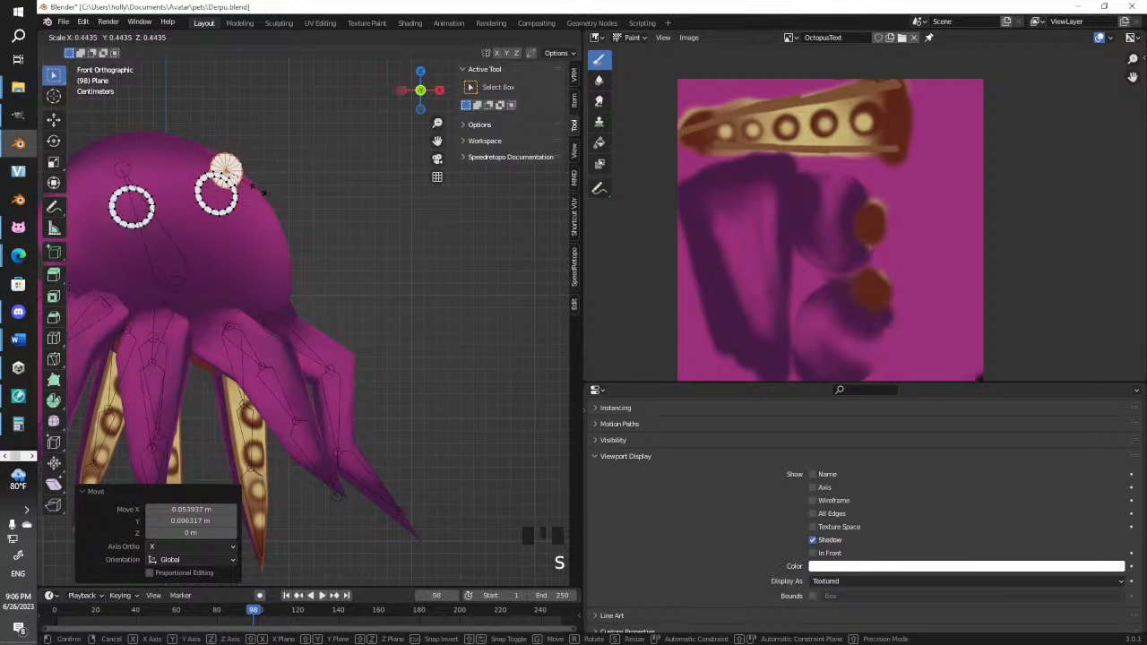
{"action": "left_click", "coordinate": [253, 204]}
{"action": "key", "text": "g"}
{"action": "left_click", "coordinate": [248, 208]}
Move the pupil disc about -0.020 m in Y and -0.002 m in Z onto its ring and rotate it about 12.1° in the side view
{"action": "key", "text": "KP_3"}
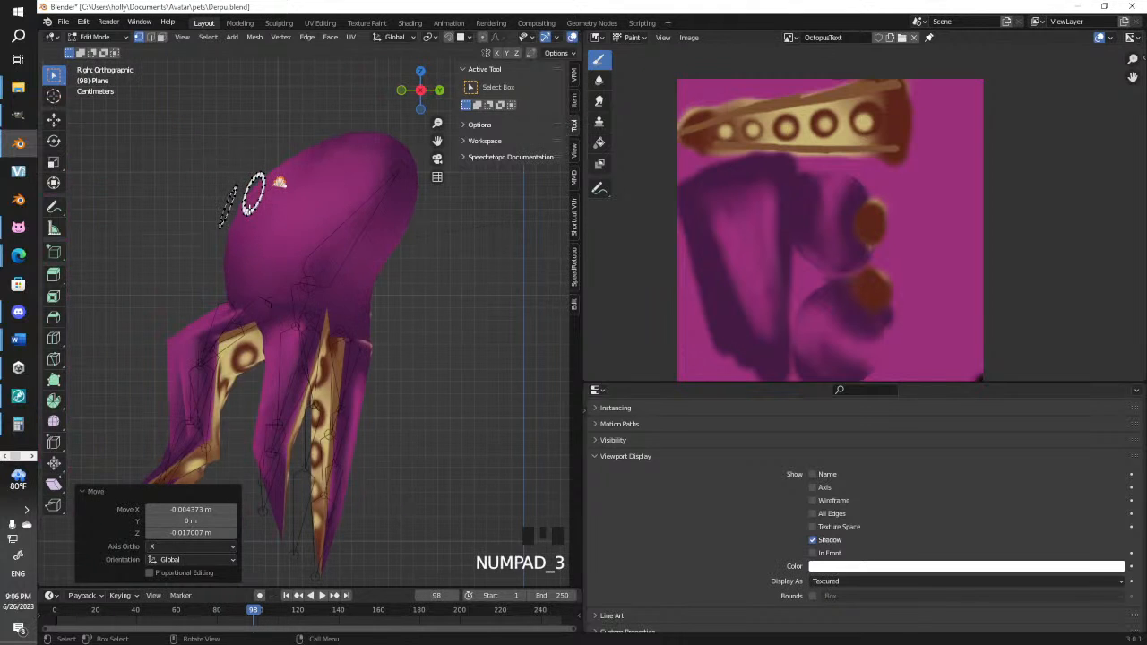
{"action": "key", "text": "g"}
{"action": "left_click", "coordinate": [257, 193]}
{"action": "key", "text": "r"}
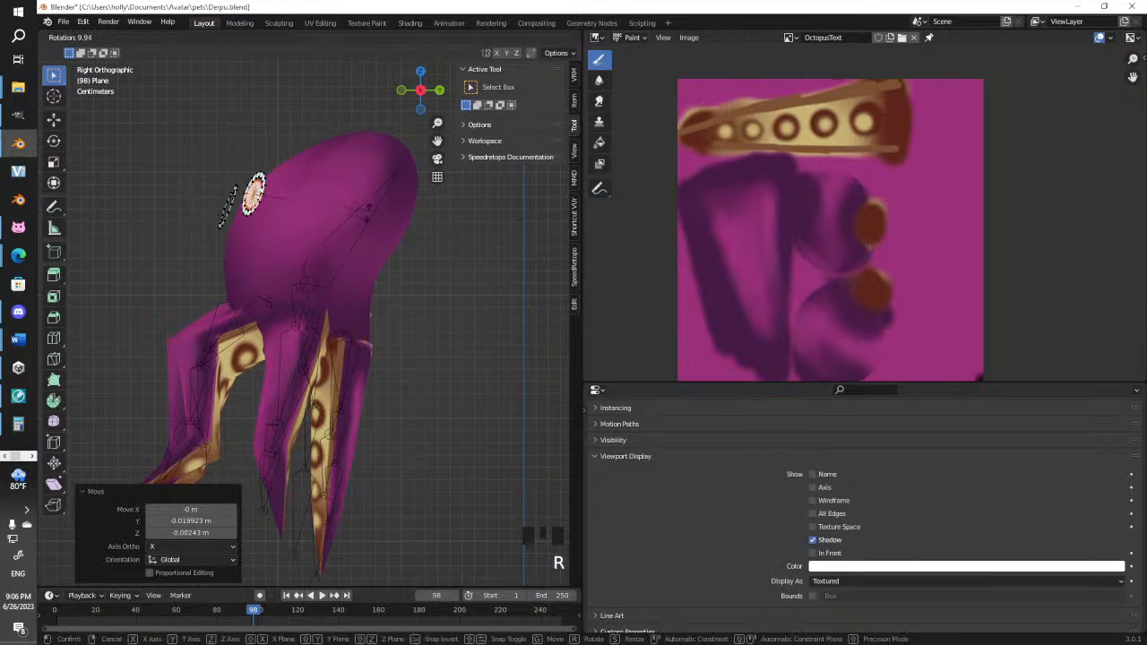
{"action": "left_click", "coordinate": [366, 240]}
Duplicate the pupil disc and move the copy across the head to the other eye ring
{"action": "middle_click_drag", "start_coordinate": [367, 240], "coordinate": [345, 276]}
{"action": "key", "text": "shift+d"}
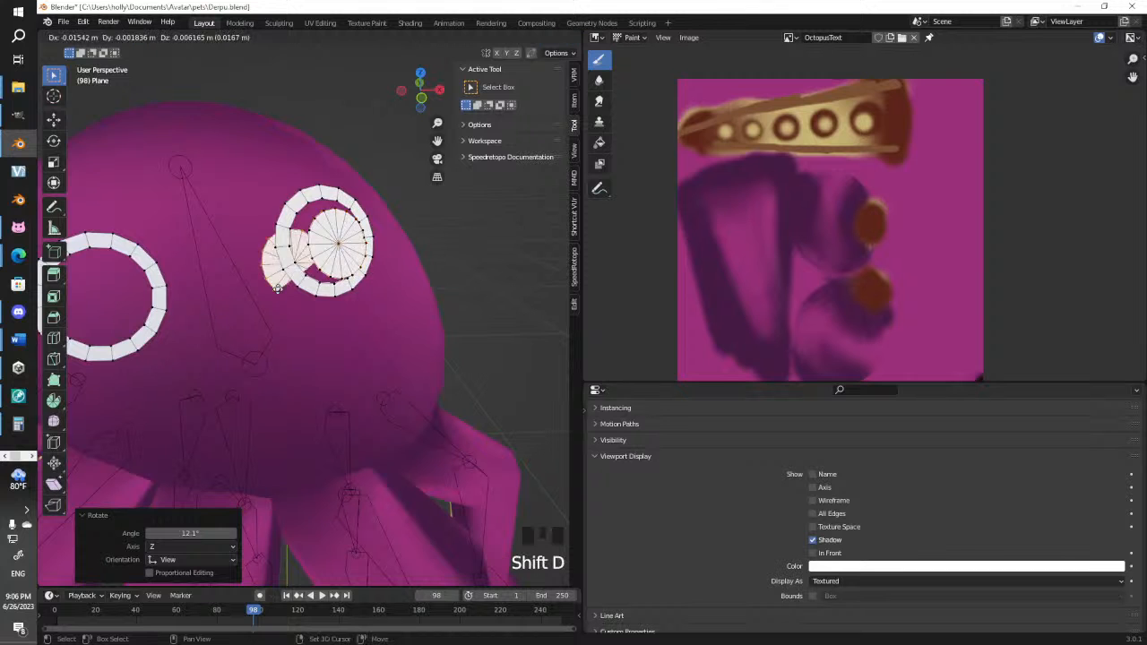
{"action": "left_click", "coordinate": [334, 275]}
{"action": "key", "text": "g"}
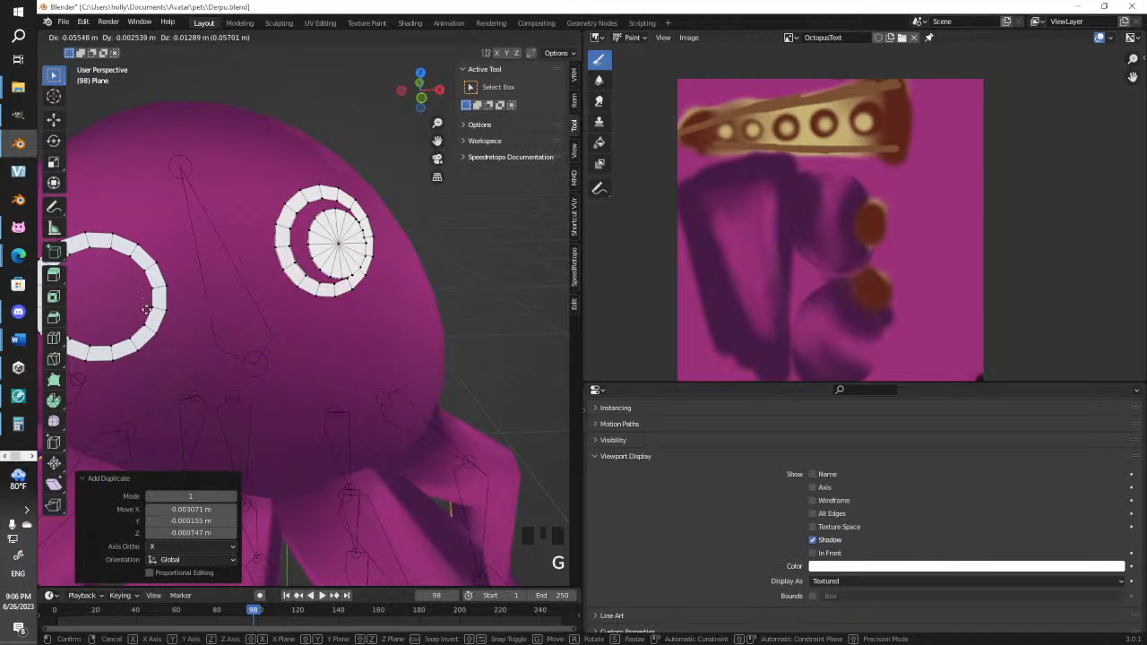
{"action": "left_click", "coordinate": [262, 274]}
Move the duplicated pupil about -0.019 m in Y and 0.004 m in Z into its ring and rotate it about 19.4° to match
{"action": "middle_click_drag", "start_coordinate": [261, 274], "coordinate": [251, 358]}
{"action": "key", "text": "g"}
{"action": "left_click", "coordinate": [306, 319]}
{"action": "key", "text": "r"}
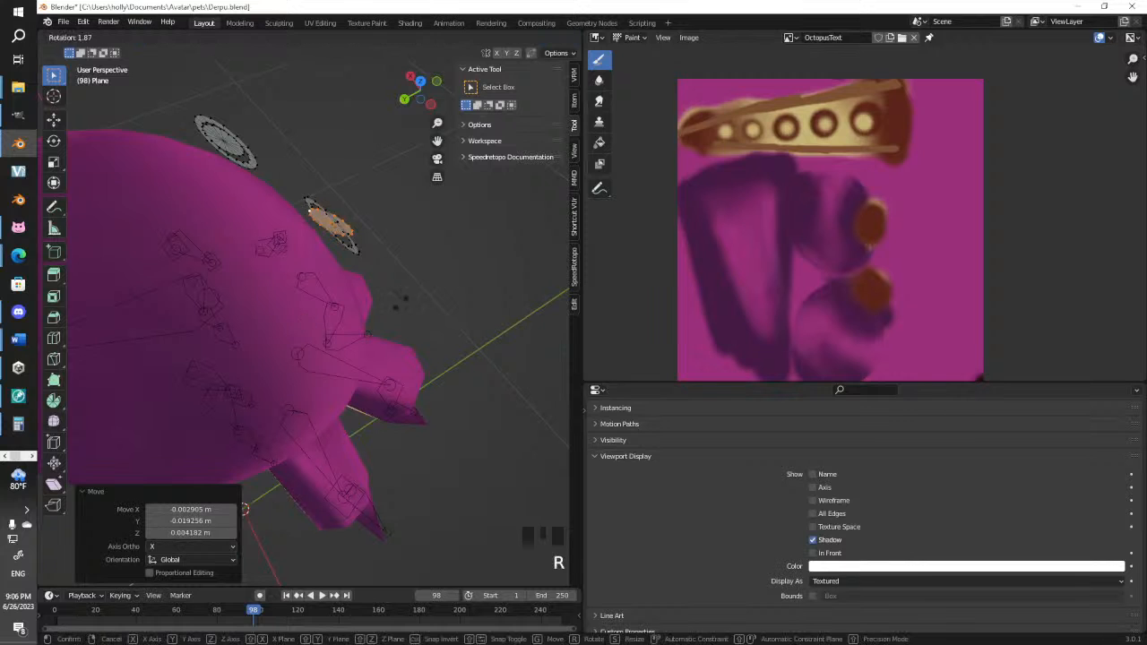
{"action": "left_click", "coordinate": [375, 319]}
Select all the eye geometry and unwrap its UVs
{"action": "middle_click_drag", "start_coordinate": [397, 312], "coordinate": [188, 239]}
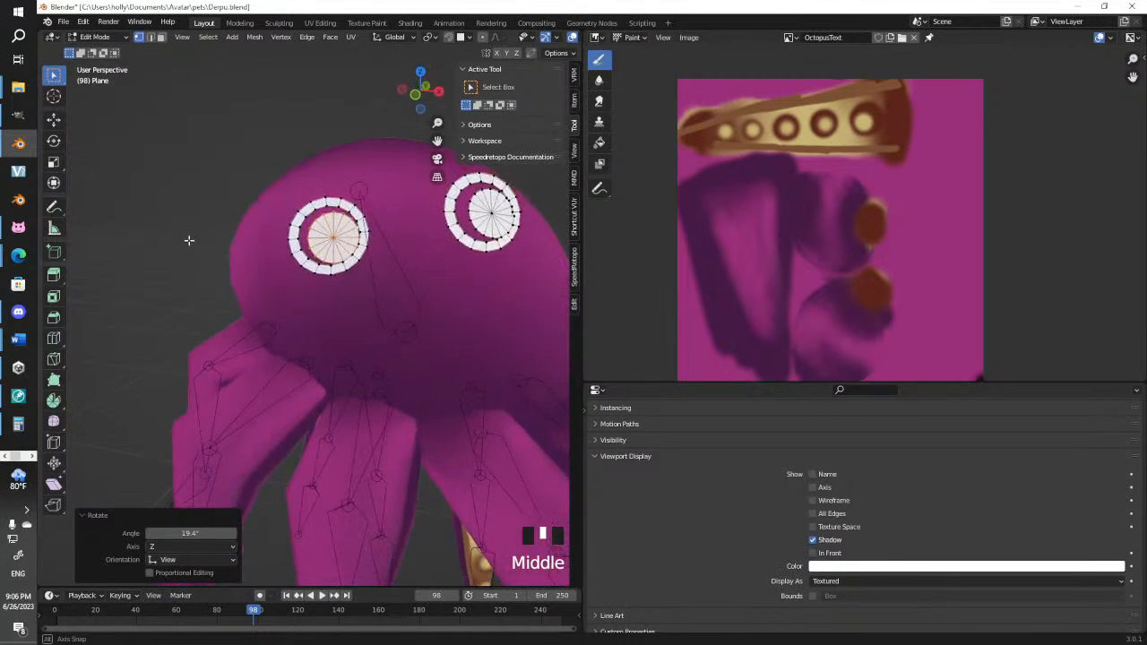
{"action": "scroll", "coordinate": [256, 325], "scroll_direction": "down", "scroll_amount": 3}
{"action": "middle_click_drag", "start_coordinate": [257, 326], "coordinate": [358, 296], "text": "shift"}
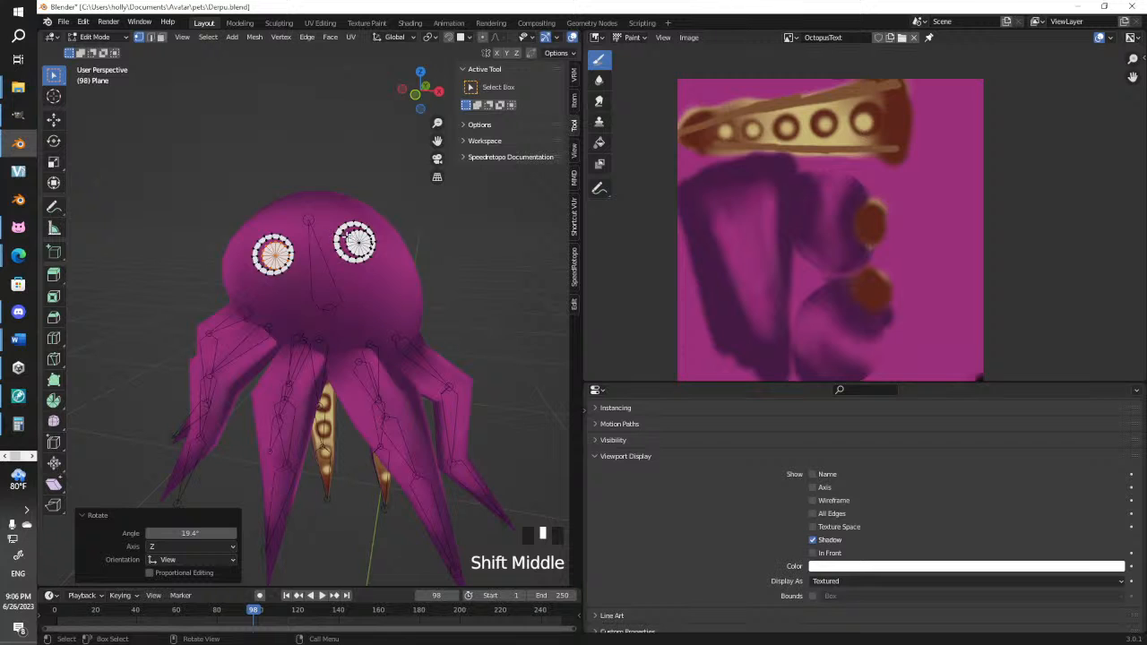
{"action": "key", "text": "a"}
{"action": "key", "text": "u"}
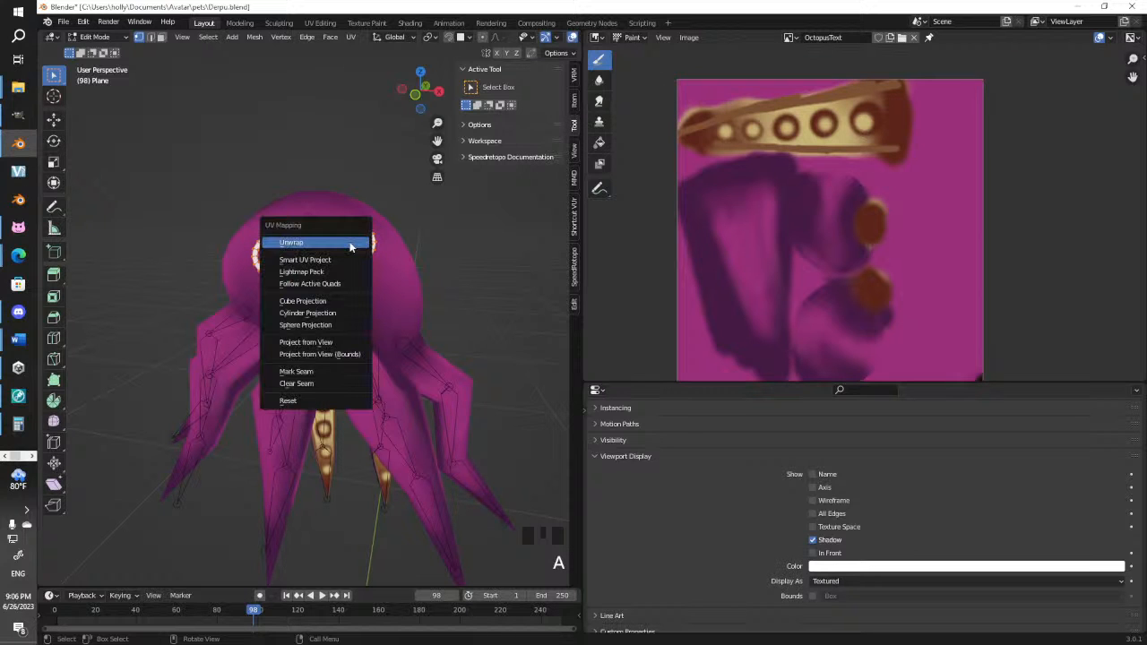
{"action": "left_click", "coordinate": [350, 246]}
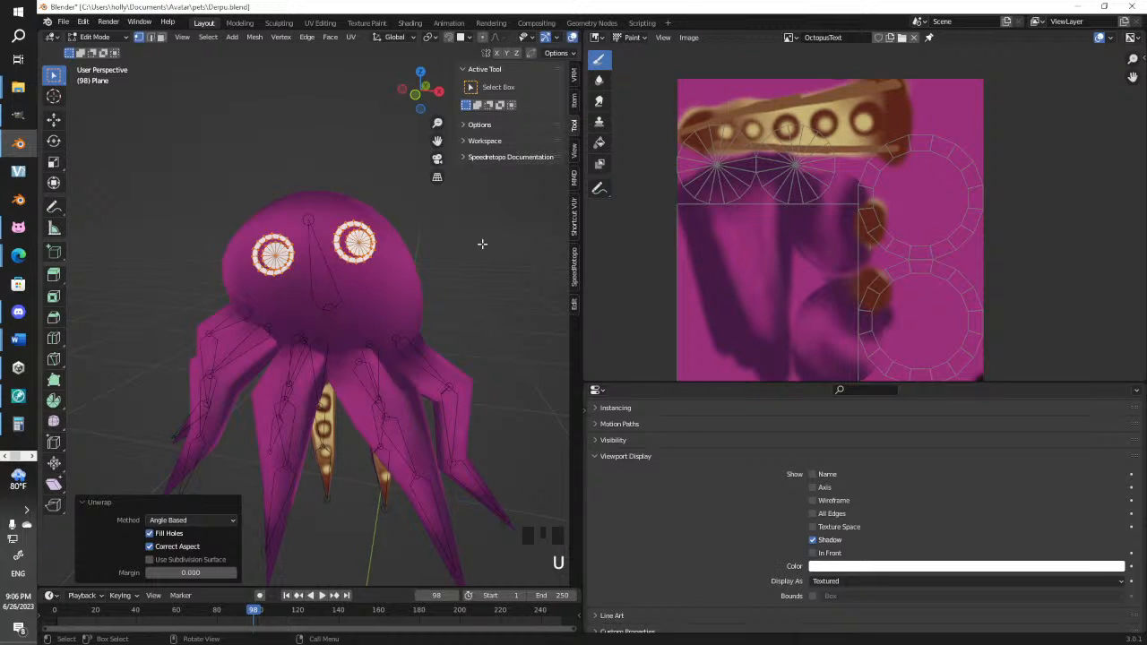
Show the texture in the UV Editor, shrink all UV islands and place them on the plain magenta area beside the painted details
{"action": "left_click", "coordinate": [596, 37]}
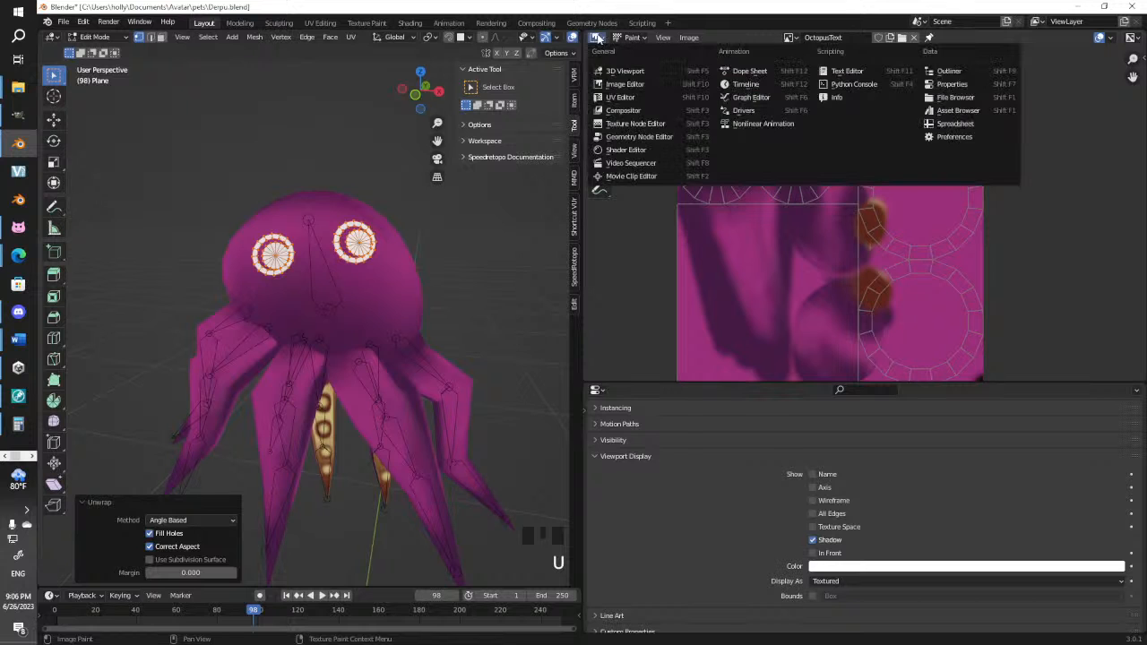
{"action": "left_click", "coordinate": [646, 94]}
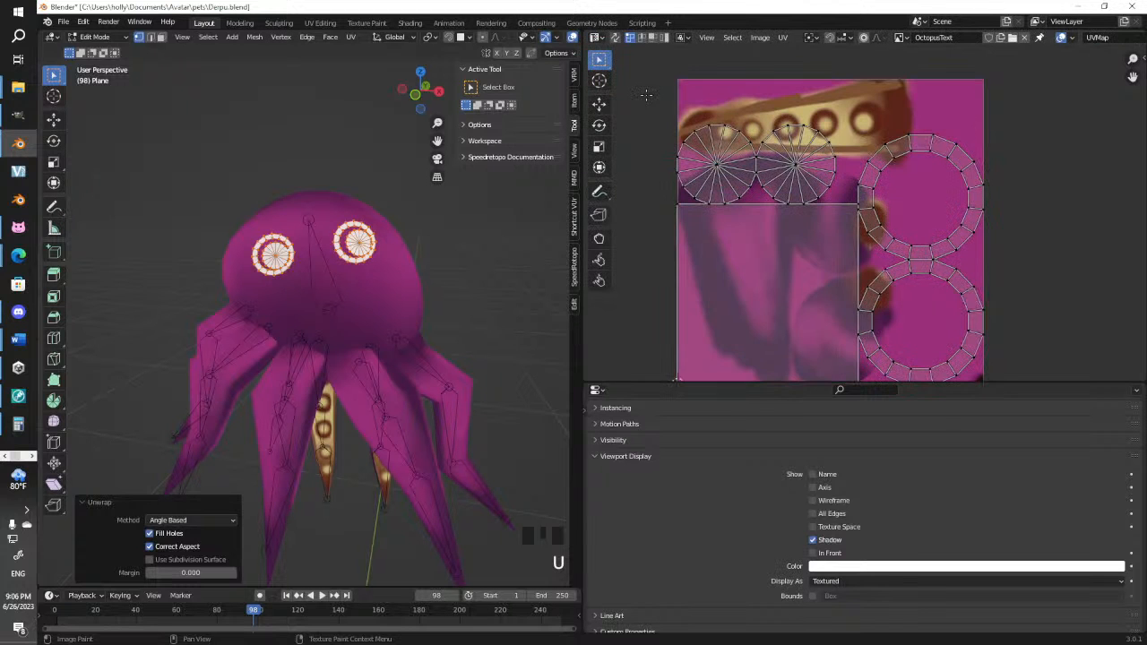
{"action": "key", "text": "a"}
{"action": "key", "text": "s"}
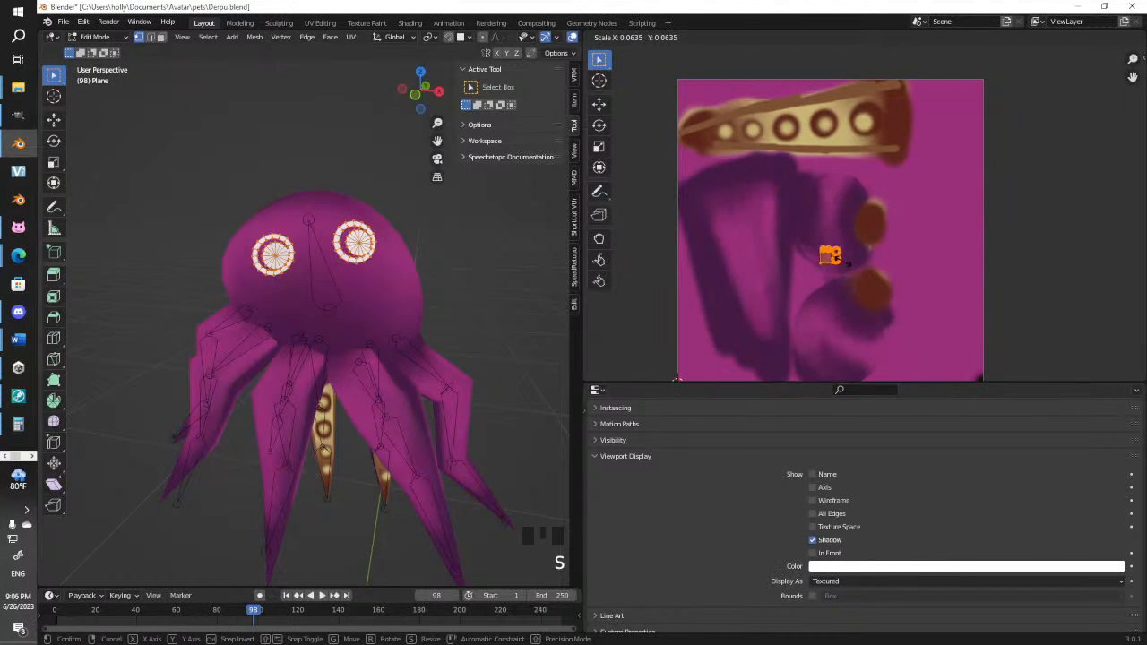
{"action": "left_click", "coordinate": [842, 260]}
{"action": "key", "text": "g"}
{"action": "left_click", "coordinate": [968, 205]}
{"action": "key", "text": "s"}
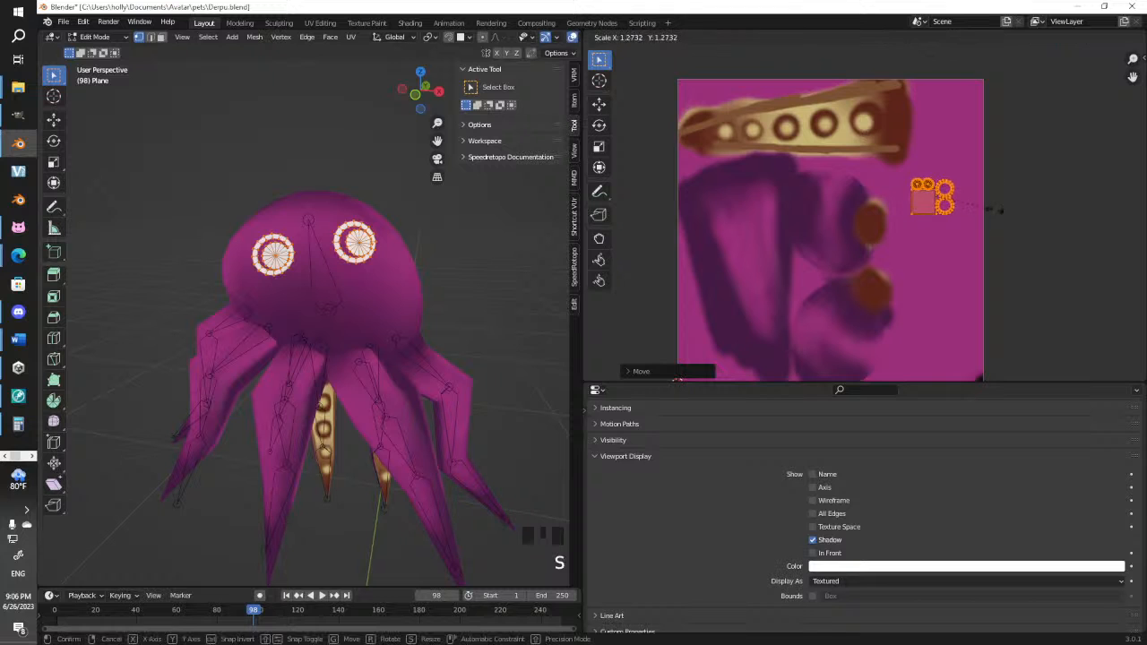
{"action": "left_click", "coordinate": [1026, 239]}
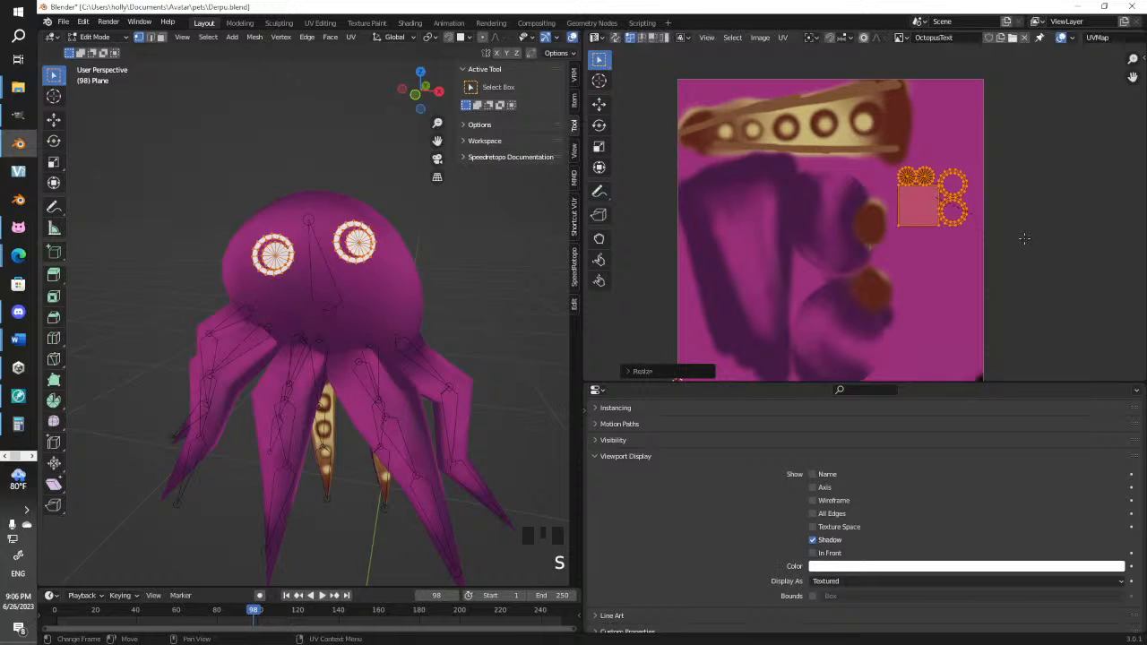
Select the leftover square plane connected to the eye mesh object and delete its faces
{"action": "left_click", "coordinate": [907, 252]}
{"action": "left_click", "coordinate": [911, 226]}
{"action": "middle_click_drag", "start_coordinate": [385, 295], "coordinate": [290, 310]}
{"action": "scroll", "coordinate": [370, 255], "scroll_direction": "down", "scroll_amount": 6}
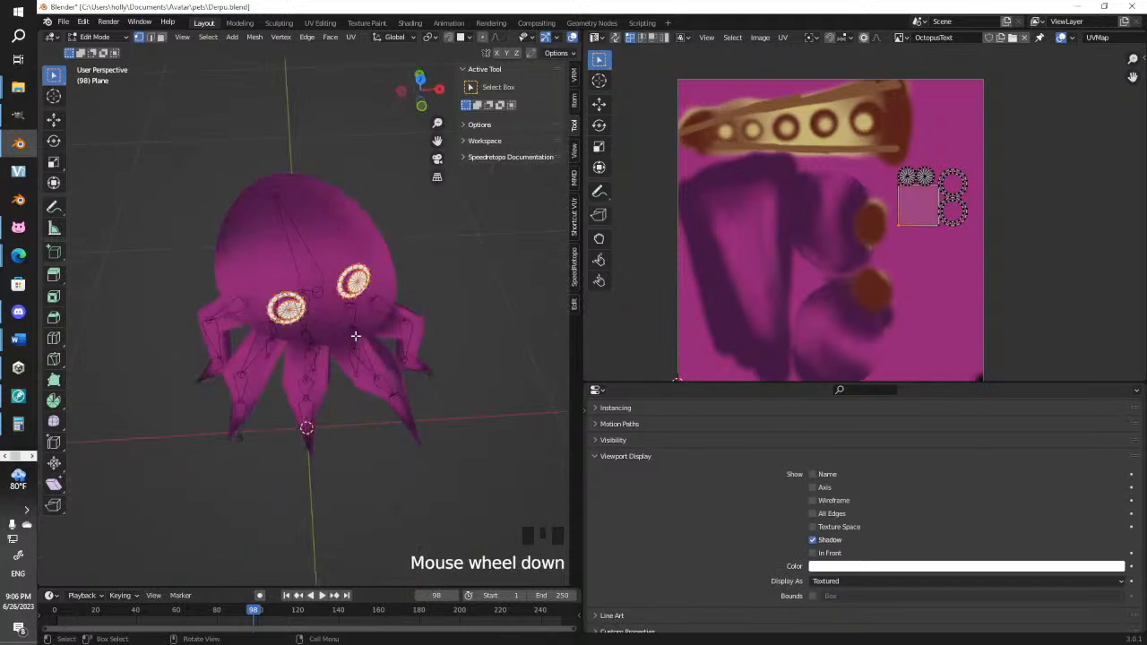
{"action": "left_click", "coordinate": [363, 208]}
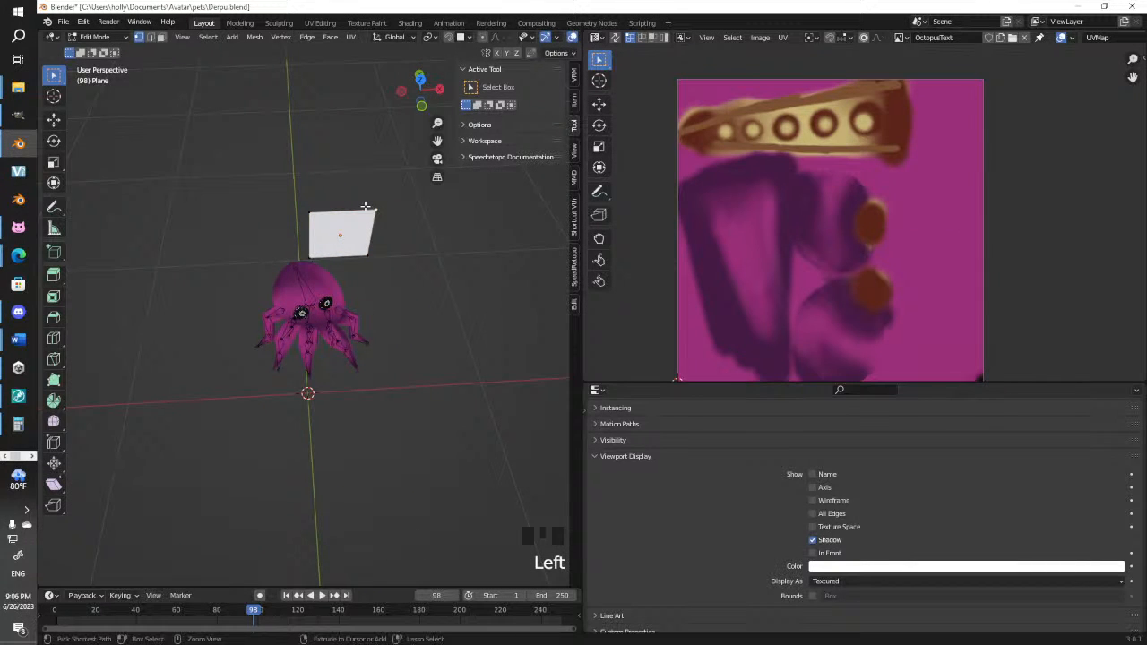
{"action": "key", "text": "ctrl+l"}
{"action": "key", "text": "x"}
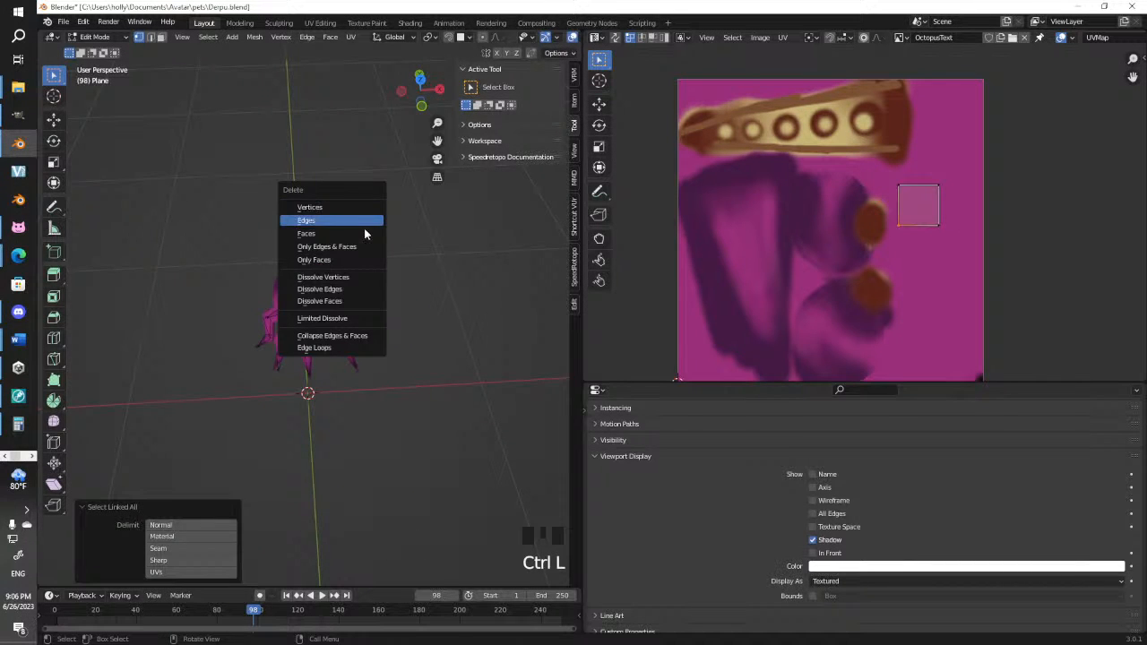
{"action": "left_click", "coordinate": [366, 236]}
View the octopus from the front and return the eye mesh to Object Mode
{"action": "middle_click_drag", "start_coordinate": [367, 235], "coordinate": [326, 266]}
{"action": "scroll", "coordinate": [326, 262], "scroll_direction": "down", "scroll_amount": 2}
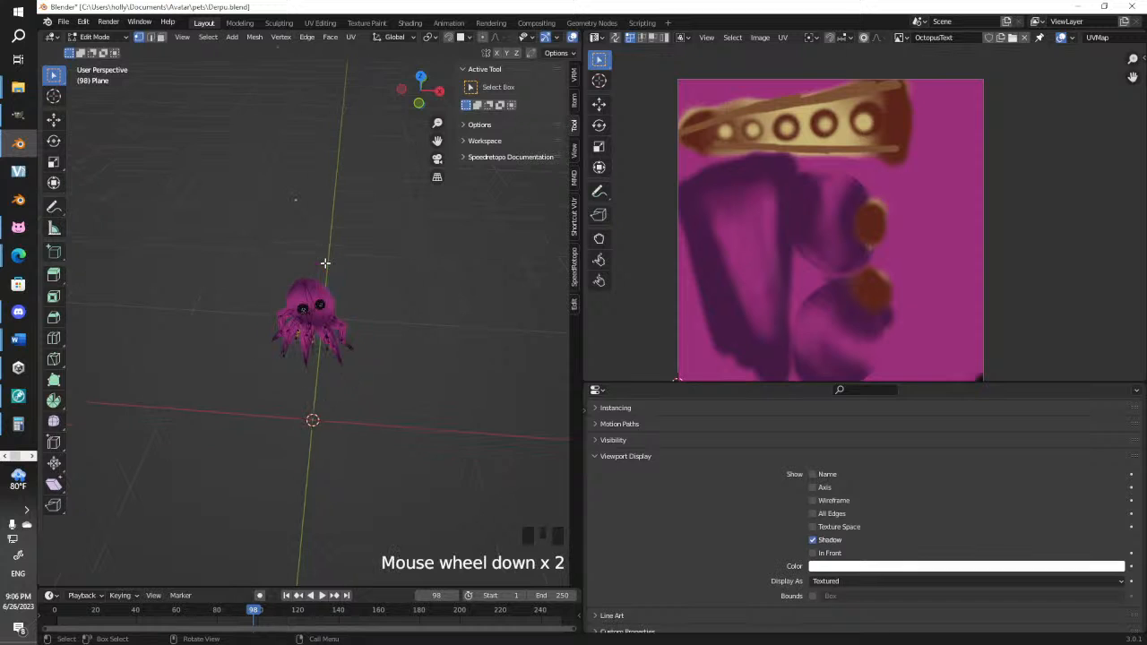
{"action": "middle_click_drag", "start_coordinate": [316, 314], "coordinate": [382, 277], "text": "shift"}
{"action": "scroll", "coordinate": [381, 277], "scroll_direction": "up", "scroll_amount": 5}
{"action": "middle_click_drag", "start_coordinate": [414, 236], "coordinate": [313, 250], "text": "shift"}
{"action": "key", "text": "KP_1"}
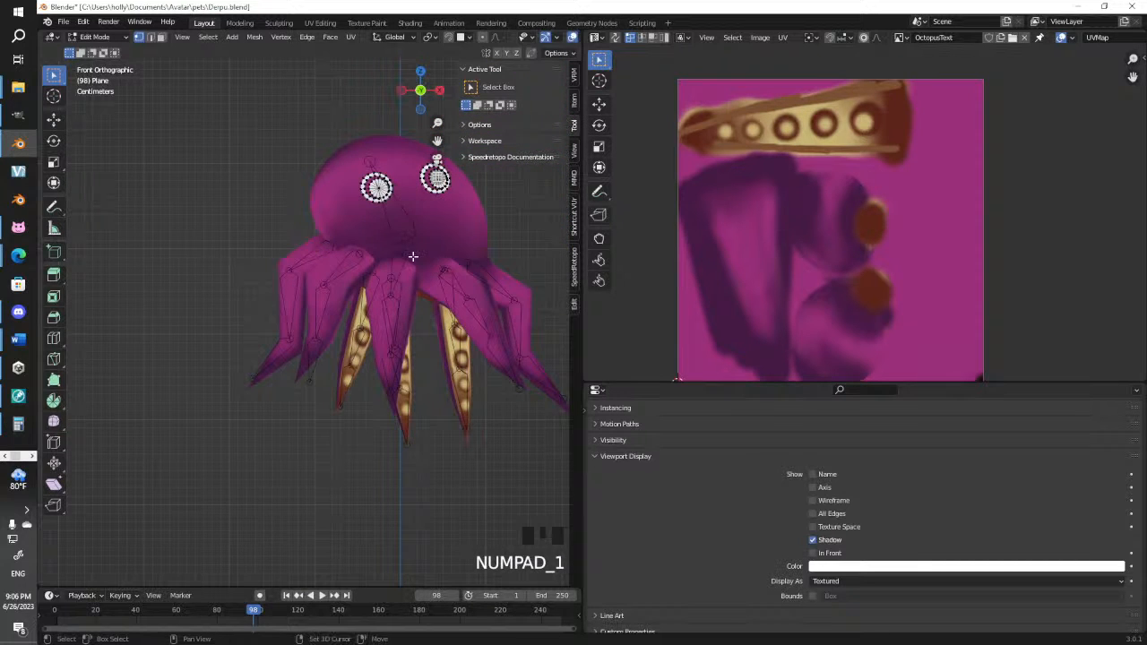
{"action": "middle_click_drag", "start_coordinate": [410, 256], "coordinate": [281, 295], "text": "shift"}
{"action": "scroll", "coordinate": [267, 336], "scroll_direction": "up", "scroll_amount": 3}
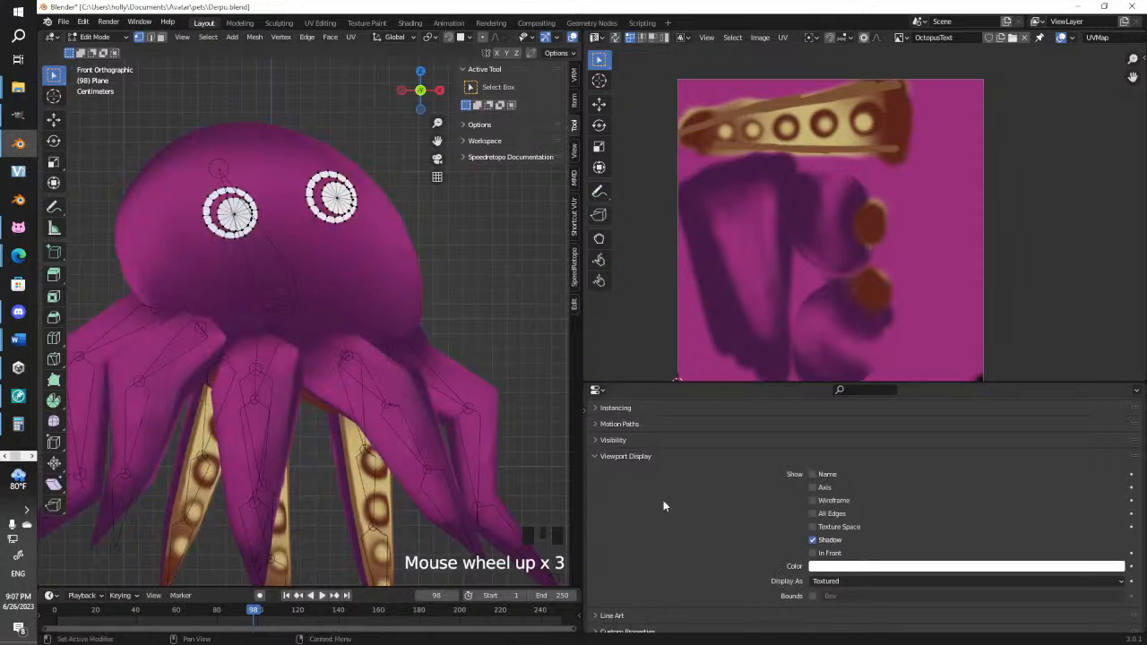
{"action": "left_click", "coordinate": [96, 37]}
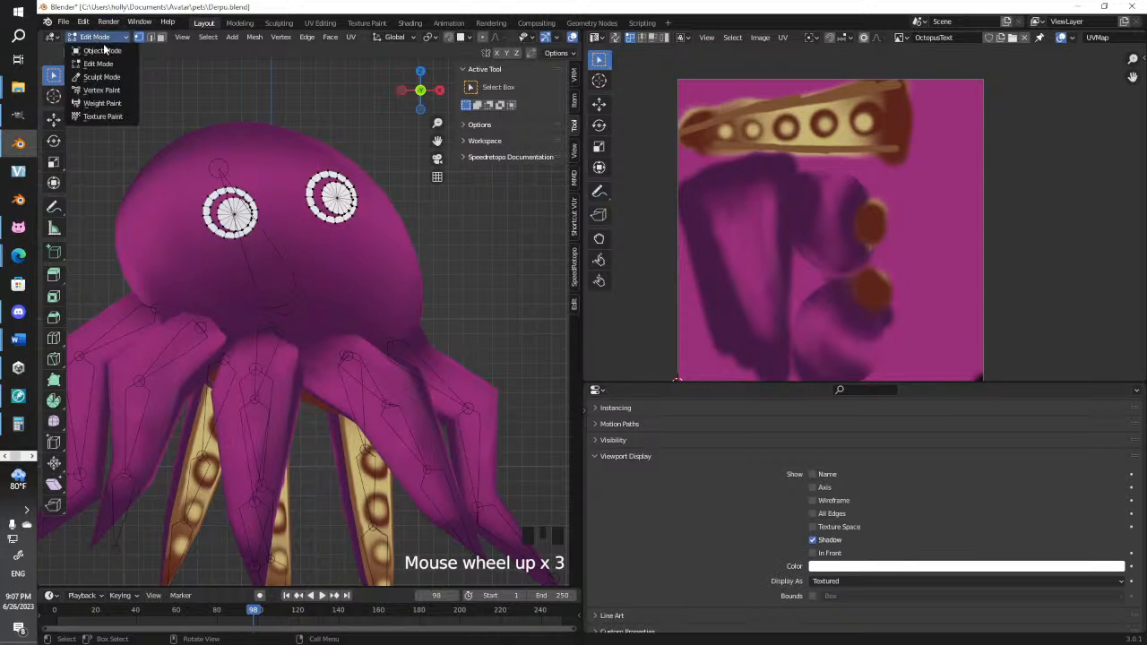
{"action": "left_click", "coordinate": [95, 47]}
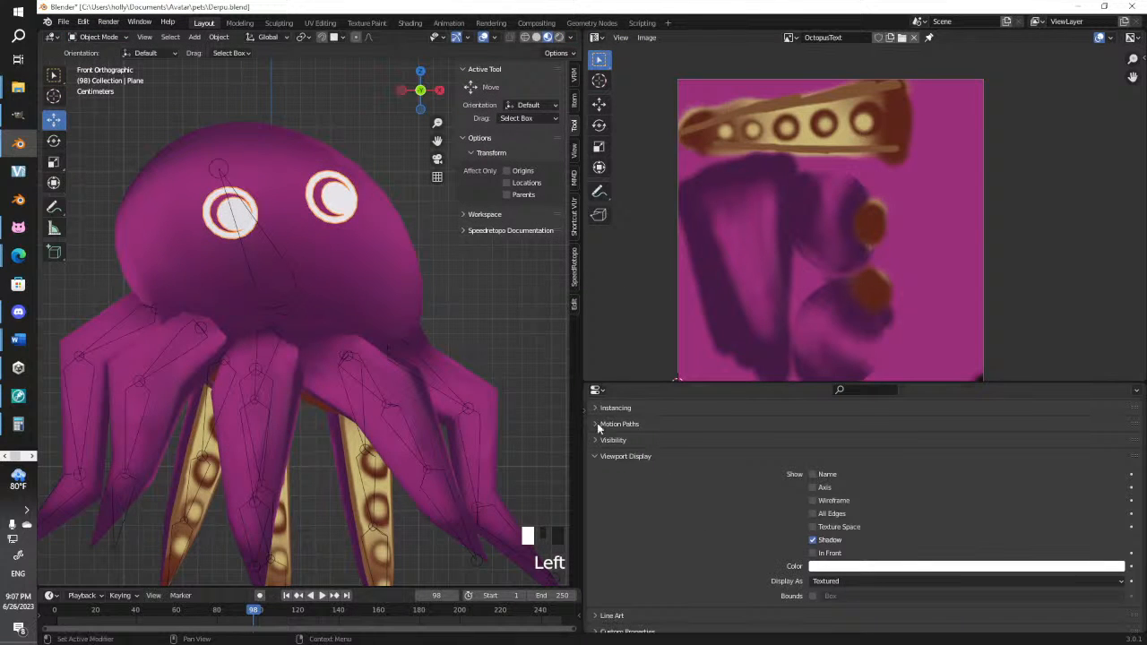
Show the eye object's material properties and assign it the existing Material.001
{"action": "left_click_drag", "start_coordinate": [583, 411], "coordinate": [601, 412]}
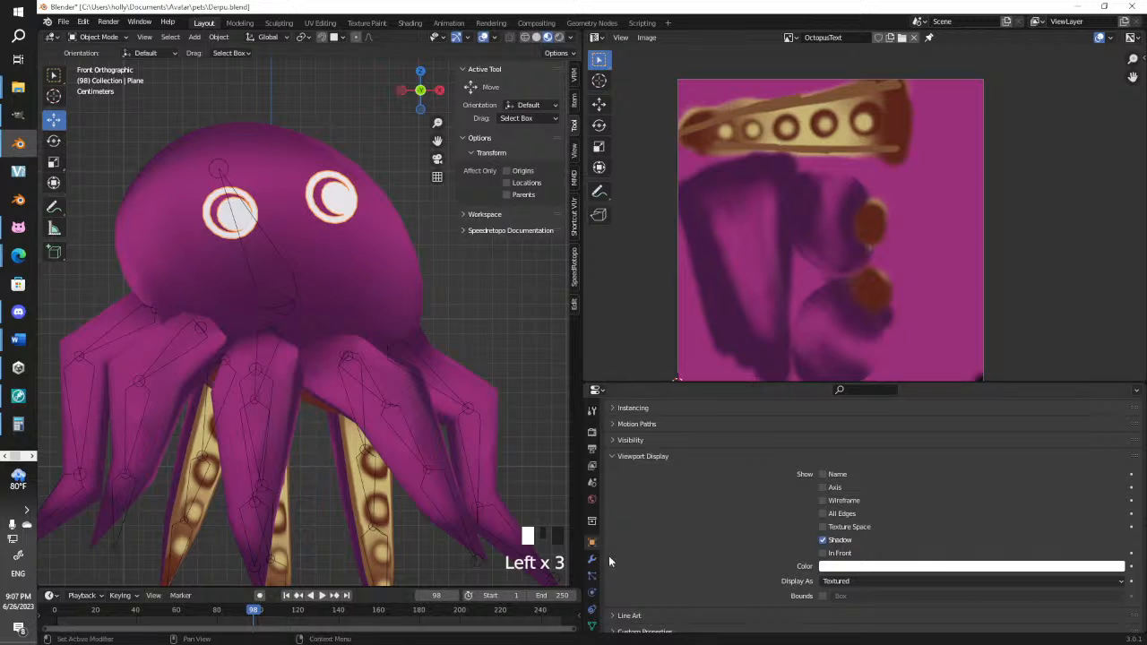
{"action": "scroll", "coordinate": [591, 592], "scroll_direction": "down", "scroll_amount": 2}
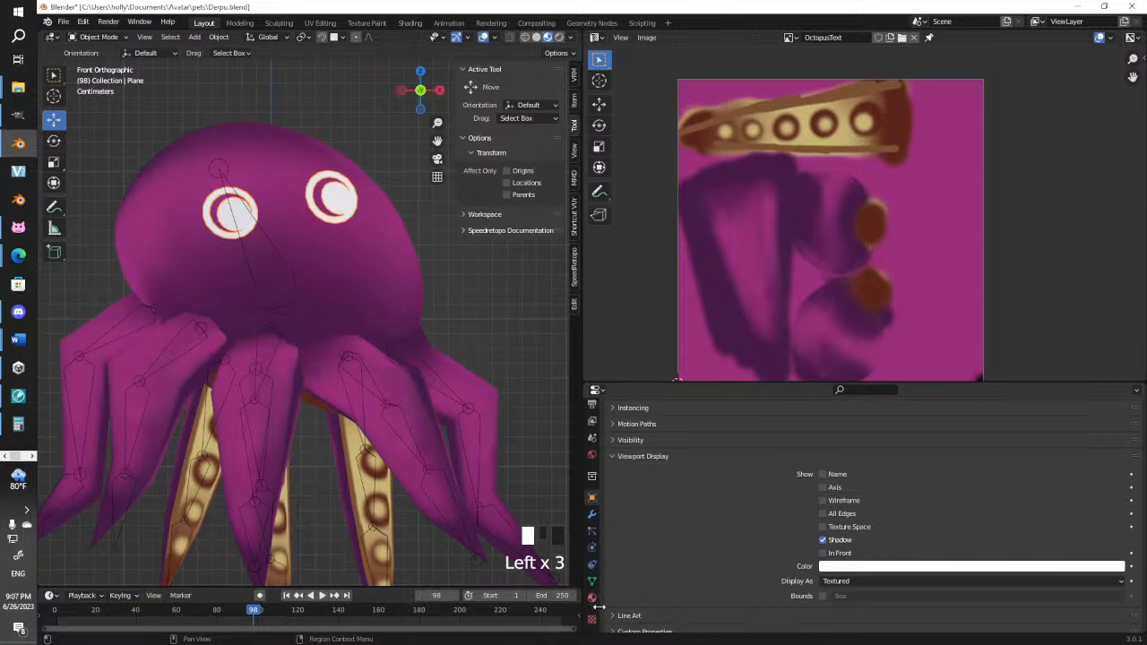
{"action": "left_click", "coordinate": [593, 599]}
{"action": "left_click", "coordinate": [613, 480]}
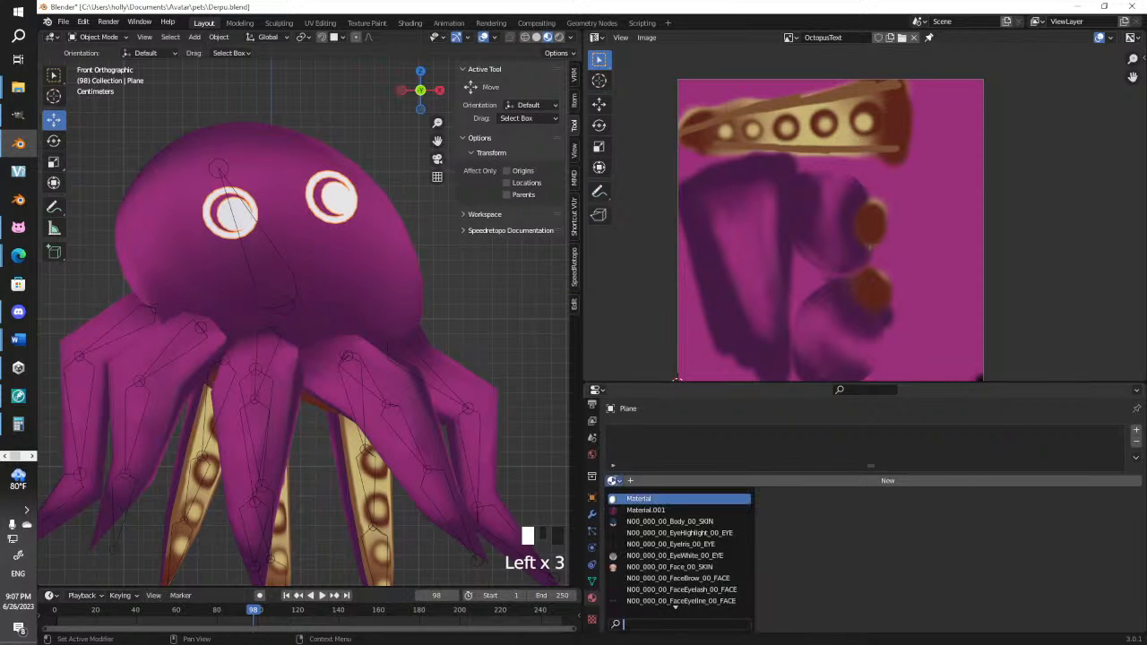
{"action": "left_click", "coordinate": [645, 510]}
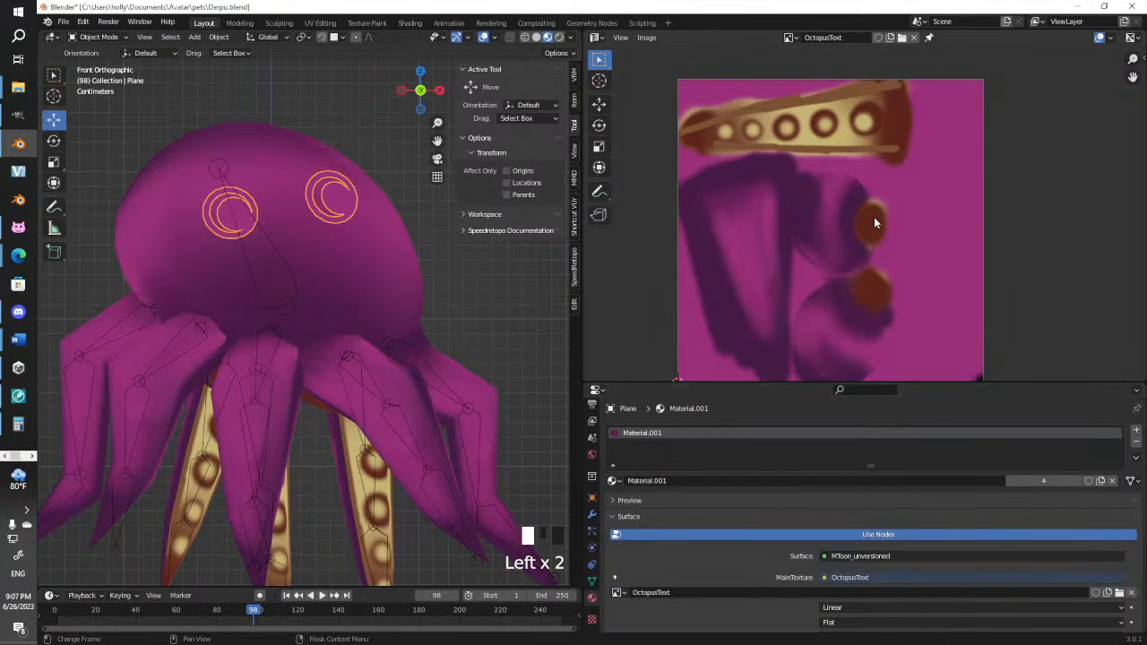
Switch the UV Editor to the Image Editor for OctopusText and put the eye mesh in Texture Paint mode
{"action": "middle_click_drag", "start_coordinate": [277, 191], "coordinate": [328, 379]}
{"action": "scroll", "coordinate": [324, 161], "scroll_direction": "up", "scroll_amount": 3}
{"action": "scroll", "coordinate": [328, 379], "scroll_direction": "up", "scroll_amount": 5}
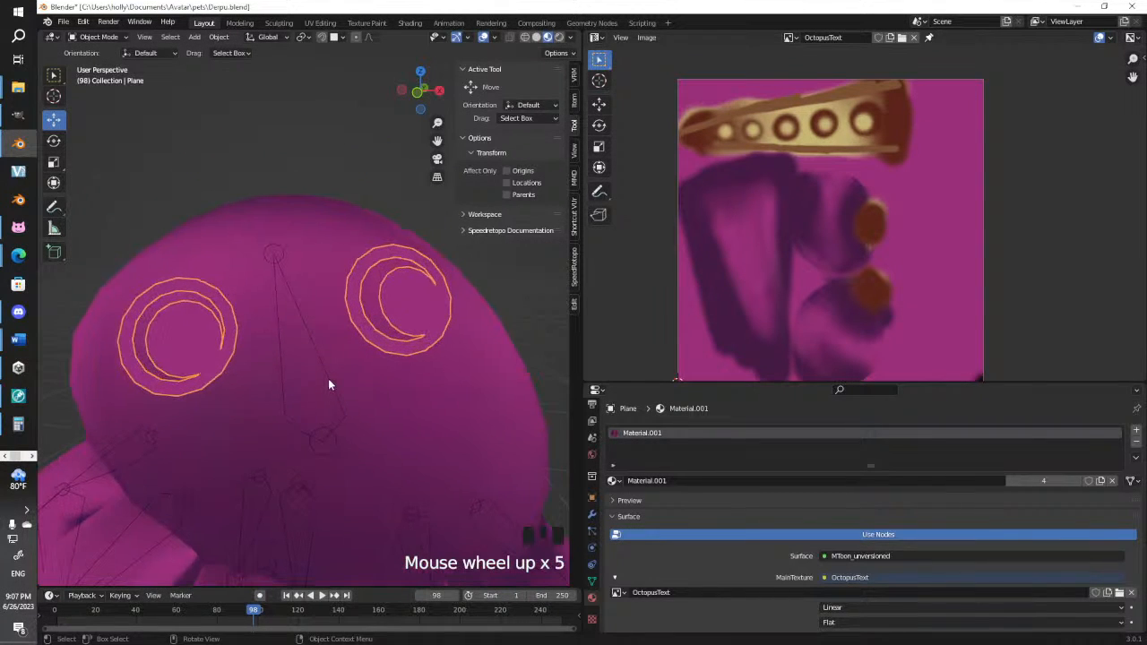
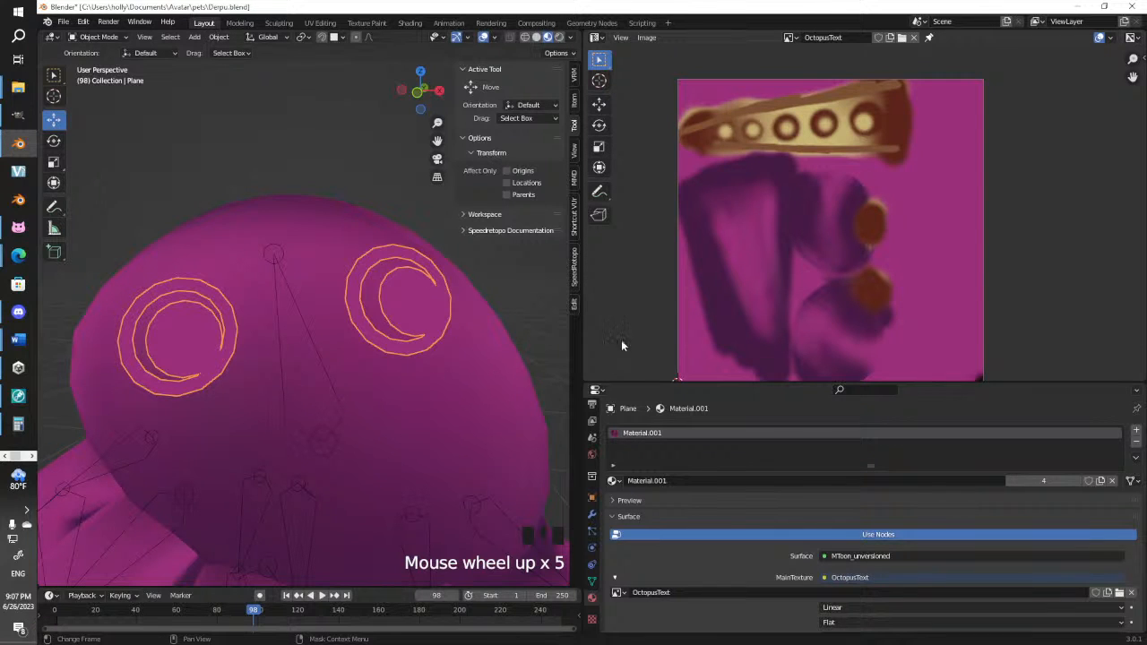
{"action": "left_click", "coordinate": [596, 36]}
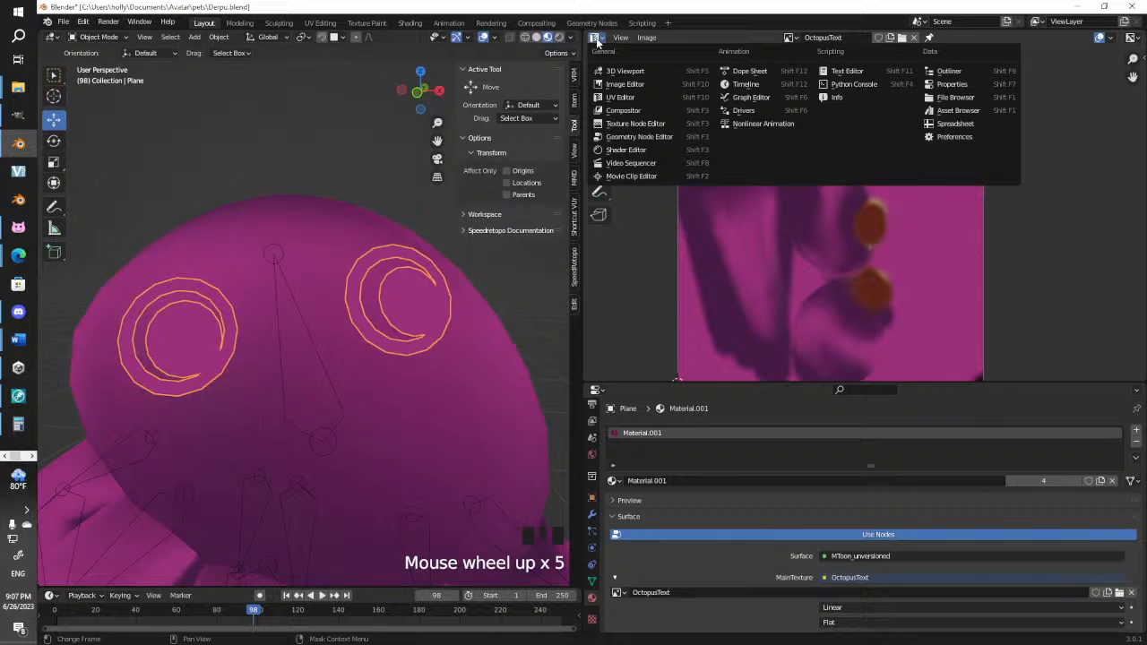
{"action": "left_click", "coordinate": [623, 84]}
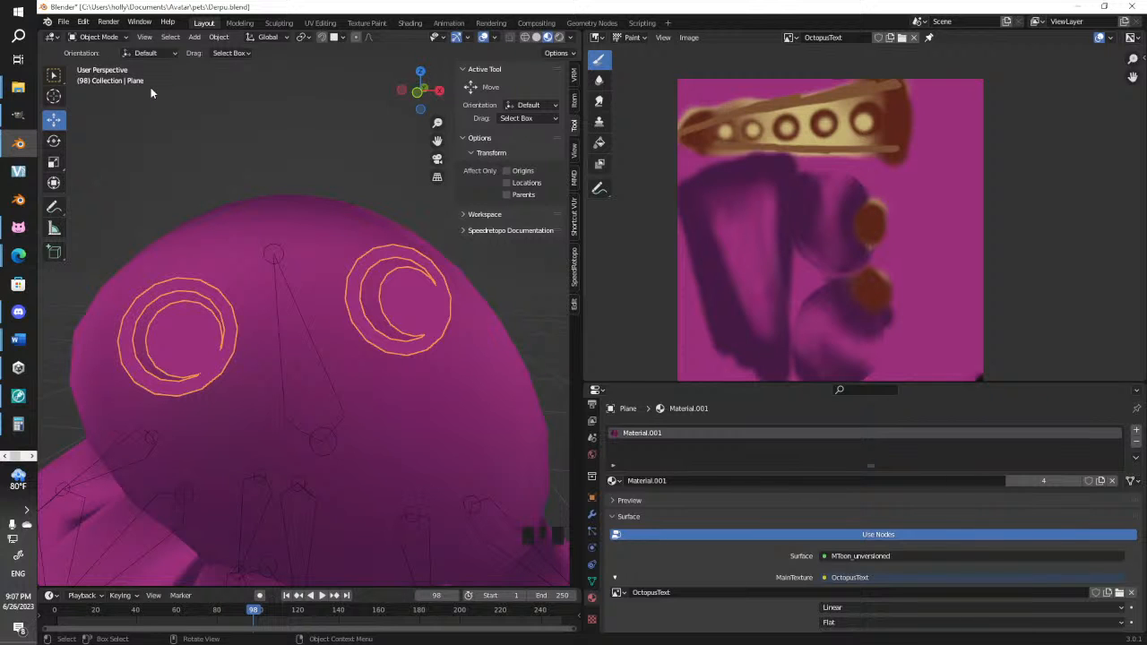
{"action": "left_click", "coordinate": [121, 38]}
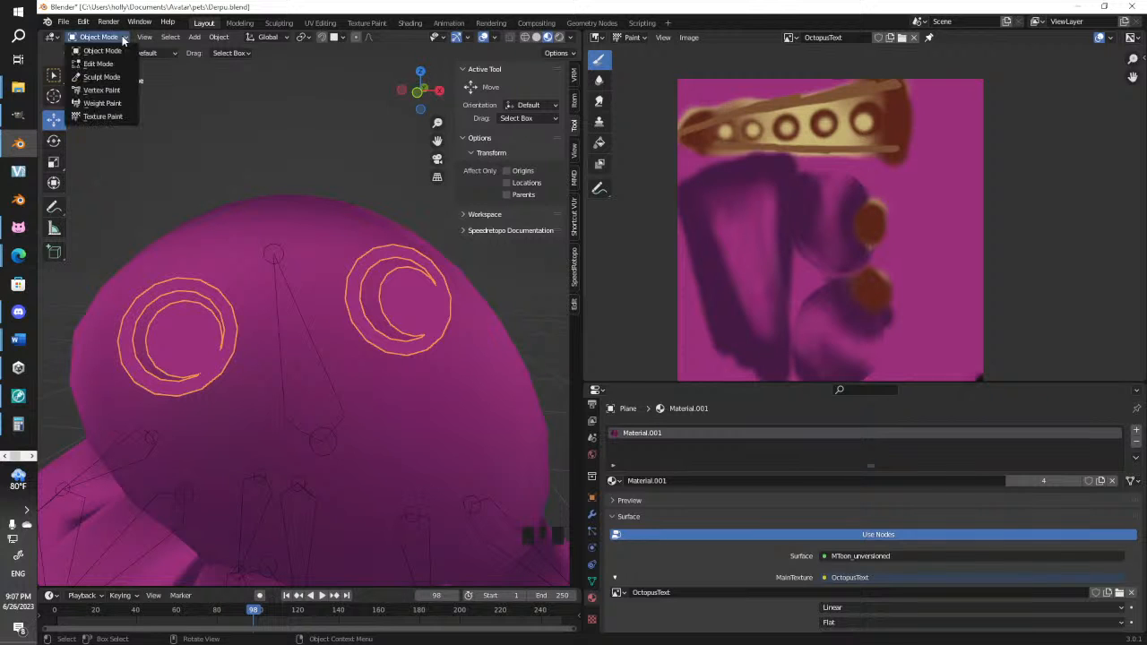
{"action": "left_click", "coordinate": [106, 117]}
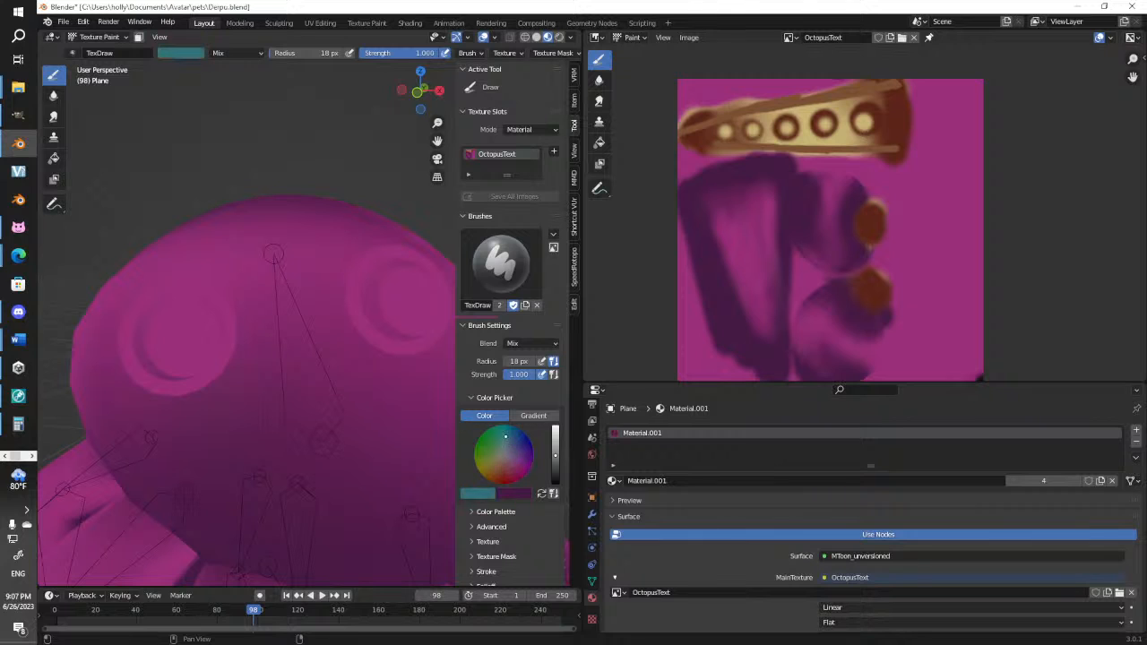
Set the paint brush colour to green and its blending mode to Multiply
{"action": "left_click_drag", "start_coordinate": [506, 437], "coordinate": [482, 433]}
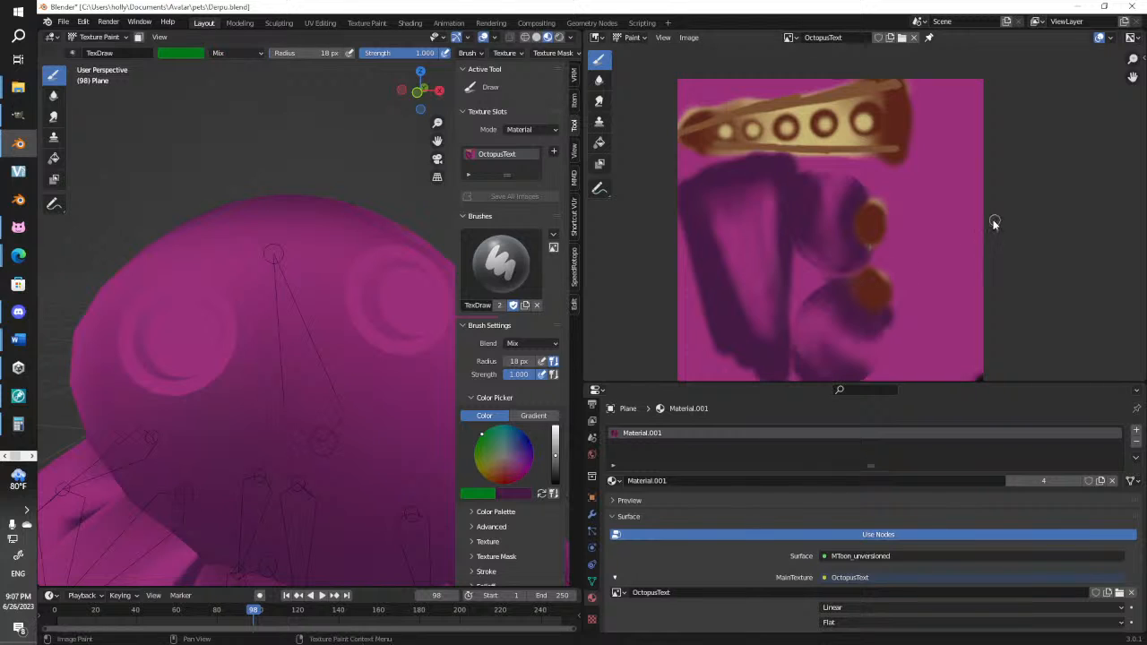
{"action": "left_click", "coordinate": [600, 38]}
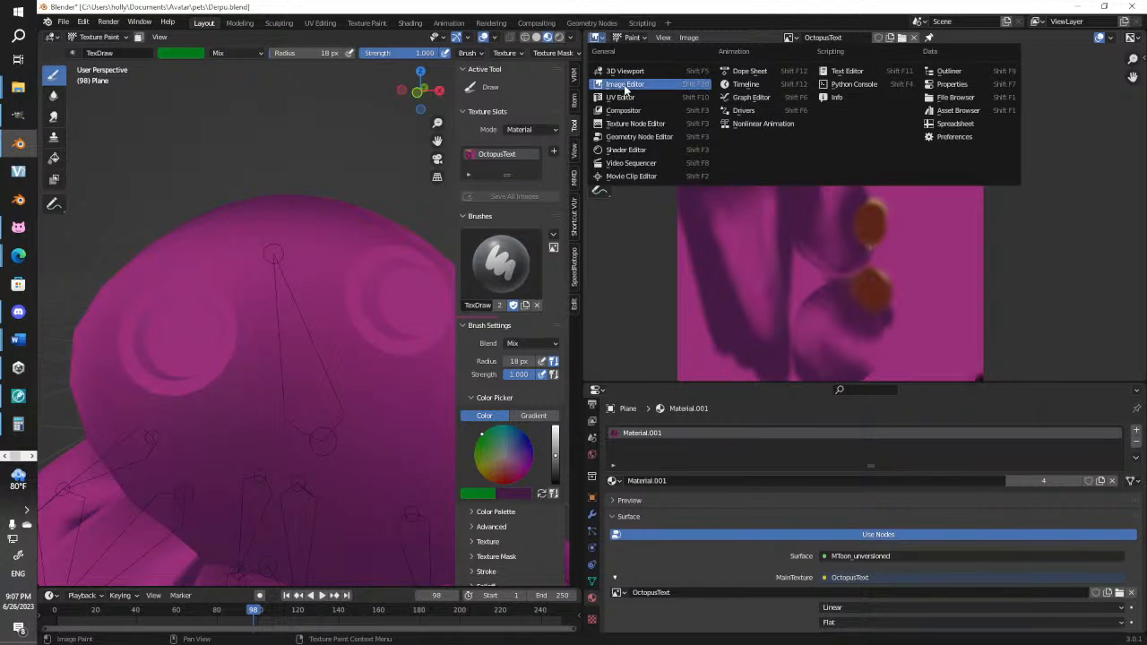
{"action": "left_click", "coordinate": [631, 99]}
{"action": "left_click", "coordinate": [599, 38]}
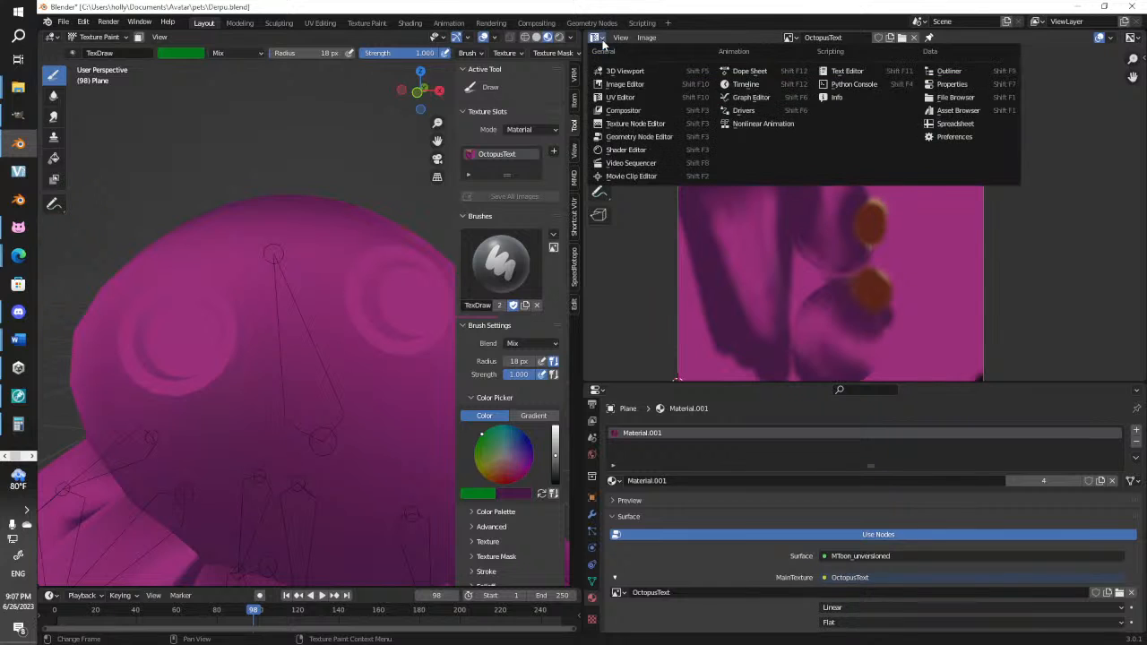
{"action": "left_click", "coordinate": [624, 86]}
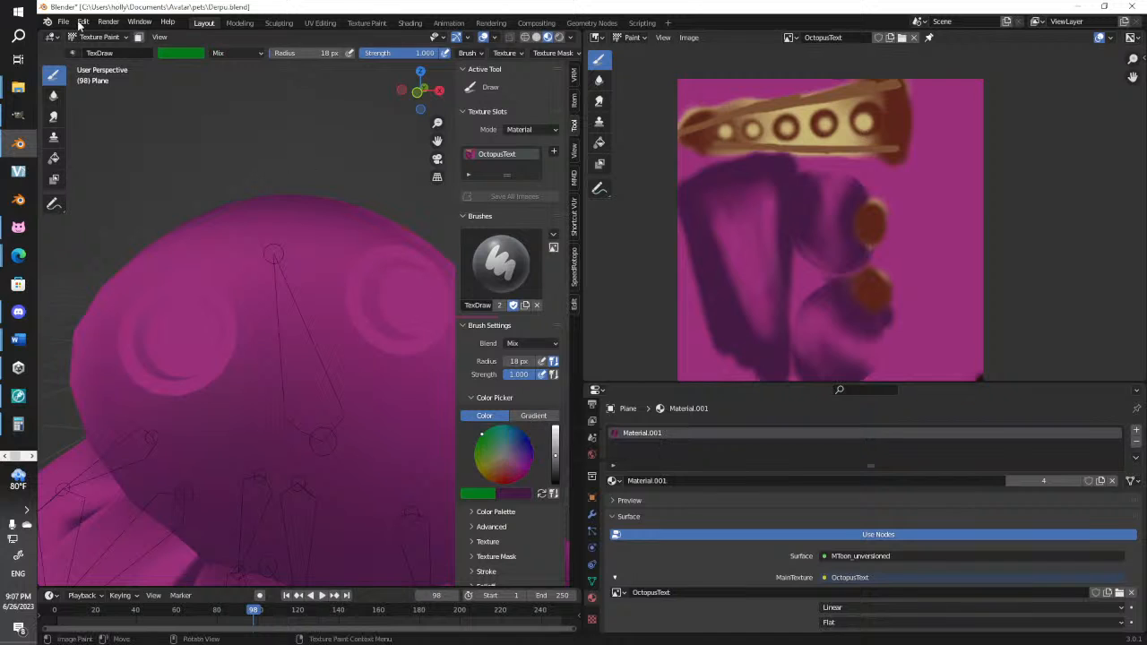
{"action": "left_click", "coordinate": [120, 38]}
{"action": "left_click", "coordinate": [206, 57]}
{"action": "left_click", "coordinate": [197, 56]}
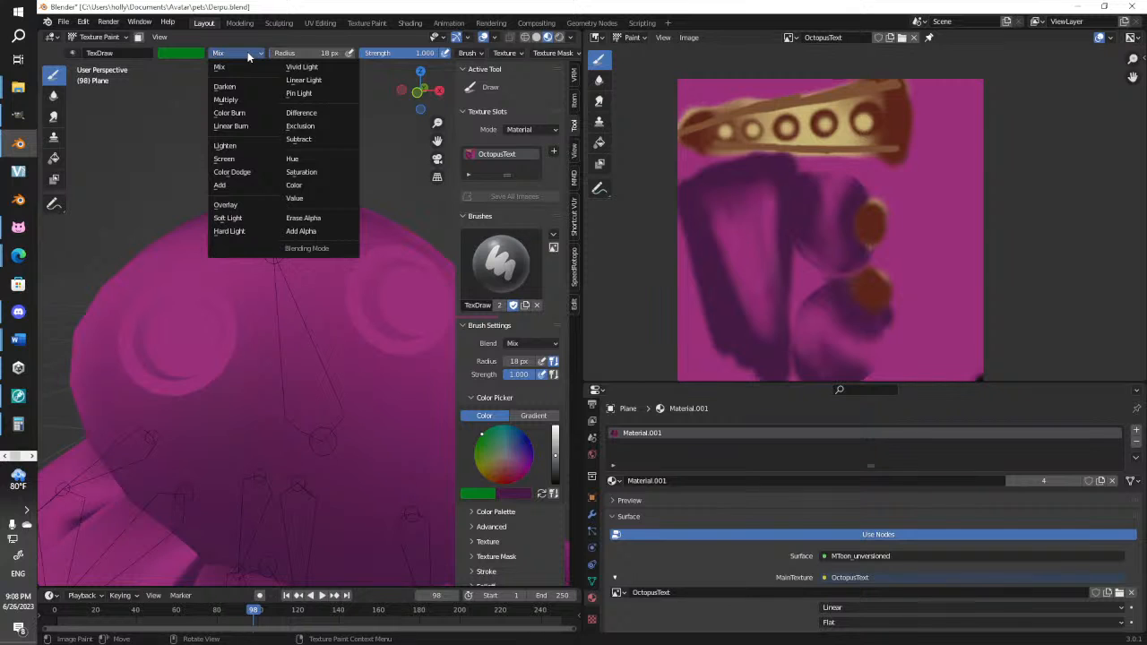
{"action": "left_click", "coordinate": [226, 99]}
Flip the normals of all the eye geometry, and try a green brush stroke on the pupil disc before undoing it
{"action": "key", "text": "Tab"}
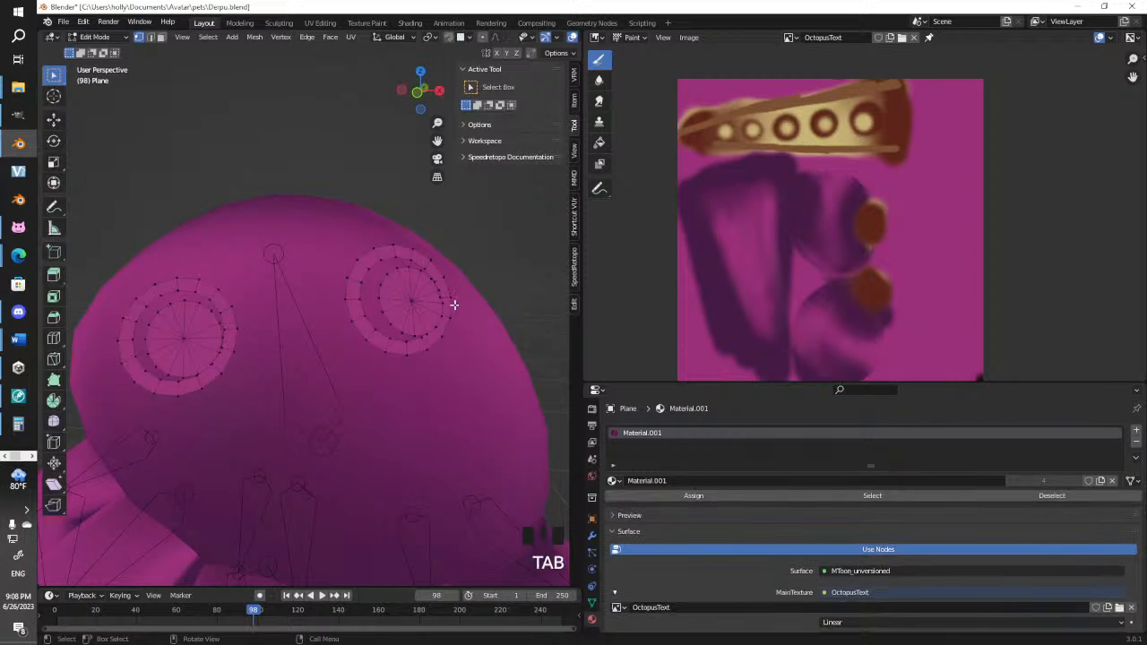
{"action": "key", "text": "a"}
{"action": "key", "text": "ctrl+n"}
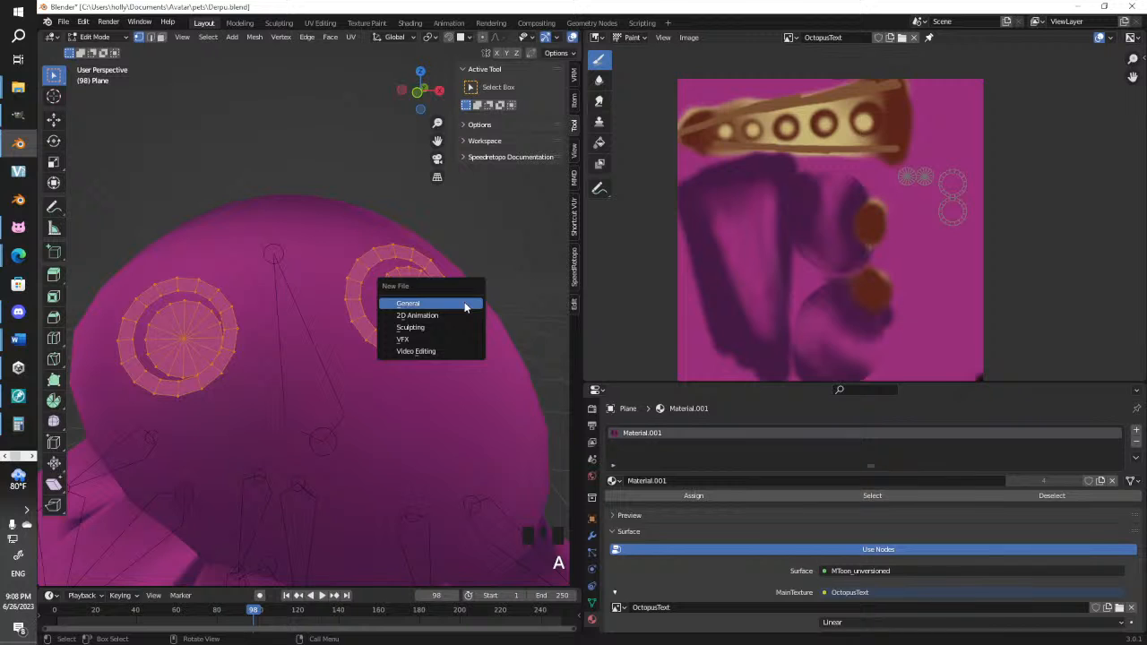
{"action": "left_click", "coordinate": [252, 37]}
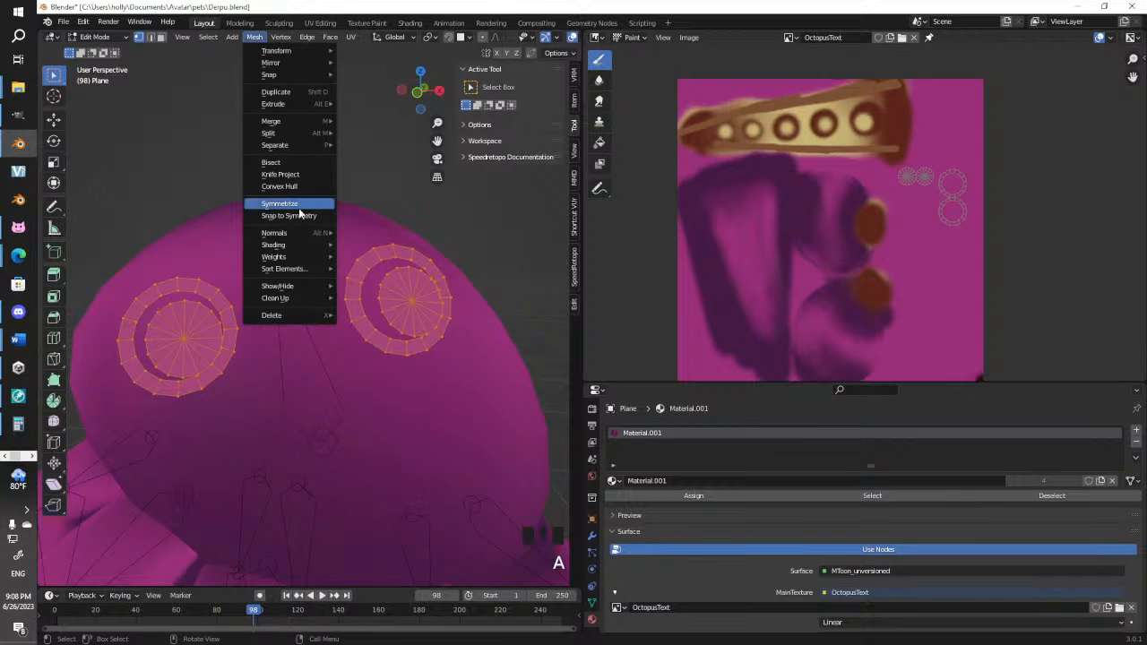
{"action": "mouse_move", "coordinate": [300, 232]}
{"action": "left_click", "coordinate": [373, 234]}
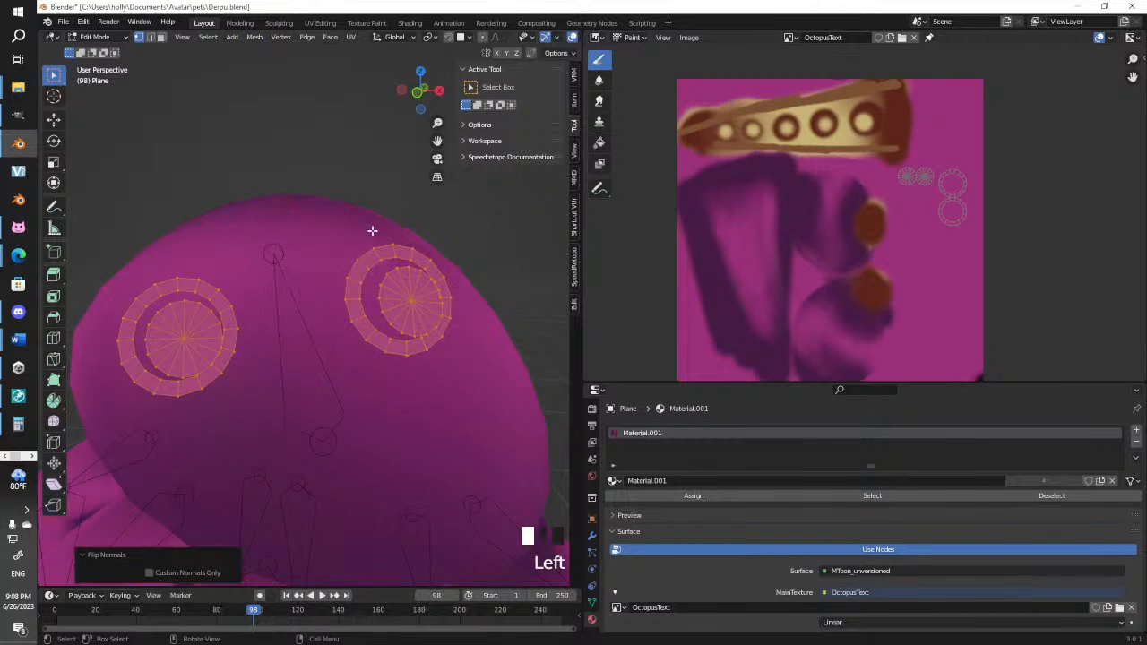
{"action": "key", "text": "Tab"}
{"action": "left_click_drag", "start_coordinate": [409, 314], "coordinate": [413, 309]}
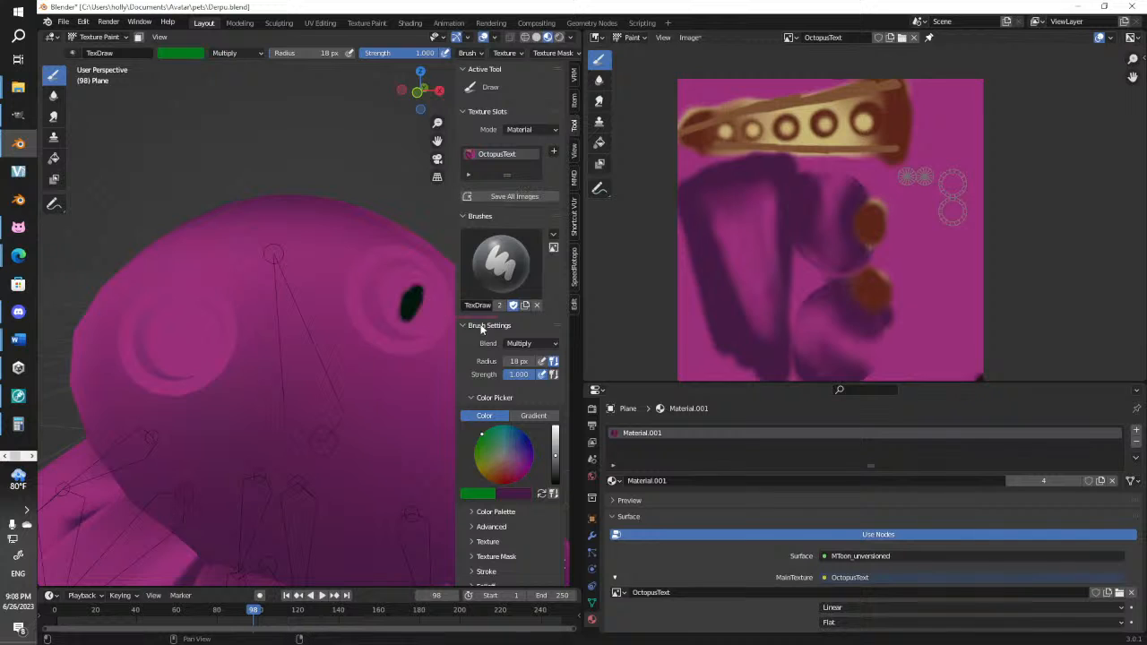
{"action": "key", "text": "ctrl+z"}
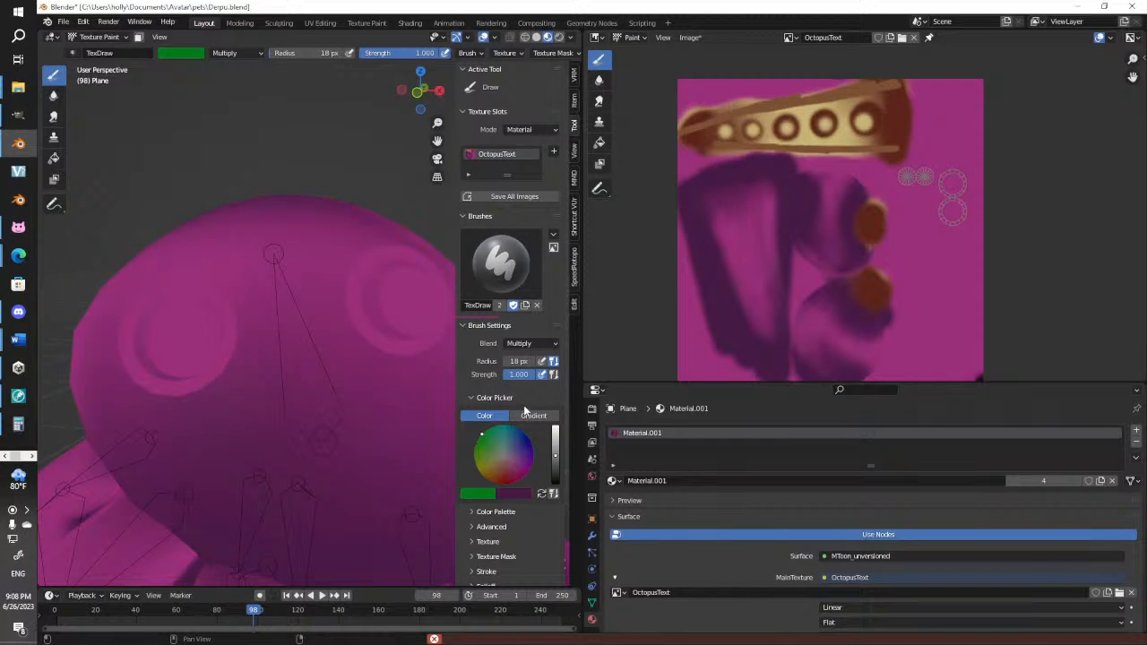
Set the brush to dark teal with Mix blending and fill the disc of the octopus's left eye
{"action": "left_click_drag", "start_coordinate": [520, 439], "coordinate": [507, 432]}
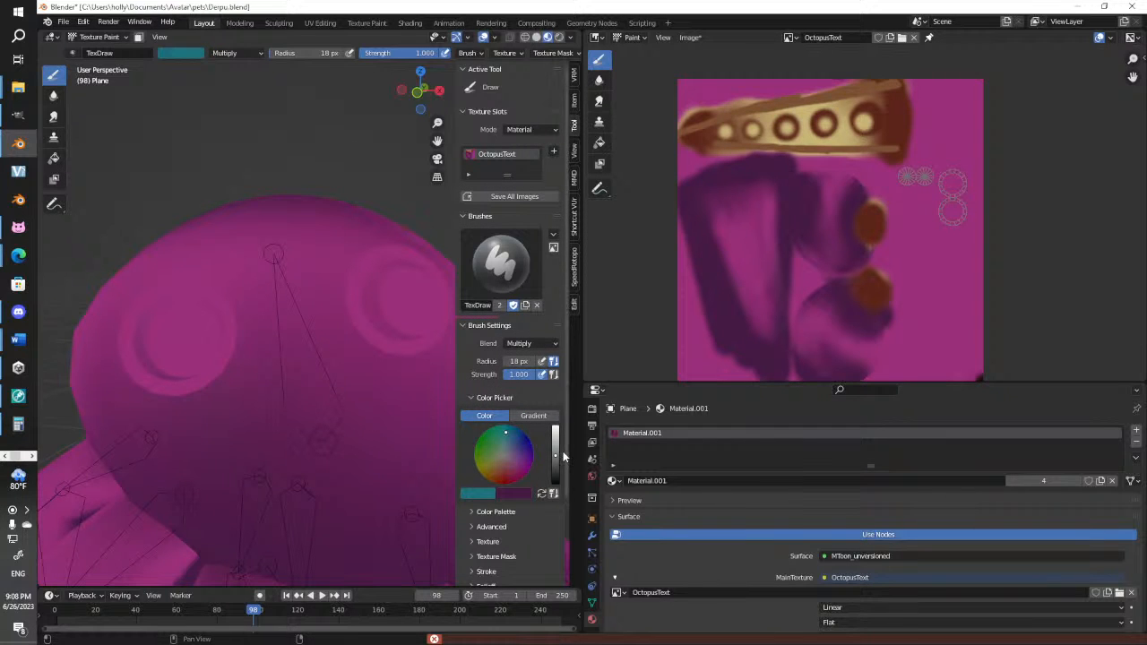
{"action": "mouse_move", "coordinate": [386, 284]}
{"action": "left_mouse_down"}
{"action": "mouse_move", "coordinate": [412, 304]}
{"action": "mouse_move", "coordinate": [402, 313]}
{"action": "mouse_move", "coordinate": [392, 300]}
{"action": "left_mouse_up"}
{"action": "left_click", "coordinate": [224, 54]}
{"action": "left_click", "coordinate": [233, 65]}
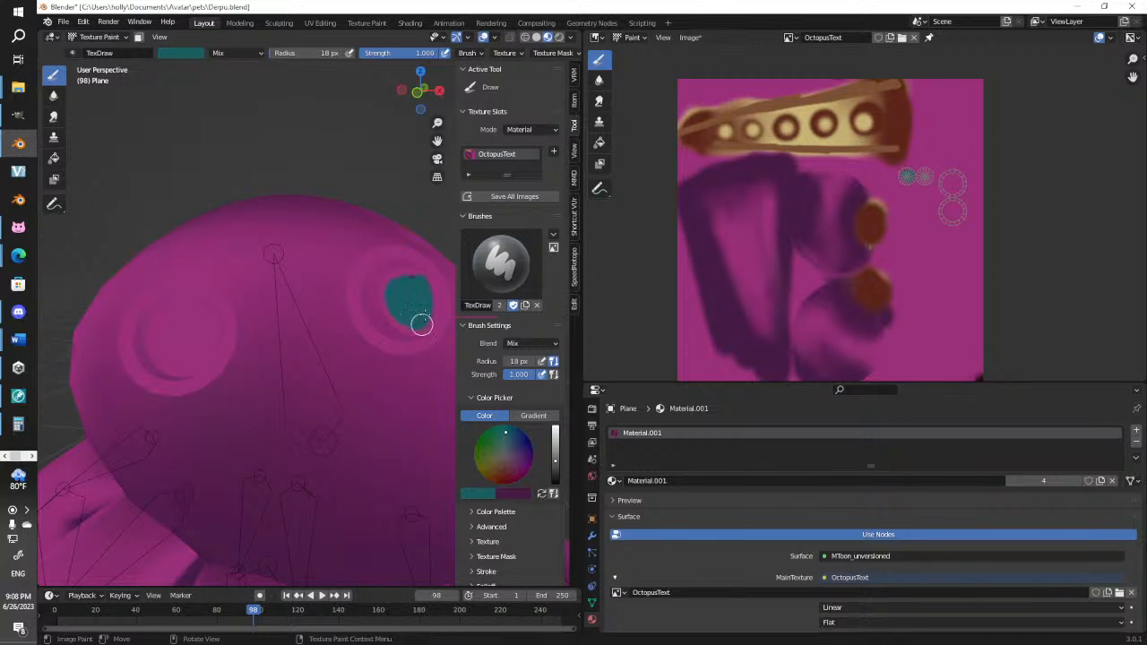
{"action": "left_click_drag", "start_coordinate": [422, 325], "coordinate": [417, 277]}
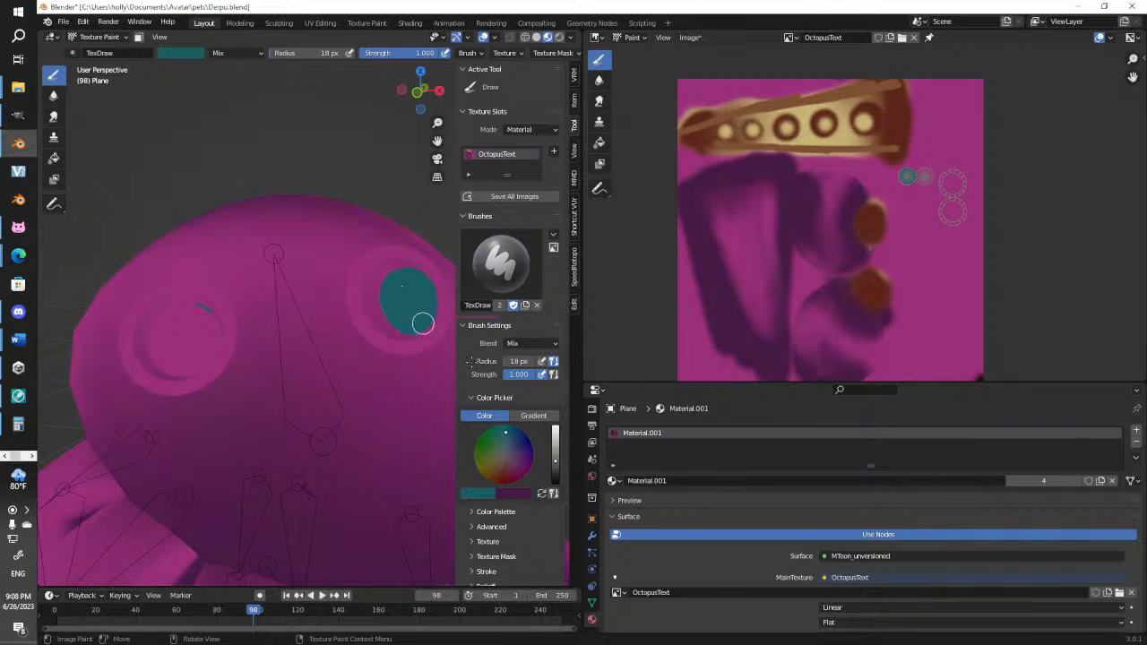
Paint a black pupil in the centre of the teal disc and add white highlights over it
{"action": "left_click_drag", "start_coordinate": [555, 460], "coordinate": [555, 489]}
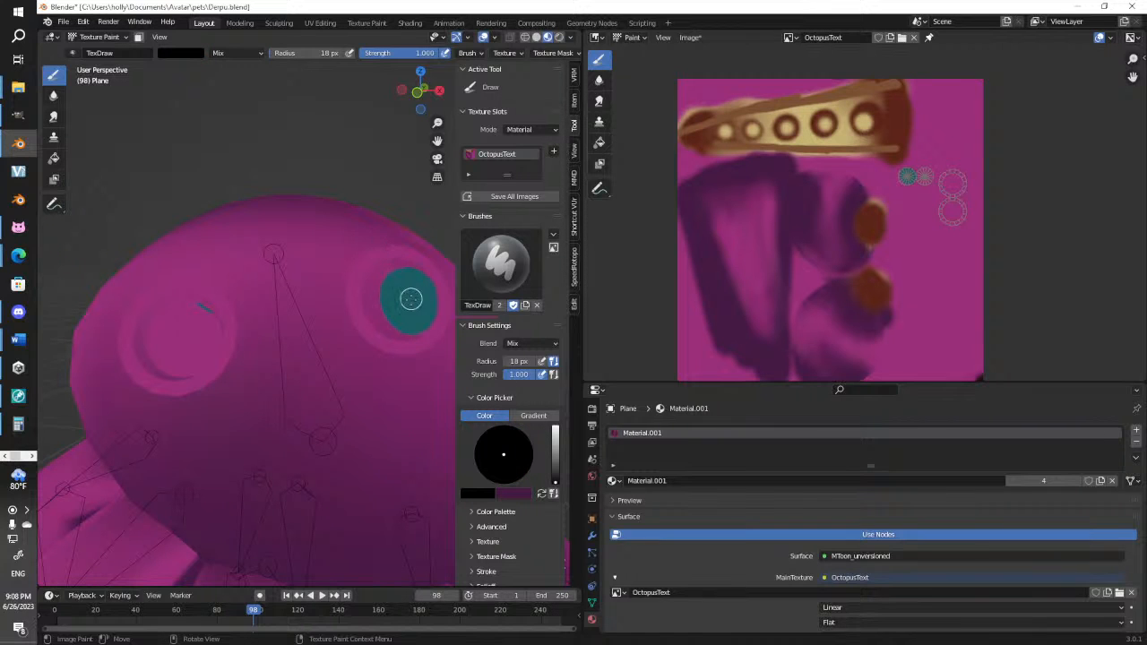
{"action": "left_click_drag", "start_coordinate": [411, 302], "coordinate": [405, 294]}
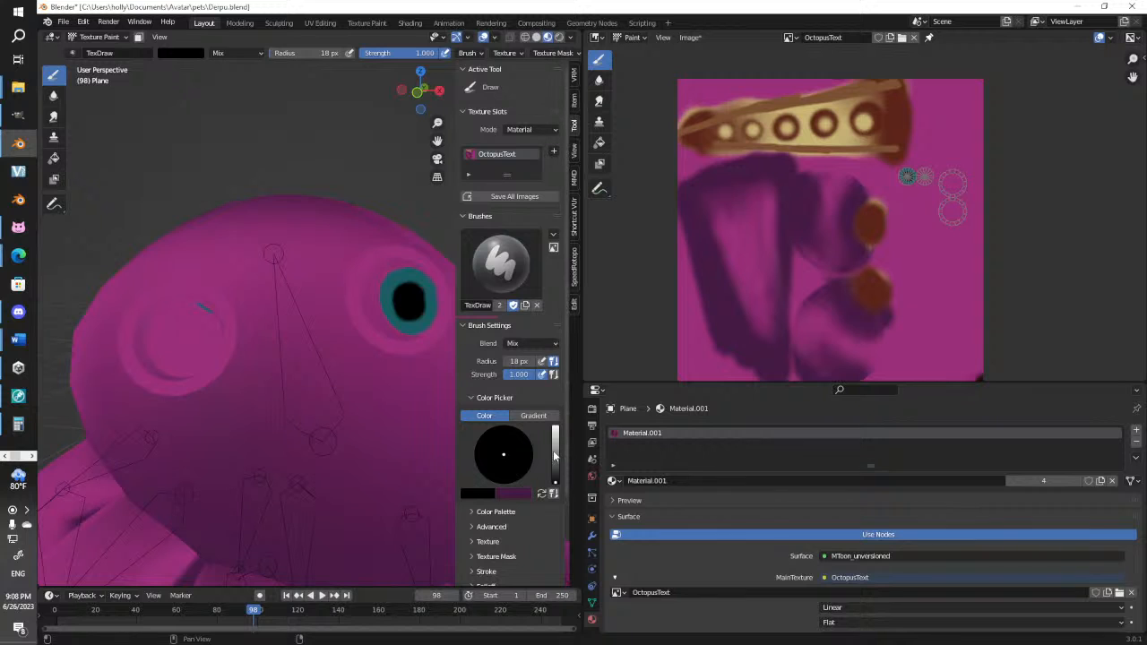
{"action": "left_click_drag", "start_coordinate": [556, 445], "coordinate": [556, 424]}
{"action": "mouse_move", "coordinate": [430, 276]}
{"action": "left_mouse_down"}
{"action": "mouse_move", "coordinate": [422, 287]}
{"action": "mouse_move", "coordinate": [432, 285]}
{"action": "left_mouse_up"}
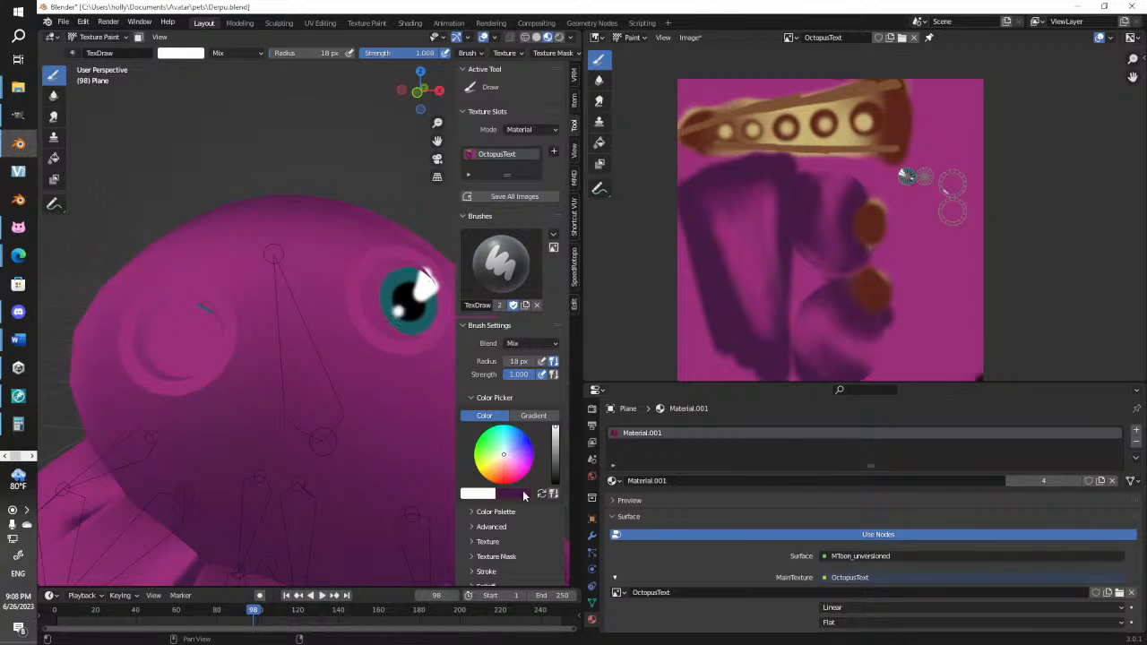
Sample the teal from the painted left eye and fill the disc of the octopus's right eye with it
{"action": "mouse_move", "coordinate": [402, 501]}
{"action": "middle_mouse_down"}
{"action": "mouse_move", "coordinate": [346, 450]}
{"action": "mouse_move", "coordinate": [337, 461]}
{"action": "middle_mouse_up"}
{"action": "scroll", "coordinate": [541, 452], "scroll_direction": "up", "scroll_amount": 1}
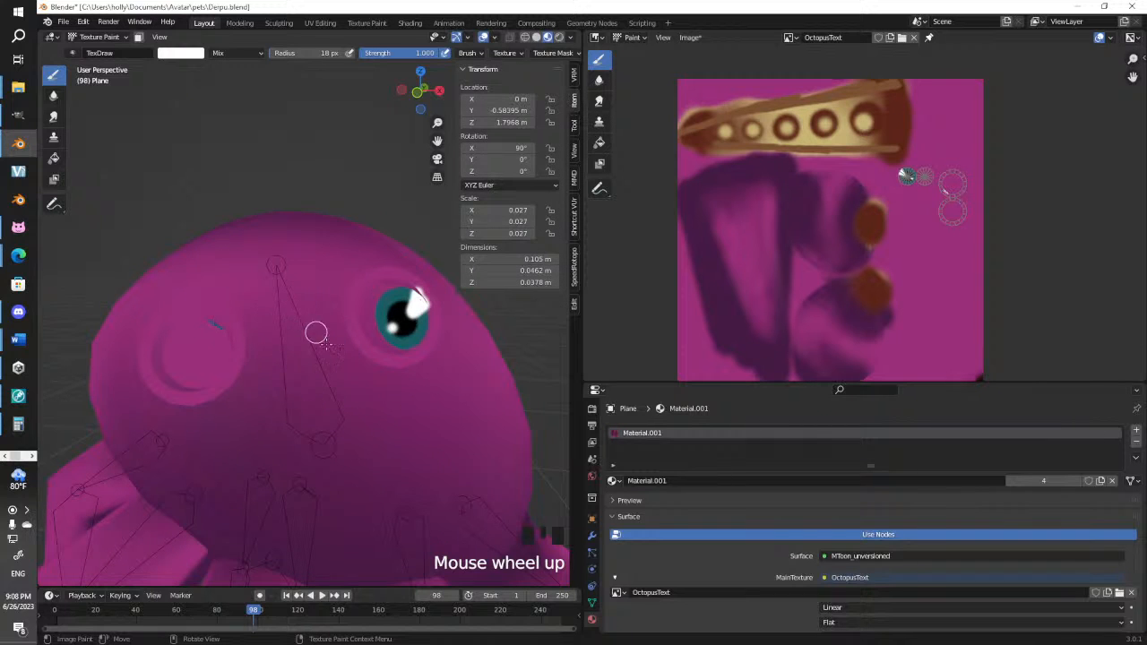
{"action": "scroll", "coordinate": [316, 333], "scroll_direction": "up", "scroll_amount": 2}
{"action": "middle_click_drag", "start_coordinate": [387, 329], "coordinate": [323, 334], "text": "shift"}
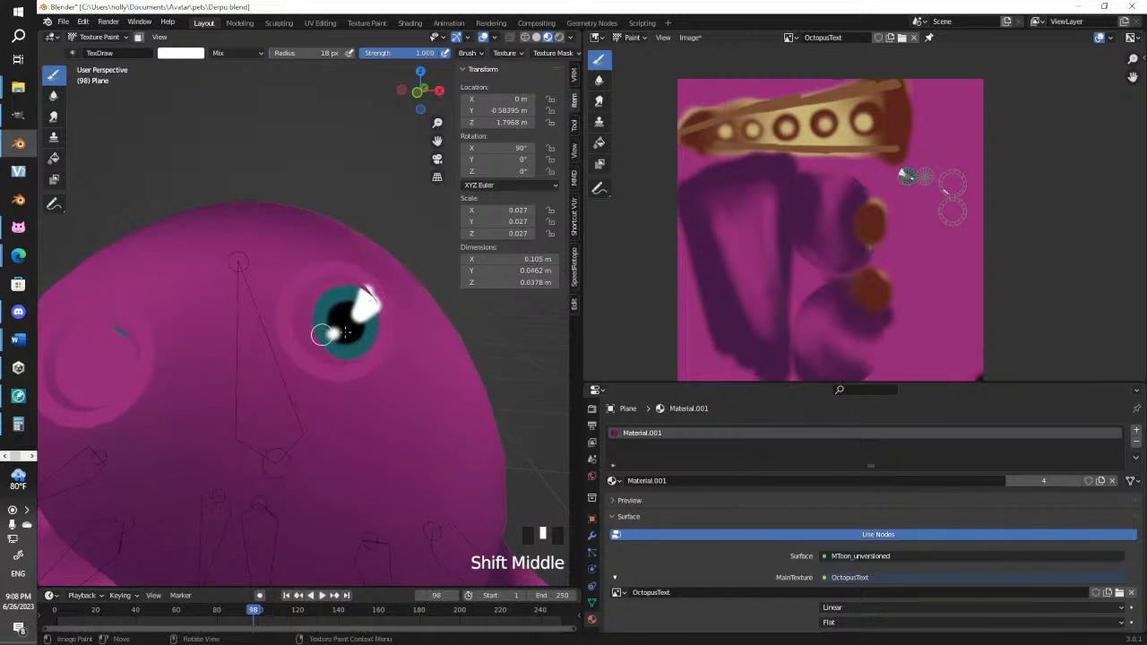
{"action": "left_click", "coordinate": [182, 54]}
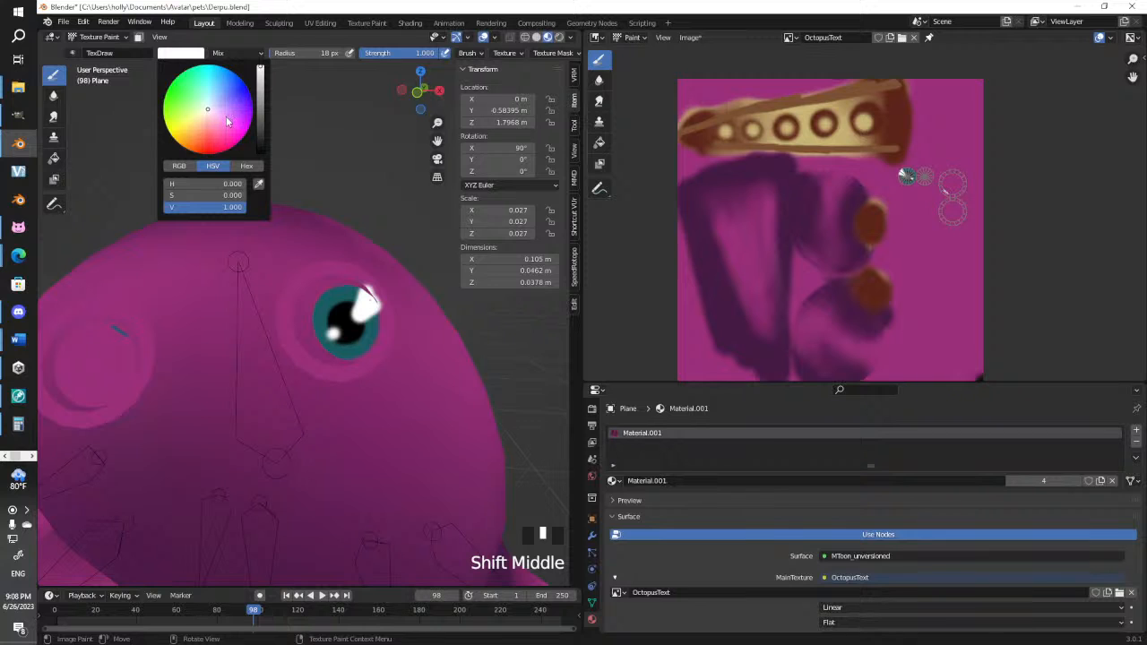
{"action": "left_click", "coordinate": [258, 185]}
{"action": "left_click", "coordinate": [343, 300]}
{"action": "mouse_move", "coordinate": [342, 300]}
{"action": "middle_mouse_down", "text": "shift"}
{"action": "mouse_move", "coordinate": [441, 348]}
{"action": "mouse_move", "coordinate": [473, 335]}
{"action": "middle_mouse_up", "text": "shift"}
{"action": "left_click", "coordinate": [260, 336]}
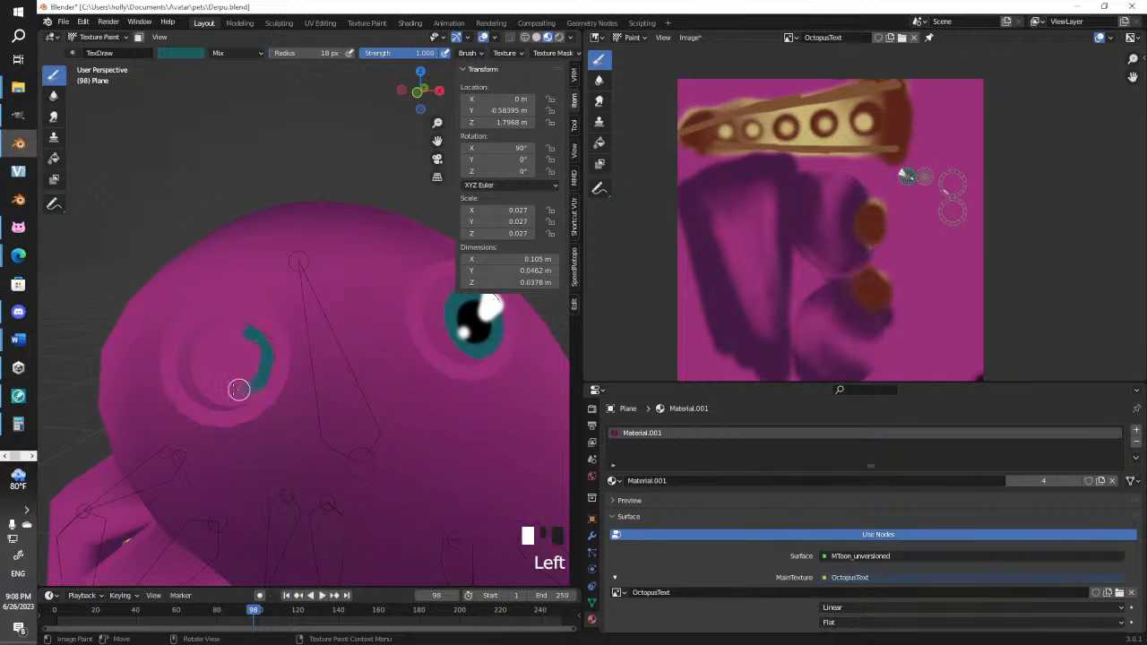
{"action": "left_click", "coordinate": [242, 344]}
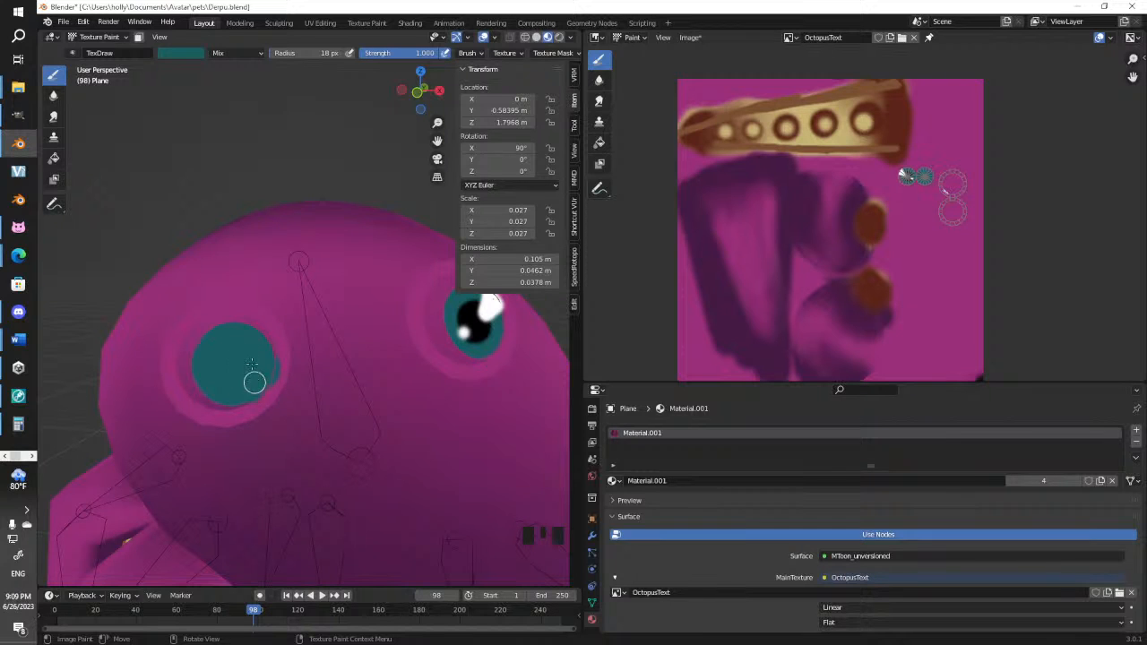
Set the brush to black, paint a round pupil in the centre of the right eye's teal disc, and save the file
{"action": "left_click", "coordinate": [195, 55]}
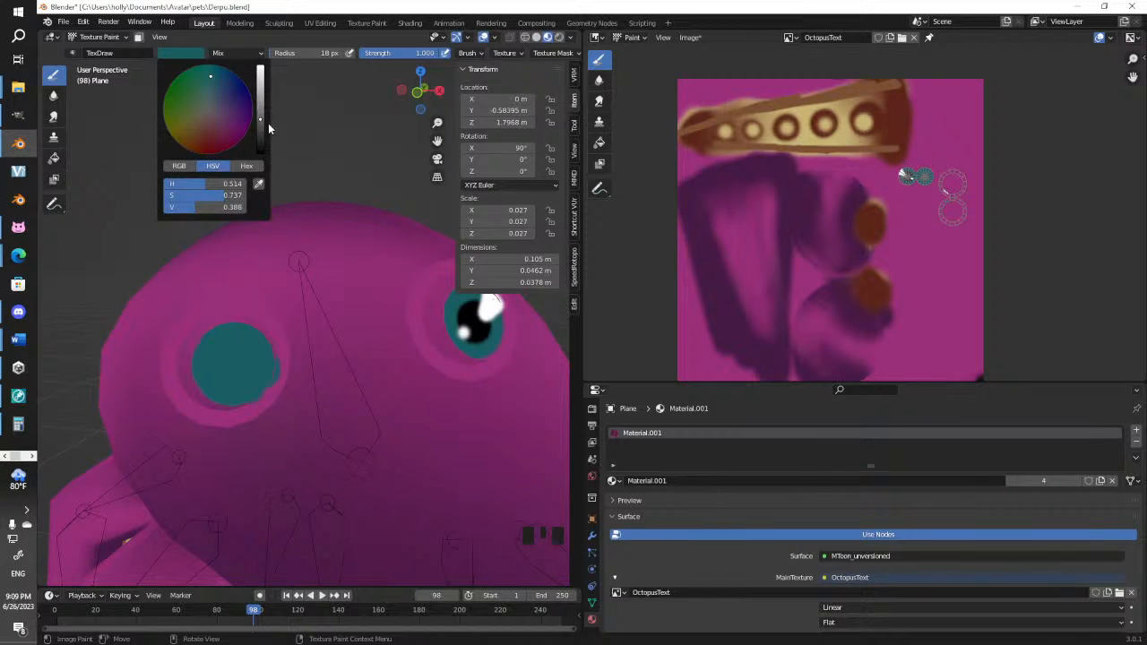
{"action": "left_click_drag", "start_coordinate": [260, 120], "coordinate": [260, 154]}
{"action": "left_click", "coordinate": [232, 371]}
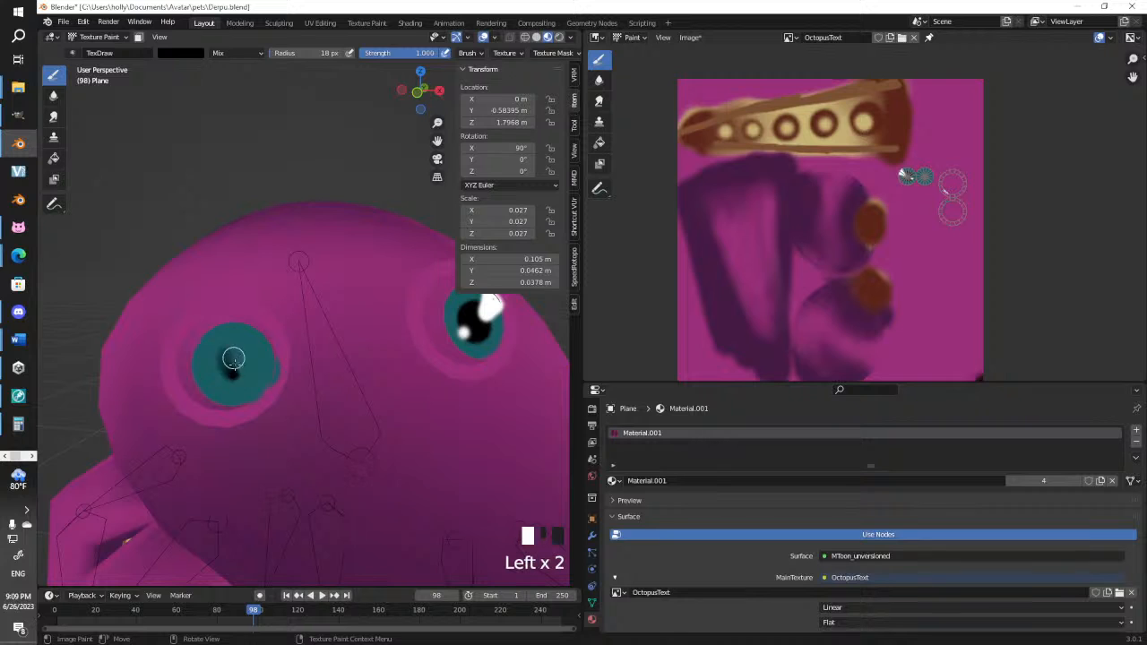
{"action": "key", "text": "ctrl+s"}
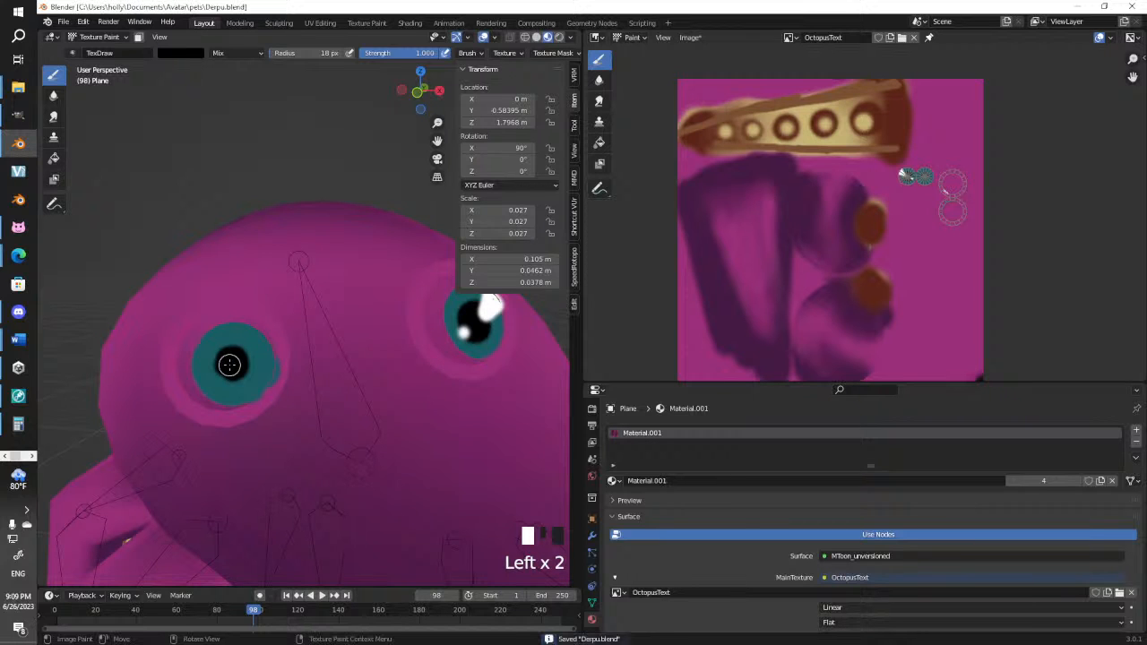
{"action": "left_click", "coordinate": [232, 354]}
{"action": "left_click", "coordinate": [225, 369]}
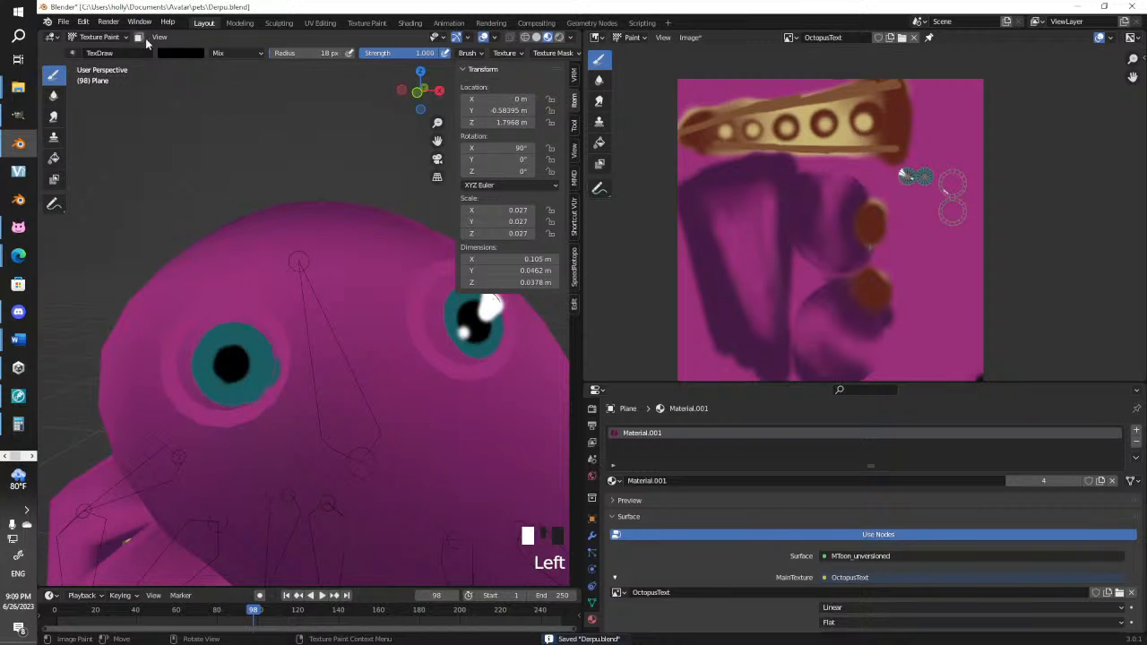
Set the brush to white and paint a large upper and a small lower highlight over the right eye's pupil
{"action": "left_click", "coordinate": [173, 54]}
{"action": "left_click_drag", "start_coordinate": [264, 109], "coordinate": [265, 88]}
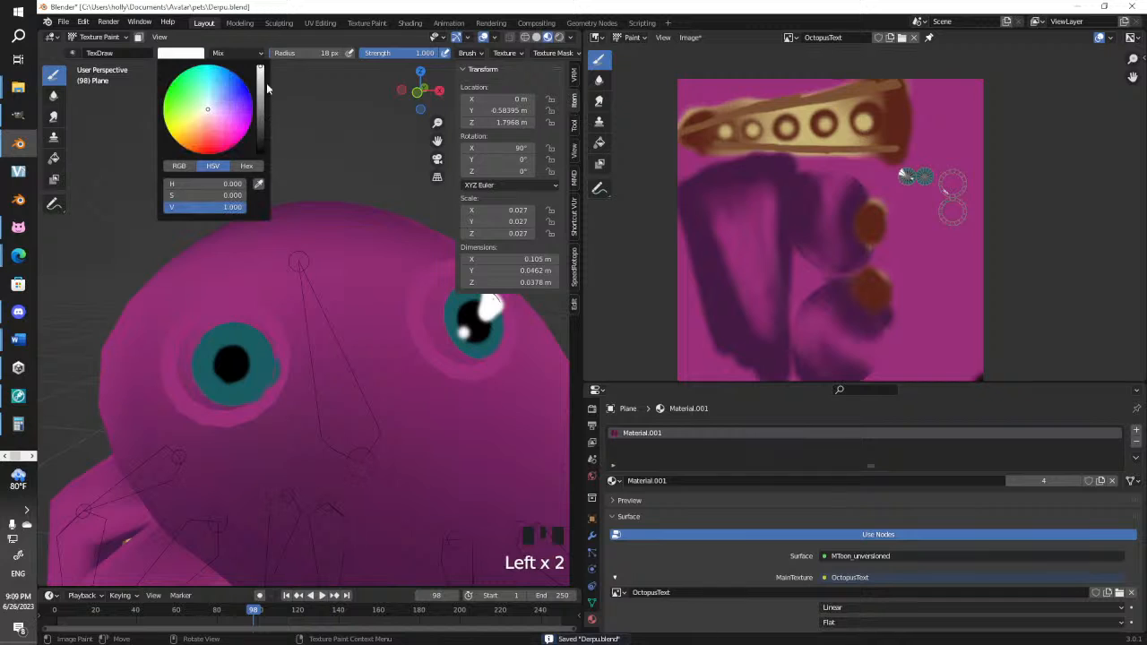
{"action": "mouse_move", "coordinate": [243, 329]}
{"action": "left_mouse_down"}
{"action": "mouse_move", "coordinate": [237, 362]}
{"action": "mouse_move", "coordinate": [255, 342]}
{"action": "left_mouse_up"}
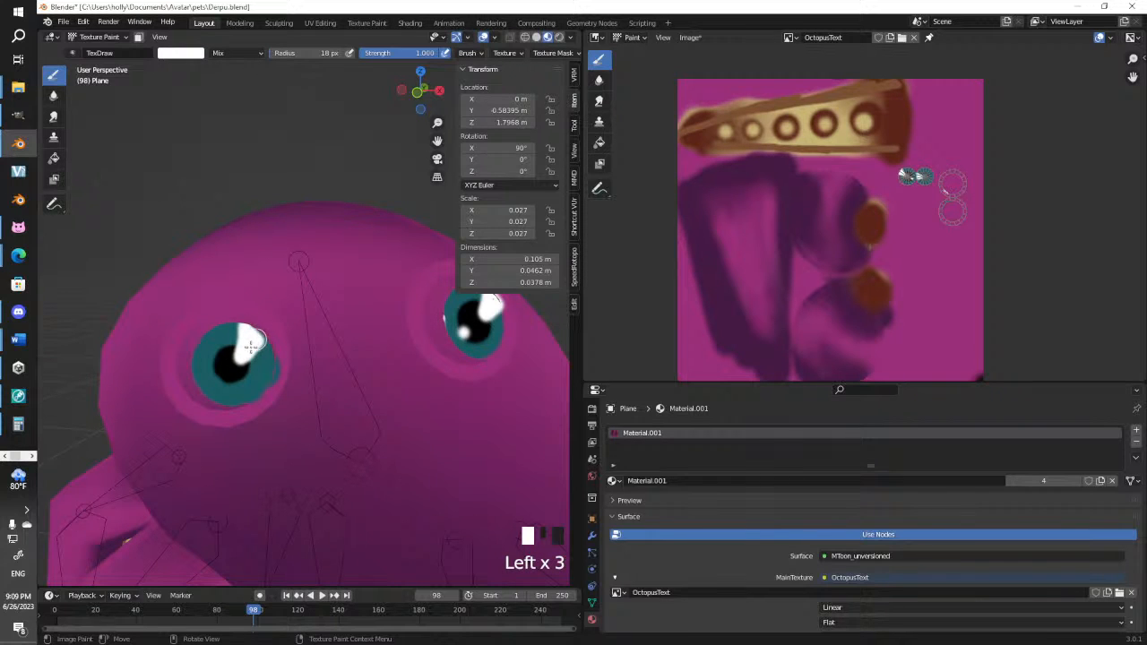
{"action": "left_click", "coordinate": [218, 386]}
{"action": "scroll", "coordinate": [475, 343], "scroll_direction": "down", "scroll_amount": 3}
{"action": "middle_click_drag", "start_coordinate": [439, 327], "coordinate": [354, 330], "text": "shift"}
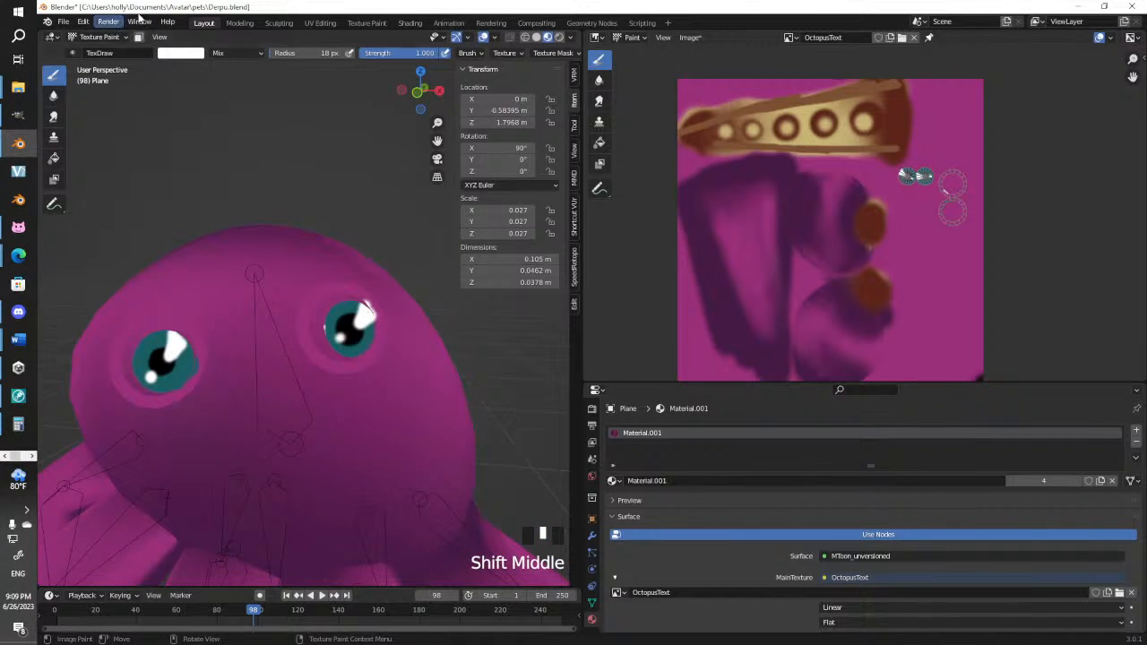
Set the brush to black and paint the whole ring around the octopus's left eye
{"action": "left_click", "coordinate": [197, 54]}
{"action": "left_click_drag", "start_coordinate": [261, 109], "coordinate": [261, 152]}
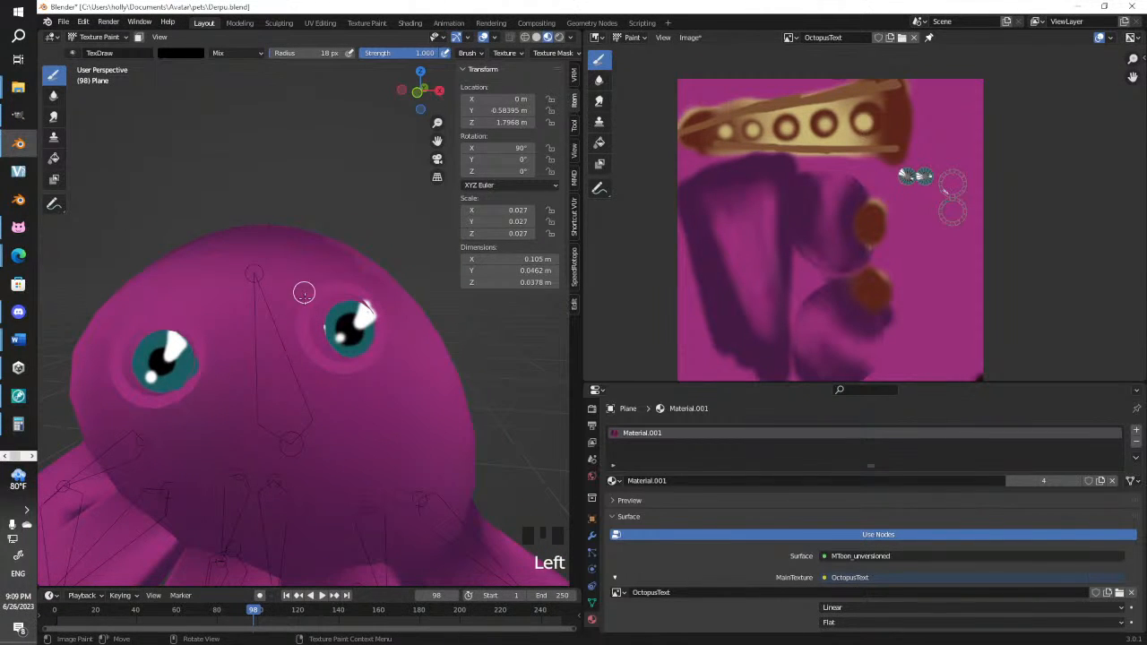
{"action": "left_click_drag", "start_coordinate": [307, 318], "coordinate": [317, 362]}
{"action": "mouse_move", "coordinate": [304, 310]}
{"action": "left_mouse_down"}
{"action": "mouse_move", "coordinate": [314, 358]}
{"action": "mouse_move", "coordinate": [333, 371]}
{"action": "mouse_move", "coordinate": [368, 364]}
{"action": "mouse_move", "coordinate": [349, 366]}
{"action": "mouse_move", "coordinate": [383, 344]}
{"action": "mouse_move", "coordinate": [372, 353]}
{"action": "left_mouse_up"}
{"action": "mouse_move", "coordinate": [376, 301]}
{"action": "left_mouse_down"}
{"action": "mouse_move", "coordinate": [386, 319]}
{"action": "mouse_move", "coordinate": [373, 300]}
{"action": "mouse_move", "coordinate": [332, 290]}
{"action": "mouse_move", "coordinate": [364, 292]}
{"action": "left_mouse_up"}
{"action": "left_click_drag", "start_coordinate": [347, 285], "coordinate": [308, 332]}
Paint the whole ring around the octopus's right eye black
{"action": "middle_click_drag", "start_coordinate": [214, 338], "coordinate": [276, 363], "text": "shift"}
{"action": "left_click_drag", "start_coordinate": [239, 367], "coordinate": [258, 372]}
{"action": "right_click", "coordinate": [256, 375]}
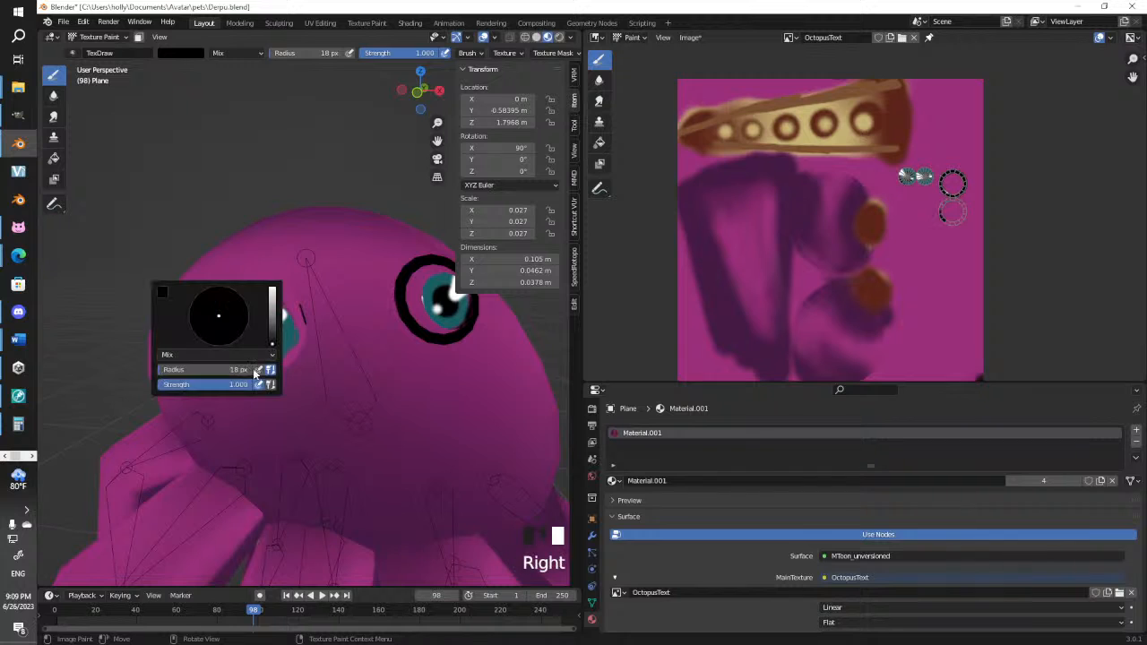
{"action": "mouse_move", "coordinate": [335, 322]}
{"action": "left_mouse_down"}
{"action": "mouse_move", "coordinate": [299, 336]}
{"action": "mouse_move", "coordinate": [281, 369]}
{"action": "mouse_move", "coordinate": [215, 361]}
{"action": "mouse_move", "coordinate": [230, 357]}
{"action": "left_mouse_up"}
{"action": "mouse_move", "coordinate": [230, 356]}
{"action": "left_mouse_down"}
{"action": "mouse_move", "coordinate": [225, 297]}
{"action": "mouse_move", "coordinate": [228, 313]}
{"action": "mouse_move", "coordinate": [269, 283]}
{"action": "mouse_move", "coordinate": [257, 283]}
{"action": "mouse_move", "coordinate": [276, 296]}
{"action": "left_mouse_up"}
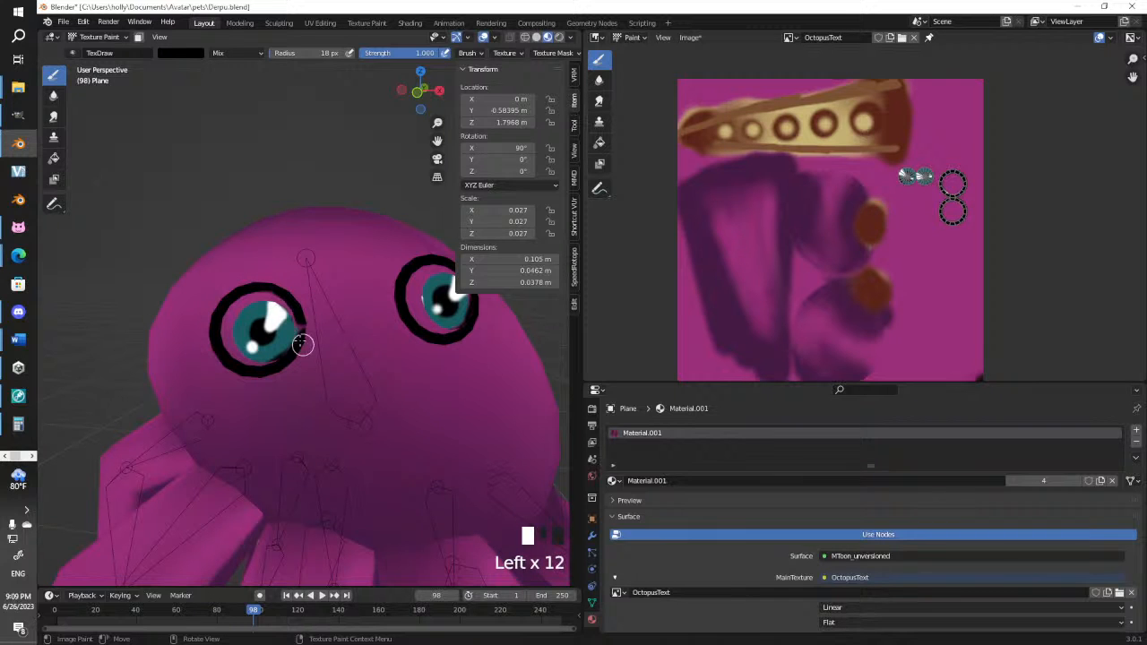
{"action": "left_click_drag", "start_coordinate": [302, 345], "coordinate": [290, 335]}
{"action": "scroll", "coordinate": [366, 351], "scroll_direction": "down", "scroll_amount": 4}
{"action": "mouse_move", "coordinate": [376, 404]}
{"action": "middle_mouse_down"}
{"action": "mouse_move", "coordinate": [359, 420]}
{"action": "mouse_move", "coordinate": [372, 420]}
{"action": "middle_mouse_up"}
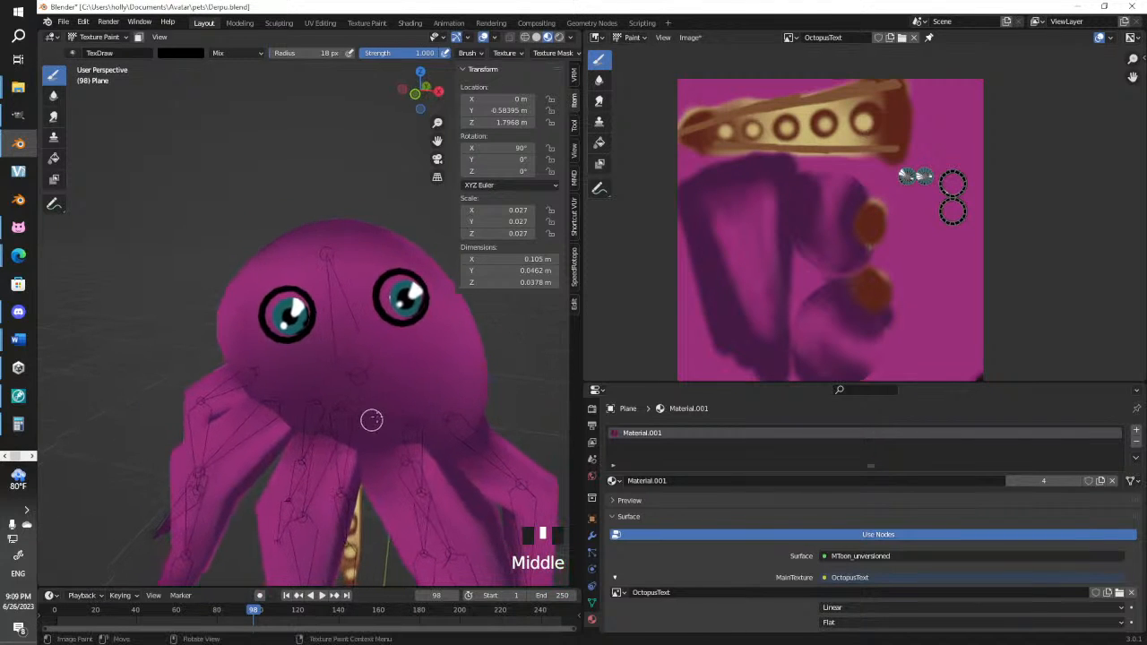
In Edit Mode, duplicate the outer edge loop of the left eye's ring and place the copy slightly behind the ring
{"action": "left_click", "coordinate": [101, 37]}
{"action": "left_click", "coordinate": [110, 45]}
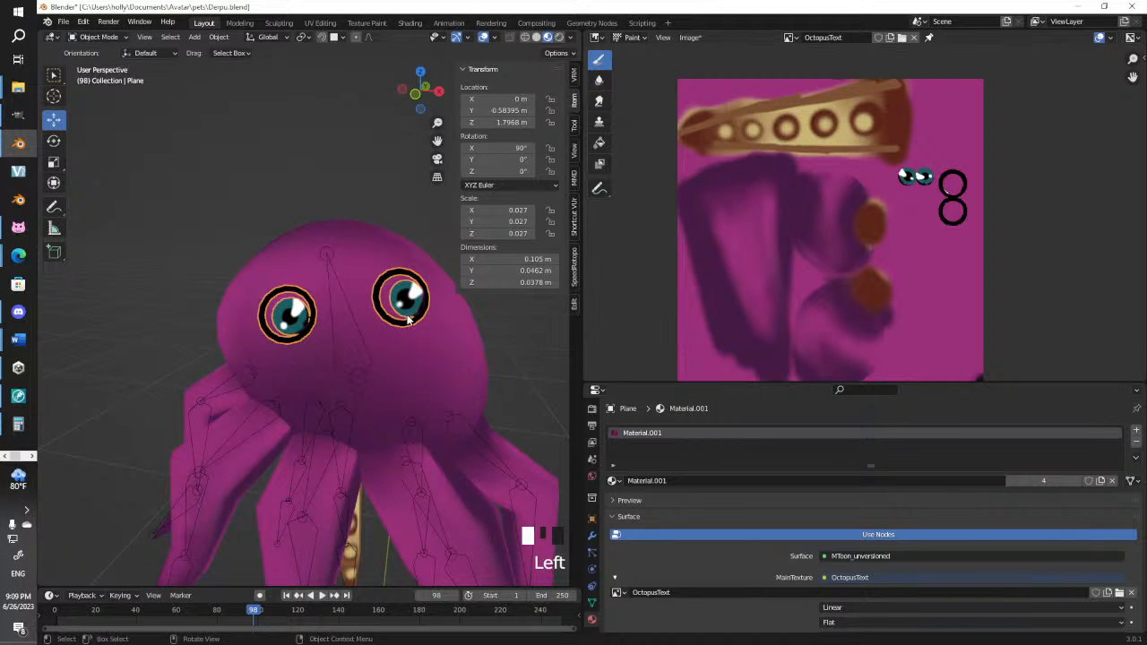
{"action": "scroll", "coordinate": [428, 323], "scroll_direction": "up", "scroll_amount": 4}
{"action": "left_click", "coordinate": [435, 317]}
{"action": "left_click", "coordinate": [439, 325]}
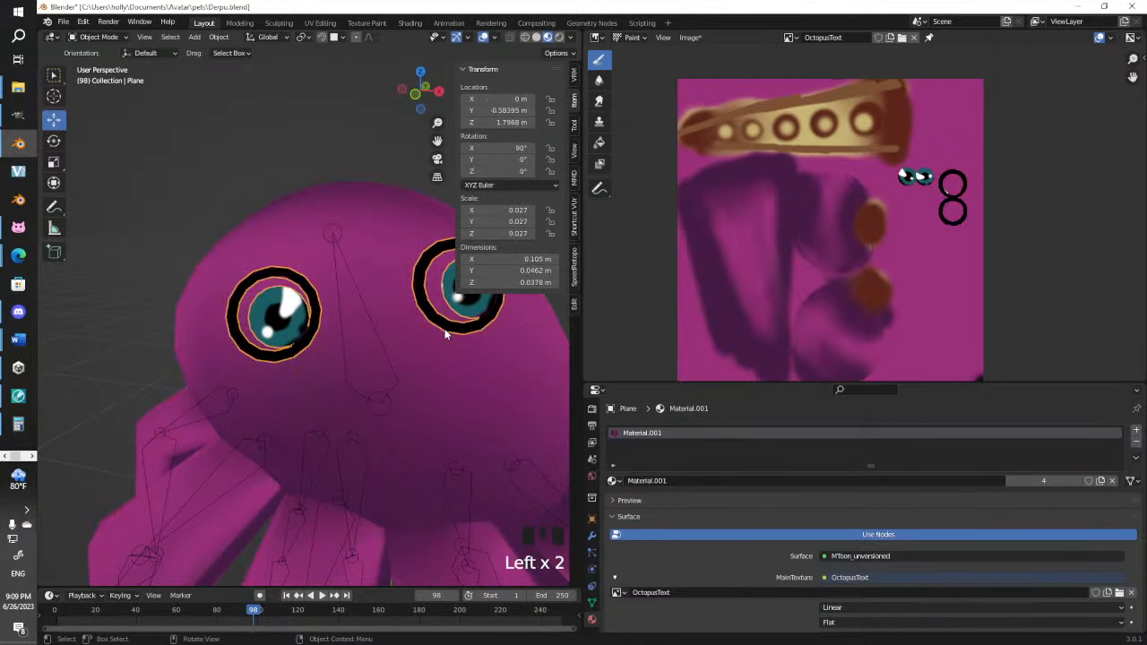
{"action": "key", "text": "Tab"}
{"action": "left_click", "coordinate": [431, 326]}
{"action": "left_click", "coordinate": [431, 326], "text": "alt"}
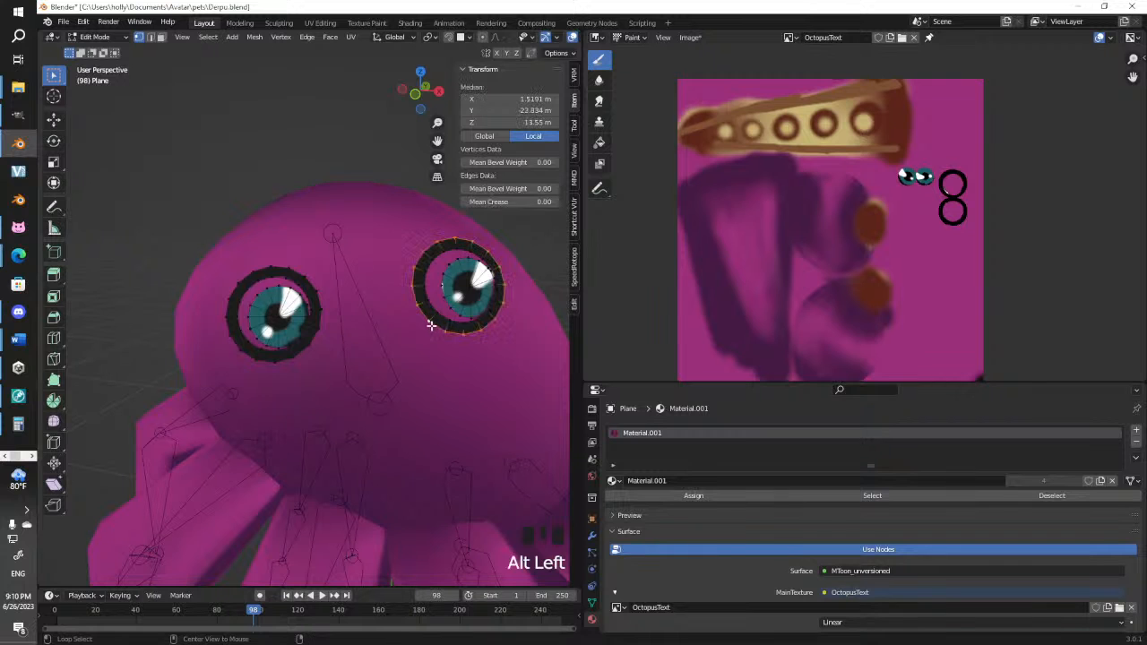
{"action": "middle_click_drag", "start_coordinate": [431, 326], "coordinate": [177, 256]}
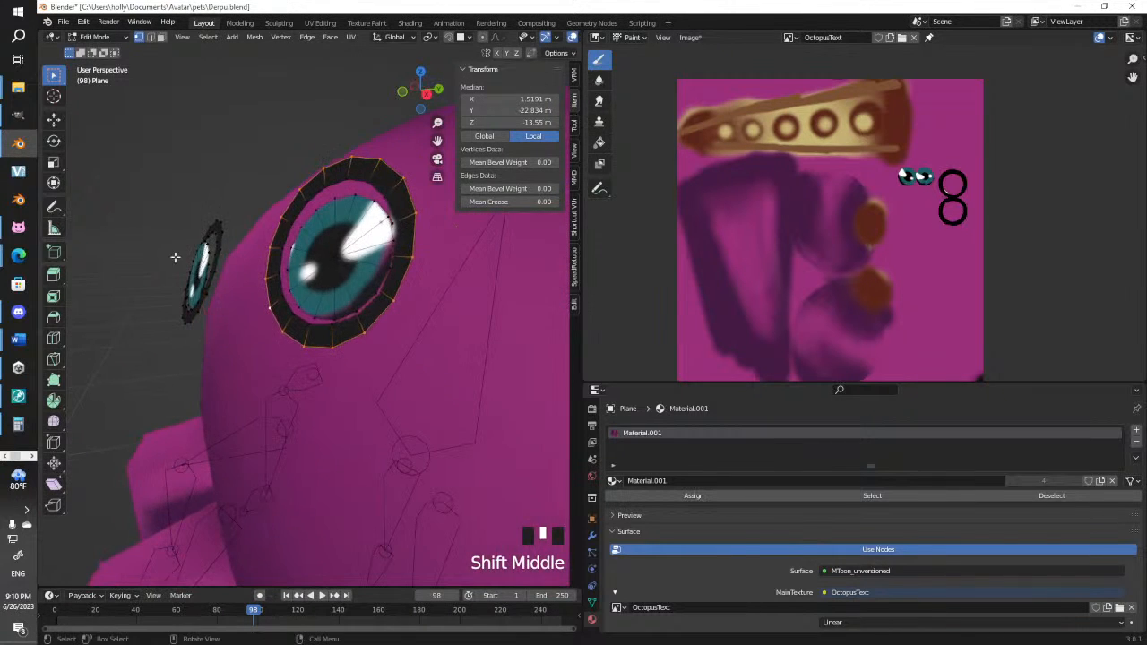
{"action": "key", "text": "shift+d"}
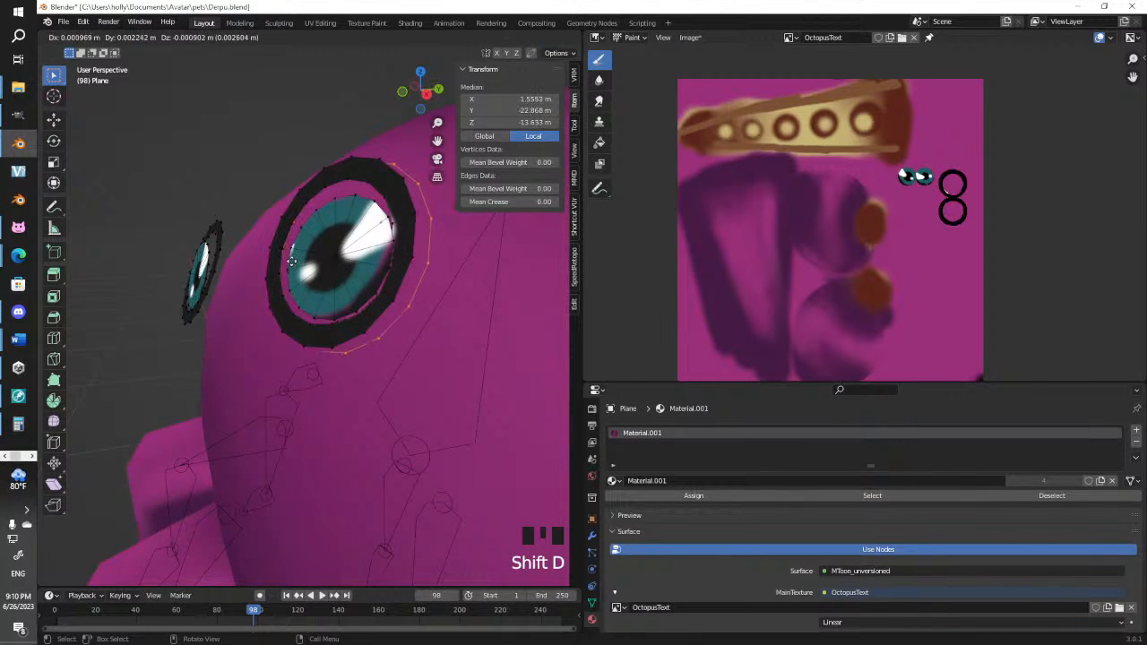
{"action": "left_click", "coordinate": [285, 260]}
Extrude the duplicated loop inward and merge the extruded vertices at their centre to form a solid backing disc behind the left eye
{"action": "middle_click_drag", "start_coordinate": [286, 260], "coordinate": [402, 293]}
{"action": "key", "text": "e"}
{"action": "right_click", "coordinate": [455, 263]}
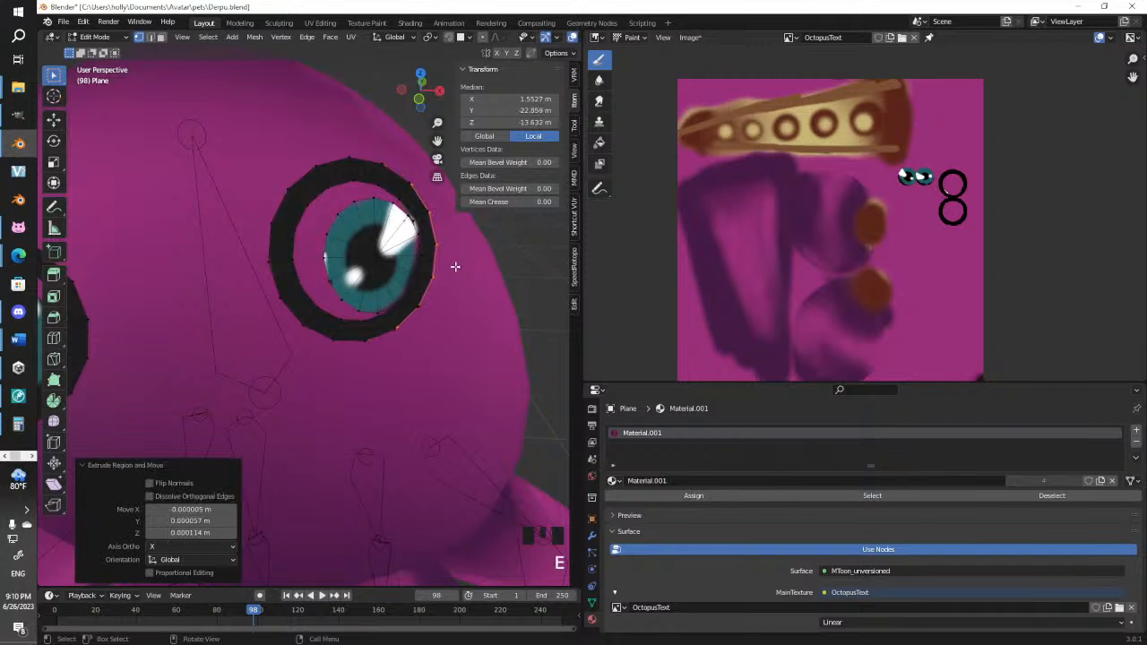
{"action": "key", "text": "s"}
{"action": "left_click", "coordinate": [408, 270]}
{"action": "key", "text": "m"}
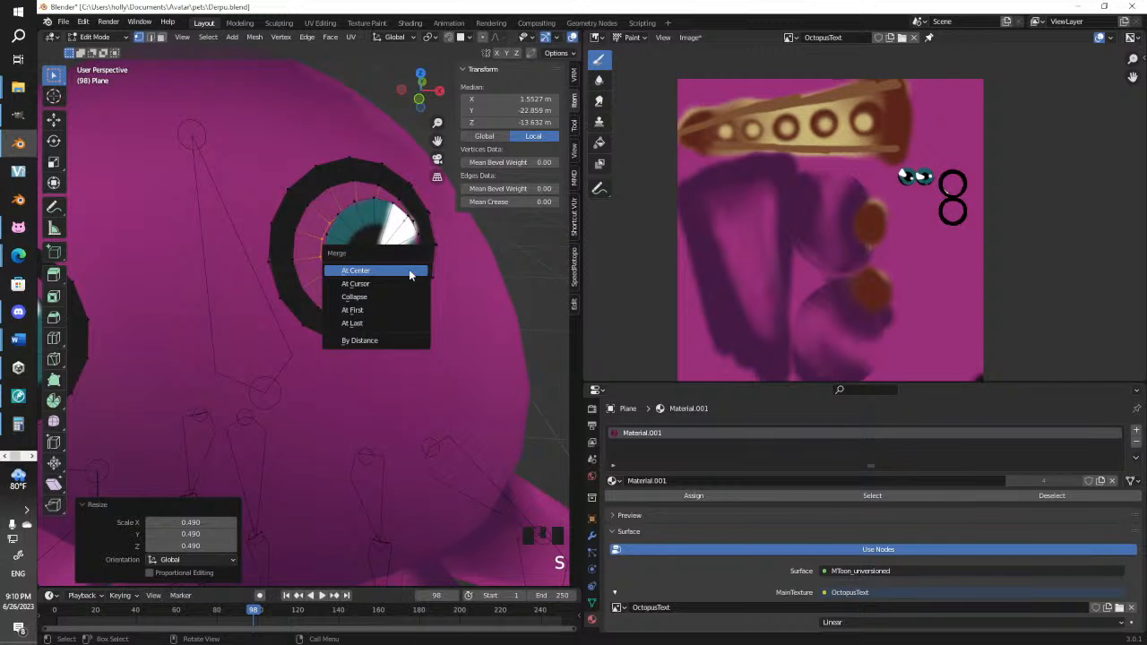
{"action": "left_click", "coordinate": [409, 270]}
{"action": "middle_click_drag", "start_coordinate": [315, 264], "coordinate": [311, 262]}
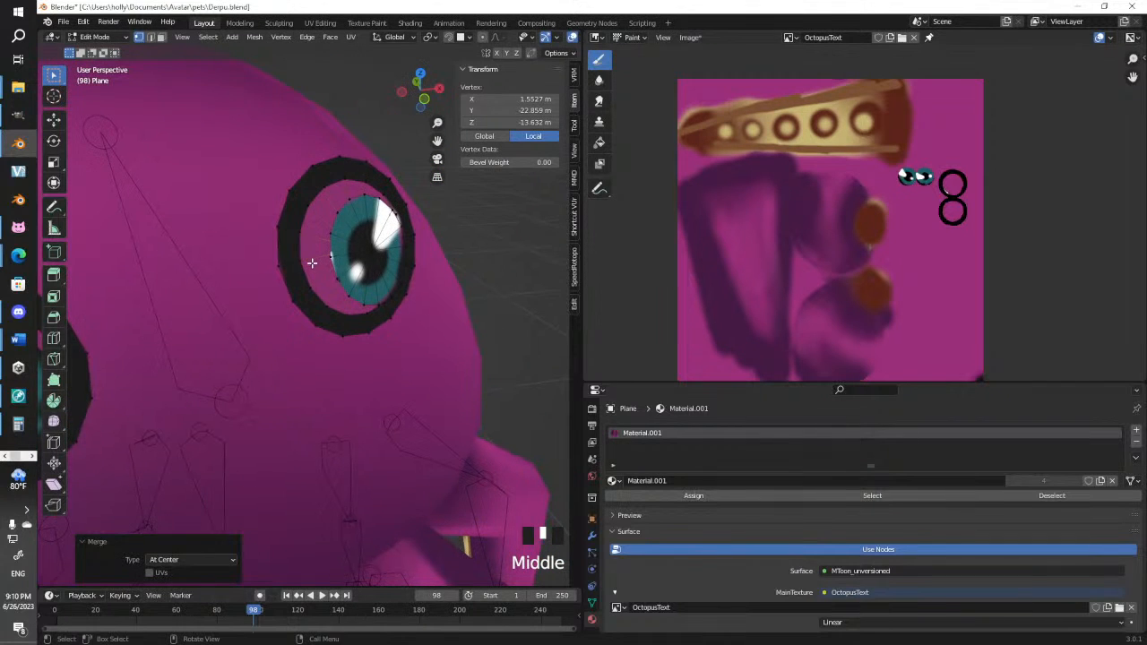
Unwrap the whole backing disc and show its UVs over the OctopusText texture in the UV Editor
{"action": "key", "text": "ctrl+l"}
{"action": "key", "text": "u"}
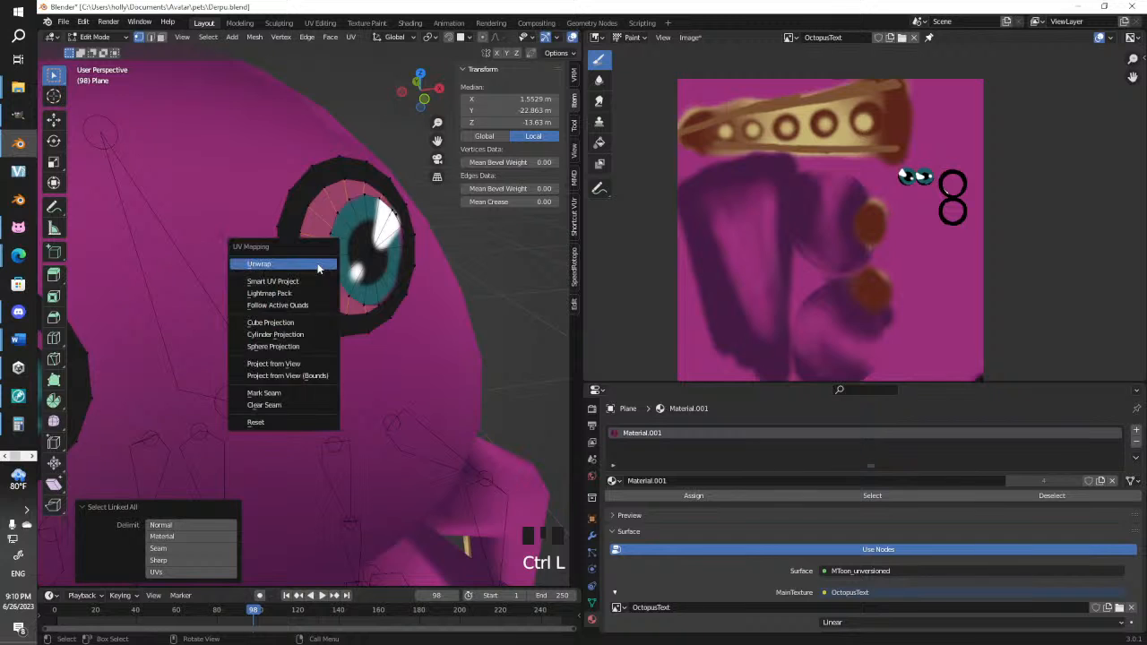
{"action": "left_click", "coordinate": [317, 264]}
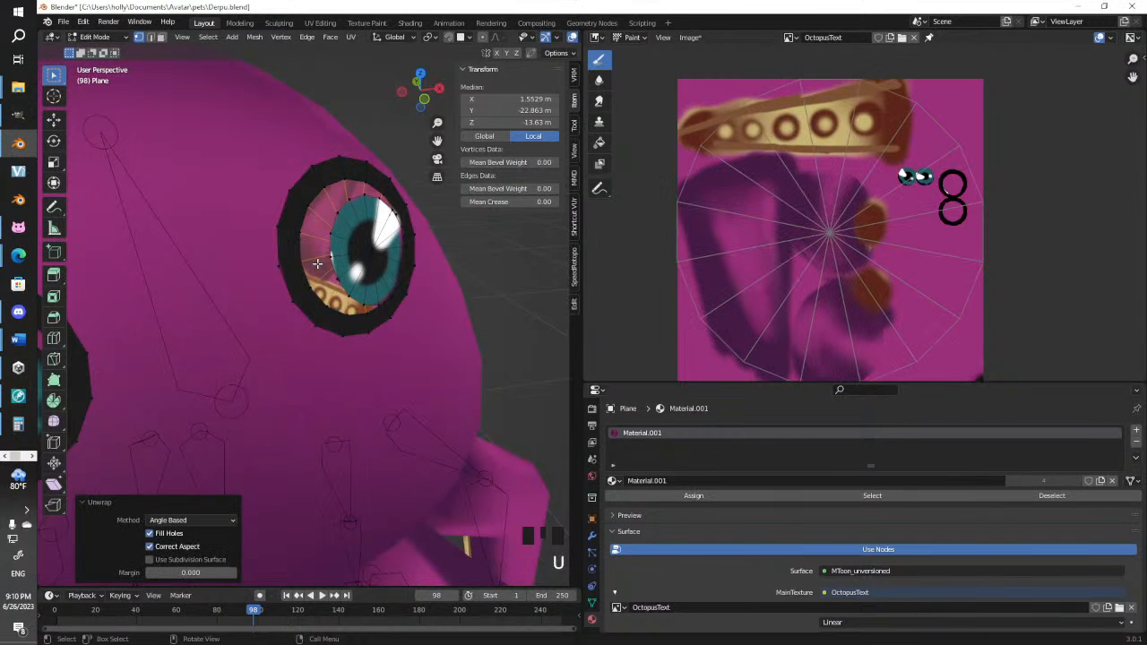
{"action": "left_click", "coordinate": [596, 37]}
{"action": "left_click", "coordinate": [627, 96]}
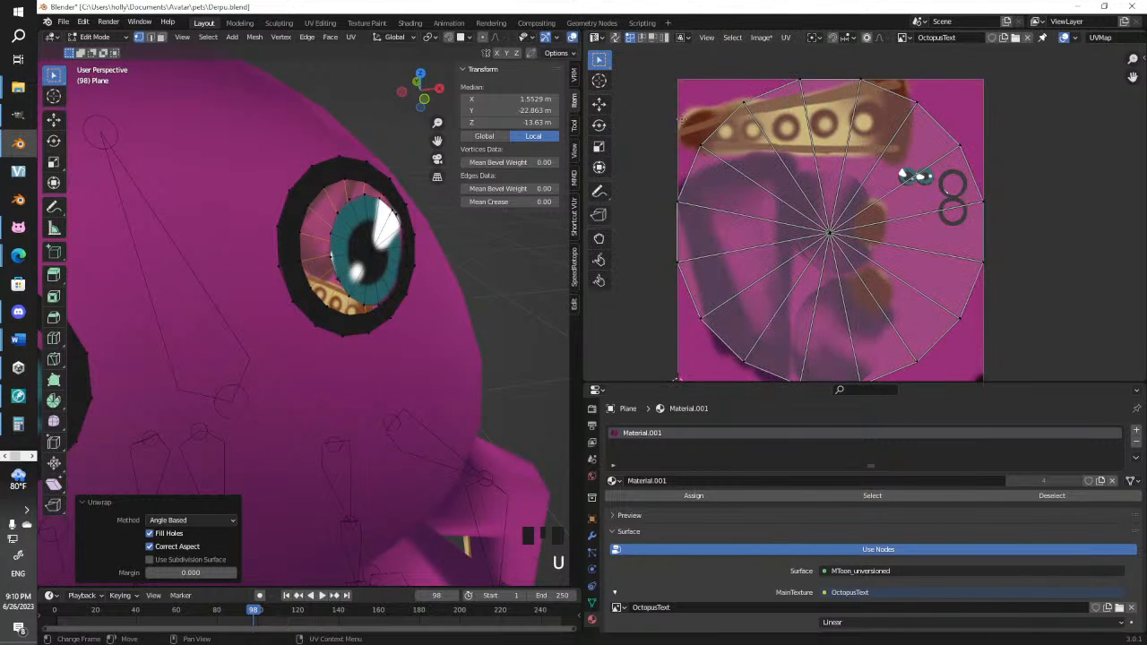
Shrink the backing disc's UV island and place it in the empty pink area below the pupils, beside the black rings
{"action": "key", "text": "a"}
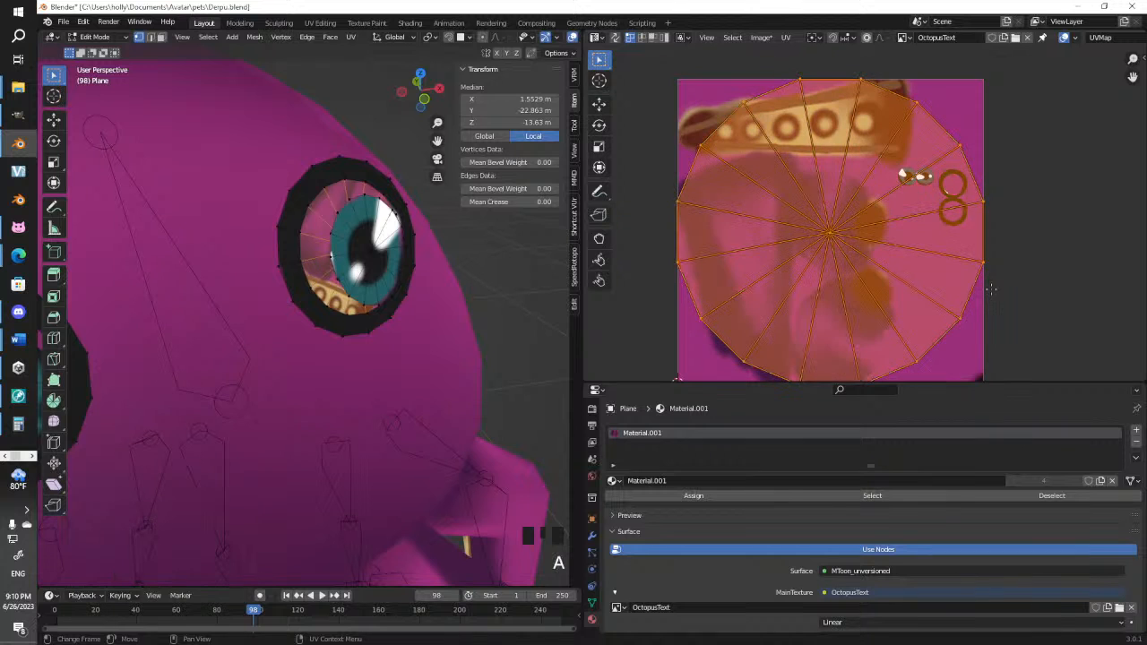
{"action": "key", "text": "s"}
{"action": "left_click", "coordinate": [869, 220]}
{"action": "key", "text": "g"}
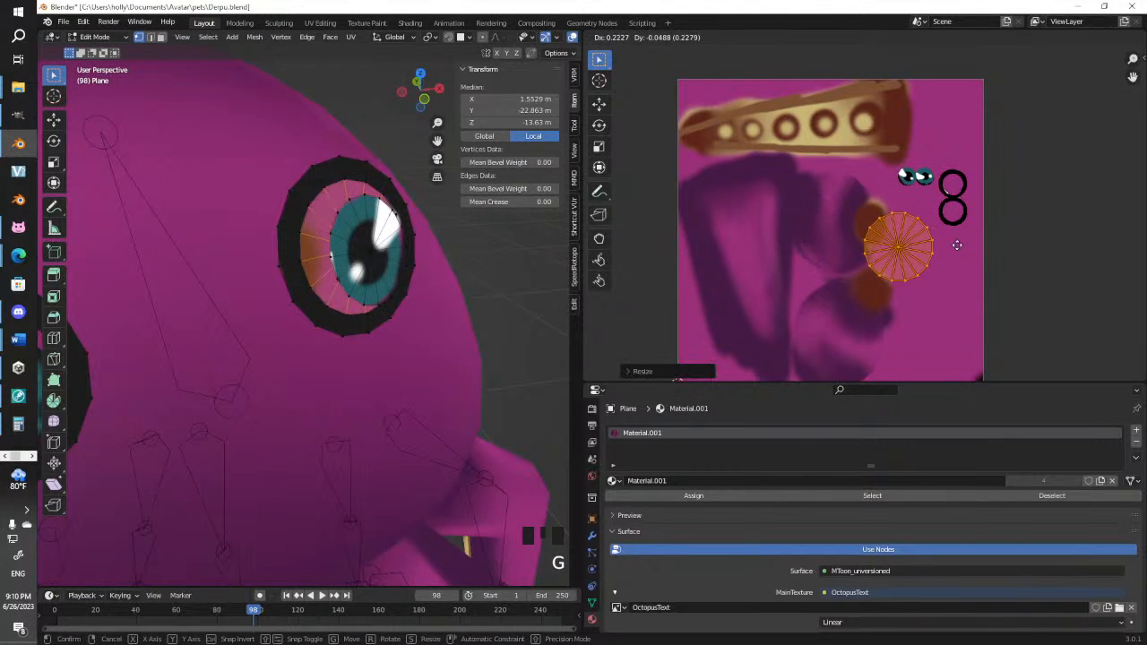
{"action": "left_click", "coordinate": [981, 258]}
{"action": "key", "text": "s"}
{"action": "left_click", "coordinate": [950, 260]}
{"action": "key", "text": "g"}
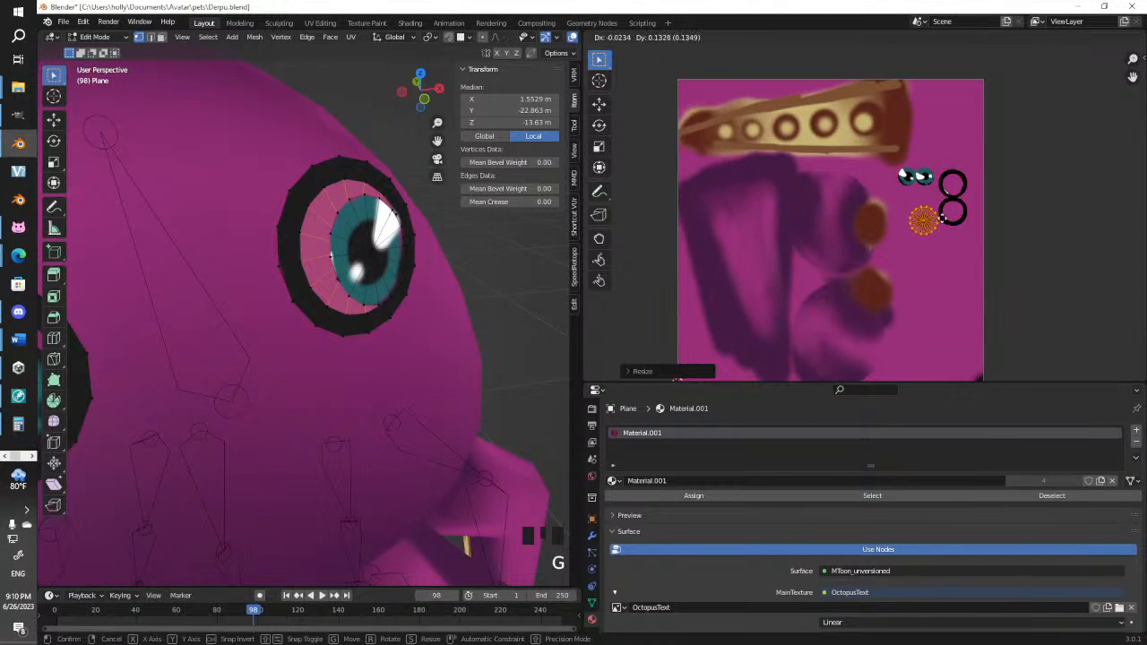
{"action": "left_click", "coordinate": [938, 212]}
{"action": "middle_click_drag", "start_coordinate": [434, 249], "coordinate": [372, 235]}
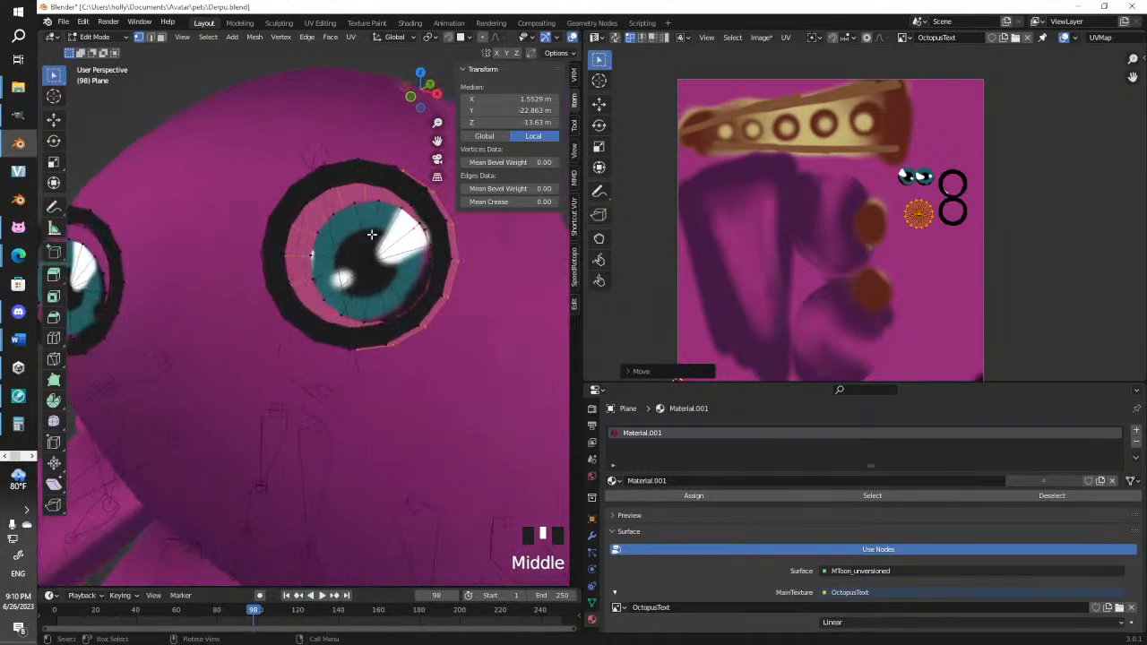
Flip the normals of the left eye's backing disc
{"action": "left_click", "coordinate": [252, 38]}
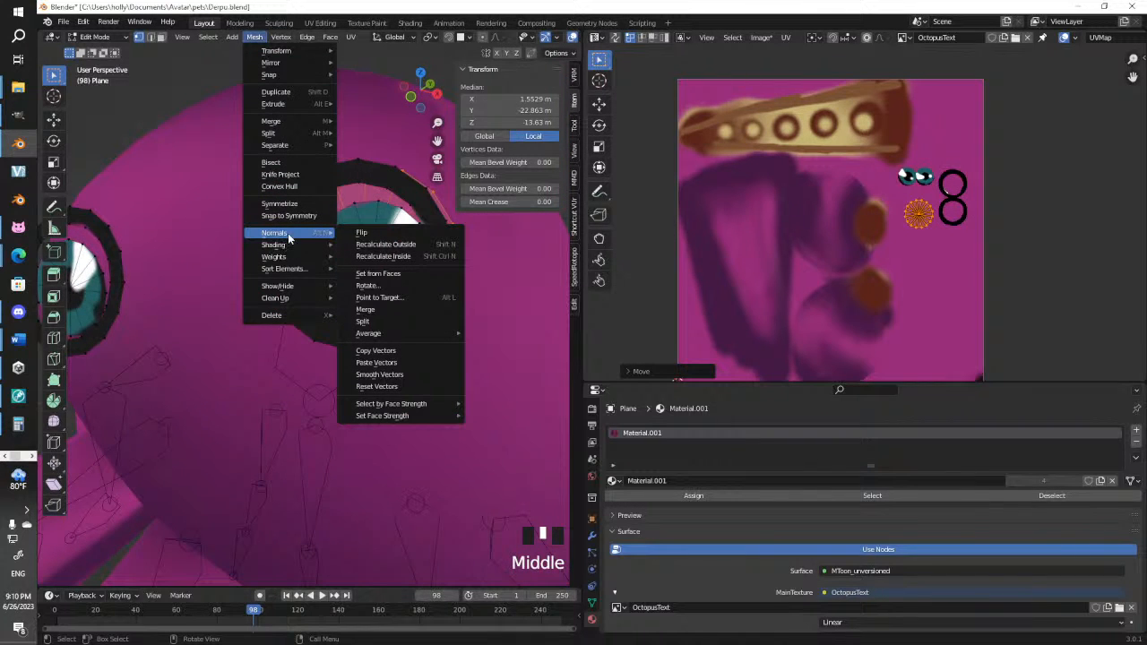
{"action": "left_click", "coordinate": [360, 232]}
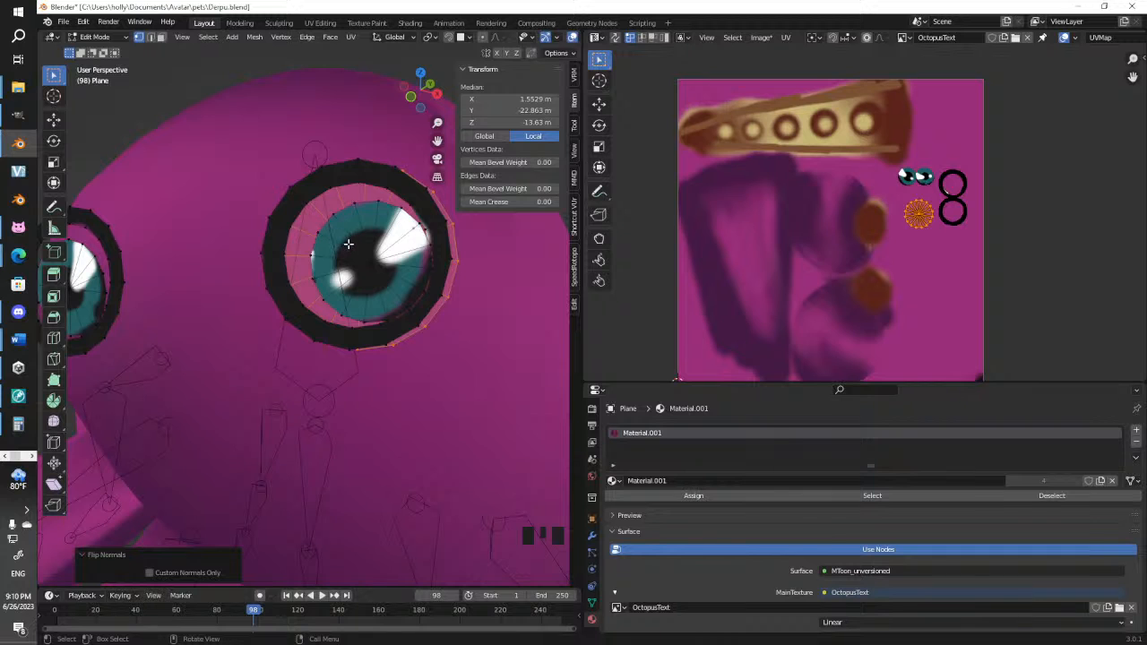
In Texture Paint mode, set the brush colour to white and paint the backing disc's UV area on the OctopusText image in the Image Editor
{"action": "left_click", "coordinate": [96, 36]}
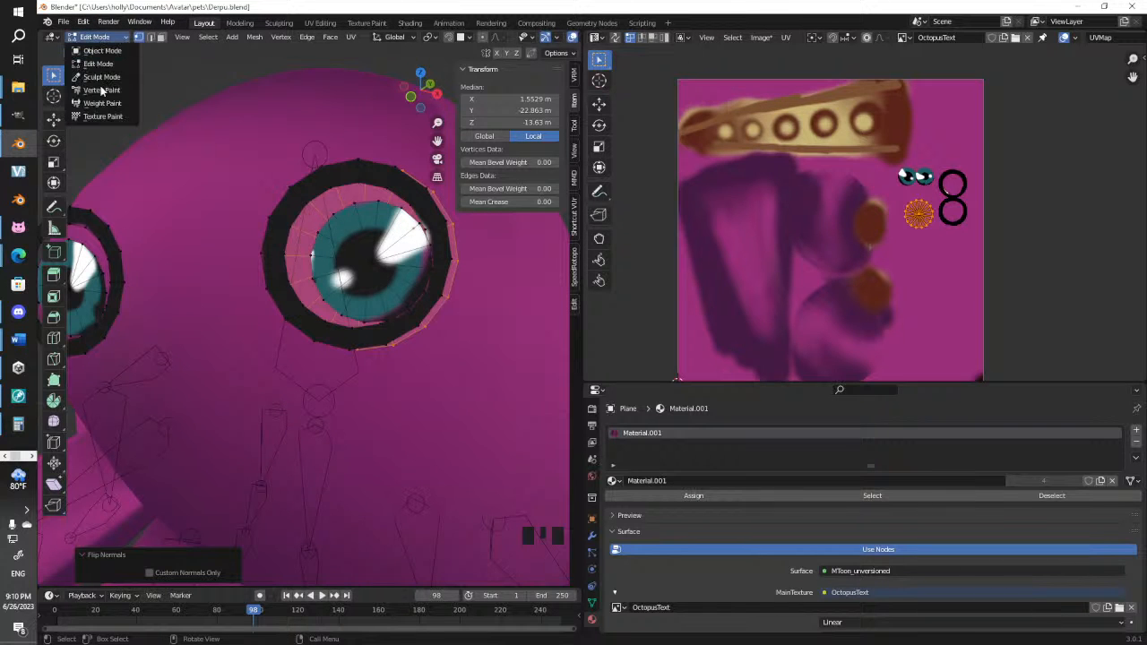
{"action": "left_click", "coordinate": [102, 116]}
{"action": "left_click", "coordinate": [597, 37]}
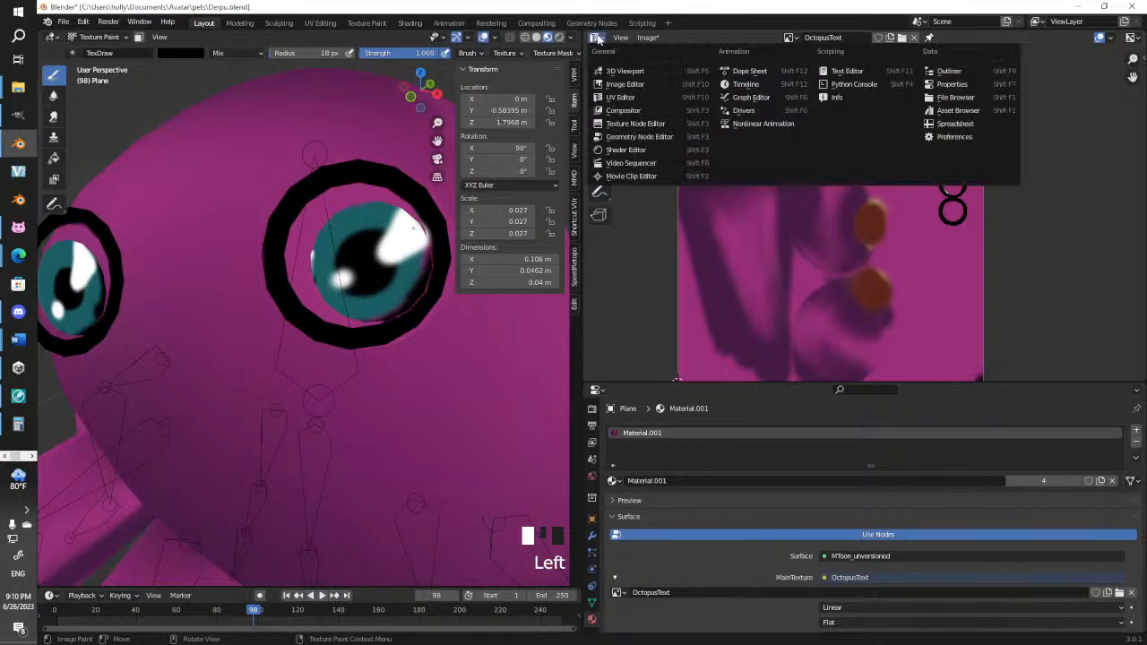
{"action": "left_click", "coordinate": [621, 85]}
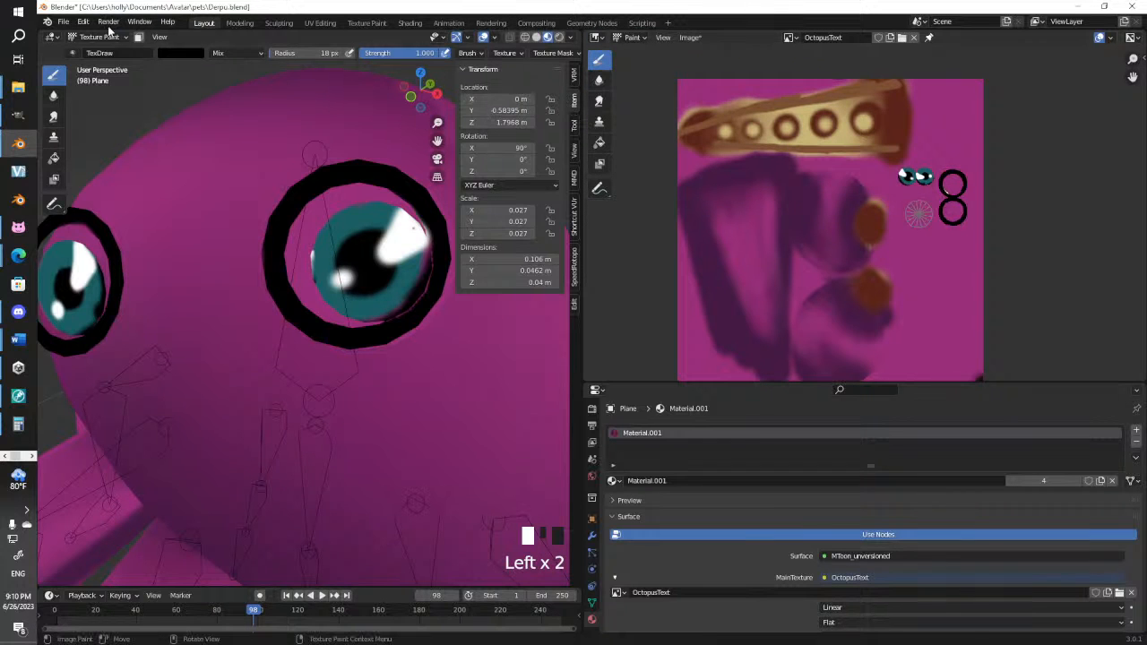
{"action": "left_click", "coordinate": [178, 57]}
{"action": "left_click_drag", "start_coordinate": [264, 111], "coordinate": [273, 68]}
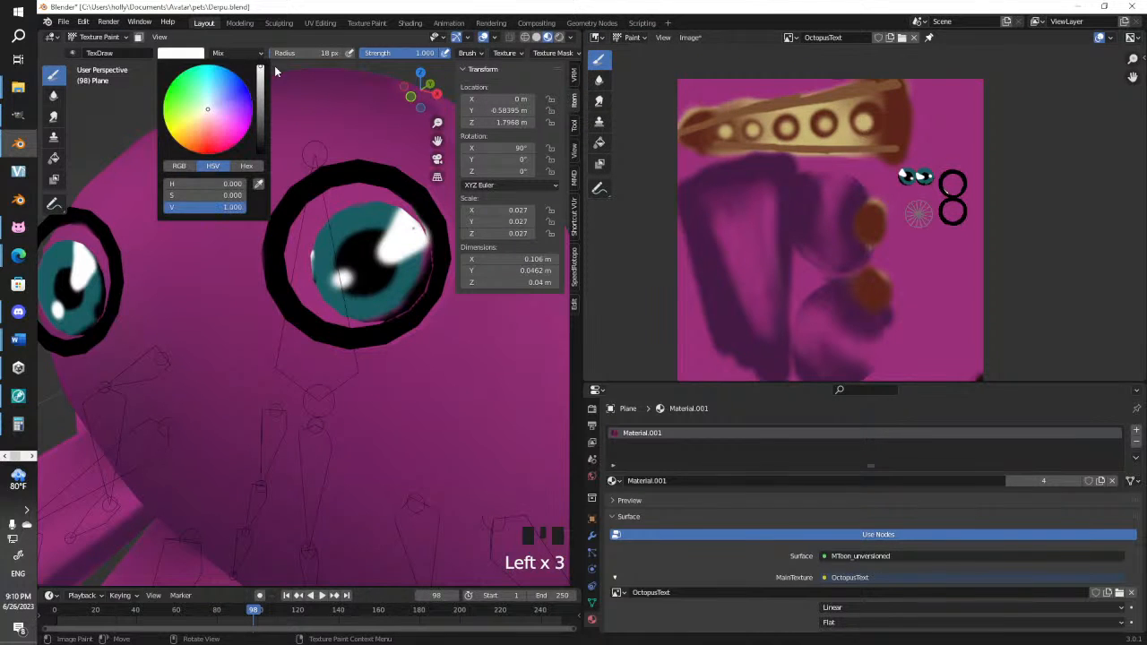
{"action": "left_click", "coordinate": [914, 216]}
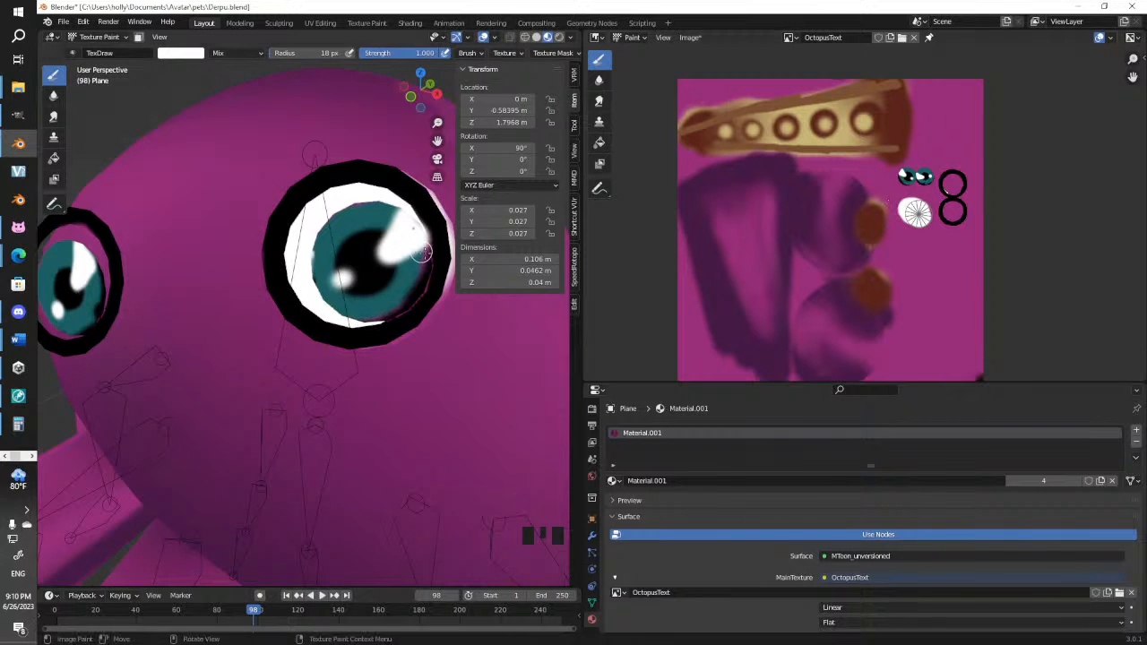
Check the painted eye on the whole octopus and return to Object Mode
{"action": "middle_click_drag", "start_coordinate": [410, 251], "coordinate": [420, 257]}
{"action": "scroll", "coordinate": [376, 293], "scroll_direction": "down", "scroll_amount": 4}
{"action": "mouse_move", "coordinate": [377, 293]}
{"action": "middle_mouse_down", "text": "shift"}
{"action": "mouse_move", "coordinate": [372, 244]}
{"action": "mouse_move", "coordinate": [392, 302]}
{"action": "middle_mouse_up", "text": "shift"}
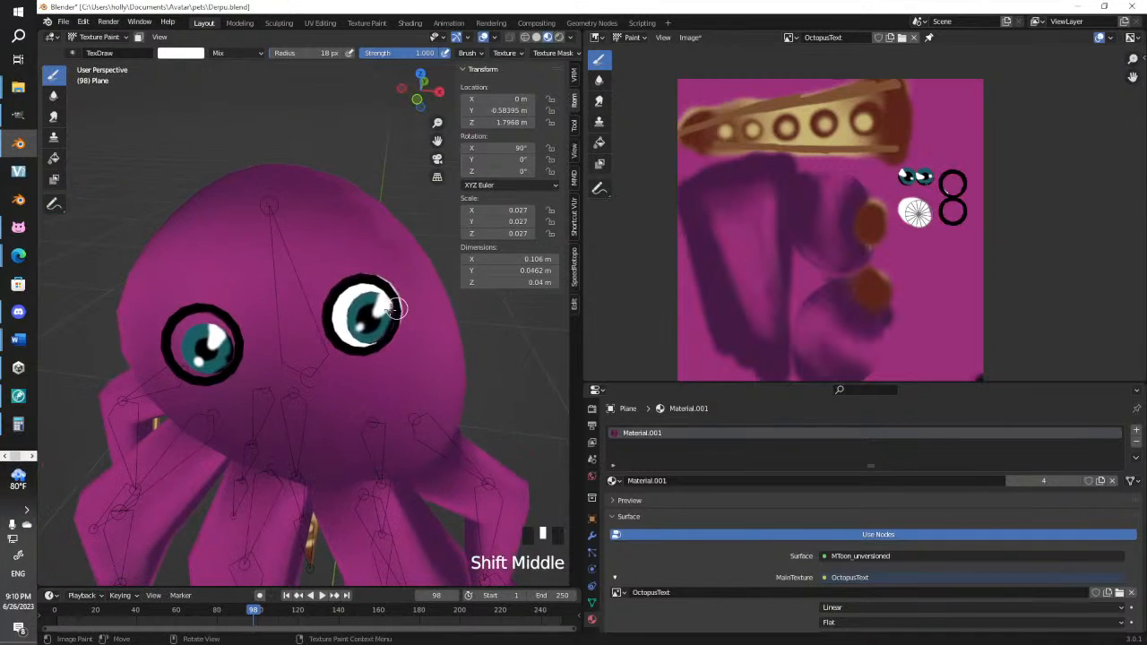
{"action": "right_click", "coordinate": [391, 302]}
{"action": "scroll", "coordinate": [376, 173], "scroll_direction": "down", "scroll_amount": 3}
{"action": "middle_click_drag", "start_coordinate": [376, 173], "coordinate": [204, 70]}
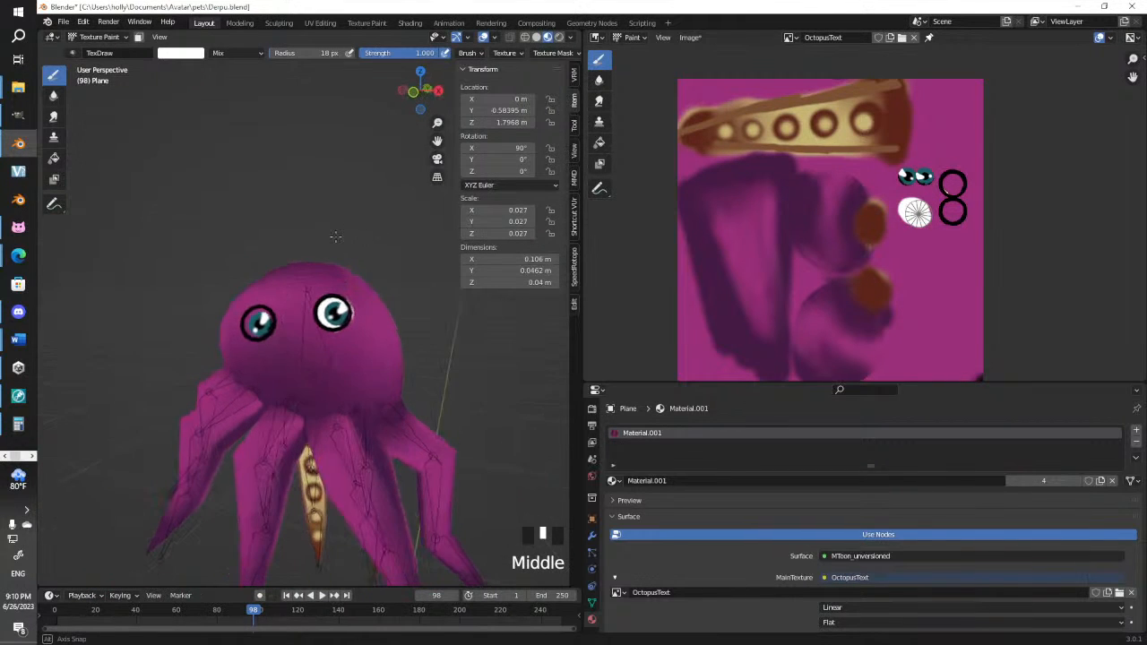
{"action": "left_click", "coordinate": [113, 39]}
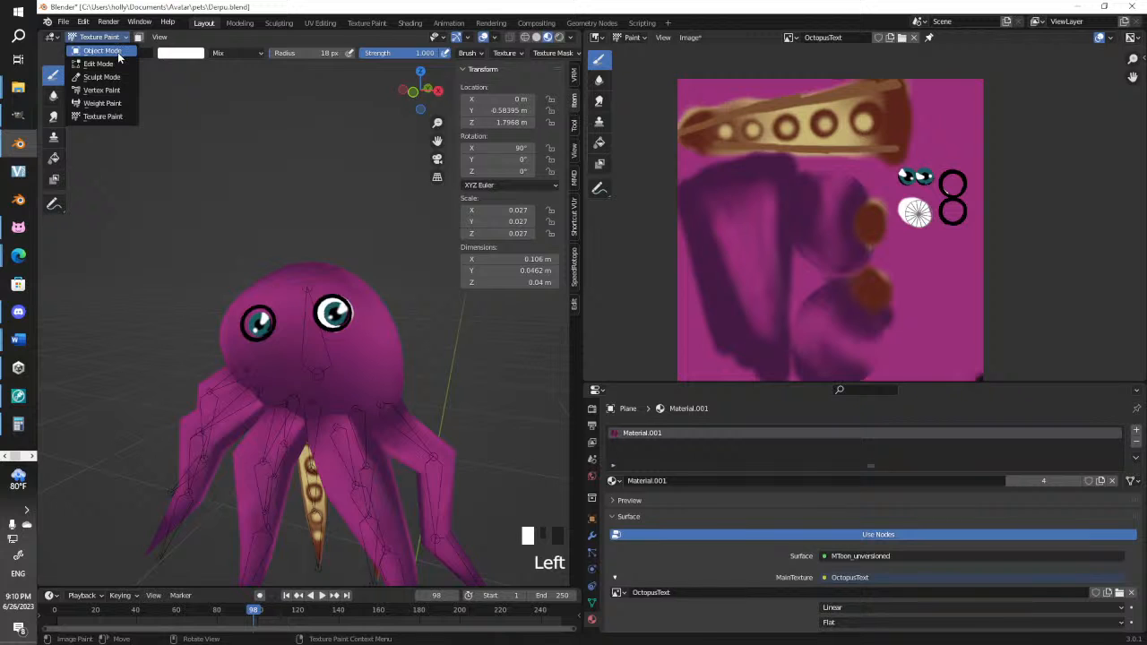
{"action": "left_click", "coordinate": [101, 51]}
Open the eye mesh in Edit Mode, select the left eye's whole white backing disc and view it from above
{"action": "scroll", "coordinate": [332, 344], "scroll_direction": "up", "scroll_amount": 4}
{"action": "left_click", "coordinate": [335, 325]}
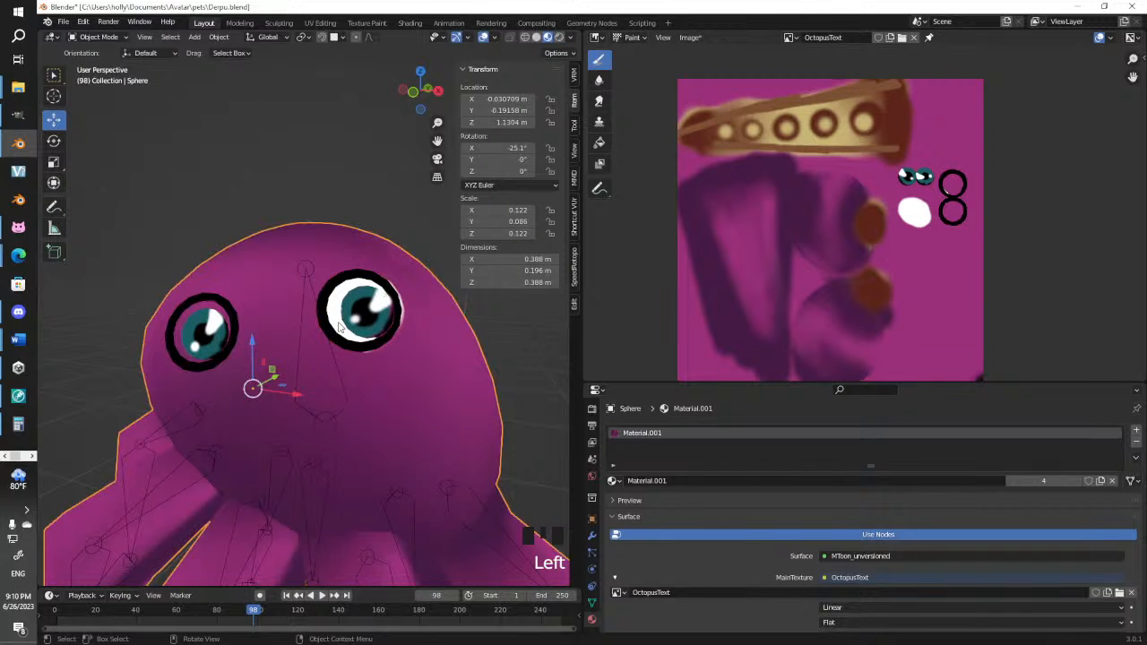
{"action": "left_click", "coordinate": [339, 327]}
{"action": "key", "text": "Tab"}
{"action": "left_click", "coordinate": [339, 327]}
{"action": "scroll", "coordinate": [348, 343], "scroll_direction": "up", "scroll_amount": 2}
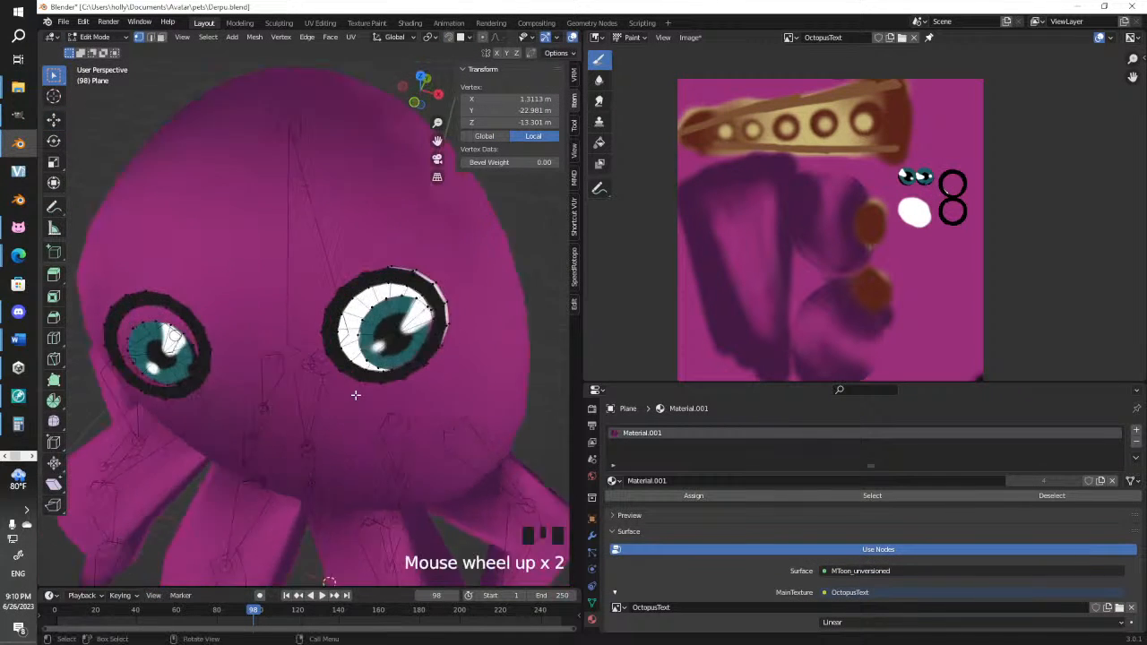
{"action": "middle_click_drag", "start_coordinate": [349, 343], "coordinate": [451, 381]}
{"action": "left_click", "coordinate": [451, 381]}
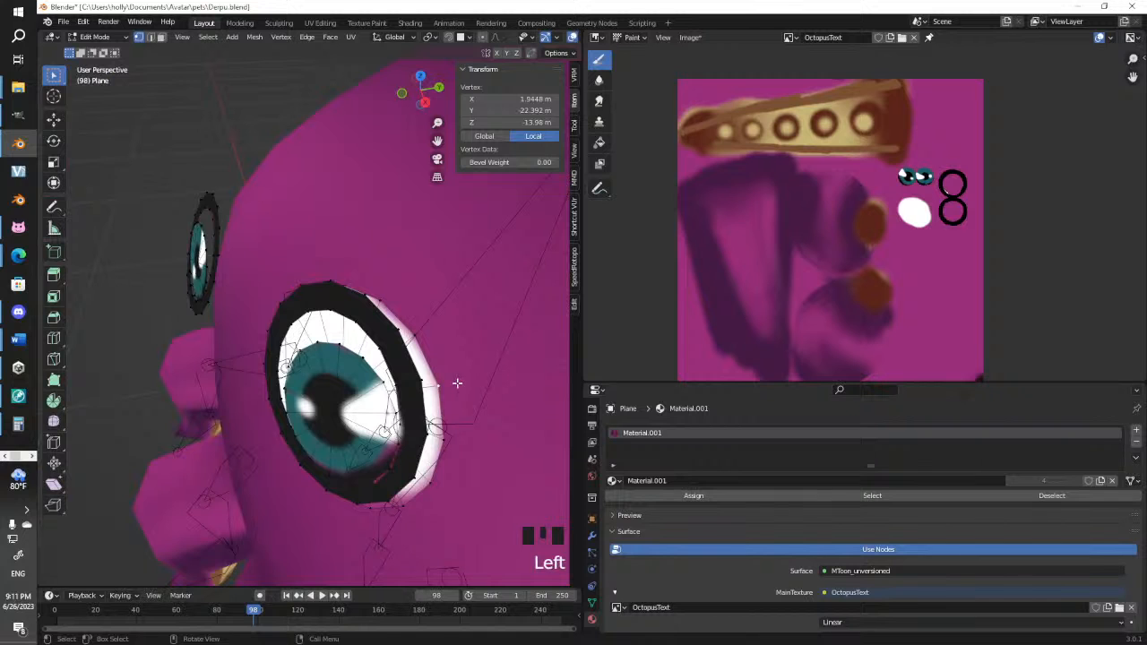
{"action": "key", "text": "ctrl+l"}
{"action": "key", "text": "KP_7"}
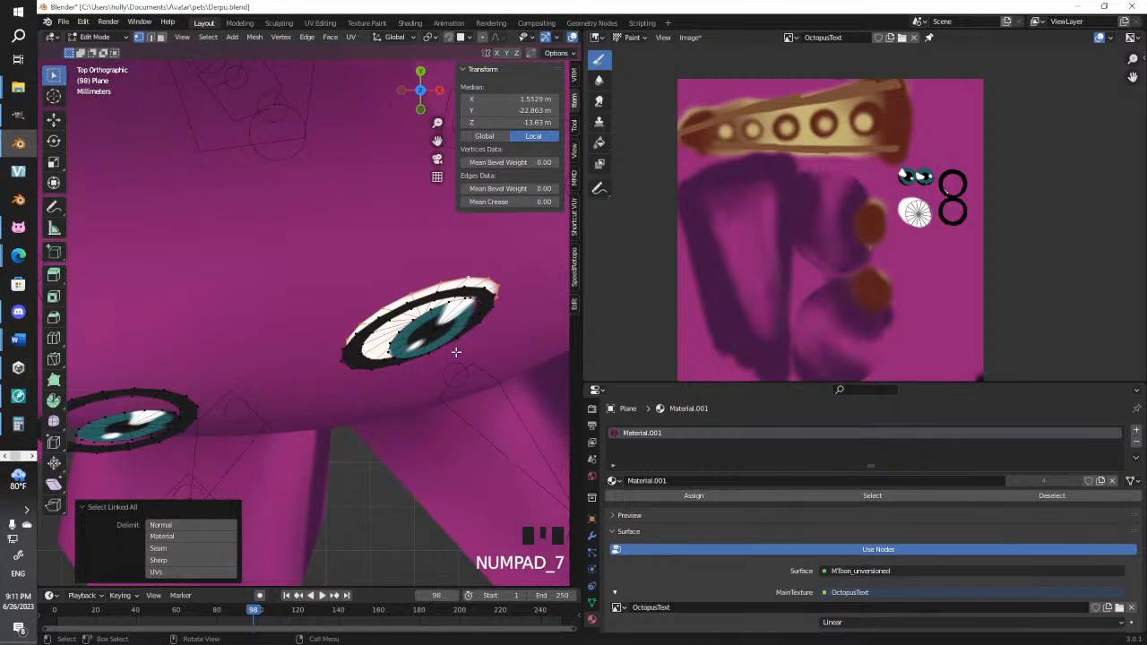
{"action": "key", "text": "ctrl+l"}
Duplicate the white disc over to the right eye, rotate the copy about 18° around Z and place it behind that eye's ring
{"action": "key", "text": "shift+d"}
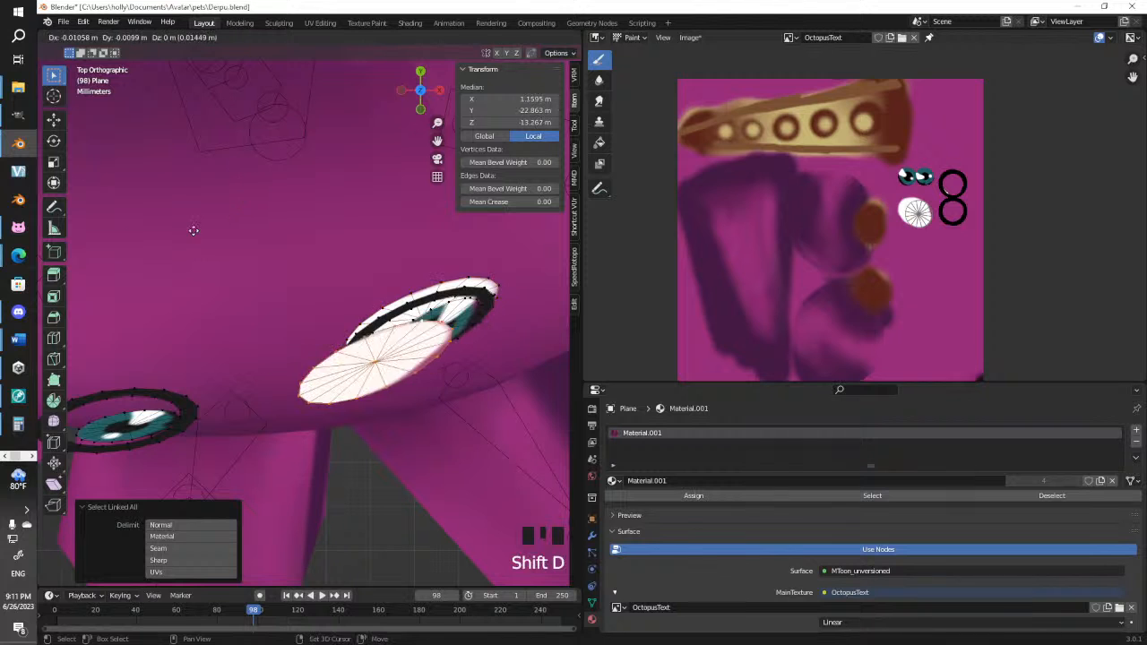
{"action": "left_click", "coordinate": [556, 230]}
{"action": "middle_click_drag", "start_coordinate": [649, 233], "coordinate": [608, 191], "text": "shift"}
{"action": "middle_click_drag", "start_coordinate": [390, 350], "coordinate": [394, 351], "text": "shift"}
{"action": "middle_click_drag", "start_coordinate": [323, 345], "coordinate": [366, 279], "text": "shift"}
{"action": "key", "text": "r"}
{"action": "left_click", "coordinate": [354, 337]}
{"action": "key", "text": "g"}
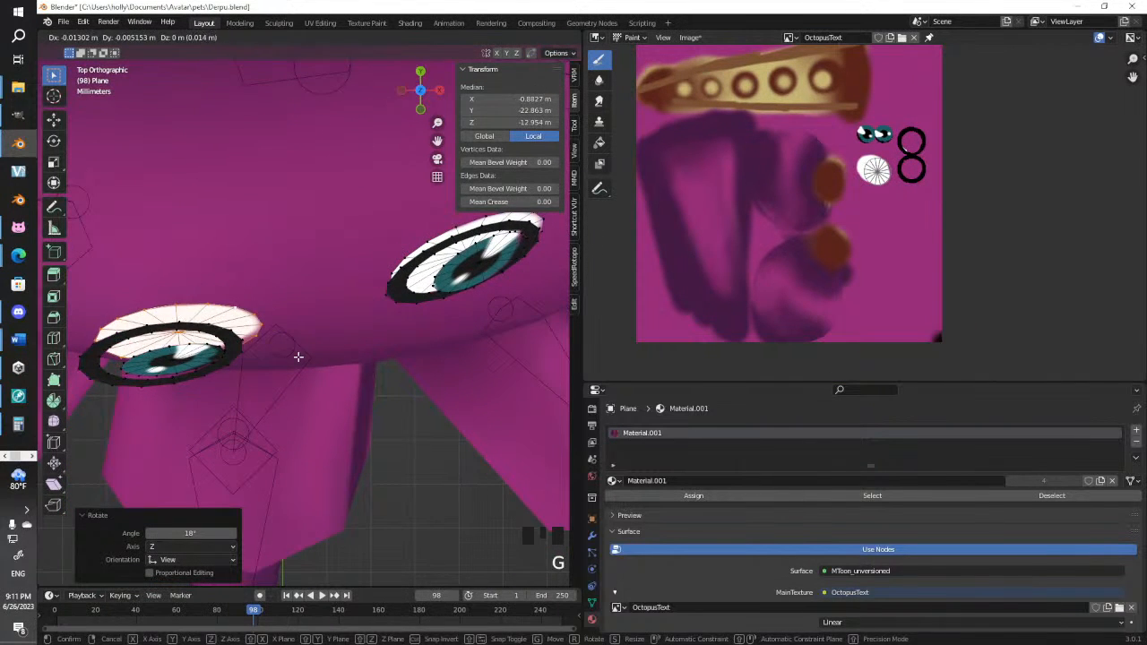
{"action": "left_click", "coordinate": [299, 355]}
Scale and nudge the duplicated disc so it fits within the outline of the right eye's ring
{"action": "middle_click_drag", "start_coordinate": [299, 356], "coordinate": [271, 289]}
{"action": "key", "text": "g"}
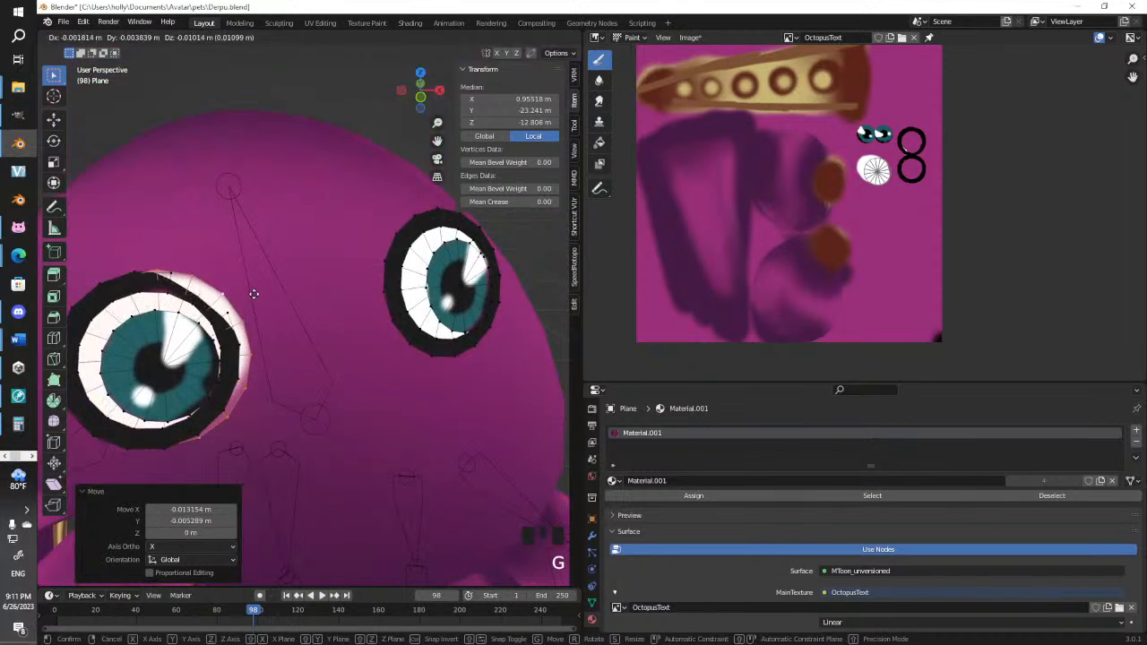
{"action": "key", "text": "s"}
{"action": "left_click", "coordinate": [282, 300]}
{"action": "key", "text": "g"}
{"action": "left_click", "coordinate": [282, 299]}
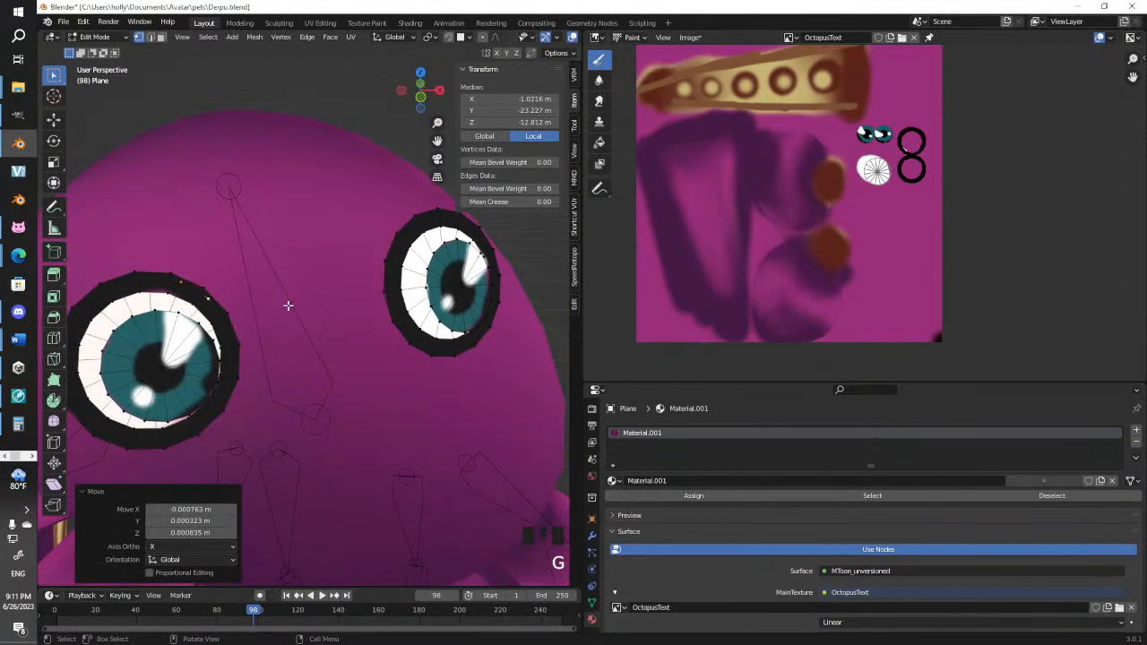
Leave Edit Mode and examine both eyes on the octopus from several angles
{"action": "scroll", "coordinate": [290, 304], "scroll_direction": "down", "scroll_amount": 4}
{"action": "mouse_move", "coordinate": [354, 384]}
{"action": "middle_mouse_down"}
{"action": "mouse_move", "coordinate": [277, 367]}
{"action": "mouse_move", "coordinate": [338, 369]}
{"action": "middle_mouse_up"}
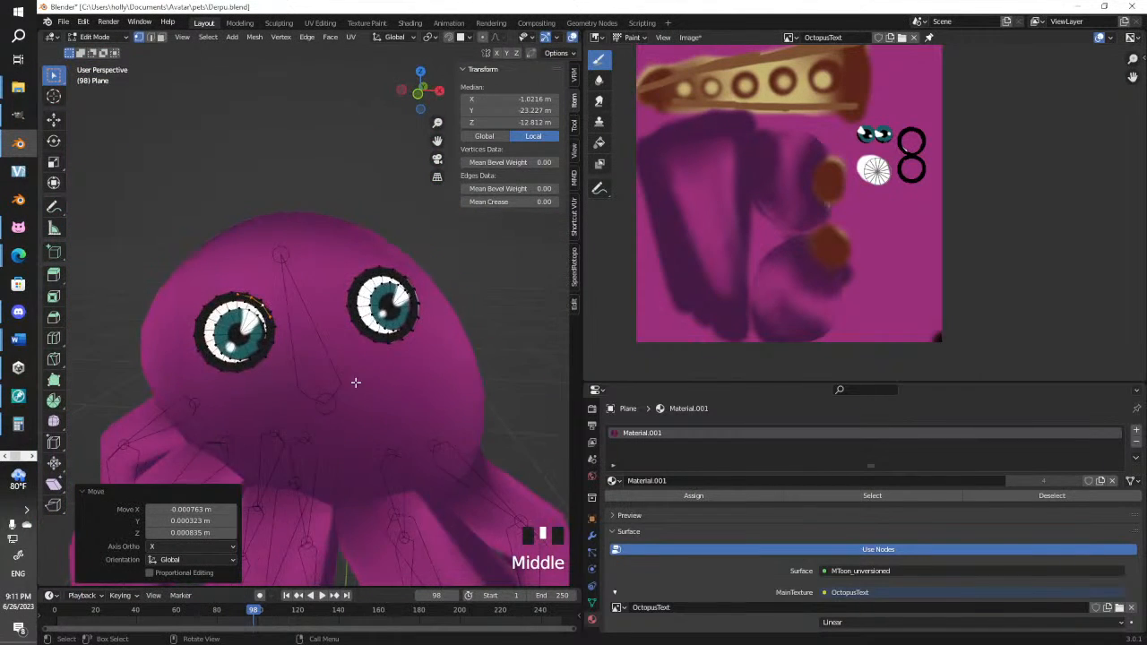
{"action": "scroll", "coordinate": [377, 389], "scroll_direction": "down", "scroll_amount": 2}
{"action": "key", "text": "Tab"}
{"action": "middle_click_drag", "start_coordinate": [466, 365], "coordinate": [210, 350]}
{"action": "middle_click_drag", "start_coordinate": [523, 334], "coordinate": [417, 329]}
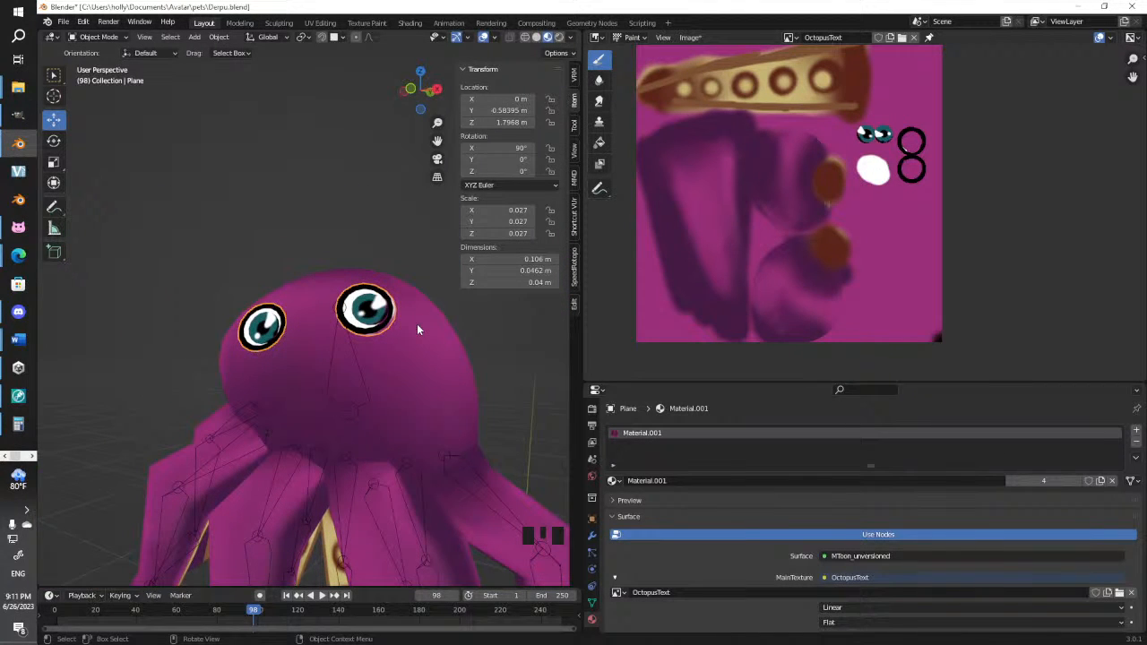
{"action": "middle_click_drag", "start_coordinate": [262, 307], "coordinate": [275, 332]}
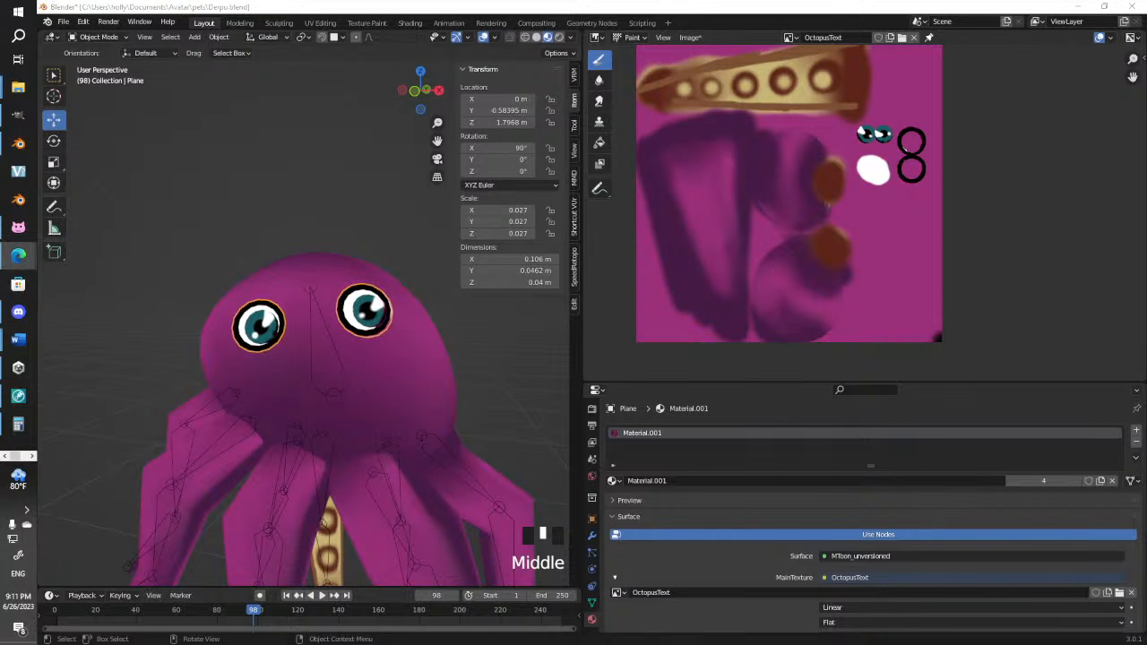
{"action": "middle_click_drag", "start_coordinate": [307, 436], "coordinate": [368, 258]}
In Edit Mode, duplicate an edge from the top of the left eye's ring and place the copy on the face below the eyes
{"action": "key", "text": "Tab"}
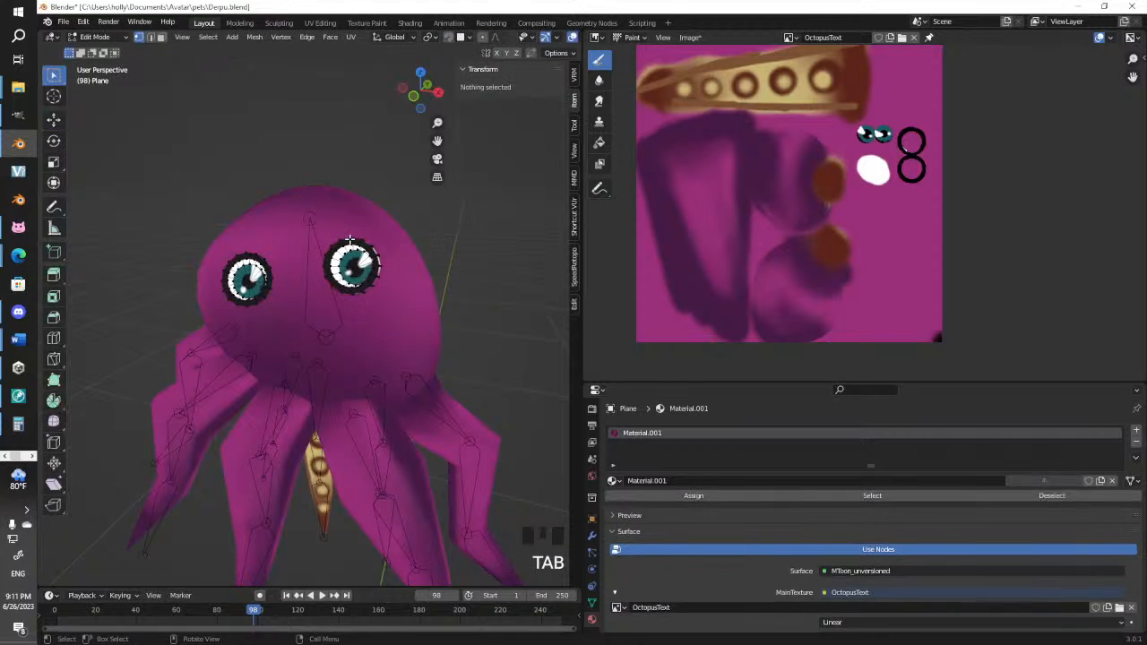
{"action": "left_click", "coordinate": [347, 238]}
{"action": "left_click", "coordinate": [350, 237], "text": "shift"}
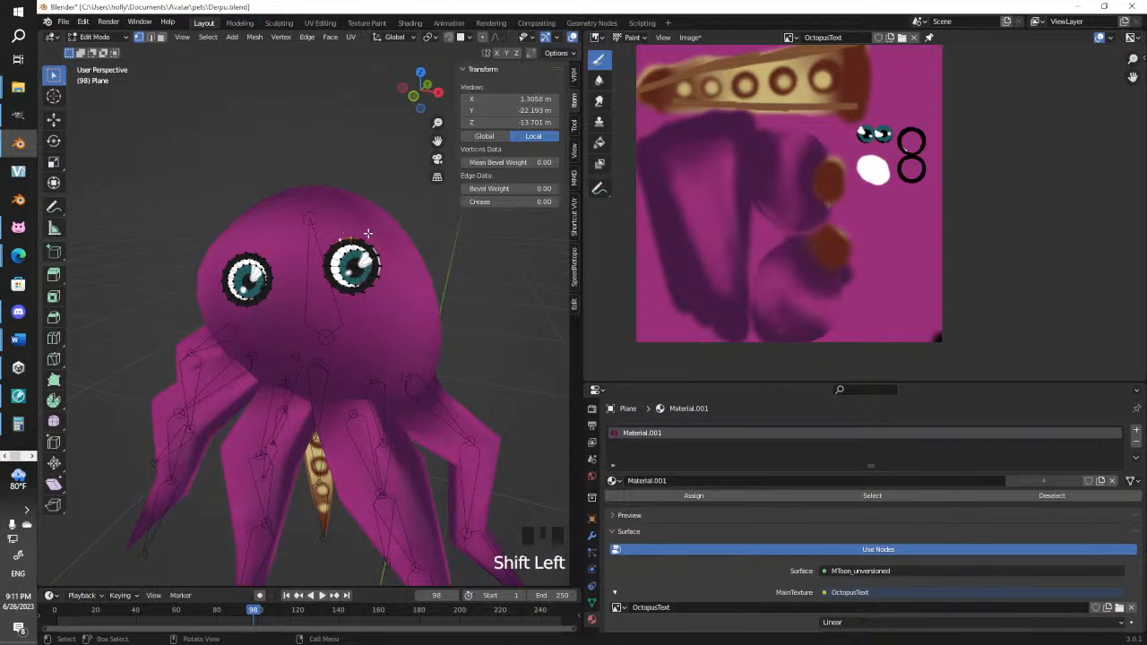
{"action": "key", "text": "shift+d"}
{"action": "left_click", "coordinate": [356, 333]}
Move one end vertex of the duplicated edge across the face towards the area below the right eye to lengthen the edge
{"action": "middle_click_drag", "start_coordinate": [357, 332], "coordinate": [317, 328]}
{"action": "left_click", "coordinate": [314, 329]}
{"action": "key", "text": "g"}
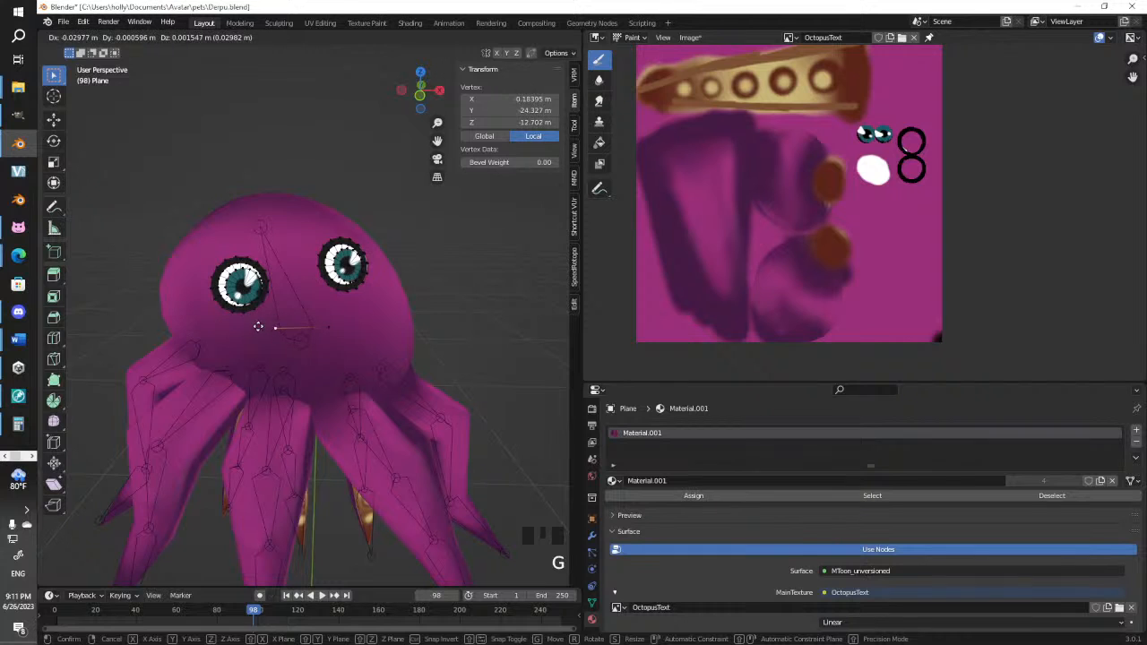
{"action": "left_click", "coordinate": [257, 325]}
Reposition the edge's other end vertex close to the first, leaving a short, nearly level segment between and below the eyes
{"action": "left_click", "coordinate": [332, 314]}
{"action": "key", "text": "g"}
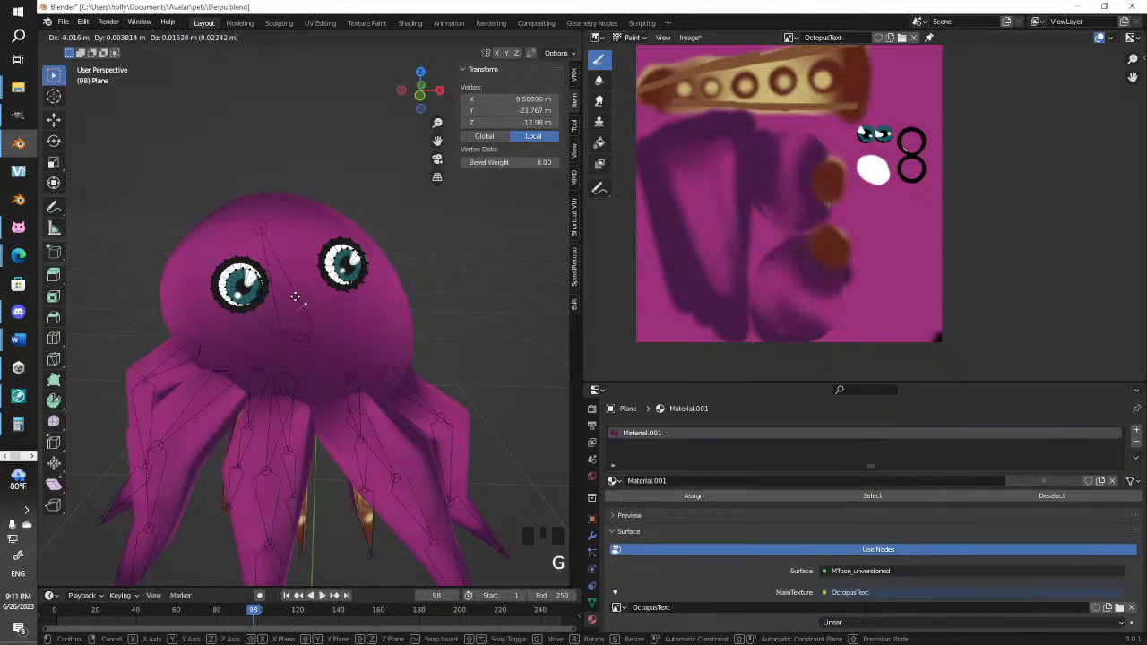
{"action": "left_click", "coordinate": [295, 300]}
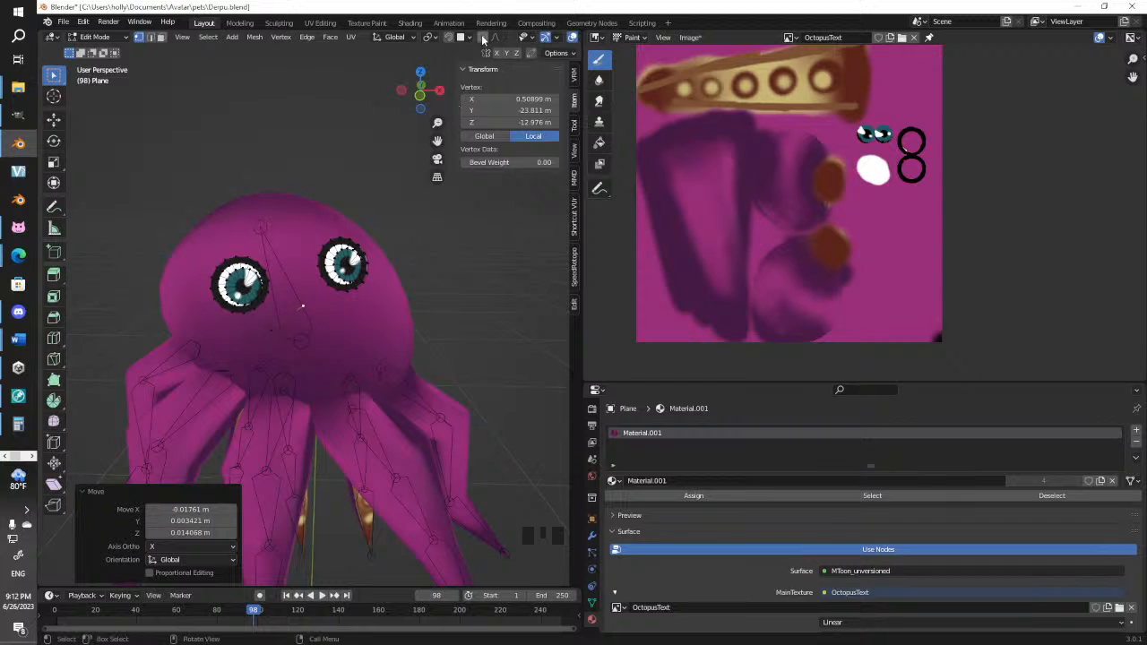
{"action": "key", "text": "g"}
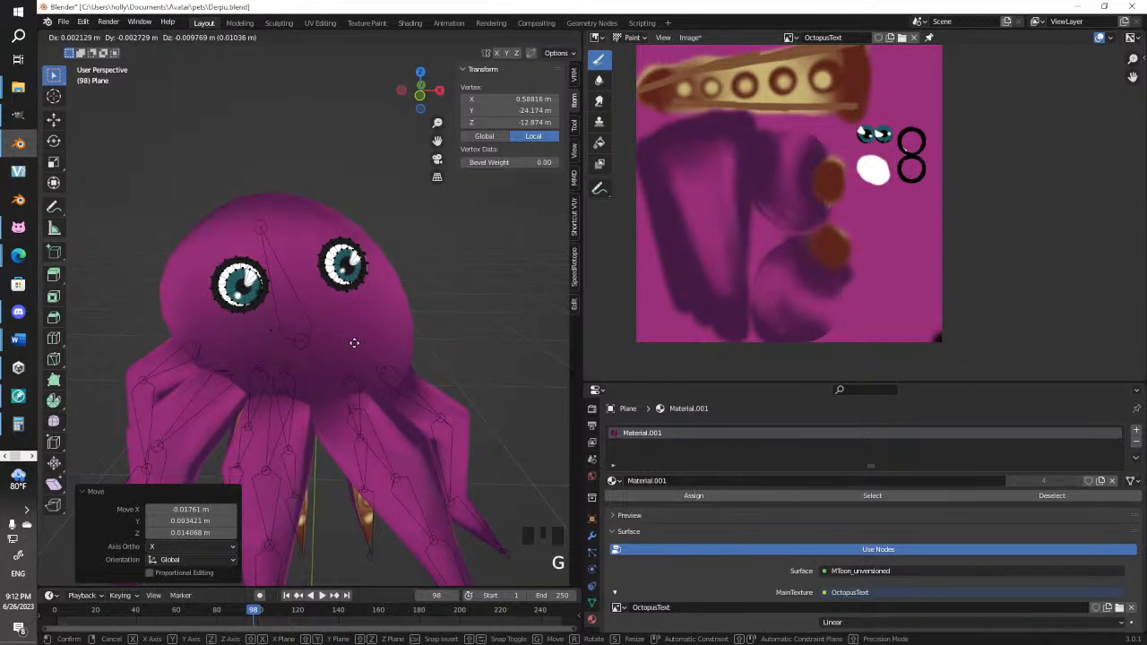
{"action": "left_click", "coordinate": [362, 378]}
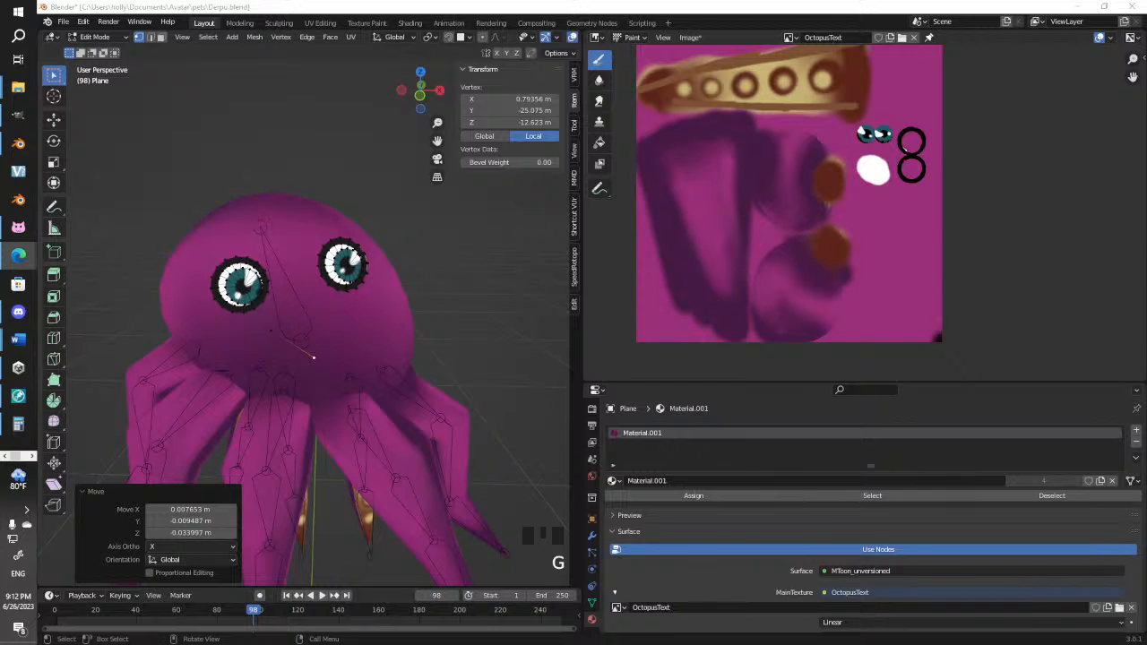
{"action": "left_click", "coordinate": [315, 360]}
{"action": "key", "text": "g"}
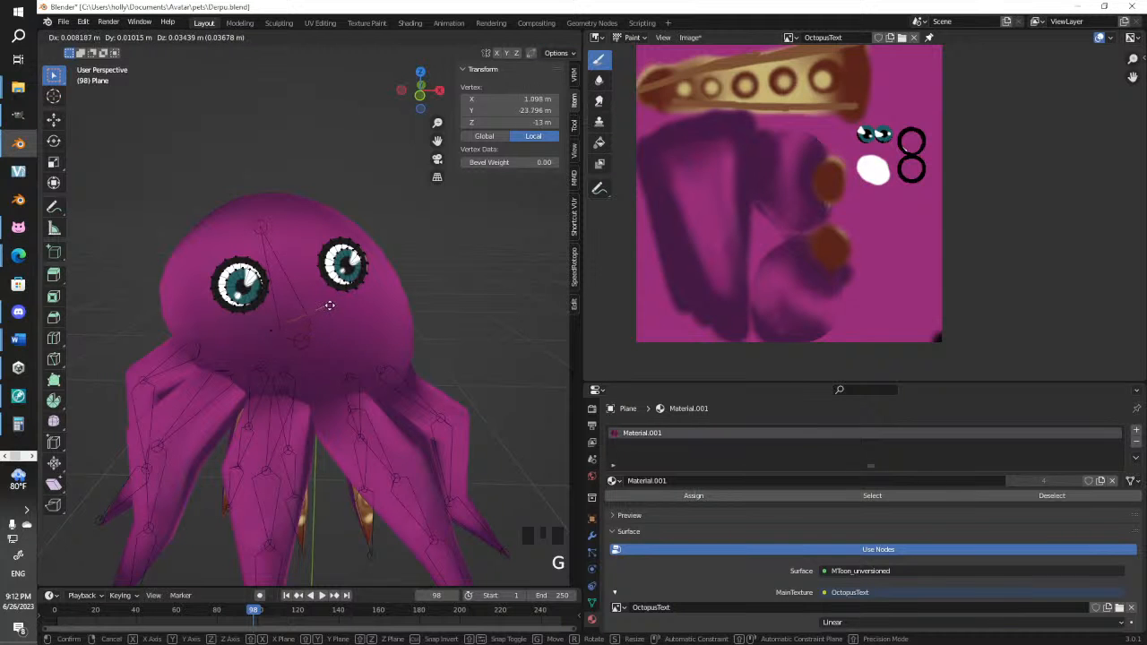
{"action": "left_click", "coordinate": [340, 310]}
{"action": "mouse_move", "coordinate": [341, 323]}
{"action": "middle_mouse_down"}
{"action": "mouse_move", "coordinate": [292, 332]}
{"action": "mouse_move", "coordinate": [325, 325]}
{"action": "middle_mouse_up"}
{"action": "key", "text": "g"}
{"action": "key", "text": "g"}
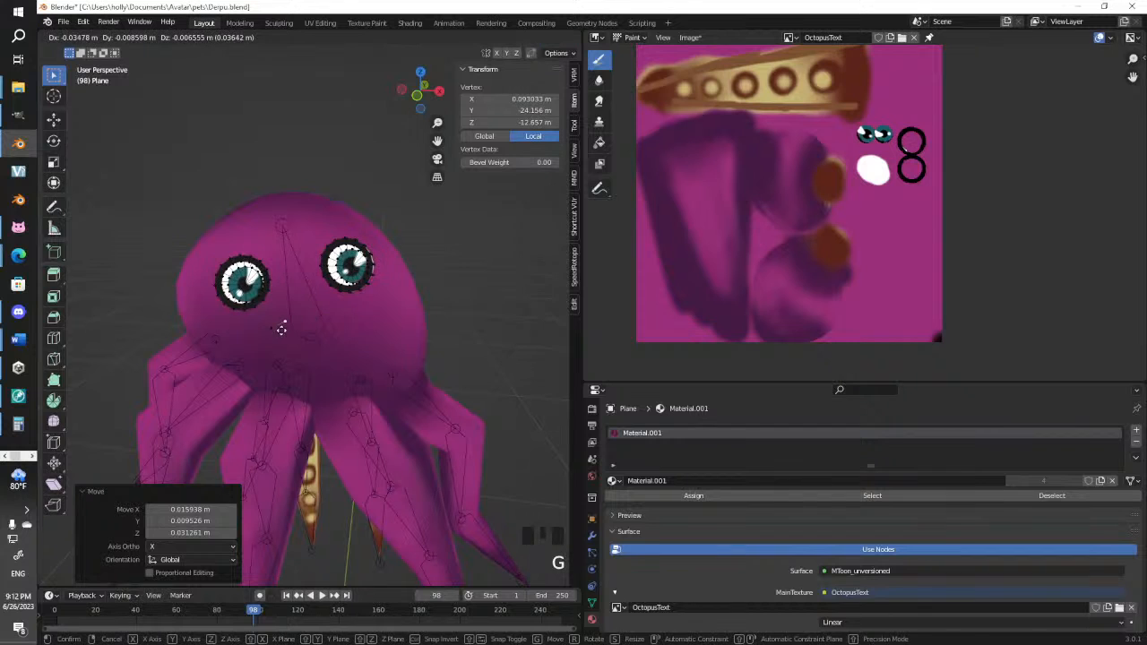
{"action": "left_click", "coordinate": [297, 329]}
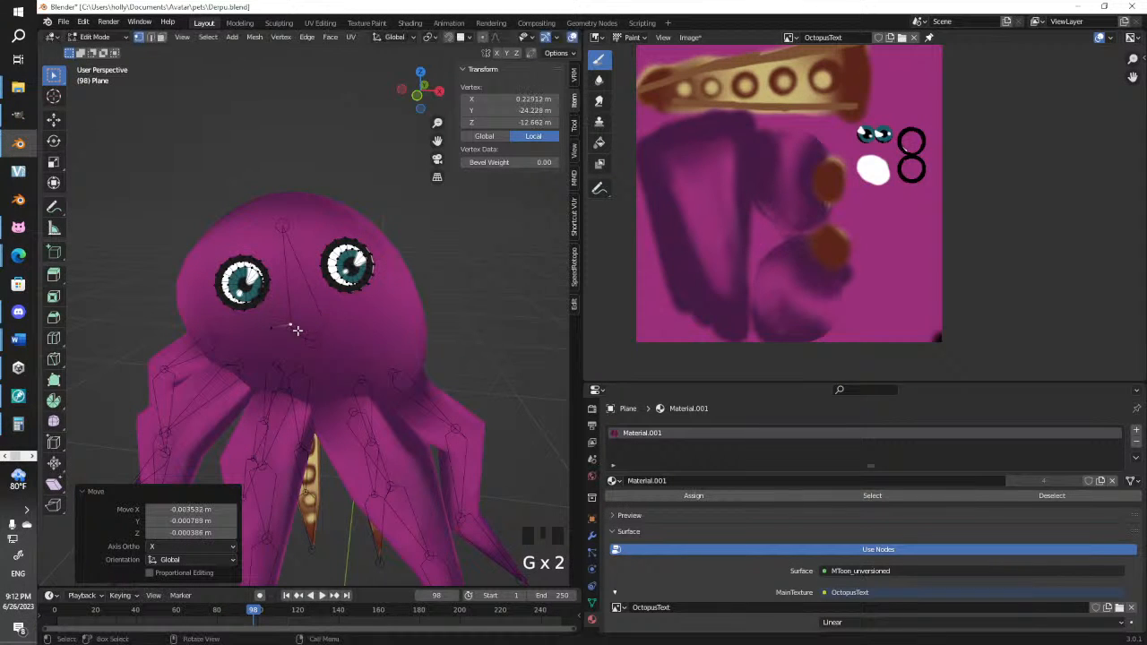
Extrude the end vertex twice to continue the mouth line, rising towards the area below the left eye
{"action": "key", "text": "e"}
{"action": "left_click", "coordinate": [317, 324]}
{"action": "key", "text": "e"}
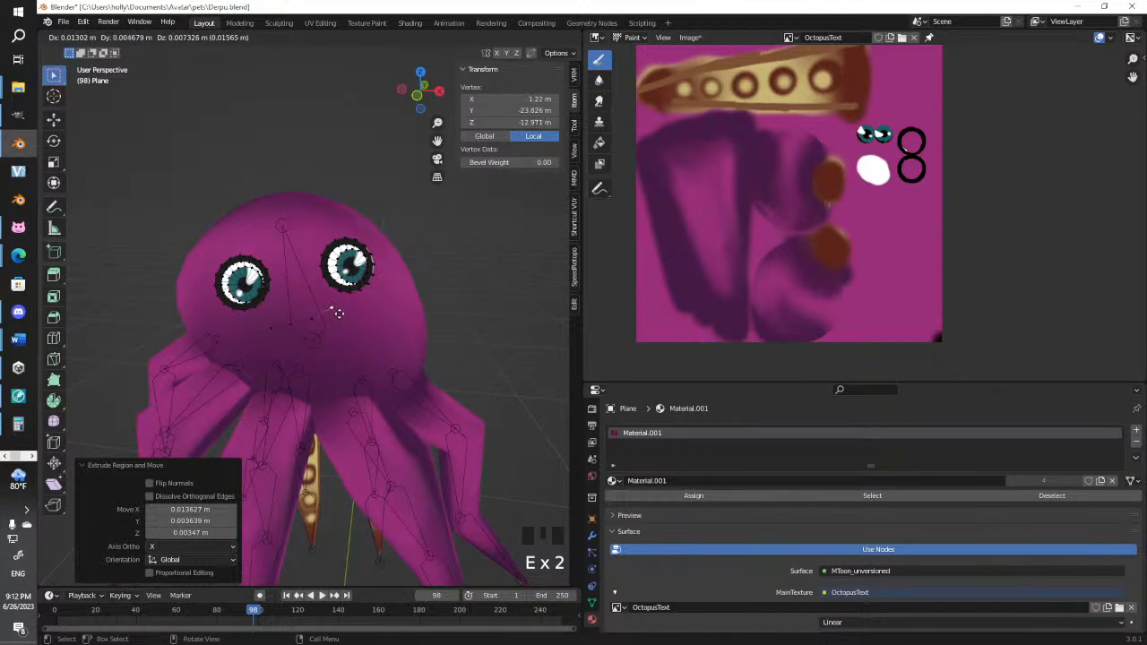
Nudge the mouth line's middle vertices individually to smooth its upward curve
{"action": "middle_click_drag", "start_coordinate": [328, 341], "coordinate": [353, 340]}
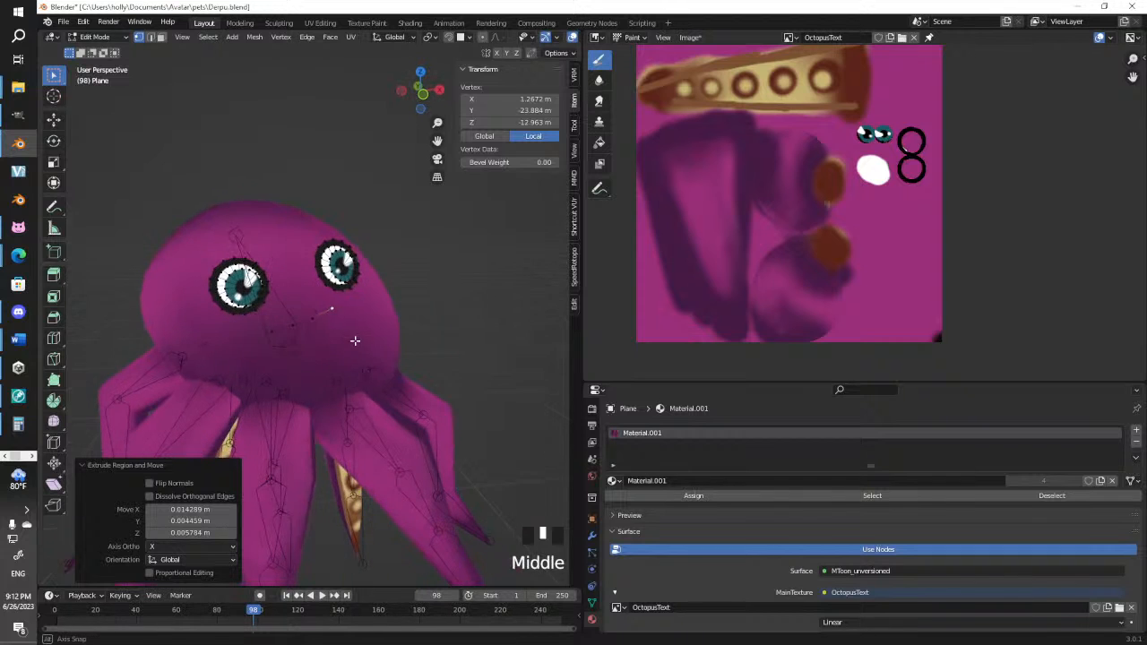
{"action": "left_click", "coordinate": [351, 339]}
{"action": "key", "text": "g"}
{"action": "left_click", "coordinate": [321, 324]}
{"action": "left_click", "coordinate": [297, 324]}
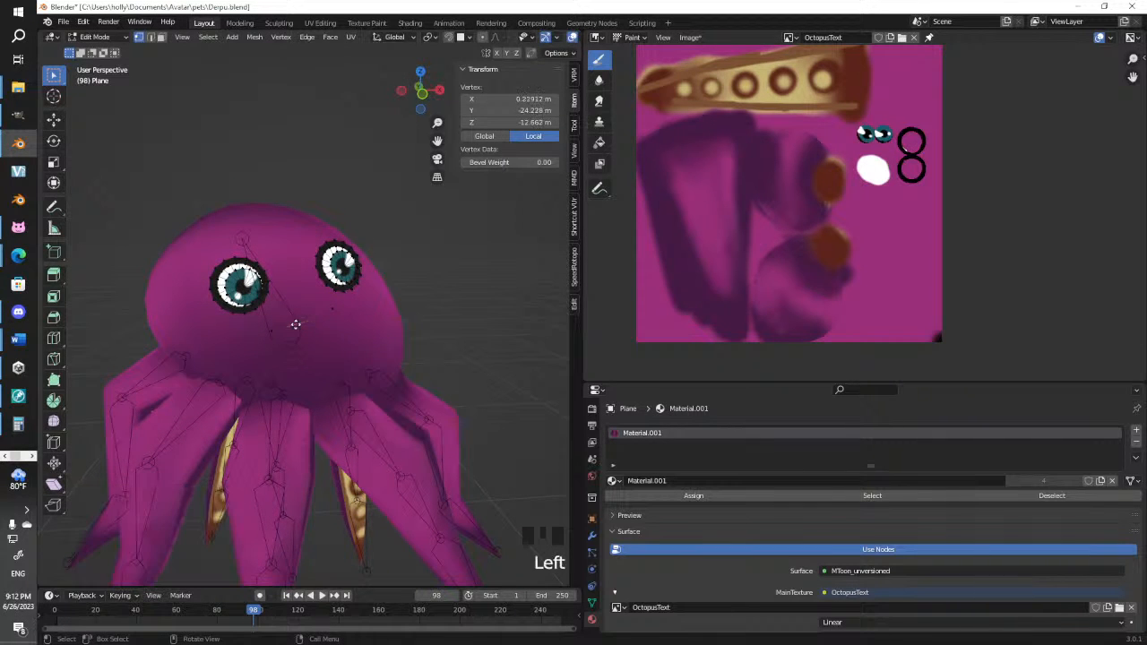
{"action": "key", "text": "g"}
{"action": "left_click", "coordinate": [296, 328]}
{"action": "left_click", "coordinate": [320, 319]}
{"action": "key", "text": "g"}
{"action": "left_click", "coordinate": [320, 319]}
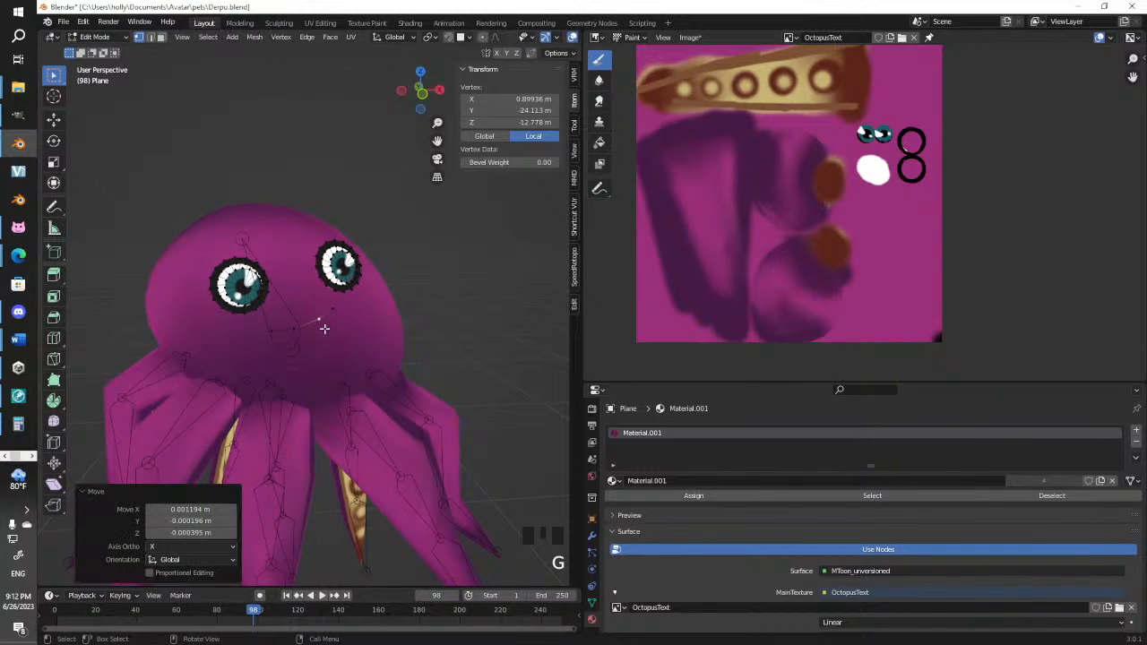
{"action": "scroll", "coordinate": [321, 323], "scroll_direction": "up", "scroll_amount": 4}
{"action": "left_click", "coordinate": [327, 319], "text": "shift"}
{"action": "left_click", "coordinate": [327, 321], "text": "shift"}
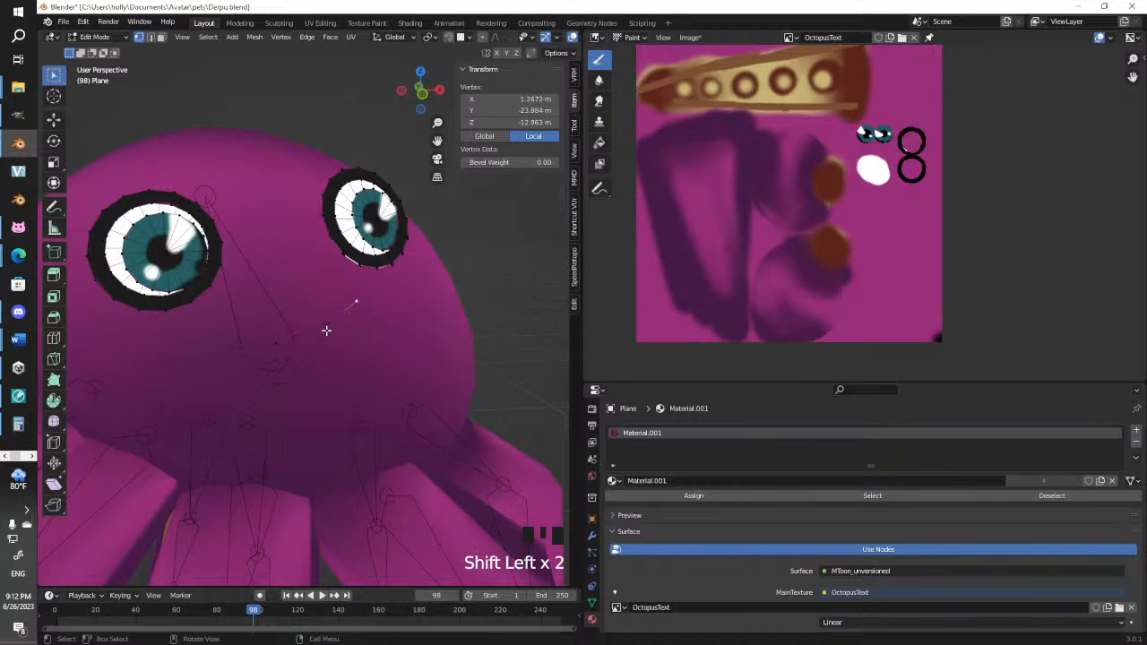
{"action": "key", "text": "Tab"}
{"action": "left_click", "coordinate": [267, 345]}
{"action": "key", "text": "Tab"}
{"action": "left_click", "coordinate": [278, 347]}
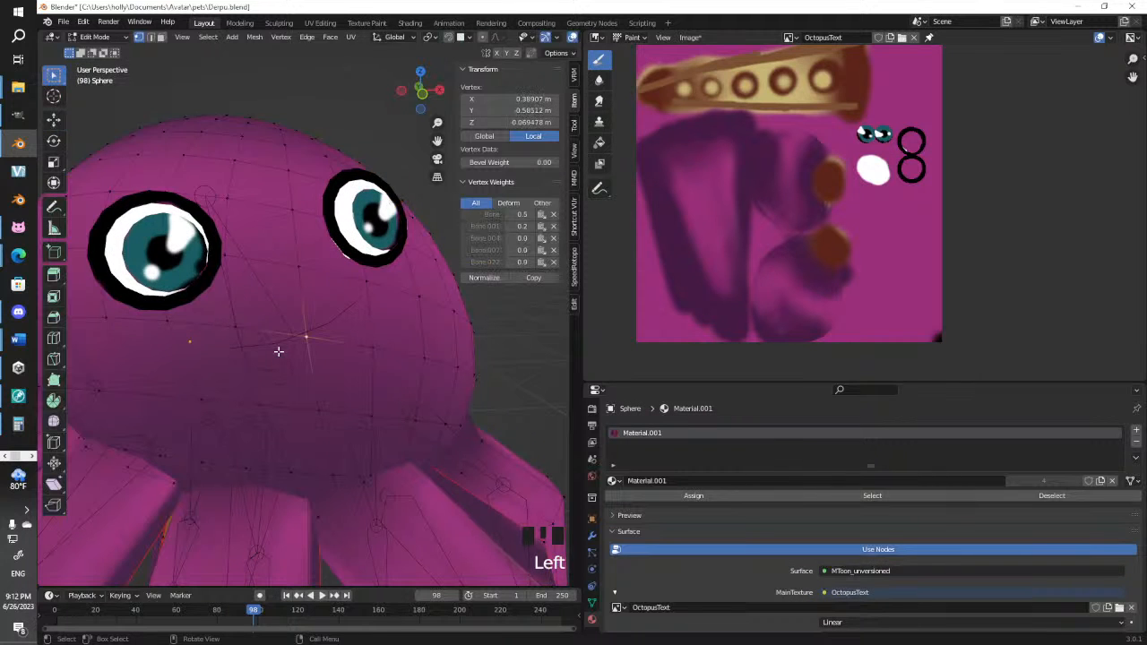
{"action": "key", "text": "Tab"}
{"action": "left_click", "coordinate": [271, 345]}
{"action": "key", "text": "Tab"}
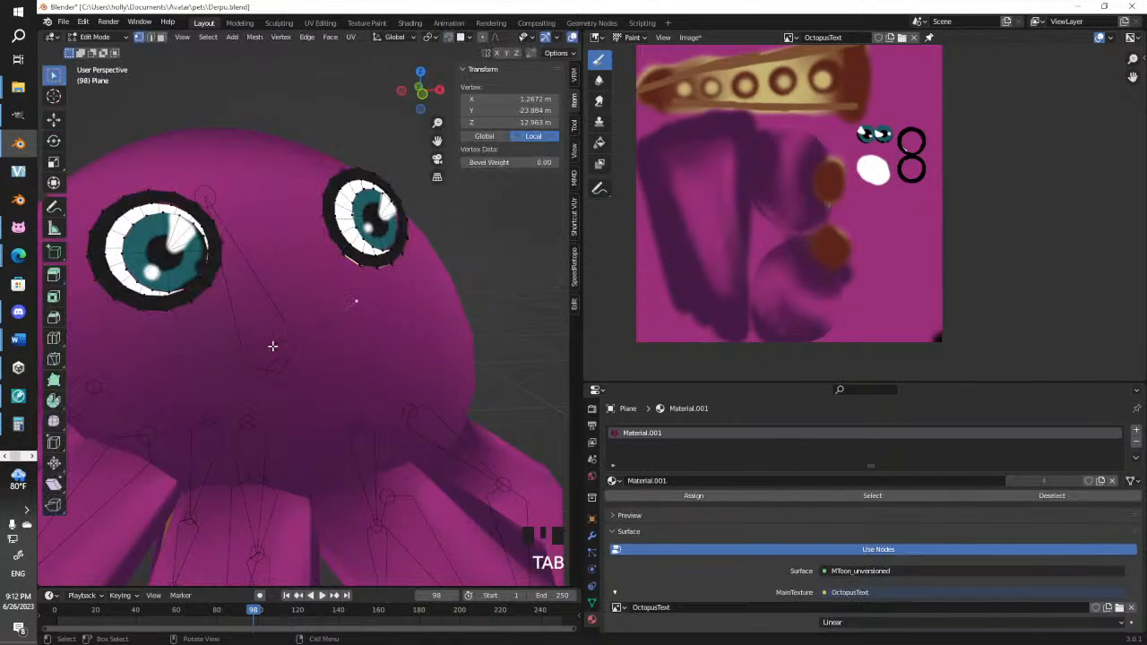
Select the whole mouth line and extrude it slightly downward to form a thin strip of faces
{"action": "left_click", "coordinate": [276, 343]}
{"action": "left_click", "coordinate": [266, 353], "text": "shift"}
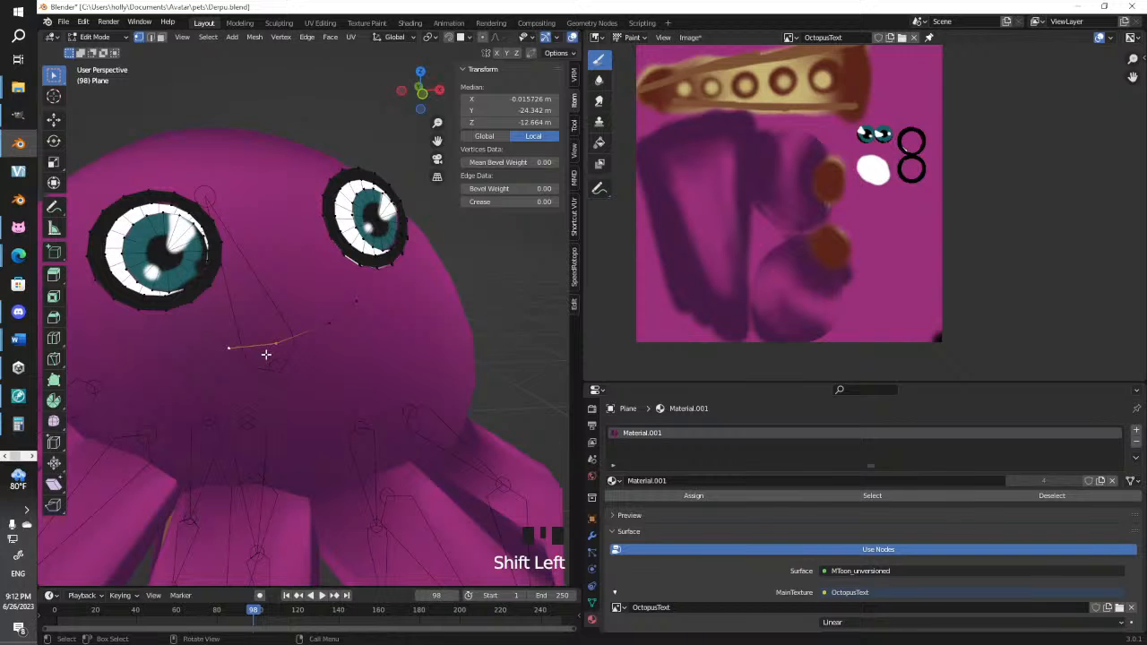
{"action": "right_click", "coordinate": [265, 353]}
{"action": "mouse_move", "coordinate": [269, 339]}
{"action": "left_click", "coordinate": [328, 337]}
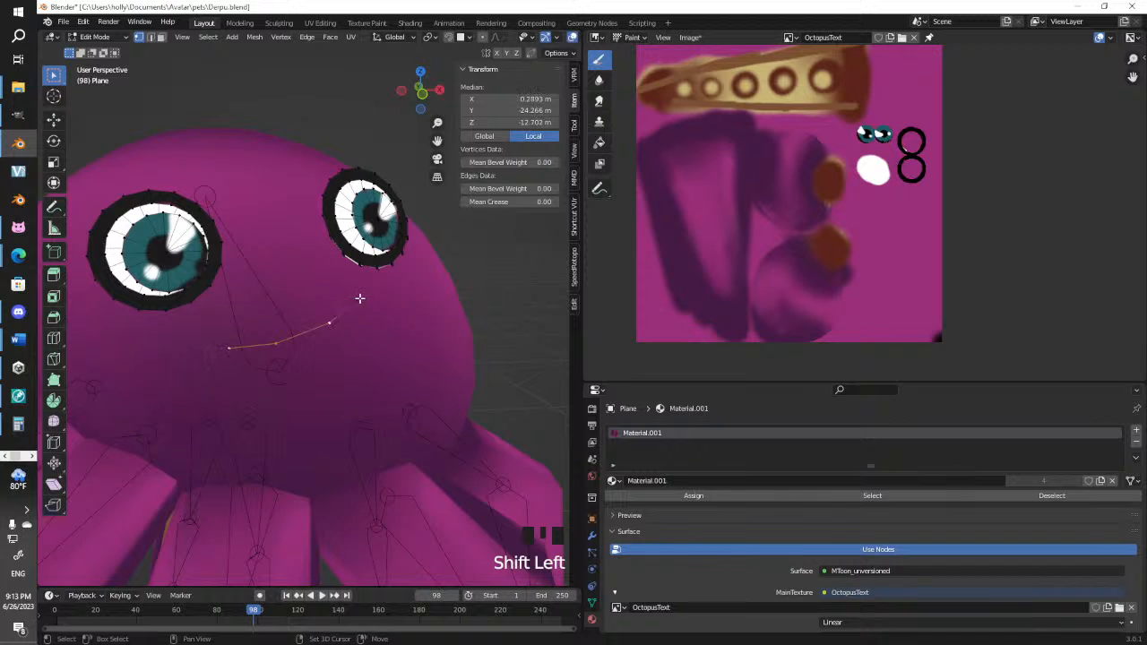
{"action": "left_click", "coordinate": [355, 301], "text": "shift"}
{"action": "key", "text": "e"}
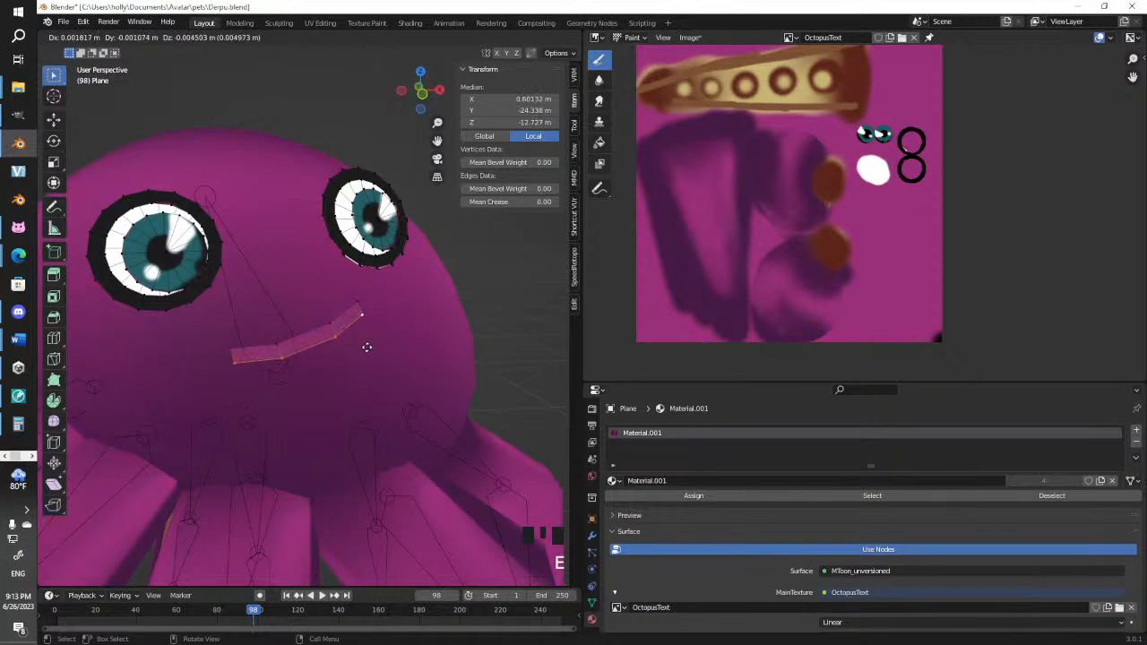
{"action": "left_click", "coordinate": [367, 341]}
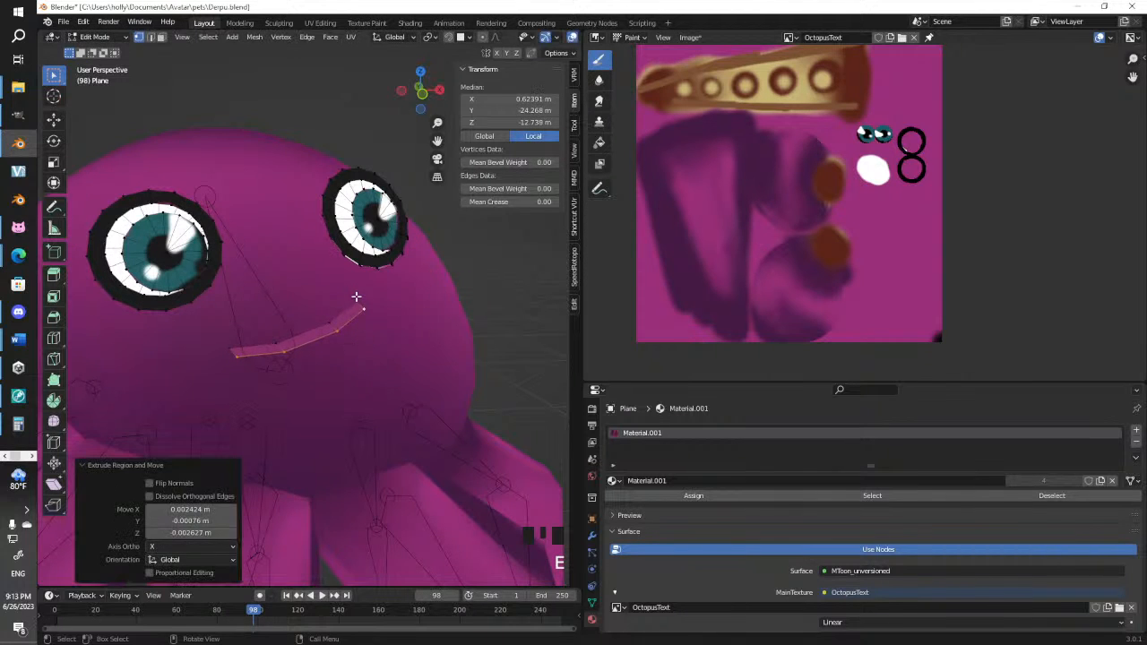
Move the mouth strip's two end edges outward to widen the smile
{"action": "left_click", "coordinate": [357, 297]}
{"action": "left_click", "coordinate": [368, 309], "text": "shift"}
{"action": "key", "text": "g"}
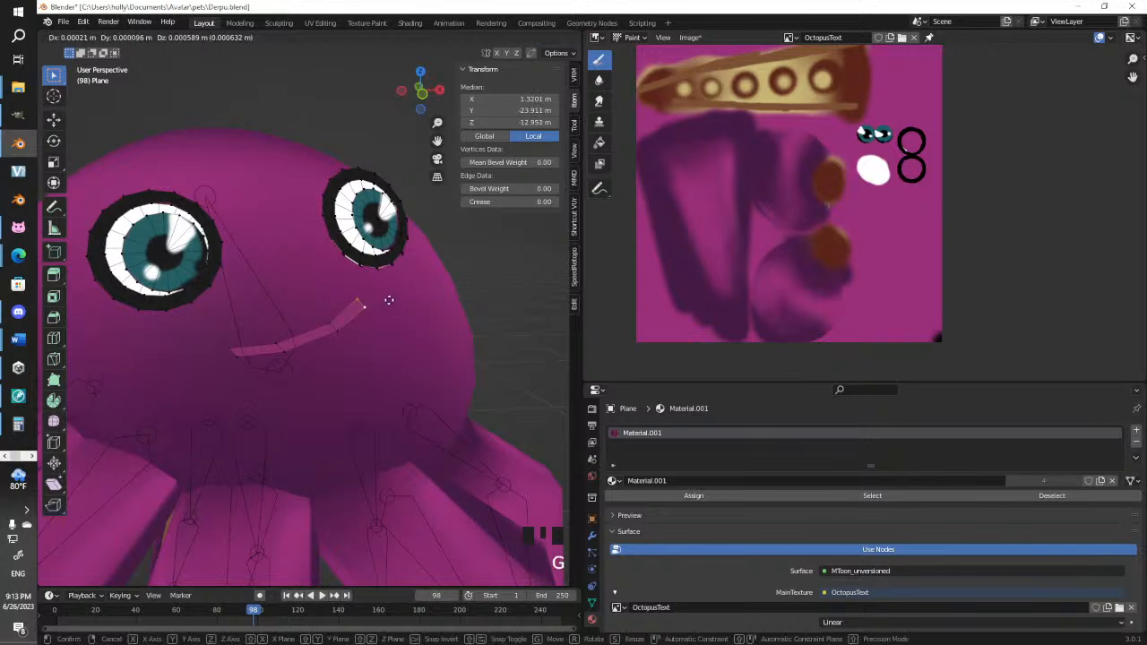
{"action": "left_click", "coordinate": [368, 316]}
{"action": "scroll", "coordinate": [367, 316], "scroll_direction": "down", "scroll_amount": 2}
{"action": "middle_click_drag", "start_coordinate": [367, 316], "coordinate": [296, 328]}
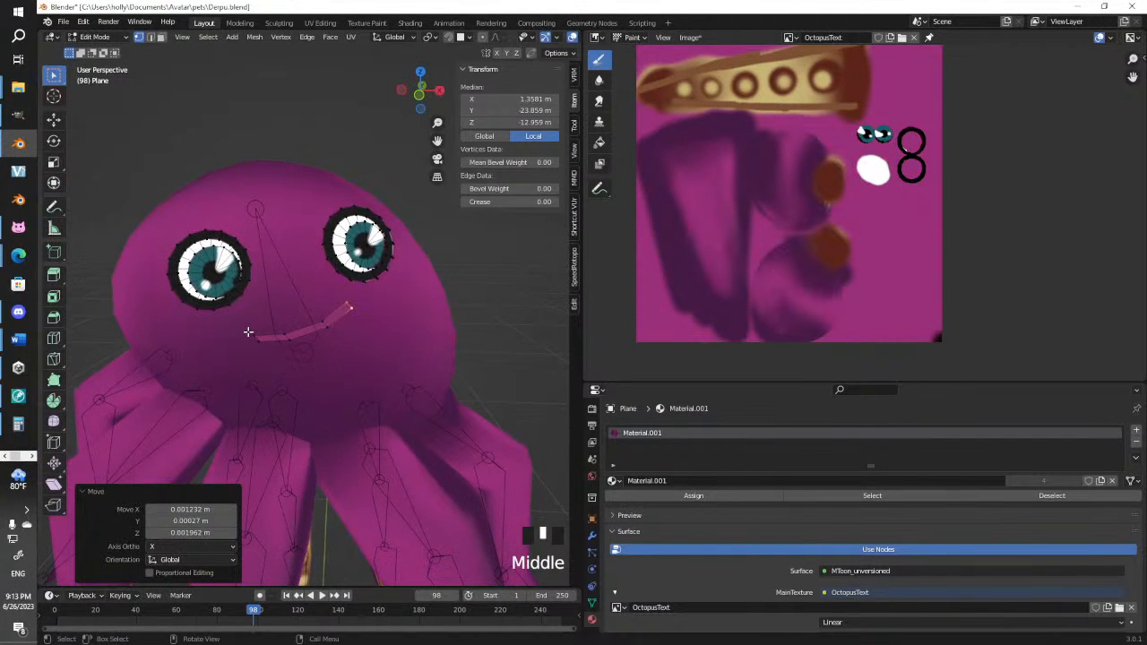
{"action": "left_click", "coordinate": [256, 334]}
{"action": "left_click", "coordinate": [270, 353], "text": "shift"}
{"action": "key", "text": "g"}
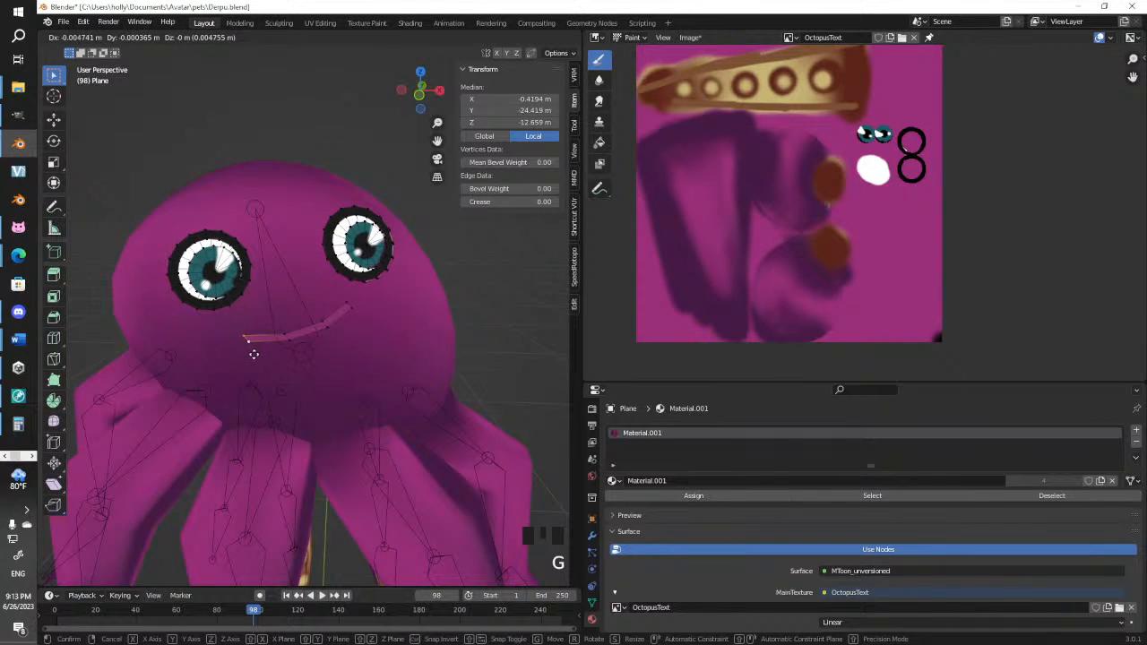
{"action": "left_click", "coordinate": [254, 353]}
Add one loop cut across the mouth strip's low end segment and nudge it slightly down to round the curve
{"action": "key", "text": "ctrl+r"}
{"action": "left_click", "coordinate": [263, 334]}
{"action": "left_click", "coordinate": [265, 335]}
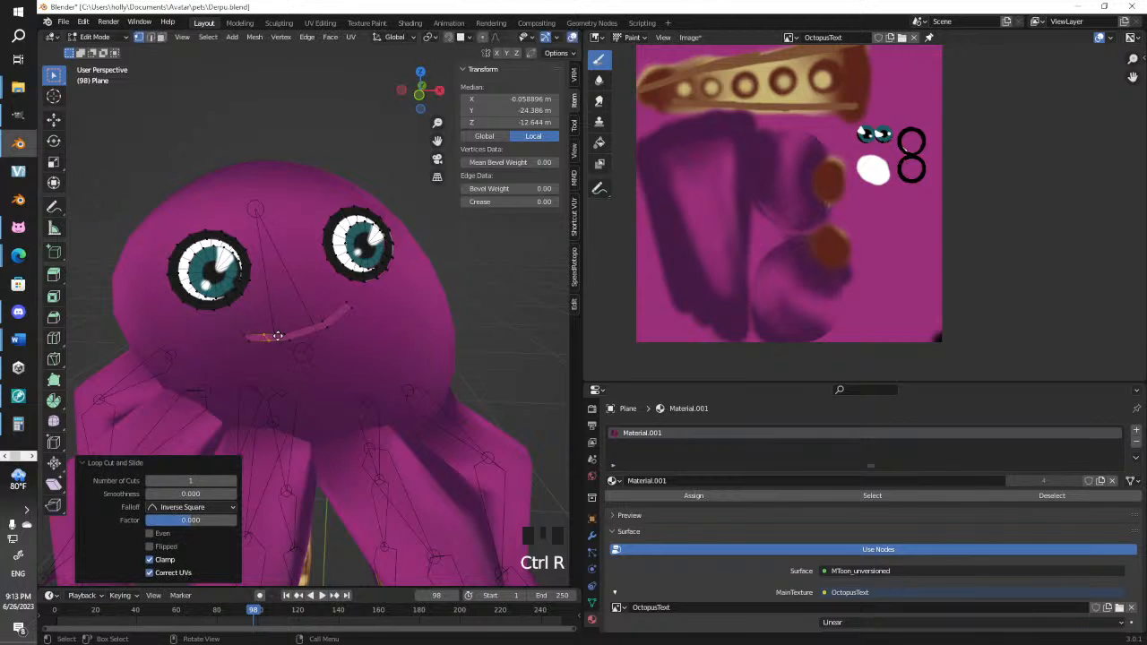
{"action": "key", "text": "g"}
{"action": "left_click", "coordinate": [274, 339]}
Add one loop cut across the mouth strip's middle segment and nudge it along the curve
{"action": "key", "text": "ctrl+r"}
{"action": "left_click", "coordinate": [304, 330]}
{"action": "left_click", "coordinate": [306, 330]}
{"action": "key", "text": "g"}
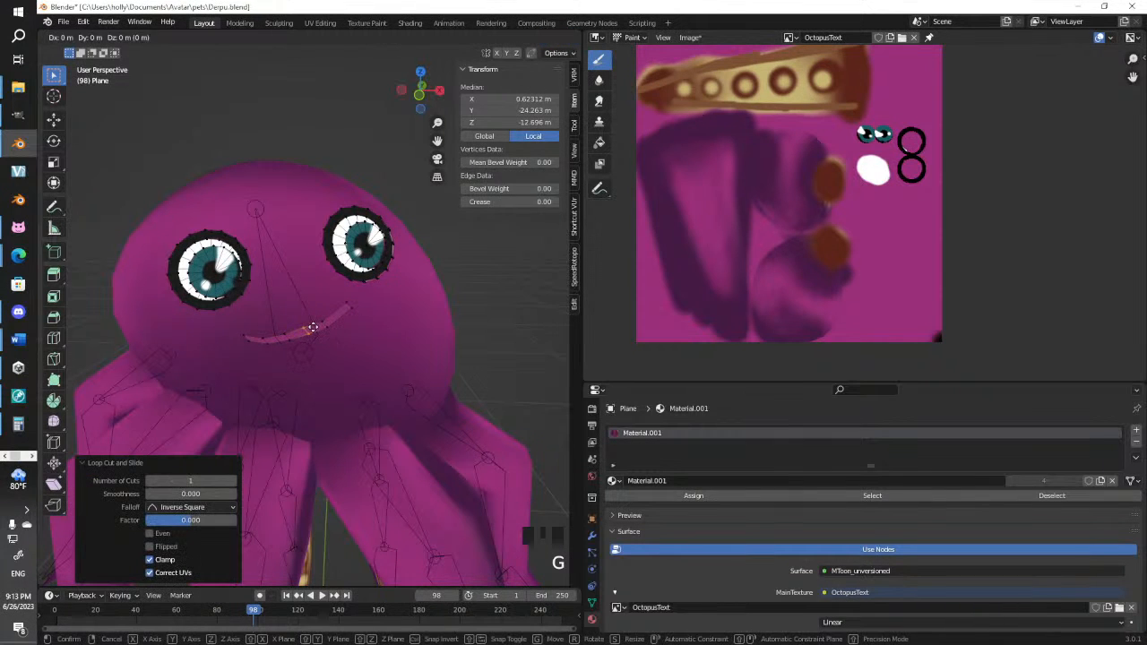
{"action": "left_click", "coordinate": [316, 328]}
Add one loop cut across the mouth strip's raised end segment, nudge it outward and check the smile in Object Mode
{"action": "key", "text": "ctrl+r"}
{"action": "left_click", "coordinate": [333, 315]}
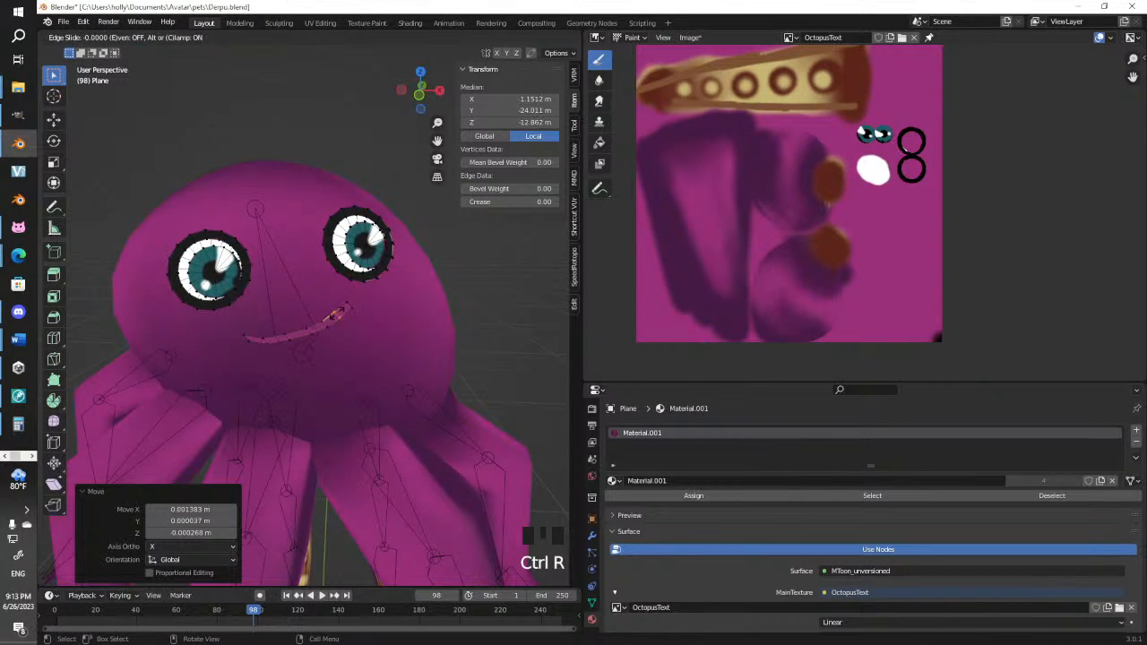
{"action": "left_click", "coordinate": [335, 315]}
{"action": "key", "text": "g"}
{"action": "left_click", "coordinate": [350, 313]}
{"action": "key", "text": "Tab"}
{"action": "middle_click_drag", "start_coordinate": [370, 334], "coordinate": [327, 344]}
{"action": "key", "text": "Tab"}
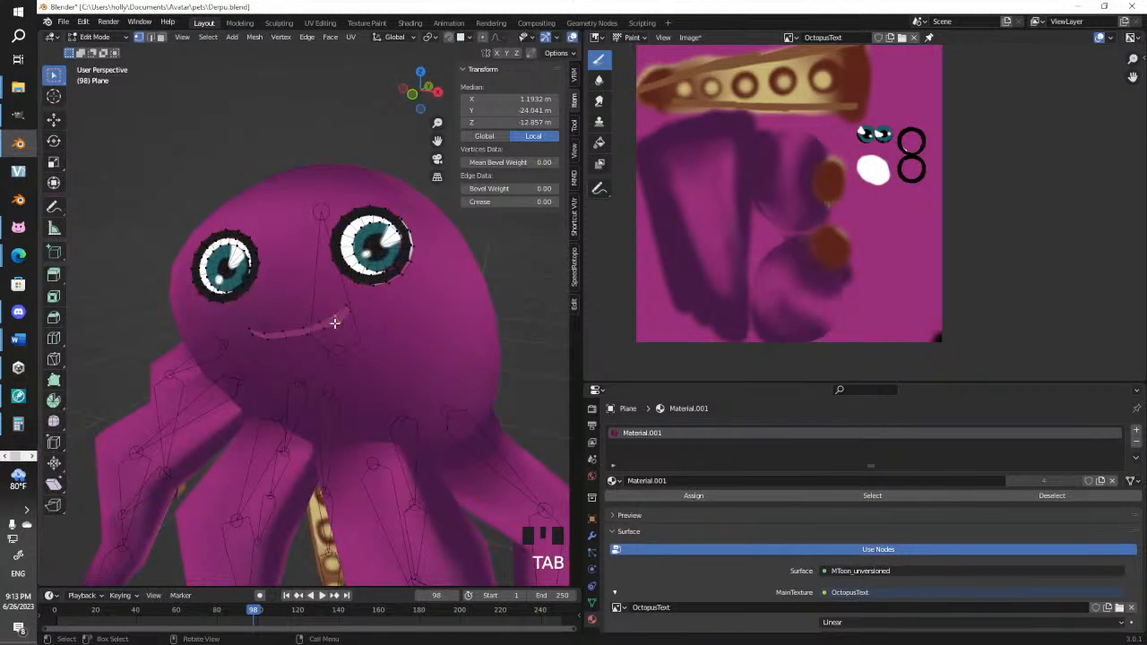
Unwrap the entire linked mouth strip and switch the image area to the UV Editor
{"action": "key", "text": "ctrl+l"}
{"action": "key", "text": "u"}
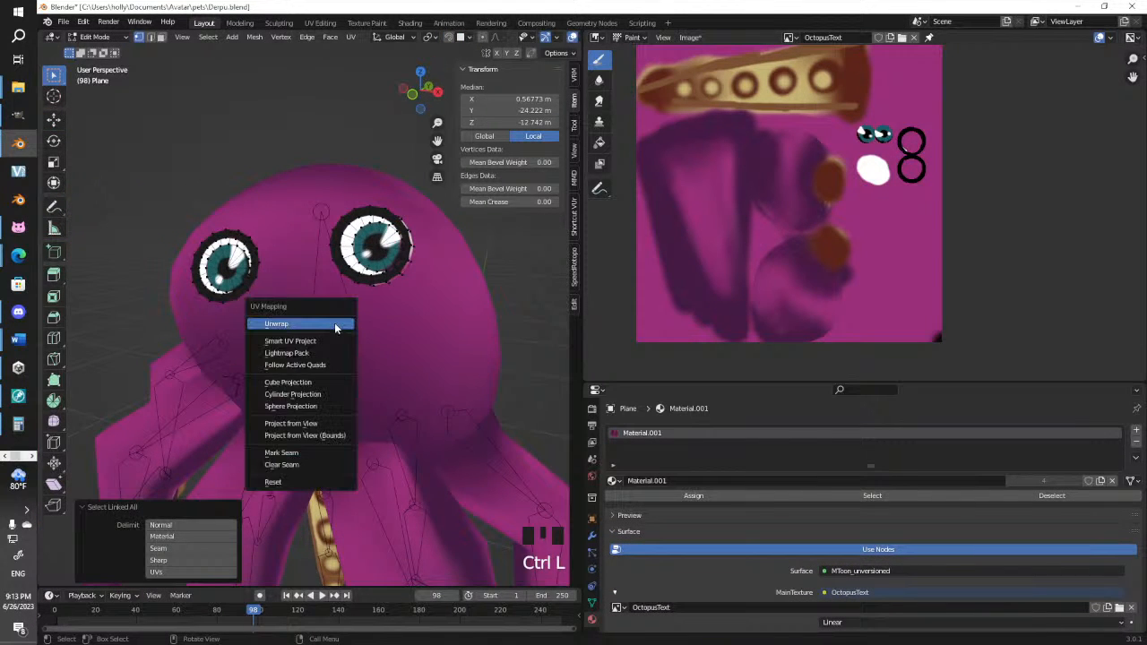
{"action": "left_click", "coordinate": [334, 323]}
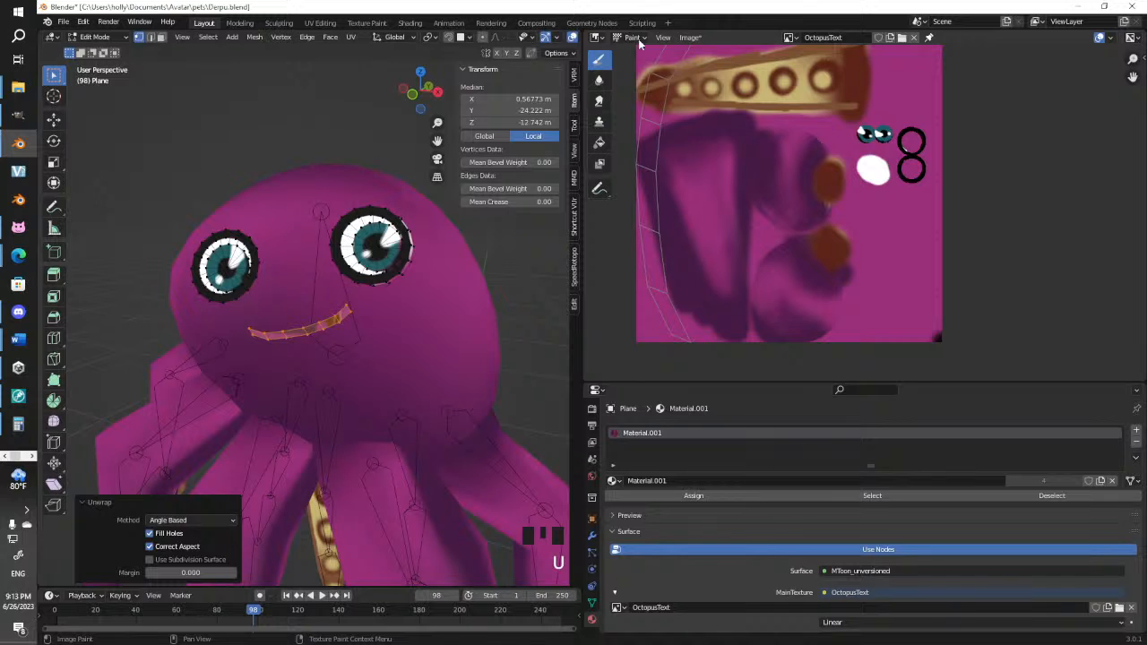
{"action": "left_click", "coordinate": [597, 36]}
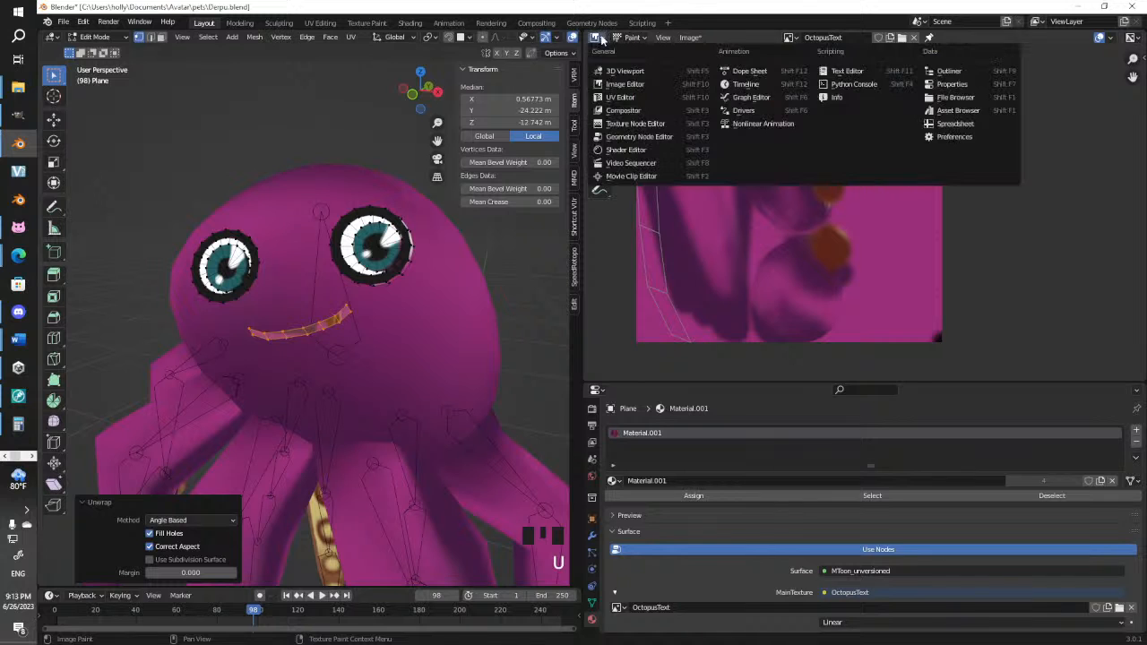
{"action": "left_click", "coordinate": [621, 97]}
Try to scale down the mouth strip's UV island
{"action": "key", "text": "a"}
{"action": "key", "text": "s"}
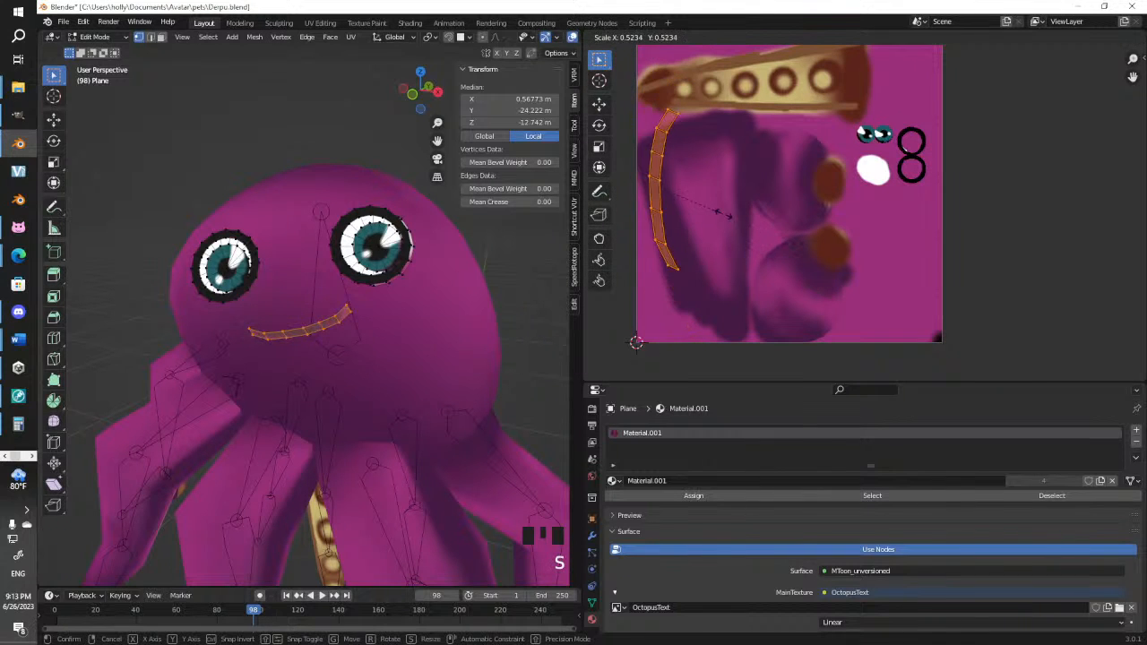
{"action": "left_click", "coordinate": [673, 193]}
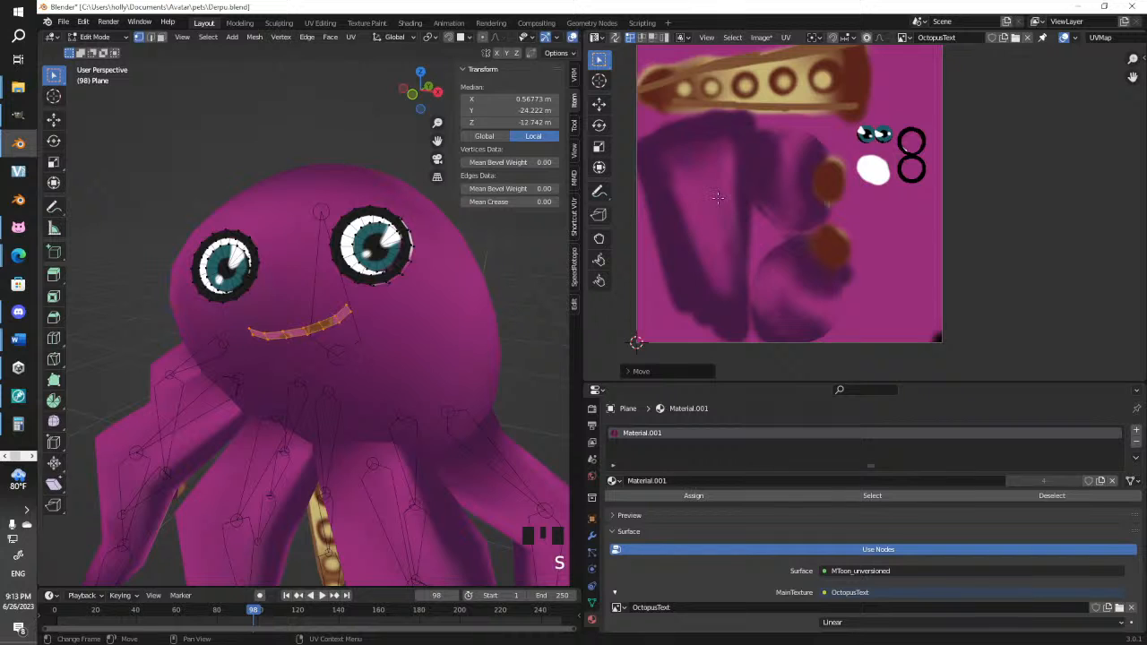
{"action": "key", "text": "Tab"}
{"action": "key", "text": "Tab"}
Reselect the linked mouth strip, shrink its UV island and place it on the plain pink area below the white disc
{"action": "left_click", "coordinate": [357, 344]}
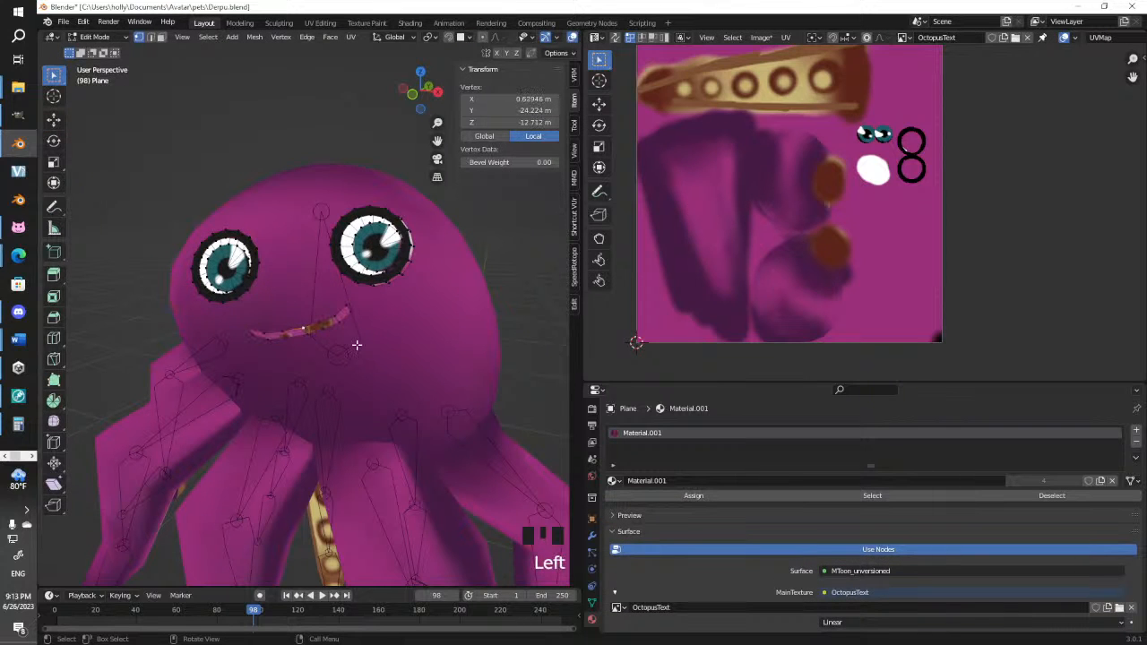
{"action": "key", "text": "ctrl+l"}
{"action": "scroll", "coordinate": [834, 235], "scroll_direction": "down", "scroll_amount": 2}
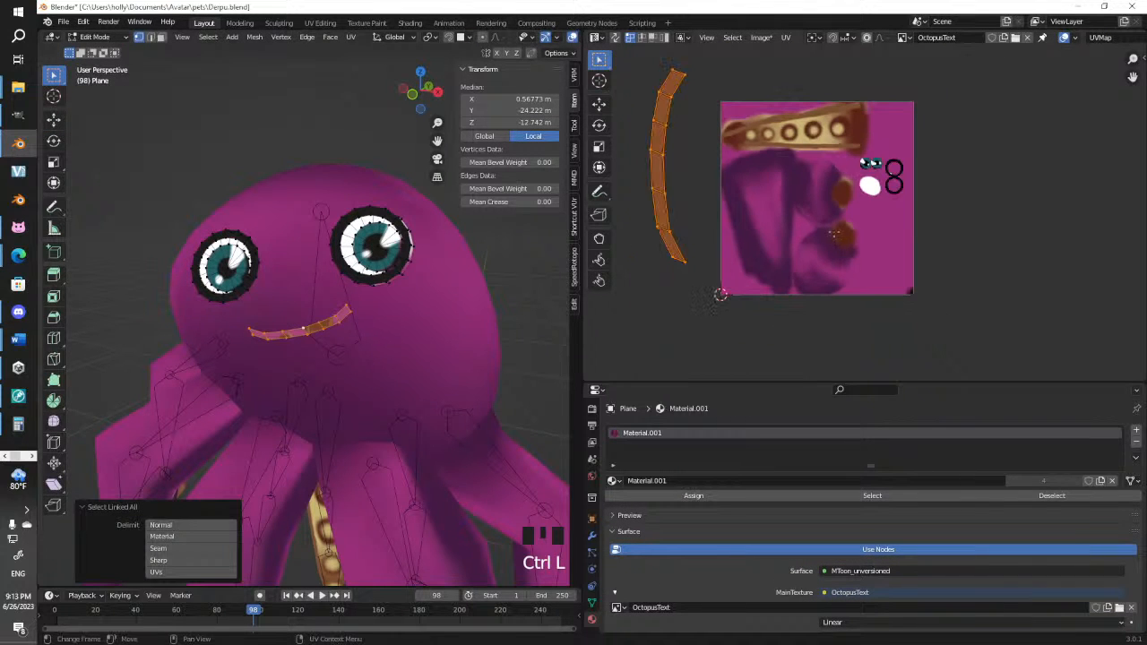
{"action": "key", "text": "s"}
{"action": "left_click", "coordinate": [684, 187]}
{"action": "key", "text": "g"}
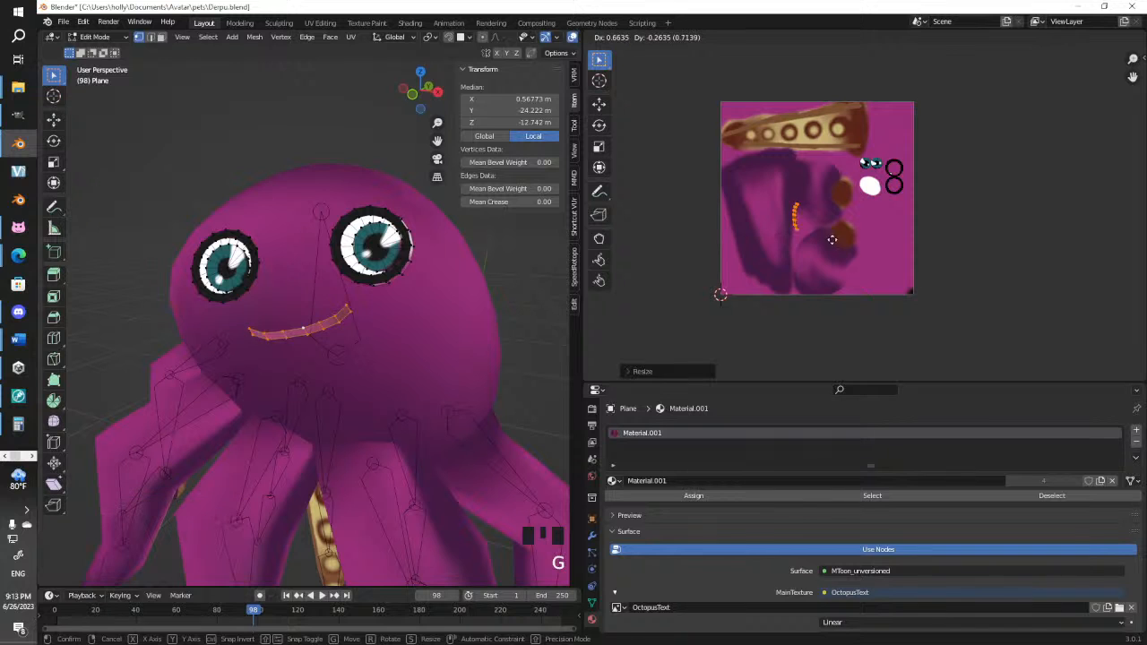
{"action": "left_click", "coordinate": [886, 238]}
{"action": "scroll", "coordinate": [886, 235], "scroll_direction": "up", "scroll_amount": 5}
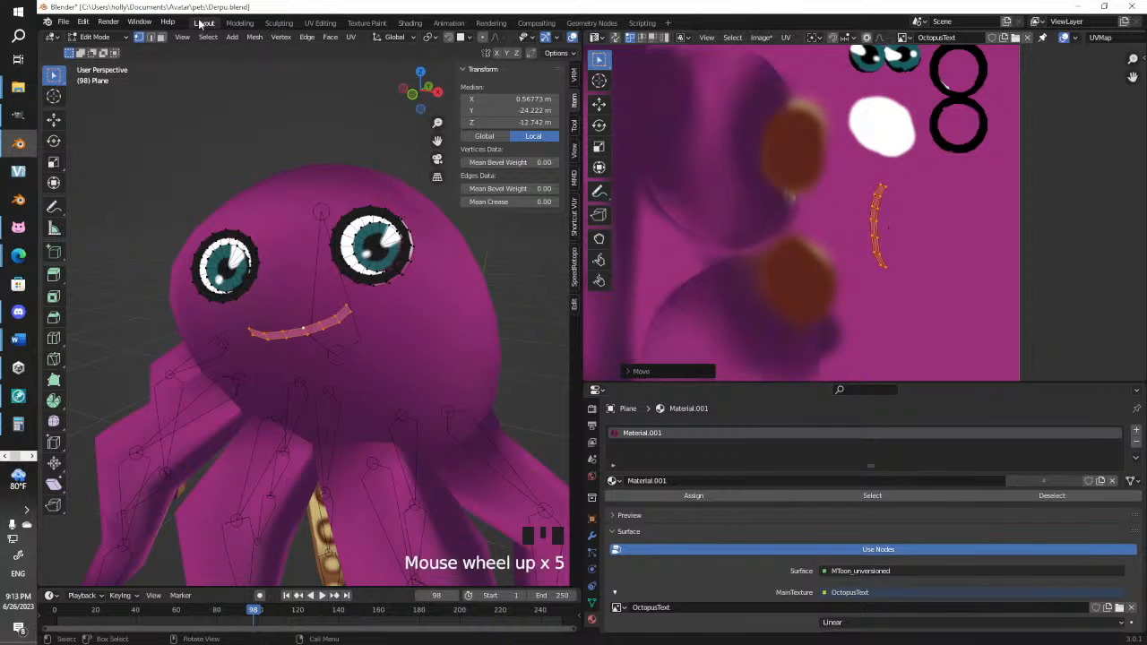
Switch to Snipping Tool, capture a new snip of the octopus's smiling face and copy it
{"action": "middle_click_drag", "start_coordinate": [251, 227], "coordinate": [282, 215]}
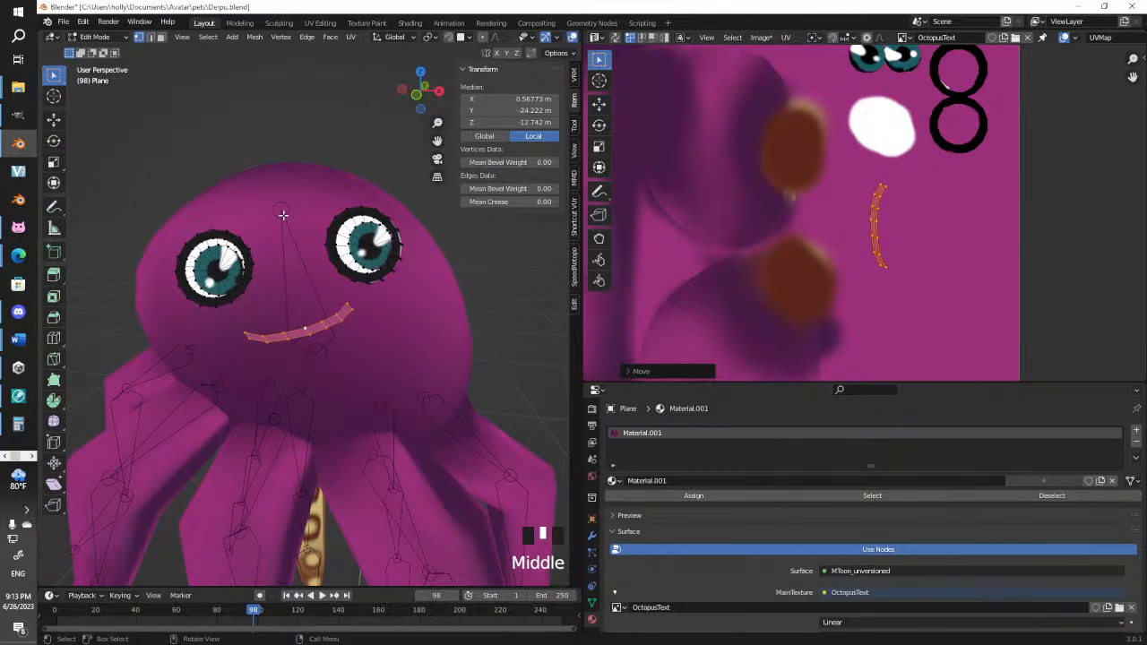
{"action": "left_click", "coordinate": [105, 38]}
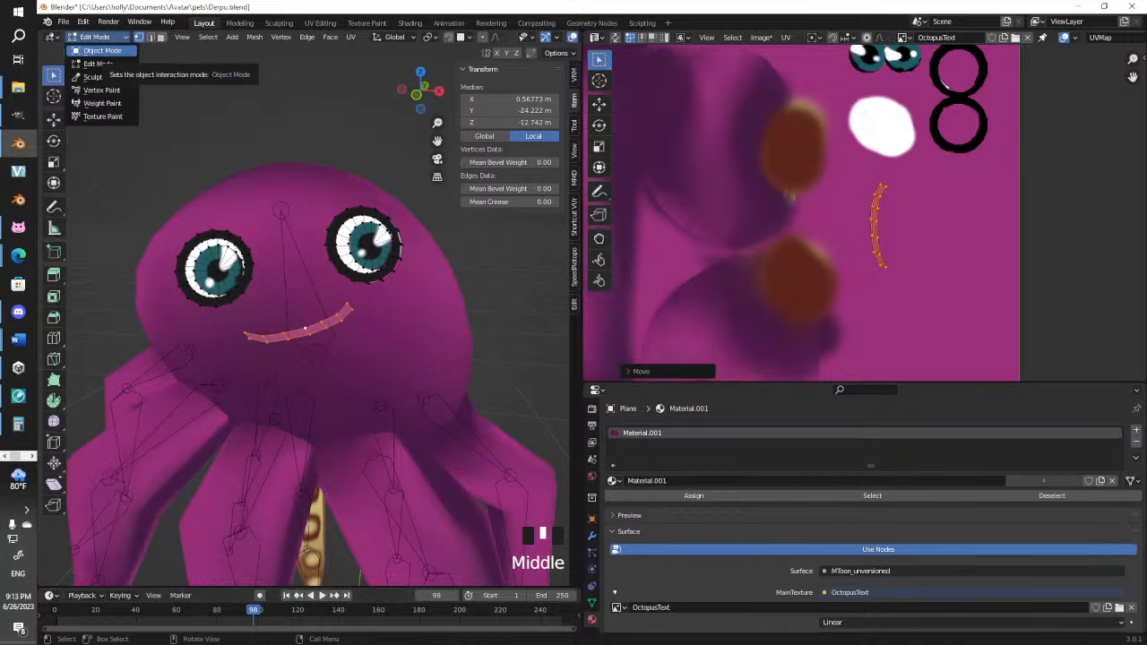
{"action": "scroll", "coordinate": [18, 283], "scroll_direction": "down", "scroll_amount": 1}
{"action": "left_click", "coordinate": [18, 283]}
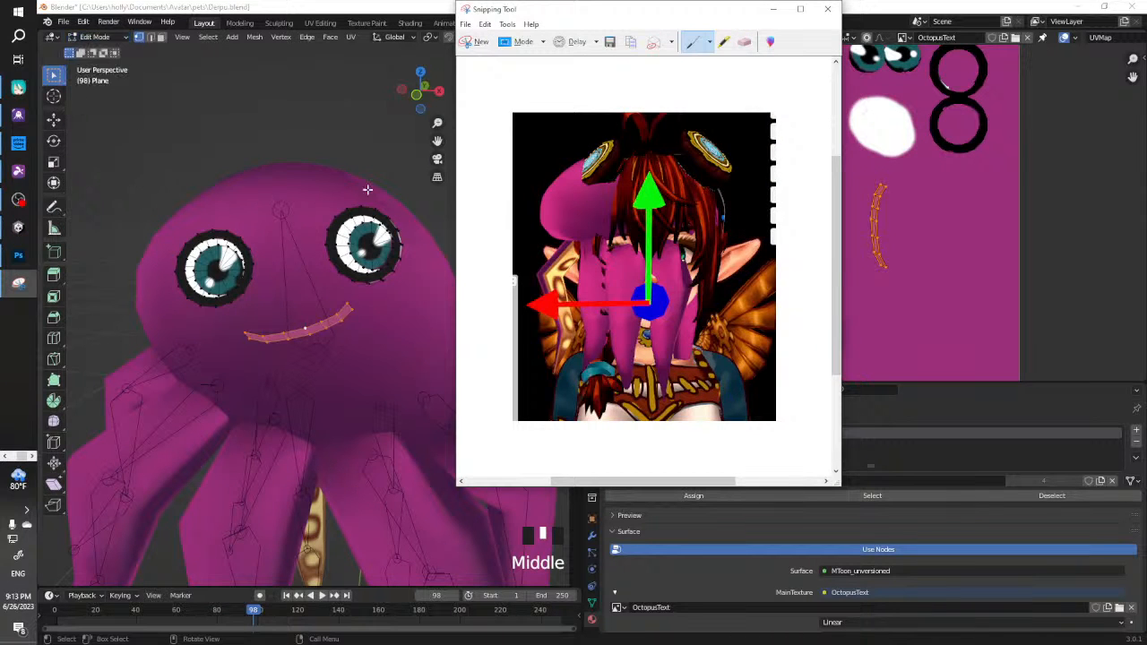
{"action": "left_click", "coordinate": [486, 41]}
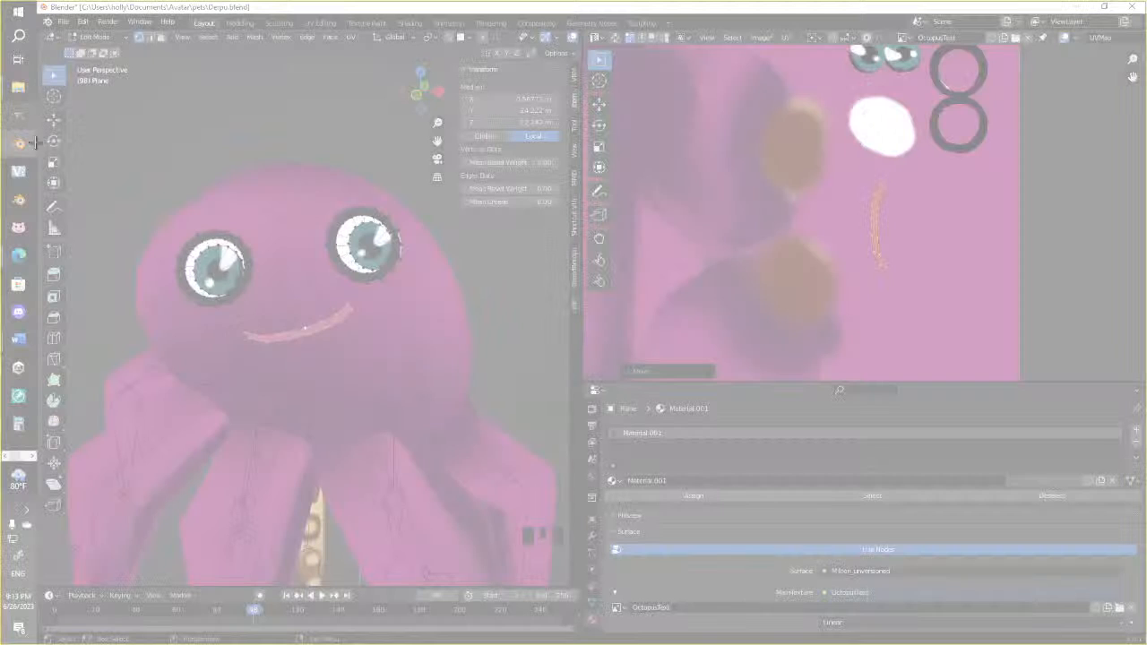
{"action": "left_click_drag", "start_coordinate": [67, 79], "coordinate": [537, 527]}
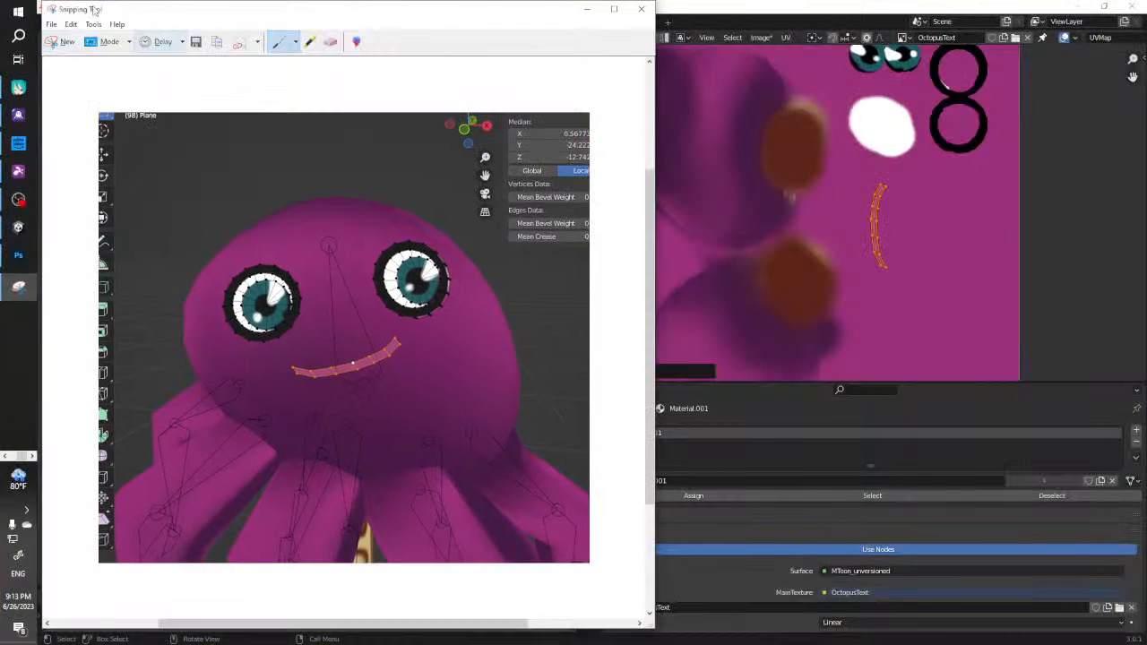
{"action": "left_click", "coordinate": [71, 24]}
{"action": "left_click", "coordinate": [90, 38]}
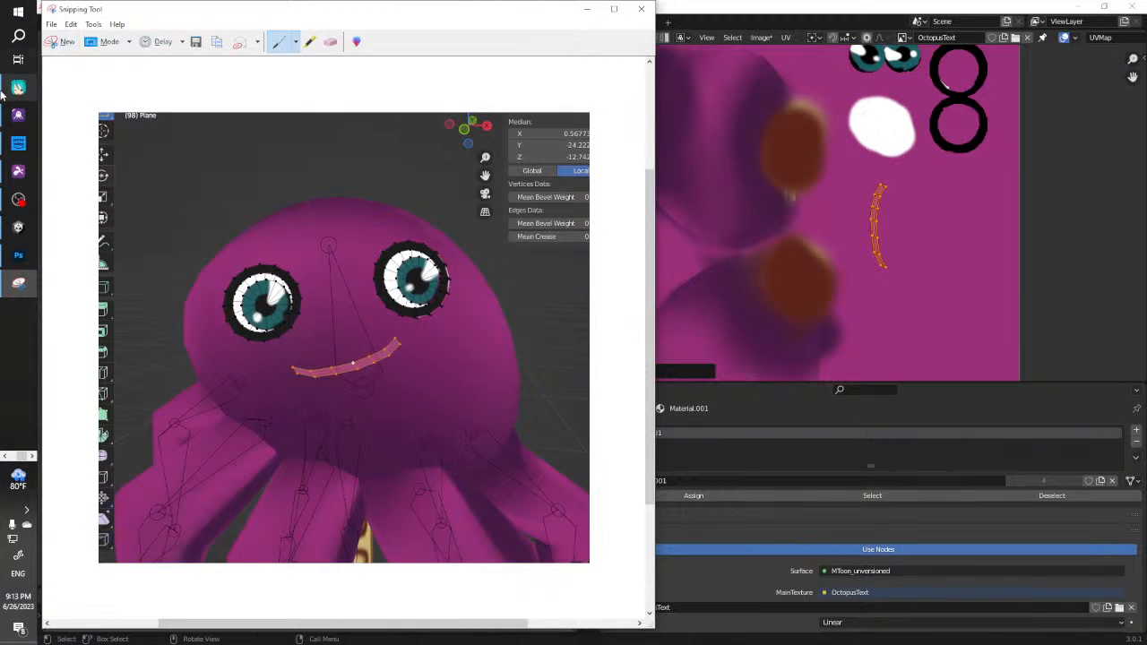
Keep the snip open without saving it and minimize Snipping Tool to return to Blender
{"action": "left_click", "coordinate": [18, 255]}
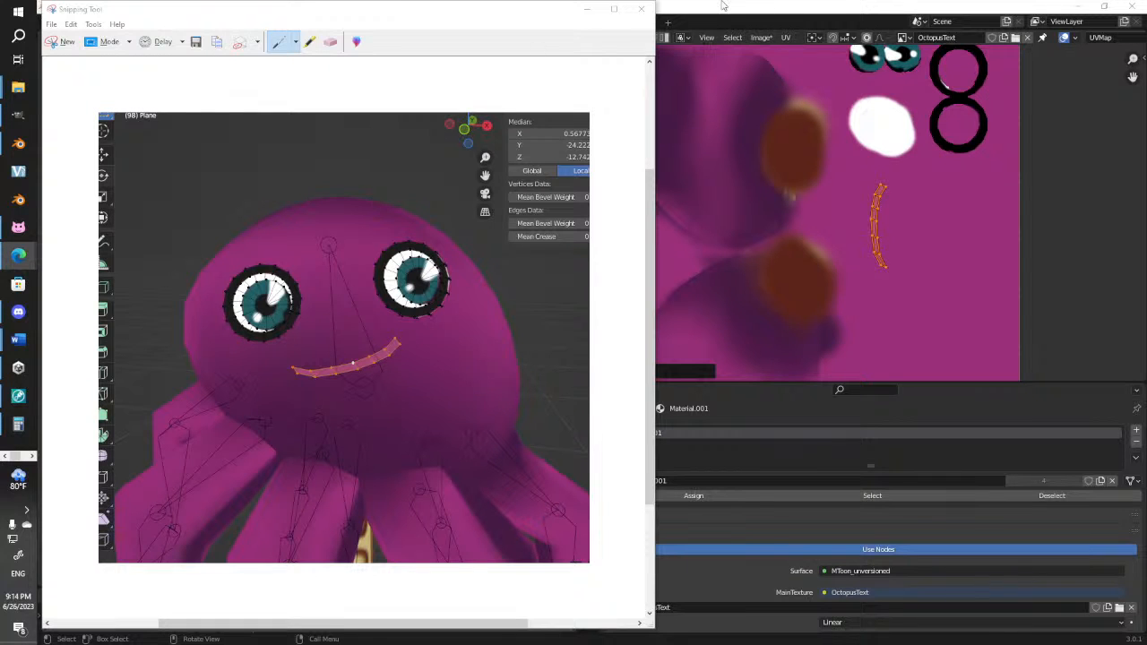
{"action": "left_click", "coordinate": [641, 8]}
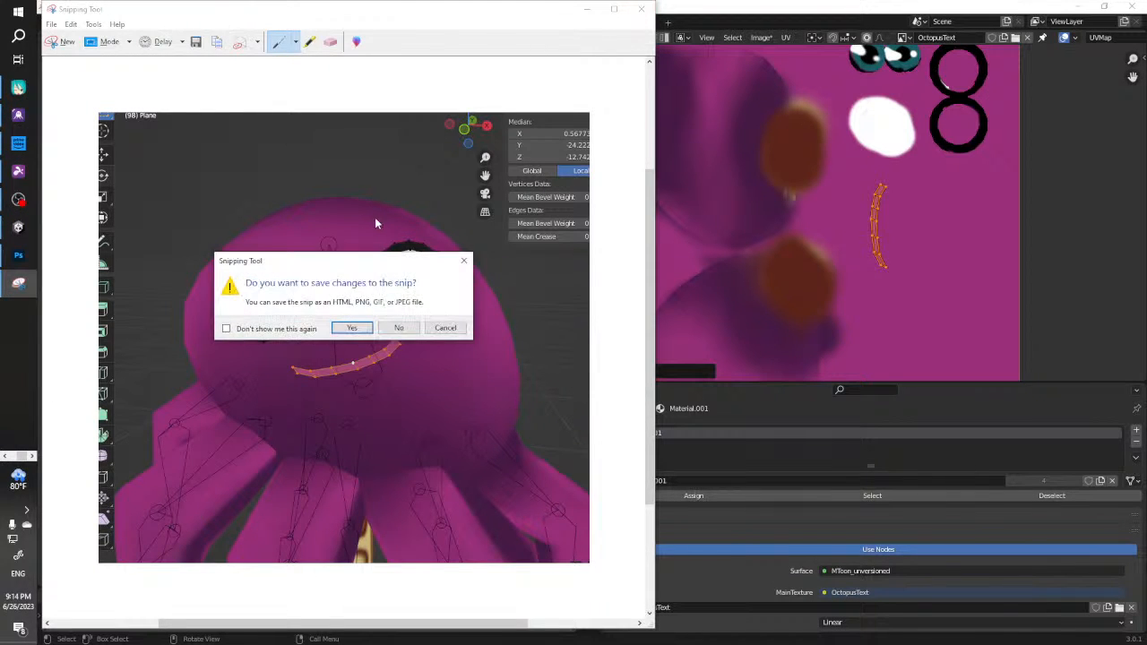
{"action": "left_click", "coordinate": [445, 327]}
{"action": "left_click", "coordinate": [588, 11]}
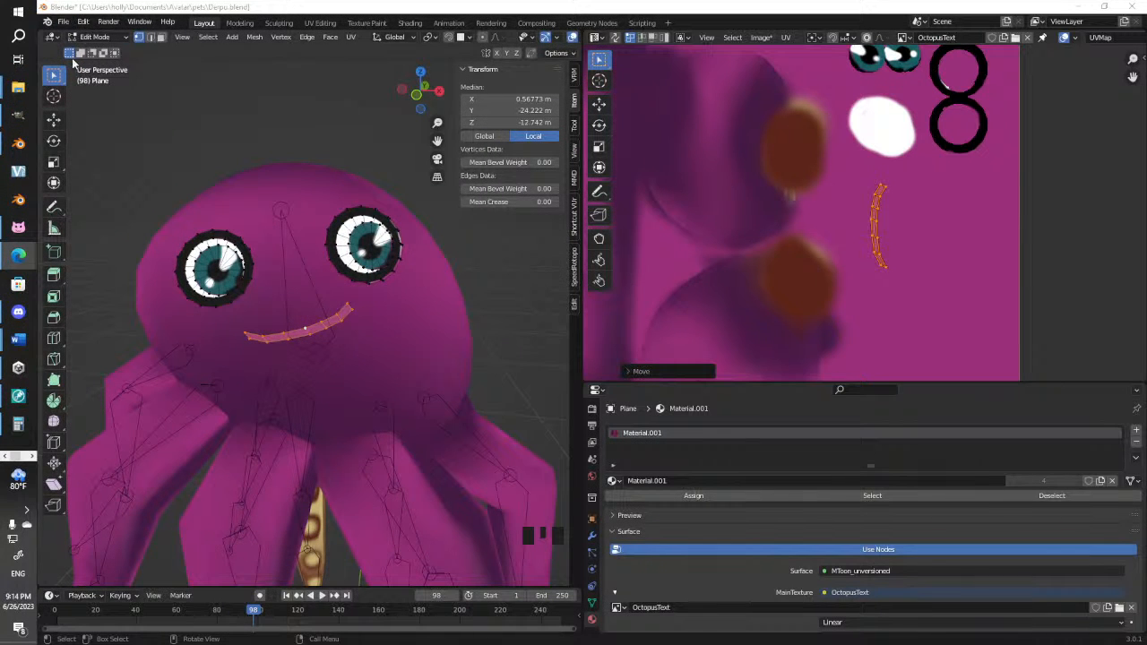
Switch to Texture Paint mode, set the brush colour to black and try to paint the smiling mouth strip
{"action": "left_click", "coordinate": [94, 37]}
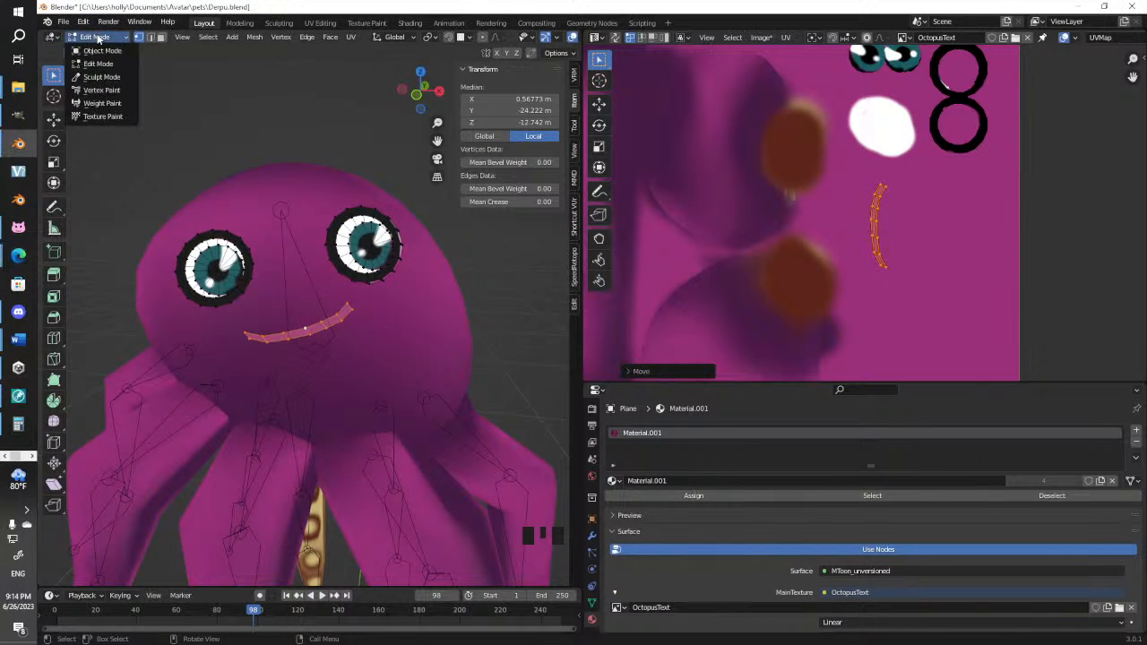
{"action": "left_click", "coordinate": [102, 117]}
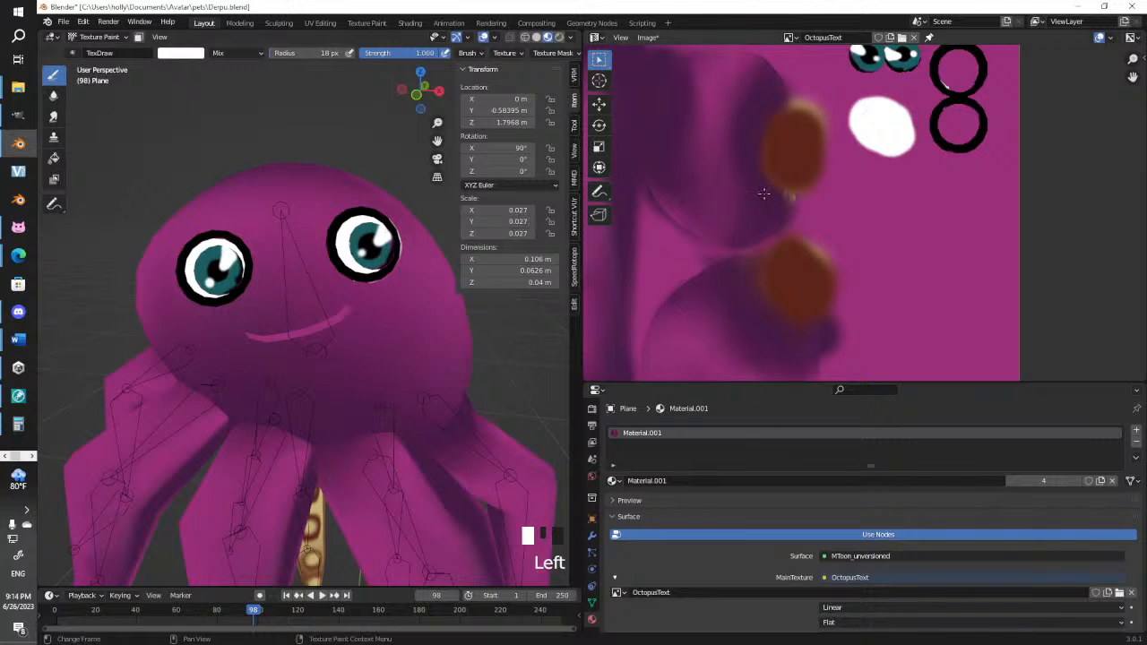
{"action": "left_click", "coordinate": [178, 58]}
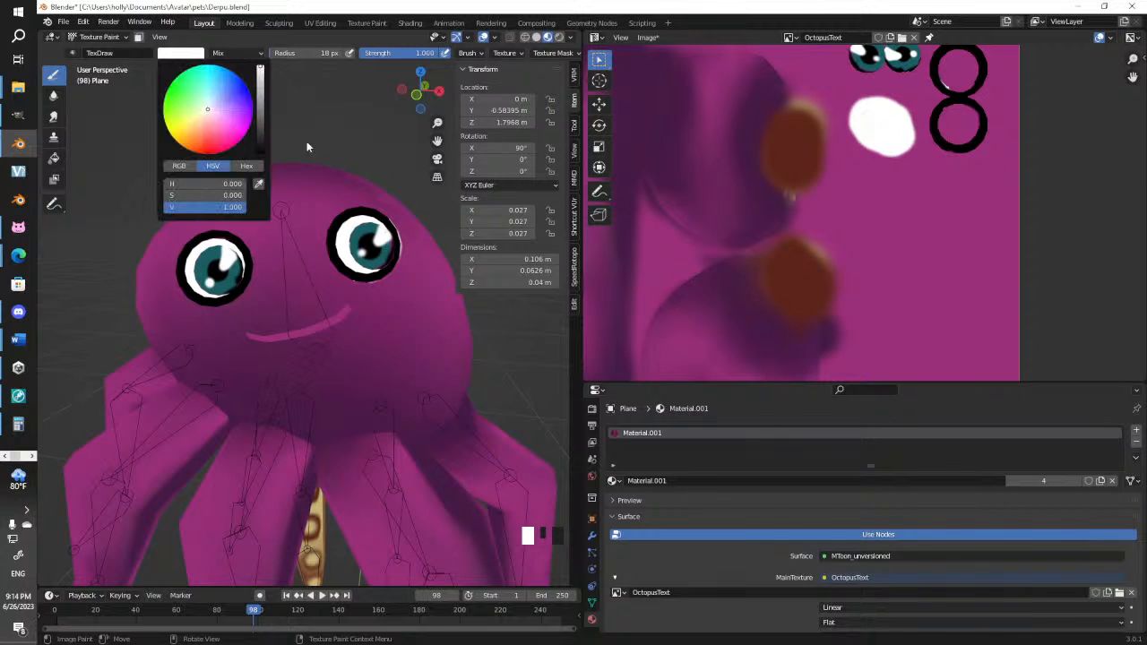
{"action": "left_click_drag", "start_coordinate": [256, 101], "coordinate": [257, 158]}
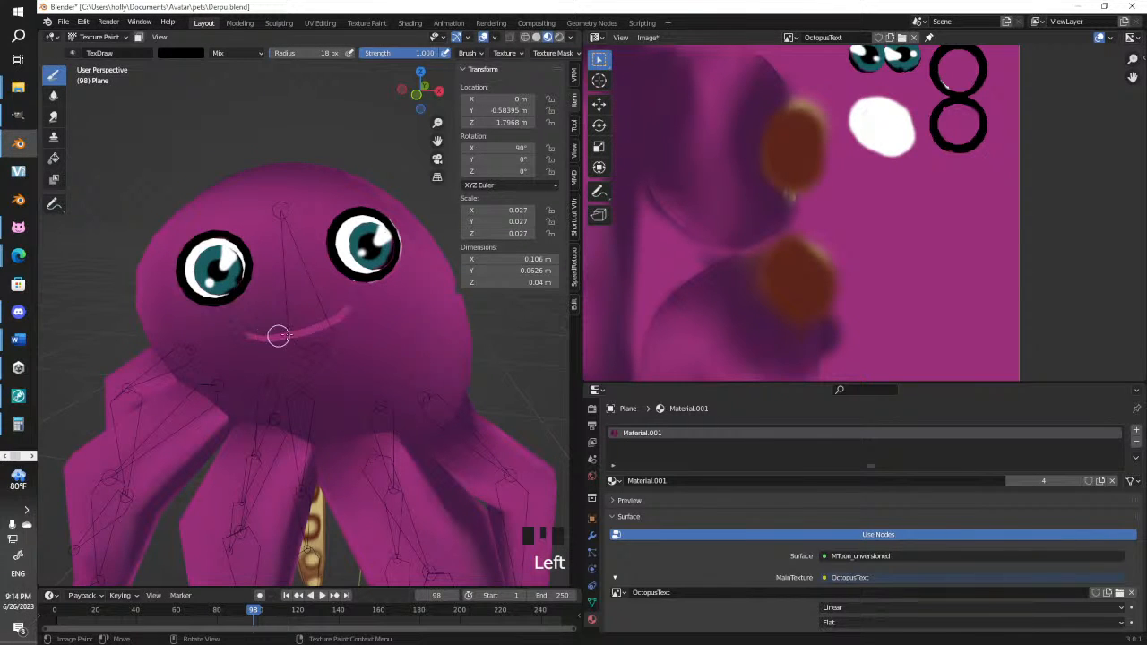
{"action": "left_click", "coordinate": [350, 311]}
{"action": "left_click", "coordinate": [325, 322]}
Return to Edit Mode and flip the normals of the selected mouth strip
{"action": "key", "text": "Tab"}
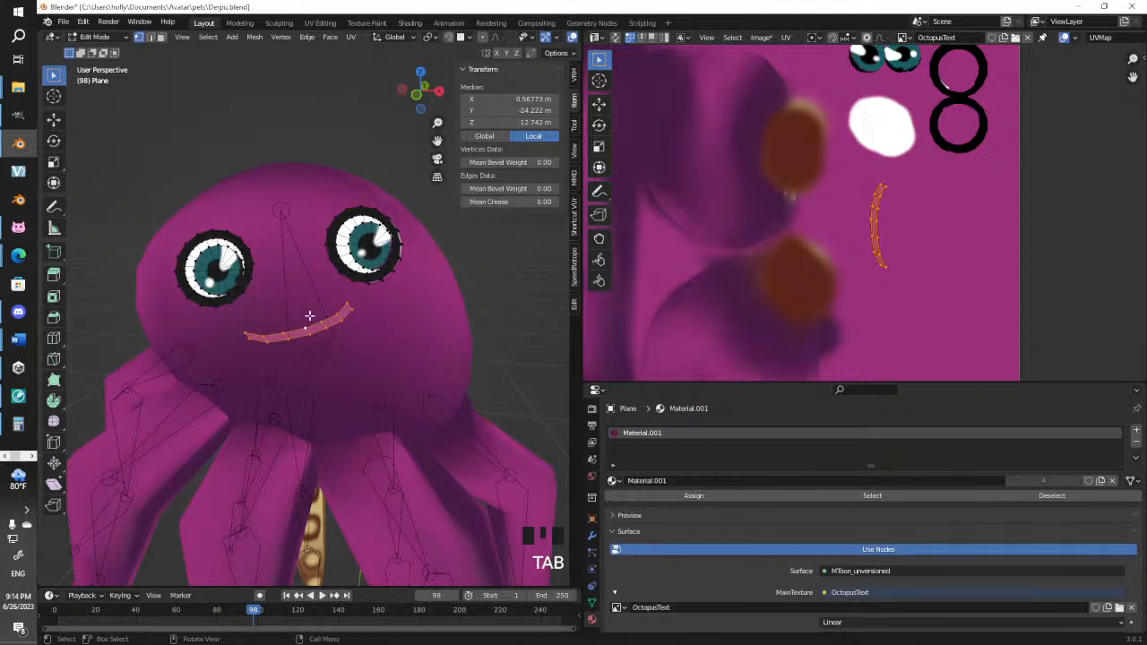
{"action": "left_click", "coordinate": [255, 37]}
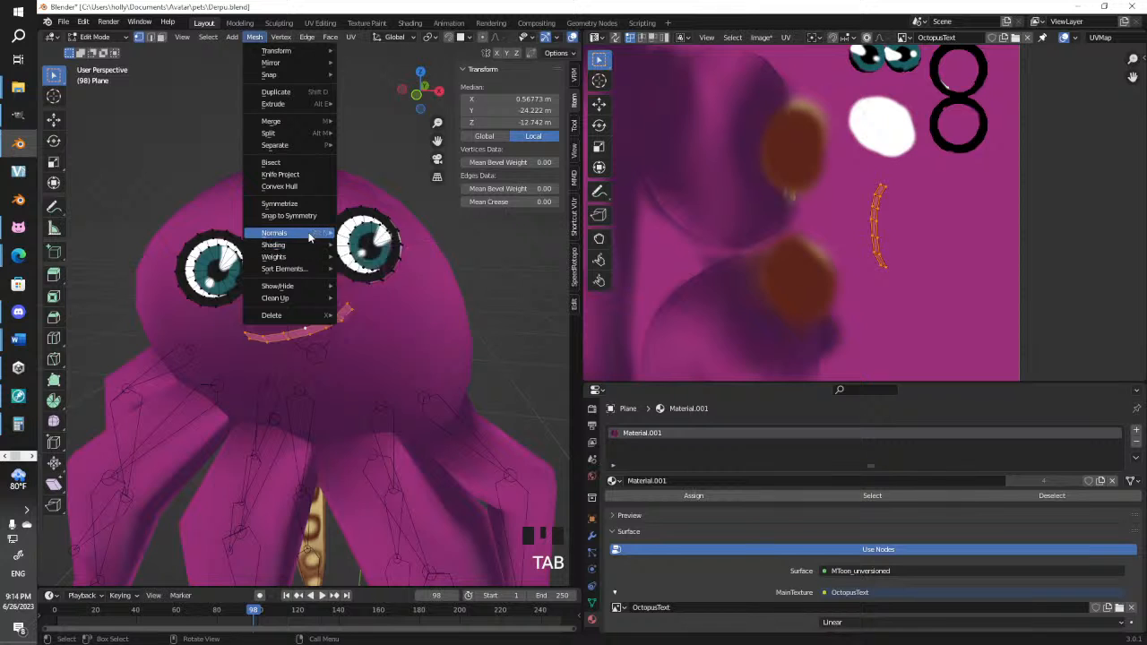
{"action": "mouse_move", "coordinate": [310, 235]}
{"action": "left_click", "coordinate": [363, 234]}
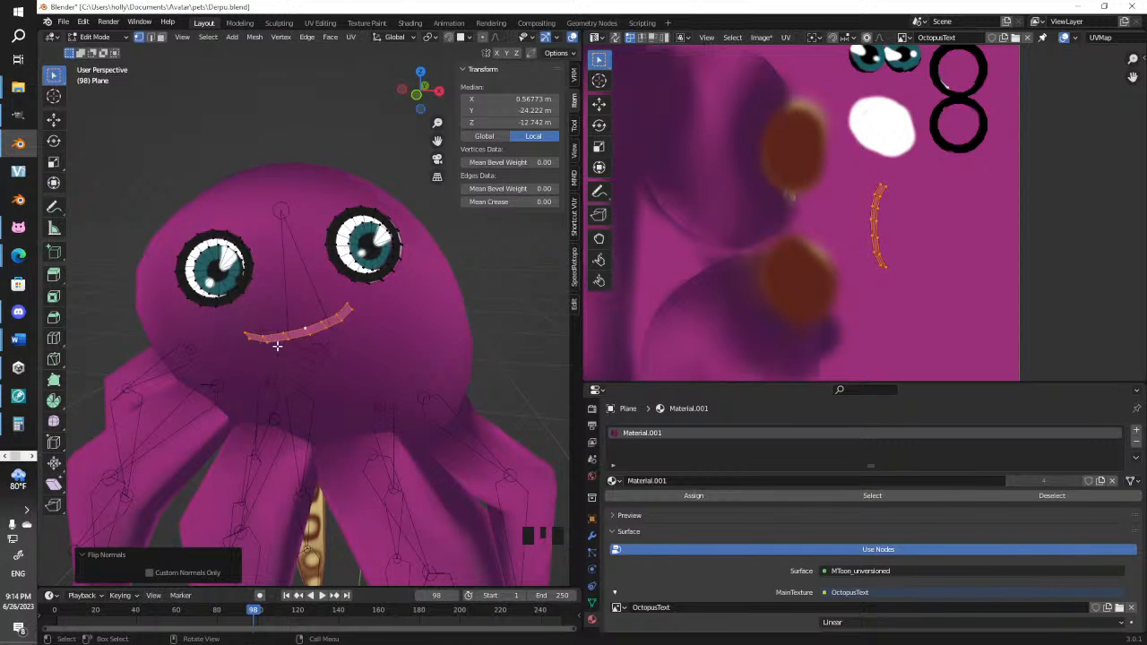
Paint the whole mouth strip black in Texture Paint mode
{"action": "key", "text": "Tab"}
{"action": "left_click", "coordinate": [249, 337]}
{"action": "left_click_drag", "start_coordinate": [355, 313], "coordinate": [309, 328]}
{"action": "scroll", "coordinate": [376, 339], "scroll_direction": "down", "scroll_amount": 2}
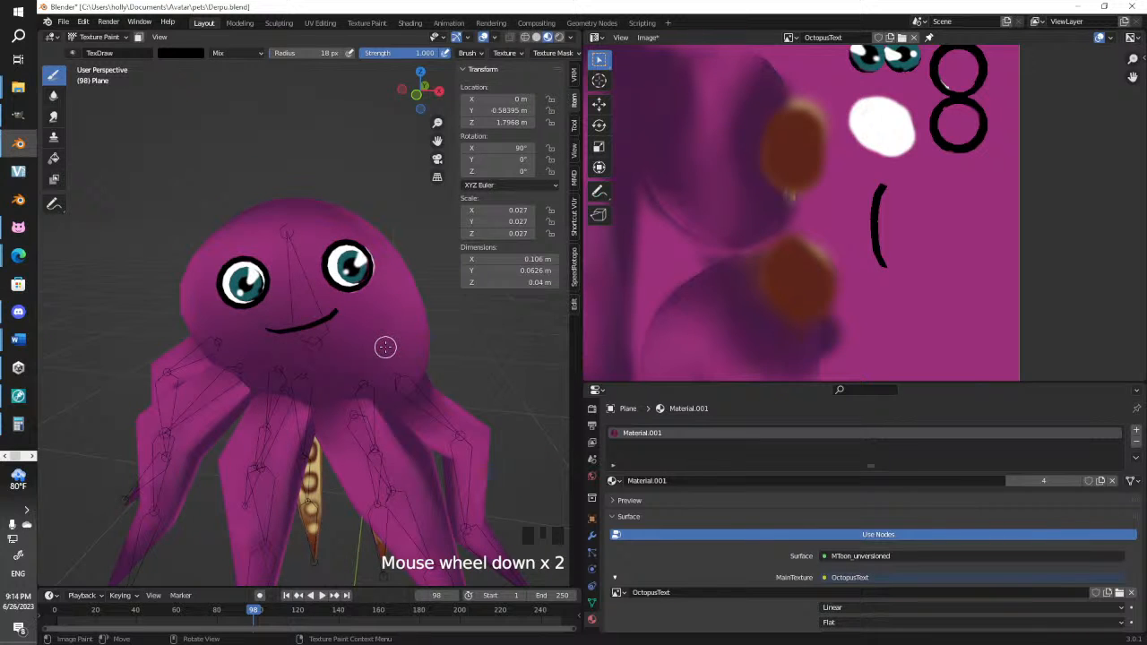
In Edit Mode, extrude the mouth strip's lower edge downward without its outer corners, and scale the new edge slightly narrower
{"action": "key", "text": "Tab"}
{"action": "key", "text": "Tab"}
{"action": "key", "text": "Tab"}
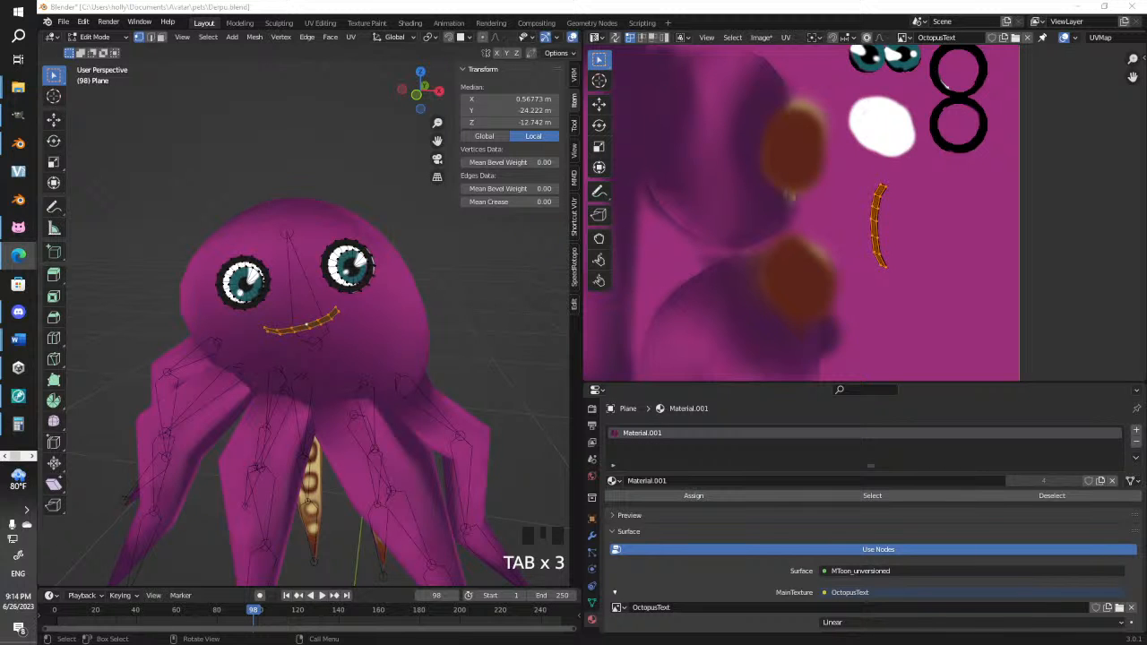
{"action": "double_click", "coordinate": [300, 327]}
{"action": "scroll", "coordinate": [309, 339], "scroll_direction": "up", "scroll_amount": 5}
{"action": "left_click", "coordinate": [313, 345], "text": "shift"}
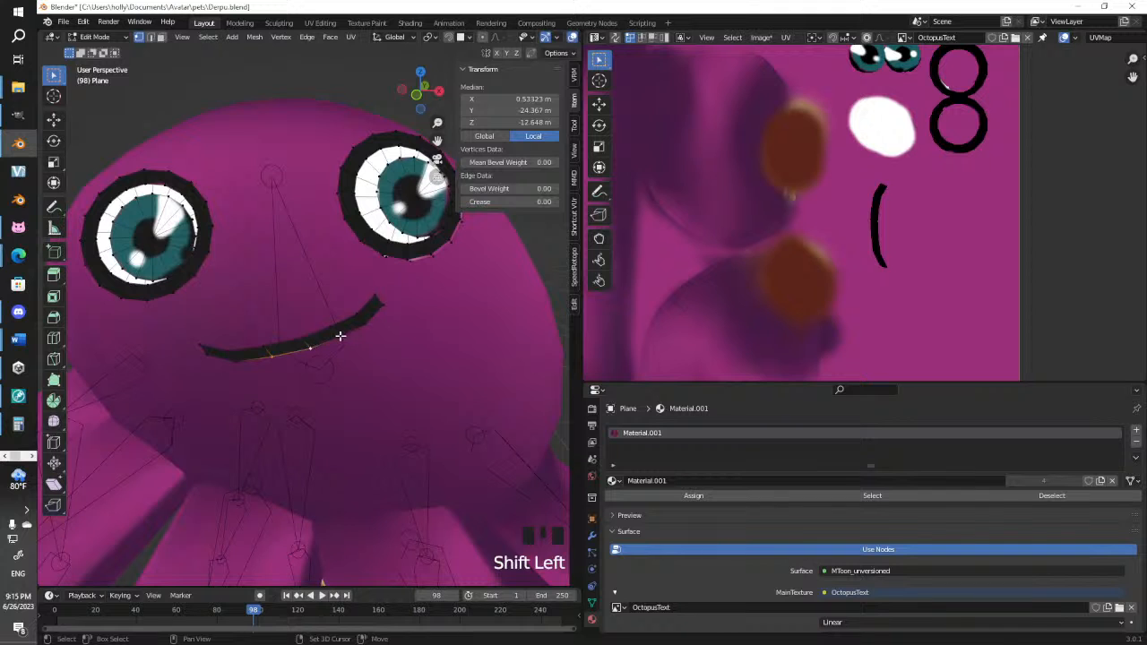
{"action": "left_click", "coordinate": [238, 365], "text": "shift"}
{"action": "left_click", "coordinate": [258, 362], "text": "shift"}
{"action": "left_click", "coordinate": [367, 329], "text": "shift"}
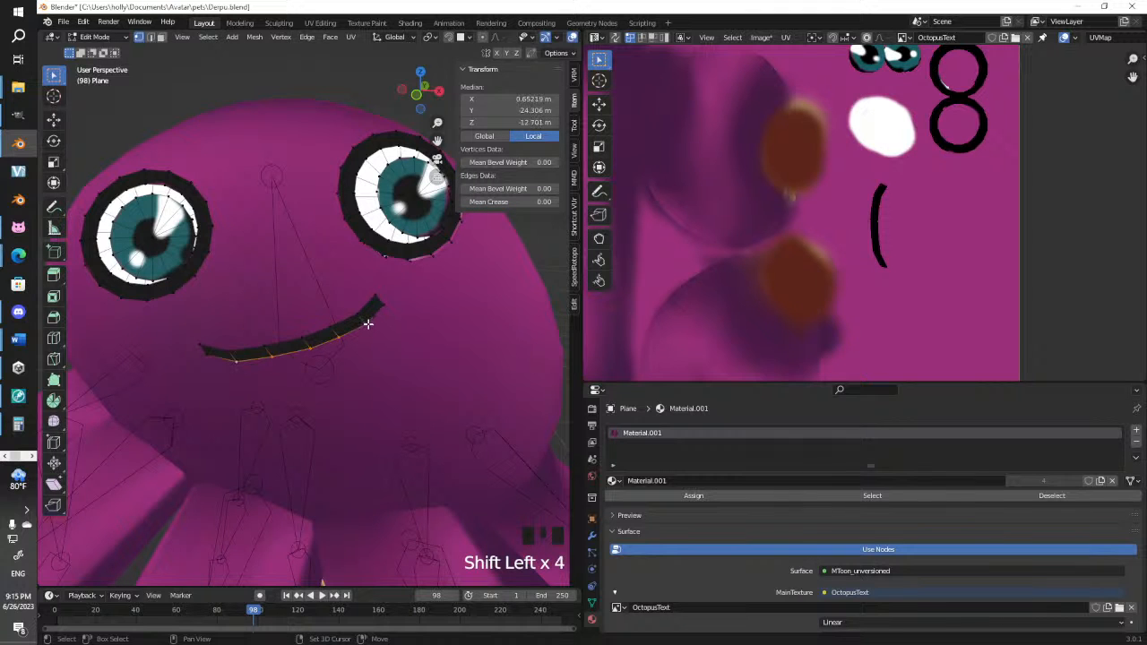
{"action": "key", "text": "e"}
{"action": "left_click", "coordinate": [387, 355]}
{"action": "key", "text": "s"}
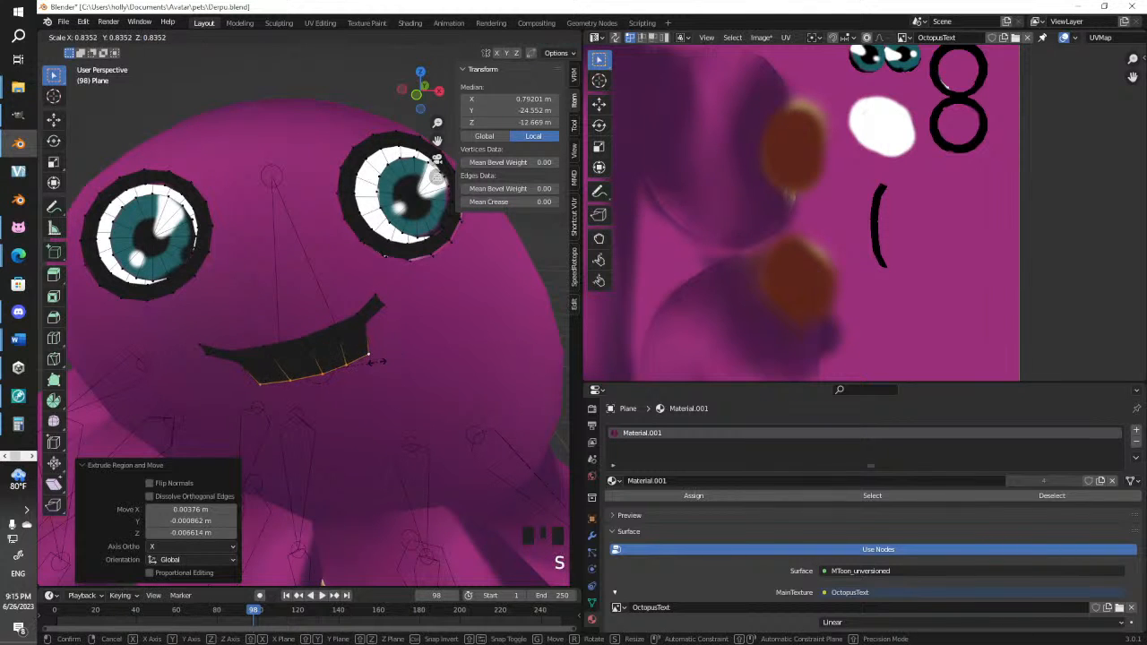
{"action": "left_click", "coordinate": [375, 363]}
Extrude the mouth's bottom edge downward again, scale it much narrower and nudge it up to round off the open mouth
{"action": "key", "text": "e"}
{"action": "left_click", "coordinate": [389, 391]}
{"action": "key", "text": "s"}
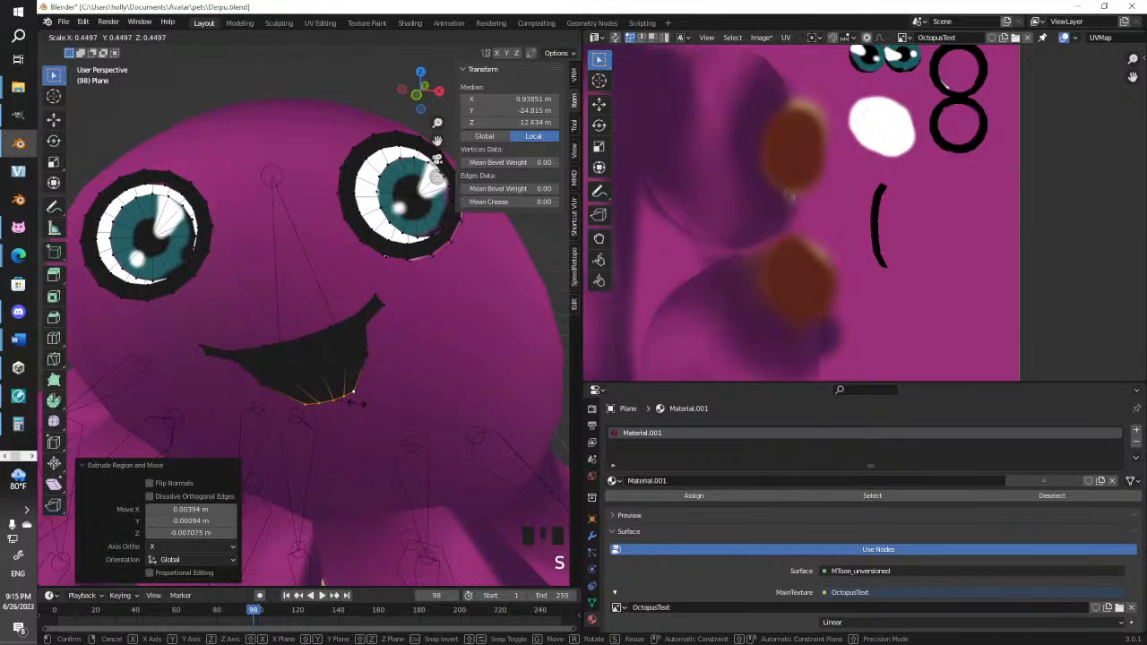
{"action": "left_click", "coordinate": [368, 400]}
{"action": "key", "text": "g"}
{"action": "left_click", "coordinate": [362, 393]}
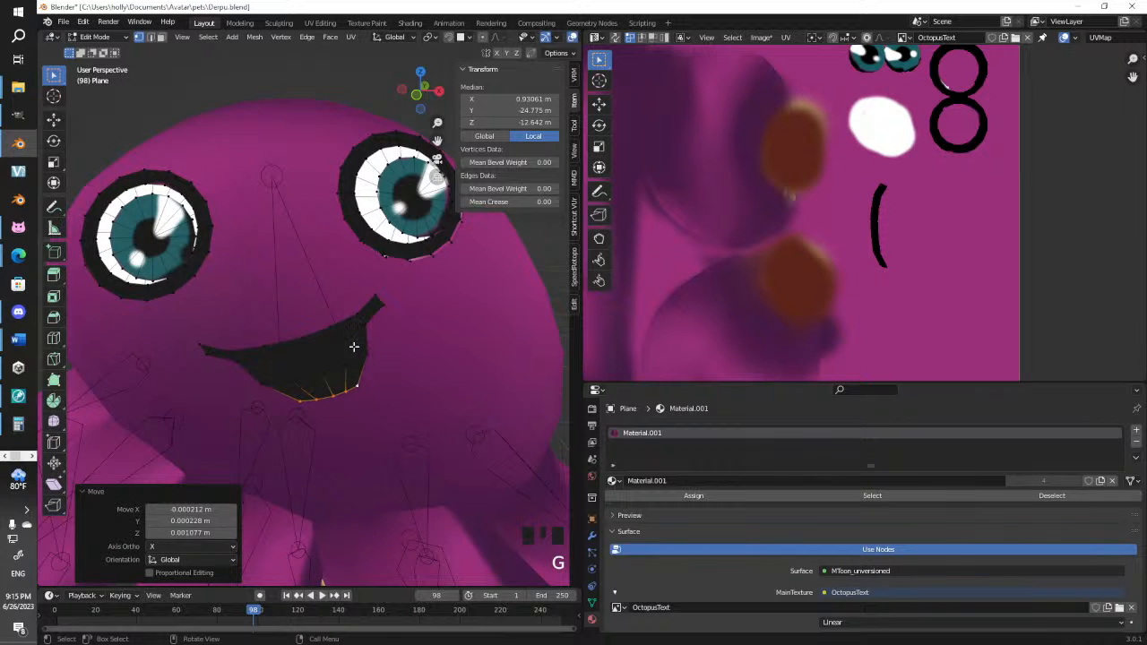
Select both rows of faces of the open mouth below the lip in face select mode
{"action": "left_click", "coordinate": [356, 350]}
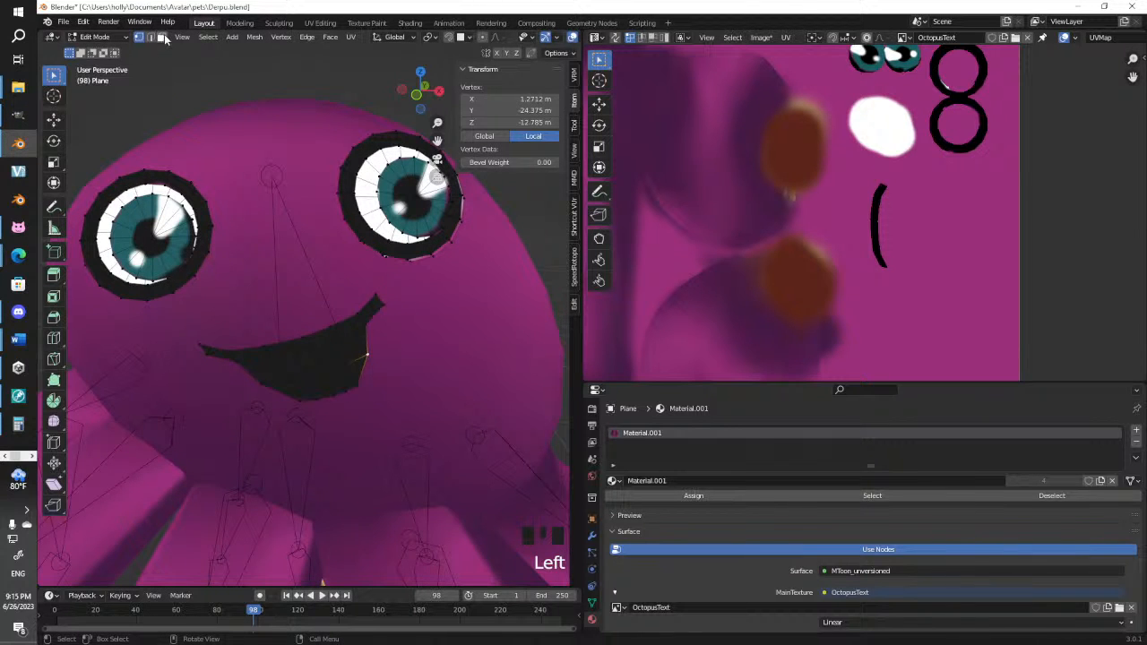
{"action": "left_click", "coordinate": [163, 38]}
{"action": "left_click", "coordinate": [362, 346]}
{"action": "left_click", "coordinate": [337, 358], "text": "shift"}
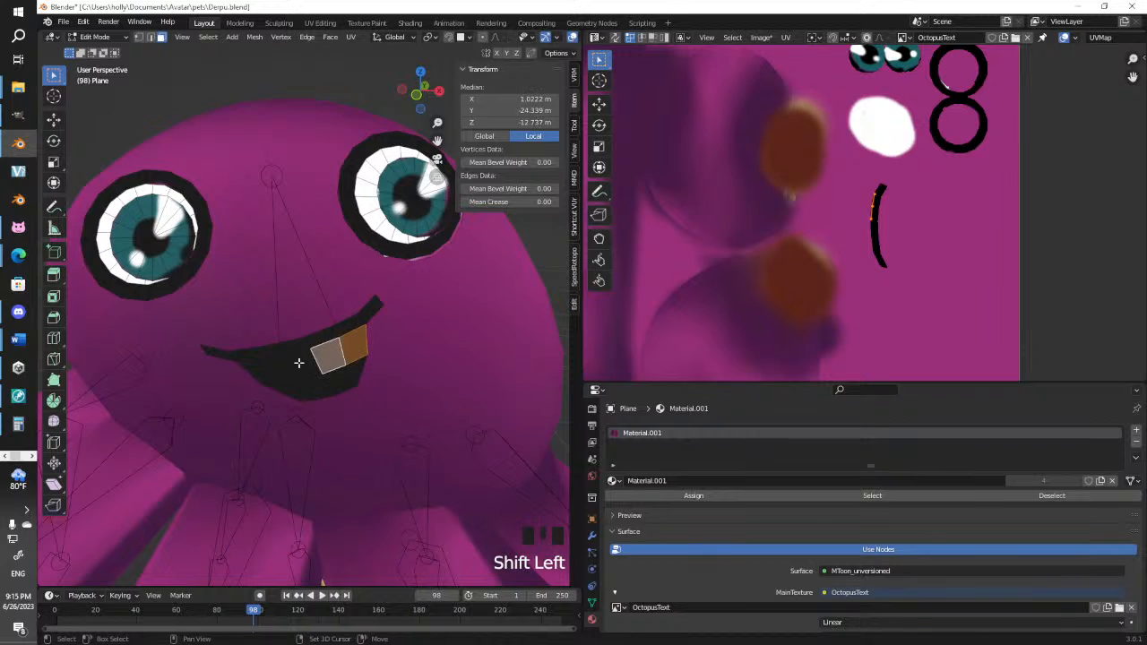
{"action": "left_click", "coordinate": [310, 369], "text": "shift"}
{"action": "left_click", "coordinate": [288, 386], "text": "shift"}
{"action": "left_click", "coordinate": [285, 391], "text": "shift"}
{"action": "left_click", "coordinate": [312, 387], "text": "shift"}
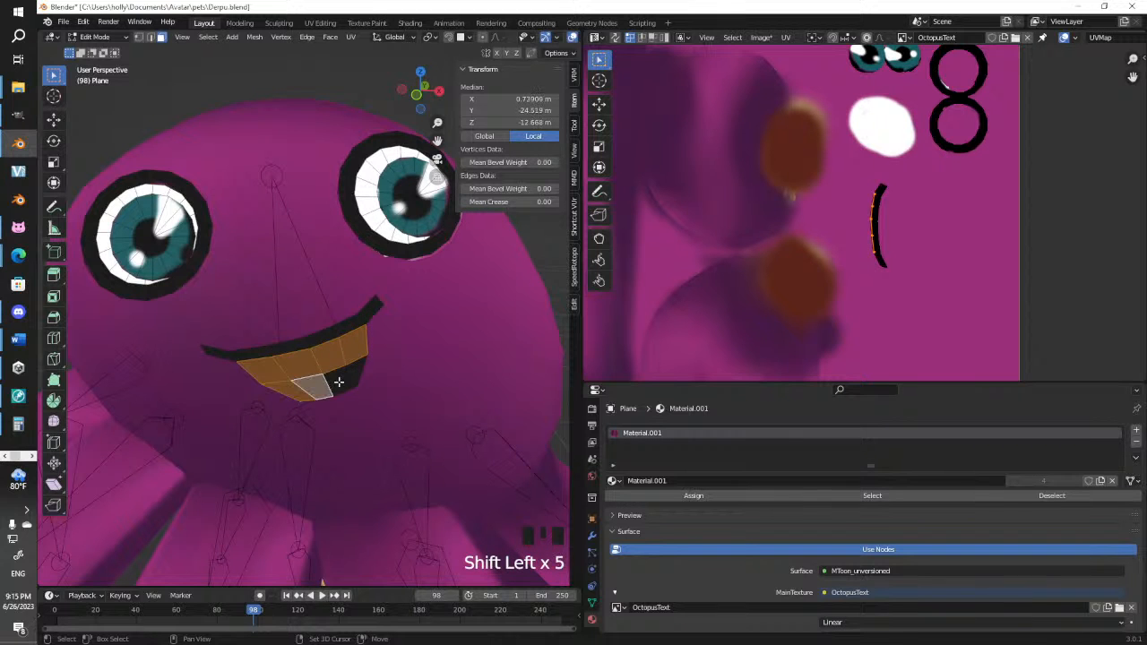
{"action": "left_click", "coordinate": [333, 382], "text": "shift"}
{"action": "left_click", "coordinate": [355, 374], "text": "shift"}
Add one loop cut across the open mouth just below the lip, at a slide factor of 0.792
{"action": "key", "text": "ctrl+r"}
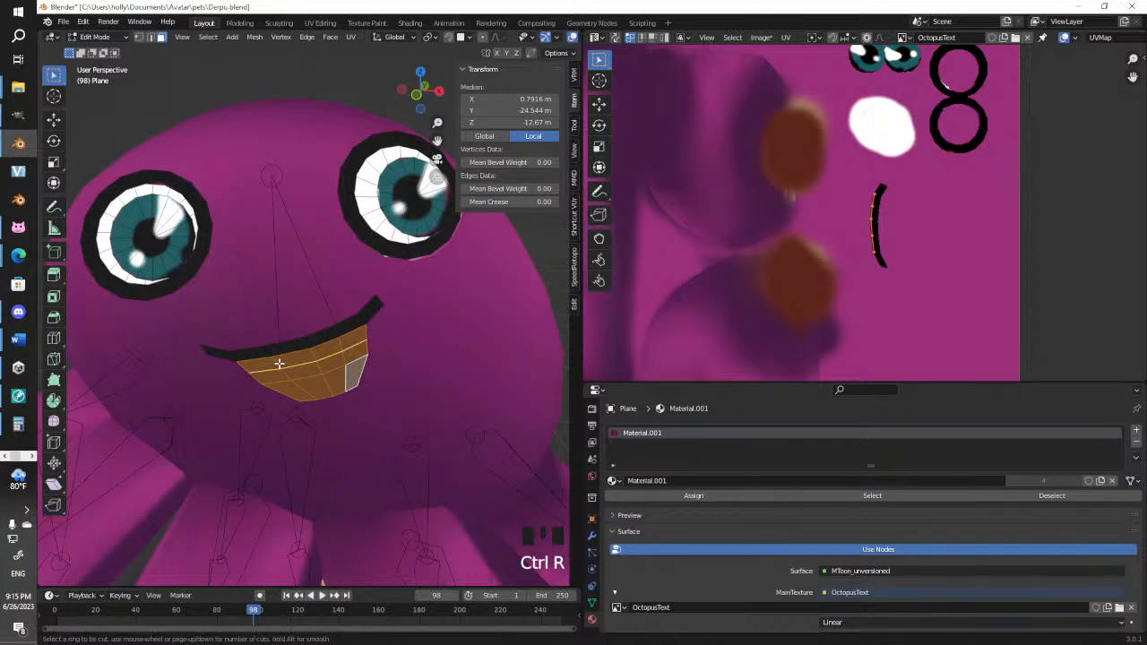
{"action": "left_click", "coordinate": [300, 354]}
{"action": "left_click", "coordinate": [273, 353]}
Try to select the thin row of faces just below the lip in face select mode
{"action": "scroll", "coordinate": [273, 352], "scroll_direction": "up", "scroll_amount": 4}
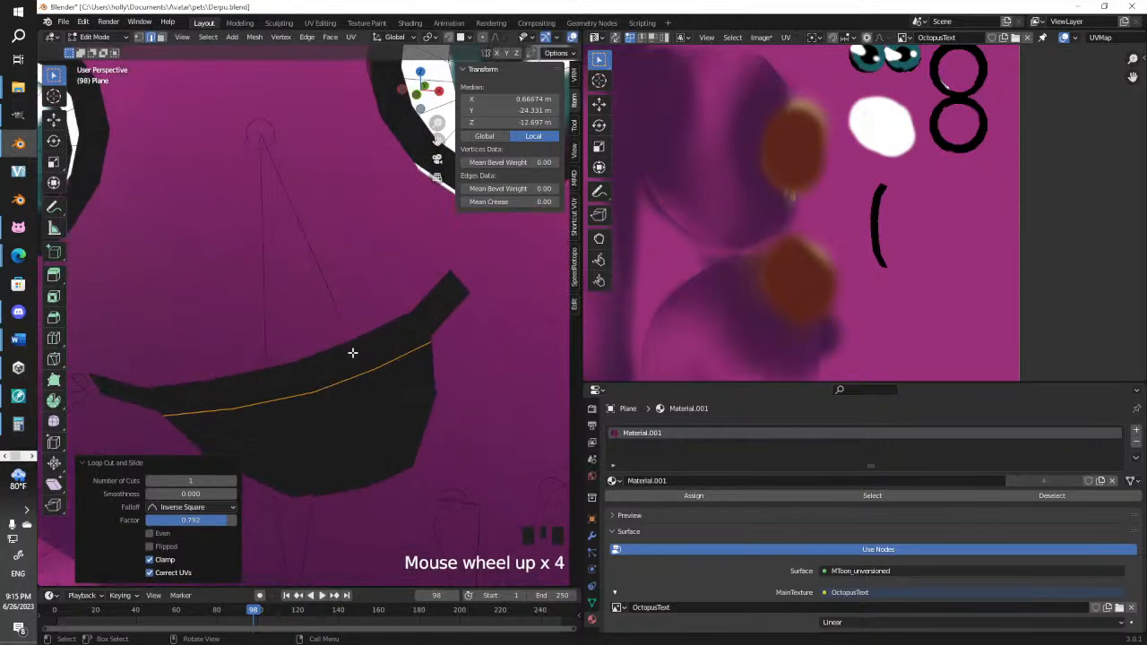
{"action": "middle_click_drag", "start_coordinate": [350, 351], "coordinate": [304, 260], "text": "shift"}
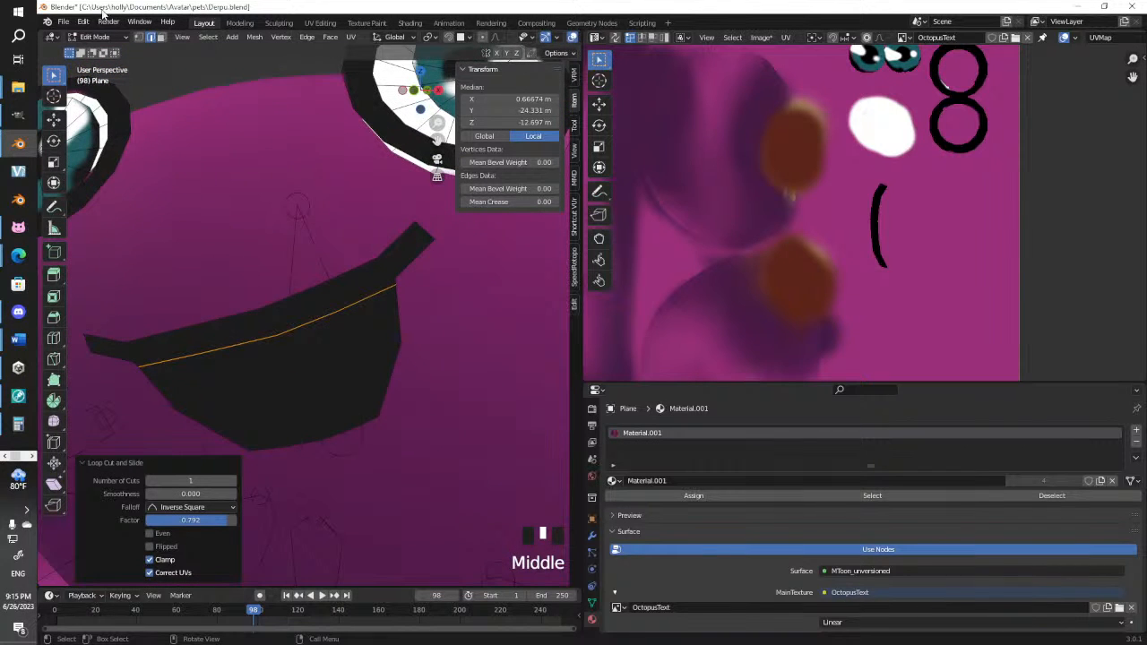
{"action": "left_click", "coordinate": [344, 246]}
{"action": "left_click", "coordinate": [377, 288], "text": "alt"}
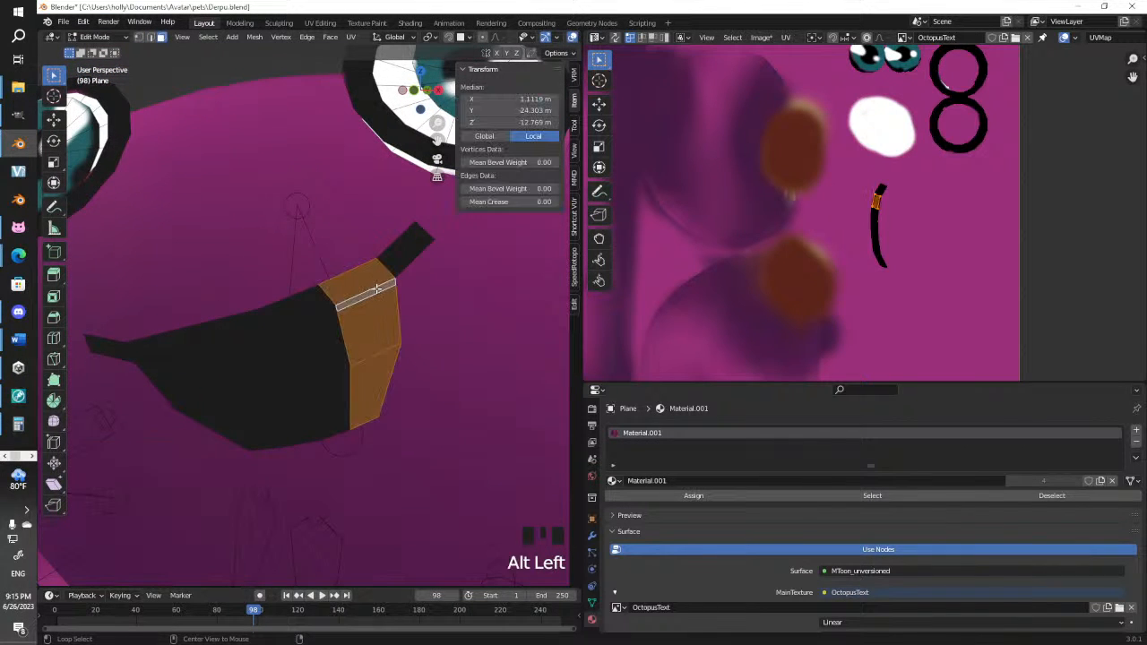
{"action": "left_click", "coordinate": [380, 289], "text": "alt"}
{"action": "left_click", "coordinate": [384, 294], "text": "alt"}
{"action": "left_click", "coordinate": [399, 280]}
{"action": "left_click", "coordinate": [338, 304]}
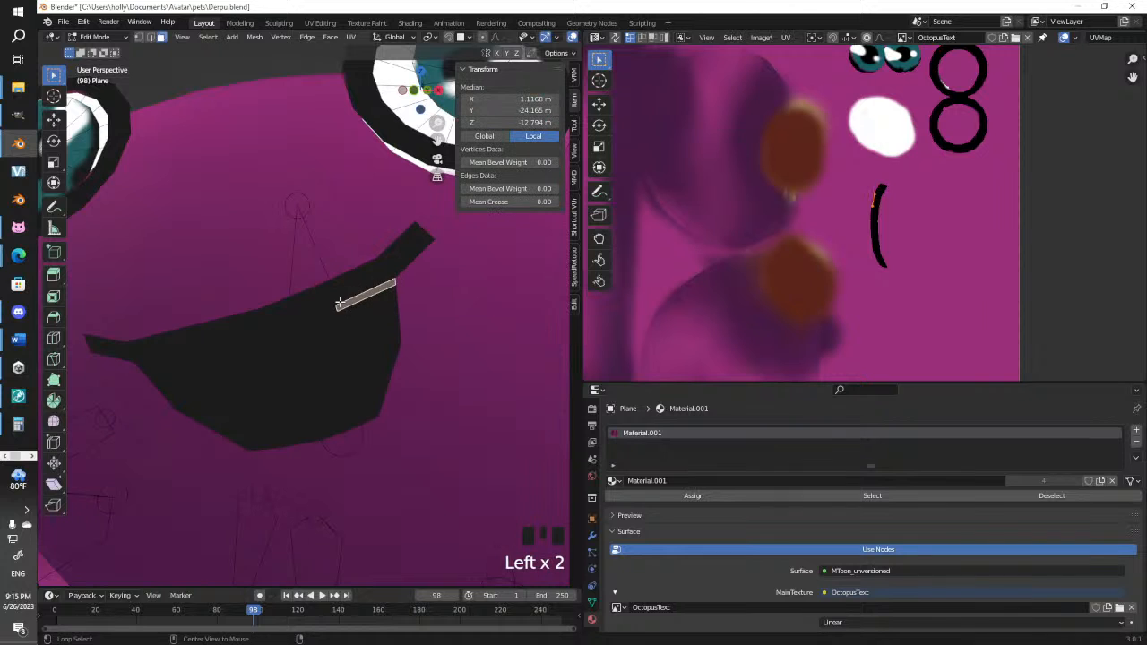
{"action": "left_click", "coordinate": [300, 318], "text": "alt"}
{"action": "left_click", "coordinate": [294, 331]}
{"action": "left_click", "coordinate": [316, 313]}
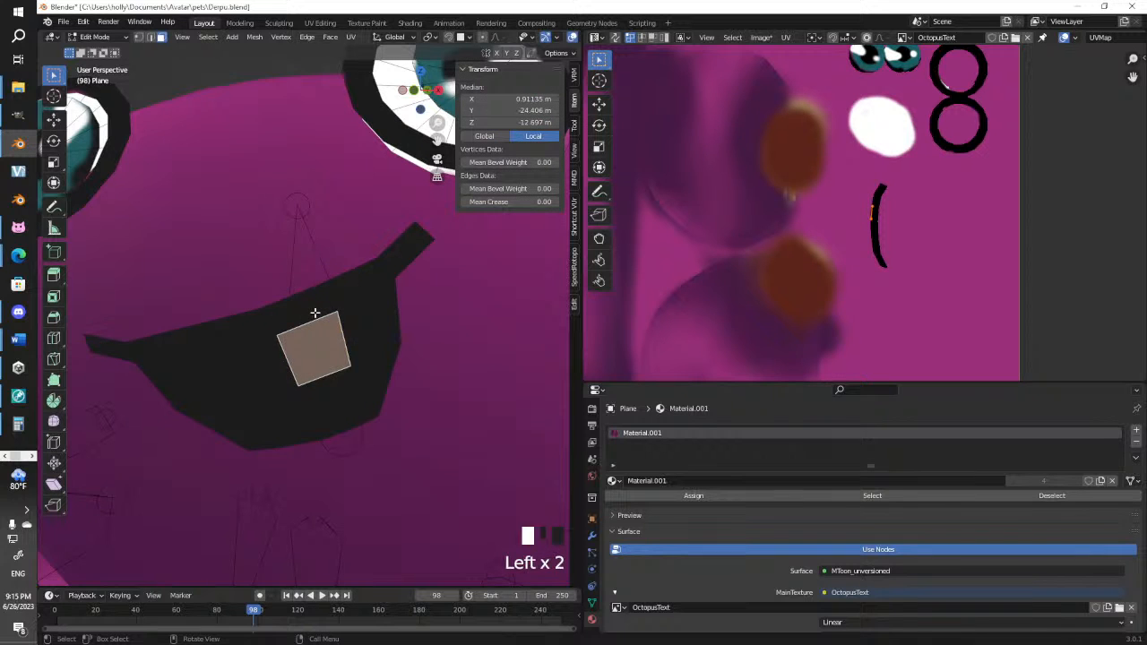
{"action": "left_click", "coordinate": [358, 303]}
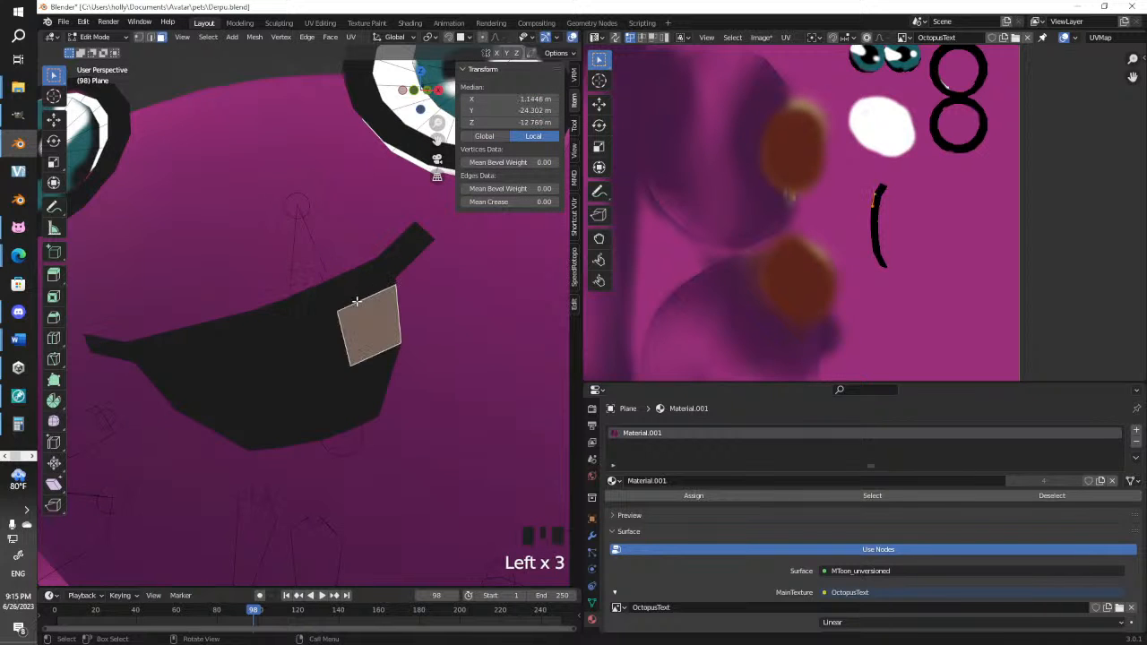
Delete the thin row of four faces beneath the lip while in solid shading, and restore the textured shading
{"action": "scroll", "coordinate": [462, 43], "scroll_direction": "down", "scroll_amount": 3}
{"action": "left_click", "coordinate": [541, 37]}
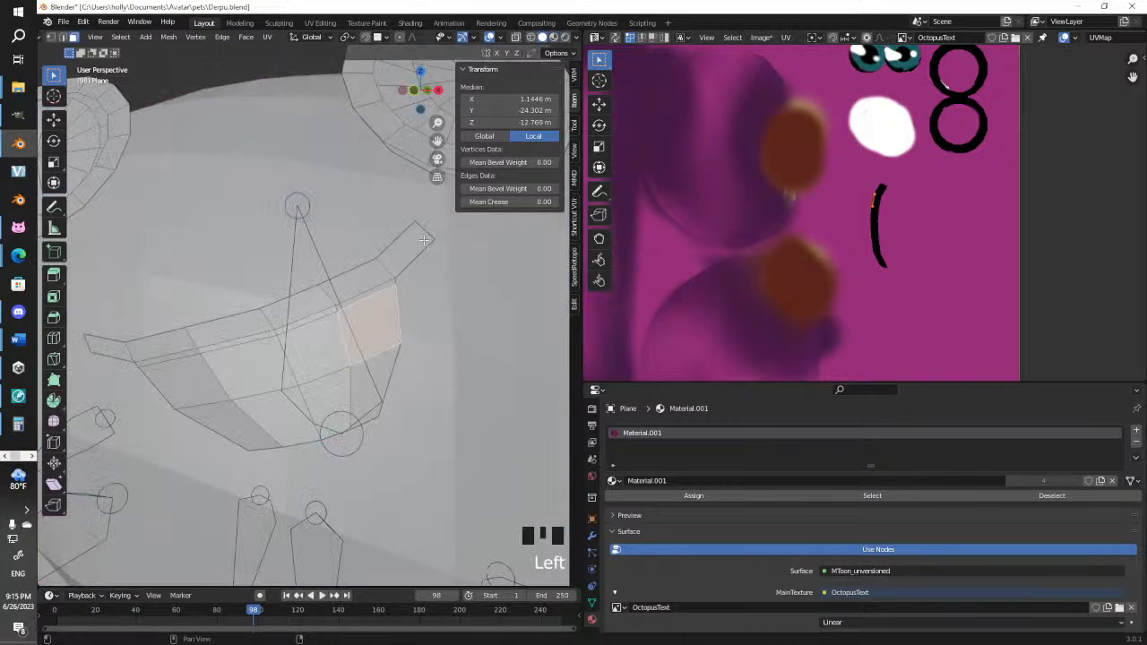
{"action": "left_click", "coordinate": [363, 294], "text": "alt"}
{"action": "left_click", "coordinate": [299, 315], "text": "alt"}
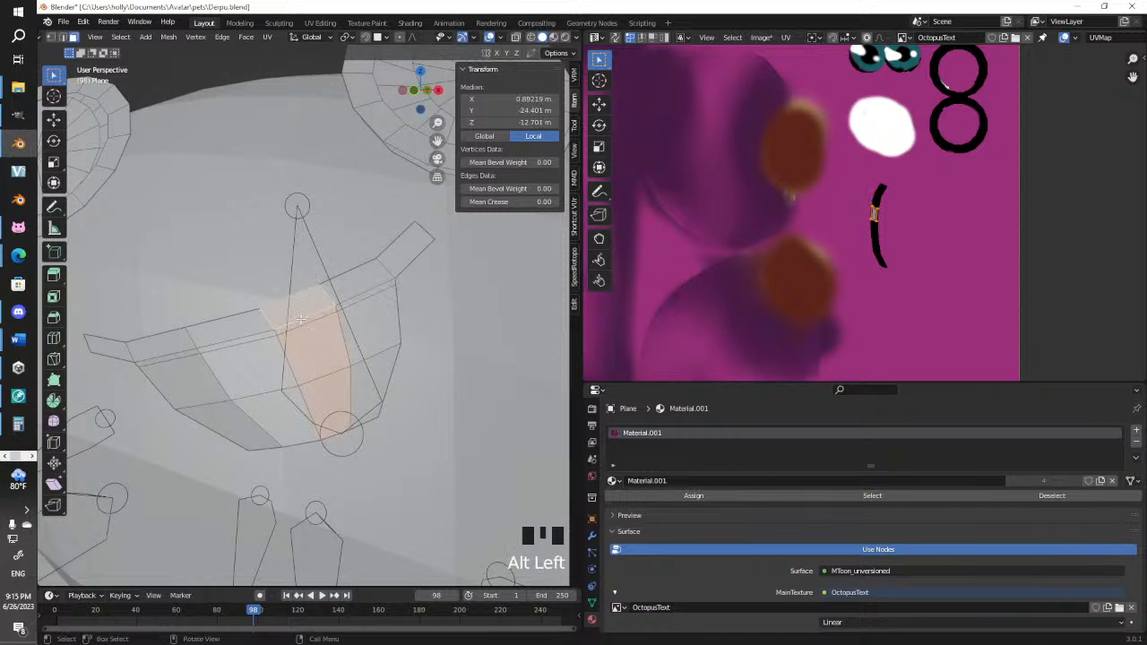
{"action": "left_click", "coordinate": [307, 323]}
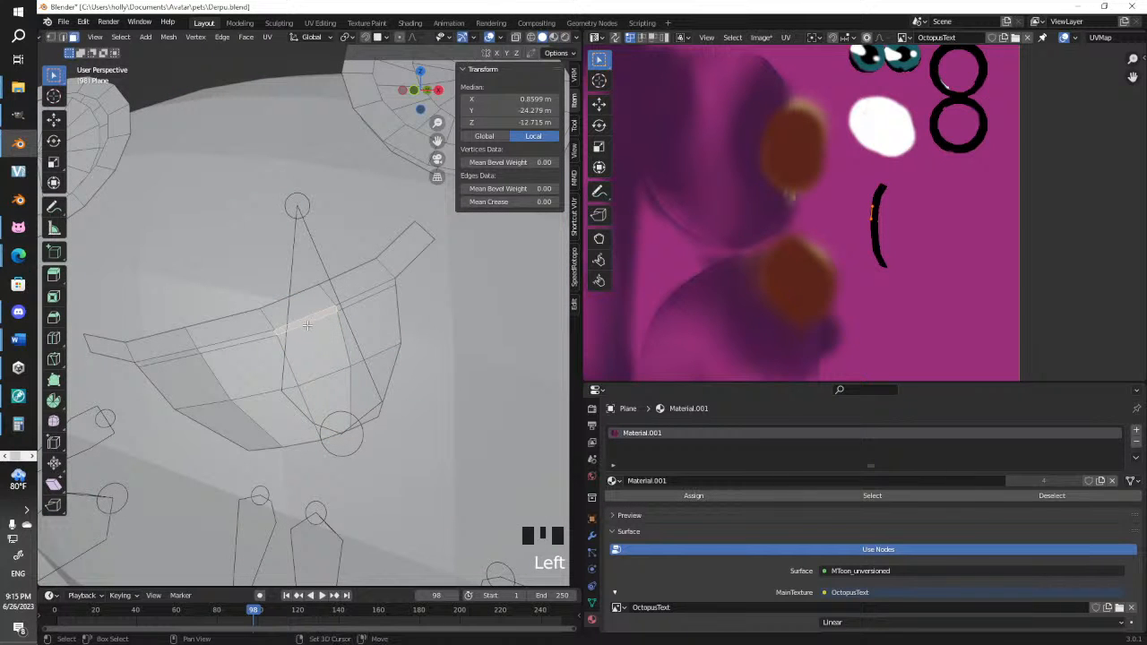
{"action": "left_click", "coordinate": [296, 320], "text": "shift"}
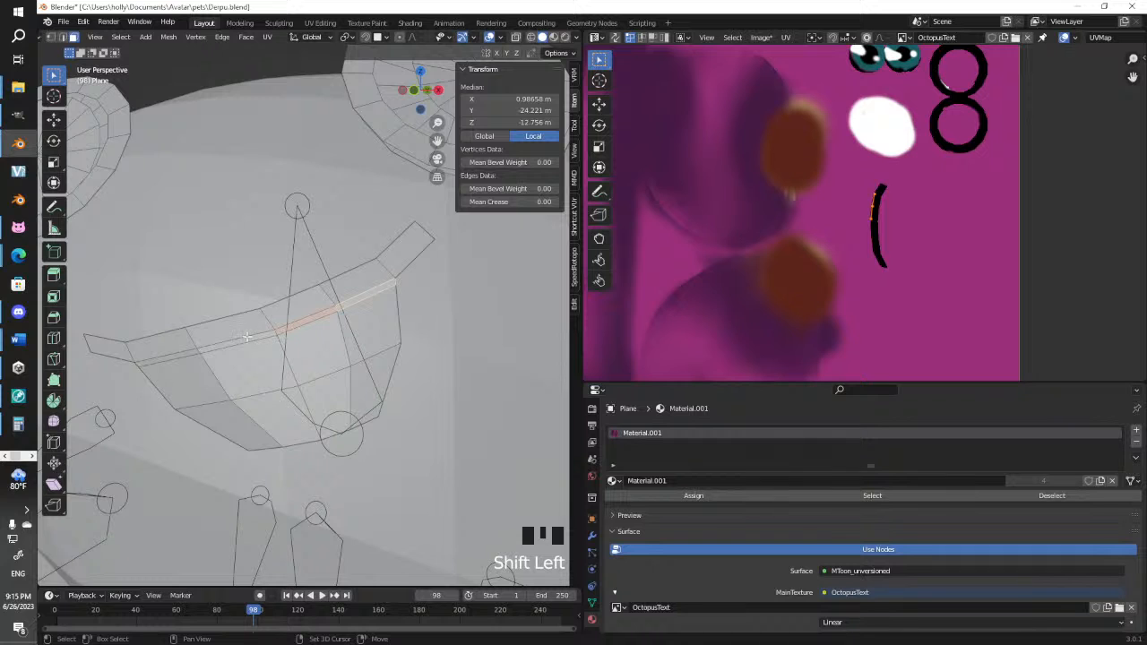
{"action": "left_click", "coordinate": [235, 344], "text": "shift"}
{"action": "left_click", "coordinate": [172, 358], "text": "shift"}
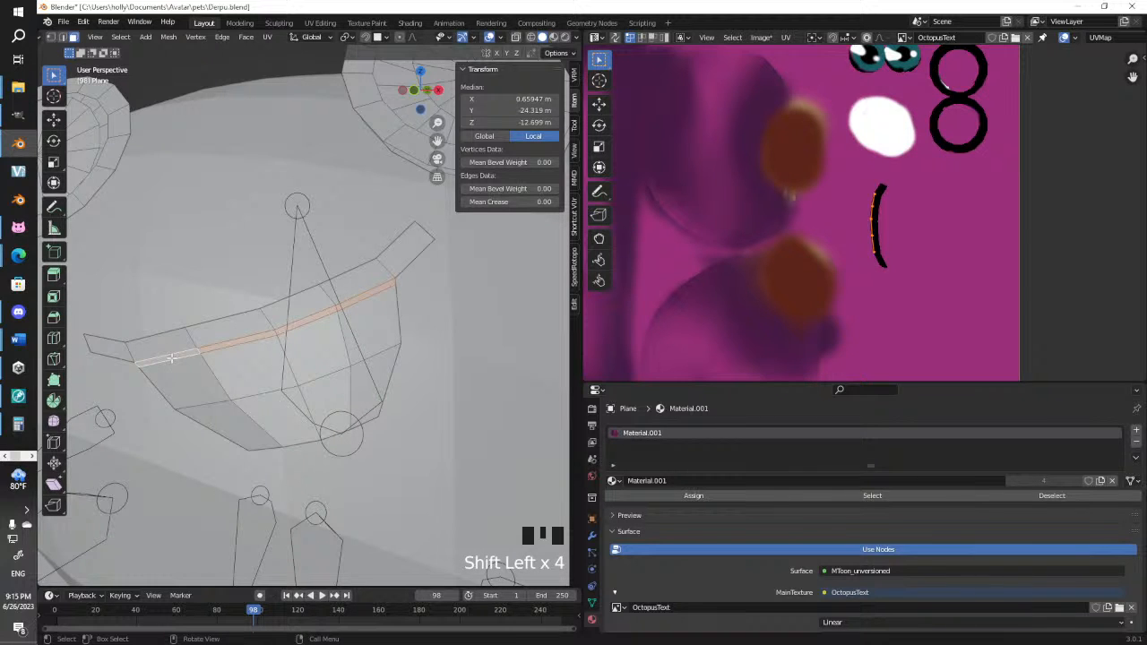
{"action": "key", "text": "x"}
{"action": "left_click", "coordinate": [171, 356]}
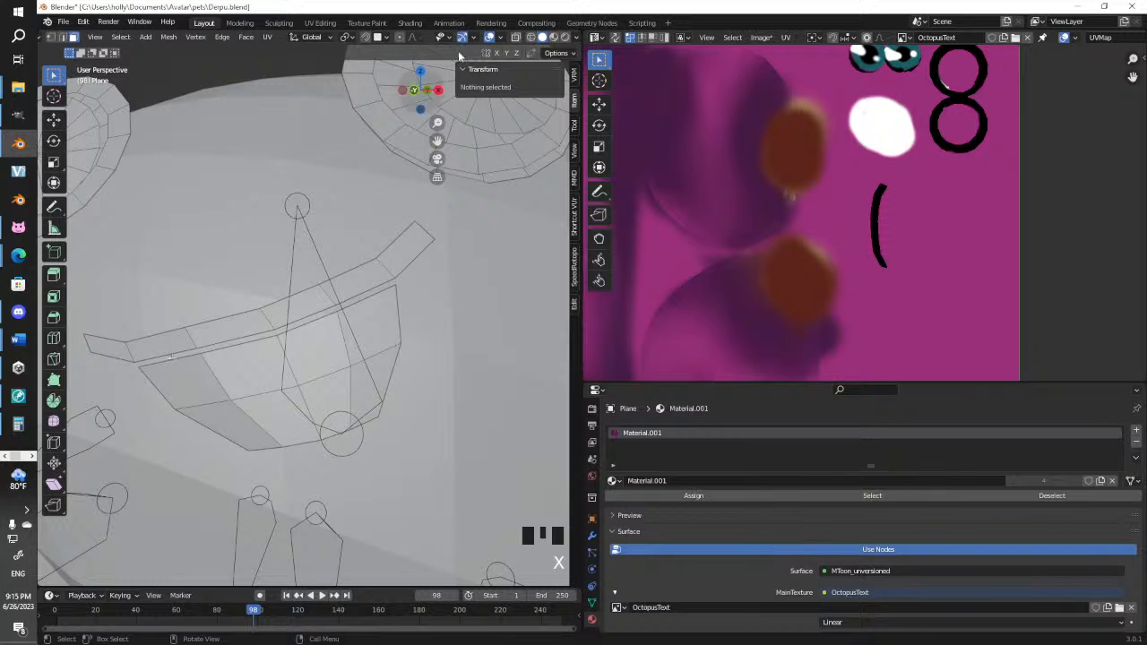
{"action": "left_click", "coordinate": [553, 38]}
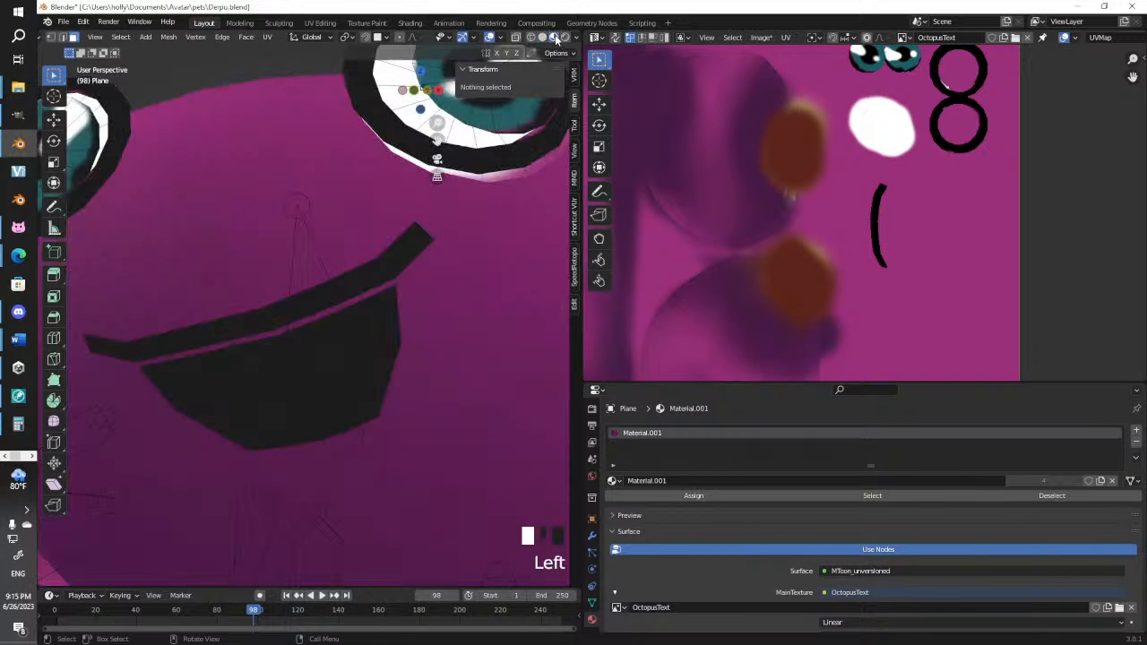
Check the lip and the separated open mouth on the face in Texture Paint mode
{"action": "key", "text": "Tab"}
{"action": "left_click", "coordinate": [359, 328]}
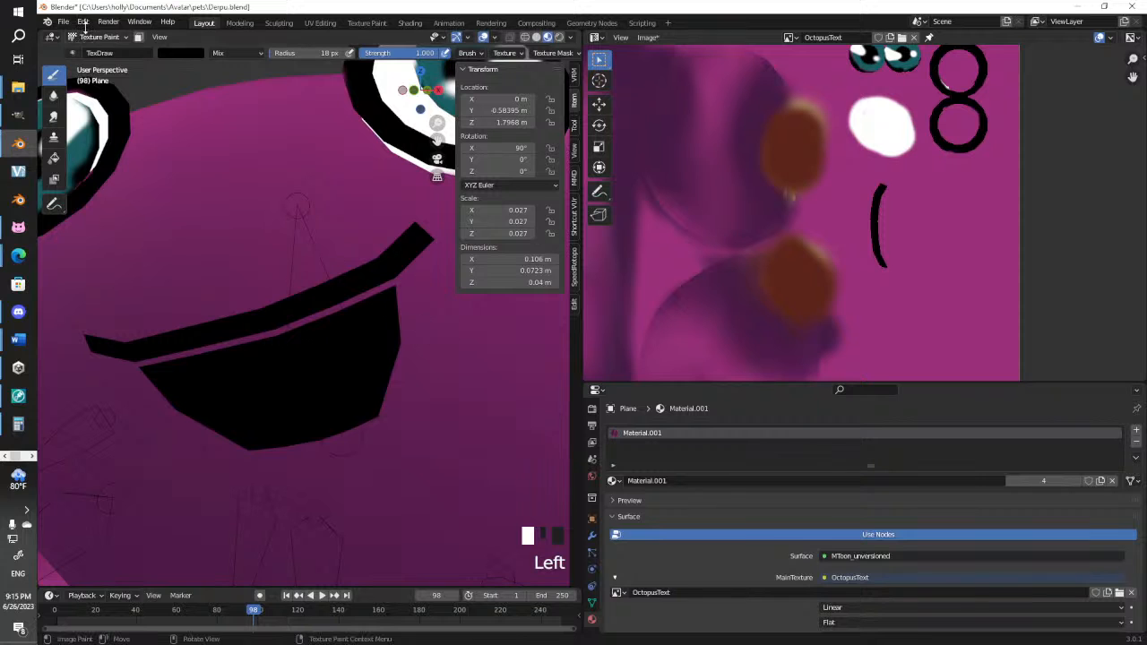
{"action": "middle_click_drag", "start_coordinate": [298, 209], "coordinate": [324, 176]}
{"action": "scroll", "coordinate": [309, 193], "scroll_direction": "down", "scroll_amount": 7}
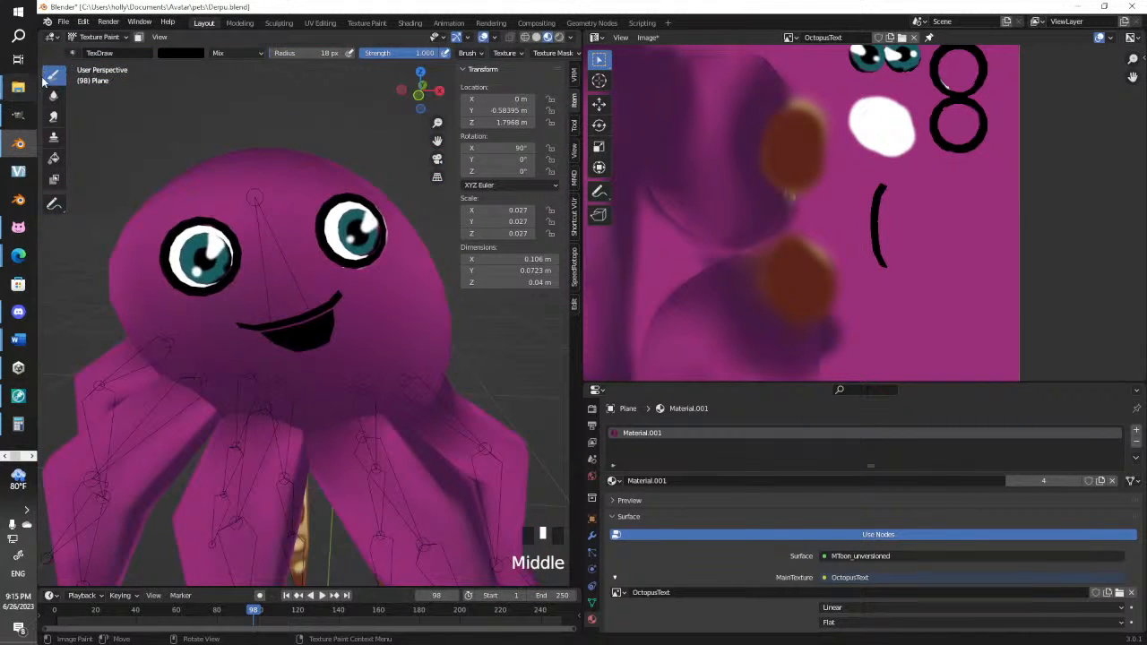
Select all the faces of the open mouth beneath the lip in Edit Mode and unwrap them
{"action": "key", "text": "Tab"}
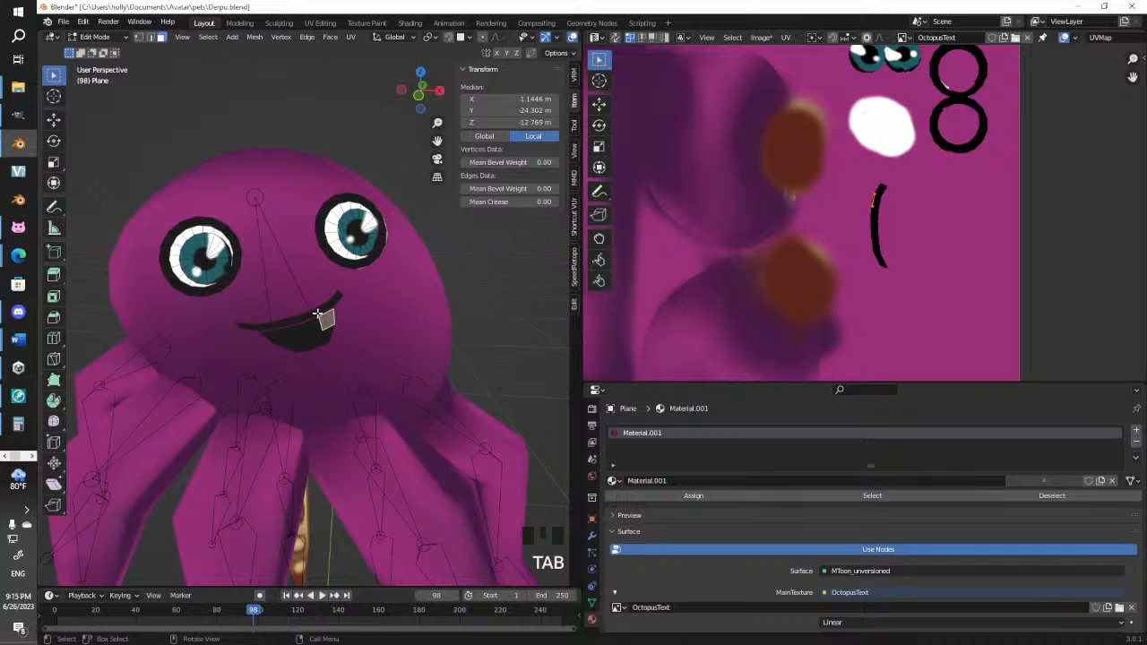
{"action": "left_click", "coordinate": [314, 321], "text": "shift"}
{"action": "left_click", "coordinate": [303, 329], "text": "shift"}
{"action": "left_click", "coordinate": [293, 339], "text": "shift"}
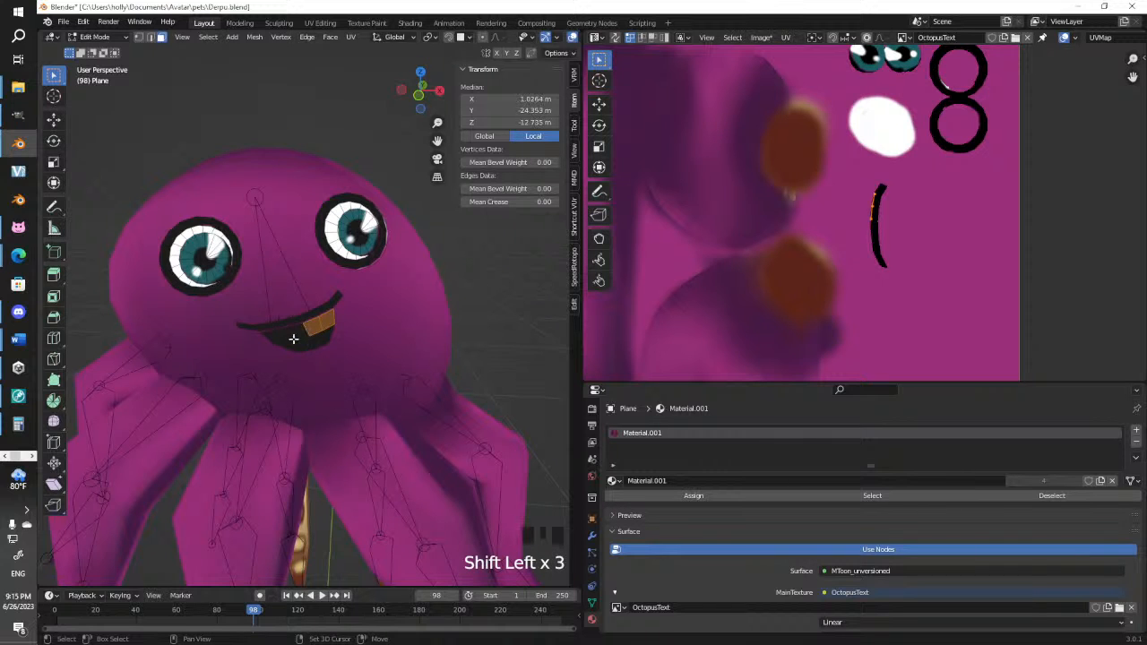
{"action": "left_click", "coordinate": [274, 334], "text": "shift"}
{"action": "left_click", "coordinate": [287, 338], "text": "shift"}
{"action": "left_click", "coordinate": [300, 341], "text": "shift"}
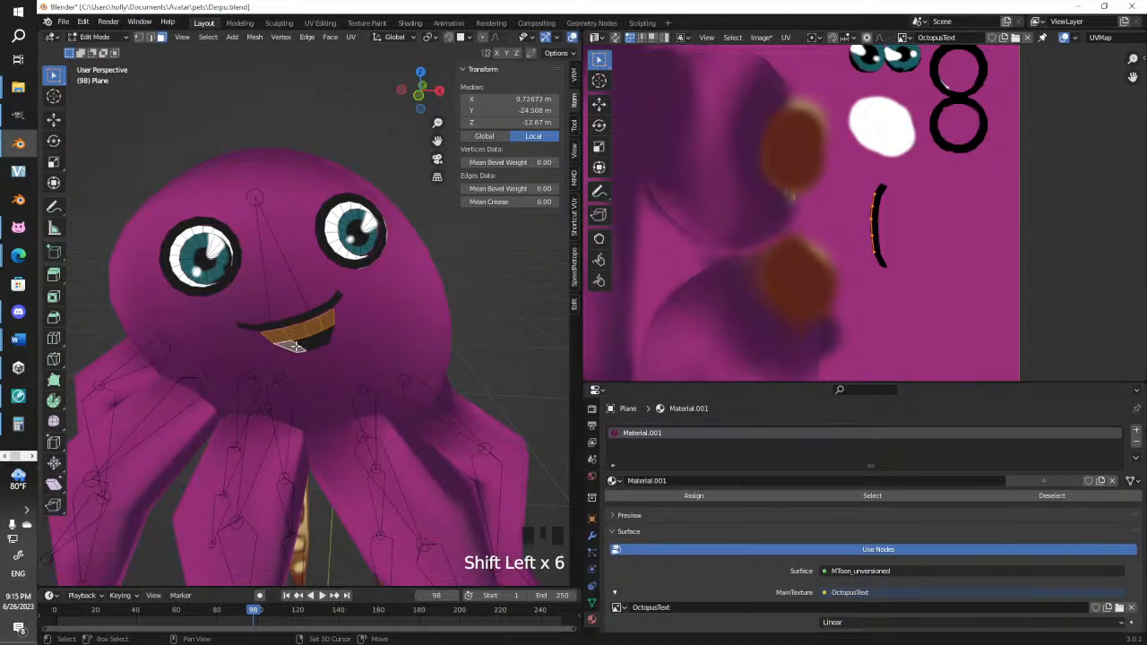
{"action": "left_click", "coordinate": [318, 342], "text": "shift"}
{"action": "left_click", "coordinate": [324, 337], "text": "shift"}
{"action": "left_click", "coordinate": [328, 334], "text": "shift"}
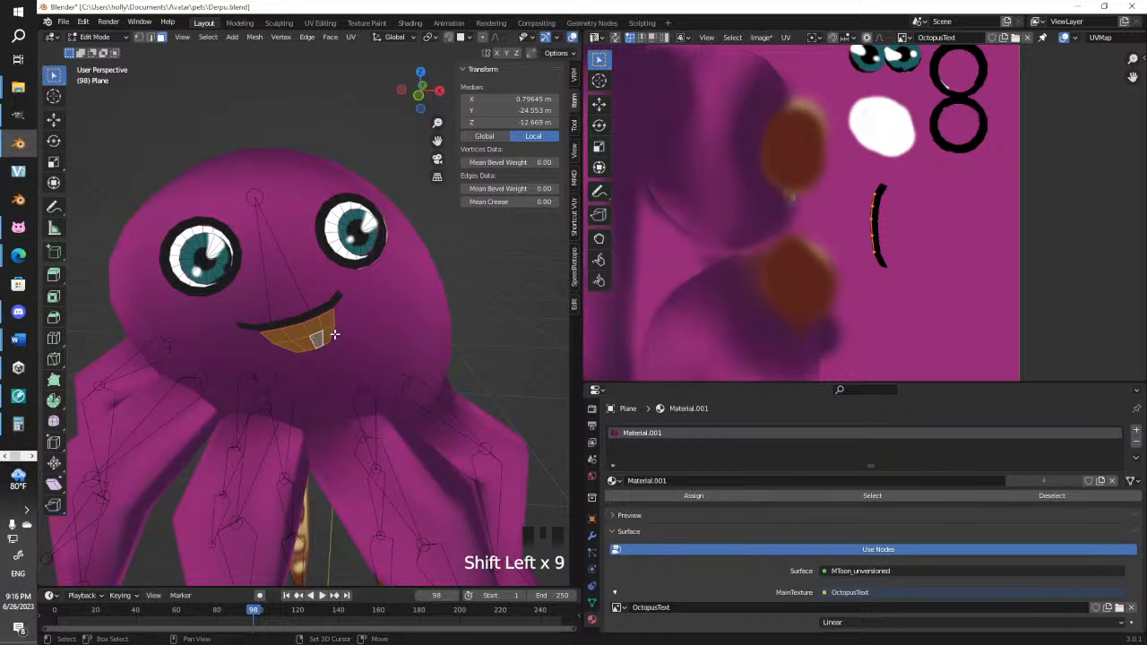
{"action": "key", "text": "u"}
{"action": "left_click", "coordinate": [330, 330]}
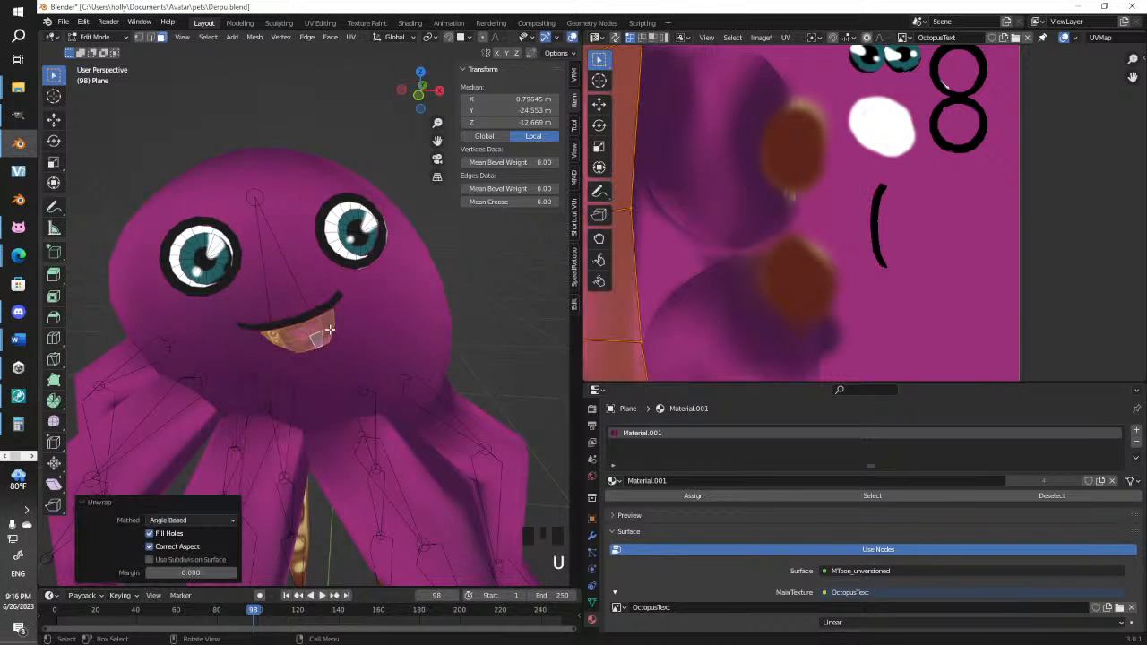
Shrink the mouth's UV island and move it onto the plain pink area beside the lip stroke on the OctopusText texture
{"action": "scroll", "coordinate": [967, 212], "scroll_direction": "down", "scroll_amount": 5}
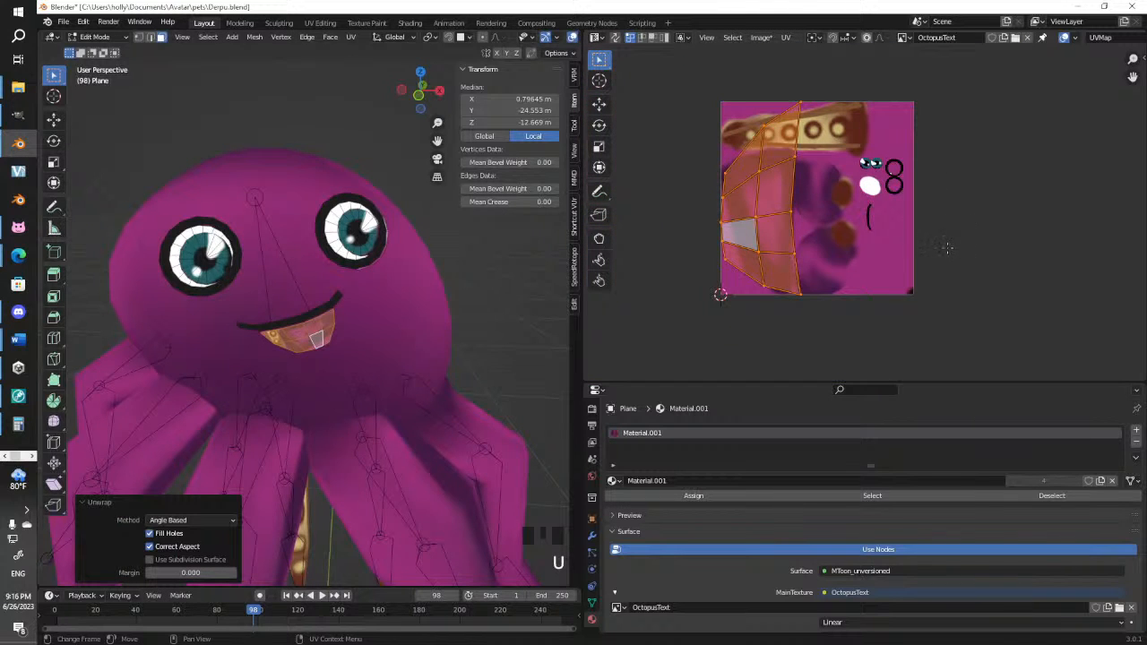
{"action": "key", "text": "a"}
{"action": "key", "text": "s"}
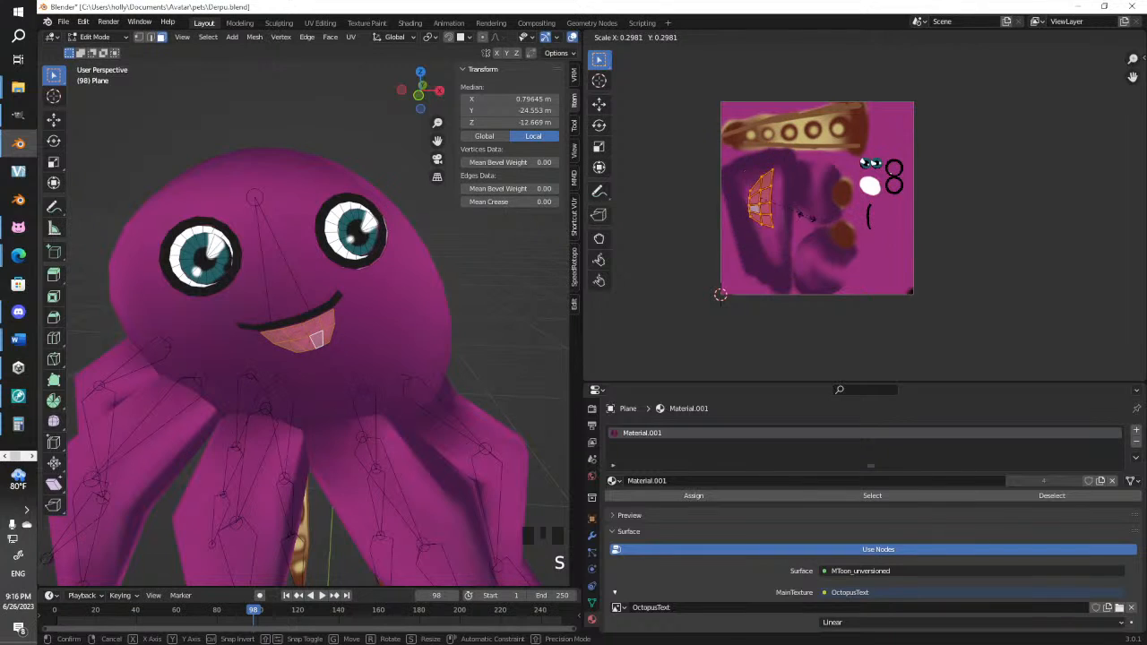
{"action": "left_click", "coordinate": [775, 208]}
{"action": "key", "text": "g"}
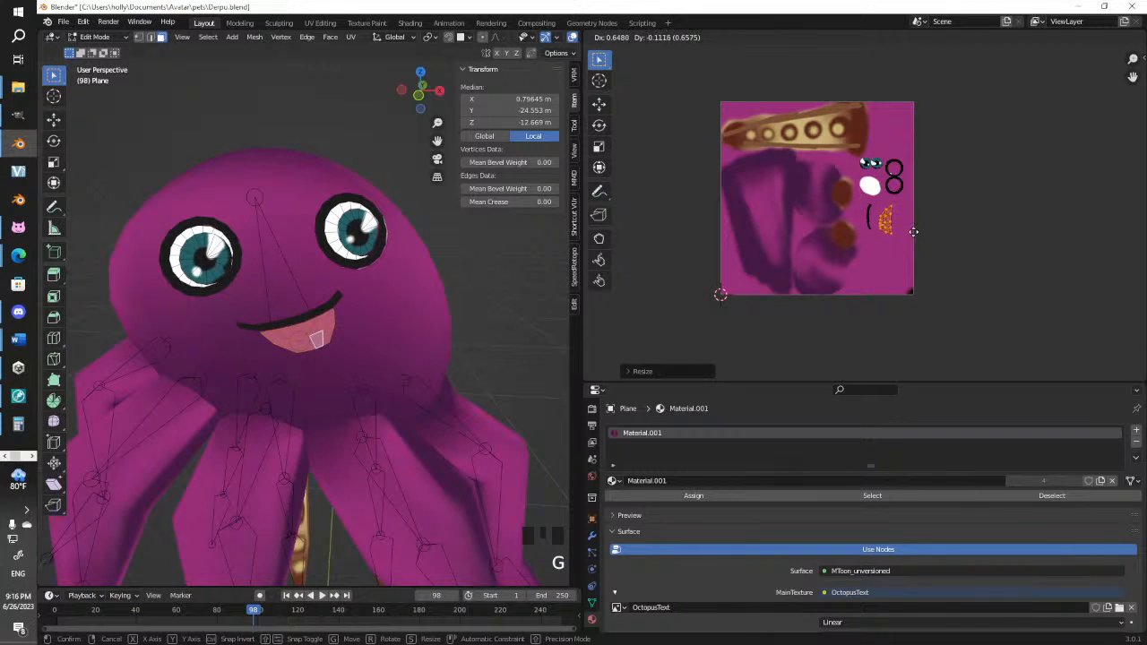
{"action": "left_click", "coordinate": [912, 233]}
In Texture Paint mode, paint a black outline along the side and lower edges of the open mouth
{"action": "left_click", "coordinate": [94, 37]}
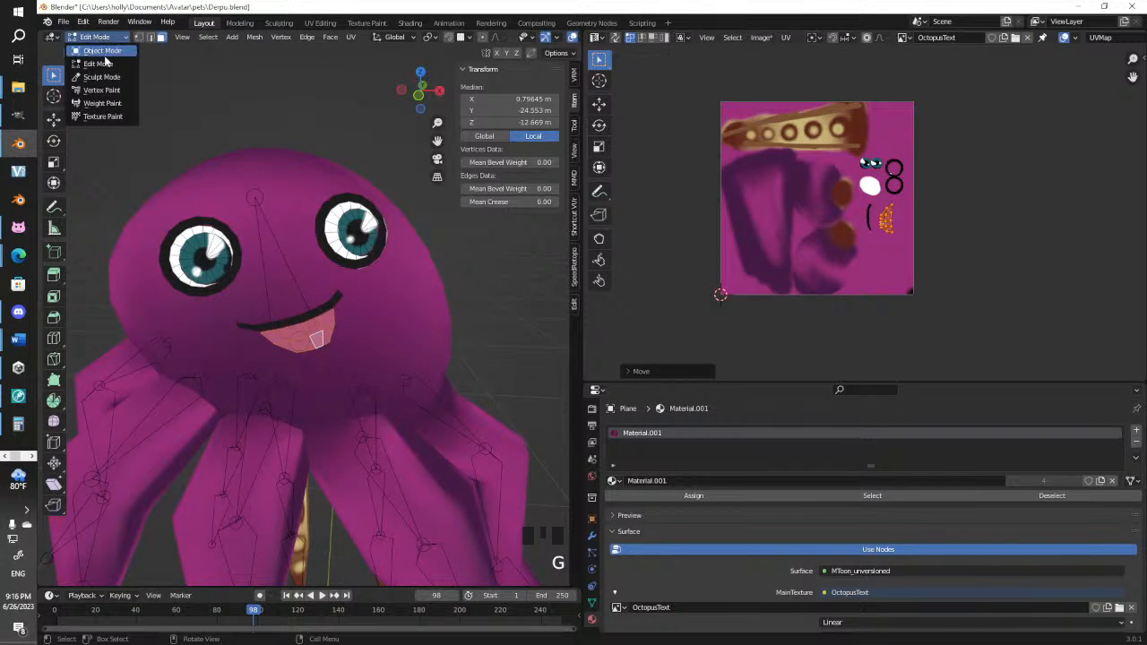
{"action": "left_click", "coordinate": [103, 117]}
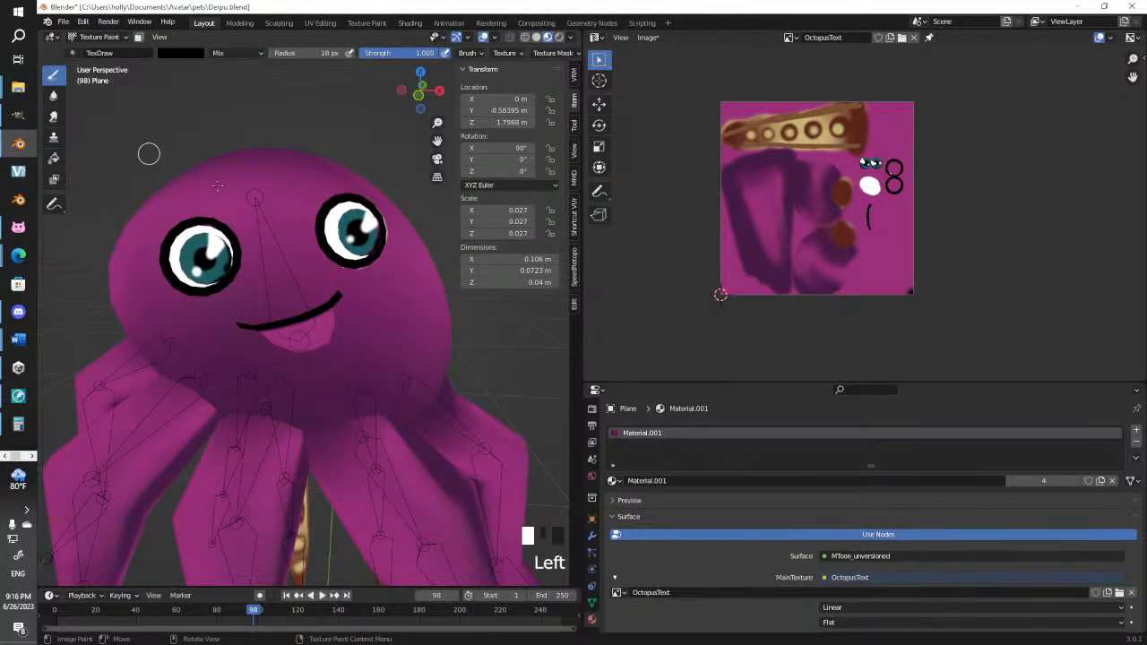
{"action": "scroll", "coordinate": [270, 220], "scroll_direction": "up", "scroll_amount": 5}
{"action": "left_click", "coordinate": [172, 52]}
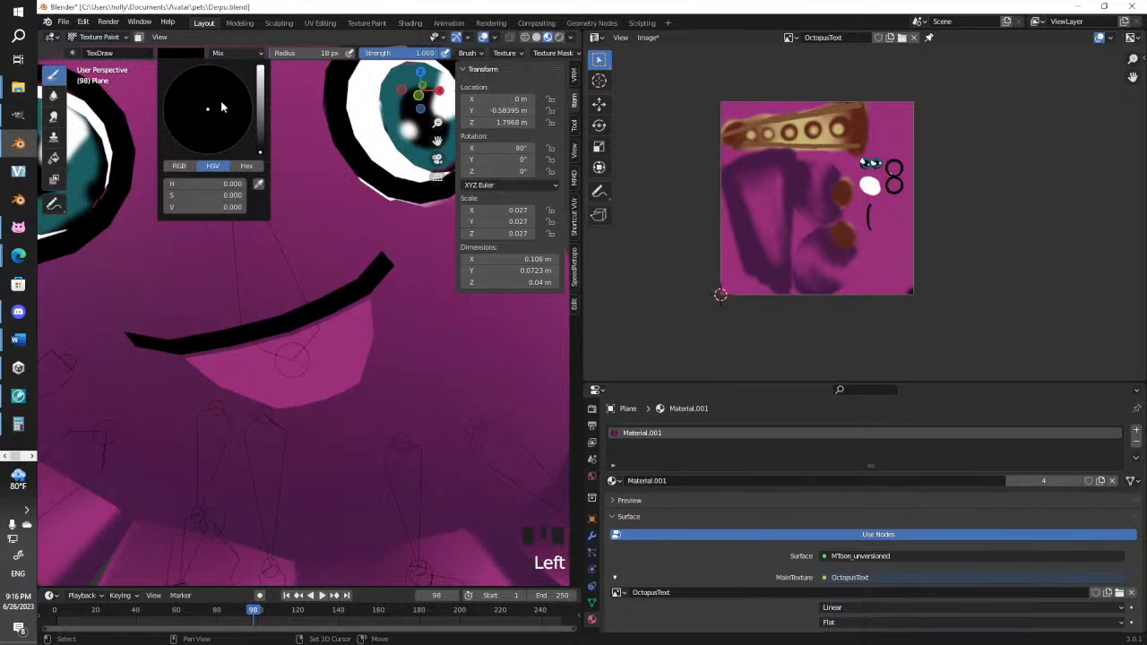
{"action": "mouse_move", "coordinate": [195, 363]}
{"action": "left_mouse_down"}
{"action": "mouse_move", "coordinate": [272, 403]}
{"action": "mouse_move", "coordinate": [316, 404]}
{"action": "left_mouse_up"}
{"action": "mouse_move", "coordinate": [243, 389]}
{"action": "left_mouse_down"}
{"action": "mouse_move", "coordinate": [300, 400]}
{"action": "mouse_move", "coordinate": [359, 376]}
{"action": "mouse_move", "coordinate": [367, 299]}
{"action": "mouse_move", "coordinate": [365, 350]}
{"action": "mouse_move", "coordinate": [346, 389]}
{"action": "left_mouse_up"}
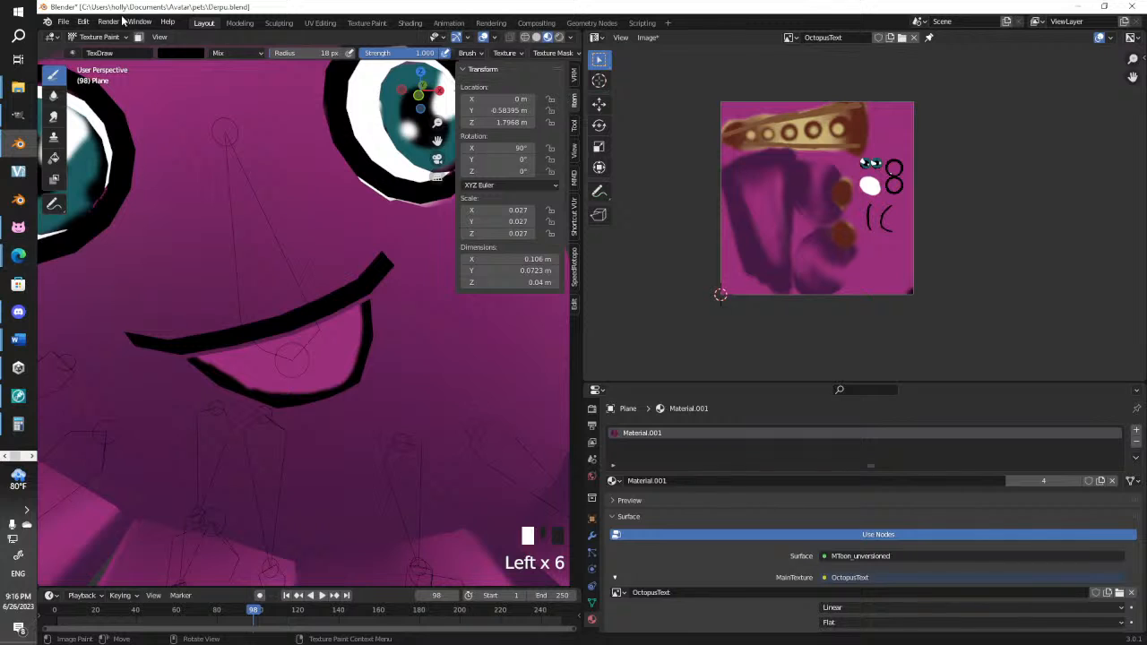
Paint a dark red stroke (hue 0.967, saturation 1.000, value 0.340) across the inside of the mouth and undo the extra stroke
{"action": "left_click", "coordinate": [187, 54]}
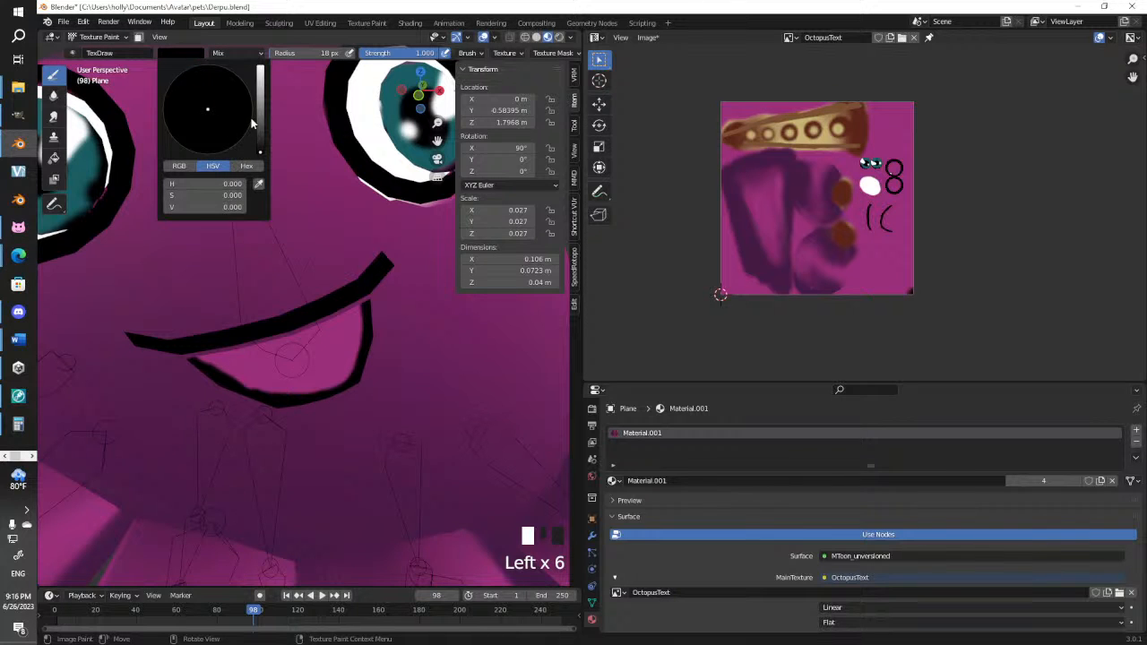
{"action": "left_click_drag", "start_coordinate": [260, 151], "coordinate": [260, 118]}
{"action": "left_click_drag", "start_coordinate": [190, 124], "coordinate": [212, 151]}
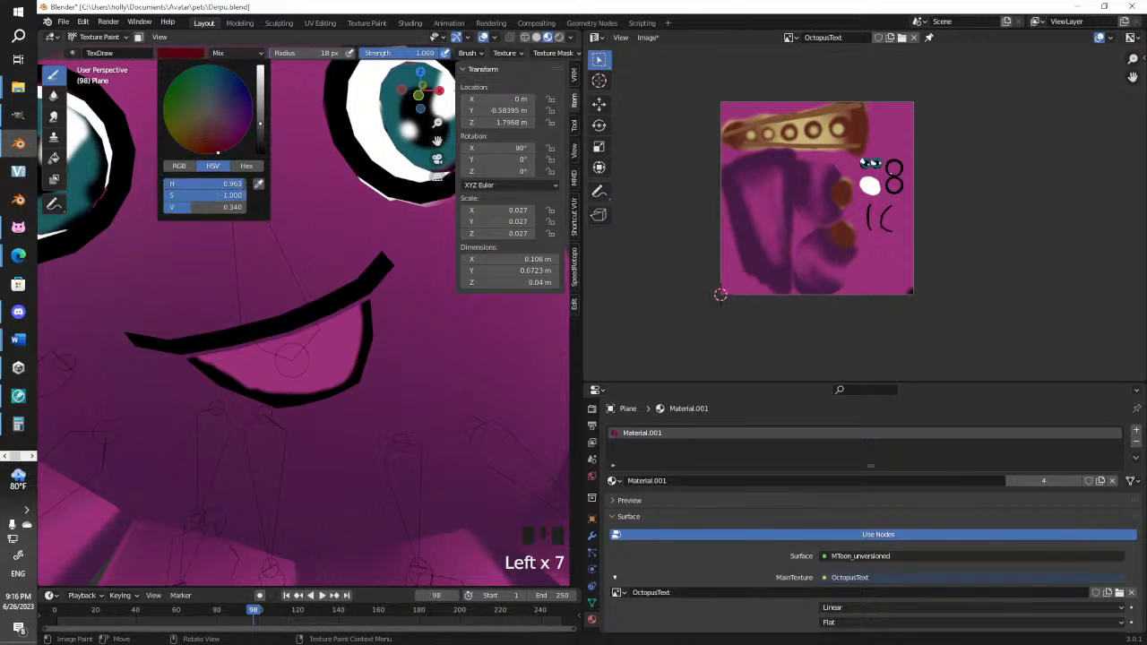
{"action": "left_click_drag", "start_coordinate": [239, 377], "coordinate": [335, 367]}
{"action": "left_click", "coordinate": [254, 378]}
{"action": "key", "text": "ctrl+z"}
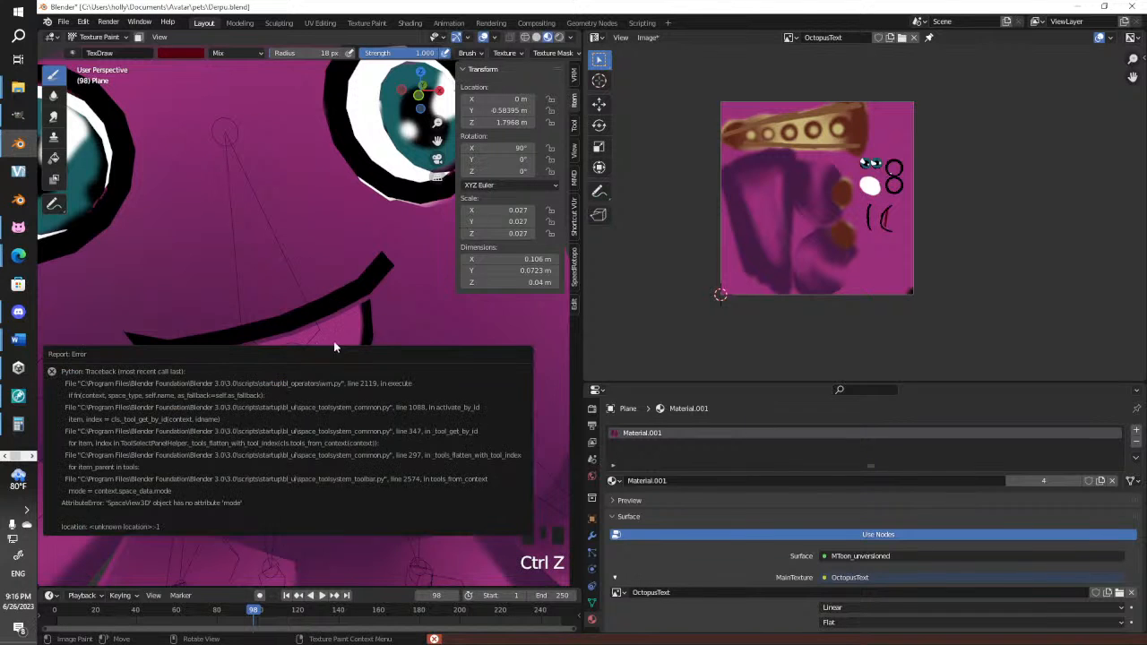
Set the brush colour to near-white and paint a band of teeth across the upper part of the mouth
{"action": "left_click", "coordinate": [190, 54]}
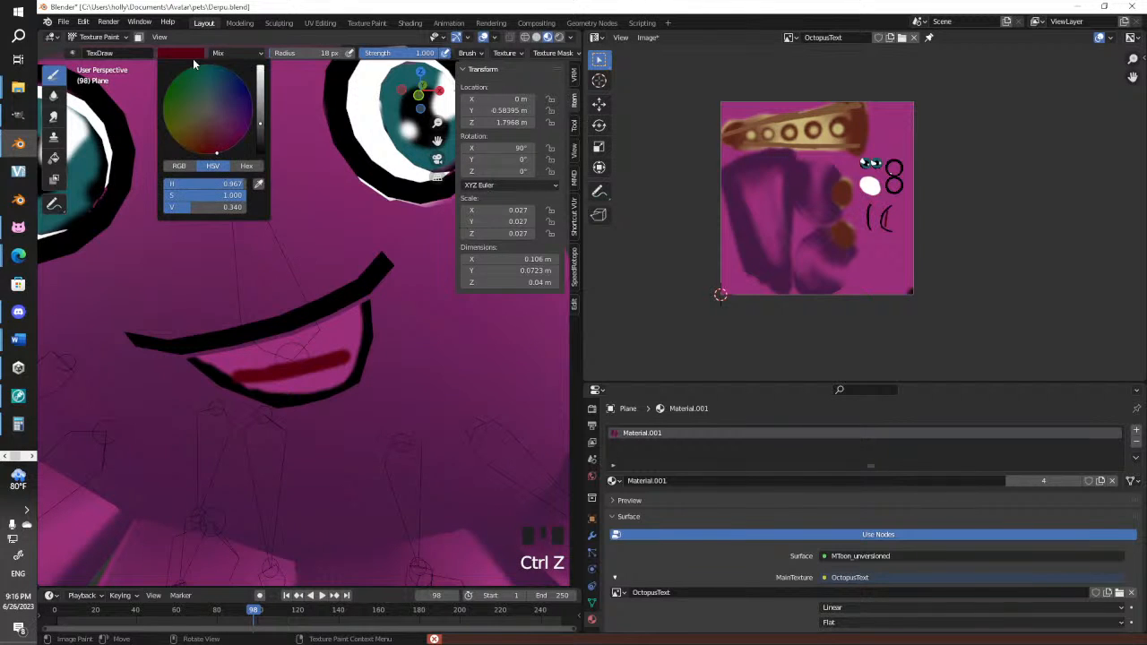
{"action": "left_click_drag", "start_coordinate": [260, 103], "coordinate": [260, 64]}
{"action": "left_click", "coordinate": [210, 114]}
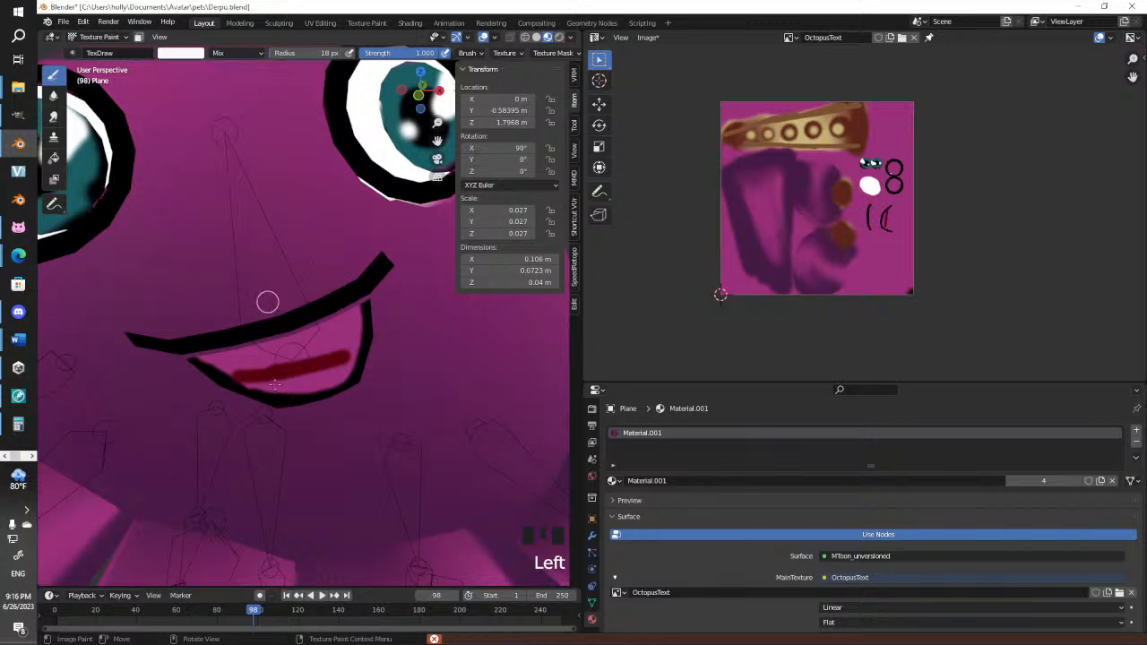
{"action": "mouse_move", "coordinate": [215, 361]}
{"action": "left_mouse_down"}
{"action": "mouse_move", "coordinate": [243, 373]}
{"action": "mouse_move", "coordinate": [215, 359]}
{"action": "mouse_move", "coordinate": [318, 342]}
{"action": "mouse_move", "coordinate": [285, 342]}
{"action": "mouse_move", "coordinate": [312, 337]}
{"action": "mouse_move", "coordinate": [305, 349]}
{"action": "mouse_move", "coordinate": [357, 310]}
{"action": "mouse_move", "coordinate": [323, 354]}
{"action": "mouse_move", "coordinate": [355, 315]}
{"action": "mouse_move", "coordinate": [340, 348]}
{"action": "left_mouse_up"}
{"action": "scroll", "coordinate": [390, 316], "scroll_direction": "down", "scroll_amount": 1}
{"action": "scroll", "coordinate": [390, 317], "scroll_direction": "down", "scroll_amount": 4}
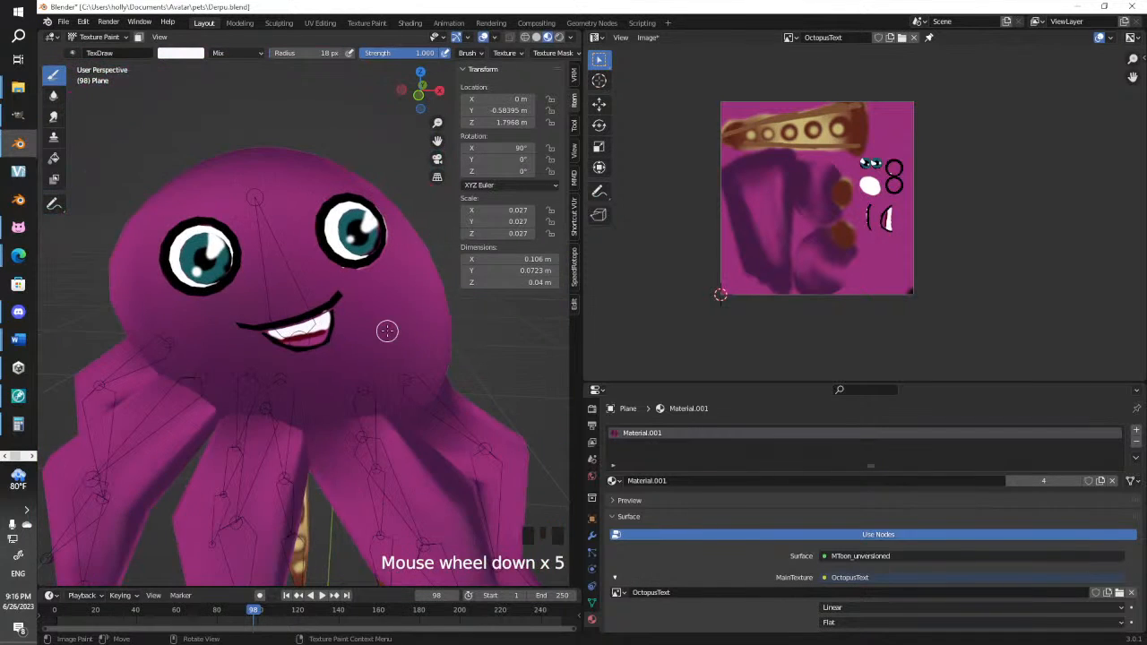
{"action": "middle_click_drag", "start_coordinate": [387, 331], "coordinate": [381, 325]}
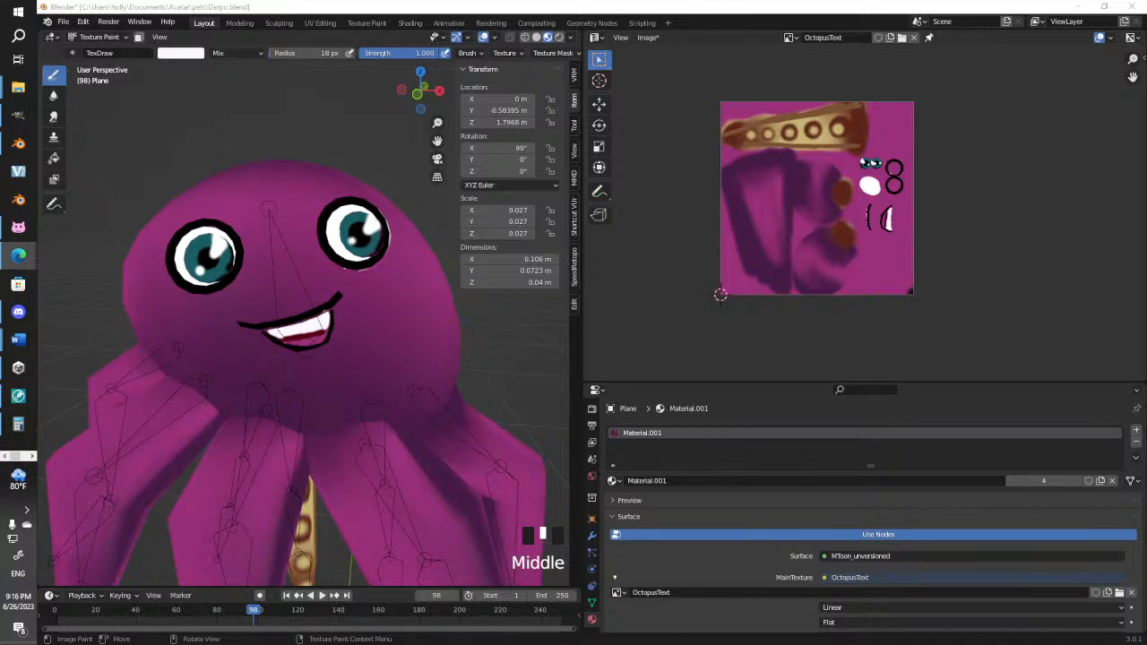
{"action": "middle_click_drag", "start_coordinate": [117, 425], "coordinate": [133, 422]}
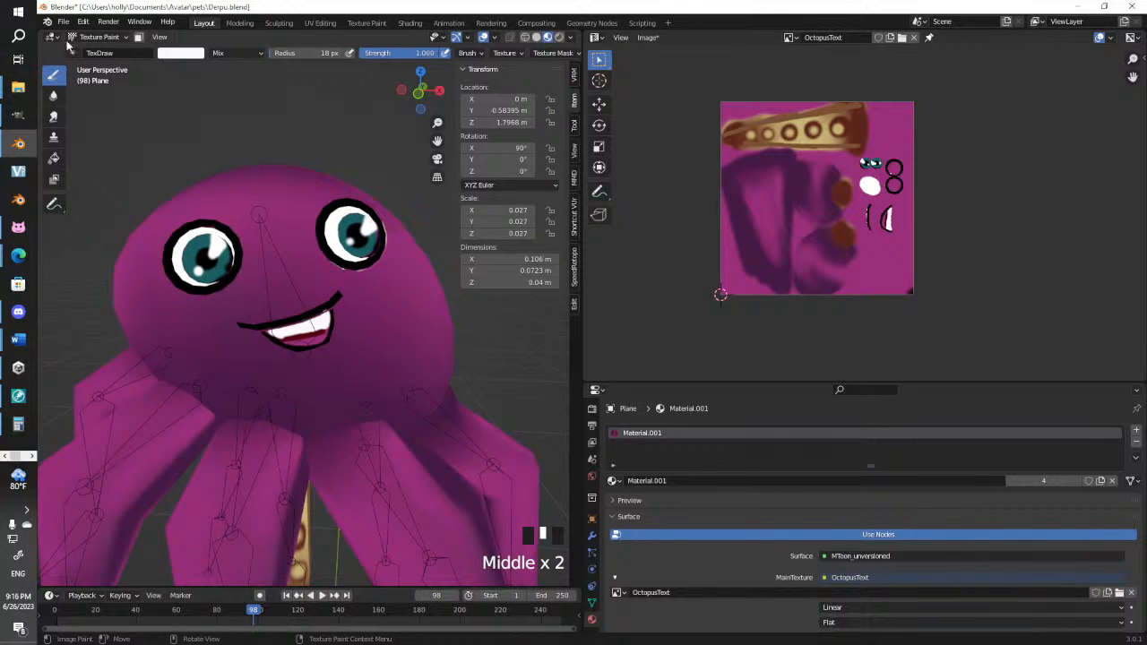
Return to Object Mode and show the modifier settings of the eyes-and-mouth object
{"action": "left_click", "coordinate": [99, 37]}
{"action": "left_click", "coordinate": [94, 44]}
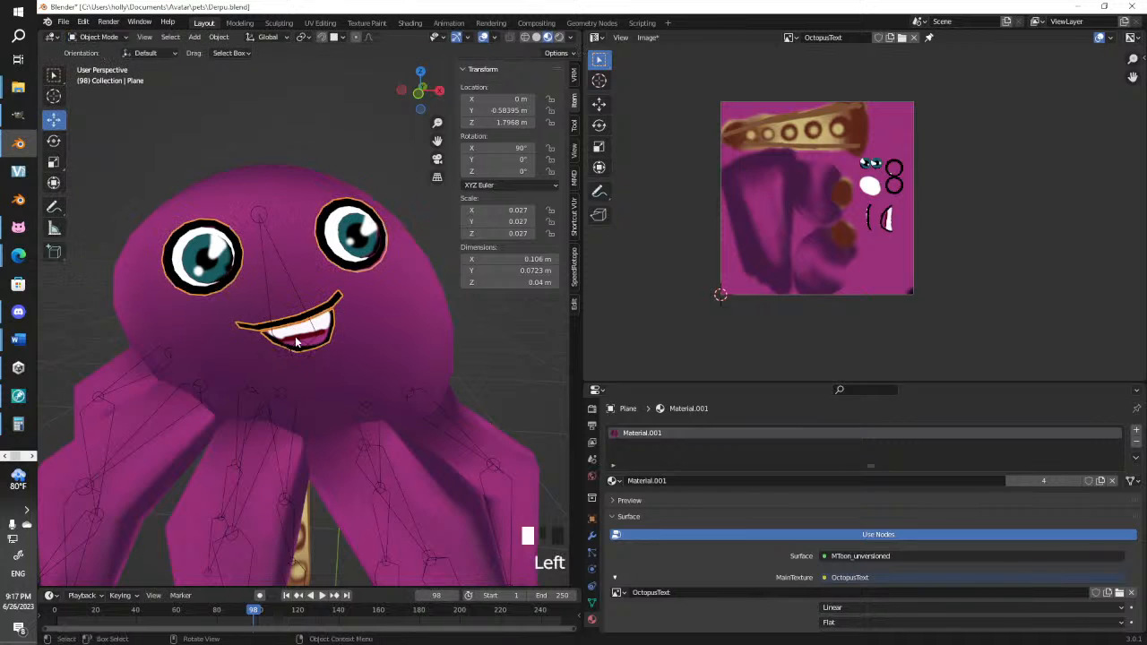
{"action": "middle_click_drag", "start_coordinate": [295, 343], "coordinate": [298, 355]}
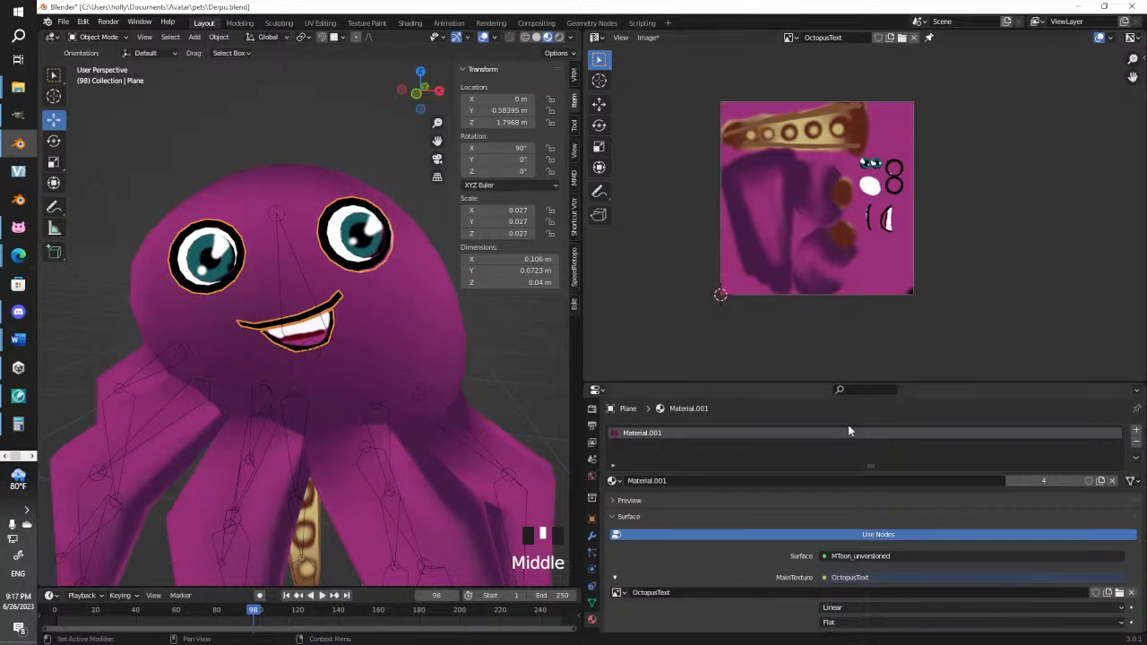
{"action": "left_click", "coordinate": [591, 536]}
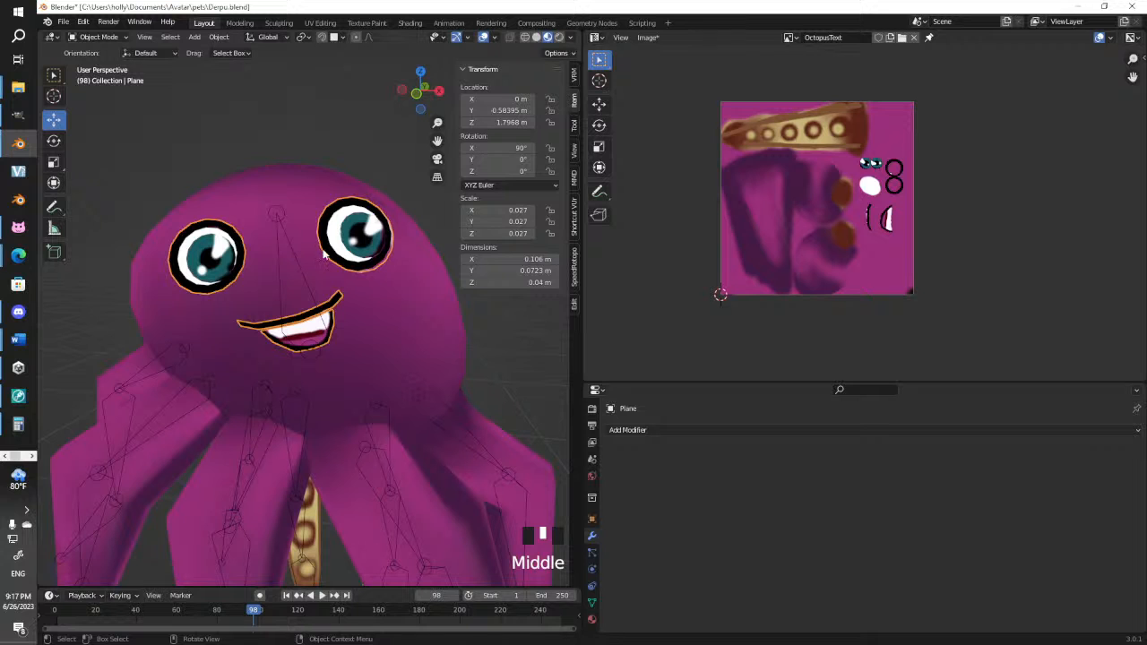
Add the octopus armature to the selection as the active object and enter its Edit Mode
{"action": "scroll", "coordinate": [324, 256], "scroll_direction": "down", "scroll_amount": 3}
{"action": "middle_click_drag", "start_coordinate": [328, 262], "coordinate": [335, 267], "text": "shift"}
{"action": "left_click", "coordinate": [305, 285], "text": "shift"}
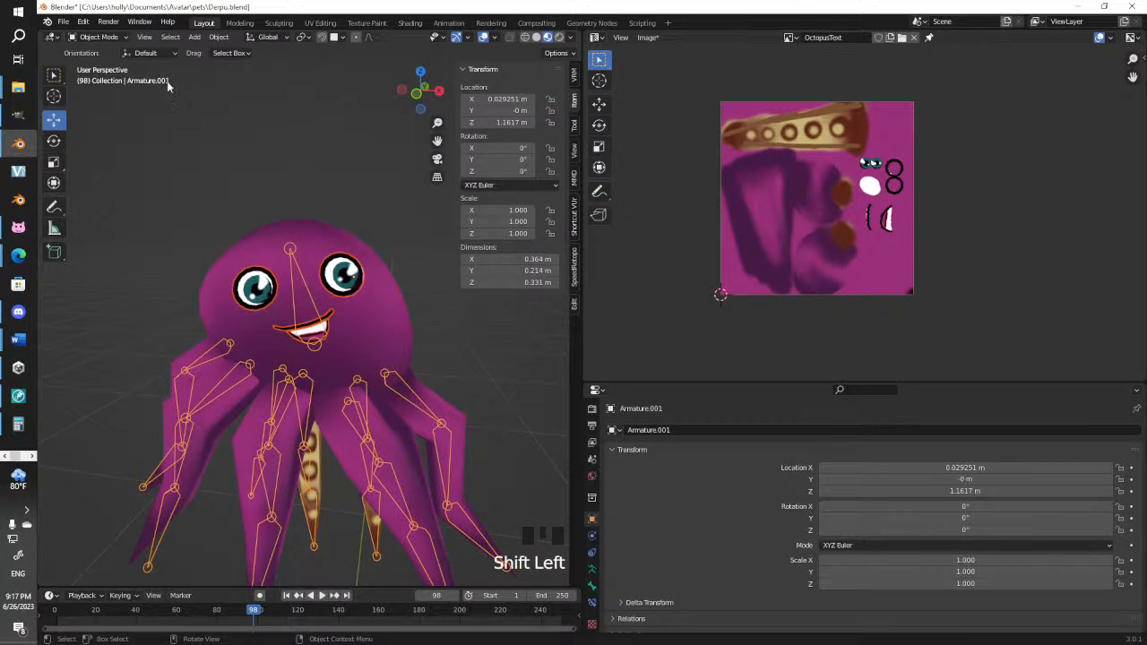
{"action": "left_click", "coordinate": [100, 36]}
{"action": "left_click", "coordinate": [115, 64]}
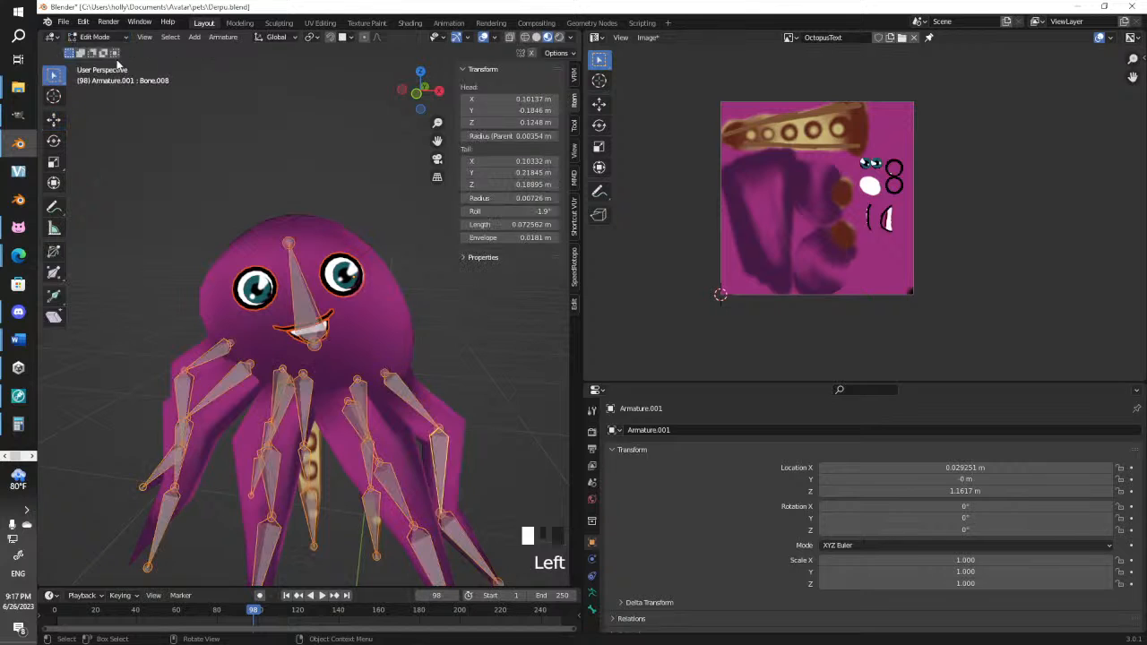
Try to parent the eyes-and-mouth object to the head bone using the Connected option
{"action": "left_click", "coordinate": [343, 277]}
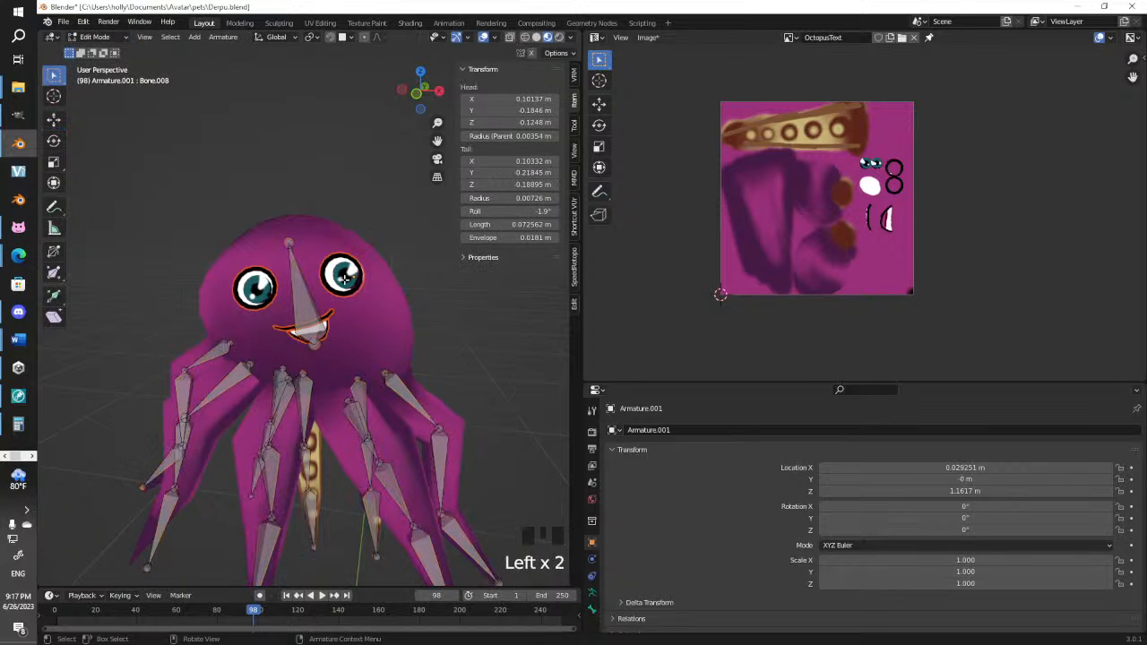
{"action": "left_click", "coordinate": [301, 283], "text": "shift"}
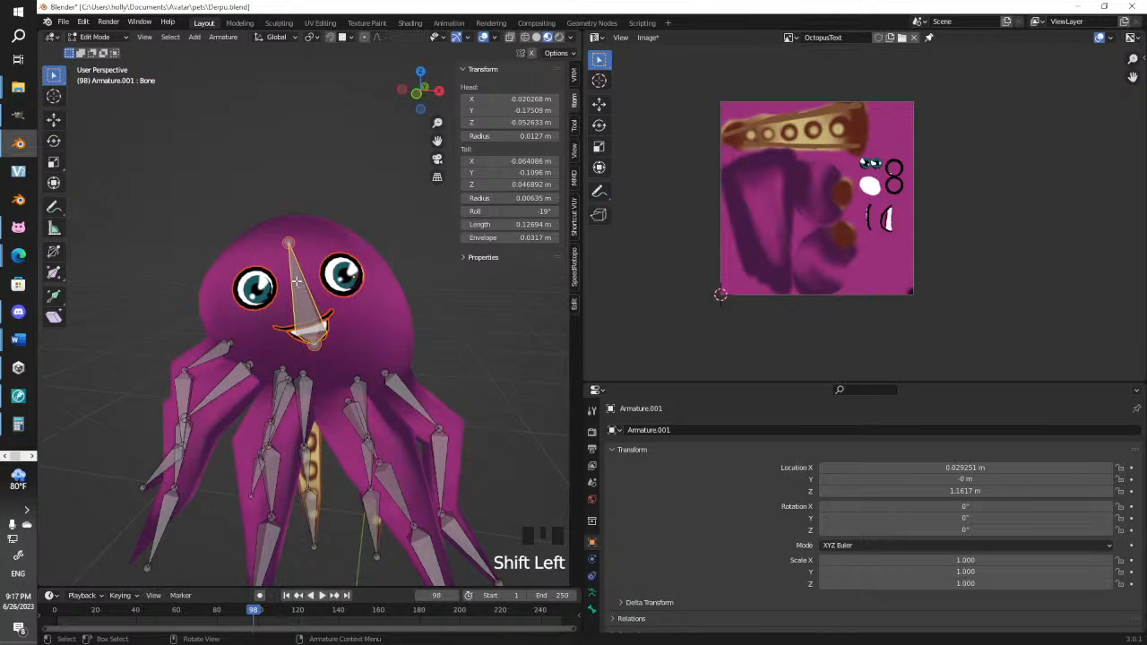
{"action": "key", "text": "ctrl+p"}
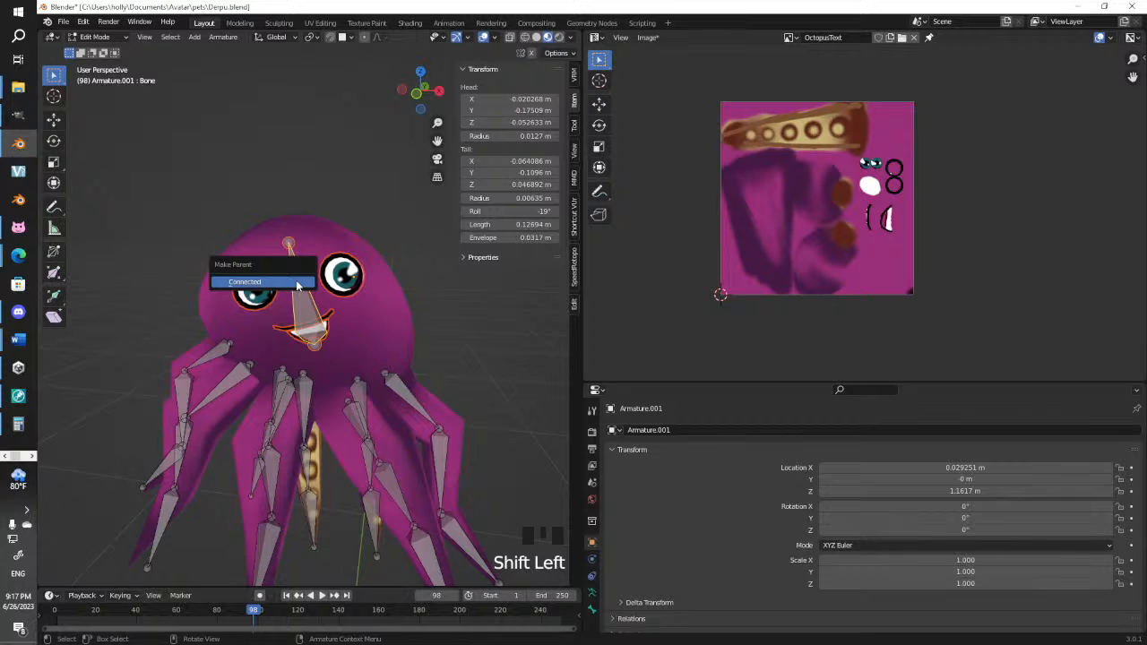
{"action": "left_click", "coordinate": [297, 283]}
{"action": "left_click", "coordinate": [95, 37]}
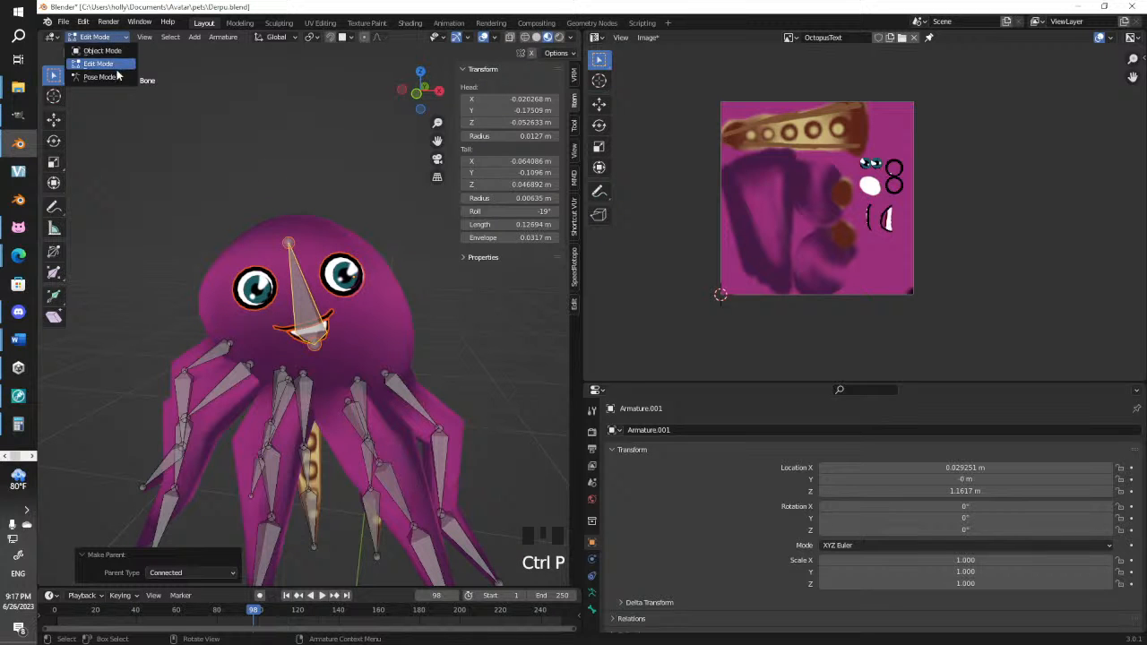
Switch the armature to Pose Mode, test-rotate the head bone and undo the rotation
{"action": "left_click", "coordinate": [100, 77]}
{"action": "key", "text": "r"}
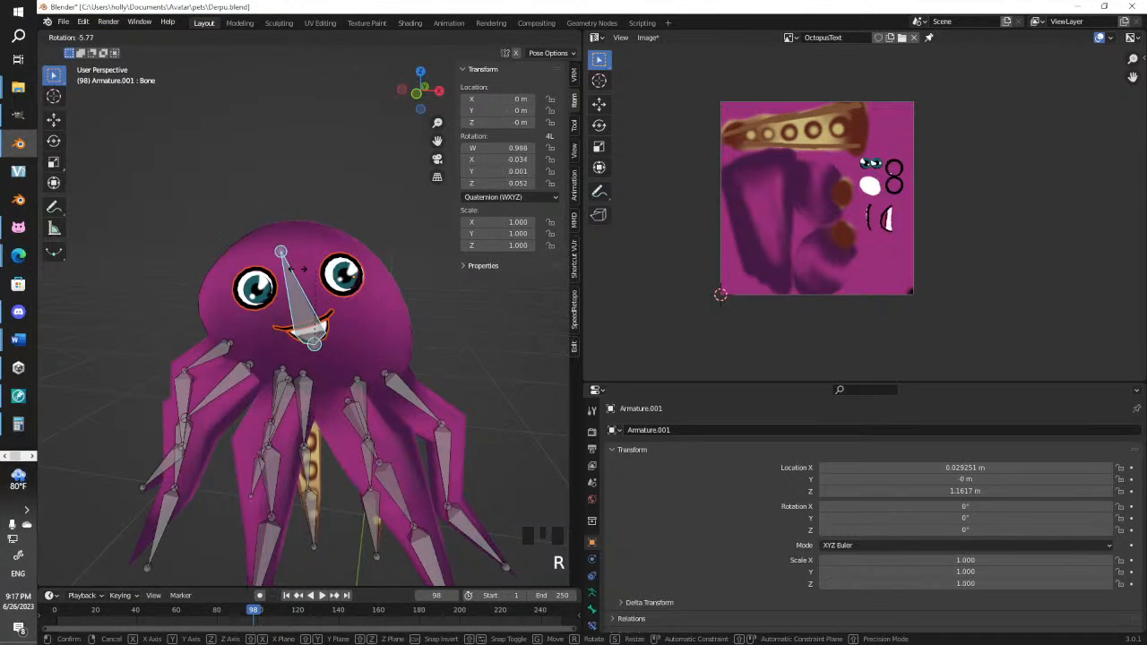
{"action": "key", "text": "ctrl+z"}
Parent the eyes and mouth mesh to the head bone using the Bone parent type
{"action": "left_click", "coordinate": [357, 283]}
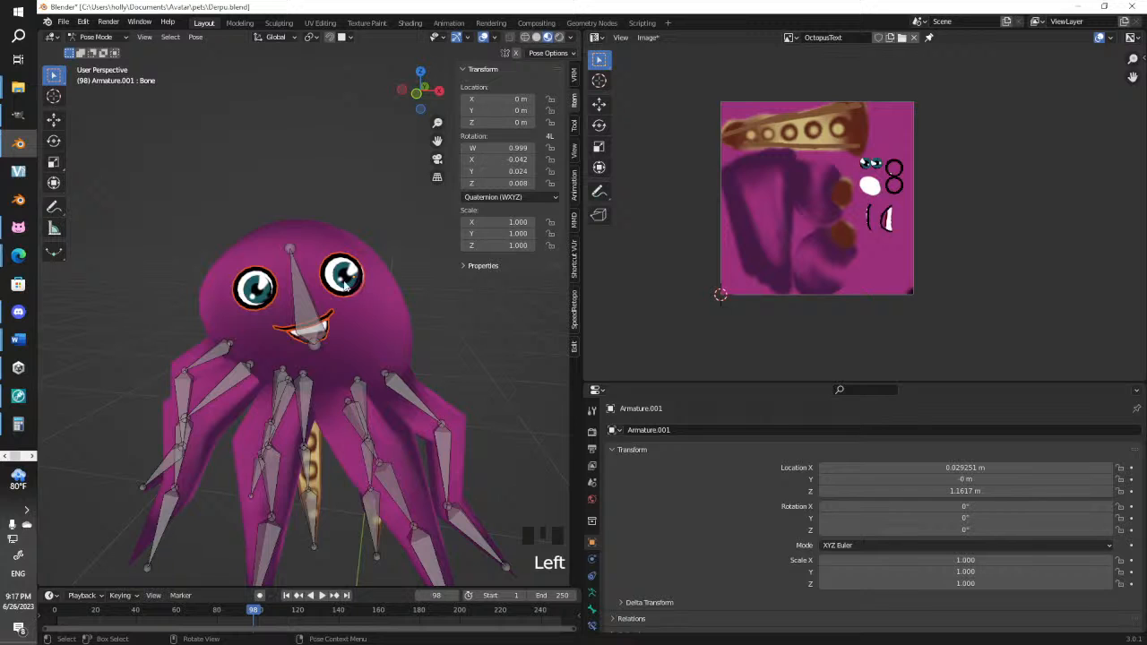
{"action": "left_click", "coordinate": [311, 303], "text": "shift"}
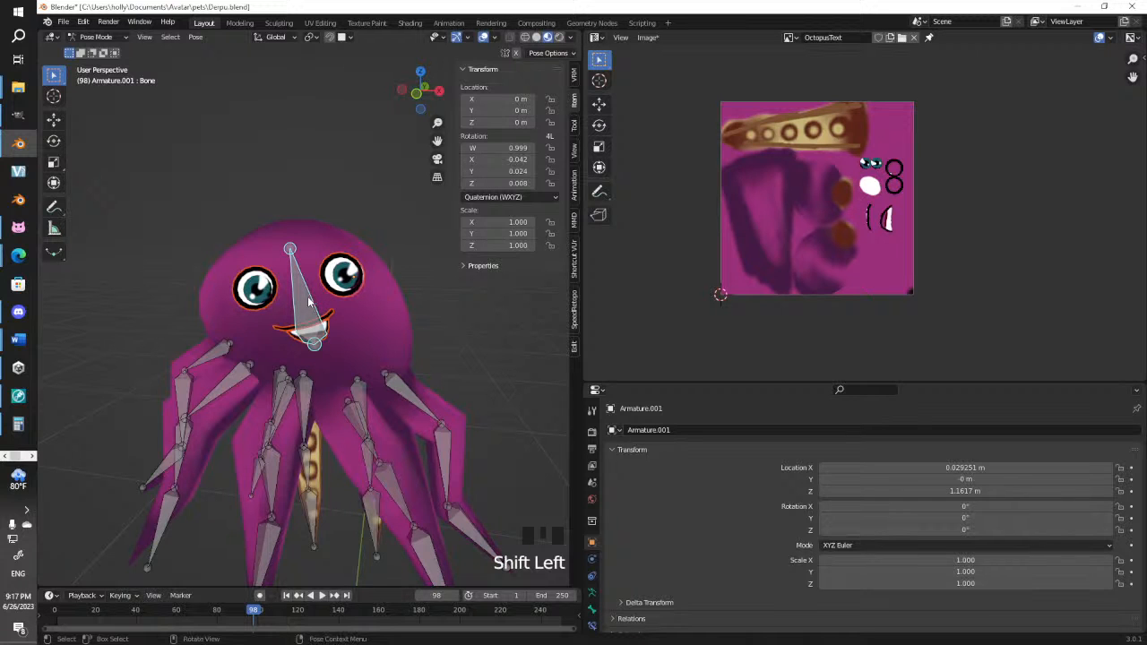
{"action": "key", "text": "ctrl+p"}
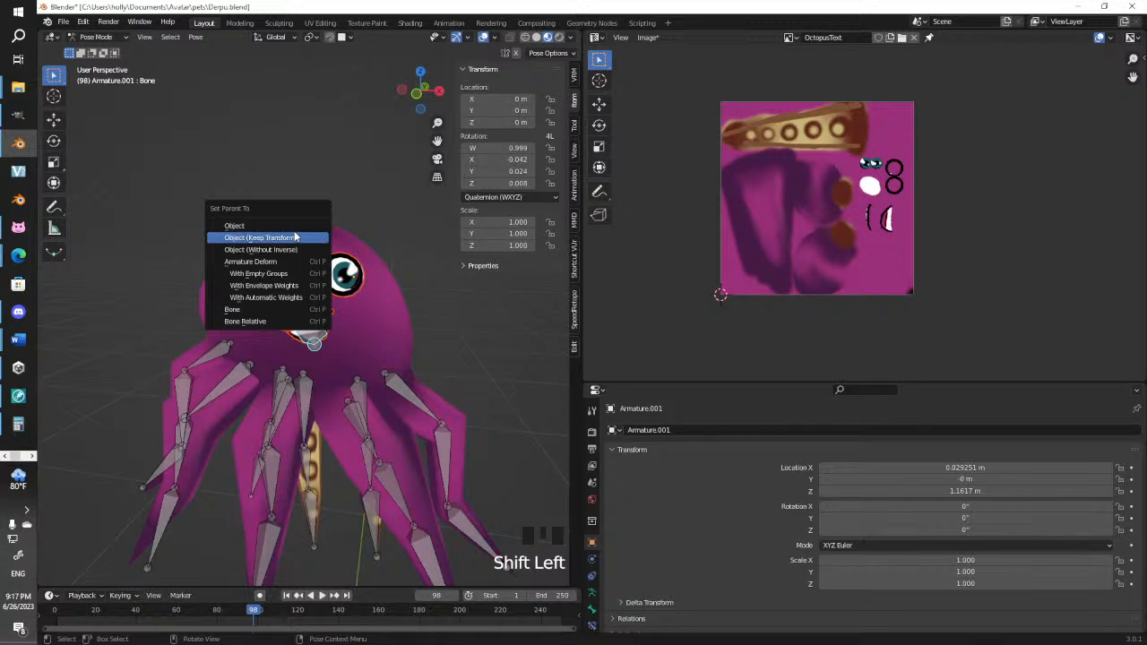
{"action": "left_click", "coordinate": [291, 309]}
Rotate the head bone to test how the eyes and mouth follow it, and undo the rotation
{"action": "key", "text": "r"}
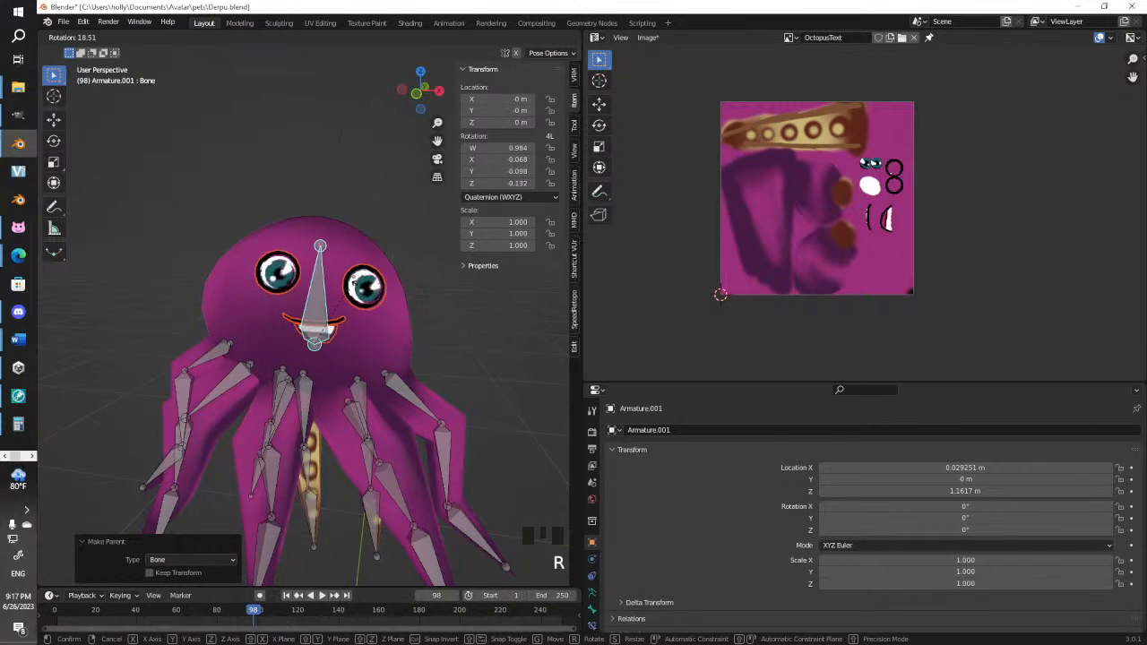
{"action": "left_click", "coordinate": [361, 302]}
{"action": "key", "text": "ctrl+z"}
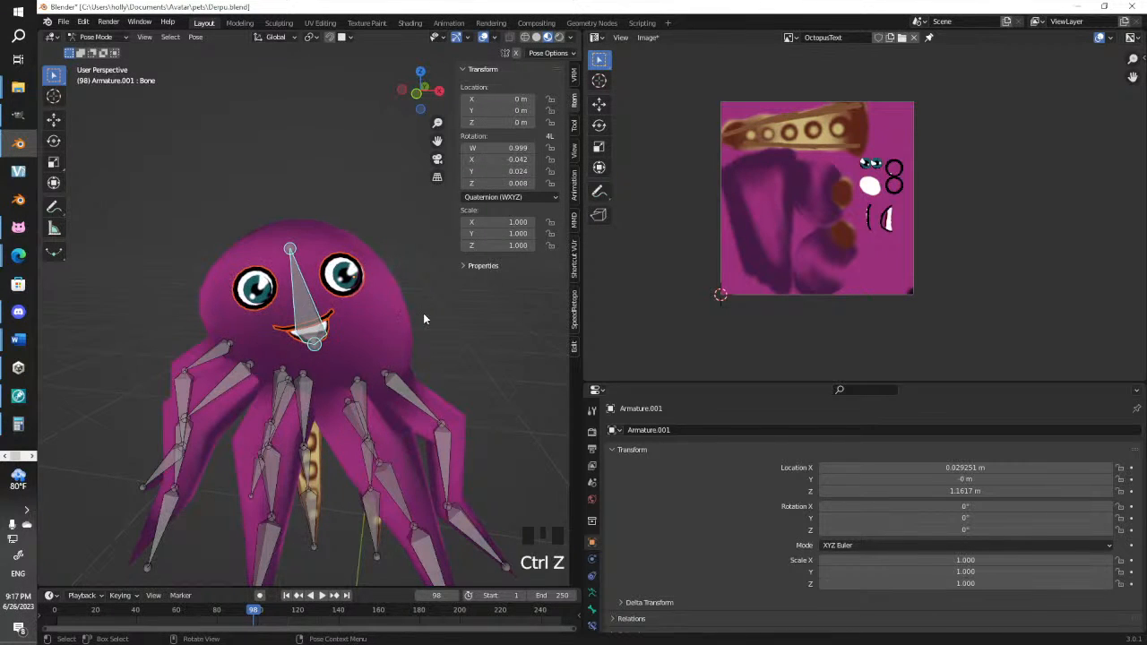
{"action": "left_click", "coordinate": [423, 312]}
{"action": "middle_click_drag", "start_coordinate": [379, 333], "coordinate": [422, 322]}
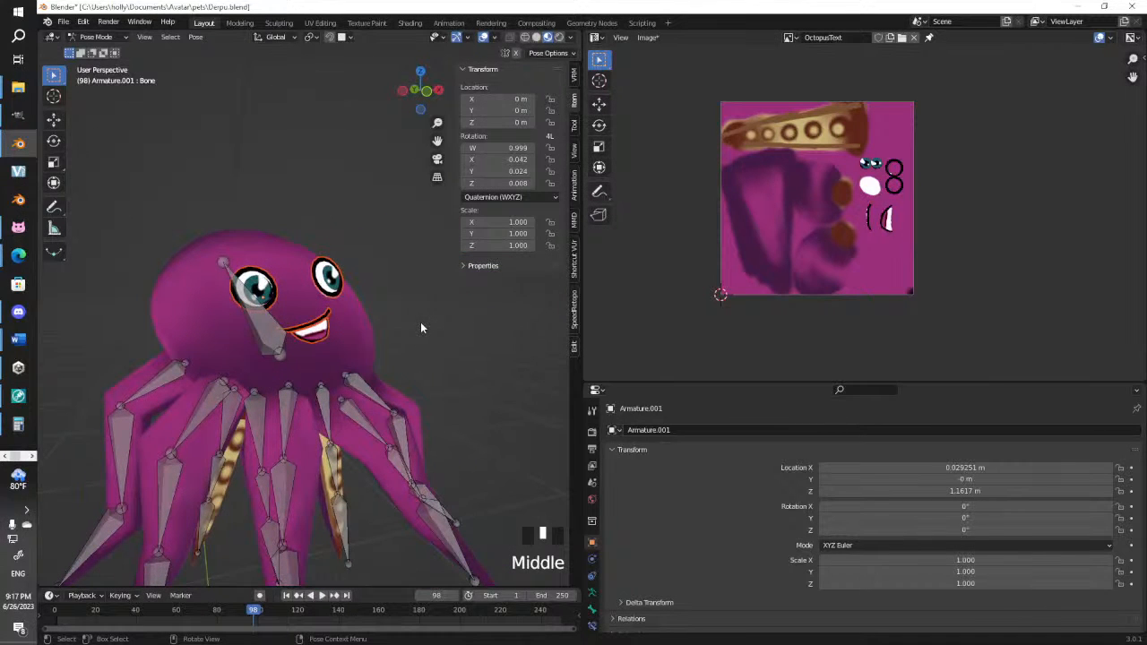
{"action": "middle_click_drag", "start_coordinate": [410, 327], "coordinate": [488, 325]}
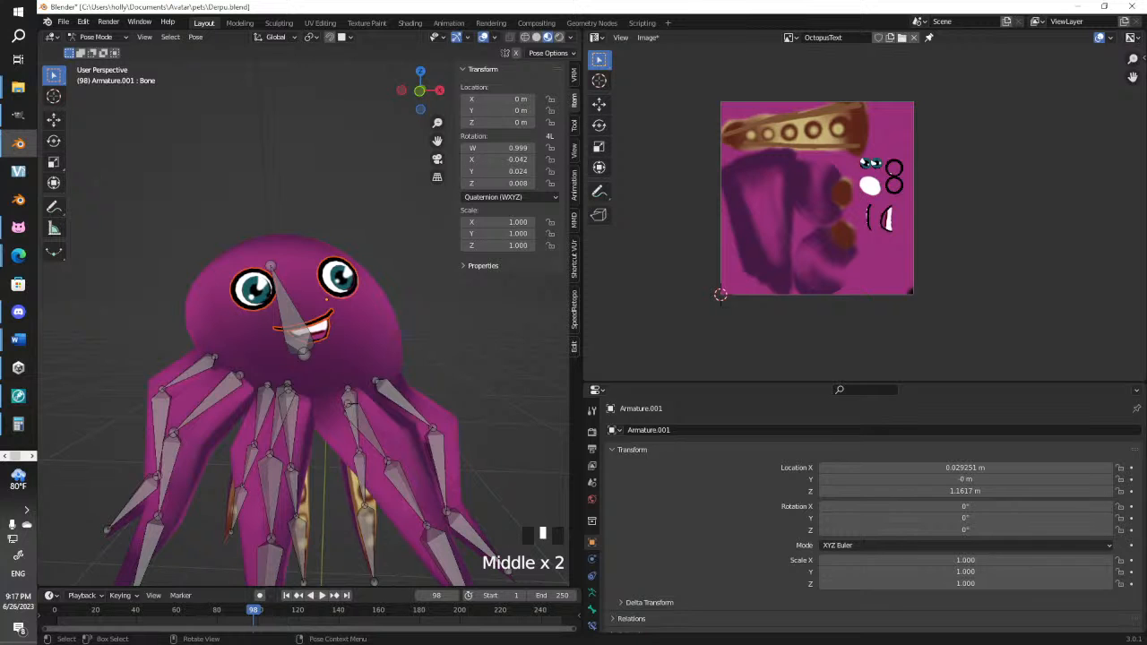
Switch to VNyan and open the 3d prop pet node graph
{"action": "left_click", "coordinate": [18, 228]}
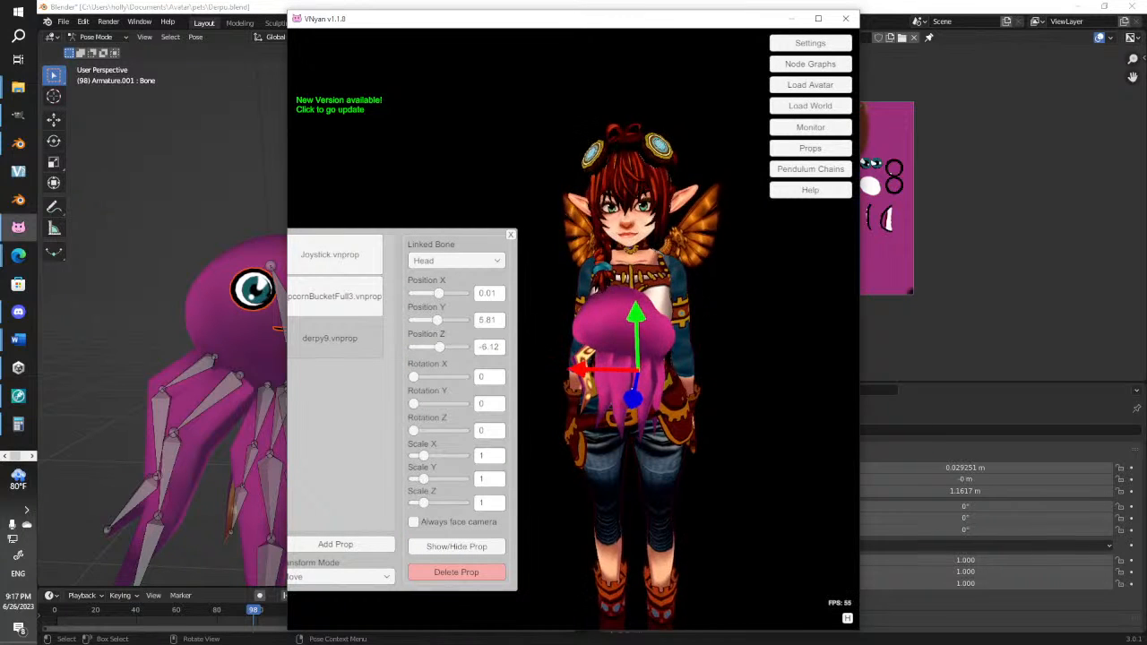
{"action": "left_click", "coordinate": [810, 64]}
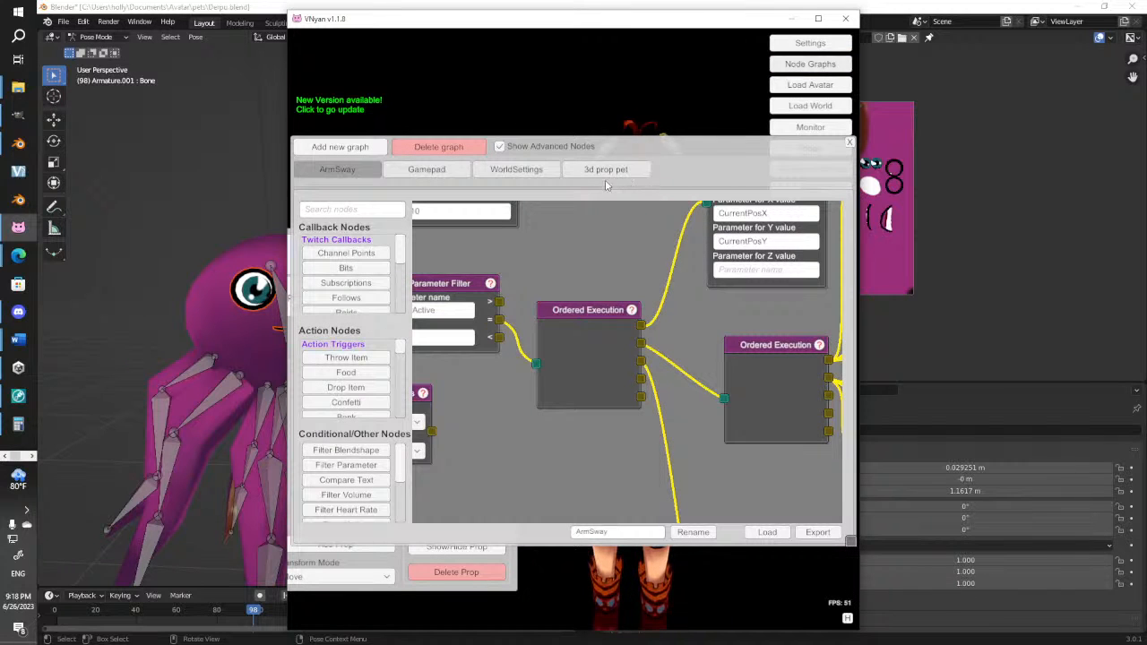
{"action": "left_click", "coordinate": [605, 171]}
{"action": "left_click_drag", "start_coordinate": [581, 278], "coordinate": [594, 186]}
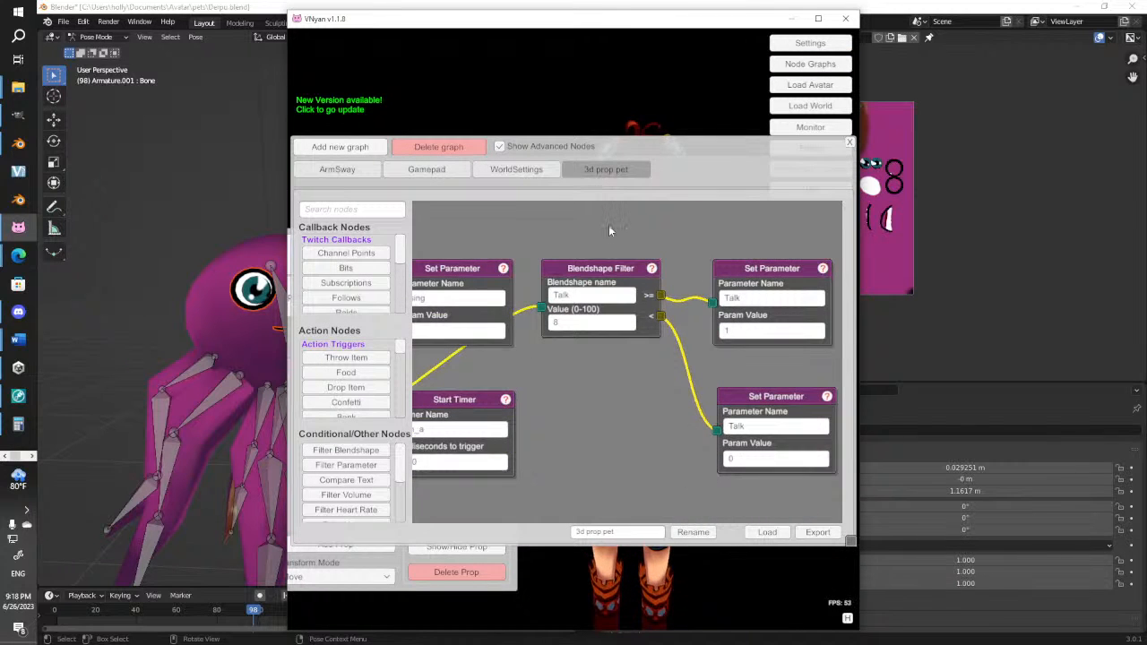
Replace the active graph with the tts 3d prop pet JSON file from the vnyan tts 3d prop folder in Downloads
{"action": "left_click", "coordinate": [767, 532]}
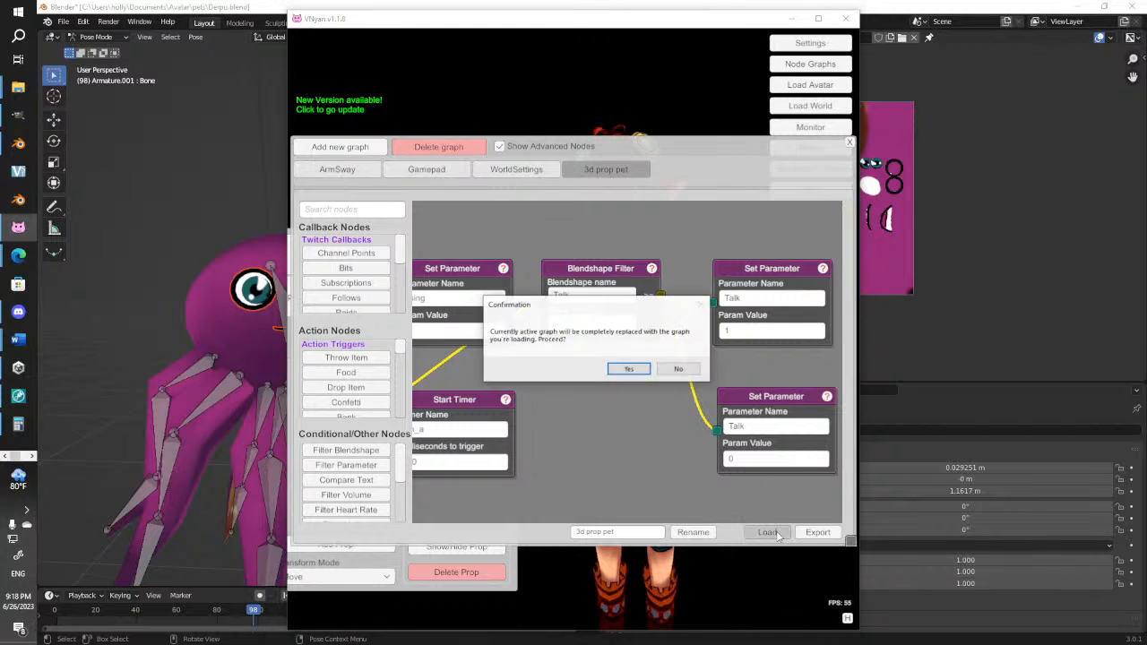
{"action": "left_click", "coordinate": [628, 370]}
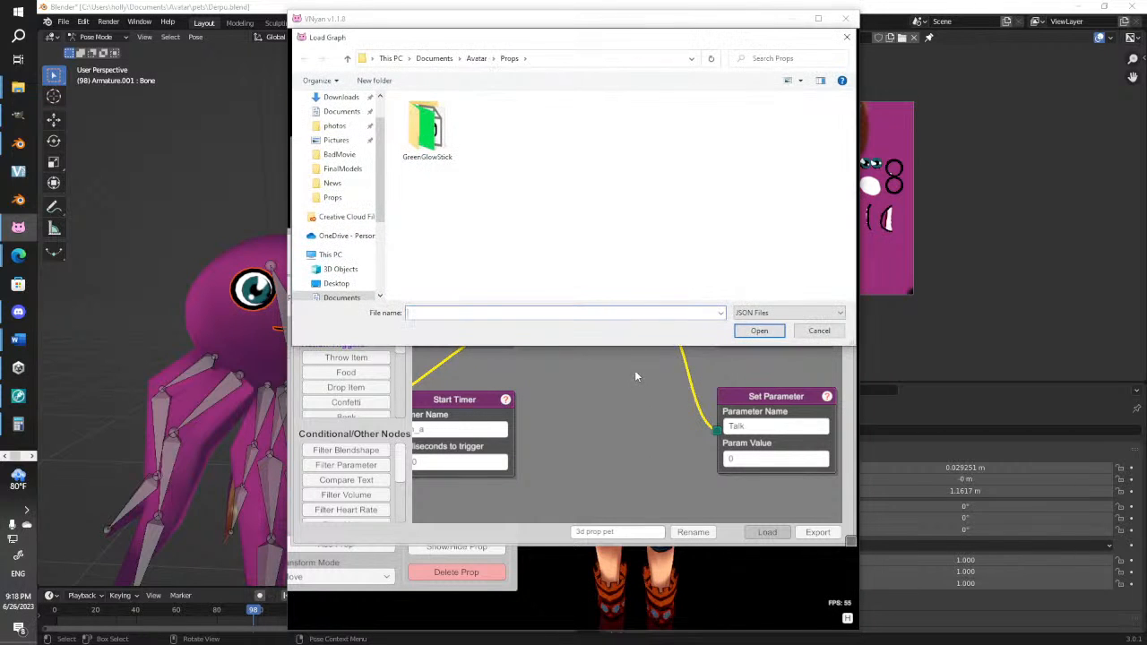
{"action": "left_click", "coordinate": [356, 96]}
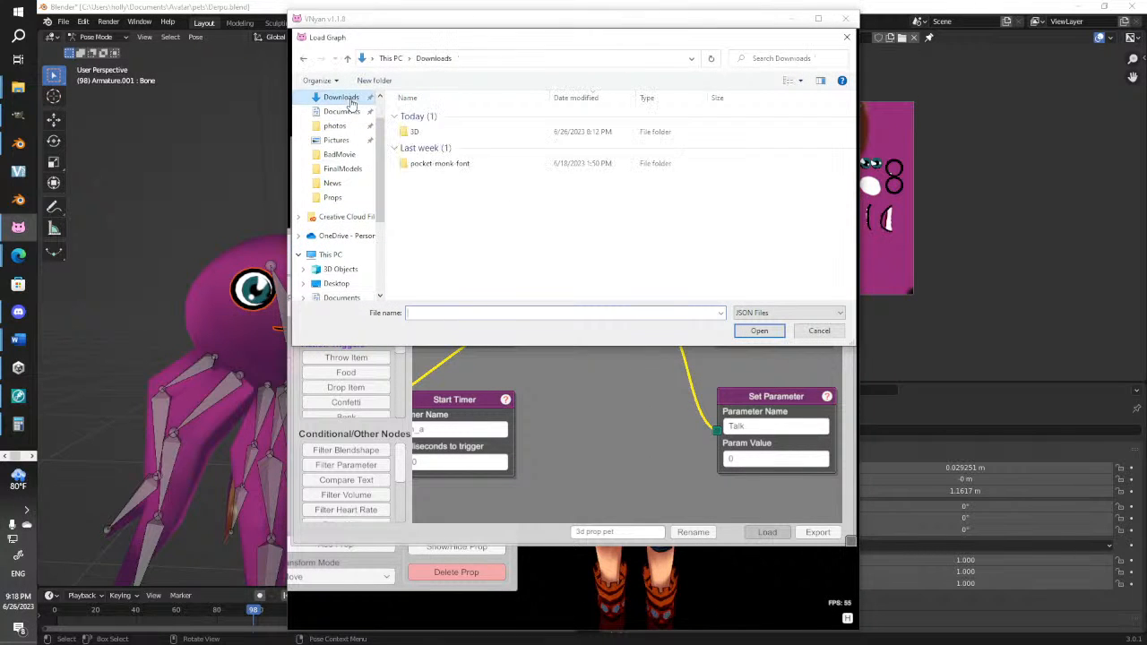
{"action": "double_click", "coordinate": [438, 131]}
{"action": "double_click", "coordinate": [418, 115]}
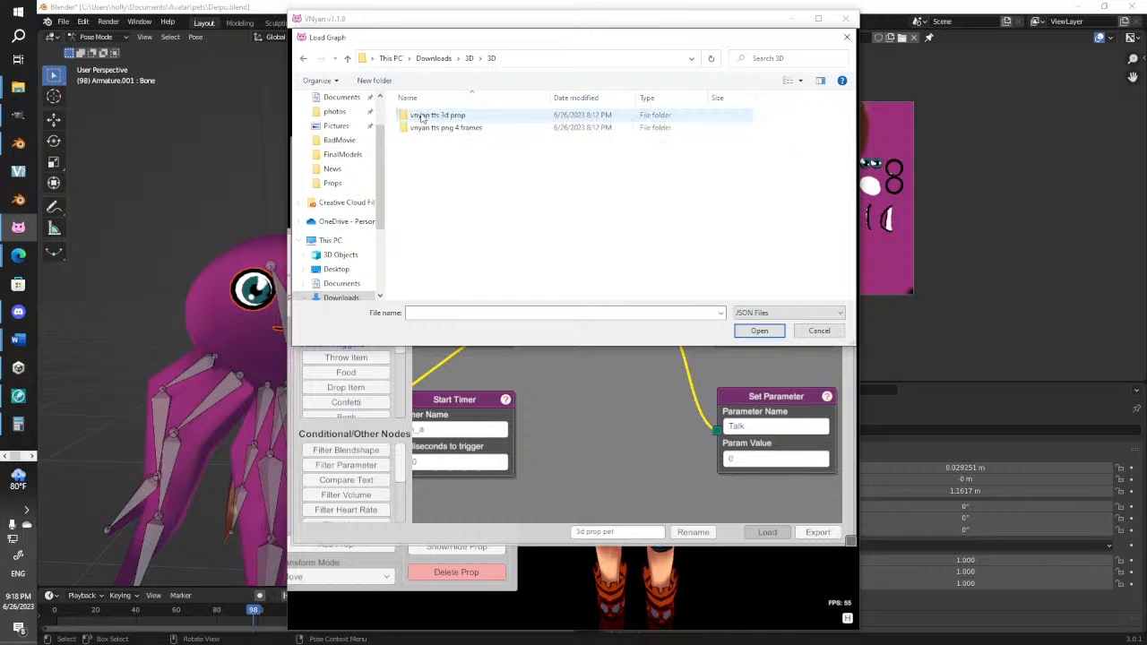
{"action": "double_click", "coordinate": [466, 116]}
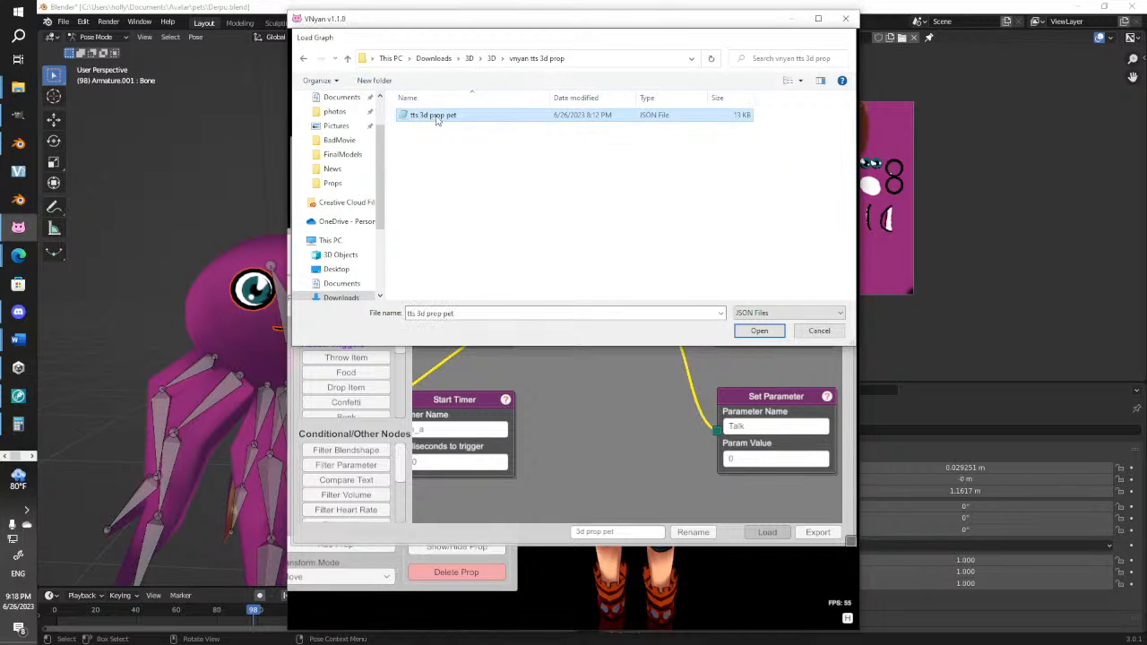
{"action": "double_click", "coordinate": [434, 119]}
Examine the blendshape name in the loaded graph's Blendshape Filter node and the surrounding nodes, and close the node graph window
{"action": "left_click_drag", "start_coordinate": [624, 354], "coordinate": [614, 335]}
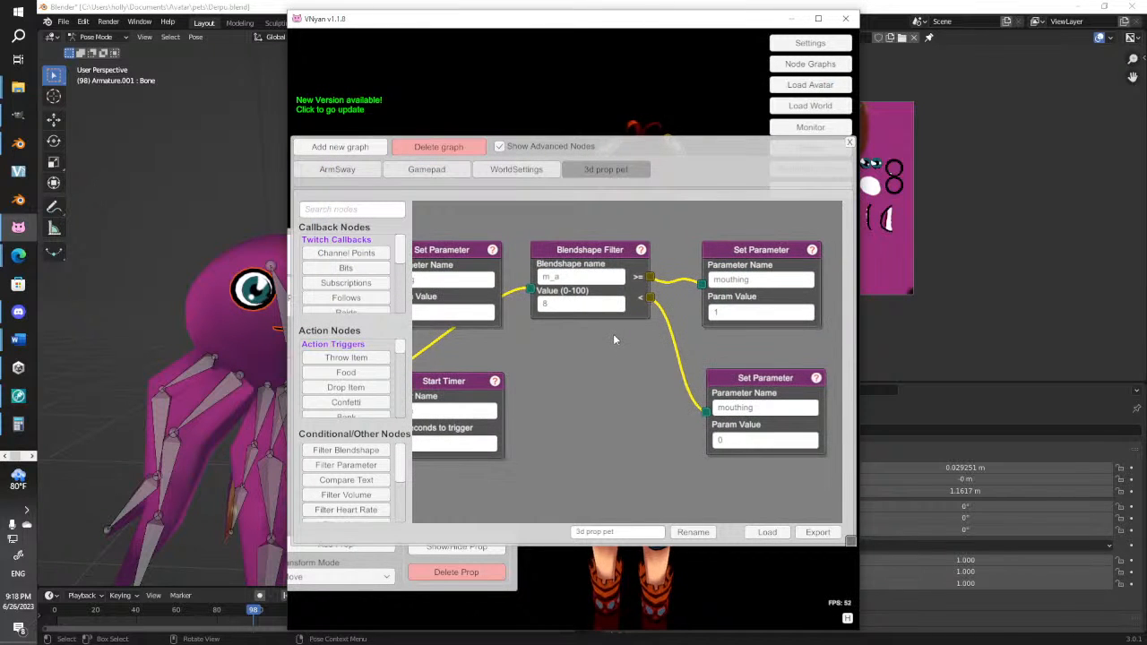
{"action": "left_click", "coordinate": [574, 277]}
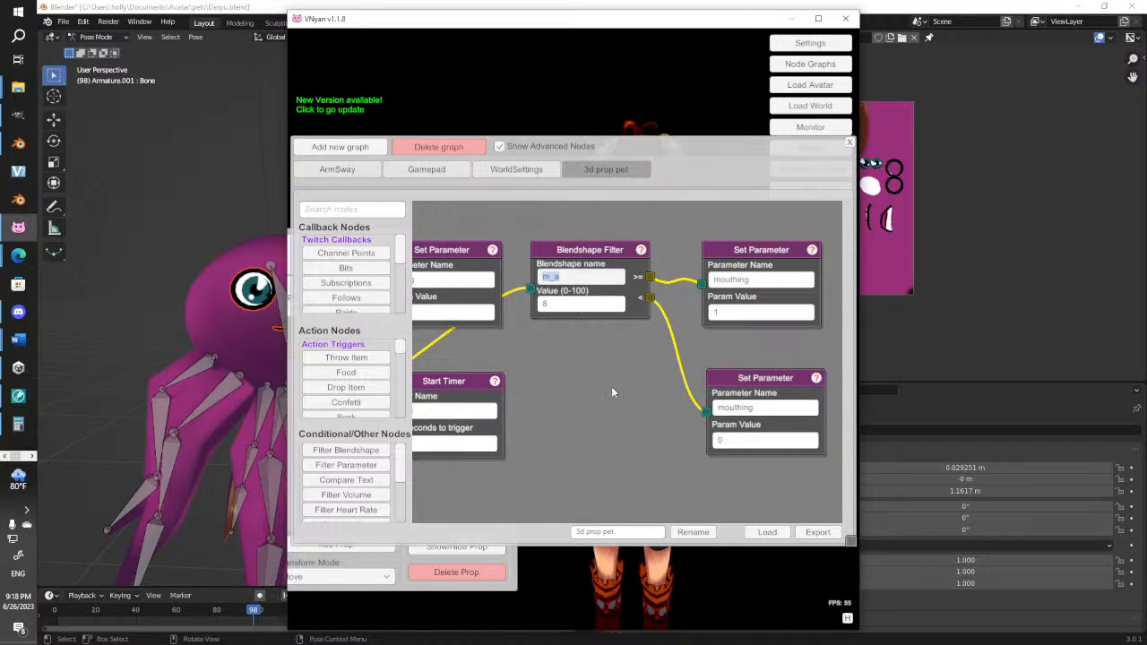
{"action": "left_click_drag", "start_coordinate": [588, 385], "coordinate": [765, 393]}
{"action": "left_click_drag", "start_coordinate": [530, 398], "coordinate": [817, 382]}
{"action": "left_click_drag", "start_coordinate": [566, 368], "coordinate": [394, 595]}
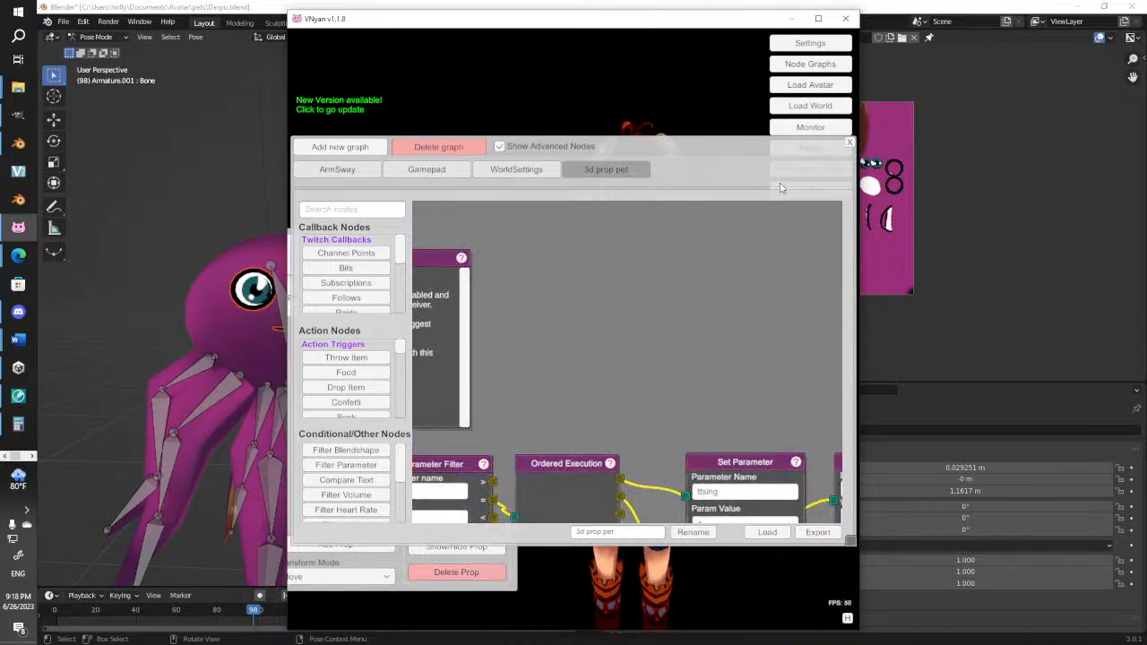
{"action": "left_click", "coordinate": [850, 144]}
Switch back to Blender, change to Object Mode and select the eyes and mouth mesh
{"action": "middle_click", "coordinate": [236, 227]}
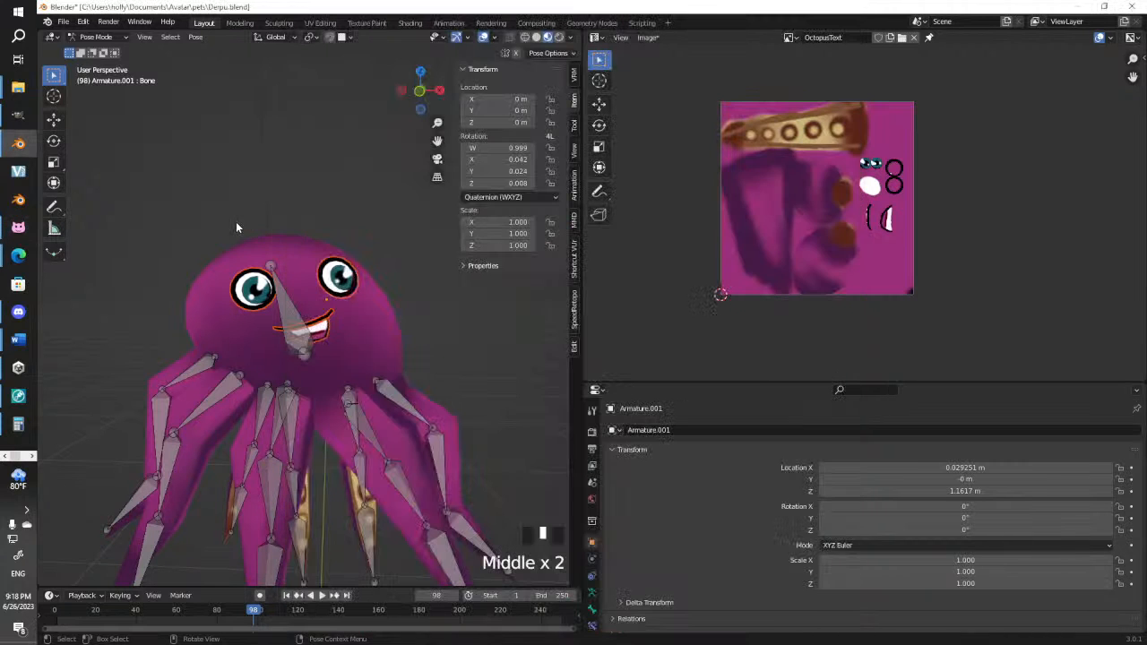
{"action": "middle_click_drag", "start_coordinate": [442, 397], "coordinate": [322, 313], "text": "shift"}
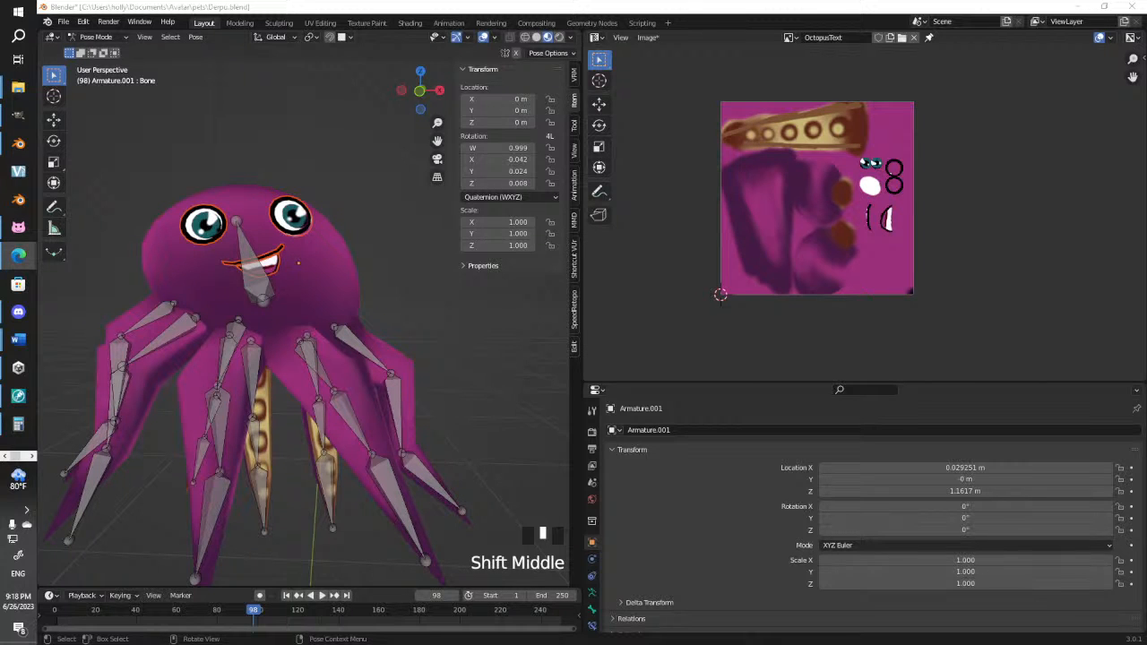
{"action": "middle_click_drag", "start_coordinate": [197, 434], "coordinate": [246, 417]}
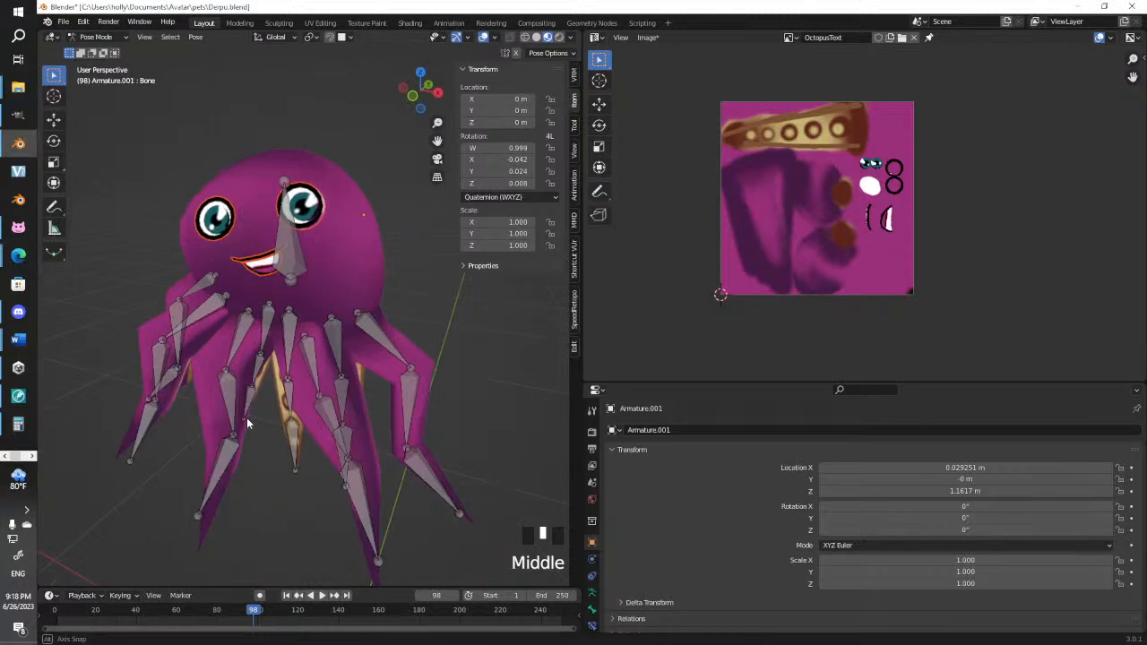
{"action": "middle_click_drag", "start_coordinate": [349, 283], "coordinate": [281, 317], "text": "shift"}
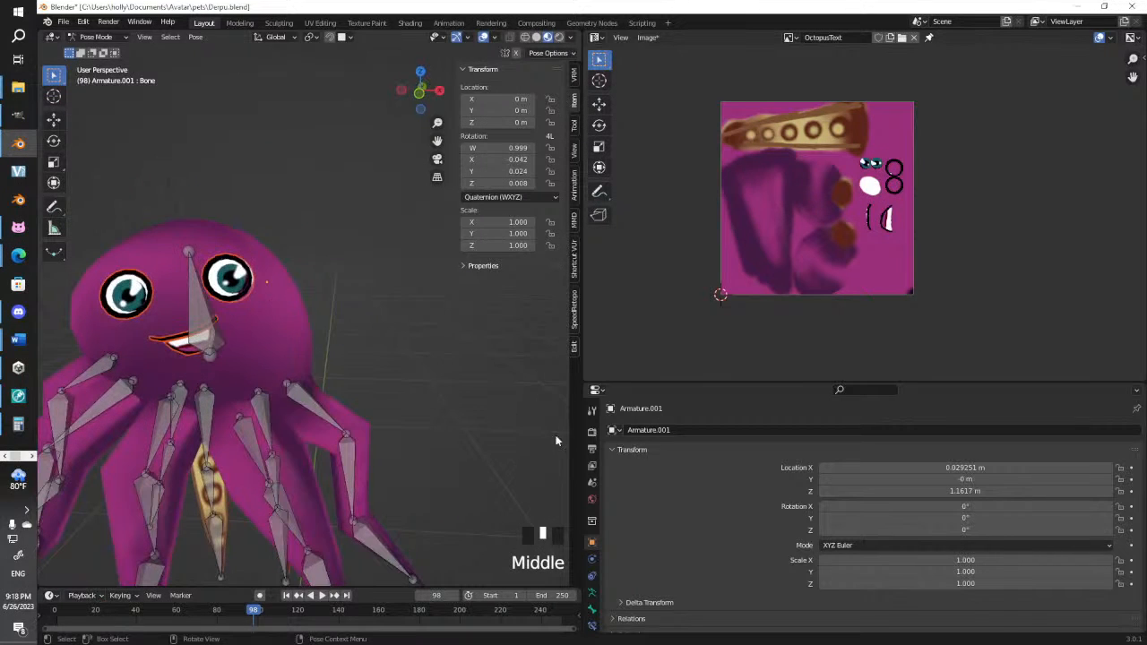
{"action": "scroll", "coordinate": [594, 587], "scroll_direction": "down", "scroll_amount": 2}
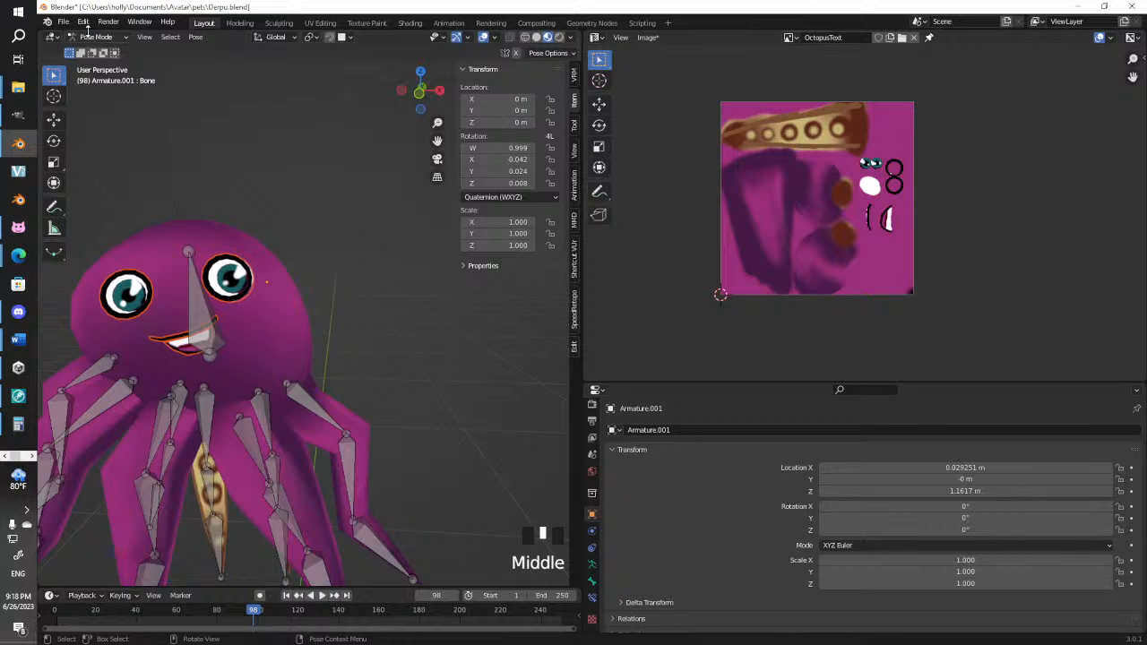
{"action": "left_click", "coordinate": [96, 36]}
{"action": "left_click", "coordinate": [89, 47]}
{"action": "left_click", "coordinate": [246, 287]}
{"action": "left_click", "coordinate": [248, 285]}
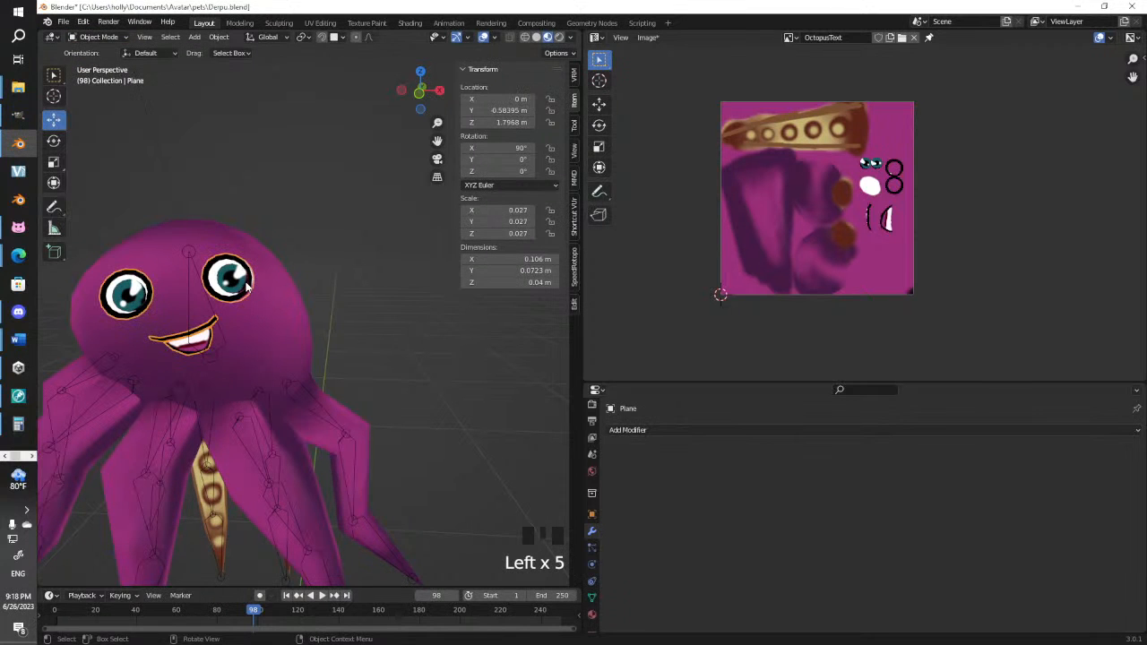
Add a Basis and a second shape key to the face mesh, and name the second one m_a
{"action": "left_click", "coordinate": [591, 600]}
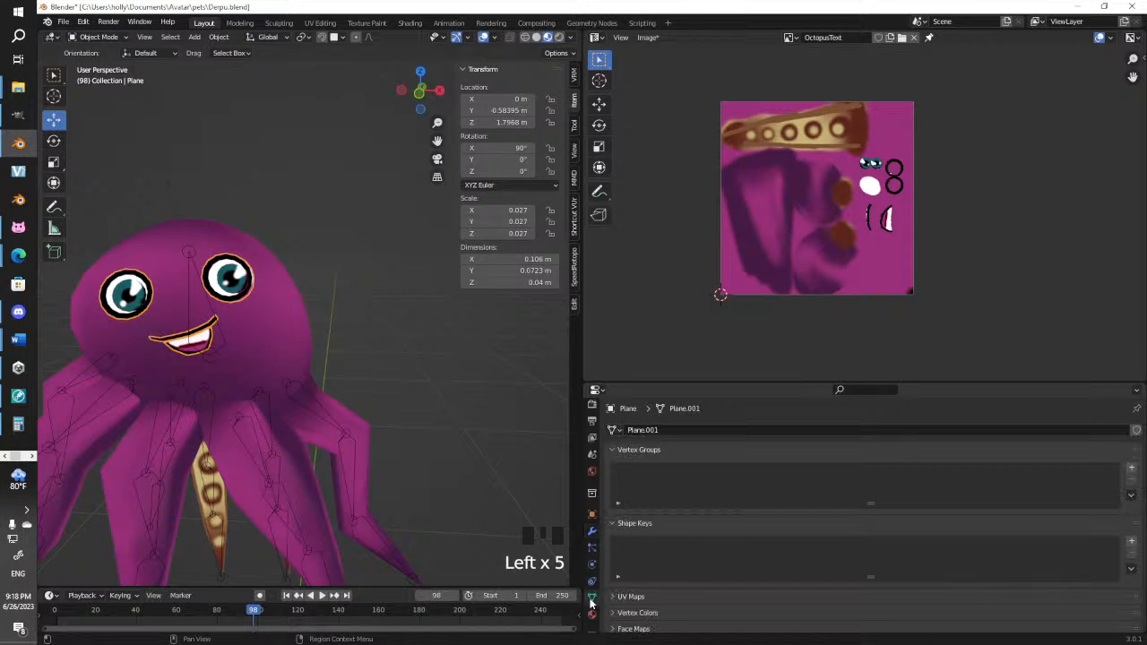
{"action": "left_click", "coordinate": [1132, 543]}
{"action": "left_click", "coordinate": [1132, 543]}
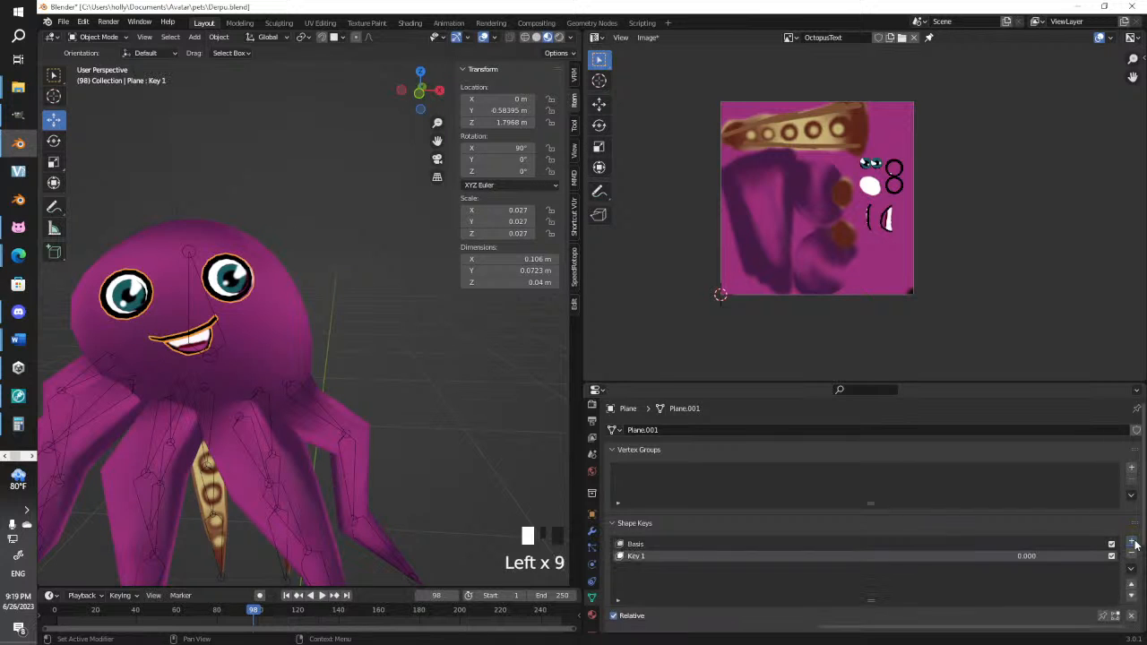
{"action": "left_click", "coordinate": [647, 556]}
{"action": "type", "text": "m a"}
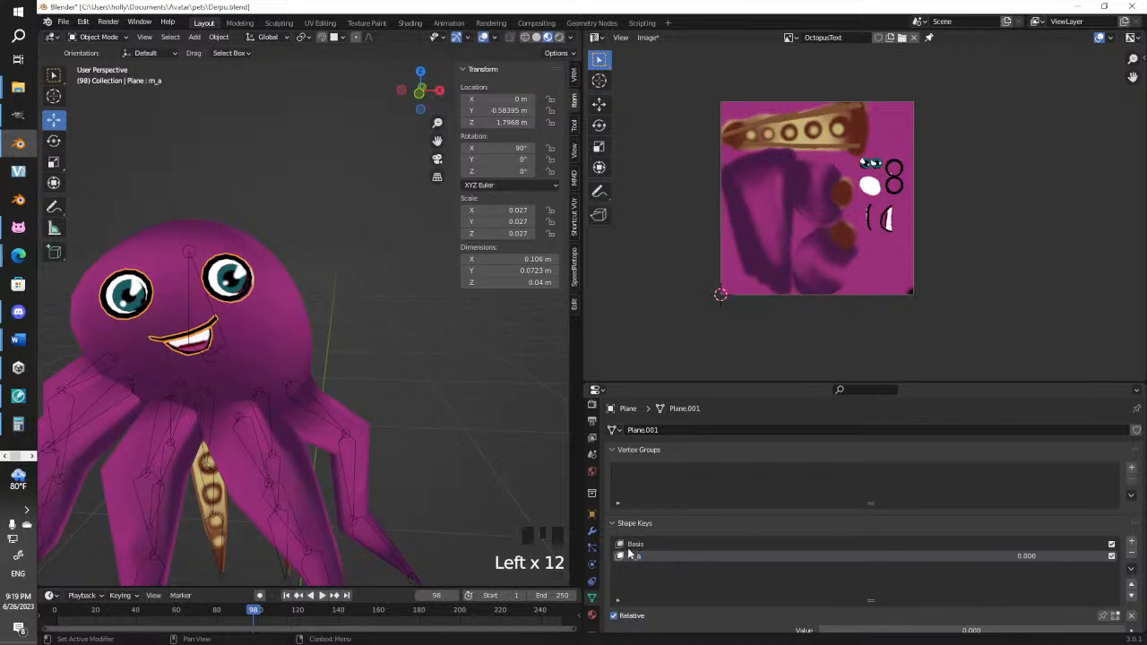
Make the Basis shape key active and reselect the eyes and mouth mesh in Object Mode
{"action": "left_click", "coordinate": [635, 544]}
{"action": "double_click", "coordinate": [635, 544]}
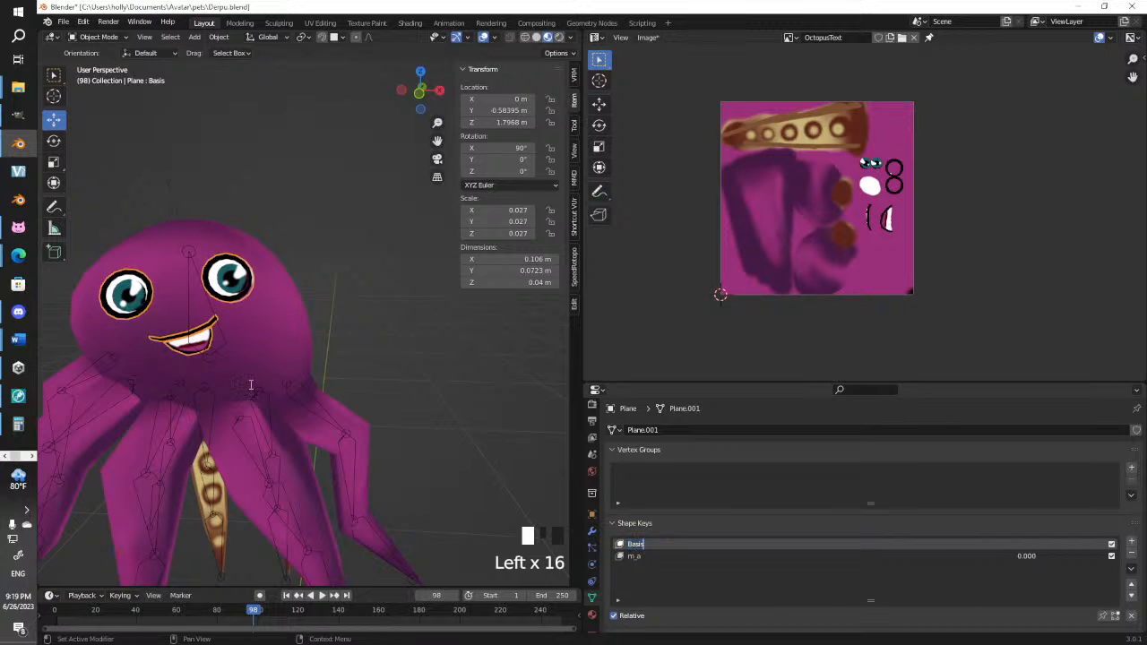
{"action": "left_click", "coordinate": [188, 338]}
{"action": "key", "text": "Tab"}
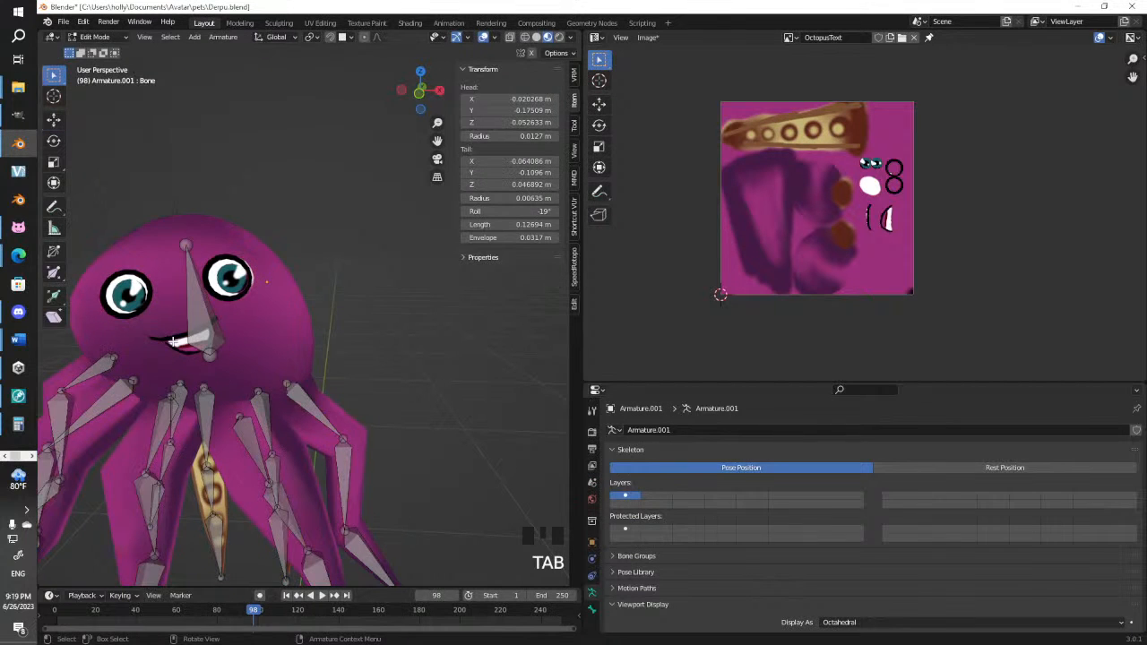
{"action": "key", "text": "Tab"}
{"action": "left_click", "coordinate": [176, 349]}
{"action": "scroll", "coordinate": [172, 341], "scroll_direction": "up", "scroll_amount": 2}
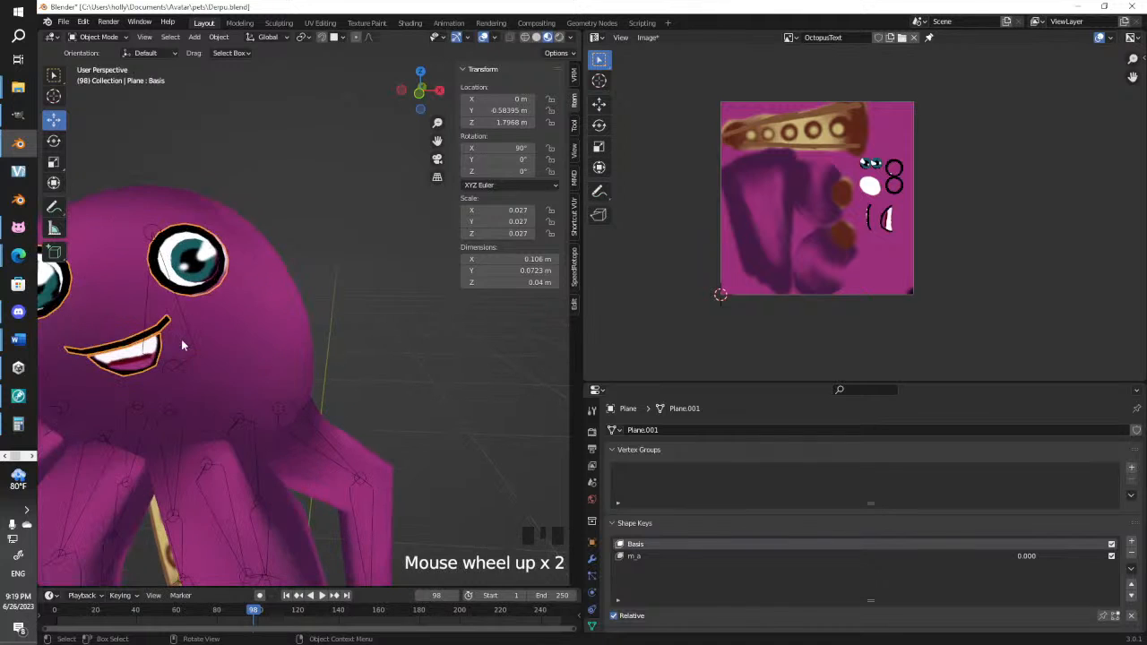
Select all linked faces of the inner mouth in Edit Mode and scale them to about 0.603 along global Z on the Basis shape
{"action": "key", "text": "Tab"}
{"action": "left_click", "coordinate": [157, 350]}
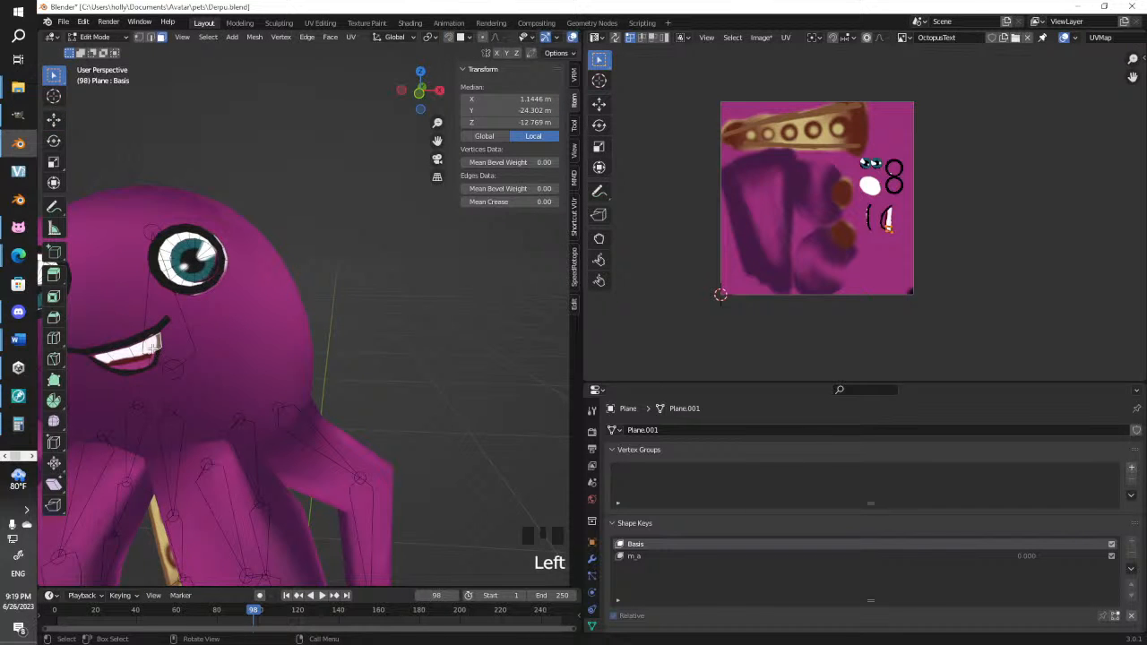
{"action": "key", "text": "ctrl+l"}
{"action": "middle_click_drag", "start_coordinate": [154, 343], "coordinate": [290, 360]}
{"action": "middle_click_drag", "start_coordinate": [351, 404], "coordinate": [221, 391]}
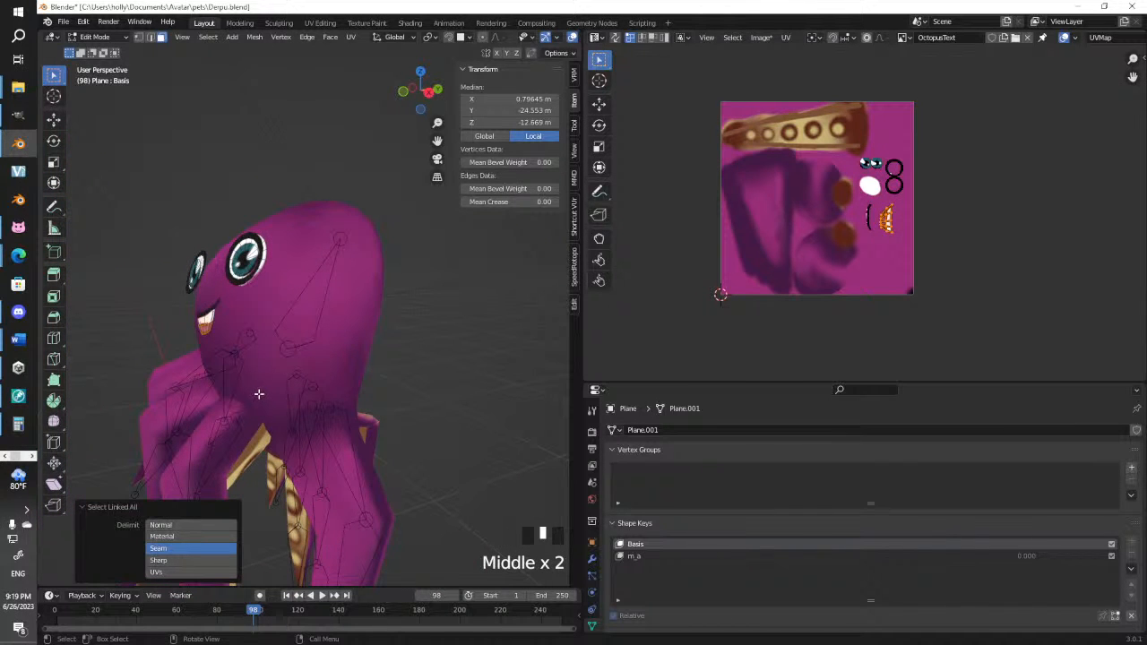
{"action": "key", "text": "s"}
{"action": "key", "text": "z"}
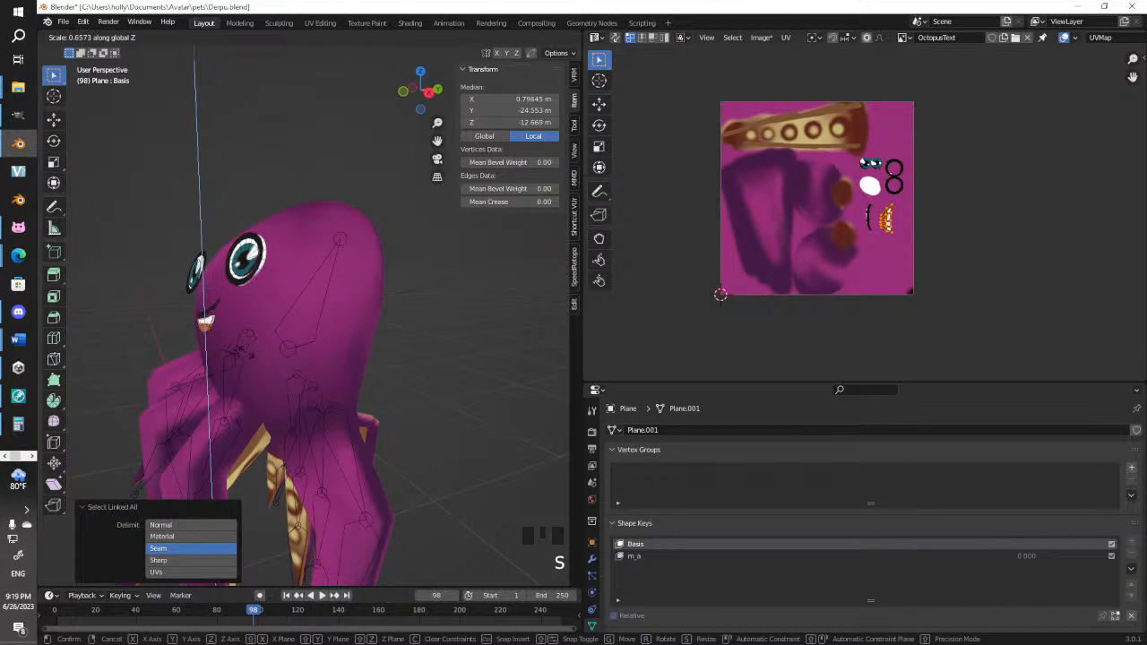
{"action": "left_click", "coordinate": [243, 347]}
{"action": "key", "text": "KP_1"}
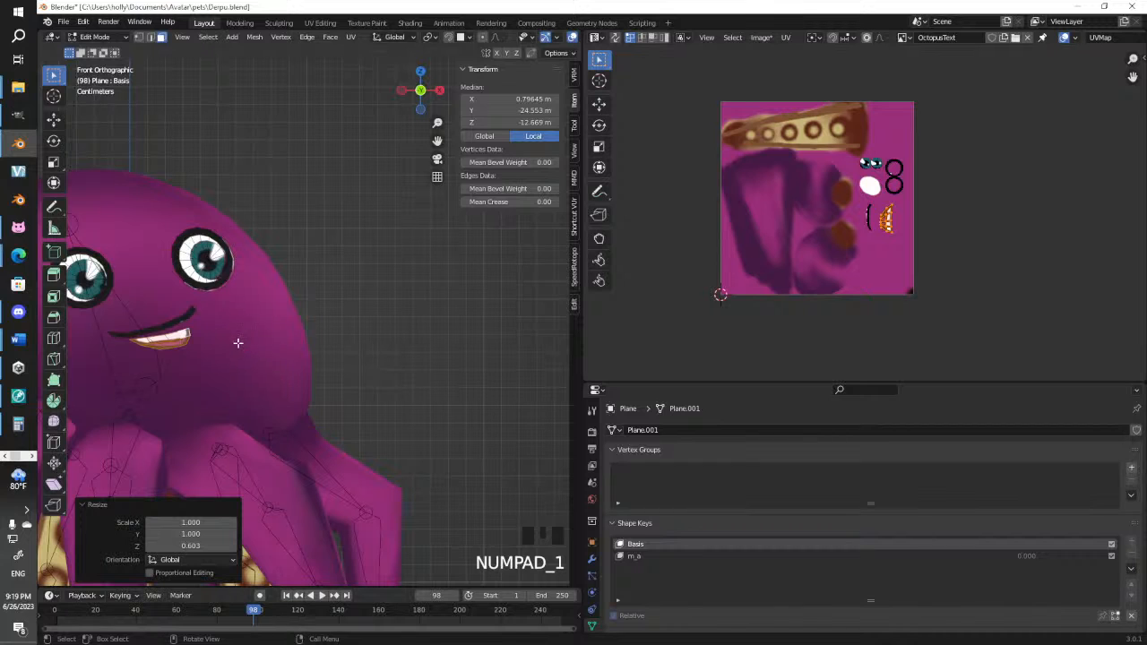
Move the inner mouth up toward the smile line on the Basis shape and rotate it by about -4.97°
{"action": "key", "text": "g"}
{"action": "left_click", "coordinate": [230, 337]}
{"action": "key", "text": "r"}
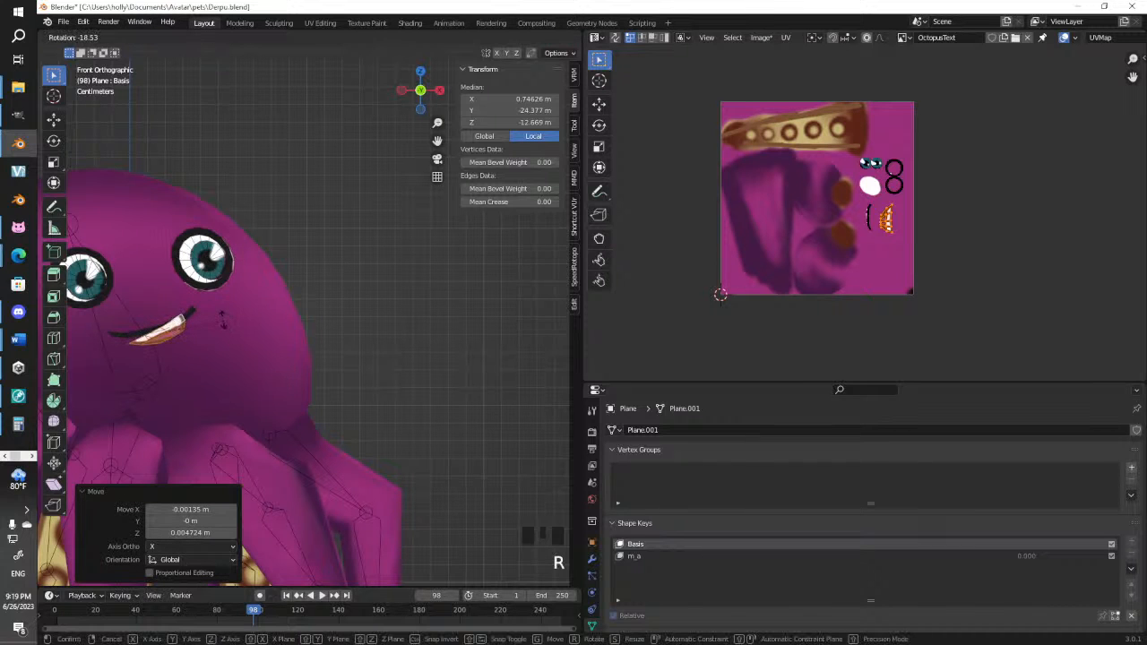
{"action": "left_click", "coordinate": [220, 331]}
{"action": "key", "text": "s"}
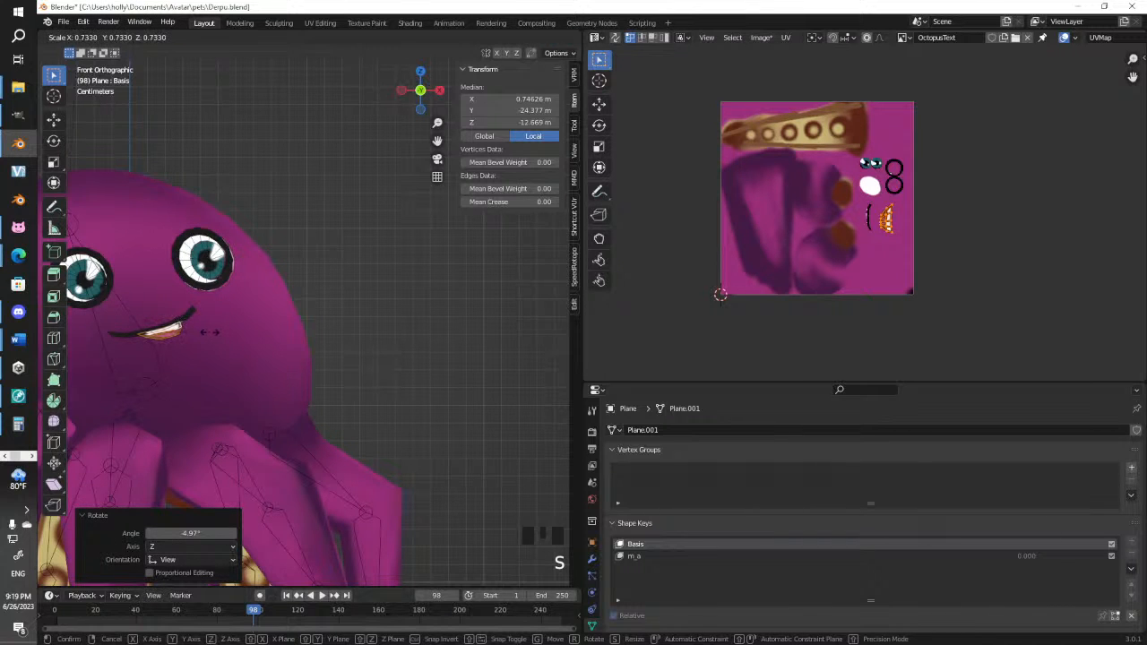
{"action": "key", "text": "ctrl+z"}
Scale the inner mouth to 0.570 along global Z, then rotate and move it to follow the slope of the smile line
{"action": "key", "text": "s"}
{"action": "key", "text": "z"}
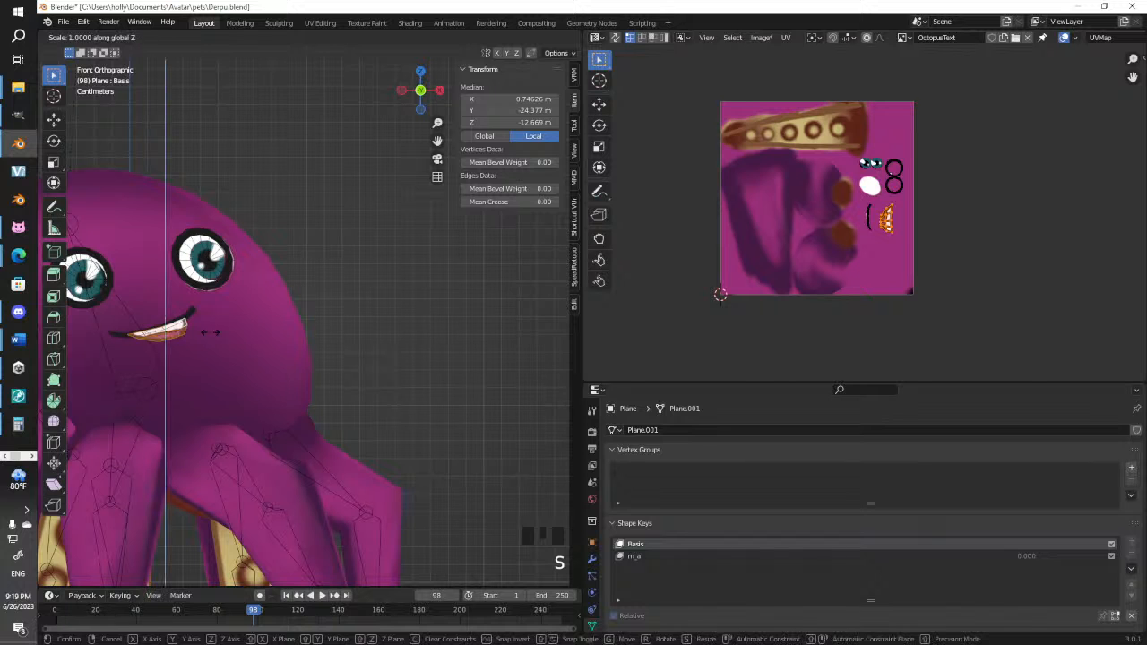
{"action": "left_click", "coordinate": [192, 323]}
{"action": "key", "text": "r"}
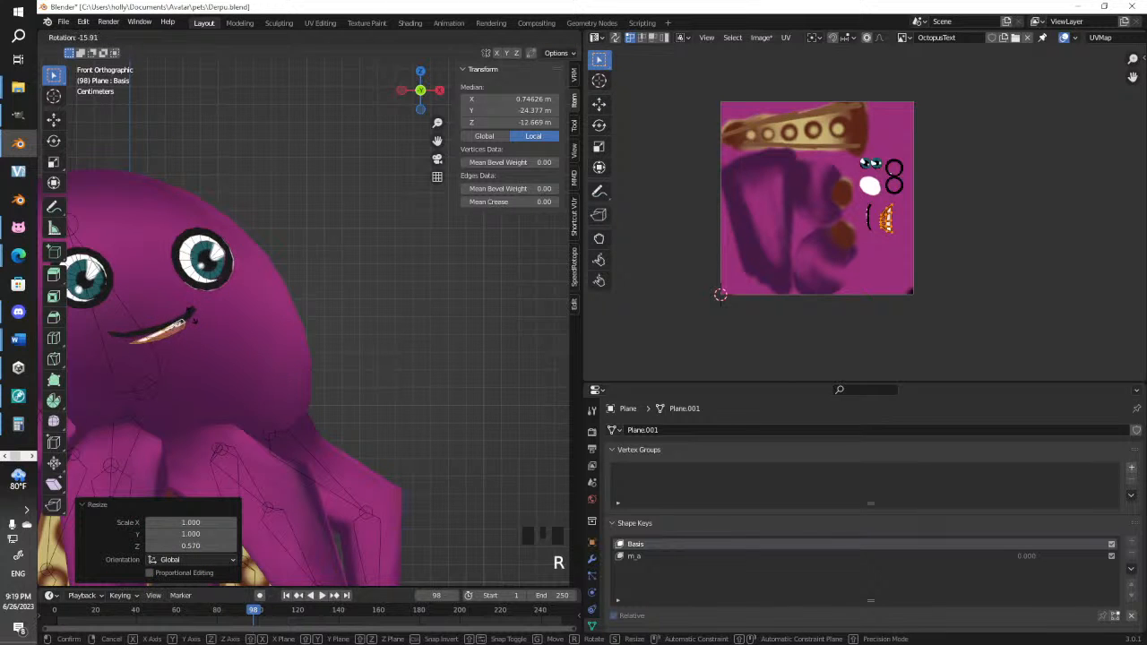
{"action": "left_click", "coordinate": [192, 320]}
{"action": "key", "text": "g"}
{"action": "left_click", "coordinate": [192, 323]}
Push the inner mouth back about 0.0018 m in Y, nudge it along the smile line and rotate it by -3.54°
{"action": "middle_click_drag", "start_coordinate": [192, 322], "coordinate": [307, 384]}
{"action": "scroll", "coordinate": [164, 339], "scroll_direction": "up", "scroll_amount": 6}
{"action": "key", "text": "g"}
{"action": "left_click", "coordinate": [292, 370]}
{"action": "key", "text": "g"}
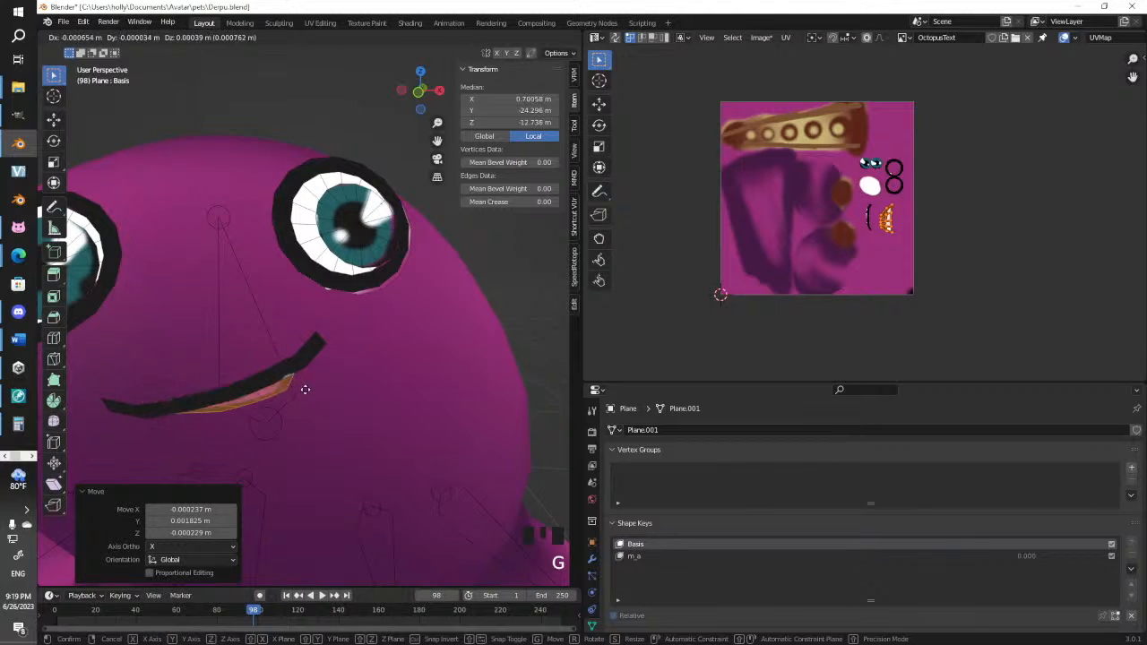
{"action": "left_click", "coordinate": [307, 390]}
{"action": "key", "text": "r"}
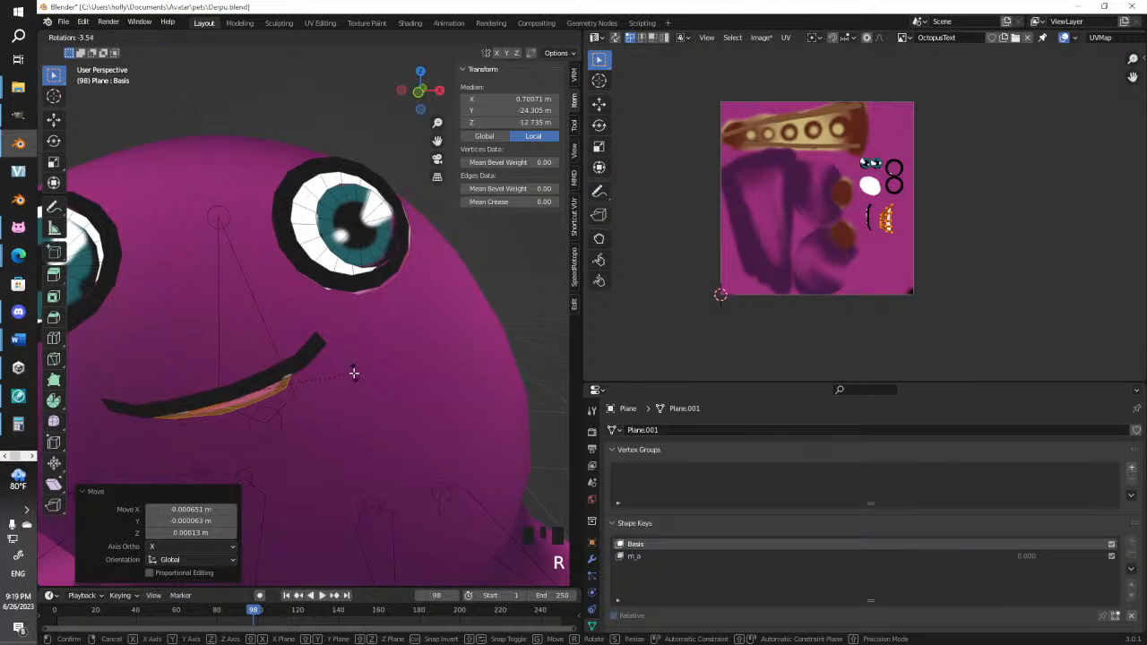
{"action": "left_click", "coordinate": [351, 384]}
Flatten the inner mouth further along global Z, rotate it by -11.6°, reposition it under the smile line and rotate it 1.21°
{"action": "key", "text": "s"}
{"action": "key", "text": "z"}
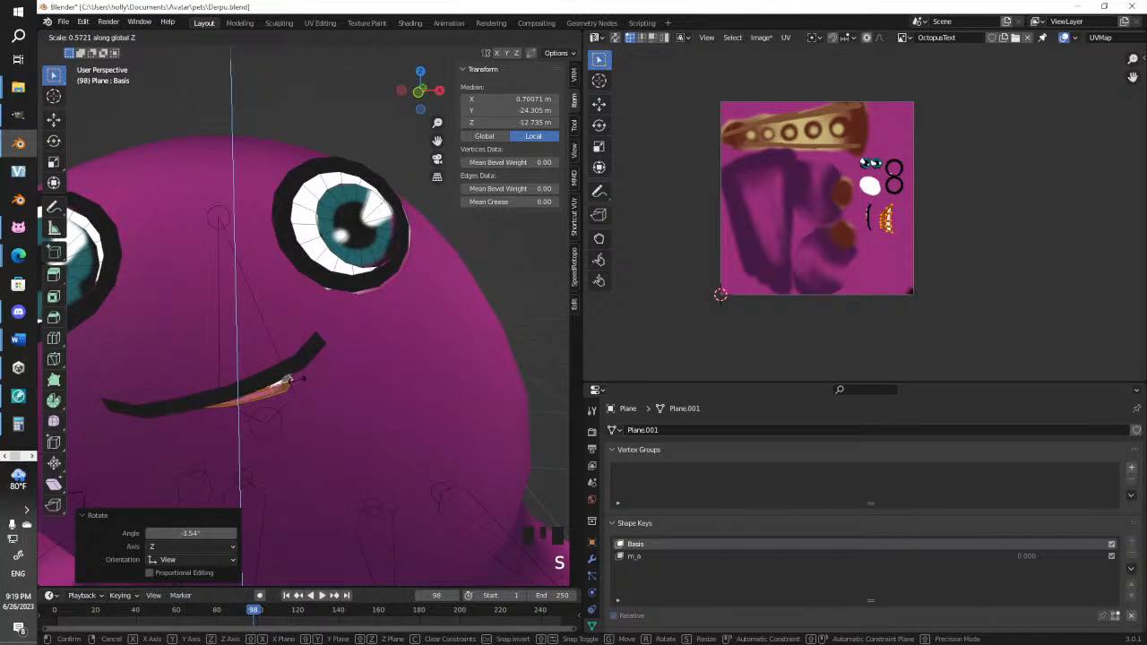
{"action": "left_click", "coordinate": [310, 366]}
{"action": "key", "text": "r"}
{"action": "left_click", "coordinate": [307, 361]}
{"action": "key", "text": "g"}
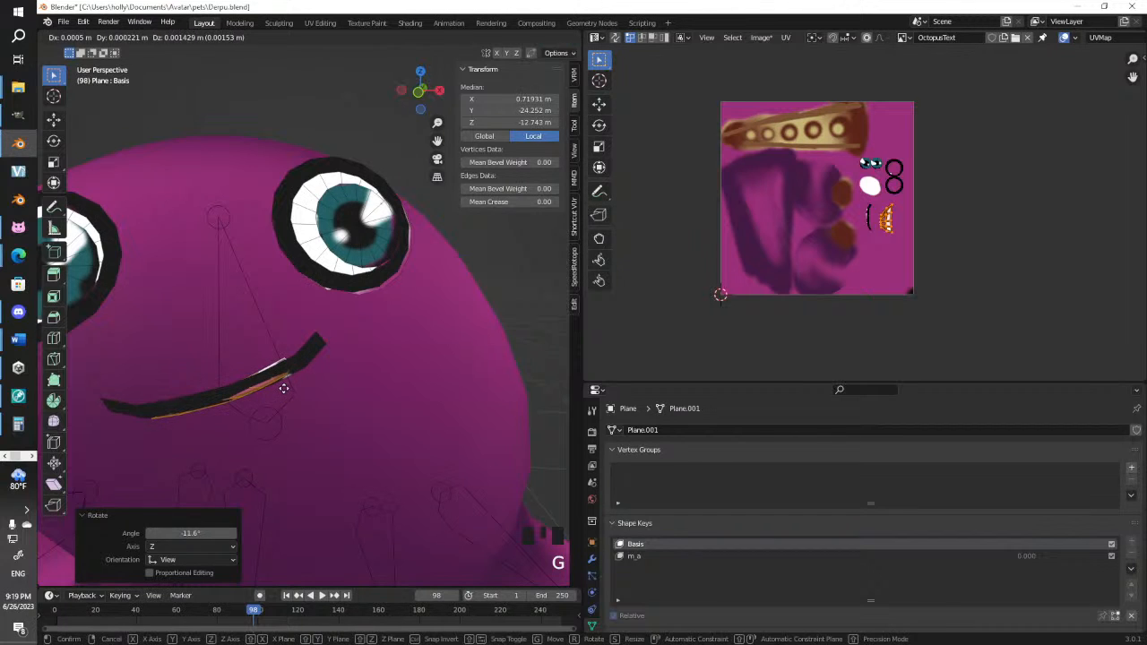
{"action": "left_click", "coordinate": [327, 380]}
{"action": "key", "text": "r"}
{"action": "left_click", "coordinate": [305, 378]}
Scale the inner mouth to 0.711 along global Z and shift it sideways along the smile line
{"action": "key", "text": "s"}
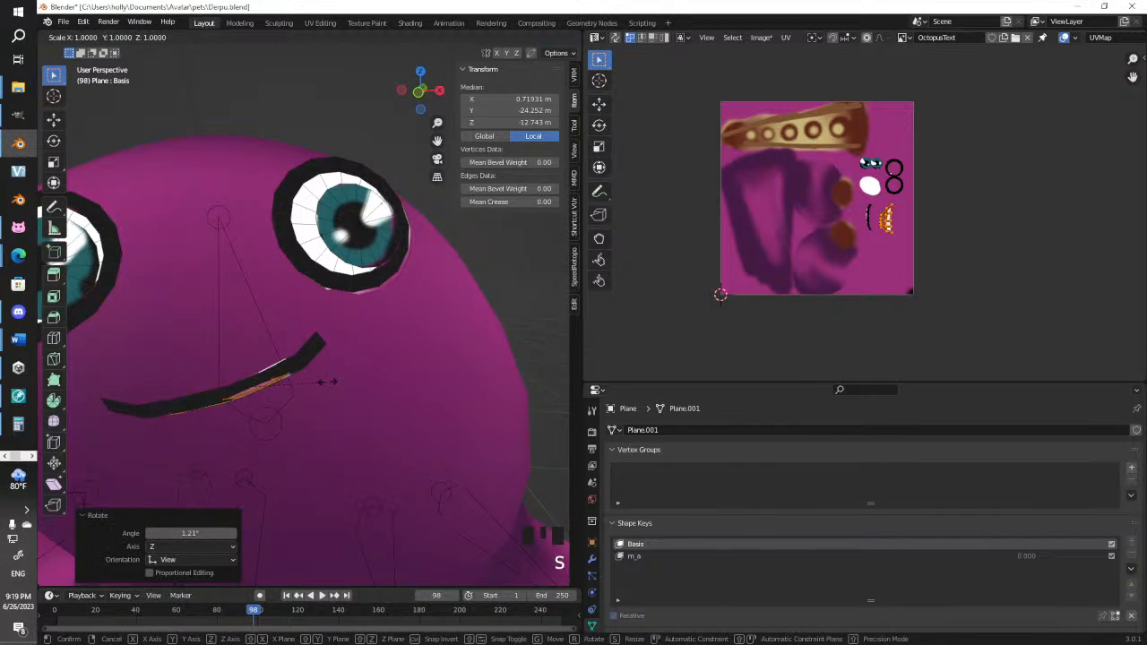
{"action": "key", "text": "z"}
{"action": "left_click", "coordinate": [302, 378]}
{"action": "key", "text": "g"}
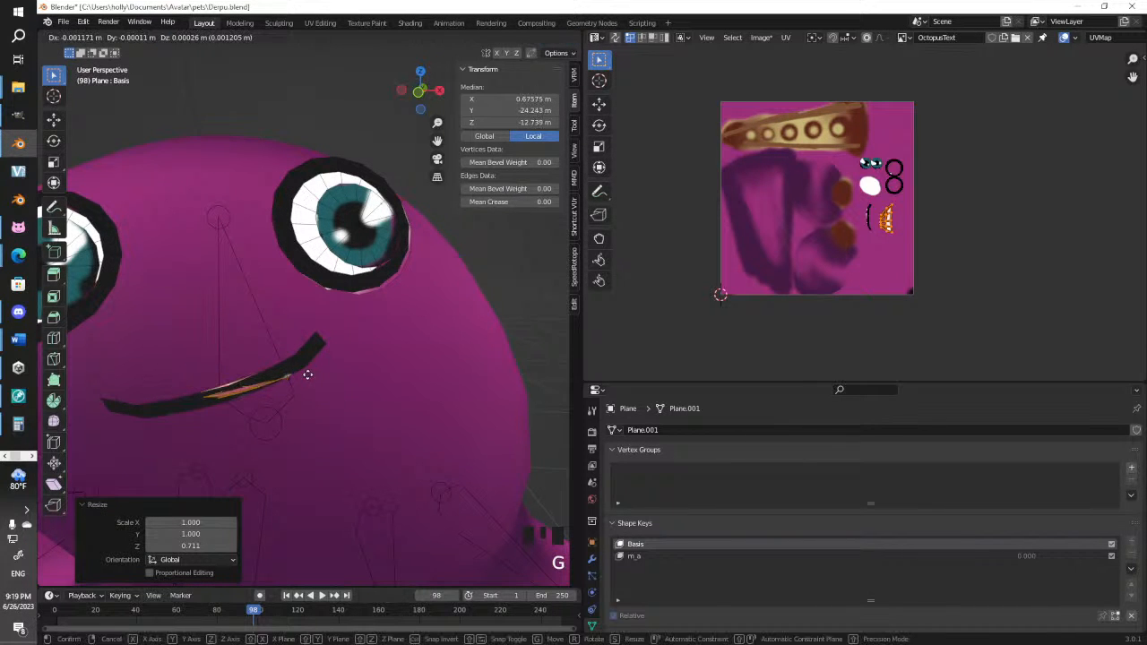
{"action": "left_click", "coordinate": [307, 379]}
Tuck the inner mouth behind the smile line, scale it to 0.842 along global Z and rotate it to match the line
{"action": "middle_click_drag", "start_coordinate": [307, 379], "coordinate": [393, 376]}
{"action": "key", "text": "g"}
{"action": "left_click", "coordinate": [345, 402]}
{"action": "key", "text": "s"}
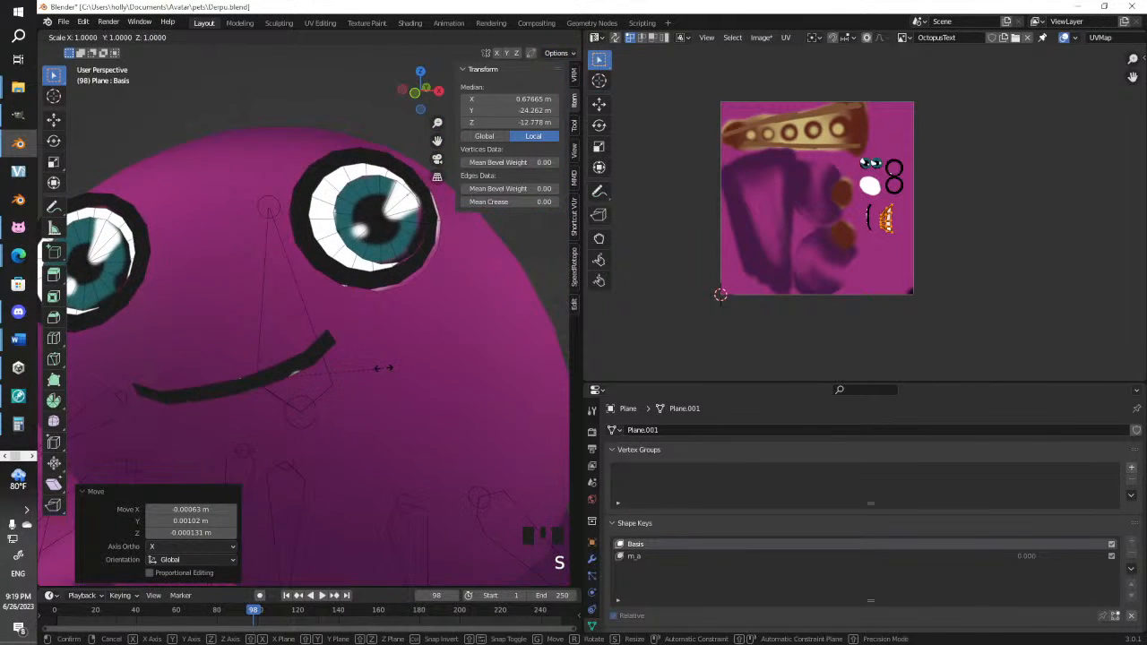
{"action": "key", "text": "z"}
{"action": "left_click", "coordinate": [363, 367]}
{"action": "key", "text": "r"}
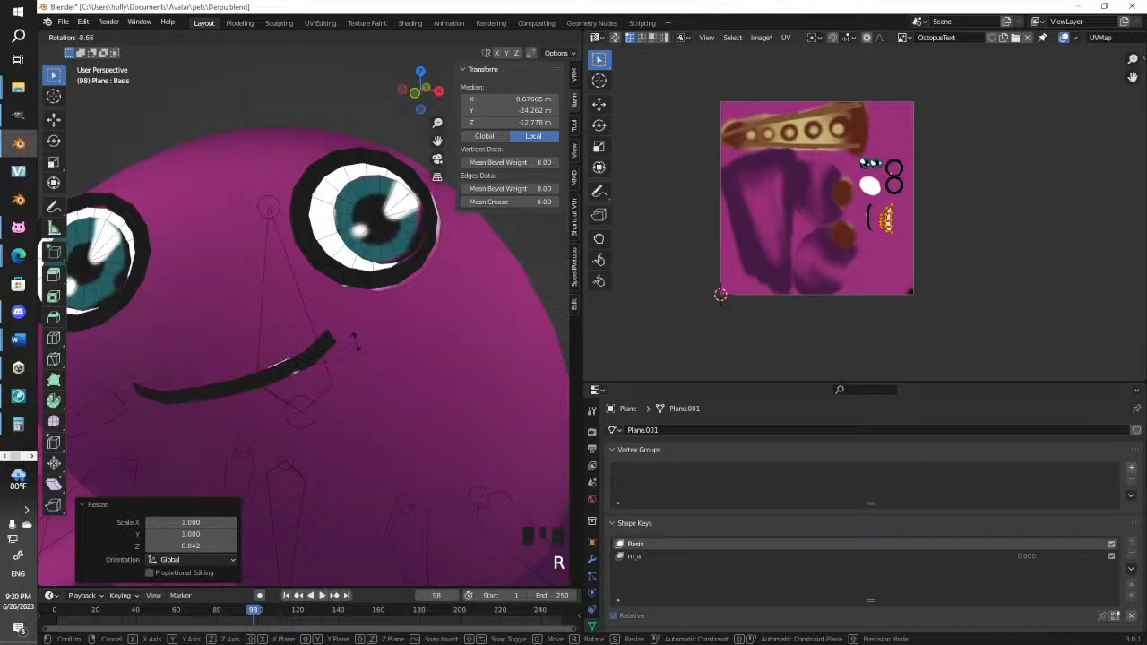
{"action": "left_click", "coordinate": [352, 352]}
Return to Object Mode and set the m_a shape key's value to 1.000
{"action": "key", "text": "Tab"}
{"action": "scroll", "coordinate": [375, 376], "scroll_direction": "down", "scroll_amount": 5}
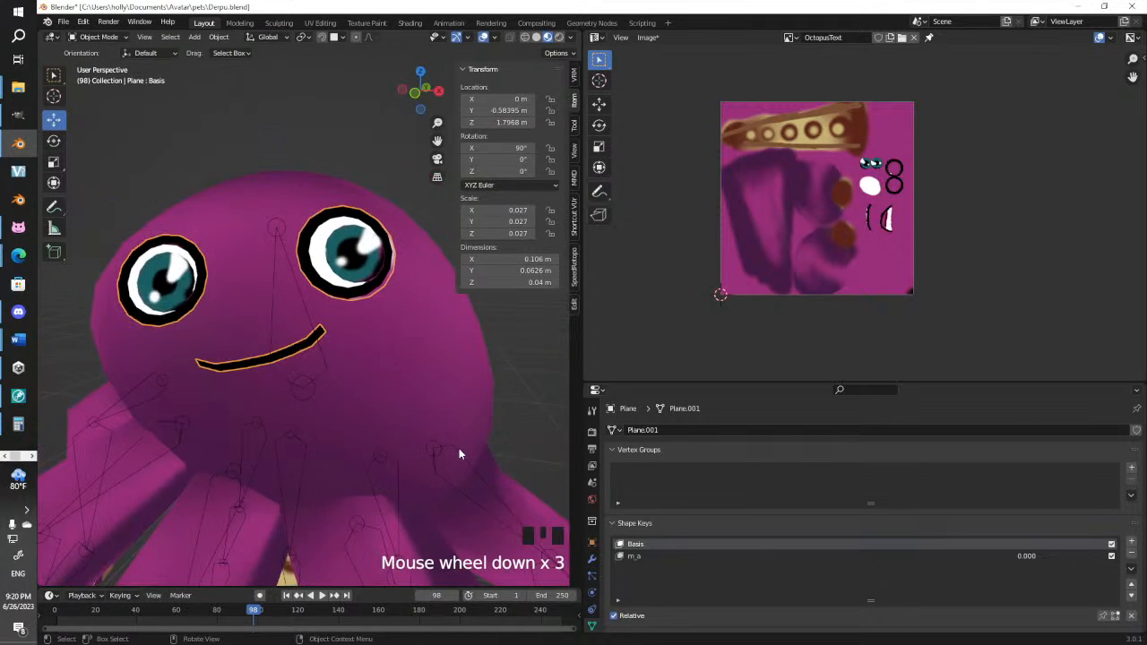
{"action": "mouse_move", "coordinate": [1029, 557]}
{"action": "left_mouse_down"}
{"action": "mouse_move", "coordinate": [1053, 556]}
{"action": "mouse_move", "coordinate": [1009, 556]}
{"action": "mouse_move", "coordinate": [1051, 556]}
{"action": "left_mouse_up"}
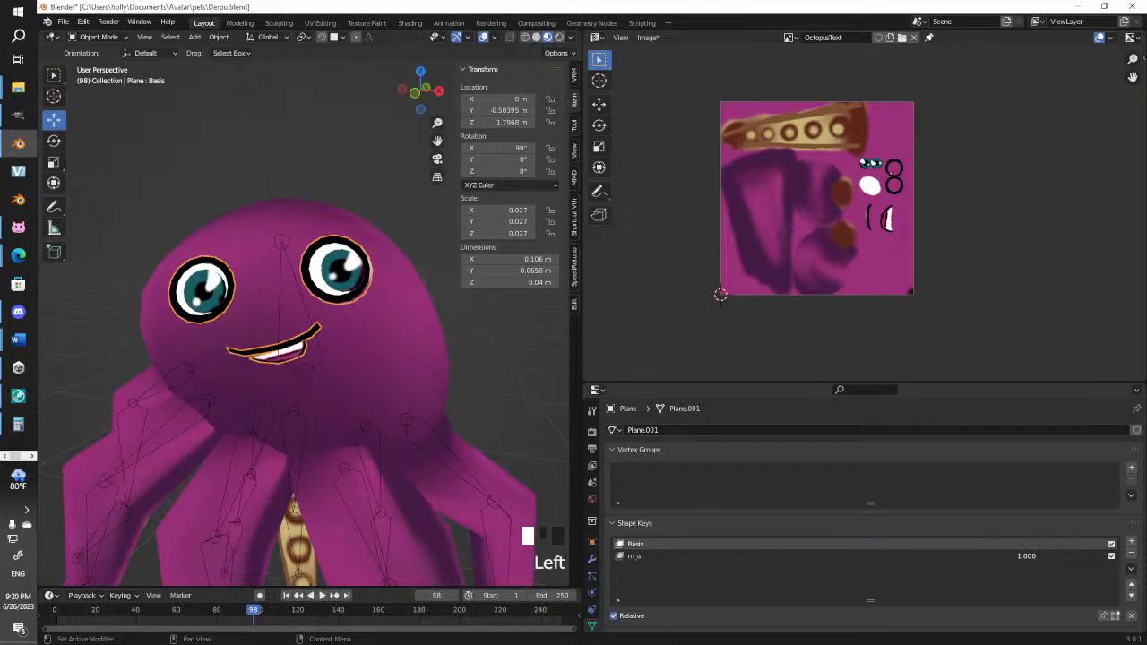
Make m_a the active shape key, scale the inner mouth to 1.527 along global Z in Edit Mode, rotate it slightly and return to Object Mode
{"action": "left_click", "coordinate": [634, 557]}
{"action": "key", "text": "Tab"}
{"action": "middle_click_drag", "start_coordinate": [285, 359], "coordinate": [290, 357]}
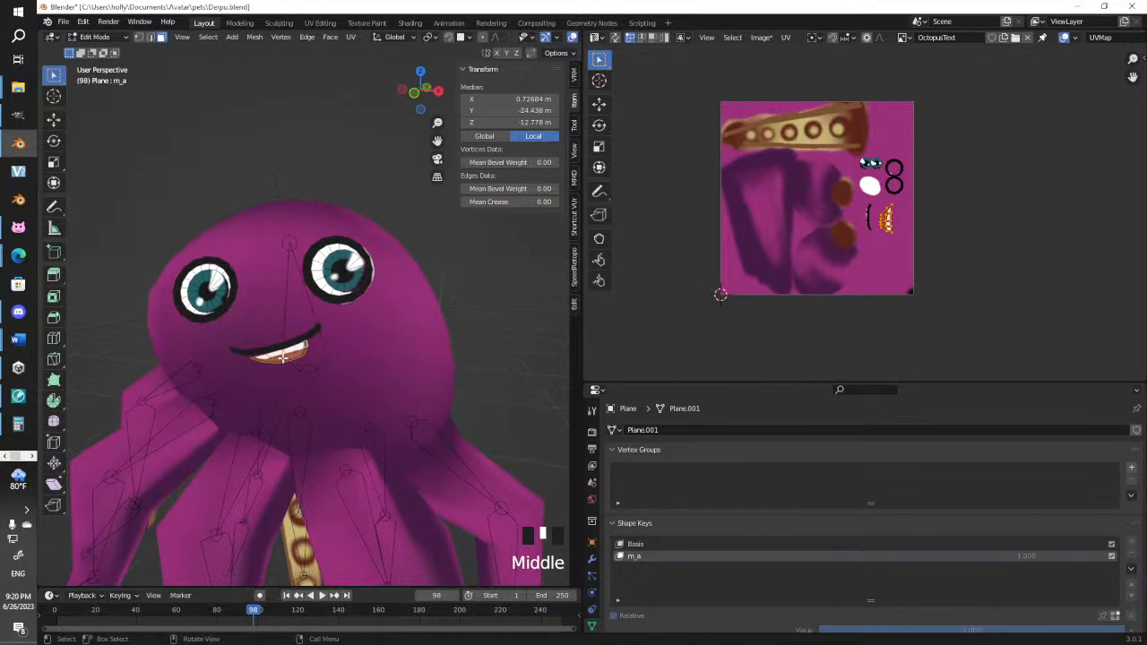
{"action": "key", "text": "s"}
{"action": "key", "text": "z"}
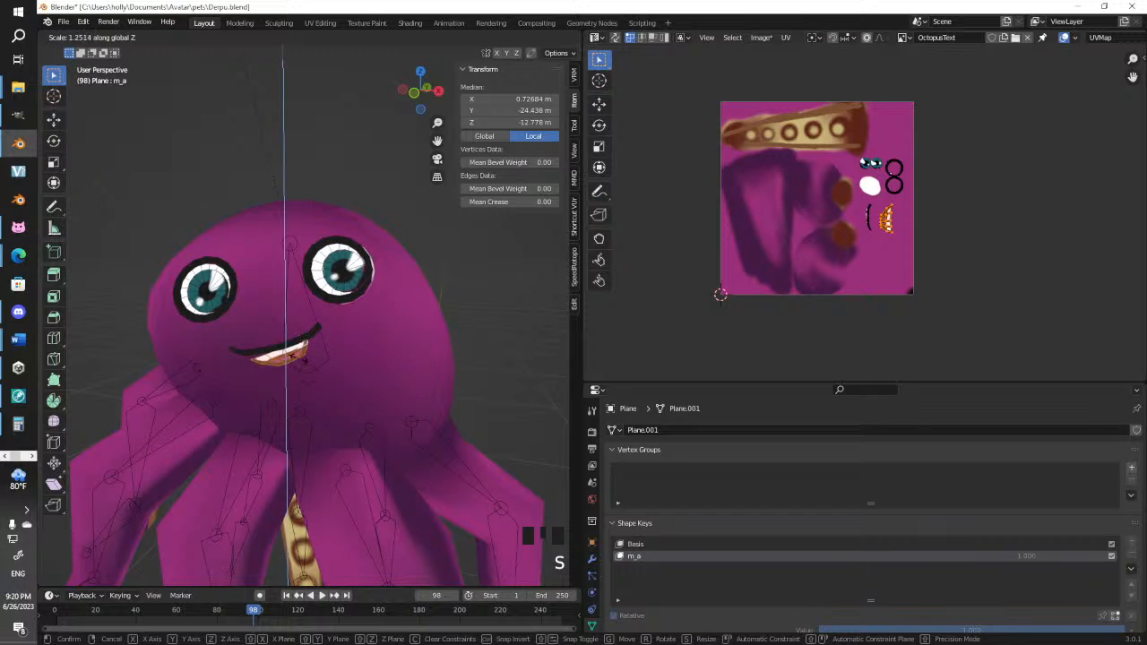
{"action": "left_click", "coordinate": [302, 360]}
{"action": "key", "text": "r"}
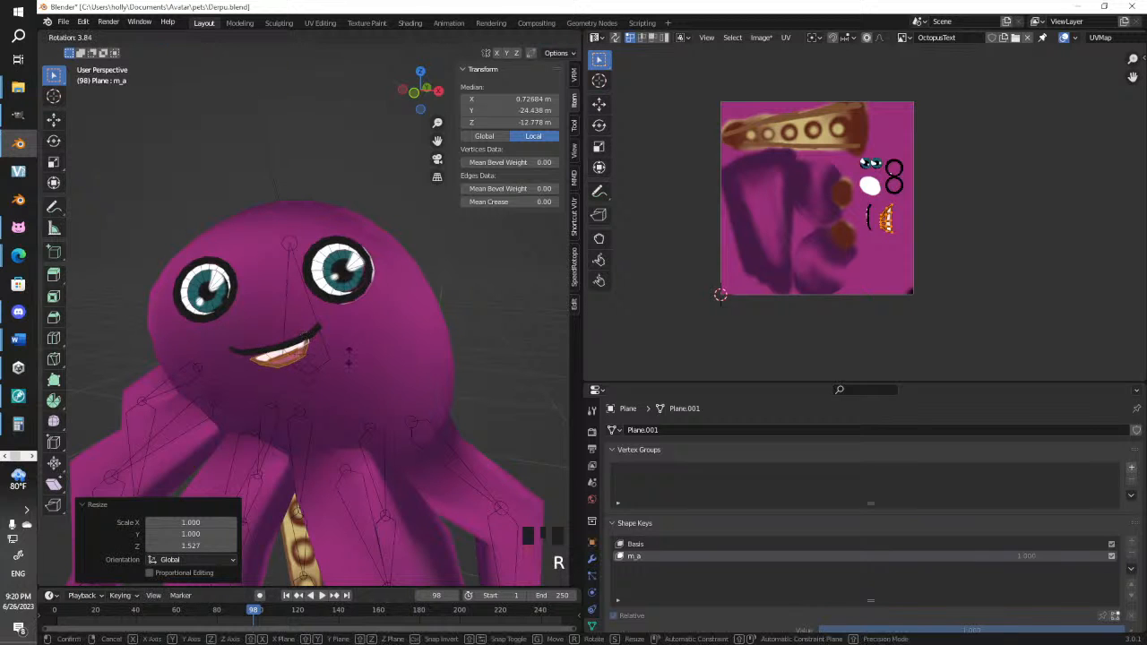
{"action": "left_click", "coordinate": [349, 359]}
{"action": "key", "text": "Tab"}
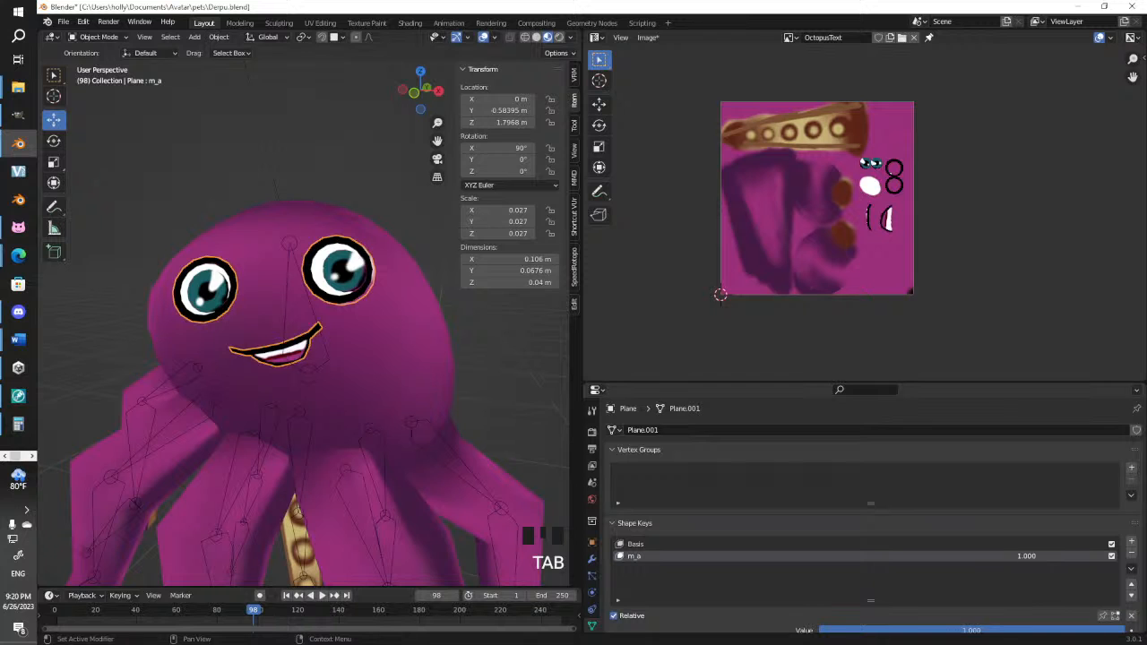
Inspect the open mouth on the whole octopus and set the m_a shape key's value back to 0.000
{"action": "mouse_move", "coordinate": [1117, 630]}
{"action": "left_mouse_down"}
{"action": "mouse_move", "coordinate": [834, 630]}
{"action": "mouse_move", "coordinate": [1120, 630]}
{"action": "left_mouse_up"}
{"action": "scroll", "coordinate": [456, 341], "scroll_direction": "down", "scroll_amount": 3}
{"action": "middle_click_drag", "start_coordinate": [379, 341], "coordinate": [361, 377]}
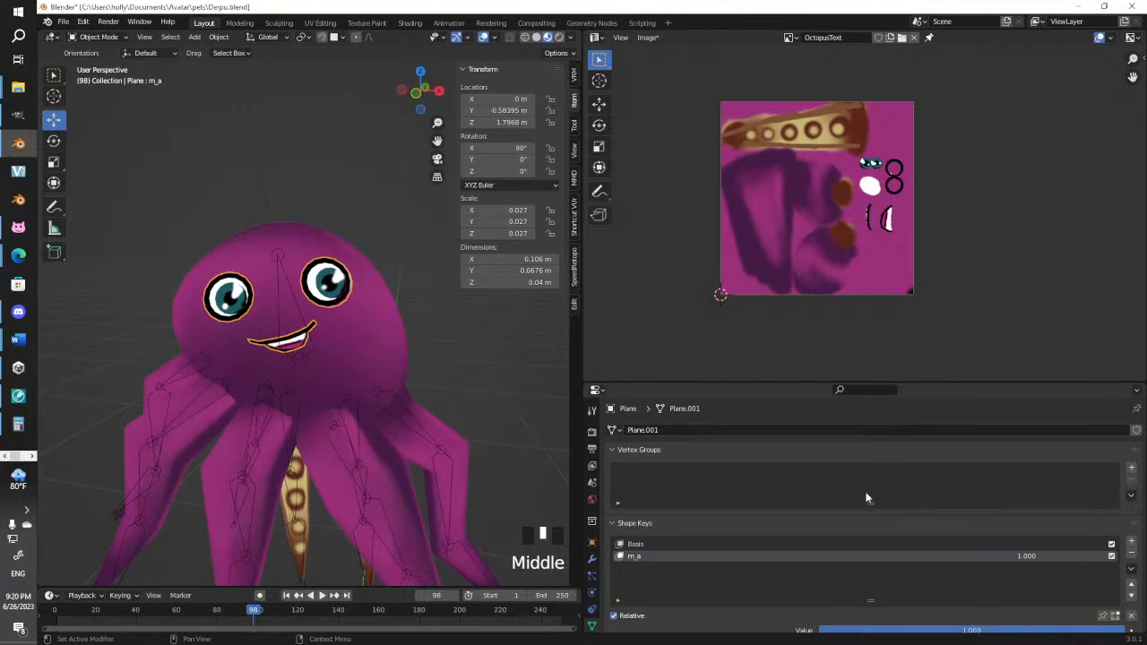
{"action": "left_click_drag", "start_coordinate": [1028, 557], "coordinate": [878, 556]}
Enlarge the m_a inner mouth along global Z in Edit Mode, rotate it 12.7°, raise it about 0.003 m and return to Object Mode
{"action": "key", "text": "Tab"}
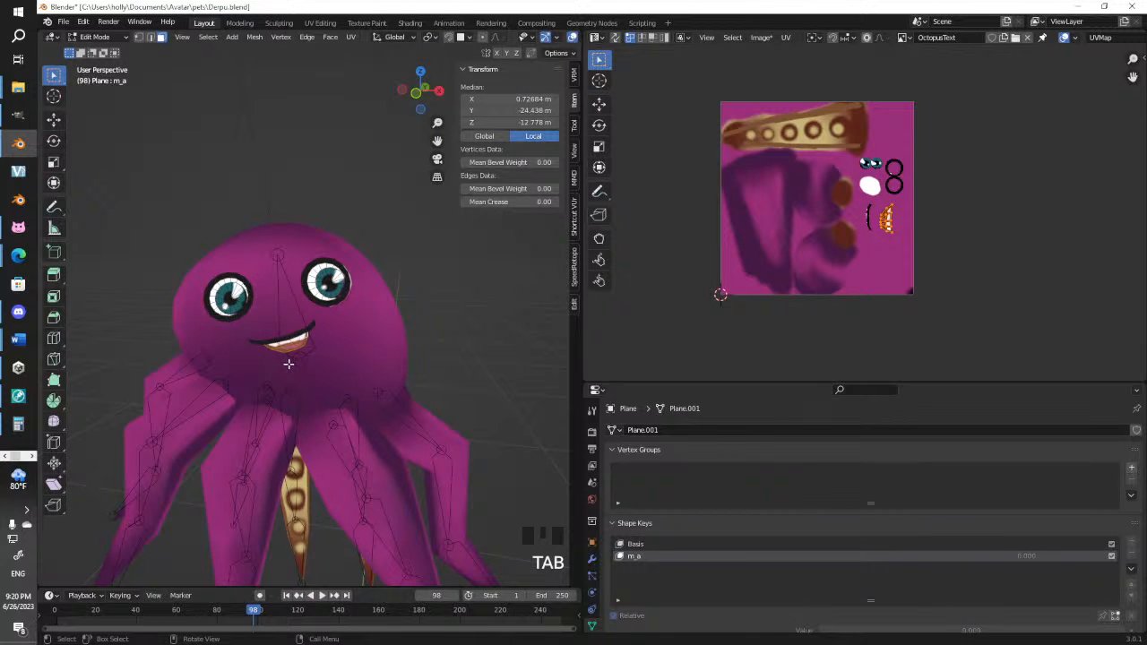
{"action": "key", "text": "s"}
{"action": "key", "text": "z"}
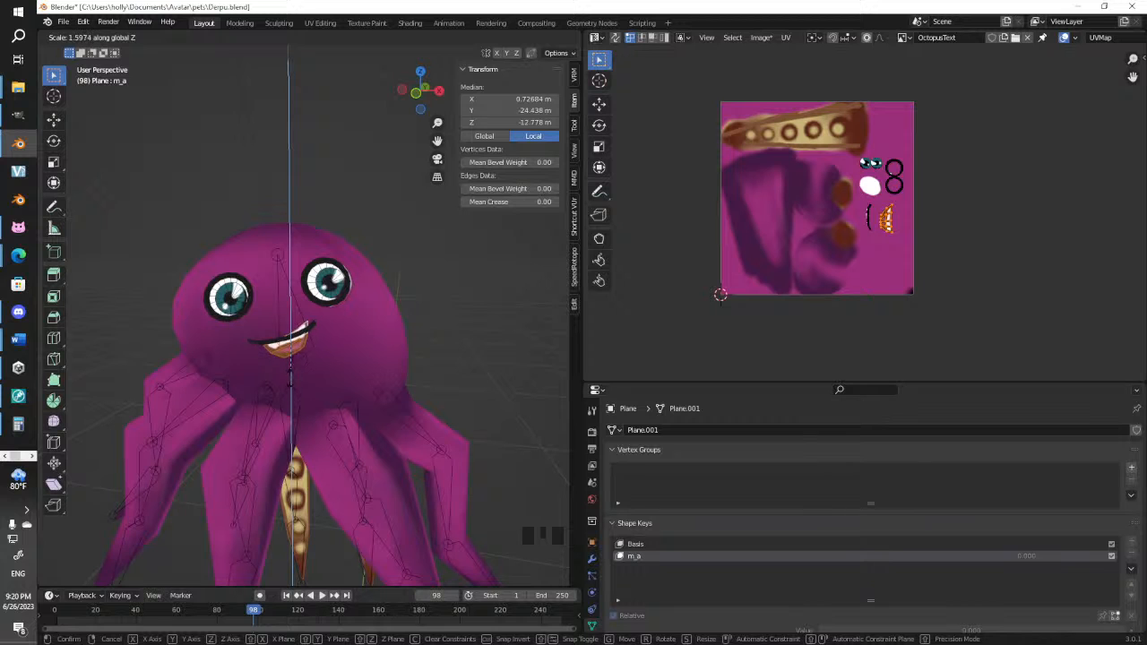
{"action": "left_click", "coordinate": [371, 333]}
{"action": "key", "text": "r"}
{"action": "left_click", "coordinate": [371, 350]}
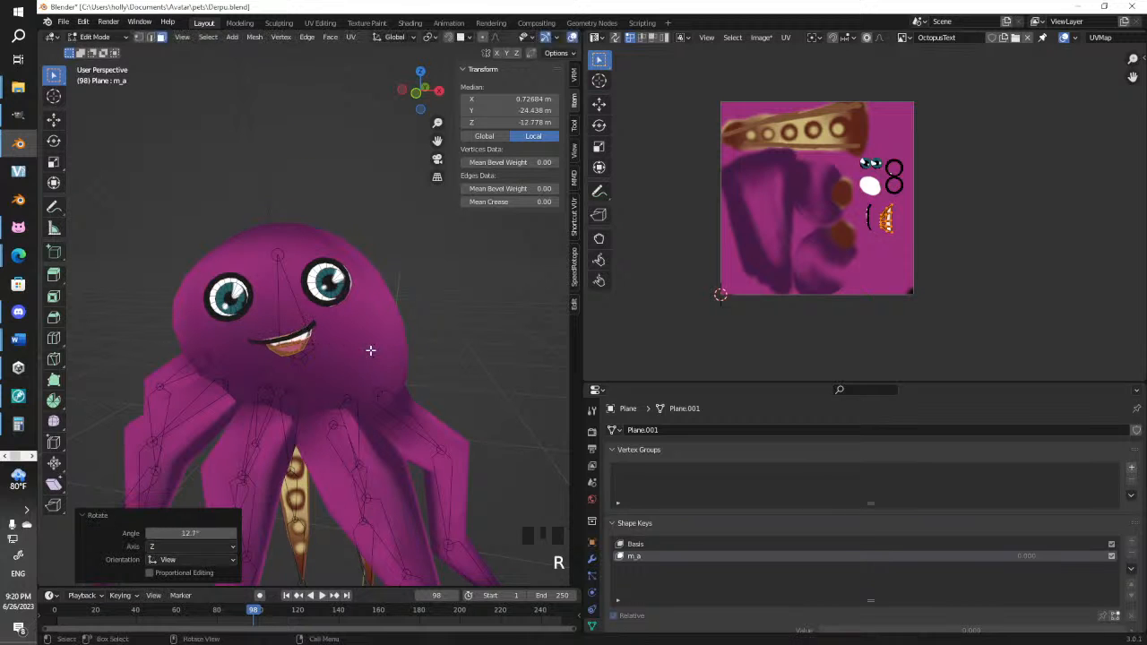
{"action": "key", "text": "g"}
{"action": "left_click", "coordinate": [369, 354]}
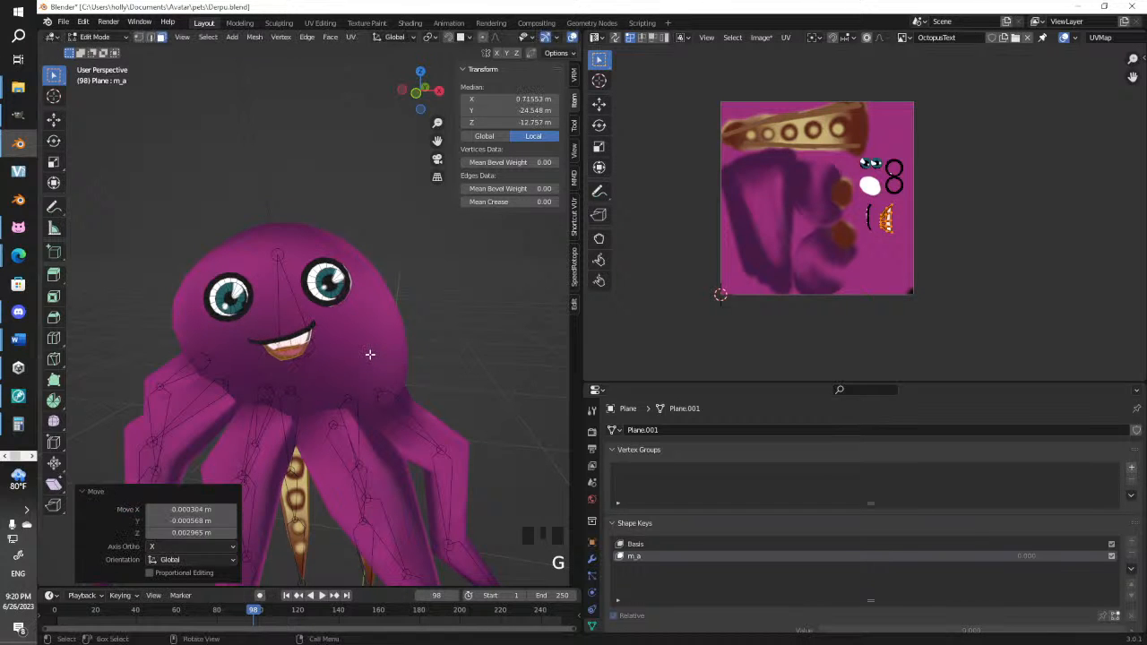
{"action": "key", "text": "Tab"}
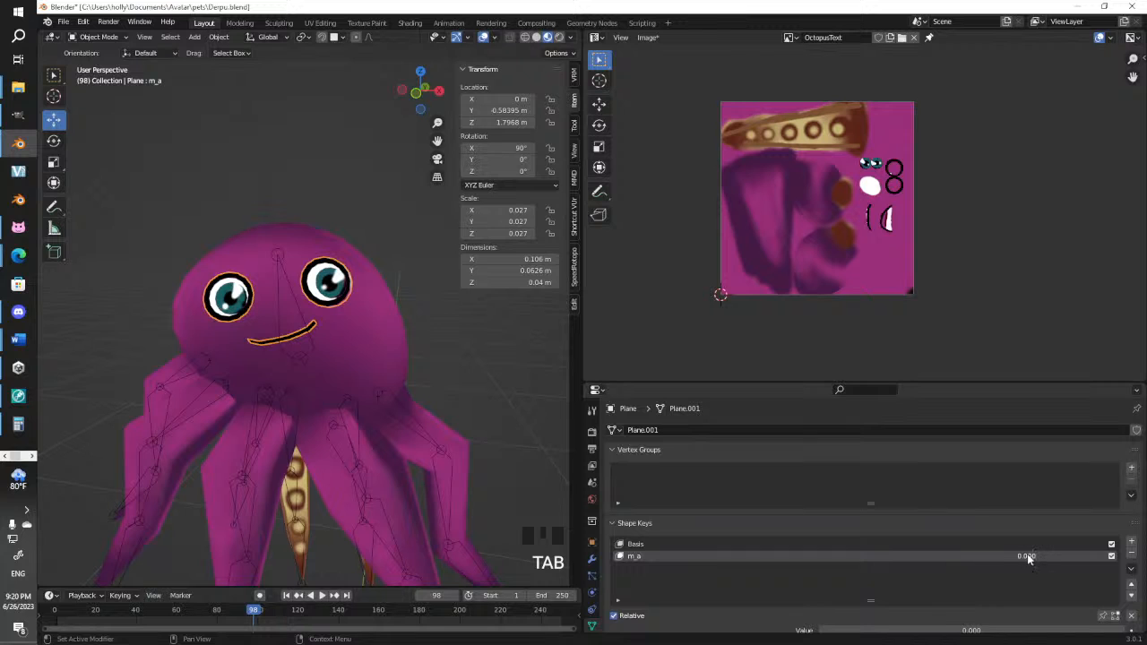
Test the m_a shape key by varying its value and returning it to 0.000, then deselect the face mesh
{"action": "mouse_move", "coordinate": [1029, 558]}
{"action": "left_mouse_down"}
{"action": "mouse_move", "coordinate": [1125, 558]}
{"action": "mouse_move", "coordinate": [1020, 557]}
{"action": "left_mouse_up"}
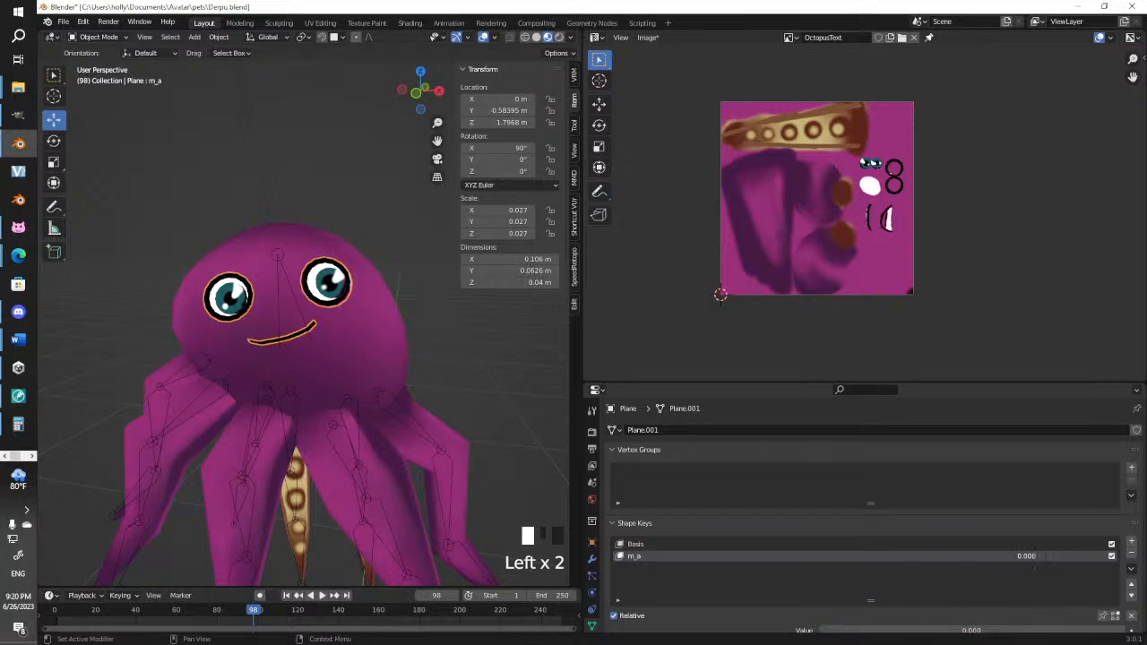
{"action": "left_click", "coordinate": [505, 329]}
{"action": "scroll", "coordinate": [501, 331], "scroll_direction": "down", "scroll_amount": 4}
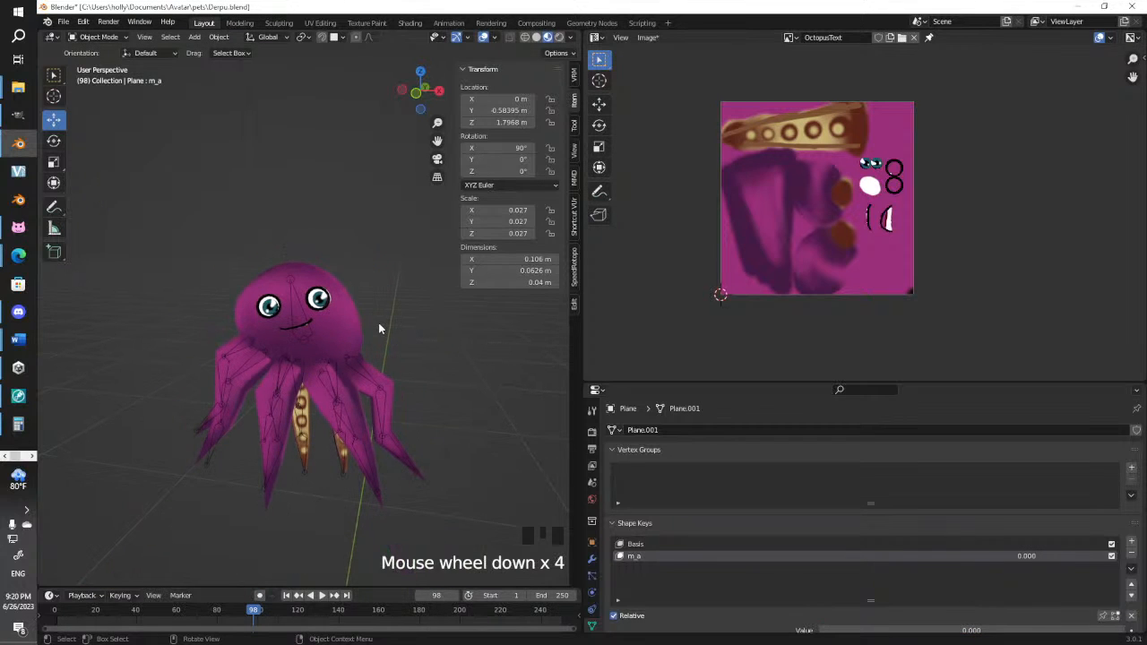
{"action": "left_click", "coordinate": [378, 329]}
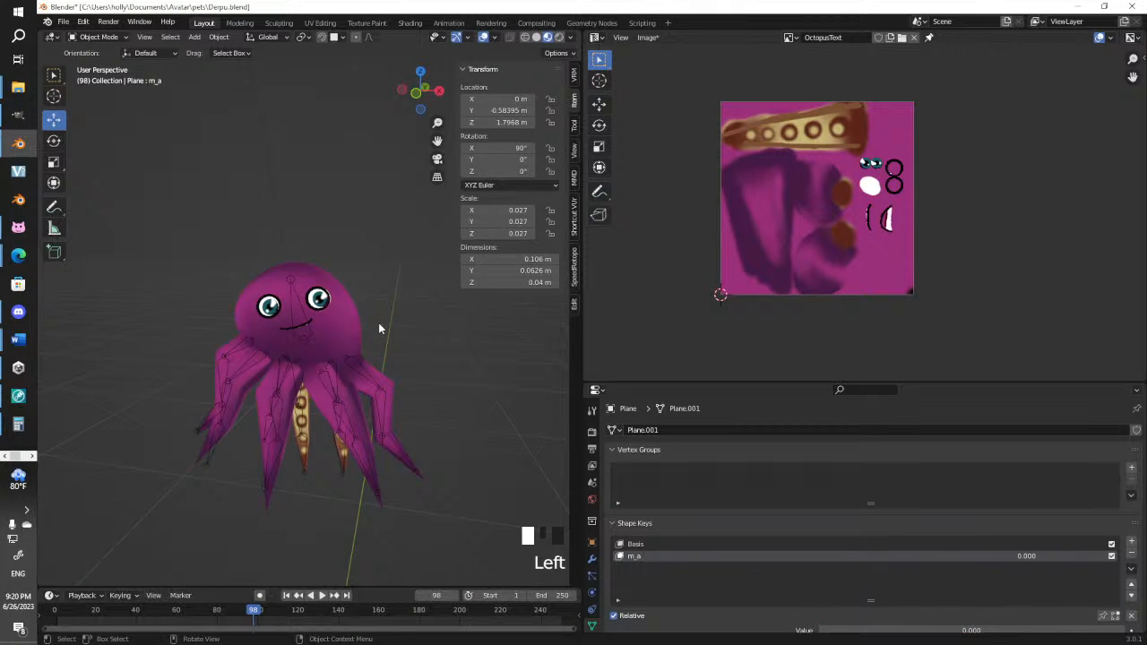
Box-select the whole octopus, including its body, face and armature, in Object Mode
{"action": "left_click", "coordinate": [94, 36]}
{"action": "left_click", "coordinate": [107, 57]}
{"action": "scroll", "coordinate": [219, 269], "scroll_direction": "down", "scroll_amount": 3}
{"action": "key", "text": "b"}
{"action": "left_click_drag", "start_coordinate": [164, 246], "coordinate": [451, 491]}
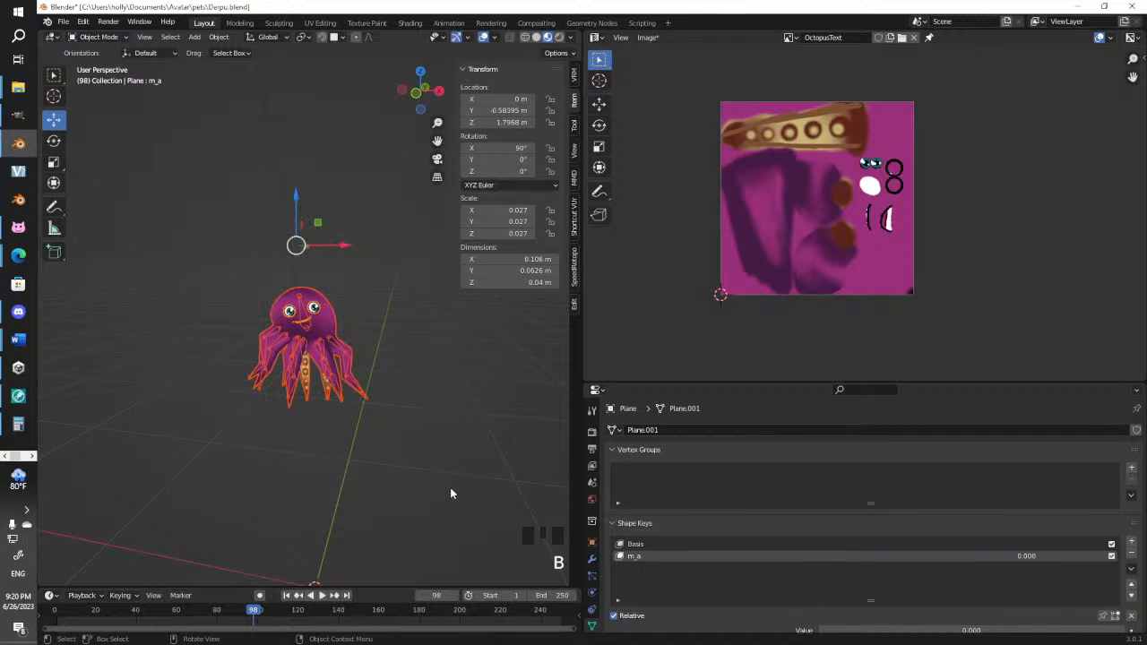
Box-select all octopus and face geometry in Edit Mode, then go back to Object Mode
{"action": "key", "text": "Tab"}
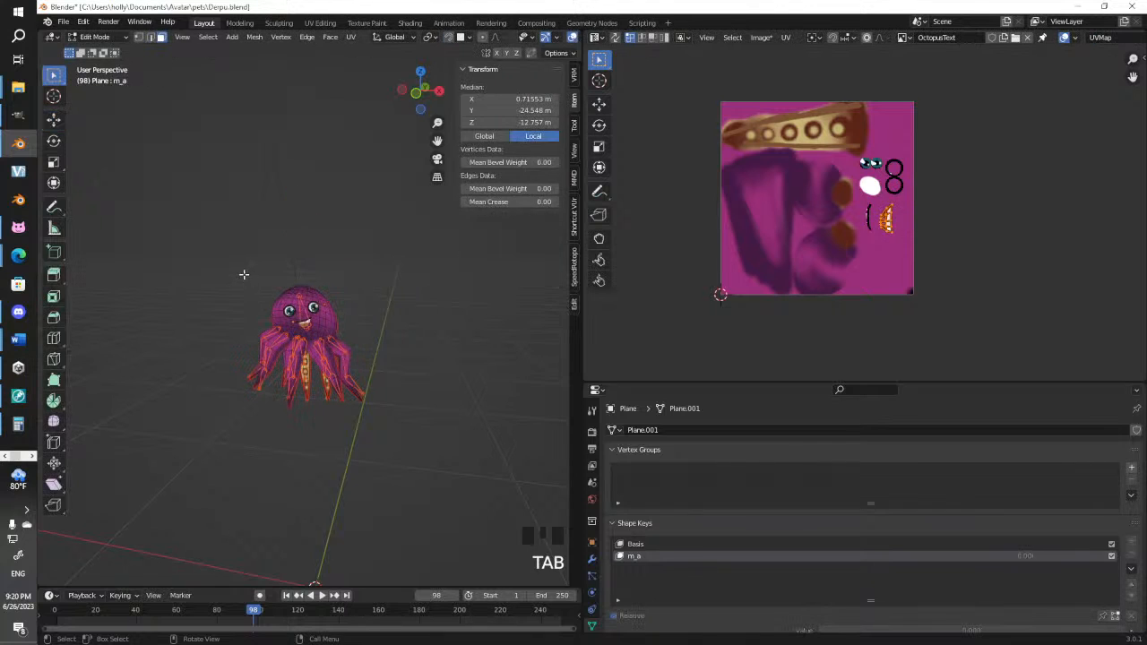
{"action": "key", "text": "b"}
{"action": "left_click_drag", "start_coordinate": [209, 270], "coordinate": [435, 481]}
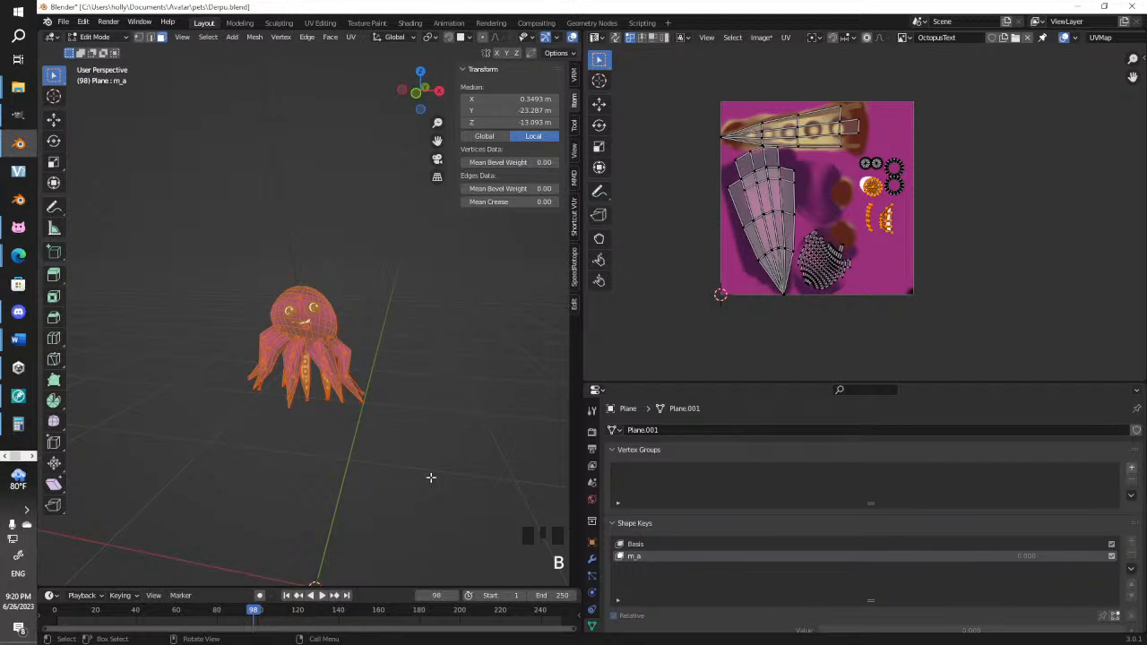
{"action": "key", "text": "Tab"}
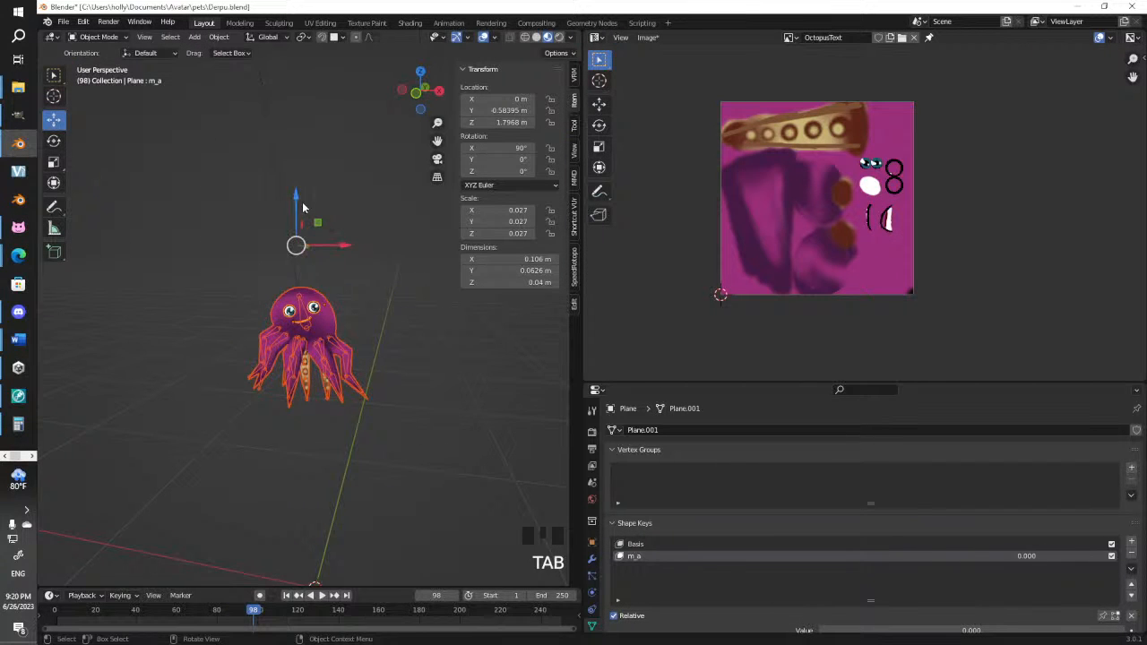
Lower the selected octopus objects along global Z by about 0.02 m and then another 0.92 m toward the floor grid
{"action": "mouse_move", "coordinate": [303, 208]}
{"action": "left_mouse_down"}
{"action": "mouse_move", "coordinate": [296, 215]}
{"action": "mouse_move", "coordinate": [297, 187]}
{"action": "mouse_move", "coordinate": [295, 215]}
{"action": "left_mouse_up"}
{"action": "scroll", "coordinate": [296, 215], "scroll_direction": "down", "scroll_amount": 3}
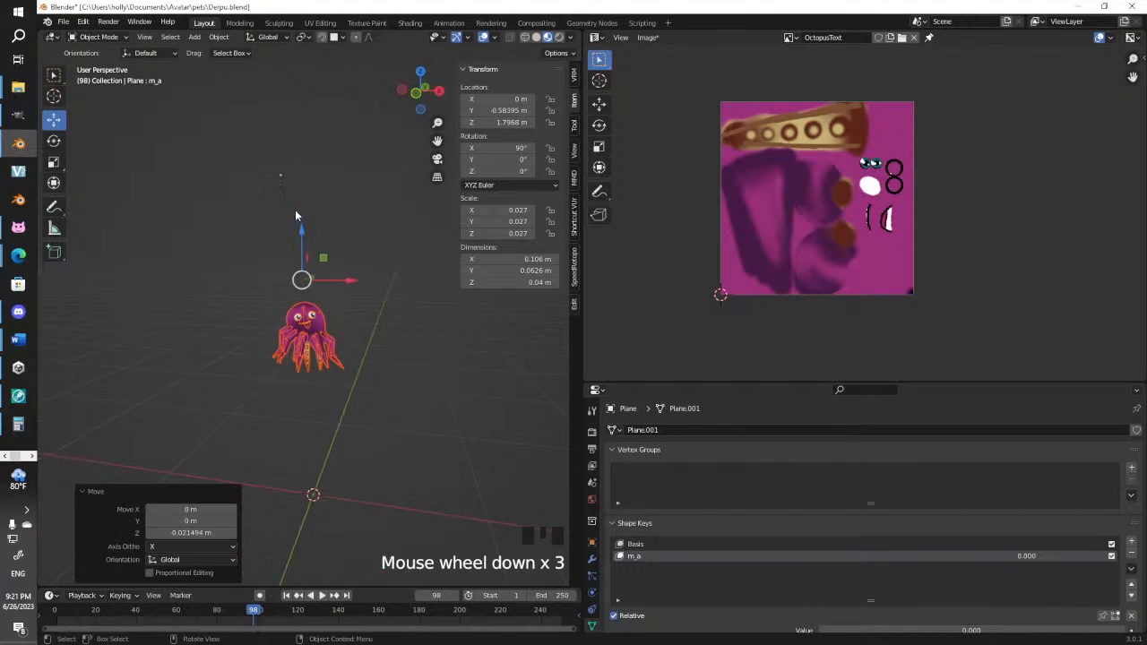
{"action": "middle_click_drag", "start_coordinate": [296, 216], "coordinate": [290, 193], "text": "shift"}
{"action": "left_click_drag", "start_coordinate": [298, 196], "coordinate": [306, 373]}
Move the selected octopus objects about 0.184 m along global Y to centre them over the world origin
{"action": "key", "text": "KP_7"}
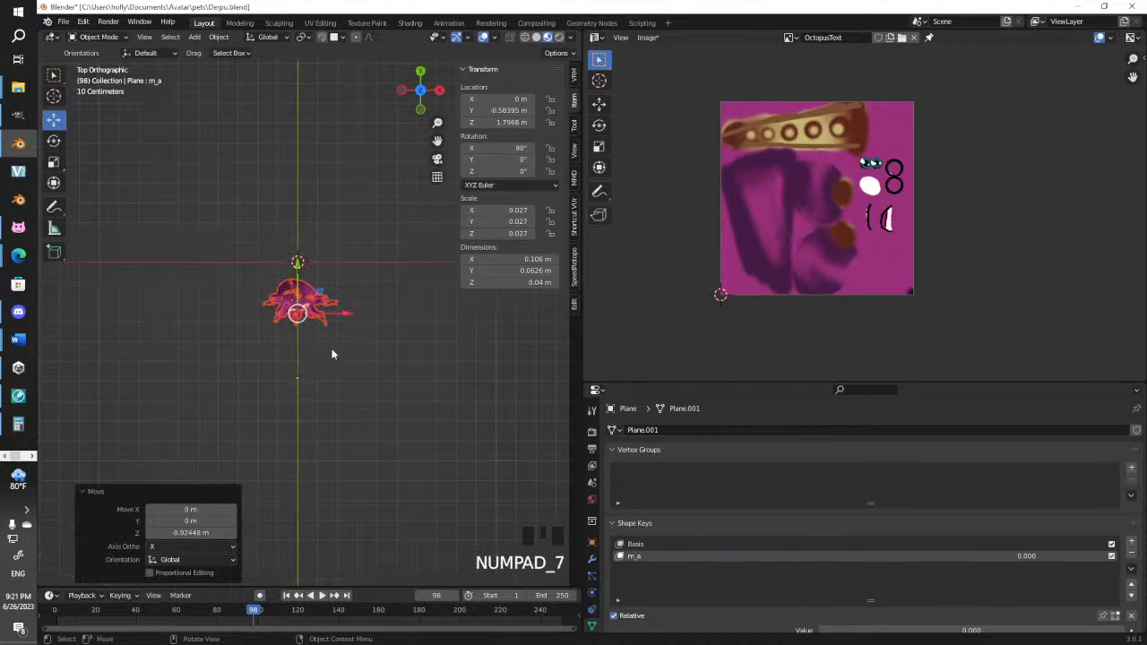
{"action": "left_click_drag", "start_coordinate": [298, 264], "coordinate": [298, 233]}
{"action": "middle_click_drag", "start_coordinate": [300, 235], "coordinate": [302, 184]}
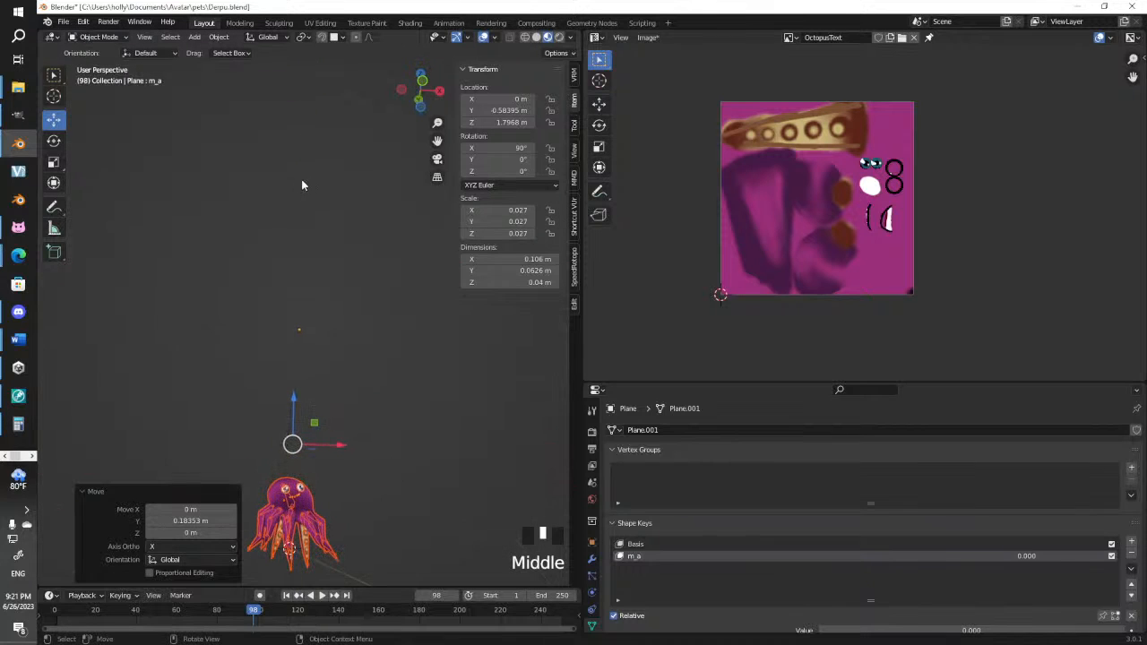
{"action": "key", "text": "KP_1"}
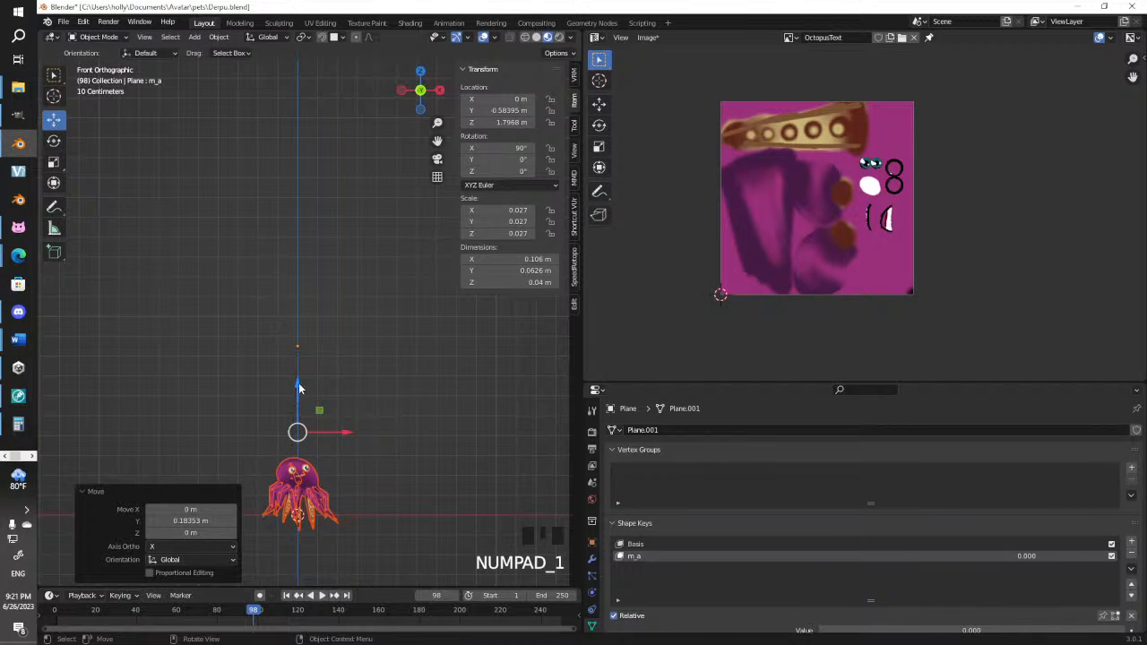
Lower the selected octopus objects about 0.135 m along global Z so the octopus sits around the world origin
{"action": "left_click_drag", "start_coordinate": [298, 388], "coordinate": [303, 415]}
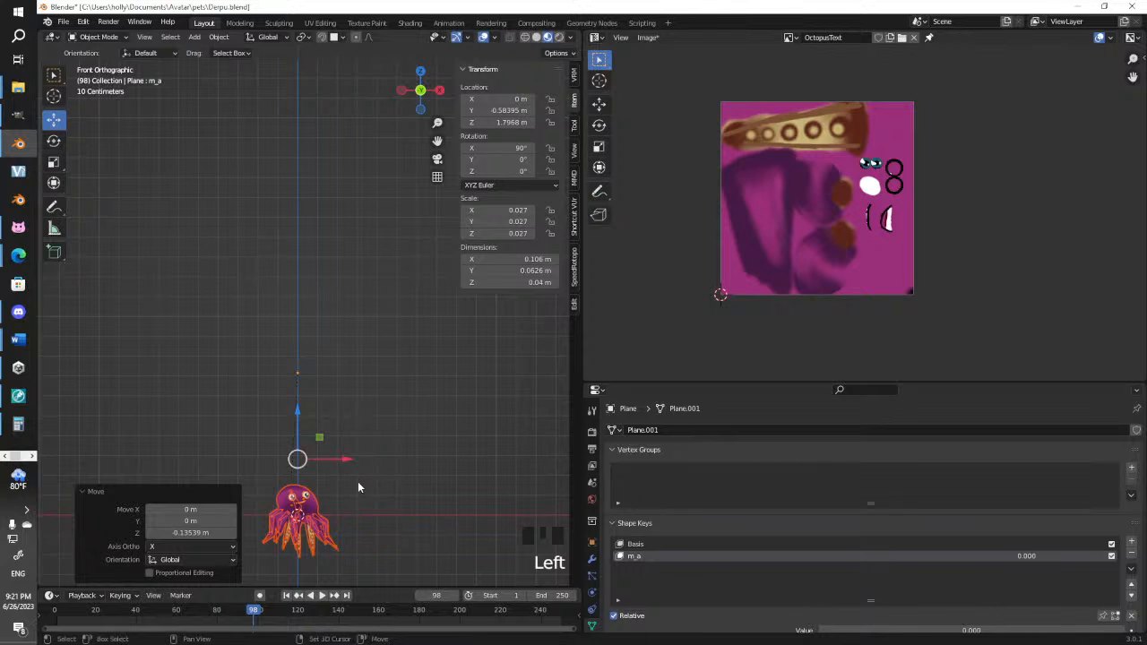
{"action": "middle_click_drag", "start_coordinate": [357, 487], "coordinate": [235, 149], "text": "shift"}
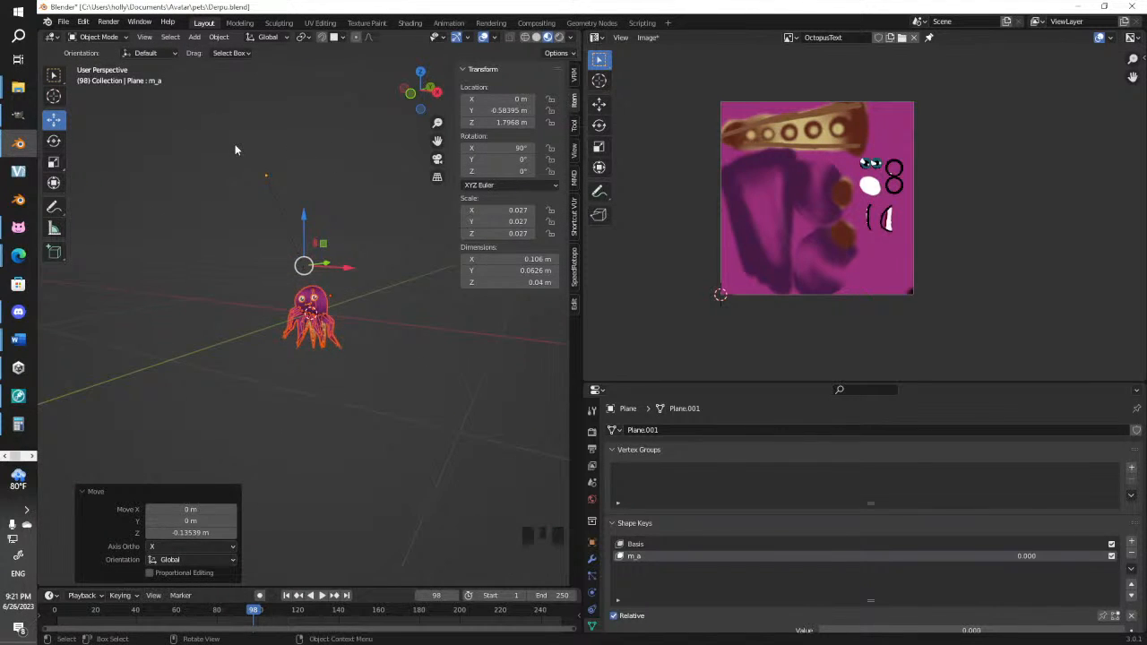
Try deleting the object whose origin floats above the octopus, and undo the deletion
{"action": "left_click", "coordinate": [265, 176]}
{"action": "left_click", "coordinate": [266, 176]}
{"action": "key", "text": "x"}
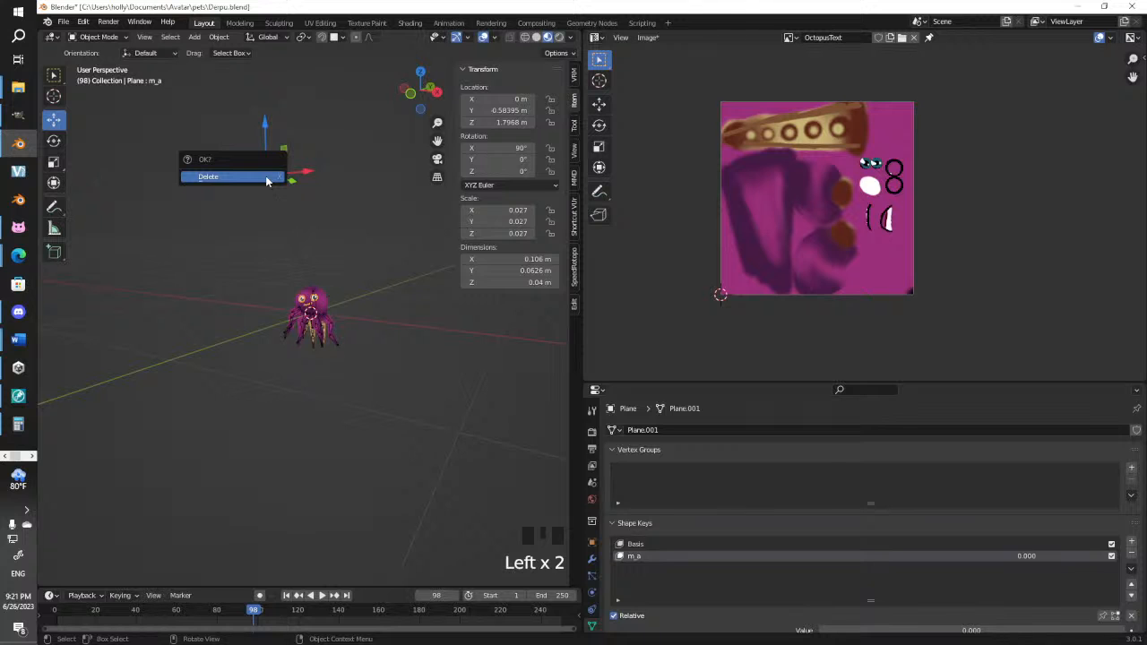
{"action": "left_click", "coordinate": [266, 179]}
{"action": "key", "text": "ctrl+z"}
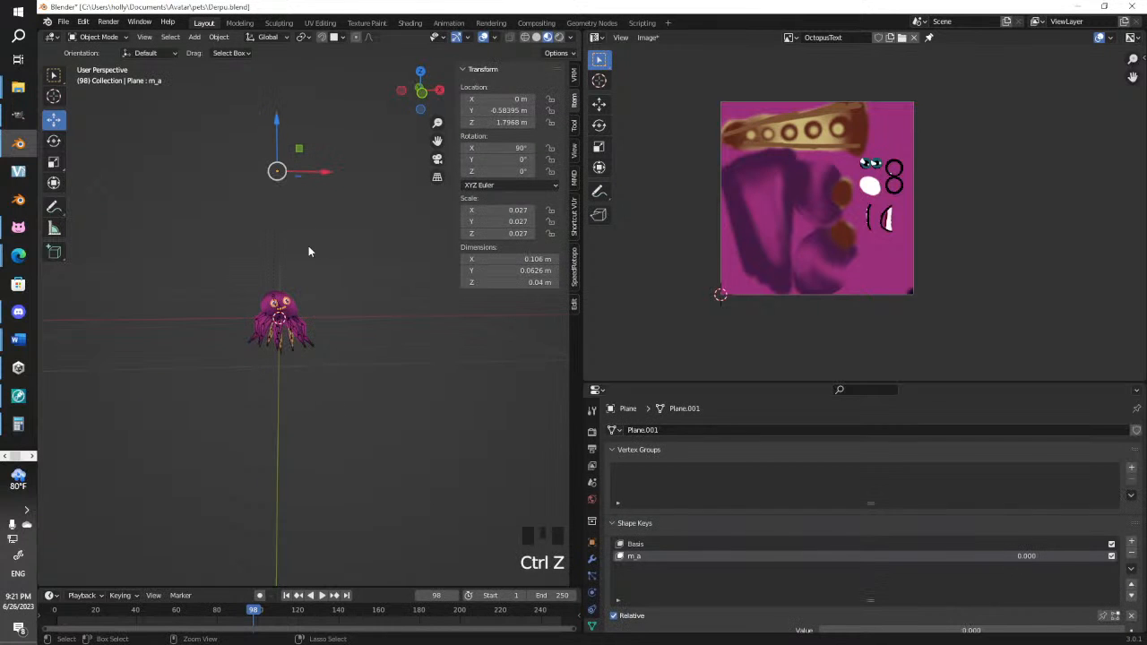
{"action": "middle_click_drag", "start_coordinate": [310, 248], "coordinate": [317, 303]}
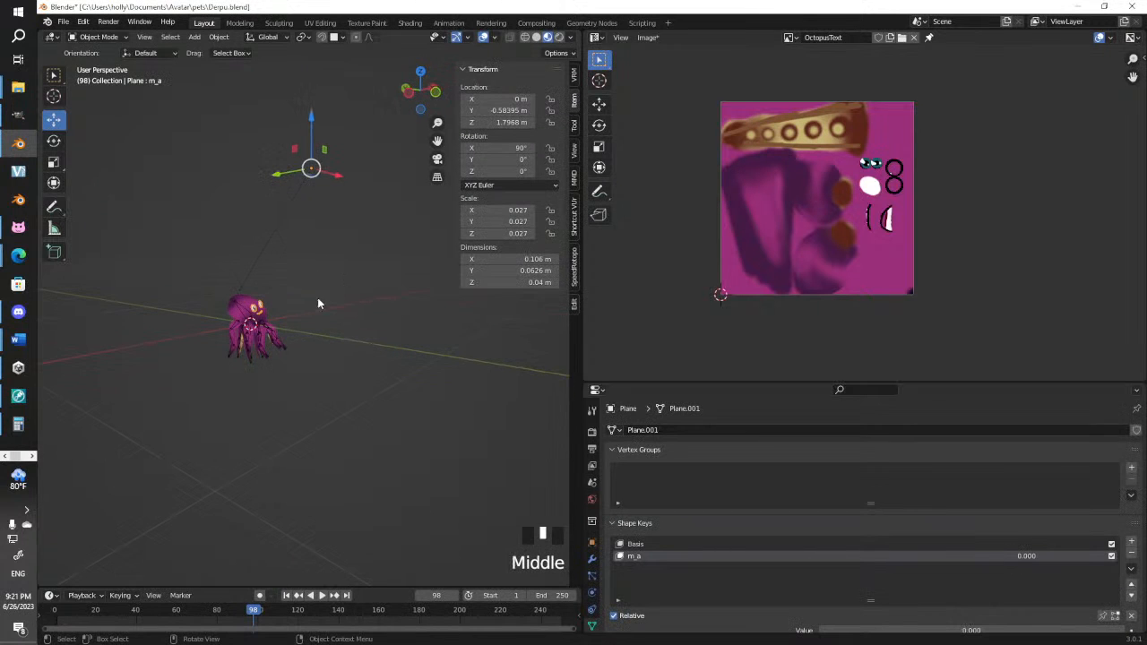
Box-select the complete octopus with its body, eyes, mouth and armature
{"action": "left_click", "coordinate": [260, 308]}
{"action": "scroll", "coordinate": [224, 309], "scroll_direction": "up", "scroll_amount": 8}
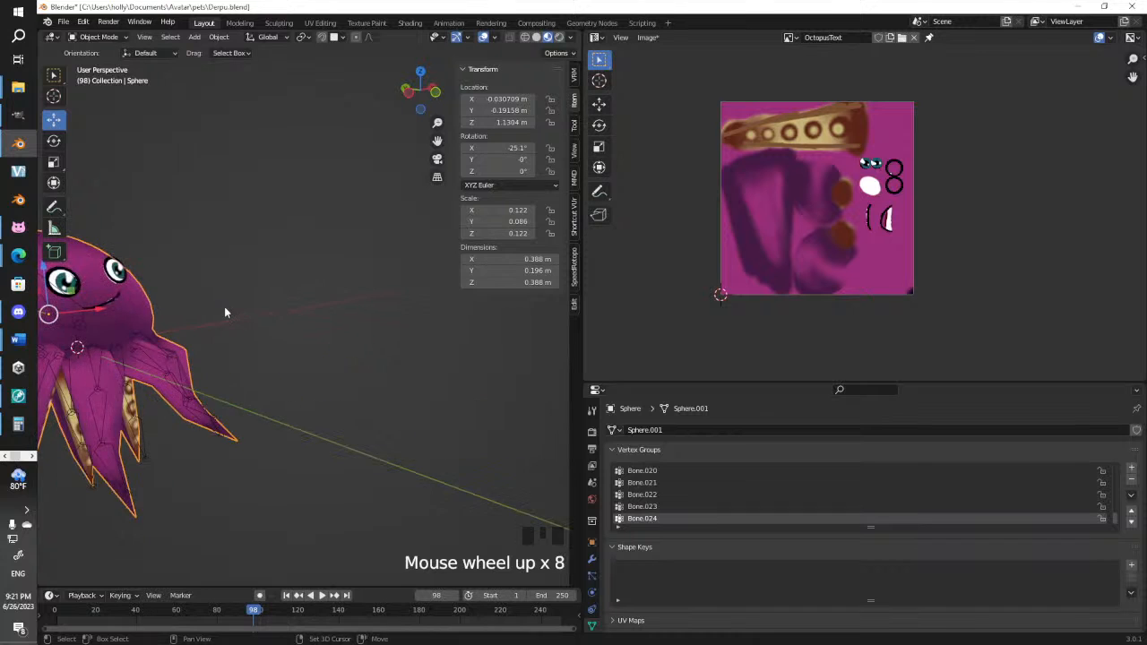
{"action": "middle_click_drag", "start_coordinate": [224, 309], "coordinate": [361, 377], "text": "shift"}
{"action": "left_click", "coordinate": [370, 369]}
{"action": "scroll", "coordinate": [372, 369], "scroll_direction": "down", "scroll_amount": 4}
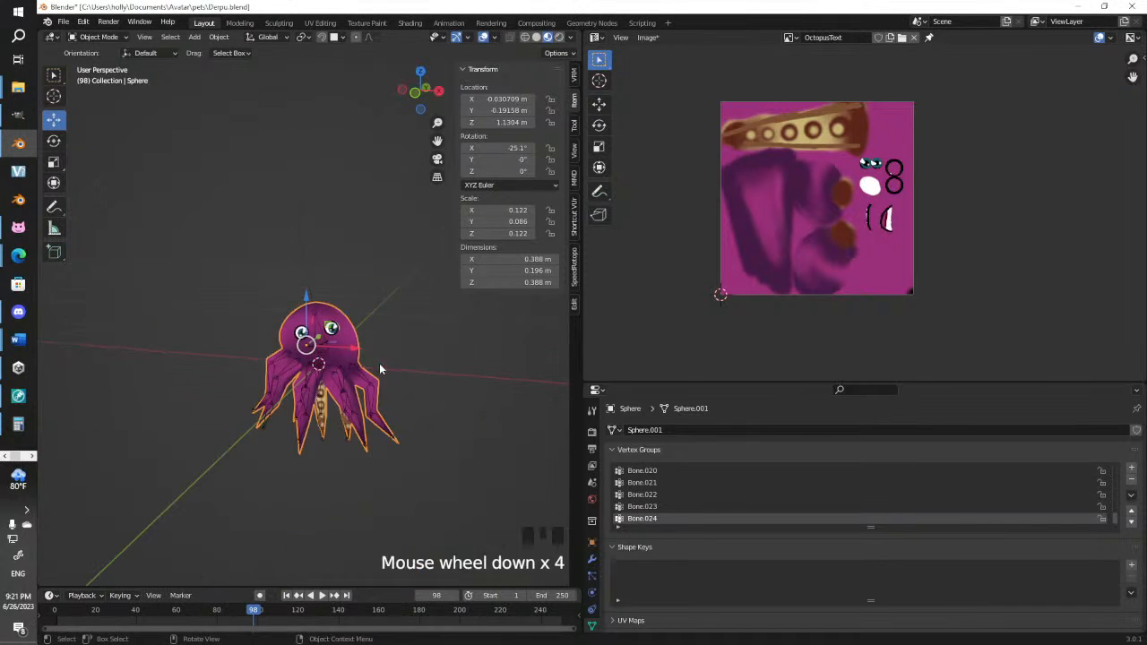
{"action": "key", "text": "b"}
{"action": "left_click_drag", "start_coordinate": [191, 235], "coordinate": [467, 542]}
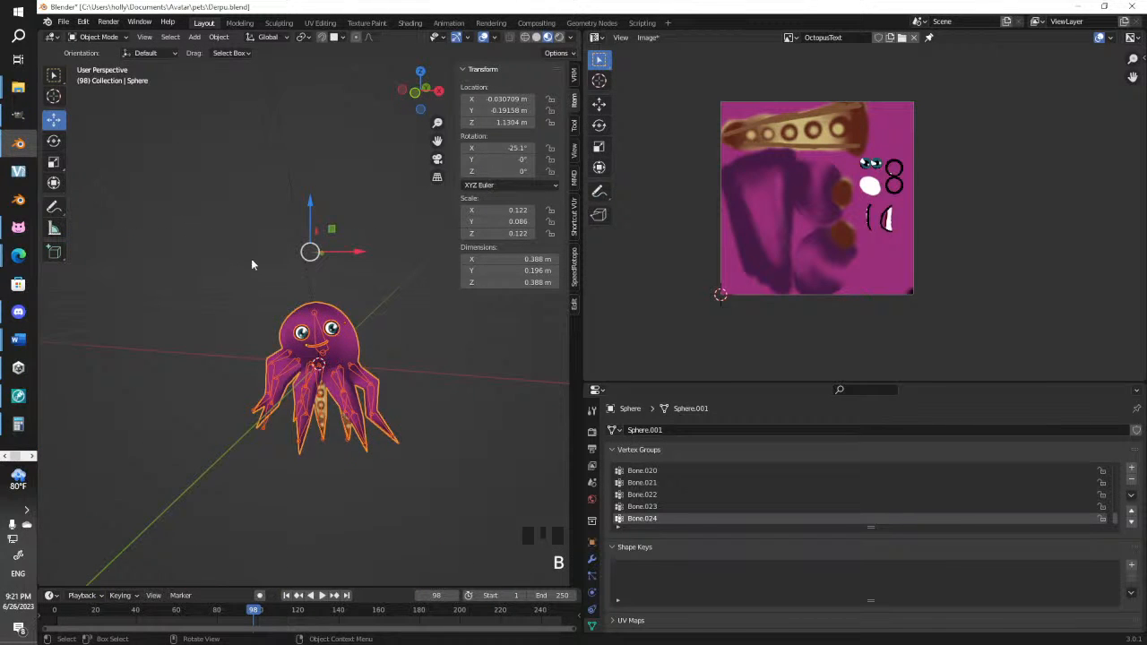
Export the selected octopus objects to the pets folder as an FBX file named derpy10.fbx
{"action": "left_click", "coordinate": [63, 20]}
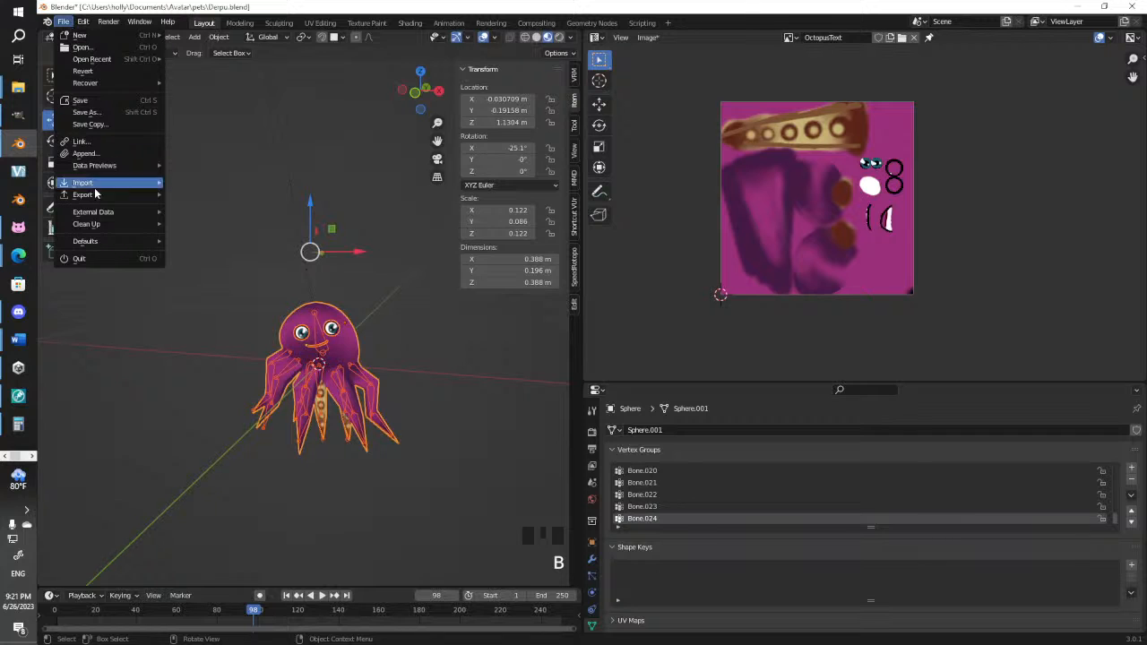
{"action": "mouse_move", "coordinate": [122, 197]}
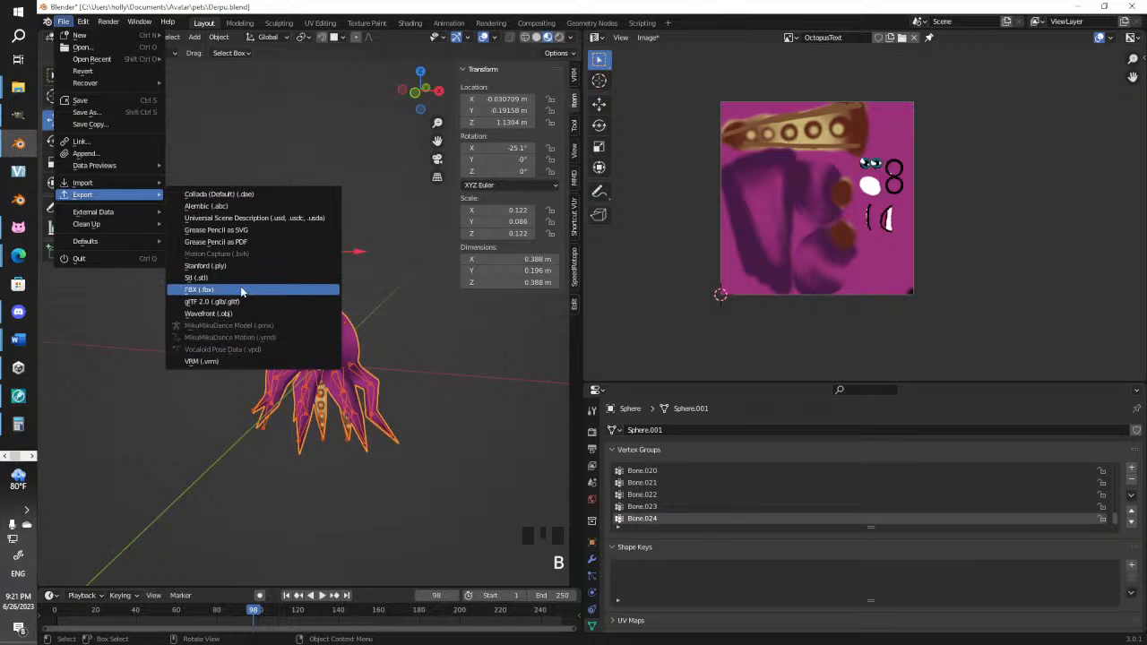
{"action": "left_click", "coordinate": [199, 290]}
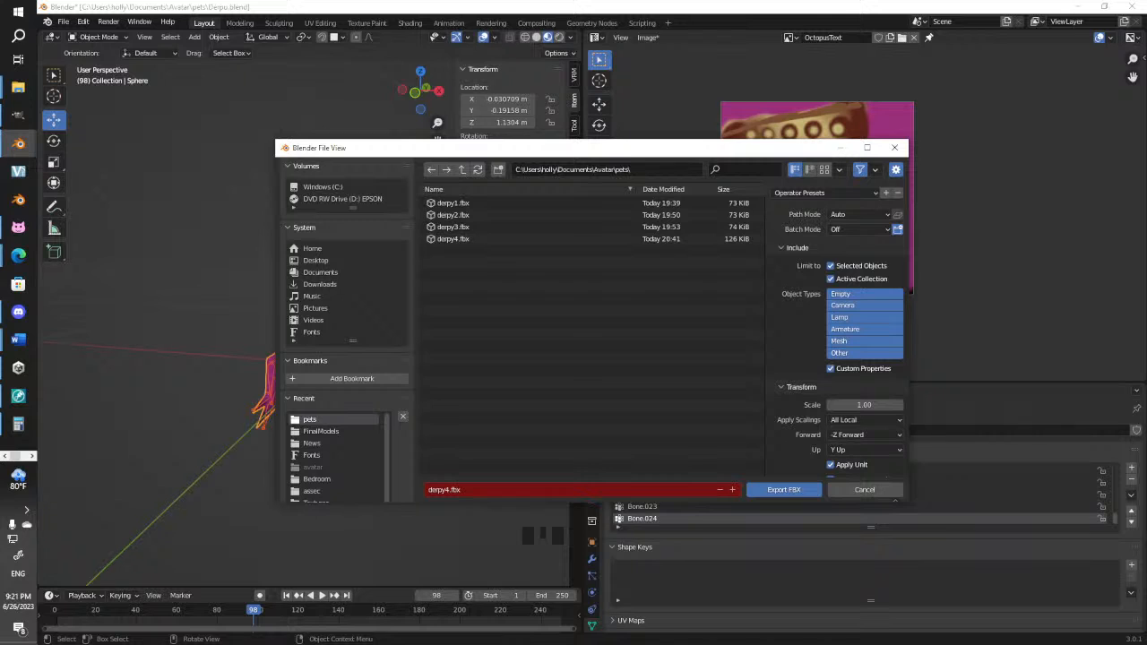
{"action": "left_click", "coordinate": [459, 239]}
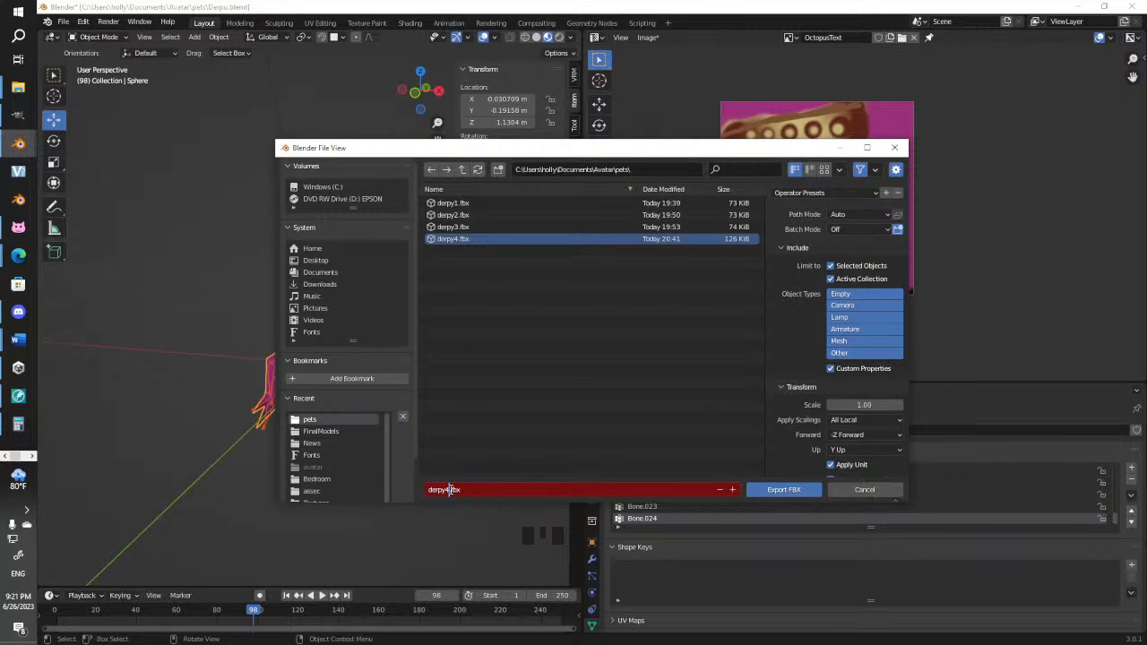
{"action": "key", "text": "BackSpace"}
{"action": "type", "text": "10"}
{"action": "key", "text": "Return"}
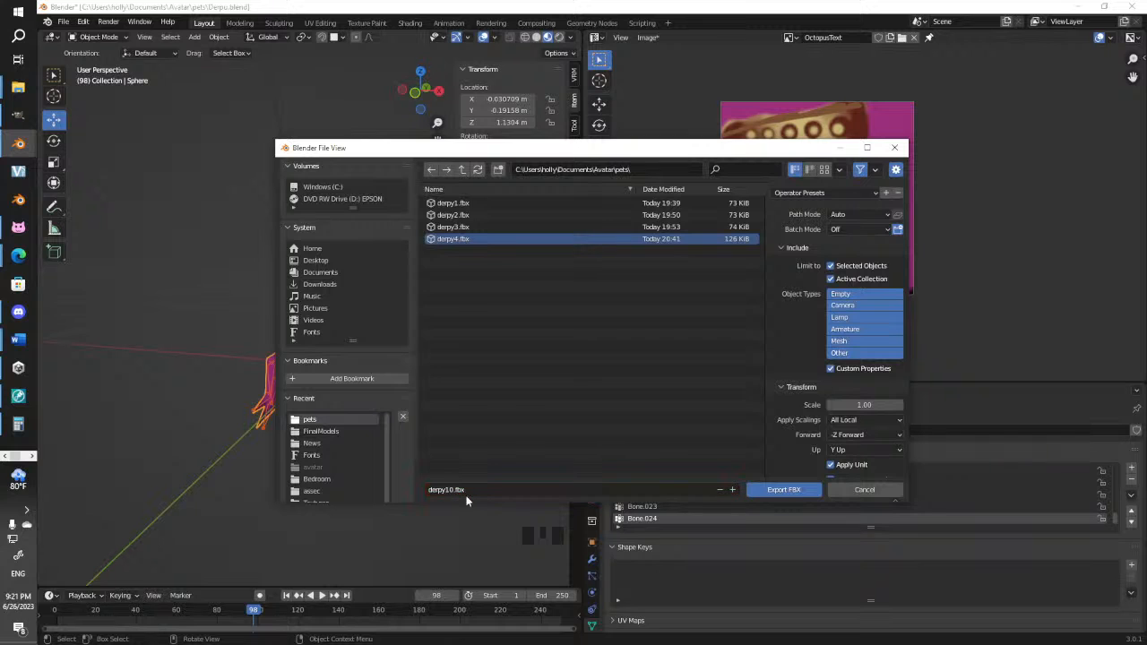
{"action": "left_click", "coordinate": [785, 490]}
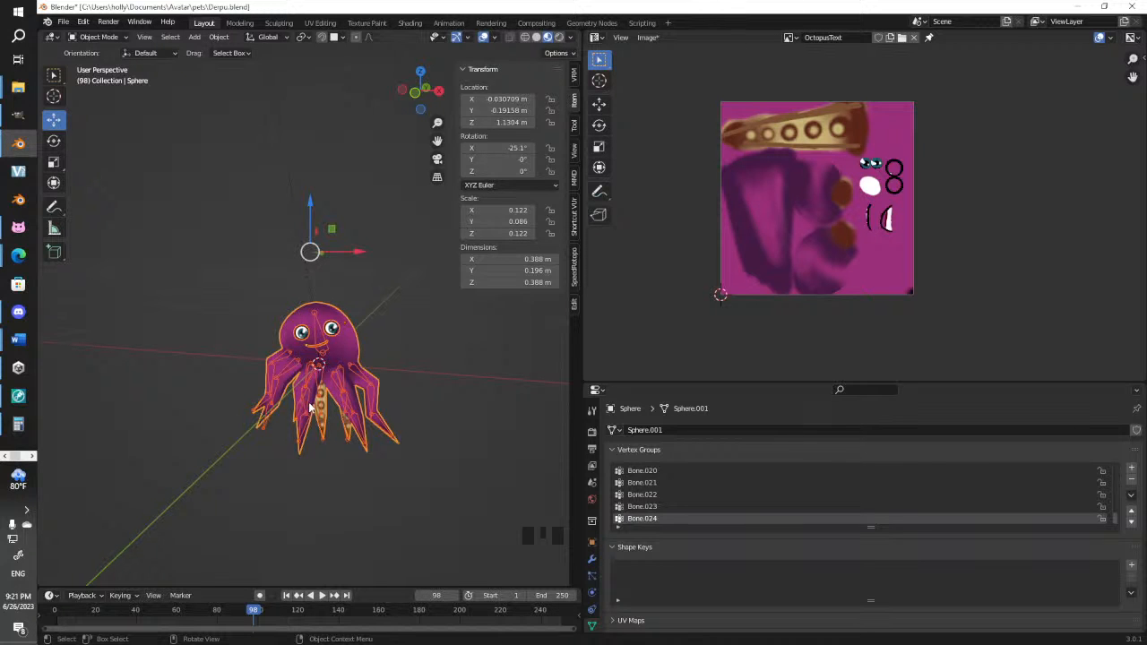
Switch to Unity and import derpy10.fbx from the pets folder into Assets/Pets/Derpy
{"action": "middle_click_drag", "start_coordinate": [346, 423], "coordinate": [358, 419]}
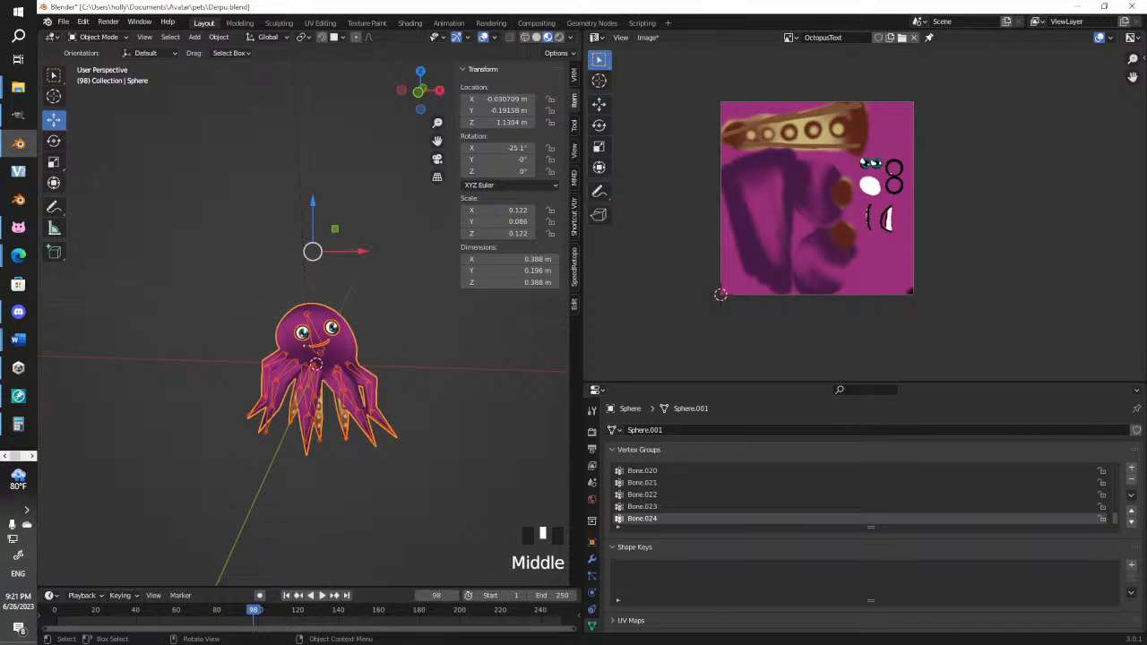
{"action": "left_click", "coordinate": [33, 457]}
{"action": "left_click", "coordinate": [6, 457]}
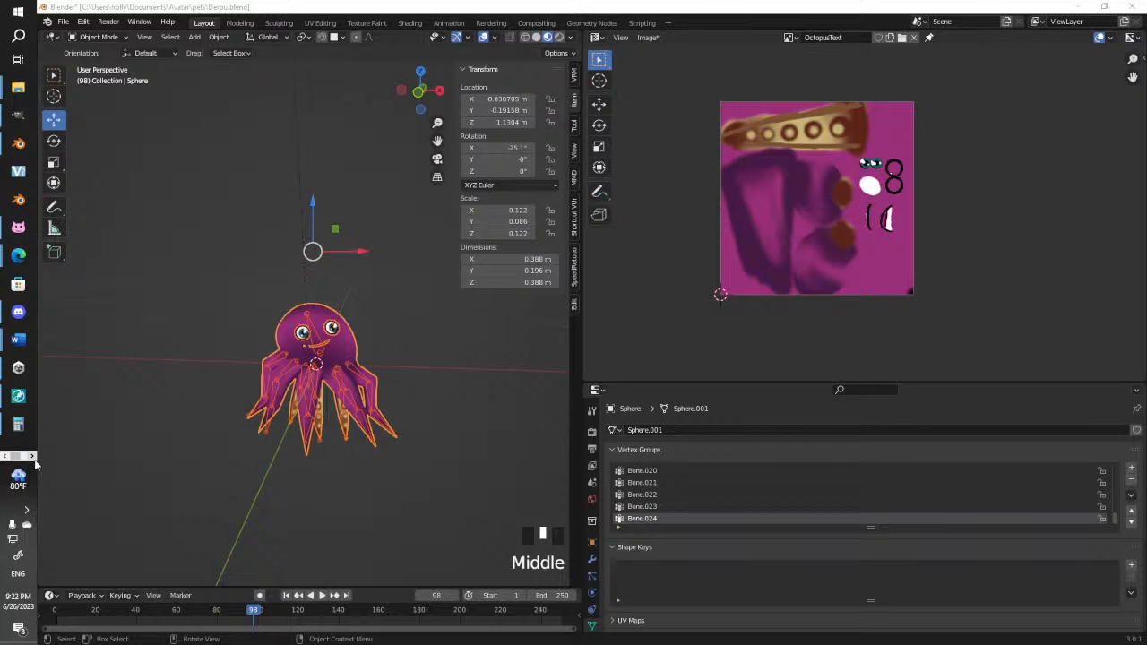
{"action": "left_click", "coordinate": [32, 457]}
{"action": "left_click", "coordinate": [19, 229]}
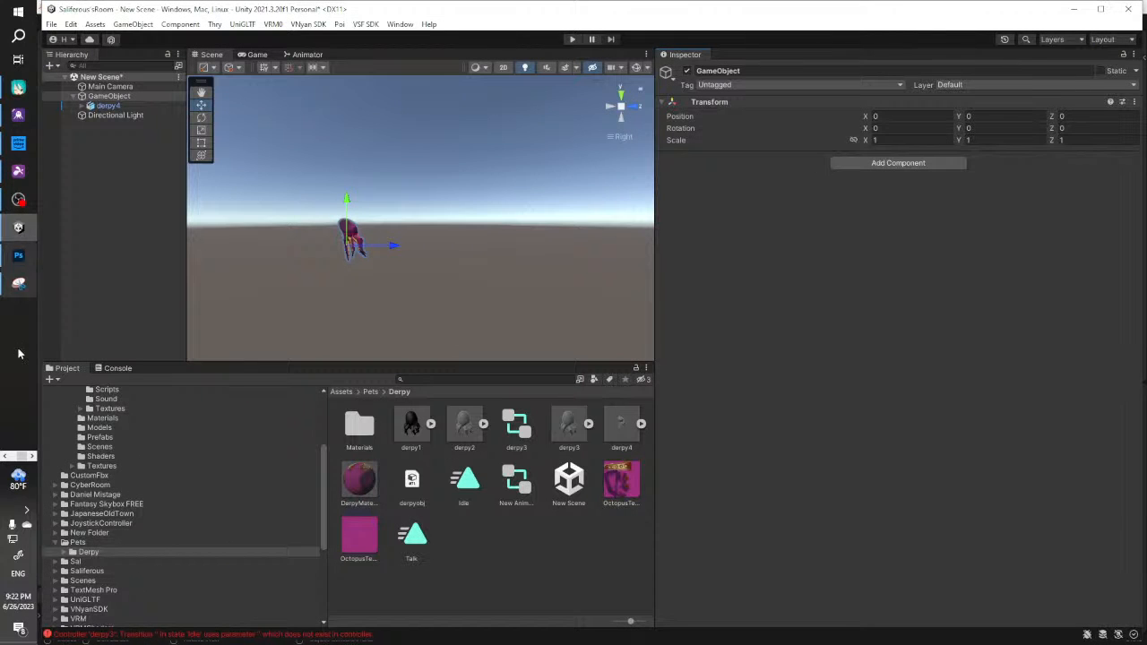
{"action": "left_click", "coordinate": [6, 456]}
{"action": "mouse_move", "coordinate": [16, 87]}
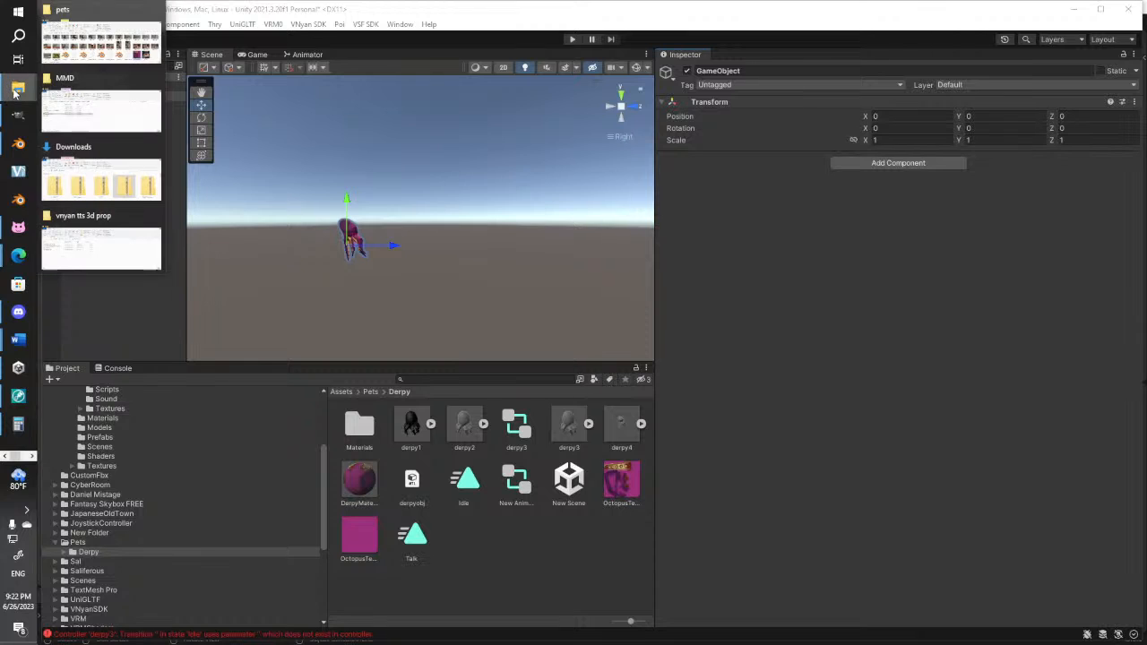
{"action": "mouse_move", "coordinate": [80, 116]}
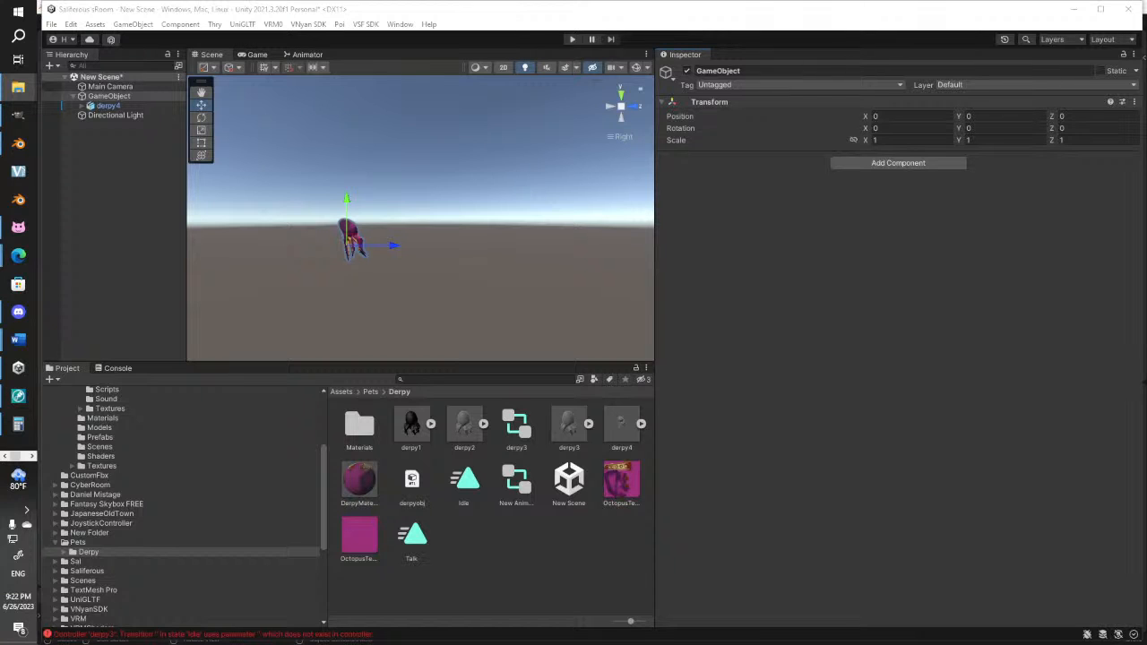
{"action": "left_click_drag", "start_coordinate": [395, 615], "coordinate": [486, 539]}
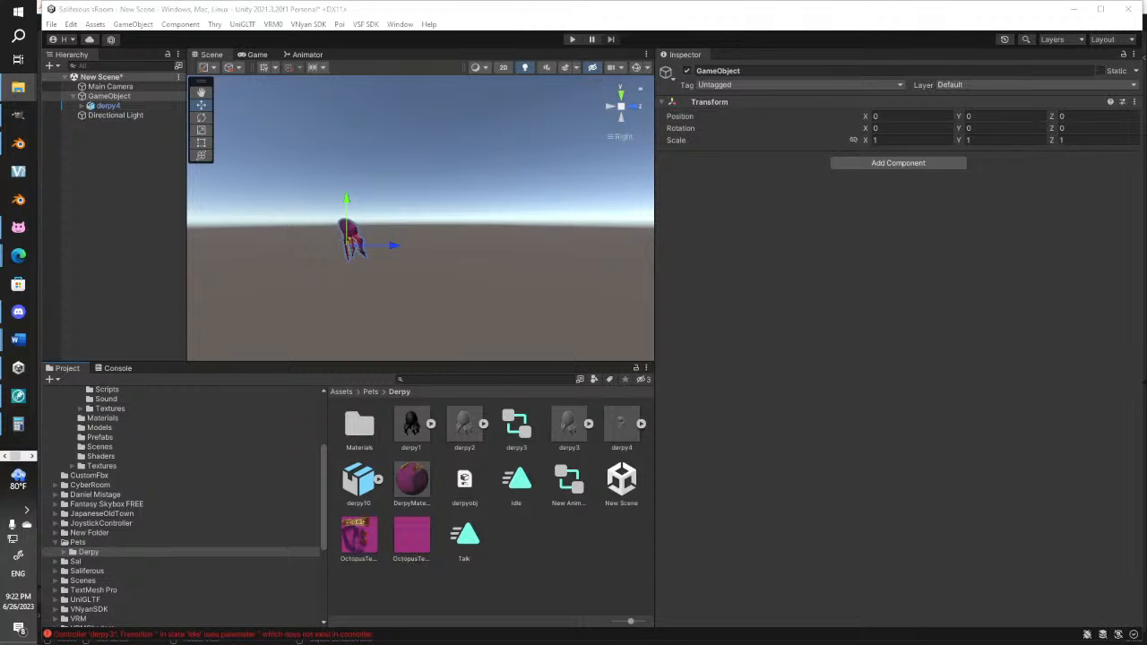
Switch to Blender to save the edited OctopusText image, and add it to the Derpy asset folder in Unity
{"action": "key", "text": "alt+Tab"}
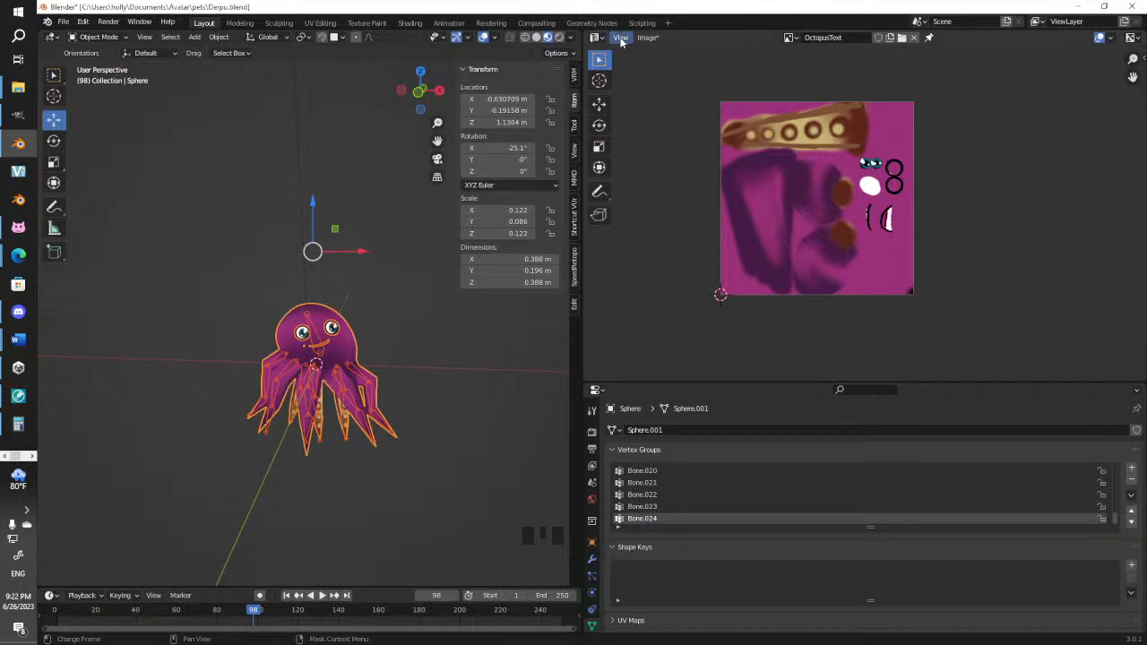
{"action": "left_click", "coordinate": [620, 37]}
{"action": "mouse_move", "coordinate": [649, 37]}
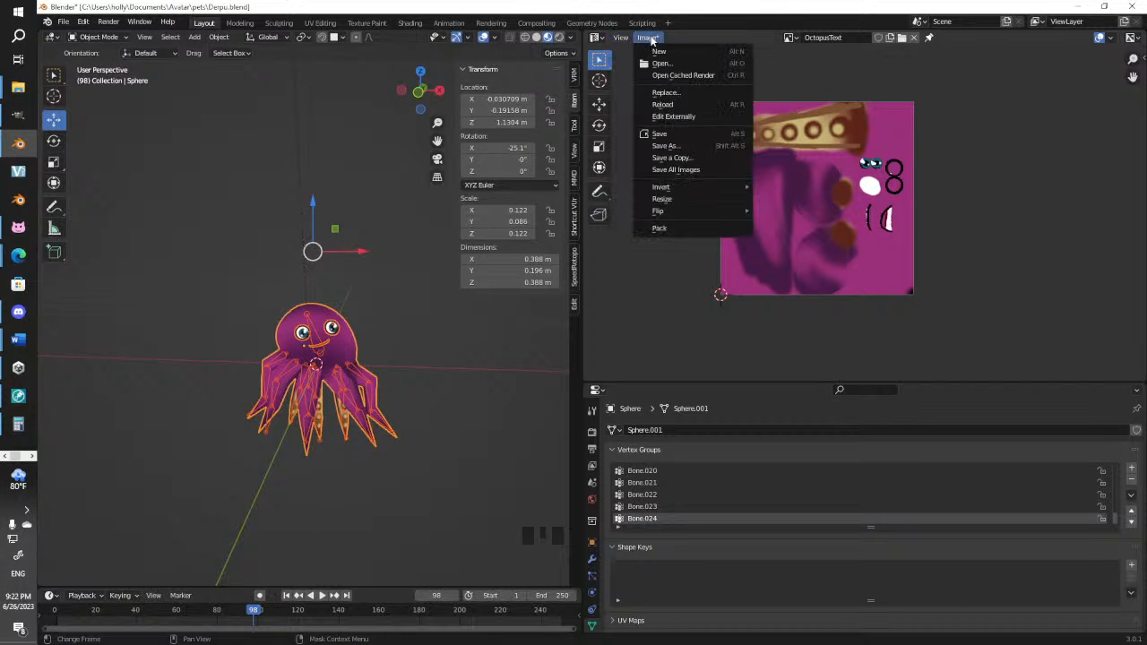
{"action": "left_click", "coordinate": [679, 135]}
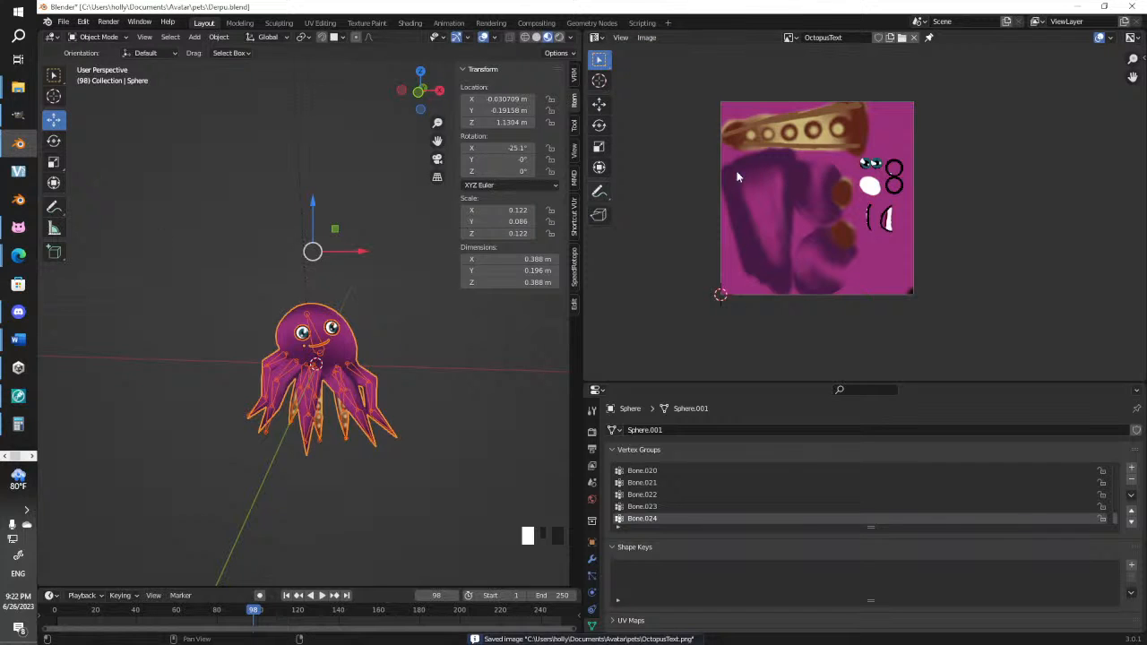
{"action": "left_click", "coordinate": [1080, 7]}
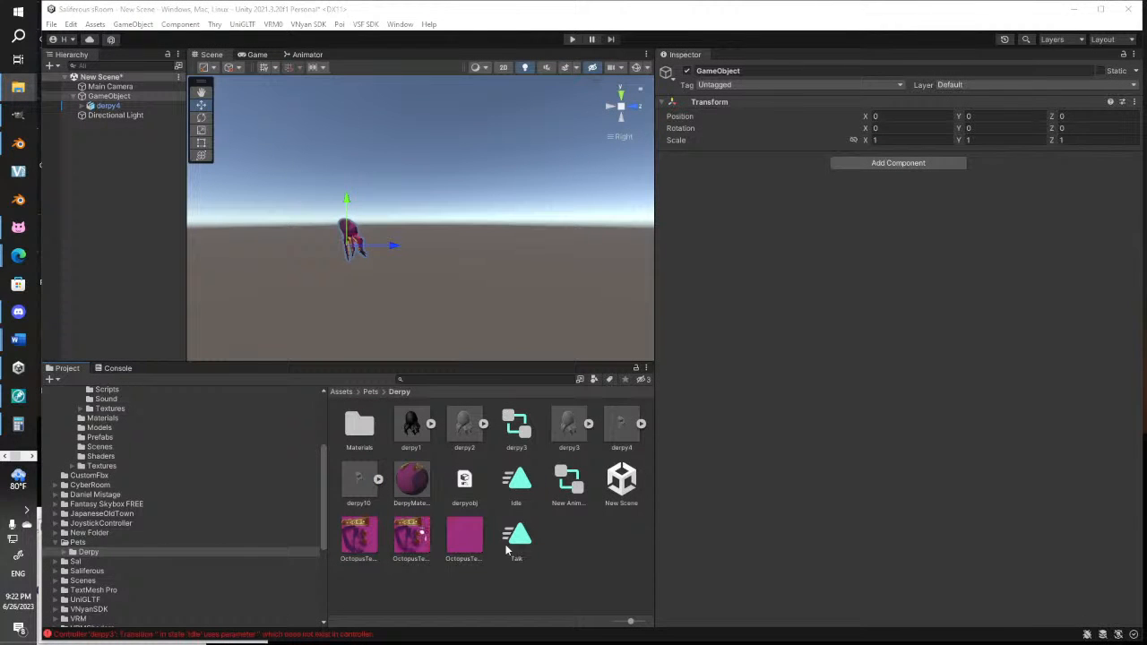
Use the updated octopus texture as DerpyMaterial's albedo and place the derpy10 model in the scene
{"action": "left_click", "coordinate": [411, 482]}
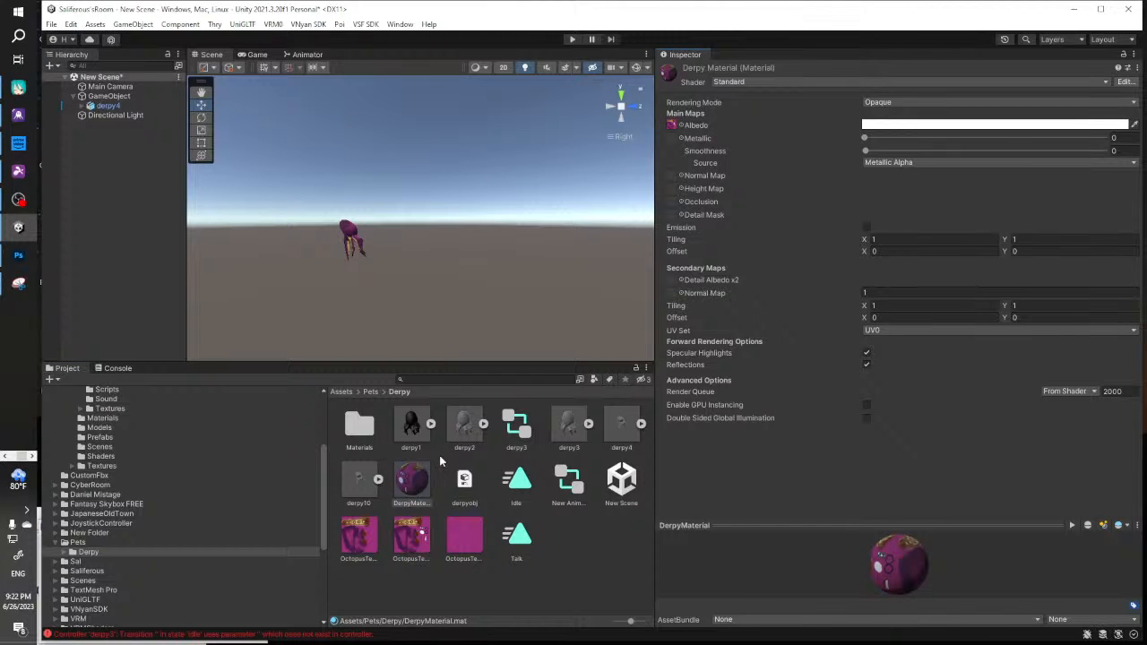
{"action": "left_click_drag", "start_coordinate": [363, 477], "coordinate": [463, 260]}
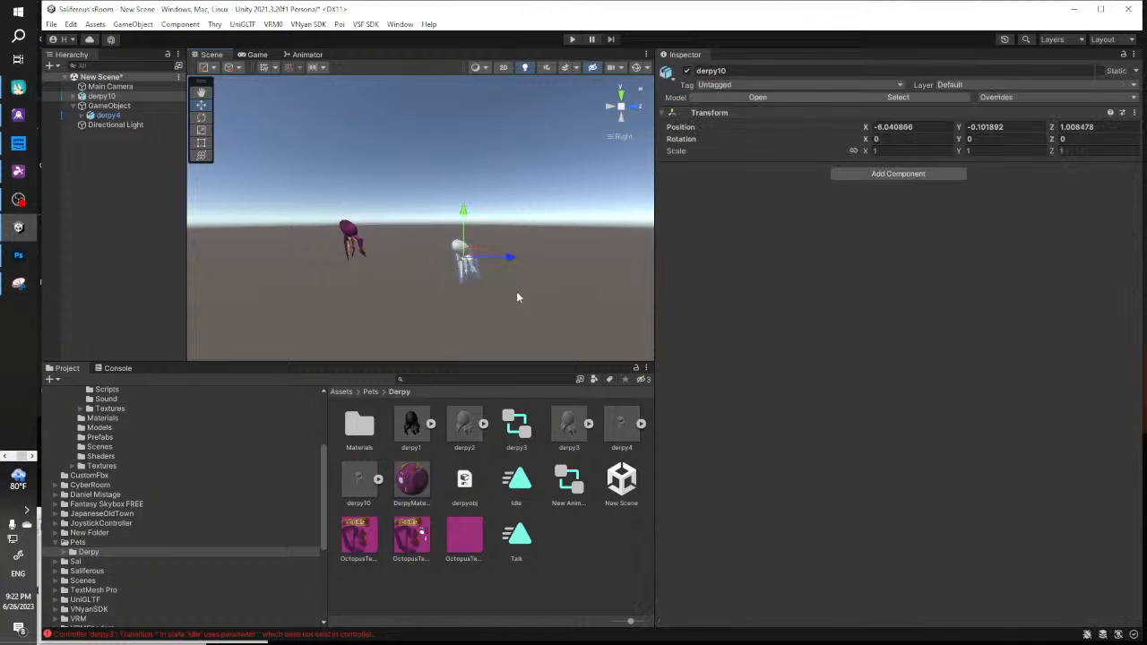
{"action": "left_click", "coordinate": [638, 107]}
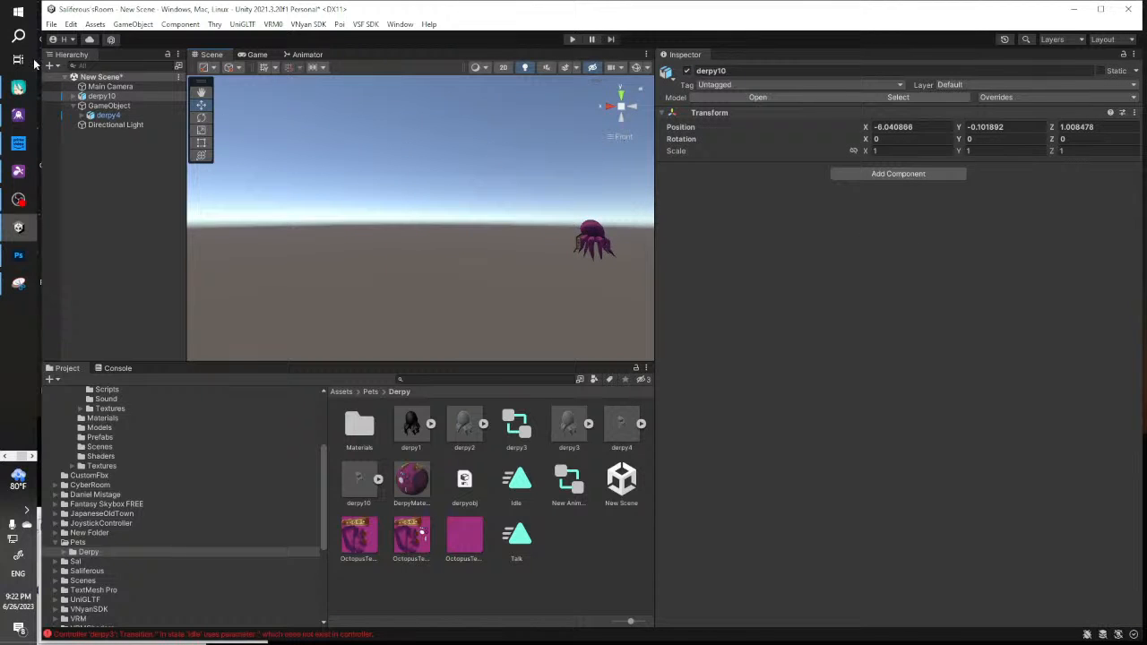
{"action": "left_click", "coordinate": [110, 86]}
{"action": "double_click", "coordinate": [101, 95]}
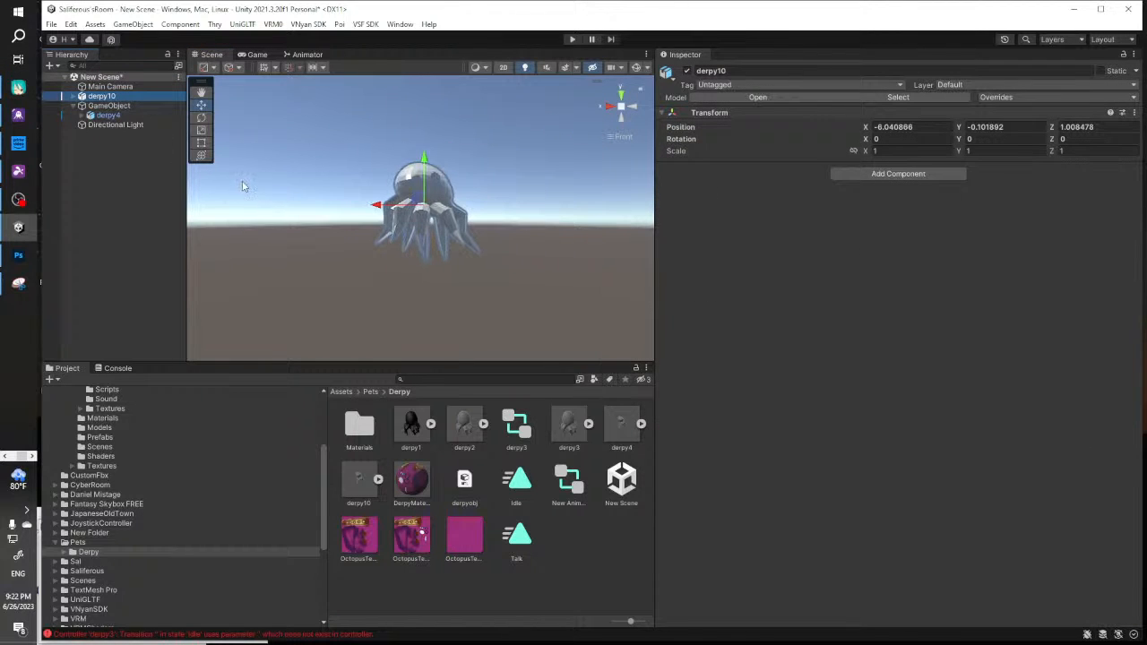
Apply DerpyMaterial to the derpy10 octopus's body, eyes and mouth
{"action": "left_click_drag", "start_coordinate": [427, 159], "coordinate": [426, 137]}
{"action": "key", "text": "ctrl+z"}
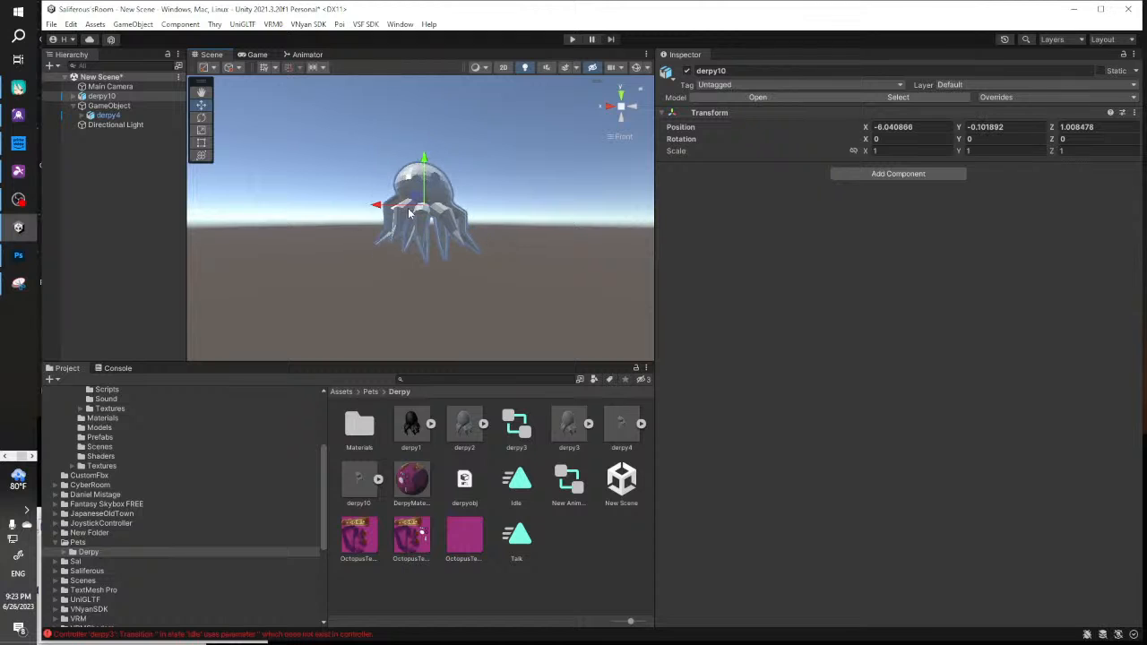
{"action": "left_click_drag", "start_coordinate": [411, 481], "coordinate": [435, 236]}
{"action": "middle_click_drag", "start_coordinate": [435, 237], "coordinate": [426, 193]}
{"action": "right_click_drag", "start_coordinate": [416, 206], "coordinate": [407, 222]}
{"action": "scroll", "coordinate": [440, 200], "scroll_direction": "up", "scroll_amount": 12}
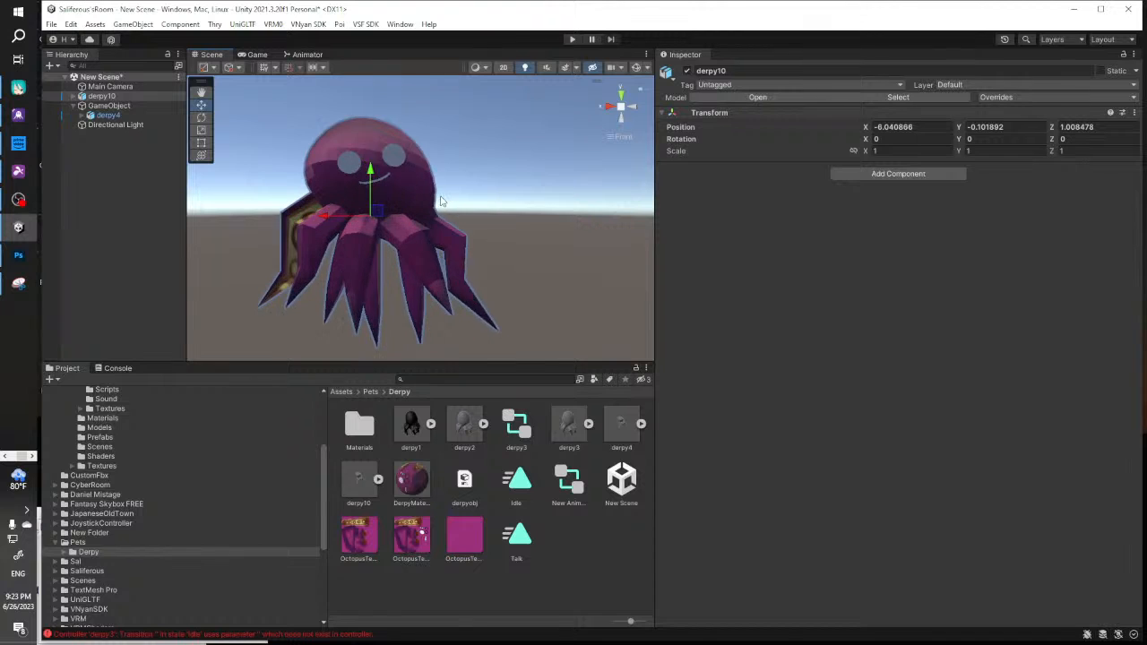
{"action": "middle_click_drag", "start_coordinate": [414, 163], "coordinate": [423, 186], "text": "shift"}
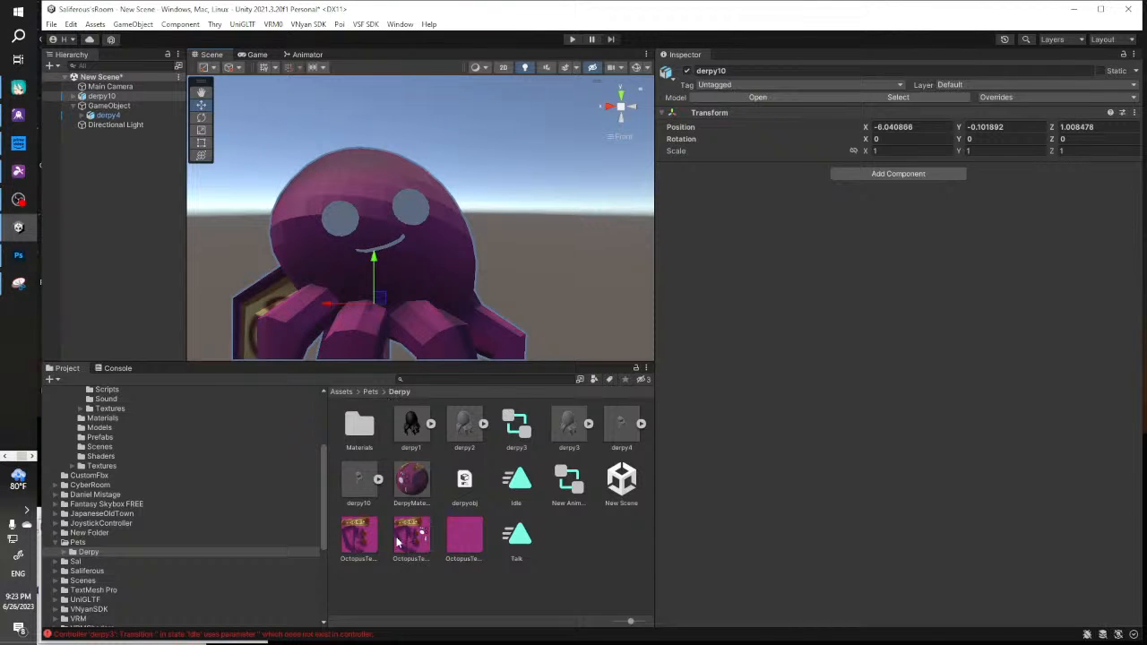
{"action": "left_click_drag", "start_coordinate": [410, 477], "coordinate": [424, 264]}
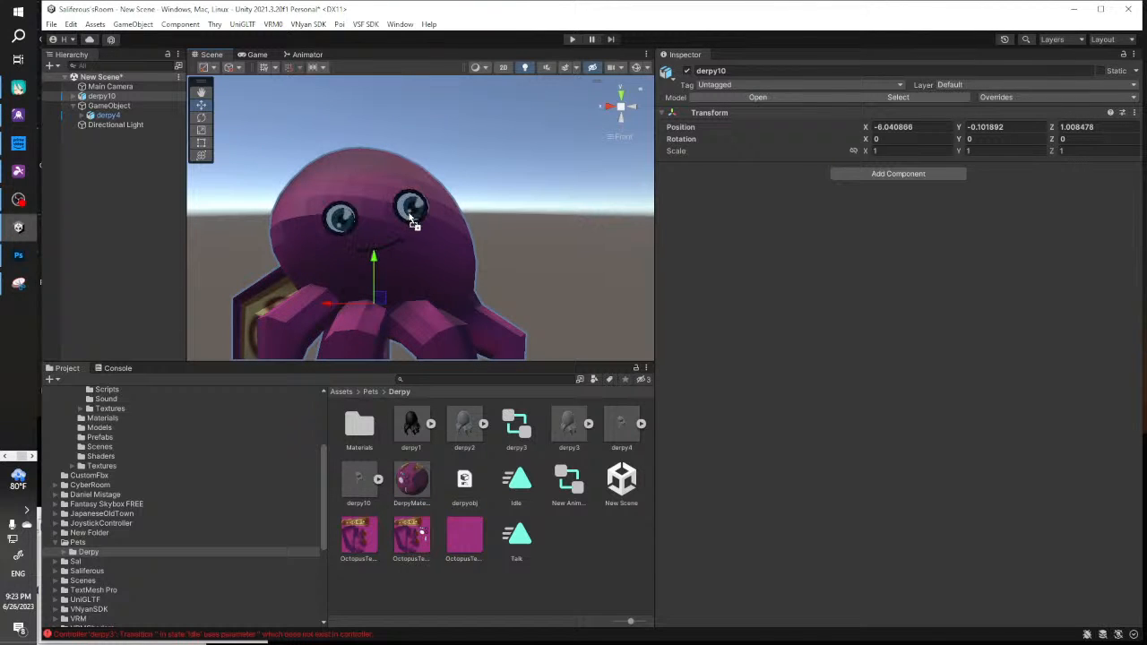
Expand derpy10 in the scene hierarchy and examine the Sphere mesh's Skinned Mesh Renderer properties
{"action": "left_click", "coordinate": [99, 96]}
{"action": "left_click", "coordinate": [74, 96]}
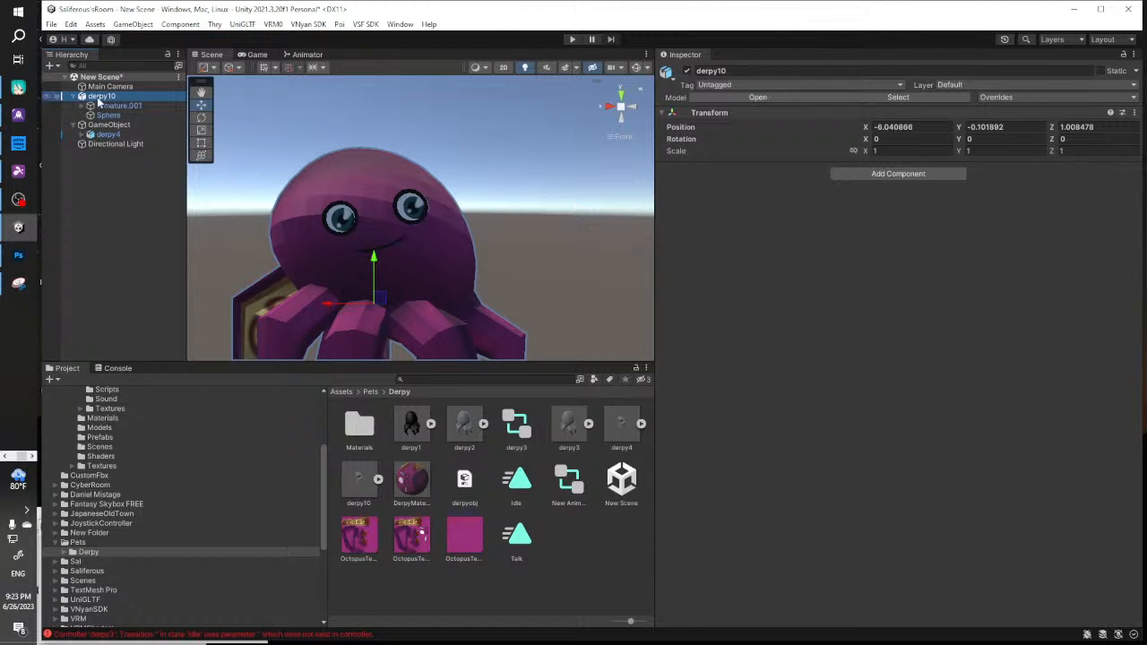
{"action": "left_click", "coordinate": [112, 116]}
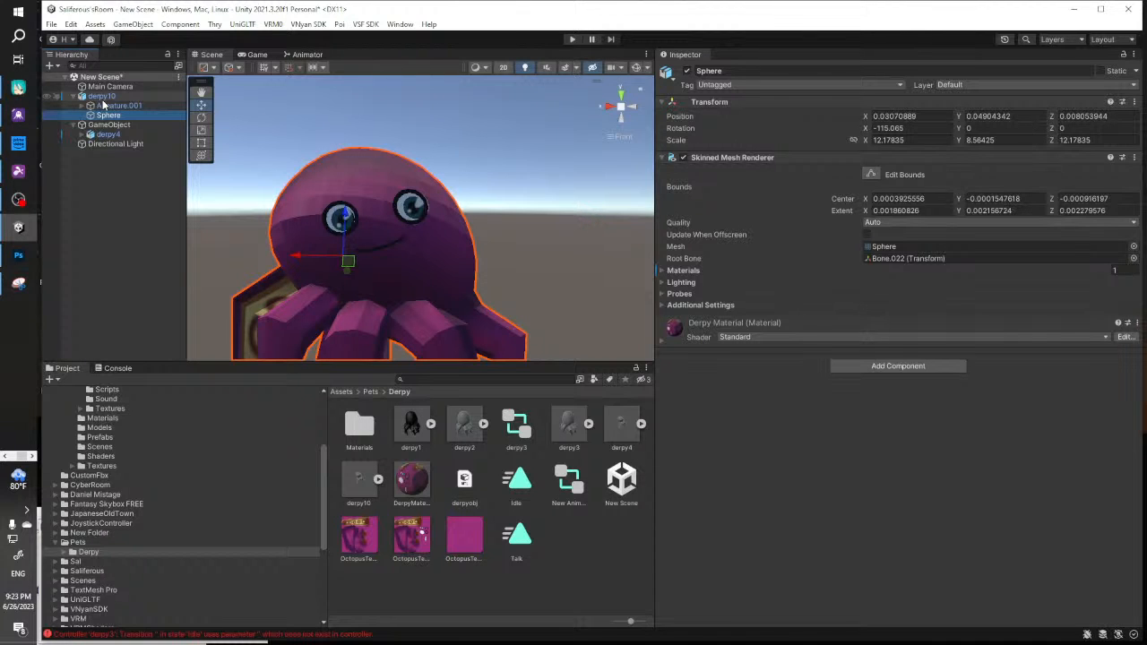
{"action": "left_click", "coordinate": [104, 97]}
{"action": "left_click", "coordinate": [109, 116]}
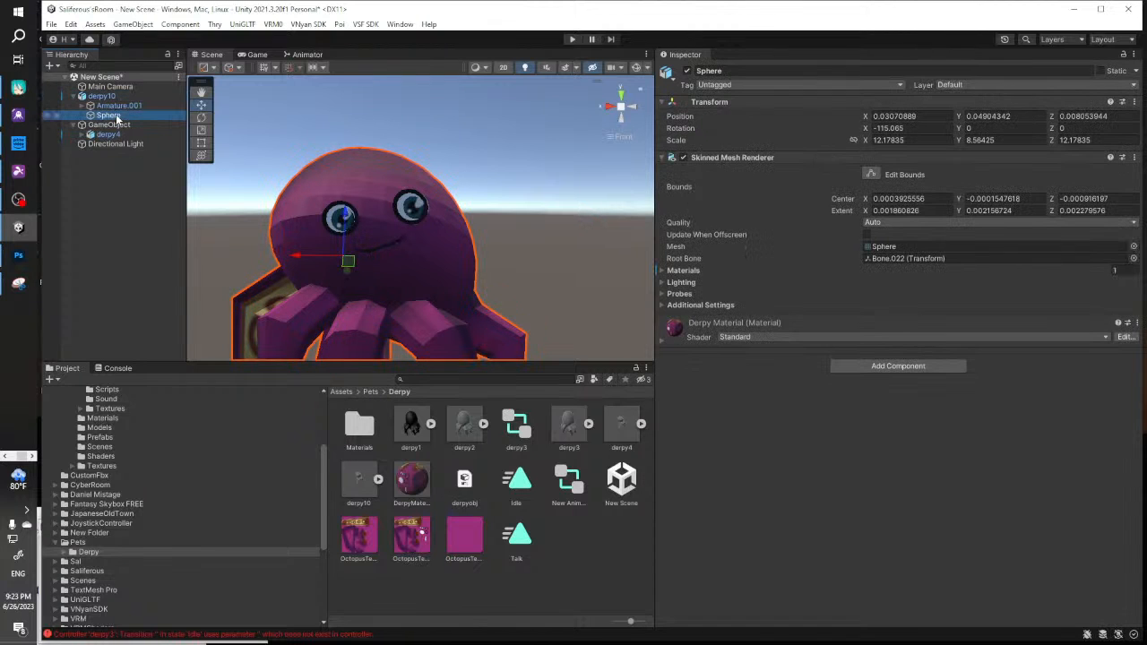
Select the octopus's face Plane mesh and test its m_a blend shape, returning the value to 0
{"action": "left_click", "coordinate": [347, 213]}
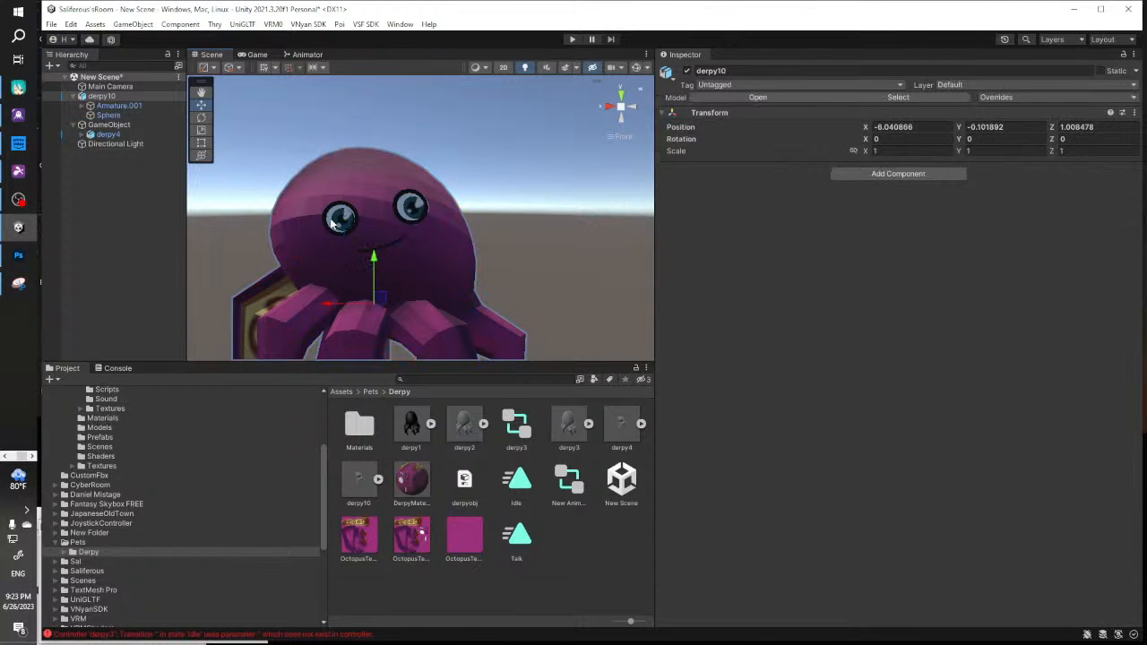
{"action": "left_click", "coordinate": [337, 226]}
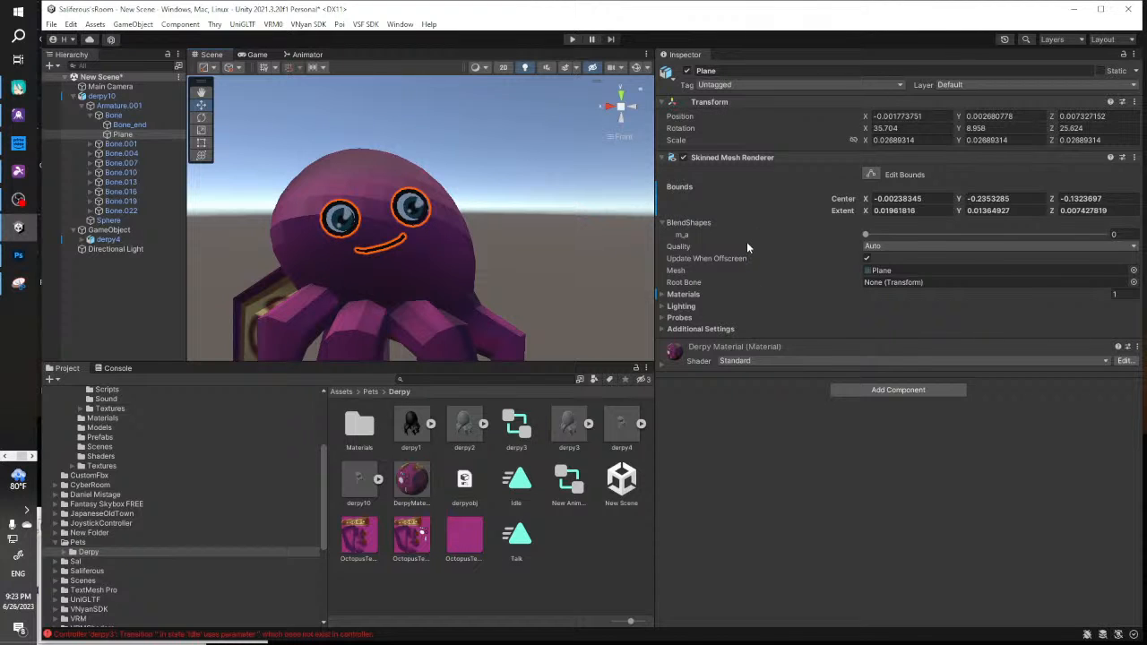
{"action": "left_click", "coordinate": [694, 237]}
{"action": "left_click_drag", "start_coordinate": [867, 240], "coordinate": [689, 226]}
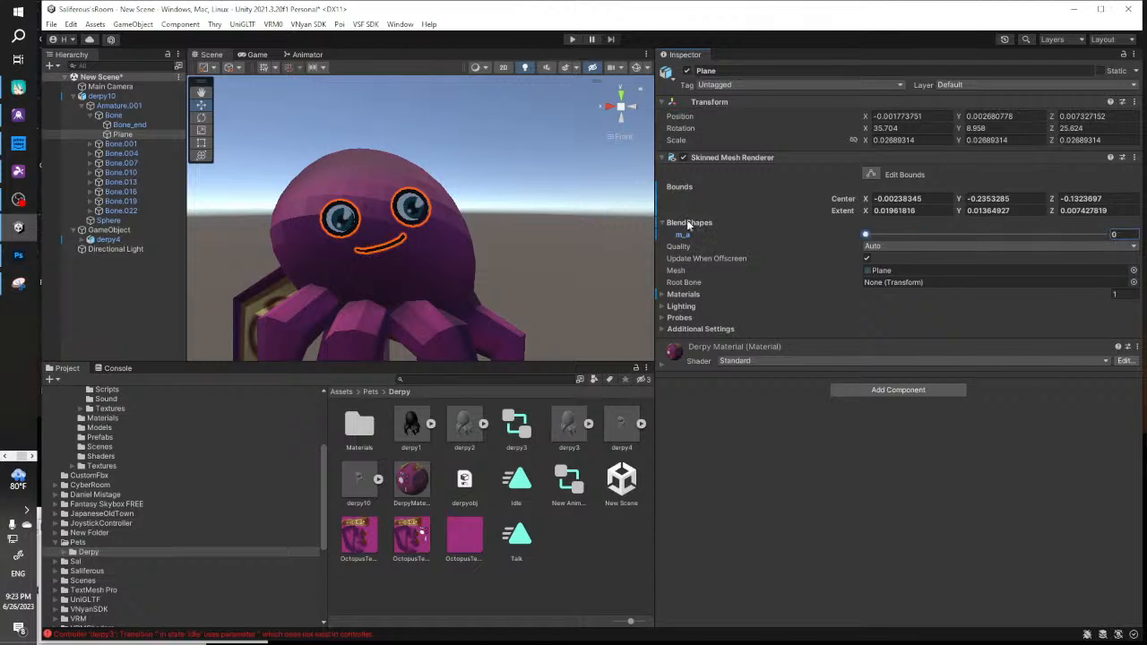
Add a VRM Spring Bone component to derpy10 and create eight empty root bone elements in it
{"action": "left_click", "coordinate": [91, 115]}
{"action": "left_click", "coordinate": [98, 95]}
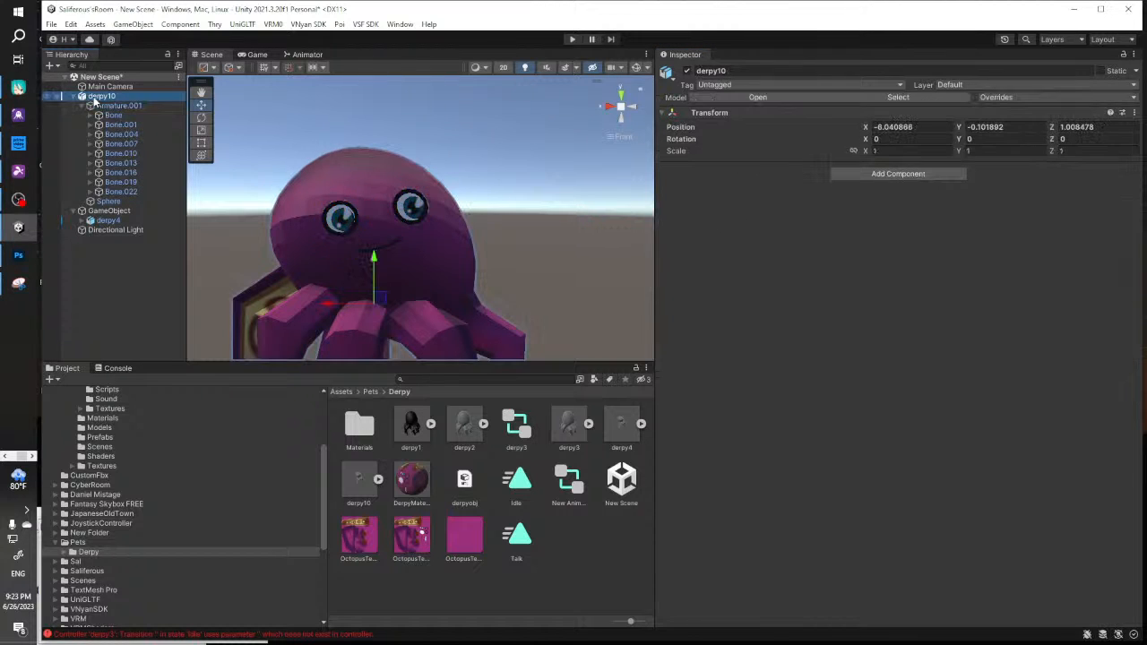
{"action": "left_click", "coordinate": [862, 173]}
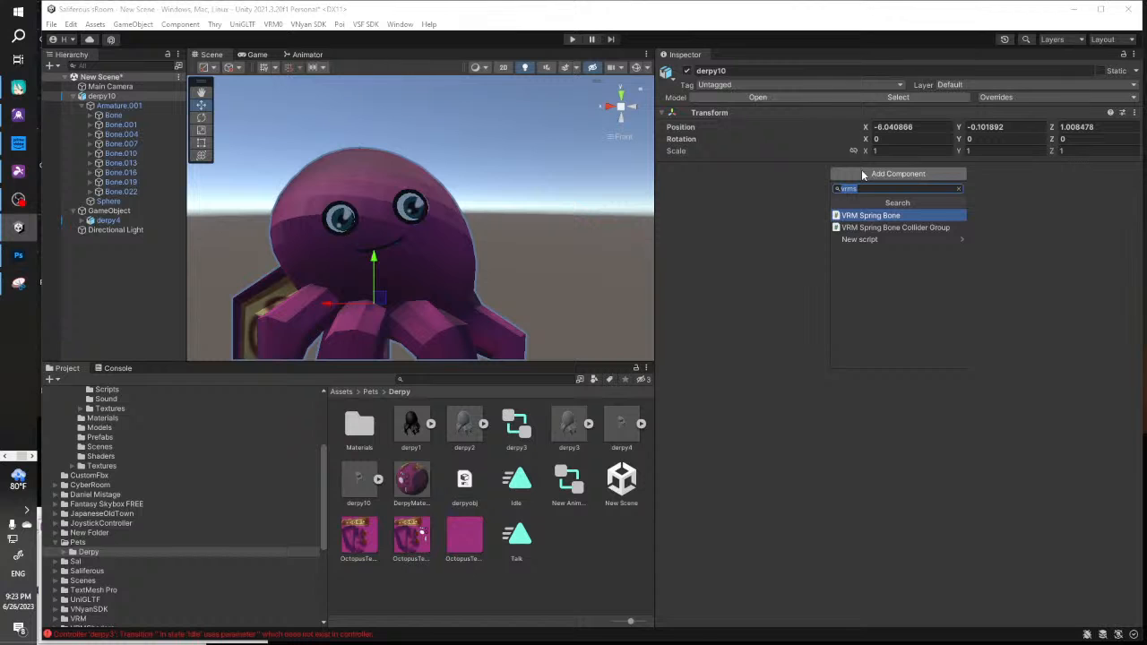
{"action": "left_click", "coordinate": [885, 216]}
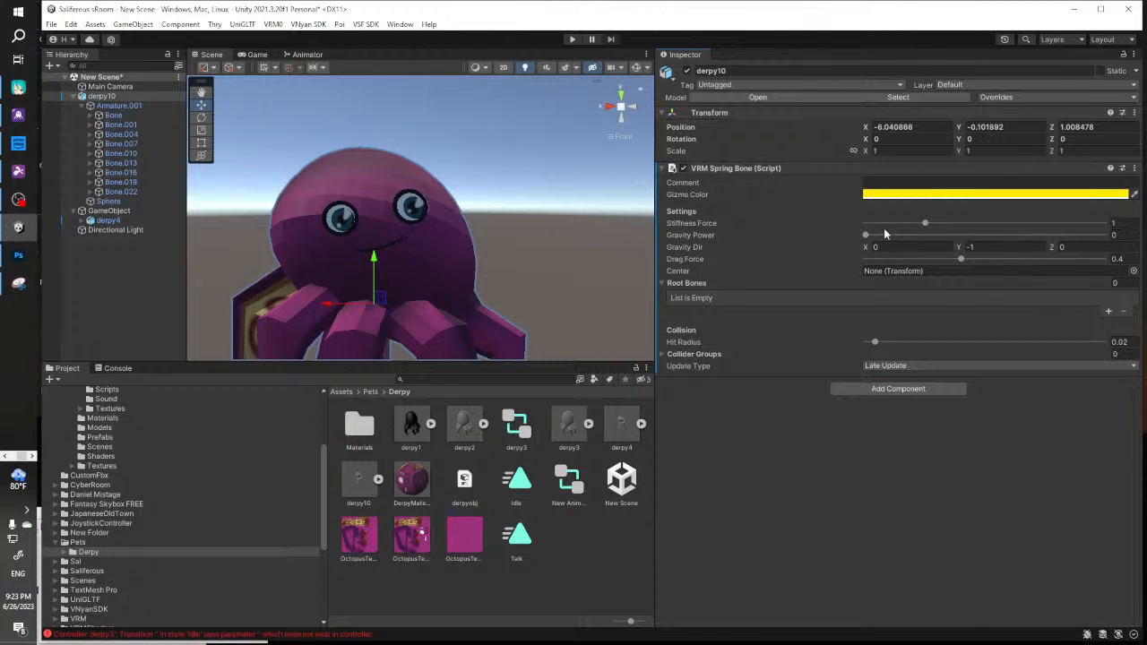
{"action": "left_click", "coordinate": [1109, 311]}
{"action": "left_click", "coordinate": [1109, 311]}
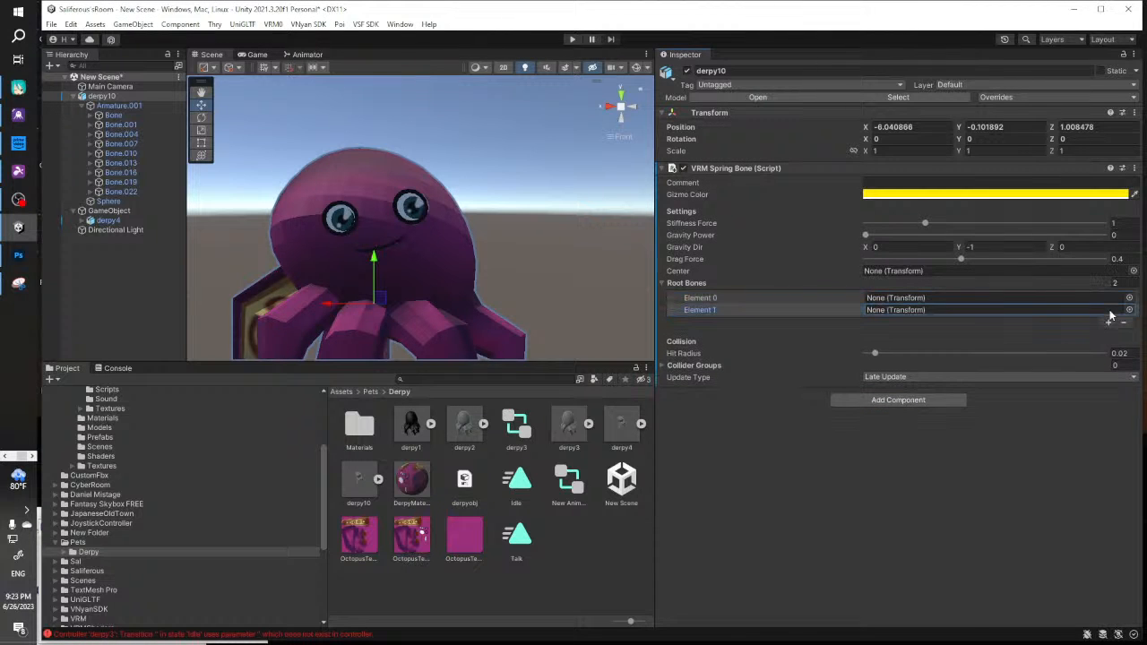
{"action": "left_click", "coordinate": [1108, 322]}
{"action": "left_click", "coordinate": [1109, 333]}
{"action": "left_click", "coordinate": [1109, 345]}
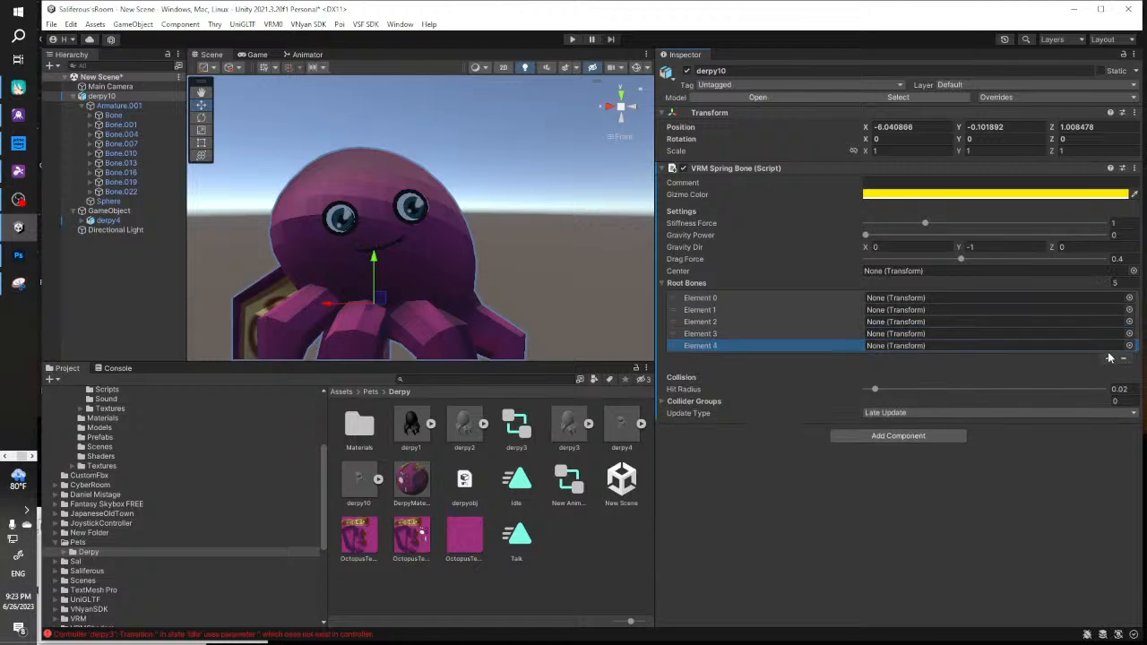
{"action": "left_click", "coordinate": [1108, 358]}
{"action": "left_click", "coordinate": [1108, 370]}
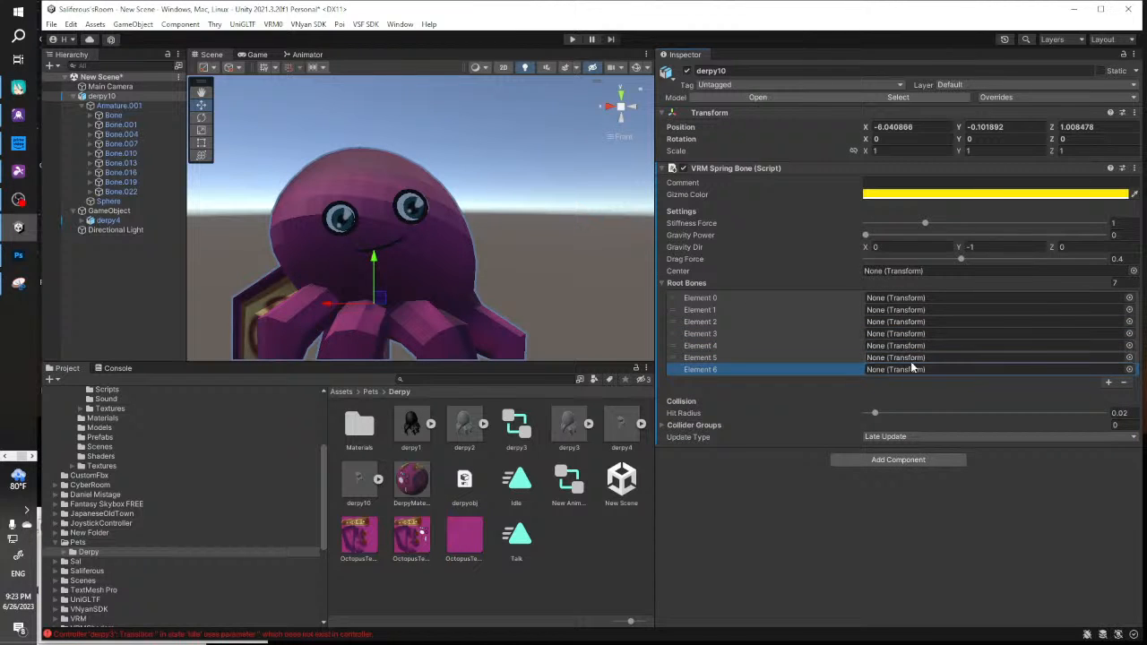
{"action": "left_click", "coordinate": [1109, 383]}
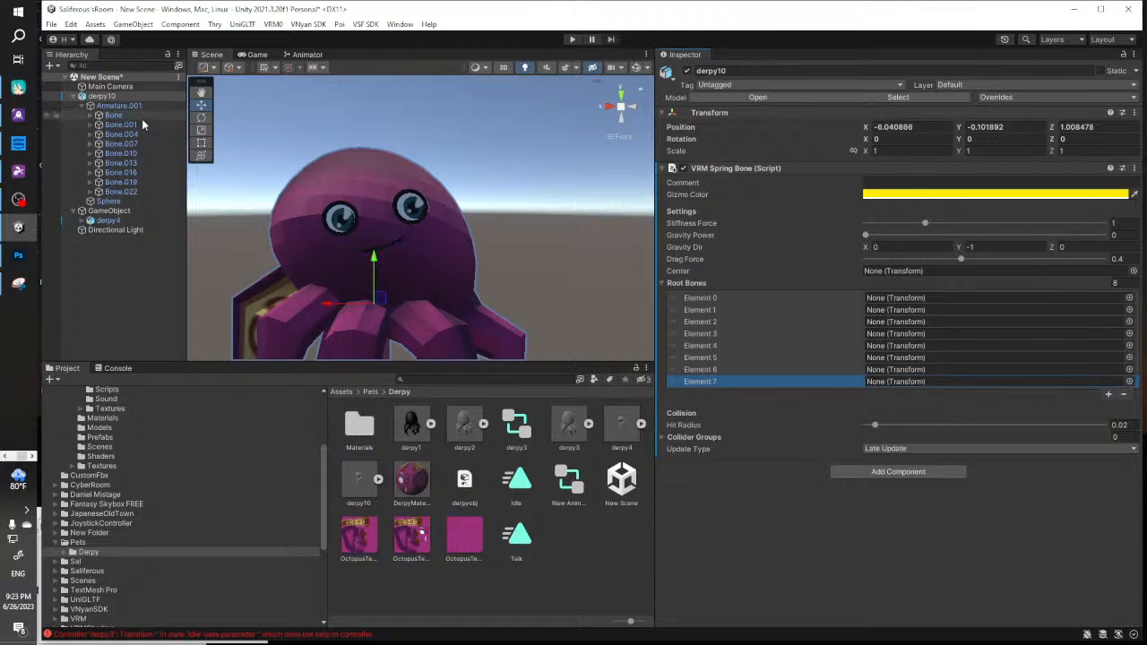
Assign Bone.001, Bone.004, Bone.007, Bone.010, Bone.013, Bone.016, Bone.019 and Bone.022 to root bone elements 0 through 7
{"action": "left_click_drag", "start_coordinate": [122, 131], "coordinate": [892, 297]}
{"action": "left_click_drag", "start_coordinate": [131, 133], "coordinate": [914, 310]}
{"action": "left_click_drag", "start_coordinate": [116, 144], "coordinate": [916, 327]}
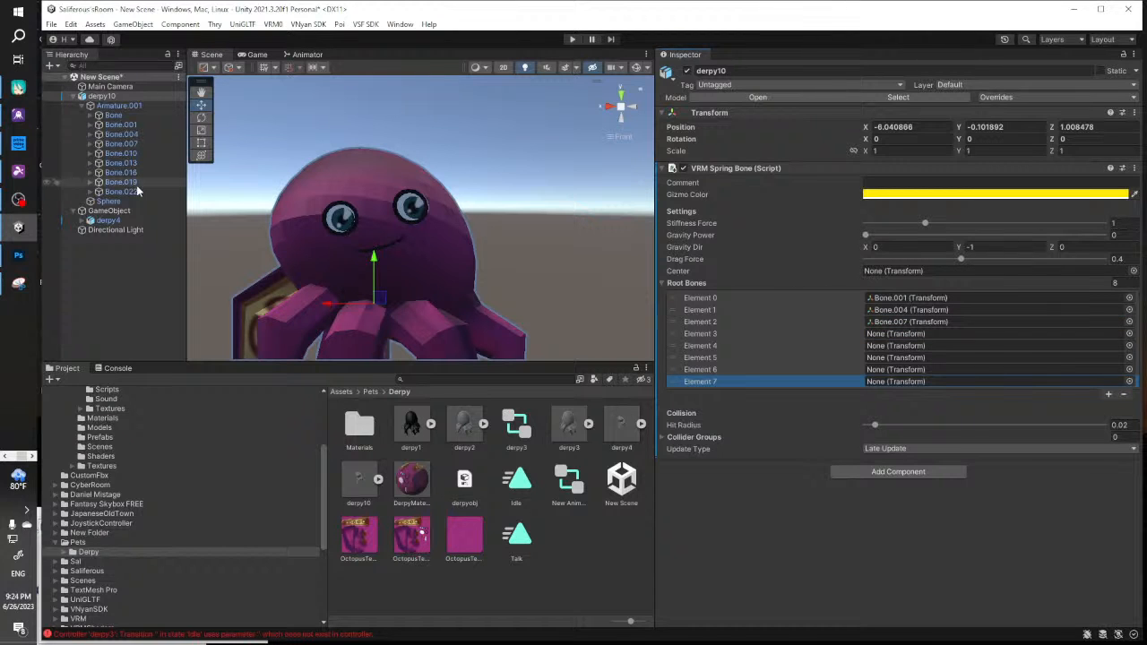
{"action": "left_click_drag", "start_coordinate": [121, 154], "coordinate": [949, 335]}
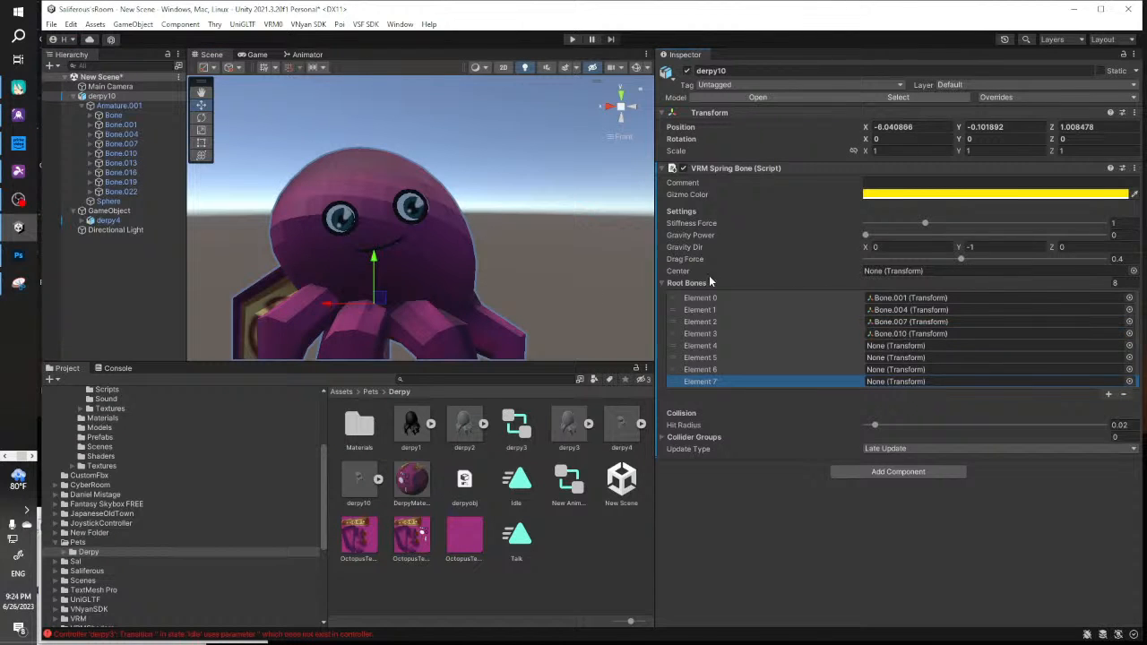
{"action": "left_click_drag", "start_coordinate": [126, 163], "coordinate": [955, 345]}
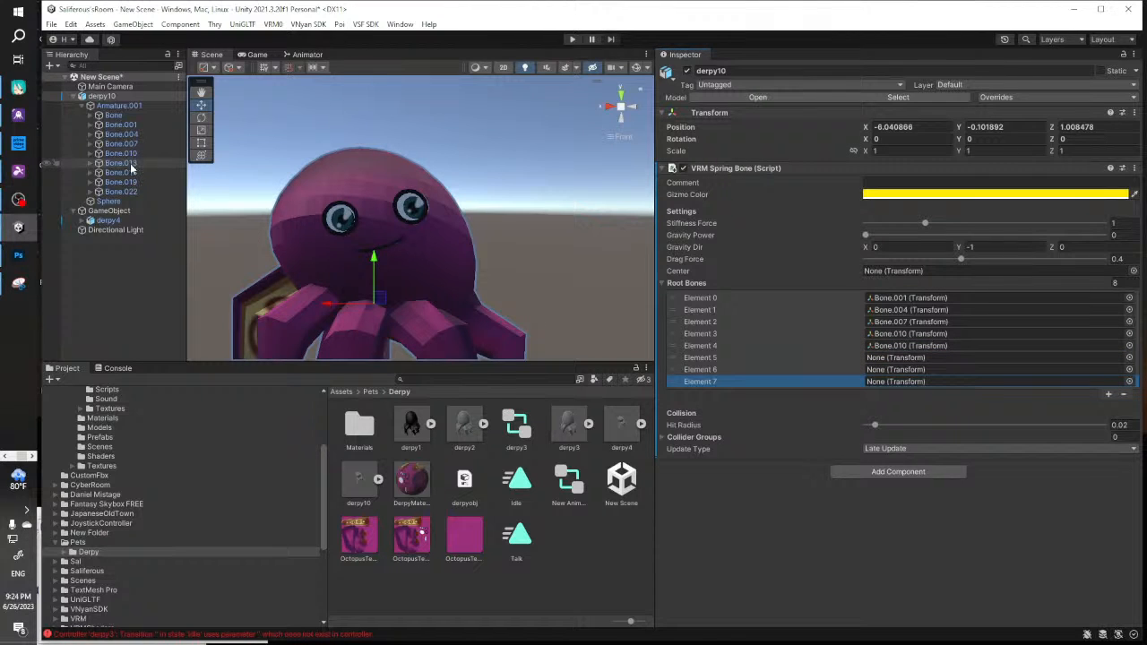
{"action": "left_click_drag", "start_coordinate": [125, 162], "coordinate": [893, 348]}
{"action": "left_click_drag", "start_coordinate": [131, 173], "coordinate": [903, 360]}
{"action": "left_click_drag", "start_coordinate": [122, 182], "coordinate": [985, 371]}
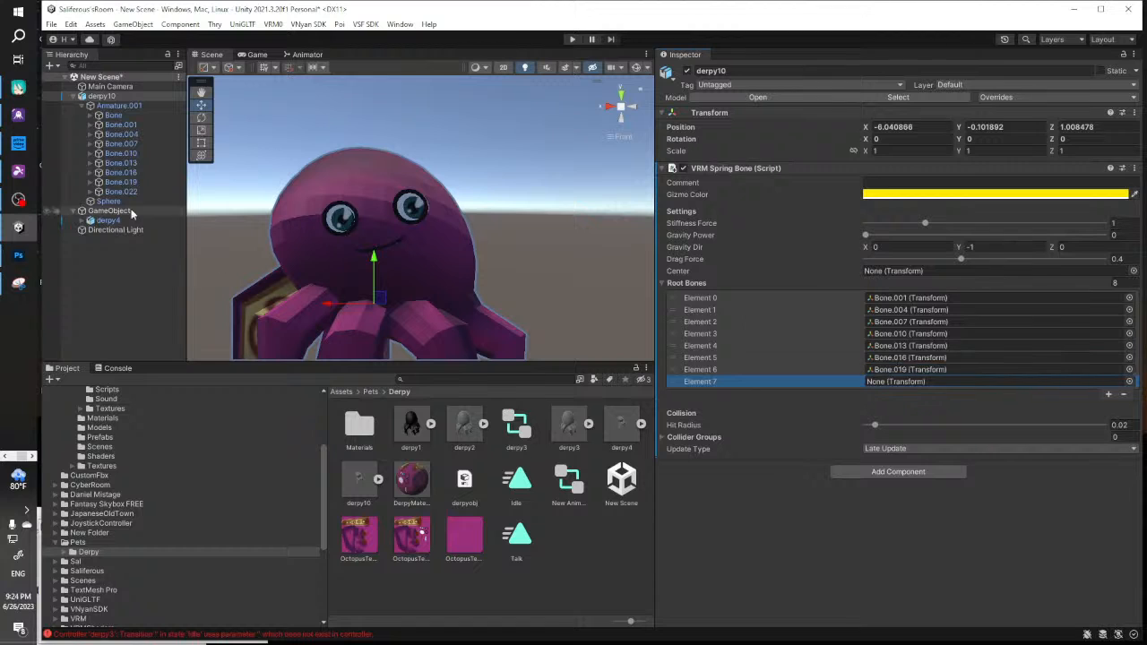
{"action": "left_click_drag", "start_coordinate": [121, 191], "coordinate": [950, 382]}
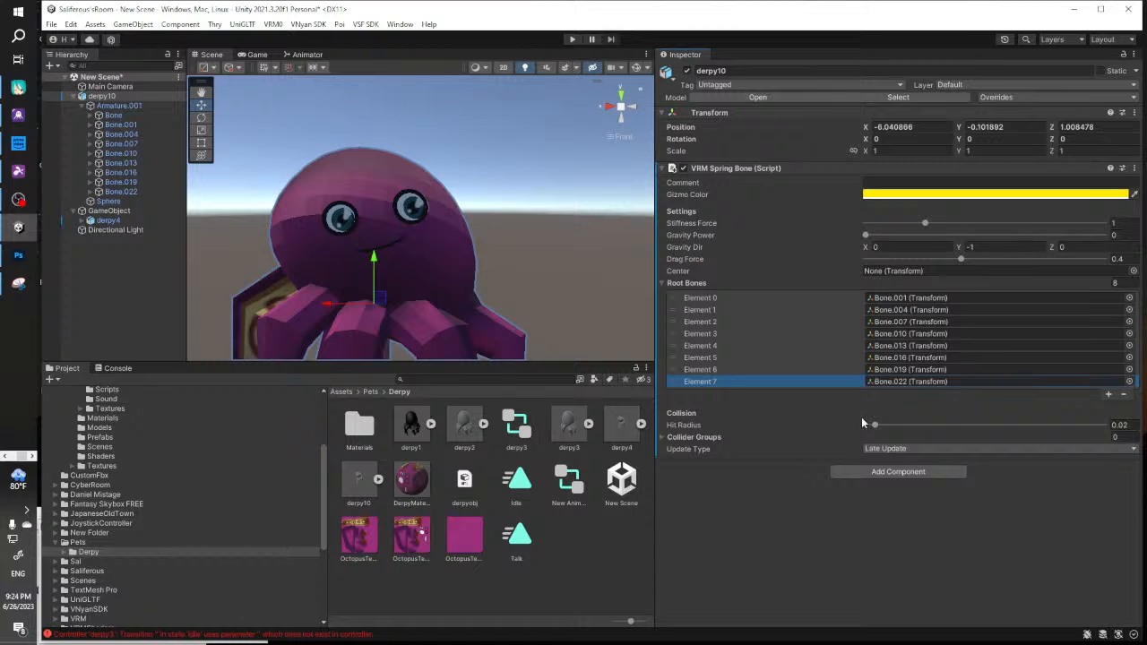
Set the spring bone's hit radius to about 0.114, gravity power to 2, and stiffness force and drag force to 0
{"action": "left_click_drag", "start_coordinate": [879, 424], "coordinate": [920, 424]}
{"action": "left_click_drag", "start_coordinate": [866, 236], "coordinate": [1104, 235]}
{"action": "left_click_drag", "start_coordinate": [963, 259], "coordinate": [744, 263]}
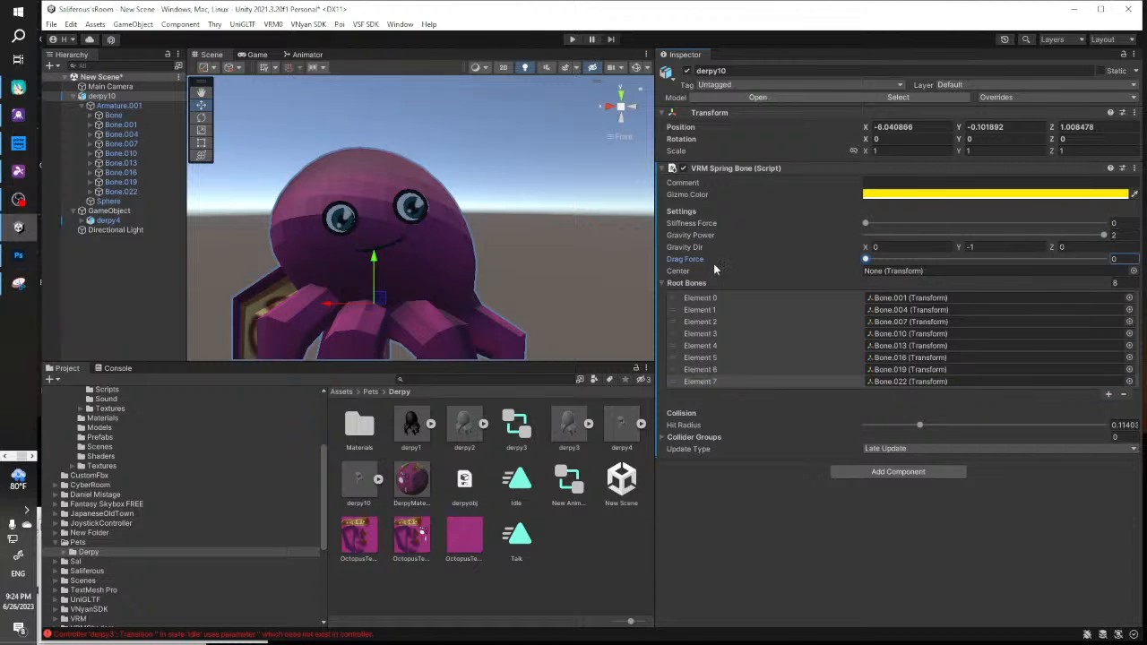
Raise derpy10 in the scene to a Y position of -0.0645 and keep the spring bone's update type at Late Update
{"action": "left_click_drag", "start_coordinate": [371, 260], "coordinate": [356, 224]}
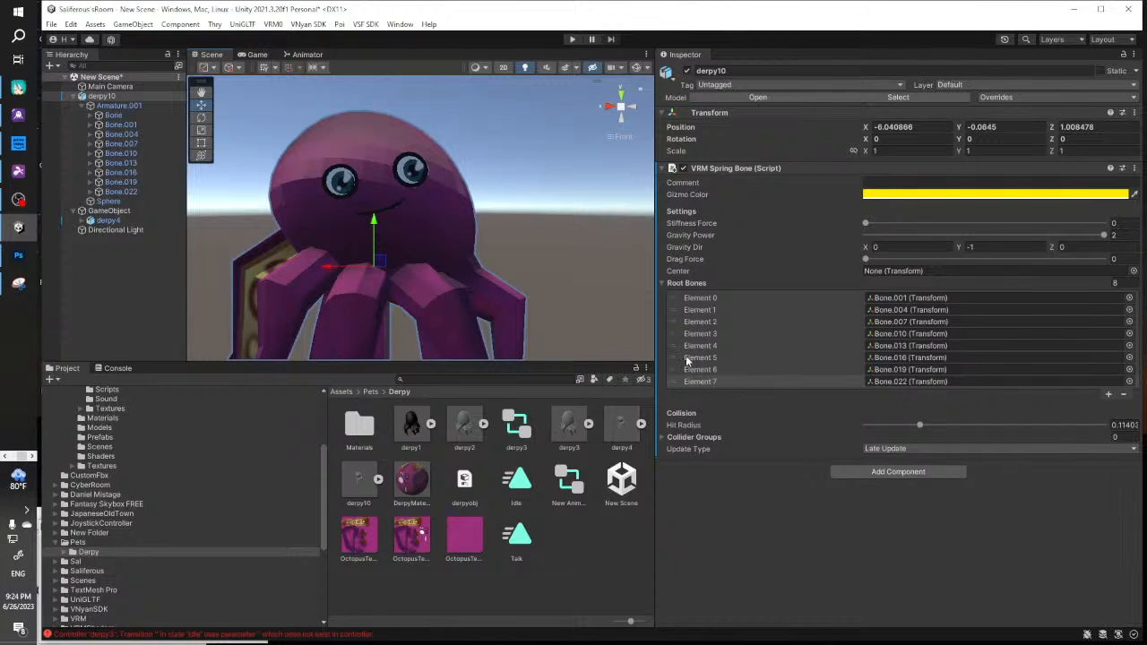
{"action": "left_click", "coordinate": [896, 449]}
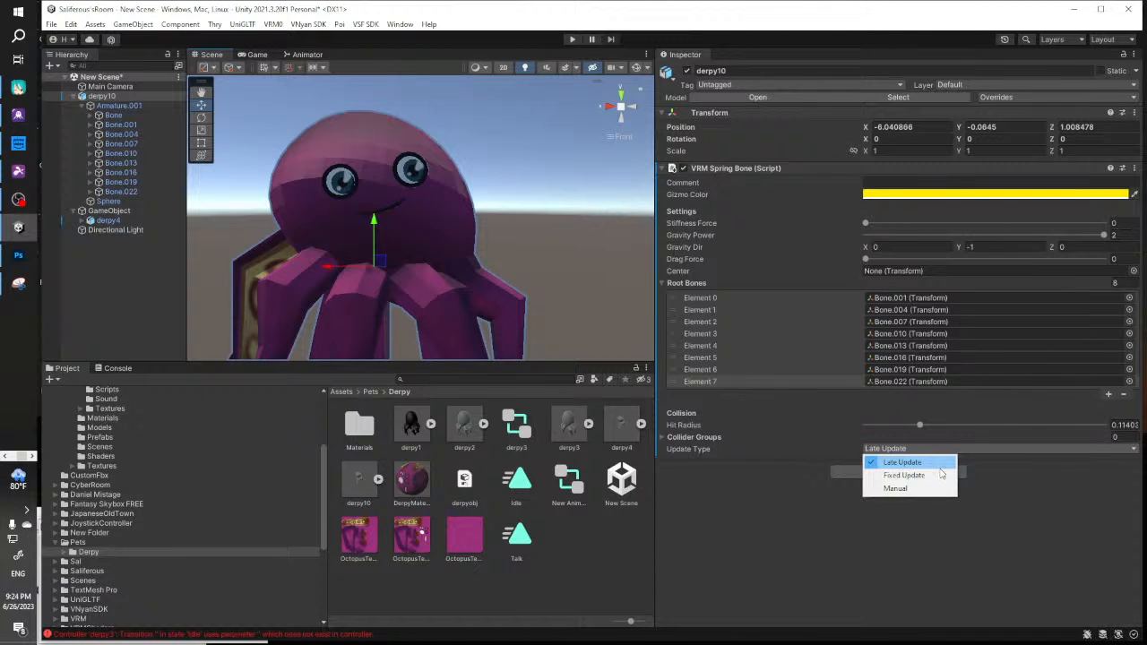
{"action": "left_click", "coordinate": [1050, 459]}
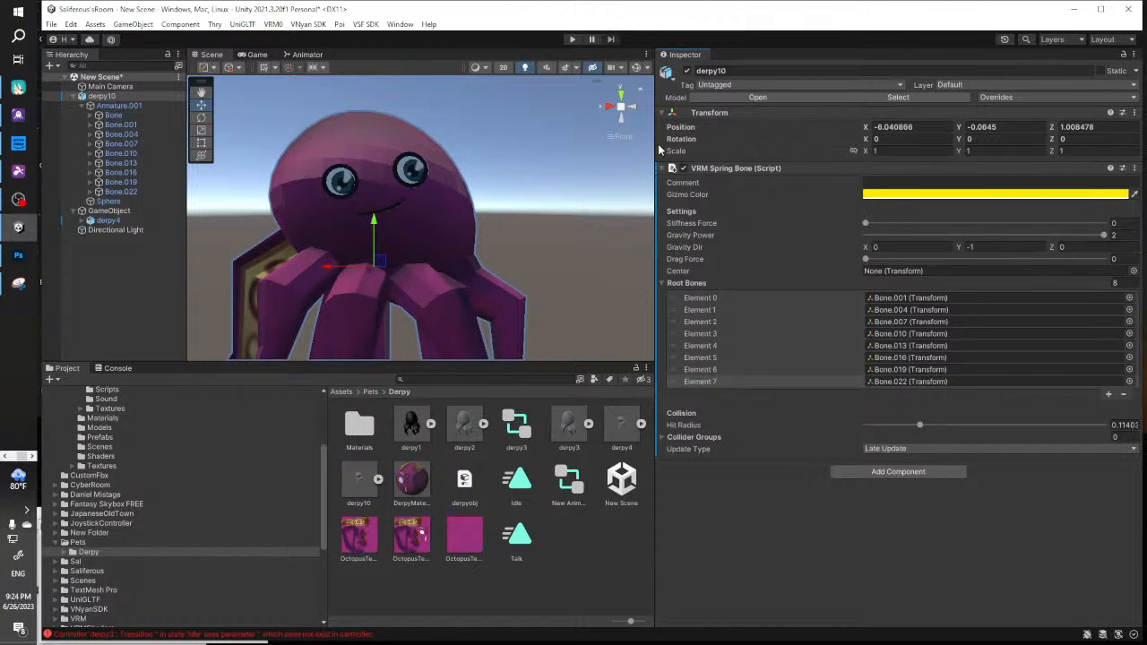
Add a second VRM Spring Bone component to derpy10 and expand its settings, with the first one collapsed
{"action": "left_click", "coordinate": [867, 169]}
{"action": "left_click", "coordinate": [868, 190]}
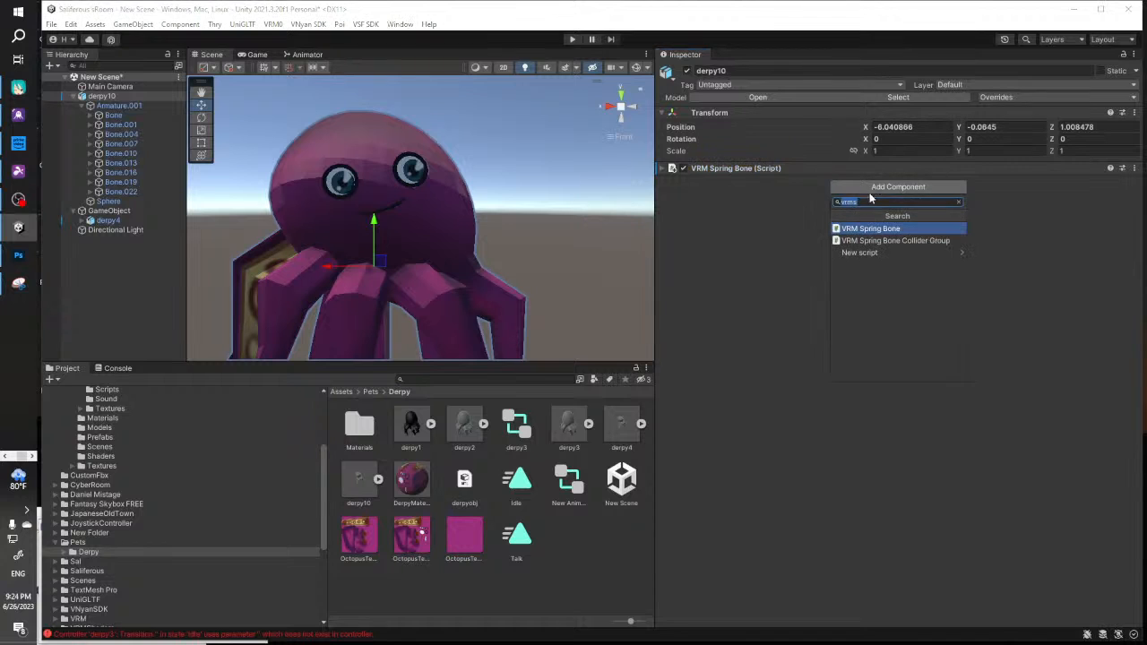
{"action": "left_click", "coordinate": [897, 229]}
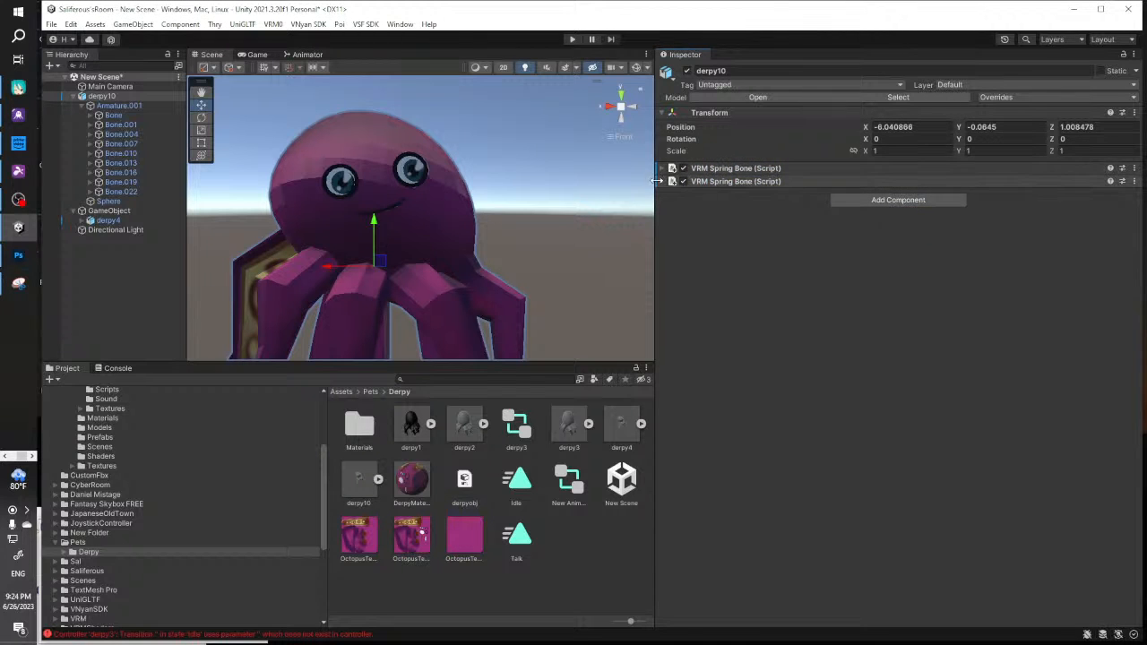
{"action": "left_click", "coordinate": [723, 181]}
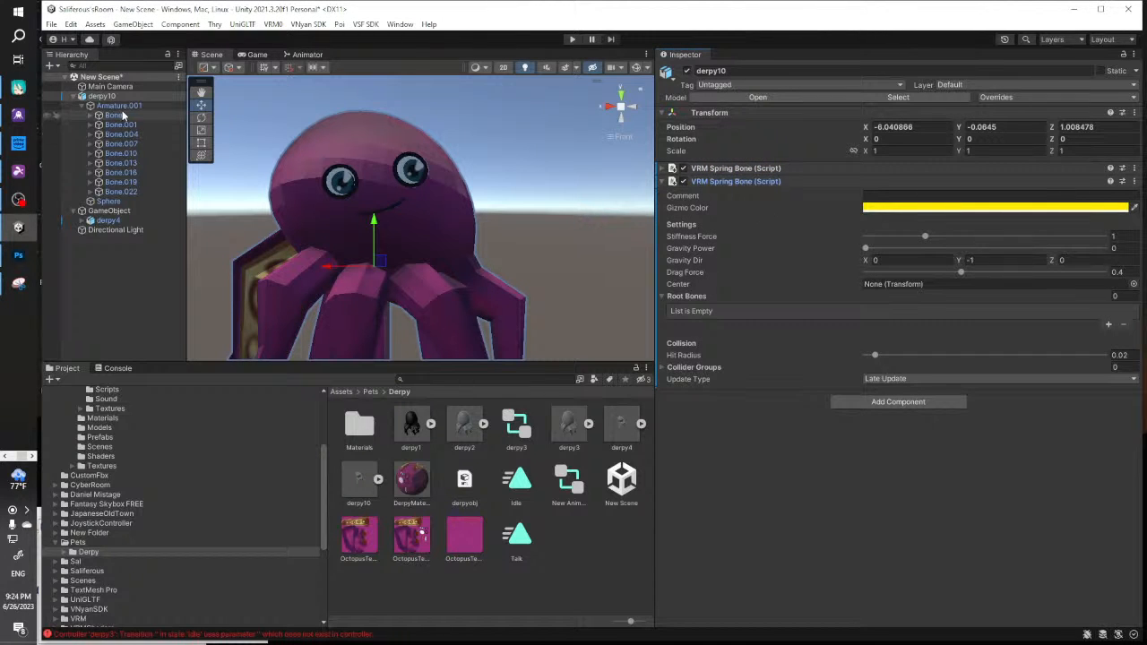
{"action": "left_click_drag", "start_coordinate": [814, 225], "coordinate": [131, 119]}
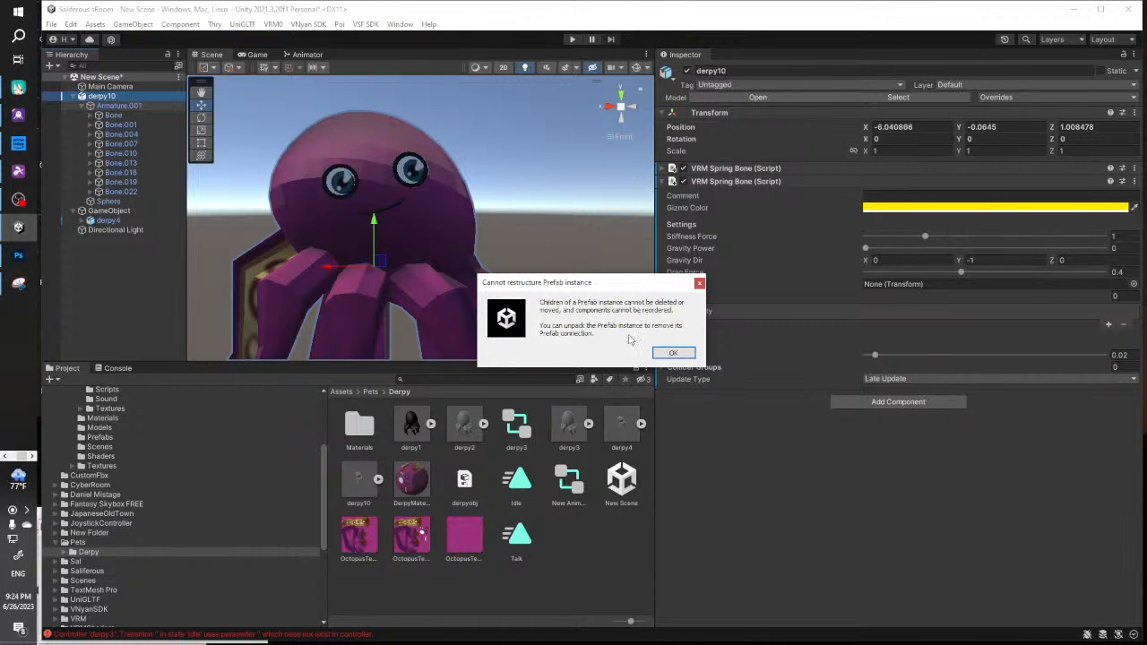
{"action": "left_click", "coordinate": [700, 283]}
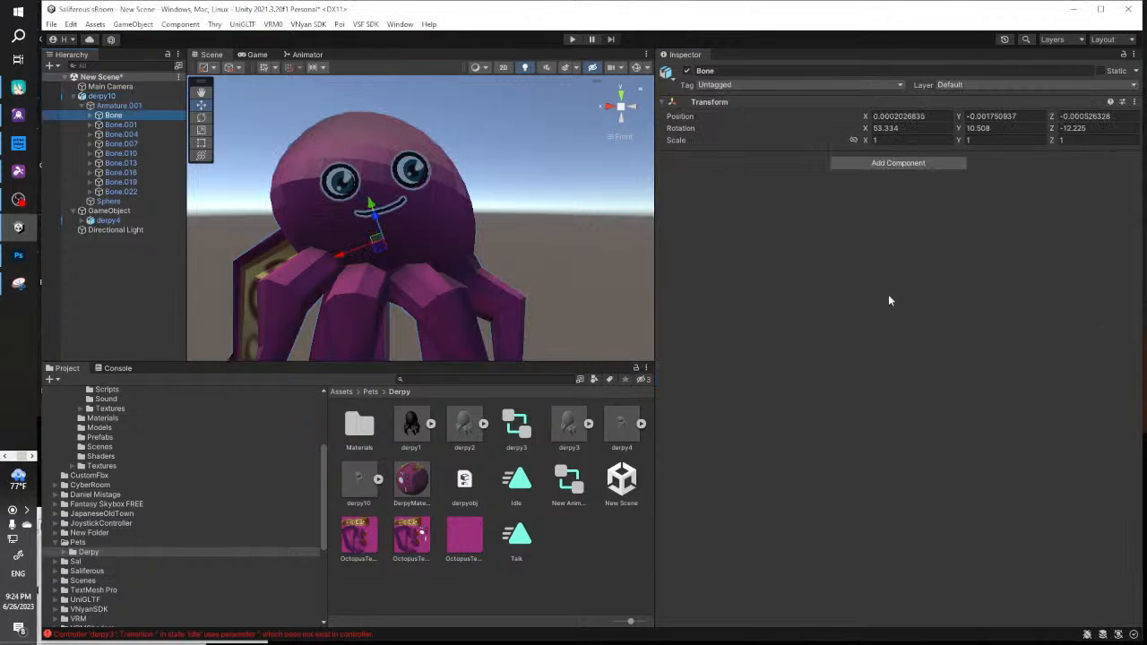
{"action": "left_click", "coordinate": [108, 107]}
{"action": "left_click", "coordinate": [103, 88]}
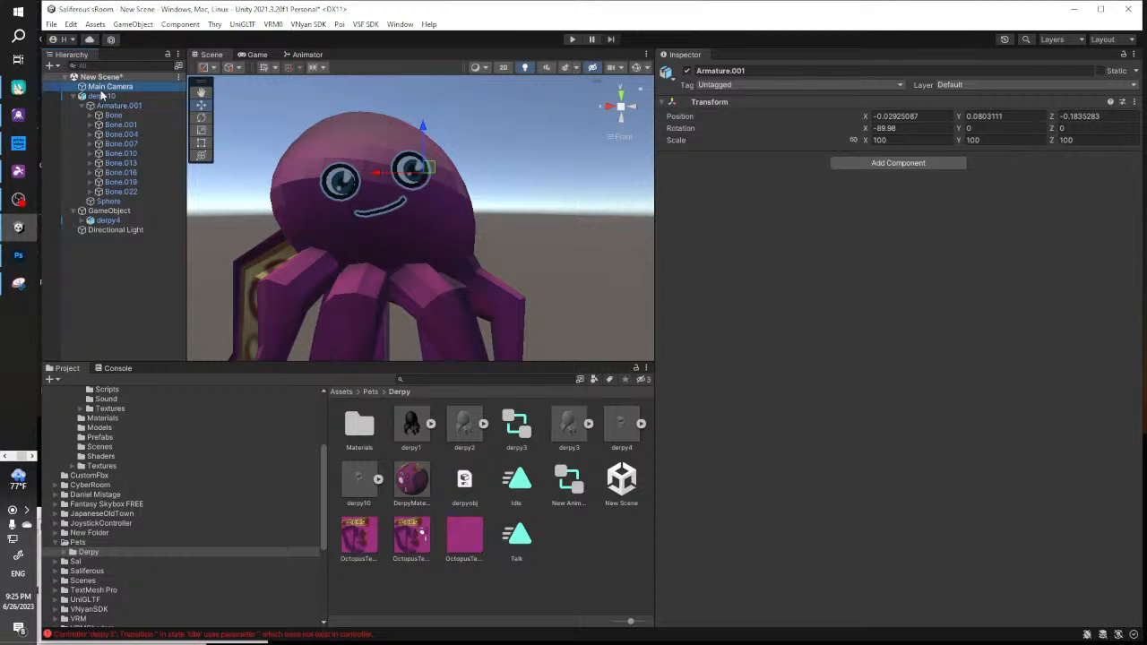
{"action": "key", "text": "Down"}
{"action": "key", "text": "Down"}
{"action": "key", "text": "Down"}
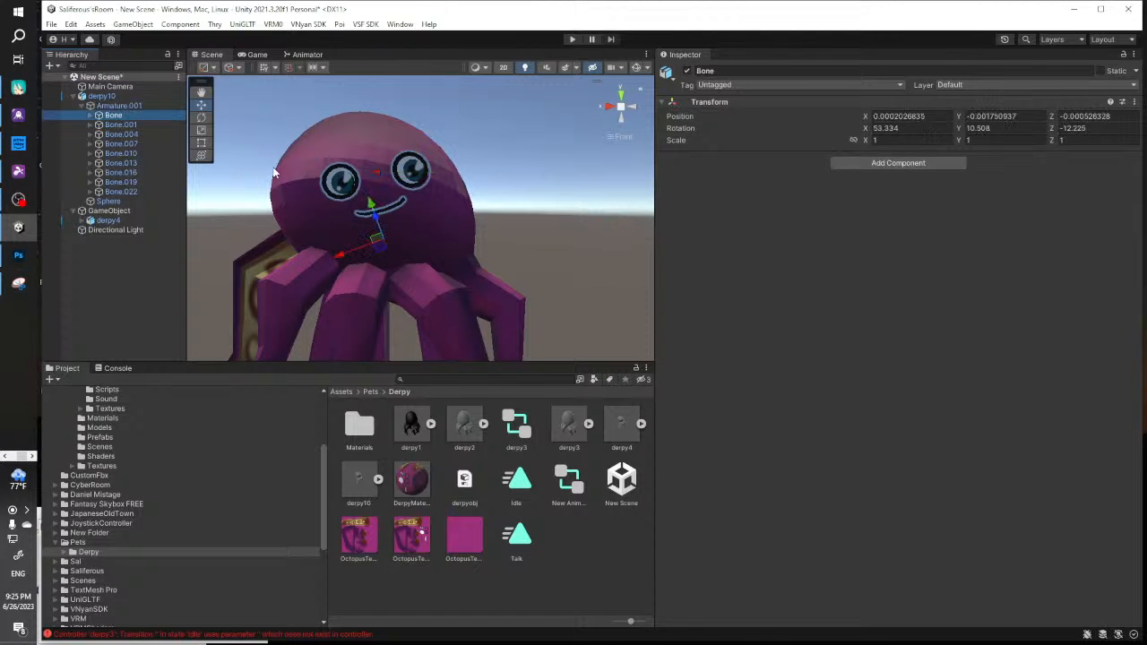
{"action": "key", "text": "Up"}
{"action": "key", "text": "Up"}
Assign Bone as the second spring bone's root bone, with stiffness force about 2.735 and drag force 0.46
{"action": "scroll", "coordinate": [812, 274], "scroll_direction": "down", "scroll_amount": 2}
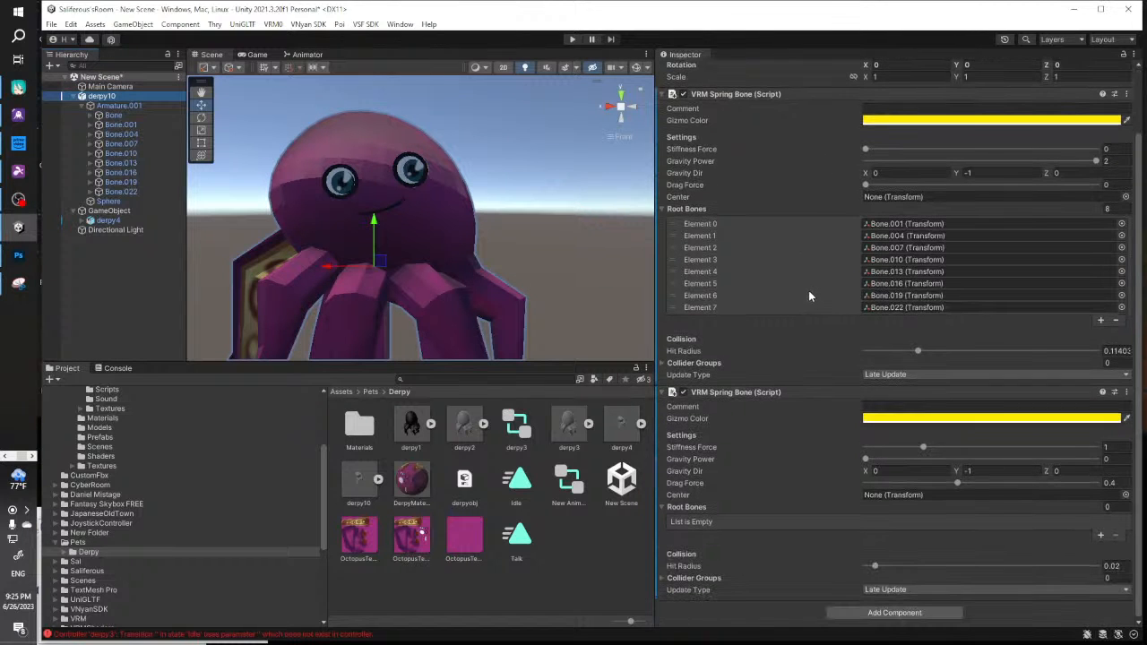
{"action": "left_click", "coordinate": [1102, 535]}
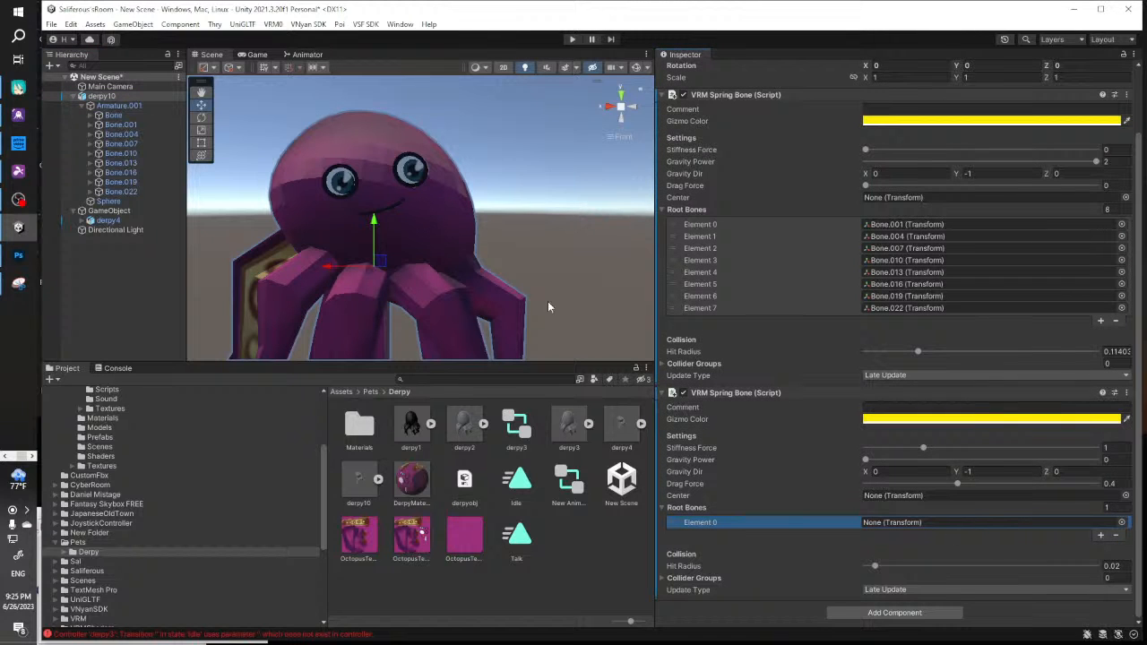
{"action": "left_click_drag", "start_coordinate": [114, 116], "coordinate": [980, 524]}
{"action": "left_click_drag", "start_coordinate": [929, 450], "coordinate": [1024, 448]}
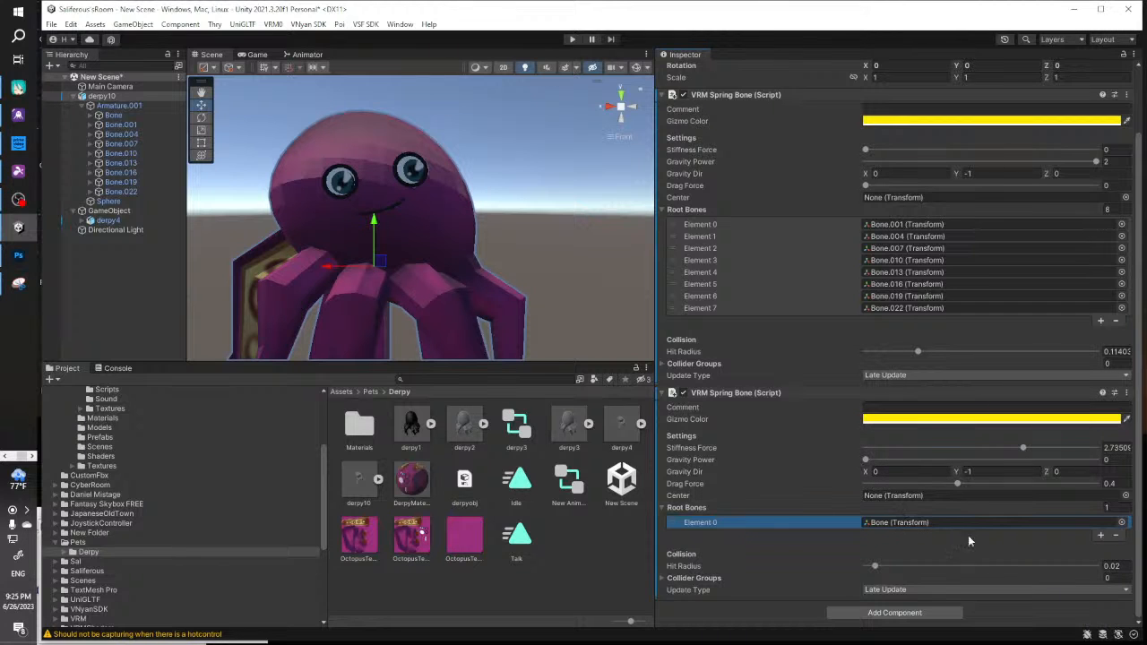
{"action": "left_click", "coordinate": [958, 484]}
{"action": "left_click_drag", "start_coordinate": [960, 485], "coordinate": [971, 484]}
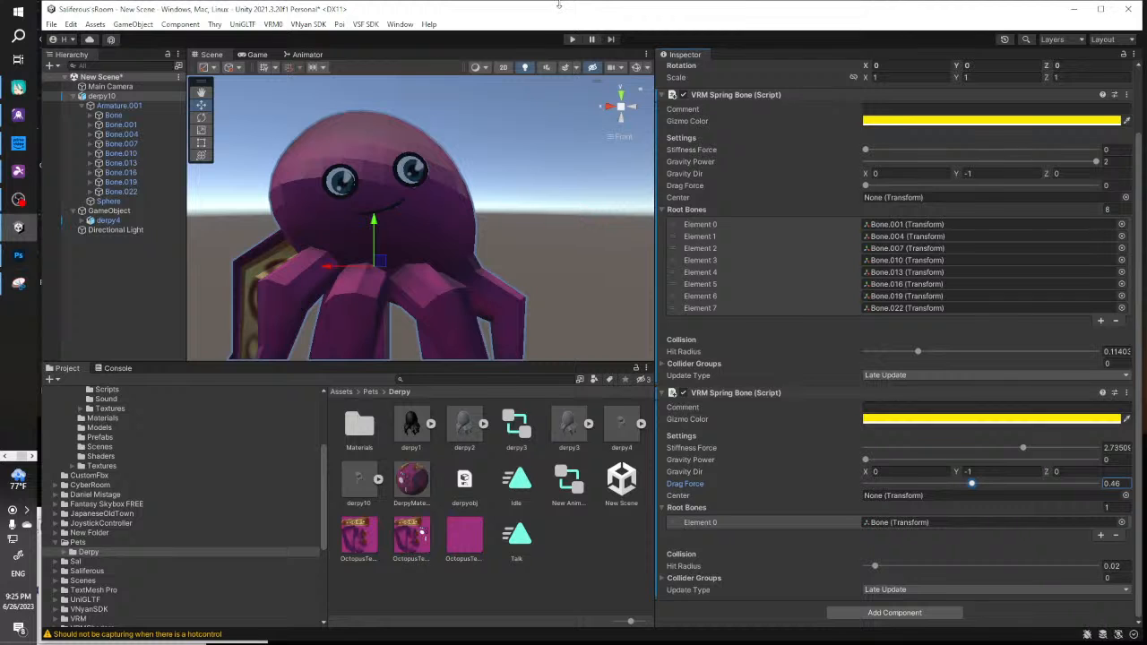
Collapse both spring bone components and the derpy10 hierarchy, and add the Idle animation clip to derpy10
{"action": "left_click", "coordinate": [660, 389]}
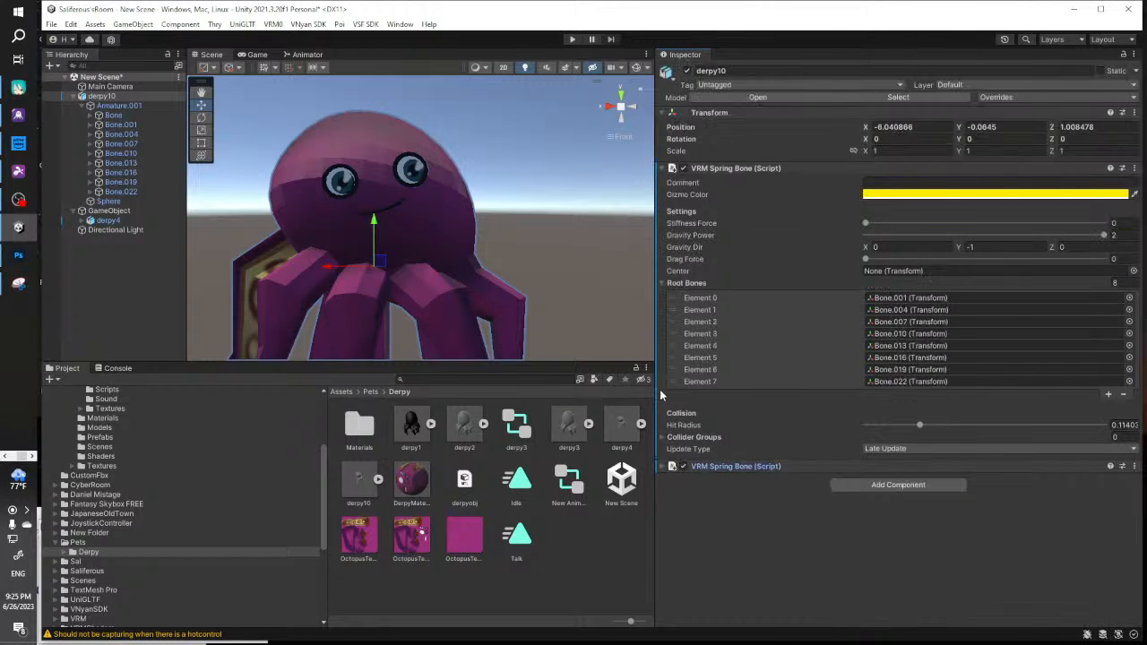
{"action": "left_click", "coordinate": [663, 168]}
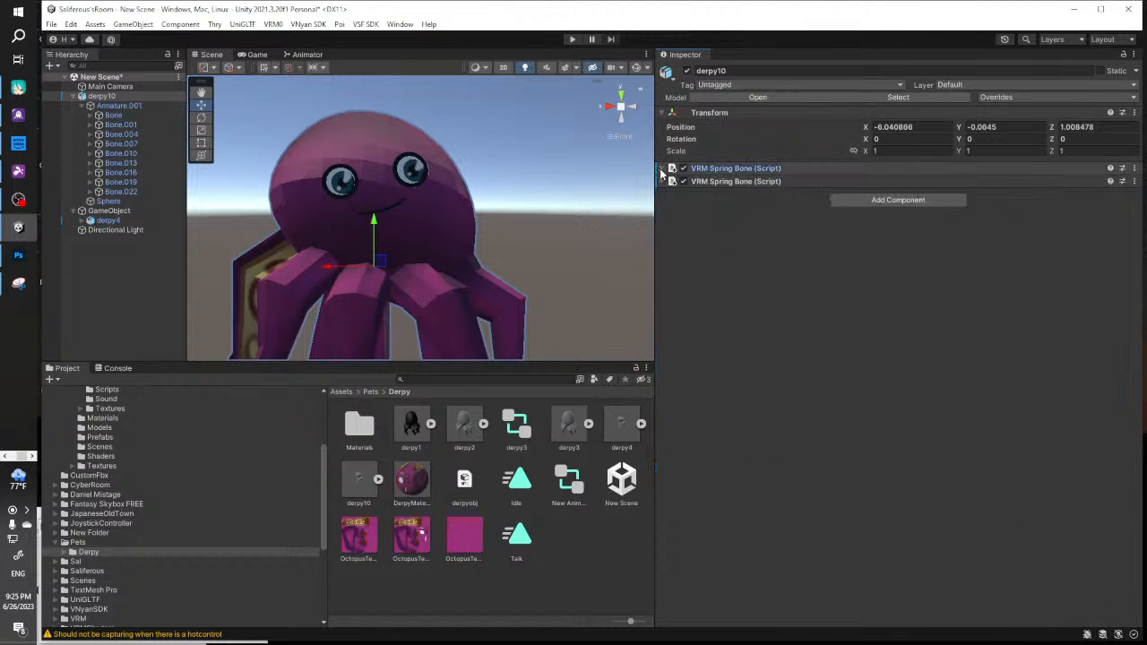
{"action": "left_click", "coordinate": [75, 97]}
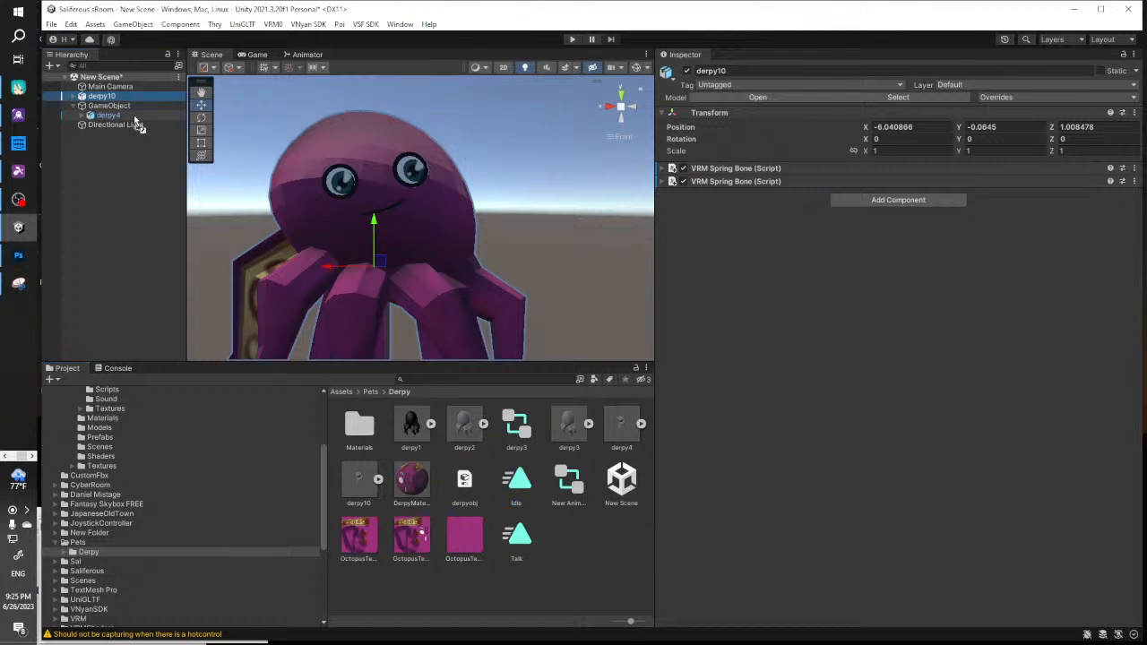
{"action": "left_click_drag", "start_coordinate": [134, 118], "coordinate": [111, 97]}
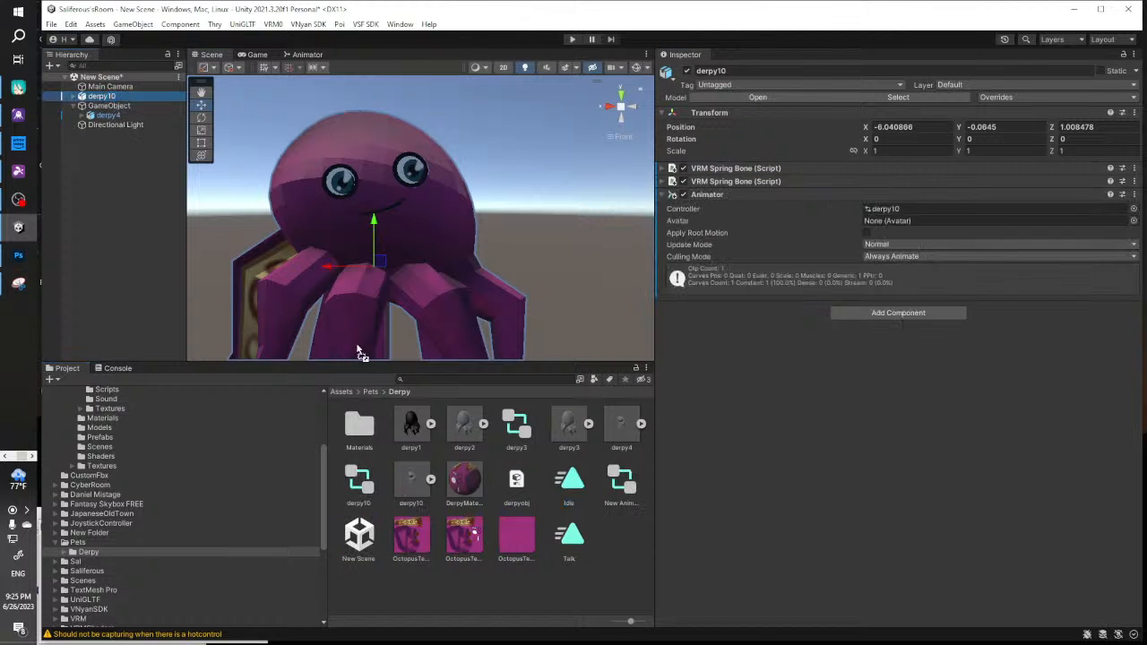
Switch to VNyan, examine the parameter name in the 3d prop pet graph's Set Parameter nodes, and return to Unity
{"action": "mouse_move", "coordinate": [578, 540]}
{"action": "left_mouse_down"}
{"action": "mouse_move", "coordinate": [108, 107]}
{"action": "mouse_move", "coordinate": [263, 227]}
{"action": "mouse_move", "coordinate": [565, 538]}
{"action": "left_mouse_up"}
{"action": "right_click", "coordinate": [570, 561]}
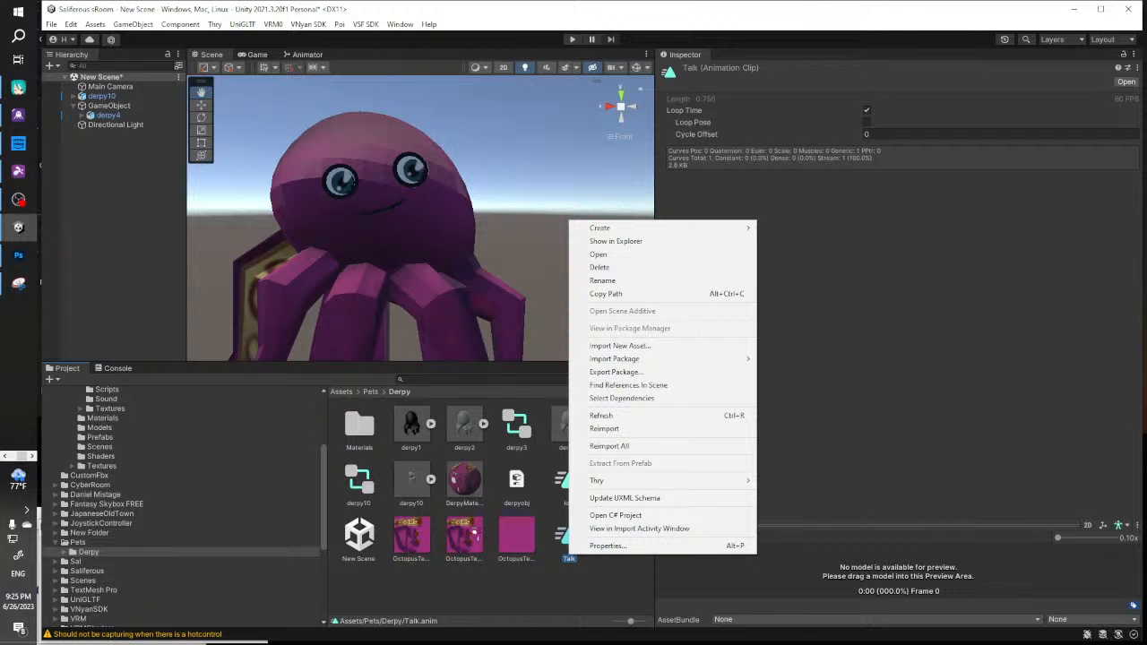
{"action": "key", "text": "alt+Tab"}
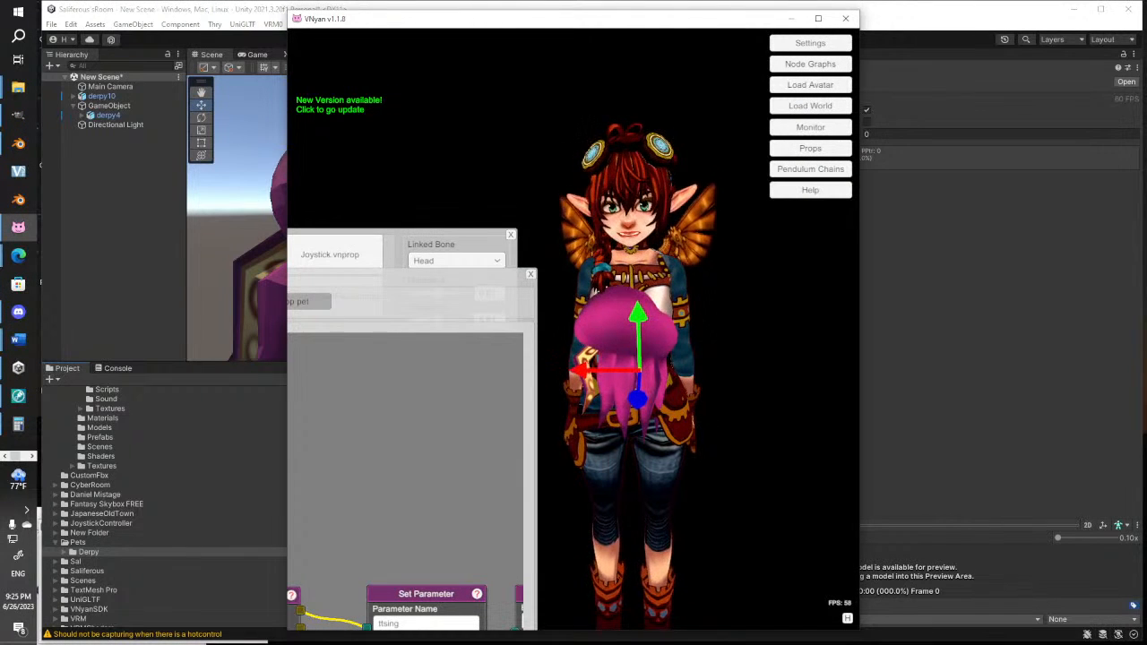
{"action": "left_click_drag", "start_coordinate": [415, 278], "coordinate": [476, 67]}
{"action": "left_click_drag", "start_coordinate": [473, 256], "coordinate": [269, 66]}
{"action": "left_click_drag", "start_coordinate": [587, 89], "coordinate": [622, 133]}
{"action": "left_click_drag", "start_coordinate": [543, 322], "coordinate": [371, 328]}
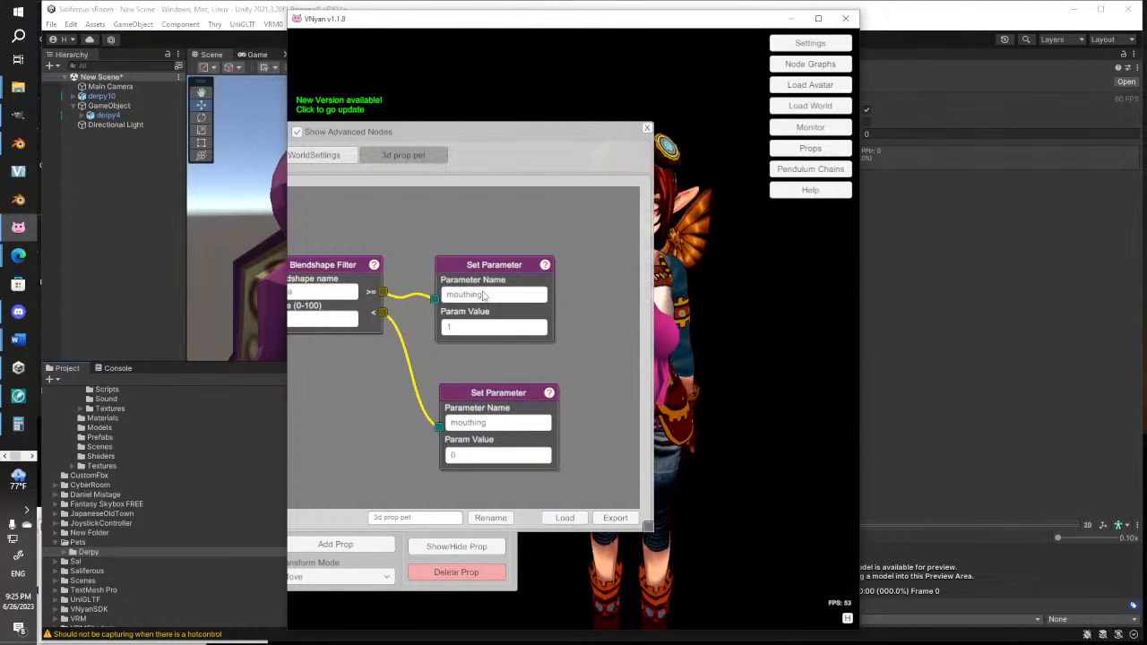
{"action": "left_click_drag", "start_coordinate": [451, 124], "coordinate": [599, 128]}
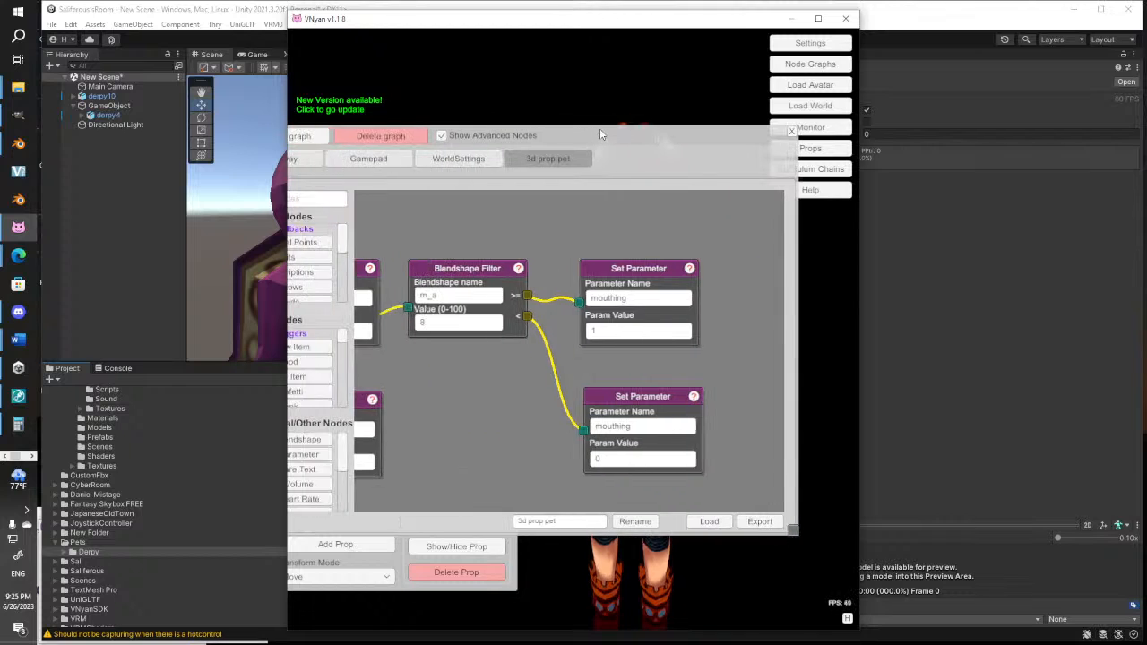
{"action": "left_click", "coordinate": [925, 344]}
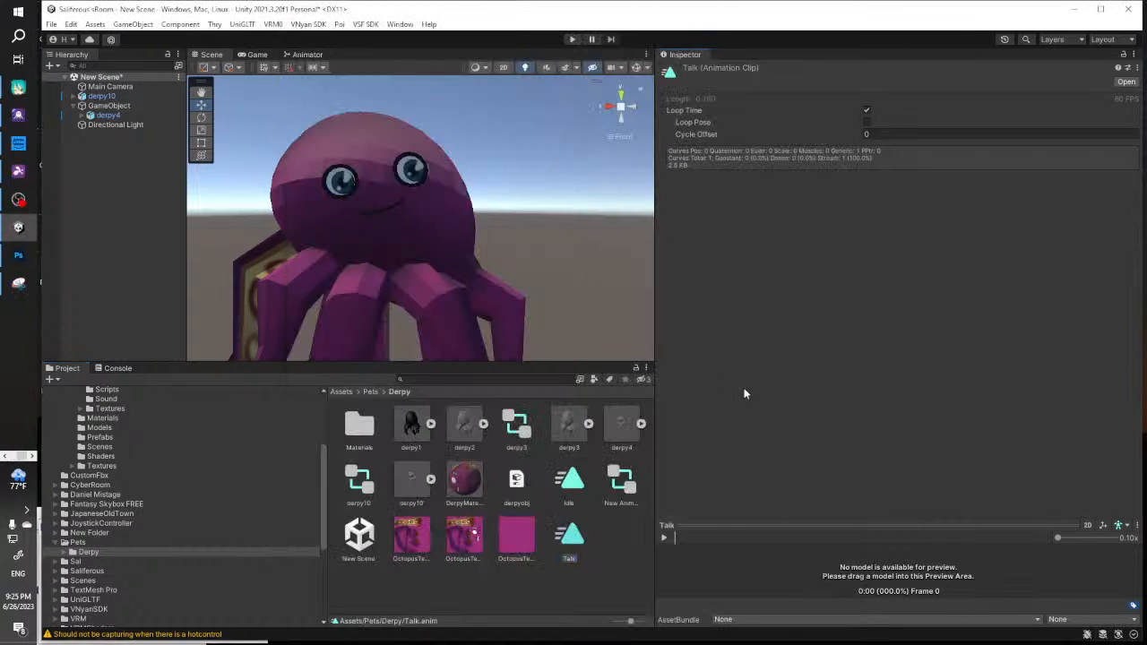
Rename the Talk animation clip in the Derpy folder as mouthing
{"action": "right_click", "coordinate": [572, 555]}
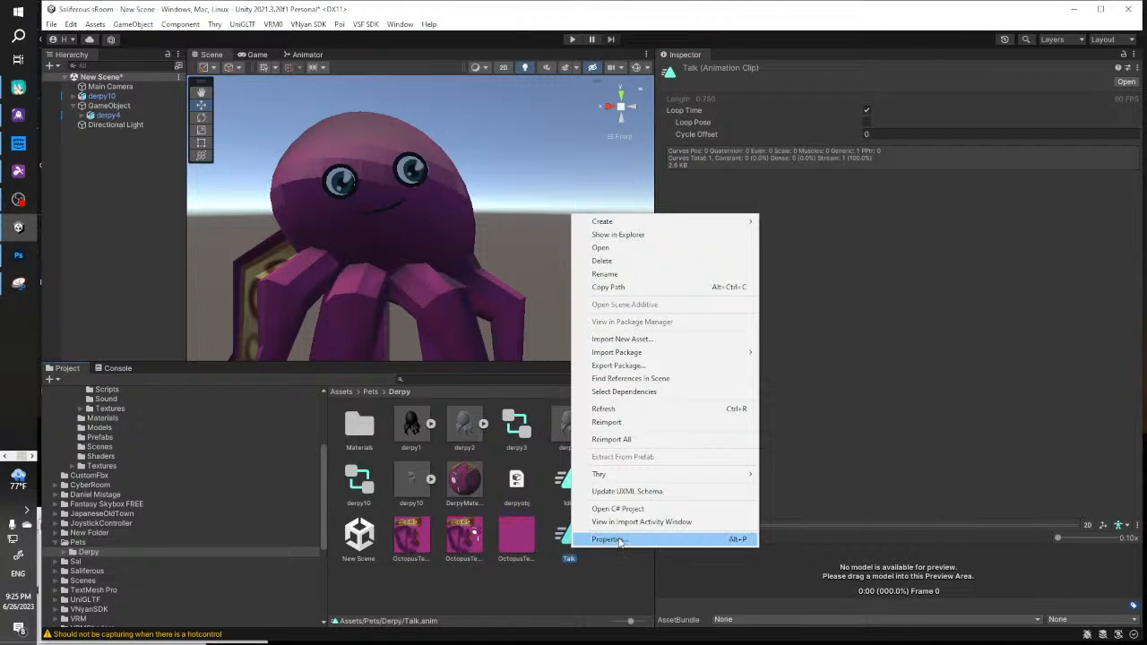
{"action": "left_click", "coordinate": [591, 542]}
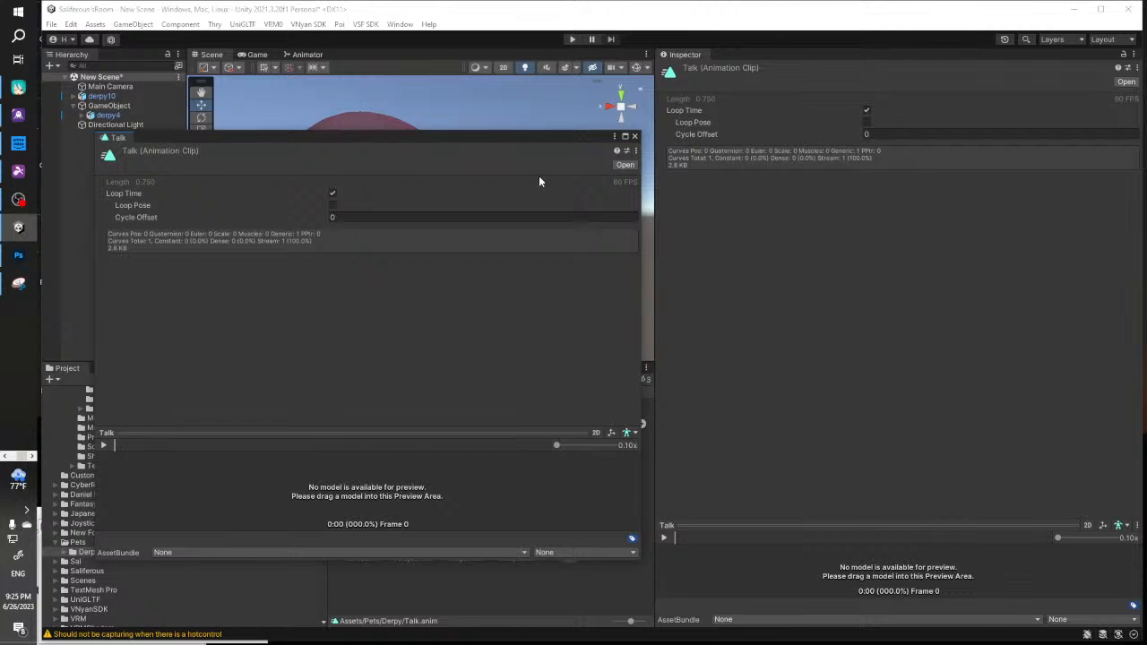
{"action": "left_click", "coordinate": [635, 137]}
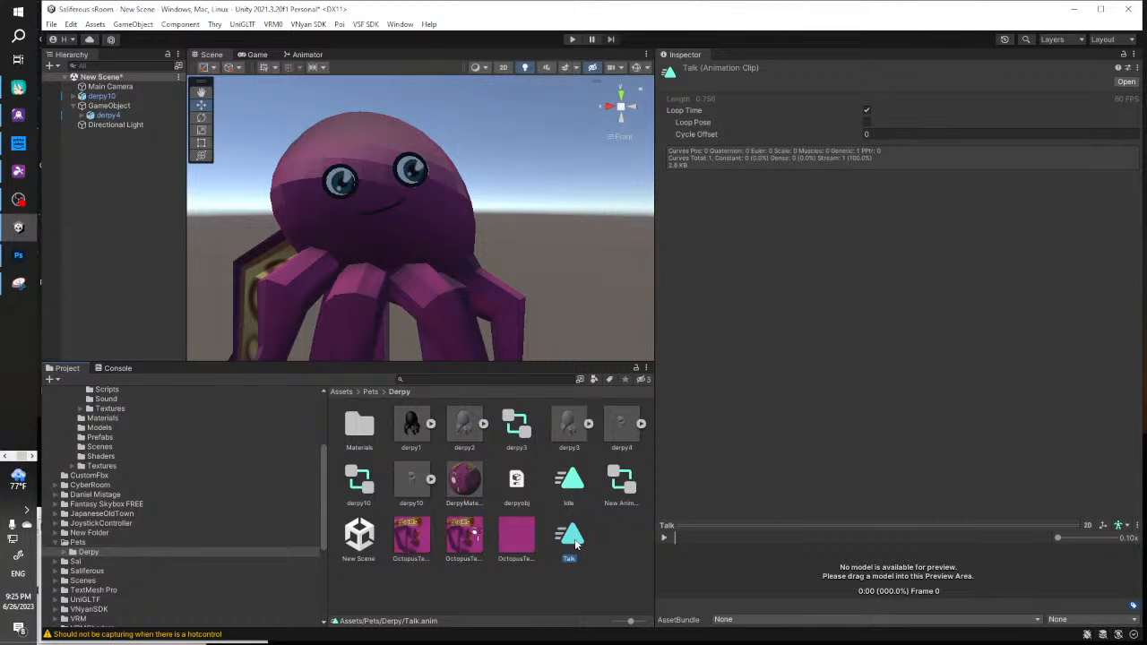
{"action": "right_click", "coordinate": [576, 543]}
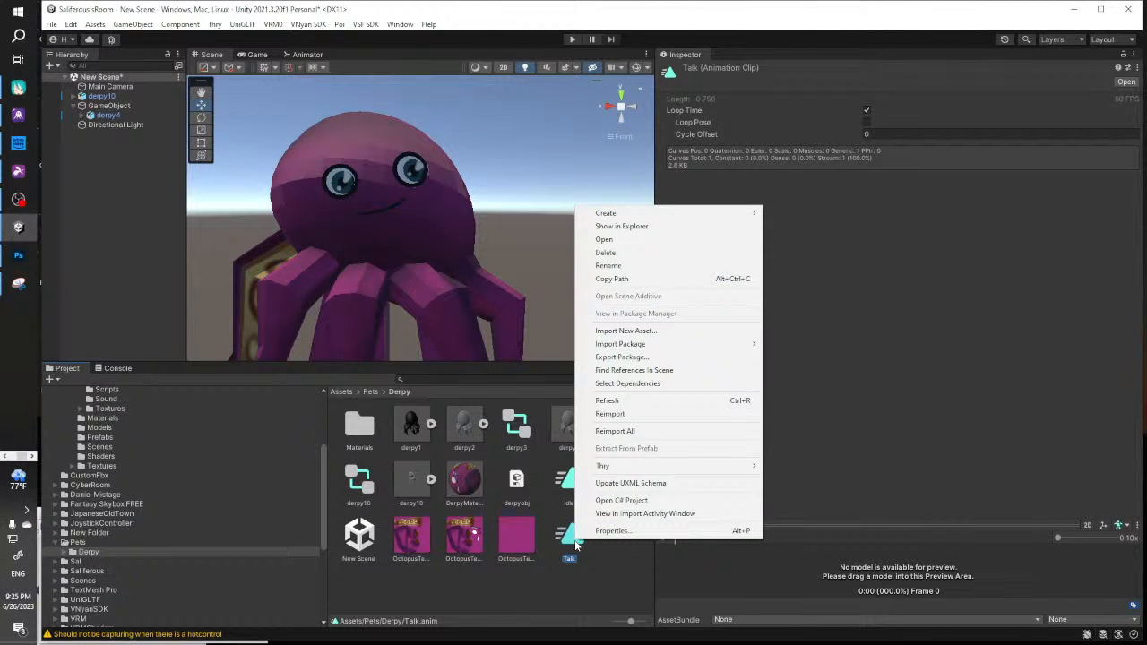
{"action": "left_click", "coordinate": [644, 266]}
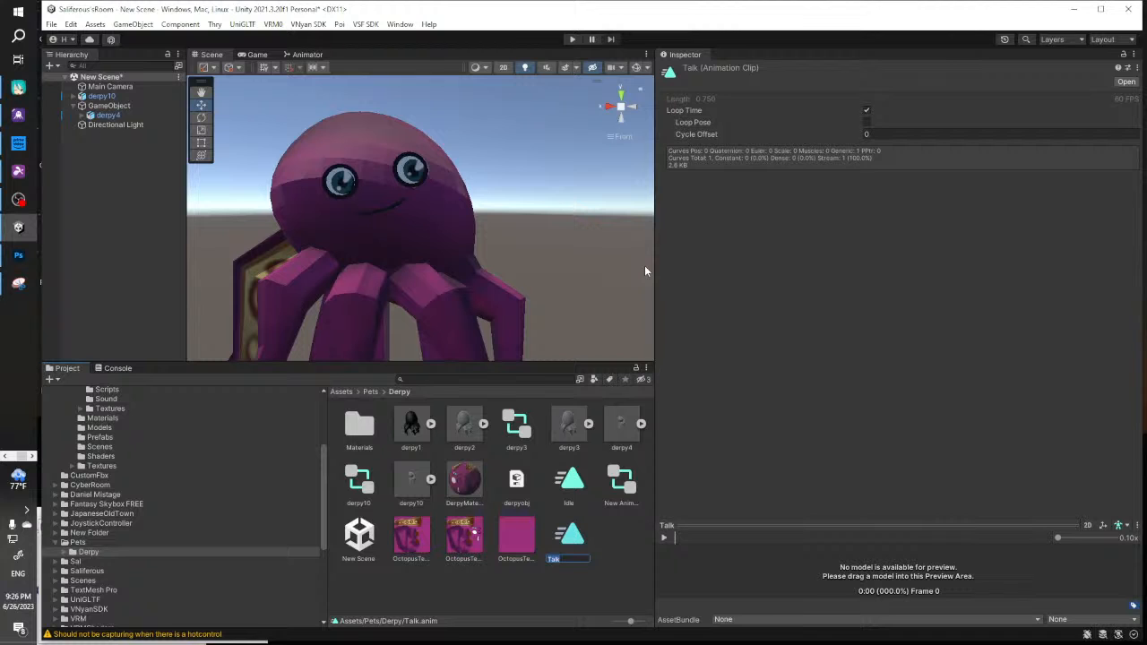
{"action": "type", "text": "mouthing"}
{"action": "key", "text": "Return"}
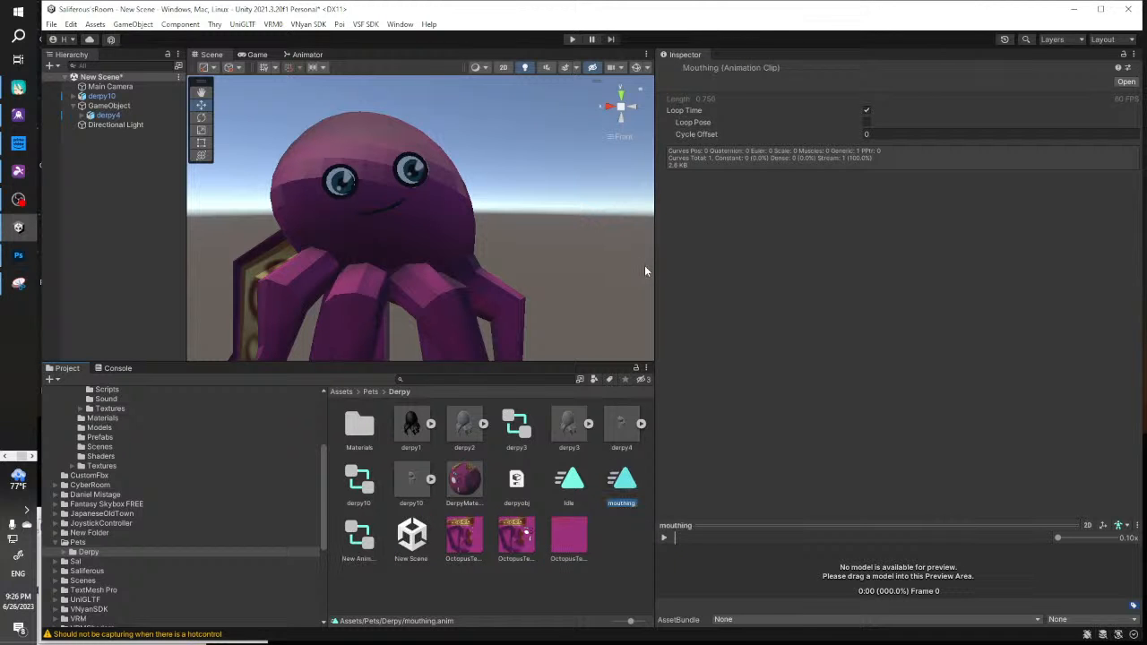
Rename the Idle animation clip as idle, in lower case
{"action": "right_click", "coordinate": [590, 493]}
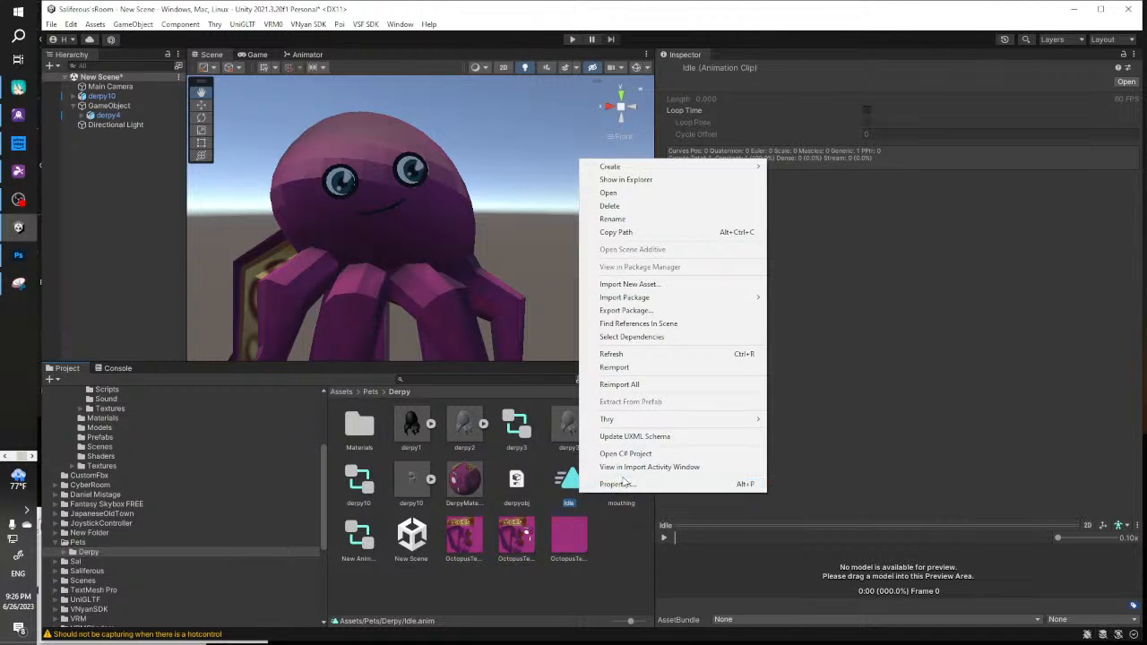
{"action": "left_click", "coordinate": [619, 484]}
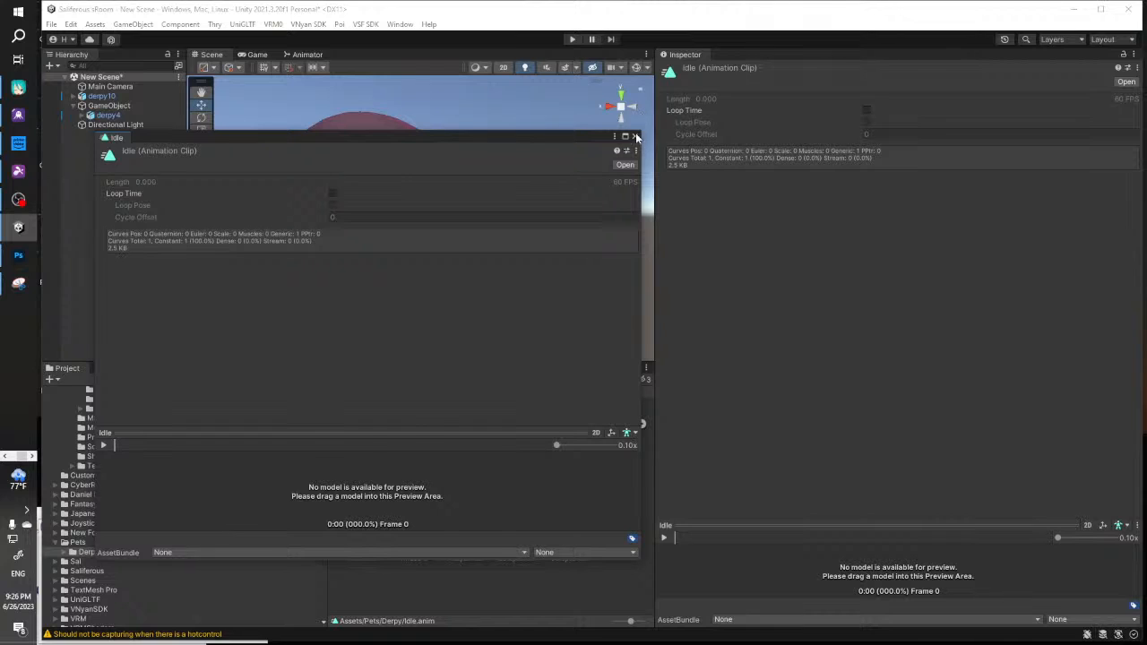
{"action": "left_click", "coordinate": [634, 136]}
{"action": "right_click", "coordinate": [577, 485]}
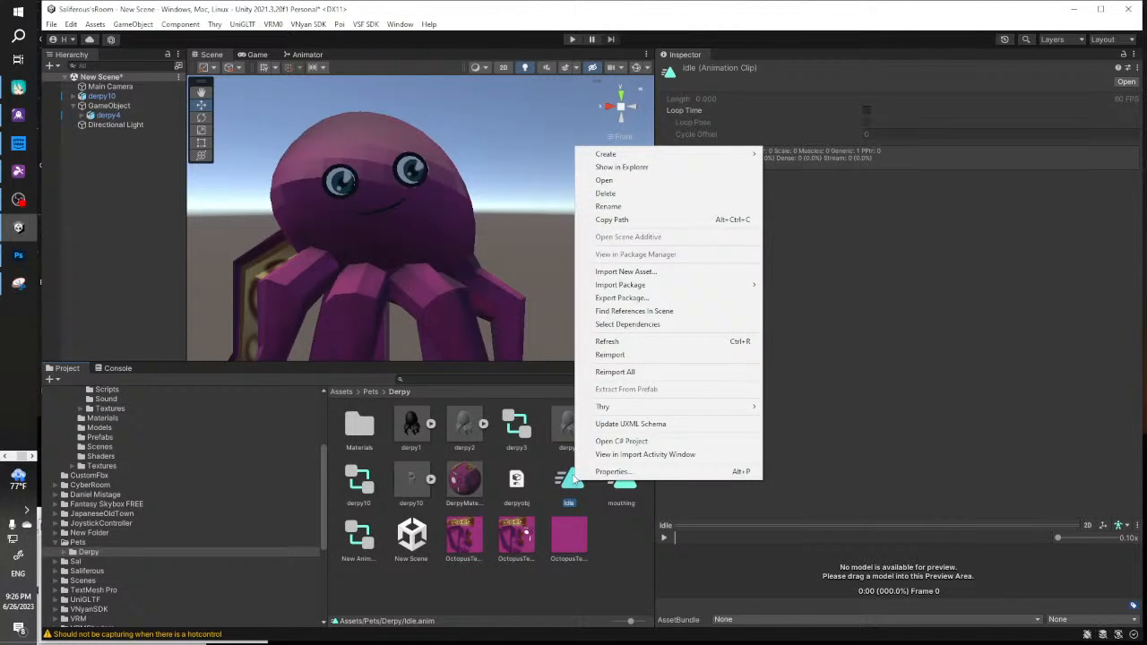
{"action": "left_click", "coordinate": [647, 207]}
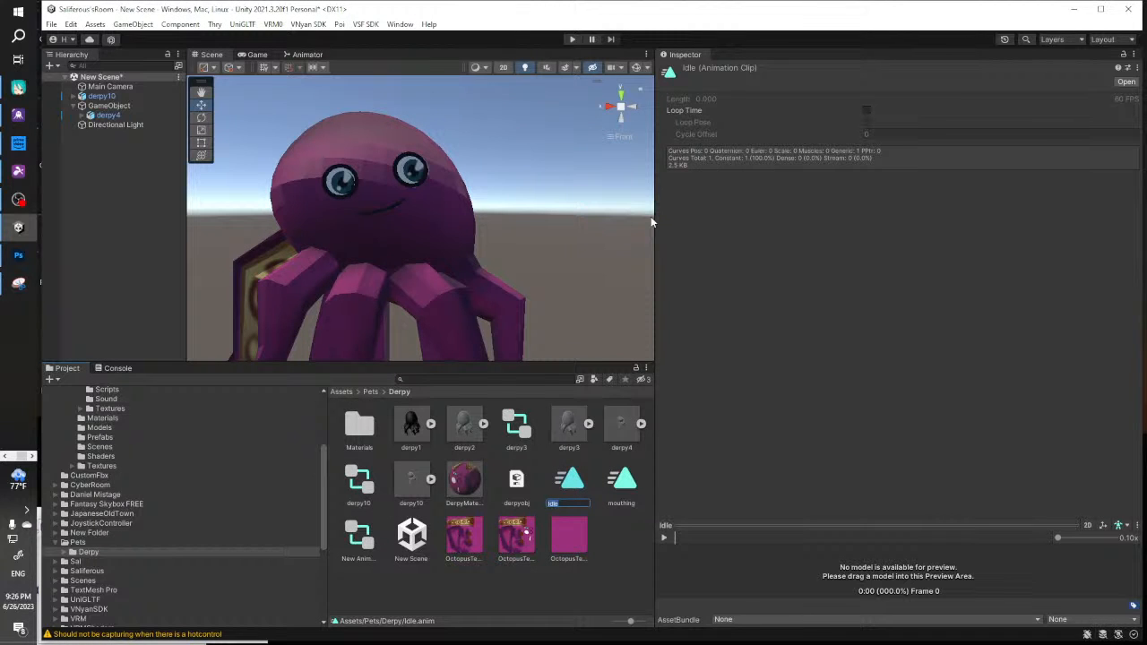
{"action": "key", "text": "Return"}
Open the mouthing clip in the Animation window and delete all of its Plane blend shape keyframes
{"action": "right_click", "coordinate": [627, 484]}
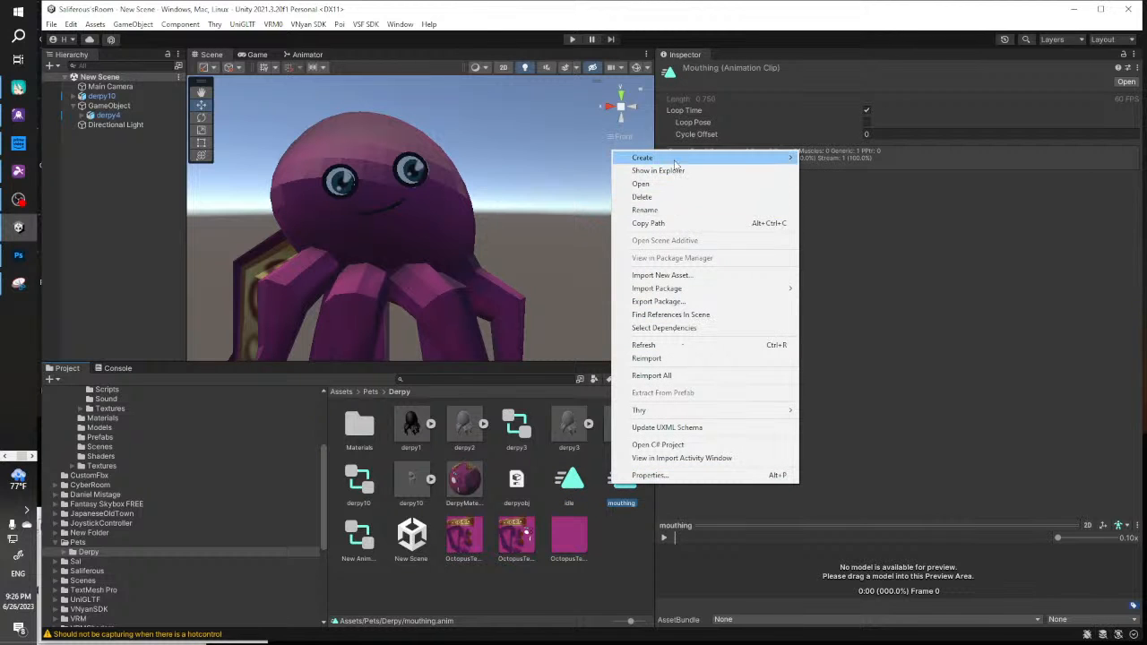
{"action": "mouse_move", "coordinate": [674, 158]}
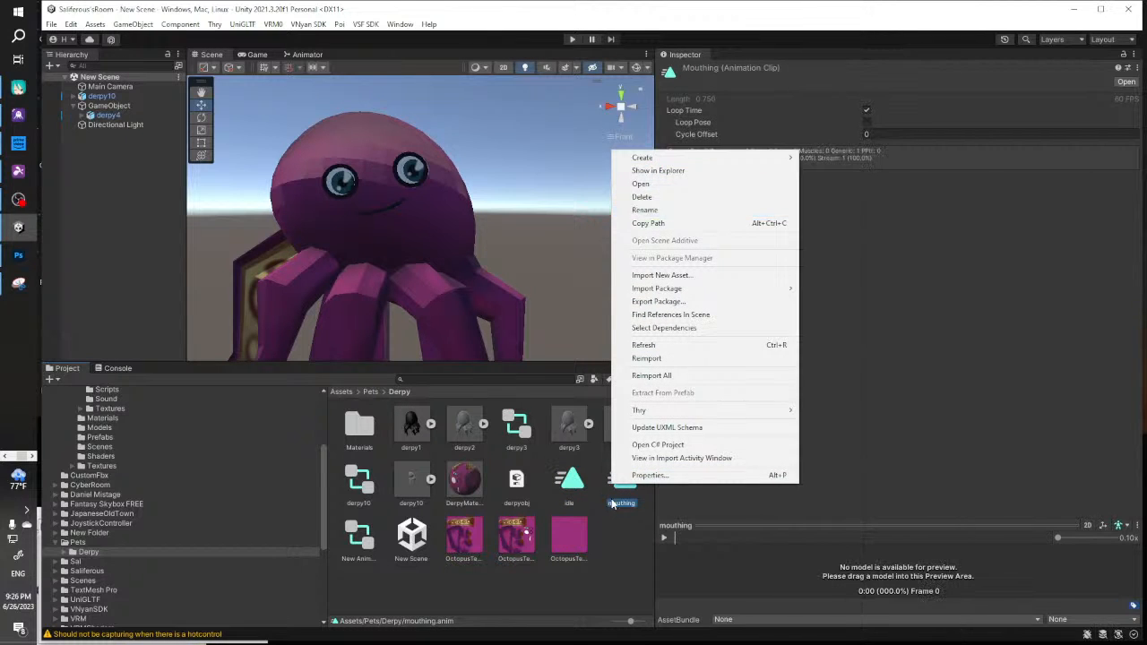
{"action": "left_click", "coordinate": [620, 488]}
{"action": "double_click", "coordinate": [621, 489]}
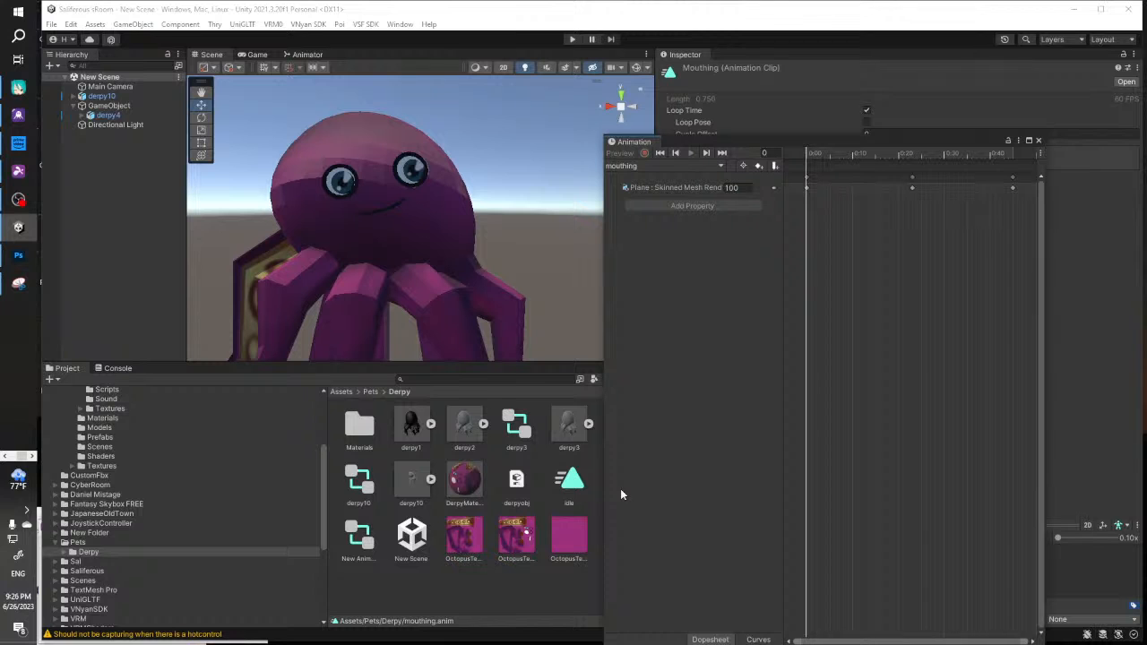
{"action": "left_click_drag", "start_coordinate": [829, 145], "coordinate": [507, 146]}
{"action": "left_click", "coordinate": [489, 188]}
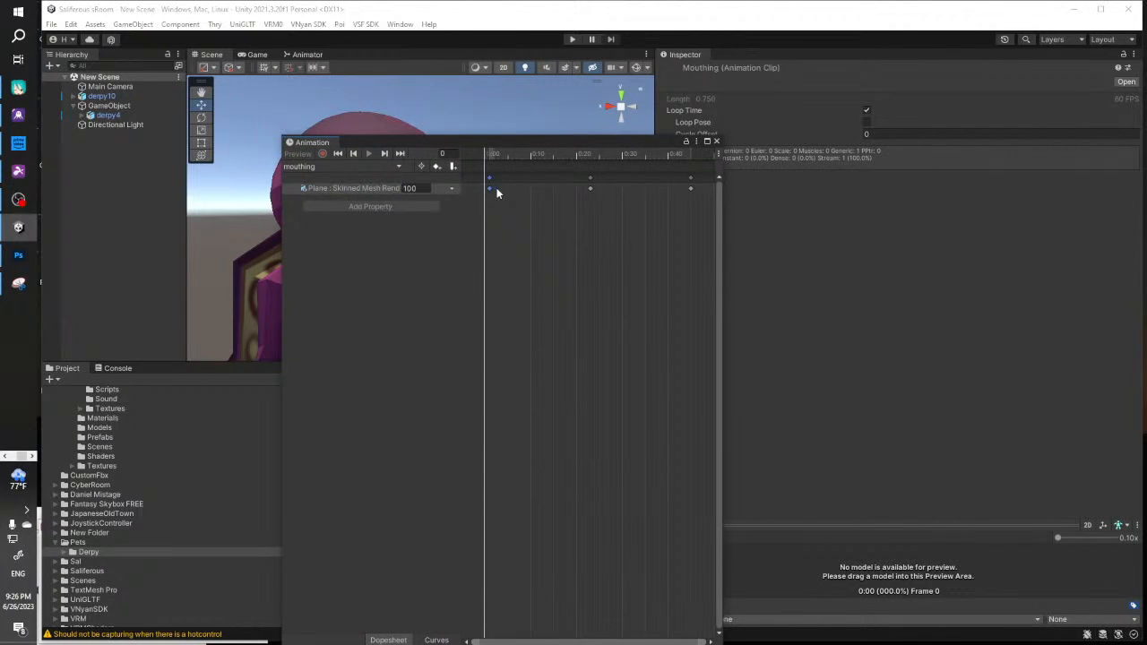
{"action": "left_click", "coordinate": [591, 188], "text": "shift"}
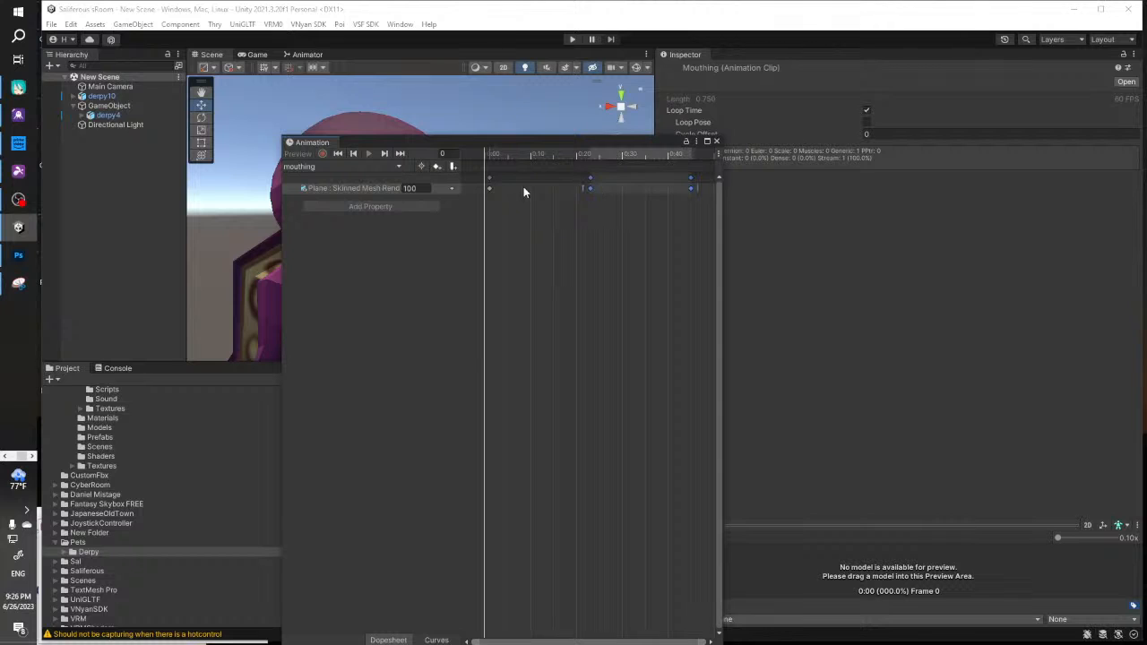
{"action": "key", "text": "Delete"}
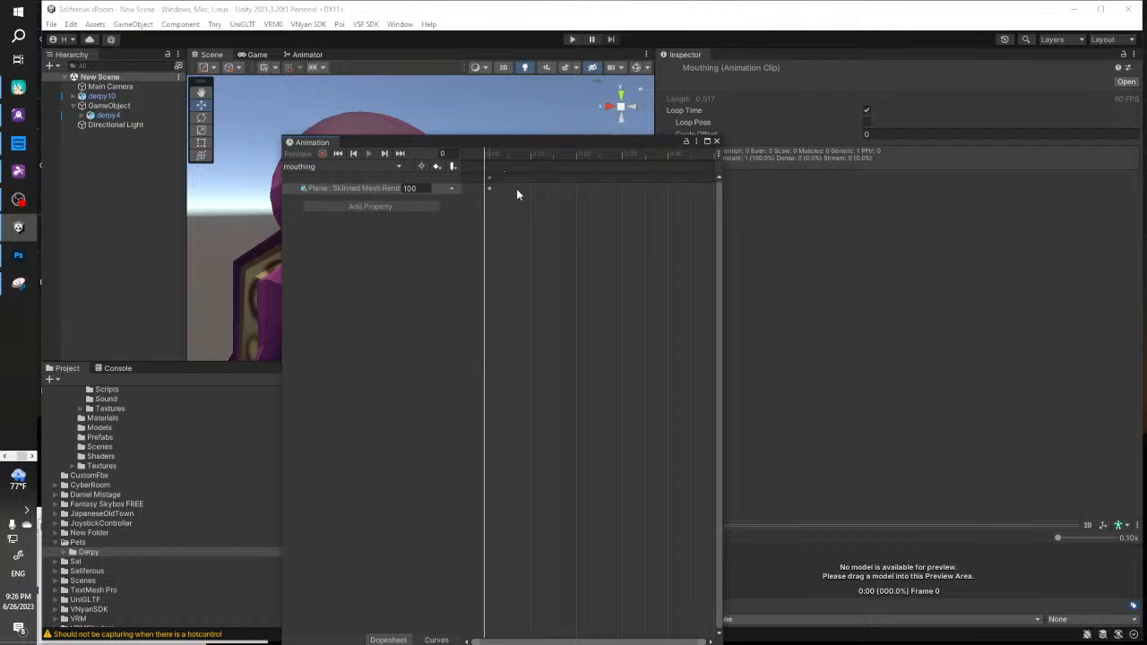
{"action": "key", "text": "Delete"}
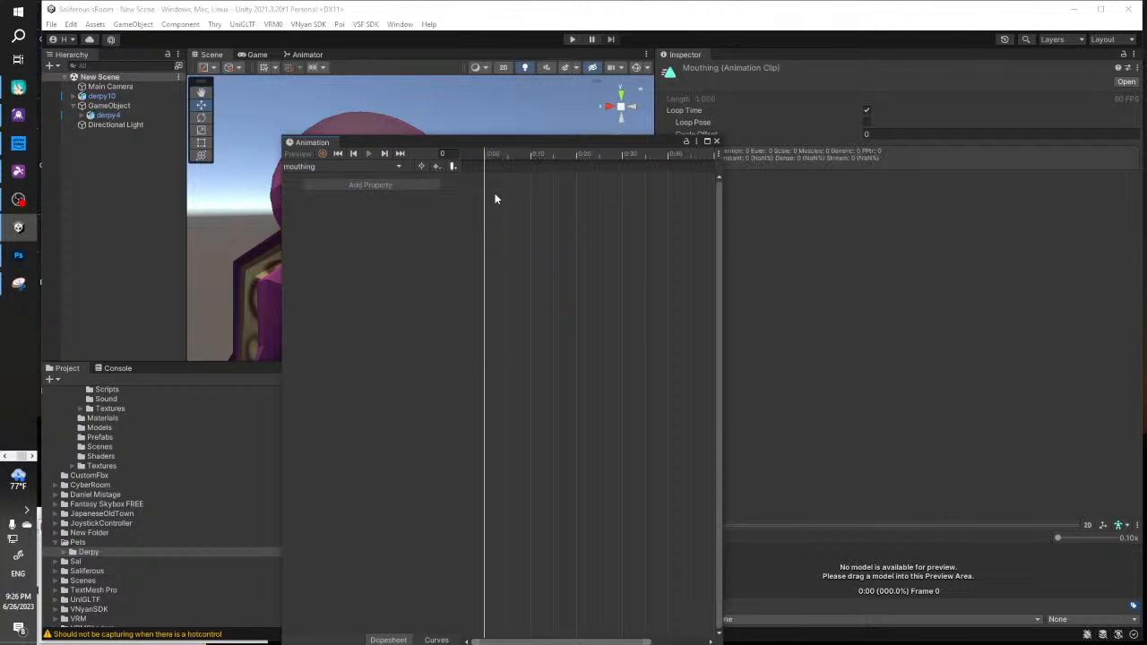
Select the Plane mesh under Bone in derpy10's armature, with the Animation window moved clear of the Inspector
{"action": "left_click", "coordinate": [74, 96]}
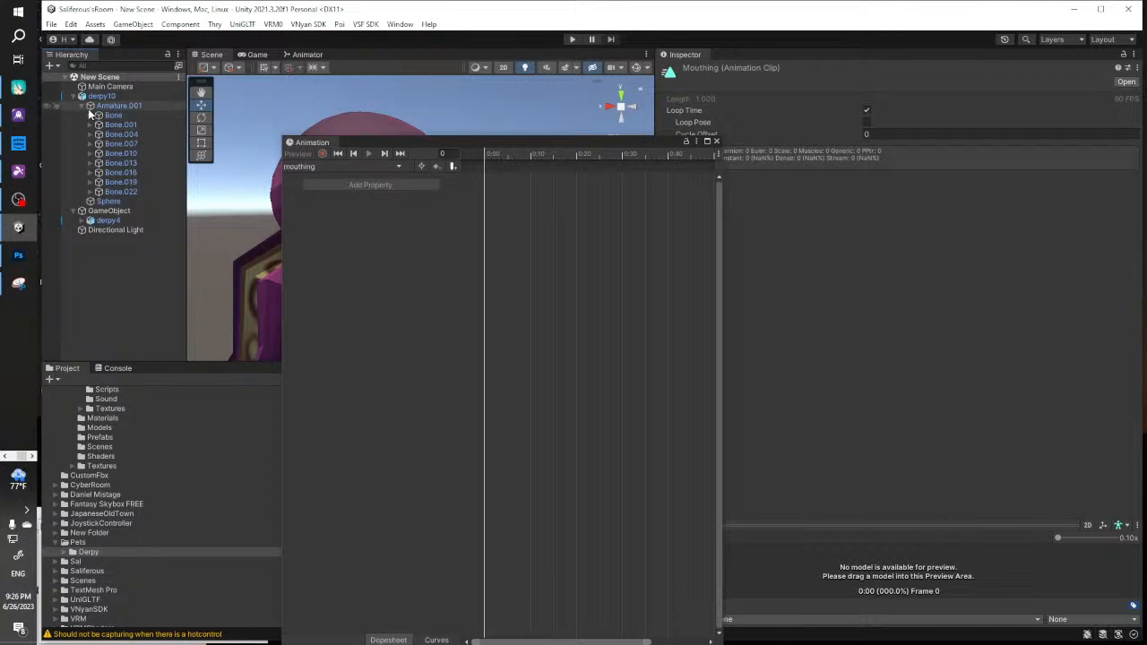
{"action": "left_click", "coordinate": [90, 115]}
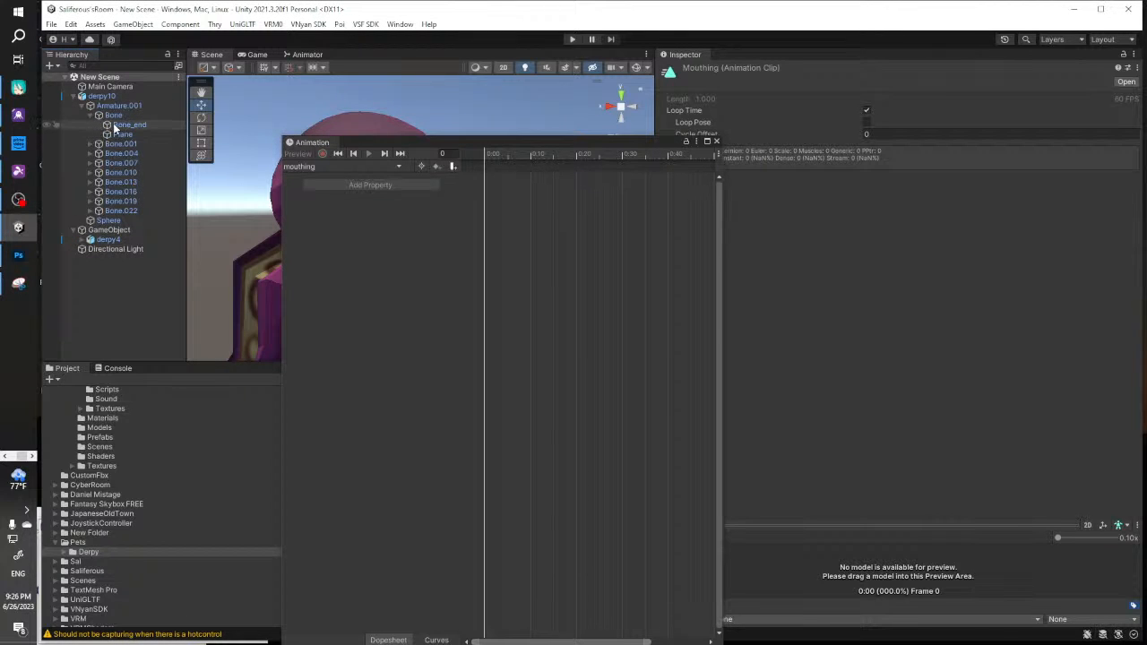
{"action": "left_click", "coordinate": [122, 134]}
{"action": "left_click_drag", "start_coordinate": [486, 143], "coordinate": [352, 114]}
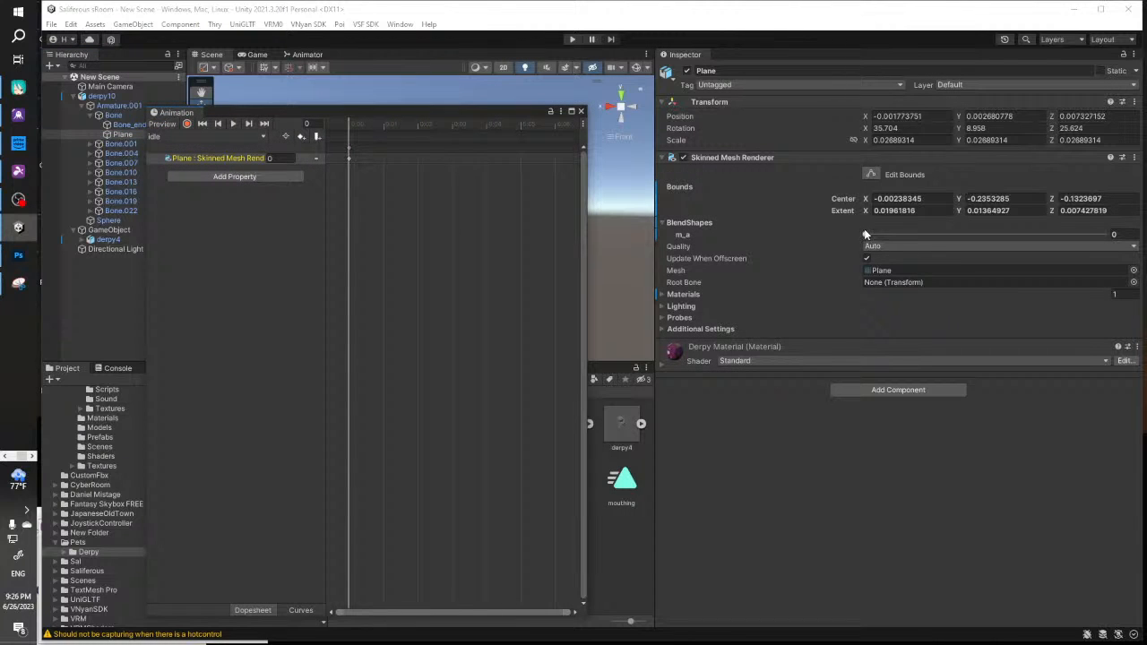
Try to animate Plane's m_a blend shape with 100 at frame 0 and 0 at frame 2
{"action": "left_click_drag", "start_coordinate": [865, 234], "coordinate": [1107, 235]}
{"action": "left_click_drag", "start_coordinate": [345, 111], "coordinate": [163, 197]}
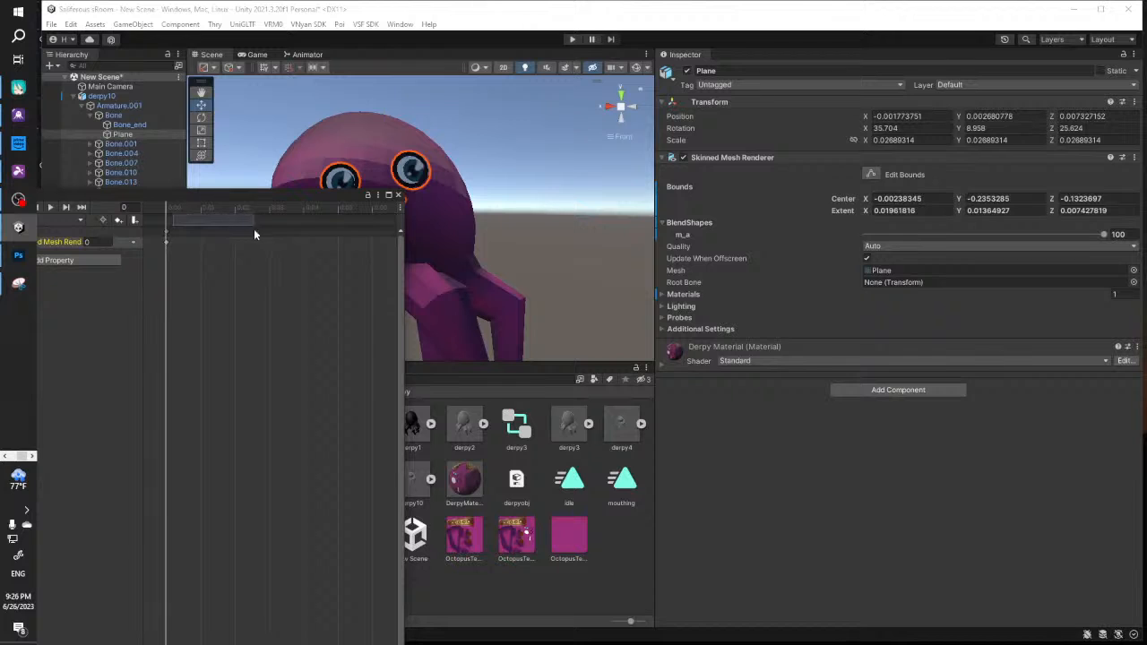
{"action": "left_click", "coordinate": [242, 209]}
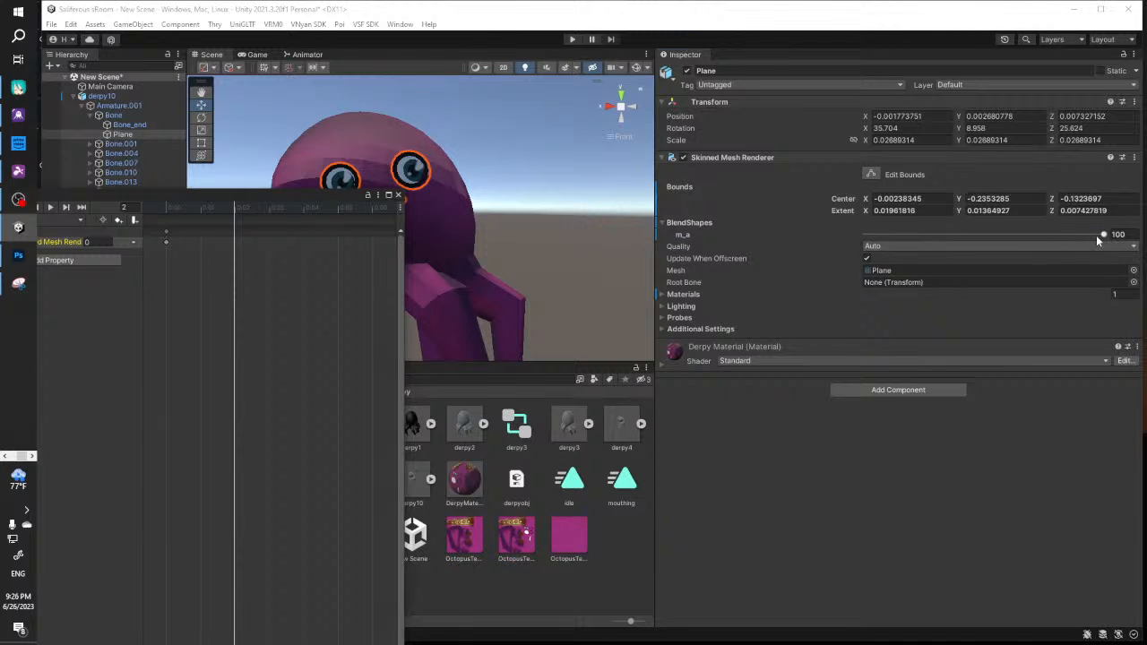
{"action": "left_click_drag", "start_coordinate": [1096, 237], "coordinate": [594, 227]}
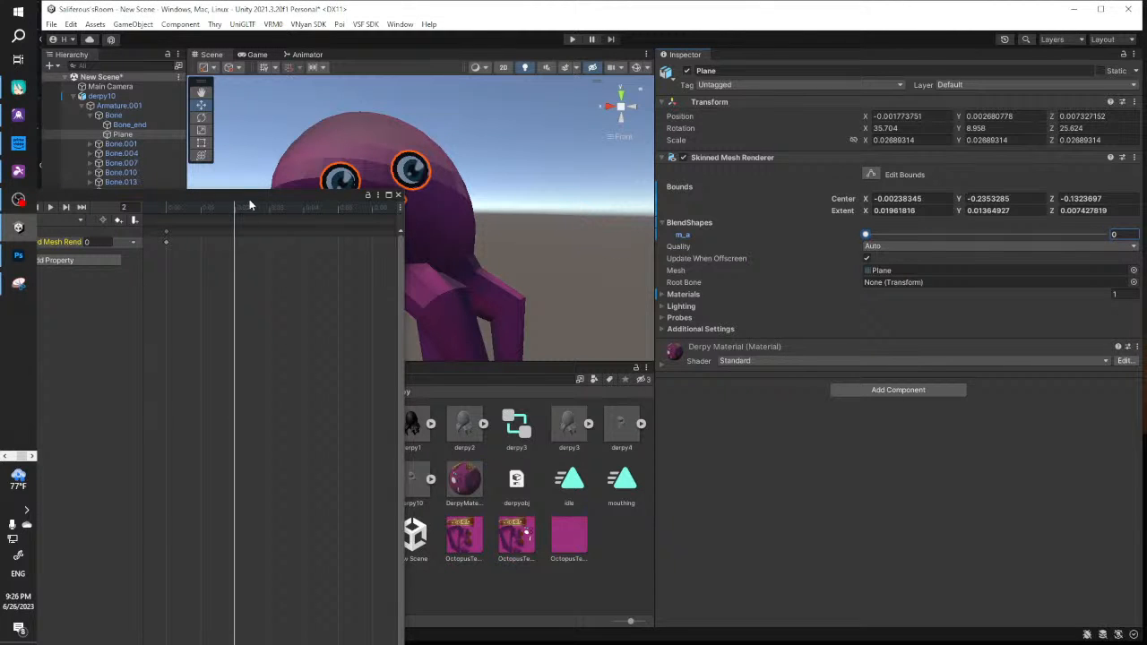
Record m_a keyframes for Plane in the idle clip: 100 at frame 0, 0 at frame 2 and about 17.72 at frame 4
{"action": "left_click_drag", "start_coordinate": [252, 199], "coordinate": [312, 223]}
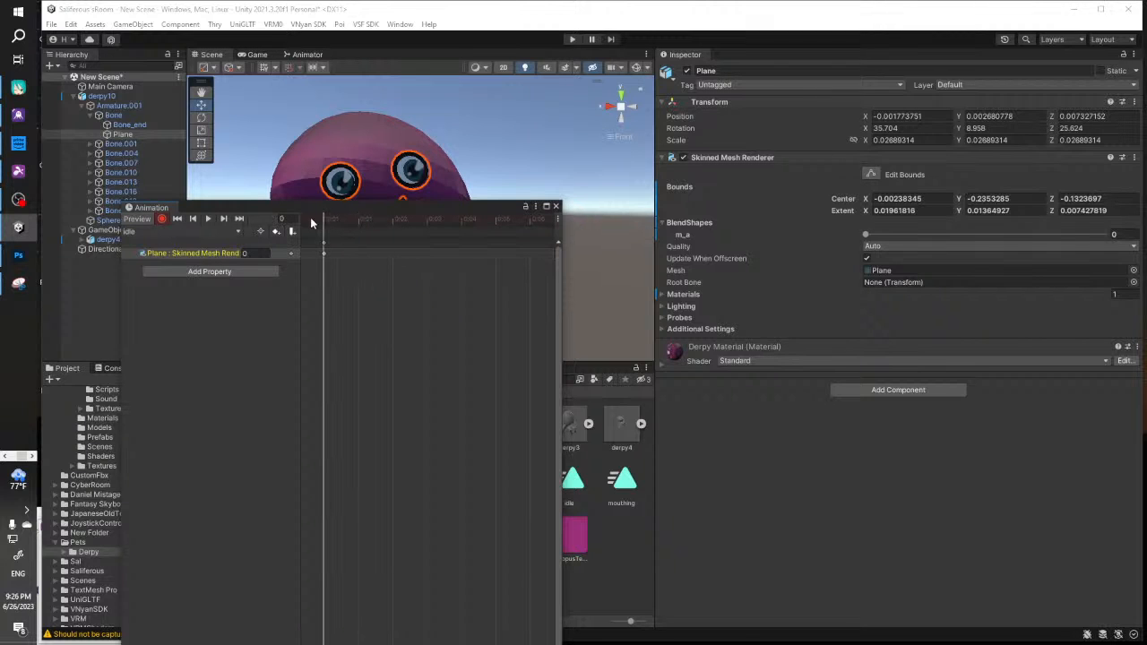
{"action": "left_click_drag", "start_coordinate": [866, 233], "coordinate": [1108, 234]}
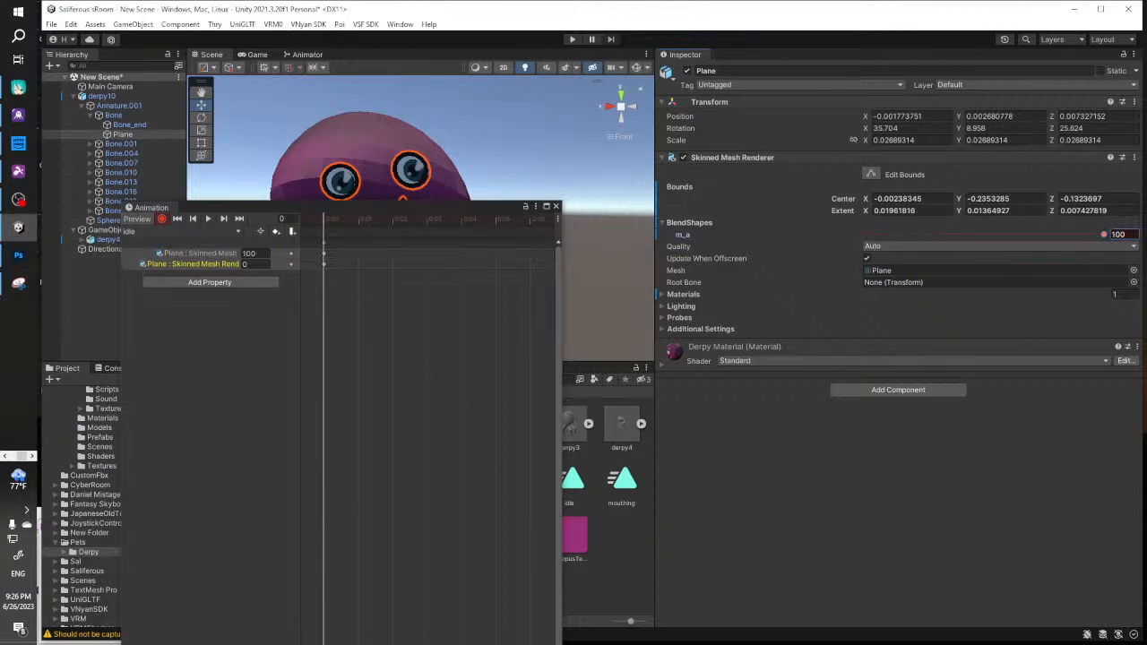
{"action": "left_click_drag", "start_coordinate": [324, 209], "coordinate": [451, 234]}
{"action": "left_click", "coordinate": [429, 228]}
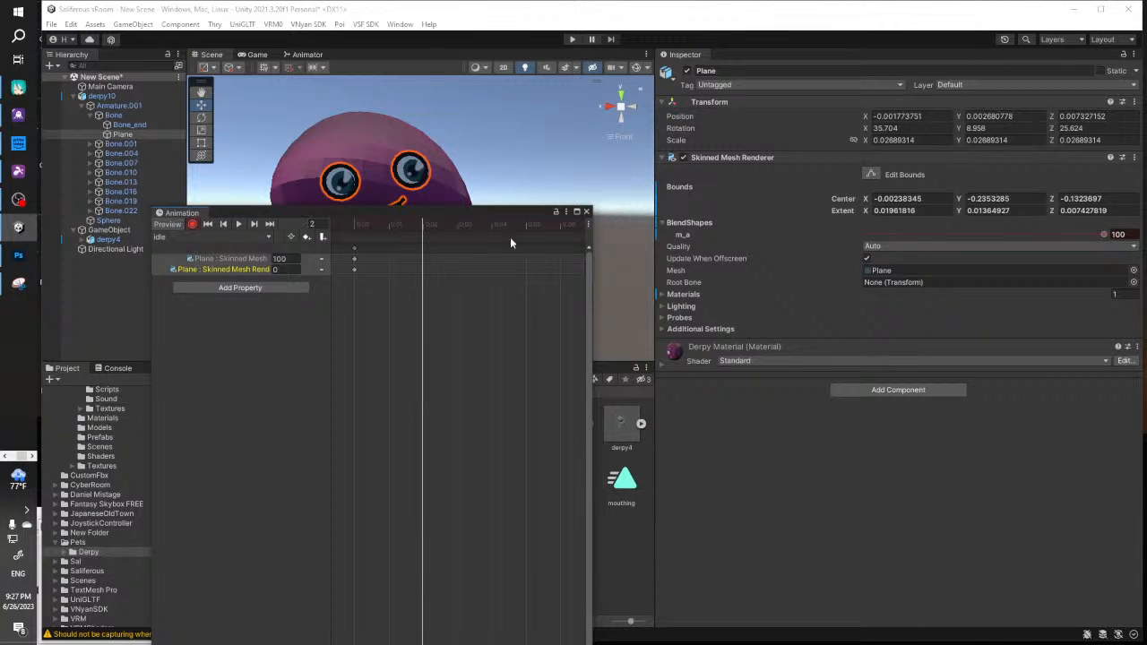
{"action": "left_click_drag", "start_coordinate": [1104, 234], "coordinate": [735, 235]}
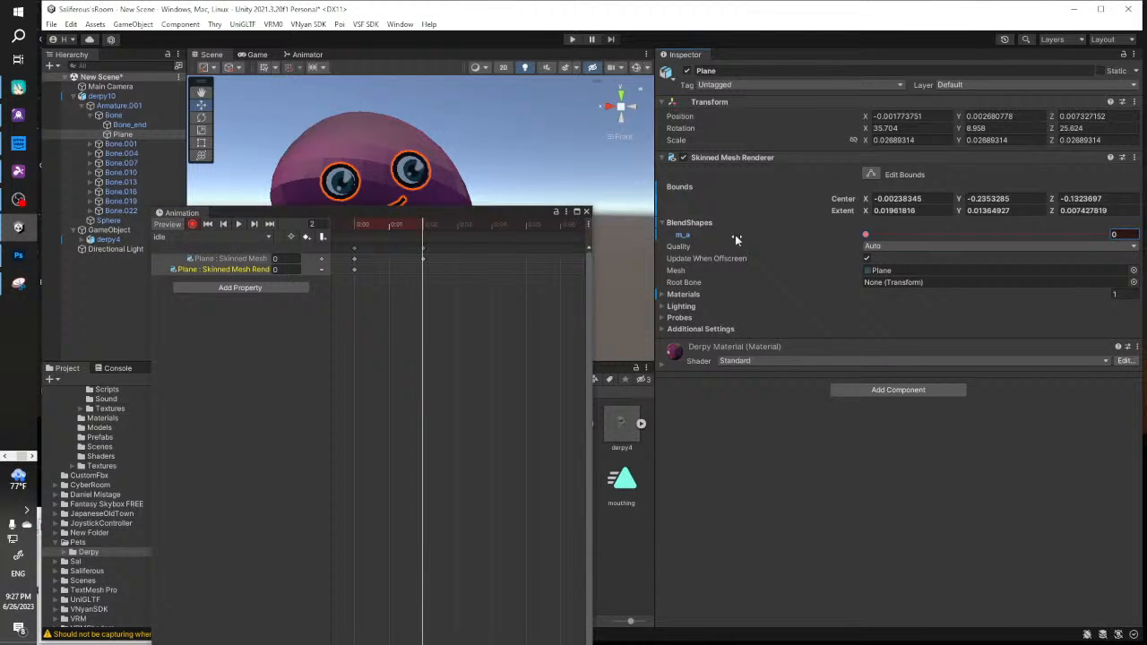
{"action": "left_click", "coordinate": [521, 228]}
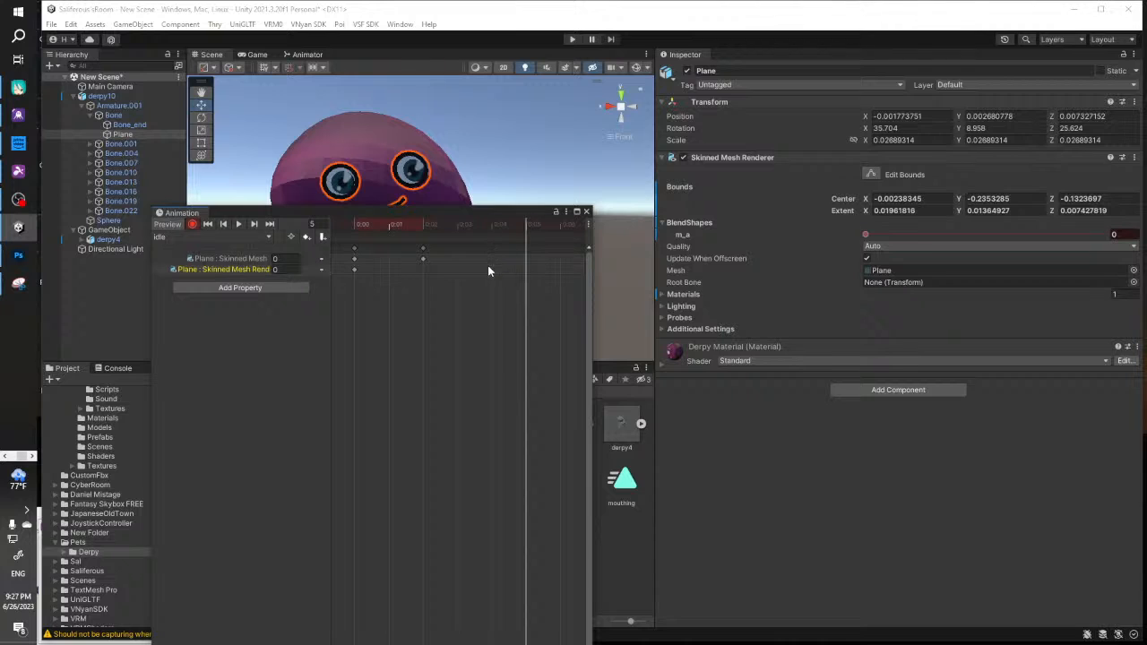
{"action": "left_click_drag", "start_coordinate": [448, 221], "coordinate": [491, 230]}
{"action": "left_click_drag", "start_coordinate": [865, 234], "coordinate": [908, 234]}
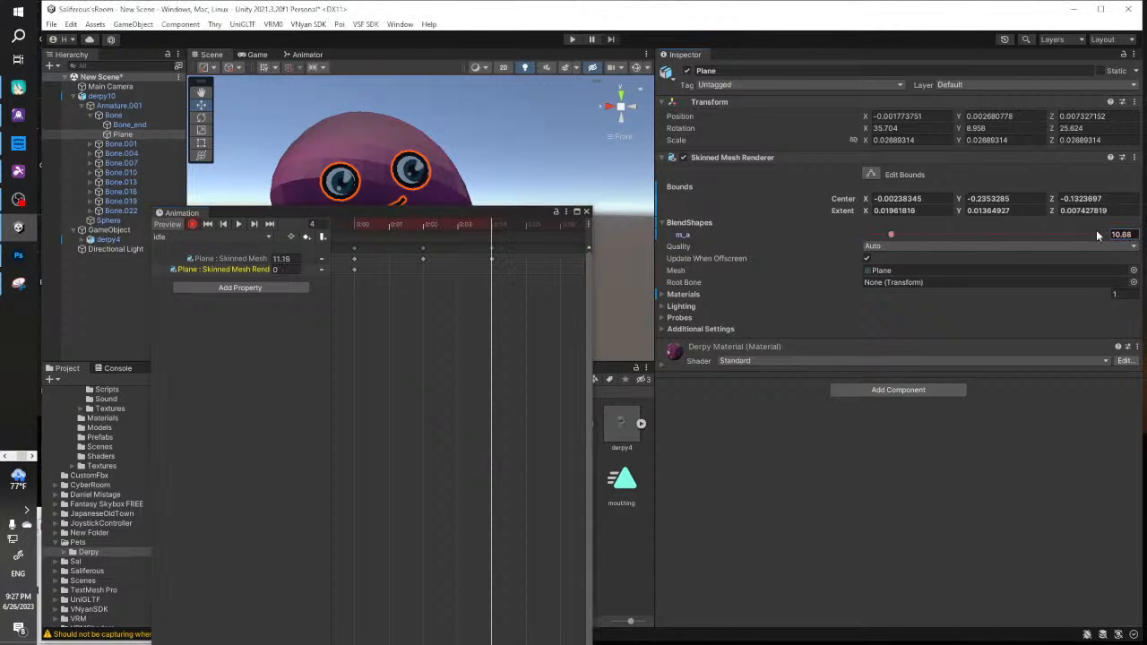
Remove the extra second Plane Skinned Mesh Renderer property from the idle clip and play the clip to preview it
{"action": "left_click", "coordinate": [215, 270]}
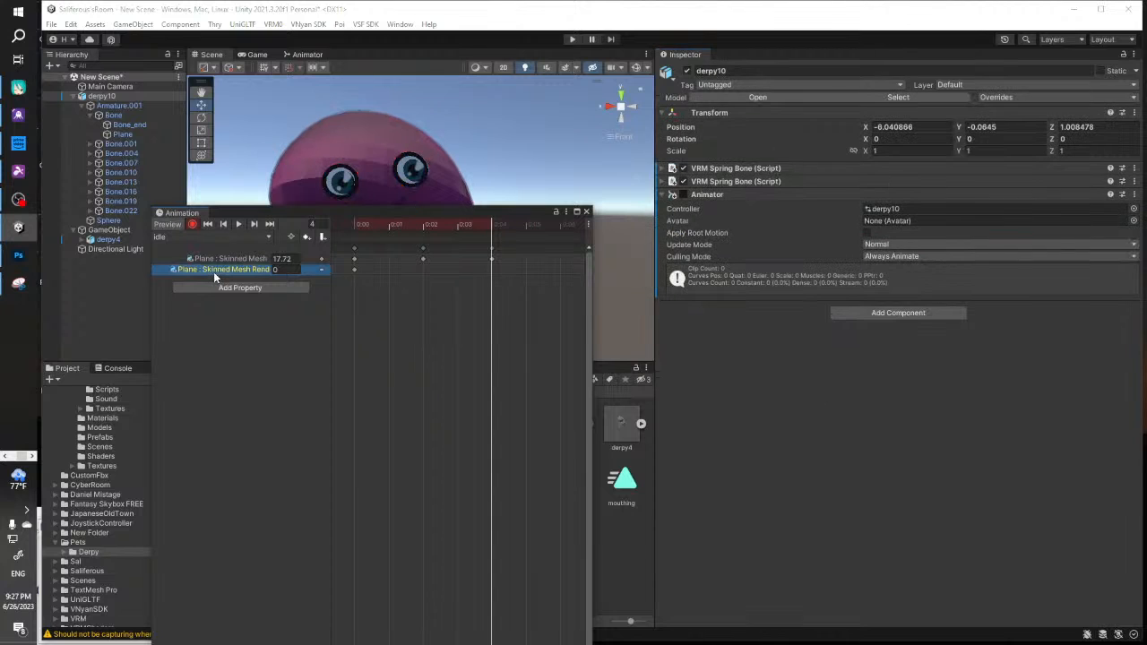
{"action": "right_click", "coordinate": [212, 272]}
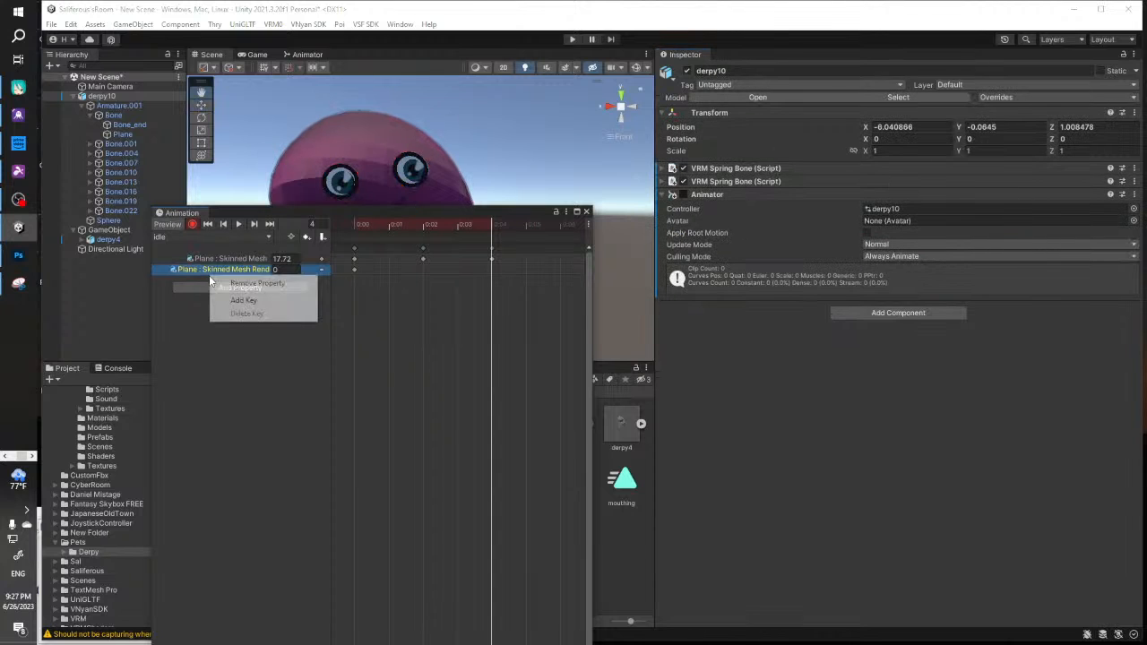
{"action": "left_click", "coordinate": [258, 283]}
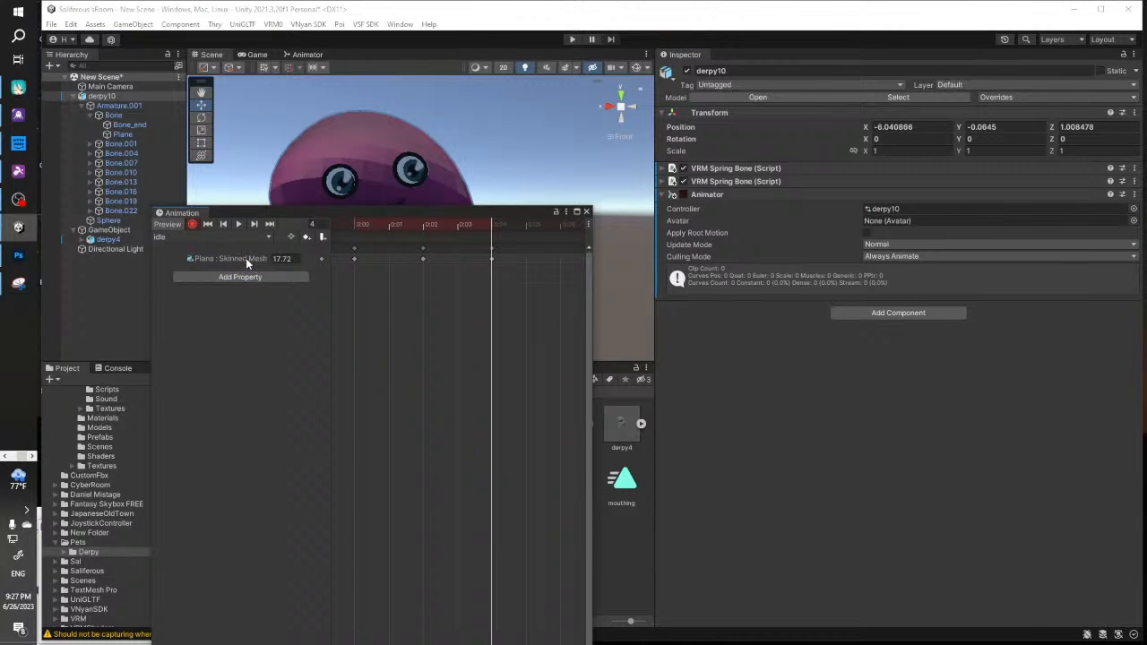
{"action": "left_click", "coordinate": [238, 224]}
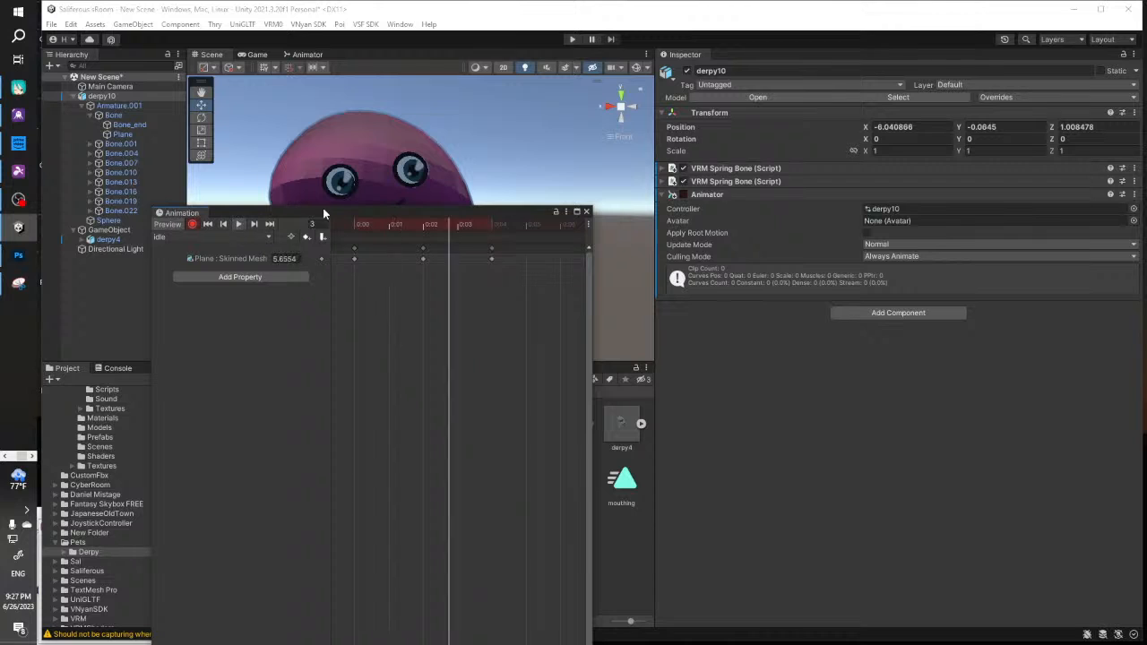
Stretch the idle clip's timing by moving its m_a keyframes to frames 6 and 12, and close the Animation window
{"action": "left_click_drag", "start_coordinate": [318, 212], "coordinate": [663, 196]}
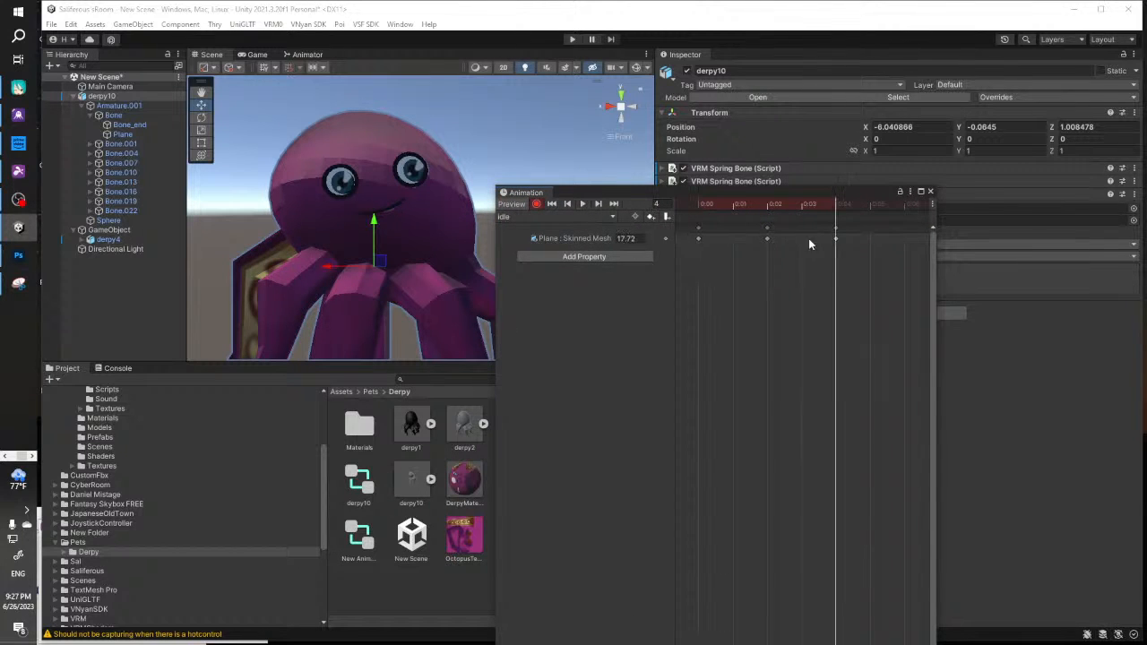
{"action": "left_click", "coordinate": [838, 238]}
{"action": "left_click_drag", "start_coordinate": [838, 238], "coordinate": [915, 244]}
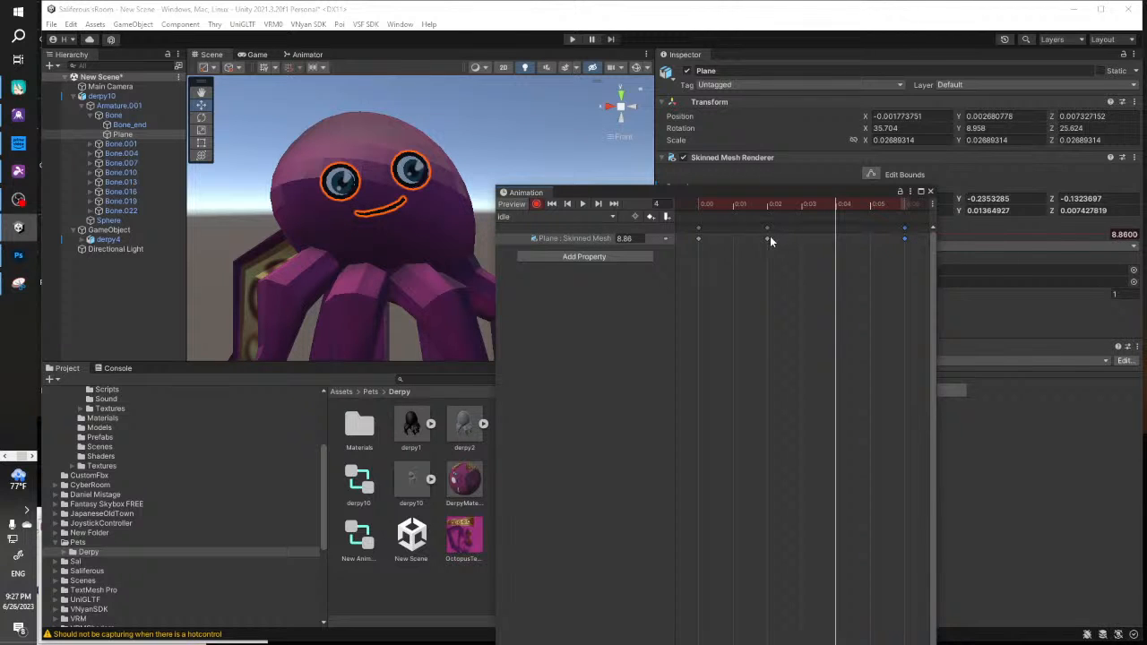
{"action": "left_click_drag", "start_coordinate": [770, 236], "coordinate": [871, 237]}
{"action": "scroll", "coordinate": [835, 260], "scroll_direction": "down", "scroll_amount": 5}
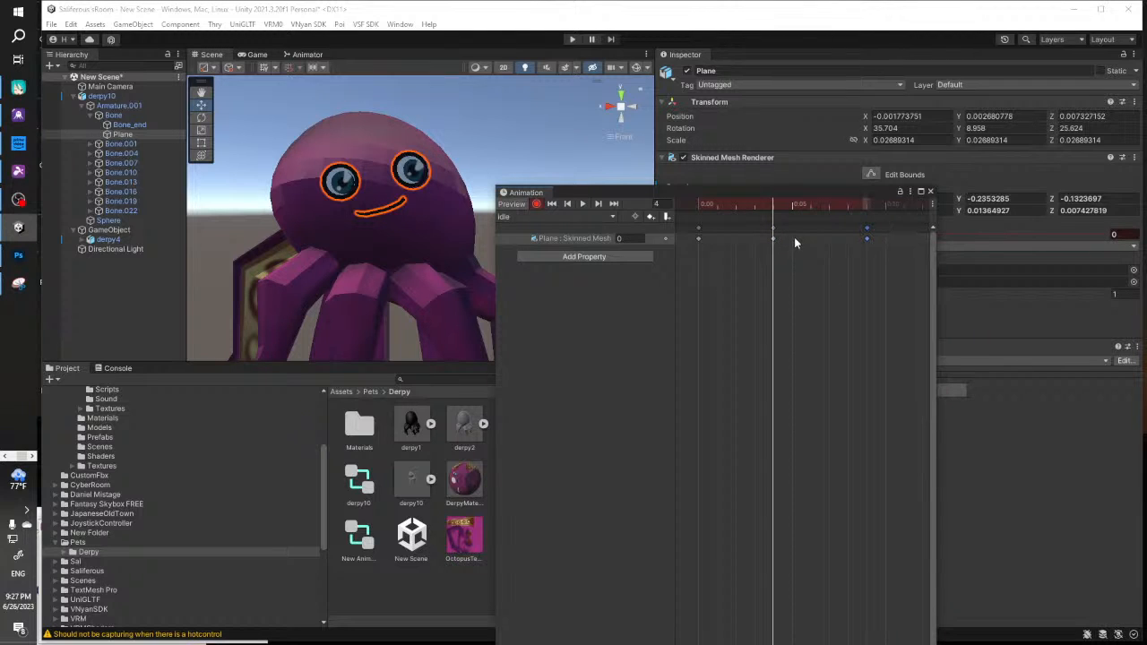
{"action": "left_click_drag", "start_coordinate": [801, 239], "coordinate": [922, 241]}
{"action": "left_click", "coordinate": [583, 205]}
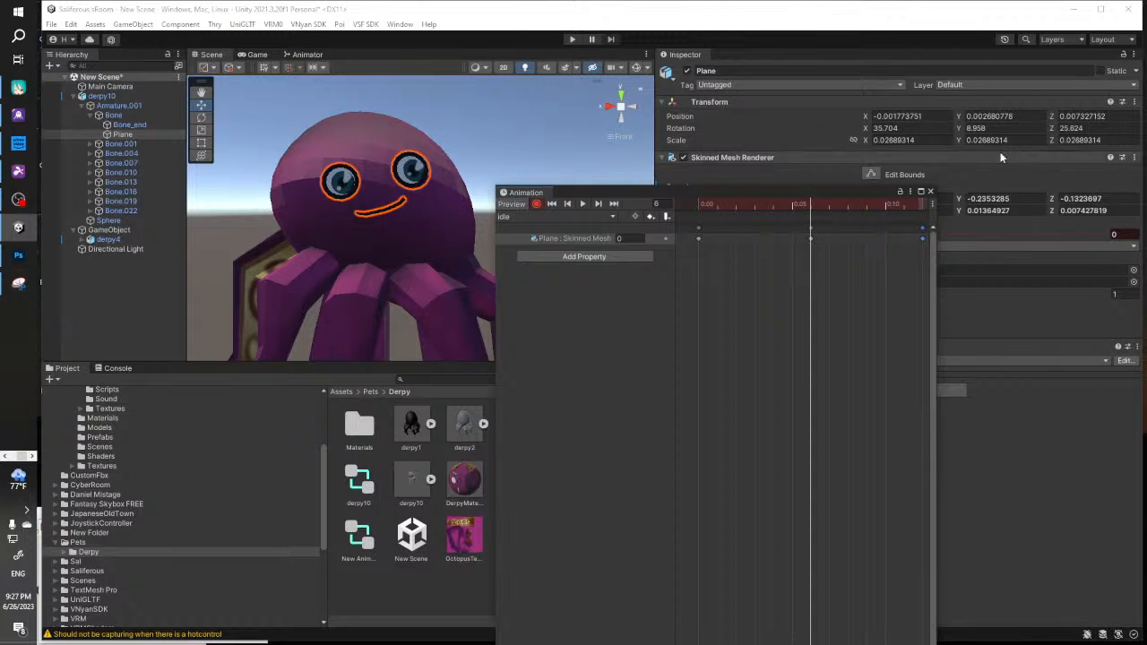
{"action": "left_click", "coordinate": [931, 191]}
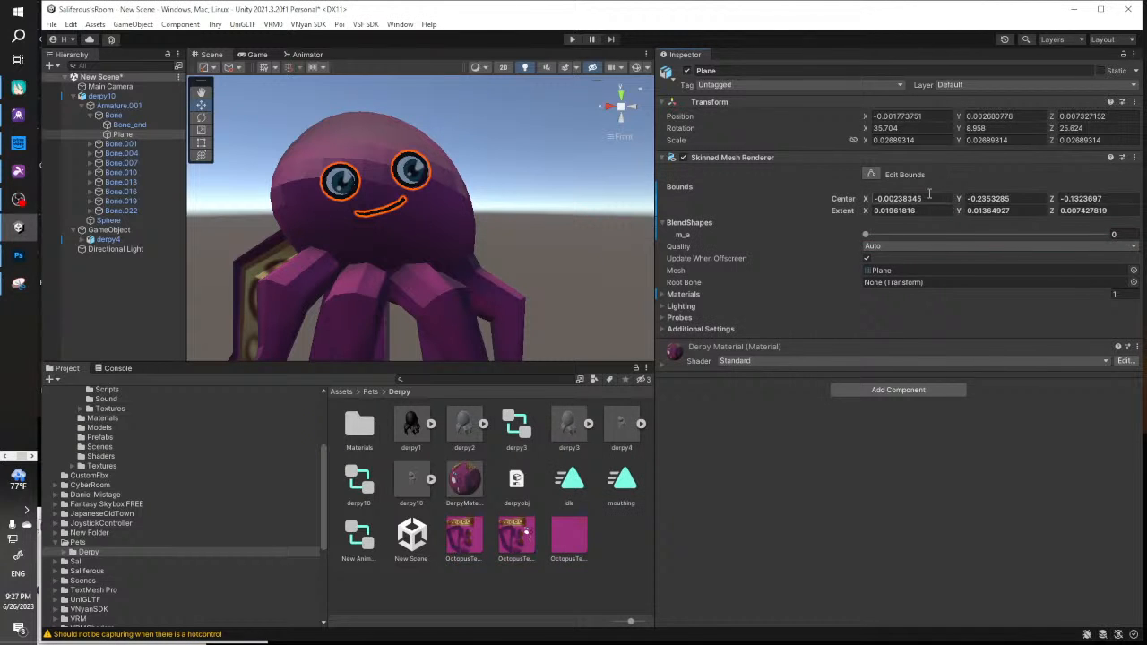
Select derpy10, collapse its armature in the Hierarchy and raise the octopus to about Y -0.0376
{"action": "left_click", "coordinate": [405, 206]}
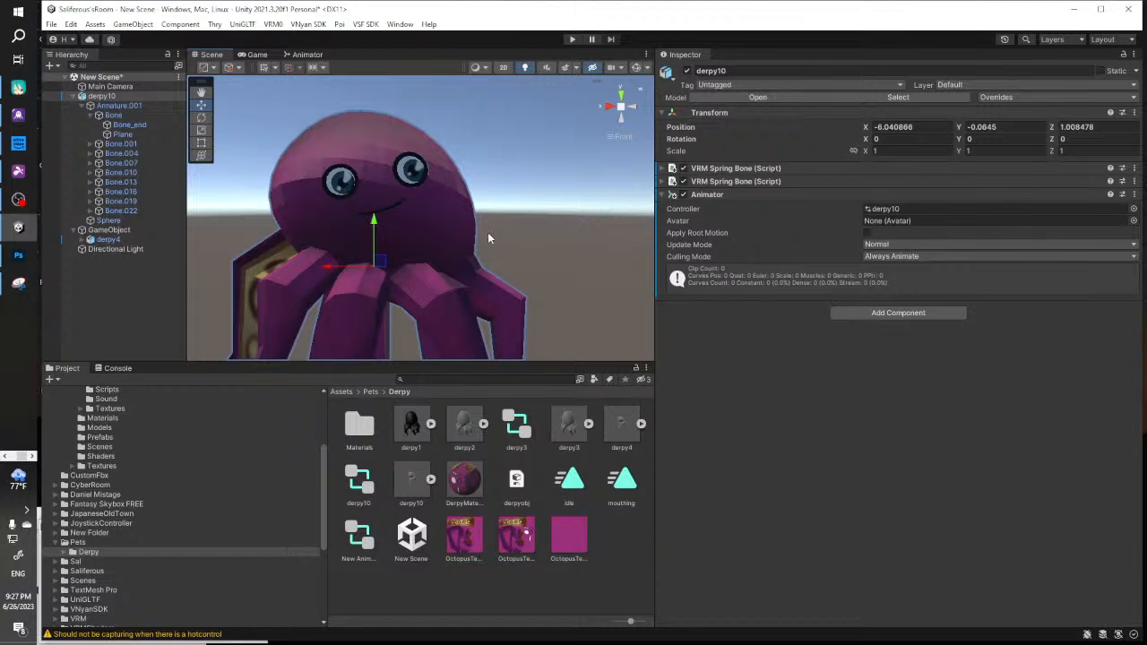
{"action": "scroll", "coordinate": [488, 236], "scroll_direction": "down", "scroll_amount": 2}
{"action": "mouse_move", "coordinate": [488, 237]}
{"action": "middle_mouse_down"}
{"action": "mouse_move", "coordinate": [412, 209]}
{"action": "mouse_move", "coordinate": [478, 217]}
{"action": "mouse_move", "coordinate": [475, 225]}
{"action": "middle_mouse_up"}
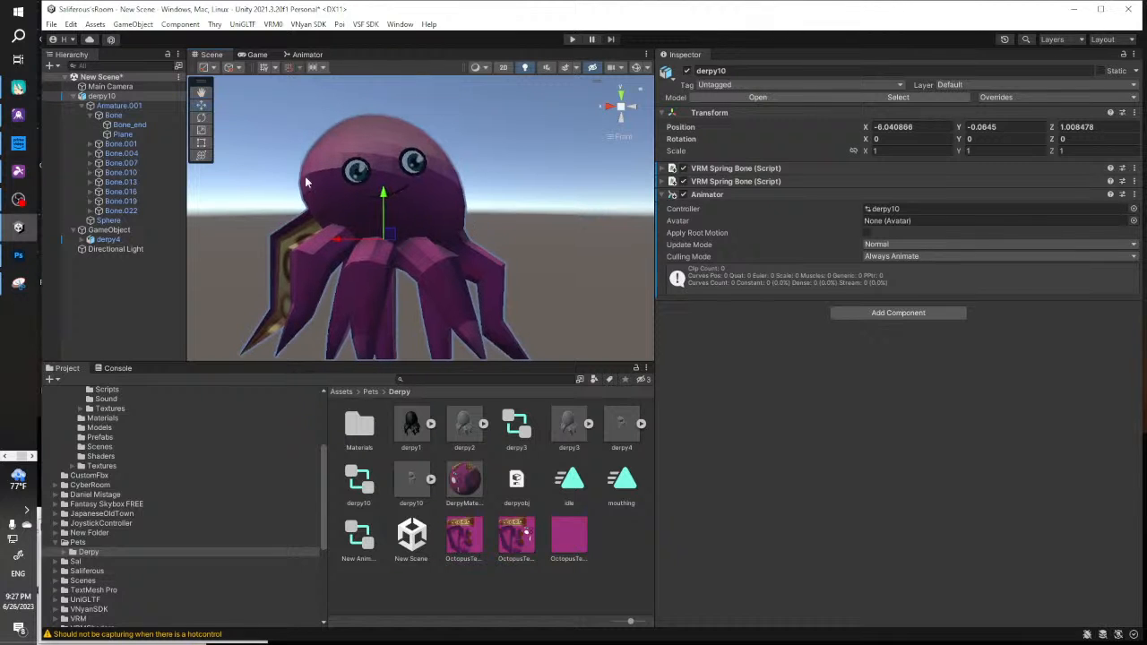
{"action": "left_click", "coordinate": [82, 97]}
{"action": "left_click", "coordinate": [82, 106]}
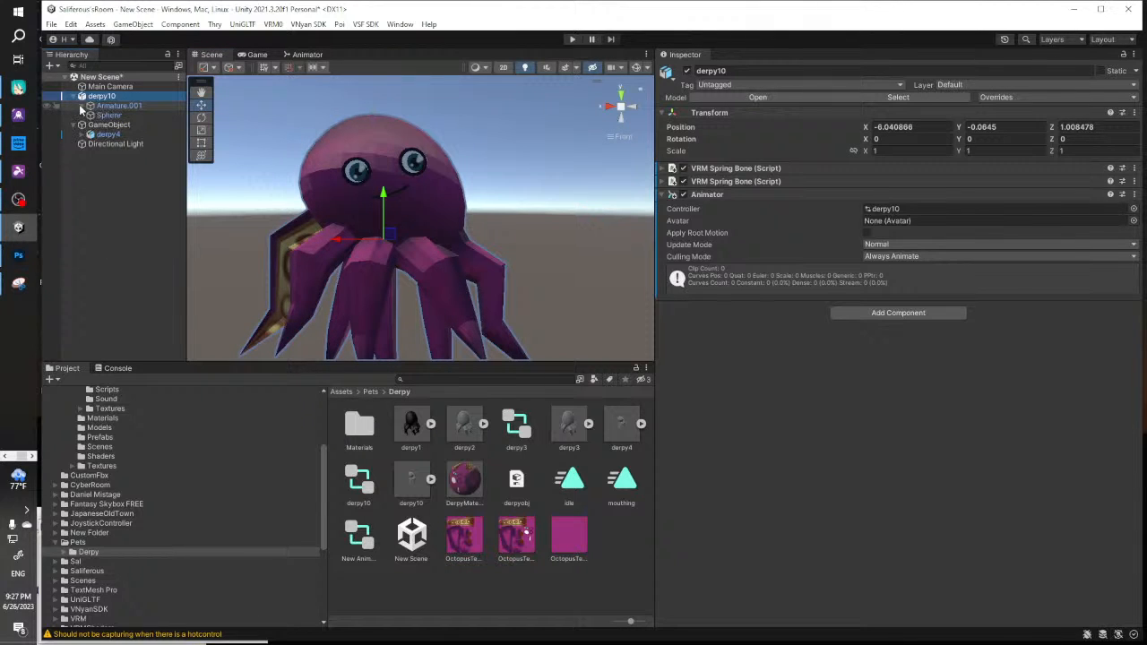
{"action": "scroll", "coordinate": [381, 180], "scroll_direction": "down", "scroll_amount": 3}
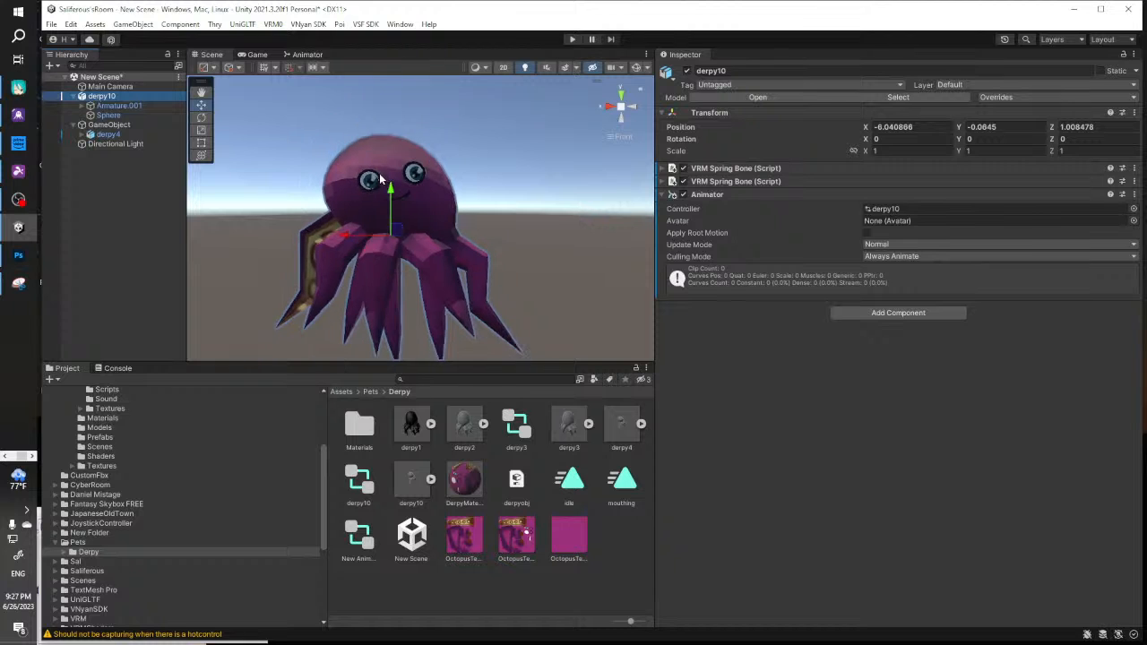
{"action": "left_click_drag", "start_coordinate": [391, 196], "coordinate": [364, 177]}
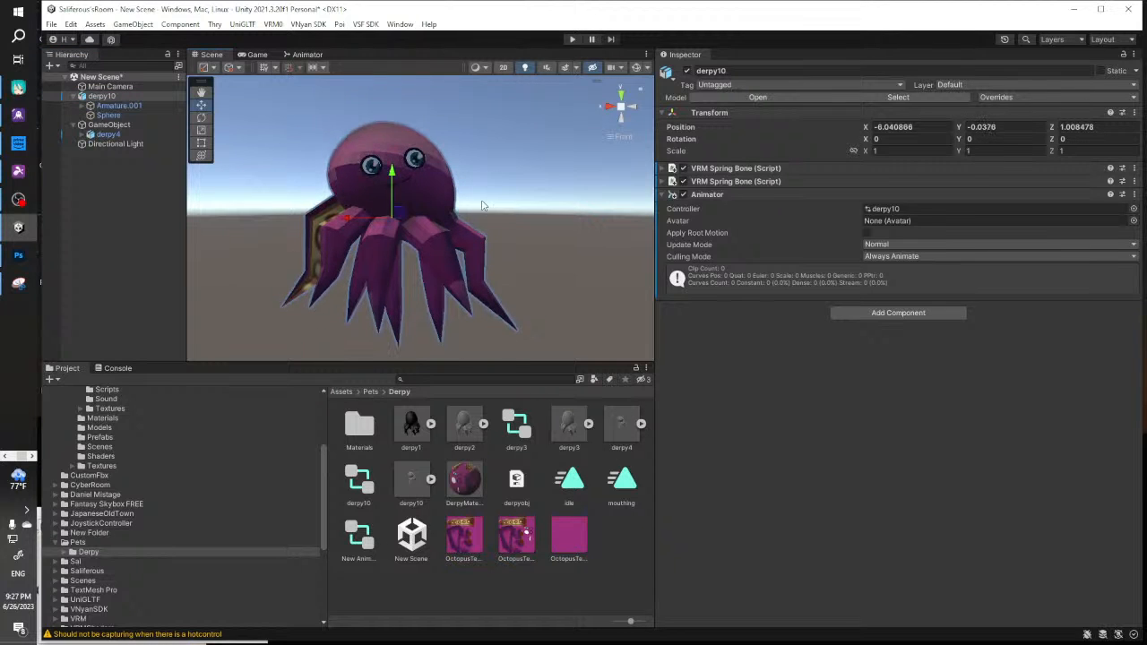
Create an empty parent object for derpy10 and name it DerpysParent
{"action": "left_click_drag", "start_coordinate": [483, 204], "coordinate": [215, 223], "text": "alt"}
{"action": "left_click_drag", "start_coordinate": [519, 184], "coordinate": [363, 201], "text": "alt"}
{"action": "left_click_drag", "start_coordinate": [330, 188], "coordinate": [381, 185], "text": "alt"}
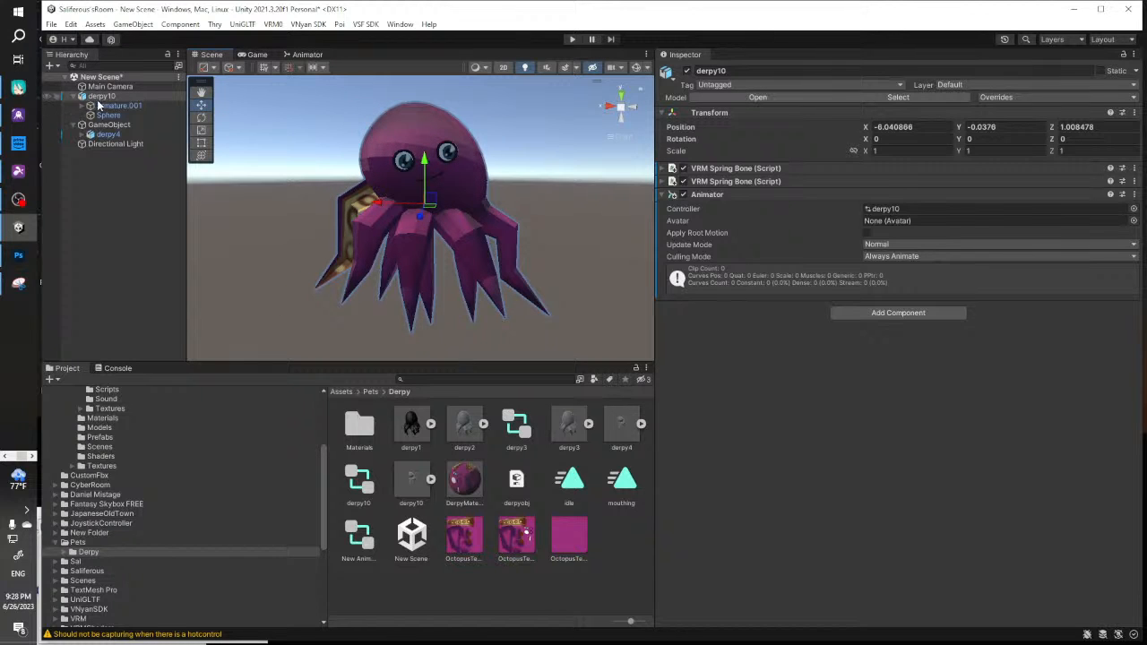
{"action": "left_click", "coordinate": [133, 24]}
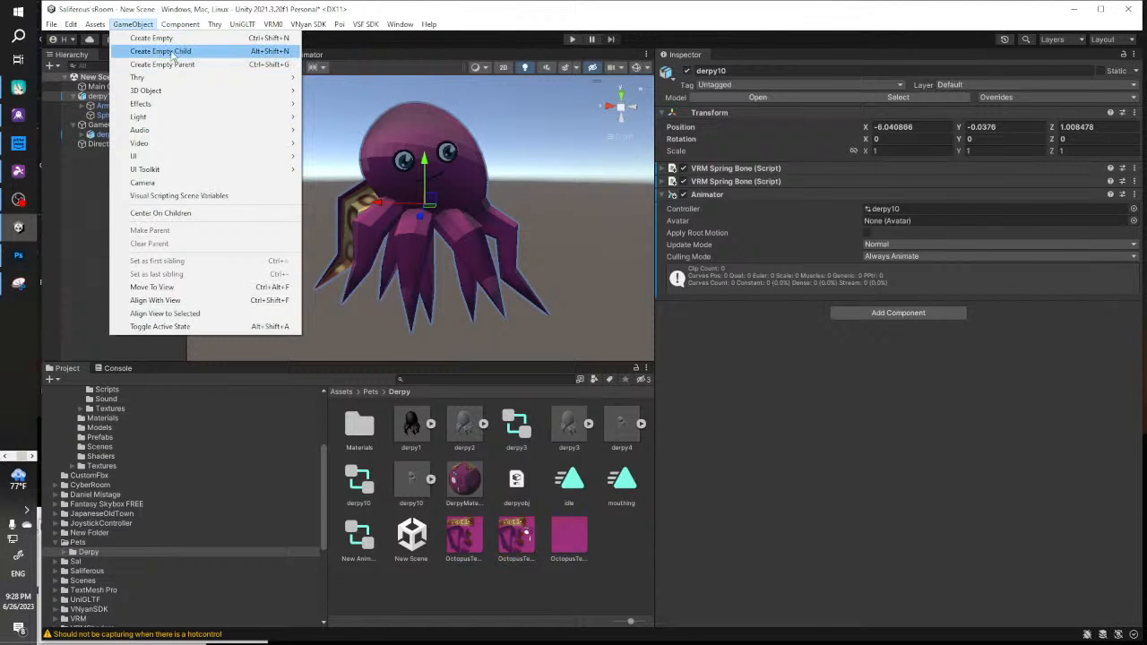
{"action": "left_click", "coordinate": [179, 64]}
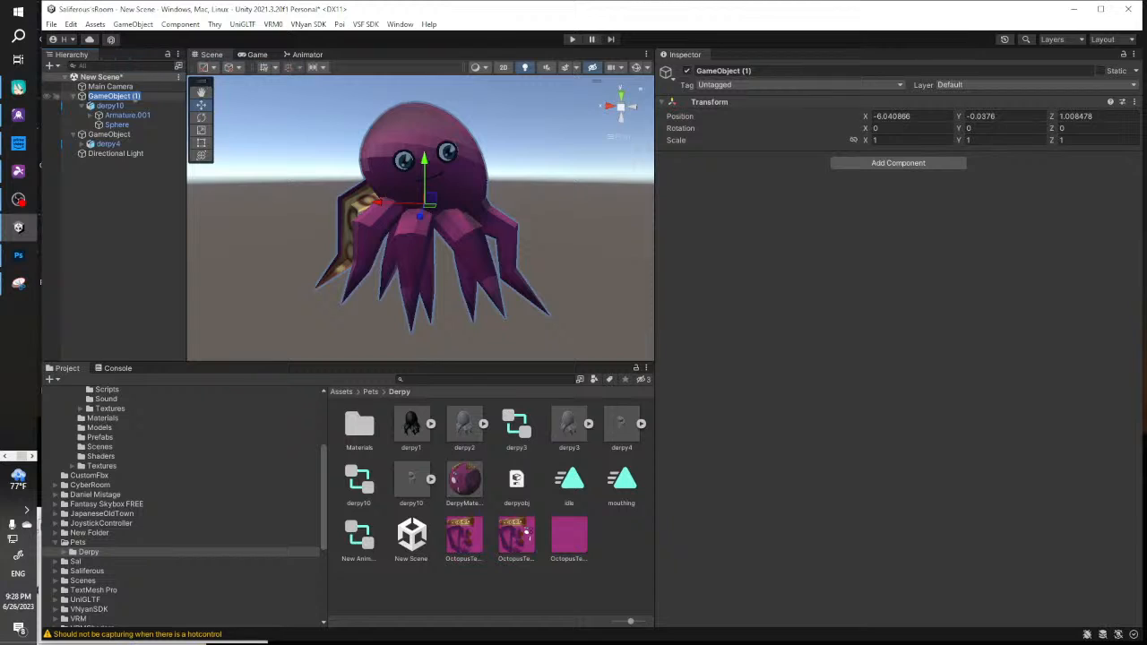
{"action": "type", "text": "Derpy's"}
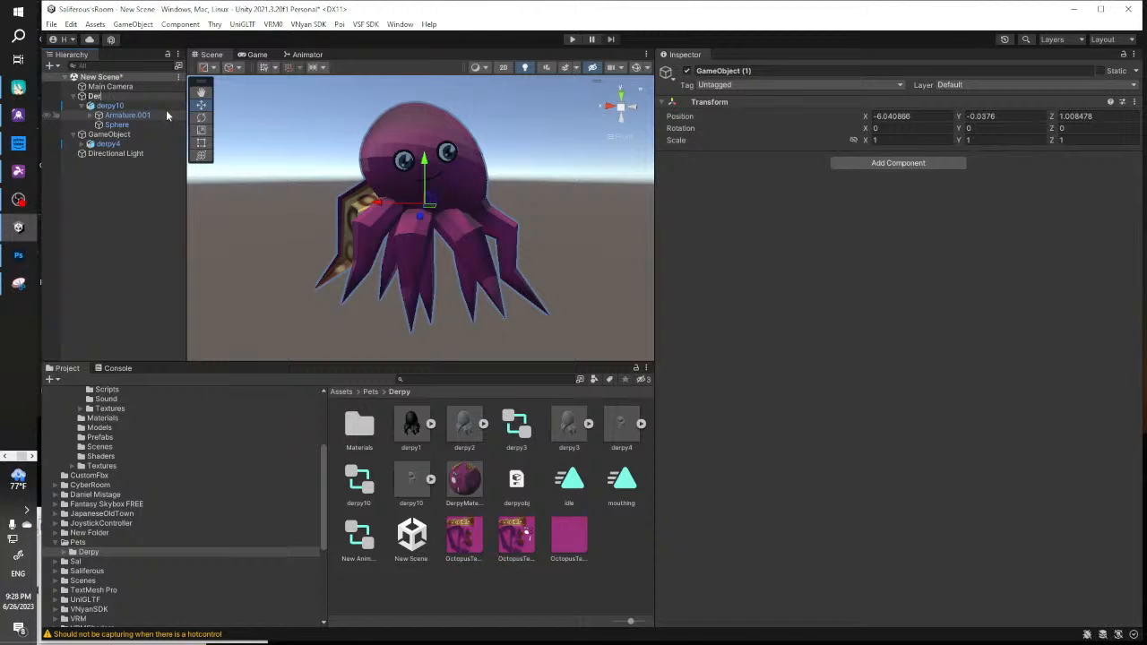
{"action": "key", "text": "BackSpace"}
{"action": "key", "text": "BackSpace"}
{"action": "type", "text": "sParent"}
{"action": "key", "text": "Return"}
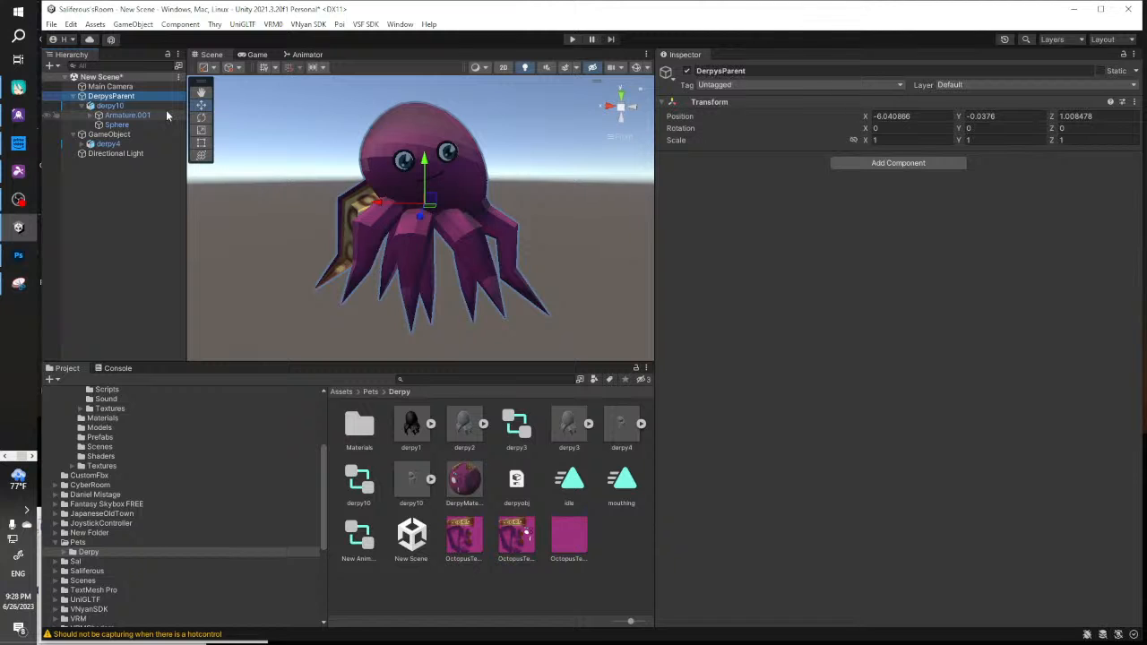
Delete the old GameObject that contains derpy4 from the scene
{"action": "right_click", "coordinate": [112, 142]}
{"action": "right_click", "coordinate": [102, 135]}
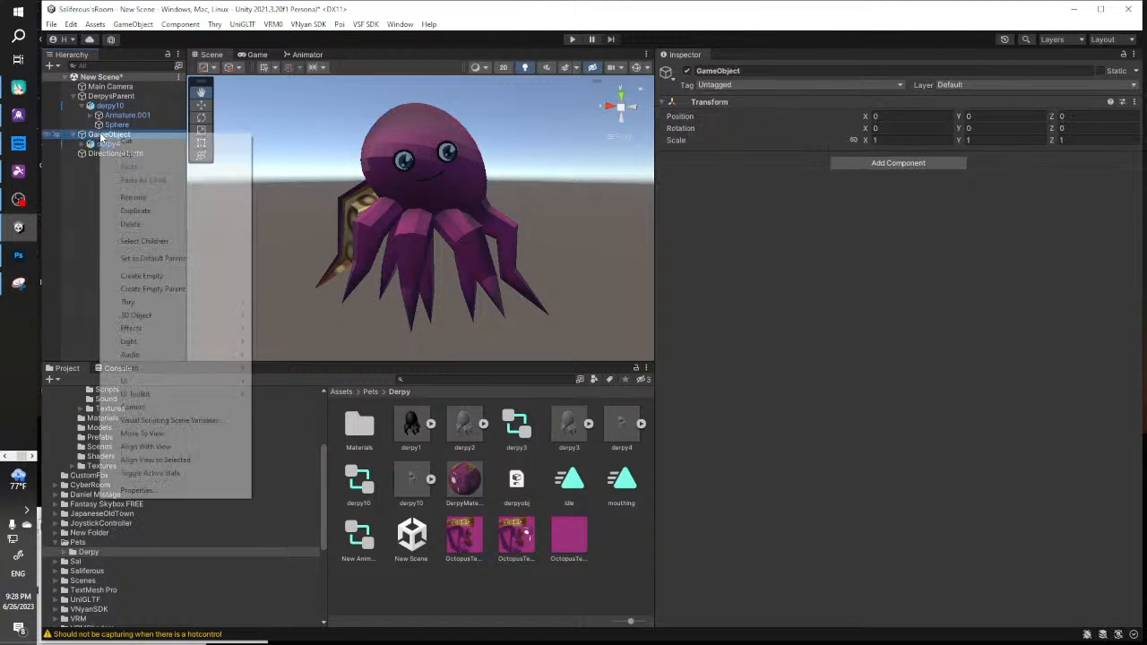
{"action": "left_click", "coordinate": [131, 224]}
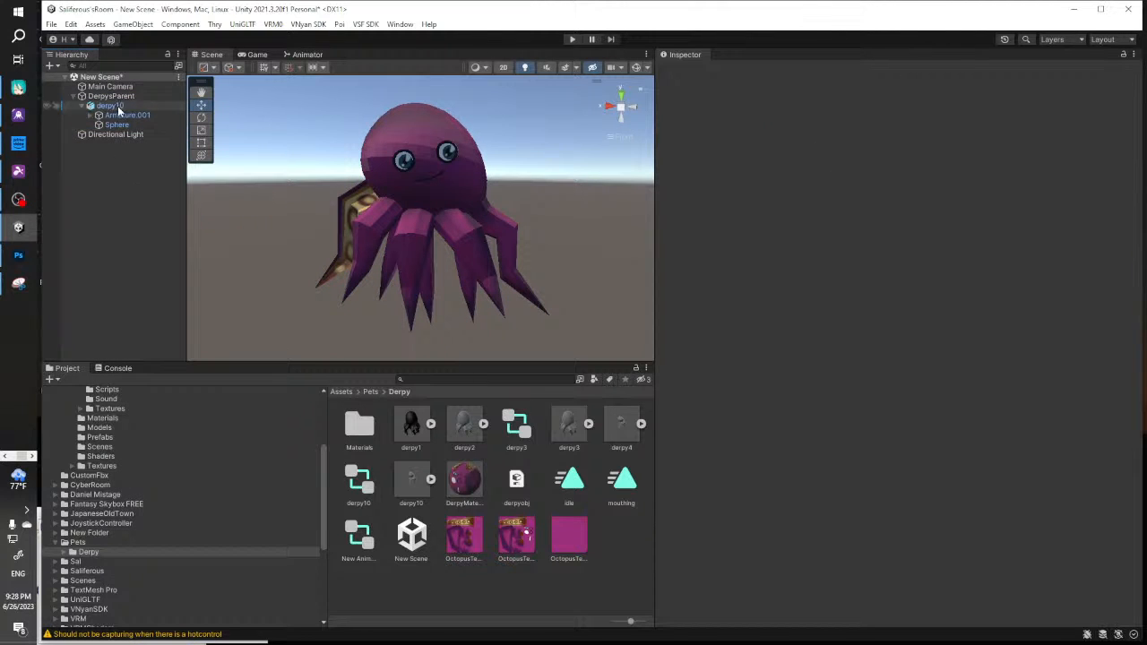
Export DerpysParent with the VNyan SDK as a prop named Derpy11 in the Props folder
{"action": "left_click", "coordinate": [113, 97]}
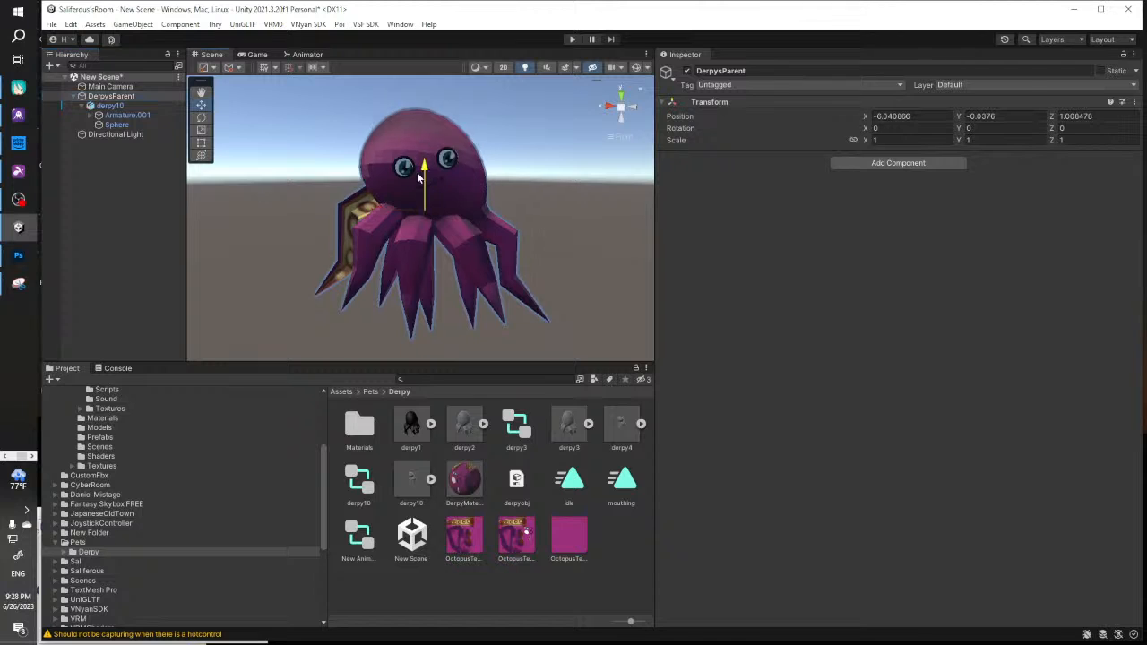
{"action": "left_click", "coordinate": [307, 24]}
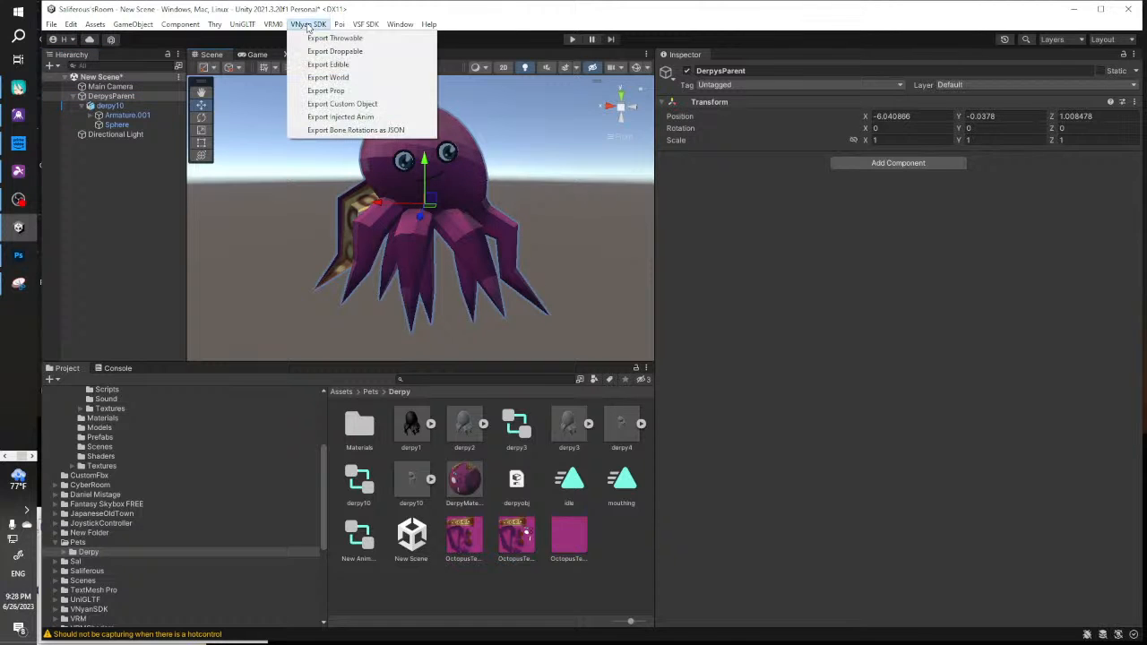
{"action": "left_click", "coordinate": [354, 92]}
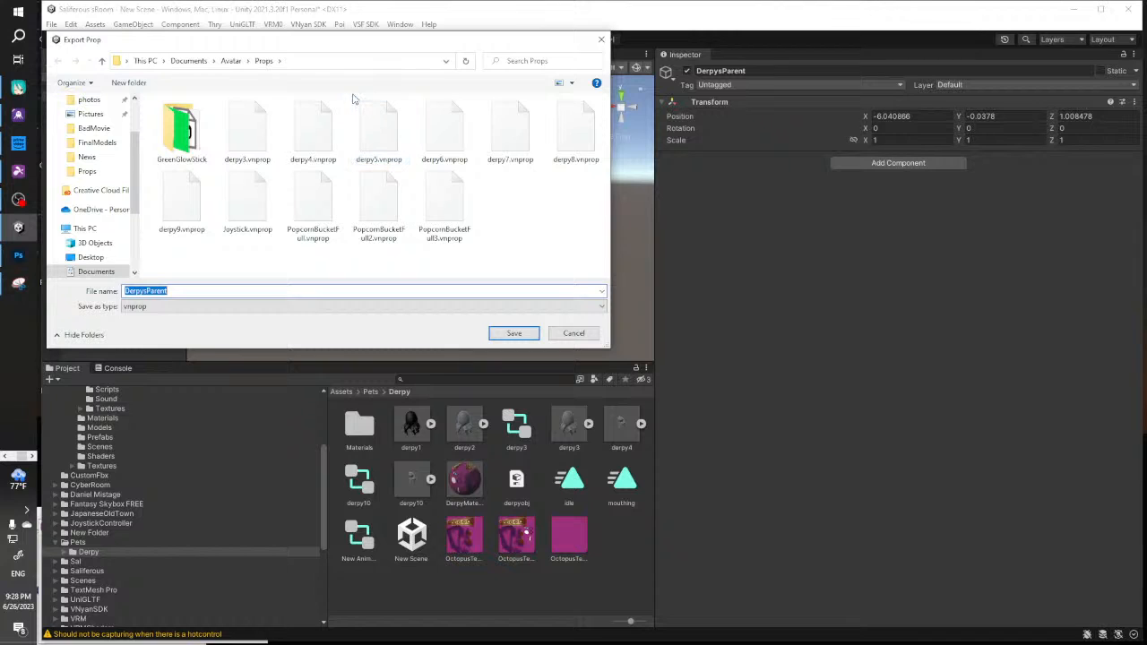
{"action": "type", "text": "Derpy10"}
{"action": "key", "text": "Return"}
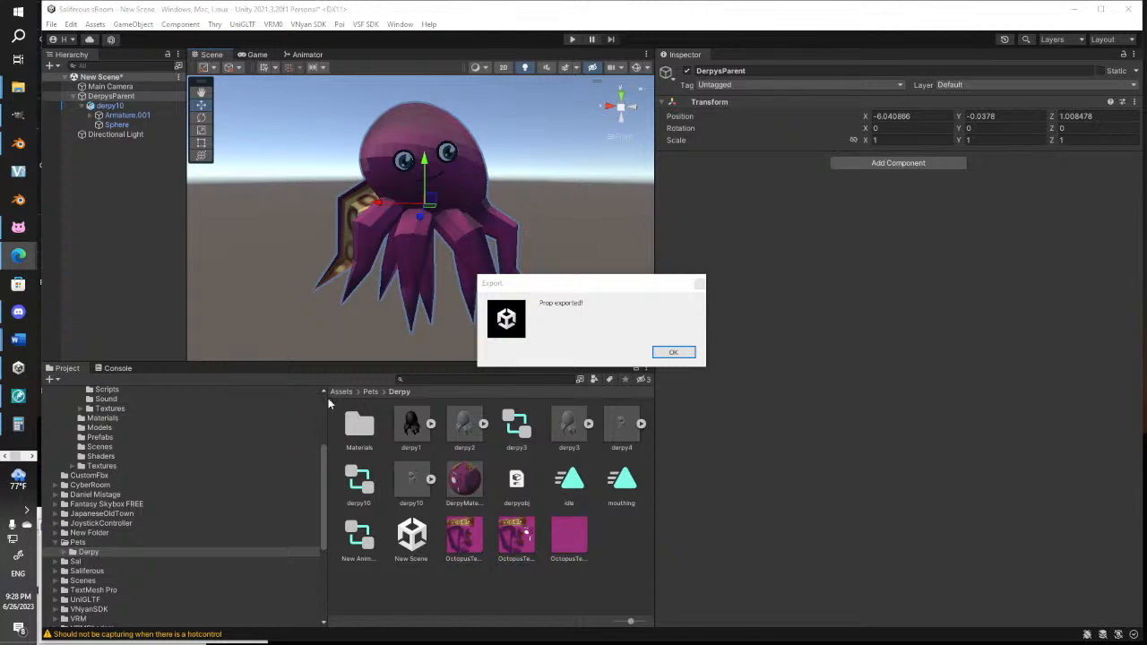
{"action": "left_click", "coordinate": [674, 354]}
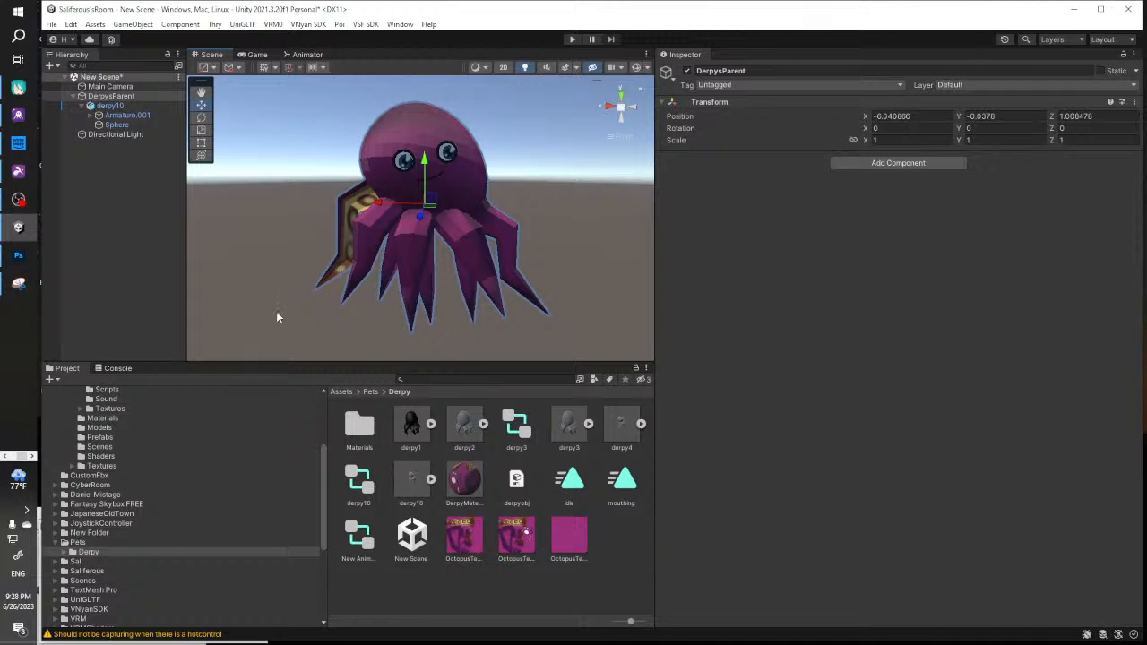
Switch to VNyan, move the node graph aside and delete the derpy9.vnprop prop
{"action": "left_click", "coordinate": [6, 456]}
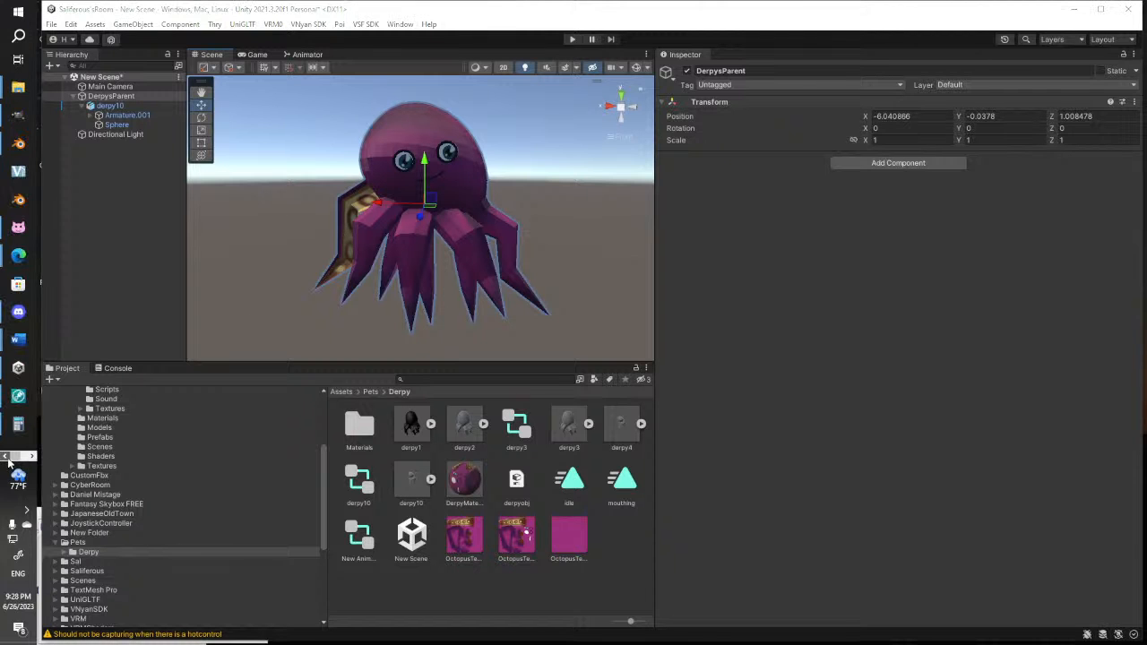
{"action": "left_click", "coordinate": [33, 225]}
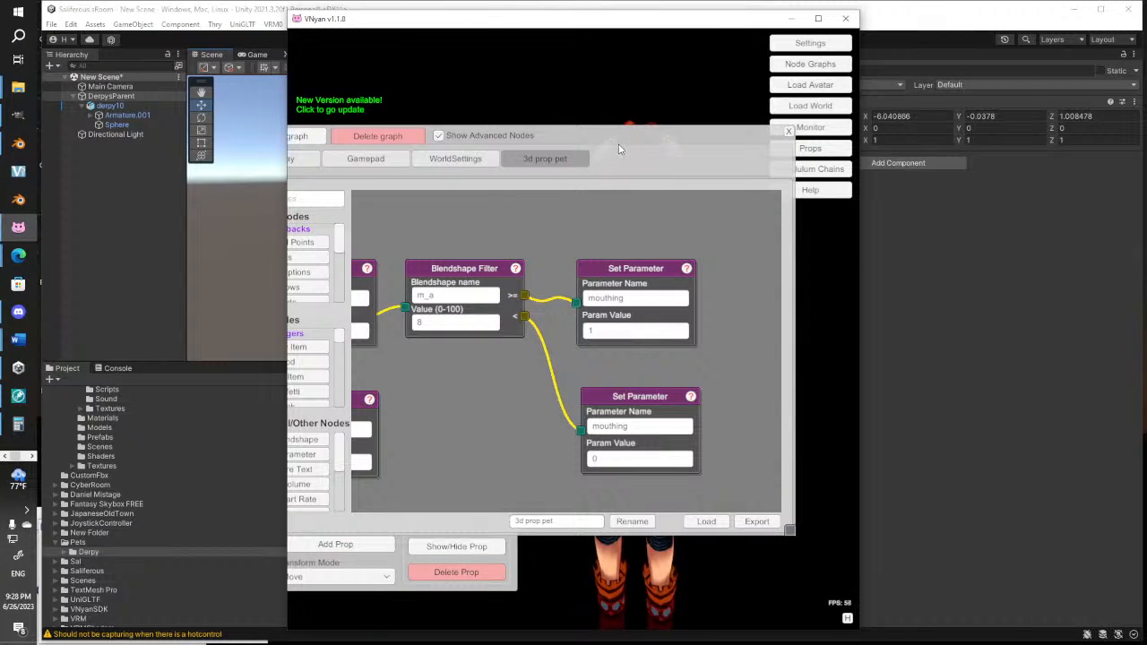
{"action": "left_click_drag", "start_coordinate": [635, 132], "coordinate": [323, 385]}
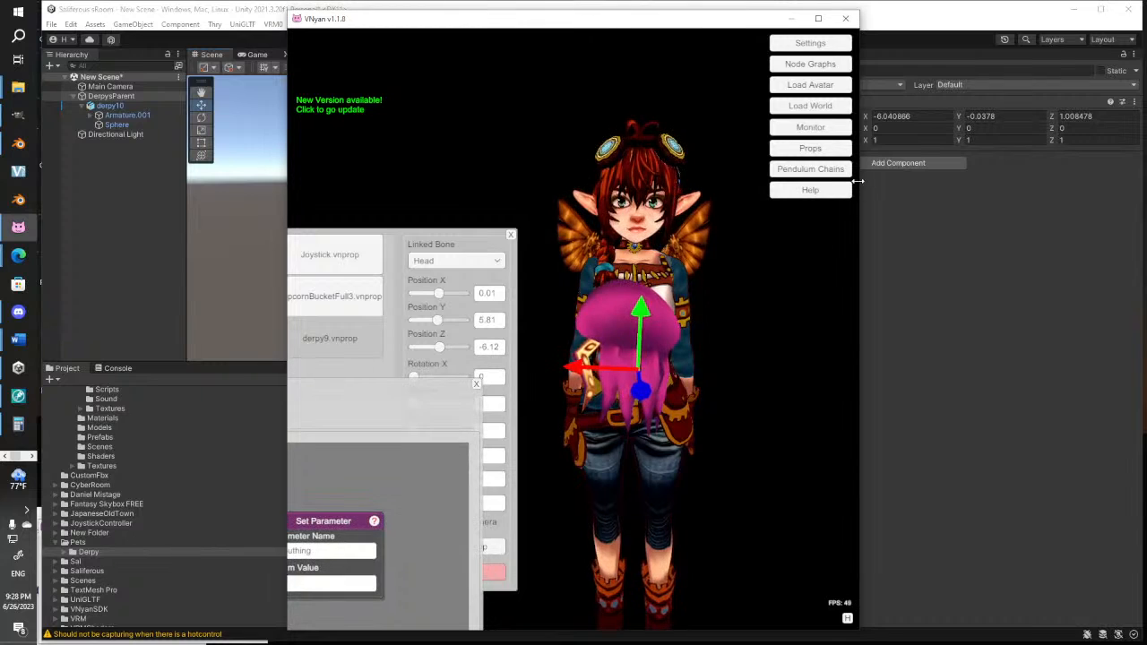
{"action": "left_click", "coordinate": [816, 152]}
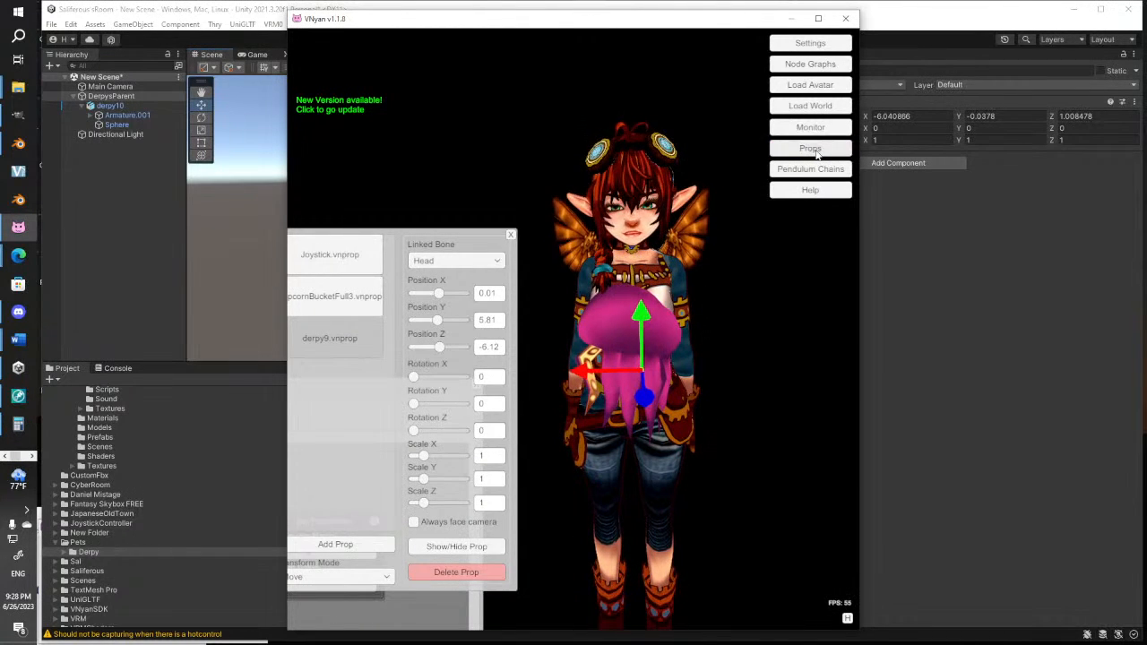
{"action": "left_click_drag", "start_coordinate": [455, 238], "coordinate": [539, 144]}
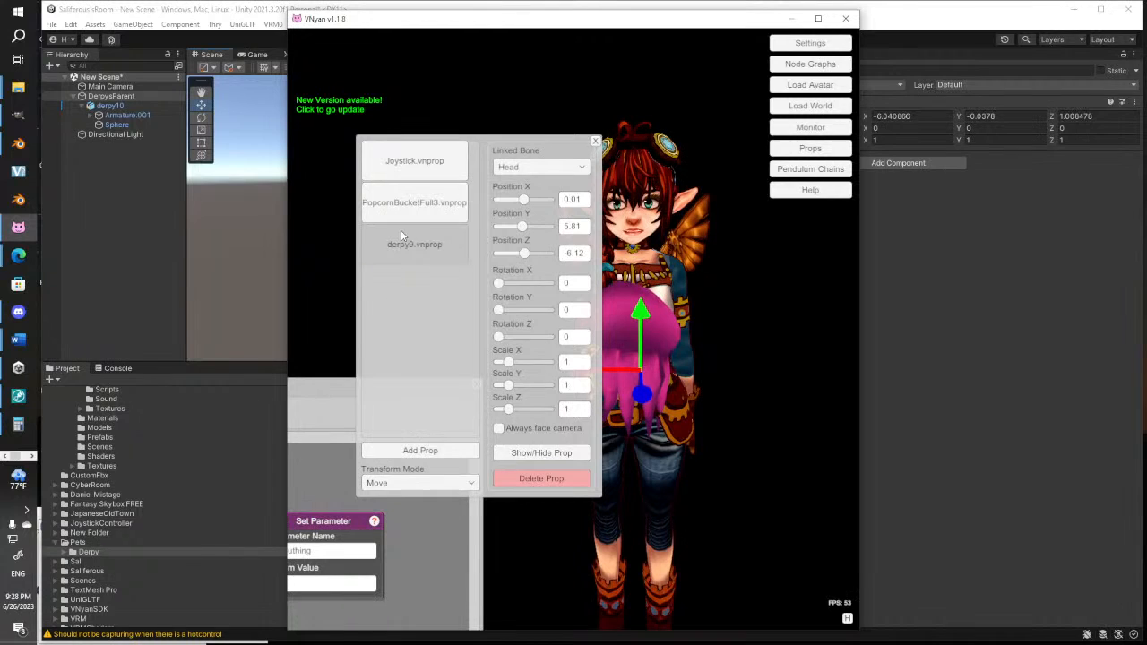
{"action": "left_click", "coordinate": [551, 482]}
Add Derpy11.vnprop from the Props folder as a new prop
{"action": "left_click", "coordinate": [425, 453]}
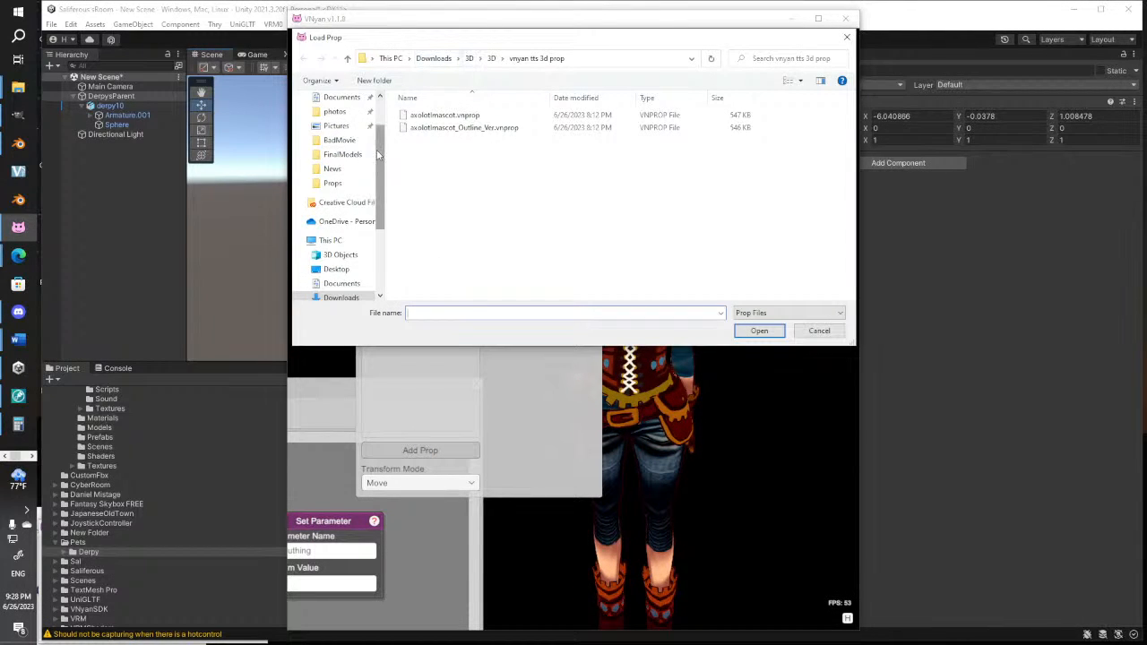
{"action": "left_click", "coordinate": [333, 183]}
{"action": "double_click", "coordinate": [492, 204]}
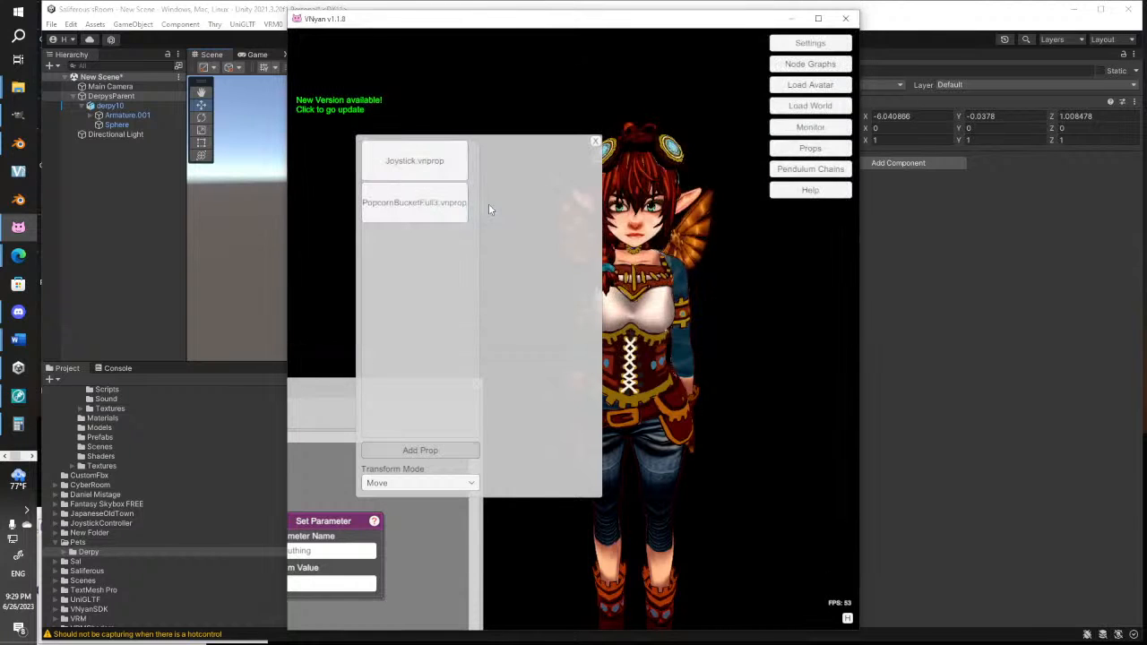
Move the Derpy11 prop forward and down in front of the avatar's chest, inspect it from the front, and close VNyan
{"action": "left_click_drag", "start_coordinate": [513, 153], "coordinate": [441, 142]}
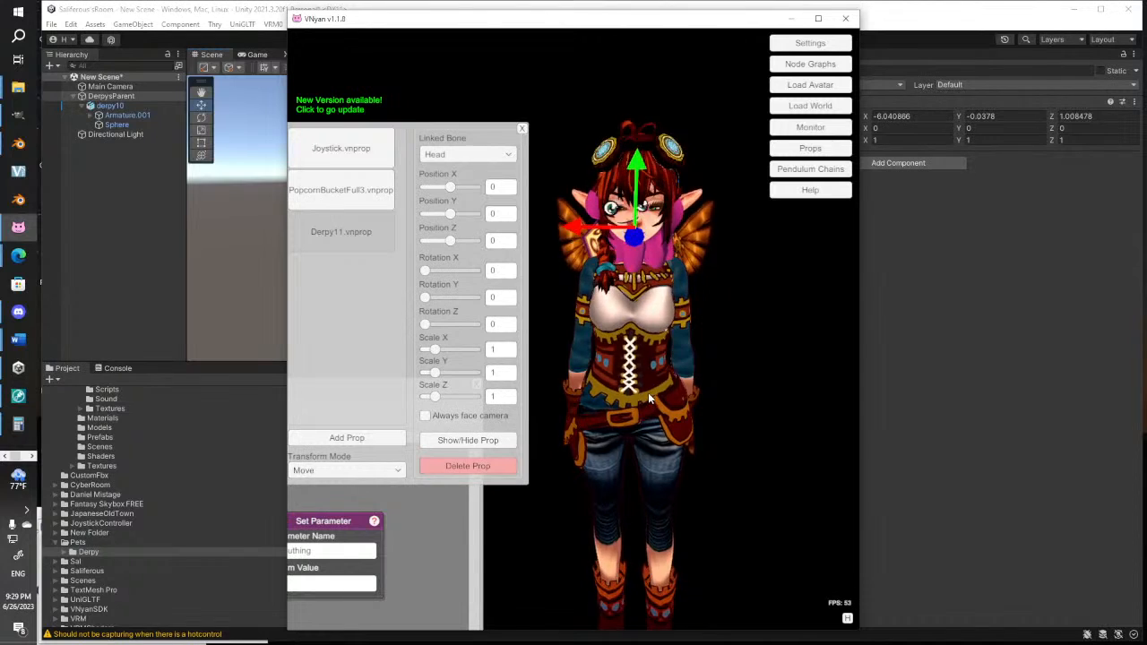
{"action": "right_click_drag", "start_coordinate": [648, 392], "coordinate": [849, 394]}
{"action": "left_click_drag", "start_coordinate": [697, 234], "coordinate": [771, 241]}
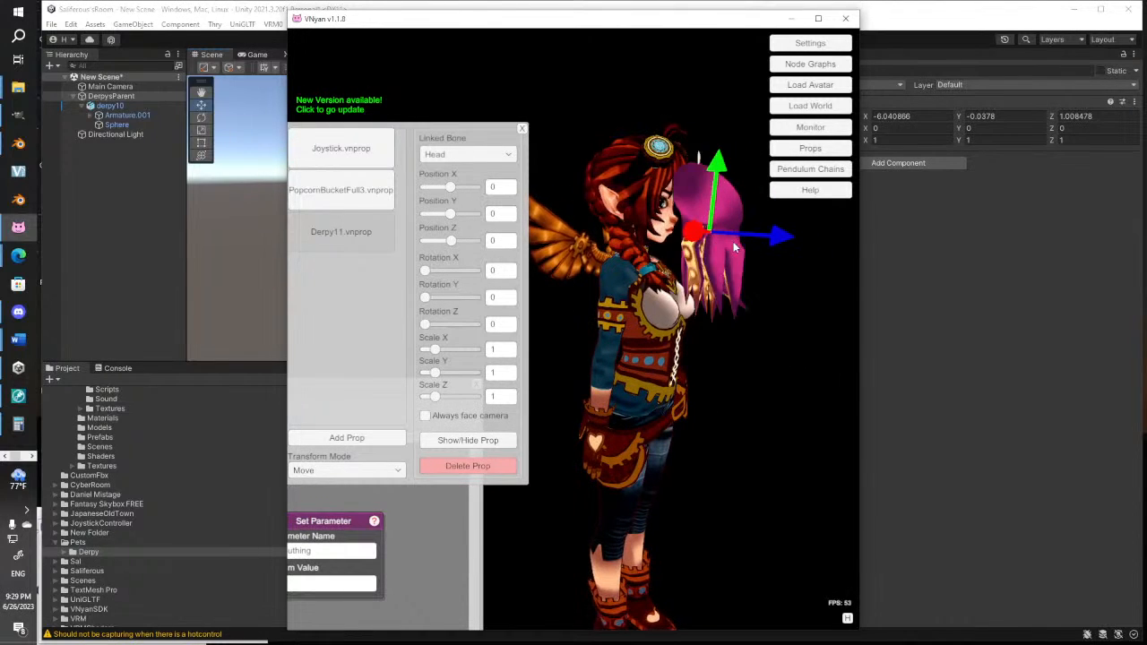
{"action": "left_click_drag", "start_coordinate": [702, 203], "coordinate": [691, 292]}
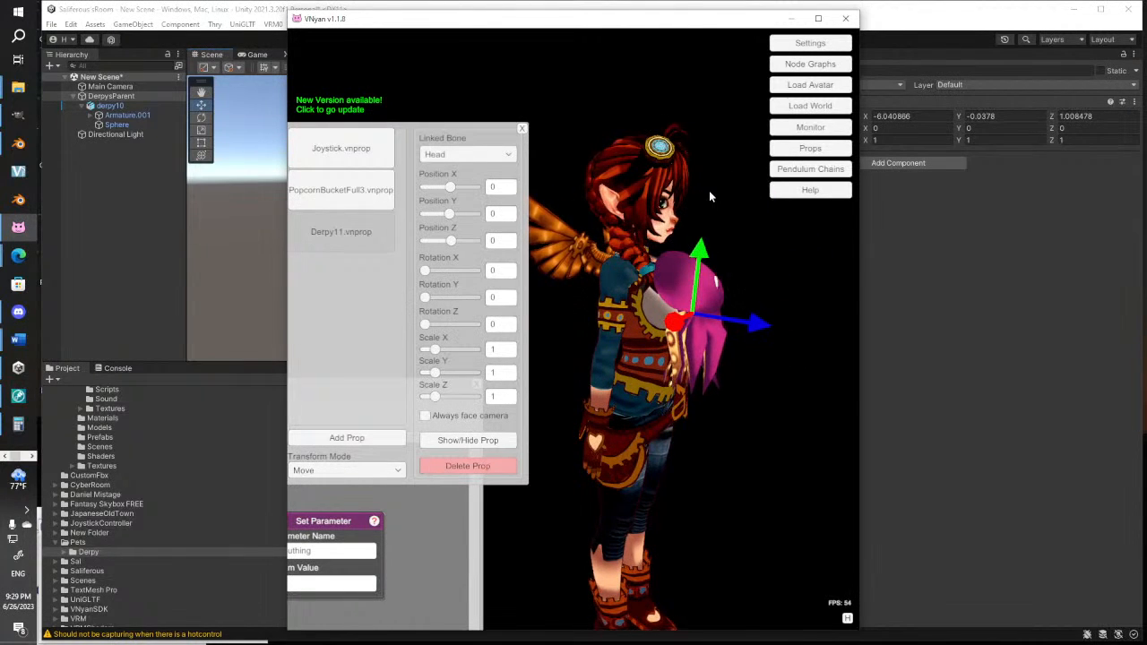
{"action": "right_click_drag", "start_coordinate": [717, 353], "coordinate": [518, 372]}
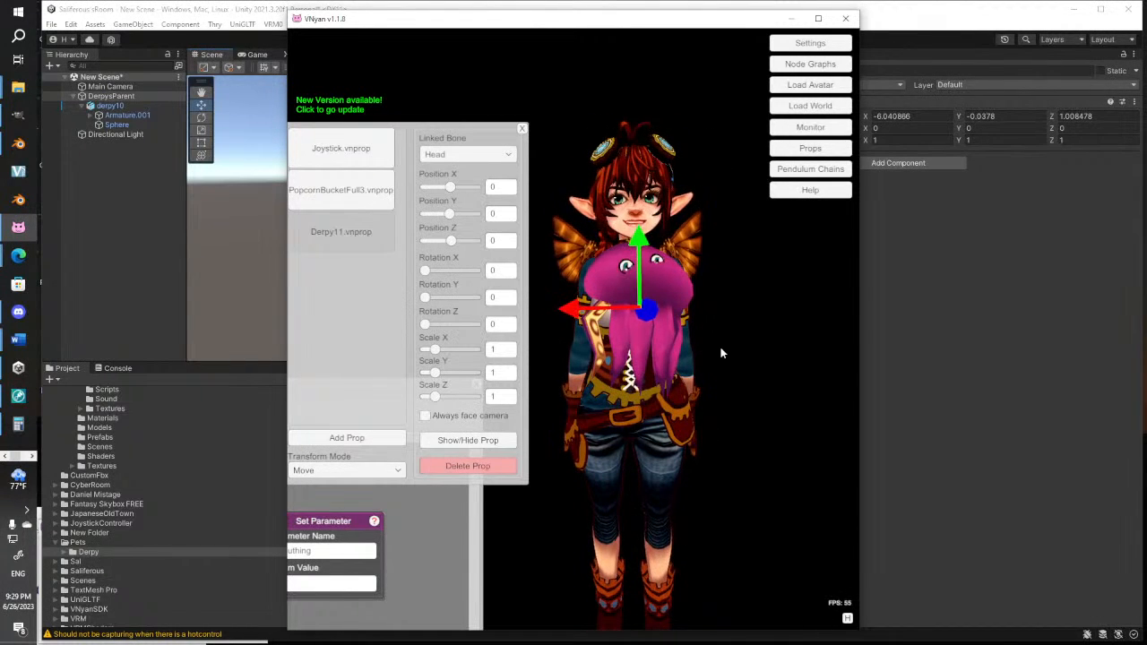
{"action": "left_click", "coordinate": [852, 20]}
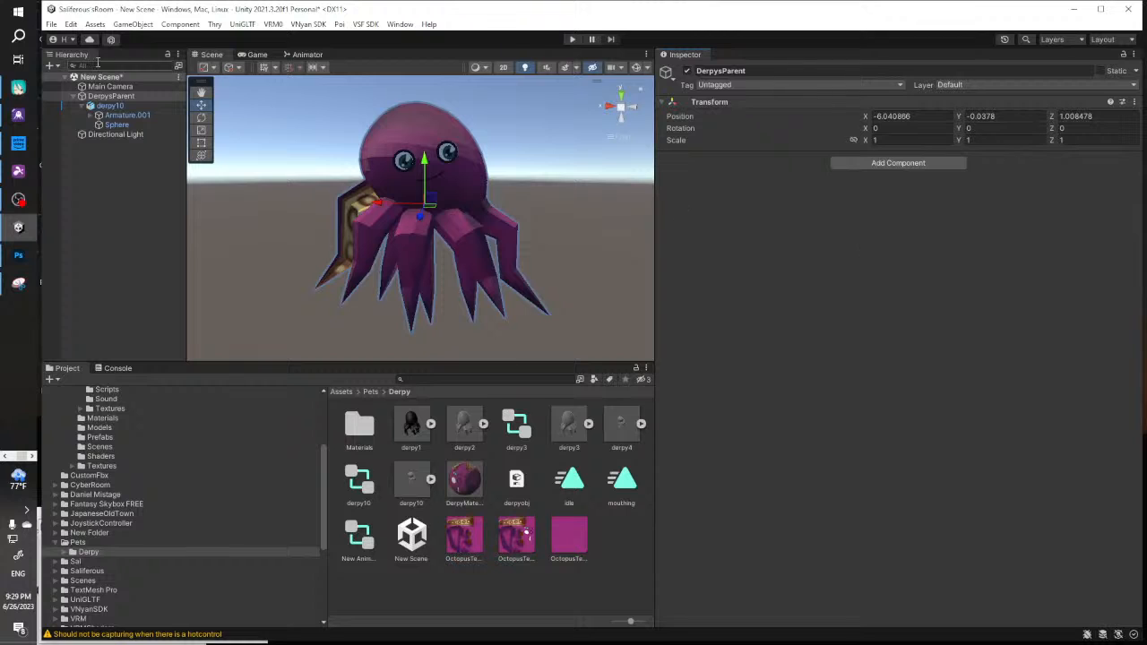
{"action": "left_click", "coordinate": [83, 108]}
{"action": "left_click", "coordinate": [82, 107]}
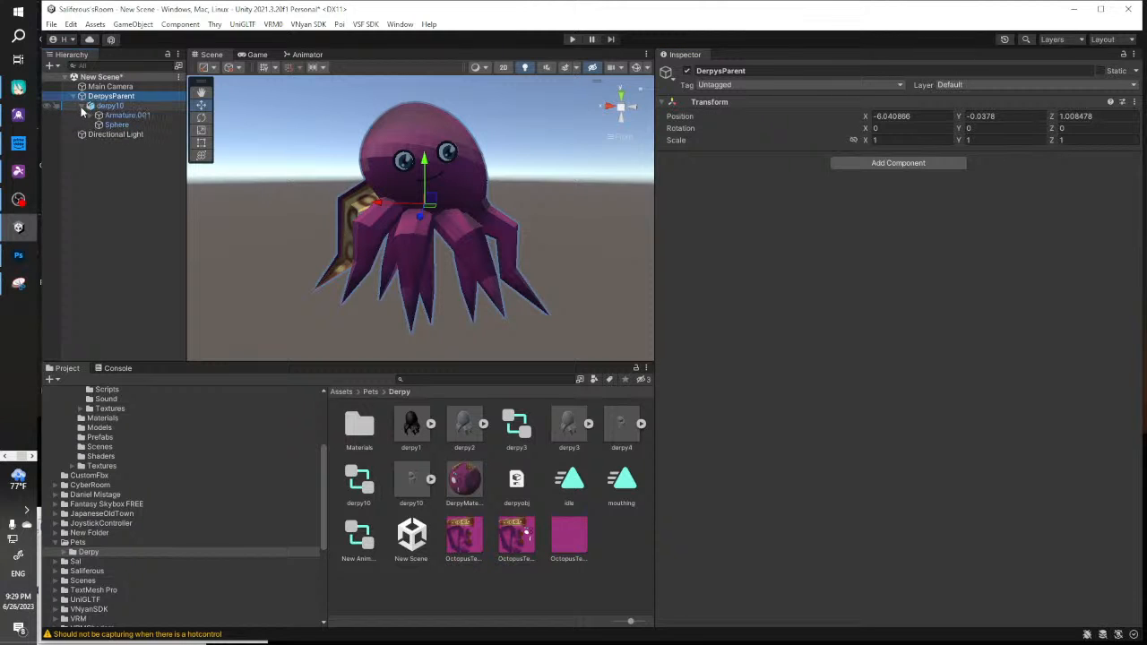
{"action": "left_click", "coordinate": [74, 97]}
{"action": "left_click", "coordinate": [76, 101]}
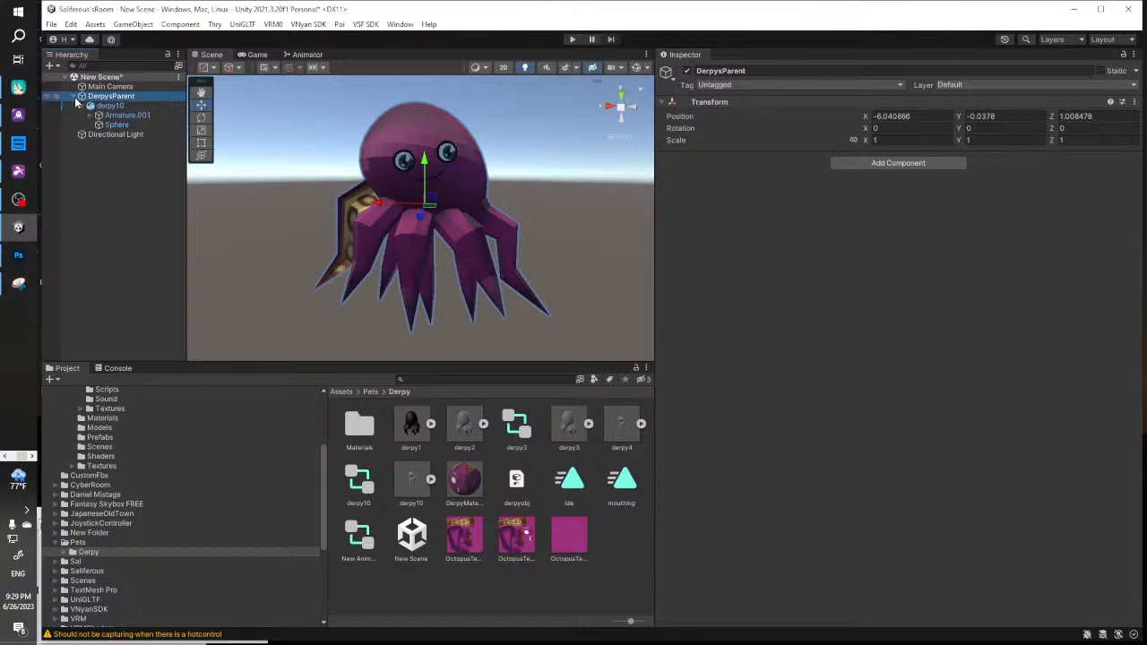
Switch to Blender and join the eyes-and-mouth plane into the octopus body mesh in Object Mode
{"action": "left_click", "coordinate": [8, 457]}
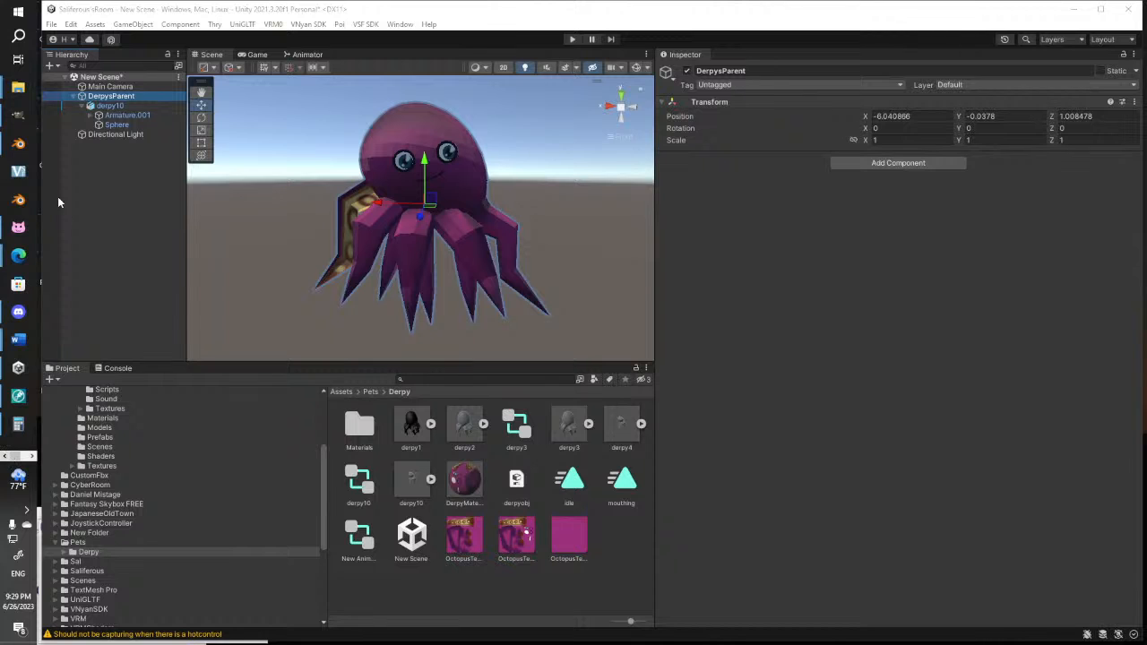
{"action": "left_click", "coordinate": [18, 143]}
{"action": "key", "text": "Left"}
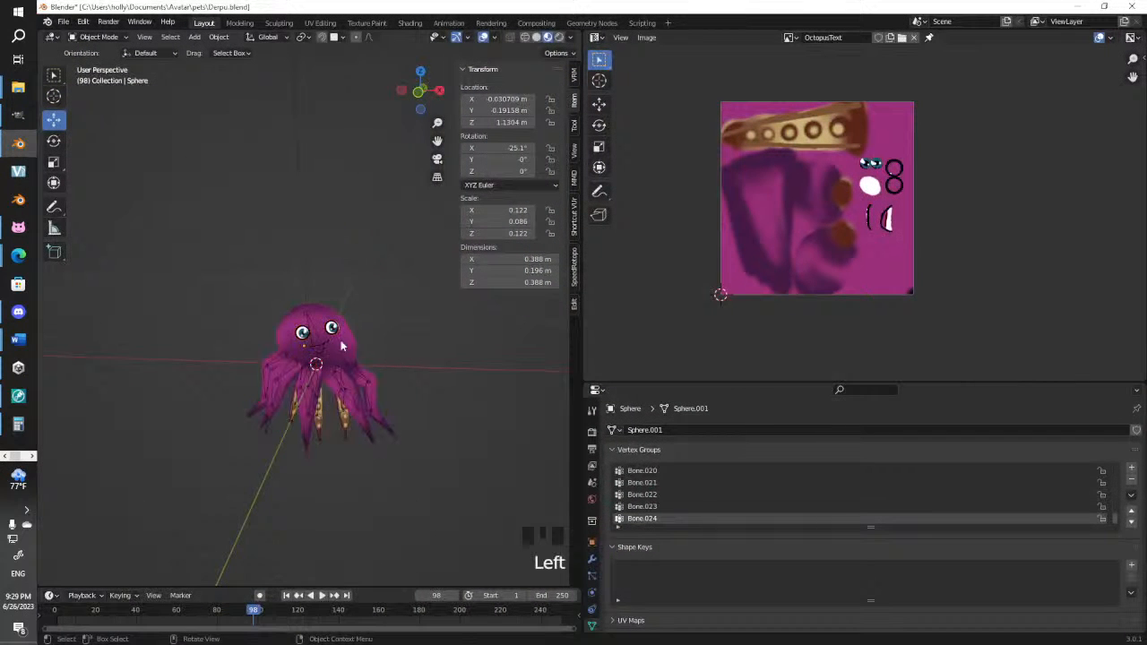
{"action": "left_click", "coordinate": [336, 339]}
{"action": "left_click", "coordinate": [332, 329]}
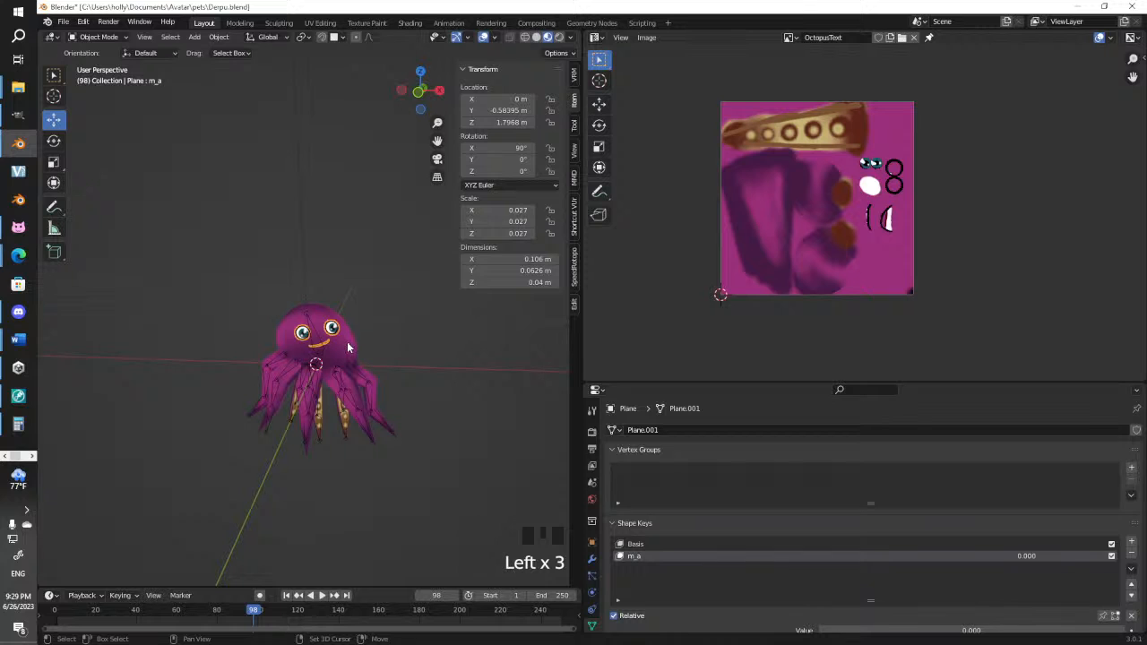
{"action": "left_click", "coordinate": [347, 345], "text": "shift"}
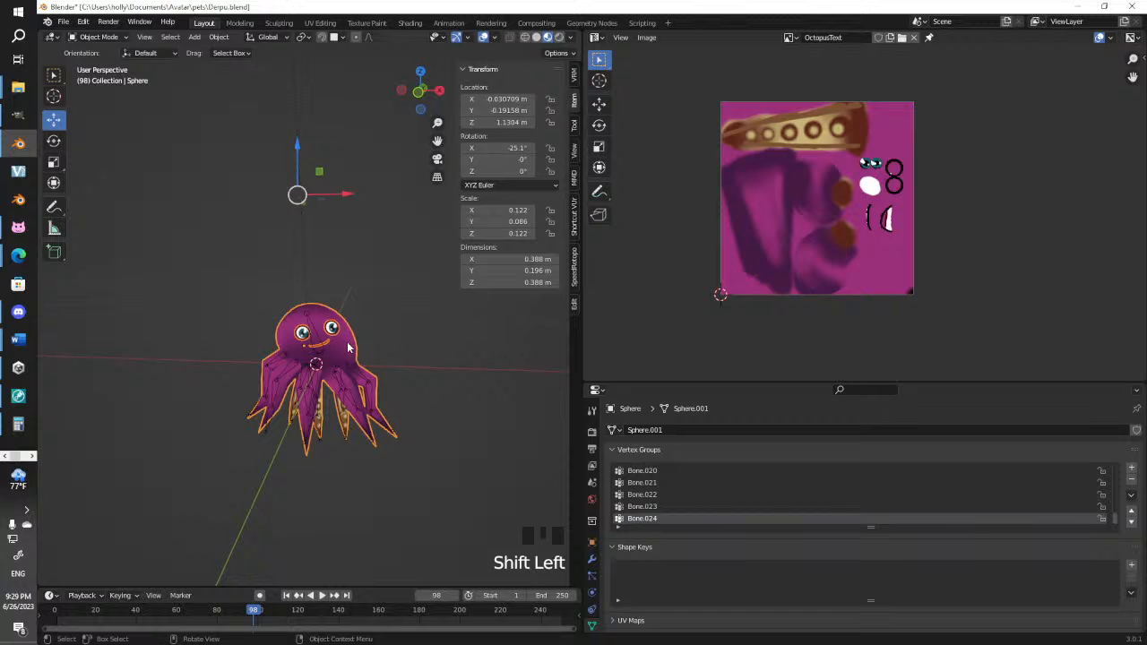
{"action": "key", "text": "ctrl+j"}
{"action": "left_click", "coordinate": [349, 344]}
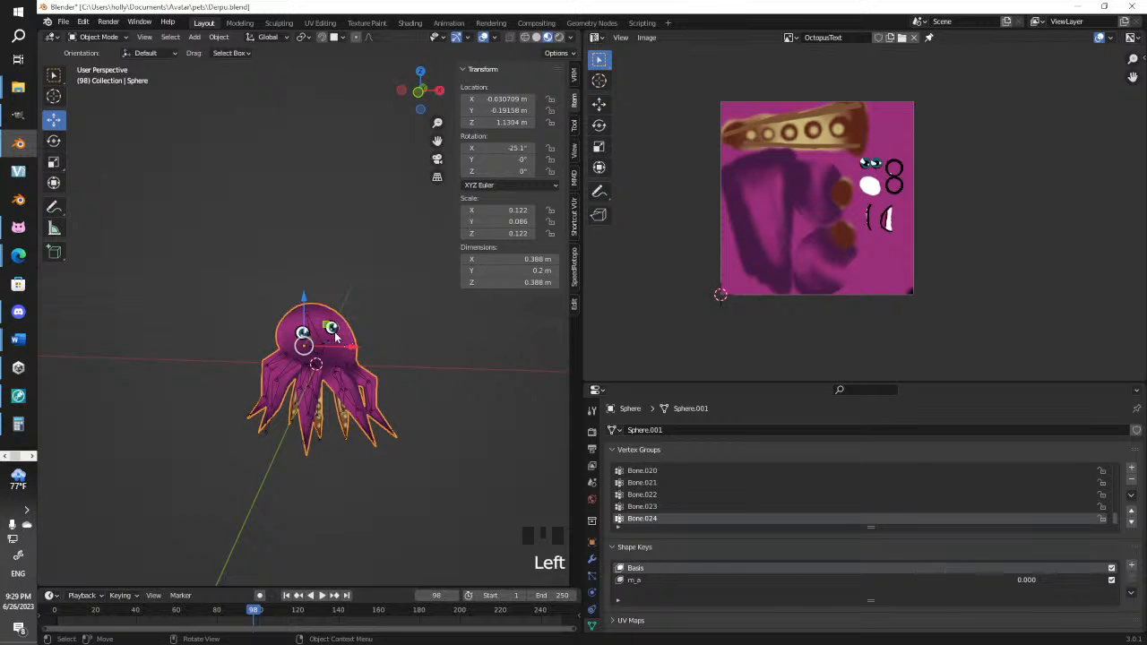
Preview the m_a shape key on the joined octopus mesh and inspect the face up close
{"action": "left_click", "coordinate": [333, 334]}
{"action": "mouse_move", "coordinate": [334, 333]}
{"action": "middle_mouse_down", "text": "shift"}
{"action": "mouse_move", "coordinate": [372, 300]}
{"action": "mouse_move", "coordinate": [343, 268]}
{"action": "mouse_move", "coordinate": [334, 326]}
{"action": "middle_mouse_up", "text": "shift"}
{"action": "scroll", "coordinate": [374, 306], "scroll_direction": "up", "scroll_amount": 8}
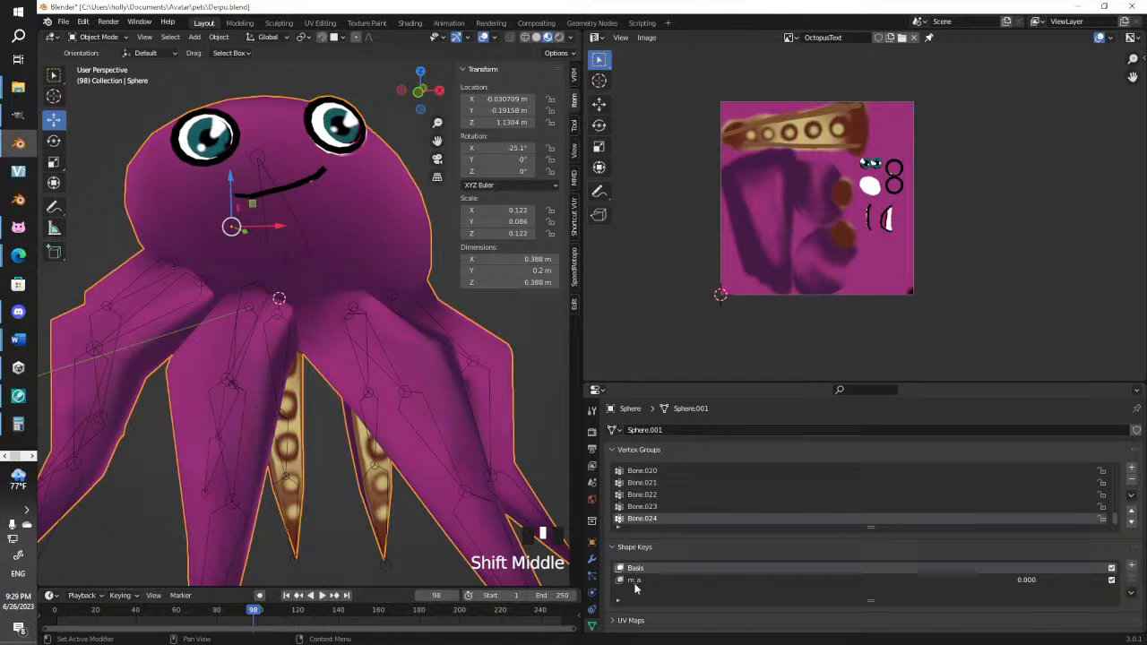
{"action": "left_click_drag", "start_coordinate": [1028, 582], "coordinate": [994, 578]}
{"action": "double_click", "coordinate": [287, 235]}
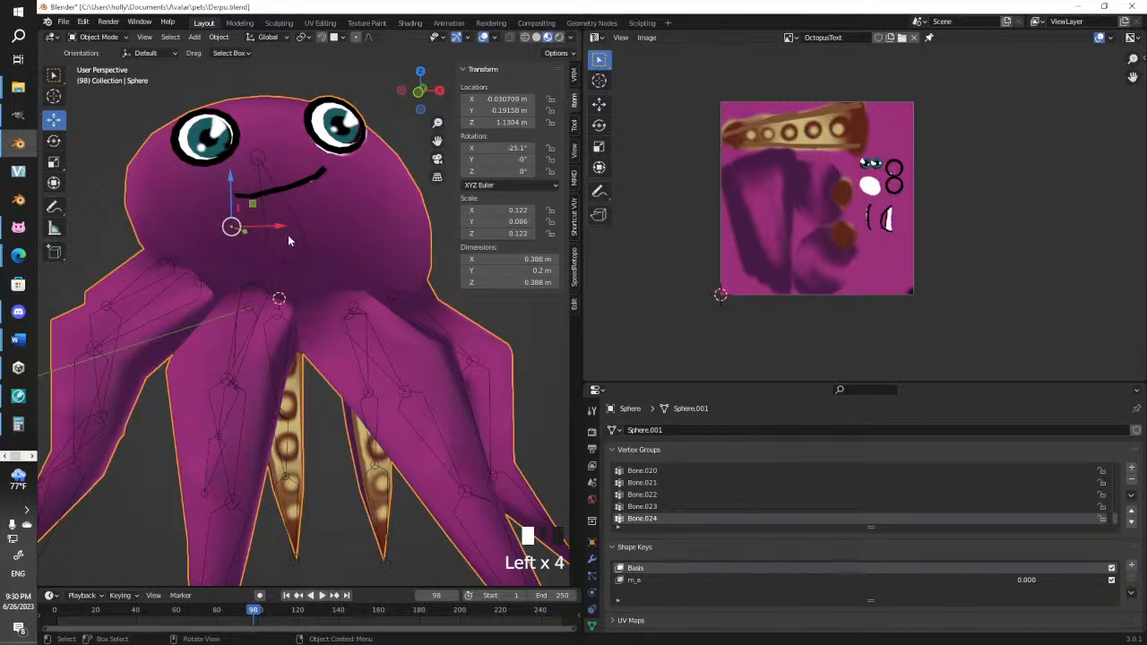
{"action": "middle_click_drag", "start_coordinate": [287, 235], "coordinate": [318, 226]}
{"action": "scroll", "coordinate": [325, 206], "scroll_direction": "down", "scroll_amount": 4}
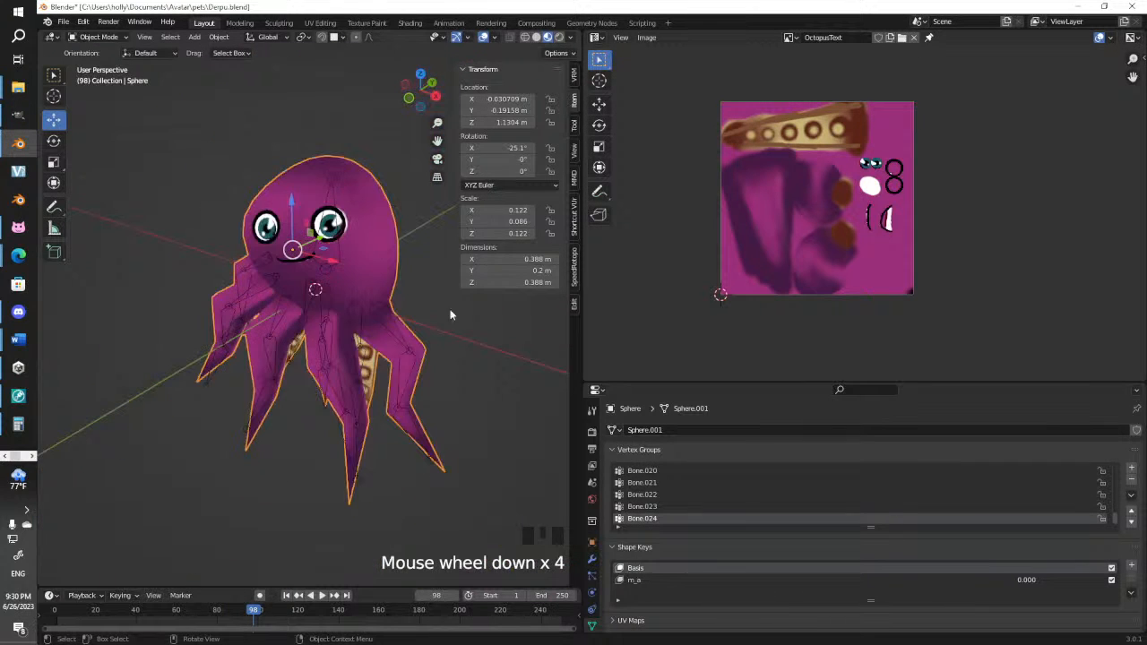
Select the vertex group named Bone and switch the octopus mesh to Weight Paint mode to inspect its head weights
{"action": "scroll", "coordinate": [671, 500], "scroll_direction": "up", "scroll_amount": 1}
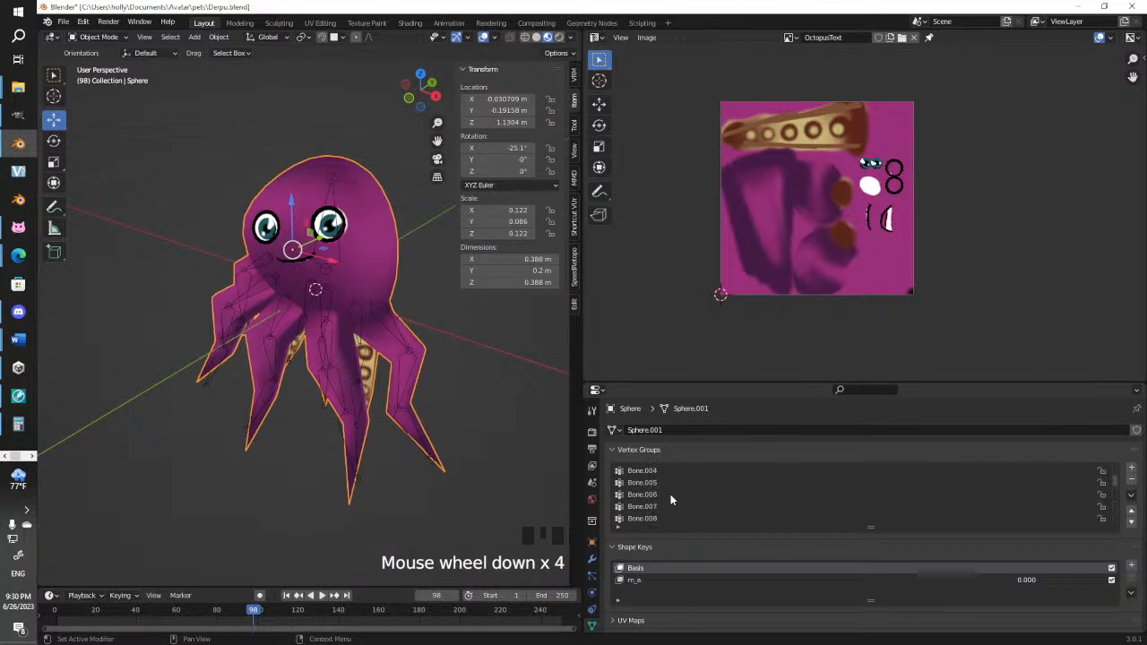
{"action": "scroll", "coordinate": [670, 499], "scroll_direction": "up", "scroll_amount": 4}
{"action": "left_click", "coordinate": [634, 471]}
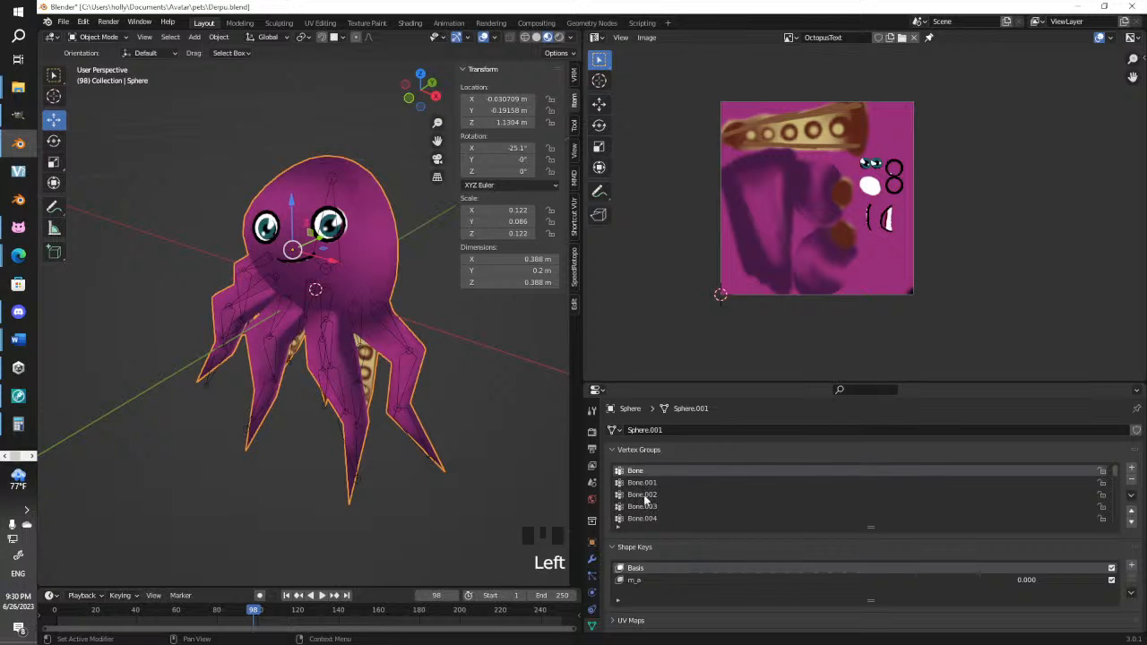
{"action": "left_click", "coordinate": [95, 37]}
{"action": "left_click", "coordinate": [103, 103]}
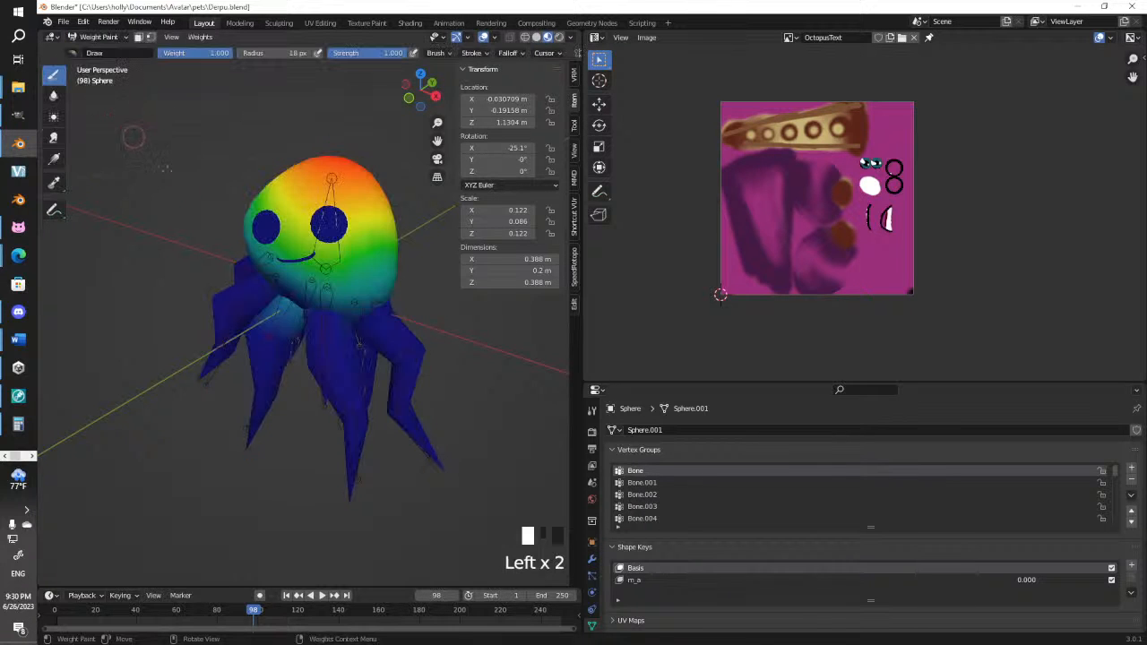
{"action": "mouse_move", "coordinate": [102, 103]}
{"action": "middle_mouse_down"}
{"action": "mouse_move", "coordinate": [92, 43]}
{"action": "mouse_move", "coordinate": [188, 164]}
{"action": "mouse_move", "coordinate": [254, 220]}
{"action": "middle_mouse_up"}
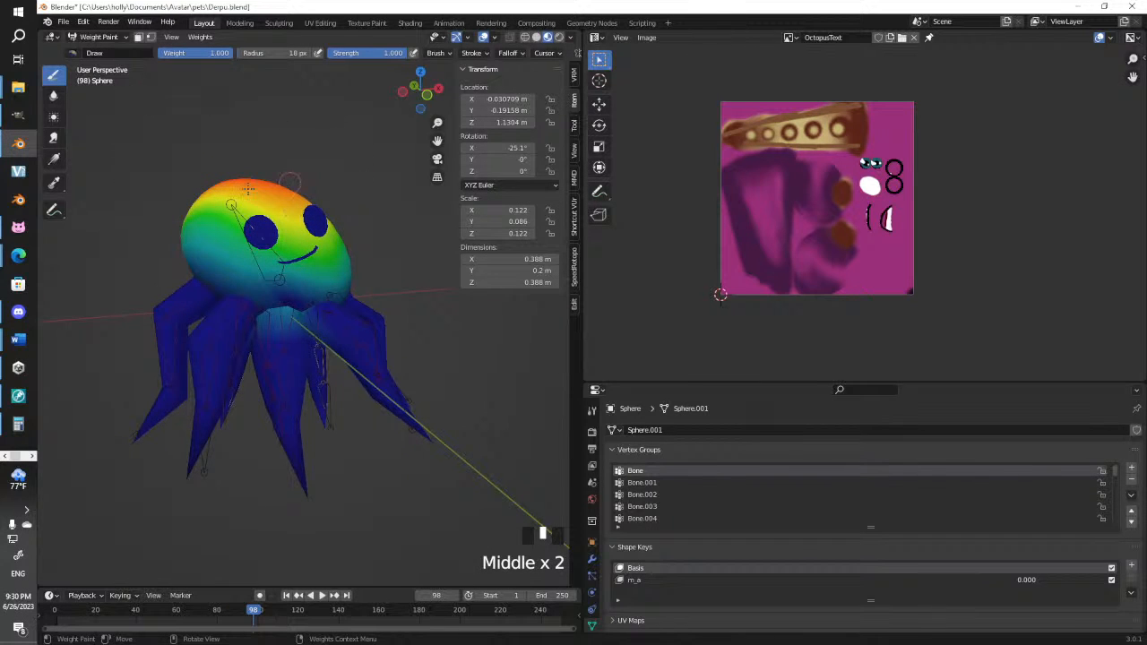
{"action": "middle_click_drag", "start_coordinate": [364, 223], "coordinate": [140, 56]}
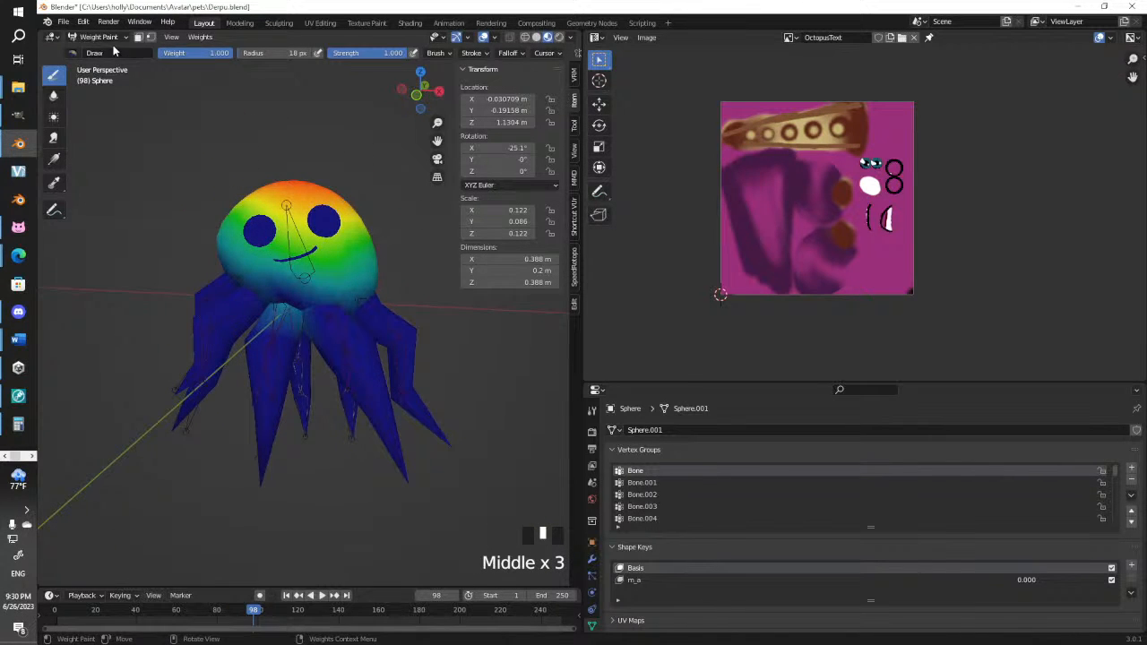
Paint both eyes and the mouth with weight 1.000 for the Bone vertex group using the Draw brush
{"action": "mouse_move", "coordinate": [254, 221]}
{"action": "left_mouse_down"}
{"action": "mouse_move", "coordinate": [262, 228]}
{"action": "mouse_move", "coordinate": [252, 220]}
{"action": "left_mouse_up"}
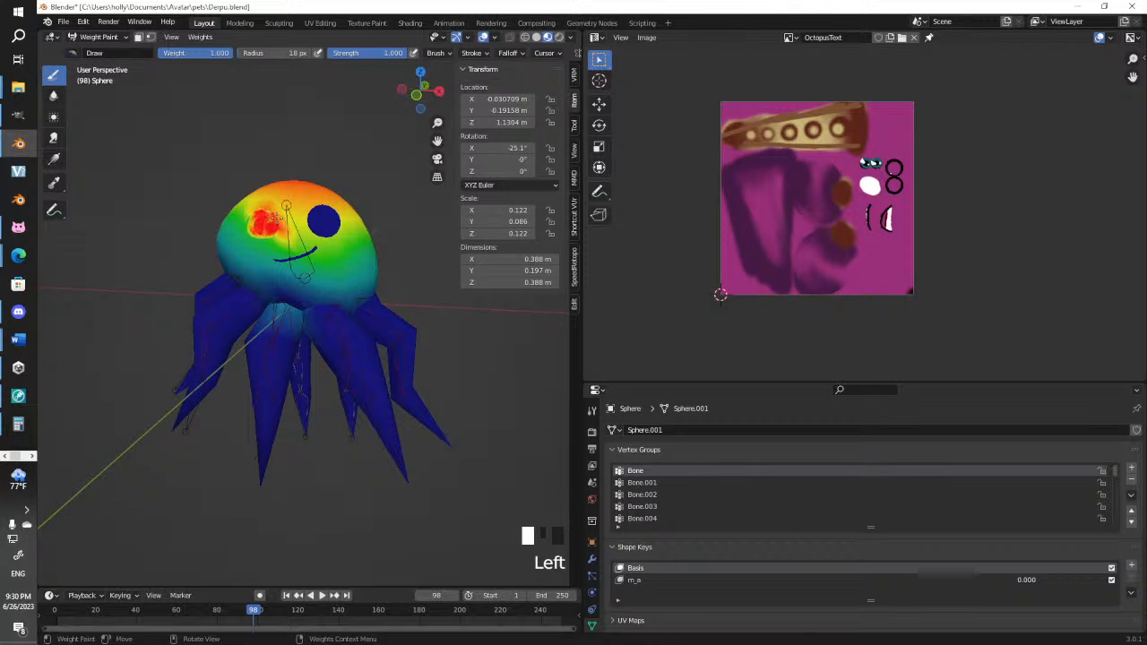
{"action": "left_click", "coordinate": [256, 224]}
{"action": "left_click", "coordinate": [252, 229]}
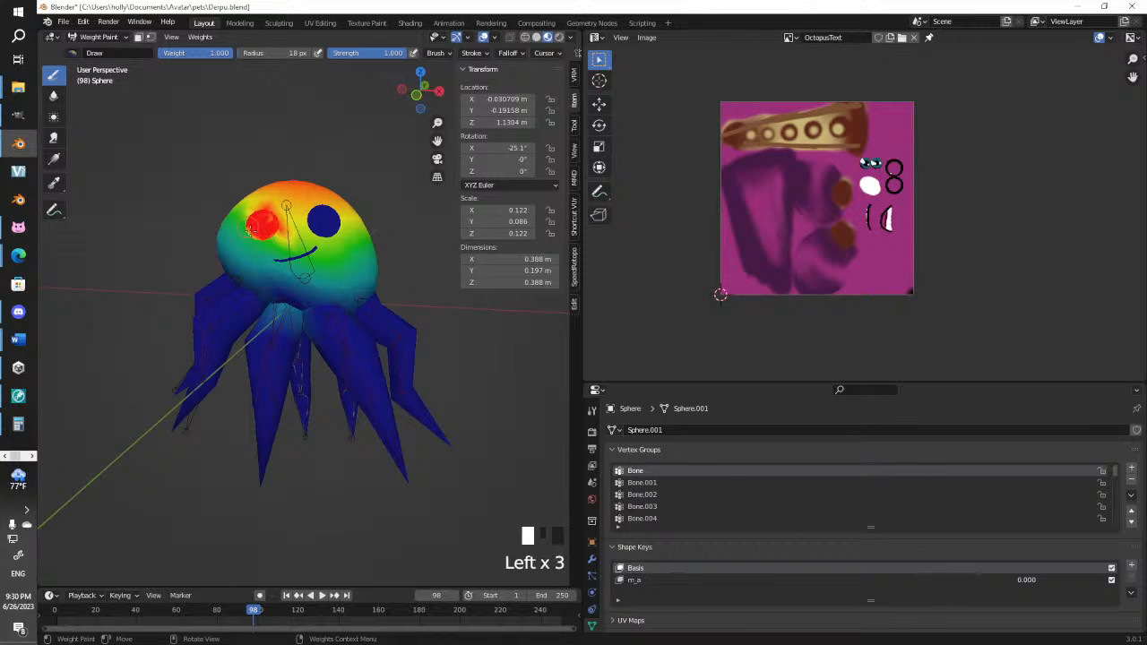
{"action": "left_click", "coordinate": [330, 219]}
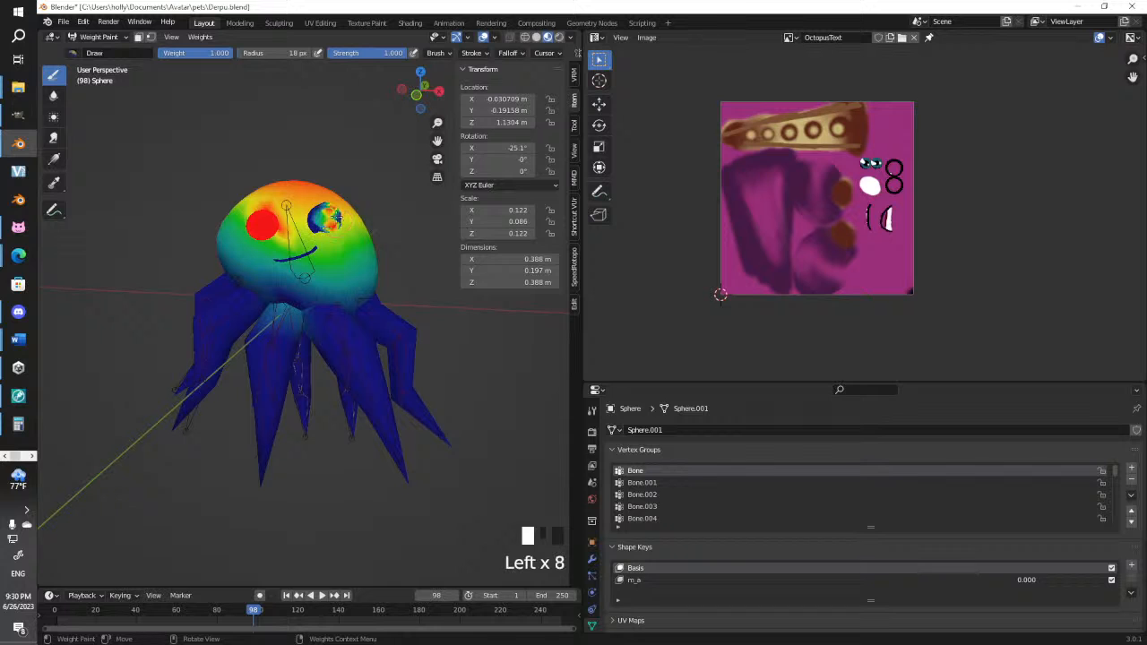
{"action": "left_click", "coordinate": [323, 218]}
{"action": "left_click", "coordinate": [324, 216]}
{"action": "left_click", "coordinate": [326, 216]}
{"action": "left_click", "coordinate": [327, 216]}
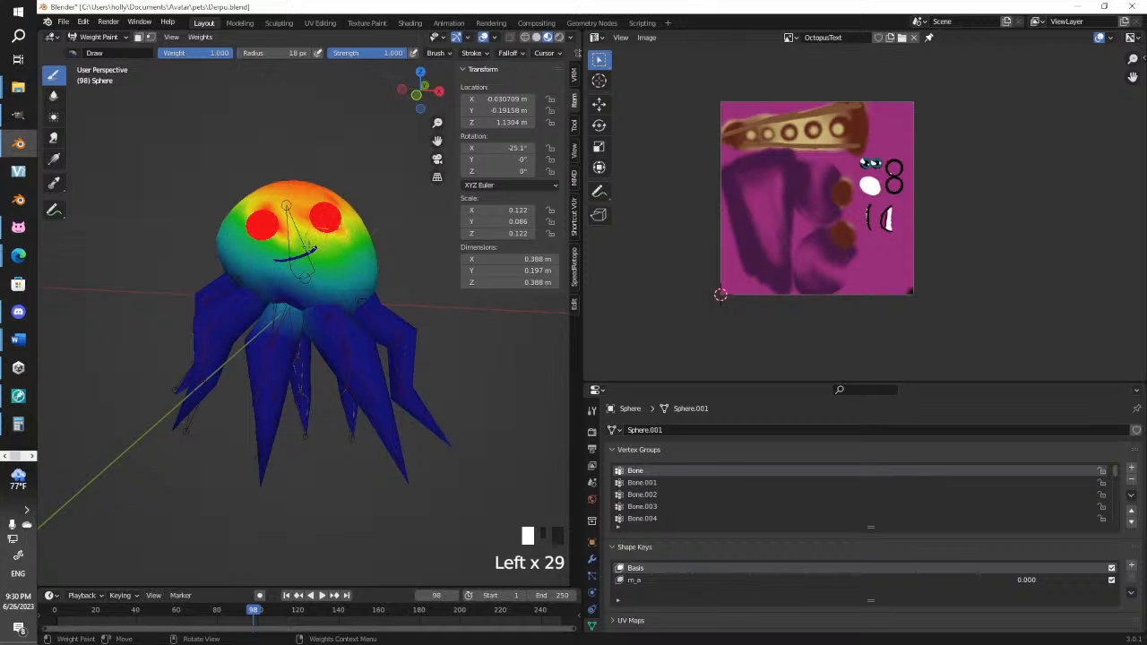
{"action": "mouse_move", "coordinate": [275, 259]}
{"action": "left_mouse_down"}
{"action": "mouse_move", "coordinate": [316, 242]}
{"action": "mouse_move", "coordinate": [300, 241]}
{"action": "left_mouse_up"}
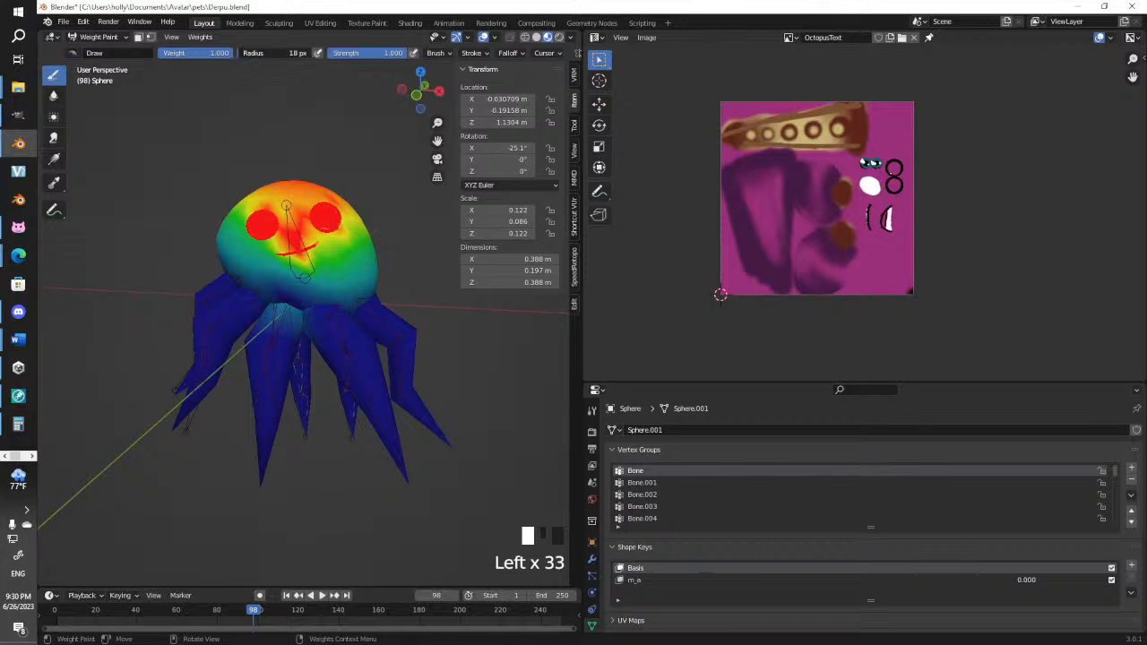
Enlarge the Draw brush radius to 82 px and paint full weight over the head around the face
{"action": "mouse_move", "coordinate": [248, 54]}
{"action": "left_mouse_down"}
{"action": "mouse_move", "coordinate": [281, 53]}
{"action": "mouse_move", "coordinate": [250, 54]}
{"action": "left_mouse_up"}
{"action": "left_click", "coordinate": [280, 196]}
{"action": "left_click", "coordinate": [262, 195]}
{"action": "left_click", "coordinate": [269, 215]}
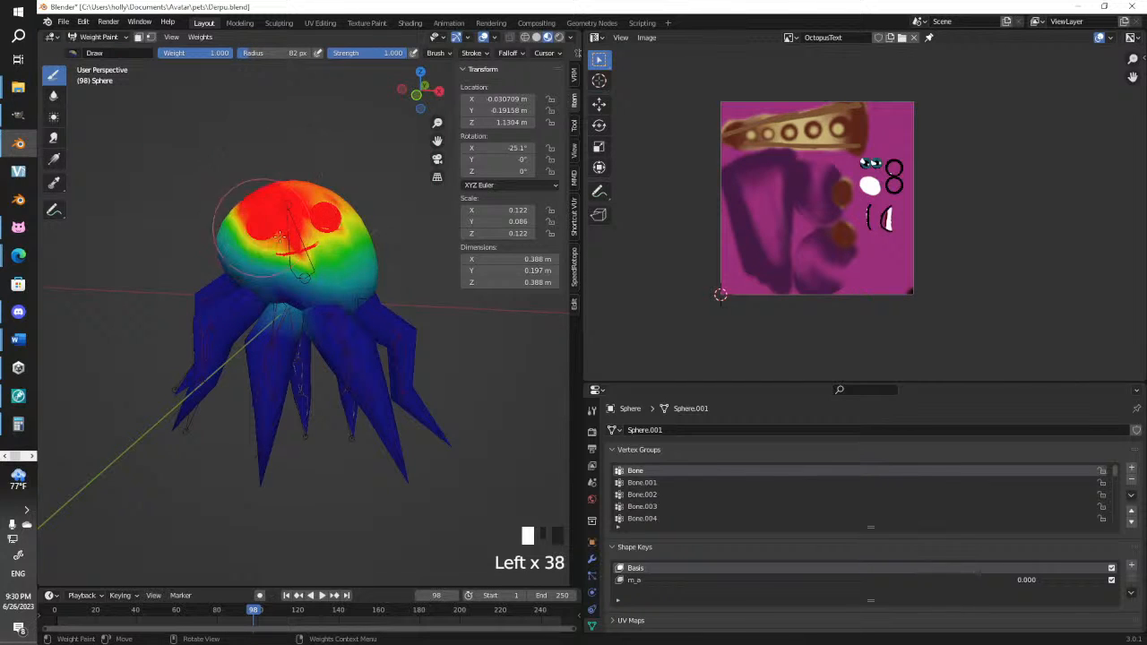
{"action": "left_click", "coordinate": [264, 238]}
{"action": "left_click", "coordinate": [318, 238]}
{"action": "left_click", "coordinate": [262, 246]}
{"action": "left_click", "coordinate": [310, 213]}
{"action": "left_click", "coordinate": [313, 206]}
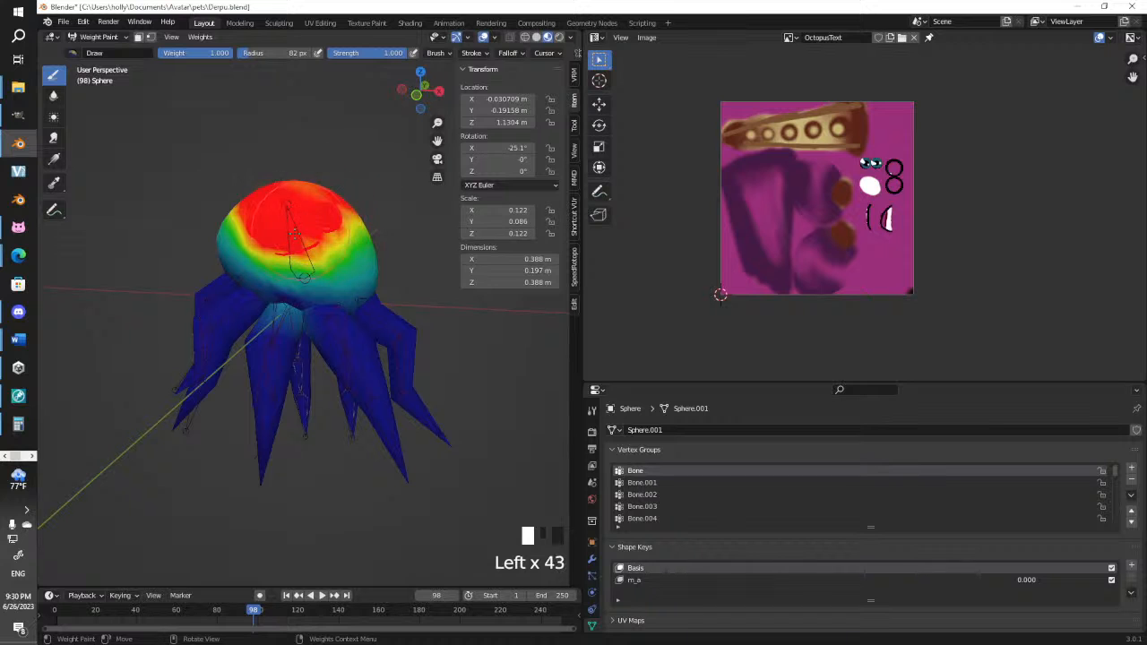
{"action": "left_click", "coordinate": [330, 205]}
{"action": "middle_click_drag", "start_coordinate": [328, 201], "coordinate": [275, 202]}
{"action": "mouse_move", "coordinate": [202, 185]}
{"action": "left_mouse_down"}
{"action": "mouse_move", "coordinate": [183, 203]}
{"action": "mouse_move", "coordinate": [258, 217]}
{"action": "left_mouse_up"}
{"action": "middle_click_drag", "start_coordinate": [240, 228], "coordinate": [291, 210]}
{"action": "mouse_move", "coordinate": [290, 210]}
{"action": "left_mouse_down"}
{"action": "mouse_move", "coordinate": [300, 177]}
{"action": "mouse_move", "coordinate": [316, 209]}
{"action": "left_mouse_up"}
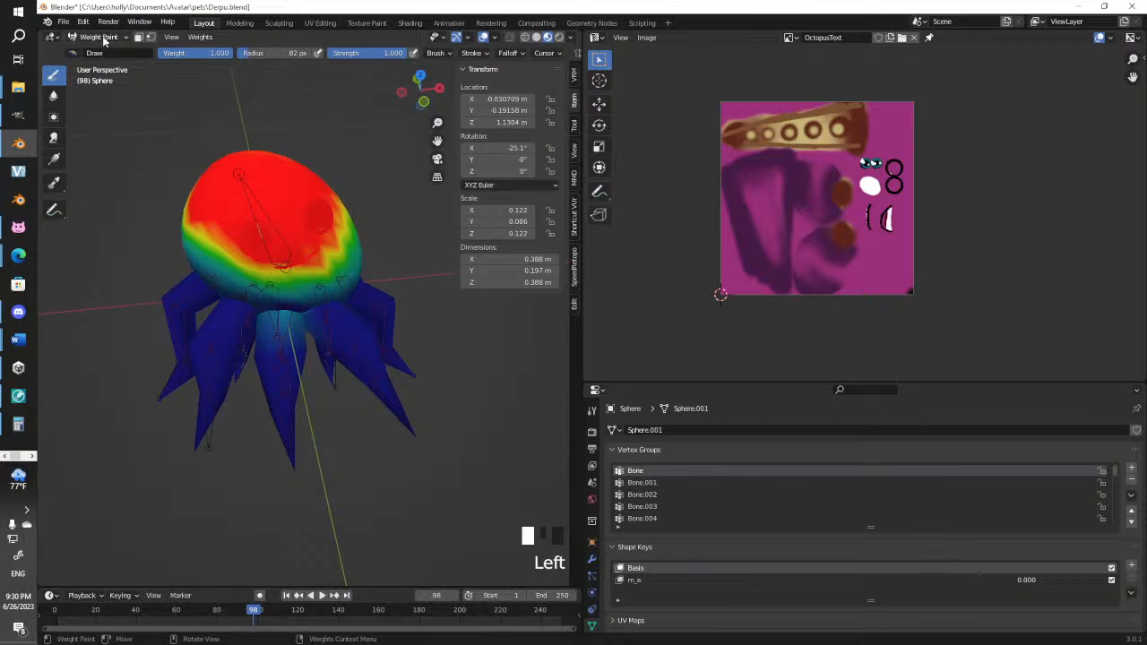
Choose the Smear brush and smear the Bone group's weights on the head between the eye and the mouth corner
{"action": "left_click", "coordinate": [72, 53]}
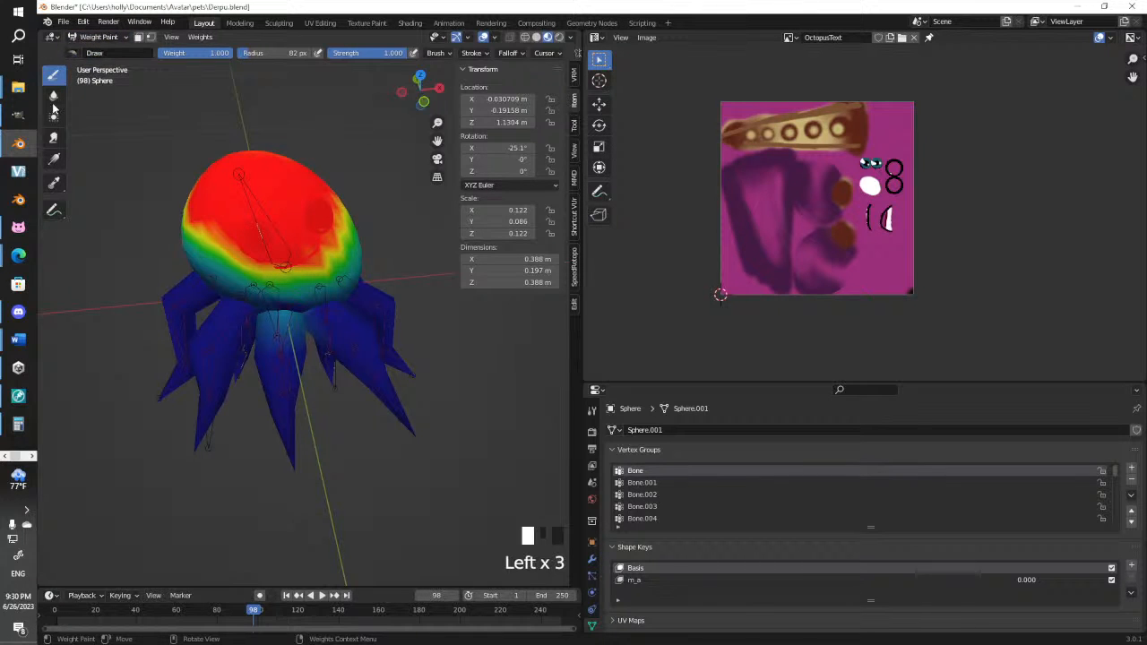
{"action": "left_click", "coordinate": [54, 118]}
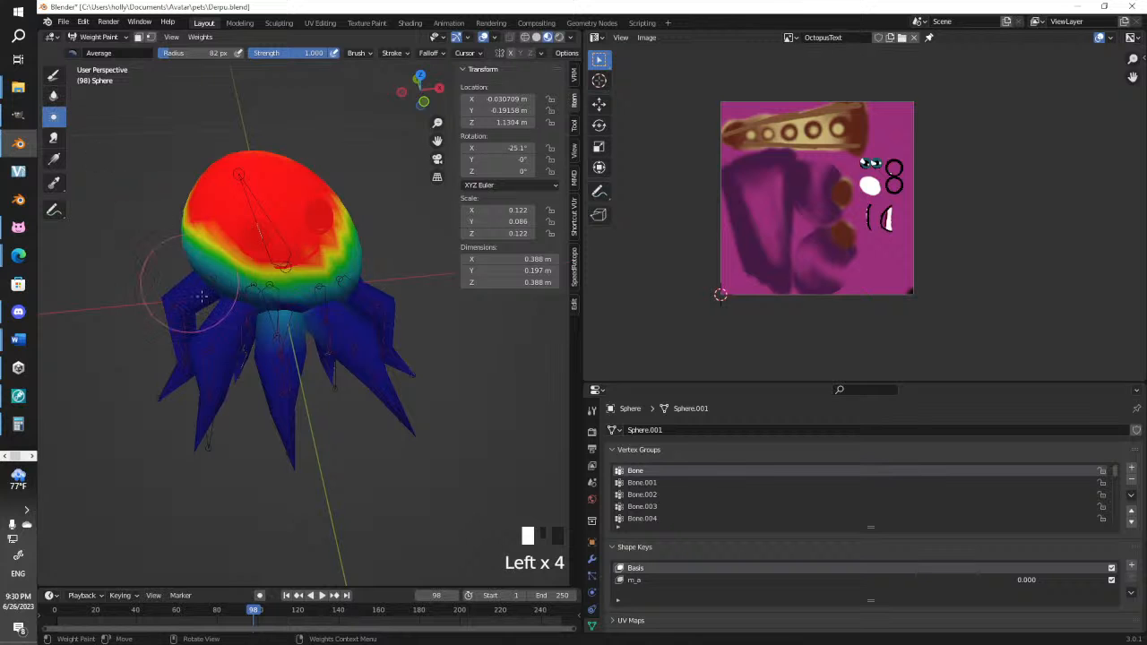
{"action": "left_click", "coordinate": [51, 139]}
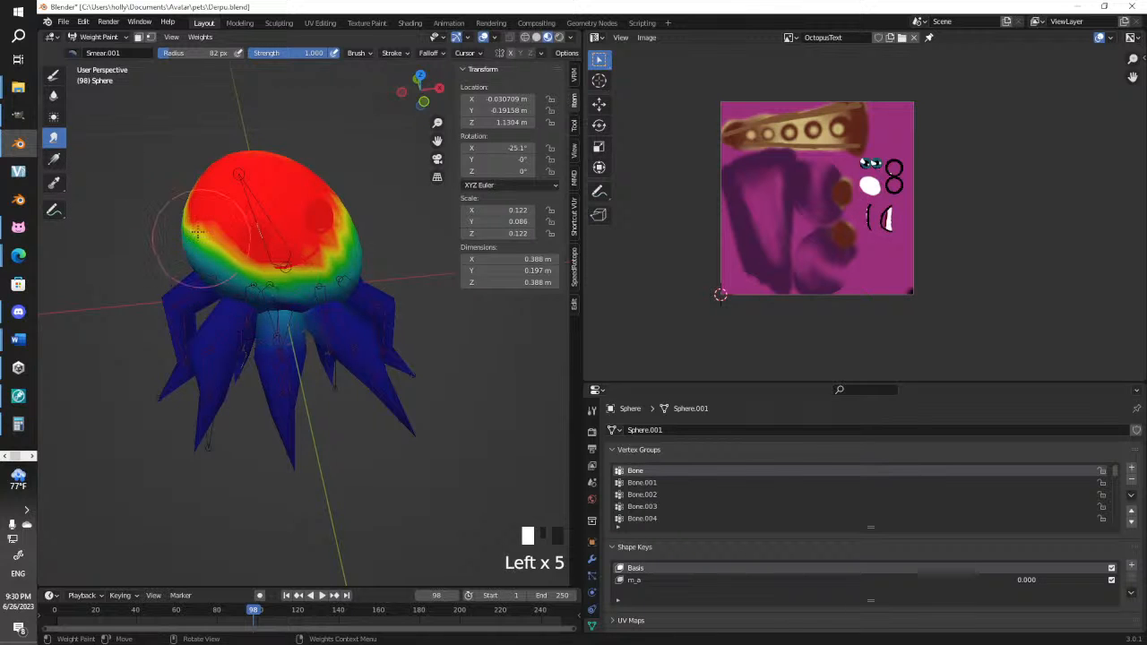
{"action": "scroll", "coordinate": [250, 237], "scroll_direction": "up", "scroll_amount": 5}
{"action": "scroll", "coordinate": [250, 238], "scroll_direction": "down", "scroll_amount": 3}
{"action": "middle_click_drag", "start_coordinate": [251, 238], "coordinate": [296, 251], "text": "shift"}
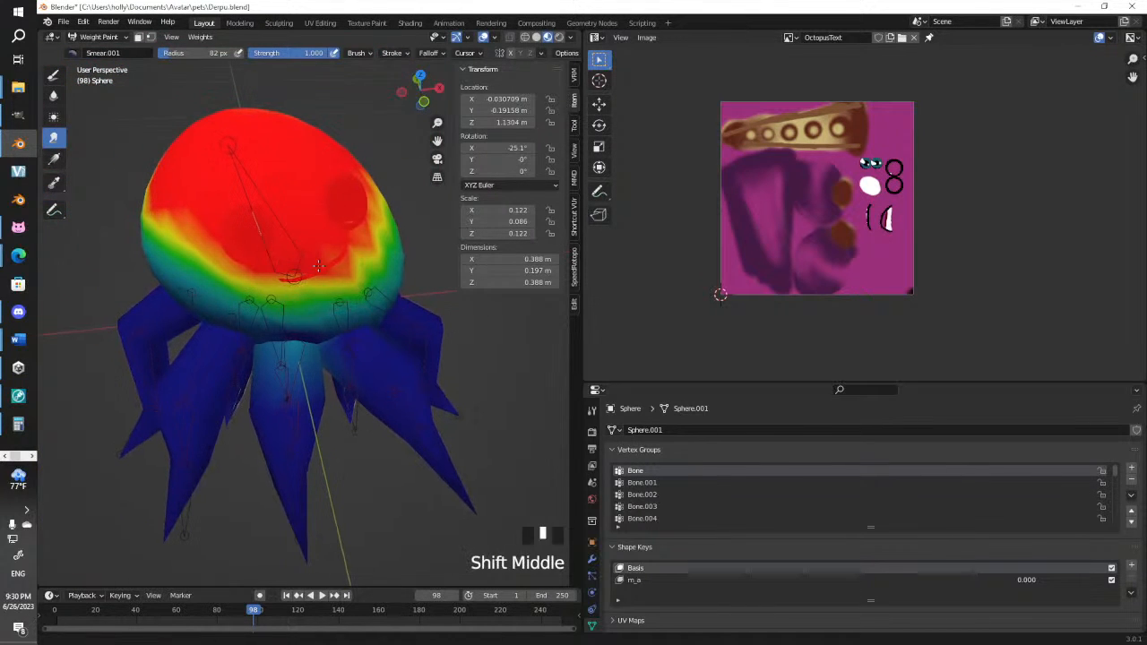
{"action": "left_click", "coordinate": [366, 244]}
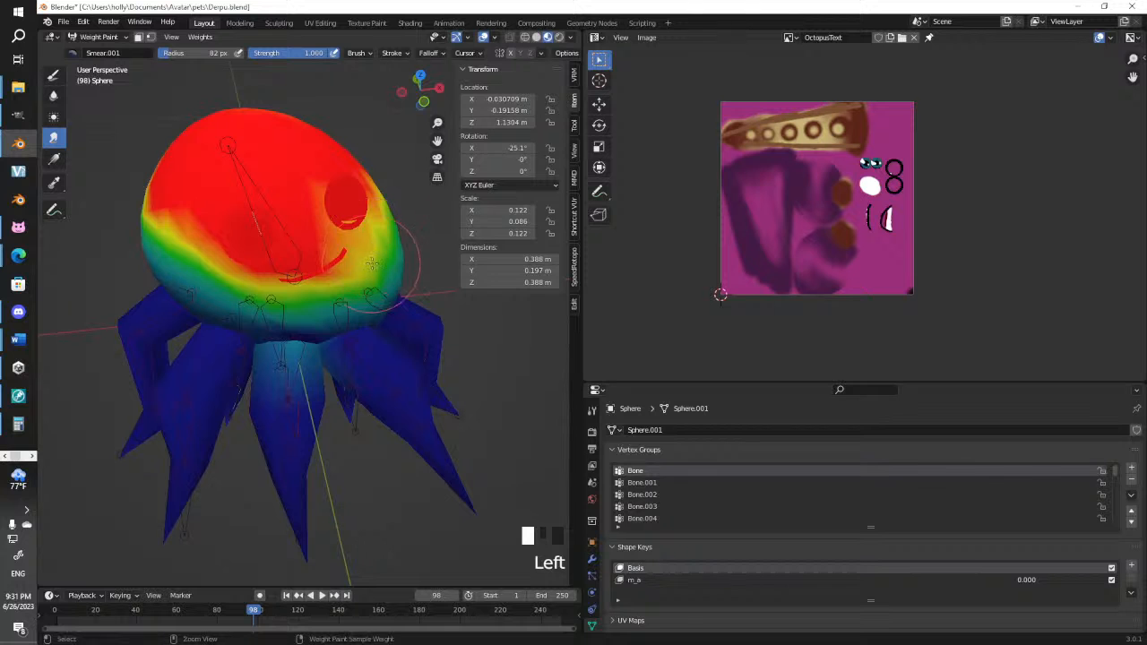
Smear the Bone group's weights around the side and back of the head to soften the weight transition
{"action": "middle_click_drag", "start_coordinate": [376, 251], "coordinate": [423, 257]}
{"action": "mouse_move", "coordinate": [424, 257]}
{"action": "left_mouse_down"}
{"action": "mouse_move", "coordinate": [404, 184]}
{"action": "mouse_move", "coordinate": [428, 193]}
{"action": "mouse_move", "coordinate": [420, 218]}
{"action": "left_mouse_up"}
{"action": "middle_click_drag", "start_coordinate": [419, 218], "coordinate": [327, 213]}
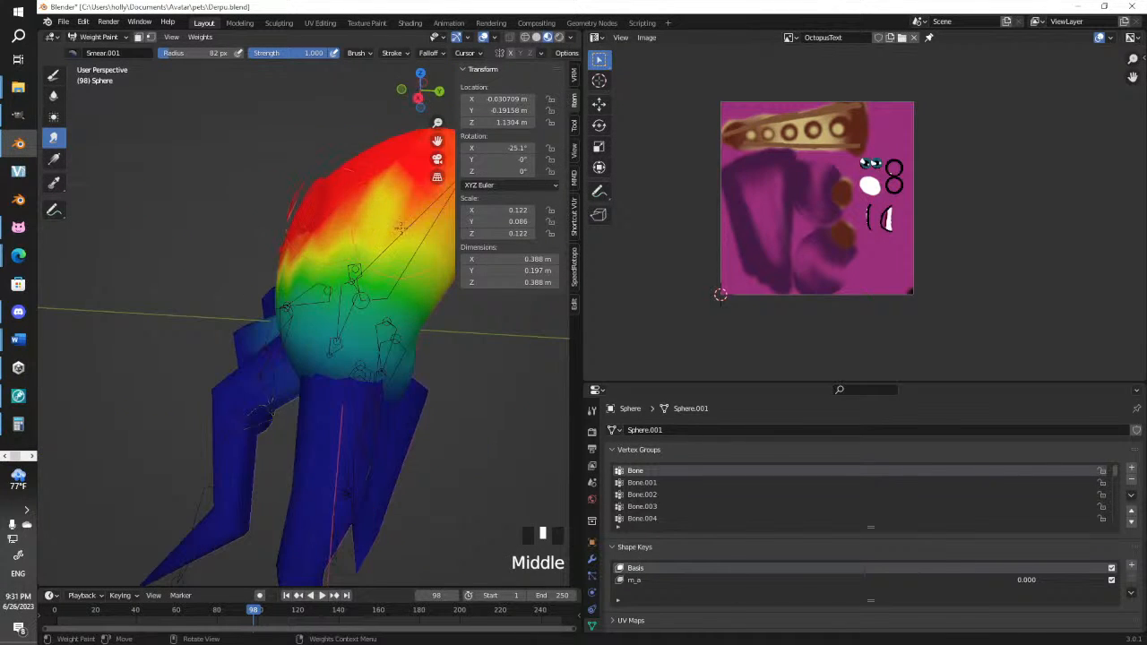
{"action": "left_click_drag", "start_coordinate": [400, 227], "coordinate": [408, 231]}
{"action": "mouse_move", "coordinate": [408, 231]}
{"action": "middle_mouse_down"}
{"action": "mouse_move", "coordinate": [363, 264]}
{"action": "mouse_move", "coordinate": [333, 239]}
{"action": "middle_mouse_up"}
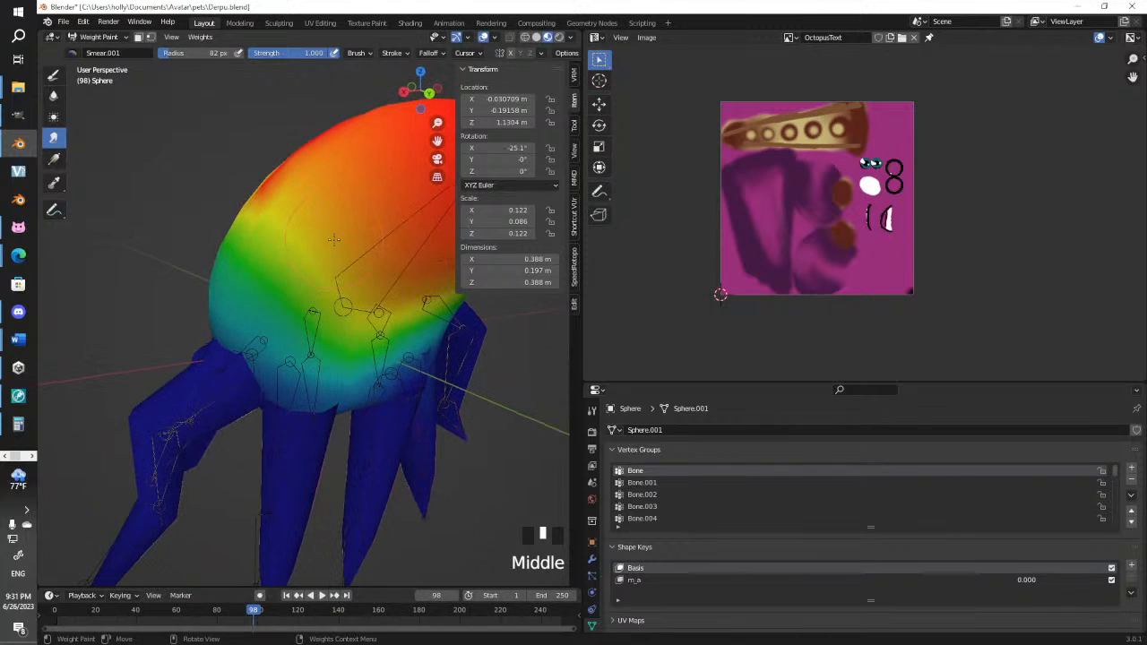
{"action": "mouse_move", "coordinate": [351, 307]}
{"action": "left_mouse_down"}
{"action": "mouse_move", "coordinate": [342, 285]}
{"action": "mouse_move", "coordinate": [360, 294]}
{"action": "left_mouse_up"}
{"action": "middle_click_drag", "start_coordinate": [425, 311], "coordinate": [324, 271]}
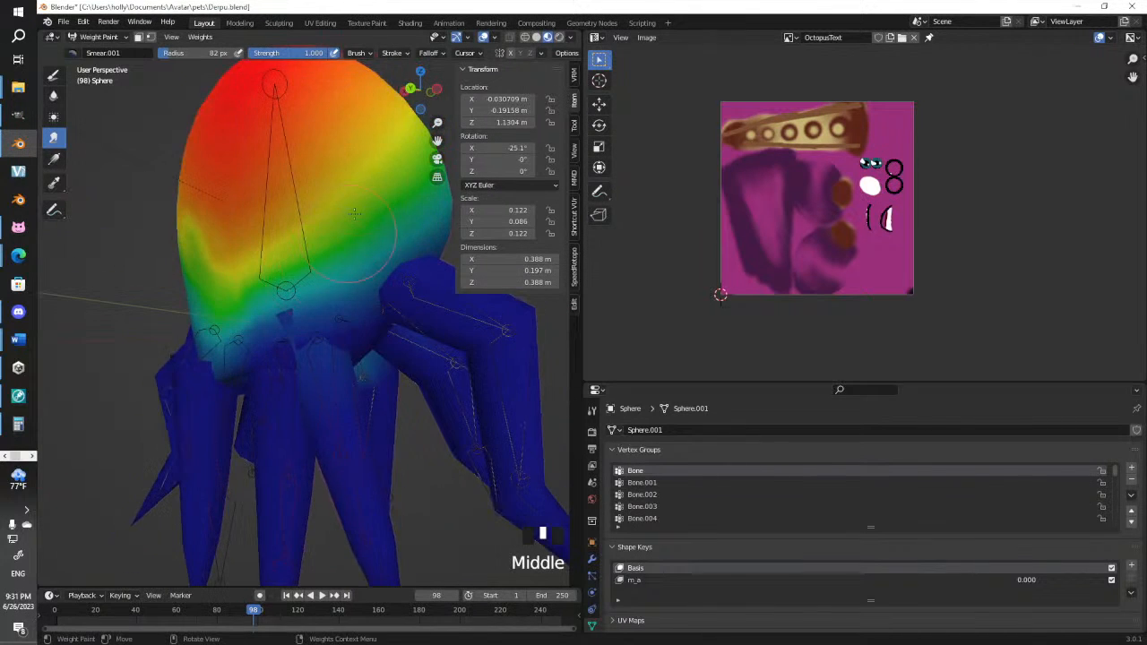
{"action": "middle_click_drag", "start_coordinate": [355, 212], "coordinate": [153, 86]}
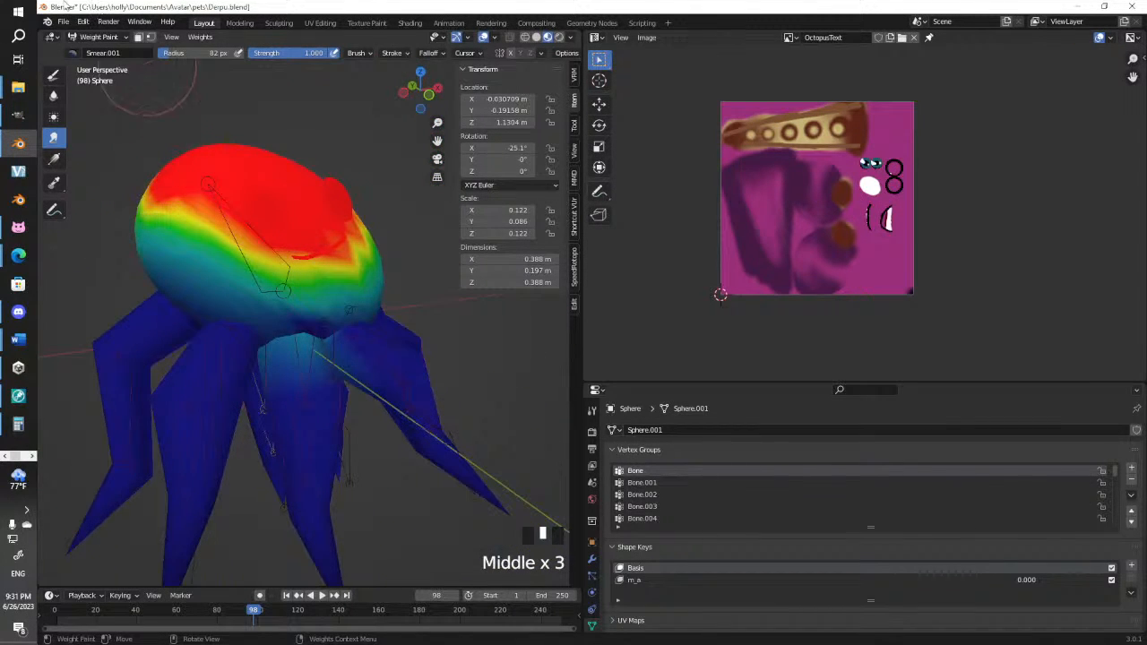
Leave Weight Paint mode, select the octopus armature and switch it to Pose Mode
{"action": "left_click", "coordinate": [94, 37]}
{"action": "left_click", "coordinate": [99, 46]}
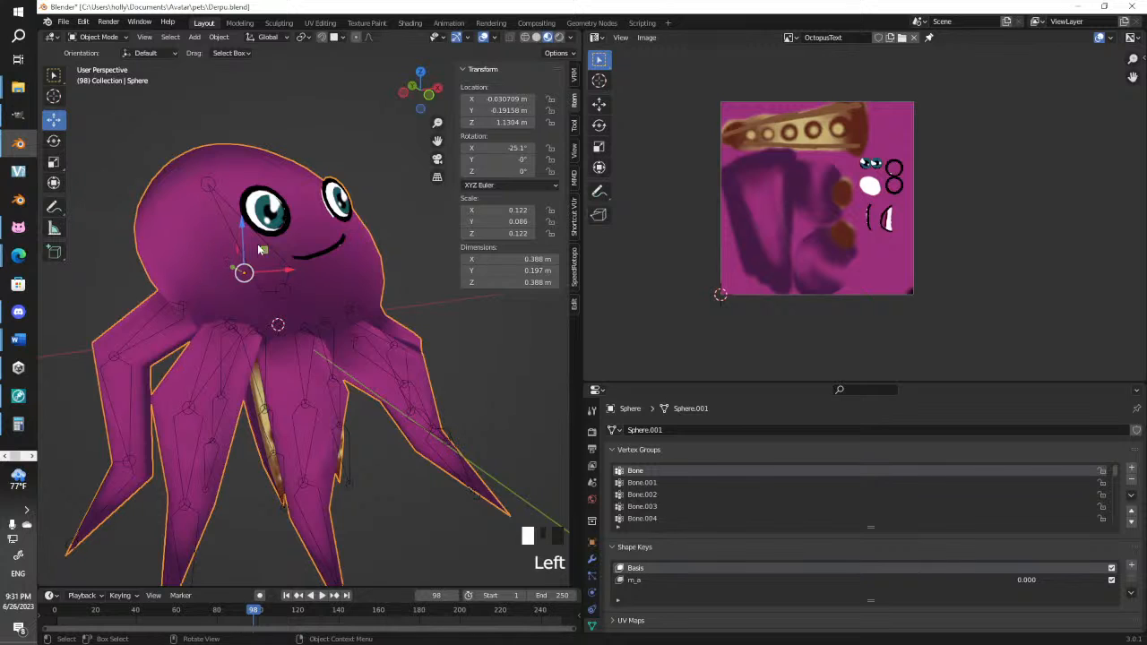
{"action": "left_click", "coordinate": [259, 246]}
{"action": "left_click", "coordinate": [99, 36]}
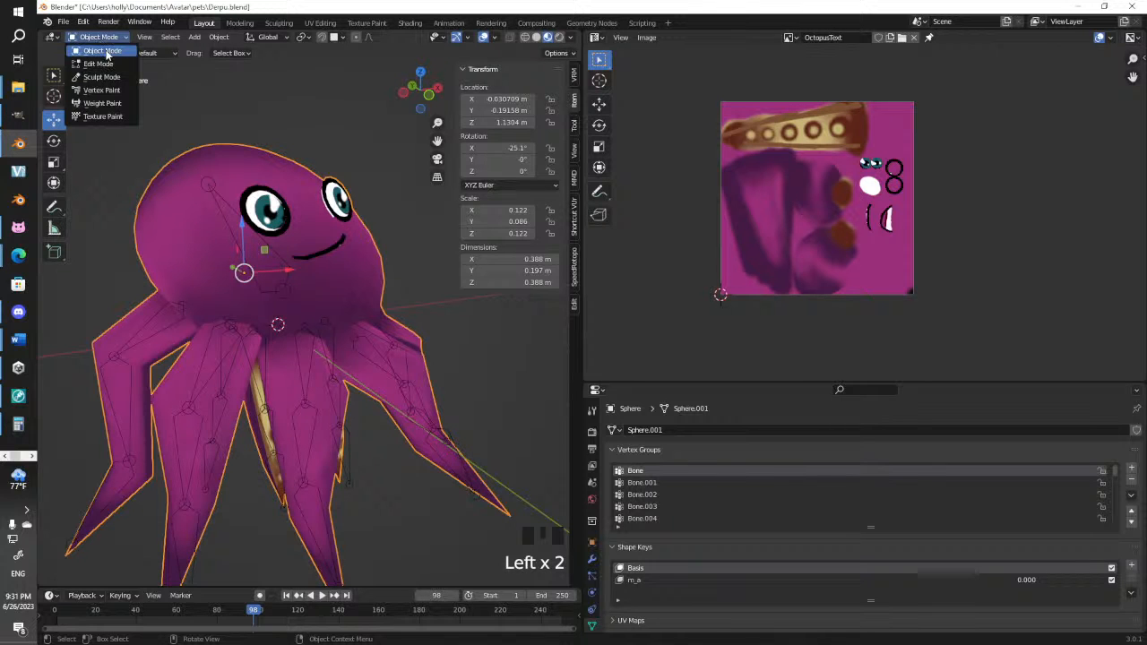
{"action": "left_click", "coordinate": [103, 51]}
{"action": "left_click", "coordinate": [208, 186]}
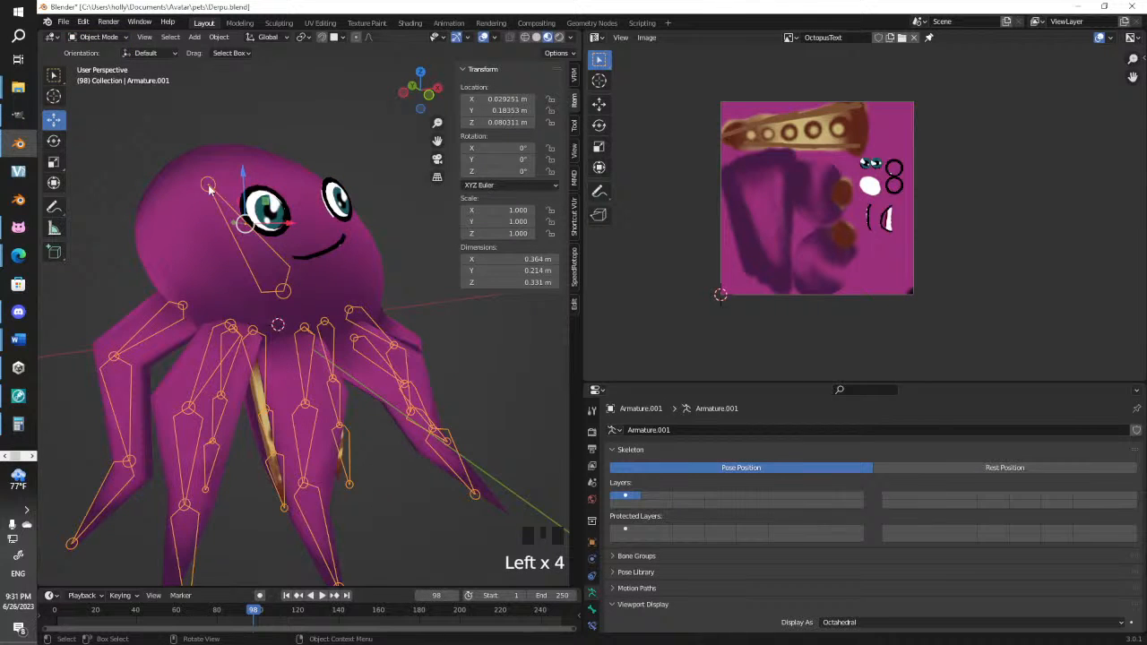
{"action": "left_click", "coordinate": [115, 37]}
{"action": "left_click", "coordinate": [119, 77]}
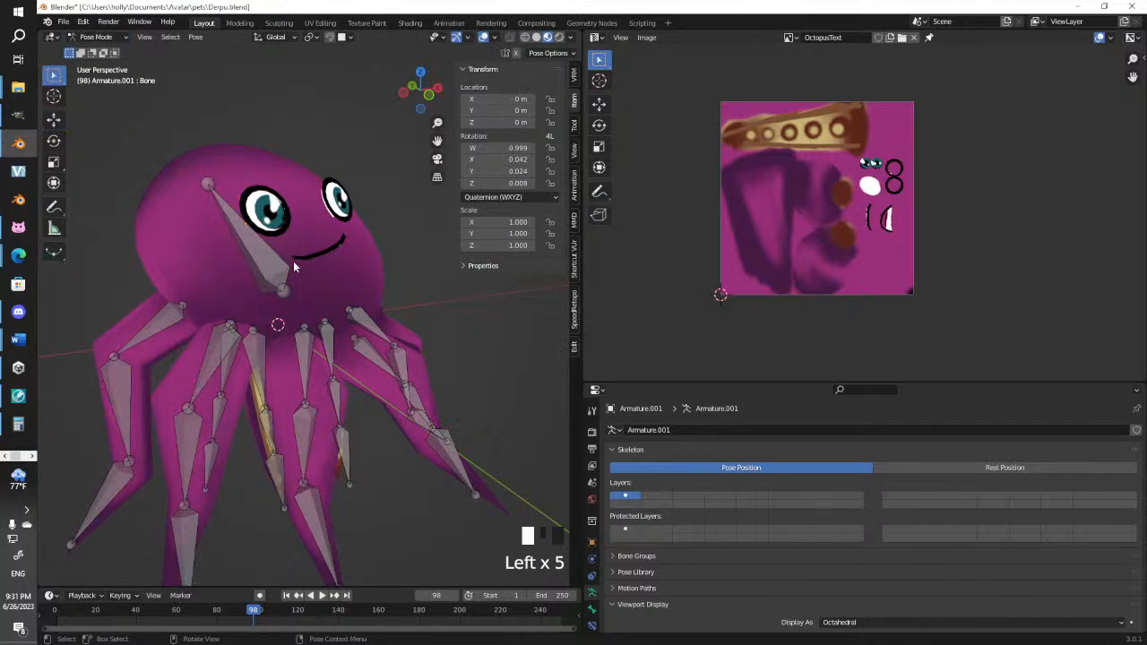
Rotate the head bone to test how the head, eyes and mouth deform together
{"action": "left_click", "coordinate": [293, 265]}
{"action": "middle_click_drag", "start_coordinate": [311, 252], "coordinate": [323, 243]}
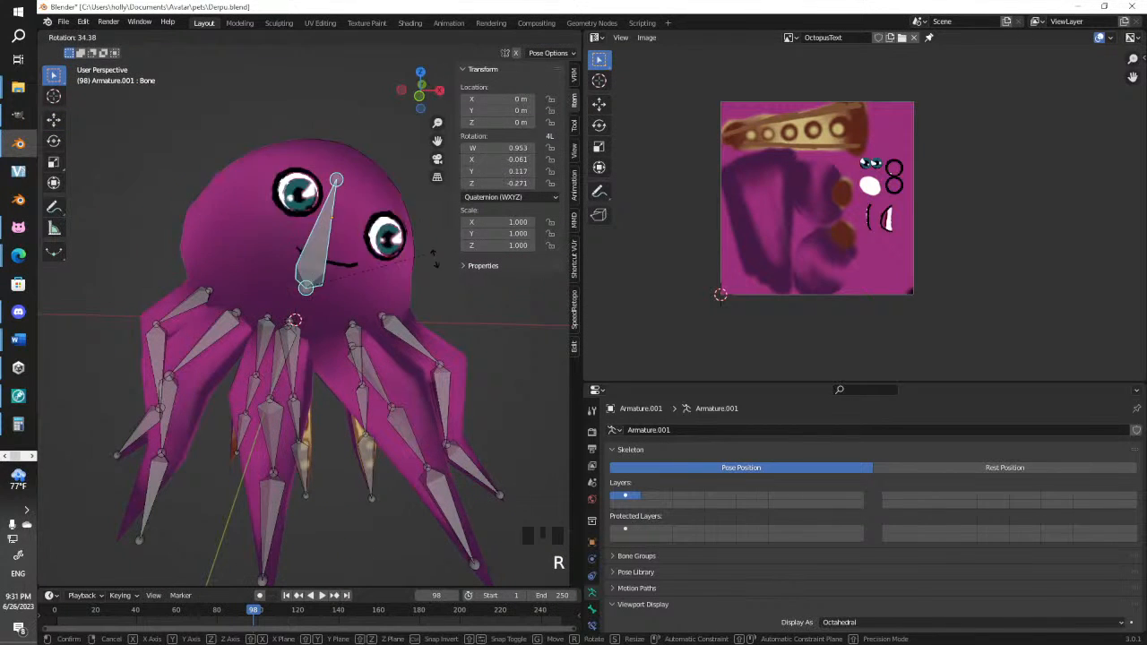
{"action": "left_click", "coordinate": [321, 263]}
{"action": "scroll", "coordinate": [339, 279], "scroll_direction": "down", "scroll_amount": 3}
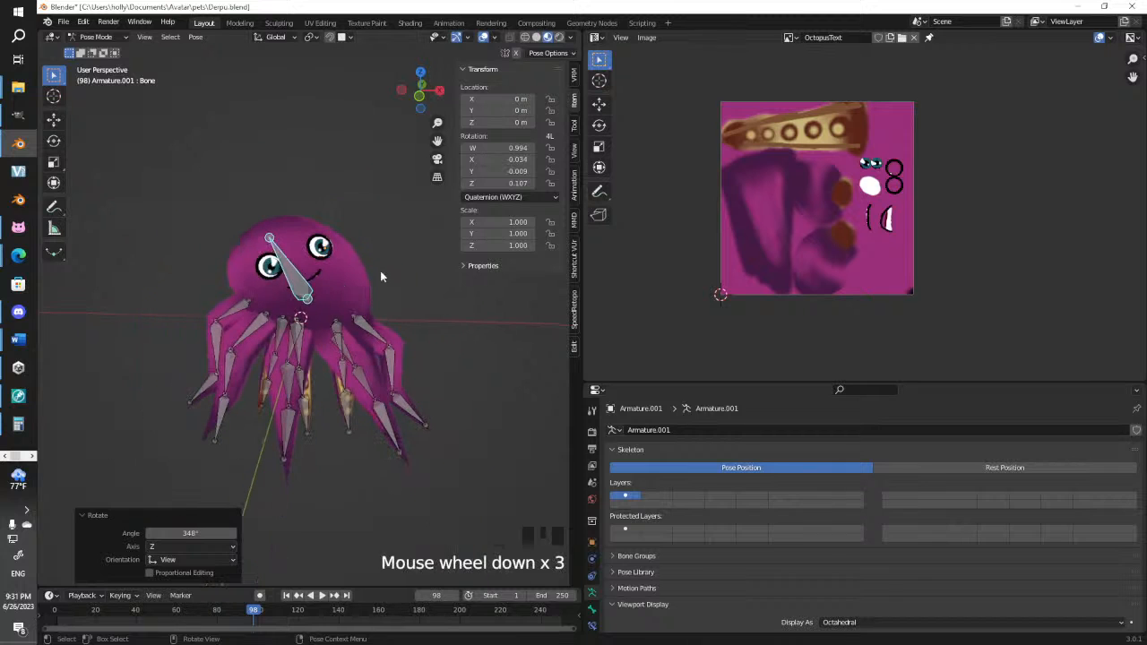
{"action": "left_click", "coordinate": [394, 267]}
{"action": "scroll", "coordinate": [387, 272], "scroll_direction": "down", "scroll_amount": 3}
{"action": "middle_click_drag", "start_coordinate": [361, 308], "coordinate": [341, 283], "text": "shift"}
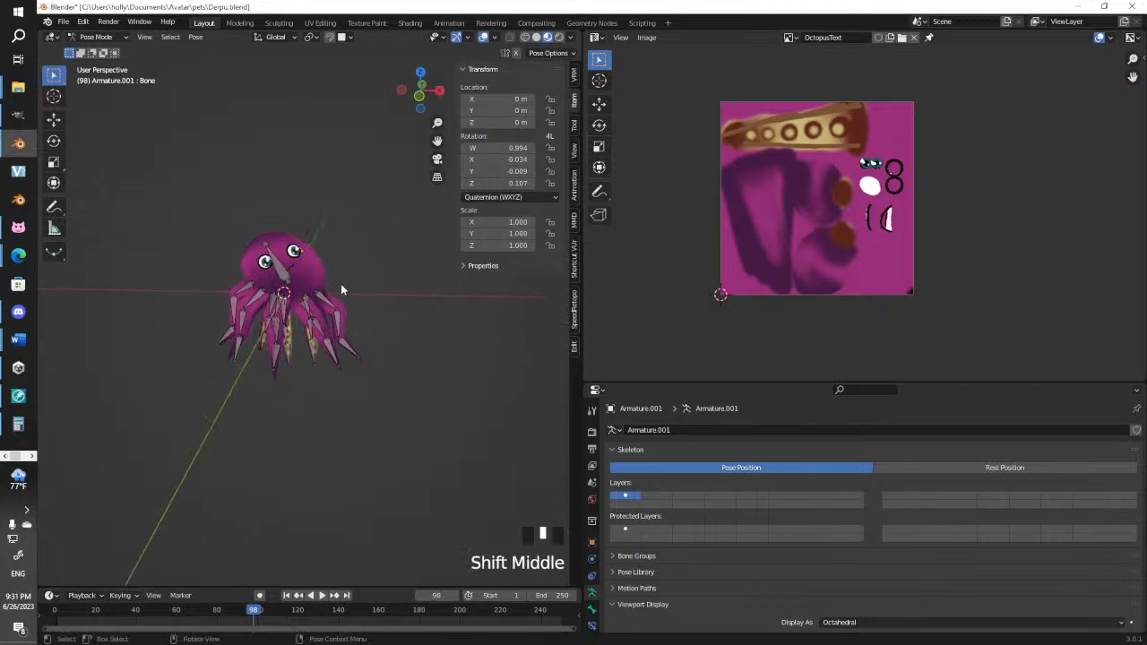
Clear all pose transforms on every bone of the armature, and deselect the bones
{"action": "key", "text": "a"}
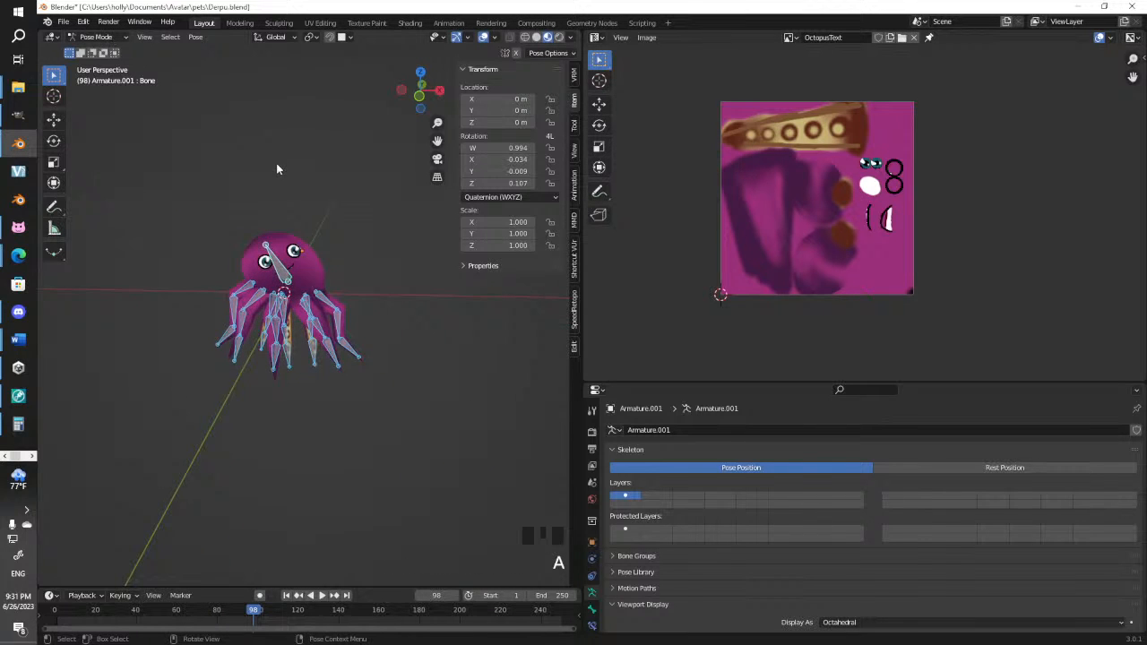
{"action": "left_click", "coordinate": [196, 37]}
{"action": "mouse_move", "coordinate": [225, 59]}
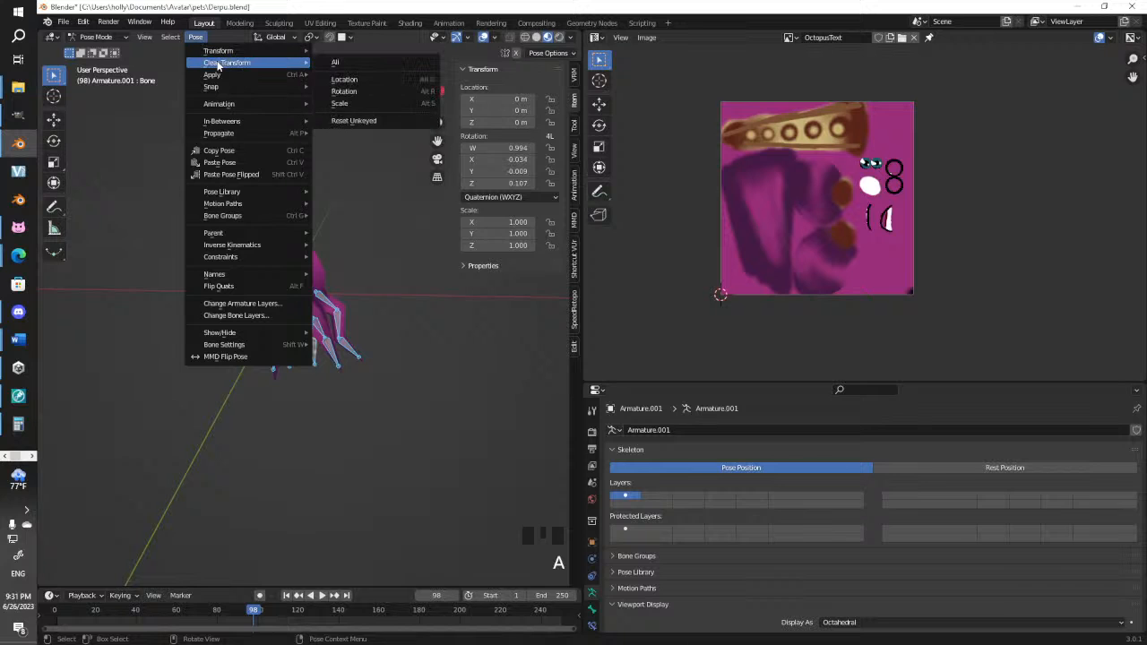
{"action": "left_click", "coordinate": [331, 62]}
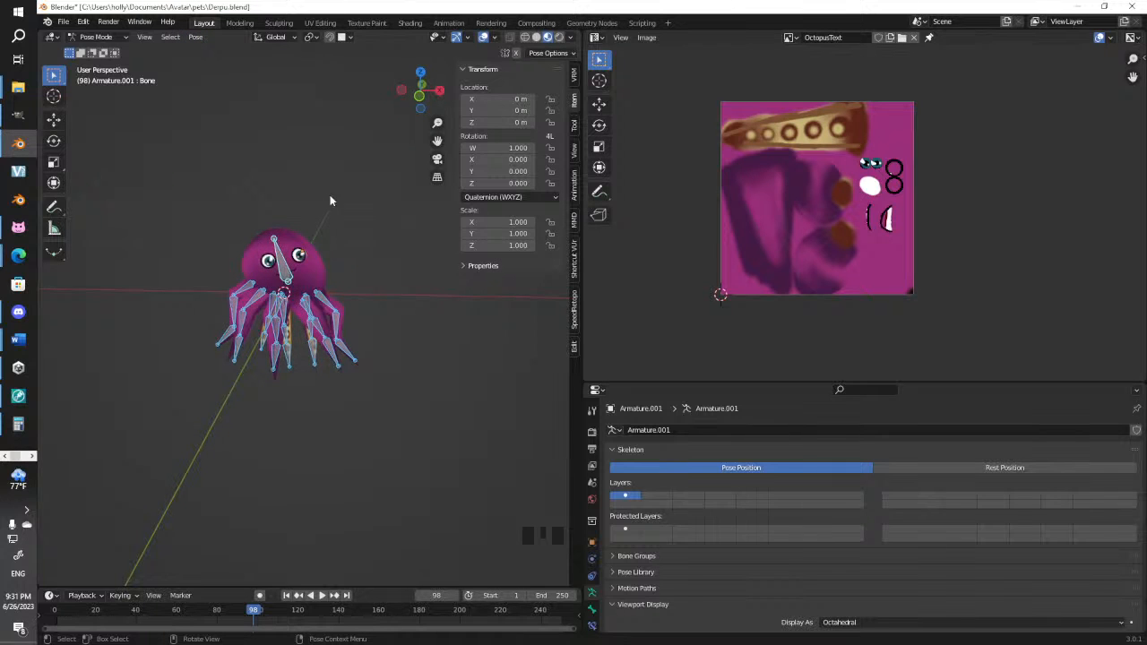
{"action": "left_click", "coordinate": [249, 243]}
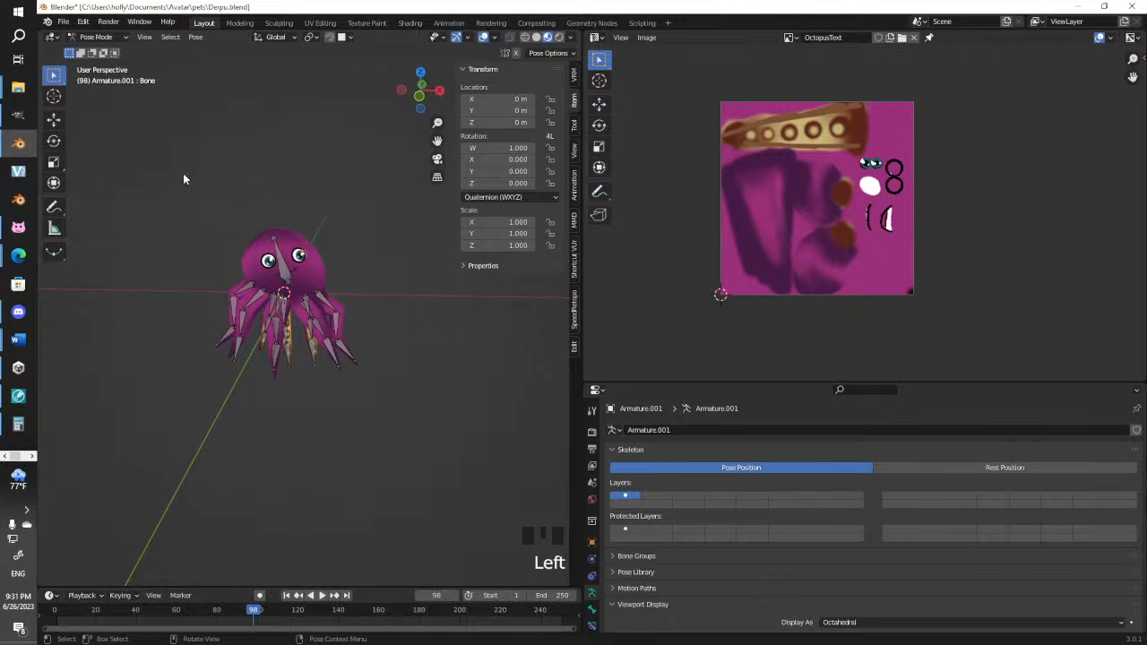
Return the armature to Object Mode and select both the octopus mesh and its armature
{"action": "left_click", "coordinate": [95, 36]}
{"action": "left_click", "coordinate": [95, 47]}
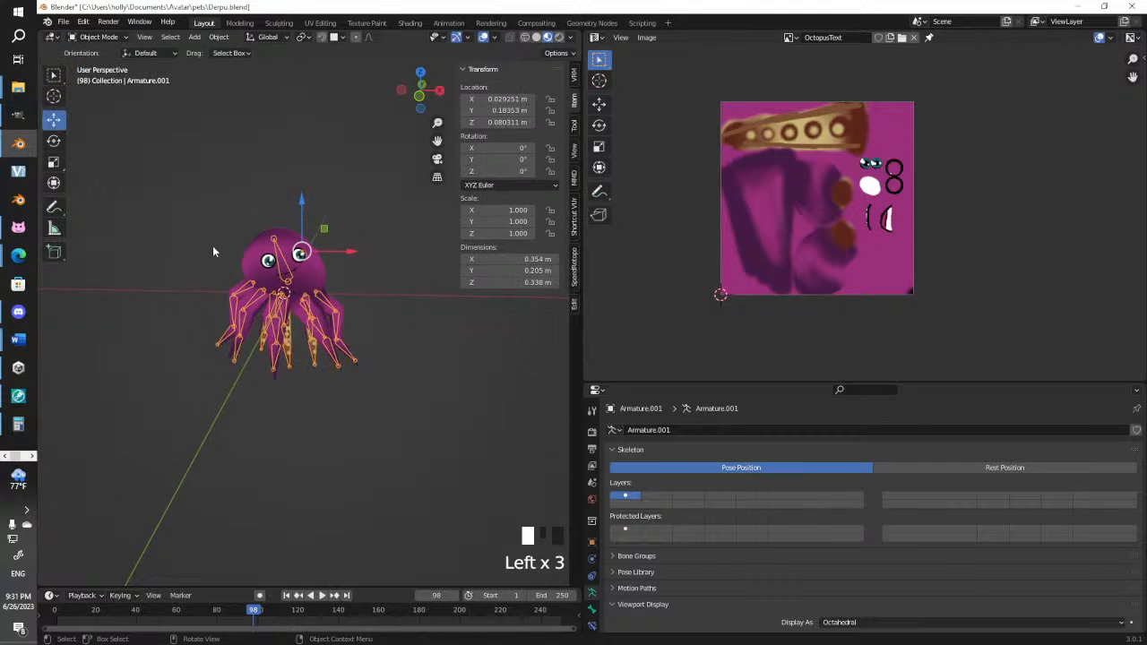
{"action": "key", "text": "b"}
{"action": "left_click_drag", "start_coordinate": [158, 182], "coordinate": [382, 438]}
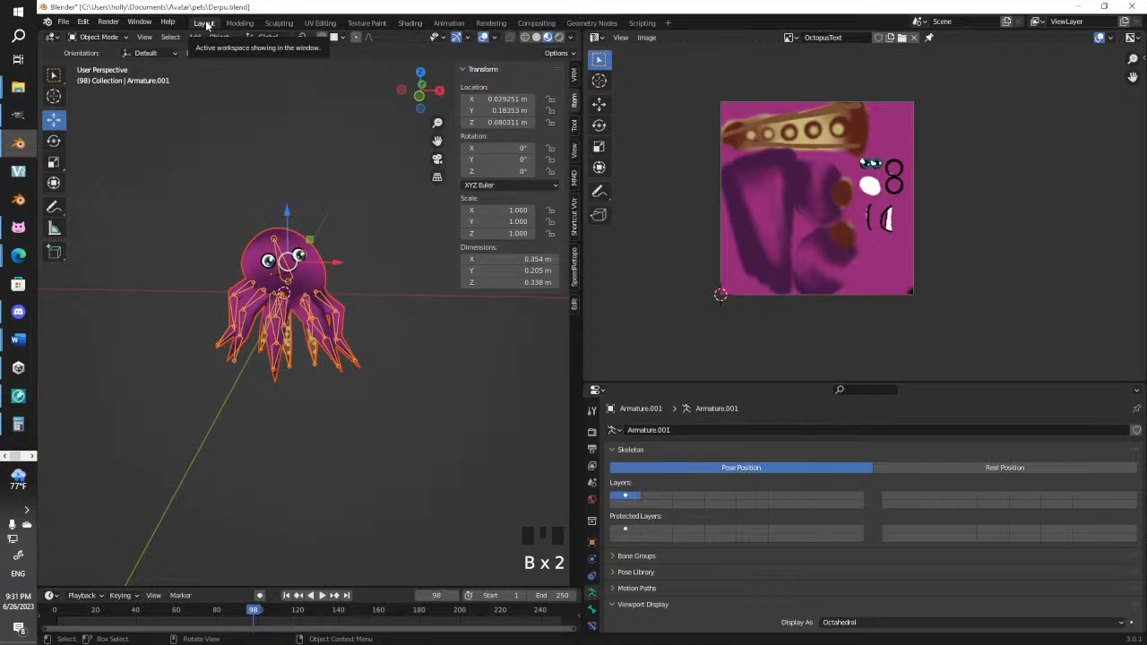
Export the selected octopus and armature as derpy12.fbx in the pets folder
{"action": "left_click", "coordinate": [63, 22]}
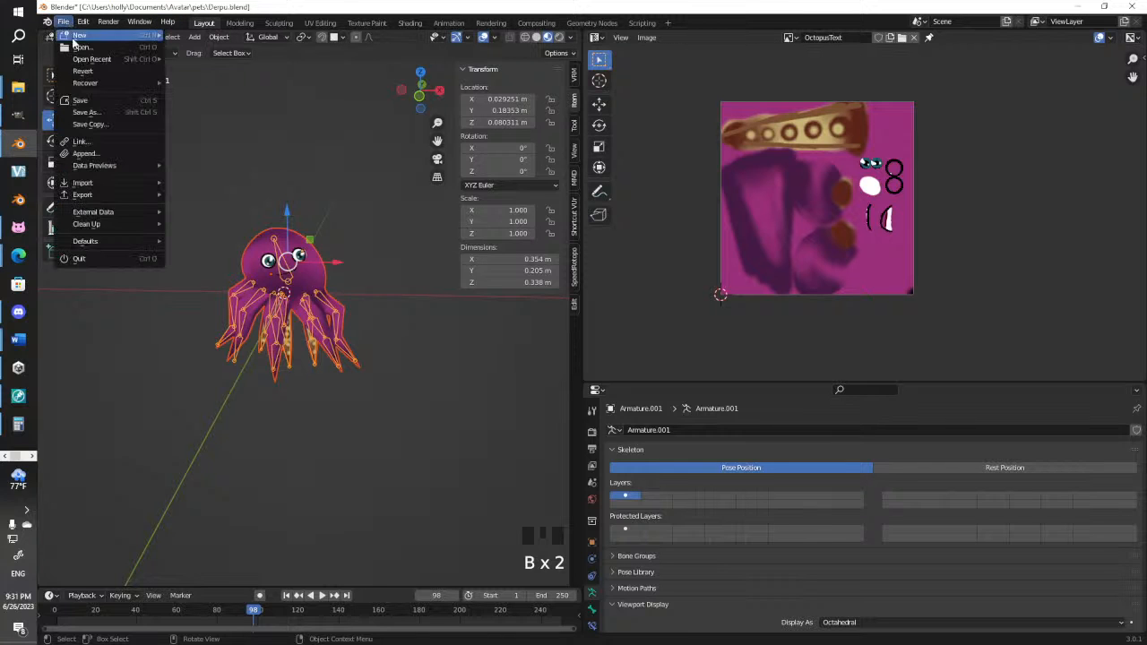
{"action": "mouse_move", "coordinate": [107, 197]}
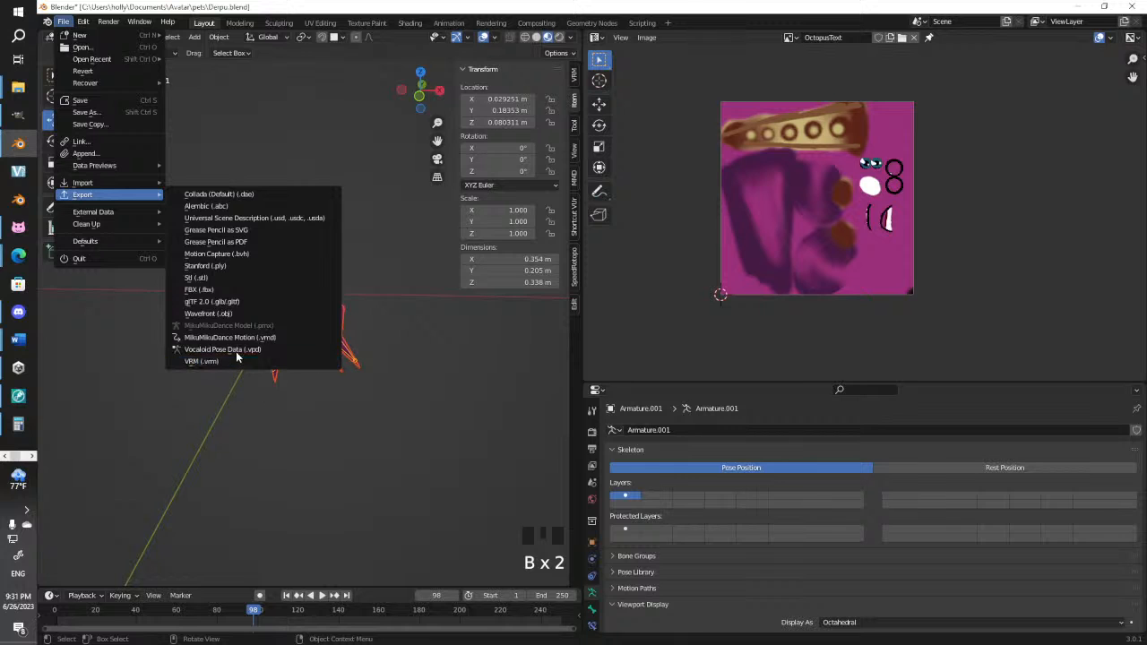
{"action": "left_click", "coordinate": [228, 291]}
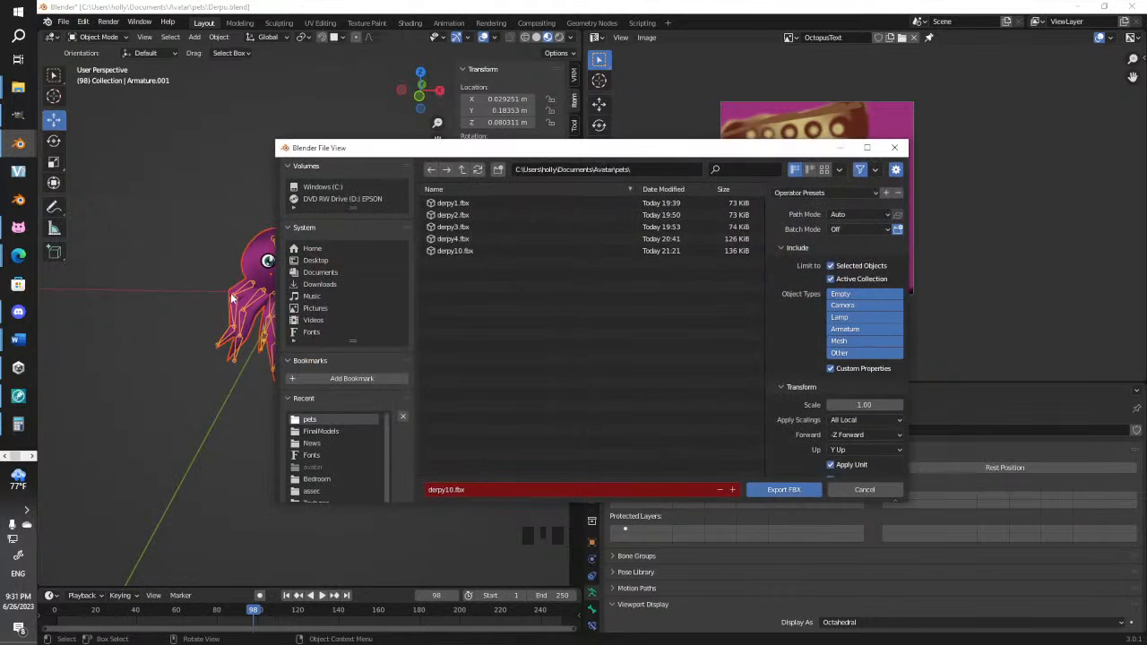
{"action": "left_click", "coordinate": [444, 252]}
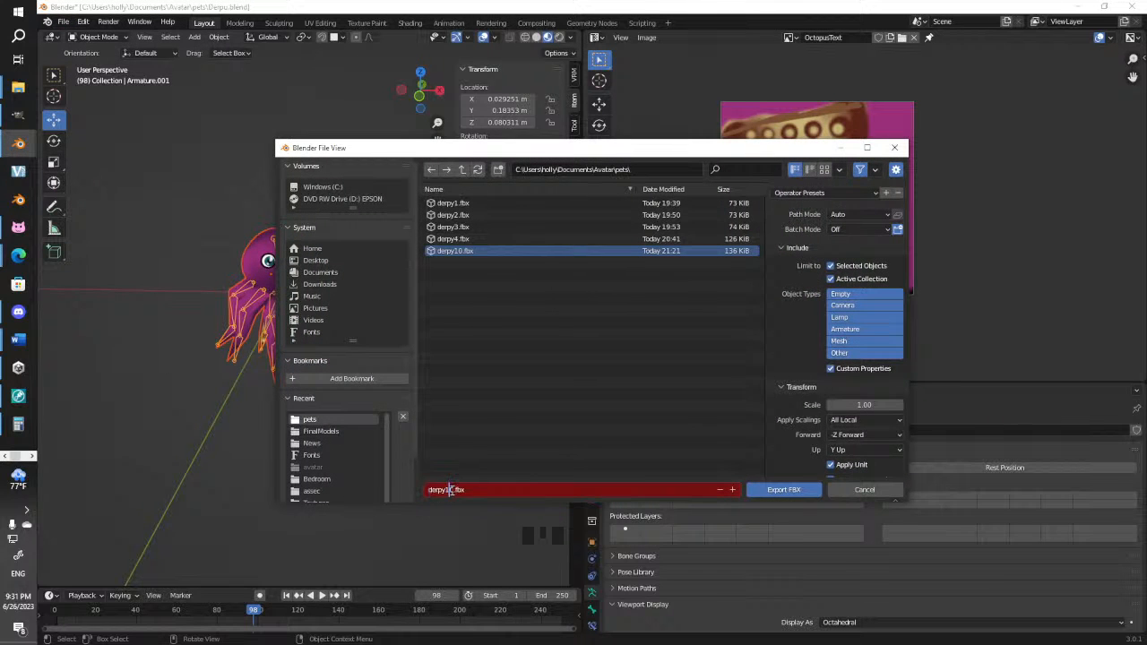
{"action": "left_click", "coordinate": [507, 453]}
{"action": "left_click", "coordinate": [766, 492]}
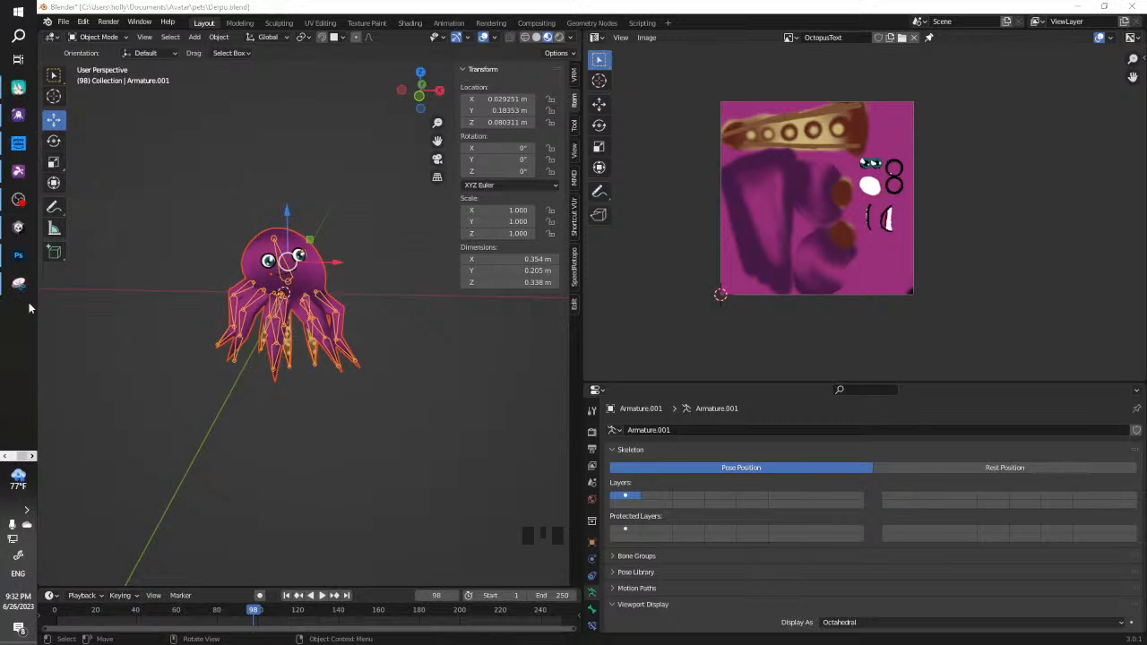
Switch to Unity and import derpy12.fbx from File Explorer into the Assets > Pets > Derpy folder
{"action": "left_click", "coordinate": [18, 227]}
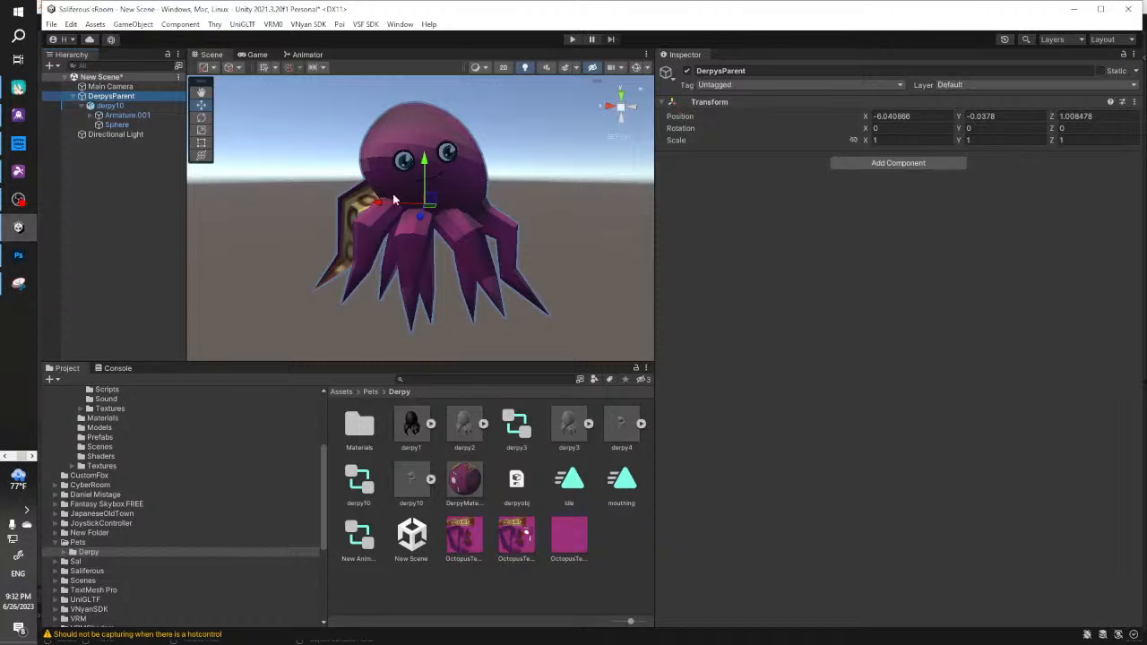
{"action": "left_click", "coordinate": [6, 457]}
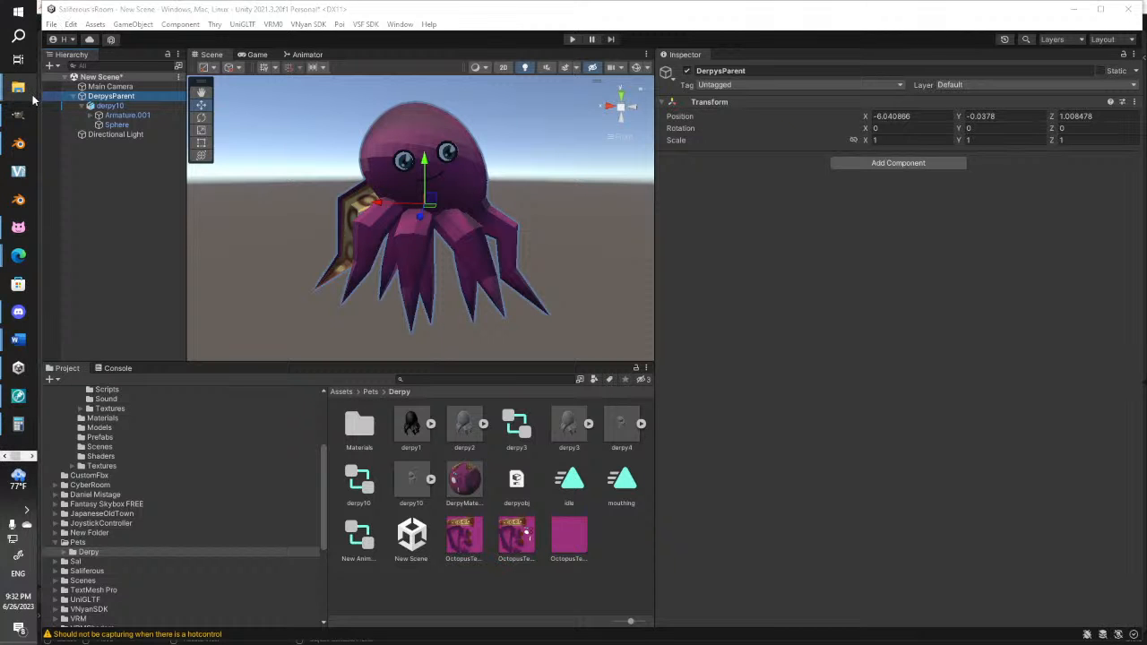
{"action": "mouse_move", "coordinate": [18, 87]}
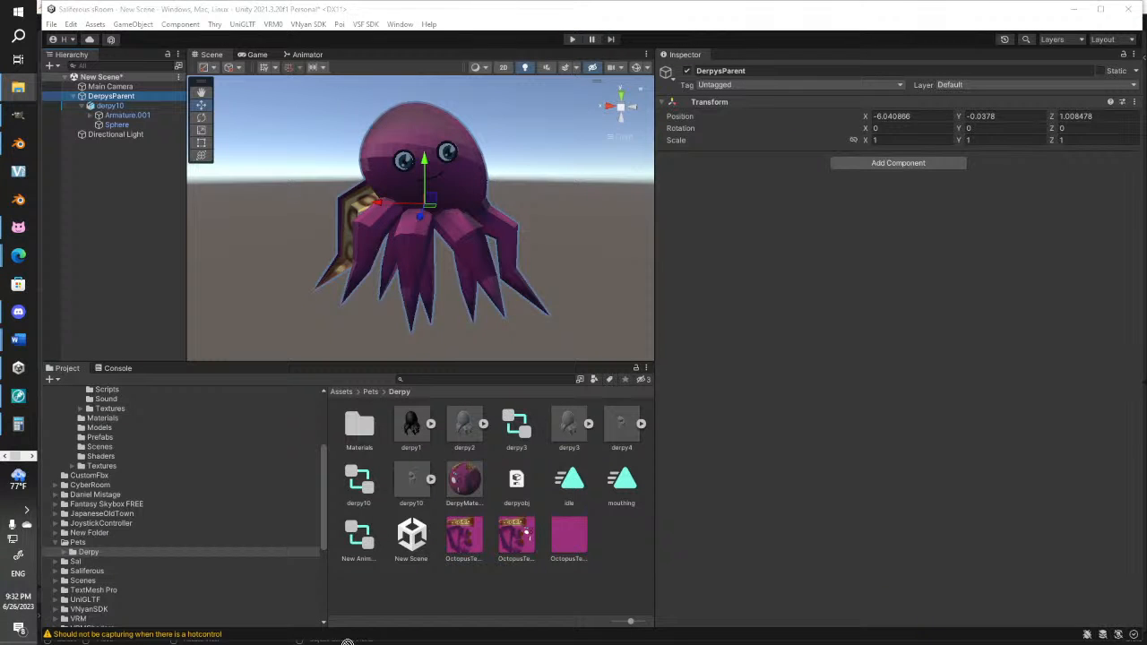
{"action": "left_click_drag", "start_coordinate": [348, 643], "coordinate": [592, 579]}
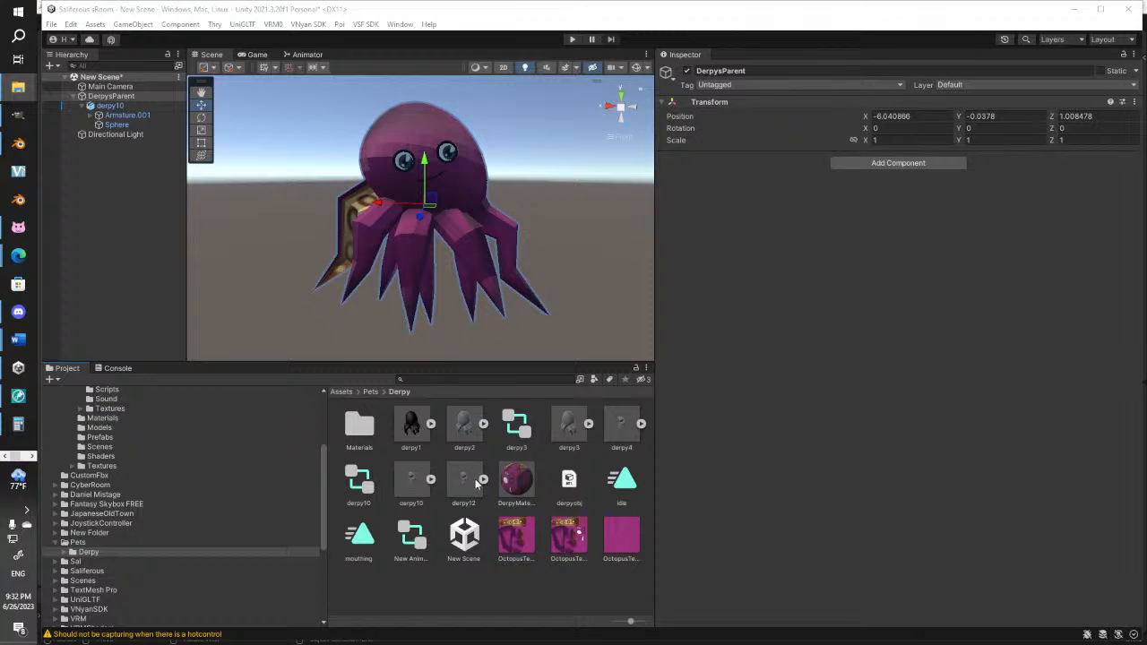
Place the derpy12 model in the scene beside the existing octopus and apply the purple Derpy material to it
{"action": "left_click_drag", "start_coordinate": [477, 484], "coordinate": [588, 225]}
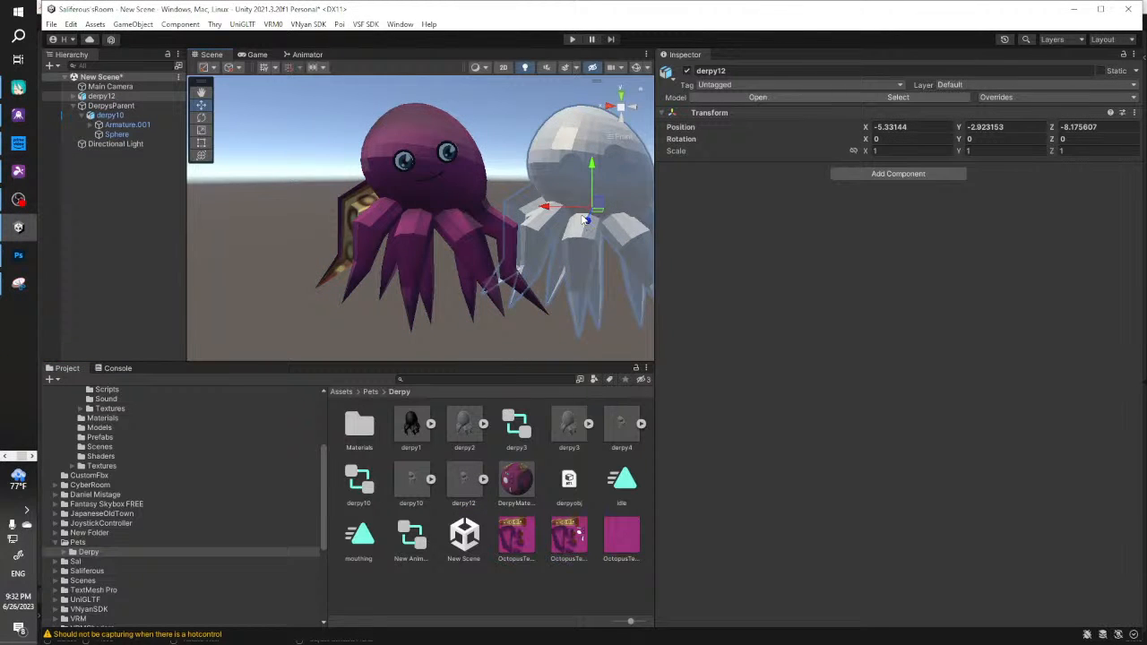
{"action": "middle_click_drag", "start_coordinate": [584, 220], "coordinate": [541, 223]}
{"action": "left_click_drag", "start_coordinate": [517, 475], "coordinate": [508, 247]}
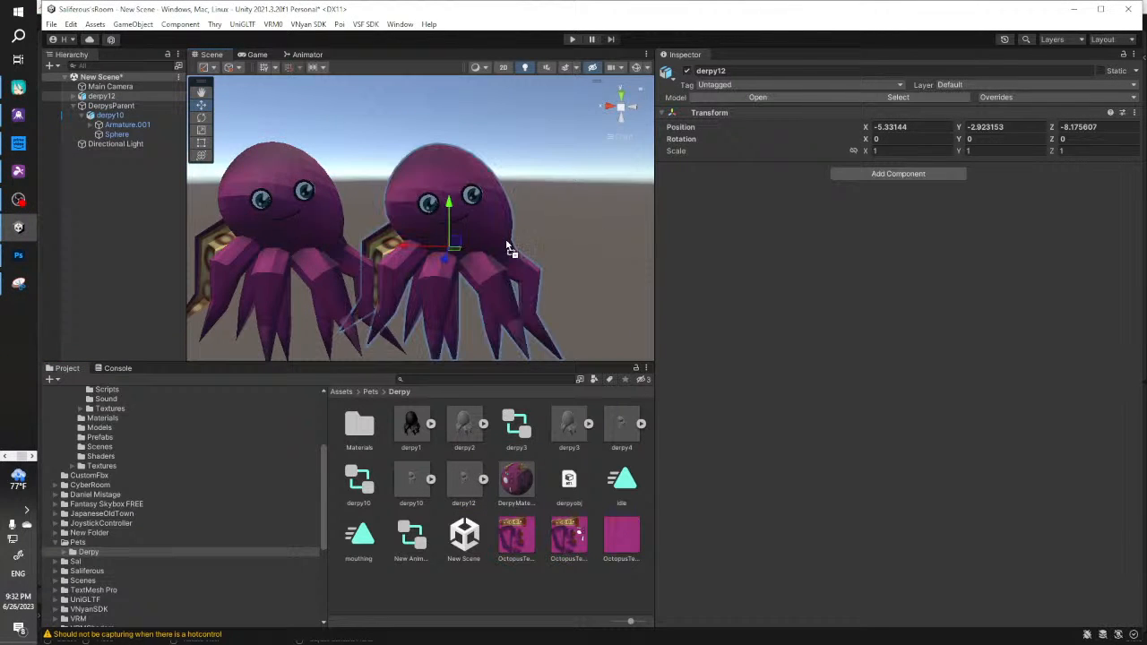
Move derpy12 along the X axis away from the old octopus, to about X -5.37
{"action": "middle_click_drag", "start_coordinate": [532, 296], "coordinate": [419, 227]}
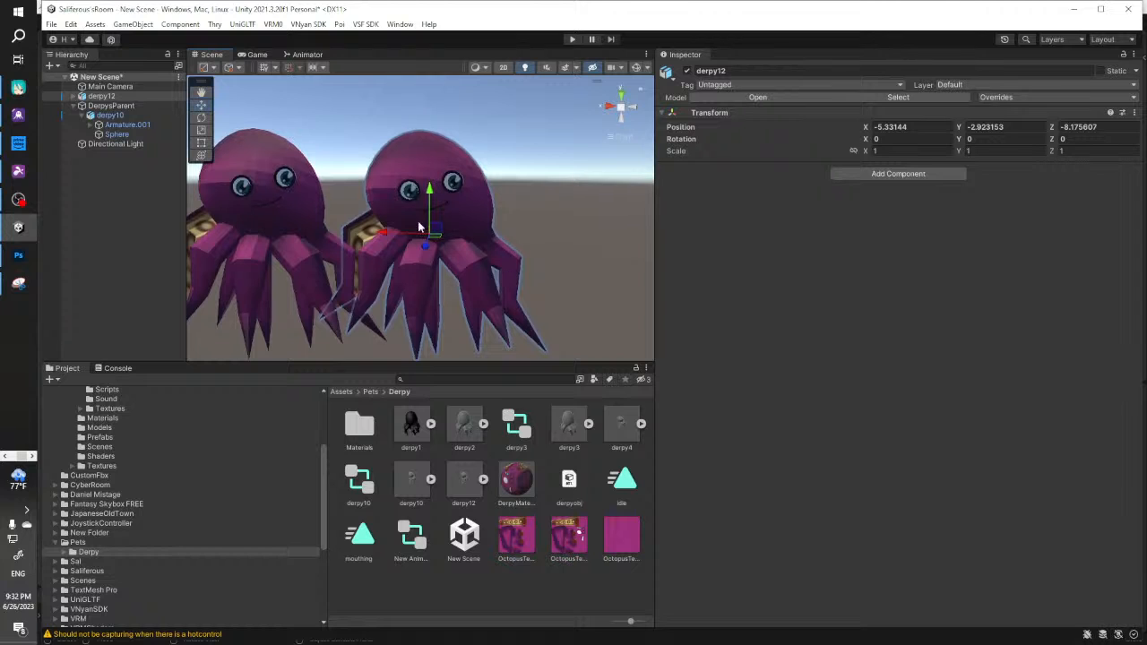
{"action": "left_click_drag", "start_coordinate": [384, 240], "coordinate": [409, 240]}
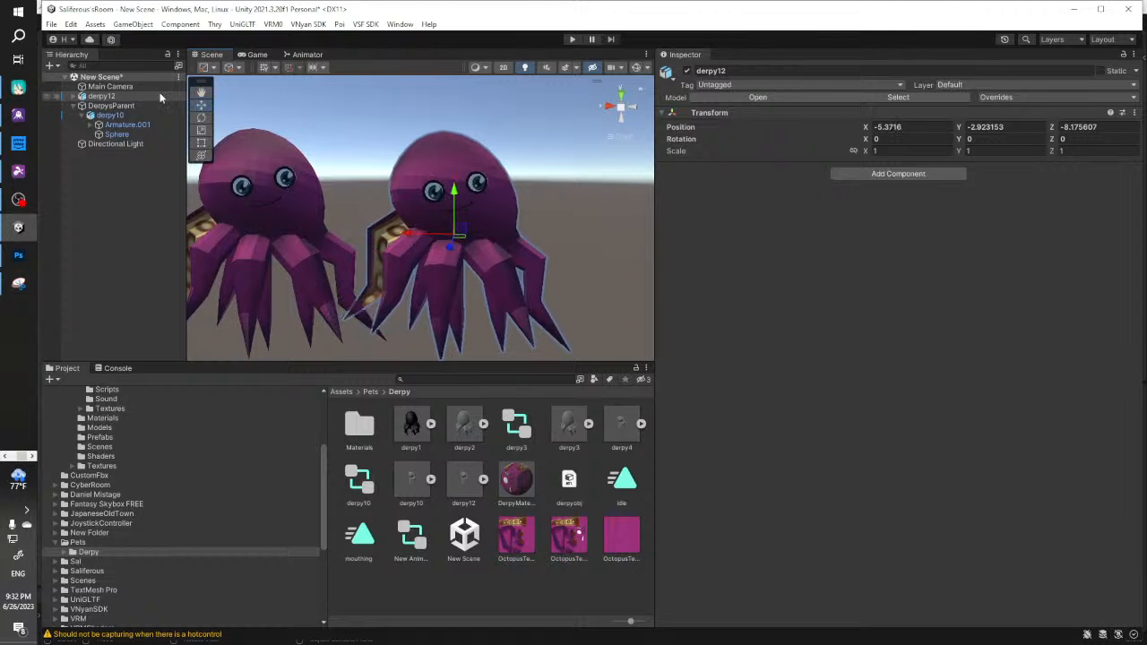
Delete the old derpy10 octopus from the scene together with its DerpysParent object
{"action": "left_click", "coordinate": [107, 115]}
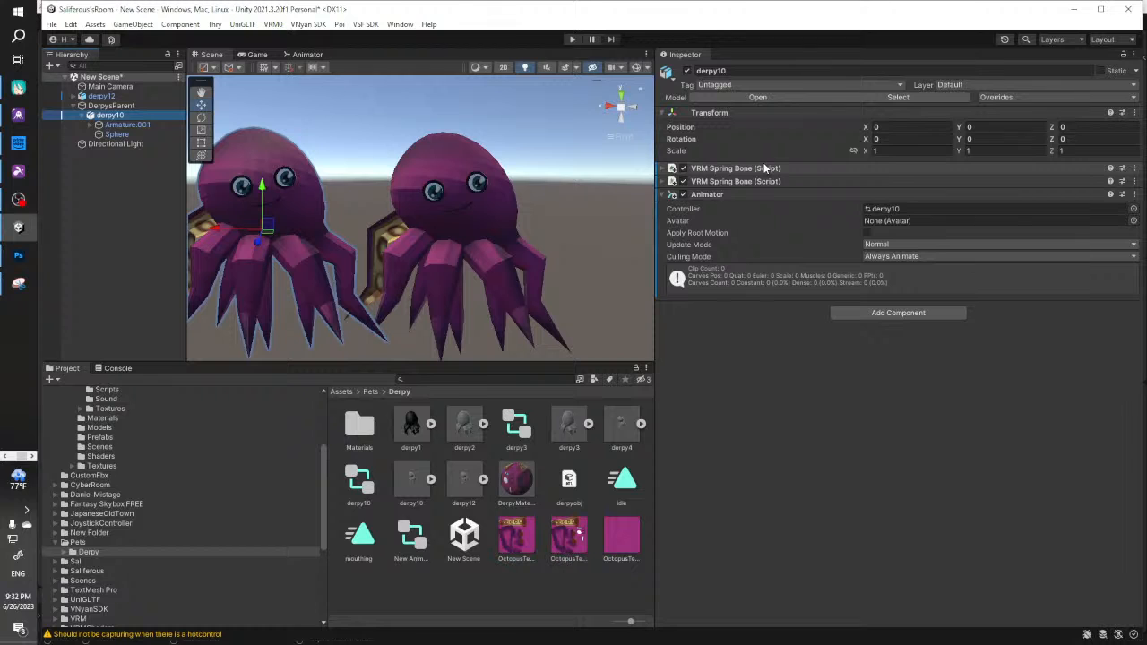
{"action": "left_click", "coordinate": [287, 213]}
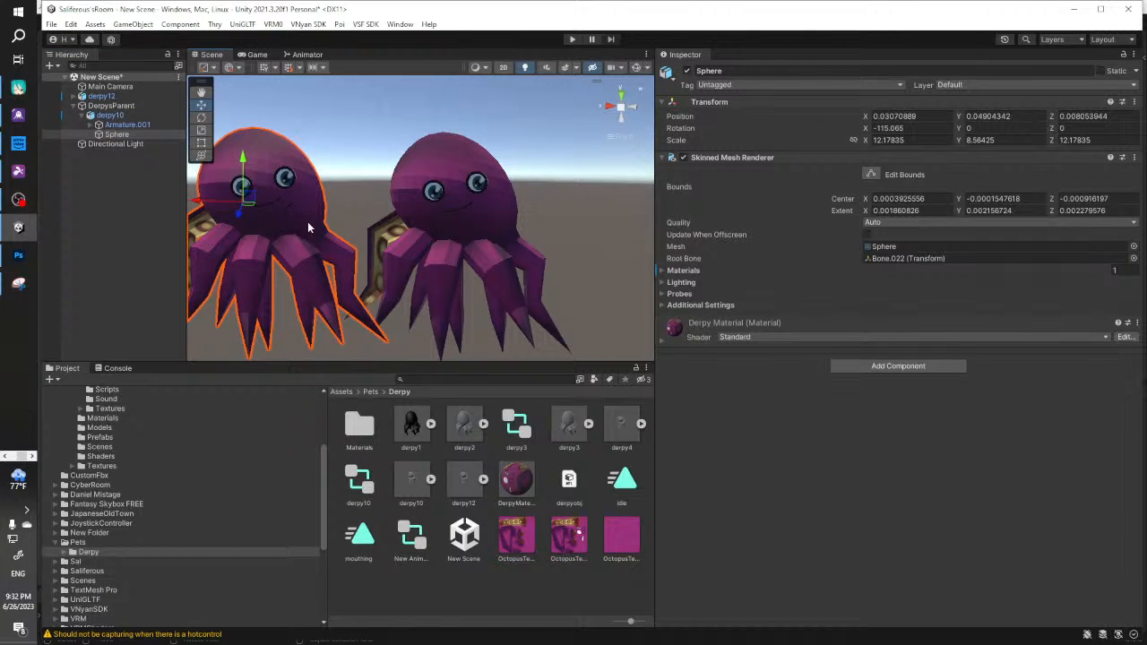
{"action": "key", "text": "Delete"}
{"action": "left_click", "coordinate": [673, 353]}
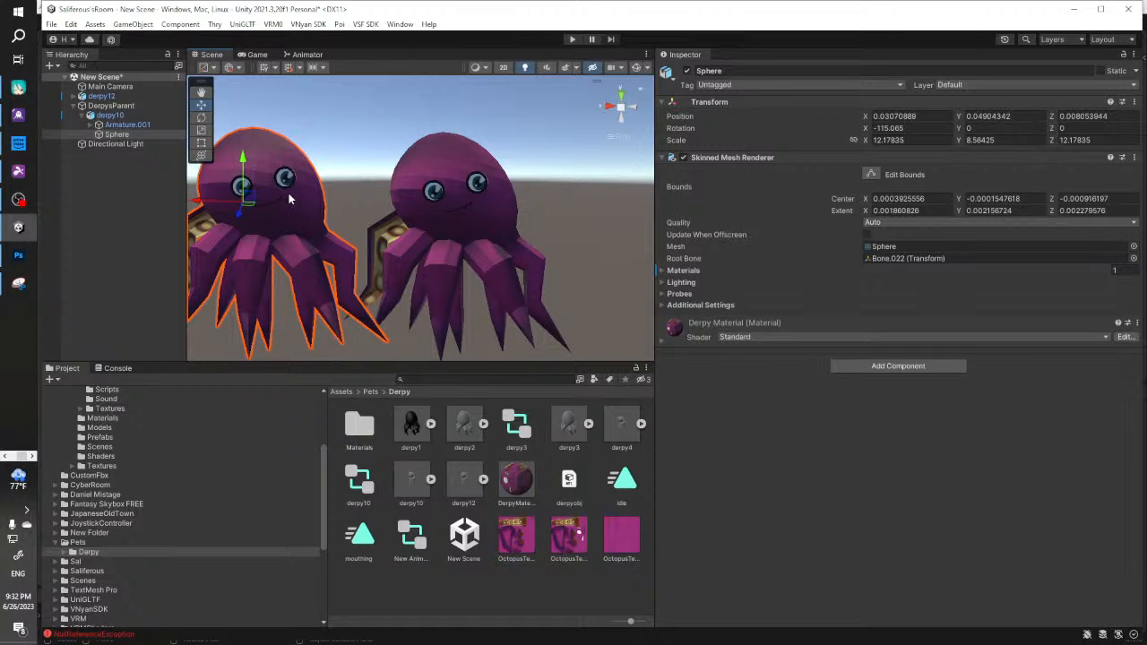
{"action": "left_click", "coordinate": [111, 106]}
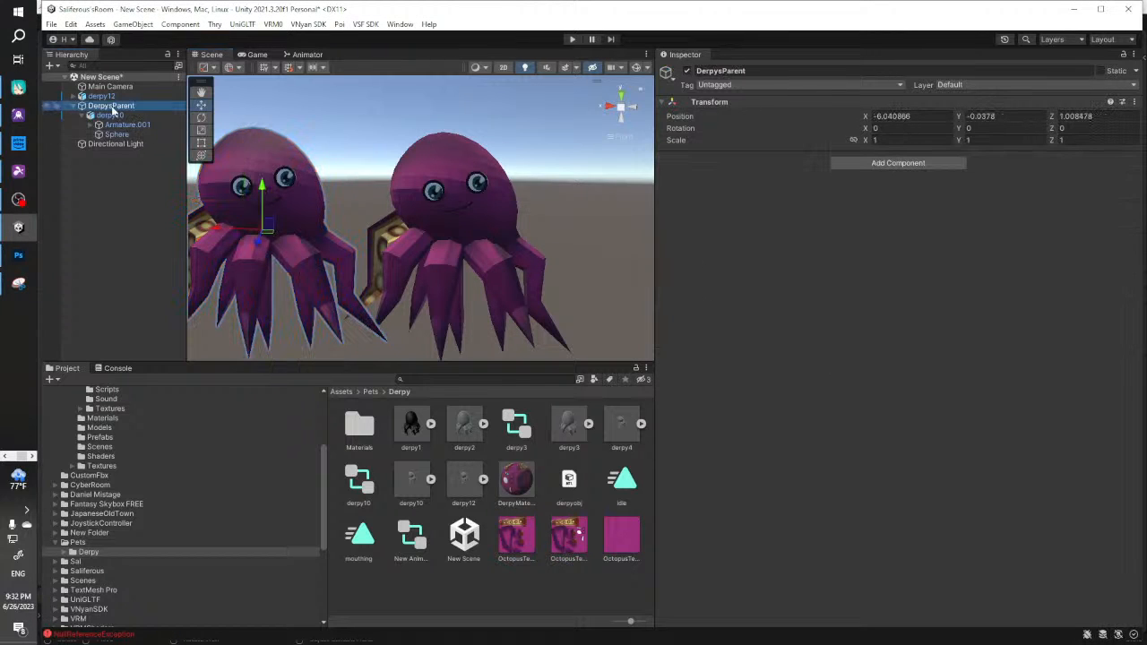
{"action": "right_click", "coordinate": [111, 105]}
{"action": "left_click", "coordinate": [144, 198]}
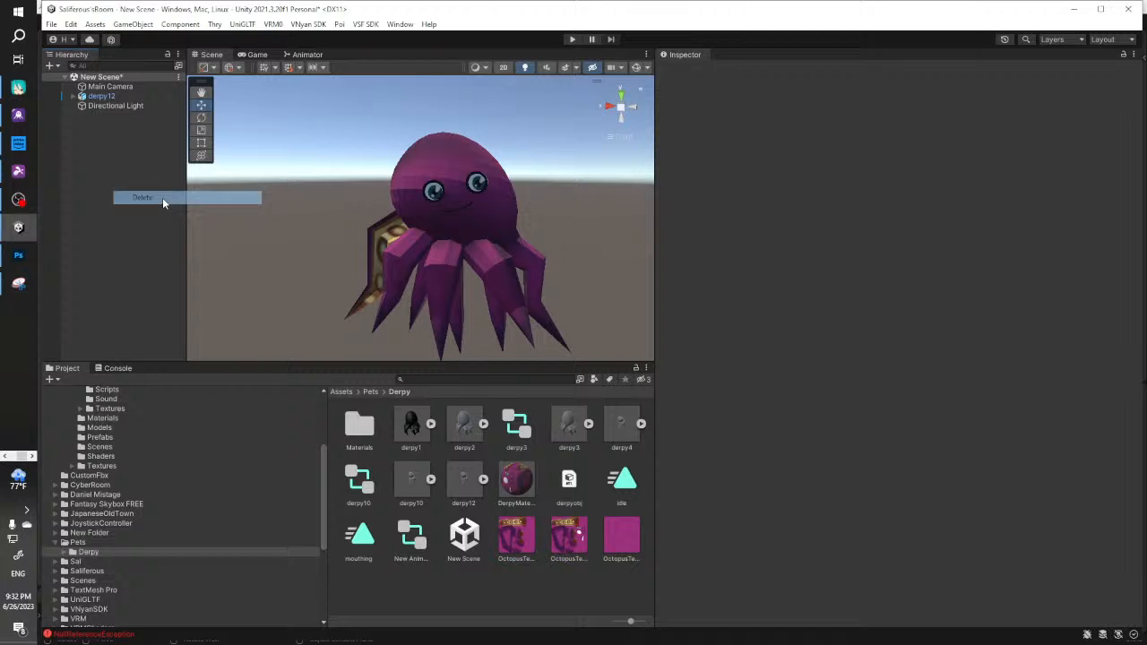
Create an empty parent object for derpy12 in the scene hierarchy
{"action": "left_click", "coordinate": [102, 96]}
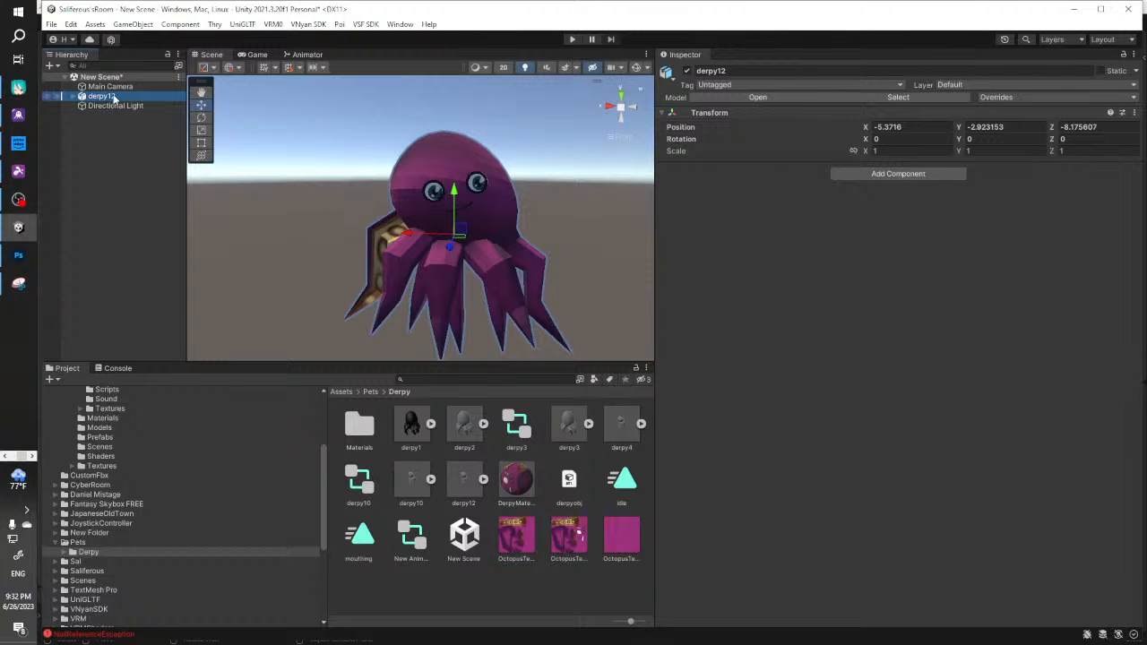
{"action": "left_click", "coordinate": [132, 25]}
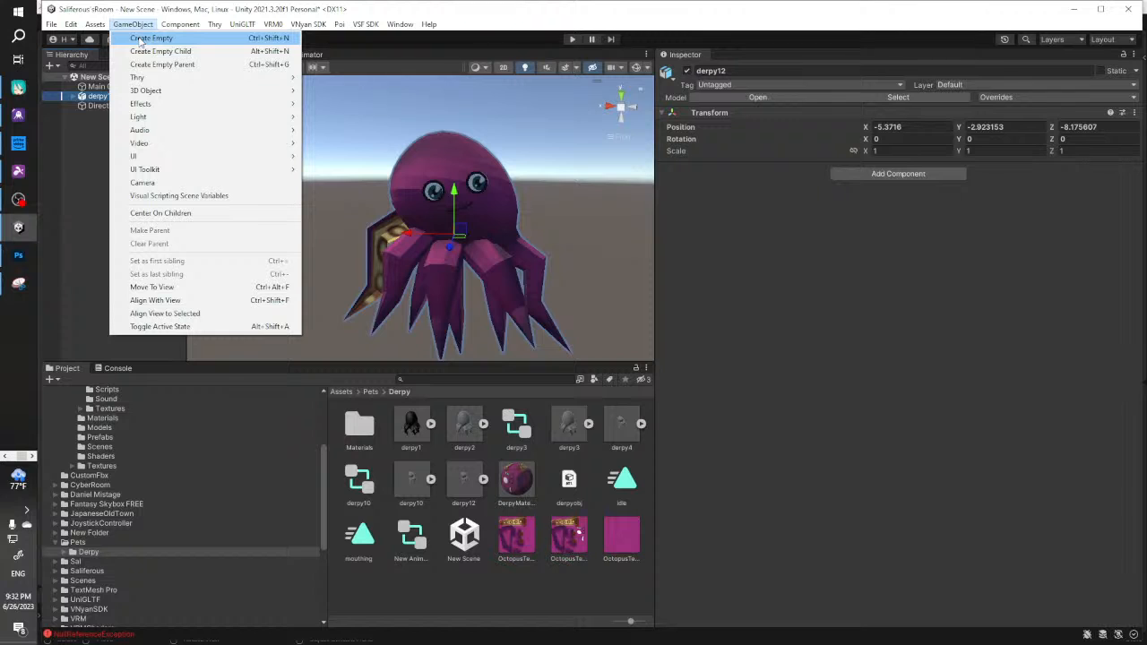
{"action": "left_click", "coordinate": [162, 64]}
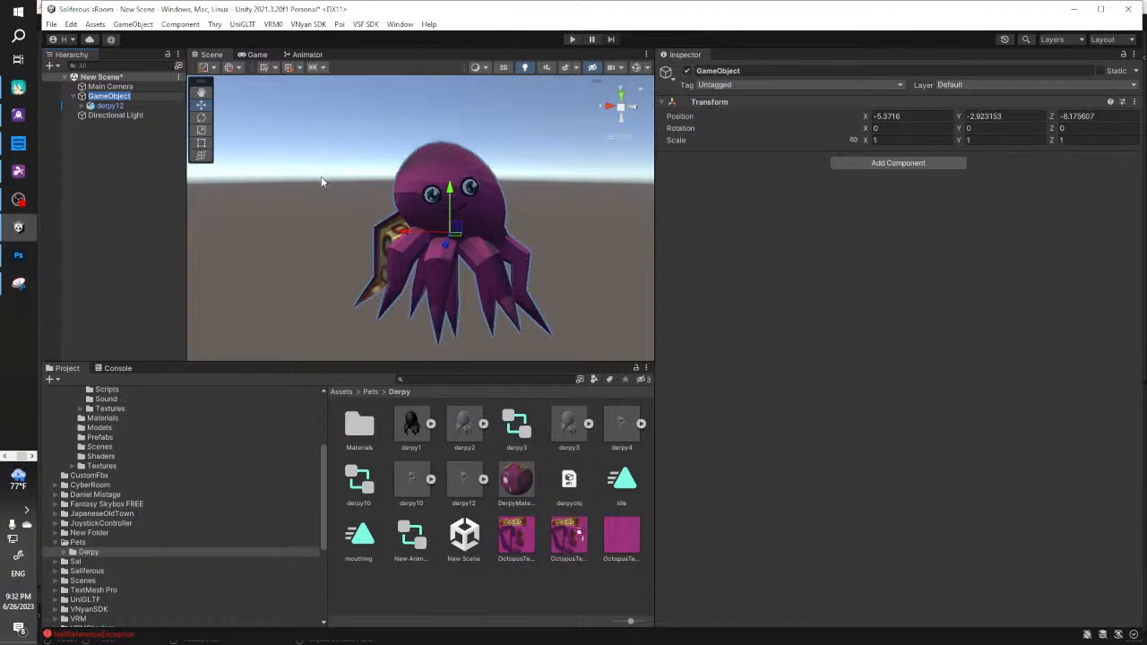
Add a VRM Spring Bone component to derpy12 and create eight empty elements in its Root Bones list
{"action": "left_click", "coordinate": [113, 106]}
{"action": "left_click", "coordinate": [113, 105]}
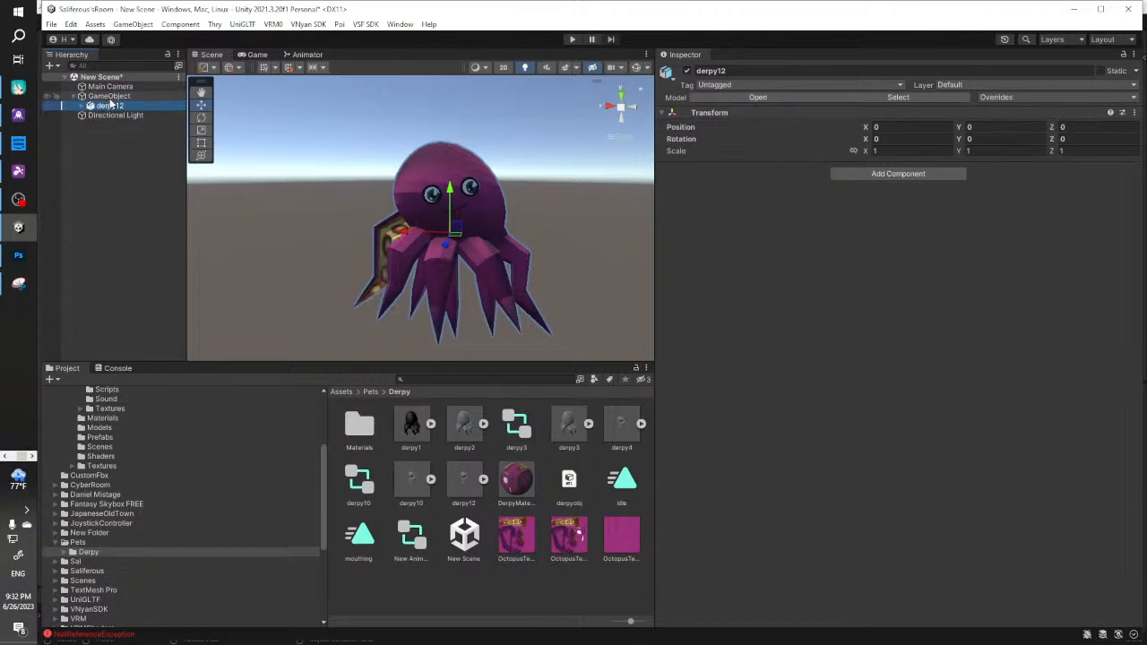
{"action": "left_click", "coordinate": [874, 175]}
{"action": "left_click", "coordinate": [889, 217]}
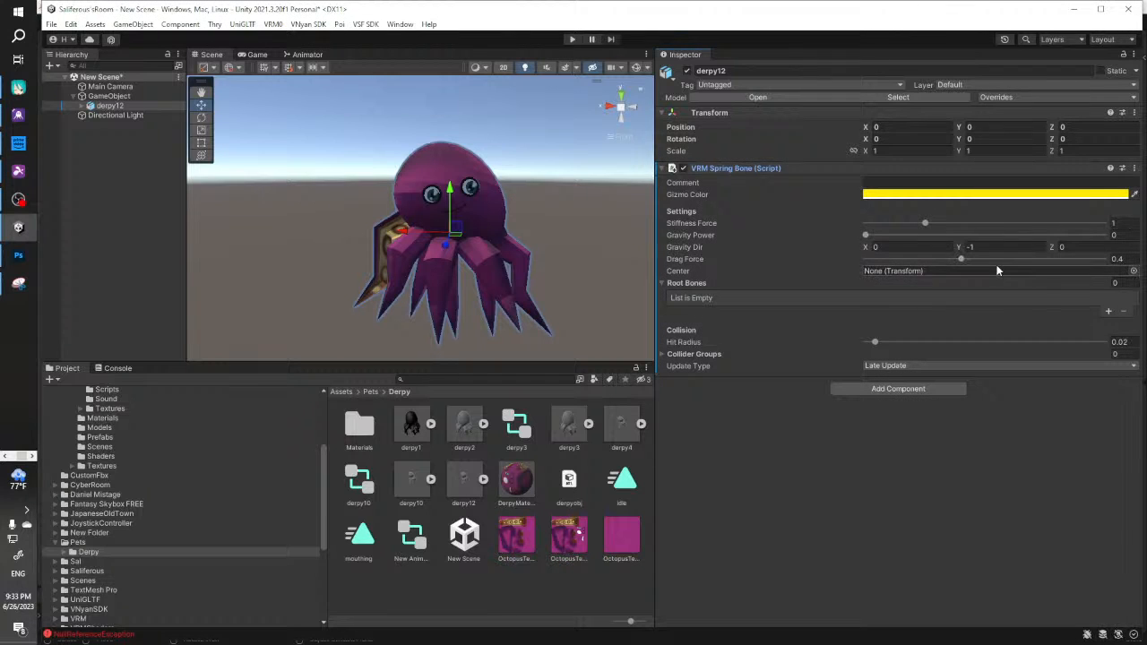
{"action": "left_click", "coordinate": [1109, 311]}
{"action": "left_click", "coordinate": [1110, 314]}
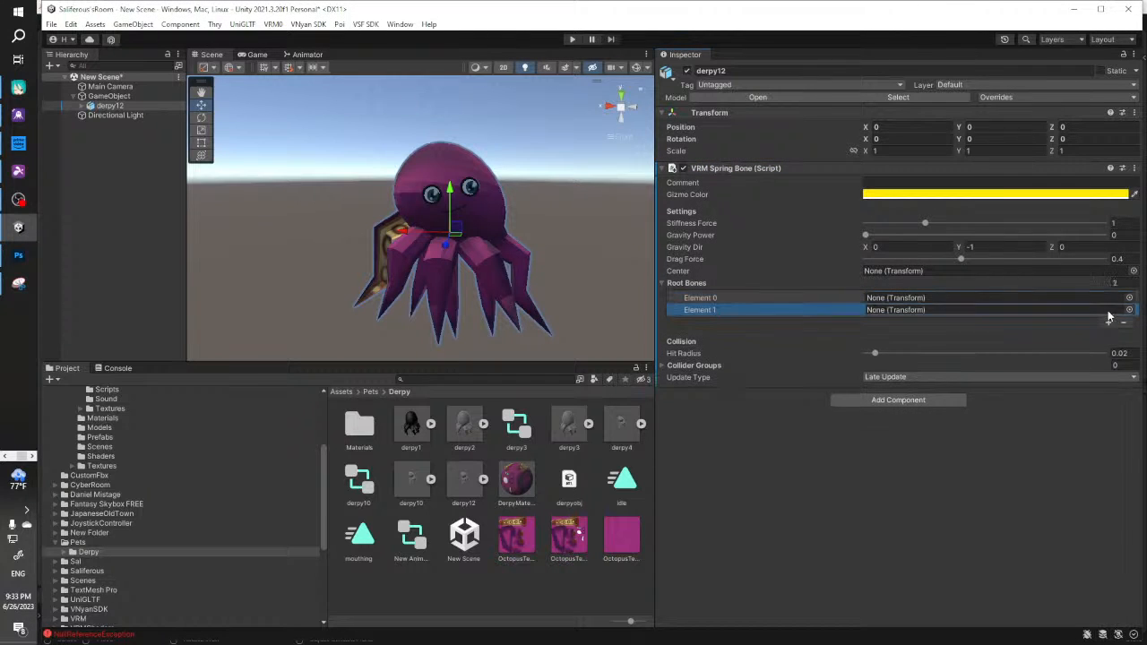
{"action": "left_click", "coordinate": [1110, 324]}
{"action": "left_click", "coordinate": [1110, 336]}
{"action": "left_click", "coordinate": [1109, 349]}
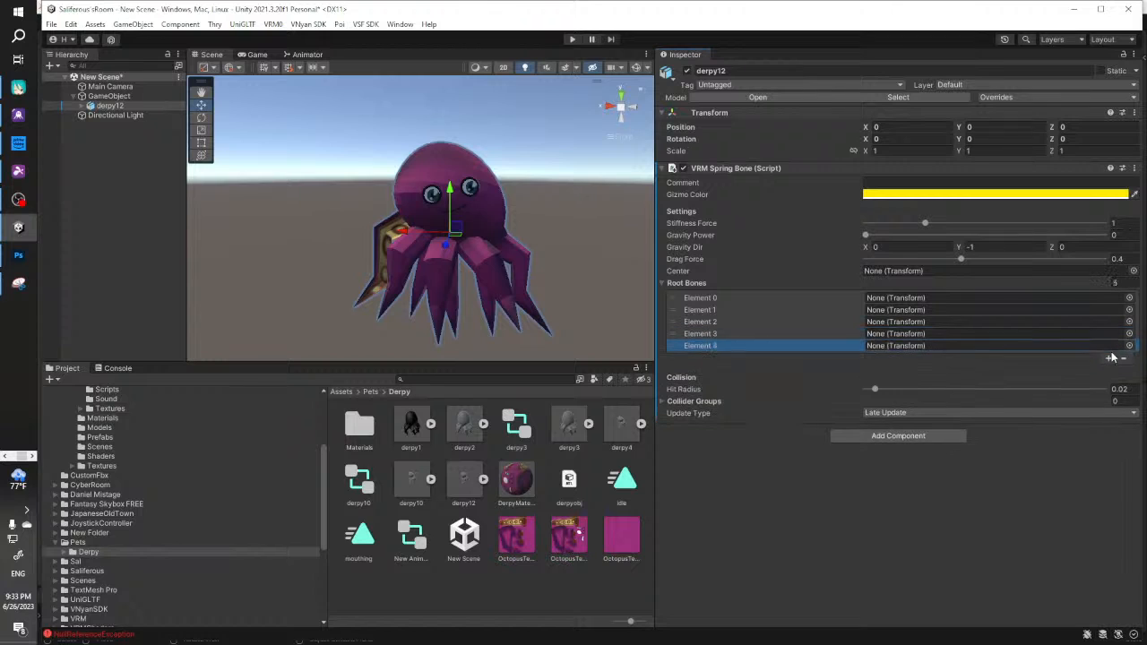
{"action": "left_click", "coordinate": [1109, 360]}
{"action": "left_click", "coordinate": [1110, 372]}
{"action": "left_click", "coordinate": [1110, 384]}
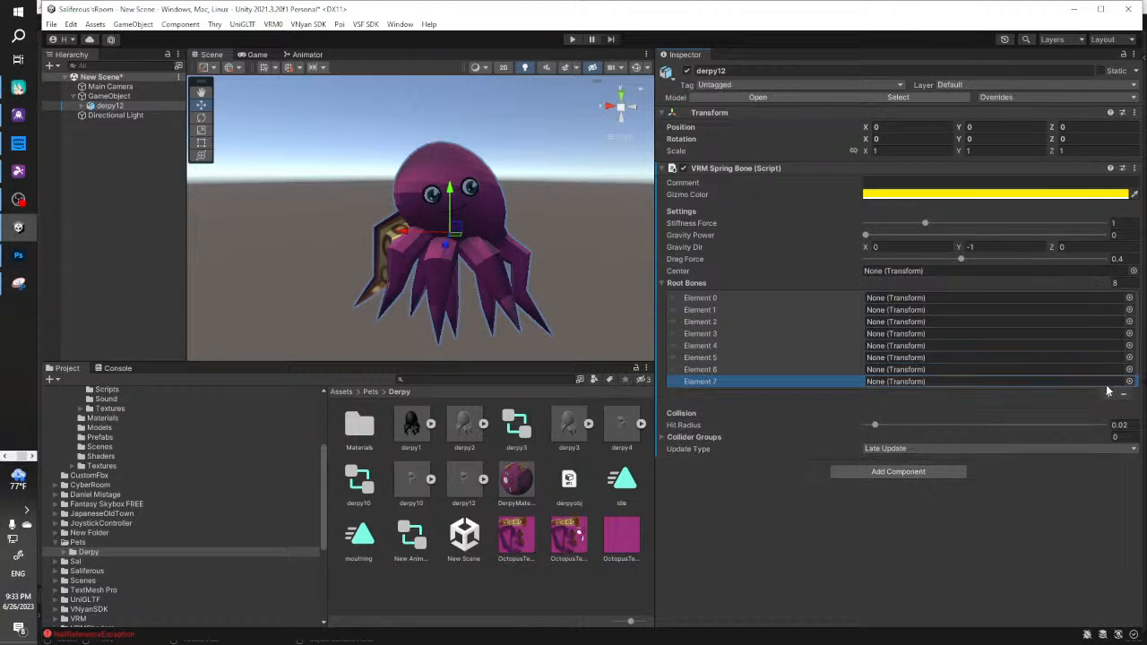
Assign Bone.001, Bone.004, Bone.007, Bone.010, Bone.013, Bone.016, Bone.019 and Bone.022 to Root Bones elements 0 to 7 in order
{"action": "left_click", "coordinate": [79, 108]}
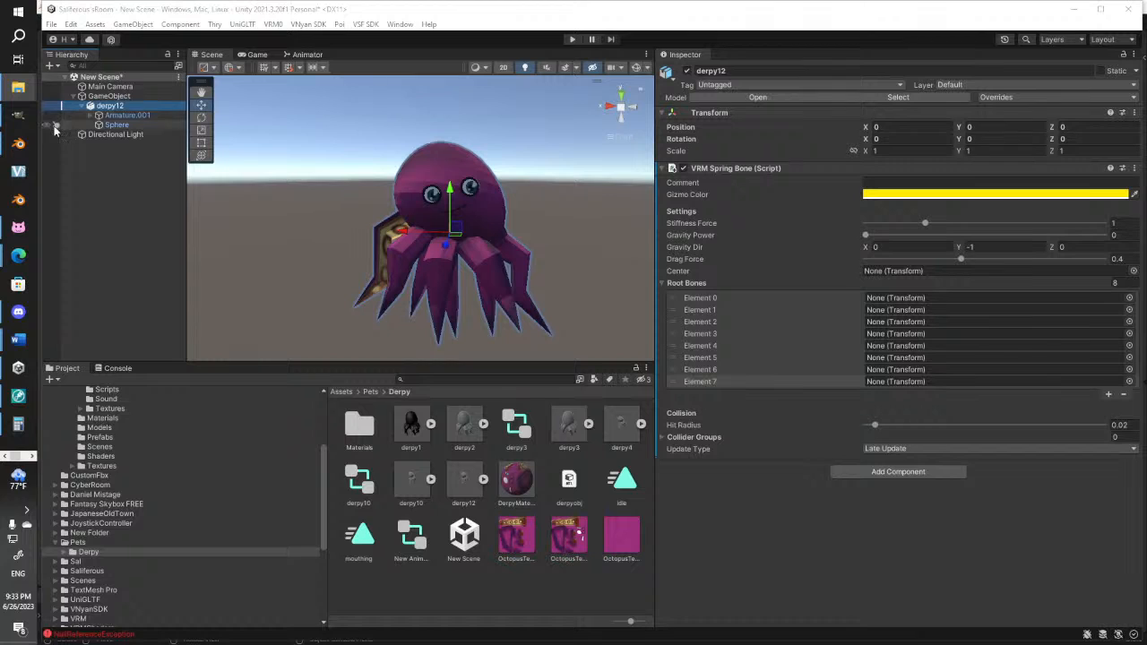
{"action": "left_click", "coordinate": [90, 115]}
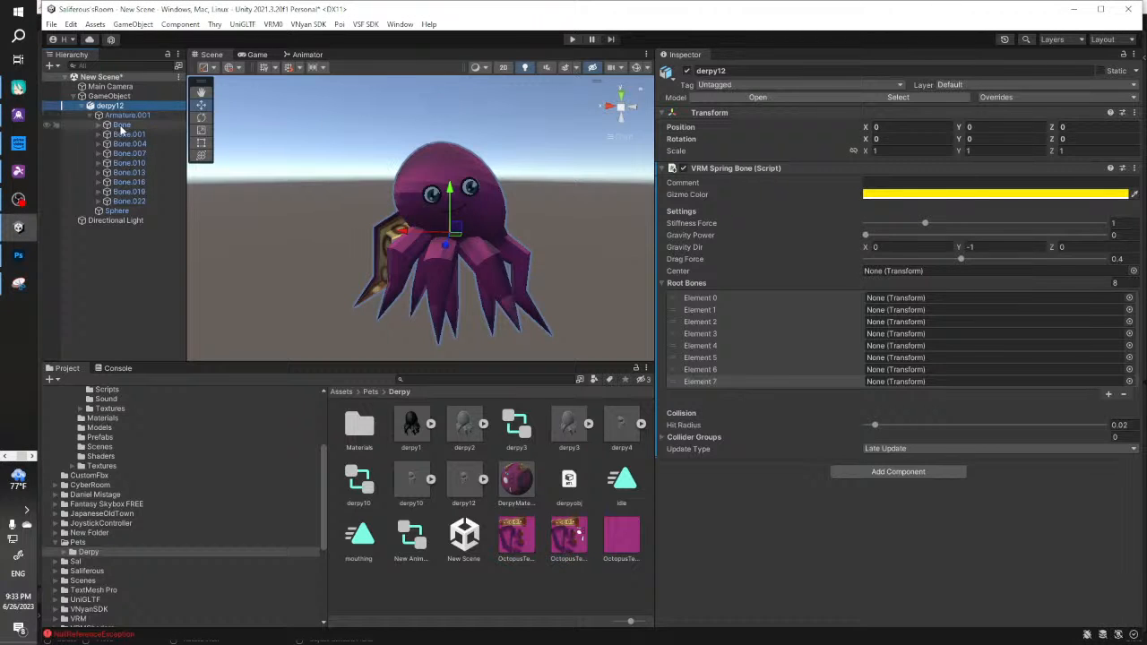
{"action": "left_click_drag", "start_coordinate": [124, 136], "coordinate": [907, 301]}
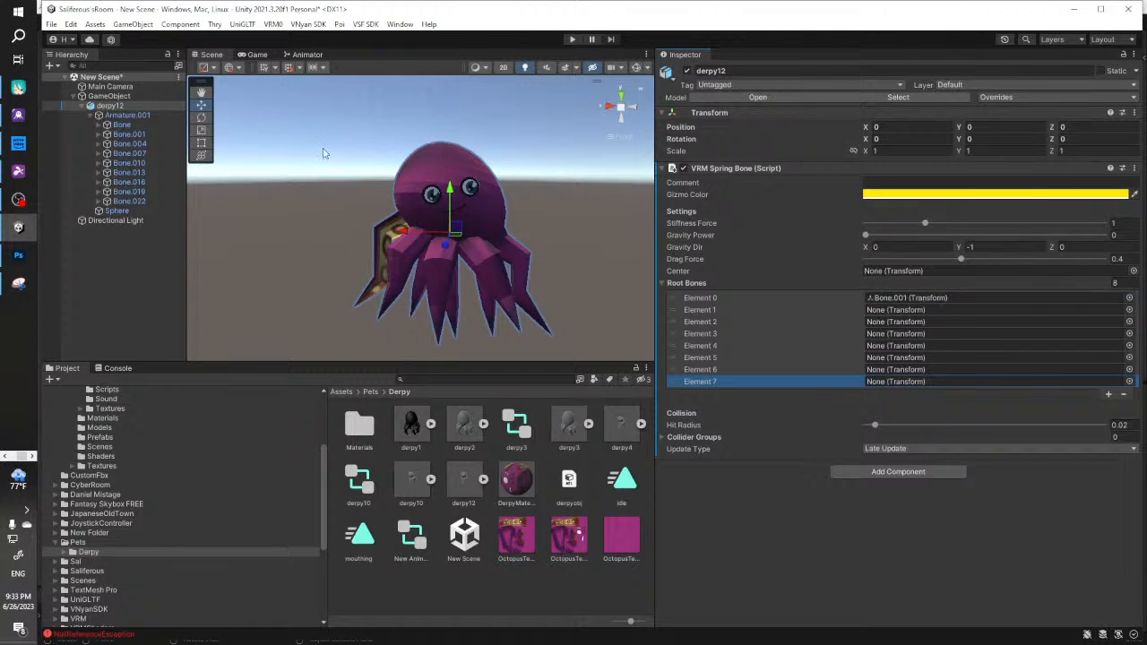
{"action": "left_click", "coordinate": [126, 144]}
{"action": "left_click_drag", "start_coordinate": [124, 149], "coordinate": [883, 311]}
{"action": "left_click_drag", "start_coordinate": [128, 153], "coordinate": [913, 325]}
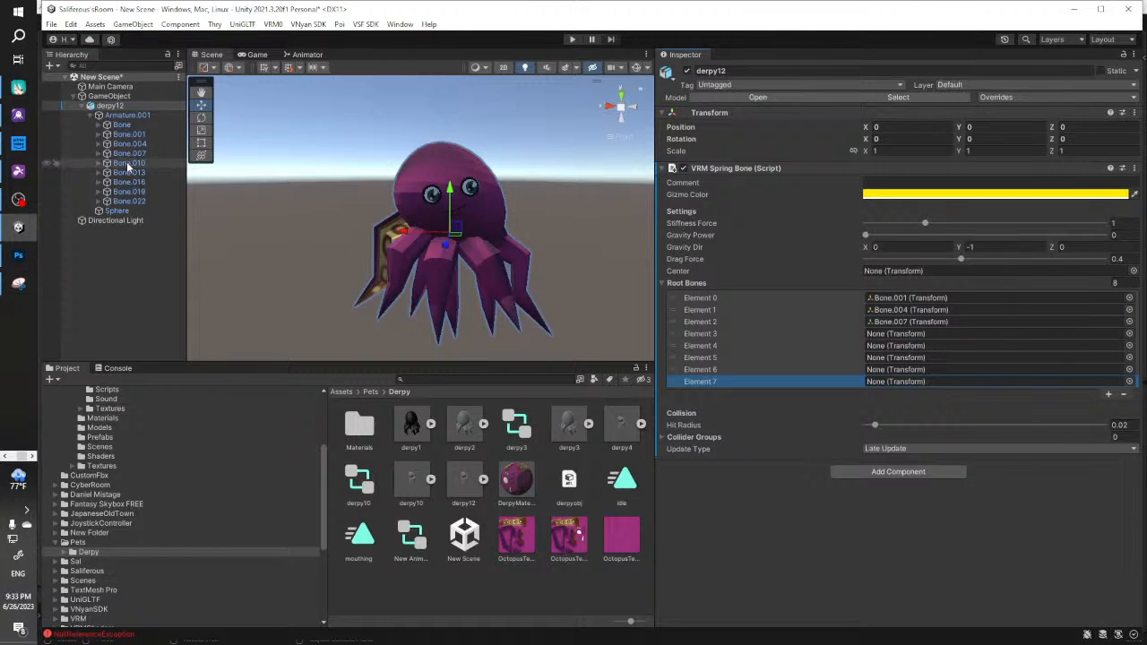
{"action": "left_click_drag", "start_coordinate": [129, 163], "coordinate": [923, 336]}
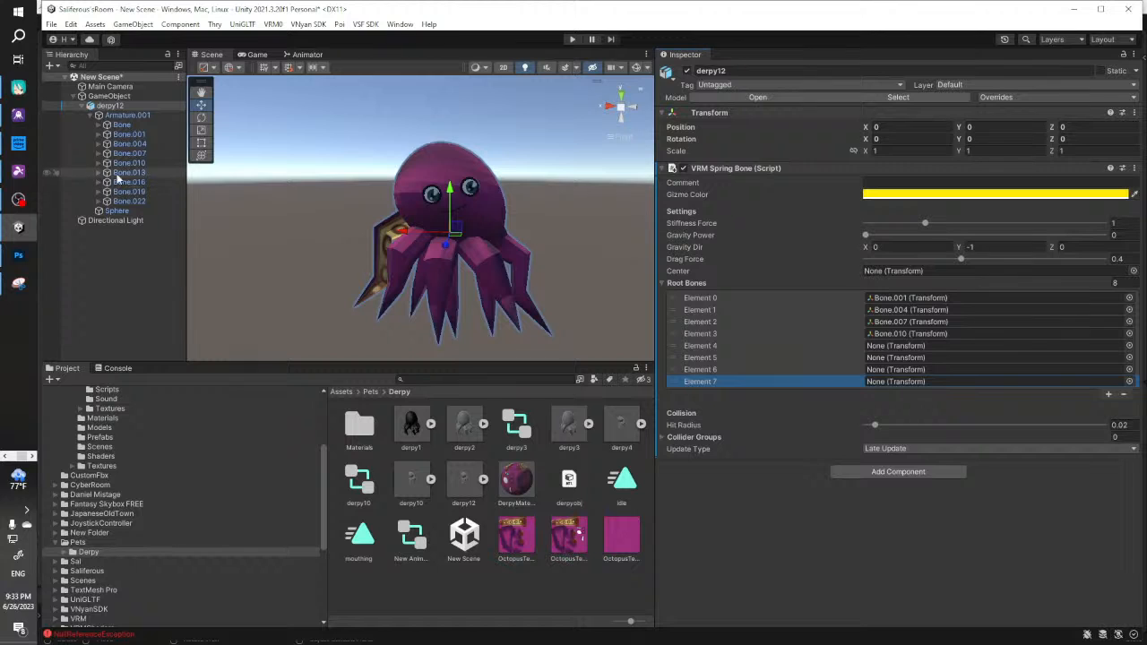
{"action": "left_click_drag", "start_coordinate": [131, 173], "coordinate": [896, 347]}
{"action": "left_click_drag", "start_coordinate": [130, 182], "coordinate": [896, 359]}
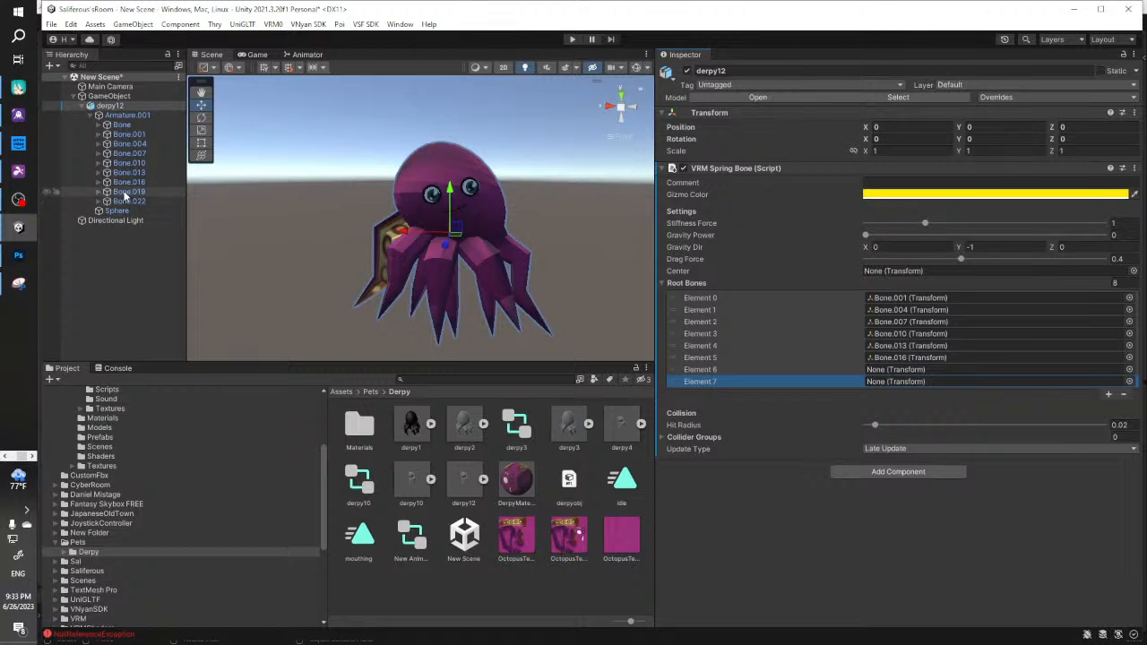
{"action": "left_click_drag", "start_coordinate": [125, 196], "coordinate": [900, 369]}
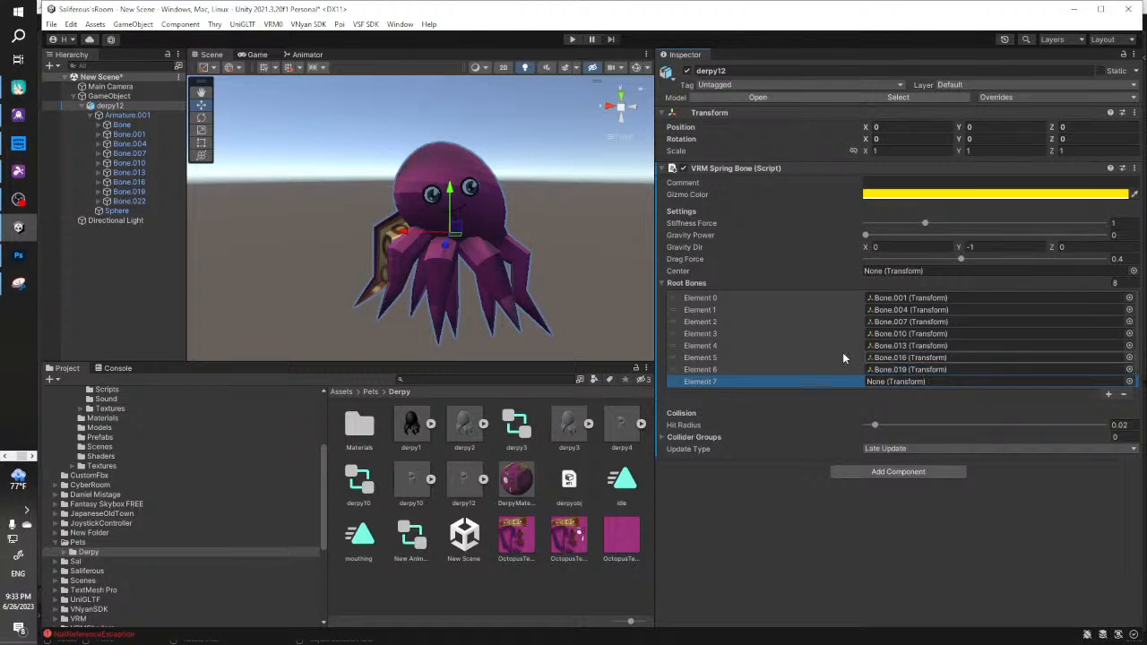
{"action": "left_click_drag", "start_coordinate": [118, 205], "coordinate": [940, 383]}
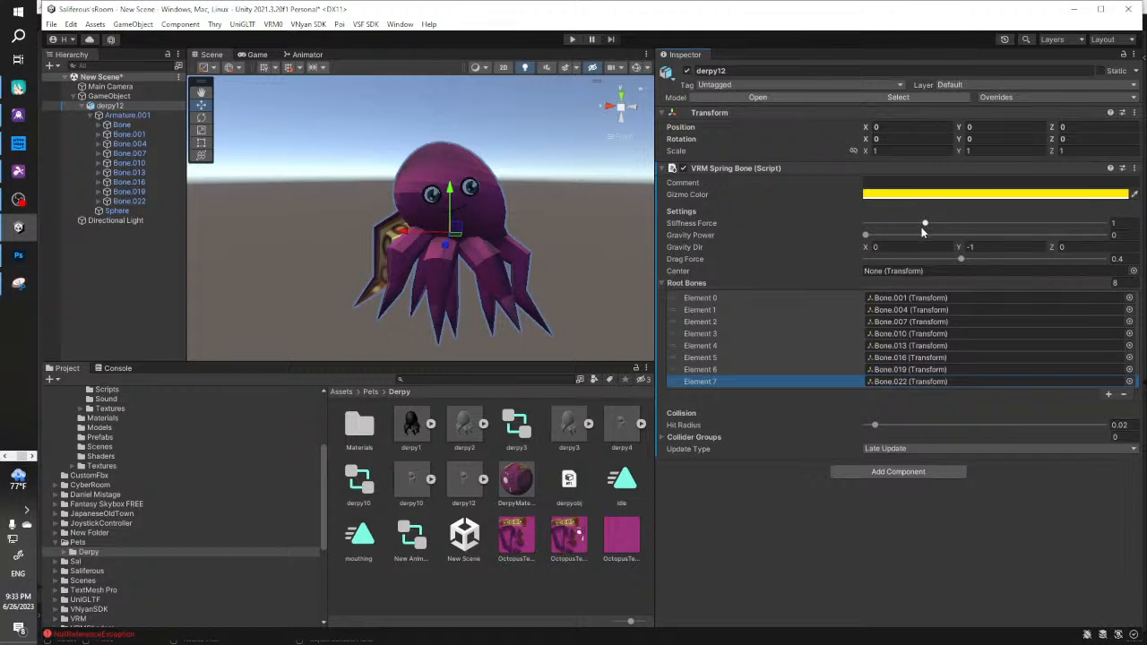
Set the spring bone's Stiffness Force to 0, Gravity Power to 2 and Drag Force to 0
{"action": "left_click_drag", "start_coordinate": [926, 223], "coordinate": [572, 240]}
{"action": "left_click_drag", "start_coordinate": [865, 236], "coordinate": [1141, 197]}
{"action": "left_click_drag", "start_coordinate": [961, 259], "coordinate": [591, 264]}
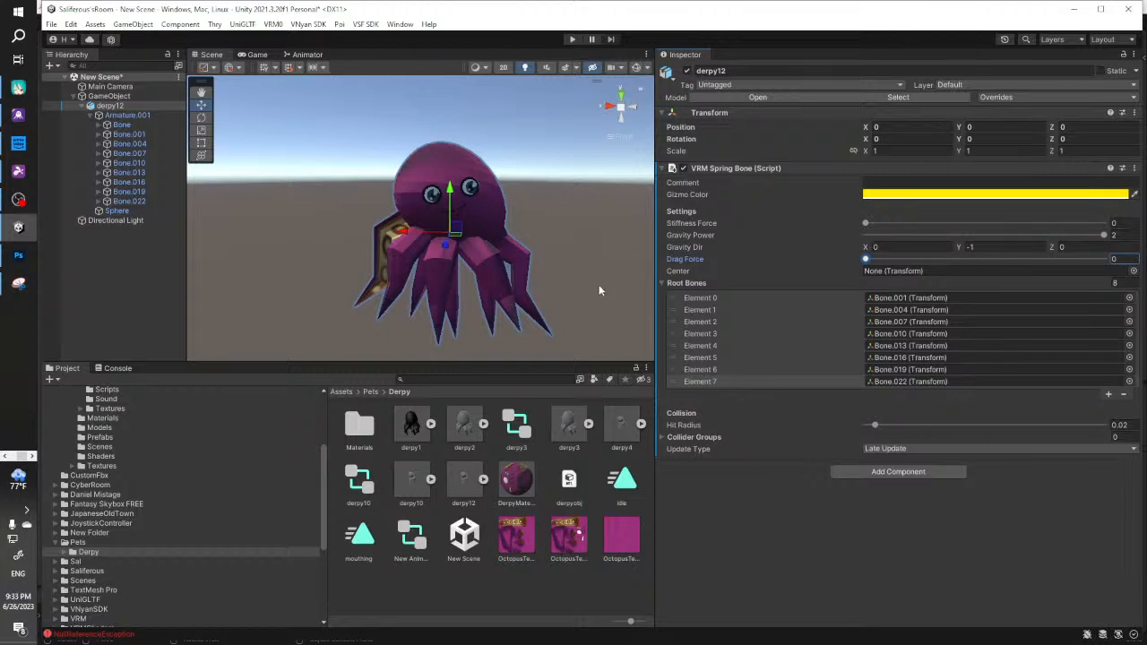
{"action": "left_click", "coordinate": [564, 216]}
Export the octopus's parent GameObject as a VNyan prop named derpy13 in the Props folder
{"action": "left_click", "coordinate": [106, 96]}
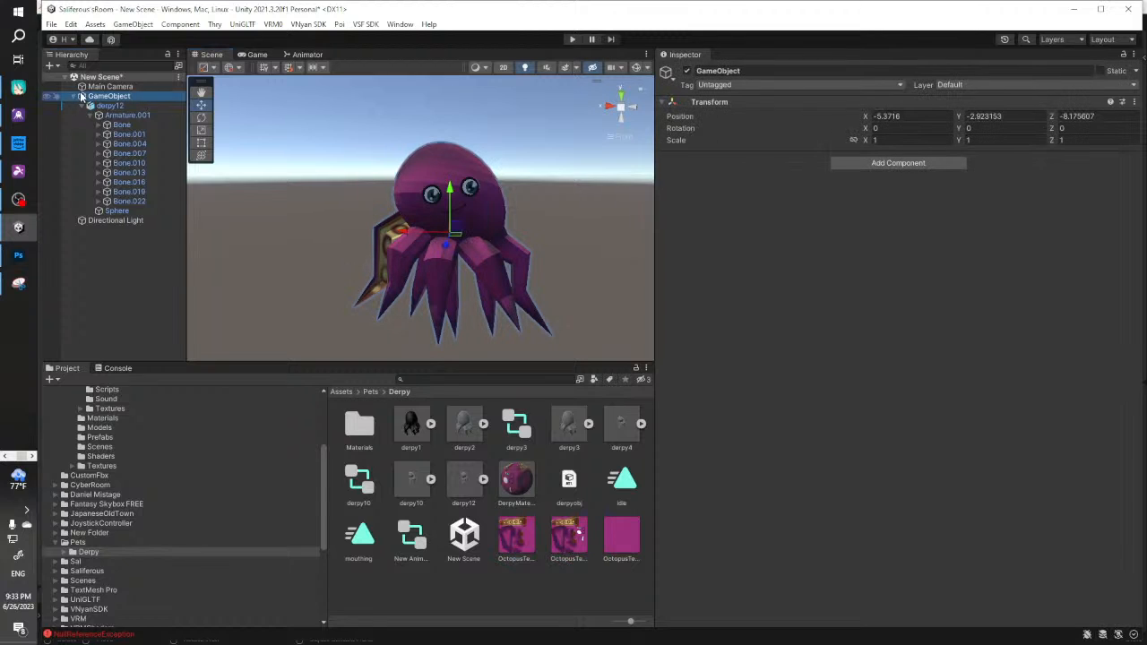
{"action": "left_click", "coordinate": [75, 96]}
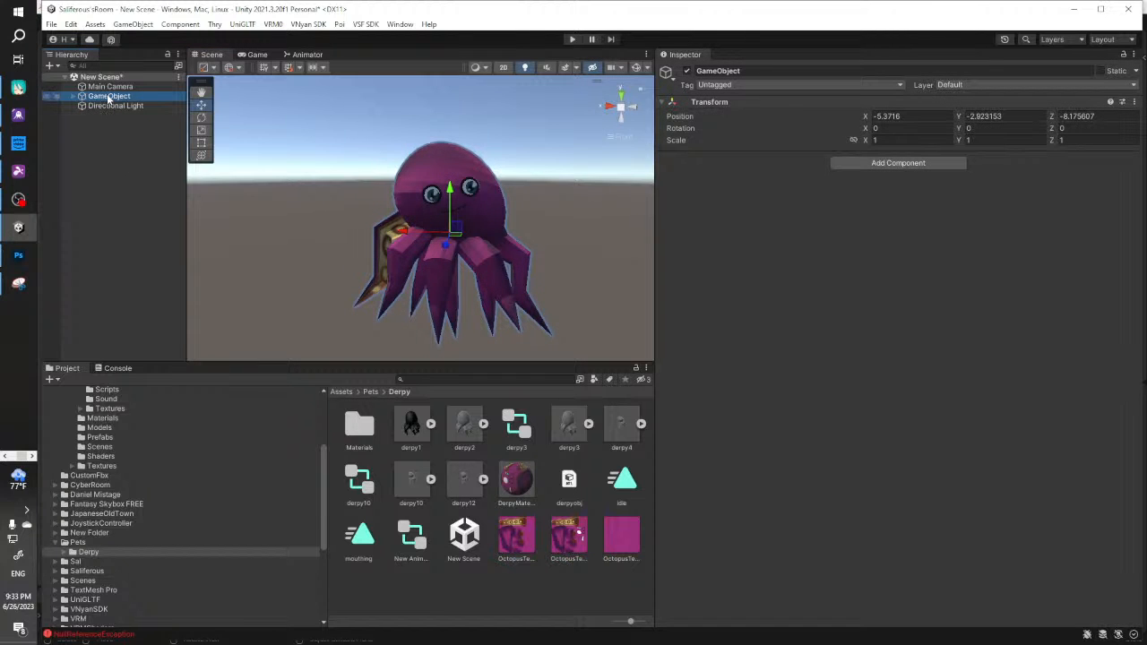
{"action": "left_click", "coordinate": [308, 24]}
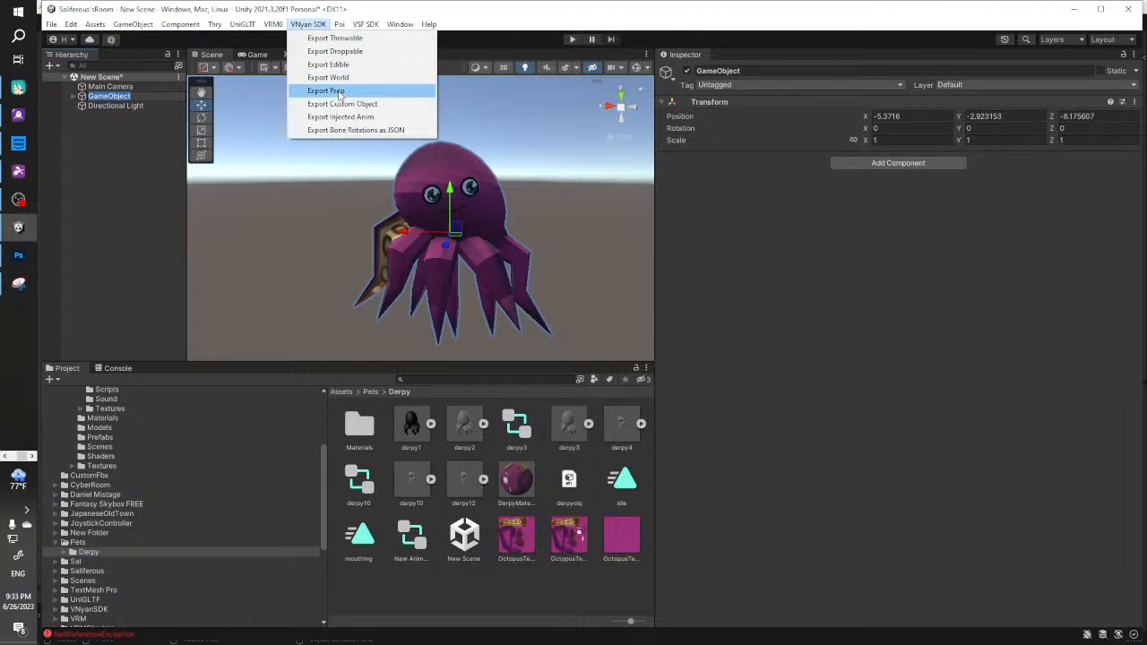
{"action": "left_click", "coordinate": [340, 92]}
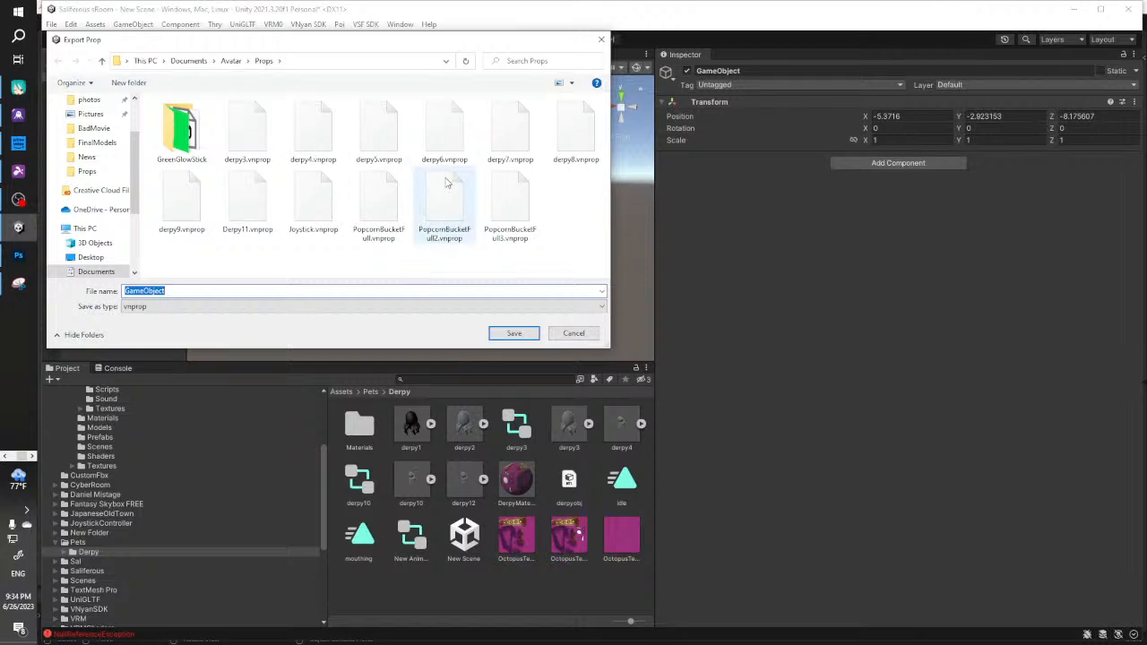
{"action": "type", "text": "derpy12"}
{"action": "key", "text": "Return"}
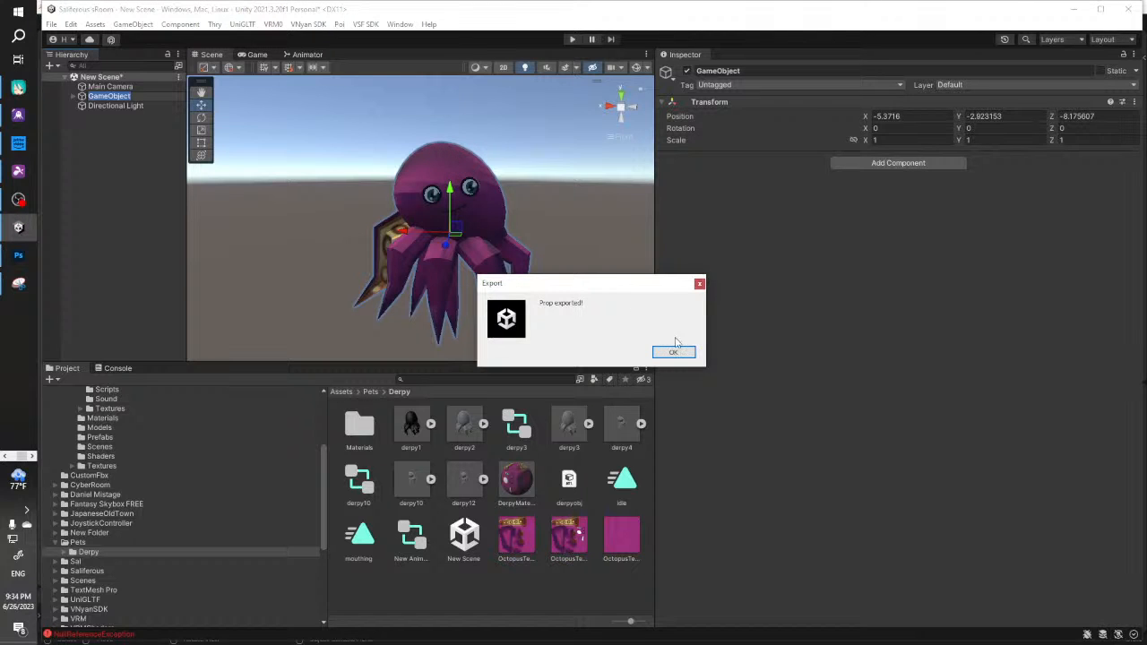
{"action": "left_click", "coordinate": [674, 352]}
Switch to VNyan and add derpy13.vnprop from the Props folder as a new prop
{"action": "left_click", "coordinate": [7, 456]}
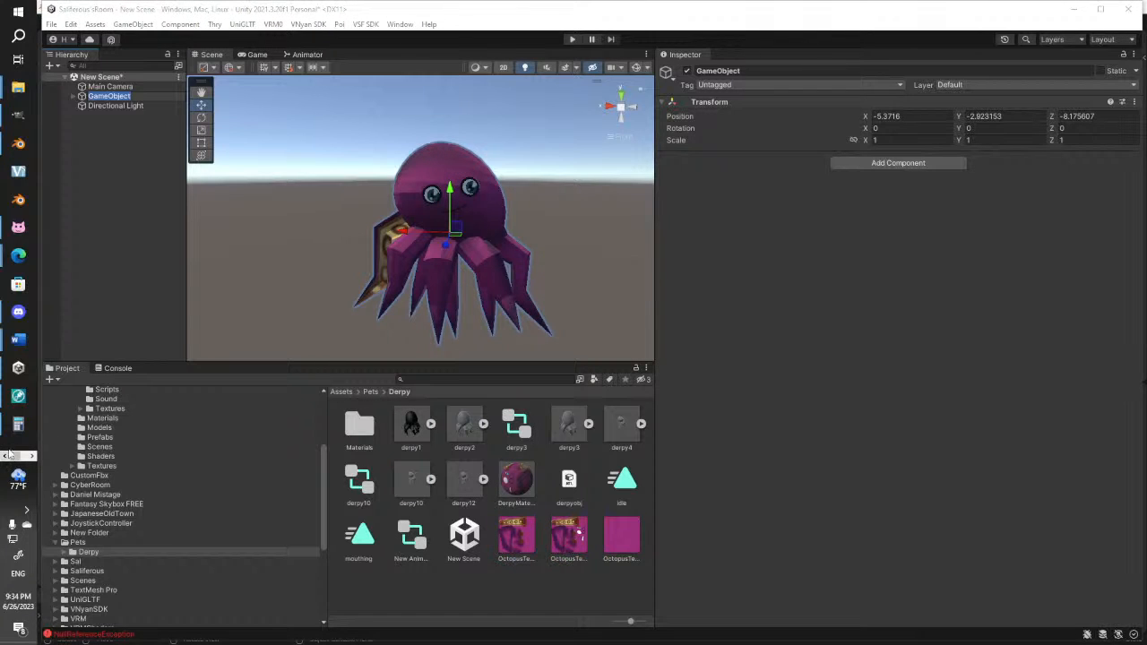
{"action": "left_click", "coordinate": [19, 230]}
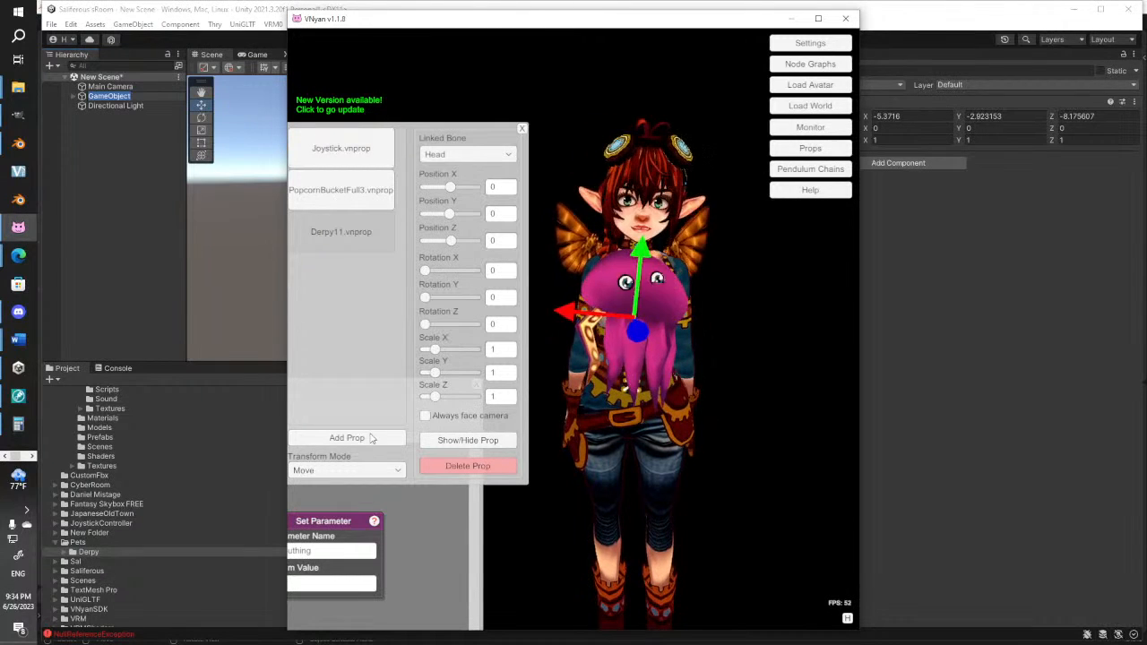
{"action": "left_click", "coordinate": [341, 438]}
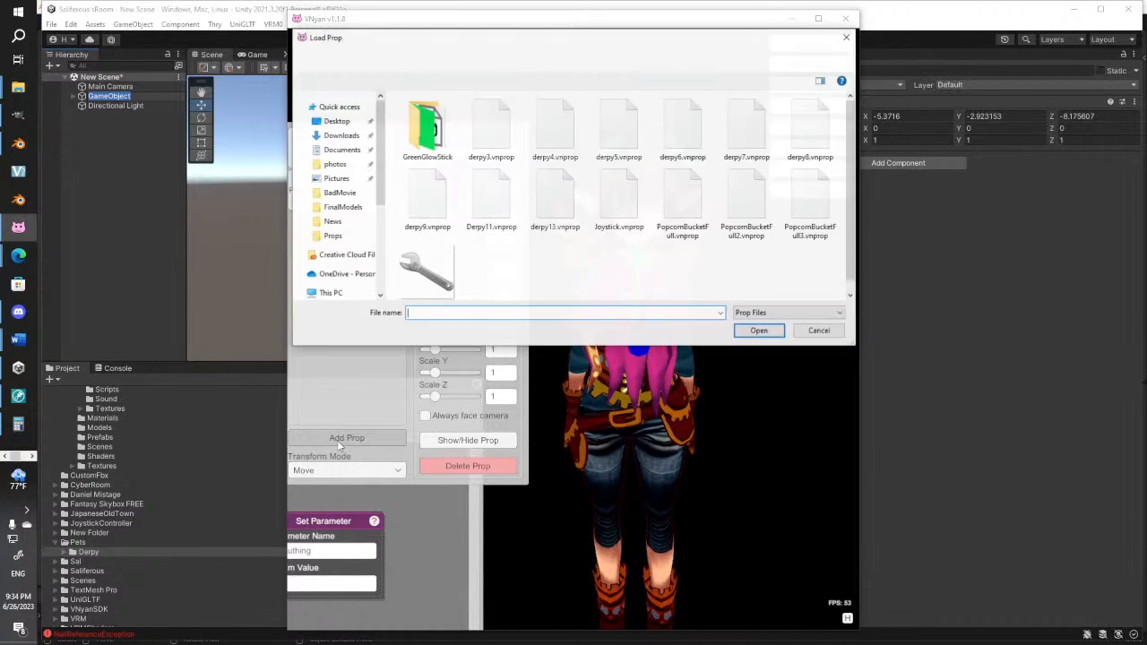
{"action": "left_click", "coordinate": [557, 211]}
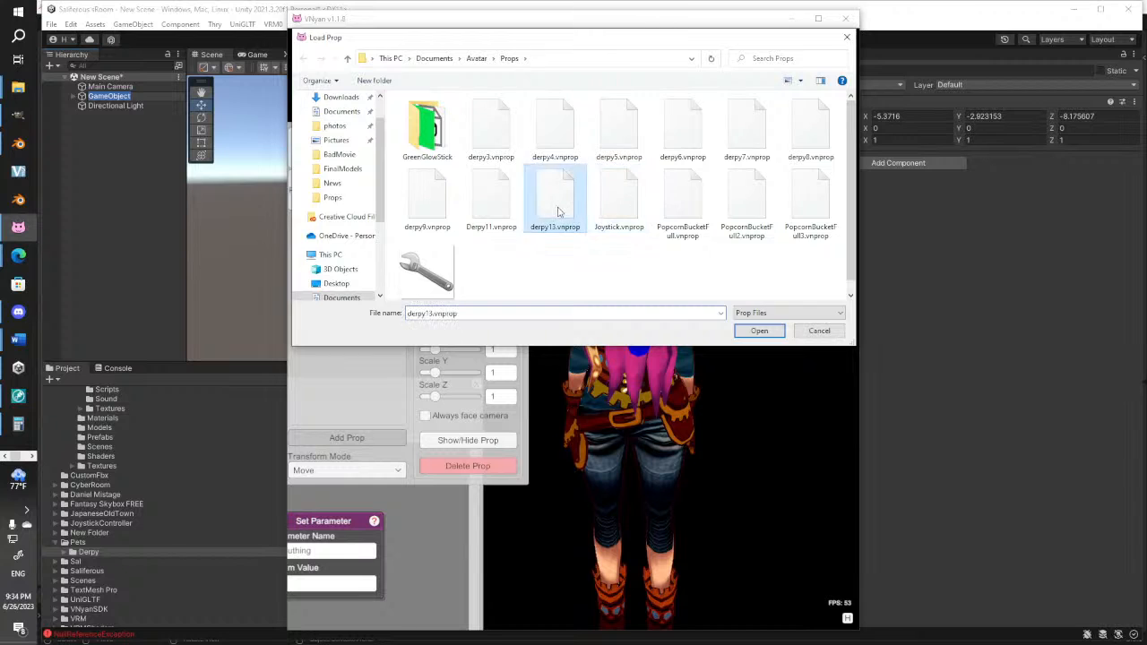
{"action": "double_click", "coordinate": [557, 211]}
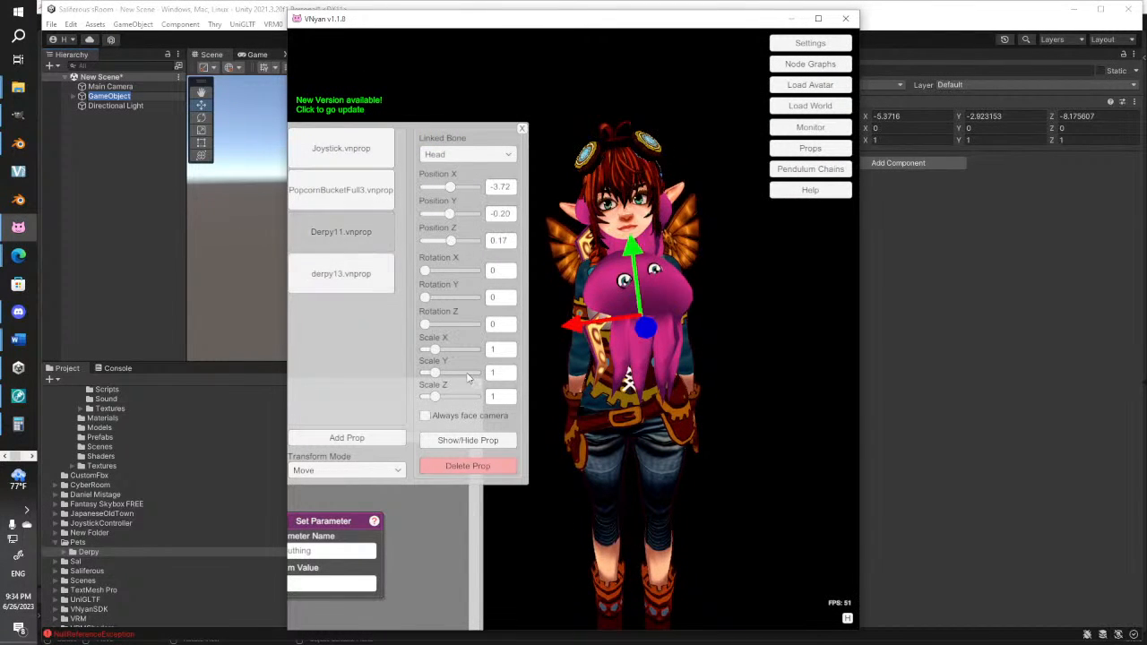
Hide the Derpy11 prop and select derpy13 to inspect it on the avatar
{"action": "left_click", "coordinate": [468, 440]}
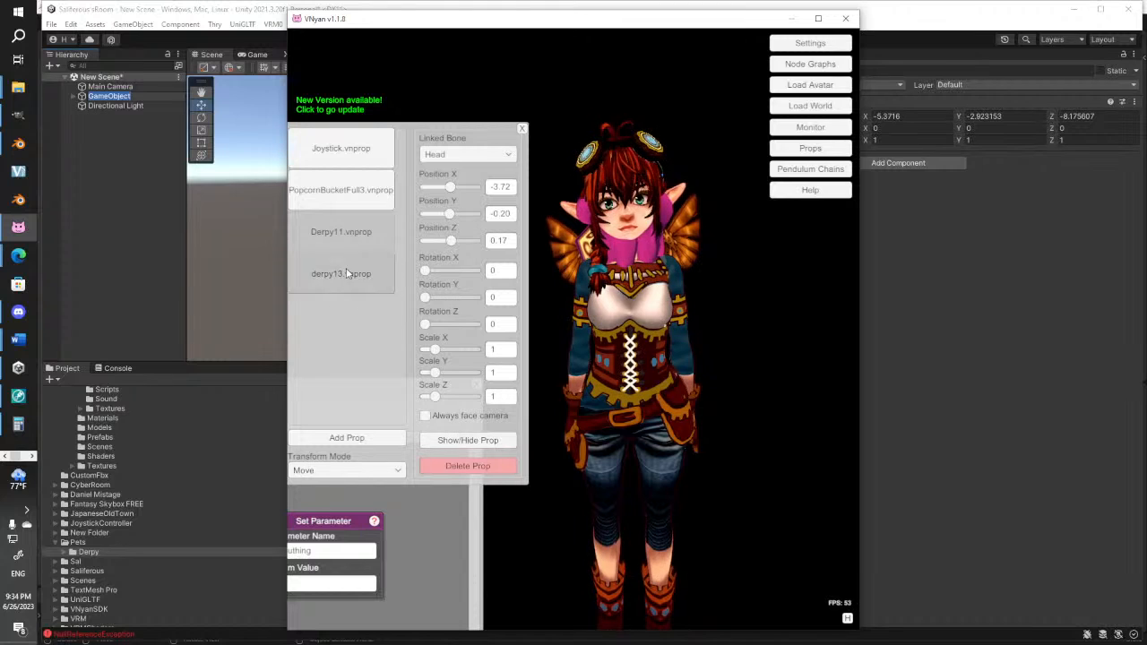
{"action": "left_click", "coordinate": [347, 273]}
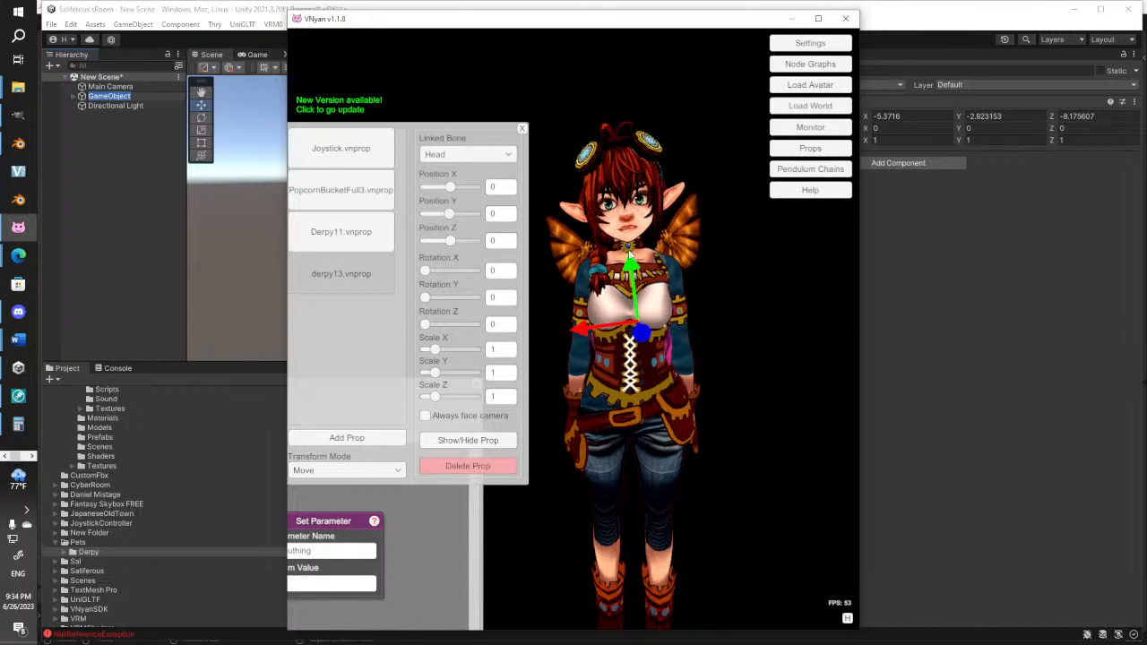
{"action": "right_click_drag", "start_coordinate": [612, 407], "coordinate": [622, 341]}
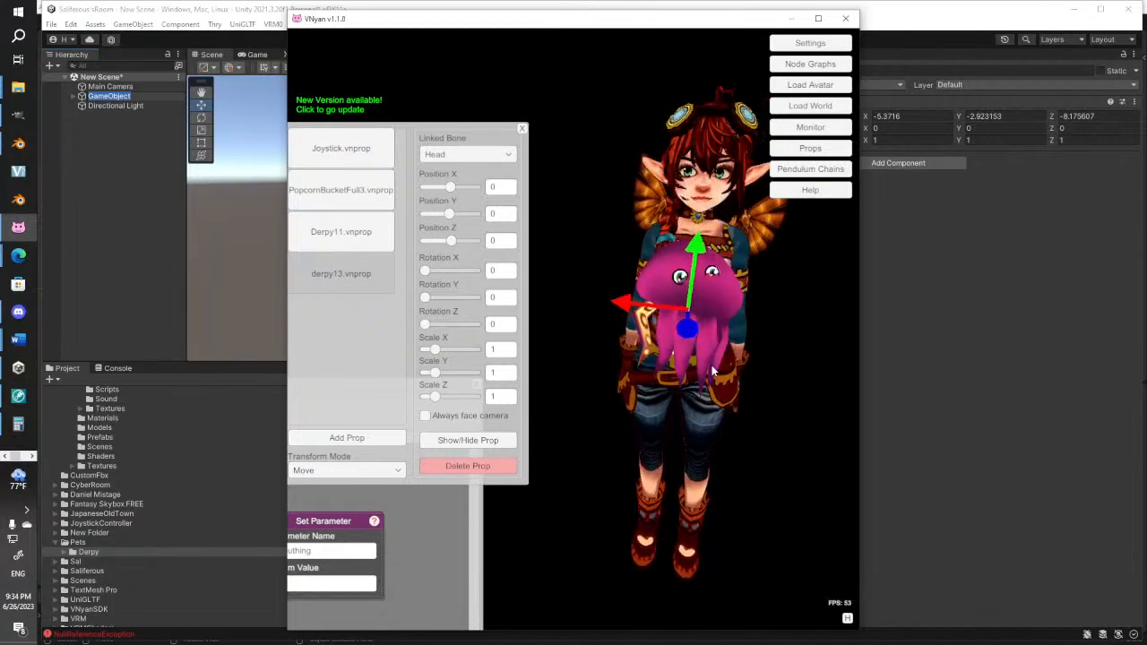
Examine the derpy13 octopus prop up close from an angle, checking its eyes and mouth against the head
{"action": "right_click_drag", "start_coordinate": [708, 367], "coordinate": [601, 334]}
{"action": "scroll", "coordinate": [751, 305], "scroll_direction": "up", "scroll_amount": 3}
{"action": "middle_click_drag", "start_coordinate": [601, 335], "coordinate": [585, 310]}
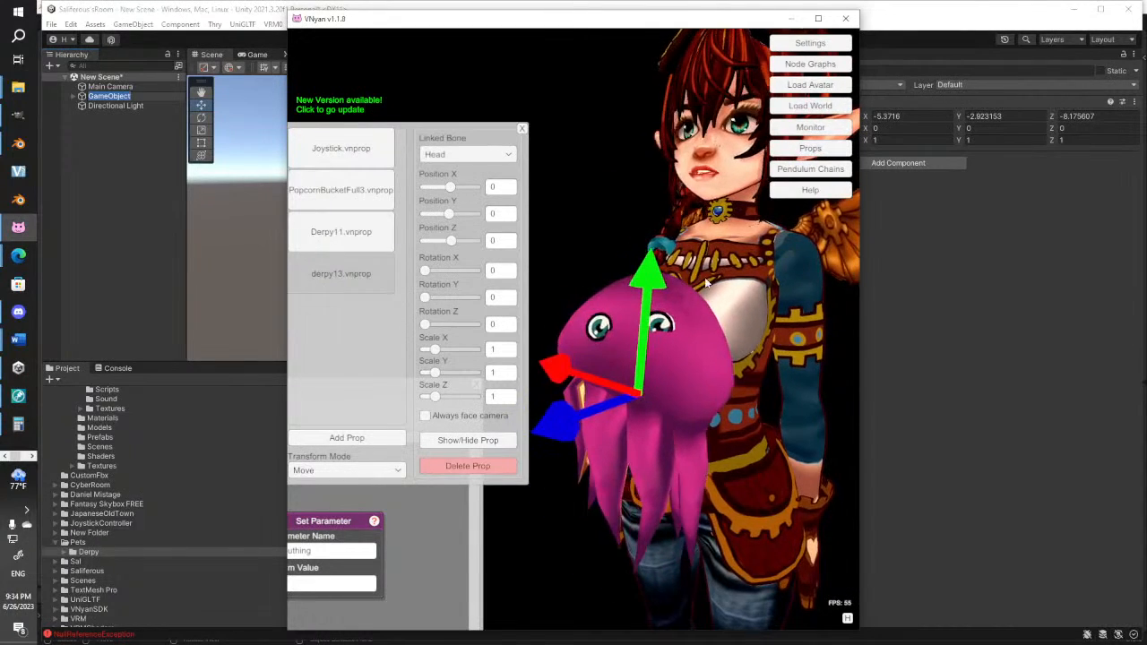
Switch to Blender, select the octopus mesh with its Basis shape key active, and enter Edit Mode around the face
{"action": "left_click", "coordinate": [20, 146]}
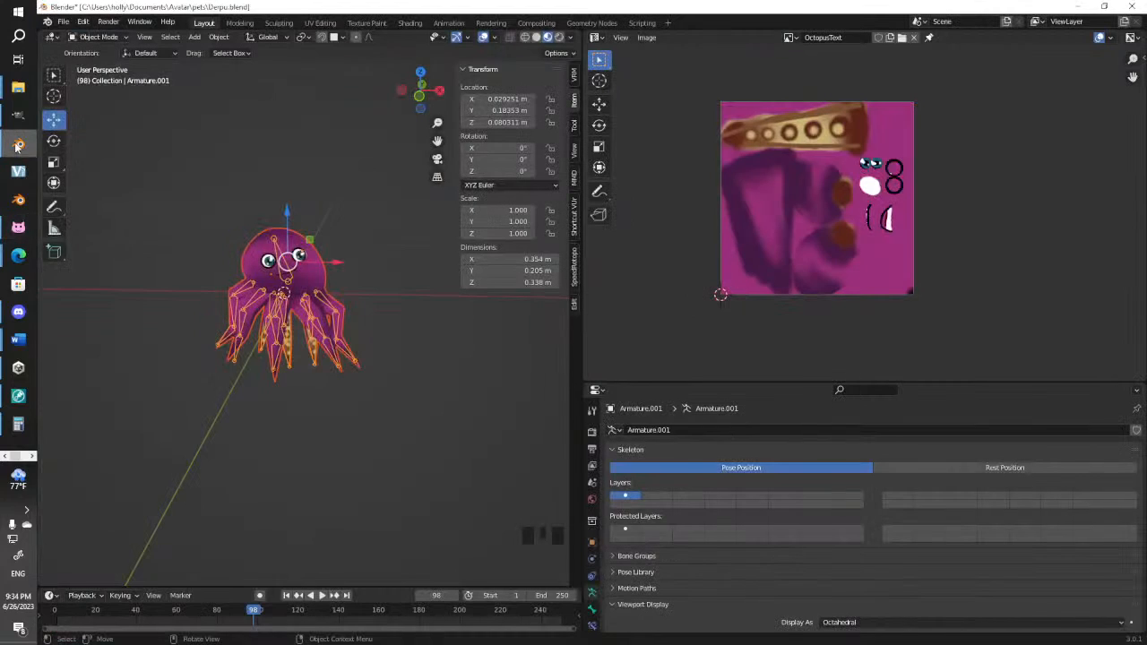
{"action": "scroll", "coordinate": [282, 260], "scroll_direction": "up", "scroll_amount": 5}
{"action": "middle_click_drag", "start_coordinate": [283, 260], "coordinate": [271, 231]}
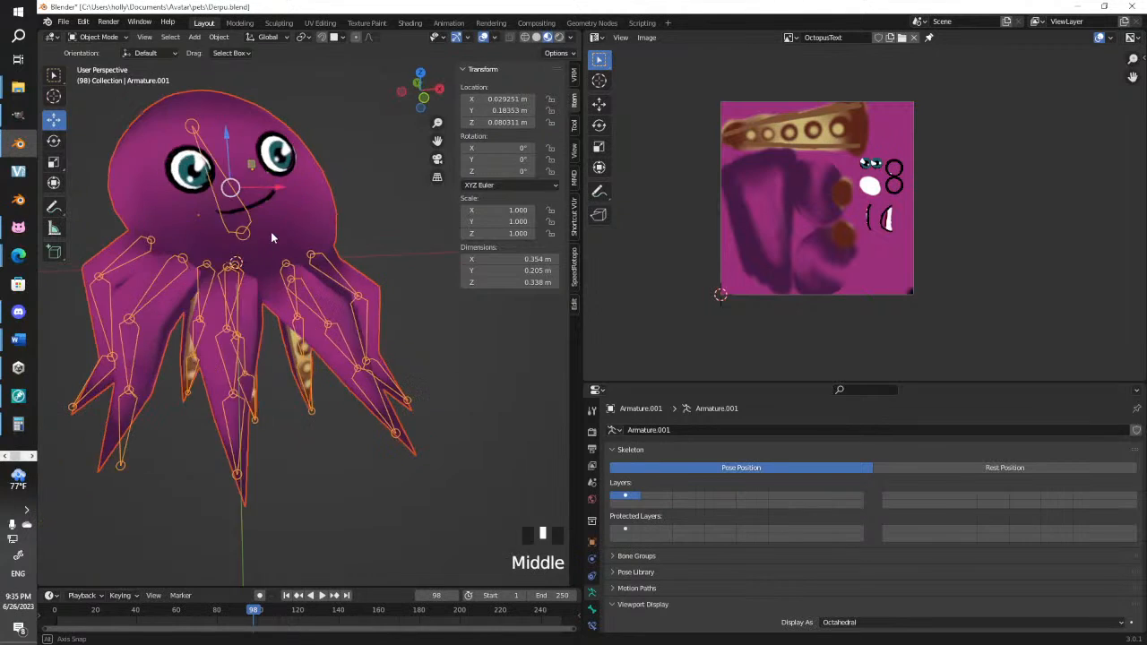
{"action": "key", "text": "Tab"}
{"action": "key", "text": "Tab"}
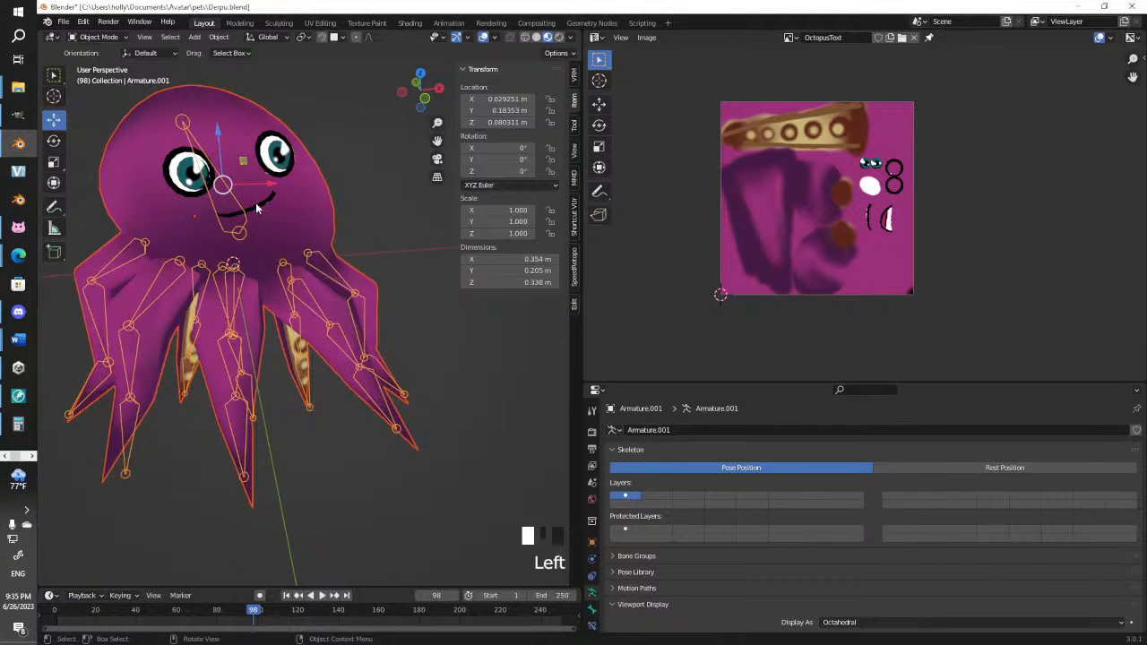
{"action": "left_click", "coordinate": [256, 208]}
{"action": "left_click", "coordinate": [636, 568]}
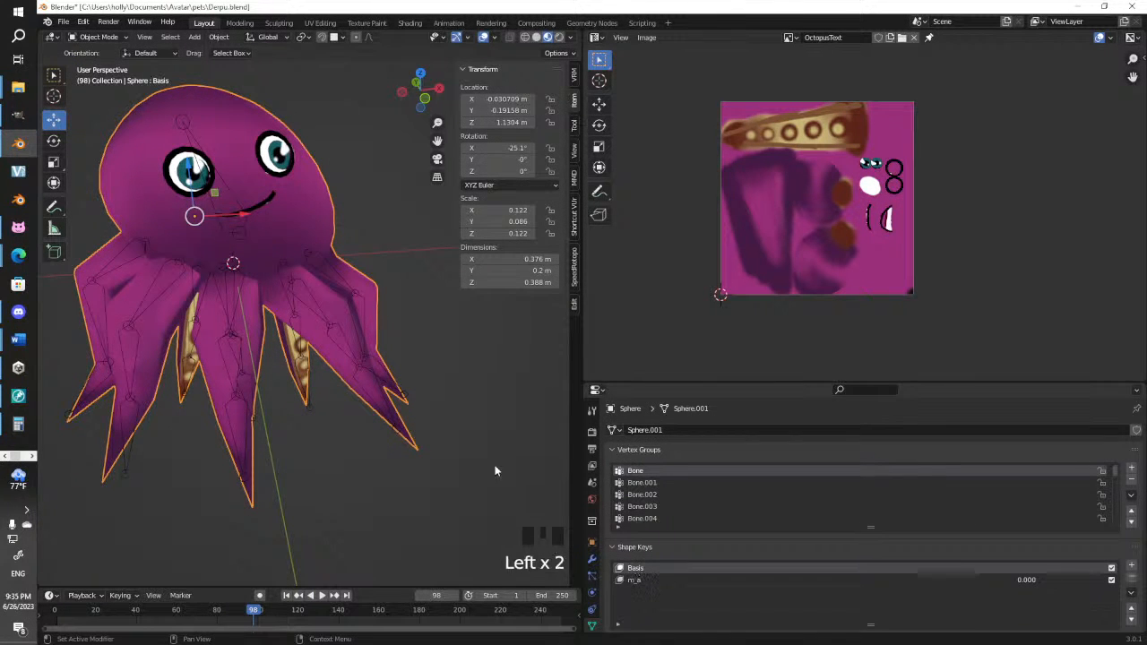
{"action": "key", "text": "Tab"}
{"action": "middle_click_drag", "start_coordinate": [212, 215], "coordinate": [234, 222]}
{"action": "scroll", "coordinate": [235, 222], "scroll_direction": "up", "scroll_amount": 2}
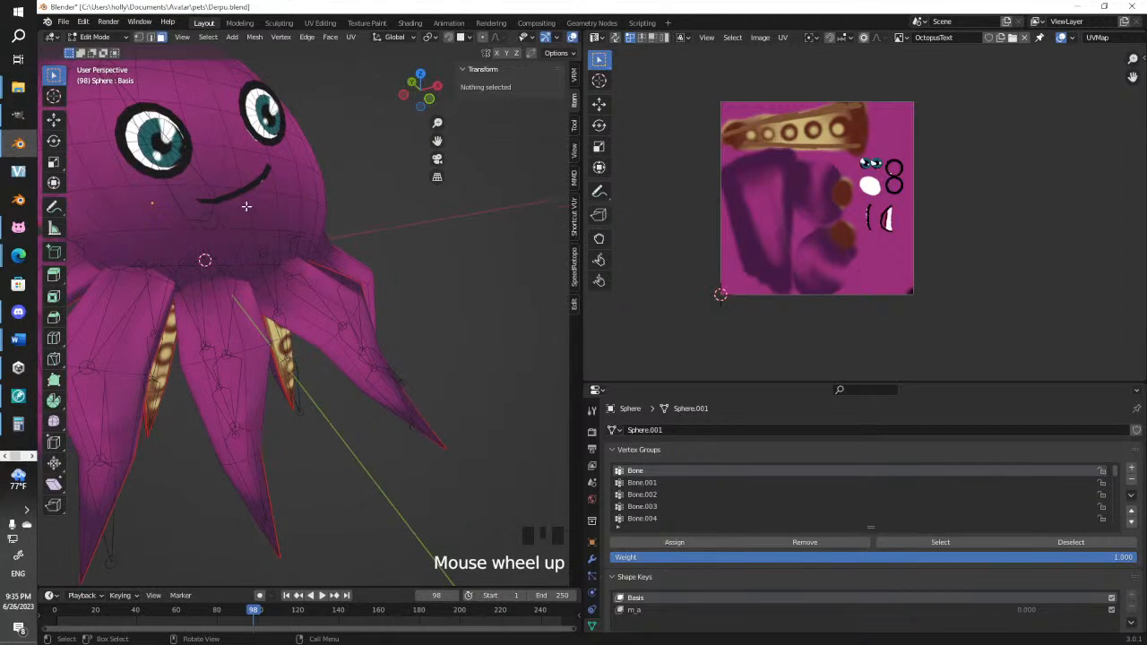
{"action": "left_click", "coordinate": [233, 186]}
{"action": "left_click", "coordinate": [239, 191]}
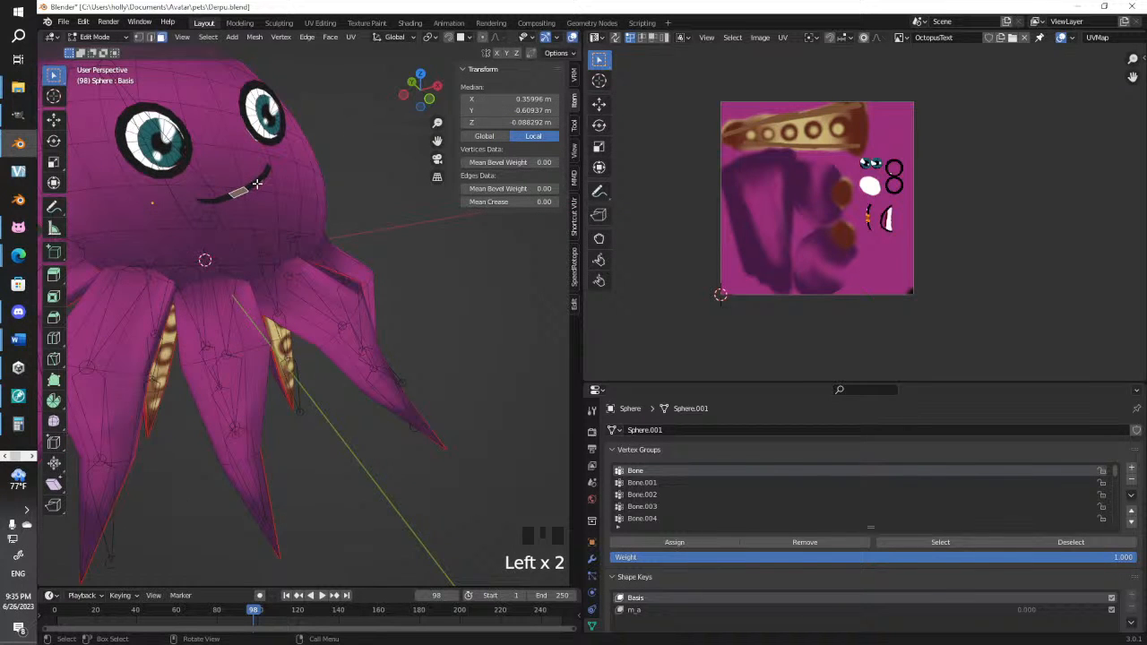
{"action": "key", "text": "ctrl+l"}
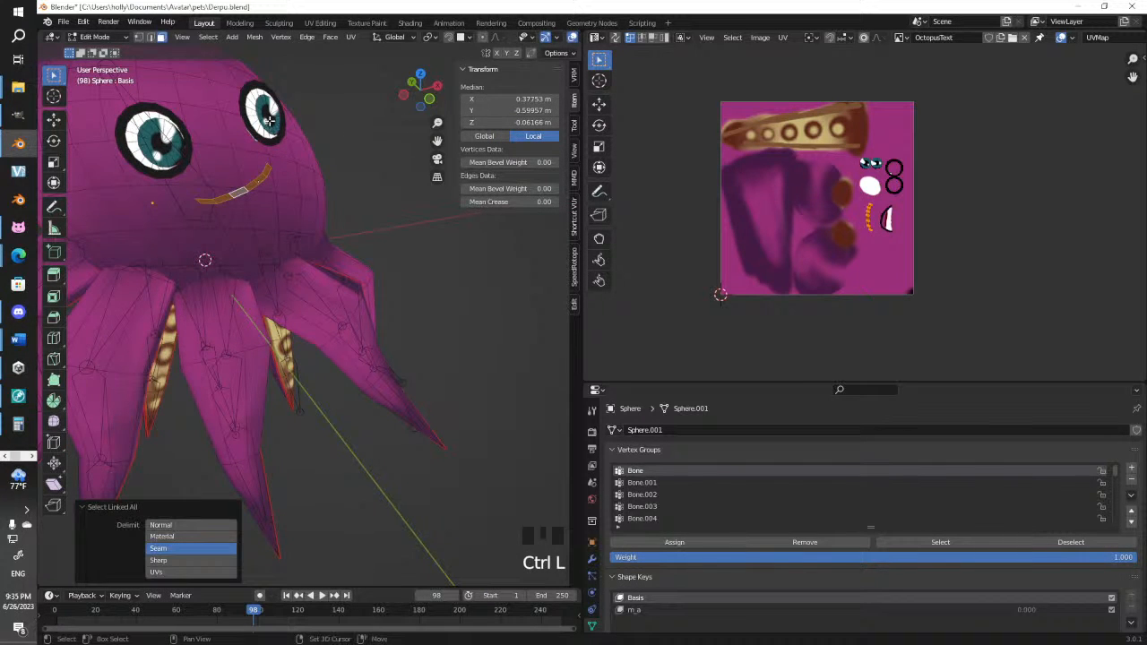
{"action": "left_click", "coordinate": [309, 145], "text": "shift"}
{"action": "left_click", "coordinate": [265, 117], "text": "shift"}
{"action": "key", "text": "ctrl+l"}
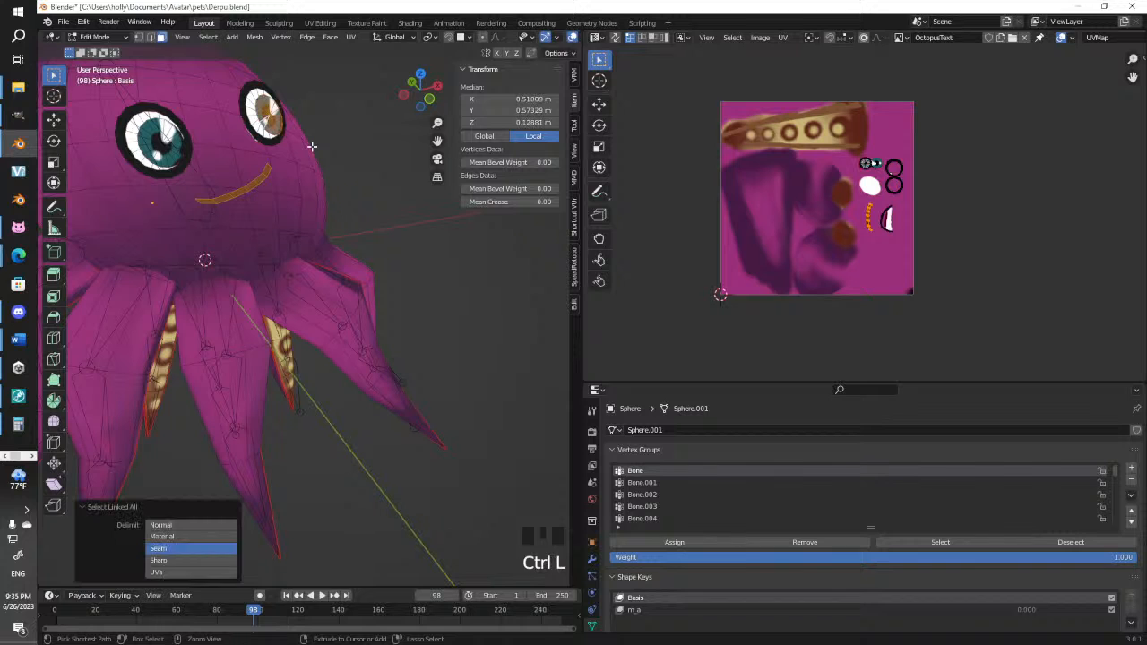
{"action": "left_click", "coordinate": [278, 111], "text": "shift"}
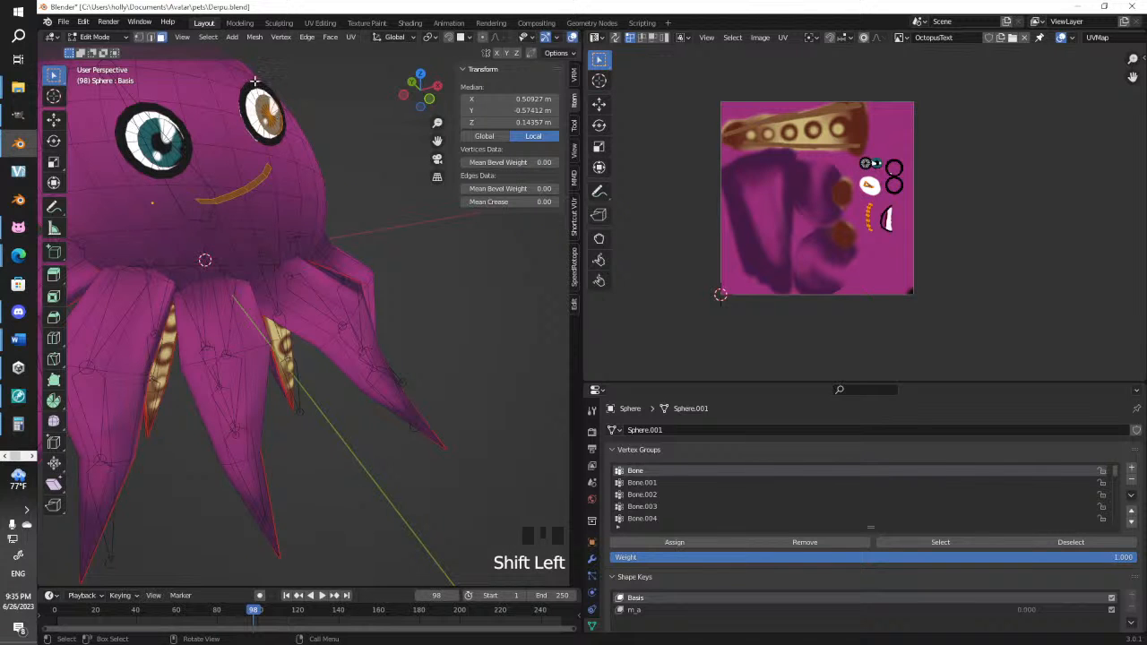
Select all linked faces of both eyes, including the black outlines, whites and irises
{"action": "left_click", "coordinate": [257, 83]}
{"action": "left_click", "coordinate": [260, 99], "text": "shift"}
{"action": "left_click", "coordinate": [264, 104], "text": "shift"}
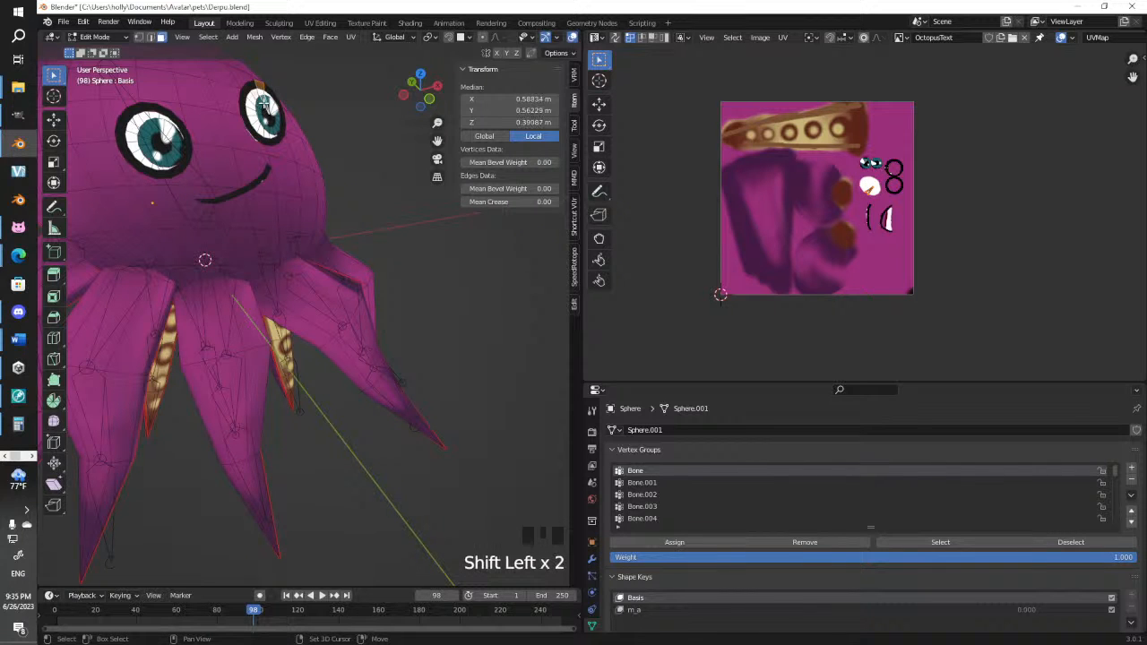
{"action": "key", "text": "ctrl+l"}
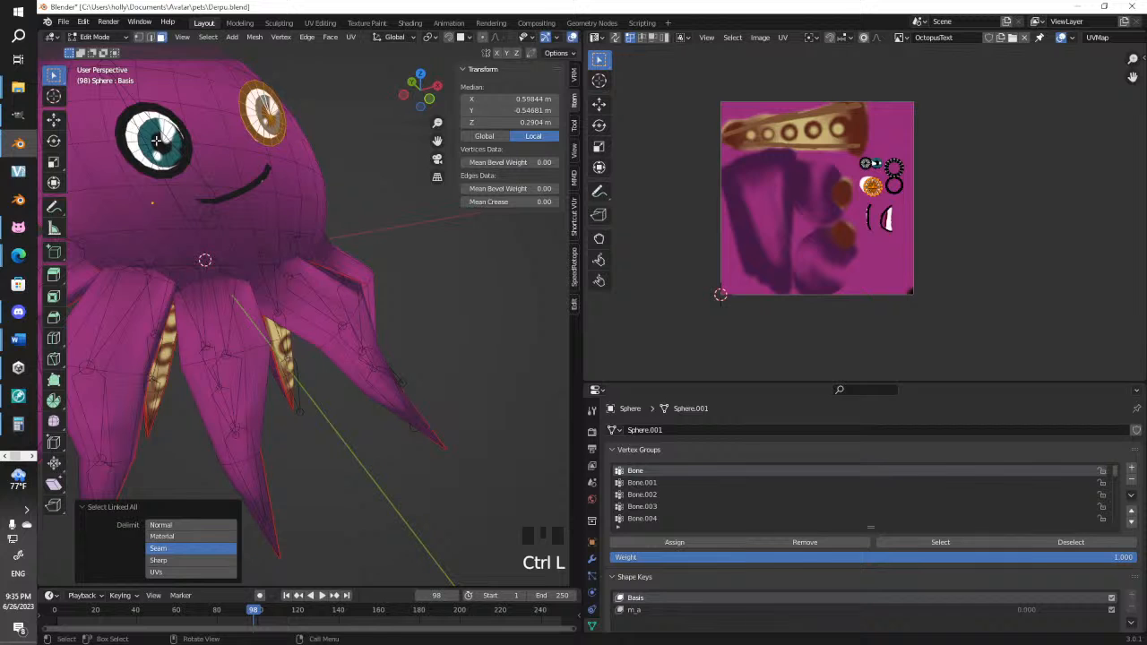
{"action": "left_click", "coordinate": [141, 121], "text": "shift"}
{"action": "left_click", "coordinate": [136, 114], "text": "shift"}
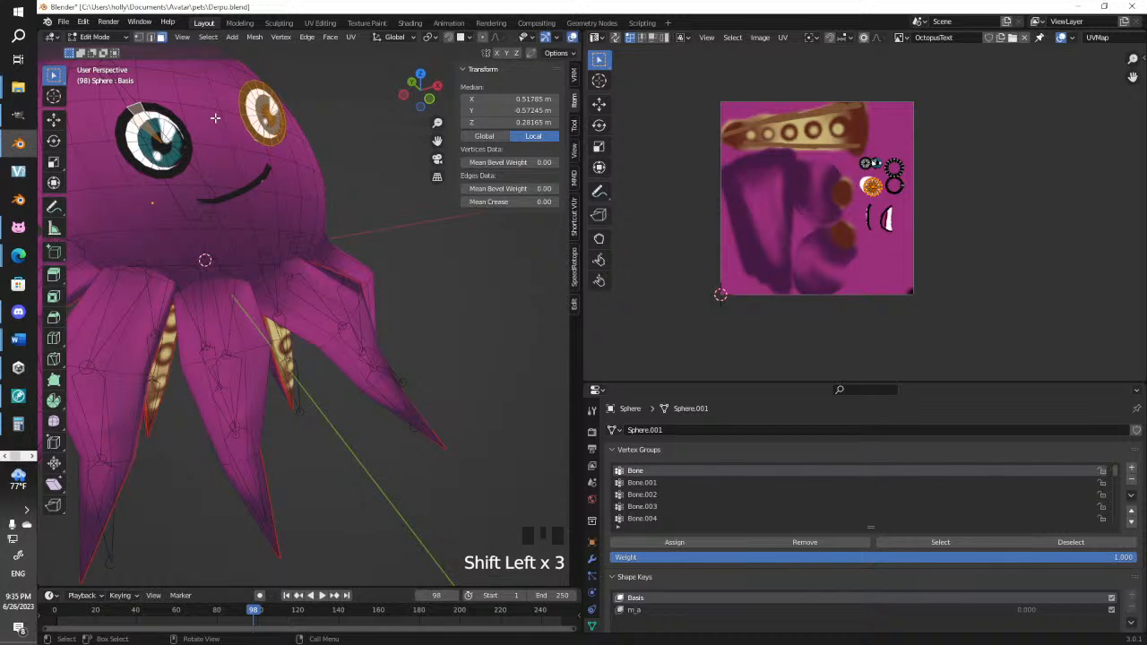
{"action": "key", "text": "ctrl+l"}
Add all linked faces of the smile line and the inner mouth behind it to the eye selection
{"action": "left_click", "coordinate": [239, 191], "text": "shift"}
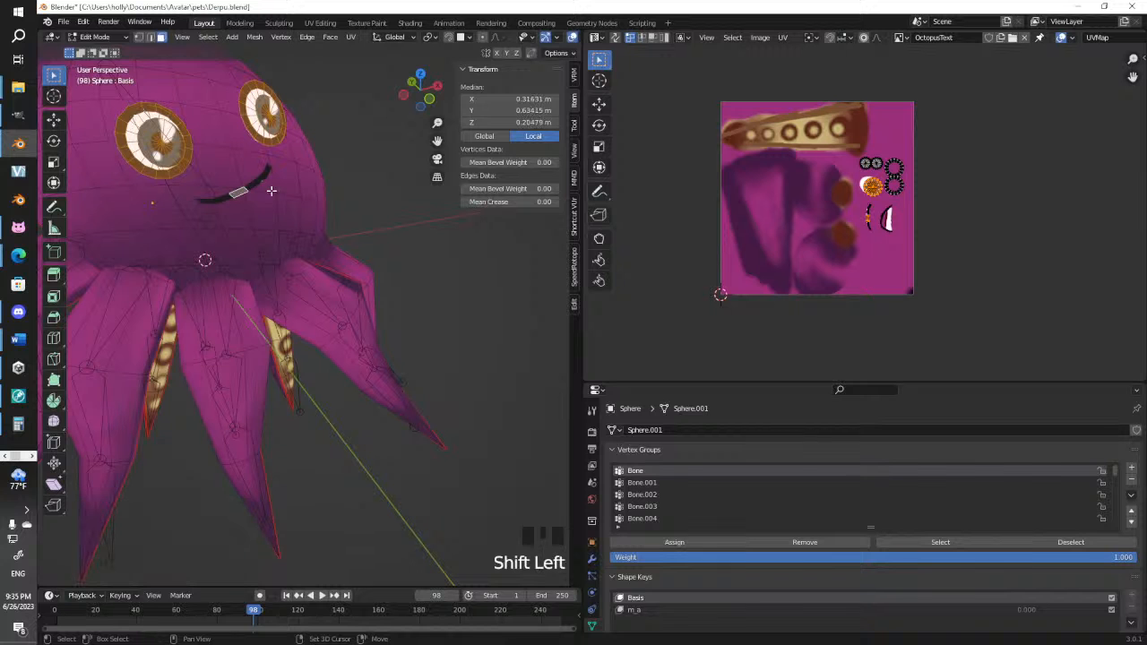
{"action": "key", "text": "ctrl+l"}
{"action": "mouse_move", "coordinate": [278, 192]}
{"action": "middle_mouse_down"}
{"action": "mouse_move", "coordinate": [296, 205]}
{"action": "mouse_move", "coordinate": [290, 180]}
{"action": "mouse_move", "coordinate": [299, 200]}
{"action": "middle_mouse_up"}
{"action": "scroll", "coordinate": [293, 195], "scroll_direction": "up", "scroll_amount": 2}
{"action": "scroll", "coordinate": [308, 188], "scroll_direction": "up", "scroll_amount": 2}
{"action": "scroll", "coordinate": [299, 152], "scroll_direction": "down", "scroll_amount": 1}
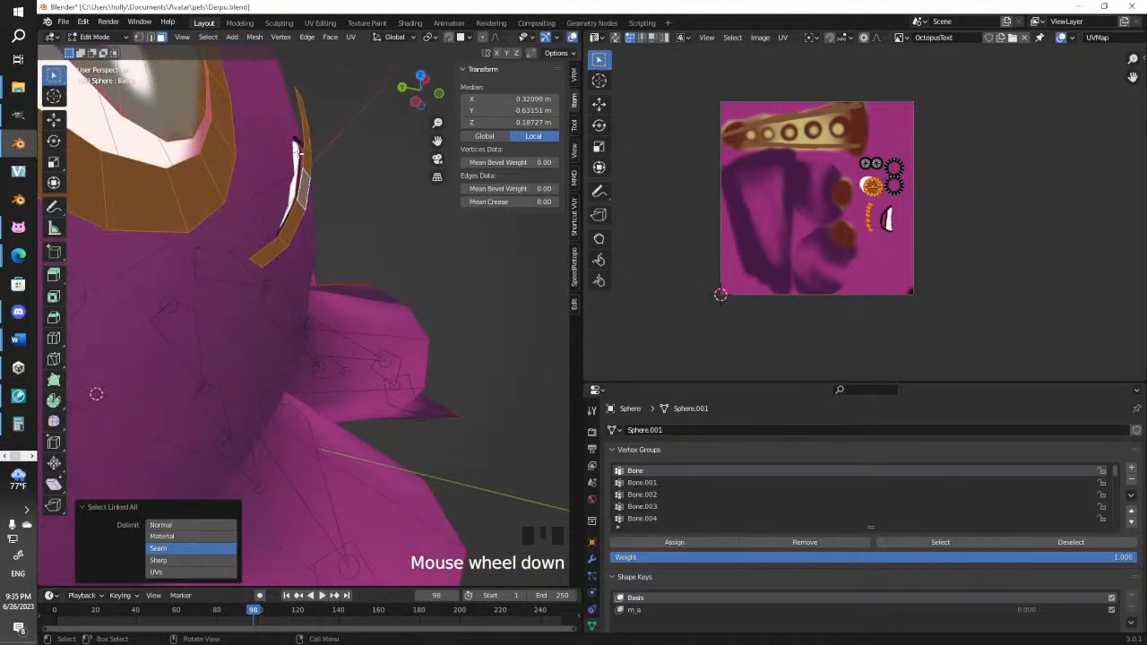
{"action": "left_click", "coordinate": [296, 152], "text": "shift"}
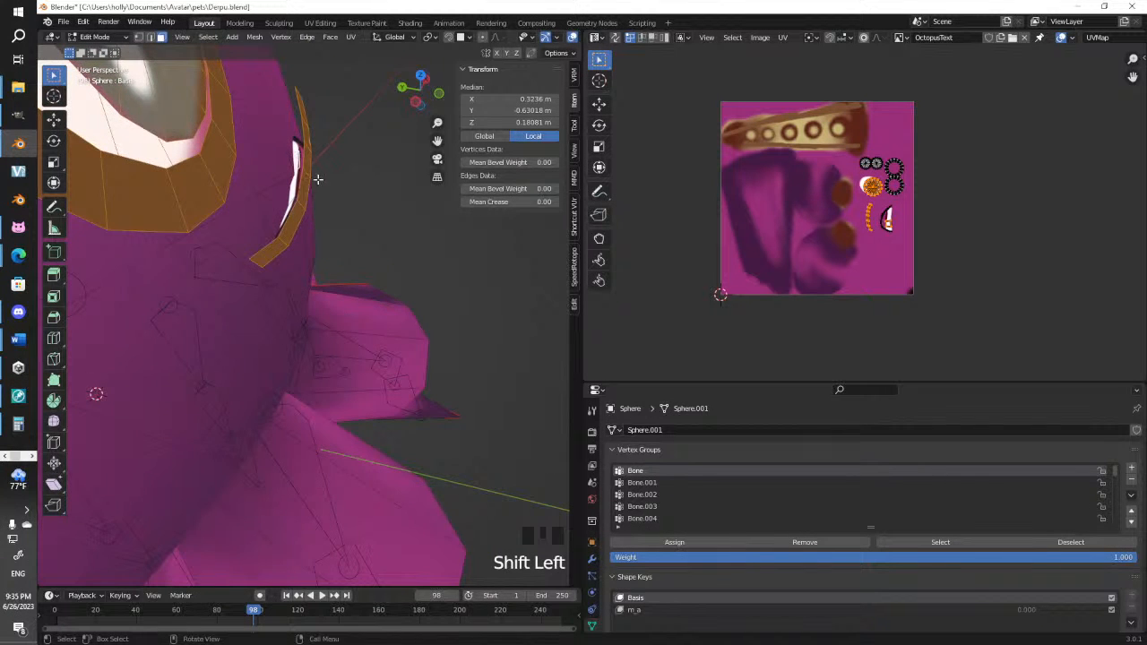
{"action": "middle_click_drag", "start_coordinate": [317, 179], "coordinate": [258, 242]}
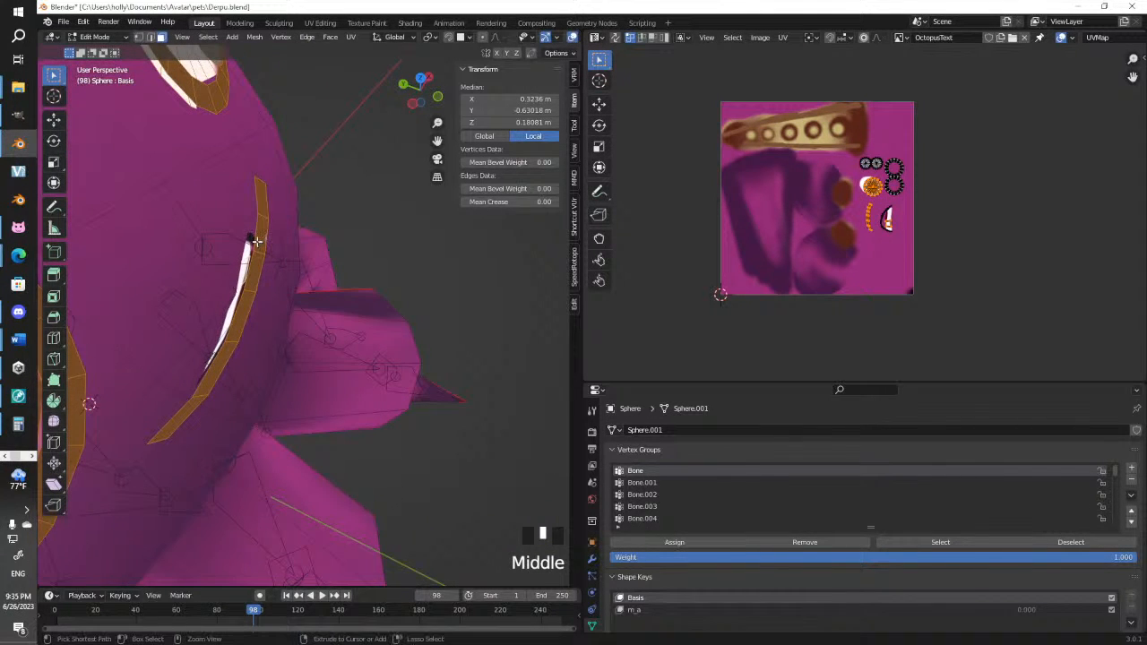
{"action": "key", "text": "ctrl+l"}
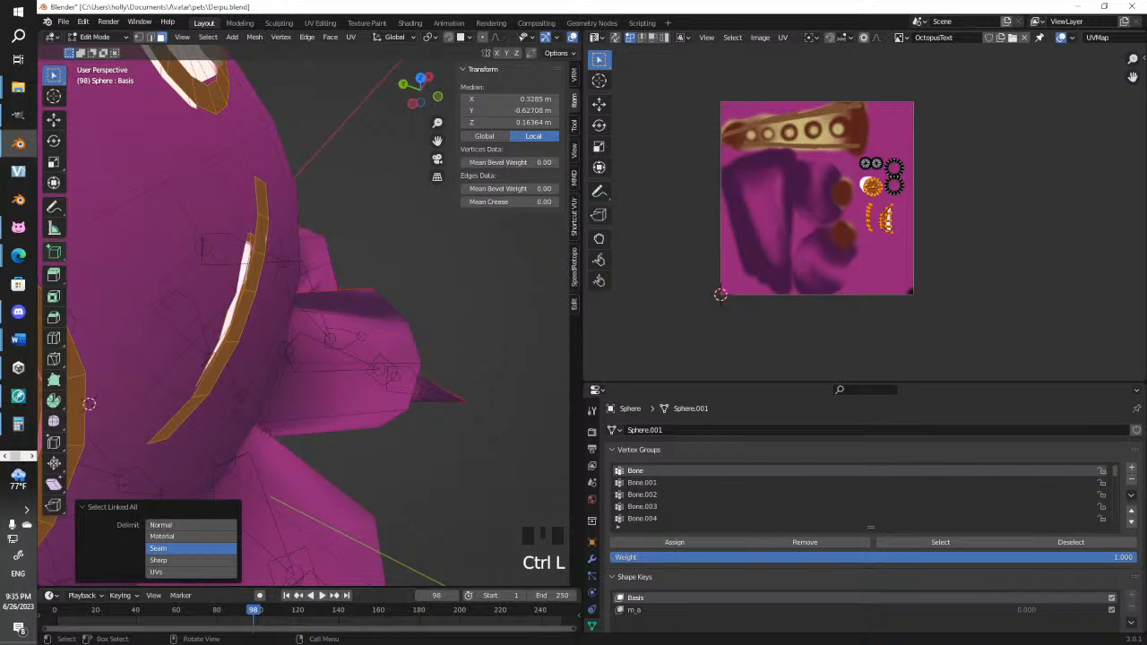
Move the selected eyes and mouth about 0.007 m outward from the head and assign them to the Bone vertex group
{"action": "mouse_move", "coordinate": [274, 315]}
{"action": "middle_mouse_down"}
{"action": "mouse_move", "coordinate": [314, 298]}
{"action": "mouse_move", "coordinate": [277, 302]}
{"action": "middle_mouse_up"}
{"action": "scroll", "coordinate": [300, 290], "scroll_direction": "down", "scroll_amount": 4}
{"action": "key", "text": "g"}
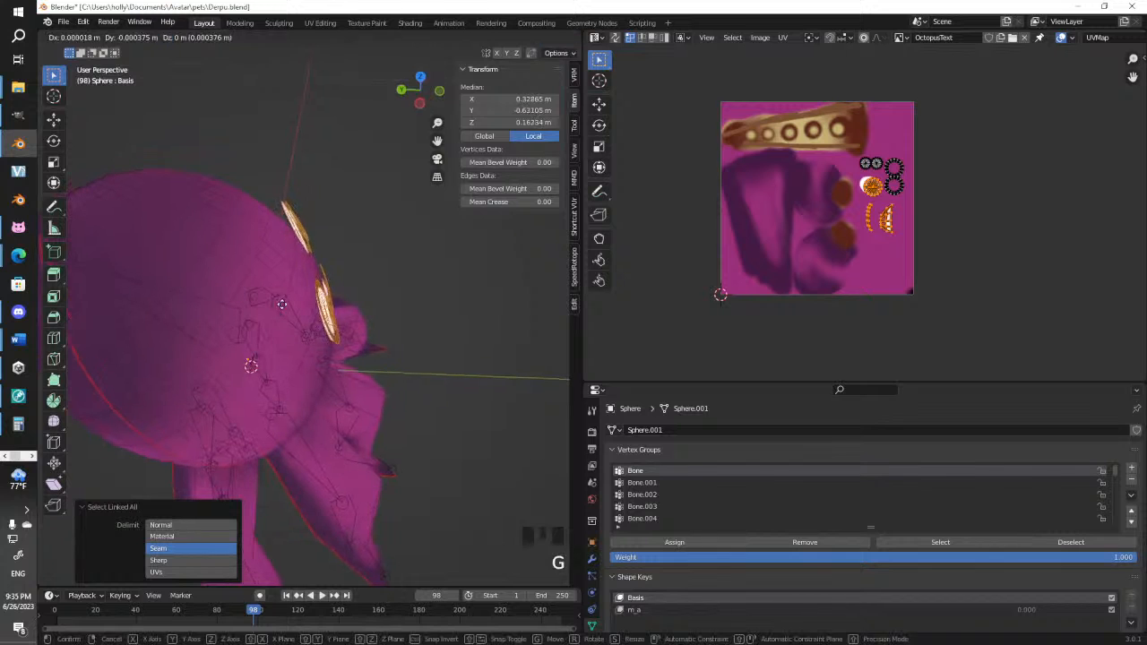
{"action": "left_click", "coordinate": [290, 302]}
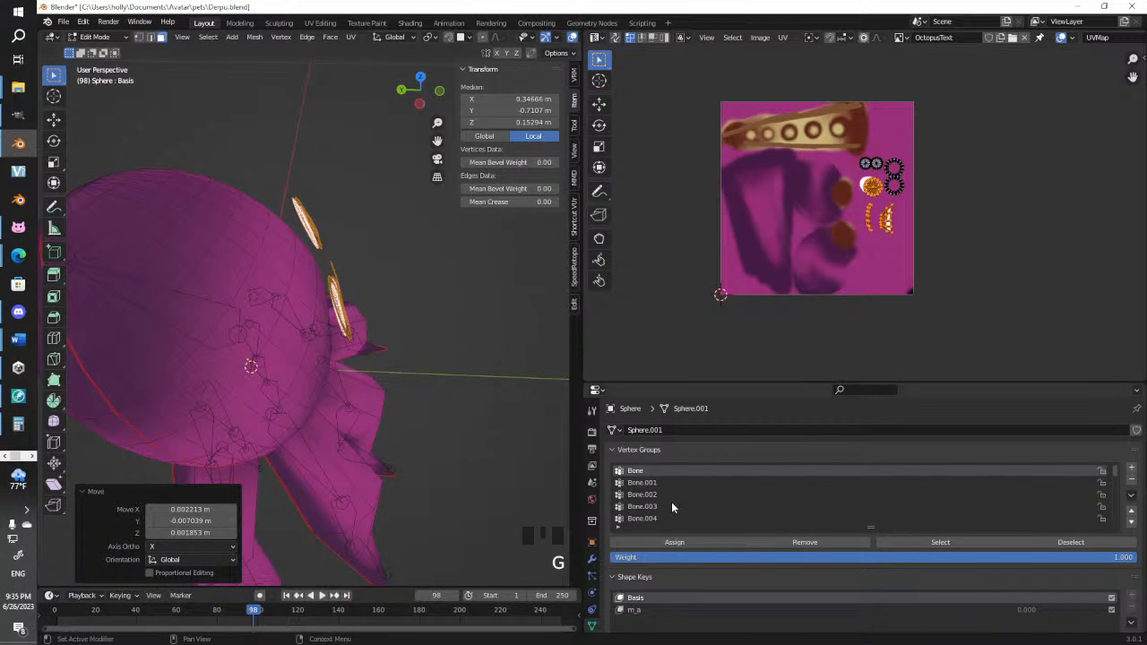
{"action": "left_click", "coordinate": [686, 543]}
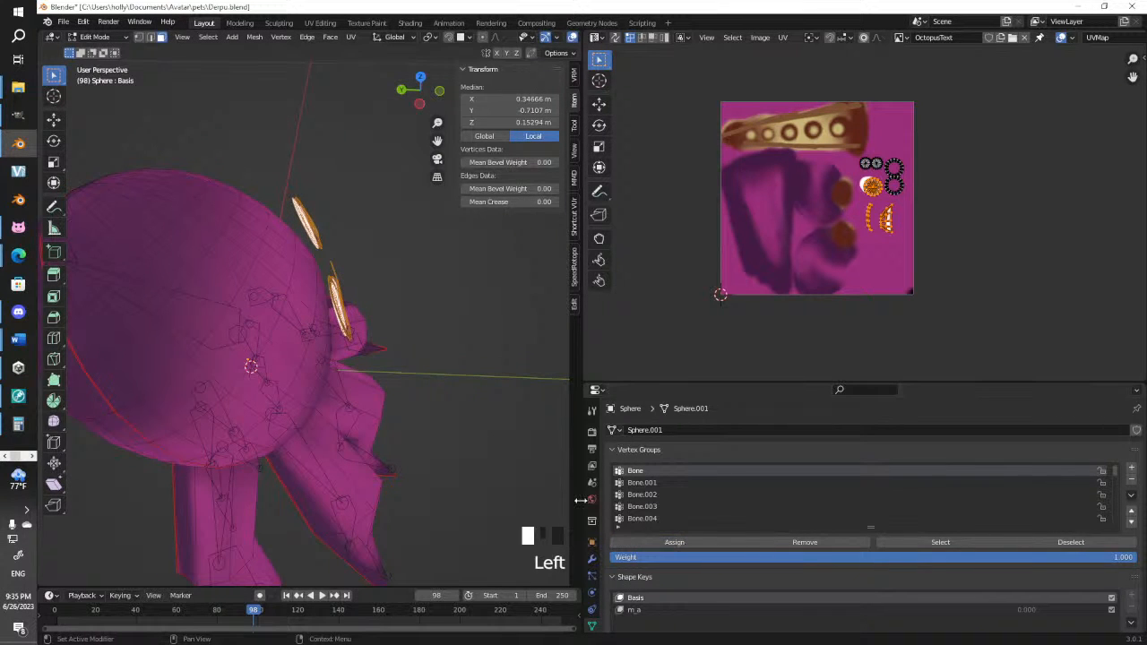
Move the eyes and mouth about 0.003 m farther forward of the face and check the result in Object Mode
{"action": "middle_click_drag", "start_coordinate": [498, 457], "coordinate": [345, 379]}
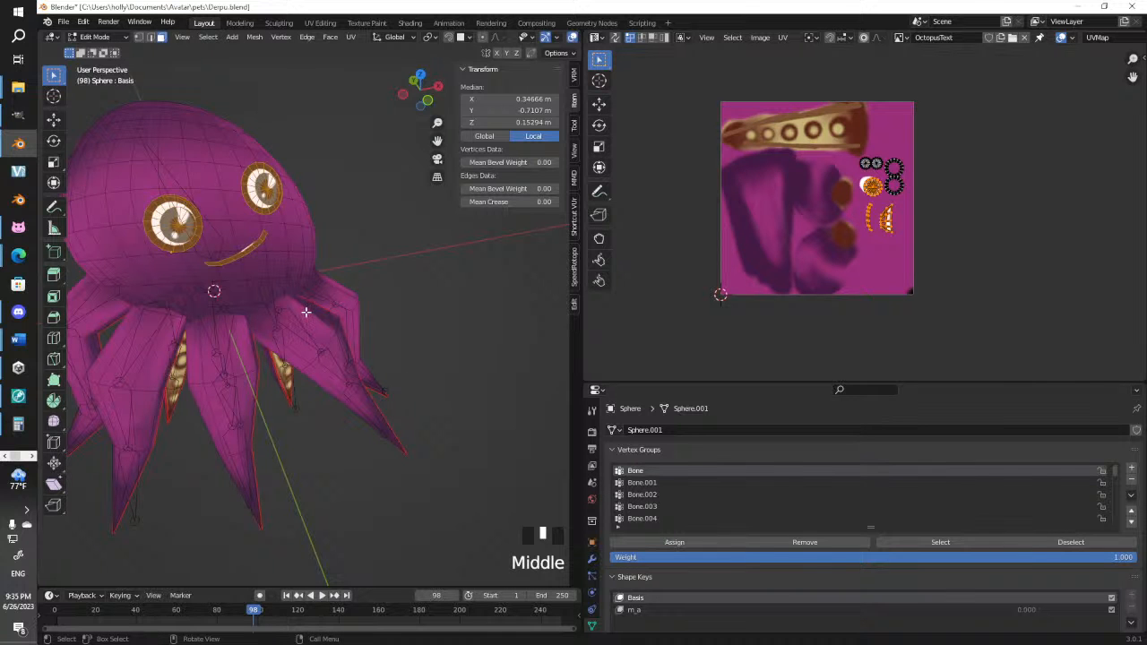
{"action": "middle_click_drag", "start_coordinate": [305, 311], "coordinate": [235, 301]}
{"action": "key", "text": "g"}
{"action": "left_click", "coordinate": [384, 289]}
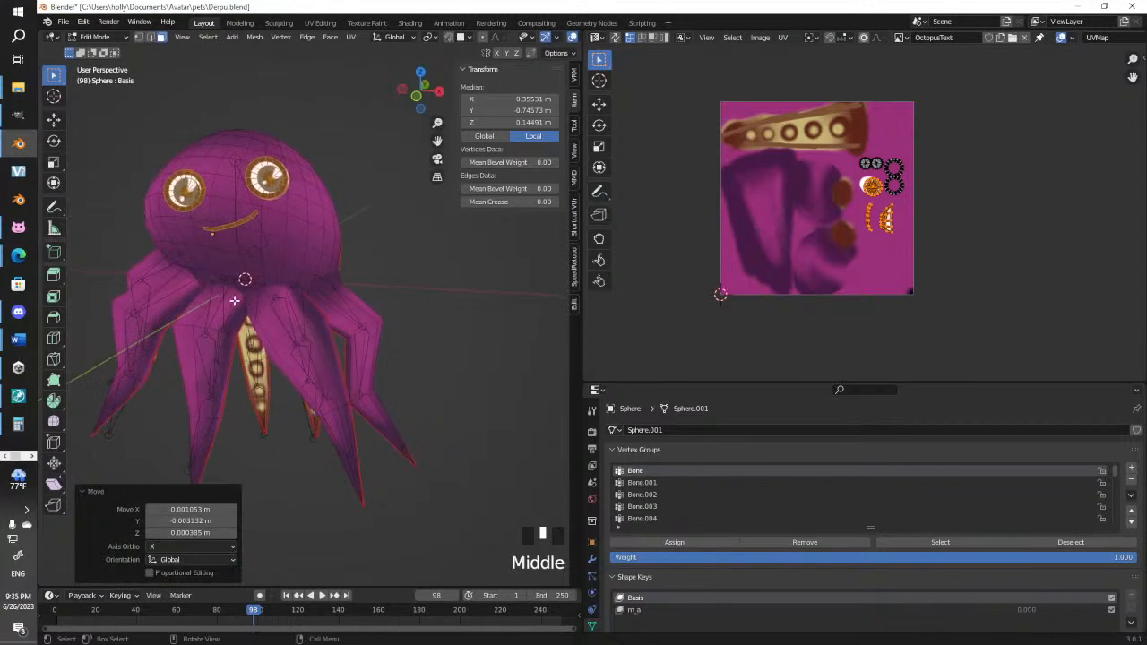
{"action": "key", "text": "Tab"}
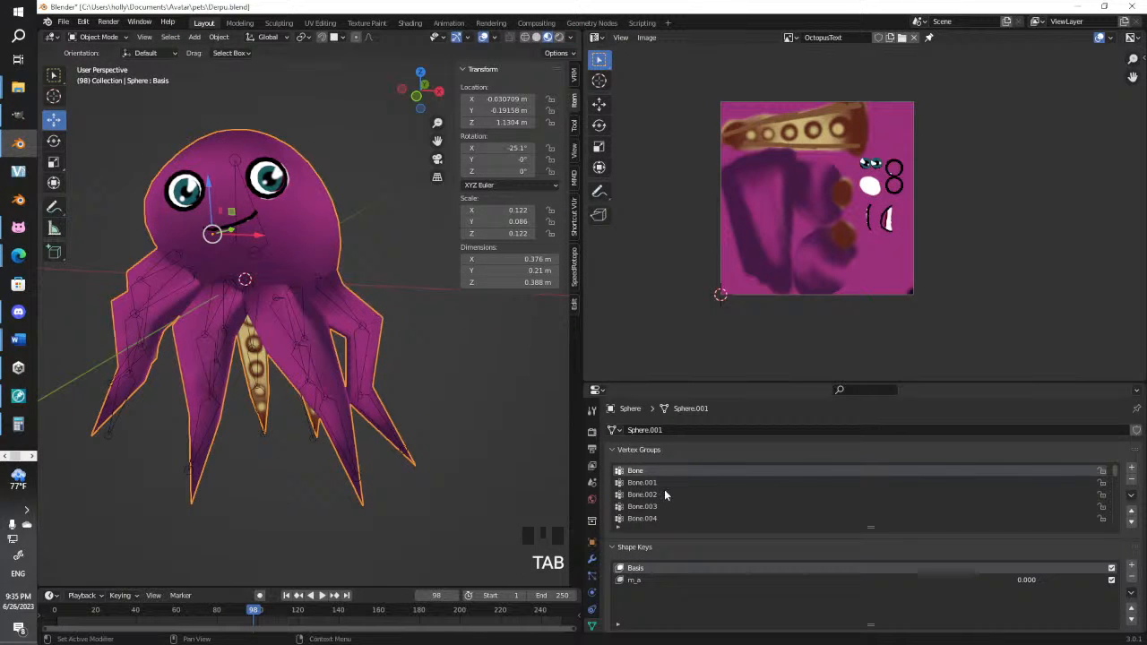
{"action": "key", "text": "Tab"}
{"action": "key", "text": "Tab"}
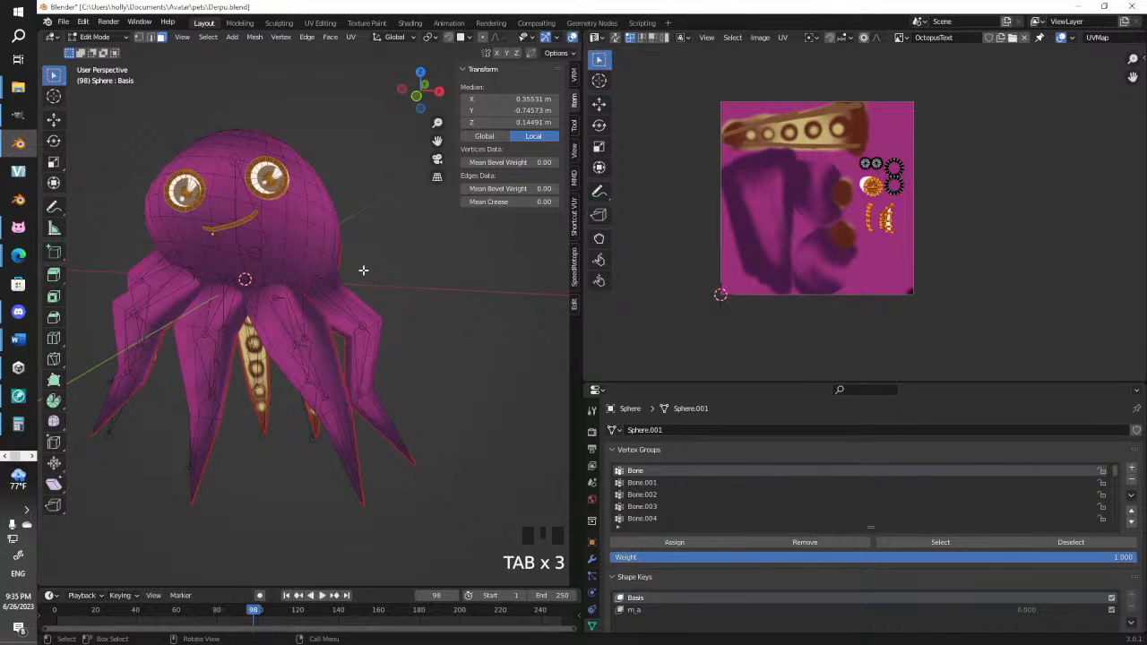
Clear the selection on the whole octopus mesh
{"action": "key", "text": "a"}
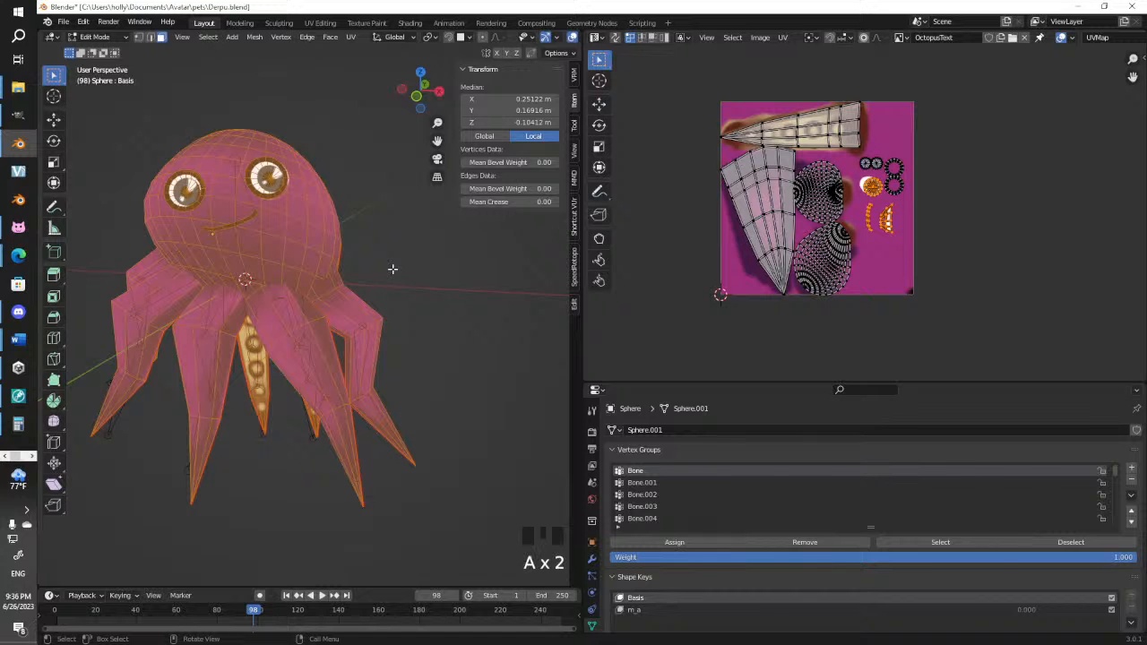
{"action": "key", "text": "alt+s"}
{"action": "left_click", "coordinate": [395, 266]}
{"action": "left_click", "coordinate": [383, 243]}
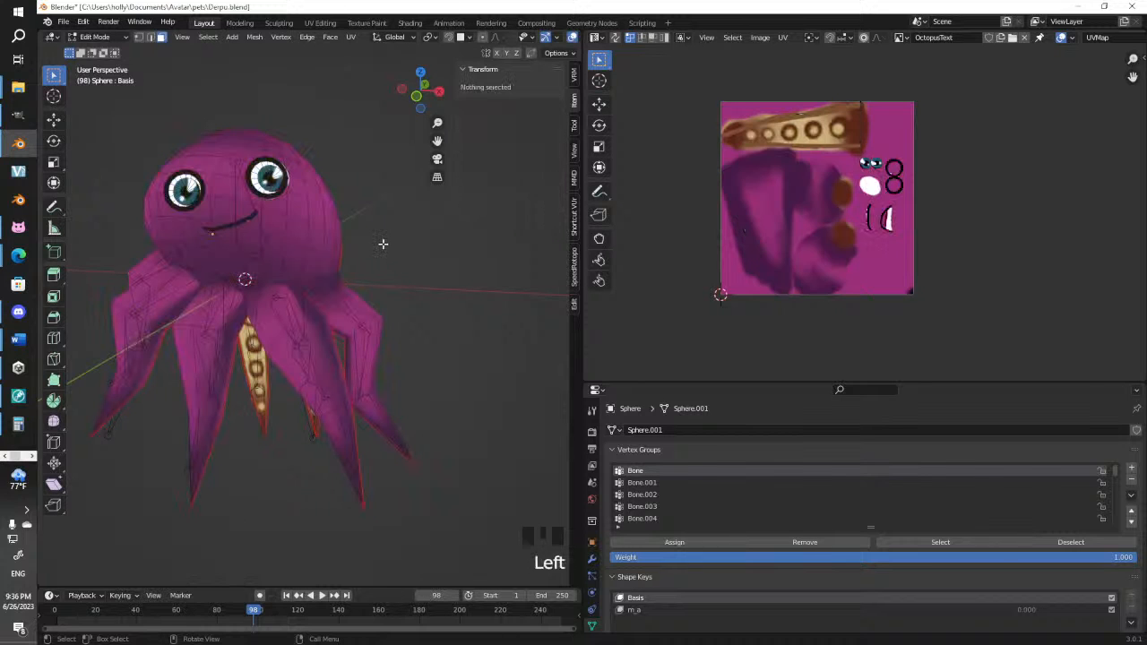
{"action": "left_click", "coordinate": [384, 243]}
Make Bone.001 the active vertex group, select the small face beside the eye, and open the choice of interaction modes
{"action": "left_click", "coordinate": [641, 485]}
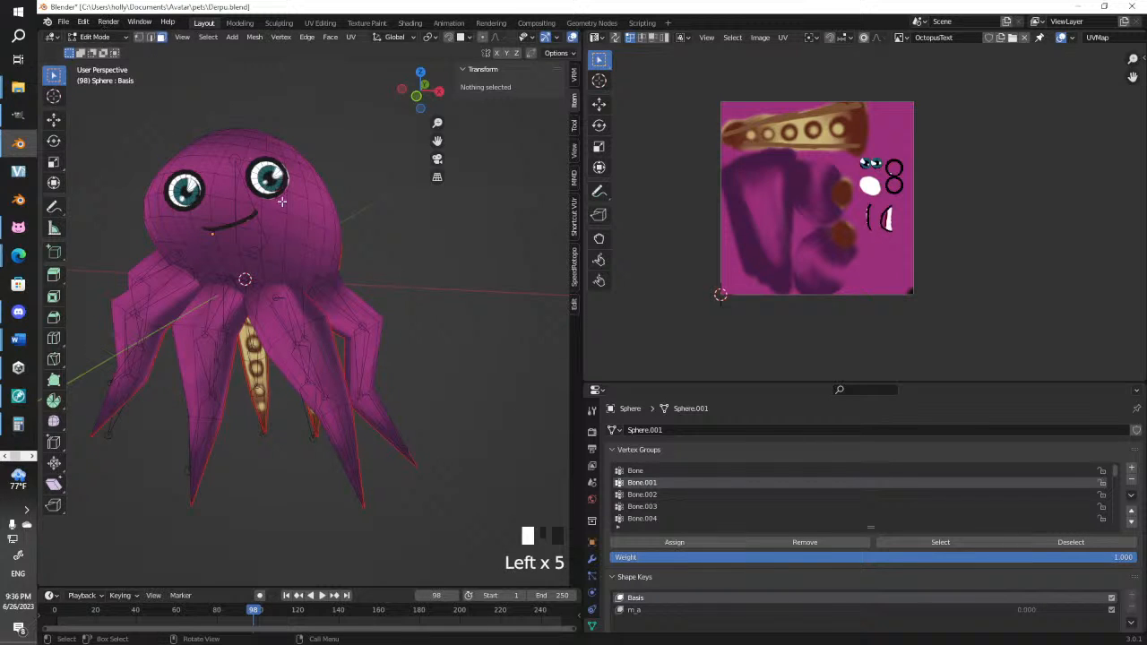
{"action": "left_click", "coordinate": [251, 187]}
{"action": "left_click", "coordinate": [99, 37]}
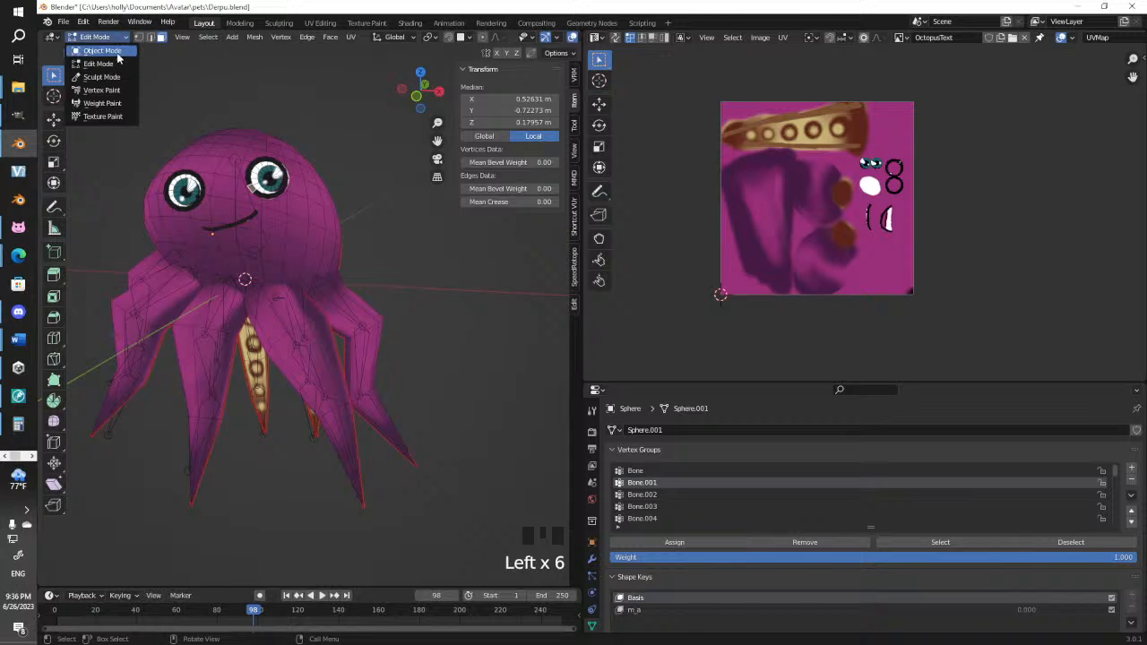
Leave mesh editing, select the octopus armature, enter Pose Mode and select the head bone
{"action": "left_click", "coordinate": [115, 47]}
{"action": "left_click", "coordinate": [241, 171]}
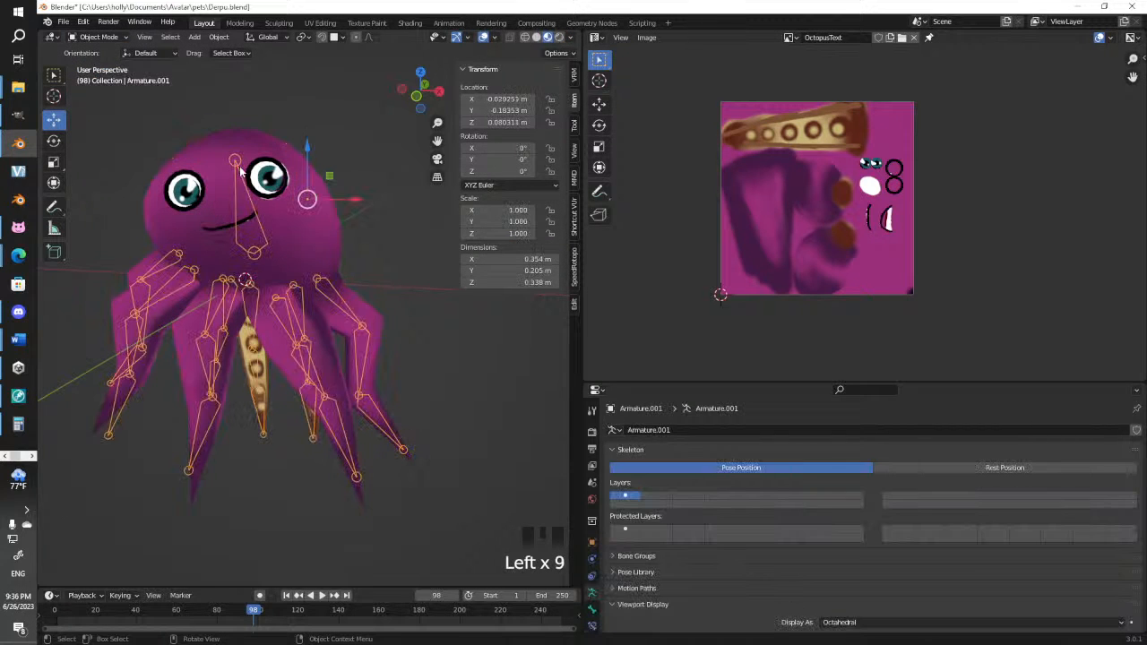
{"action": "left_click", "coordinate": [116, 37]}
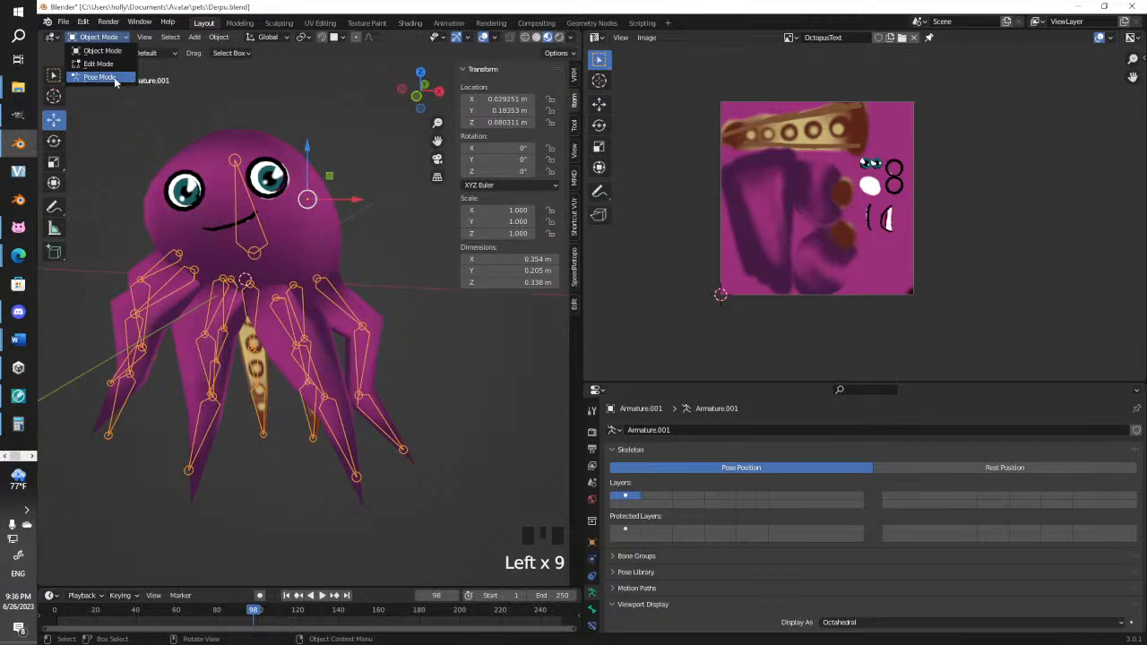
{"action": "left_click", "coordinate": [100, 77]}
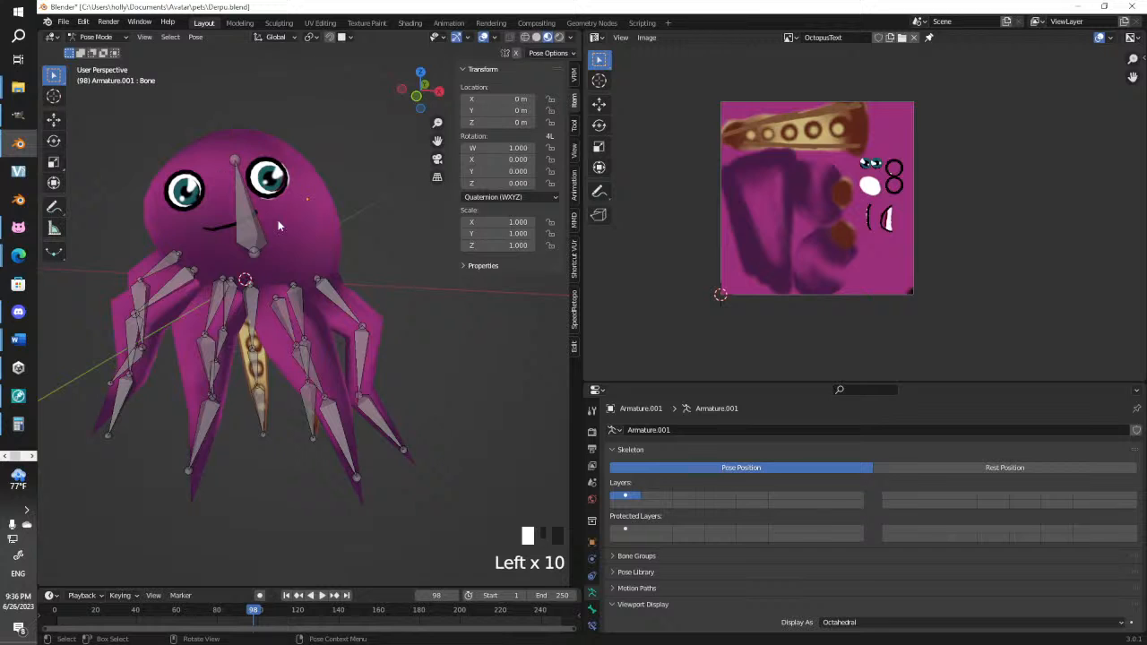
{"action": "double_click", "coordinate": [254, 239]}
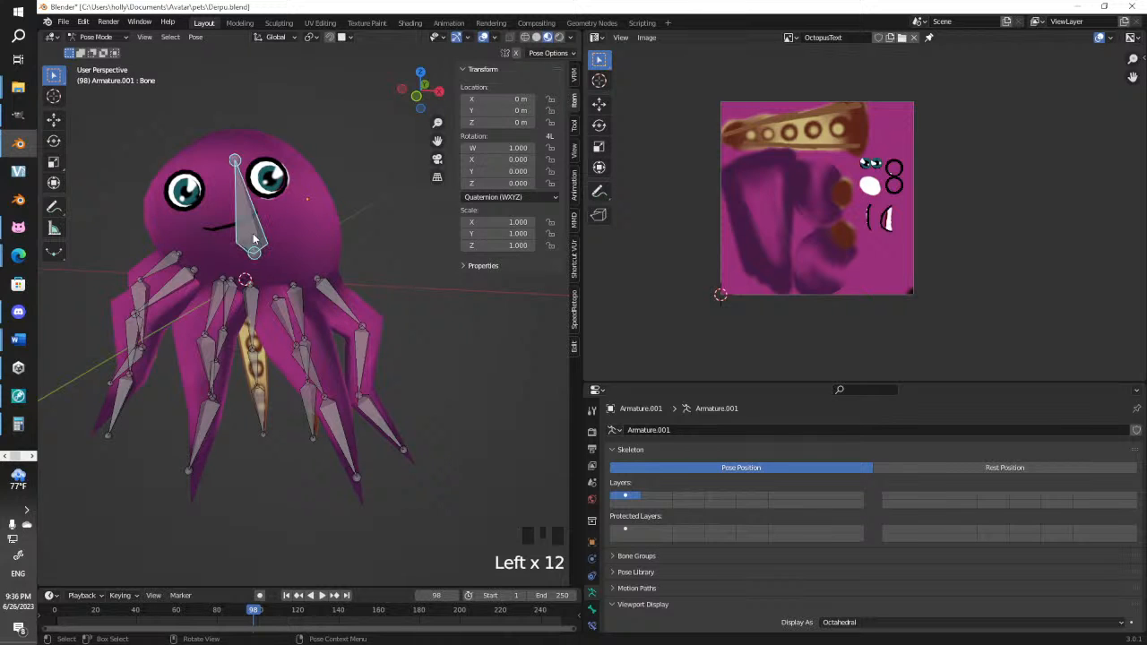
{"action": "double_click", "coordinate": [319, 215]}
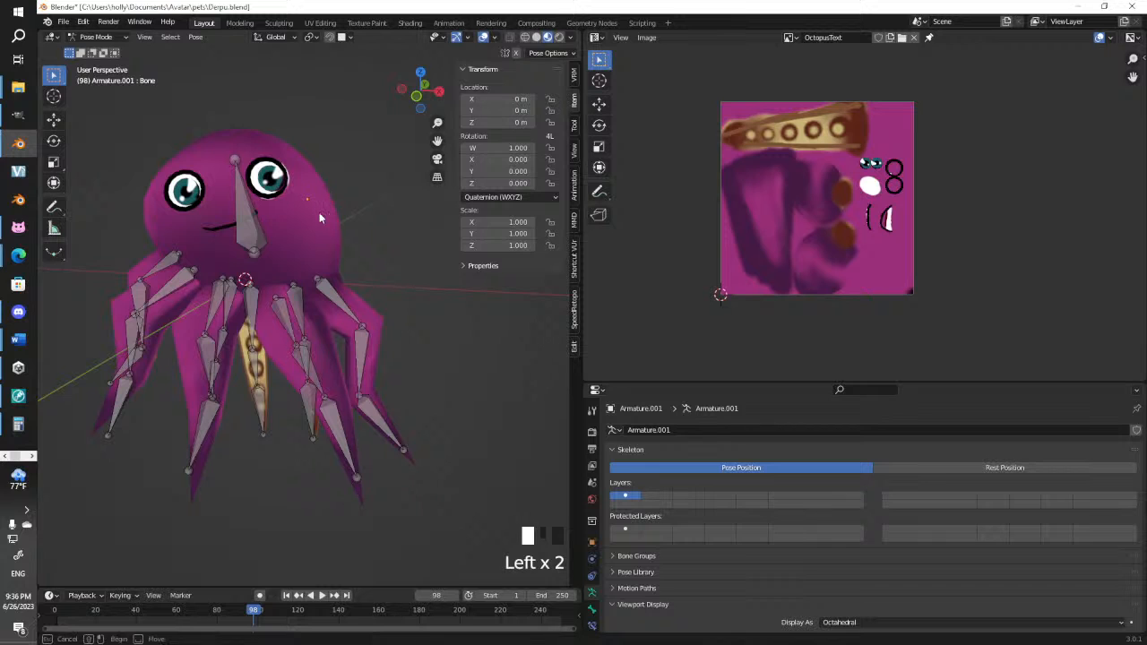
{"action": "left_click", "coordinate": [96, 37]}
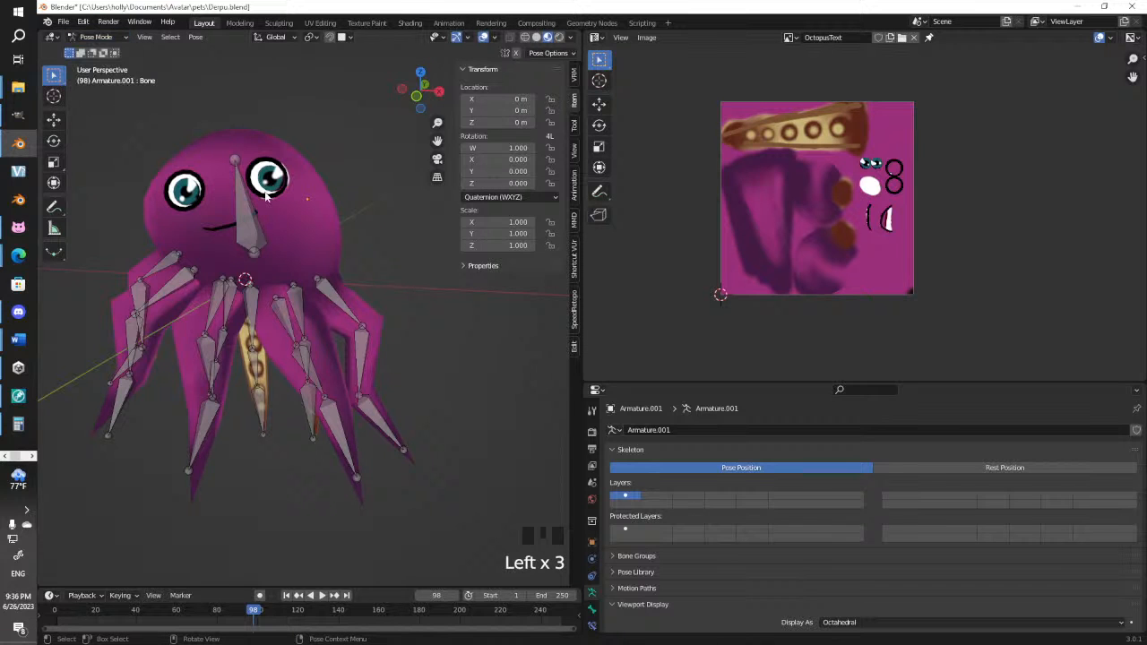
{"action": "double_click", "coordinate": [251, 233]}
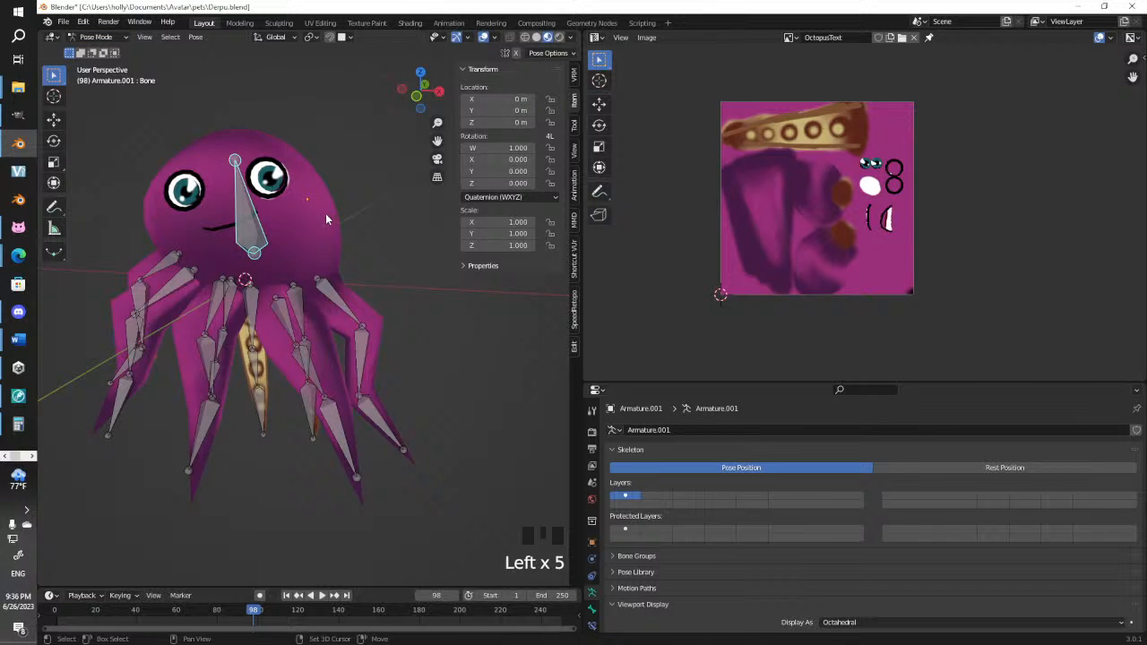
Return to Object Mode, select the armature together with the octopus mesh as the active object, and enter Weight Paint mode
{"action": "left_click", "coordinate": [115, 38]}
{"action": "left_click", "coordinate": [95, 47]}
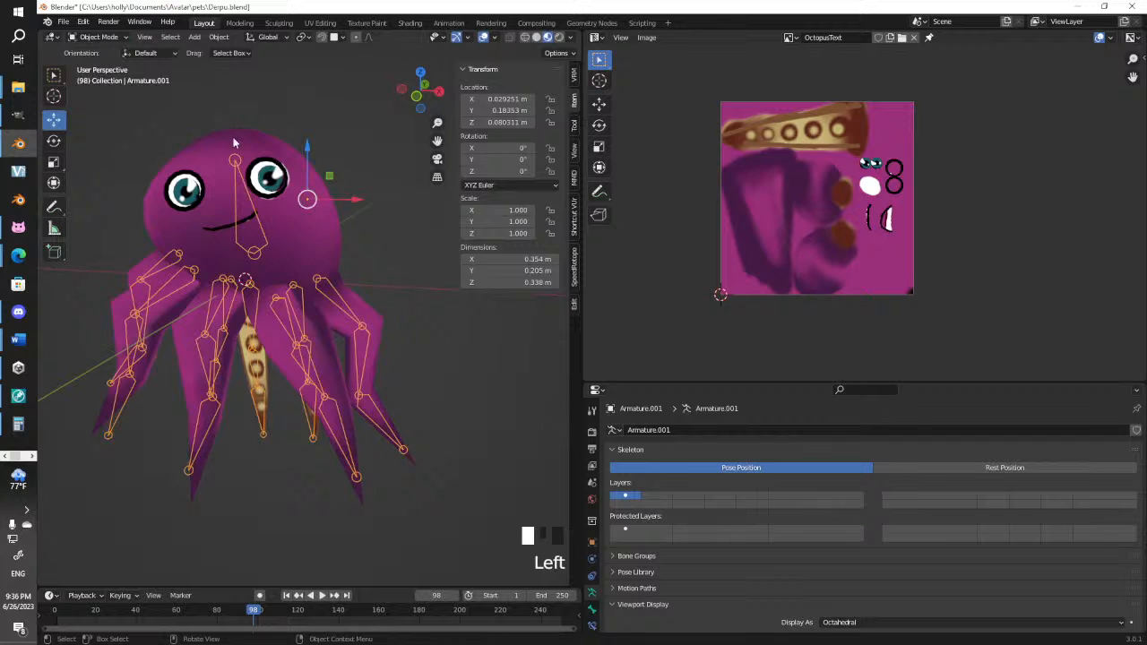
{"action": "left_click", "coordinate": [262, 142]}
{"action": "left_click", "coordinate": [258, 226], "text": "shift"}
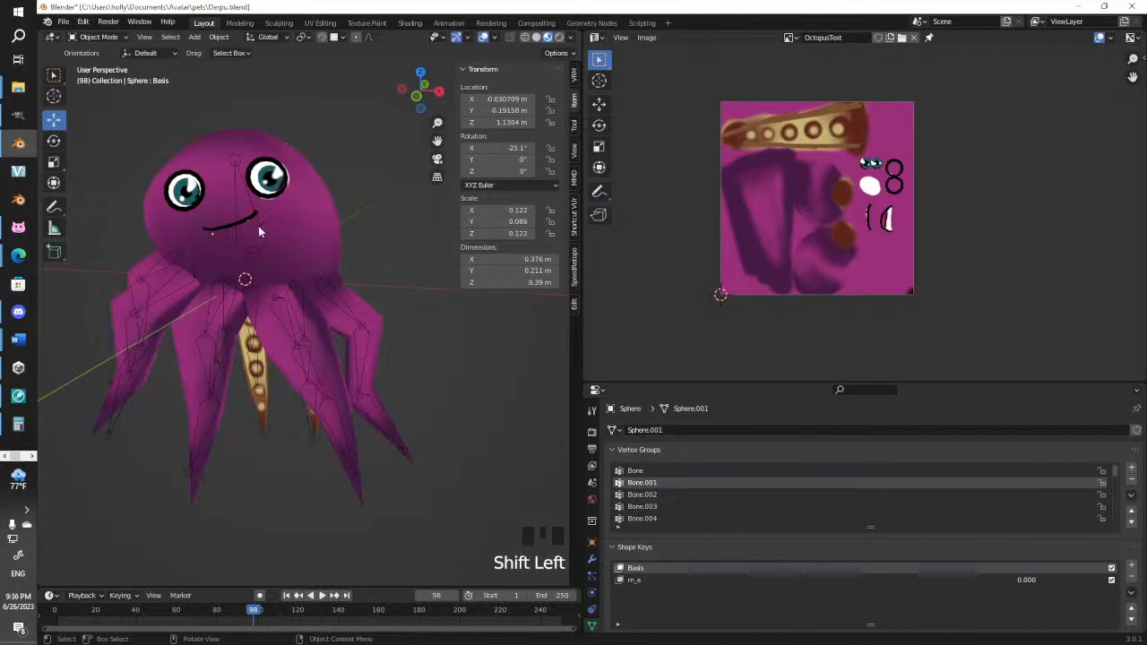
{"action": "left_click", "coordinate": [263, 240]}
{"action": "left_click", "coordinate": [264, 242]}
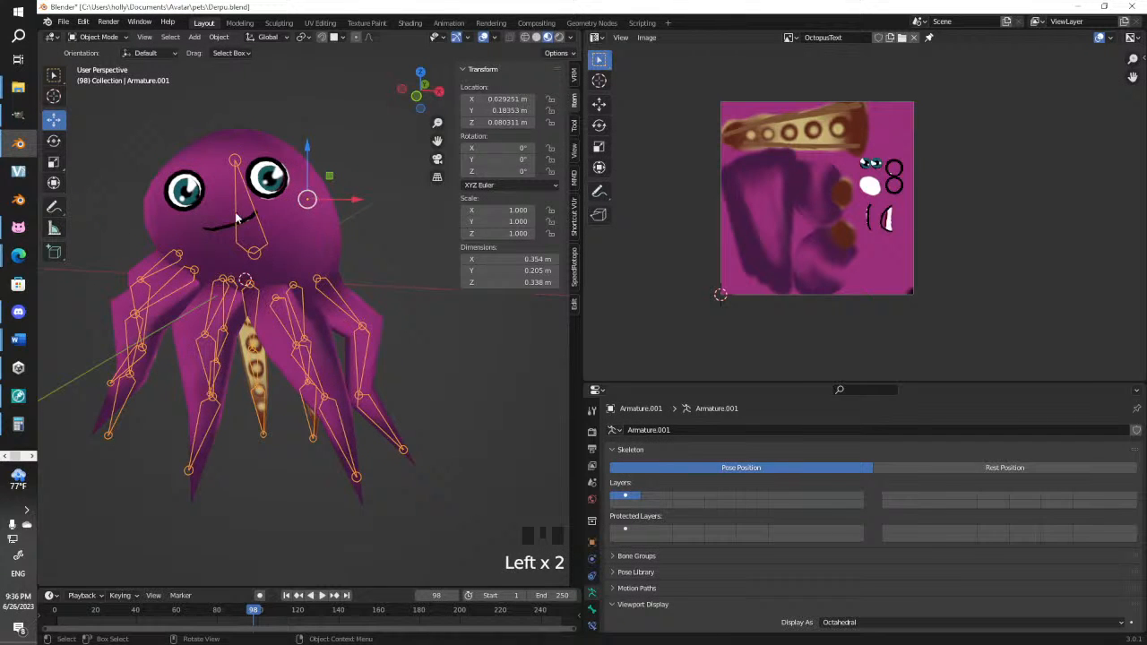
{"action": "left_click", "coordinate": [326, 237], "text": "shift"}
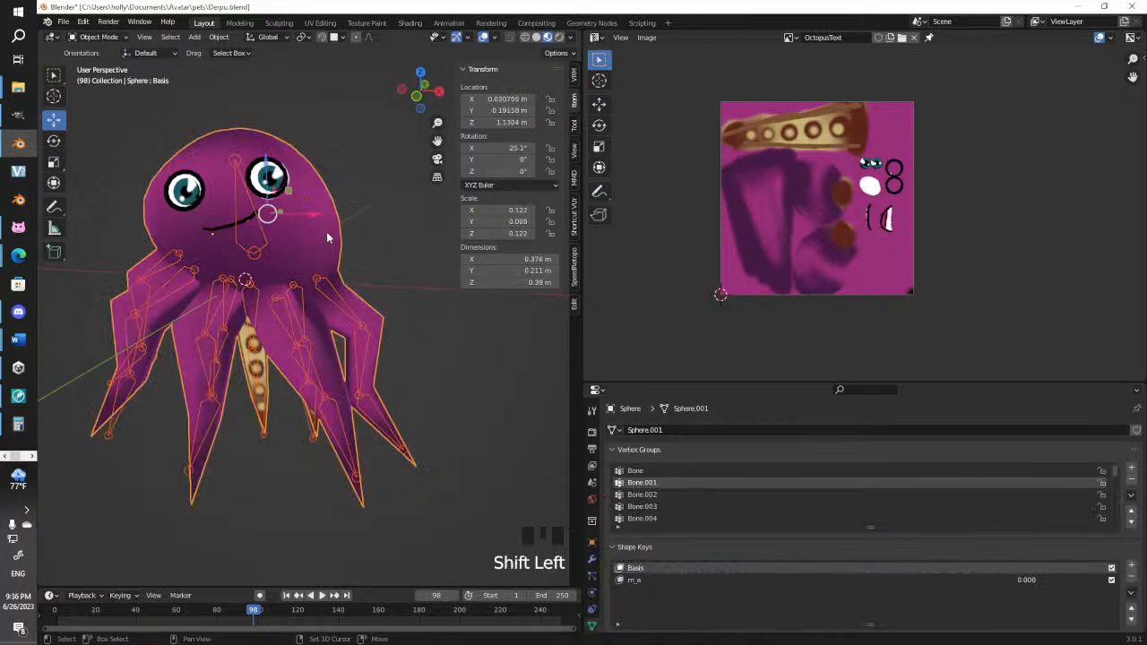
{"action": "left_click", "coordinate": [114, 37]}
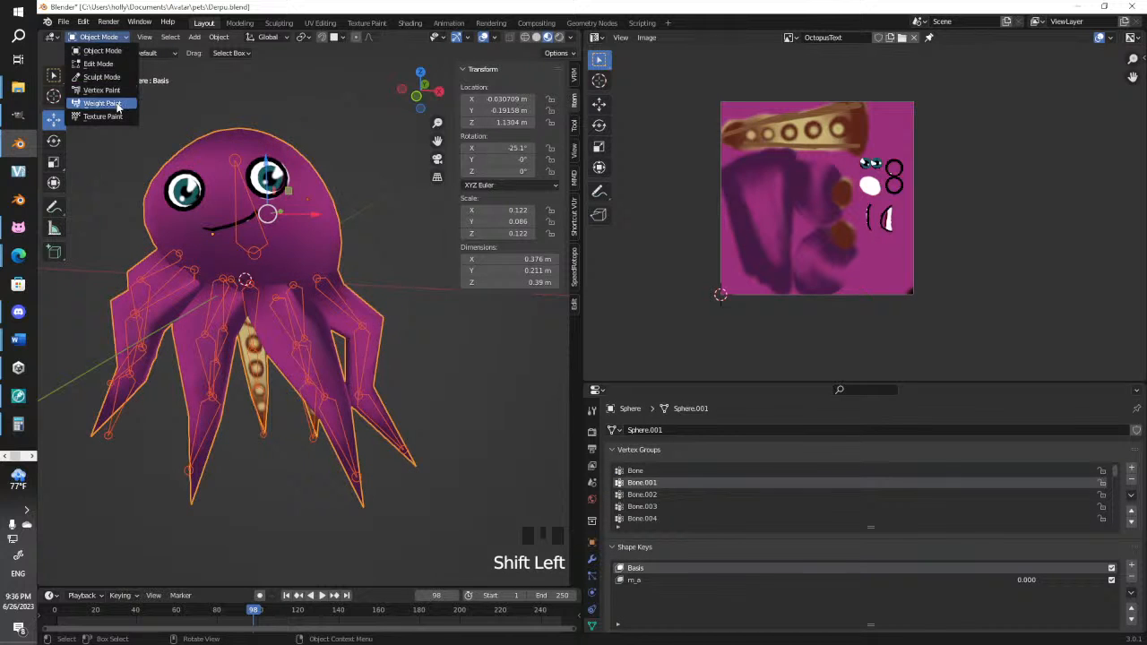
{"action": "left_click", "coordinate": [102, 103]}
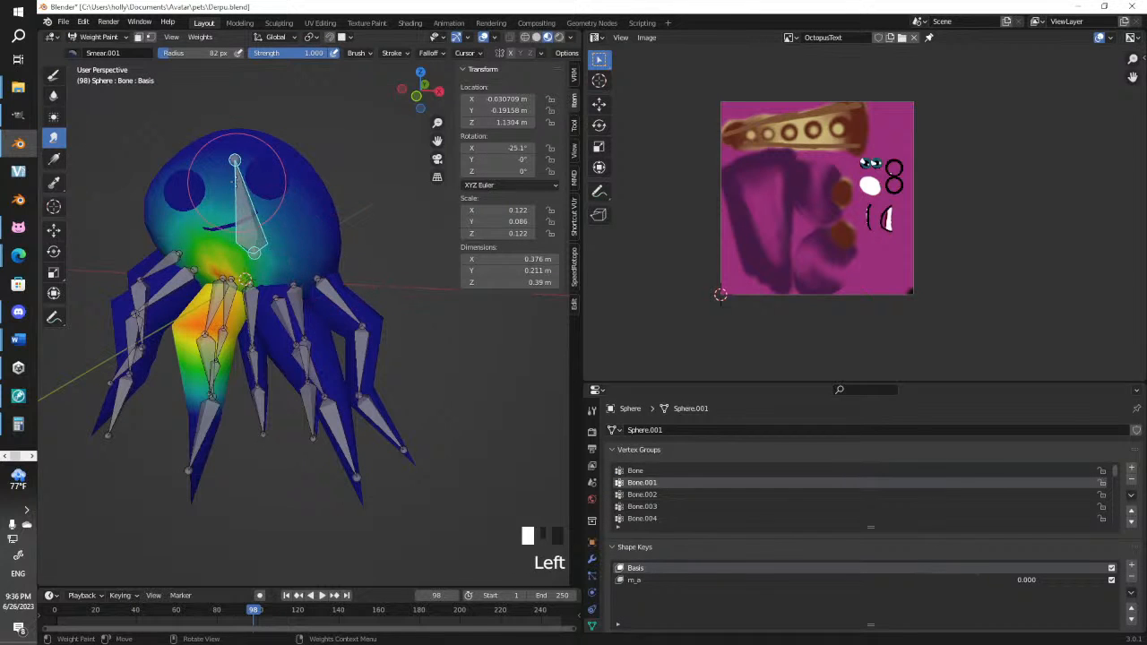
Try to select the upper bones of the side tentacles while in Weight Paint mode
{"action": "middle_click_drag", "start_coordinate": [238, 180], "coordinate": [282, 208]}
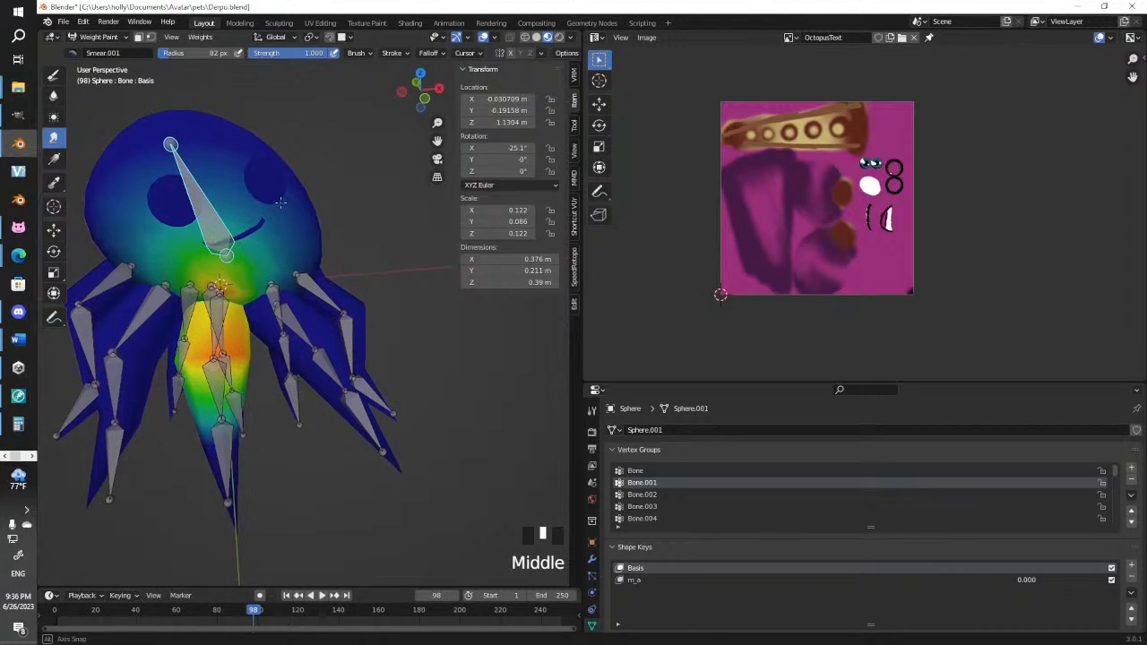
{"action": "left_click", "coordinate": [275, 290]}
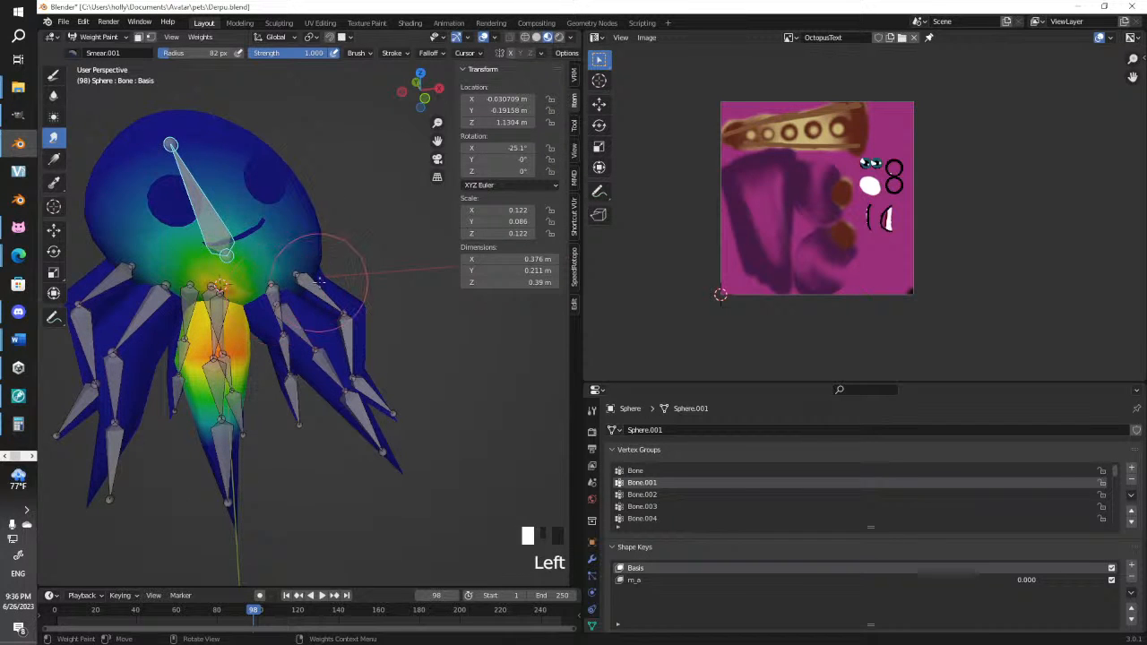
{"action": "left_click", "coordinate": [314, 267]}
{"action": "scroll", "coordinate": [313, 262], "scroll_direction": "up", "scroll_amount": 4}
{"action": "left_click", "coordinate": [305, 264]}
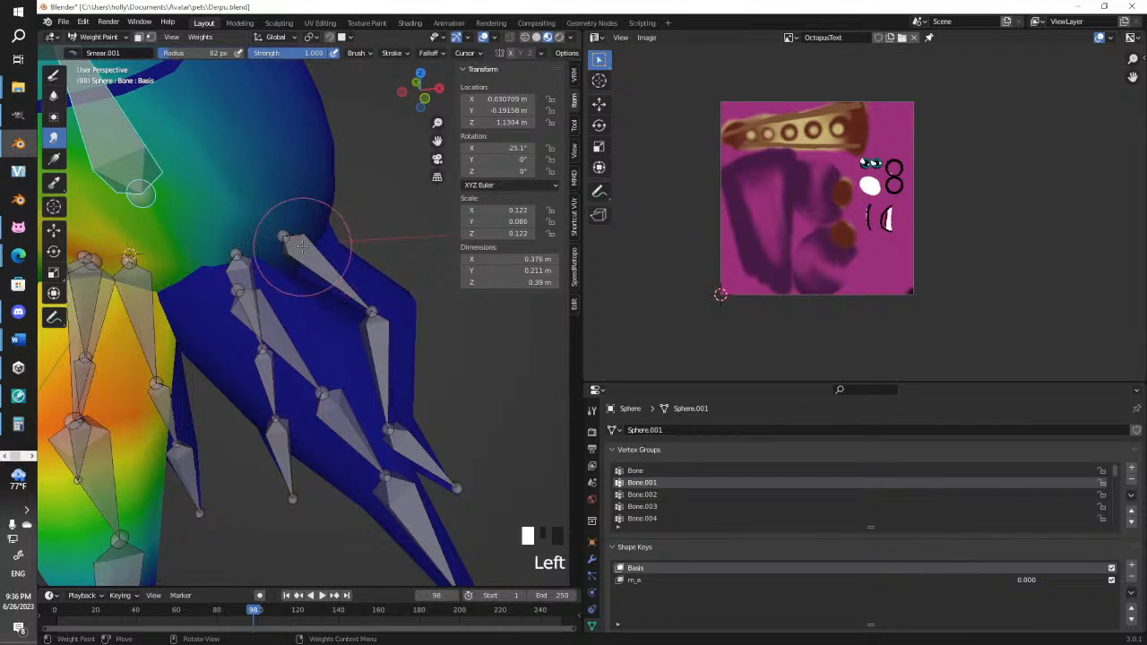
{"action": "middle_click_drag", "start_coordinate": [341, 291], "coordinate": [296, 300], "text": "shift"}
{"action": "scroll", "coordinate": [354, 278], "scroll_direction": "down", "scroll_amount": 3}
Rotate the head bone slightly and try to select a bone in one of the tentacles
{"action": "key", "text": "r"}
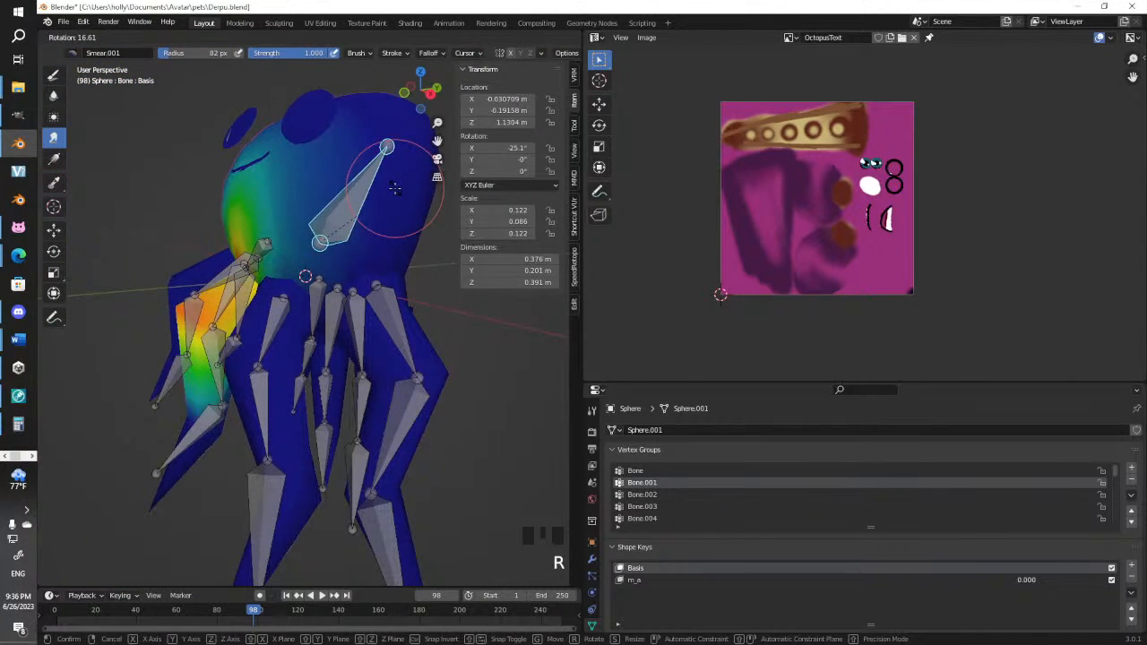
{"action": "left_click", "coordinate": [394, 187]}
{"action": "mouse_move", "coordinate": [342, 210]}
{"action": "left_mouse_down"}
{"action": "mouse_move", "coordinate": [325, 264]}
{"action": "mouse_move", "coordinate": [315, 260]}
{"action": "left_mouse_up"}
{"action": "left_click_drag", "start_coordinate": [338, 215], "coordinate": [285, 305]}
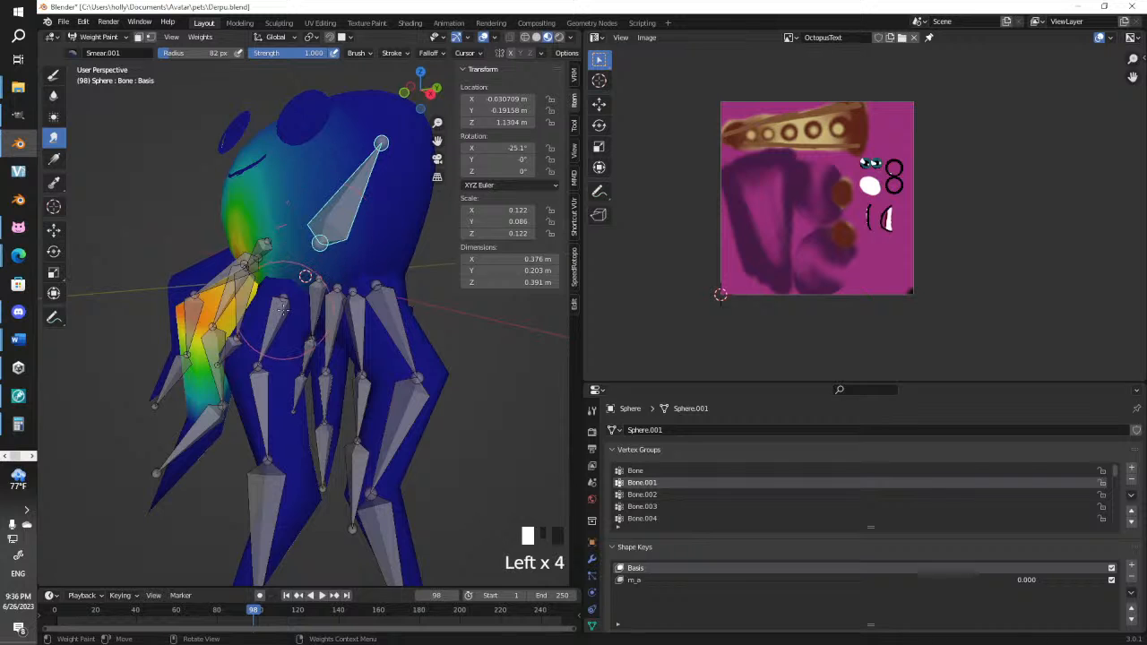
{"action": "left_click", "coordinate": [282, 306]}
{"action": "left_click", "coordinate": [281, 306]}
{"action": "right_click", "coordinate": [280, 307]}
{"action": "left_click", "coordinate": [340, 262]}
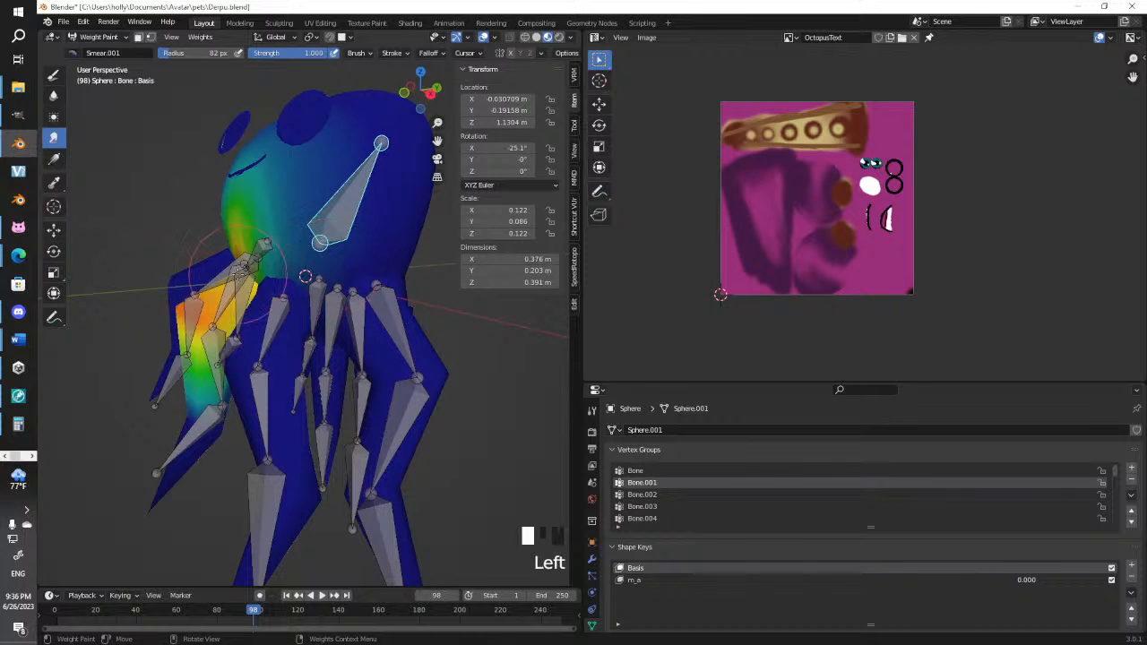
{"action": "middle_click_drag", "start_coordinate": [340, 262], "coordinate": [240, 257]}
{"action": "scroll", "coordinate": [206, 260], "scroll_direction": "down", "scroll_amount": 1}
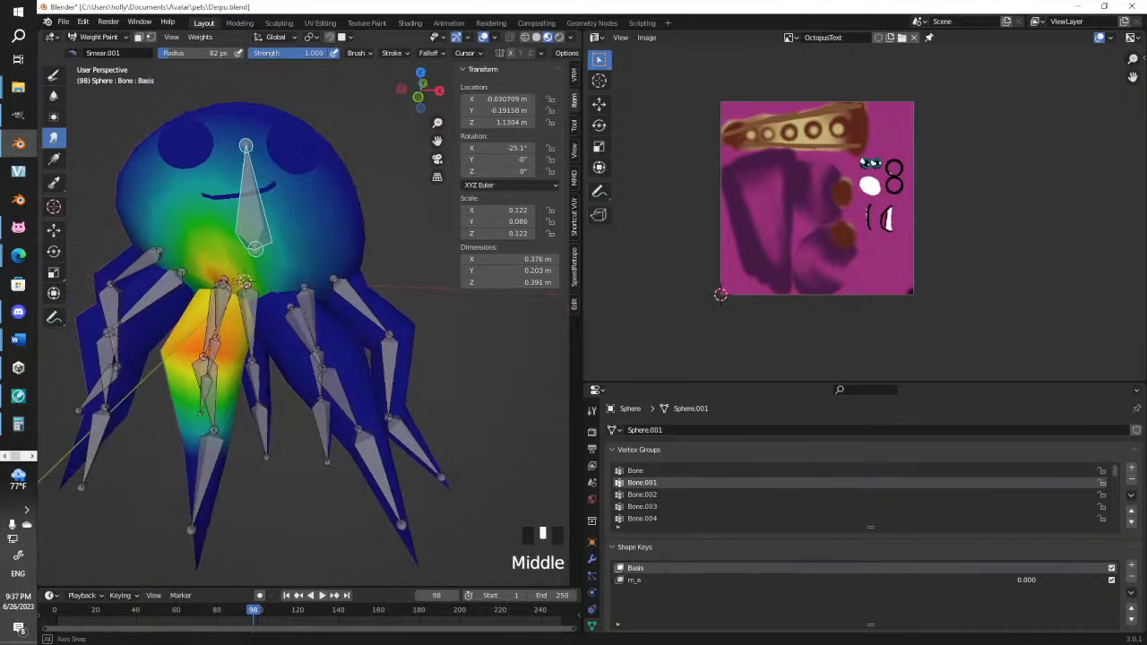
Examine the weight distribution on the mesh for the vertex groups from Bone.002 to Bone.011
{"action": "left_click", "coordinate": [641, 495]}
{"action": "left_click", "coordinate": [641, 507]}
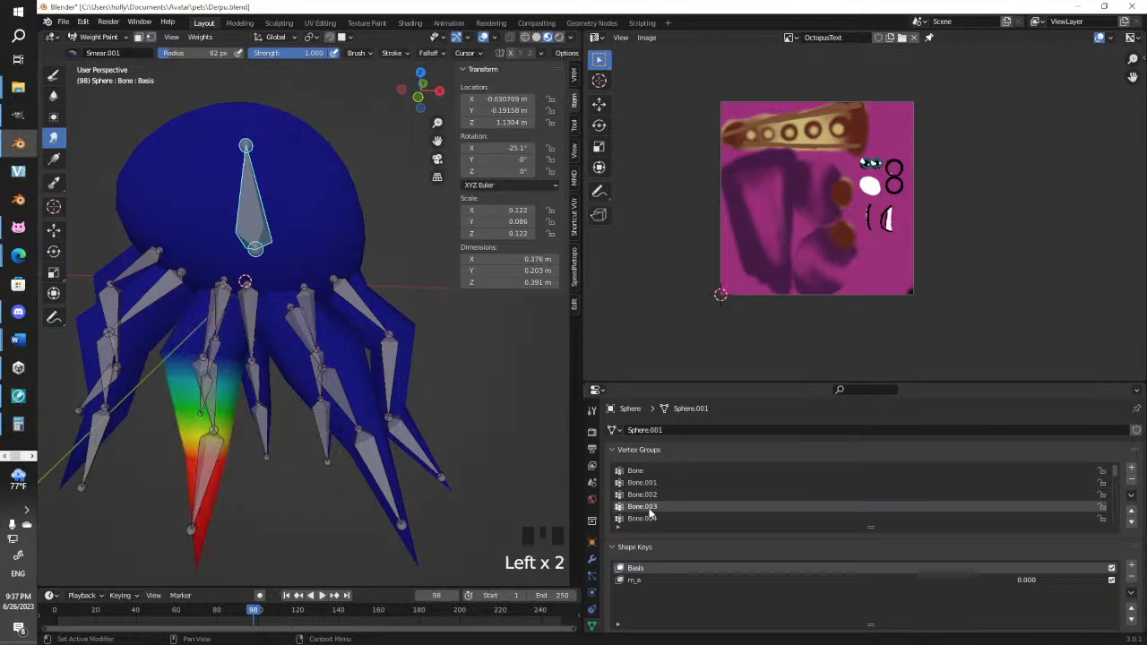
{"action": "scroll", "coordinate": [651, 514], "scroll_direction": "down", "scroll_amount": 1}
{"action": "left_click", "coordinate": [647, 506]}
{"action": "scroll", "coordinate": [648, 508], "scroll_direction": "down", "scroll_amount": 1}
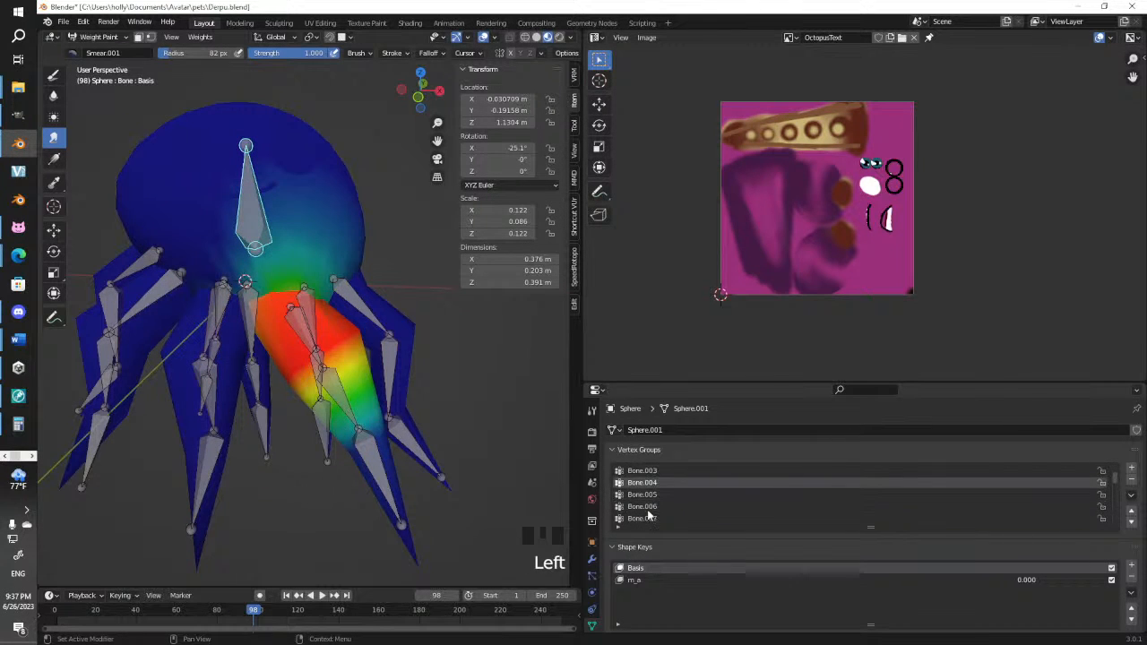
{"action": "left_click", "coordinate": [647, 506]}
{"action": "scroll", "coordinate": [648, 511], "scroll_direction": "down", "scroll_amount": 1}
{"action": "left_click", "coordinate": [648, 507]}
{"action": "left_click", "coordinate": [647, 519]}
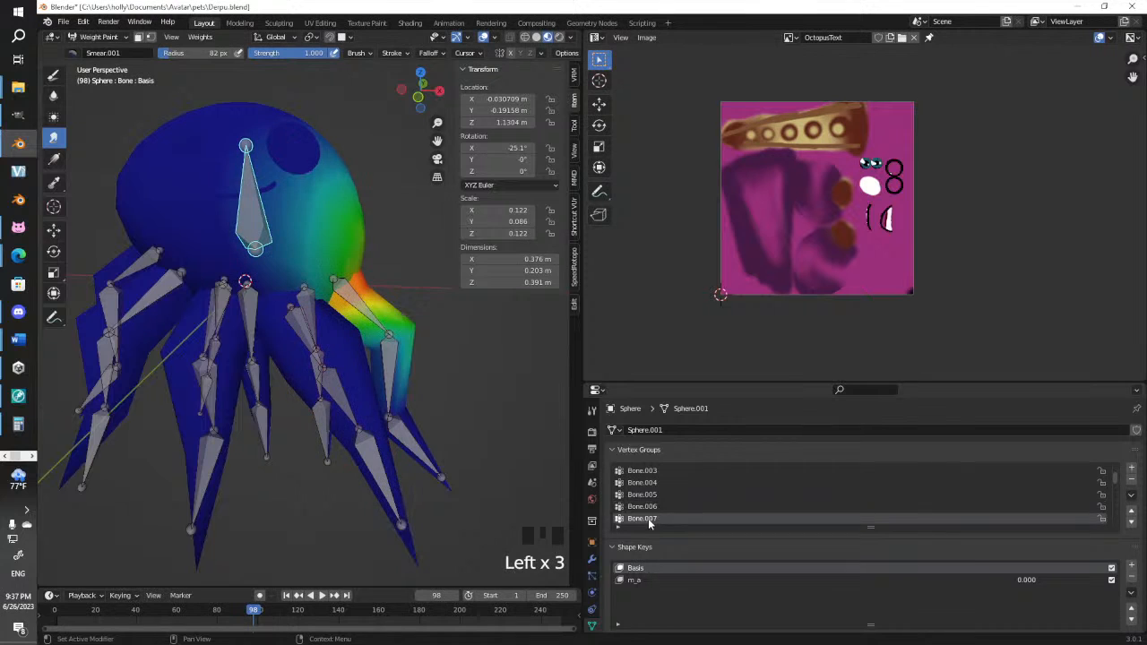
{"action": "scroll", "coordinate": [647, 519], "scroll_direction": "down", "scroll_amount": 1}
{"action": "left_click", "coordinate": [647, 518]}
{"action": "scroll", "coordinate": [647, 518], "scroll_direction": "down", "scroll_amount": 1}
{"action": "left_click", "coordinate": [646, 518]}
{"action": "scroll", "coordinate": [646, 515], "scroll_direction": "down", "scroll_amount": 1}
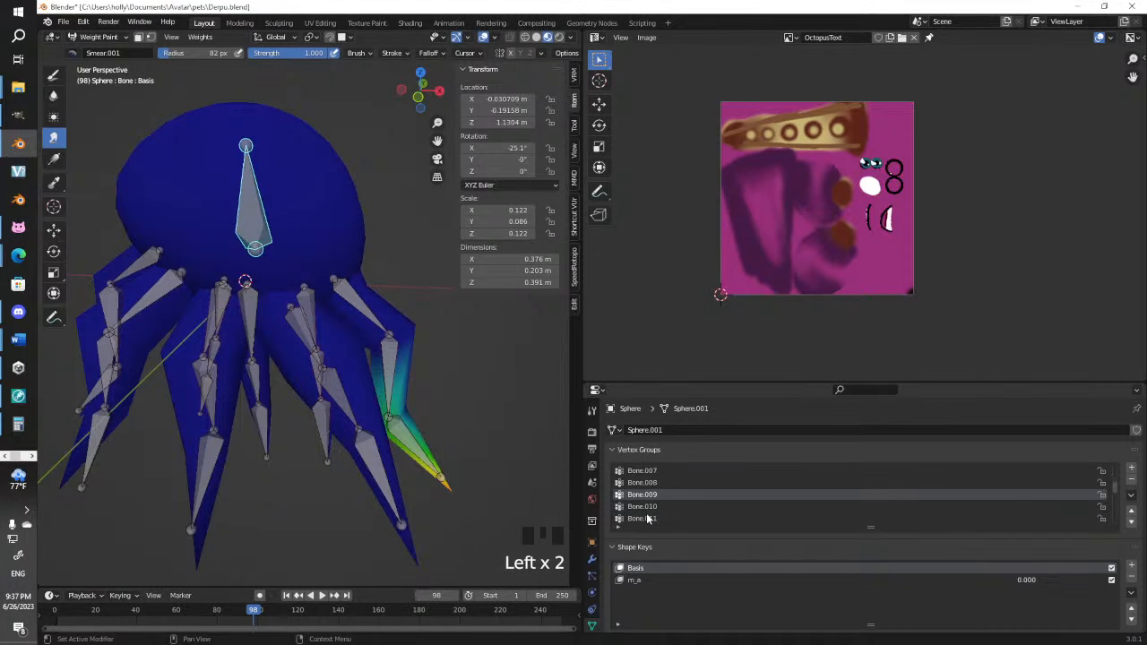
{"action": "left_click", "coordinate": [648, 518]}
{"action": "scroll", "coordinate": [647, 518], "scroll_direction": "down", "scroll_amount": 1}
{"action": "left_click", "coordinate": [647, 518]}
{"action": "mouse_move", "coordinate": [449, 422]}
{"action": "middle_mouse_down"}
{"action": "mouse_move", "coordinate": [411, 376]}
{"action": "mouse_move", "coordinate": [336, 385]}
{"action": "middle_mouse_up"}
{"action": "scroll", "coordinate": [372, 383], "scroll_direction": "down", "scroll_amount": 2}
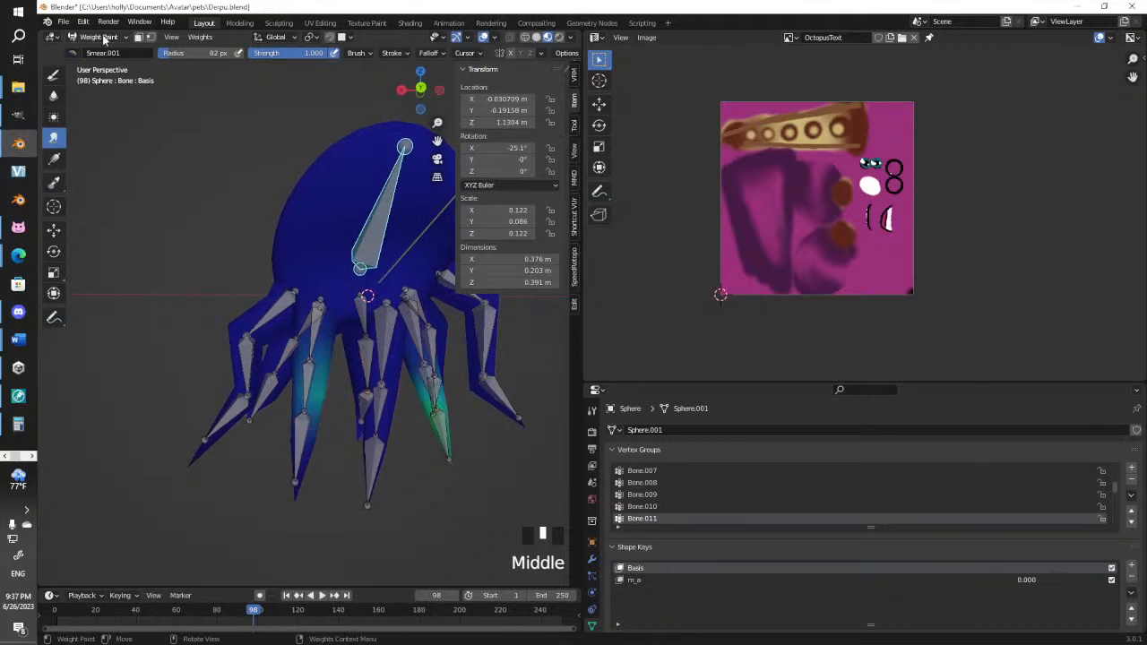
Stay in Weight Paint mode, activate the Draw tool and choose its Subtract brush
{"action": "left_click", "coordinate": [99, 36]}
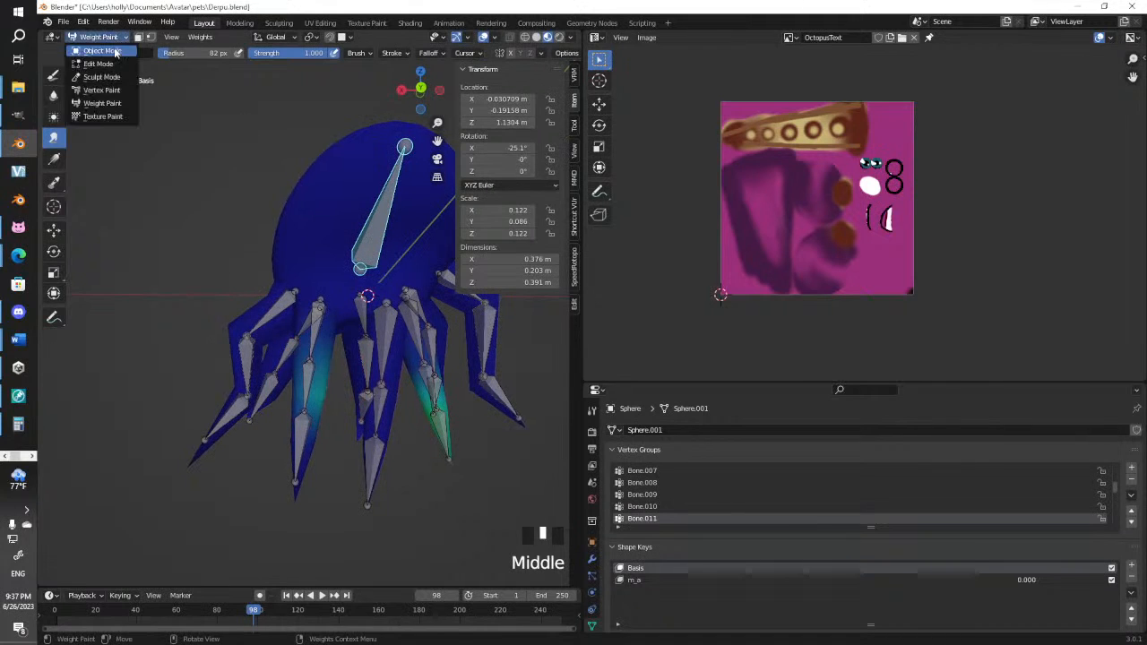
{"action": "left_click", "coordinate": [116, 104]}
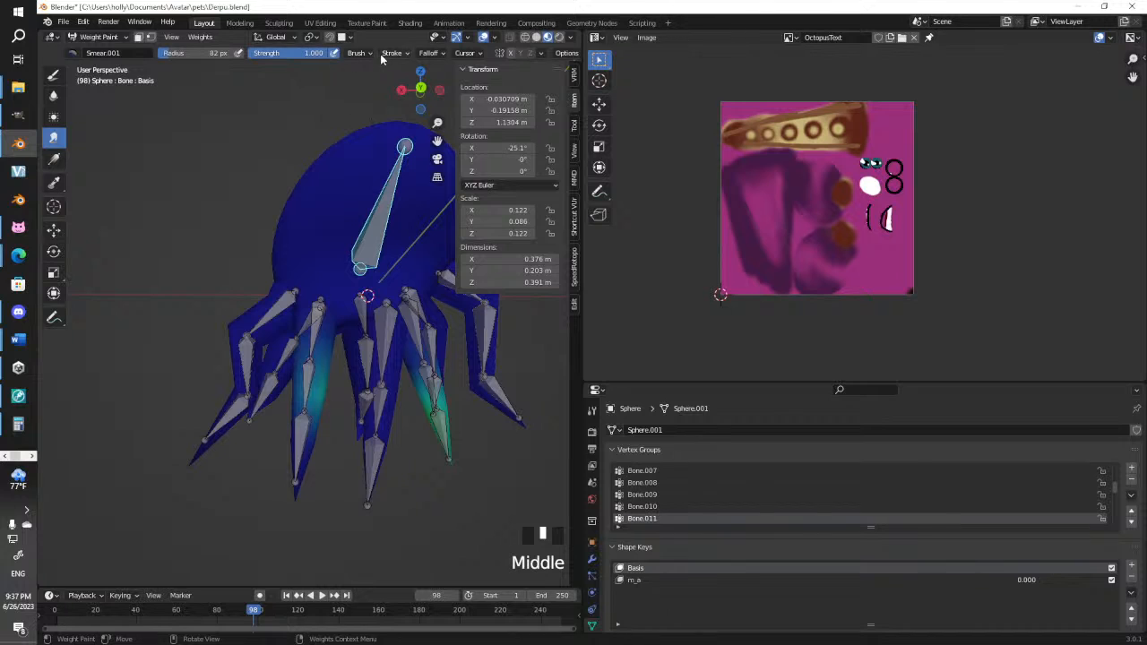
{"action": "left_click", "coordinate": [122, 54]}
{"action": "left_click", "coordinate": [52, 81]}
{"action": "left_click", "coordinate": [54, 79]}
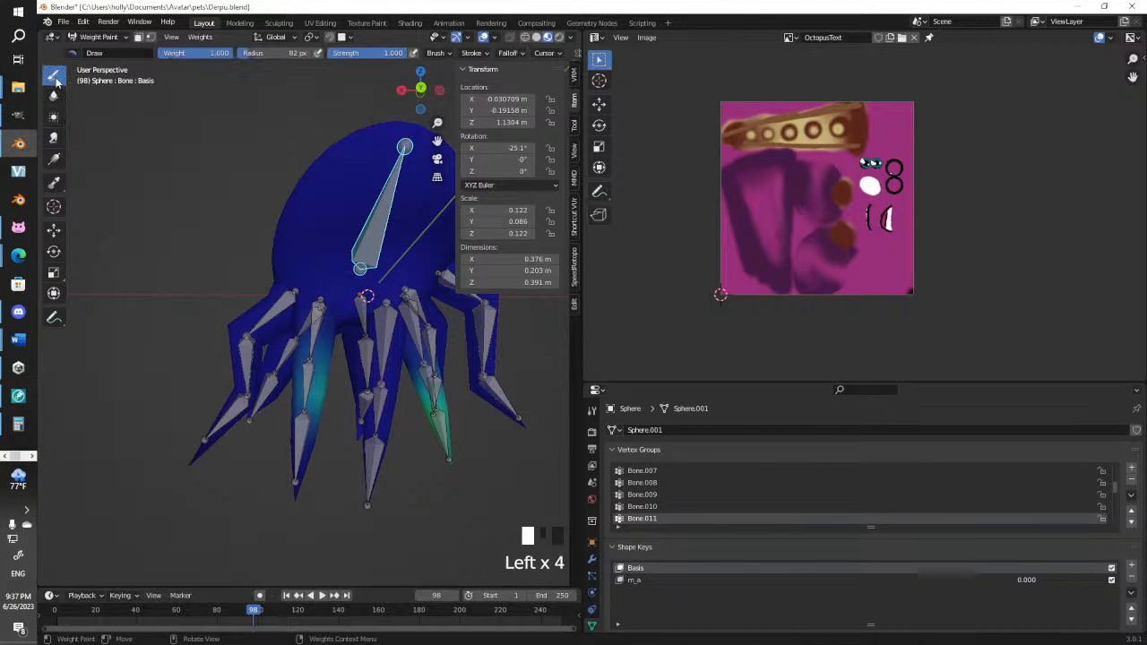
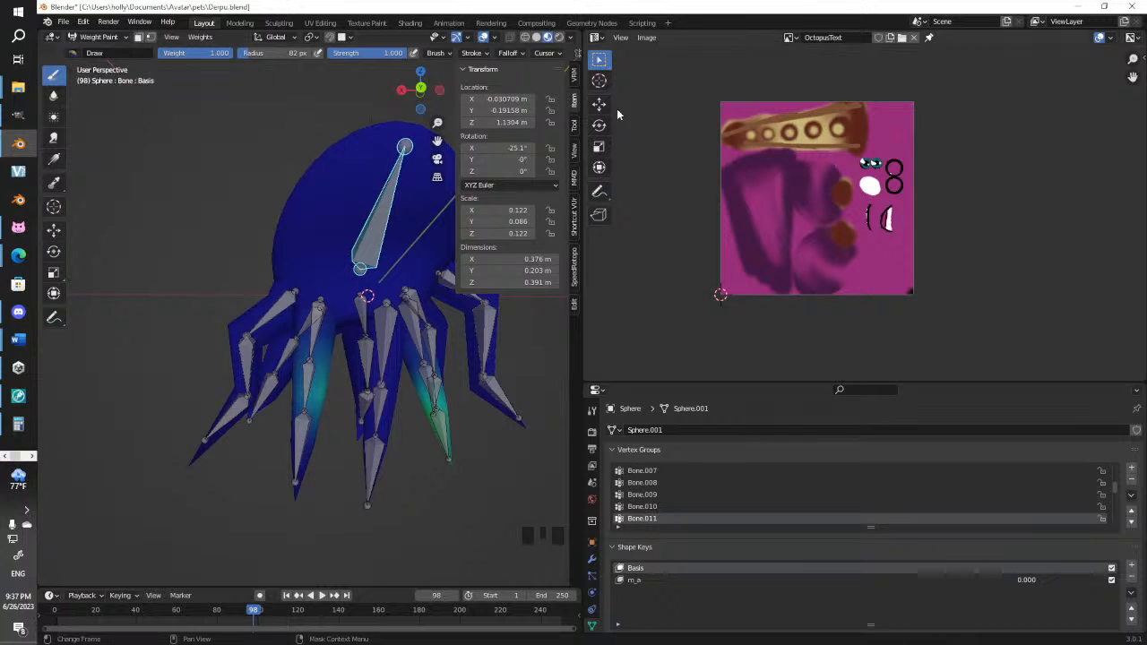
{"action": "left_click", "coordinate": [574, 126]}
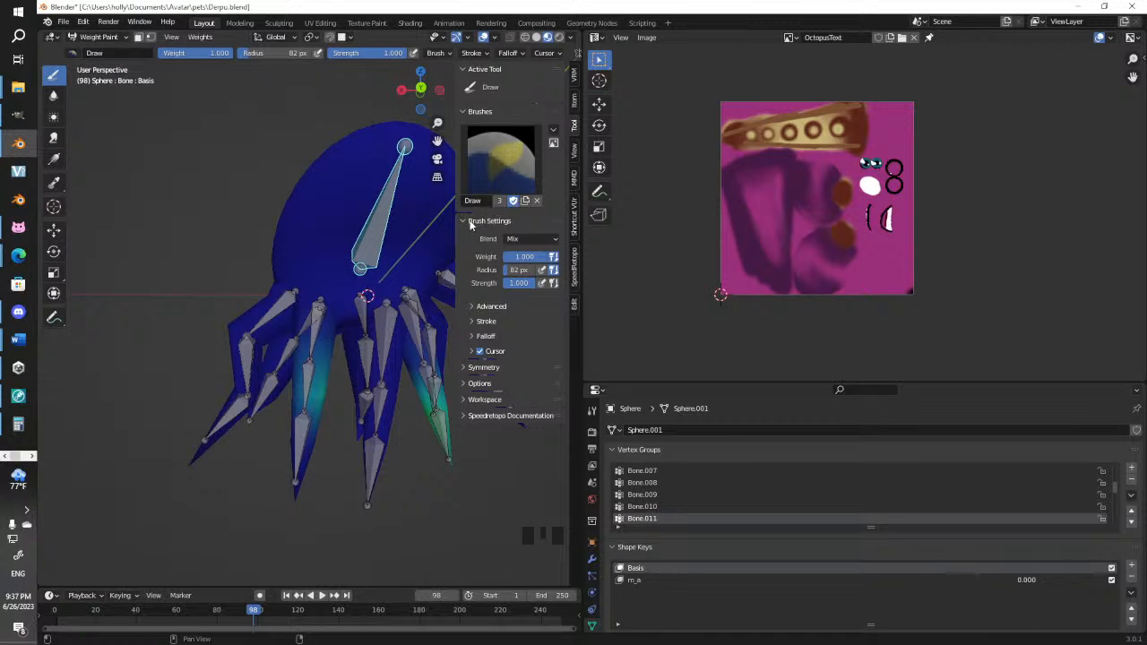
{"action": "left_click", "coordinate": [512, 159]}
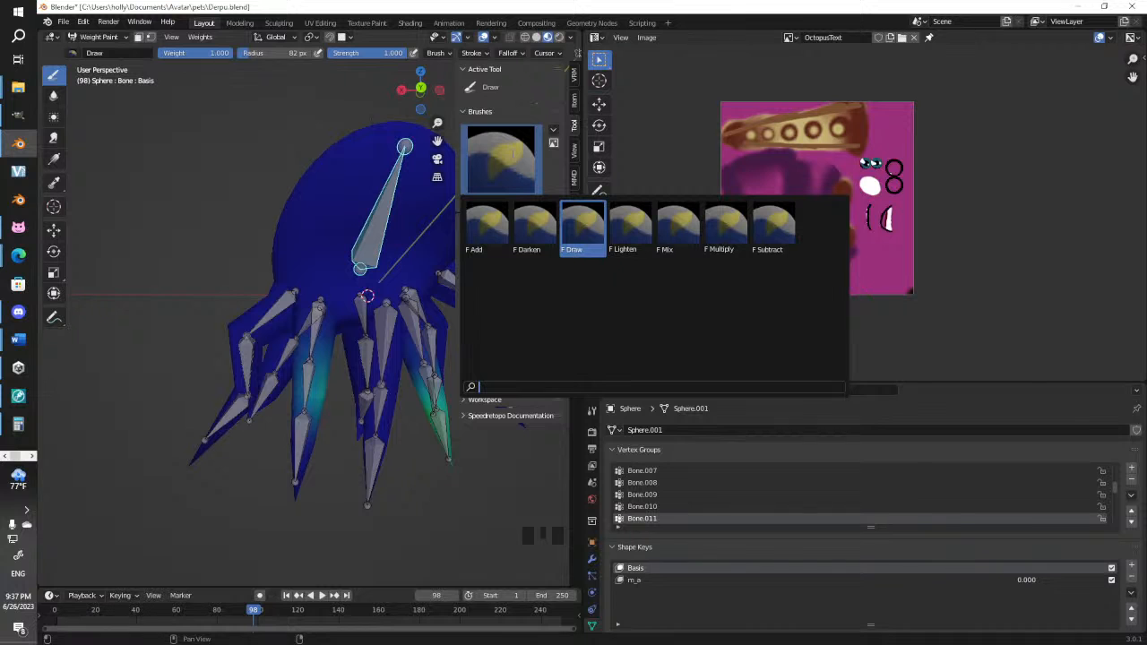
{"action": "left_click", "coordinate": [773, 226]}
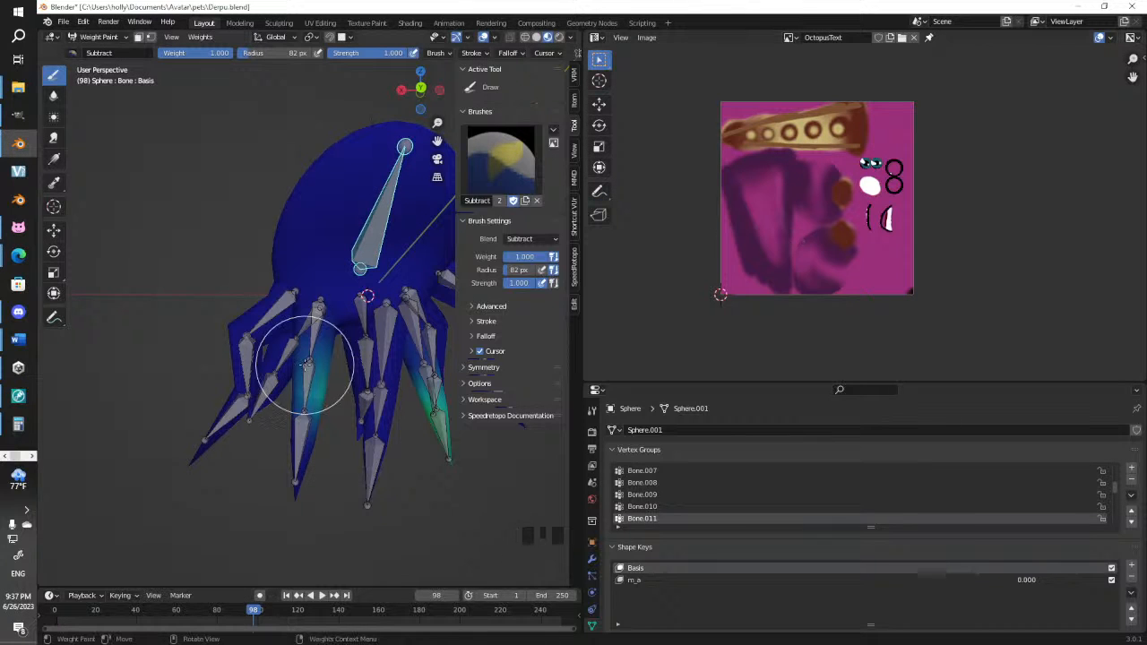
Erase the stray Bone.011 and Bone.012 weights from the neighbouring tentacle with the Subtract brush
{"action": "left_click_drag", "start_coordinate": [308, 360], "coordinate": [303, 405]}
{"action": "middle_click_drag", "start_coordinate": [303, 405], "coordinate": [142, 353], "text": "shift"}
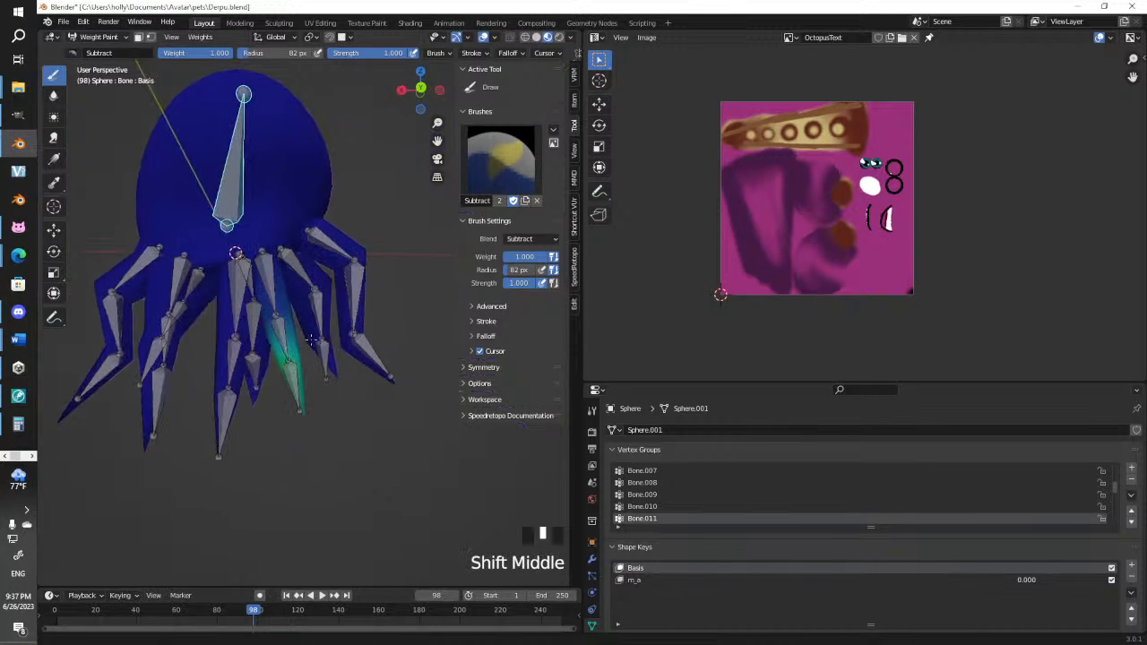
{"action": "scroll", "coordinate": [657, 518], "scroll_direction": "down", "scroll_amount": 2}
{"action": "left_click", "coordinate": [657, 507]}
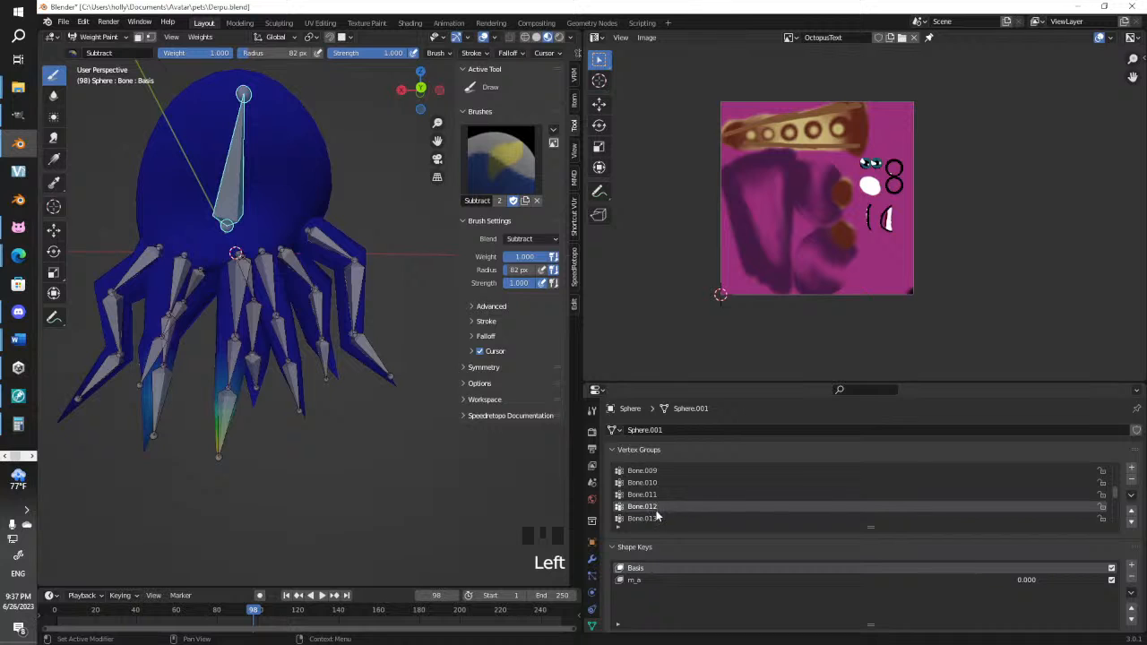
{"action": "left_click", "coordinate": [141, 435]}
{"action": "scroll", "coordinate": [642, 519], "scroll_direction": "down", "scroll_amount": 1}
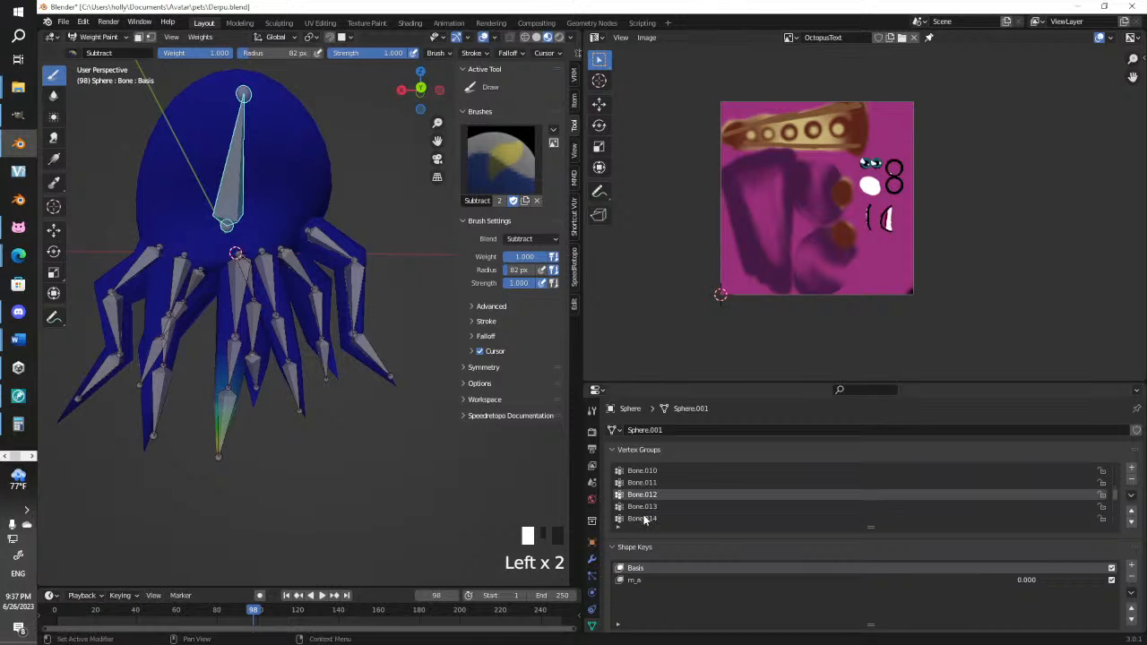
Erase the Bone.013 weights that spill onto the octopus's head and tentacle bases with the Subtract brush
{"action": "left_click", "coordinate": [641, 506]}
{"action": "middle_click_drag", "start_coordinate": [466, 421], "coordinate": [353, 341]}
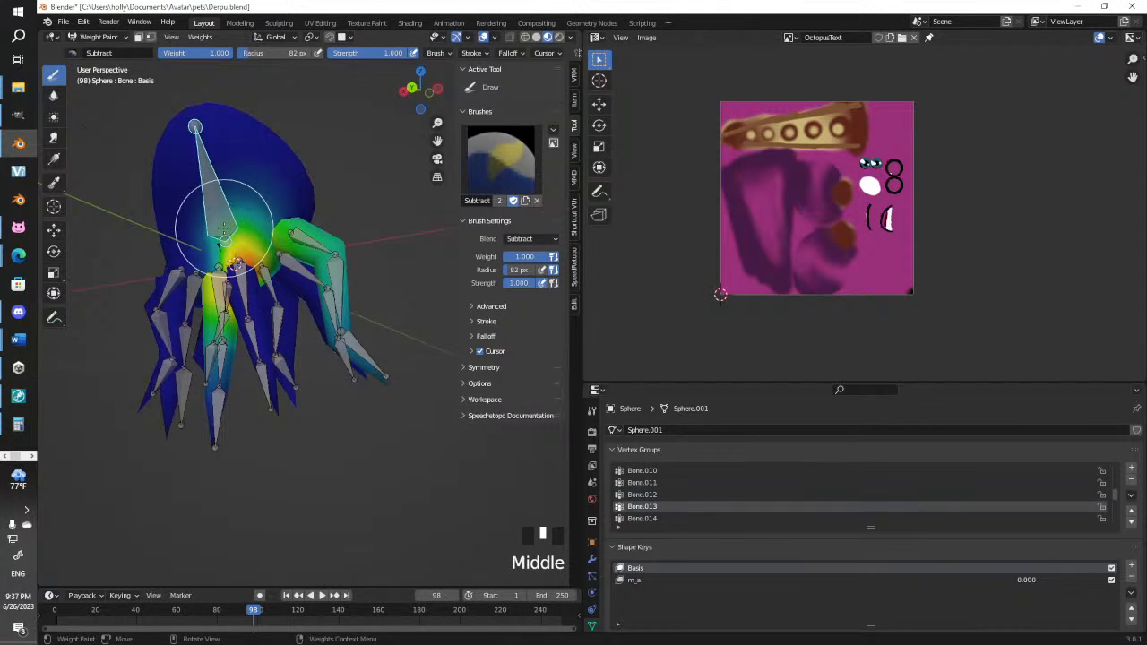
{"action": "middle_click_drag", "start_coordinate": [223, 228], "coordinate": [300, 245]}
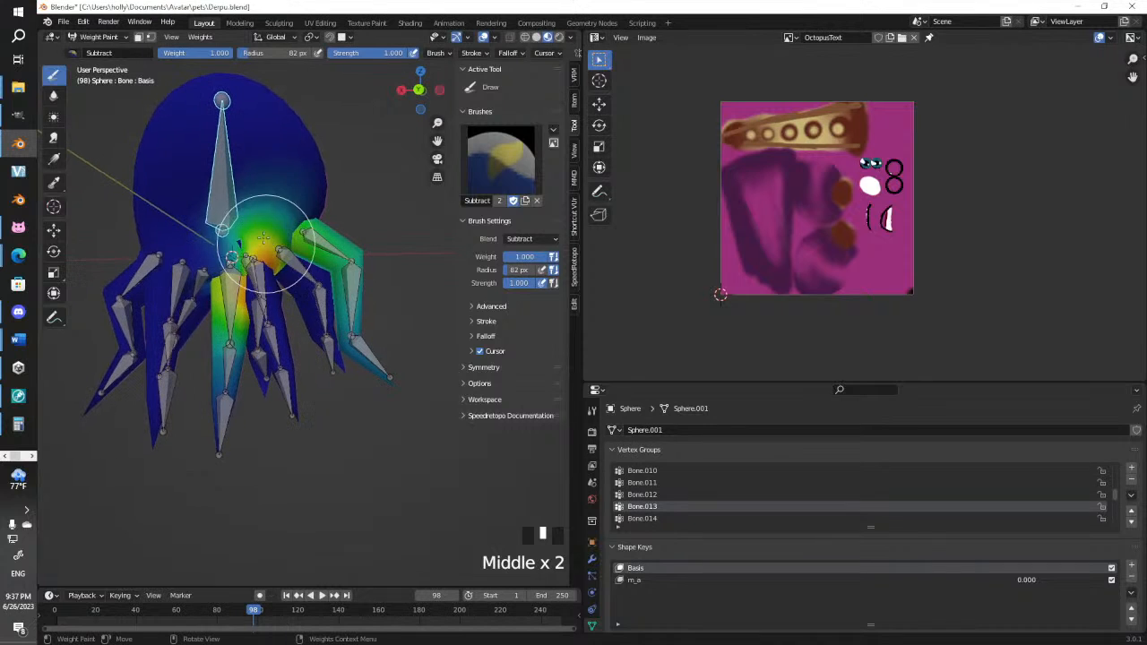
{"action": "left_click_drag", "start_coordinate": [260, 229], "coordinate": [322, 291]}
{"action": "middle_click_drag", "start_coordinate": [322, 291], "coordinate": [345, 346]}
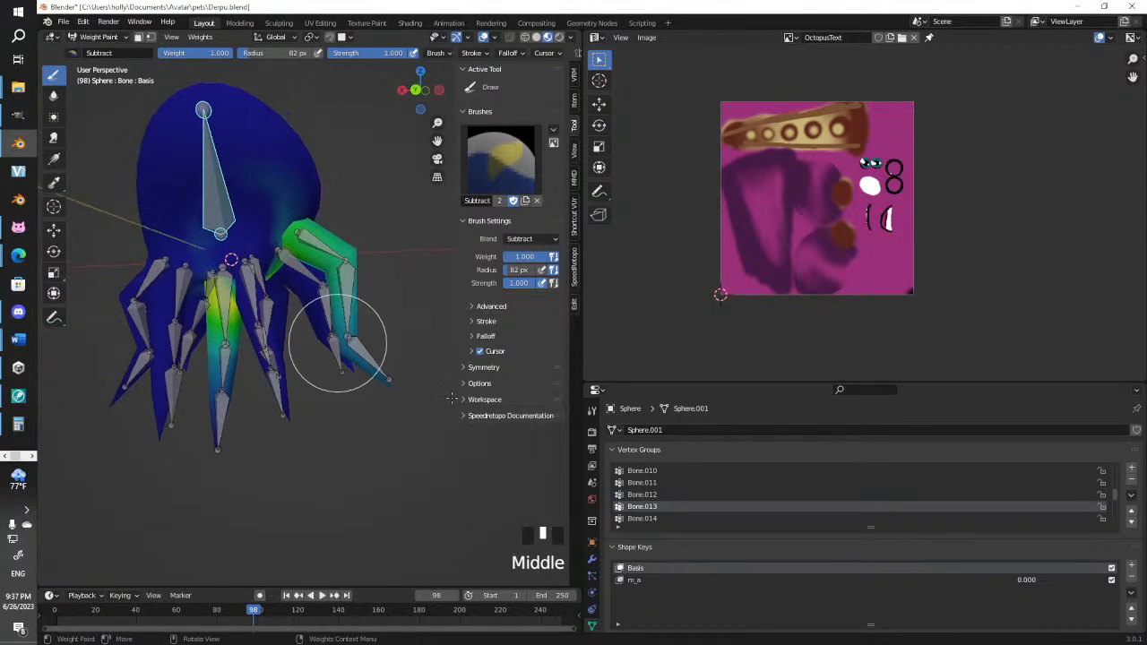
Examine the weight distribution of the vertex groups Bone.014, Bone.015 and Bone.016 from several sides of the octopus
{"action": "left_click", "coordinate": [642, 518]}
{"action": "middle_click_drag", "start_coordinate": [390, 392], "coordinate": [493, 403]}
{"action": "middle_click_drag", "start_coordinate": [394, 376], "coordinate": [484, 412]}
{"action": "middle_click_drag", "start_coordinate": [376, 305], "coordinate": [493, 279]}
{"action": "scroll", "coordinate": [648, 513], "scroll_direction": "down", "scroll_amount": 2}
{"action": "left_click", "coordinate": [648, 508]}
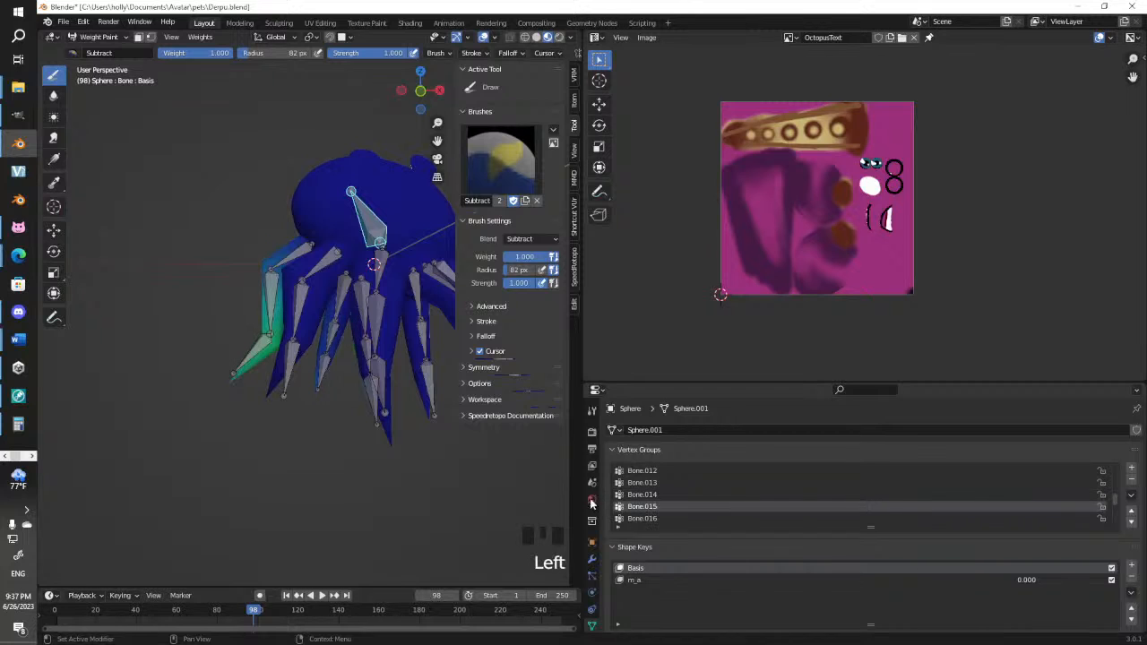
{"action": "middle_click_drag", "start_coordinate": [303, 372], "coordinate": [99, 369]}
{"action": "scroll", "coordinate": [650, 517], "scroll_direction": "down", "scroll_amount": 1}
{"action": "left_click", "coordinate": [645, 507]}
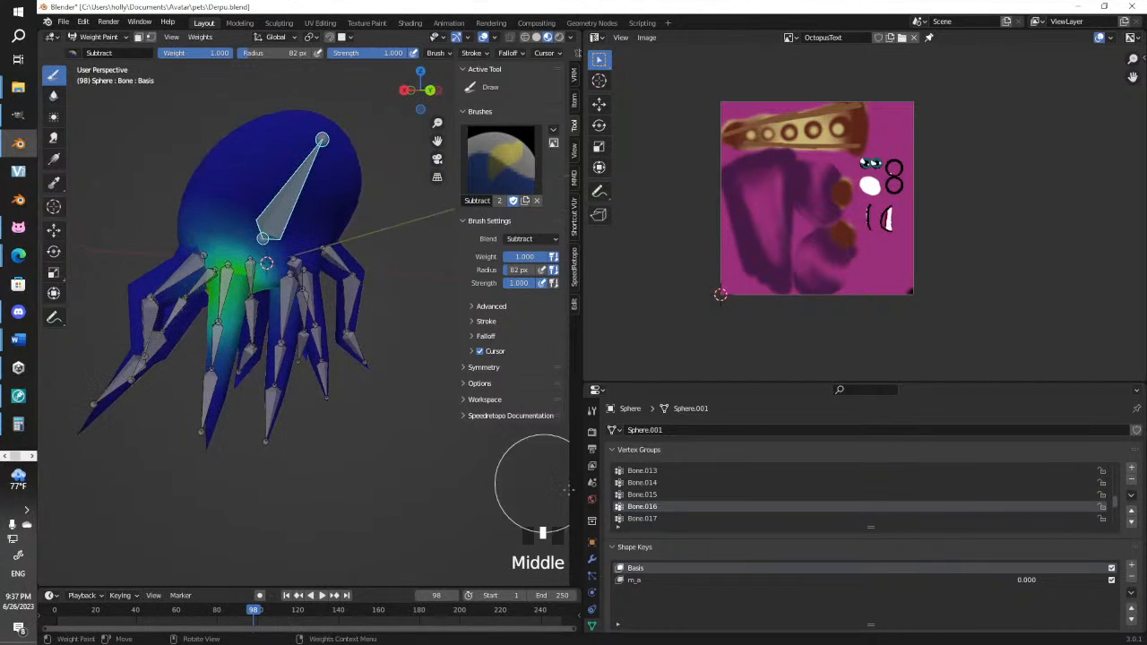
Erase the stray Bone.017 weights around the tentacles with the Subtract brush and check the mesh from the other side
{"action": "scroll", "coordinate": [672, 500], "scroll_direction": "down", "scroll_amount": 2}
{"action": "middle_click_drag", "start_coordinate": [285, 367], "coordinate": [203, 318]}
{"action": "mouse_move", "coordinate": [283, 311]}
{"action": "left_mouse_down"}
{"action": "mouse_move", "coordinate": [271, 330]}
{"action": "mouse_move", "coordinate": [272, 315]}
{"action": "mouse_move", "coordinate": [276, 338]}
{"action": "left_mouse_up"}
{"action": "mouse_move", "coordinate": [294, 389]}
{"action": "middle_mouse_down"}
{"action": "mouse_move", "coordinate": [385, 368]}
{"action": "mouse_move", "coordinate": [452, 389]}
{"action": "middle_mouse_up"}
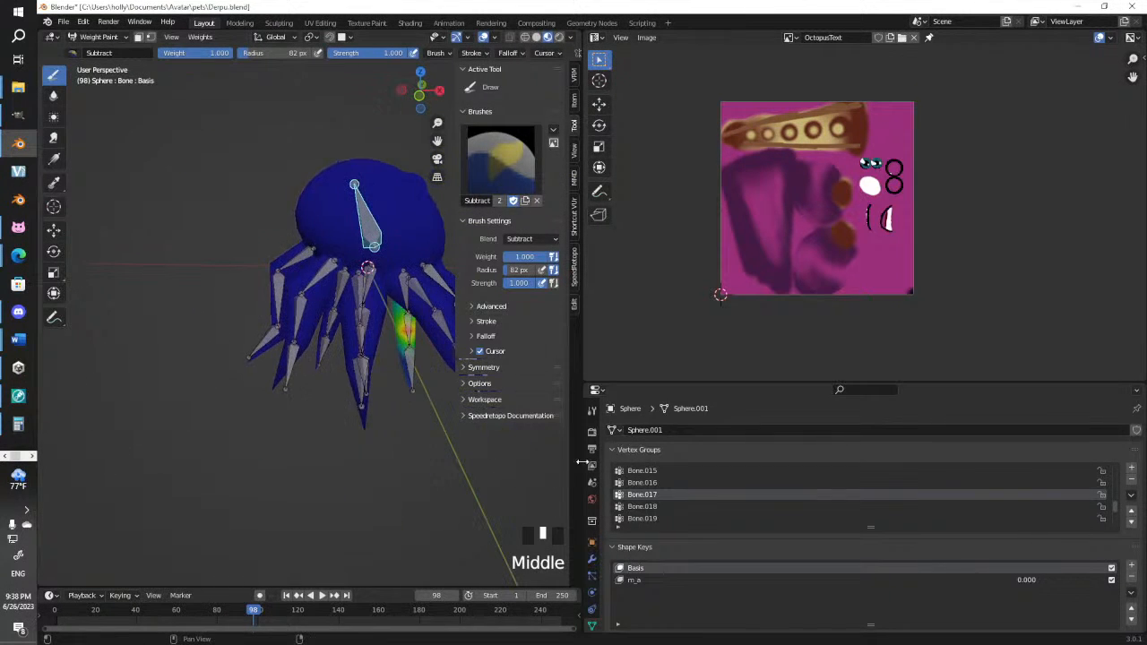
Check the Bone.018 vertex group and erase the Bone.019 weights that spill onto the head
{"action": "scroll", "coordinate": [643, 499], "scroll_direction": "down", "scroll_amount": 1}
{"action": "left_click", "coordinate": [643, 498]}
{"action": "left_click", "coordinate": [651, 508]}
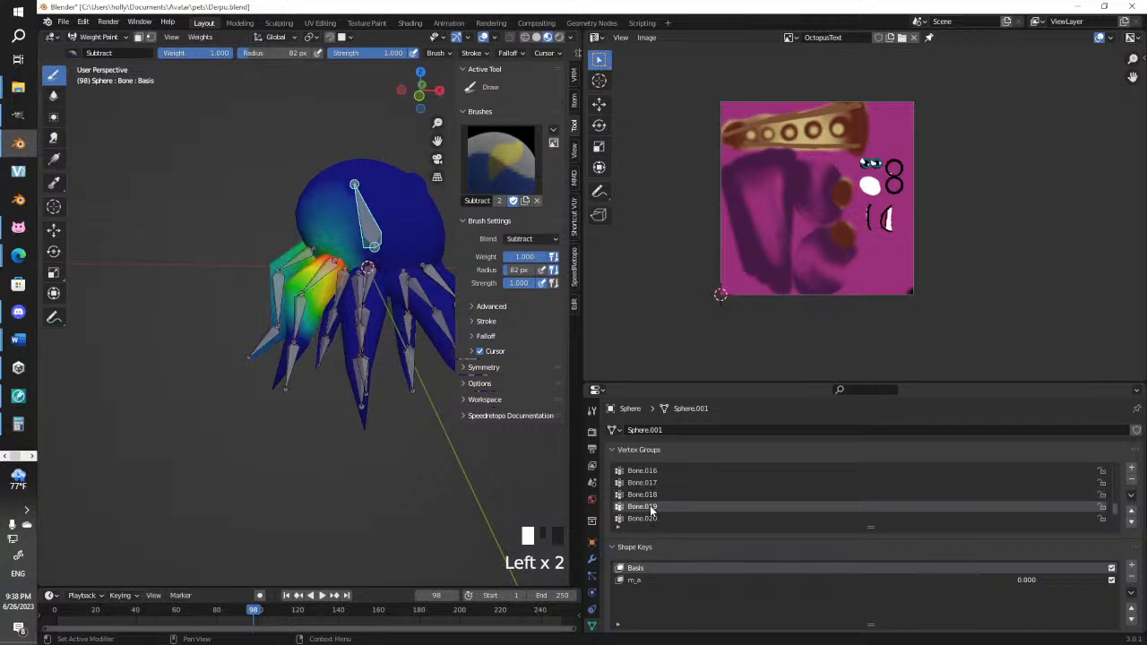
{"action": "middle_click_drag", "start_coordinate": [323, 269], "coordinate": [330, 233]}
{"action": "left_click", "coordinate": [333, 193]}
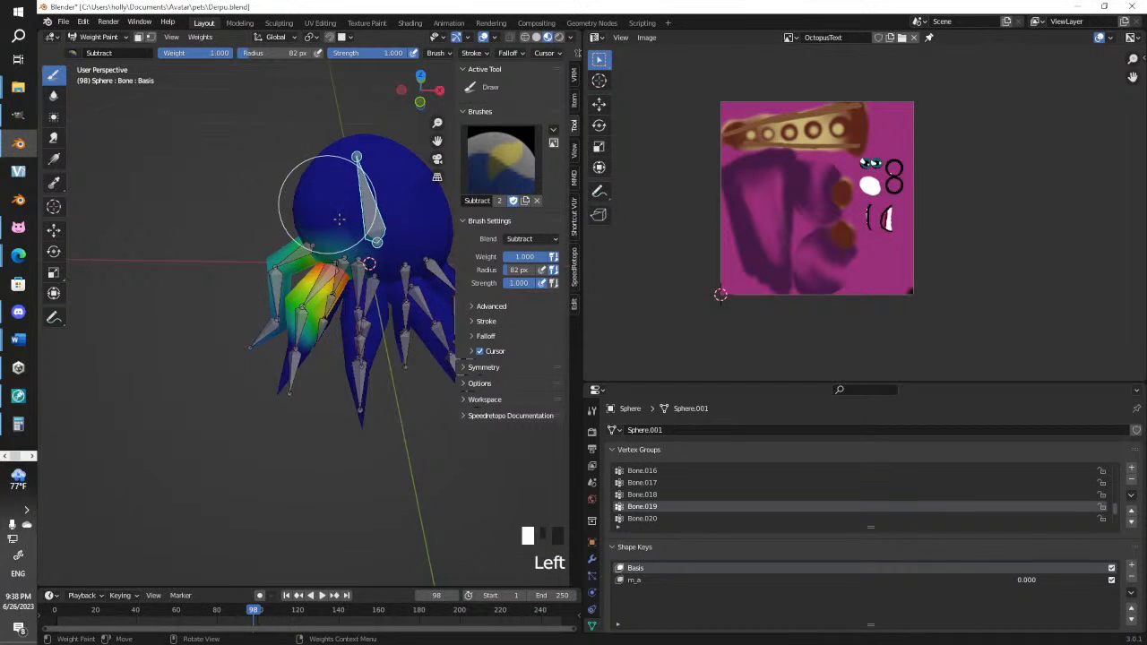
Examine the weight distribution of the vertex groups Bone.020 and Bone.021
{"action": "scroll", "coordinate": [642, 499], "scroll_direction": "down", "scroll_amount": 2}
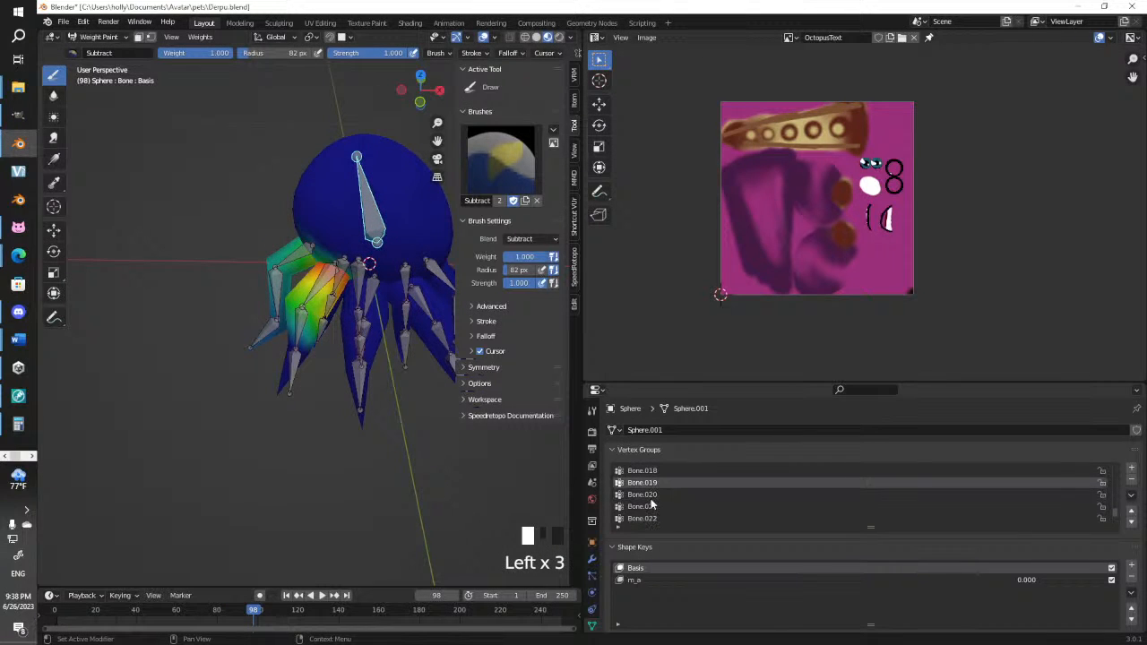
{"action": "left_click", "coordinate": [641, 494]}
{"action": "middle_click_drag", "start_coordinate": [355, 329], "coordinate": [282, 393], "text": "shift"}
{"action": "middle_click_drag", "start_coordinate": [282, 393], "coordinate": [231, 369]}
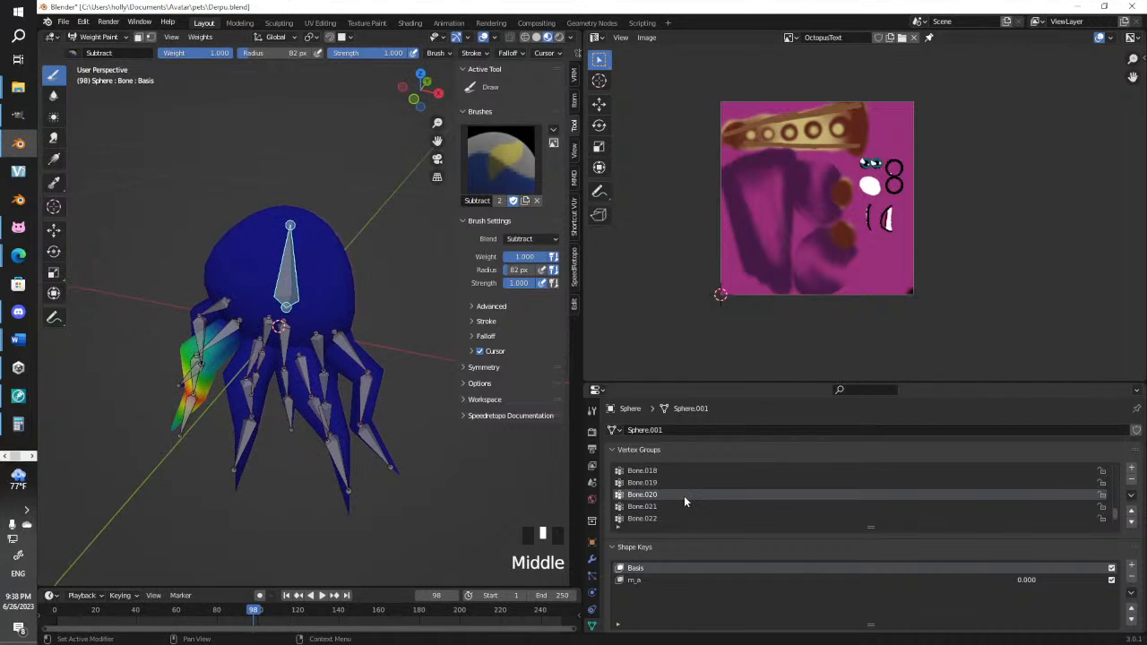
{"action": "scroll", "coordinate": [683, 496], "scroll_direction": "down", "scroll_amount": 1}
{"action": "left_click", "coordinate": [657, 496]}
Erase the Bone.022 weights from the octopus's head with the Subtract brush
{"action": "left_click", "coordinate": [659, 508]}
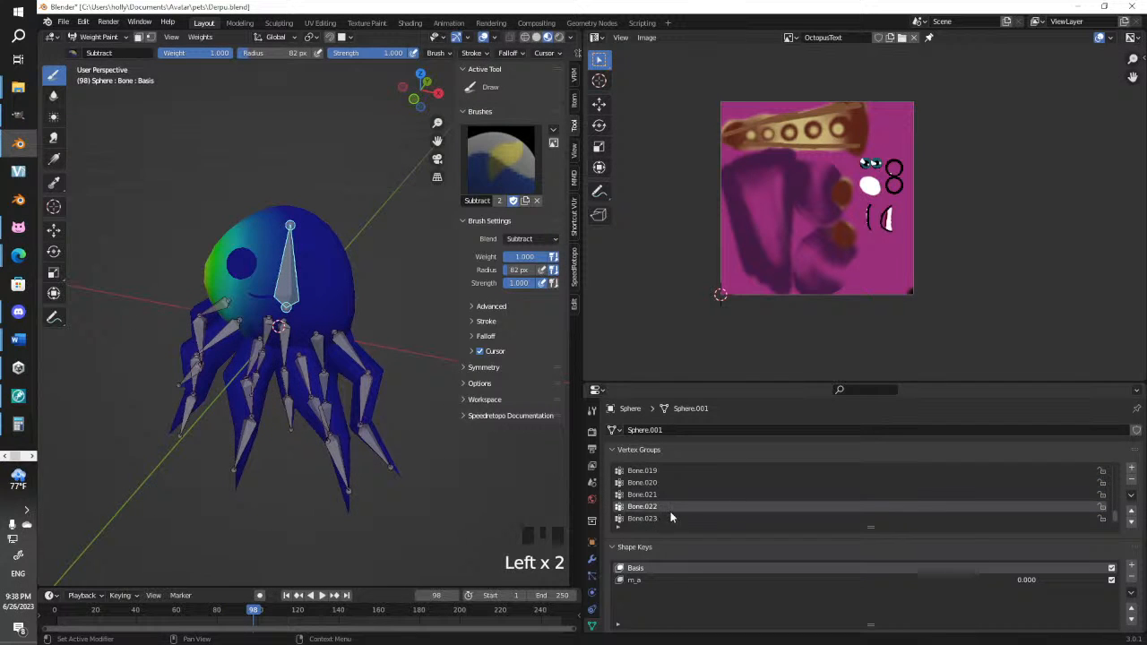
{"action": "middle_click_drag", "start_coordinate": [277, 236], "coordinate": [287, 269]}
{"action": "left_click", "coordinate": [268, 240]}
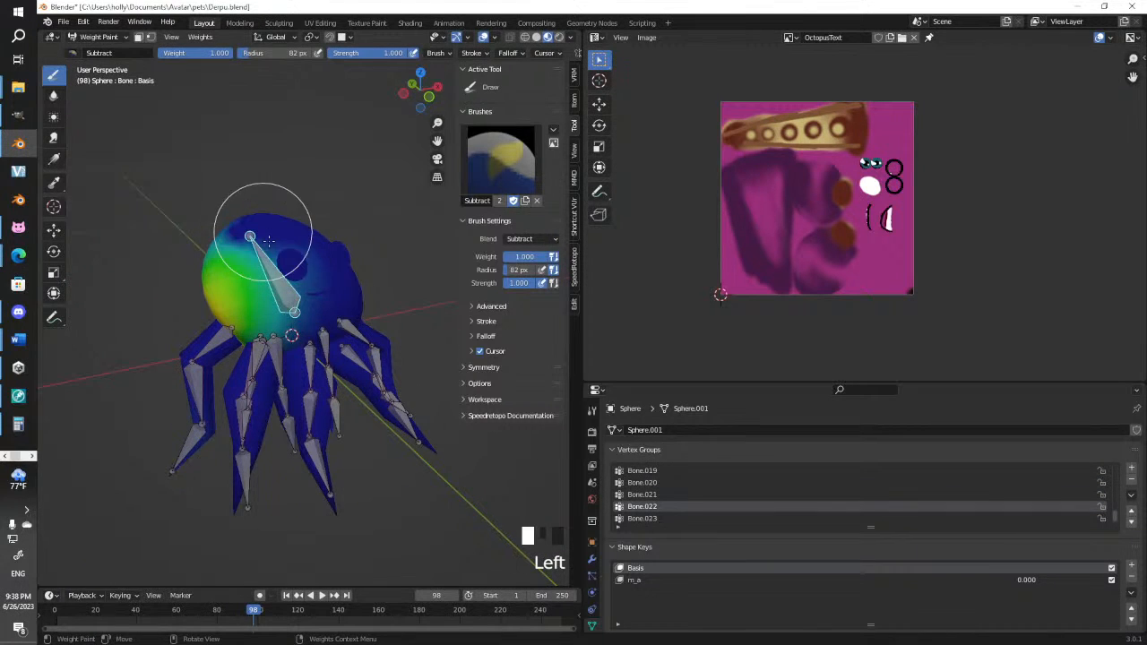
{"action": "left_click_drag", "start_coordinate": [268, 240], "coordinate": [303, 302]}
Examine the weight distribution of the vertex groups Bone.023 and Bone.024 around the model
{"action": "left_click", "coordinate": [645, 517]}
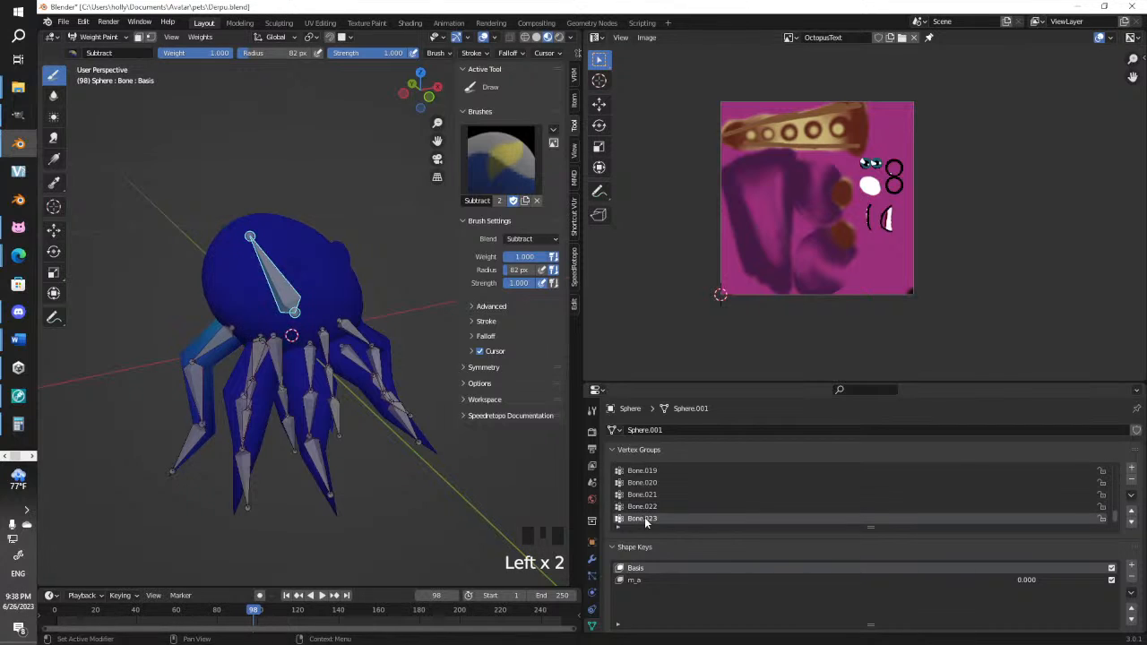
{"action": "middle_click_drag", "start_coordinate": [385, 410], "coordinate": [322, 381]}
{"action": "scroll", "coordinate": [673, 520], "scroll_direction": "down", "scroll_amount": 1}
{"action": "left_click", "coordinate": [654, 518]}
{"action": "middle_click_drag", "start_coordinate": [318, 320], "coordinate": [279, 324]}
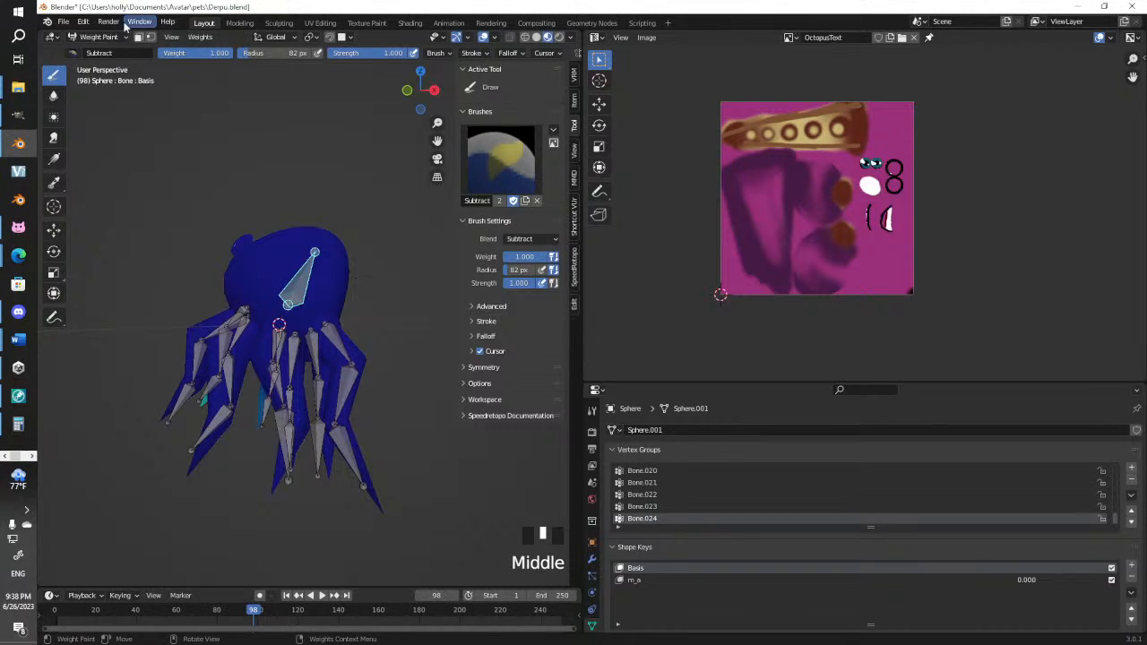
Return to Object Mode and box-select the whole octopus together with its armature
{"action": "left_click", "coordinate": [99, 37]}
{"action": "left_click", "coordinate": [106, 52]}
{"action": "scroll", "coordinate": [275, 295], "scroll_direction": "down", "scroll_amount": 2}
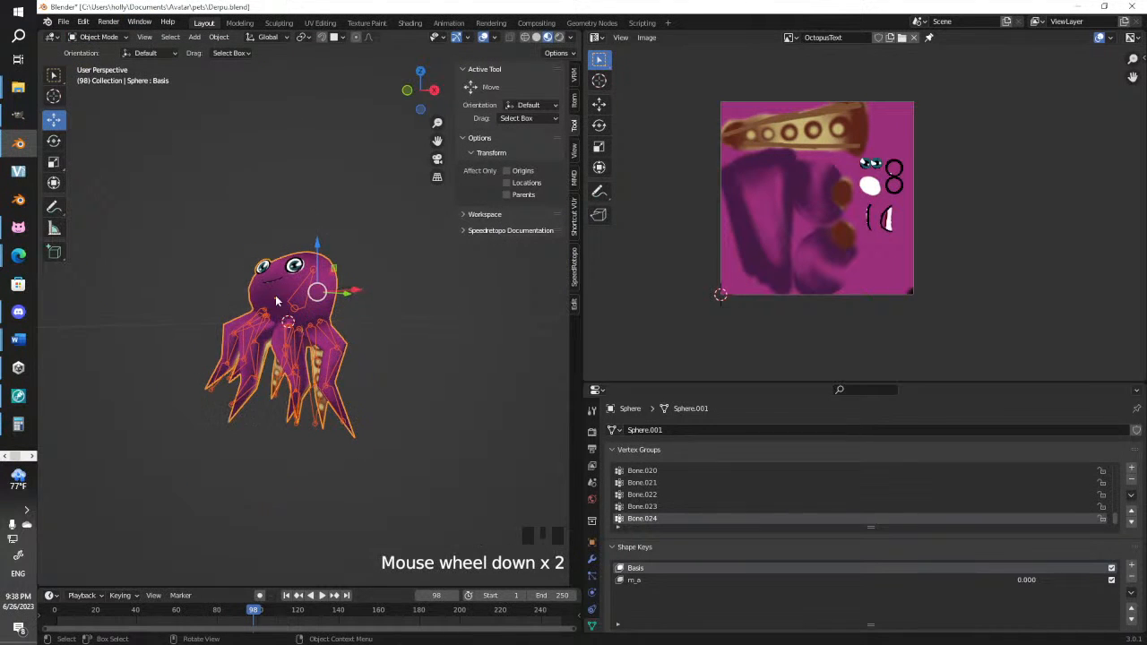
{"action": "middle_click_drag", "start_coordinate": [275, 294], "coordinate": [305, 340]}
{"action": "left_click", "coordinate": [161, 224]}
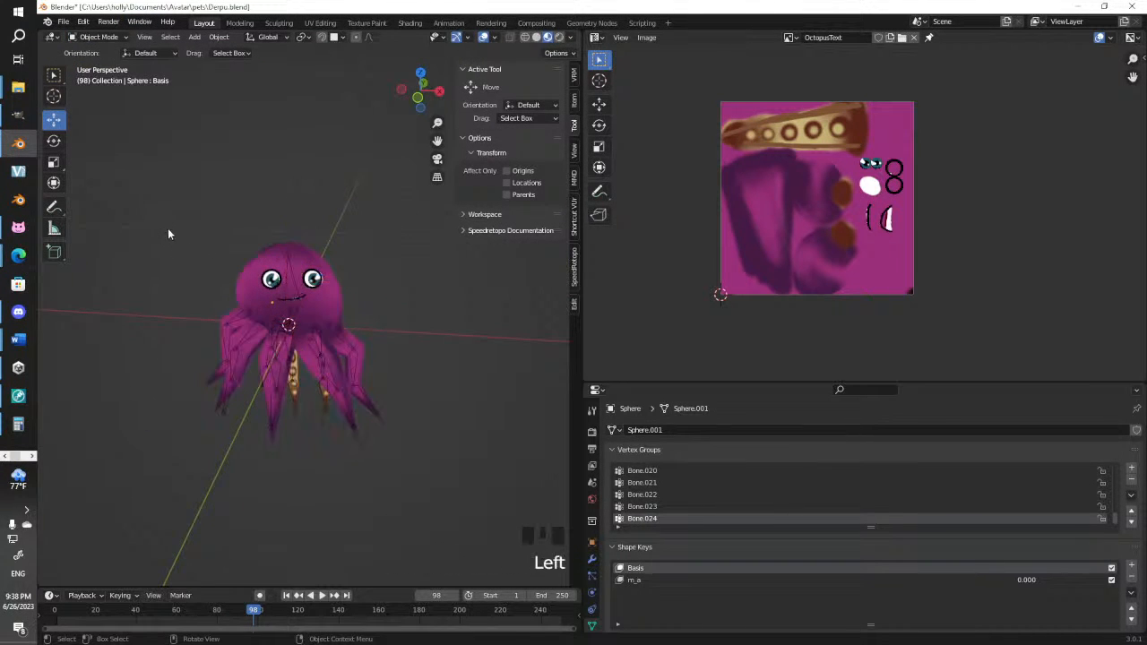
{"action": "key", "text": "b"}
{"action": "left_click_drag", "start_coordinate": [153, 208], "coordinate": [431, 472]}
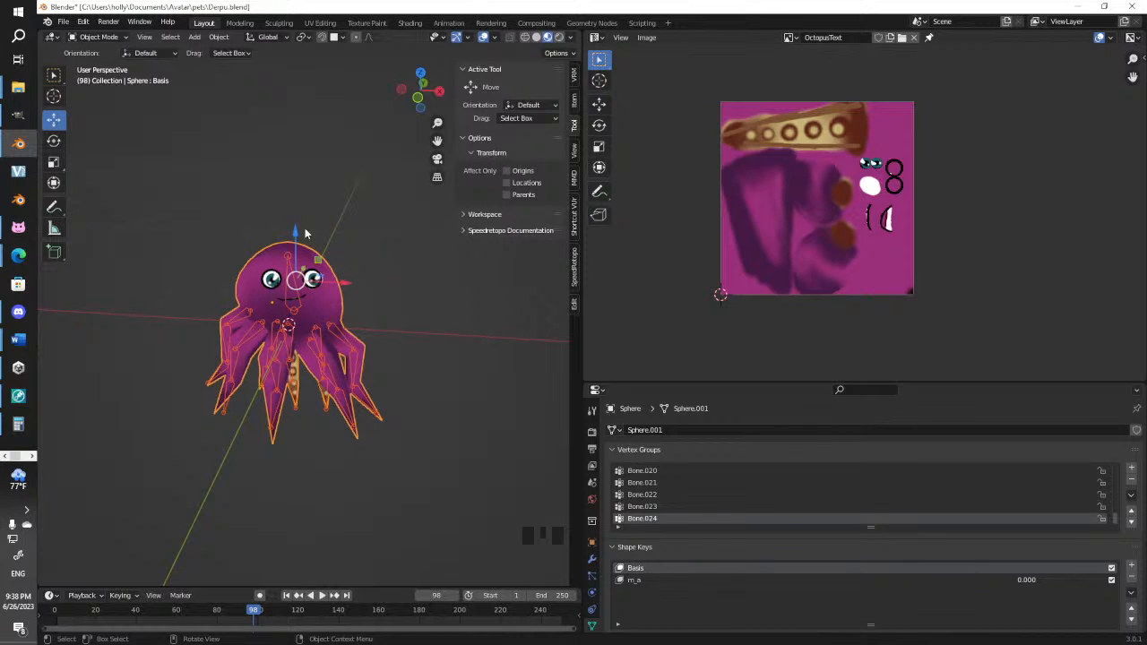
Export the selected octopus and armature in FBX format as derpy14.fbx to the pets folder
{"action": "left_click", "coordinate": [63, 22]}
{"action": "mouse_move", "coordinate": [114, 196]}
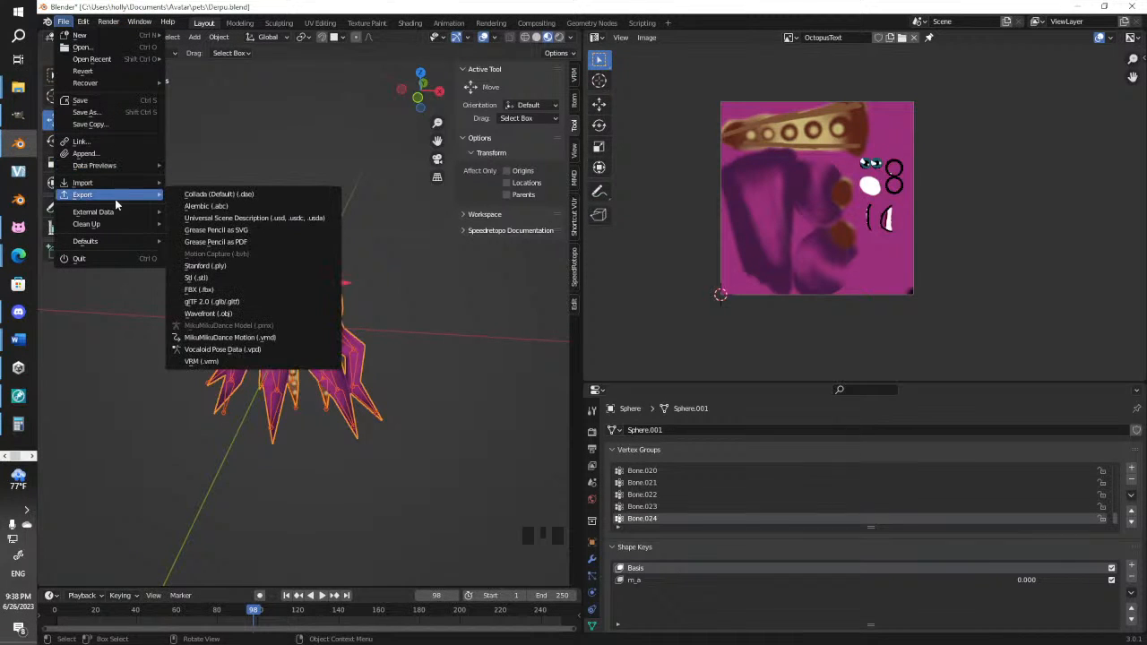
{"action": "left_click", "coordinate": [241, 290]}
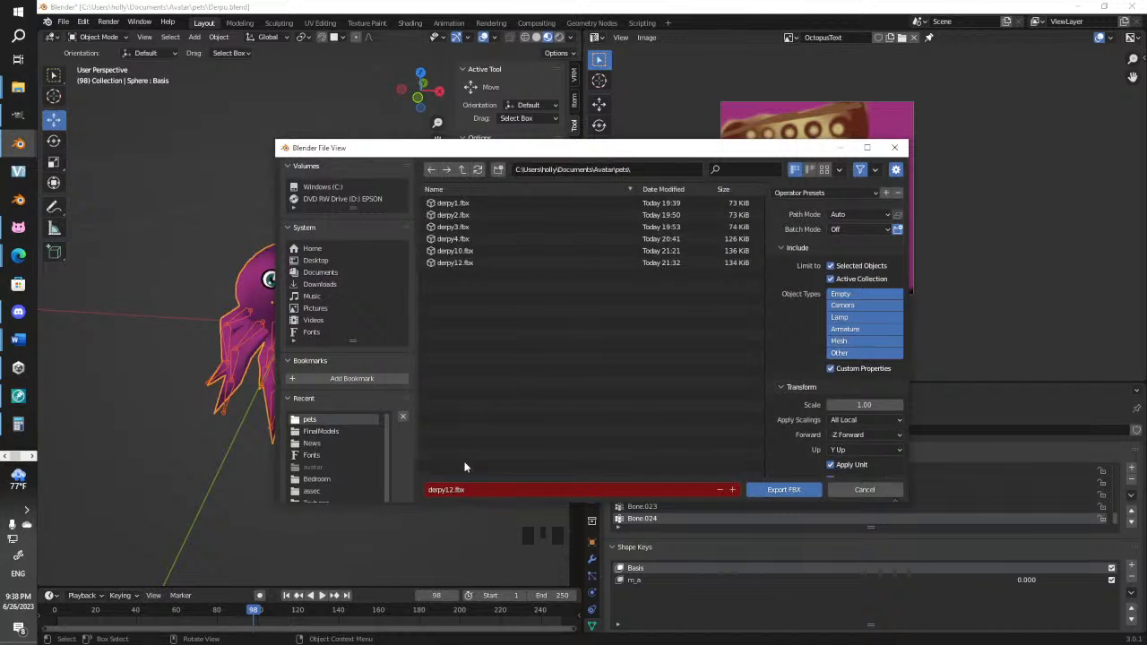
{"action": "left_click", "coordinate": [512, 437]}
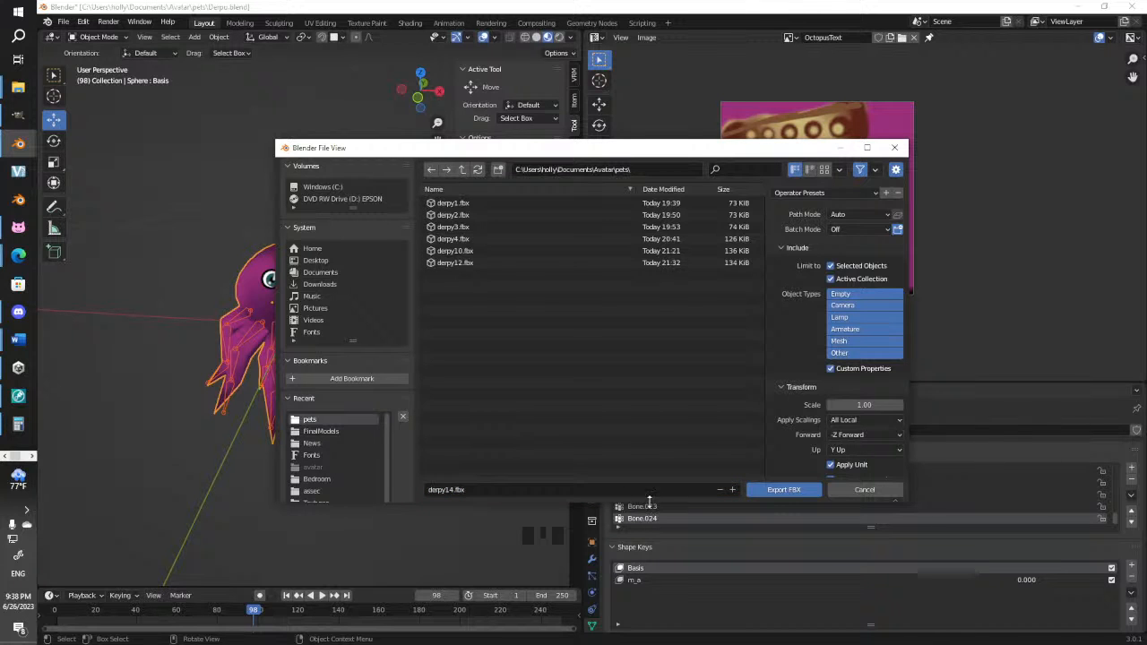
{"action": "left_click", "coordinate": [769, 492]}
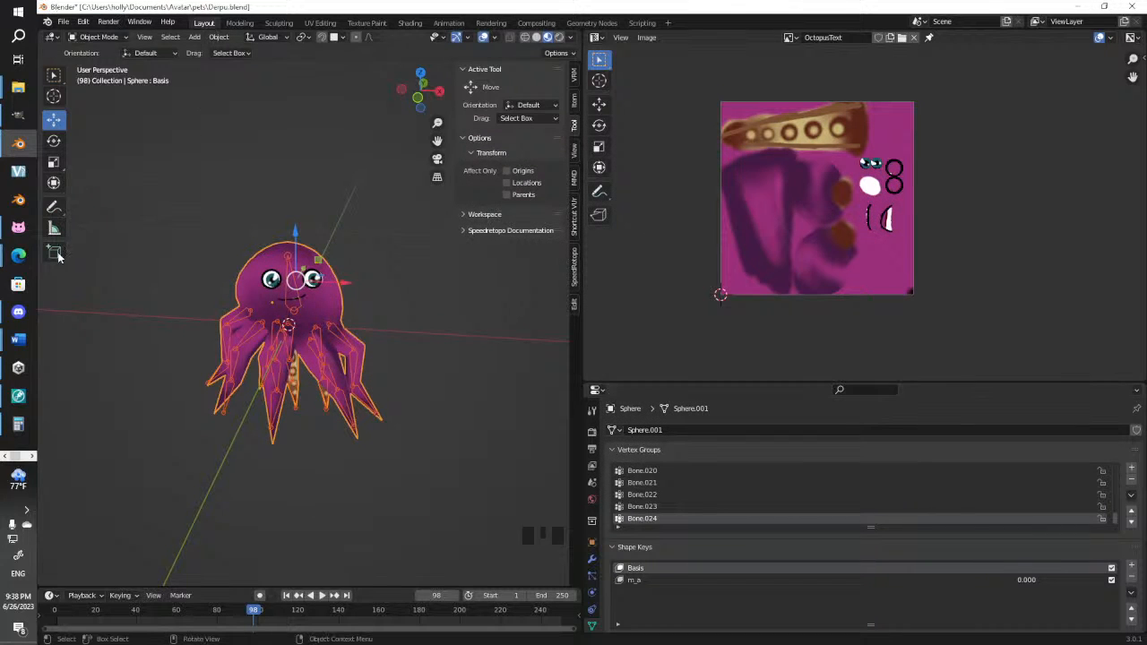
Switch to Unity and import derpy14.fbx from the pets folder into Assets > Pets > Derpy
{"action": "left_click", "coordinate": [32, 457]}
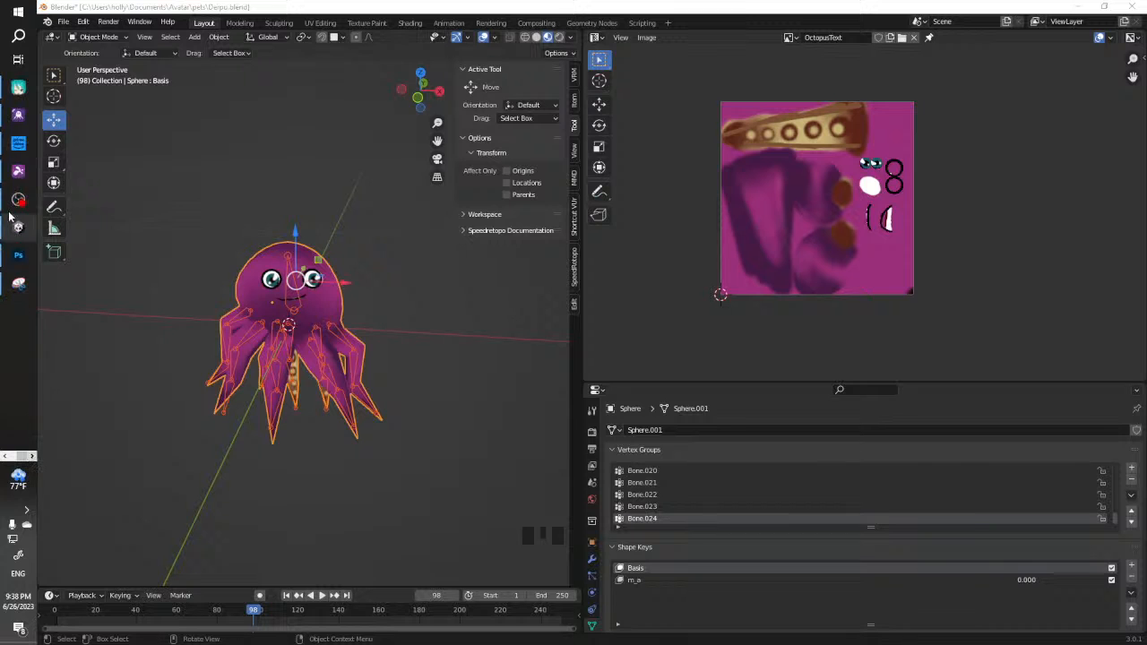
{"action": "left_click", "coordinate": [17, 235]}
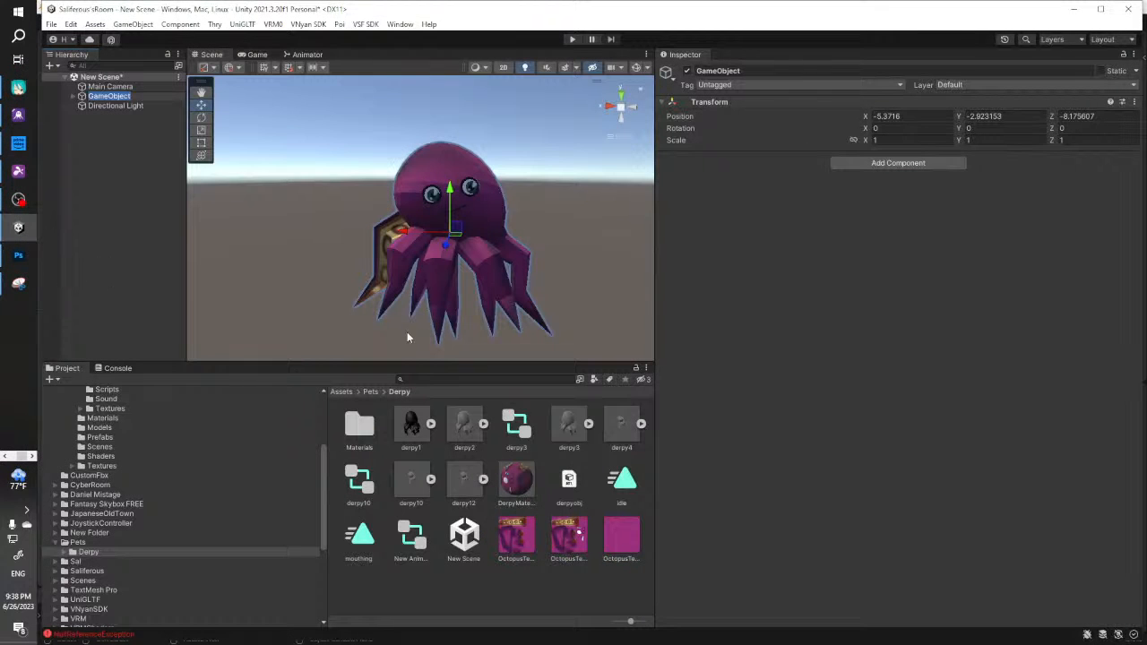
{"action": "left_click", "coordinate": [5, 456]}
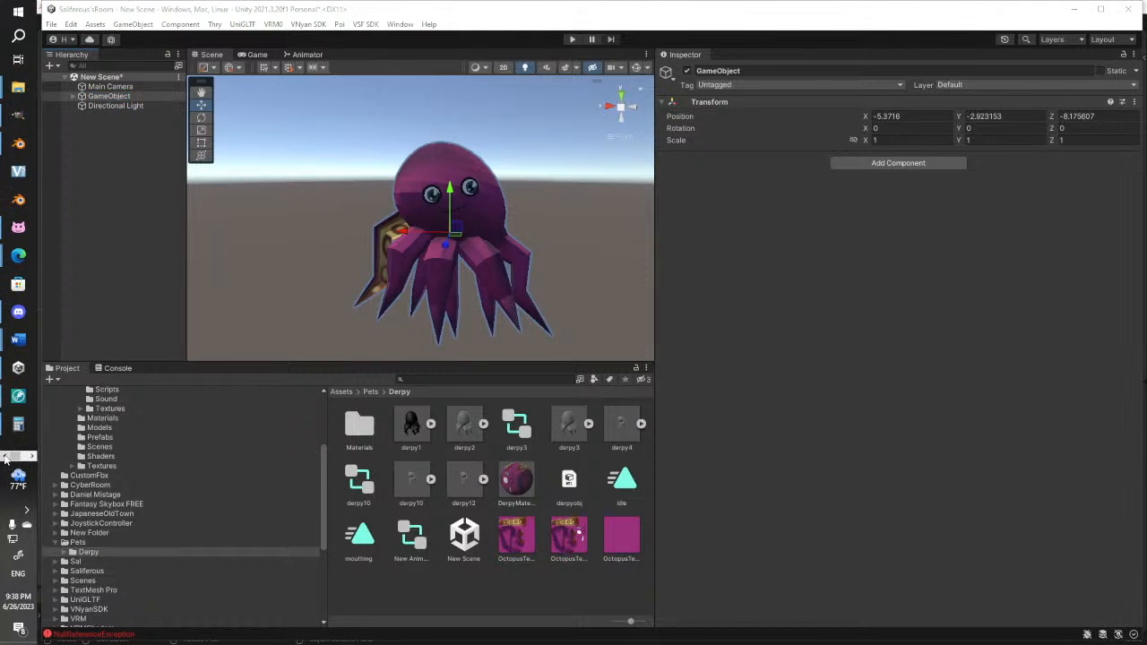
{"action": "mouse_move", "coordinate": [18, 87]}
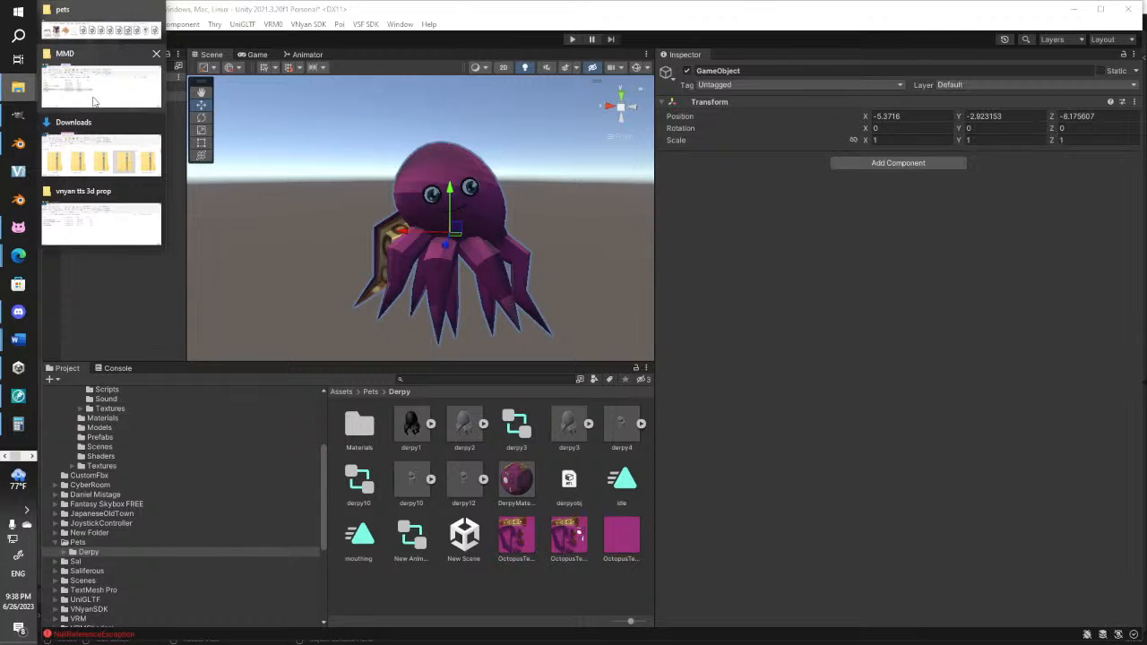
{"action": "left_click", "coordinate": [101, 30]}
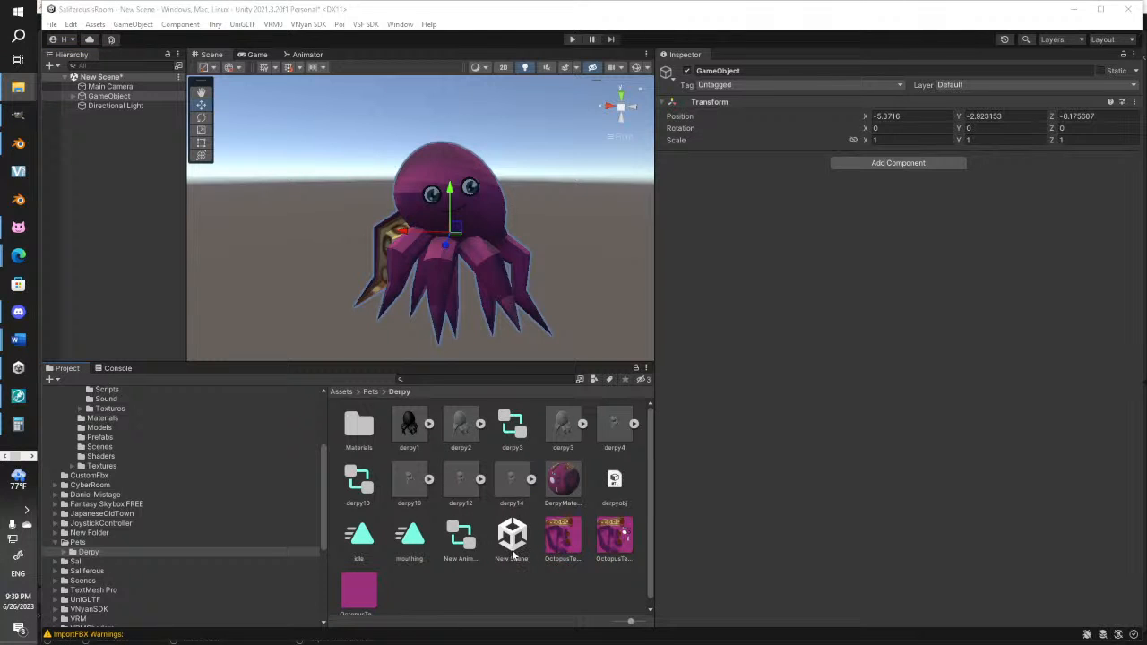
Replace the old GameObject octopus in the scene with the derpy14 model, applying the existing Derpy material to it
{"action": "left_click_drag", "start_coordinate": [507, 484], "coordinate": [287, 237]}
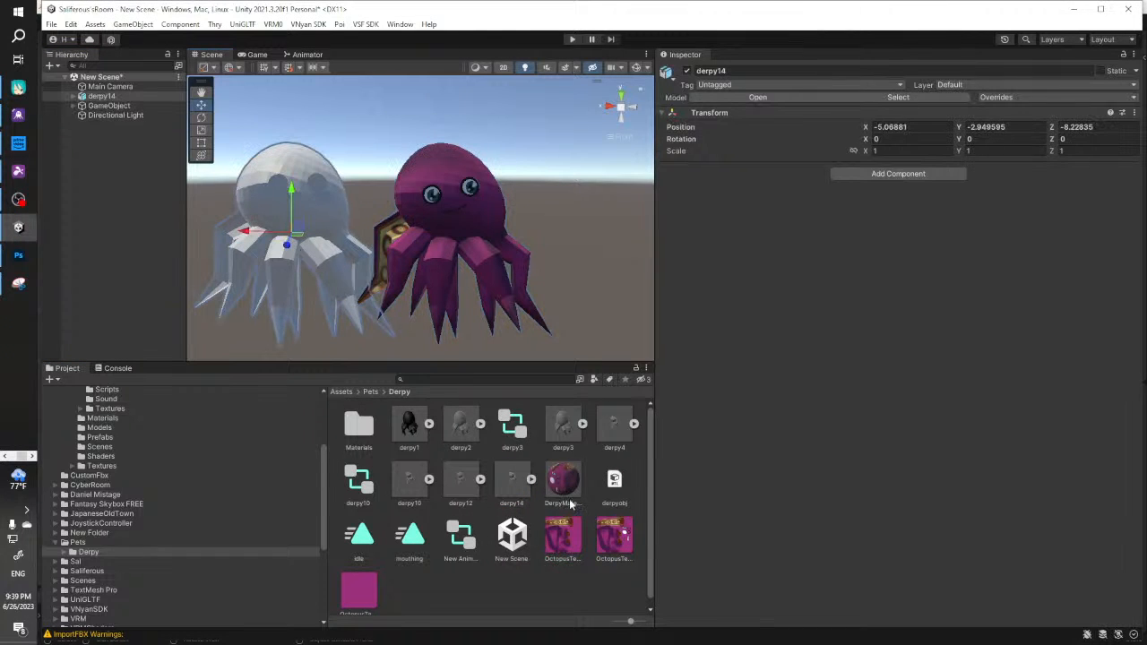
{"action": "left_click_drag", "start_coordinate": [537, 465], "coordinate": [301, 229]}
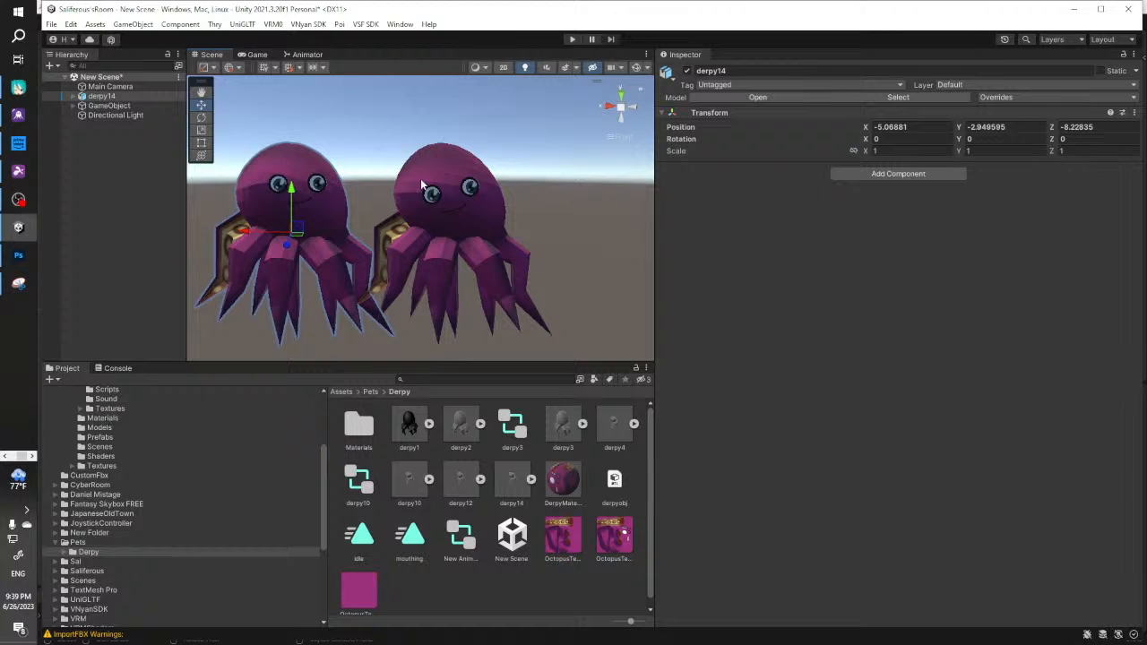
{"action": "right_click", "coordinate": [120, 106]}
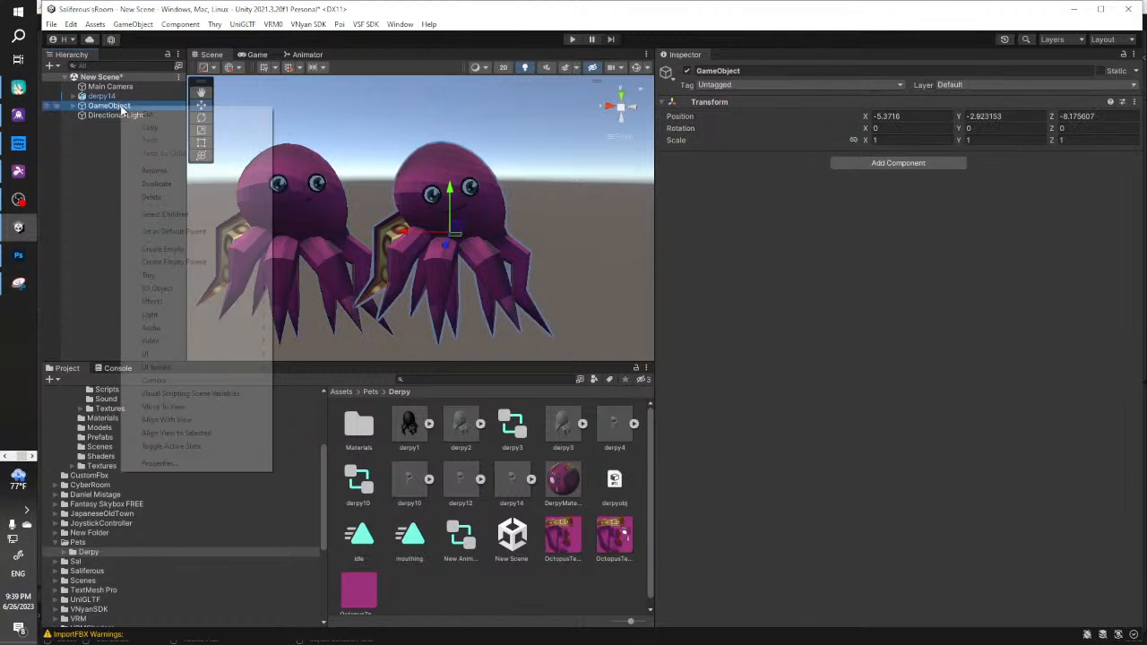
{"action": "left_click", "coordinate": [152, 196]}
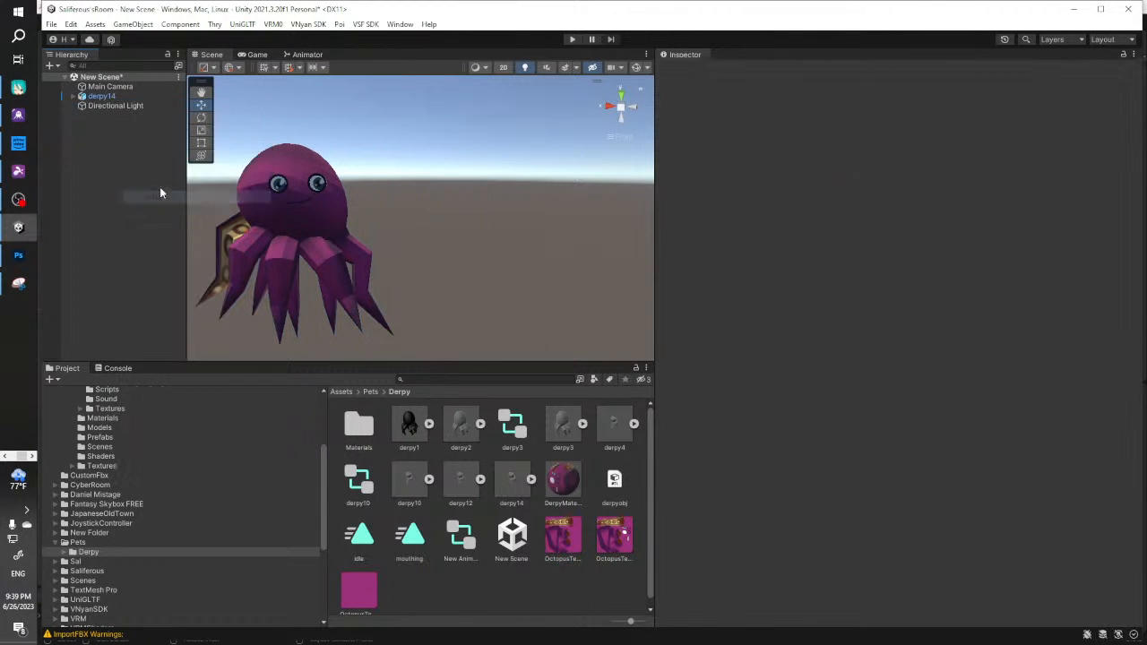
Create an empty parent object for derpy14 and check the transforms of parent and child
{"action": "left_click", "coordinate": [103, 96]}
{"action": "left_click", "coordinate": [134, 24]}
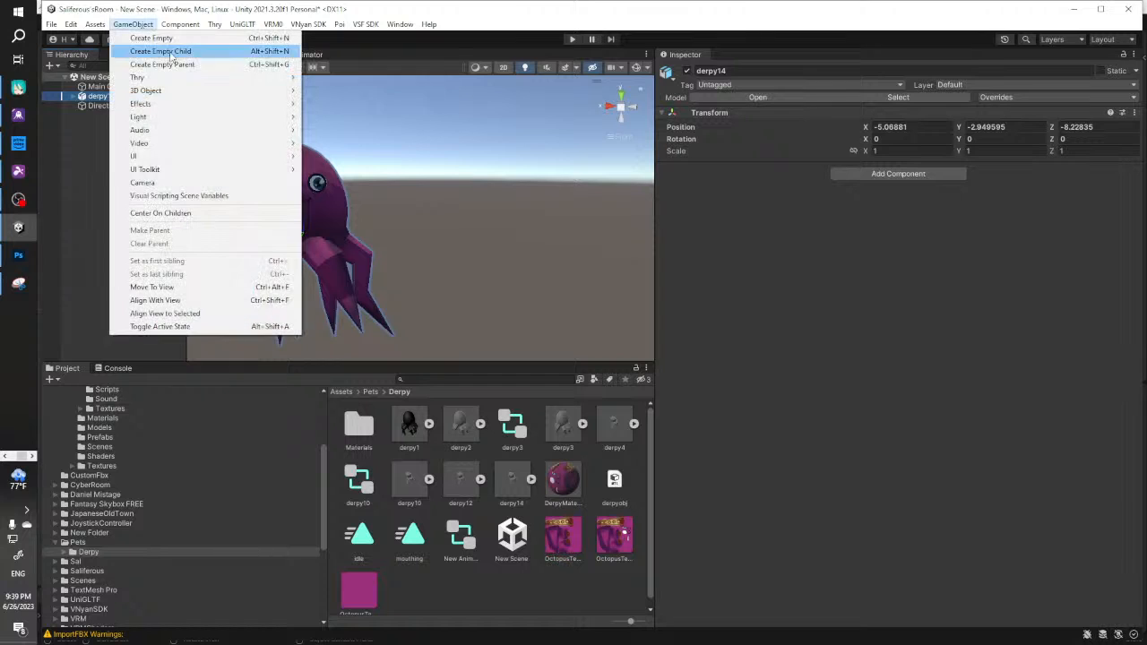
{"action": "left_click", "coordinate": [179, 61]}
{"action": "left_click", "coordinate": [99, 107]}
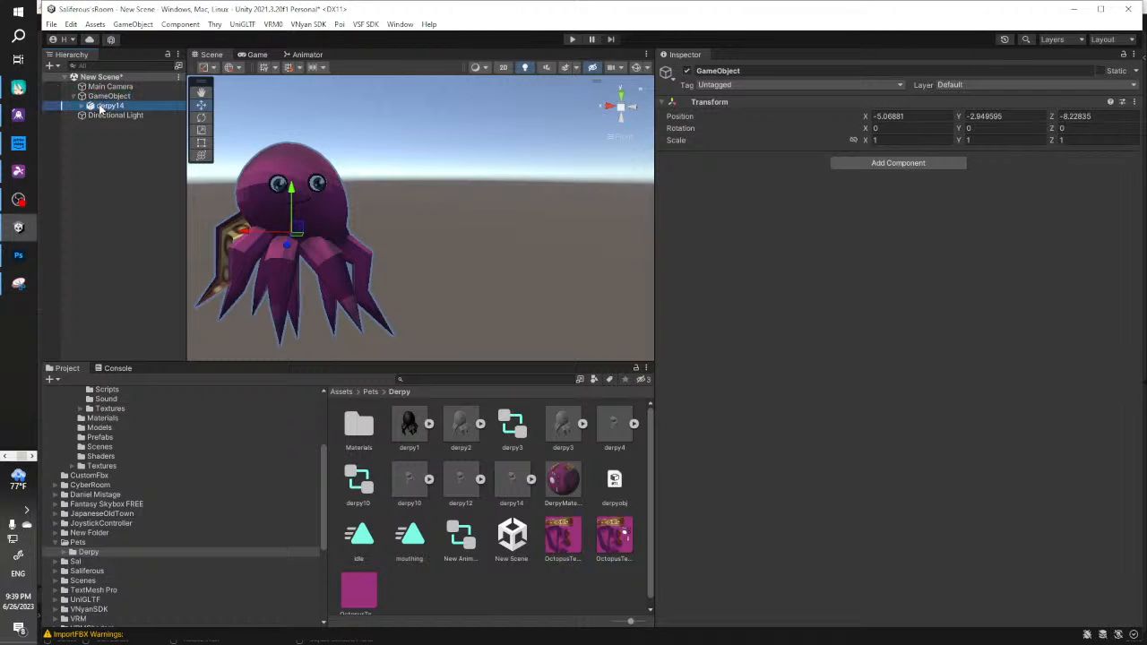
{"action": "left_click", "coordinate": [103, 98]}
{"action": "left_click", "coordinate": [105, 106]}
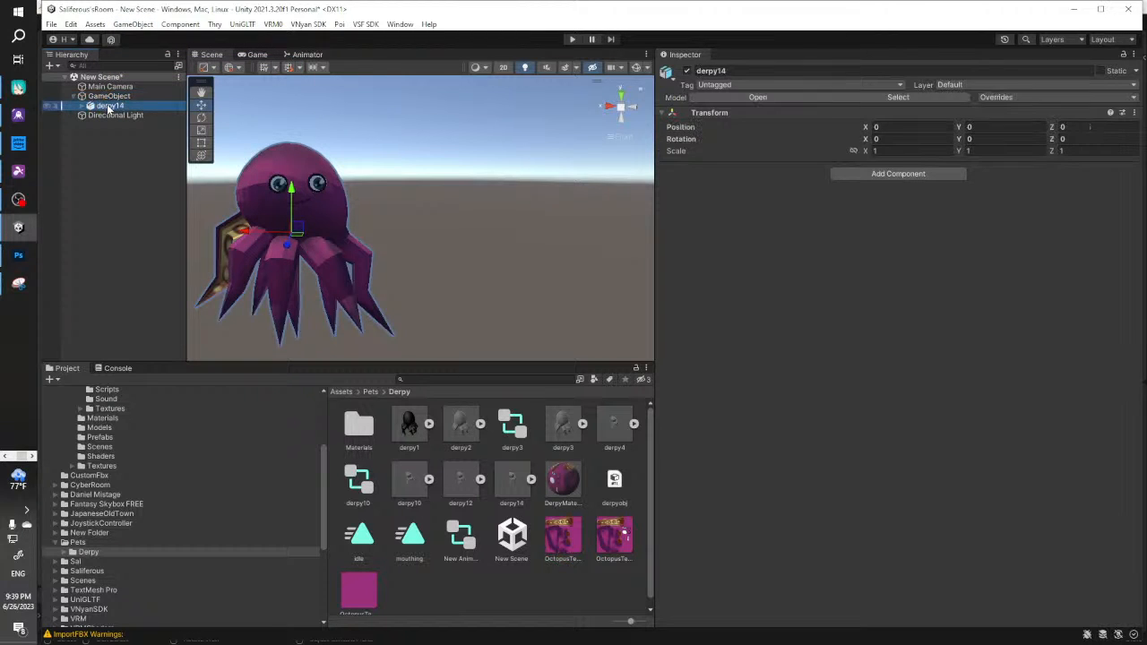
{"action": "left_click", "coordinate": [106, 97]}
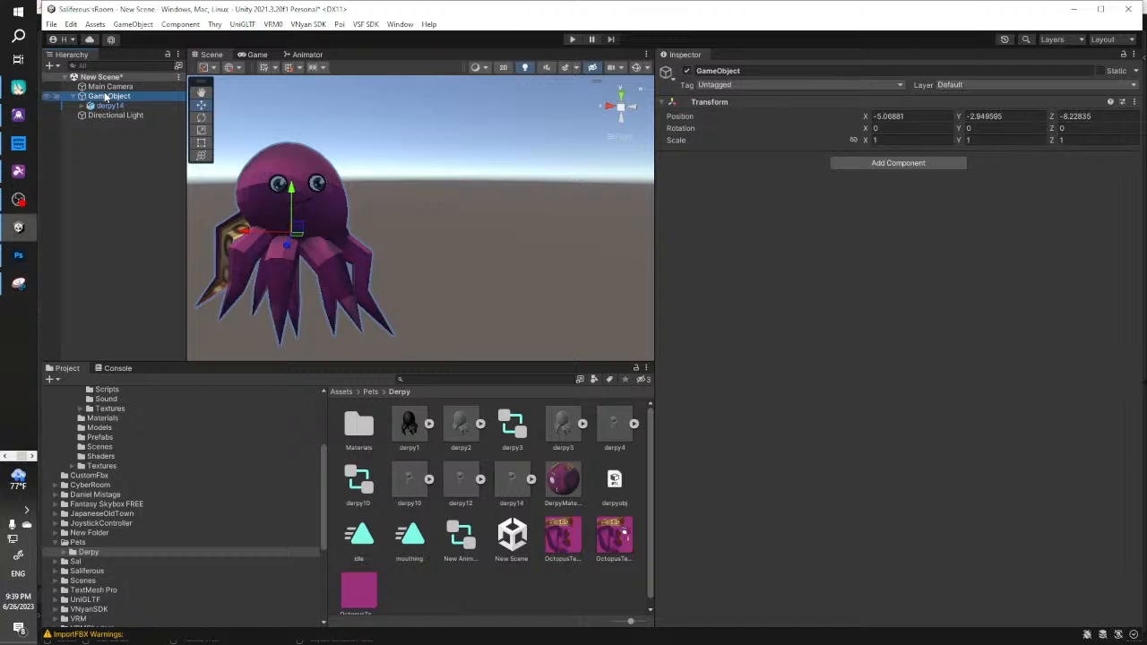
Add a VRM Spring Bone component to the derpy14 object
{"action": "left_click", "coordinate": [105, 105]}
{"action": "left_click", "coordinate": [909, 174]}
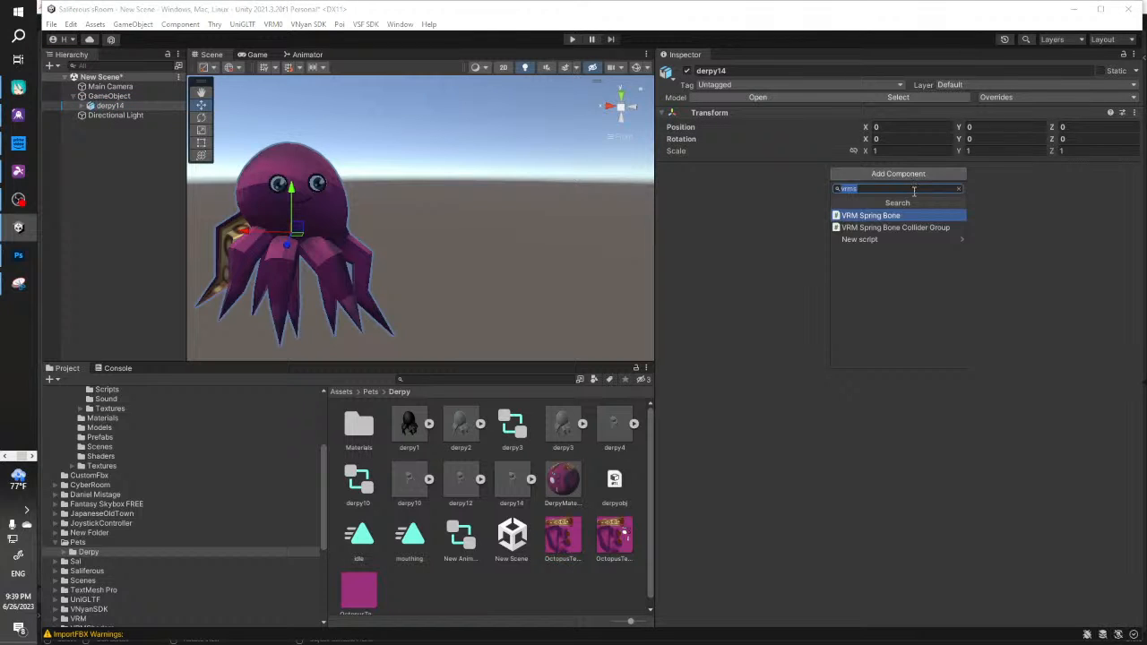
{"action": "left_click", "coordinate": [903, 216]}
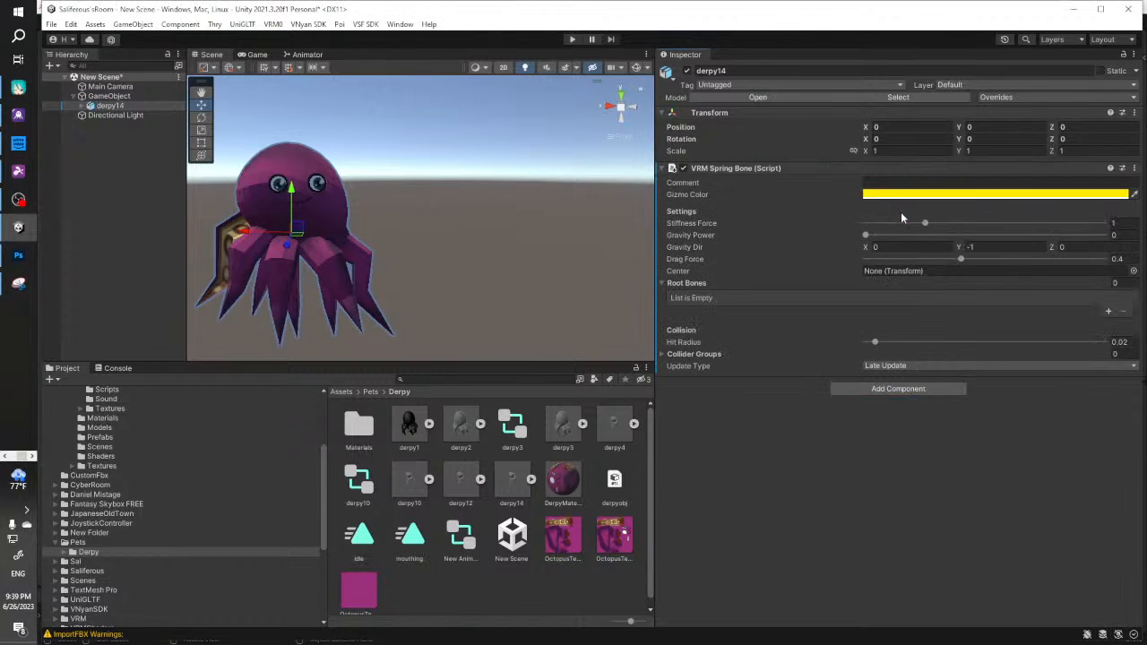
Add seven root bone entries to the spring bone and set Stiffness Force to 0, Gravity Power to 2 and Drag Force to 0
{"action": "left_click", "coordinate": [1108, 313]}
{"action": "left_click", "coordinate": [1109, 316]}
{"action": "left_click", "coordinate": [1109, 325]}
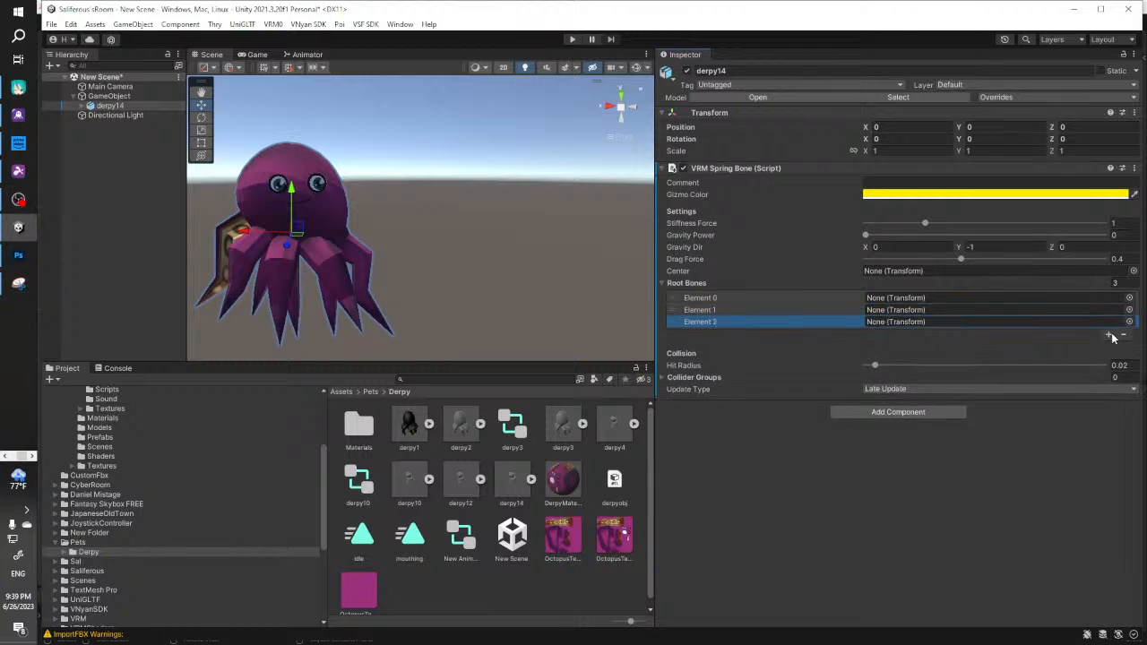
{"action": "left_click", "coordinate": [1111, 336]}
{"action": "left_click", "coordinate": [1110, 348]}
{"action": "left_click", "coordinate": [1110, 359]}
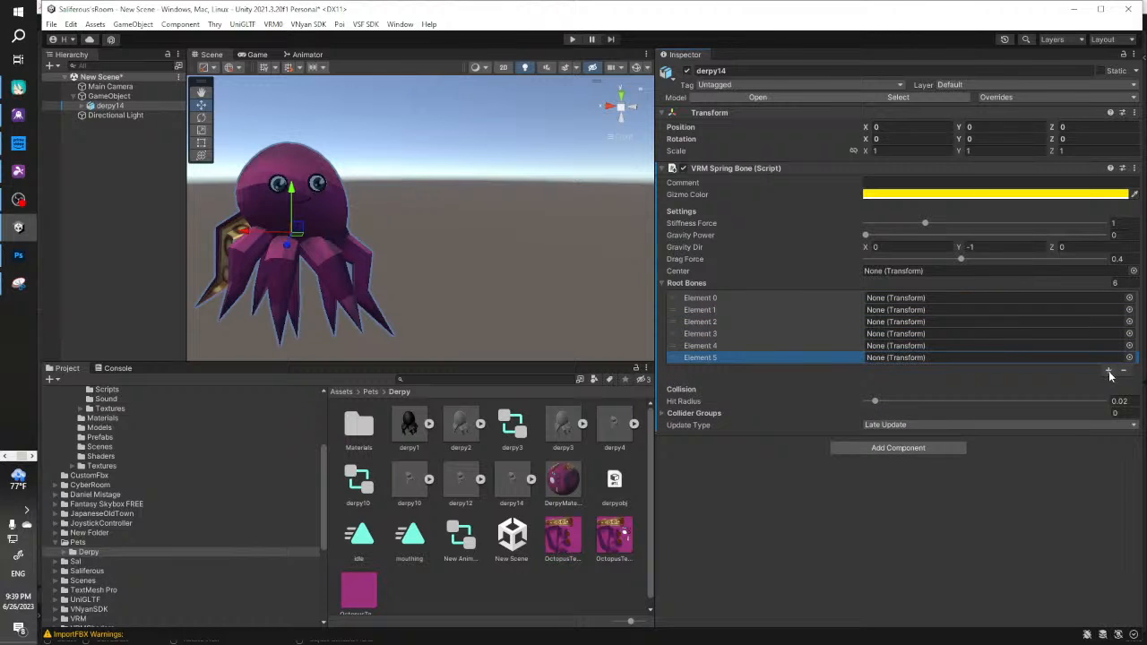
{"action": "left_click", "coordinate": [1110, 371]}
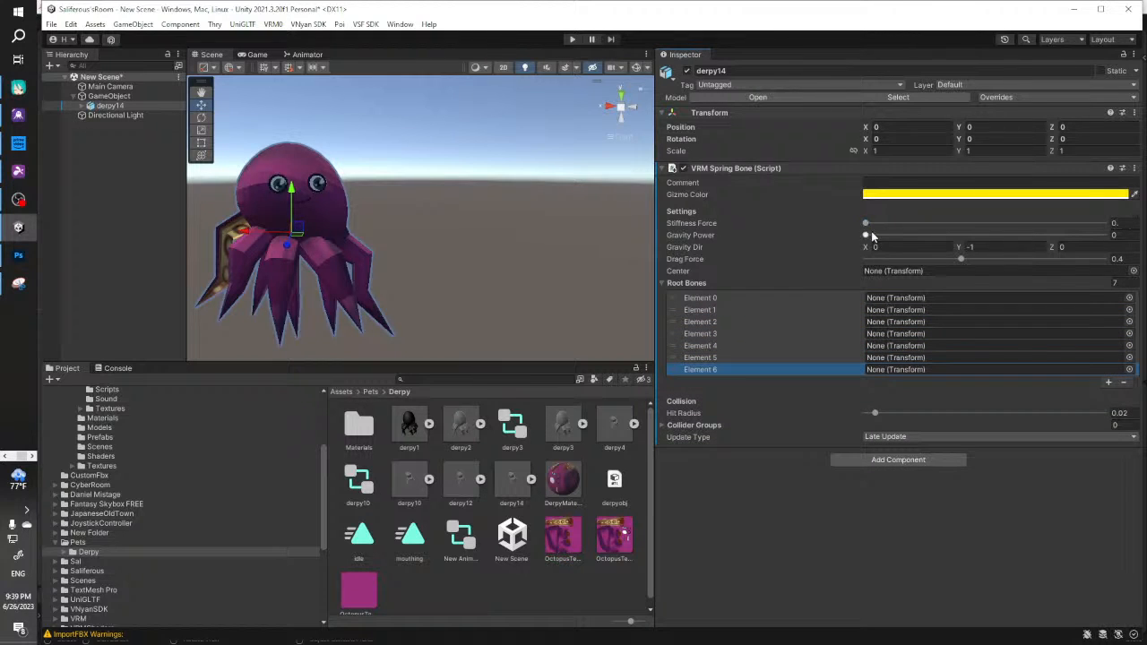
{"action": "left_click", "coordinate": [1095, 259]}
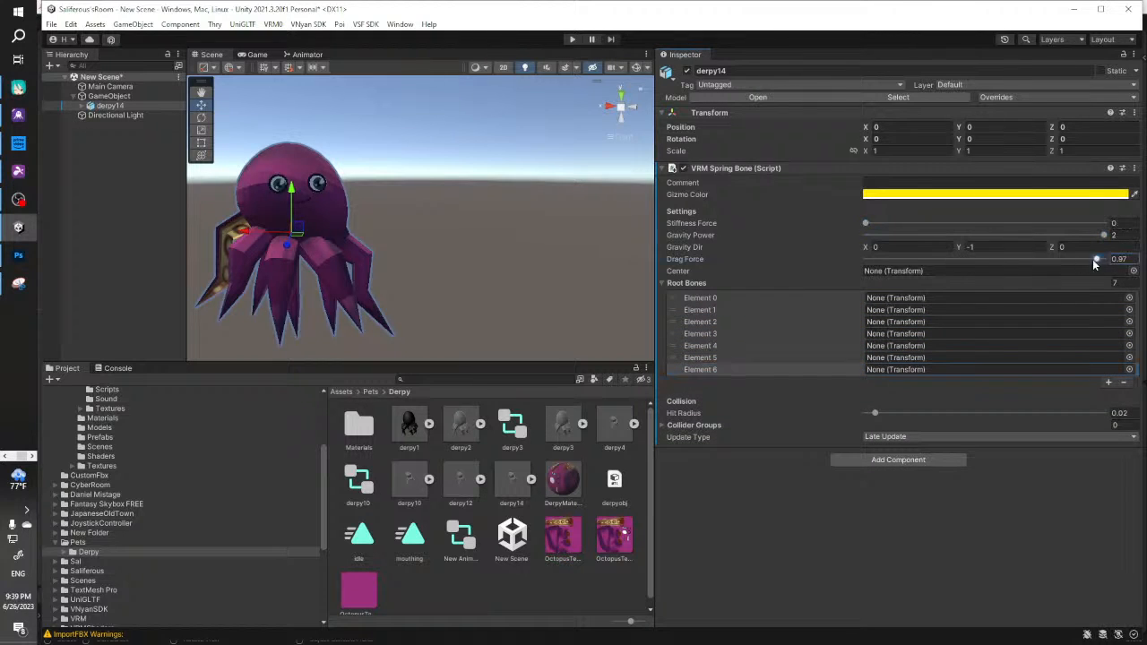
Assign Bone.001, Bone.004, Bone.007, Bone.010, Bone.013, Bone.016 and Bone.019 from the derpy14 armature to root bone Elements 0 to 6
{"action": "left_click", "coordinate": [106, 106]}
{"action": "left_click", "coordinate": [82, 106]}
{"action": "left_click", "coordinate": [93, 117]}
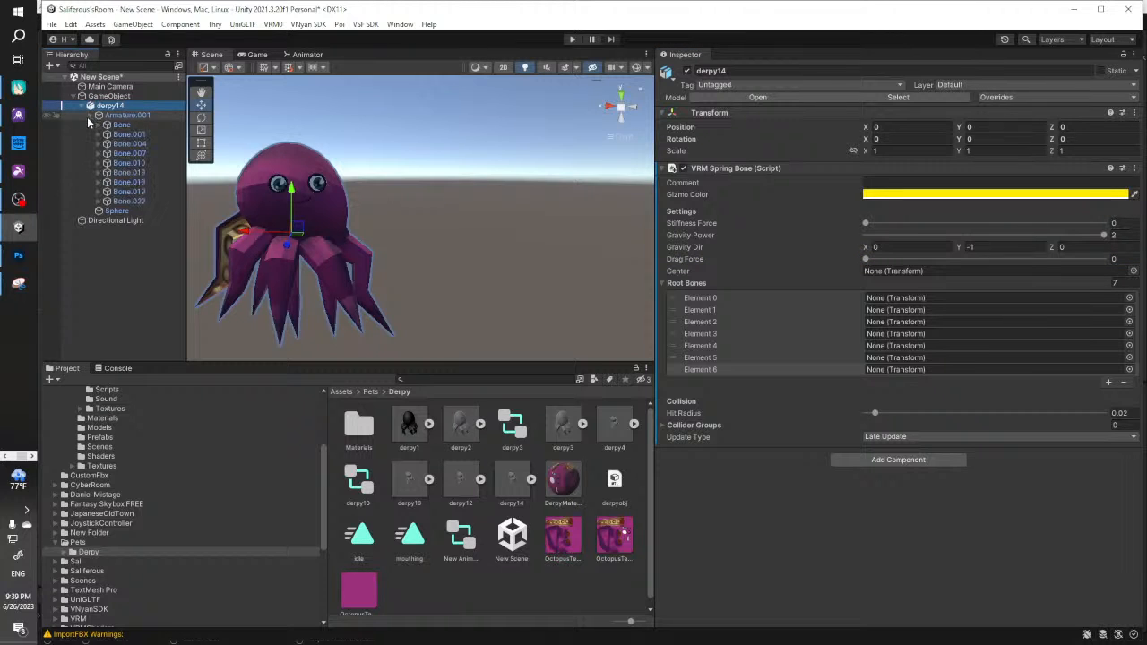
{"action": "left_click_drag", "start_coordinate": [848, 343], "coordinate": [895, 300]}
{"action": "left_click_drag", "start_coordinate": [126, 146], "coordinate": [873, 310]}
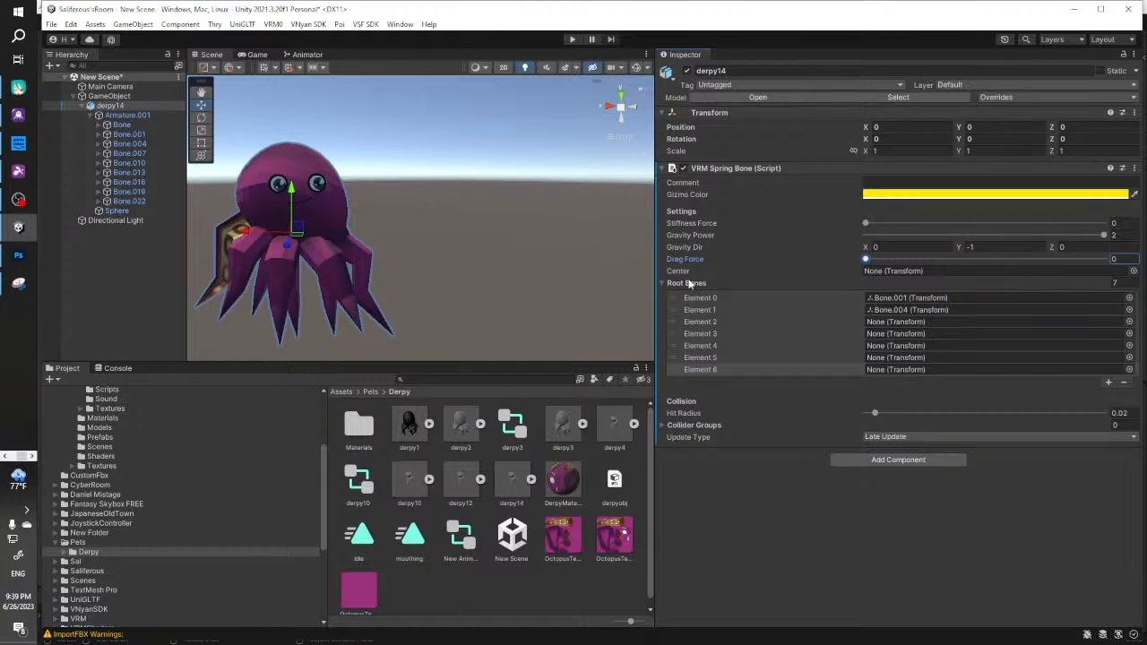
{"action": "left_click_drag", "start_coordinate": [142, 152], "coordinate": [894, 324]}
{"action": "left_click_drag", "start_coordinate": [126, 165], "coordinate": [893, 334]}
{"action": "left_click_drag", "start_coordinate": [140, 173], "coordinate": [896, 346]}
{"action": "left_click_drag", "start_coordinate": [130, 182], "coordinate": [911, 358]}
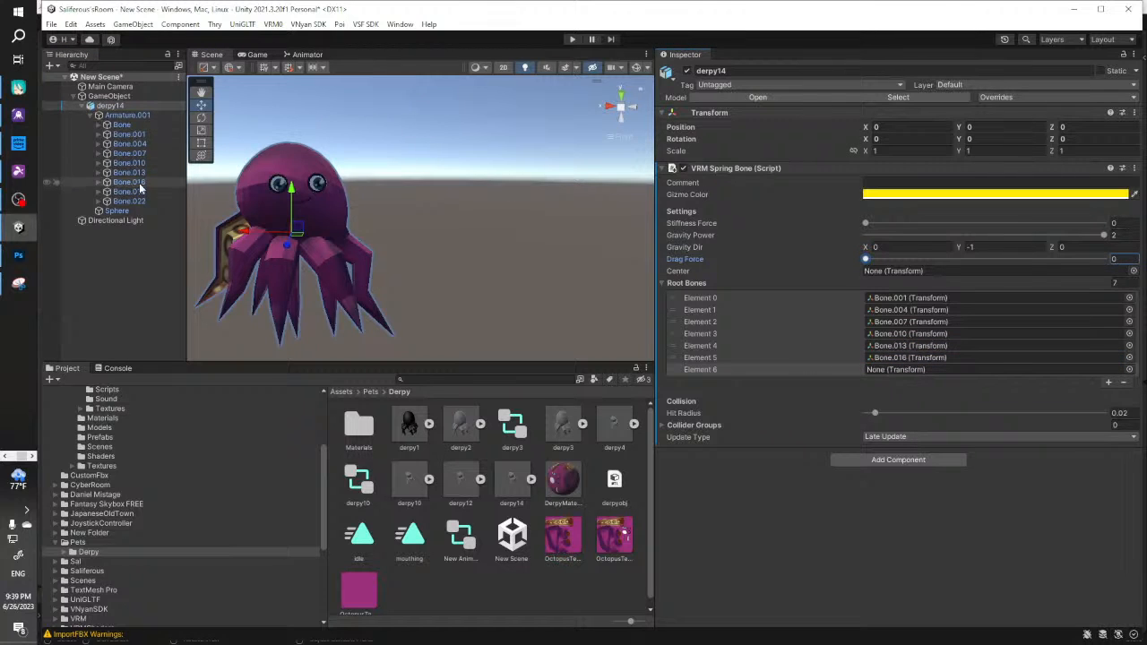
{"action": "left_click_drag", "start_coordinate": [139, 192], "coordinate": [892, 369]}
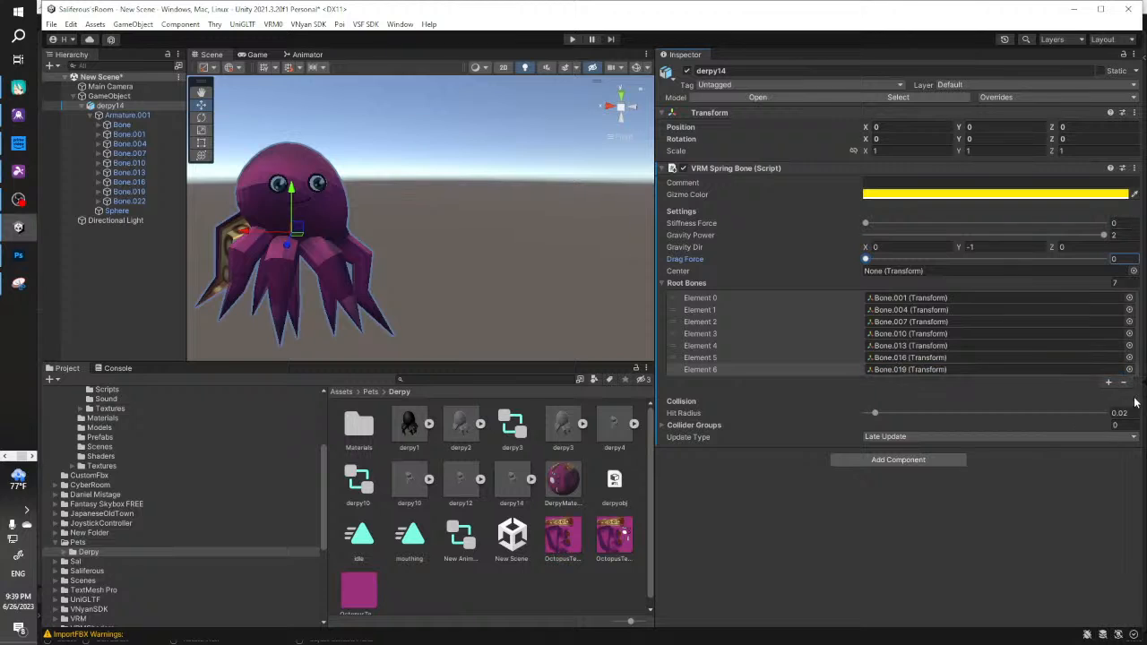
Add an eighth root bone entry, assign Bone.022 to it, and collapse the derpy14 hierarchy
{"action": "left_click", "coordinate": [1110, 384]}
{"action": "left_click_drag", "start_coordinate": [129, 201], "coordinate": [844, 373]}
{"action": "left_click_drag", "start_coordinate": [565, 336], "coordinate": [903, 381]}
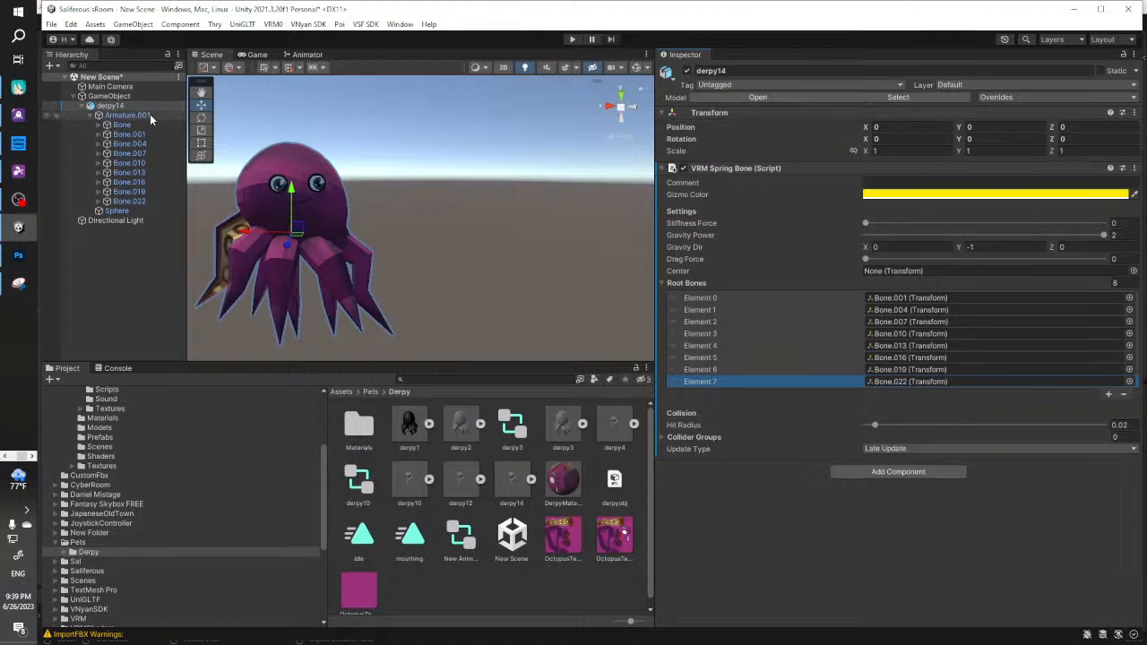
{"action": "left_click", "coordinate": [84, 107]}
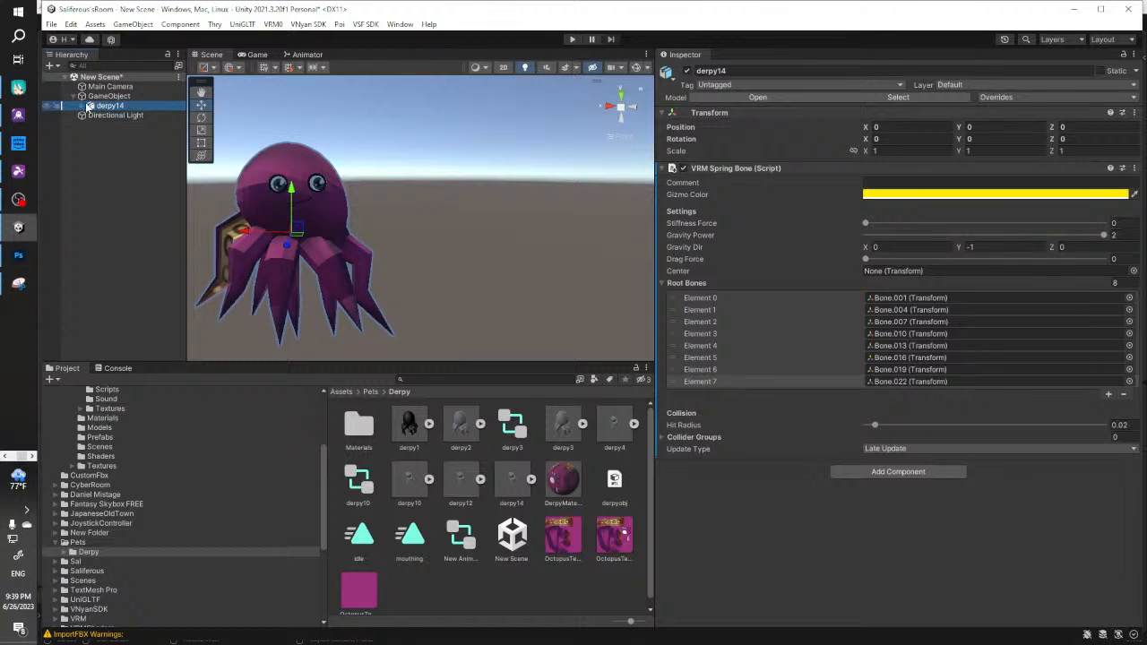
Export the parent GameObject as a VNyan prop named derpy15.vnprop in the Props folder
{"action": "left_click", "coordinate": [102, 97]}
{"action": "left_click", "coordinate": [107, 106]}
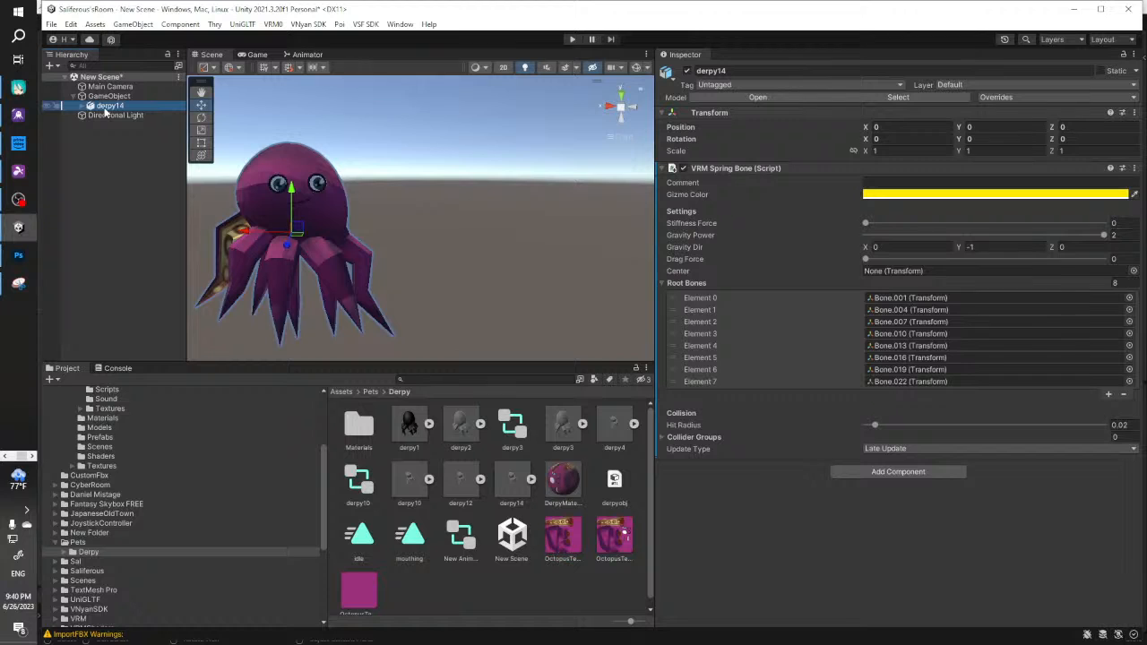
{"action": "left_click", "coordinate": [104, 96]}
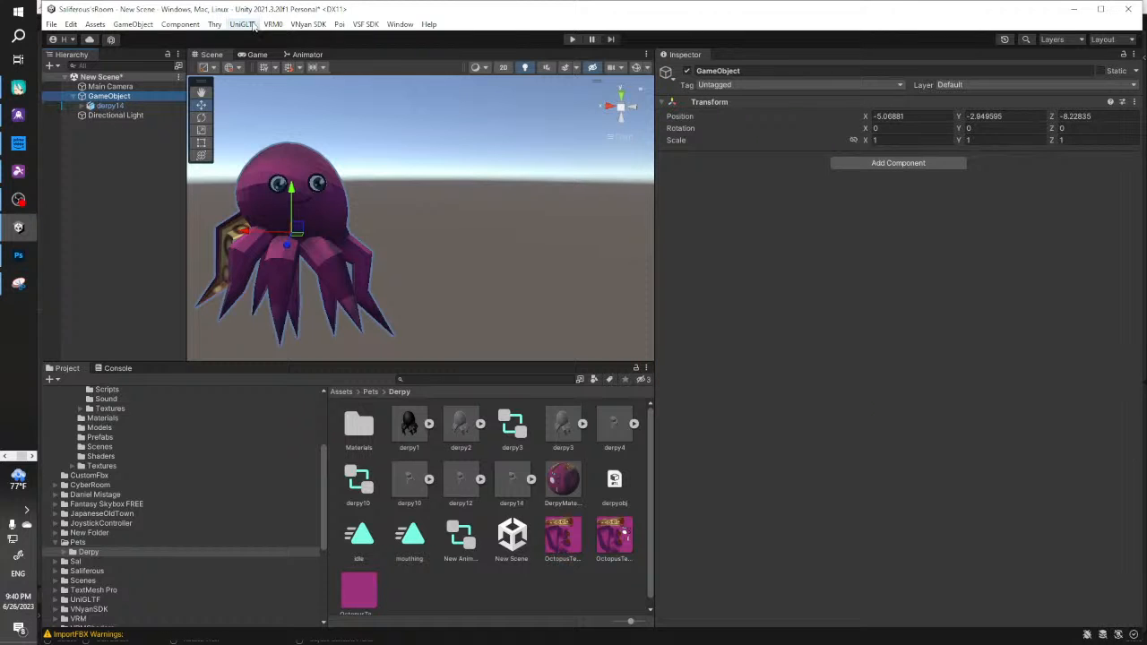
{"action": "left_click", "coordinate": [253, 25]}
{"action": "mouse_move", "coordinate": [275, 25]}
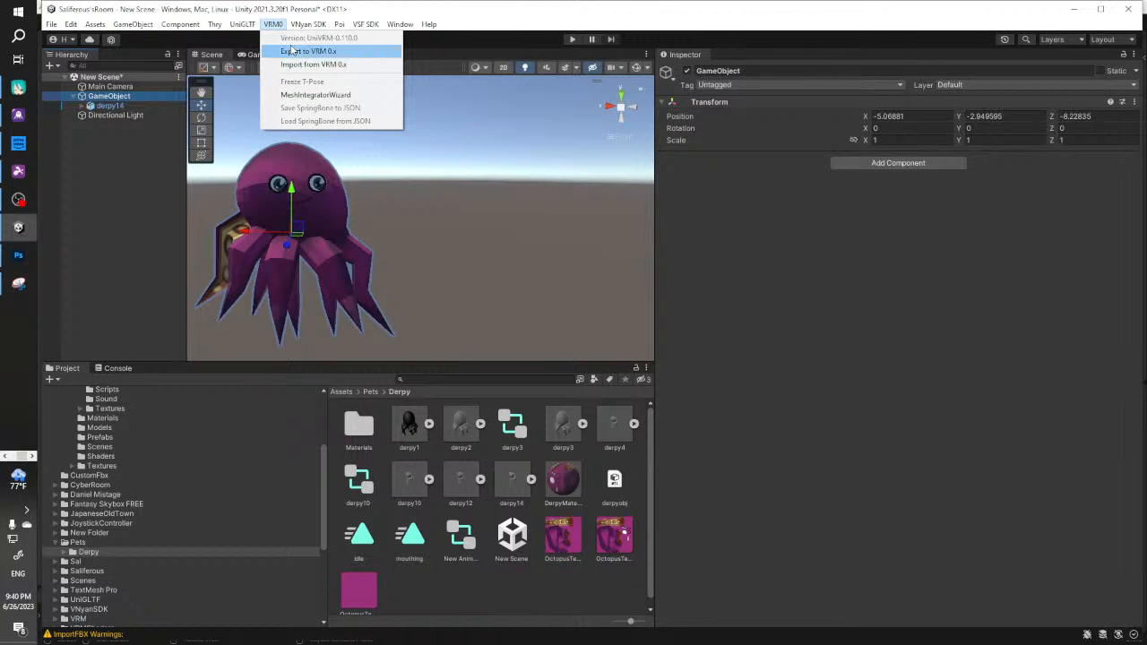
{"action": "left_click", "coordinate": [308, 24]}
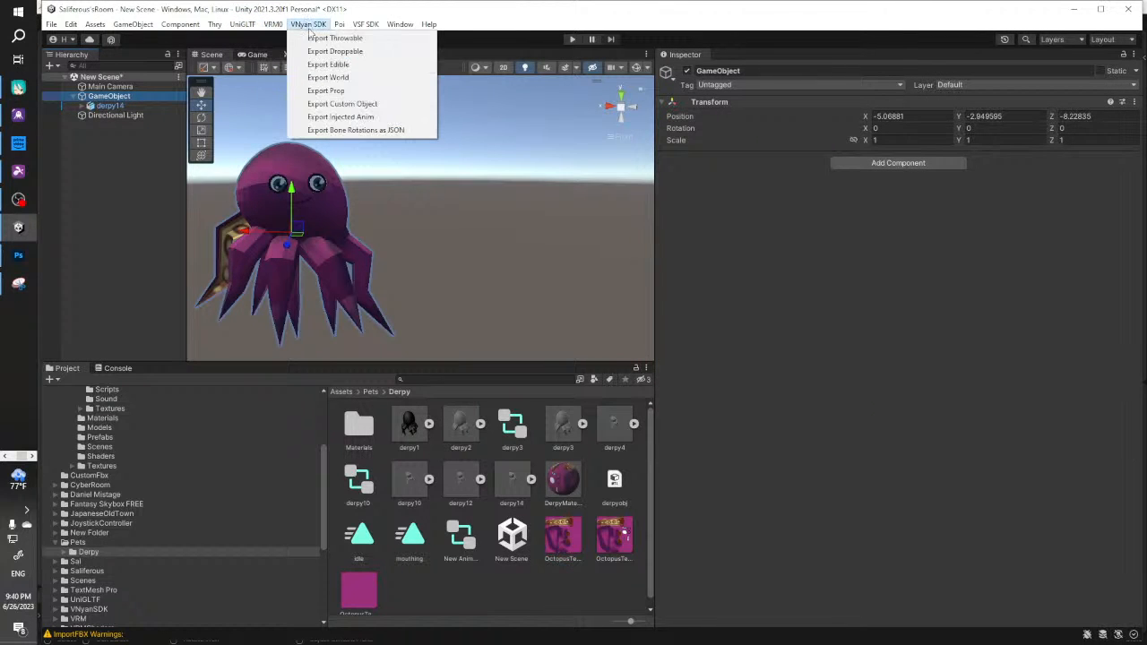
{"action": "left_click", "coordinate": [341, 90]}
{"action": "left_click", "coordinate": [313, 206]}
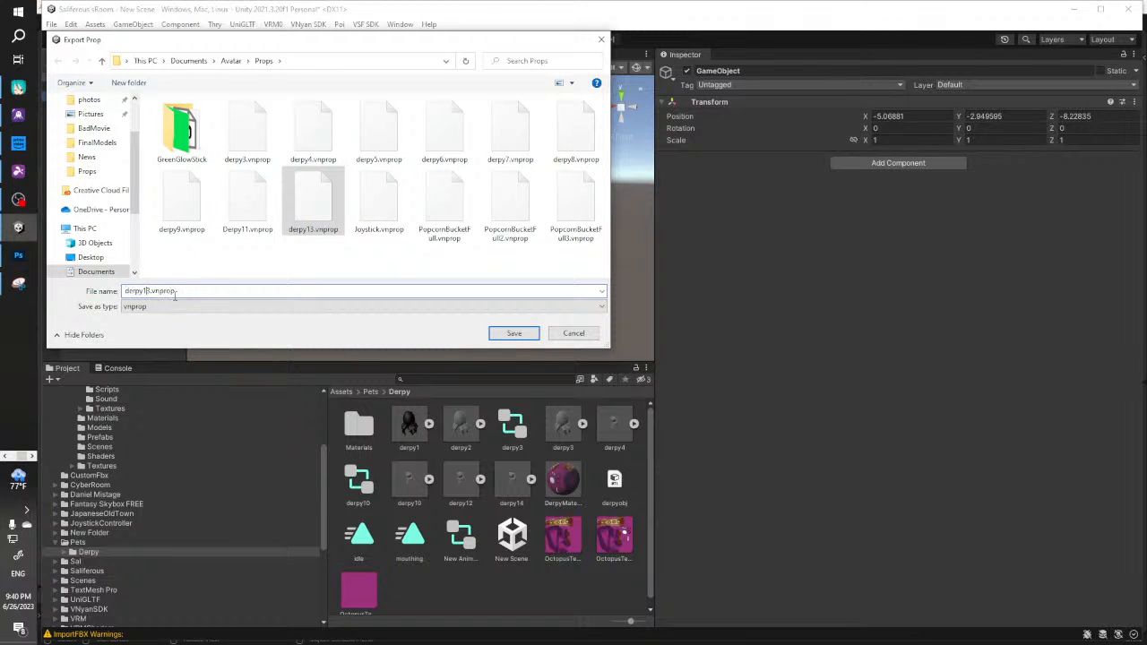
{"action": "key", "text": "Delete"}
{"action": "key", "text": "Return"}
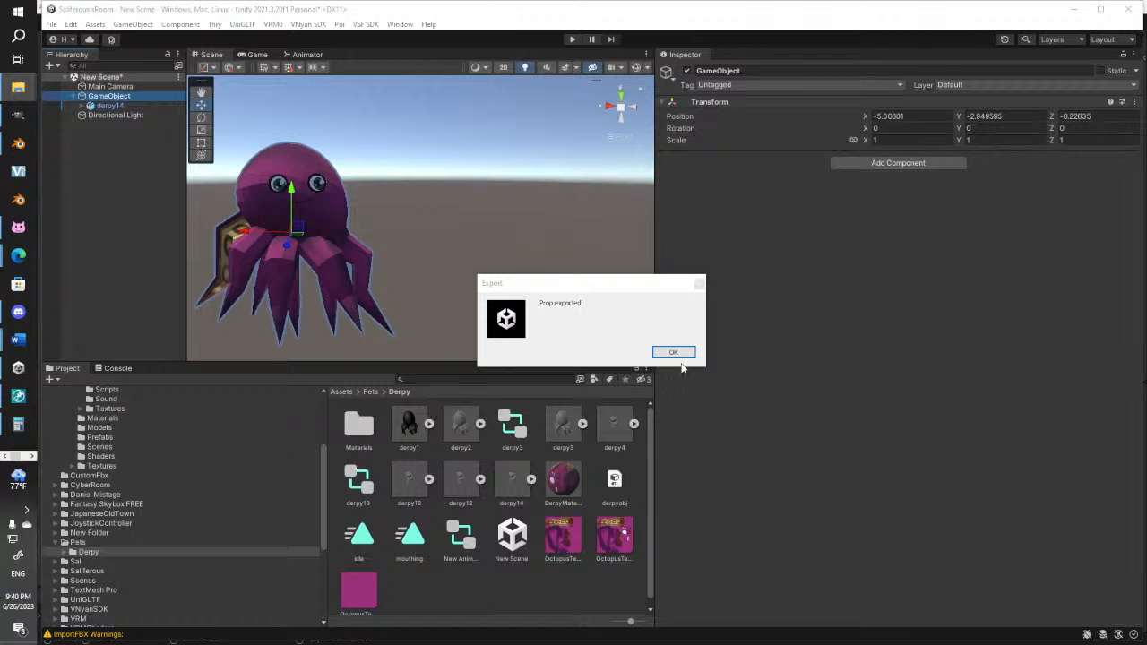
{"action": "left_click", "coordinate": [673, 353]}
Switch to VNyan and delete the old derpy13.vnprop and Derpy11.vnprop props
{"action": "left_click", "coordinate": [7, 457]}
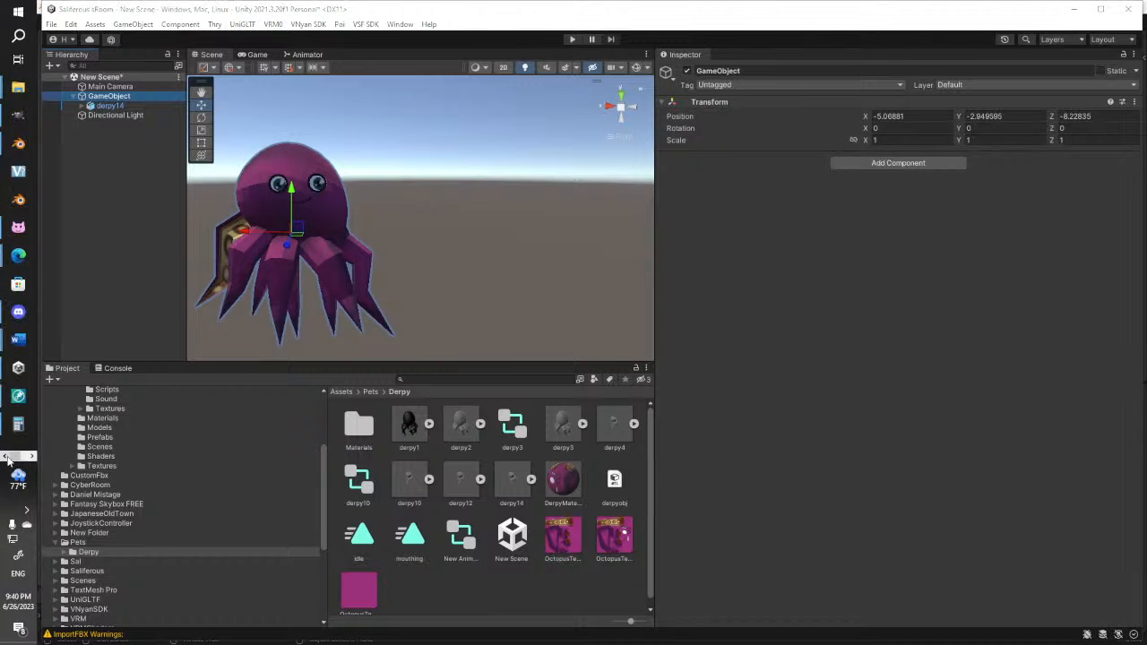
{"action": "left_click", "coordinate": [18, 228]}
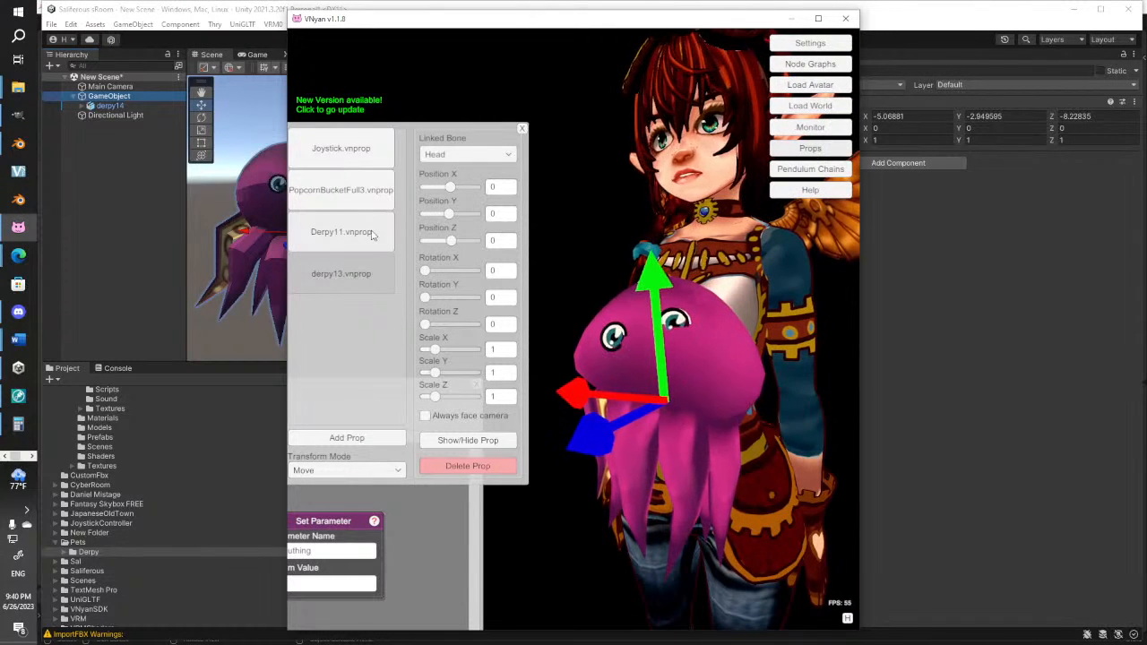
{"action": "left_click", "coordinate": [468, 465]}
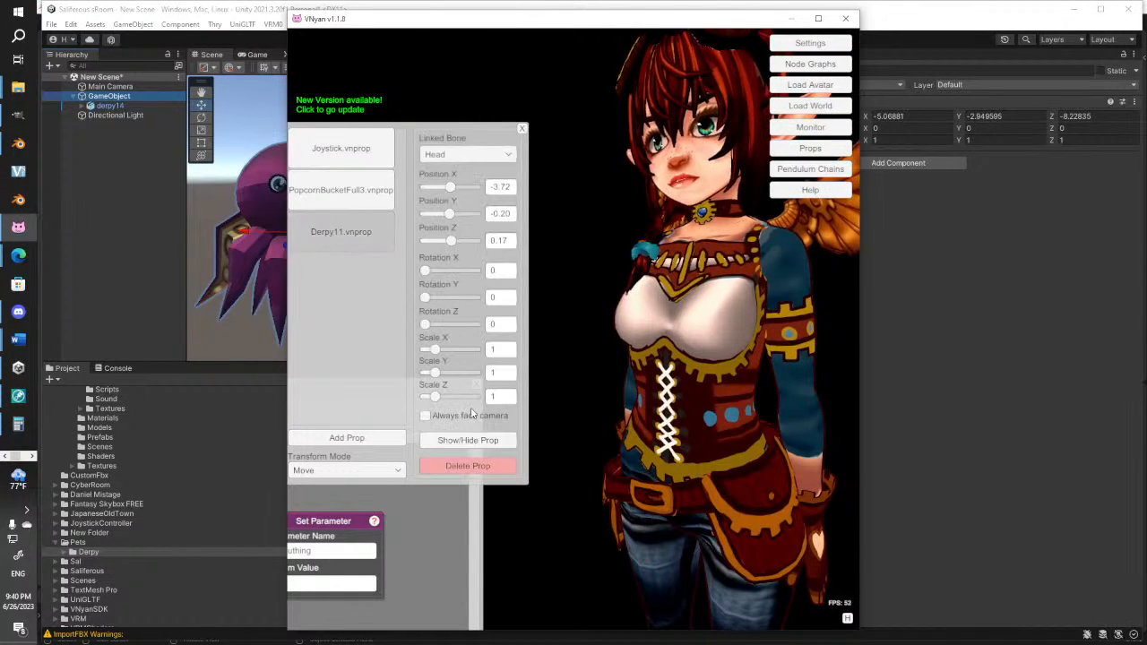
Add derpy15.vnprop from the Props folder and move the octopus down in front of the avatar's torso
{"action": "left_click", "coordinate": [374, 440]}
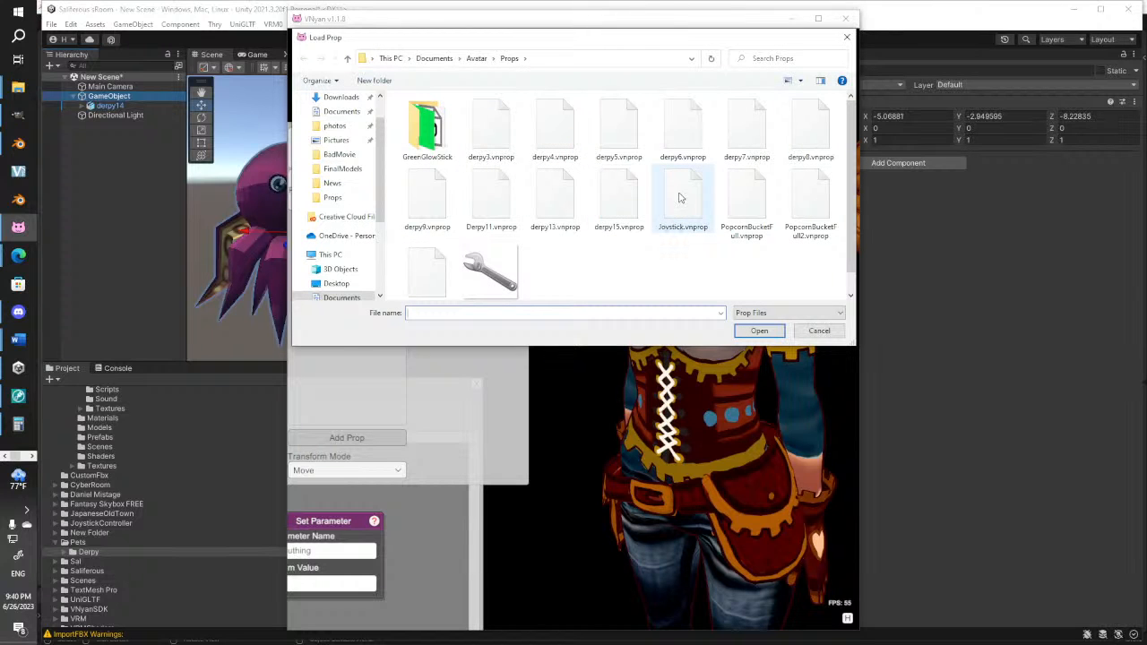
{"action": "scroll", "coordinate": [663, 215], "scroll_direction": "down", "scroll_amount": 1}
{"action": "left_click", "coordinate": [618, 180]}
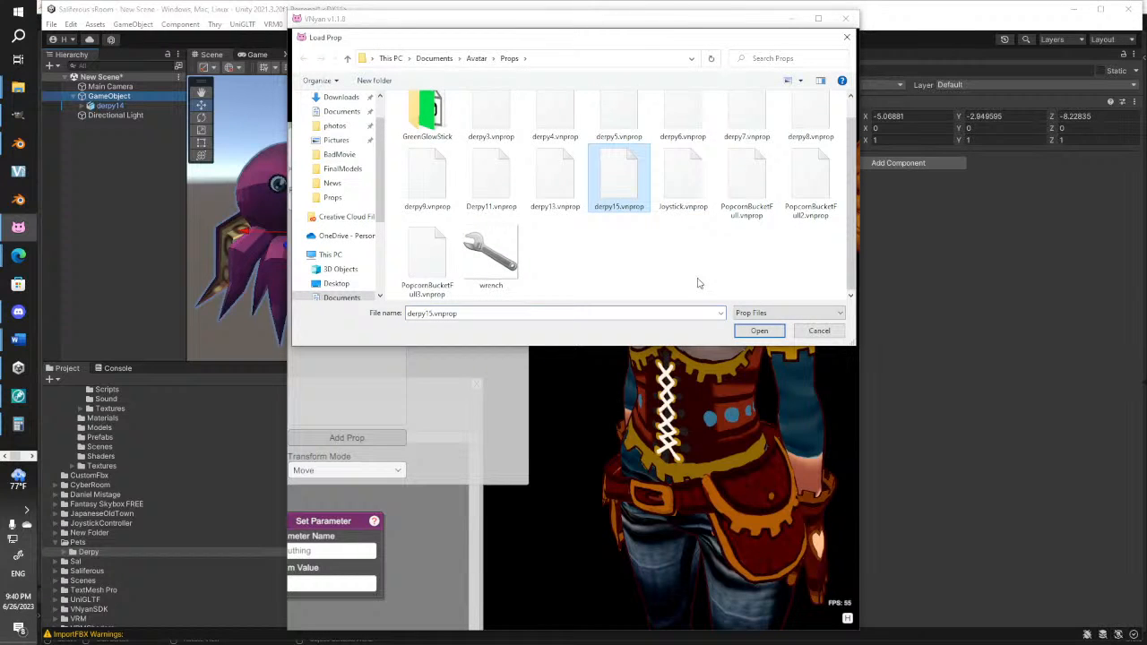
{"action": "left_click", "coordinate": [759, 332]}
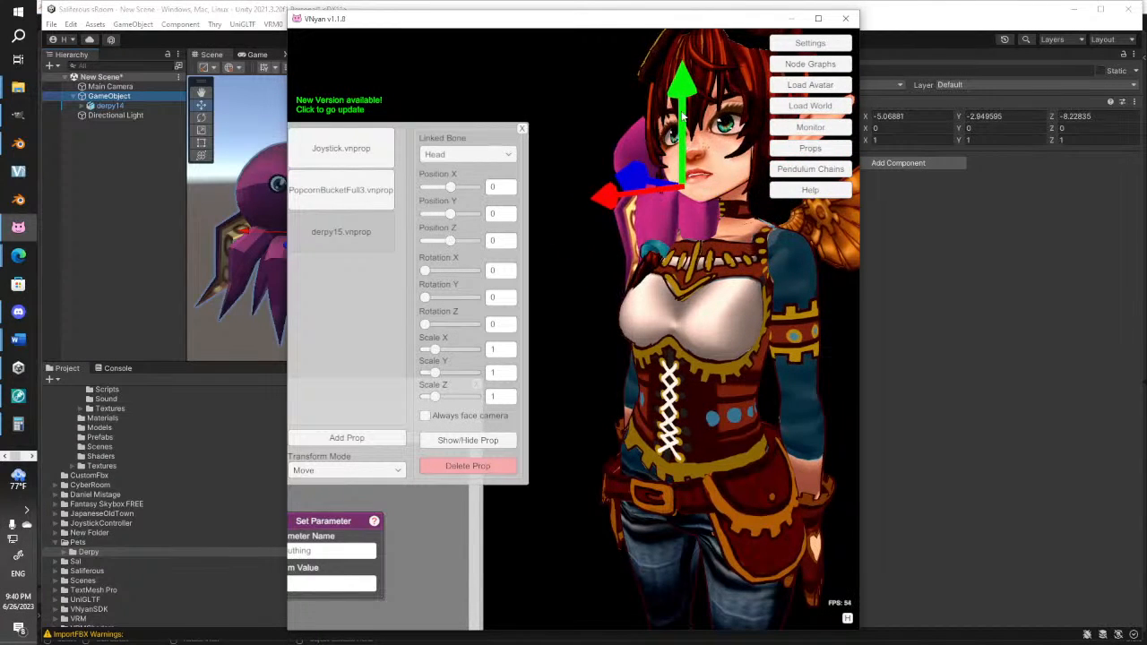
{"action": "left_click_drag", "start_coordinate": [683, 116], "coordinate": [686, 327]}
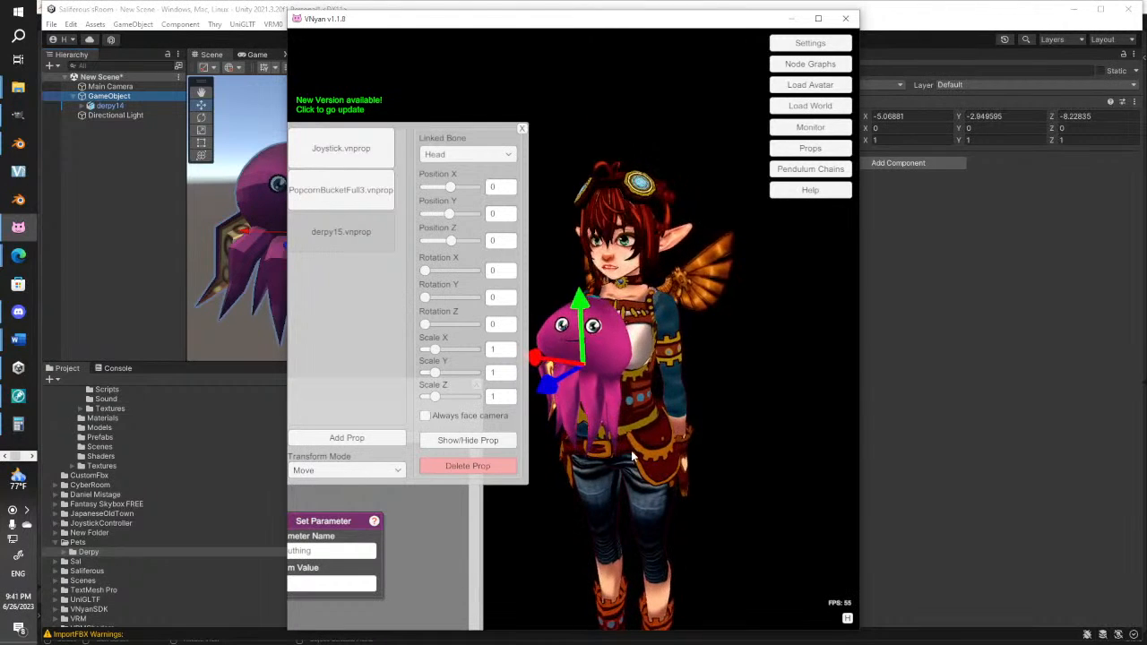
Switch back to Unity, apply the mouthing animation clip to the octopus mesh, and check derpy14, its armature and the Animator graph
{"action": "left_click", "coordinate": [942, 355]}
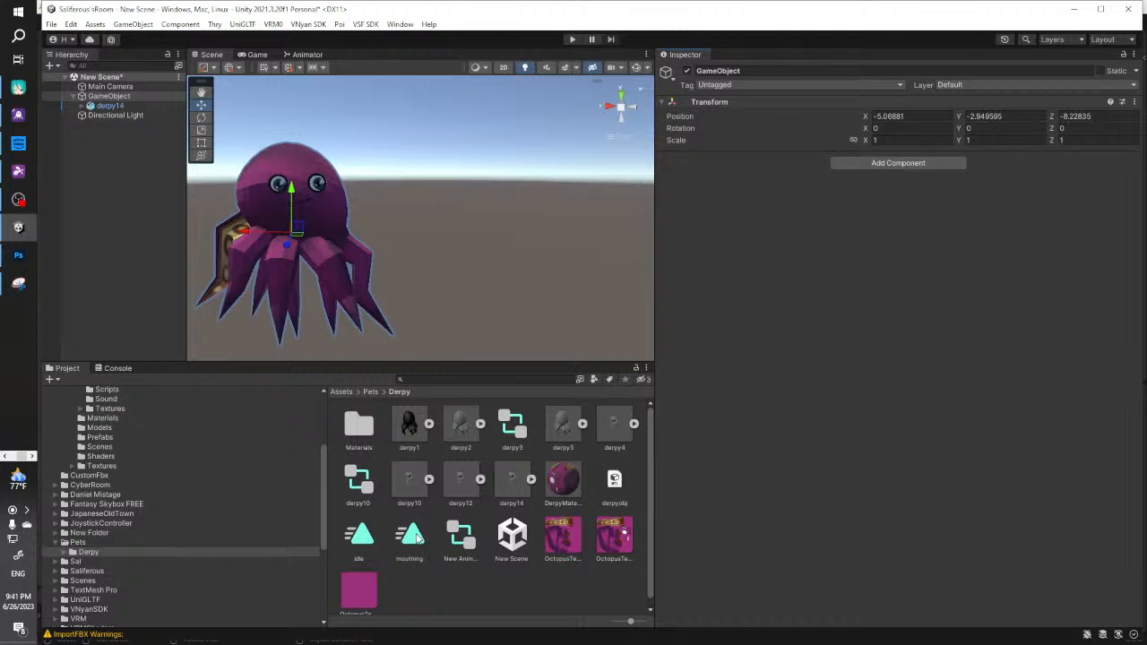
{"action": "left_click", "coordinate": [107, 105]}
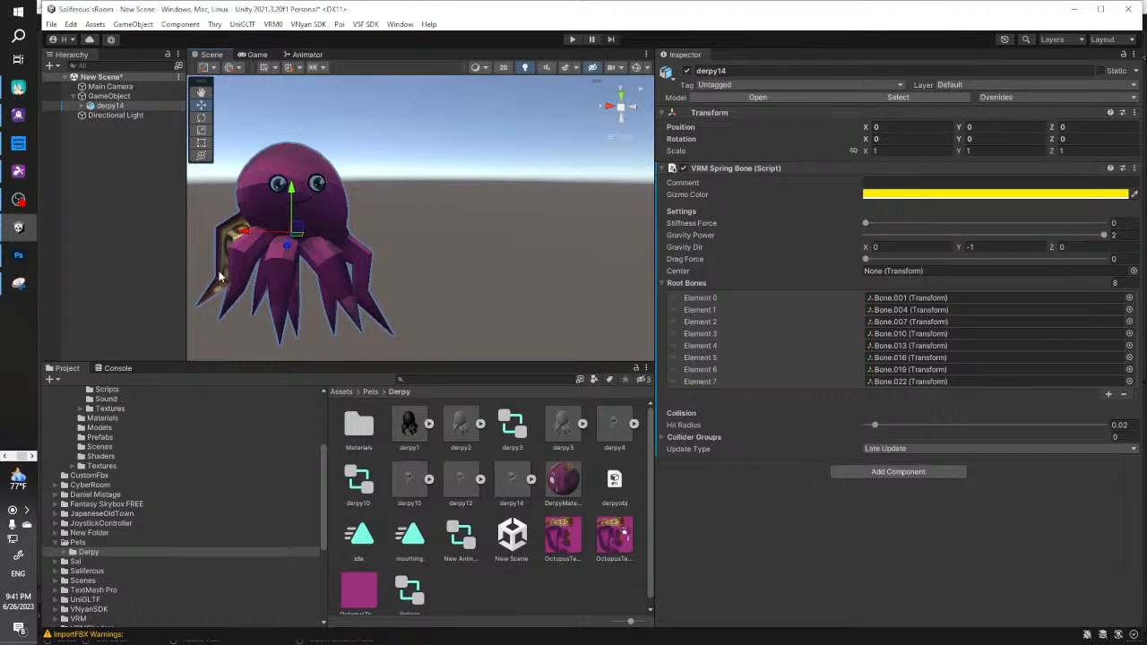
{"action": "left_click", "coordinate": [81, 105]}
{"action": "left_click", "coordinate": [128, 117]}
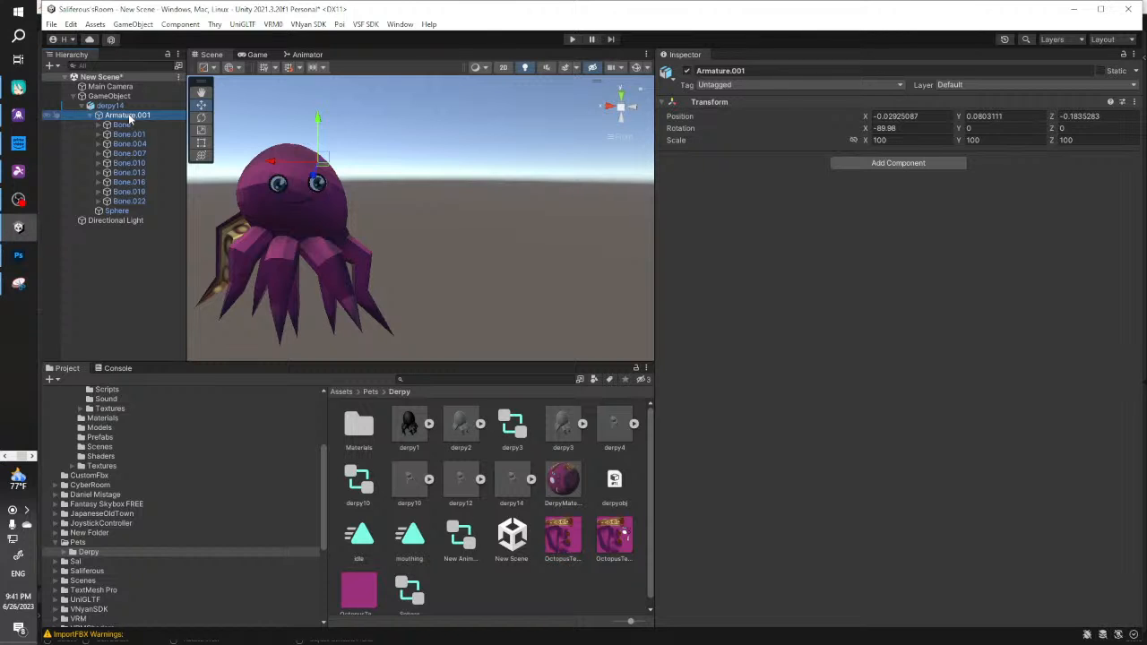
{"action": "left_click", "coordinate": [121, 107]}
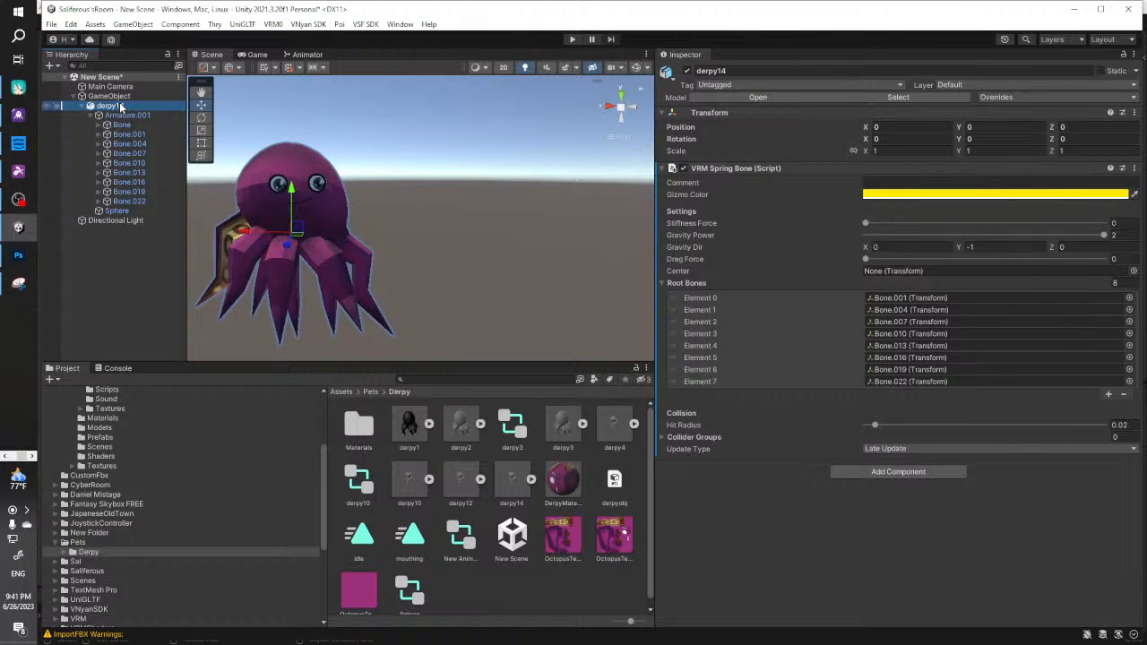
{"action": "left_click", "coordinate": [307, 56]}
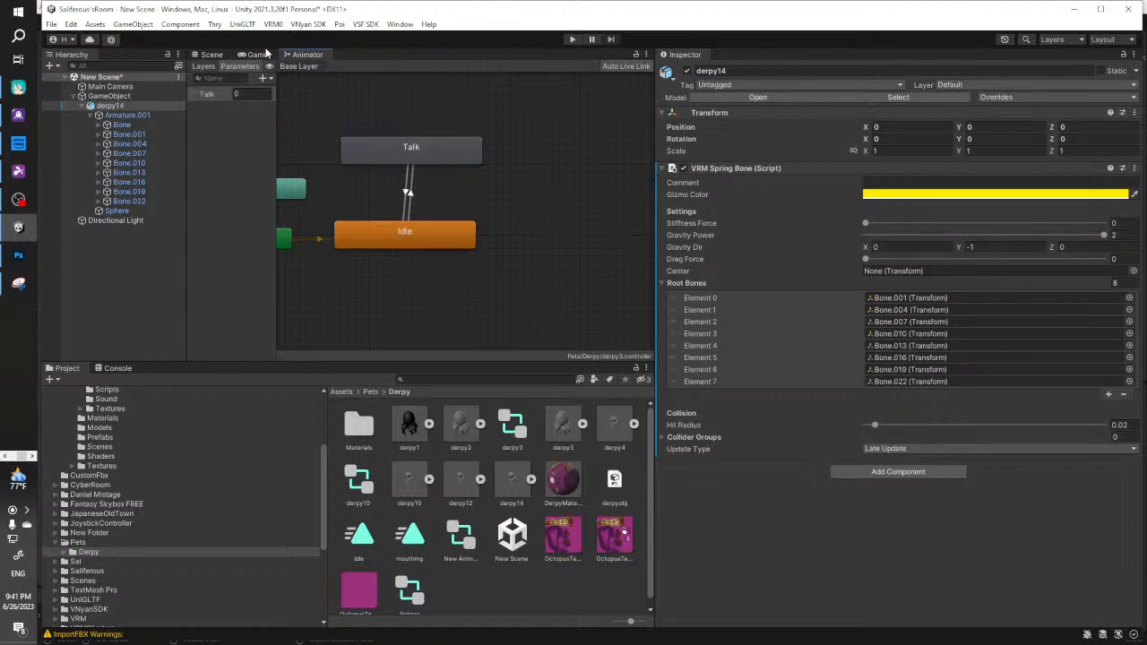
{"action": "left_click", "coordinate": [201, 57]}
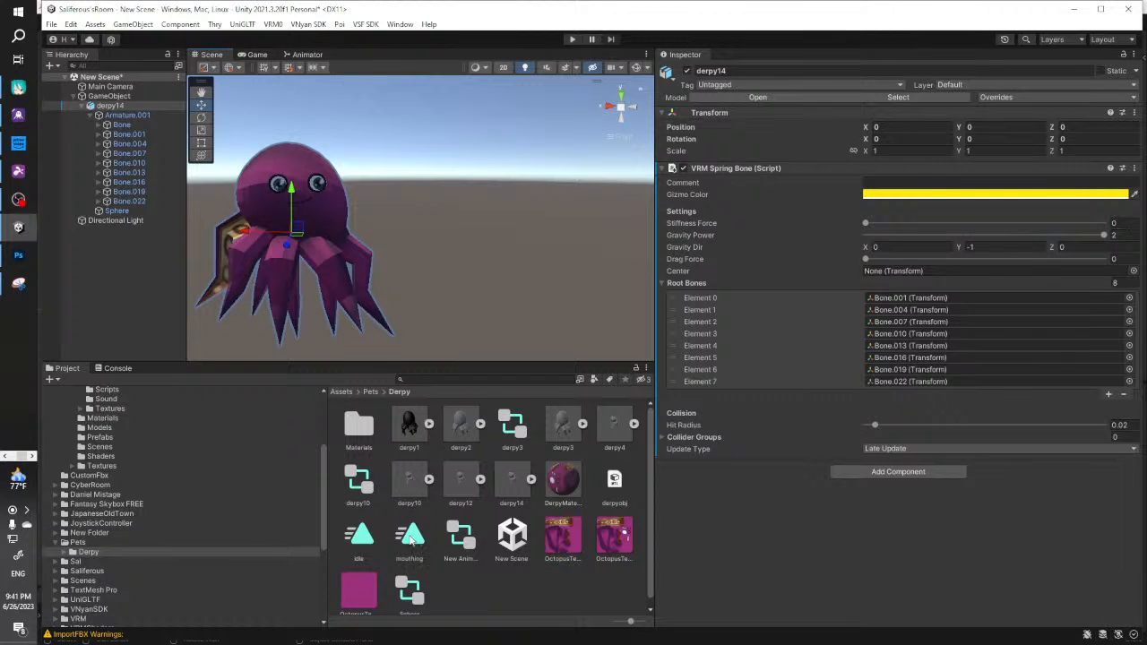
Open the mouthing clip for the Sphere mesh and record a keyframe at frame 0 with the m_a blend shape at 100
{"action": "double_click", "coordinate": [412, 541]}
{"action": "left_click_drag", "start_coordinate": [693, 142], "coordinate": [387, 114]}
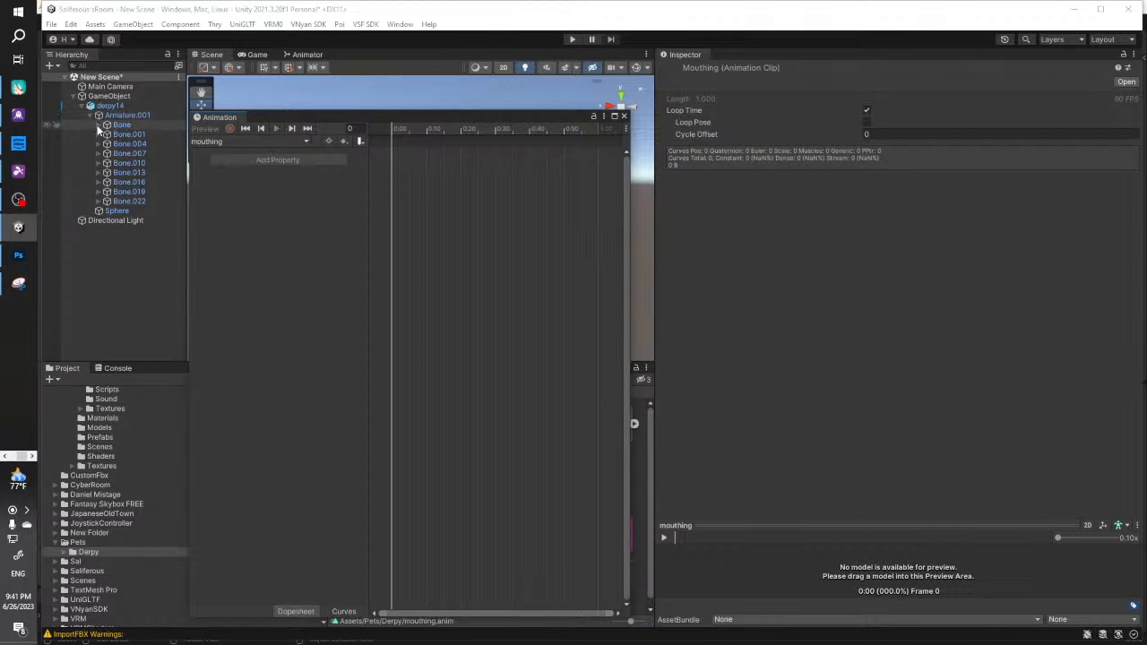
{"action": "left_click", "coordinate": [125, 211]}
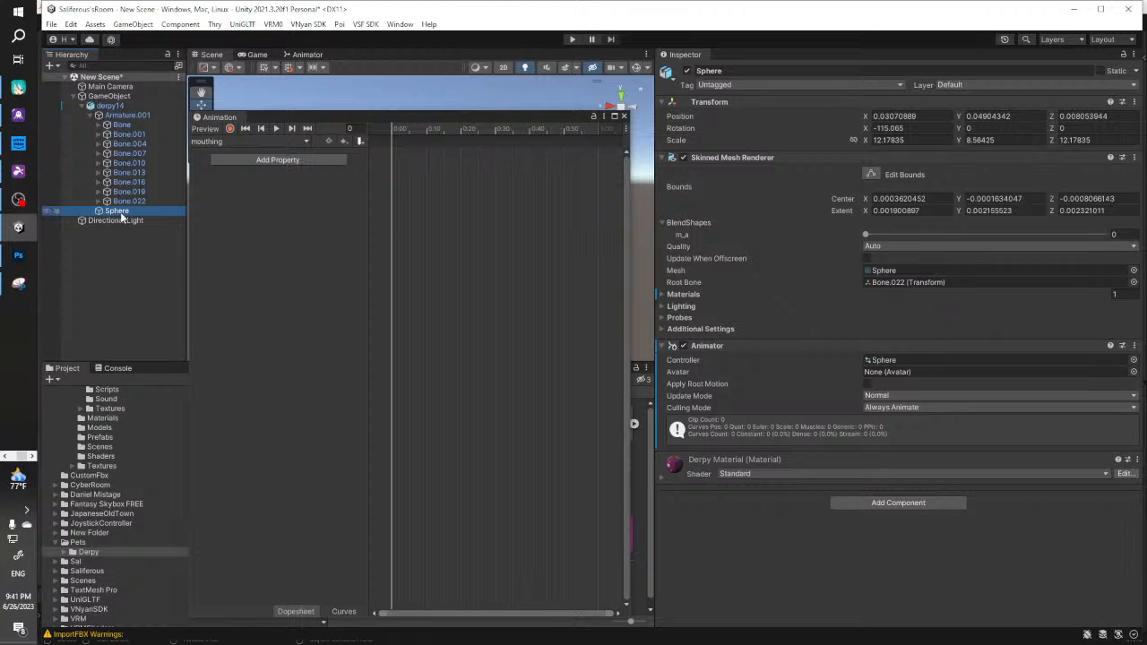
{"action": "left_click", "coordinate": [229, 128]}
{"action": "left_click_drag", "start_coordinate": [869, 235], "coordinate": [1131, 237]}
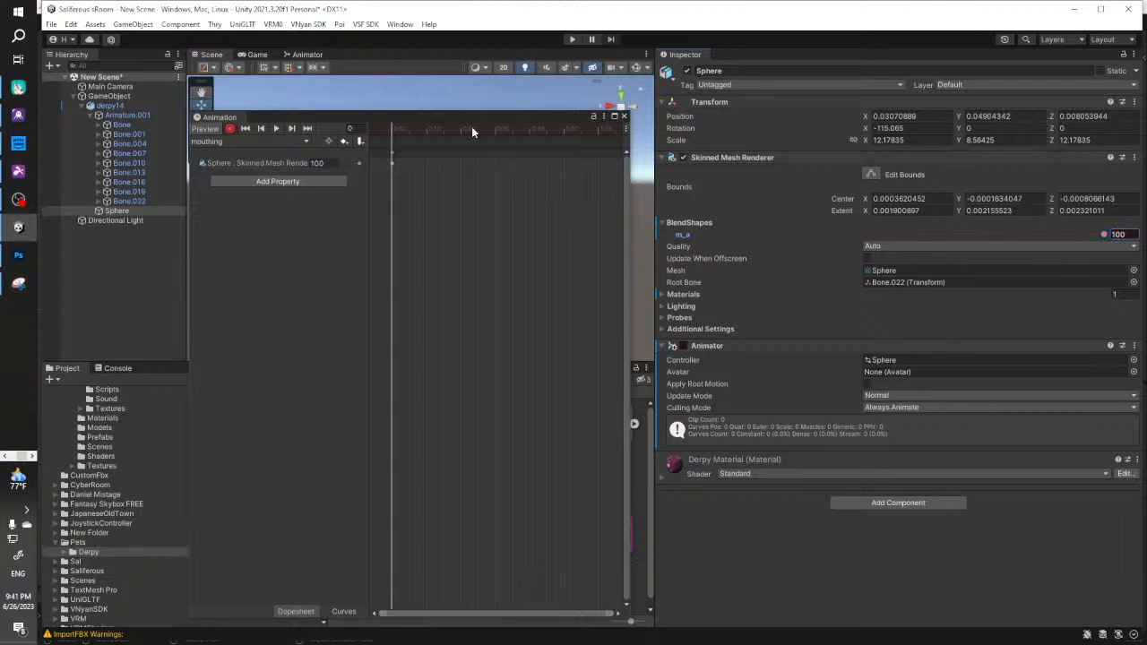
{"action": "left_click_drag", "start_coordinate": [464, 117], "coordinate": [464, 284]}
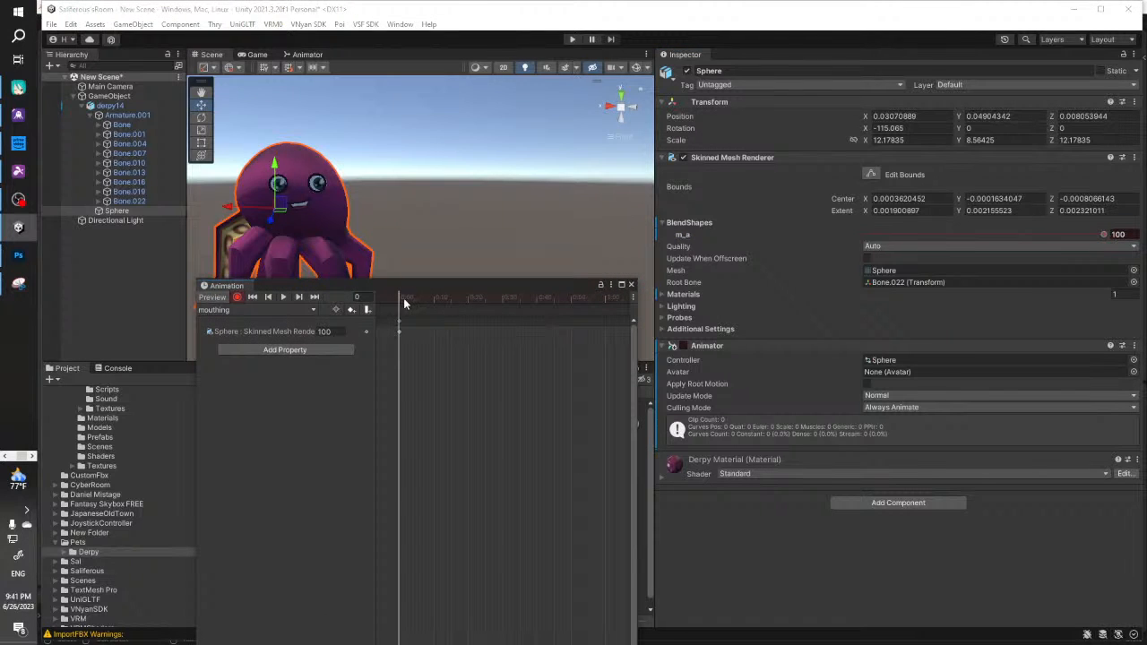
Record m_a blend shape keyframes of 0 at frame 26 and 100 at frame 54 in the mouthing clip, and preview it
{"action": "left_click_drag", "start_coordinate": [404, 304], "coordinate": [489, 306]}
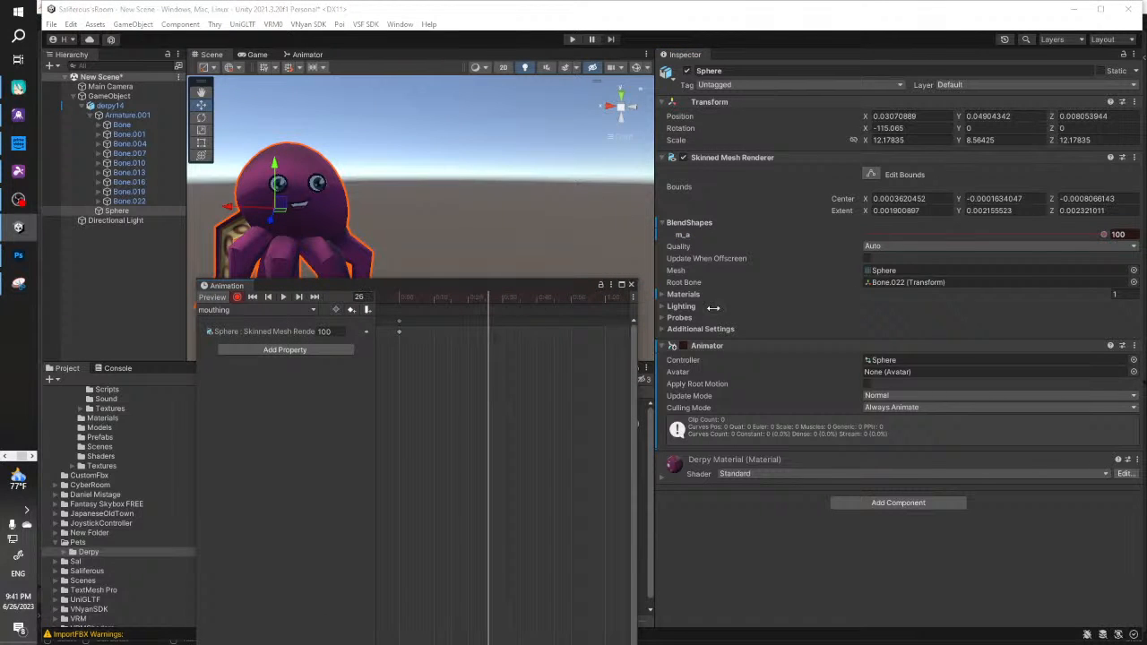
{"action": "left_click_drag", "start_coordinate": [894, 233], "coordinate": [864, 234]}
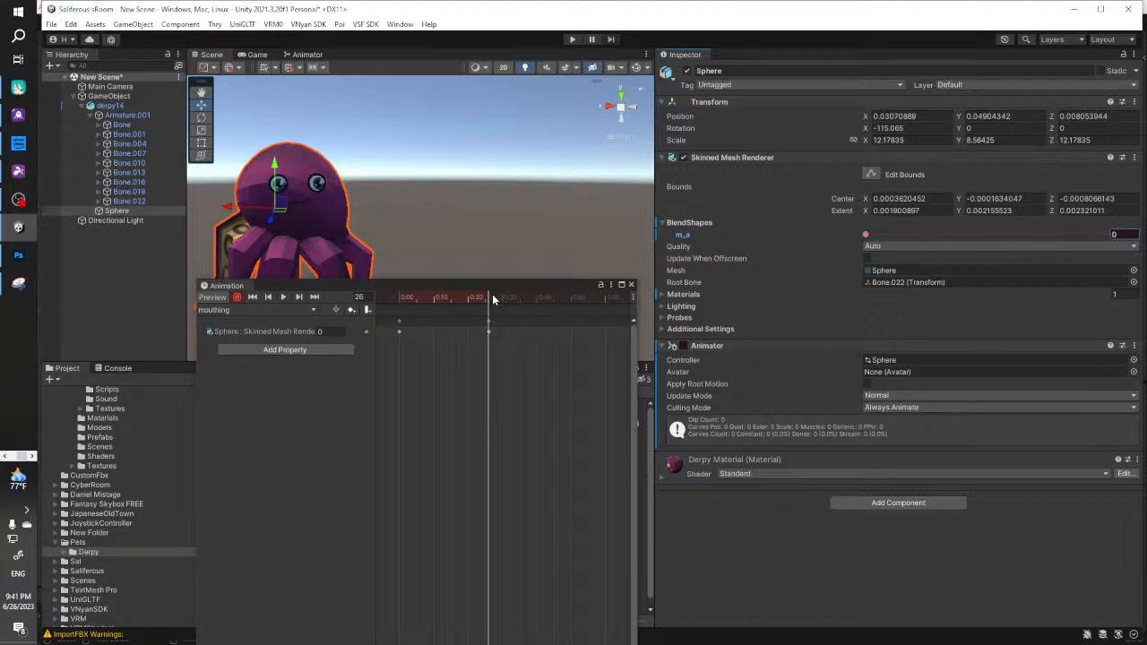
{"action": "left_click_drag", "start_coordinate": [493, 299], "coordinate": [584, 301]}
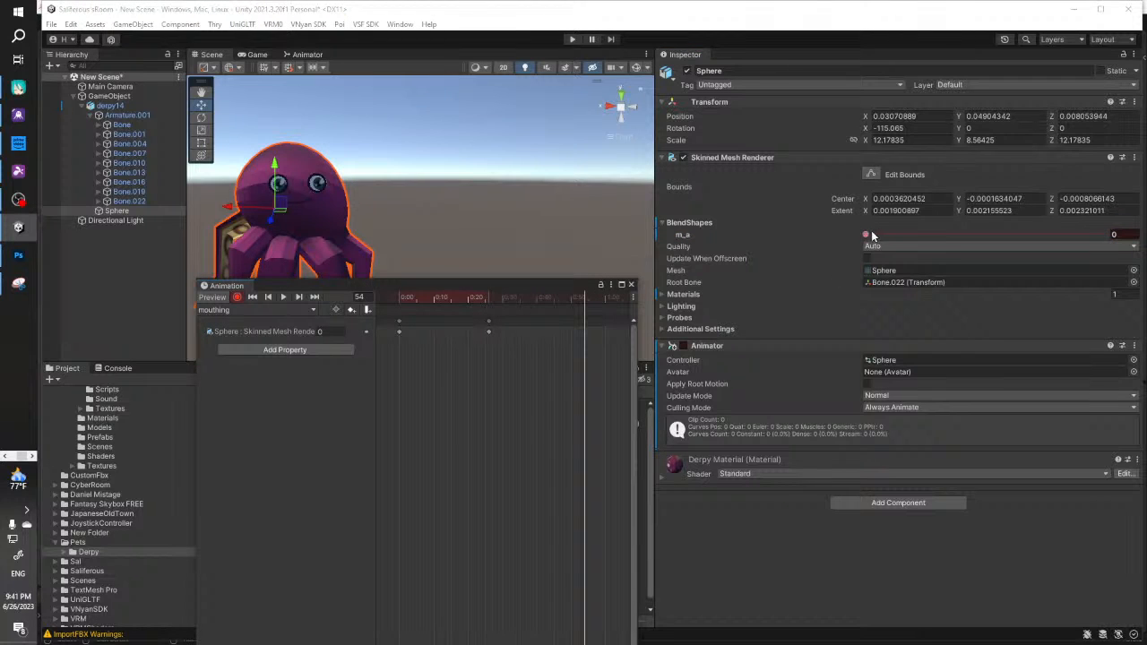
{"action": "left_click_drag", "start_coordinate": [872, 235], "coordinate": [1107, 235]}
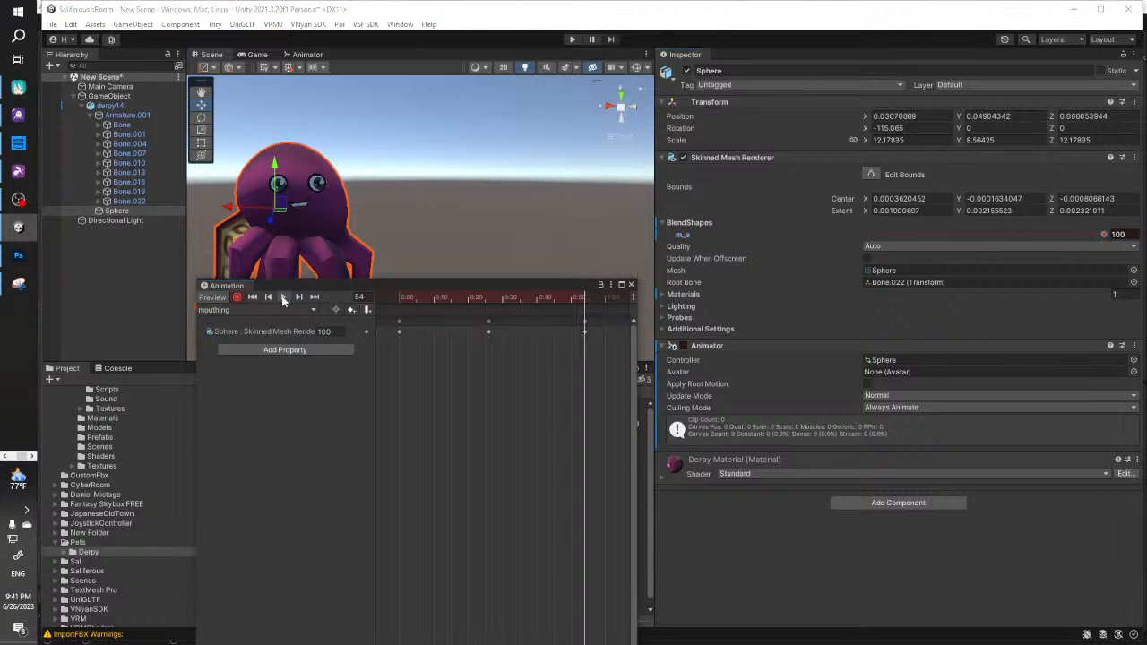
{"action": "left_click", "coordinate": [283, 298]}
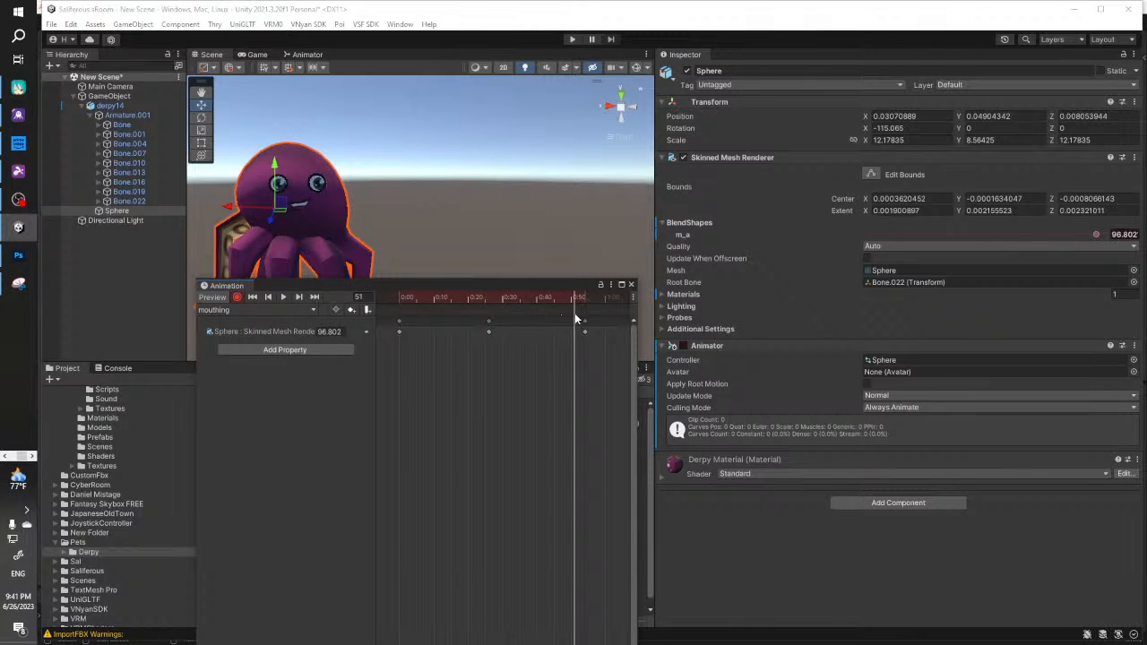
{"action": "left_click_drag", "start_coordinate": [545, 290], "coordinate": [794, 167]}
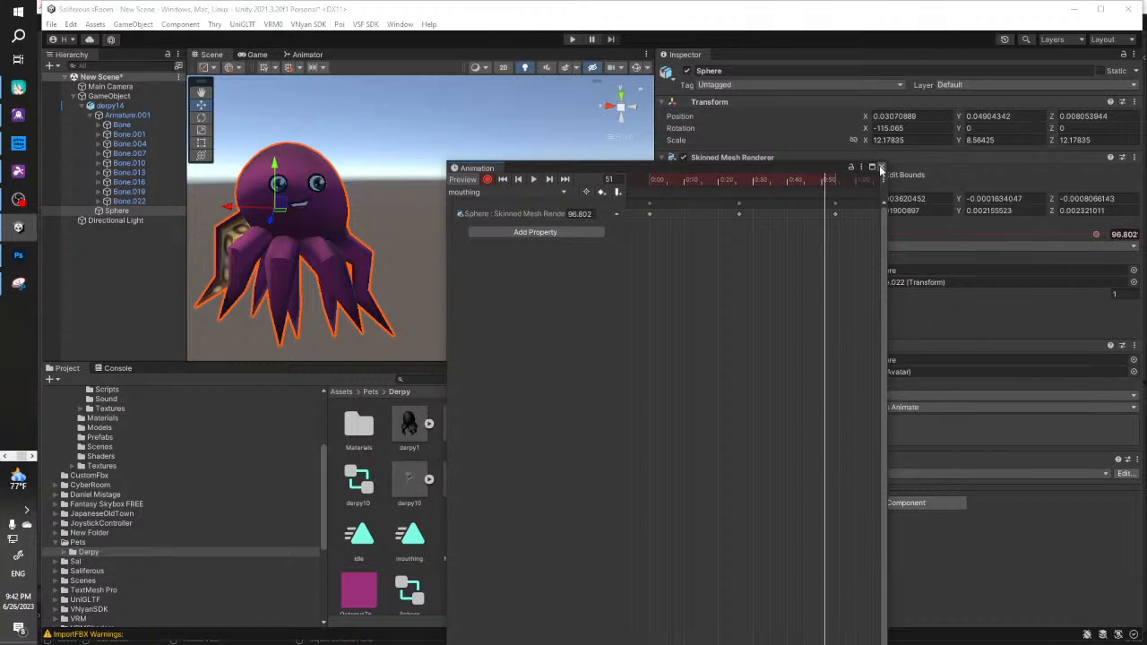
Open the idle animation clip from the Derpy folder and delete all three of its Plane blend shape keyframes
{"action": "left_click", "coordinate": [360, 540]}
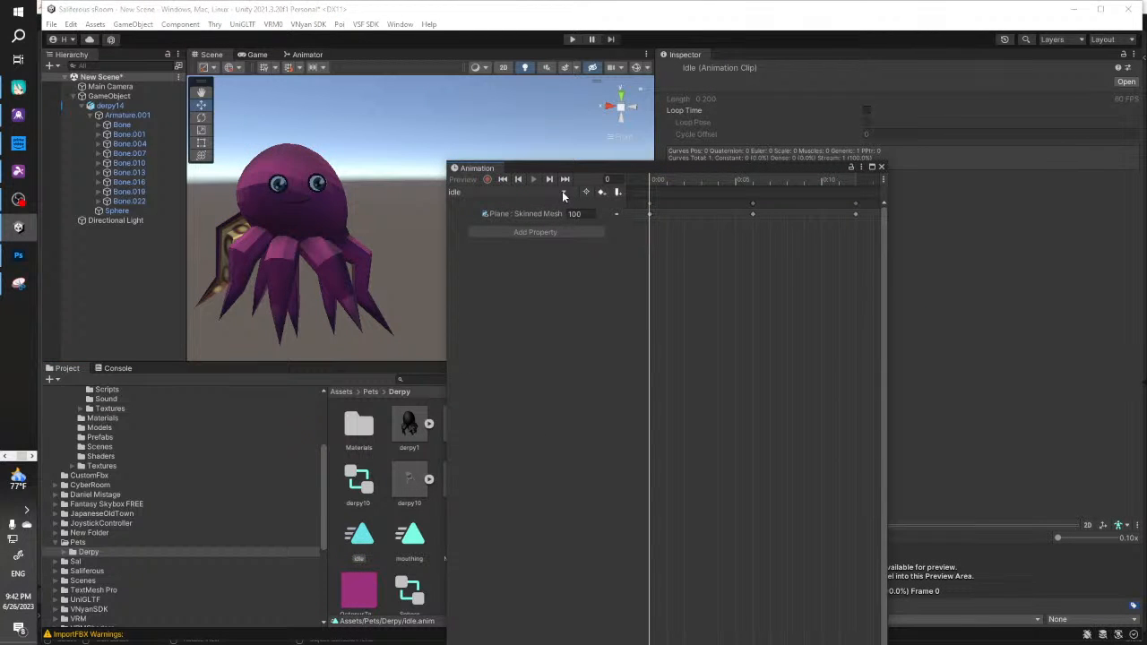
{"action": "double_click", "coordinate": [361, 544]}
{"action": "left_click", "coordinate": [355, 537]}
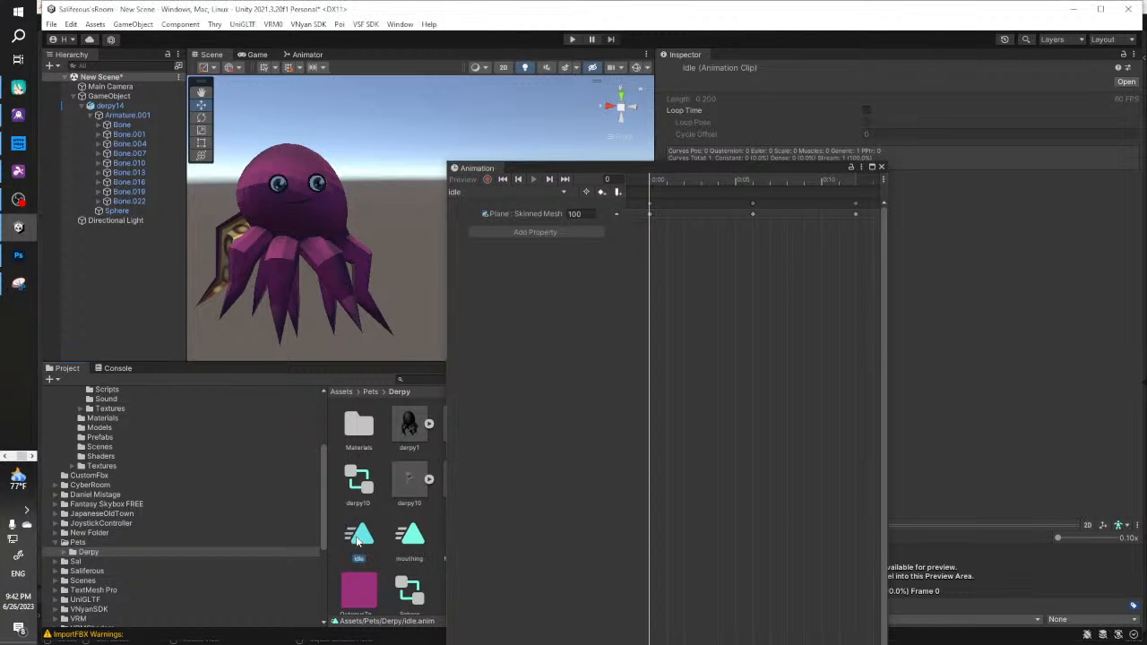
{"action": "left_click", "coordinate": [883, 168]}
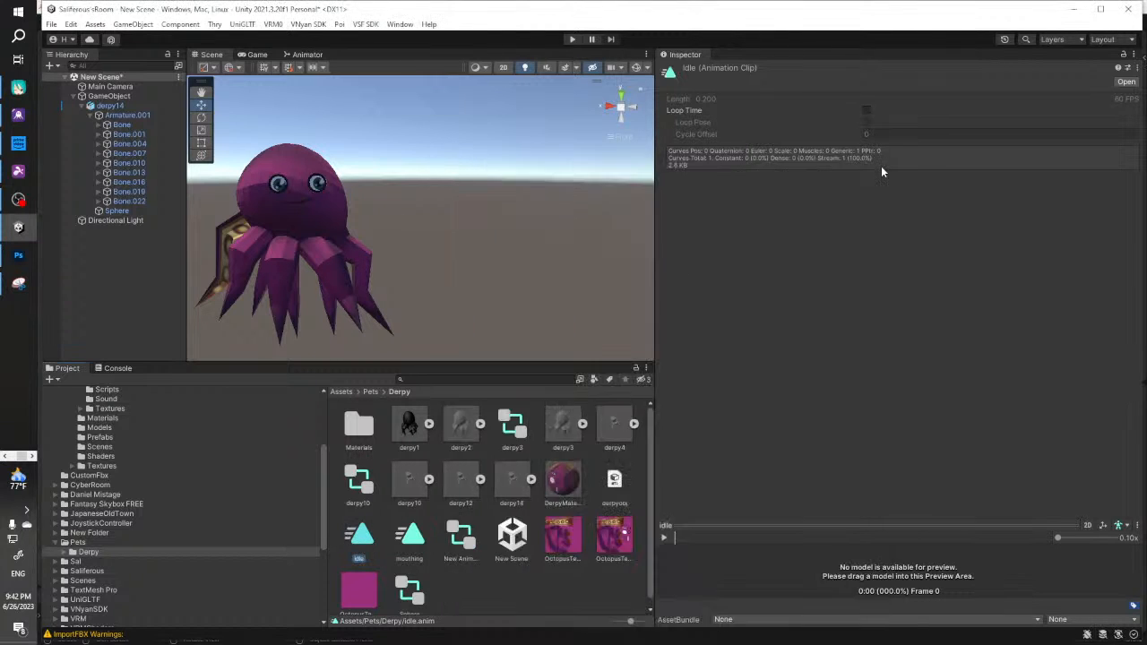
{"action": "double_click", "coordinate": [361, 540]}
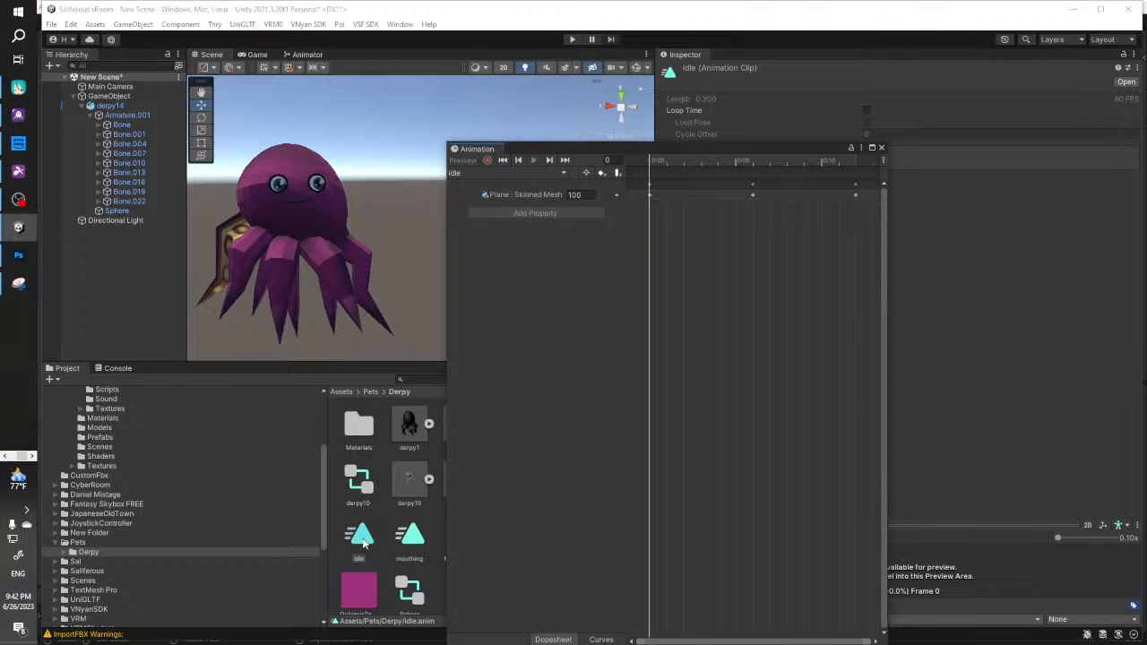
{"action": "left_click", "coordinate": [650, 194]}
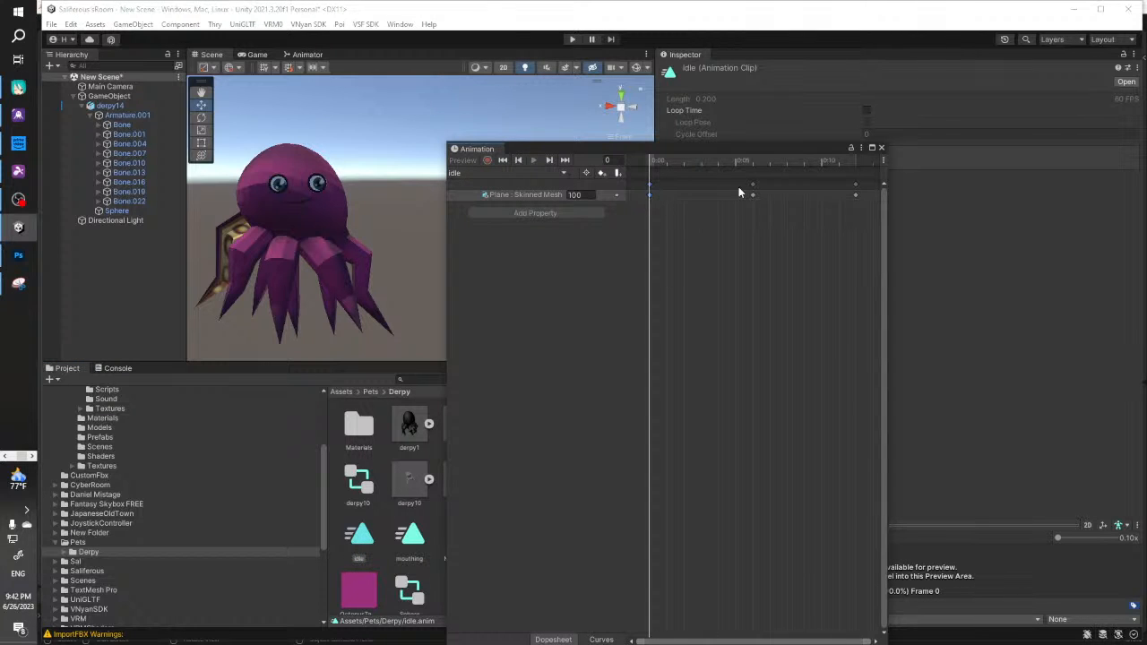
{"action": "left_click", "coordinate": [753, 194], "text": "shift"}
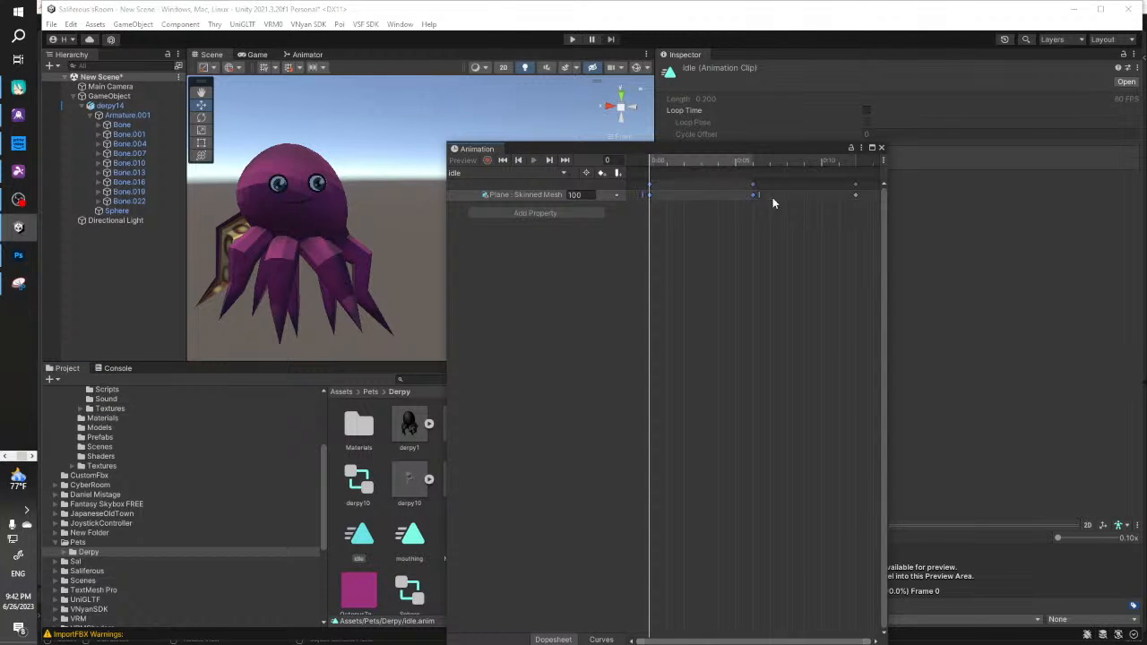
{"action": "left_click", "coordinate": [855, 194], "text": "shift"}
{"action": "key", "text": "Delete"}
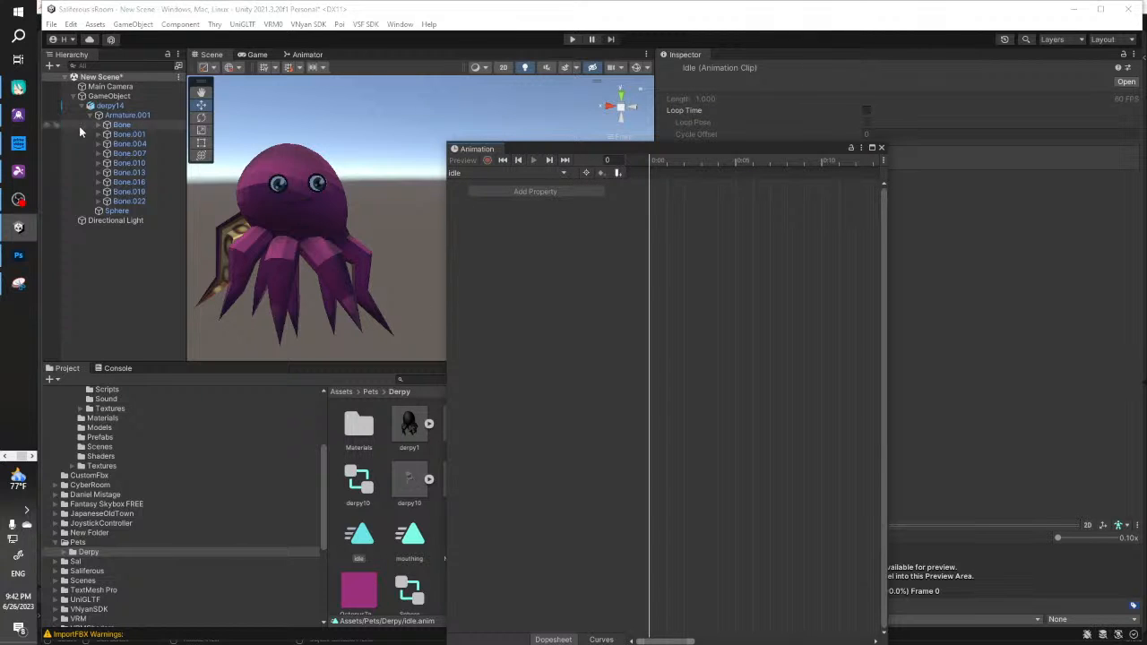
Select the Sphere mesh and record a keyframe at frame 0 of its idle clip with the m_a blend shape at 0
{"action": "left_click", "coordinate": [116, 211]}
{"action": "left_click_drag", "start_coordinate": [634, 161], "coordinate": [357, 319]}
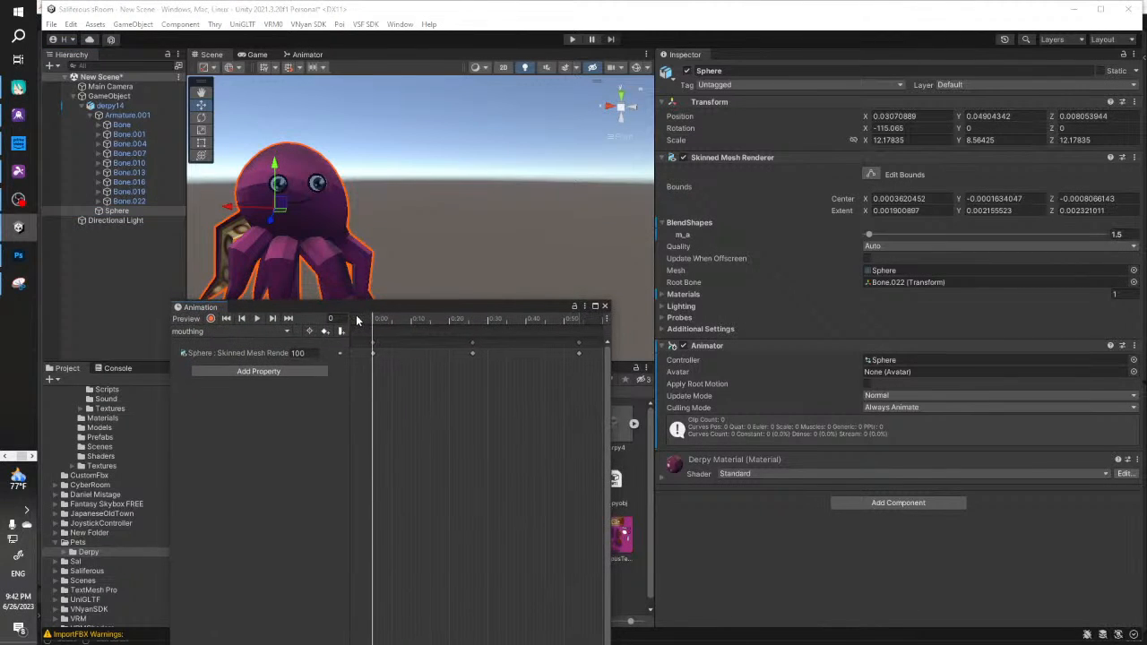
{"action": "left_click", "coordinate": [472, 353]}
{"action": "left_click", "coordinate": [579, 353], "text": "shift"}
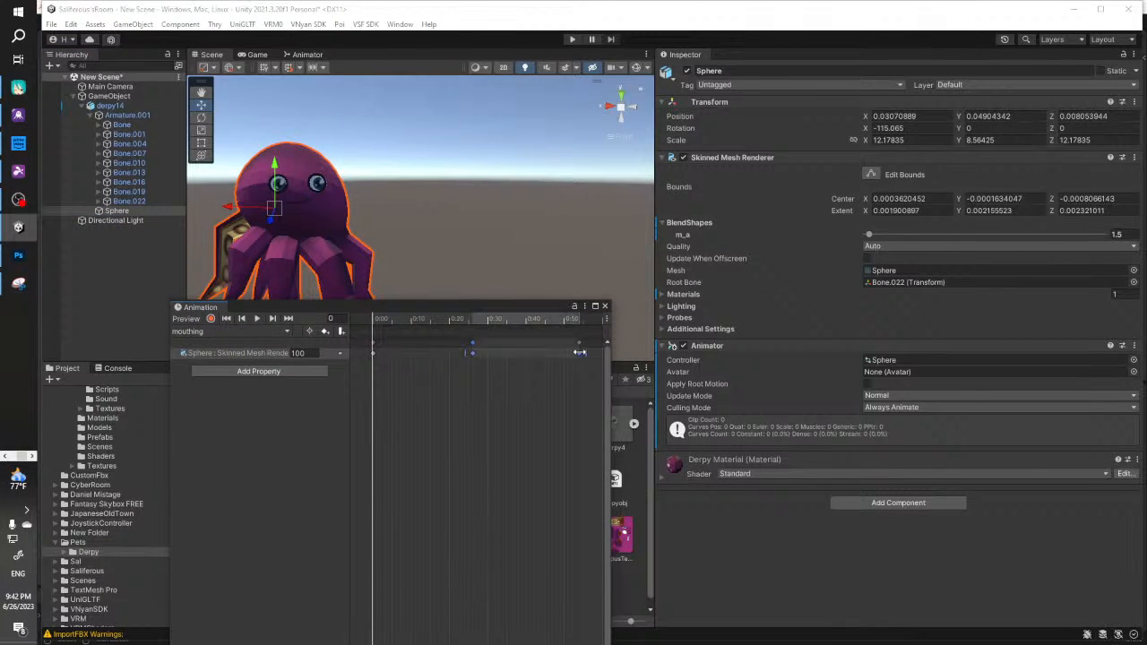
{"action": "left_click", "coordinate": [271, 334]}
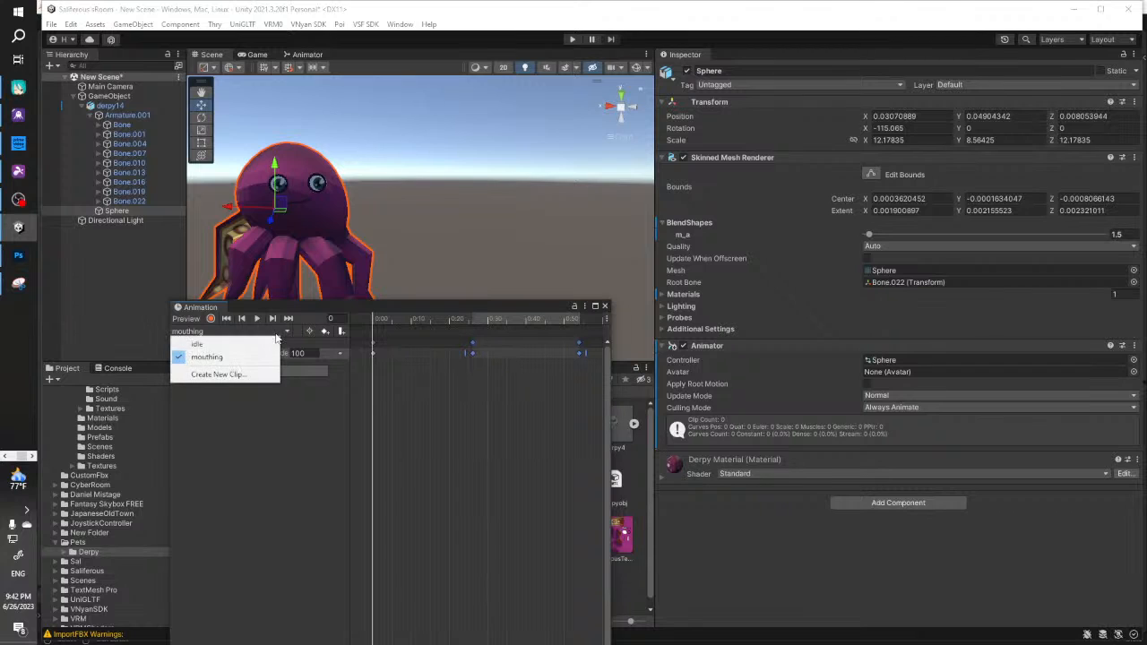
{"action": "left_click", "coordinate": [259, 347]}
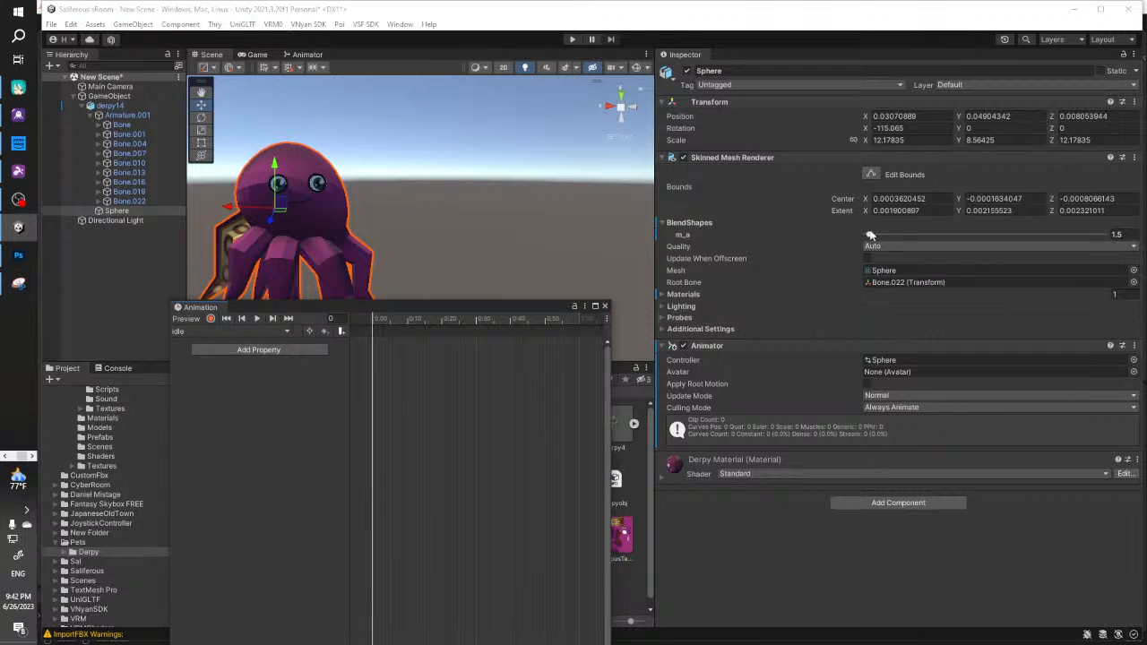
{"action": "left_click_drag", "start_coordinate": [870, 234], "coordinate": [752, 277]}
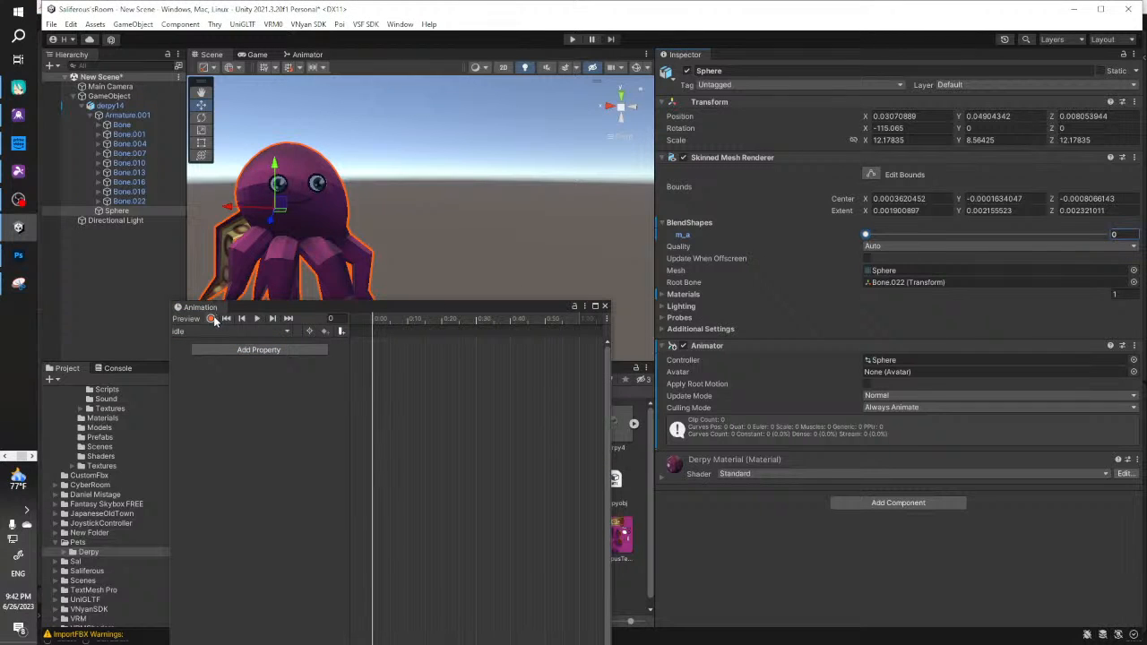
{"action": "left_click", "coordinate": [212, 319]}
{"action": "mouse_move", "coordinate": [864, 235]}
{"action": "left_mouse_down"}
{"action": "mouse_move", "coordinate": [1083, 232]}
{"action": "mouse_move", "coordinate": [851, 236]}
{"action": "left_mouse_up"}
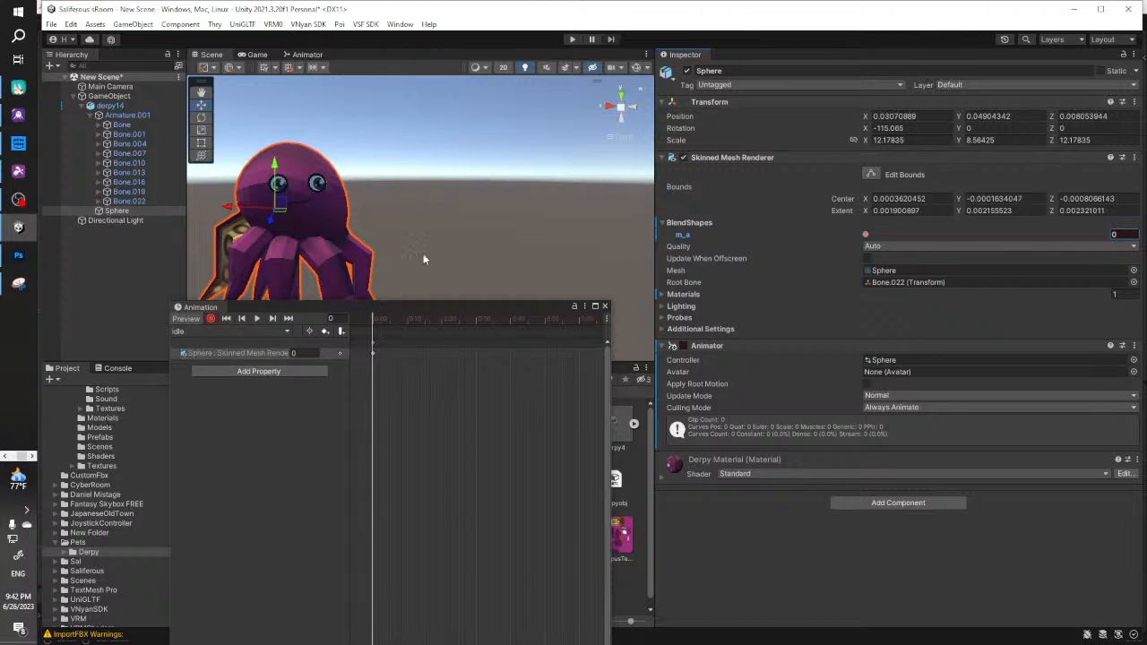
{"action": "left_click", "coordinate": [606, 307]}
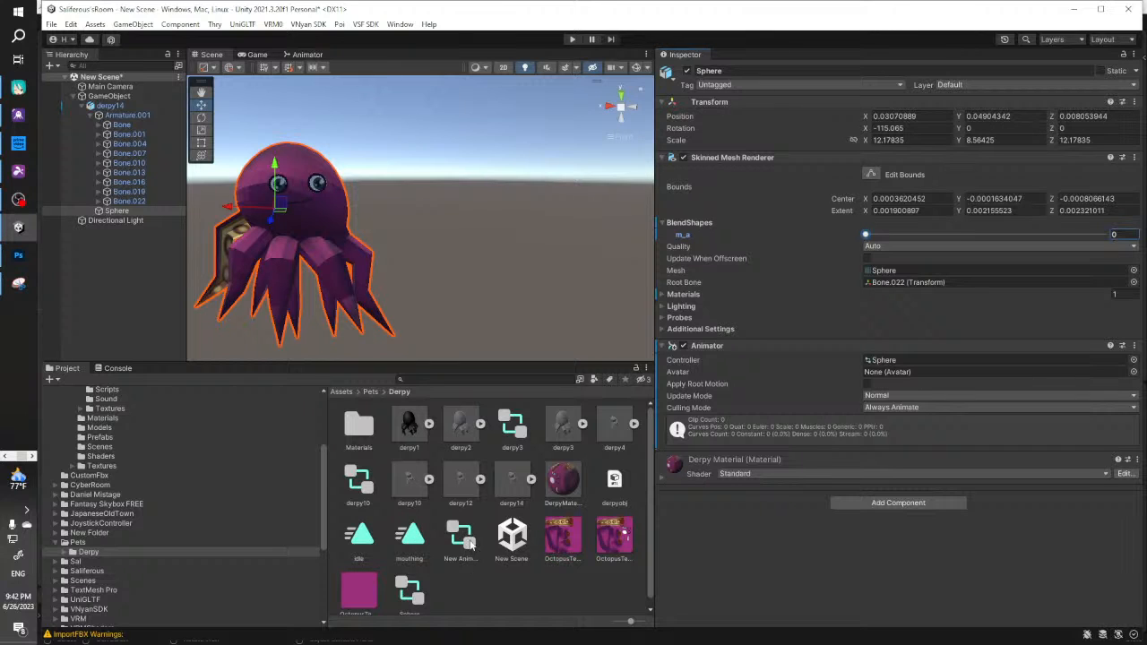
Open the New Animator Controller and add the idle clip as its default state and the mouthing clip as a second state
{"action": "scroll", "coordinate": [444, 586], "scroll_direction": "down", "scroll_amount": 1}
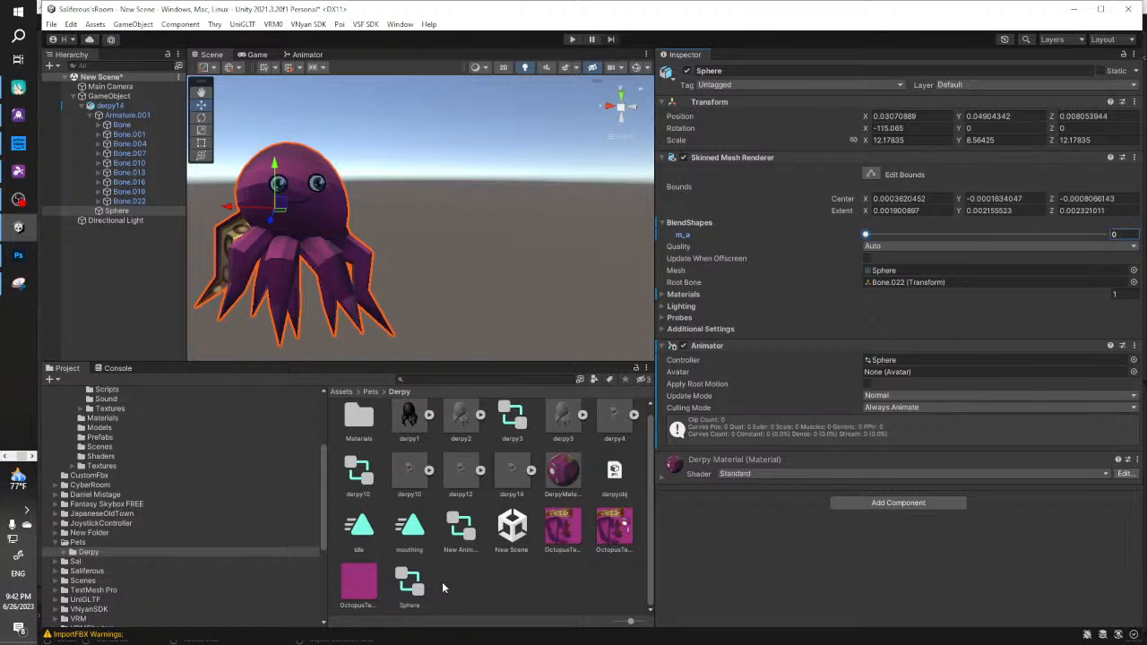
{"action": "double_click", "coordinate": [471, 543]}
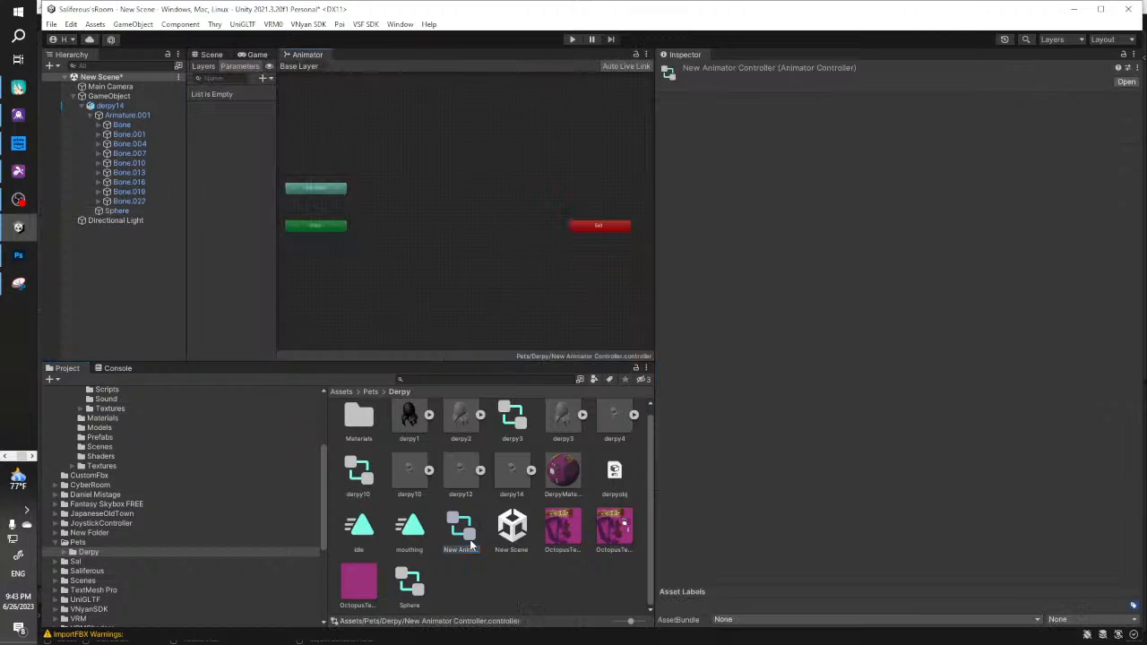
{"action": "scroll", "coordinate": [414, 272], "scroll_direction": "up", "scroll_amount": 3}
{"action": "middle_click_drag", "start_coordinate": [322, 189], "coordinate": [412, 208]}
{"action": "left_click_drag", "start_coordinate": [367, 530], "coordinate": [462, 225]}
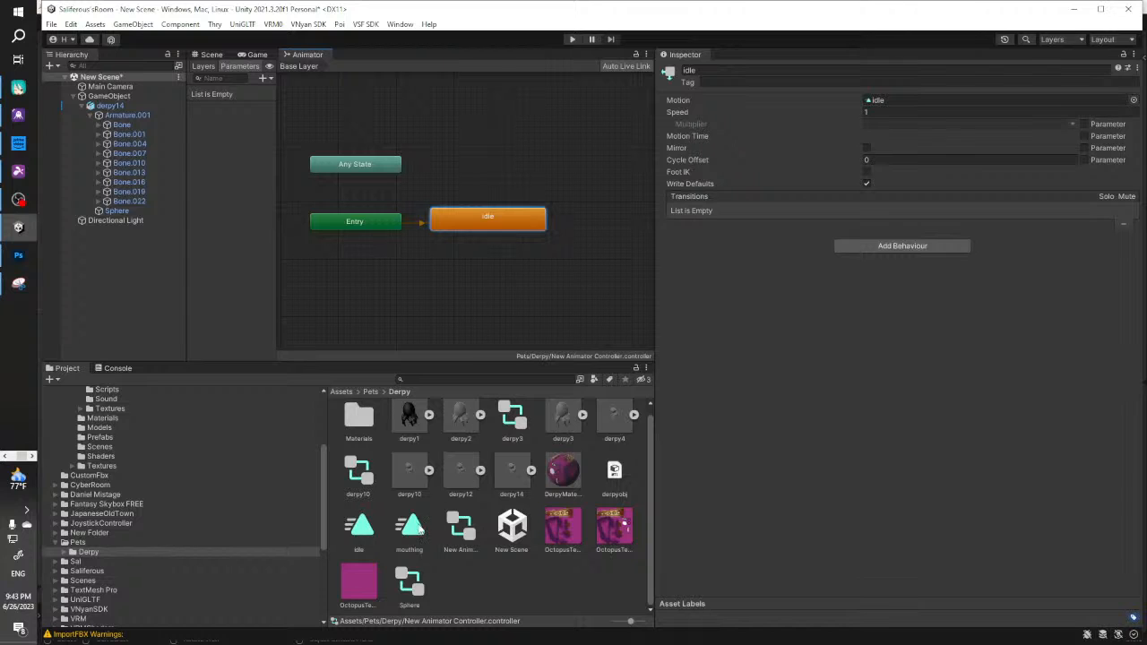
{"action": "left_click_drag", "start_coordinate": [419, 529], "coordinate": [509, 140]}
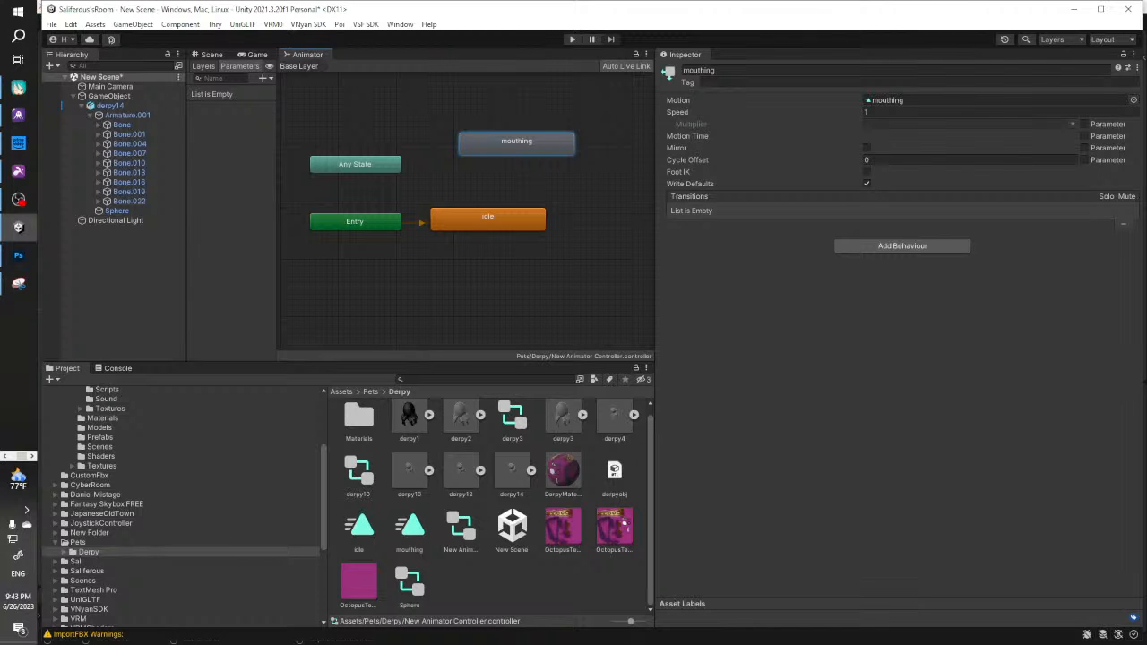
Switch to VNyan, close the props window and copy the parameter name mouthing from the 3d prop pet node graph
{"action": "key", "text": "alt+Tab"}
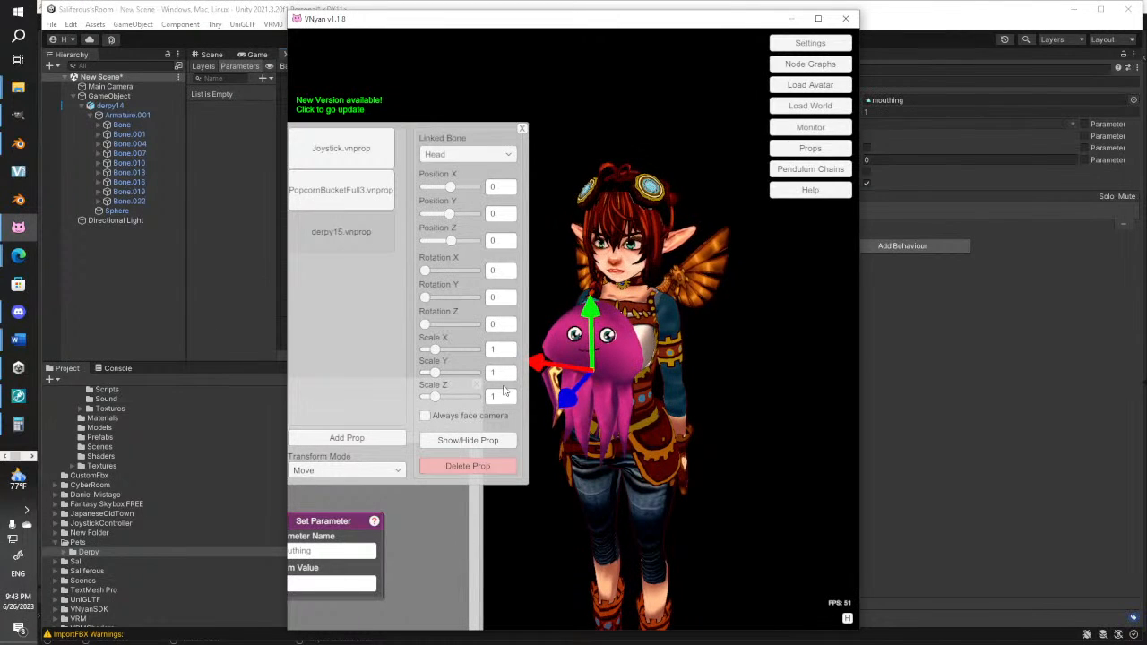
{"action": "left_click", "coordinate": [524, 132]}
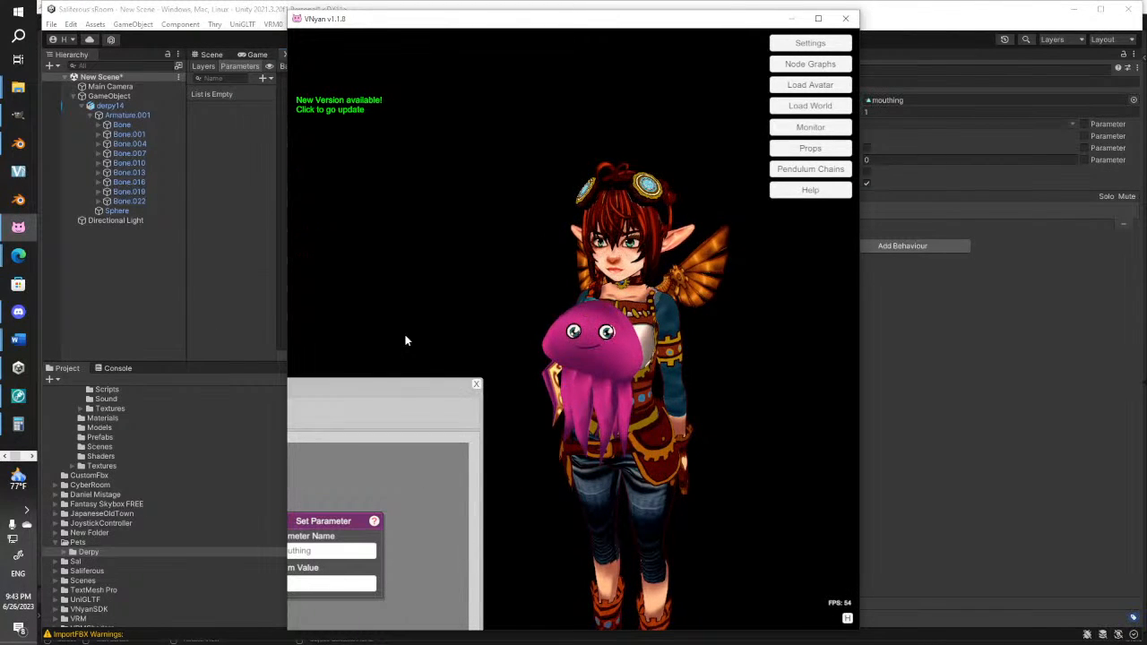
{"action": "left_click_drag", "start_coordinate": [397, 389], "coordinate": [616, 181]}
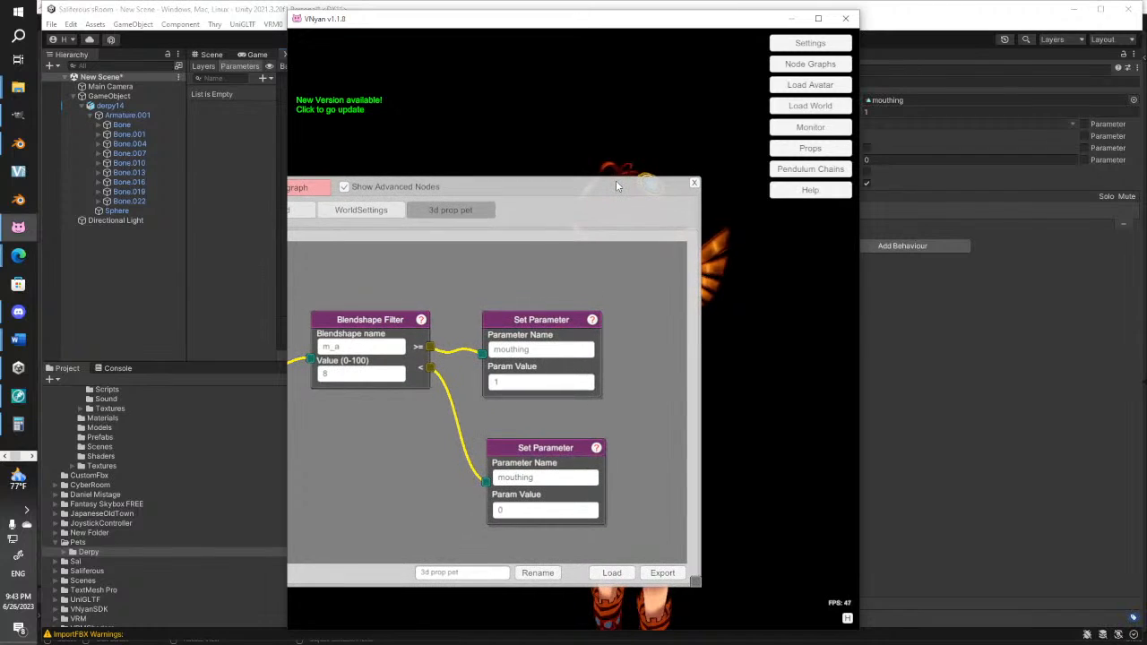
{"action": "left_click", "coordinate": [533, 355]}
{"action": "left_click_drag", "start_coordinate": [541, 352], "coordinate": [464, 355]}
{"action": "key", "text": "ctrl+c"}
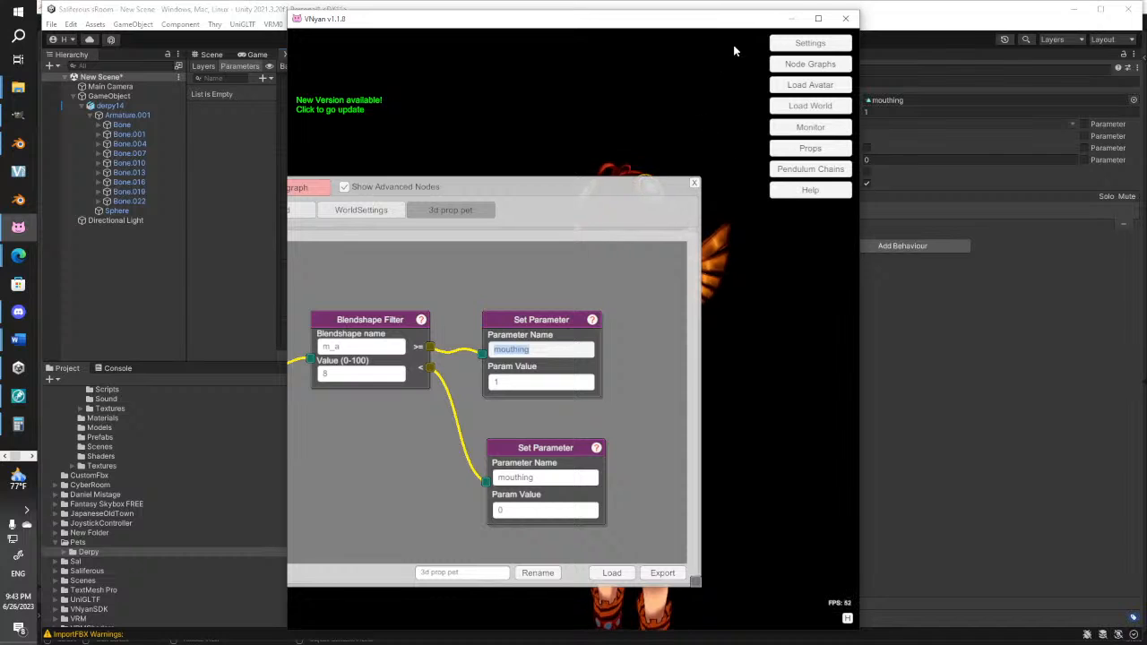
Return to Unity and add an Int parameter named mouthing to the animator controller
{"action": "left_click", "coordinate": [791, 18]}
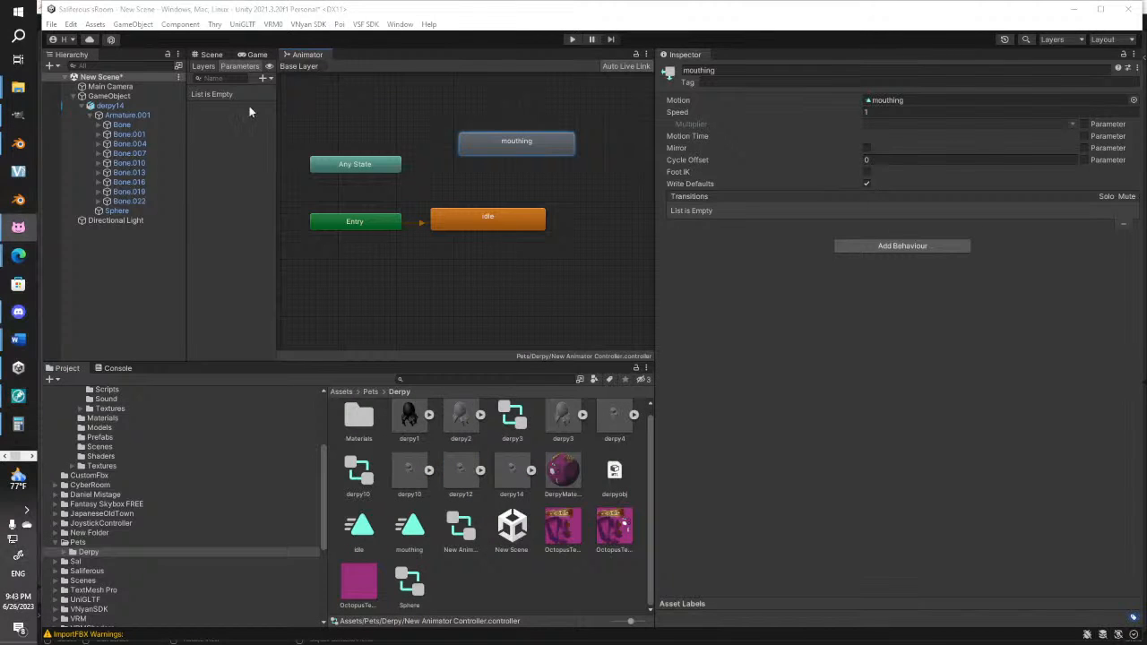
{"action": "left_click", "coordinate": [230, 79]}
{"action": "key", "text": "ctrl+v"}
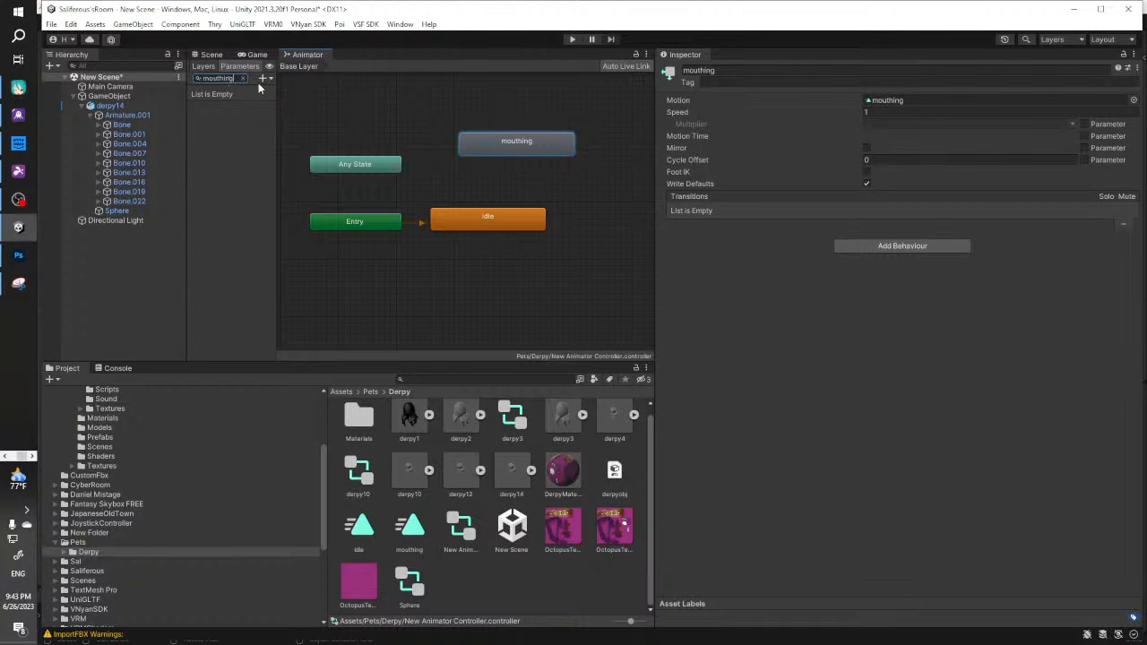
{"action": "left_click", "coordinate": [267, 79]}
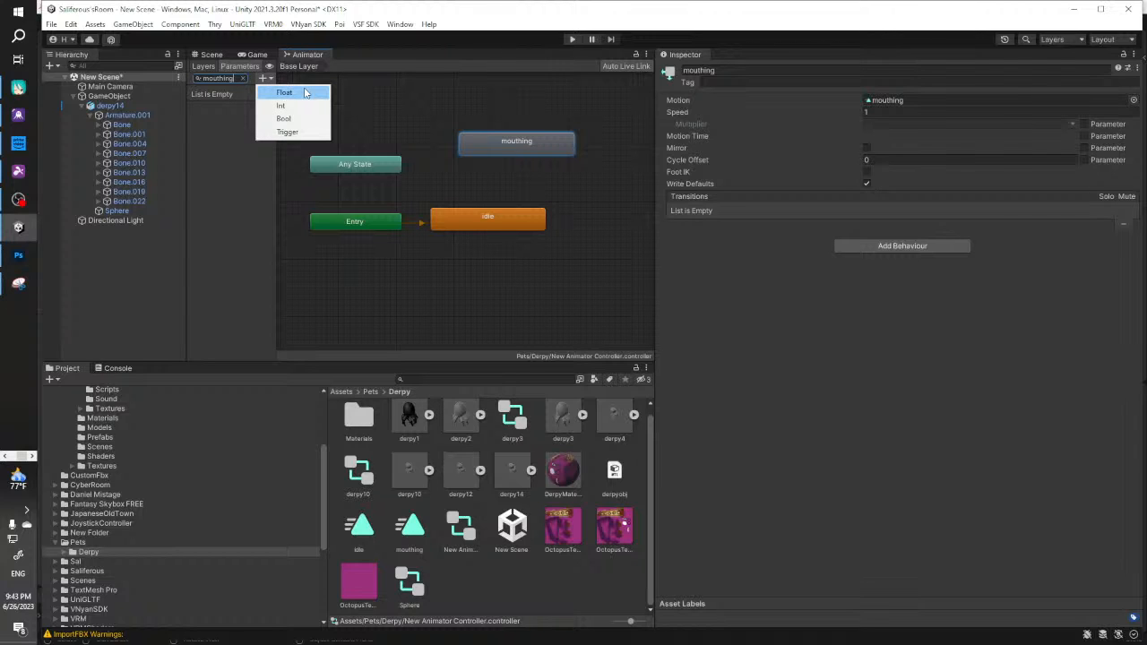
{"action": "left_click", "coordinate": [308, 105]}
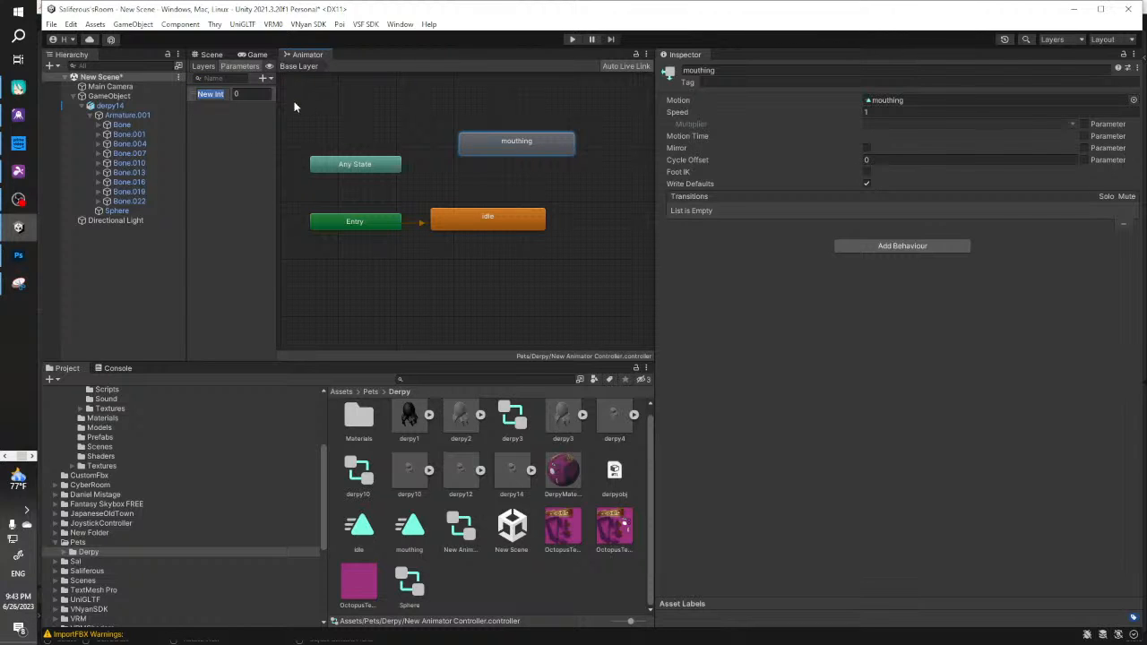
{"action": "type", "text": "mouthing"}
{"action": "key", "text": "Return"}
Try to create a transition from the idle state to the mouthing state
{"action": "left_click", "coordinate": [492, 214]}
{"action": "right_click", "coordinate": [492, 215]}
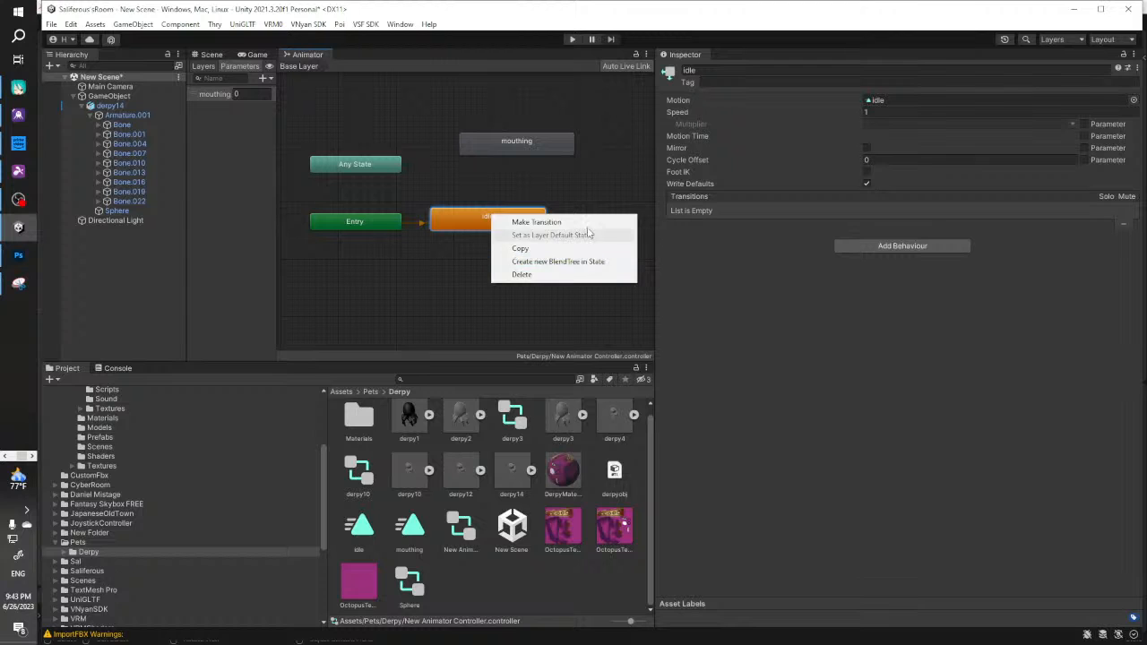
{"action": "left_click", "coordinate": [536, 221]}
{"action": "left_click", "coordinate": [492, 221]}
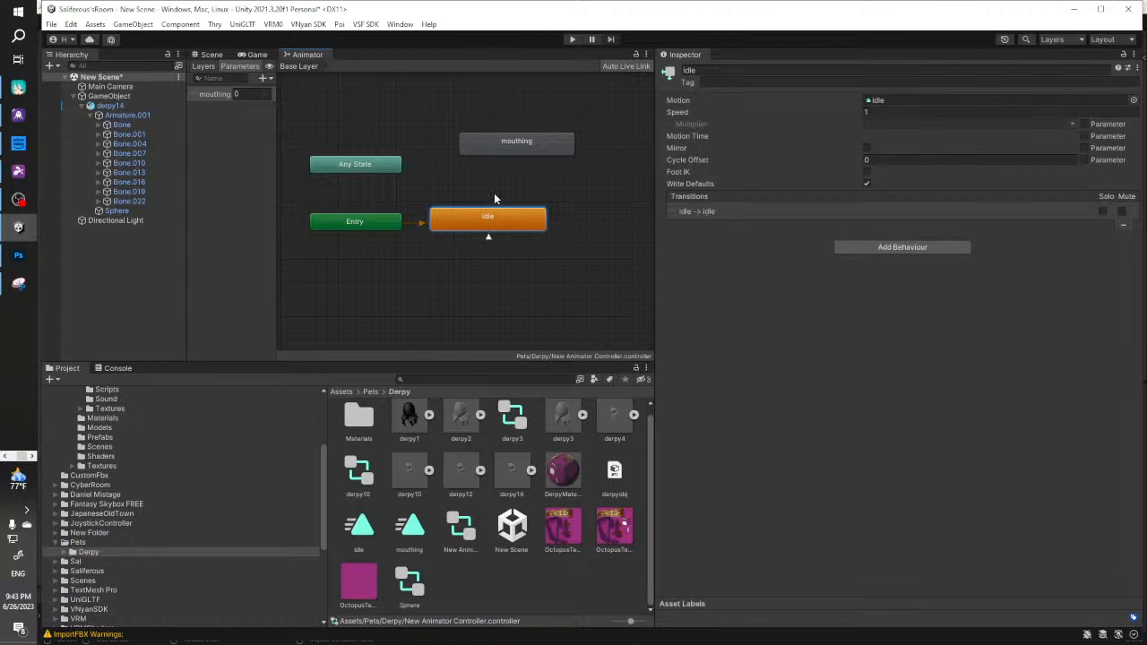
{"action": "left_click_drag", "start_coordinate": [488, 245], "coordinate": [538, 166]}
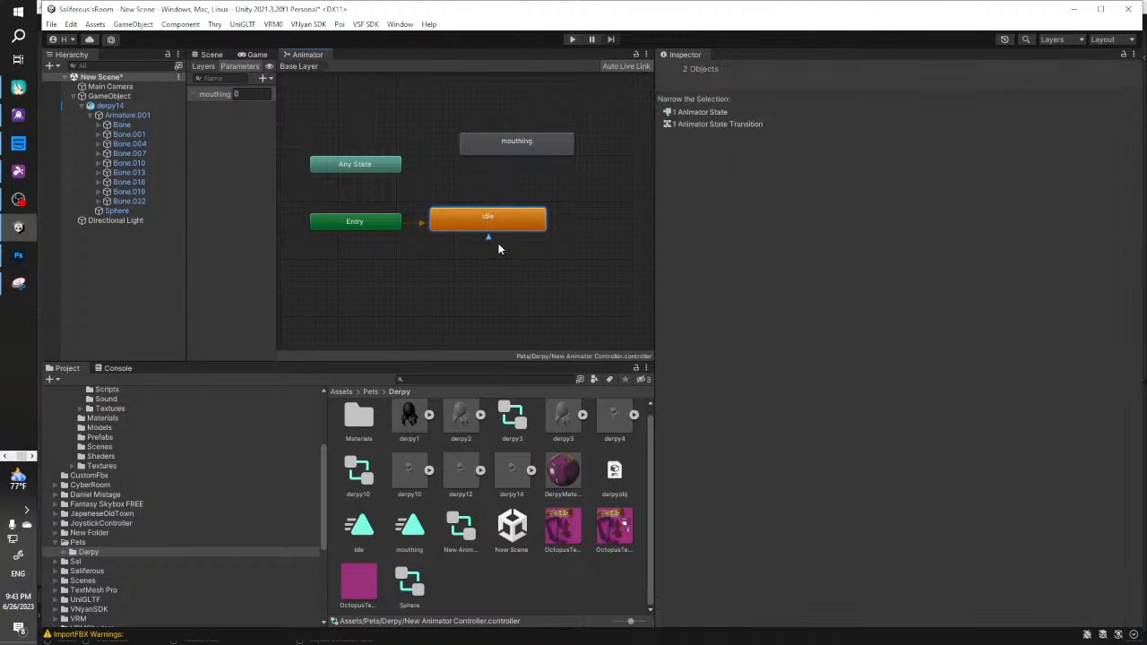
{"action": "left_click", "coordinate": [489, 237]}
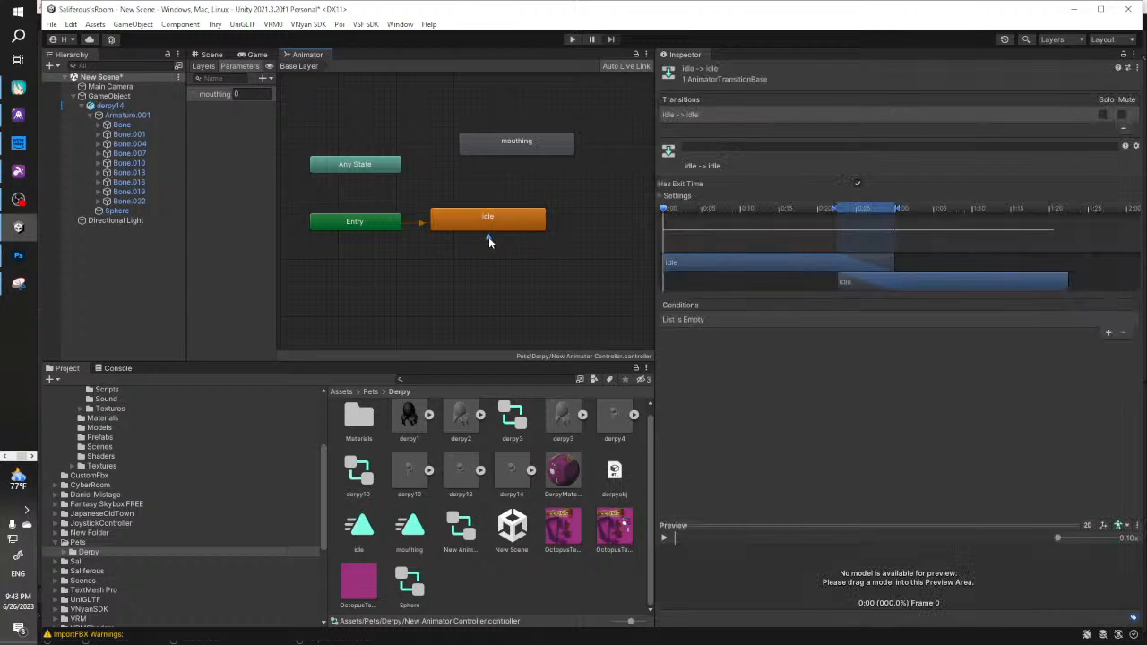
Create a transition from the idle state to the mouthing state
{"action": "left_click", "coordinate": [500, 225], "text": "shift"}
{"action": "right_click", "coordinate": [495, 217]}
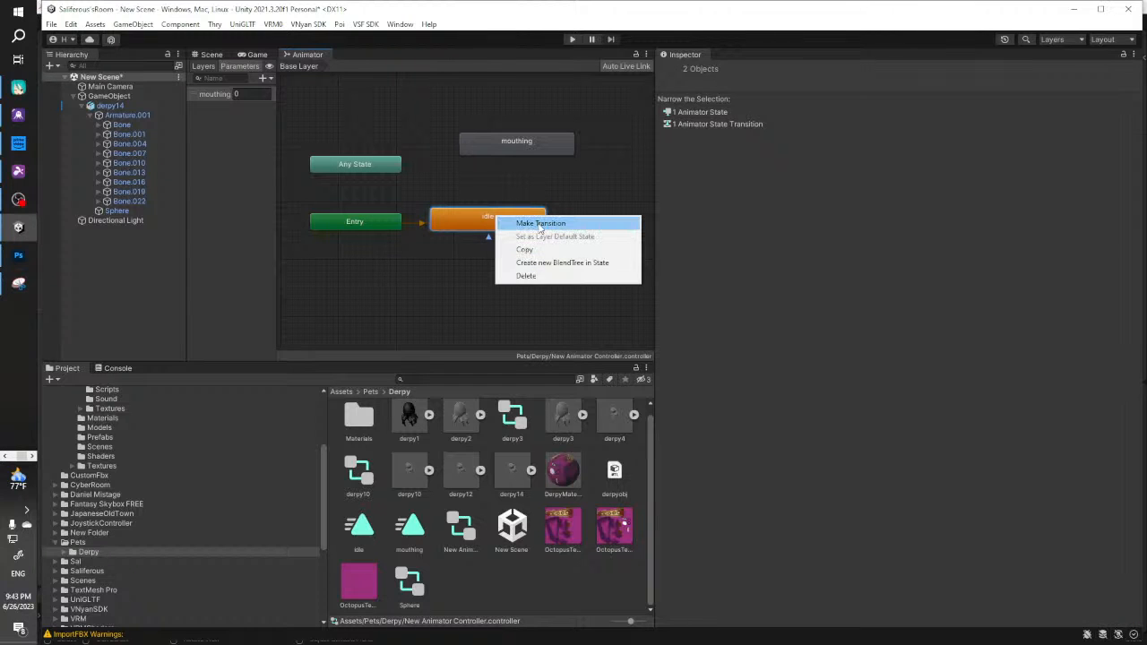
{"action": "left_click", "coordinate": [537, 224]}
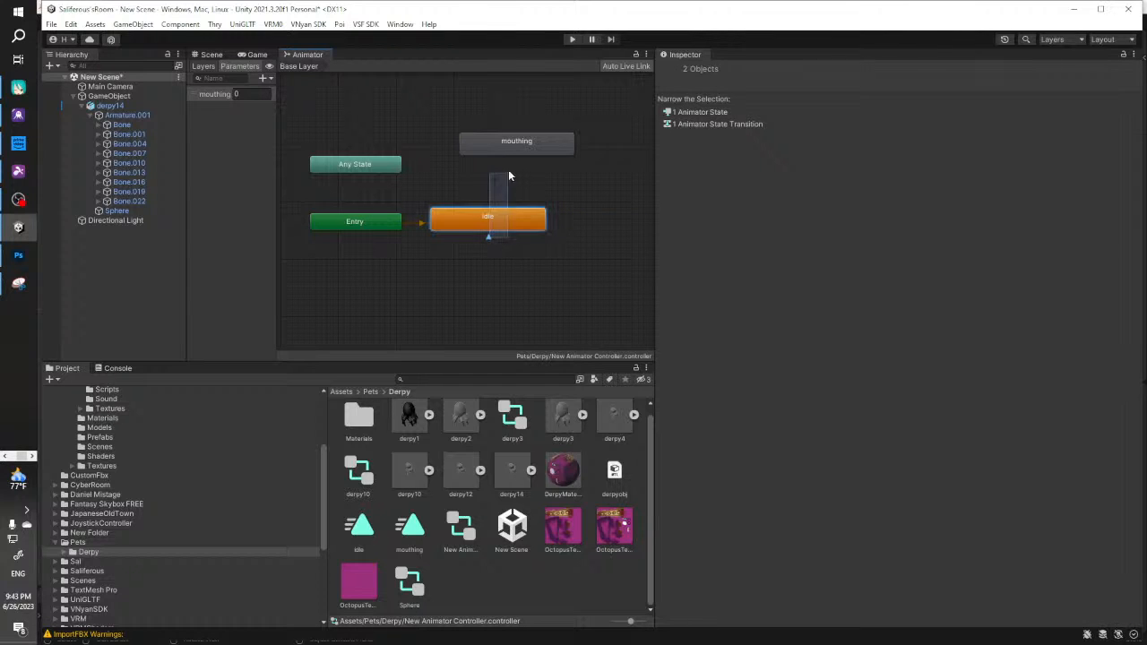
{"action": "left_click", "coordinate": [513, 146]}
{"action": "right_click", "coordinate": [493, 222]}
{"action": "left_click", "coordinate": [529, 228]}
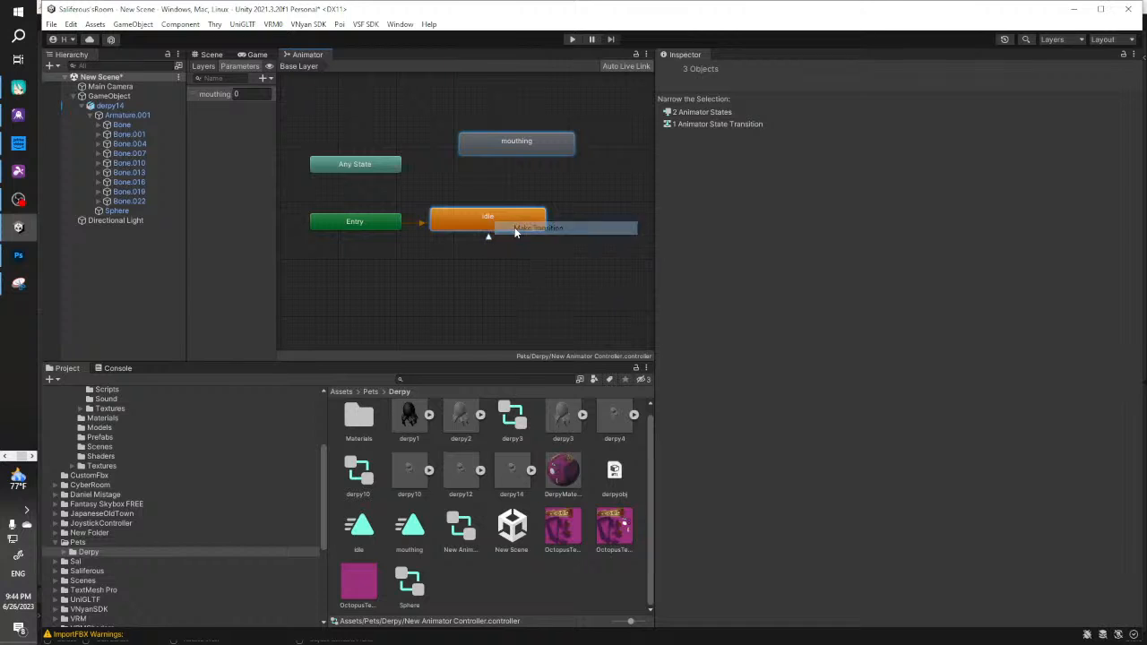
{"action": "left_click", "coordinate": [517, 148]}
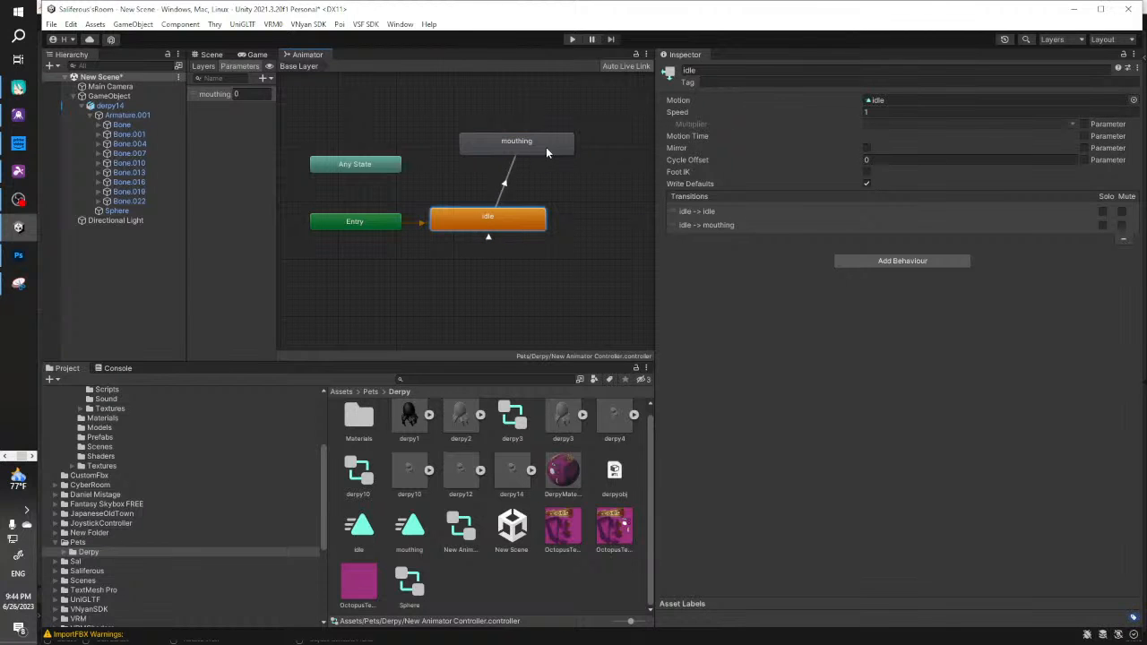
Create a return transition from the mouthing state to the idle state
{"action": "left_click", "coordinate": [546, 147]}
{"action": "right_click", "coordinate": [549, 144]}
{"action": "left_click", "coordinate": [570, 151]}
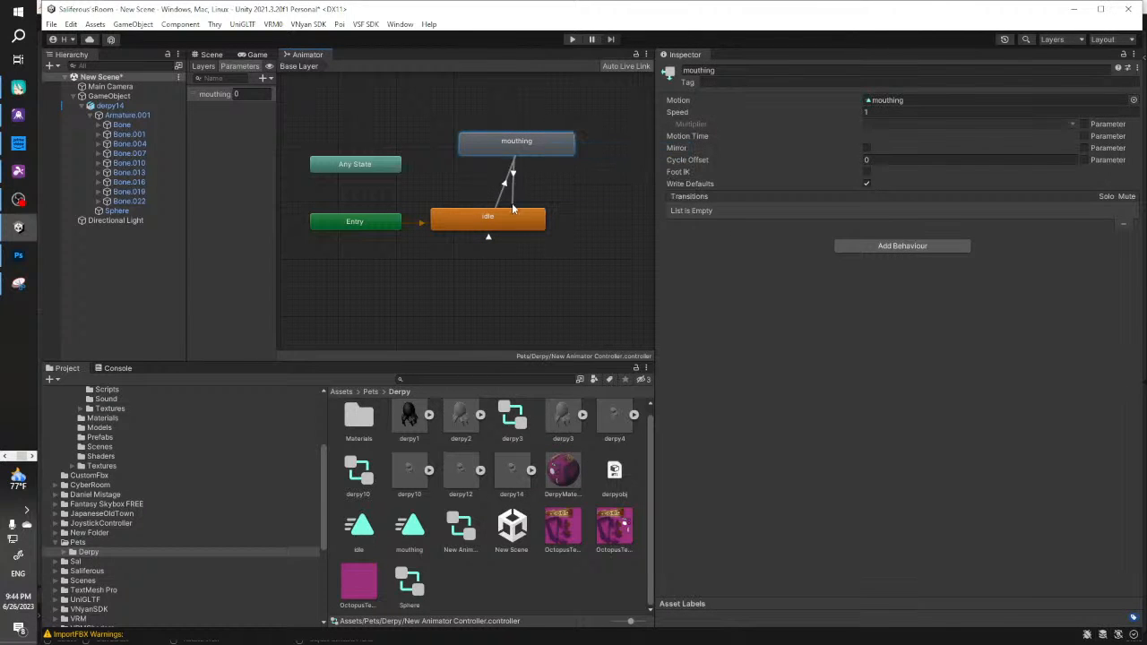
{"action": "left_click", "coordinate": [487, 215]}
{"action": "left_click", "coordinate": [511, 154]}
{"action": "right_click", "coordinate": [509, 146]}
{"action": "left_click", "coordinate": [551, 150]}
{"action": "left_click", "coordinate": [485, 214]}
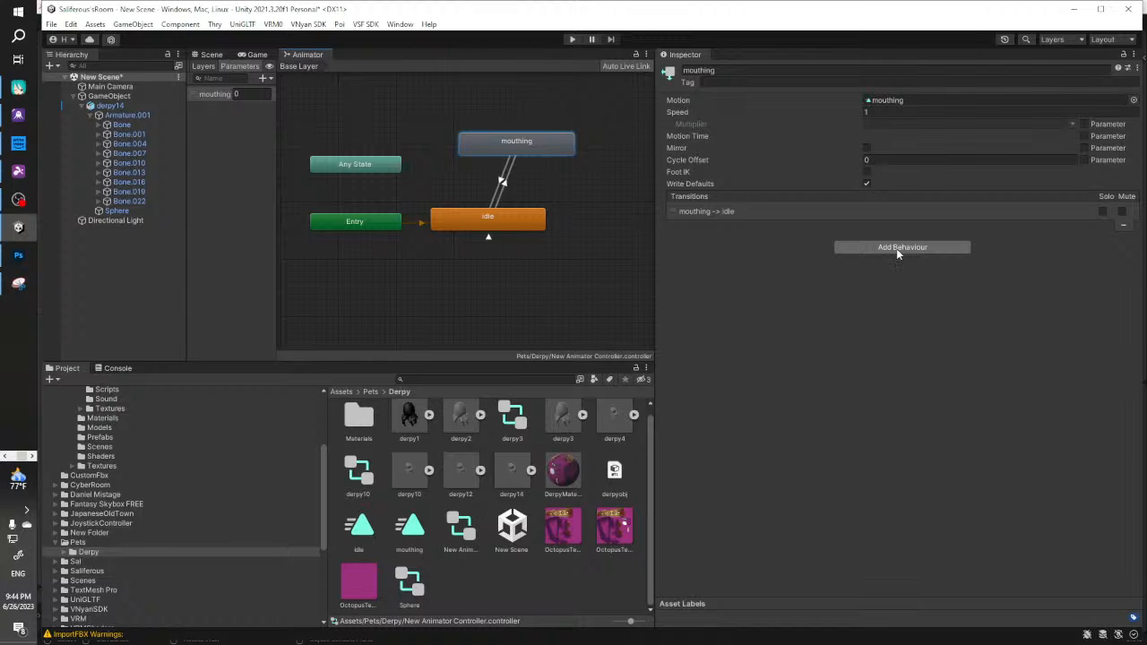
Delete the transition that loops the idle state back to itself
{"action": "left_click", "coordinate": [515, 214]}
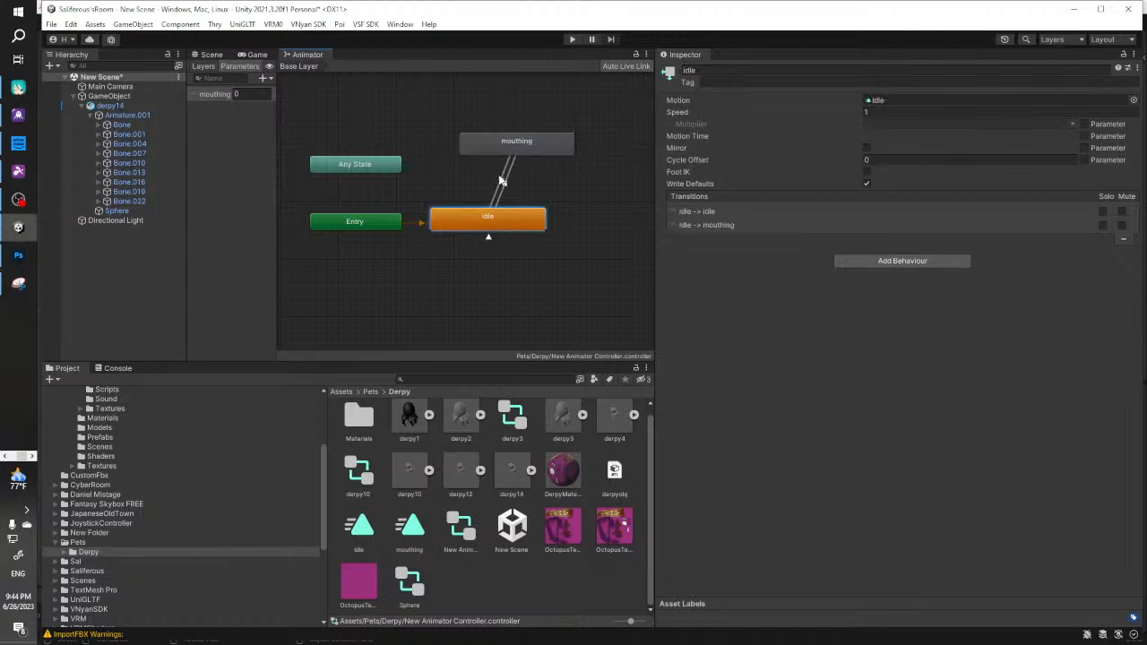
{"action": "left_click", "coordinate": [505, 185]}
{"action": "left_click", "coordinate": [488, 241]}
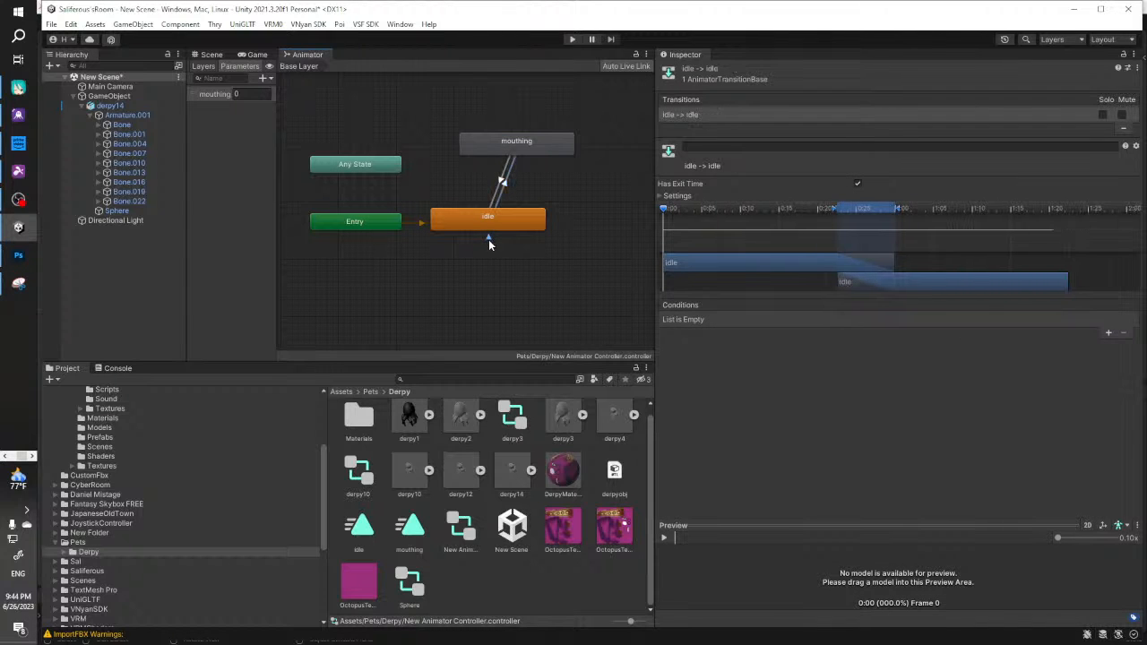
{"action": "right_click", "coordinate": [489, 240]}
{"action": "left_click", "coordinate": [487, 242]}
{"action": "key", "text": "Delete"}
{"action": "left_click", "coordinate": [500, 225]}
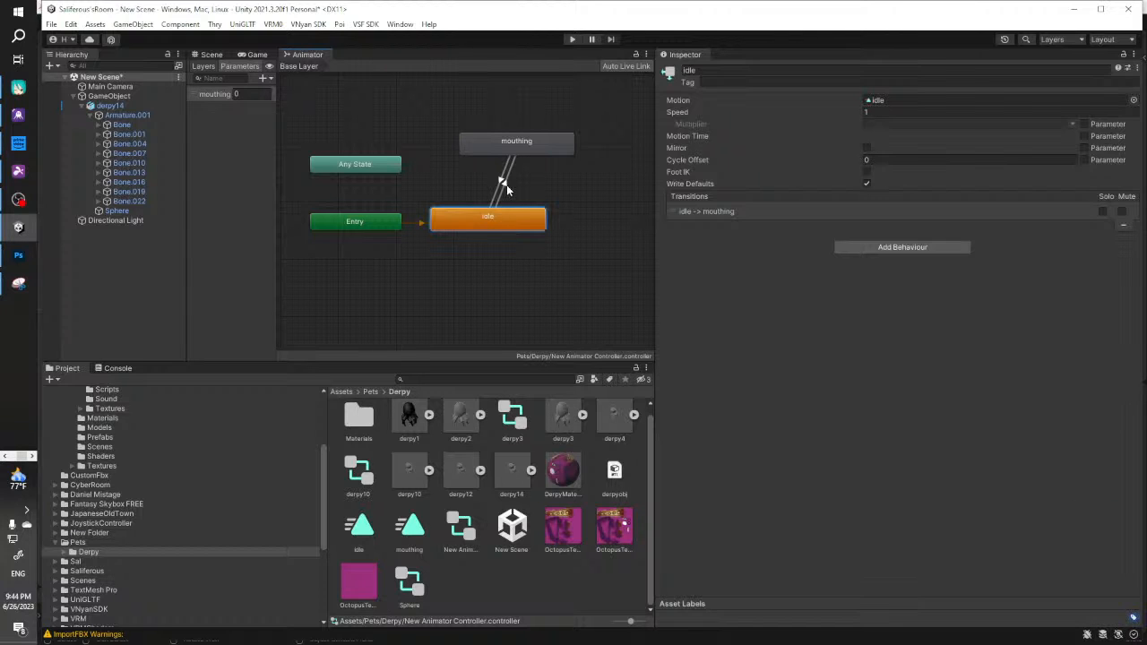
Add the condition mouthing Greater 0 to the idle-to-mouthing transition and mouthing Less 0 to the mouthing-to-idle transition
{"action": "left_click", "coordinate": [504, 185]}
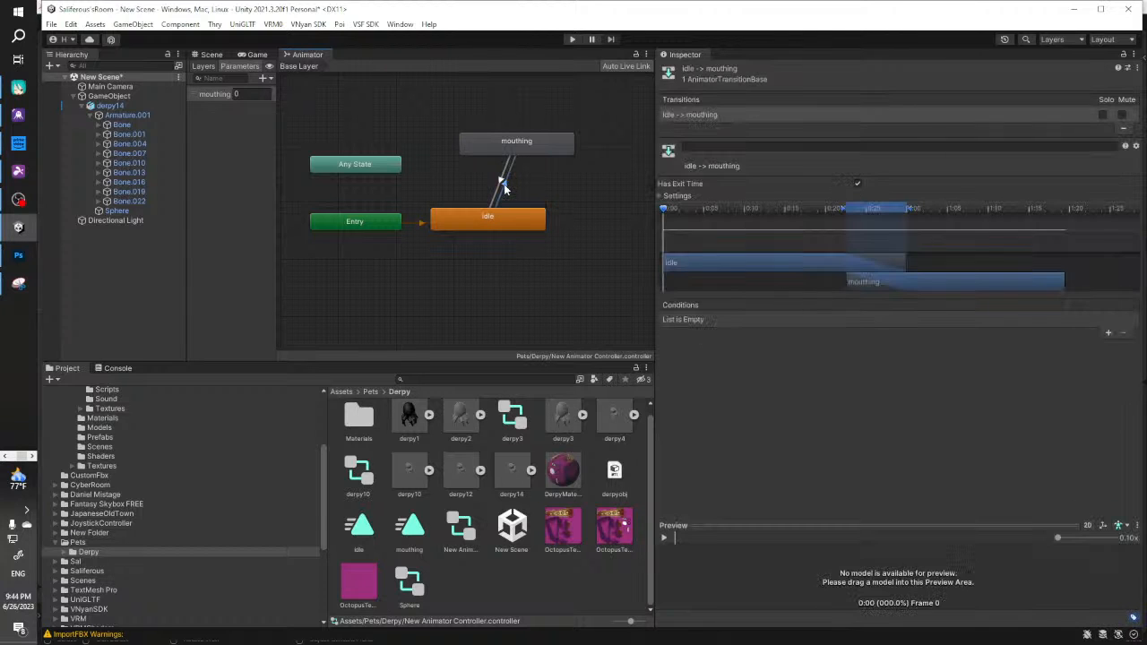
{"action": "left_click", "coordinate": [1108, 334]}
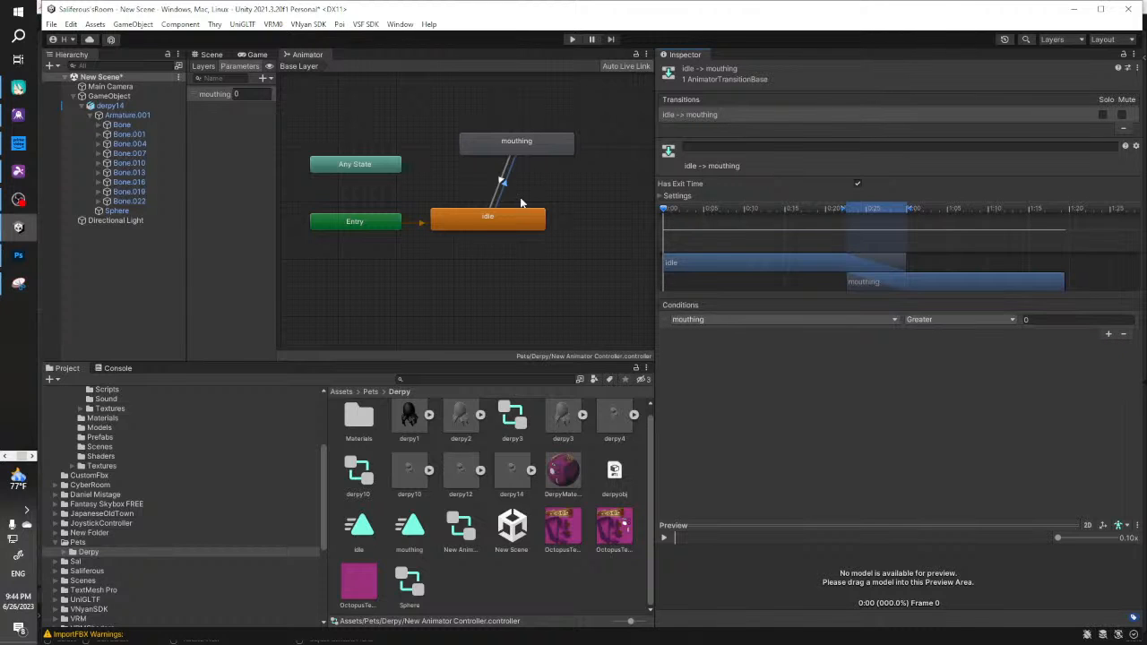
{"action": "left_click", "coordinate": [507, 171]}
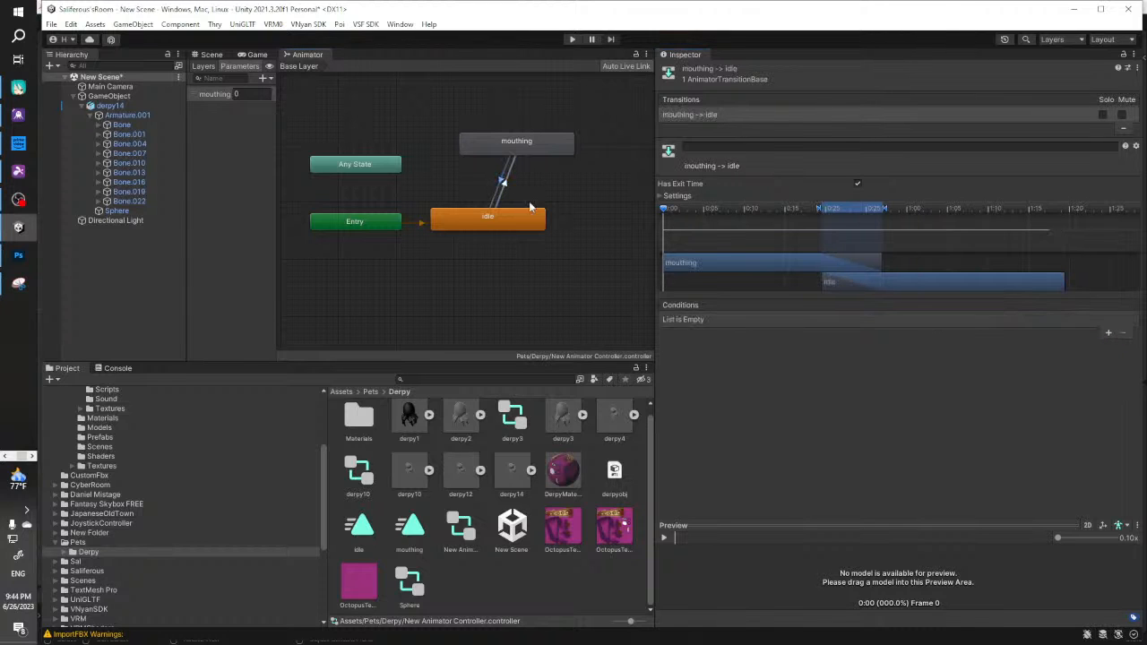
{"action": "left_click", "coordinate": [1109, 333]}
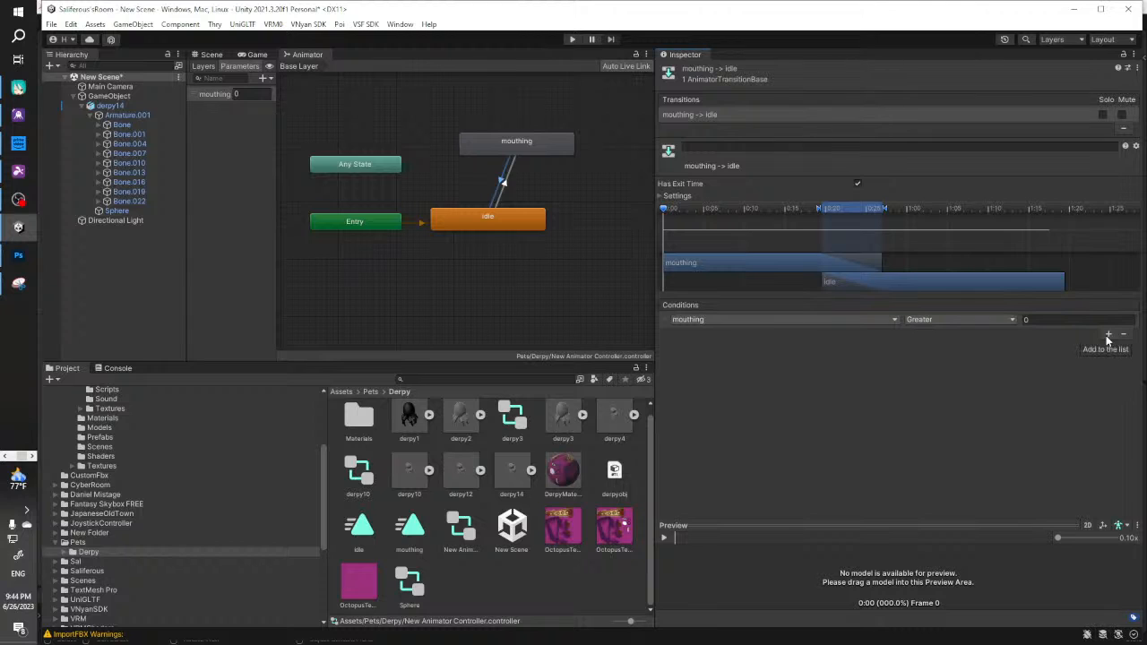
{"action": "left_click", "coordinate": [967, 323]}
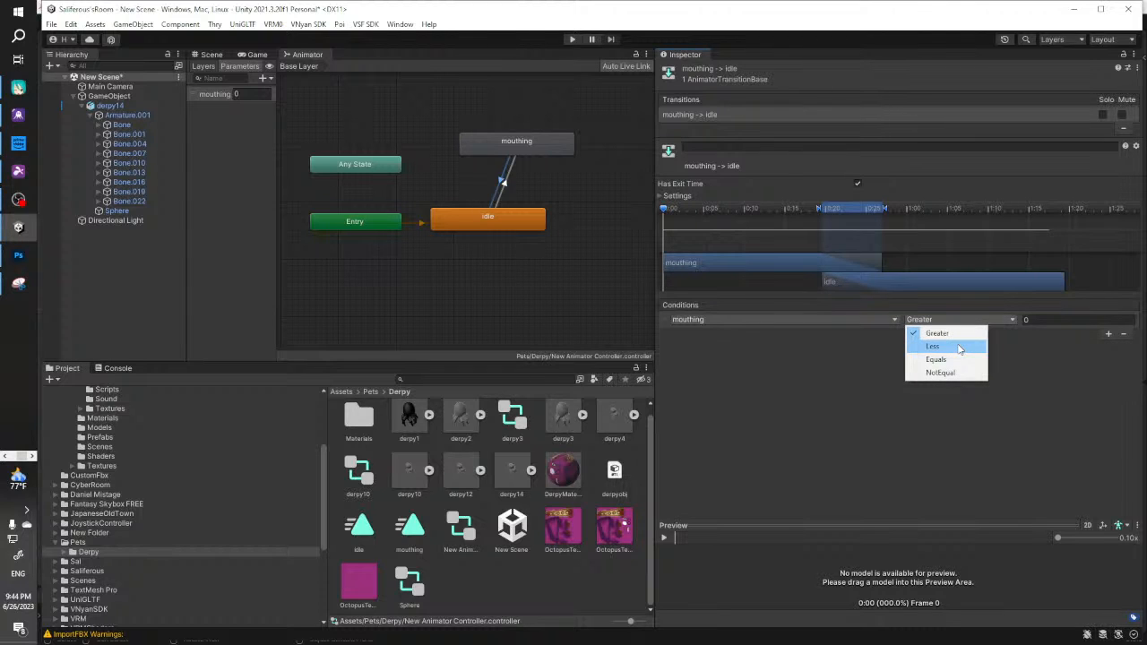
{"action": "left_click", "coordinate": [933, 346]}
{"action": "left_click", "coordinate": [1027, 320]}
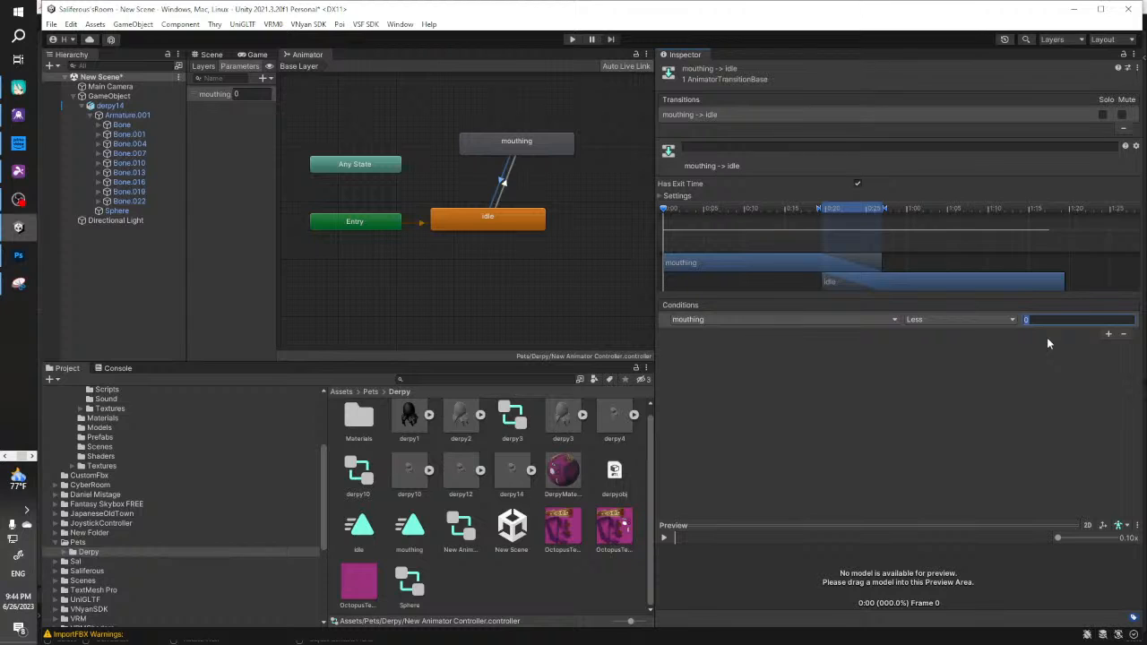
{"action": "key", "text": "Return"}
Switch the idle-to-mouthing transition's condition to Less and back to Greater
{"action": "left_click", "coordinate": [505, 177]}
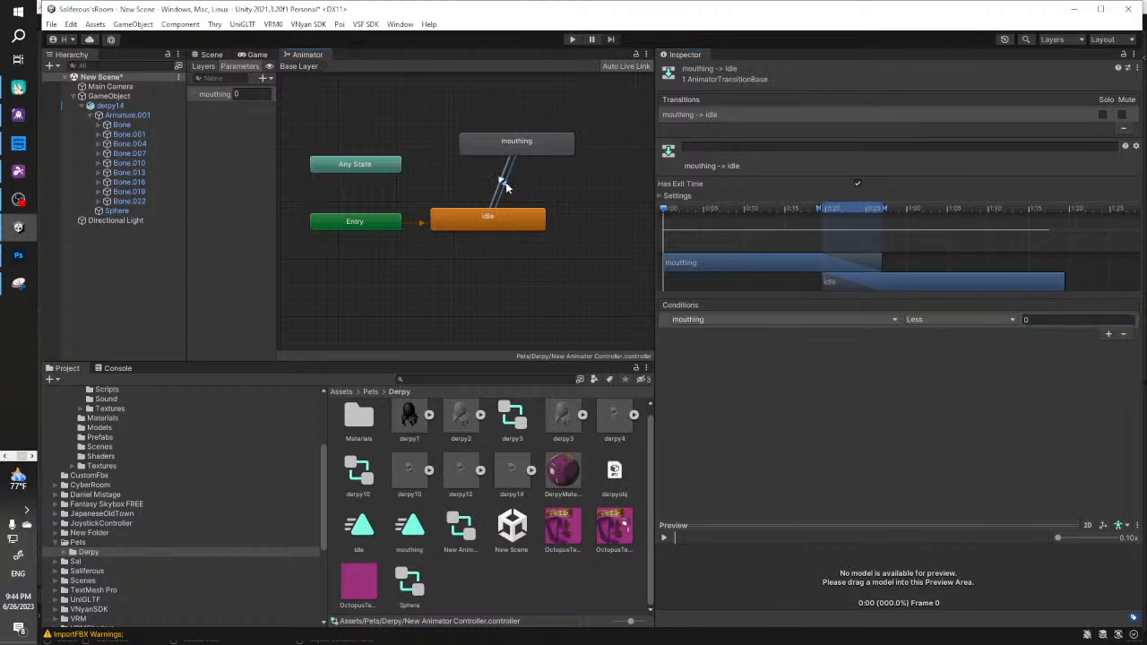
{"action": "left_click", "coordinate": [938, 319]}
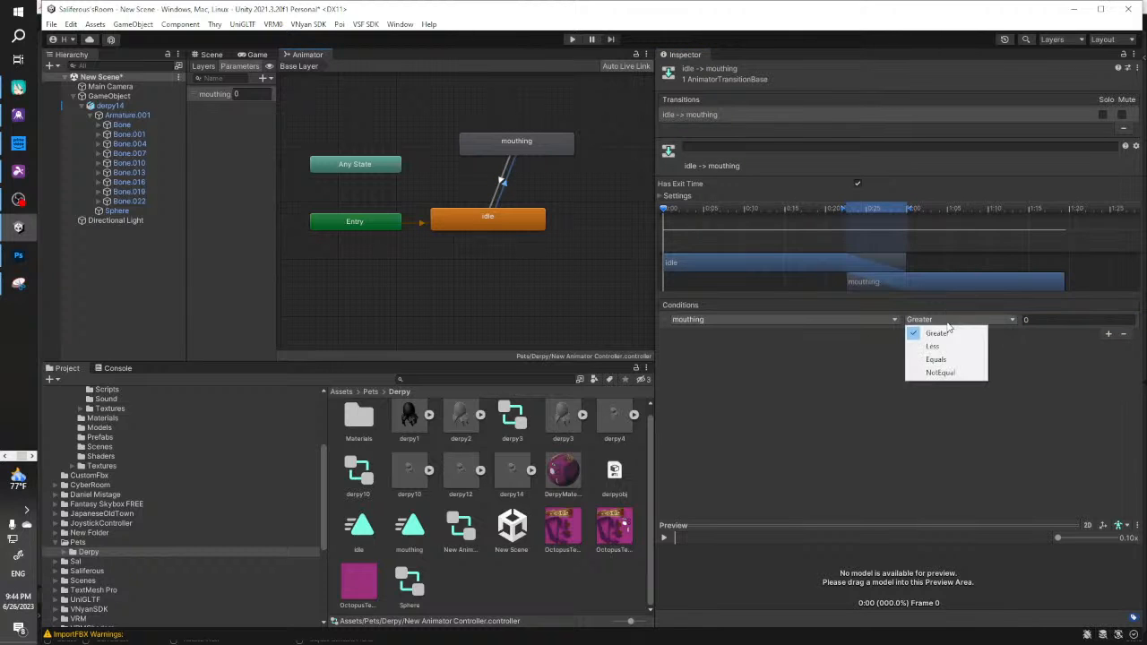
{"action": "left_click", "coordinate": [947, 345]}
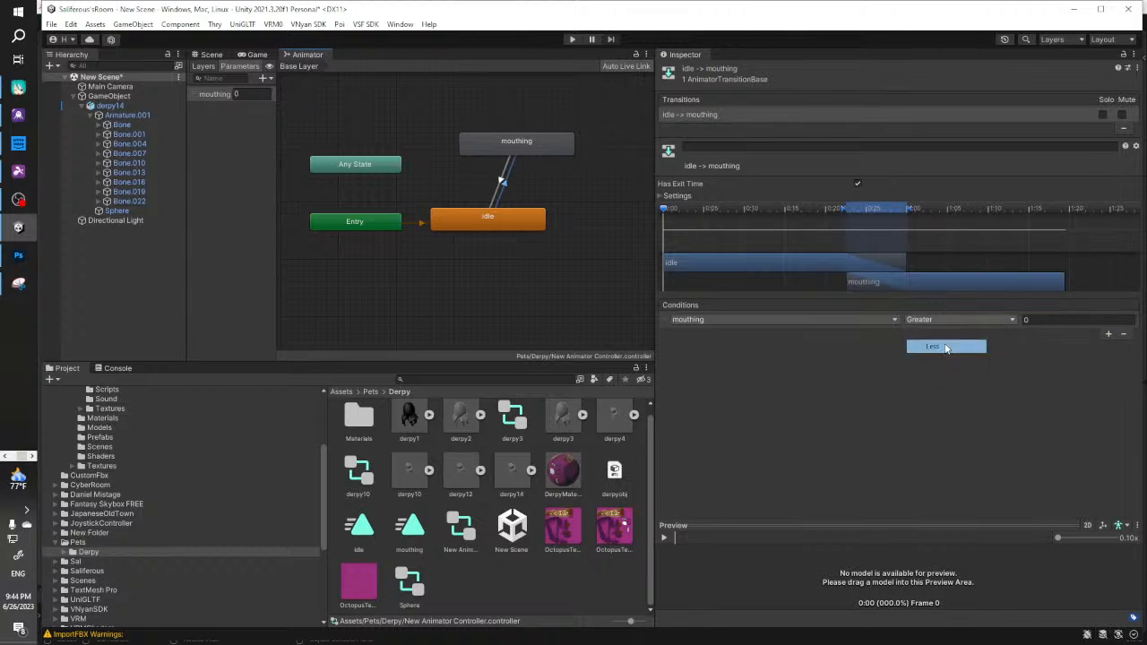
{"action": "left_click", "coordinate": [1054, 320]}
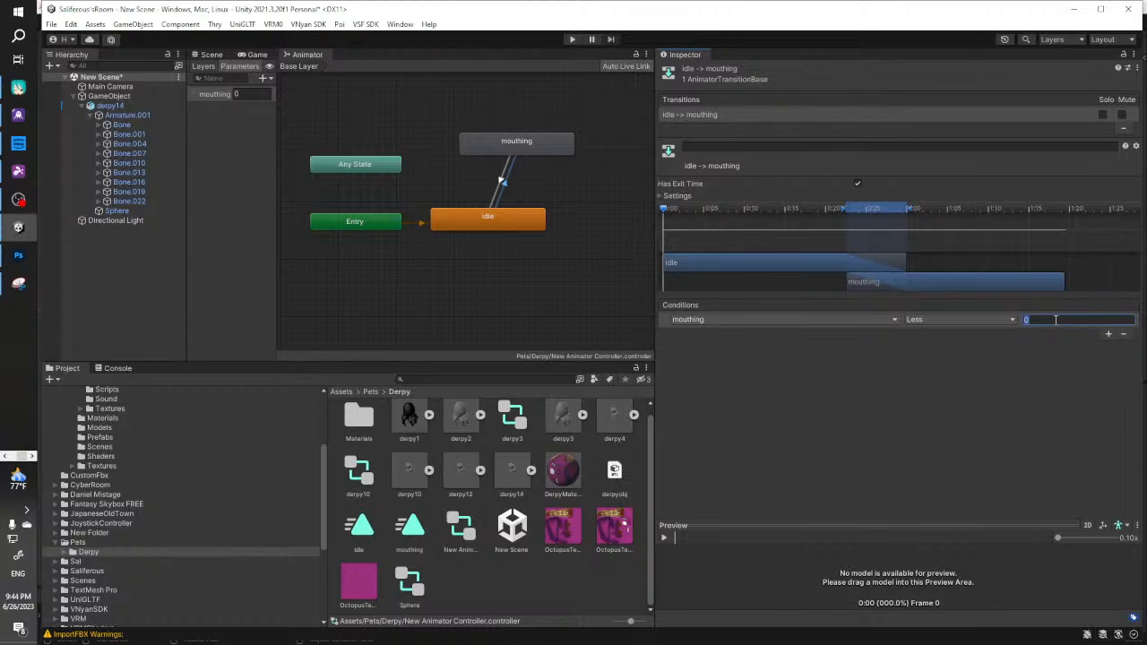
{"action": "left_click", "coordinate": [956, 320]}
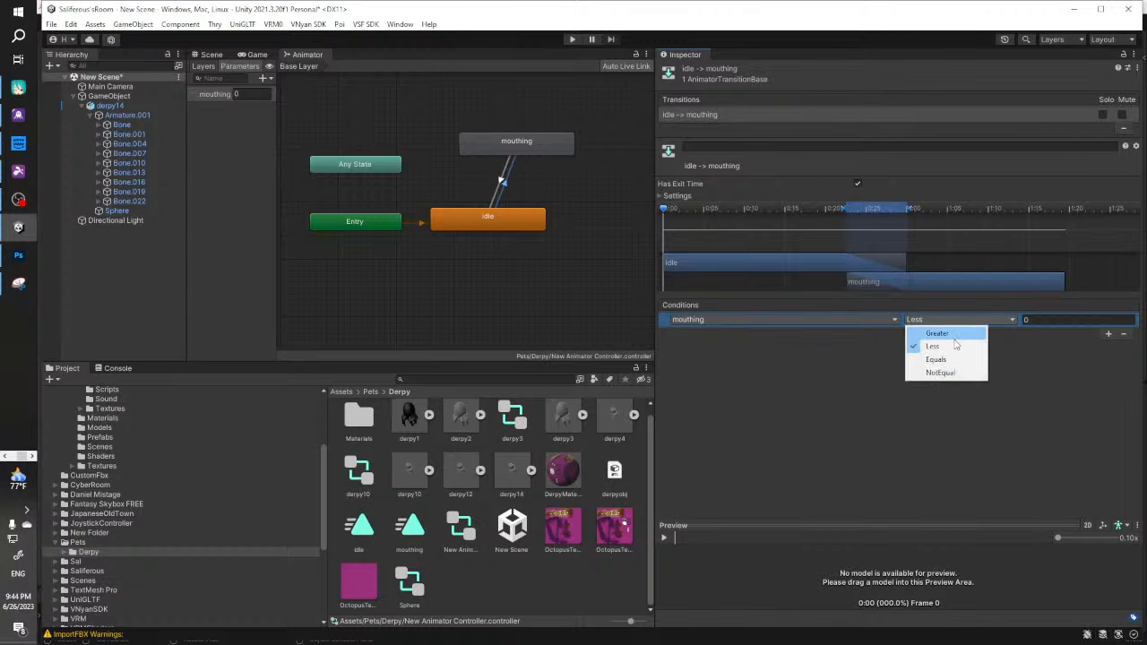
{"action": "left_click", "coordinate": [950, 333]}
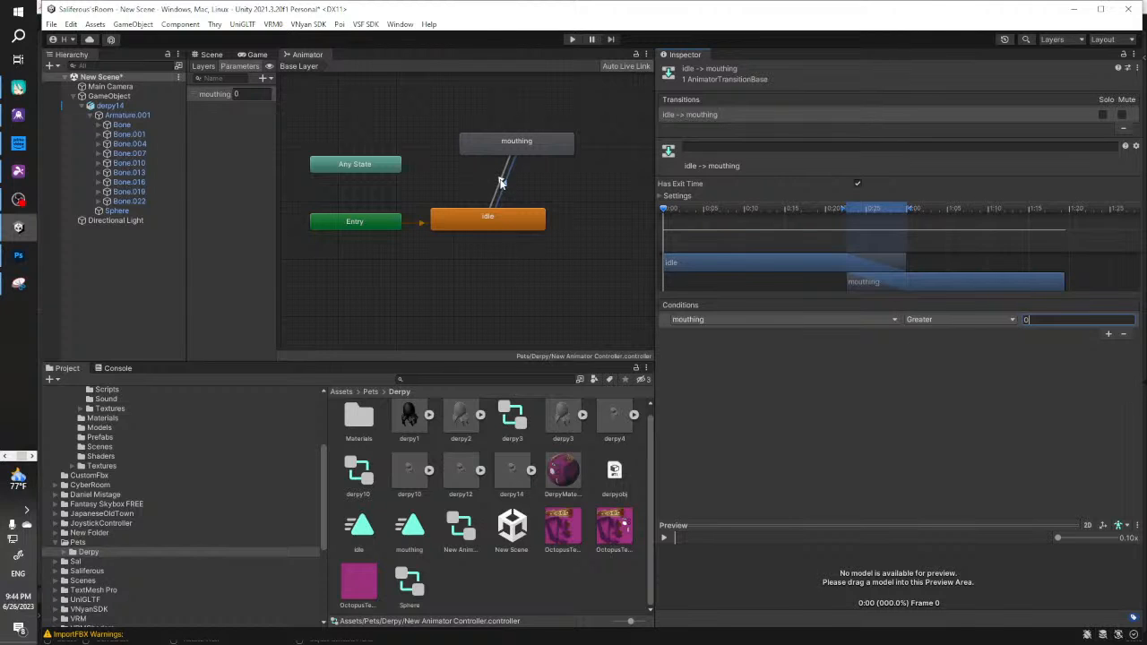
Set the mouthing-to-idle transition's condition to mouthing Less 1
{"action": "left_click", "coordinate": [502, 182]}
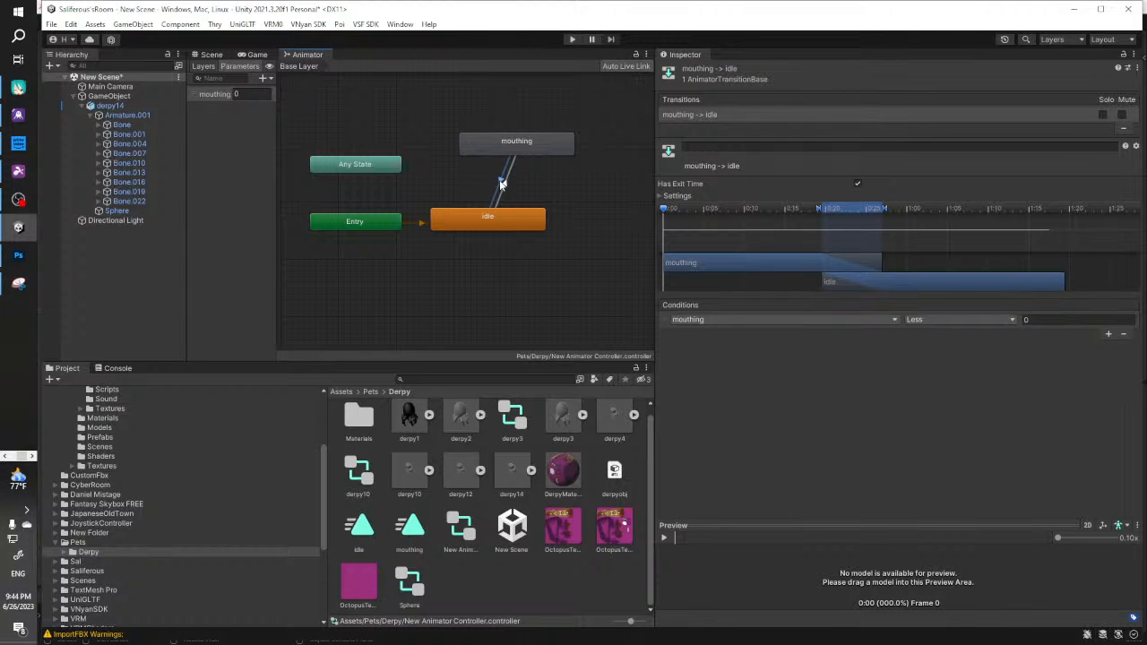
{"action": "left_click", "coordinate": [1061, 320]}
{"action": "type", "text": "1"}
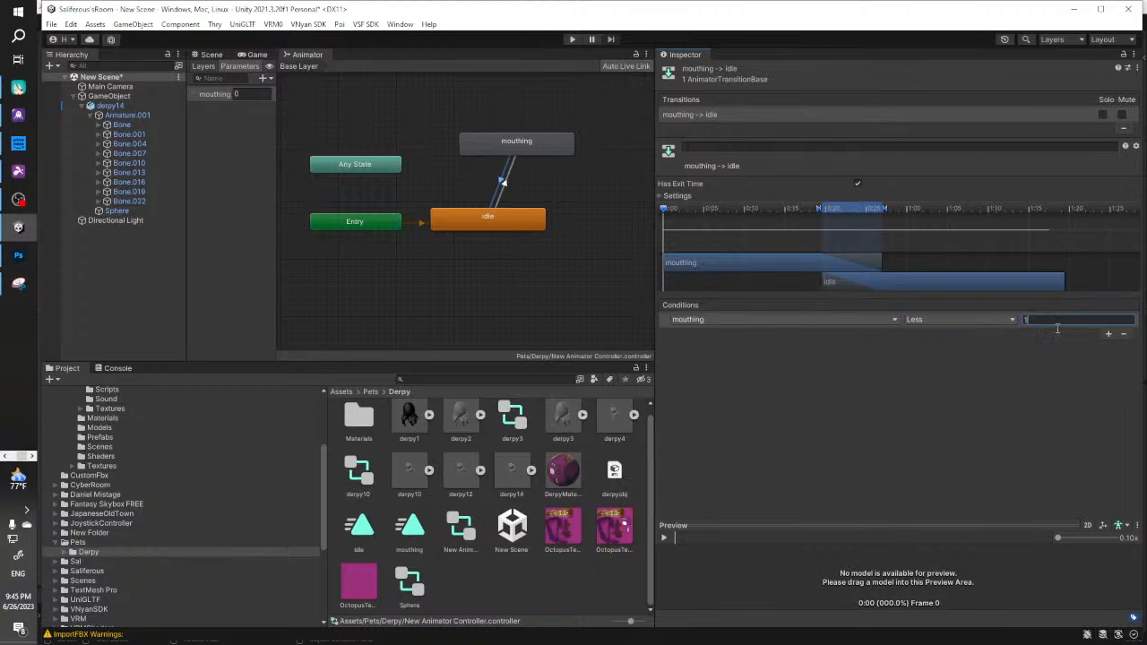
{"action": "left_click", "coordinate": [998, 379]}
Add a VNyan Anim Param Link component to the derpy14 object
{"action": "left_click", "coordinate": [117, 106]}
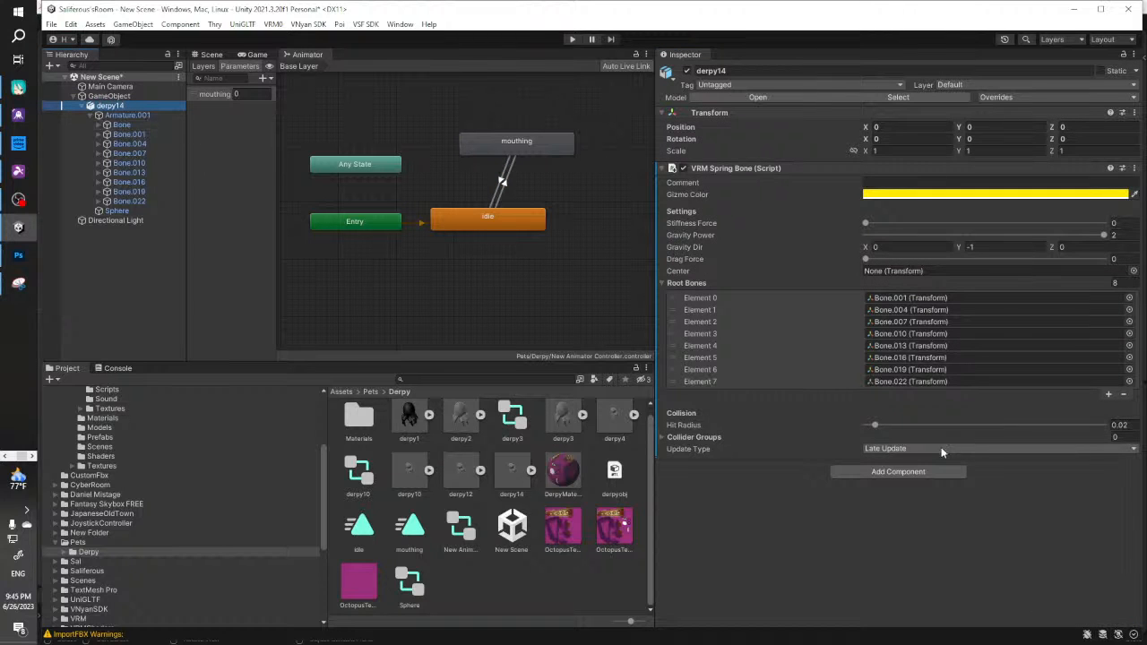
{"action": "left_click", "coordinate": [941, 472]}
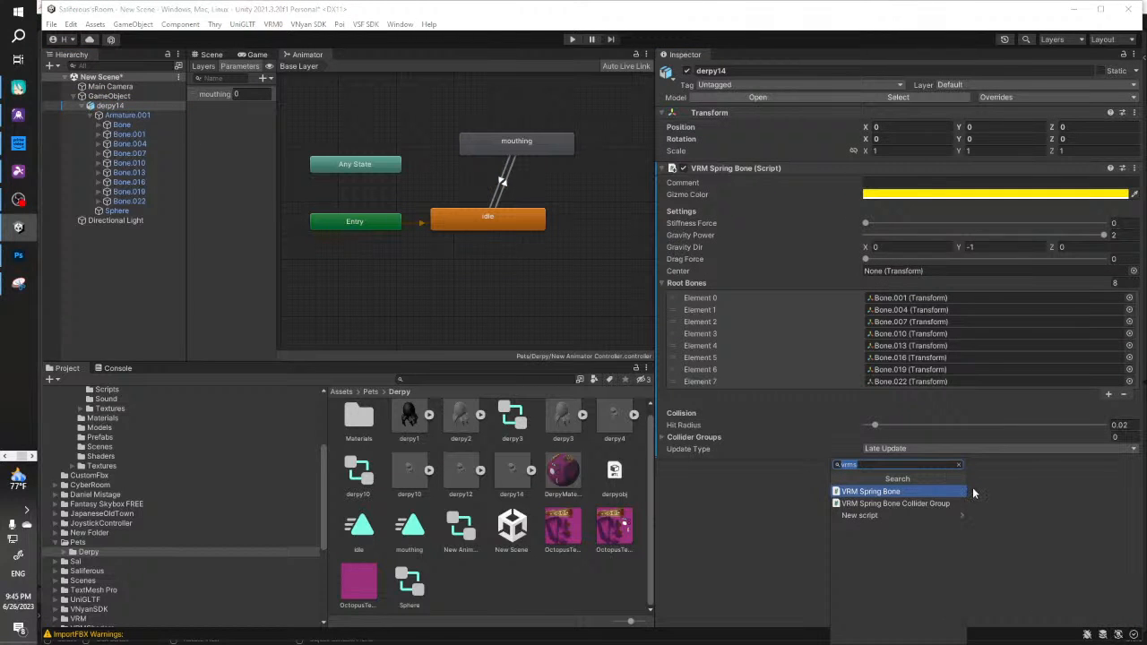
{"action": "type", "text": "vnyab"}
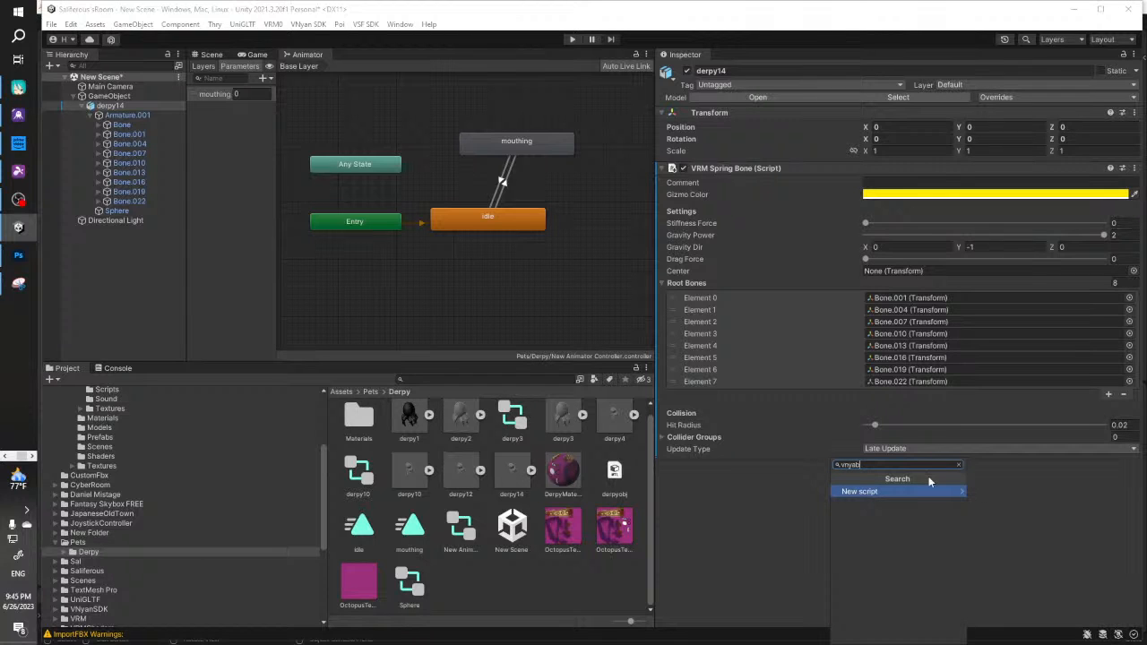
{"action": "key", "text": "BackSpace"}
{"action": "key", "text": "BackSpace"}
{"action": "key", "text": "BackSpace"}
{"action": "key", "text": "BackSpace"}
{"action": "key", "text": "BackSpace"}
{"action": "type", "text": "vnyn"}
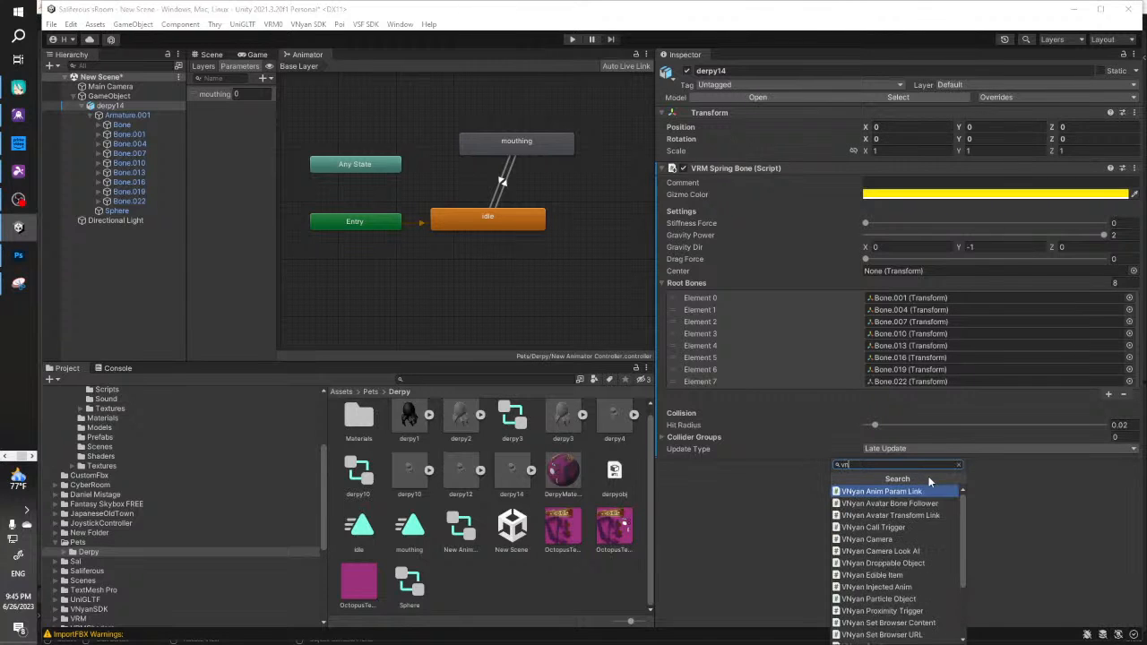
{"action": "key", "text": "BackSpace"}
{"action": "key", "text": "BackSpace"}
{"action": "key", "text": "BackSpace"}
{"action": "key", "text": "BackSpace"}
{"action": "type", "text": "vn"}
{"action": "key", "text": "Return"}
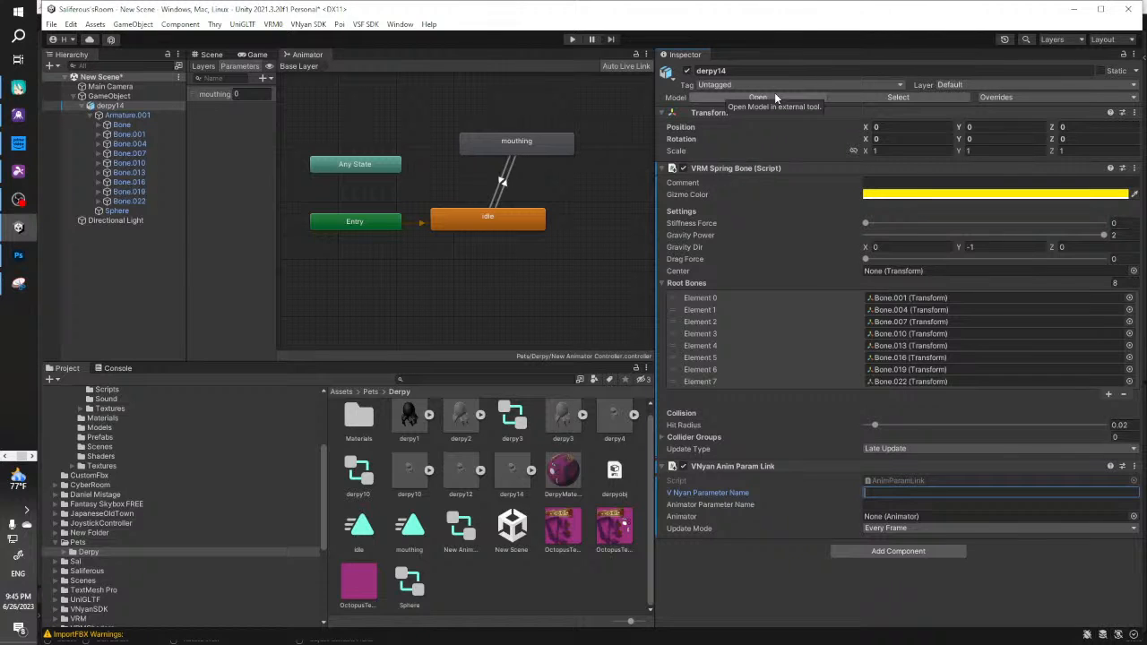
Set both the V Nyan Parameter Name and the Animator Parameter Name of the link to mouthing
{"action": "type", "text": "mouthing"}
{"action": "key", "text": "Tab"}
{"action": "type", "text": "mouthing"}
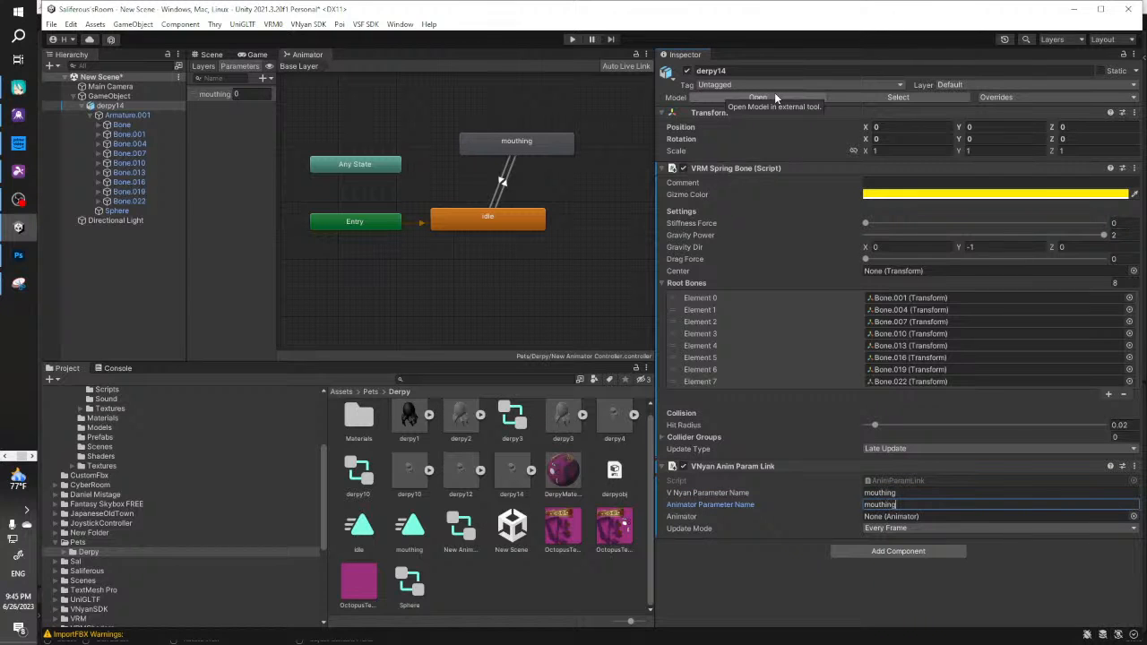
Try to assign the New Animator Controller to the param link's Animator field, and check the animators available for selection
{"action": "left_click_drag", "start_coordinate": [463, 531], "coordinate": [885, 523]}
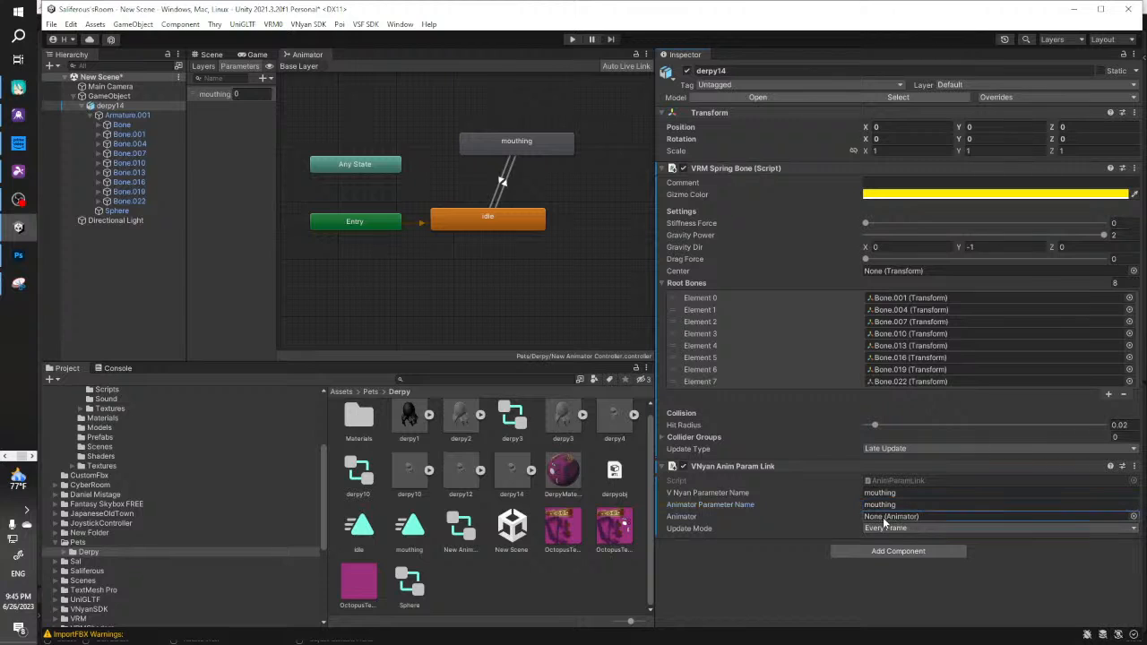
{"action": "left_click", "coordinate": [1134, 517]}
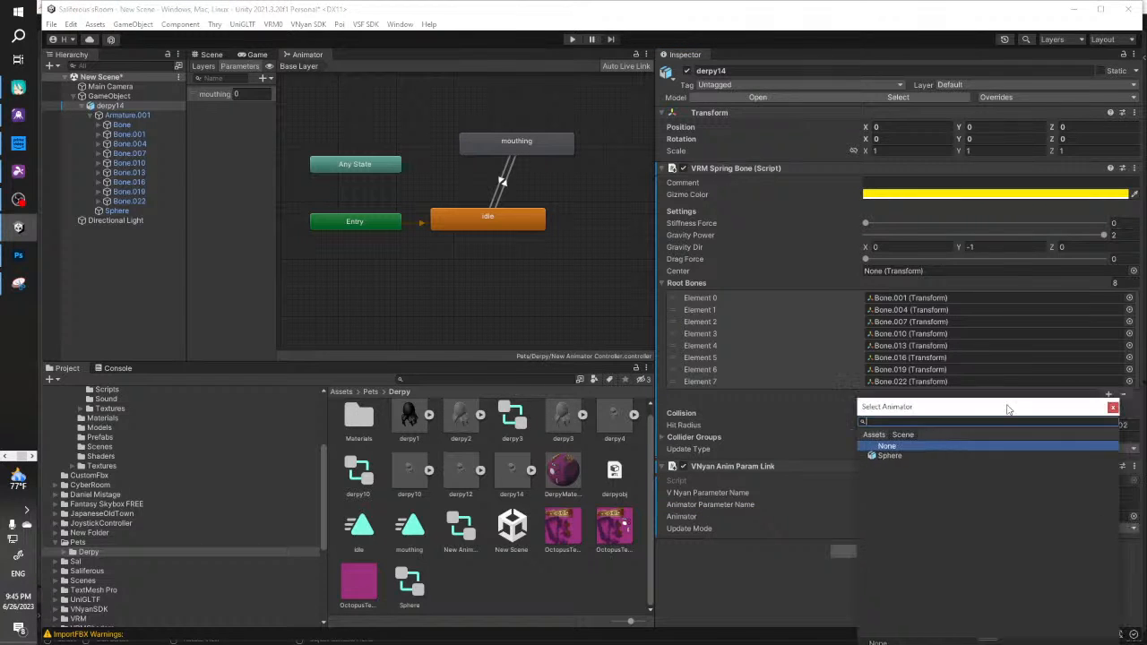
{"action": "left_click_drag", "start_coordinate": [1032, 400], "coordinate": [146, 384]}
{"action": "left_click", "coordinate": [251, 383]}
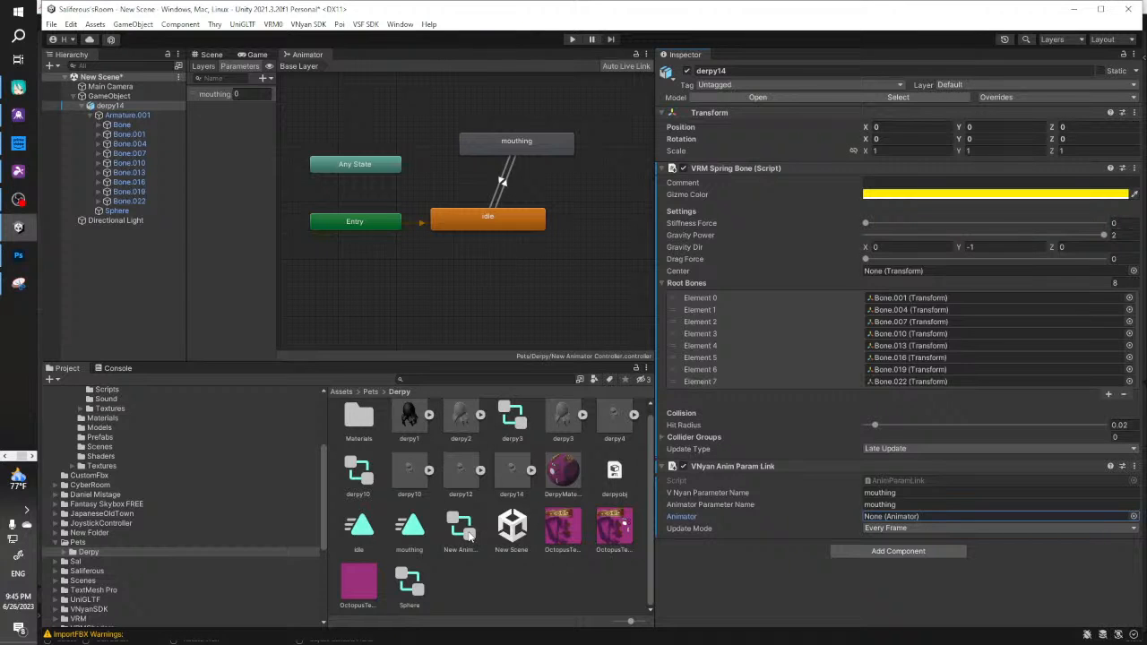
Compare the state graphs of the Sphere and New Animator Controller assets
{"action": "left_click", "coordinate": [405, 598]}
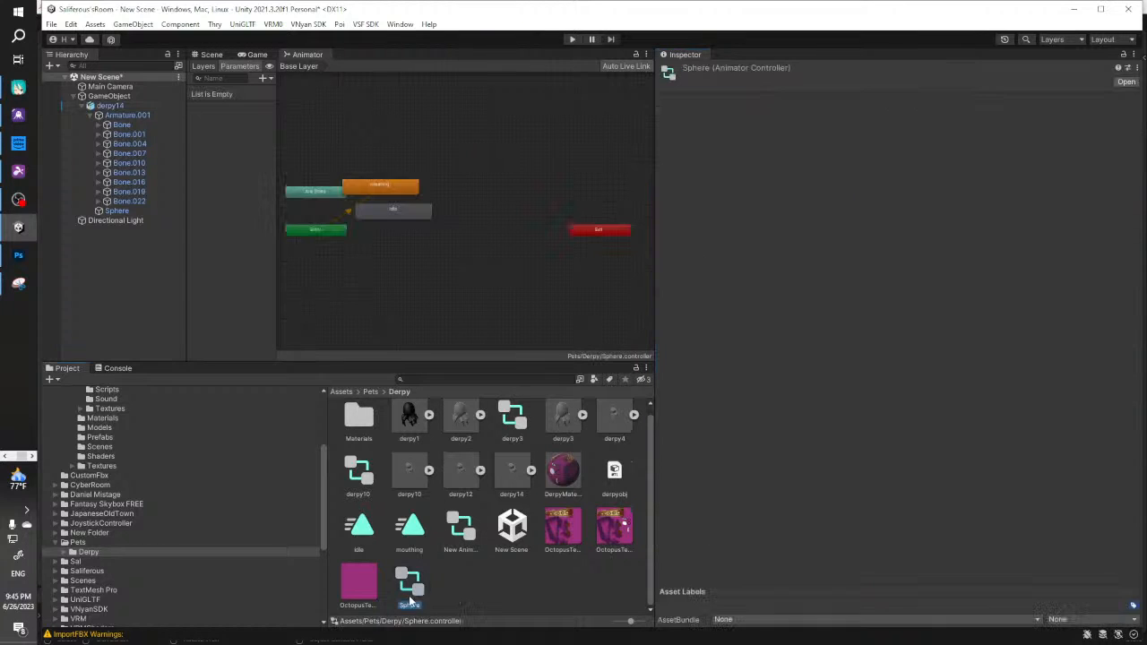
{"action": "left_click", "coordinate": [473, 532]}
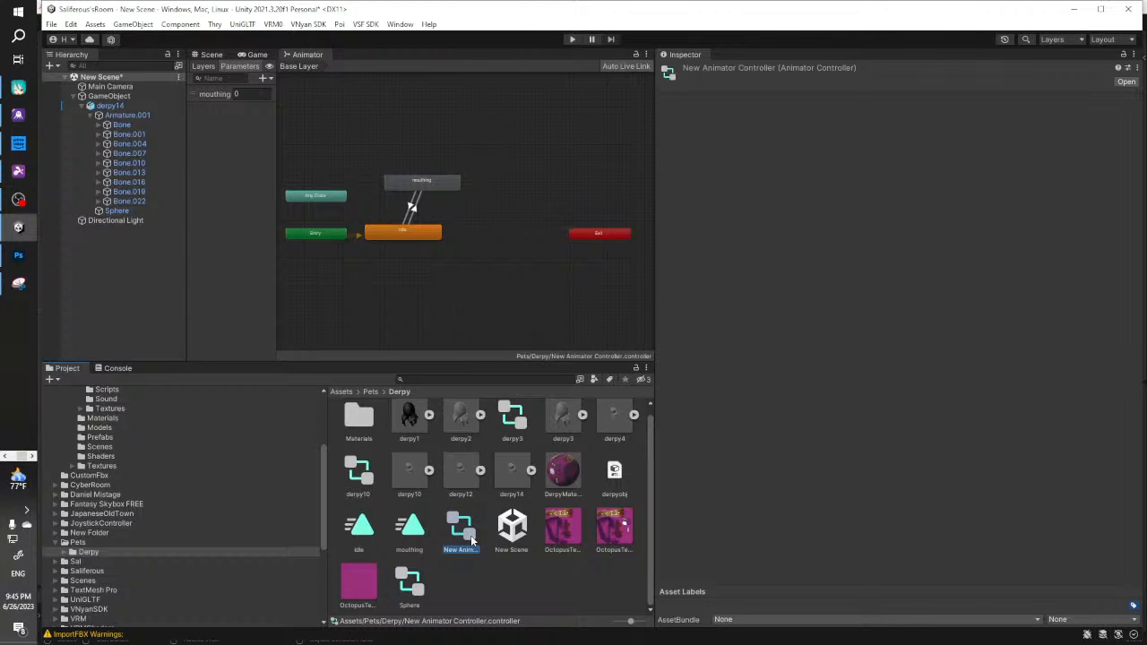
{"action": "left_click", "coordinate": [408, 584]}
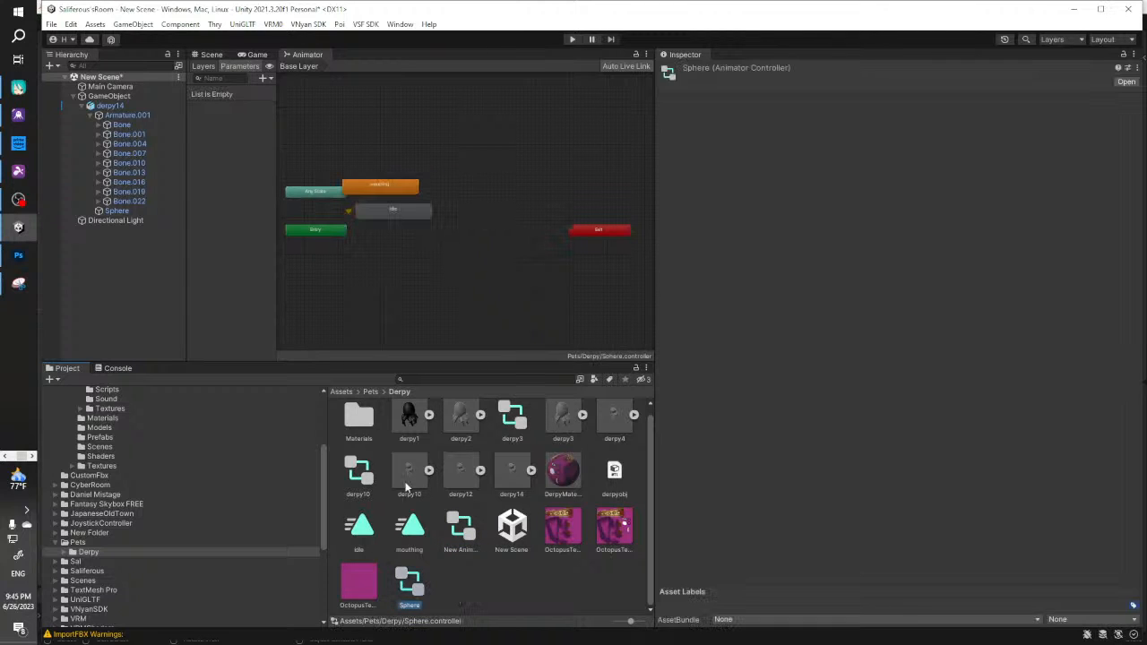
Try to assign the derpy14 object to its param link's Animator field, and save the scene
{"action": "left_click", "coordinate": [107, 107]}
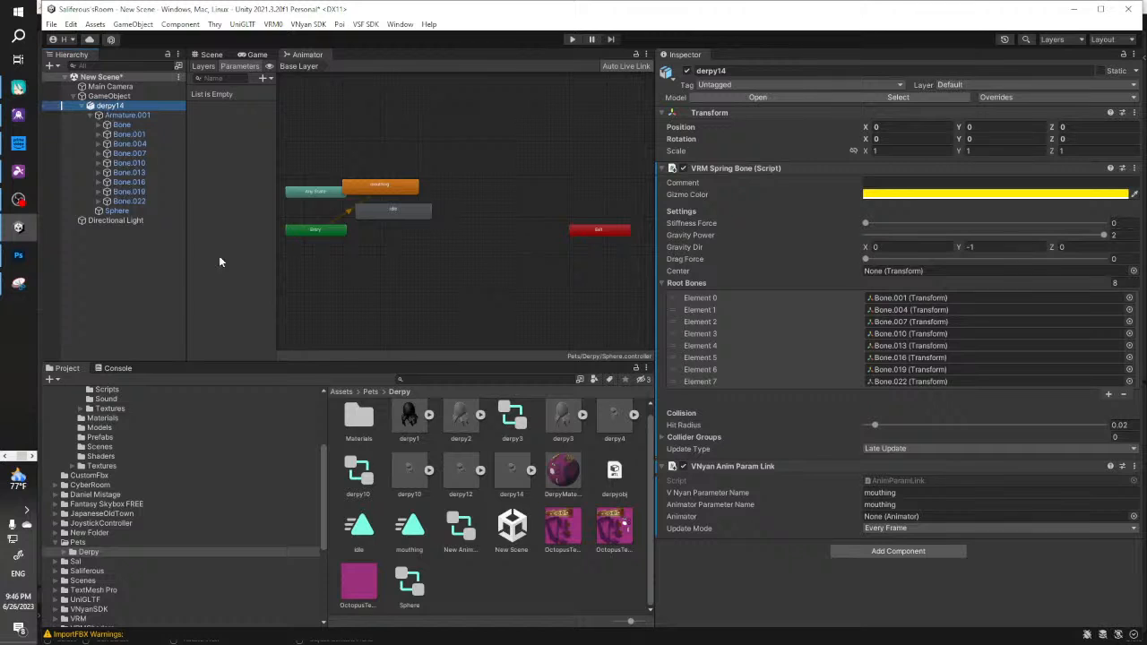
{"action": "left_click_drag", "start_coordinate": [120, 108], "coordinate": [925, 520]}
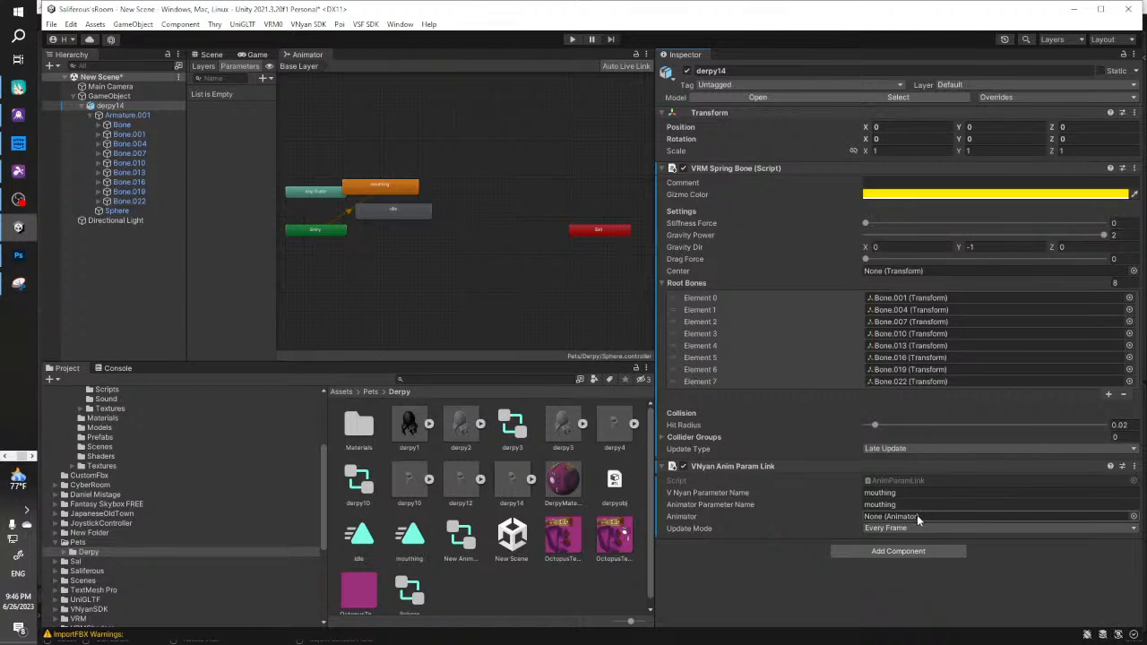
{"action": "left_click", "coordinate": [465, 546]}
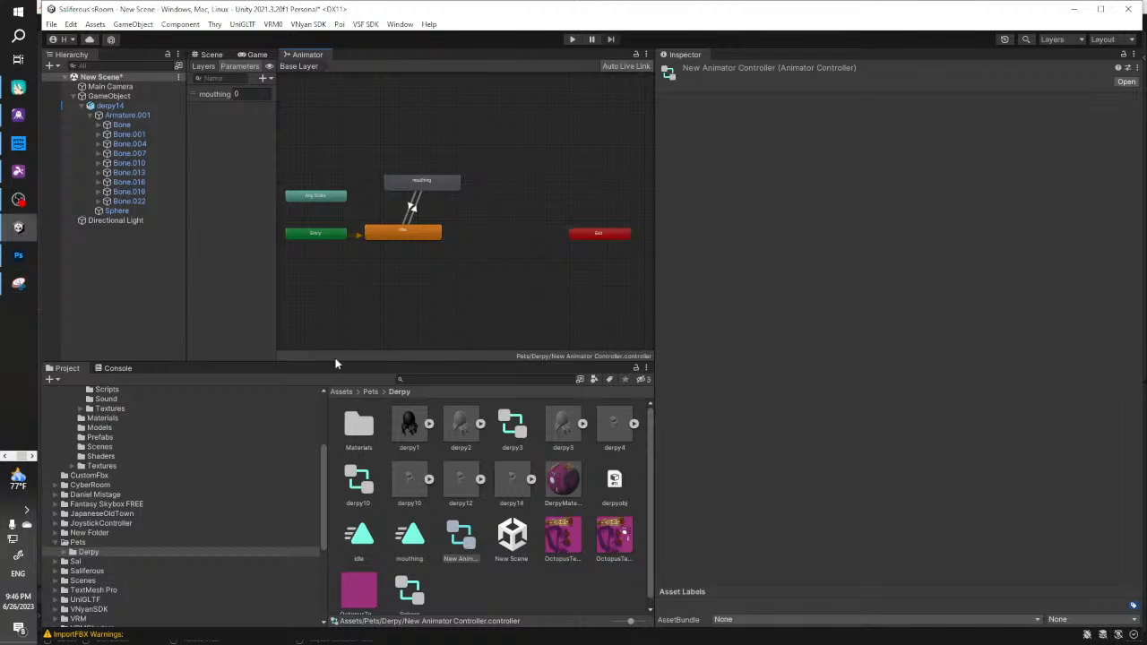
{"action": "key", "text": "ctrl+s"}
Try again to assign derpy14, and also the New Animator Controller, to the link's Animator field
{"action": "left_click", "coordinate": [129, 106]}
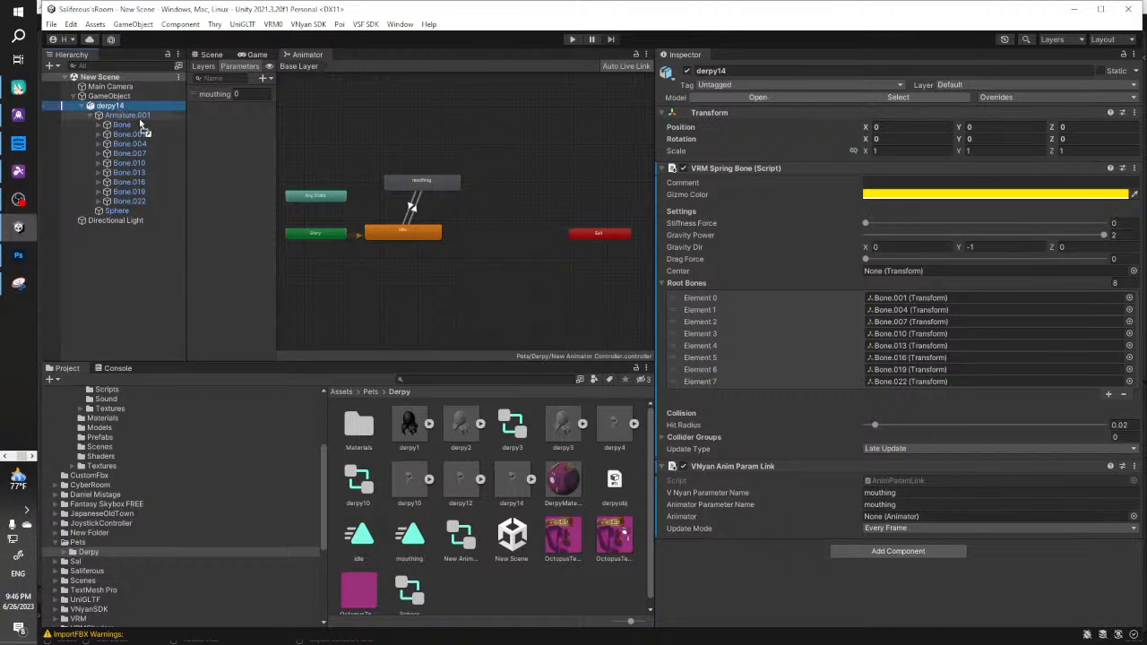
{"action": "left_click_drag", "start_coordinate": [128, 106], "coordinate": [880, 519]}
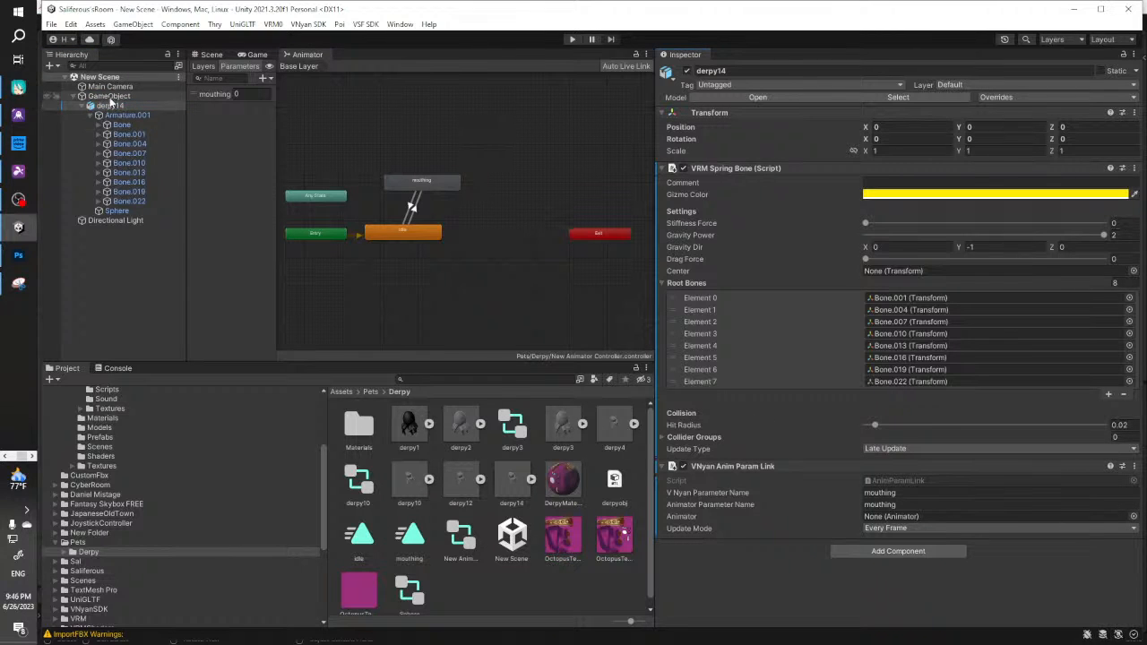
{"action": "left_click_drag", "start_coordinate": [113, 106], "coordinate": [888, 518]}
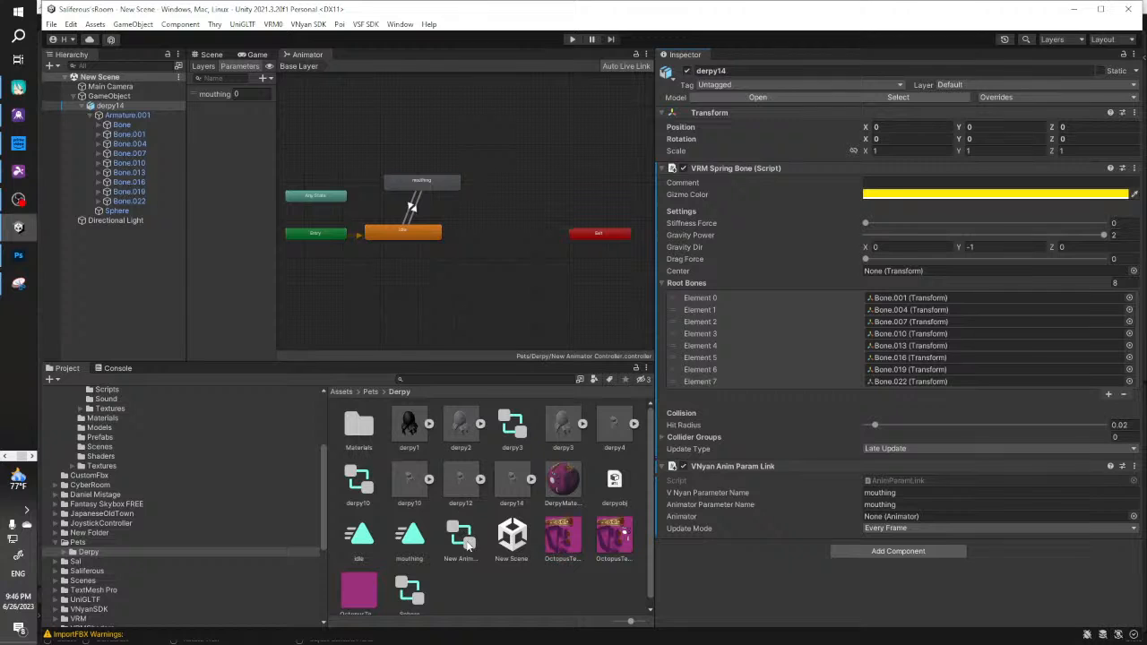
{"action": "left_click_drag", "start_coordinate": [466, 542], "coordinate": [887, 517]}
Copy the mouthing and idle states from the New Animator Controller after checking the Sphere controller
{"action": "left_click", "coordinate": [419, 185]}
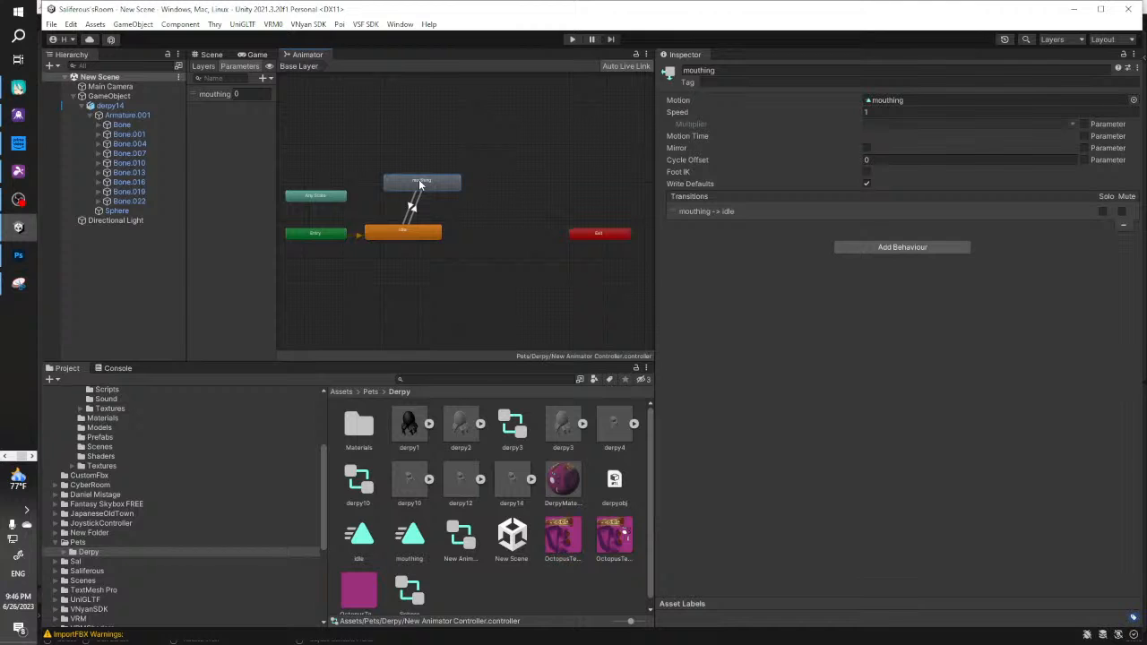
{"action": "left_click", "coordinate": [423, 618]}
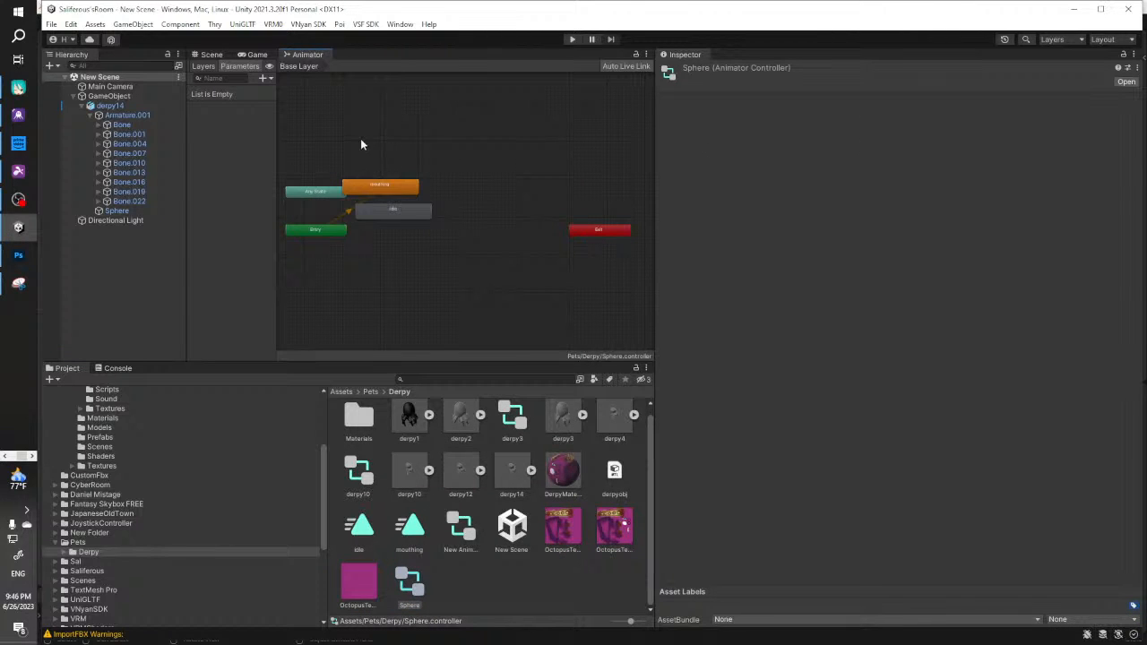
{"action": "left_click", "coordinate": [460, 531]}
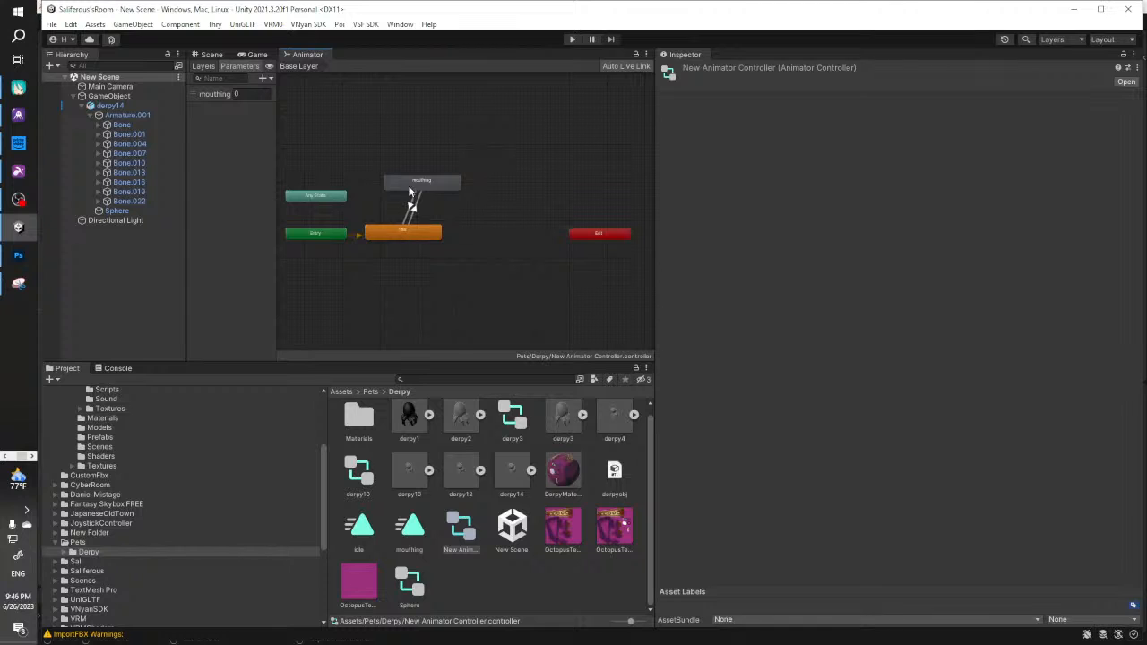
{"action": "left_click", "coordinate": [417, 233]}
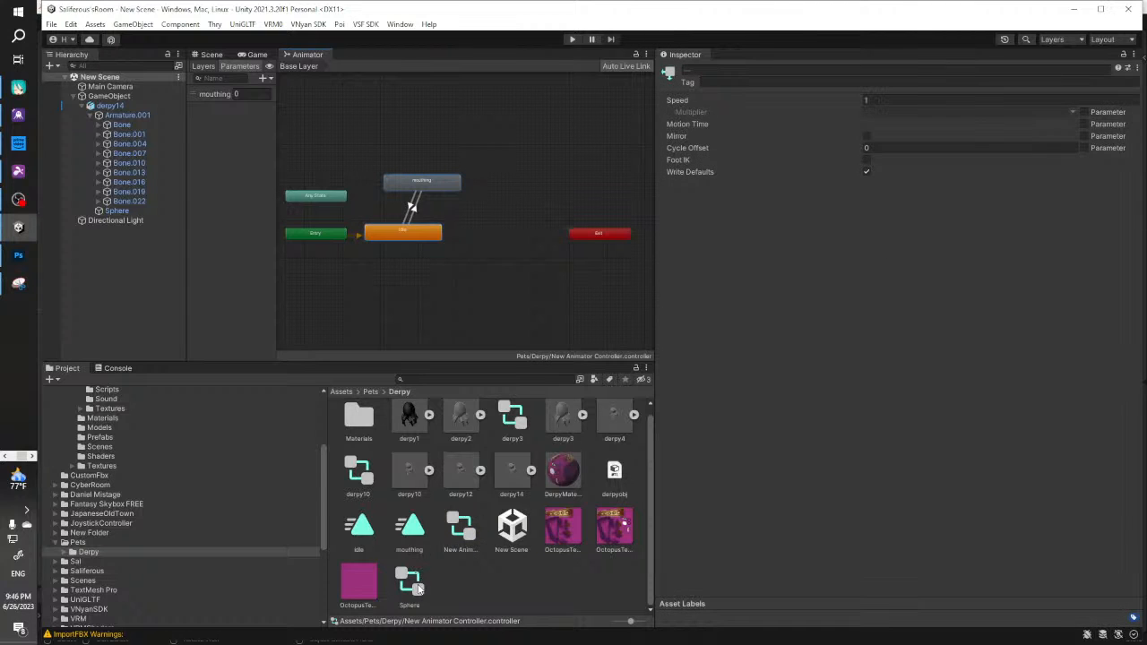
Delete the Sphere controller's existing mouthing and idle states and paste the copied ones in their place
{"action": "left_click", "coordinate": [411, 583]}
{"action": "left_click", "coordinate": [392, 188]}
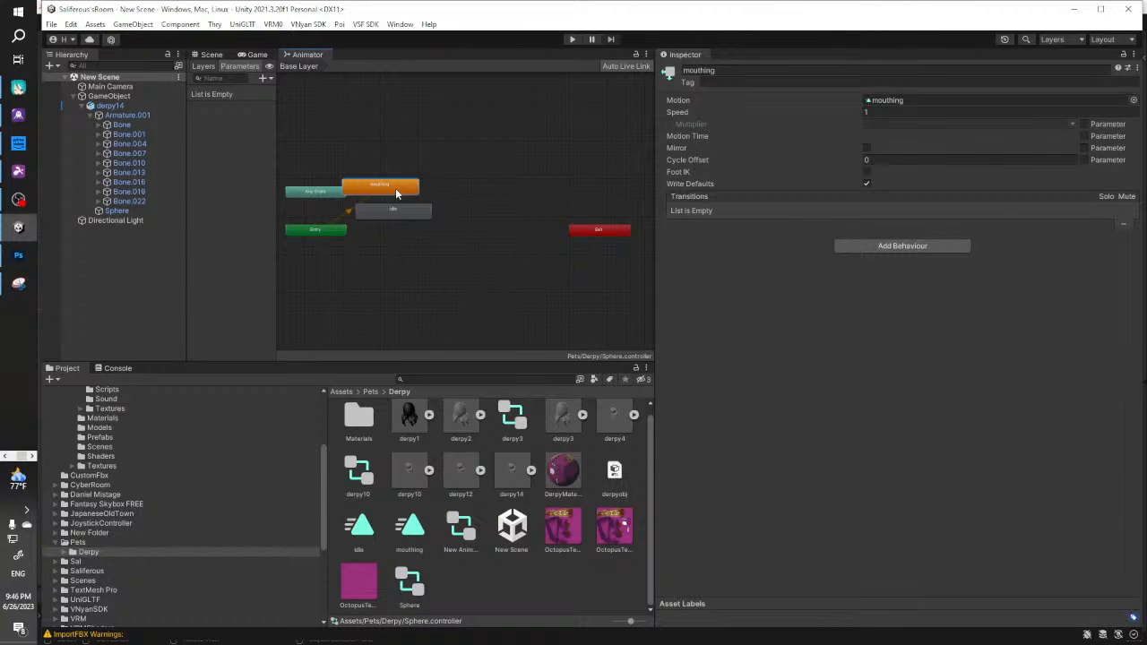
{"action": "key", "text": "Delete"}
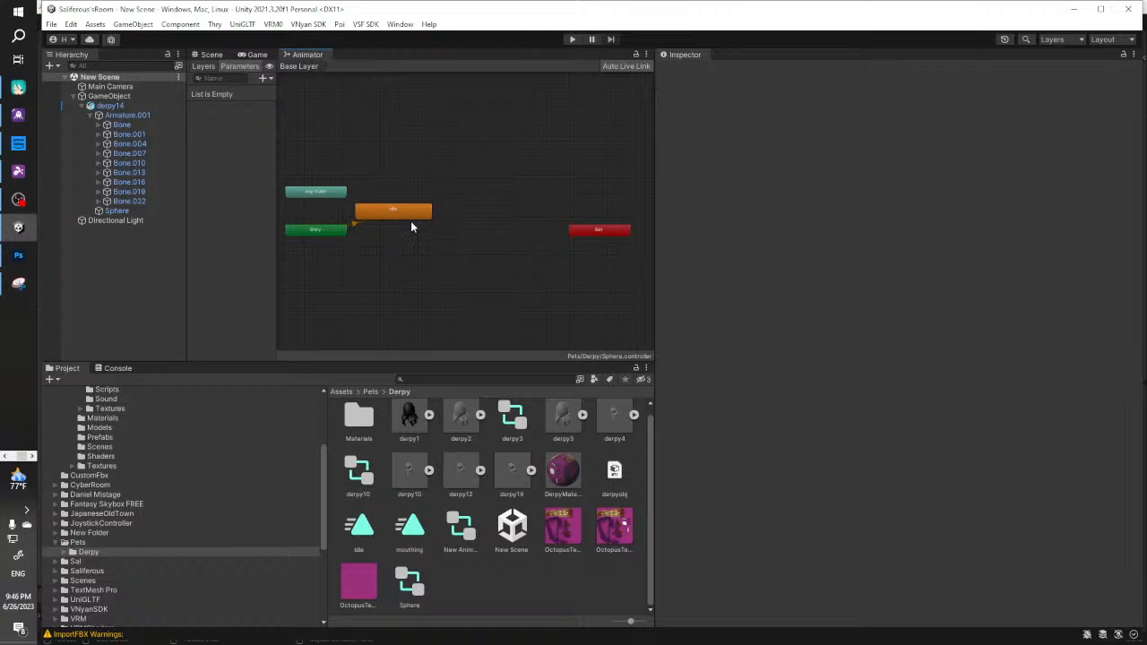
{"action": "left_click", "coordinate": [408, 212]}
{"action": "key", "text": "Delete"}
{"action": "key", "text": "ctrl+v"}
{"action": "left_click_drag", "start_coordinate": [341, 185], "coordinate": [456, 182]}
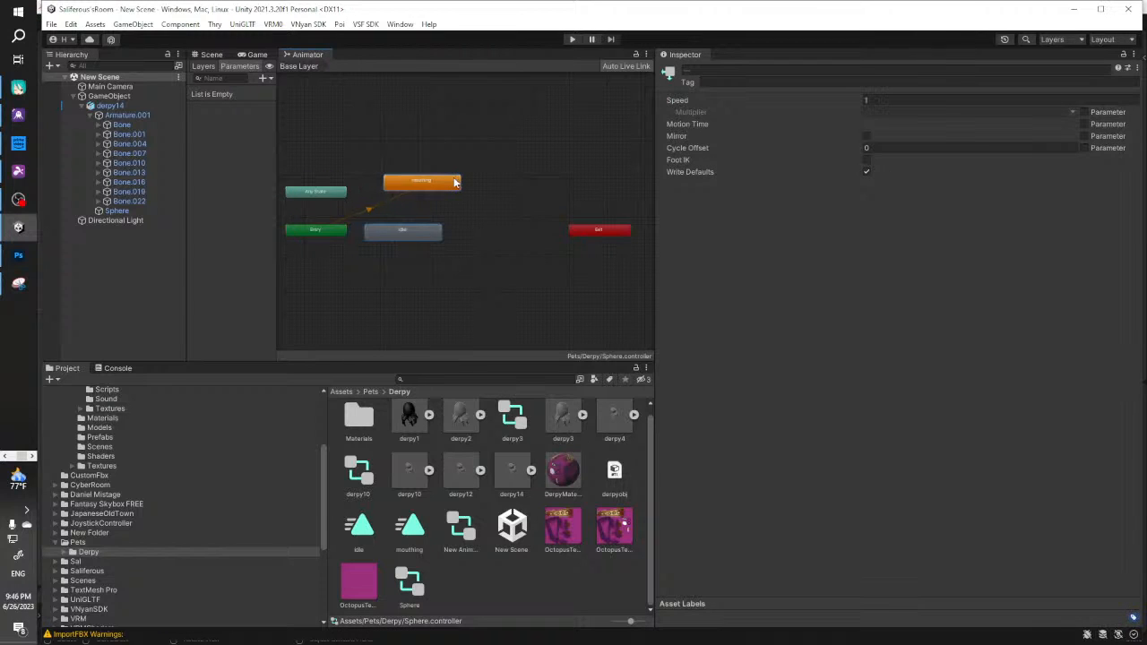
Delete the Sphere controller's mouthing state to make idle the default, and add the mouthing clip back as a state above idle
{"action": "scroll", "coordinate": [422, 224], "scroll_direction": "up", "scroll_amount": 2}
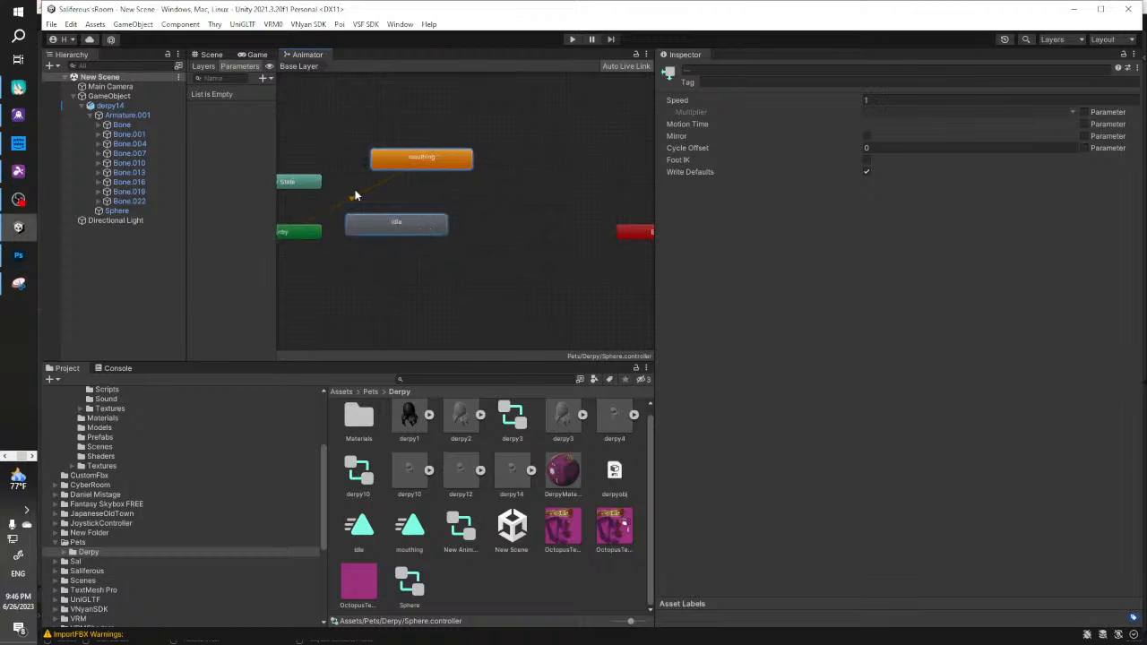
{"action": "left_click", "coordinate": [351, 200]}
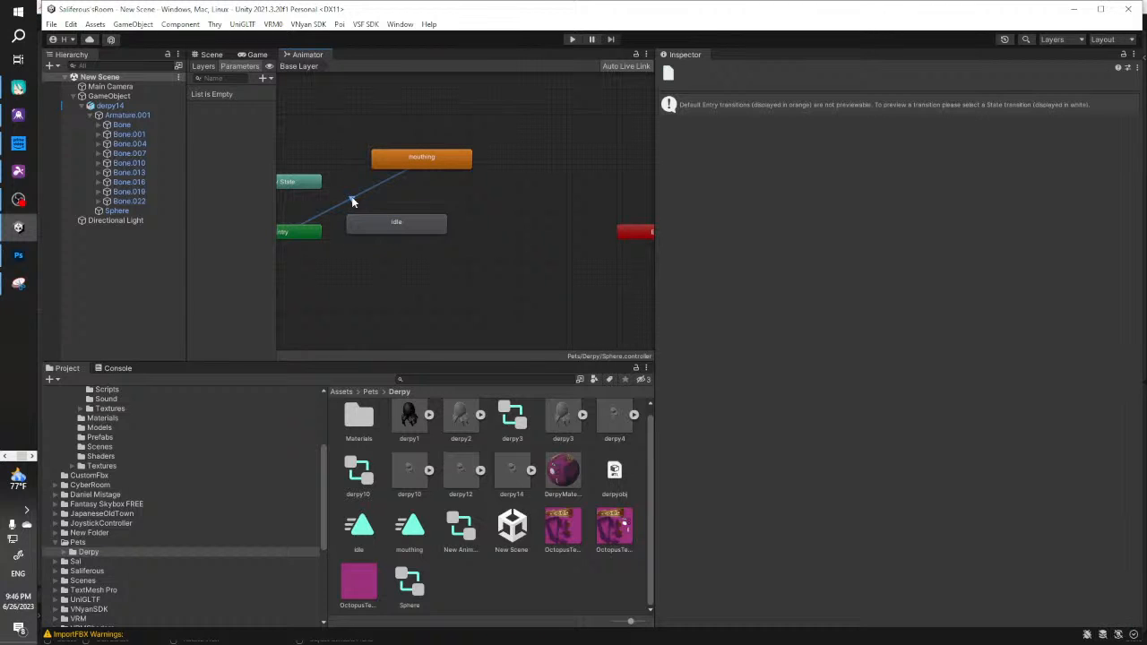
{"action": "right_click", "coordinate": [352, 201]}
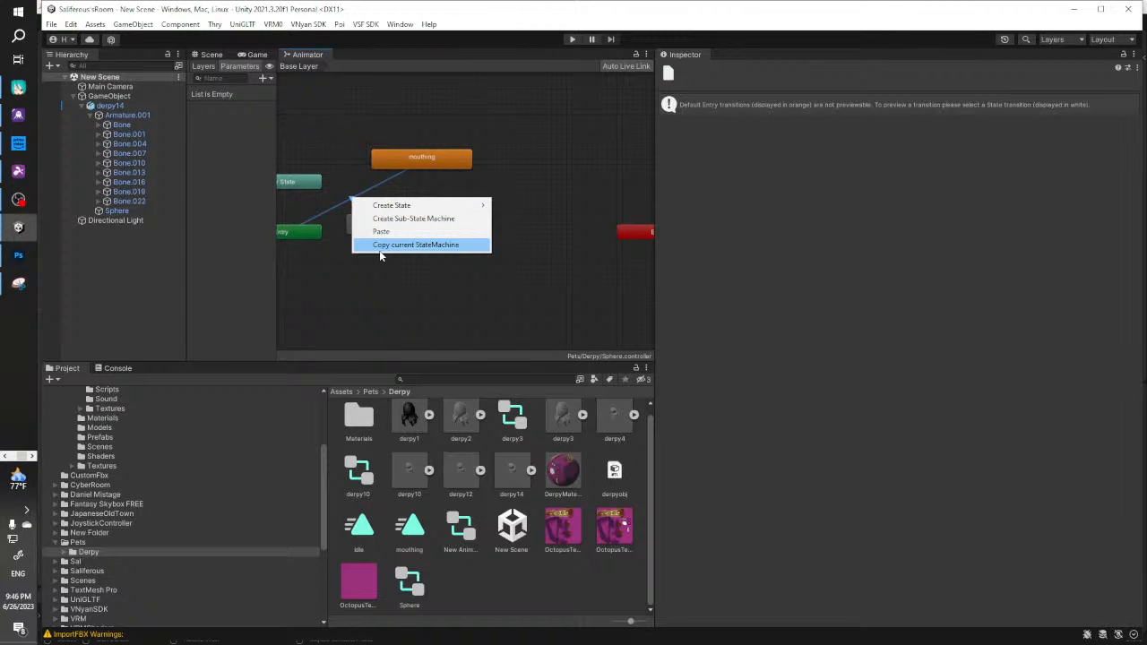
{"action": "left_click", "coordinate": [403, 159]}
{"action": "key", "text": "Delete"}
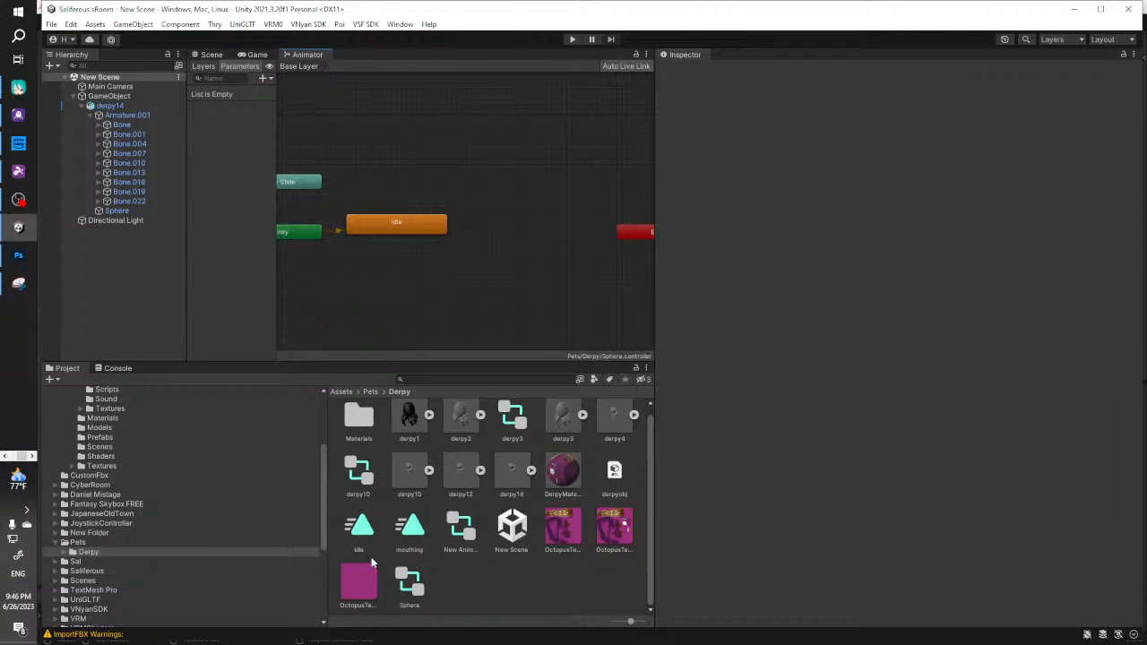
{"action": "left_click_drag", "start_coordinate": [408, 538], "coordinate": [373, 160]}
Make transitions from idle to mouthing and from mouthing back to idle in the Sphere controller
{"action": "right_click", "coordinate": [389, 222]}
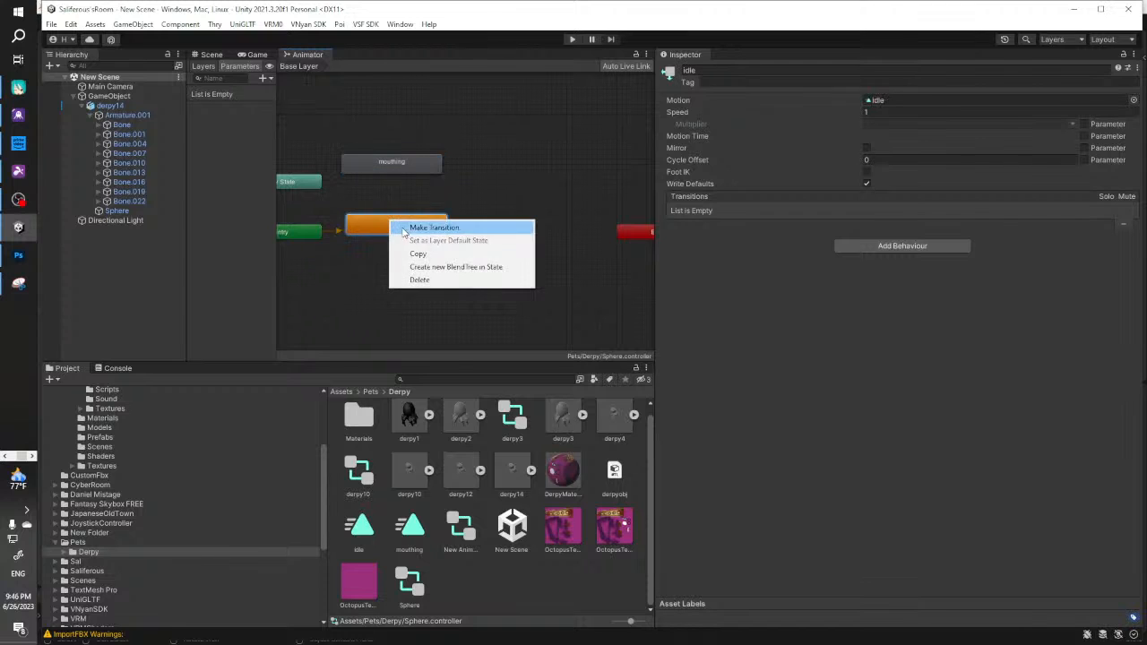
{"action": "left_click", "coordinate": [418, 225]}
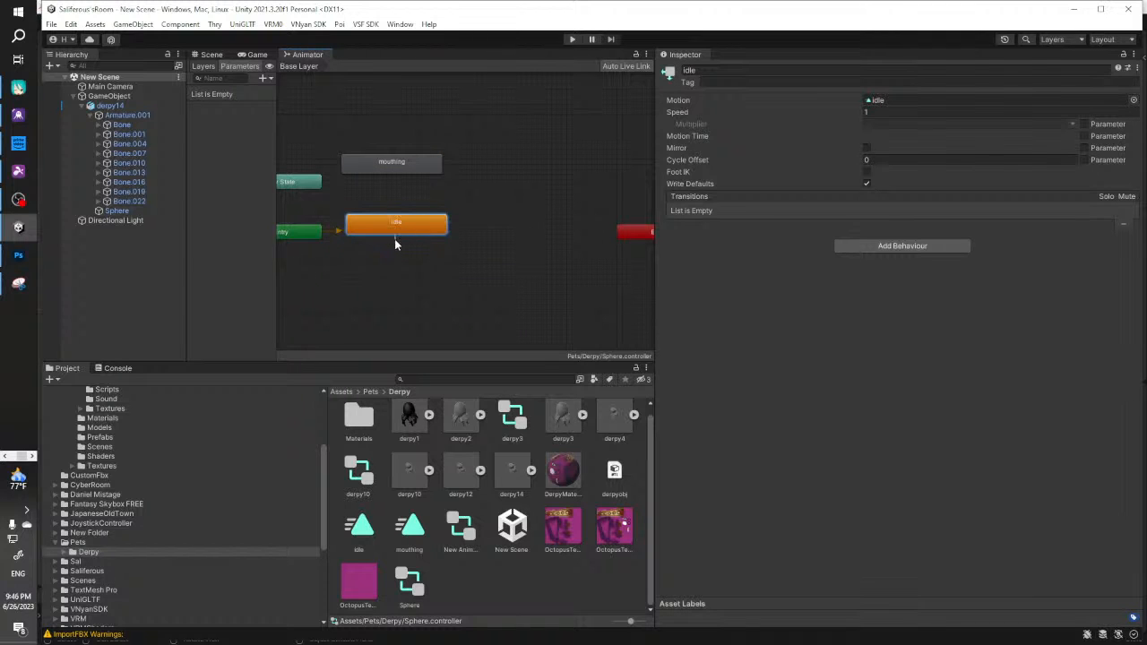
{"action": "left_click", "coordinate": [394, 164]}
{"action": "left_click", "coordinate": [408, 166]}
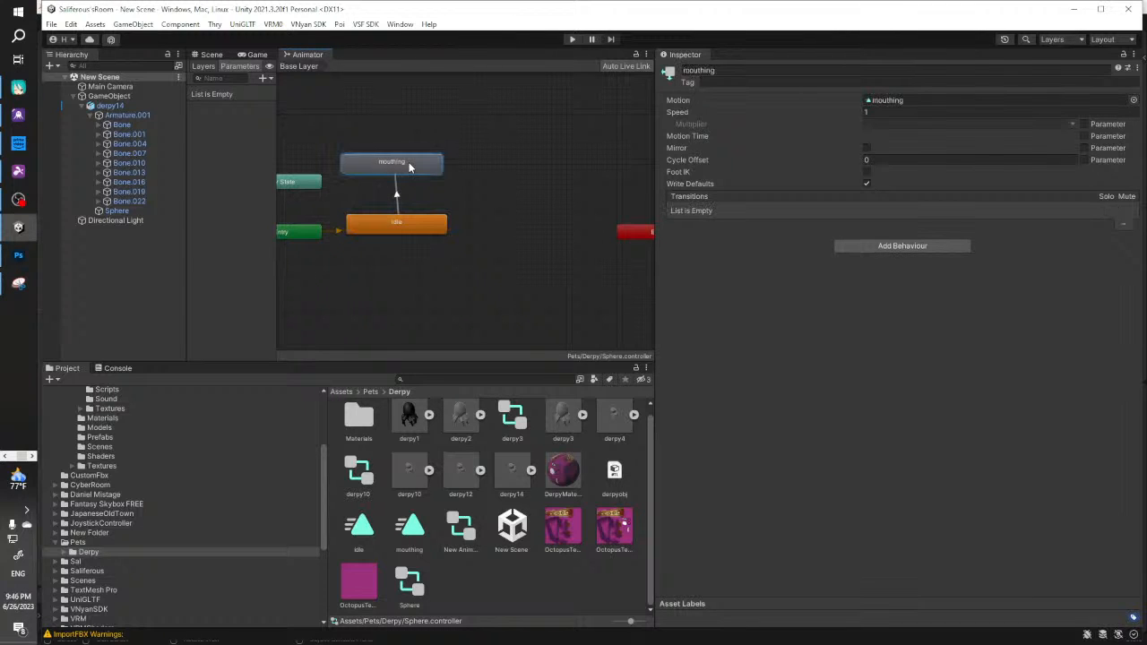
{"action": "right_click", "coordinate": [409, 165]}
{"action": "left_click", "coordinate": [441, 170]}
{"action": "left_click", "coordinate": [417, 224]}
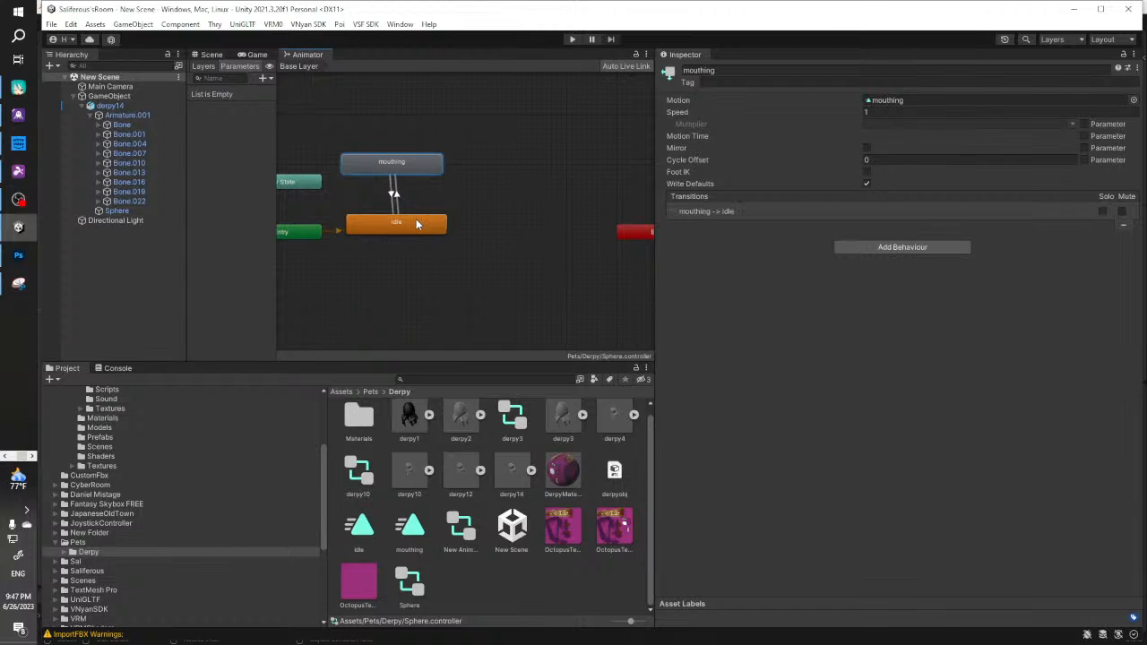
Add an Int parameter named mouthing to the Sphere controller
{"action": "left_click", "coordinate": [263, 79]}
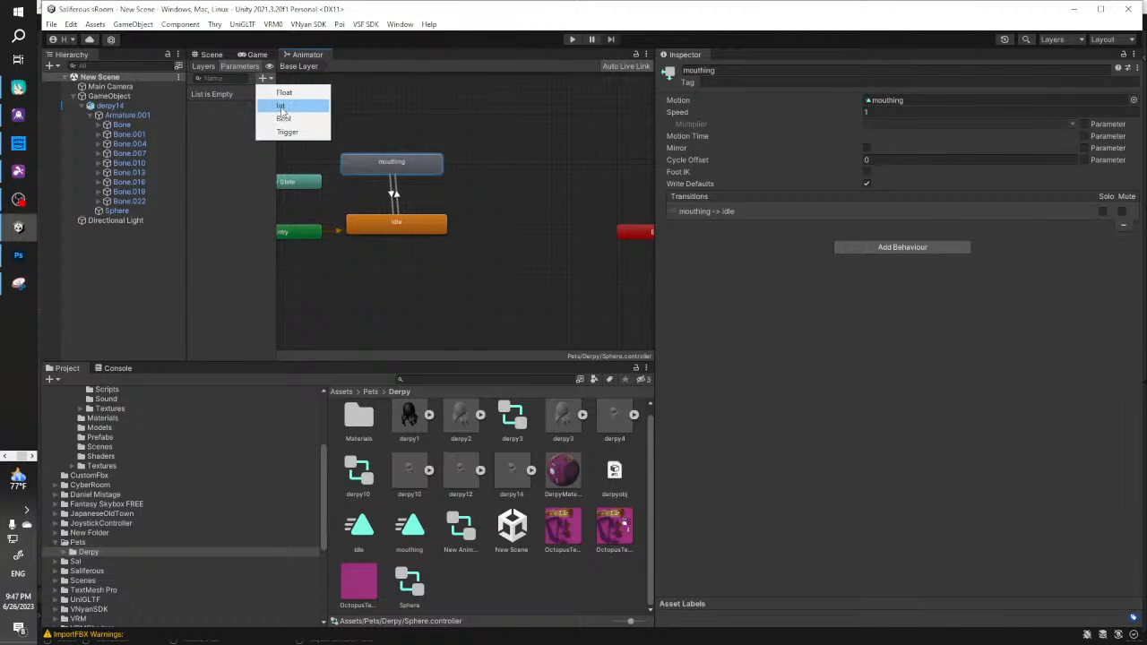
{"action": "left_click", "coordinate": [285, 105]}
{"action": "type", "text": "mouthing"}
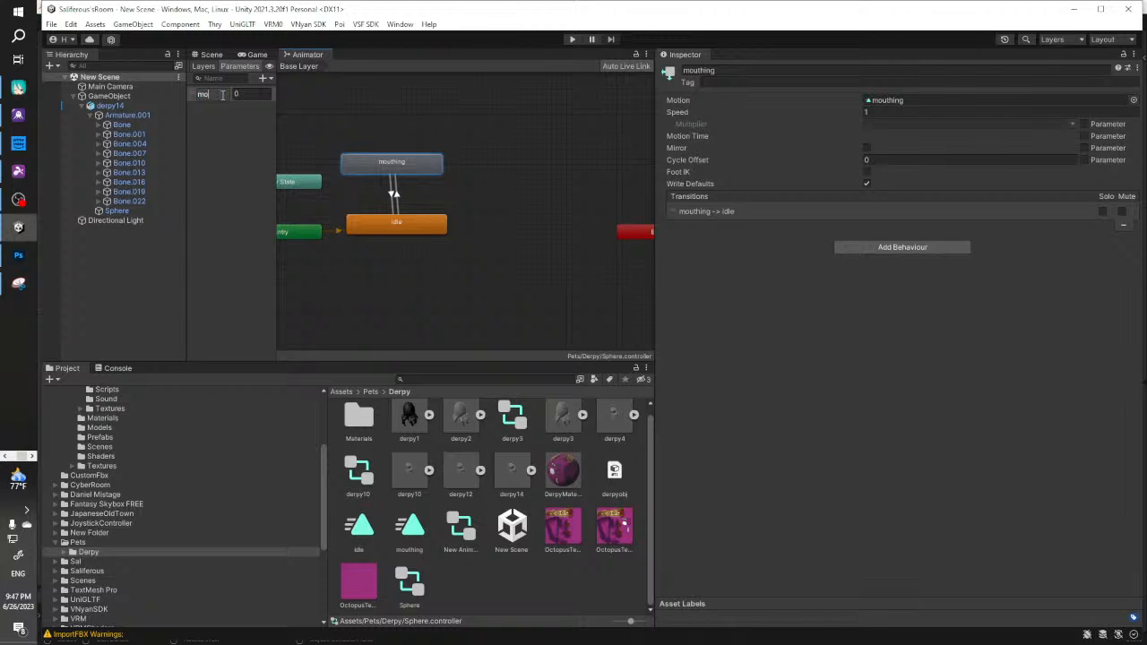
{"action": "key", "text": "Return"}
Add the condition mouthing Greater 0 to the Sphere controller's idle-to-mouthing transition
{"action": "left_click", "coordinate": [394, 195]}
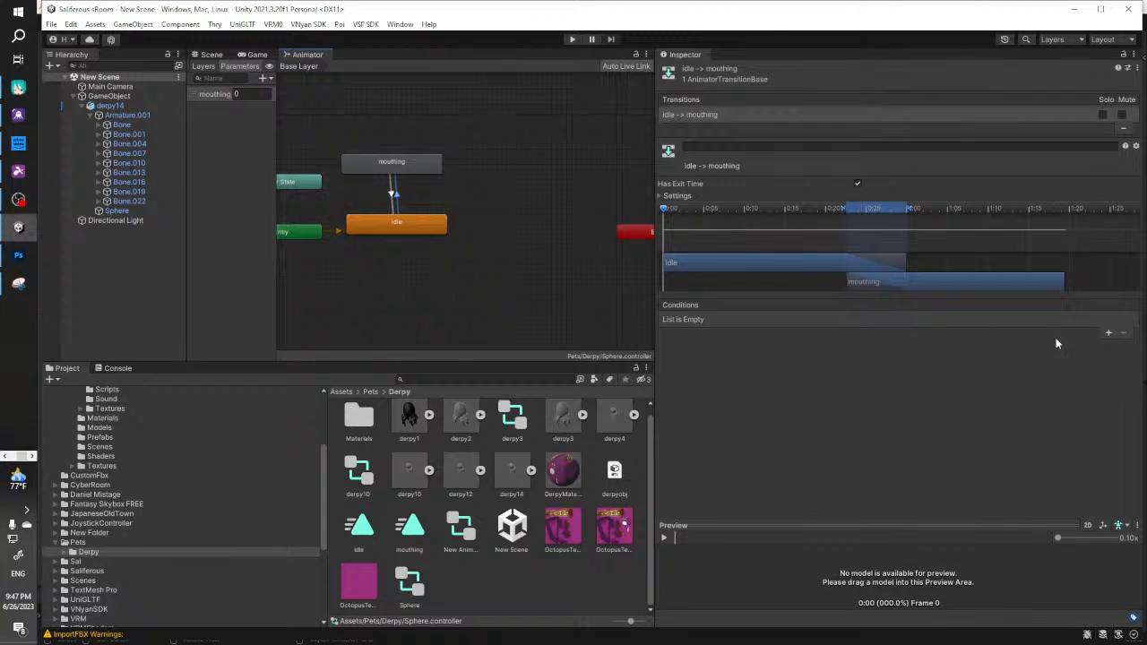
{"action": "left_click", "coordinate": [1108, 333]}
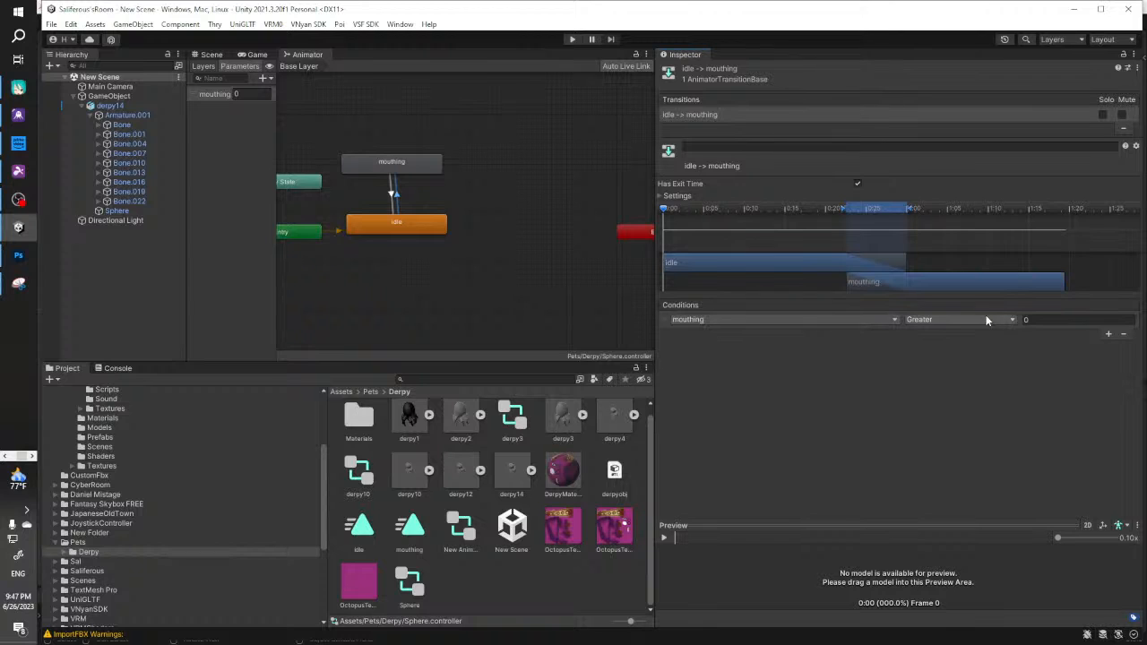
{"action": "left_click", "coordinate": [1040, 320]}
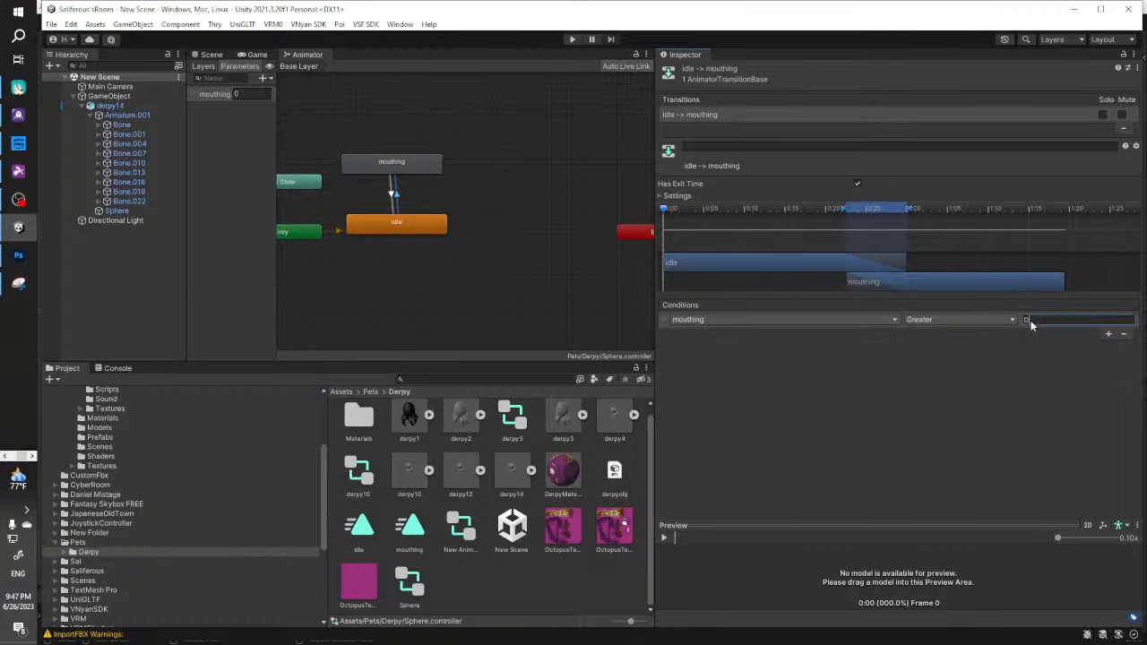
Add the condition mouthing Less 1 to the Sphere controller's mouthing-to-idle transition
{"action": "left_click", "coordinate": [391, 193]}
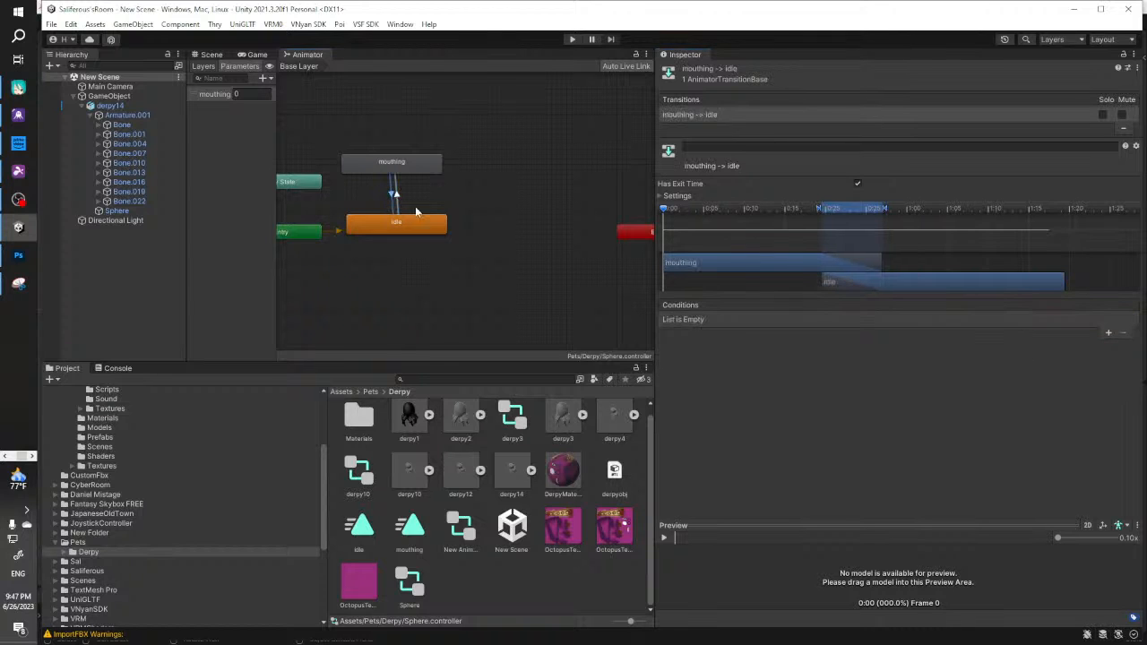
{"action": "left_click", "coordinate": [1108, 332]}
{"action": "left_click", "coordinate": [936, 320]}
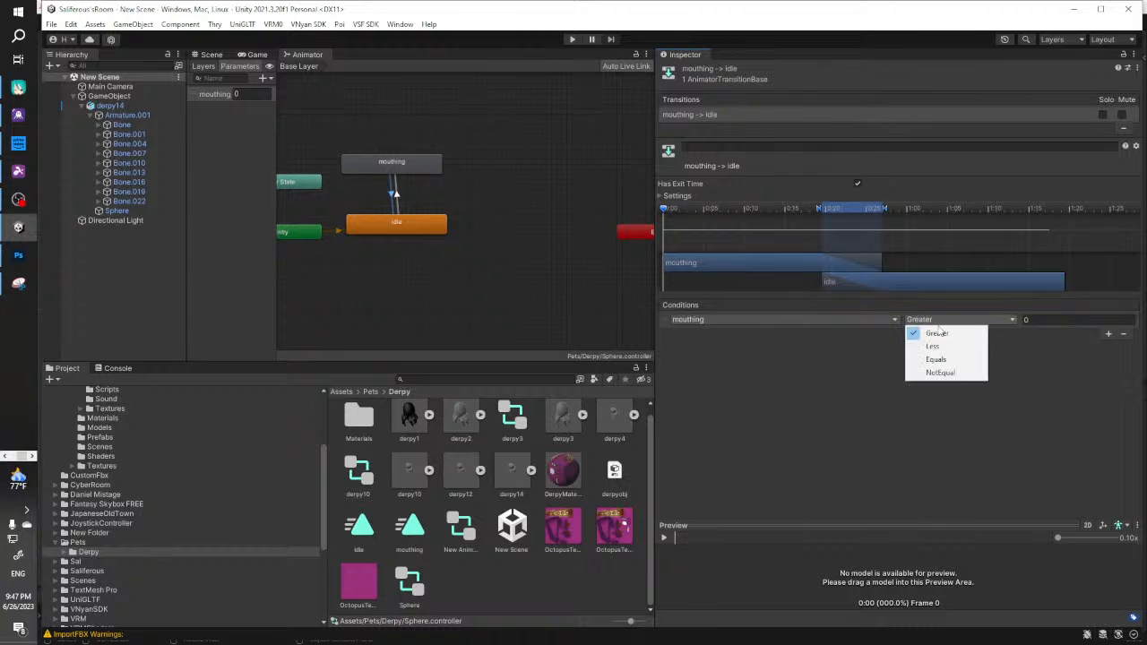
{"action": "left_click", "coordinate": [933, 346]}
{"action": "left_click", "coordinate": [1039, 320]}
{"action": "type", "text": "1"}
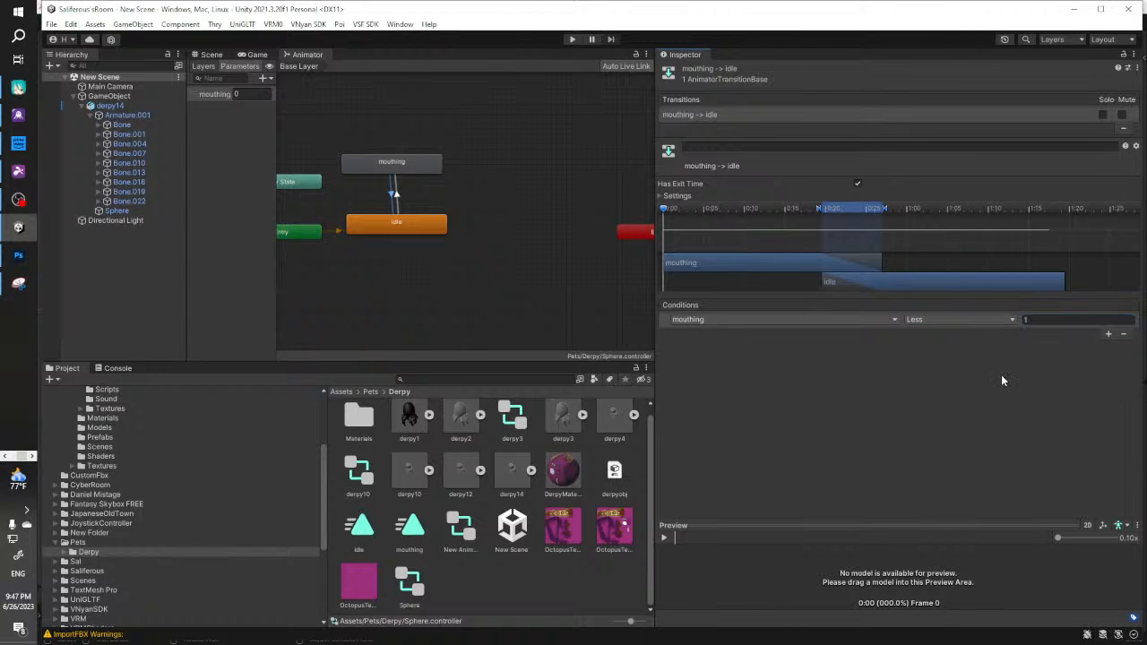
{"action": "left_click", "coordinate": [392, 194]}
{"action": "left_click", "coordinate": [392, 193]}
{"action": "left_click", "coordinate": [392, 194]}
{"action": "left_click", "coordinate": [392, 194]}
{"action": "left_click", "coordinate": [391, 194]}
{"action": "left_click", "coordinate": [391, 194]}
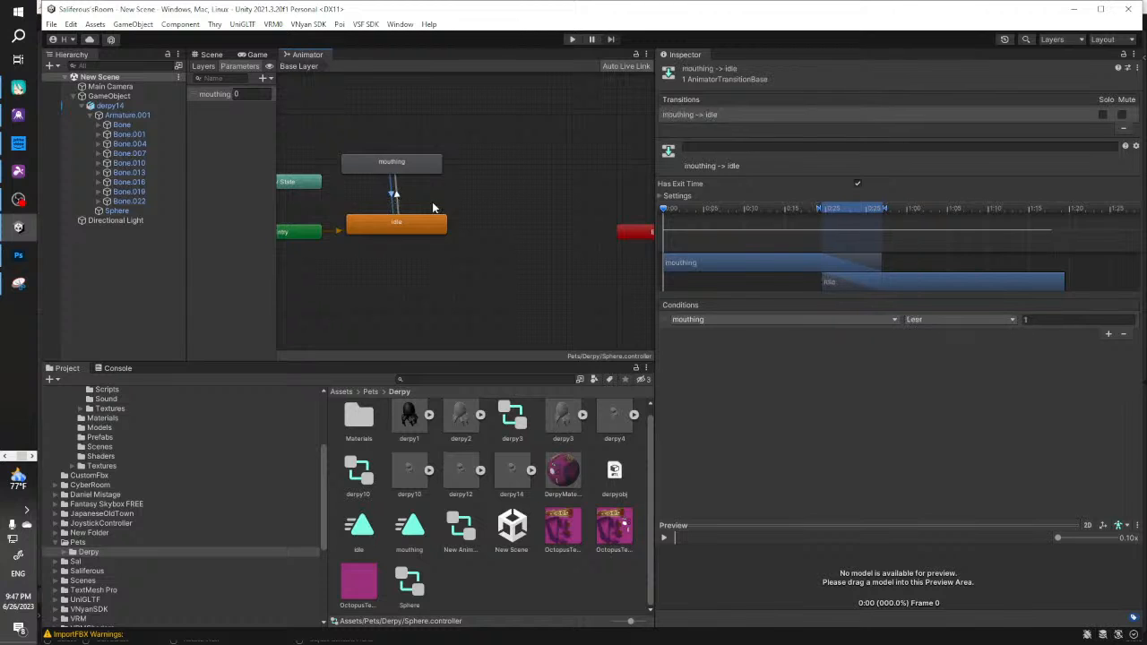
{"action": "left_click", "coordinate": [438, 195]}
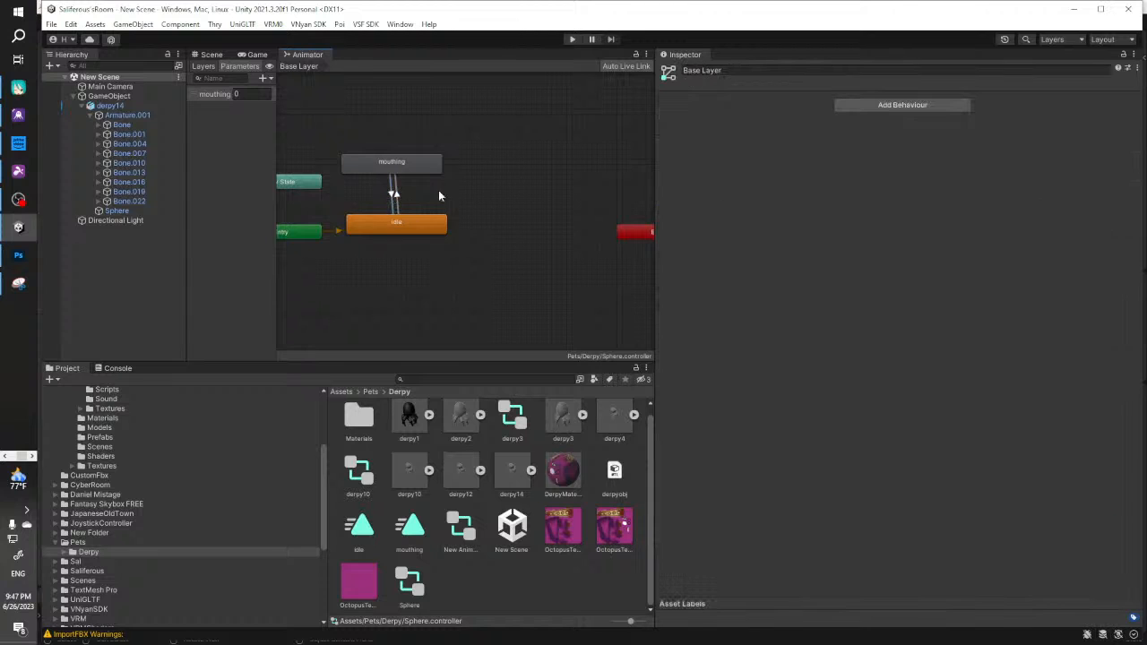
Assign the Sphere animator as the Animator of derpy14's VNyan Anim Param Link component
{"action": "left_click", "coordinate": [139, 106]}
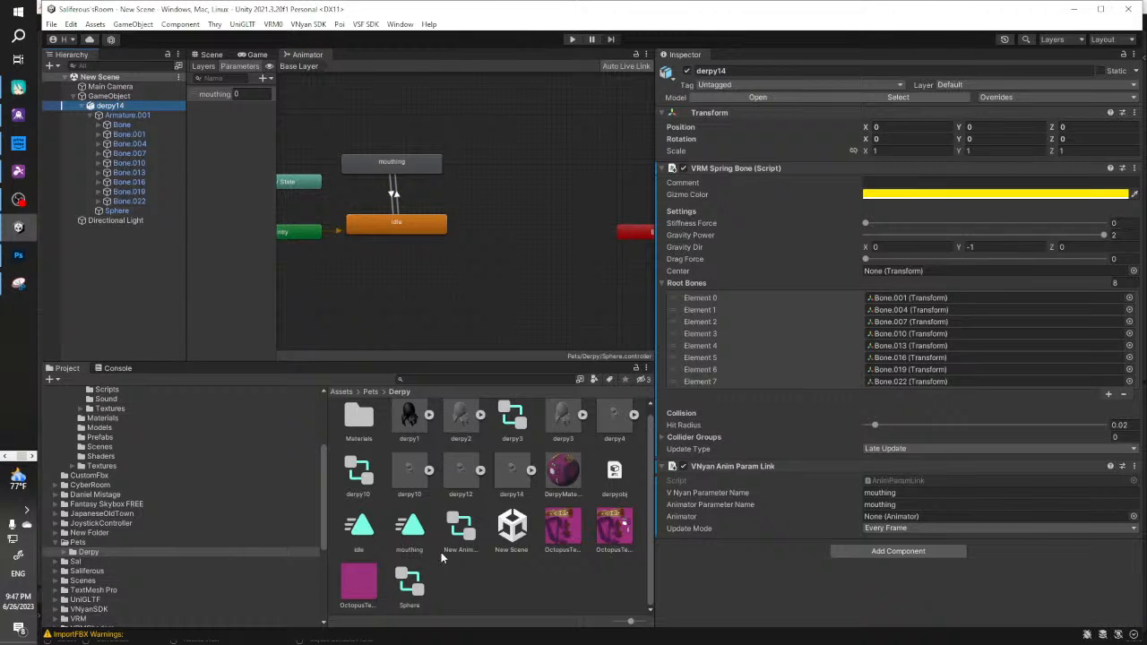
{"action": "left_click_drag", "start_coordinate": [415, 582], "coordinate": [906, 520]}
{"action": "left_click", "coordinate": [1134, 517]}
{"action": "double_click", "coordinate": [920, 449]}
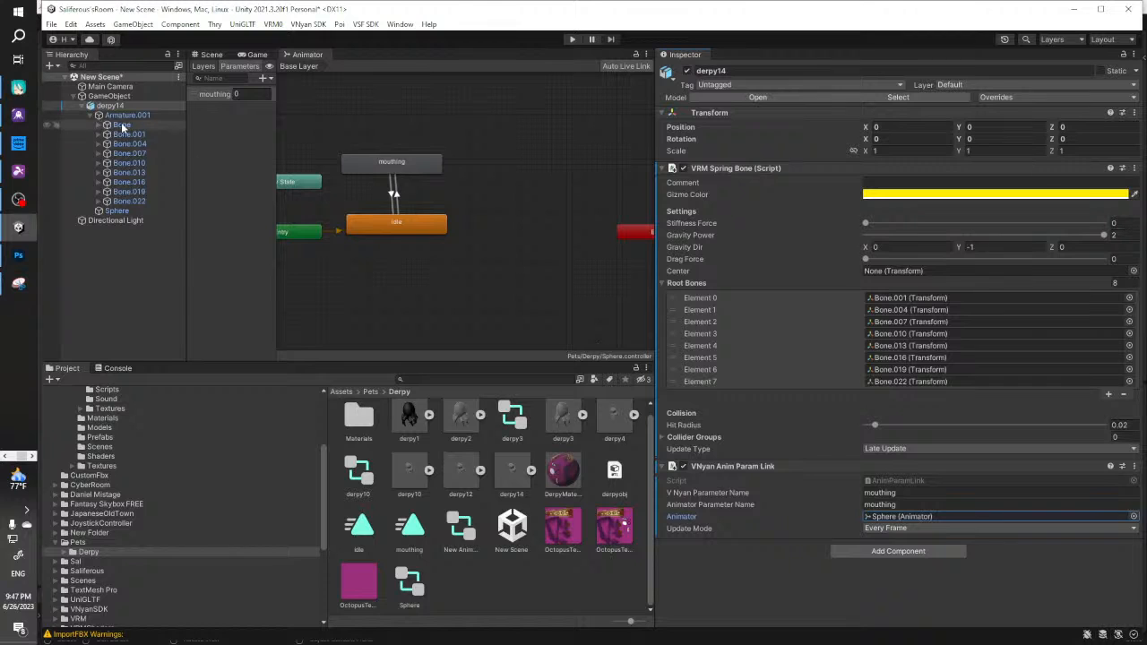
{"action": "left_click_drag", "start_coordinate": [110, 108], "coordinate": [929, 519]}
{"action": "left_click", "coordinate": [929, 522]}
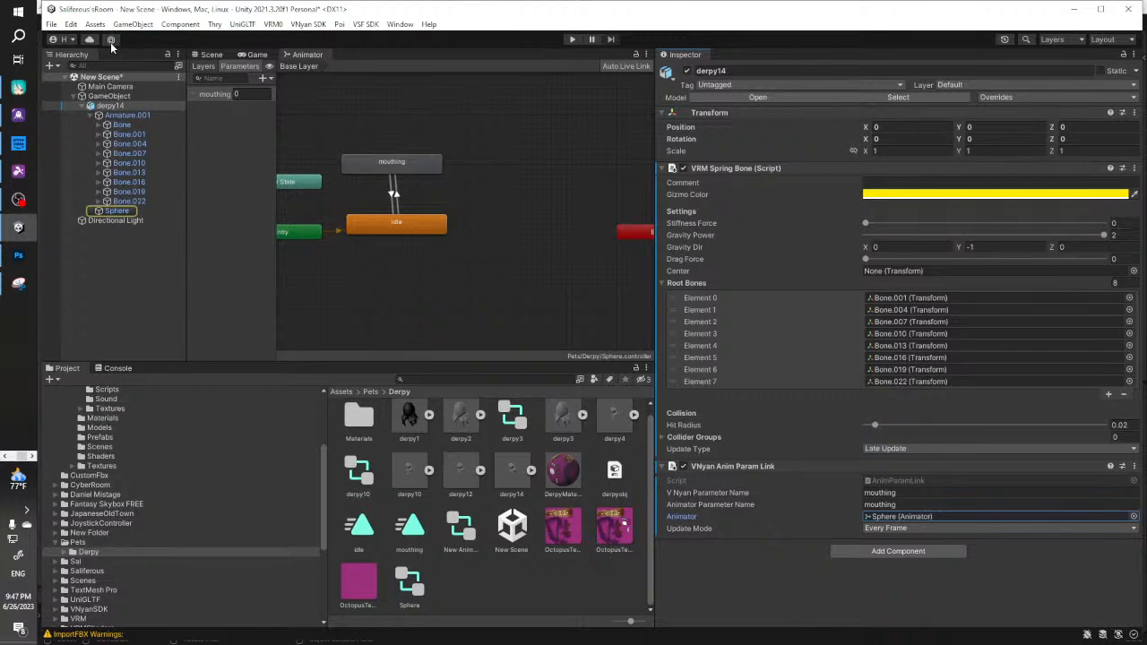
Check the Sphere's Animator component and derpy14's VNyan Anim Param Link settings
{"action": "left_click", "coordinate": [112, 211]}
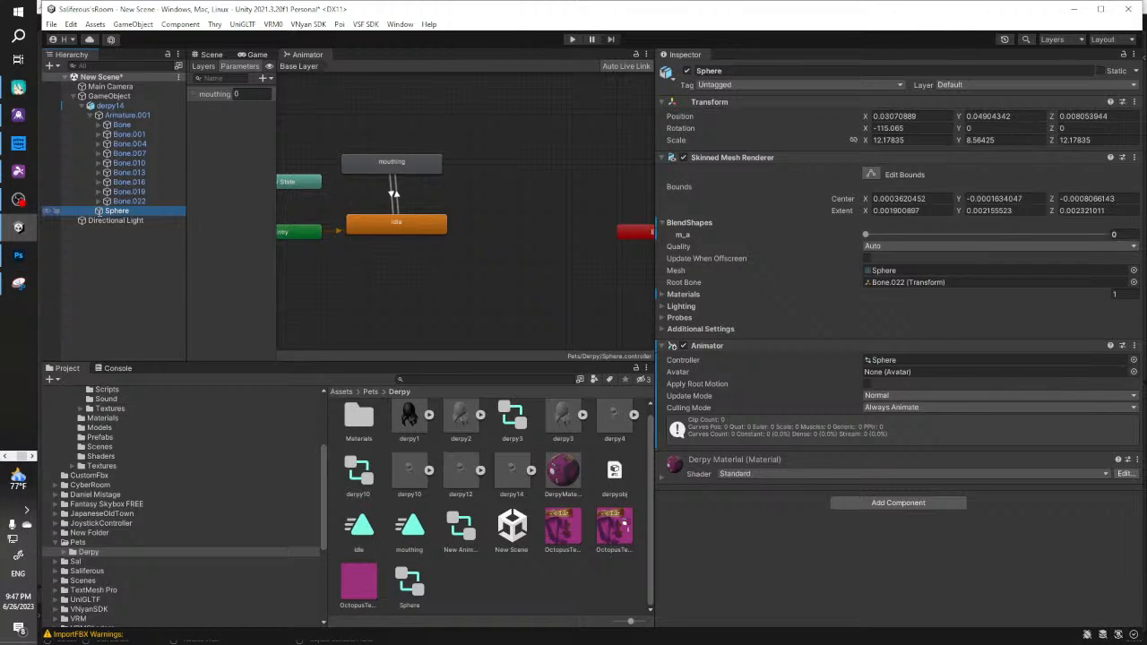
{"action": "left_click", "coordinate": [82, 106]}
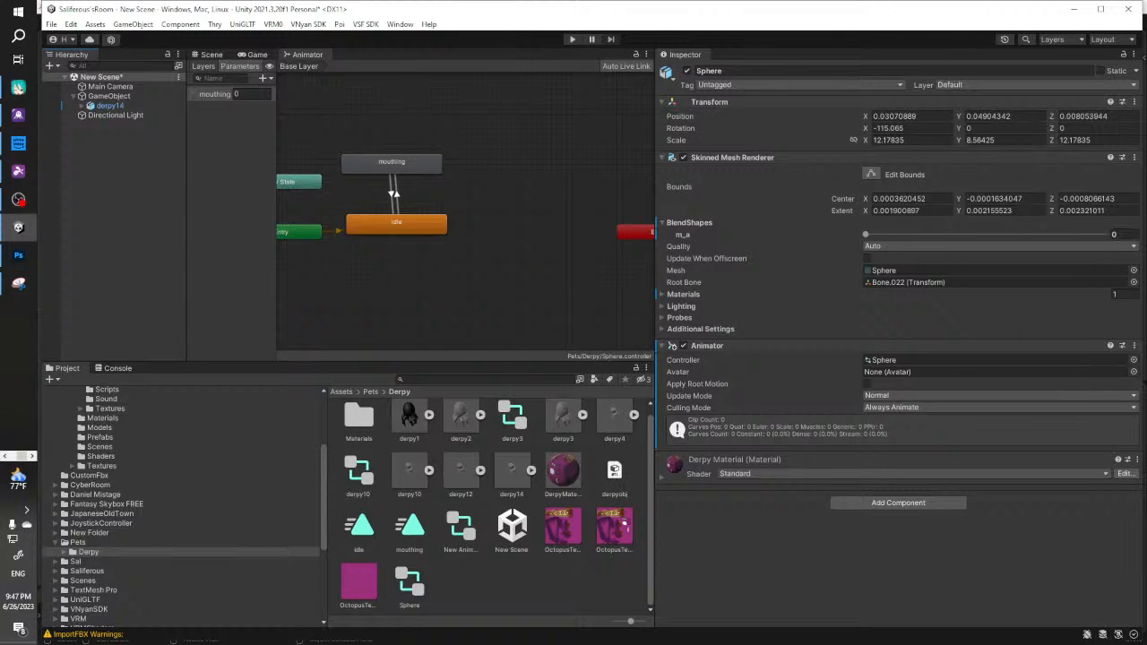
{"action": "middle_click_drag", "start_coordinate": [372, 251], "coordinate": [468, 272]}
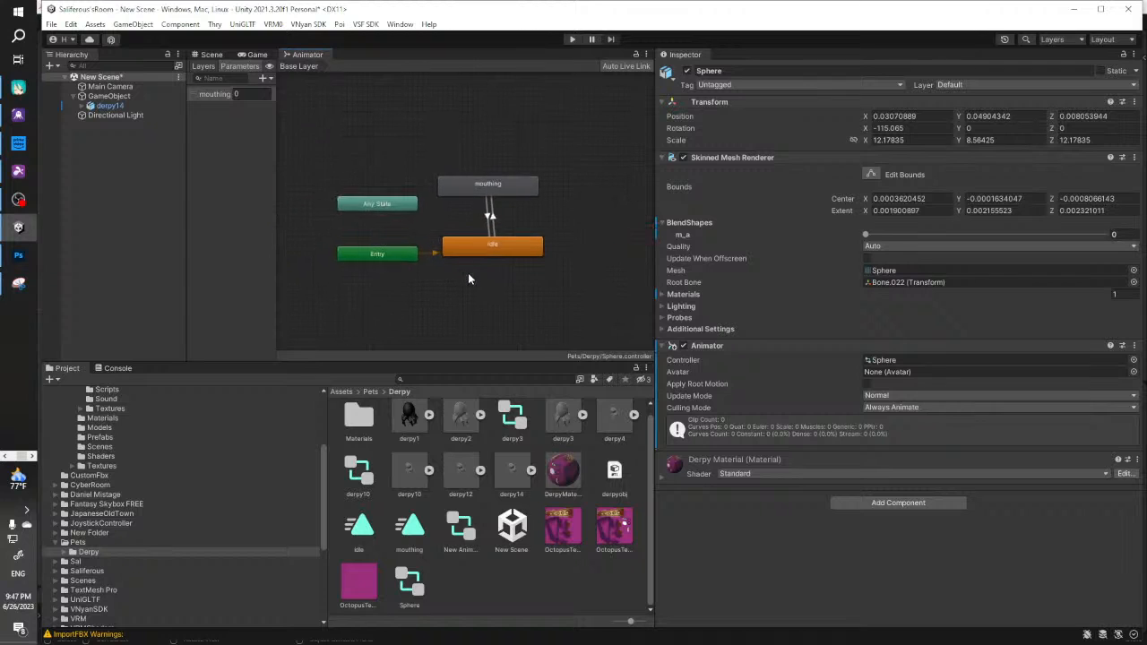
{"action": "left_click", "coordinate": [123, 99]}
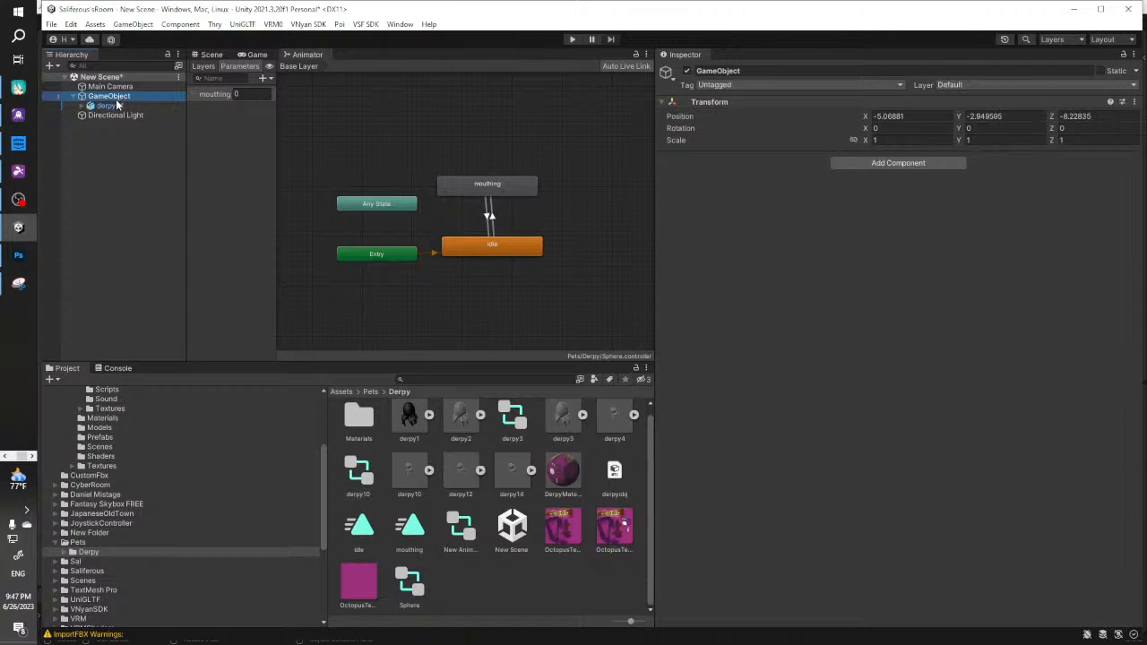
{"action": "left_click", "coordinate": [111, 106]}
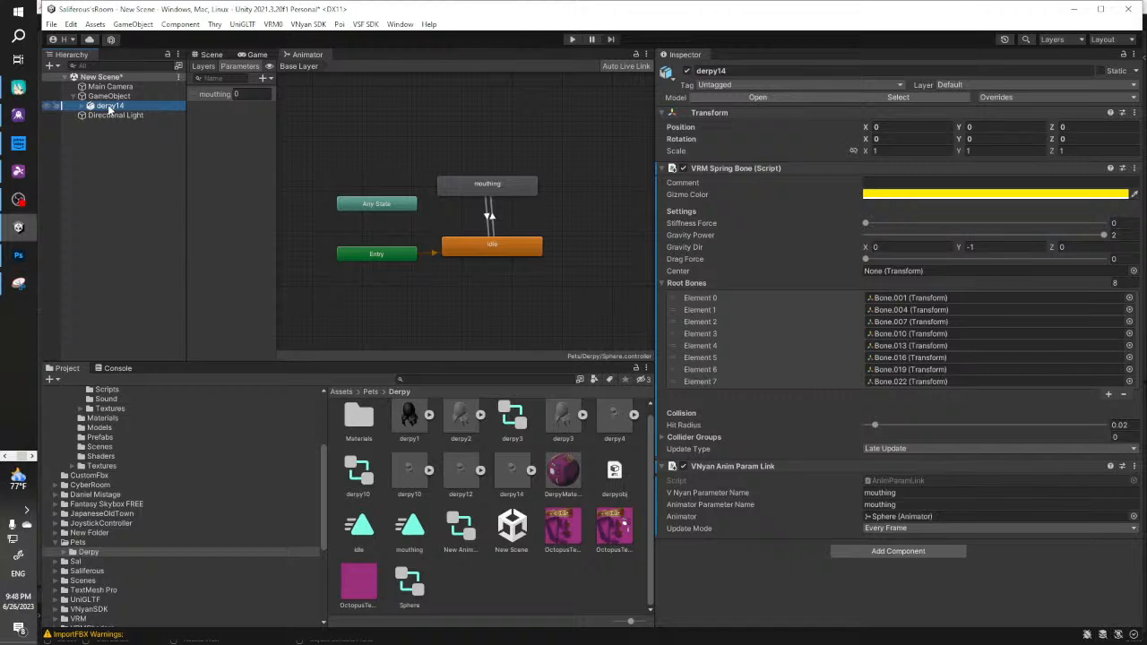
Export the parent GameObject as a VNyan prop named derpy16.vnprop in the Props folder
{"action": "left_click", "coordinate": [105, 96]}
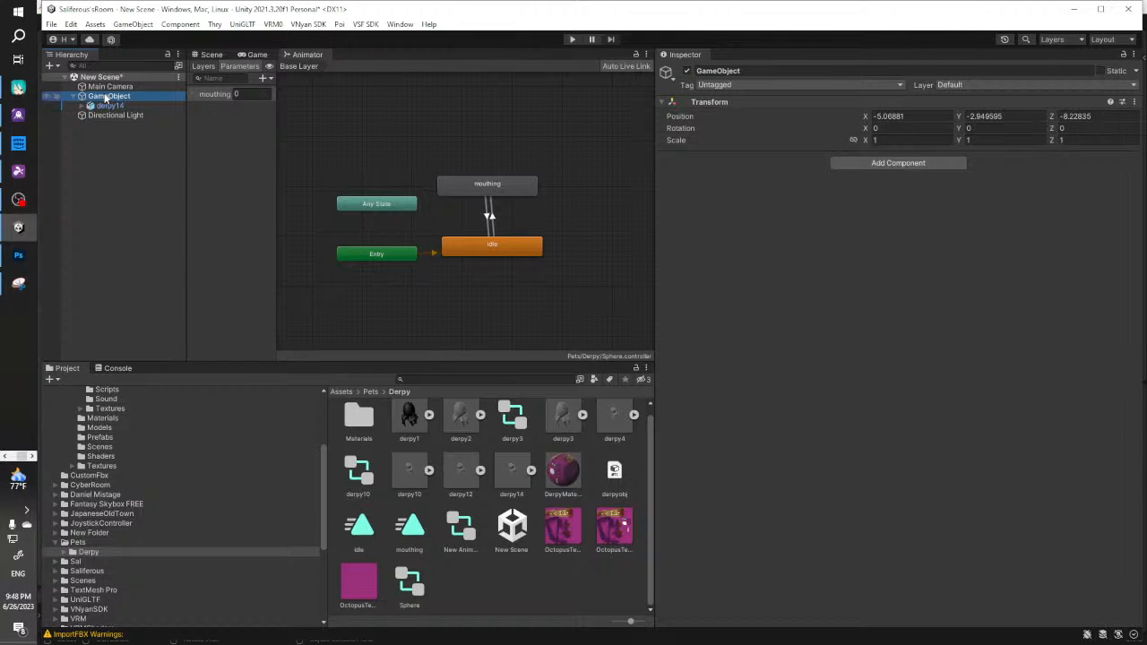
{"action": "left_click", "coordinate": [314, 24]}
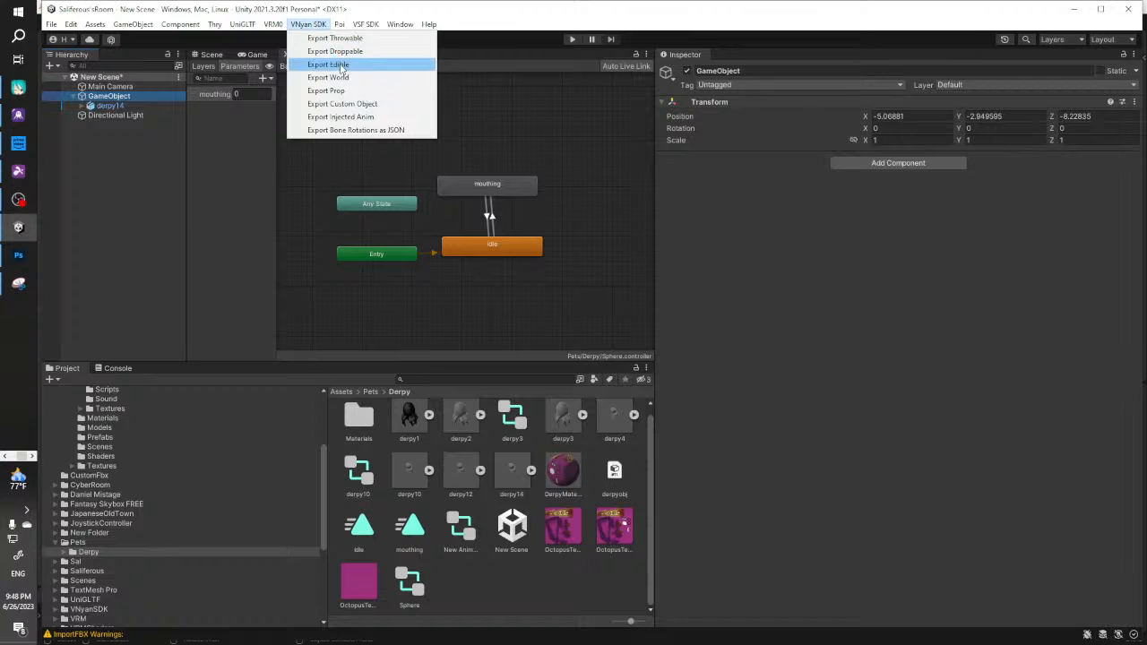
{"action": "left_click", "coordinate": [326, 90]}
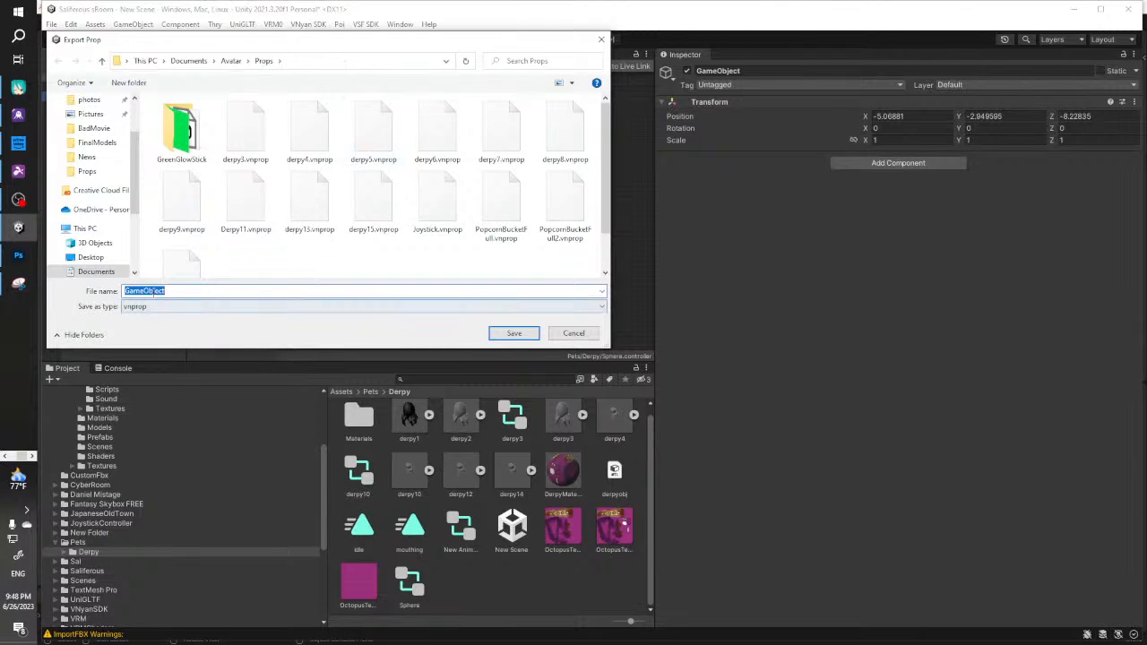
{"action": "left_click", "coordinate": [368, 215]}
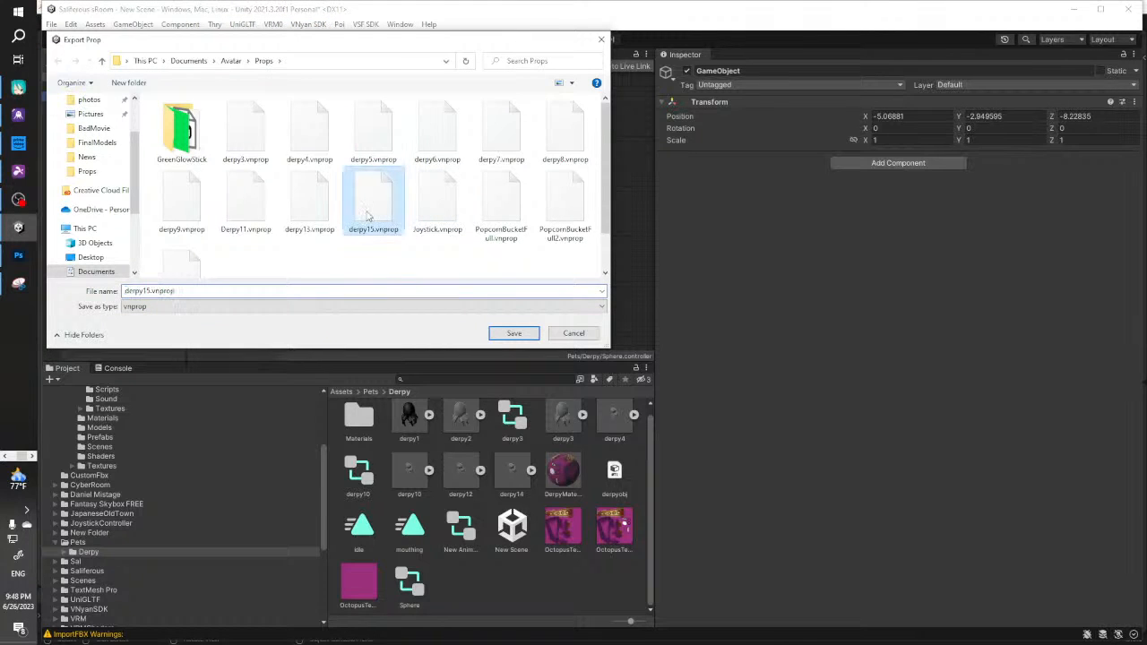
{"action": "left_click", "coordinate": [149, 291]}
{"action": "key", "text": "BackSpace"}
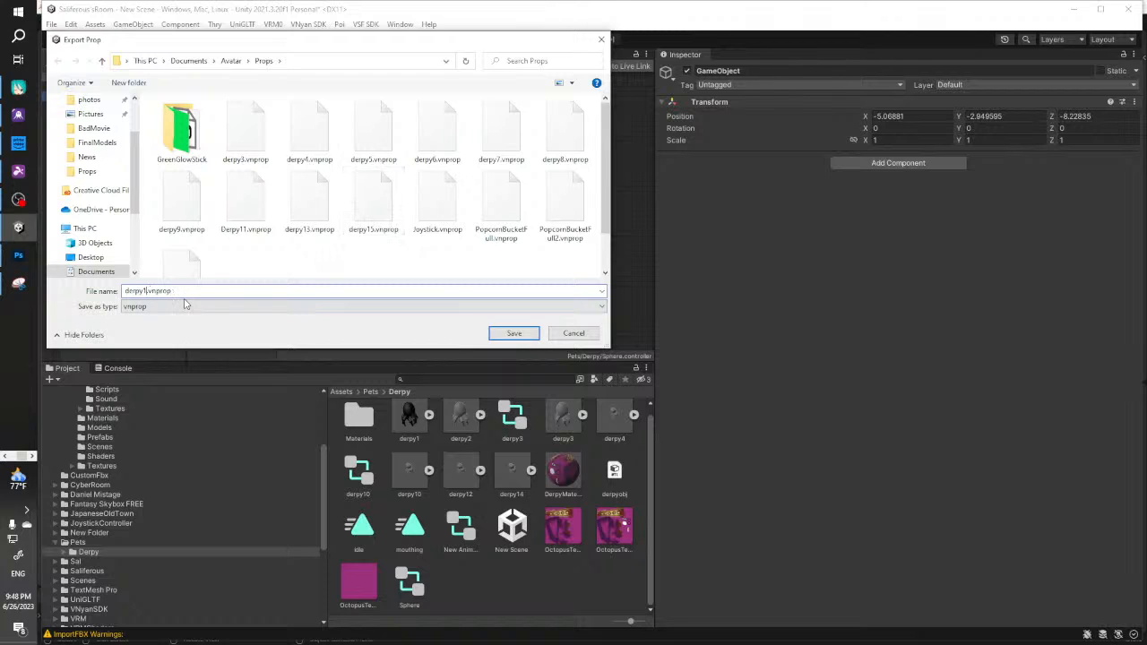
{"action": "type", "text": "6"}
{"action": "key", "text": "Return"}
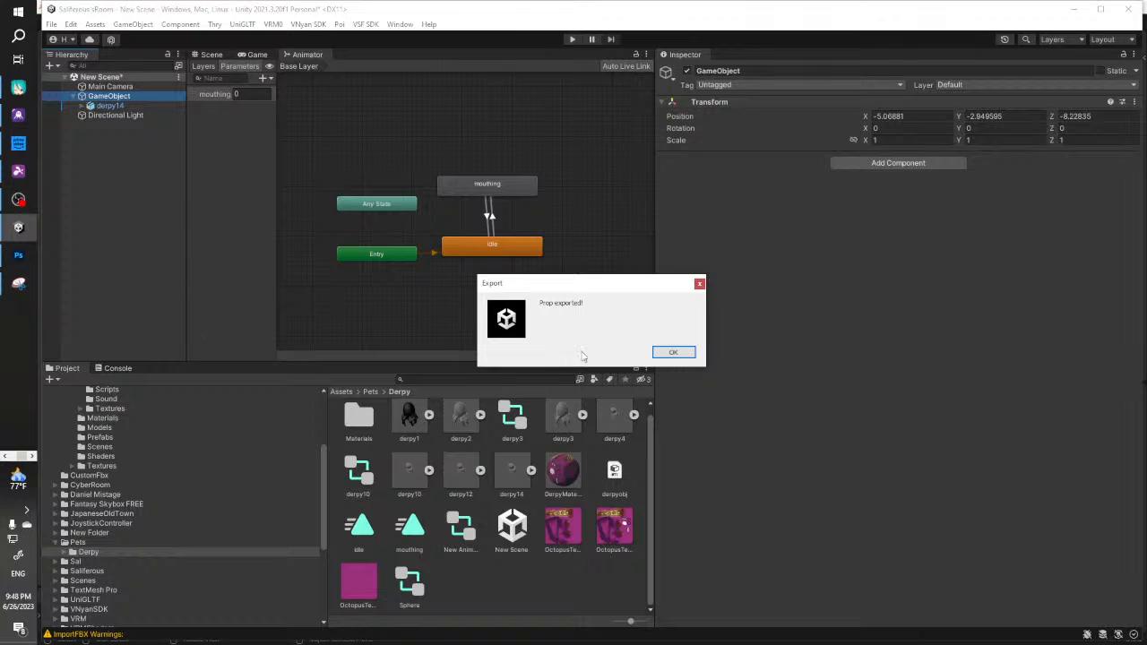
{"action": "left_click", "coordinate": [668, 354]}
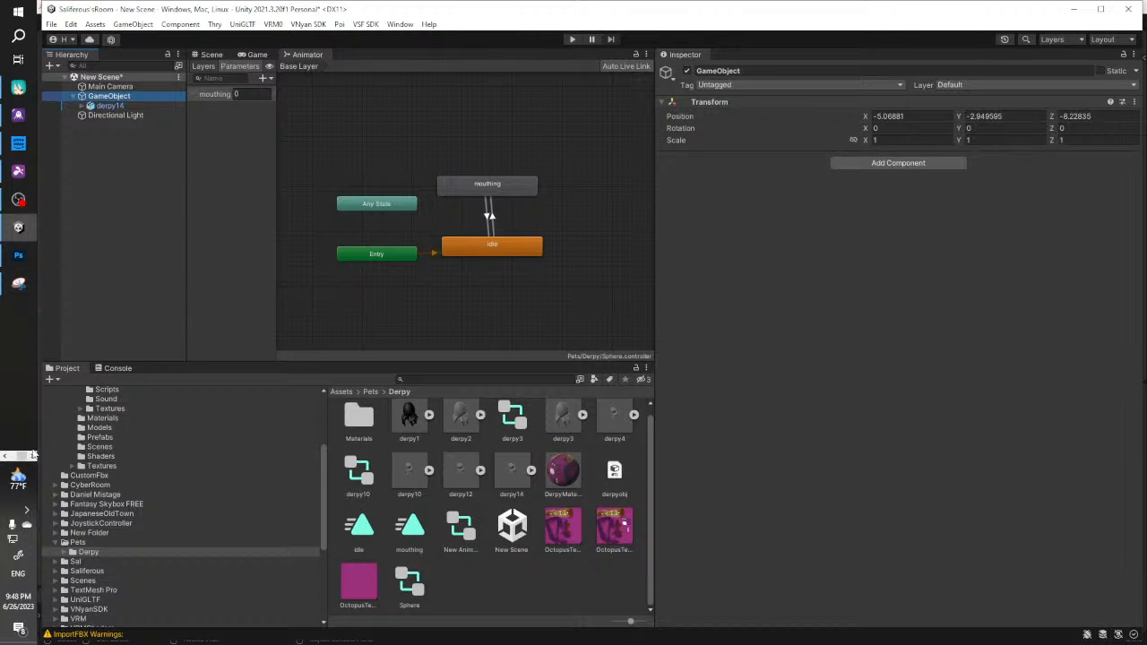
Switch to VNyan and delete the derpy15.vnprop prop from the avatar's props
{"action": "left_click", "coordinate": [4, 457]}
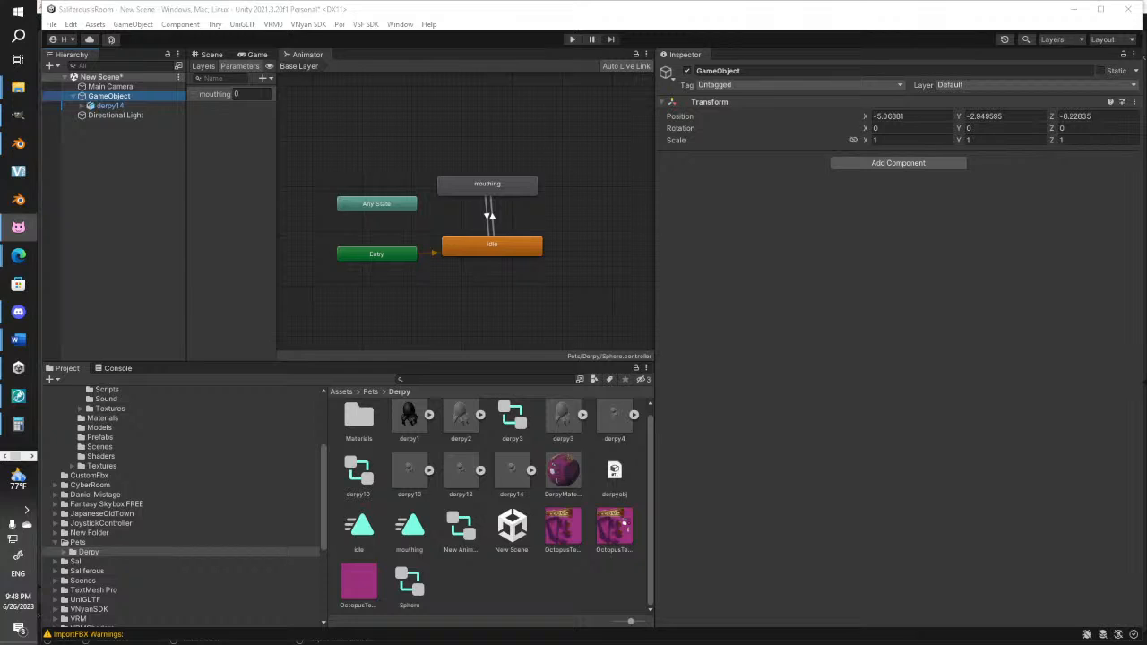
{"action": "left_click_drag", "start_coordinate": [512, 168], "coordinate": [597, 62]}
{"action": "left_click", "coordinate": [631, 227]}
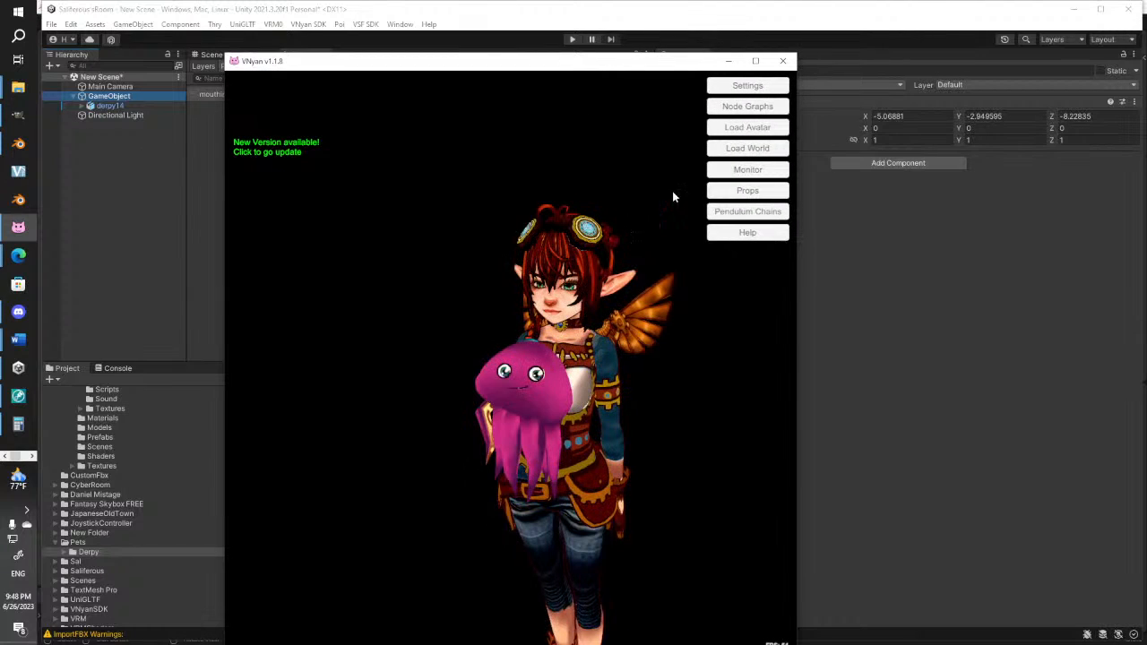
{"action": "left_click", "coordinate": [762, 190]}
{"action": "left_click", "coordinate": [300, 274]}
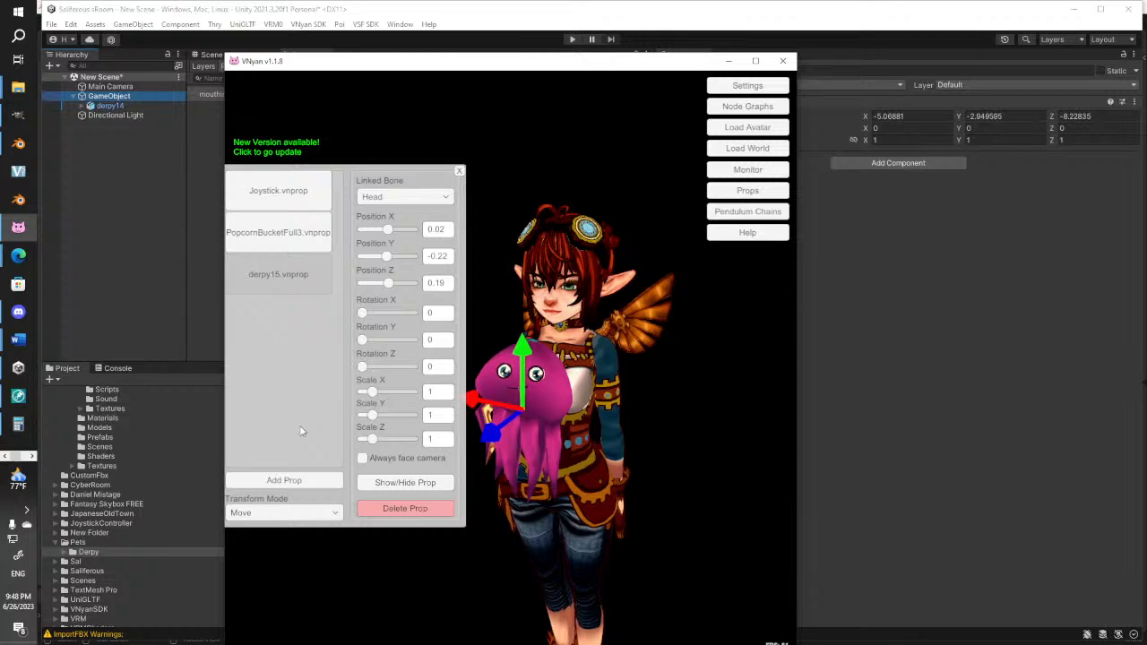
{"action": "left_click", "coordinate": [394, 511]}
Add the prop file derpy16.vnprop to the VNyan scene
{"action": "left_click", "coordinate": [284, 479]}
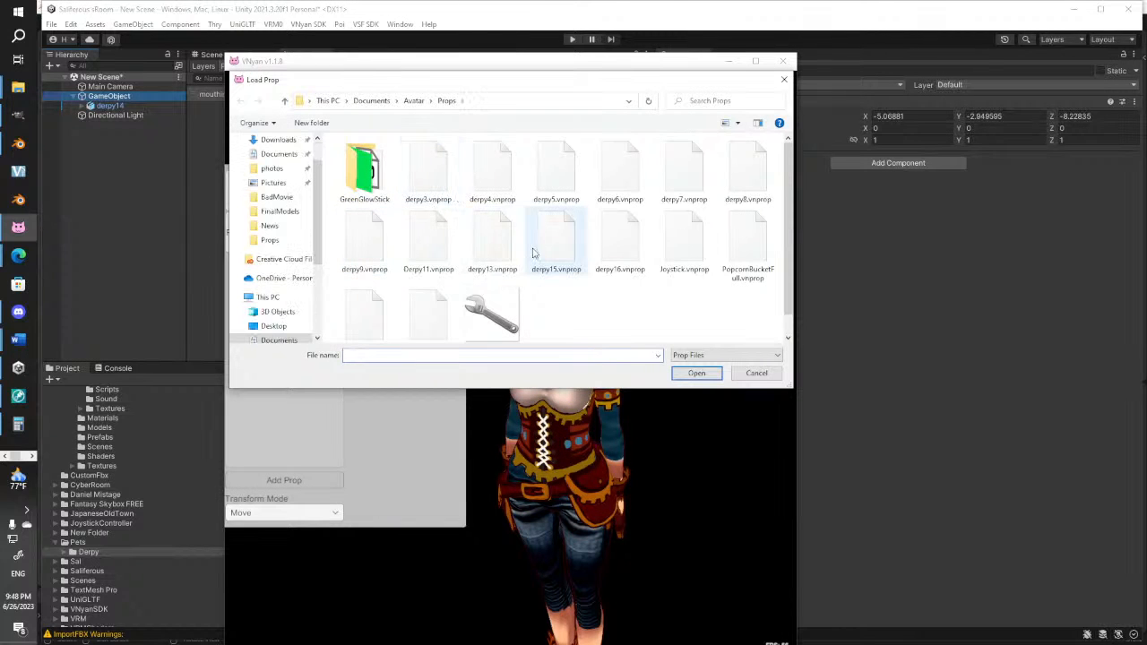
{"action": "left_click", "coordinate": [607, 252]}
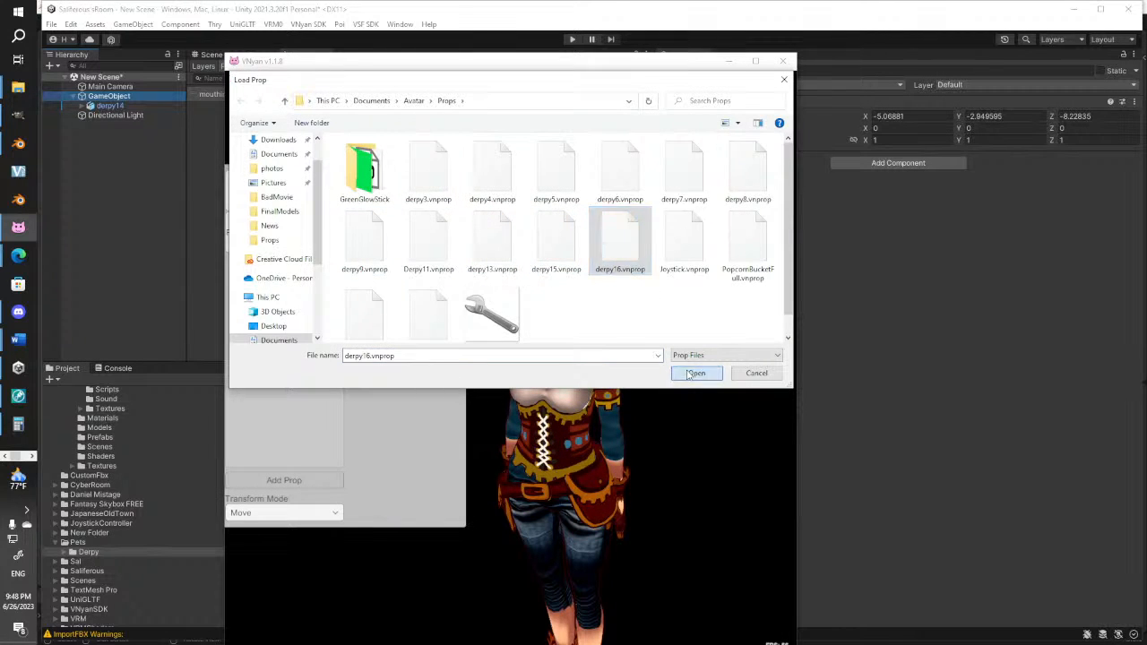
{"action": "left_click", "coordinate": [685, 371]}
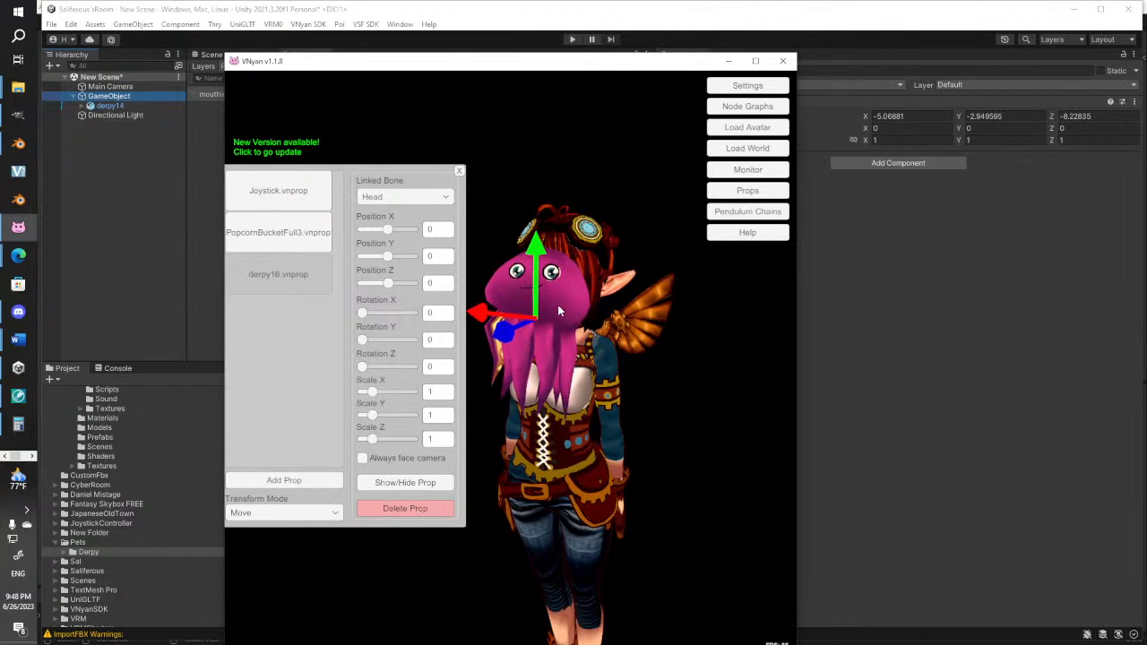
Link the derpy16 prop to the Upper Chest bone and raise it in front of the avatar's chest, to about Y -0.03
{"action": "left_click", "coordinate": [406, 195]}
{"action": "left_click", "coordinate": [411, 250]}
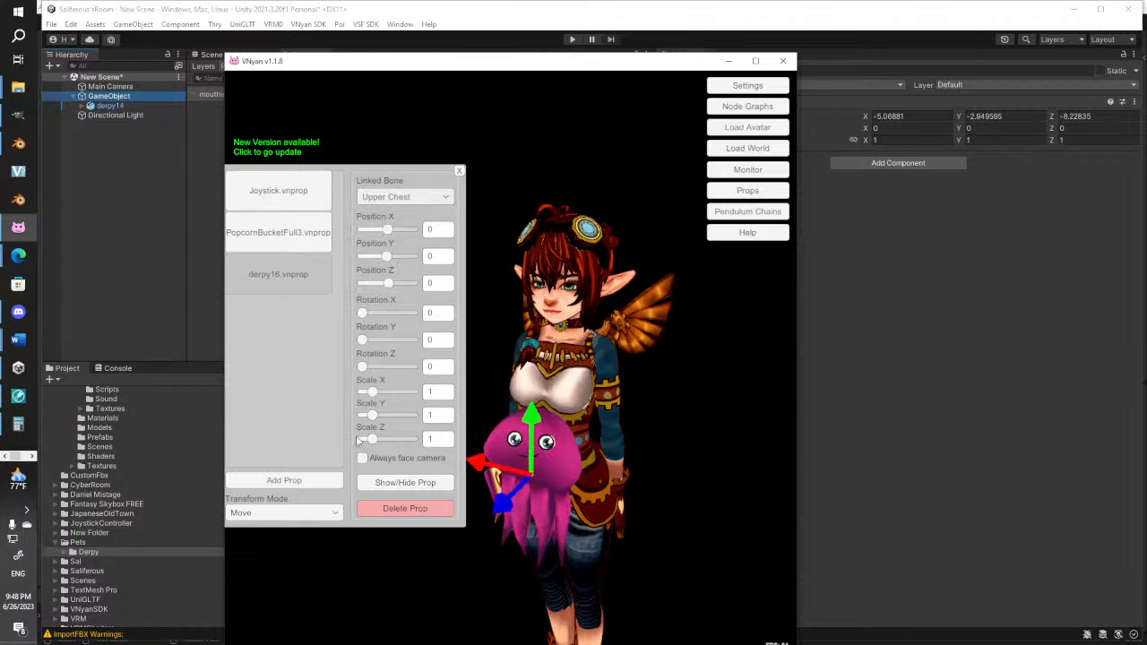
{"action": "left_click_drag", "start_coordinate": [531, 425], "coordinate": [529, 399]}
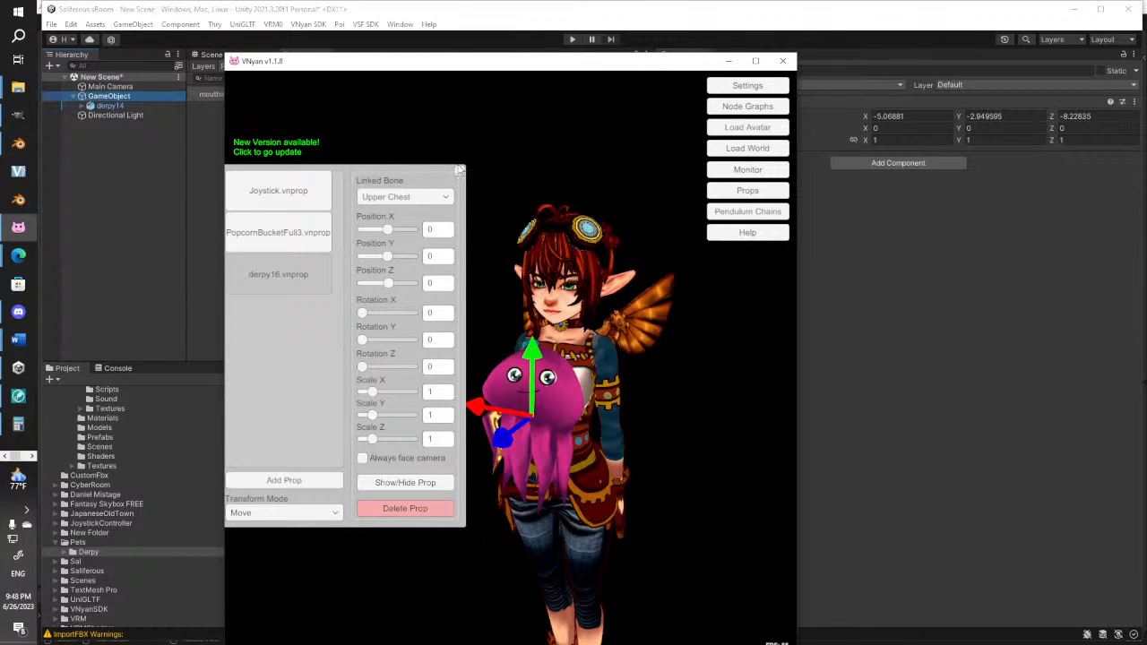
Examine the octopus prop on the avatar up close and from different angles, watching how its tentacles behave
{"action": "left_click", "coordinate": [460, 171]}
{"action": "middle_click_drag", "start_coordinate": [492, 385], "coordinate": [563, 381]}
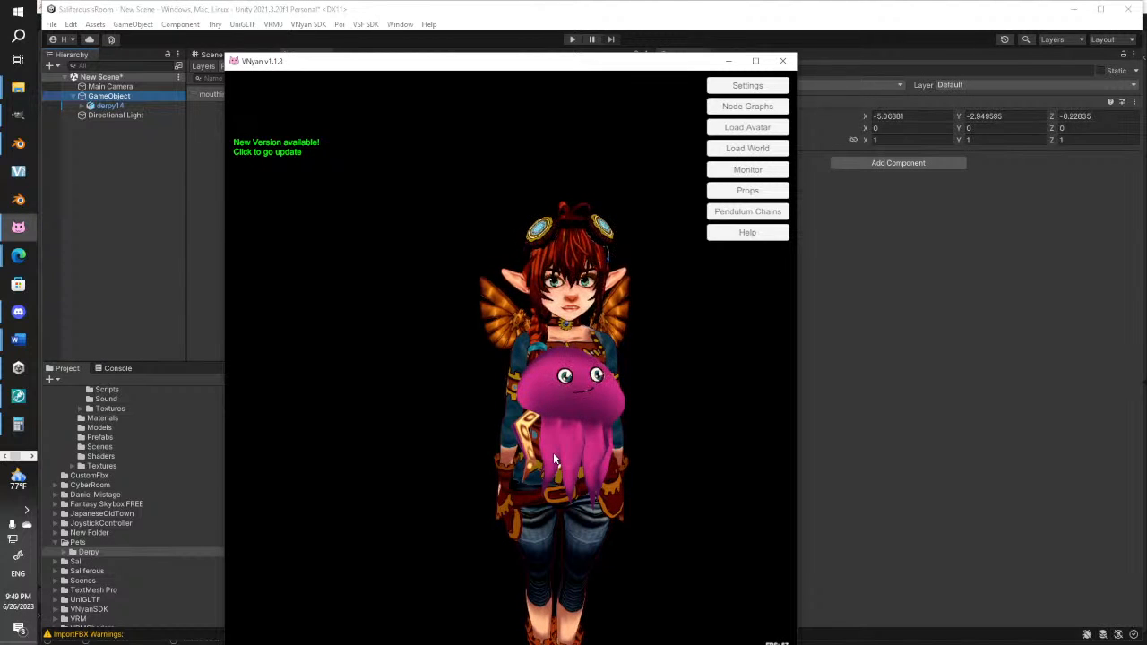
{"action": "scroll", "coordinate": [565, 444], "scroll_direction": "up", "scroll_amount": 5}
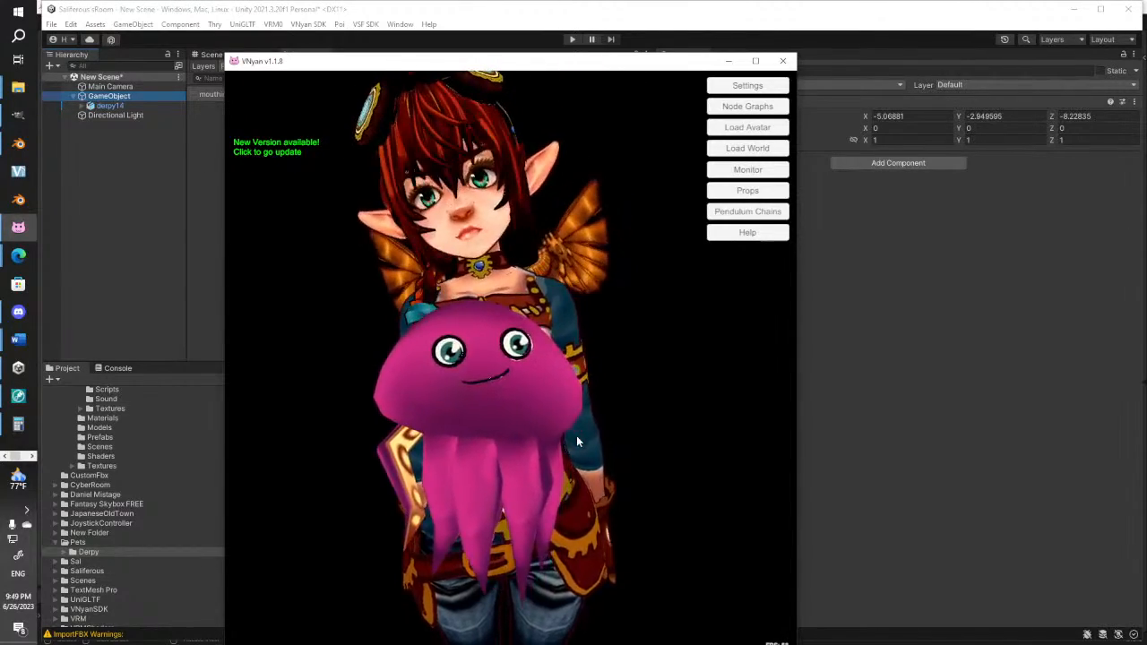
{"action": "right_click_drag", "start_coordinate": [576, 436], "coordinate": [522, 424]}
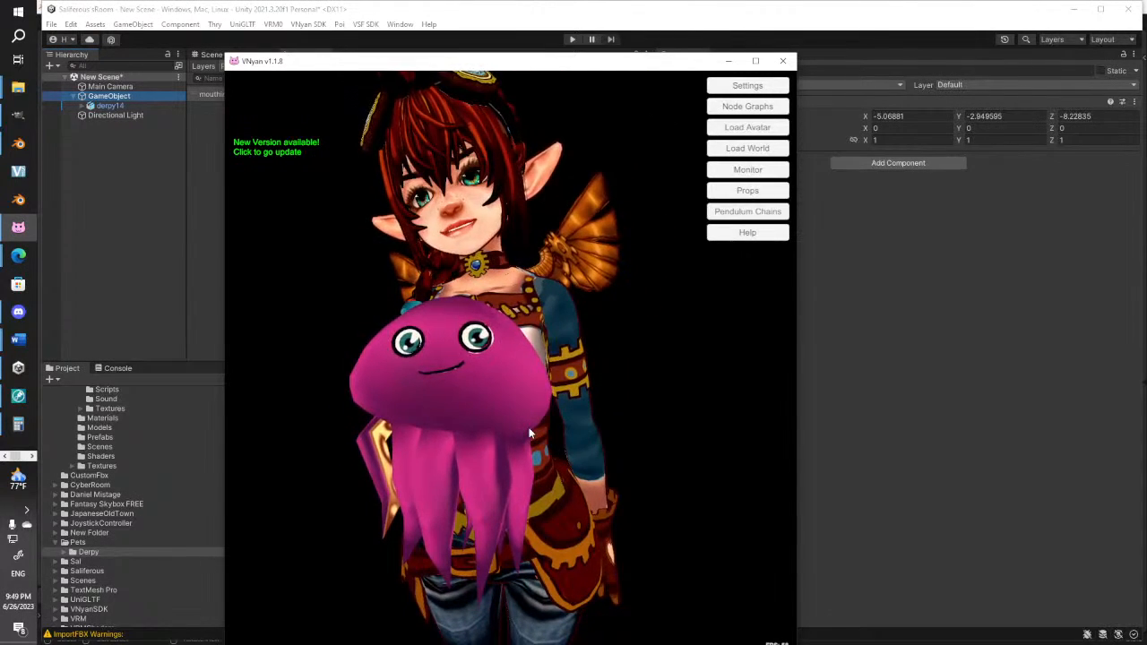
{"action": "right_click_drag", "start_coordinate": [529, 433], "coordinate": [582, 440]}
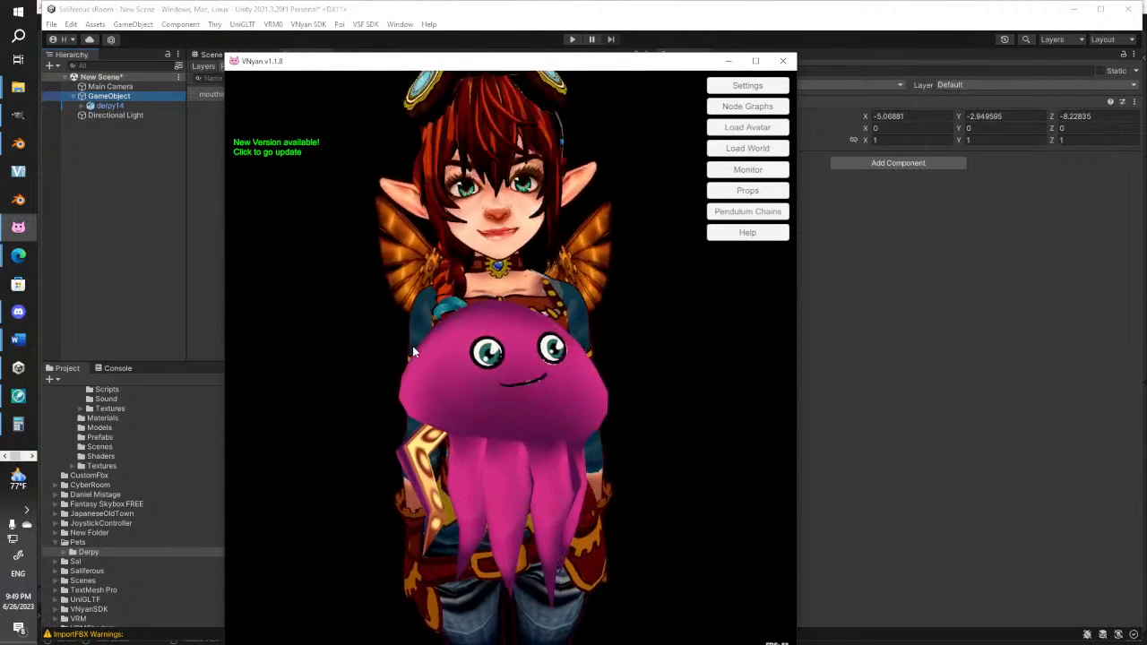
Nudge the derpy16 prop slightly upward on the avatar along its vertical axis
{"action": "left_click", "coordinate": [747, 190]}
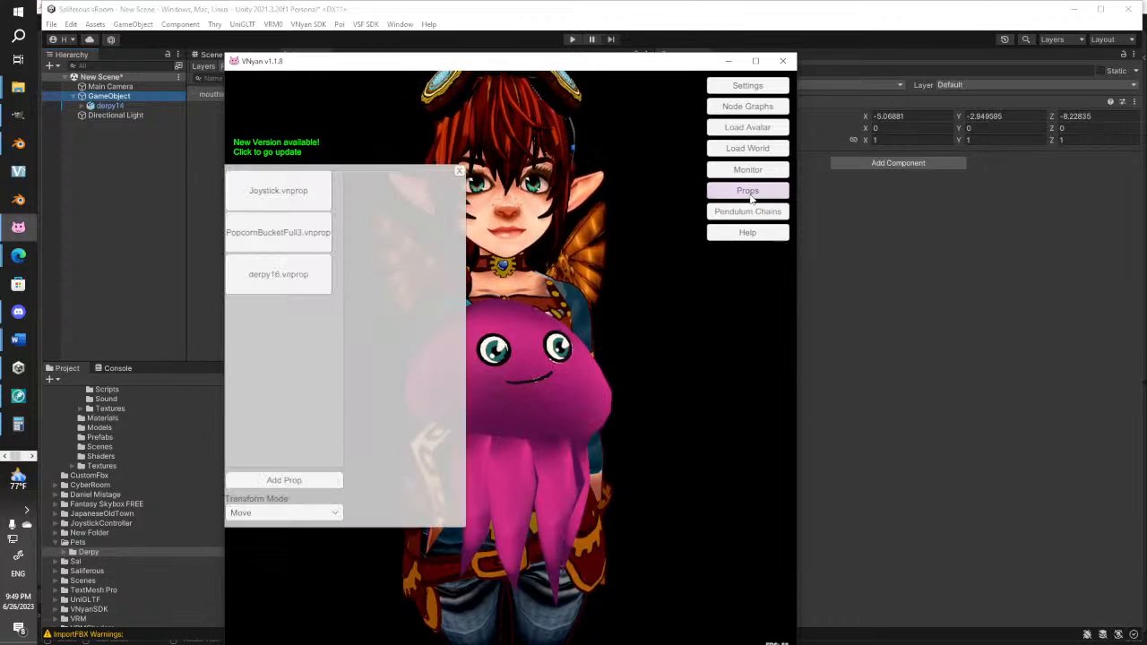
{"action": "left_click", "coordinate": [292, 287]}
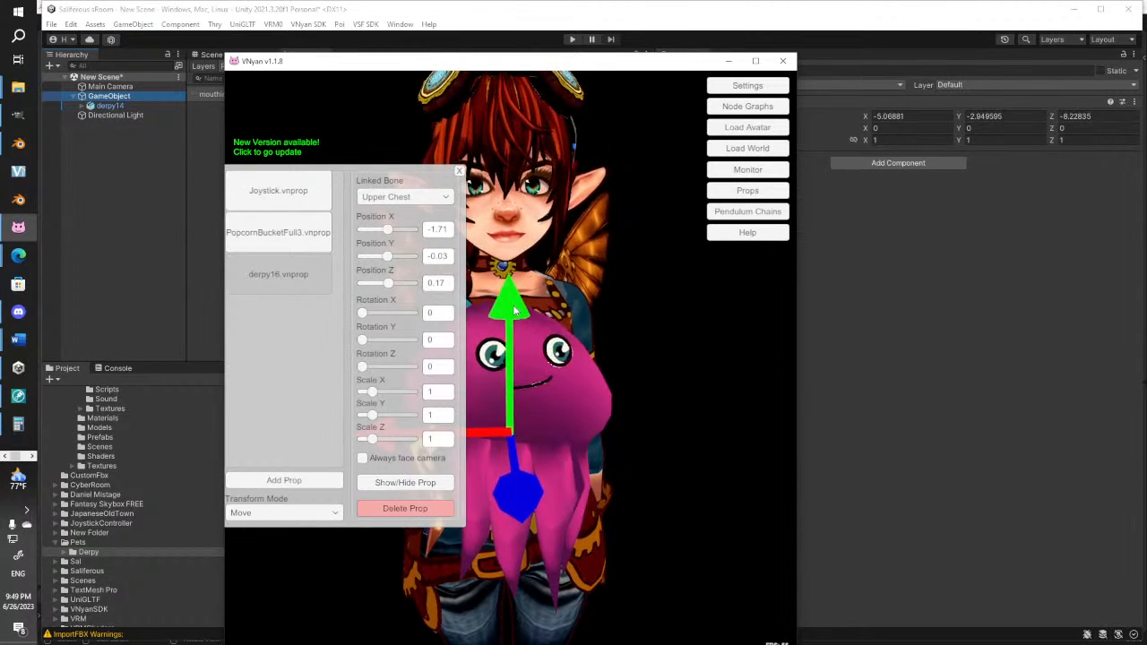
{"action": "mouse_move", "coordinate": [516, 310]}
{"action": "left_mouse_down"}
{"action": "mouse_move", "coordinate": [520, 258]}
{"action": "mouse_move", "coordinate": [523, 303]}
{"action": "left_mouse_up"}
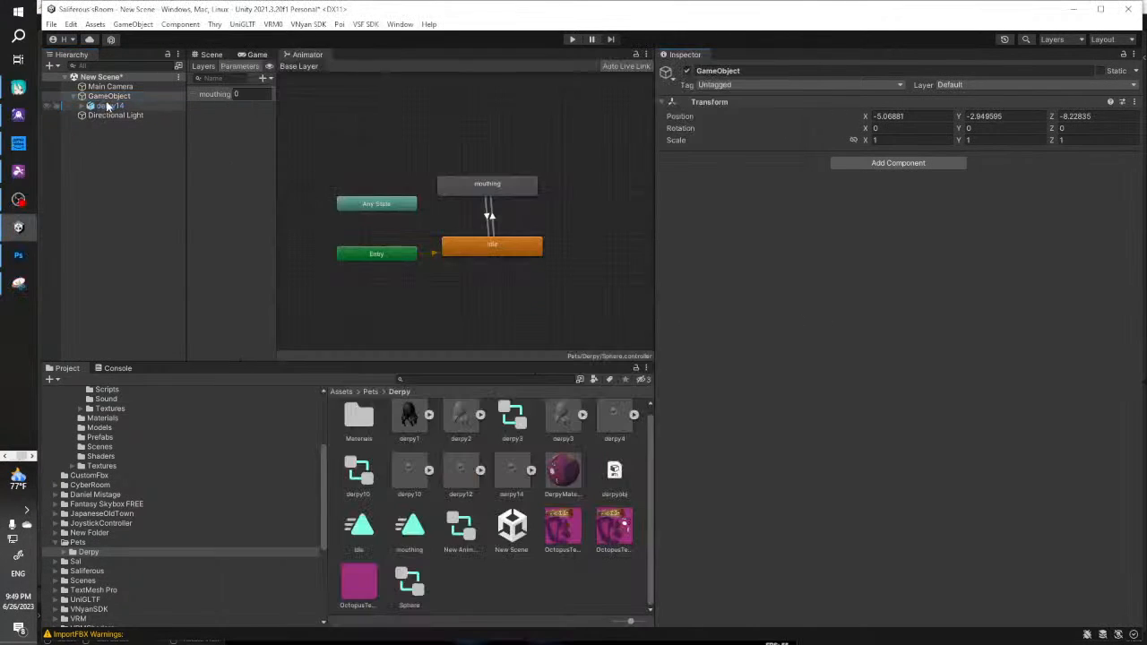
Return to Unity, set derpy14's VRM Spring Bone gravity power to 0 and increase its drag force
{"action": "left_click", "coordinate": [107, 106]}
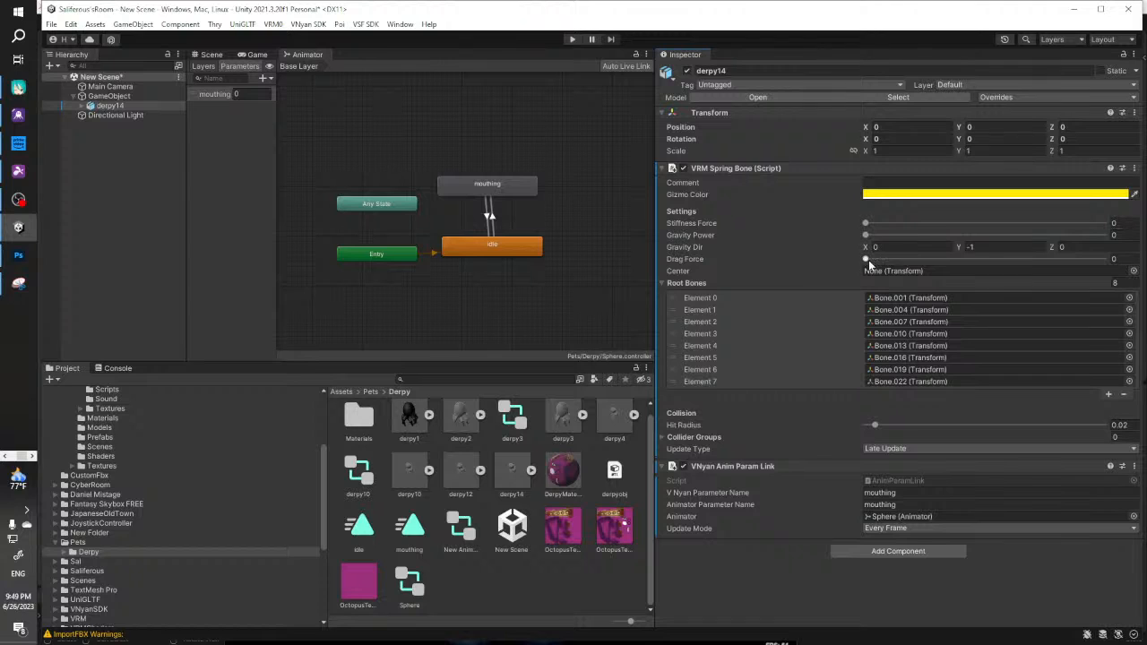
{"action": "left_click_drag", "start_coordinate": [1088, 261], "coordinate": [1116, 261]}
Export the GameObject holding derpy14 as a VNyan prop named derpy17.vnprop in the Props folder
{"action": "left_click", "coordinate": [109, 96]}
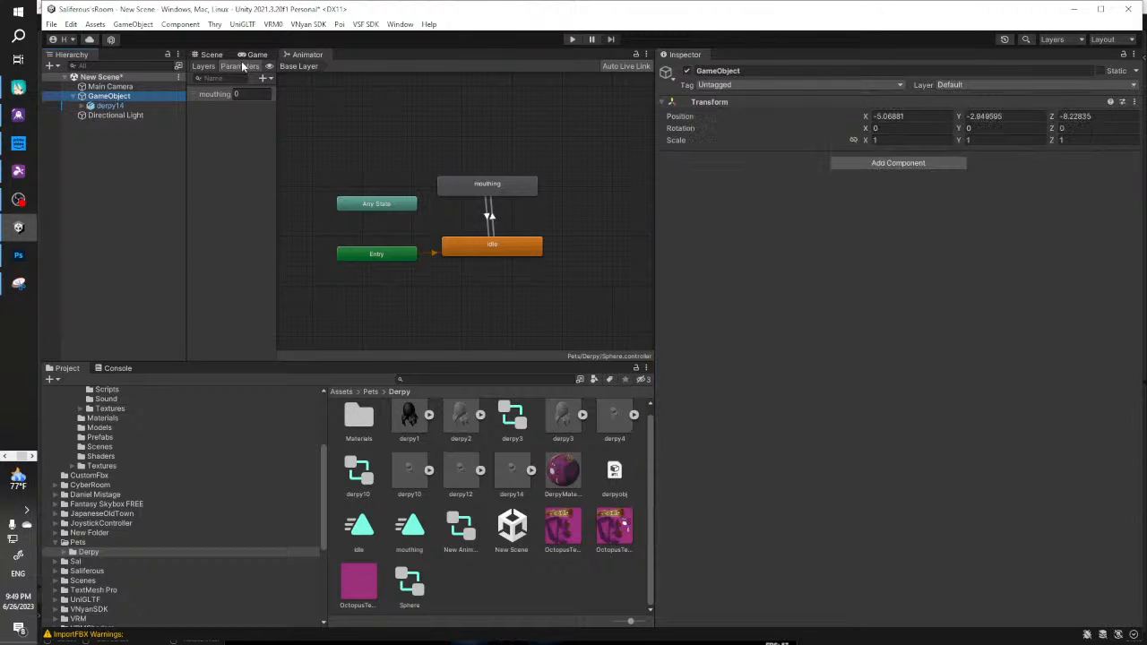
{"action": "left_click", "coordinate": [308, 25]}
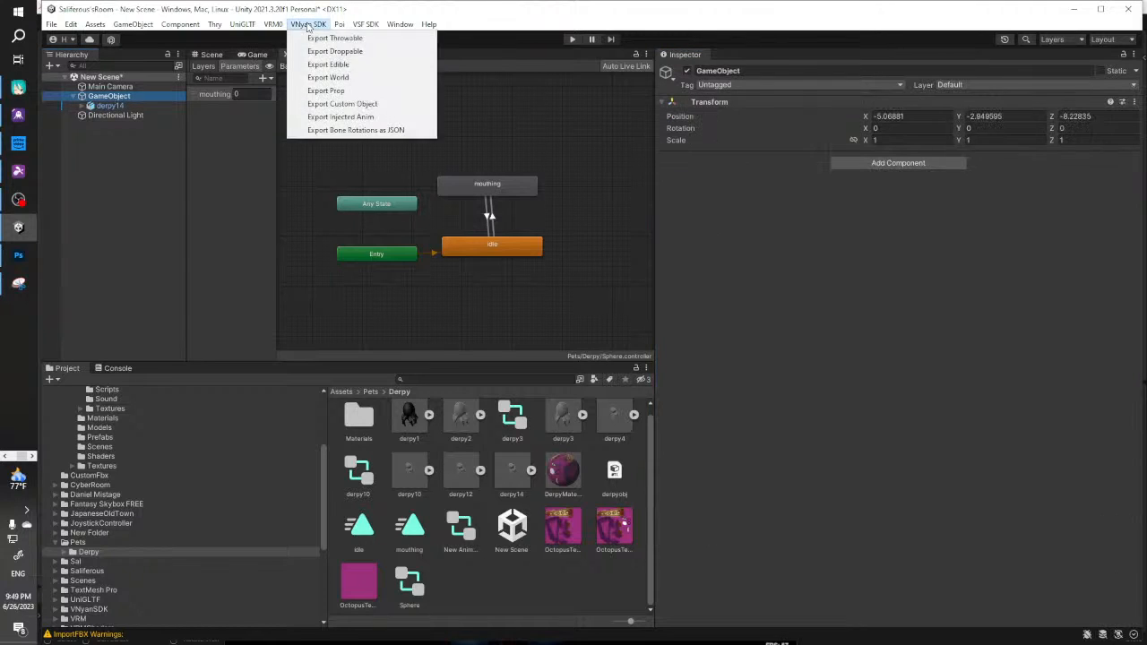
{"action": "left_click", "coordinate": [326, 91]}
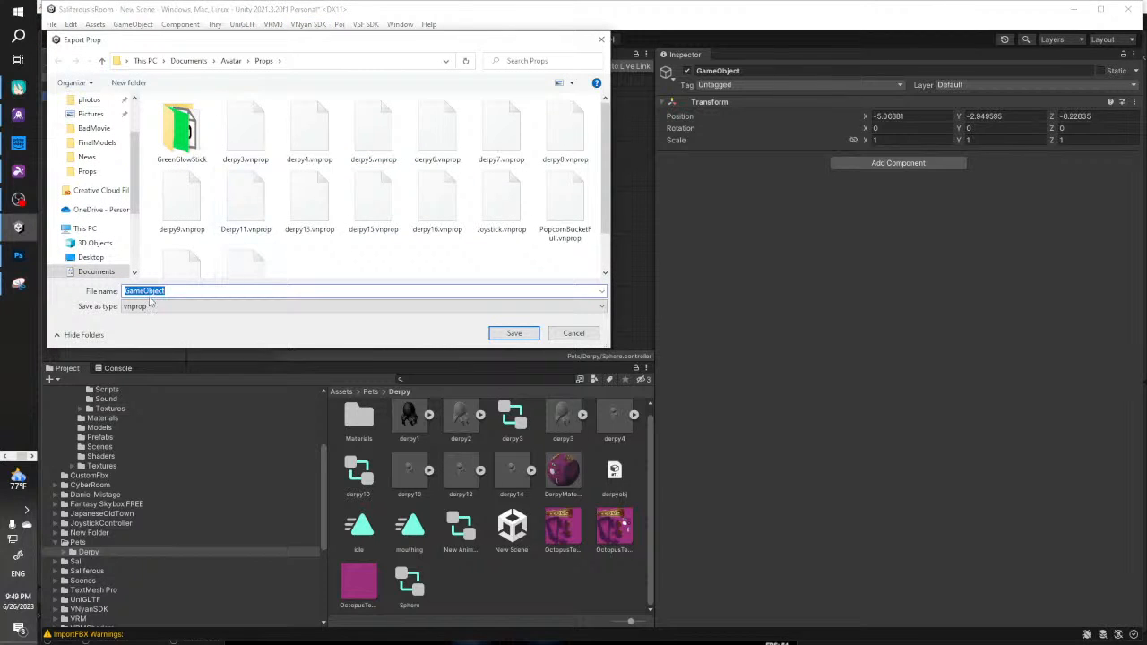
{"action": "left_click", "coordinate": [437, 202]}
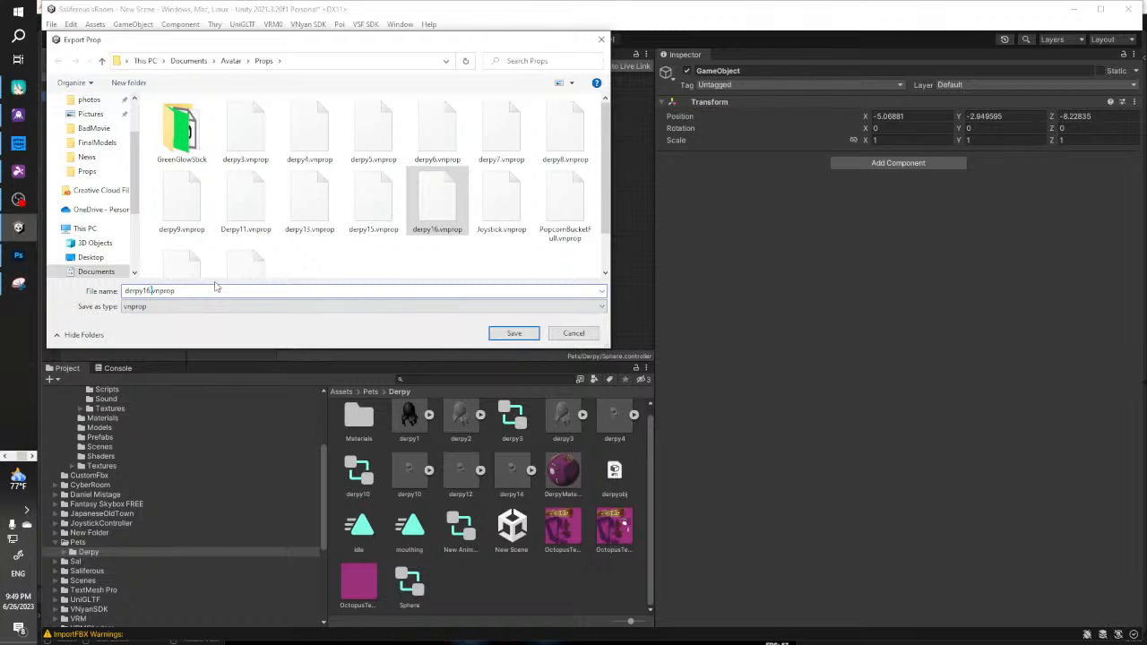
{"action": "key", "text": "BackSpace"}
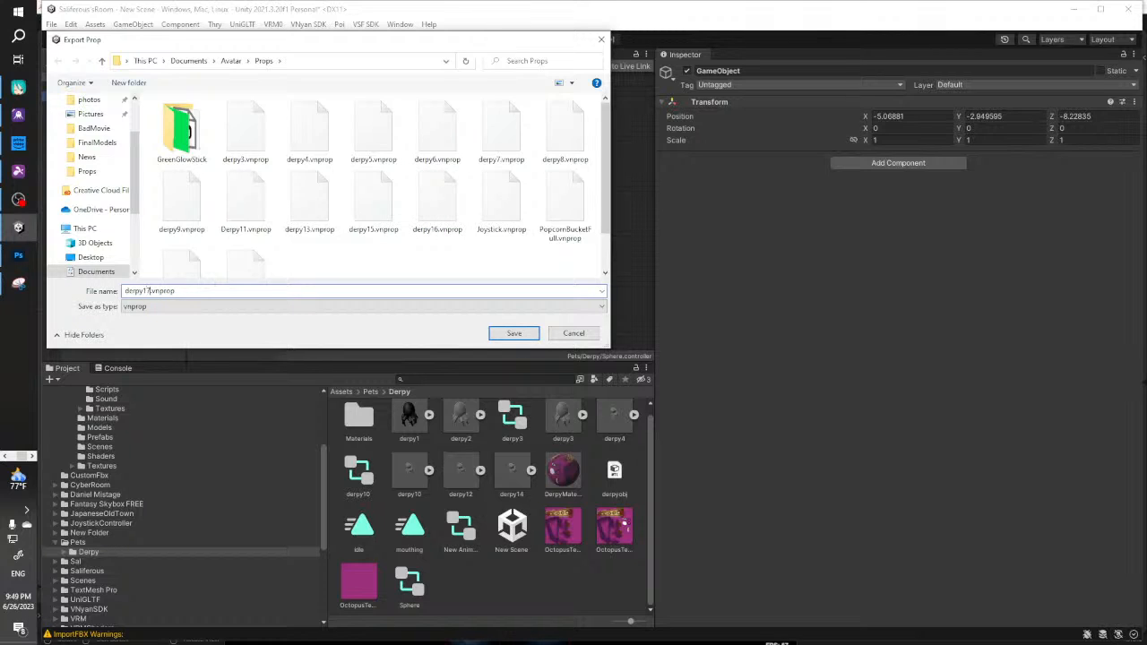
{"action": "type", "text": "7"}
{"action": "key", "text": "Return"}
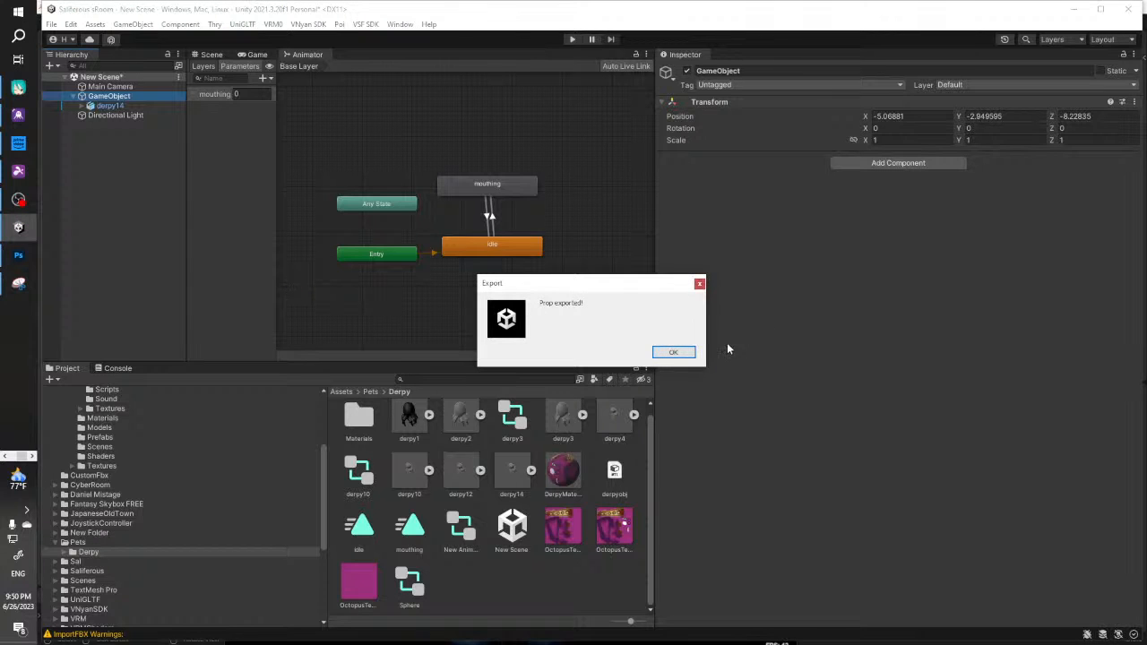
{"action": "left_click", "coordinate": [685, 353]}
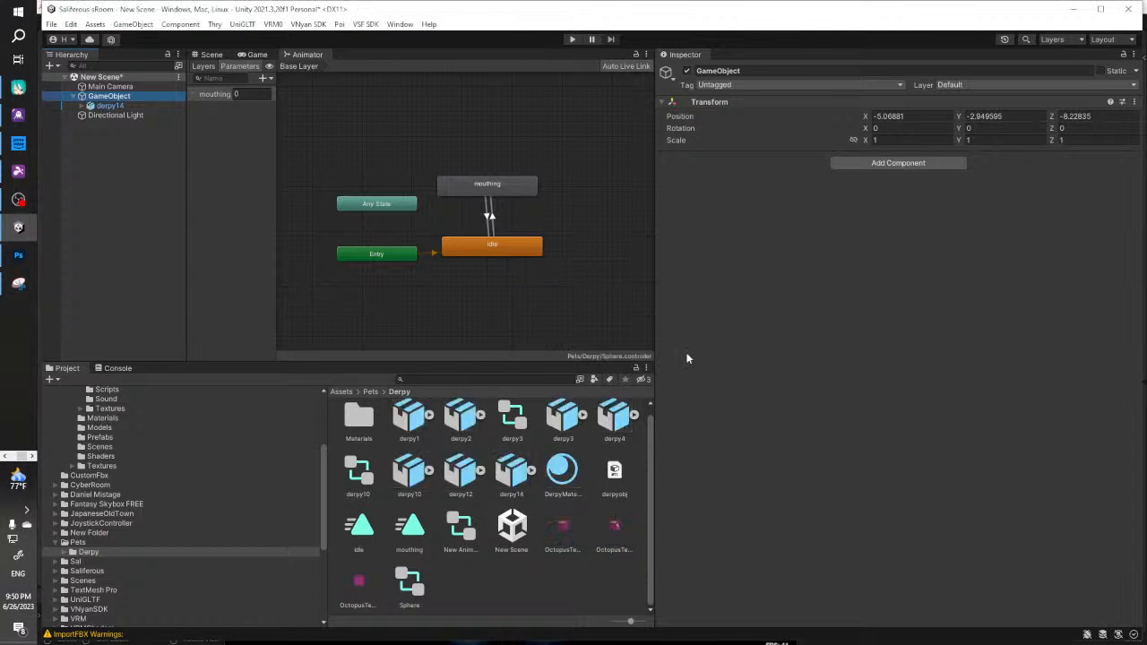
Switch to VNyan, load the derpy17.vnprop prop and hide the derpy16 prop
{"action": "left_click", "coordinate": [7, 457]}
{"action": "left_click", "coordinate": [19, 227]}
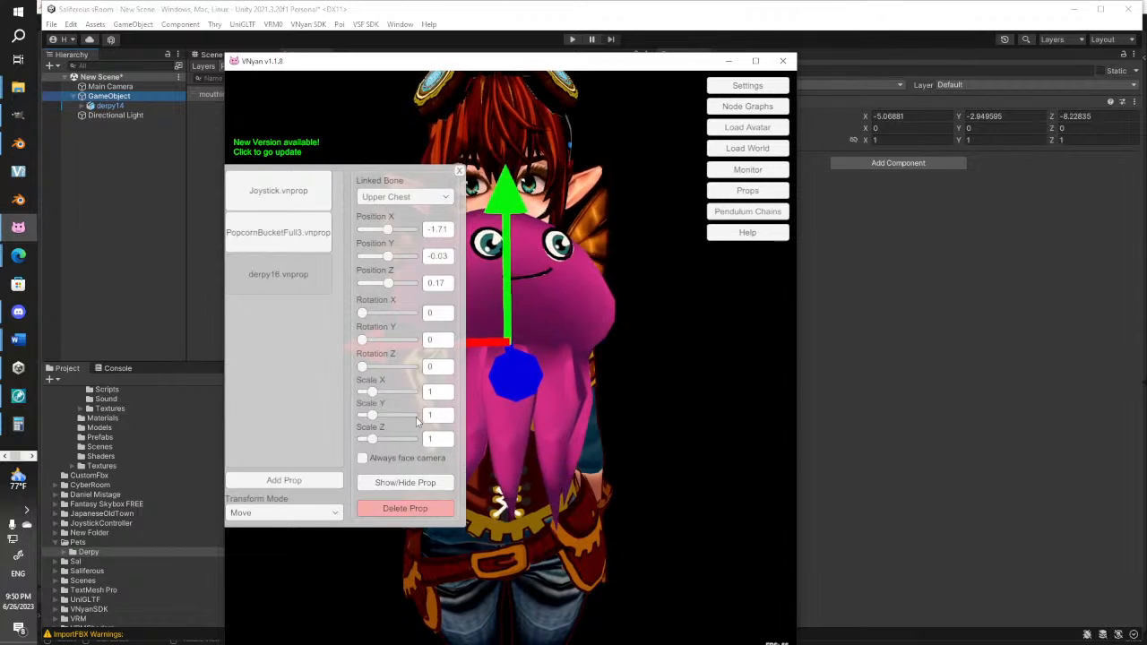
{"action": "left_click", "coordinate": [297, 482]}
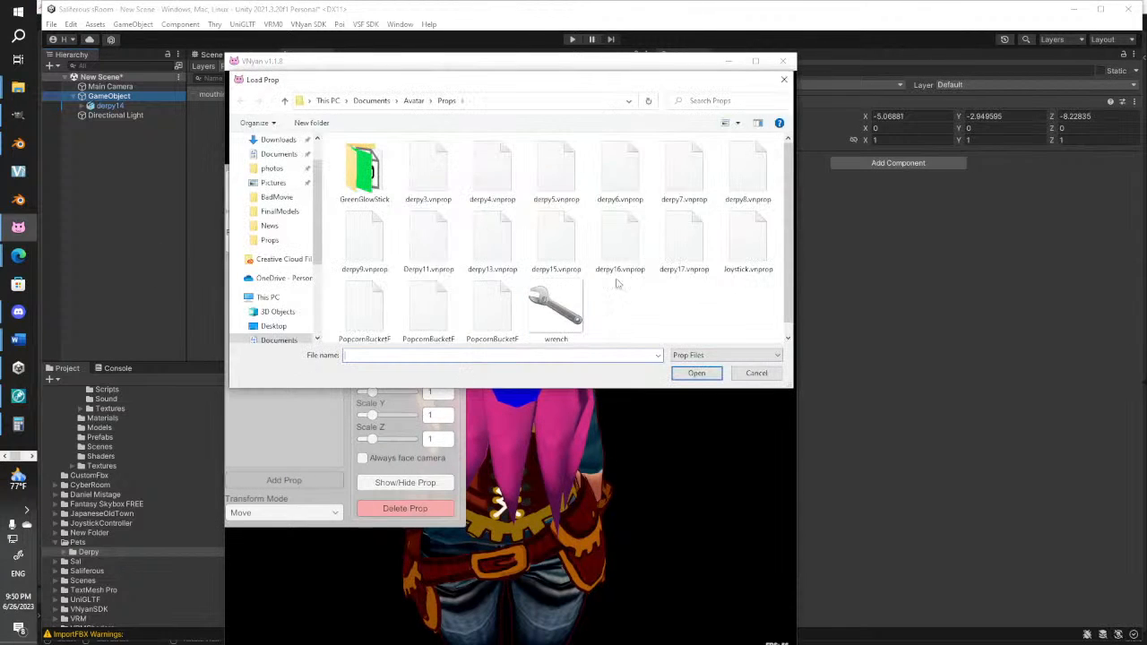
{"action": "left_click", "coordinate": [696, 260]}
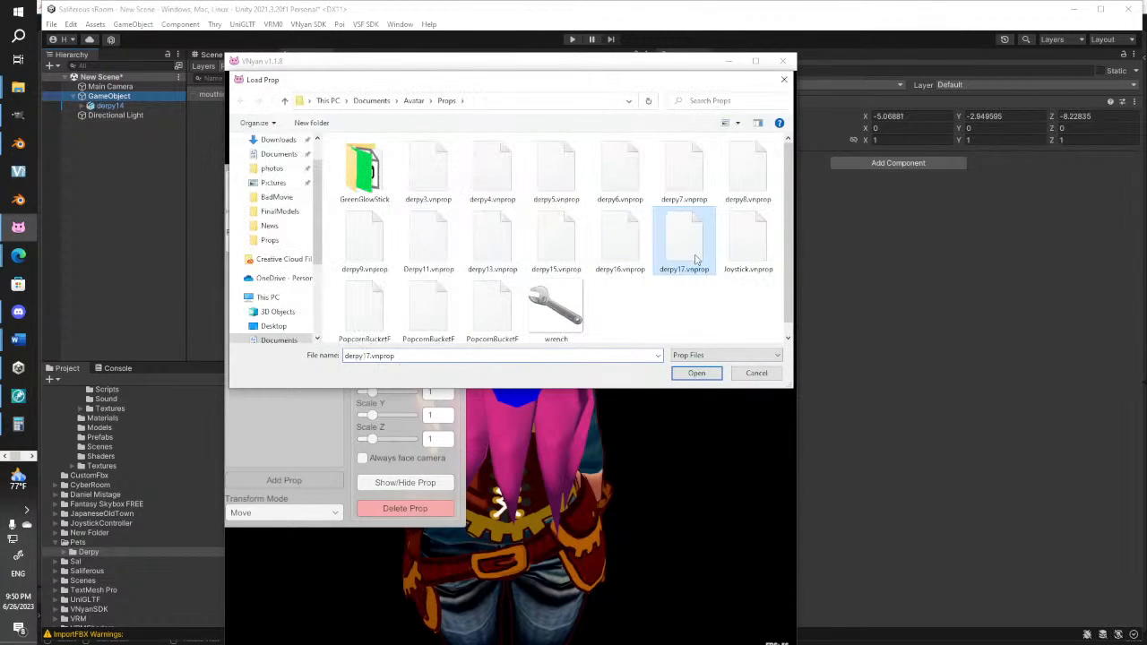
{"action": "left_click", "coordinate": [697, 374]}
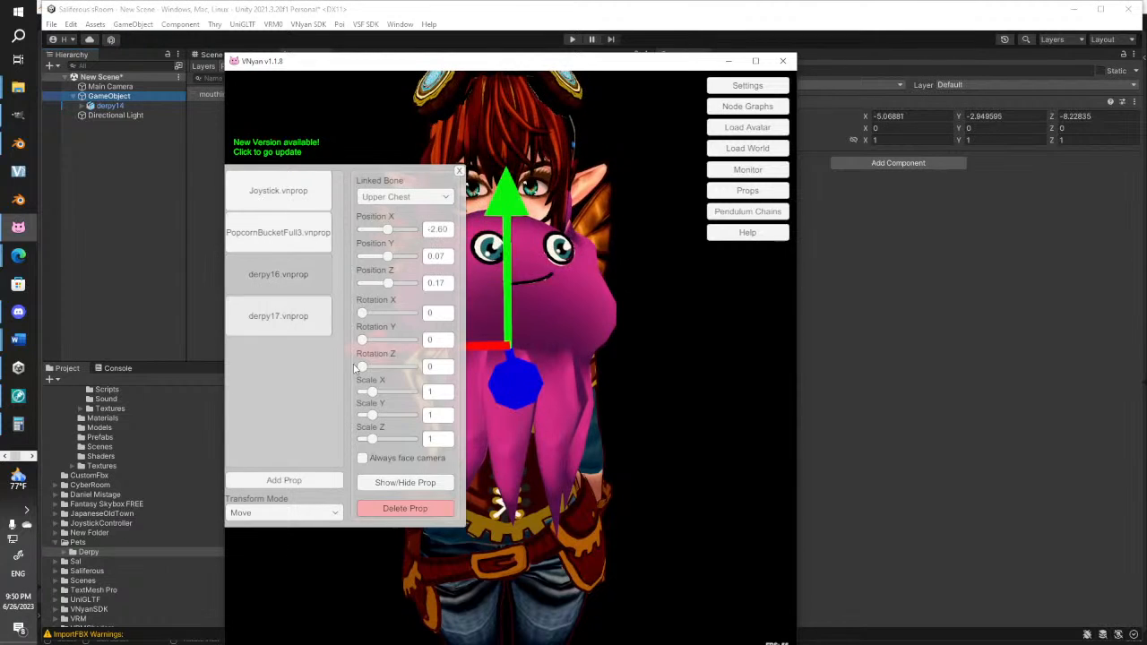
{"action": "left_click", "coordinate": [405, 482]}
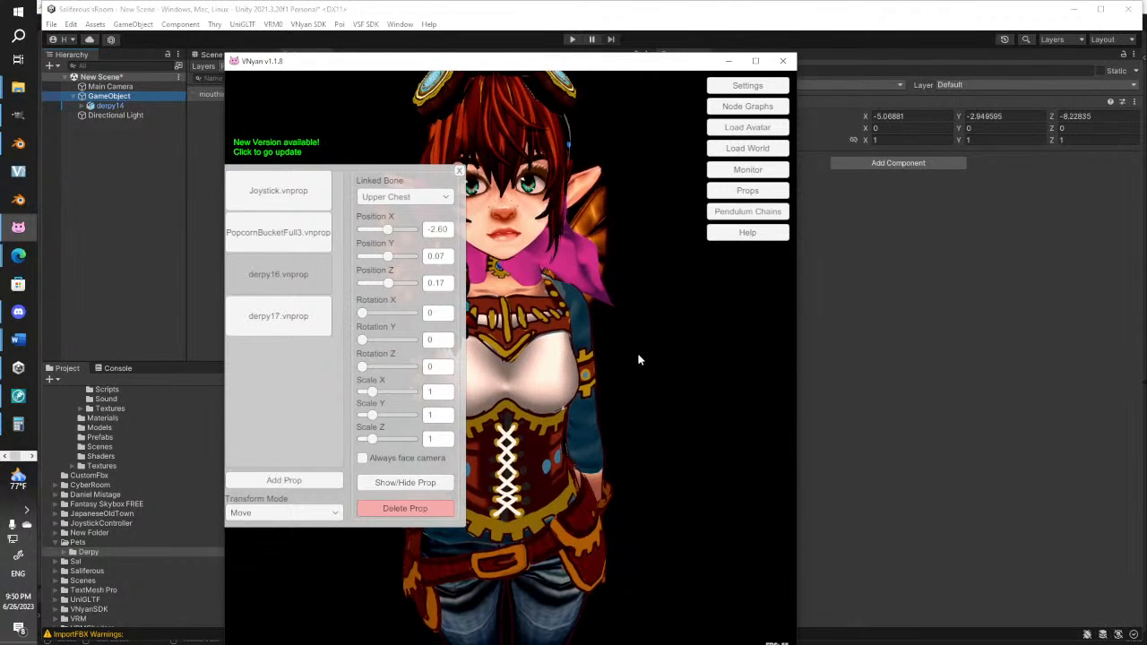
Move the derpy17 prop forward in front of the avatar and check its tentacles from the front
{"action": "right_click_drag", "start_coordinate": [606, 380], "coordinate": [686, 328]}
{"action": "scroll", "coordinate": [588, 316], "scroll_direction": "down", "scroll_amount": 6}
{"action": "middle_click_drag", "start_coordinate": [587, 316], "coordinate": [613, 315]}
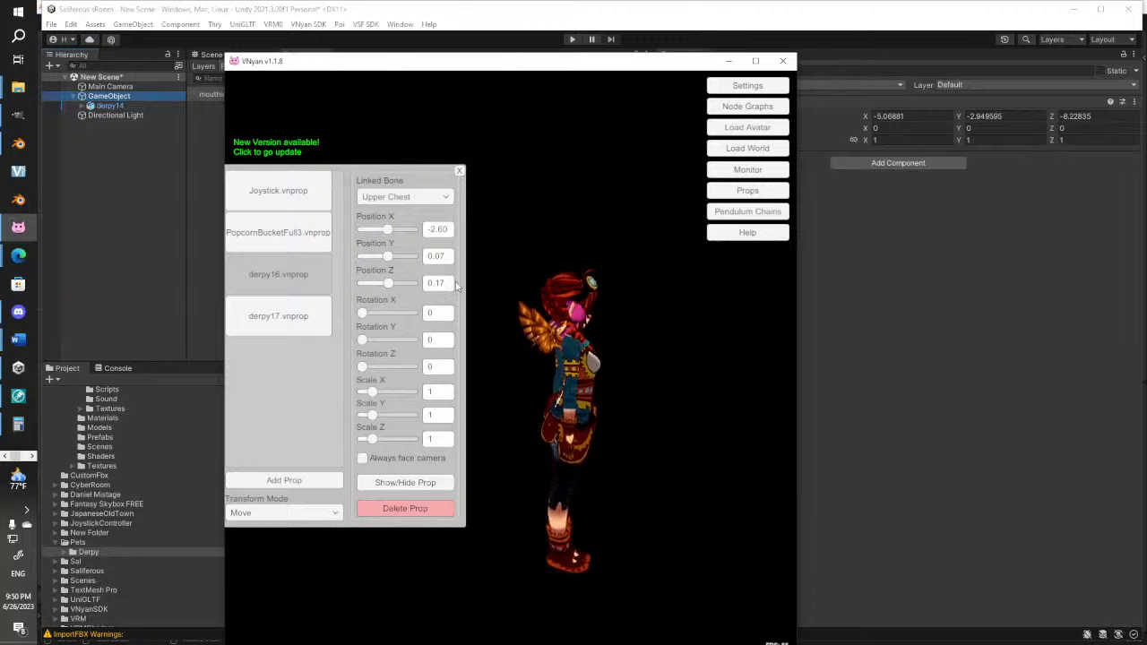
{"action": "left_click", "coordinate": [291, 317]}
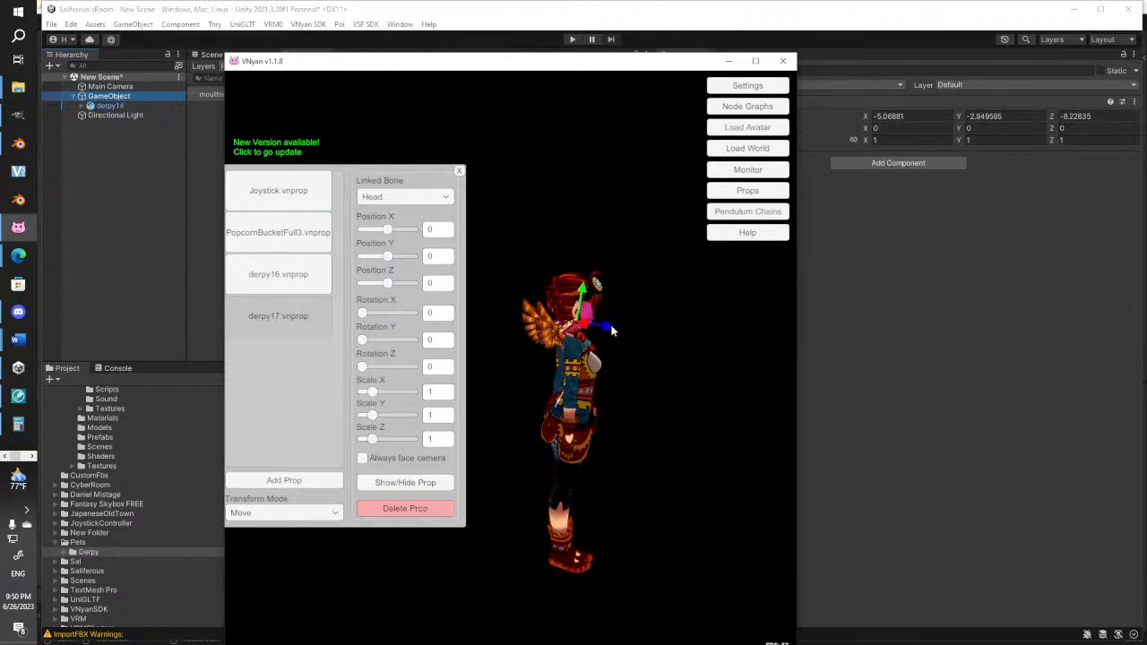
{"action": "left_click_drag", "start_coordinate": [612, 331], "coordinate": [653, 335]}
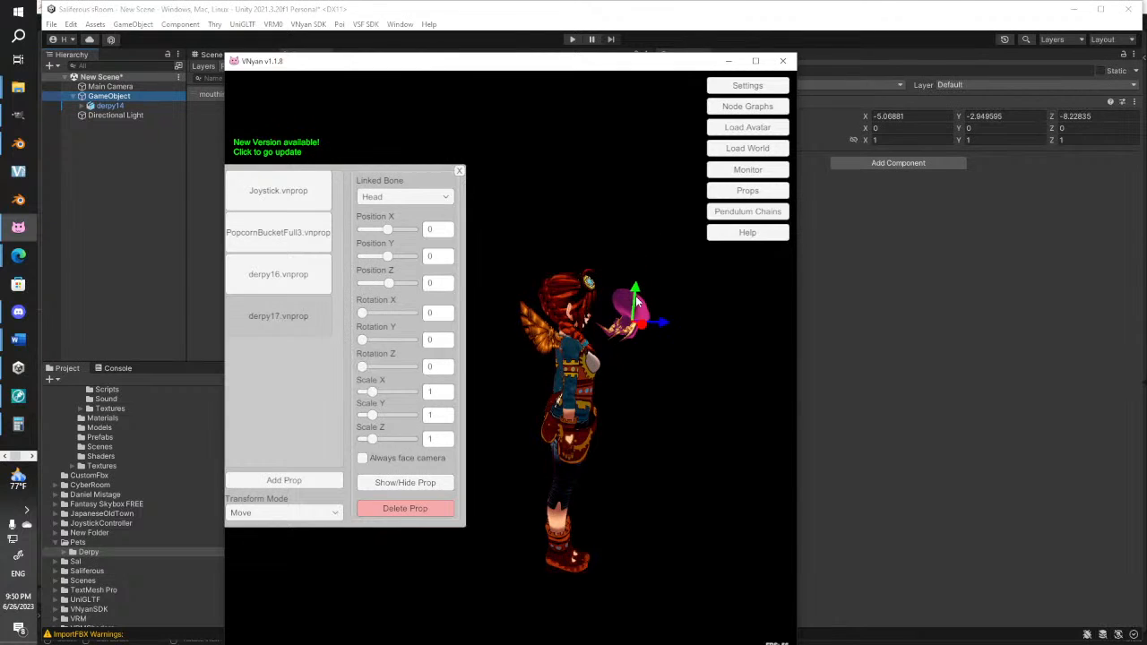
{"action": "scroll", "coordinate": [694, 200], "scroll_direction": "up", "scroll_amount": 4}
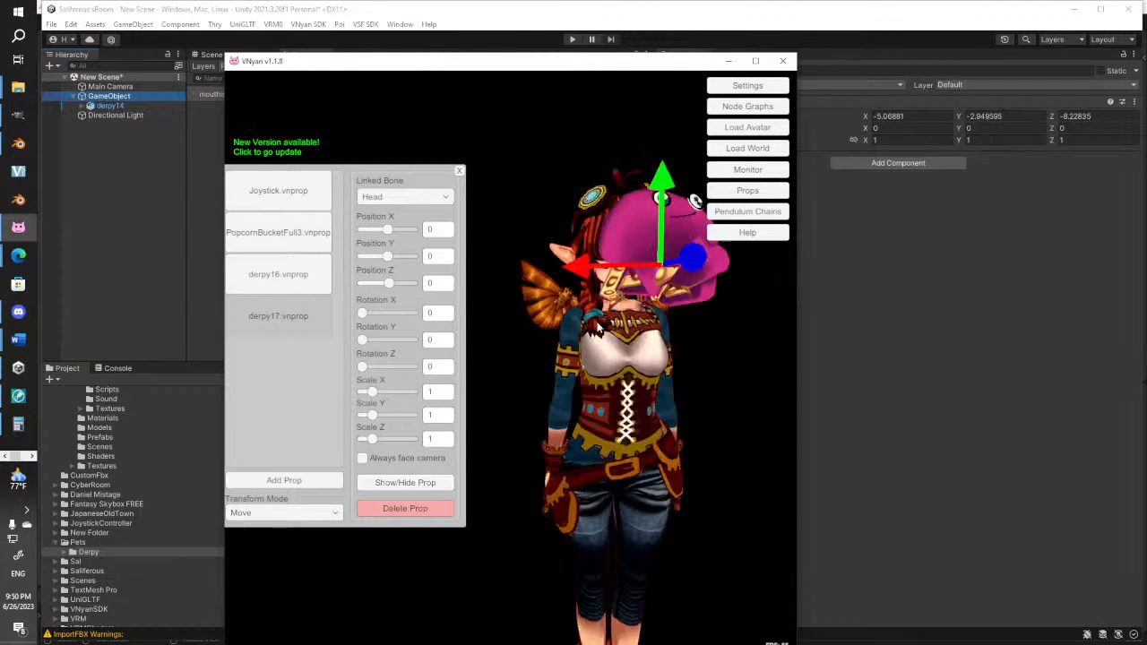
{"action": "scroll", "coordinate": [698, 202], "scroll_direction": "down", "scroll_amount": 1}
{"action": "middle_click_drag", "start_coordinate": [699, 202], "coordinate": [570, 242]}
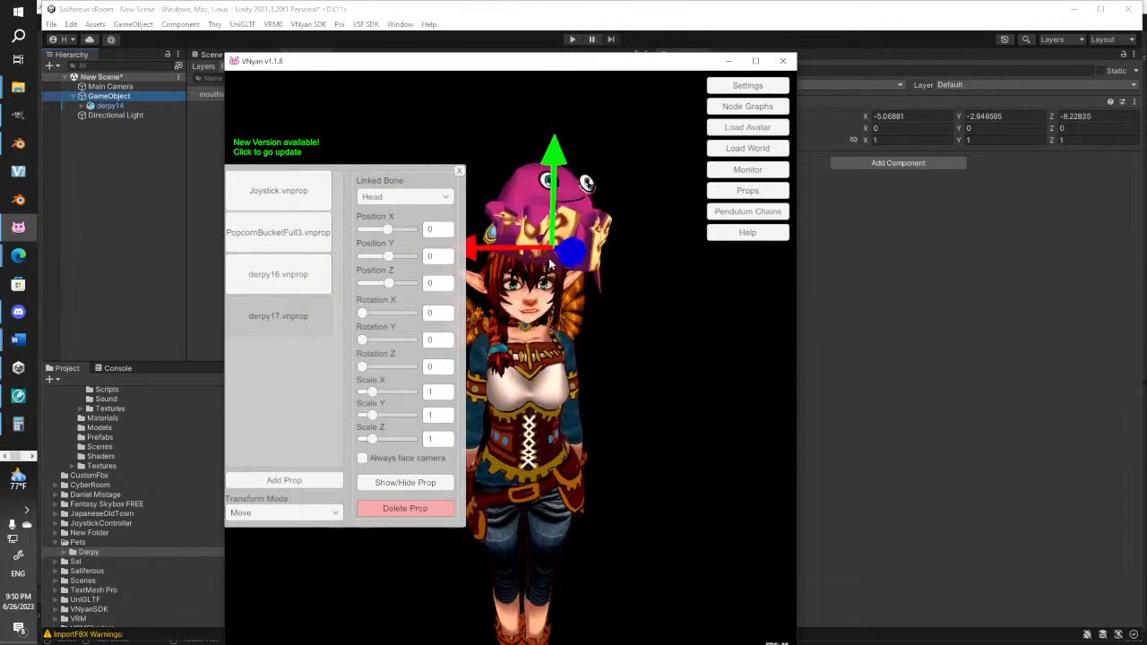
{"action": "middle_click_drag", "start_coordinate": [554, 290], "coordinate": [564, 228]}
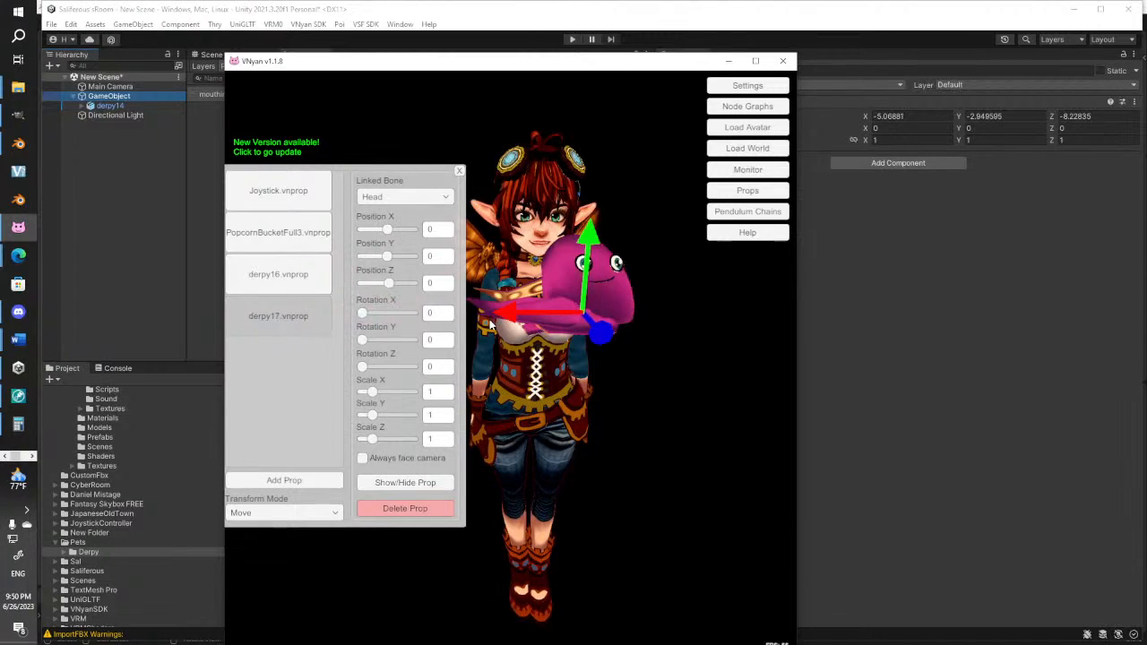
Return to Unity and set derpy14's VRM Spring Bone gravity power to 2 and drag force to about 0.498
{"action": "left_click", "coordinate": [916, 319]}
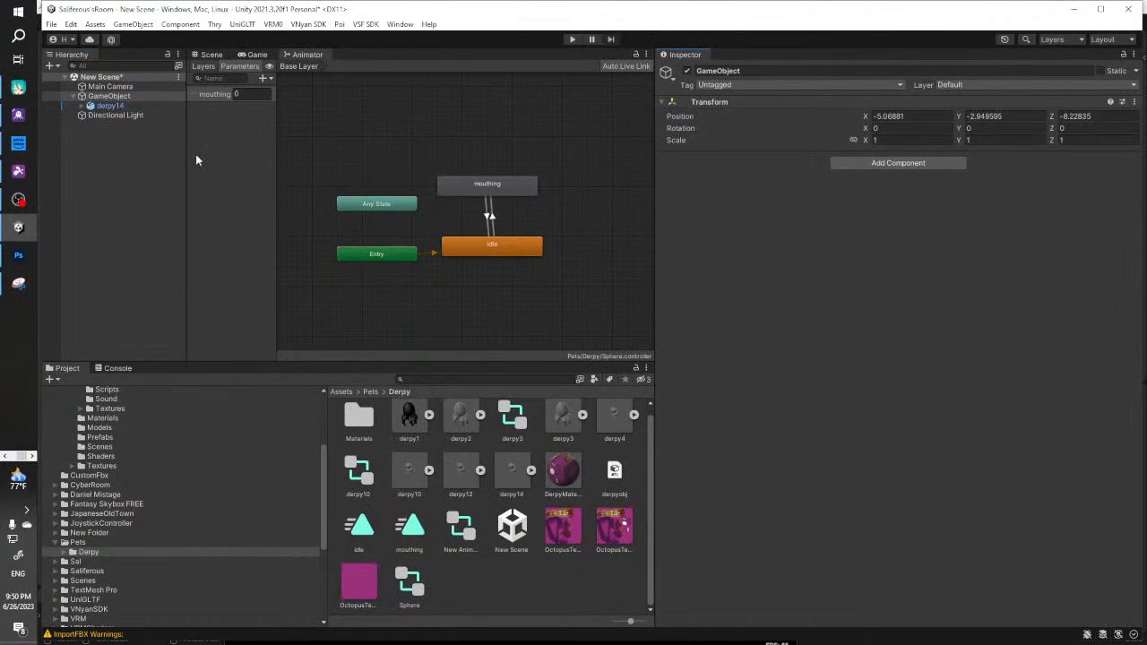
{"action": "left_click", "coordinate": [114, 106]}
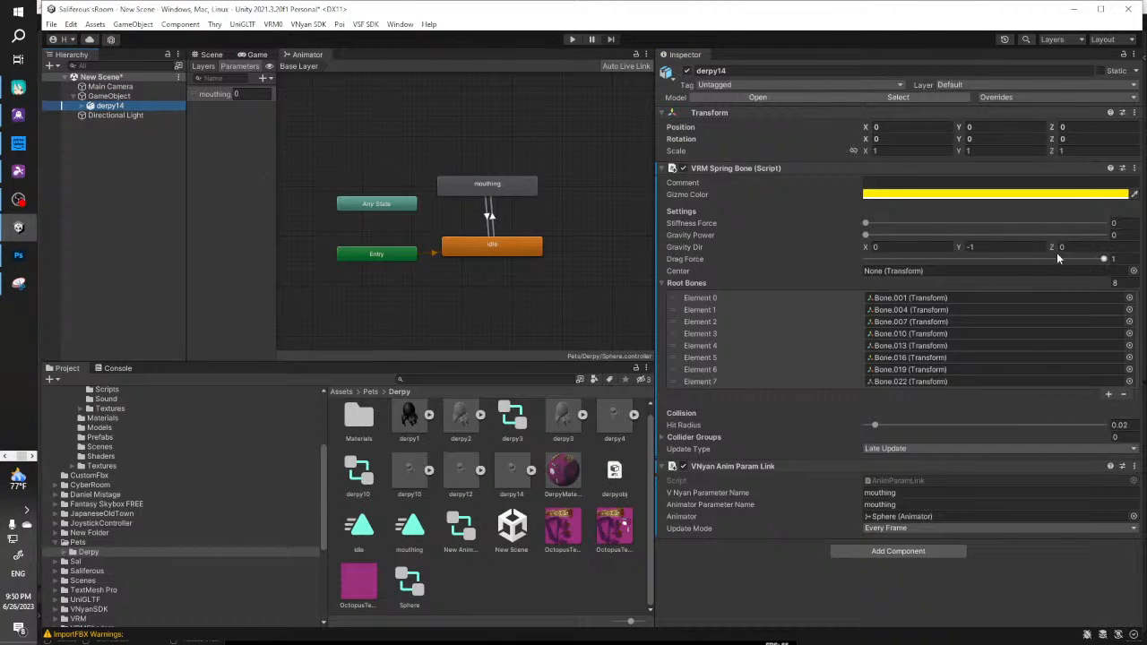
{"action": "left_click_drag", "start_coordinate": [1056, 258], "coordinate": [984, 263]}
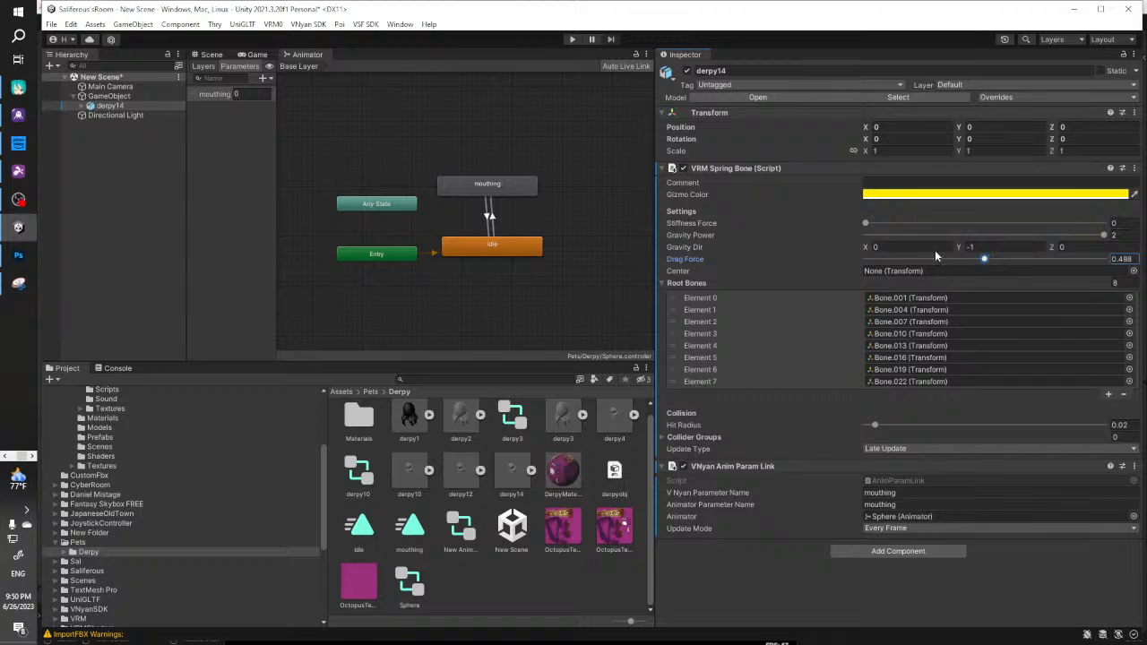
Export the GameObject holding derpy14 as a VNyan prop named derpy178.vnprop
{"action": "left_click", "coordinate": [109, 96]}
{"action": "left_click", "coordinate": [308, 24]}
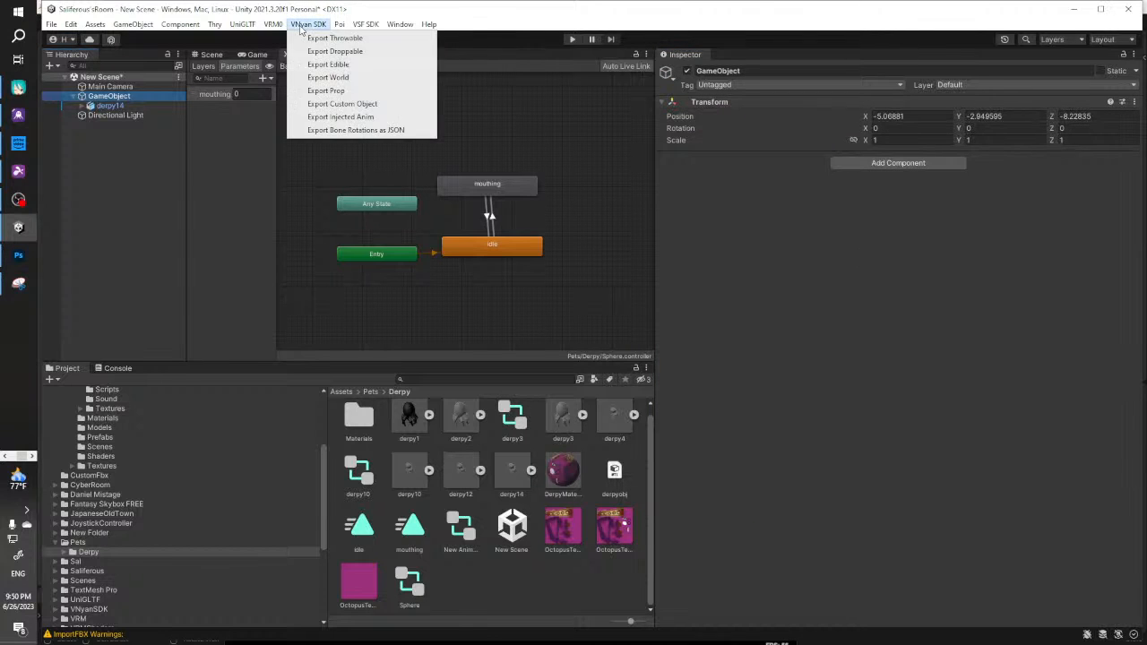
{"action": "left_click", "coordinate": [328, 89]}
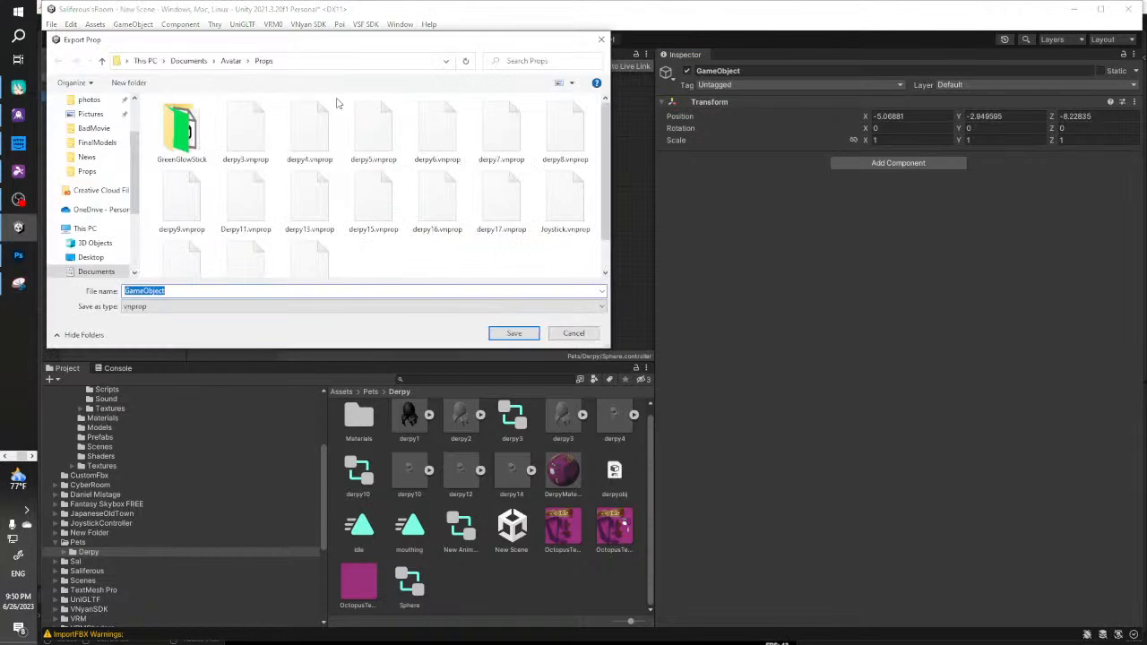
{"action": "left_click", "coordinate": [501, 201]}
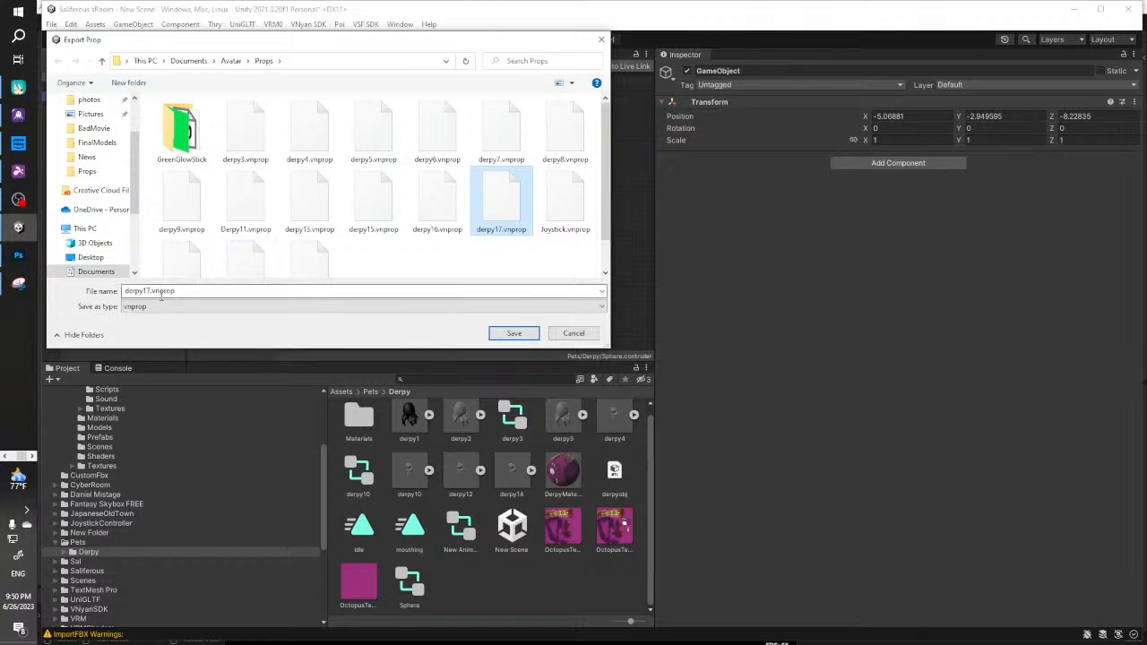
{"action": "left_click", "coordinate": [159, 292]}
{"action": "left_click", "coordinate": [150, 291]}
{"action": "type", "text": "b"}
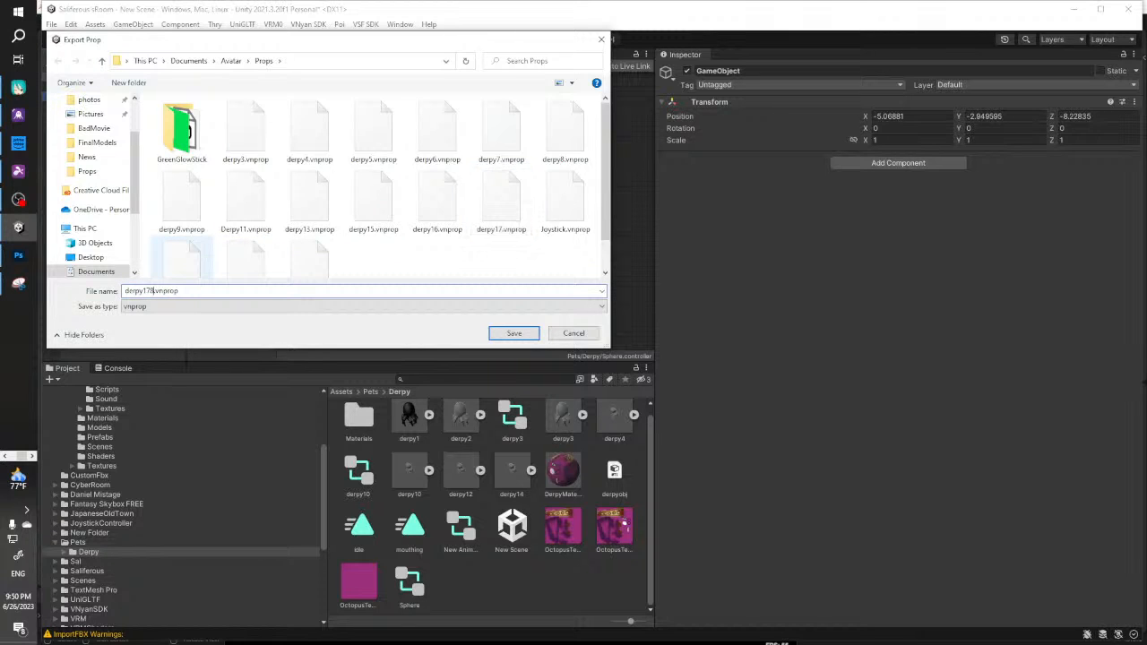
{"action": "key", "text": "Return"}
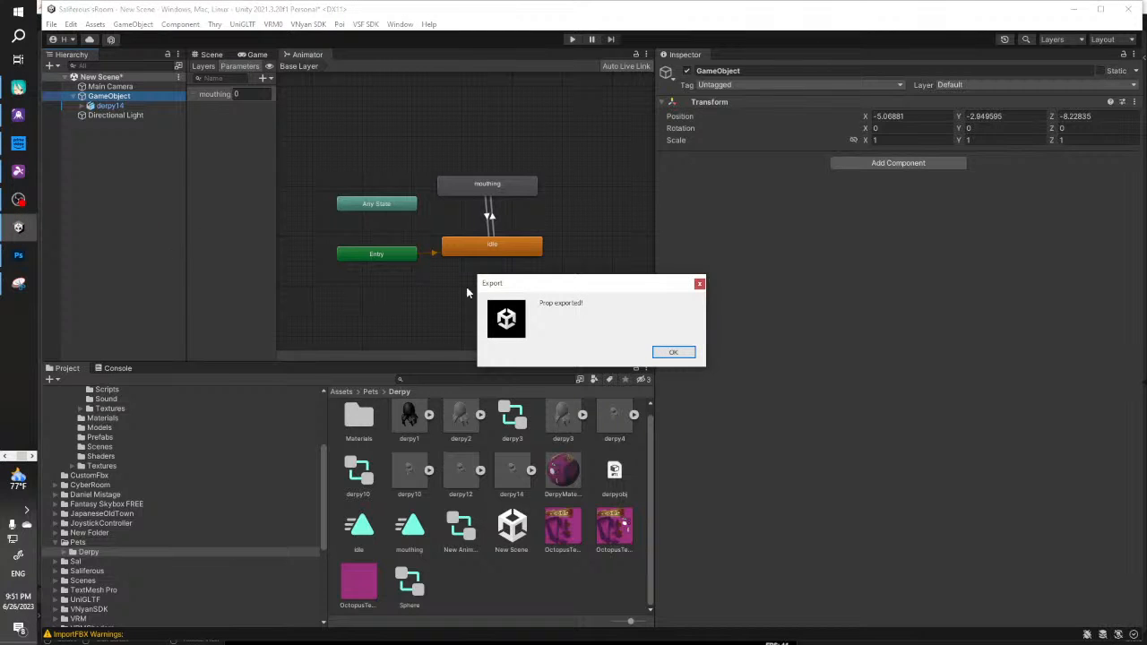
{"action": "left_click", "coordinate": [670, 353]}
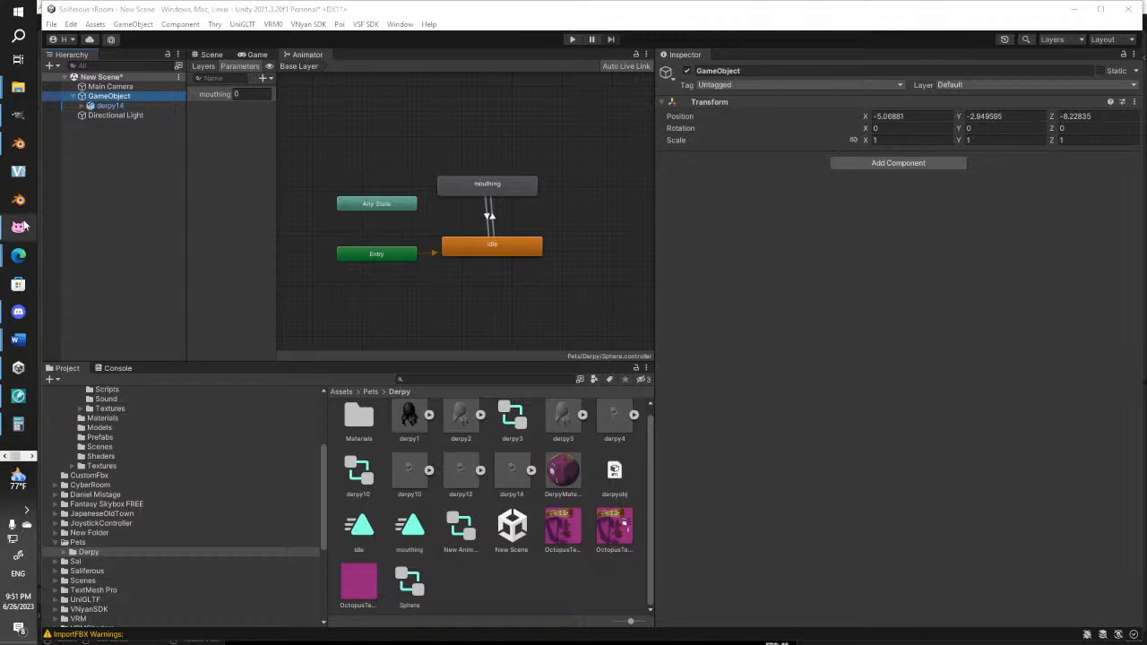
Switch to VNyan and delete the derpy17 and derpy16 props
{"action": "left_click", "coordinate": [17, 227]}
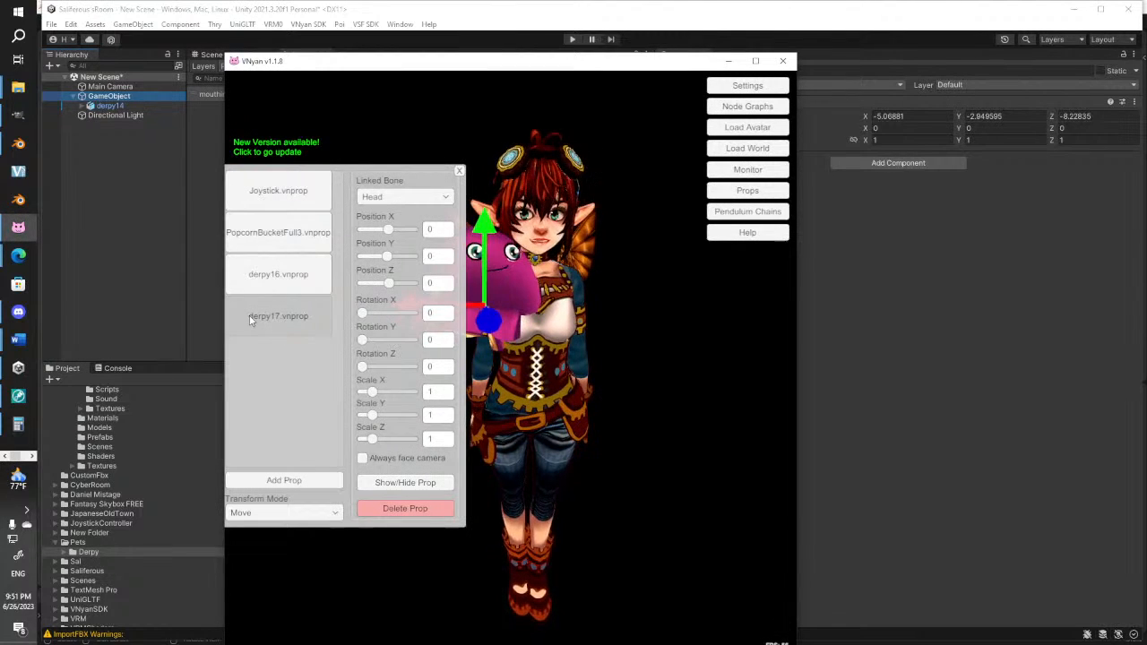
{"action": "left_click", "coordinate": [401, 508]}
{"action": "left_click", "coordinate": [287, 274]}
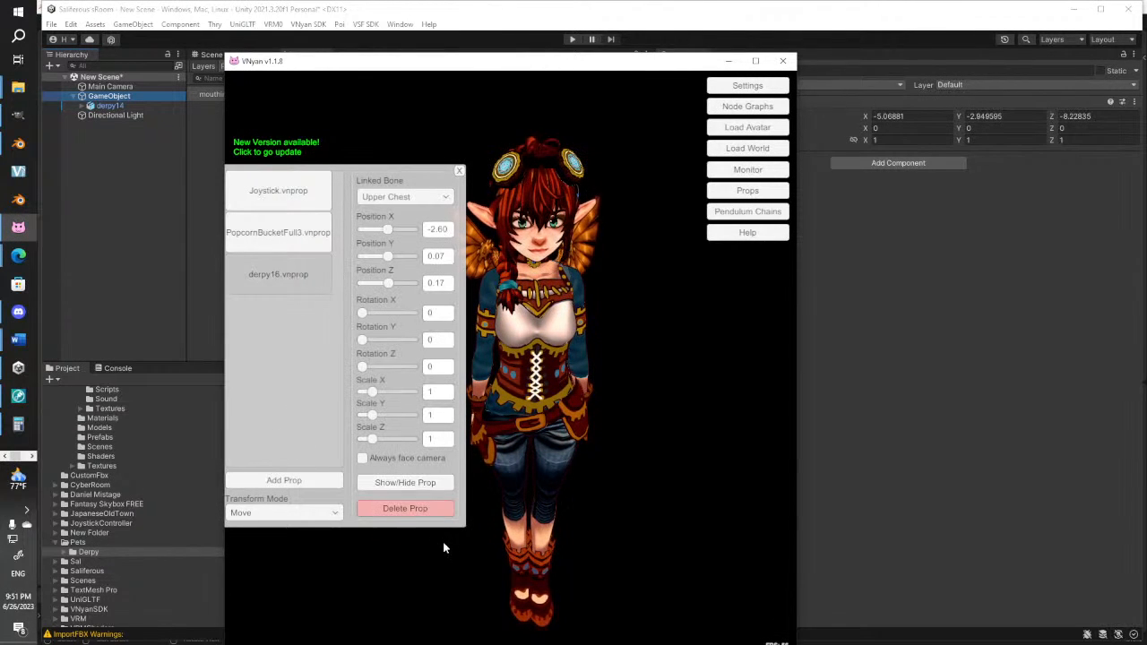
{"action": "left_click", "coordinate": [394, 508]}
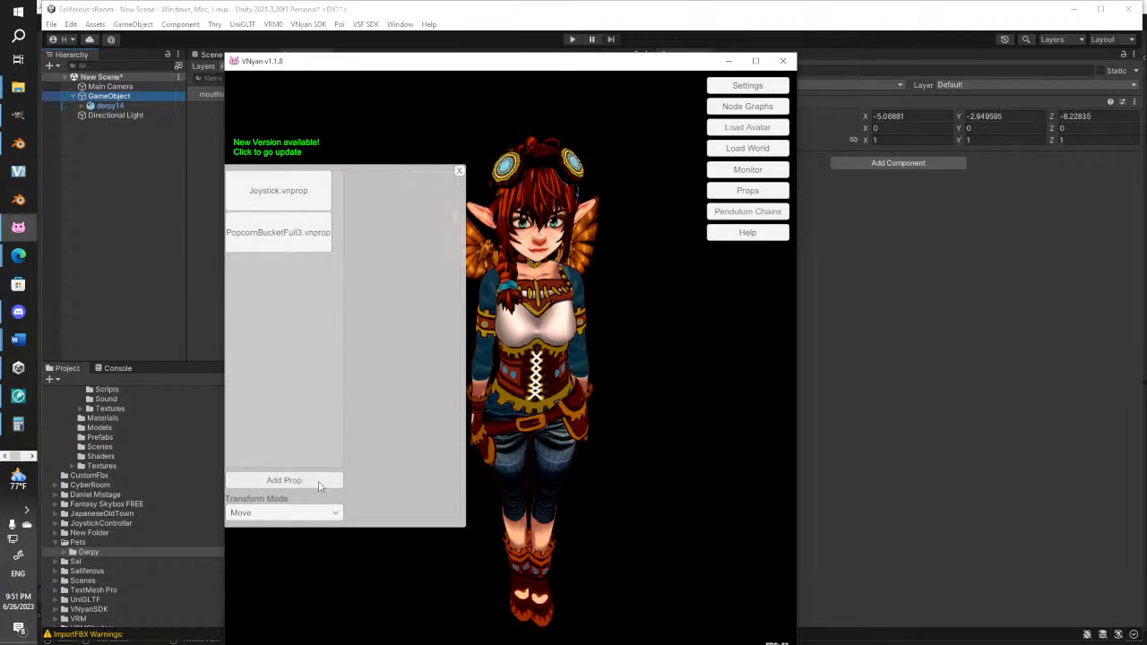
Rename the derpy178.vnprop file to derpy18.vnprop while adding a prop, and load it
{"action": "left_click", "coordinate": [318, 480]}
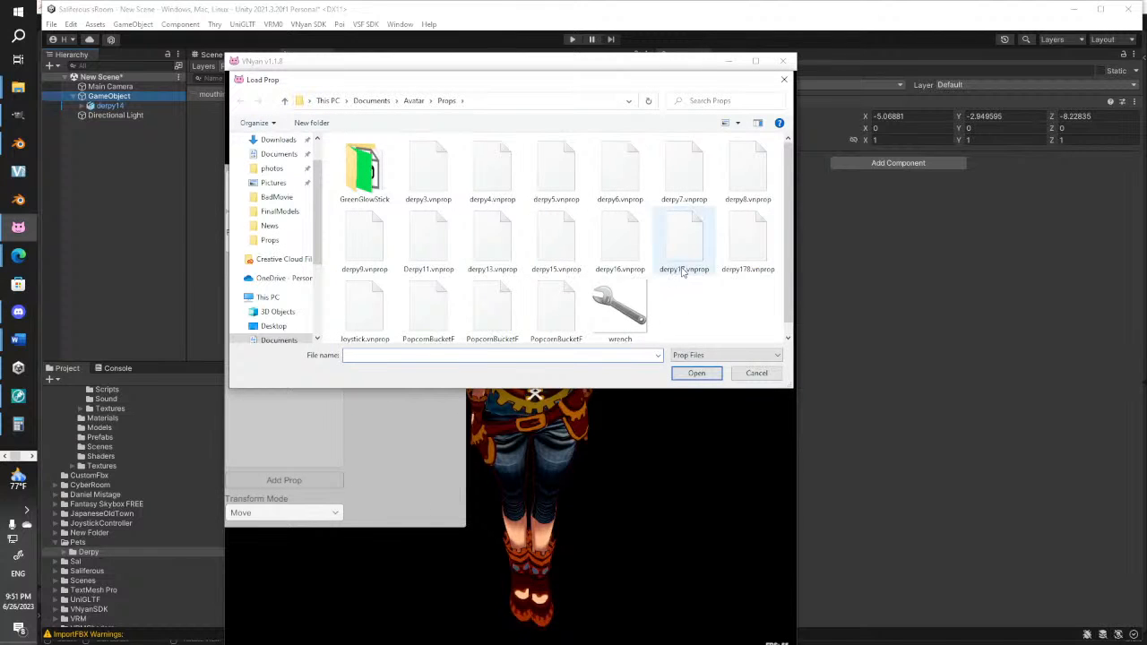
{"action": "right_click", "coordinate": [734, 255]}
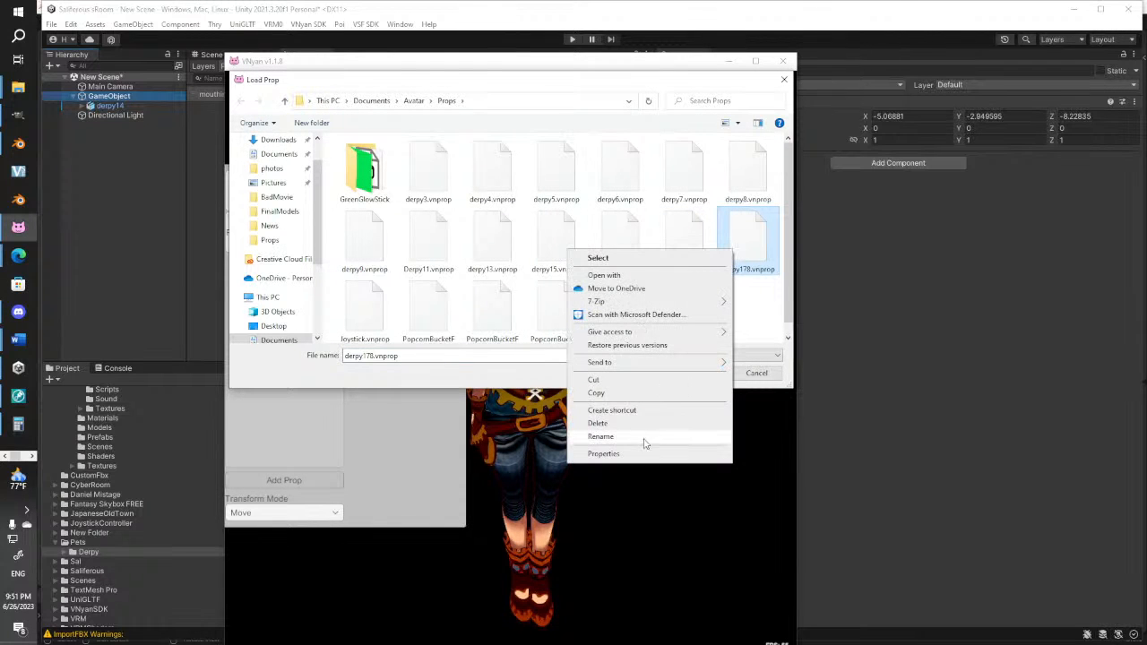
{"action": "left_click", "coordinate": [647, 437]}
{"action": "type", "text": "derpy19"}
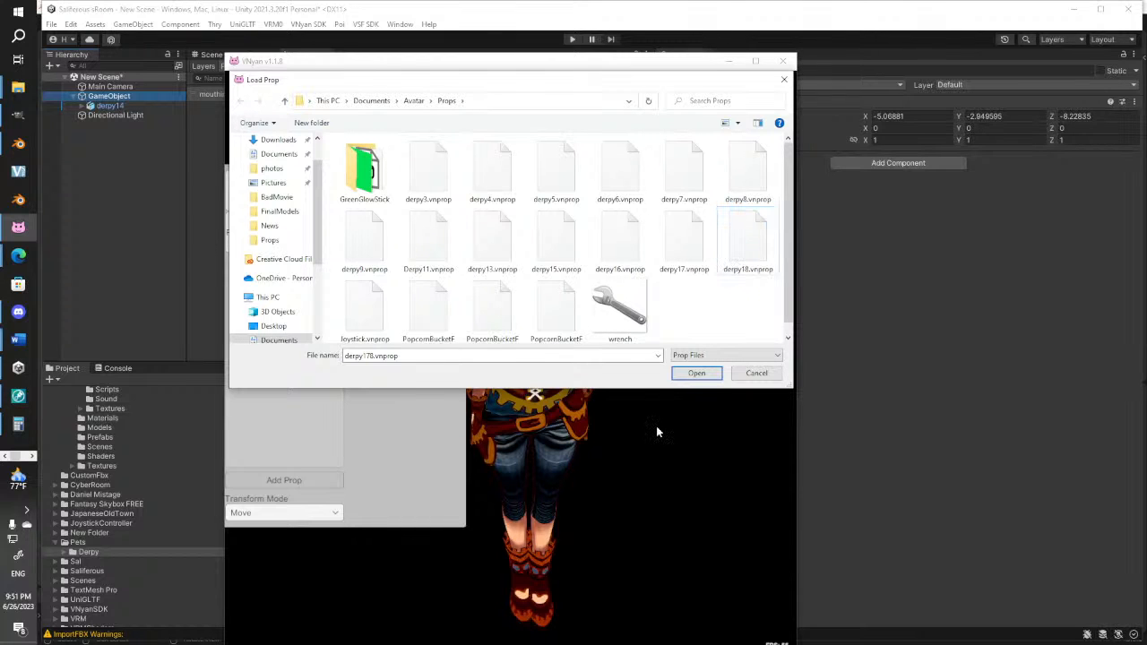
{"action": "key", "text": "Return"}
{"action": "left_click", "coordinate": [698, 372]}
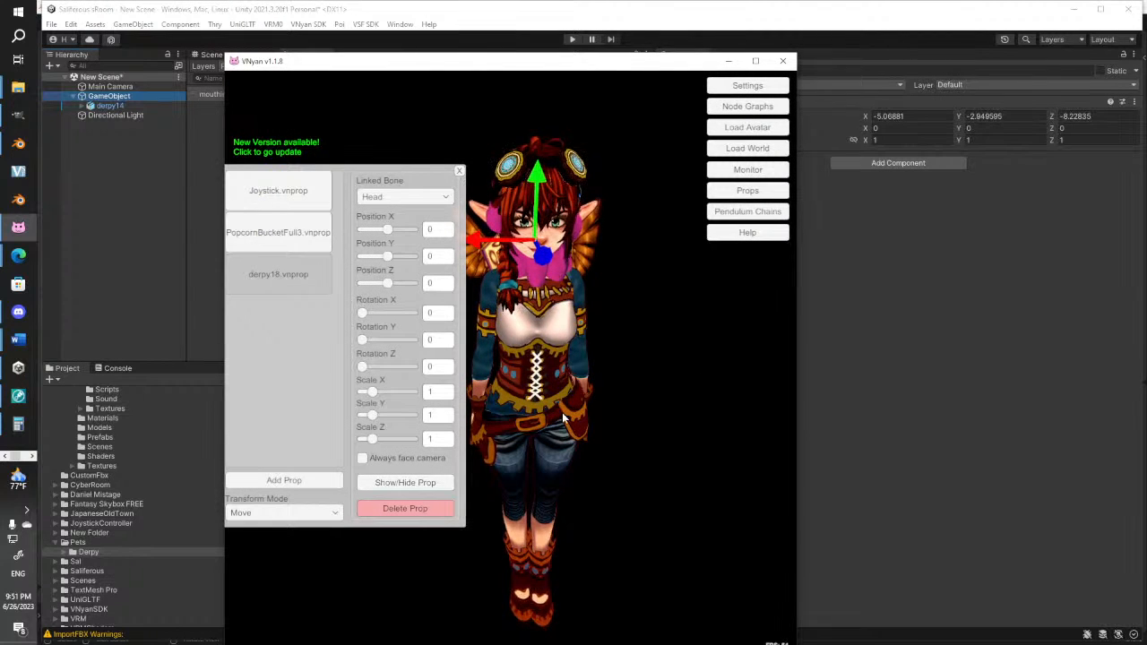
Move the derpy18 prop forward and down in front of the avatar, view it from the front, and return to Unity
{"action": "right_click_drag", "start_coordinate": [562, 412], "coordinate": [731, 362]}
{"action": "left_click_drag", "start_coordinate": [586, 247], "coordinate": [665, 250]}
{"action": "left_click_drag", "start_coordinate": [613, 184], "coordinate": [624, 226]}
{"action": "right_click_drag", "start_coordinate": [666, 333], "coordinate": [572, 328]}
{"action": "left_click", "coordinate": [965, 354]}
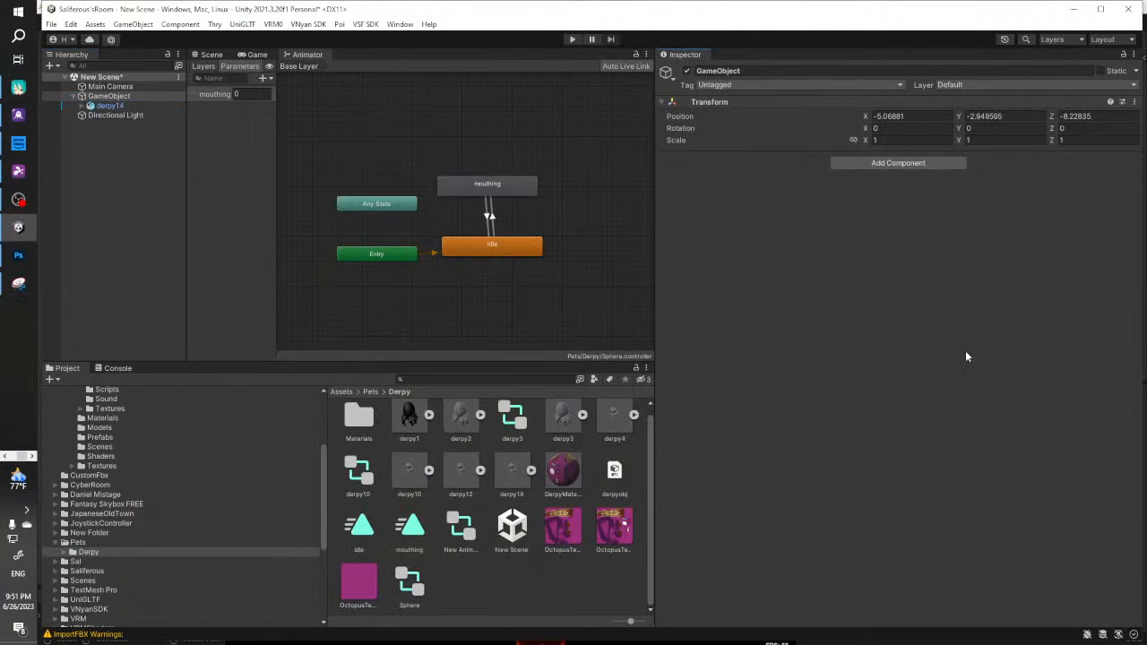
Set the Drag Force of derpy14's VRM Spring Bone to 0.779
{"action": "left_click", "coordinate": [115, 106]}
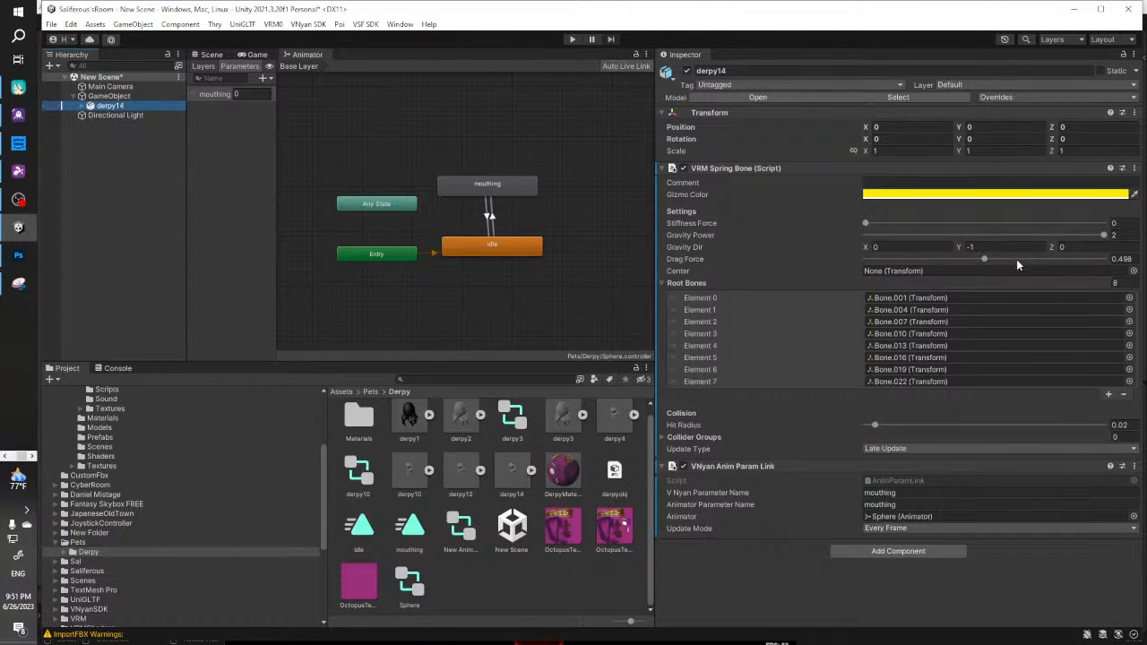
{"action": "left_click", "coordinate": [984, 260]}
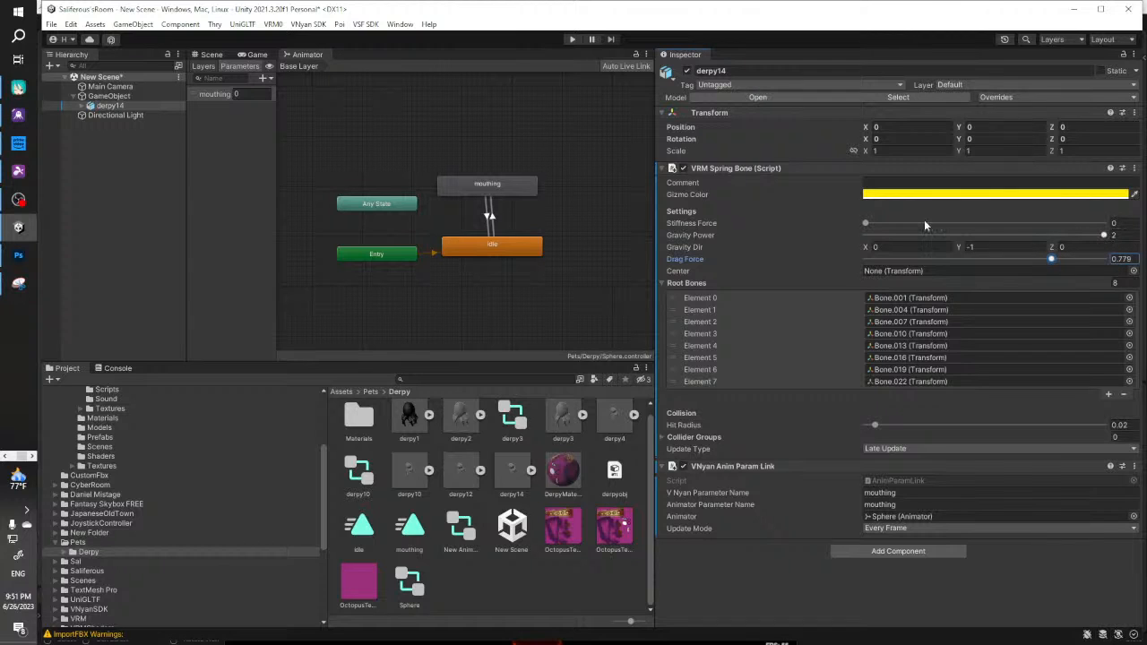
Export the GameObject holding derpy14 as a VNyan prop named derpy19.vnprop
{"action": "left_click", "coordinate": [116, 97]}
{"action": "left_click", "coordinate": [307, 24]}
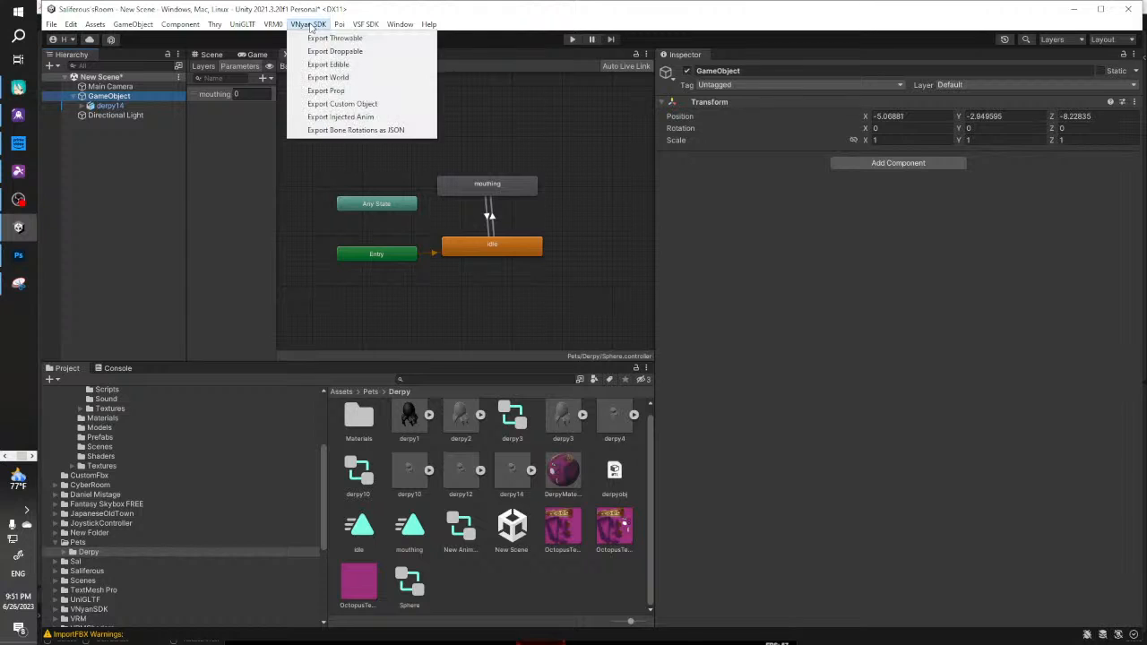
{"action": "left_click", "coordinate": [326, 90]}
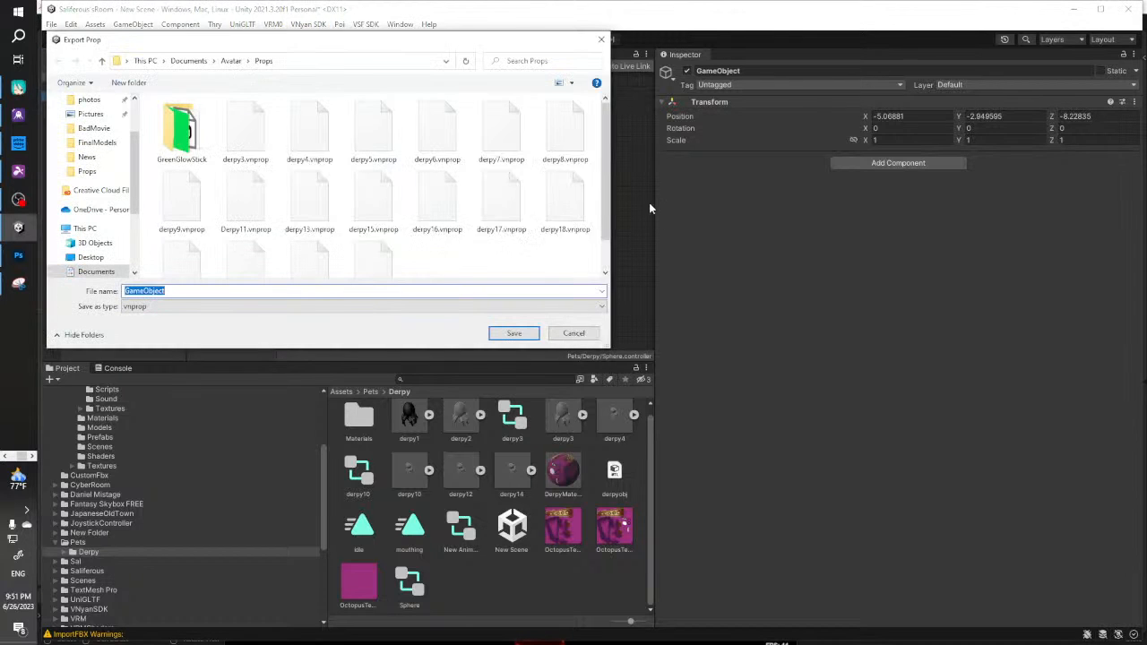
{"action": "left_click", "coordinate": [564, 202]}
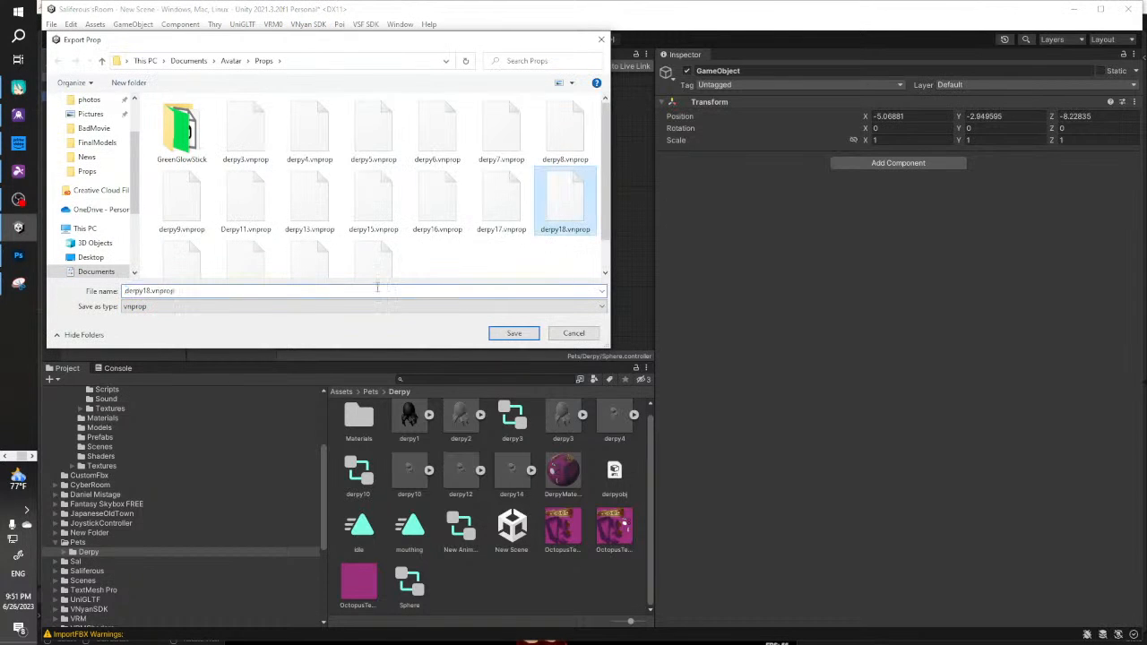
{"action": "left_click", "coordinate": [149, 291]}
{"action": "key", "text": "BackSpace"}
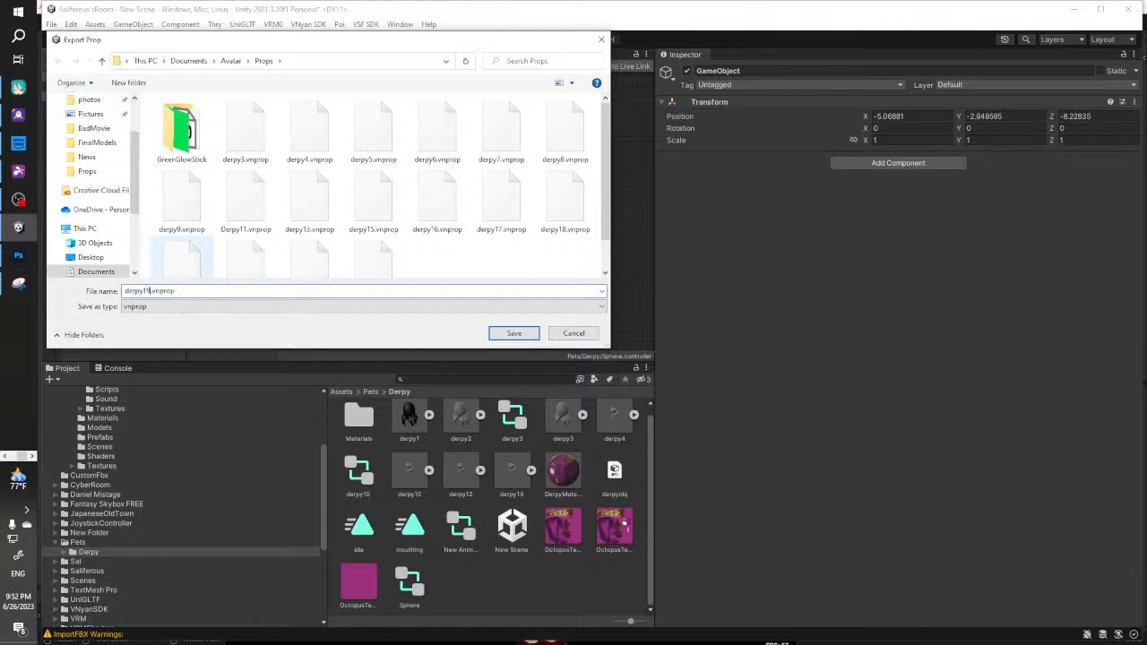
{"action": "type", "text": "9"}
{"action": "key", "text": "Return"}
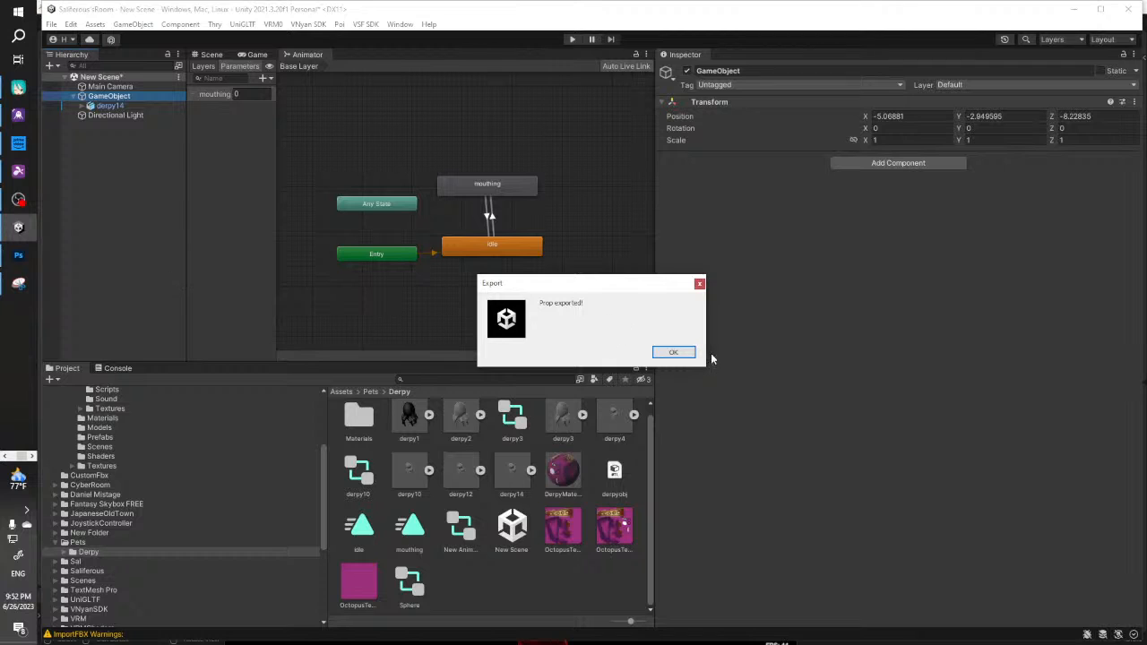
{"action": "left_click", "coordinate": [684, 352]}
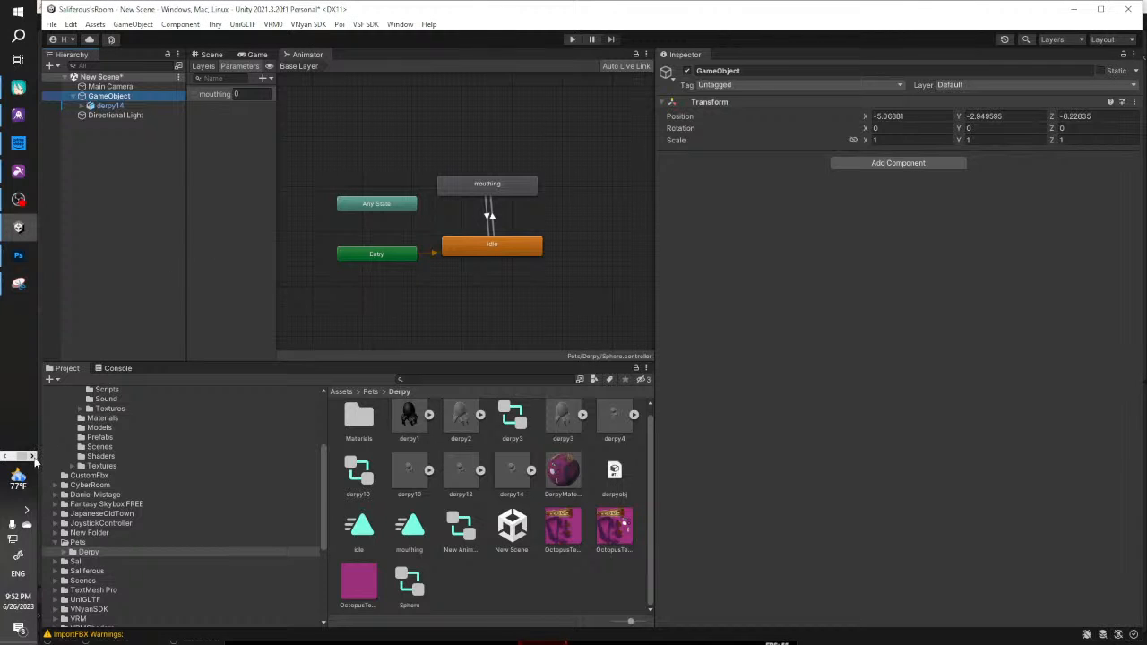
Switch to VNyan and replace the derpy18 prop with derpy19.vnprop
{"action": "left_click", "coordinate": [18, 227]}
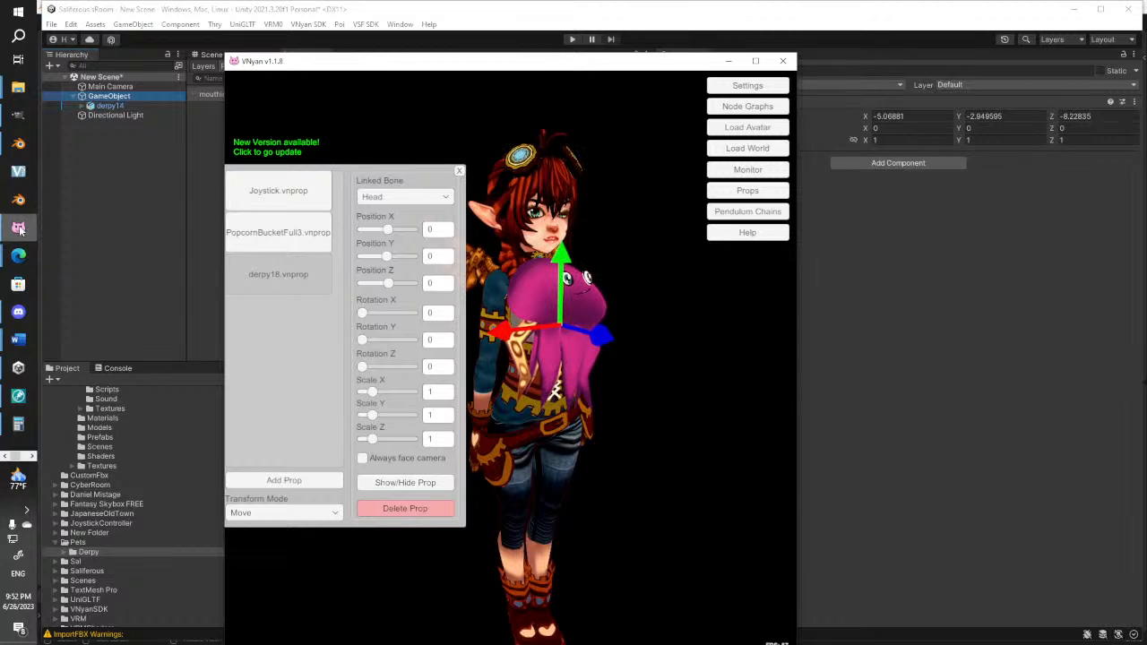
{"action": "left_click", "coordinate": [405, 508]}
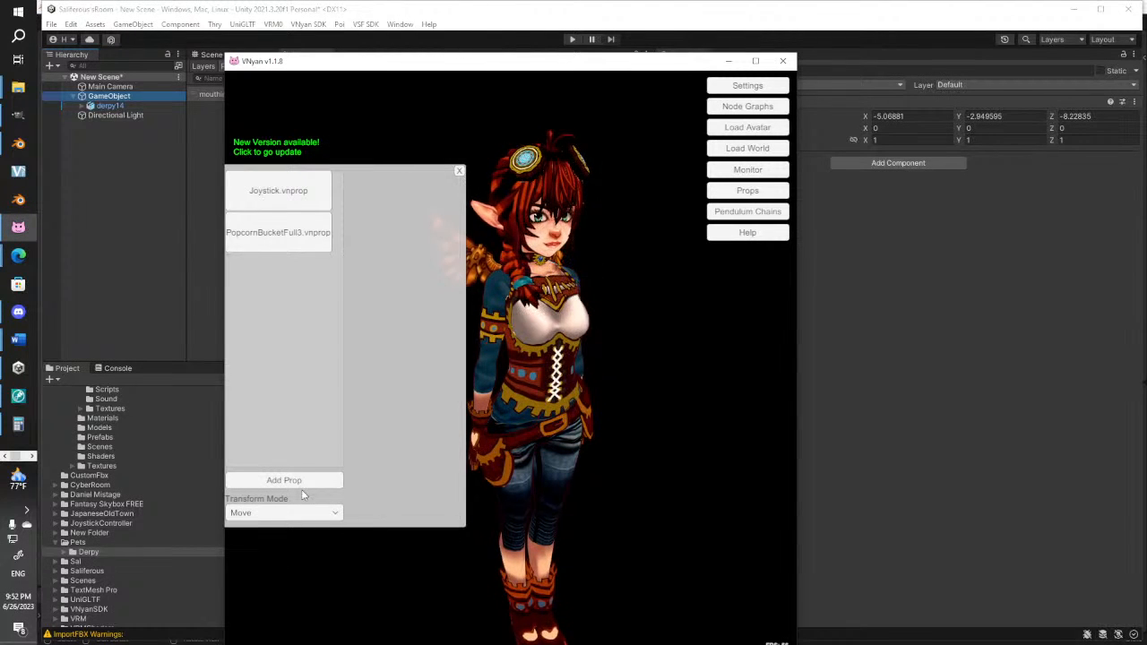
{"action": "left_click", "coordinate": [297, 485]}
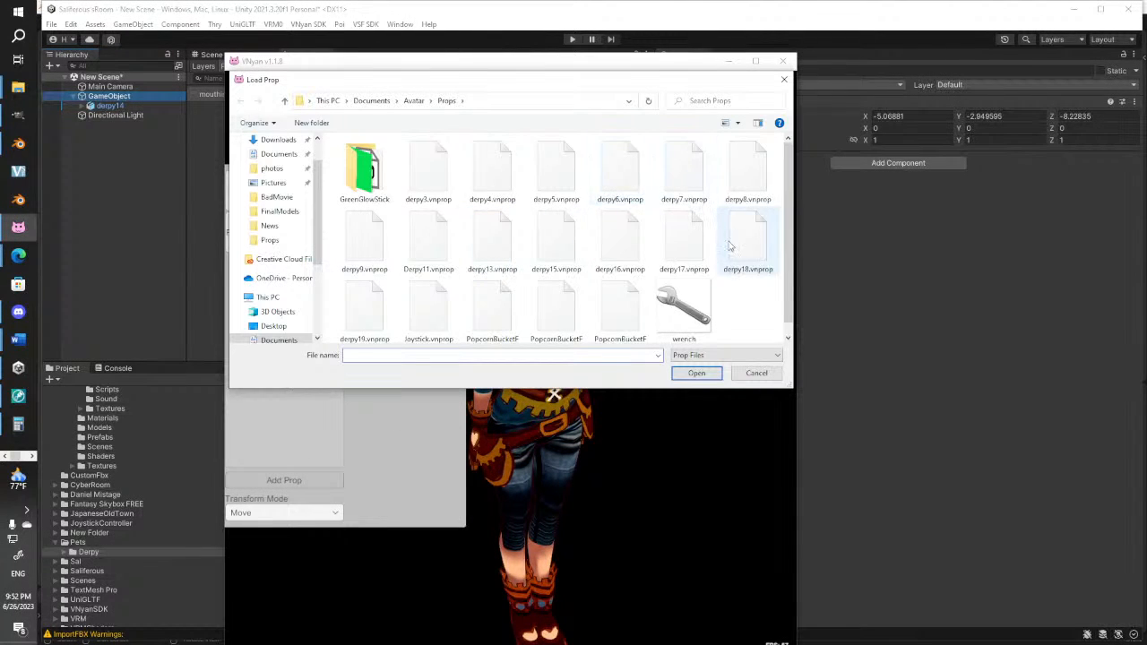
{"action": "left_click", "coordinate": [364, 311]}
{"action": "left_click", "coordinate": [696, 372]}
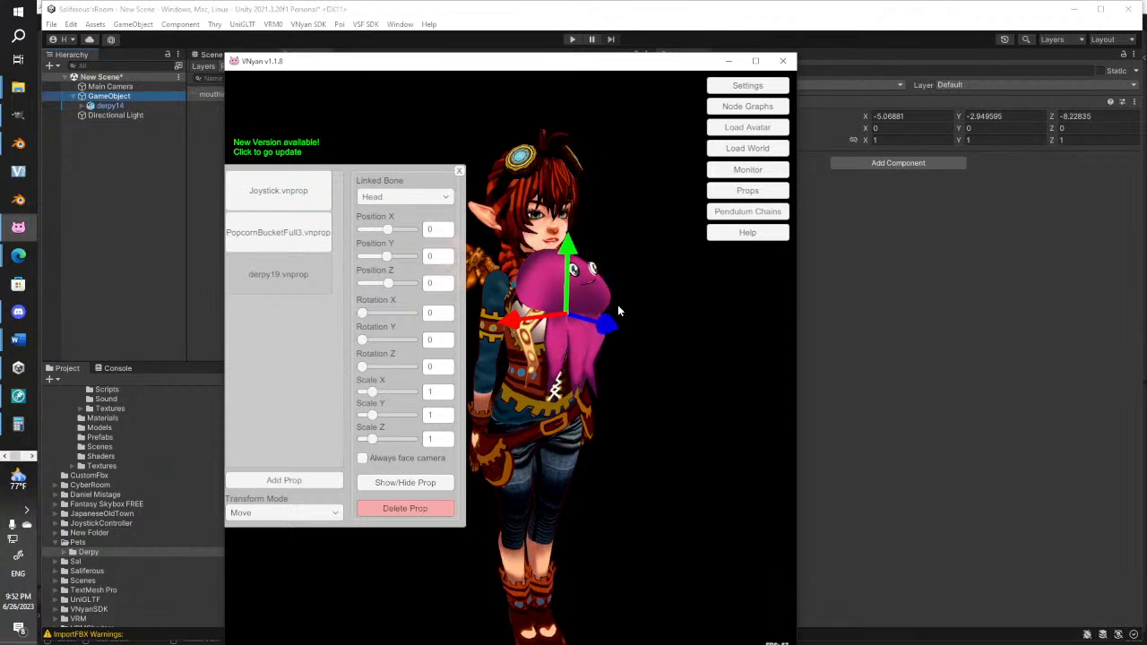
Link the derpy19 prop to the Upper Chest bone and raise it in front of the avatar's chest
{"action": "right_click_drag", "start_coordinate": [607, 325], "coordinate": [536, 326]}
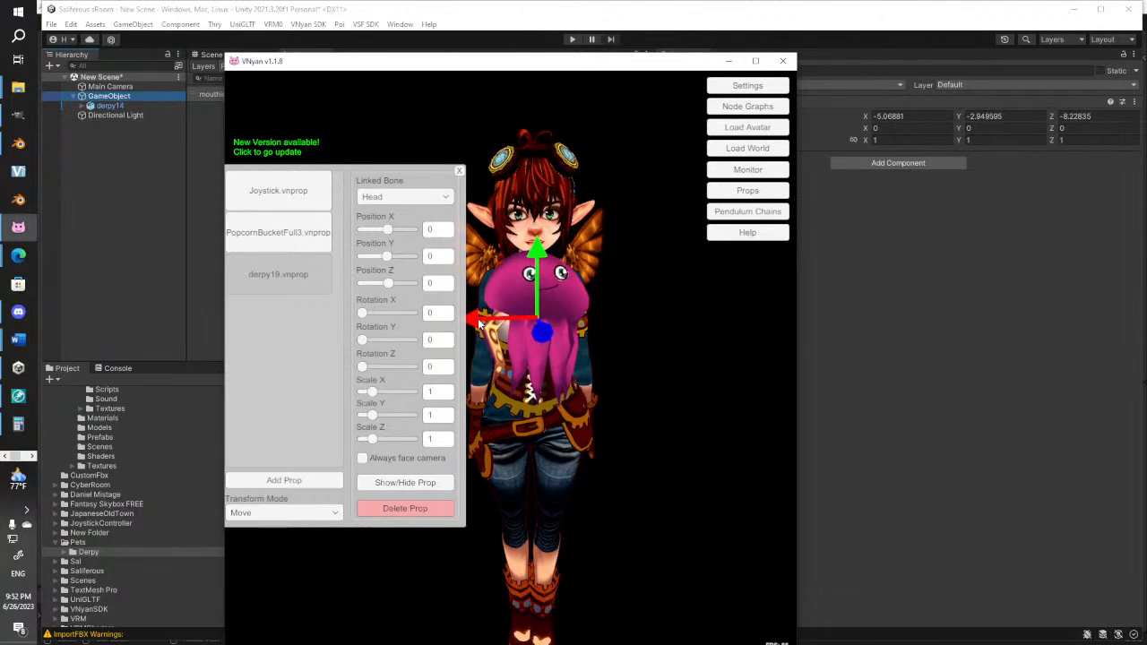
{"action": "mouse_move", "coordinate": [524, 326]}
{"action": "left_mouse_down"}
{"action": "mouse_move", "coordinate": [503, 324]}
{"action": "mouse_move", "coordinate": [528, 325]}
{"action": "left_mouse_up"}
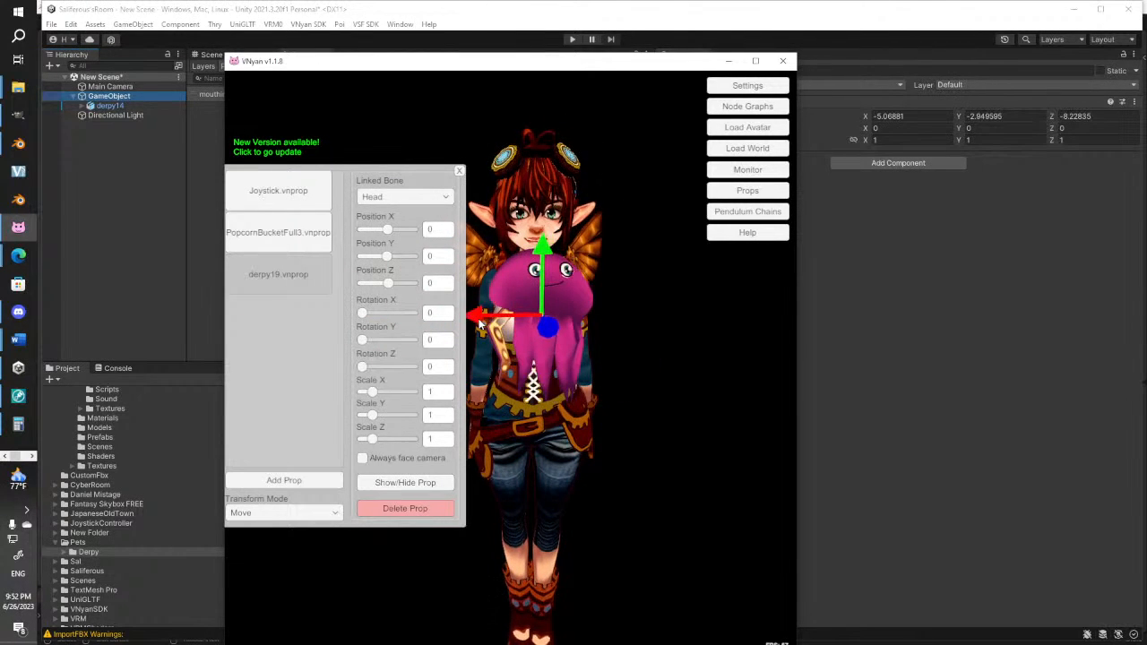
{"action": "right_click_drag", "start_coordinate": [609, 362], "coordinate": [552, 356]}
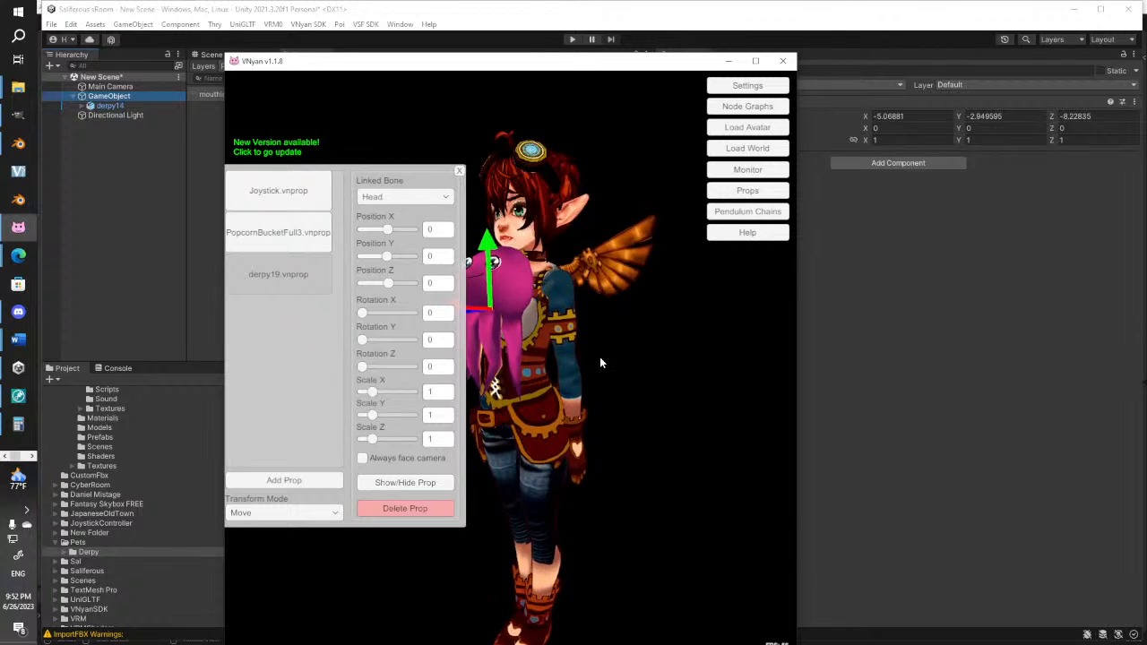
{"action": "left_click", "coordinate": [430, 196]}
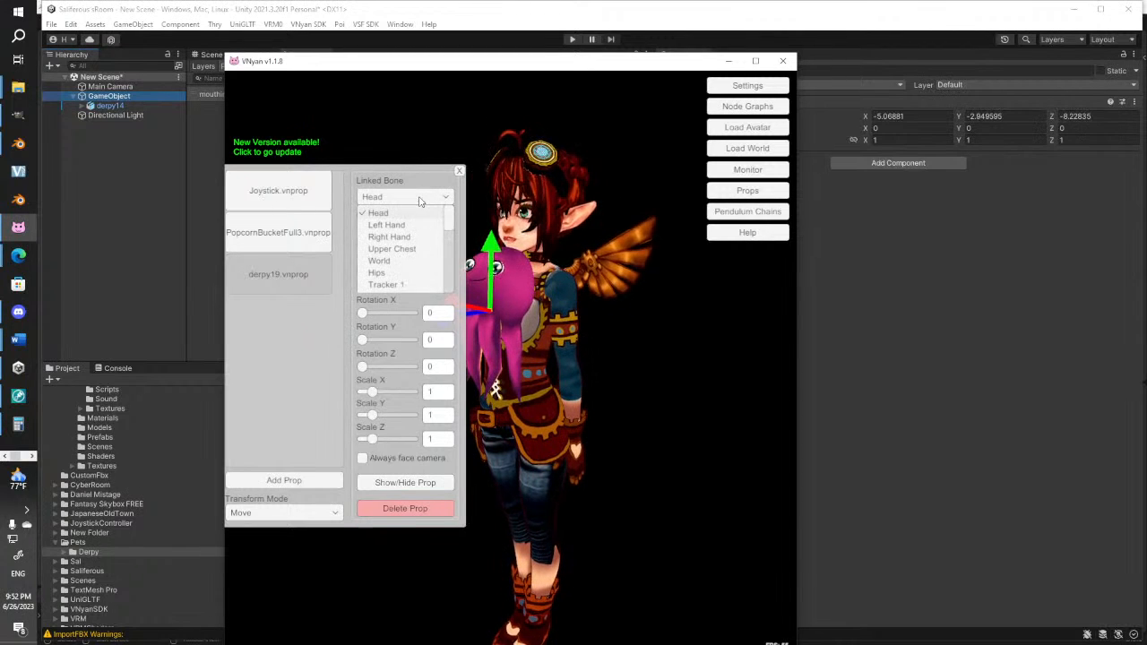
{"action": "left_click", "coordinate": [408, 252]}
{"action": "middle_click_drag", "start_coordinate": [483, 351], "coordinate": [536, 317]}
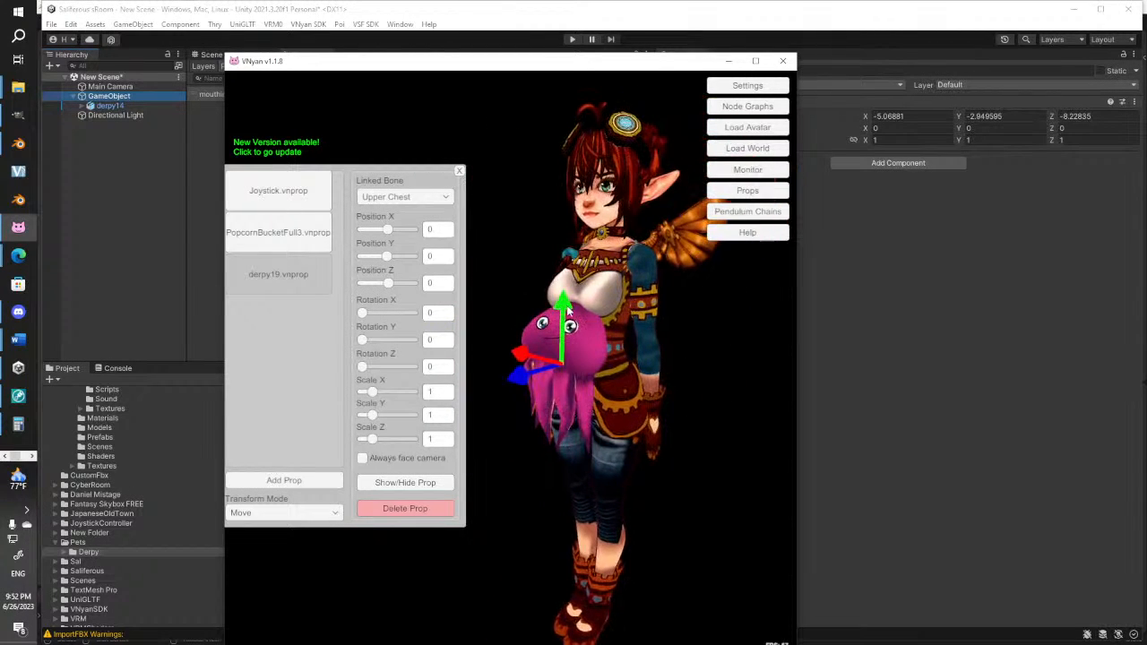
{"action": "left_click_drag", "start_coordinate": [563, 341], "coordinate": [564, 296]}
{"action": "right_click_drag", "start_coordinate": [564, 296], "coordinate": [620, 251]}
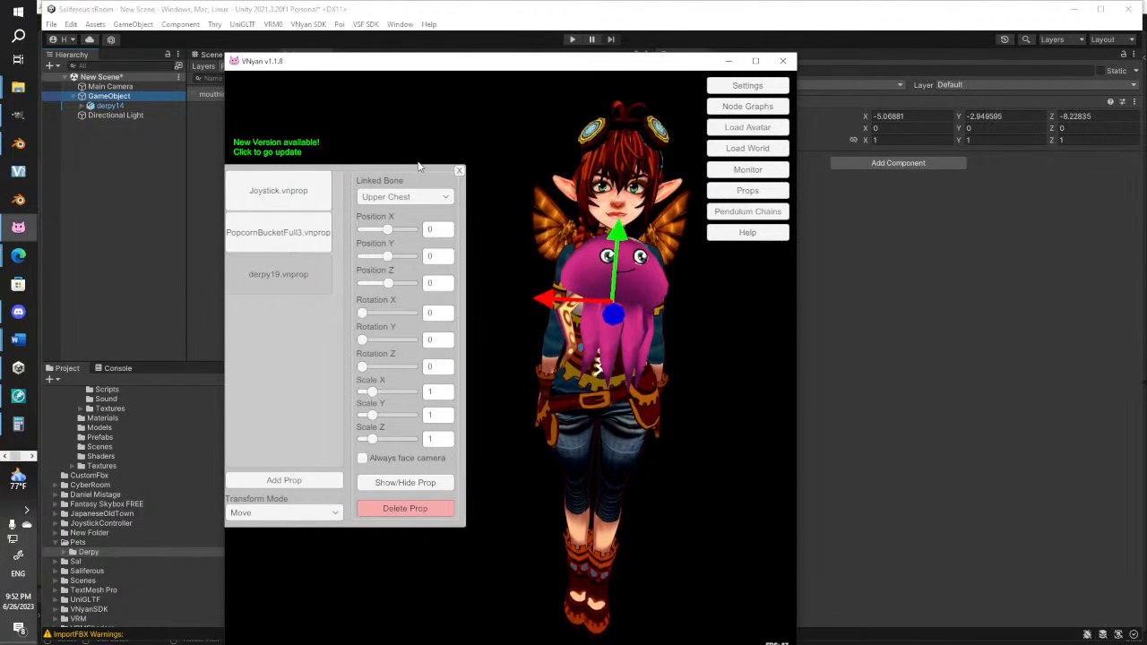
Close the prop settings, open the 3d prop pet node graph and move its window clear of the avatar
{"action": "left_click", "coordinate": [459, 172]}
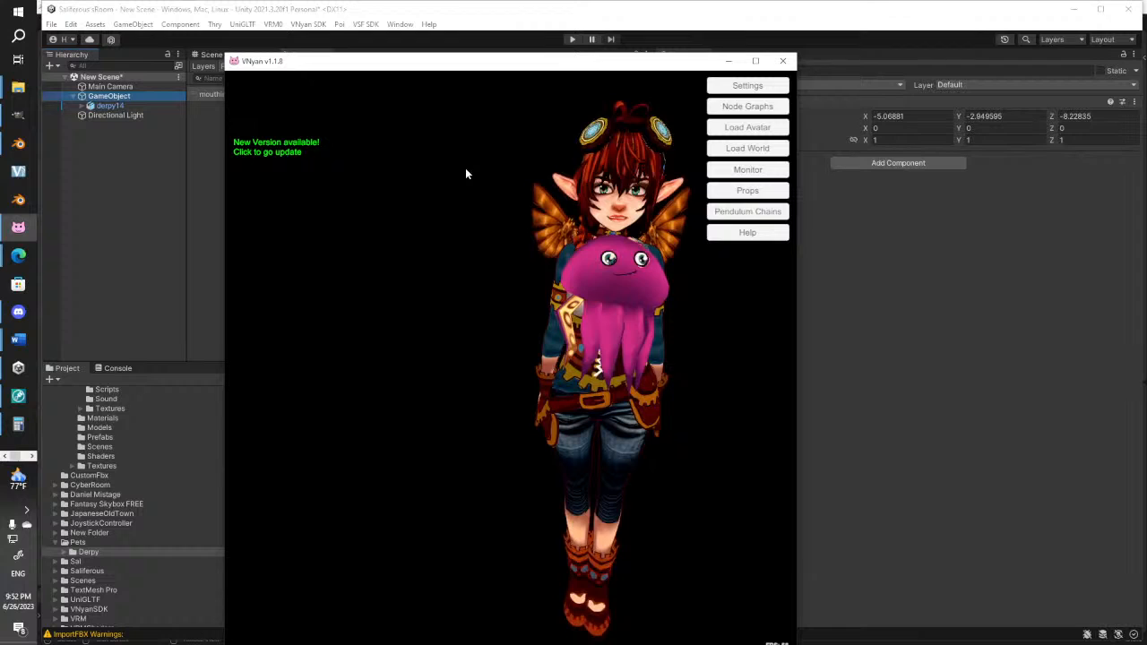
{"action": "left_click", "coordinate": [740, 107]}
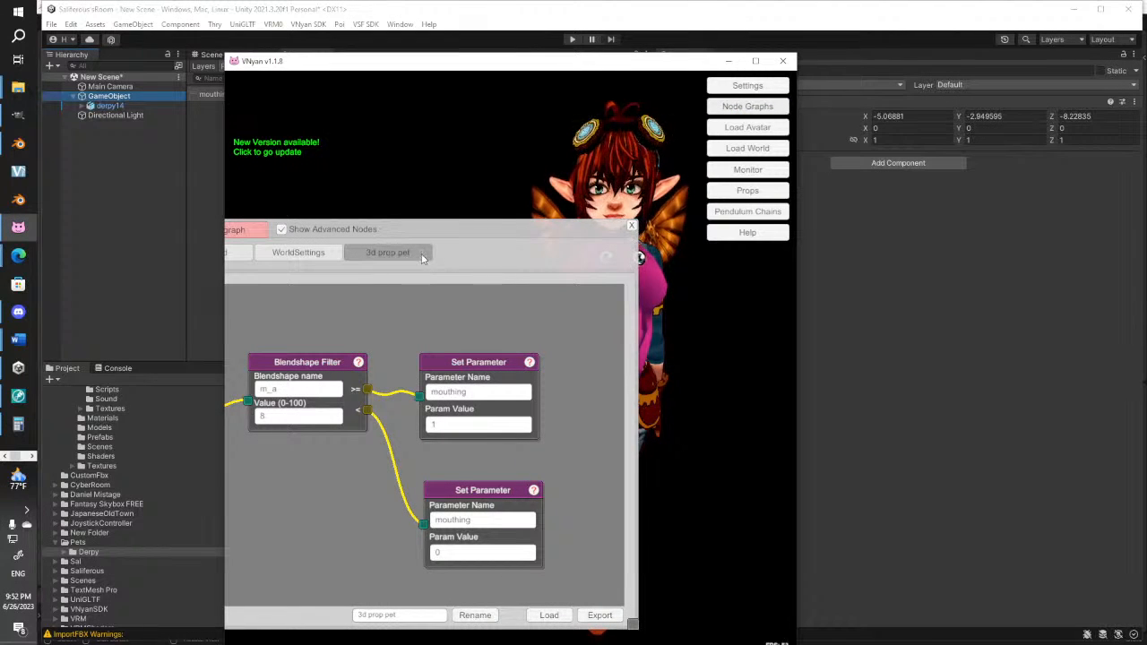
{"action": "left_click_drag", "start_coordinate": [495, 234], "coordinate": [399, 201]}
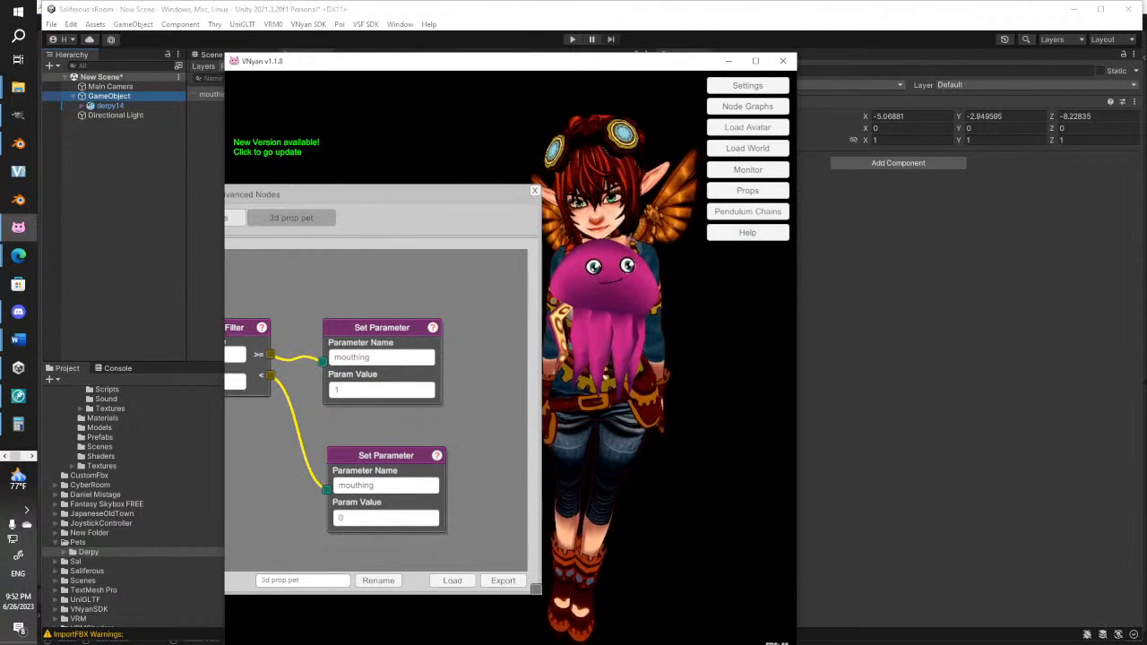
Switch to VTS P.O.G. and arrange its window beside VNyan so both are visible
{"action": "key", "text": "alt+Tab"}
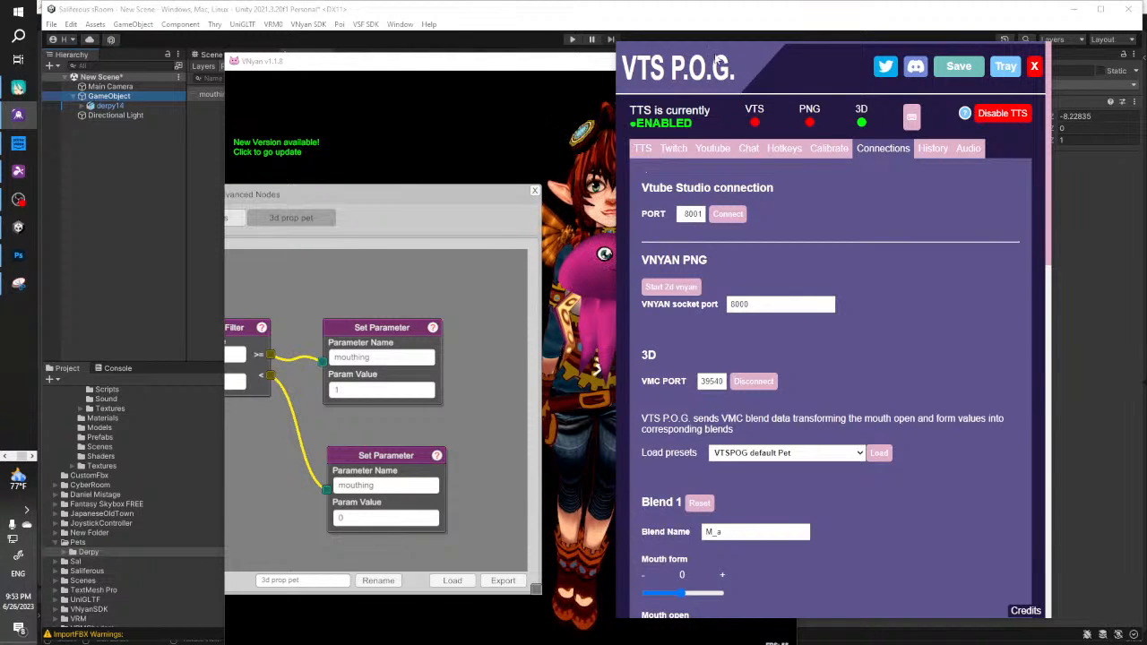
{"action": "left_click_drag", "start_coordinate": [735, 55], "coordinate": [886, 68]}
{"action": "left_click_drag", "start_coordinate": [486, 61], "coordinate": [388, 73]}
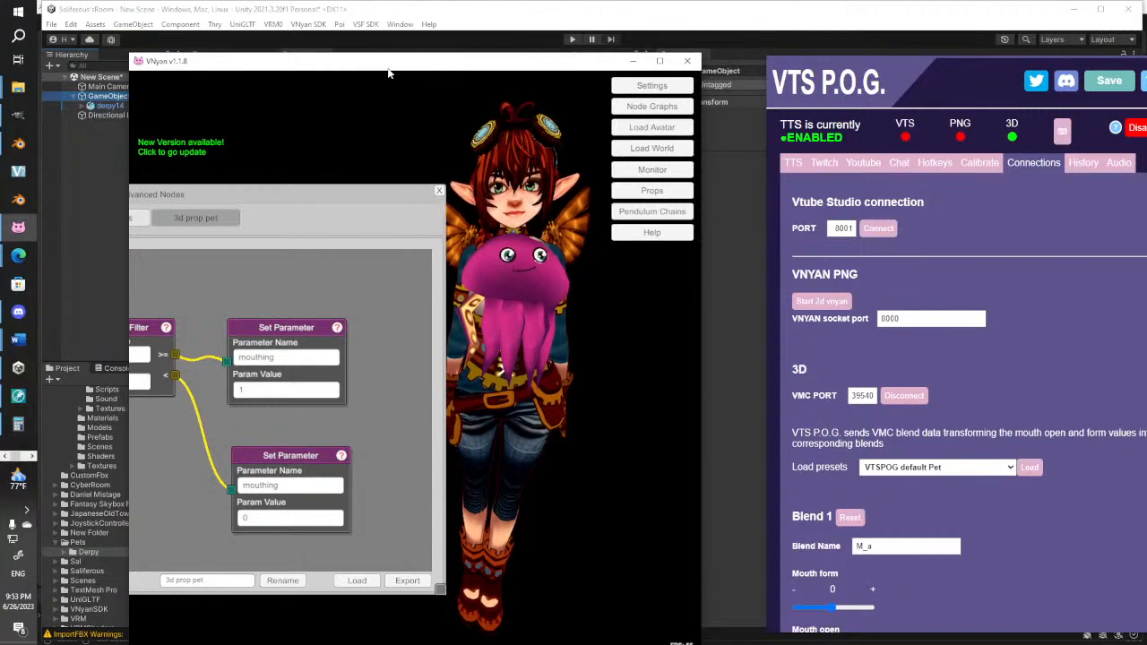
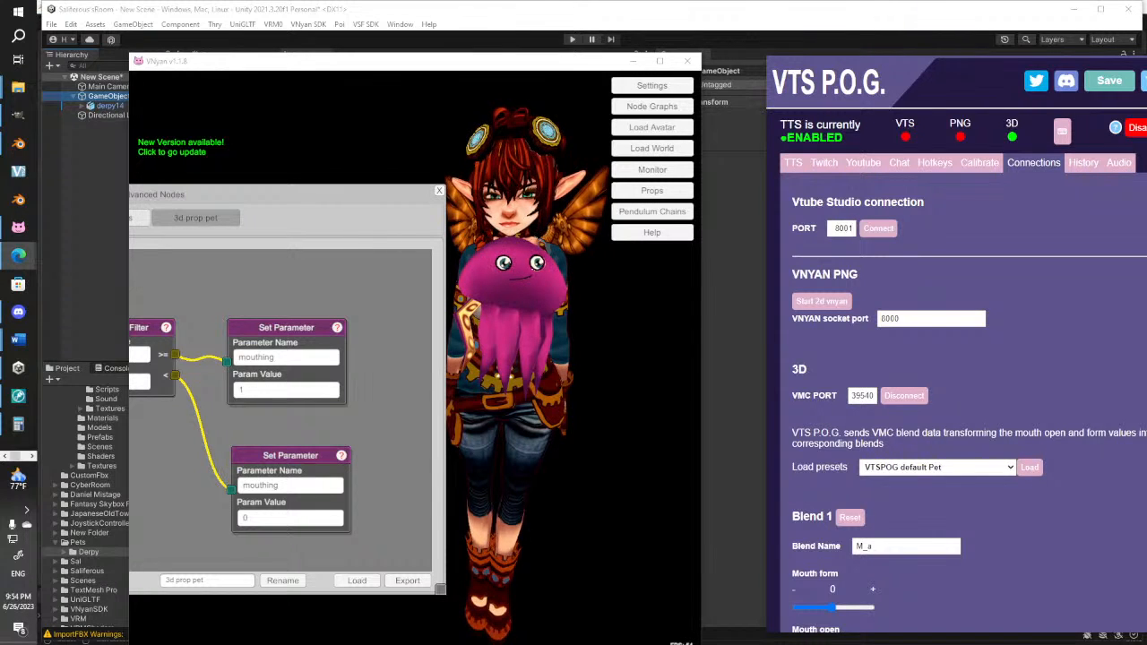
Copy the VMC port 39540 from VTS P.O.G. into VMC Receiver 2 of VNyan's tracking layers
{"action": "left_click", "coordinate": [666, 88]}
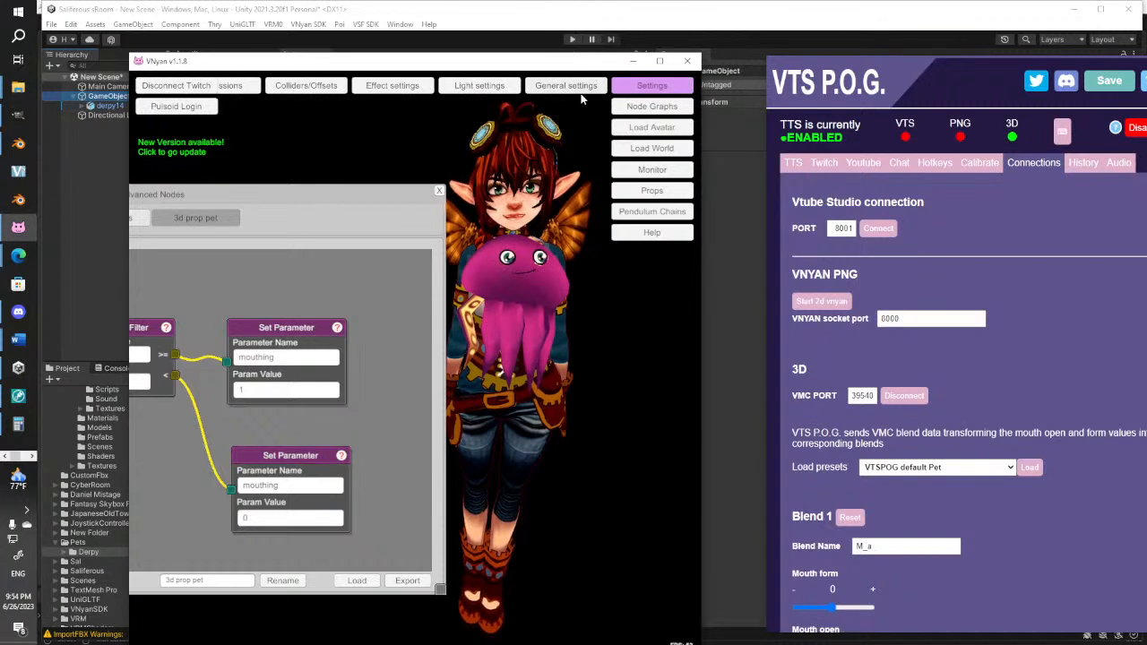
{"action": "left_click", "coordinate": [577, 89]}
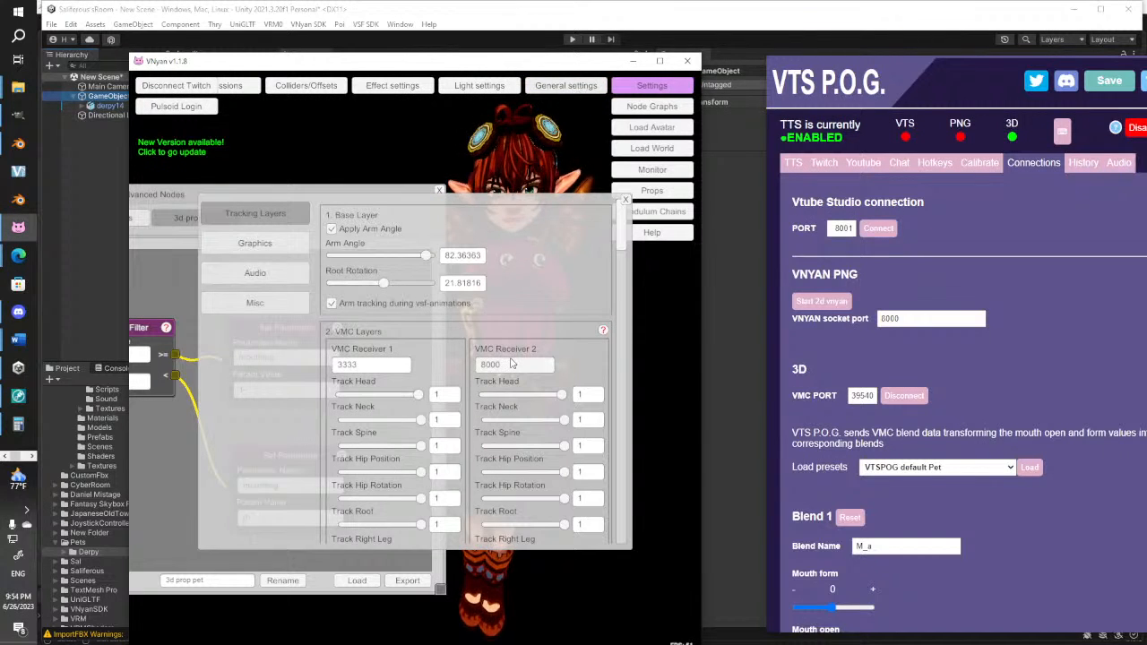
{"action": "scroll", "coordinate": [514, 363], "scroll_direction": "down", "scroll_amount": 2}
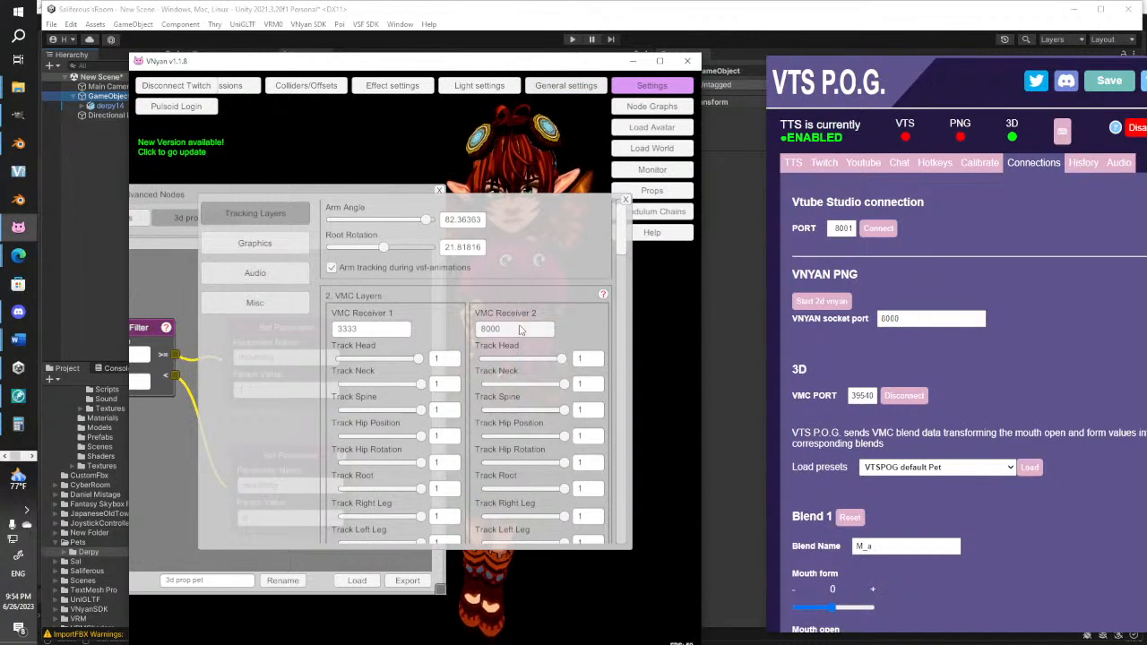
{"action": "scroll", "coordinate": [520, 330], "scroll_direction": "down", "scroll_amount": 4}
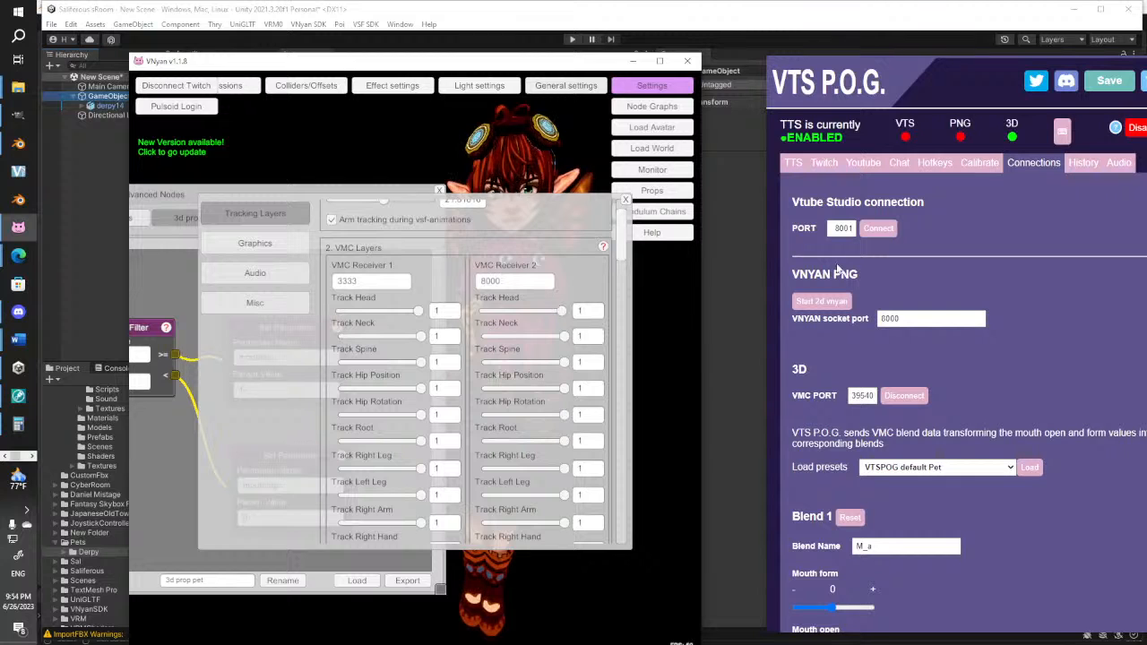
{"action": "left_click_drag", "start_coordinate": [902, 70], "coordinate": [804, 45]}
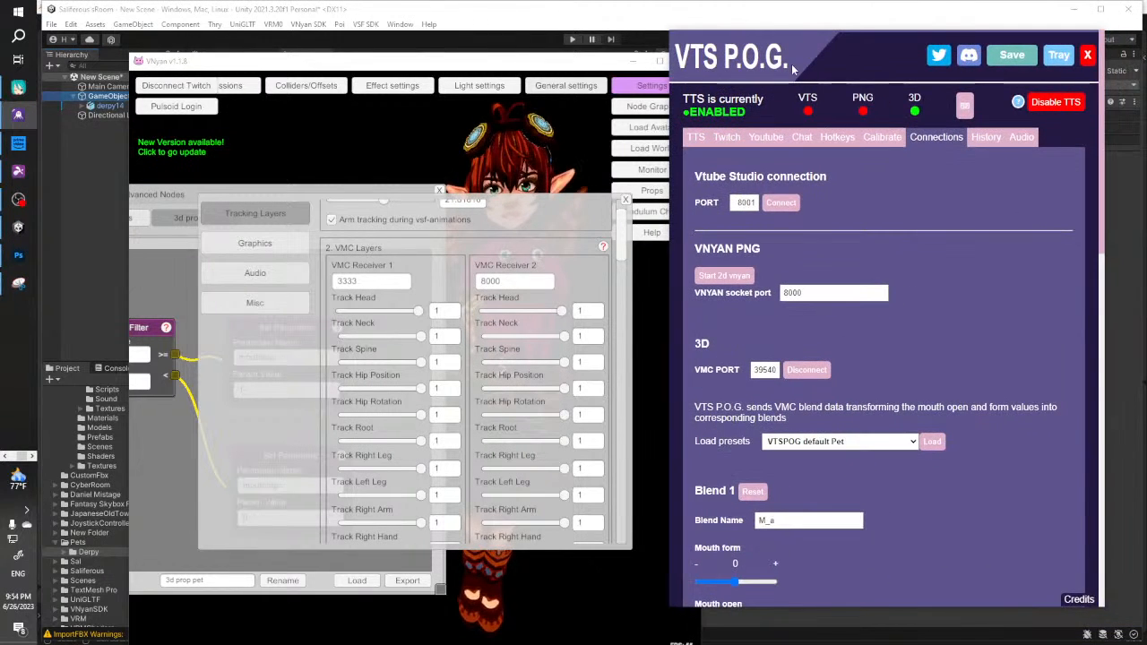
{"action": "left_click", "coordinate": [769, 370]}
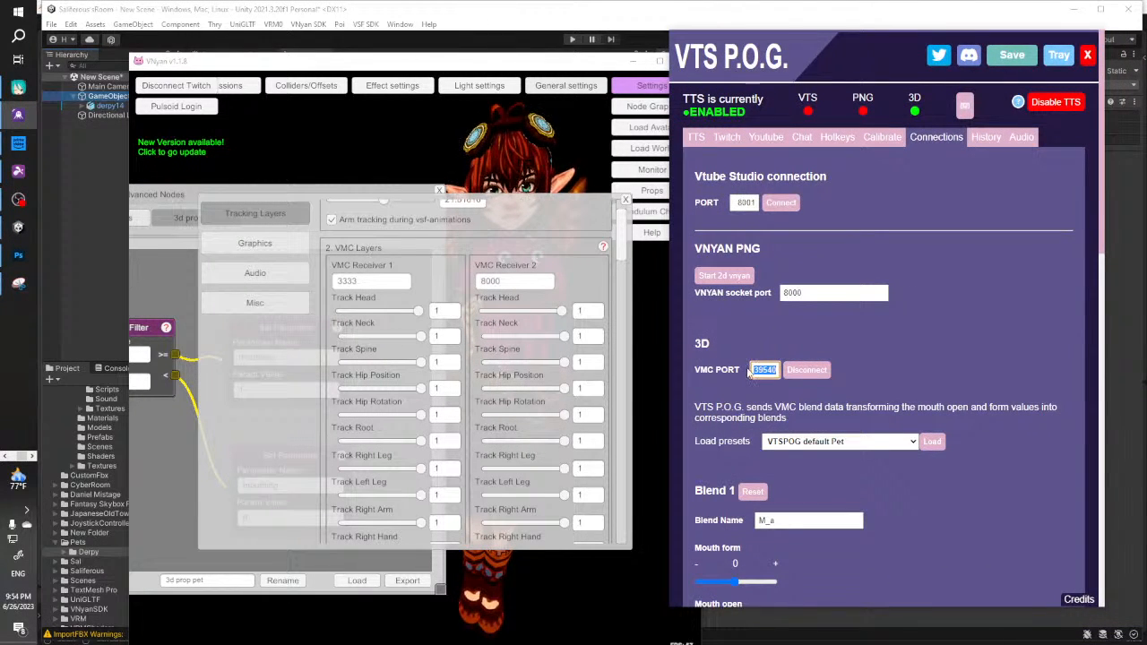
{"action": "key", "text": "ctrl+c"}
{"action": "left_click_drag", "start_coordinate": [502, 283], "coordinate": [470, 281]}
{"action": "key", "text": "ctrl+v"}
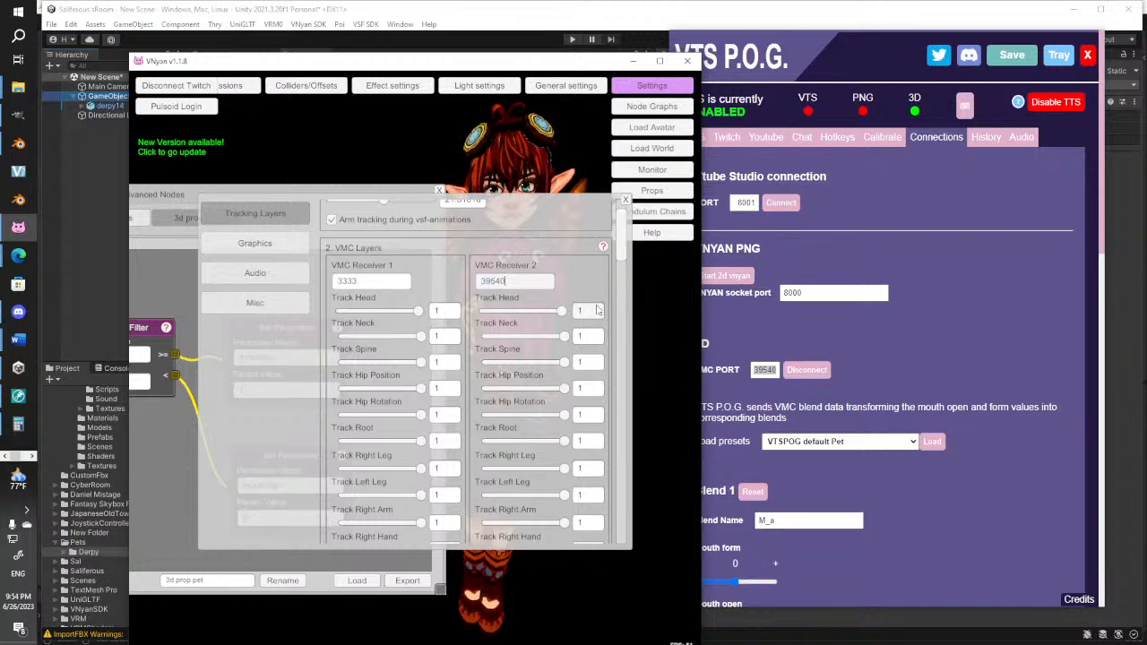
Set the Blendshape Tracking of VMC Receiver 2 to Use Biggest Value
{"action": "left_click_drag", "start_coordinate": [622, 252], "coordinate": [615, 296]}
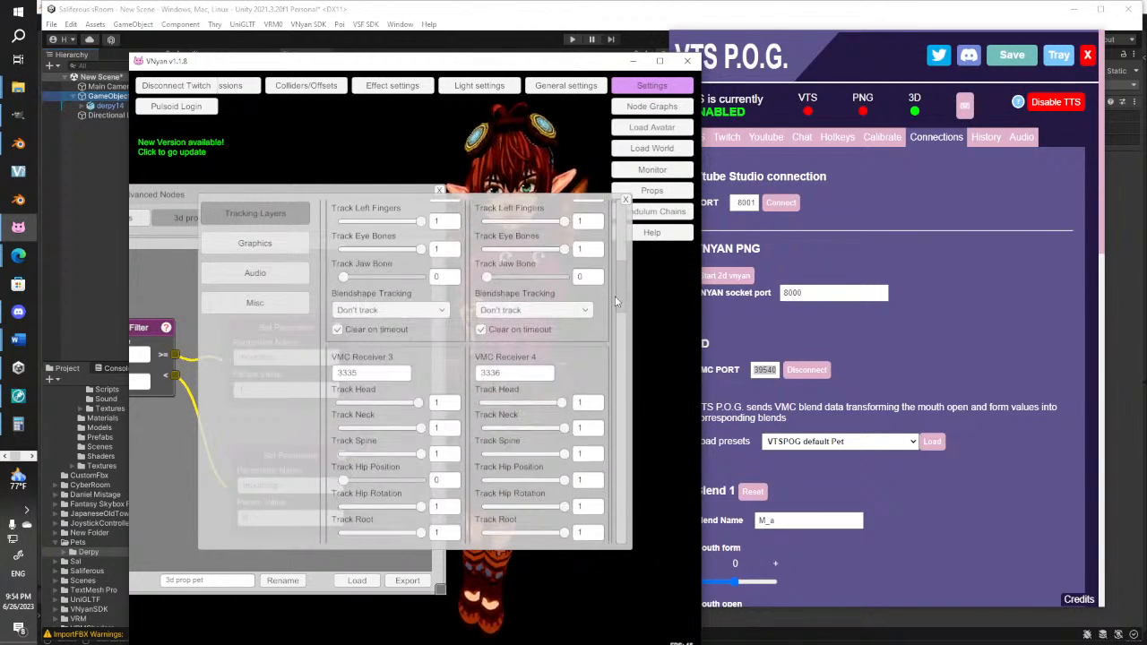
{"action": "left_click", "coordinate": [567, 314]}
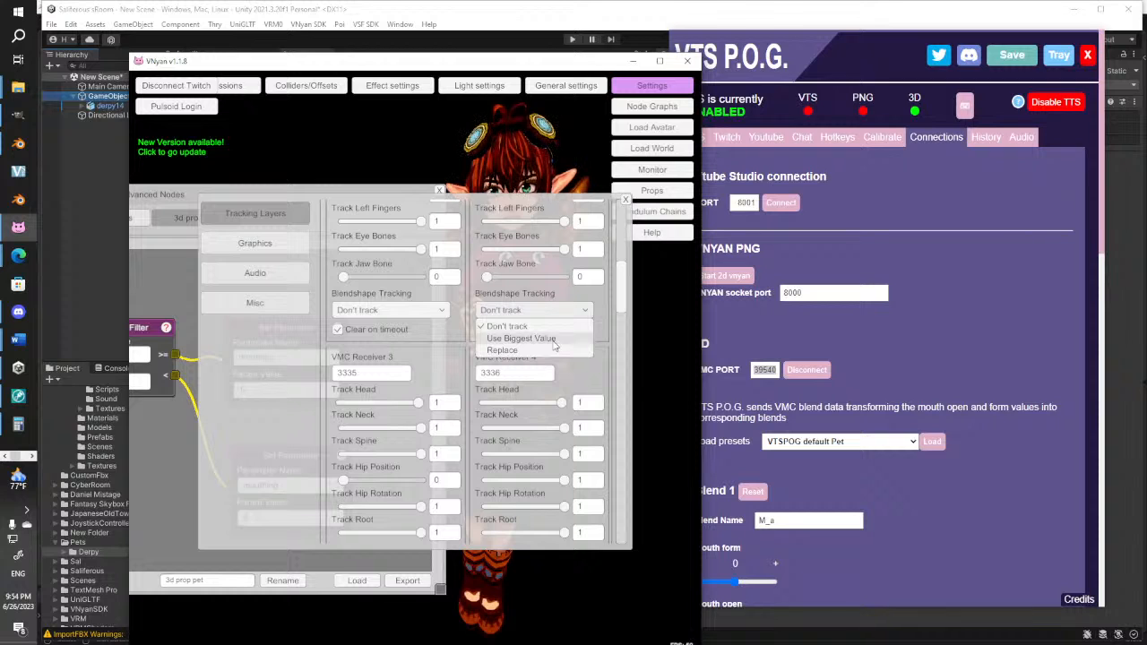
{"action": "left_click", "coordinate": [521, 339]}
Save the VTS P.O.G. settings and move VNyan's settings window down to uncover the avatar and prop
{"action": "left_click", "coordinate": [1011, 56]}
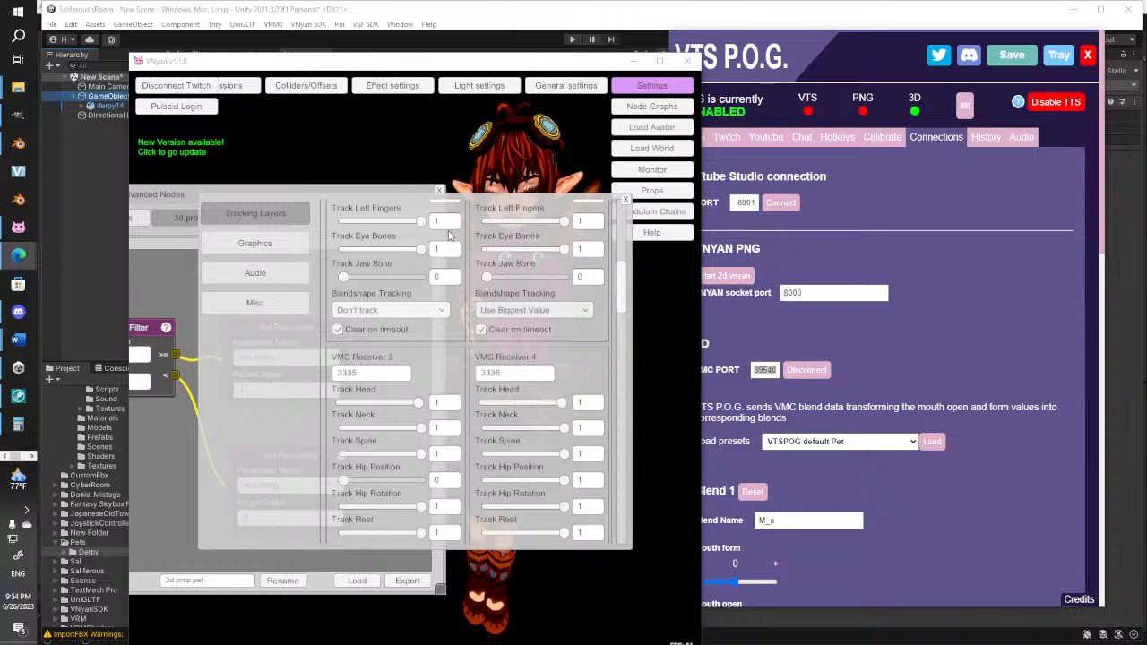
{"action": "left_click_drag", "start_coordinate": [402, 194], "coordinate": [392, 398]}
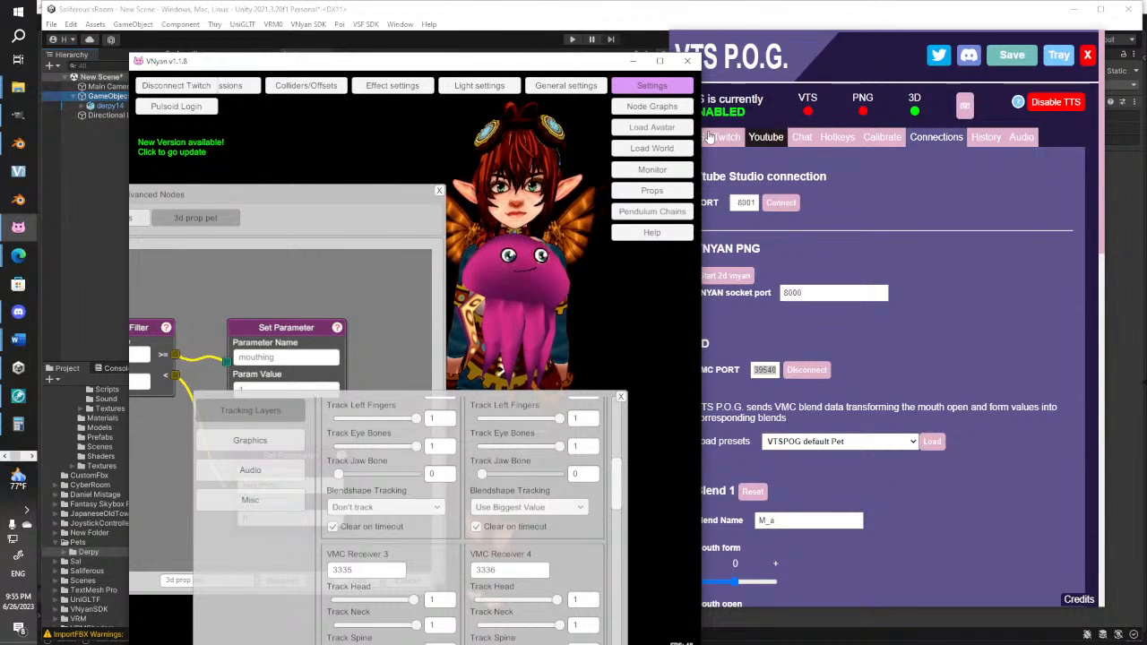
Play the sample text "pog online poggers" with VTS P.O.G.'s TTS and watch the octopus prop's mouth in VNyan
{"action": "left_click", "coordinate": [901, 133]}
{"action": "left_click", "coordinate": [696, 136]}
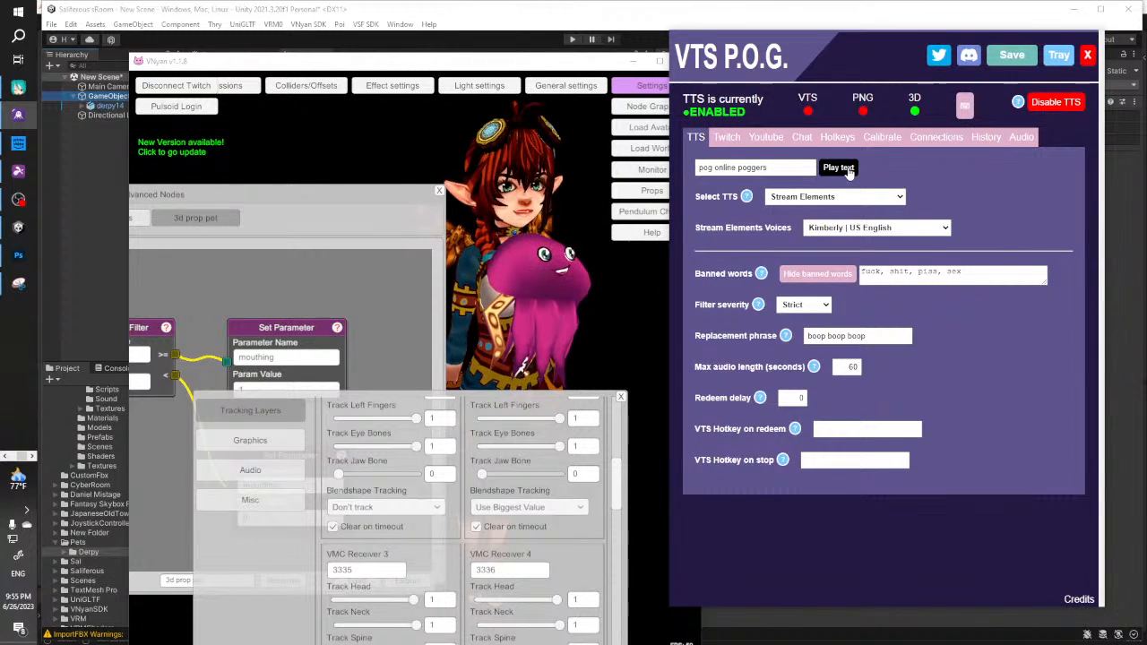
{"action": "left_click", "coordinate": [599, 283]}
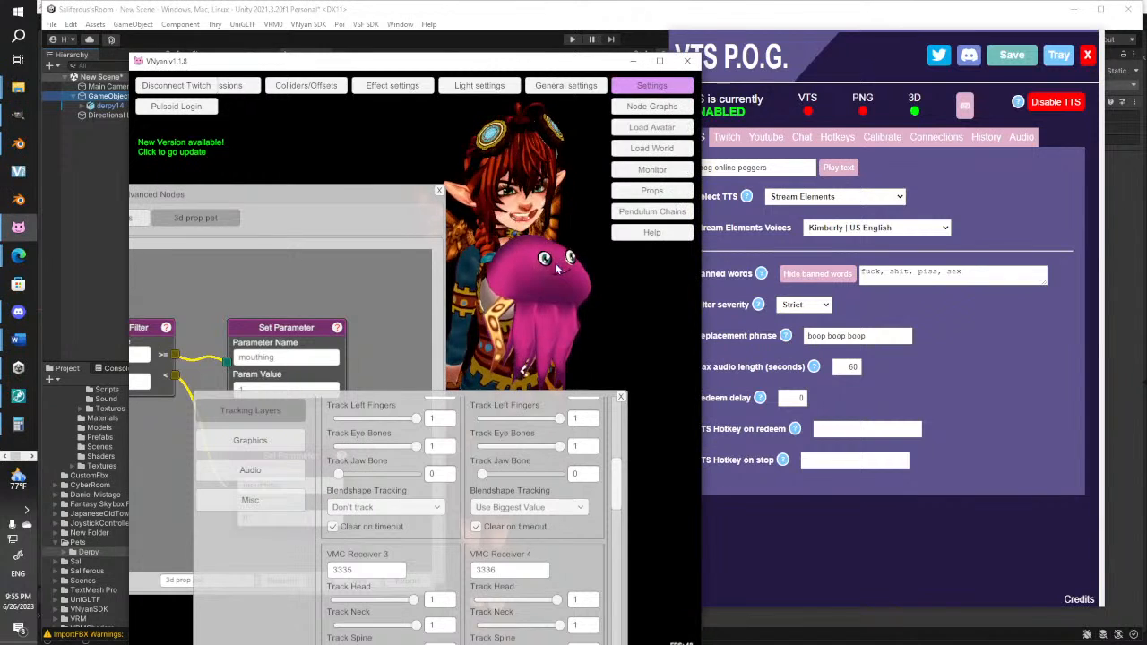
{"action": "left_click", "coordinate": [911, 155]}
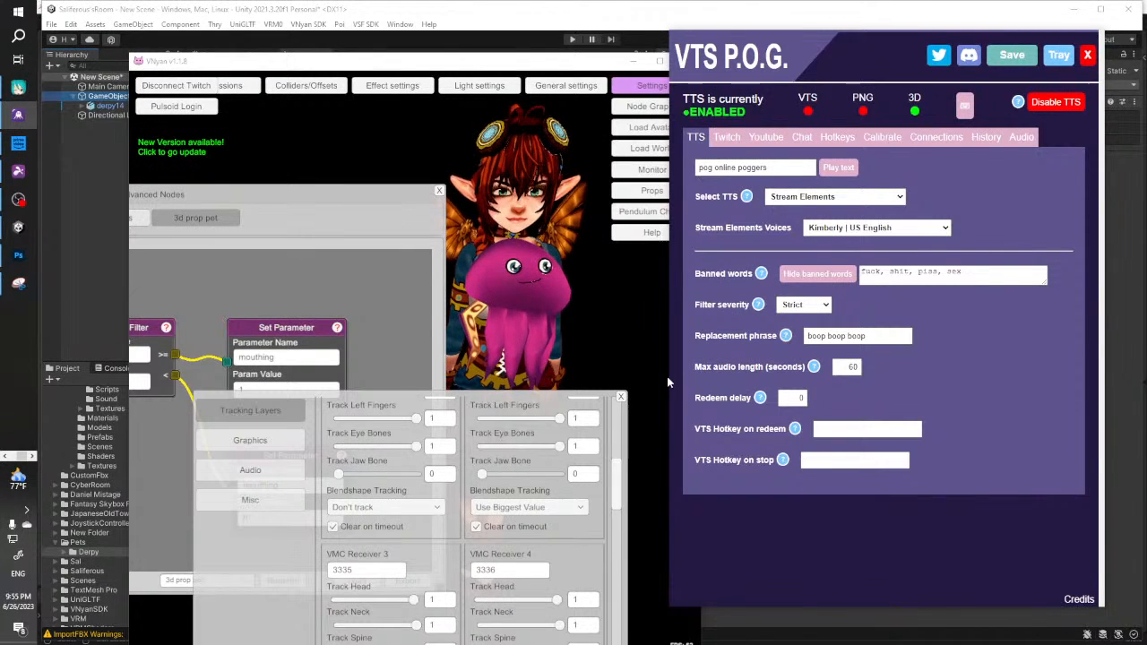
{"action": "mouse_move", "coordinate": [761, 310]}
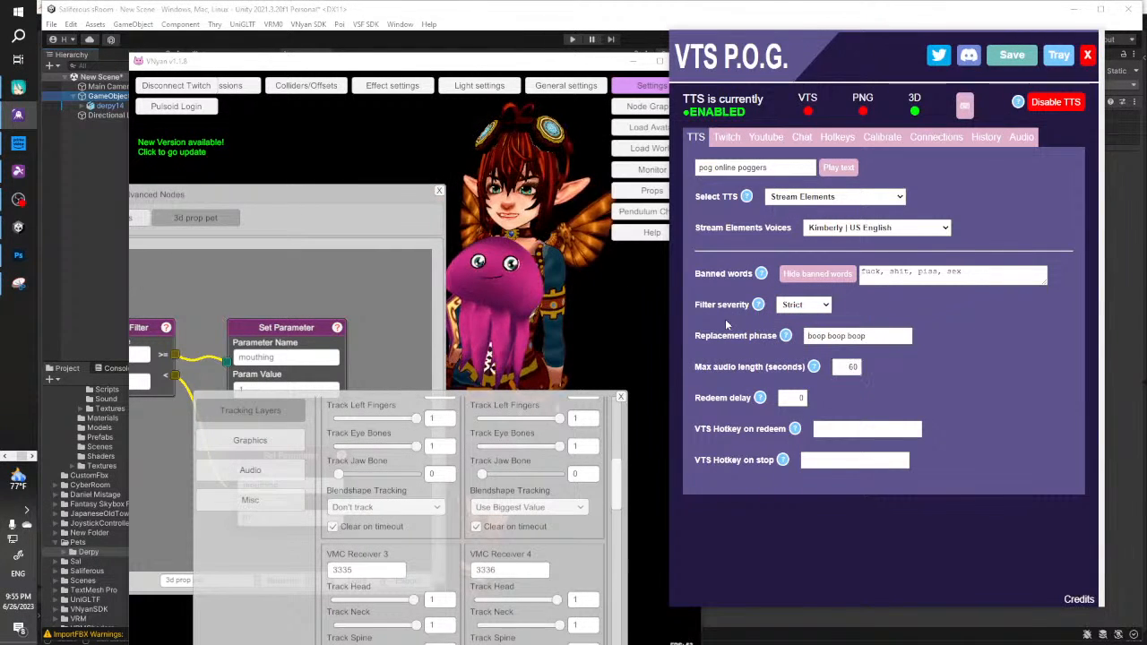
{"action": "left_click", "coordinate": [523, 287]}
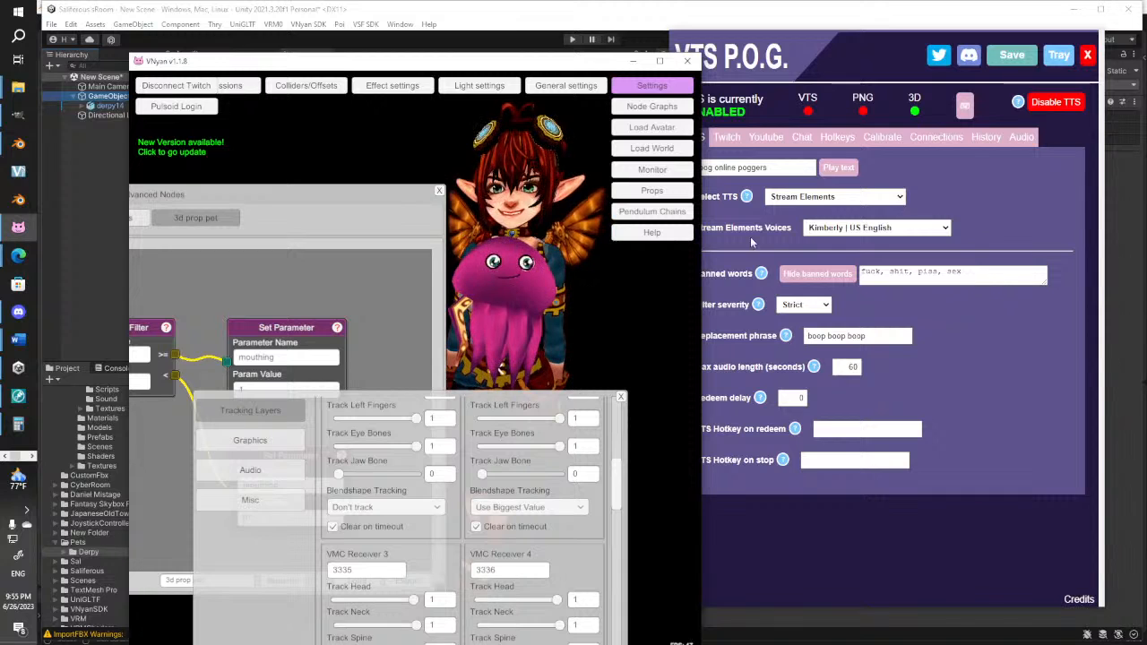
{"action": "left_click", "coordinate": [851, 167]}
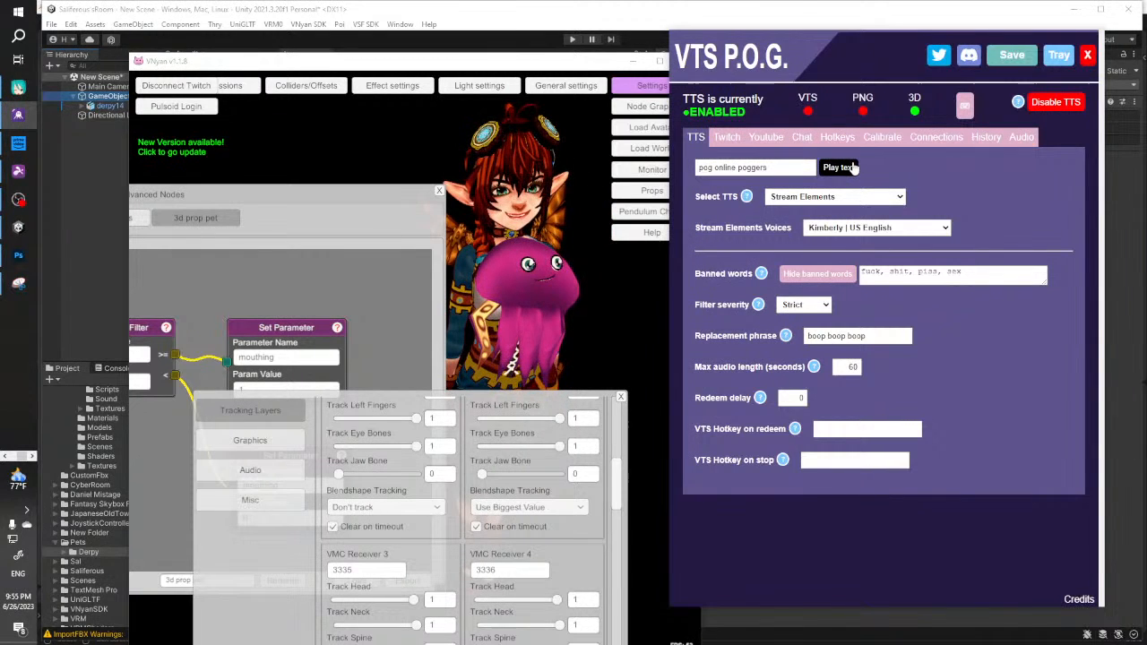
{"action": "left_click", "coordinate": [850, 168]}
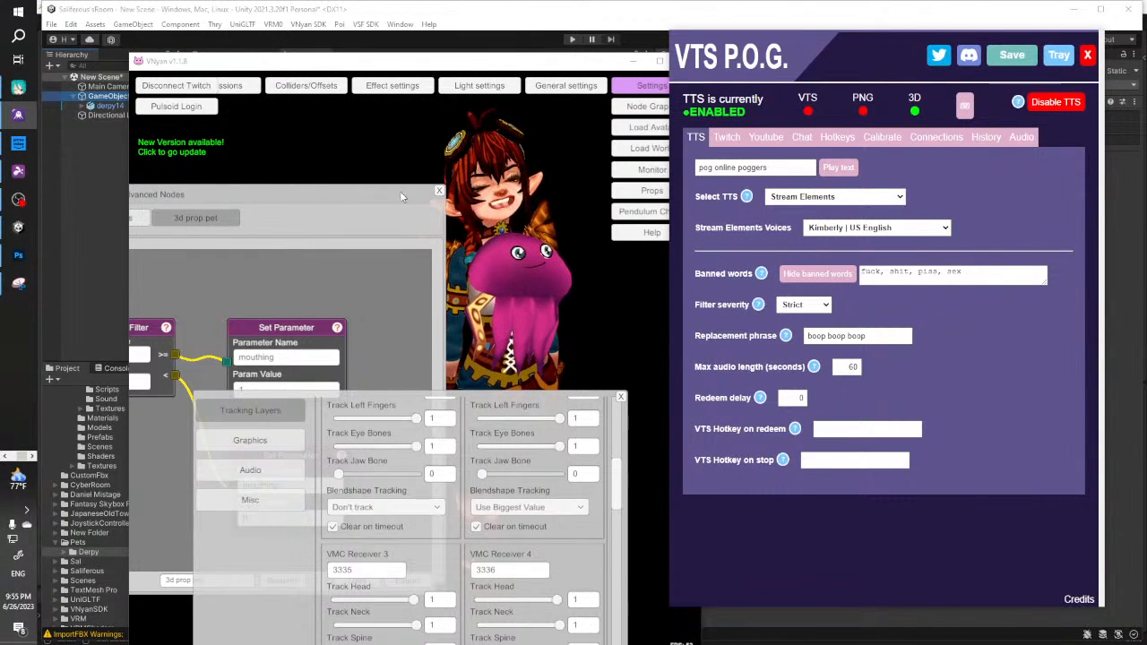
Set the Stream Elements voice to Salli | US English and play the sample text again
{"action": "left_click", "coordinate": [932, 230]}
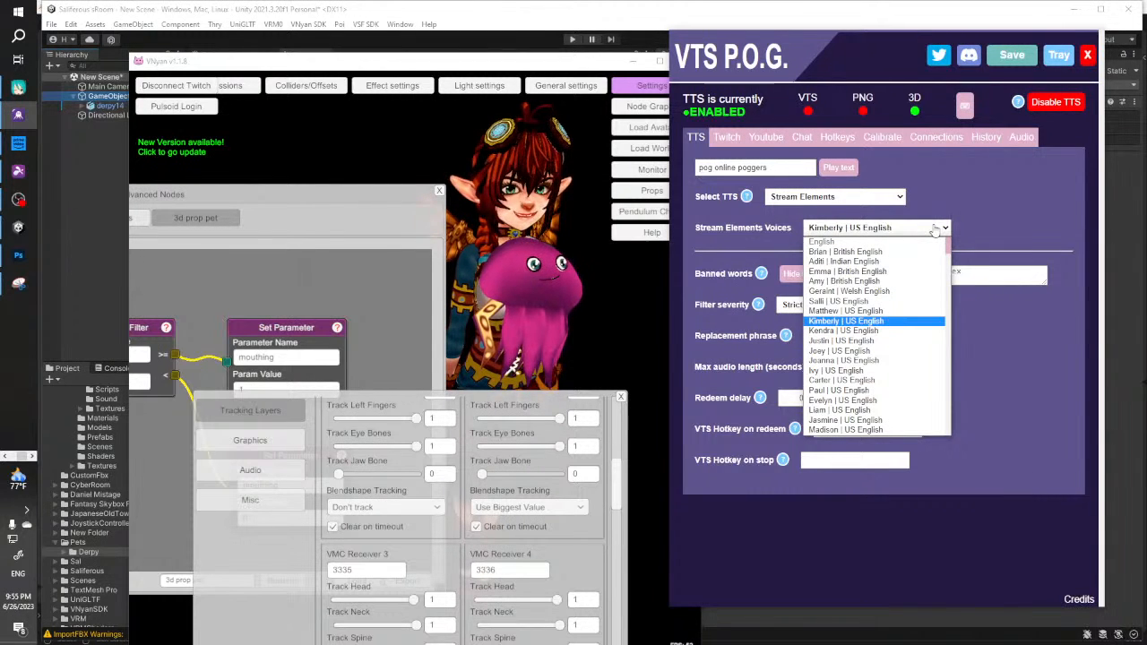
{"action": "left_click", "coordinate": [852, 301]}
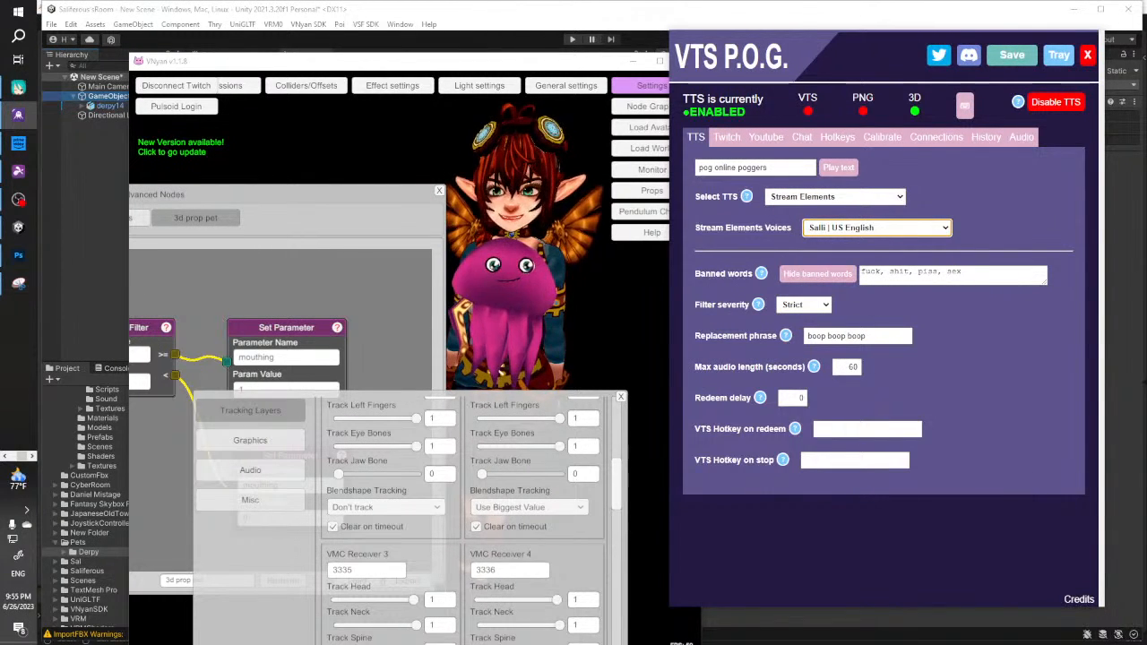
{"action": "left_click", "coordinate": [839, 168]}
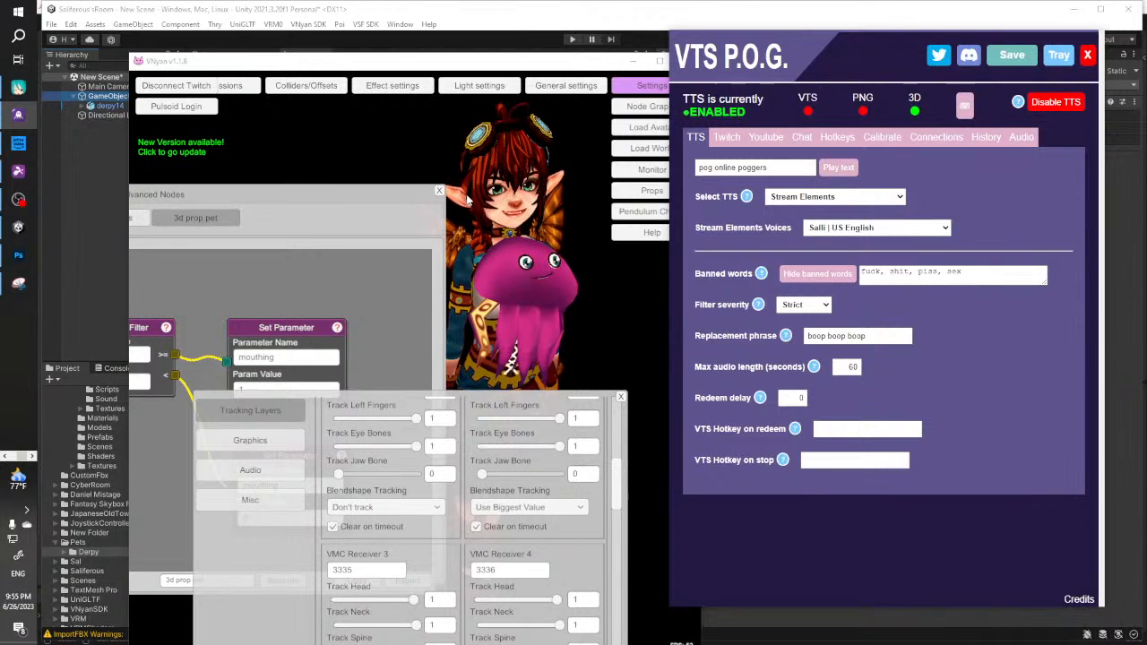
Close VNyan's node graph and settings windows and frame the avatar and octopus prop closer
{"action": "left_click", "coordinate": [439, 192]}
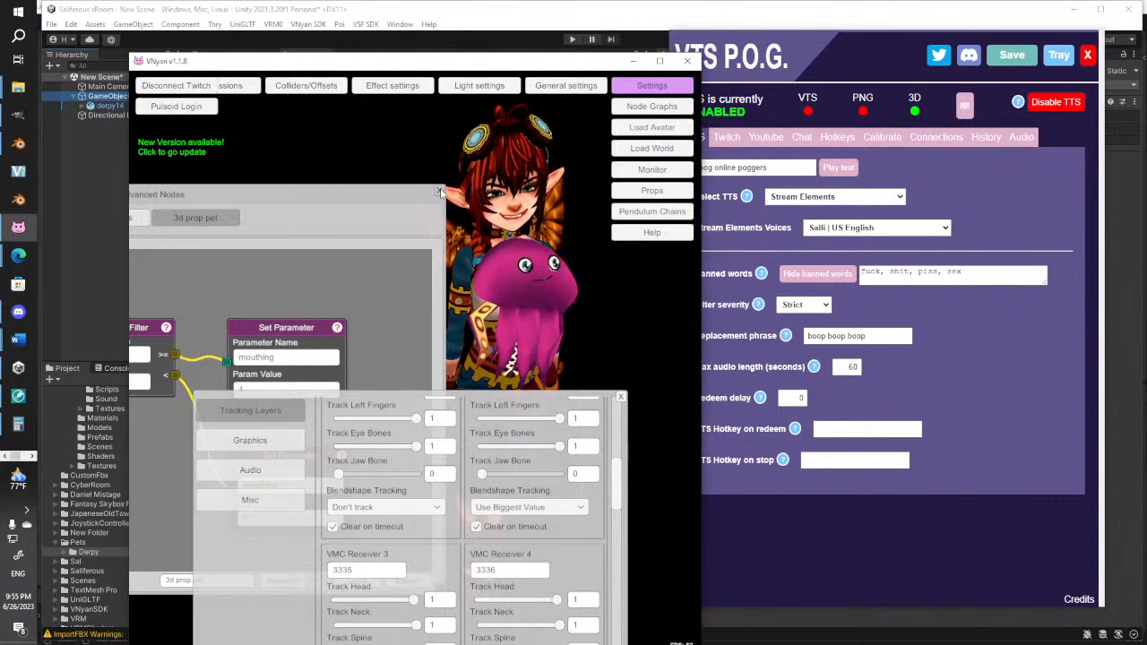
{"action": "left_click", "coordinate": [620, 396]}
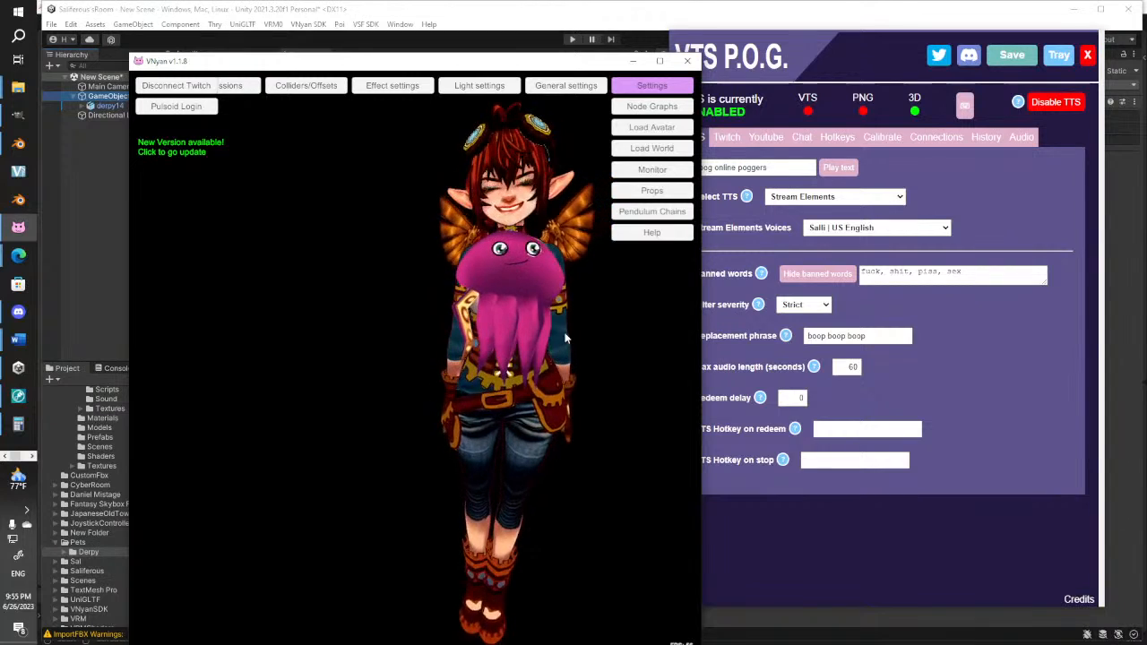
{"action": "middle_click_drag", "start_coordinate": [531, 282], "coordinate": [504, 376]}
{"action": "scroll", "coordinate": [504, 289], "scroll_direction": "up", "scroll_amount": 5}
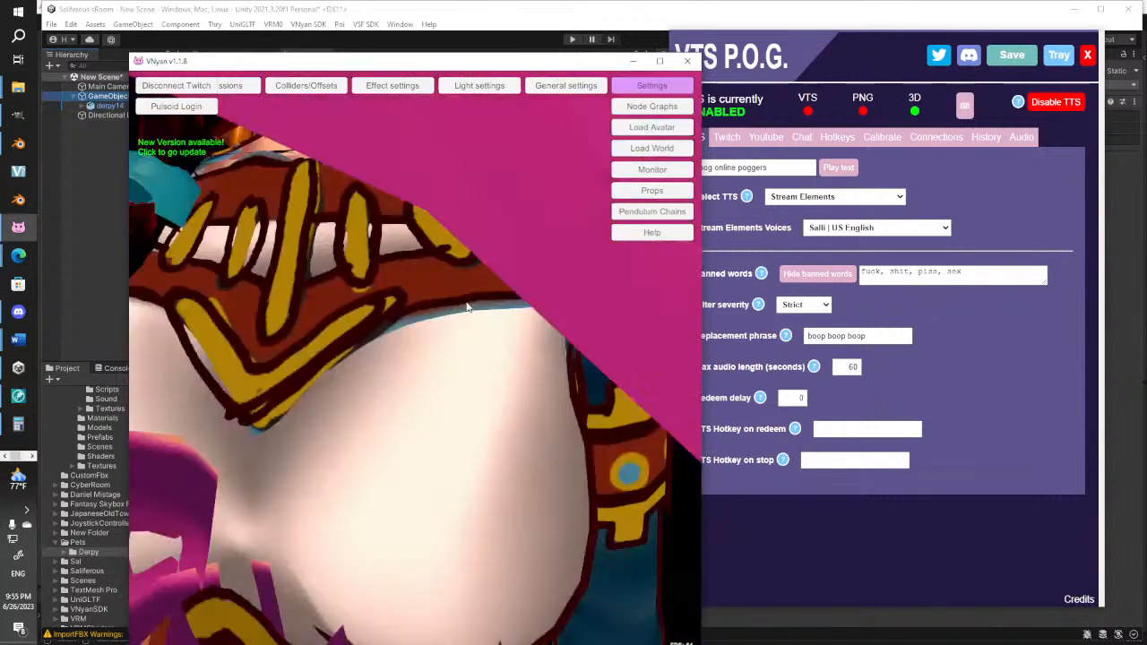
{"action": "scroll", "coordinate": [468, 308], "scroll_direction": "down", "scroll_amount": 3}
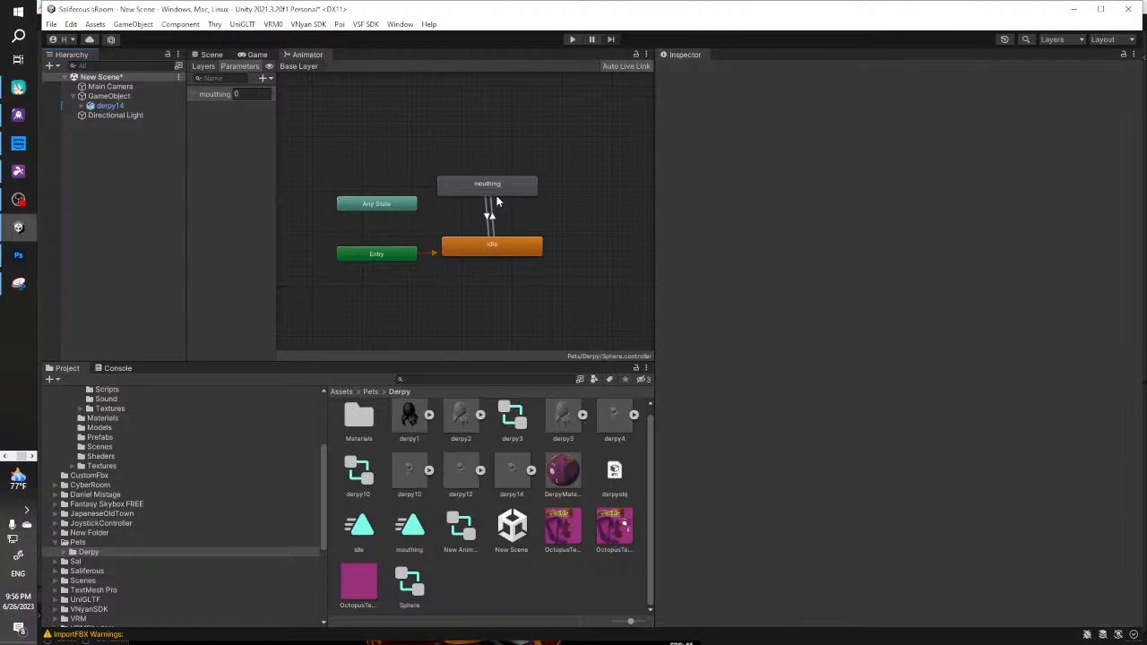
In Unity, shorten the mouthing animation clip by moving its blendshape keyframes much closer together near the start, and close the Animation window
{"action": "left_click", "coordinate": [497, 188]}
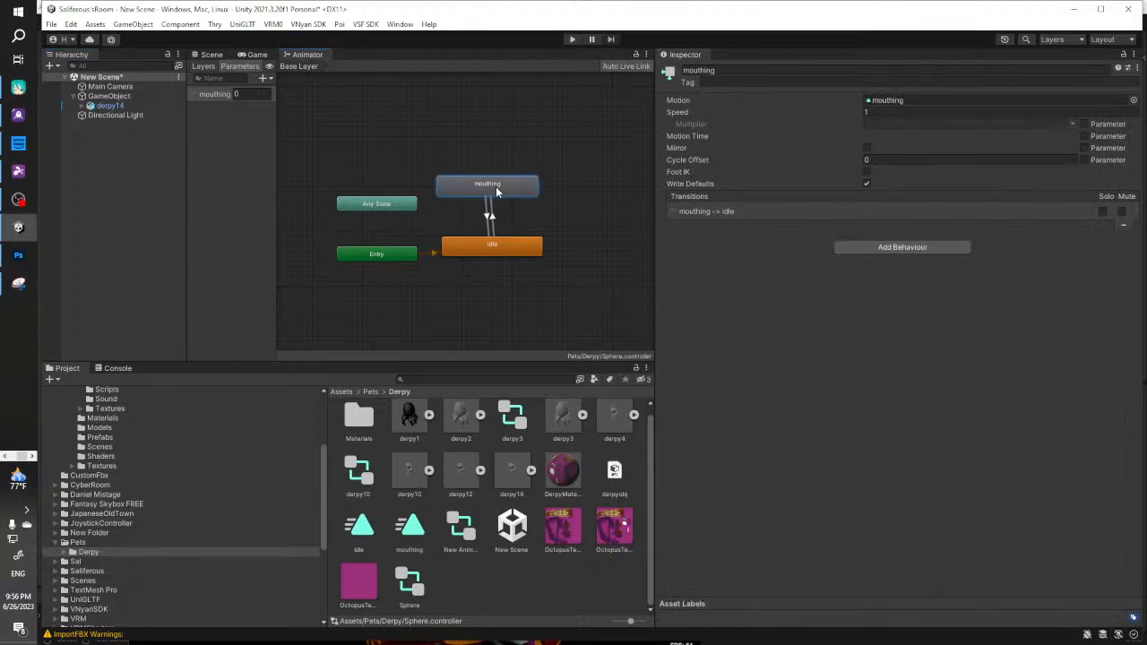
{"action": "double_click", "coordinate": [408, 529]}
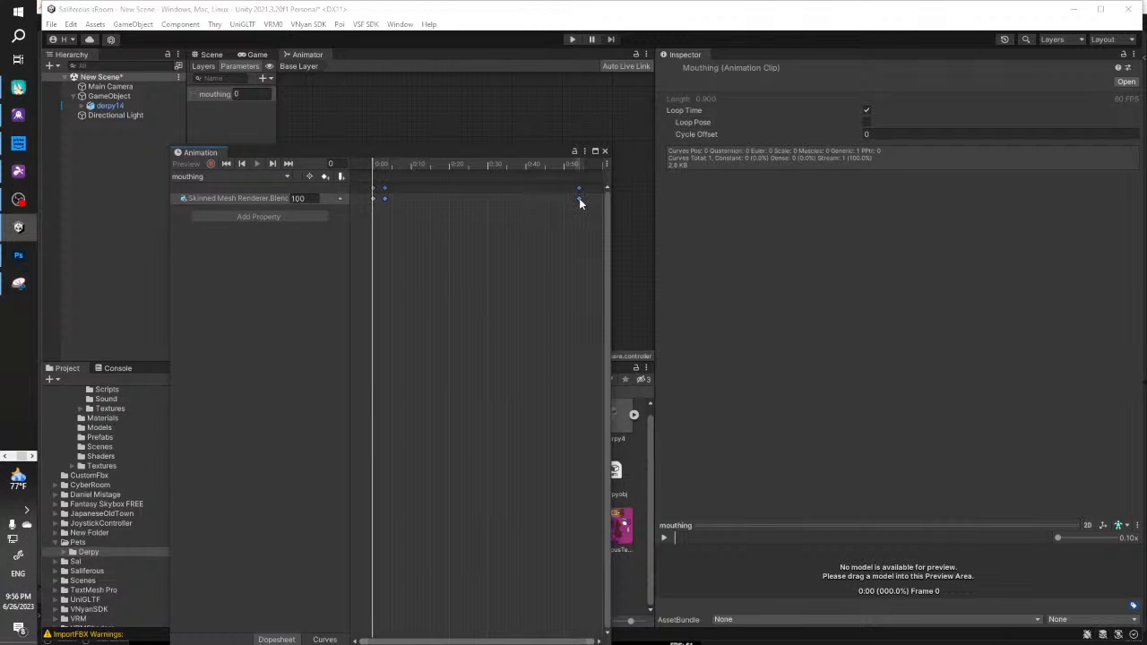
{"action": "left_click_drag", "start_coordinate": [417, 208], "coordinate": [390, 201]}
{"action": "left_click", "coordinate": [449, 224]}
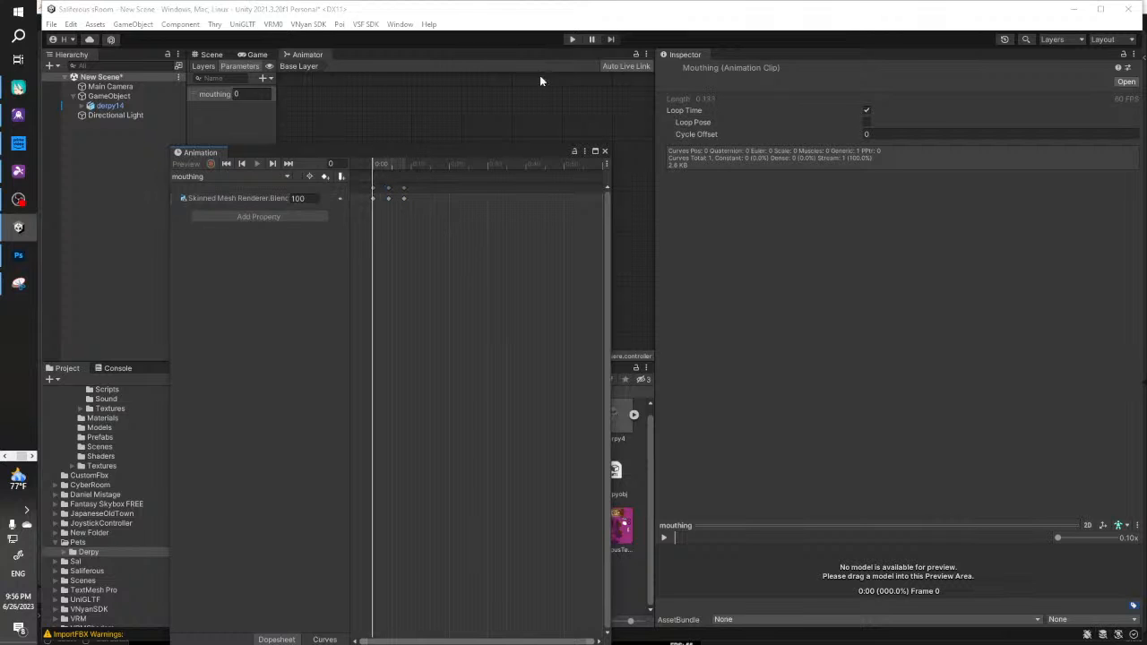
{"action": "left_click", "coordinate": [605, 153]}
Export the GameObject containing derpy14 as a VNyan prop into the Props folder, basing the file name on derpy19.vnprop with its number replaced
{"action": "left_click", "coordinate": [110, 97]}
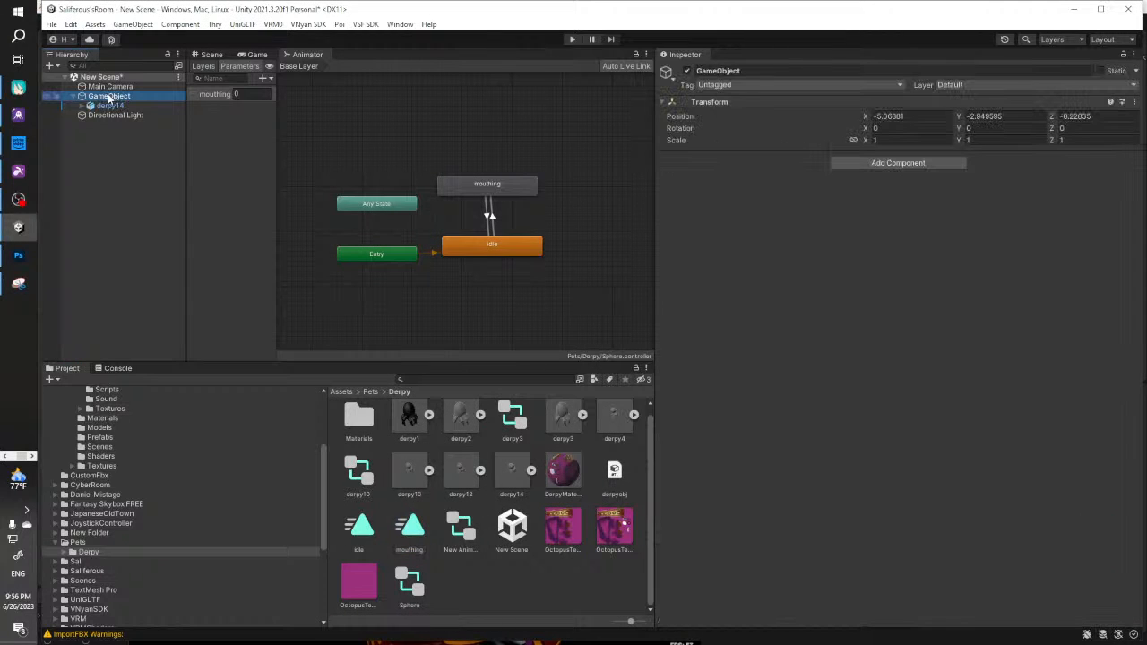
{"action": "left_click", "coordinate": [271, 24]}
{"action": "mouse_move", "coordinate": [314, 25]}
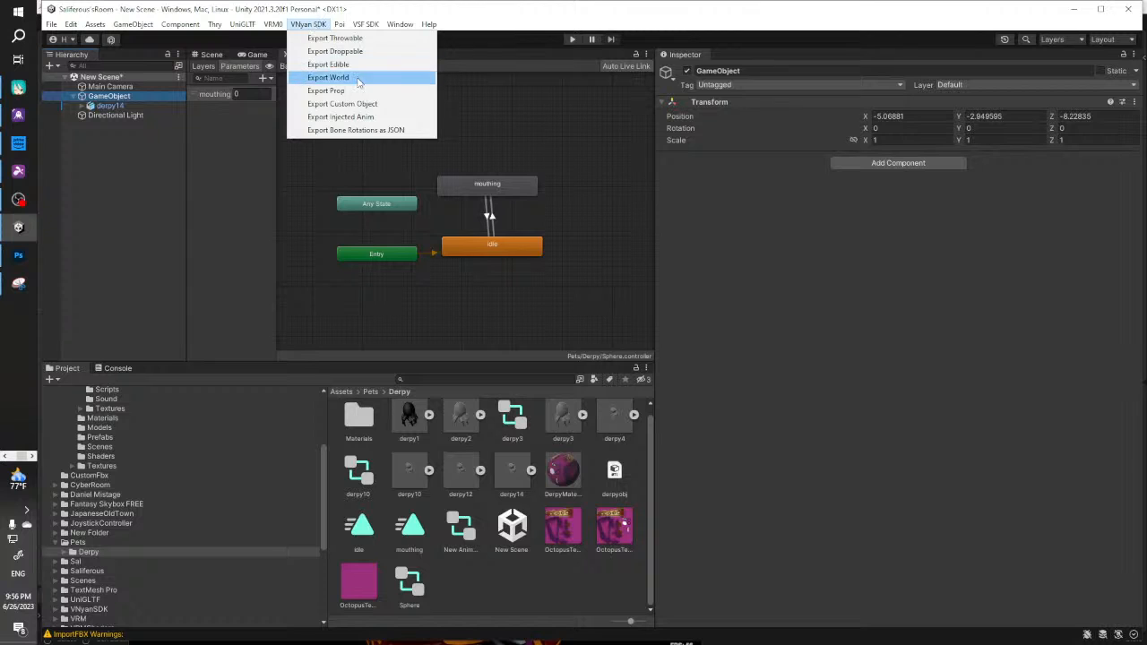
{"action": "left_click", "coordinate": [327, 91]}
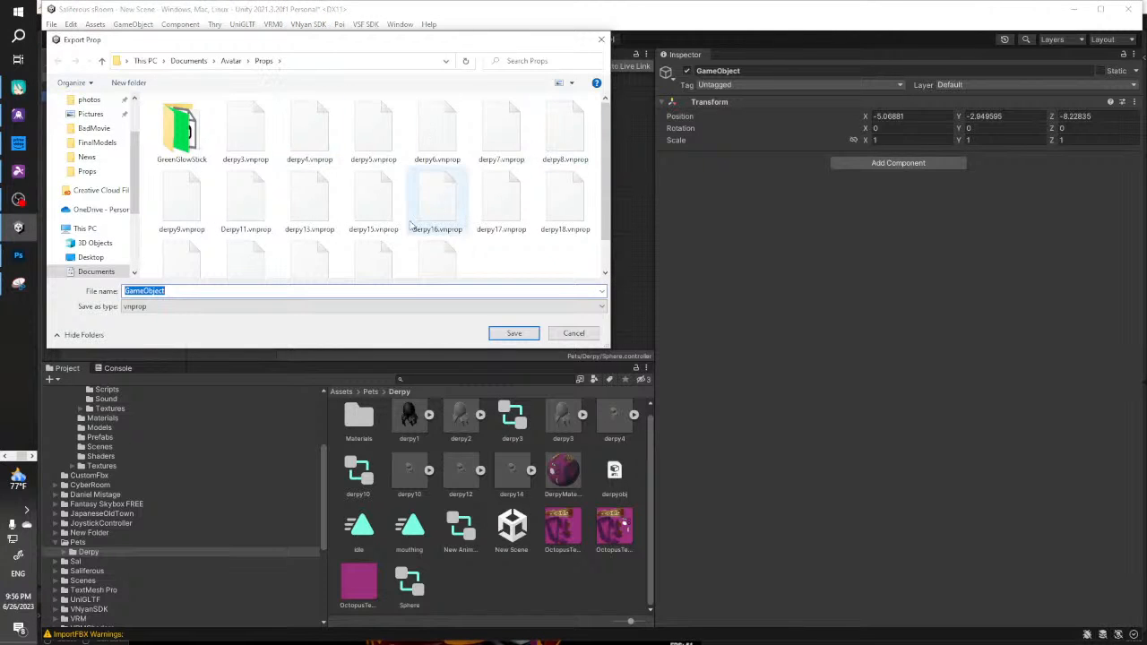
{"action": "scroll", "coordinate": [433, 218], "scroll_direction": "down", "scroll_amount": 1}
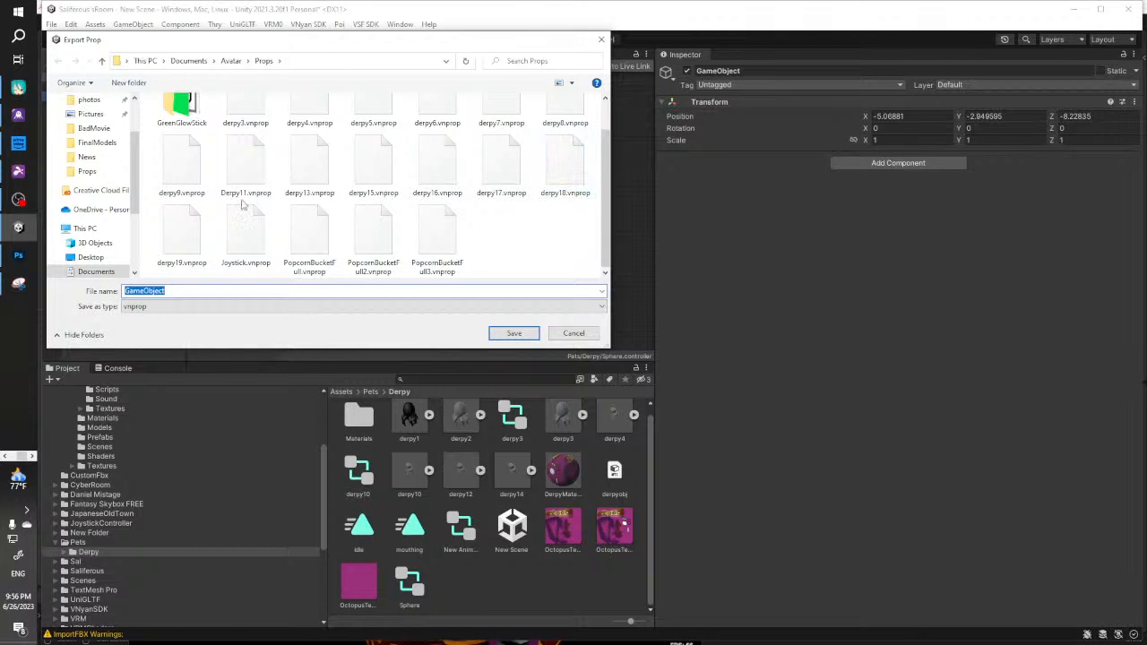
{"action": "left_click", "coordinate": [183, 235]}
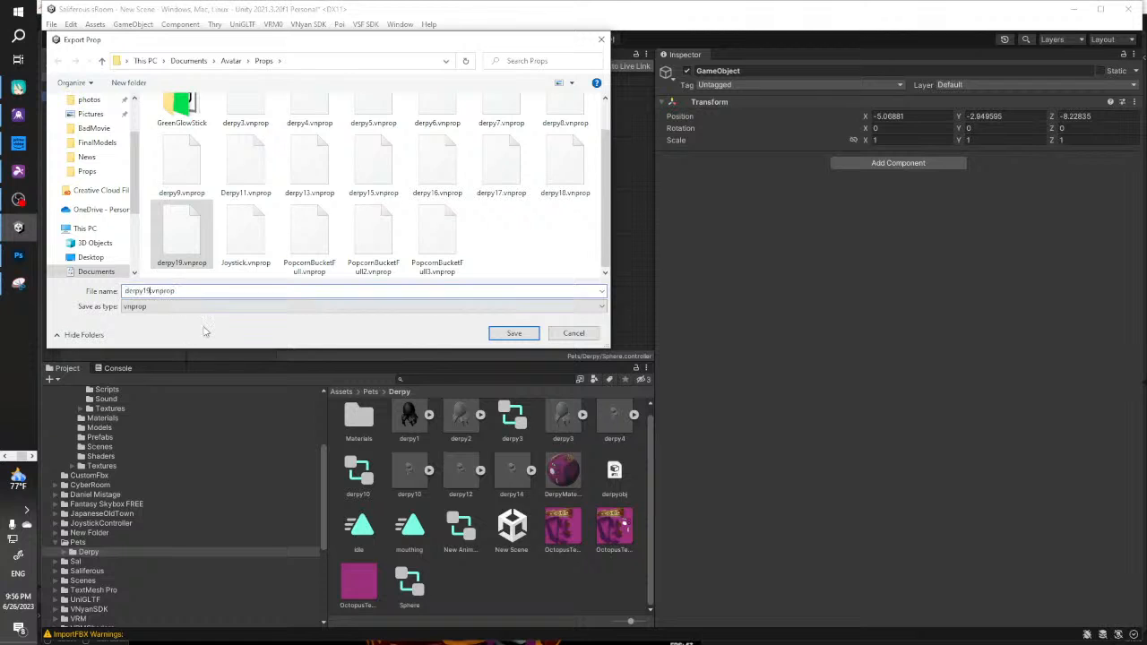
{"action": "key", "text": "BackSpace"}
{"action": "key", "text": "BackSpace"}
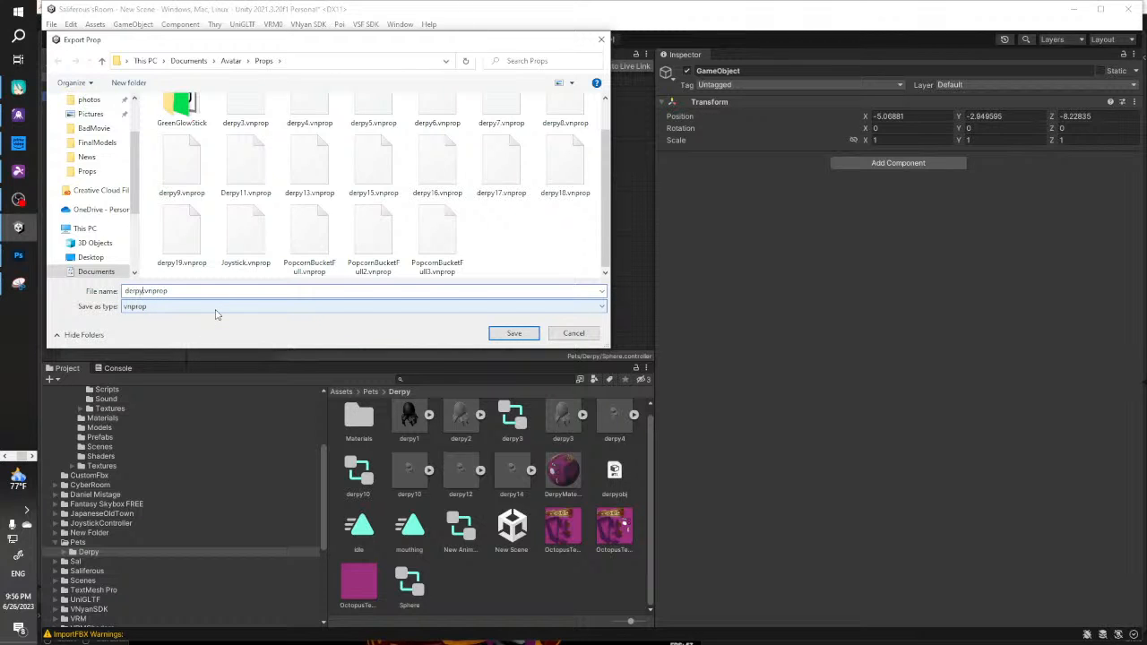
{"action": "left_click", "coordinate": [522, 334]}
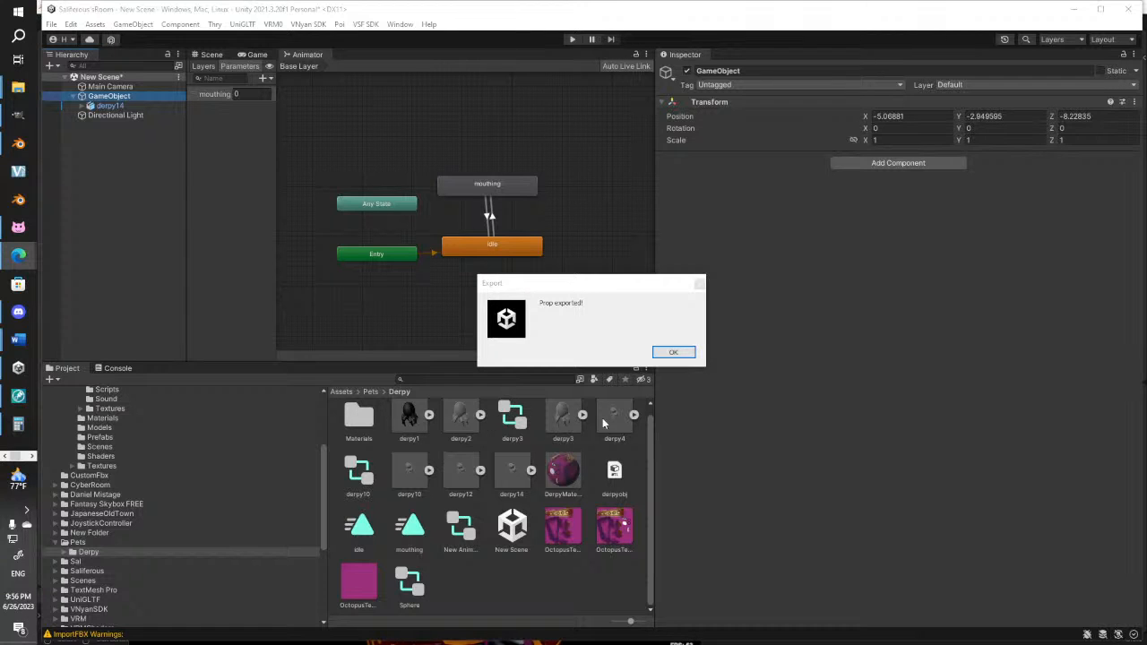
{"action": "left_click", "coordinate": [674, 352]}
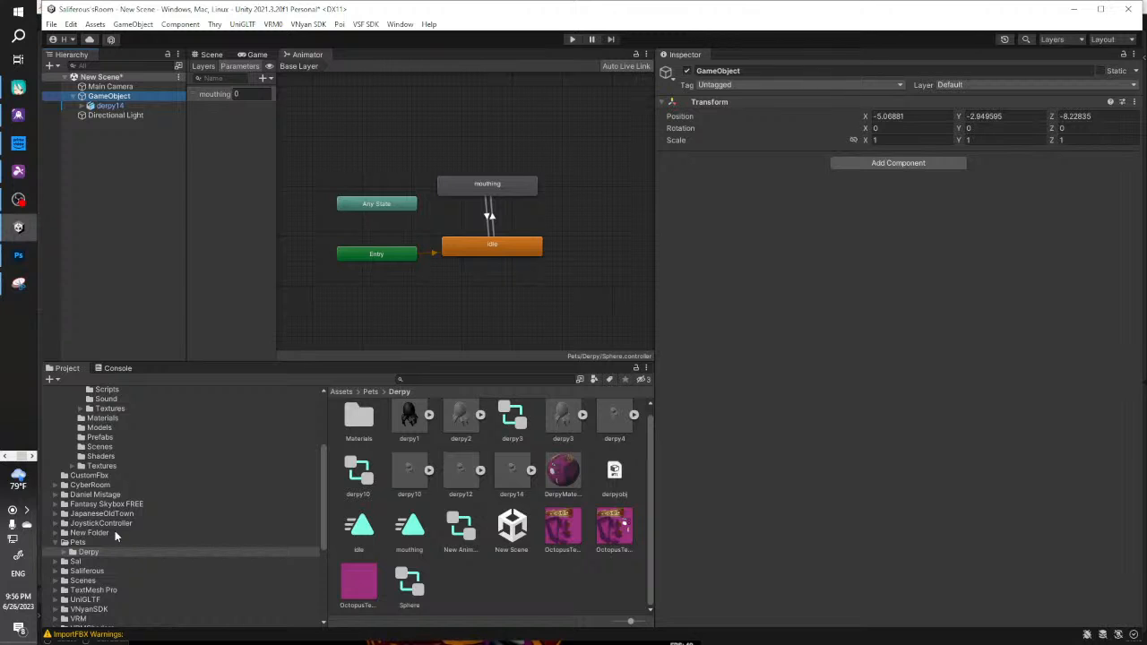
Switch back to VNyan with the avatar and octopus prop in view
{"action": "left_click", "coordinate": [4, 457]}
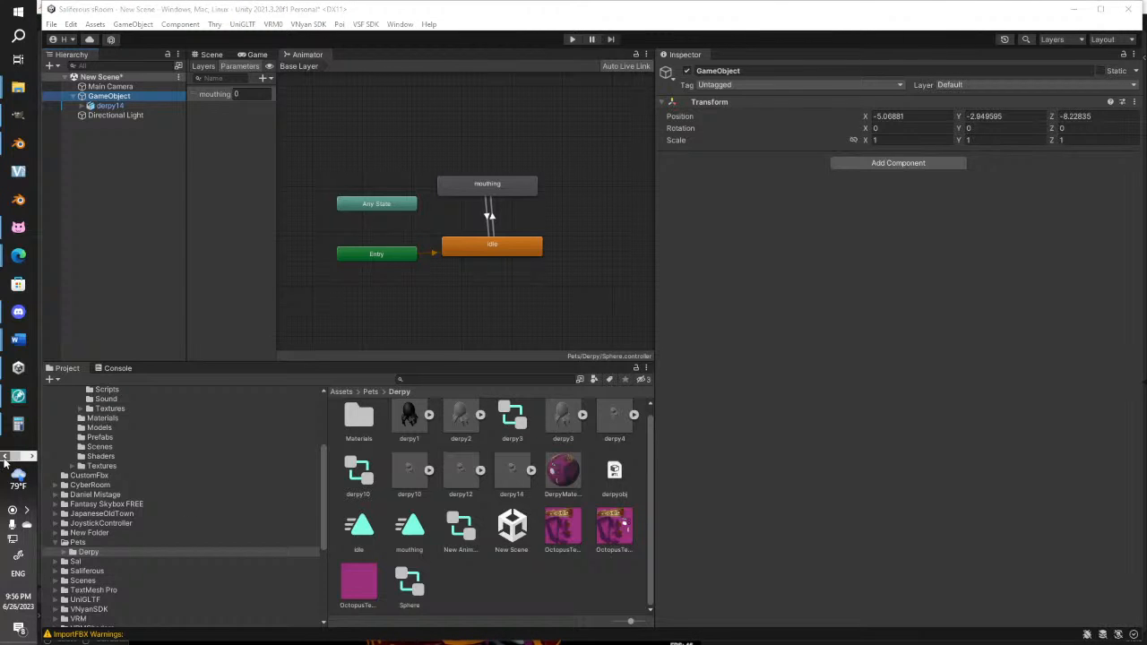
{"action": "left_click", "coordinate": [19, 227]}
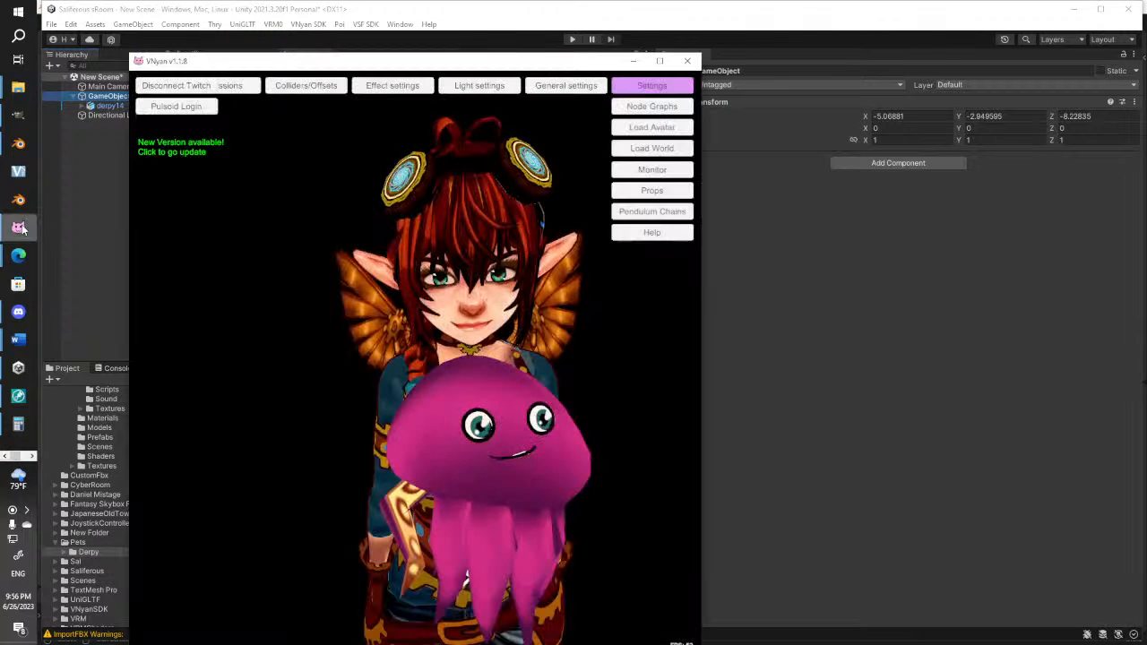
Open the avatar's prop list and delete the derpy19.vnprop prop
{"action": "left_click", "coordinate": [668, 199]}
{"action": "left_click", "coordinate": [183, 274]}
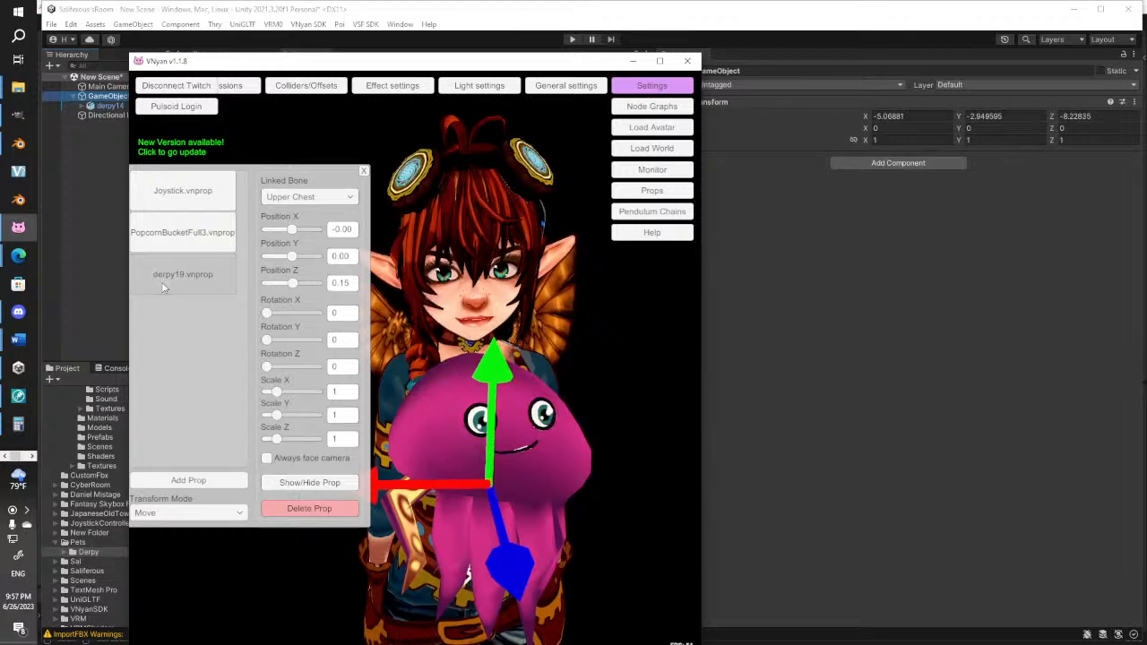
{"action": "left_click", "coordinate": [309, 509]}
Add the derpy20.vnprop prop and move it down and forward in front of the avatar's chest
{"action": "left_click", "coordinate": [215, 480]}
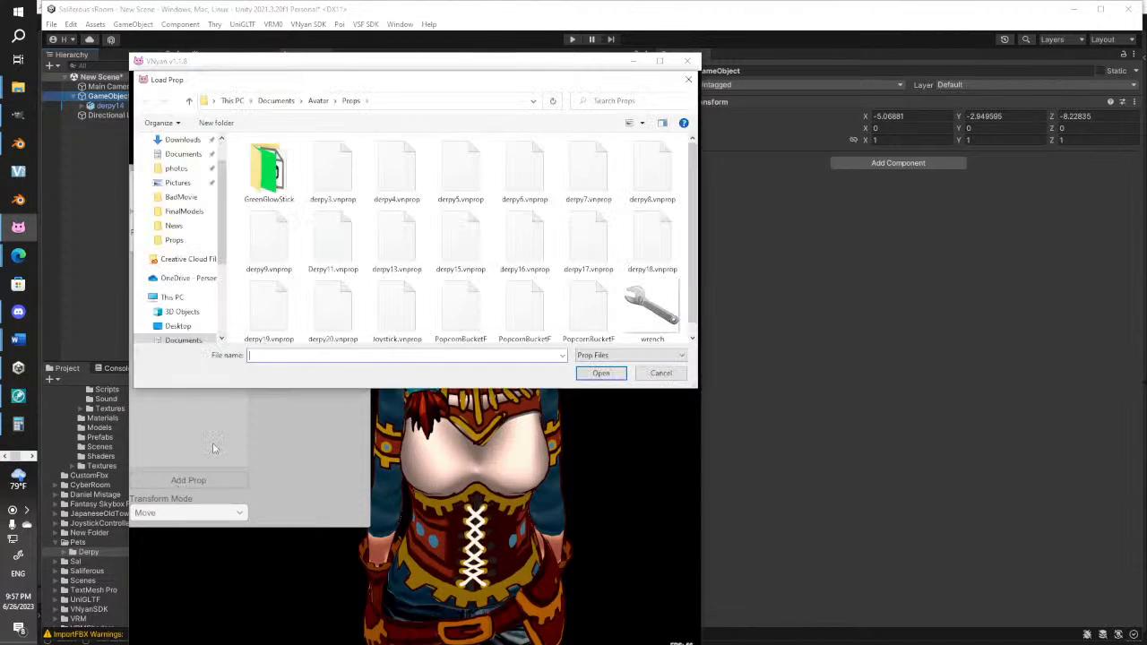
{"action": "scroll", "coordinate": [396, 247], "scroll_direction": "down", "scroll_amount": 1}
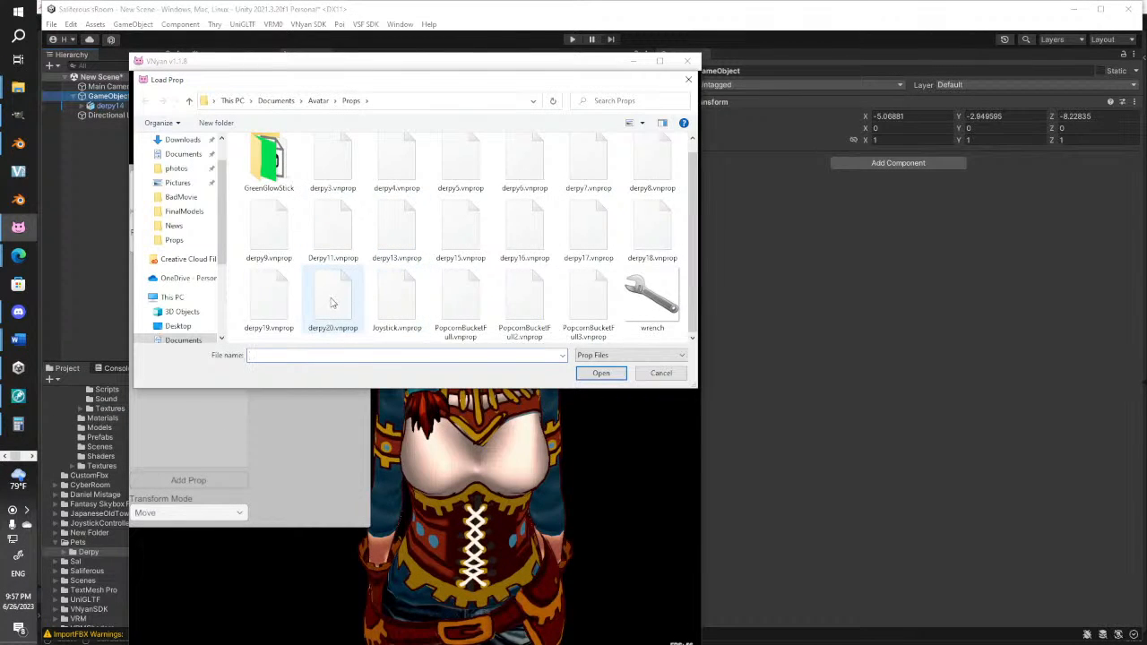
{"action": "left_click", "coordinate": [601, 374]}
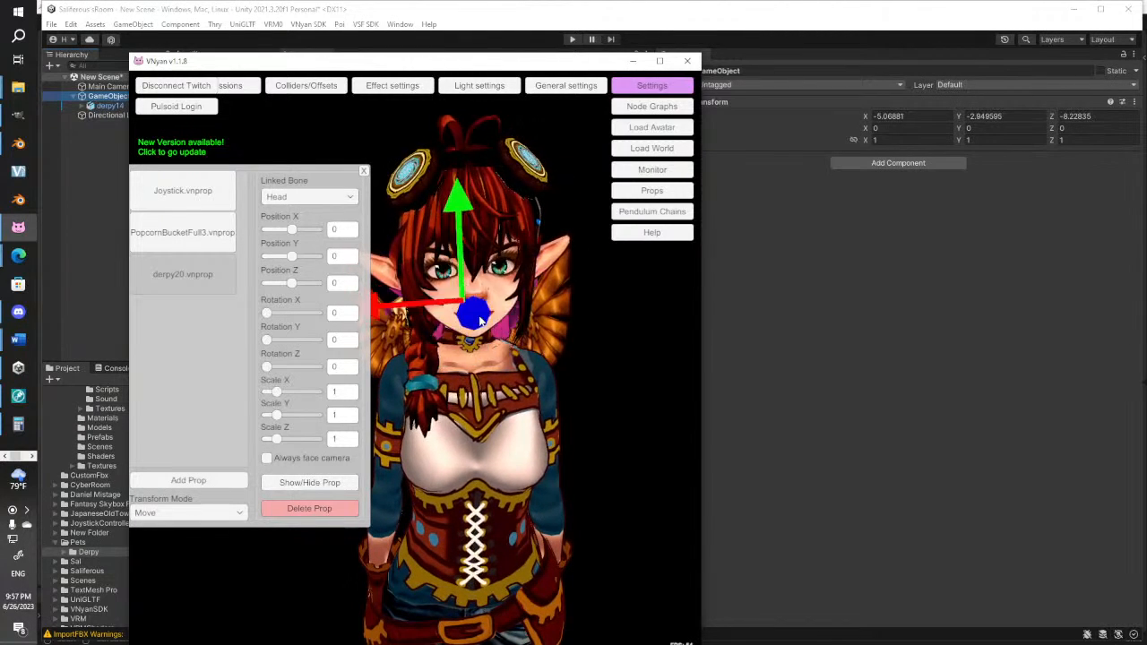
{"action": "left_click_drag", "start_coordinate": [498, 172], "coordinate": [561, 412]}
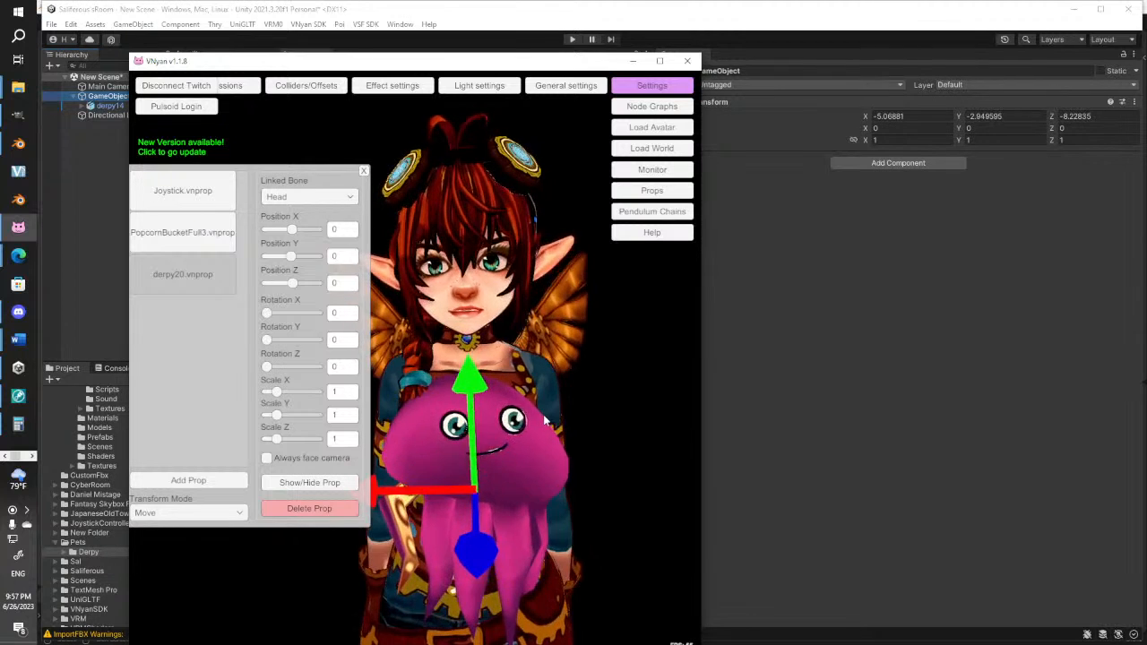
{"action": "scroll", "coordinate": [543, 414], "scroll_direction": "down", "scroll_amount": 3}
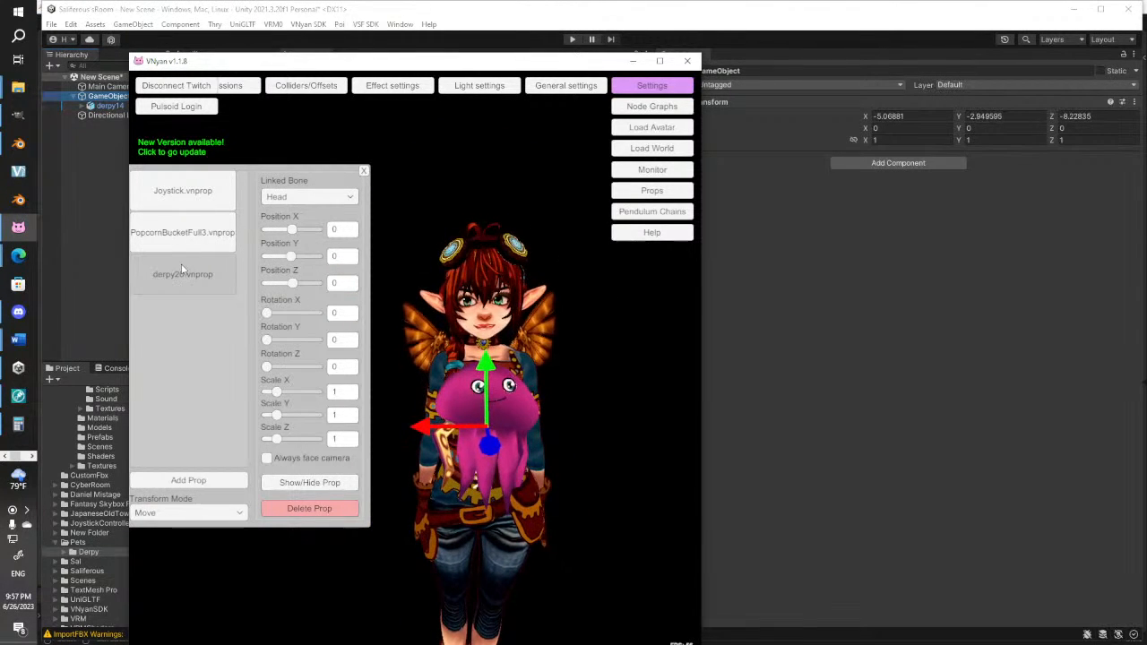
Switch to VTS P.O.G. and play the sample text "pog online poggers" to check the octopus prop's reaction up close
{"action": "left_click", "coordinate": [31, 456]}
{"action": "left_click", "coordinate": [17, 115]}
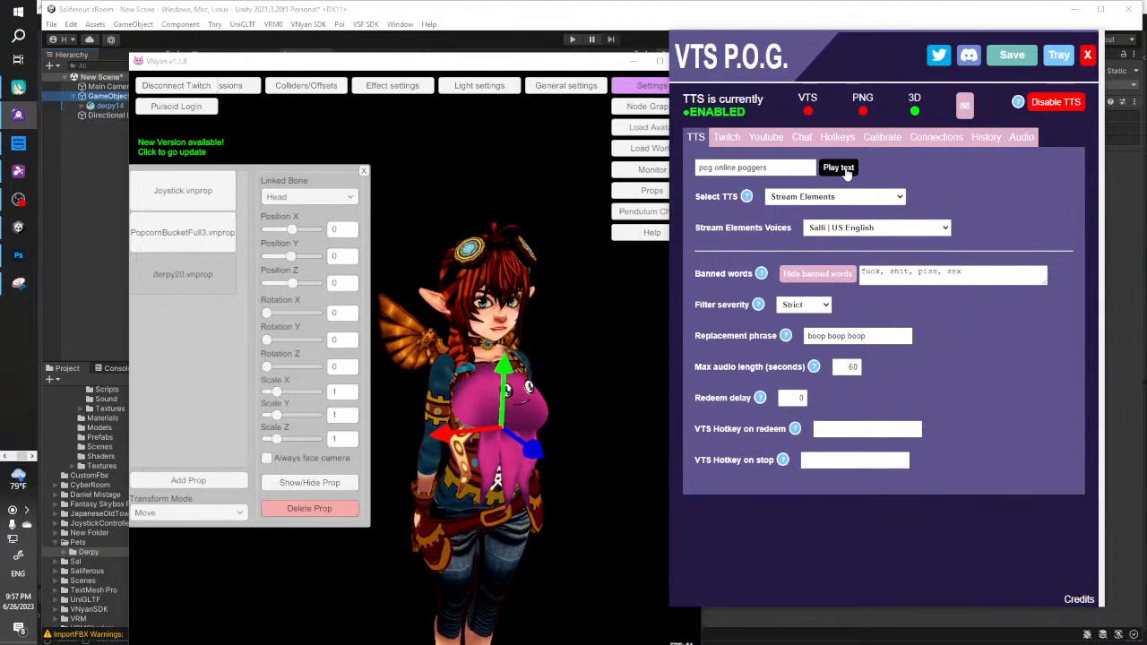
{"action": "left_click", "coordinate": [522, 393]}
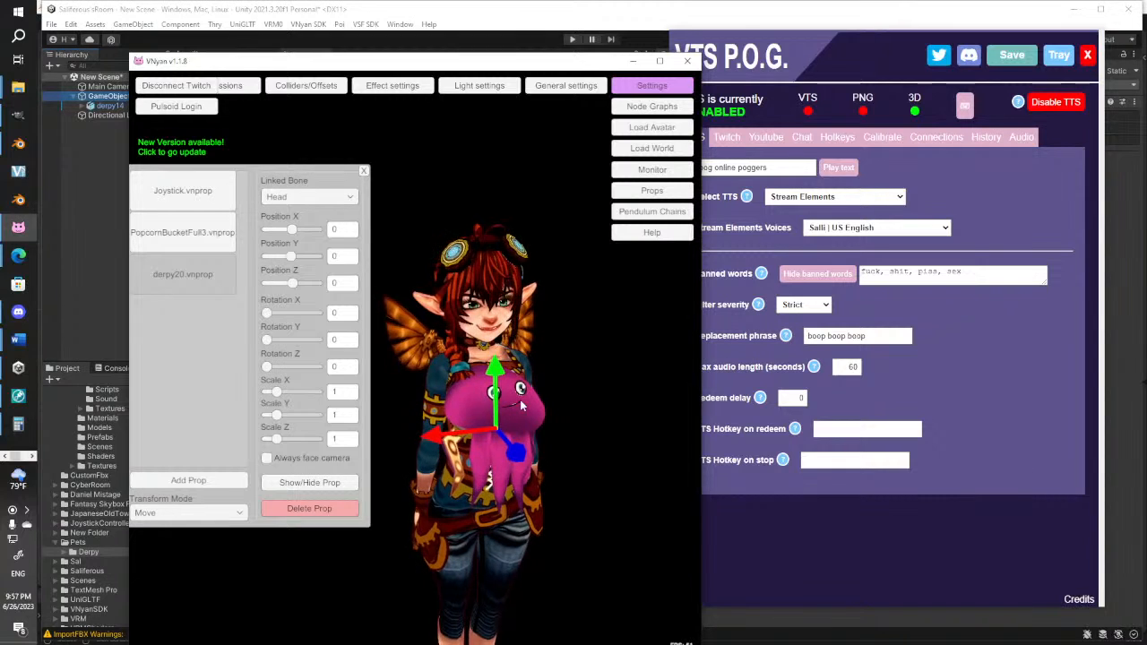
{"action": "scroll", "coordinate": [490, 398], "scroll_direction": "up", "scroll_amount": 5}
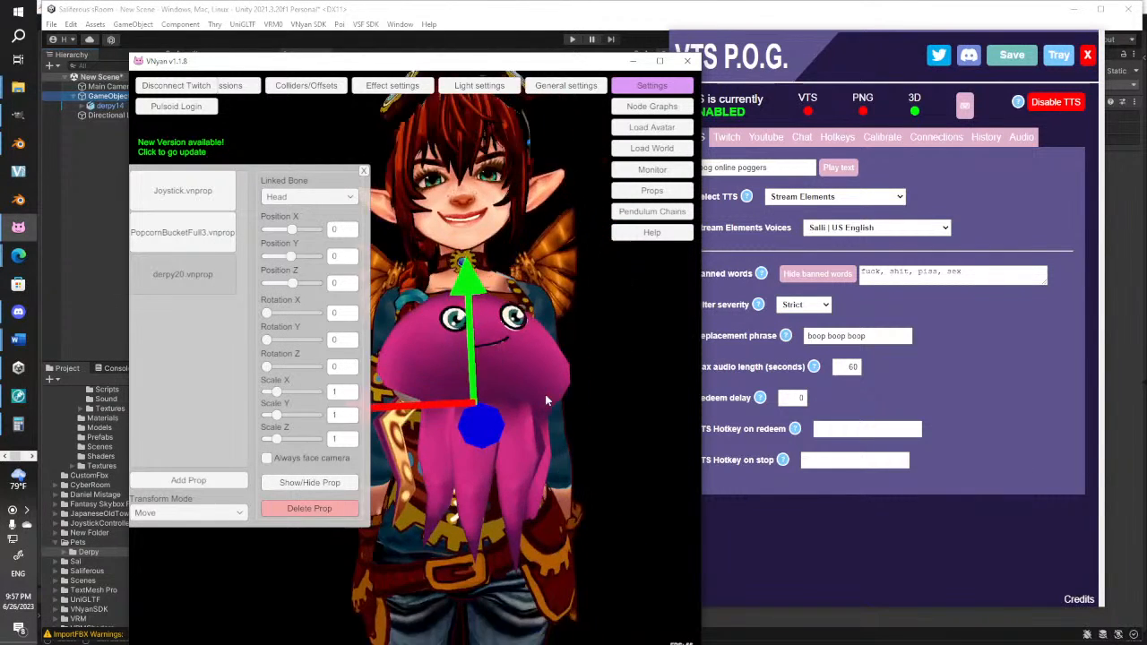
{"action": "left_click", "coordinate": [841, 170]}
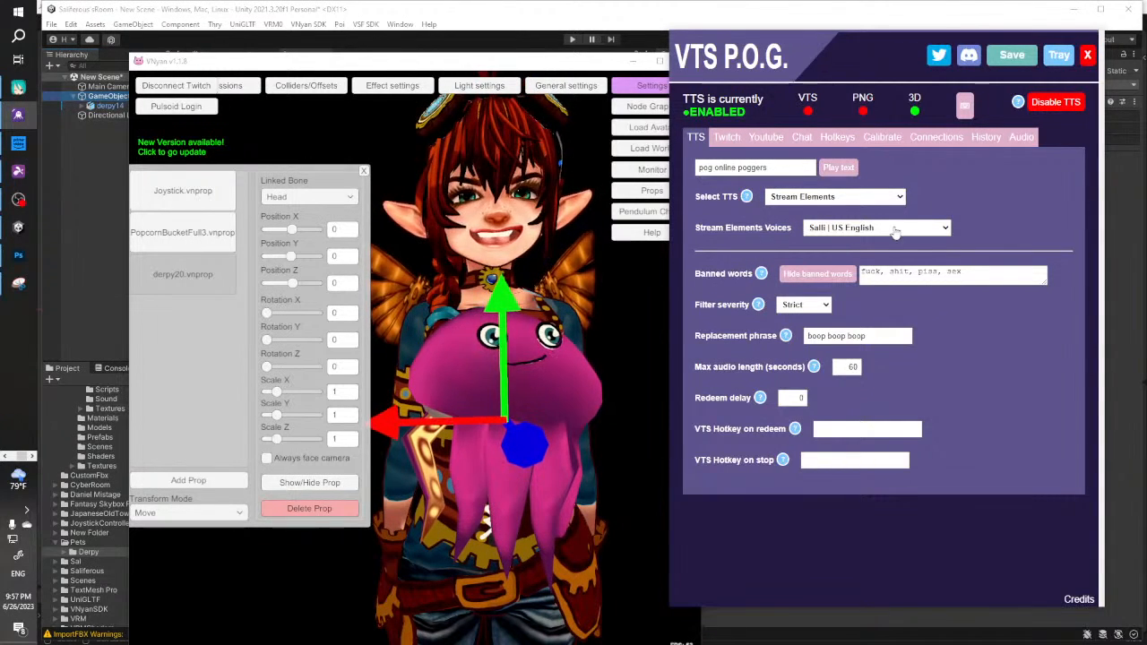
Try the Amy voice, set the Stream Elements voice to Geraint | Welsh English, and play the sample text
{"action": "left_click", "coordinate": [883, 227]}
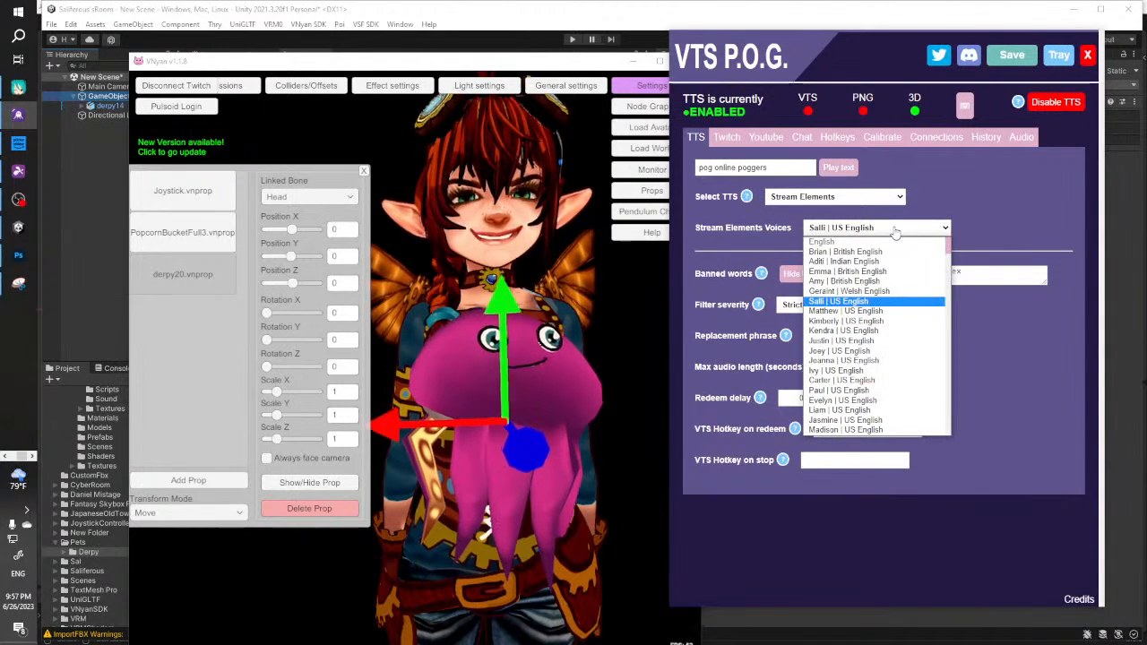
{"action": "left_click", "coordinate": [861, 280]}
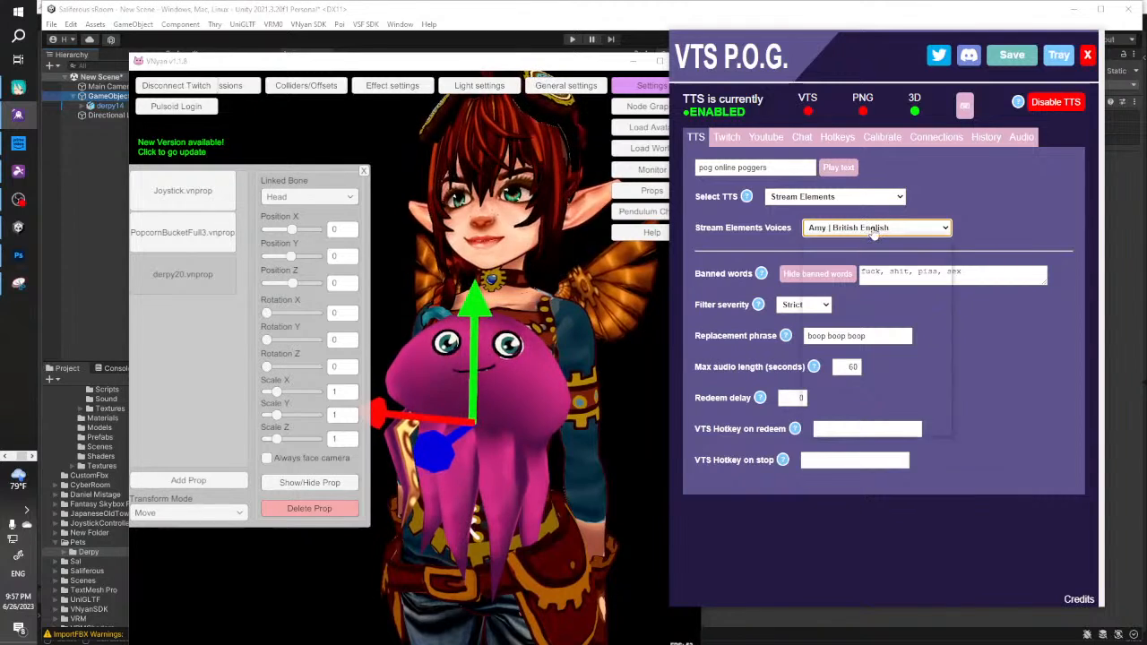
{"action": "left_click", "coordinate": [871, 227]}
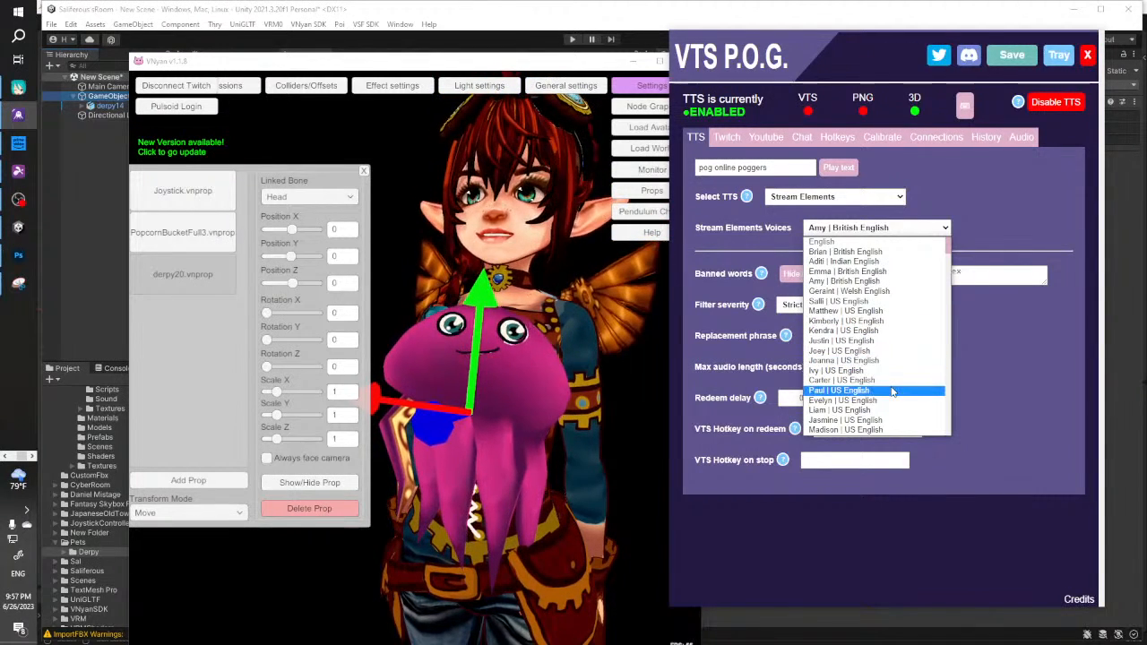
{"action": "left_click", "coordinate": [896, 292]}
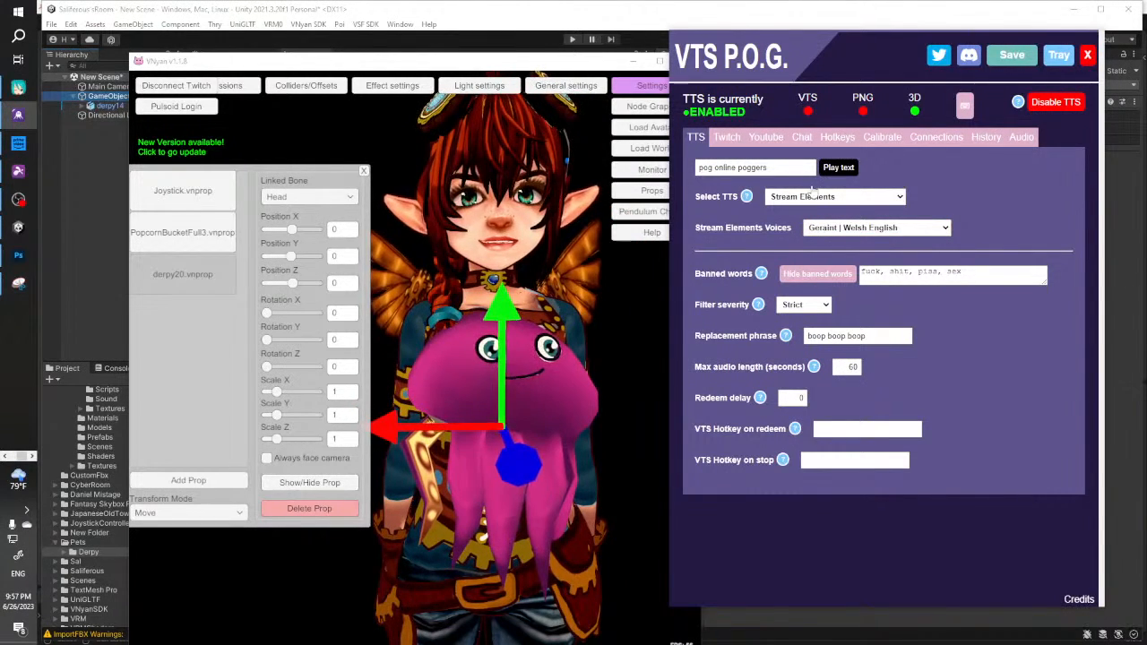
{"action": "left_click", "coordinate": [838, 166]}
Close the prop settings in VNyan and play the sample text with the whole avatar in view
{"action": "left_click", "coordinate": [564, 356]}
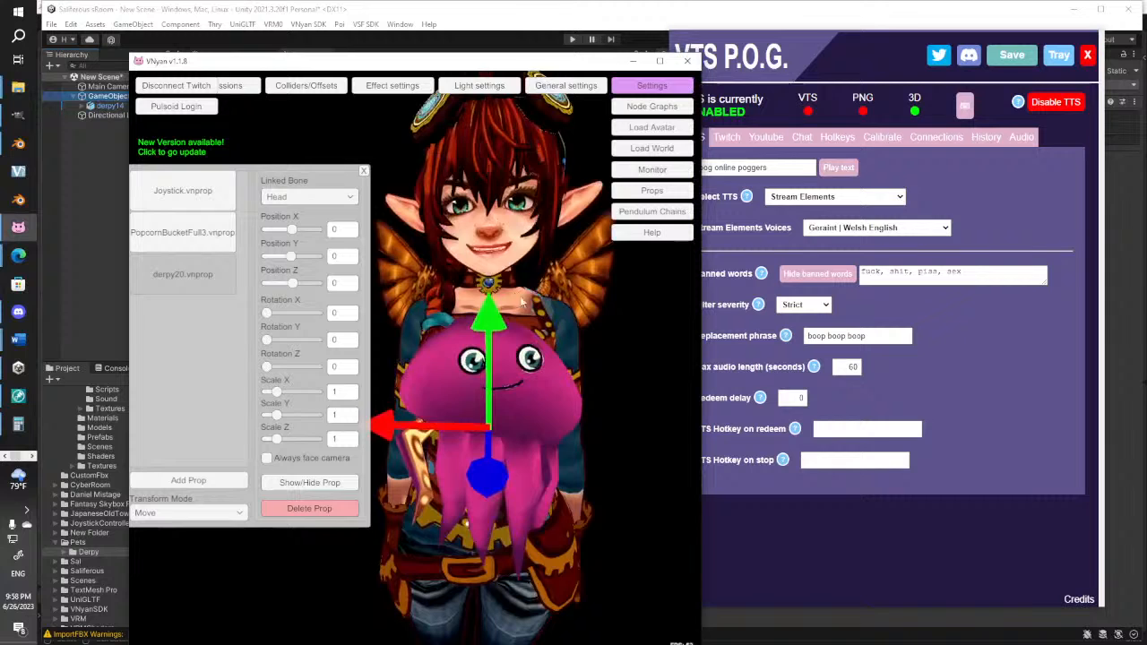
{"action": "left_click", "coordinate": [364, 170]}
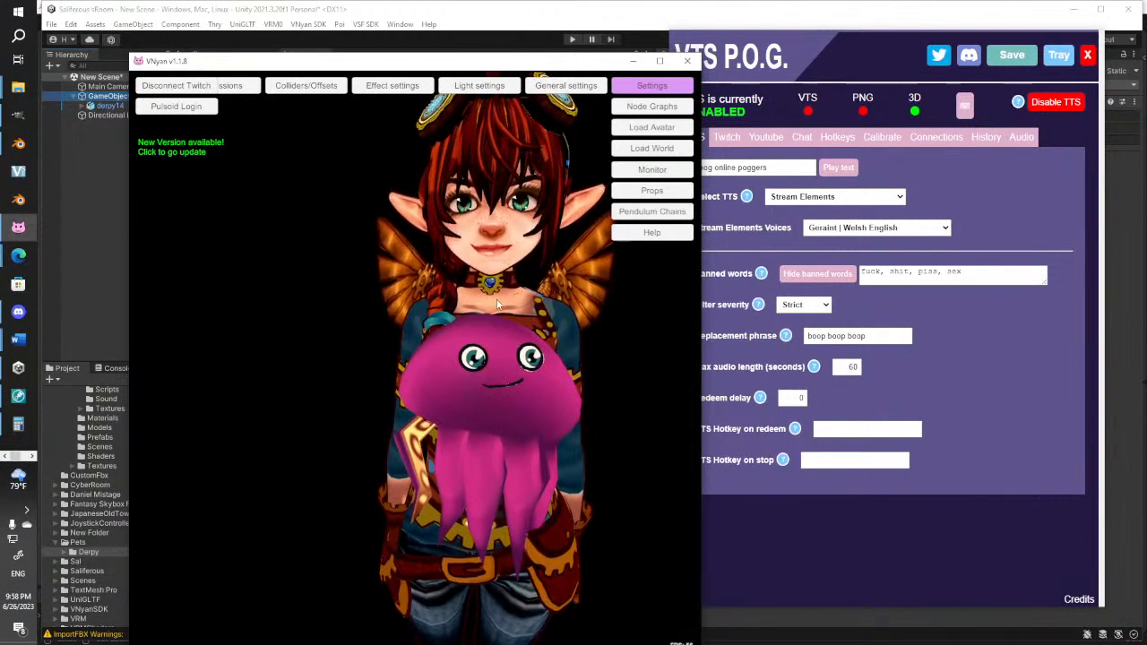
{"action": "scroll", "coordinate": [495, 310], "scroll_direction": "down", "scroll_amount": 5}
{"action": "right_click_drag", "start_coordinate": [494, 310], "coordinate": [490, 285]}
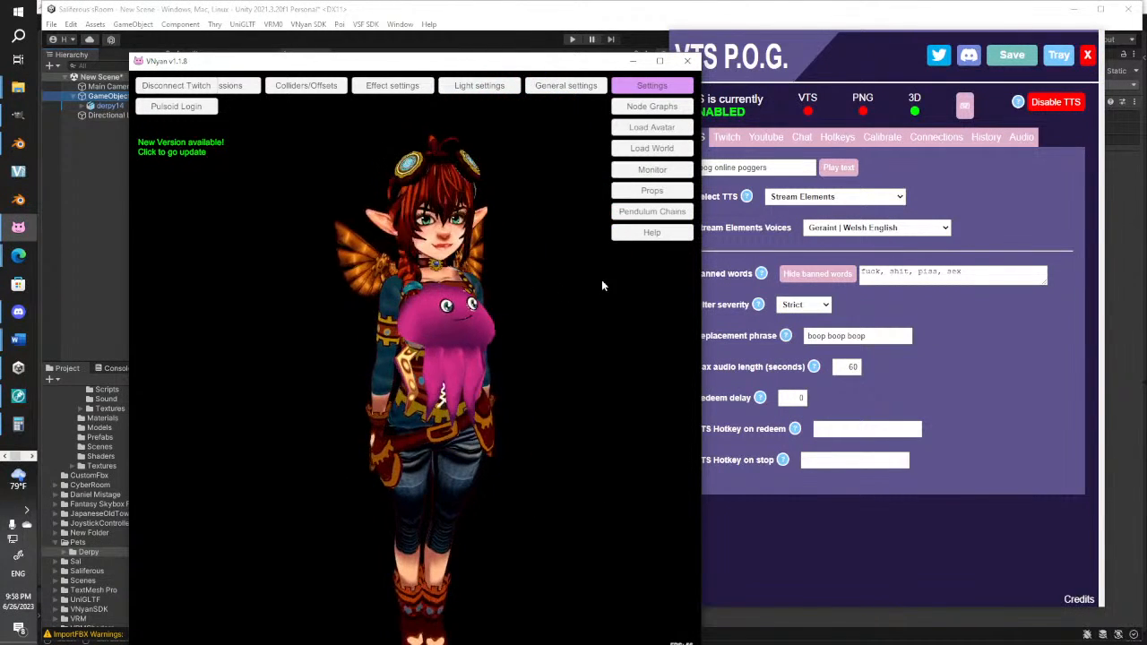
{"action": "left_click", "coordinate": [839, 168]}
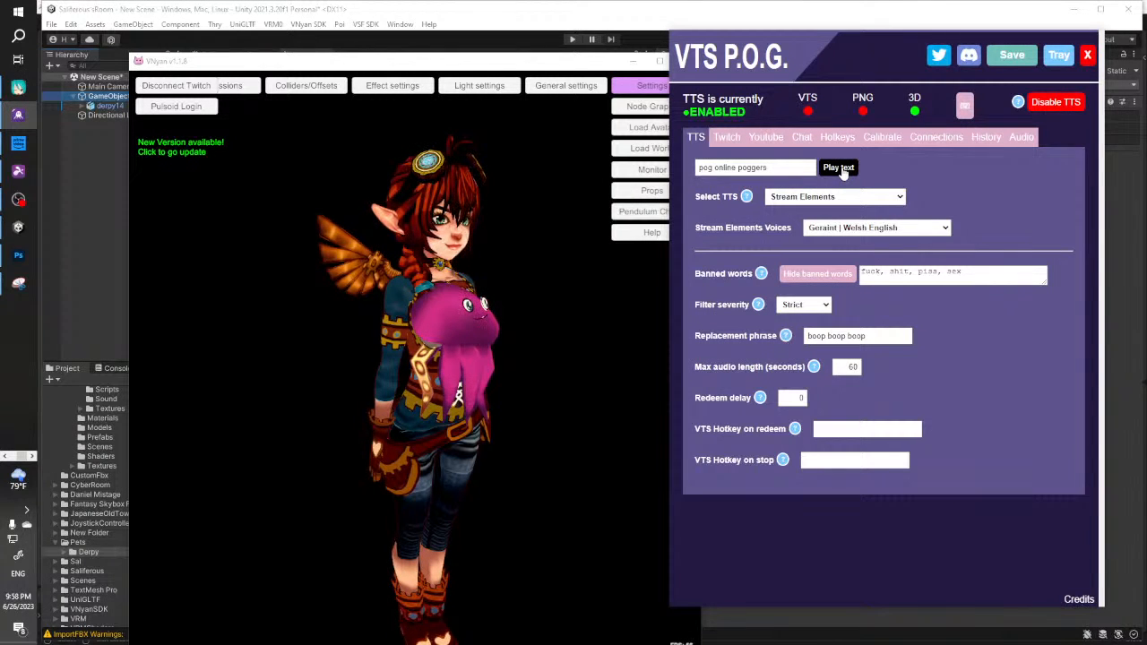
Replay the sample text several times and examine the octopus prop's mouth movement from near and far
{"action": "left_click_drag", "start_coordinate": [547, 297], "coordinate": [479, 302]}
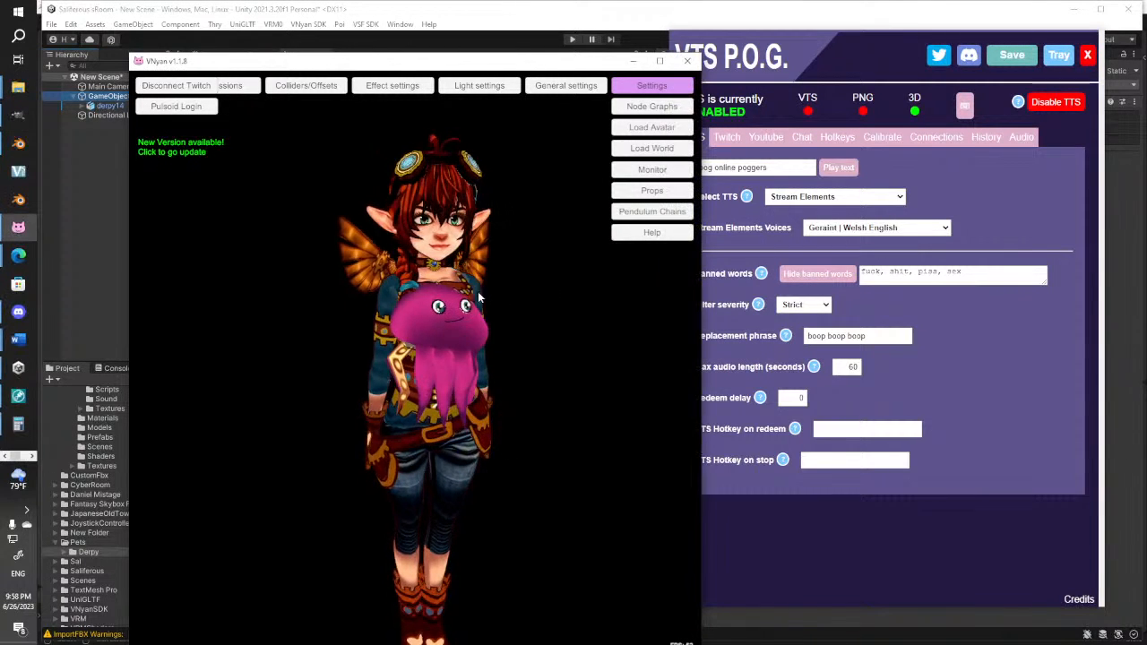
{"action": "left_click", "coordinate": [848, 170]}
{"action": "left_click", "coordinate": [846, 170]}
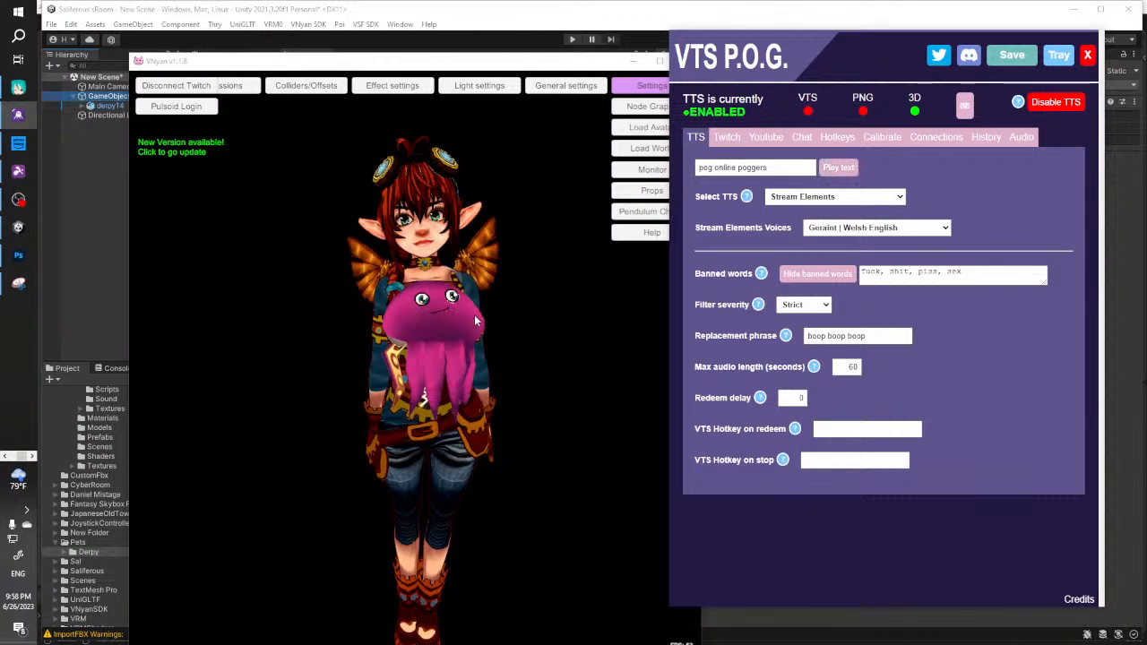
{"action": "left_click", "coordinate": [460, 339]}
{"action": "scroll", "coordinate": [460, 342], "scroll_direction": "up", "scroll_amount": 5}
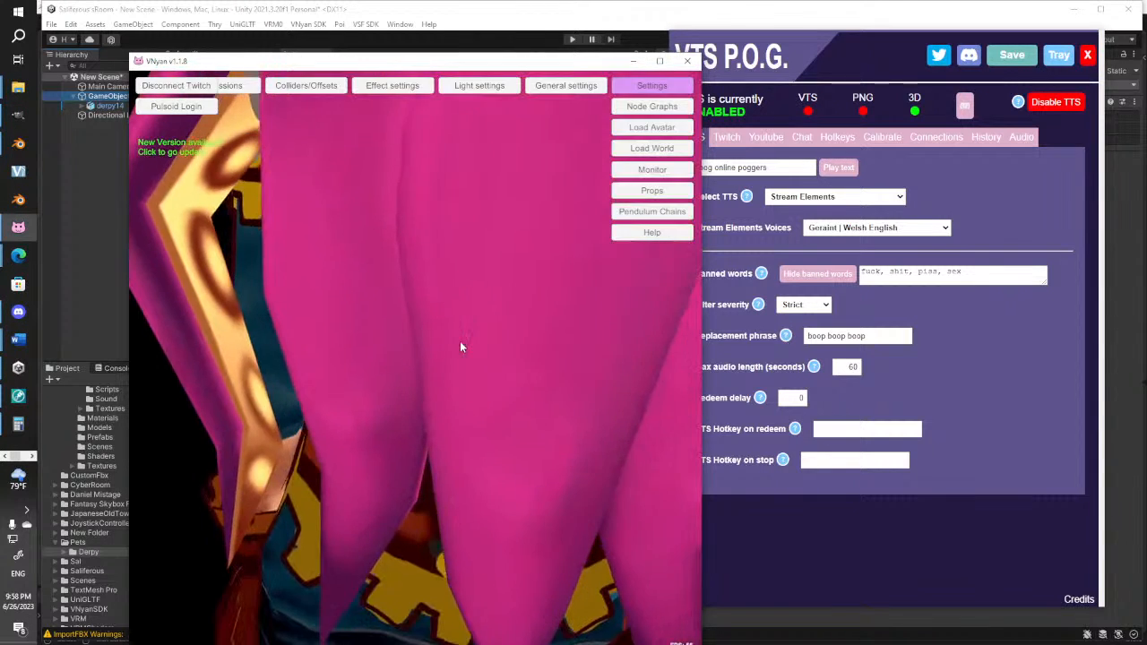
{"action": "scroll", "coordinate": [460, 341], "scroll_direction": "down", "scroll_amount": 3}
{"action": "middle_click_drag", "start_coordinate": [460, 341], "coordinate": [460, 347]}
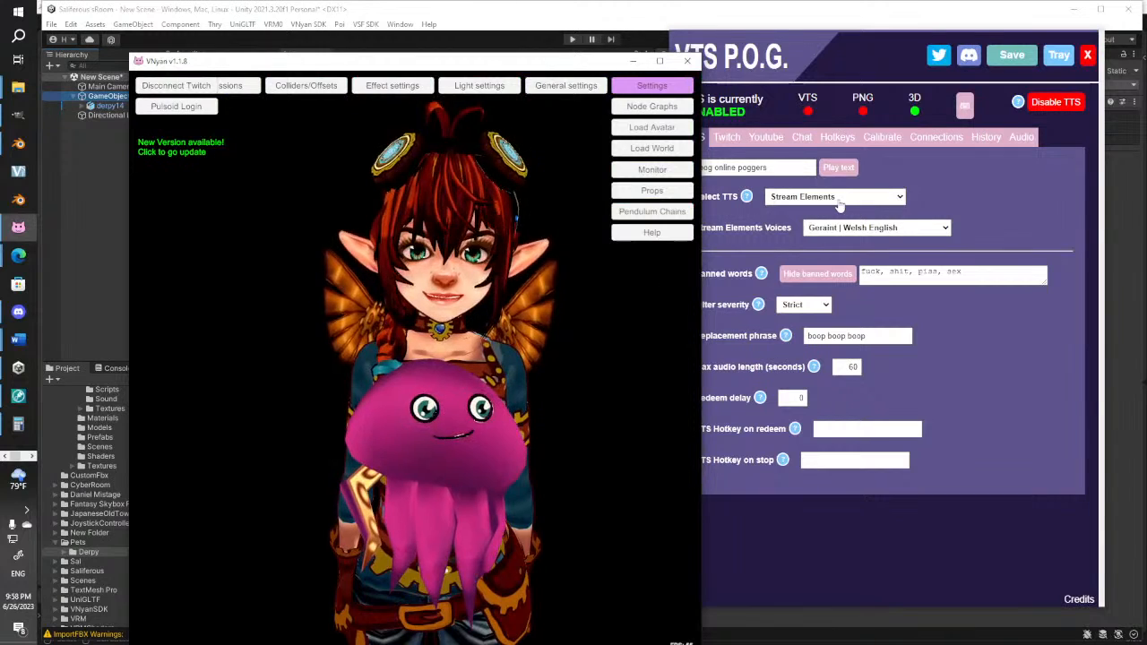
{"action": "left_click", "coordinate": [841, 169]}
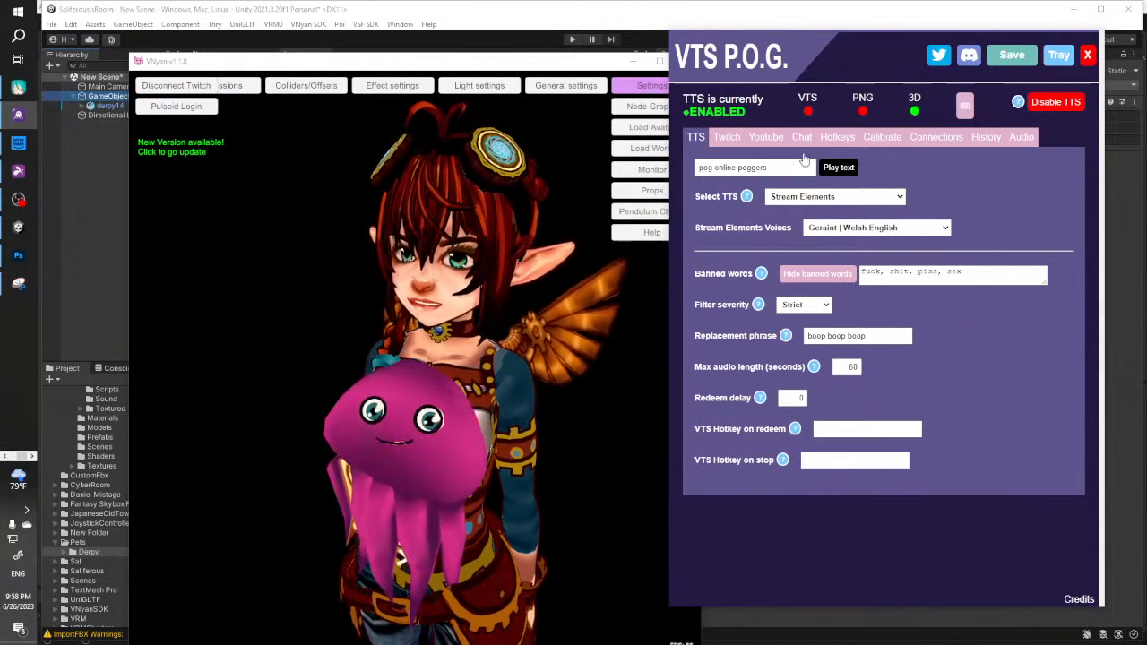
Look over the 3d prop pet and WorldSettings node graphs in VNyan, then close the node graph window
{"action": "left_click", "coordinate": [647, 105]}
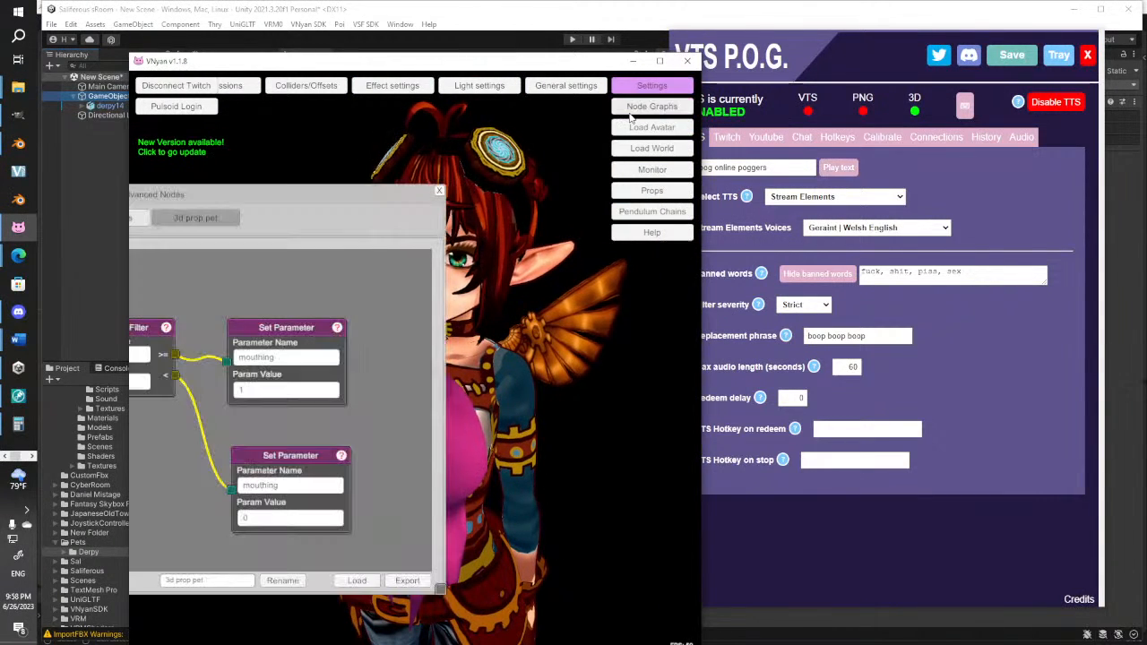
{"action": "left_click_drag", "start_coordinate": [294, 189], "coordinate": [498, 170]}
{"action": "left_click", "coordinate": [312, 198]}
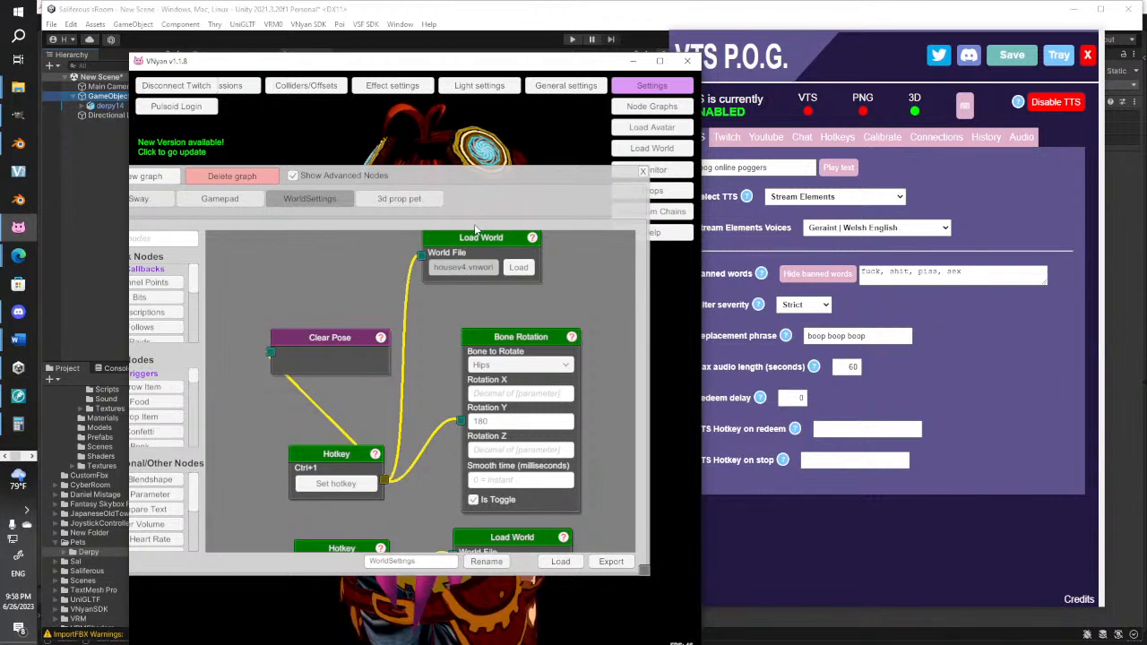
{"action": "left_click_drag", "start_coordinate": [485, 181], "coordinate": [221, 350]}
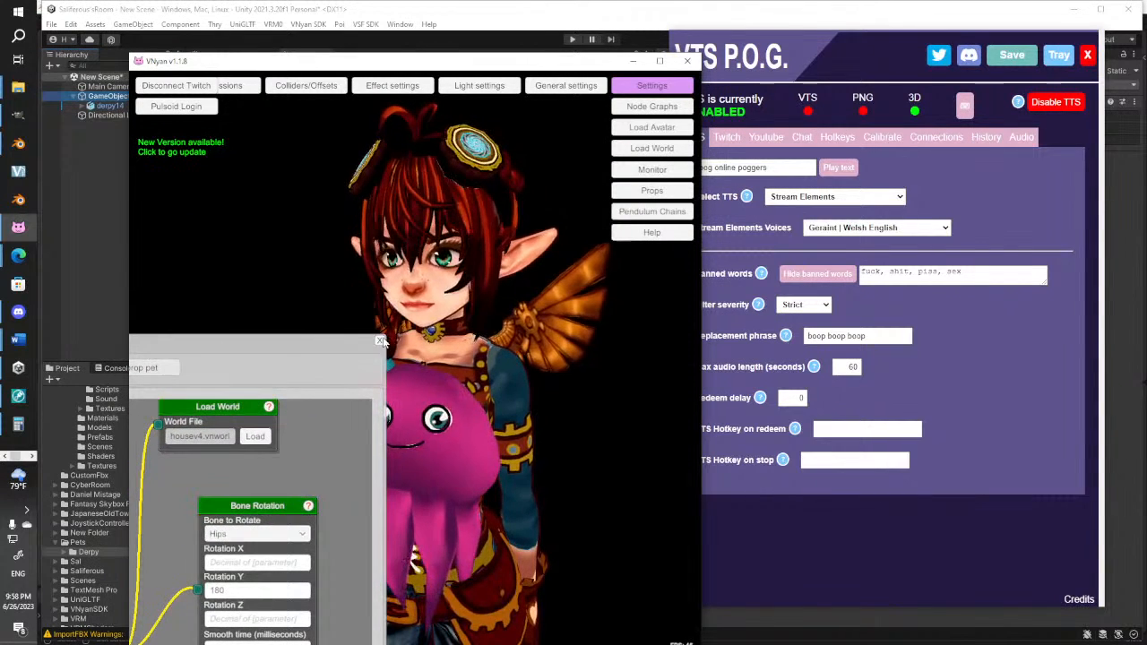
{"action": "left_click", "coordinate": [379, 341]}
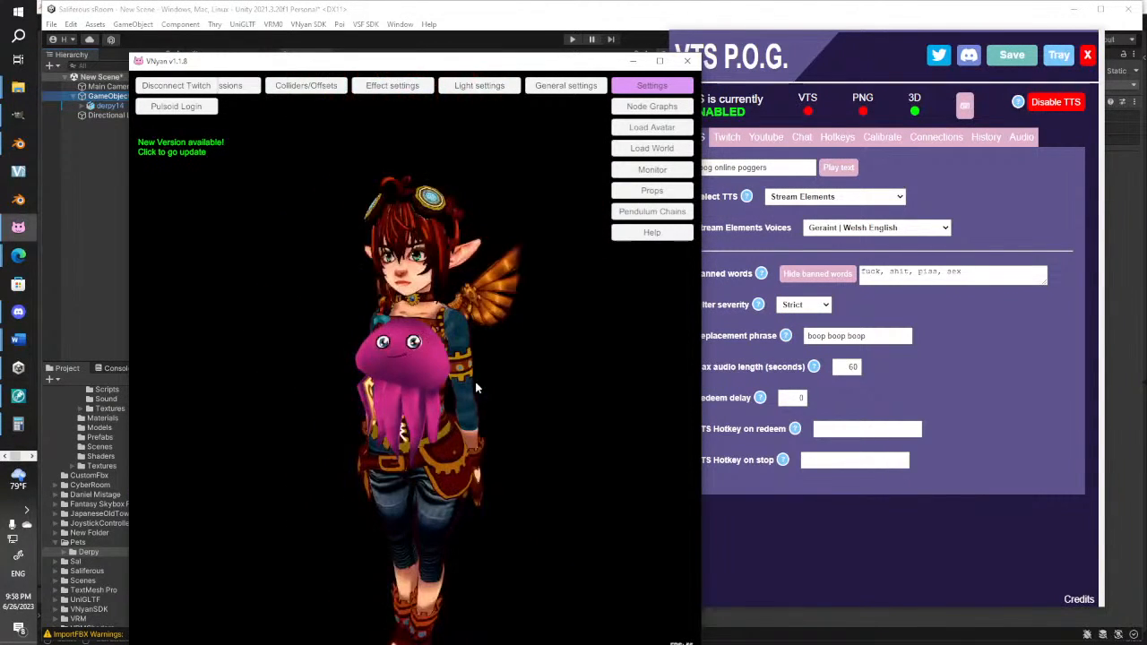
Test the octopus prop again with the sample text and look through the available TTS engines without changing the selection
{"action": "left_click_drag", "start_coordinate": [269, 414], "coordinate": [387, 410]}
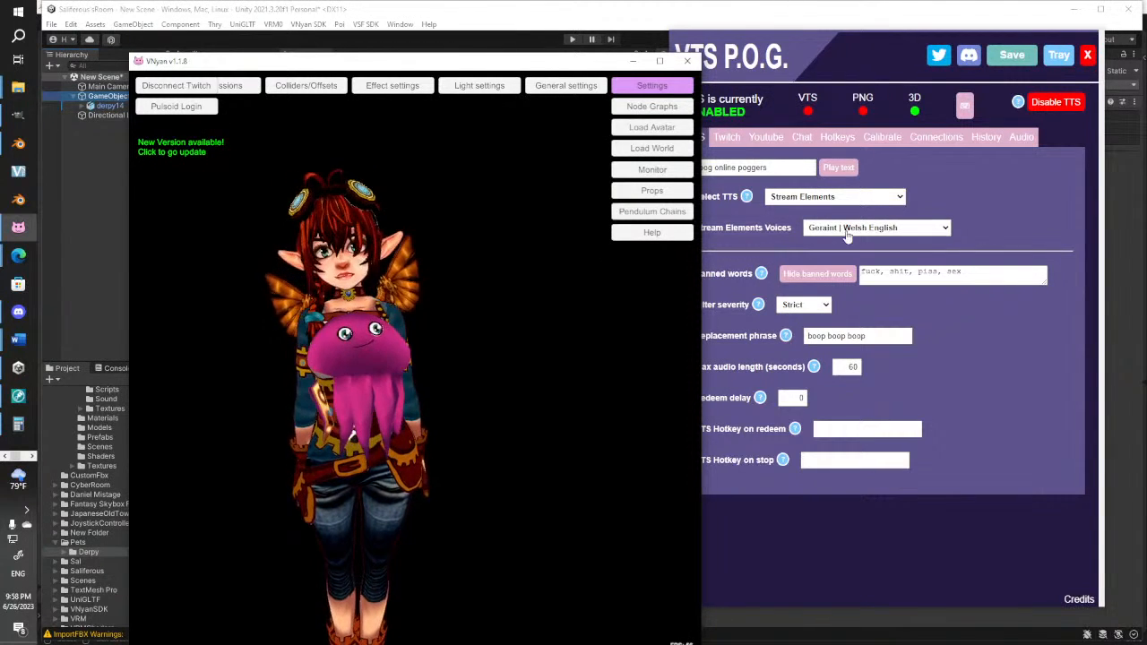
{"action": "left_click", "coordinate": [843, 170]}
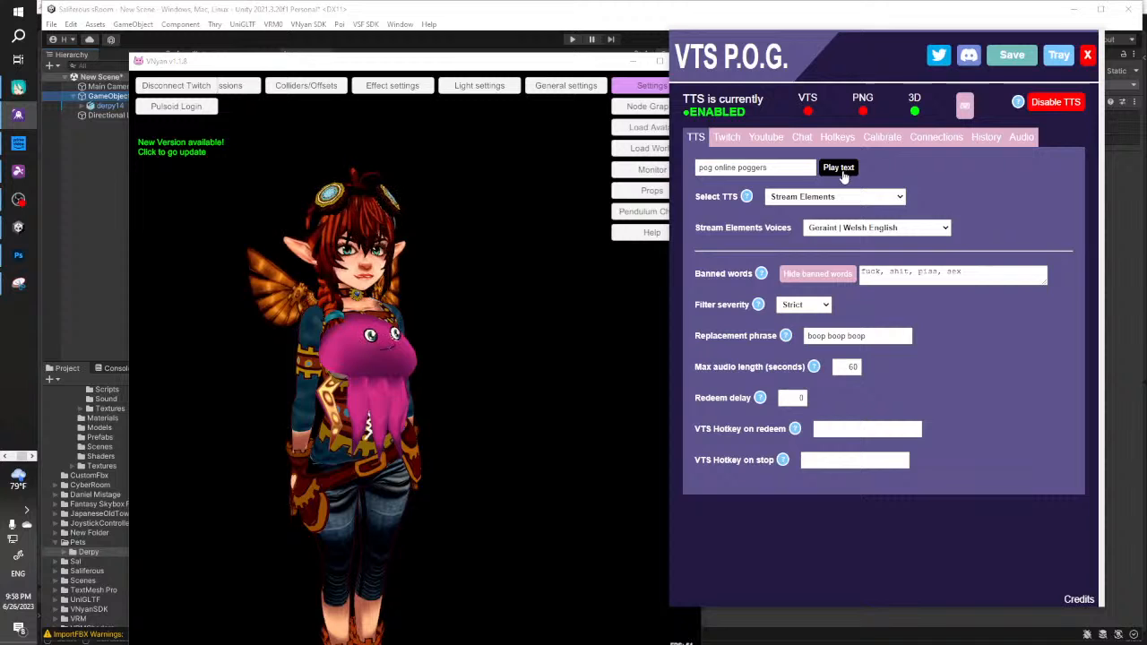
{"action": "left_click", "coordinate": [370, 493]}
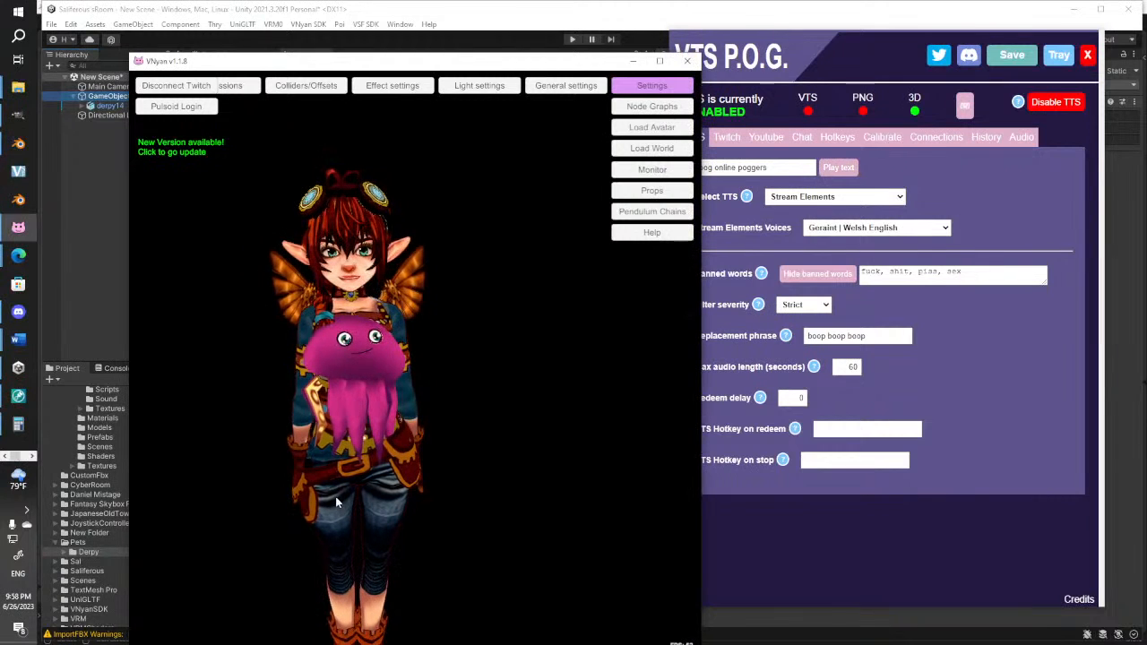
{"action": "left_click", "coordinate": [850, 171]}
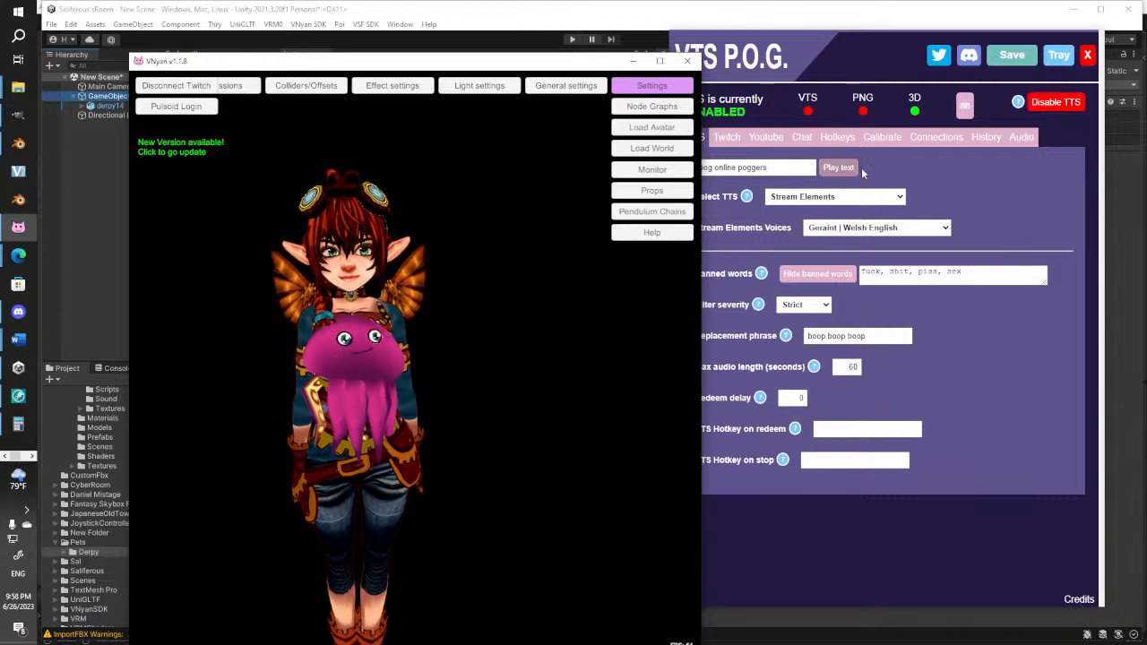
{"action": "left_click", "coordinate": [847, 169]}
{"action": "left_click", "coordinate": [874, 197]}
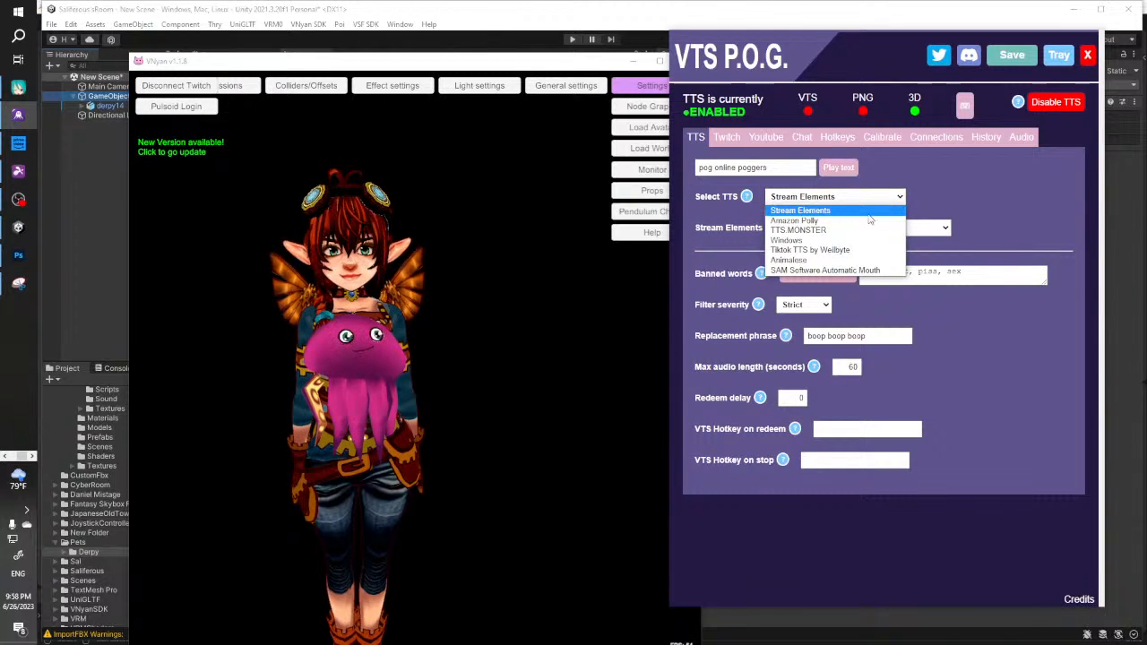
{"action": "left_click", "coordinate": [919, 164]}
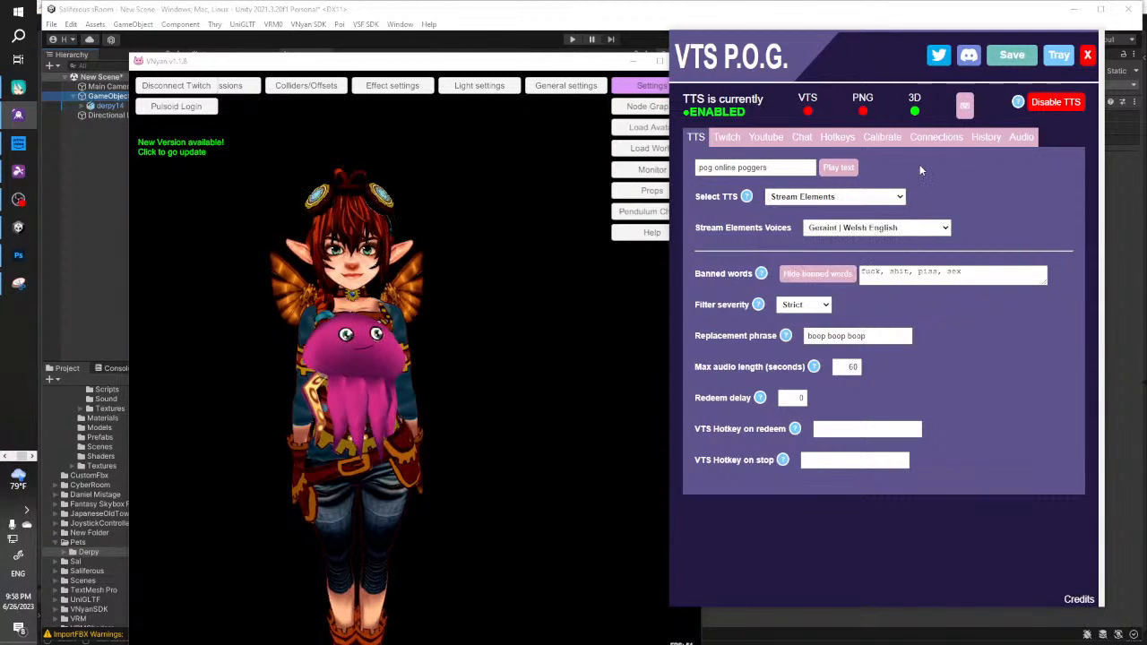
Switch to Unity and open the mouthing animation clip from the Derpy folder in the Animation editor
{"action": "left_click", "coordinate": [104, 277]}
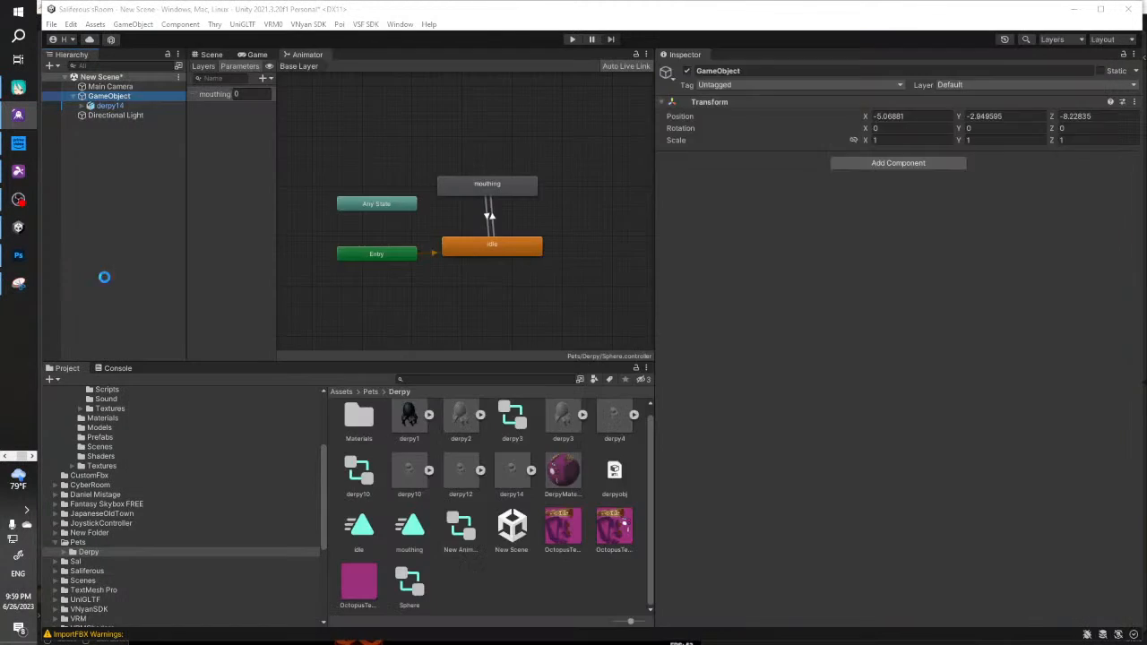
{"action": "double_click", "coordinate": [411, 533]}
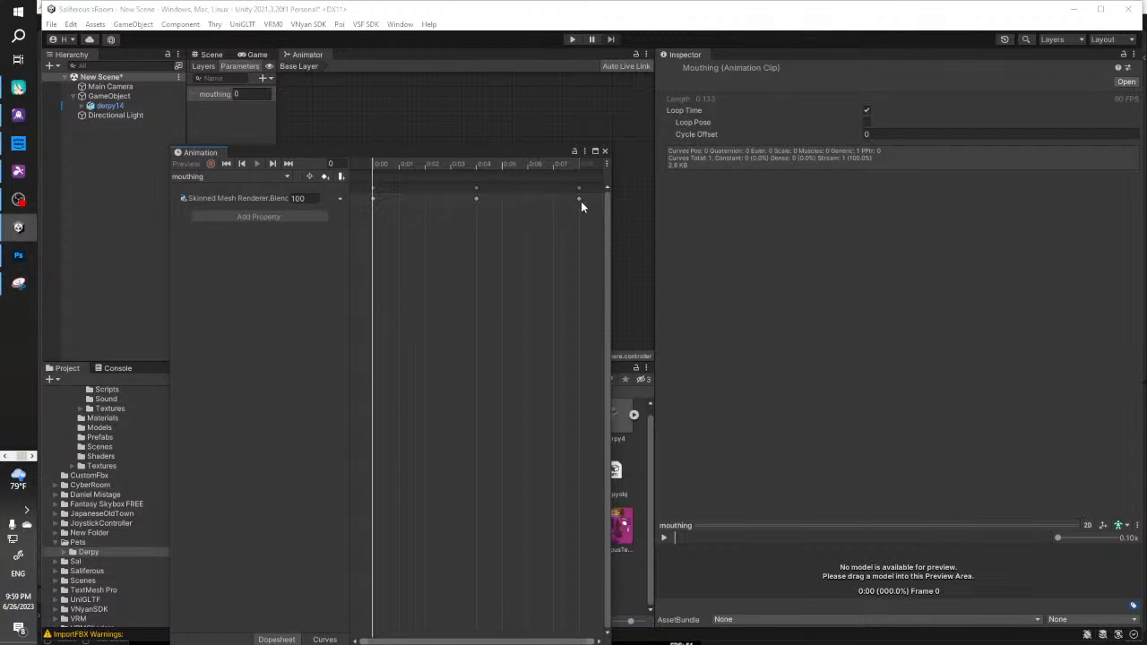
Spread out the mouthing clip's keyframes, placing the middle one at frame 11 and the last at frame 21, and close the Animation editor
{"action": "scroll", "coordinate": [541, 262], "scroll_direction": "down", "scroll_amount": 3}
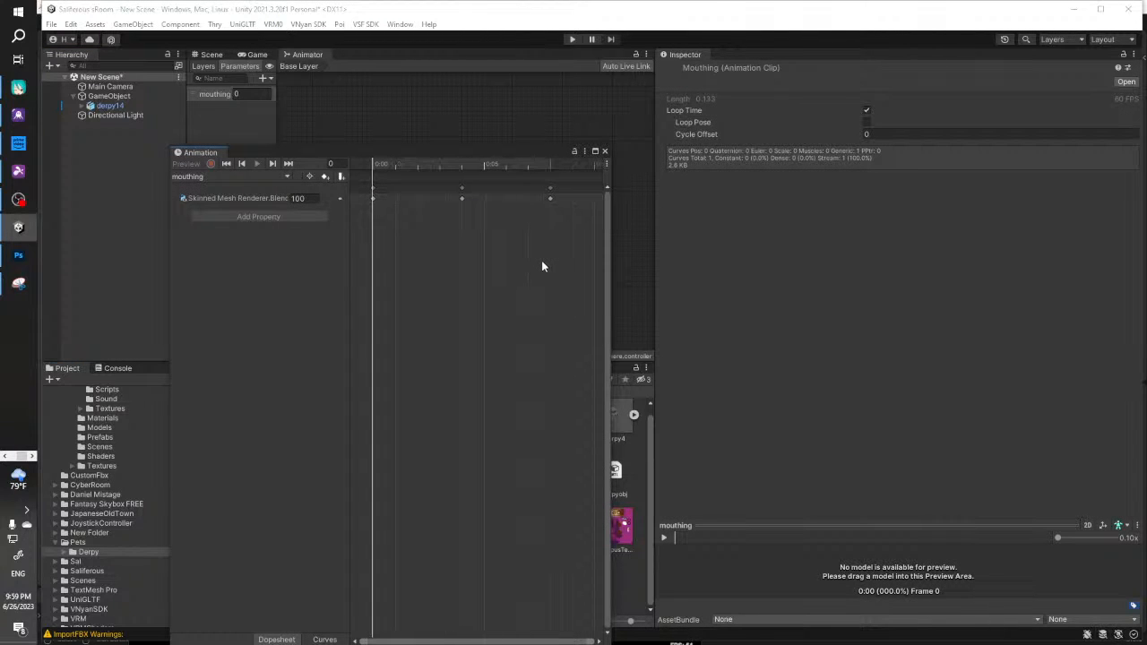
{"action": "left_click_drag", "start_coordinate": [454, 198], "coordinate": [538, 200]}
{"action": "left_click_drag", "start_coordinate": [620, 200], "coordinate": [598, 203]}
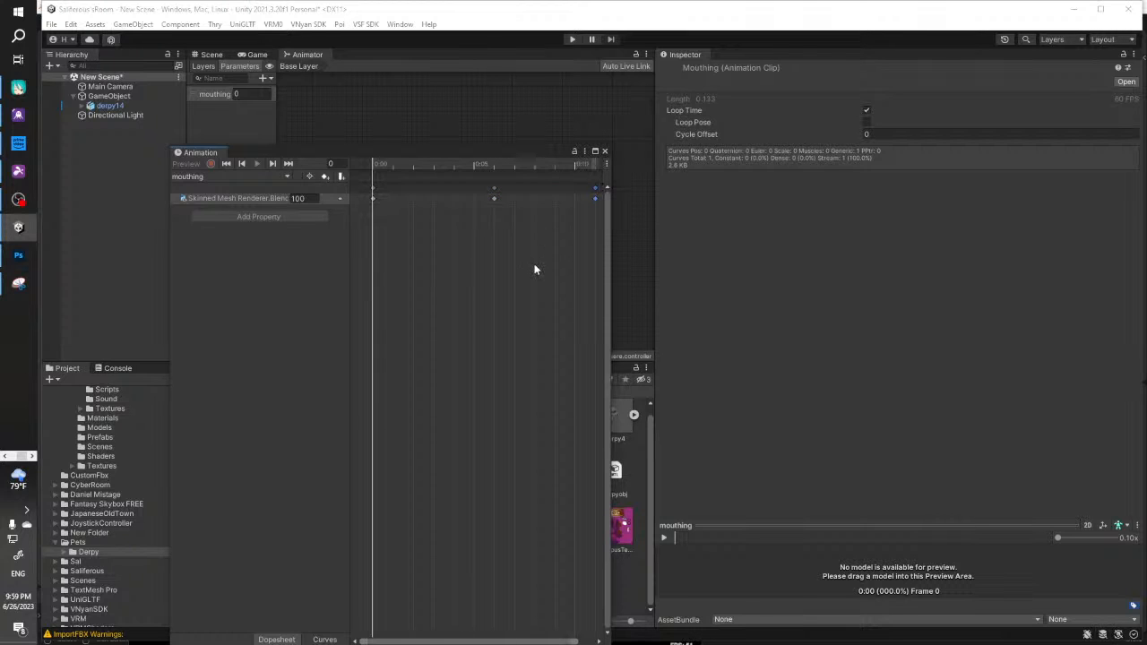
{"action": "scroll", "coordinate": [533, 272], "scroll_direction": "down", "scroll_amount": 2}
{"action": "scroll", "coordinate": [531, 273], "scroll_direction": "down", "scroll_amount": 2}
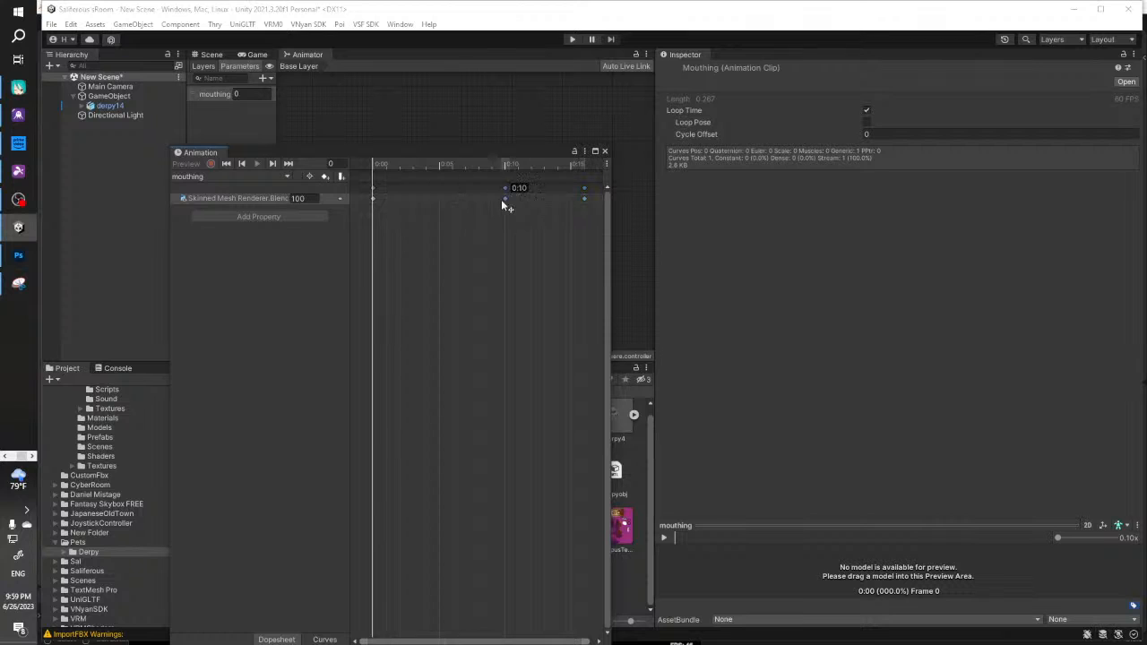
{"action": "scroll", "coordinate": [520, 224], "scroll_direction": "down", "scroll_amount": 3}
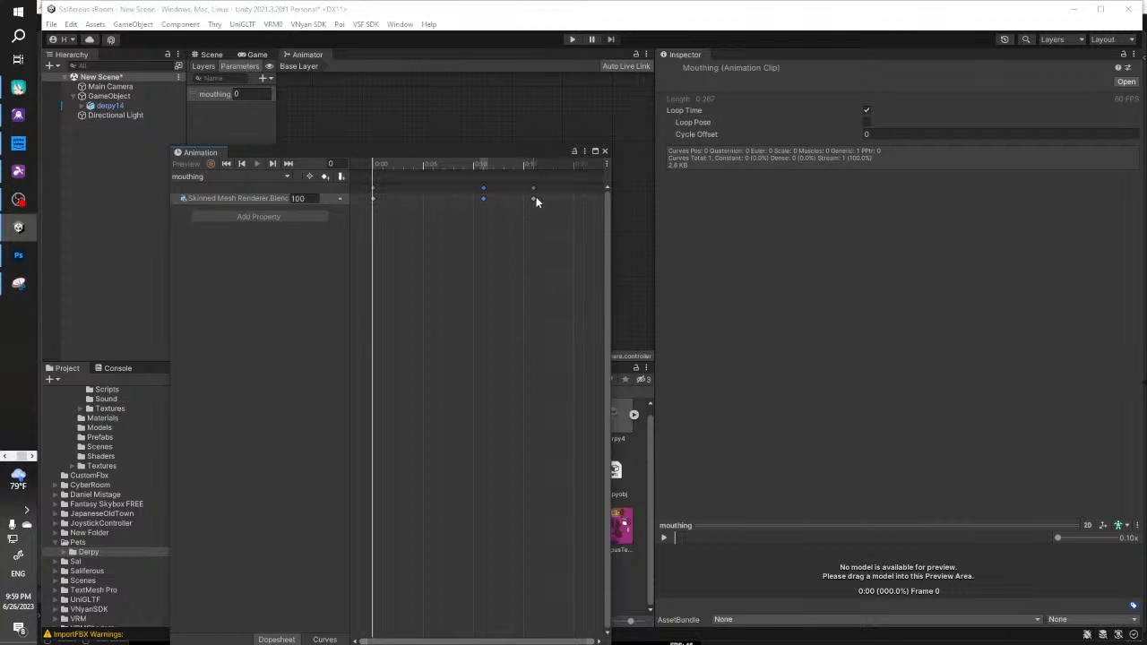
{"action": "left_click_drag", "start_coordinate": [535, 198], "coordinate": [583, 204]}
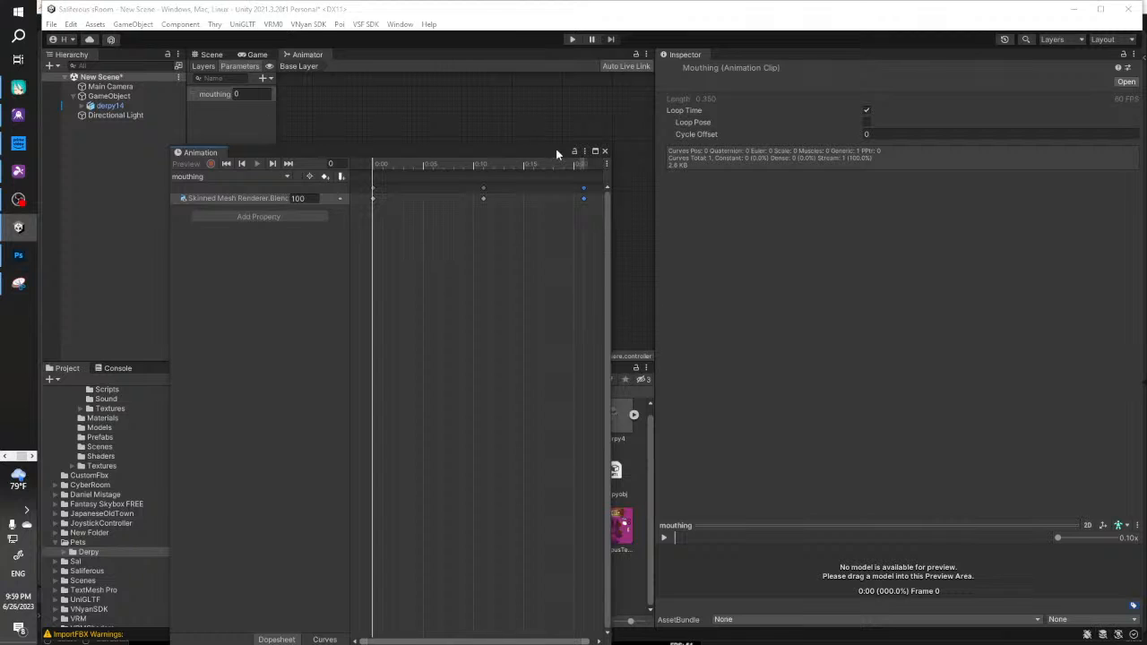
{"action": "left_click", "coordinate": [605, 152]}
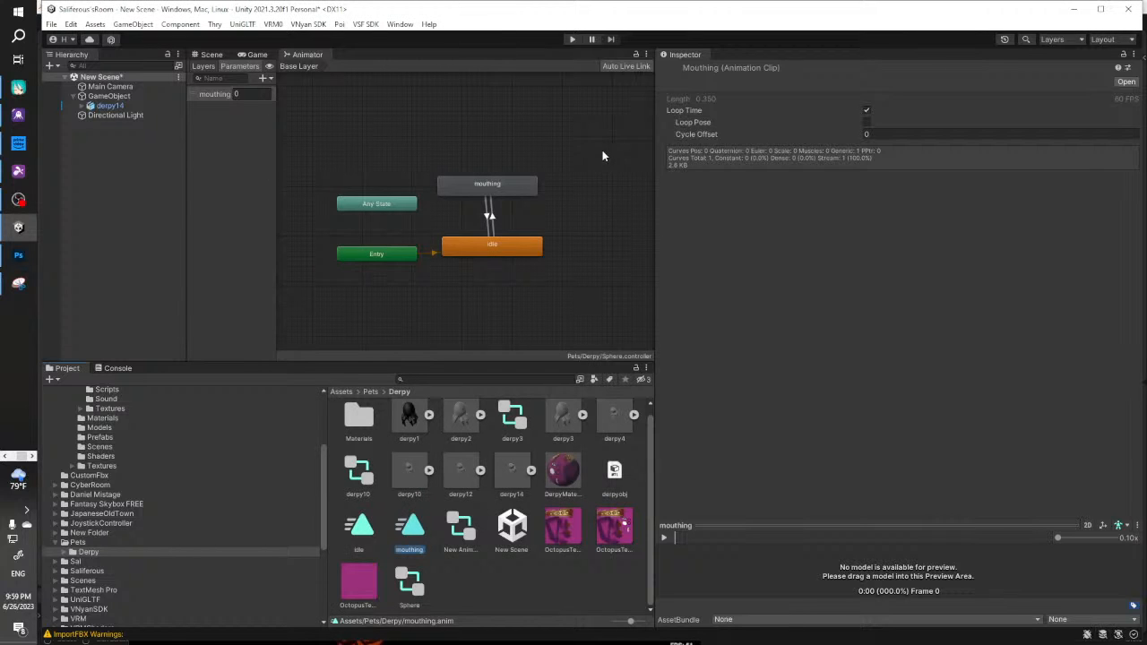
Show the octopus in the Scene view and reopen the mouthing clip with the Animation editor moved clear of the model
{"action": "left_click", "coordinate": [207, 55]}
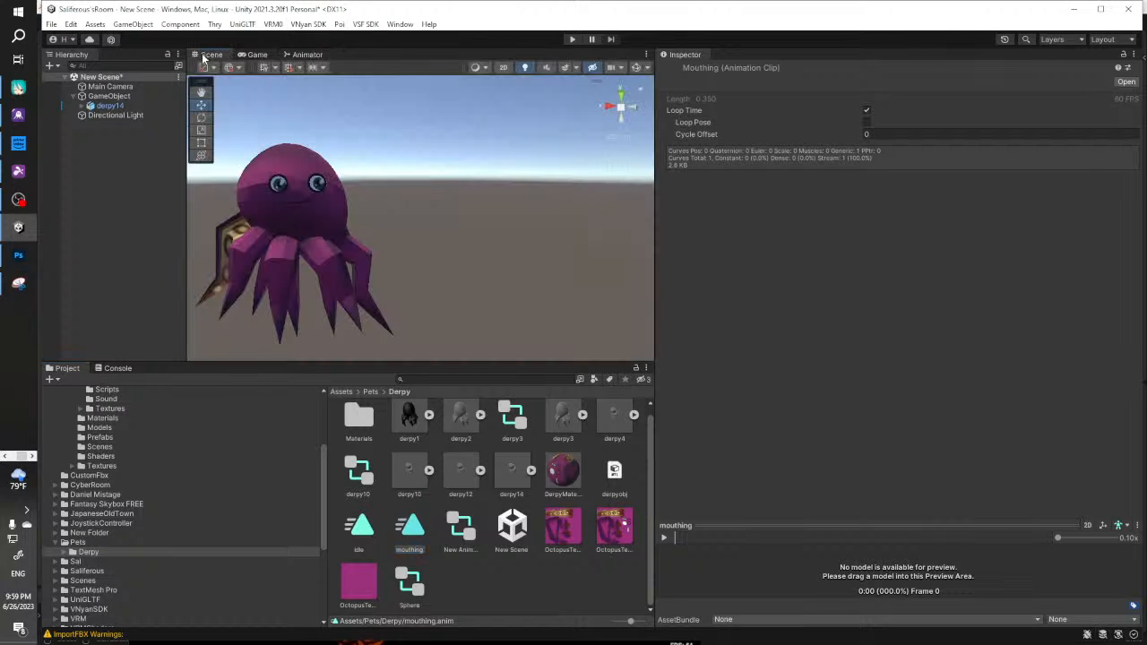
{"action": "double_click", "coordinate": [414, 535]}
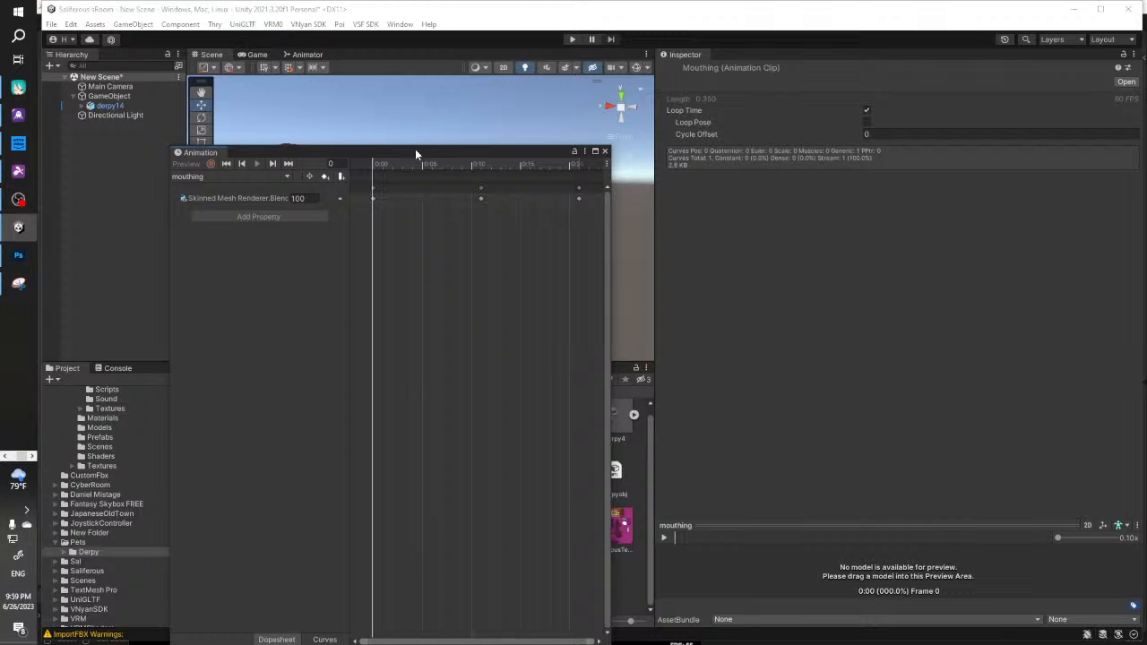
{"action": "left_click_drag", "start_coordinate": [415, 154], "coordinate": [808, 138]}
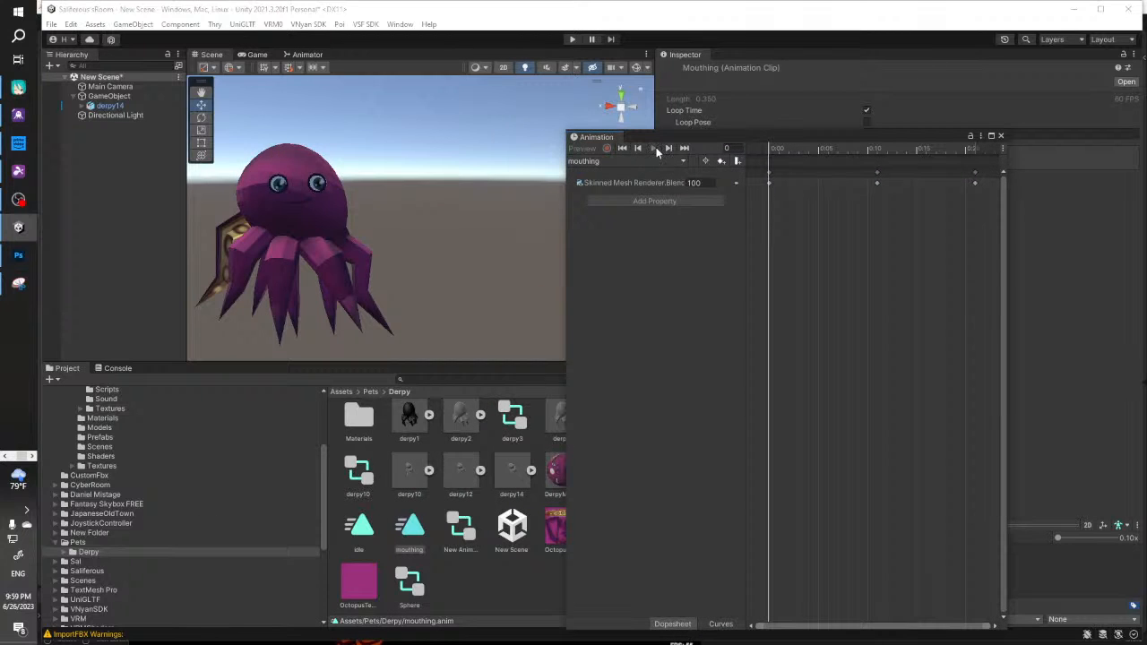
Select derpy14's Sphere mesh, choose its mouthing clip in the Animation editor and play it on the model
{"action": "left_click", "coordinate": [303, 200]}
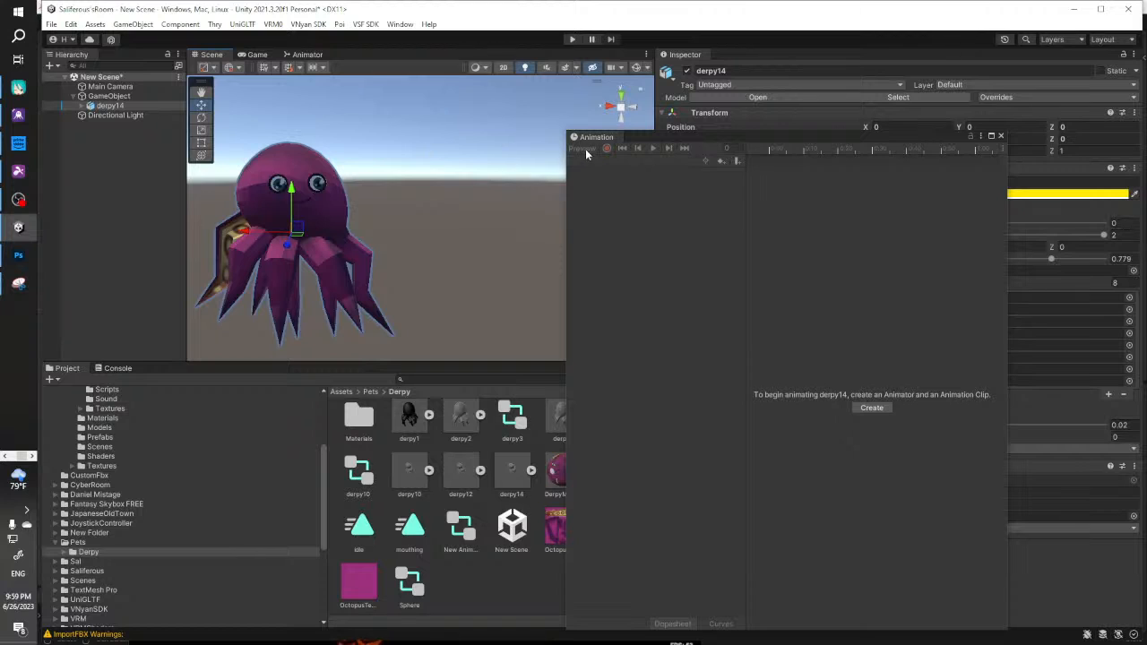
{"action": "left_click", "coordinate": [84, 106]}
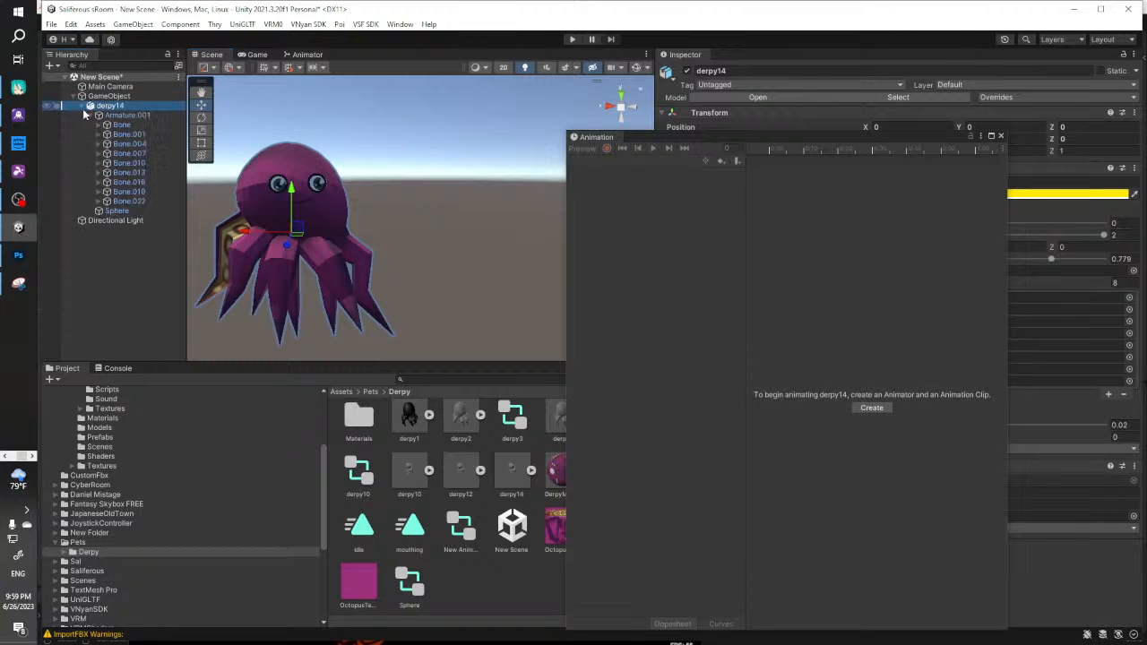
{"action": "left_click", "coordinate": [117, 210]}
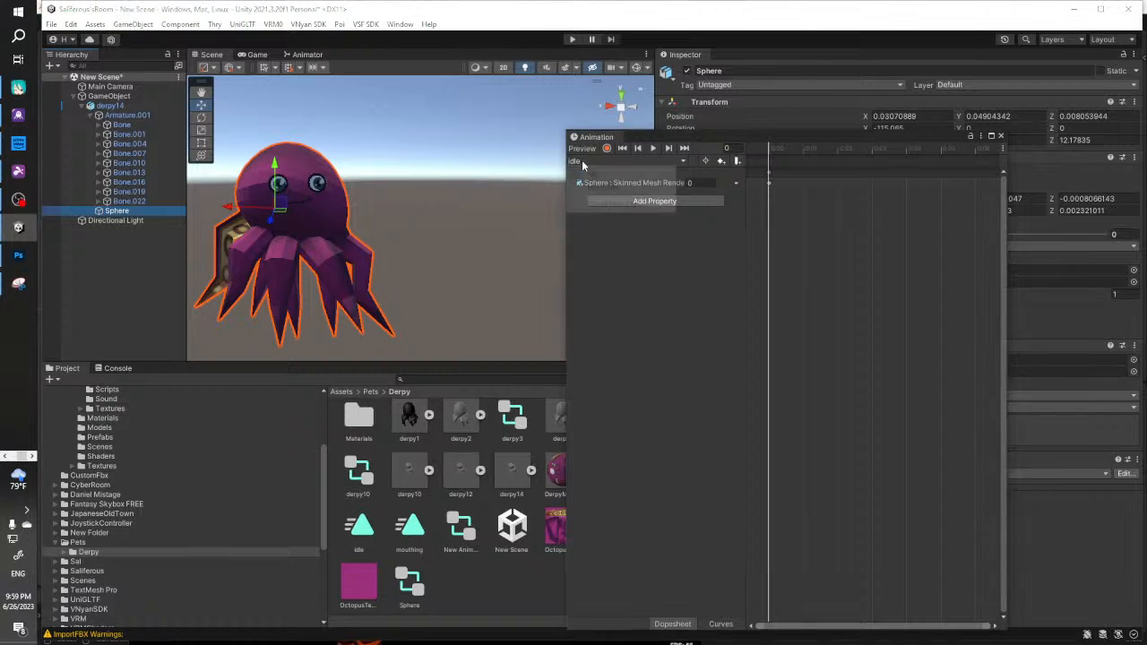
{"action": "left_click", "coordinate": [591, 162]}
{"action": "left_click", "coordinate": [599, 190]}
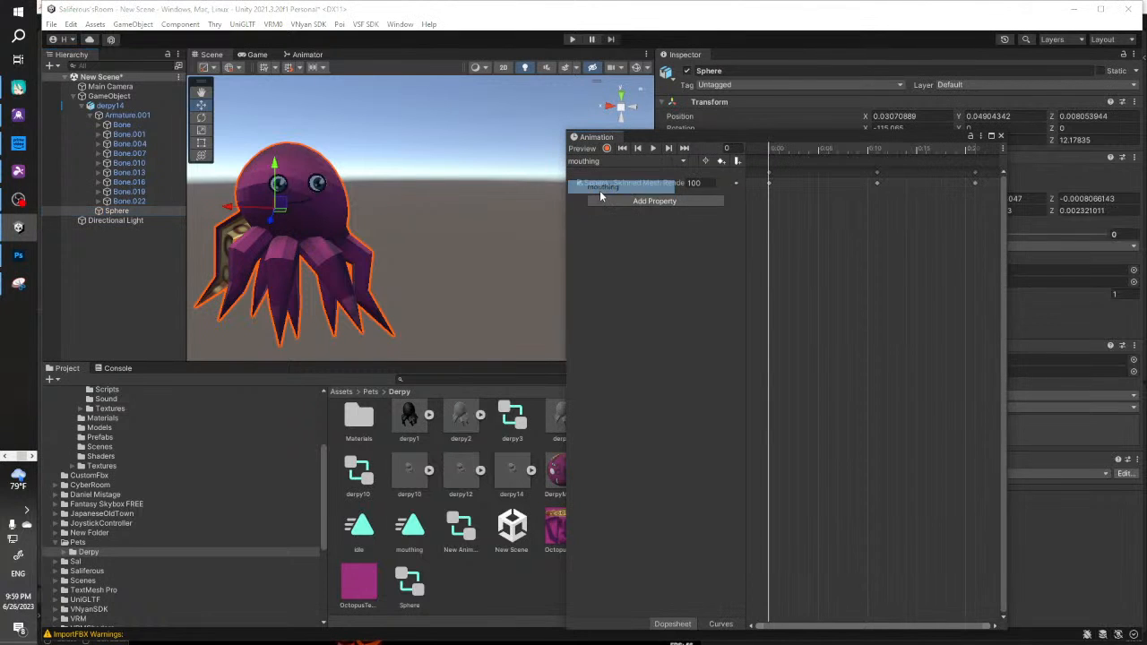
{"action": "left_click", "coordinate": [652, 149]}
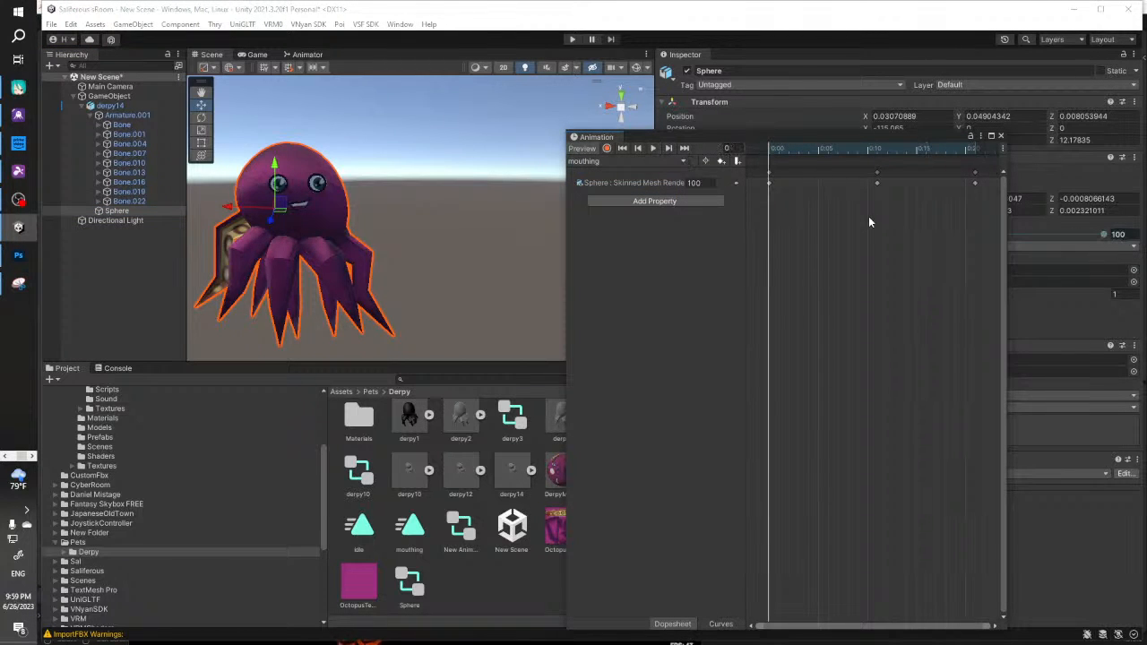
Slow the mouthing clip by moving the last keyframe to frame 32 and the middle one to frame 21, and replay it
{"action": "scroll", "coordinate": [873, 214], "scroll_direction": "down", "scroll_amount": 4}
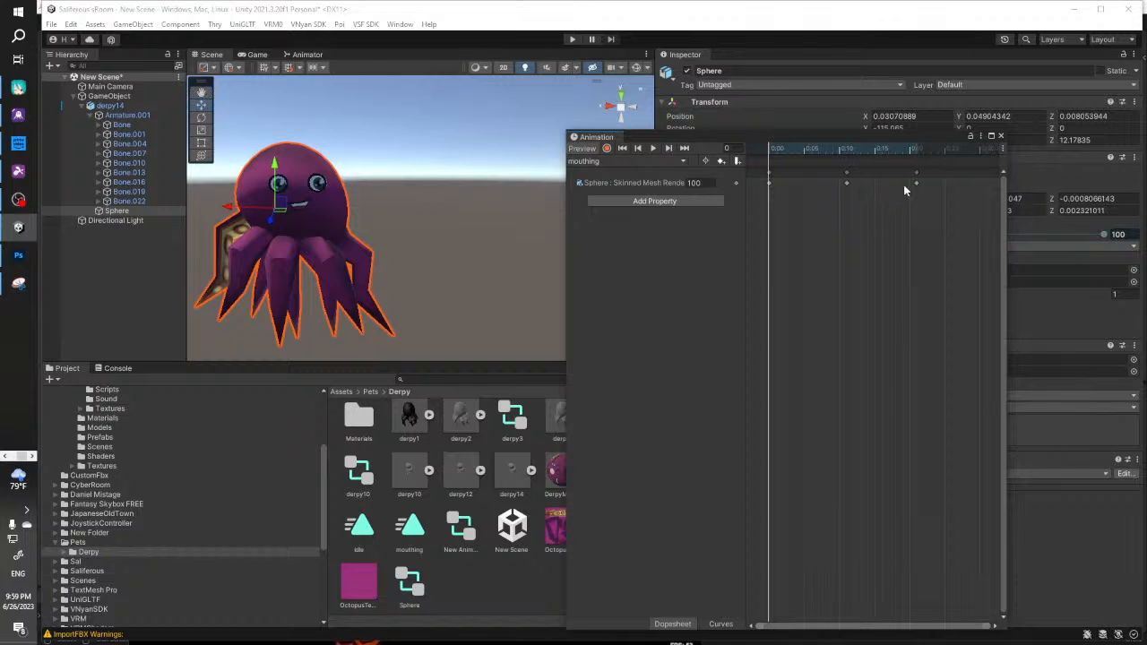
{"action": "left_click_drag", "start_coordinate": [916, 183], "coordinate": [994, 183]}
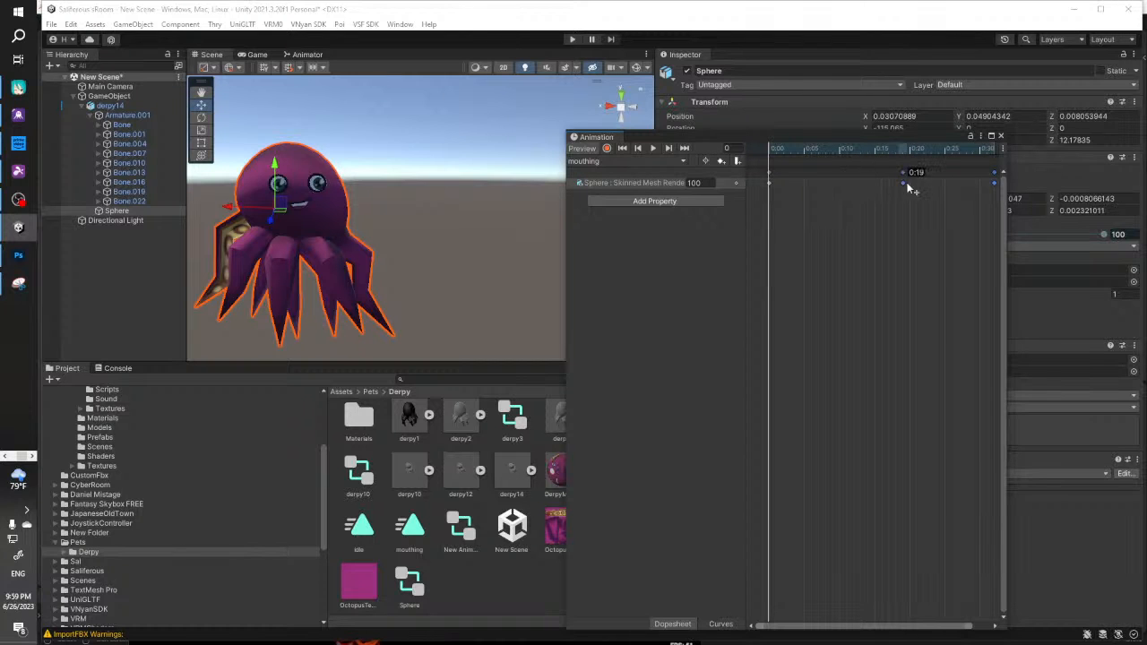
{"action": "left_click", "coordinate": [653, 149]}
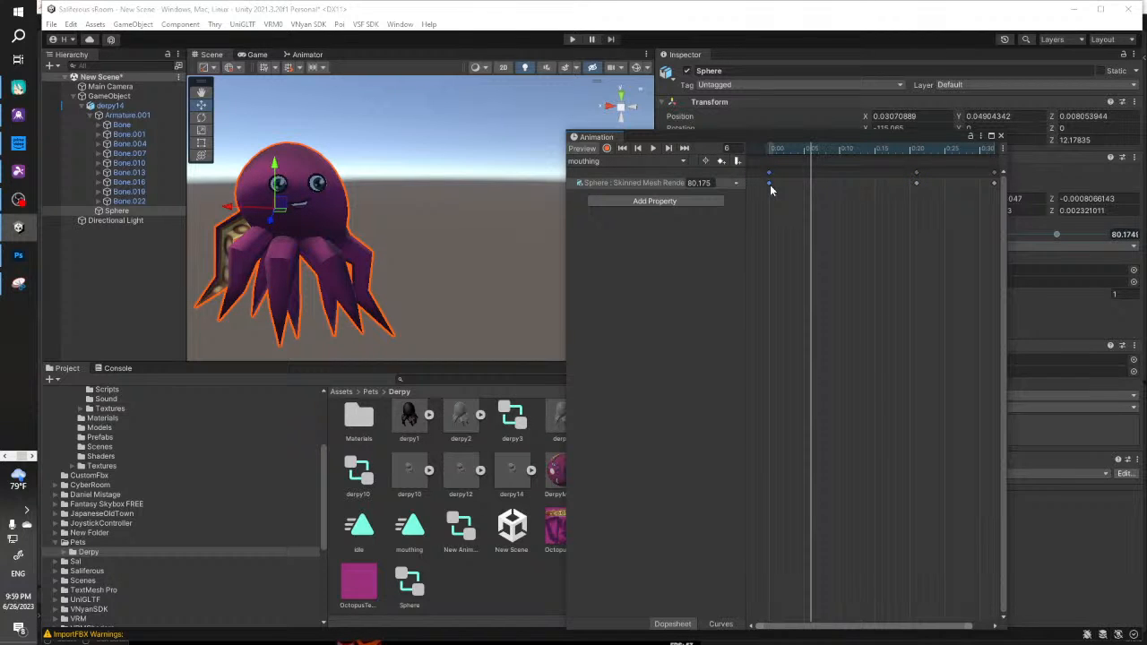
Record a keyframe at frame 6 of the mouthing clip with the Sphere's m_a blend shape at 100
{"action": "left_click_drag", "start_coordinate": [841, 135], "coordinate": [663, 143]}
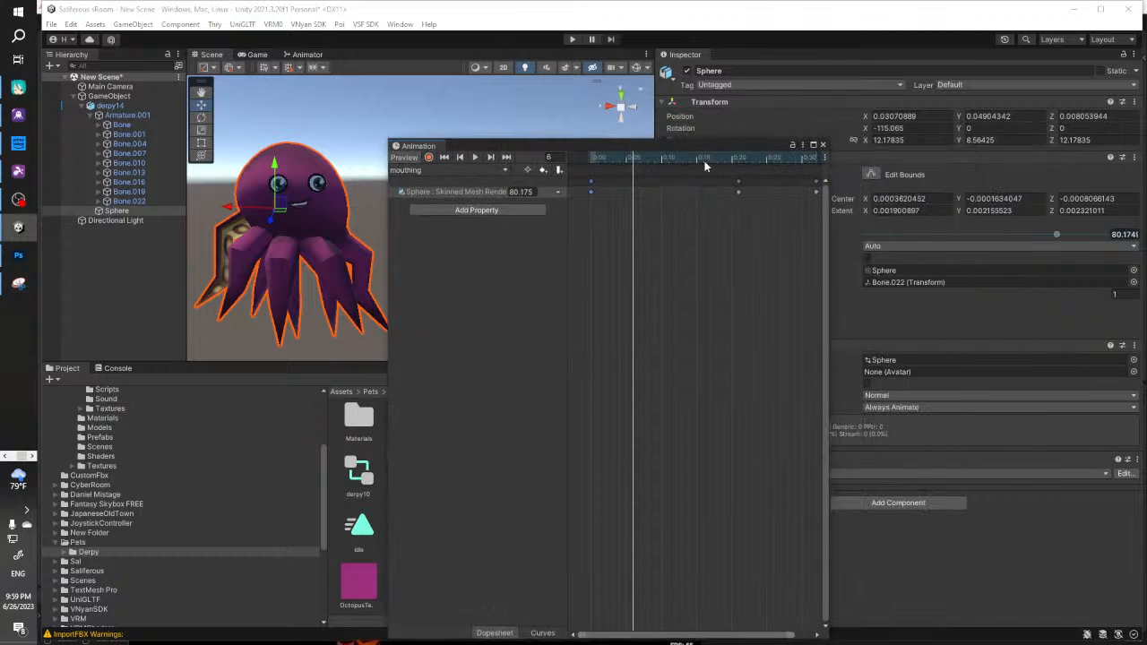
{"action": "left_click_drag", "start_coordinate": [1059, 231], "coordinate": [1105, 234]}
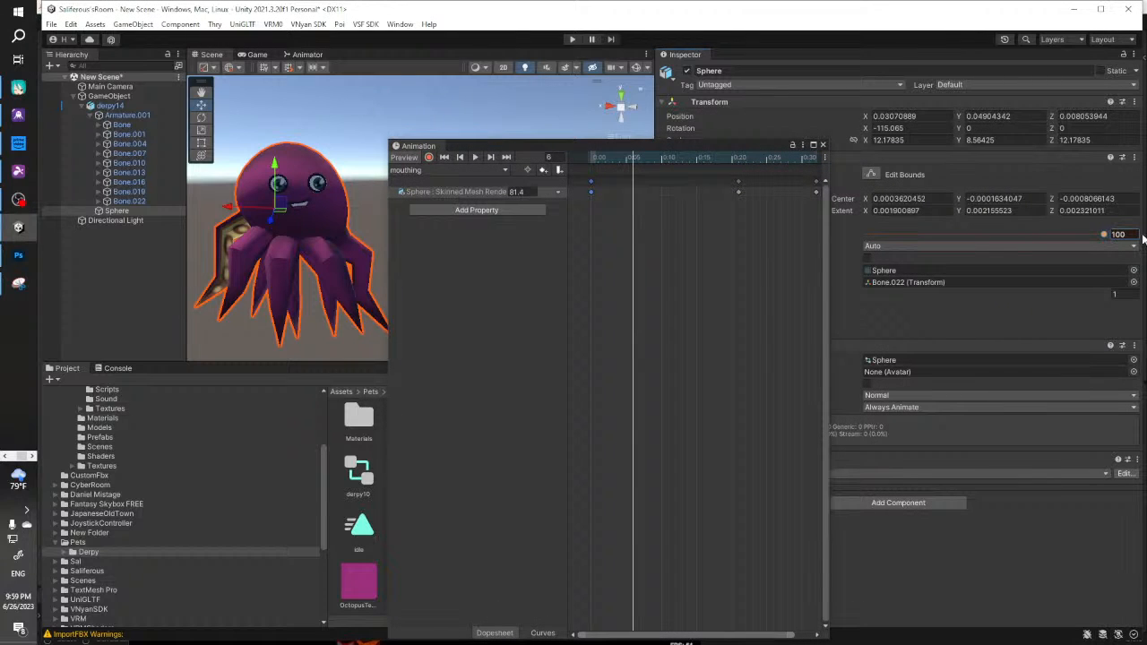
{"action": "left_click", "coordinate": [429, 157]}
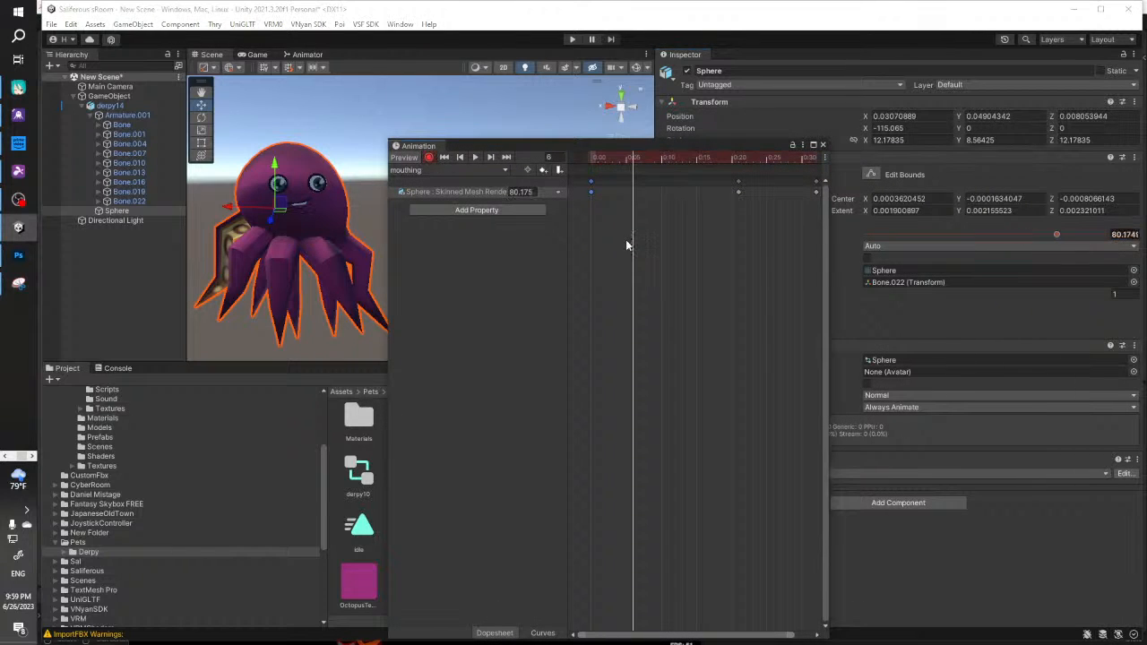
{"action": "left_click_drag", "start_coordinate": [1055, 236], "coordinate": [1113, 238]}
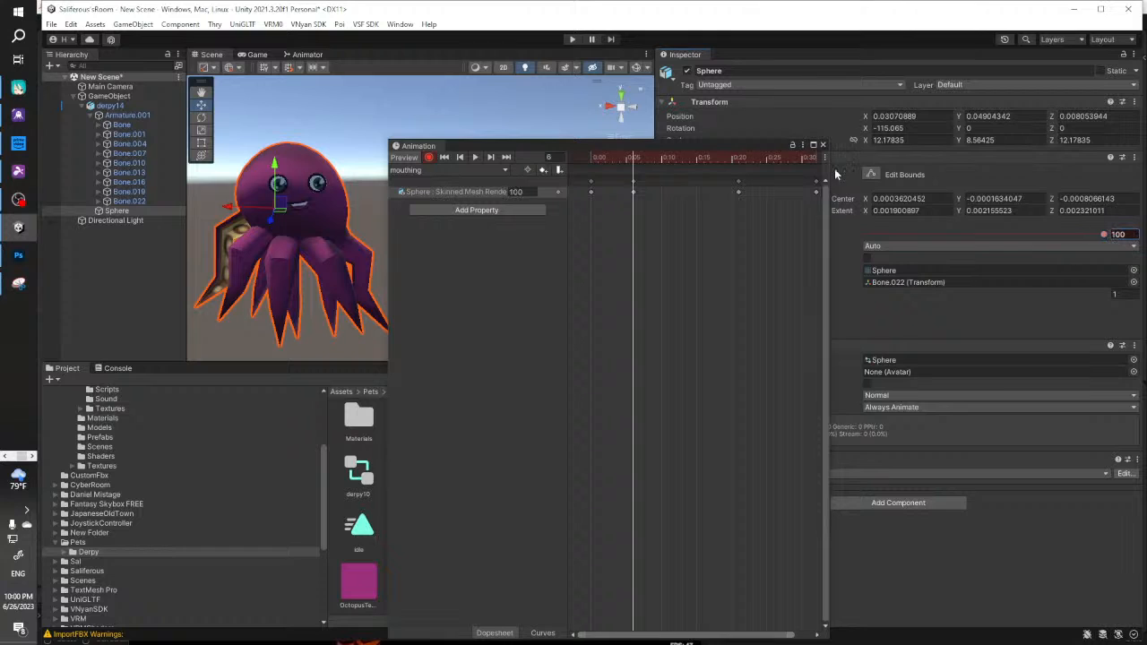
Record another keyframe at frame 28 with the m_a blend shape at 100 and play the clip
{"action": "left_click_drag", "start_coordinate": [635, 158], "coordinate": [790, 165]}
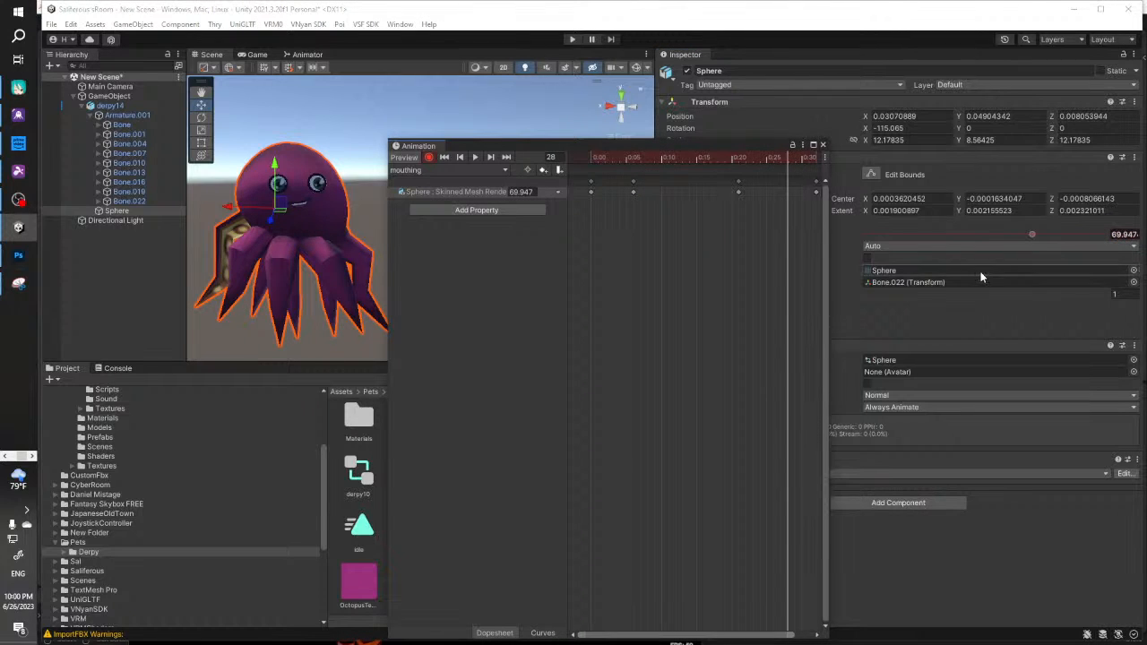
{"action": "left_click_drag", "start_coordinate": [1033, 235], "coordinate": [1115, 240]}
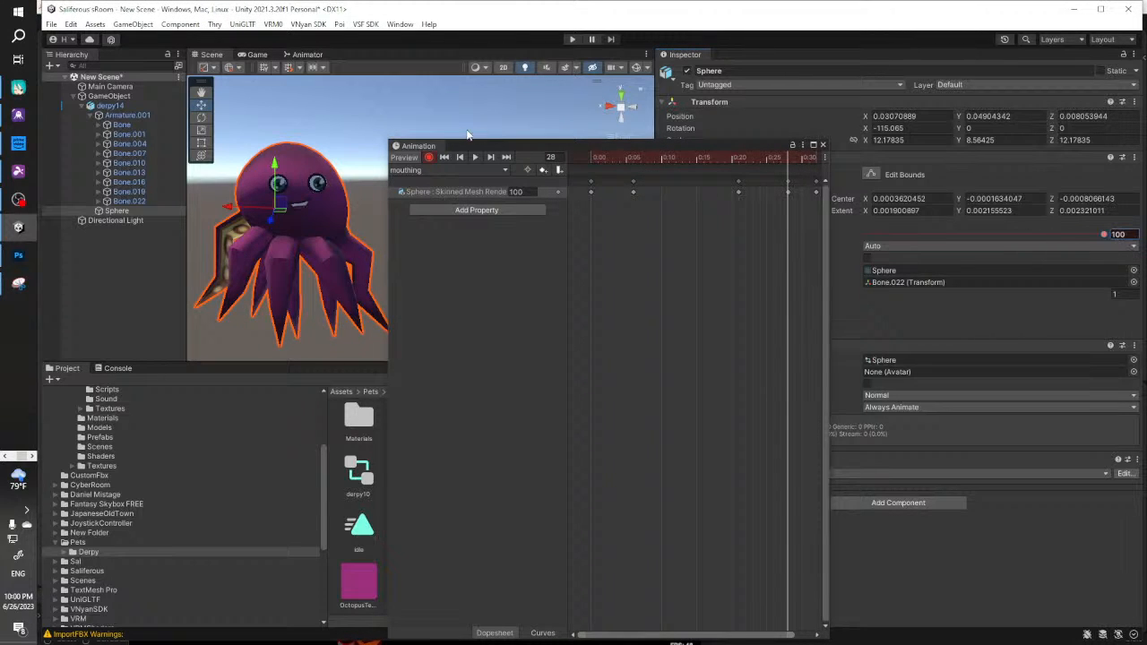
{"action": "left_click", "coordinate": [475, 157]}
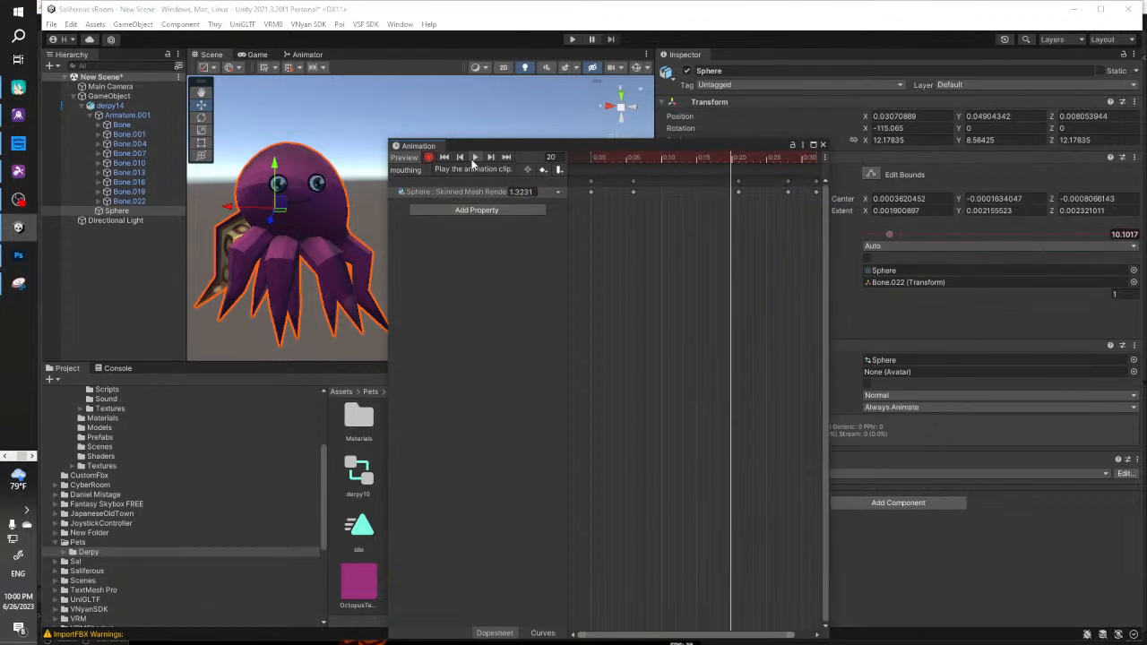
Move the two added keyframes to frames 10 and 27 and the last keyframe to frame 36, replay the clip, and close the Animation editor
{"action": "left_click", "coordinate": [477, 158]}
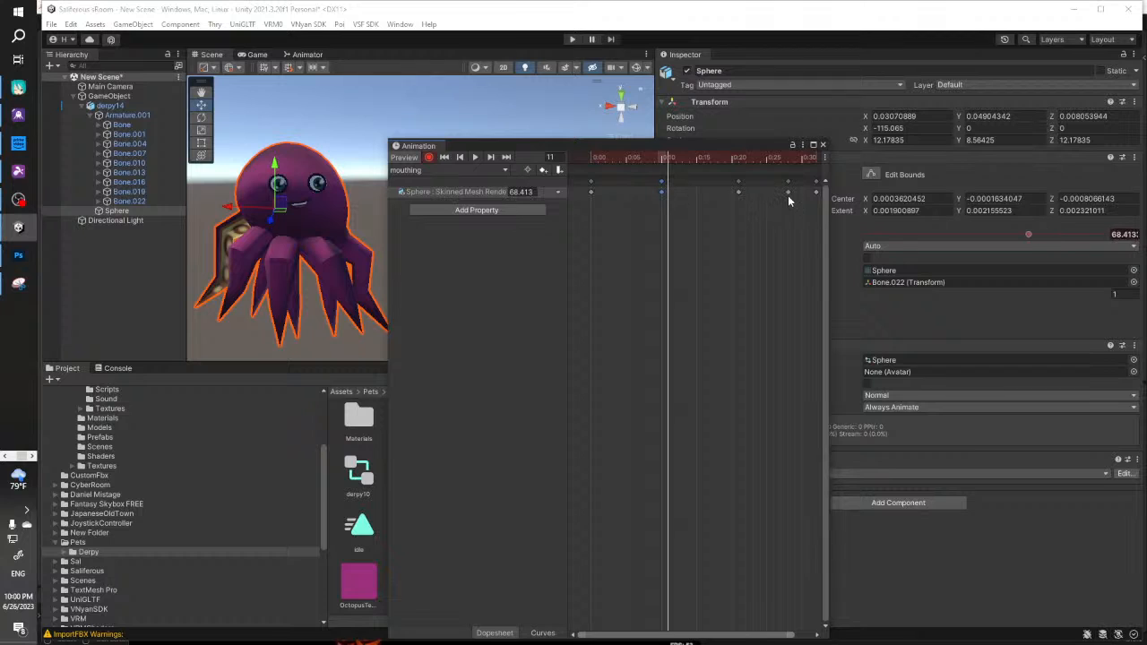
{"action": "left_click_drag", "start_coordinate": [785, 199], "coordinate": [784, 200]}
{"action": "scroll", "coordinate": [762, 221], "scroll_direction": "down", "scroll_amount": 3}
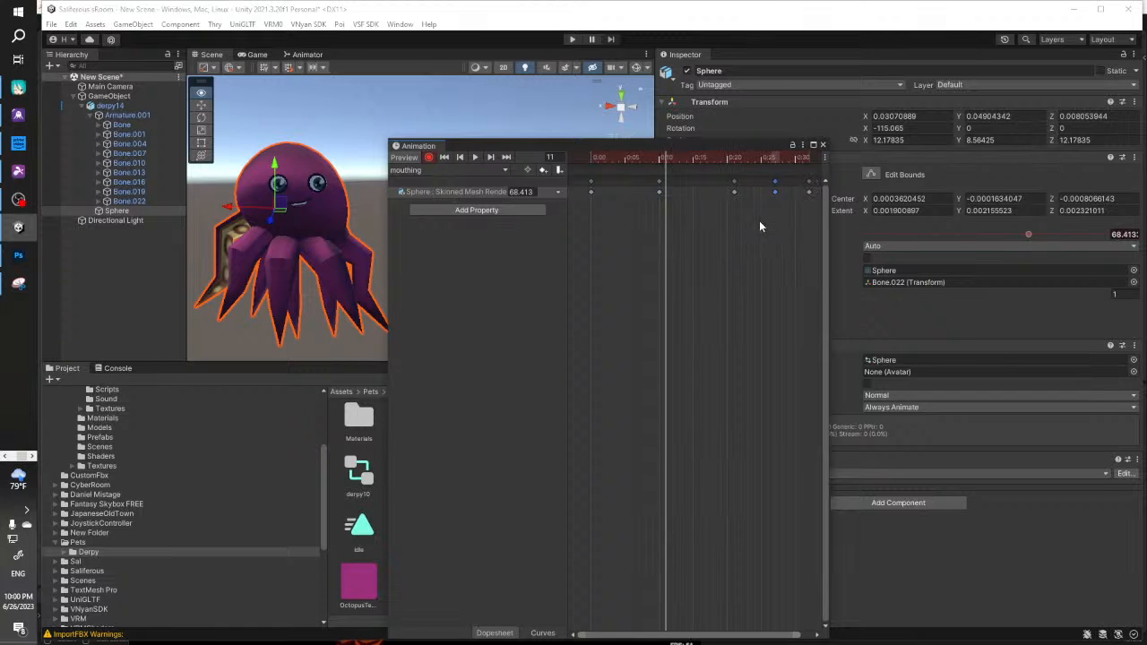
{"action": "left_click", "coordinate": [785, 192]}
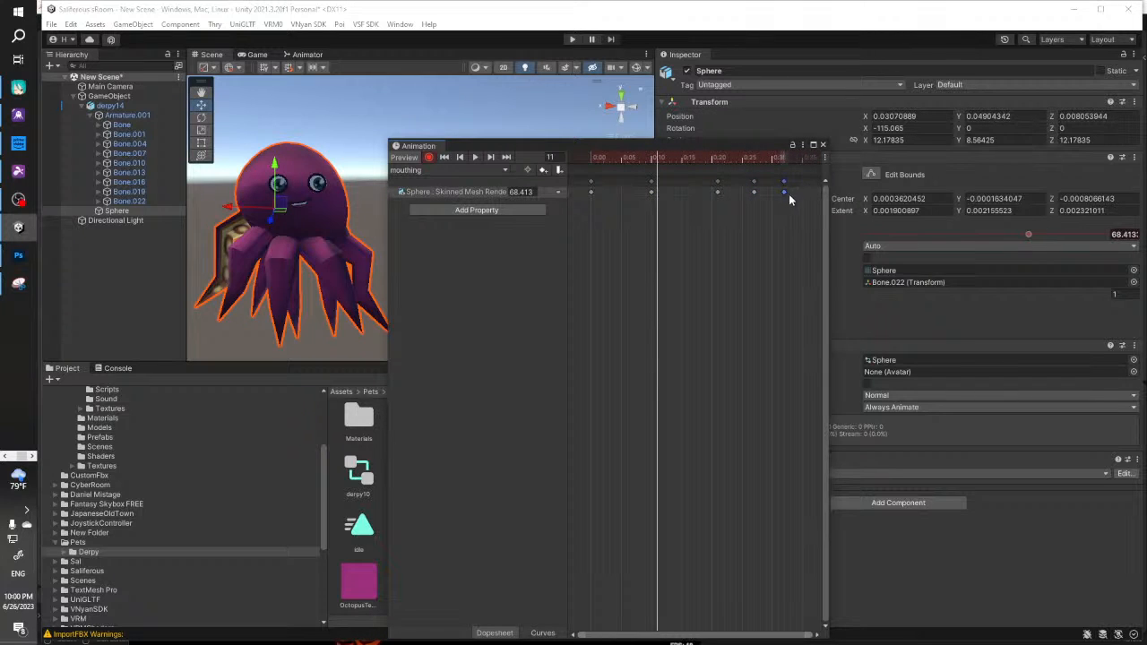
{"action": "left_click_drag", "start_coordinate": [767, 200], "coordinate": [721, 199], "text": "alt"}
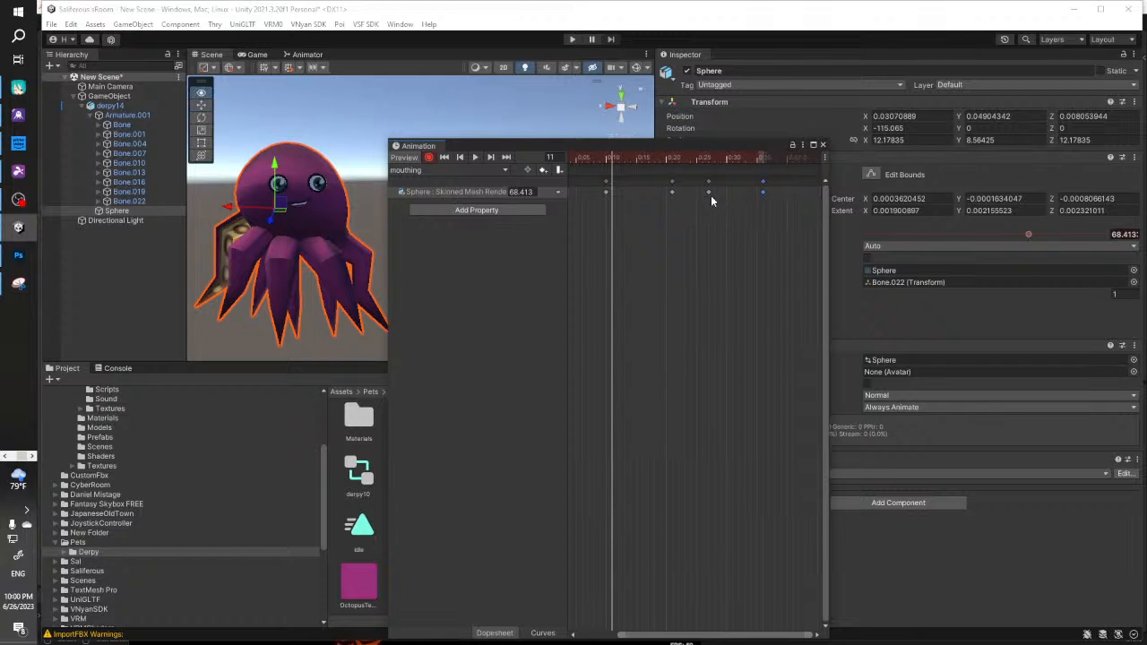
{"action": "left_click", "coordinate": [478, 157]}
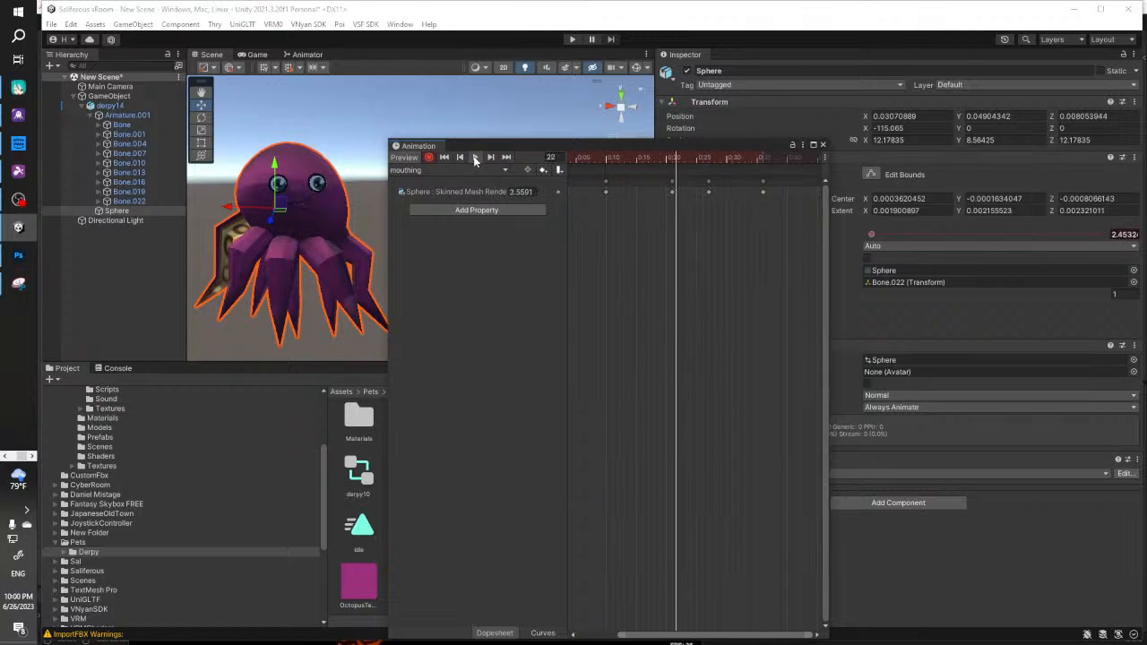
{"action": "left_click", "coordinate": [823, 144]}
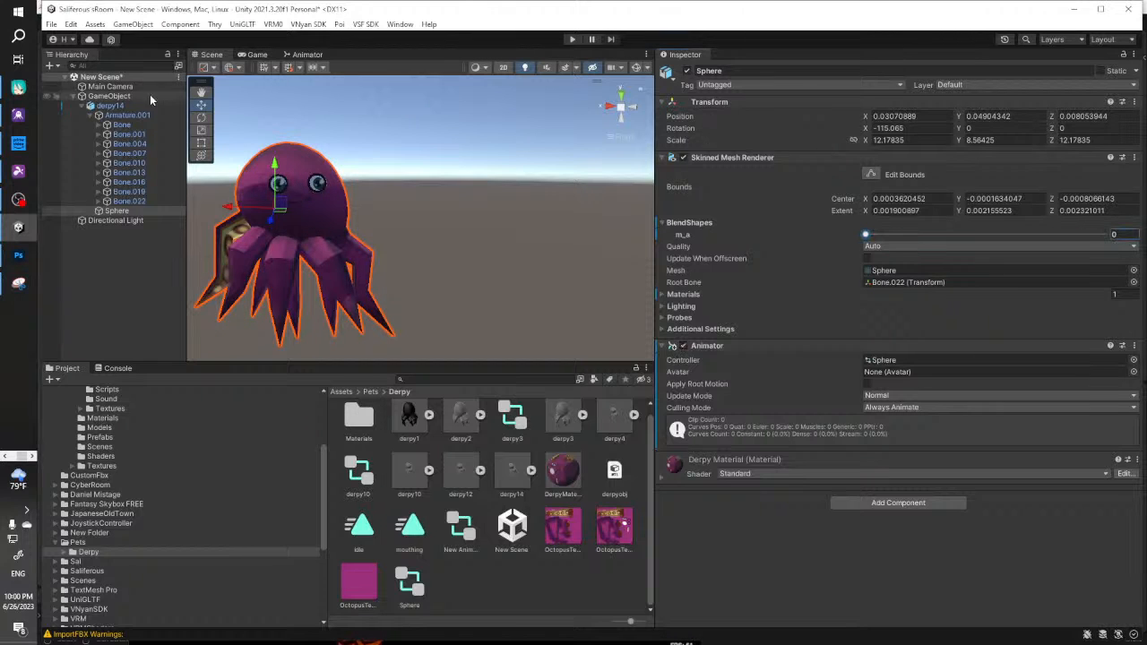
Set derpy14's VRM Spring Bone to stiffness force about 0.56, gravity power about 0.69, drag force 0.824 and hit radius about 0.084
{"action": "left_click", "coordinate": [82, 106]}
{"action": "left_click", "coordinate": [109, 86]}
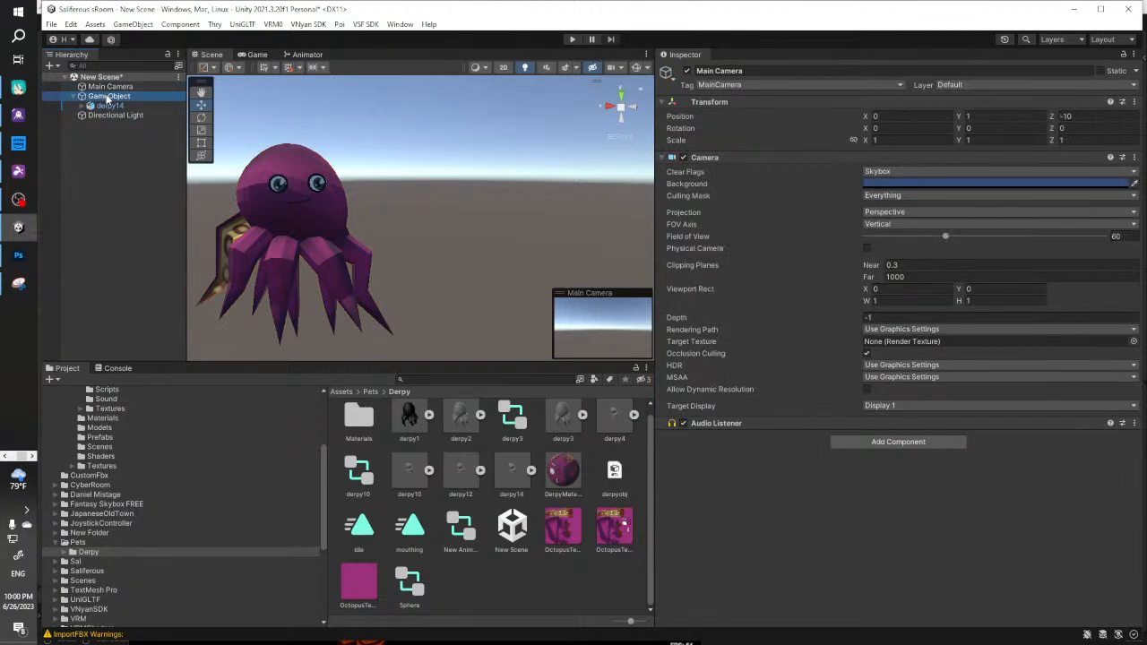
{"action": "left_click", "coordinate": [108, 96]}
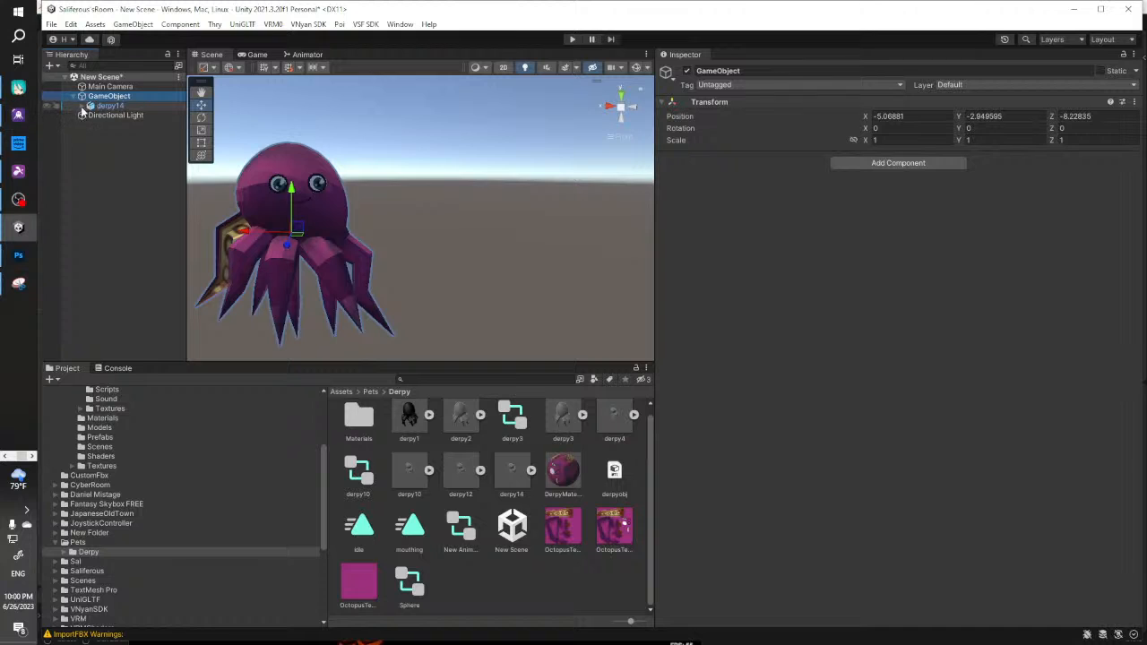
{"action": "left_click", "coordinate": [81, 106]}
{"action": "left_click", "coordinate": [115, 106]}
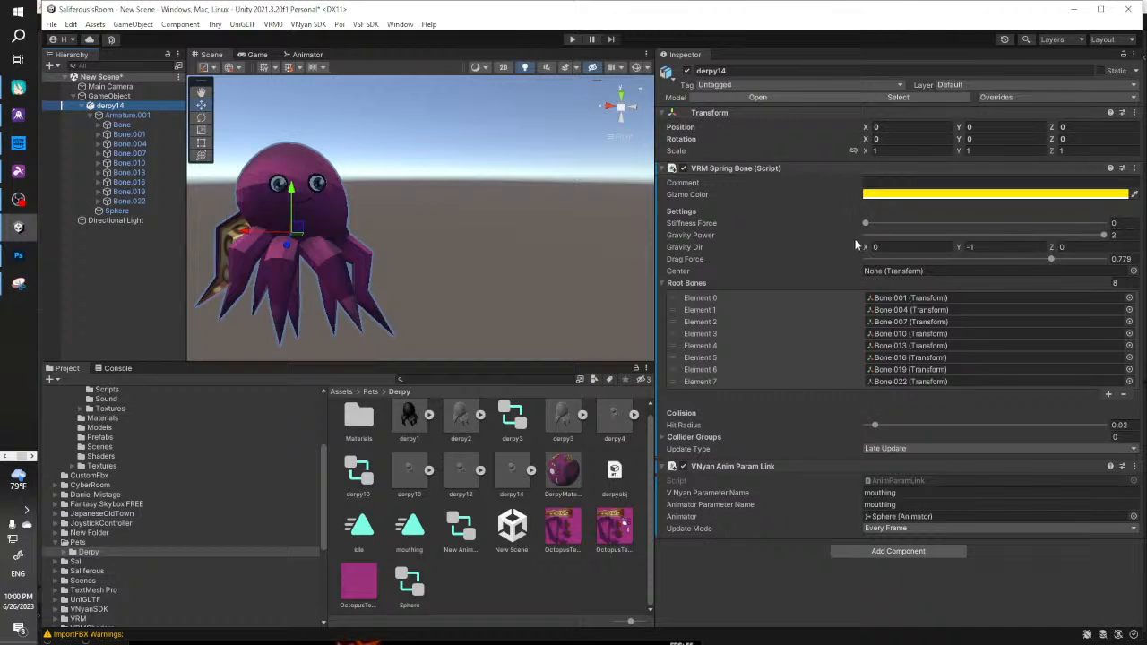
{"action": "left_click_drag", "start_coordinate": [1103, 236], "coordinate": [968, 240]}
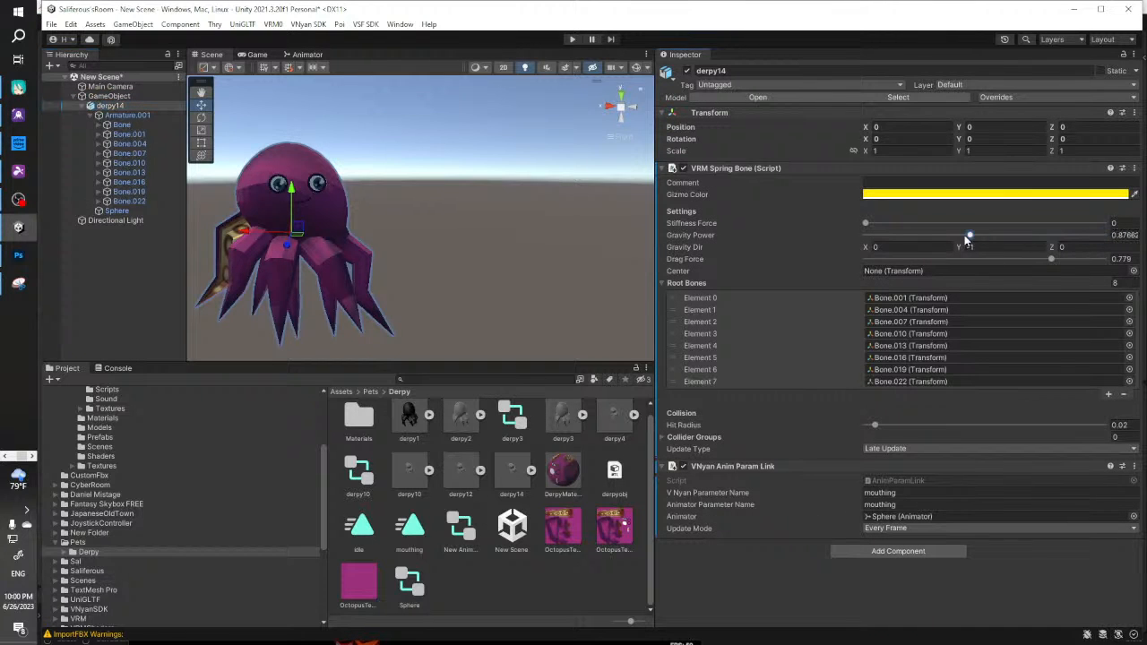
{"action": "left_click_drag", "start_coordinate": [867, 223], "coordinate": [899, 223]}
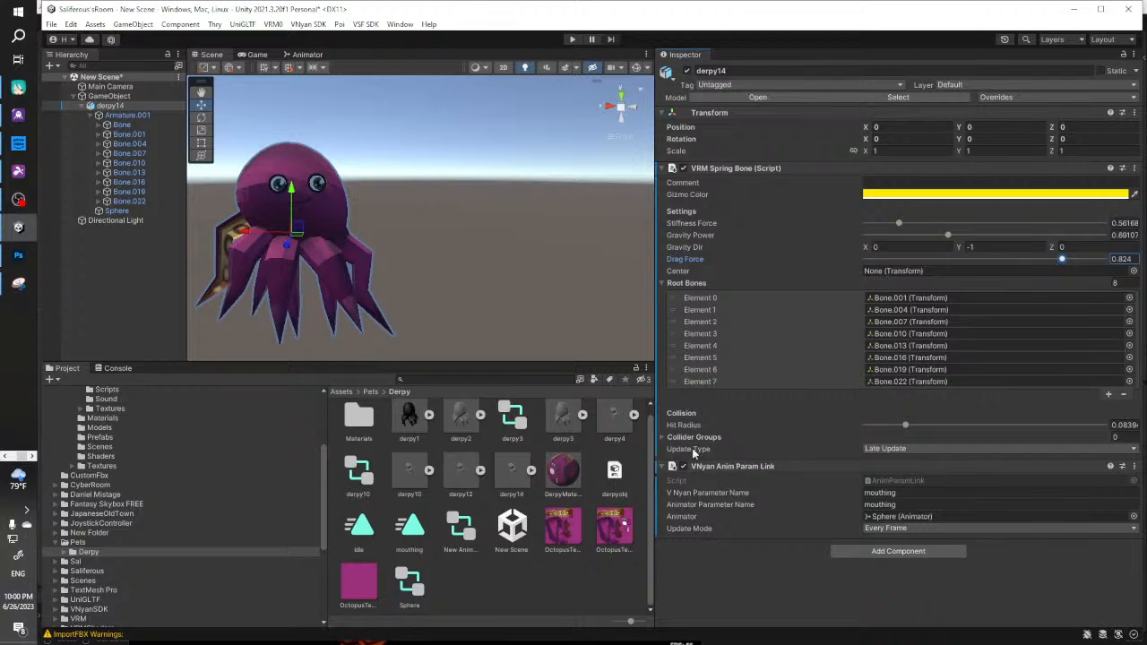
Export the GameObject holding the octopus as a VNyan prop named derpy21.vnprop in the Props folder
{"action": "left_click", "coordinate": [119, 96]}
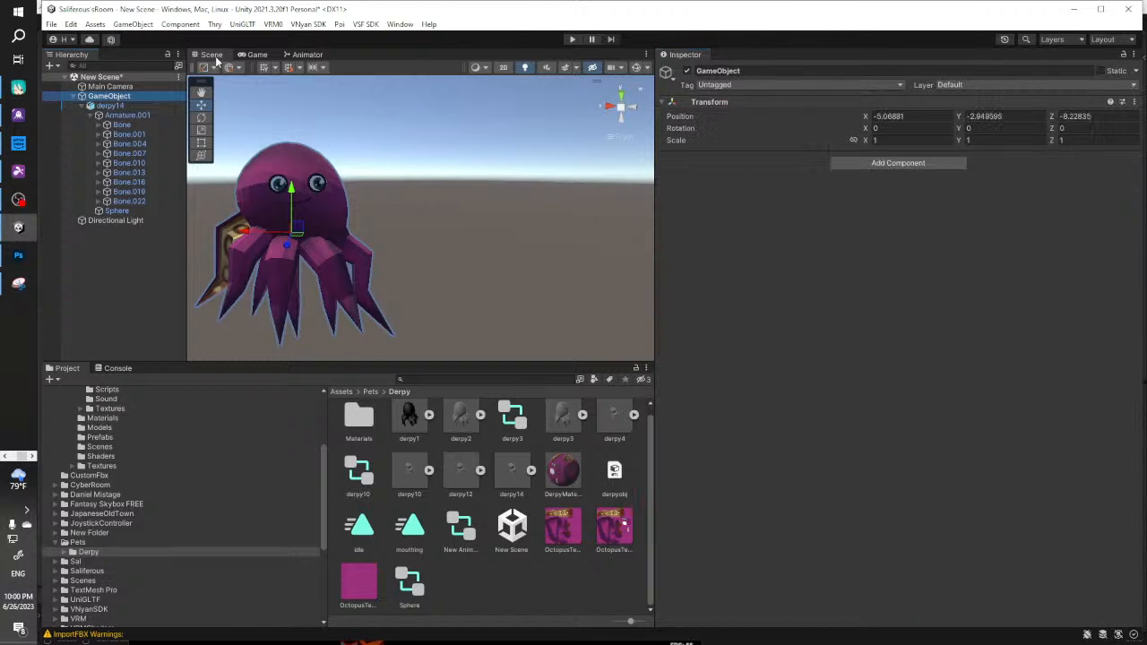
{"action": "left_click", "coordinate": [310, 24]}
{"action": "left_click", "coordinate": [333, 91]}
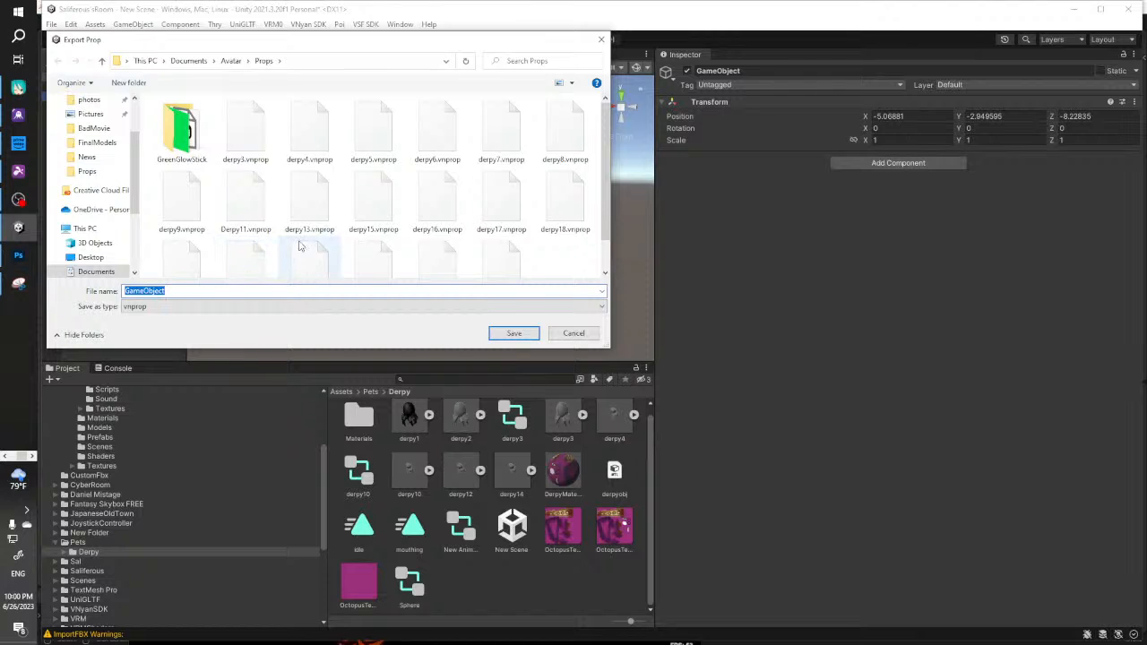
{"action": "scroll", "coordinate": [299, 244], "scroll_direction": "down", "scroll_amount": 1}
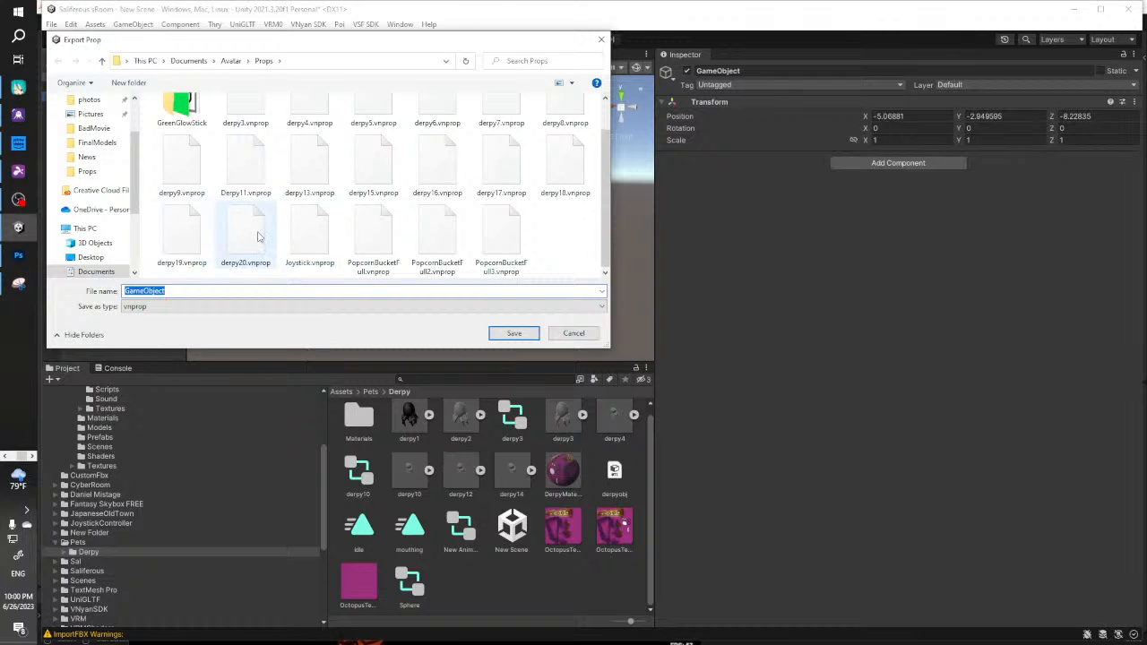
{"action": "left_click", "coordinate": [245, 235]}
{"action": "double_click", "coordinate": [151, 290]}
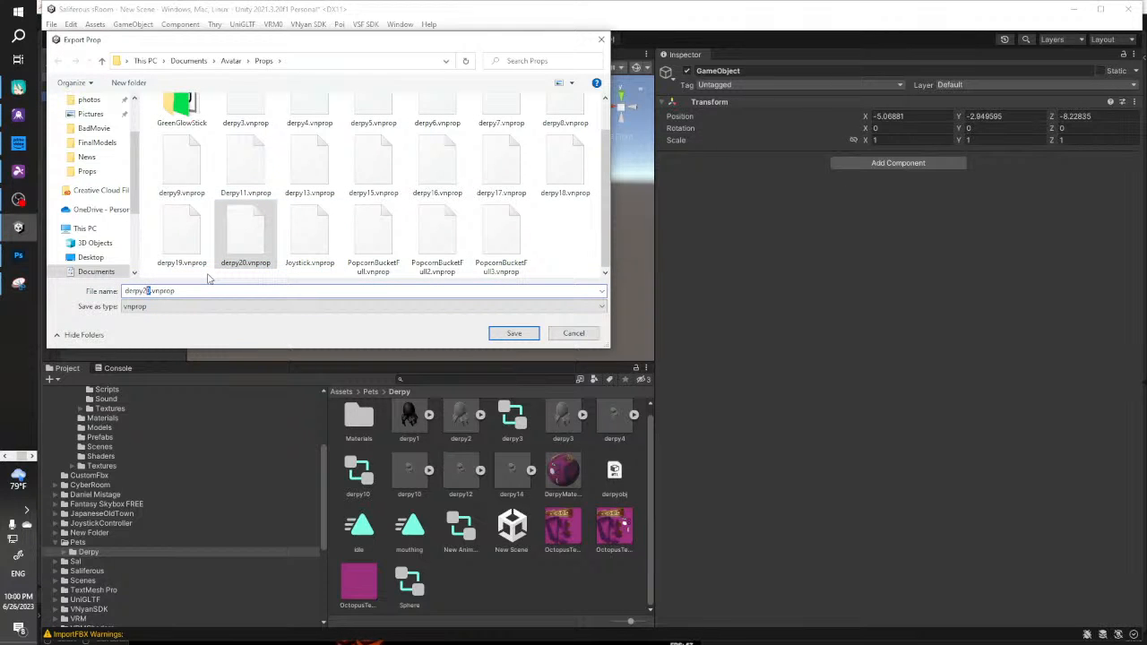
{"action": "key", "text": "BackSpace"}
{"action": "type", "text": "1"}
{"action": "key", "text": "Return"}
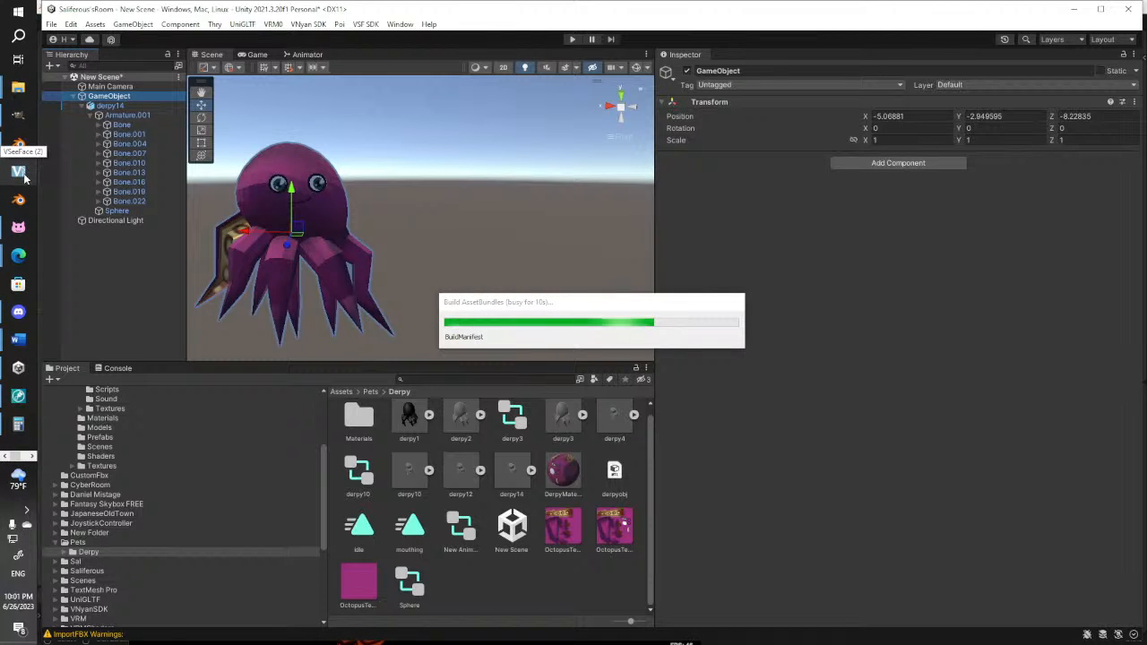
{"action": "mouse_move", "coordinate": [18, 86]}
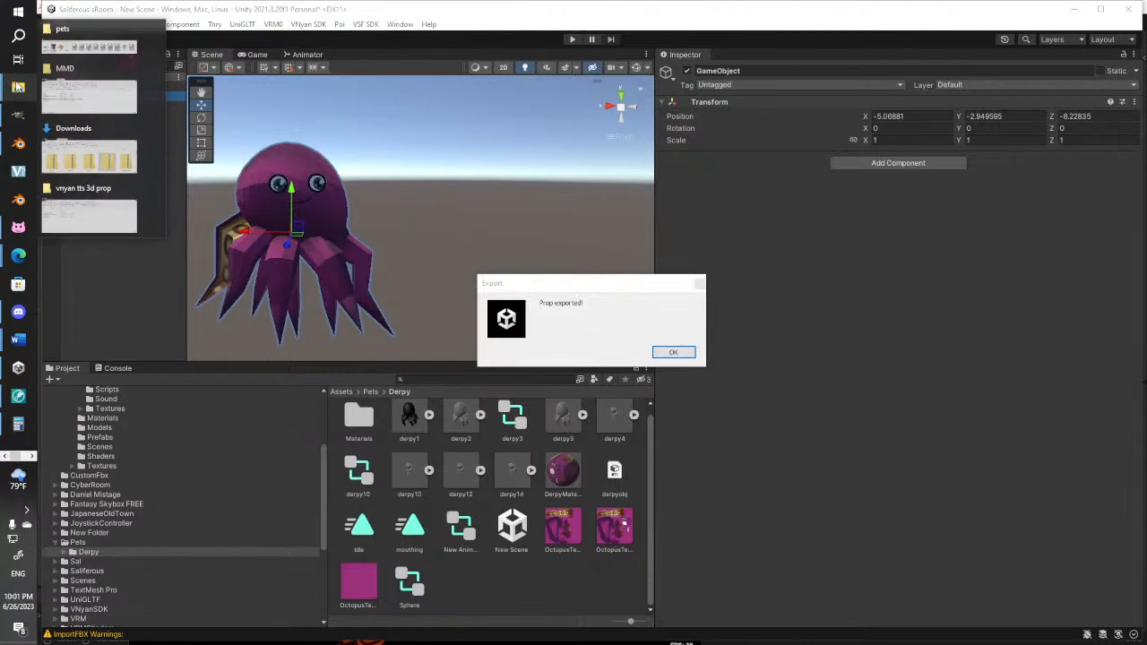
{"action": "left_click", "coordinate": [681, 352]}
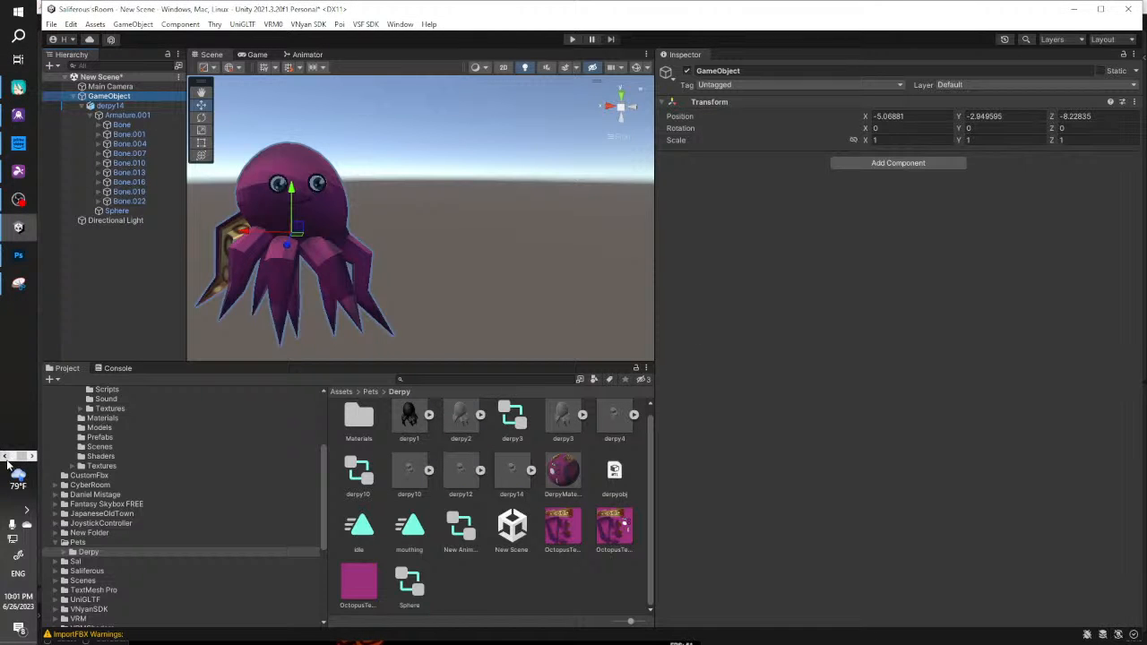
Create a folder named sali inside the Assets/Pets/Derpy folder and open it
{"action": "mouse_move", "coordinate": [21, 86]}
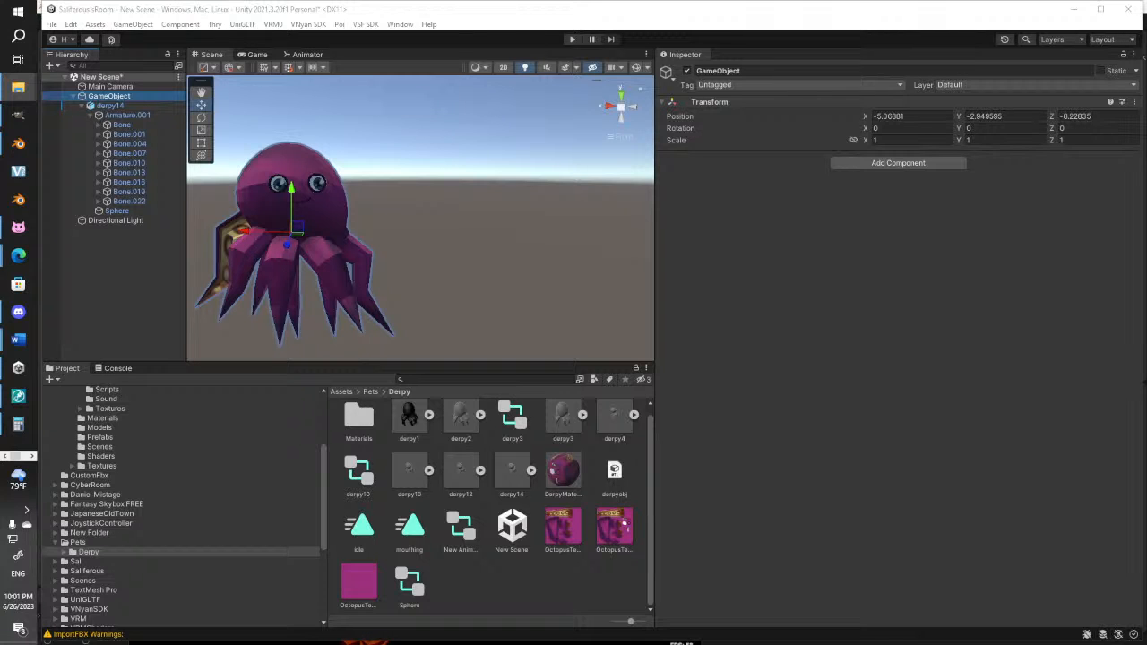
{"action": "right_click", "coordinate": [509, 556]}
{"action": "right_click", "coordinate": [471, 591]}
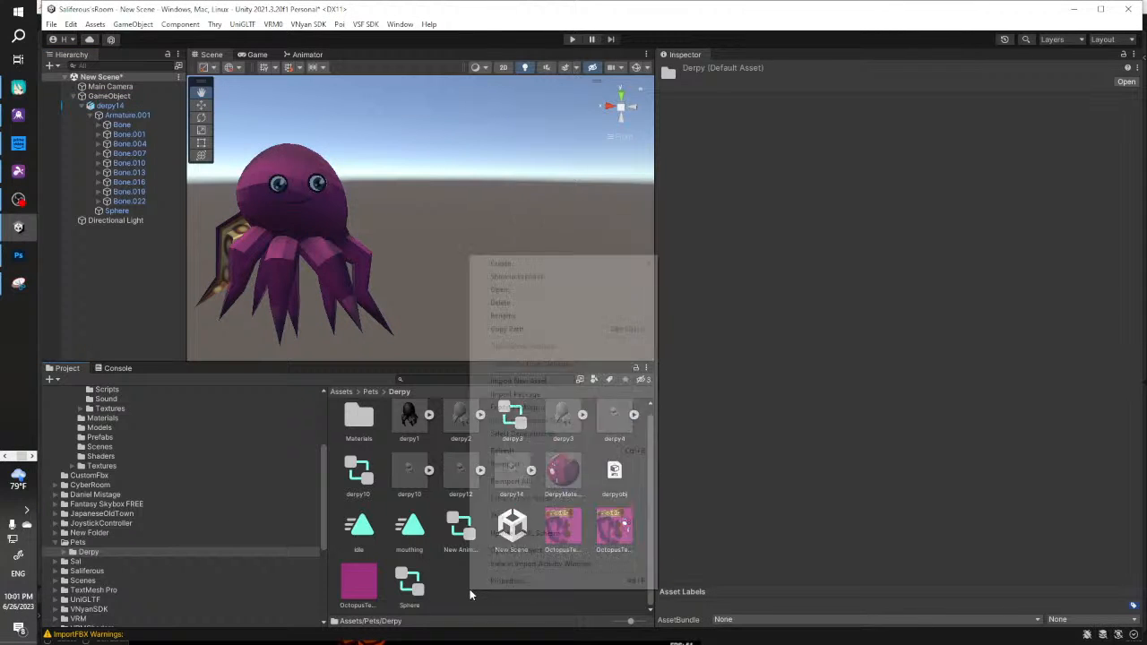
{"action": "mouse_move", "coordinate": [526, 267]}
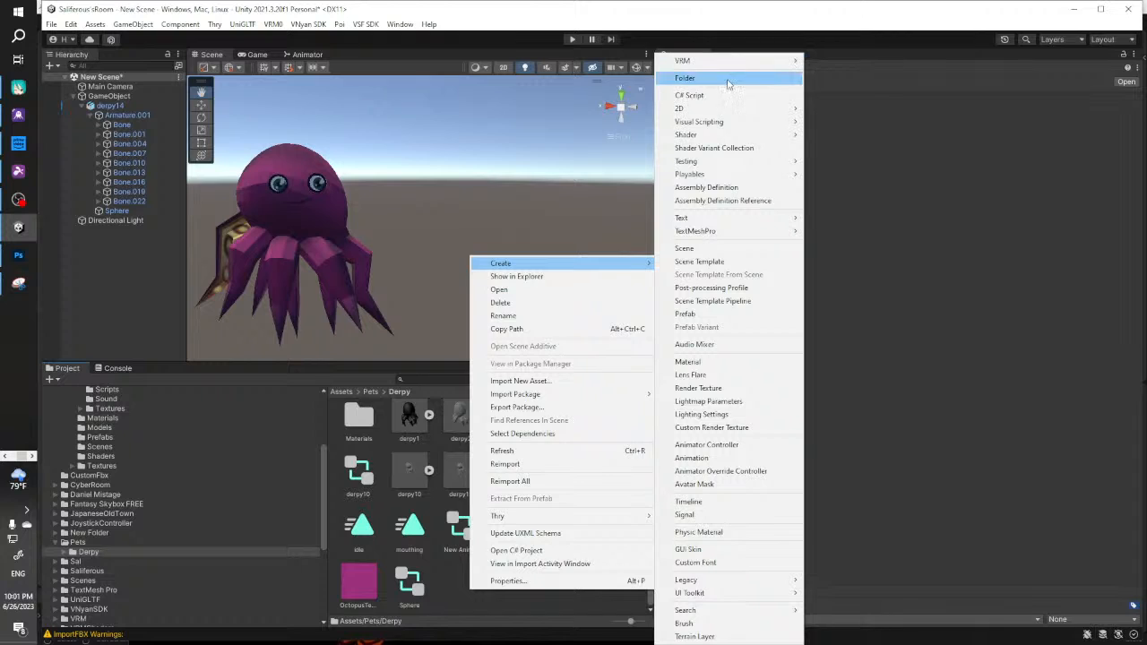
{"action": "left_click", "coordinate": [735, 95]}
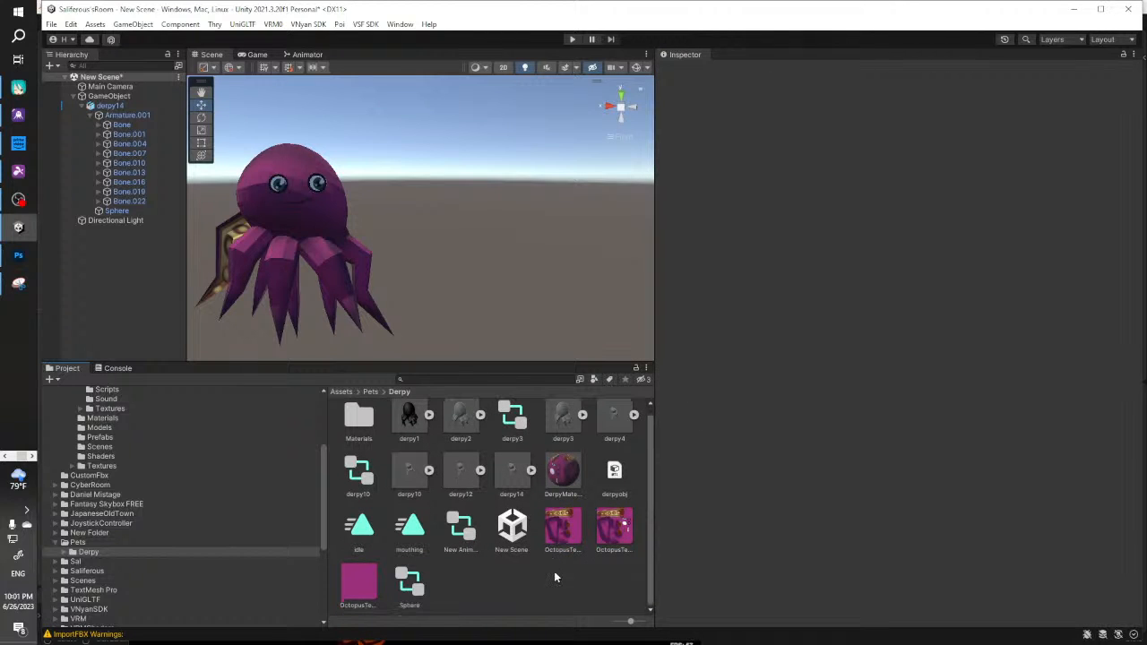
{"action": "right_click", "coordinate": [495, 619]}
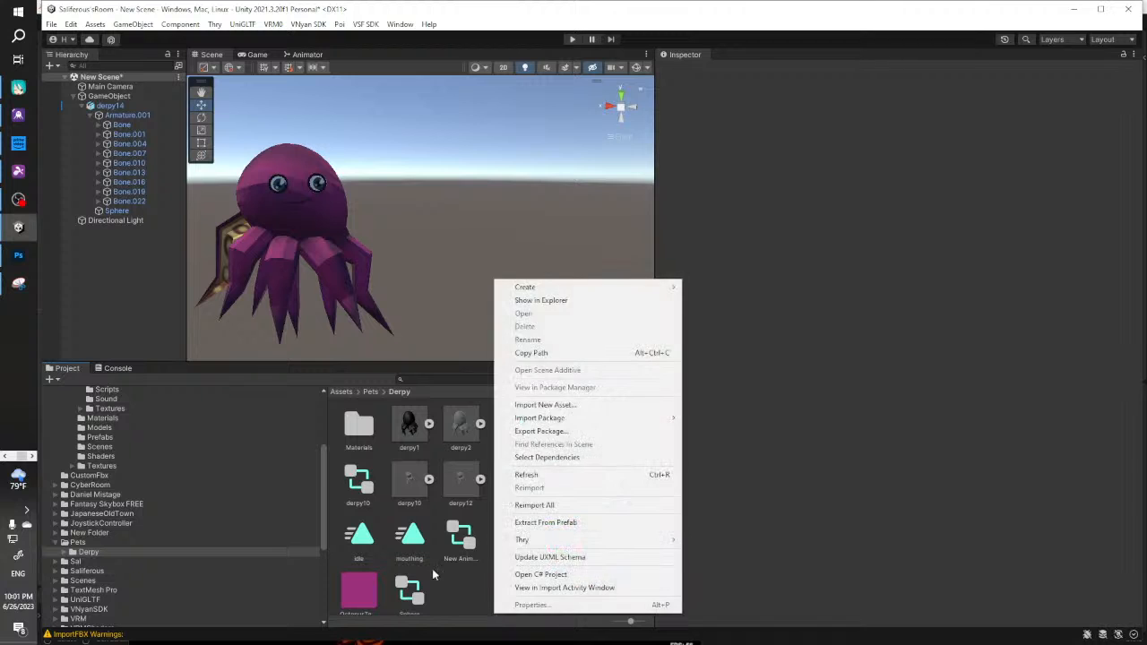
{"action": "right_click", "coordinate": [452, 242]}
{"action": "right_click", "coordinate": [452, 242]}
{"action": "mouse_move", "coordinate": [605, 248]}
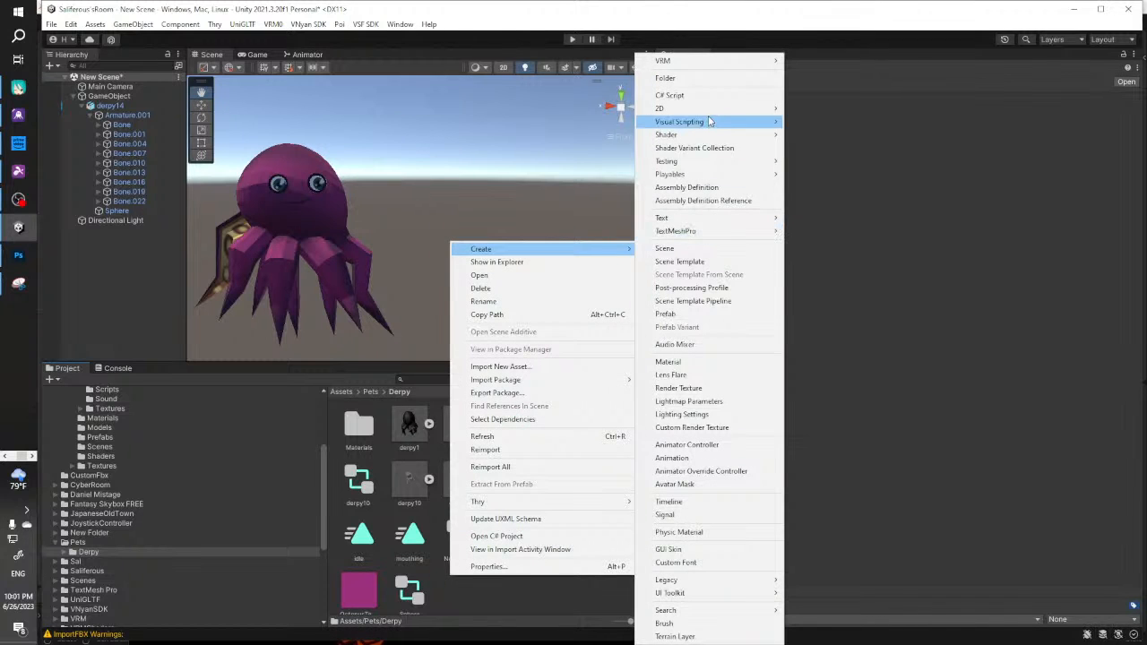
{"action": "left_click", "coordinate": [717, 78]}
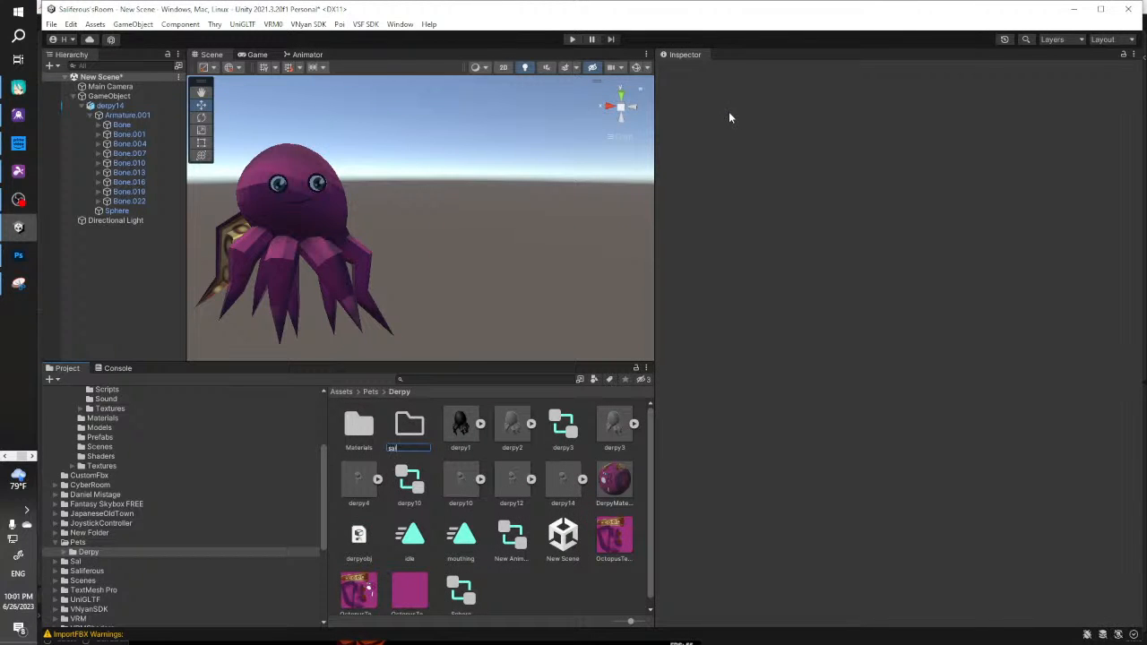
{"action": "type", "text": "sali"}
{"action": "key", "text": "Return"}
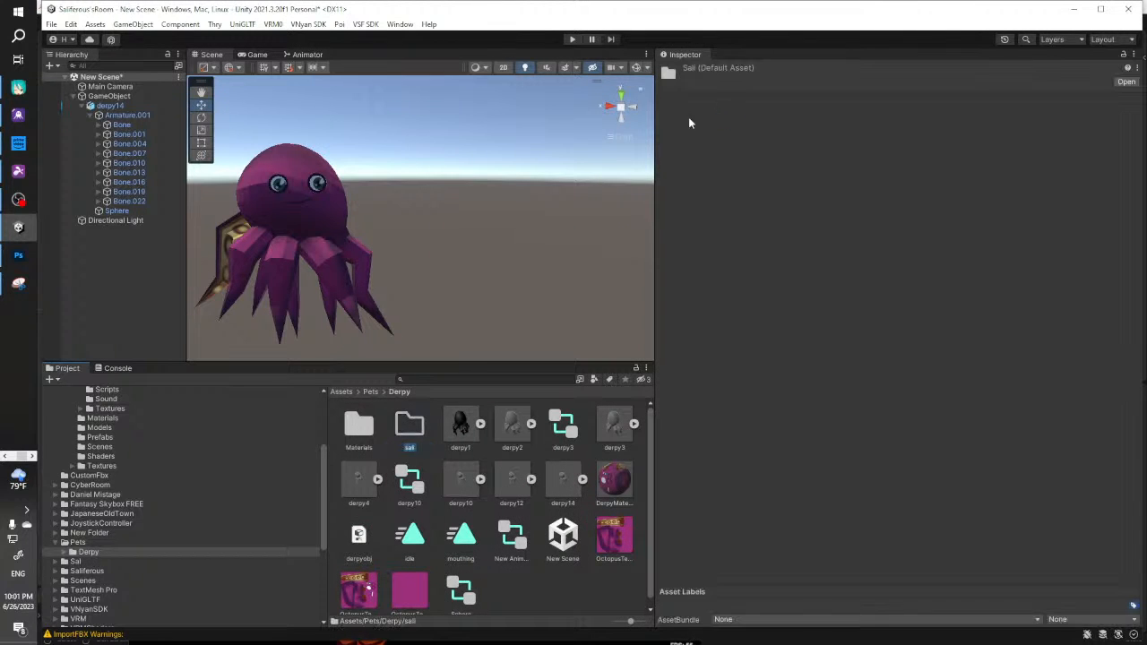
{"action": "double_click", "coordinate": [410, 428]}
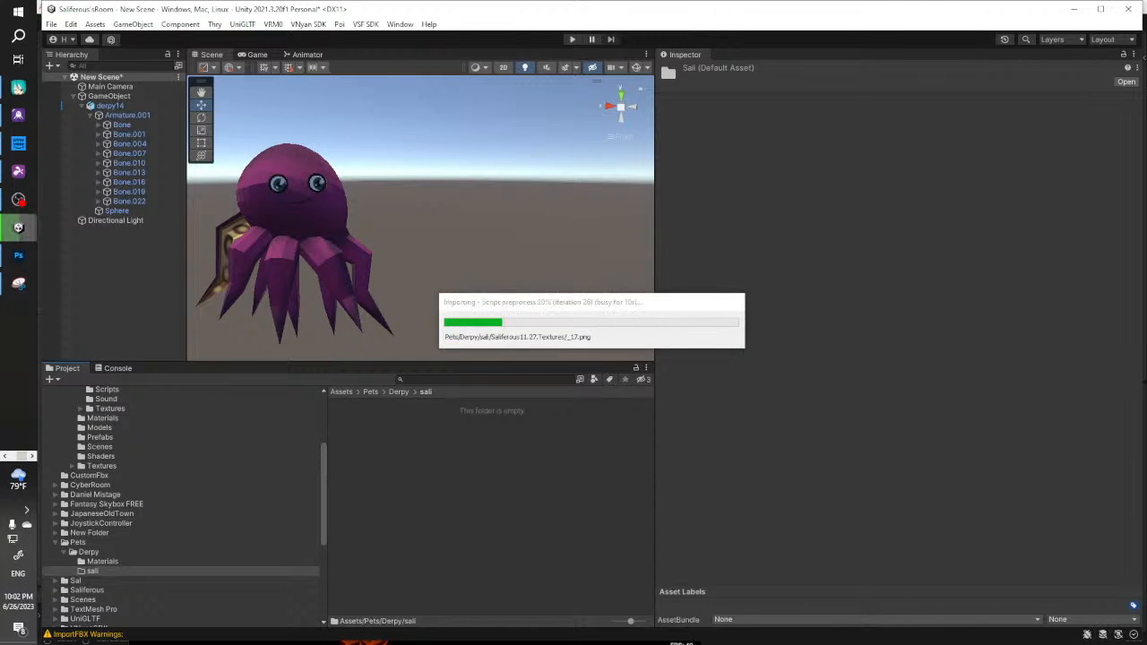
Switch to VNyan, delete the derpy20.vnprop prop and load derpy21.vnprop in its place
{"action": "mouse_move", "coordinate": [18, 643]}
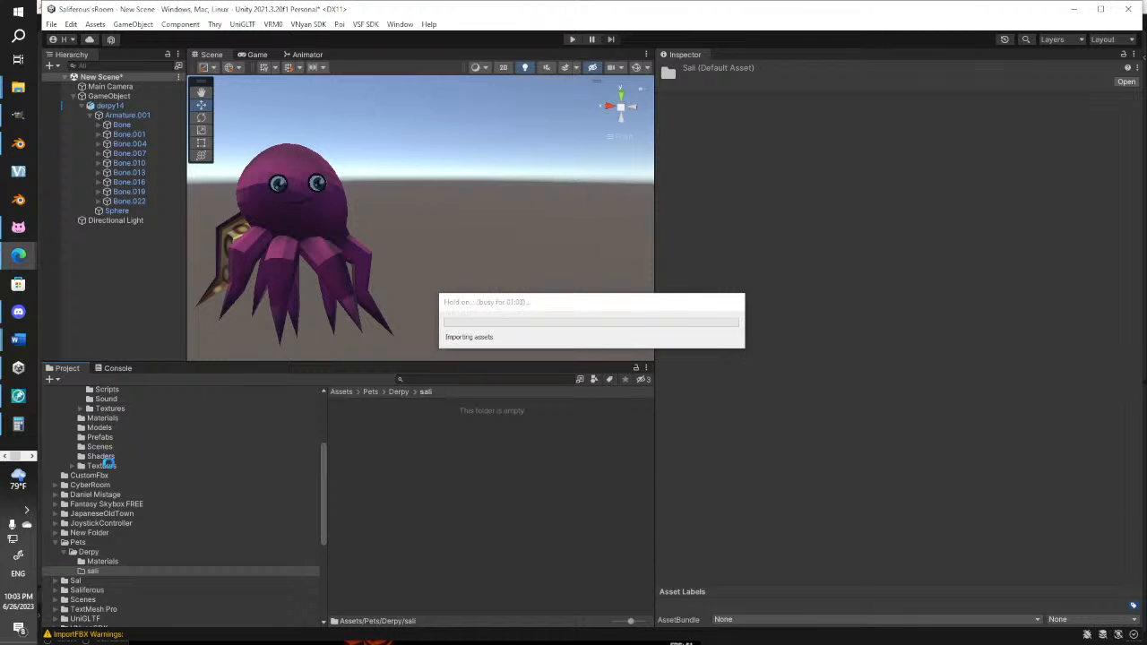
{"action": "left_click", "coordinate": [18, 227]}
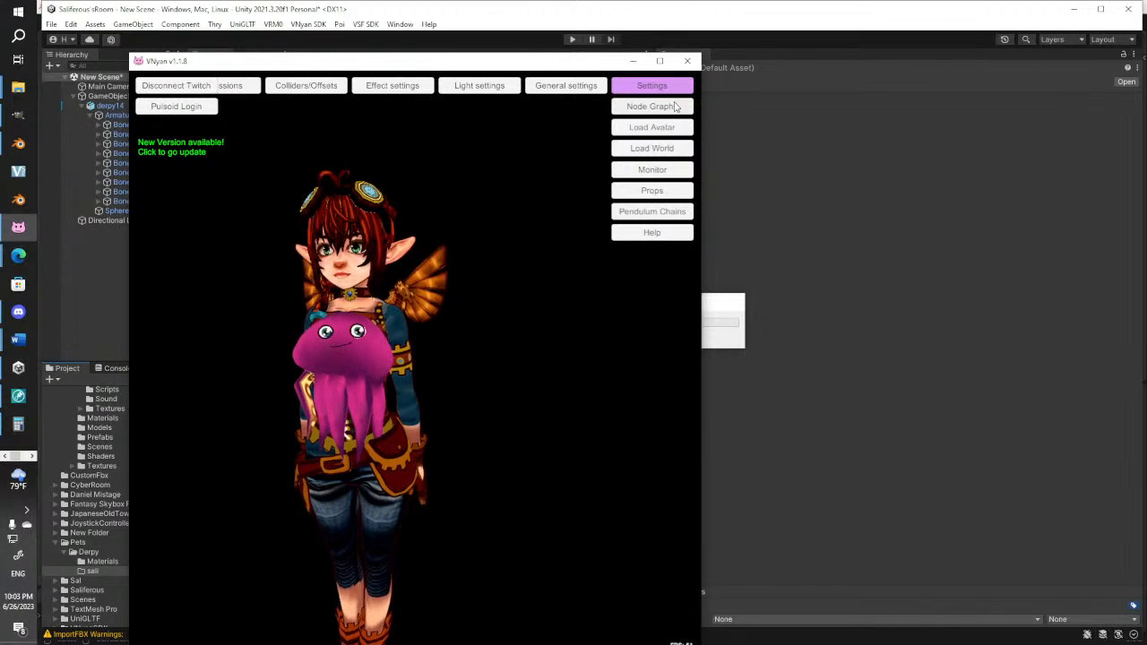
{"action": "left_click", "coordinate": [653, 191]}
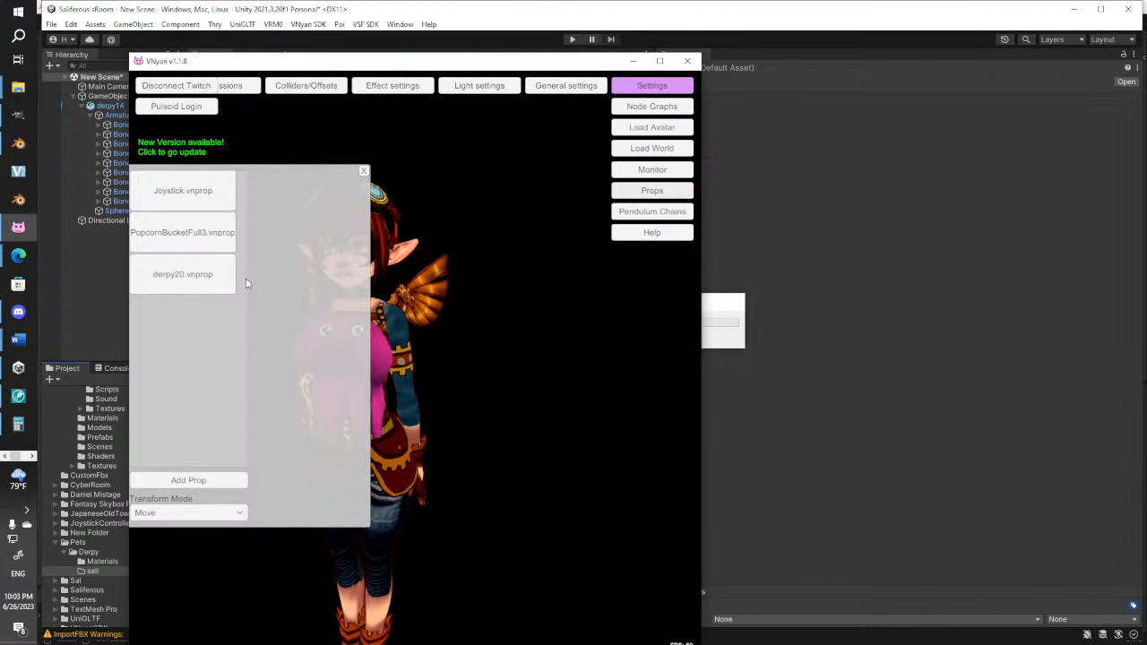
{"action": "left_click", "coordinate": [185, 285]}
{"action": "left_click", "coordinate": [288, 502]}
{"action": "left_click", "coordinate": [188, 480]}
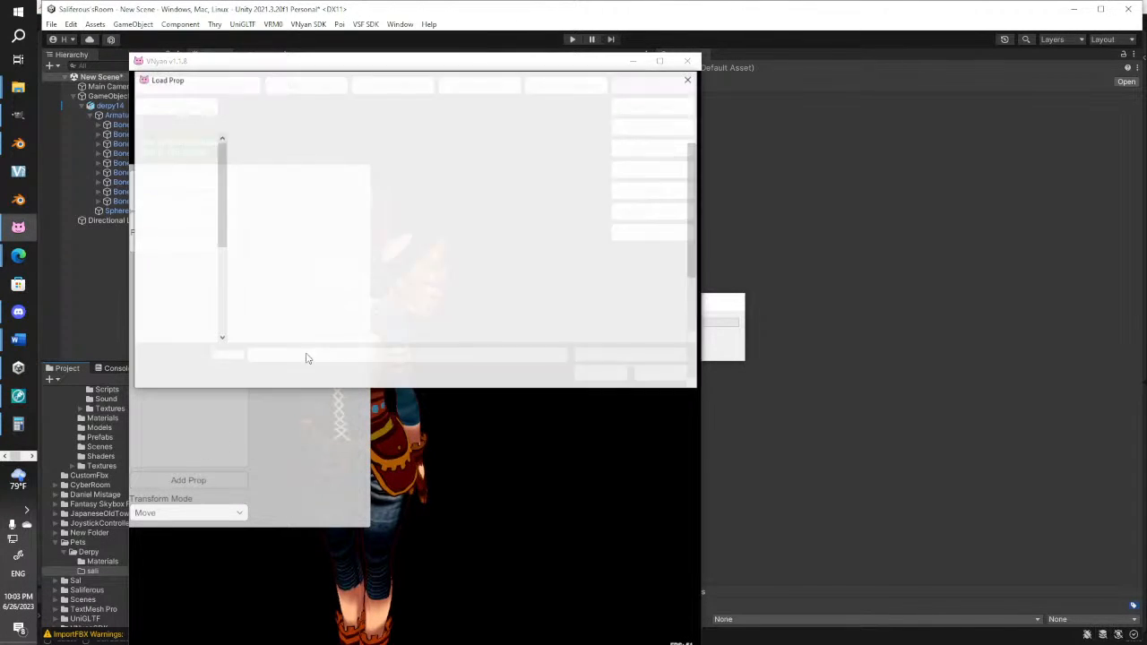
{"action": "scroll", "coordinate": [310, 243], "scroll_direction": "down", "scroll_amount": 2}
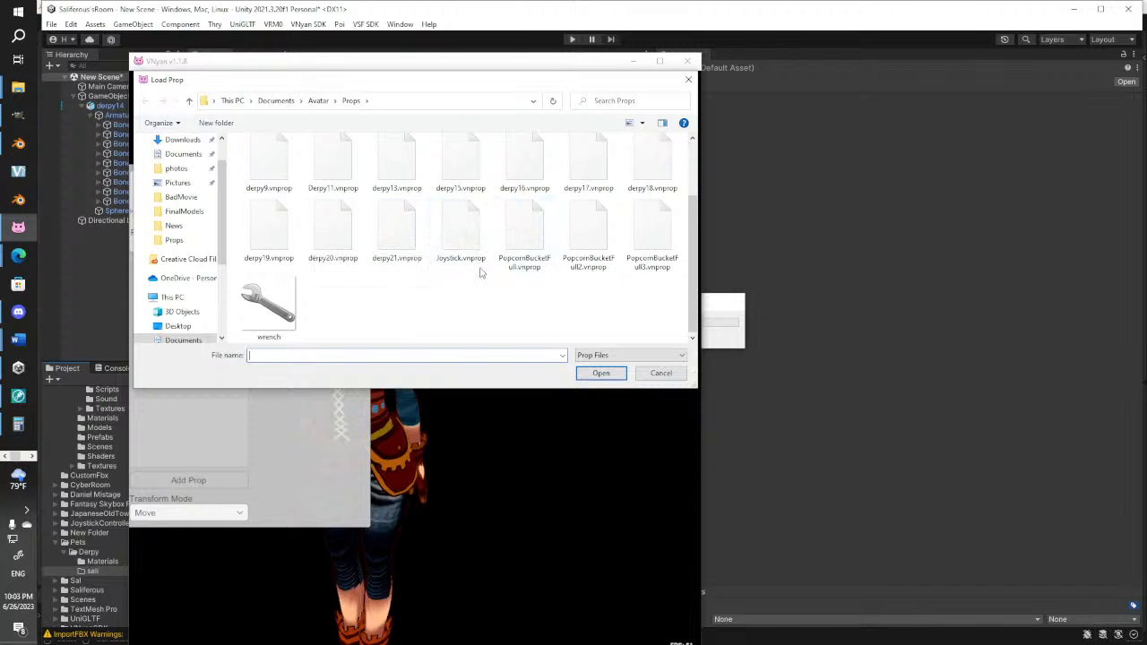
{"action": "double_click", "coordinate": [394, 240]}
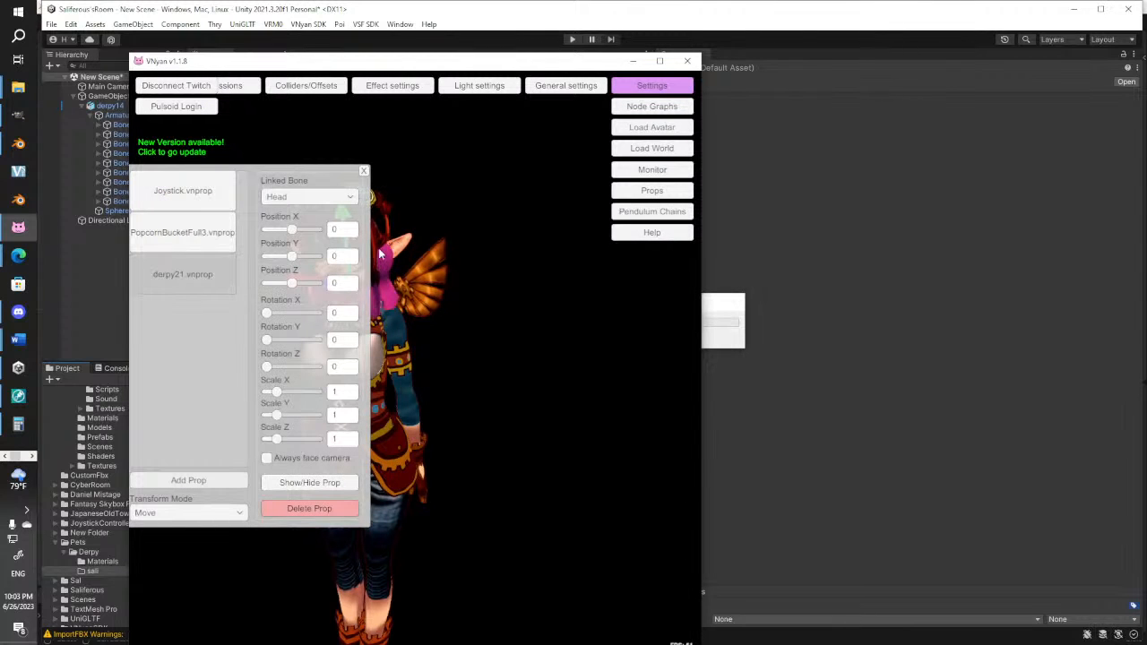
Link the derpy21 prop to the Upper Chest bone and move the props window clear of the avatar
{"action": "left_click", "coordinate": [347, 197]}
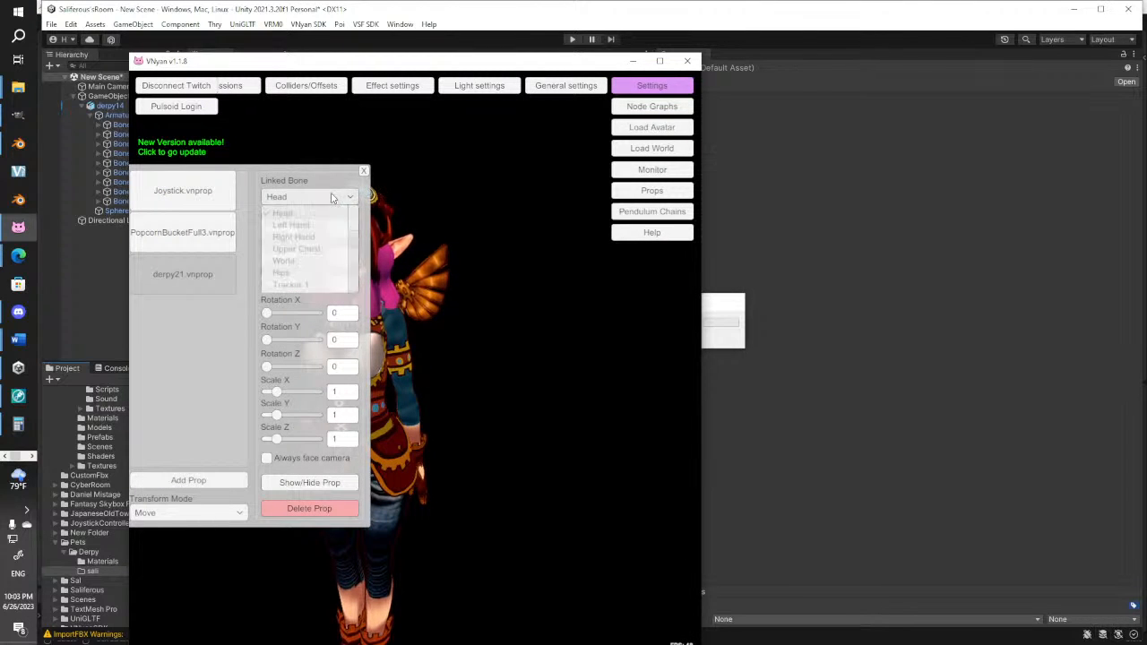
{"action": "left_click", "coordinate": [297, 249]}
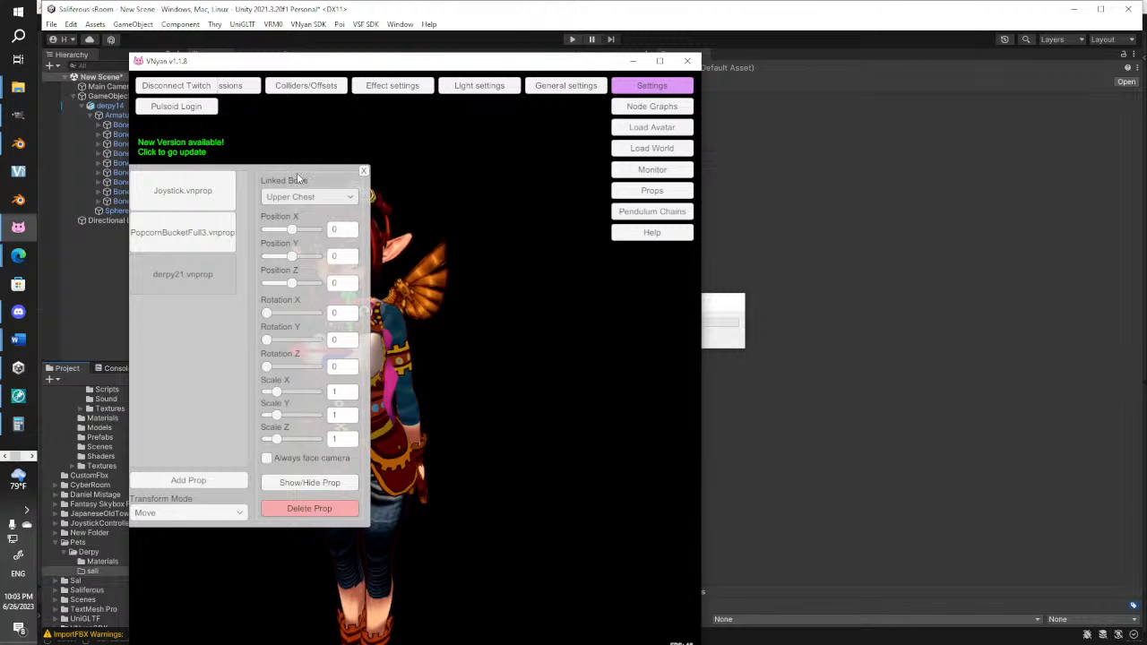
{"action": "left_click_drag", "start_coordinate": [299, 179], "coordinate": [710, 252]}
{"action": "mouse_move", "coordinate": [330, 365]}
{"action": "left_mouse_down"}
{"action": "mouse_move", "coordinate": [314, 375]}
{"action": "mouse_move", "coordinate": [359, 345]}
{"action": "mouse_move", "coordinate": [324, 347]}
{"action": "left_mouse_up"}
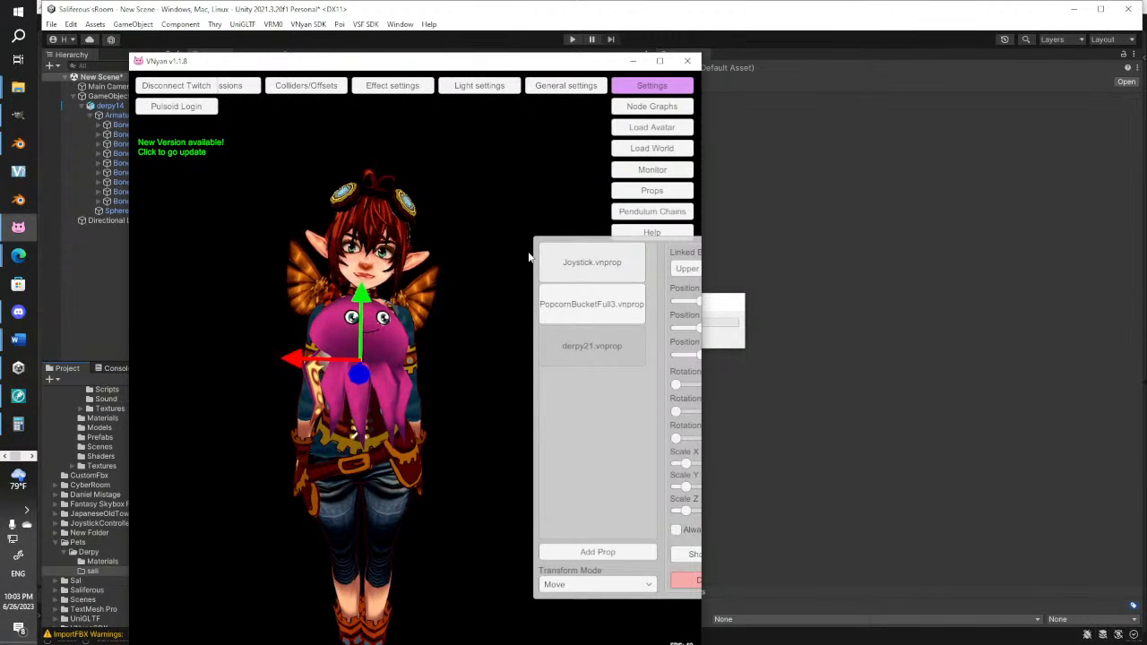
Link the derpy21 prop to the Head bone and close the props window
{"action": "left_click_drag", "start_coordinate": [658, 237], "coordinate": [539, 253]}
{"action": "left_click", "coordinate": [599, 283]}
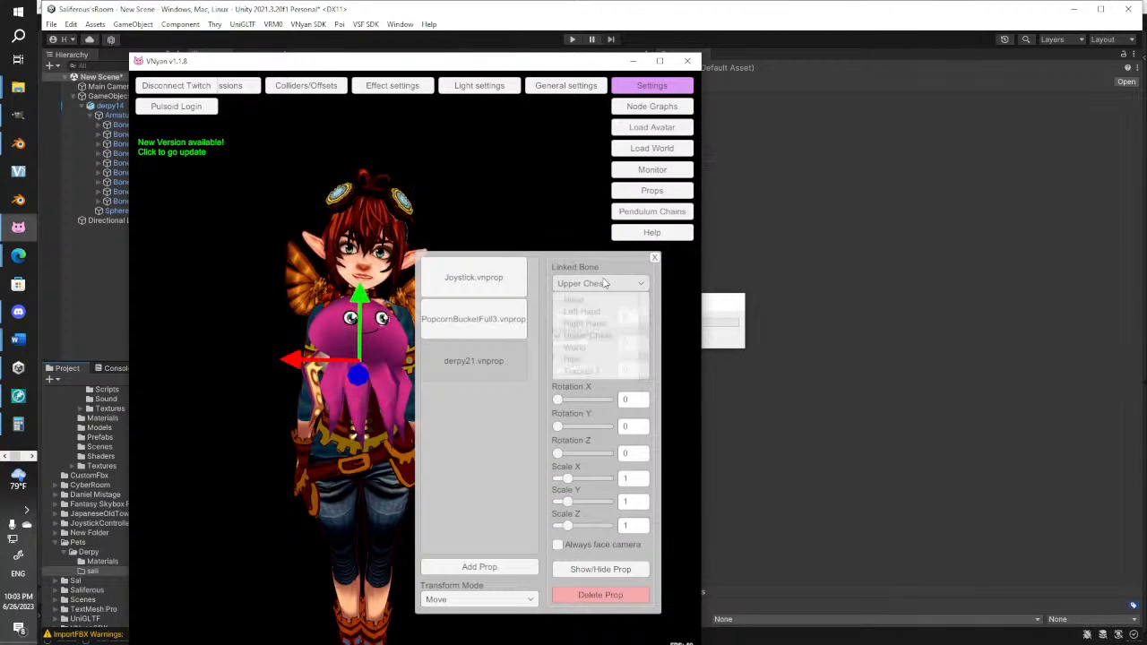
{"action": "left_click", "coordinate": [591, 301]}
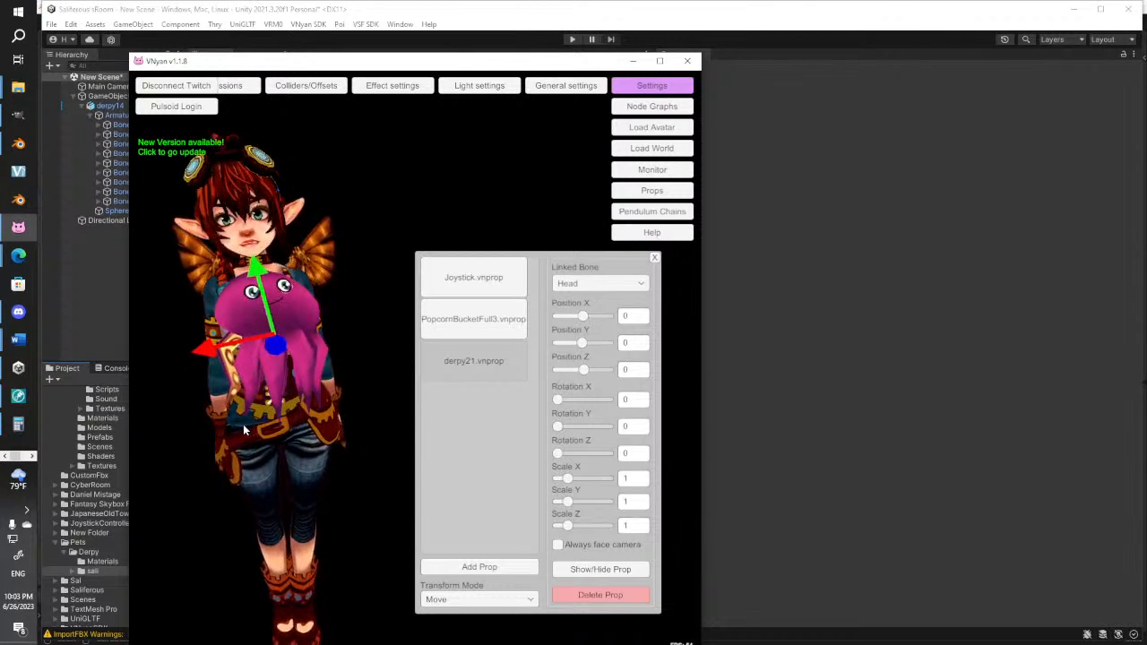
{"action": "left_click", "coordinate": [654, 258]}
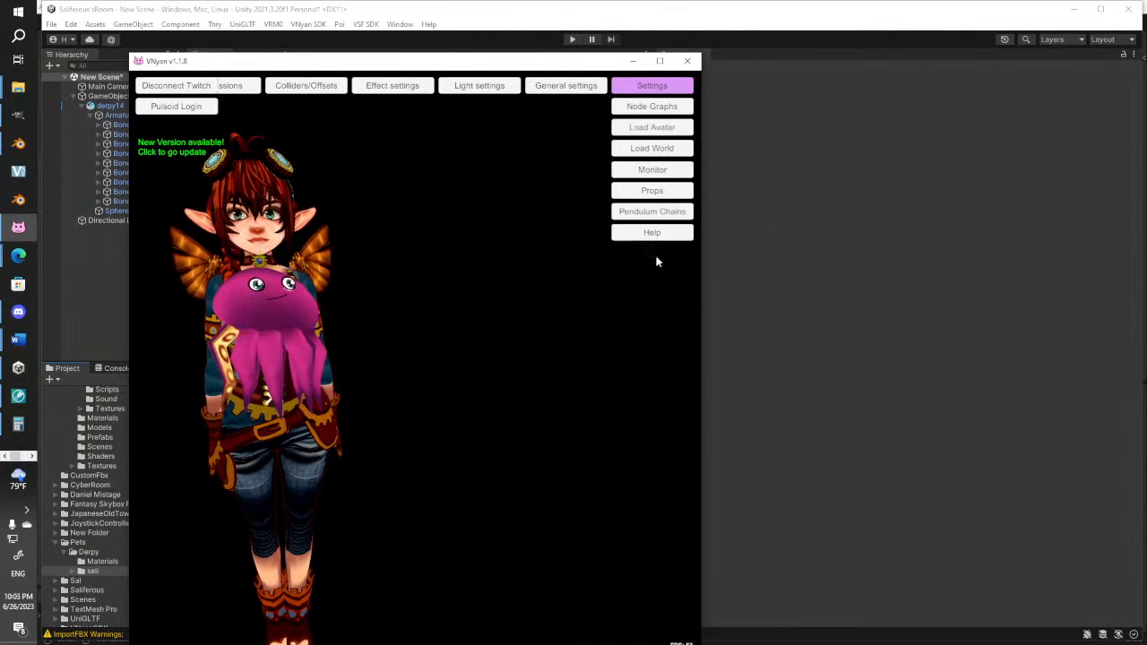
Switch to VTS P.O.G., play the sample speech text twice to check the octopus's mouthing, and collapse VNyan's settings
{"action": "left_click", "coordinate": [32, 456]}
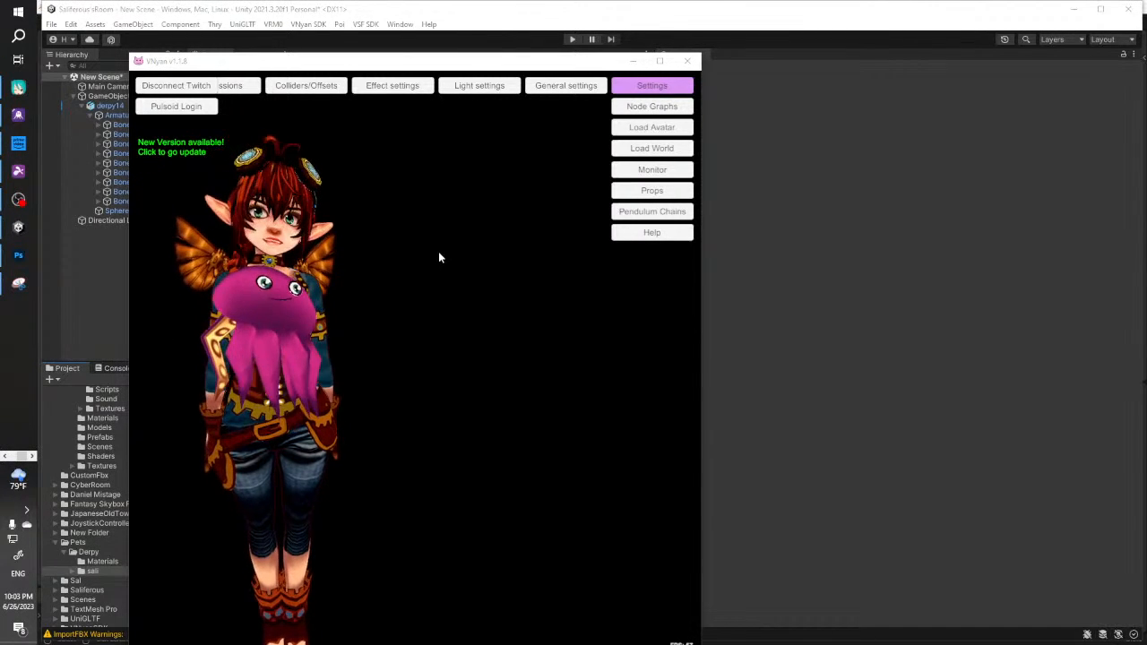
{"action": "left_click", "coordinate": [5, 458]}
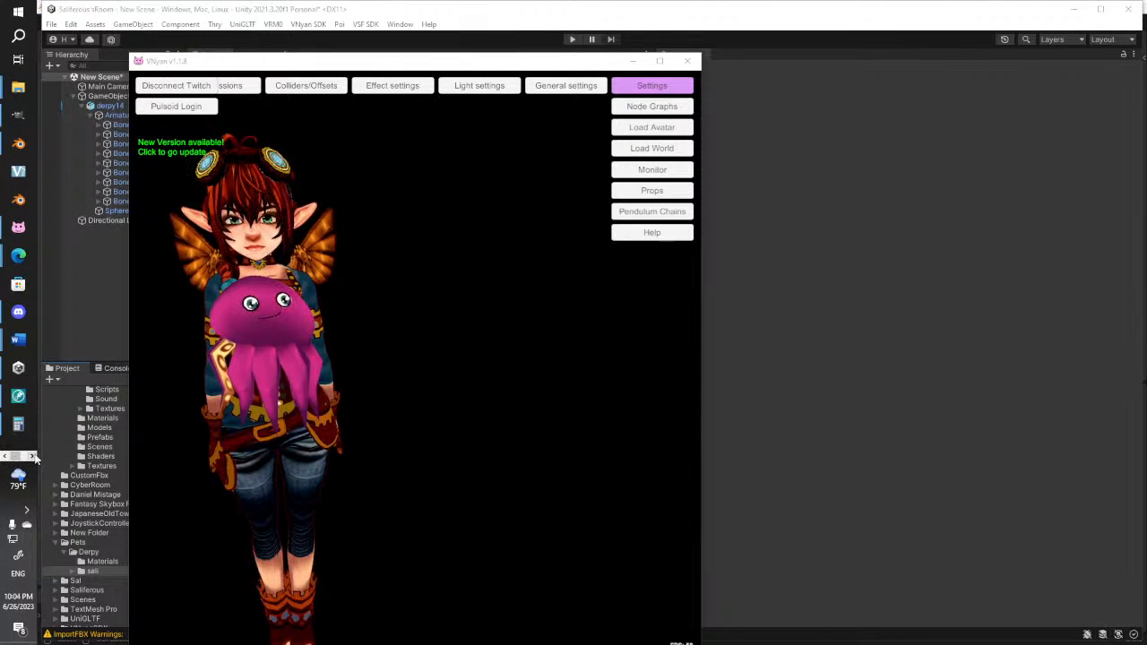
{"action": "left_click", "coordinate": [32, 457]}
{"action": "left_click", "coordinate": [18, 115]}
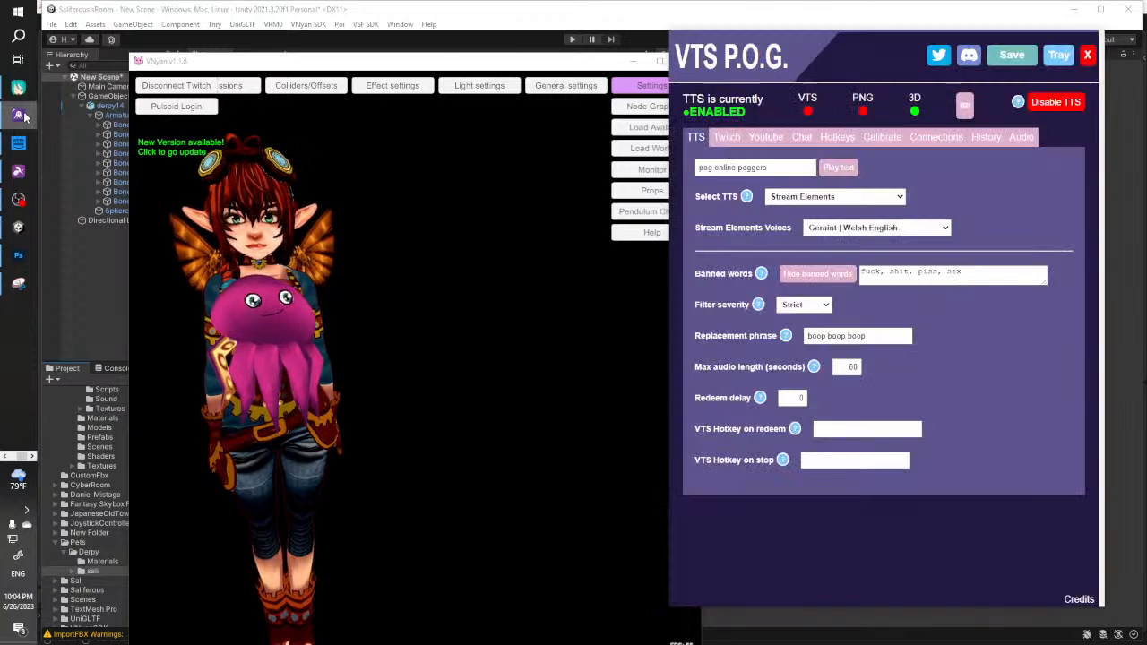
{"action": "left_click", "coordinate": [836, 168]}
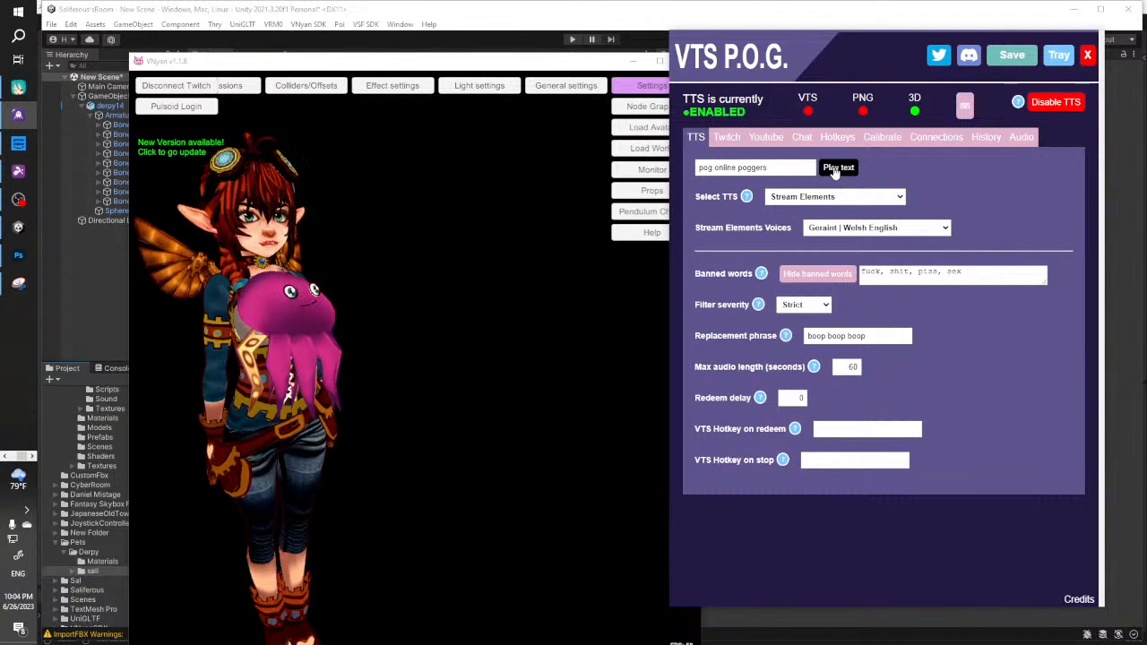
{"action": "left_click", "coordinate": [473, 293]}
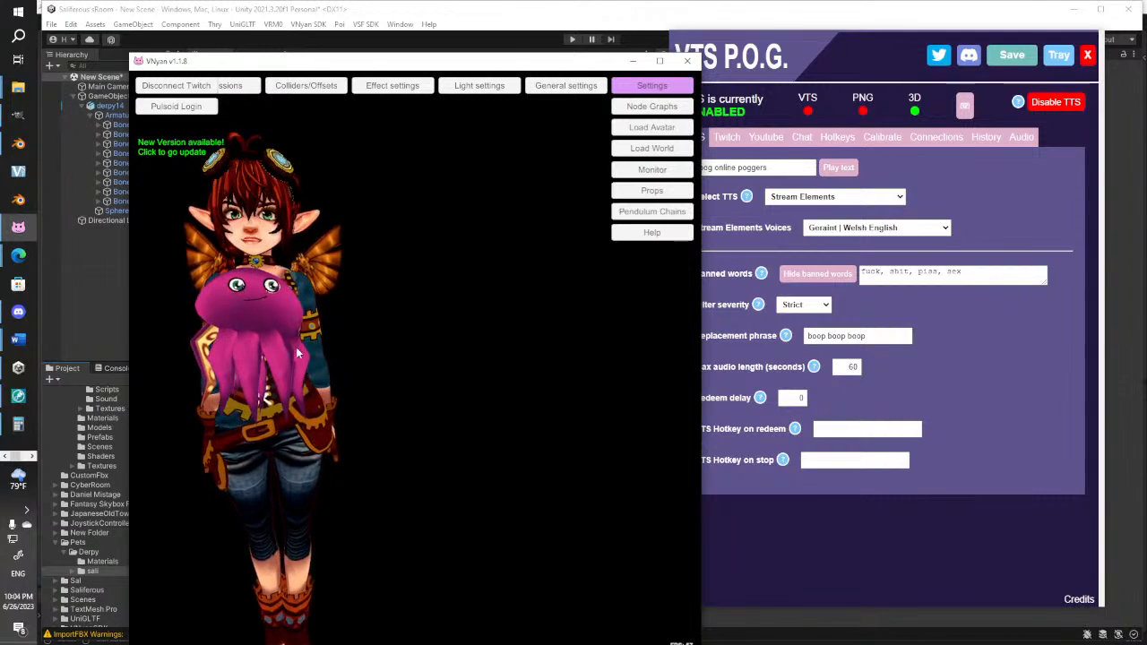
{"action": "left_click", "coordinate": [843, 168]}
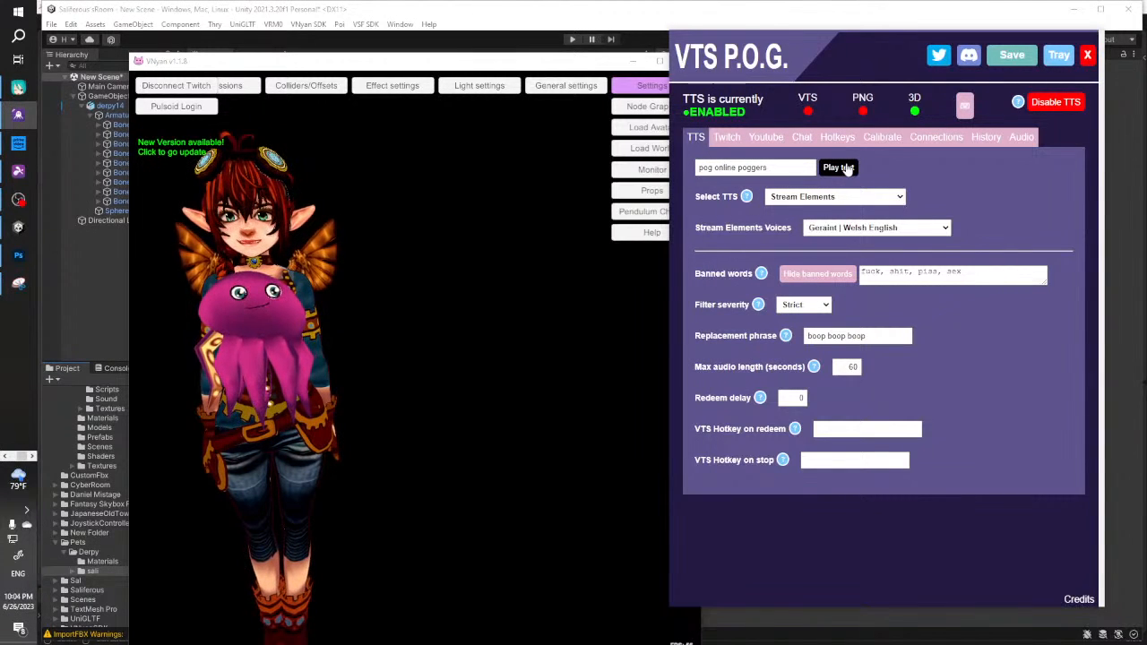
{"action": "left_click", "coordinate": [635, 87]}
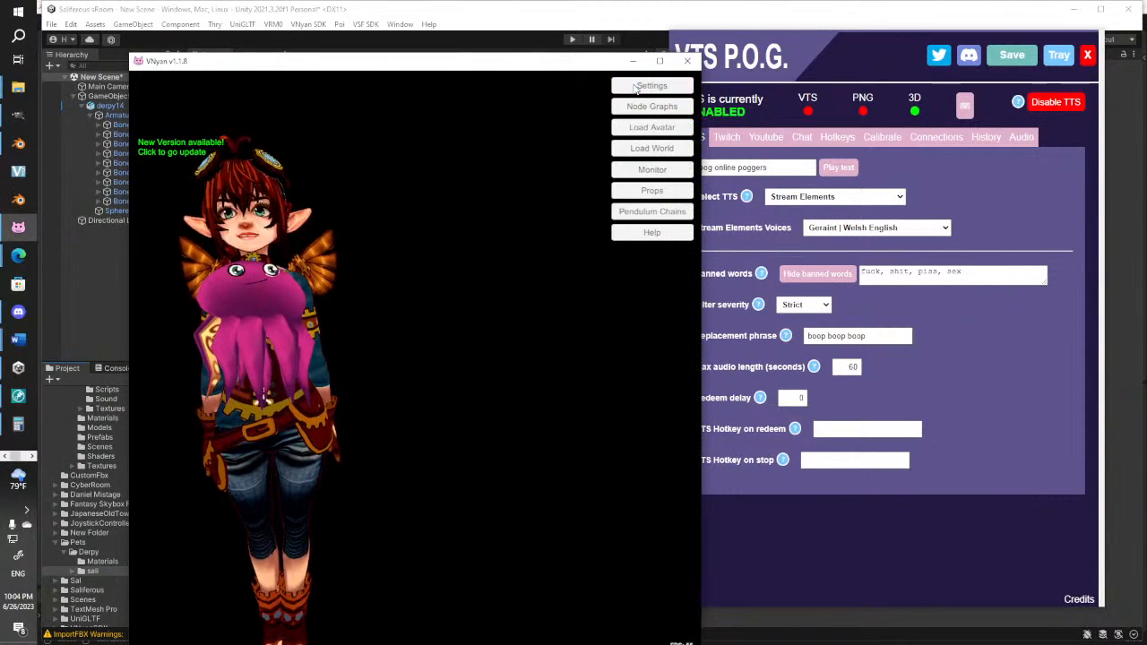
Open VNyan's general settings and set VMC Receiver 2's head, neck, spine, hip position, hip rotation, root and right leg tracking to 0
{"action": "left_click", "coordinate": [637, 87]}
{"action": "left_click", "coordinate": [572, 90]}
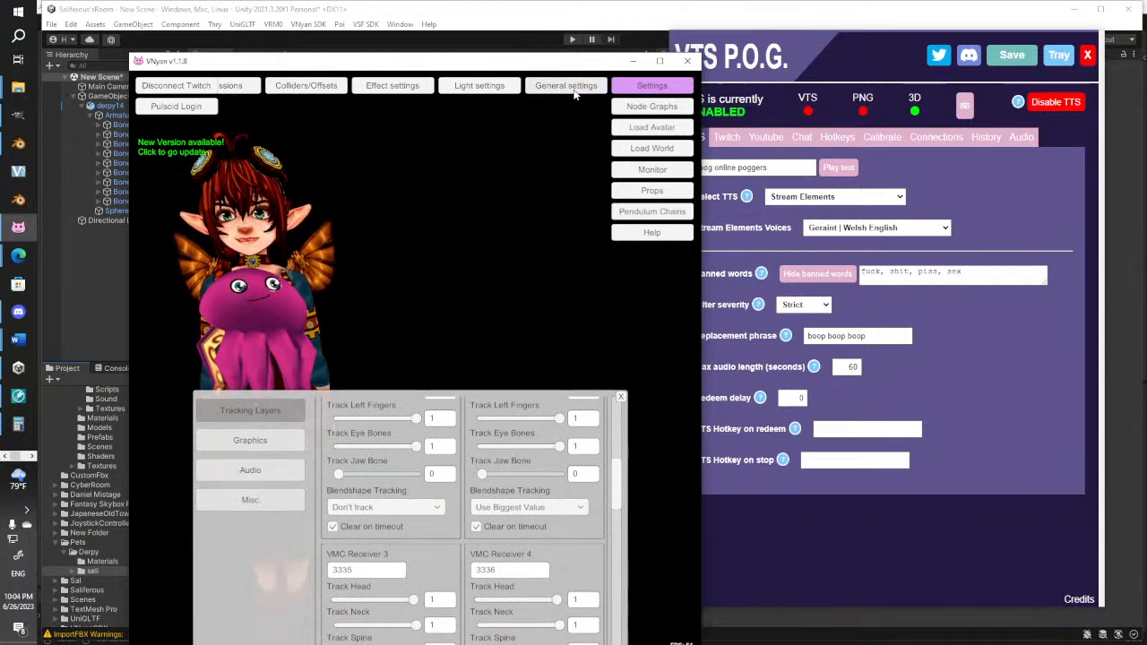
{"action": "scroll", "coordinate": [507, 399], "scroll_direction": "down", "scroll_amount": 3}
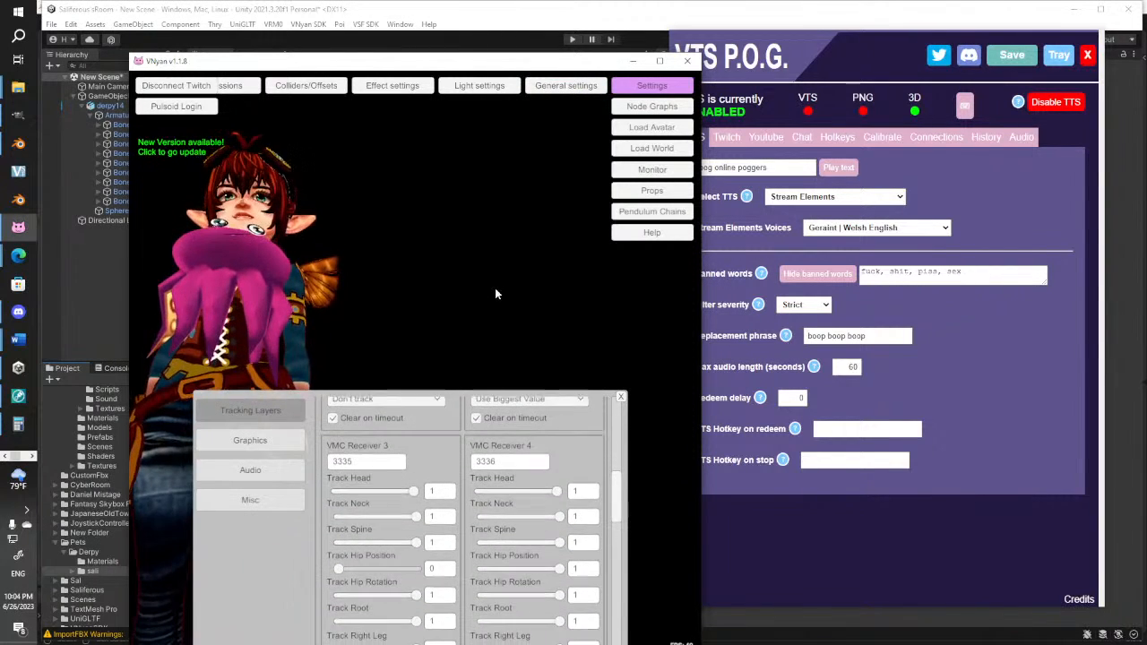
{"action": "scroll", "coordinate": [502, 412], "scroll_direction": "down", "scroll_amount": 10}
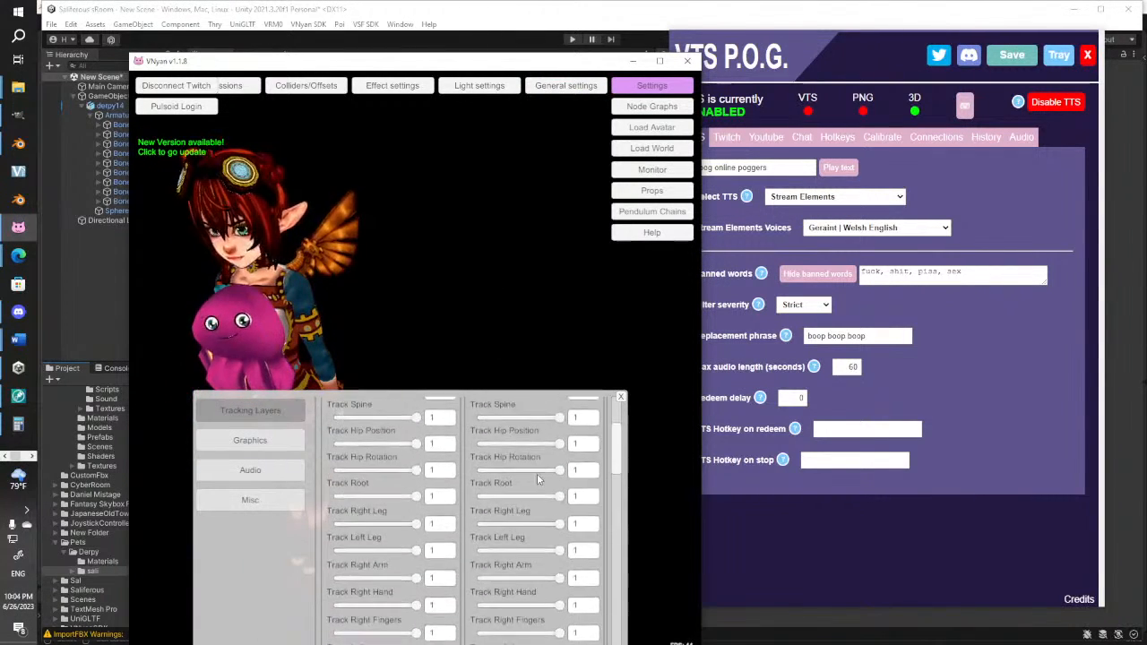
{"action": "scroll", "coordinate": [538, 479], "scroll_direction": "up", "scroll_amount": 1}
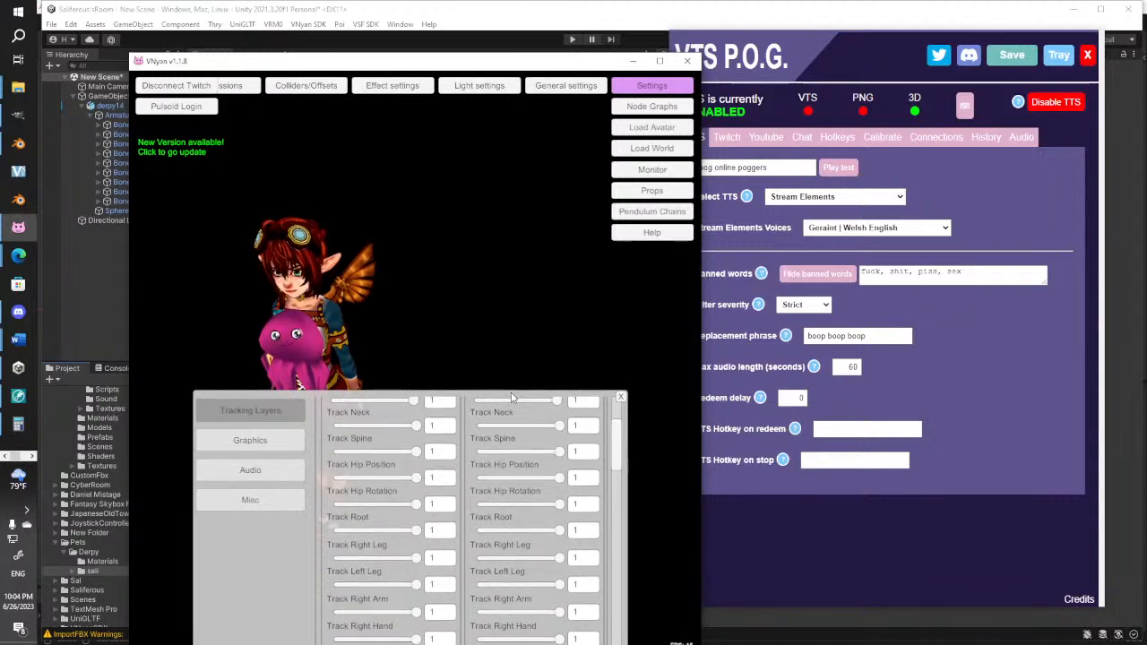
{"action": "left_click_drag", "start_coordinate": [512, 397], "coordinate": [513, 218]}
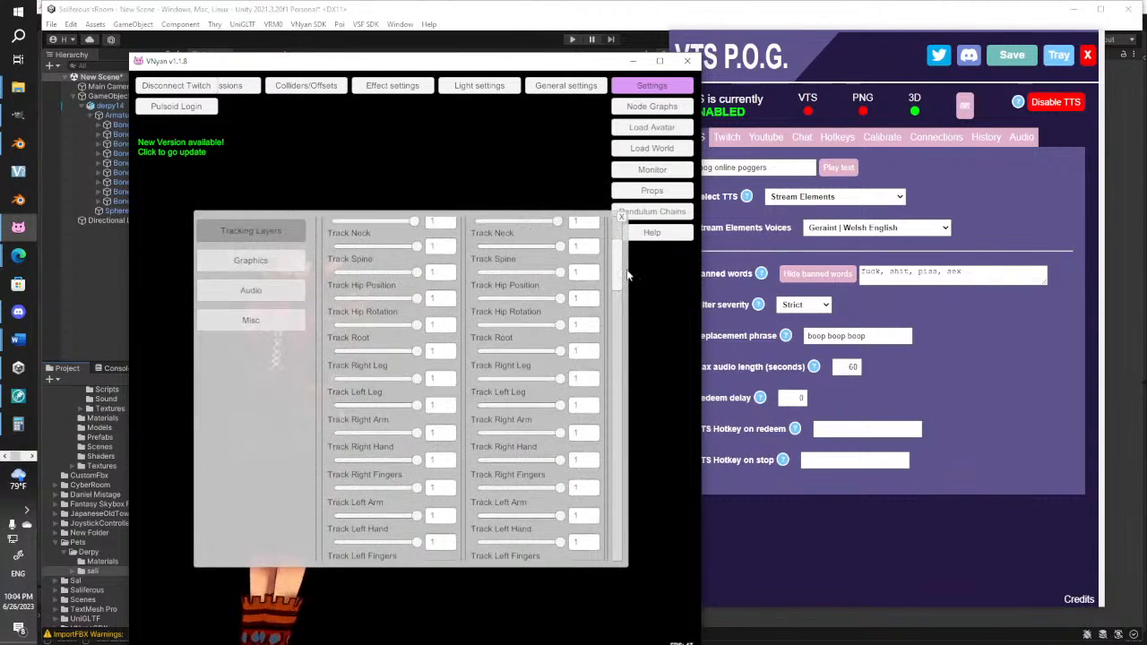
{"action": "scroll", "coordinate": [616, 251], "scroll_direction": "up", "scroll_amount": 8}
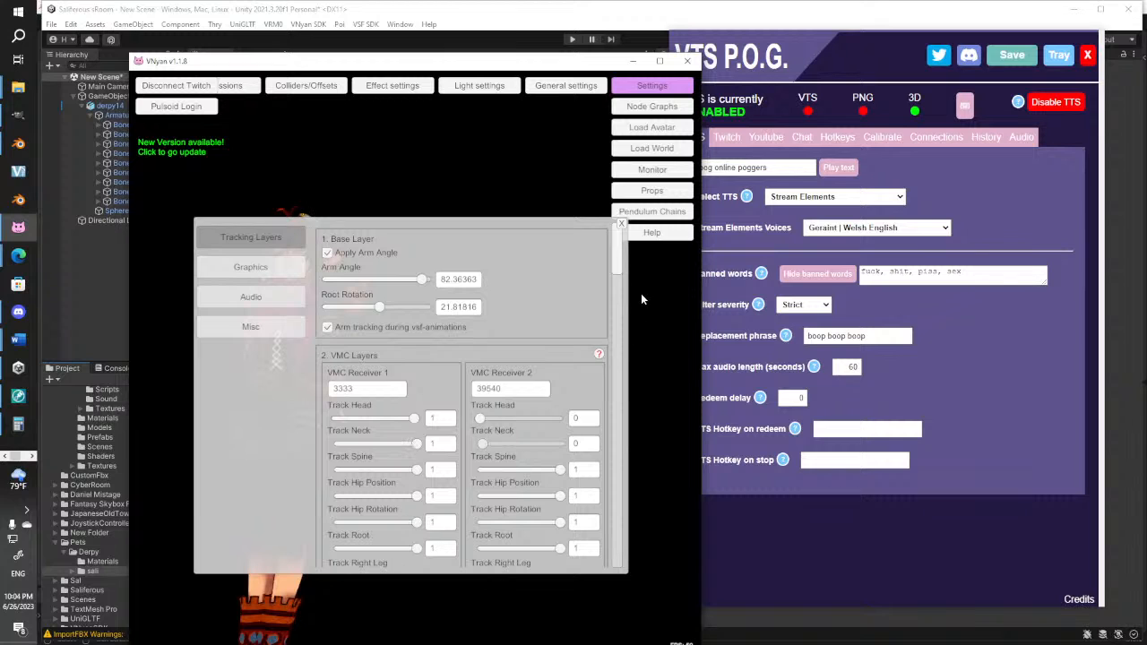
{"action": "left_click_drag", "start_coordinate": [621, 262], "coordinate": [620, 280]}
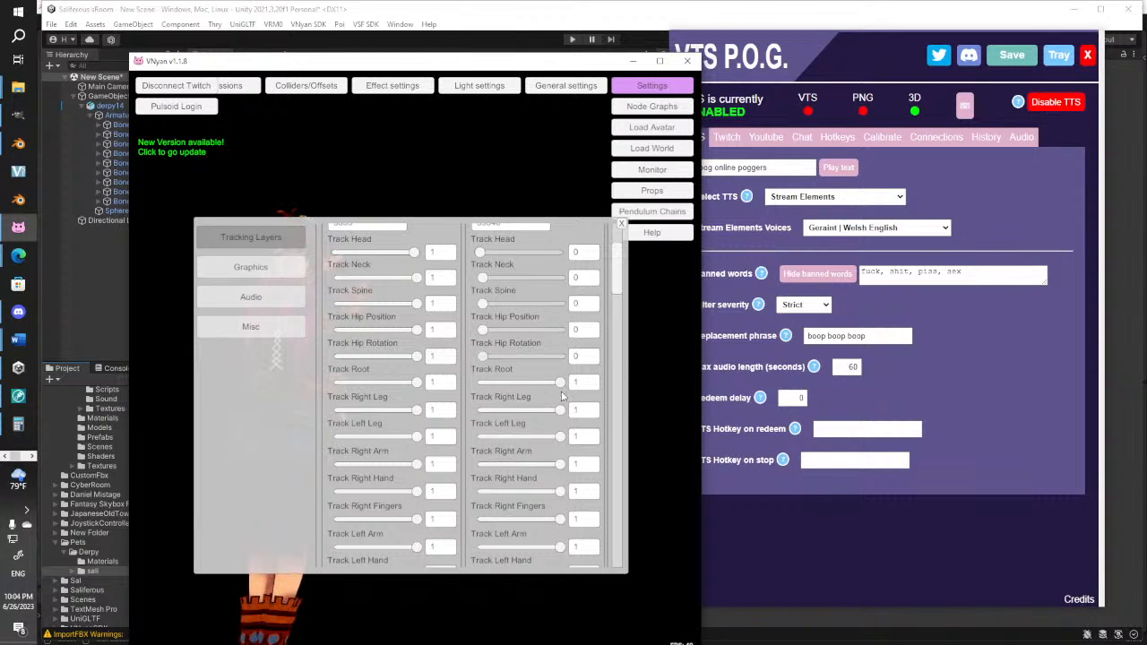
{"action": "left_click_drag", "start_coordinate": [561, 383], "coordinate": [500, 384]}
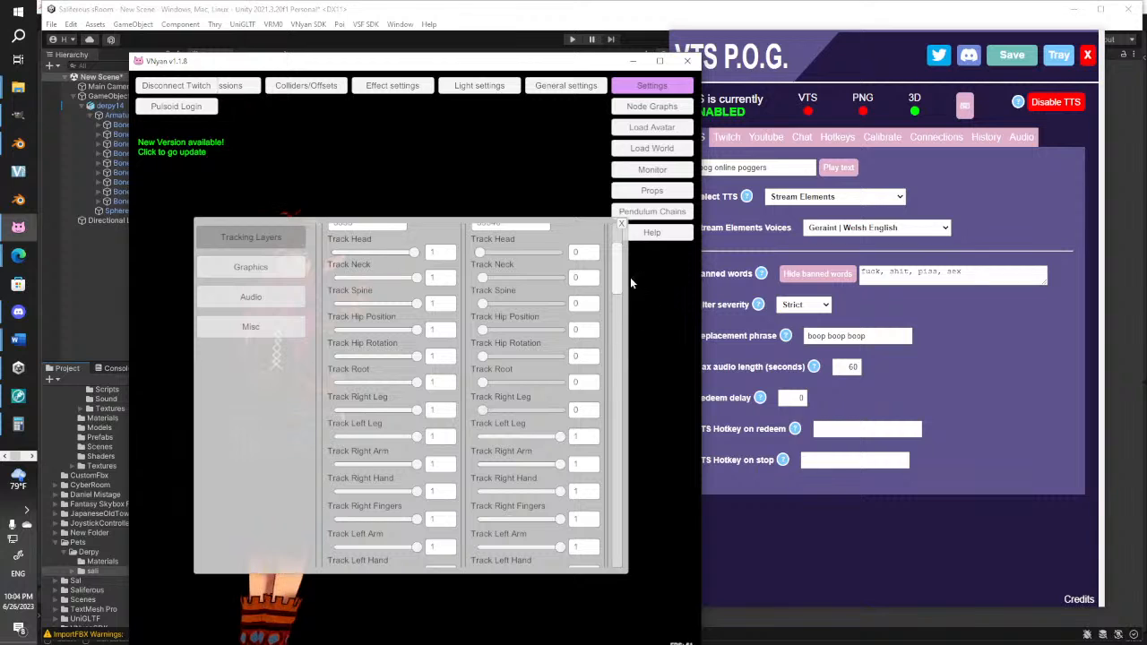
Set VMC Receiver 2's tracking of the left leg, right arm, right hand, right fingers and left arm to 0
{"action": "scroll", "coordinate": [619, 291], "scroll_direction": "down", "scroll_amount": 5}
{"action": "left_click_drag", "start_coordinate": [561, 267], "coordinate": [483, 266]}
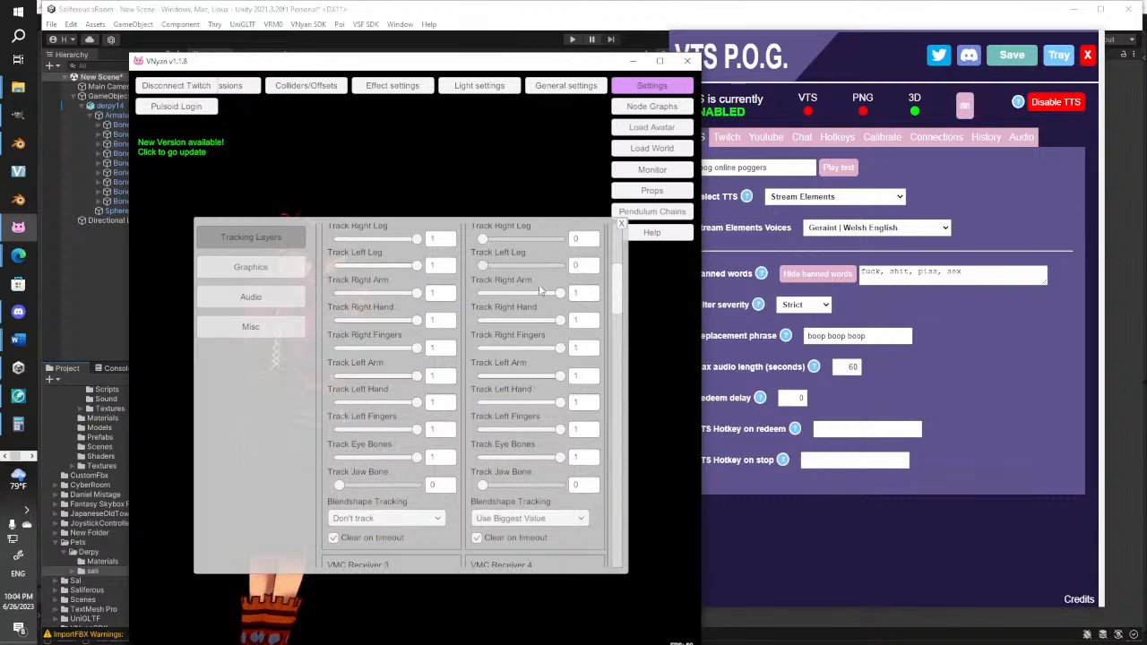
{"action": "left_click_drag", "start_coordinate": [557, 322], "coordinate": [480, 322]}
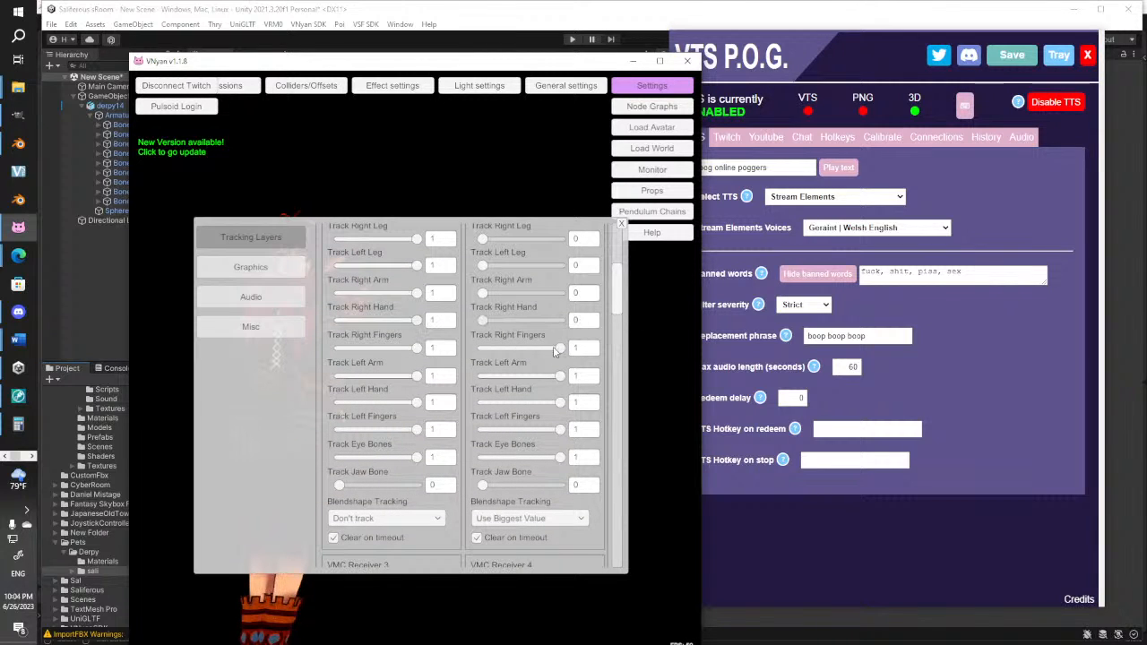
{"action": "left_click_drag", "start_coordinate": [558, 349], "coordinate": [446, 356]}
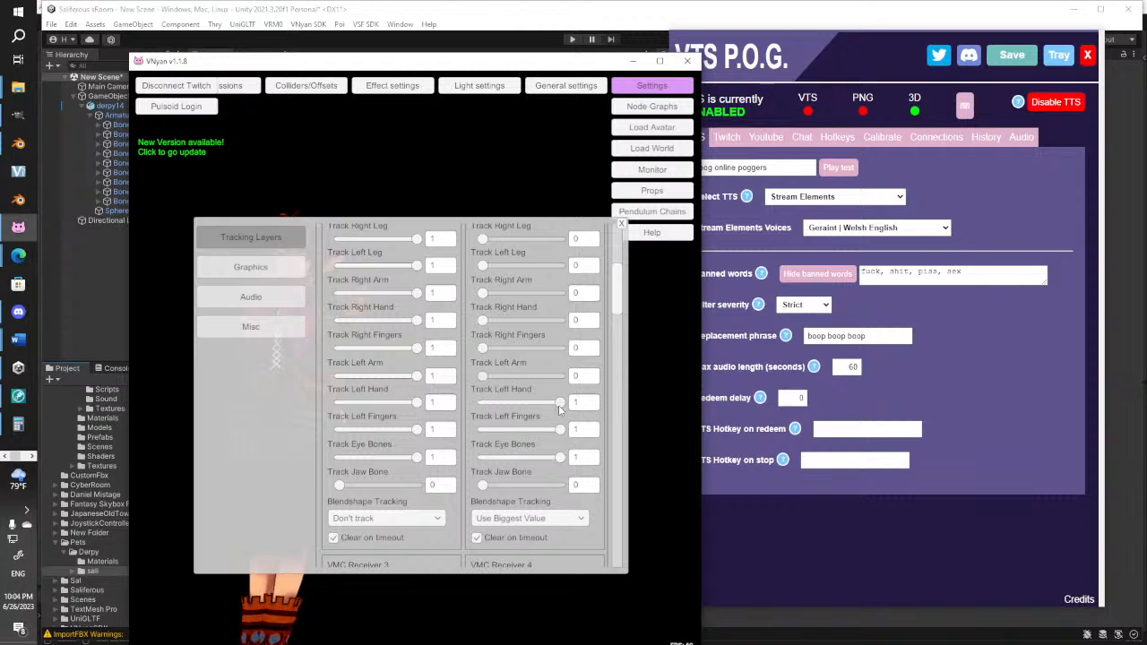
Set VMC Receiver 2's left hand, left fingers and eye bones tracking to 0, disable its Clear on timeout, and close the settings
{"action": "left_click_drag", "start_coordinate": [560, 402], "coordinate": [407, 405]}
{"action": "left_click_drag", "start_coordinate": [556, 432], "coordinate": [470, 433]}
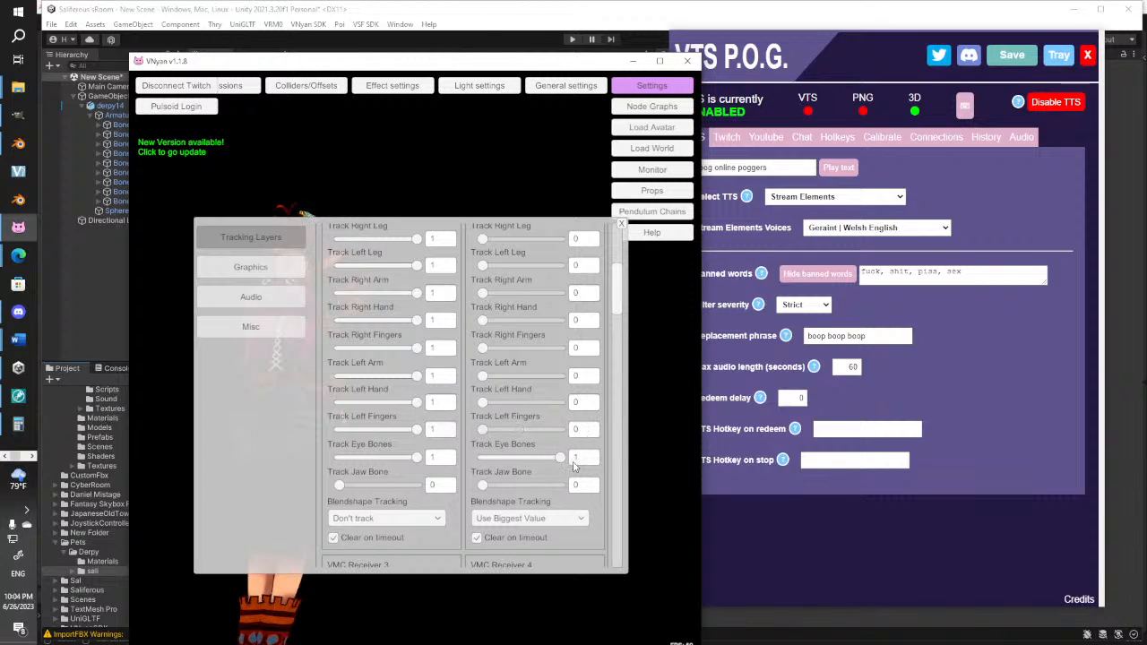
{"action": "left_click_drag", "start_coordinate": [549, 459], "coordinate": [476, 525]}
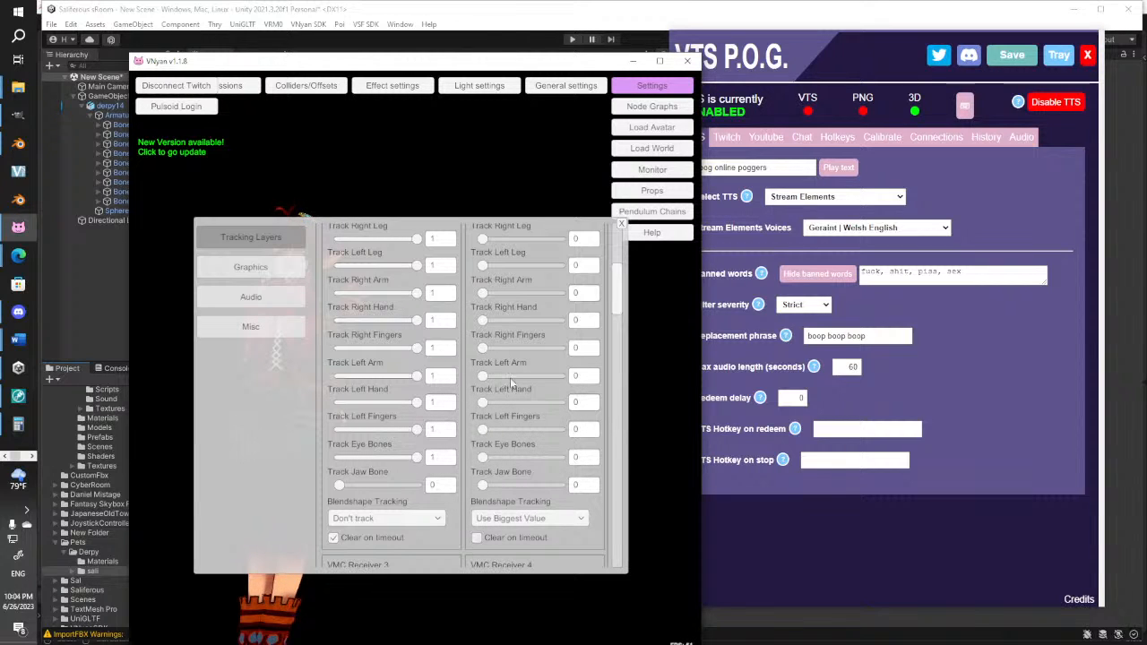
{"action": "left_click", "coordinate": [621, 224]}
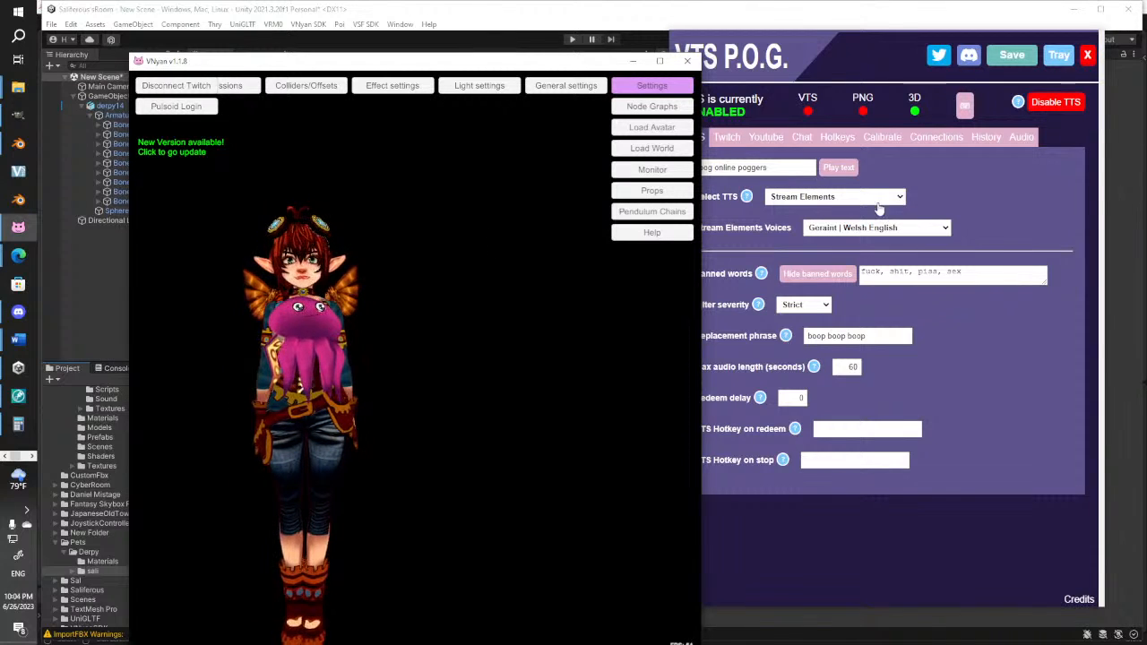
Play the sample speech text twice in VTS P.O.G. and inspect the octopus's mouth and tentacles on the avatar in VNyan
{"action": "left_click", "coordinate": [839, 168]}
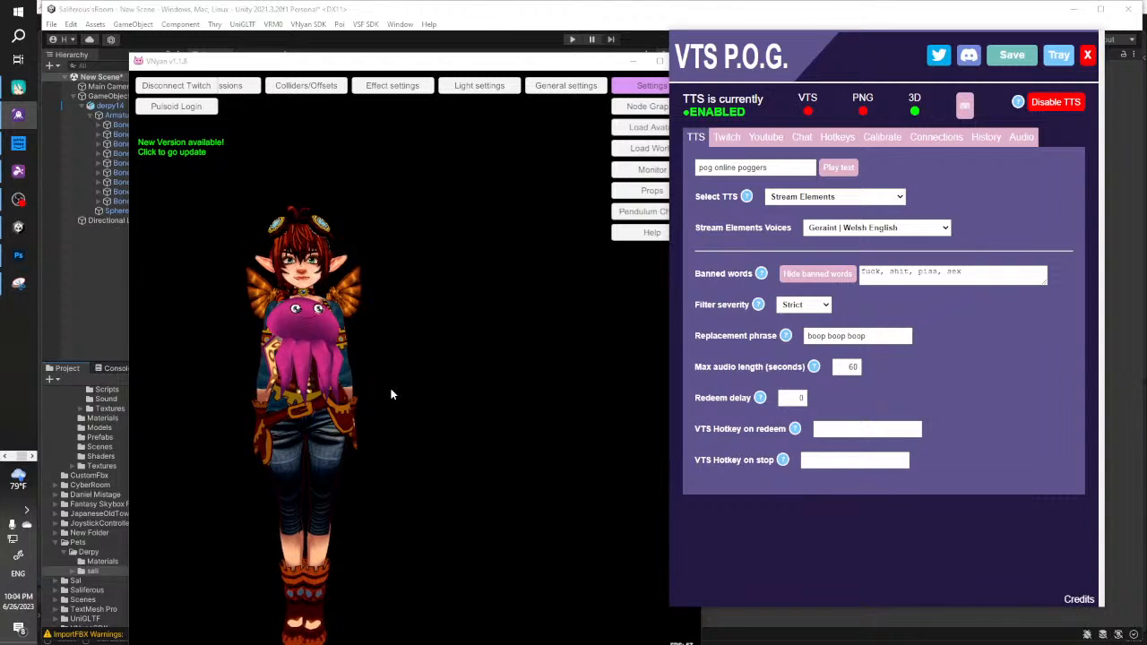
{"action": "left_click", "coordinate": [328, 377]}
{"action": "left_click_drag", "start_coordinate": [328, 377], "coordinate": [356, 374]}
{"action": "scroll", "coordinate": [356, 374], "scroll_direction": "up", "scroll_amount": 5}
{"action": "scroll", "coordinate": [422, 356], "scroll_direction": "down", "scroll_amount": 5}
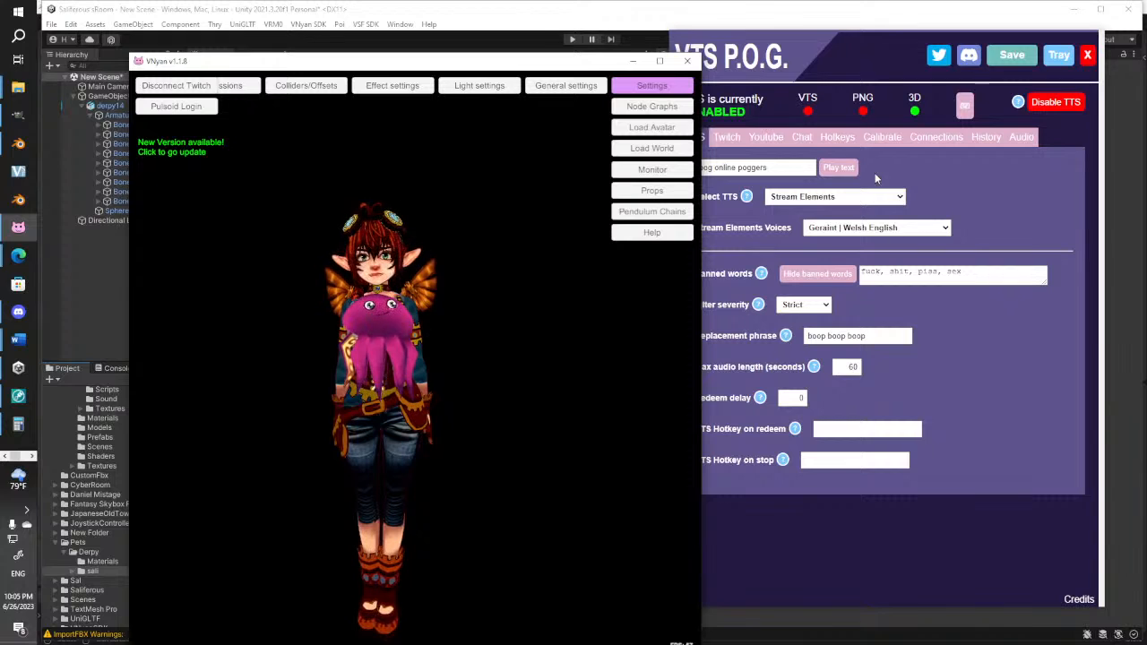
{"action": "left_click", "coordinate": [839, 169]}
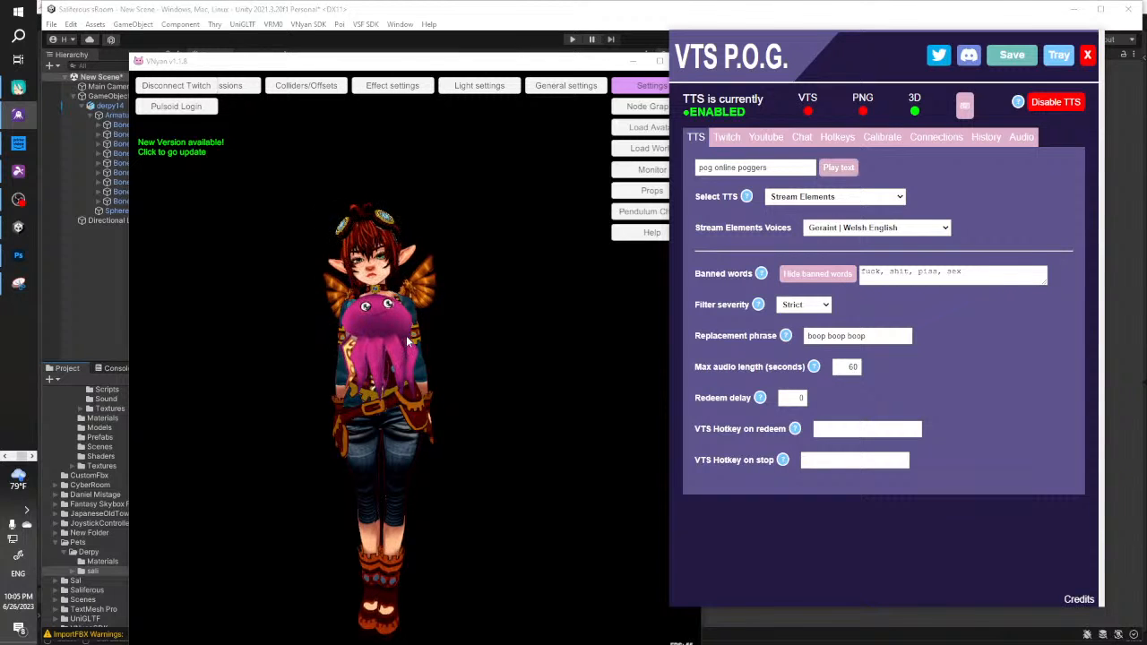
{"action": "left_click", "coordinate": [329, 351]}
{"action": "scroll", "coordinate": [330, 351], "scroll_direction": "up", "scroll_amount": 5}
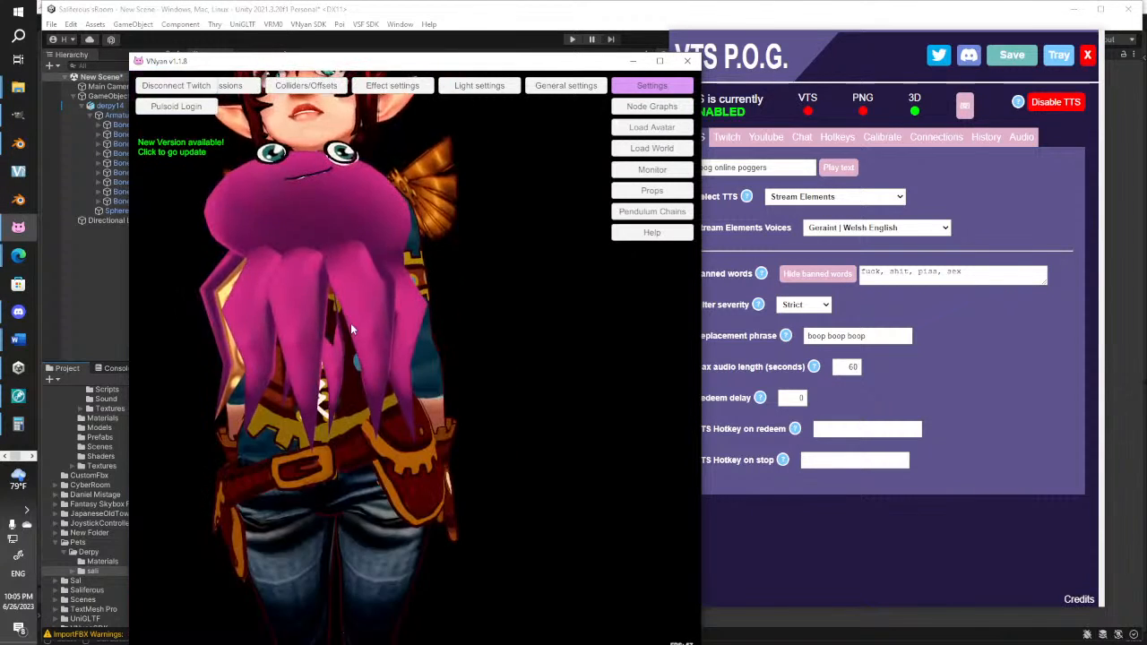
{"action": "scroll", "coordinate": [354, 334], "scroll_direction": "down", "scroll_amount": 4}
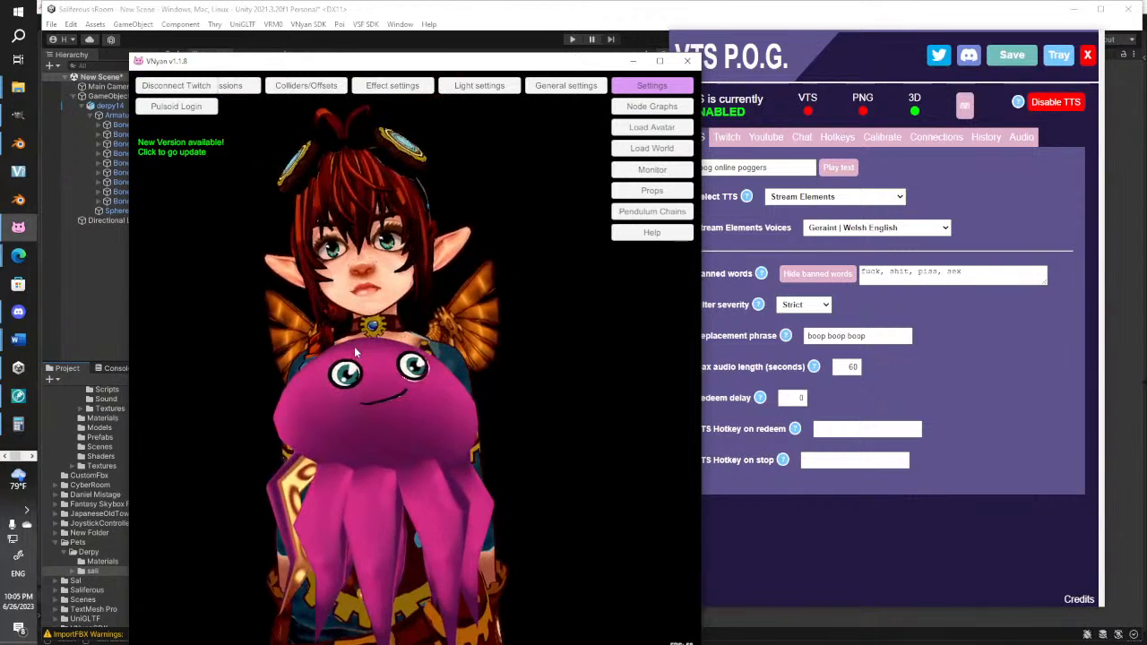
{"action": "scroll", "coordinate": [357, 367], "scroll_direction": "down", "scroll_amount": 4}
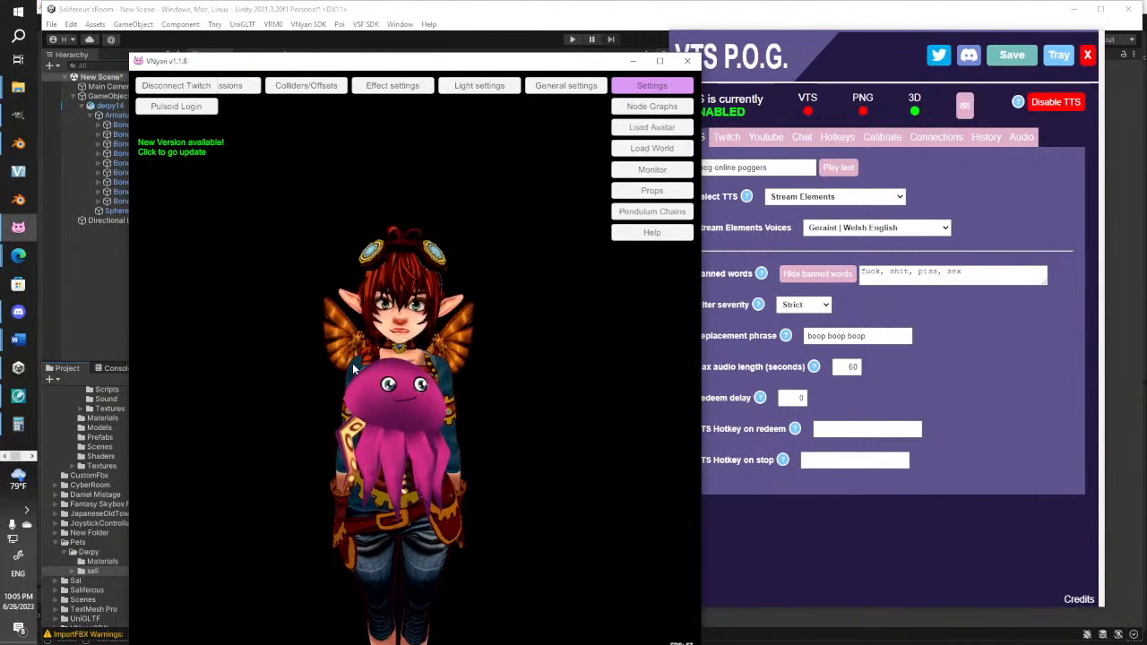
{"action": "left_click_drag", "start_coordinate": [358, 371], "coordinate": [328, 374]}
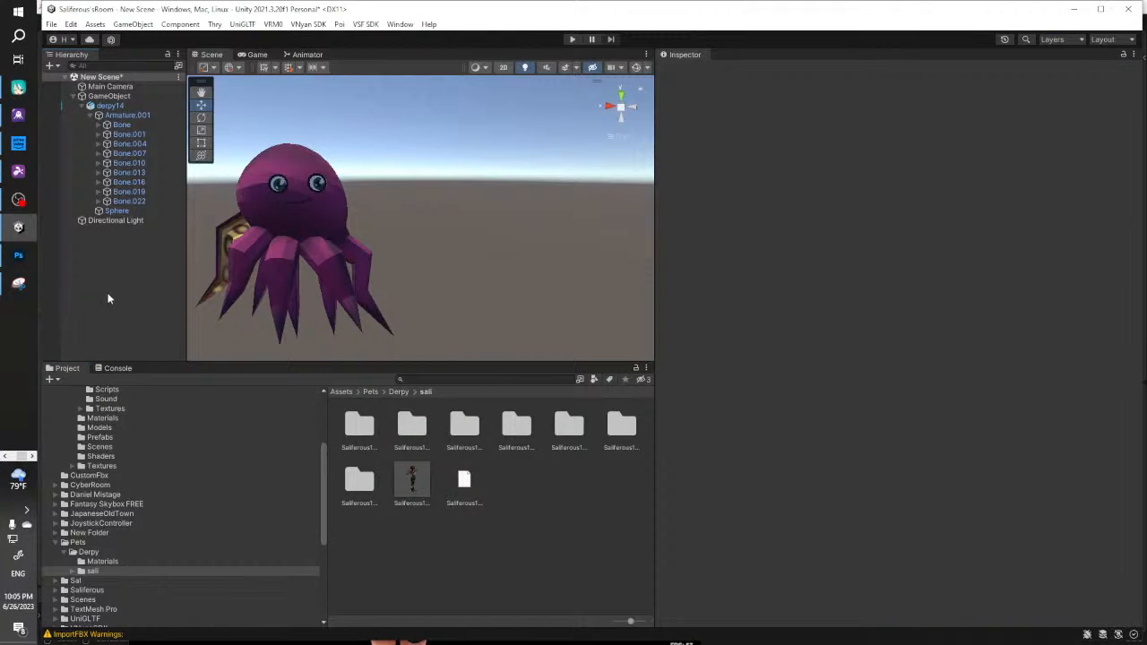
Switch to Unity, add the Saliferous11.27 avatar from the sali folder to the scene, and lower it to Y -4.005
{"action": "left_click_drag", "start_coordinate": [412, 481], "coordinate": [453, 267]}
{"action": "scroll", "coordinate": [450, 262], "scroll_direction": "down", "scroll_amount": 5}
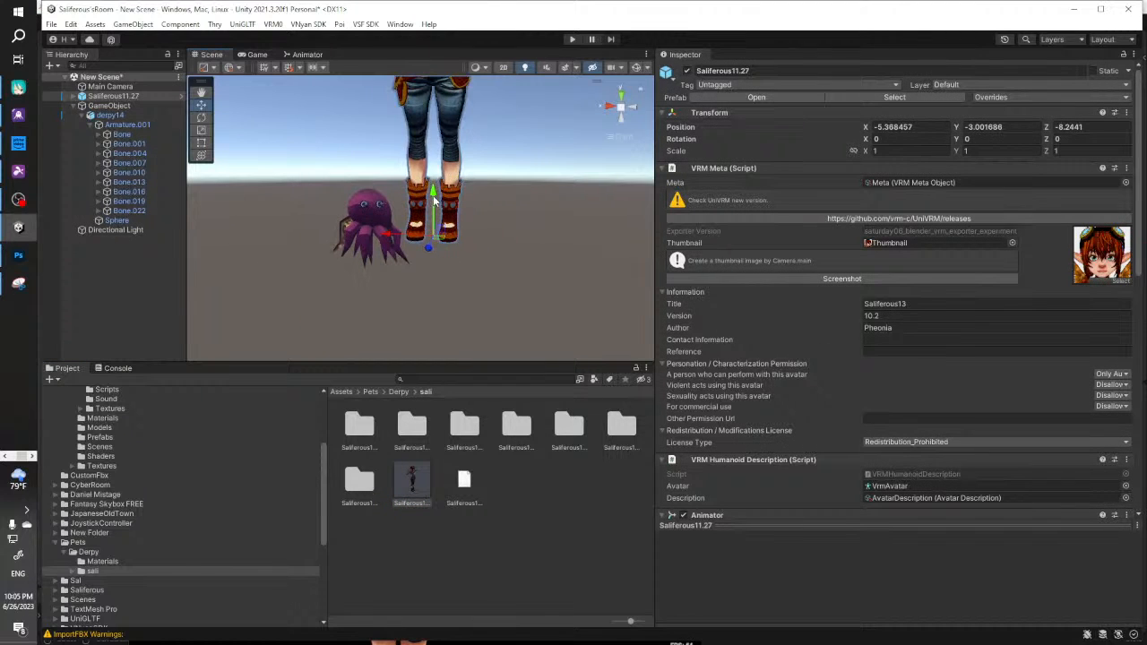
{"action": "left_click_drag", "start_coordinate": [434, 201], "coordinate": [413, 403]}
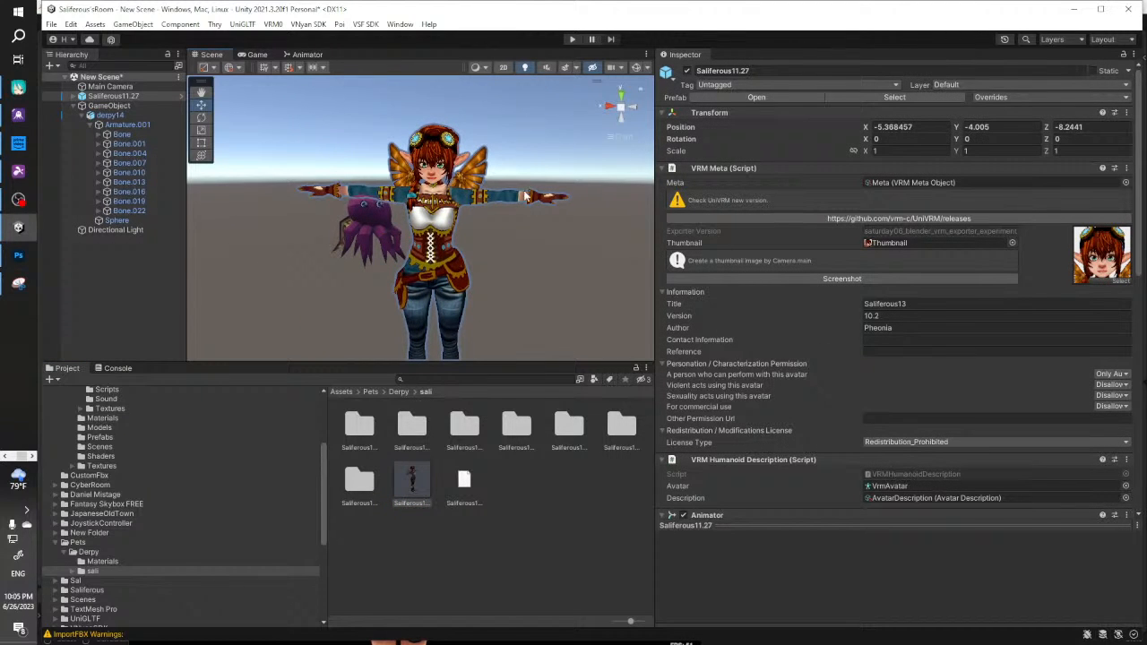
Move the octopus's parent GameObject in front of the avatar, at X -5.365 and Z -8.002
{"action": "left_click", "coordinate": [622, 95]}
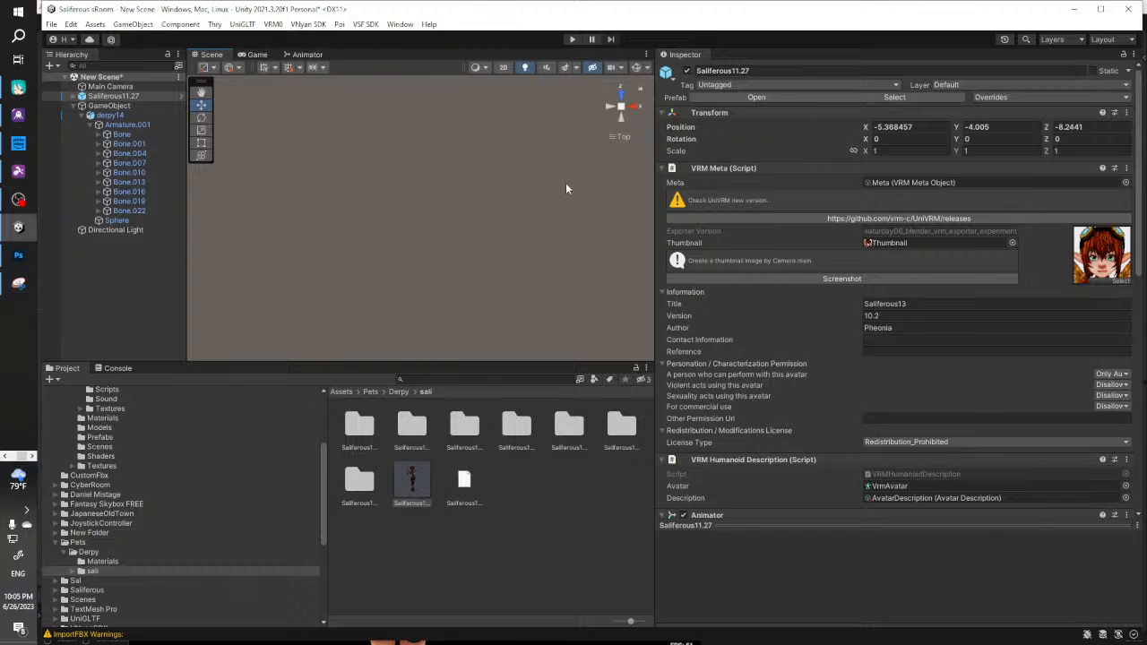
{"action": "left_click", "coordinate": [109, 106]}
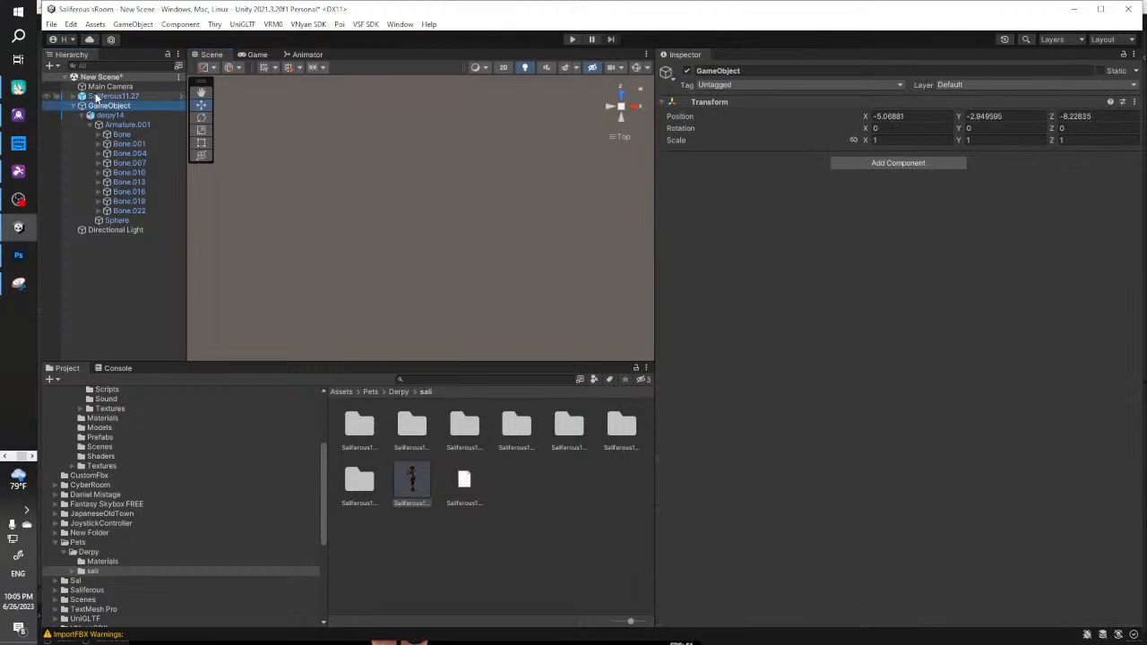
{"action": "double_click", "coordinate": [96, 96]}
{"action": "mouse_move", "coordinate": [448, 204]}
{"action": "middle_mouse_down"}
{"action": "mouse_move", "coordinate": [392, 231]}
{"action": "mouse_move", "coordinate": [431, 207]}
{"action": "middle_mouse_up"}
{"action": "scroll", "coordinate": [431, 207], "scroll_direction": "down", "scroll_amount": 5}
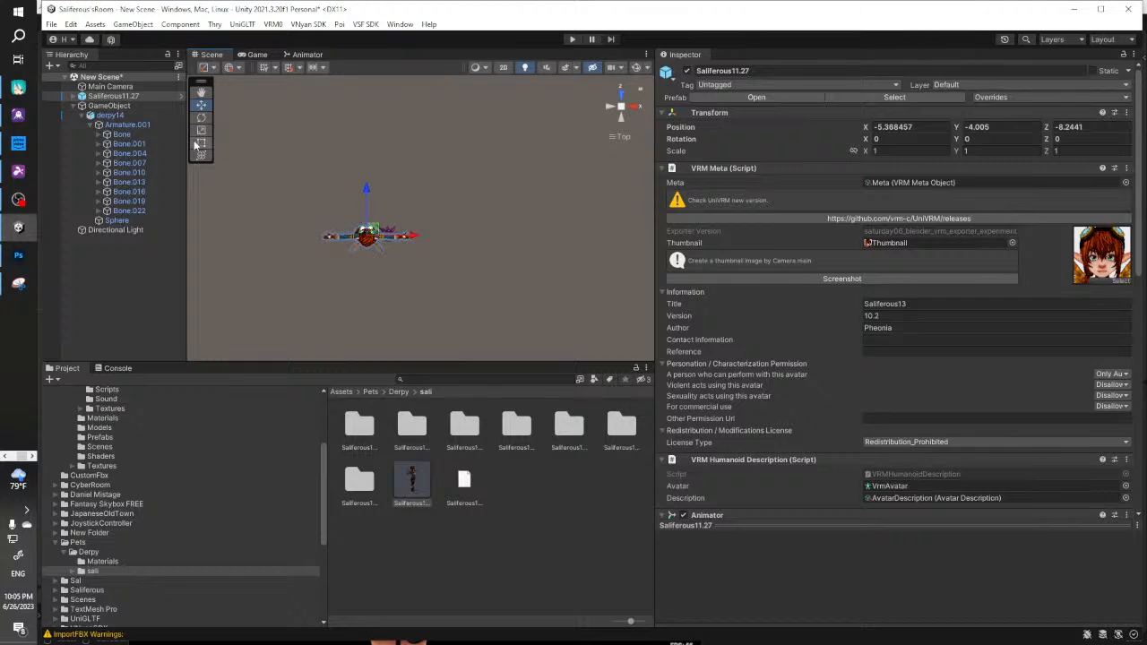
{"action": "left_click", "coordinate": [99, 106]}
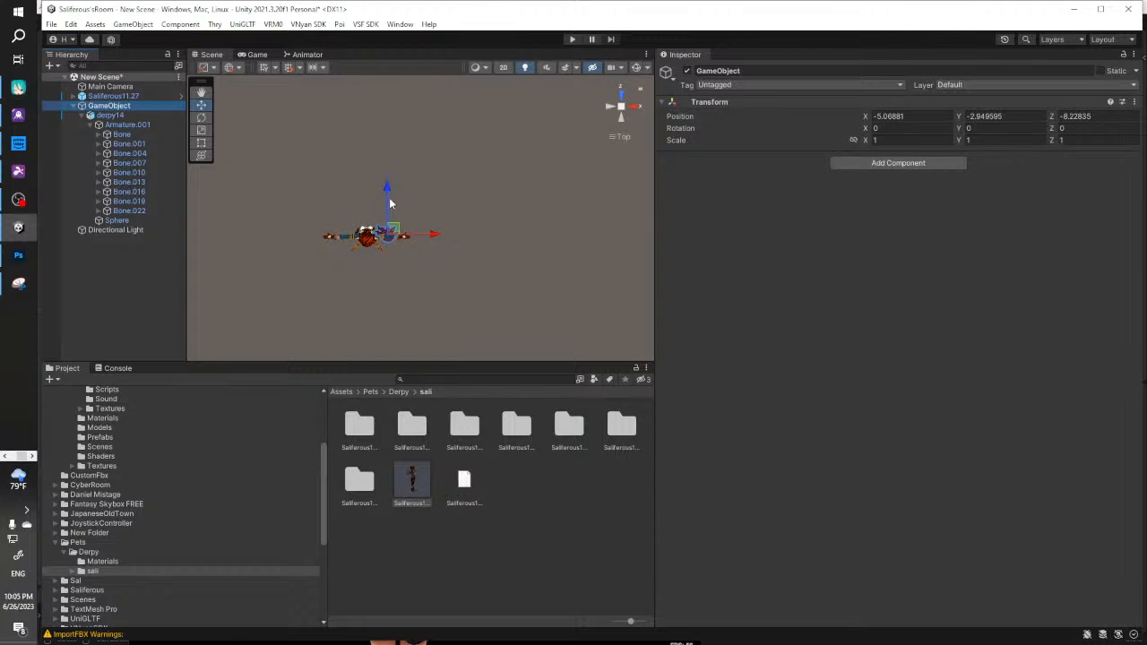
{"action": "left_click_drag", "start_coordinate": [389, 199], "coordinate": [389, 183]}
{"action": "left_click_drag", "start_coordinate": [433, 217], "coordinate": [412, 216]}
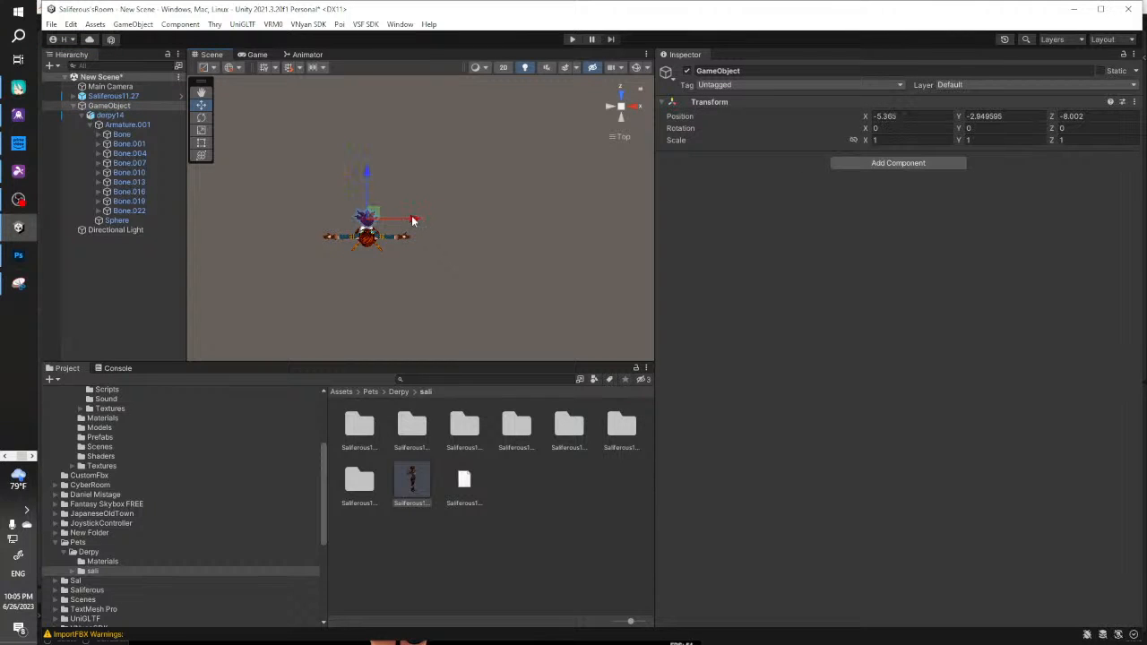
Raise the octopus's parent GameObject to Y -2.919 and bring it closer to the avatar's chest
{"action": "left_click", "coordinate": [639, 105]}
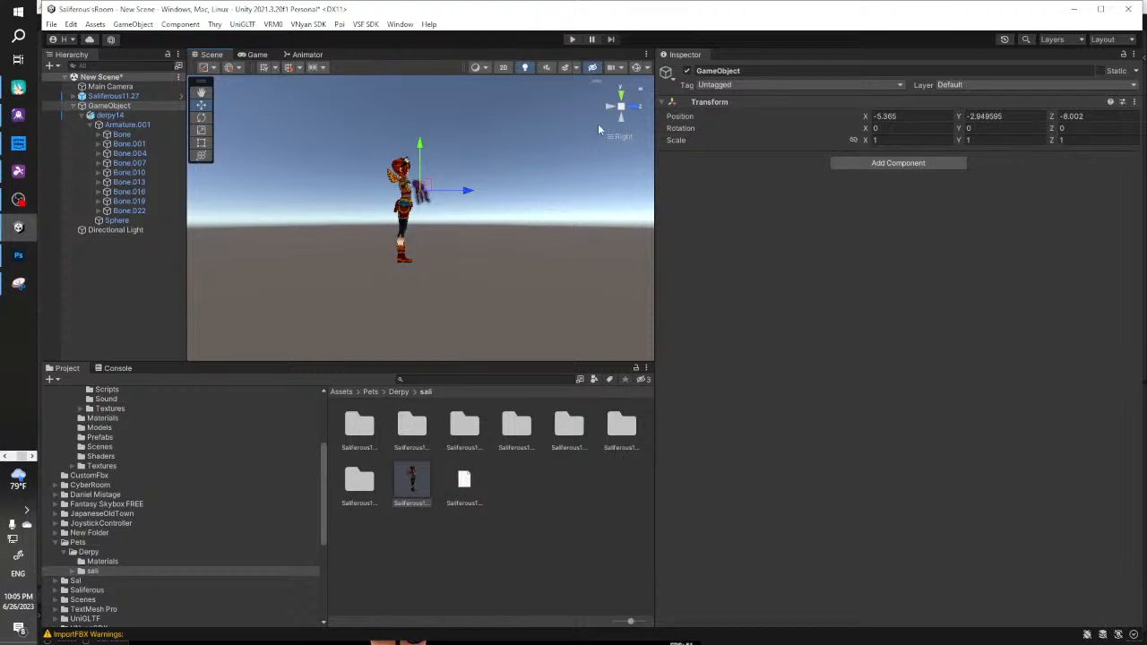
{"action": "left_click", "coordinate": [637, 106]}
{"action": "scroll", "coordinate": [529, 175], "scroll_direction": "up", "scroll_amount": 5}
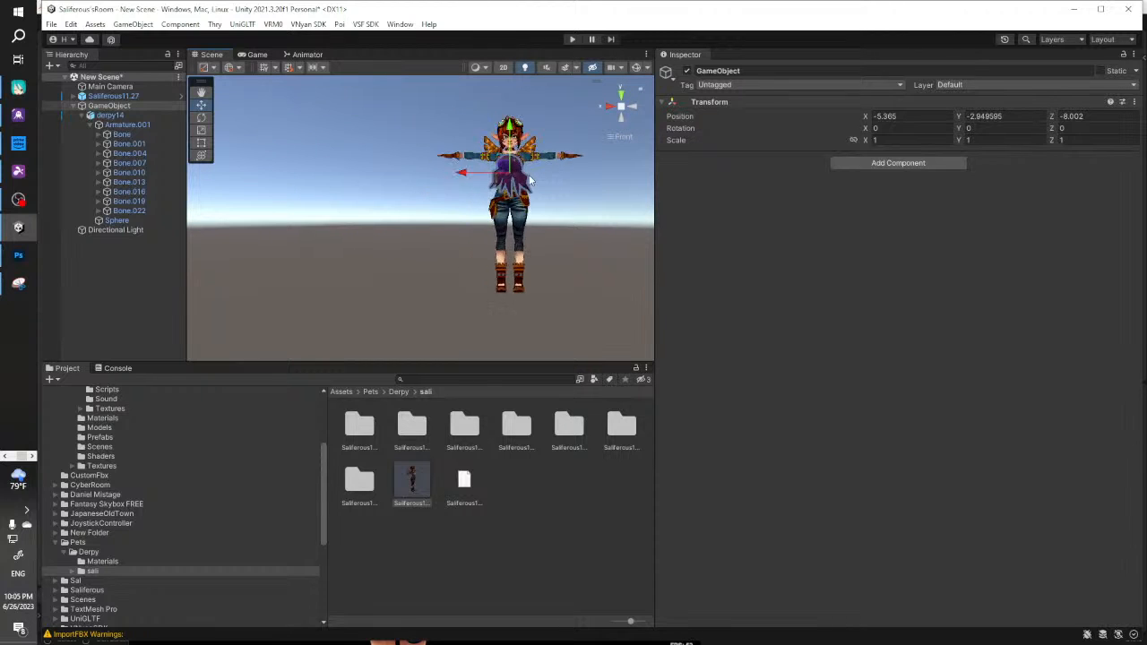
{"action": "mouse_move", "coordinate": [554, 171]}
{"action": "middle_mouse_down"}
{"action": "mouse_move", "coordinate": [510, 174]}
{"action": "mouse_move", "coordinate": [538, 170]}
{"action": "middle_mouse_up"}
{"action": "scroll", "coordinate": [389, 170], "scroll_direction": "up", "scroll_amount": 5}
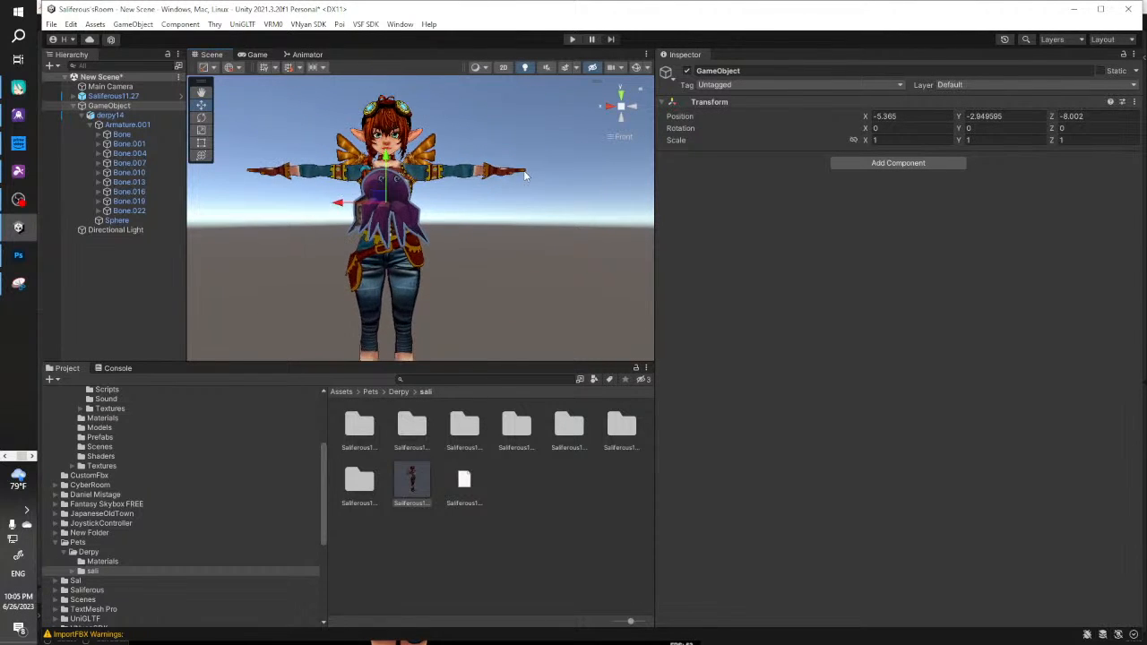
{"action": "left_click", "coordinate": [632, 107]}
{"action": "left_click_drag", "start_coordinate": [382, 190], "coordinate": [396, 190]}
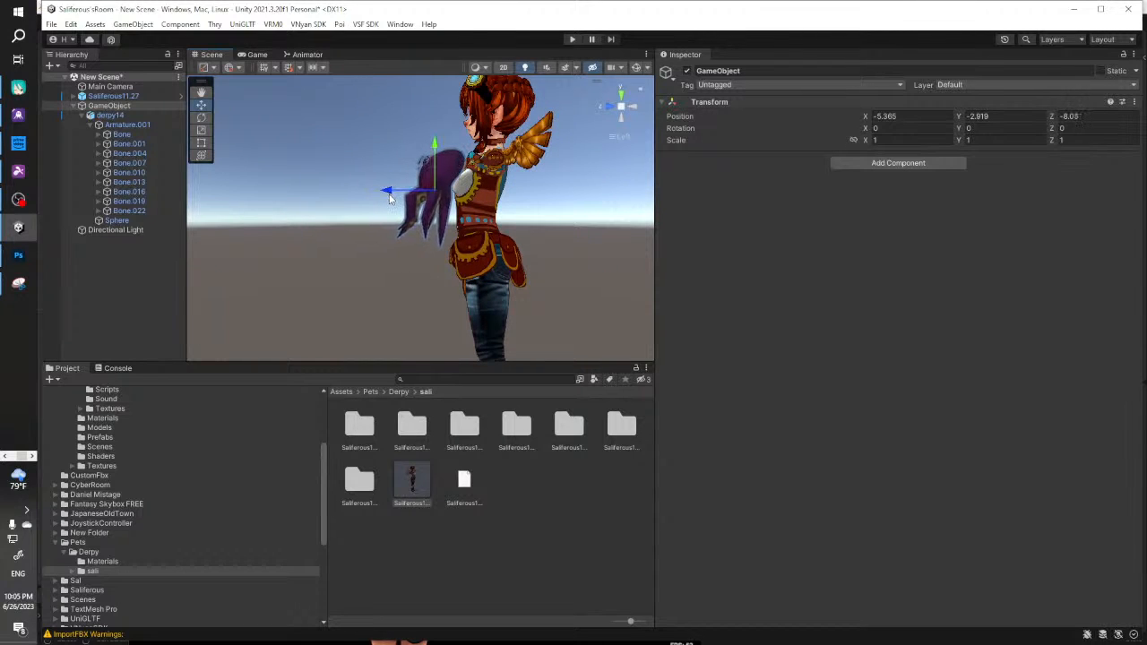
Create an animation clip named HoldOctopus in the sali folder
{"action": "left_click", "coordinate": [74, 105]}
{"action": "right_click", "coordinate": [527, 500]}
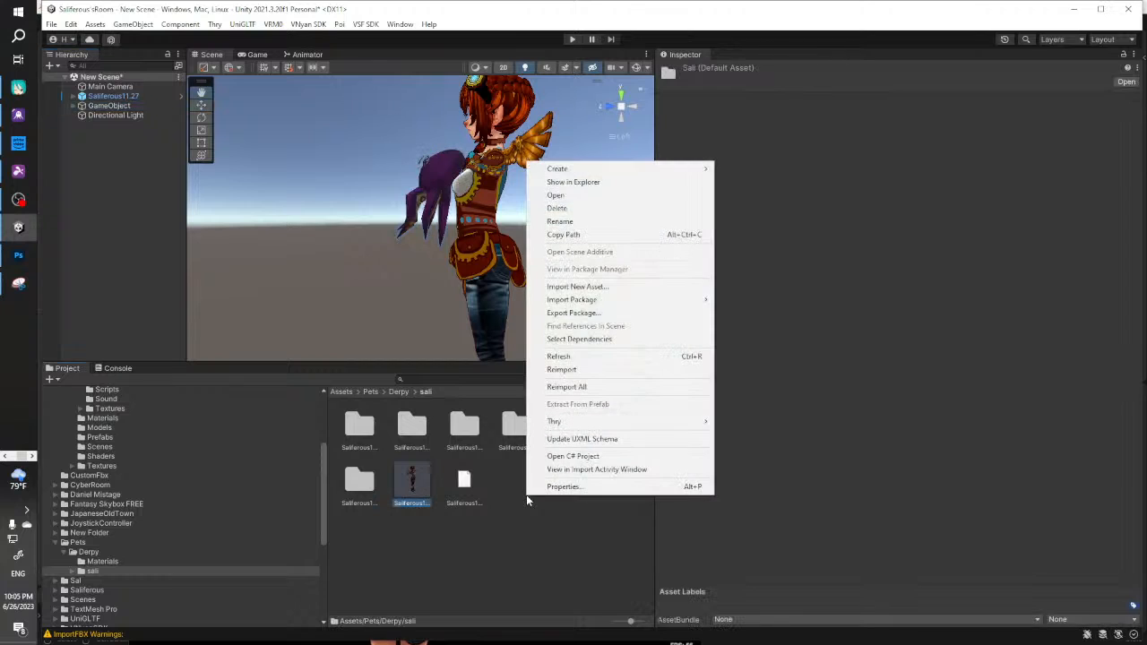
{"action": "mouse_move", "coordinate": [609, 169]}
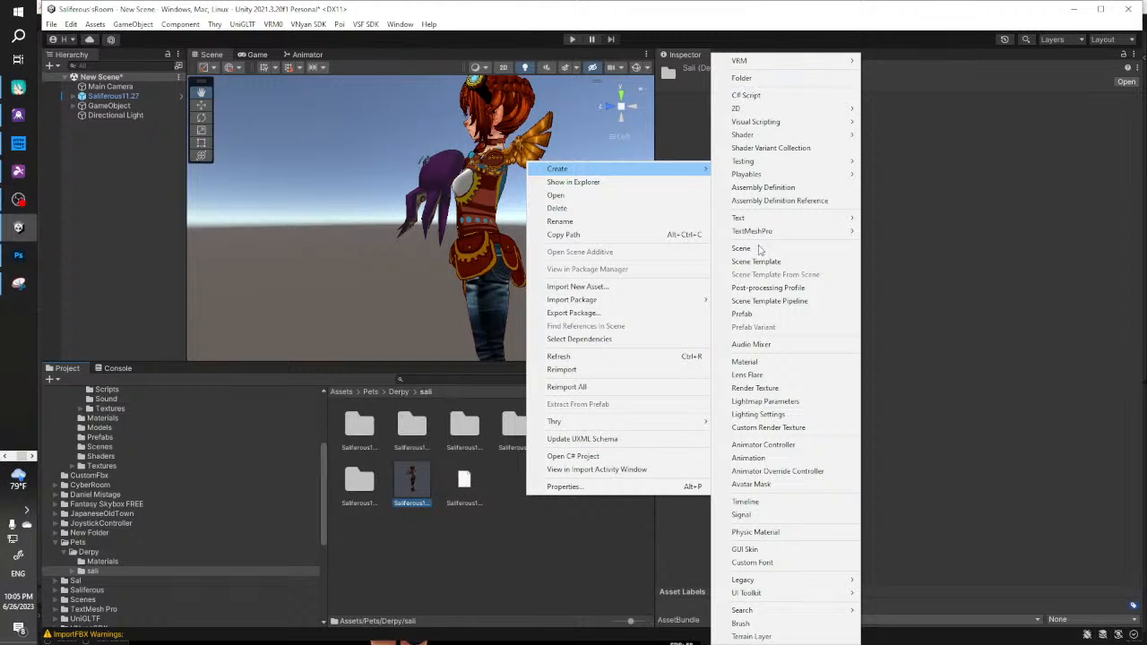
{"action": "left_click", "coordinate": [748, 458]}
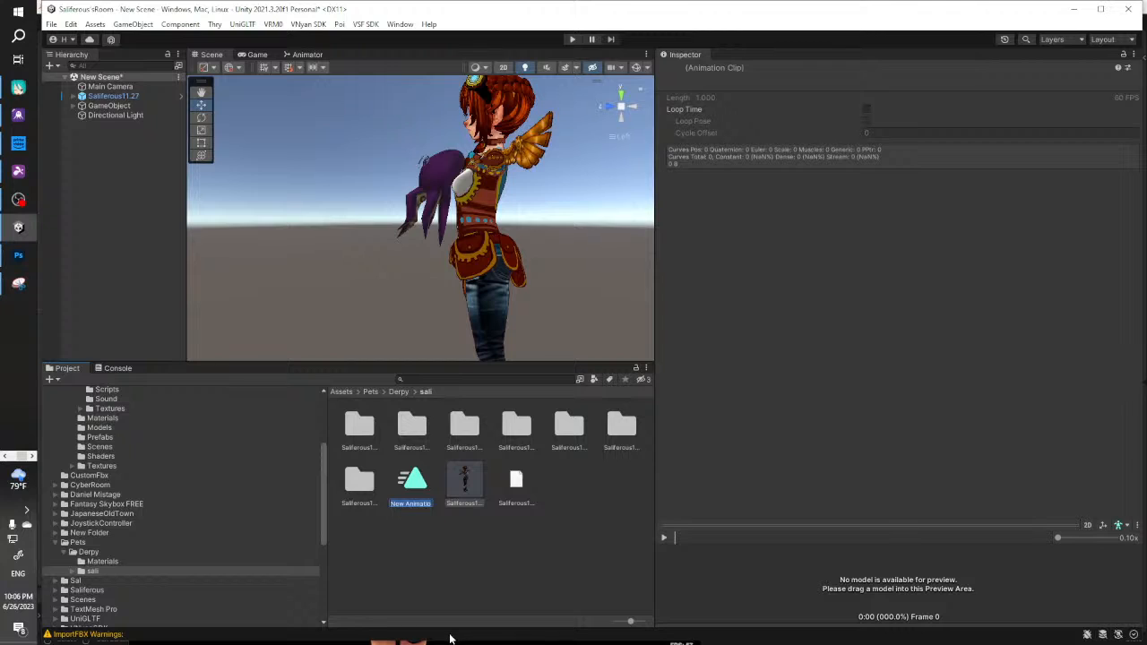
{"action": "left_click", "coordinate": [394, 508]}
{"action": "left_click_drag", "start_coordinate": [391, 507], "coordinate": [527, 518]}
{"action": "type", "text": "HoldOctopus"}
{"action": "key", "text": "Return"}
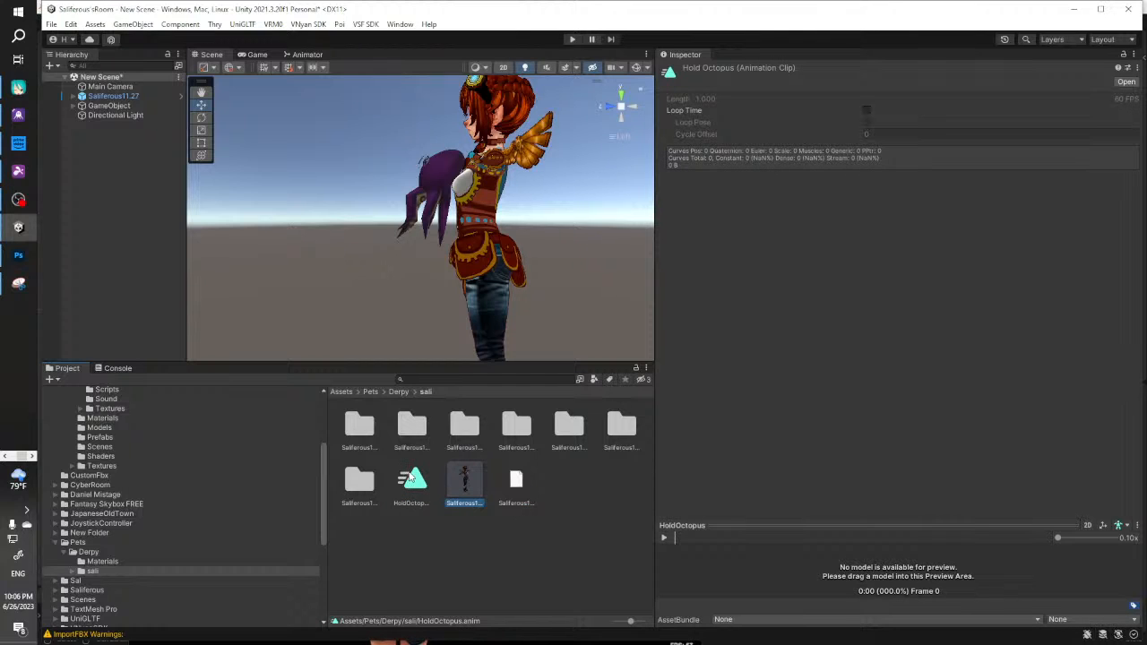
Assign the HoldOctopus clip to the Saliferous11.27 avatar and open the clip for editing beside the avatar
{"action": "left_click_drag", "start_coordinate": [411, 478], "coordinate": [98, 97]}
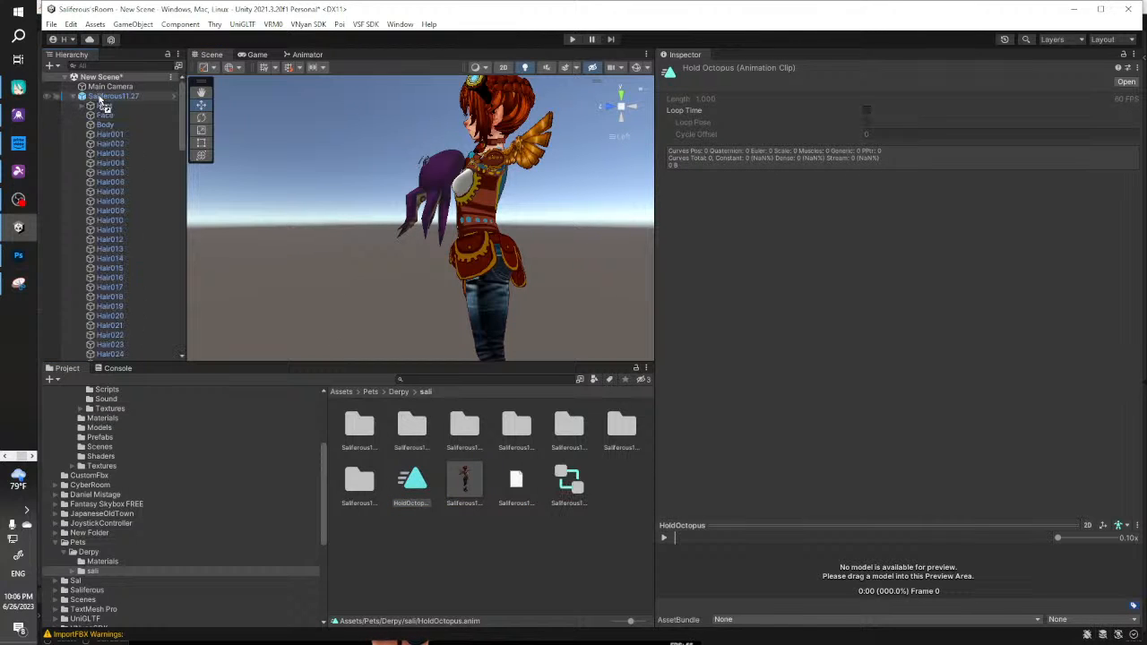
{"action": "left_click", "coordinate": [76, 96]}
{"action": "left_click", "coordinate": [101, 95]}
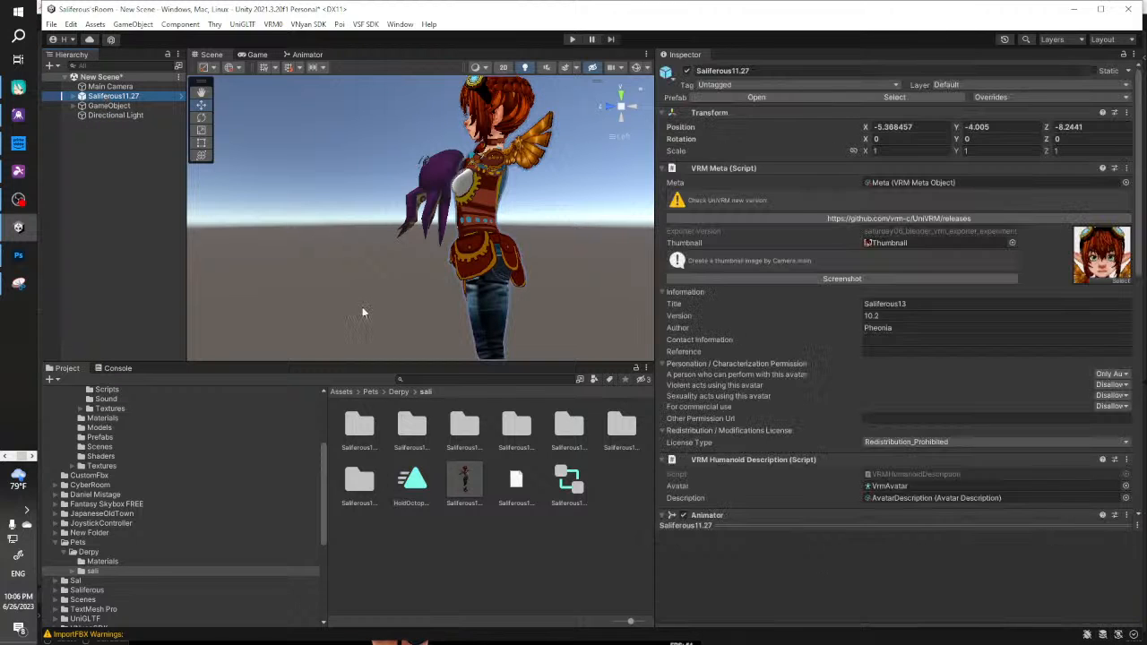
{"action": "double_click", "coordinate": [418, 490]}
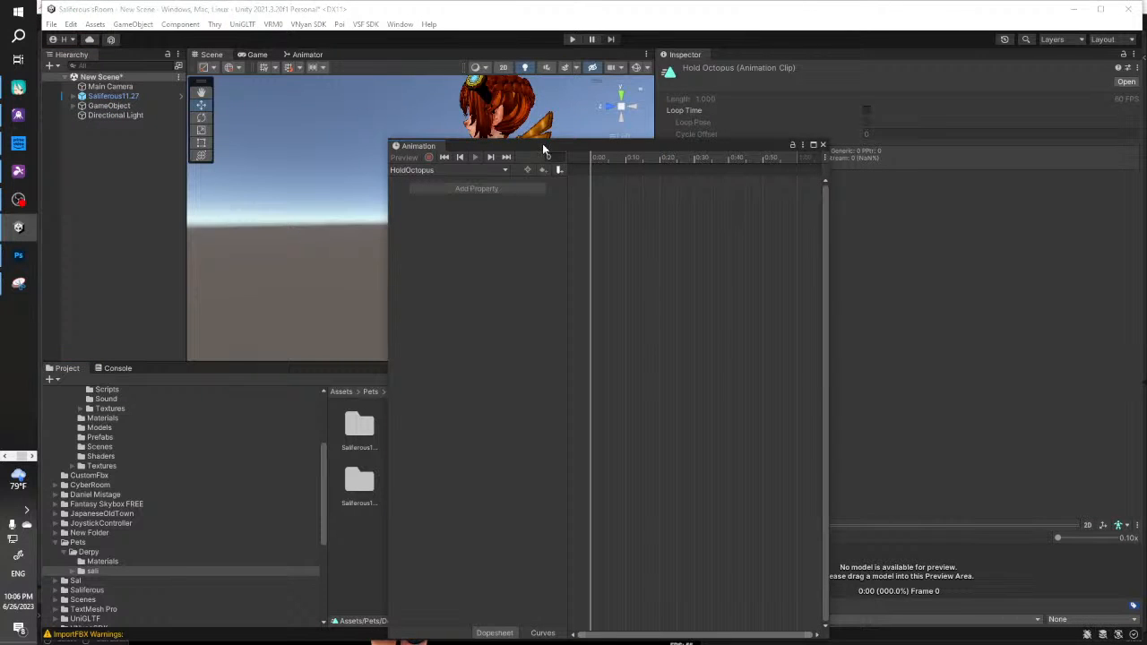
{"action": "left_click_drag", "start_coordinate": [539, 136], "coordinate": [660, 144]}
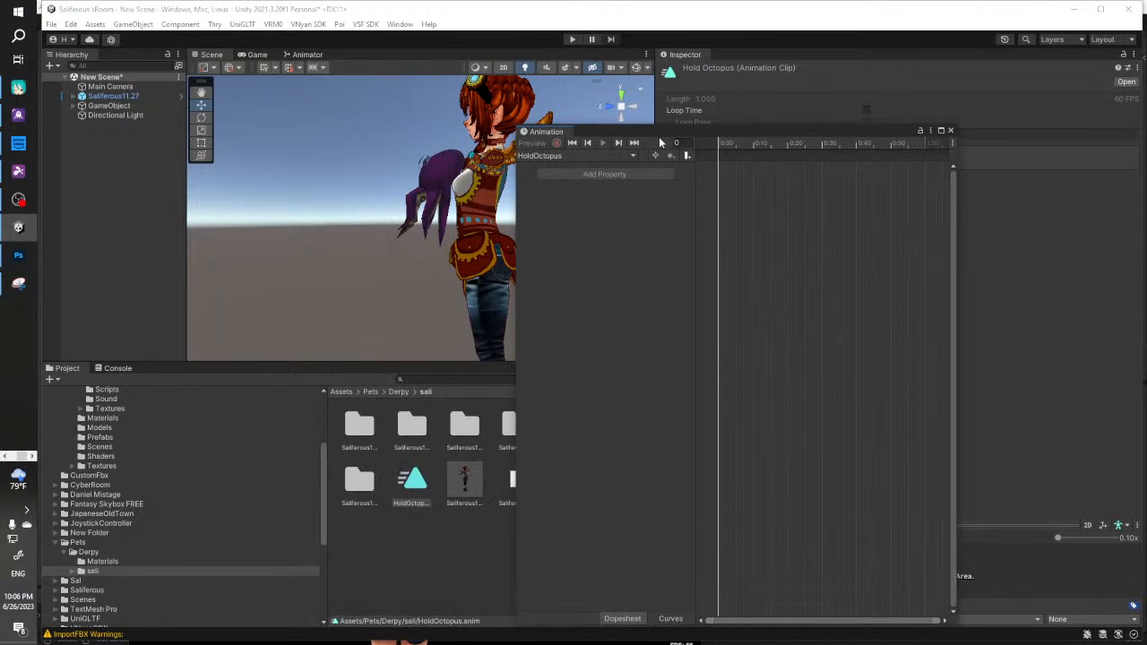
Expand the Saliferous11.27 skeleton from Root through the hips, spine and chest to the upper chest's child bones
{"action": "left_click", "coordinate": [75, 96]}
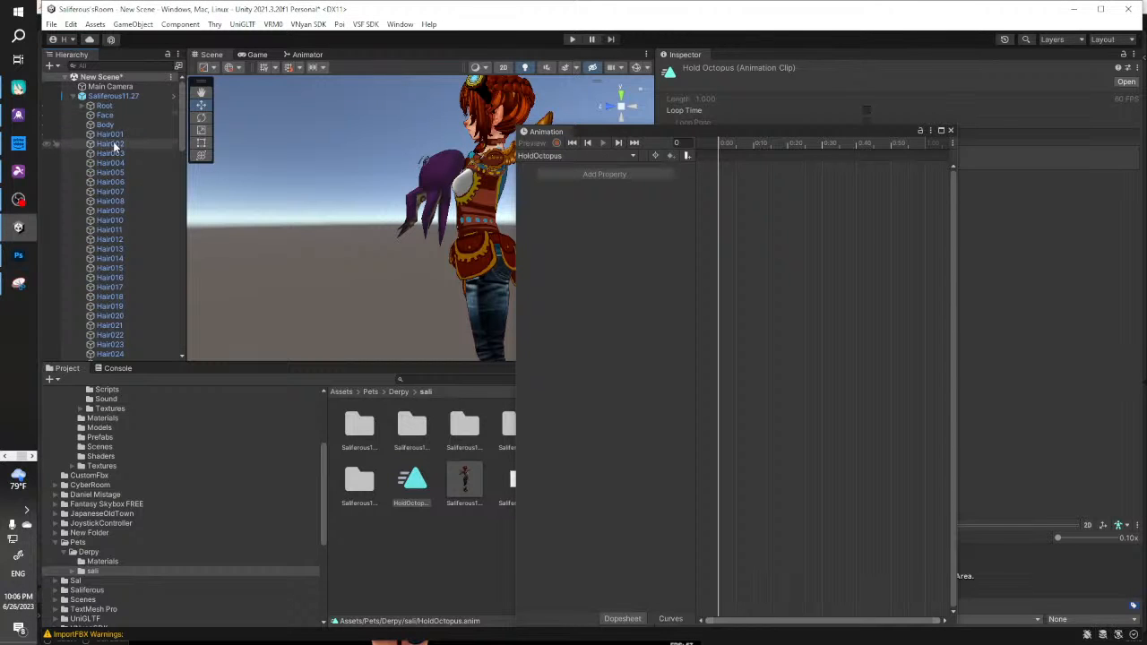
{"action": "left_click", "coordinate": [82, 106]}
{"action": "left_click", "coordinate": [91, 115]}
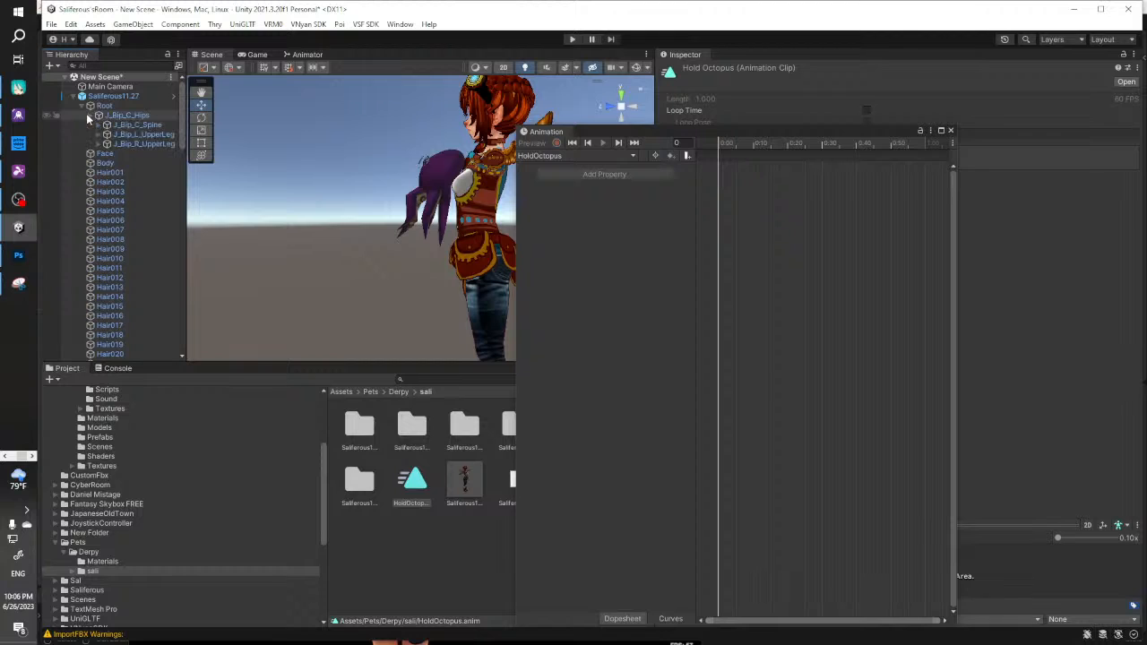
{"action": "left_click", "coordinate": [99, 126]}
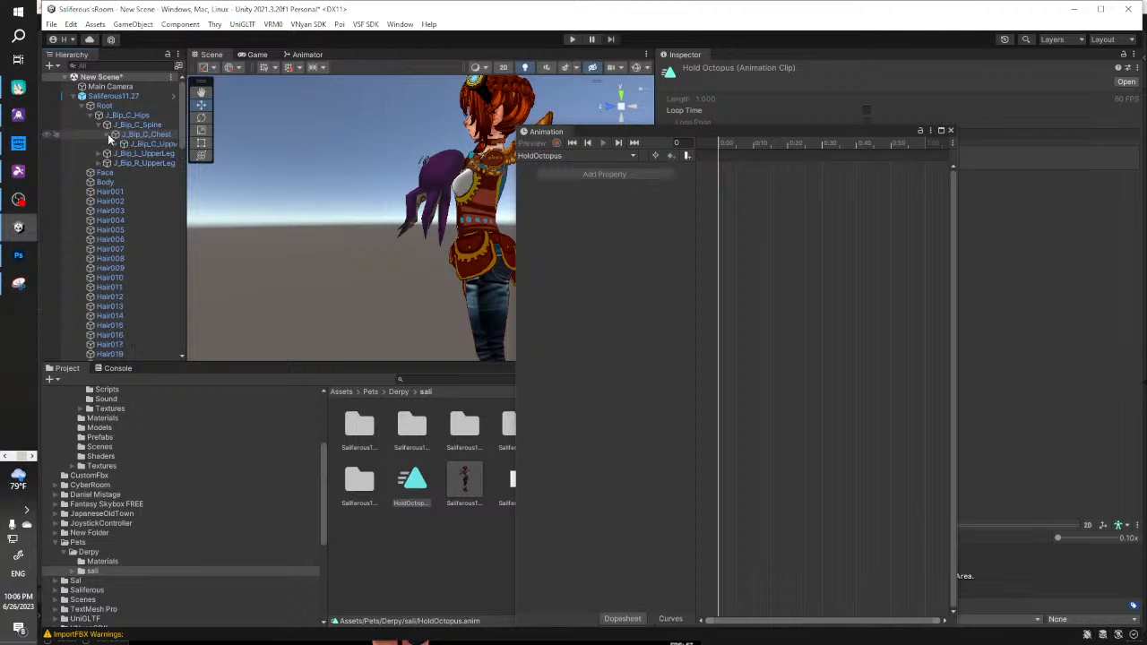
{"action": "left_click", "coordinate": [107, 135]}
{"action": "left_click", "coordinate": [116, 145]}
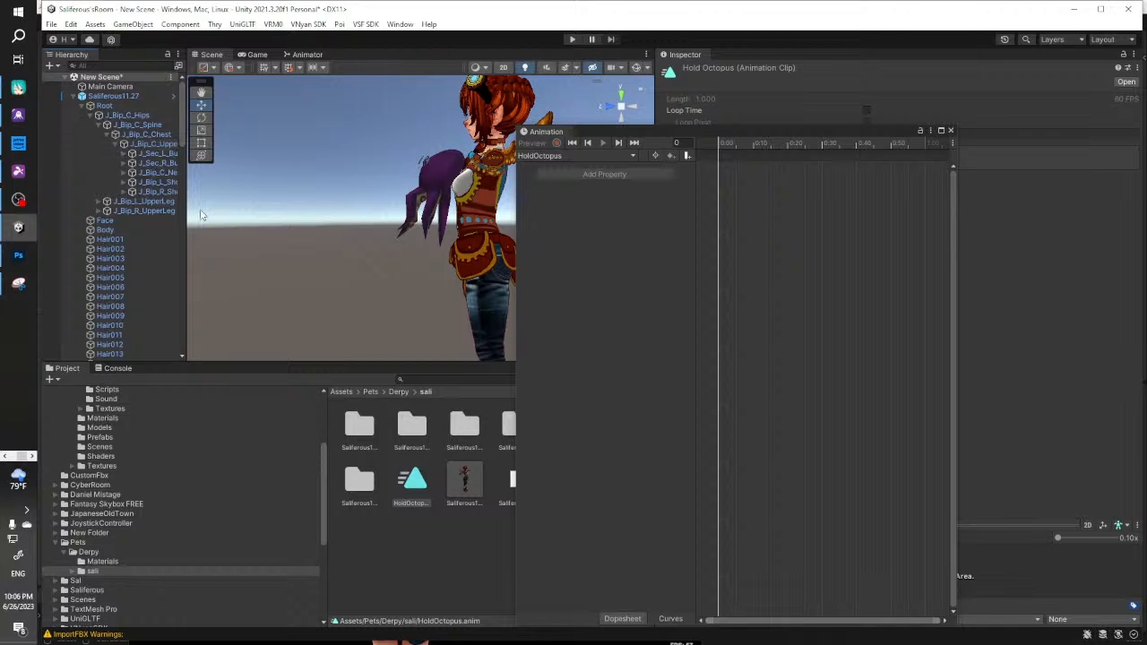
Widen the object hierarchy so the bone names are readable and select J_Bip_L_UpperArm under the left shoulder
{"action": "left_click", "coordinate": [166, 155]}
{"action": "mouse_move", "coordinate": [377, 205]}
{"action": "left_mouse_down", "text": "alt"}
{"action": "mouse_move", "coordinate": [302, 206]}
{"action": "mouse_move", "coordinate": [307, 230]}
{"action": "mouse_move", "coordinate": [545, 236]}
{"action": "mouse_move", "coordinate": [364, 216]}
{"action": "left_mouse_up", "text": "alt"}
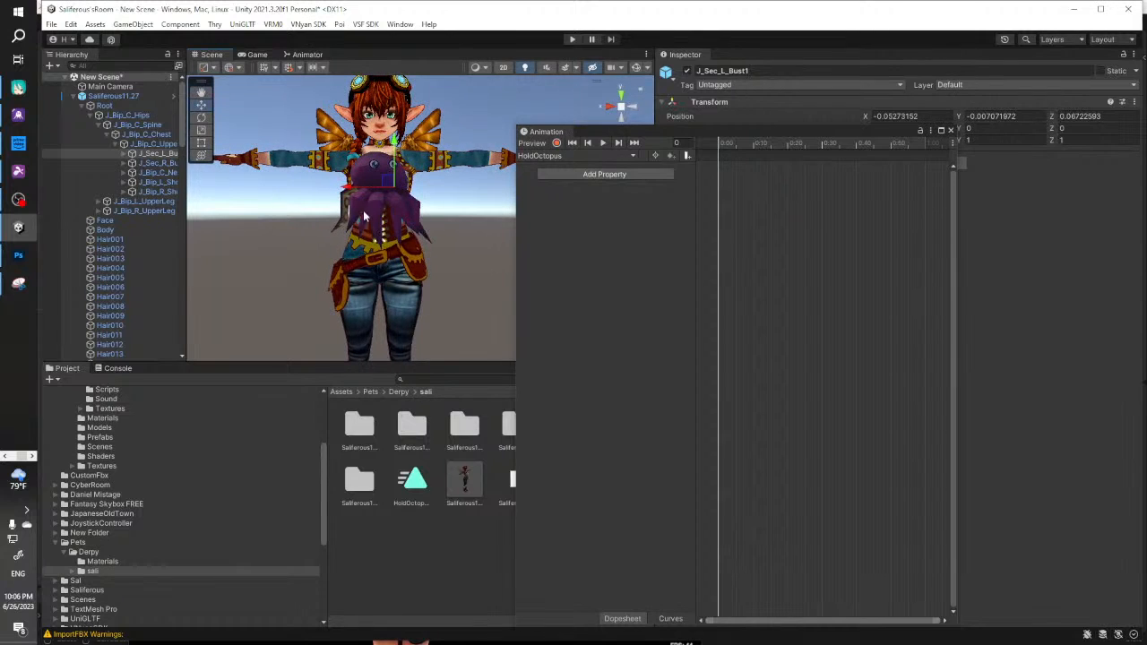
{"action": "left_click_drag", "start_coordinate": [184, 188], "coordinate": [274, 185]}
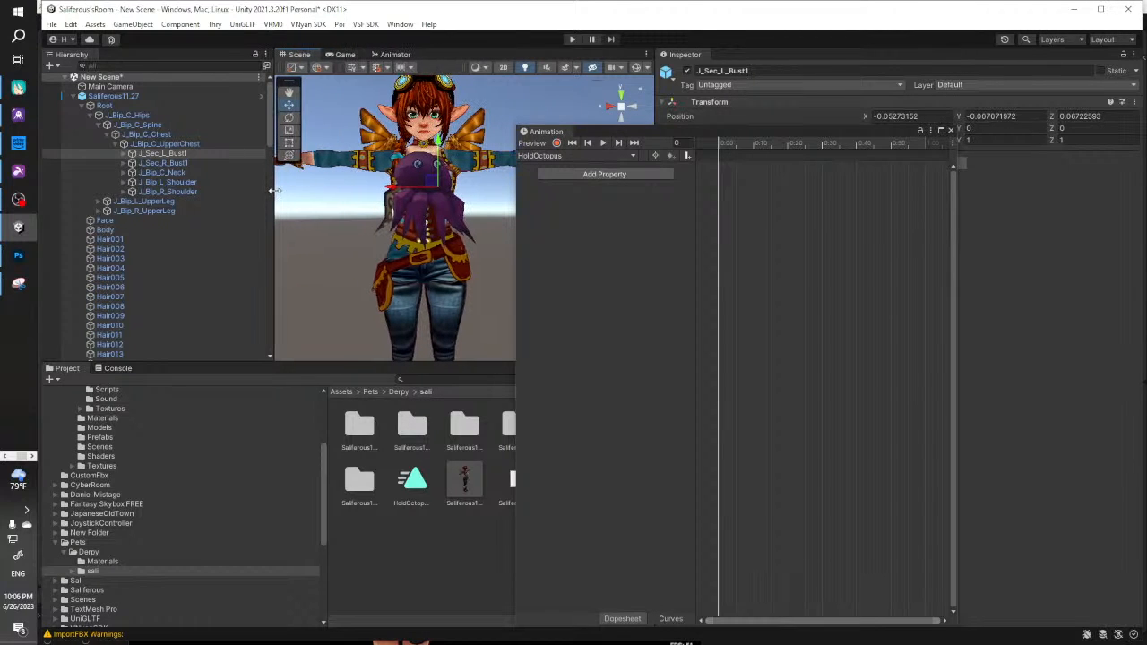
{"action": "left_click", "coordinate": [212, 181]}
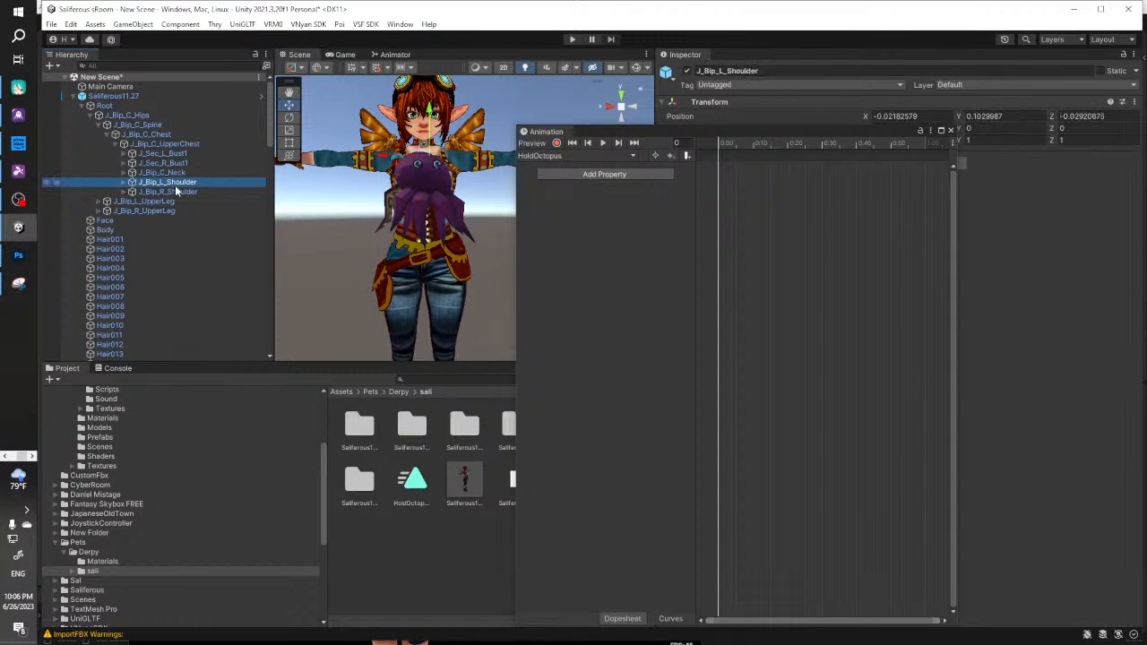
{"action": "left_click", "coordinate": [127, 183]}
{"action": "left_click", "coordinate": [170, 192]}
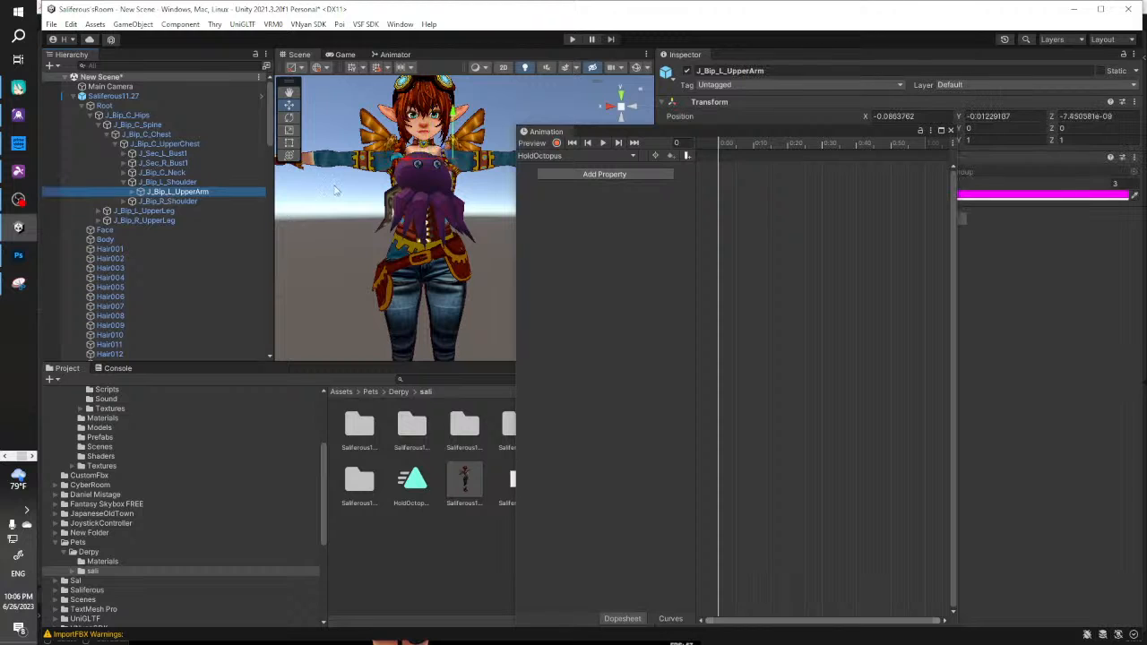
Try rotating the left upper arm bone about 32 degrees around Z, and undo the rotation
{"action": "key", "text": "f"}
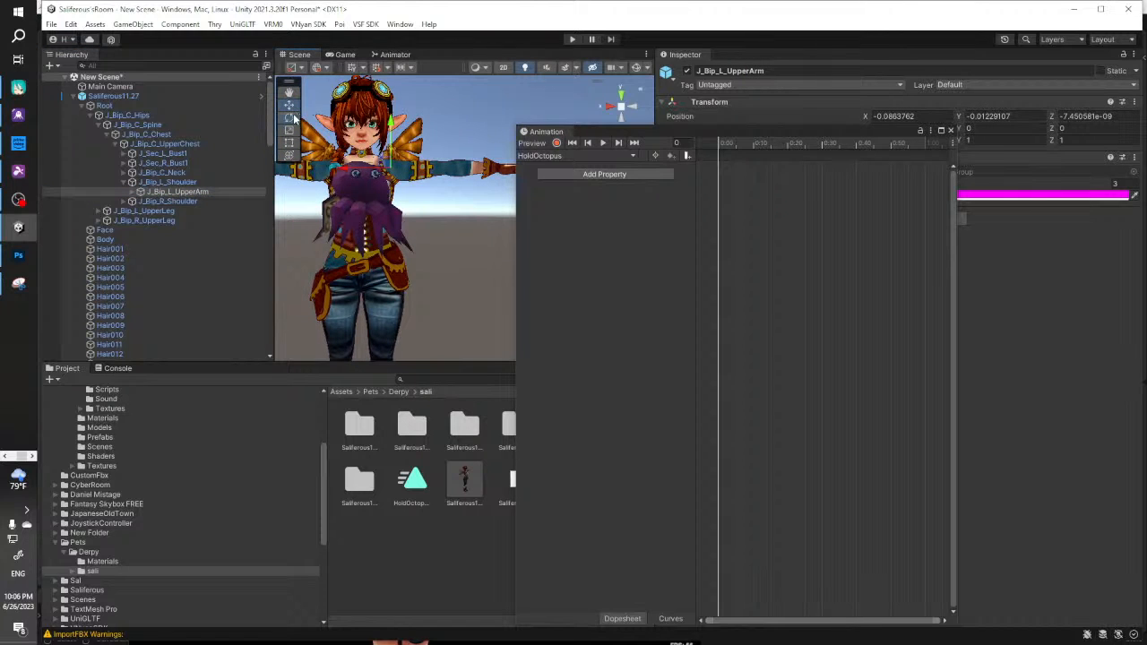
{"action": "left_click", "coordinate": [289, 117]}
{"action": "left_click_drag", "start_coordinate": [435, 147], "coordinate": [426, 211]}
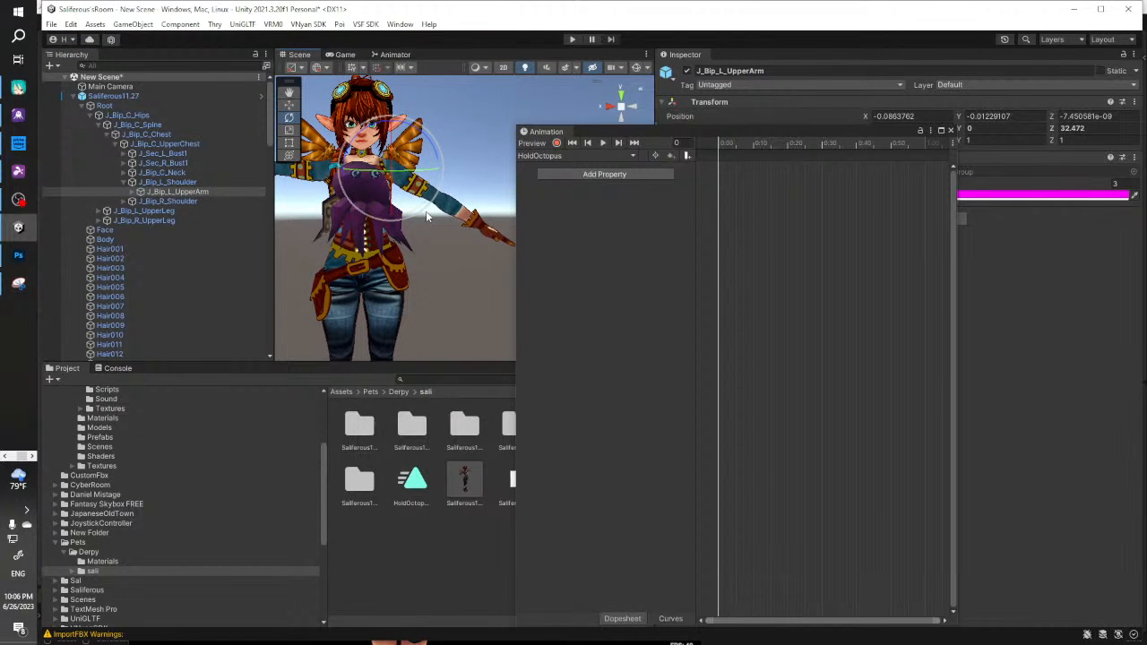
{"action": "key", "text": "ctrl+z"}
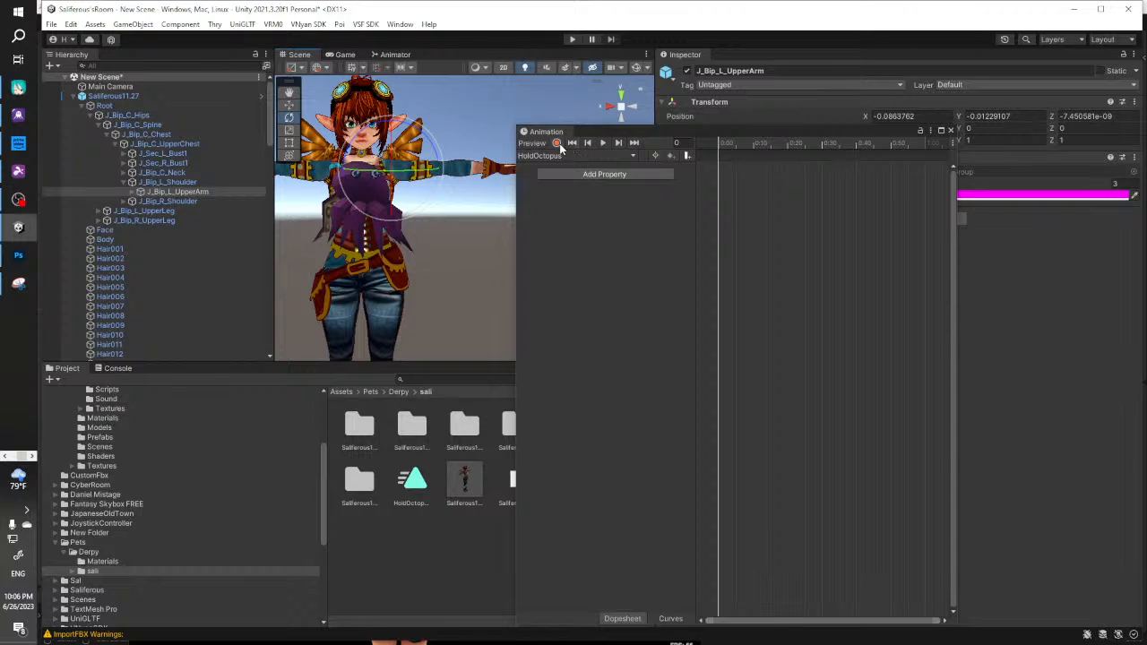
Start keyframe recording for the HoldOctopus clip and inspect the avatar's previewed pose from the front and side
{"action": "left_click", "coordinate": [557, 144]}
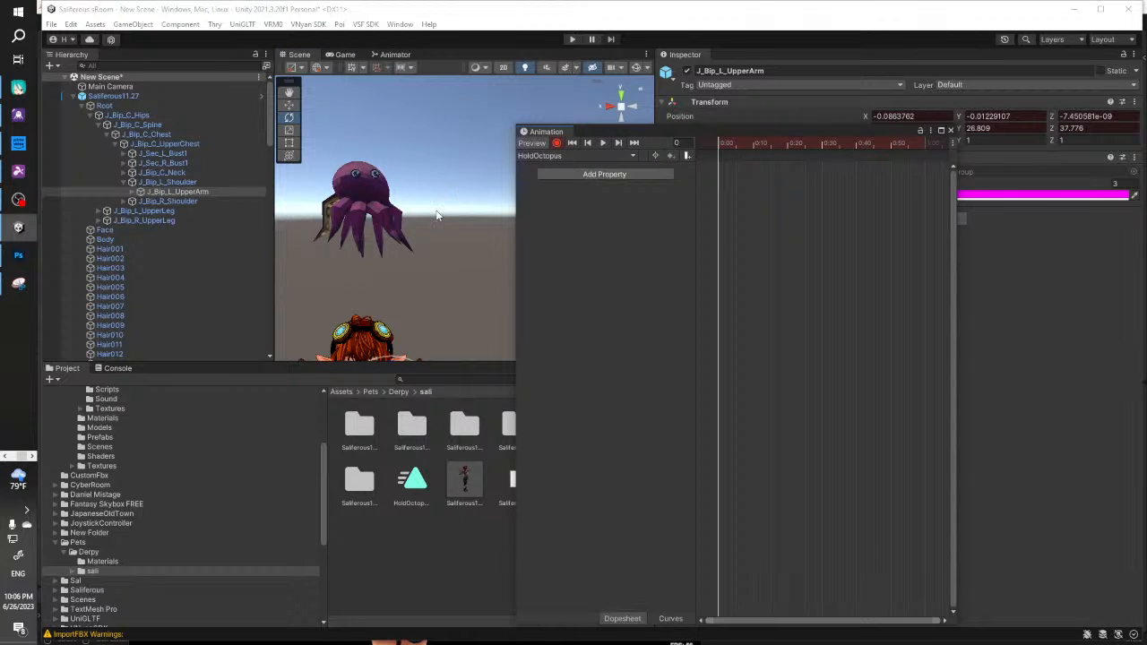
{"action": "key", "text": "f"}
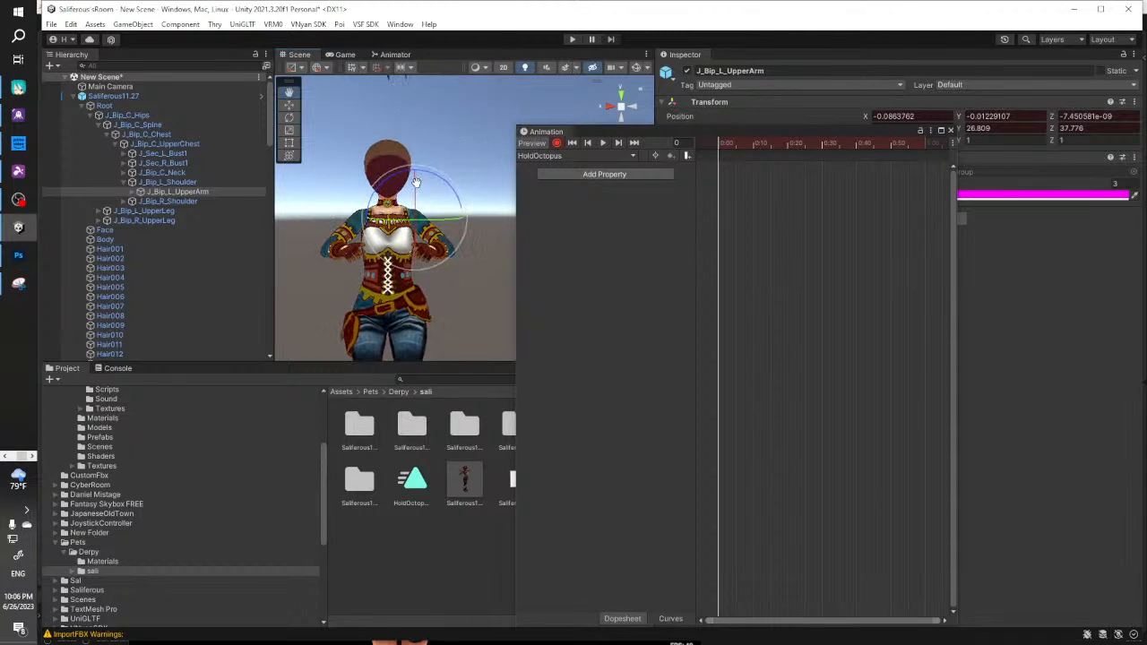
{"action": "mouse_move", "coordinate": [421, 195]}
{"action": "middle_mouse_down"}
{"action": "mouse_move", "coordinate": [411, 196]}
{"action": "mouse_move", "coordinate": [423, 197]}
{"action": "middle_mouse_up"}
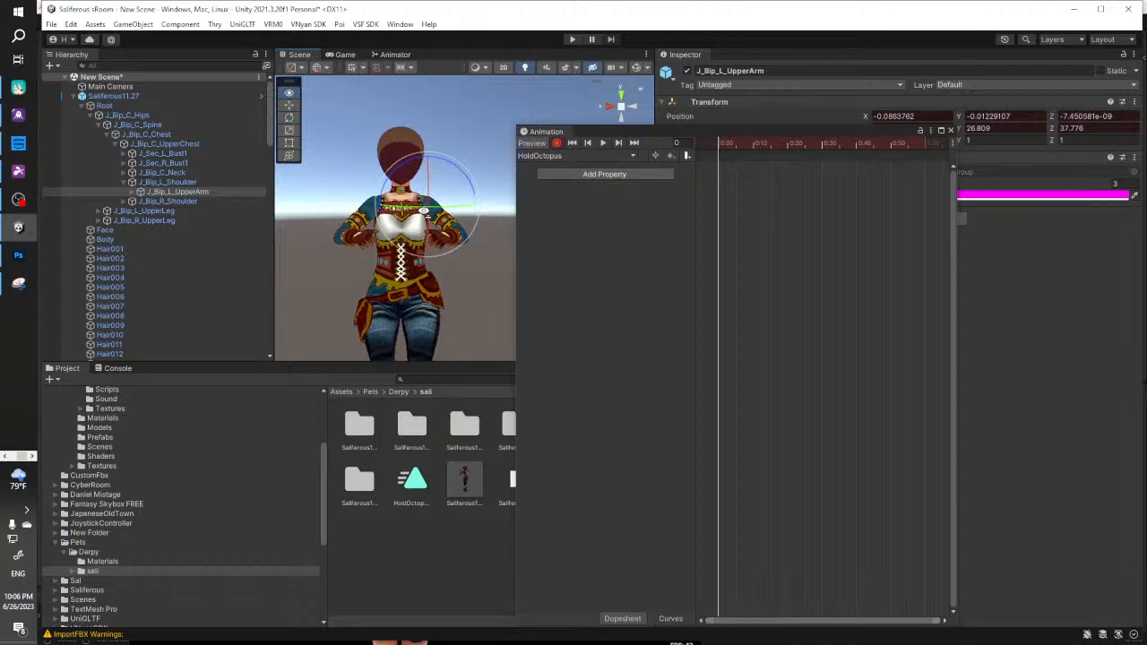
{"action": "left_click_drag", "start_coordinate": [433, 213], "coordinate": [380, 251], "text": "alt"}
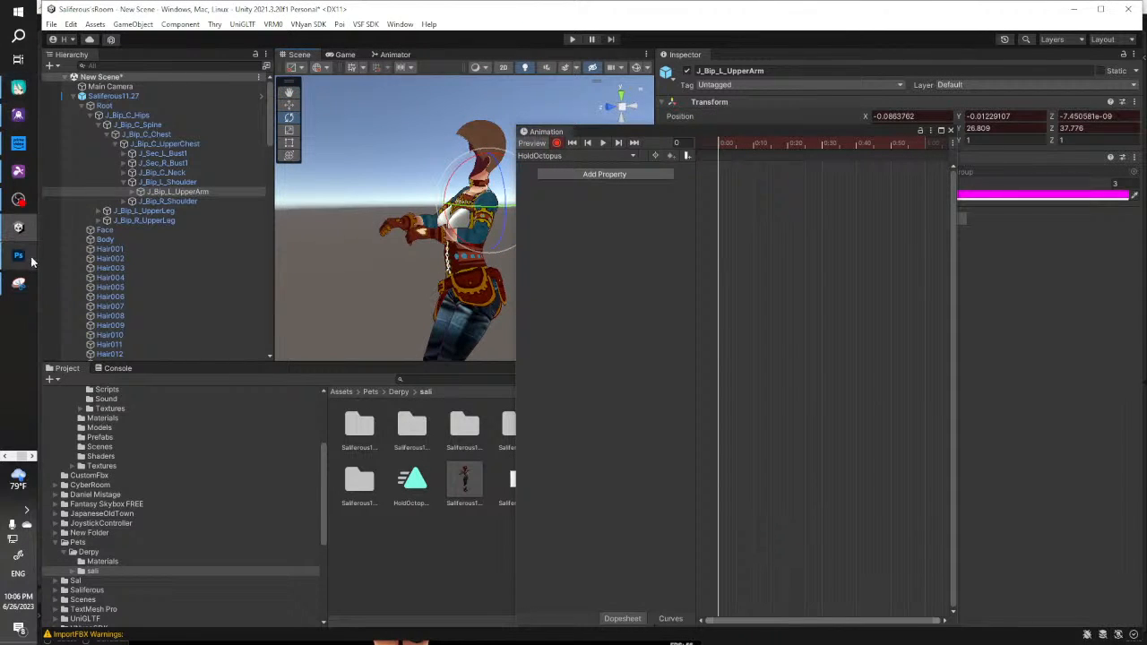
Launch VRM Posing Desktop and switch to it from Unity
{"action": "left_click", "coordinate": [18, 13]}
{"action": "type", "text": "vrm"}
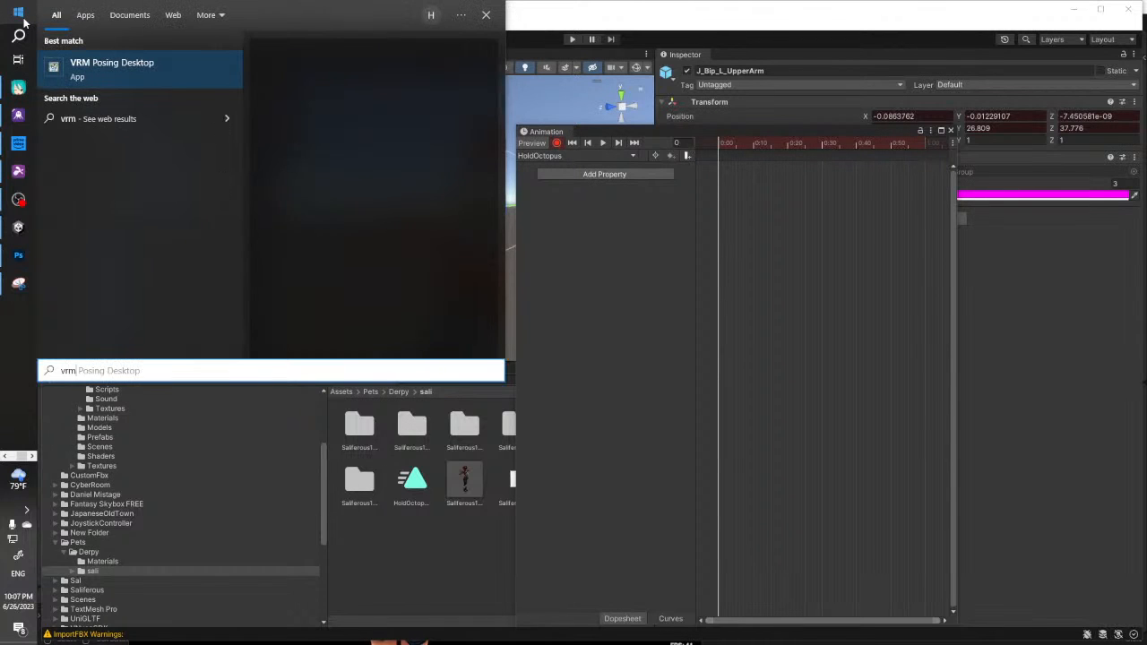
{"action": "key", "text": "Return"}
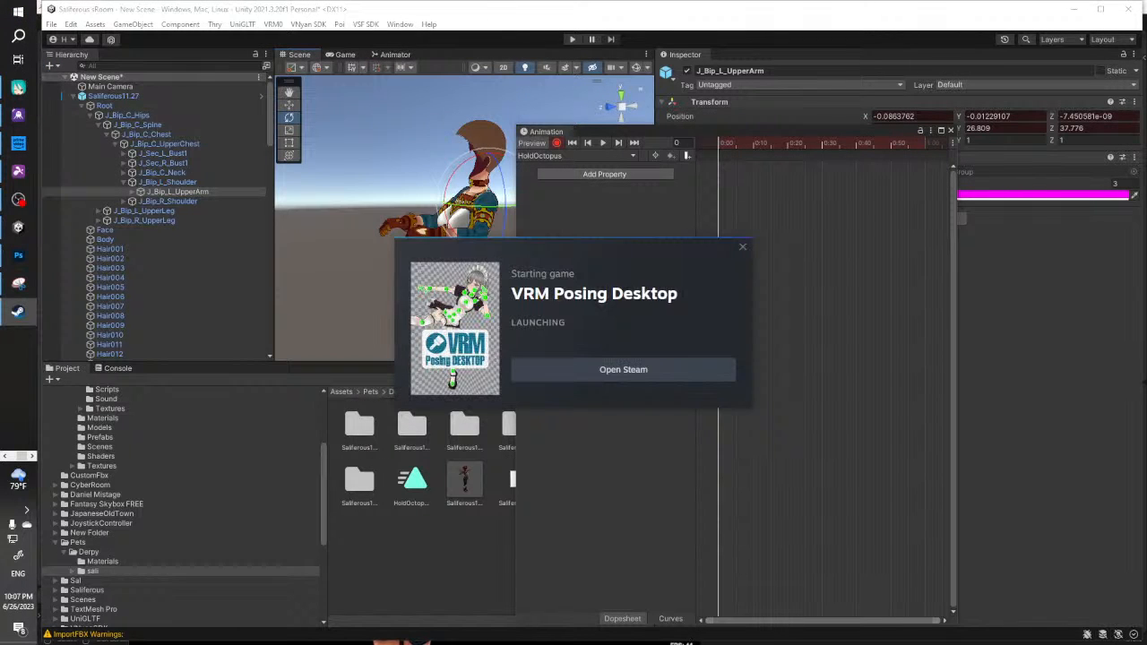
{"action": "left_click", "coordinate": [331, 255]}
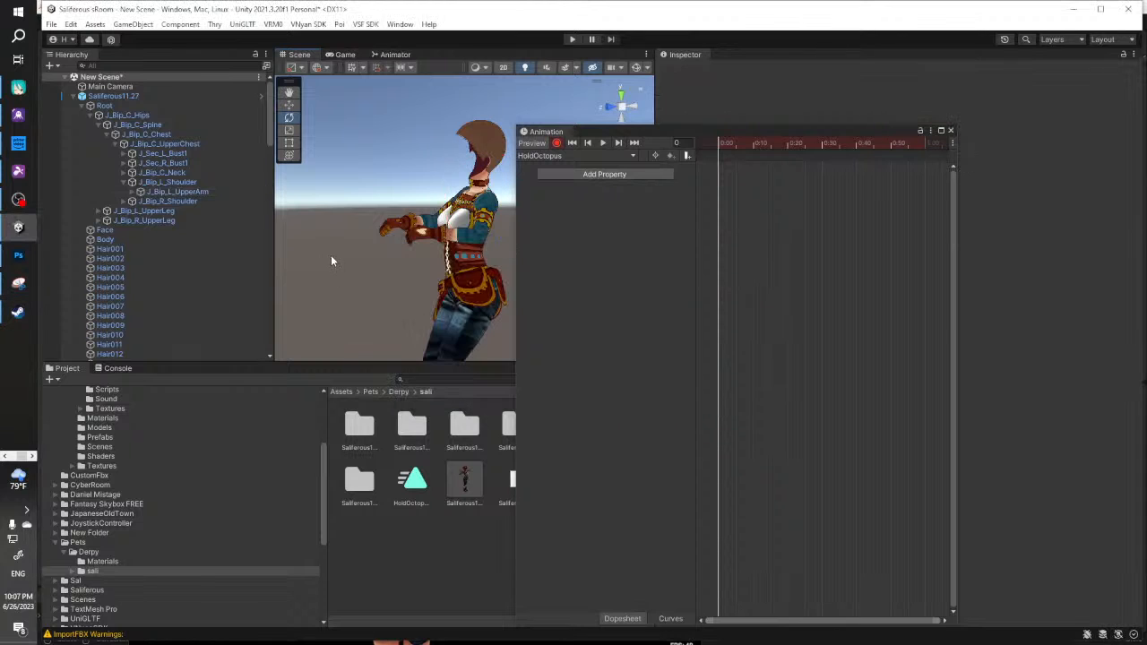
{"action": "middle_click_drag", "start_coordinate": [469, 252], "coordinate": [442, 235]}
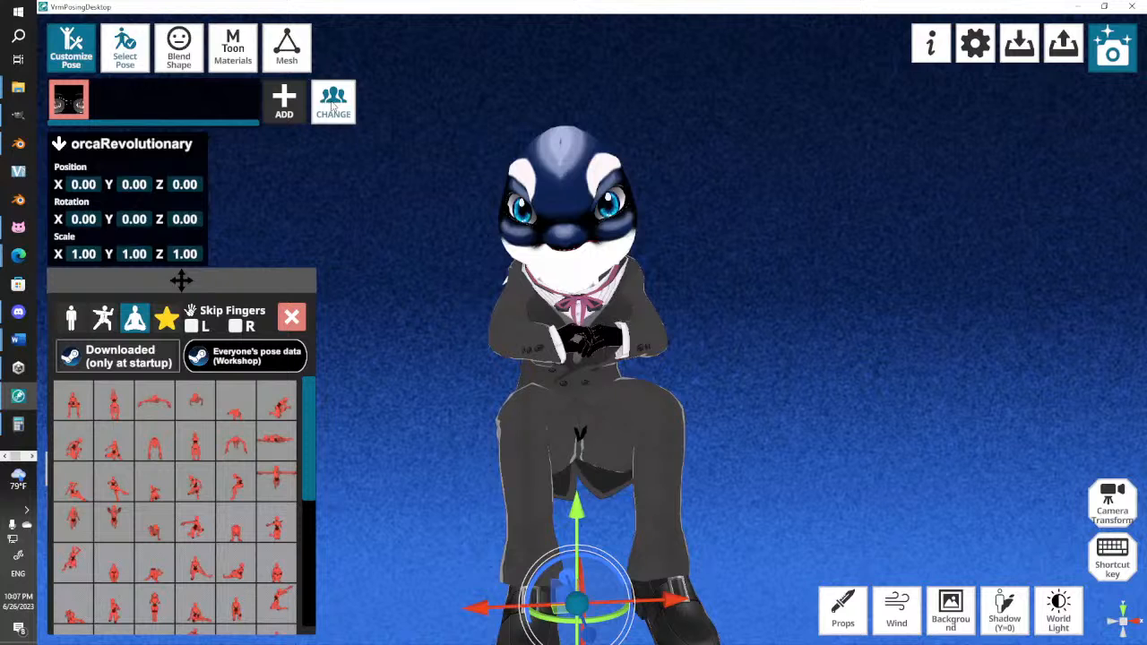
{"action": "left_click", "coordinate": [72, 49]}
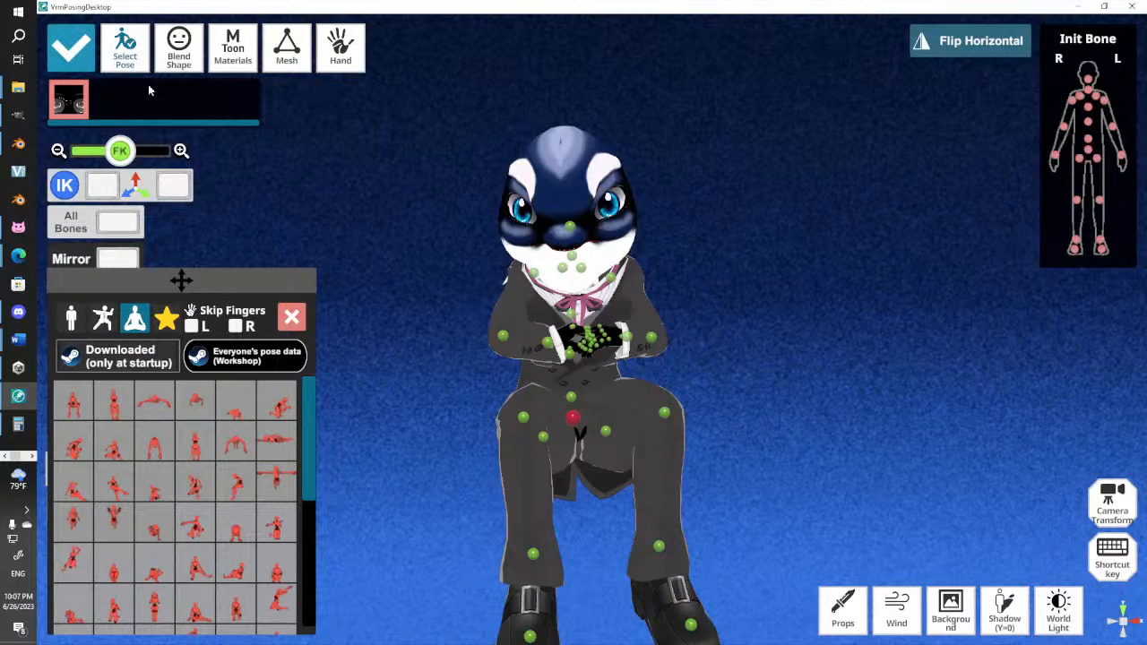
{"action": "left_click", "coordinate": [77, 46]}
{"action": "left_click", "coordinate": [78, 46]}
{"action": "left_click", "coordinate": [77, 47]}
Add the loaded Saliferous11.12 character to the scene and delete the orcaRevolutionary character
{"action": "left_click", "coordinate": [295, 313]}
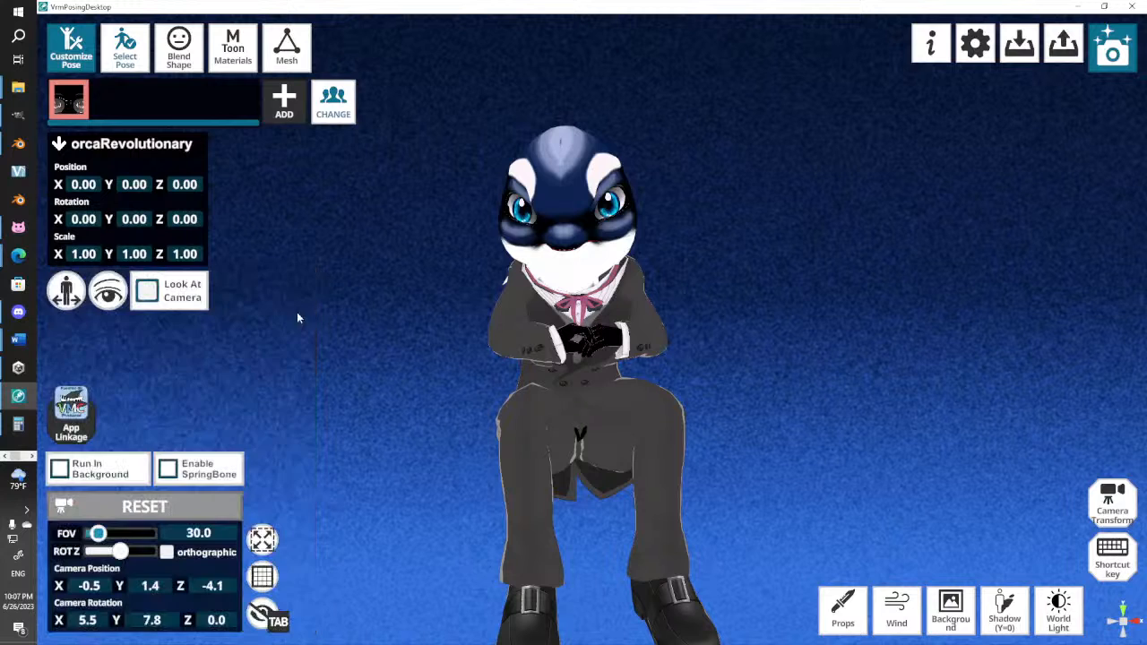
{"action": "left_click", "coordinate": [284, 101]}
{"action": "scroll", "coordinate": [103, 477], "scroll_direction": "down", "scroll_amount": 8}
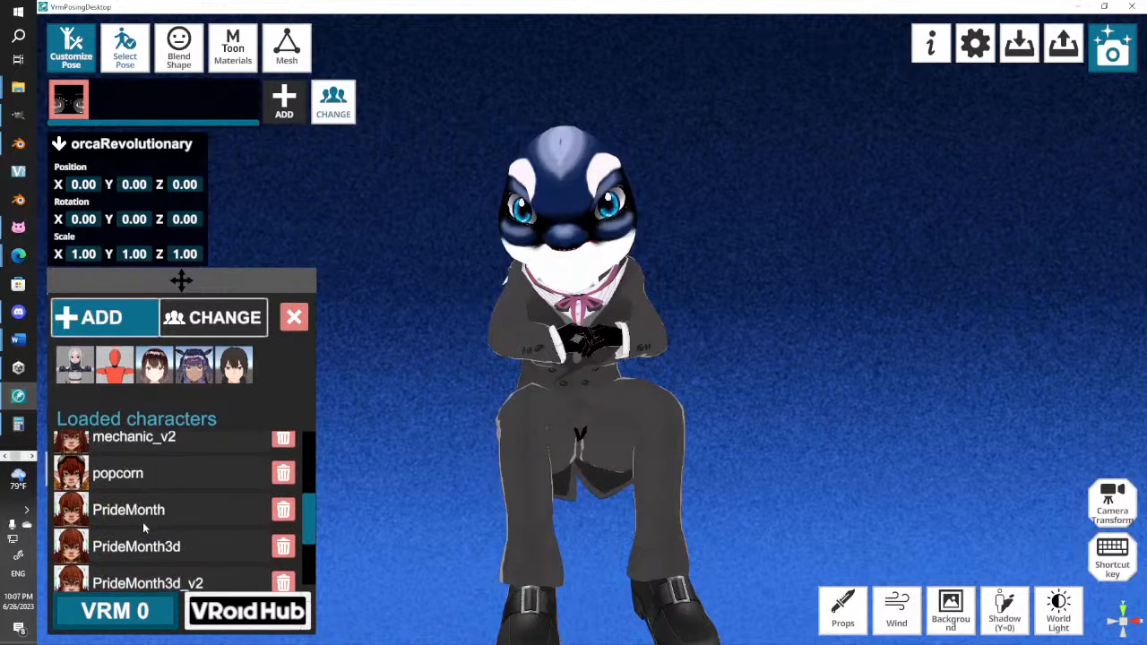
{"action": "scroll", "coordinate": [141, 538], "scroll_direction": "down", "scroll_amount": 2}
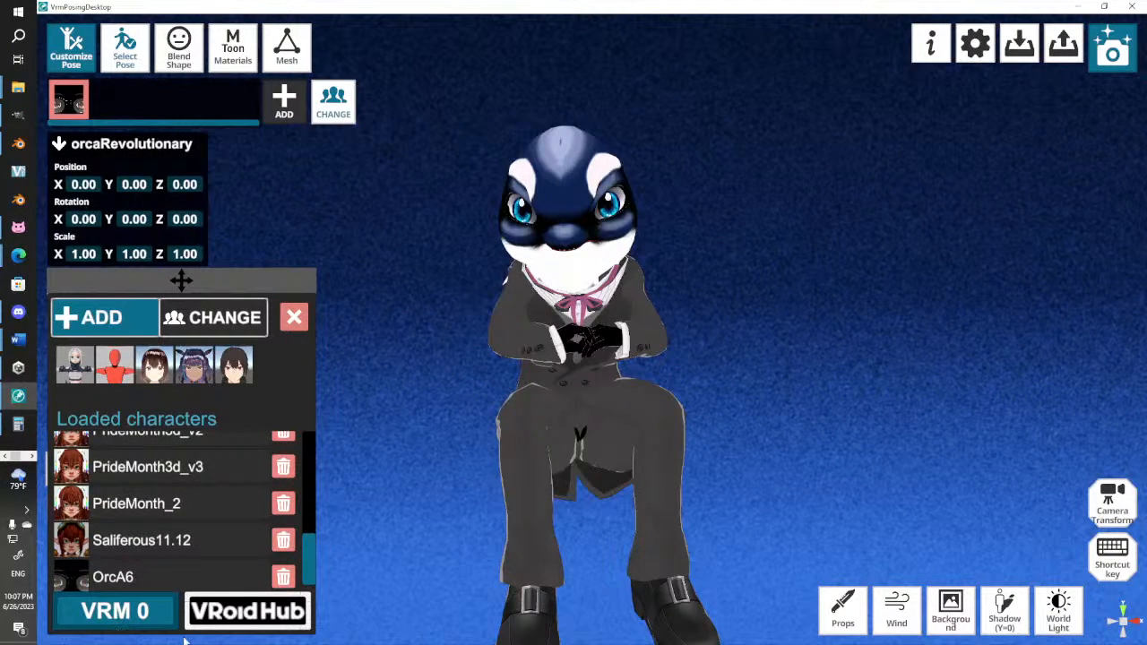
{"action": "left_click", "coordinate": [119, 553]}
{"action": "left_click", "coordinate": [78, 105]}
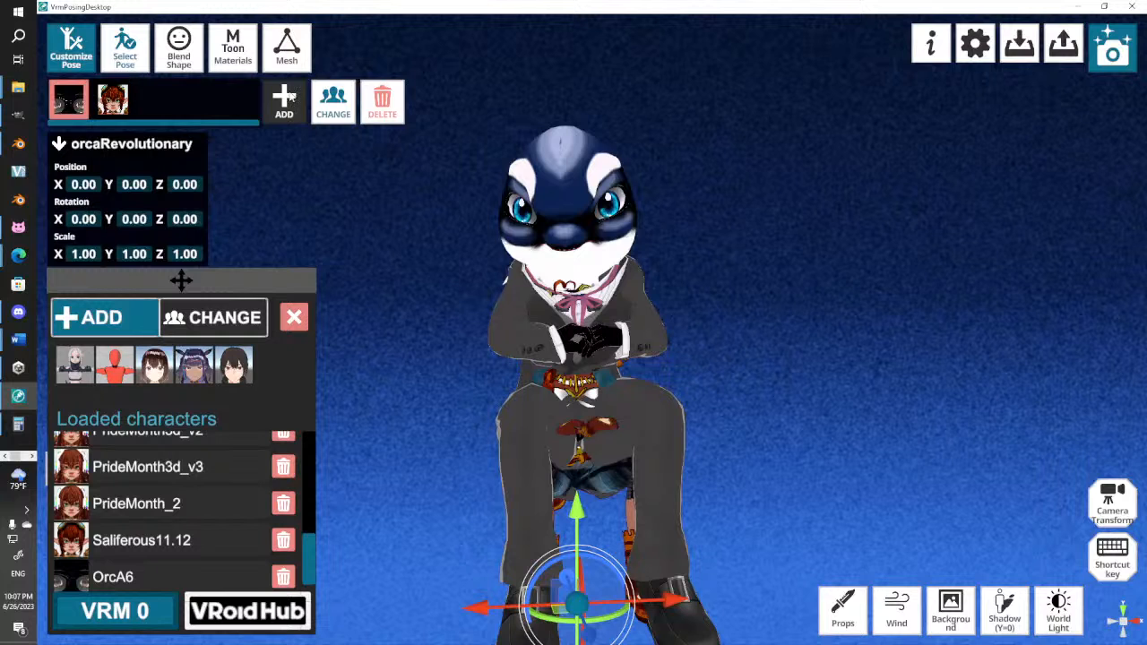
{"action": "left_click", "coordinate": [389, 98]}
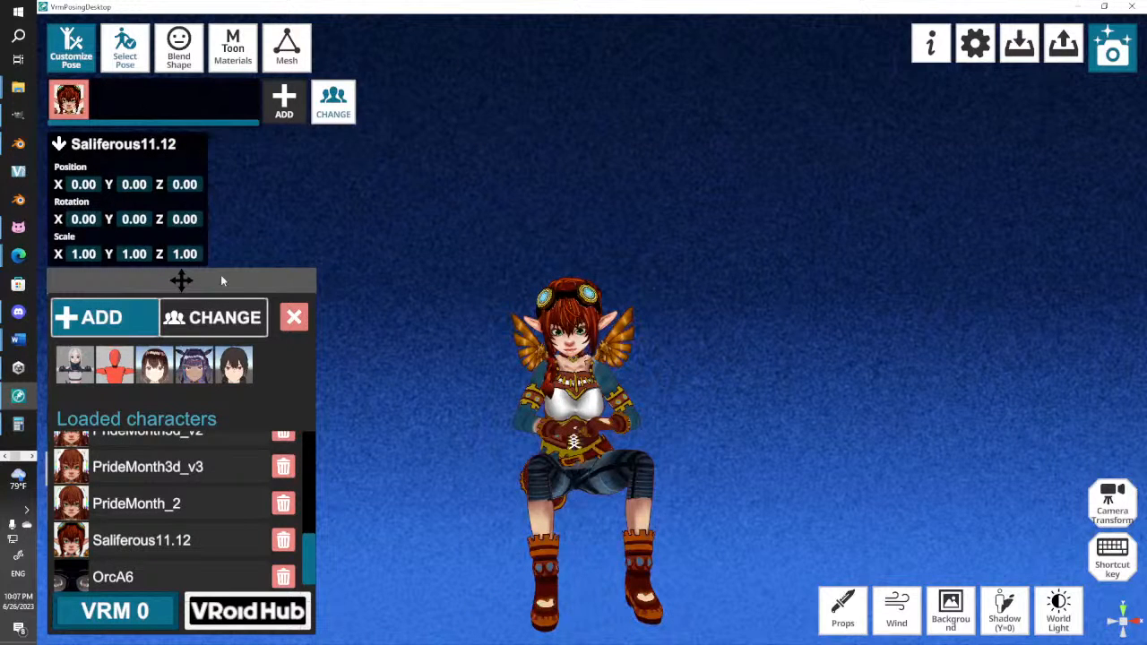
Apply the upright standing preset pose with the arms lowered at the sides to the Saliferous11.12 character
{"action": "left_click", "coordinate": [189, 32]}
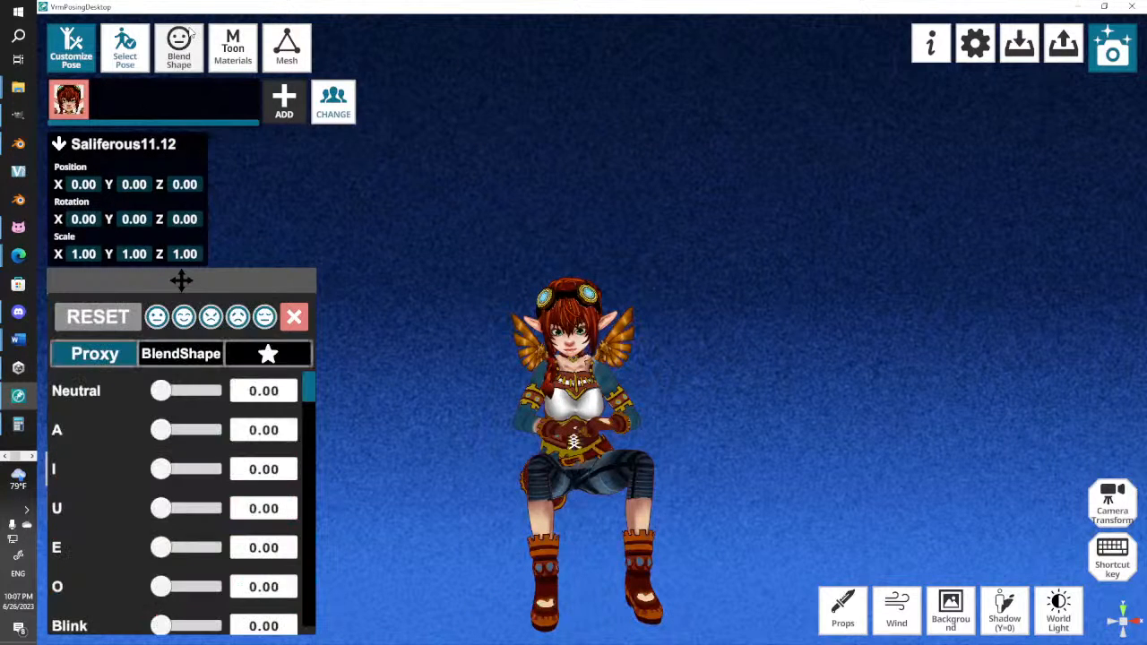
{"action": "left_click", "coordinate": [141, 40]}
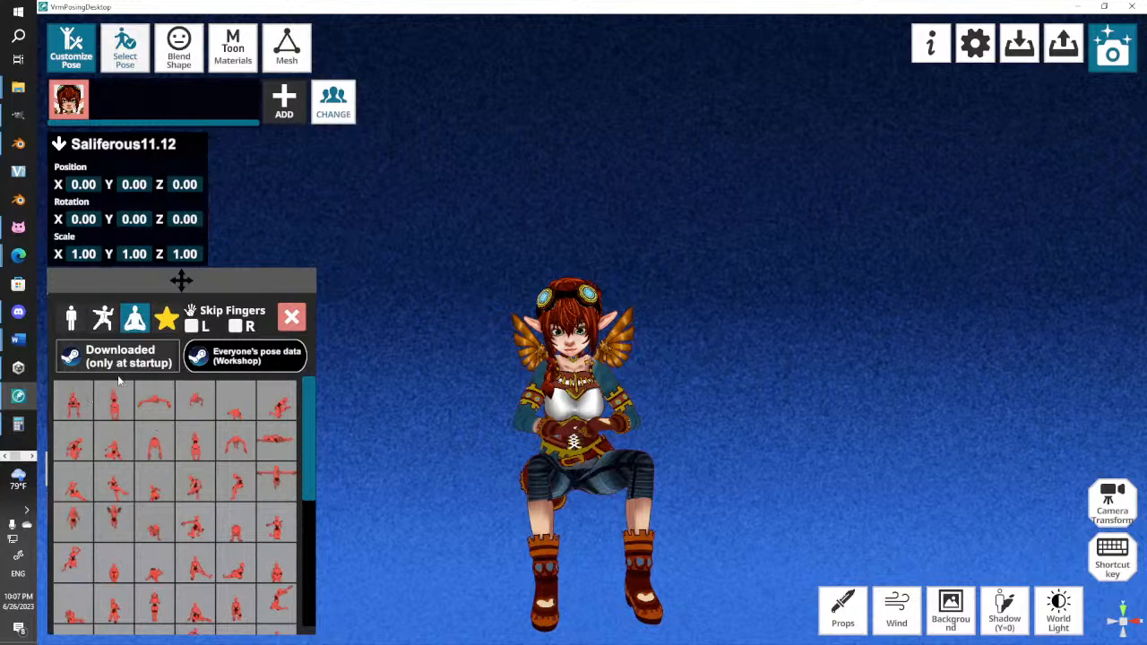
{"action": "left_click", "coordinate": [73, 320]}
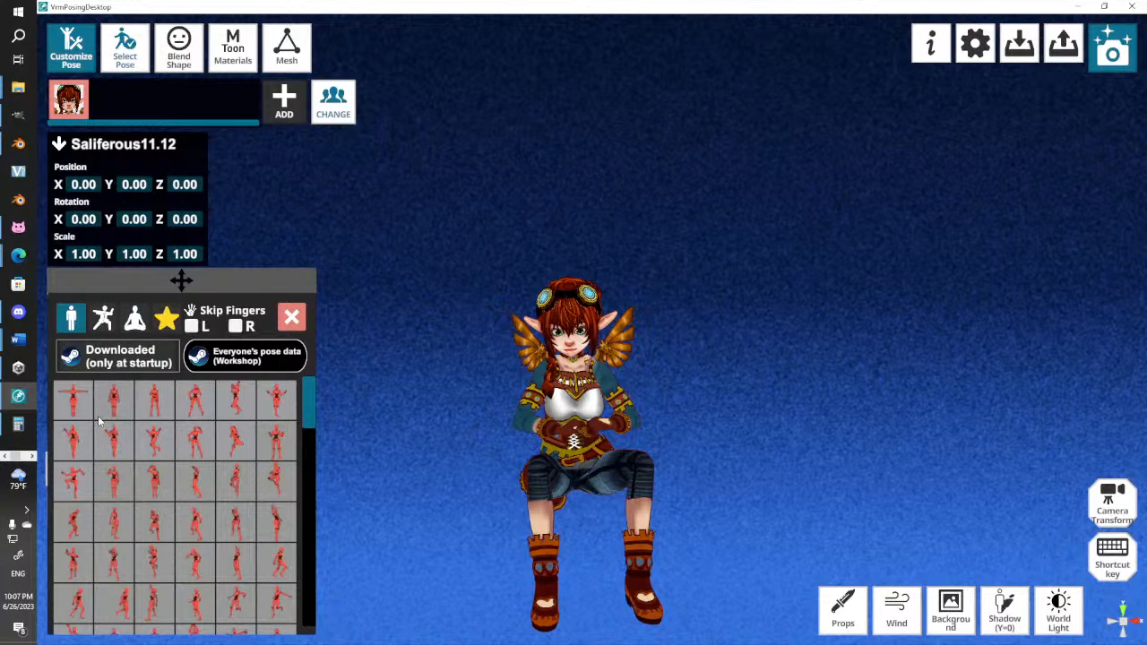
{"action": "left_click", "coordinate": [128, 408]}
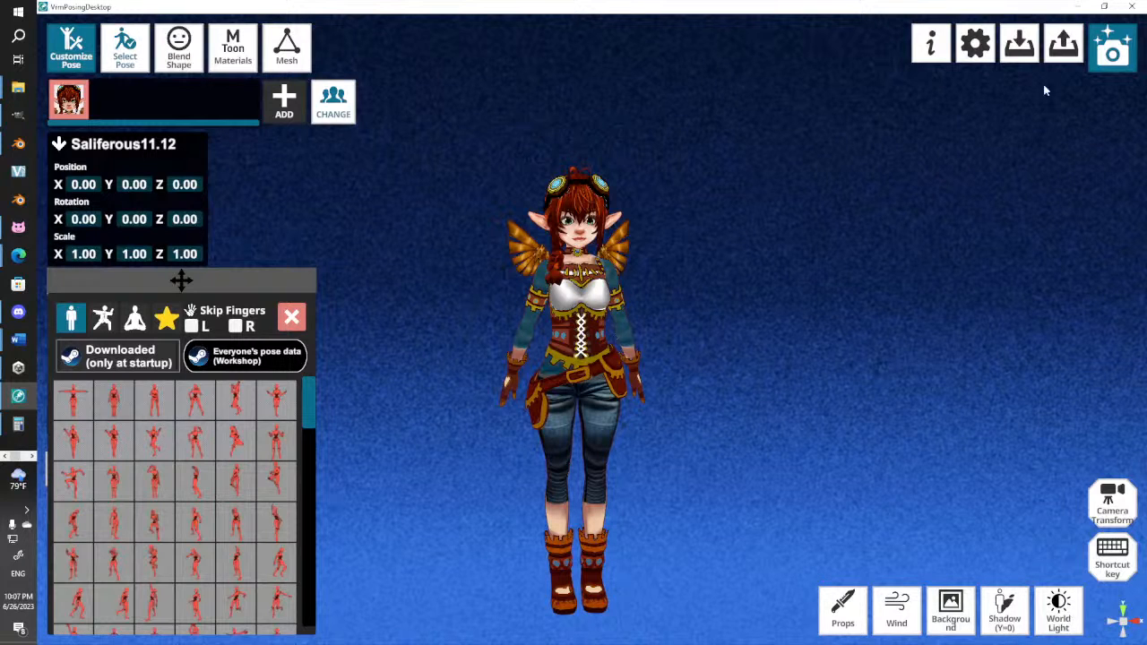
Import the derpy14 FBX file from the Avatar/pets folder as a prop
{"action": "left_click", "coordinate": [841, 611]}
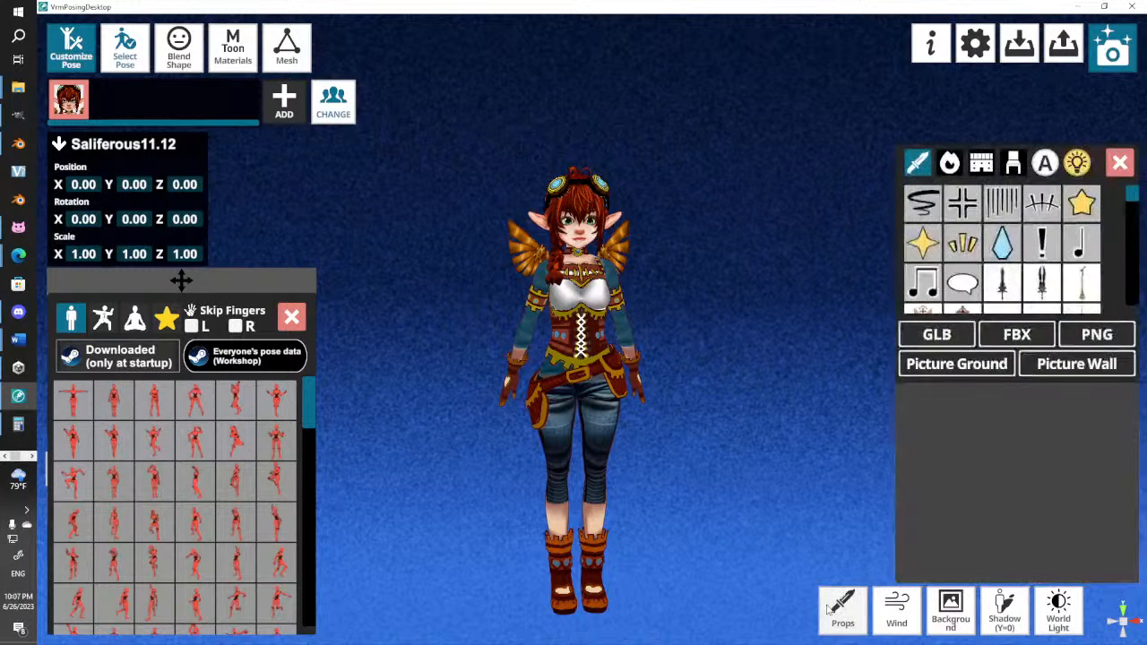
{"action": "left_click", "coordinate": [1040, 334]}
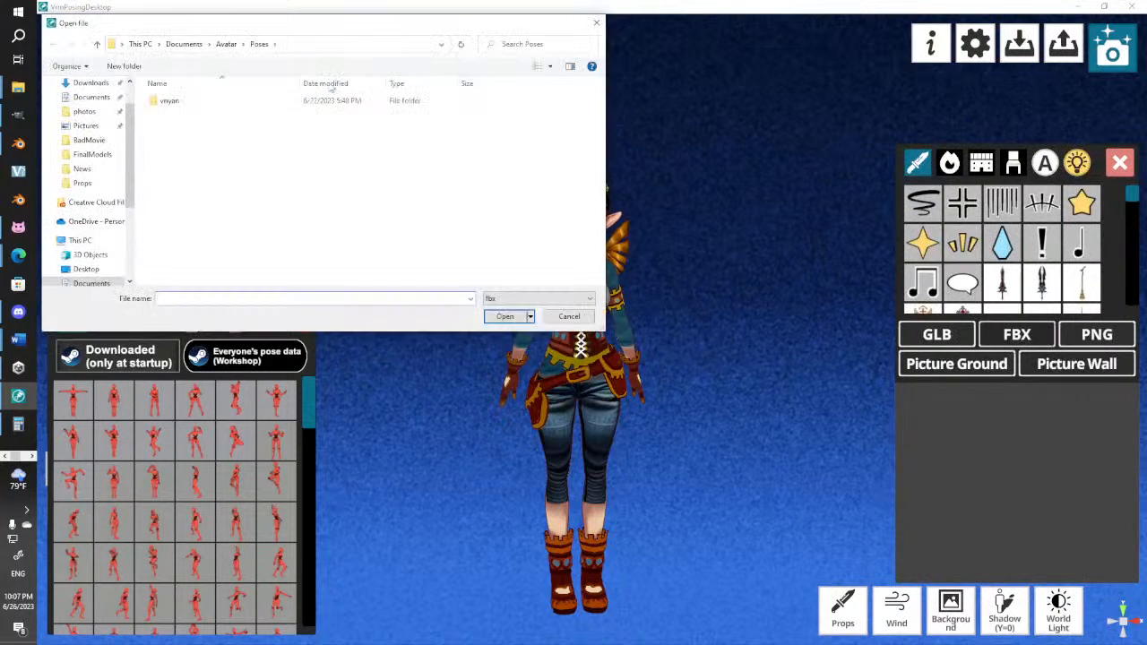
{"action": "left_click", "coordinate": [226, 44]}
{"action": "scroll", "coordinate": [367, 208], "scroll_direction": "down", "scroll_amount": 5}
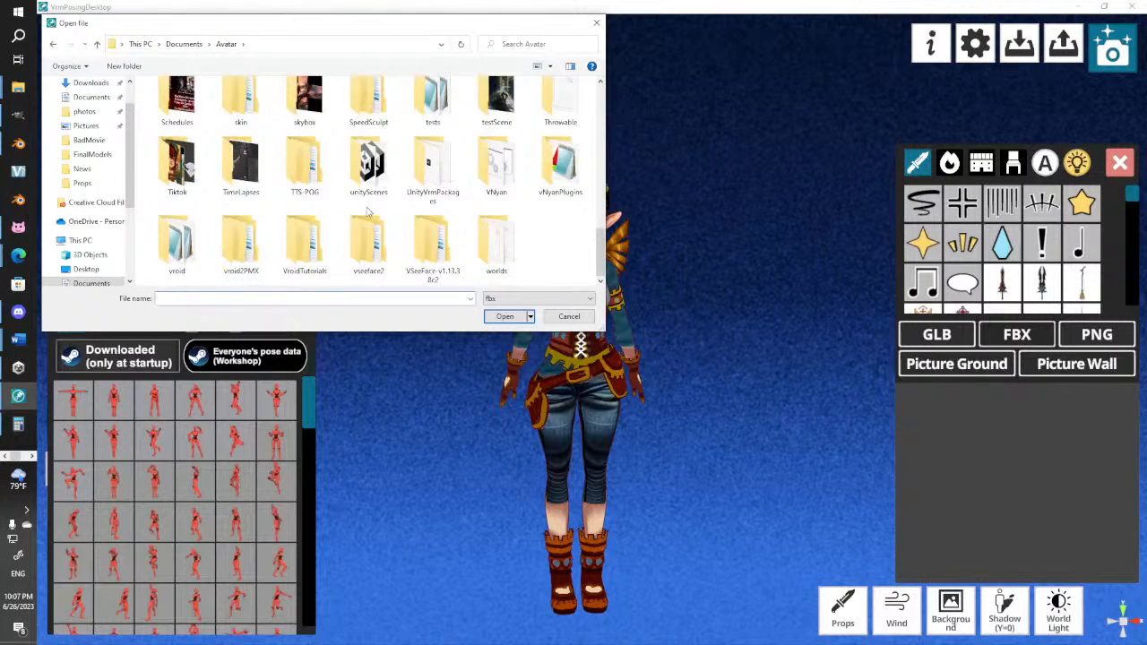
{"action": "scroll", "coordinate": [367, 212], "scroll_direction": "up", "scroll_amount": 5}
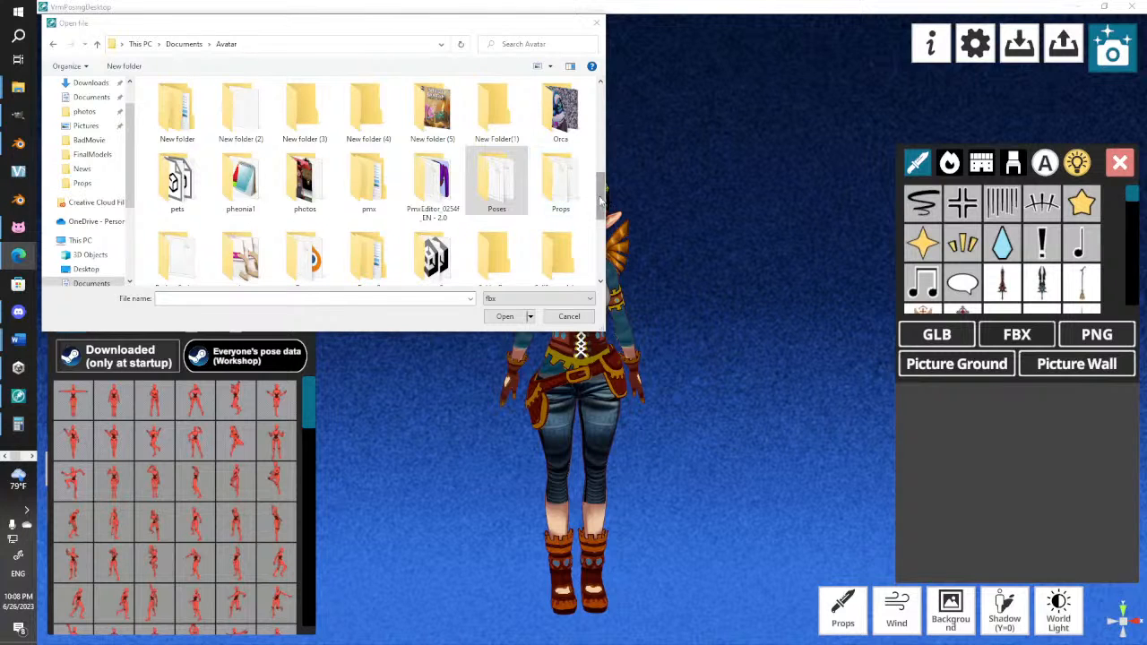
{"action": "left_click_drag", "start_coordinate": [601, 199], "coordinate": [600, 221]}
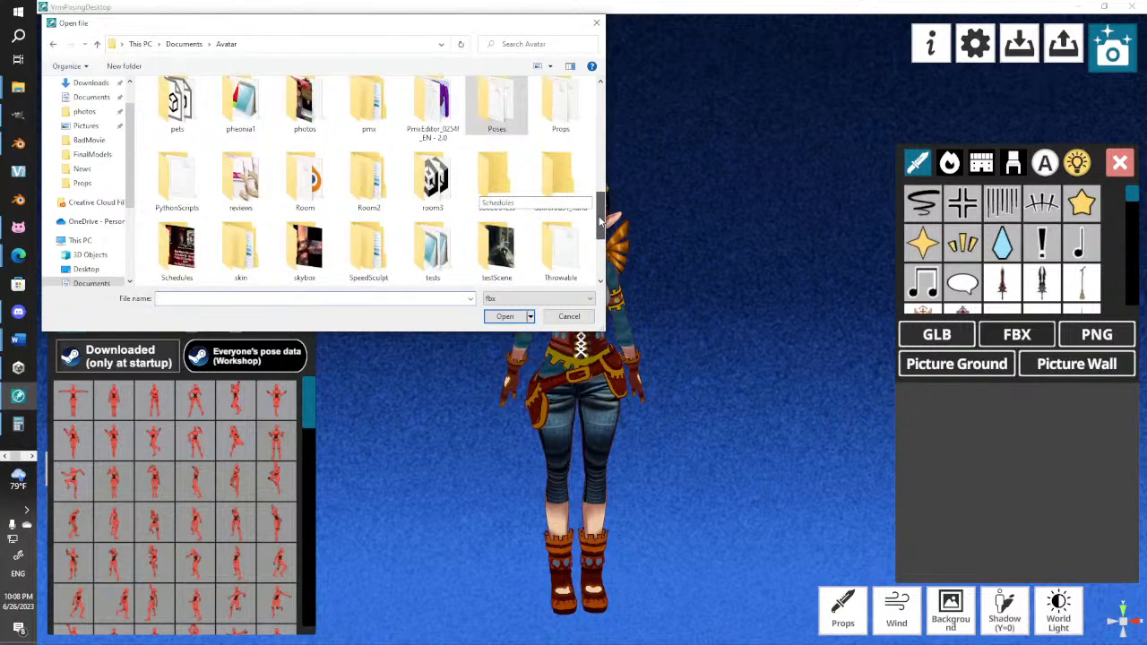
{"action": "double_click", "coordinate": [175, 106]}
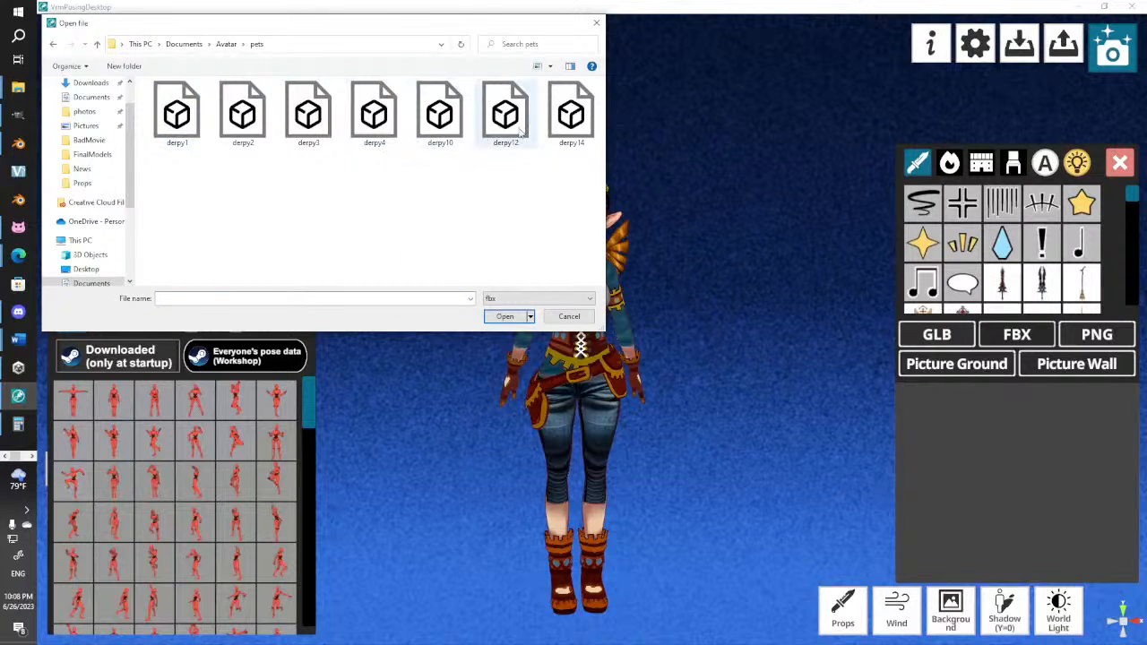
{"action": "double_click", "coordinate": [553, 131]}
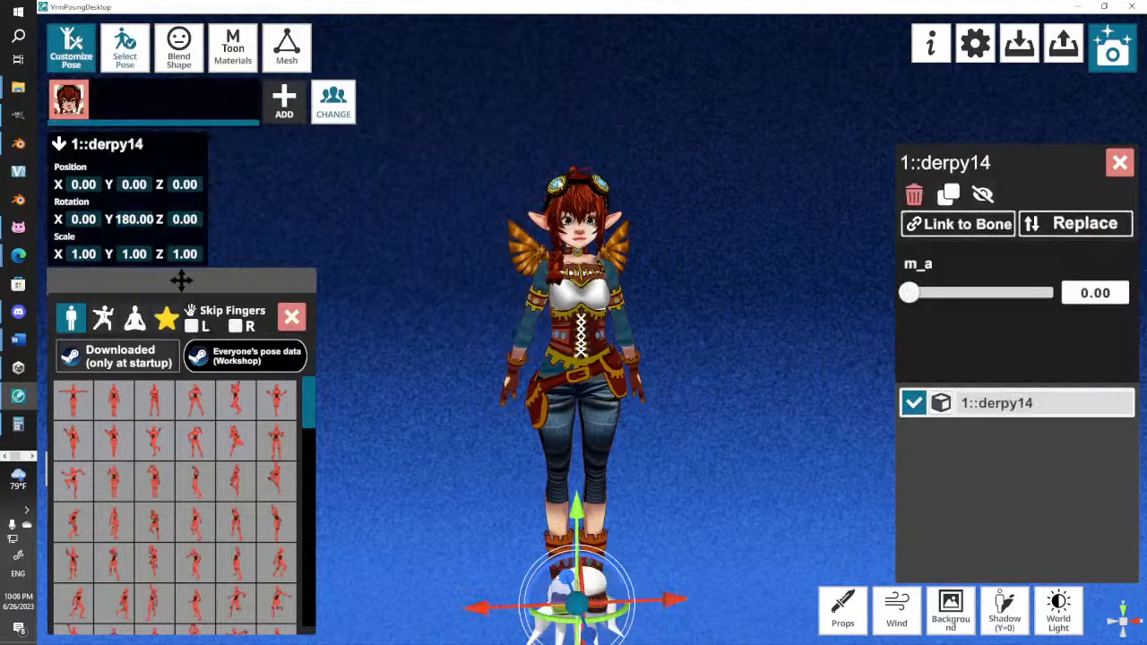
Place the derpy14 prop against the character's chest at about Y 1.08, Z -0.20, turned to about 352° around Y
{"action": "left_click_drag", "start_coordinate": [580, 502], "coordinate": [580, 220]}
{"action": "right_click_drag", "start_coordinate": [606, 363], "coordinate": [762, 363]}
{"action": "left_click_drag", "start_coordinate": [794, 306], "coordinate": [849, 308]}
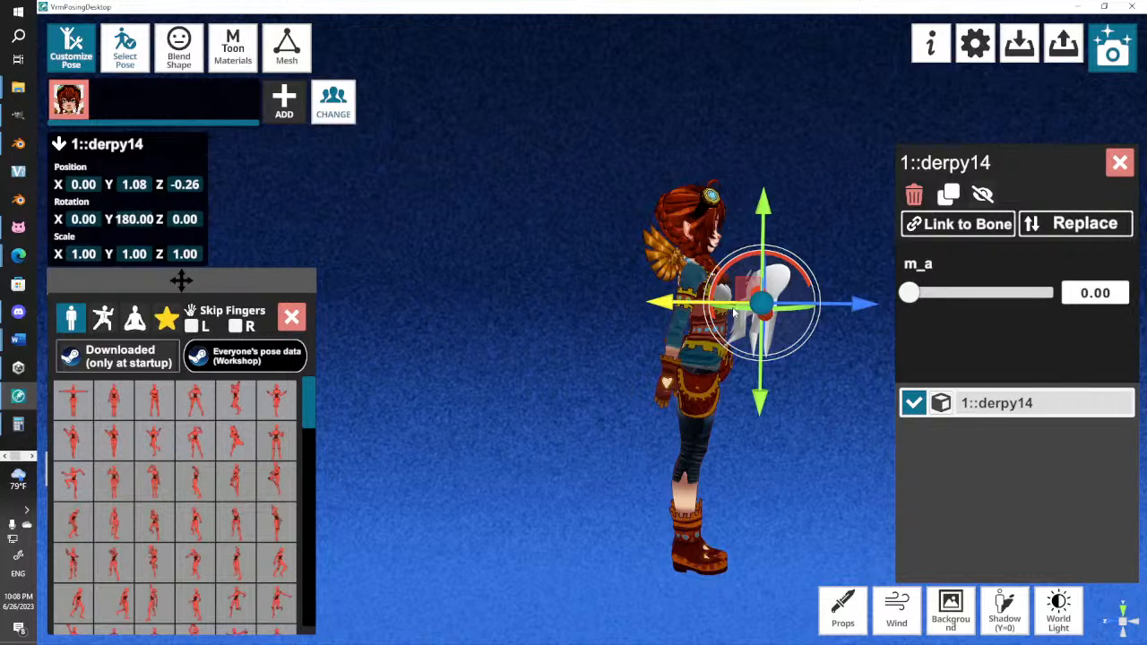
{"action": "left_click_drag", "start_coordinate": [733, 311], "coordinate": [837, 309]}
{"action": "right_click_drag", "start_coordinate": [833, 332], "coordinate": [517, 336]}
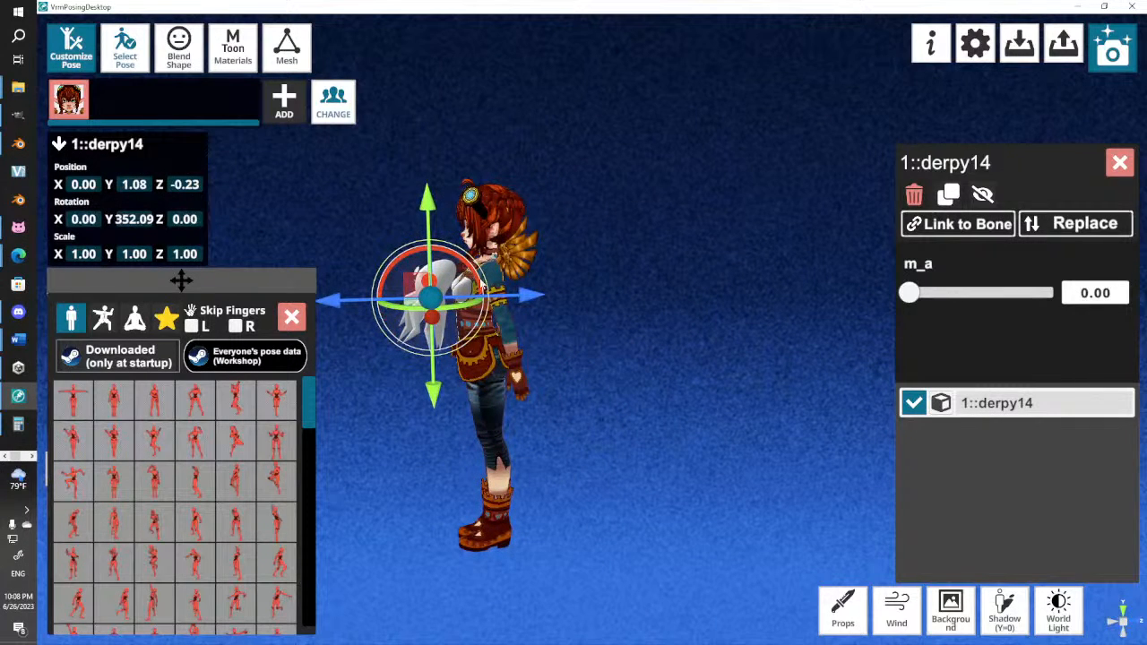
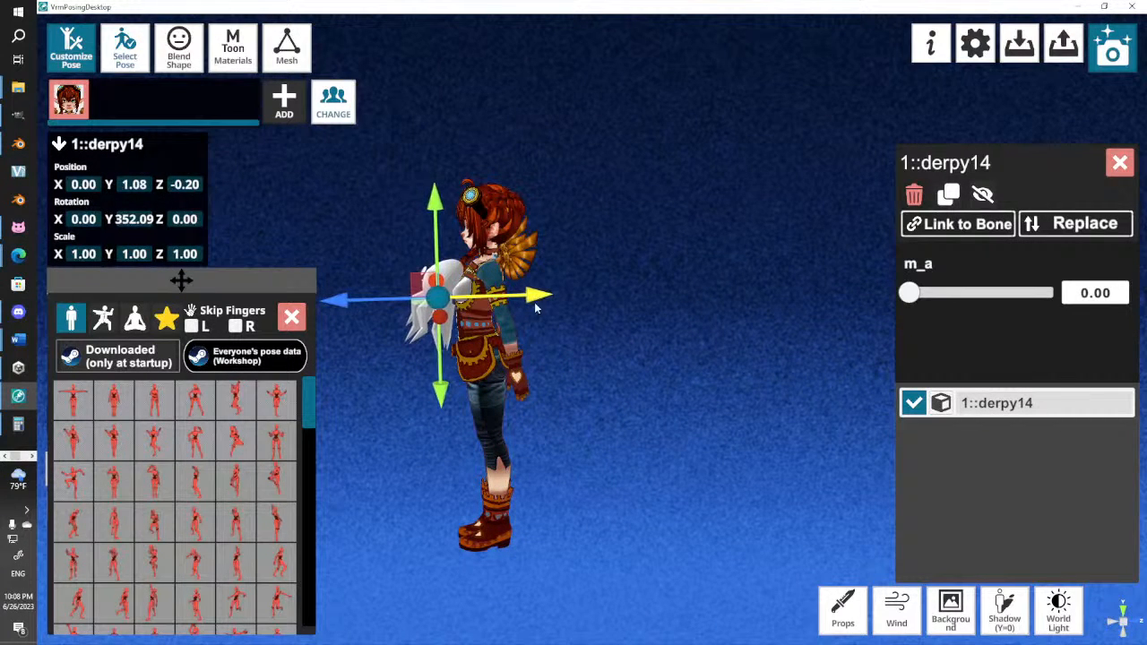
{"action": "left_click", "coordinate": [513, 351]}
Start editing the character's pose and swing the left upper arm forward toward the octopus
{"action": "left_click", "coordinate": [69, 45]}
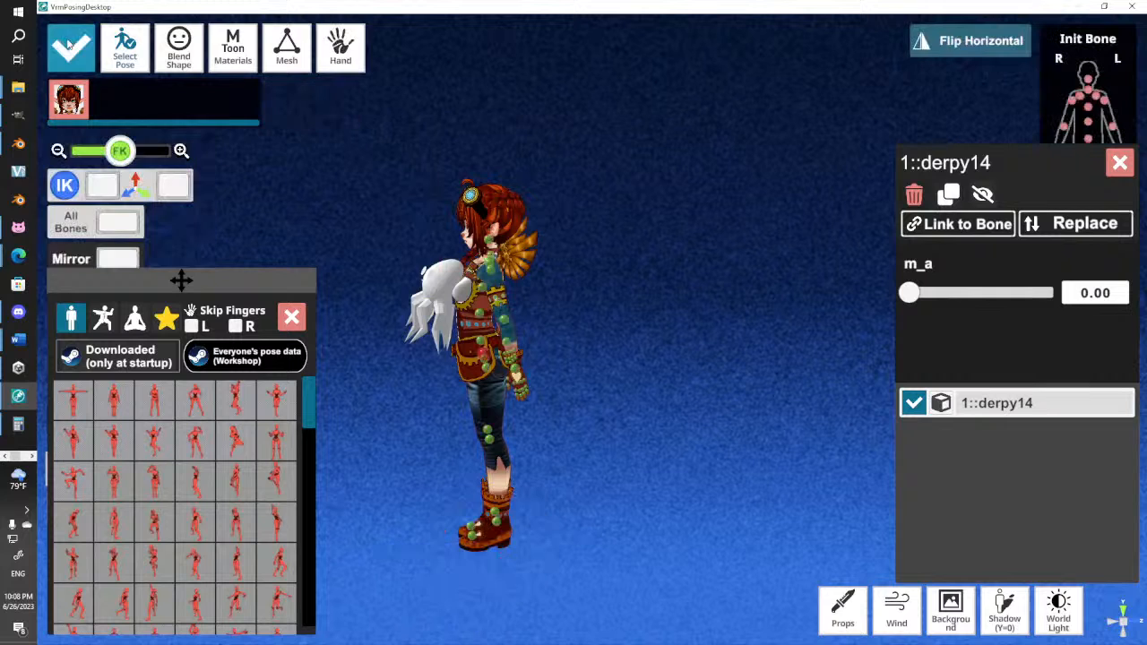
{"action": "left_click", "coordinate": [492, 270]}
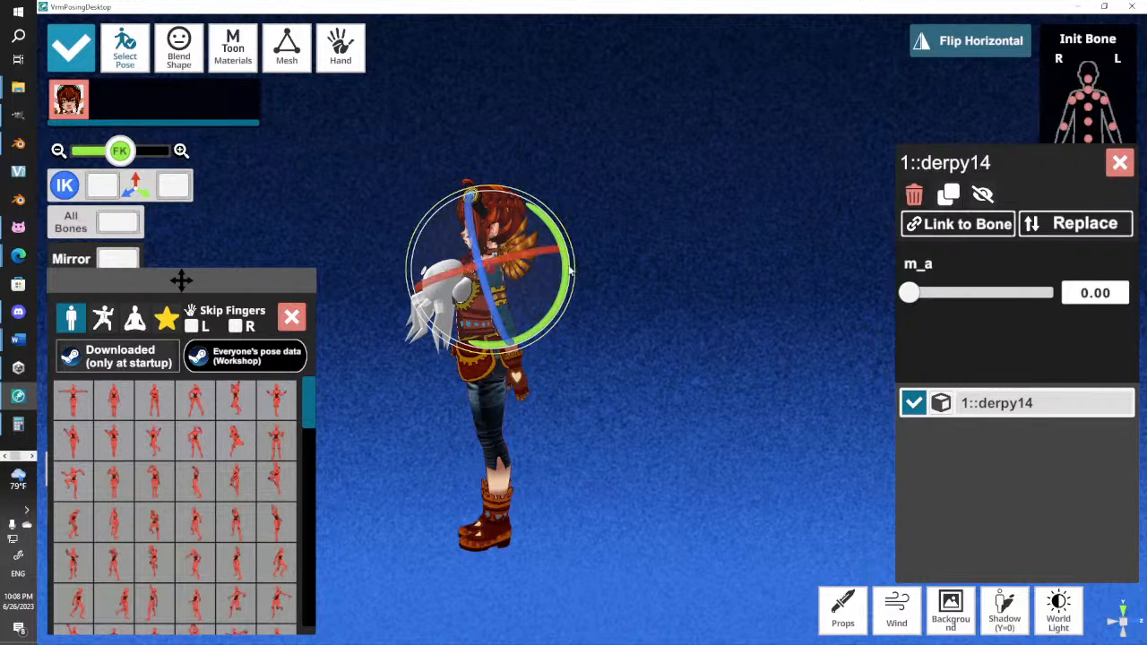
{"action": "left_click_drag", "start_coordinate": [567, 268], "coordinate": [510, 362]}
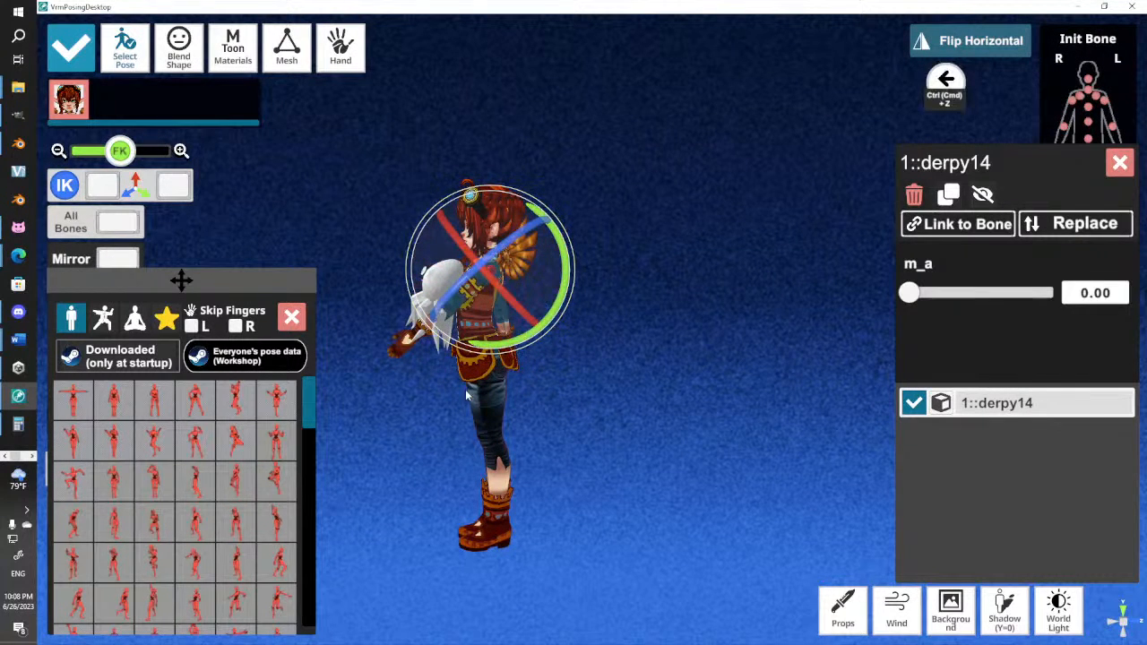
{"action": "left_click", "coordinate": [578, 396]}
{"action": "right_click_drag", "start_coordinate": [488, 394], "coordinate": [631, 416]}
{"action": "scroll", "coordinate": [630, 418], "scroll_direction": "up", "scroll_amount": 5}
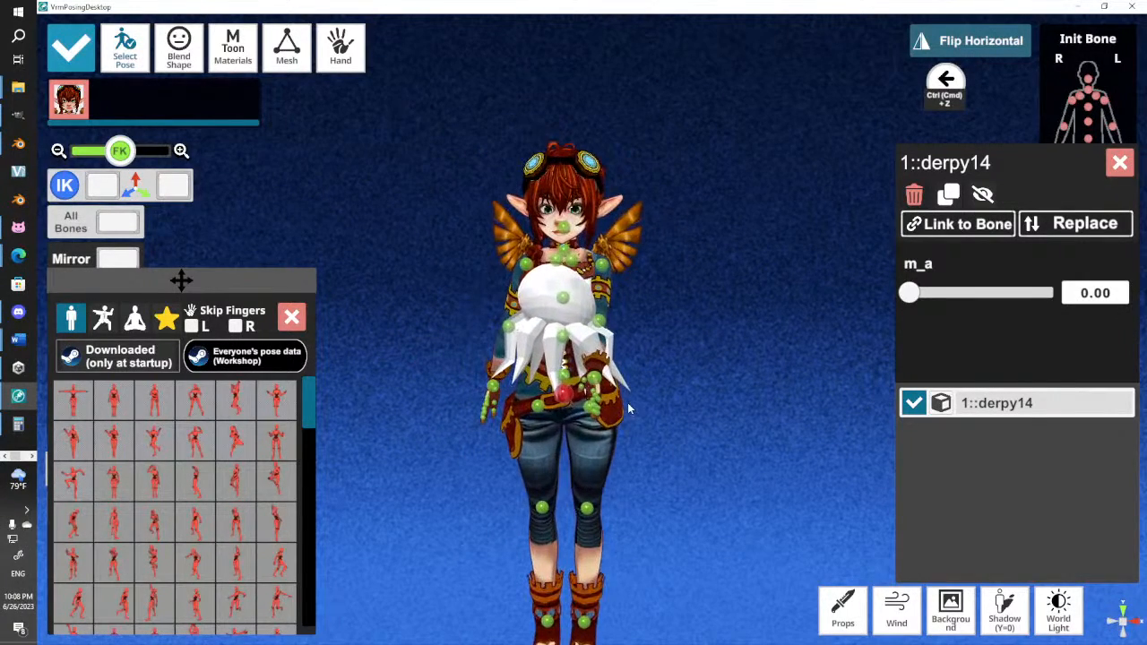
Adjust the left upper arm's rotation from the front and bend the left elbow so the forearm crosses behind the octopus
{"action": "left_click", "coordinate": [606, 260]}
{"action": "left_click_drag", "start_coordinate": [646, 293], "coordinate": [678, 336]}
{"action": "left_click", "coordinate": [696, 344]}
{"action": "left_click", "coordinate": [612, 318]}
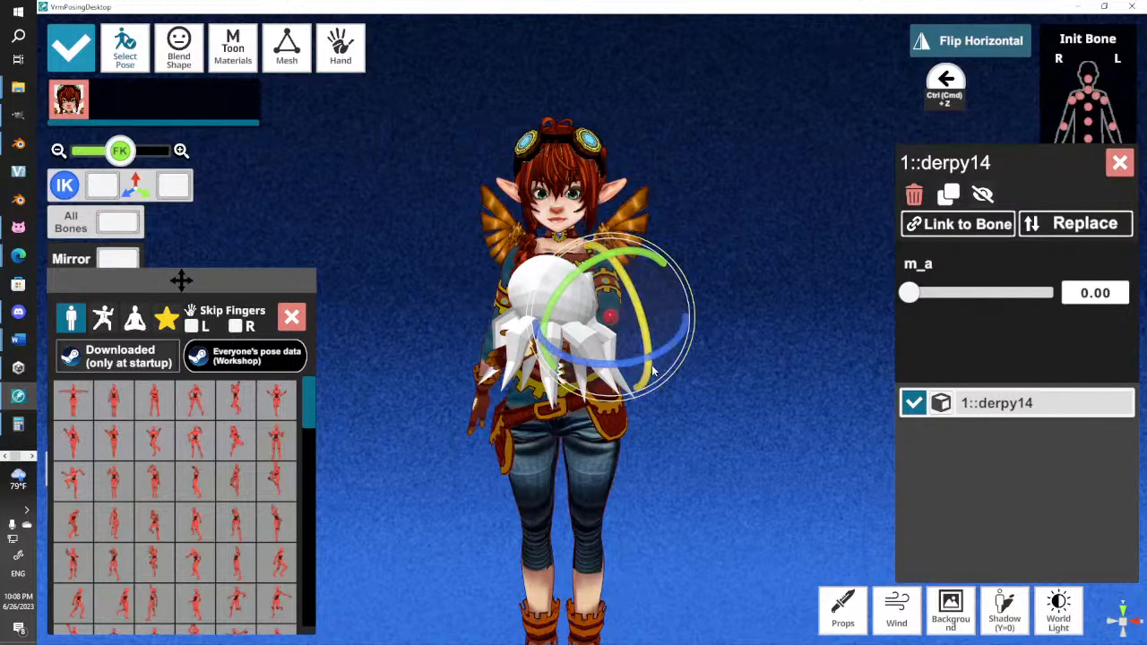
{"action": "left_click", "coordinate": [580, 462]}
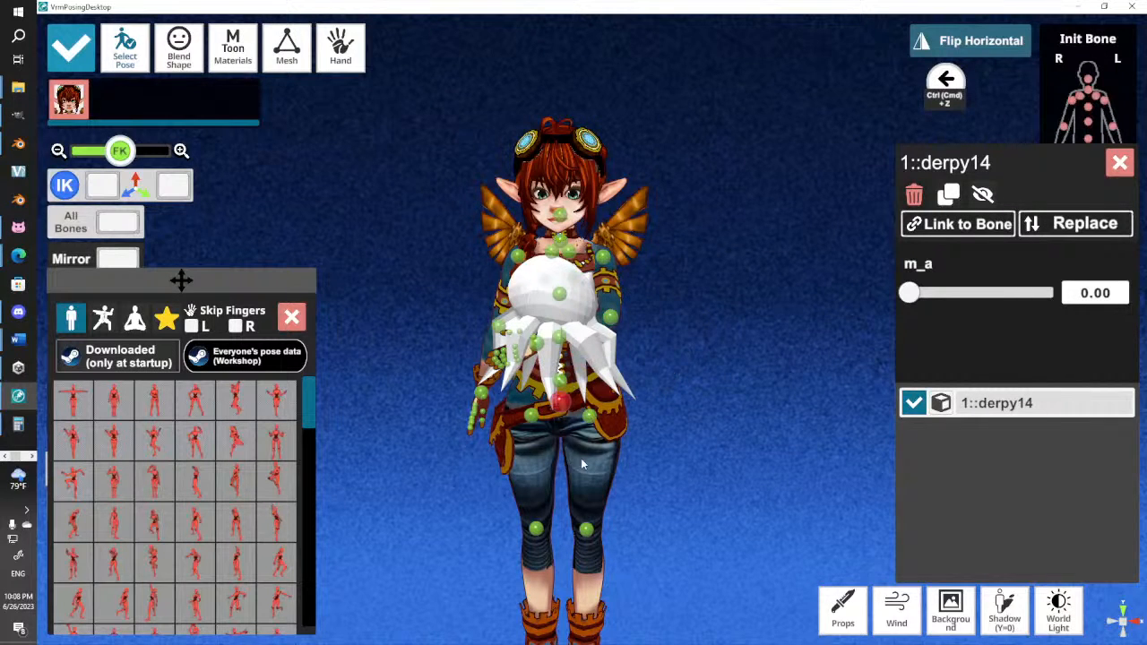
Swing the right upper arm forward so the arm reaches toward the octopus
{"action": "right_click_drag", "start_coordinate": [478, 485], "coordinate": [647, 291]}
{"action": "left_click", "coordinate": [640, 242]}
{"action": "left_click_drag", "start_coordinate": [679, 306], "coordinate": [655, 430]}
{"action": "left_click", "coordinate": [584, 434]}
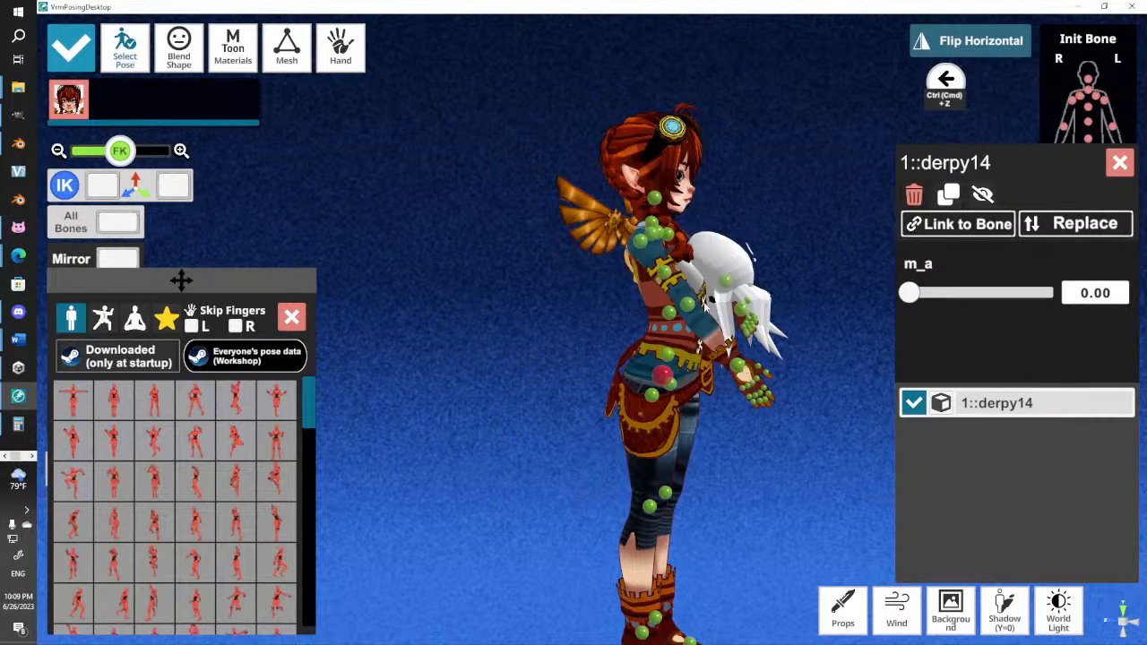
Bend the right elbow inward and tilt the forearm so it crosses in front of the torso under the octopus
{"action": "left_click", "coordinate": [689, 303]}
{"action": "left_click", "coordinate": [547, 456]}
{"action": "left_click", "coordinate": [688, 305]}
{"action": "right_click_drag", "start_coordinate": [573, 454], "coordinate": [457, 450]}
{"action": "left_click_drag", "start_coordinate": [550, 379], "coordinate": [617, 362]}
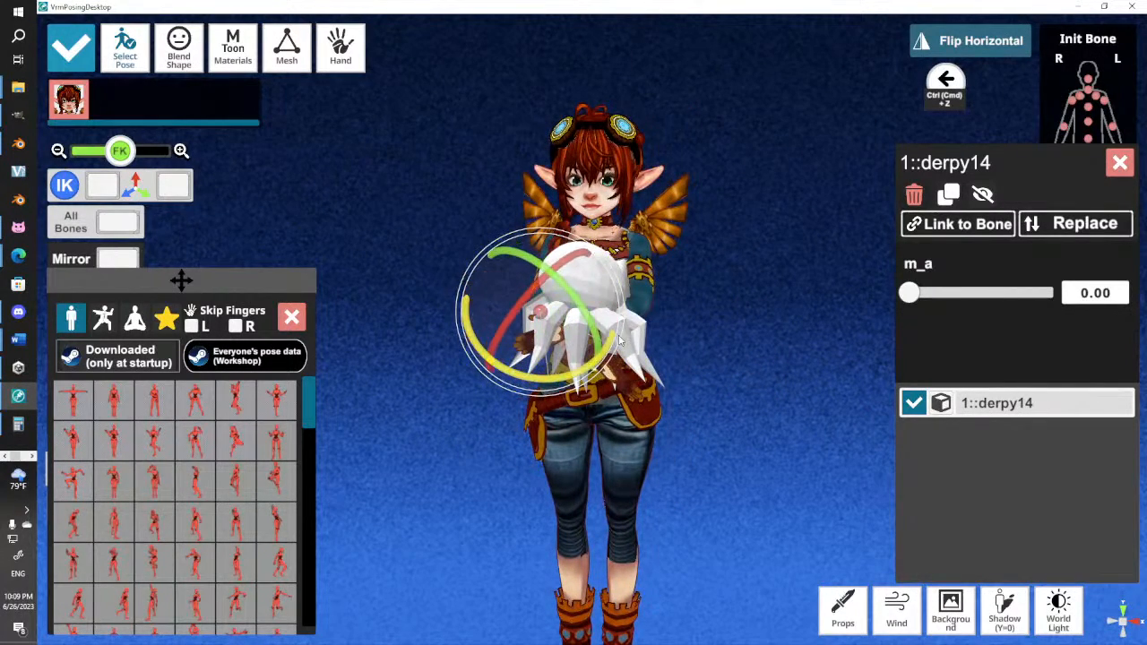
{"action": "mouse_move", "coordinate": [577, 265]}
{"action": "left_mouse_down"}
{"action": "mouse_move", "coordinate": [602, 246]}
{"action": "mouse_move", "coordinate": [590, 257]}
{"action": "left_mouse_up"}
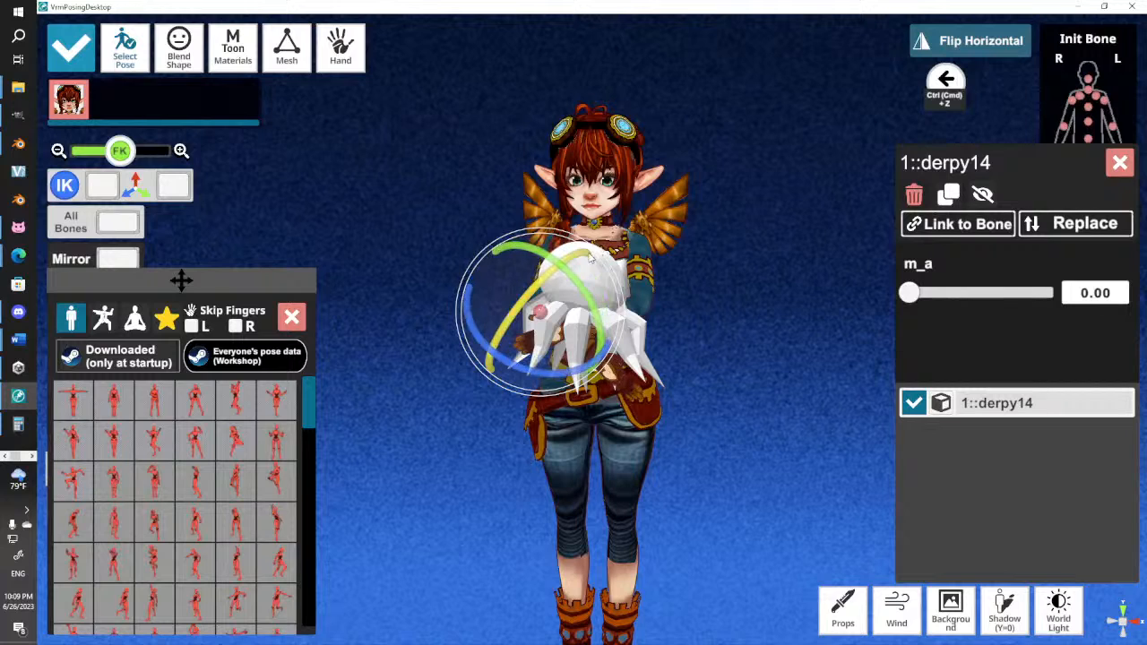
{"action": "mouse_move", "coordinate": [608, 421]}
{"action": "right_mouse_down"}
{"action": "mouse_move", "coordinate": [629, 428]}
{"action": "mouse_move", "coordinate": [611, 434]}
{"action": "right_mouse_up"}
{"action": "left_click", "coordinate": [611, 432]}
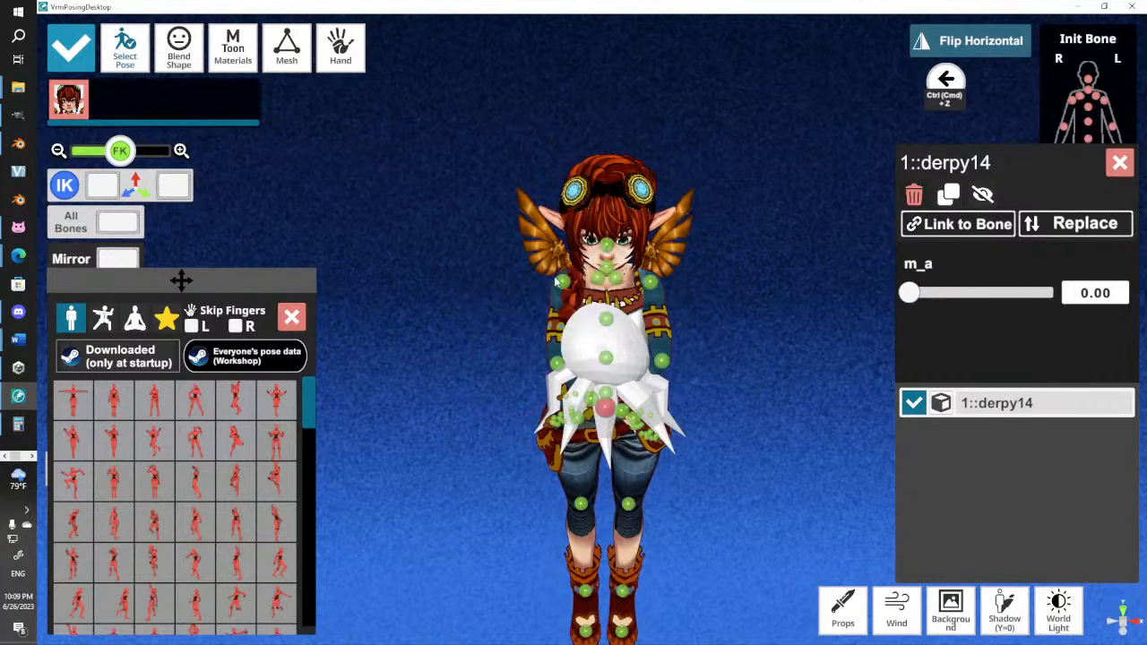
Rotate the right upper arm slightly outward from the body and fine-tune the right elbow's rotation
{"action": "left_click", "coordinate": [562, 281]}
{"action": "left_click_drag", "start_coordinate": [554, 357], "coordinate": [522, 353]}
{"action": "left_click", "coordinate": [480, 399]}
{"action": "left_click", "coordinate": [532, 359]}
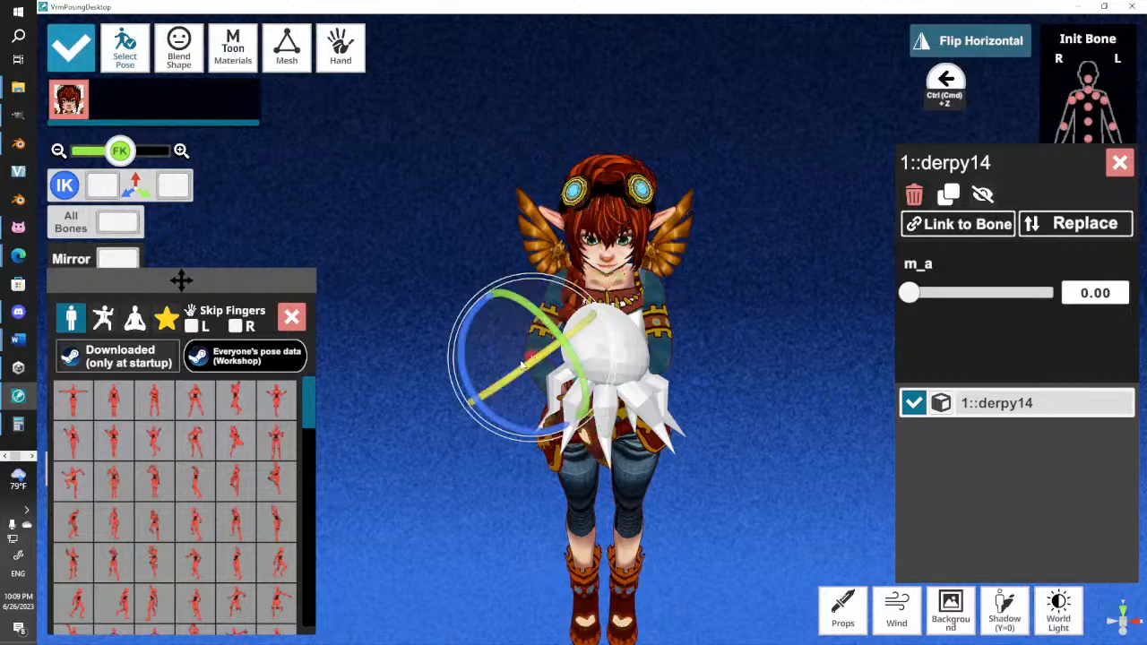
{"action": "left_click_drag", "start_coordinate": [455, 406], "coordinate": [457, 405]}
{"action": "right_click_drag", "start_coordinate": [488, 451], "coordinate": [482, 395]}
{"action": "scroll", "coordinate": [674, 312], "scroll_direction": "up", "scroll_amount": 2}
{"action": "scroll", "coordinate": [677, 314], "scroll_direction": "up", "scroll_amount": 3}
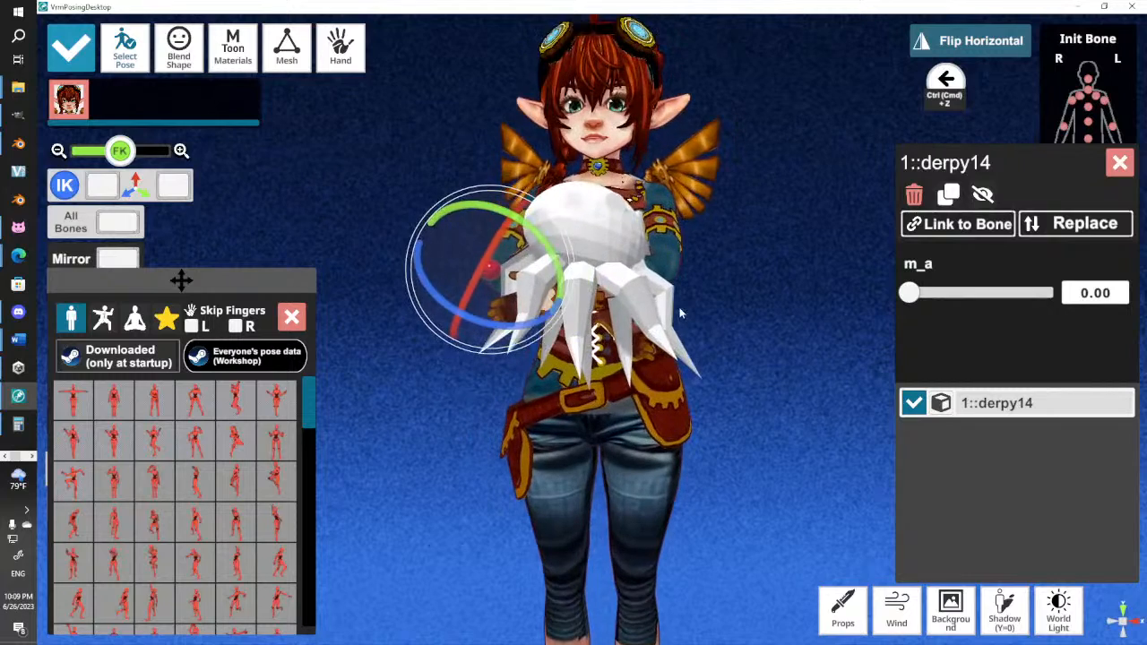
{"action": "left_click", "coordinate": [686, 260]}
Rotate the left hand at the wrist around two axes to fit it against the underside of the octopus
{"action": "right_click_drag", "start_coordinate": [647, 338], "coordinate": [606, 381]}
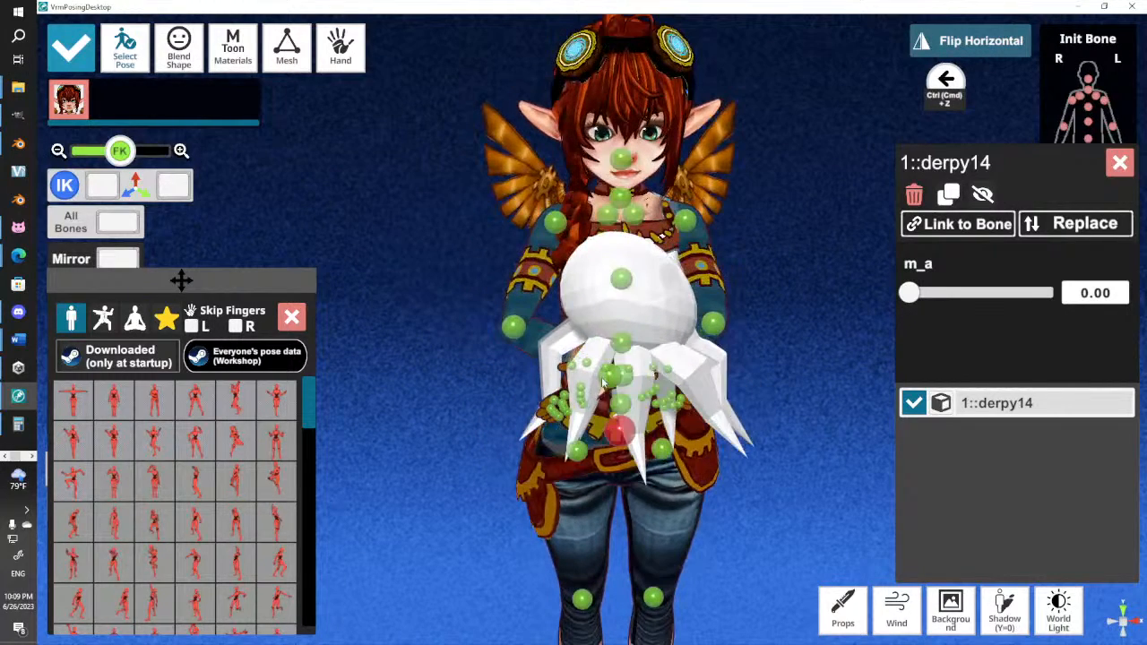
{"action": "left_click", "coordinate": [606, 380]}
{"action": "left_click_drag", "start_coordinate": [561, 432], "coordinate": [618, 317]}
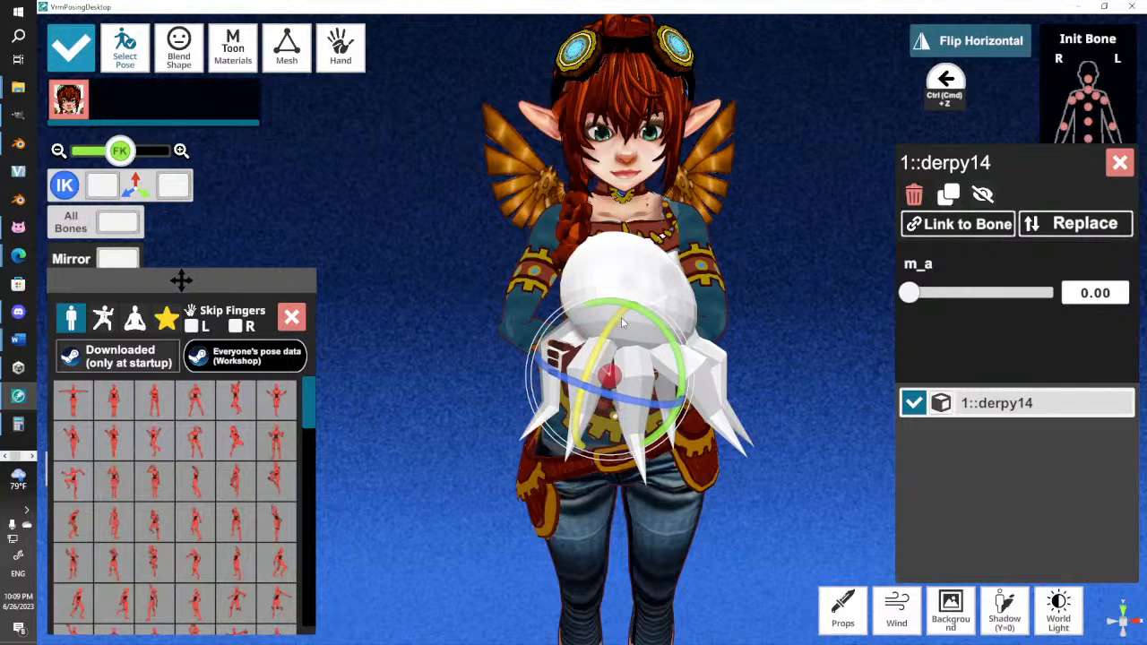
{"action": "left_click_drag", "start_coordinate": [589, 396], "coordinate": [574, 403]}
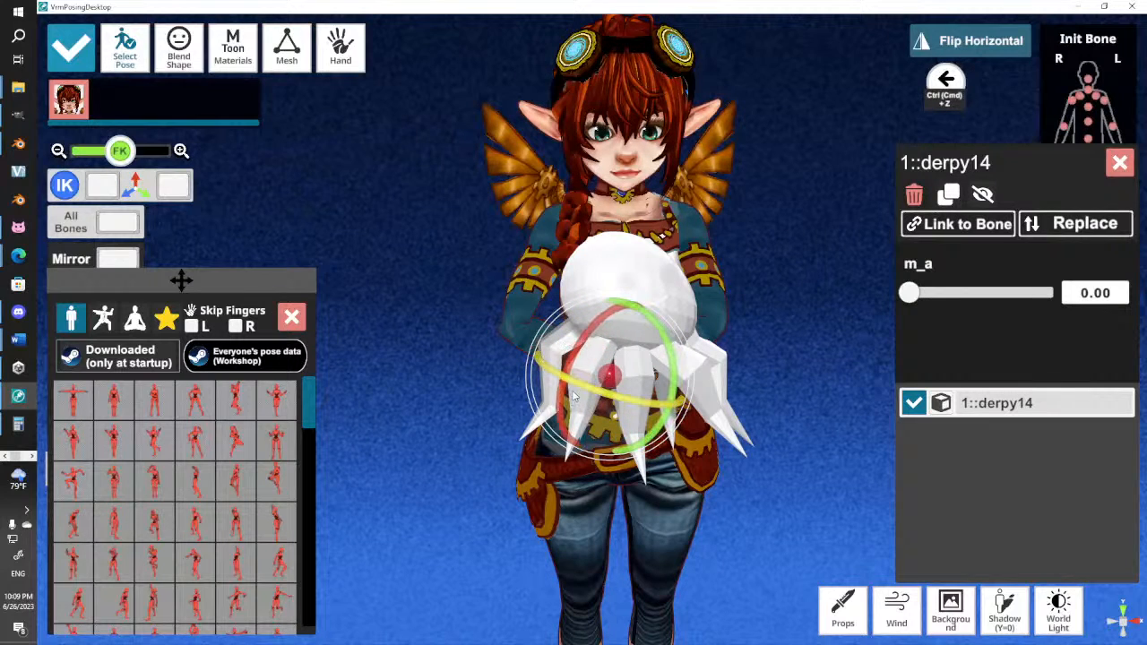
{"action": "left_click", "coordinate": [515, 329]}
Lower the left upper arm slightly so the forearm sits beneath the octopus, and check the hold from the front
{"action": "right_click_drag", "start_coordinate": [462, 386], "coordinate": [592, 328]}
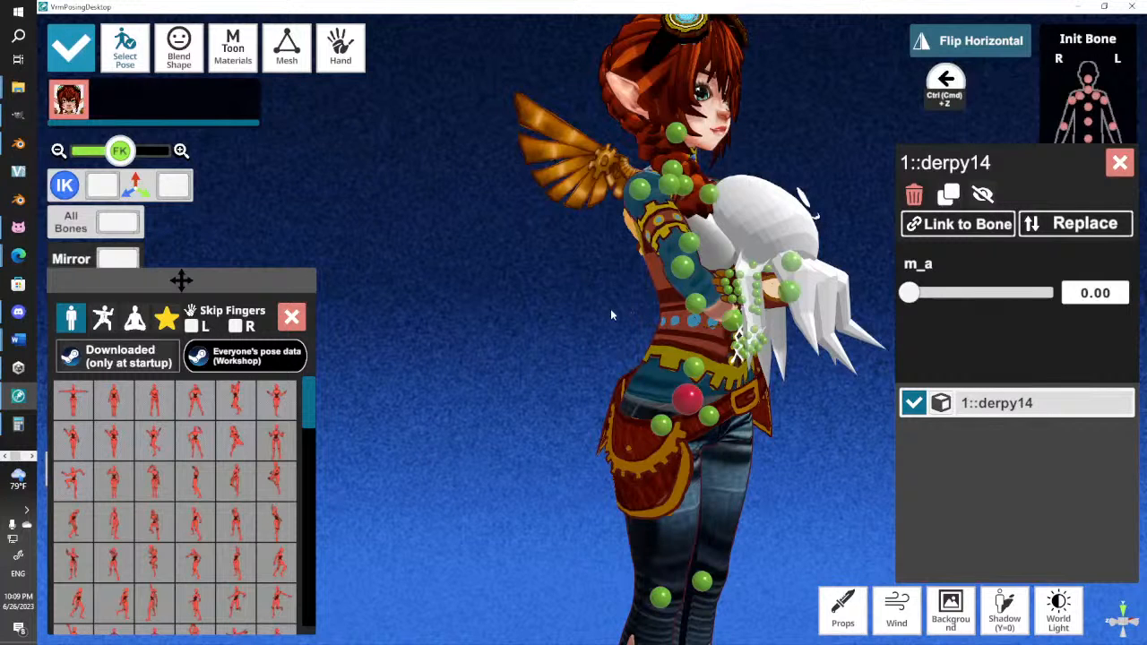
{"action": "right_click_drag", "start_coordinate": [616, 305], "coordinate": [396, 306]}
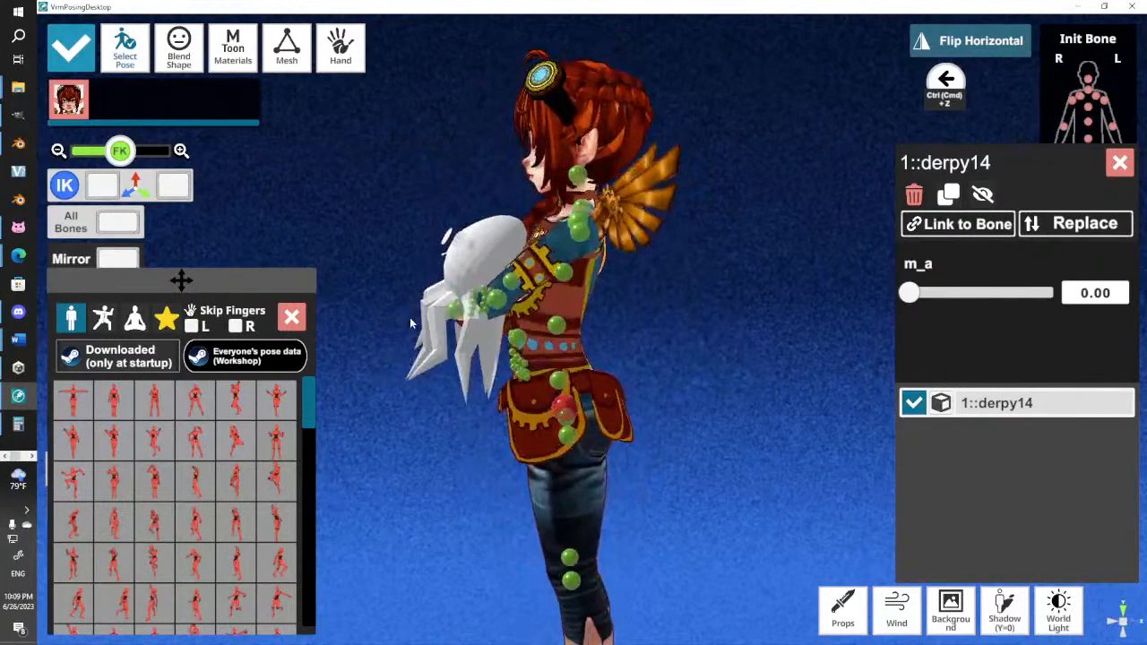
{"action": "left_click", "coordinate": [582, 233]}
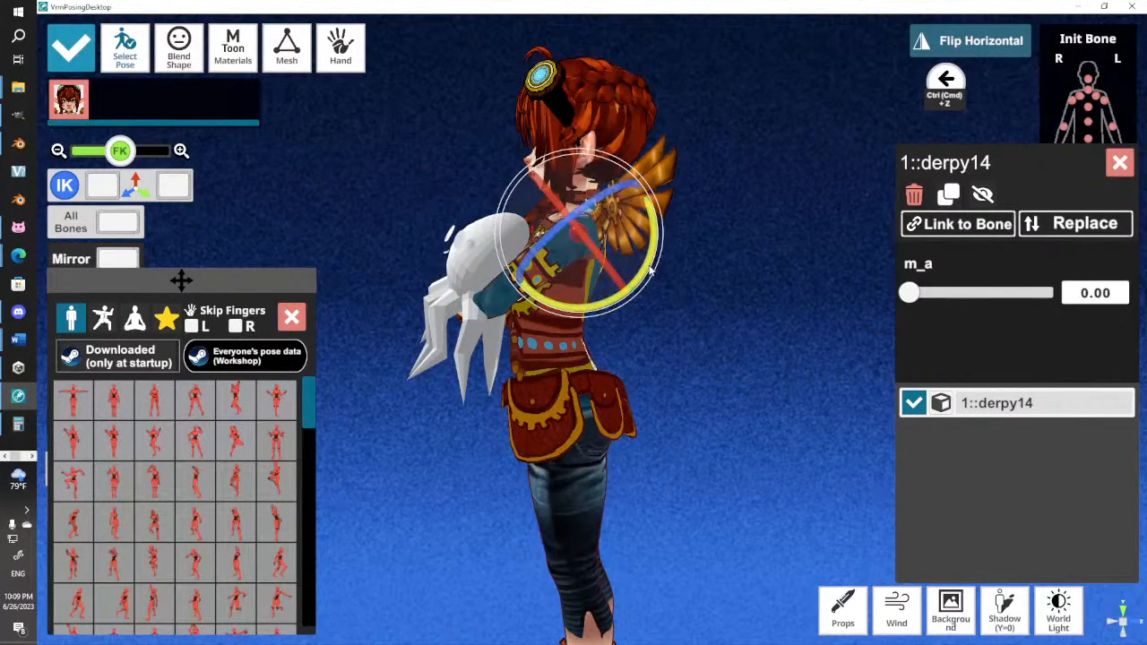
{"action": "mouse_move", "coordinate": [651, 270]}
{"action": "left_mouse_down"}
{"action": "mouse_move", "coordinate": [659, 249]}
{"action": "mouse_move", "coordinate": [657, 264]}
{"action": "left_mouse_up"}
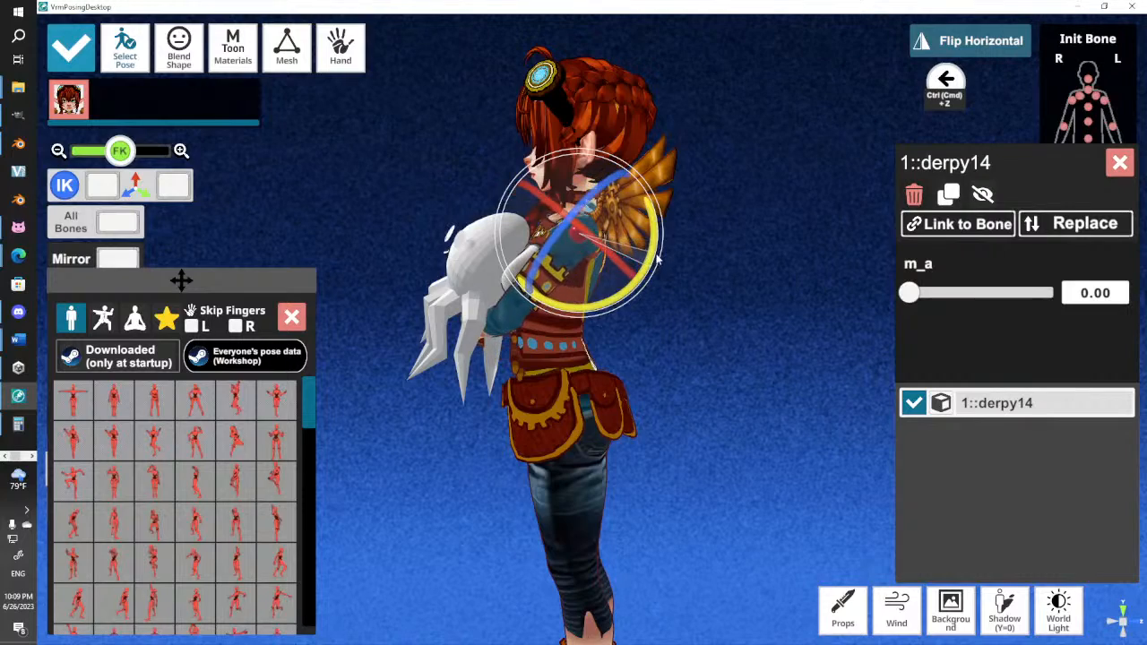
{"action": "left_click", "coordinate": [749, 278]}
{"action": "middle_click_drag", "start_coordinate": [461, 370], "coordinate": [540, 384]}
{"action": "right_click_drag", "start_coordinate": [539, 383], "coordinate": [761, 392]}
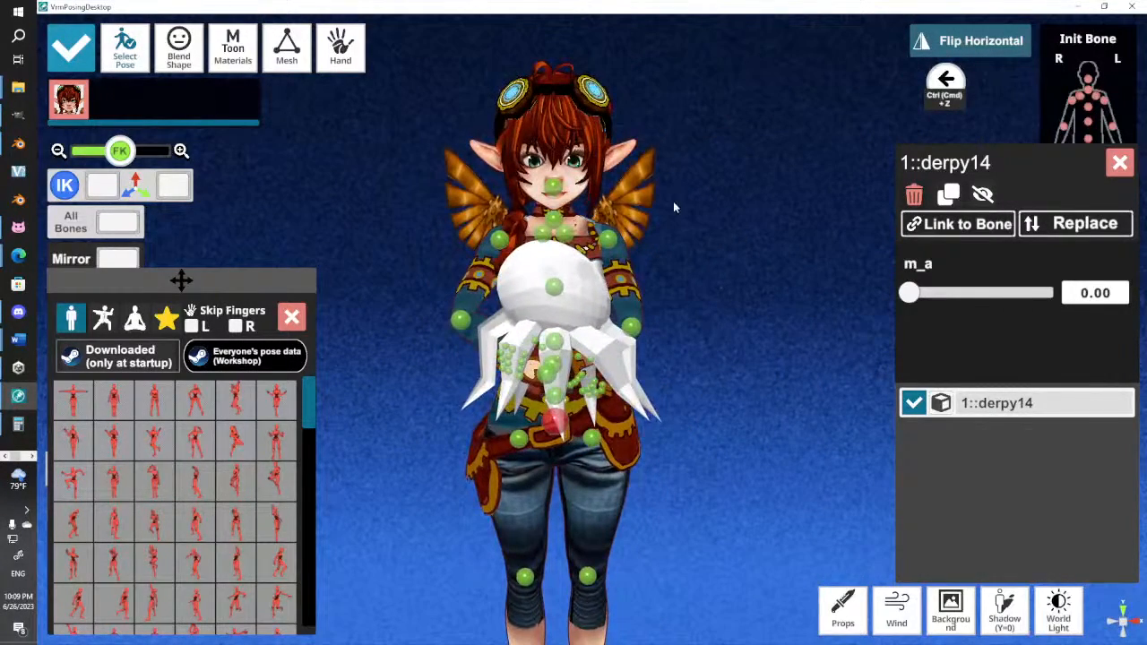
Leave pose editing to check the hold without bone handles, and resume pose editing
{"action": "left_click", "coordinate": [68, 36]}
{"action": "middle_click_drag", "start_coordinate": [587, 262], "coordinate": [580, 252]}
{"action": "left_click", "coordinate": [61, 43]}
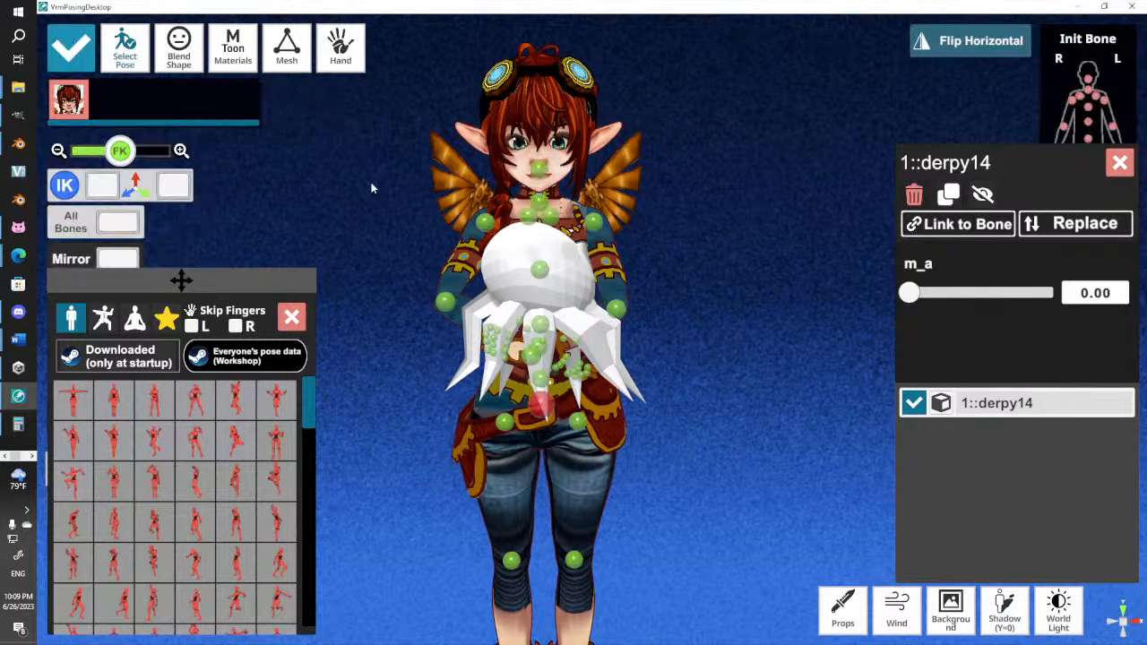
Rotate the right upper arm slightly, check the hold without bone handles from another angle, and resume pose editing
{"action": "left_click", "coordinate": [485, 223]}
{"action": "left_click_drag", "start_coordinate": [513, 287], "coordinate": [536, 290]}
{"action": "left_click", "coordinate": [72, 50]}
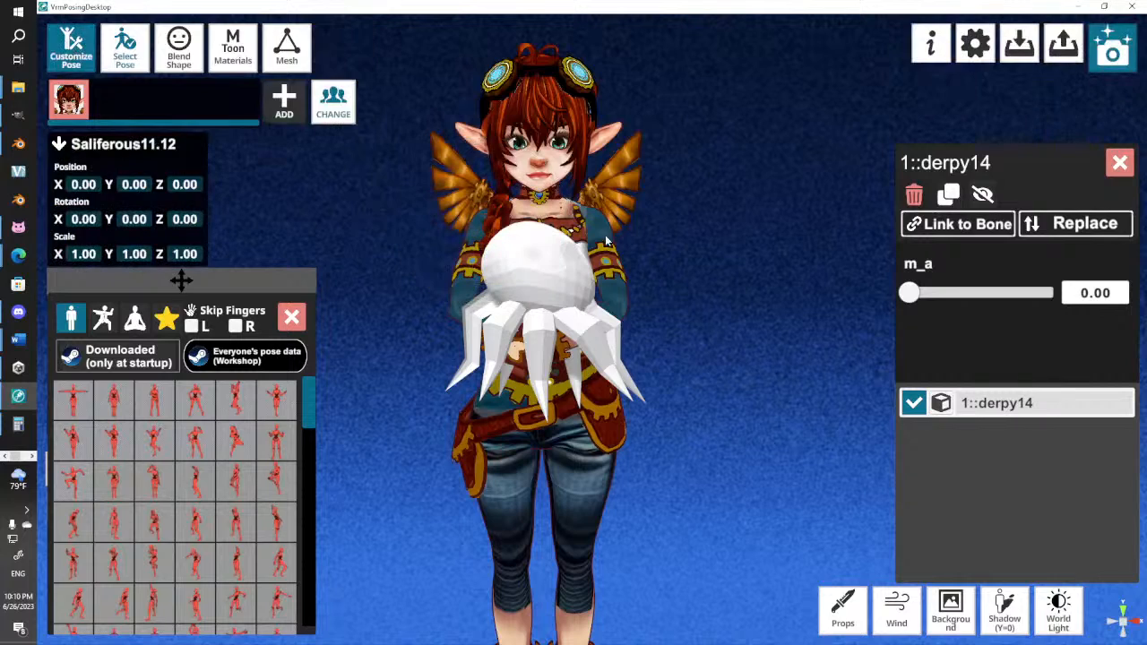
{"action": "right_click_drag", "start_coordinate": [444, 288], "coordinate": [582, 362]}
{"action": "left_click", "coordinate": [82, 61]}
Rotate the left elbow slightly to adjust the forearm beneath the octopus
{"action": "left_click", "coordinate": [530, 320]}
{"action": "left_click", "coordinate": [699, 303]}
{"action": "left_click", "coordinate": [613, 308]}
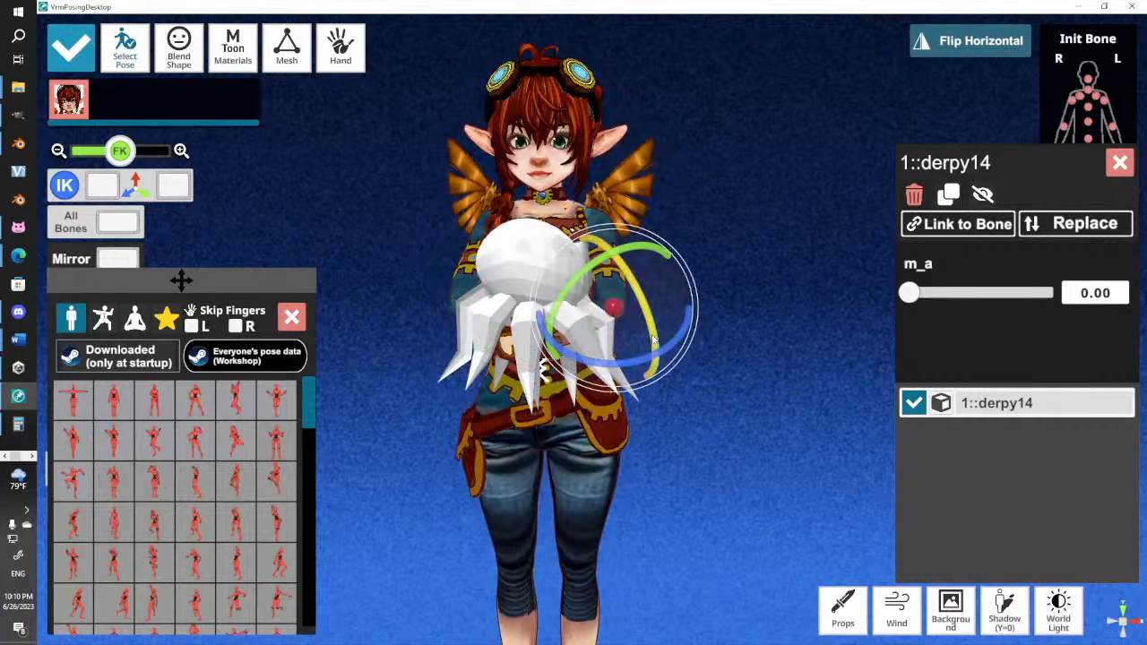
{"action": "left_click_drag", "start_coordinate": [661, 352], "coordinate": [672, 348]}
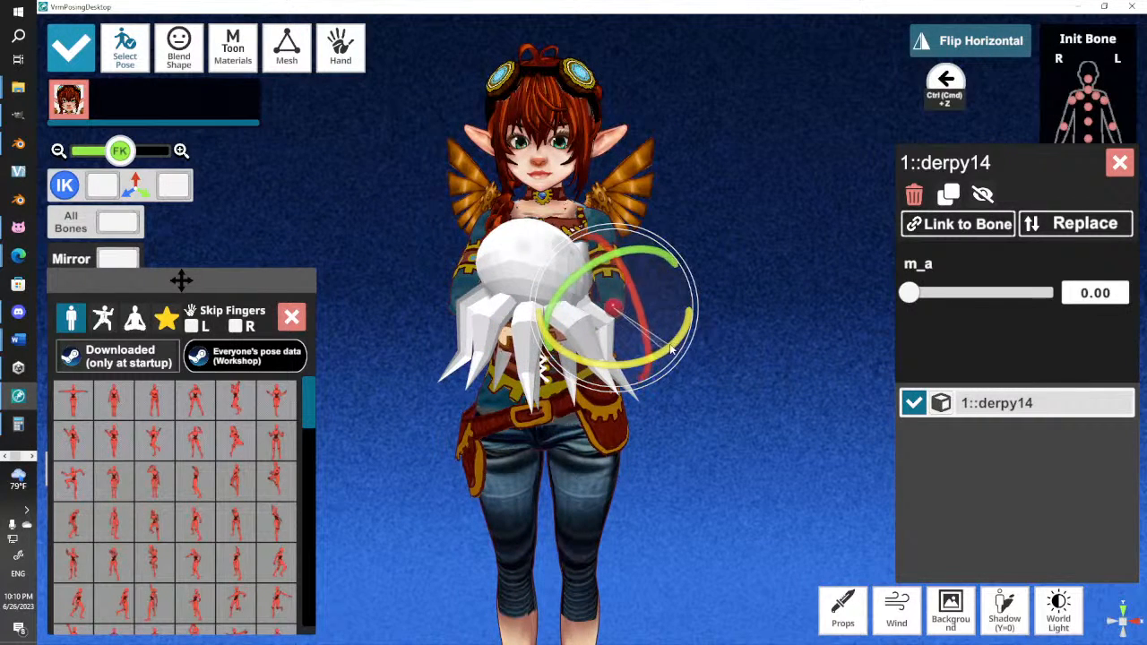
{"action": "left_click", "coordinate": [696, 355]}
Rotate the left hand at the wrist to turn it against the underside of the octopus
{"action": "scroll", "coordinate": [559, 352], "scroll_direction": "up", "scroll_amount": 2}
{"action": "left_click", "coordinate": [516, 350]}
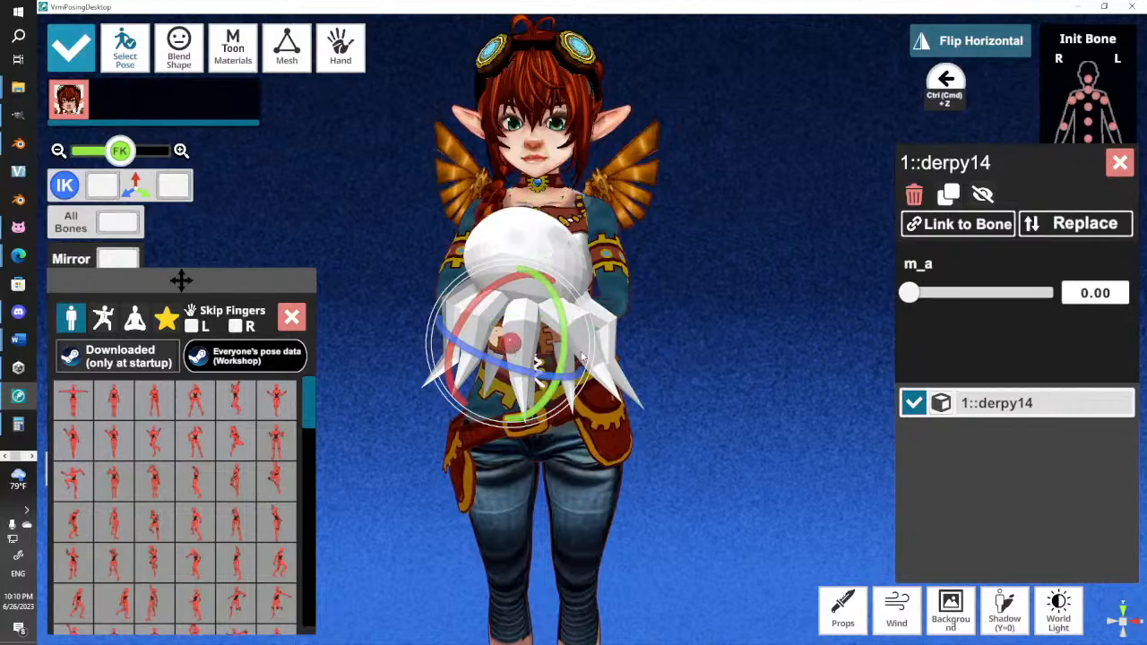
{"action": "left_click_drag", "start_coordinate": [566, 346], "coordinate": [567, 307]}
{"action": "left_click", "coordinate": [658, 301]}
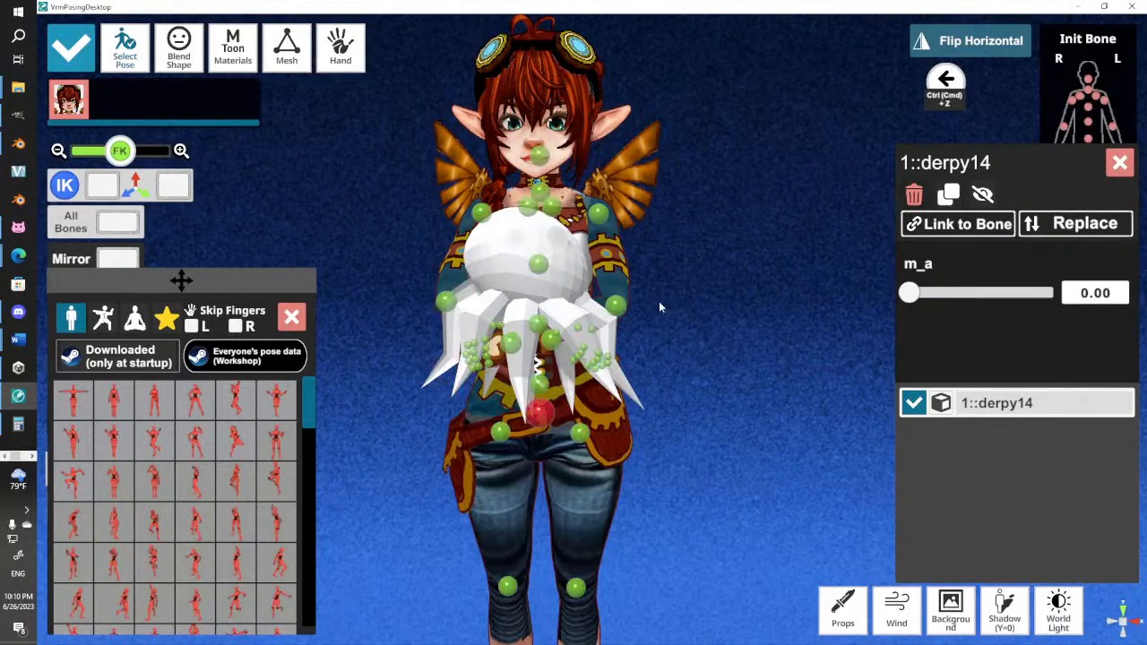
Leave pose editing, select the derpy14 prop and hide it to expose the arms and hands
{"action": "right_click_drag", "start_coordinate": [581, 362], "coordinate": [649, 249]}
{"action": "scroll", "coordinate": [692, 348], "scroll_direction": "up", "scroll_amount": 5}
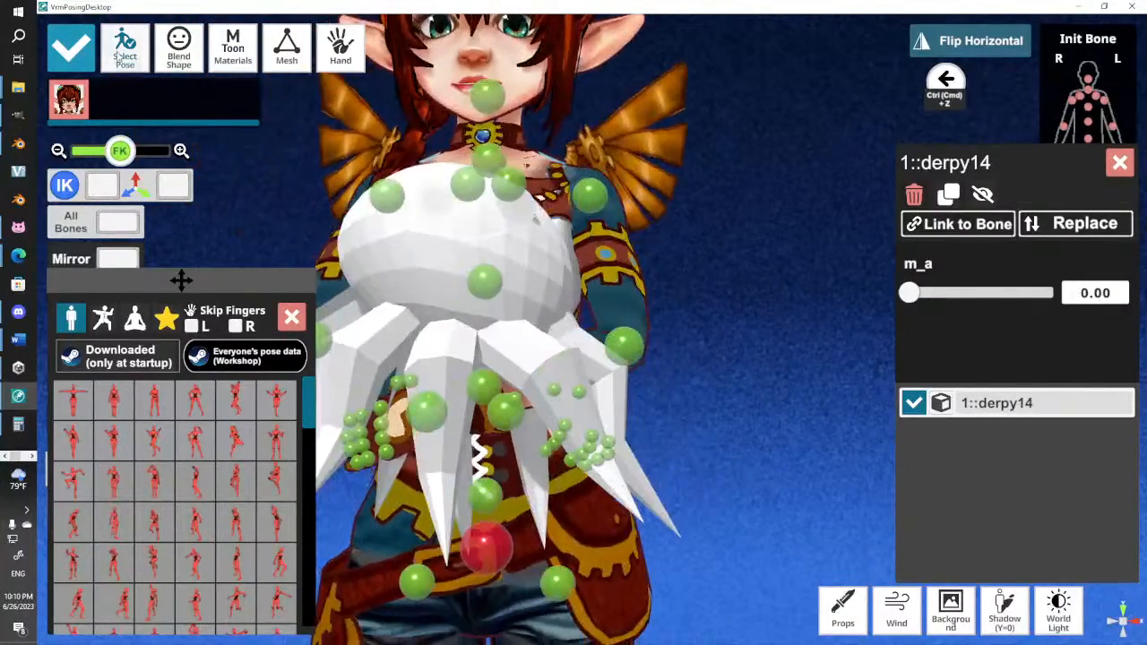
{"action": "left_click", "coordinate": [71, 47]}
{"action": "right_click_drag", "start_coordinate": [457, 276], "coordinate": [751, 404]}
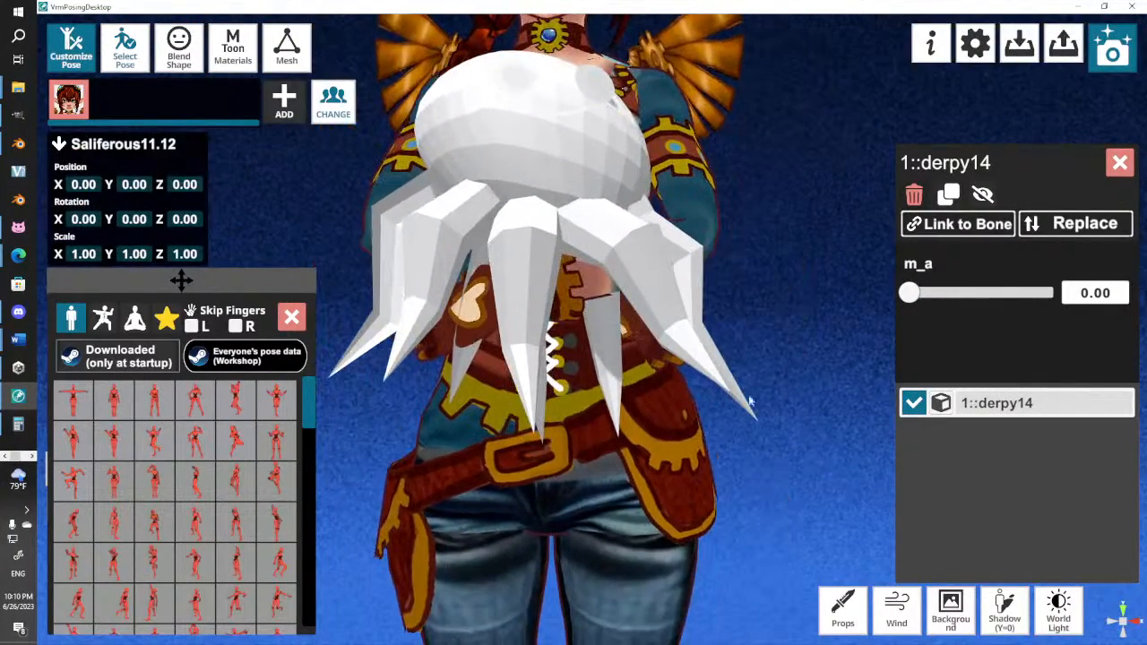
{"action": "left_click", "coordinate": [913, 404]}
{"action": "left_click", "coordinate": [914, 404]}
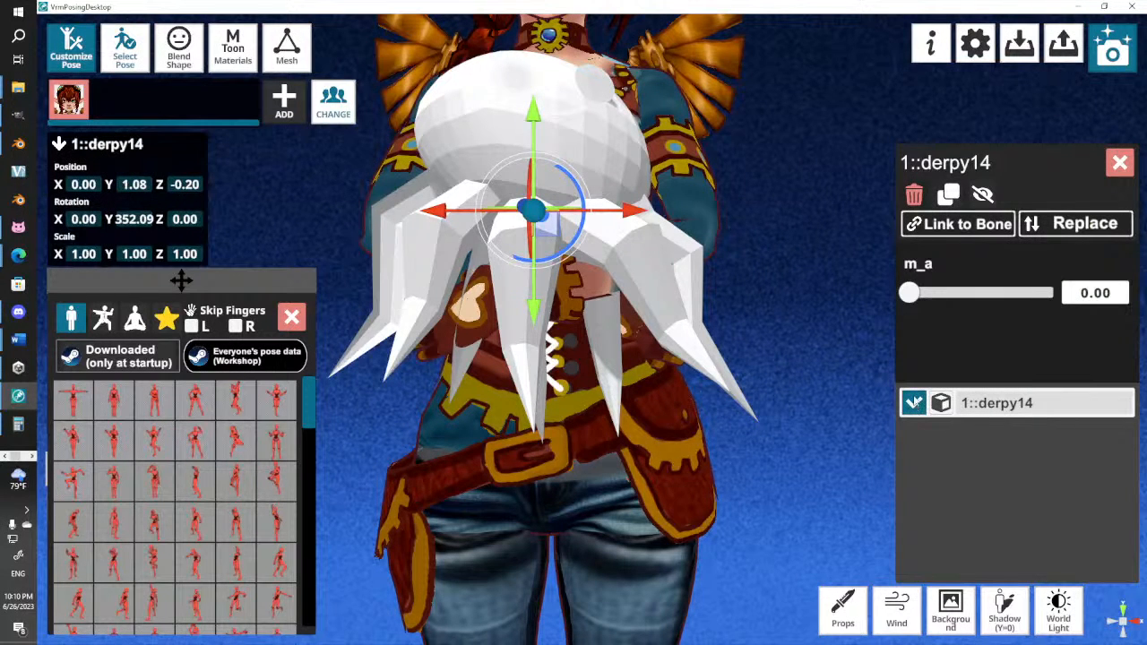
{"action": "left_click", "coordinate": [983, 195]}
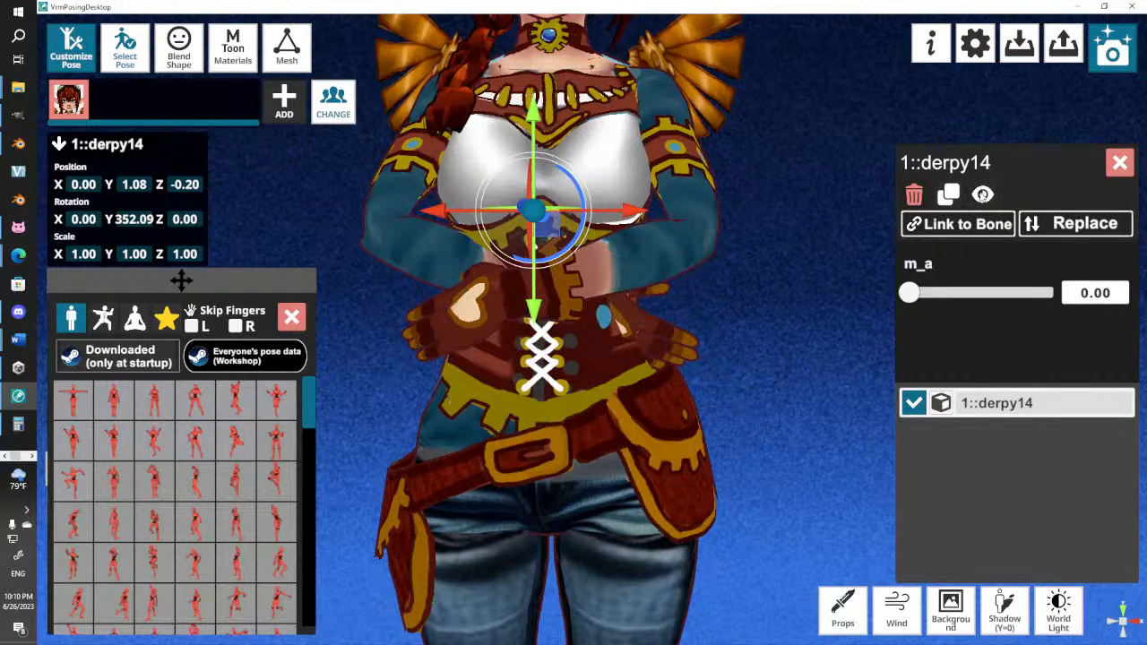
Resume pose editing and adjust the rotation of the left wrist and a nearby joint of the left hand
{"action": "mouse_move", "coordinate": [527, 276]}
{"action": "right_mouse_down"}
{"action": "mouse_move", "coordinate": [539, 276]}
{"action": "mouse_move", "coordinate": [509, 275]}
{"action": "mouse_move", "coordinate": [531, 276]}
{"action": "right_mouse_up"}
{"action": "left_click", "coordinate": [71, 47]}
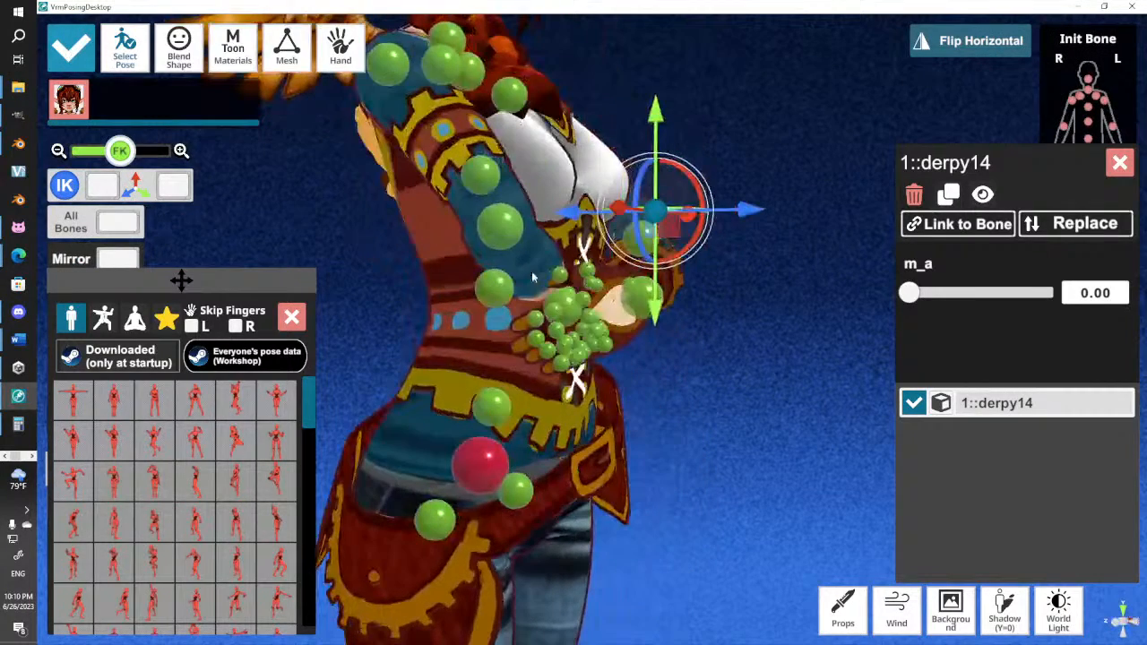
{"action": "left_click", "coordinate": [655, 305]}
{"action": "mouse_move", "coordinate": [640, 298]}
{"action": "left_mouse_down"}
{"action": "mouse_move", "coordinate": [665, 290]}
{"action": "mouse_move", "coordinate": [595, 316]}
{"action": "mouse_move", "coordinate": [622, 307]}
{"action": "left_mouse_up"}
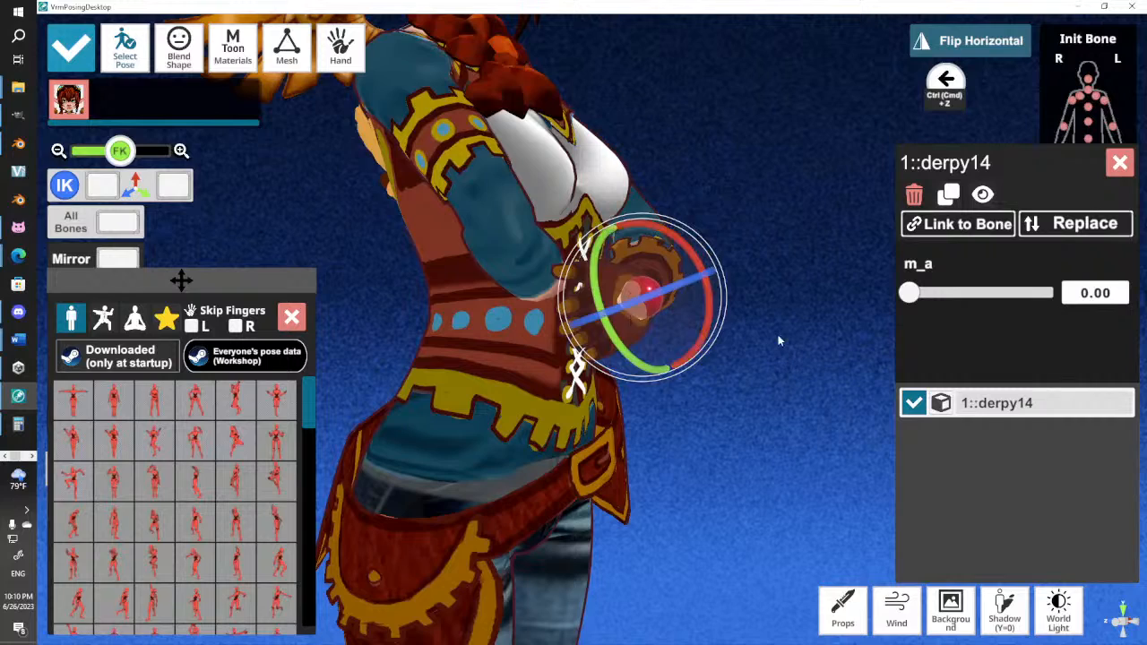
{"action": "left_click", "coordinate": [779, 336]}
{"action": "left_click", "coordinate": [612, 292]}
{"action": "left_click_drag", "start_coordinate": [643, 284], "coordinate": [706, 263]}
{"action": "left_click", "coordinate": [823, 295]}
Rotate several finger base joints of the left hand one after another to bend its fingers
{"action": "right_click_drag", "start_coordinate": [750, 361], "coordinate": [518, 405]}
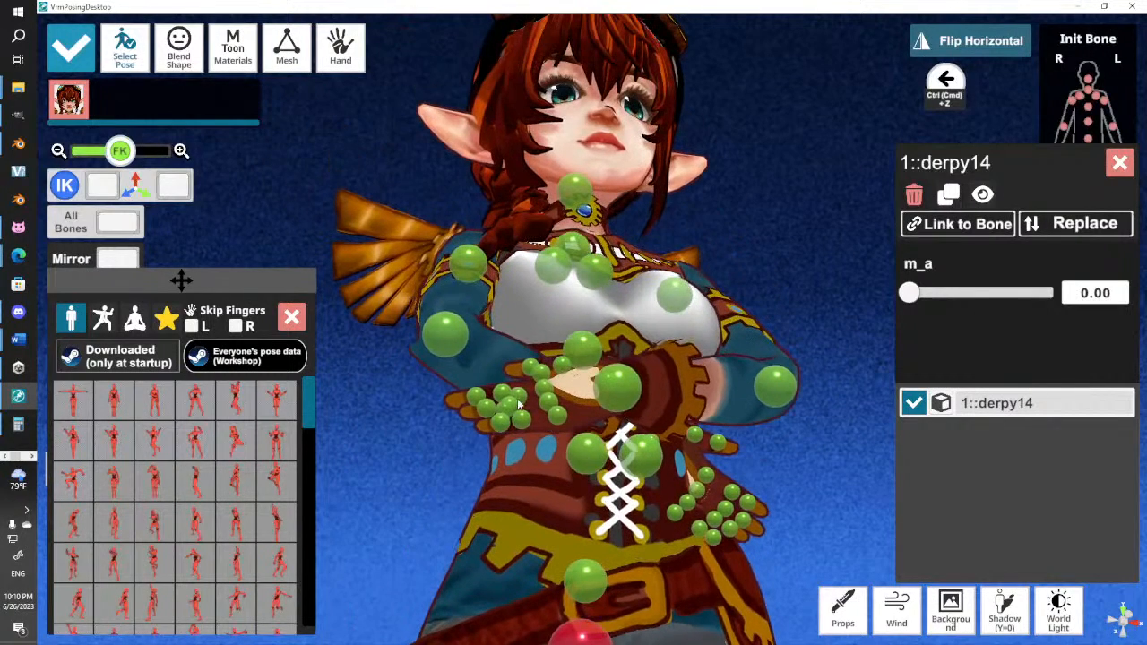
{"action": "left_click", "coordinate": [521, 394]}
{"action": "left_click_drag", "start_coordinate": [509, 350], "coordinate": [432, 449]}
{"action": "left_click", "coordinate": [441, 432]}
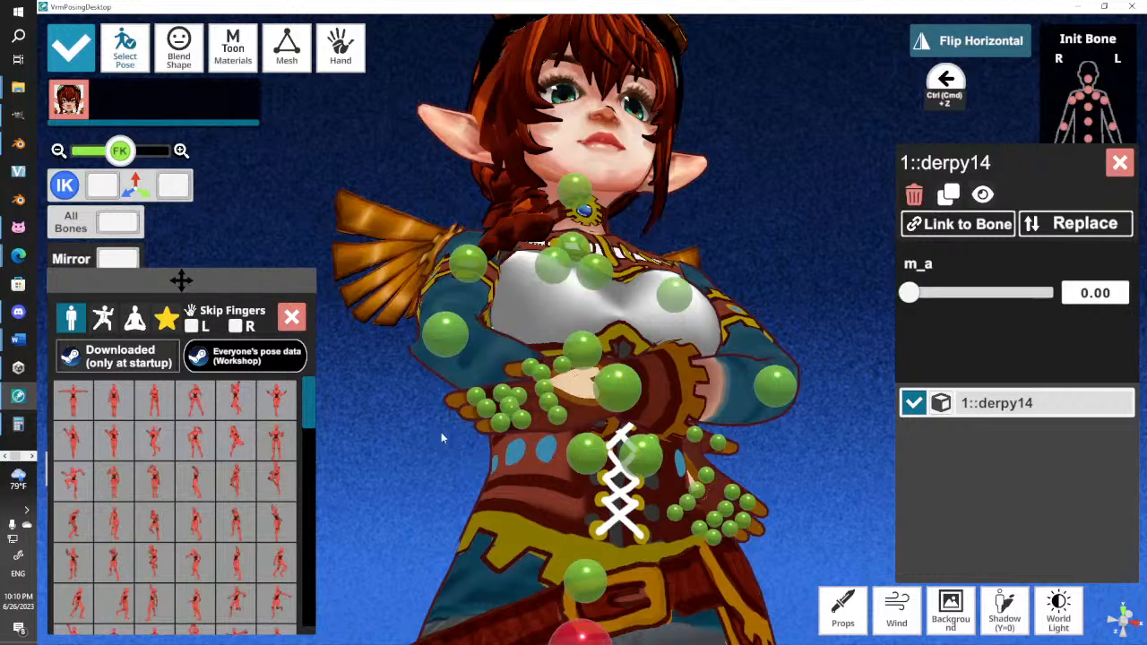
{"action": "left_click", "coordinate": [500, 391]}
{"action": "left_click_drag", "start_coordinate": [522, 344], "coordinate": [479, 349]}
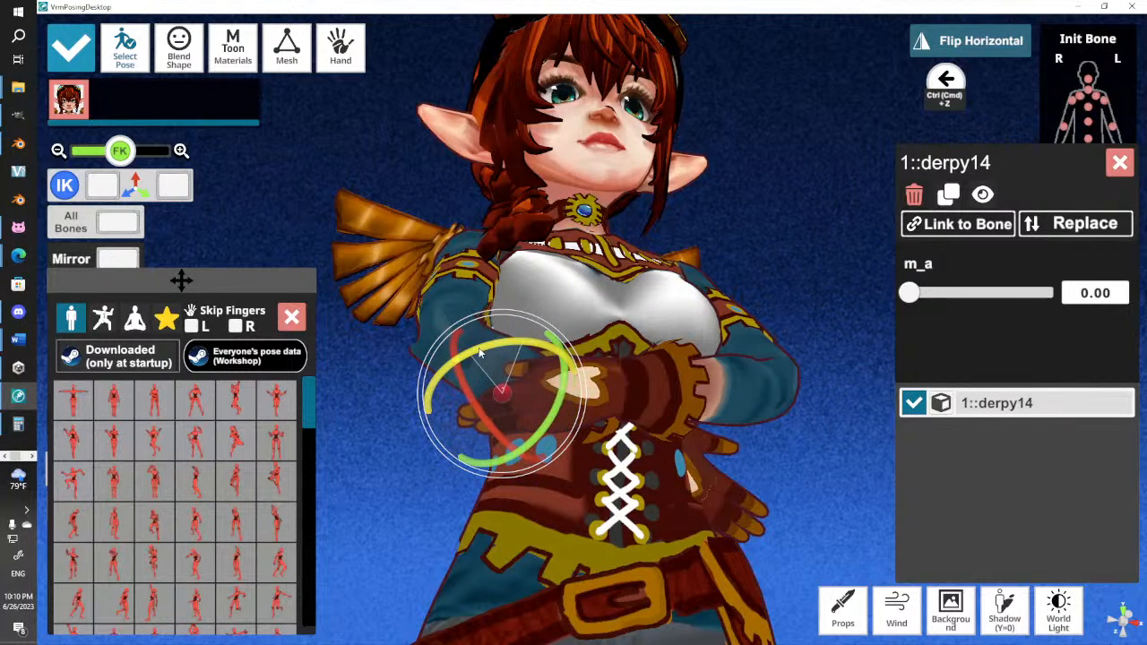
{"action": "left_click", "coordinate": [437, 509]}
{"action": "left_click", "coordinate": [515, 419]}
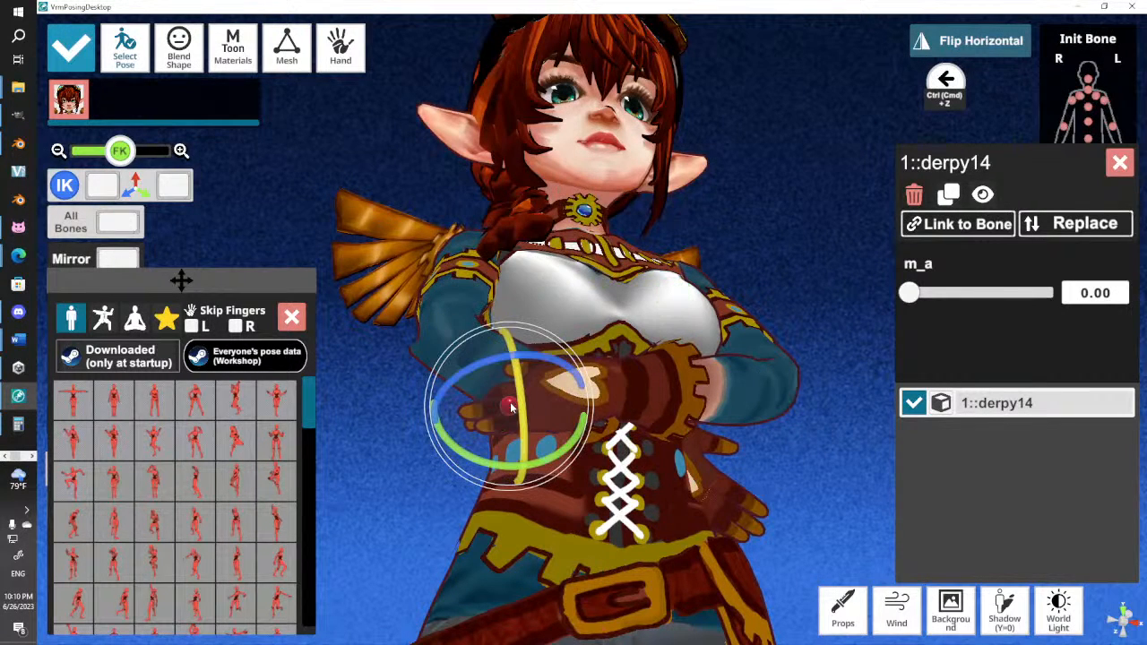
{"action": "left_click_drag", "start_coordinate": [502, 360], "coordinate": [441, 429]}
{"action": "left_click", "coordinate": [445, 508]}
Bend another finger of the left hand, working from the side of the avatar
{"action": "left_click", "coordinate": [522, 419]}
{"action": "left_click", "coordinate": [422, 518]}
{"action": "right_click_drag", "start_coordinate": [461, 550], "coordinate": [674, 504]}
{"action": "left_click", "coordinate": [629, 448]}
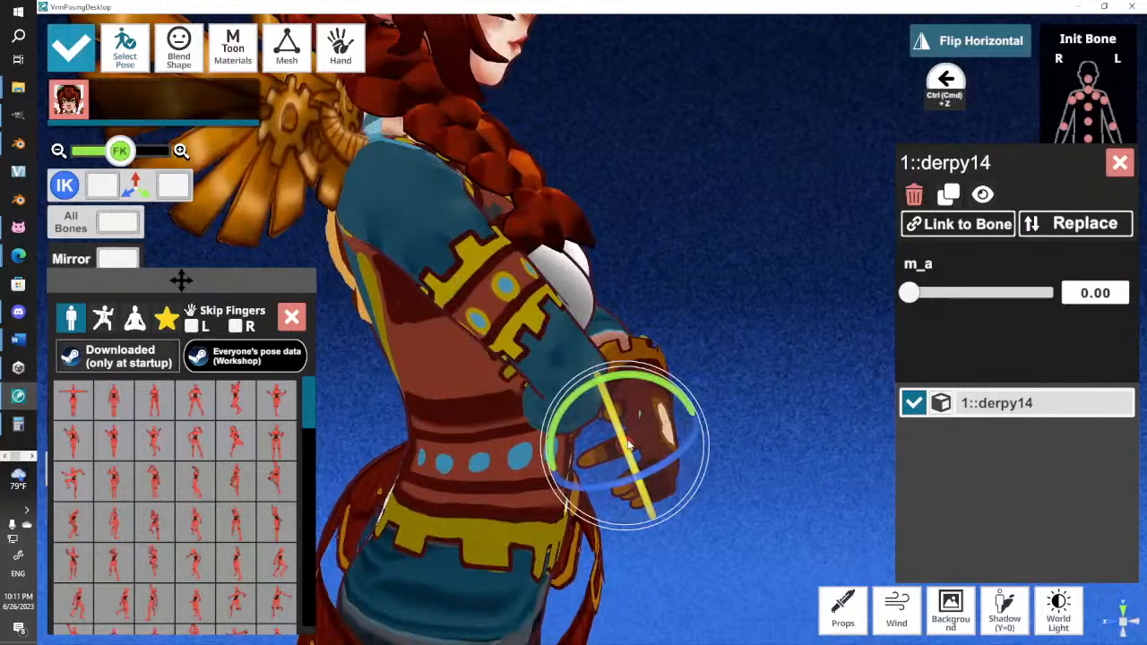
{"action": "left_click_drag", "start_coordinate": [628, 448], "coordinate": [670, 472]}
{"action": "left_click", "coordinate": [752, 331]}
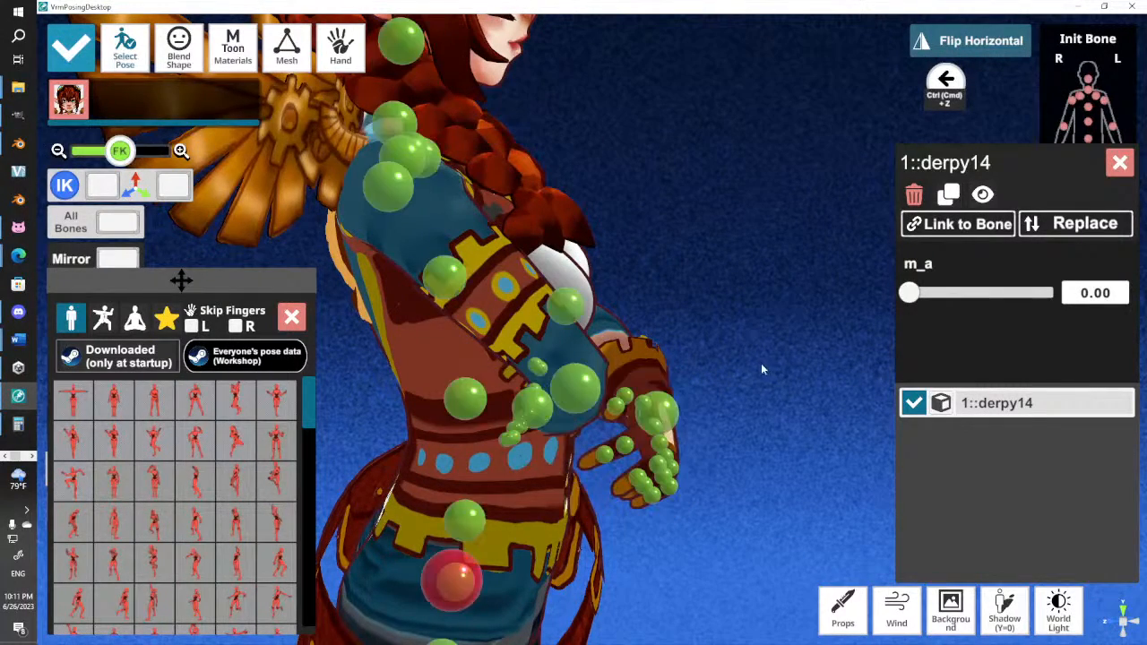
Rotate the right elbow around several axes to swing the right forearm forward and above the left forearm
{"action": "left_click_drag", "start_coordinate": [761, 369], "coordinate": [678, 358]}
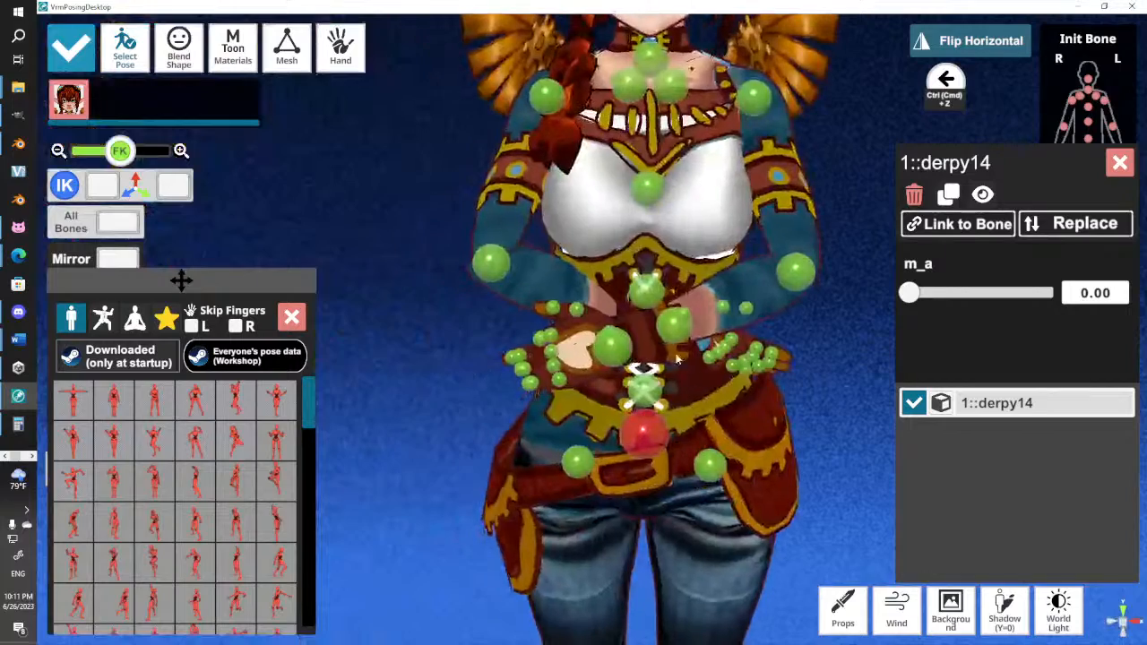
{"action": "middle_click_drag", "start_coordinate": [674, 302], "coordinate": [674, 346]}
{"action": "left_click_drag", "start_coordinate": [674, 346], "coordinate": [724, 397]}
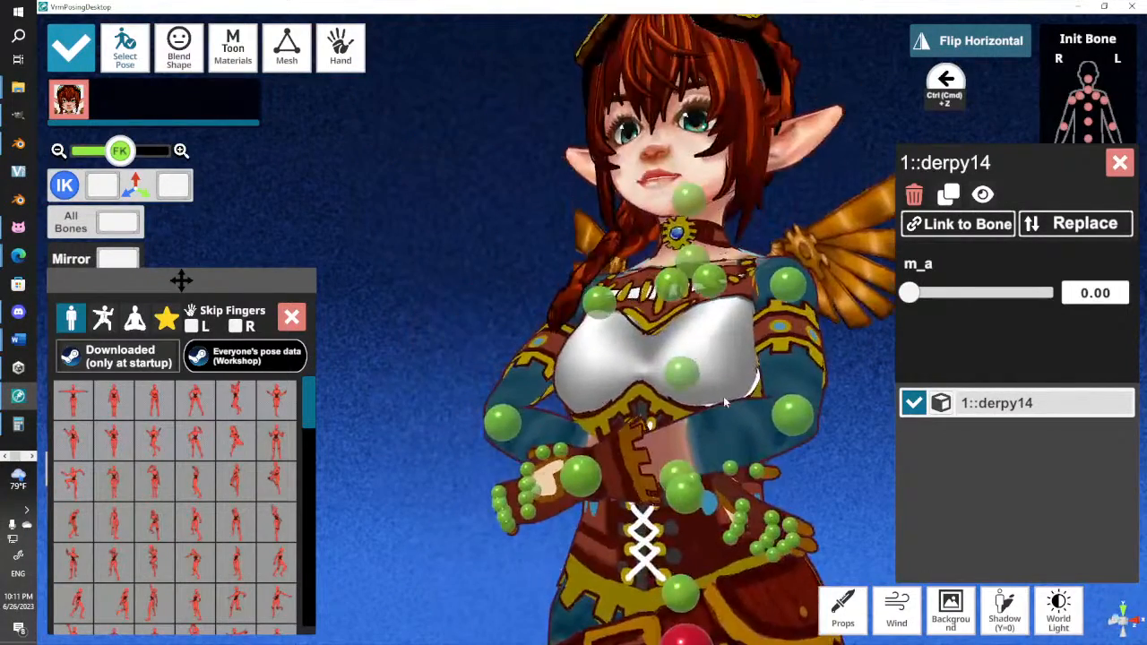
{"action": "middle_click_drag", "start_coordinate": [725, 400], "coordinate": [754, 363]}
{"action": "left_click", "coordinate": [532, 386]}
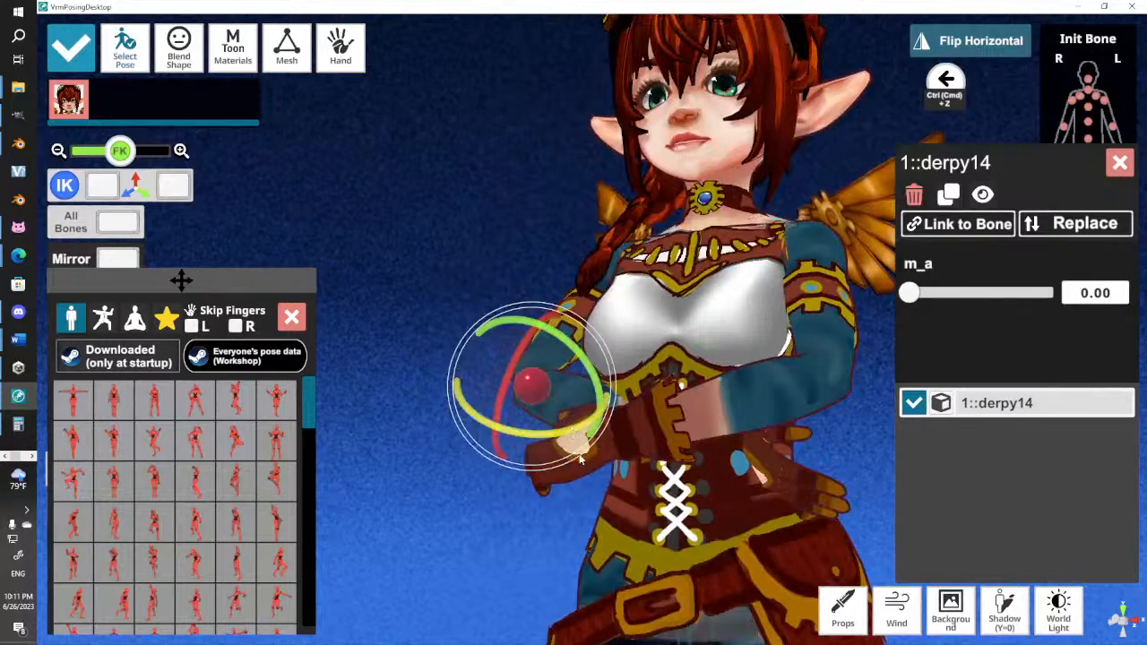
{"action": "left_click_drag", "start_coordinate": [563, 503], "coordinate": [722, 547]}
{"action": "left_click_drag", "start_coordinate": [357, 427], "coordinate": [336, 428]}
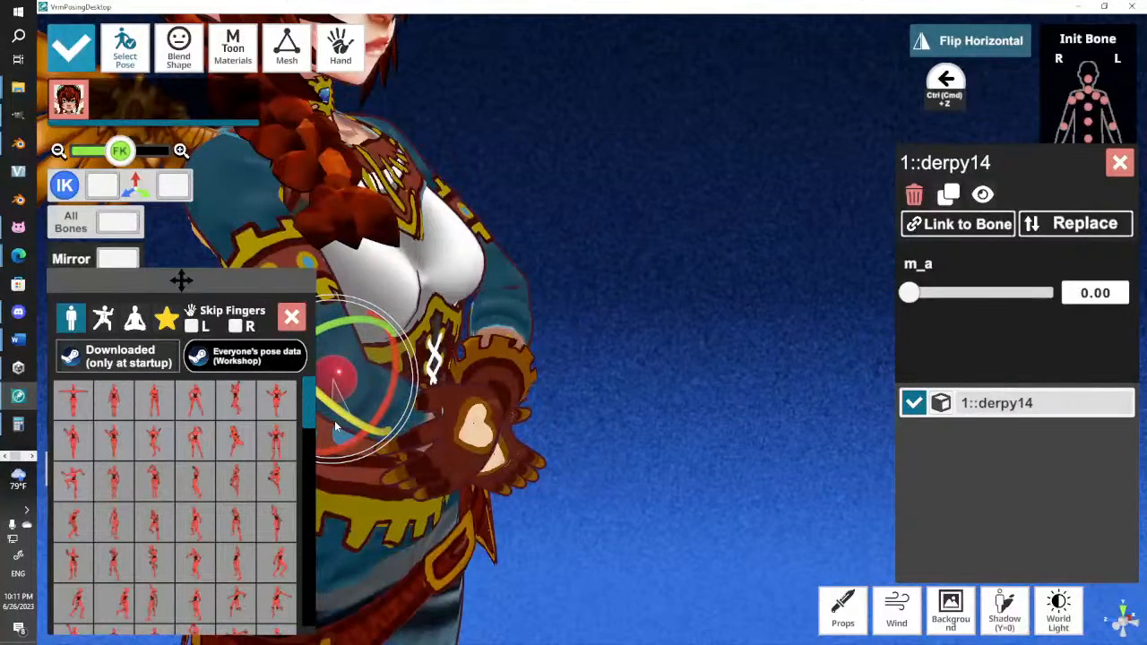
{"action": "left_click_drag", "start_coordinate": [354, 345], "coordinate": [339, 324]}
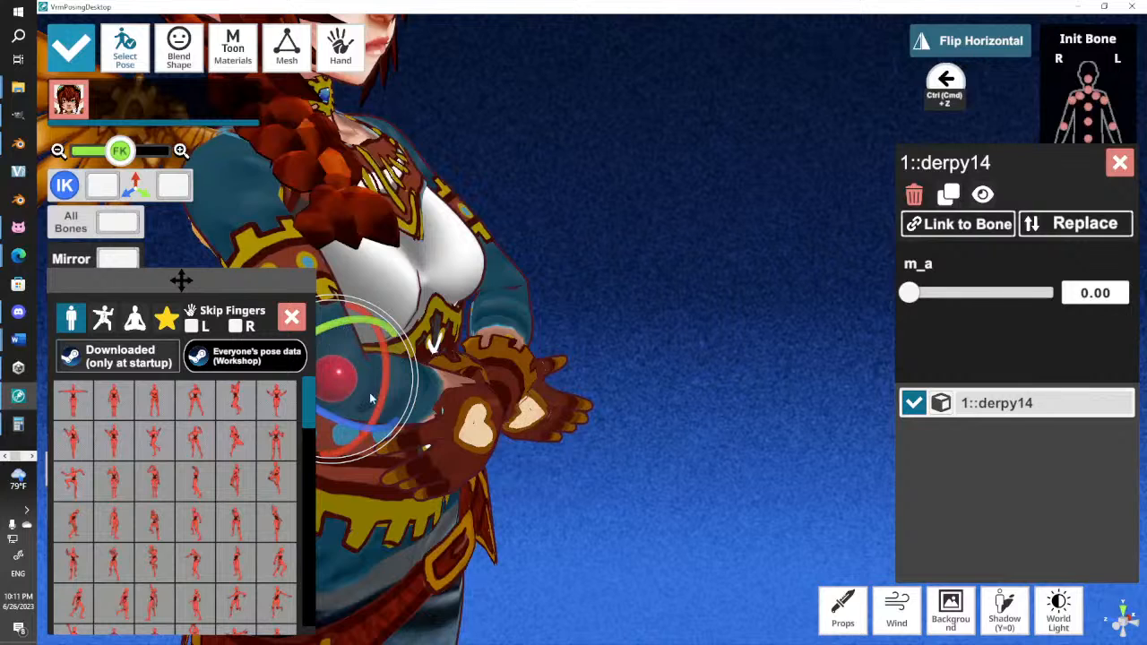
{"action": "left_click_drag", "start_coordinate": [371, 399], "coordinate": [383, 387]}
{"action": "left_click_drag", "start_coordinate": [383, 387], "coordinate": [351, 305]}
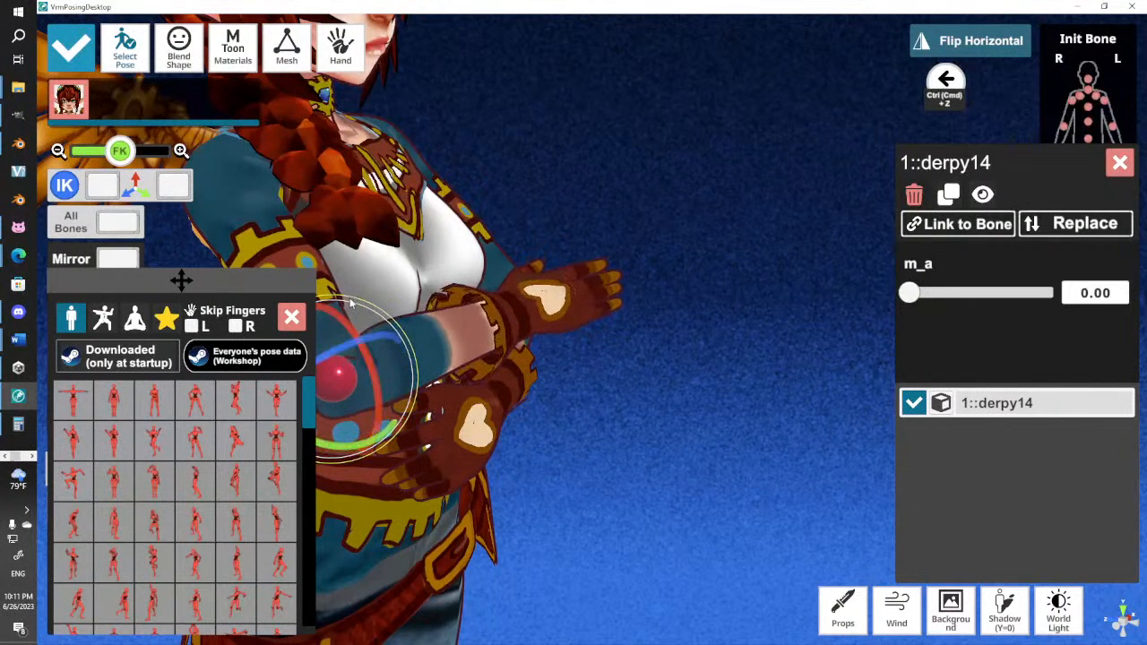
Fine-tune the right elbow's rotation from the front to turn the forearm across the waist
{"action": "left_click", "coordinate": [575, 439]}
{"action": "right_click_drag", "start_coordinate": [615, 428], "coordinate": [510, 415]}
{"action": "left_click", "coordinate": [495, 328]}
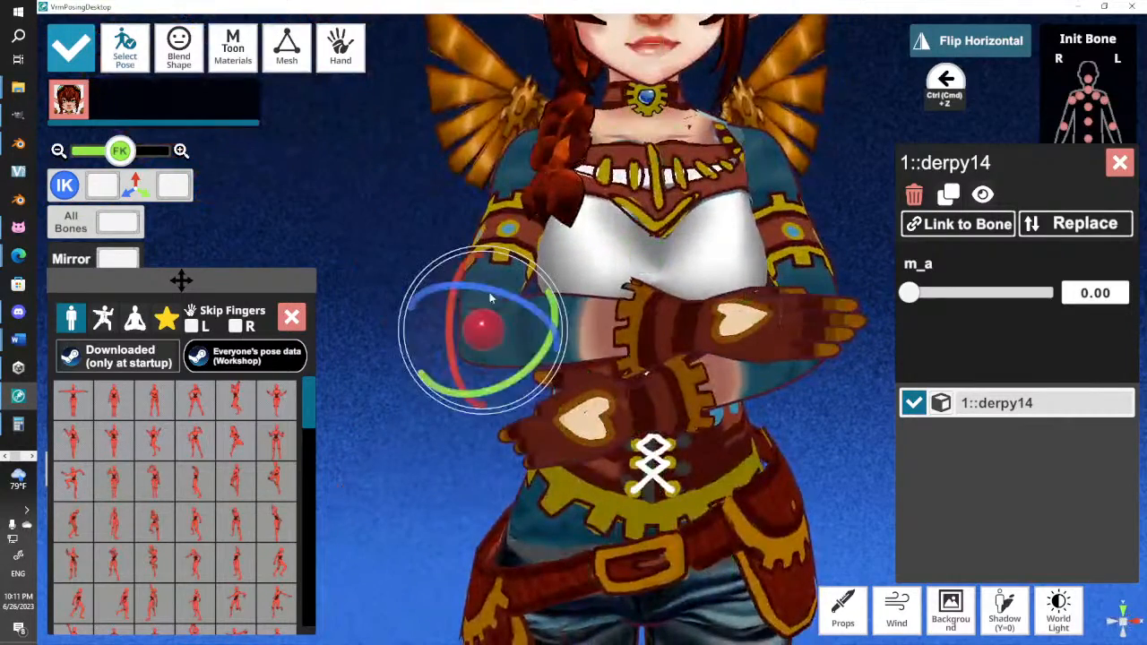
{"action": "left_click_drag", "start_coordinate": [491, 292], "coordinate": [502, 298]}
{"action": "left_click_drag", "start_coordinate": [537, 375], "coordinate": [664, 344]}
Rotate the right hand slightly at the wrist
{"action": "left_click", "coordinate": [709, 332]}
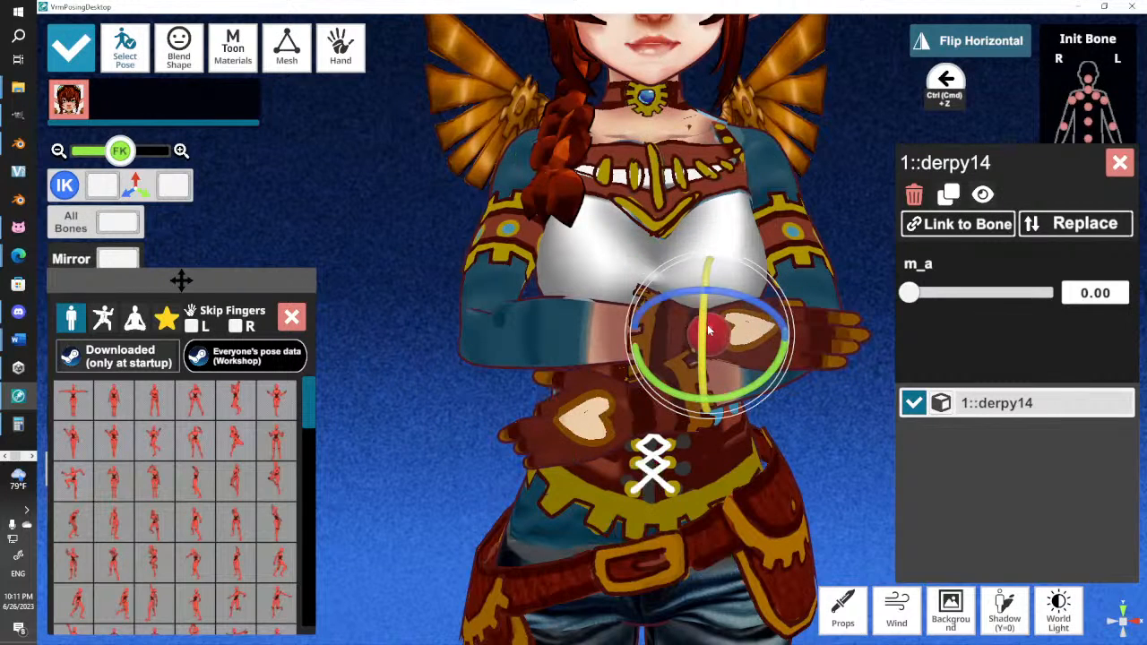
{"action": "left_click_drag", "start_coordinate": [689, 293], "coordinate": [671, 294]}
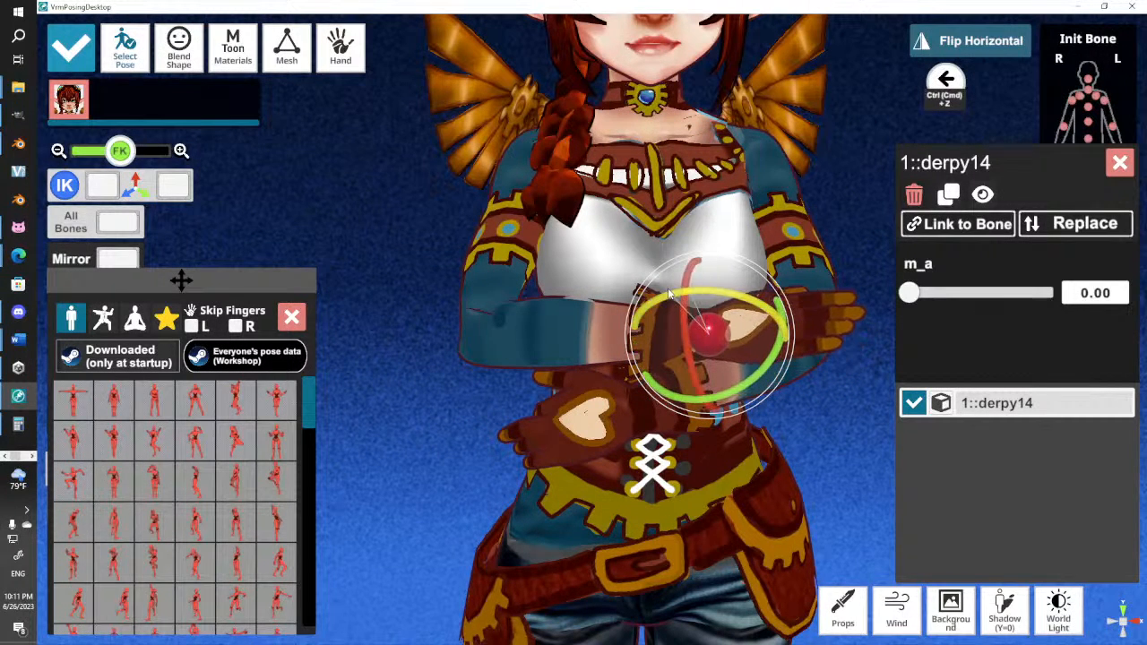
{"action": "left_click", "coordinate": [839, 410]}
Rotate finger base joints of the right hand to spread and bend its fingers slightly
{"action": "left_click", "coordinate": [774, 322]}
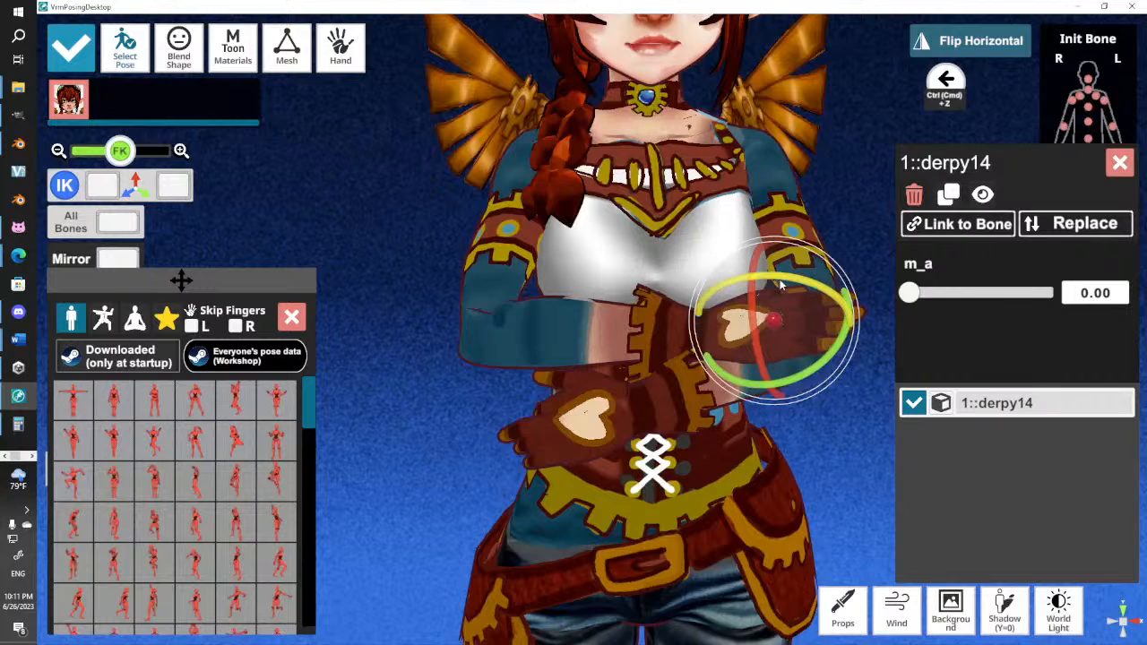
{"action": "left_click_drag", "start_coordinate": [780, 281], "coordinate": [816, 302]}
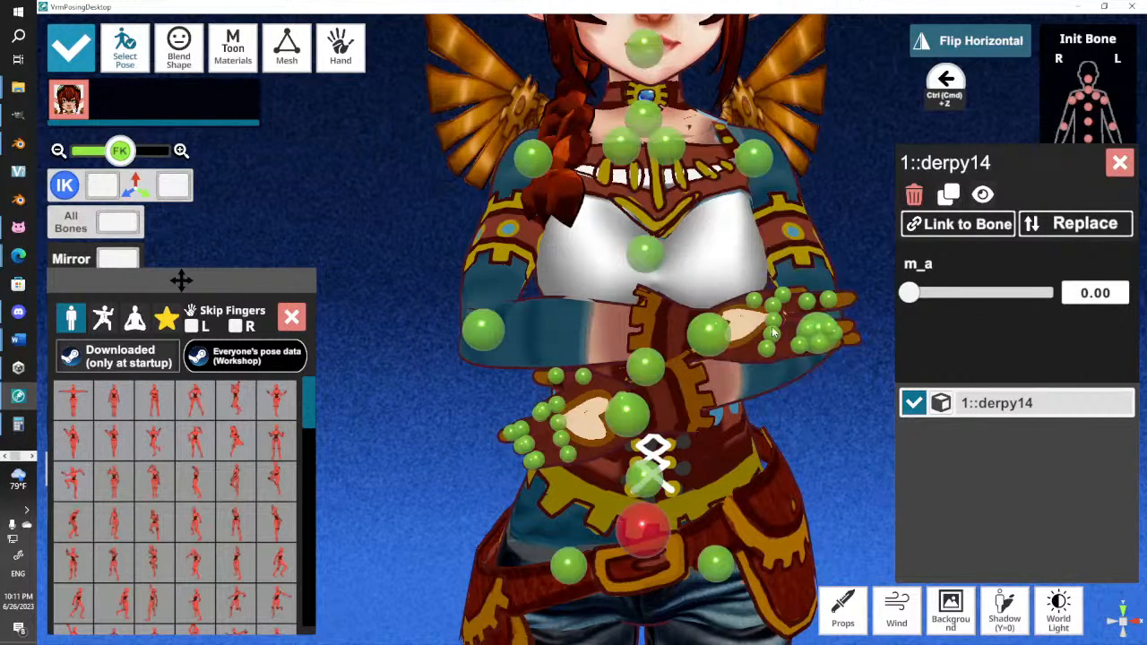
{"action": "left_click", "coordinate": [771, 331]}
{"action": "left_click", "coordinate": [840, 458]}
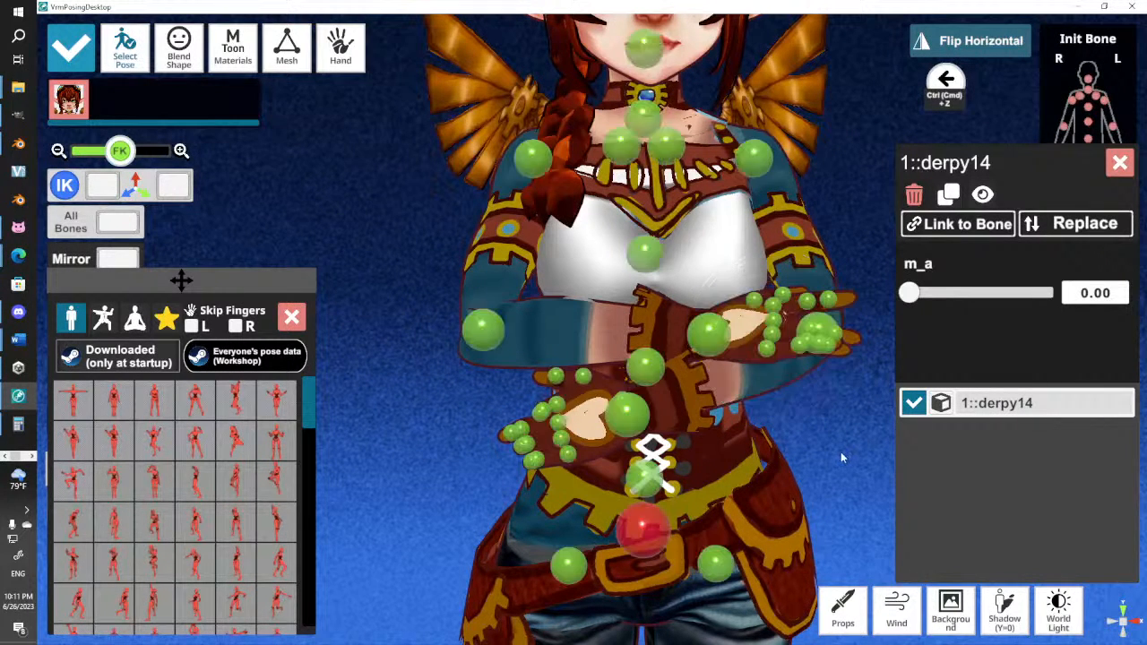
{"action": "left_click", "coordinate": [768, 349]}
{"action": "left_click_drag", "start_coordinate": [789, 308], "coordinate": [825, 337]}
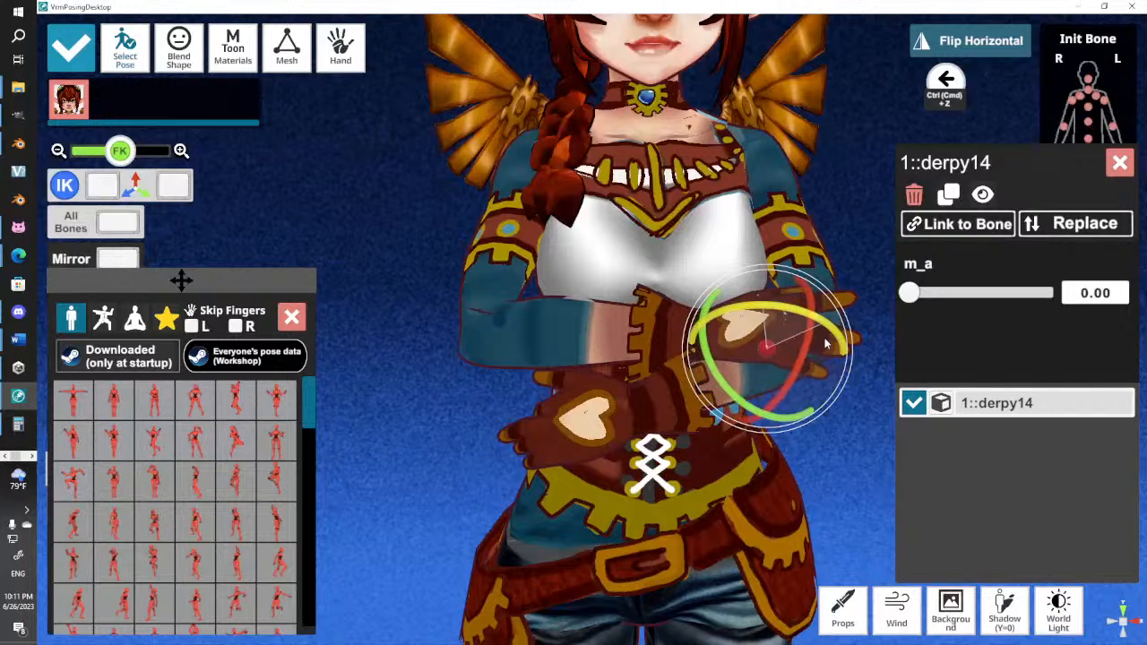
{"action": "left_click", "coordinate": [834, 473]}
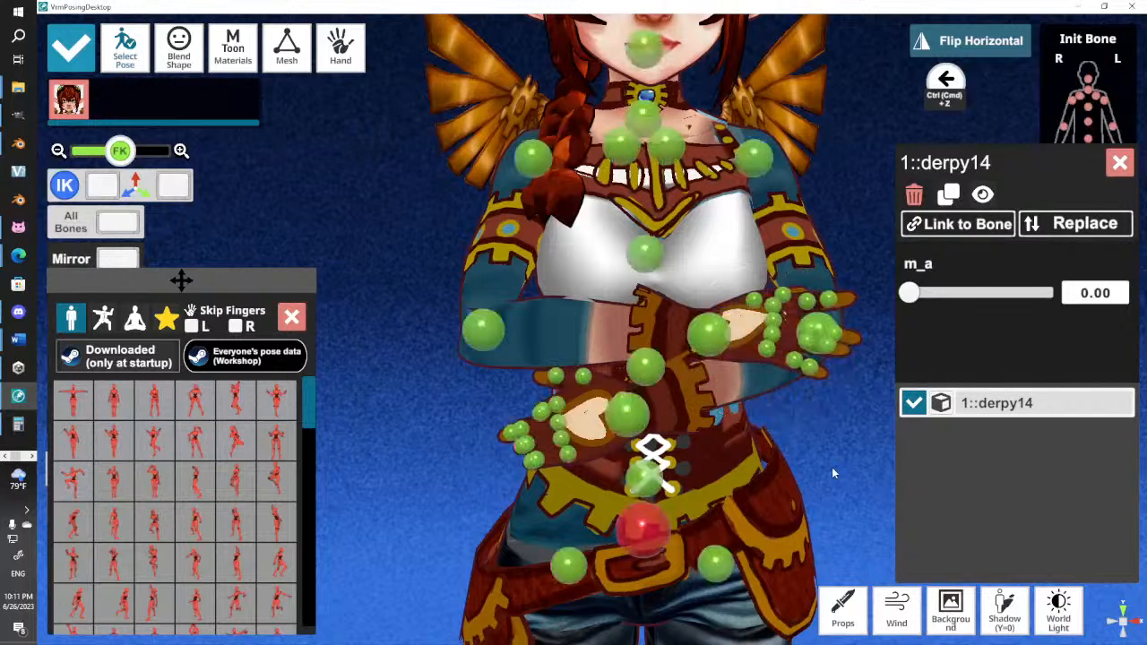
Rotate the left elbow to raise the left forearm closer beneath the right one
{"action": "left_click", "coordinate": [626, 413]}
{"action": "left_click", "coordinate": [775, 233]}
{"action": "left_click", "coordinate": [826, 338]}
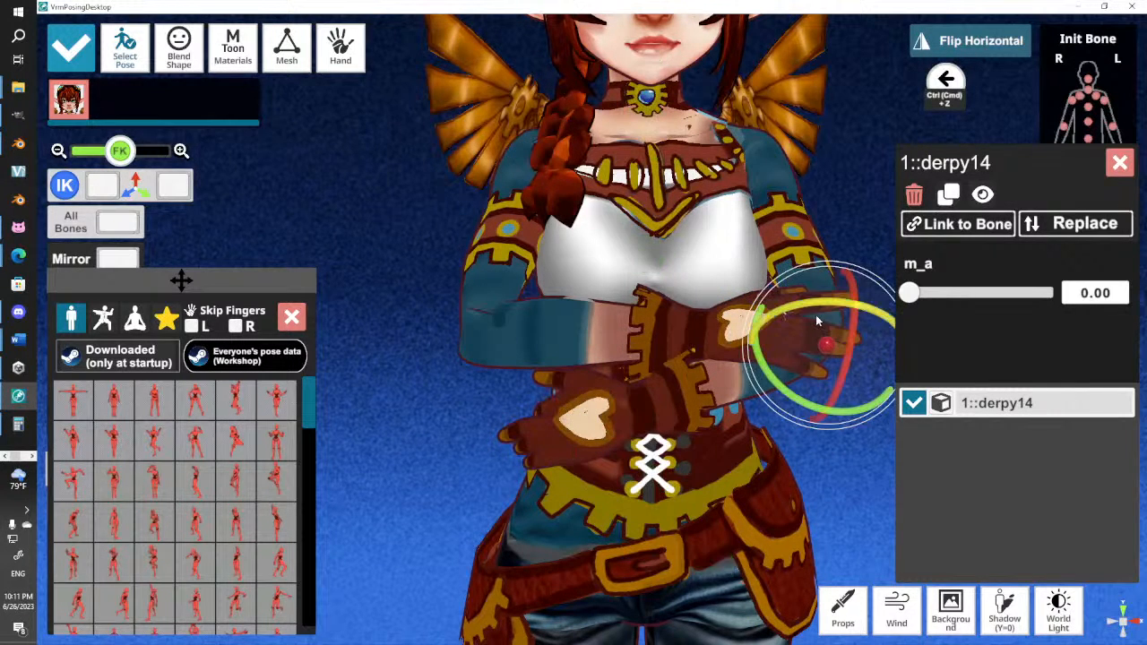
{"action": "left_click", "coordinate": [809, 251]}
{"action": "left_click", "coordinate": [816, 324]}
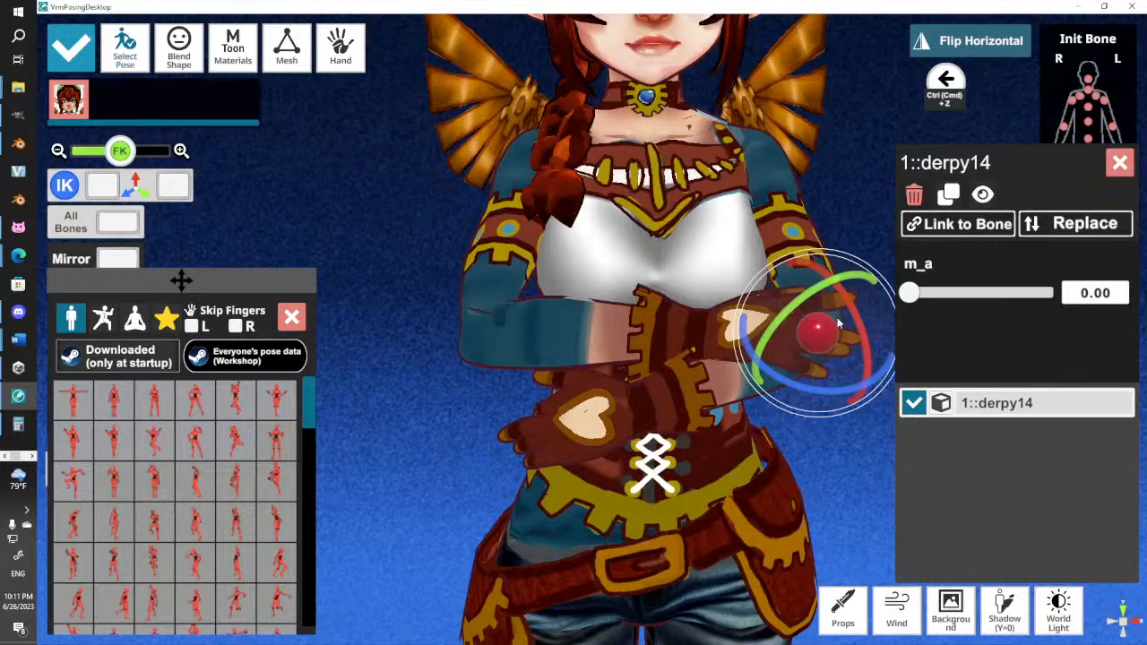
{"action": "left_click_drag", "start_coordinate": [833, 369], "coordinate": [820, 448]}
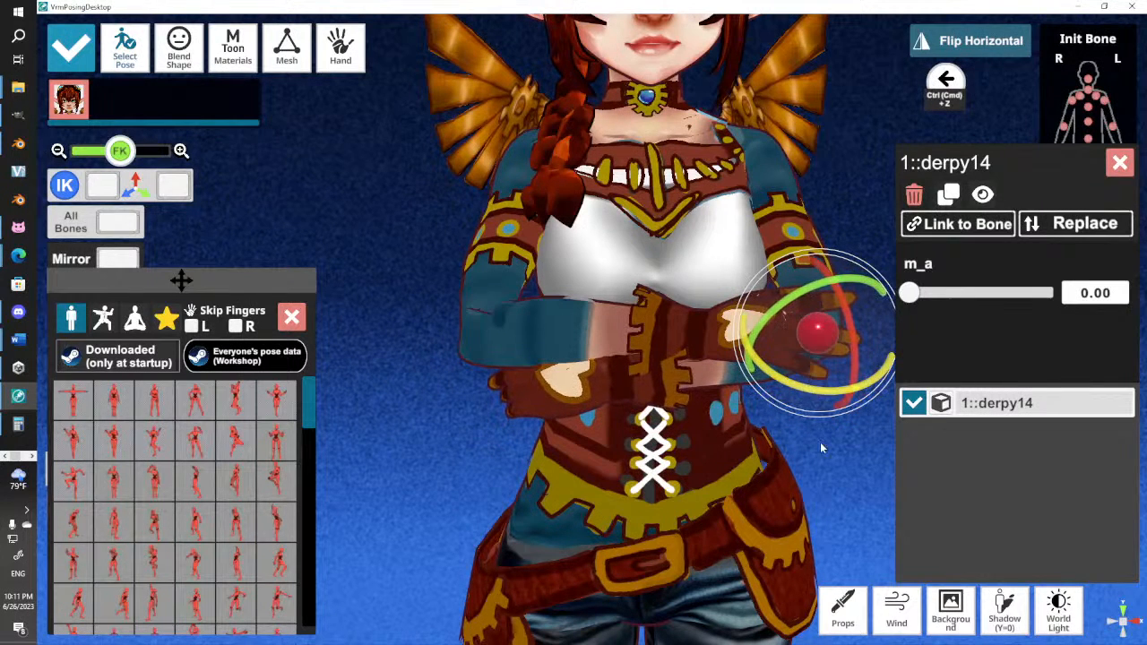
{"action": "left_click", "coordinate": [842, 479]}
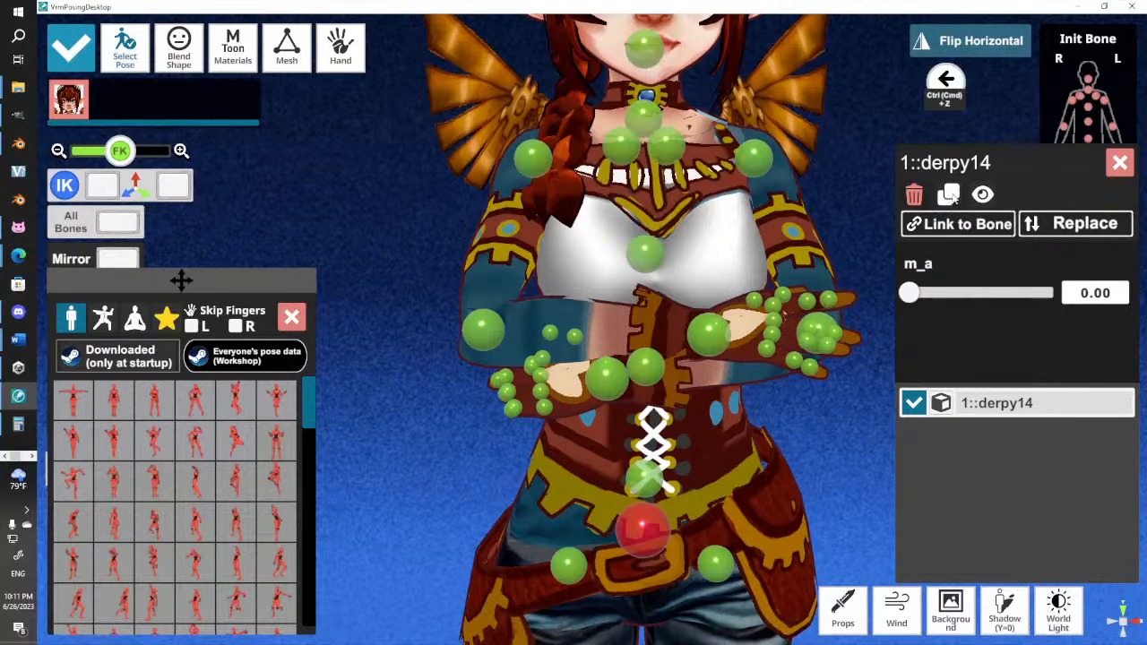
Show the derpy14 octopus prop again and leave bone editing to check how the arms hold it
{"action": "left_click", "coordinate": [983, 195]}
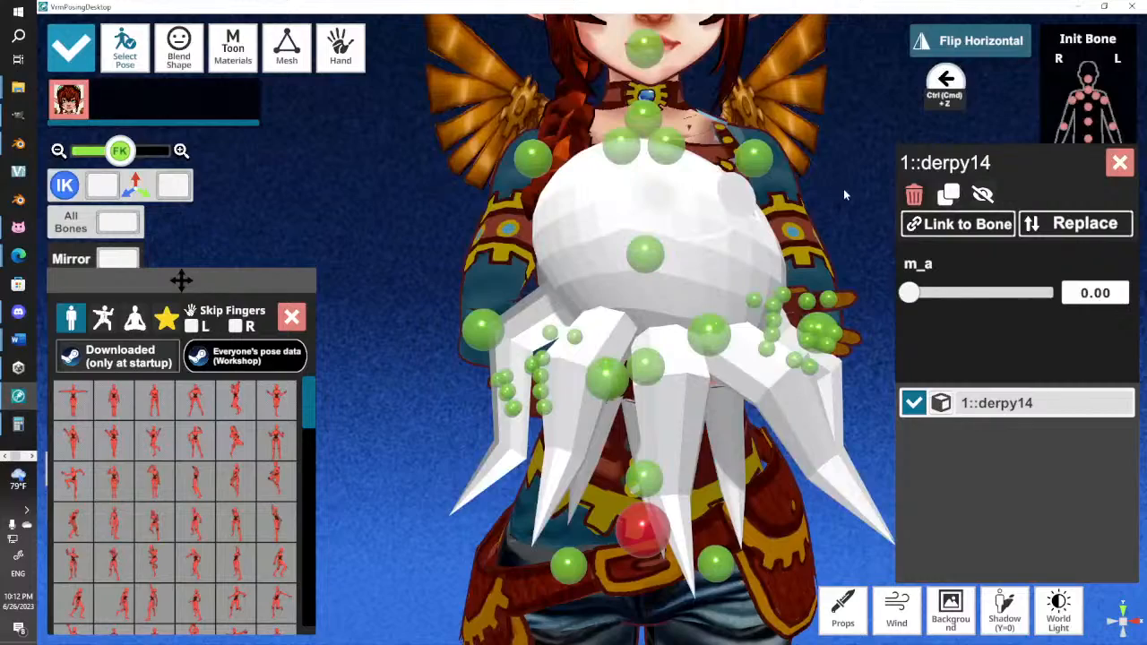
{"action": "scroll", "coordinate": [843, 195], "scroll_direction": "down", "scroll_amount": 4}
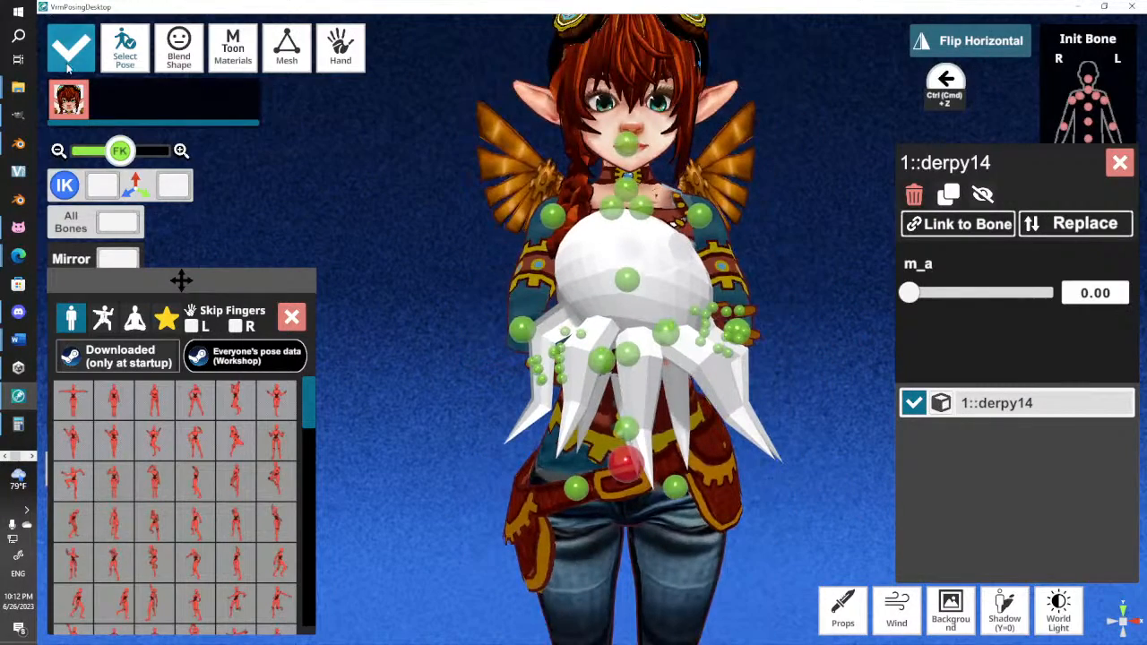
{"action": "left_click", "coordinate": [70, 56]}
{"action": "middle_click_drag", "start_coordinate": [381, 295], "coordinate": [356, 260]}
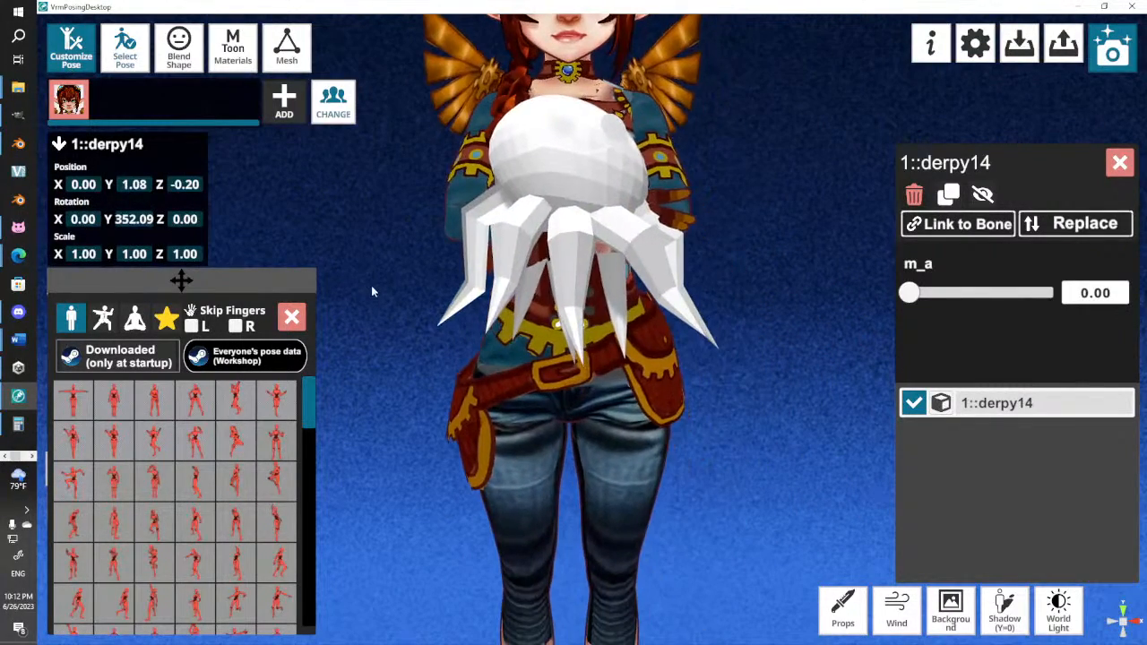
{"action": "right_click_drag", "start_coordinate": [371, 286], "coordinate": [397, 255]}
Rotate the left hand at the wrist to fit it beneath the octopus, and finish customizing the pose
{"action": "left_click", "coordinate": [69, 50]}
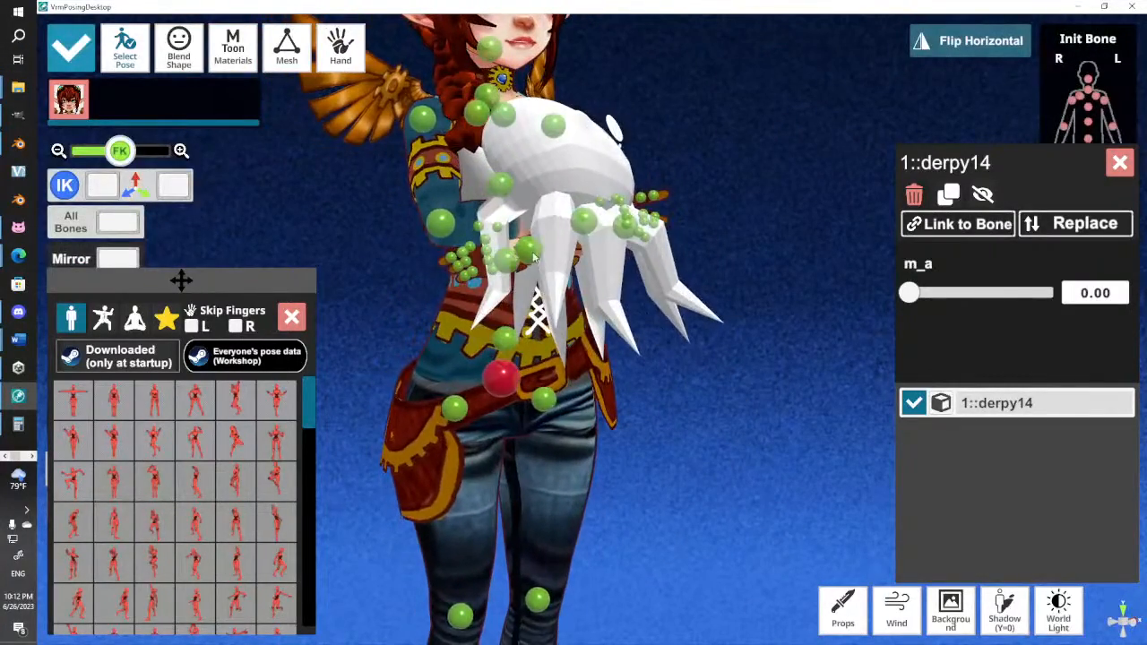
{"action": "left_click", "coordinate": [527, 247]}
{"action": "left_click_drag", "start_coordinate": [514, 231], "coordinate": [548, 237]}
{"action": "left_click_drag", "start_coordinate": [489, 291], "coordinate": [469, 270]}
{"action": "left_click_drag", "start_coordinate": [569, 269], "coordinate": [525, 312]}
{"action": "right_click_drag", "start_coordinate": [390, 339], "coordinate": [440, 372]}
{"action": "left_click_drag", "start_coordinate": [649, 289], "coordinate": [715, 199]}
{"action": "left_click", "coordinate": [716, 199]}
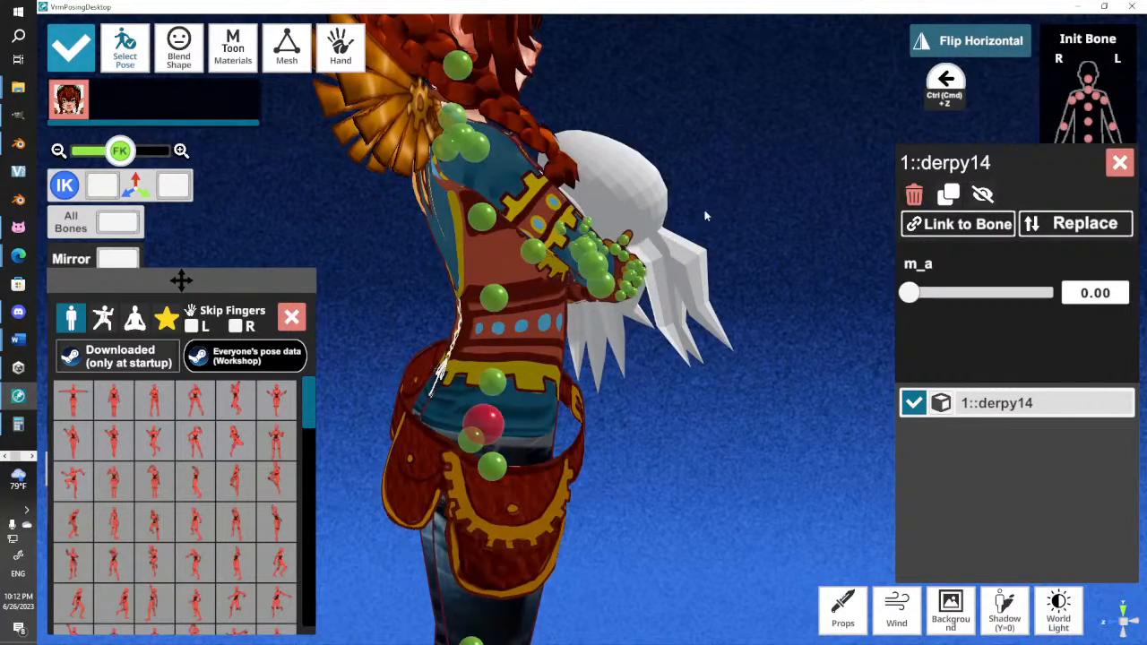
{"action": "left_click", "coordinate": [79, 46]}
{"action": "right_click_drag", "start_coordinate": [658, 380], "coordinate": [453, 374]}
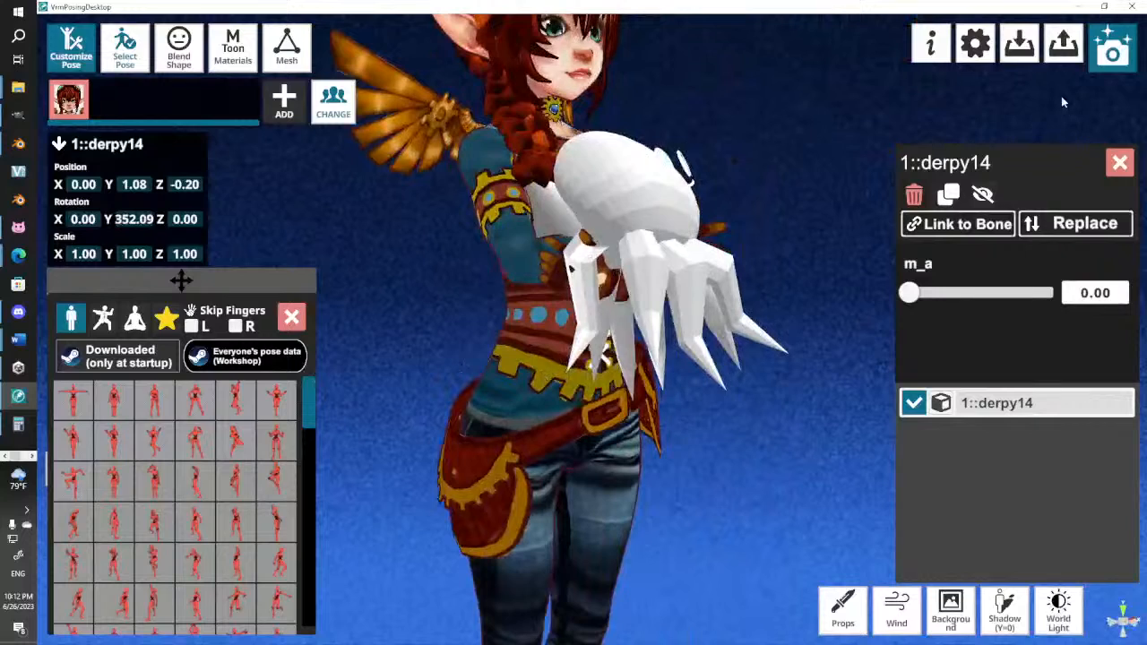
Export the pose as a Unity animation file named HoldingOctopus into the Documents > Avatar > Poses folder
{"action": "left_click", "coordinate": [1064, 45]}
{"action": "left_click", "coordinate": [484, 255]}
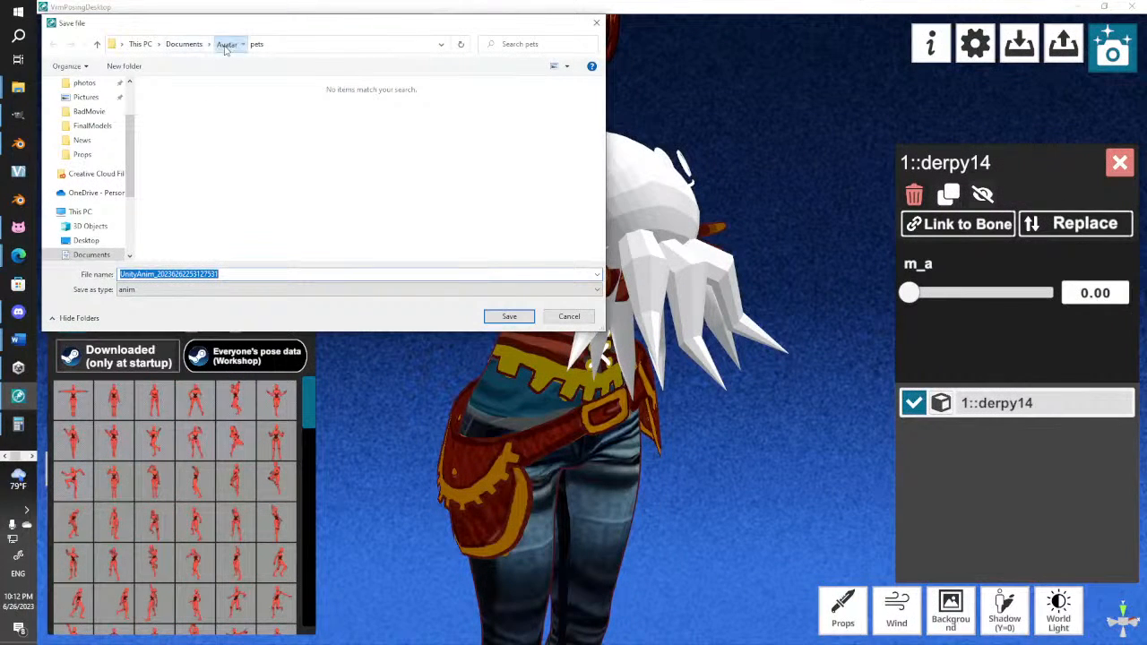
{"action": "left_click_drag", "start_coordinate": [226, 43], "coordinate": [215, 125]}
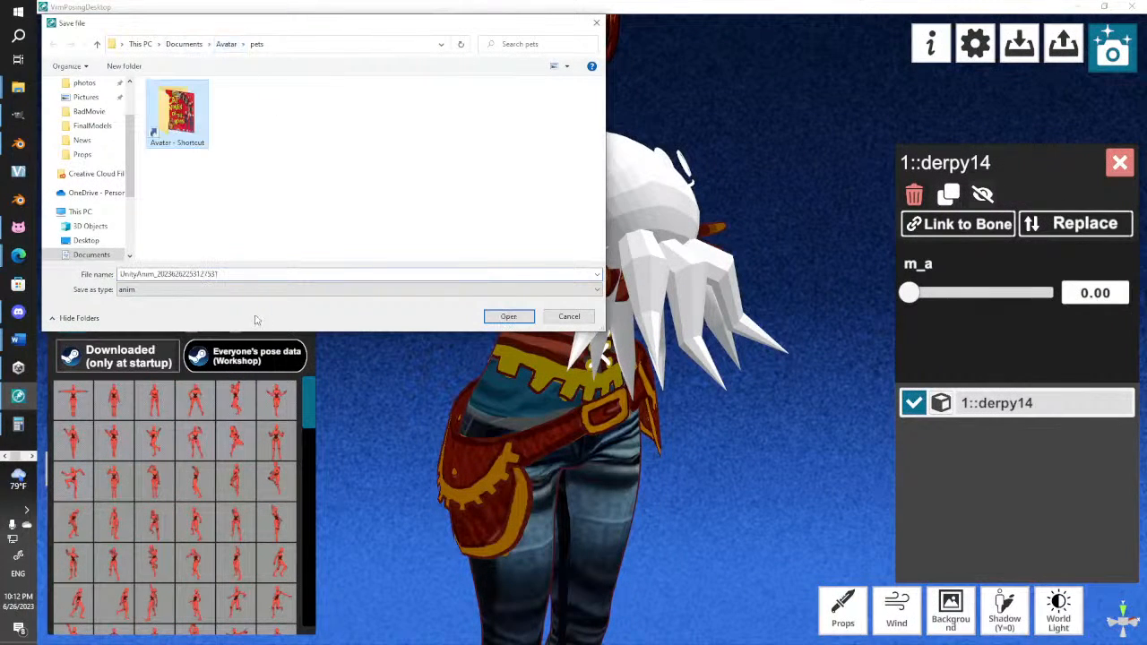
{"action": "left_click", "coordinate": [226, 44]}
{"action": "scroll", "coordinate": [368, 235], "scroll_direction": "down", "scroll_amount": 1}
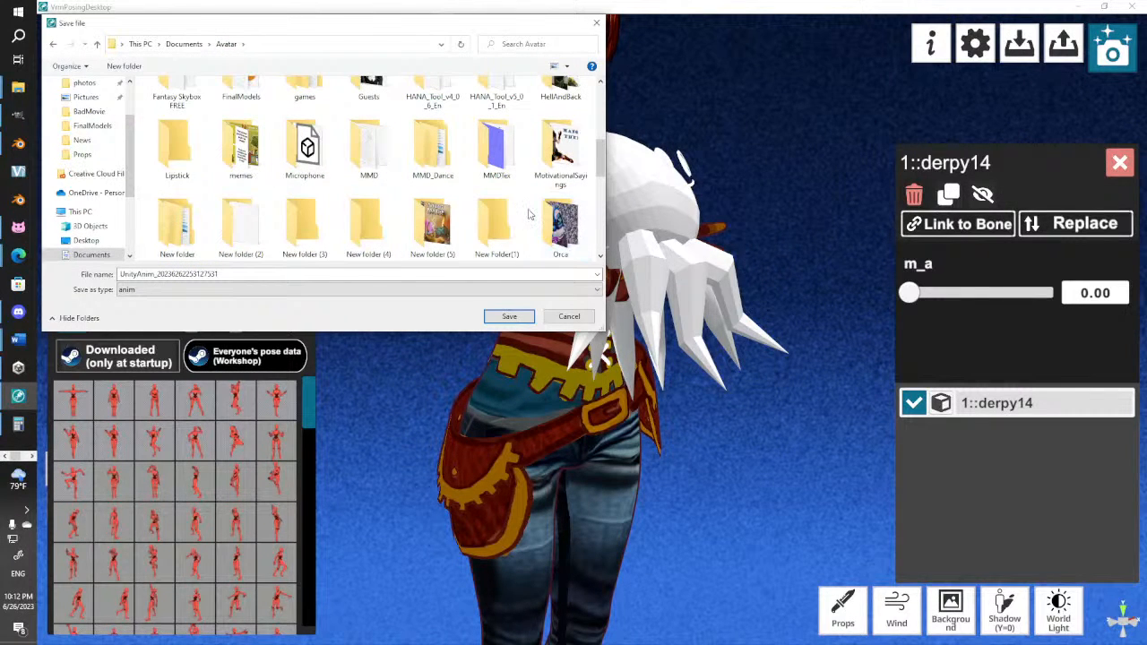
{"action": "scroll", "coordinate": [529, 214], "scroll_direction": "down", "scroll_amount": 2}
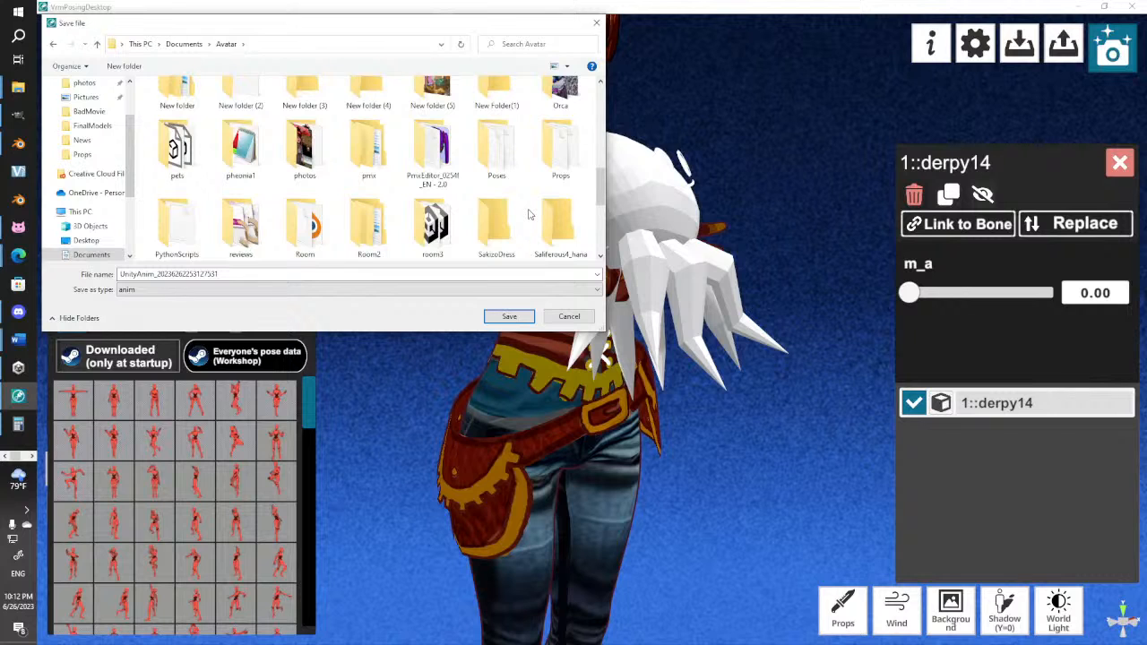
{"action": "double_click", "coordinate": [497, 145]}
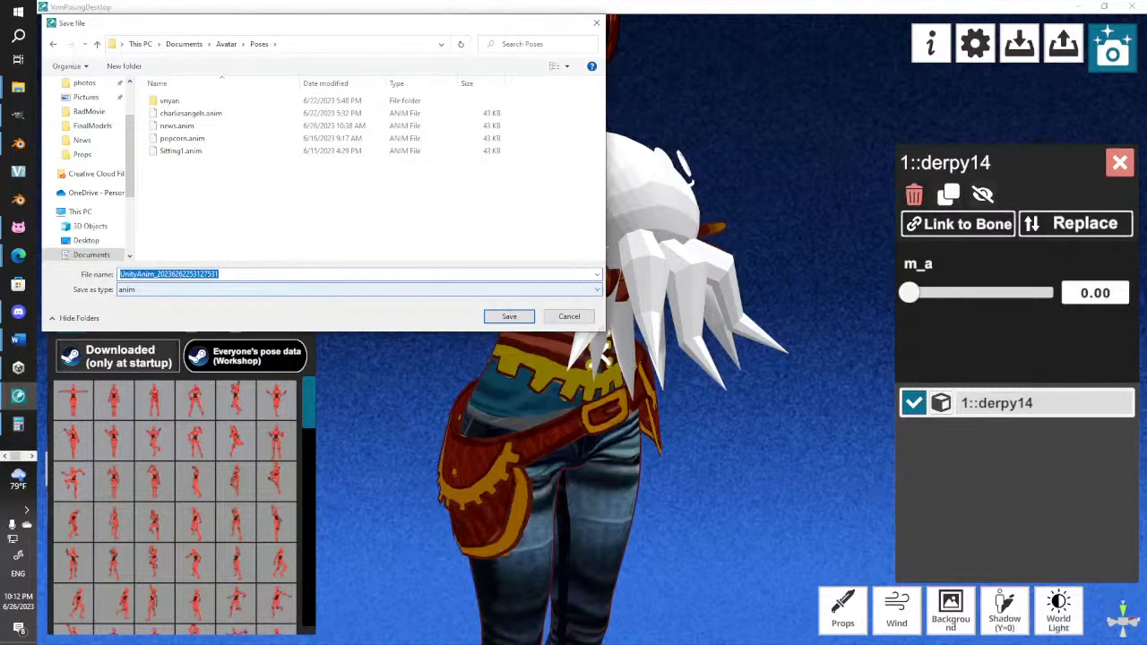
{"action": "type", "text": "HoldingOctopus"}
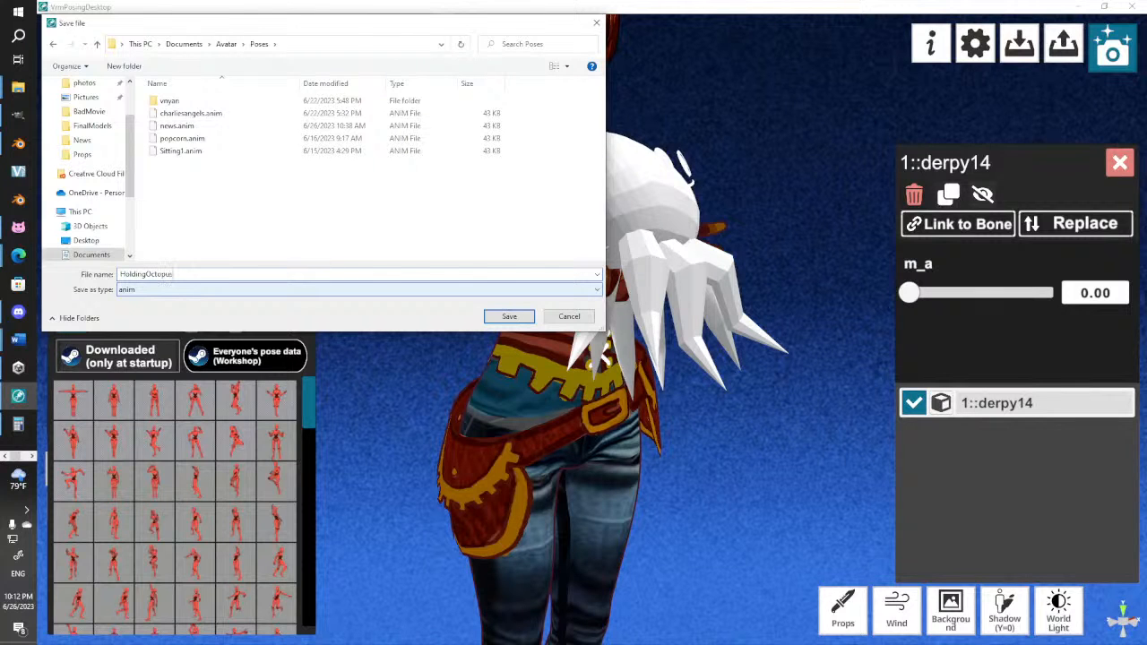
{"action": "key", "text": "Return"}
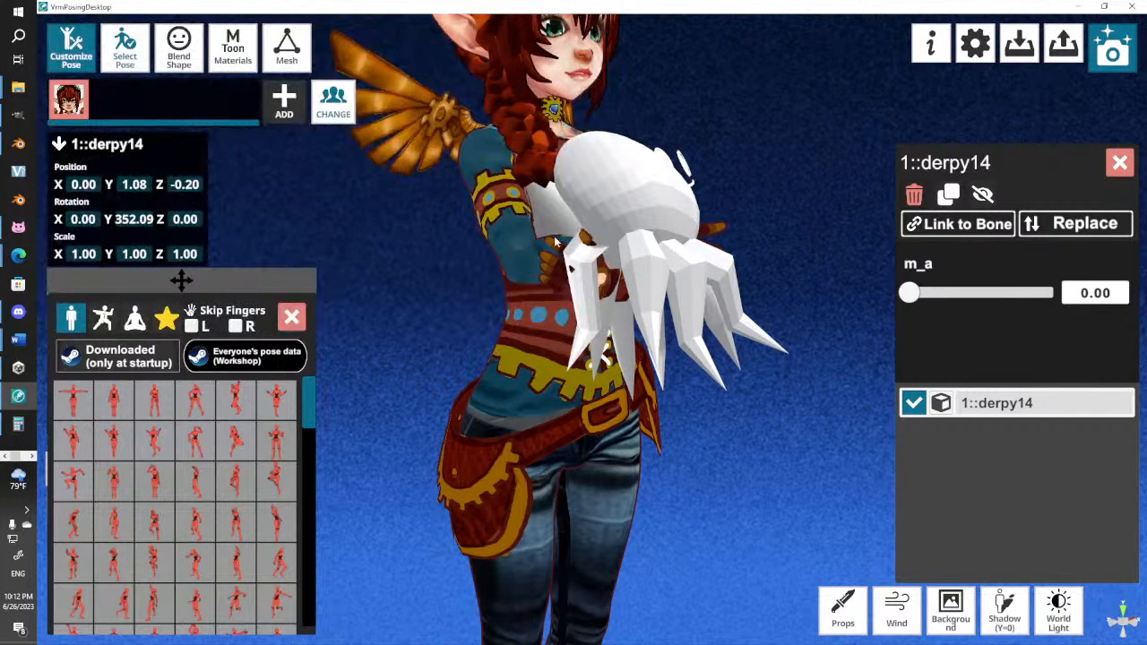
Switch to the Saliferous'sRoom project in Unity and close the Animation window with the empty HoldOctopus clip
{"action": "left_click", "coordinate": [485, 307]}
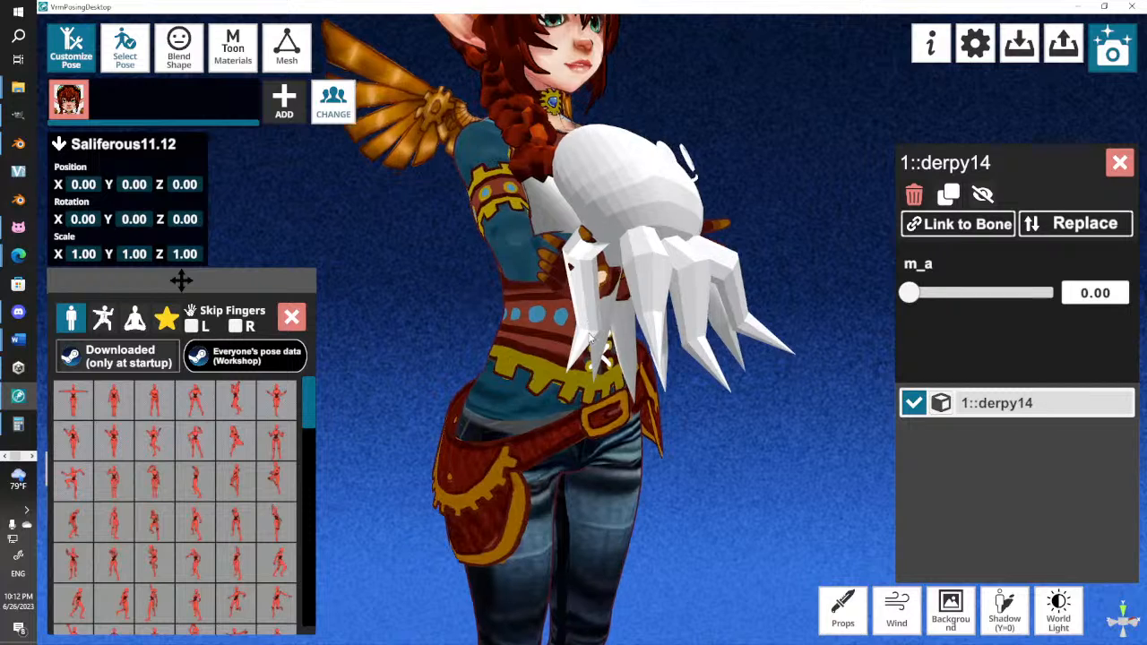
{"action": "left_click_drag", "start_coordinate": [591, 338], "coordinate": [408, 287]}
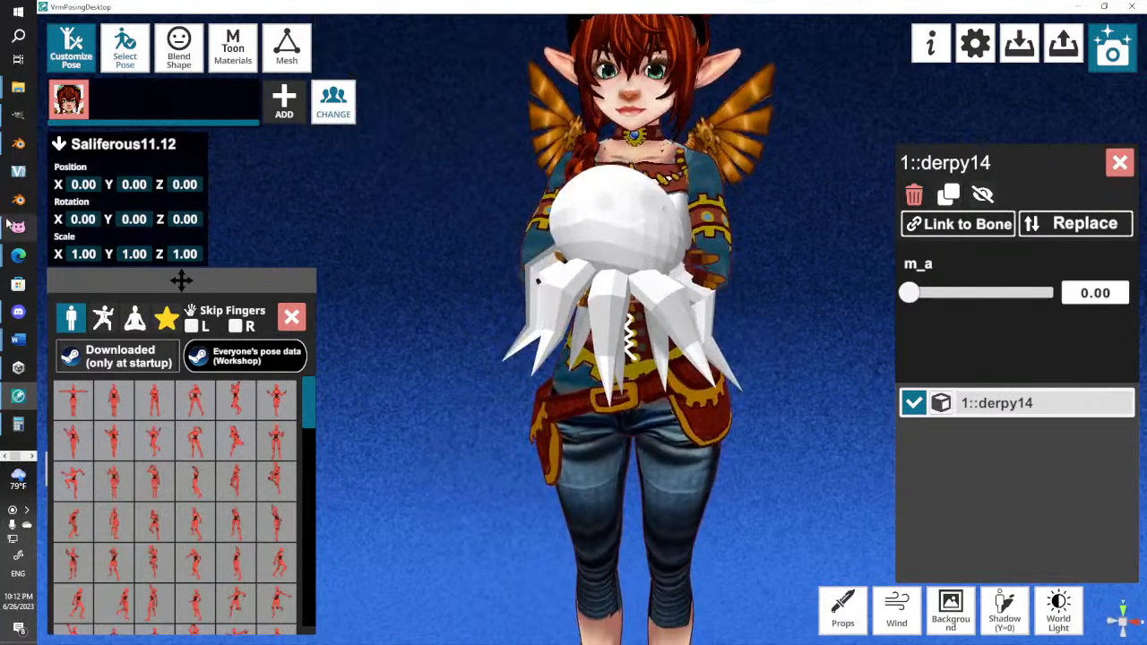
{"action": "left_click", "coordinate": [18, 390]}
{"action": "left_click", "coordinate": [32, 456]}
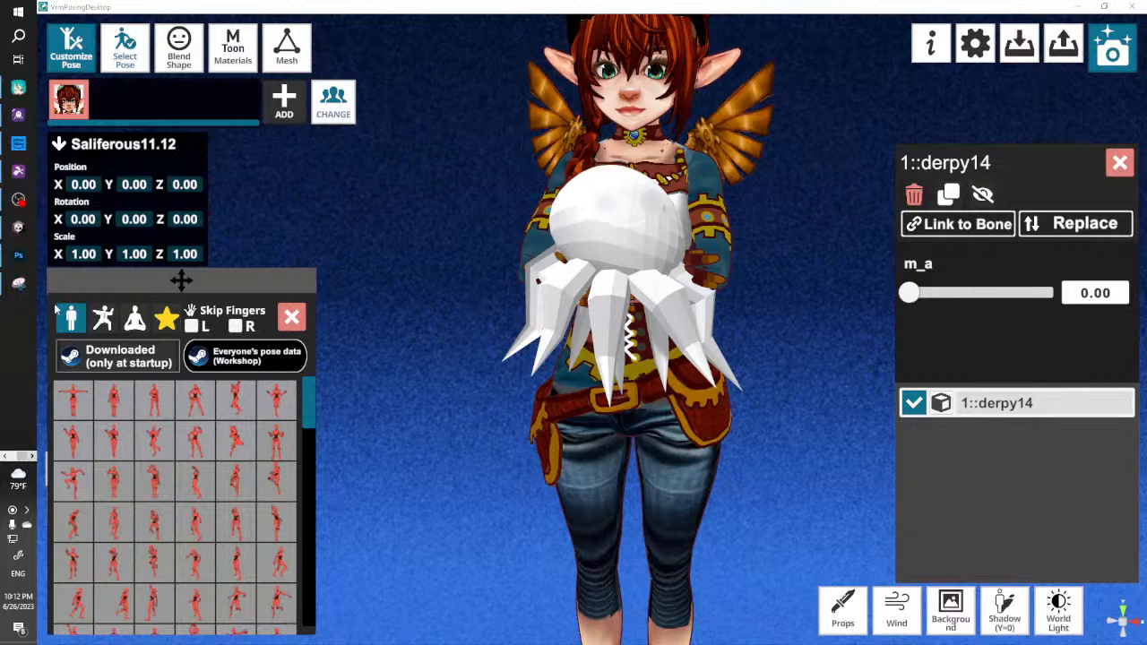
{"action": "left_click", "coordinate": [13, 231]}
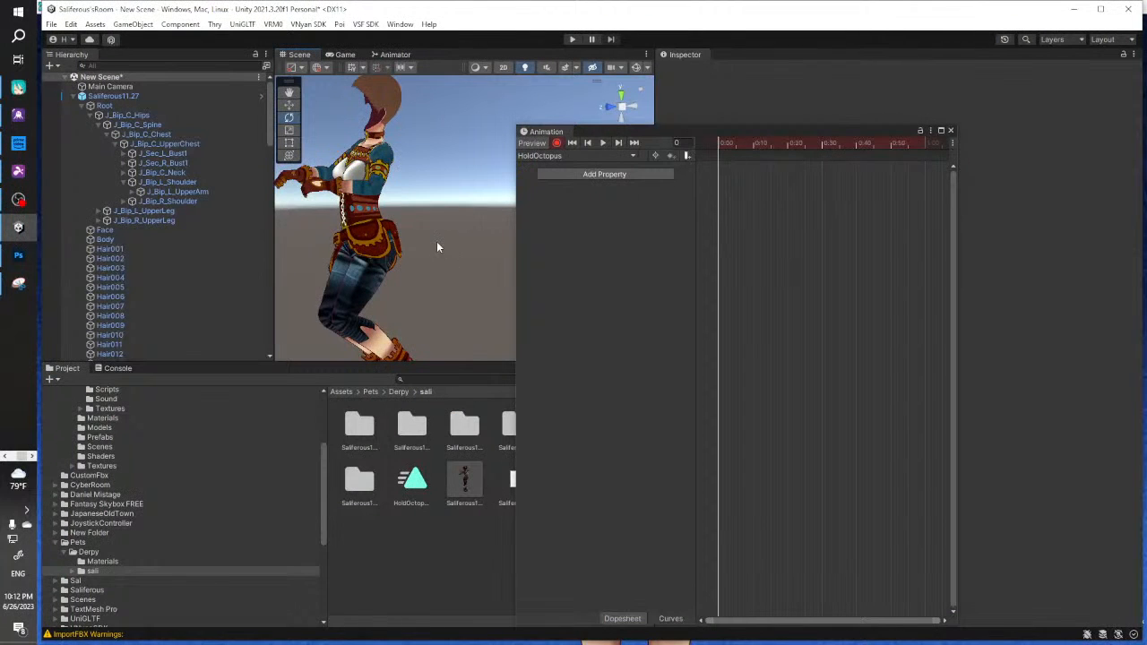
{"action": "left_click", "coordinate": [951, 131]}
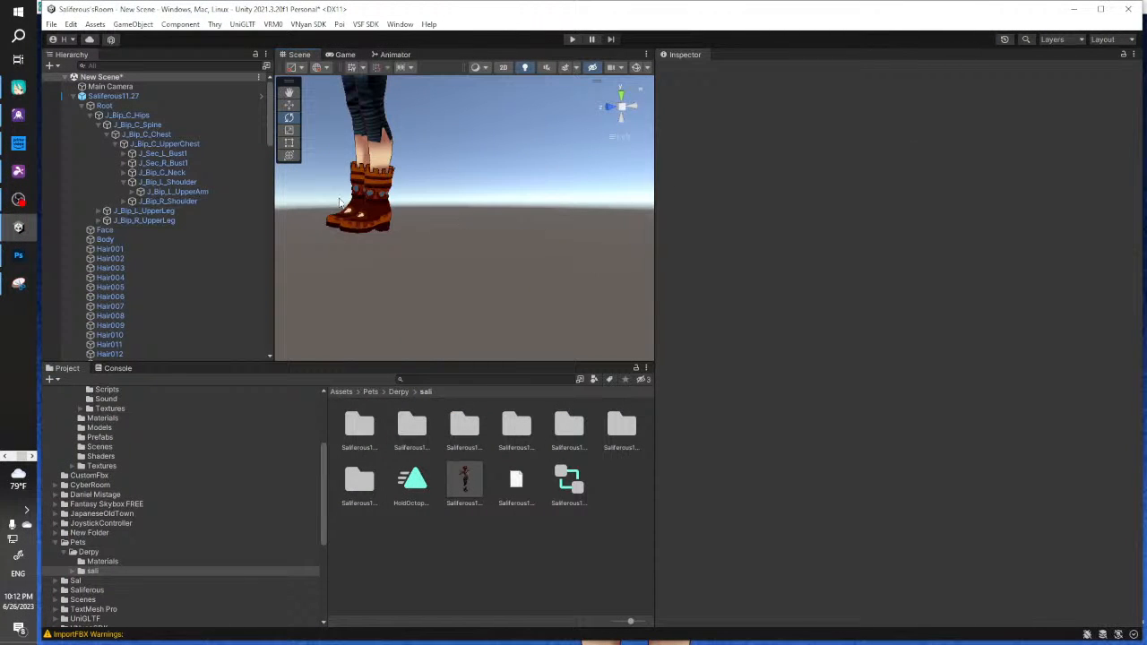
Bring the exported HoldingOctopus.anim file into the project's Assets/Pets/Derpy/sali folder
{"action": "middle_click_drag", "start_coordinate": [466, 187], "coordinate": [468, 244]}
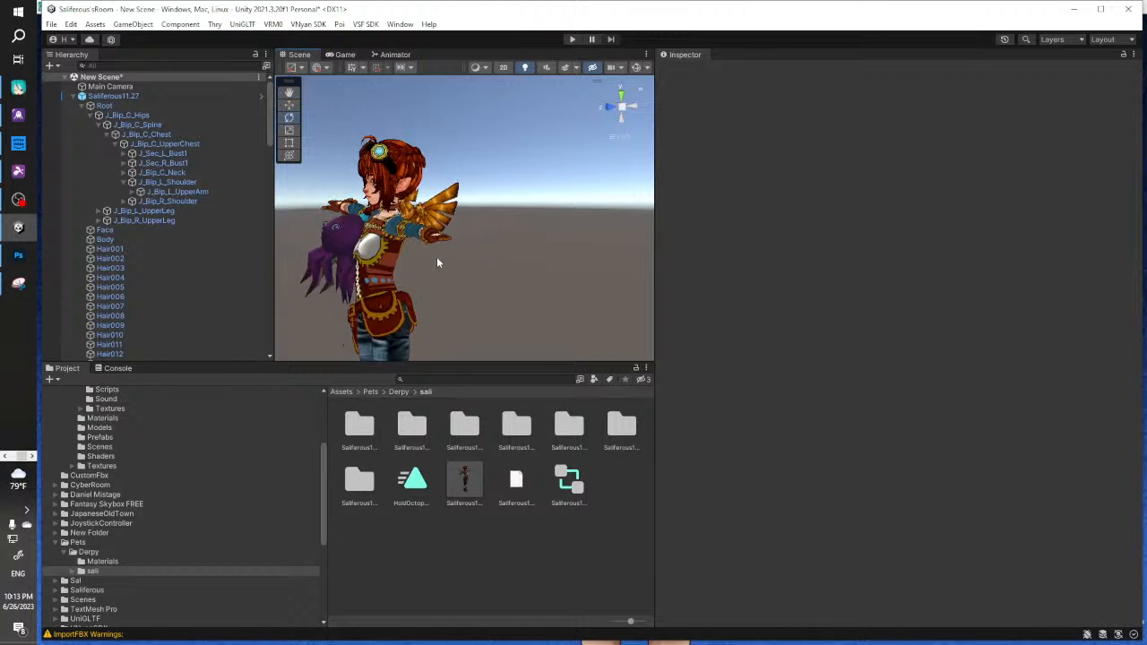
{"action": "left_click_drag", "start_coordinate": [436, 257], "coordinate": [487, 191], "text": "alt"}
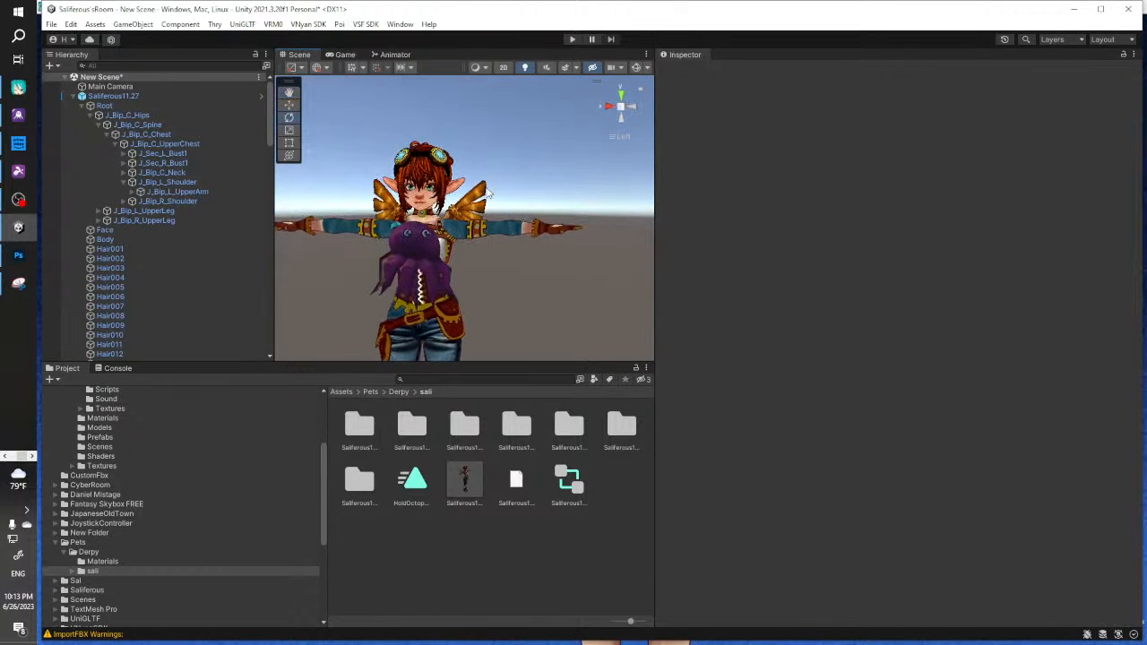
{"action": "left_click", "coordinate": [7, 456]}
{"action": "mouse_move", "coordinate": [18, 86]}
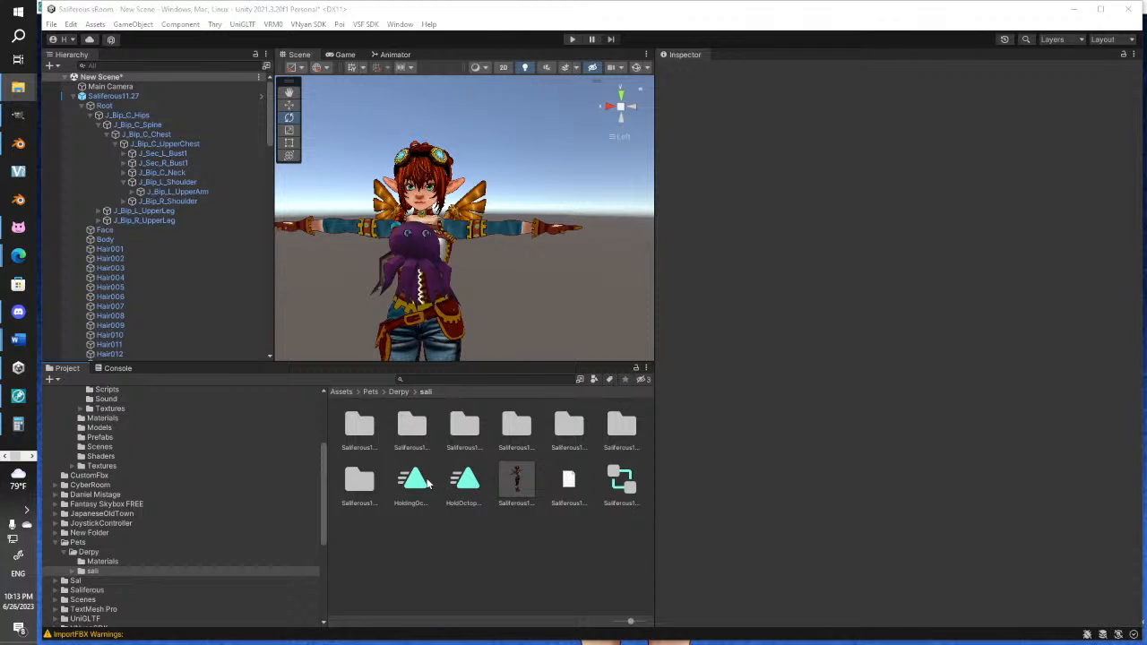
Add the HoldingOctopus clip to the Saliferous11.27 avatar and open the clip in the Animation window
{"action": "left_click_drag", "start_coordinate": [411, 483], "coordinate": [101, 102]}
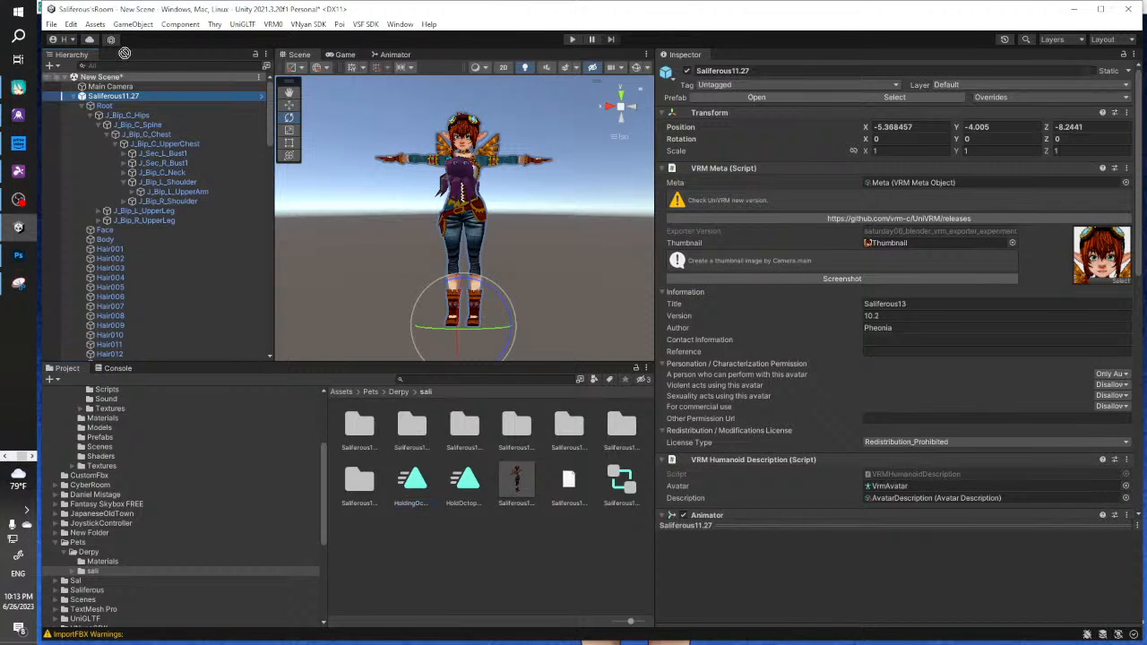
{"action": "double_click", "coordinate": [412, 484]}
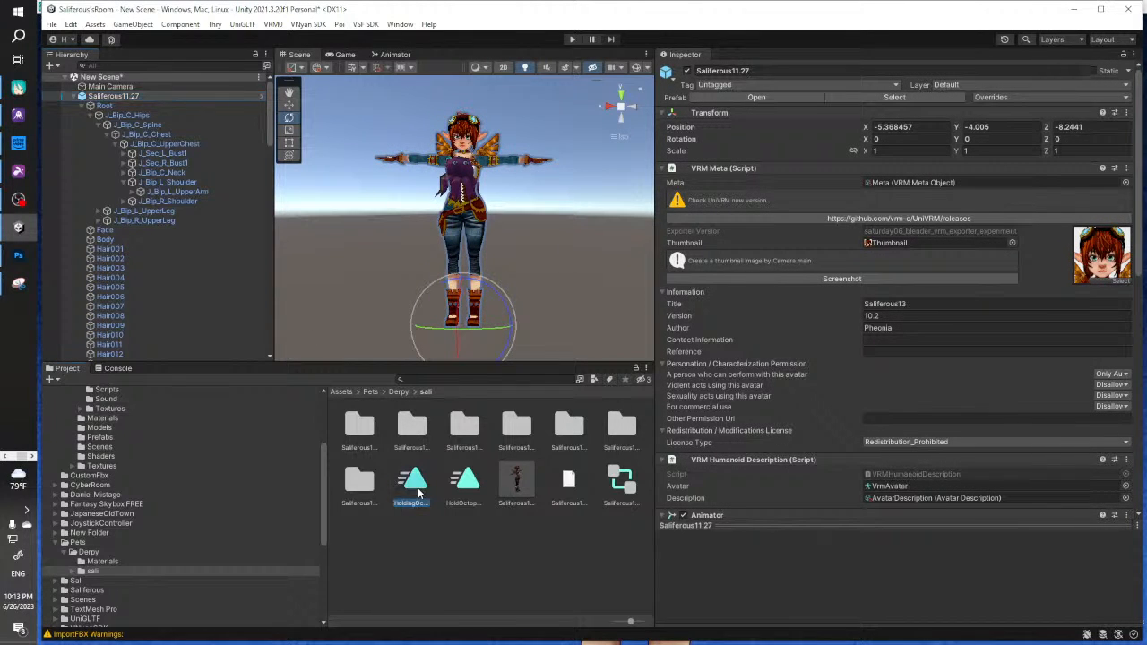
{"action": "left_click_drag", "start_coordinate": [722, 147], "coordinate": [700, 161]}
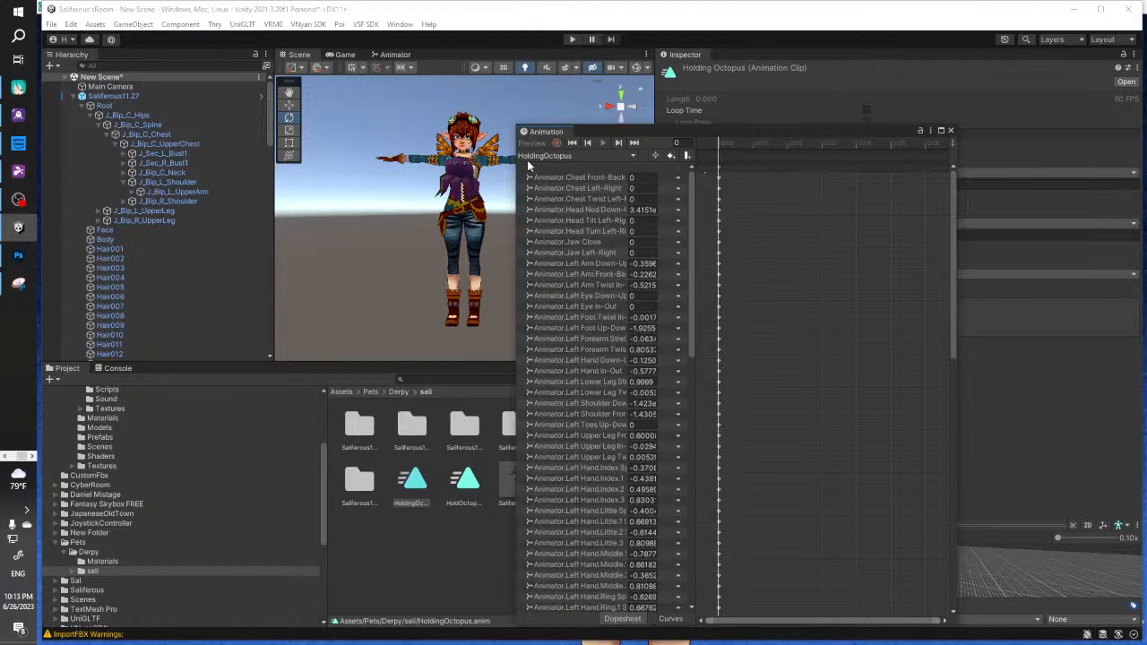
Preview the HoldingOctopus clip on Saliferous11.27, inspect the arms around the octopus in the scene, and close the Animation window
{"action": "left_click", "coordinate": [108, 96]}
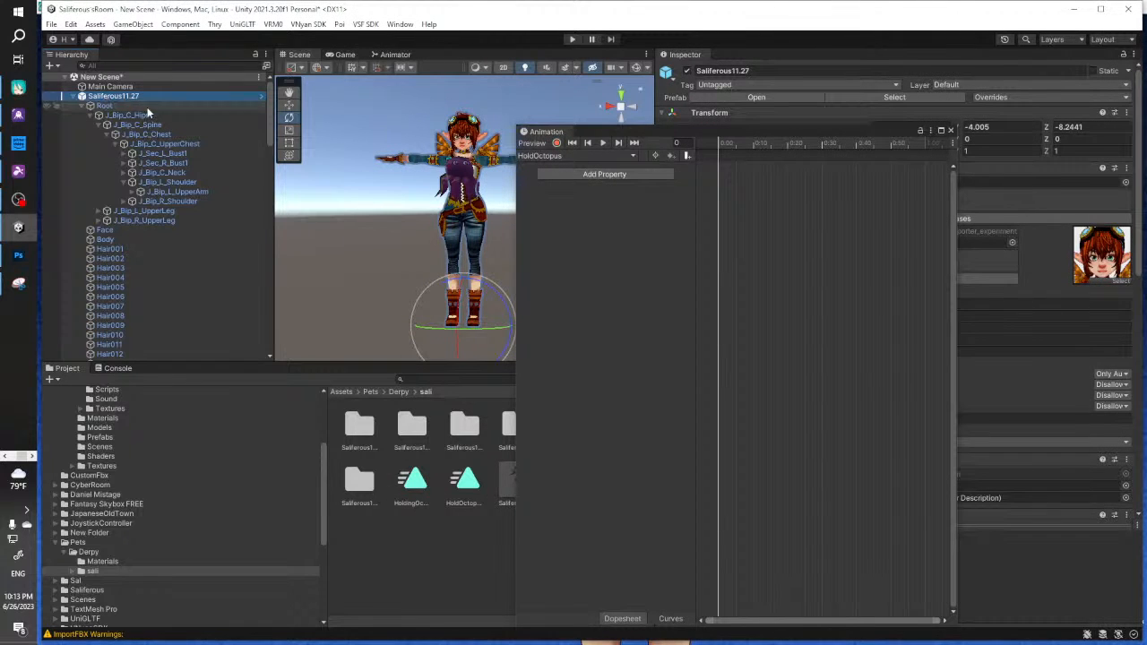
{"action": "left_click", "coordinate": [587, 156]}
{"action": "left_click", "coordinate": [587, 169]}
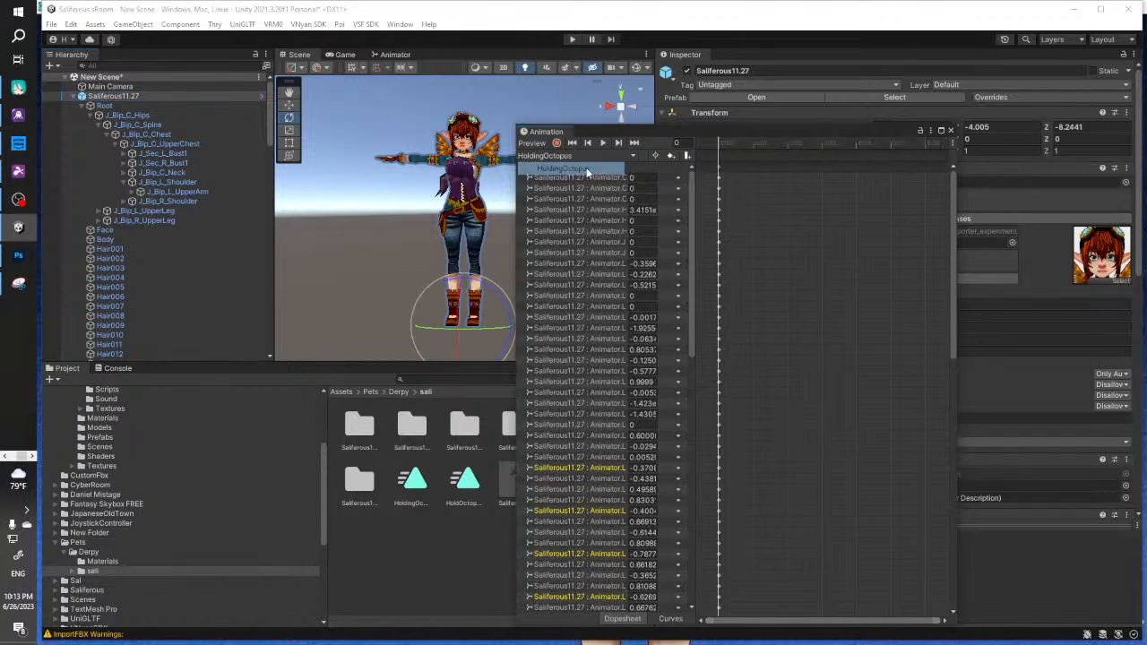
{"action": "mouse_move", "coordinate": [723, 147]}
{"action": "left_mouse_down"}
{"action": "mouse_move", "coordinate": [773, 151]}
{"action": "mouse_move", "coordinate": [734, 159]}
{"action": "left_mouse_up"}
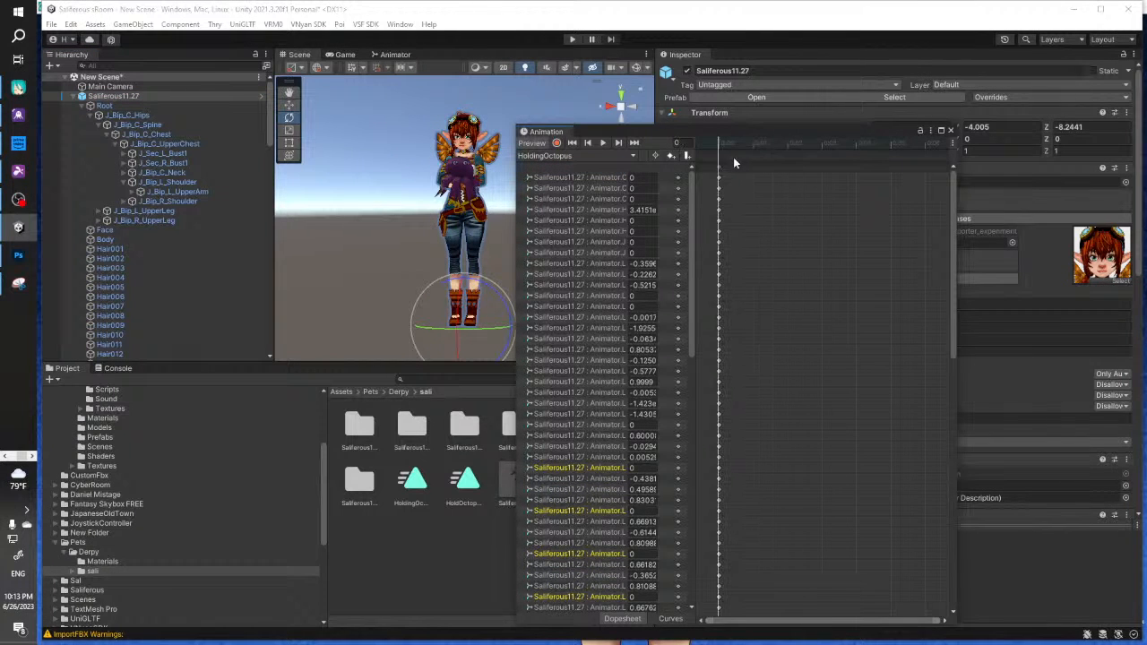
{"action": "left_click_drag", "start_coordinate": [385, 230], "coordinate": [509, 206], "text": "alt"}
{"action": "scroll", "coordinate": [509, 203], "scroll_direction": "up", "scroll_amount": 5}
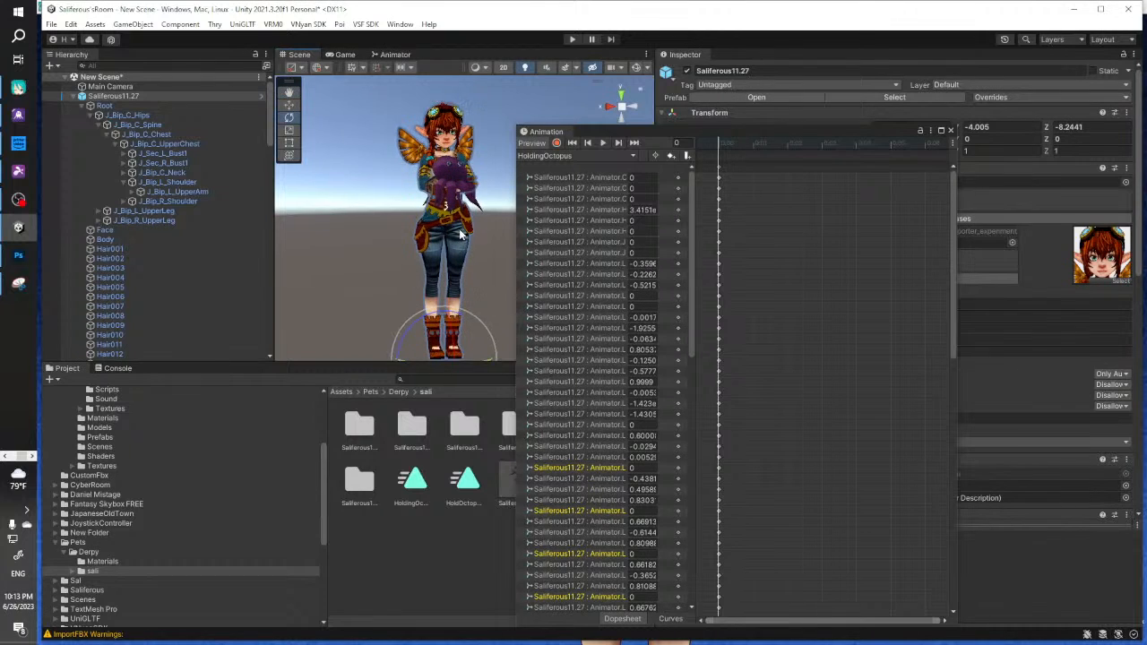
{"action": "left_click", "coordinate": [951, 131]}
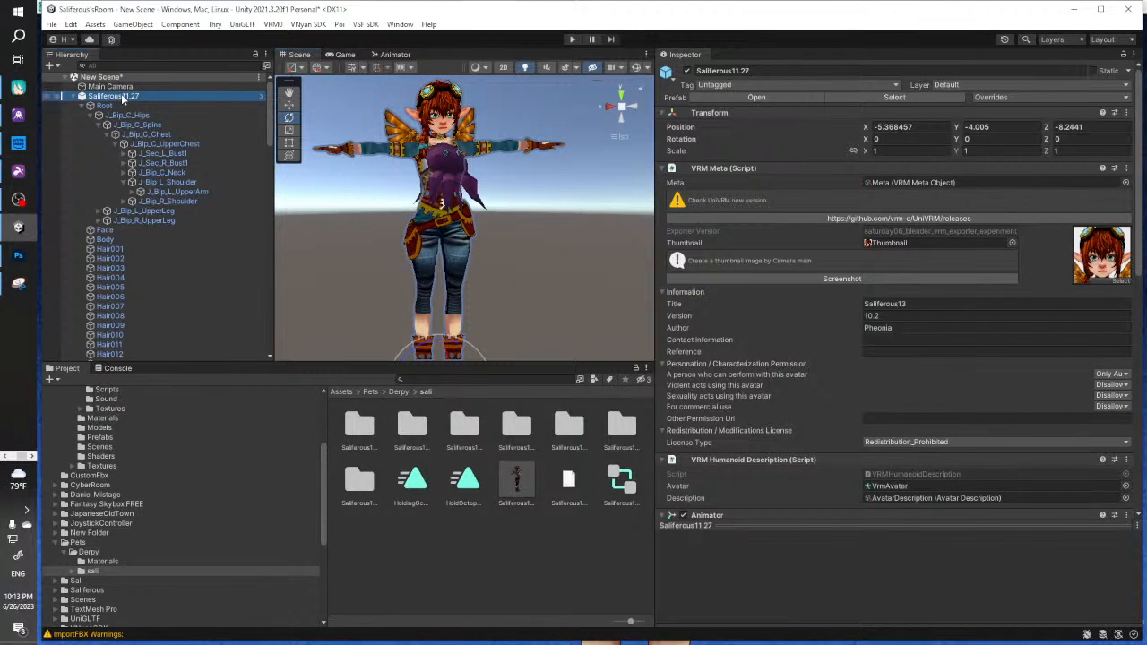
Reopen the HoldingOctopus clip, scrub its timeline with Saliferous11.27 selected to check the pose, and close the Animation window
{"action": "double_click", "coordinate": [409, 488]}
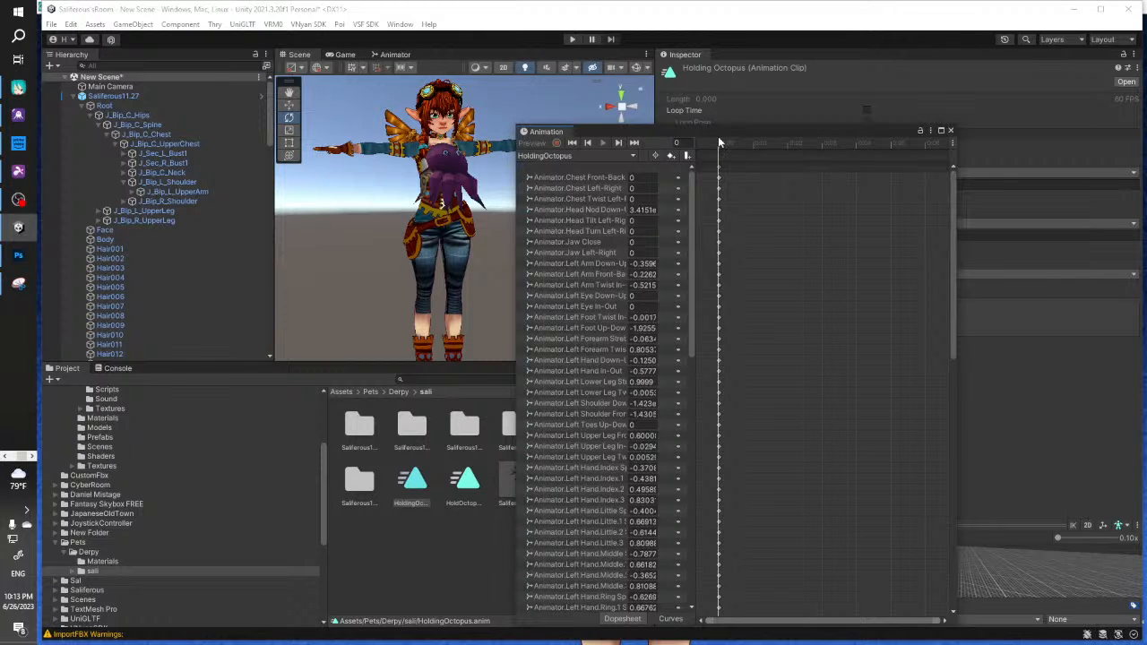
{"action": "left_click_drag", "start_coordinate": [718, 137], "coordinate": [803, 184]}
{"action": "left_click_drag", "start_coordinate": [747, 149], "coordinate": [780, 159]}
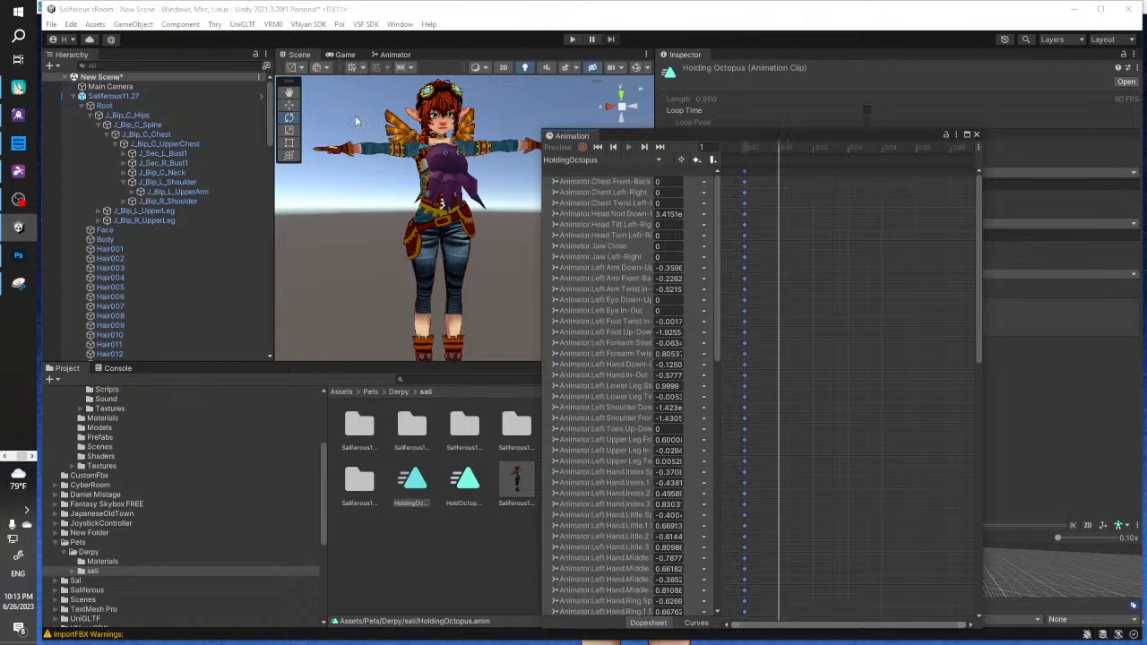
{"action": "left_click", "coordinate": [113, 96]}
{"action": "left_click", "coordinate": [622, 159]}
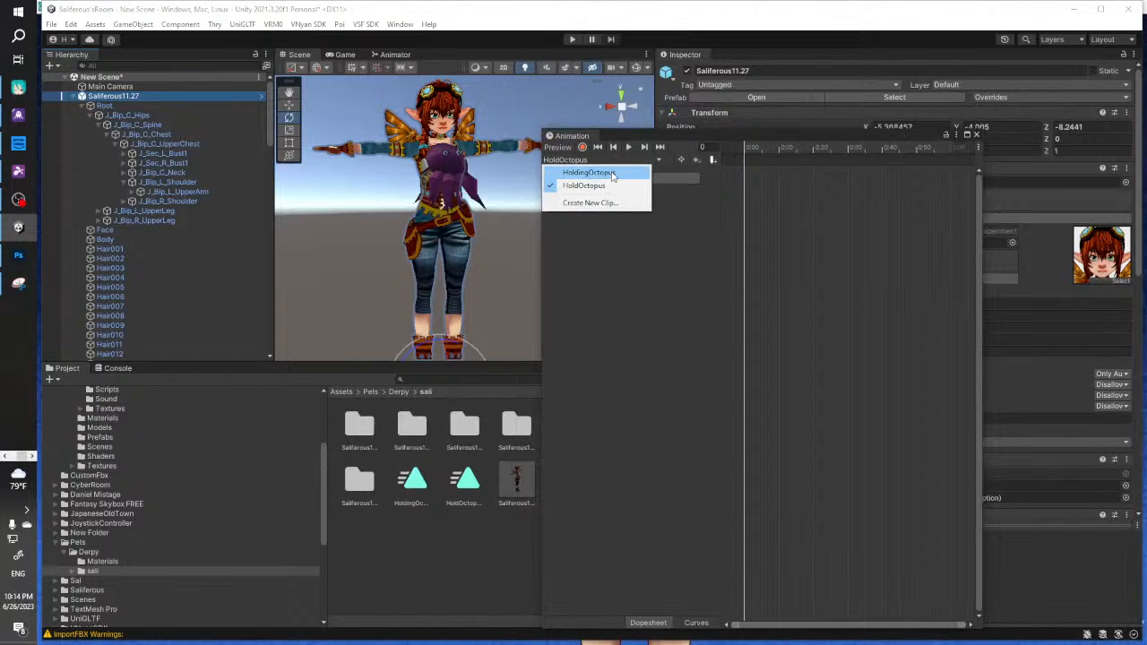
{"action": "left_click", "coordinate": [613, 183]}
{"action": "left_click", "coordinate": [814, 150]}
{"action": "left_click_drag", "start_coordinate": [817, 152], "coordinate": [746, 159]}
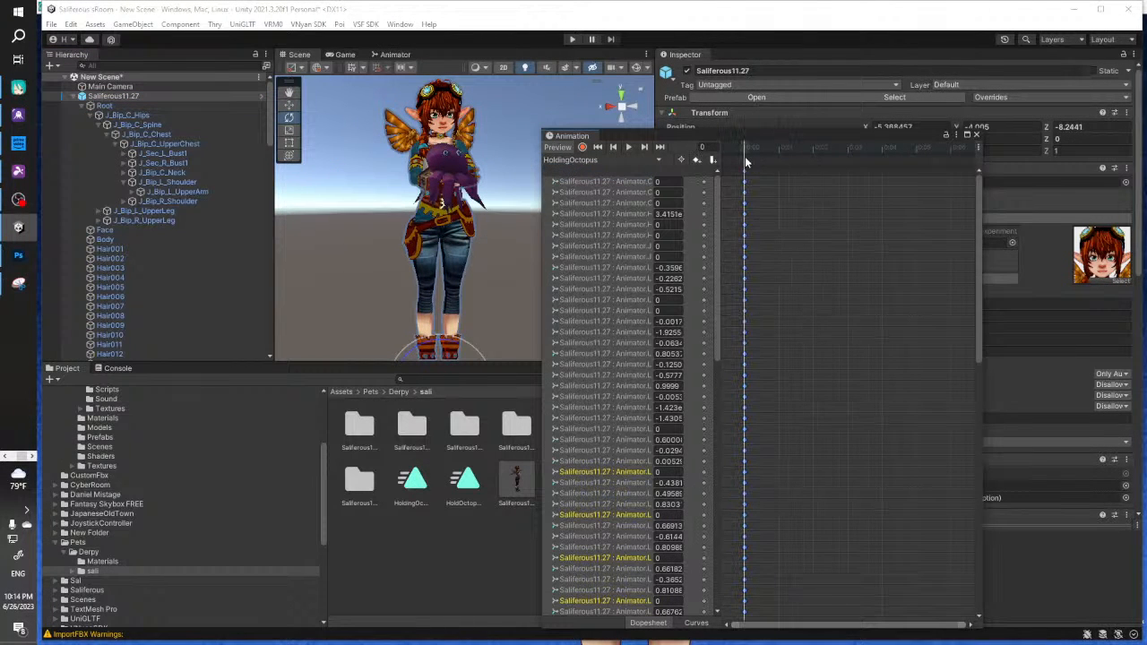
{"action": "left_click", "coordinate": [976, 134]}
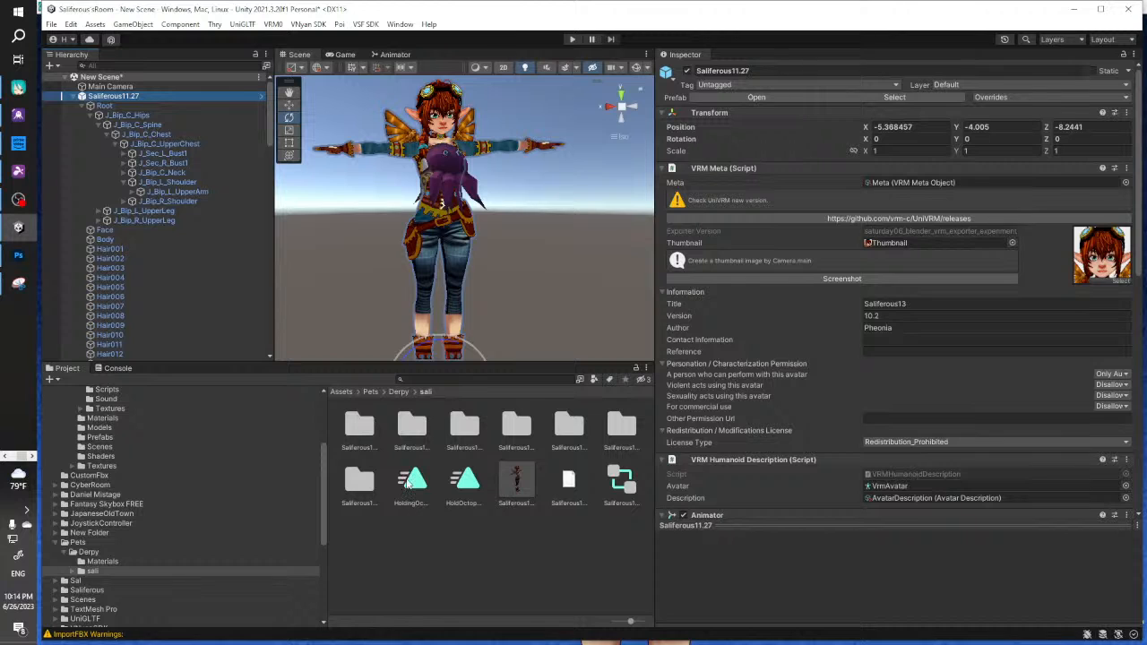
Open the HoldingOctopus clip in the Animation window for Saliferous11.27 and preview it so the avatar takes the pose
{"action": "double_click", "coordinate": [413, 484]}
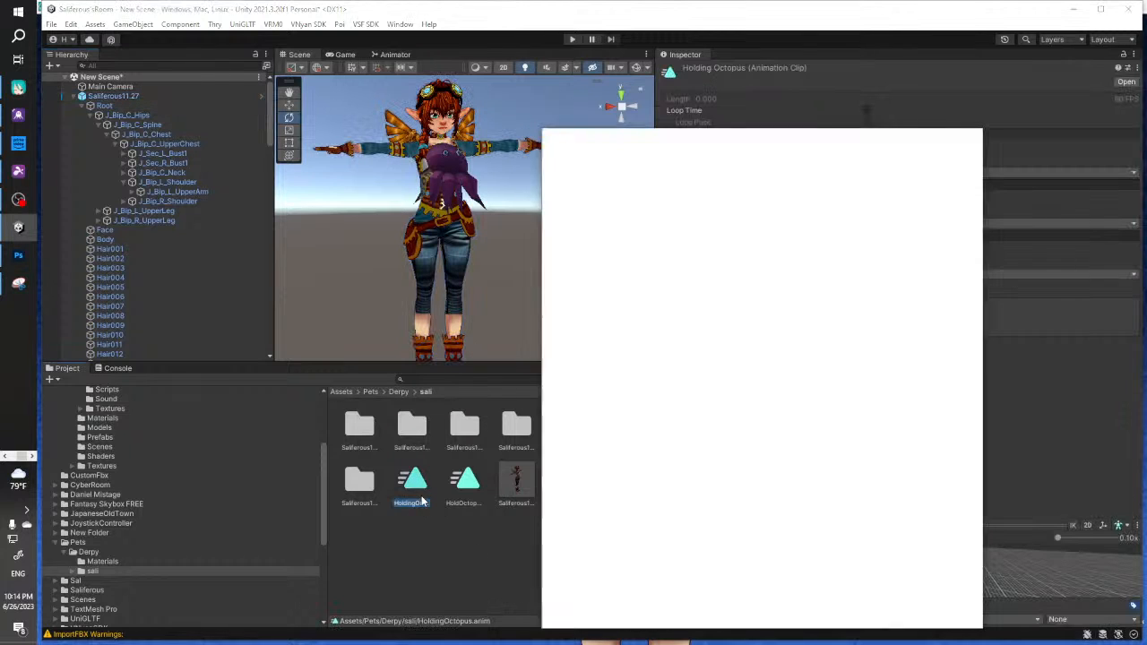
{"action": "left_click", "coordinate": [113, 96]}
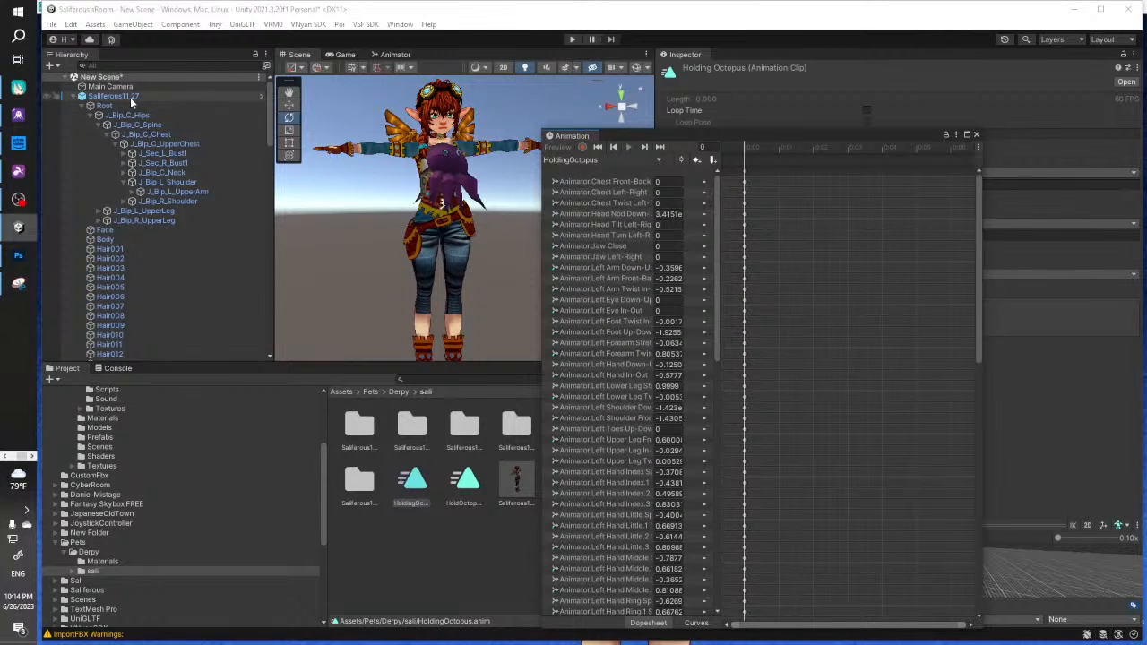
{"action": "left_click", "coordinate": [591, 163]}
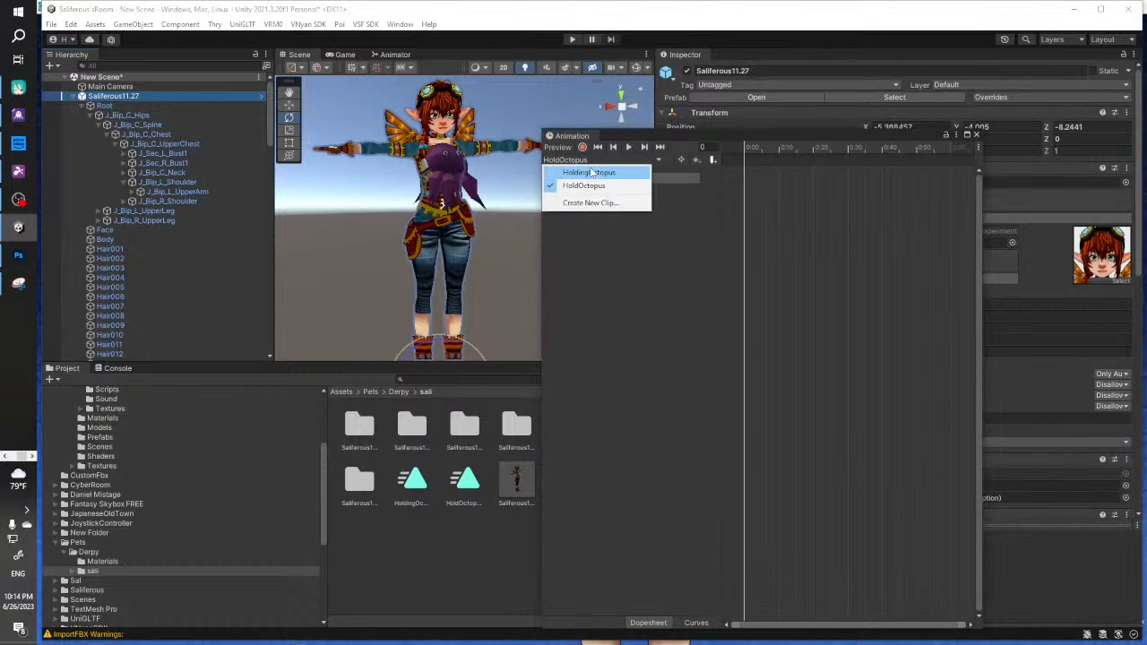
{"action": "left_click", "coordinate": [595, 185]}
{"action": "left_click", "coordinate": [751, 148]}
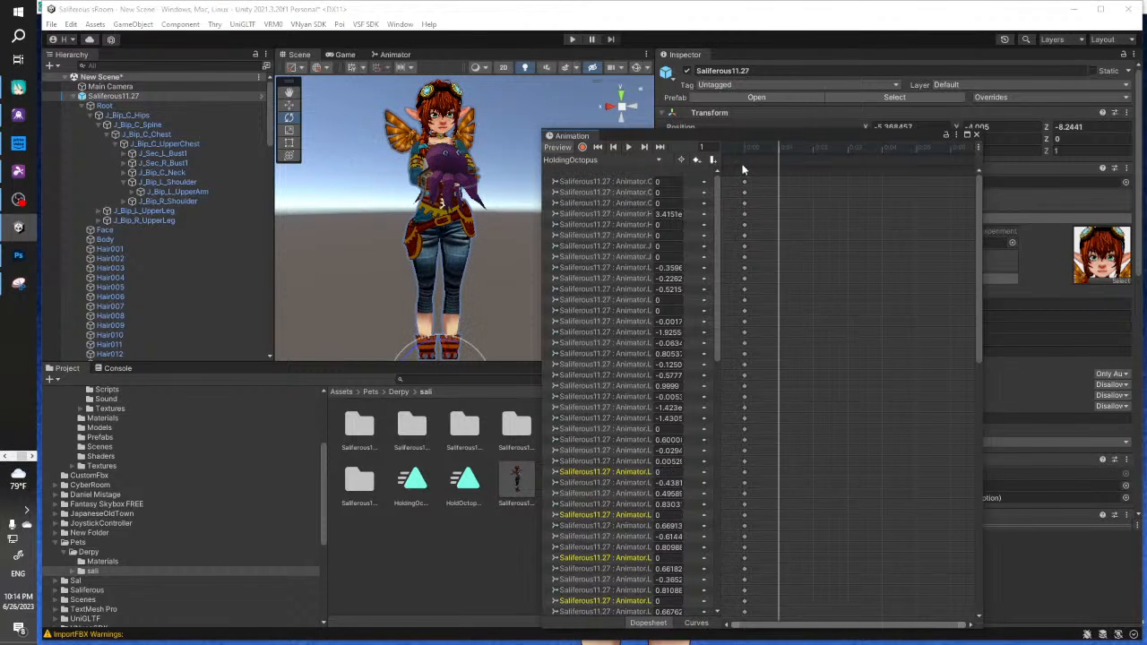
Start a VNyan SDK export of the avatar's bone rotations as JSON, with Documents/Avatar/Poses/vnyan as the destination folder
{"action": "left_click", "coordinate": [313, 25]}
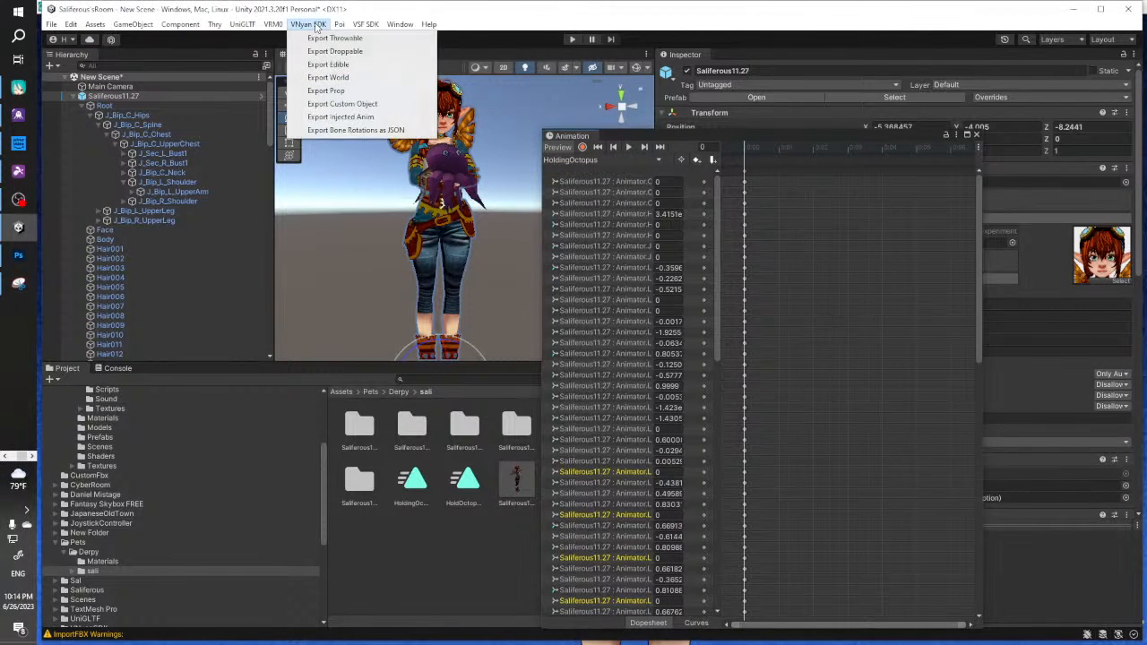
{"action": "left_click", "coordinate": [408, 132]}
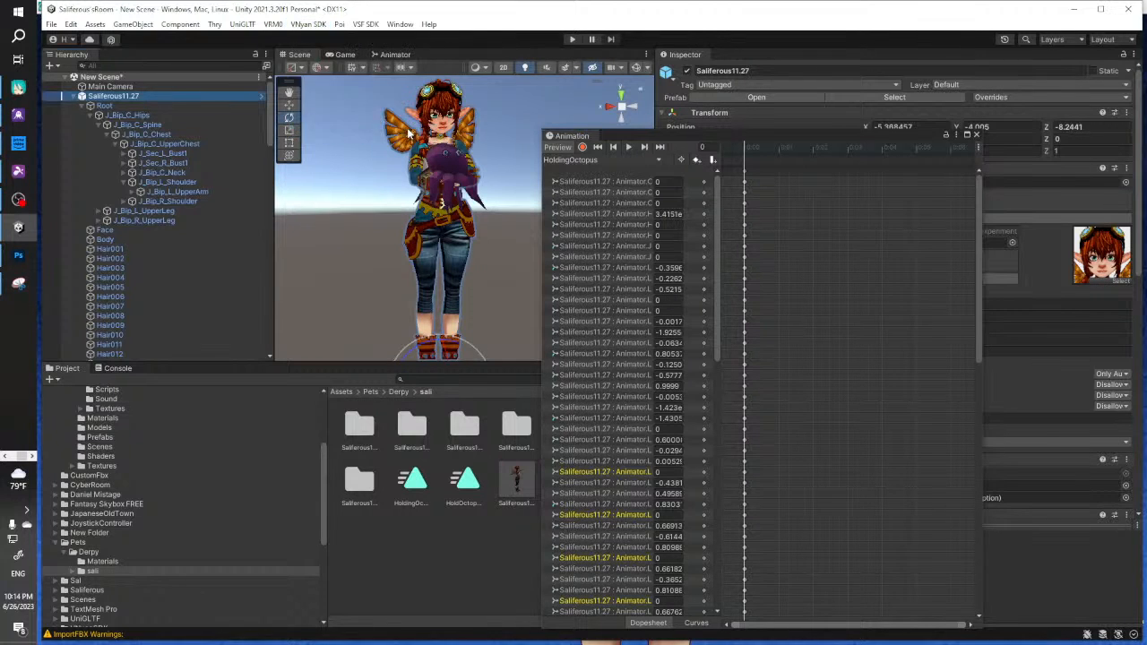
{"action": "left_click", "coordinate": [231, 63]}
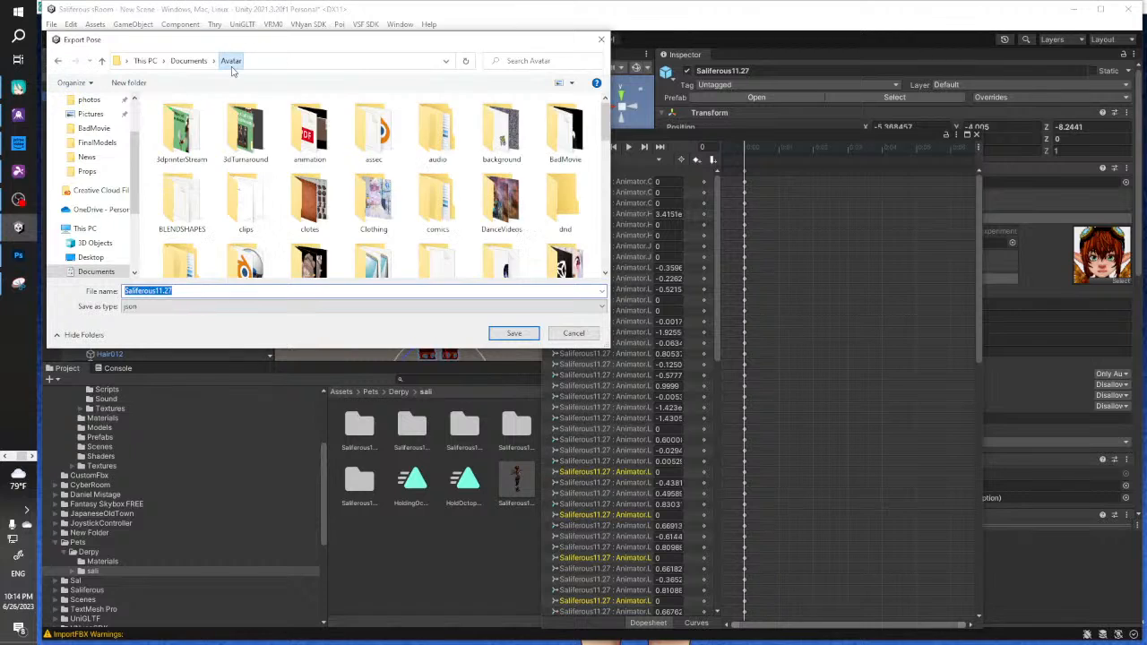
{"action": "scroll", "coordinate": [385, 179], "scroll_direction": "down", "scroll_amount": 5}
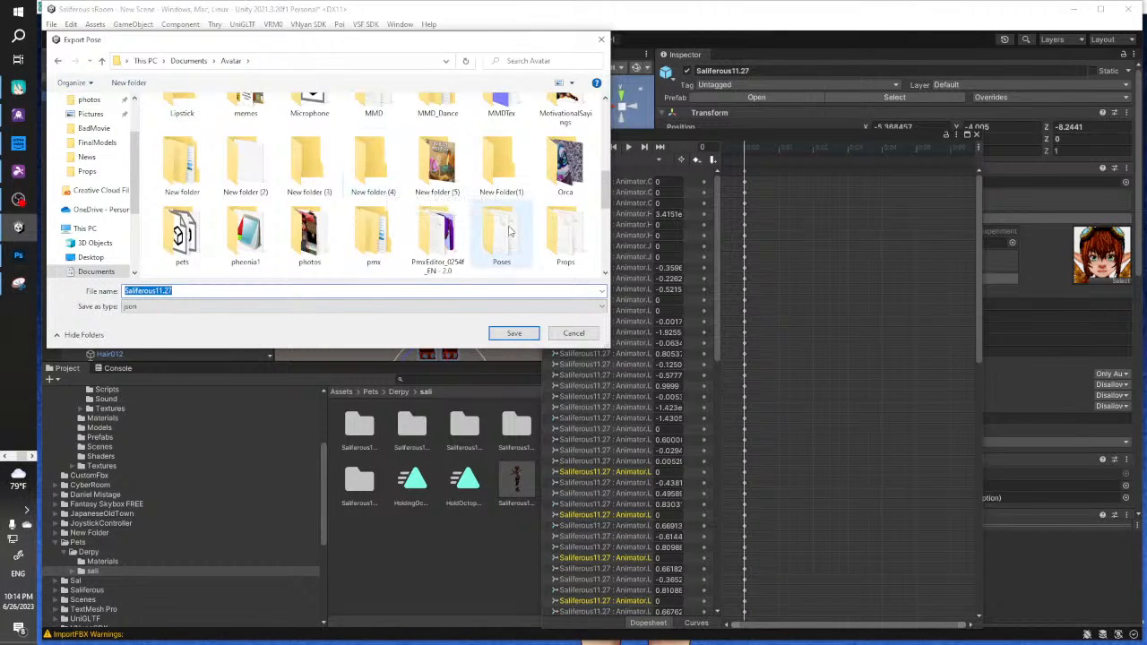
{"action": "scroll", "coordinate": [506, 231], "scroll_direction": "down", "scroll_amount": 3}
{"action": "scroll", "coordinate": [516, 235], "scroll_direction": "down", "scroll_amount": 3}
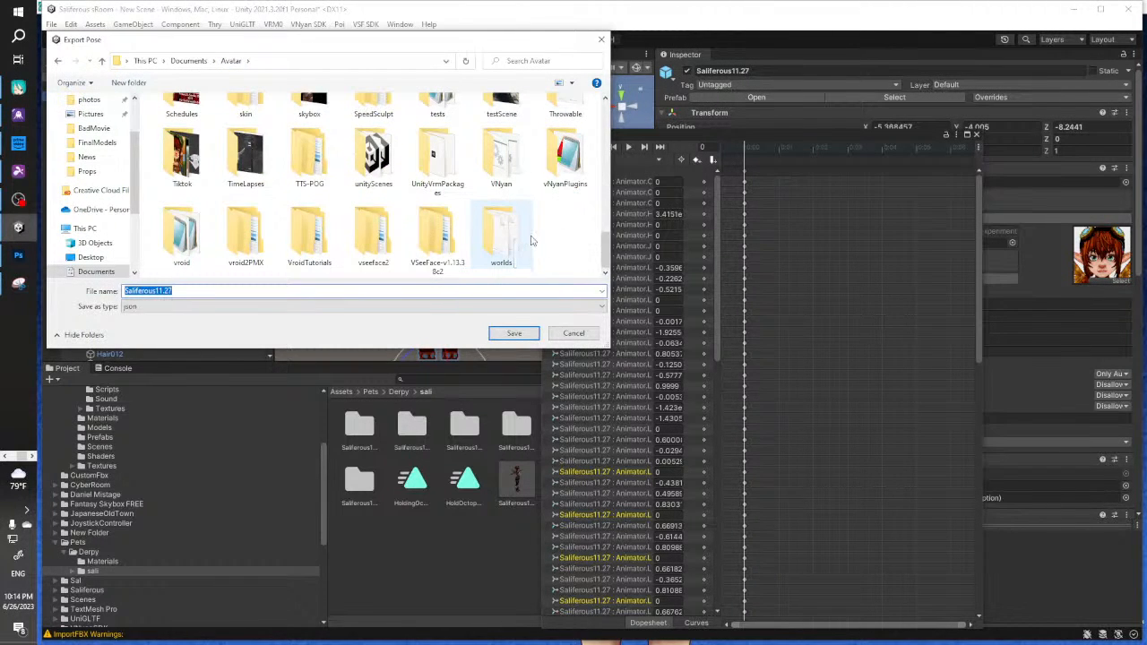
{"action": "scroll", "coordinate": [534, 241], "scroll_direction": "up", "scroll_amount": 2}
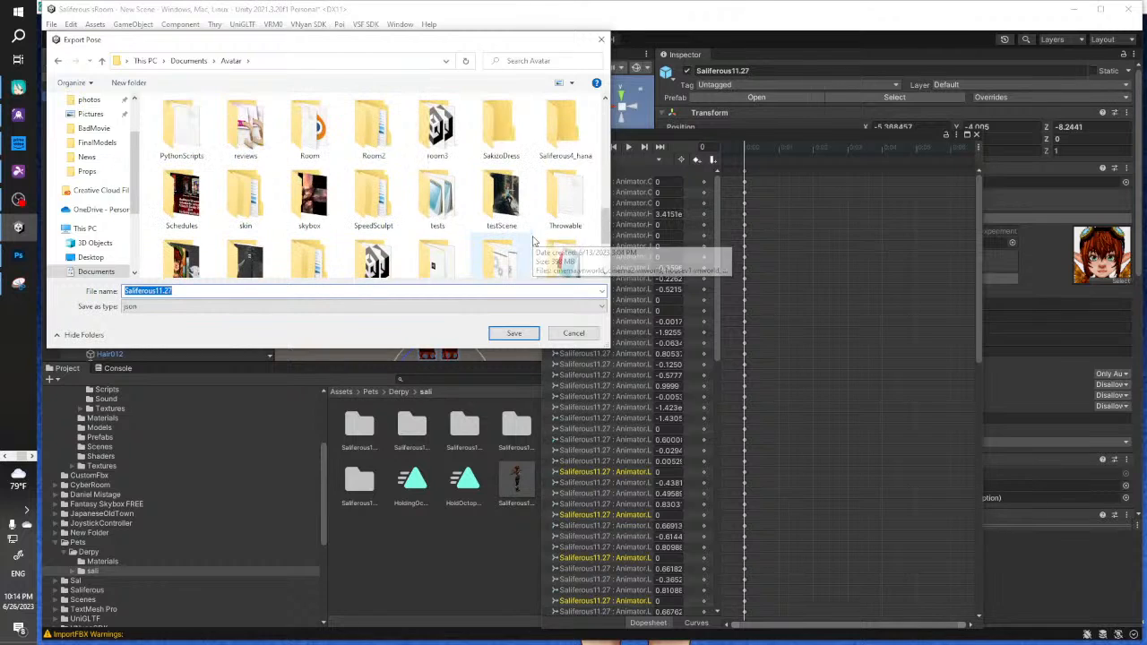
{"action": "scroll", "coordinate": [533, 240], "scroll_direction": "down", "scroll_amount": 2}
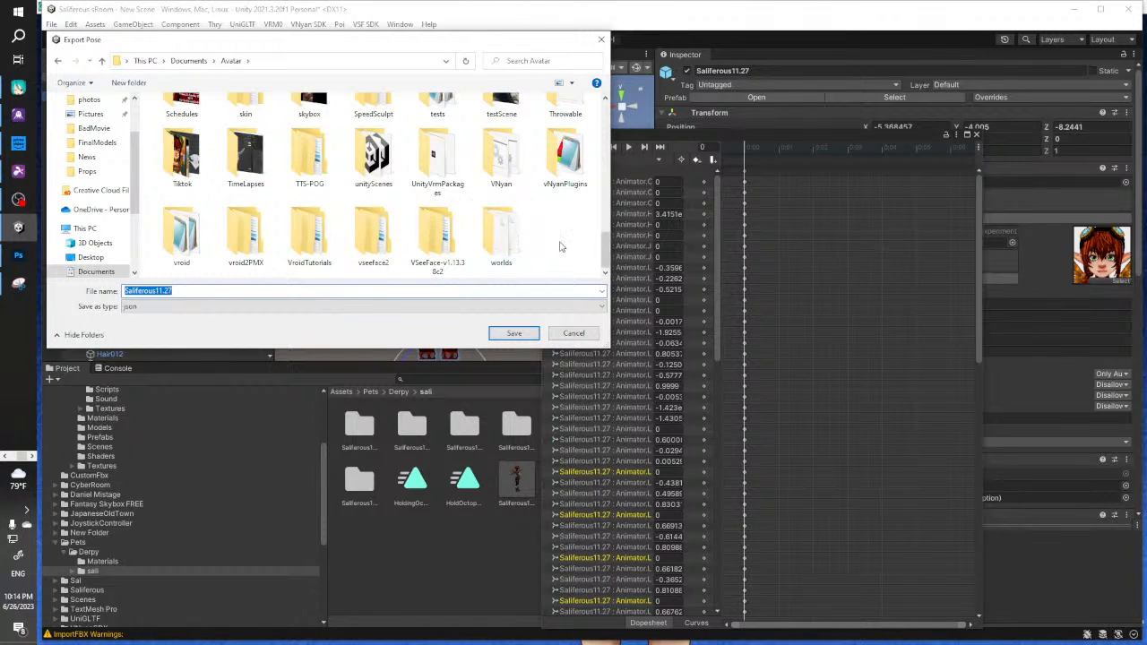
{"action": "scroll", "coordinate": [560, 247], "scroll_direction": "up", "scroll_amount": 2}
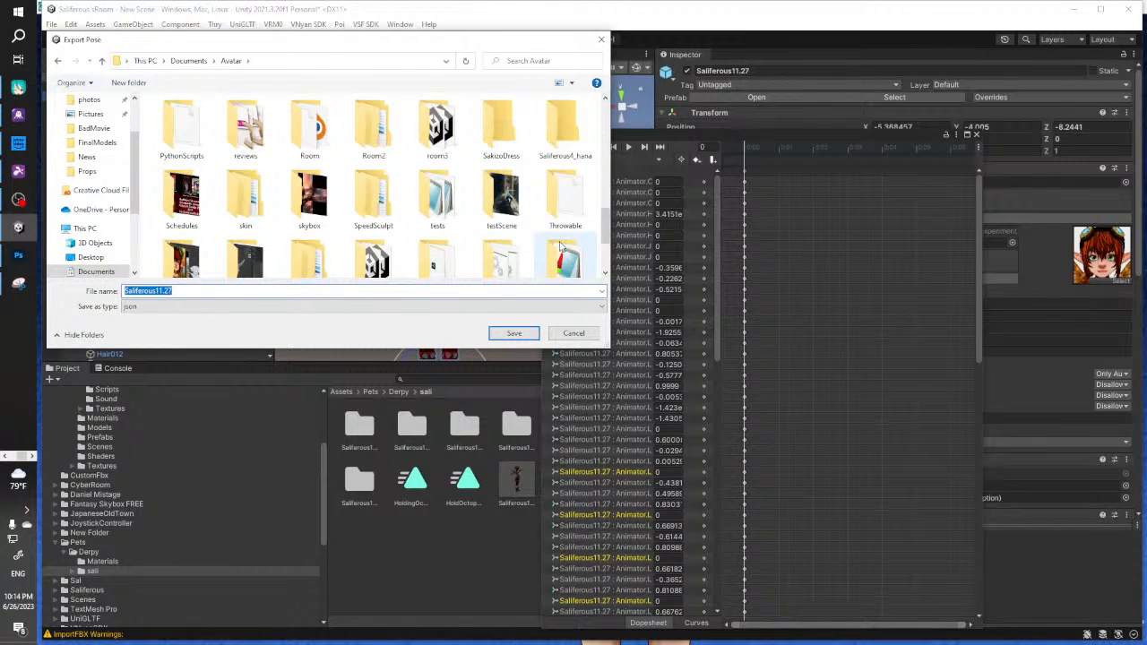
{"action": "scroll", "coordinate": [560, 247], "scroll_direction": "up", "scroll_amount": 1}
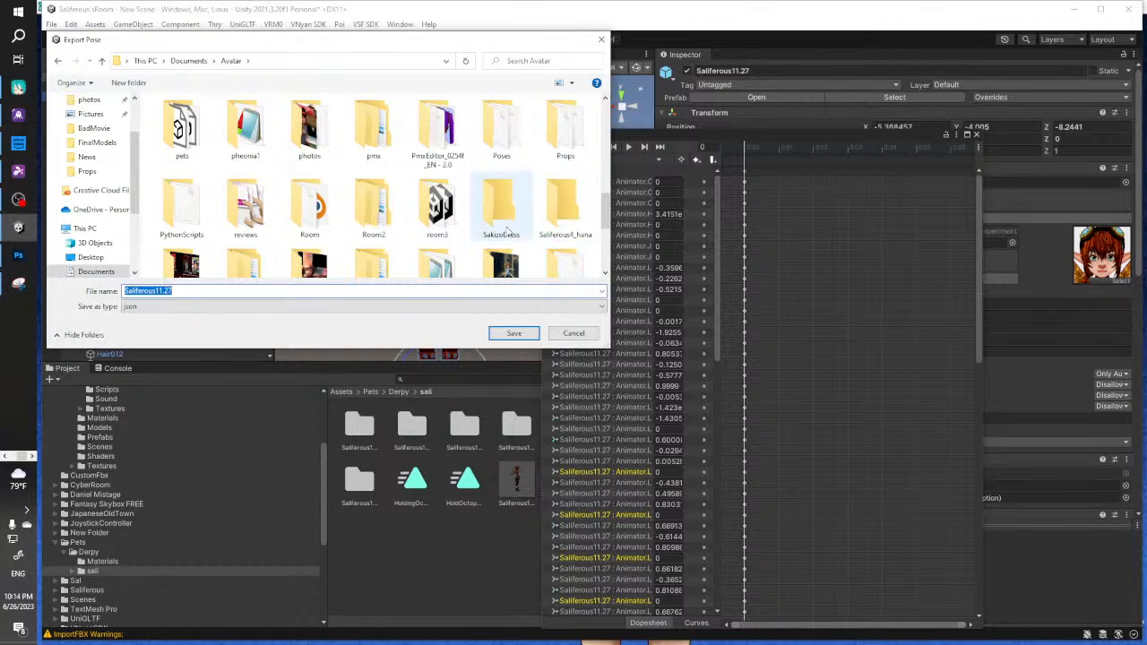
{"action": "double_click", "coordinate": [501, 127]}
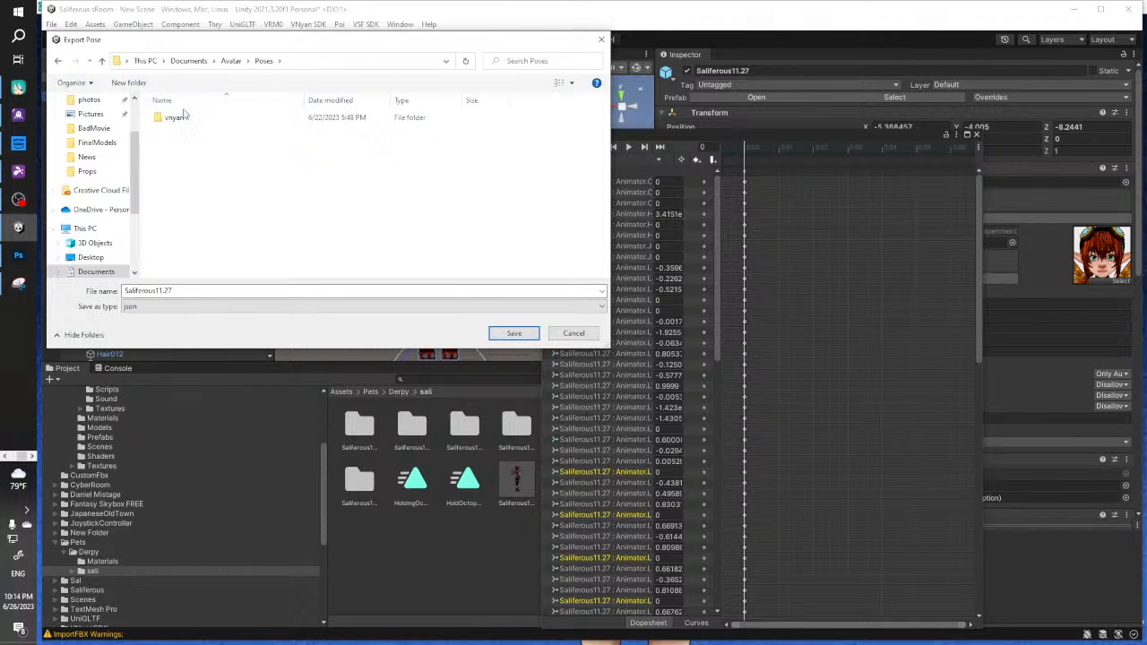
{"action": "double_click", "coordinate": [182, 115]}
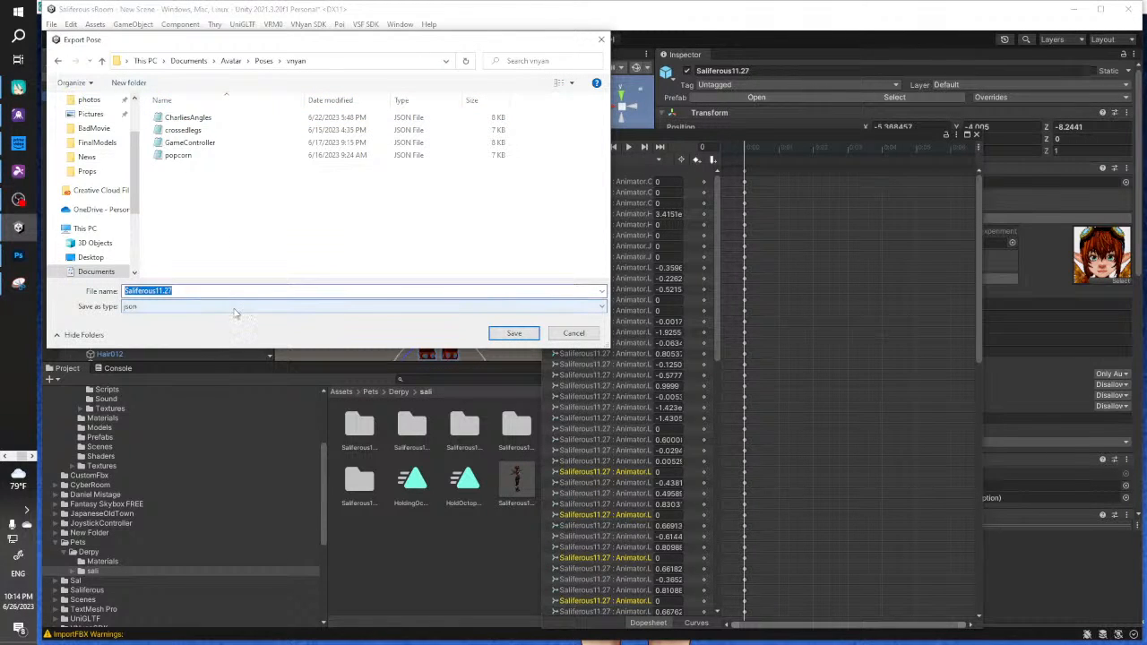
Save the exported JSON pose as HoldingOctopus and dismiss the export message
{"action": "type", "text": "HoldingOctopus"}
{"action": "key", "text": "Return"}
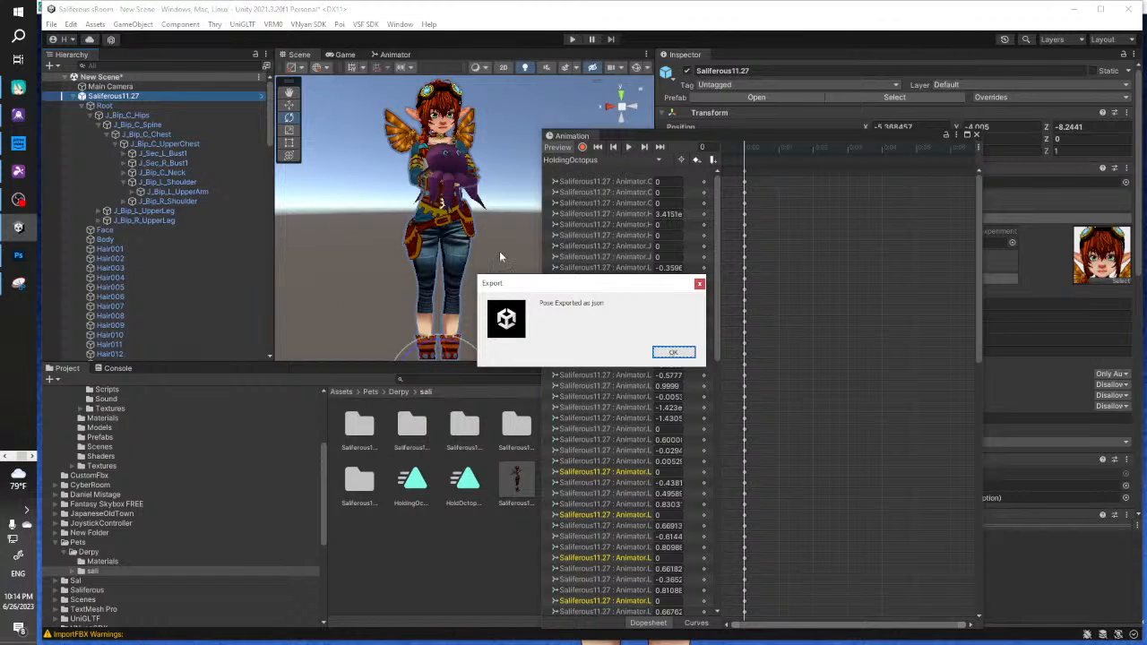
{"action": "left_click", "coordinate": [672, 352]}
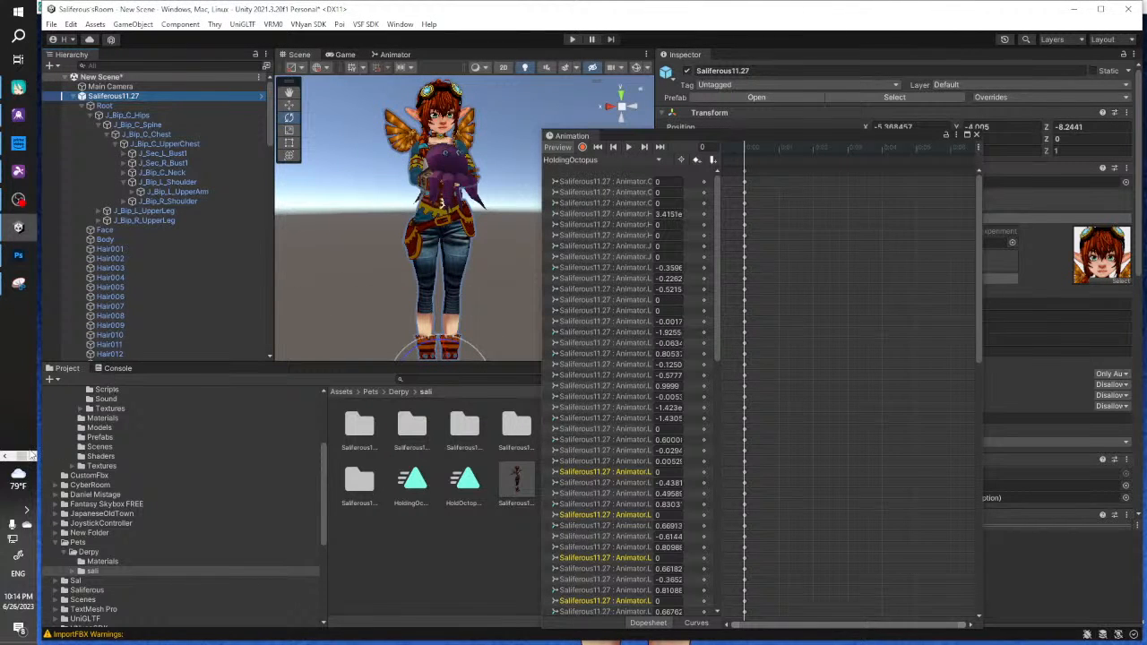
Switch to VNyan and open the WorldSettings node graph at the empty area near the F3 Hotkey node
{"action": "left_click", "coordinate": [18, 227]}
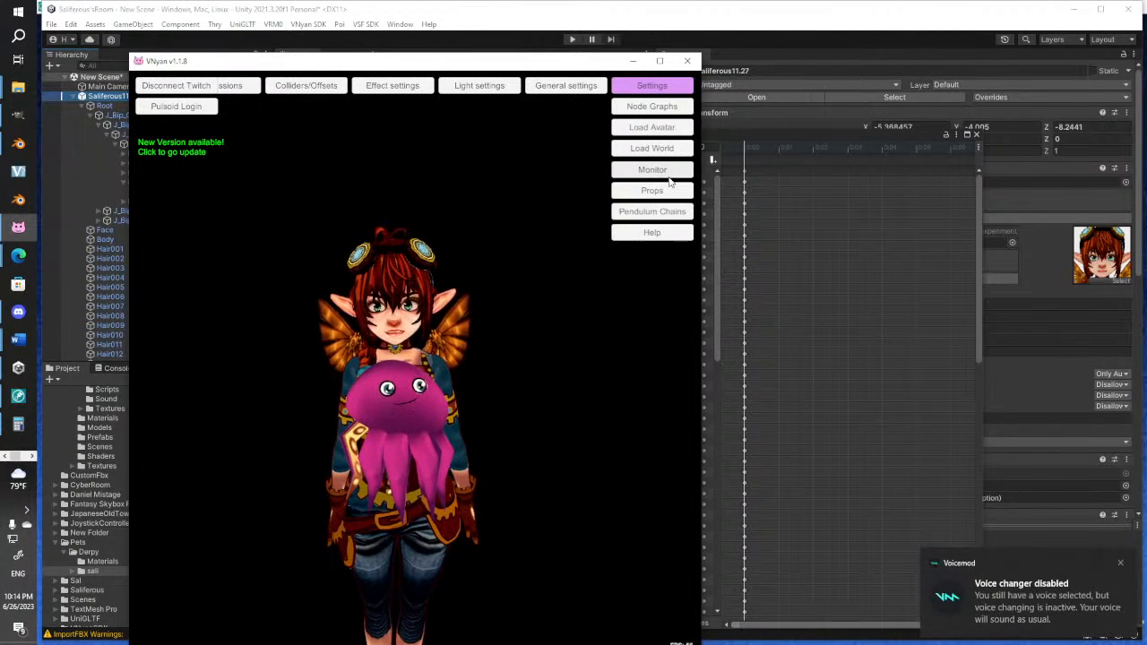
{"action": "left_click", "coordinate": [668, 127]}
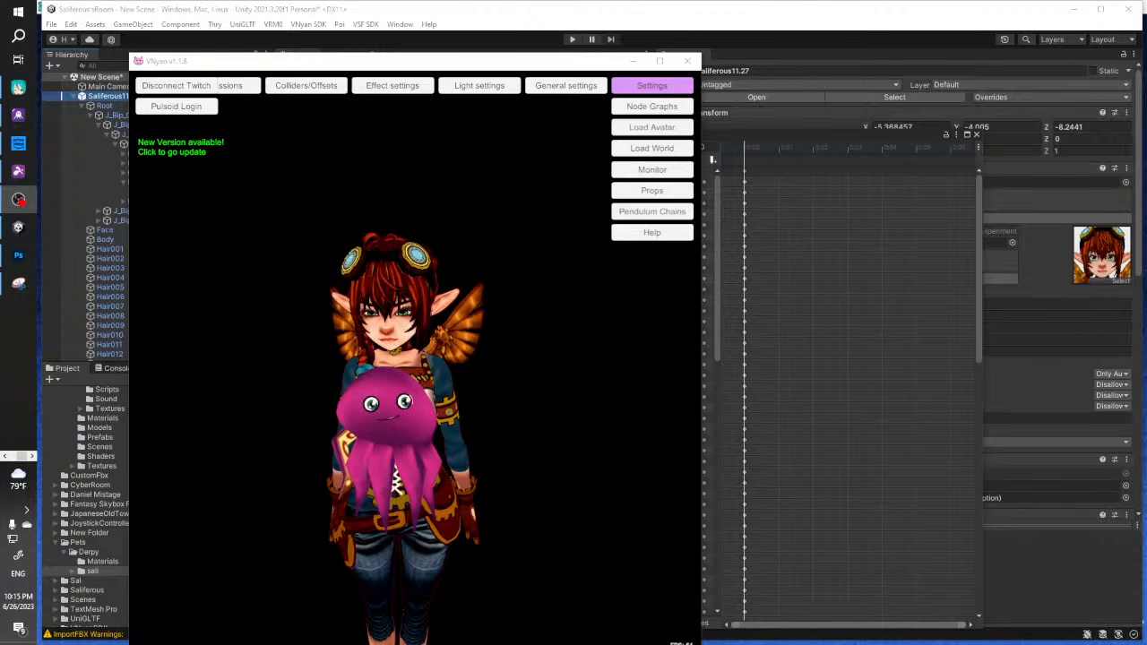
{"action": "left_click", "coordinate": [665, 111]}
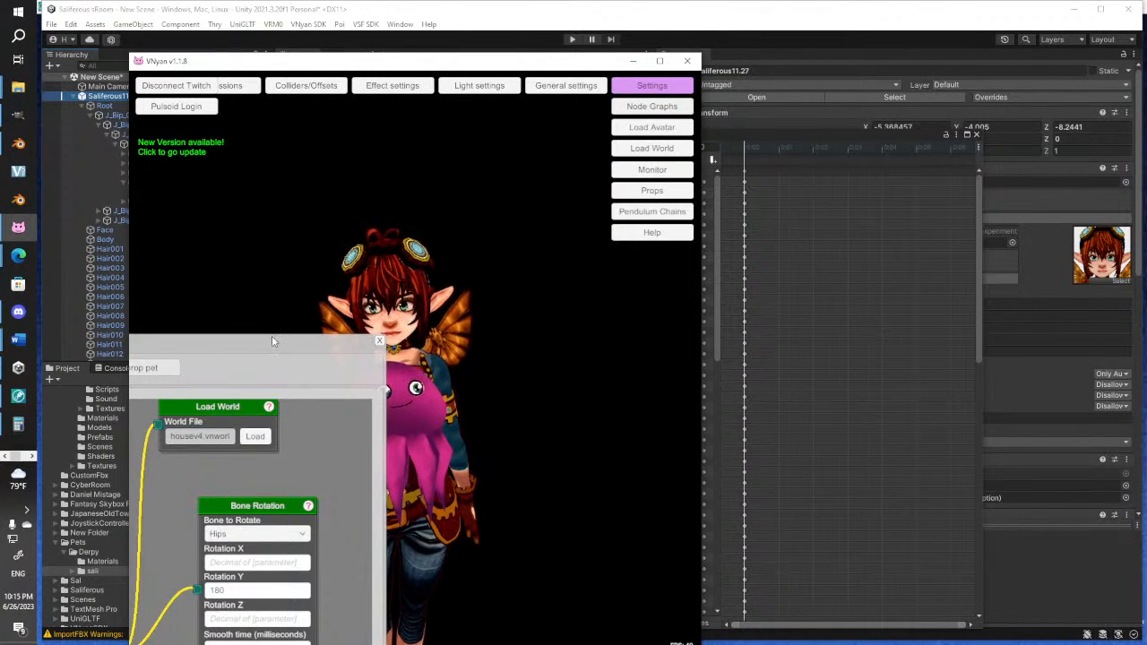
{"action": "middle_click_drag", "start_coordinate": [311, 331], "coordinate": [409, 468]}
{"action": "scroll", "coordinate": [363, 339], "scroll_direction": "down", "scroll_amount": 1}
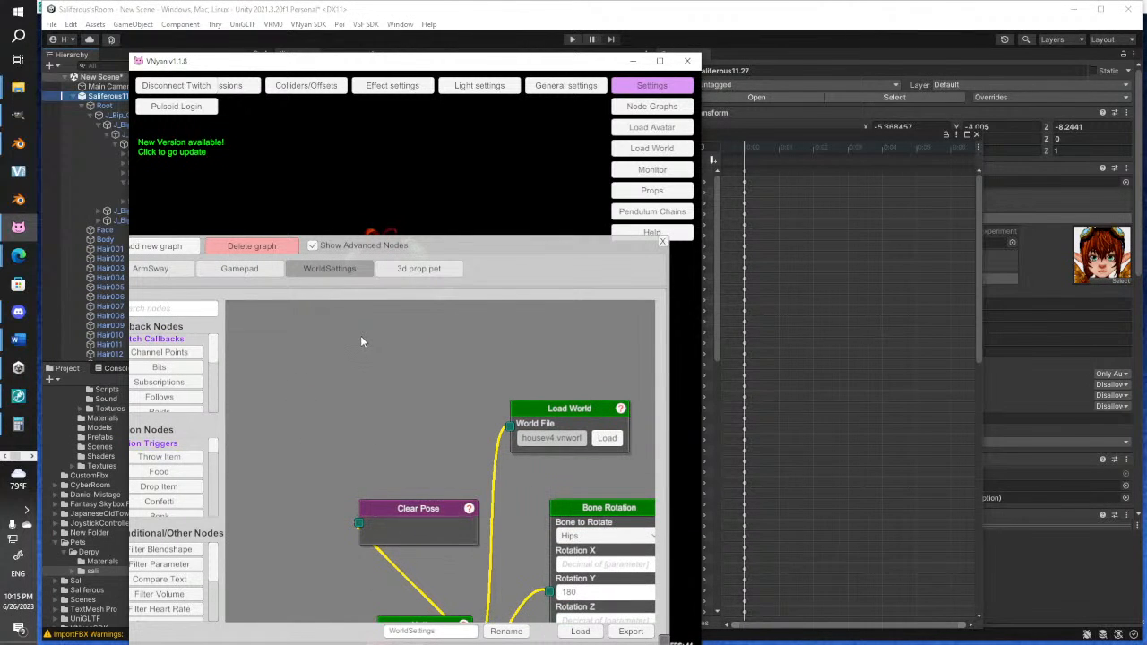
{"action": "scroll", "coordinate": [346, 343], "scroll_direction": "down", "scroll_amount": 3}
{"action": "middle_click_drag", "start_coordinate": [412, 343], "coordinate": [475, 571]}
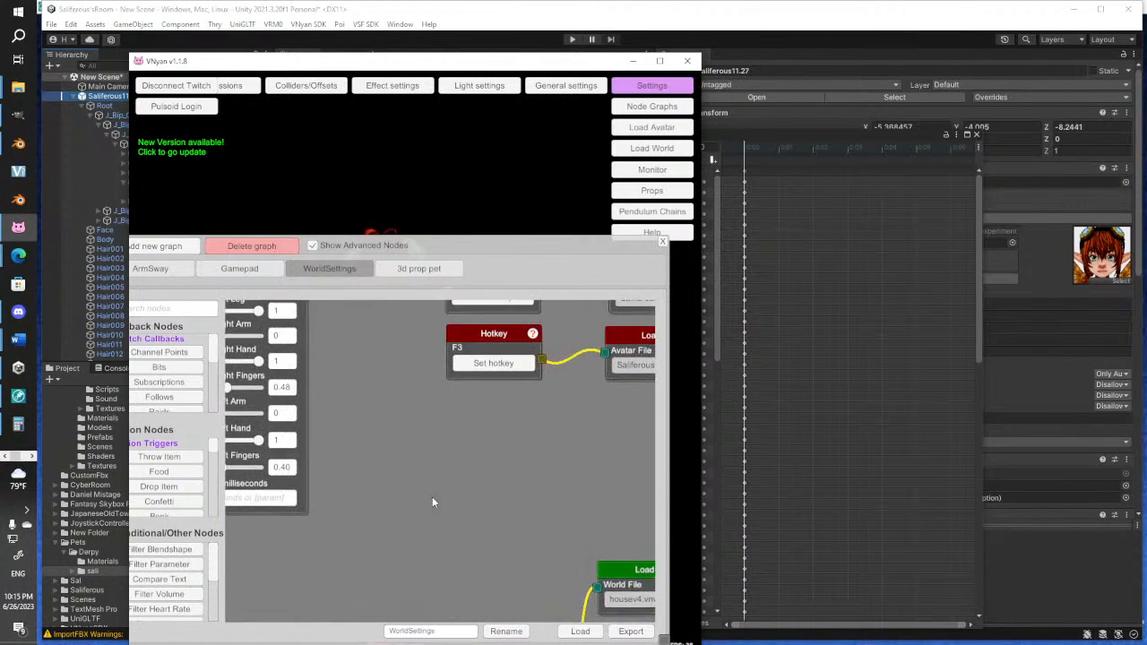
{"action": "middle_click_drag", "start_coordinate": [382, 405], "coordinate": [461, 383]}
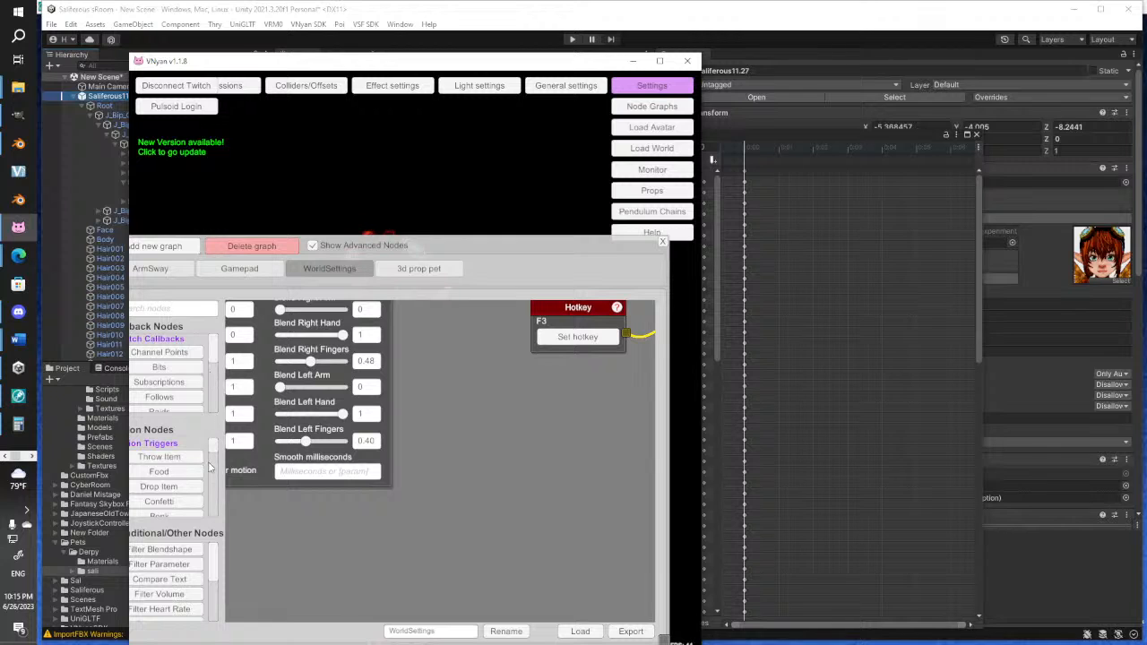
Add a Set Pose node to the WorldSettings graph and place it just below the F3 Hotkey node
{"action": "left_click_drag", "start_coordinate": [213, 451], "coordinate": [213, 458]}
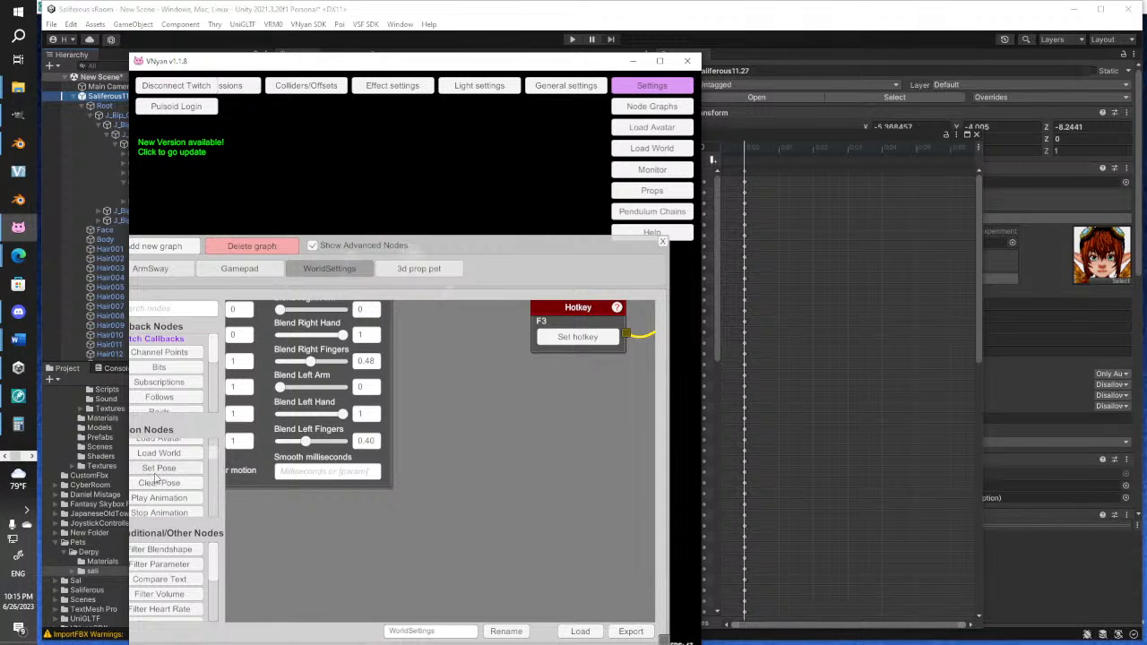
{"action": "left_click", "coordinate": [158, 468]}
{"action": "left_click_drag", "start_coordinate": [387, 343], "coordinate": [527, 376]}
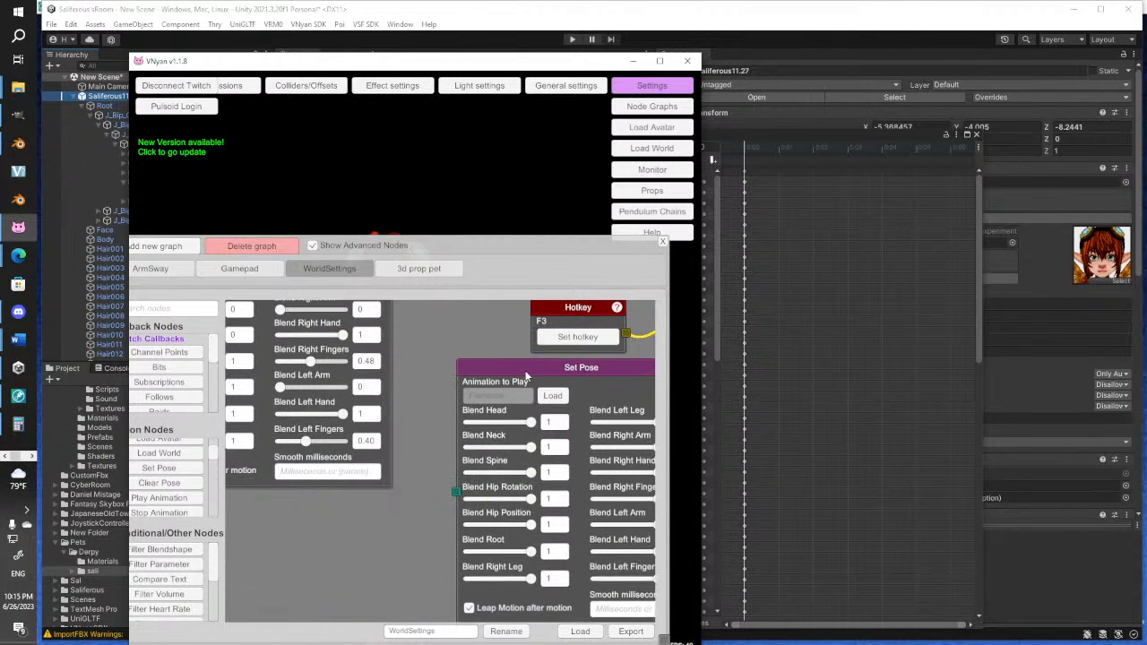
Load the HoldingOctopus pose file from Avatar/Poses/vnyan into the new Set Pose node
{"action": "left_click", "coordinate": [552, 396]}
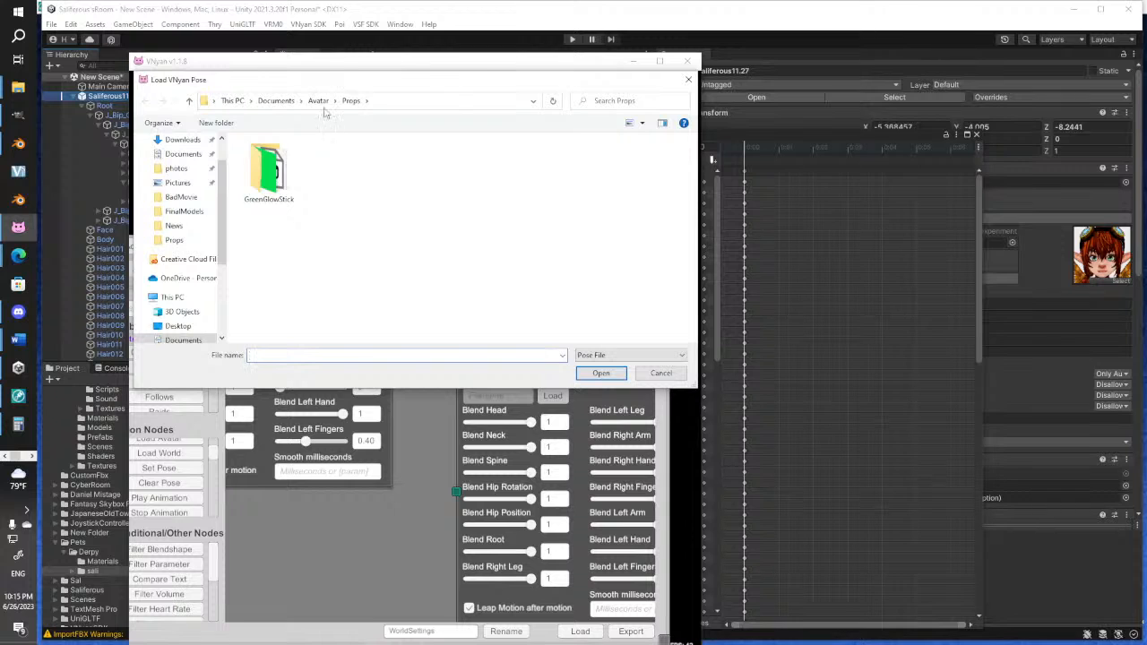
{"action": "left_click", "coordinate": [319, 100]}
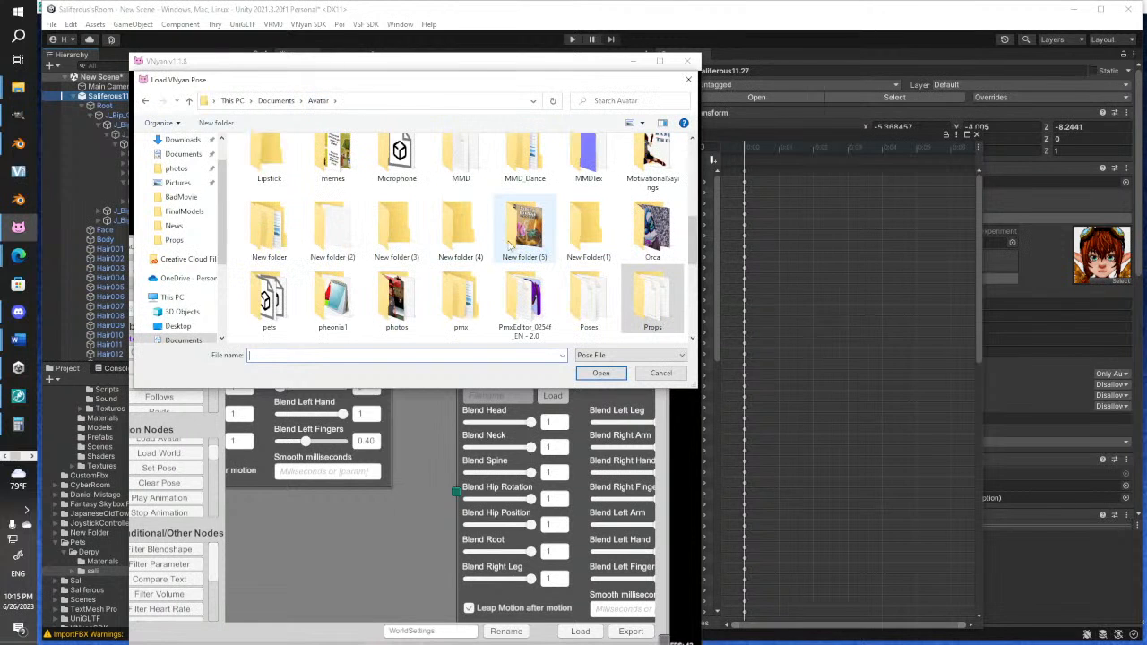
{"action": "double_click", "coordinate": [589, 303]}
{"action": "double_click", "coordinate": [262, 158]}
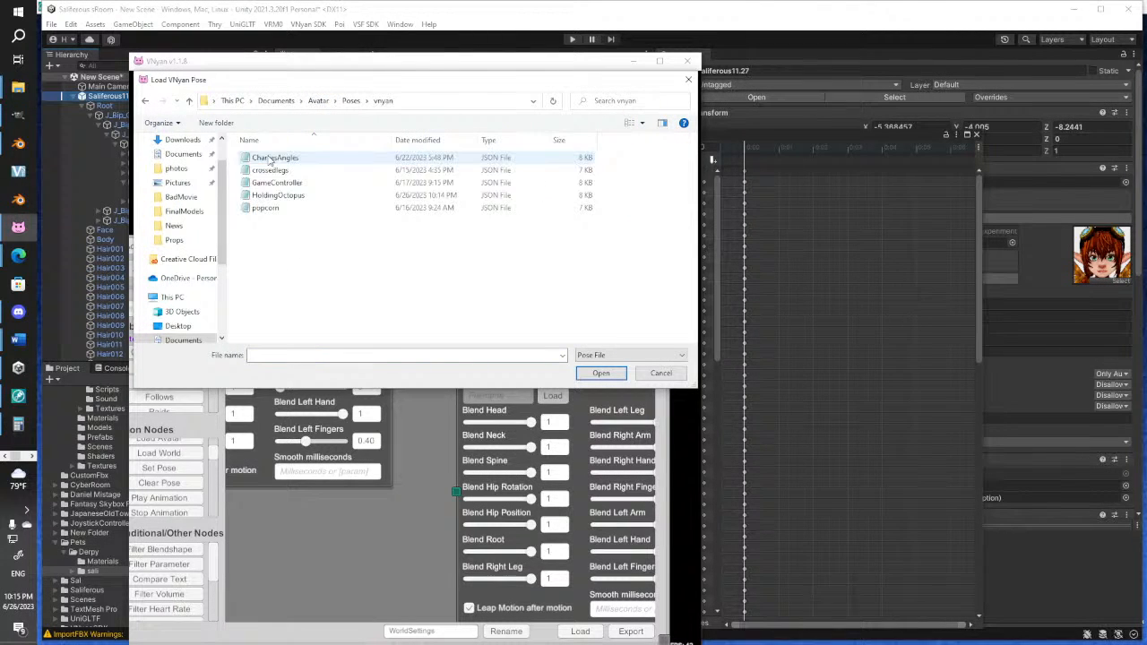
{"action": "double_click", "coordinate": [304, 202]}
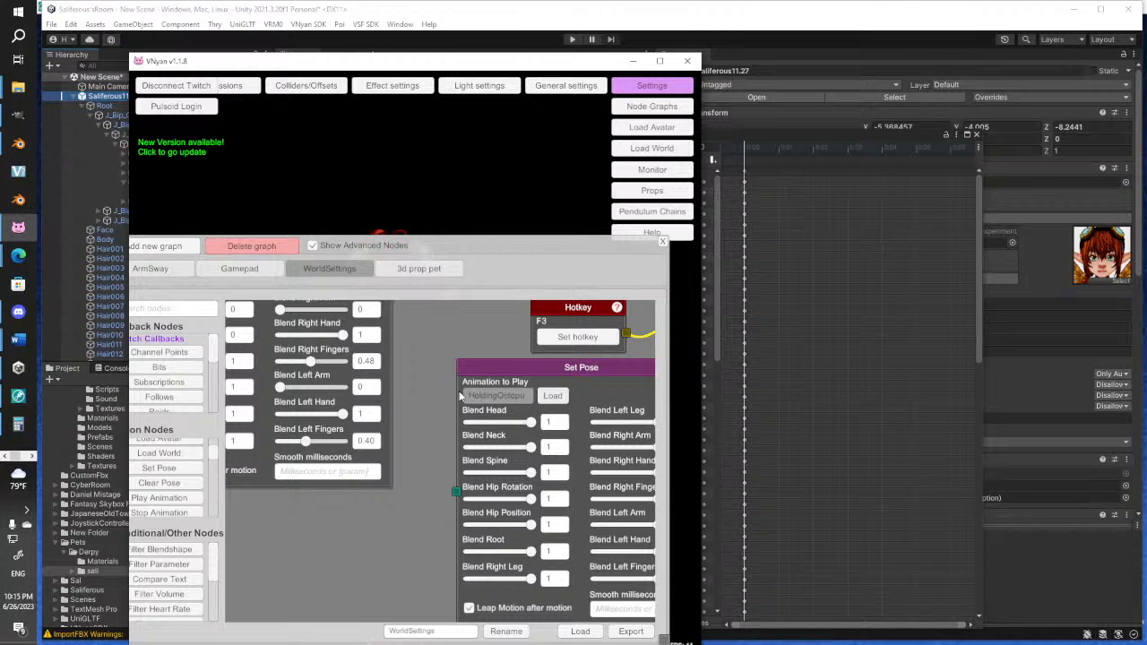
Duplicate the F3 Hotkey node, assign F12 to the copy, and connect it to the HoldingOctopus Set Pose node
{"action": "scroll", "coordinate": [460, 395], "scroll_direction": "down", "scroll_amount": 5}
{"action": "scroll", "coordinate": [468, 365], "scroll_direction": "up", "scroll_amount": 5}
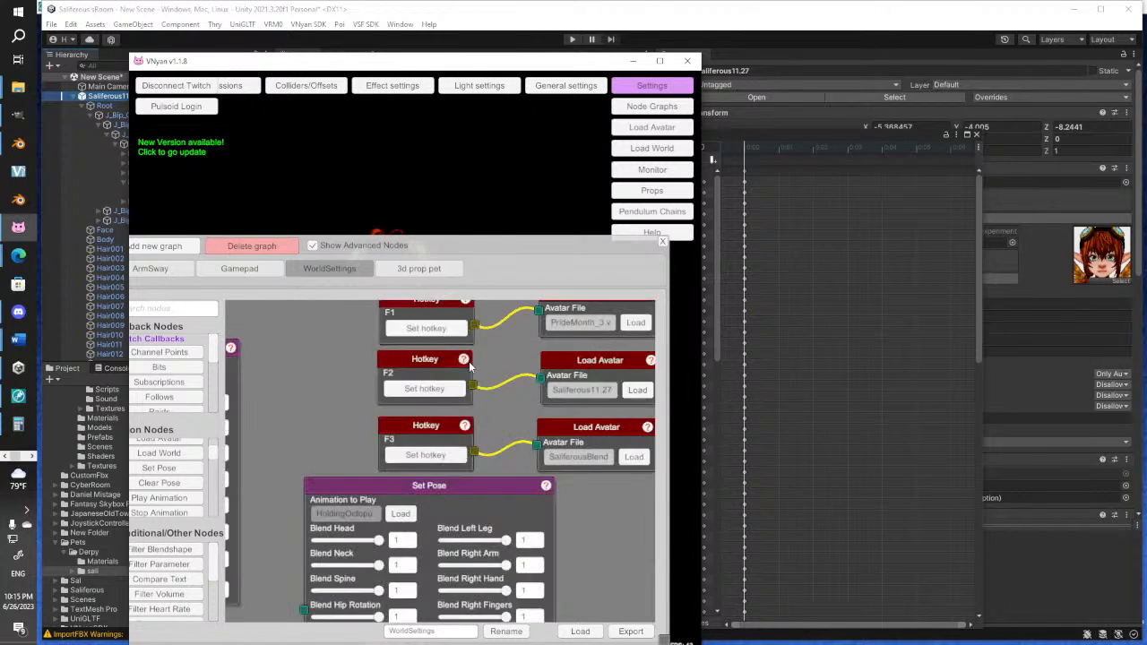
{"action": "right_click", "coordinate": [415, 430]}
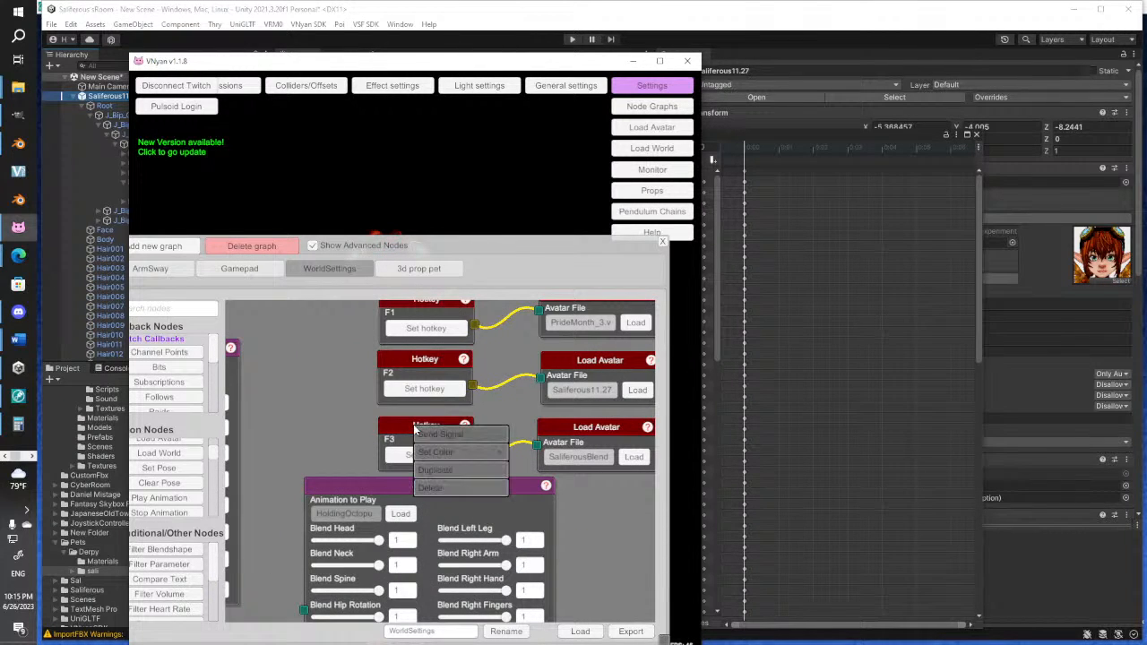
{"action": "left_click", "coordinate": [445, 473]}
{"action": "middle_click_drag", "start_coordinate": [571, 498], "coordinate": [654, 420]}
{"action": "left_click_drag", "start_coordinate": [473, 376], "coordinate": [329, 568]}
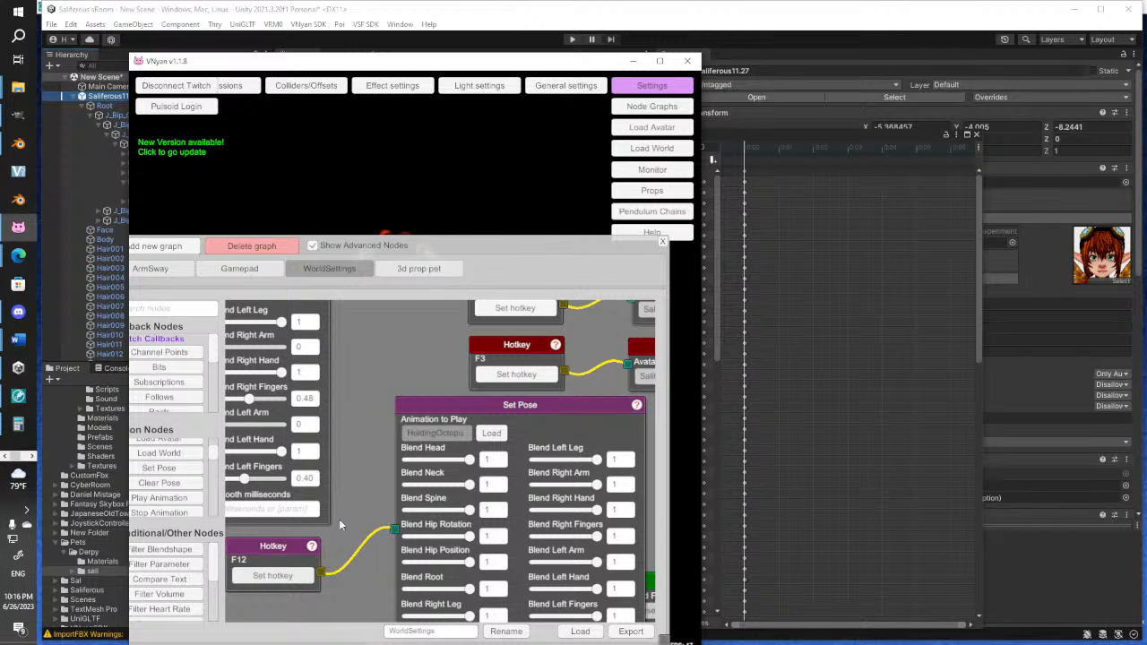
Move the node graph window clear of the avatar, trigger the HoldingOctopus pose, and inspect the arms around the octopus
{"action": "left_click_drag", "start_coordinate": [444, 243], "coordinate": [410, 603]}
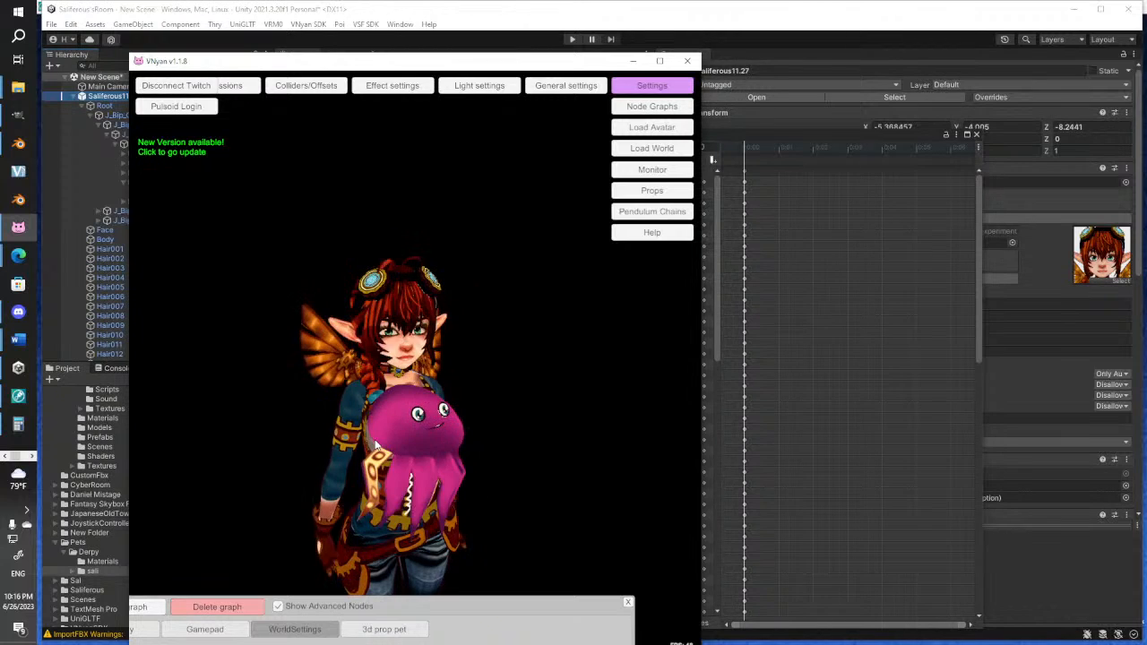
{"action": "left_click_drag", "start_coordinate": [433, 596], "coordinate": [327, 598]}
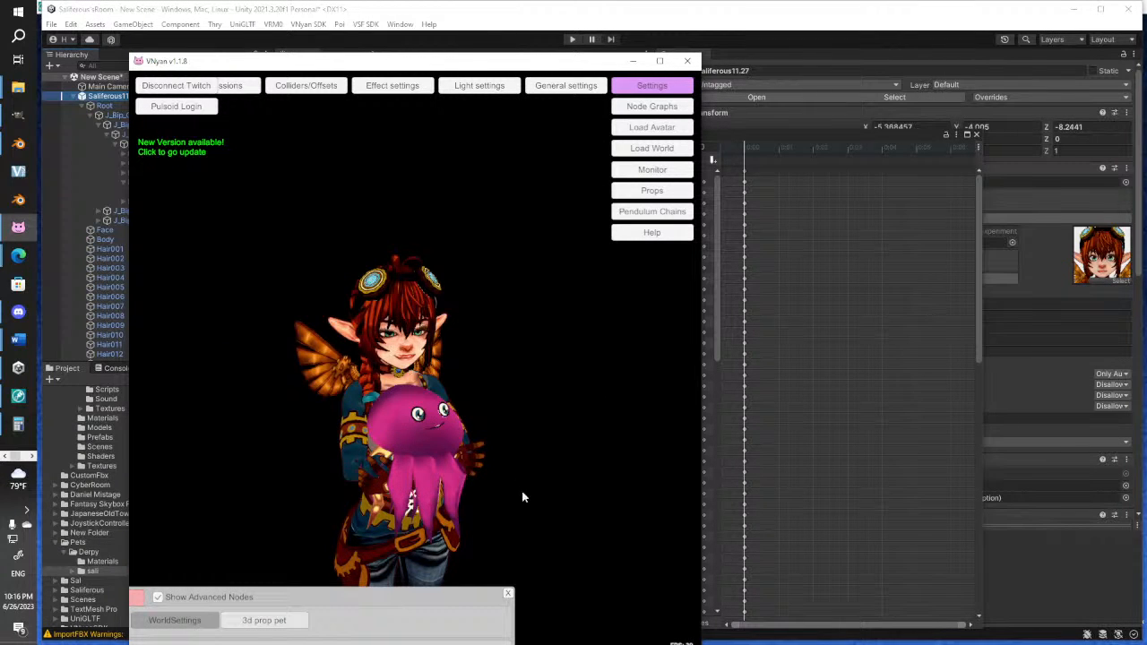
{"action": "right_click_drag", "start_coordinate": [486, 490], "coordinate": [433, 475]}
{"action": "scroll", "coordinate": [434, 475], "scroll_direction": "up", "scroll_amount": 5}
{"action": "scroll", "coordinate": [442, 466], "scroll_direction": "down", "scroll_amount": 5}
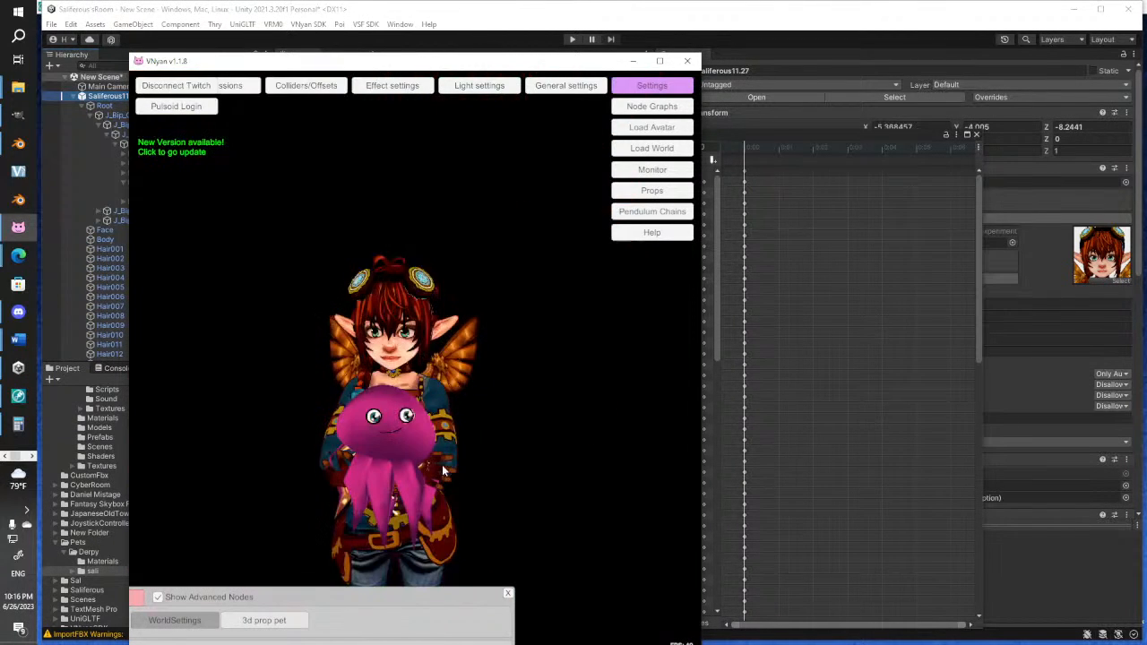
Set the Head, Neck, Spine, Hip Rotation, Hip Position and Root blends to 0 in the HoldingOctopus Set Pose node and close the node graph
{"action": "middle_click_drag", "start_coordinate": [441, 465], "coordinate": [454, 440]}
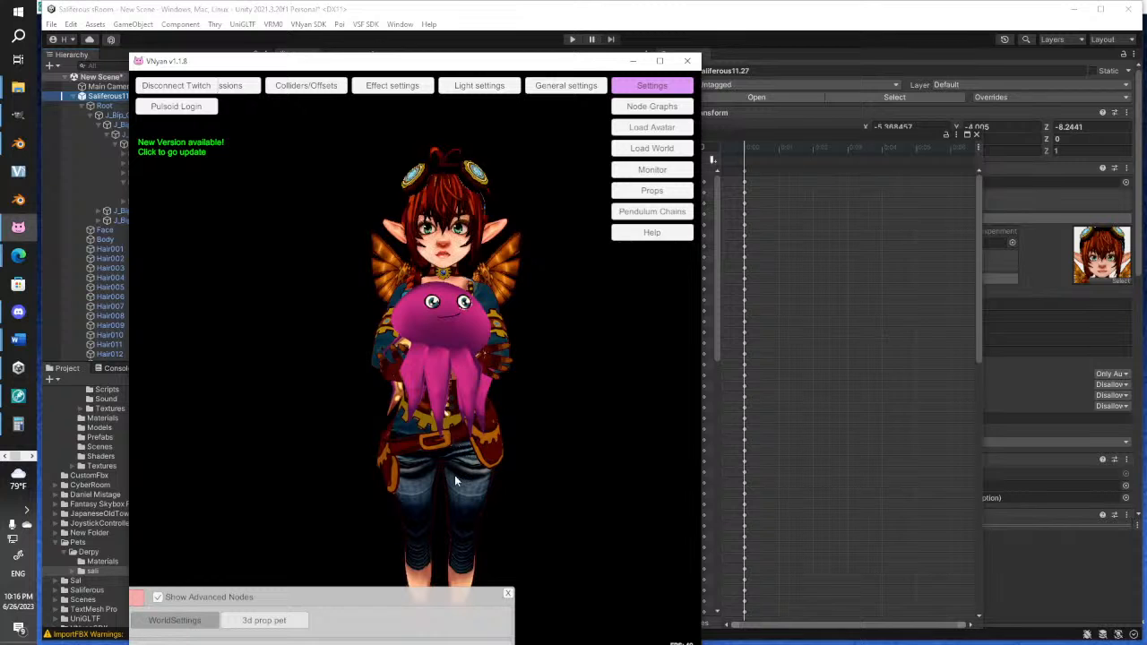
{"action": "left_click_drag", "start_coordinate": [441, 610], "coordinate": [385, 218]}
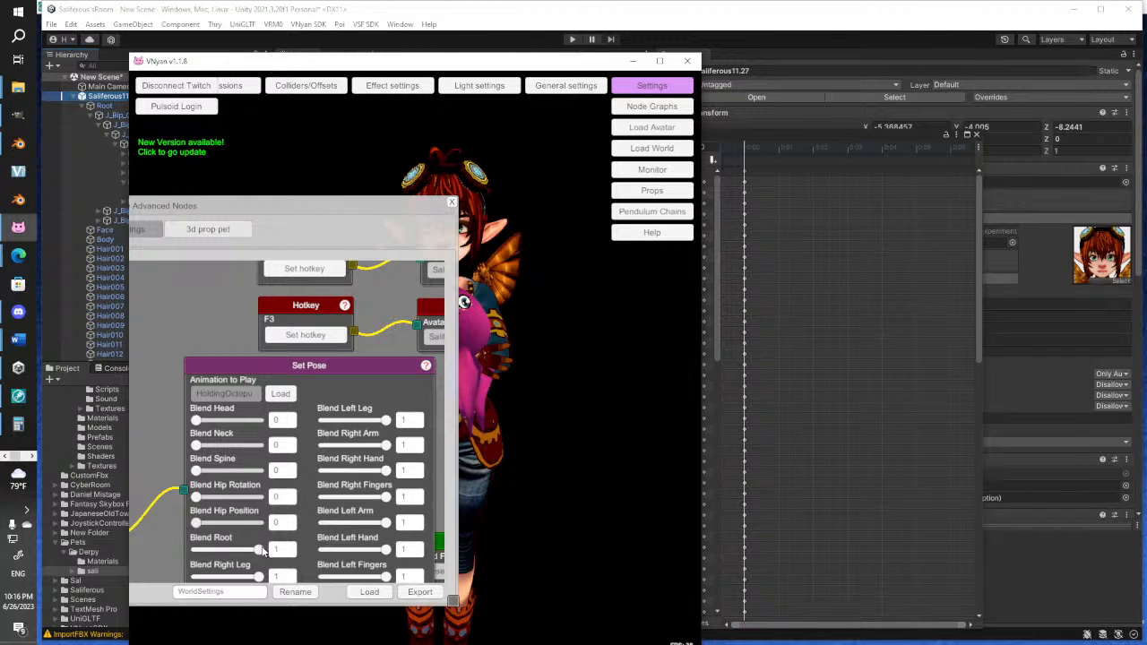
{"action": "middle_click_drag", "start_coordinate": [261, 527], "coordinate": [236, 463]}
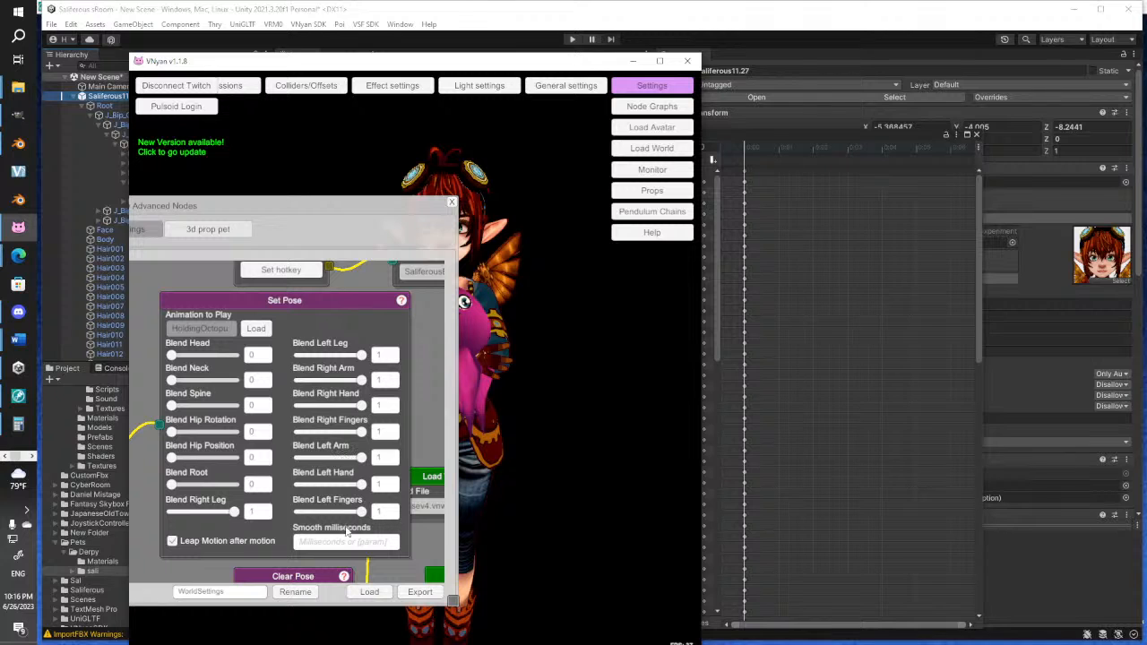
{"action": "middle_click_drag", "start_coordinate": [261, 301], "coordinate": [420, 317]}
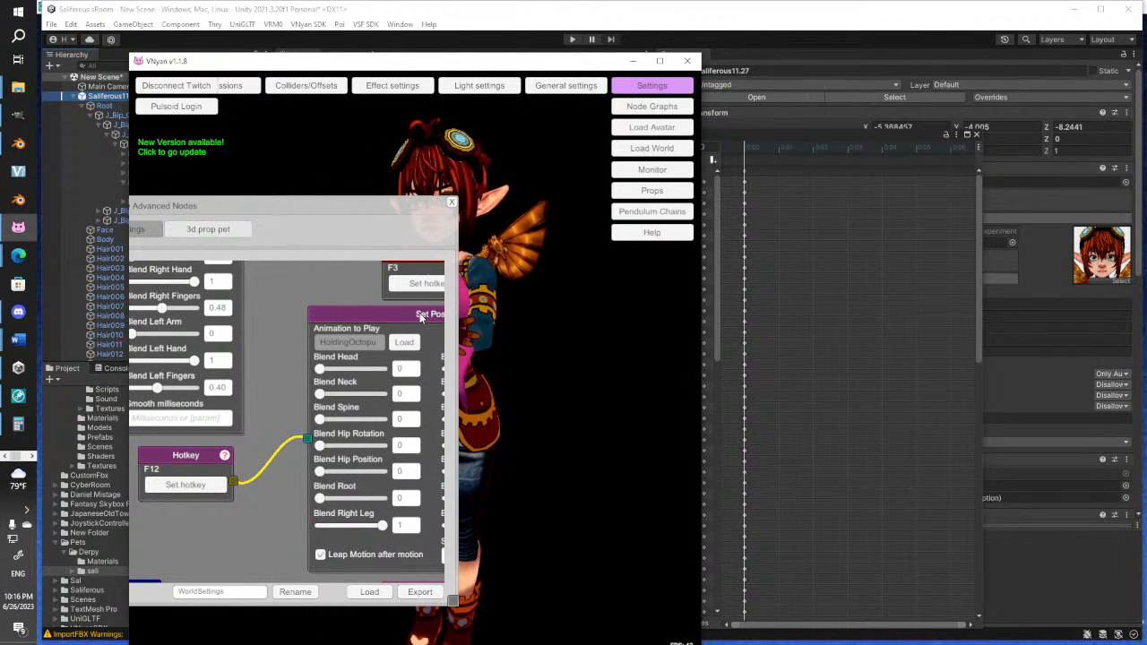
{"action": "left_click_drag", "start_coordinate": [409, 214], "coordinate": [222, 332]}
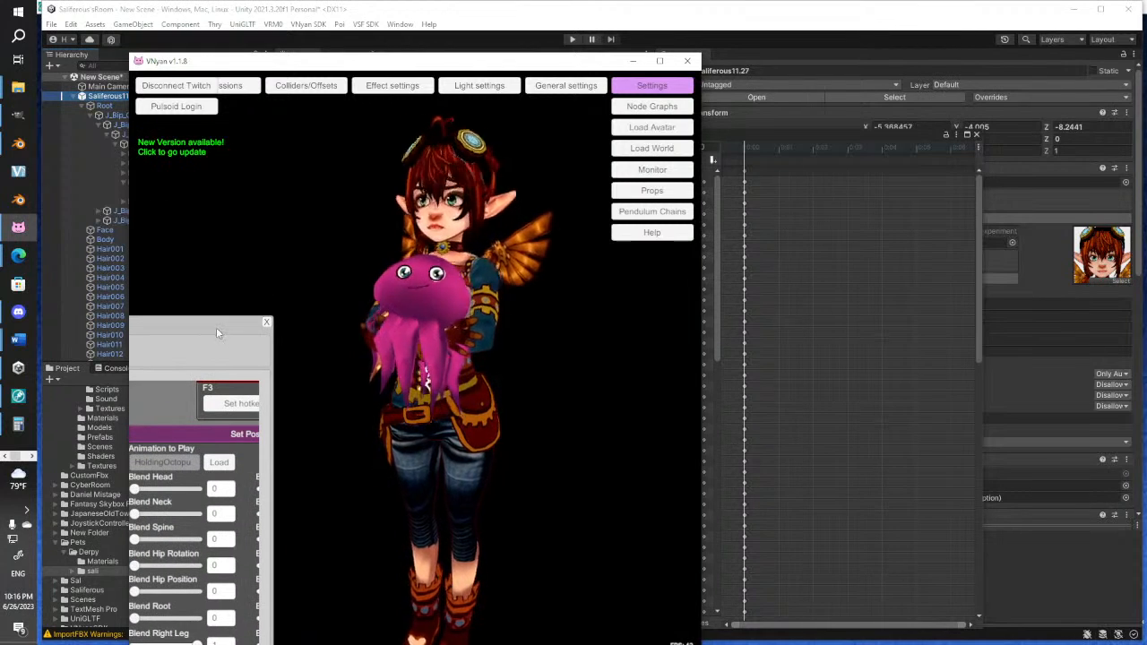
{"action": "left_click", "coordinate": [268, 322]}
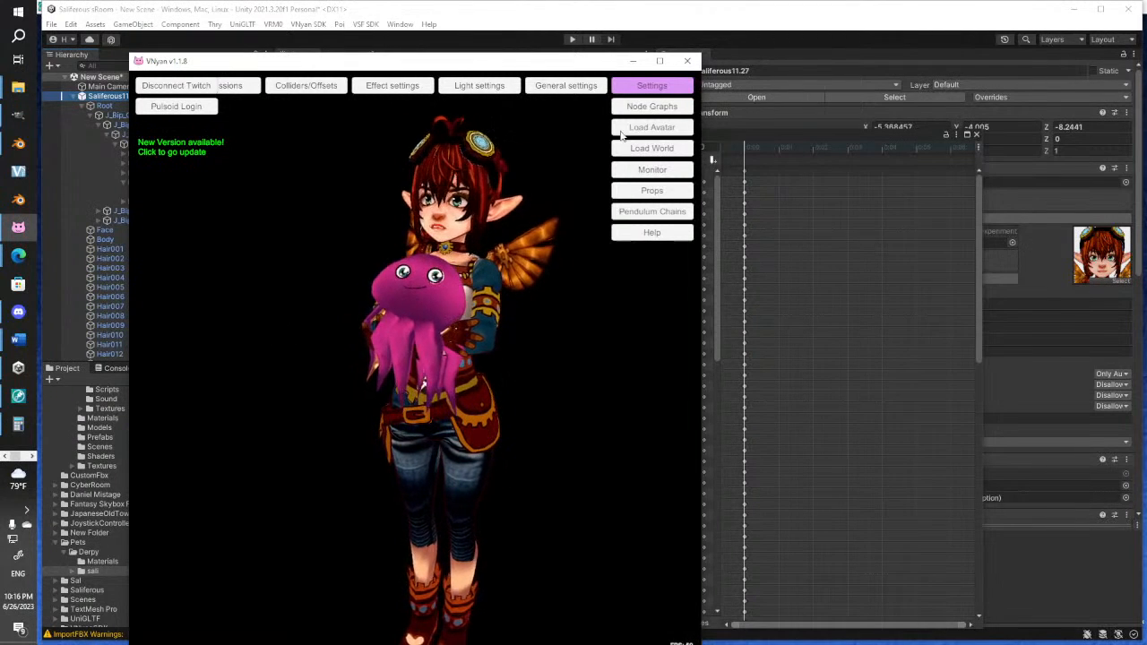
Link the derpy21.vnprop octopus to the Upper Chest bone and raise it back up between the avatar's arms
{"action": "left_click", "coordinate": [653, 191]}
{"action": "left_click", "coordinate": [489, 375]}
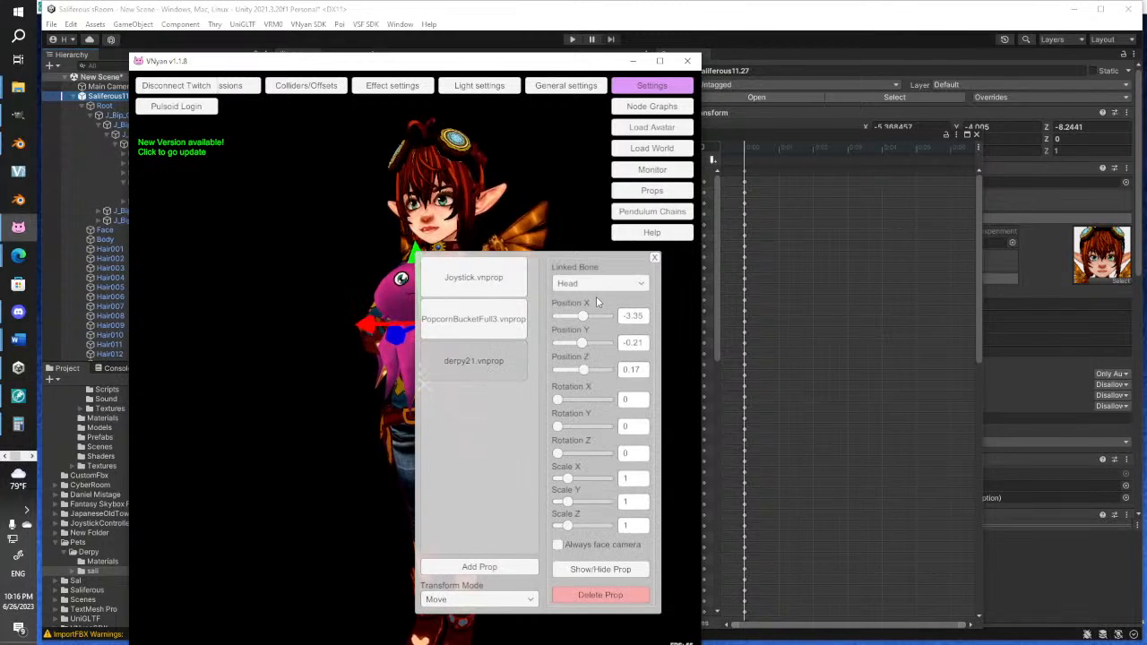
{"action": "left_click", "coordinate": [600, 283]}
{"action": "left_click", "coordinate": [611, 336]}
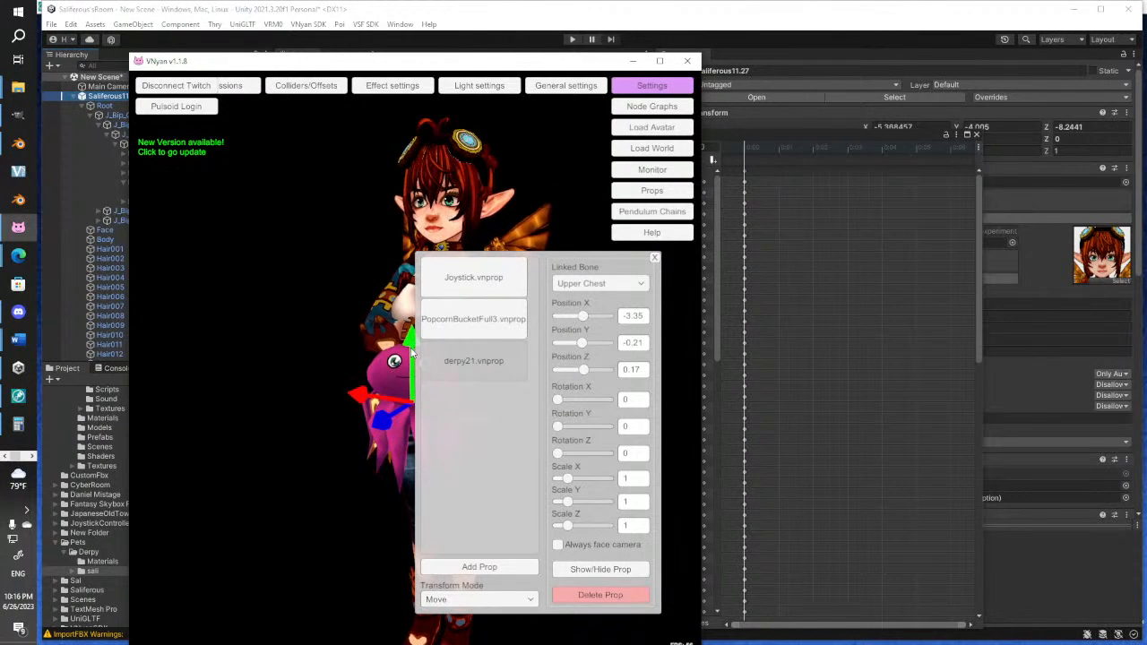
{"action": "left_click_drag", "start_coordinate": [412, 366], "coordinate": [412, 328]}
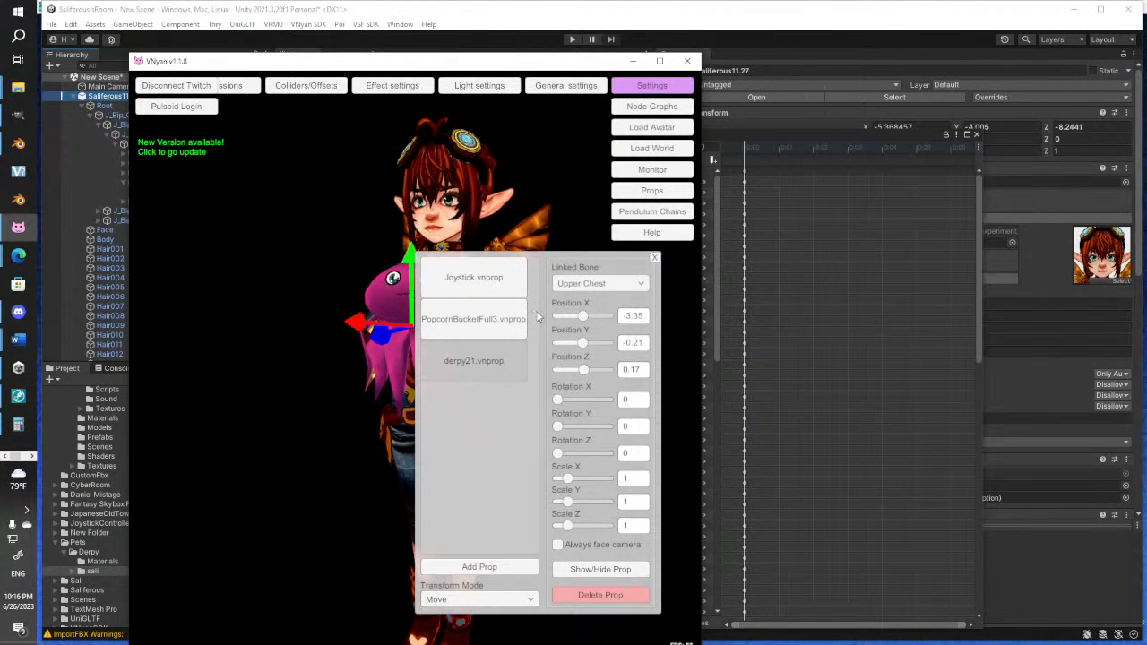
{"action": "left_click", "coordinate": [654, 258]}
{"action": "right_click_drag", "start_coordinate": [468, 358], "coordinate": [506, 422]}
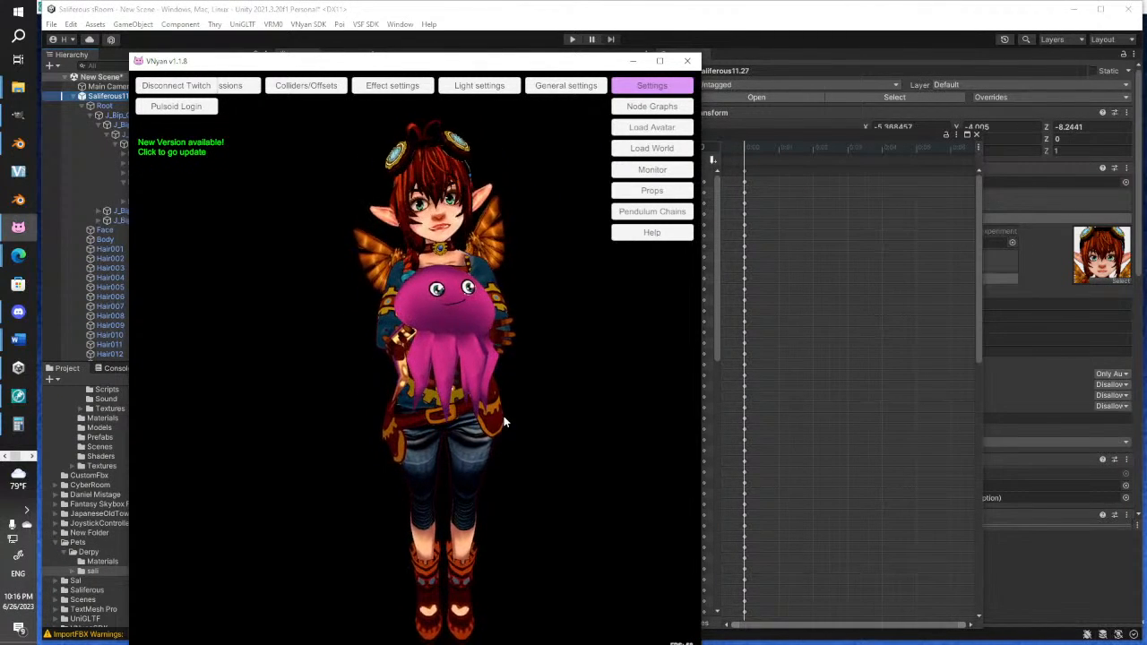
Switch to VTS P.O.G., enter "Saliferous Made A Friend" as the test text, and play it twice while checking the avatar
{"action": "left_click", "coordinate": [30, 457]}
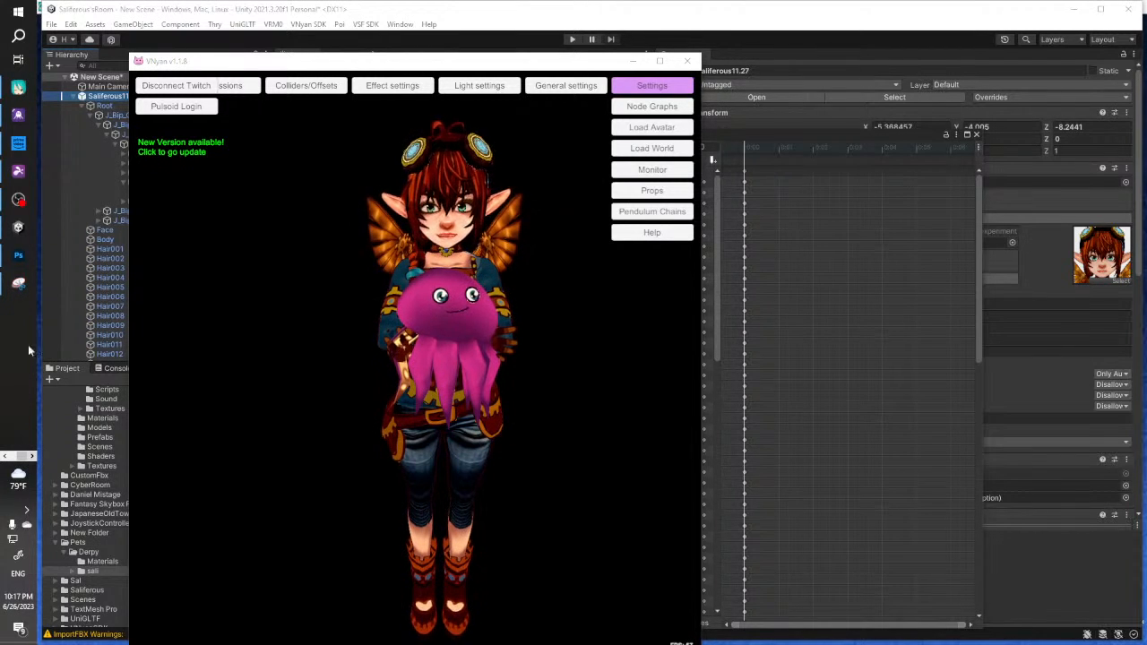
{"action": "left_click", "coordinate": [18, 115]}
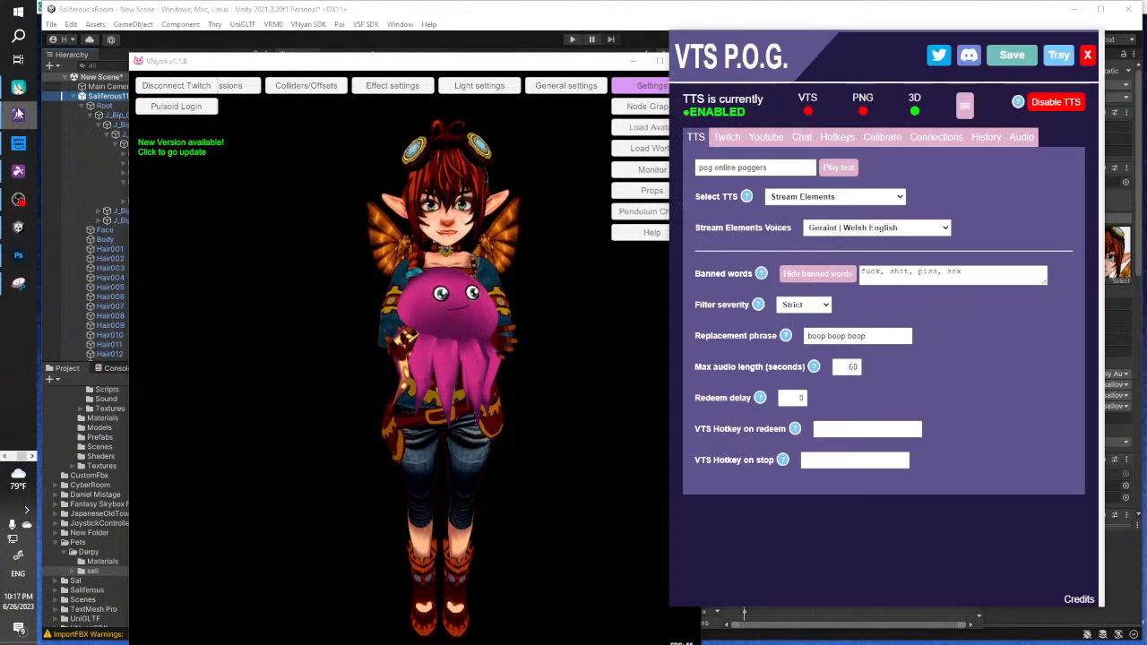
{"action": "left_click", "coordinate": [762, 168]}
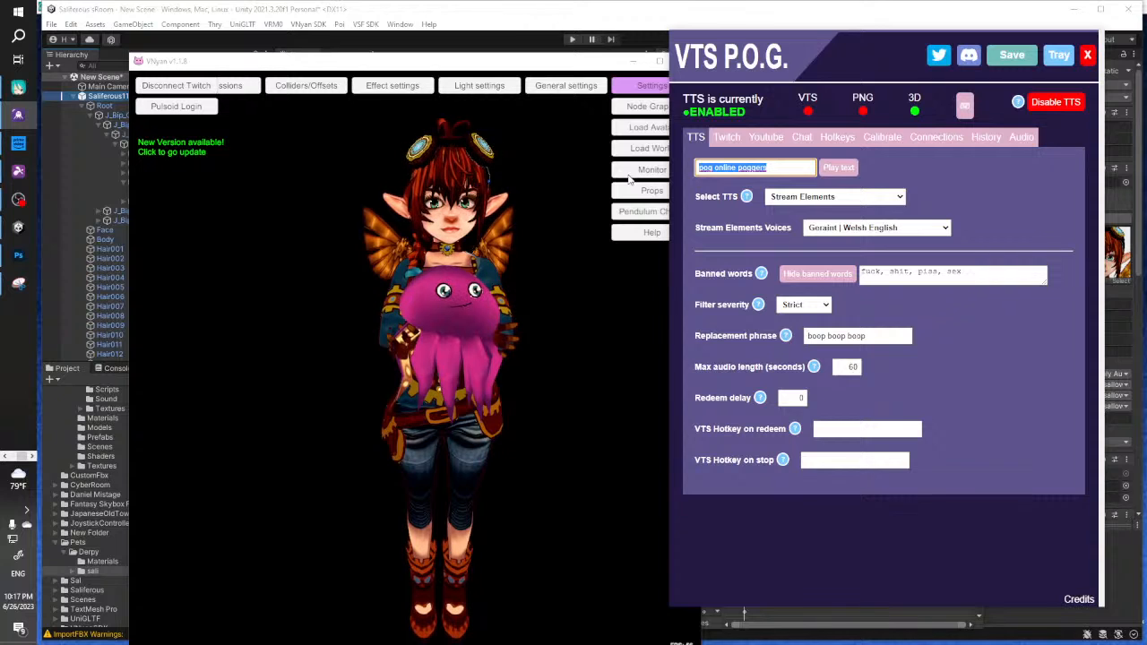
{"action": "type", "text": "ho"}
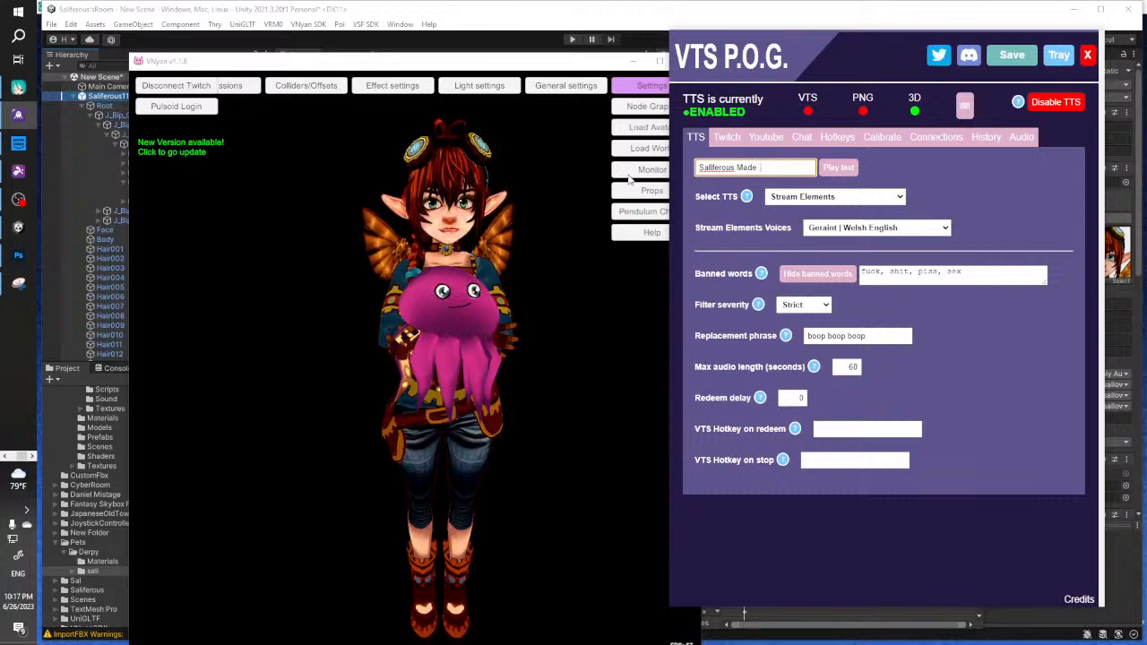
{"action": "type", "text": "A F"}
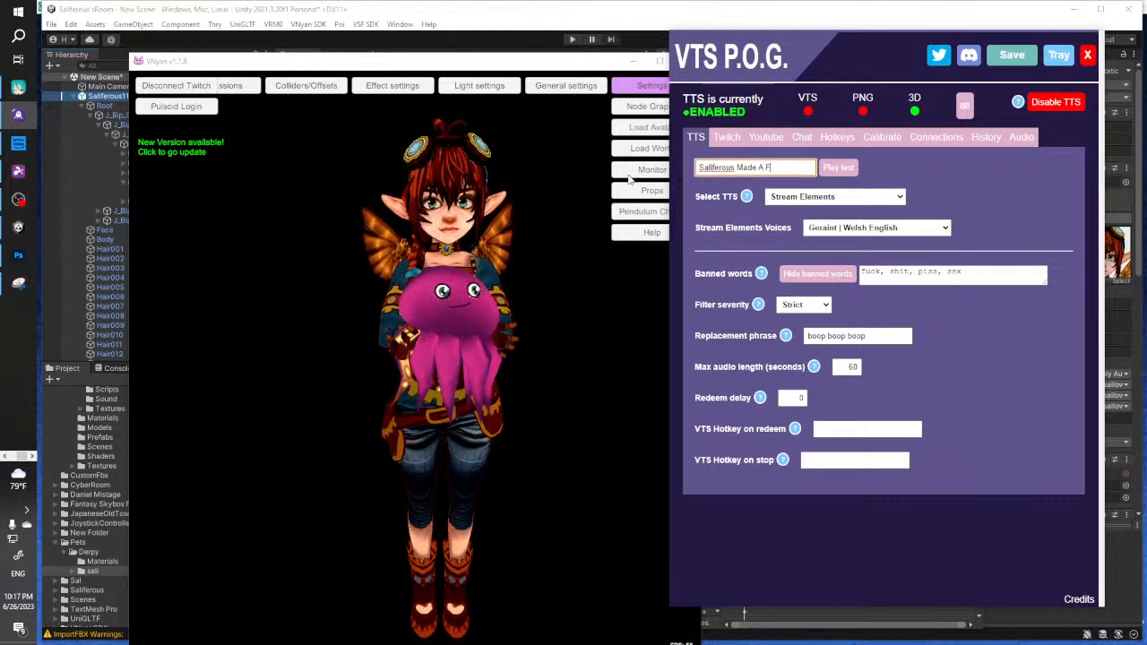
{"action": "type", "text": "riend"}
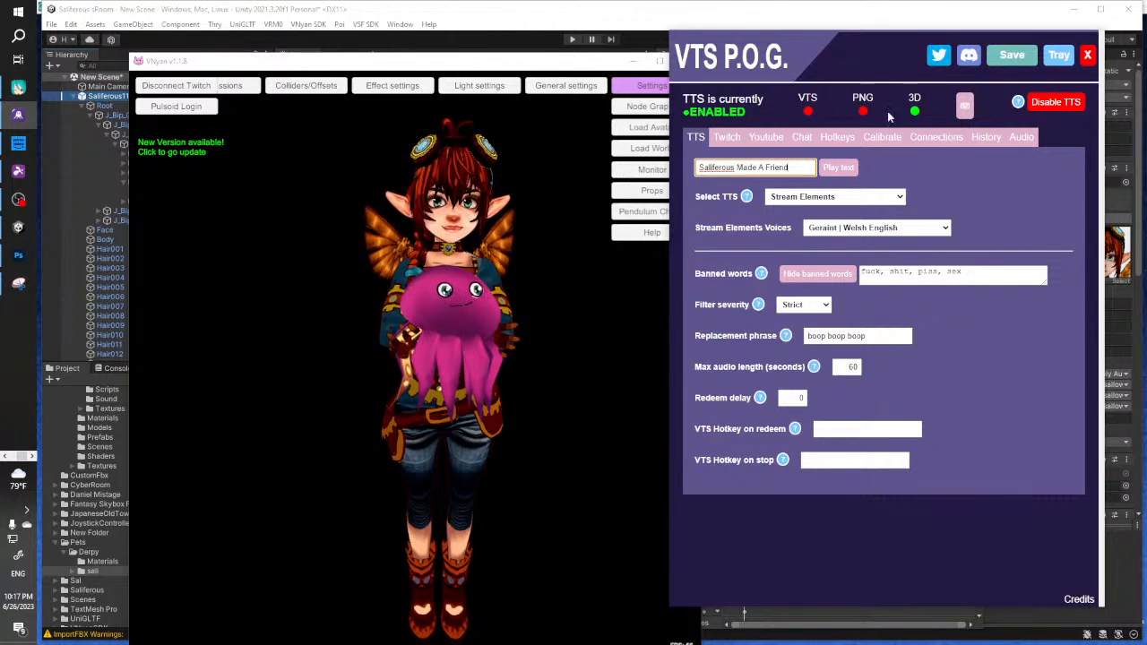
{"action": "left_click", "coordinate": [840, 169]}
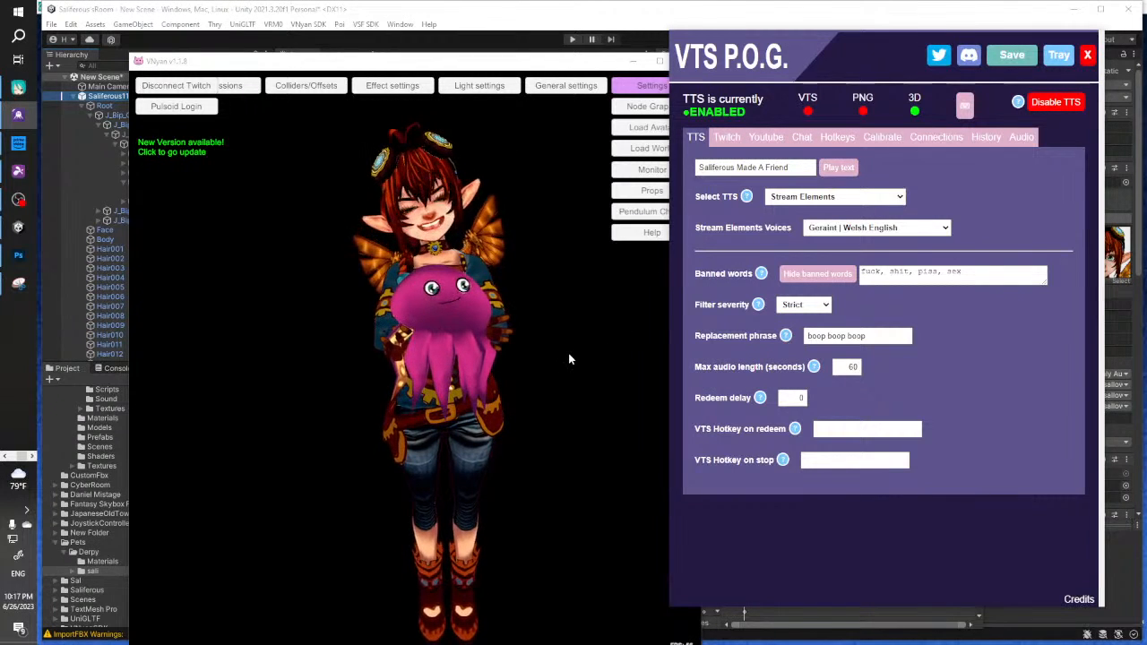
{"action": "left_click", "coordinate": [484, 370]}
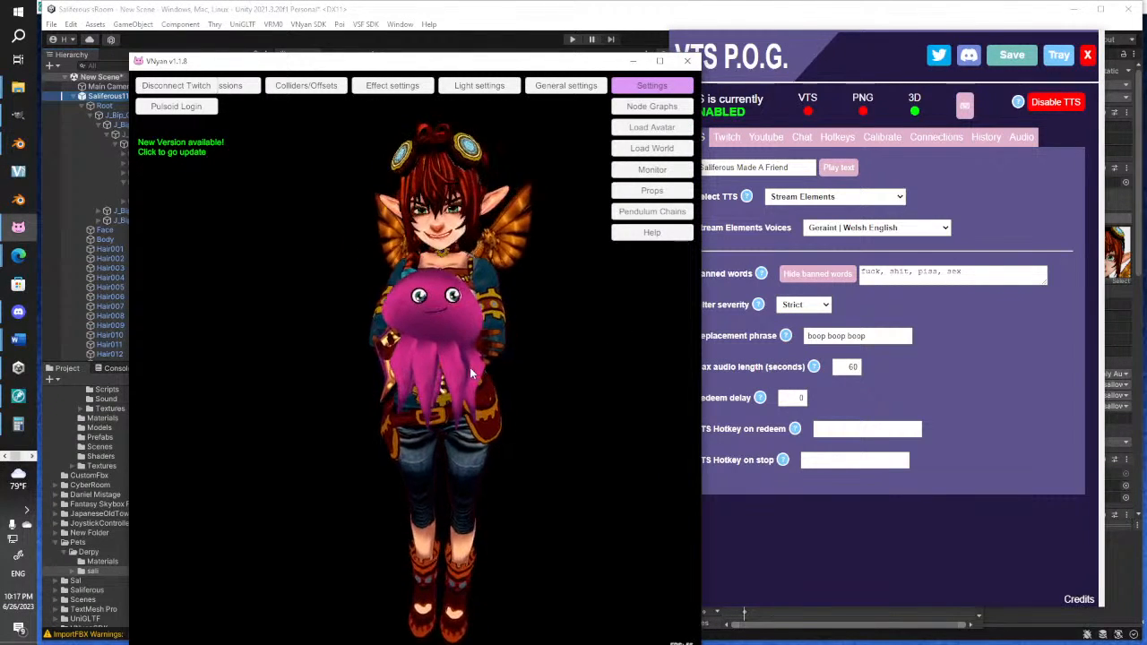
{"action": "left_click", "coordinate": [839, 169]}
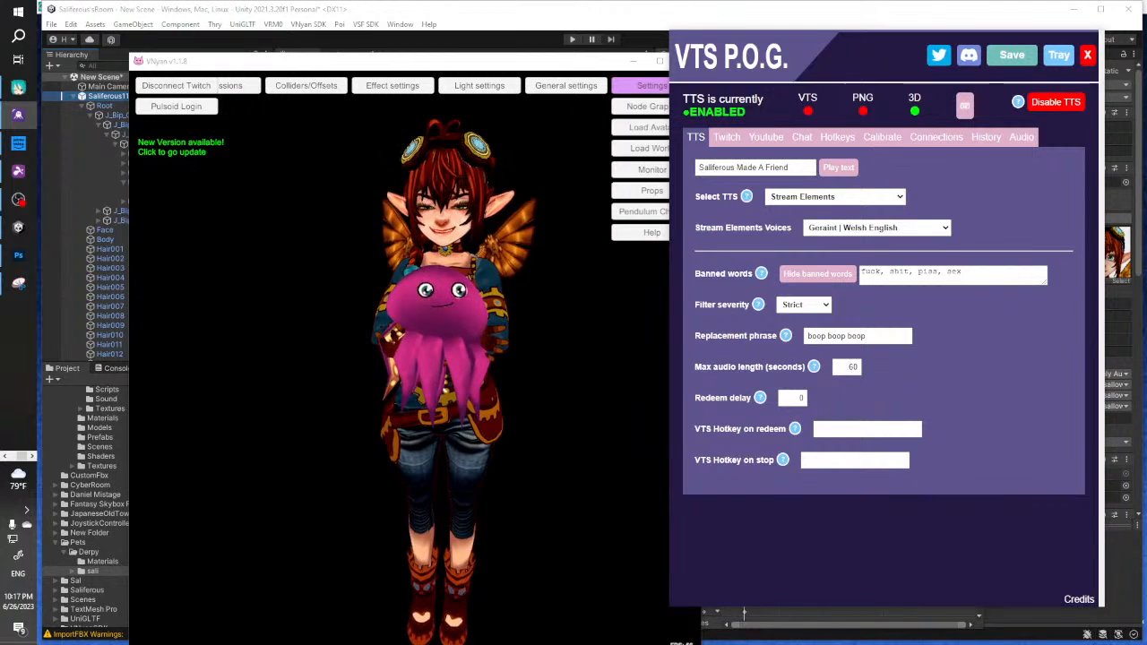
Capture the avatar holding the octopus with Snipping Tool, copy the image, and clear the snip window away
{"action": "left_click", "coordinate": [18, 284]}
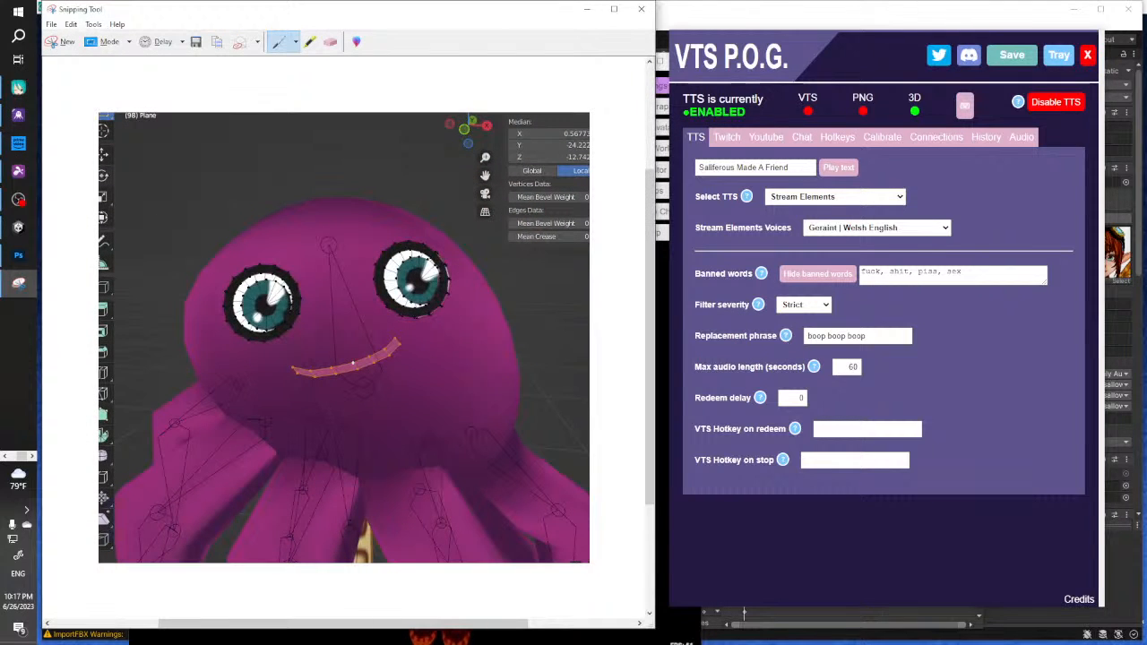
{"action": "left_click", "coordinate": [66, 43]}
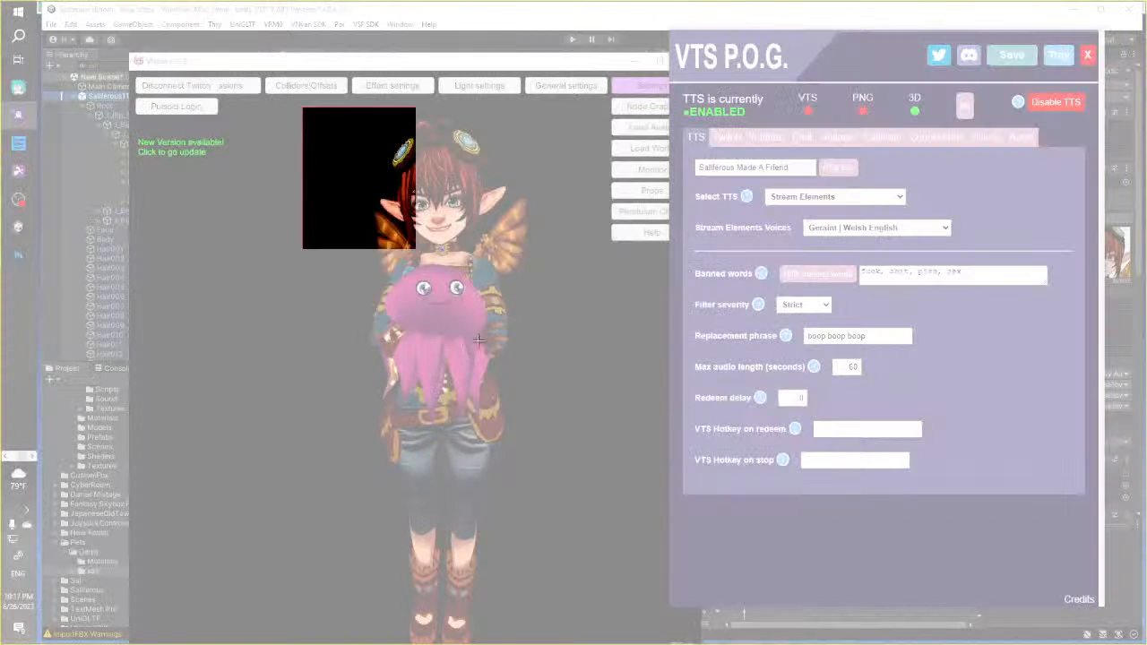
{"action": "left_click_drag", "start_coordinate": [478, 340], "coordinate": [613, 620]}
{"action": "left_click", "coordinate": [276, 25]}
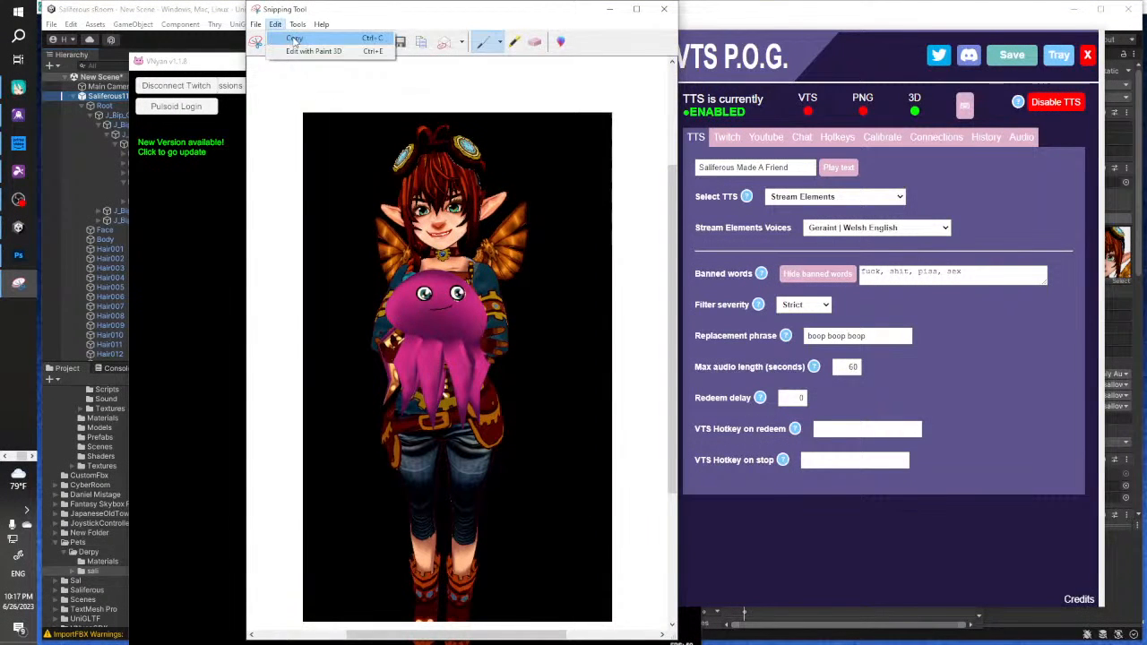
{"action": "left_click", "coordinate": [298, 40]}
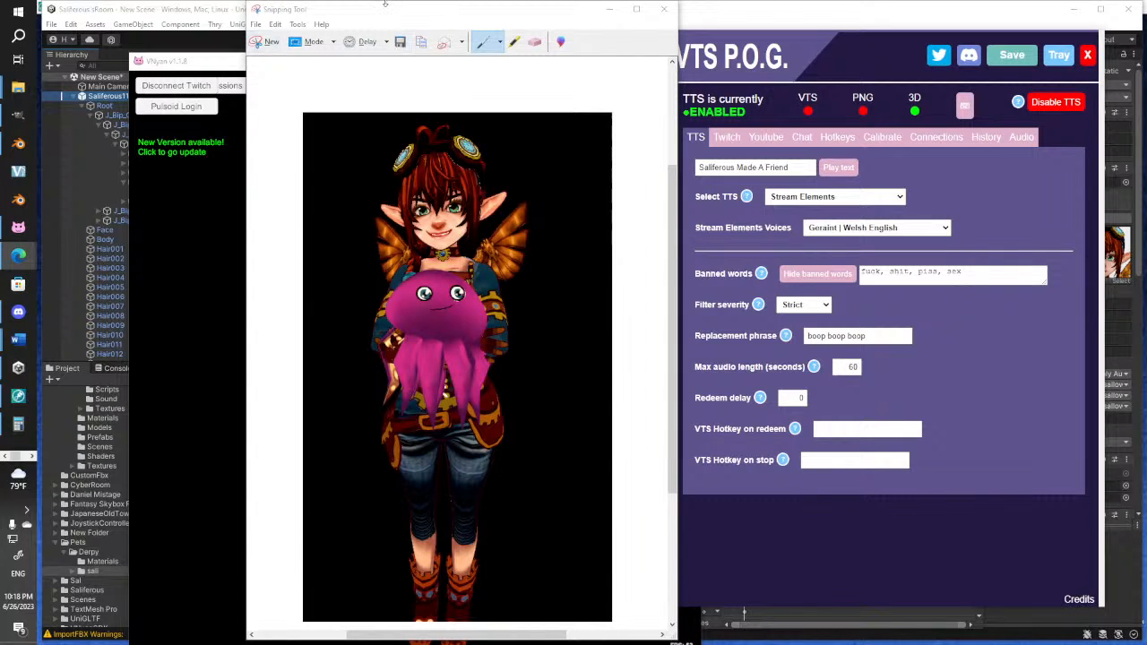
{"action": "left_click_drag", "start_coordinate": [387, 13], "coordinate": [0, 215]}
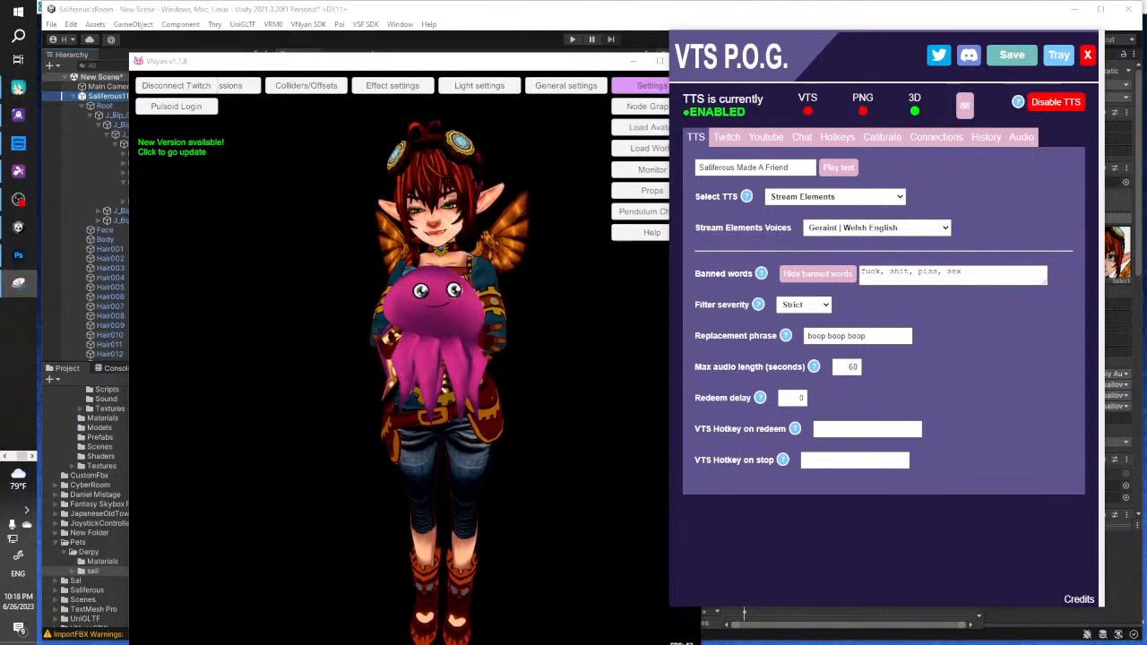